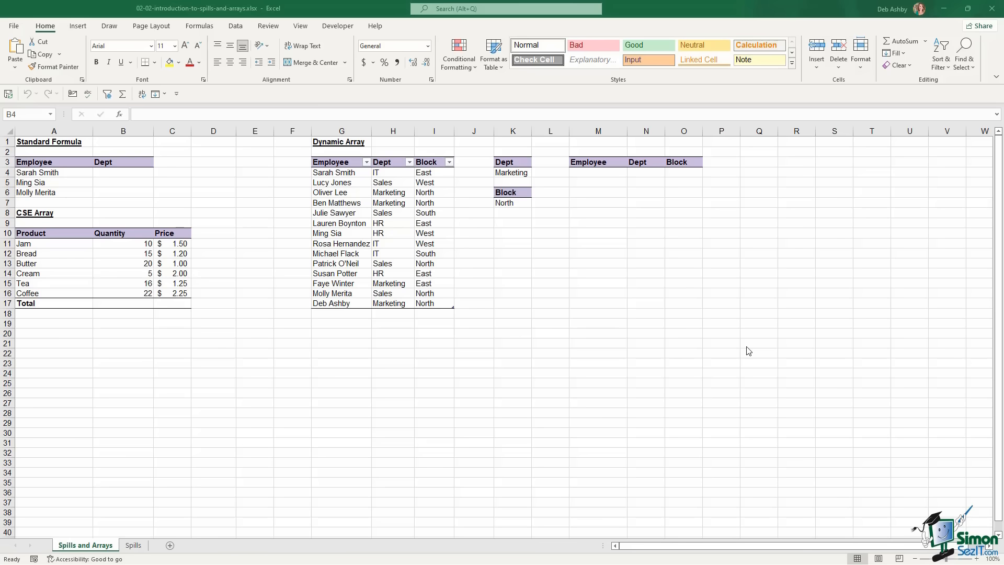
Identify target cell B4 and the Employee, Dept, Block lookup table
{"action": "left_click", "coordinate": [119, 172]}
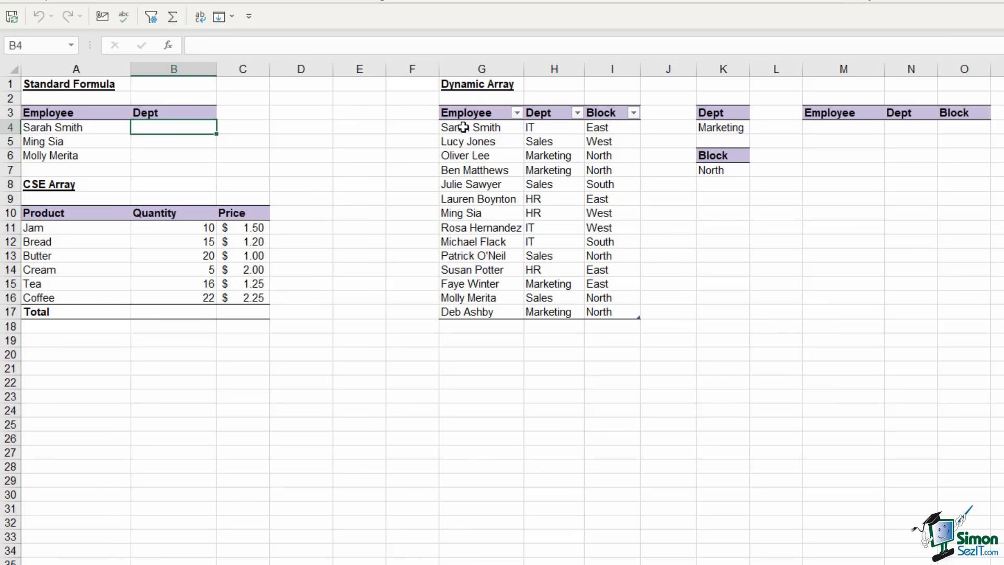
{"action": "left_click_drag", "start_coordinate": [461, 127], "coordinate": [625, 312]}
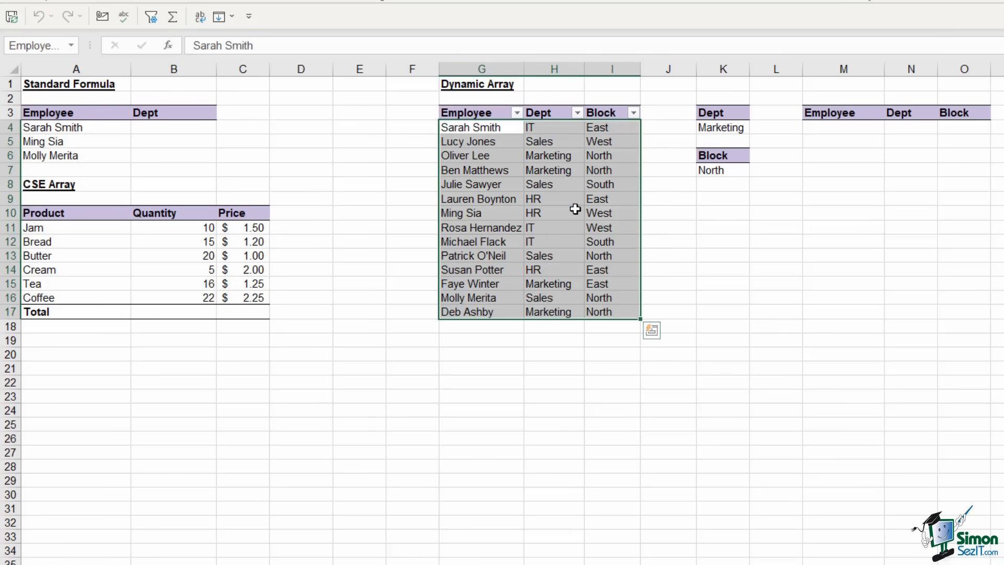
{"action": "left_click", "coordinate": [178, 128]}
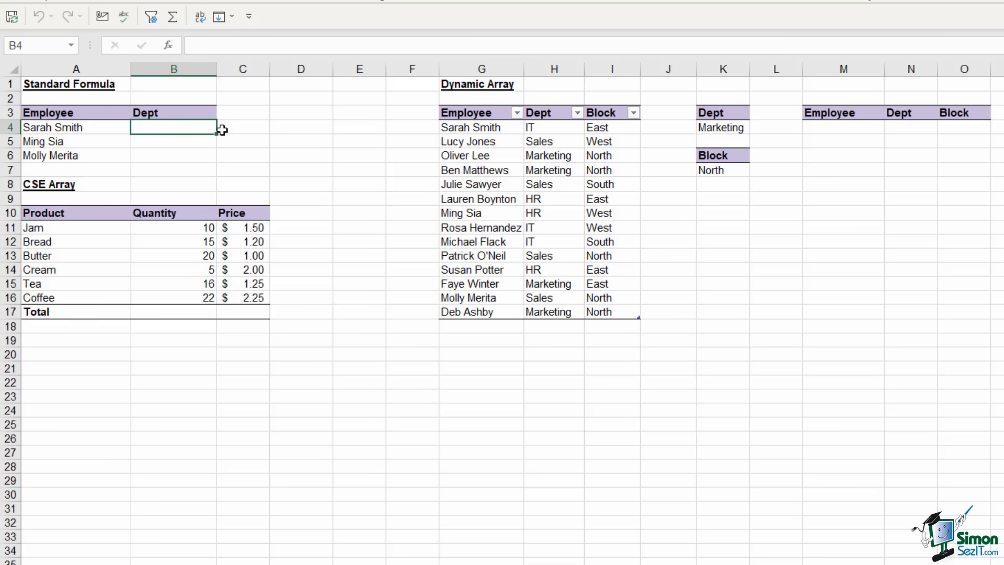
Enter =VLOOKUP(A4,Employee_Location,2,0) in B4 and copy it down to B6
{"action": "type", "text": "="}
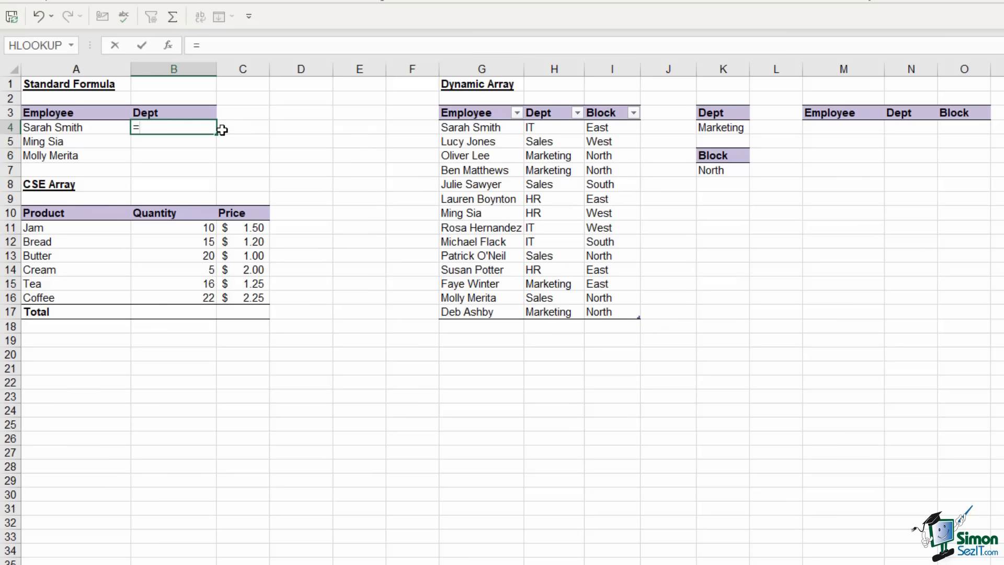
{"action": "type", "text": "VLOOKUP("}
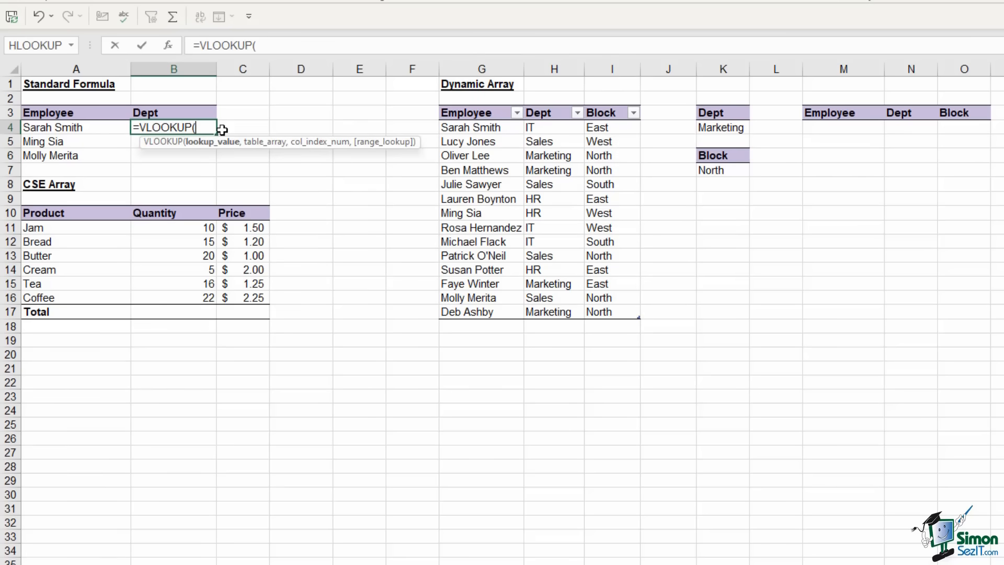
{"action": "left_click", "coordinate": [58, 128]}
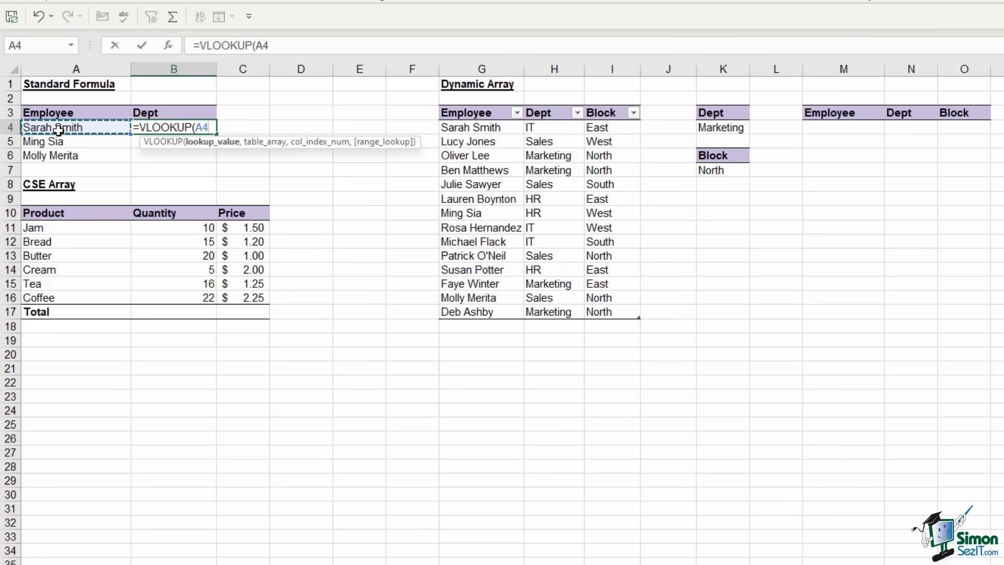
{"action": "type", "text": ","}
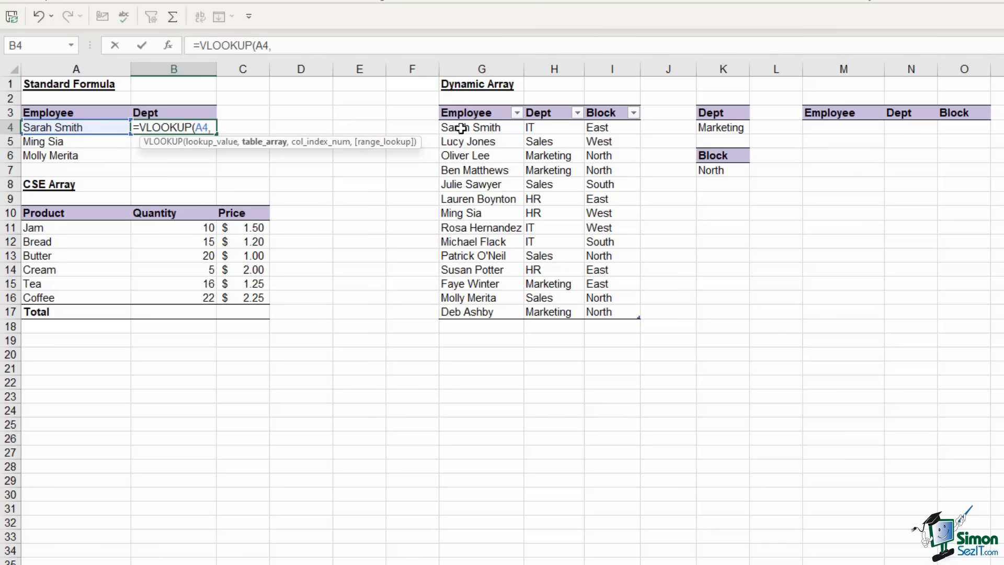
{"action": "left_click_drag", "start_coordinate": [460, 128], "coordinate": [613, 313]}
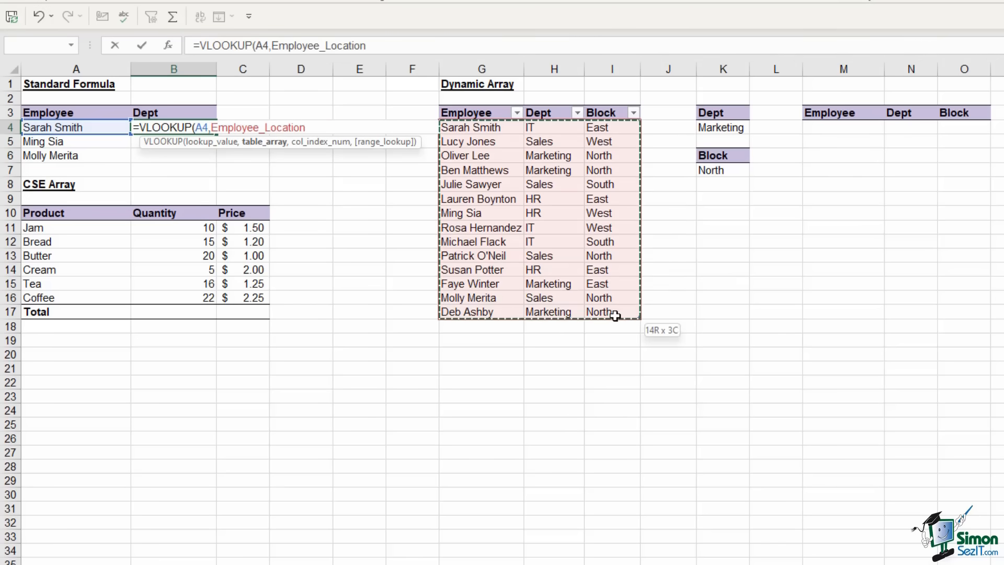
{"action": "type", "text": ","}
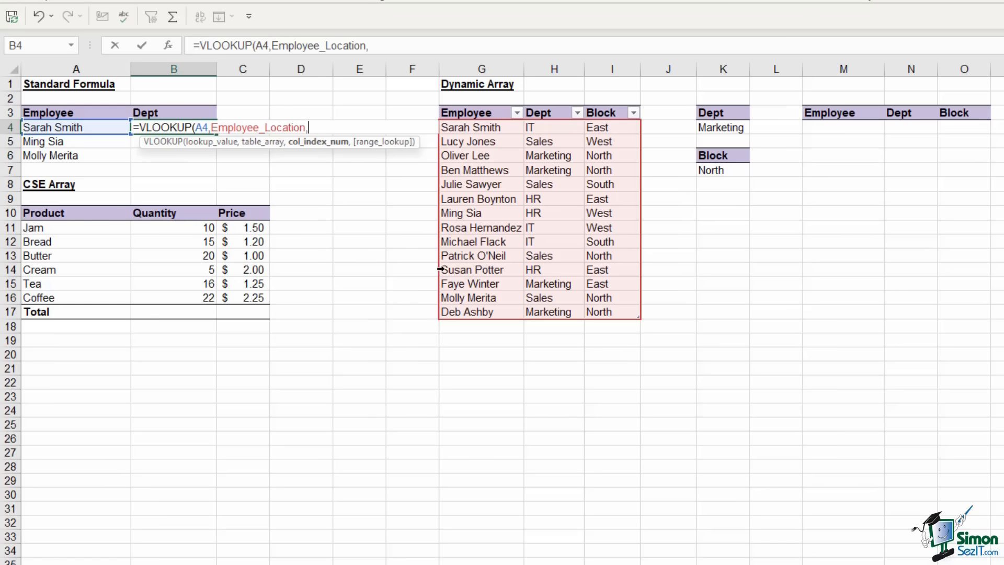
{"action": "type", "text": "2,"}
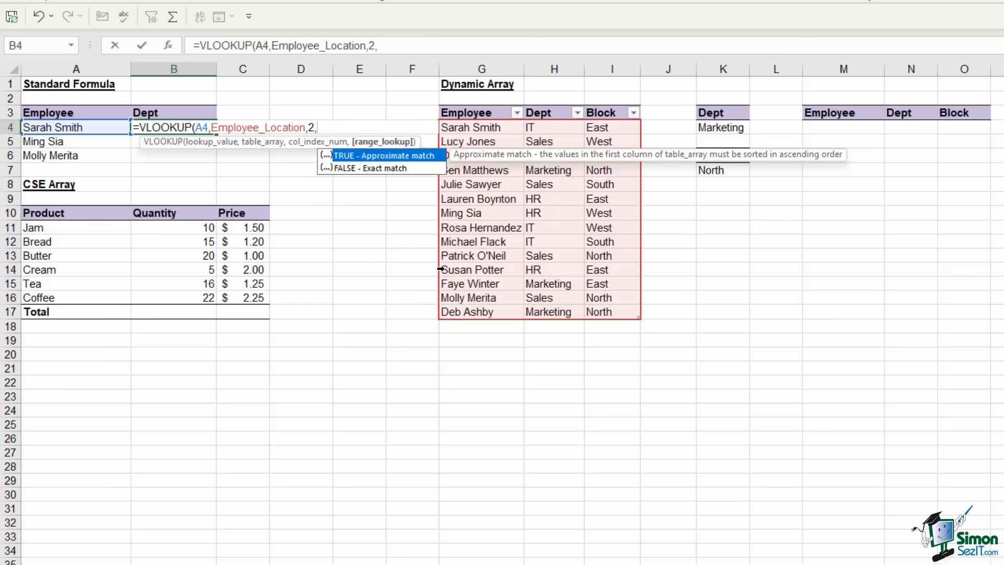
{"action": "type", "text": "0)"}
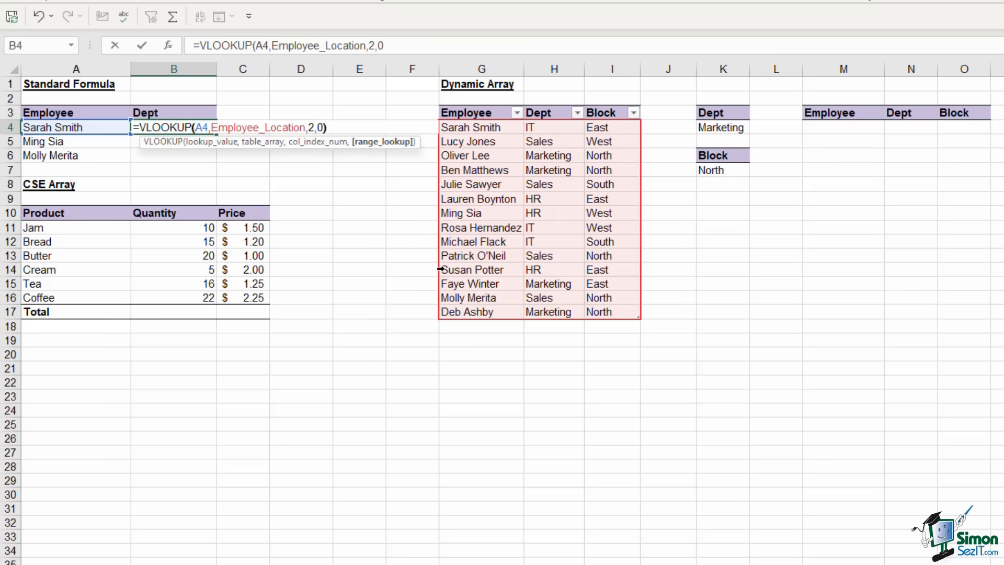
{"action": "key", "text": "Return"}
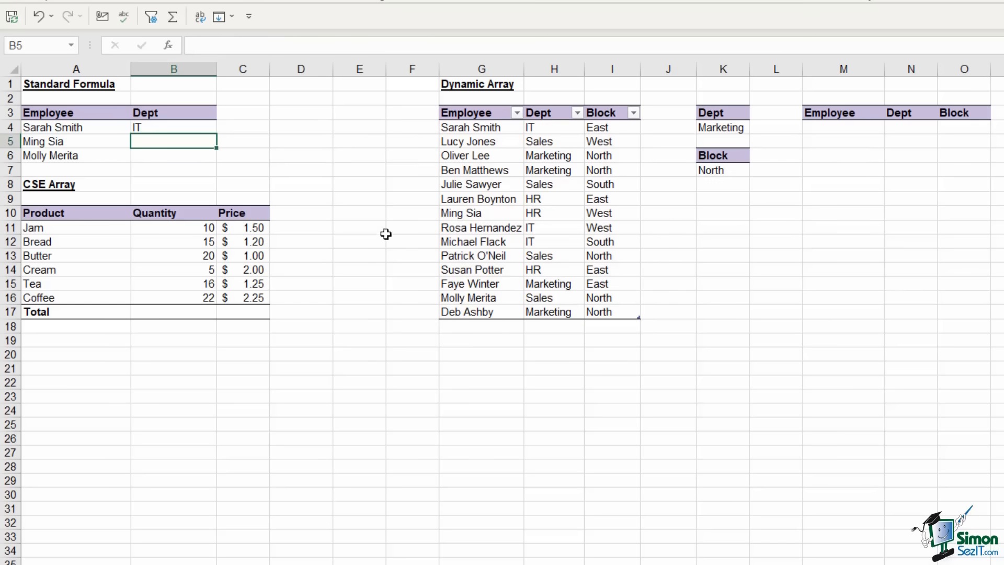
{"action": "left_click", "coordinate": [173, 128]}
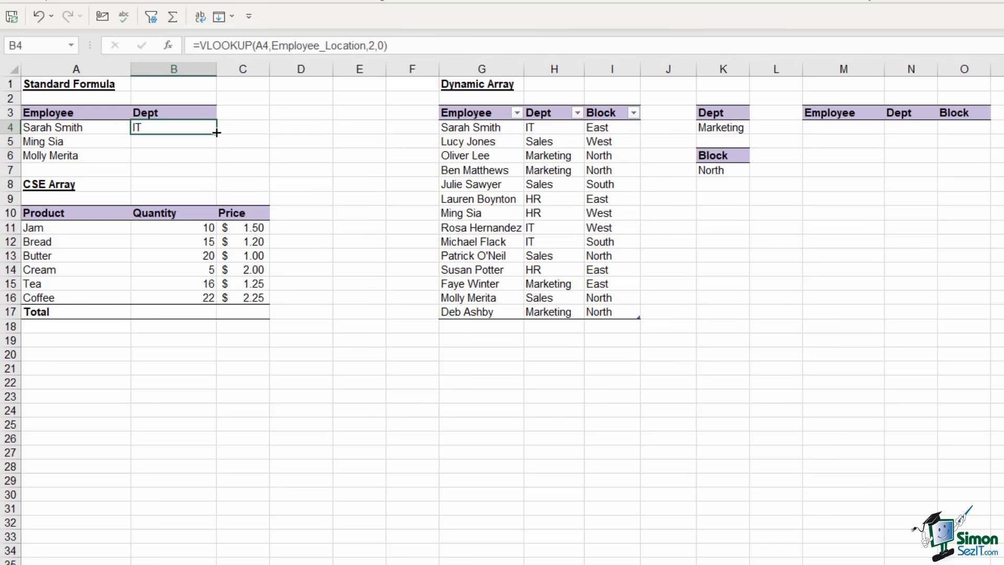
{"action": "left_click_drag", "start_coordinate": [216, 133], "coordinate": [220, 161]}
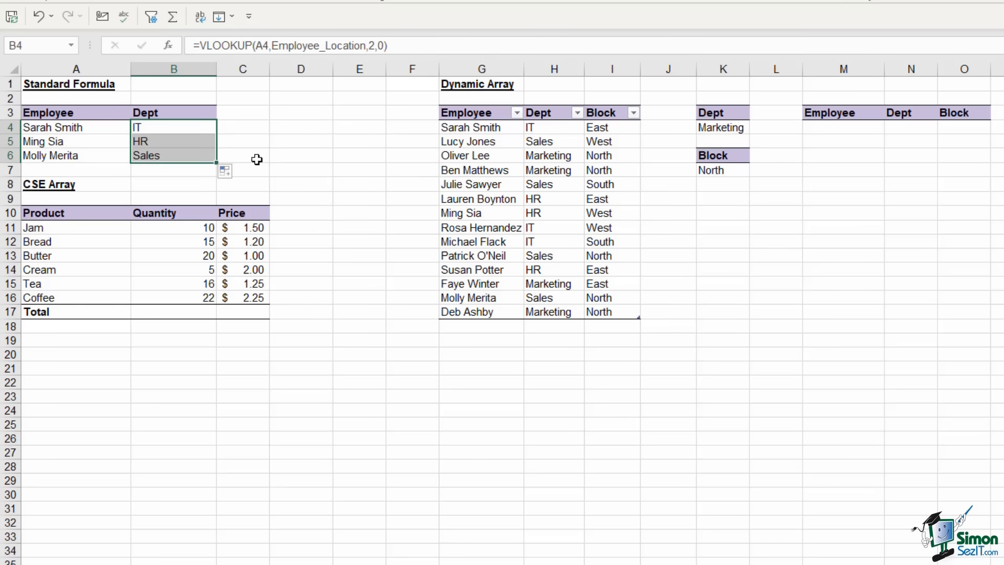
{"action": "left_click", "coordinate": [190, 128]}
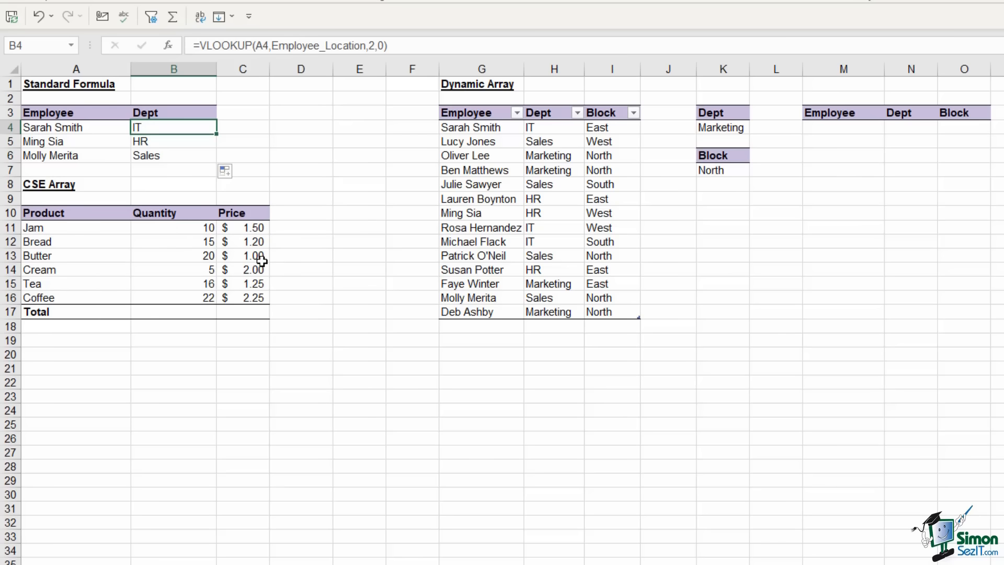
{"action": "left_click", "coordinate": [242, 313]}
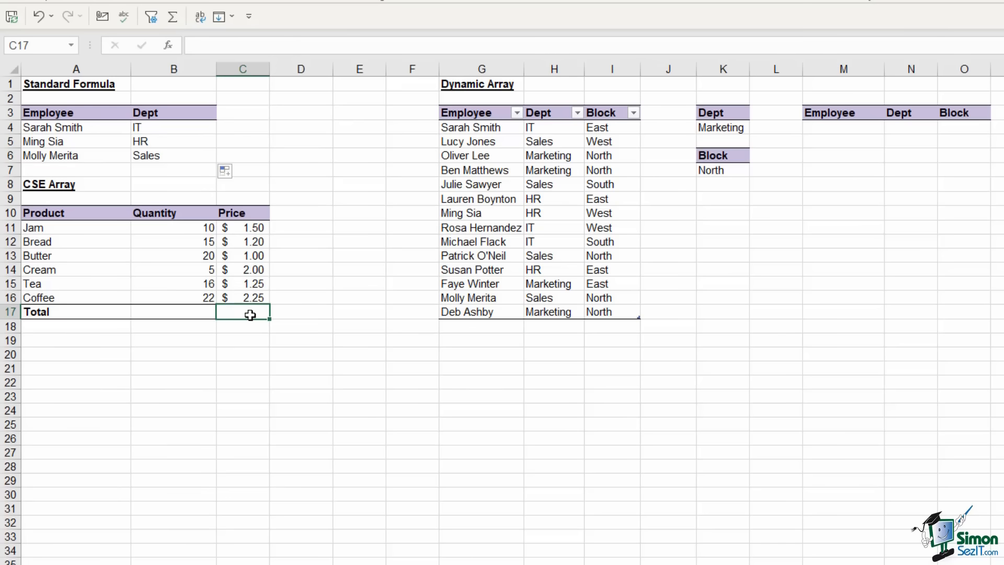
{"action": "left_click", "coordinate": [165, 228]}
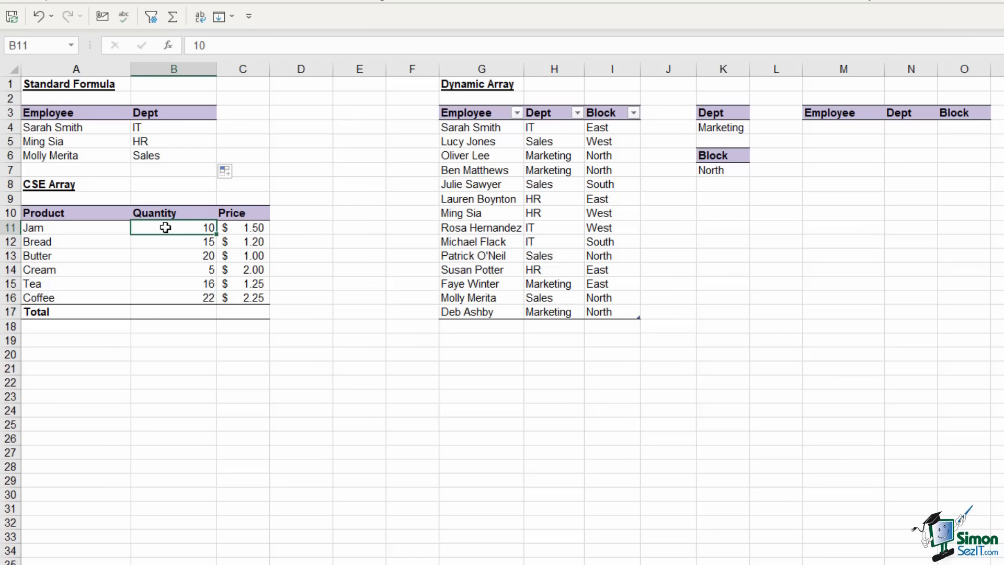
{"action": "left_click", "coordinate": [243, 227]}
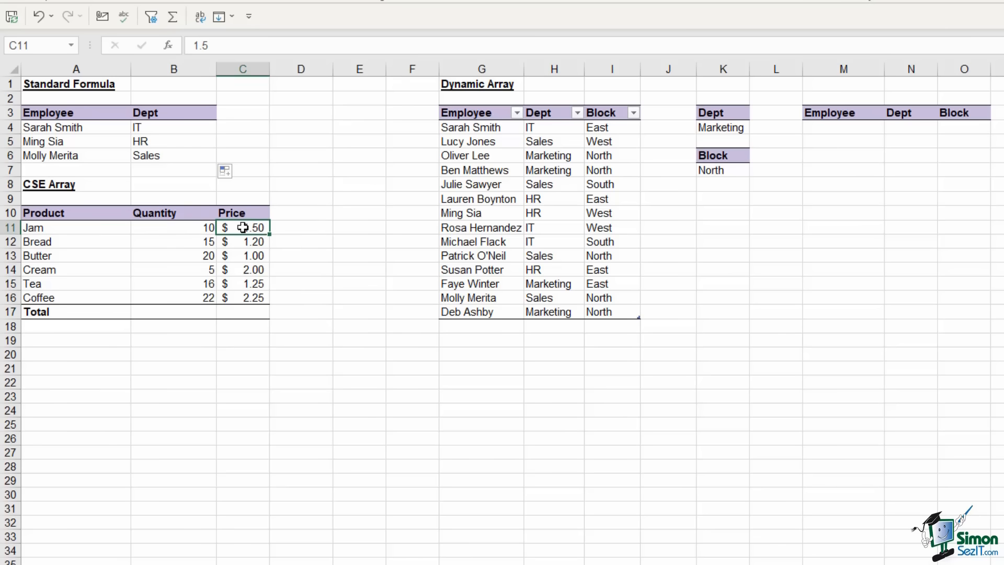
{"action": "left_click", "coordinate": [187, 242]}
{"action": "left_click", "coordinate": [241, 242]}
{"action": "left_click", "coordinate": [209, 255]}
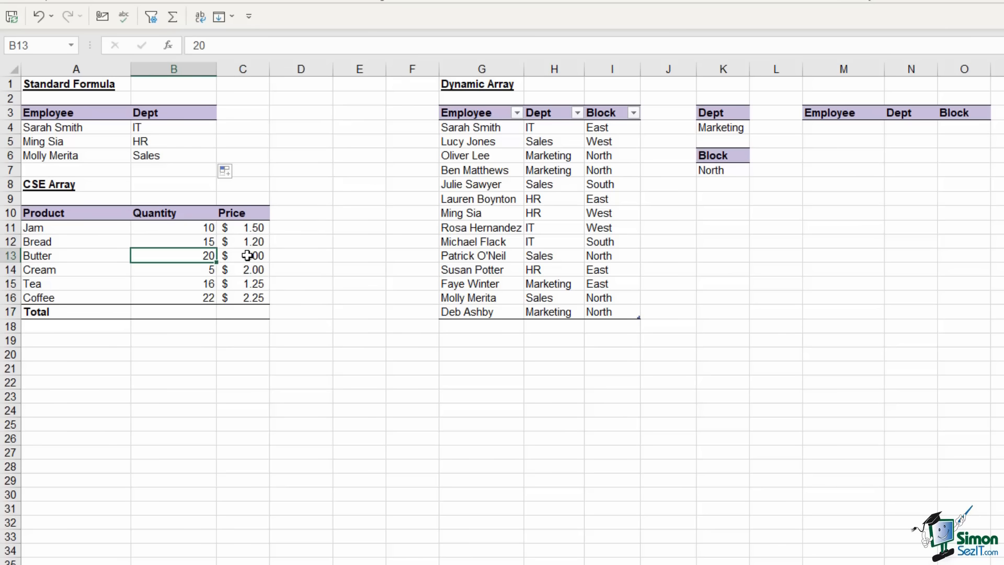
{"action": "left_click", "coordinate": [248, 255]}
{"action": "left_click", "coordinate": [243, 312]}
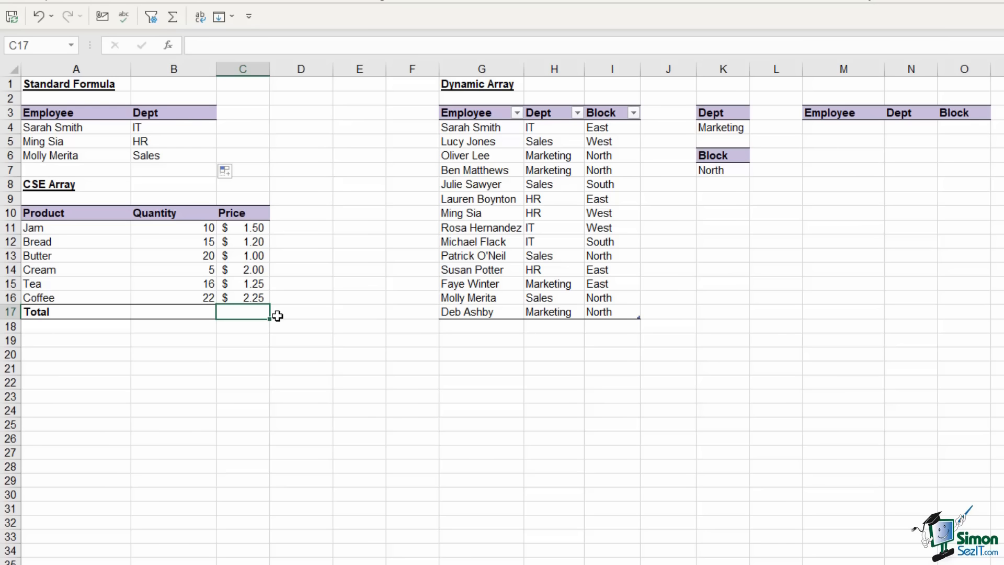
Enter {=SUM(B11:B16*C11:C16)} in C17 as a CSE array formula, giving $132.50
{"action": "type", "text": "="}
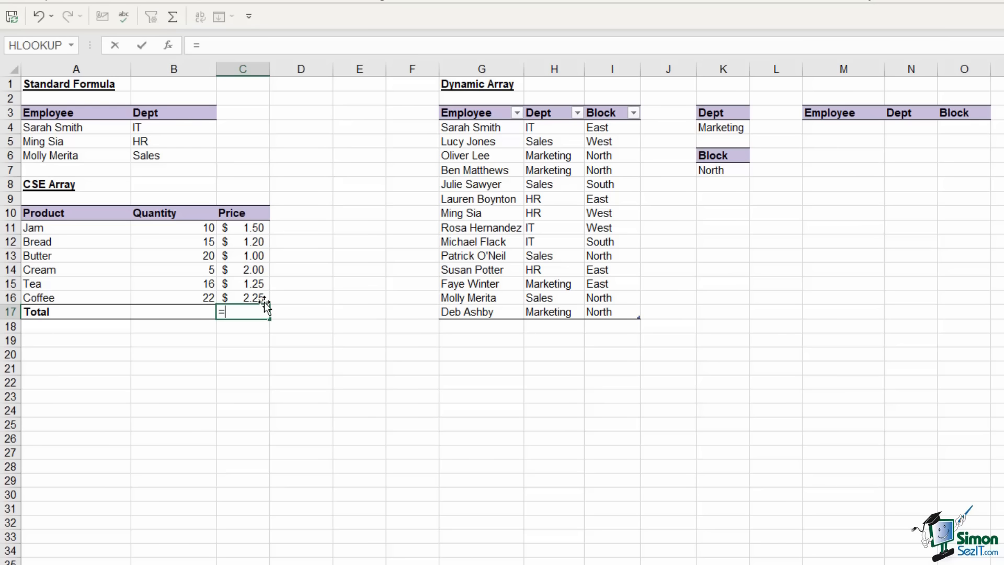
{"action": "type", "text": "S"}
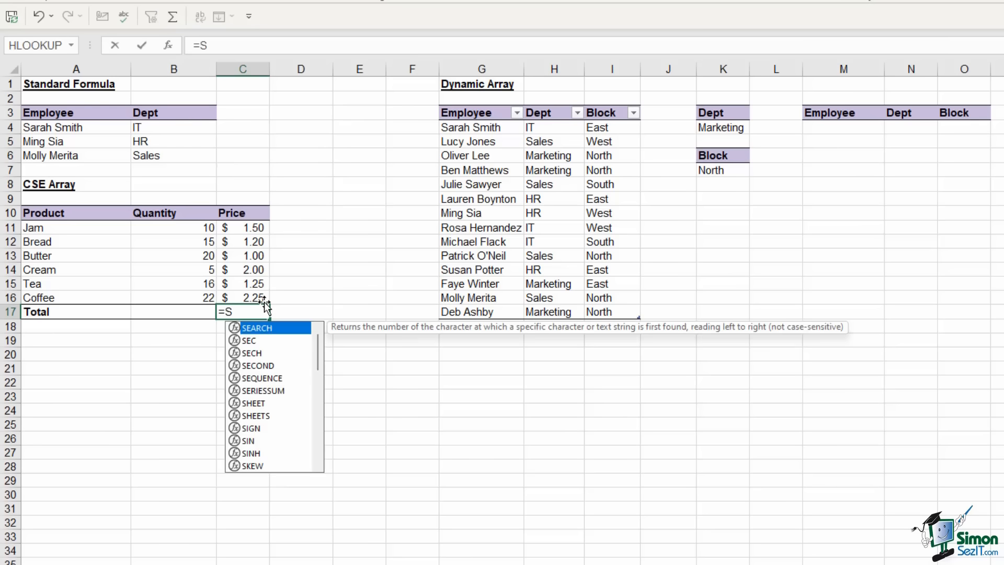
{"action": "type", "text": "UM("}
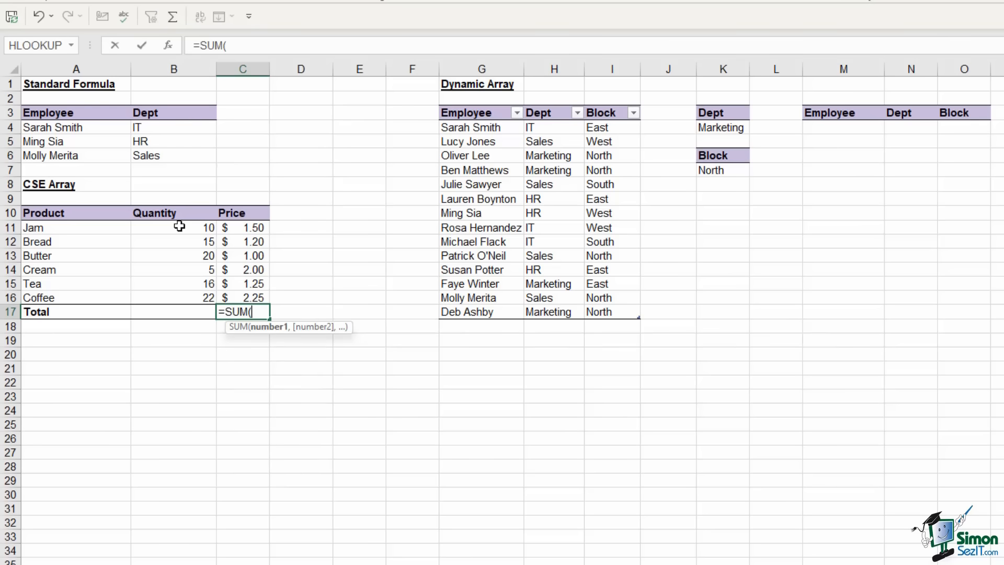
{"action": "left_click_drag", "start_coordinate": [179, 226], "coordinate": [186, 298]}
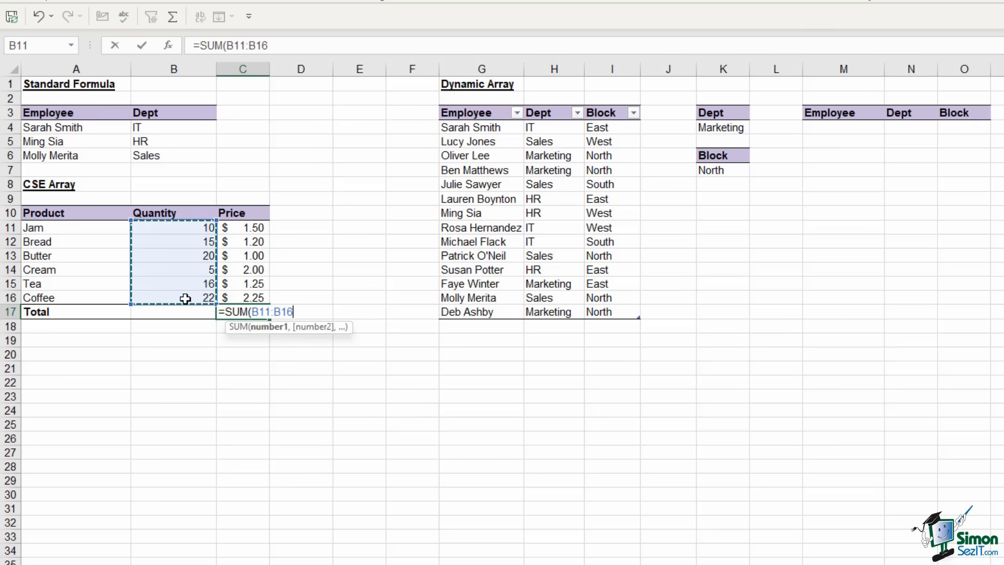
{"action": "type", "text": "*"}
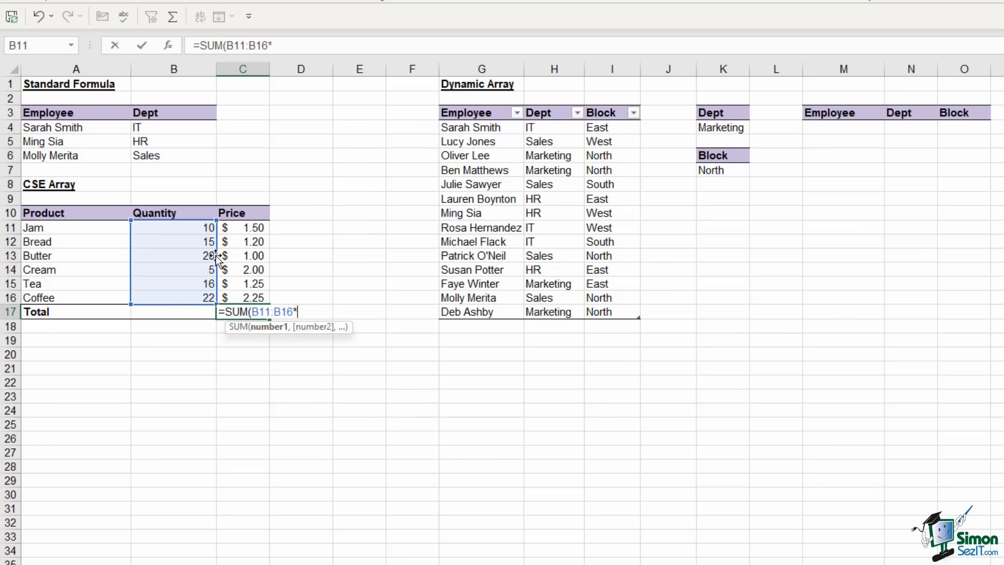
{"action": "left_click_drag", "start_coordinate": [240, 226], "coordinate": [247, 291]}
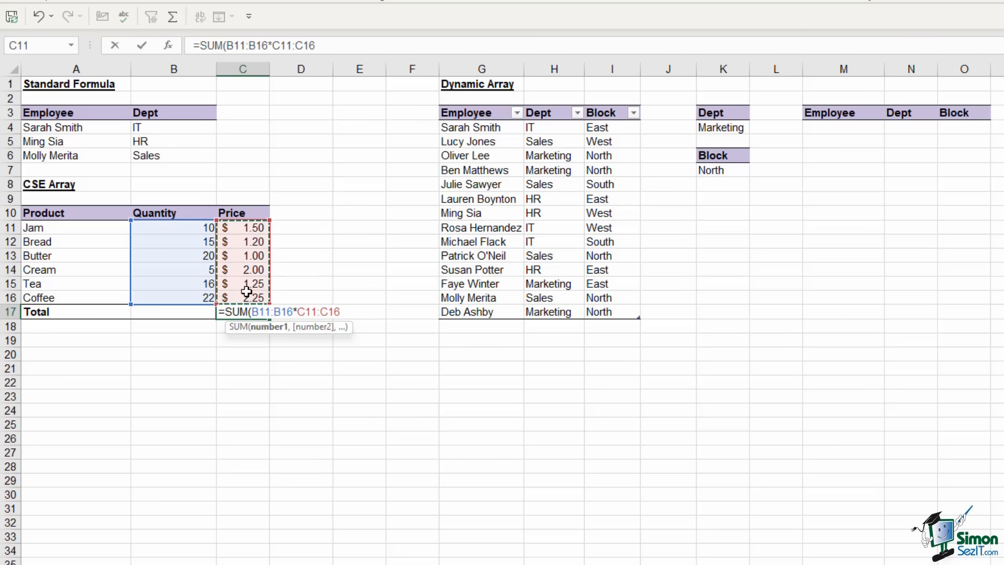
{"action": "type", "text": ")"}
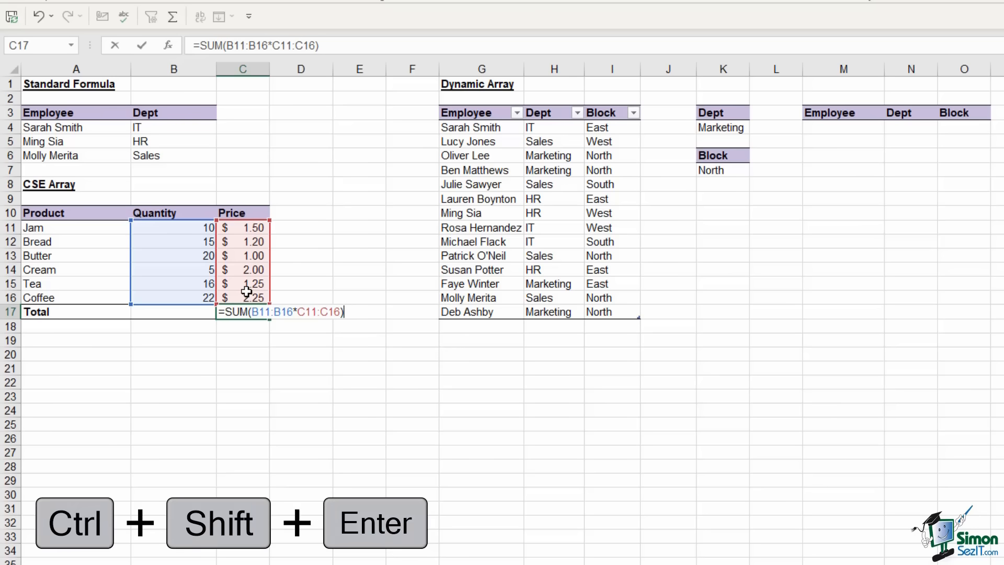
{"action": "key", "text": "ctrl+shift+Return"}
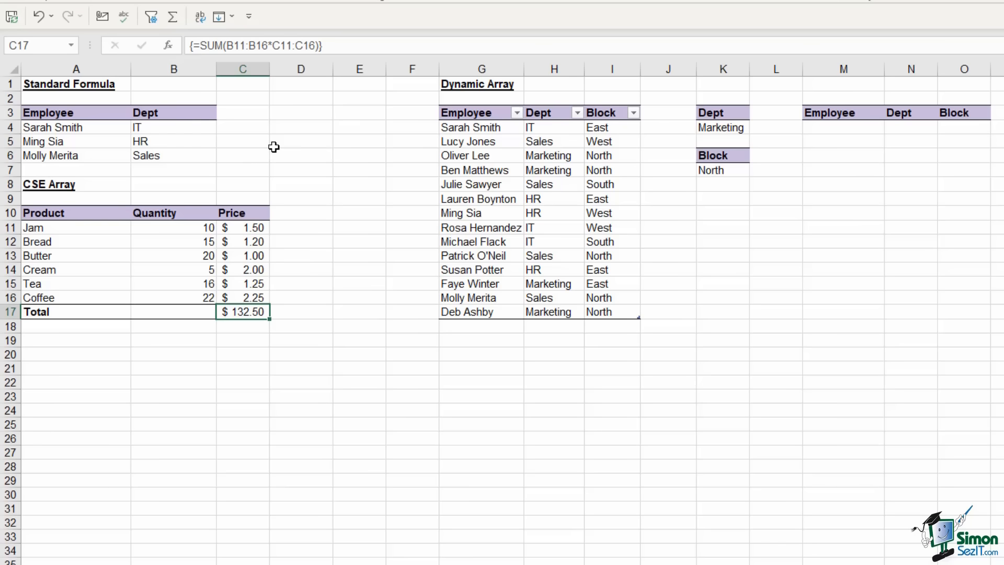
{"action": "left_click", "coordinate": [844, 128]}
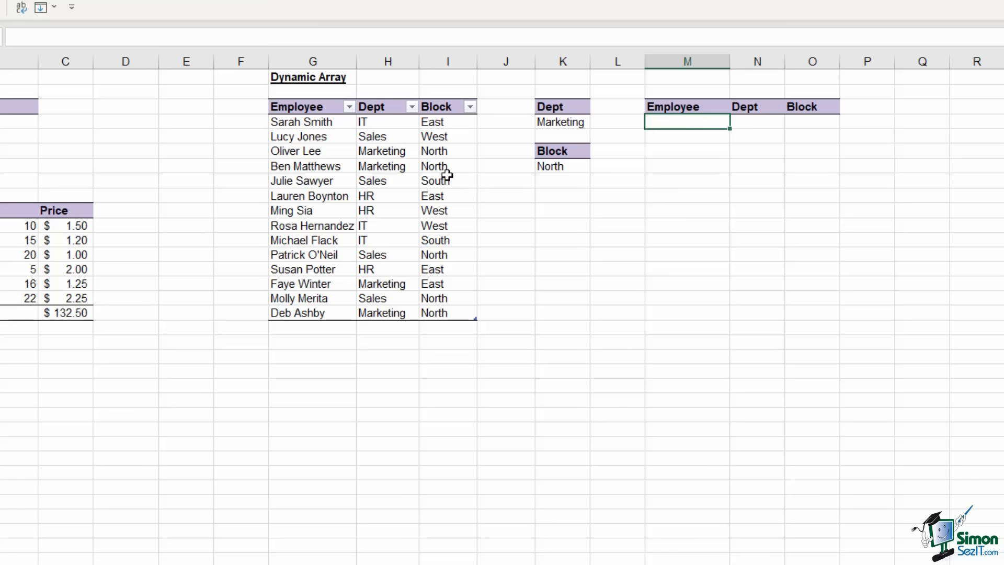
{"action": "left_click", "coordinate": [560, 121]}
{"action": "left_click", "coordinate": [556, 166]}
{"action": "left_click", "coordinate": [558, 121]}
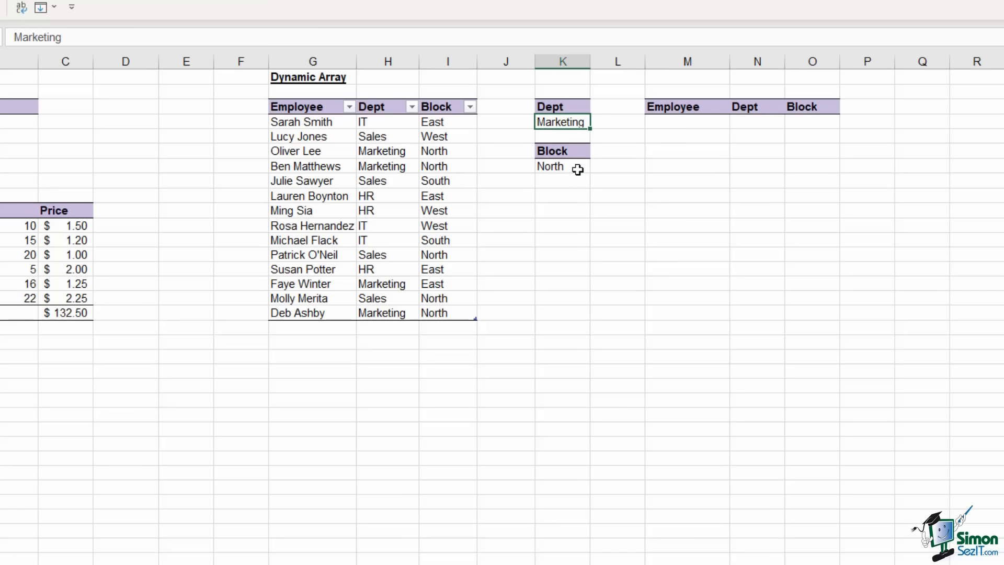
{"action": "left_click", "coordinate": [685, 126]}
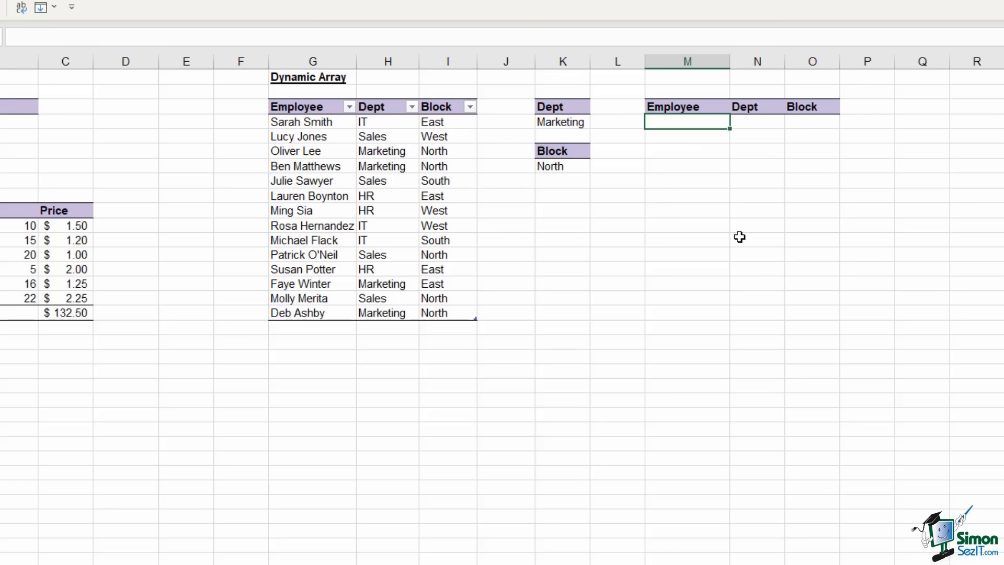
Enter =FILTER(Employee_Location,Employee_Location[Dept]=K4) to spill the four Marketing employees
{"action": "type", "text": "=FILTER("}
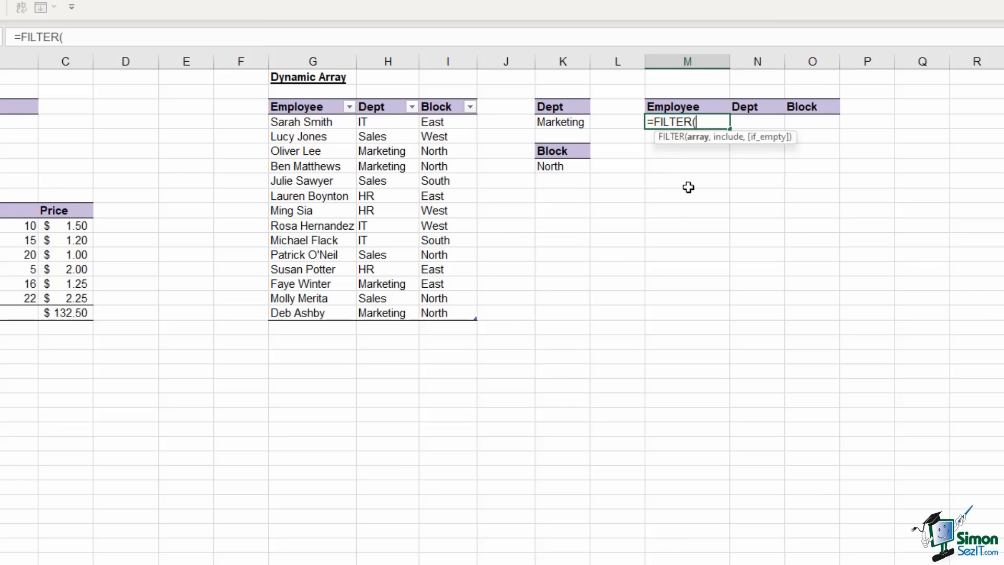
{"action": "left_click_drag", "start_coordinate": [288, 124], "coordinate": [445, 315]}
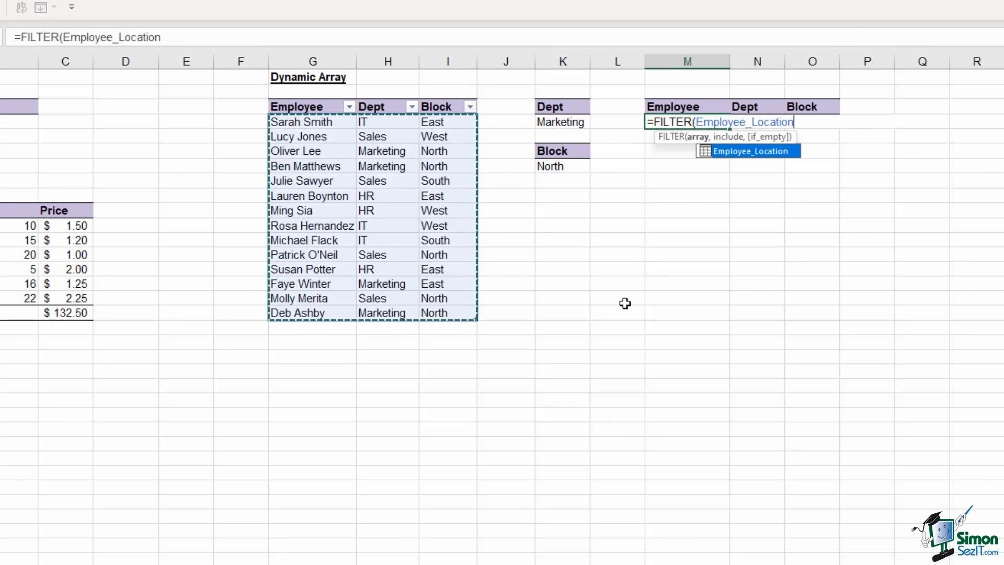
{"action": "type", "text": ","}
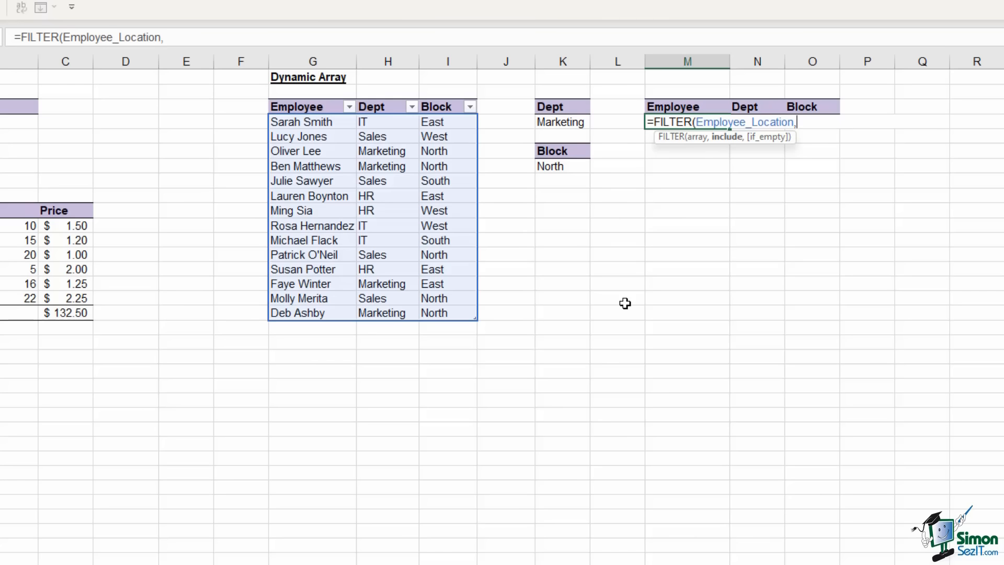
{"action": "left_click", "coordinate": [384, 124]}
{"action": "left_click_drag", "start_coordinate": [384, 124], "coordinate": [394, 312]}
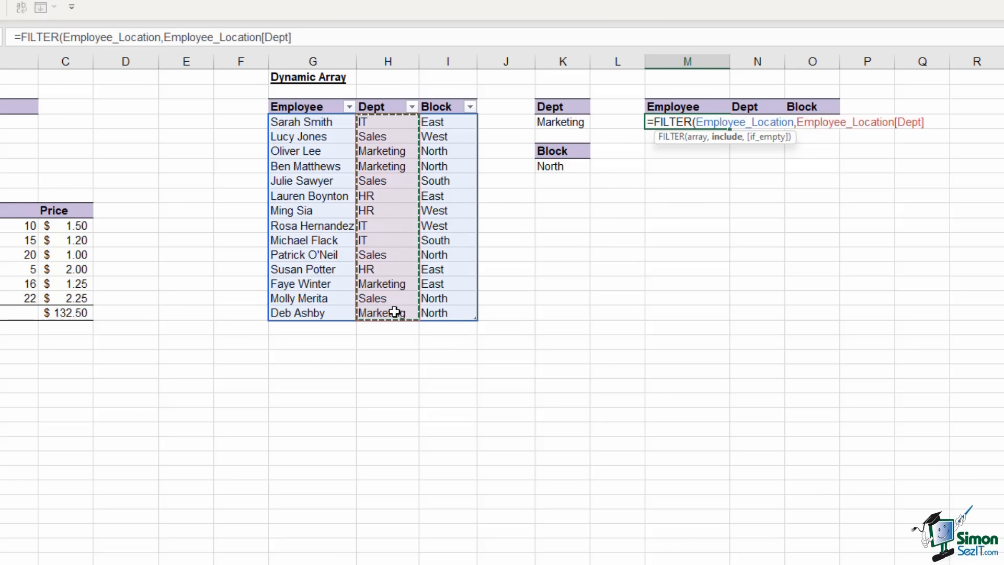
{"action": "type", "text": "="}
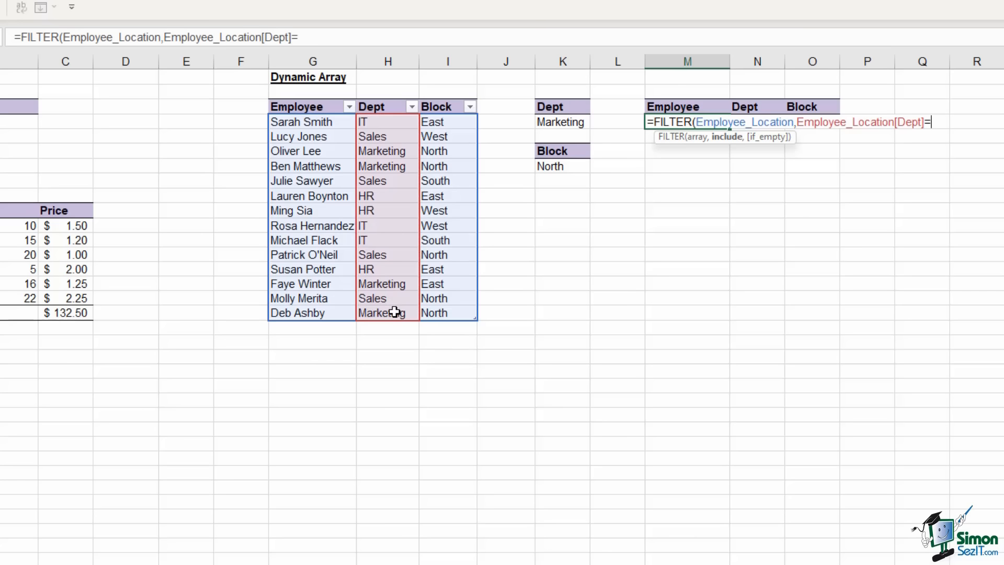
{"action": "left_click", "coordinate": [554, 124]}
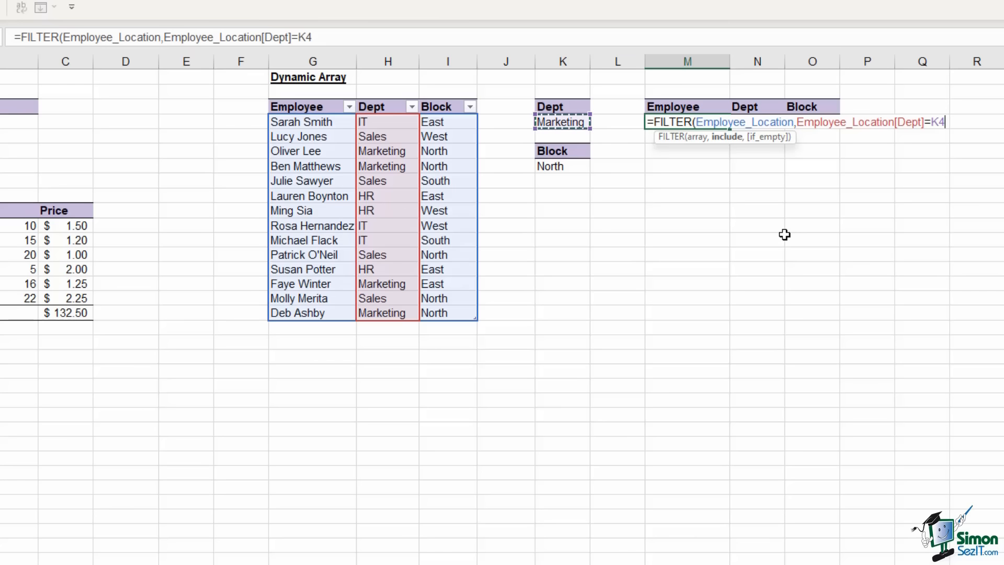
{"action": "type", "text": ")"}
{"action": "key", "text": "ctrl+Return"}
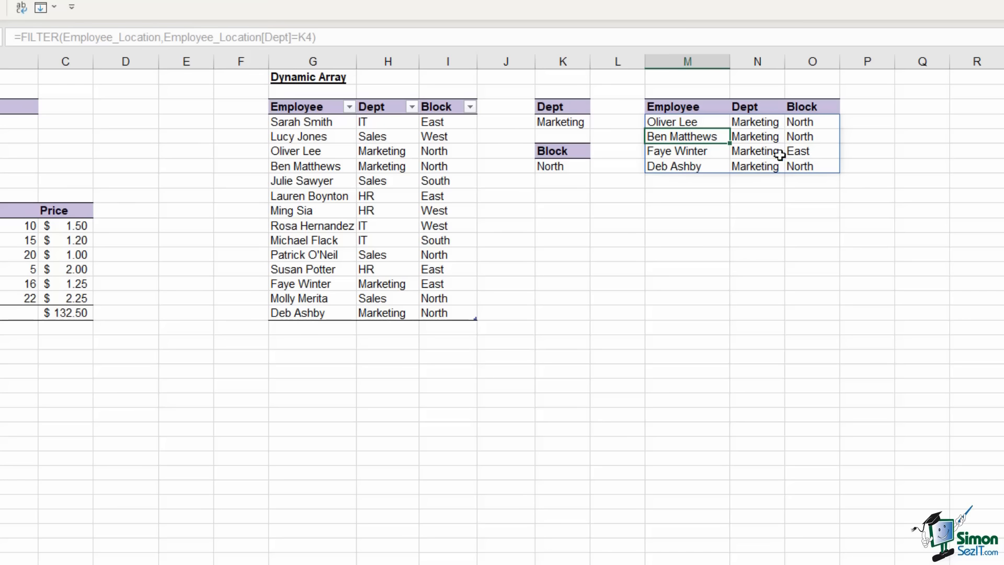
Change the Dept criterion in K4 to Sales
{"action": "left_click", "coordinate": [565, 123]}
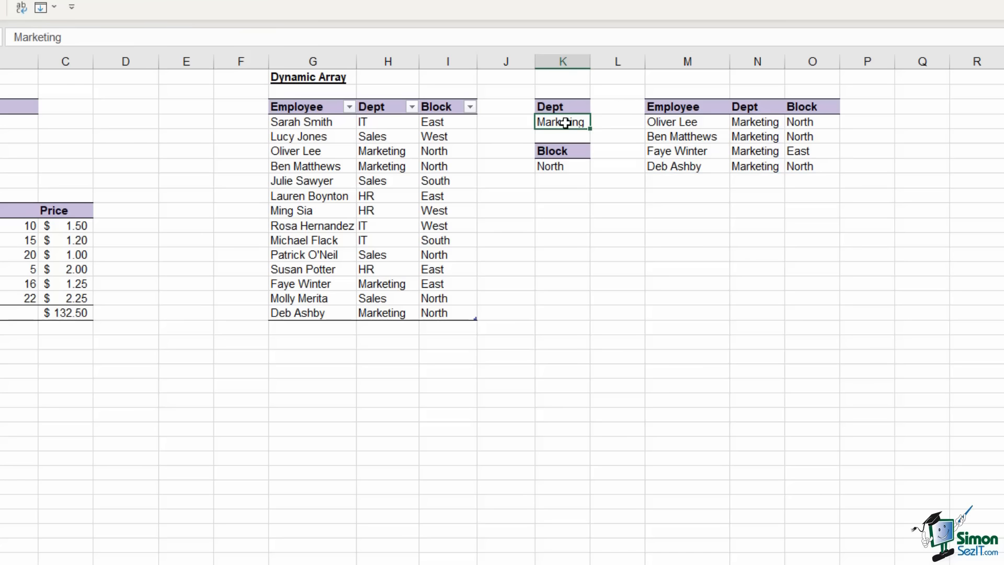
{"action": "type", "text": "Sa"}
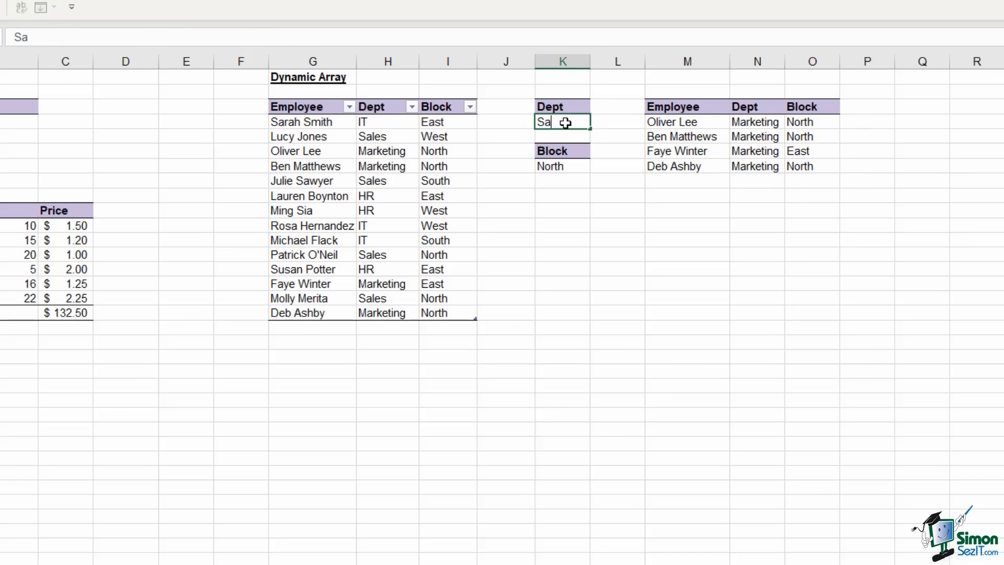
{"action": "type", "text": "les"}
{"action": "key", "text": "Return"}
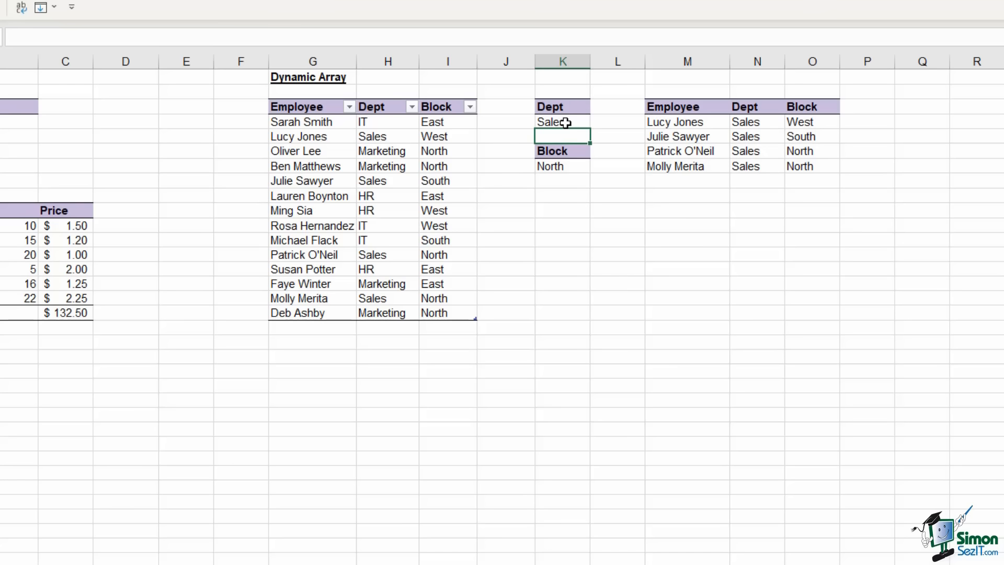
Review the spilled Sales results and select the empty row below the source table
{"action": "left_click", "coordinate": [695, 123]}
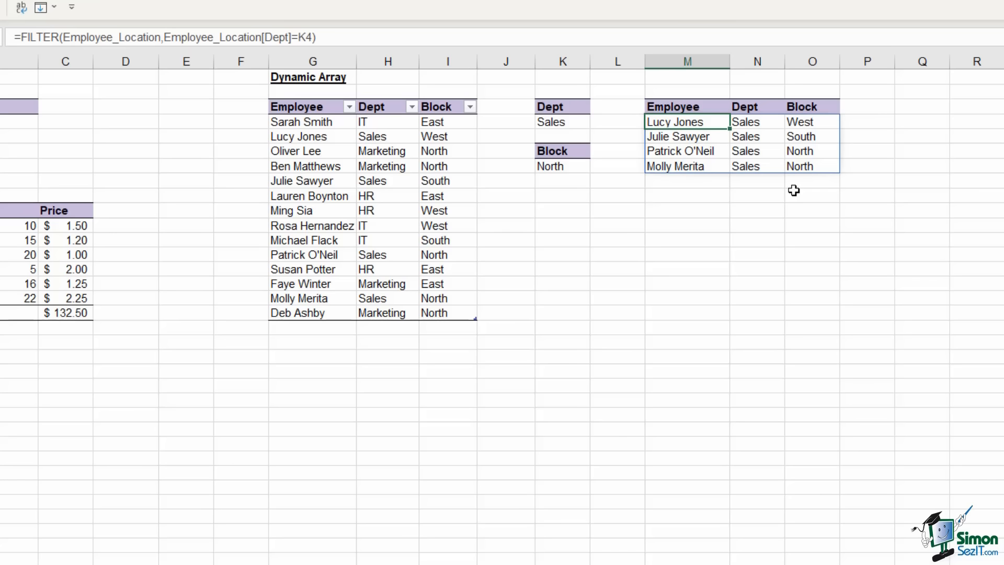
{"action": "left_click", "coordinate": [353, 256]}
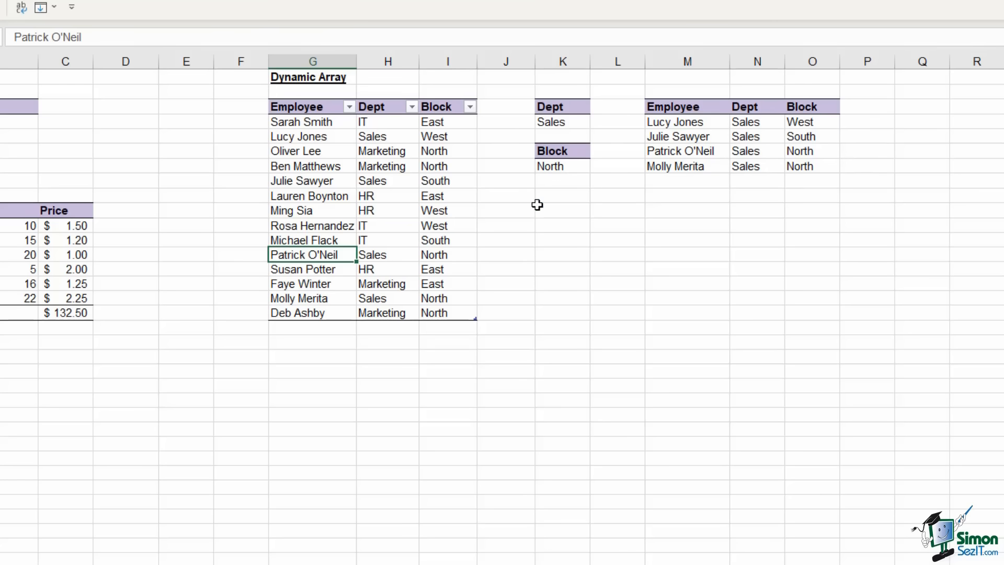
{"action": "left_click", "coordinate": [312, 331]}
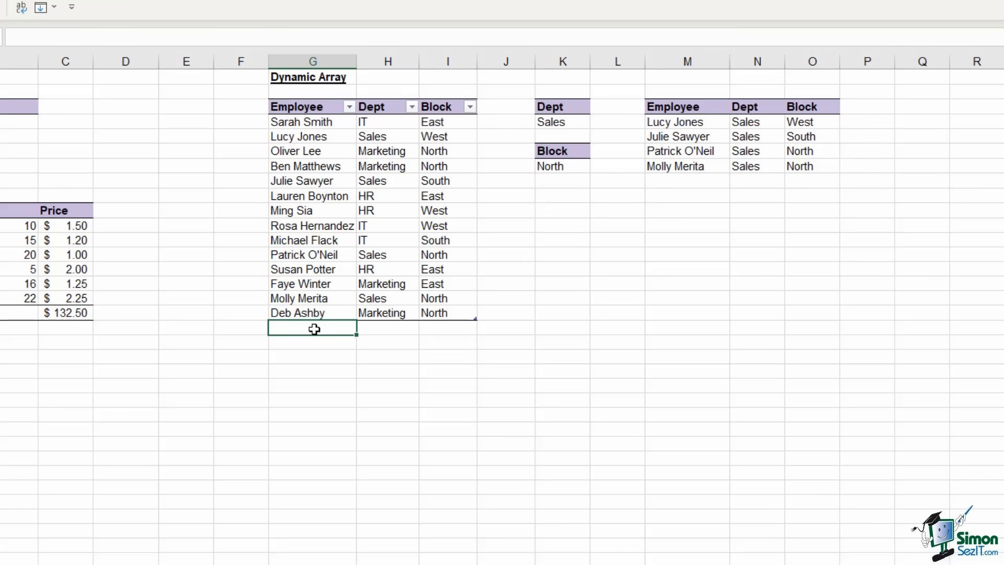
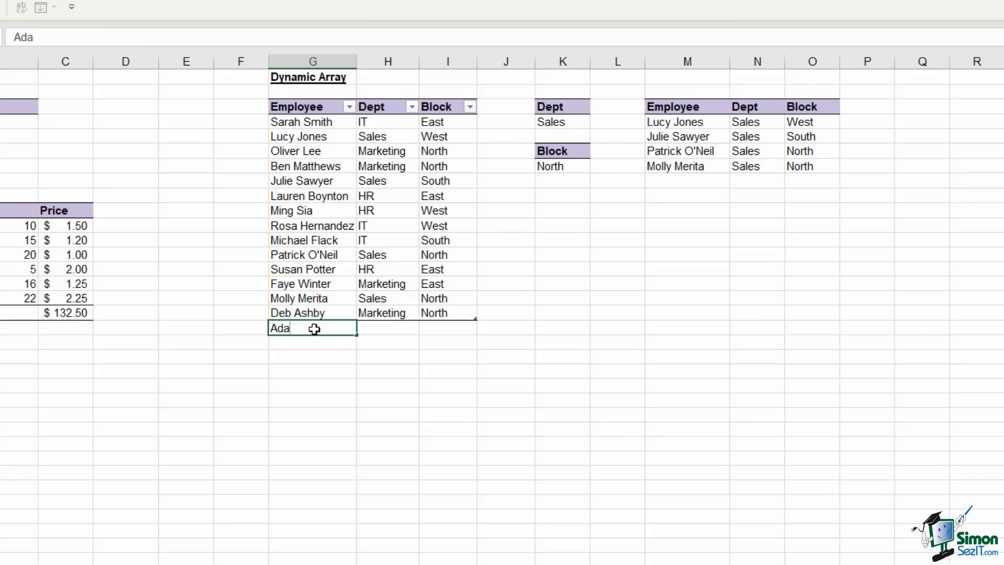
Add a new employee's name with Dept Sales and Block East as a new table row
{"action": "key", "text": "Tab"}
{"action": "type", "text": "Sa"}
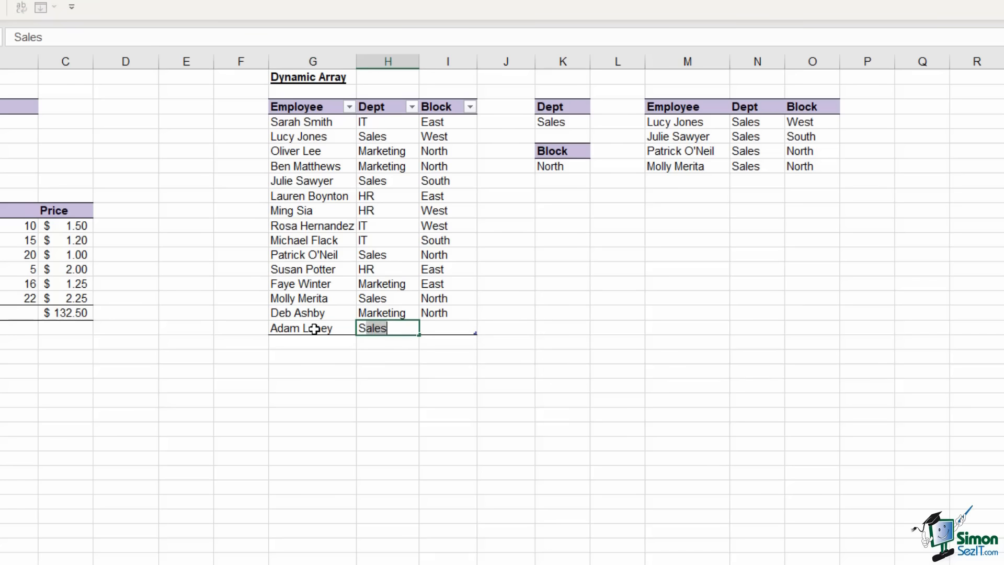
{"action": "type", "text": "les"}
{"action": "key", "text": "Tab"}
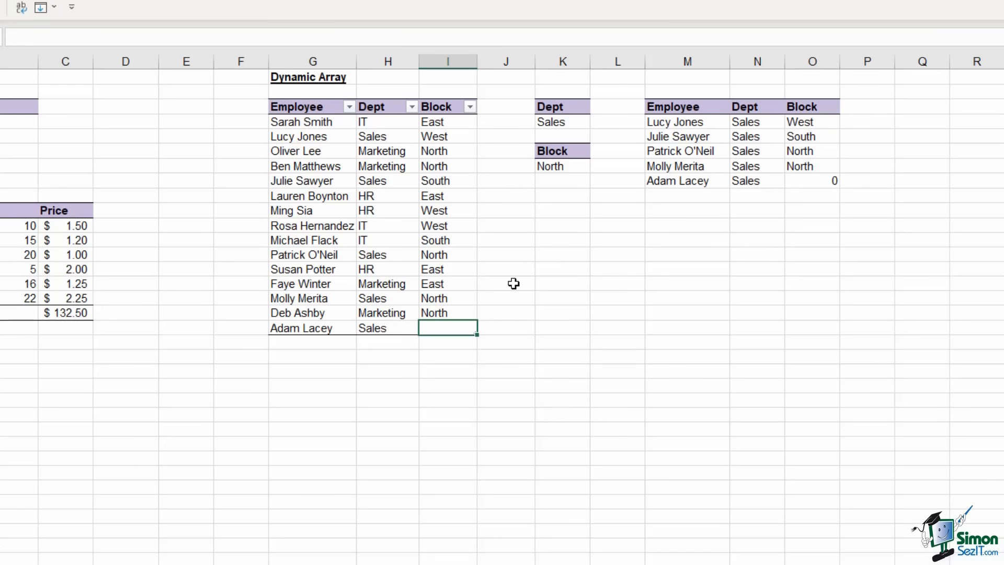
{"action": "type", "text": "East"}
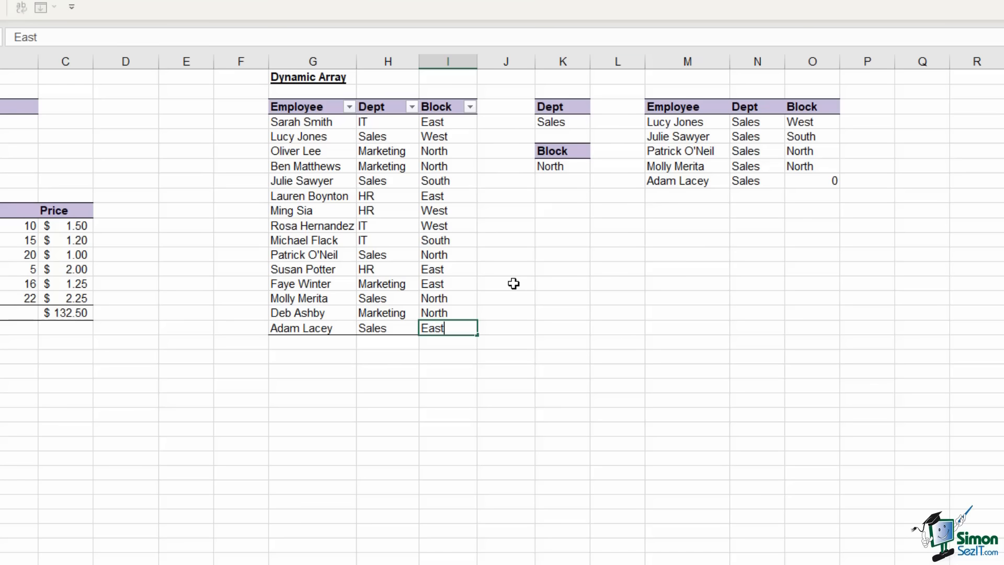
{"action": "key", "text": "Return"}
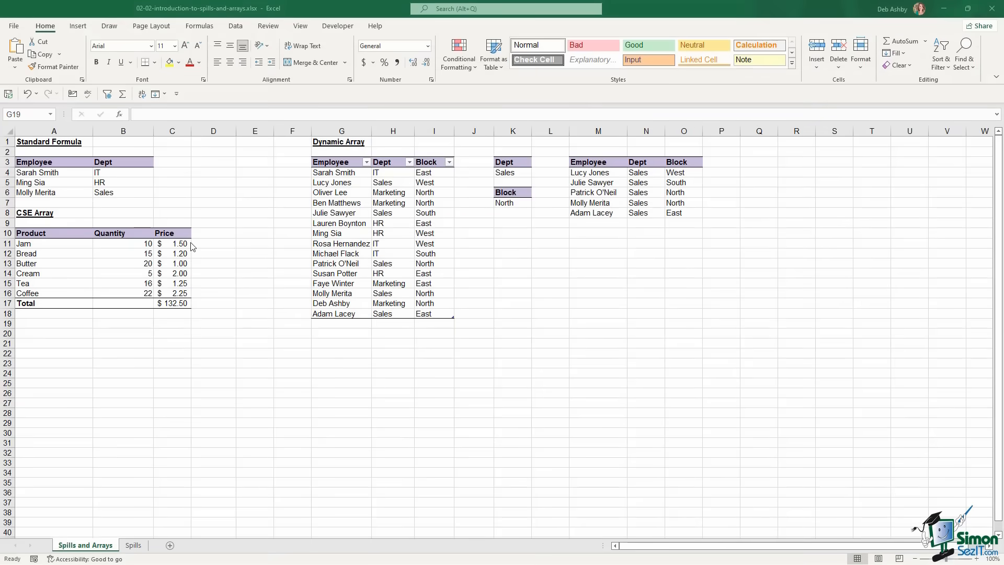
Switch to the Spills sheet and review the First Name and Last Name columns
{"action": "left_click", "coordinate": [133, 546]}
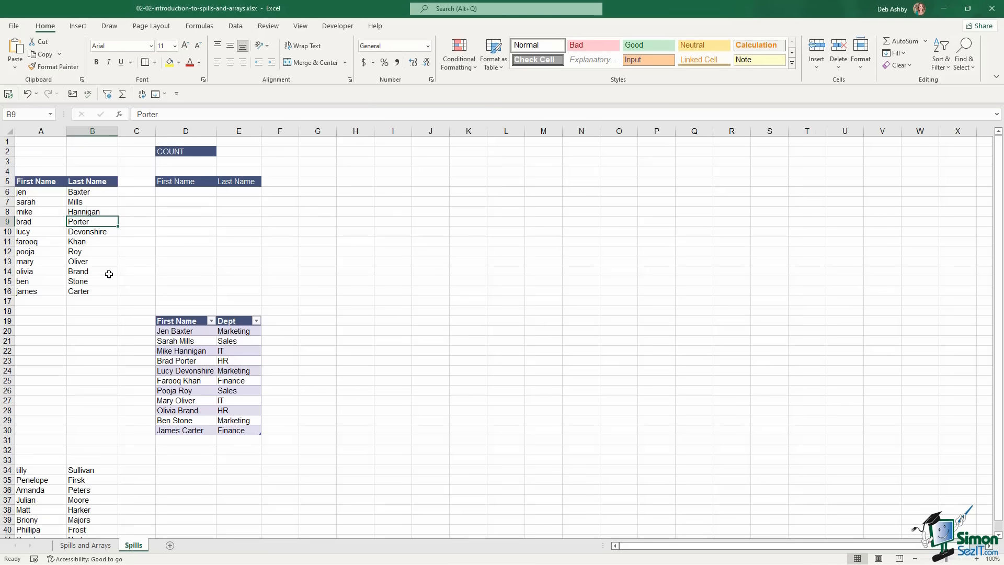
{"action": "left_click_drag", "start_coordinate": [33, 183], "coordinate": [86, 291]}
{"action": "left_click", "coordinate": [38, 212]}
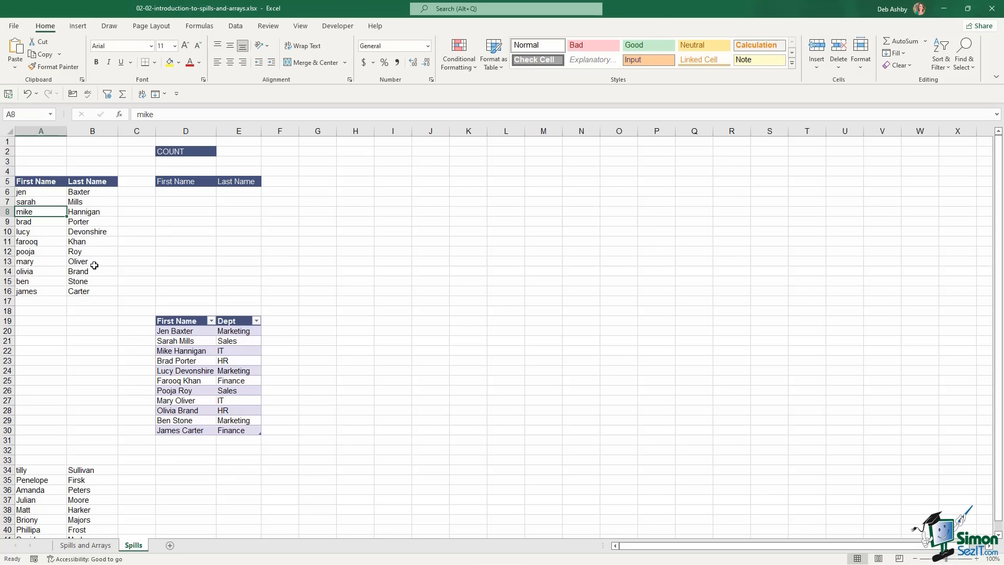
{"action": "left_click_drag", "start_coordinate": [49, 192], "coordinate": [46, 291]}
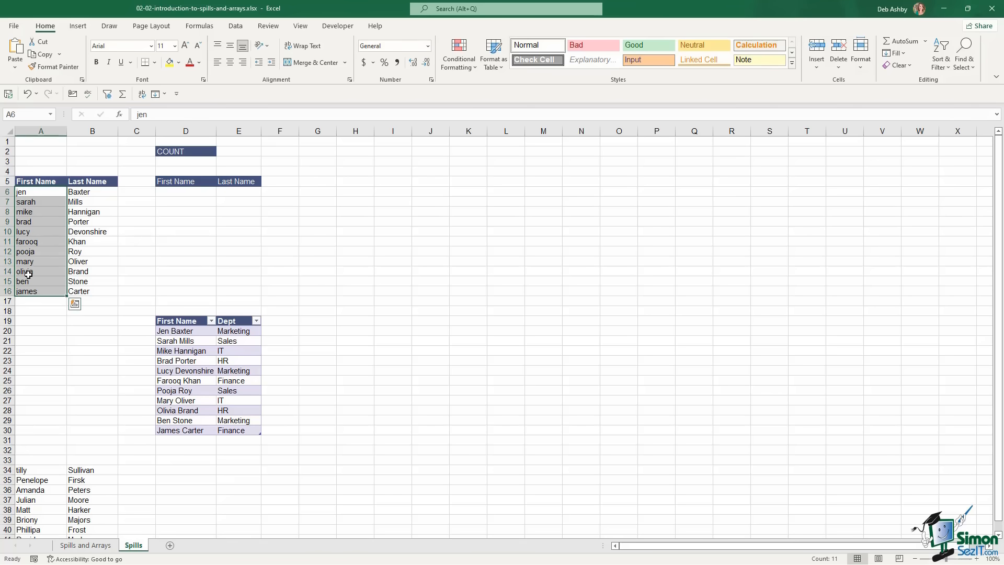
{"action": "left_click_drag", "start_coordinate": [96, 195], "coordinate": [95, 294]}
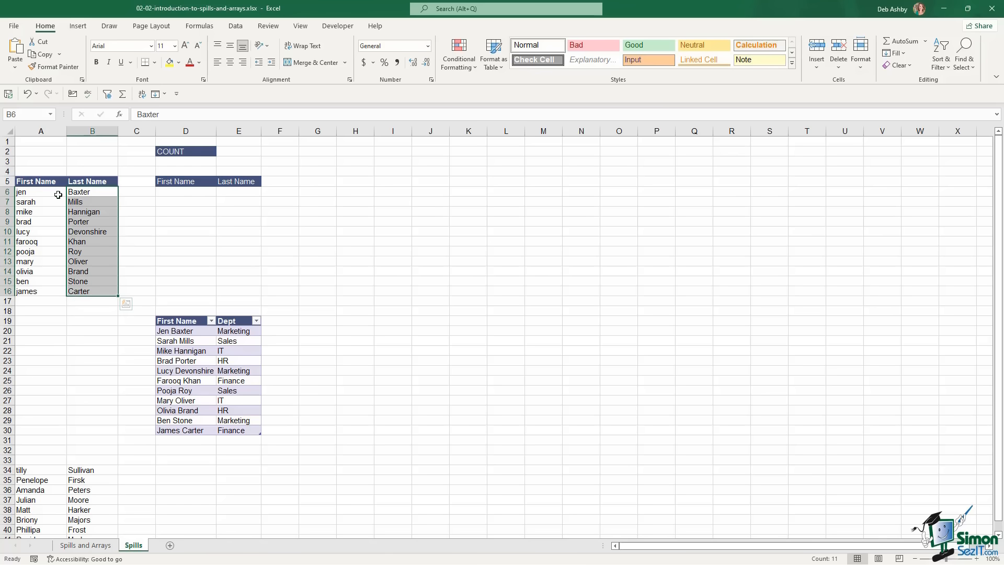
{"action": "left_click", "coordinate": [42, 194]}
{"action": "left_click_drag", "start_coordinate": [39, 193], "coordinate": [38, 291]}
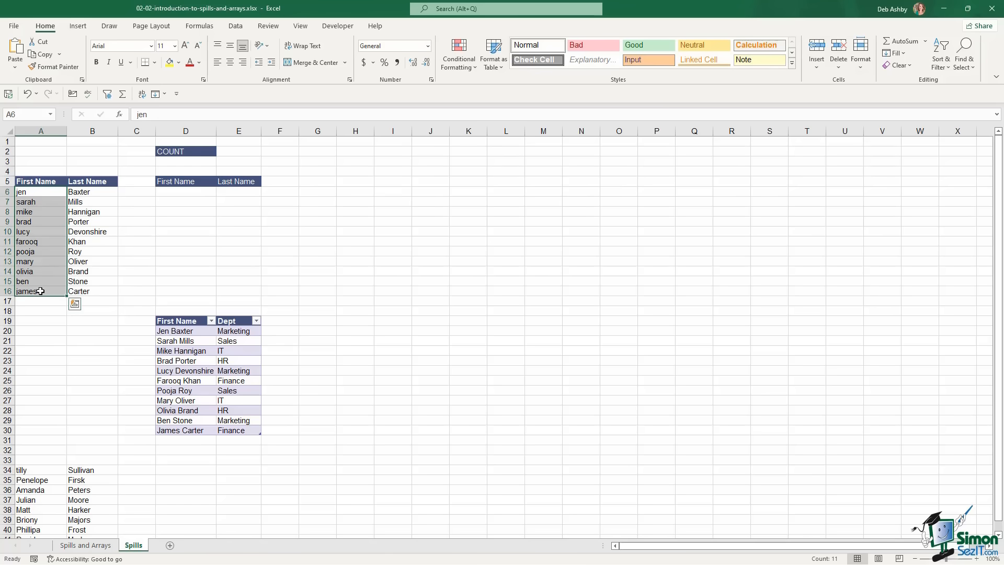
{"action": "left_click", "coordinate": [90, 196]}
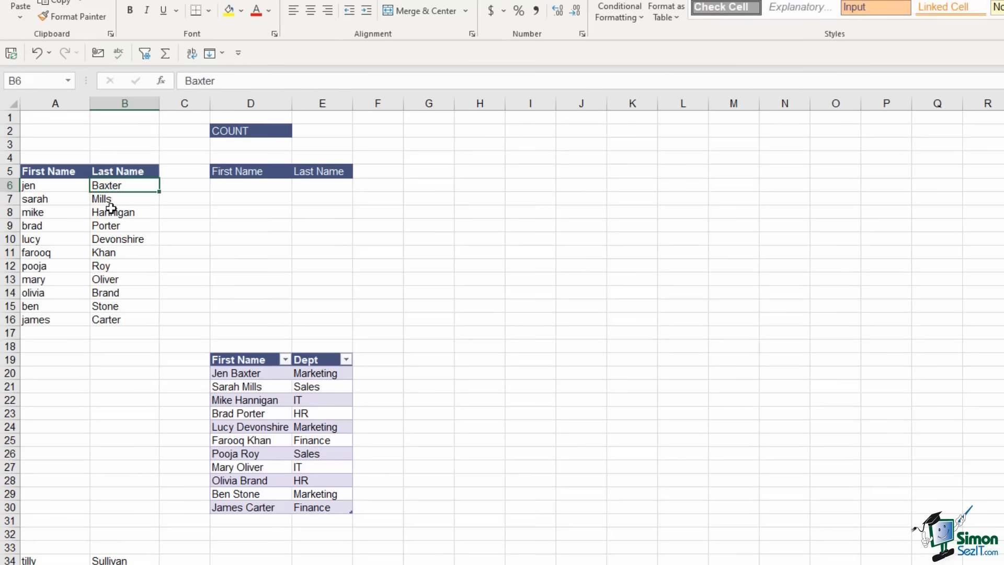
{"action": "left_click", "coordinate": [111, 220]}
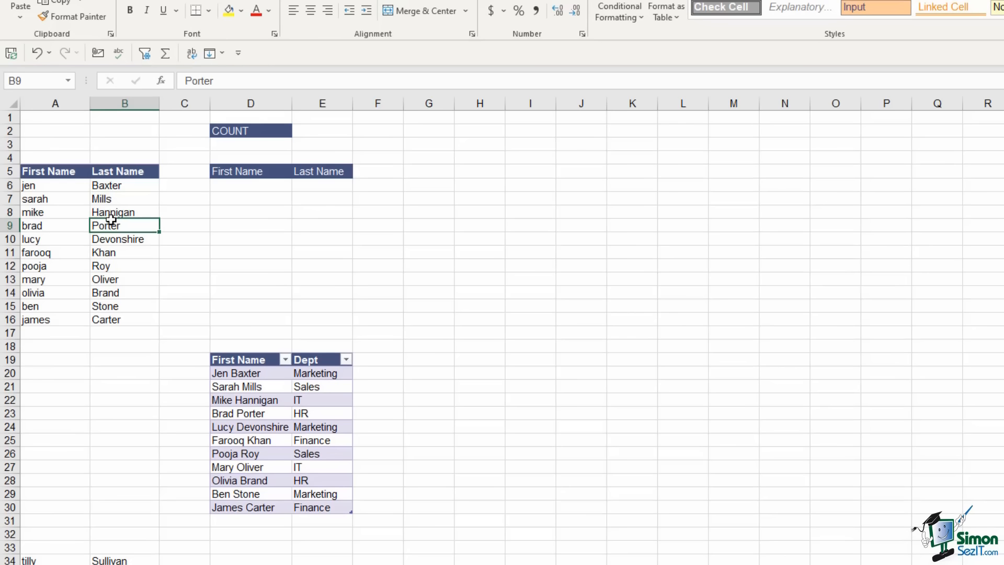
{"action": "key", "text": "ctrl+t"}
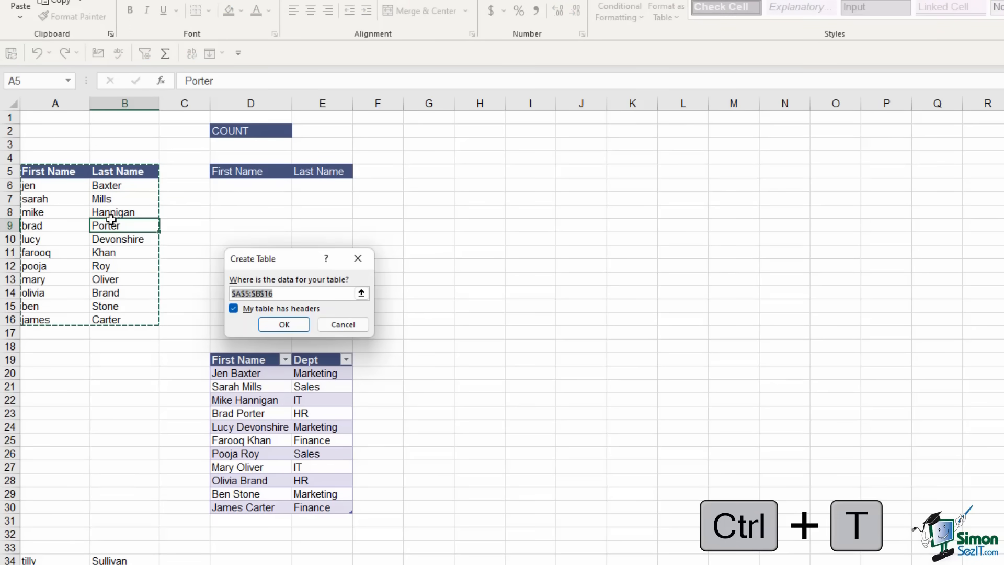
{"action": "left_click", "coordinate": [283, 328]}
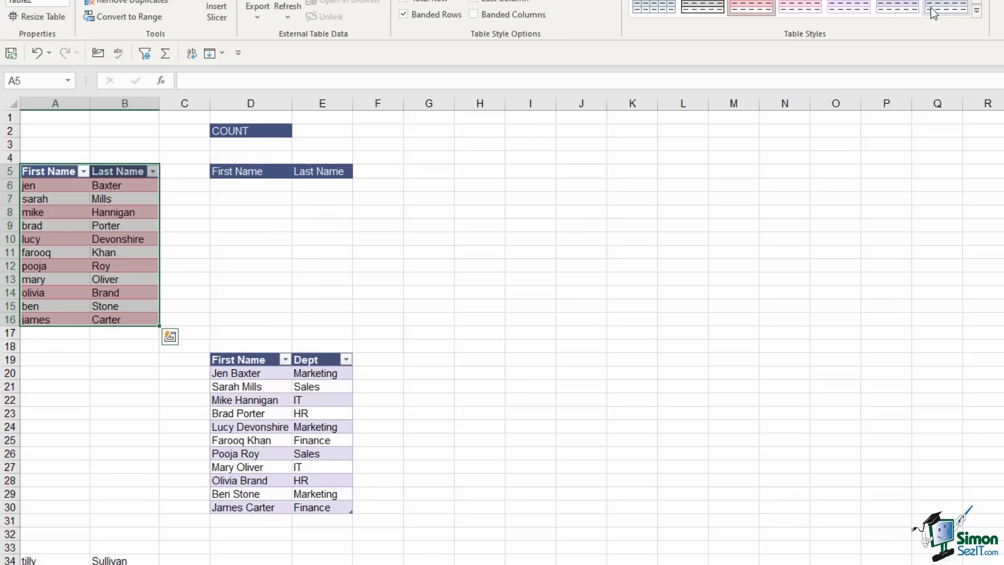
{"action": "left_click", "coordinate": [892, 4]}
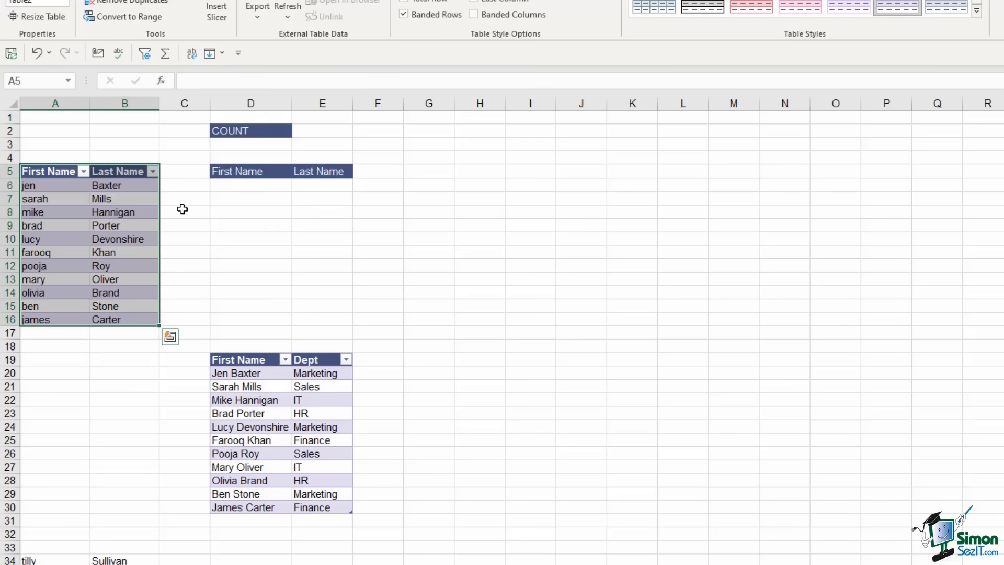
{"action": "left_click", "coordinate": [123, 248]}
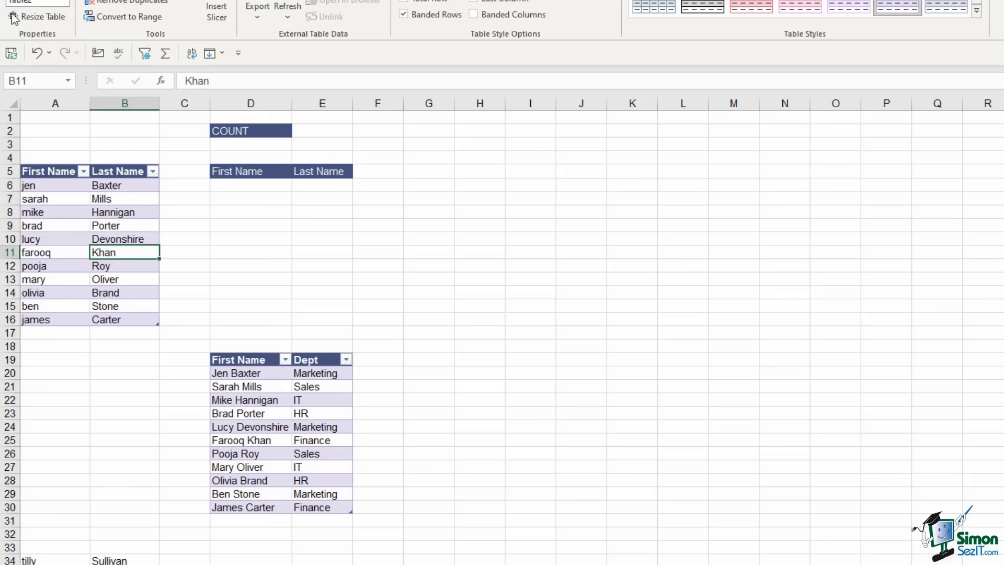
{"action": "left_click", "coordinate": [245, 187]}
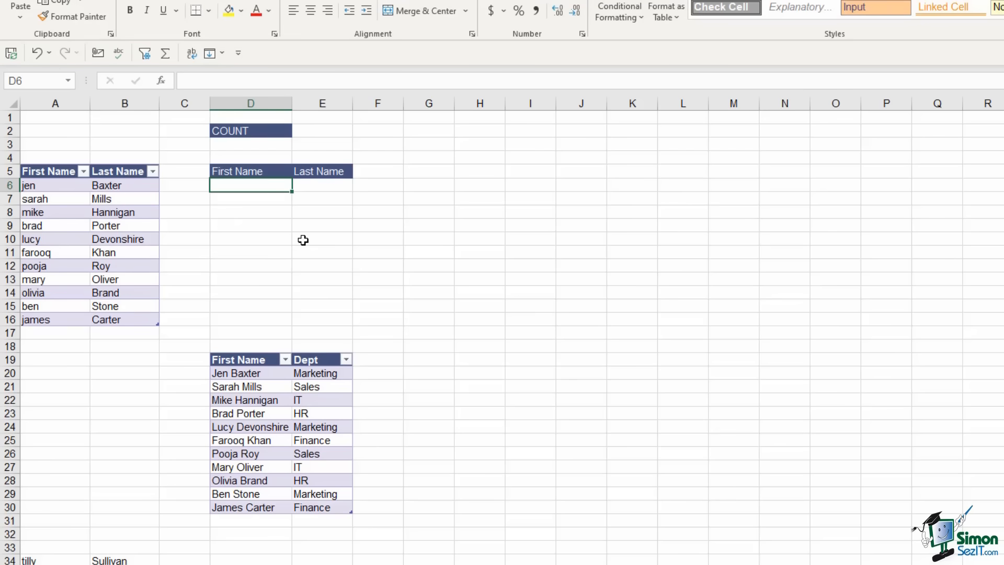
Enter =SORTBY(PROPER(Table2),Table2[Last Name],1) in D6 to spill proper-cased names by last name
{"action": "type", "text": "=sortby"}
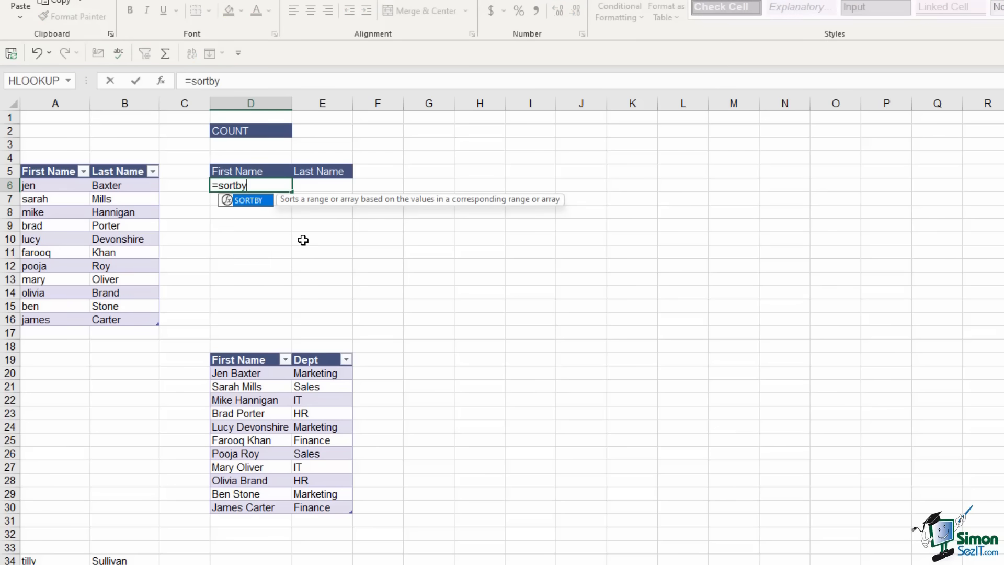
{"action": "key", "text": "Tab"}
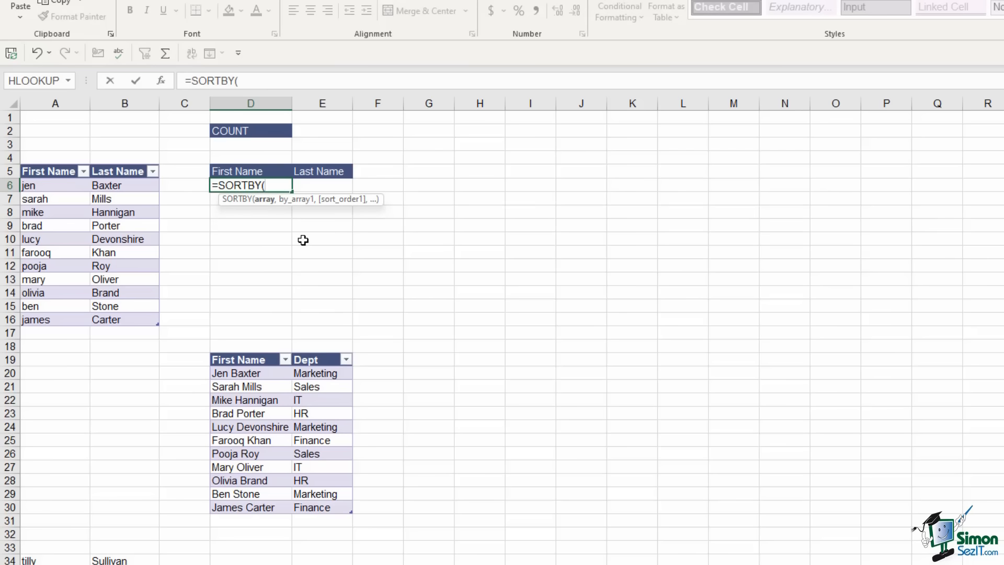
{"action": "type", "text": "proper"}
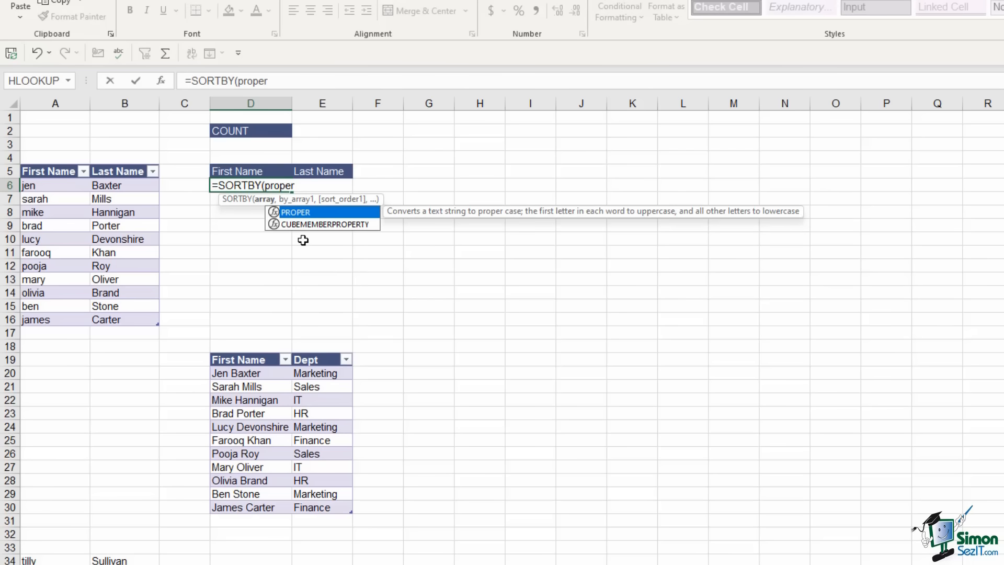
{"action": "key", "text": "Tab"}
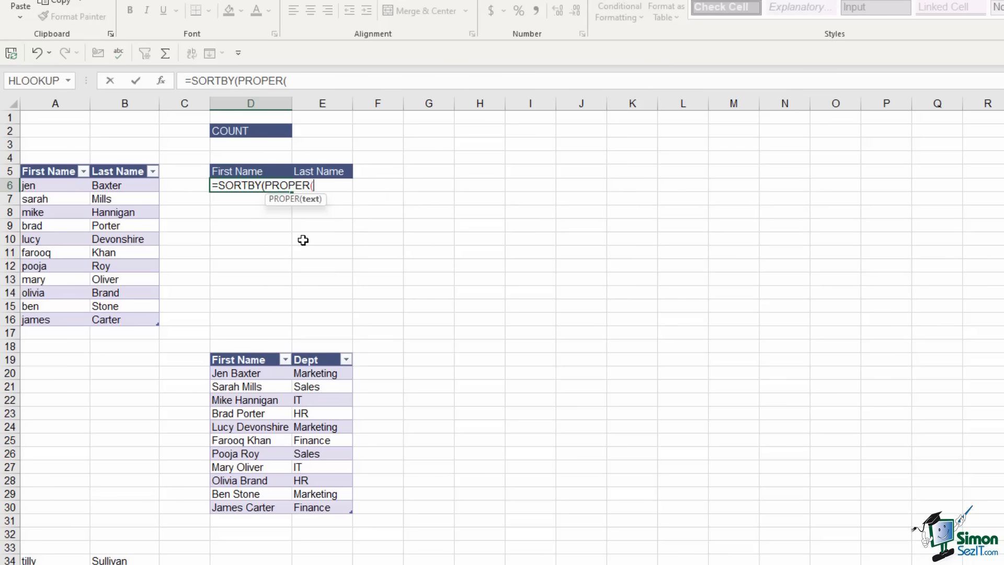
{"action": "left_click_drag", "start_coordinate": [45, 185], "coordinate": [154, 318]}
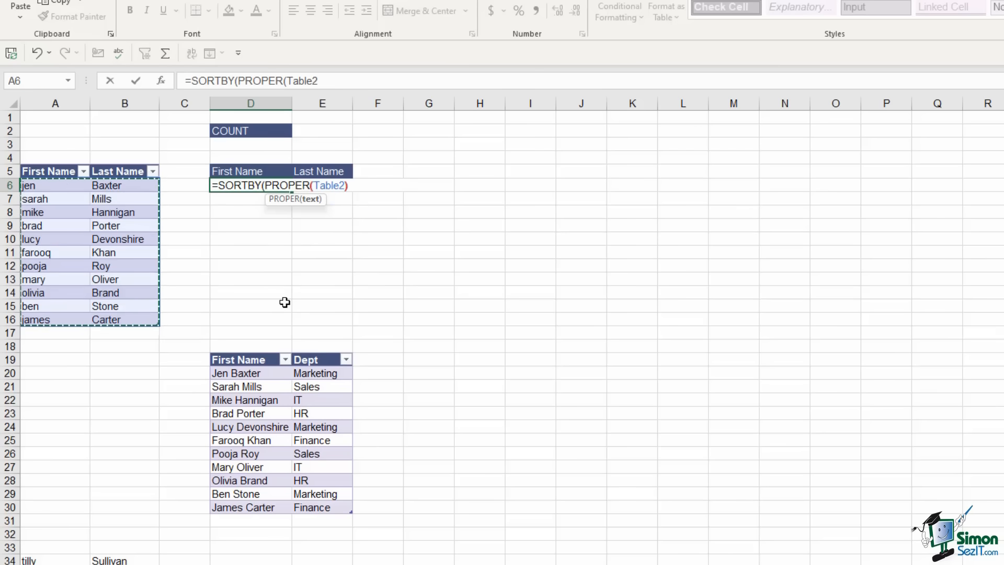
{"action": "type", "text": "),"}
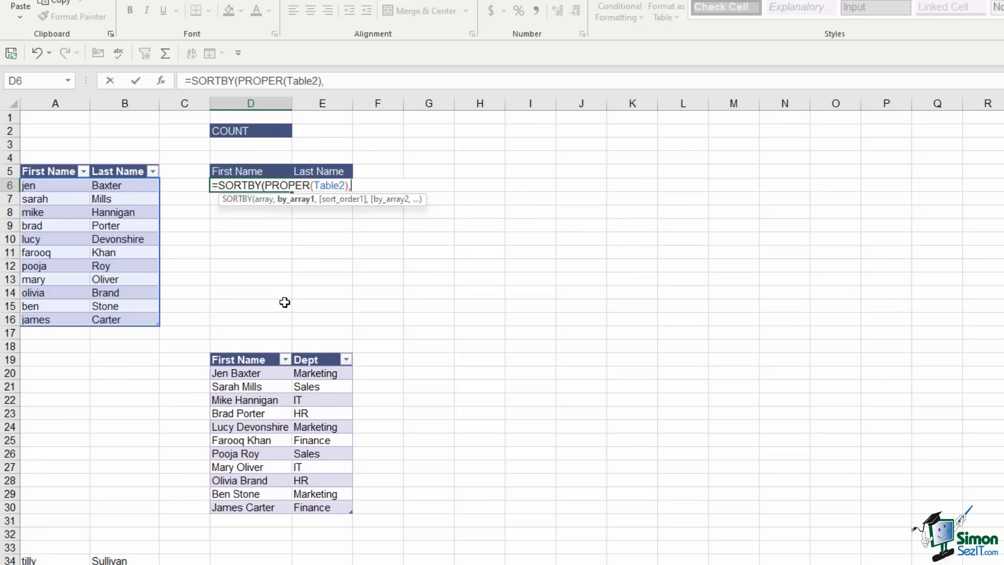
{"action": "left_click", "coordinate": [121, 187]}
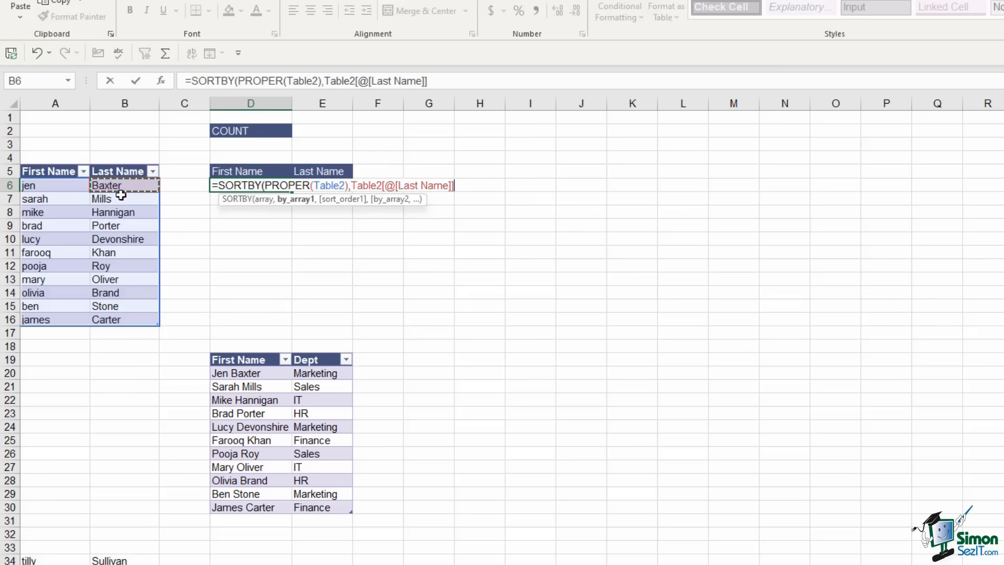
{"action": "left_click_drag", "start_coordinate": [120, 194], "coordinate": [139, 321]}
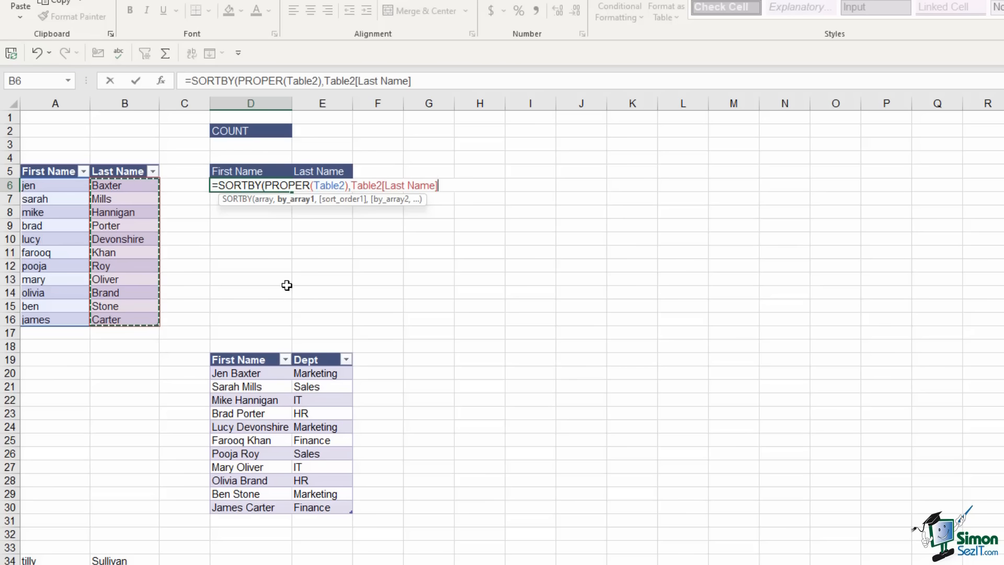
{"action": "type", "text": ","}
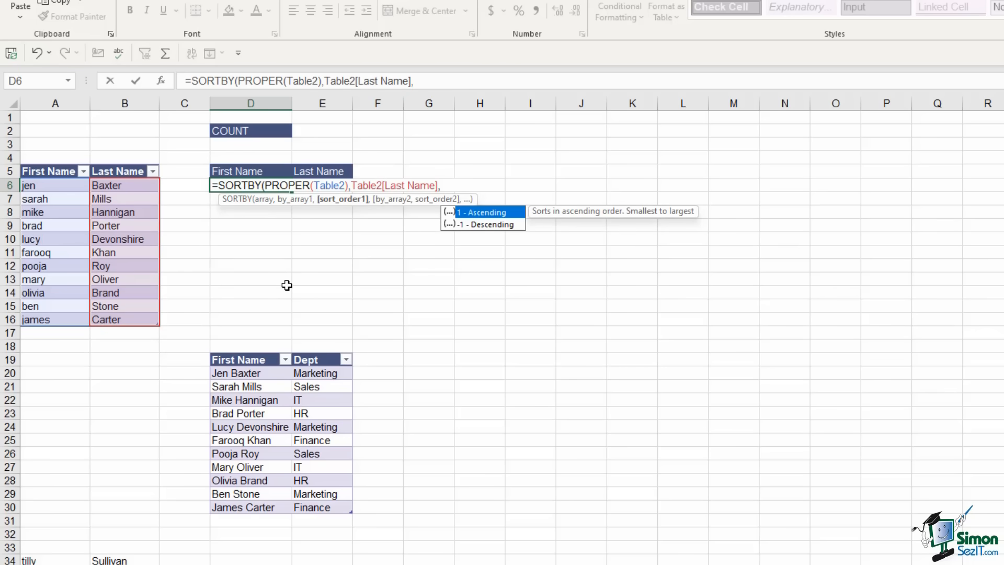
{"action": "type", "text": "1)"}
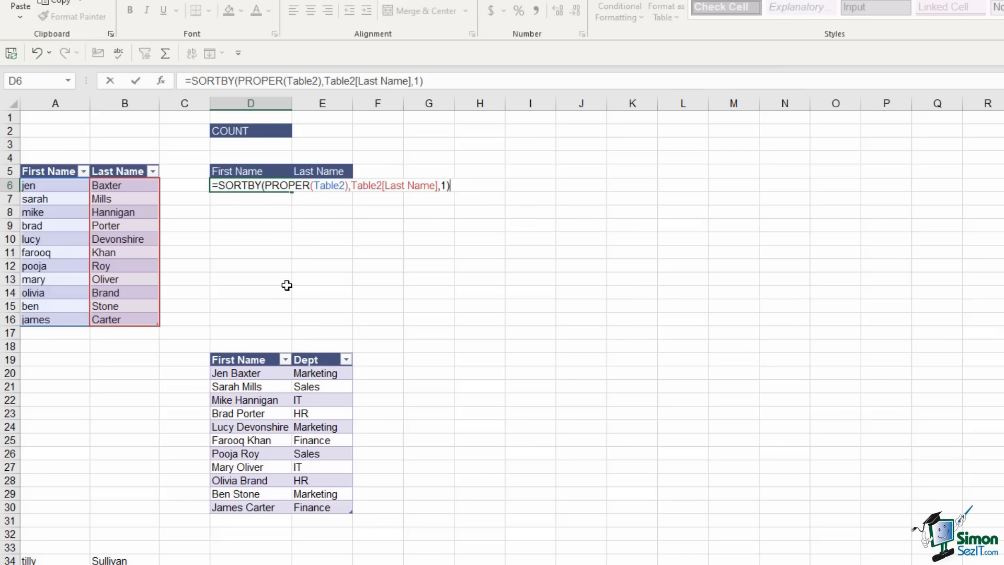
{"action": "key", "text": "Return"}
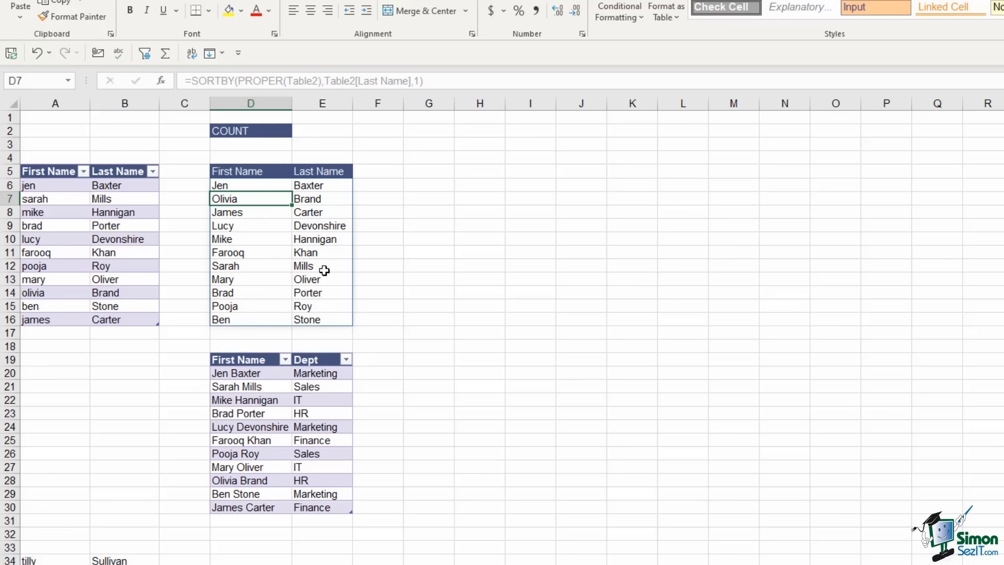
{"action": "left_click", "coordinate": [263, 262]}
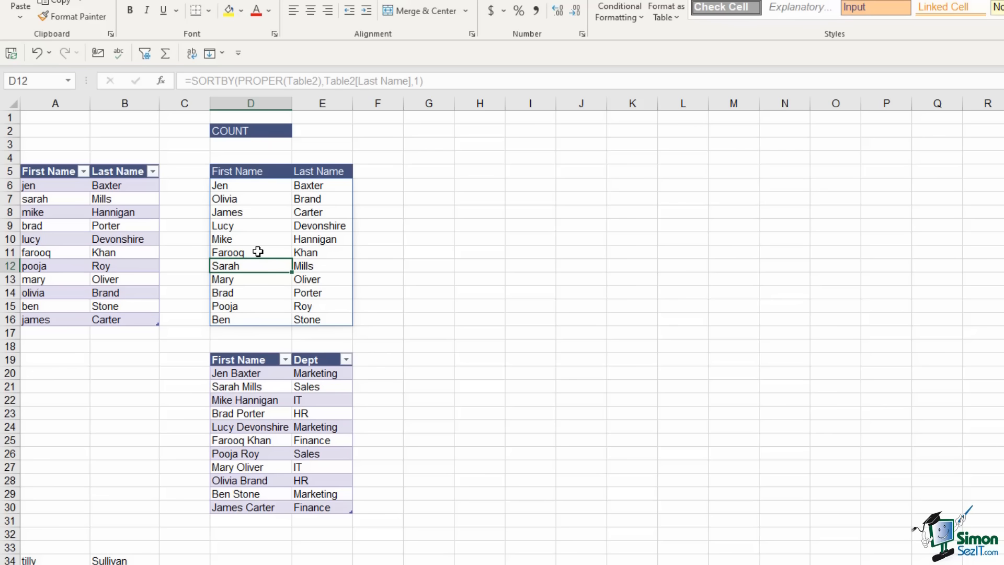
{"action": "left_click", "coordinate": [257, 251]}
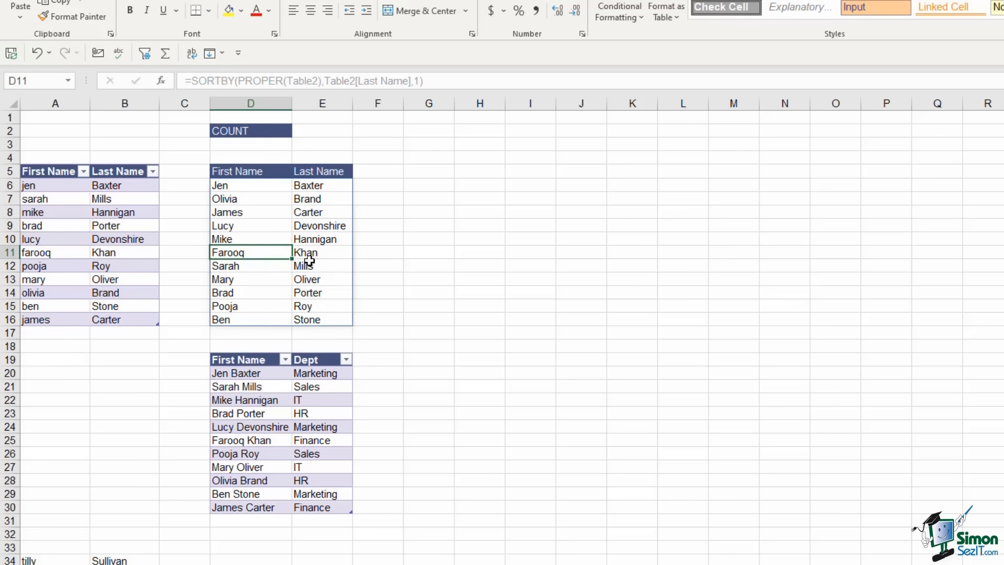
{"action": "left_click", "coordinate": [308, 266]}
{"action": "left_click", "coordinate": [308, 254]}
{"action": "left_click", "coordinate": [265, 254]}
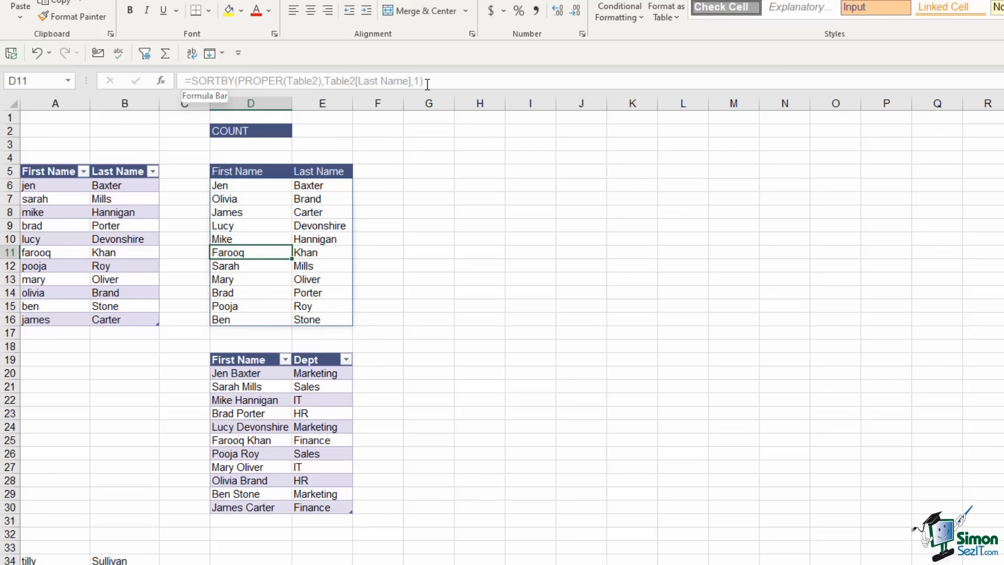
{"action": "left_click", "coordinate": [244, 187]}
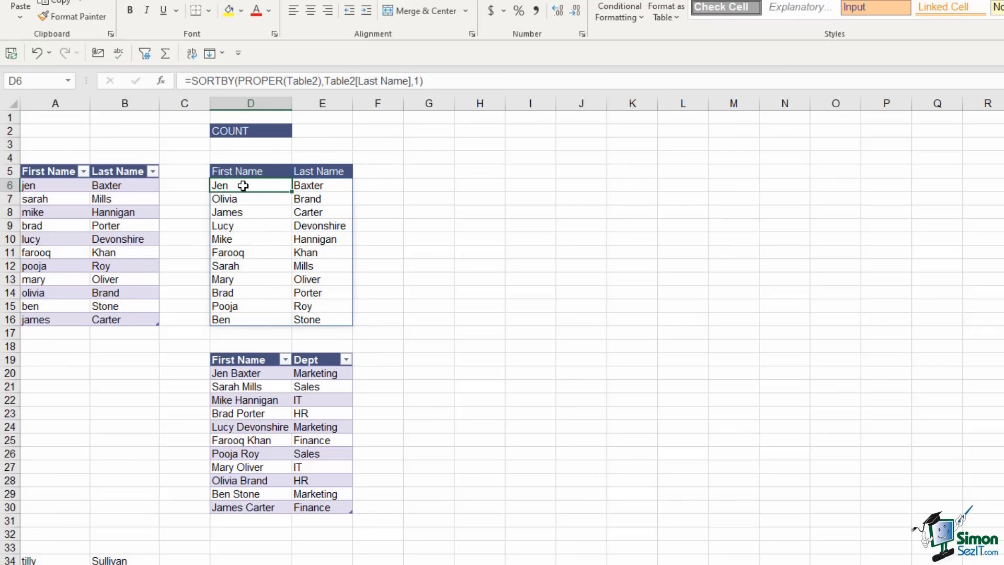
{"action": "double_click", "coordinate": [244, 186]}
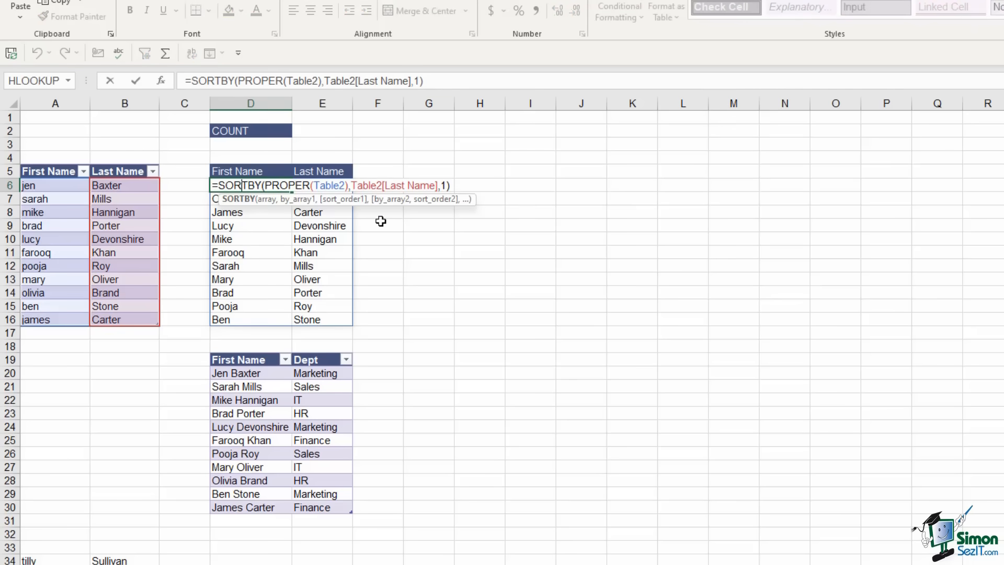
{"action": "key", "text": "Escape"}
{"action": "left_click", "coordinate": [426, 238]}
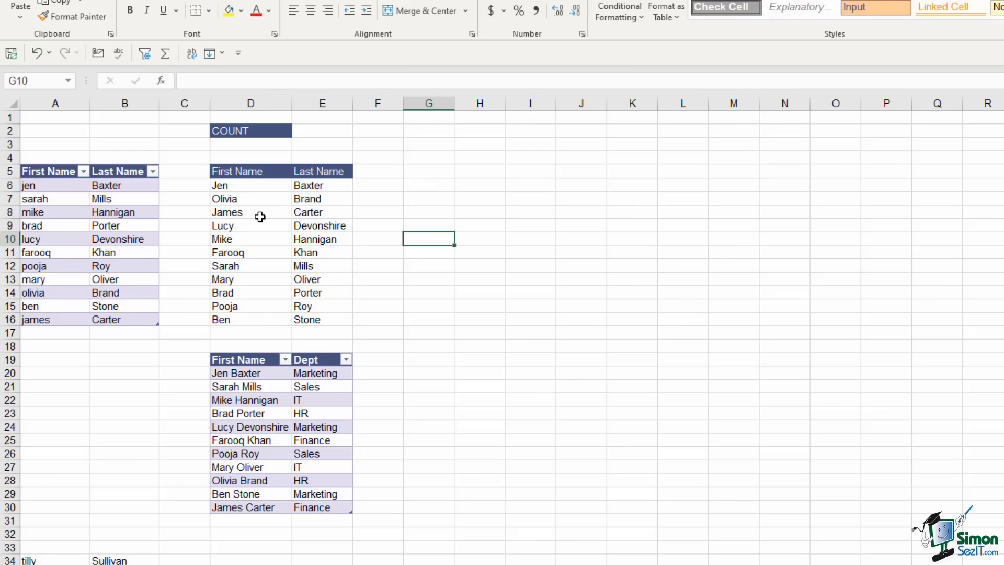
{"action": "left_click", "coordinate": [313, 138]}
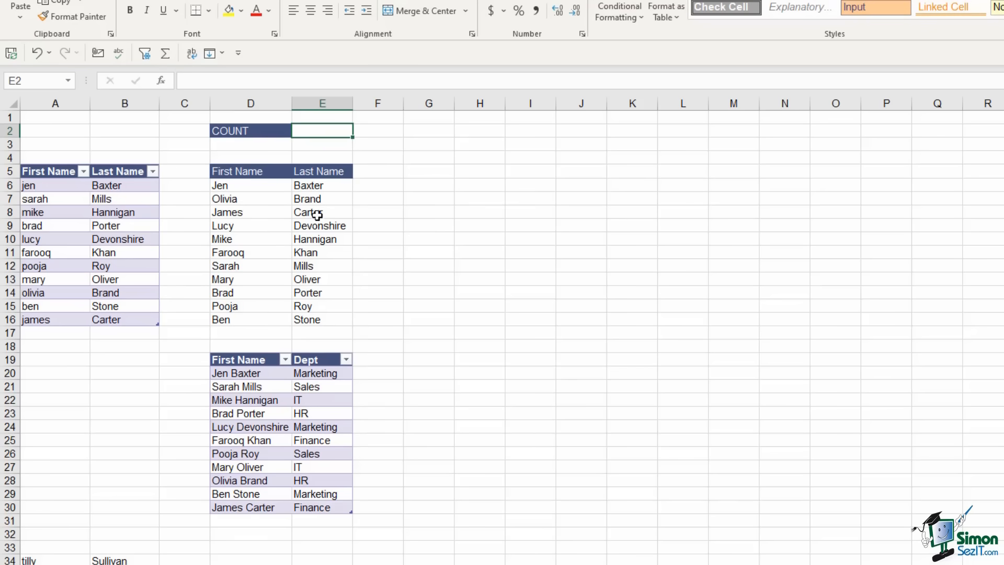
Enter a COUNTA formula in E2 over the spilled name list, returning 22
{"action": "type", "text": "=counta"}
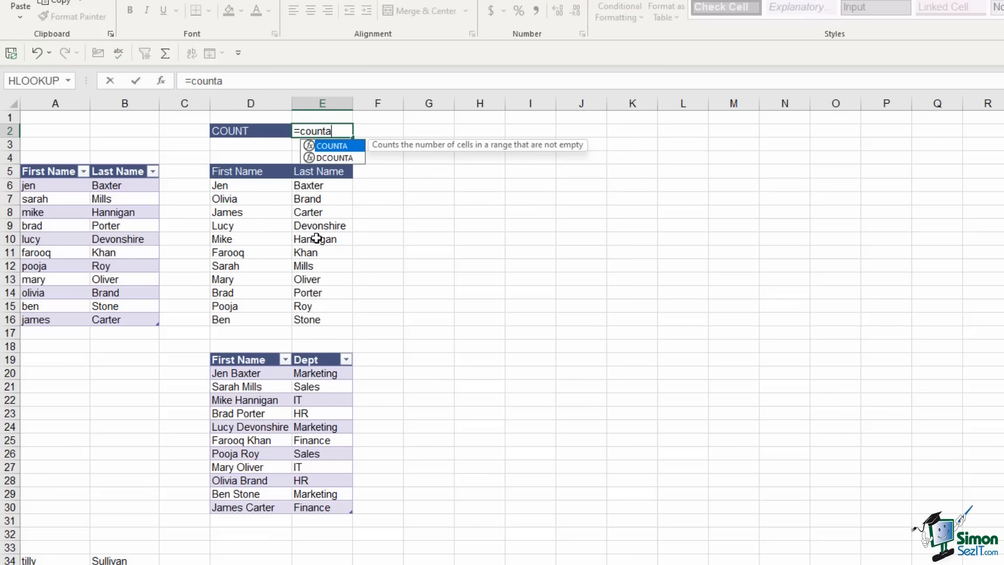
{"action": "key", "text": "Tab"}
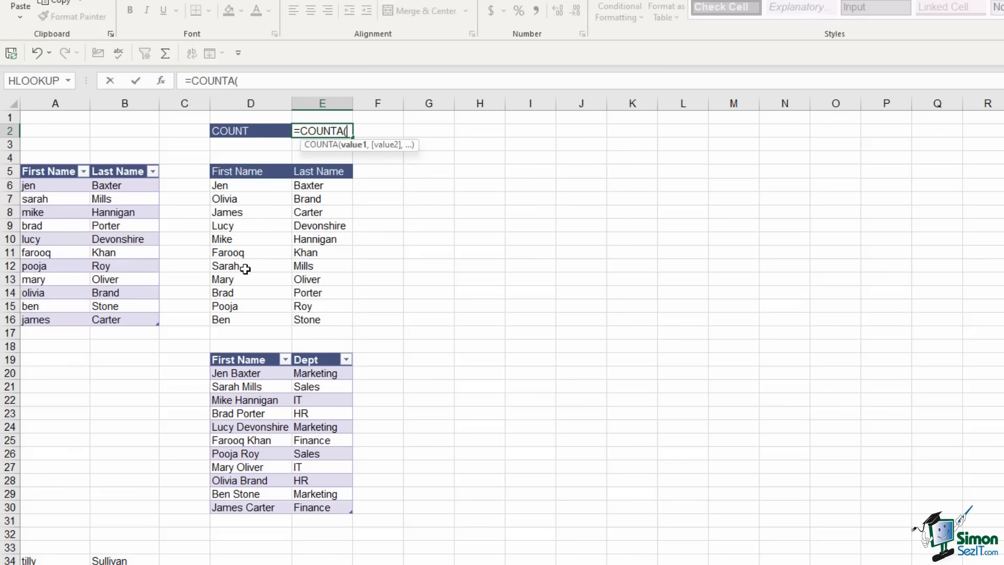
{"action": "left_click_drag", "start_coordinate": [225, 186], "coordinate": [325, 318]}
{"action": "type", "text": ")"}
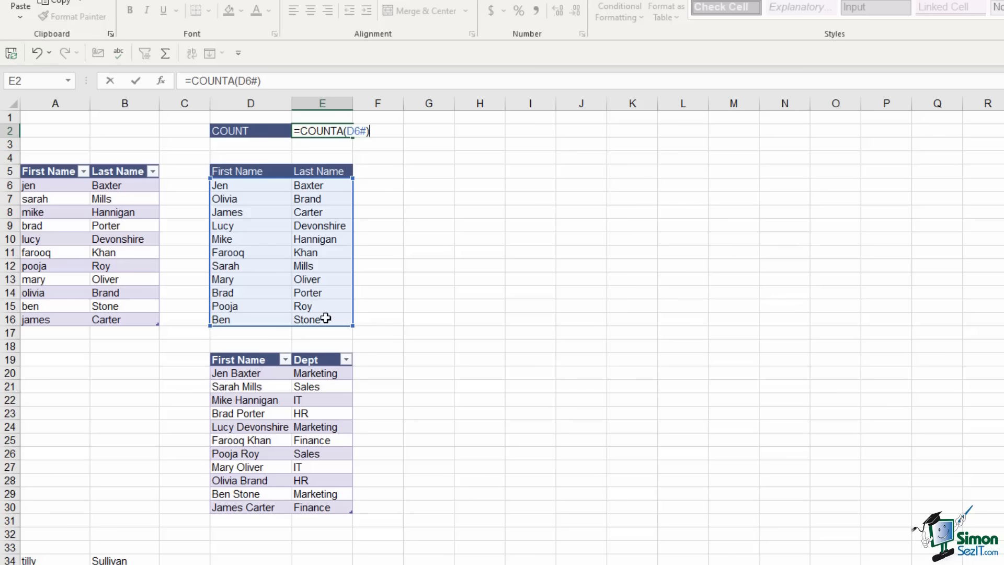
{"action": "key", "text": "Return"}
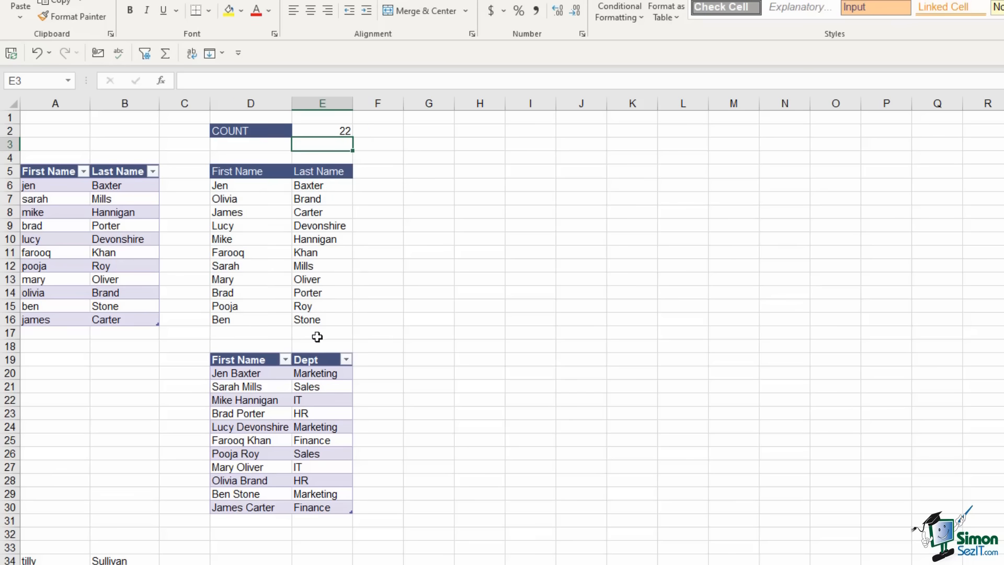
Inspect the SORTBY formula in D6 and the spilled name cells
{"action": "left_click", "coordinate": [236, 186]}
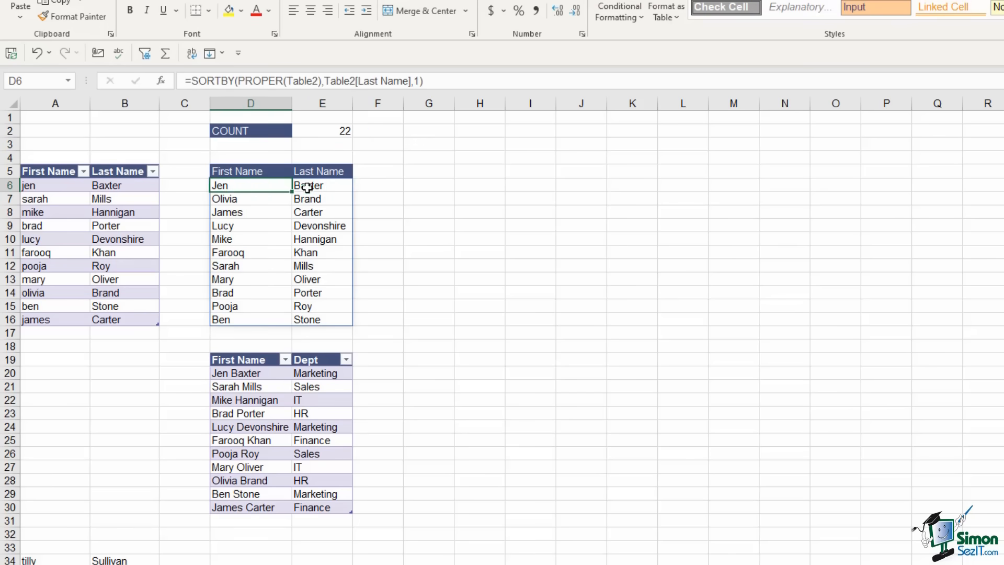
{"action": "left_click", "coordinate": [273, 198]}
{"action": "left_click", "coordinate": [300, 198]}
{"action": "left_click", "coordinate": [257, 213]}
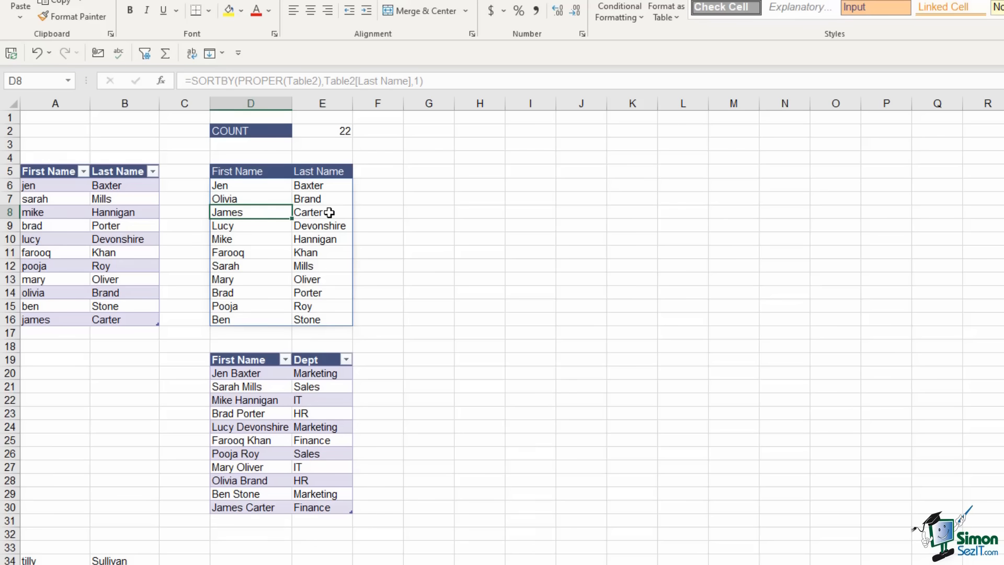
{"action": "left_click", "coordinate": [328, 211]}
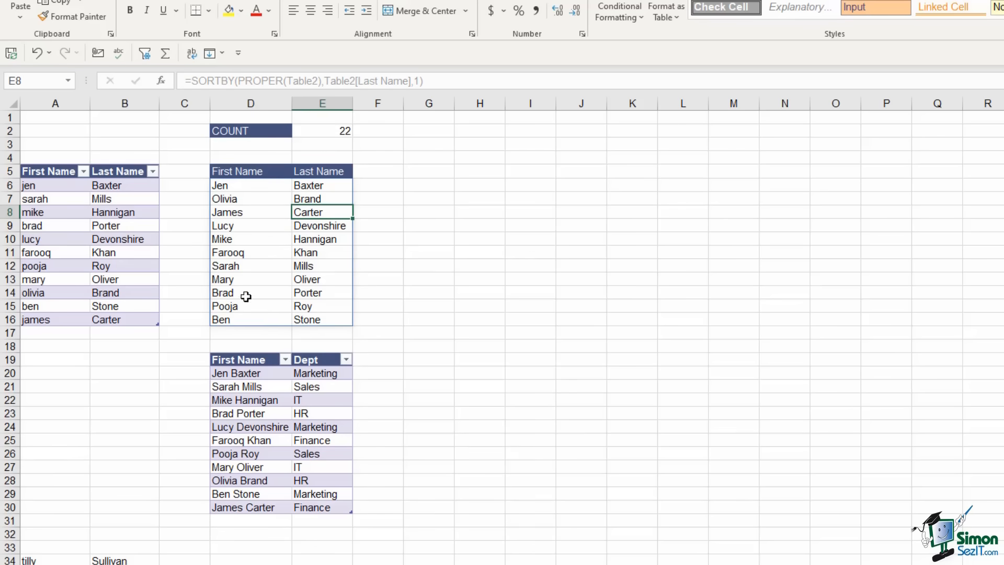
Divide the E2 count formula by 2 so it shows 11
{"action": "left_click", "coordinate": [341, 130]}
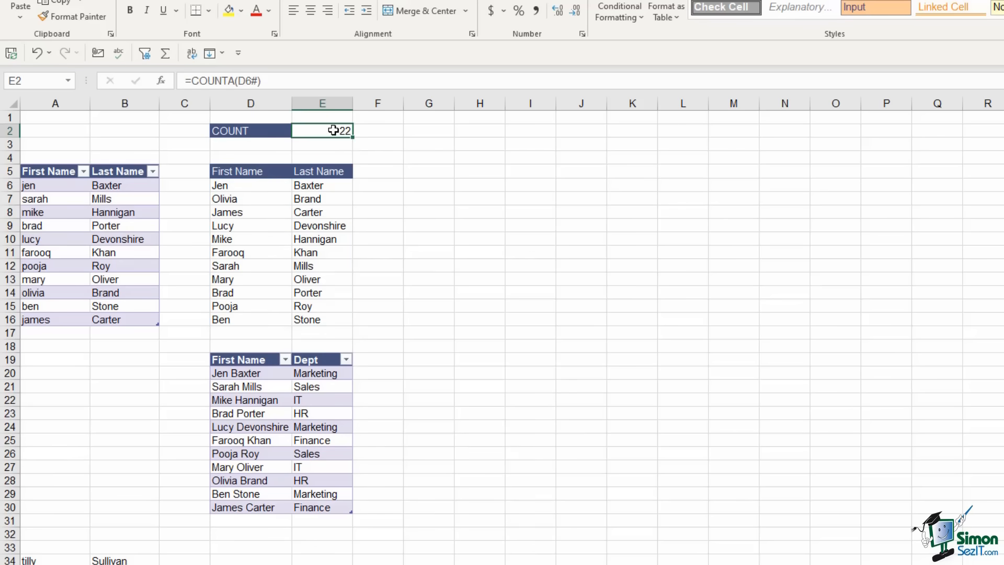
{"action": "left_click", "coordinate": [274, 80]}
{"action": "type", "text": "/"}
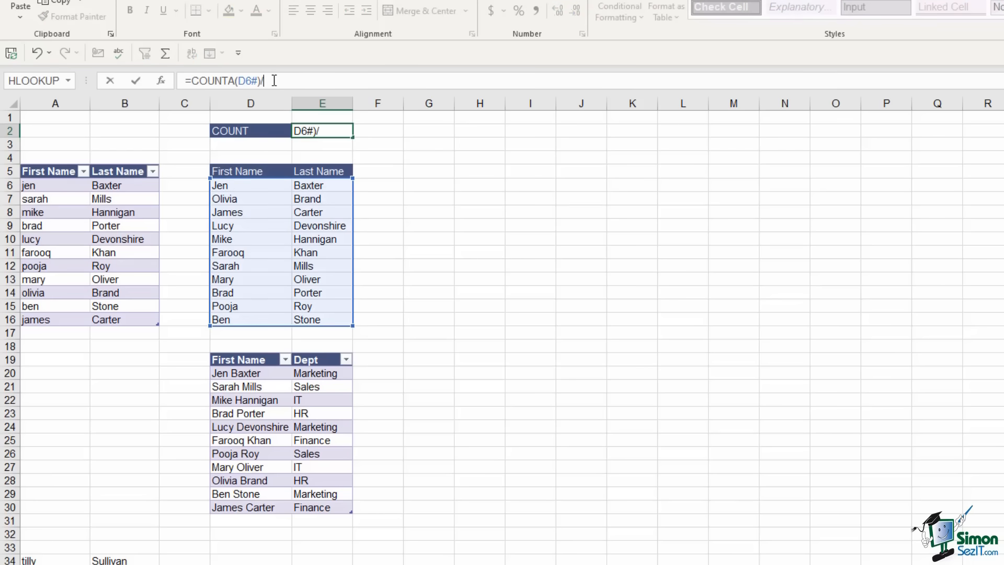
{"action": "type", "text": "2"}
{"action": "key", "text": "Return"}
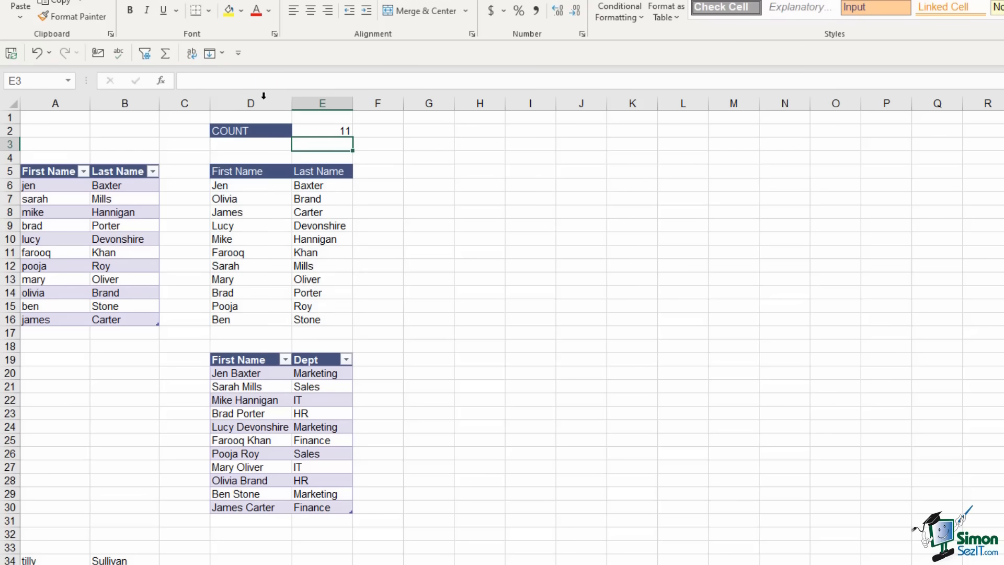
Highlight the 11 spilled first names, then return to the source name table
{"action": "left_click_drag", "start_coordinate": [238, 186], "coordinate": [239, 317]}
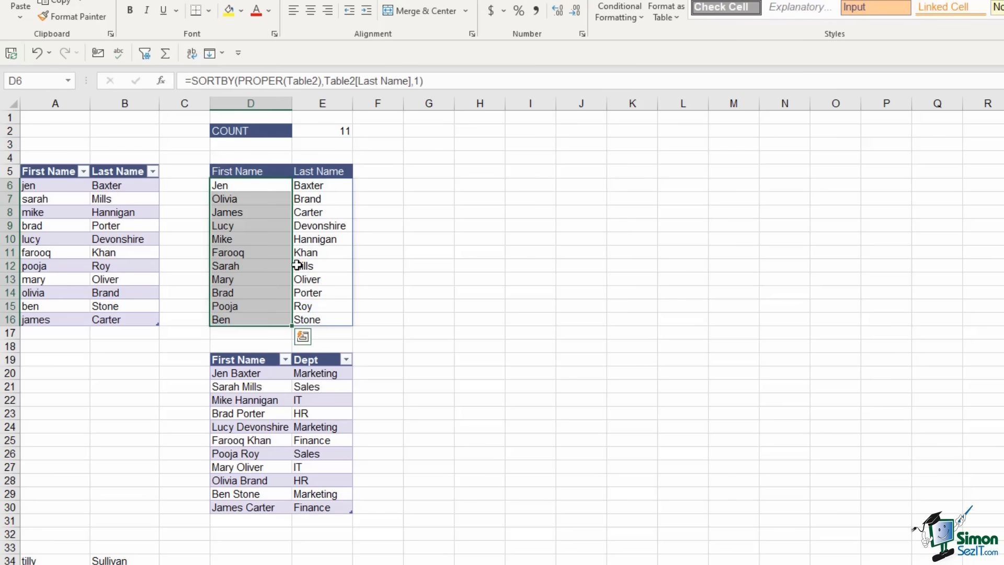
{"action": "left_click", "coordinate": [348, 241]}
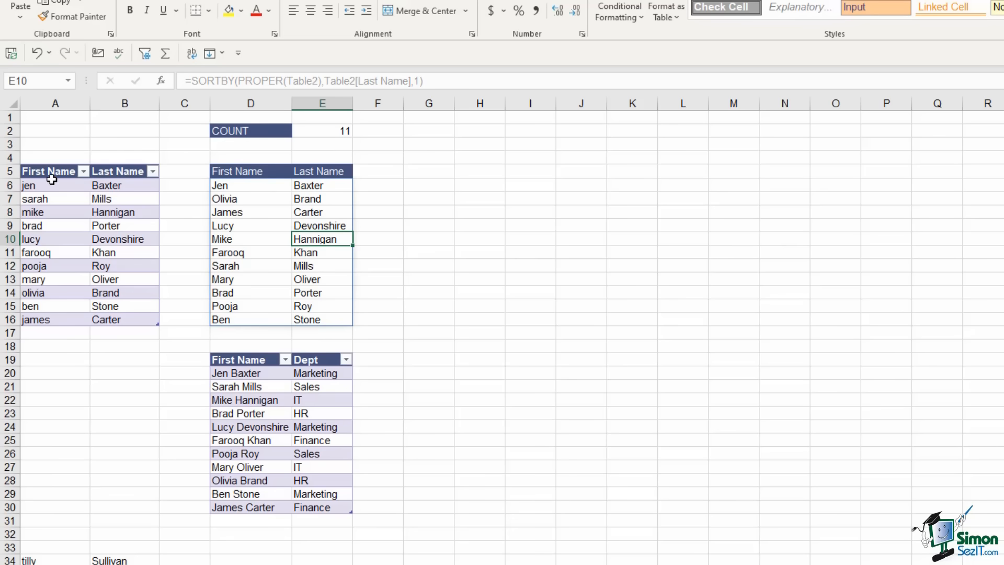
{"action": "left_click", "coordinate": [80, 226]}
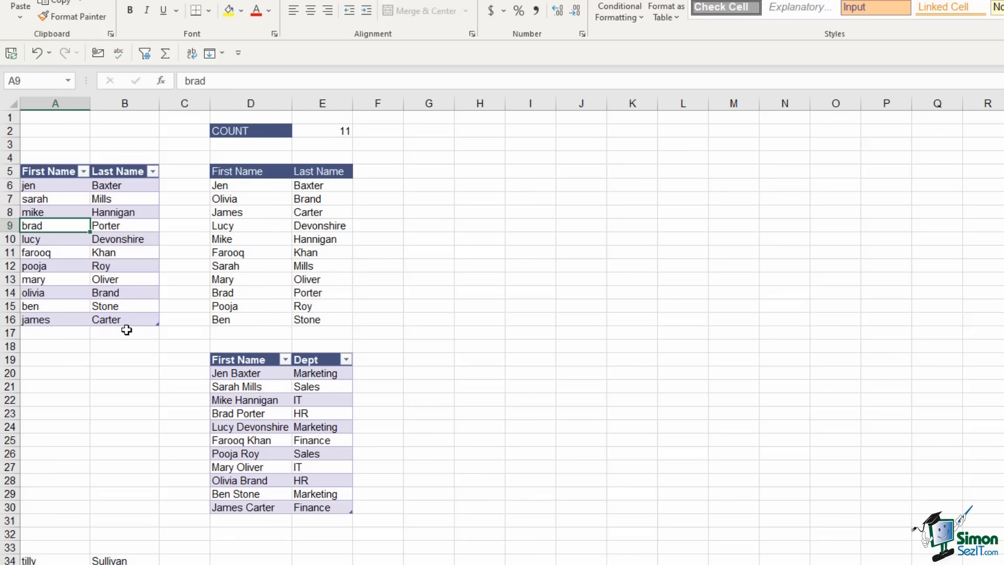
{"action": "scroll", "coordinate": [126, 329], "scroll_direction": "down", "scroll_amount": 2}
Move the eight extra names up into rows 17–24, expanding the table and causing #SPILL! in D6
{"action": "left_click_drag", "start_coordinate": [49, 477], "coordinate": [125, 558]}
{"action": "left_click_drag", "start_coordinate": [124, 473], "coordinate": [141, 253]}
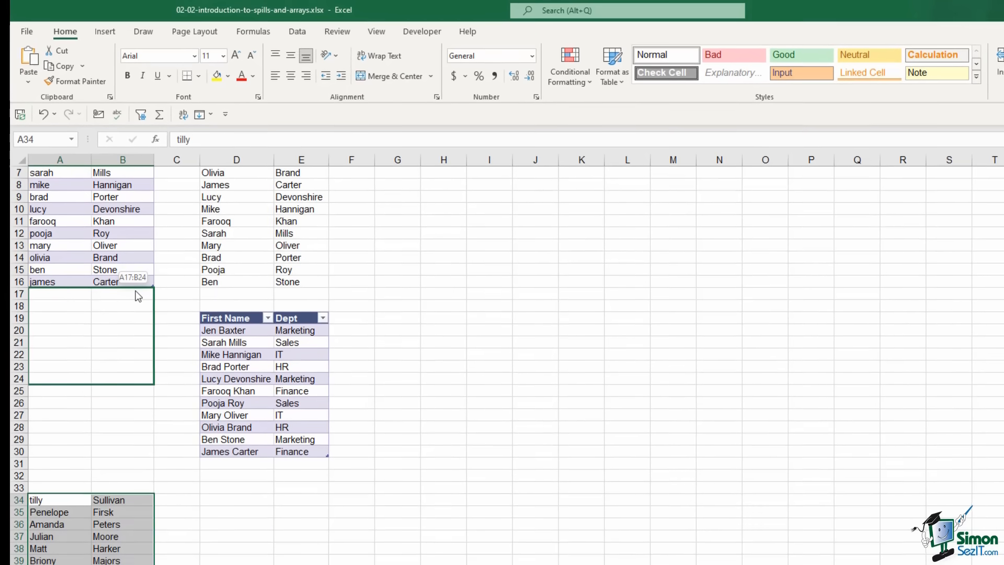
{"action": "left_click_drag", "start_coordinate": [138, 296], "coordinate": [136, 291]}
{"action": "scroll", "coordinate": [121, 249], "scroll_direction": "up", "scroll_amount": 2}
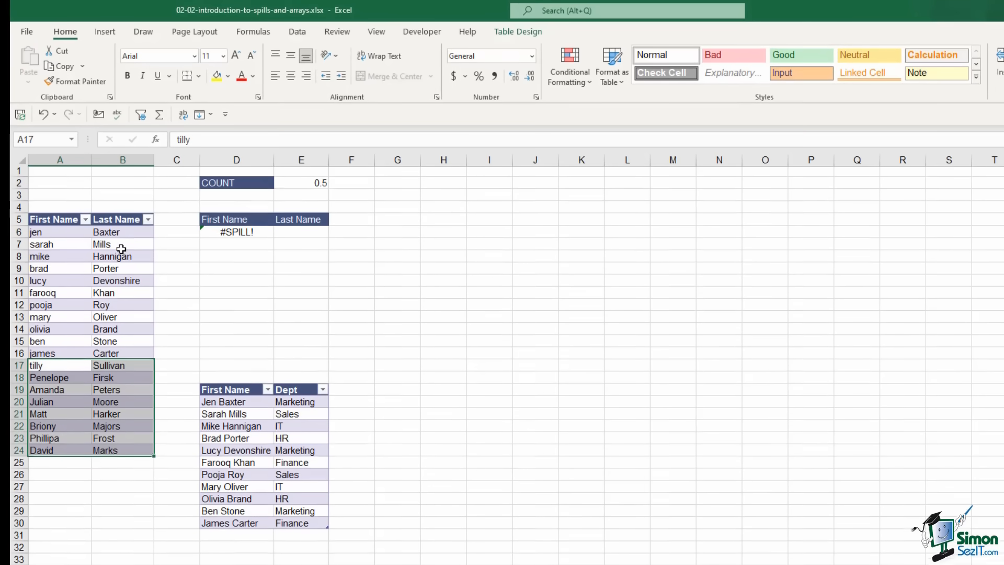
{"action": "left_click", "coordinate": [95, 343]}
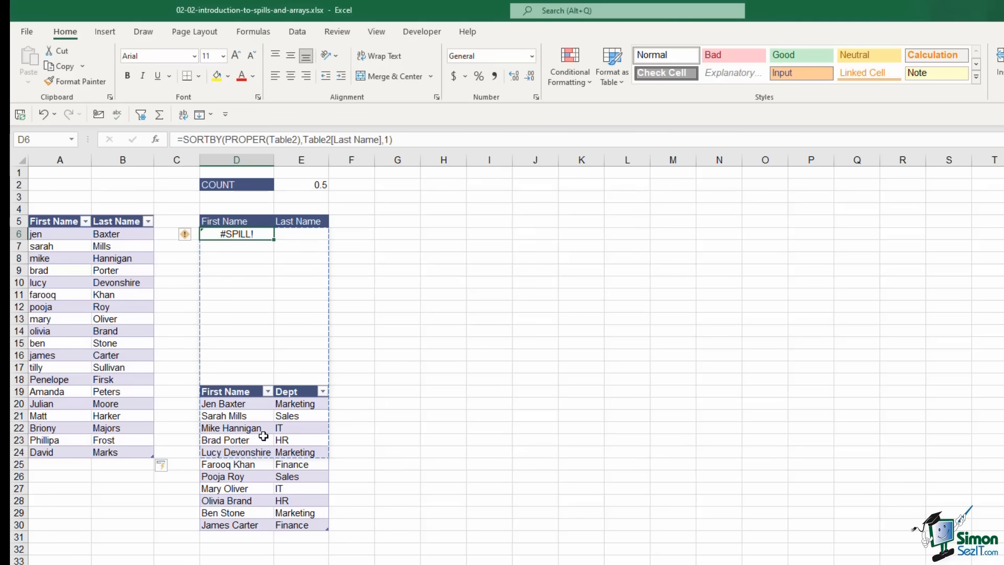
Move the First Name/Dept table from D19:E30 to H5, out of the spill's way
{"action": "left_click", "coordinate": [218, 392]}
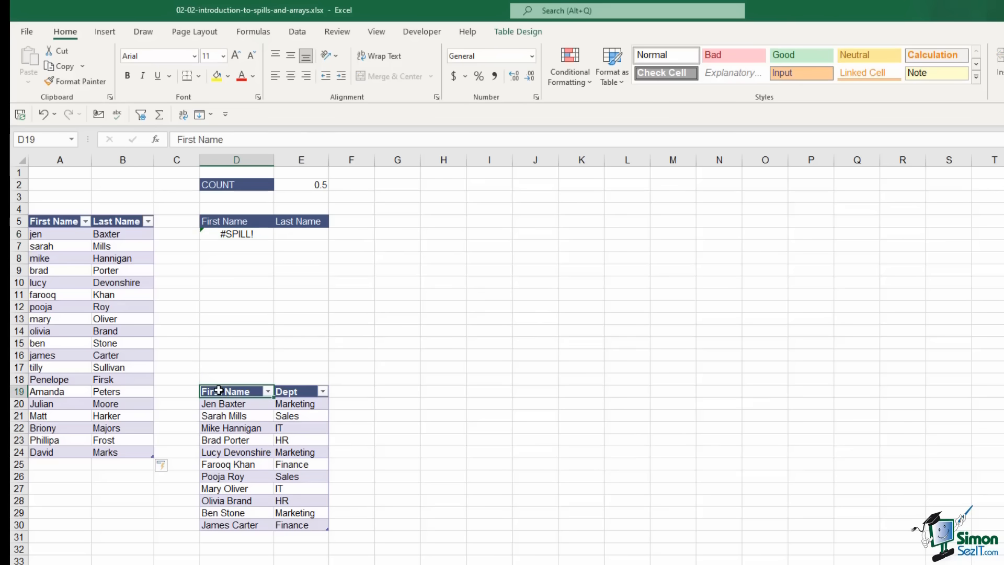
{"action": "left_click_drag", "start_coordinate": [218, 392], "coordinate": [306, 525]}
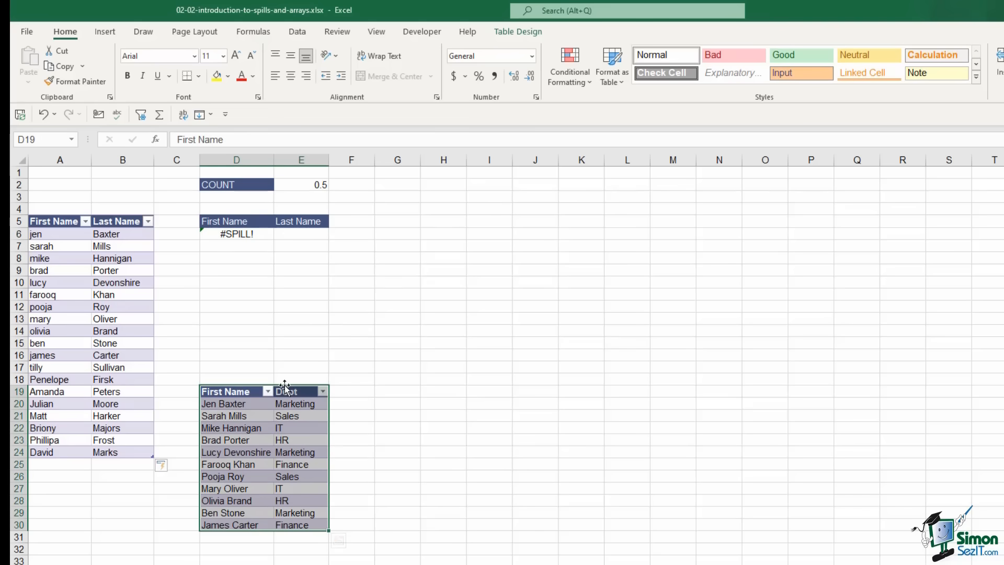
{"action": "left_click_drag", "start_coordinate": [290, 385], "coordinate": [507, 217]}
Check the SORTBY list in D6 now spills all 19 names, with COUNT showing 19
{"action": "left_click", "coordinate": [230, 234]}
{"action": "left_click", "coordinate": [287, 343]}
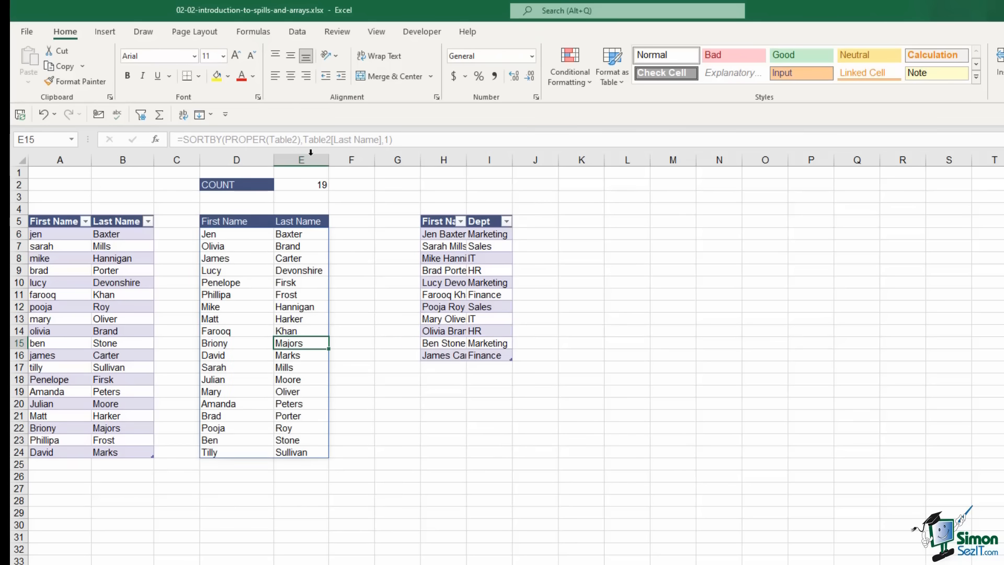
{"action": "left_click", "coordinate": [309, 186]}
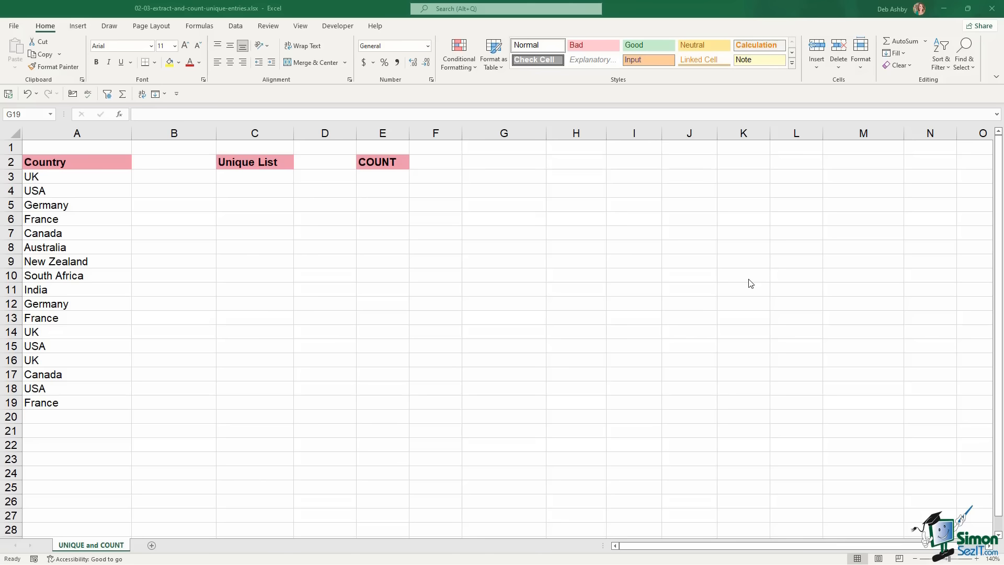
Enter =UNIQUE(A3:A19) in C3 to spill the nine distinct countries, UK through India
{"action": "double_click", "coordinate": [245, 178]}
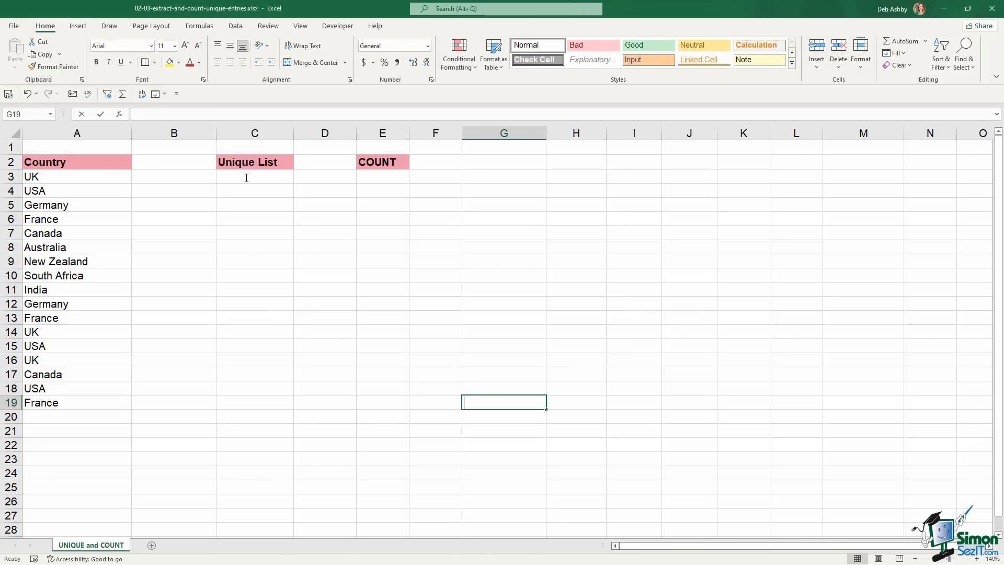
{"action": "left_click", "coordinate": [244, 176]}
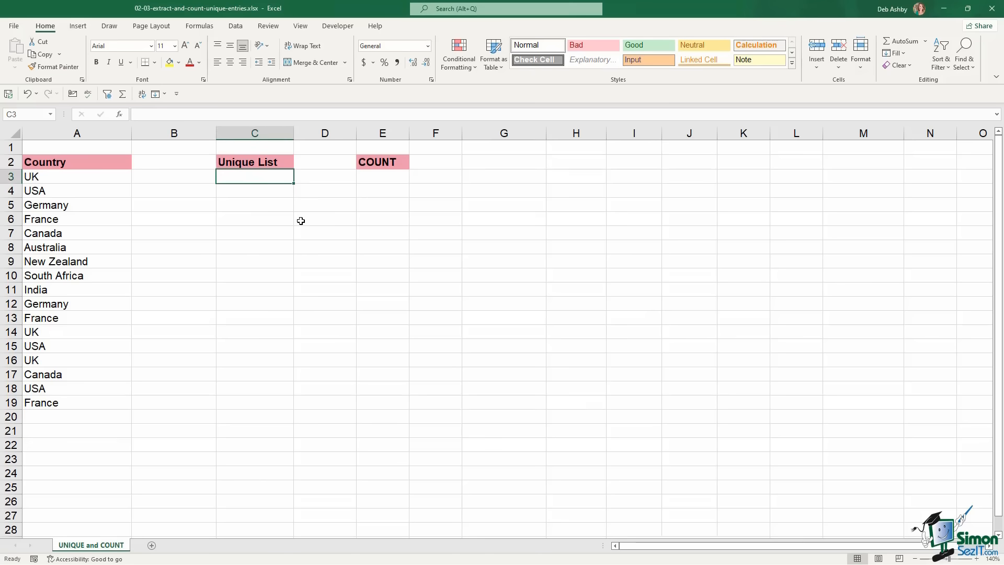
{"action": "type", "text": "="}
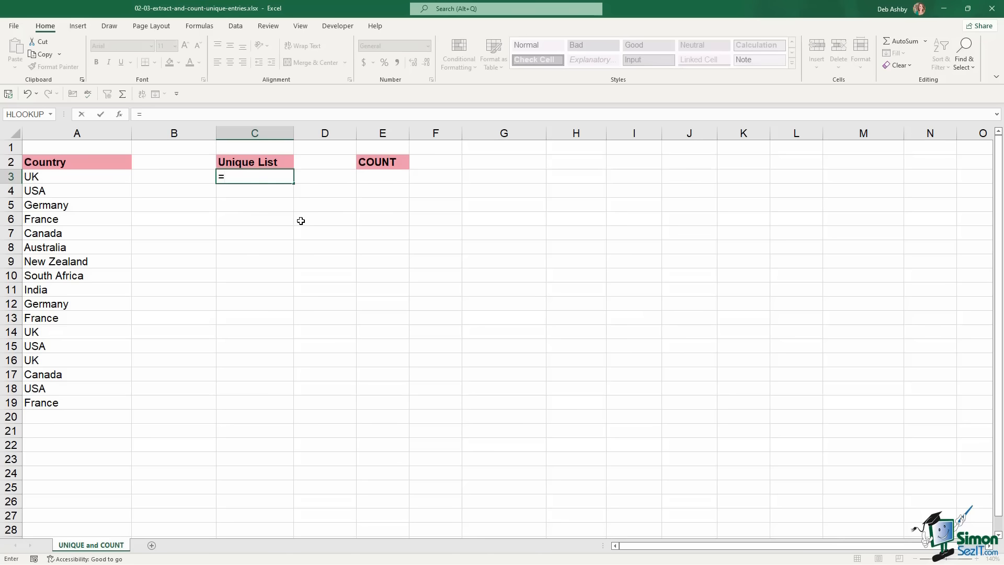
{"action": "type", "text": "U"}
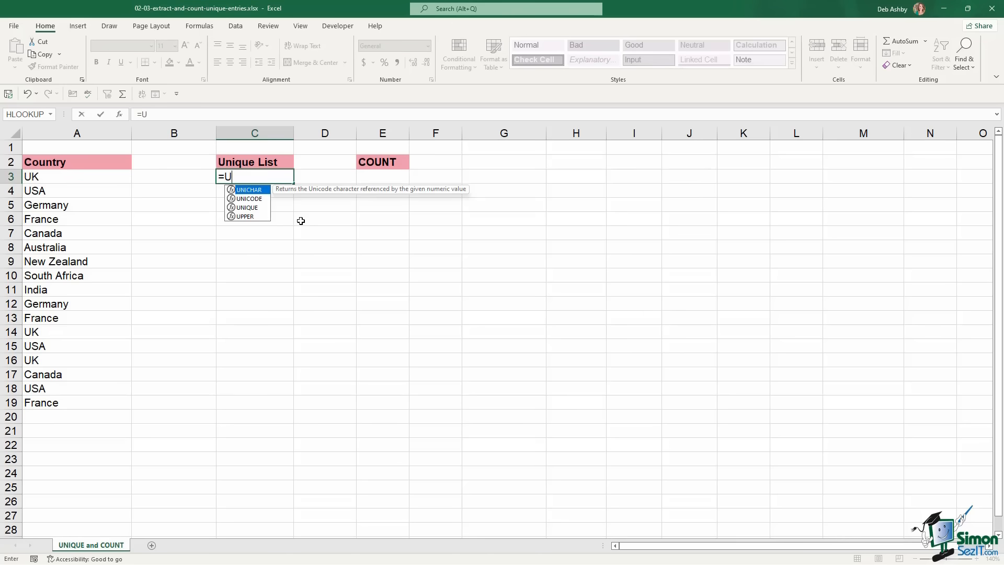
{"action": "type", "text": "NIQ"}
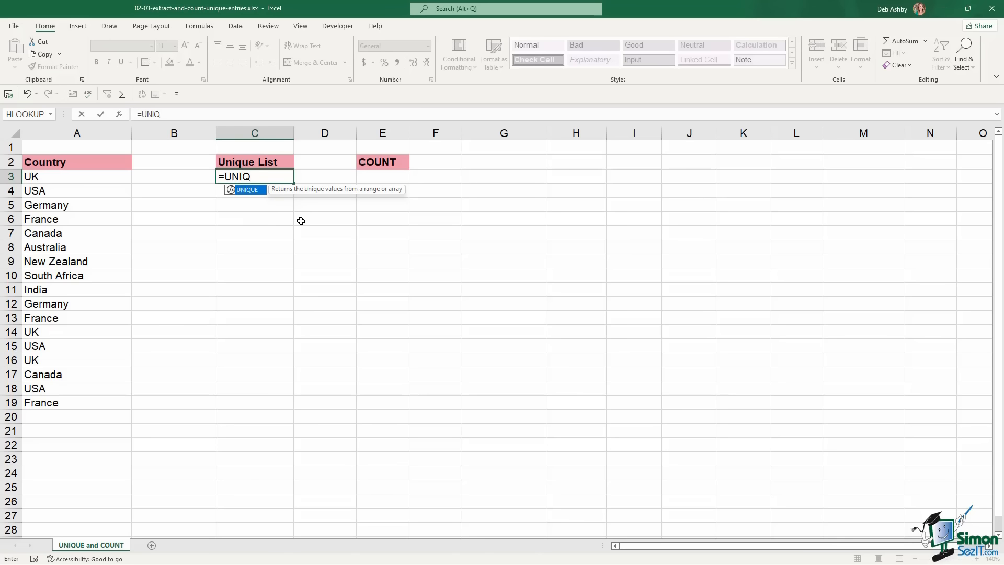
{"action": "key", "text": "Tab"}
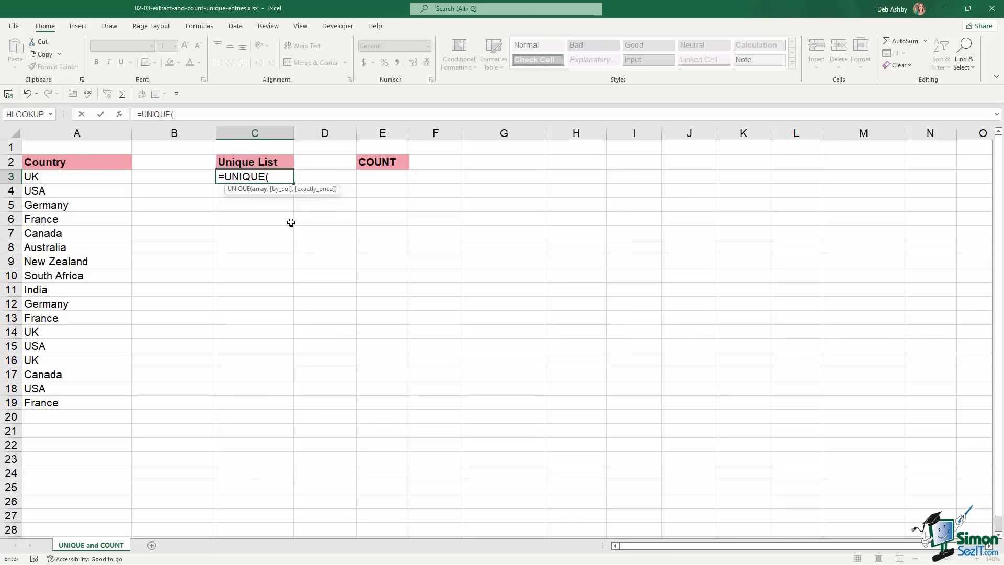
{"action": "left_click_drag", "start_coordinate": [83, 179], "coordinate": [77, 403]}
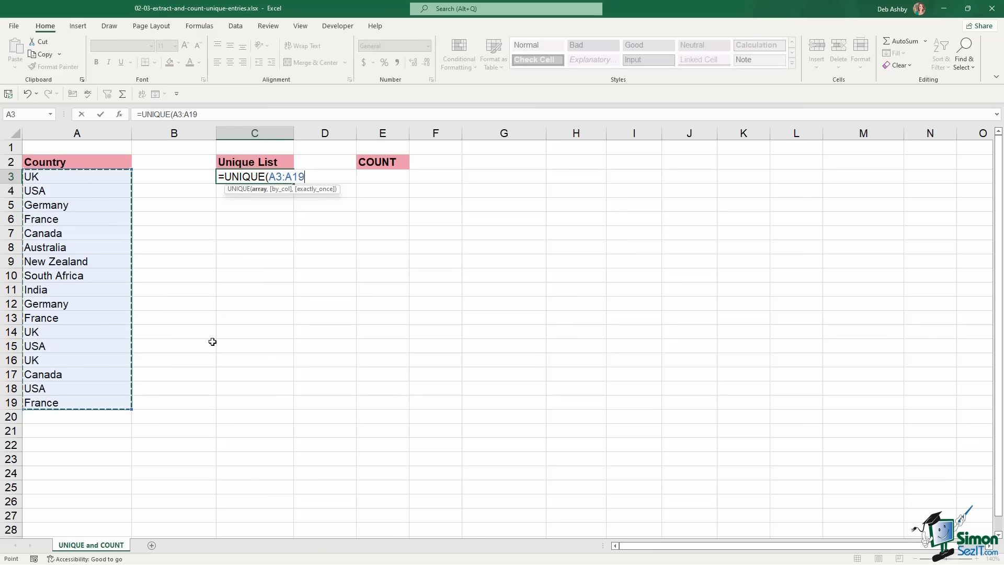
{"action": "type", "text": ")"}
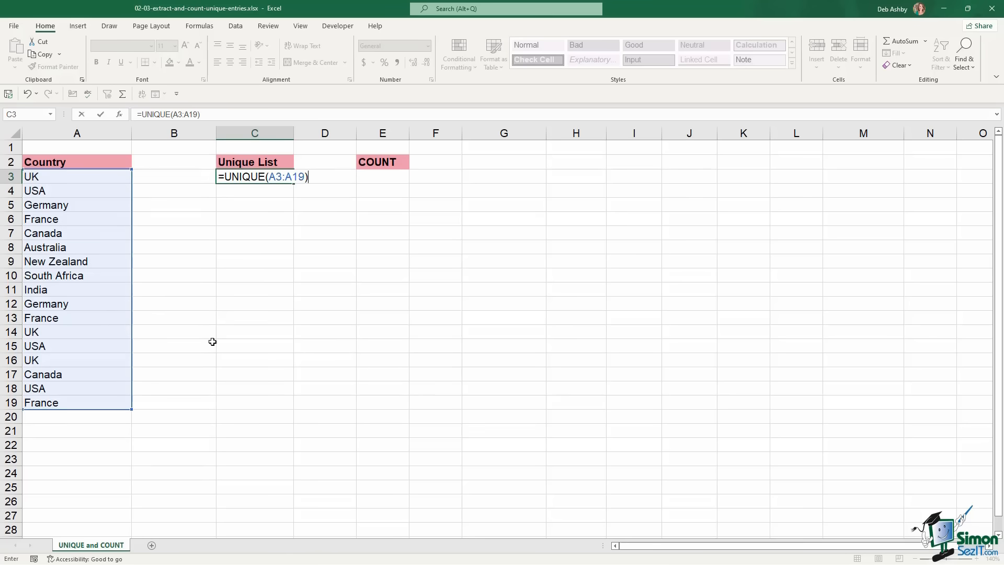
{"action": "key", "text": "Return"}
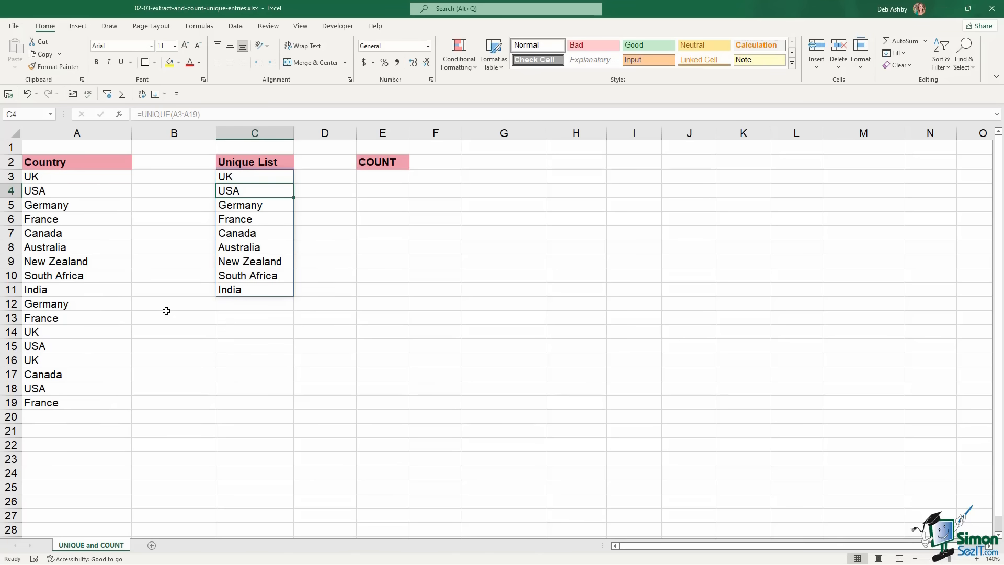
Add Brazil in A20 below the country list; the Unique List still ends at India
{"action": "left_click", "coordinate": [245, 176]}
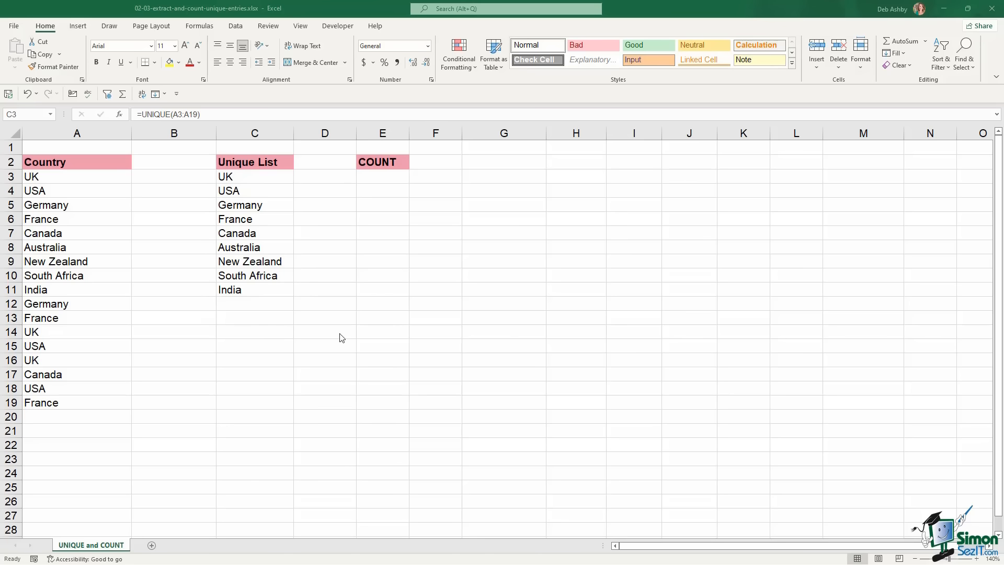
{"action": "left_click", "coordinate": [225, 175]}
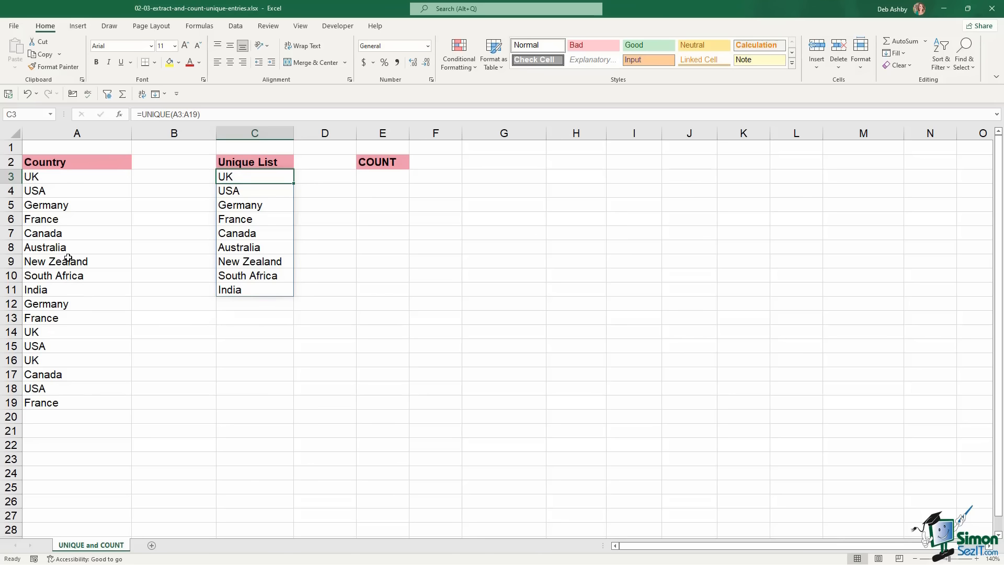
{"action": "left_click", "coordinate": [77, 417]}
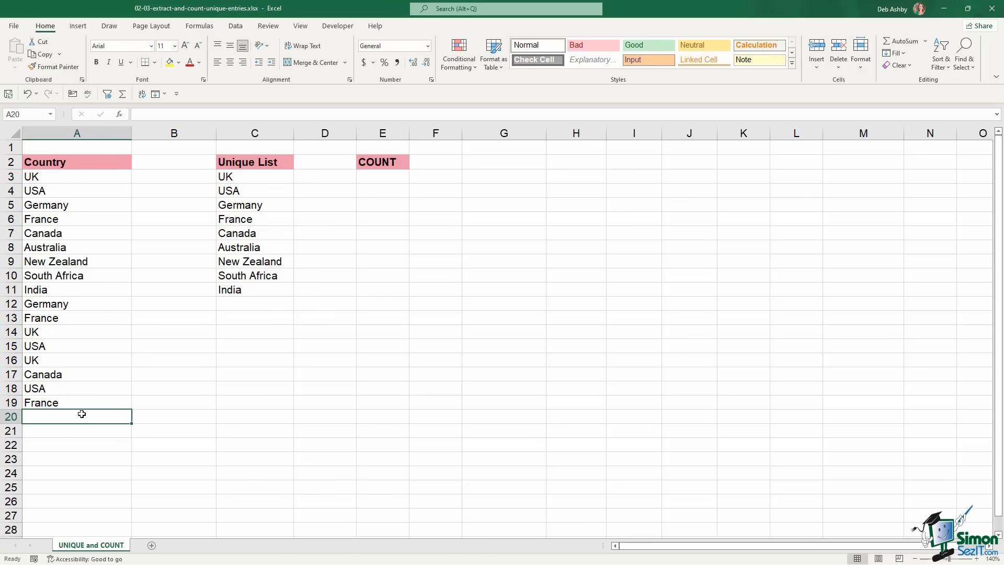
{"action": "type", "text": "Br"}
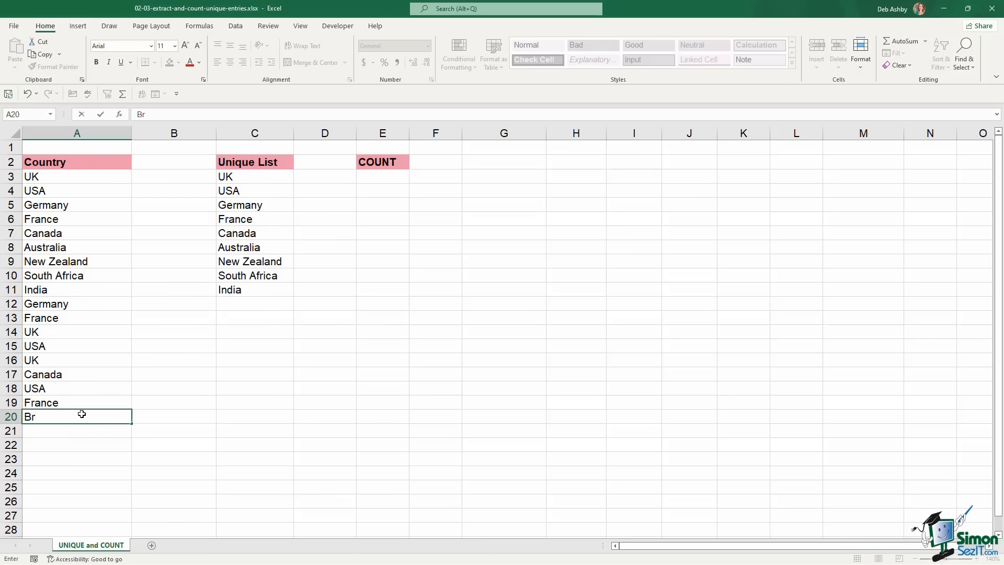
{"action": "type", "text": "zl"}
{"action": "key", "text": "Return"}
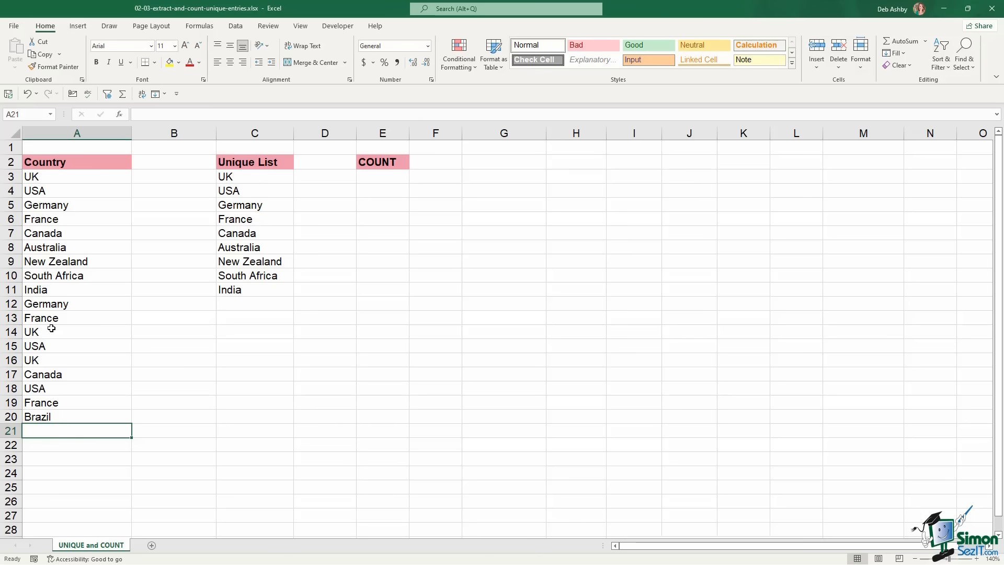
{"action": "left_click", "coordinate": [57, 290]}
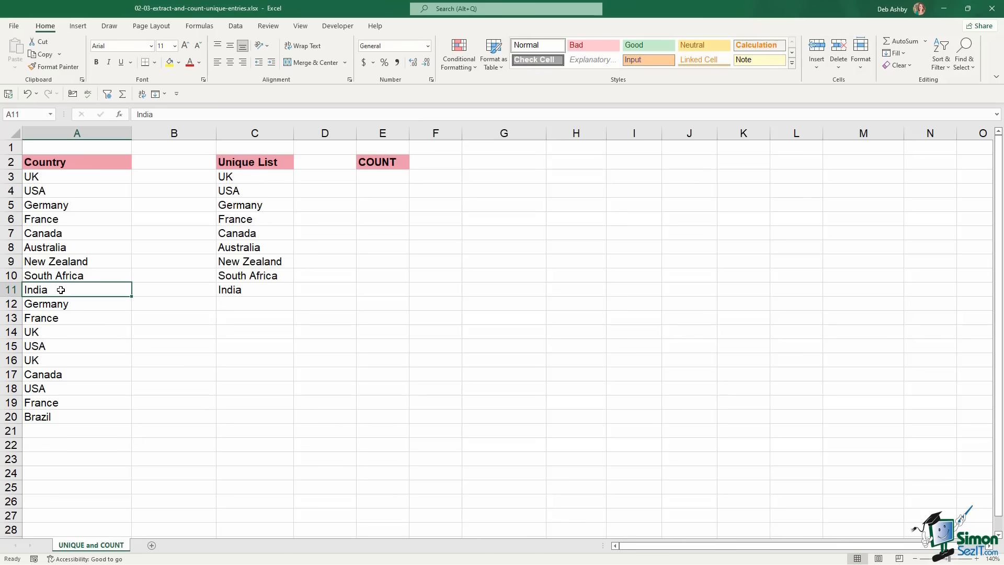
Format the country list A2:A20 as a table with headers
{"action": "key", "text": "ctrl+t"}
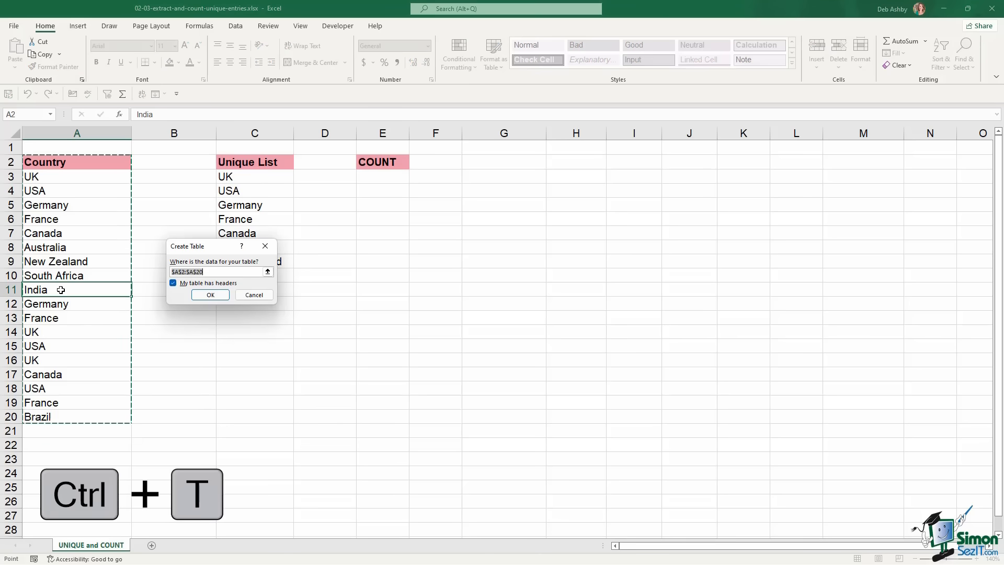
{"action": "left_click", "coordinate": [211, 296]}
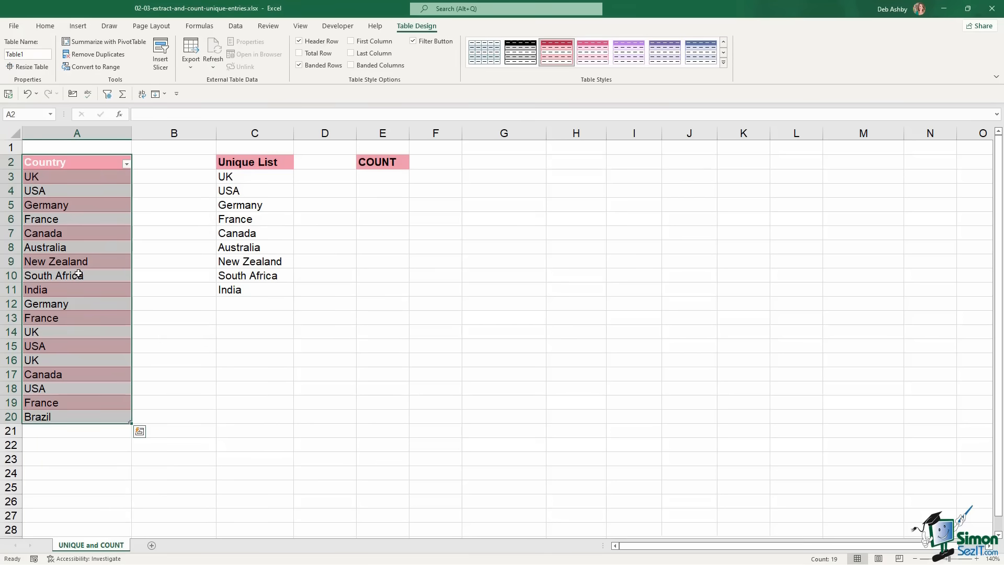
{"action": "left_click", "coordinate": [269, 273]}
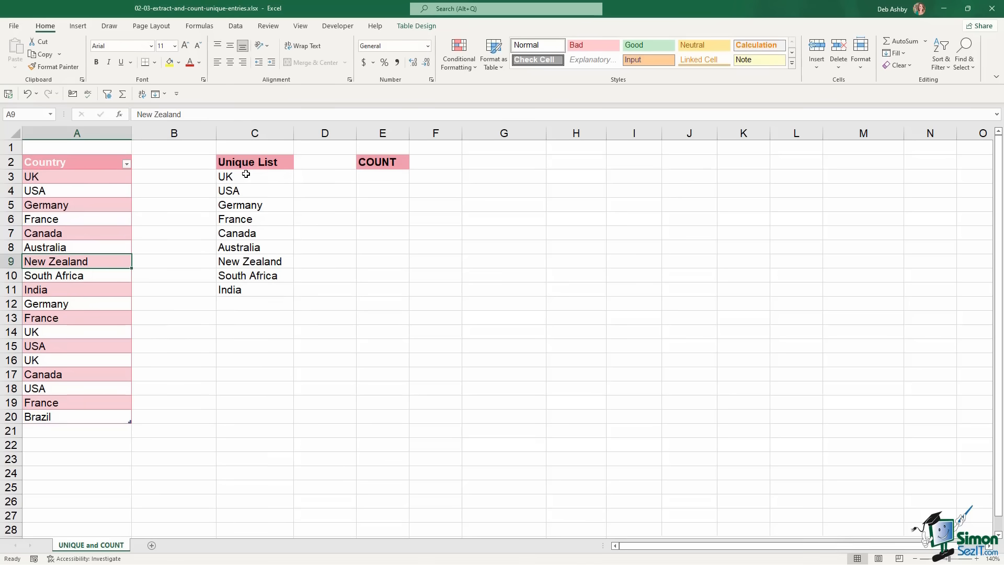
Select the spilled list C3:C11 and reopen the C3 UNIQUE formula without changing it
{"action": "left_click_drag", "start_coordinate": [246, 174], "coordinate": [253, 288]}
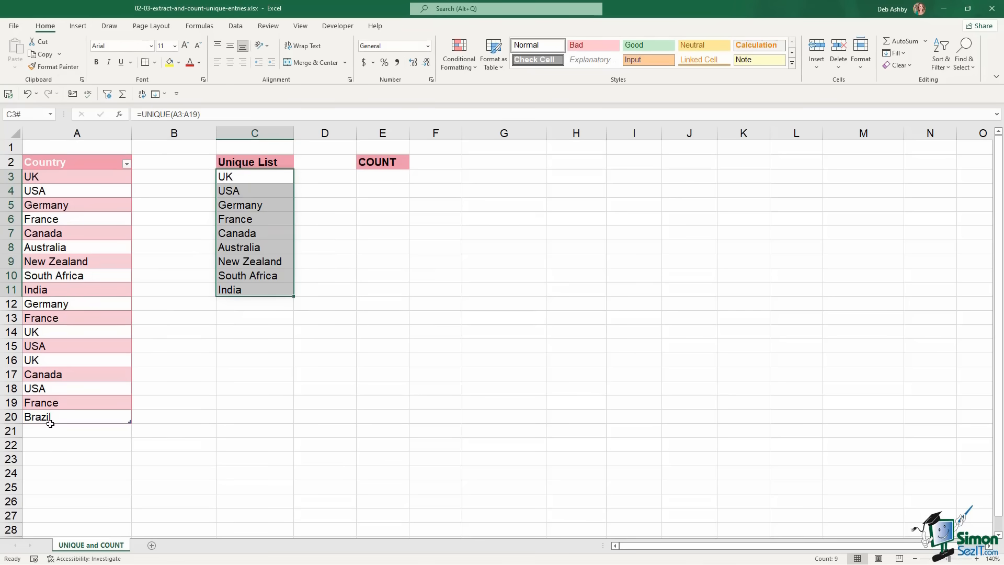
{"action": "key", "text": "F2"}
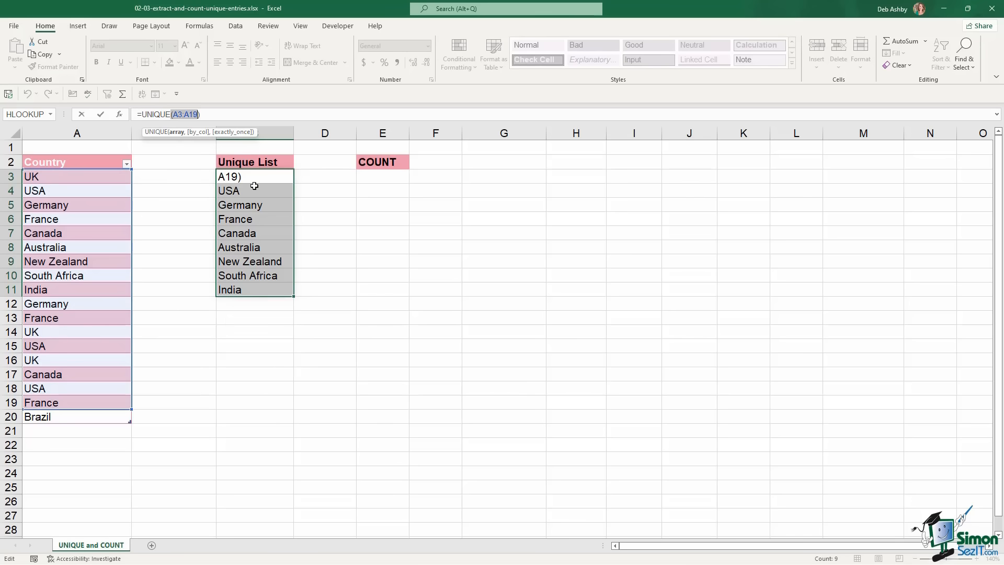
{"action": "key", "text": "Return"}
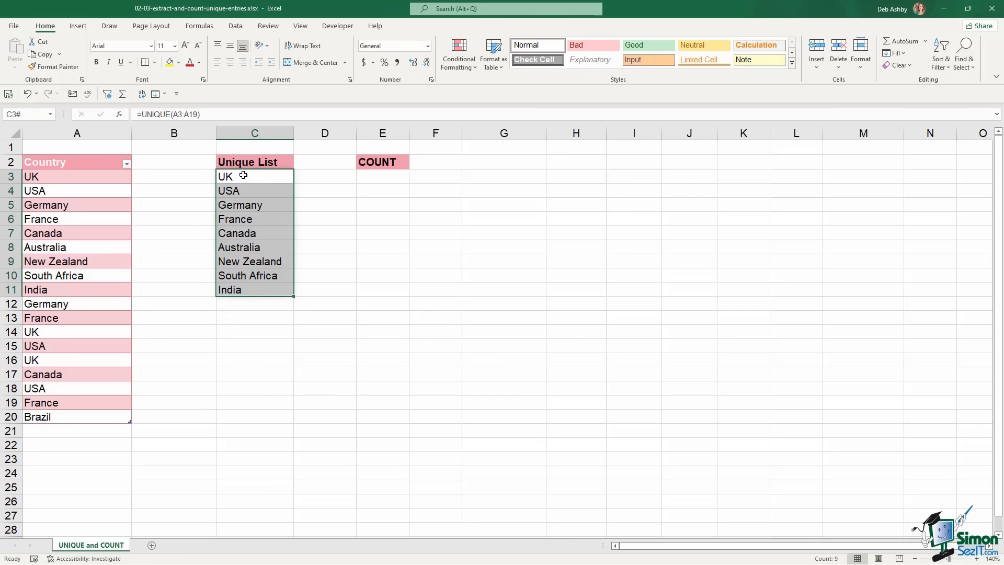
{"action": "left_click", "coordinate": [243, 175]}
Replace the C3 formula with =UNIQUE(Table1[Country]) referencing the Country table column
{"action": "key", "text": "Delete"}
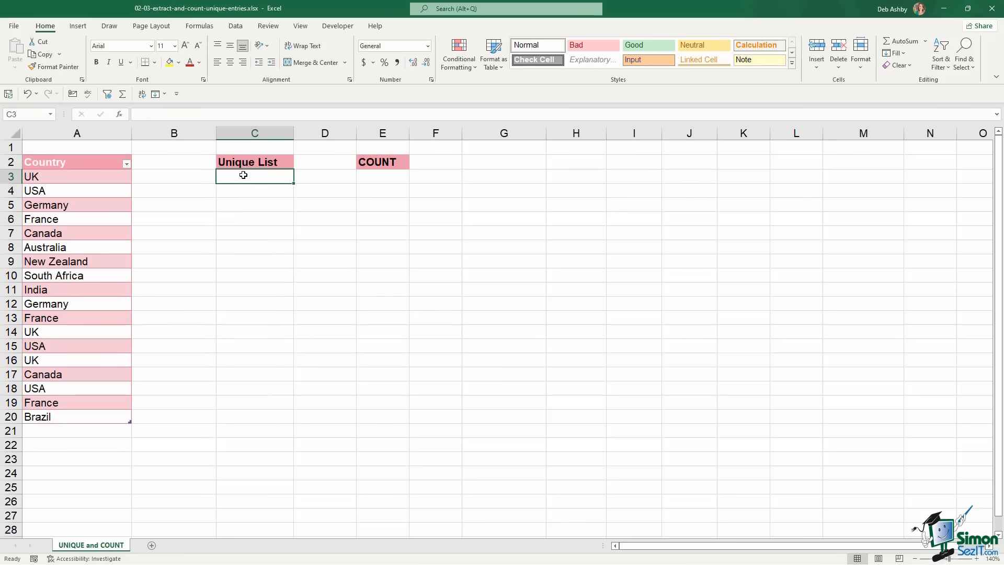
{"action": "type", "text": "=UNIQU"}
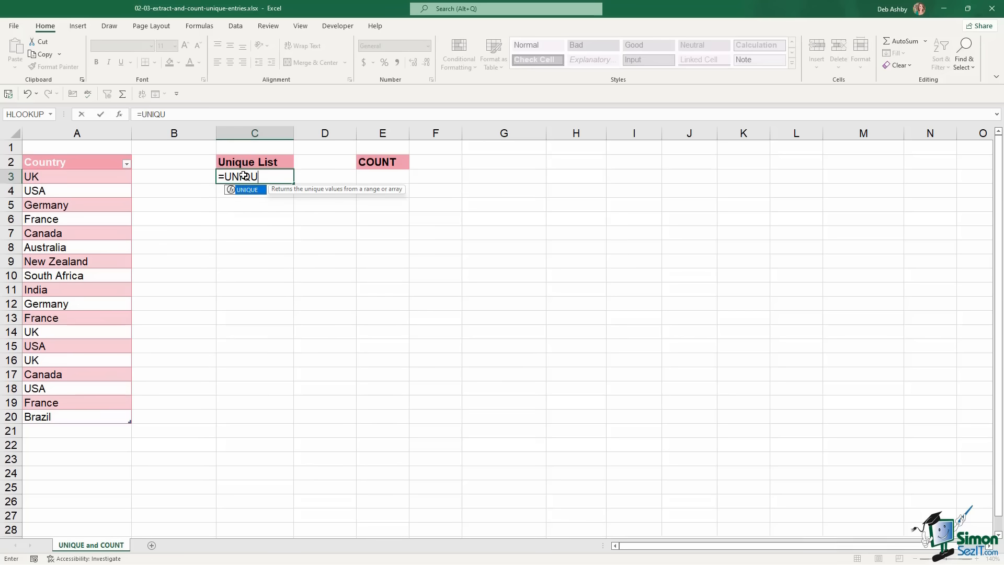
{"action": "key", "text": "Tab"}
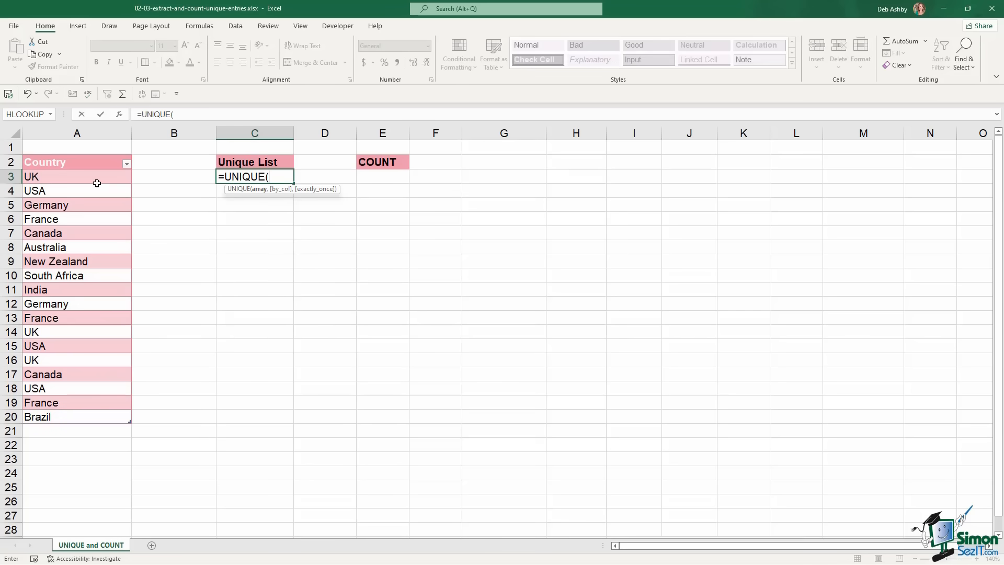
{"action": "left_click_drag", "start_coordinate": [96, 181], "coordinate": [90, 412]}
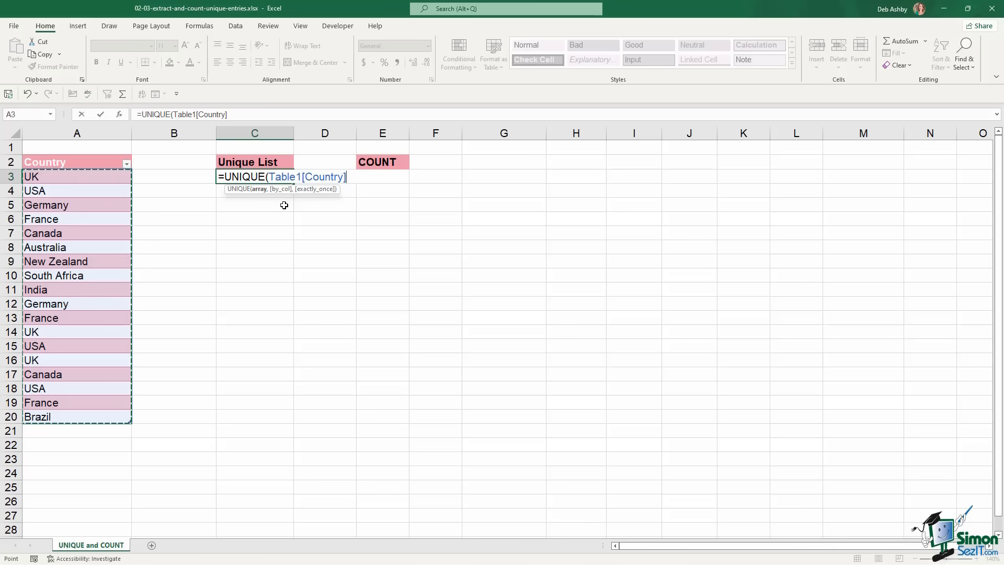
{"action": "key", "text": "Return"}
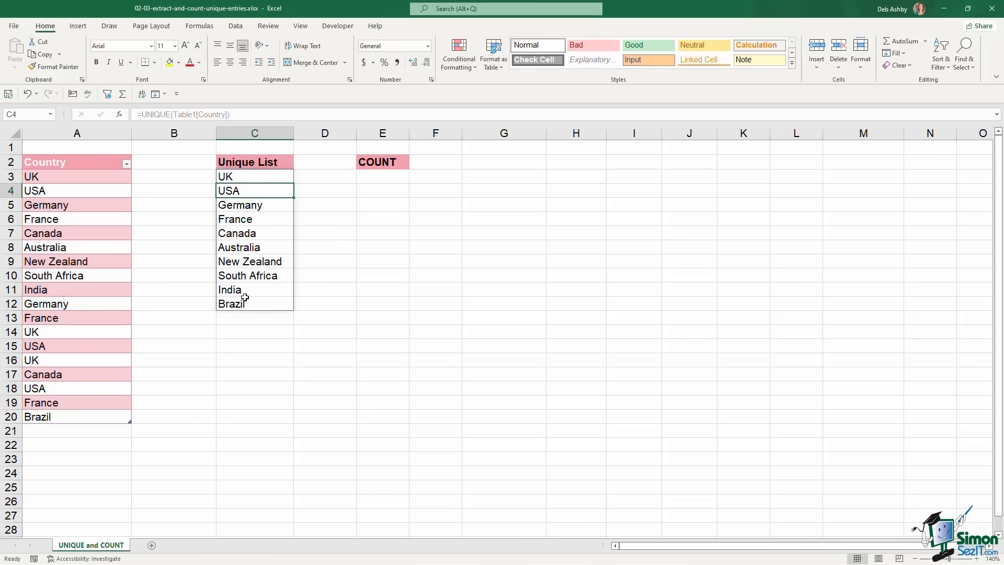
Add Argentina in A21 and confirm it appears at the bottom of the spilled list
{"action": "left_click", "coordinate": [68, 433]}
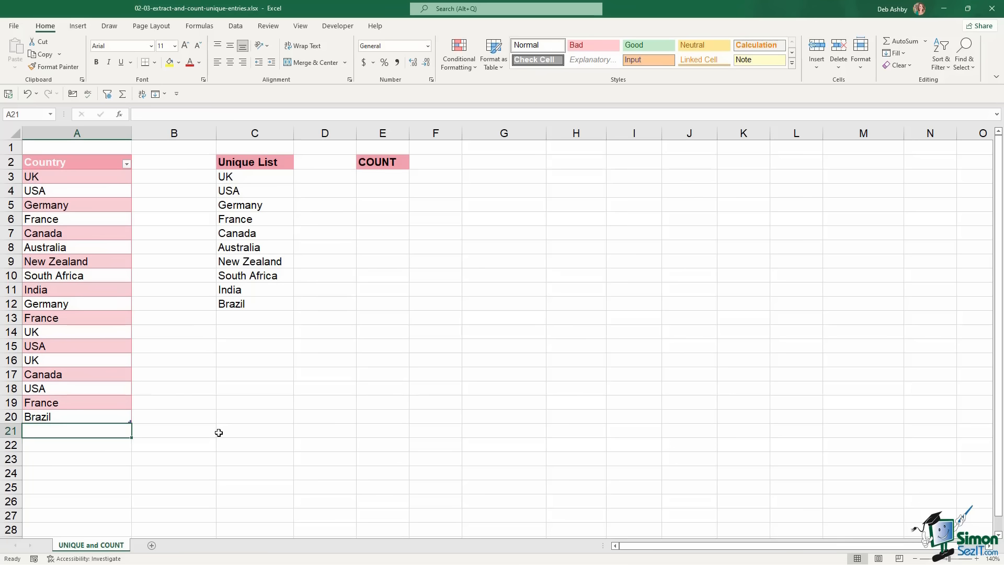
{"action": "type", "text": "Argent"}
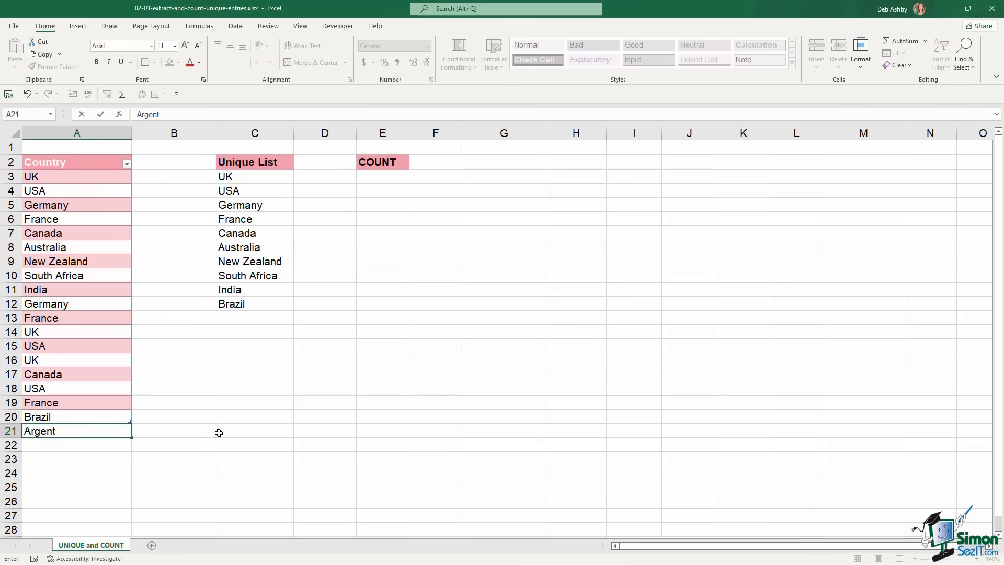
{"action": "type", "text": "ina"}
{"action": "key", "text": "Return"}
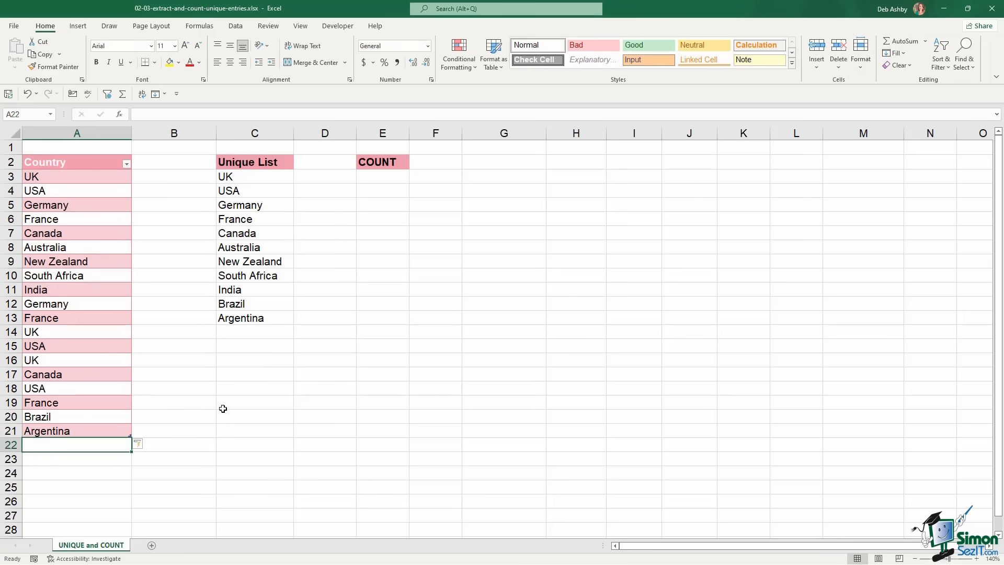
{"action": "left_click", "coordinate": [233, 319]}
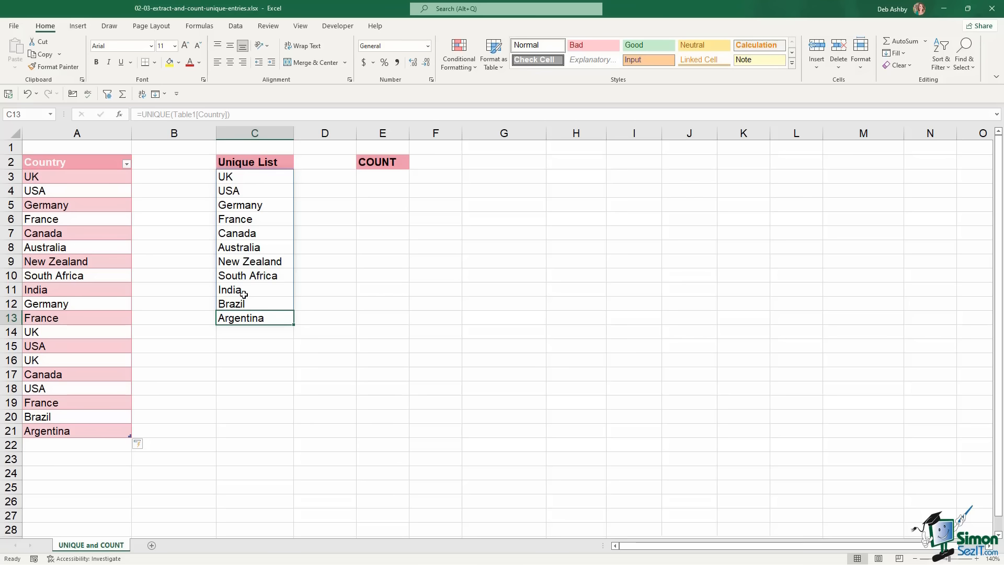
{"action": "left_click", "coordinate": [238, 177]}
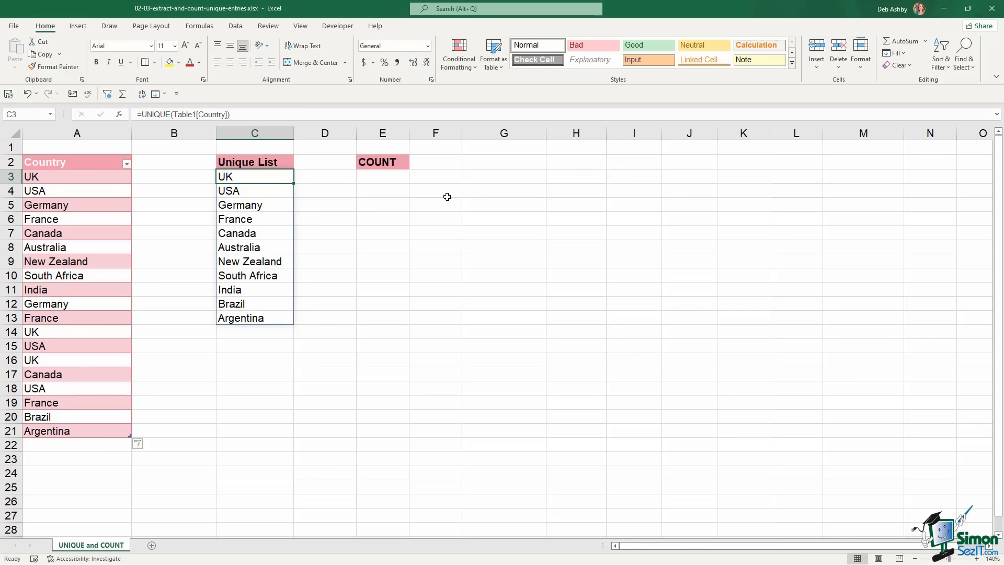
{"action": "left_click", "coordinate": [243, 190]}
{"action": "left_click", "coordinate": [242, 176]}
Copy the spilled list C3:C13 and paste it back as values
{"action": "left_click_drag", "start_coordinate": [254, 176], "coordinate": [268, 318]}
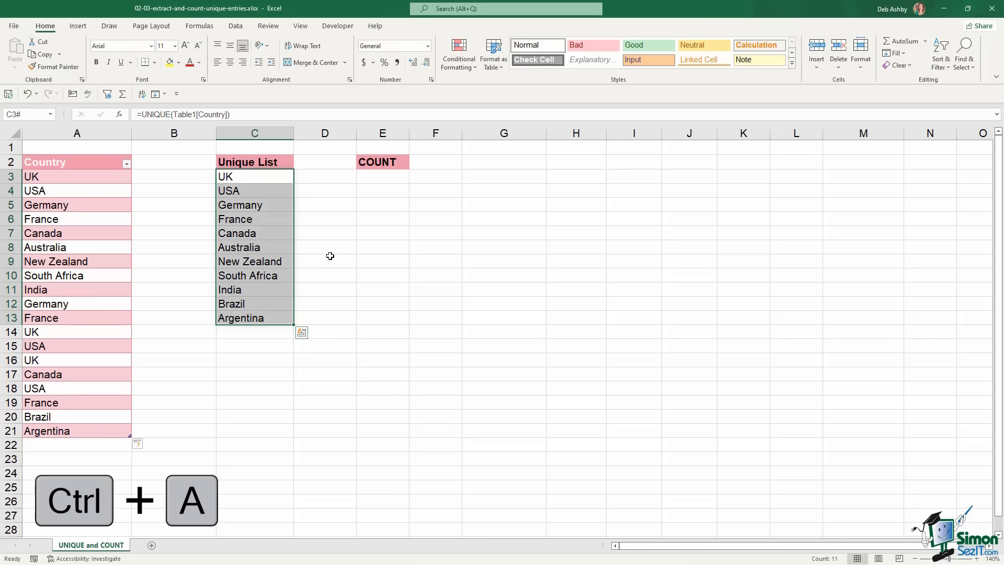
{"action": "key", "text": "ctrl+c"}
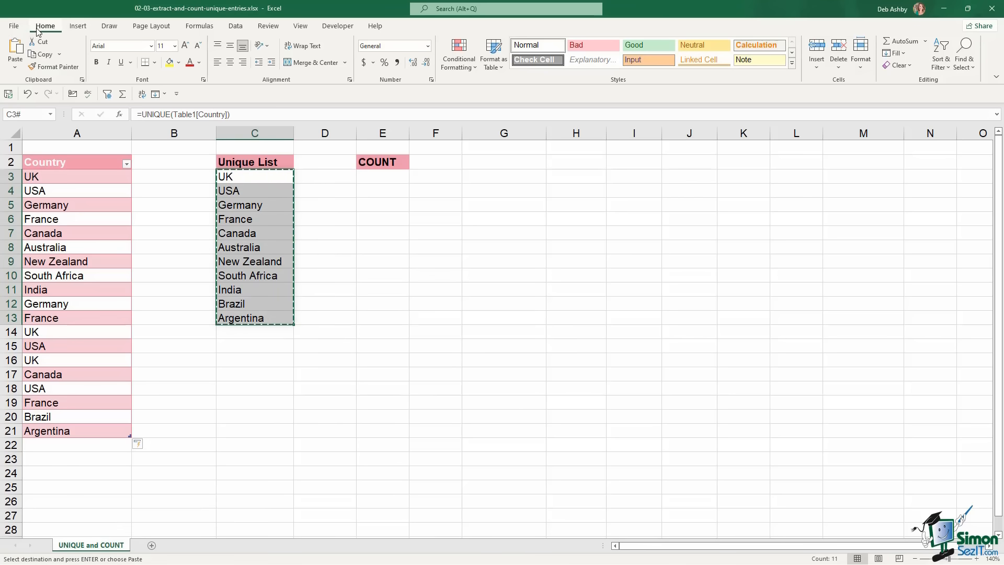
{"action": "left_click", "coordinate": [17, 67]}
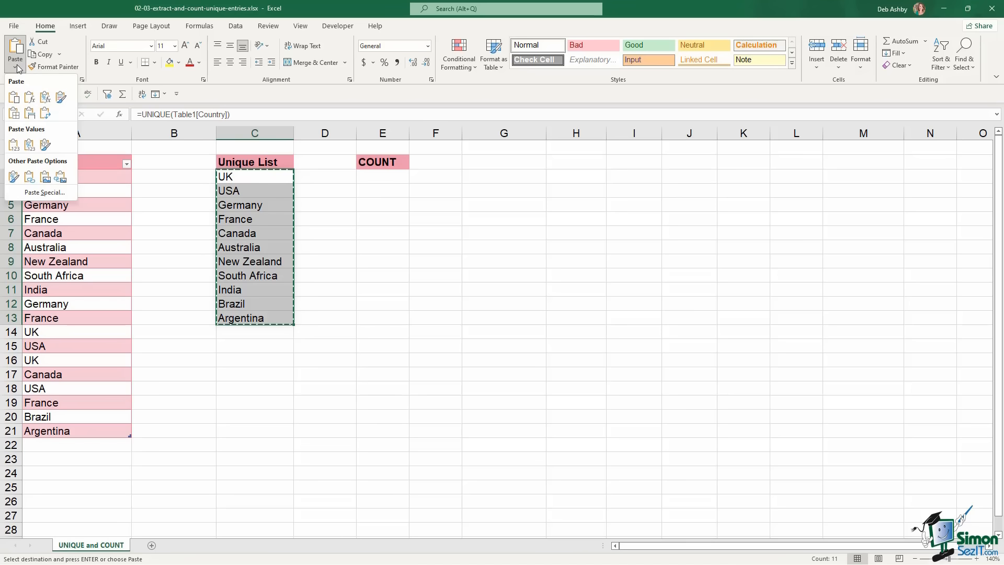
{"action": "left_click", "coordinate": [14, 148]}
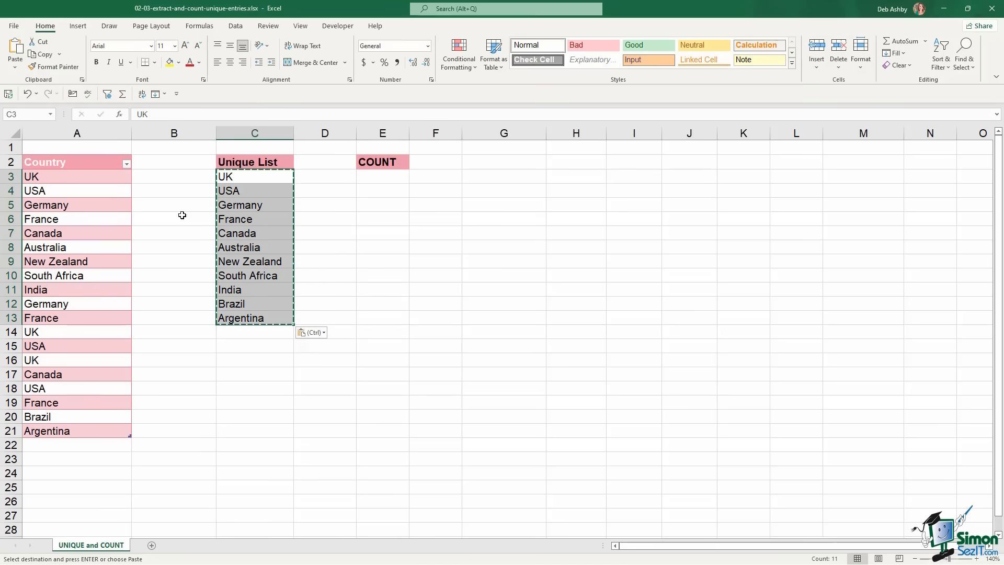
{"action": "key", "text": "Escape"}
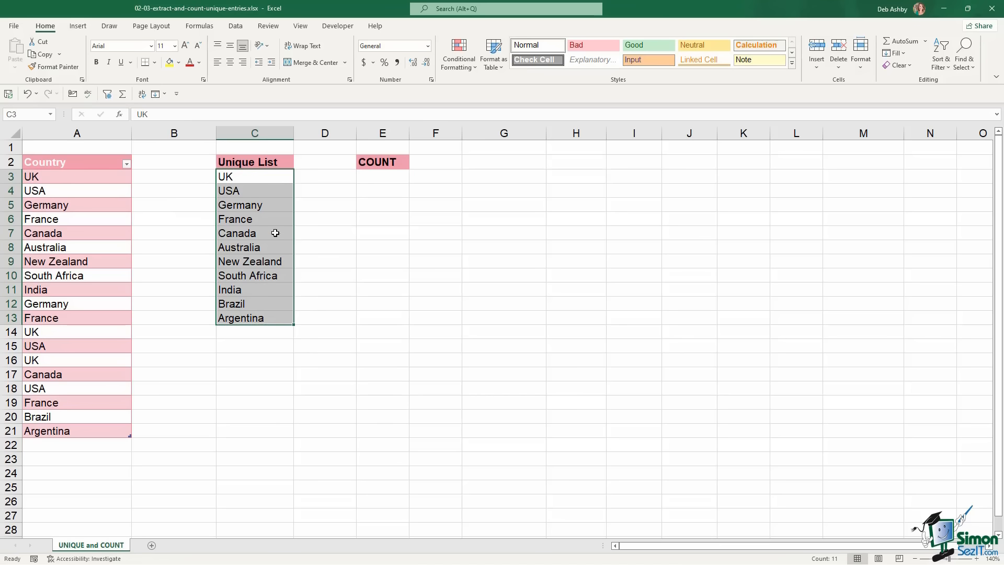
Check cells C3 through C7 to confirm they now hold plain text
{"action": "left_click", "coordinate": [249, 176]}
{"action": "left_click", "coordinate": [247, 192]}
{"action": "left_click", "coordinate": [249, 205]}
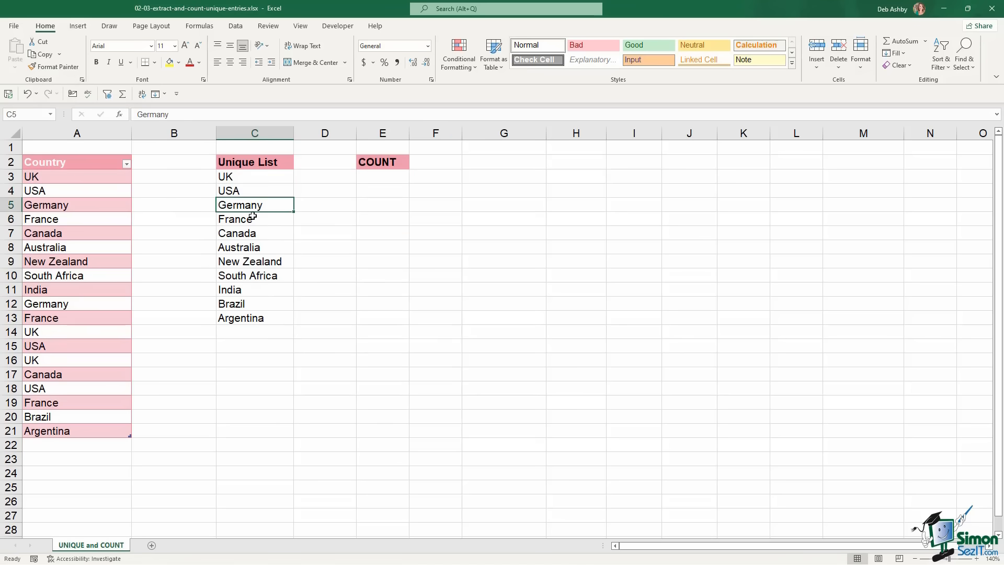
{"action": "left_click", "coordinate": [256, 218]}
{"action": "left_click", "coordinate": [255, 233]}
{"action": "left_click", "coordinate": [251, 179]}
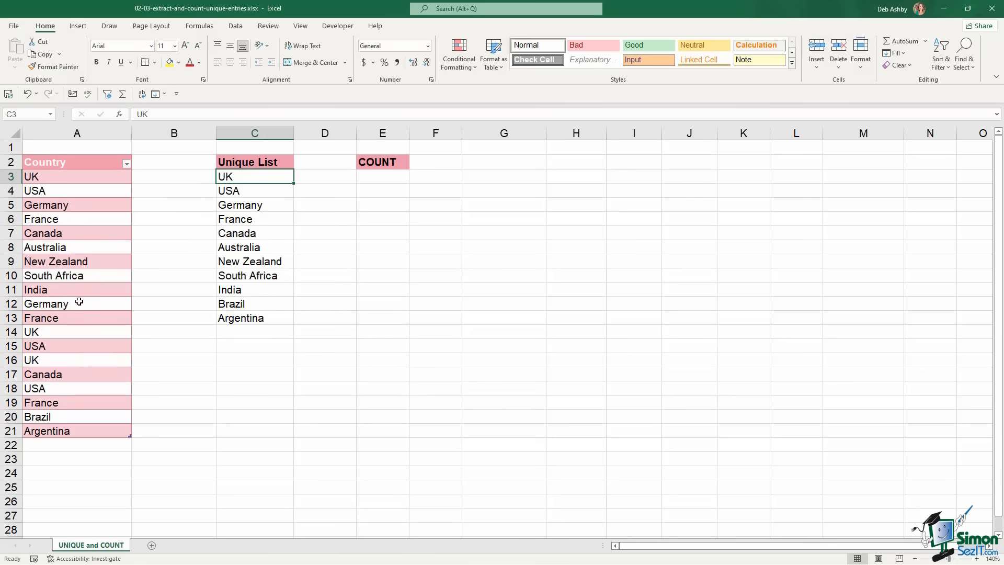
Add Thailand in A22 and confirm the pasted Unique List still ends at Argentina
{"action": "left_click", "coordinate": [55, 445]}
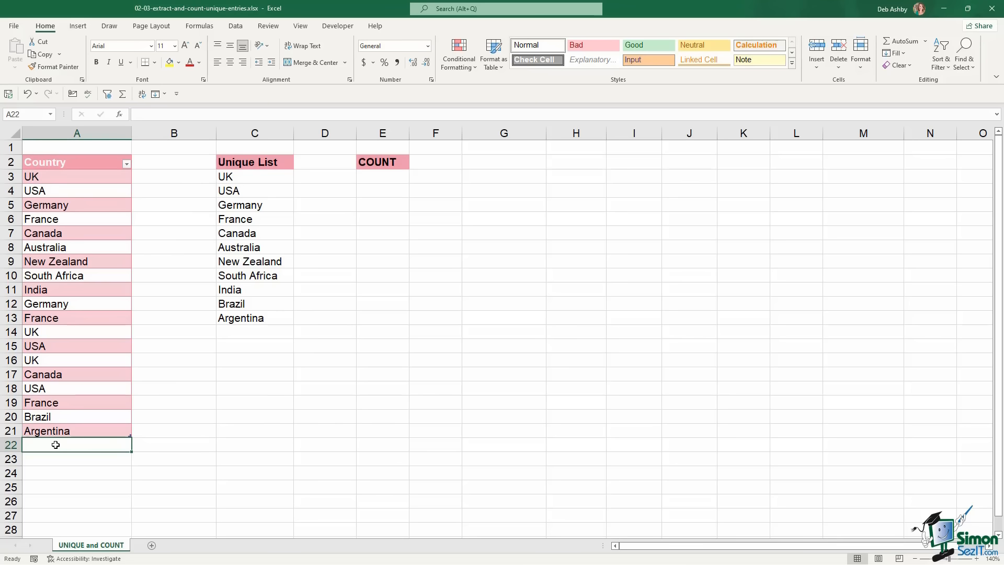
{"action": "type", "text": "Thai"}
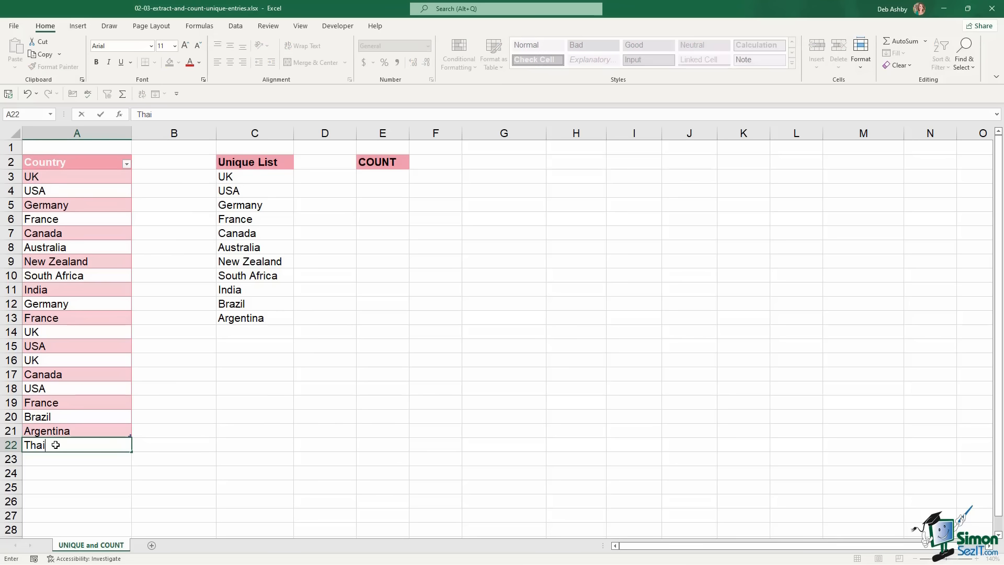
{"action": "type", "text": "land"}
{"action": "key", "text": "Return"}
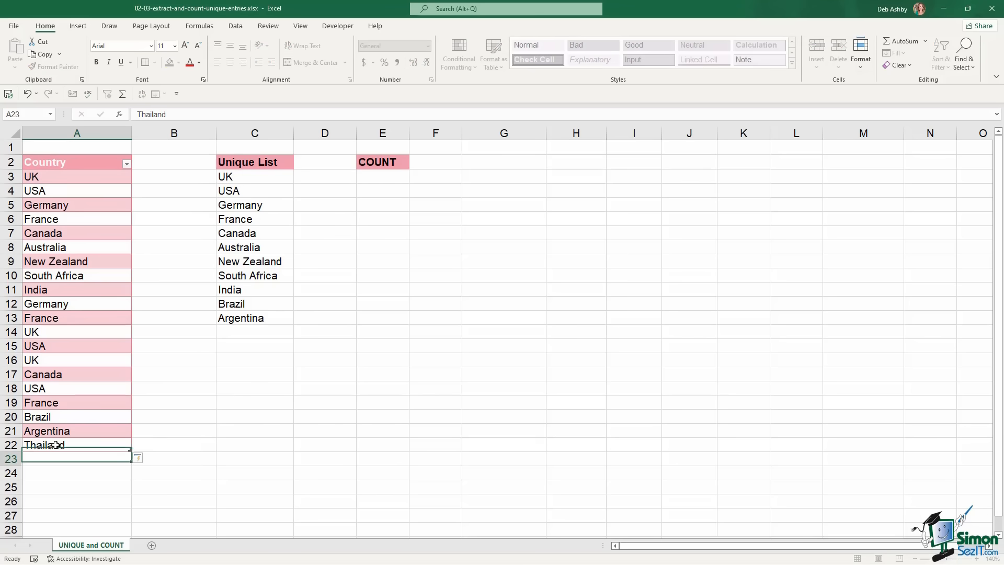
{"action": "left_click", "coordinate": [256, 194]}
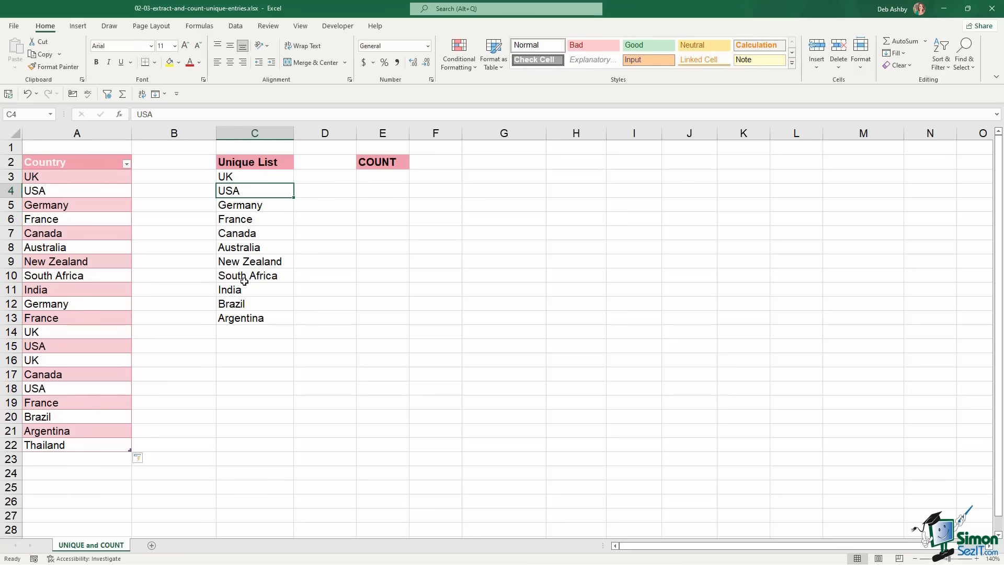
{"action": "left_click", "coordinate": [252, 177]}
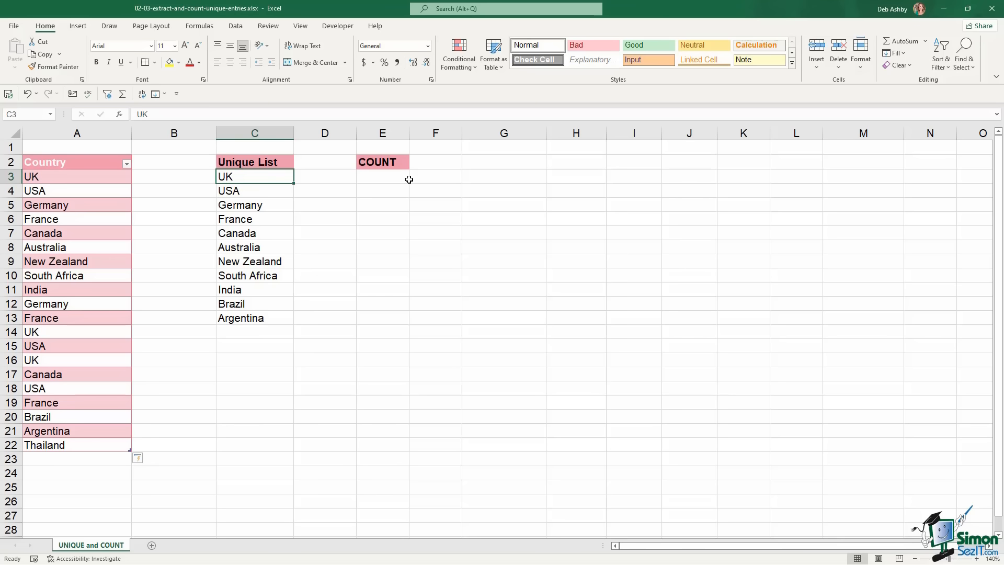
{"action": "left_click", "coordinate": [378, 177]}
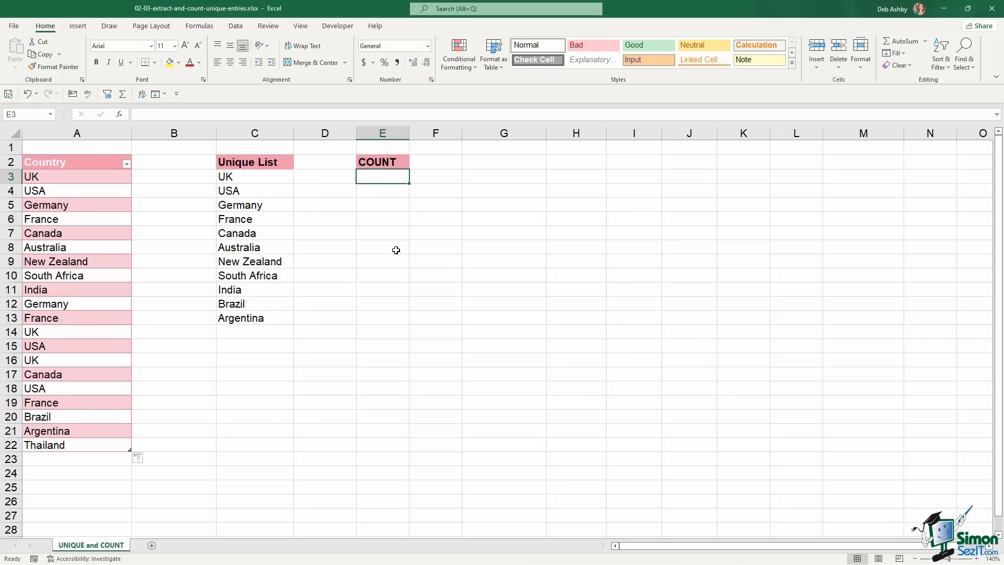
{"action": "type", "text": "=cou"}
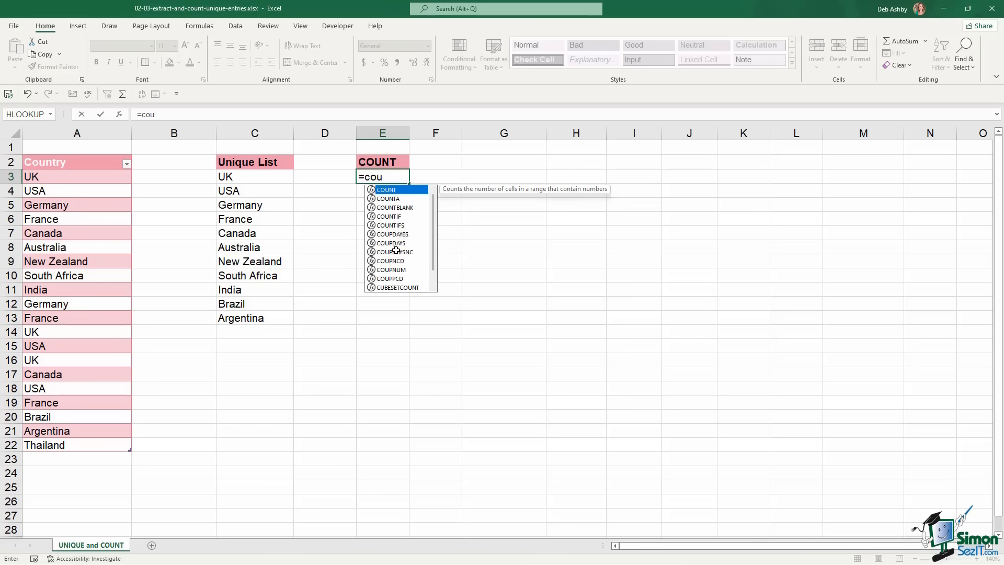
{"action": "type", "text": "nta"}
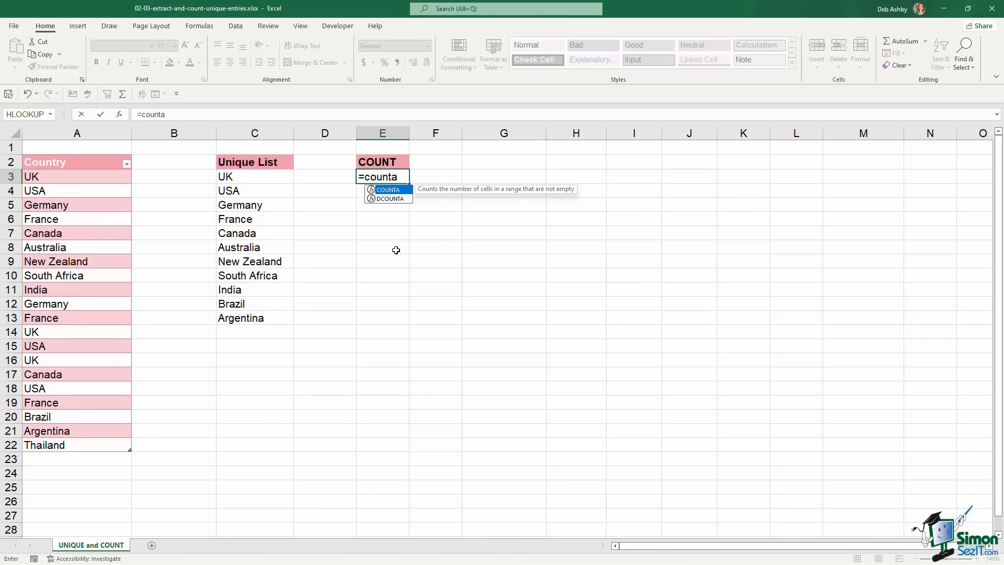
{"action": "key", "text": "Tab"}
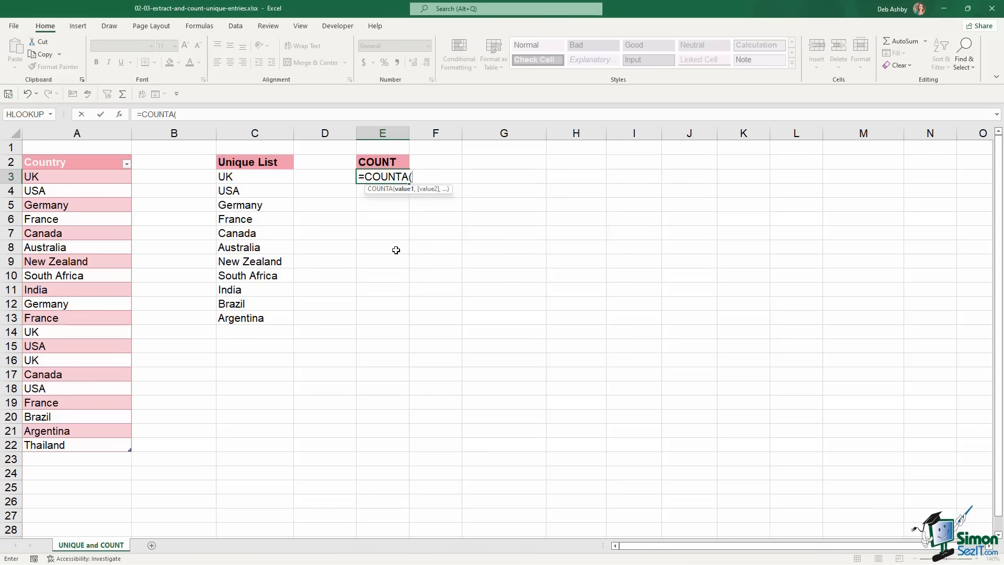
{"action": "type", "text": "uniqu"}
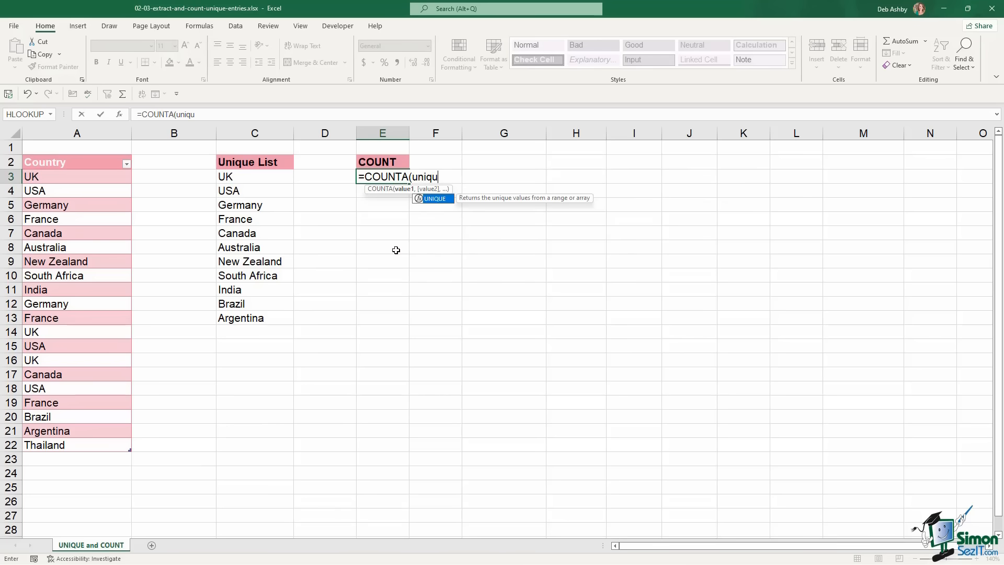
{"action": "key", "text": "Tab"}
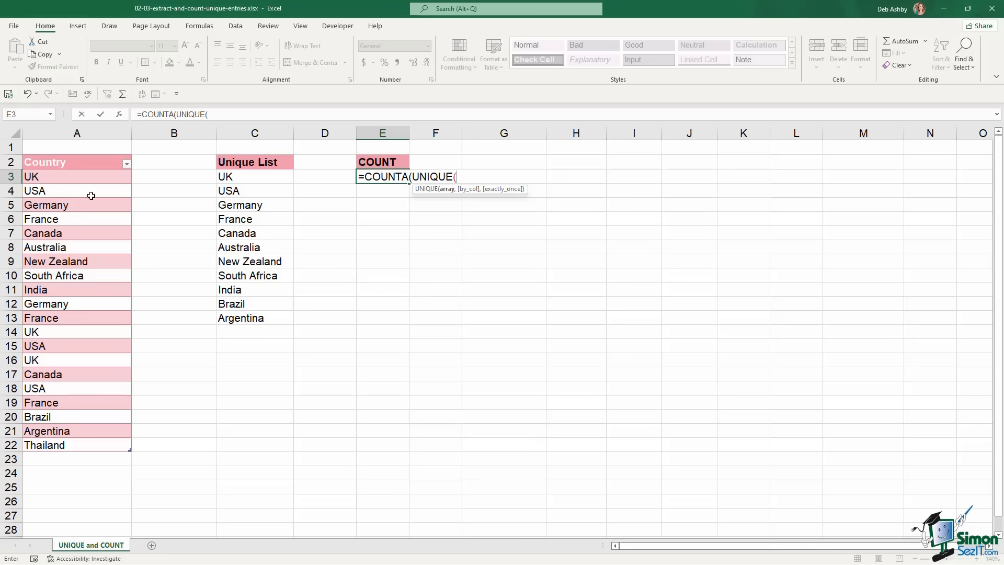
{"action": "left_click_drag", "start_coordinate": [82, 175], "coordinate": [112, 448]}
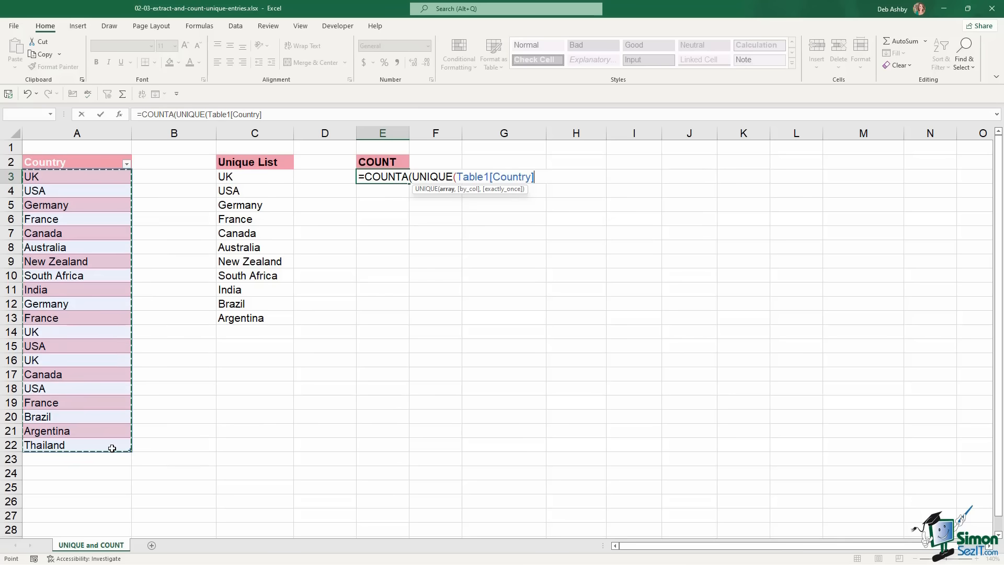
{"action": "type", "text": ")"}
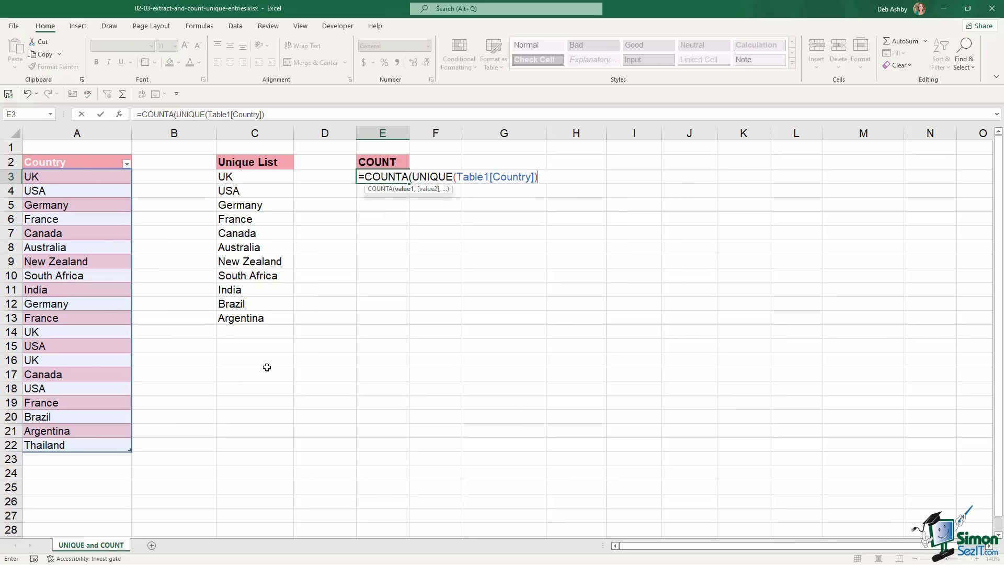
{"action": "type", "text": ")"}
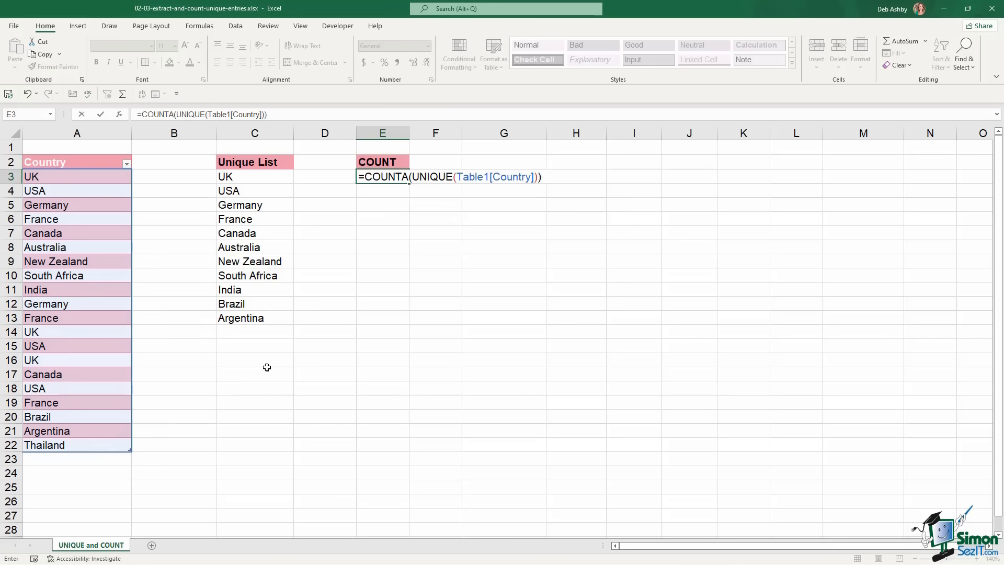
{"action": "key", "text": "Return"}
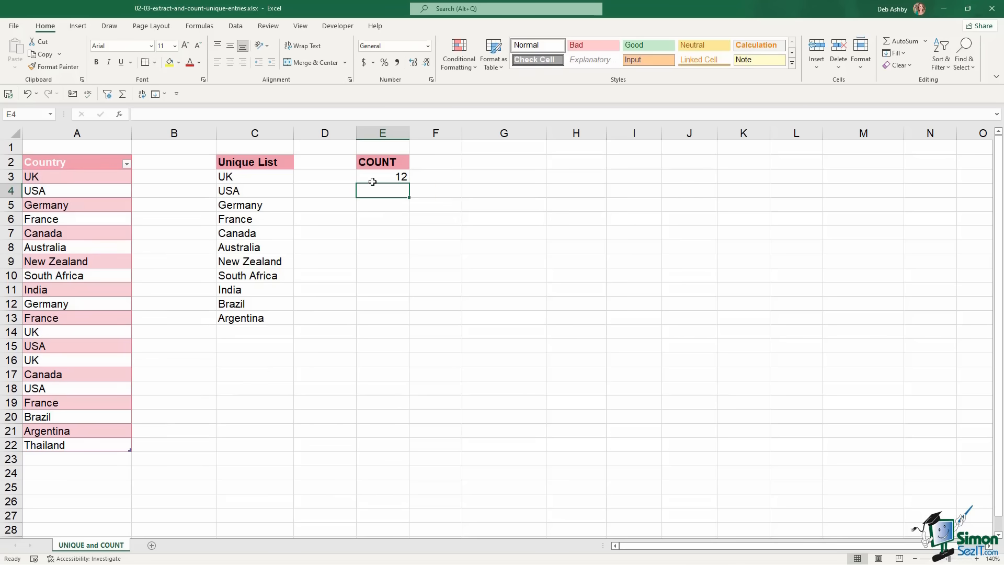
{"action": "left_click", "coordinate": [373, 179]}
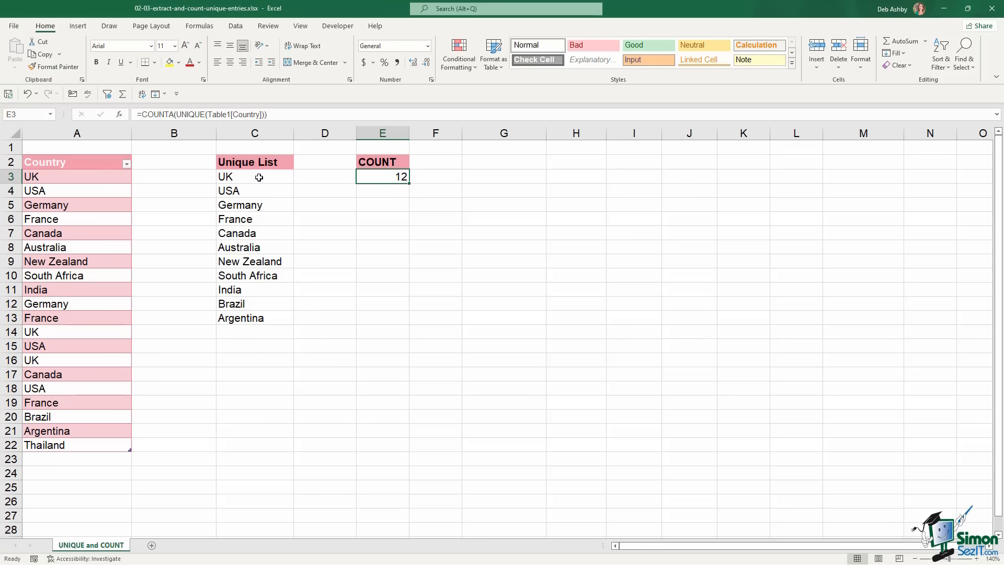
{"action": "left_click_drag", "start_coordinate": [262, 176], "coordinate": [257, 320]}
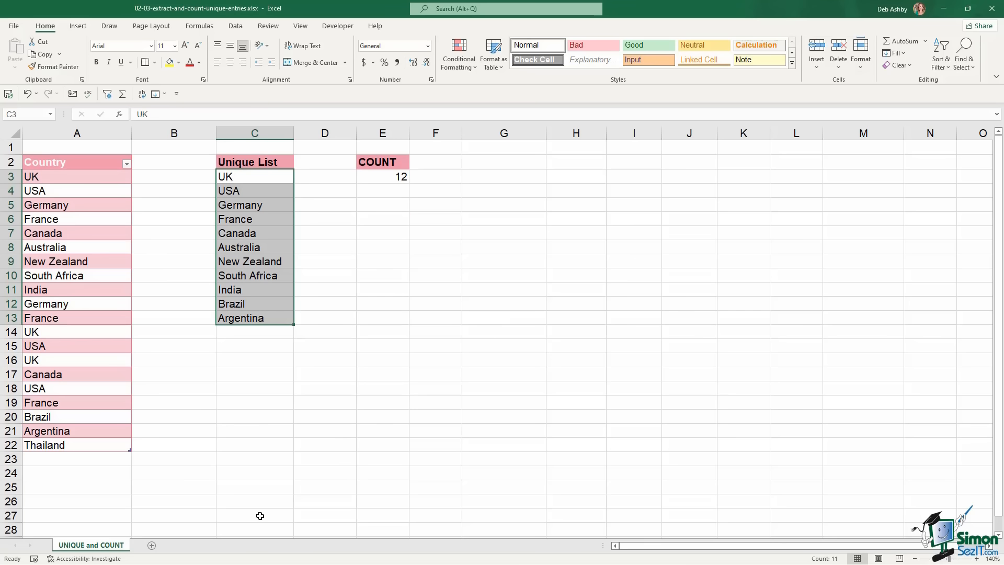
Select cell E3 holding the COUNT result
{"action": "left_click", "coordinate": [370, 180]}
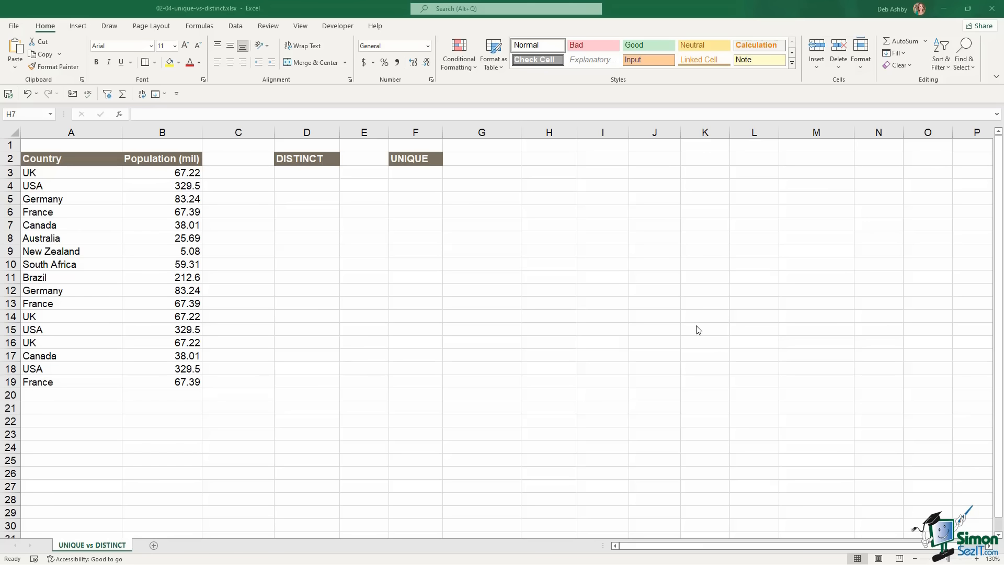
{"action": "left_click", "coordinate": [71, 265]}
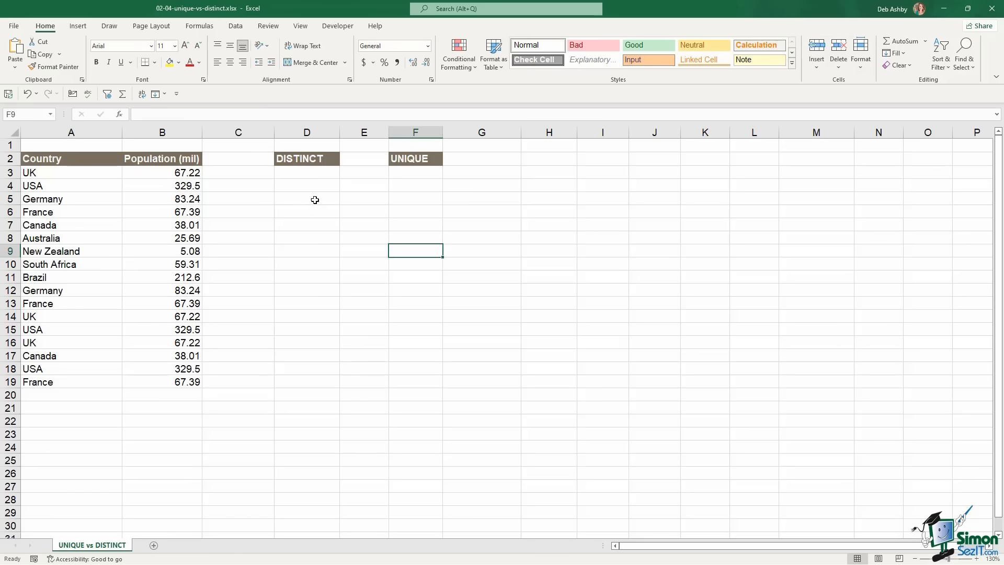
Convert the country data A2:B19 into a table with the Dark Gray style
{"action": "left_click", "coordinate": [84, 216]}
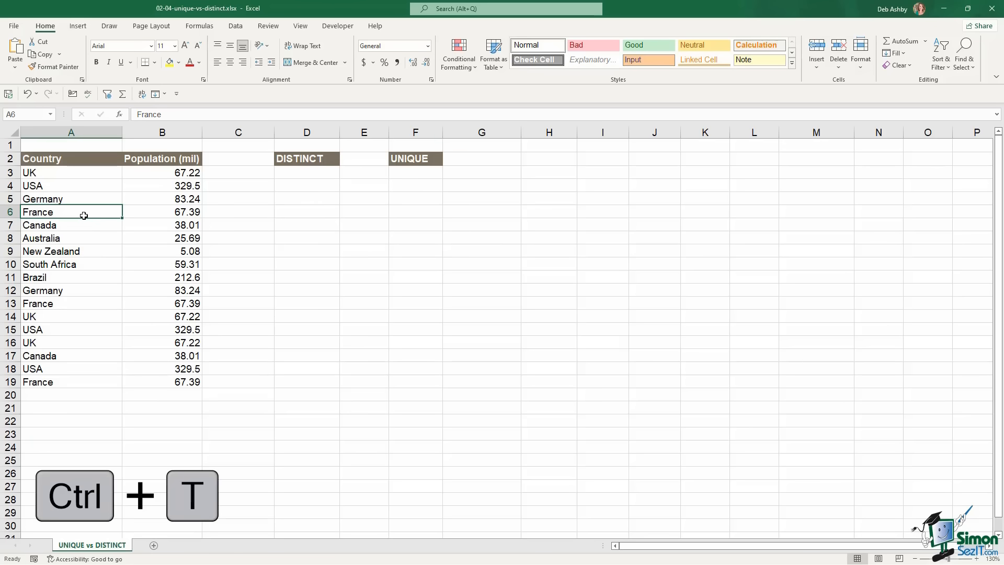
{"action": "key", "text": "ctrl+t"}
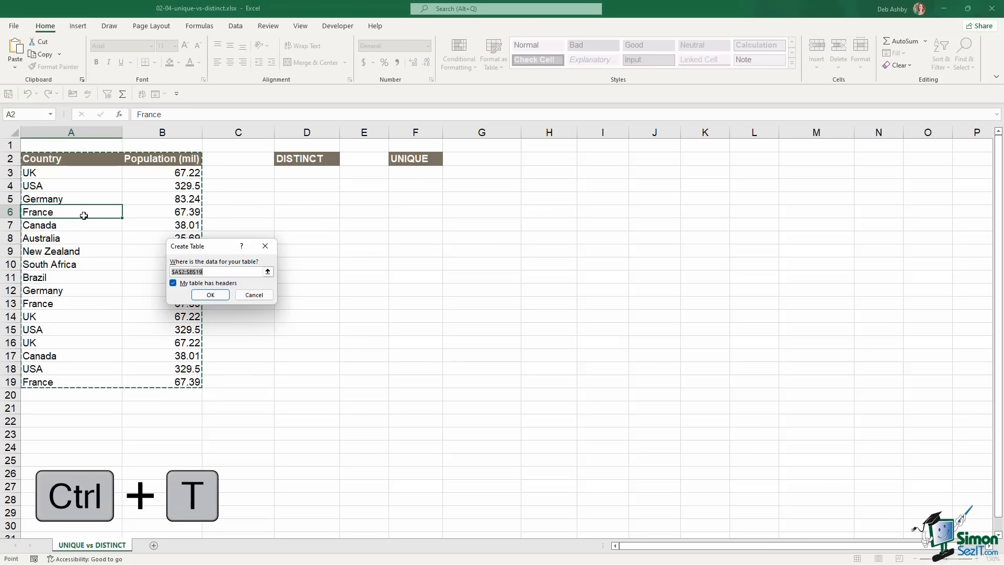
{"action": "left_click", "coordinate": [210, 295]}
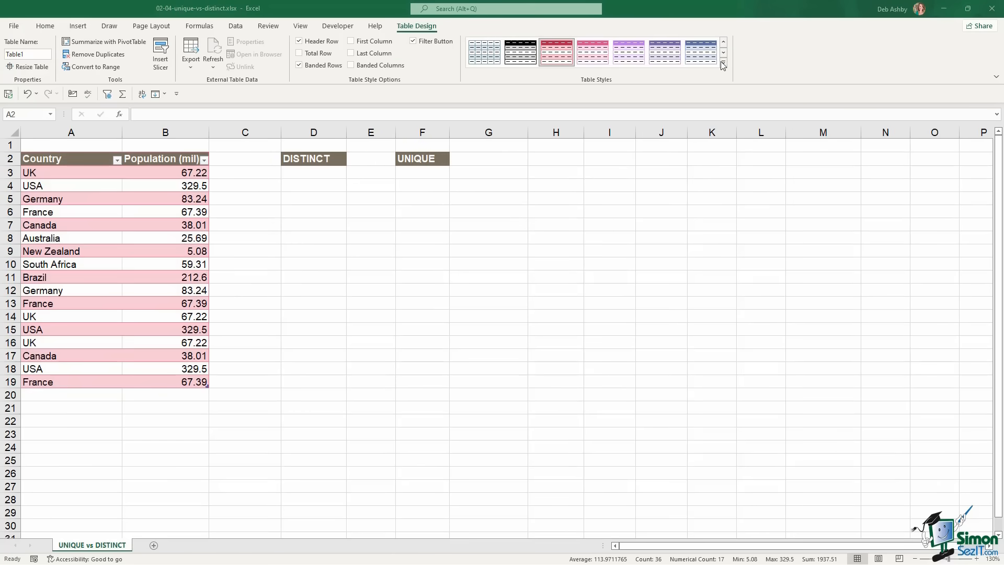
{"action": "left_click", "coordinate": [723, 63]}
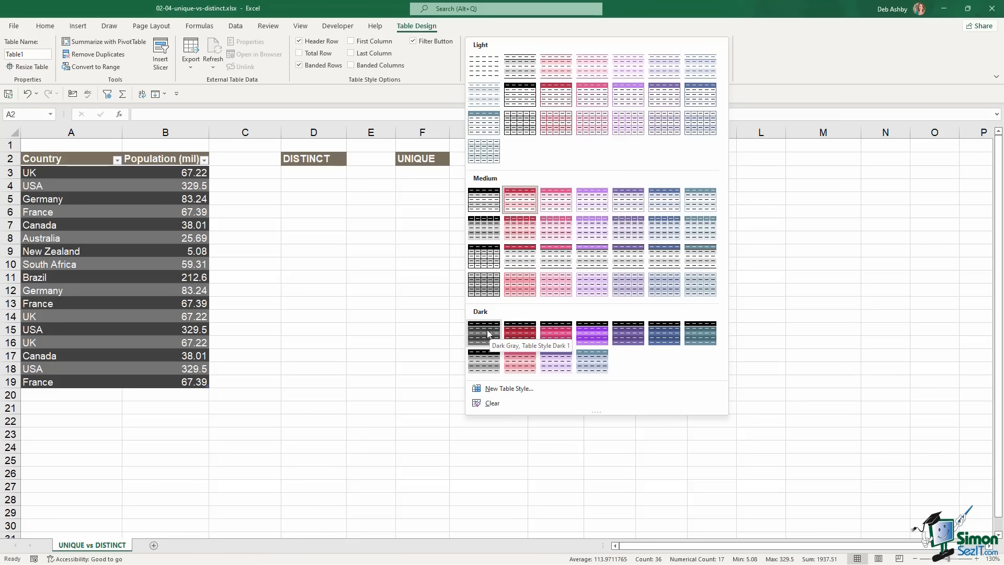
{"action": "left_click", "coordinate": [488, 329]}
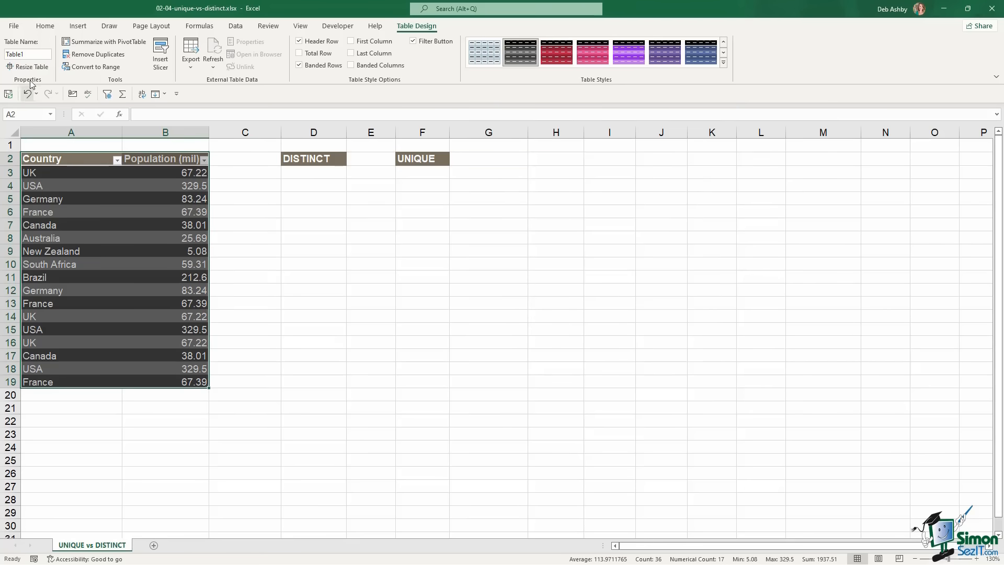
Rename the table to Country_Population
{"action": "left_click", "coordinate": [35, 53]}
{"action": "type", "text": "Count"}
{"action": "type", "text": "ry"}
{"action": "type", "text": "_Populatio"}
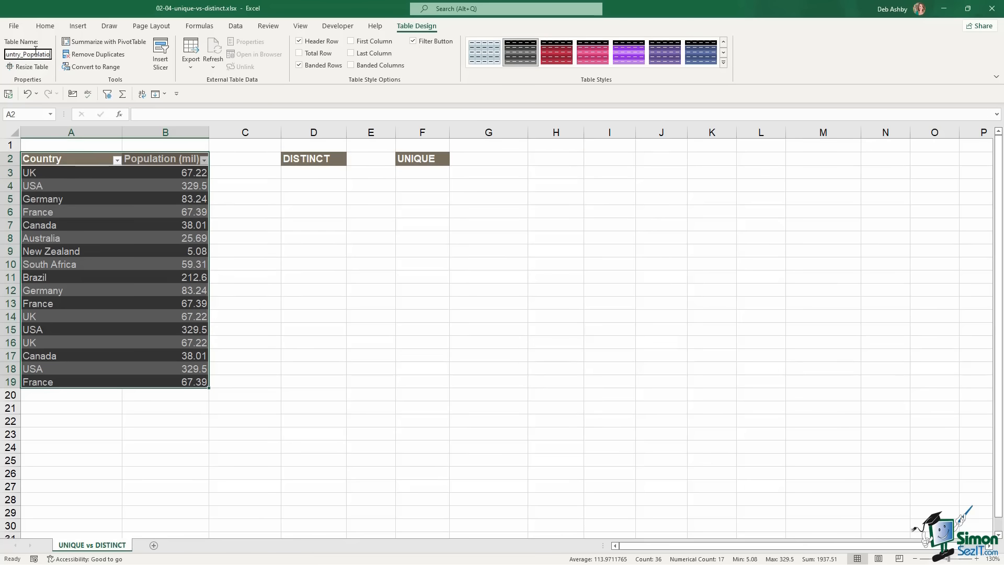
{"action": "type", "text": "n"}
{"action": "key", "text": "Return"}
{"action": "left_click", "coordinate": [308, 173]}
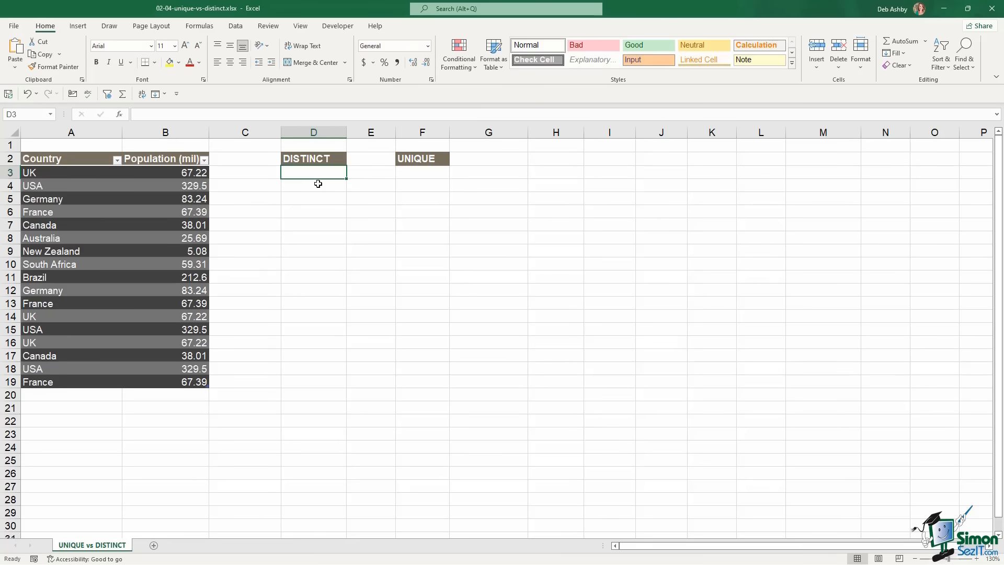
Enter =UNIQUE(Country_Population[Country],FALSE,FALSE) in D3, spilling nine countries, UK through Brazil
{"action": "type", "text": "="}
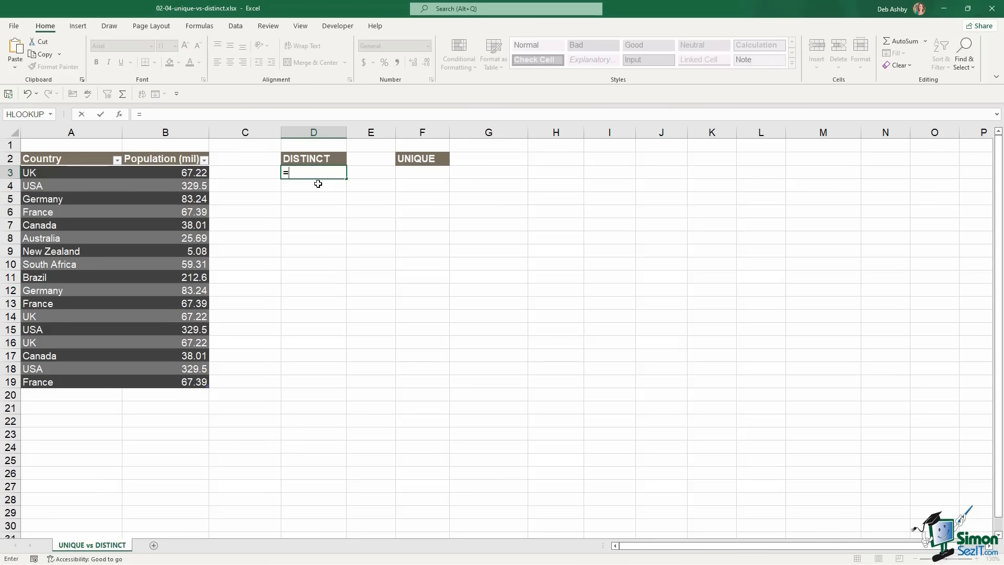
{"action": "type", "text": "unique"}
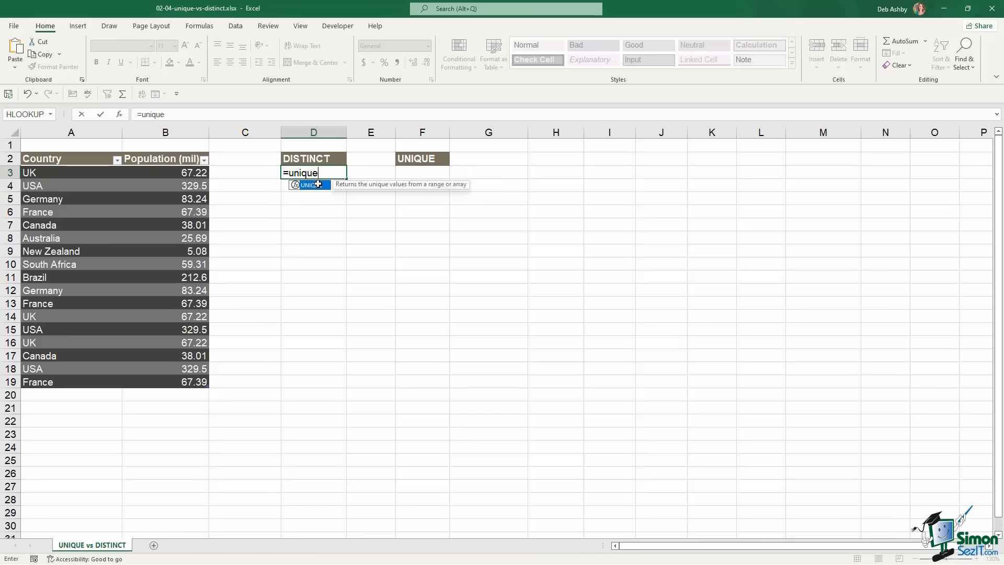
{"action": "key", "text": "Tab"}
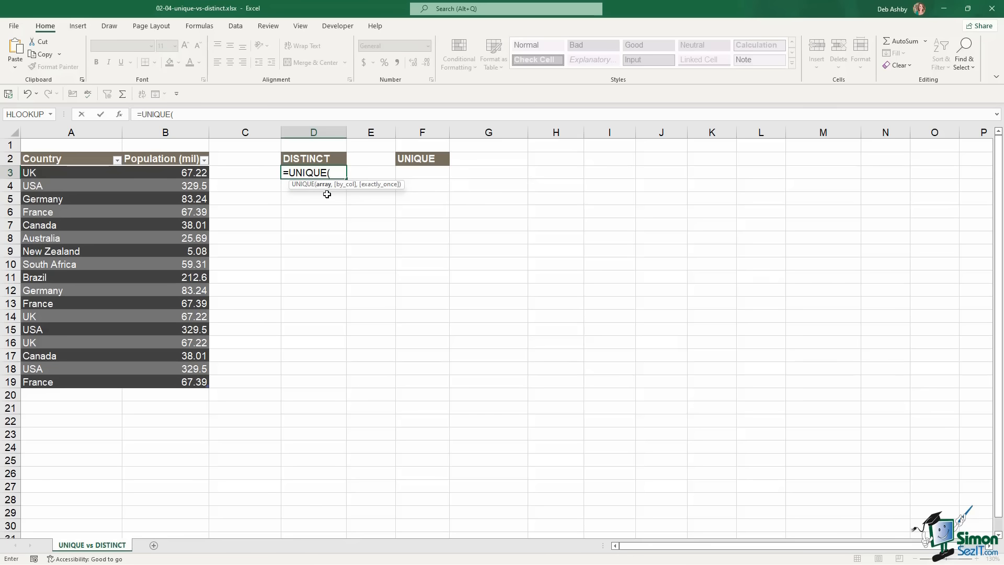
{"action": "left_click_drag", "start_coordinate": [54, 173], "coordinate": [33, 384]}
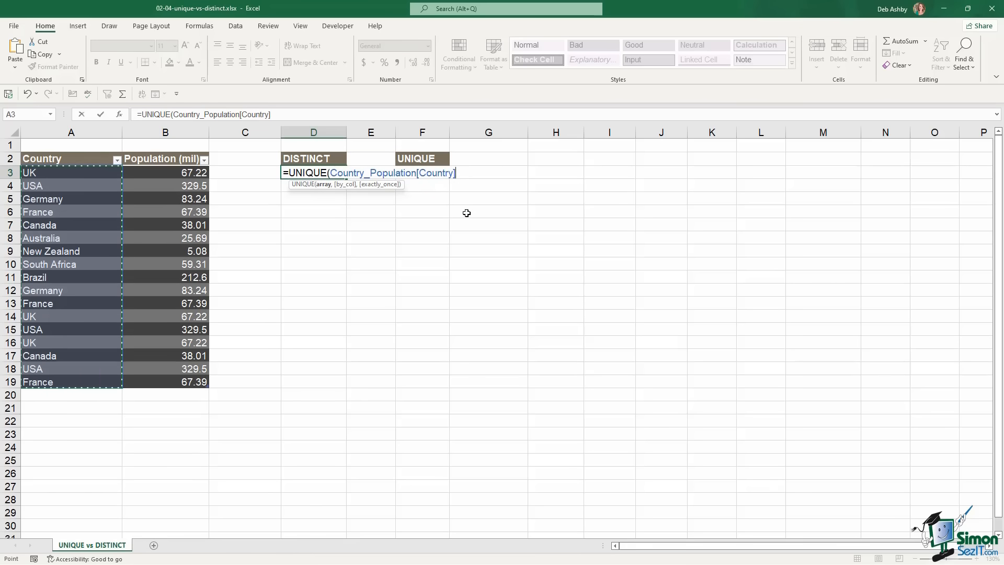
{"action": "type", "text": ","}
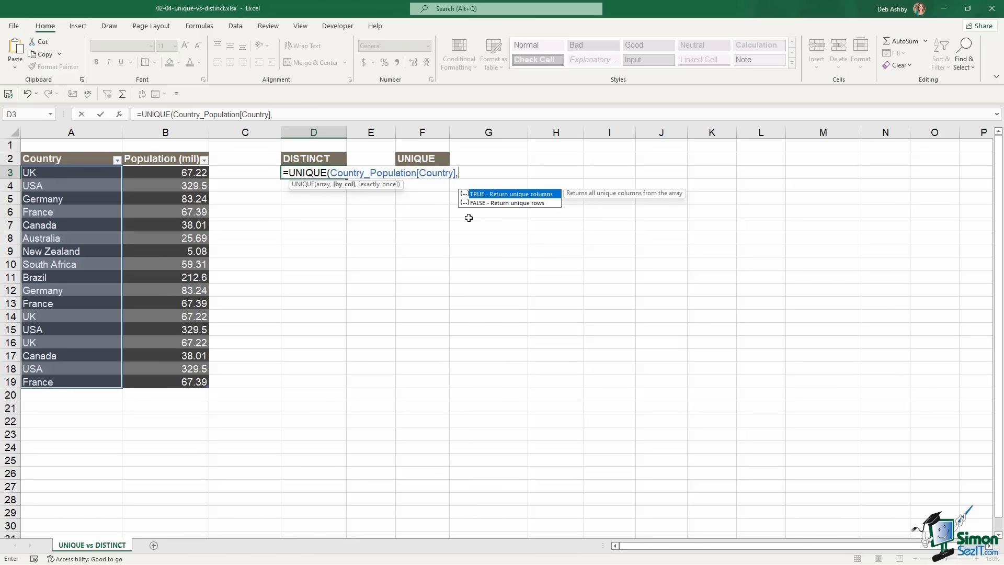
{"action": "type", "text": "FALSE,"}
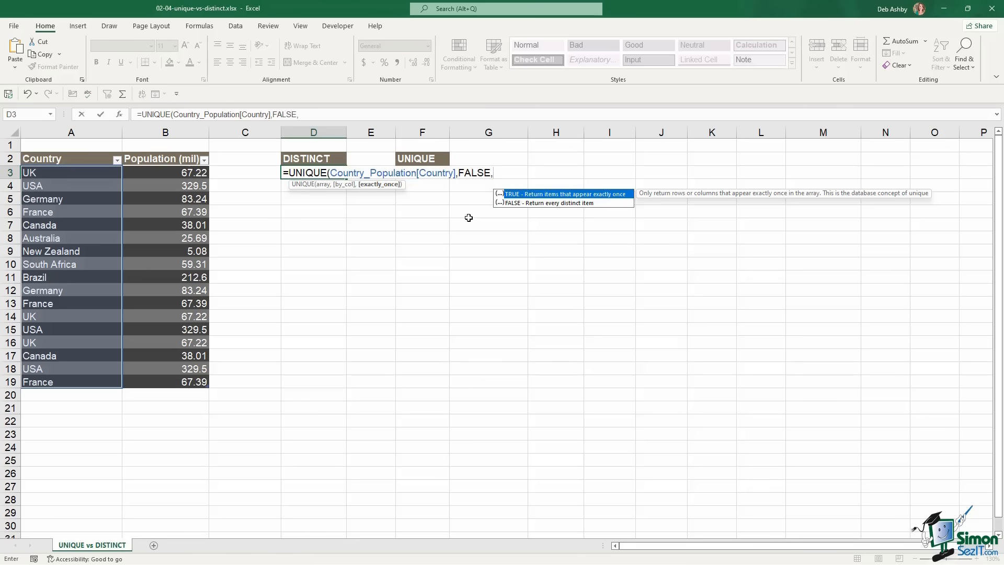
{"action": "type", "text": "FALSE)"}
{"action": "key", "text": "Return"}
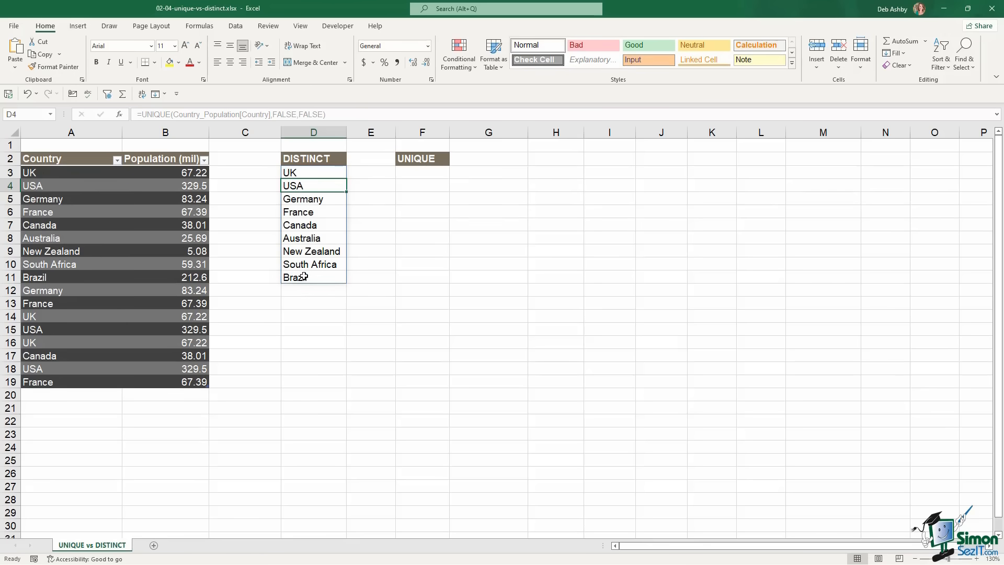
Enter =UNIQUE(Country_Population[Country],FALSE,TRUE) in F3 to list countries appearing exactly once
{"action": "left_click", "coordinate": [420, 174]}
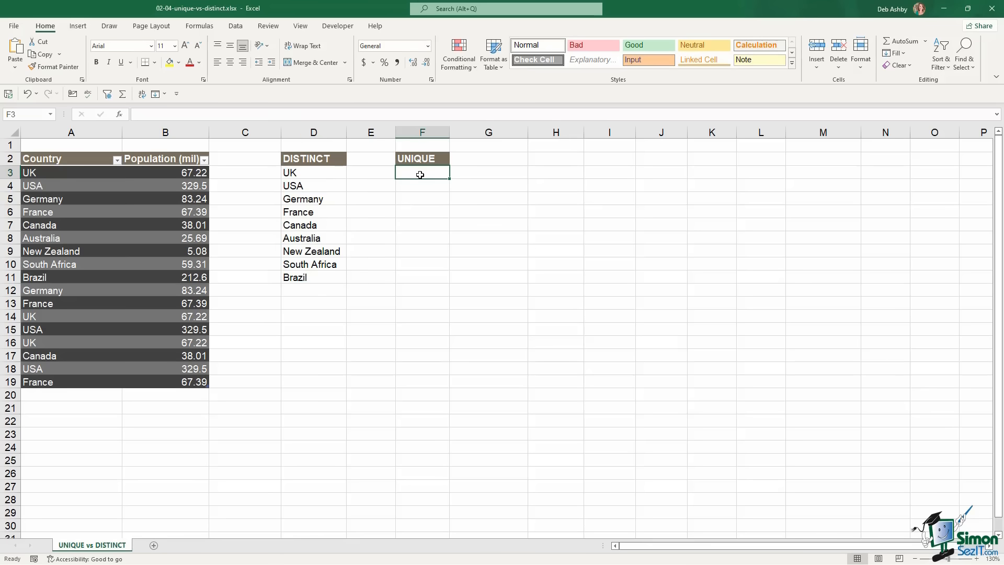
{"action": "type", "text": "="}
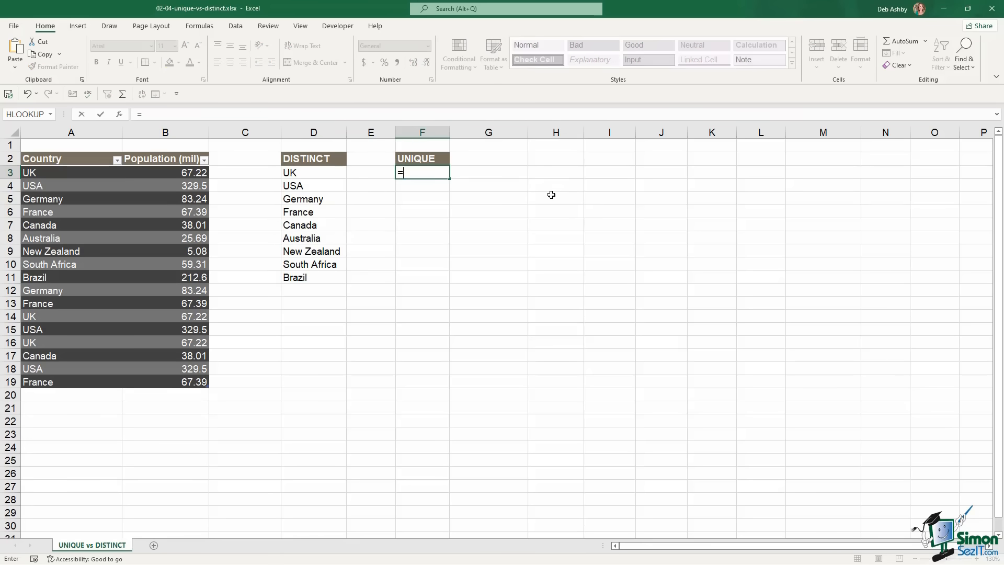
{"action": "type", "text": "UNIQUE("}
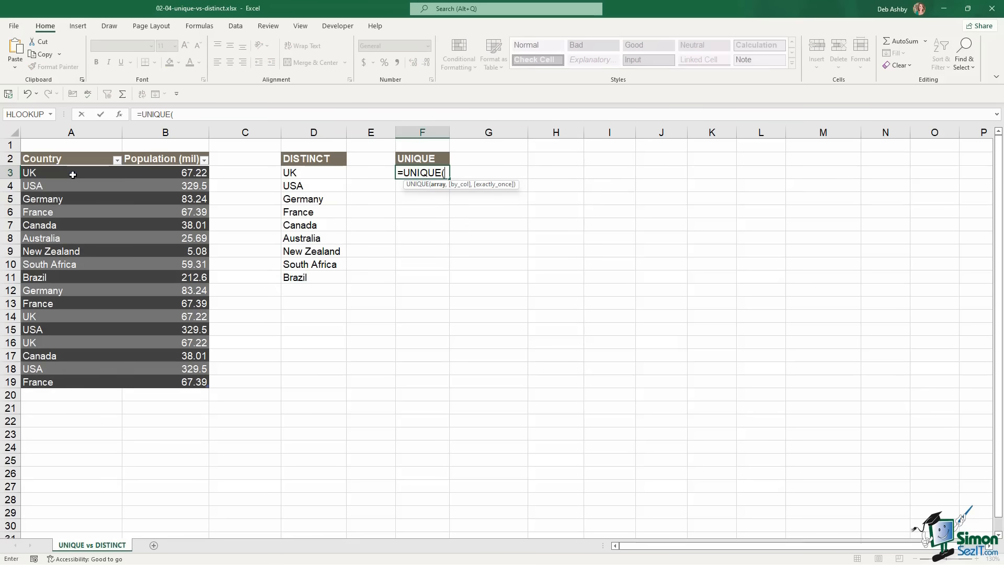
{"action": "left_click_drag", "start_coordinate": [72, 174], "coordinate": [72, 382]}
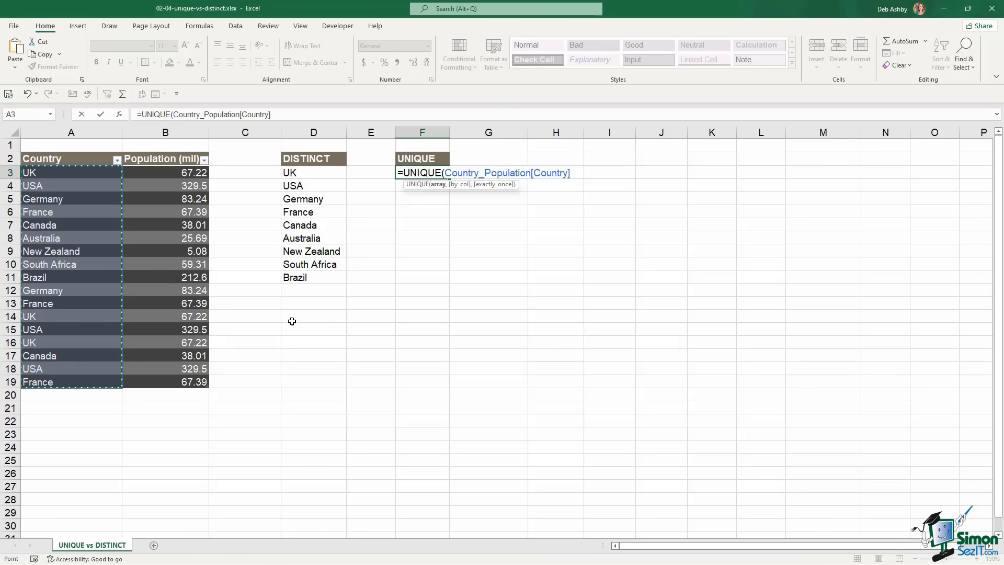
{"action": "type", "text": ",FALSE,"}
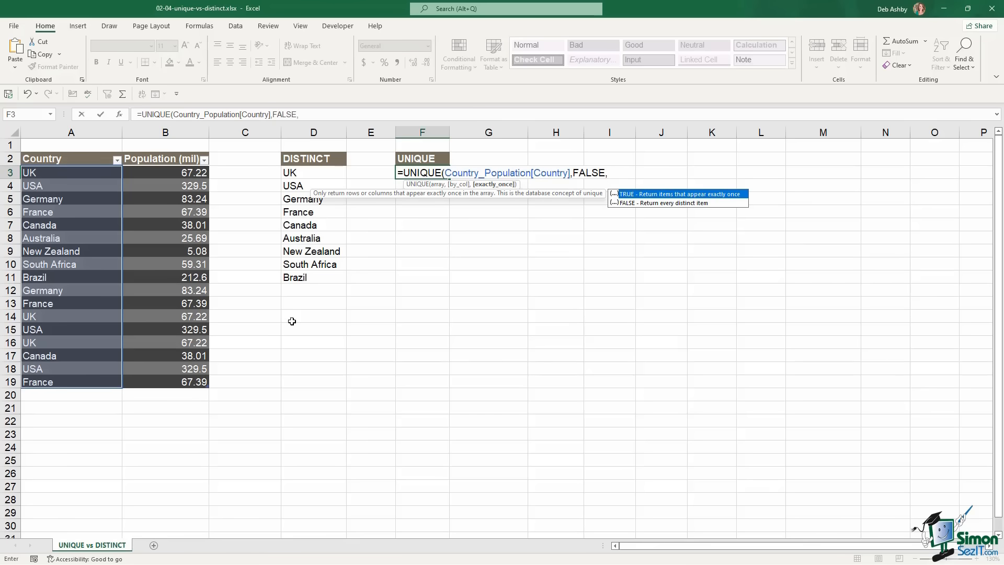
{"action": "type", "text": "TRUE)"}
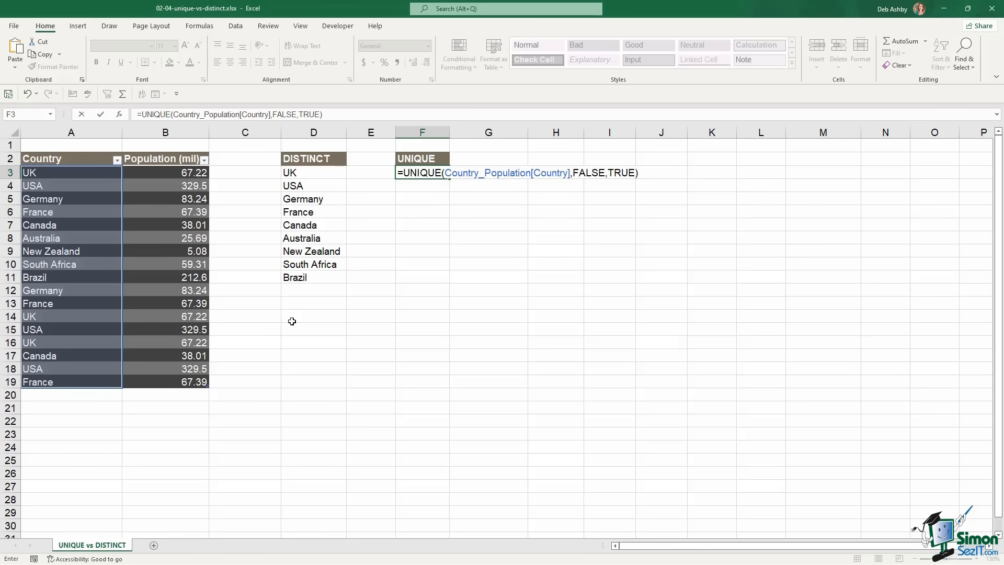
{"action": "key", "text": "Return"}
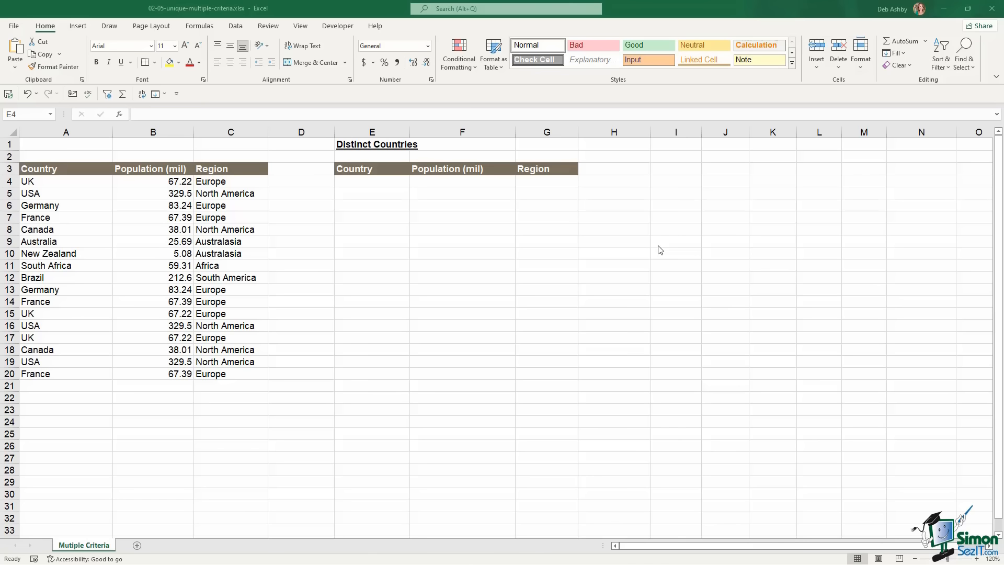
{"action": "left_click", "coordinate": [48, 182]}
{"action": "left_click", "coordinate": [51, 181]}
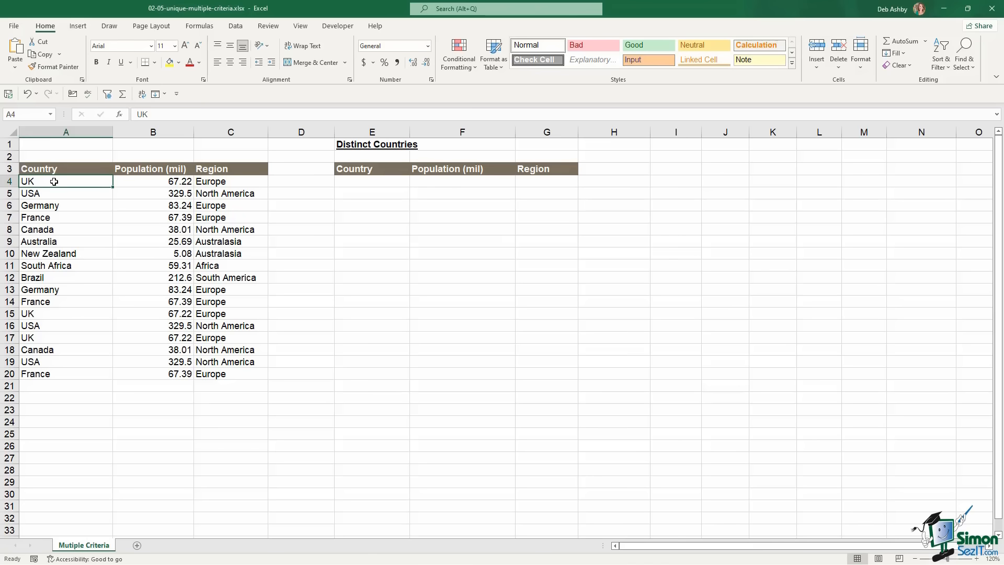
{"action": "left_click", "coordinate": [154, 191]}
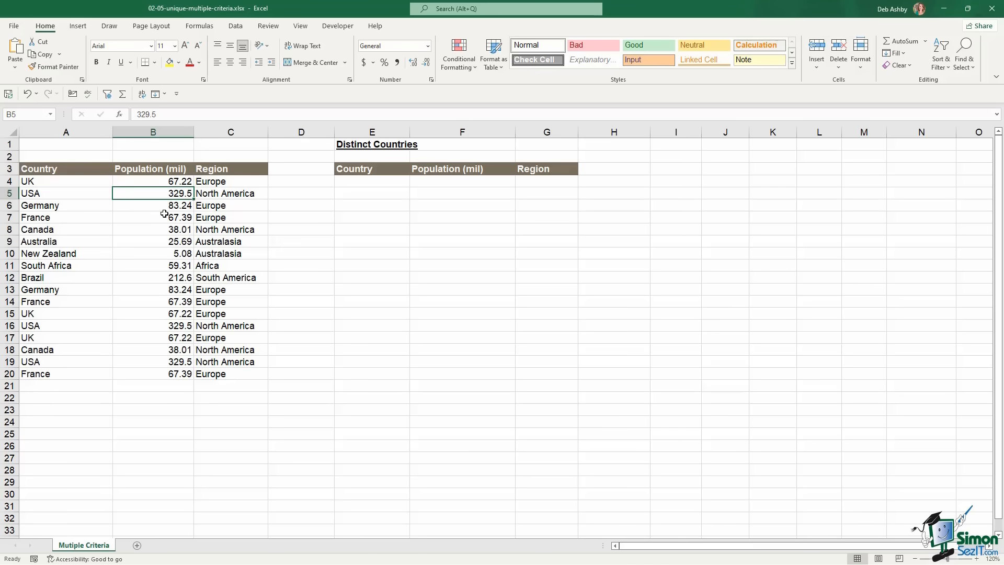
{"action": "left_click", "coordinate": [223, 183]}
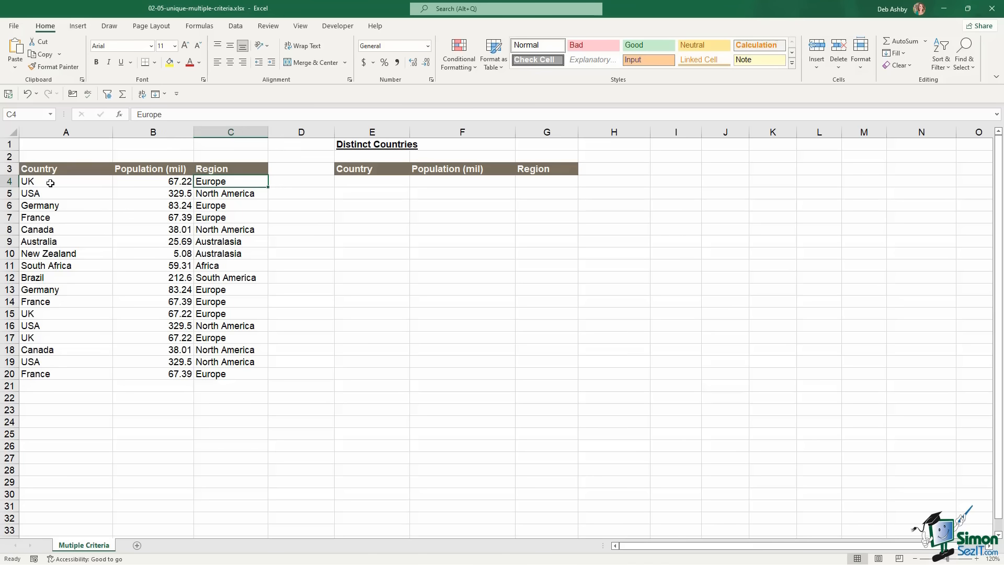
{"action": "left_click_drag", "start_coordinate": [50, 183], "coordinate": [227, 181]}
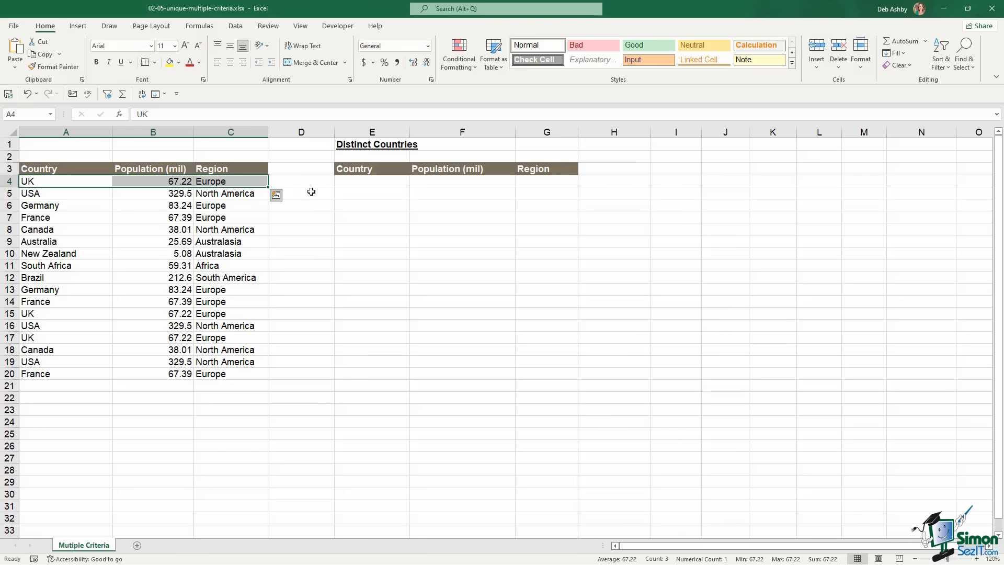
{"action": "left_click", "coordinate": [358, 182]}
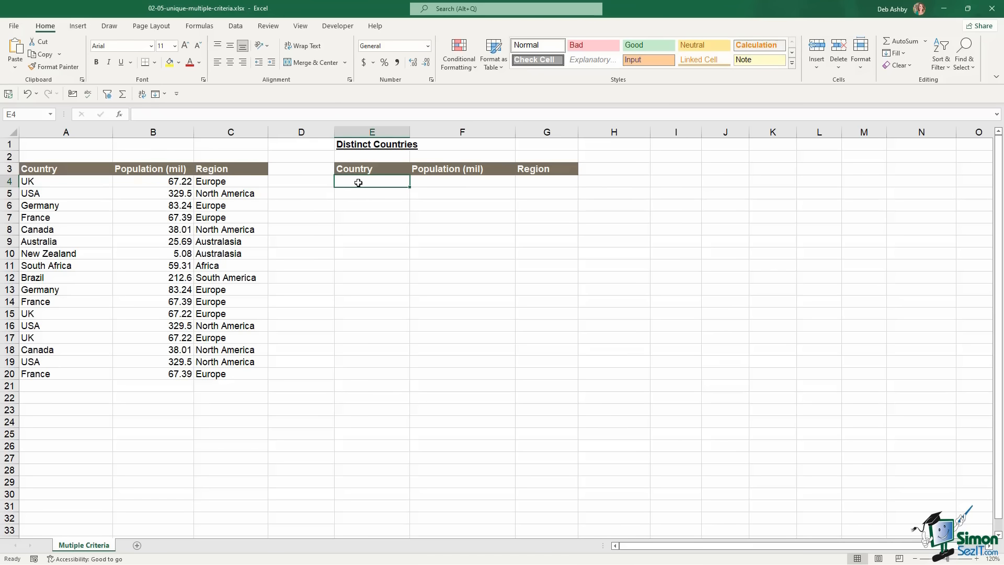
{"action": "left_click_drag", "start_coordinate": [358, 182], "coordinate": [526, 183]}
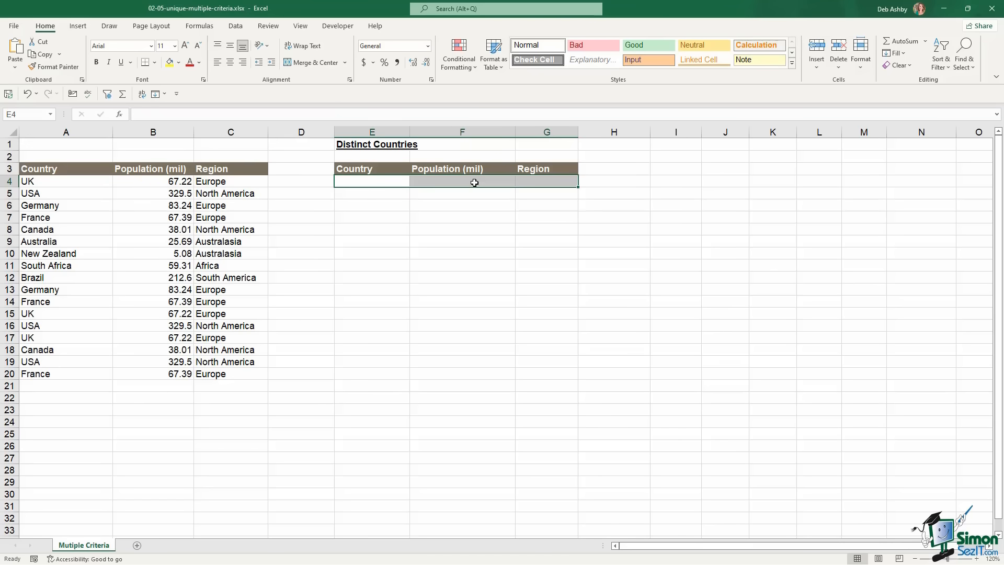
{"action": "left_click", "coordinate": [158, 233]}
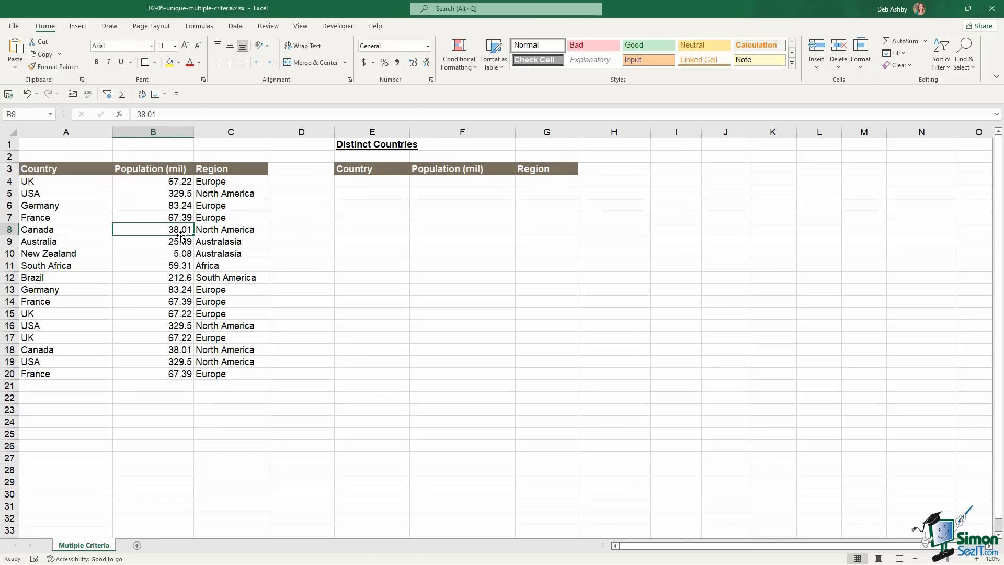
Convert the country data in A3:C20 into a table with headers and no table style
{"action": "key", "text": "ctrl+t"}
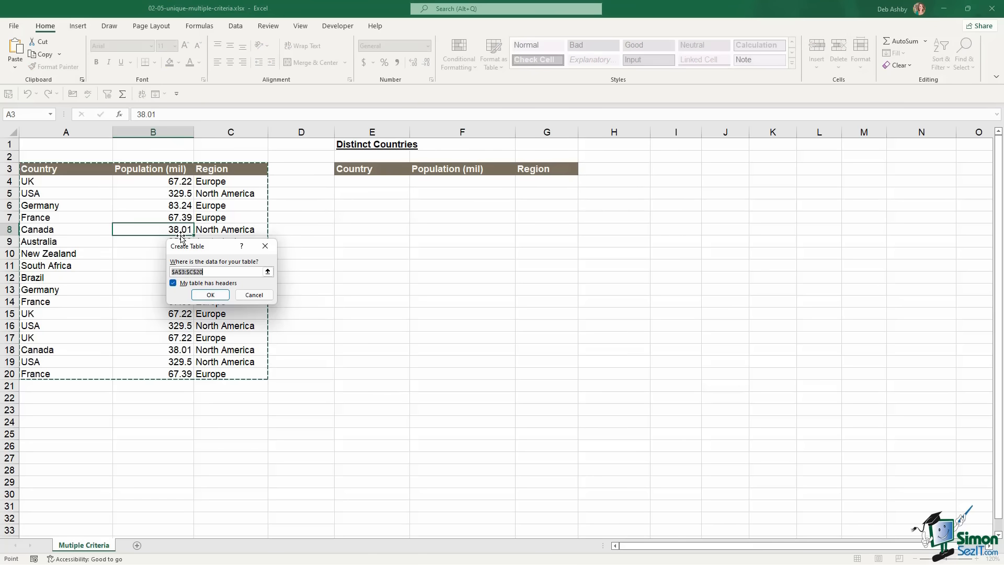
{"action": "left_click", "coordinate": [199, 293]}
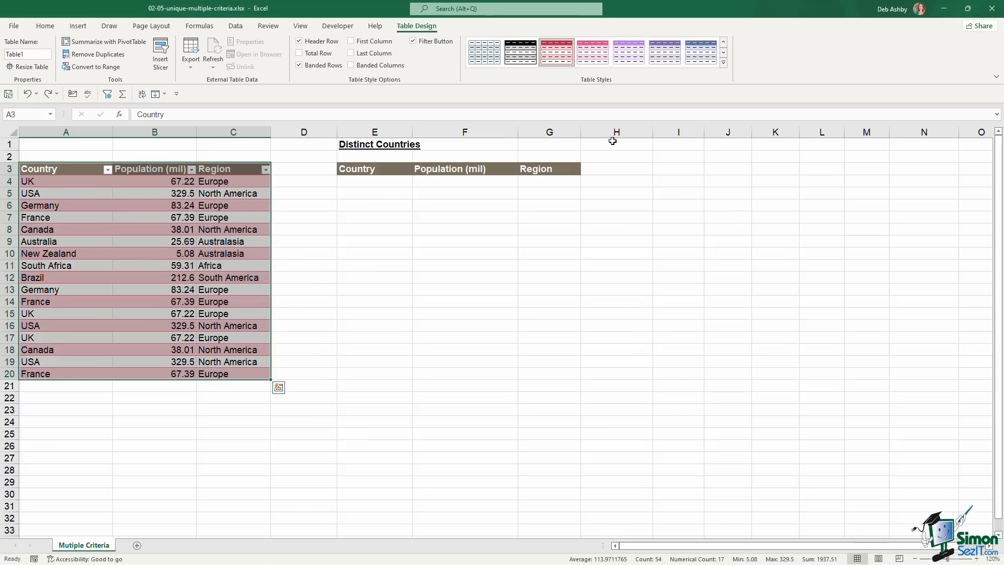
{"action": "left_click", "coordinate": [723, 63]}
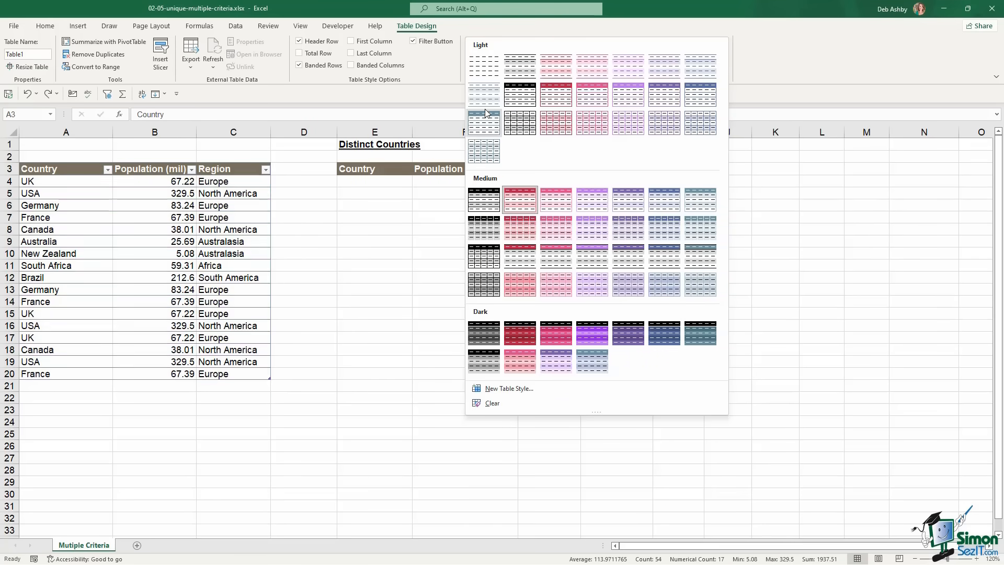
{"action": "left_click", "coordinate": [487, 70]}
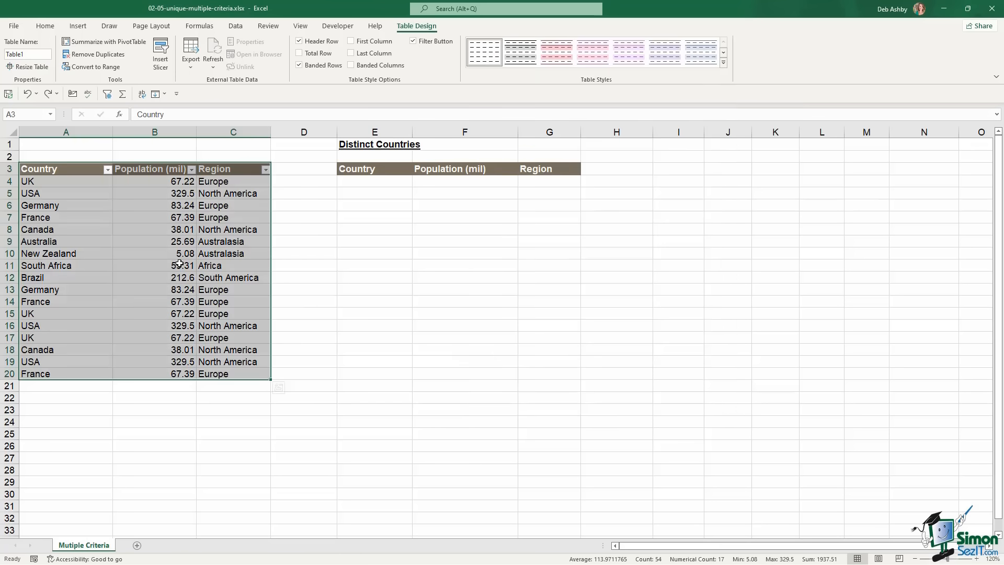
Rename the table to Count_Pop_Reg
{"action": "left_click", "coordinate": [30, 55]}
{"action": "type", "text": "Count_Pop_Reg"}
{"action": "key", "text": "Return"}
Enter =UNIQUE(Count_Pop_Reg,FALSE,FALSE) in E4, spilling nine distinct country, population and region rows
{"action": "left_click", "coordinate": [366, 183]}
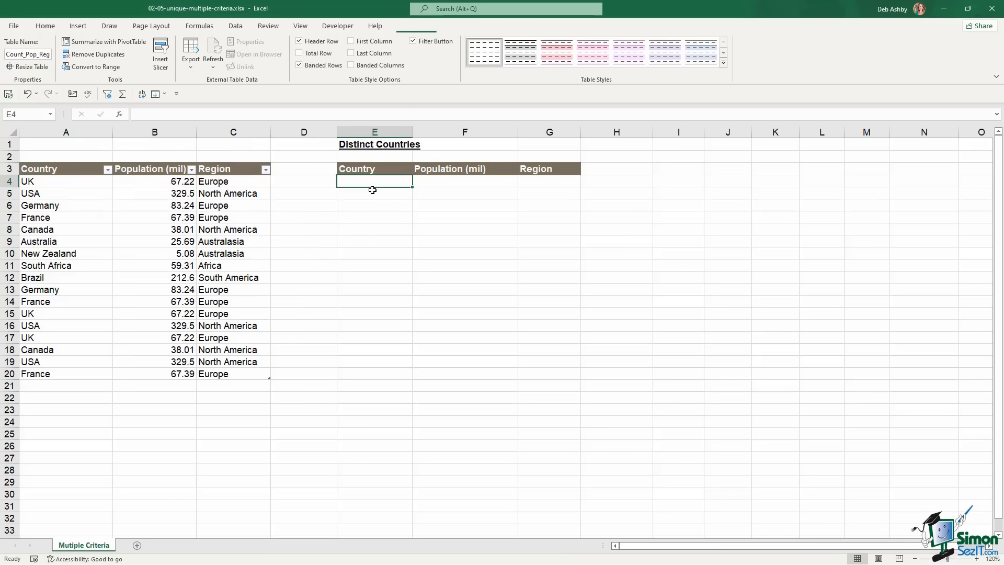
{"action": "type", "text": "=unique"}
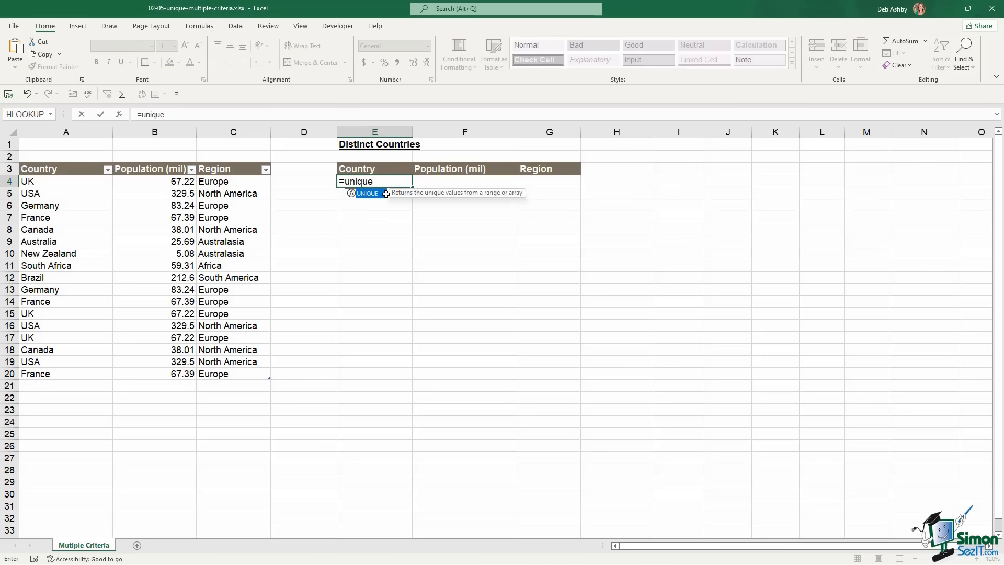
{"action": "key", "text": "Tab"}
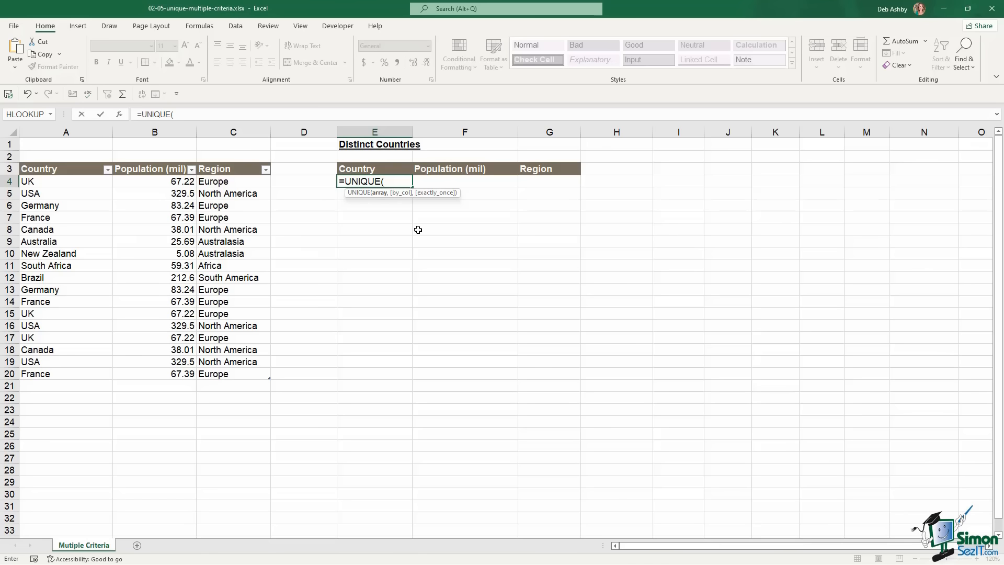
{"action": "left_click_drag", "start_coordinate": [50, 183], "coordinate": [221, 371]}
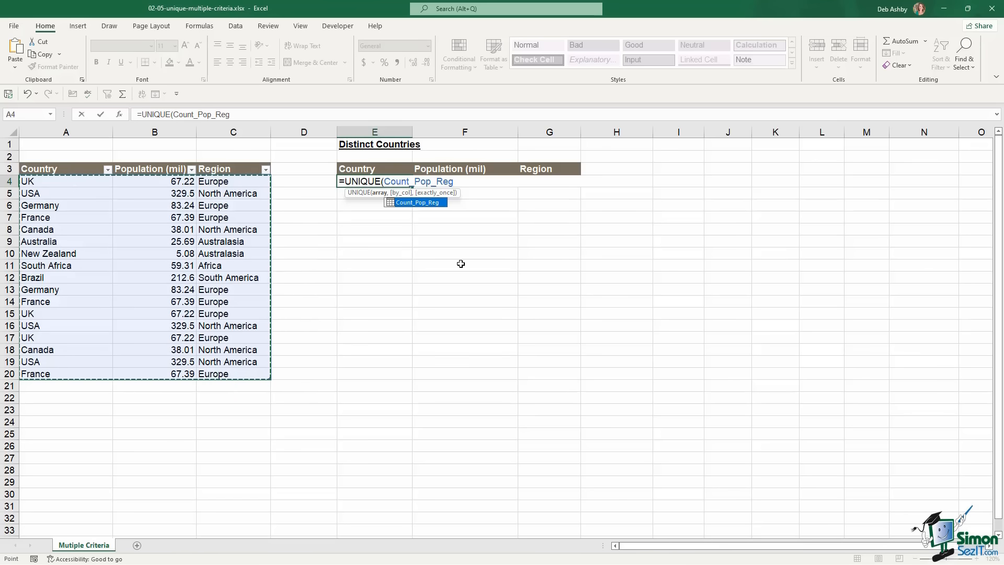
{"action": "type", "text": ","}
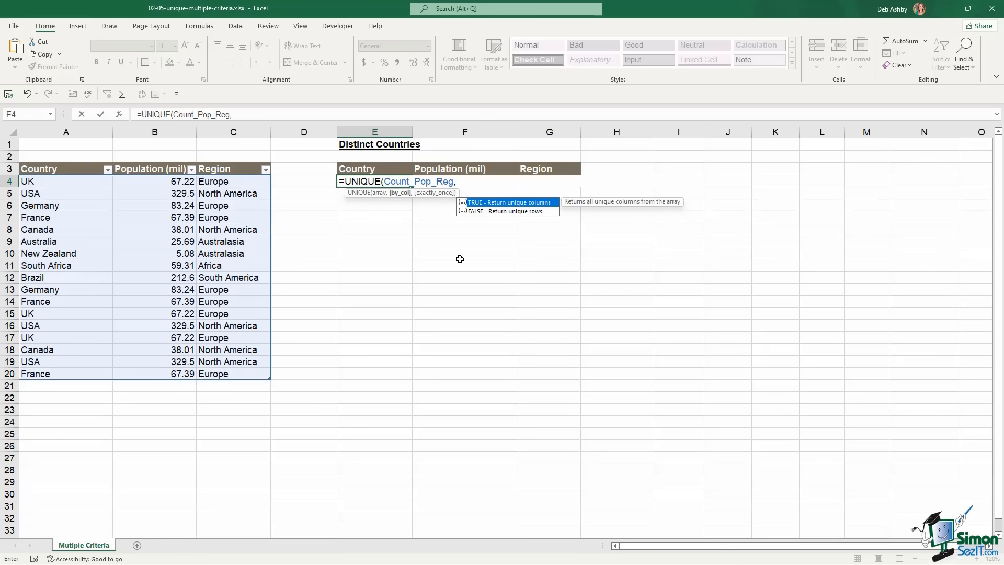
{"action": "type", "text": "false,"}
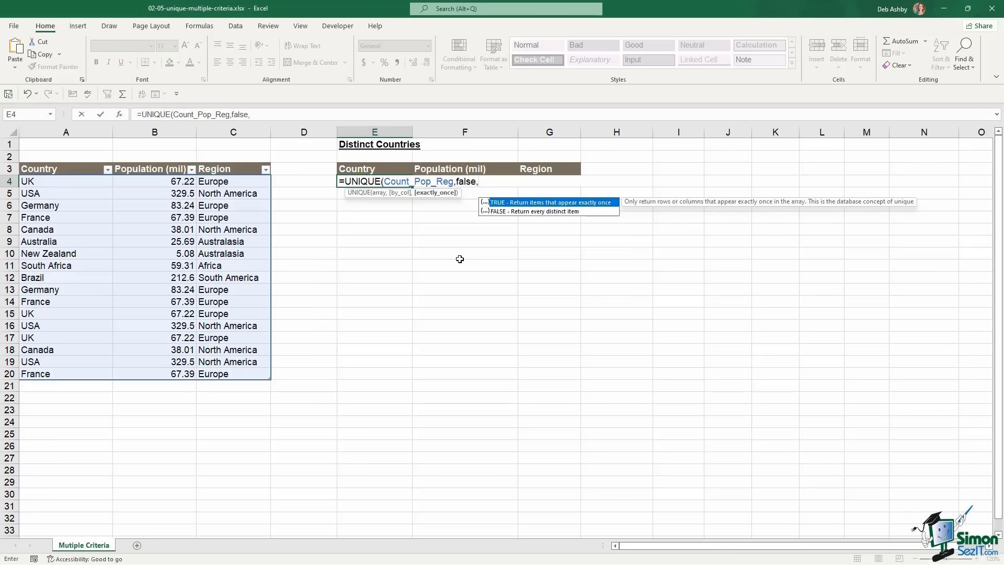
{"action": "type", "text": "false)"}
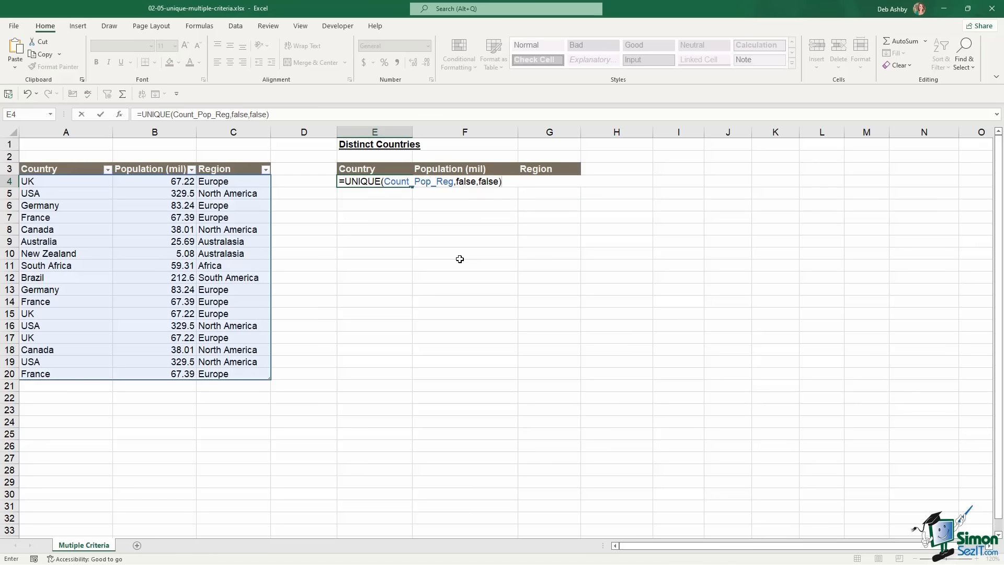
{"action": "key", "text": "Return"}
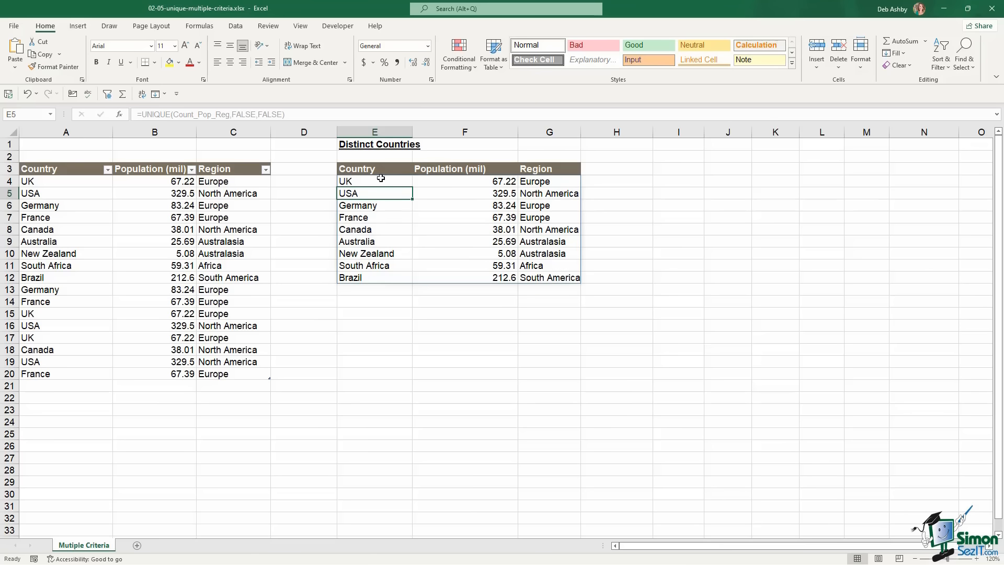
{"action": "left_click", "coordinate": [44, 389]}
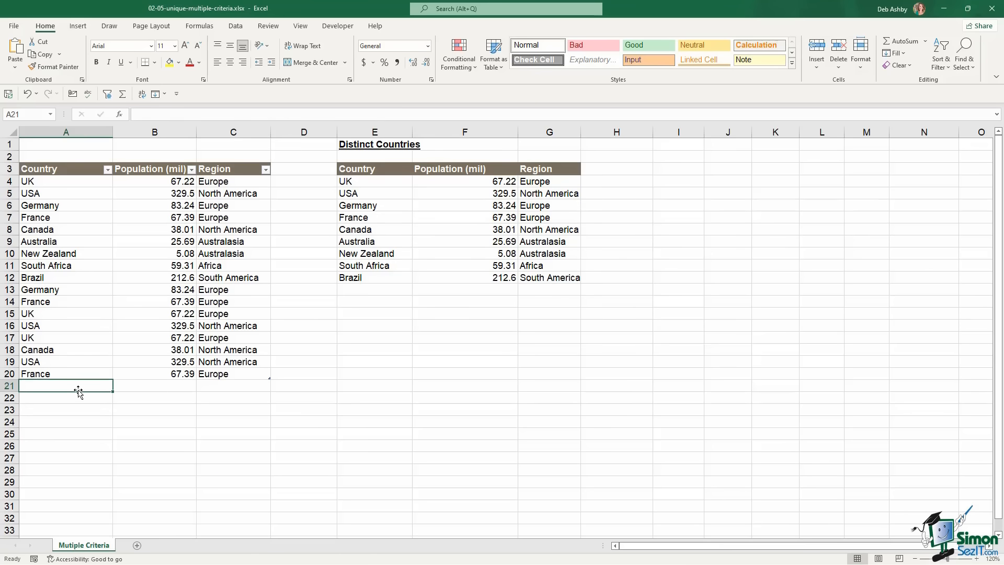
{"action": "type", "text": "Spain"}
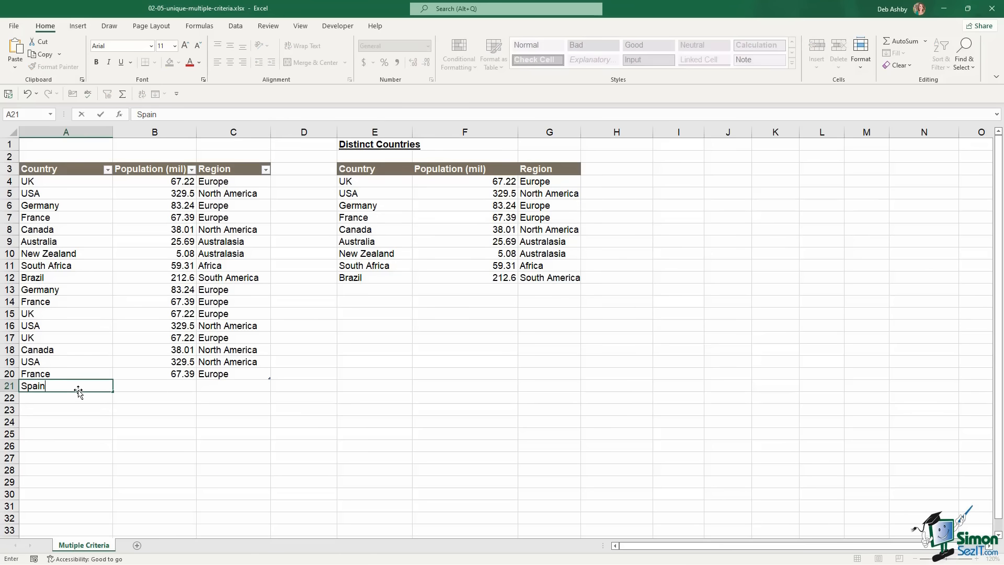
{"action": "key", "text": "Tab"}
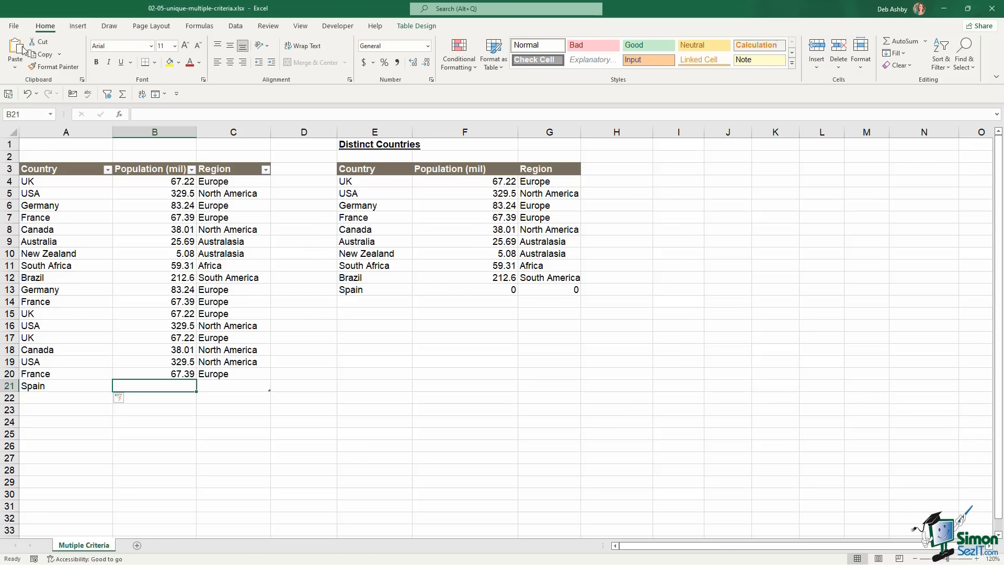
{"action": "left_click", "coordinate": [28, 93]}
{"action": "left_click", "coordinate": [27, 93]}
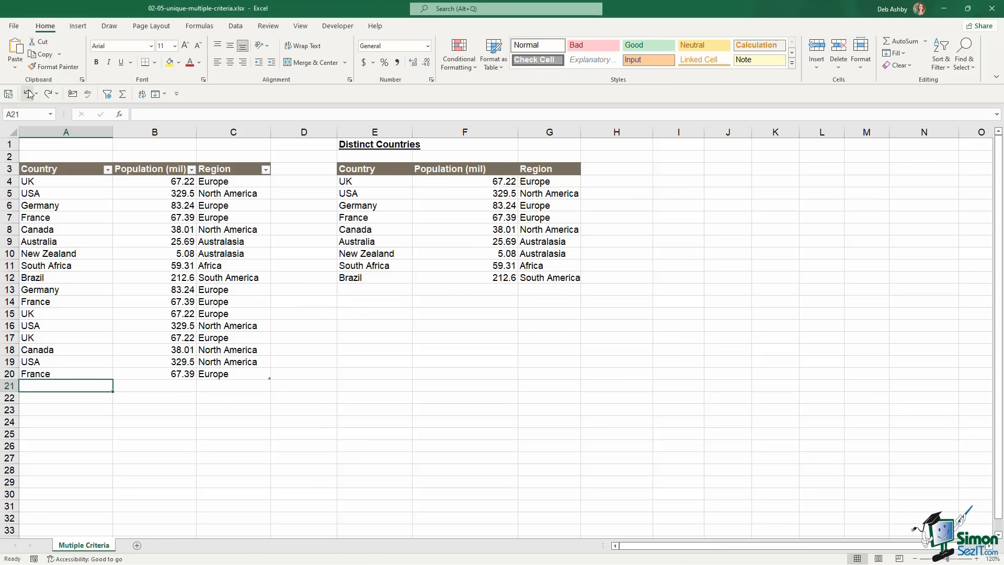
{"action": "left_click", "coordinate": [421, 241]}
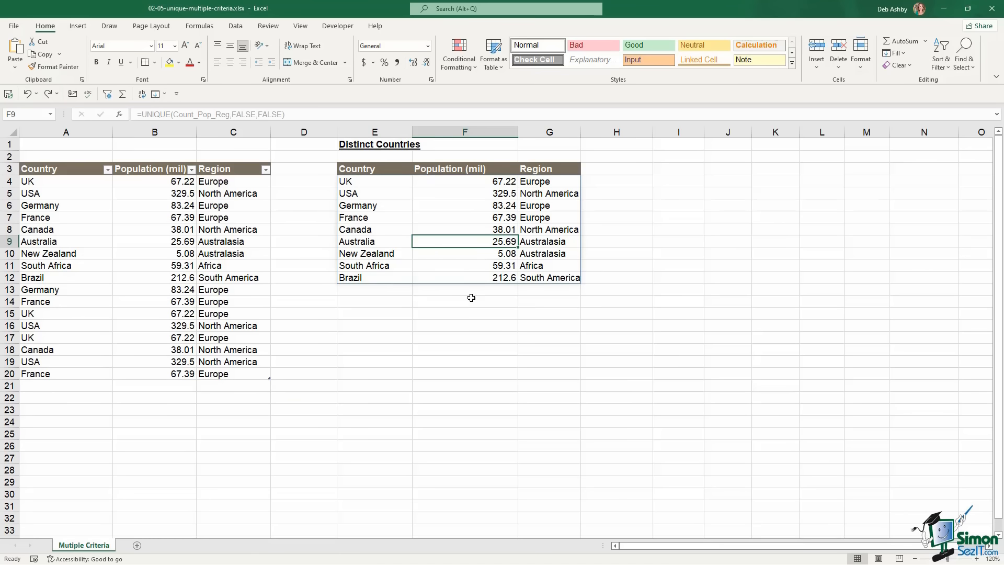
{"action": "left_click", "coordinate": [361, 184]}
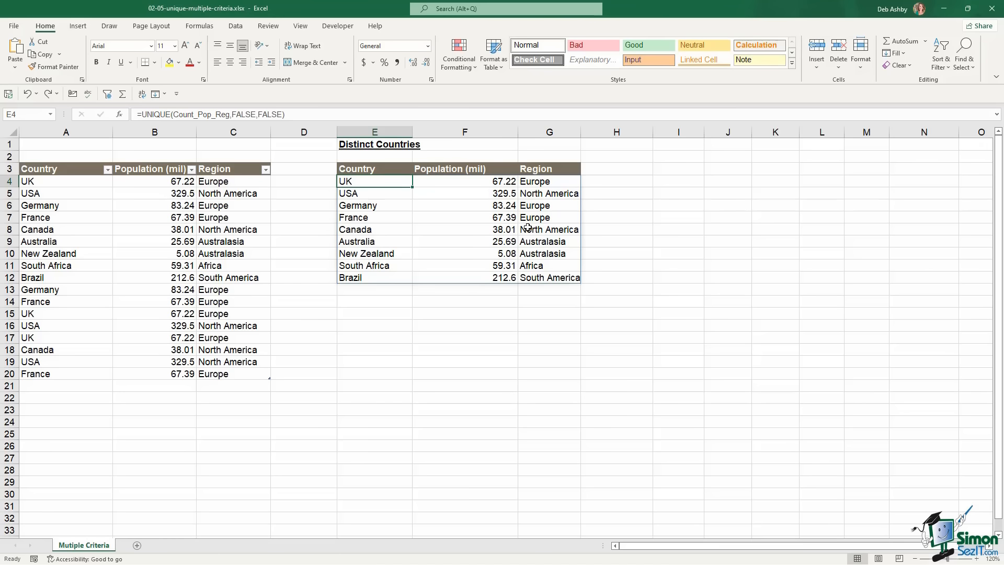
Change the E4 formula's exactly_once argument to TRUE to list only once-occurring countries
{"action": "left_click", "coordinate": [546, 216]}
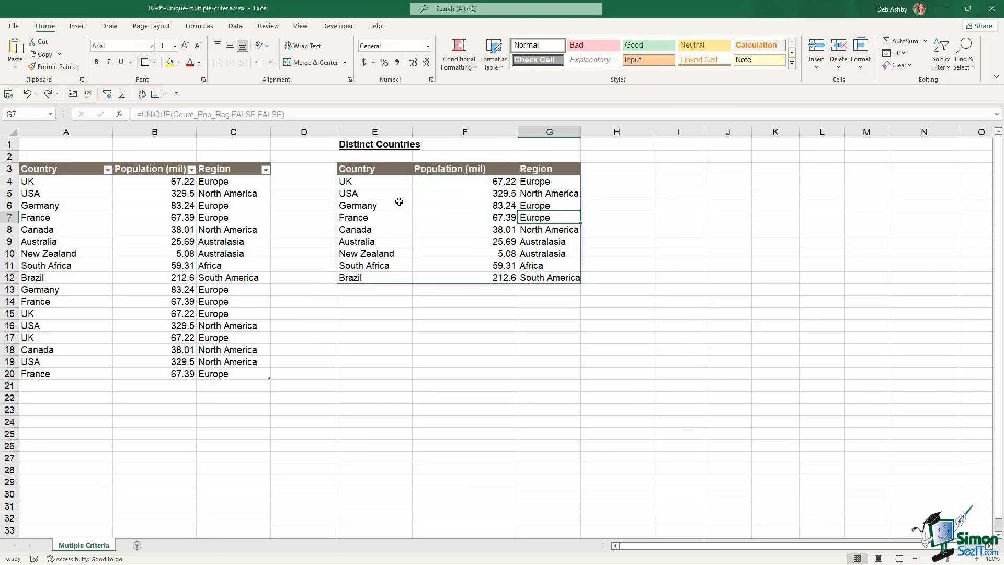
{"action": "left_click", "coordinate": [381, 183]}
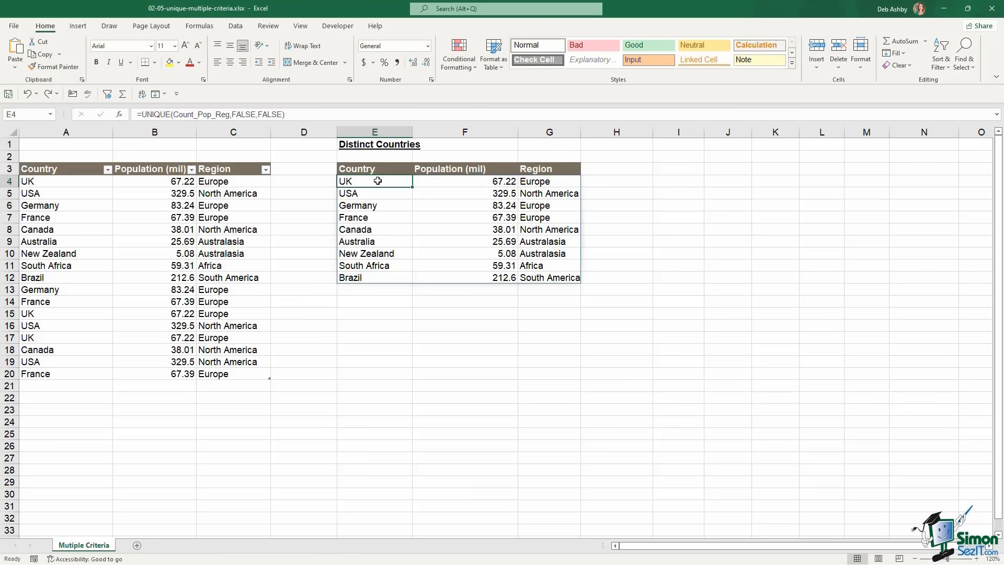
{"action": "double_click", "coordinate": [378, 180]}
{"action": "double_click", "coordinate": [507, 181]}
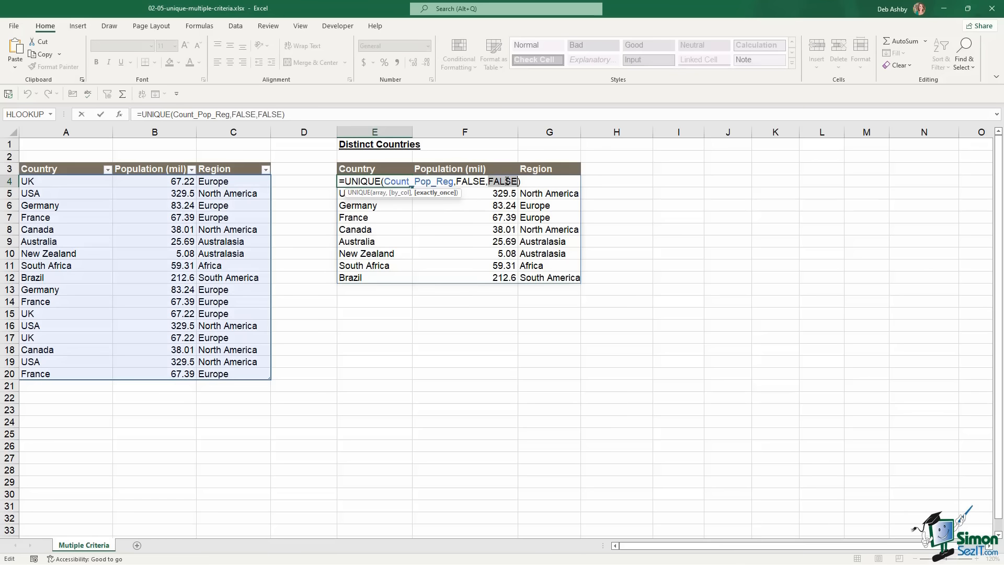
{"action": "type", "text": "TRUE"}
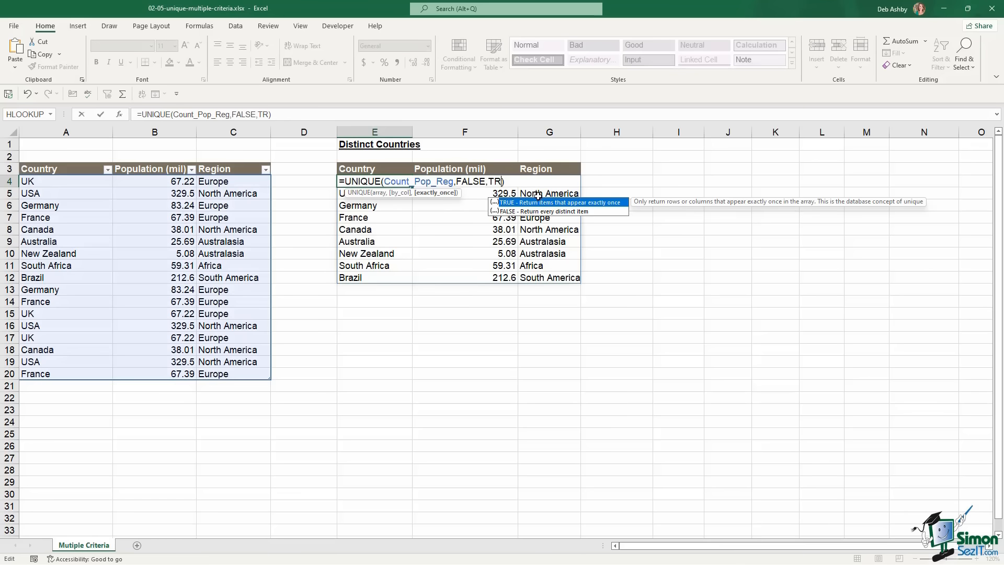
{"action": "key", "text": "Return"}
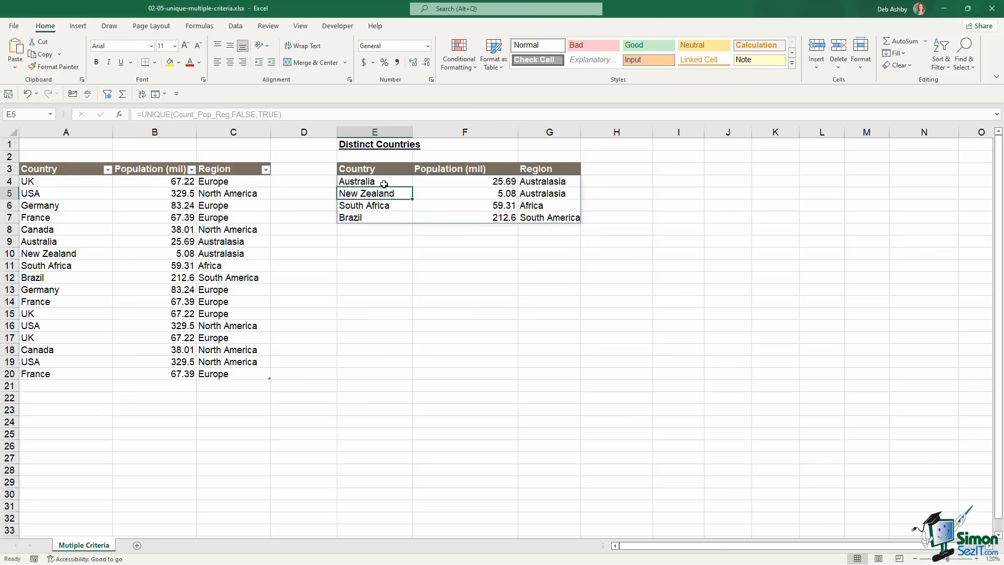
Add Spain as a new country in A21 of the table
{"action": "left_click", "coordinate": [74, 386]}
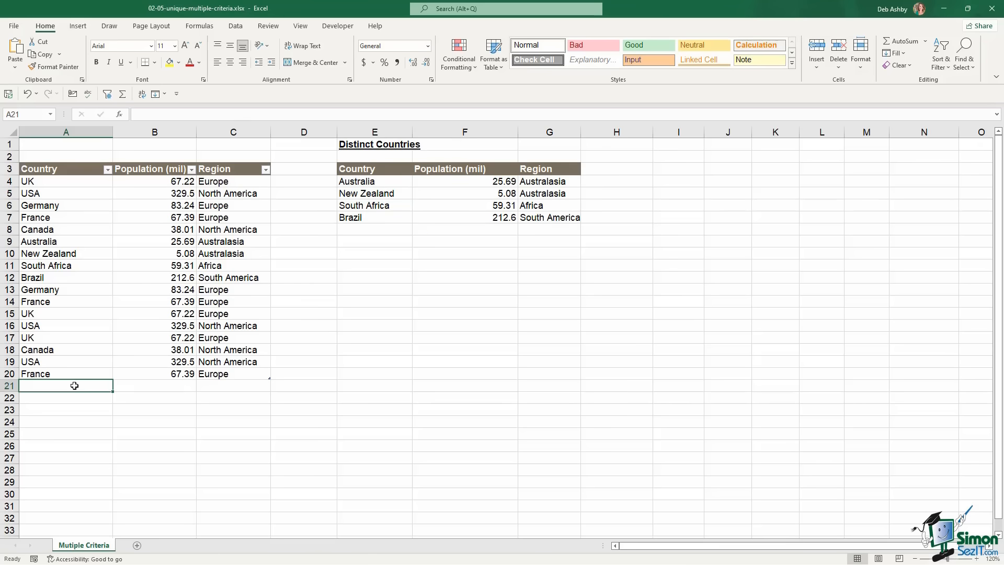
{"action": "type", "text": "South Africapain"}
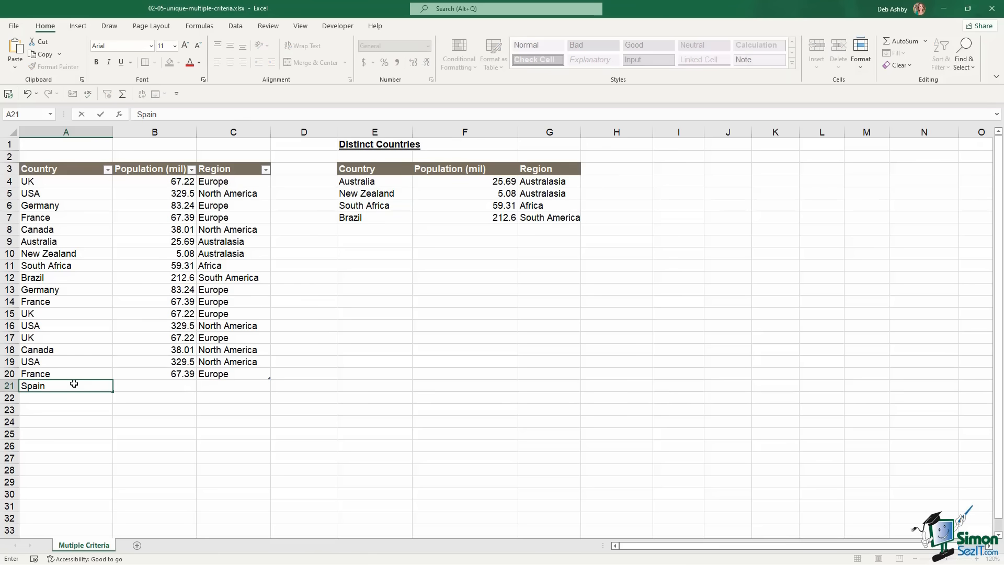
{"action": "key", "text": "Tab"}
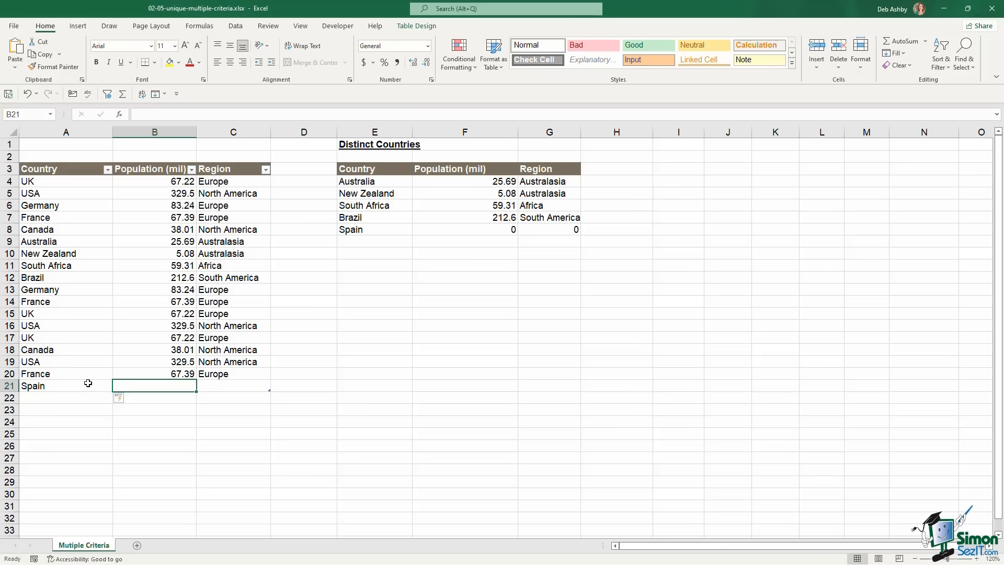
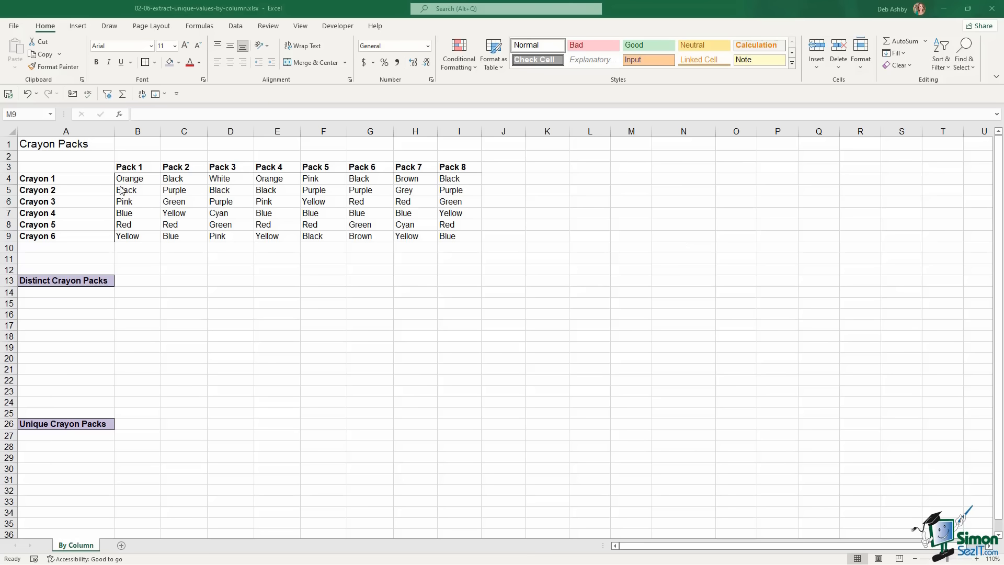
Select the Pack 1 column and highlight each of its colours in turn
{"action": "left_click", "coordinate": [50, 180]}
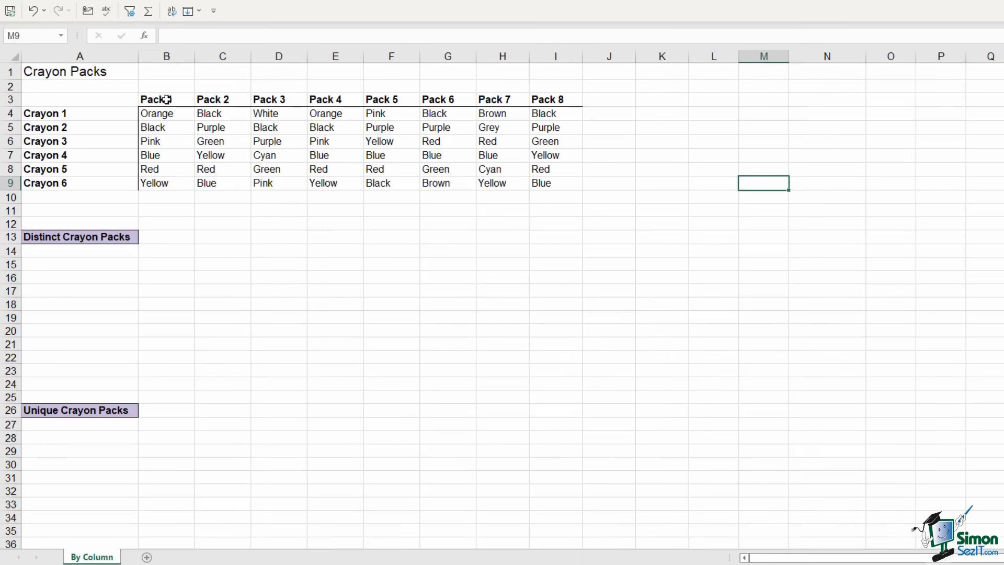
{"action": "left_click", "coordinate": [138, 167]}
{"action": "left_click_drag", "start_coordinate": [166, 99], "coordinate": [160, 180]}
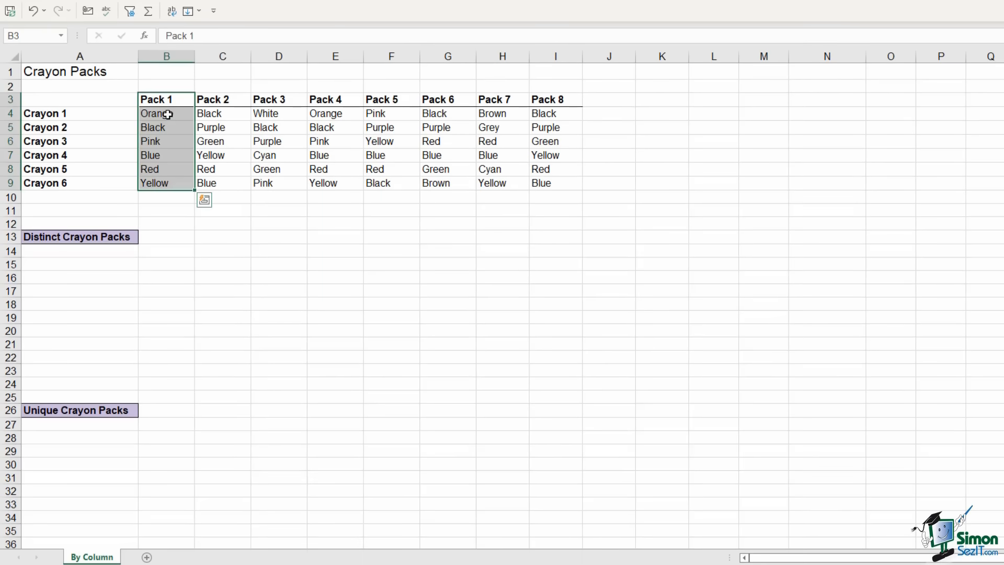
{"action": "left_click", "coordinate": [162, 116]}
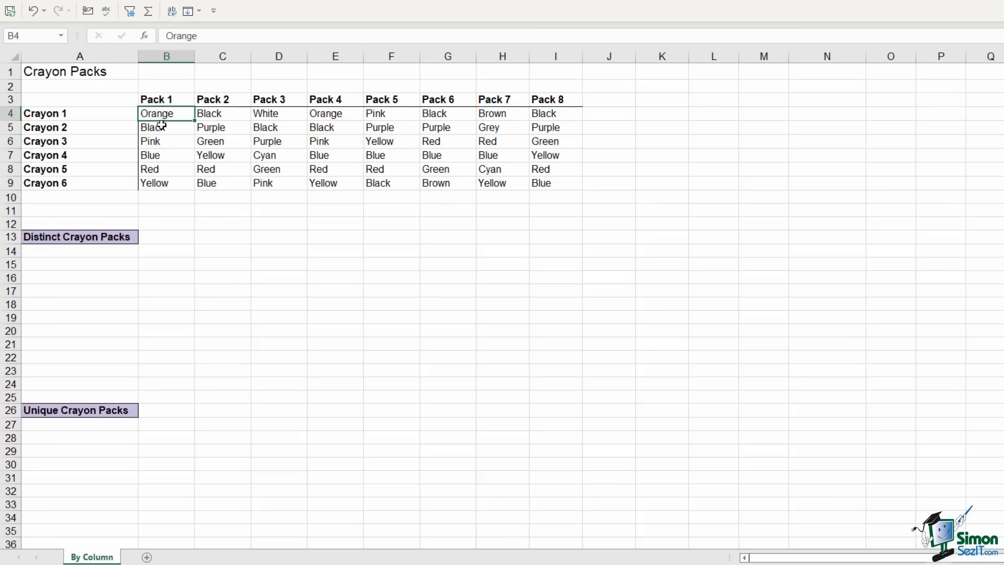
{"action": "left_click", "coordinate": [160, 129]}
{"action": "left_click", "coordinate": [160, 142]}
{"action": "left_click", "coordinate": [161, 157]}
{"action": "left_click", "coordinate": [160, 170]}
{"action": "left_click", "coordinate": [159, 184]}
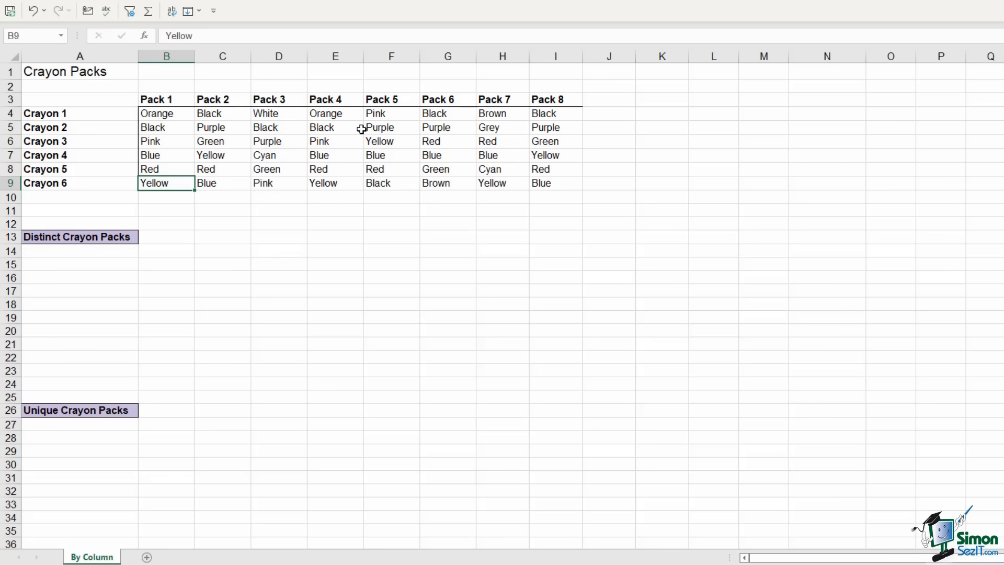
Point out Purple and Cyan in Pack 3, reselecting Pack 1 and the Crayon 2 row
{"action": "left_click", "coordinate": [303, 140]}
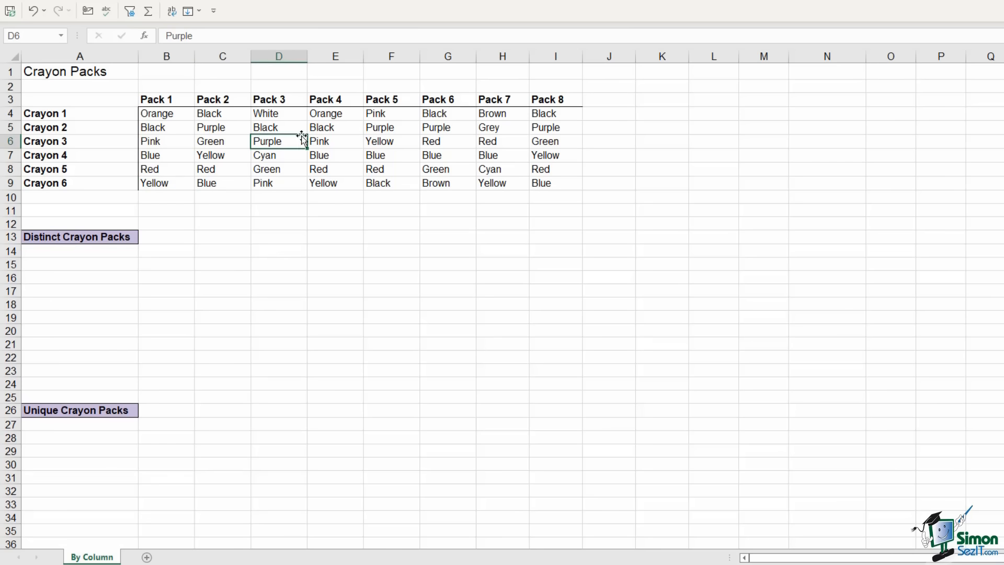
{"action": "left_click", "coordinate": [161, 100]}
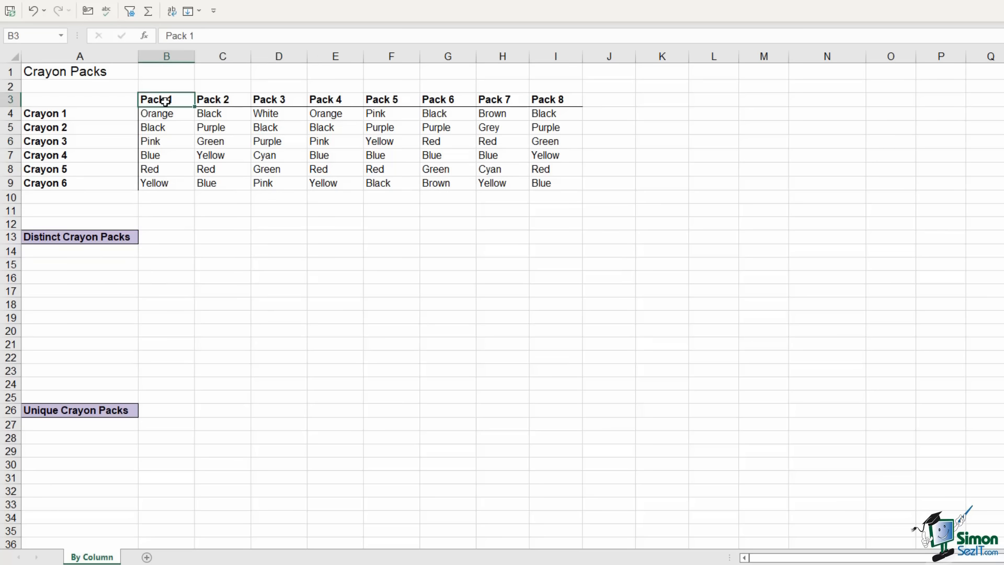
{"action": "left_click_drag", "start_coordinate": [165, 101], "coordinate": [163, 181]}
{"action": "left_click", "coordinate": [10, 128]}
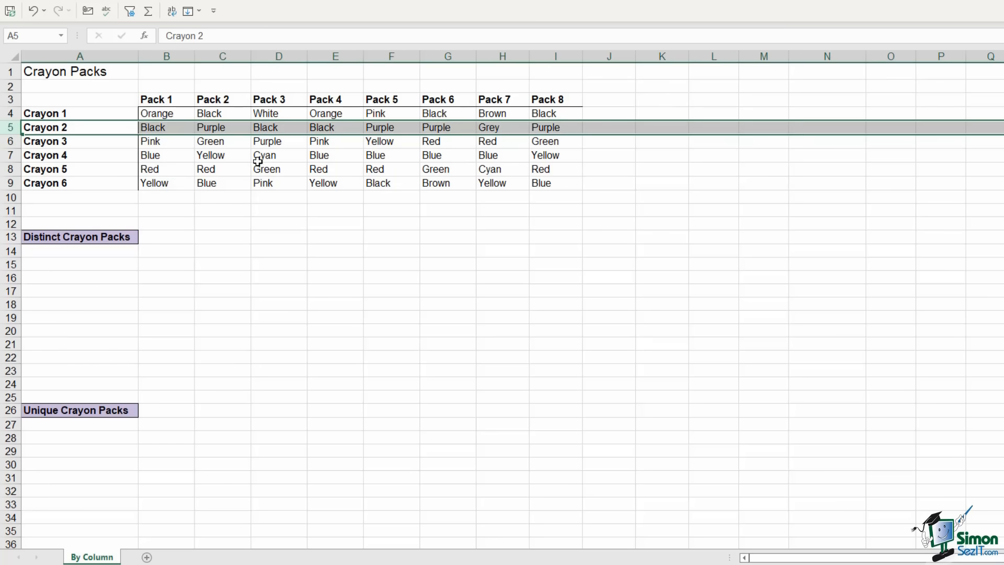
{"action": "left_click", "coordinate": [292, 154]}
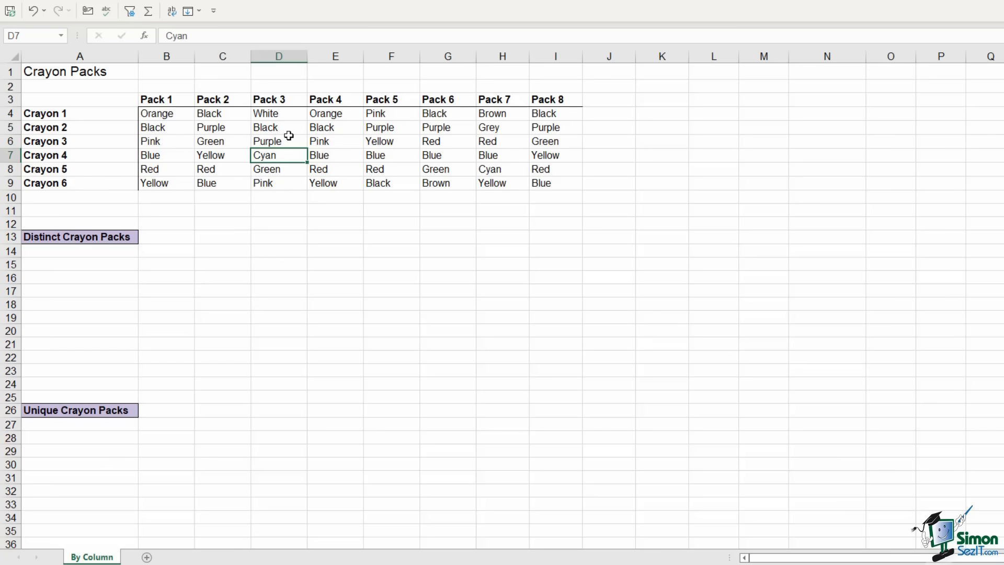
In A15 enter =UNIQUE(B4:I9,TRUE,FALSE) to spill the distinct crayon-pack columns
{"action": "left_click", "coordinate": [135, 266]}
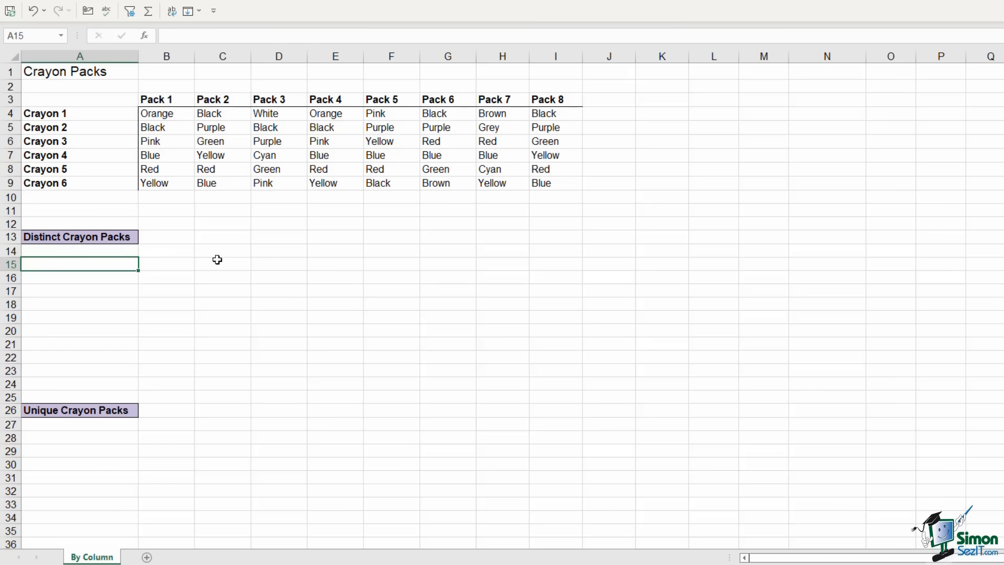
{"action": "type", "text": "=unique"}
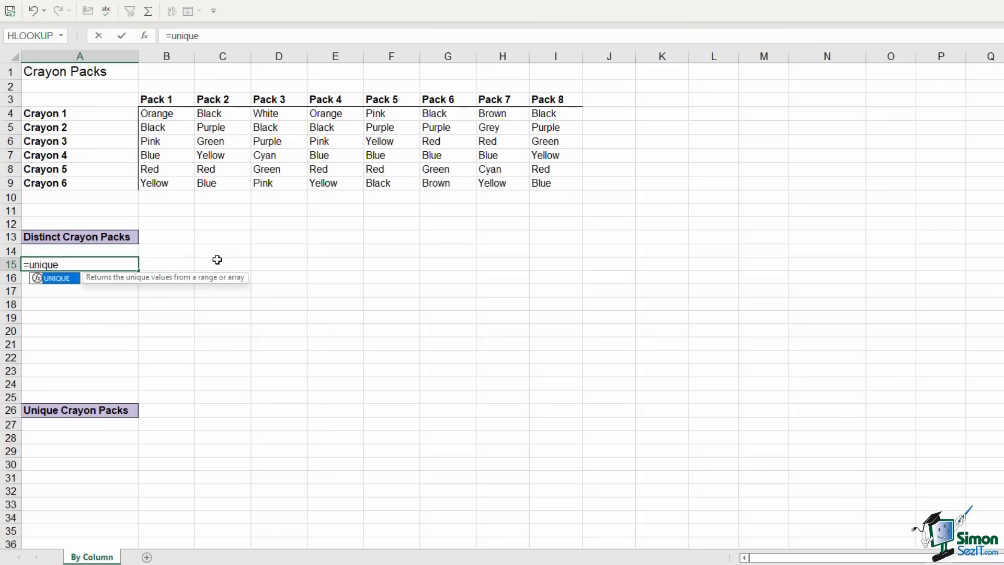
{"action": "key", "text": "Tab"}
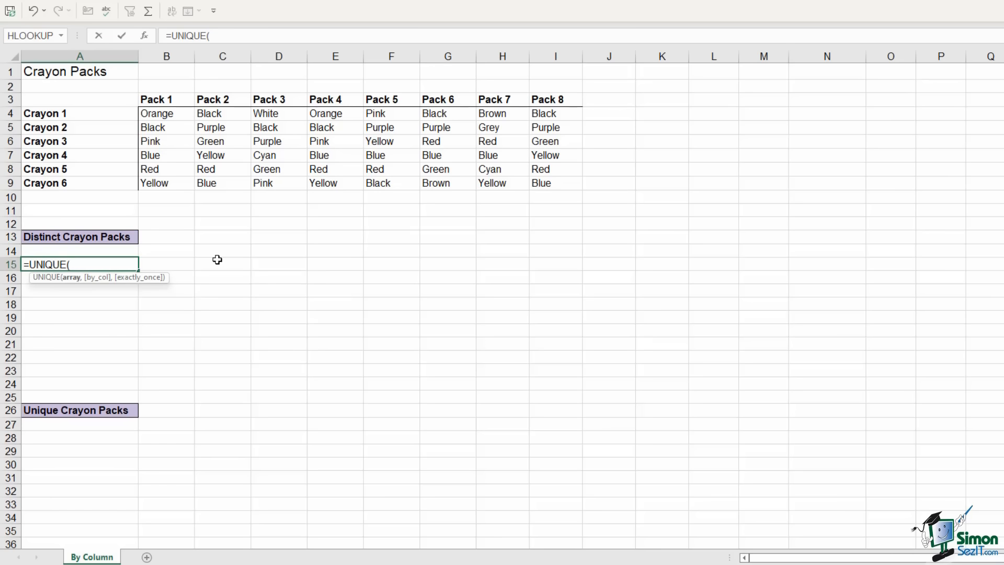
{"action": "left_click_drag", "start_coordinate": [163, 116], "coordinate": [548, 182]}
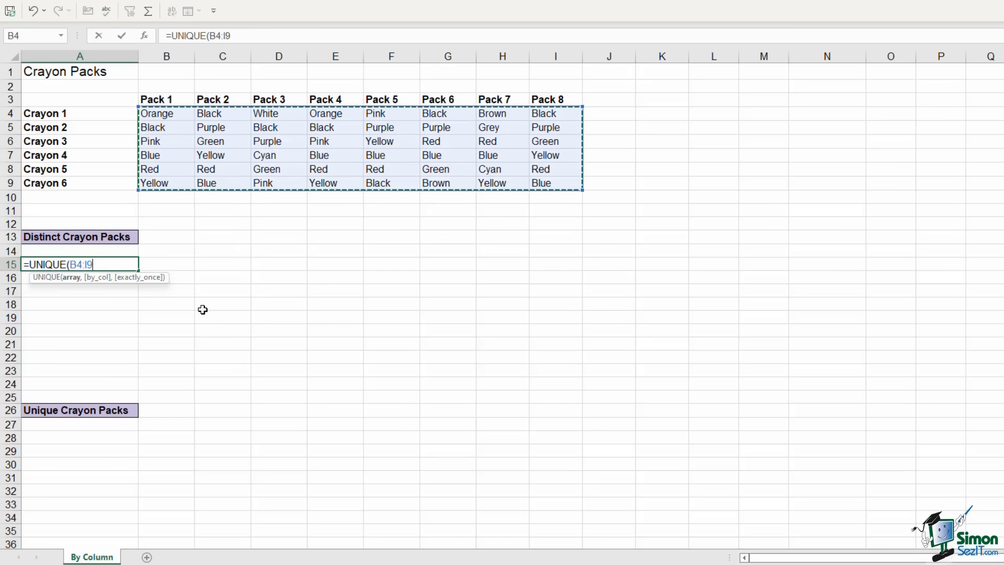
{"action": "key", "text": "F2"}
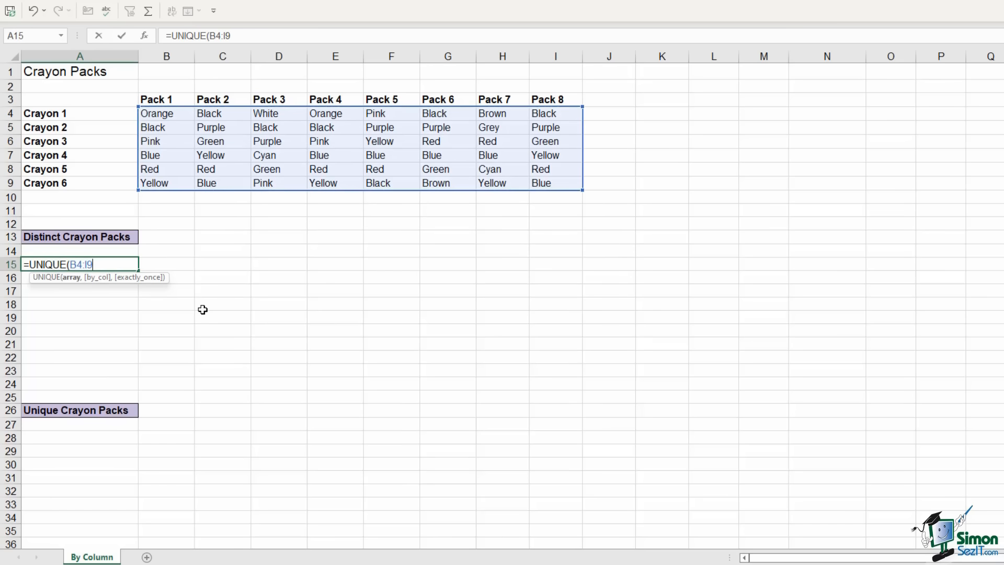
{"action": "type", "text": ","}
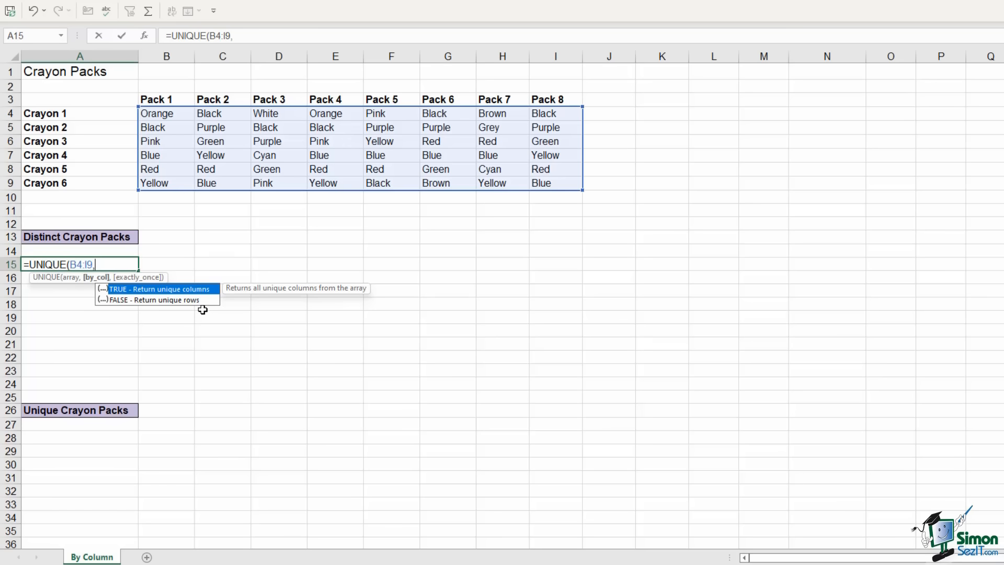
{"action": "type", "text": "true,"}
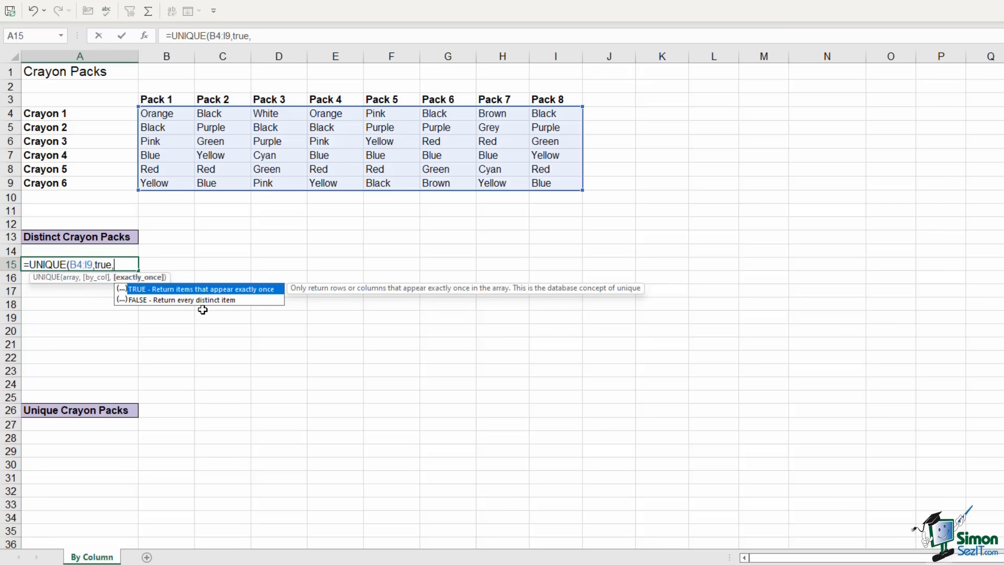
{"action": "type", "text": "false)"}
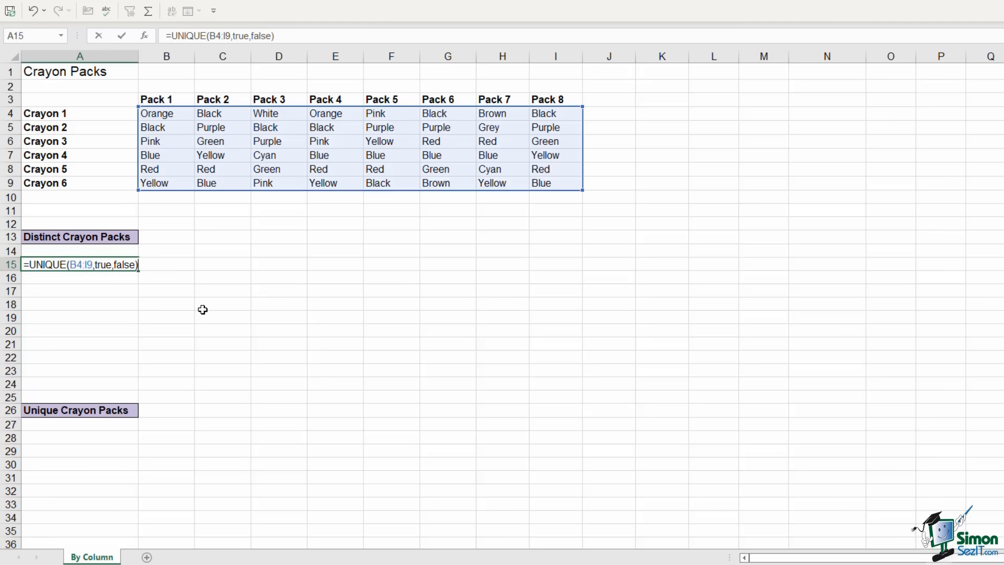
{"action": "key", "text": "Return"}
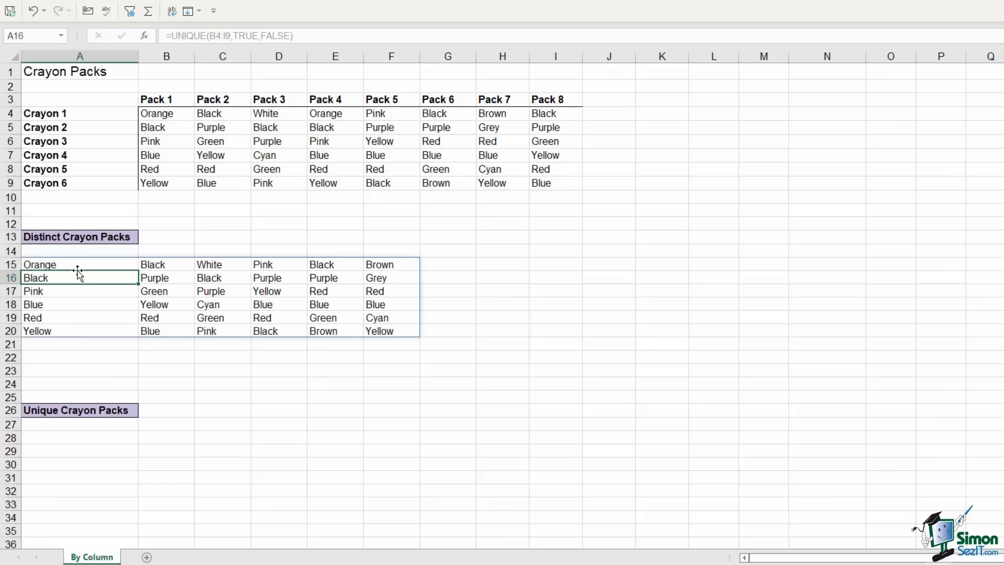
{"action": "left_click_drag", "start_coordinate": [68, 265], "coordinate": [377, 316]}
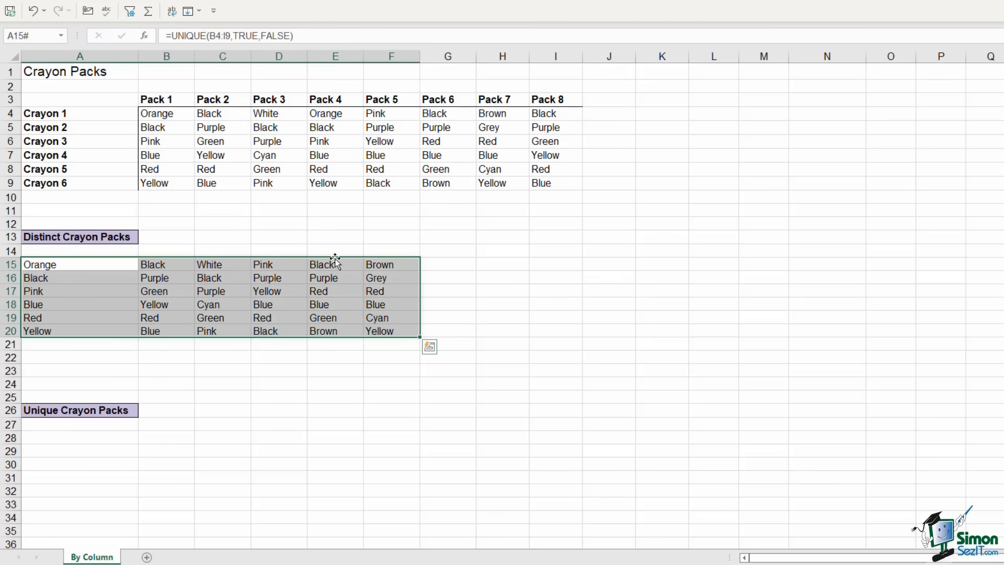
Shift the distinct packs to B15:G20 and compare Pack 2 and Pack 8 with the second result
{"action": "left_click_drag", "start_coordinate": [334, 258], "coordinate": [402, 266]}
{"action": "left_click", "coordinate": [609, 272]}
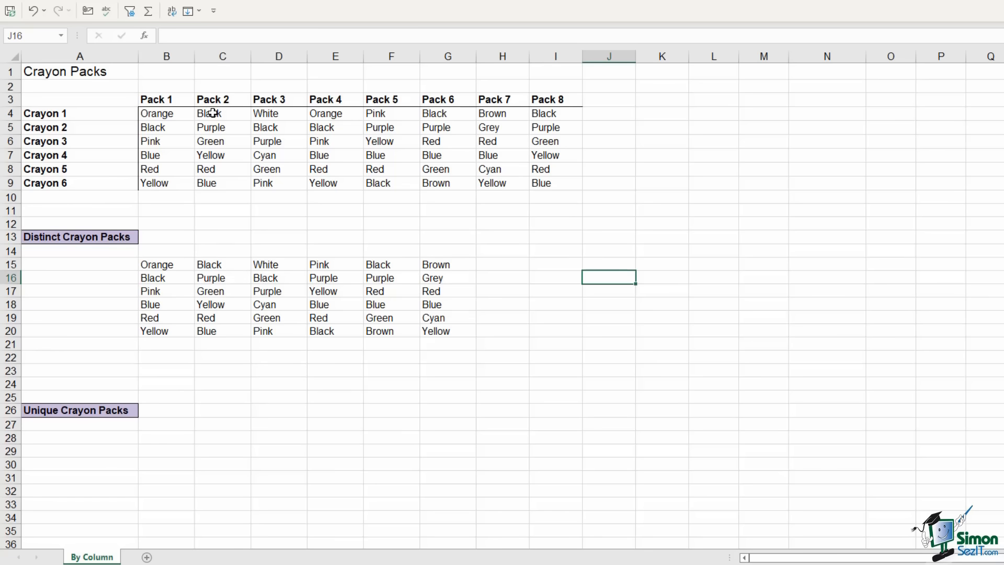
{"action": "left_click_drag", "start_coordinate": [213, 112], "coordinate": [213, 182]}
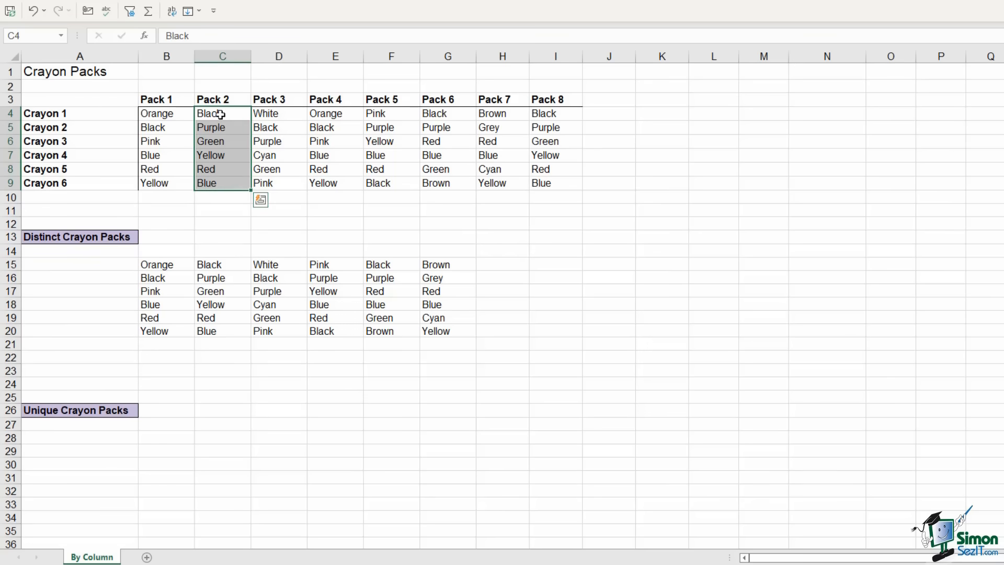
{"action": "left_click_drag", "start_coordinate": [553, 113], "coordinate": [555, 181]}
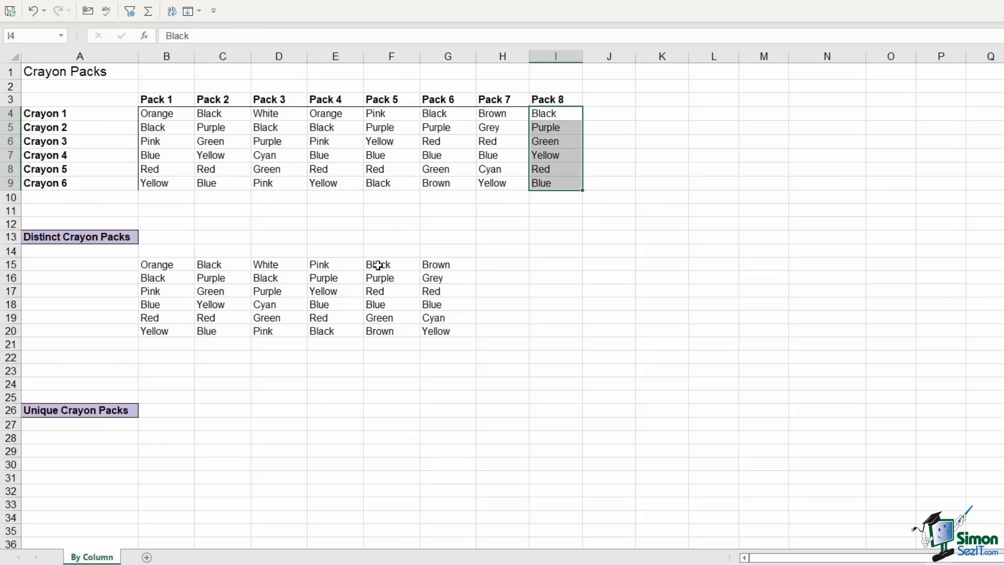
{"action": "left_click", "coordinate": [220, 267]}
{"action": "left_click_drag", "start_coordinate": [216, 281], "coordinate": [219, 330]}
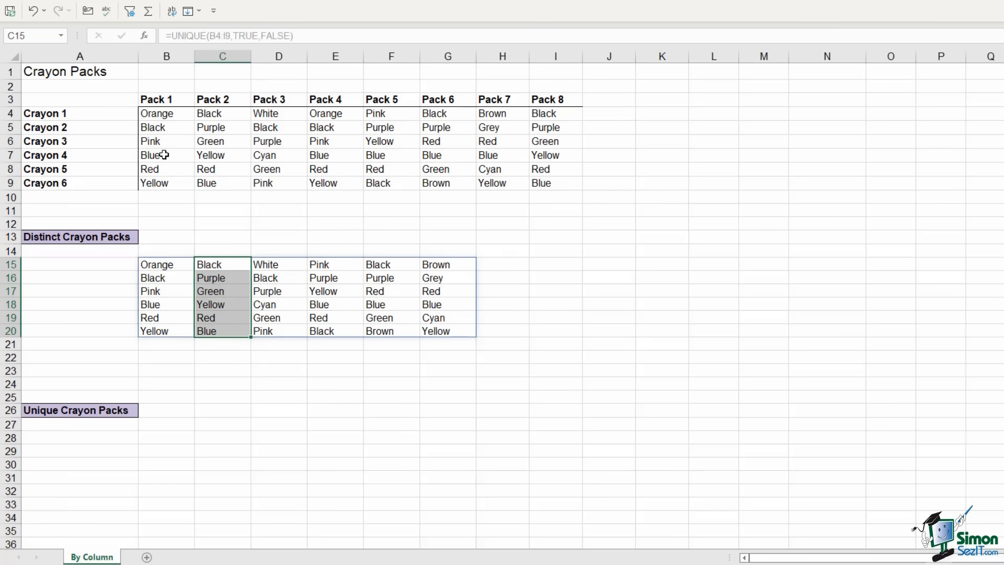
Compare the identical Pack 1 and Pack 4 columns and confirm there is no seventh pack
{"action": "left_click_drag", "start_coordinate": [170, 116], "coordinate": [166, 184]}
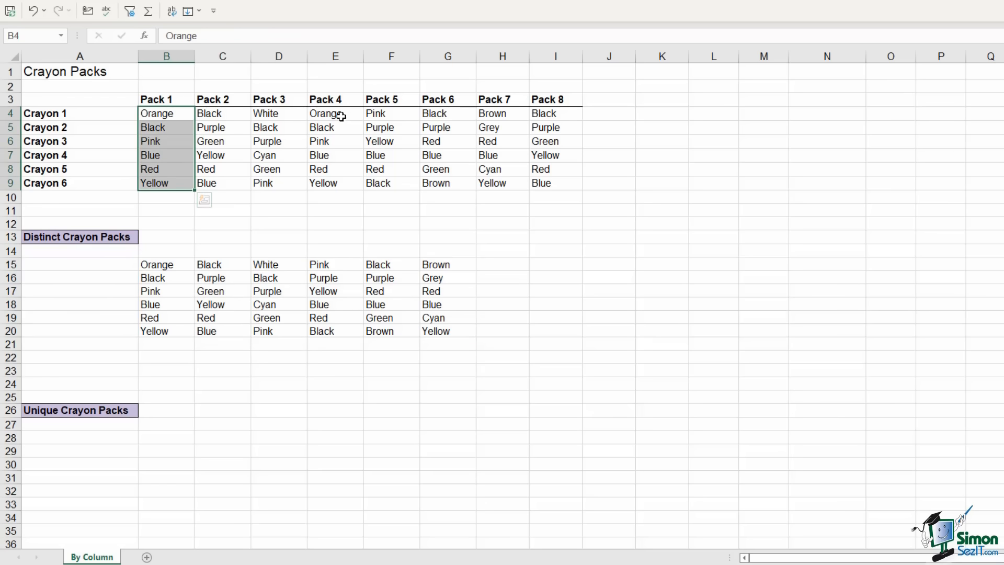
{"action": "left_click_drag", "start_coordinate": [340, 115], "coordinate": [338, 182]}
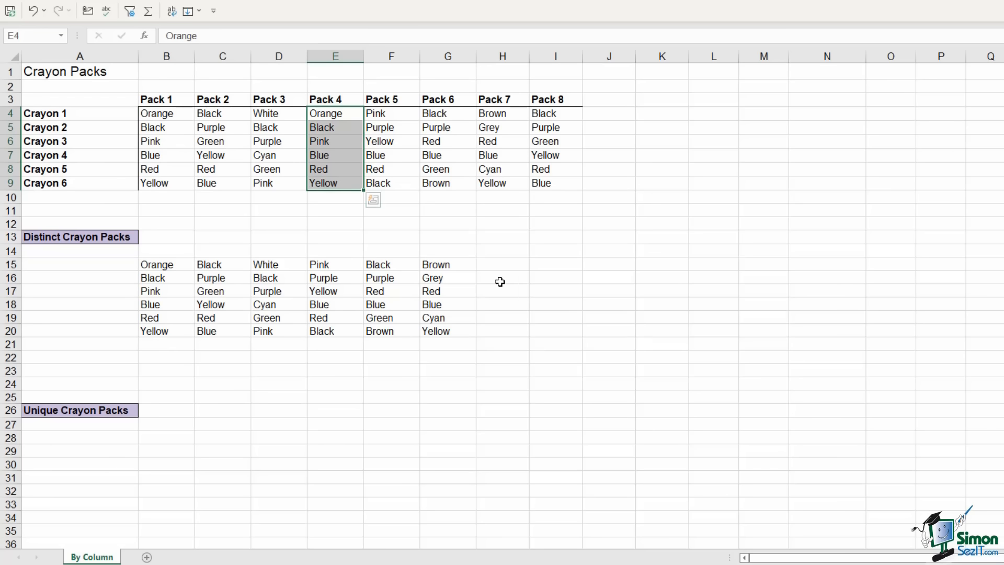
{"action": "left_click", "coordinate": [499, 266]}
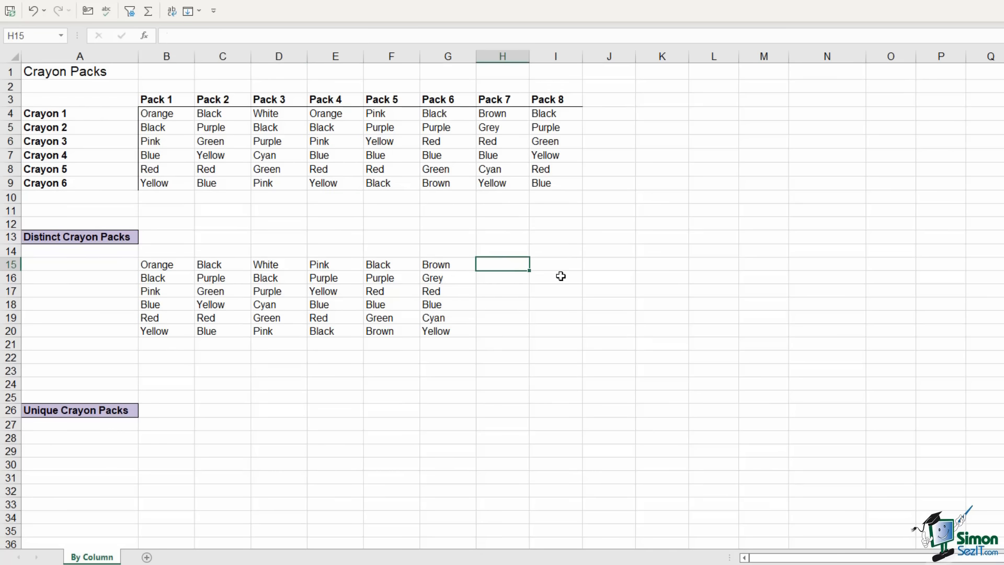
{"action": "left_click", "coordinate": [160, 425]}
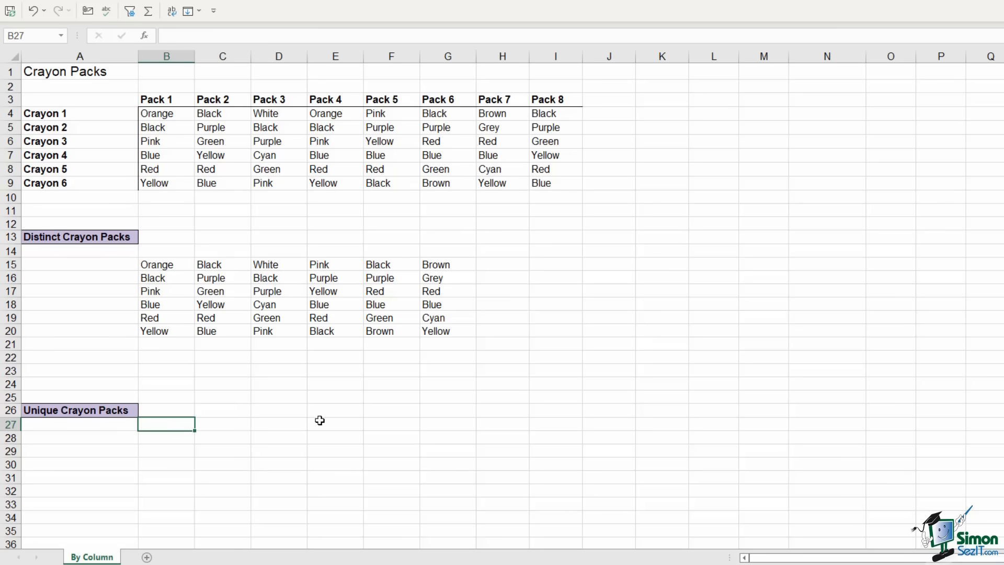
In B27 enter =UNIQUE(B4:I9,1,1) to list the four packs occurring exactly once
{"action": "type", "text": "u"}
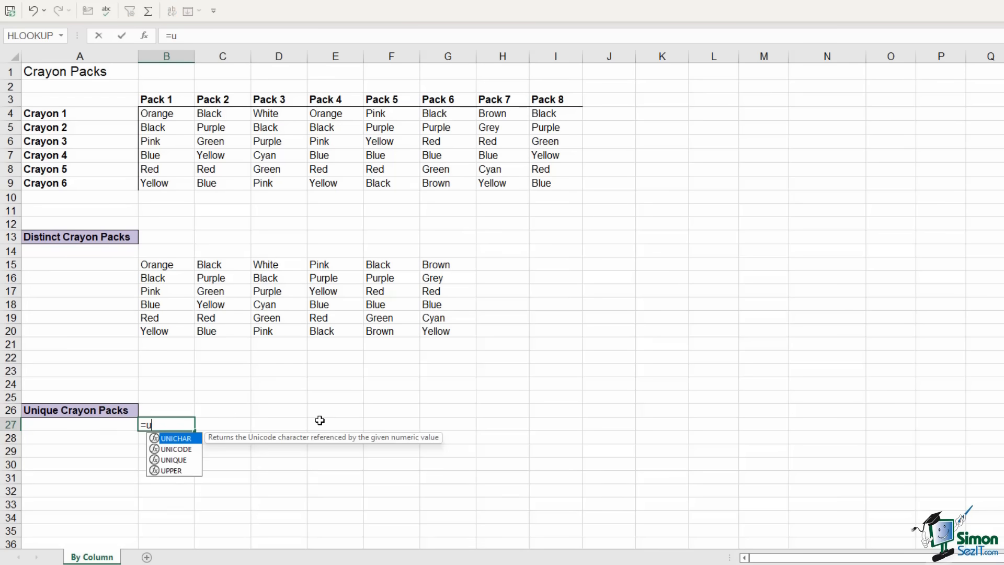
{"action": "type", "text": "nique"}
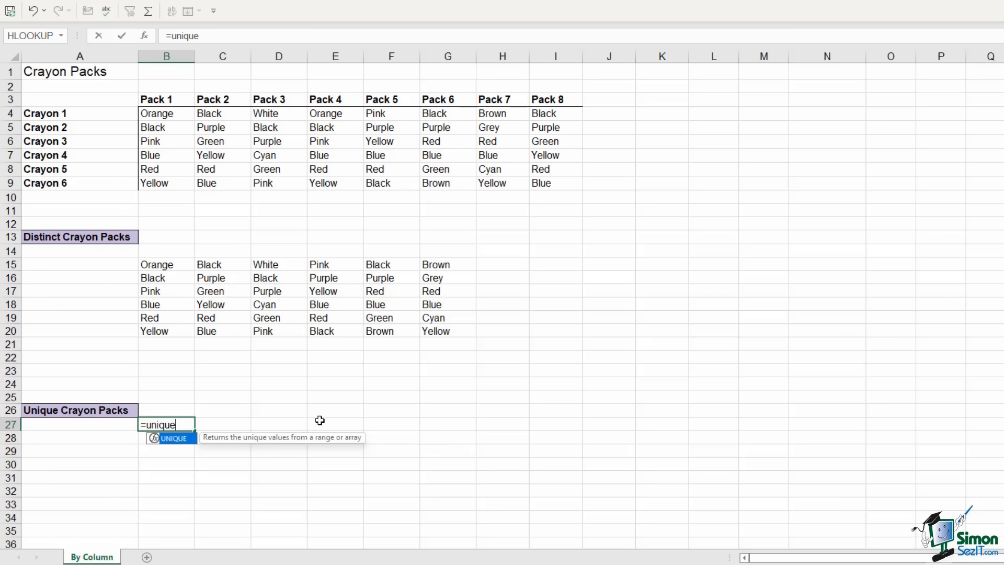
{"action": "key", "text": "Tab"}
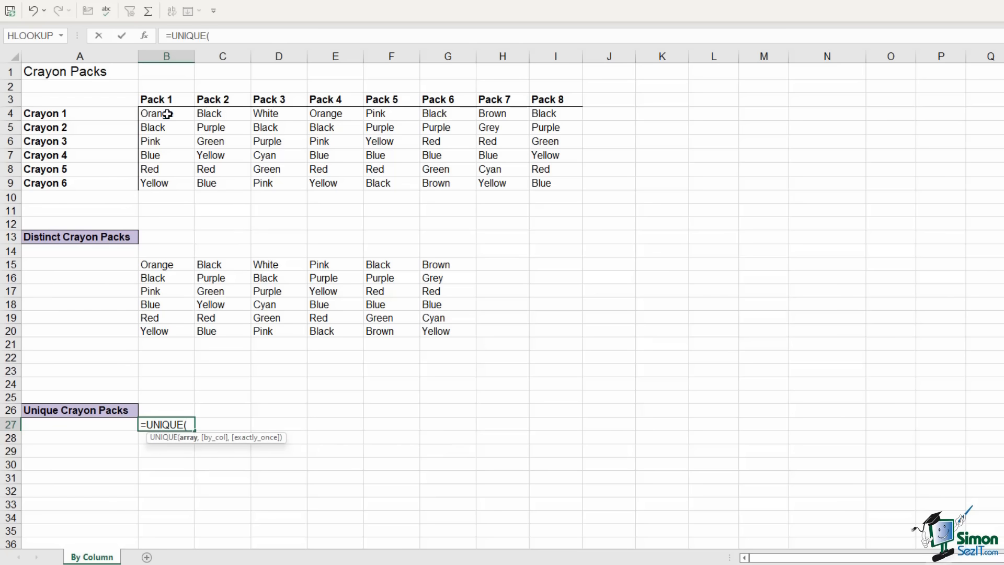
{"action": "left_click_drag", "start_coordinate": [164, 112], "coordinate": [547, 184]}
{"action": "type", "text": ","}
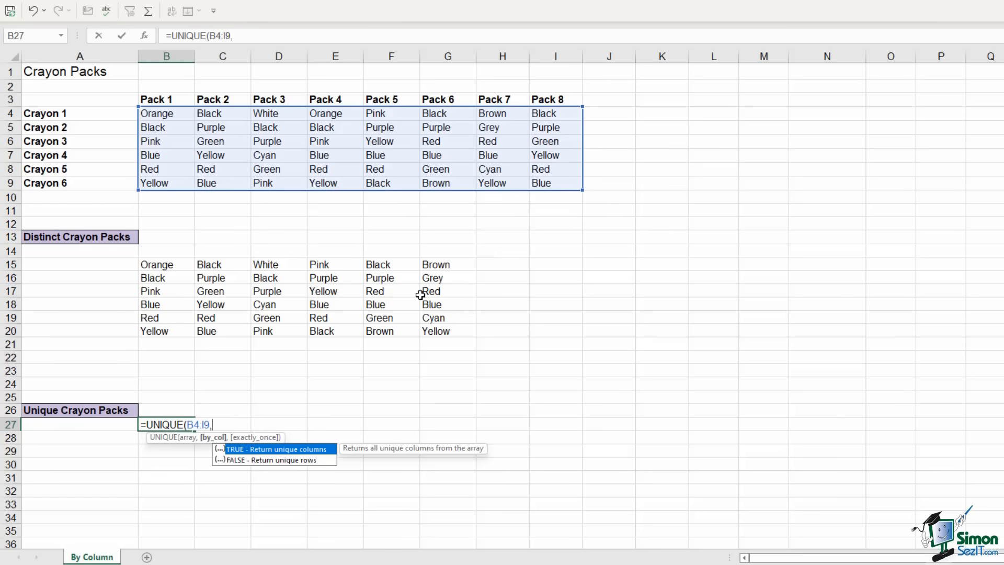
{"action": "type", "text": "true"}
{"action": "key", "text": "BackSpace"}
{"action": "key", "text": "BackSpace"}
{"action": "key", "text": "BackSpace"}
{"action": "key", "text": "BackSpace"}
{"action": "type", "text": "1,"}
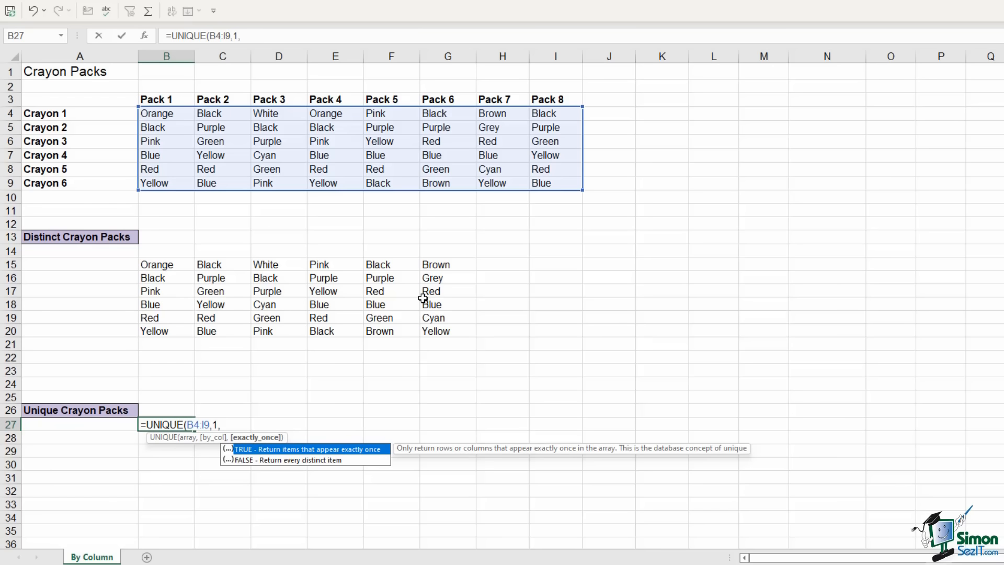
{"action": "type", "text": "1)"}
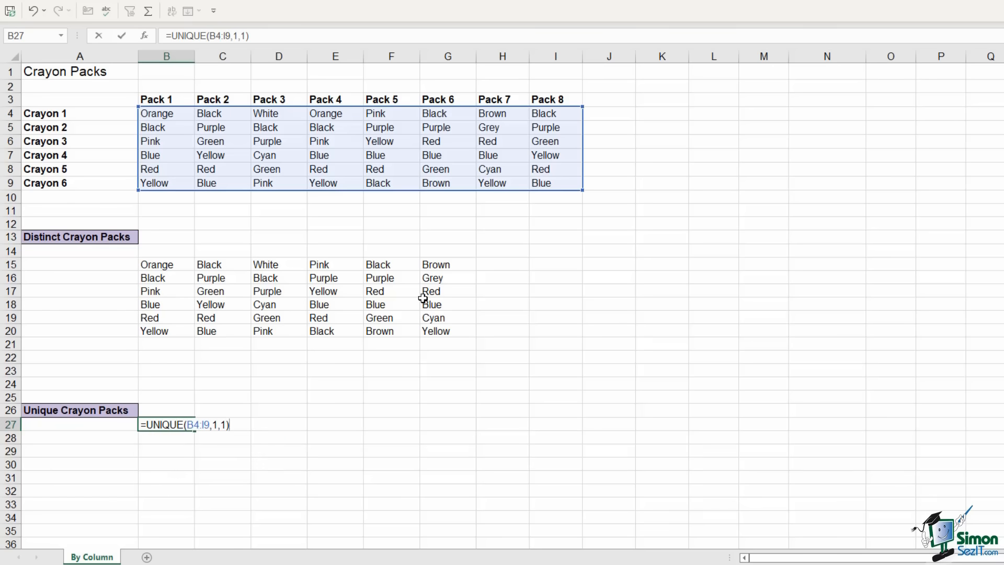
{"action": "key", "text": "Return"}
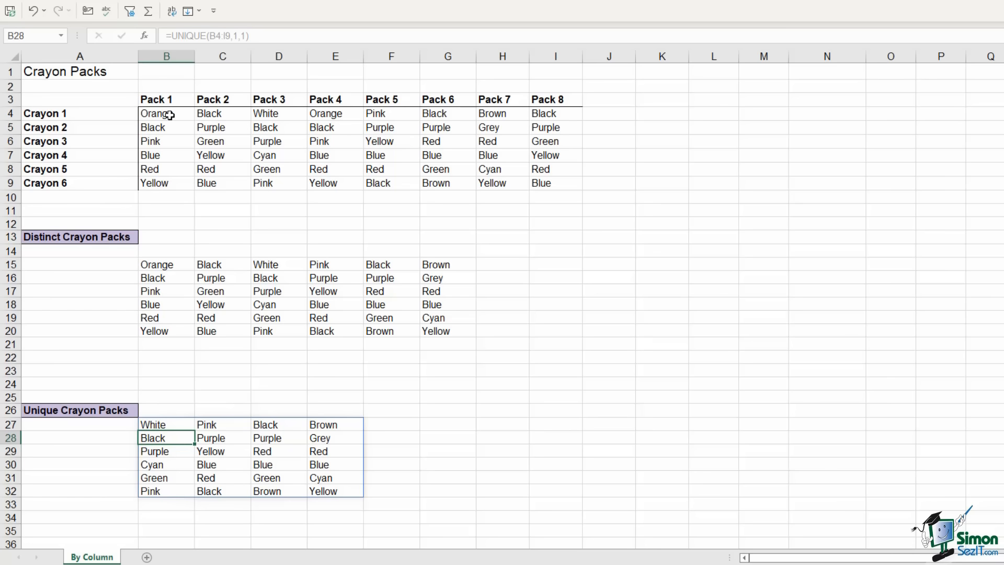
Select the Pack 1, Pack 4, Pack 2 and Pack 8 columns together to compare, then clear the selection
{"action": "left_click_drag", "start_coordinate": [169, 115], "coordinate": [168, 181]}
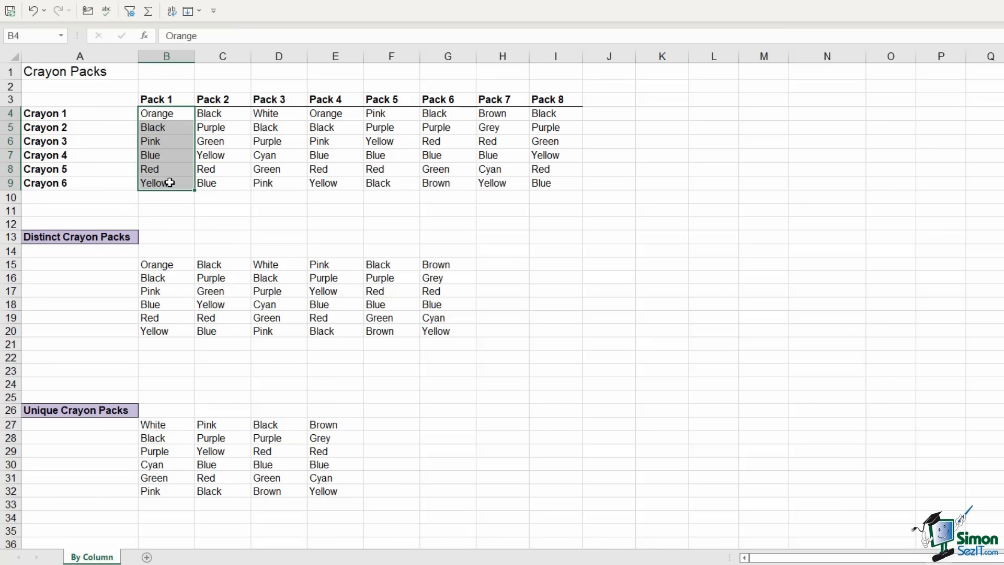
{"action": "left_click_drag", "start_coordinate": [336, 113], "coordinate": [336, 181], "text": "ctrl"}
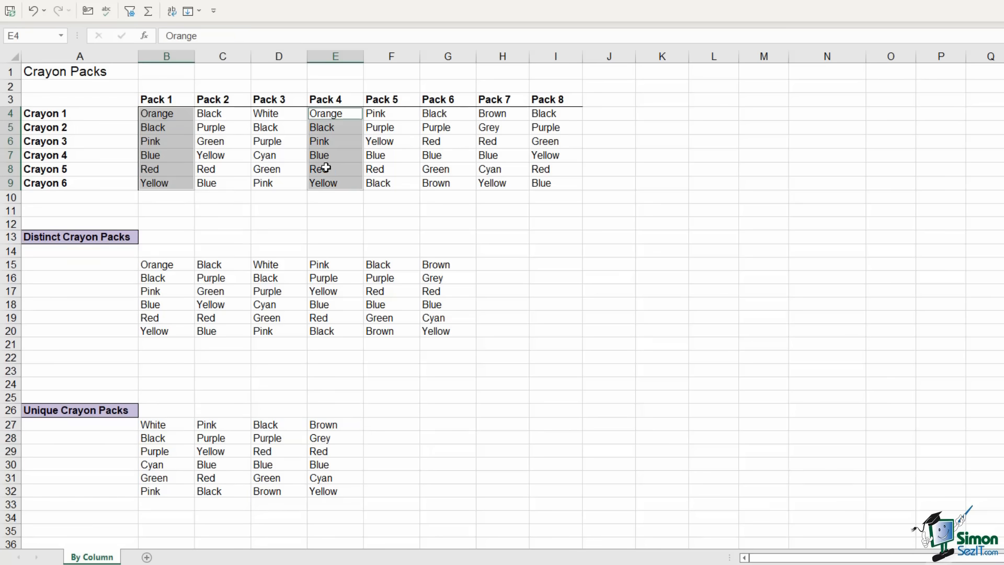
{"action": "left_click_drag", "start_coordinate": [223, 114], "coordinate": [219, 177], "text": "ctrl"}
{"action": "left_click_drag", "start_coordinate": [554, 113], "coordinate": [558, 179], "text": "ctrl"}
{"action": "left_click", "coordinate": [667, 177]}
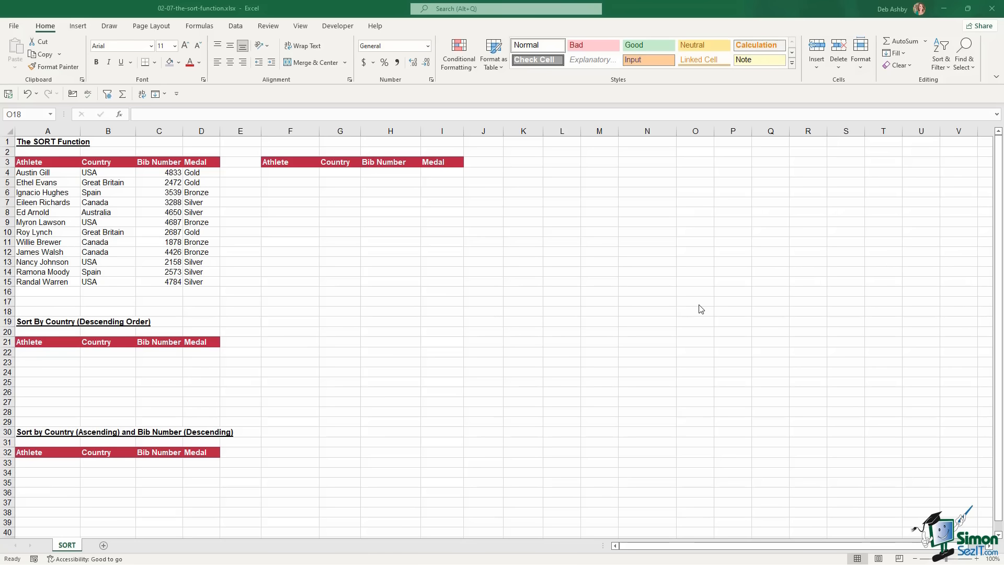
Sort the athlete table A to Z, then Z to A, by athlete name
{"action": "left_click", "coordinate": [42, 203]}
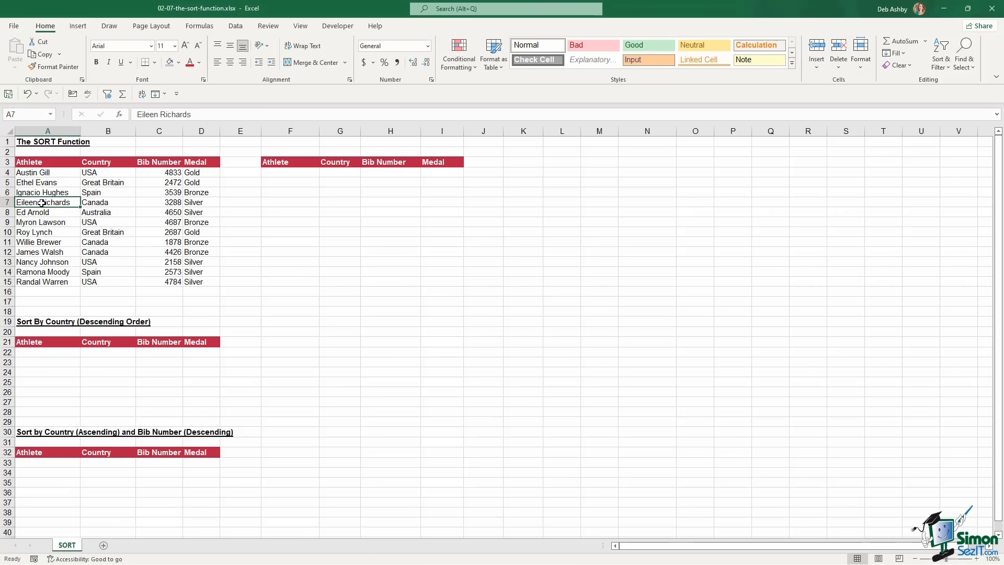
{"action": "left_click", "coordinate": [235, 28]}
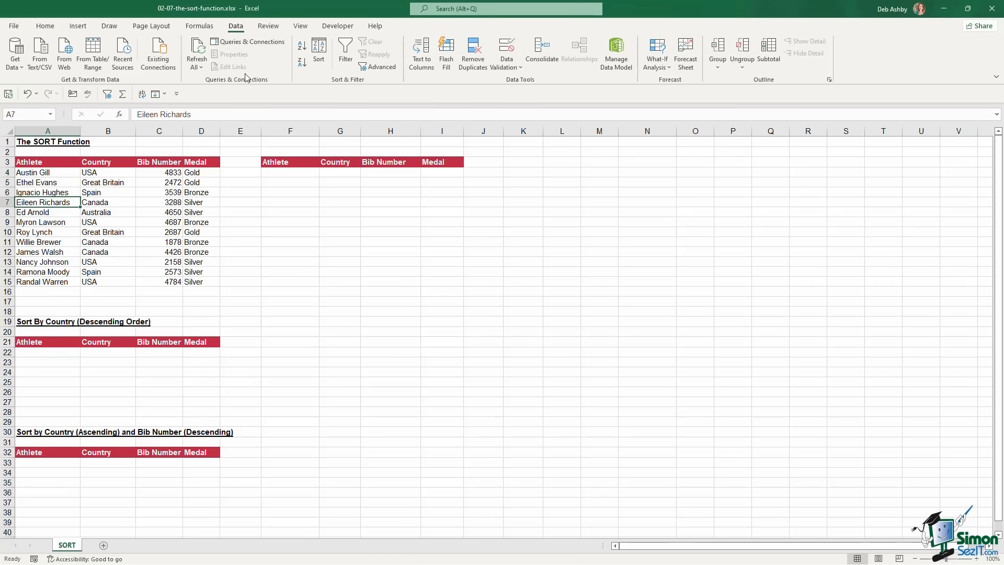
{"action": "left_click", "coordinate": [306, 47]}
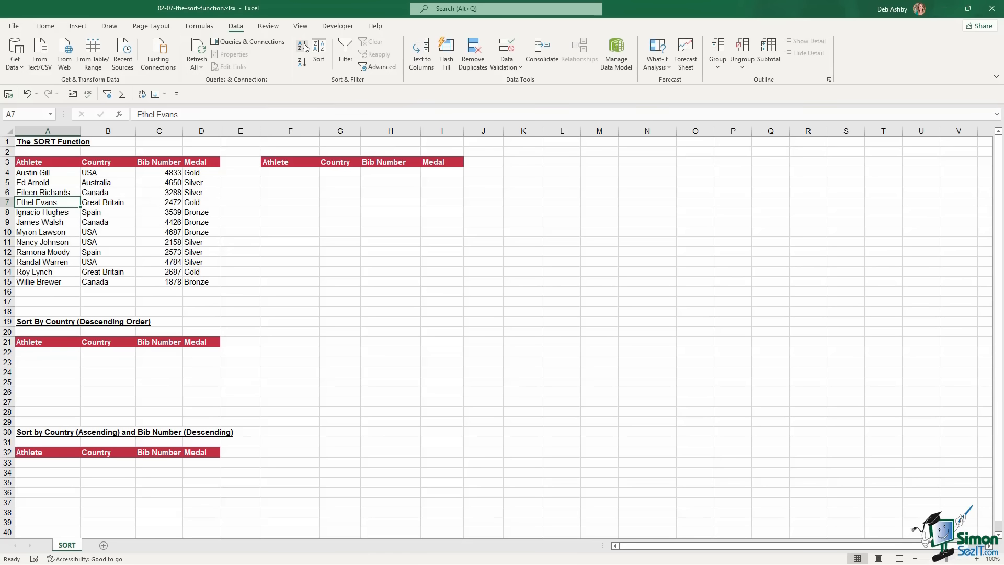
{"action": "left_click", "coordinate": [302, 68]}
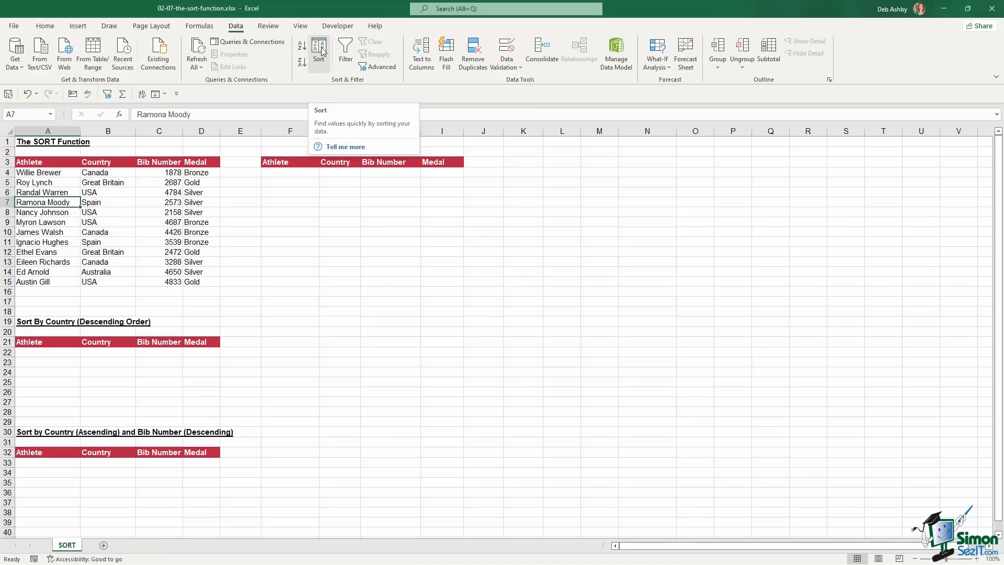
Try the custom Sort dialog with two added levels, cancel it, and undo the Z to A sort
{"action": "left_click", "coordinate": [320, 50]}
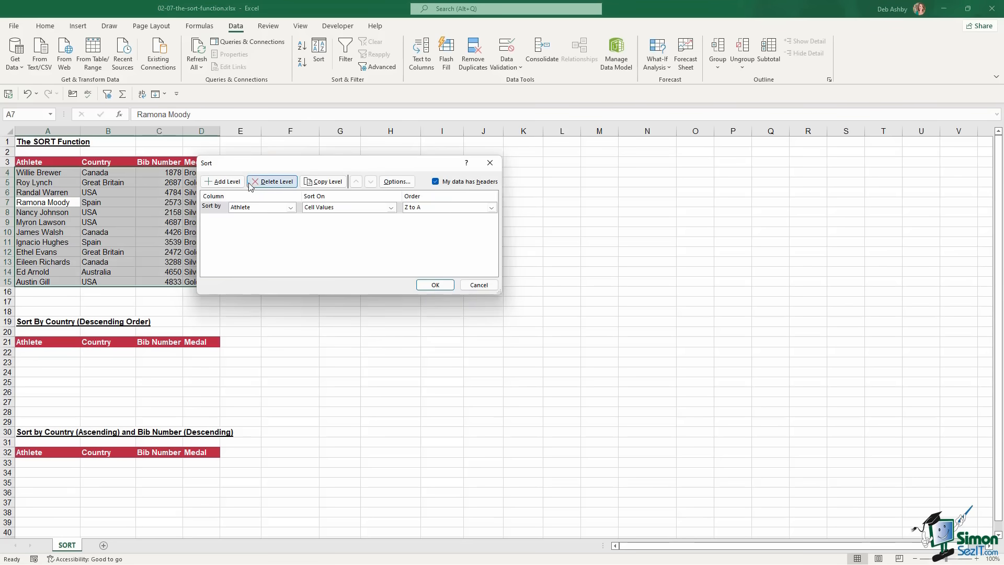
{"action": "left_click", "coordinate": [224, 181]}
{"action": "left_click", "coordinate": [224, 182]}
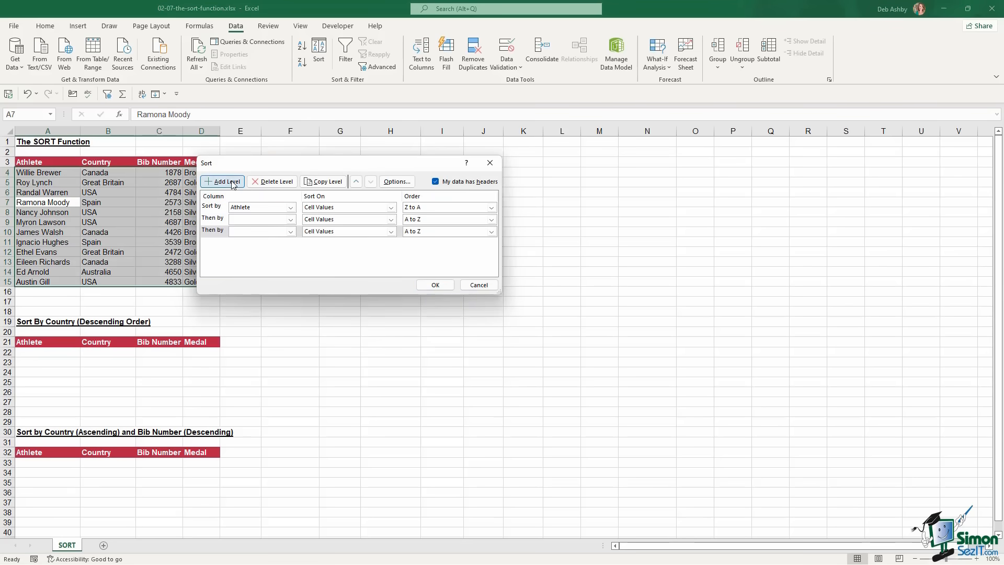
{"action": "left_click", "coordinate": [465, 289]}
{"action": "left_click", "coordinate": [29, 93]}
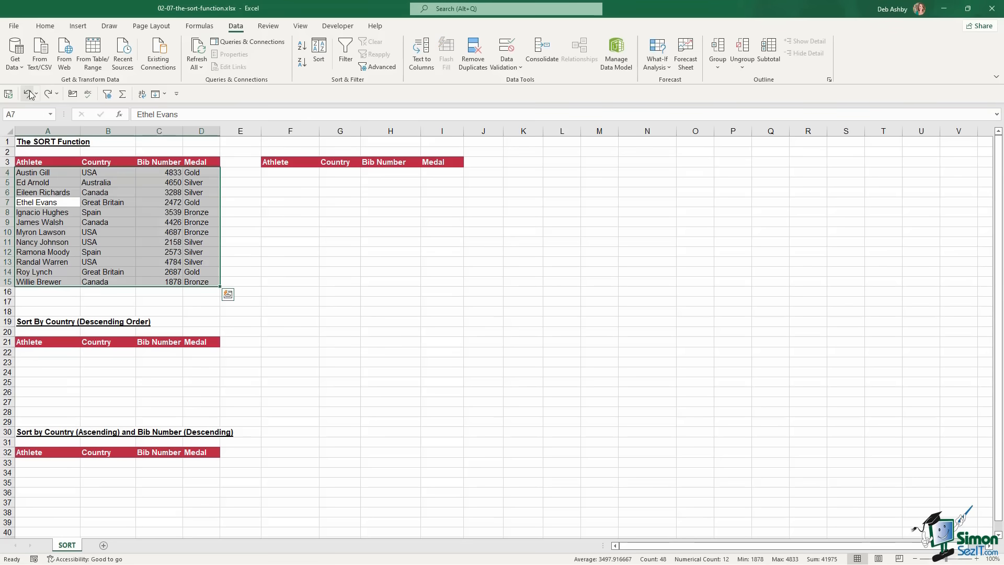
{"action": "left_click", "coordinate": [287, 174]}
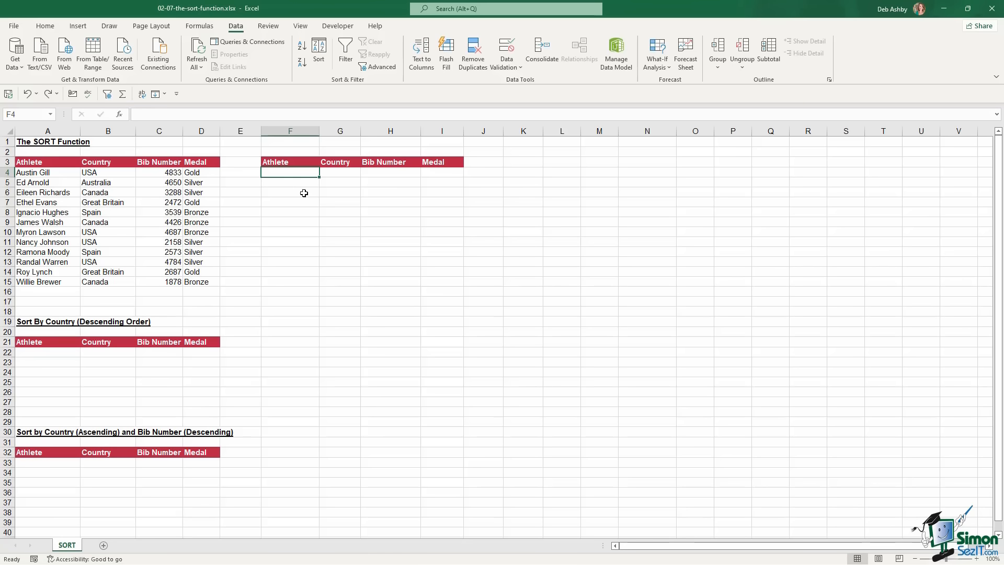
{"action": "left_click", "coordinate": [58, 183]}
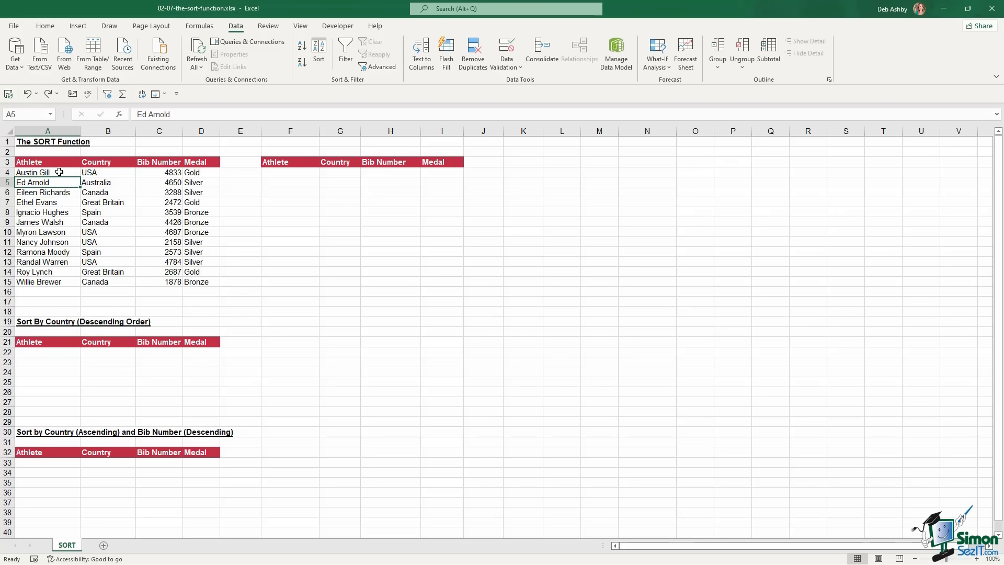
{"action": "left_click", "coordinate": [130, 211]}
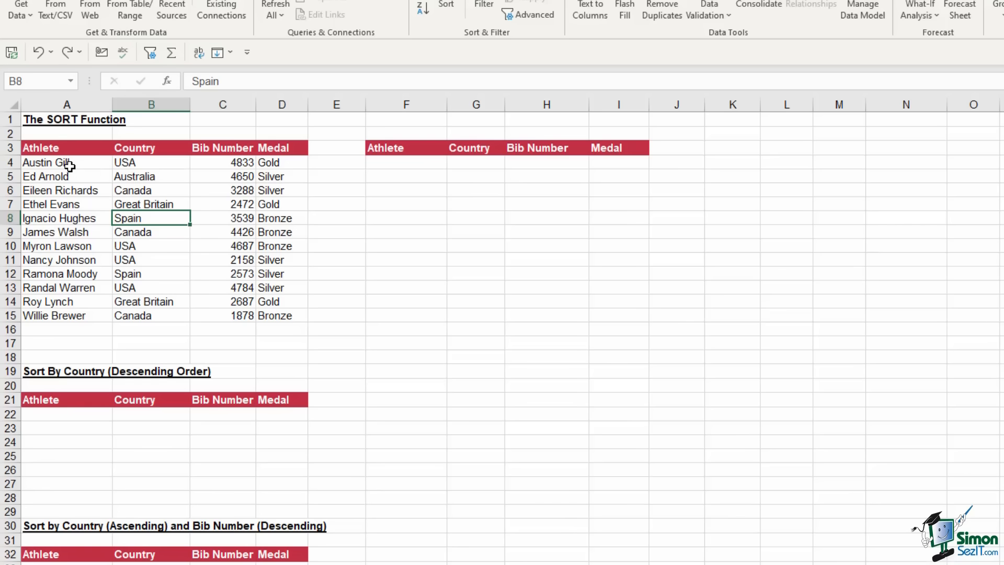
{"action": "left_click_drag", "start_coordinate": [69, 164], "coordinate": [69, 316]}
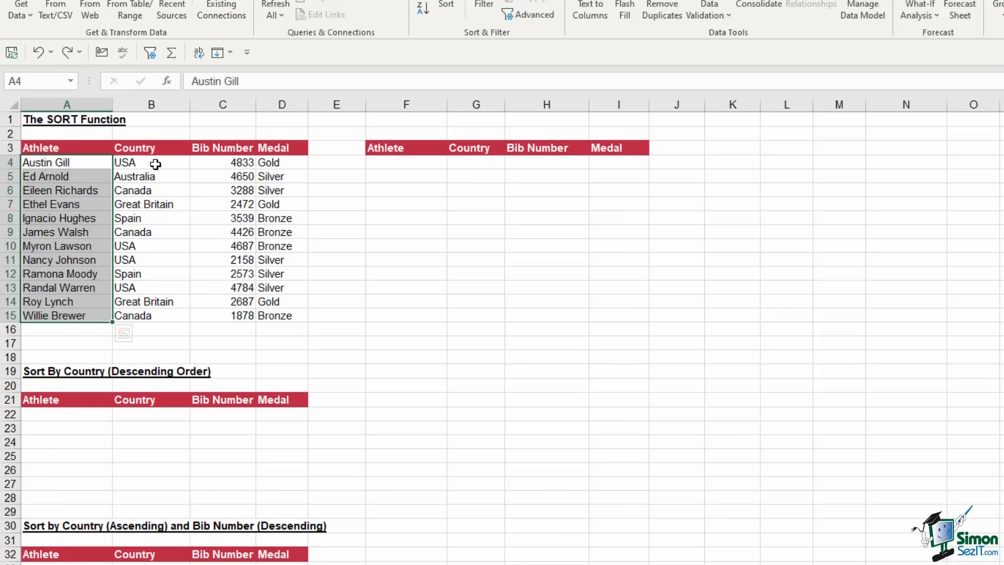
{"action": "left_click", "coordinate": [156, 164]}
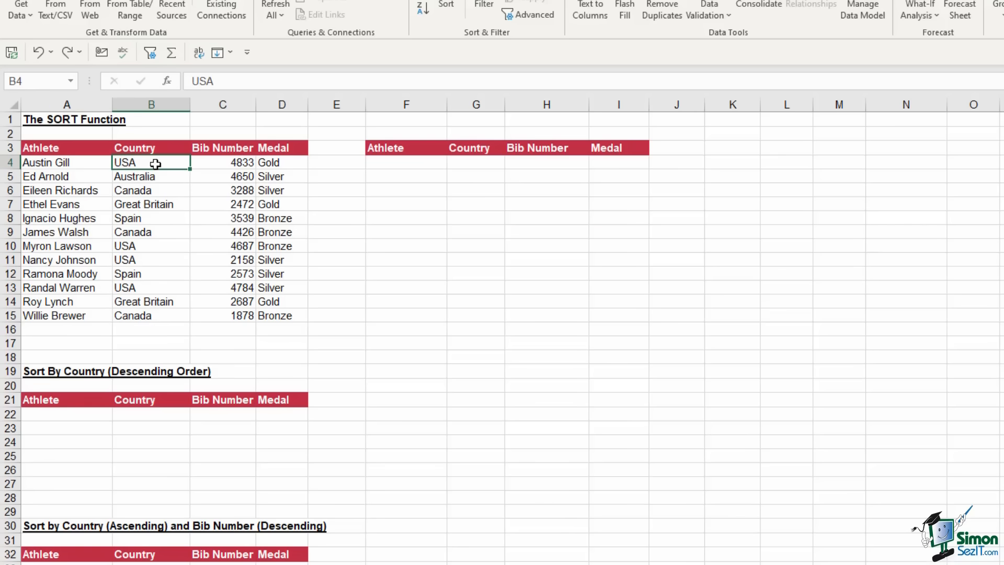
{"action": "left_click", "coordinate": [241, 163]}
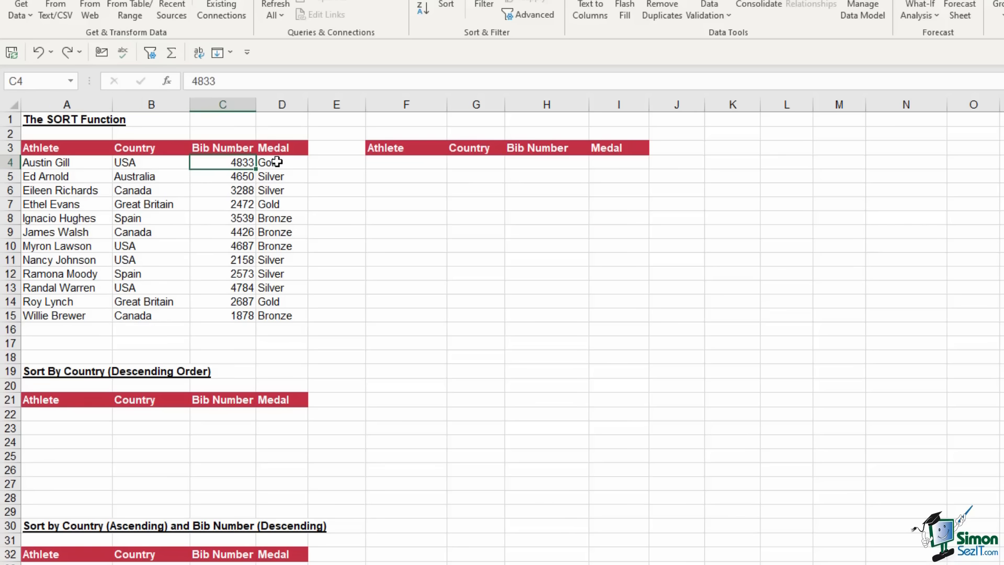
{"action": "left_click", "coordinate": [276, 163]}
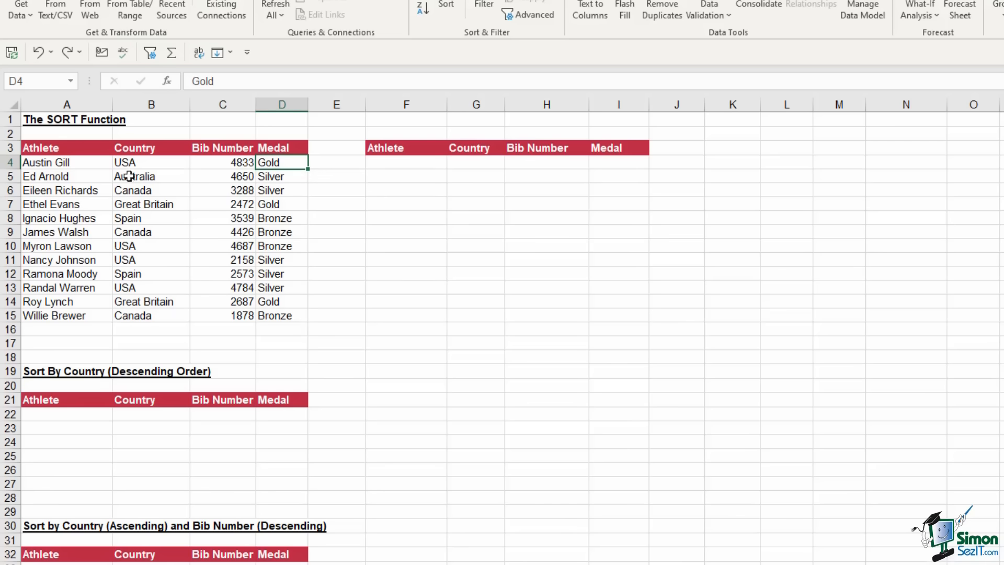
{"action": "left_click_drag", "start_coordinate": [50, 165], "coordinate": [273, 314]}
{"action": "left_click", "coordinate": [399, 166]}
{"action": "left_click_drag", "start_coordinate": [399, 165], "coordinate": [607, 314]}
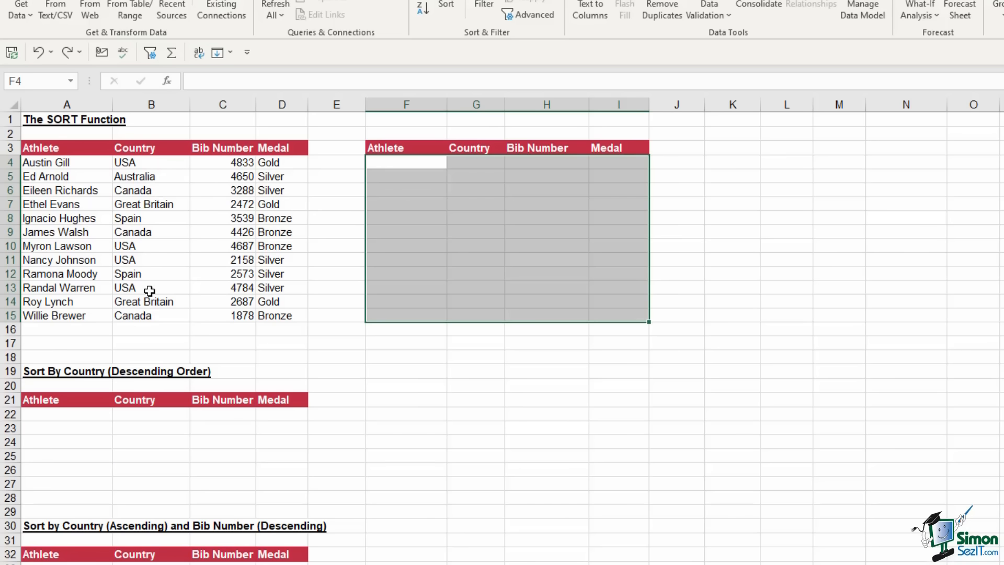
{"action": "left_click", "coordinate": [400, 163]}
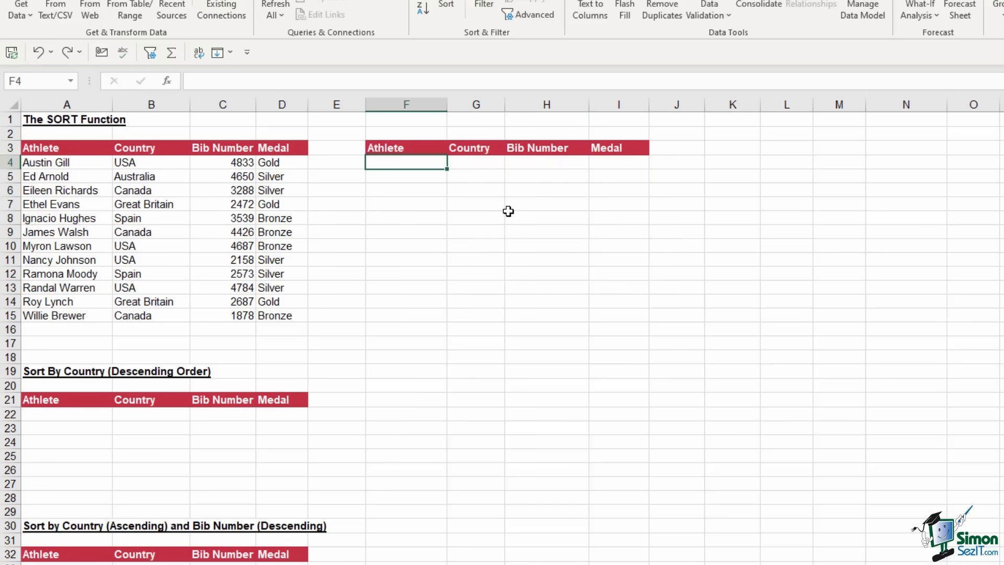
{"action": "type", "text": "="}
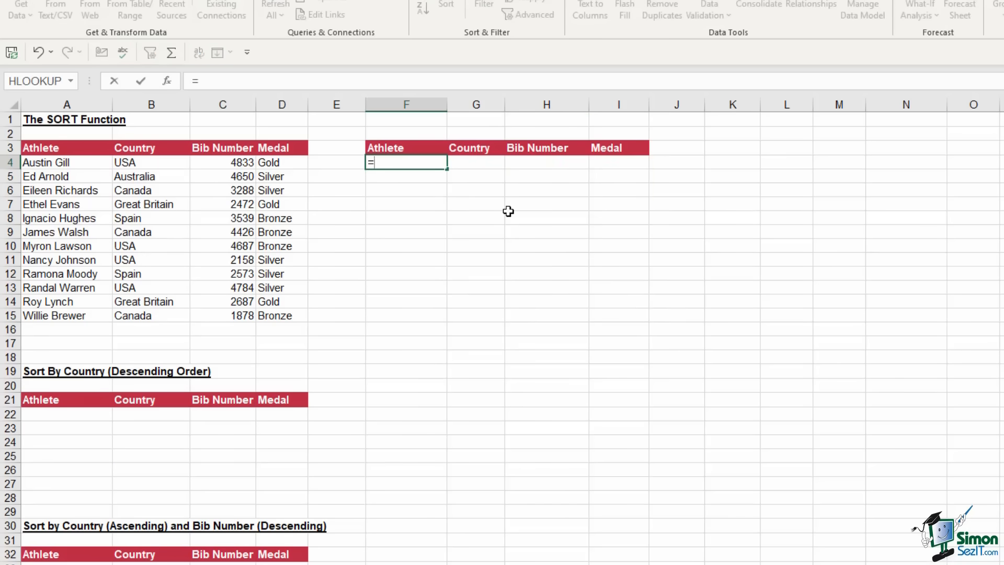
{"action": "type", "text": "sort"}
{"action": "key", "text": "Tab"}
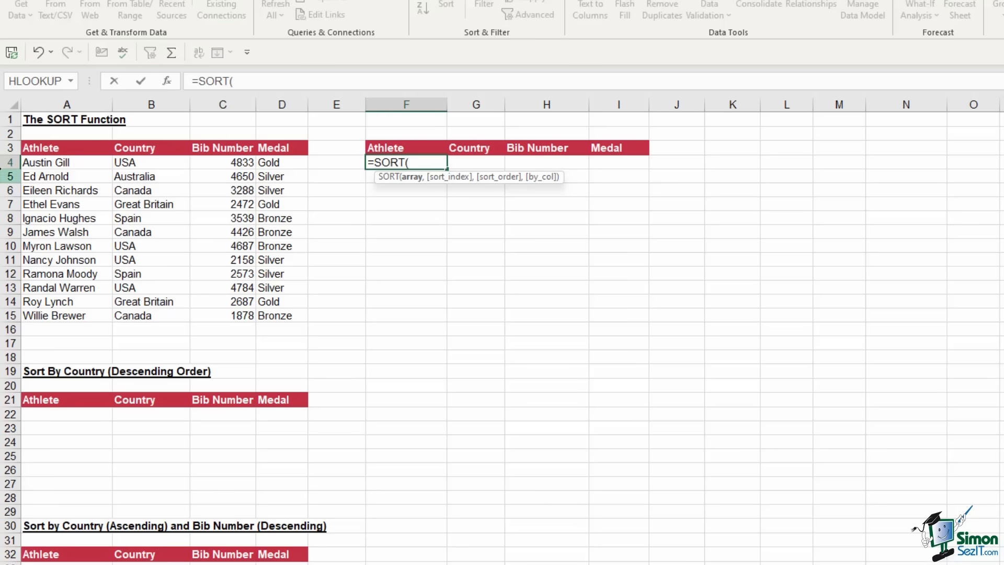
{"action": "left_click", "coordinate": [72, 163]}
{"action": "left_click_drag", "start_coordinate": [71, 162], "coordinate": [58, 316]}
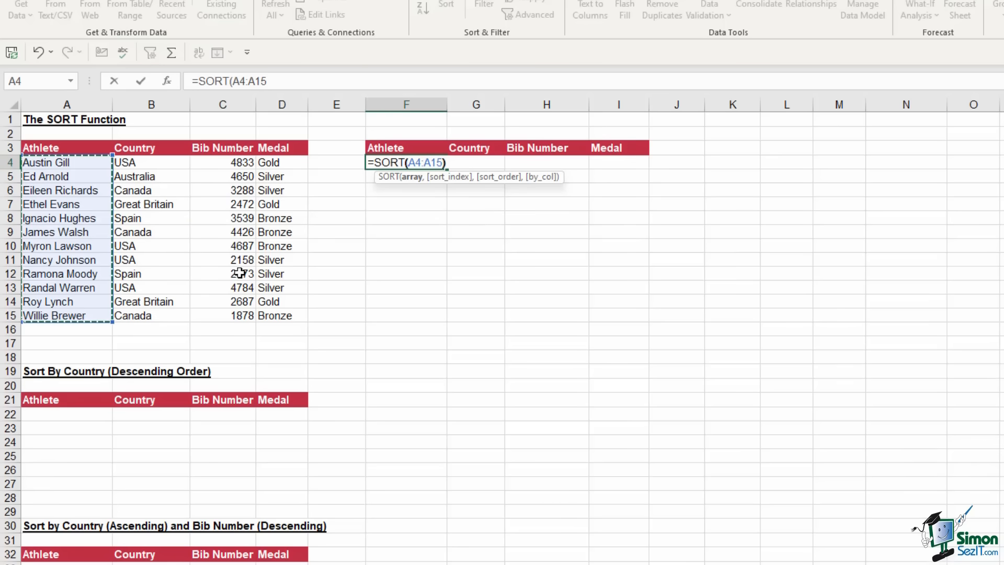
{"action": "type", "text": ")"}
{"action": "key", "text": "Return"}
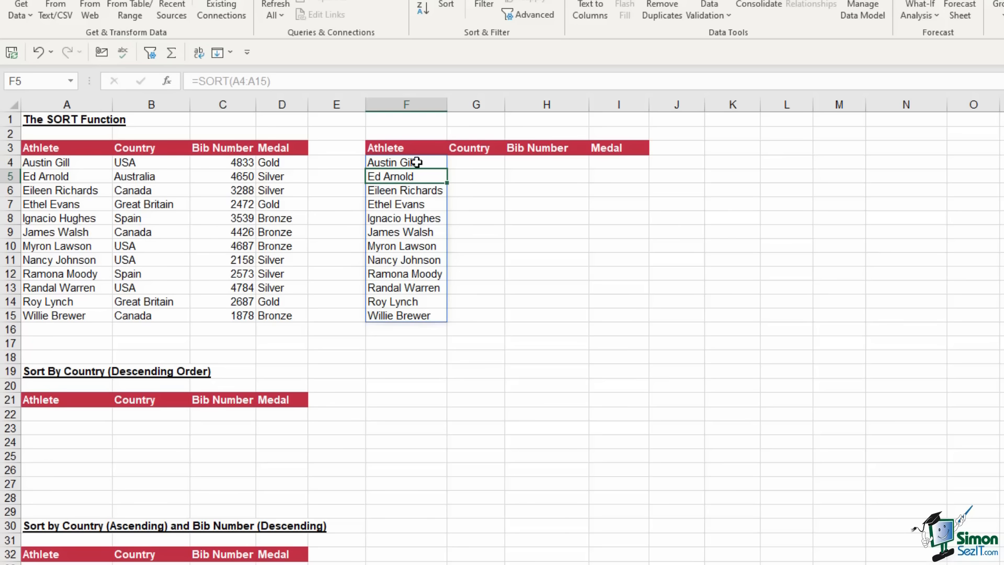
{"action": "left_click_drag", "start_coordinate": [415, 161], "coordinate": [414, 309]}
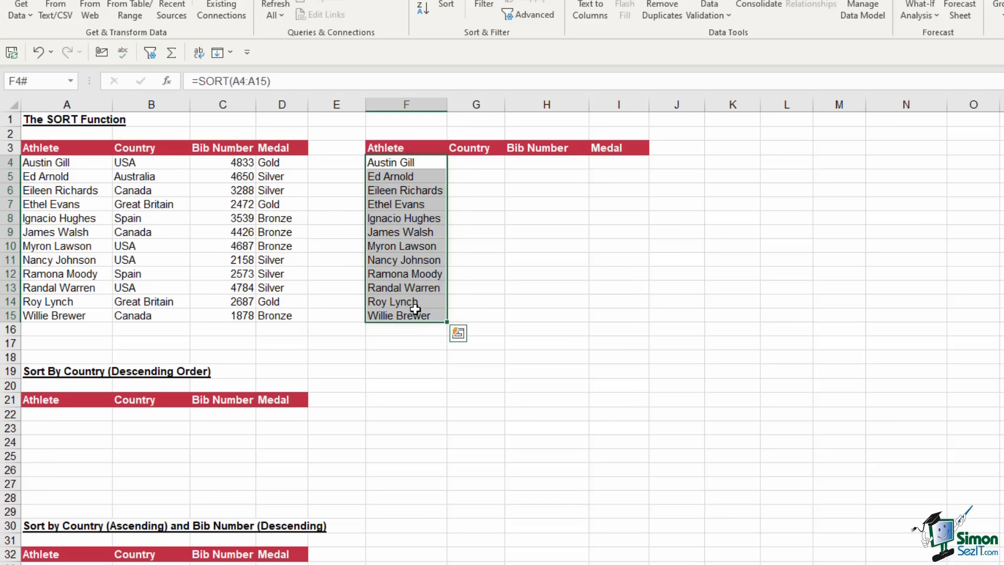
{"action": "key", "text": "Delete"}
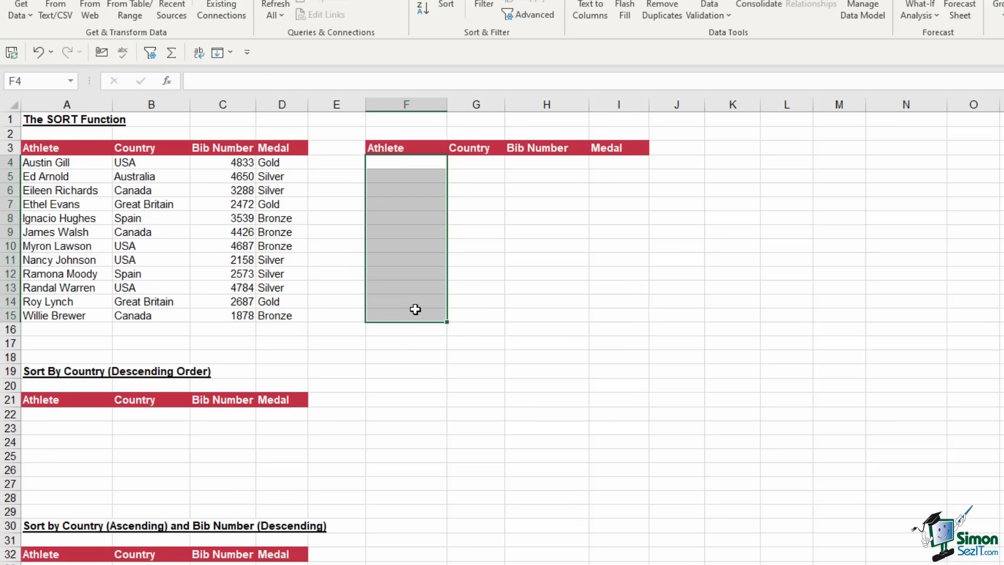
Enter =SORT(A4:D15,2,1,FALSE) in F4 to sort athletes by Country, and widen column G
{"action": "left_click", "coordinate": [428, 163]}
{"action": "type", "text": "=sort"}
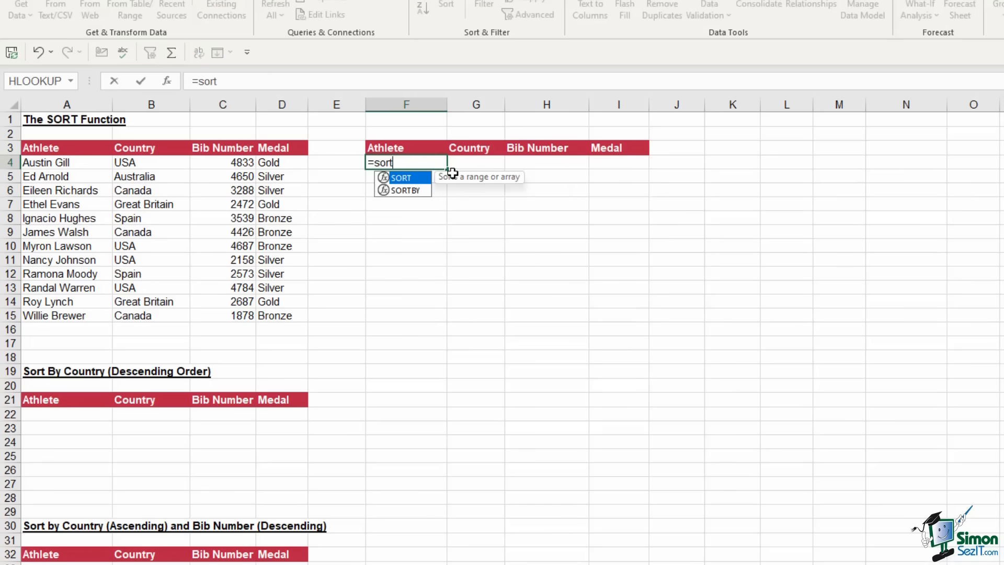
{"action": "key", "text": "Tab"}
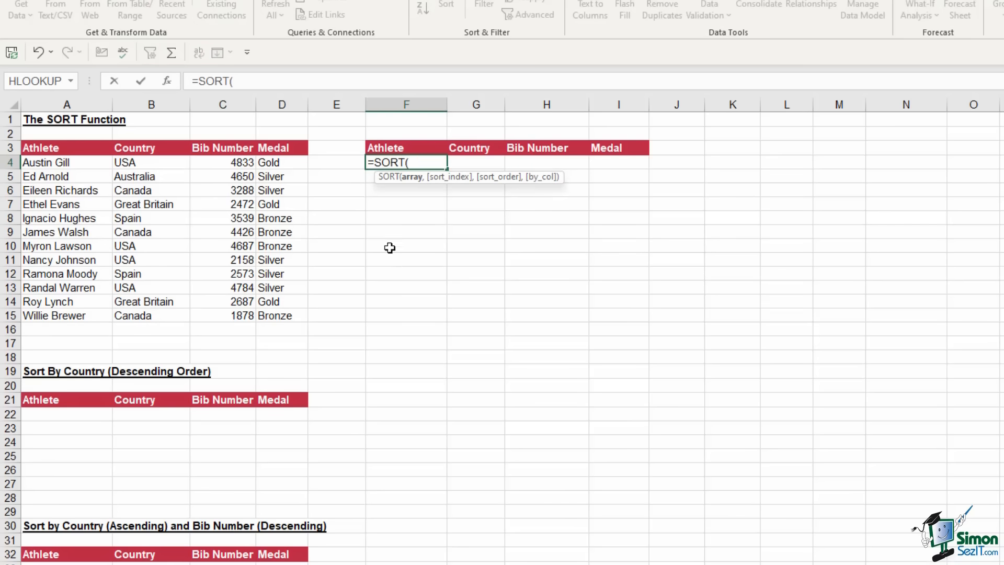
{"action": "left_click_drag", "start_coordinate": [57, 164], "coordinate": [277, 317]}
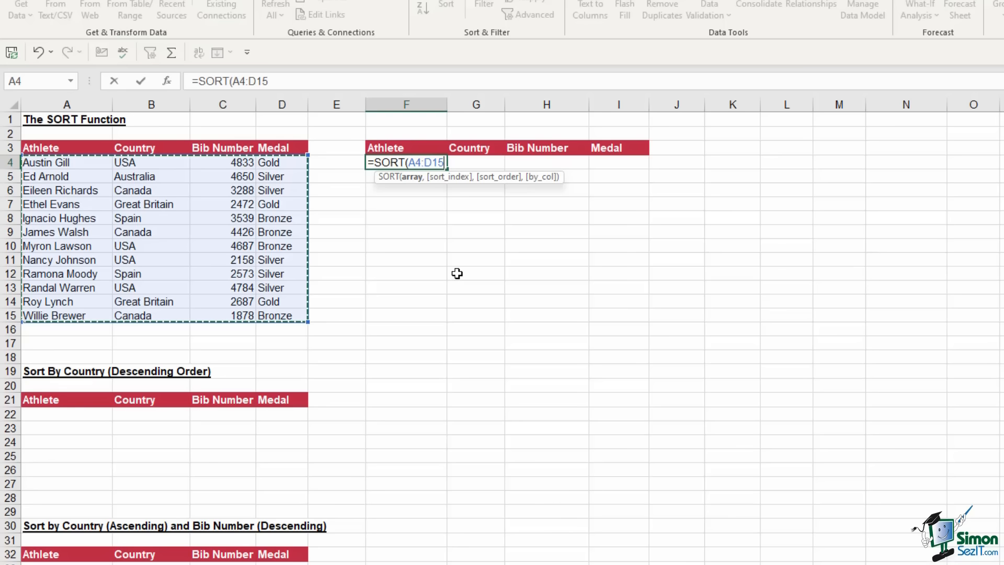
{"action": "type", "text": ","}
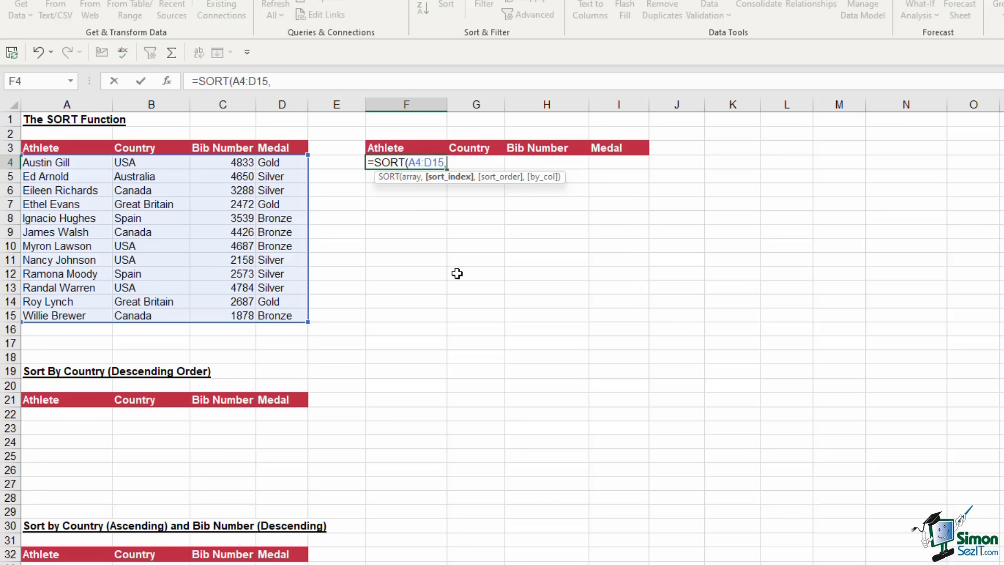
{"action": "type", "text": "2,"}
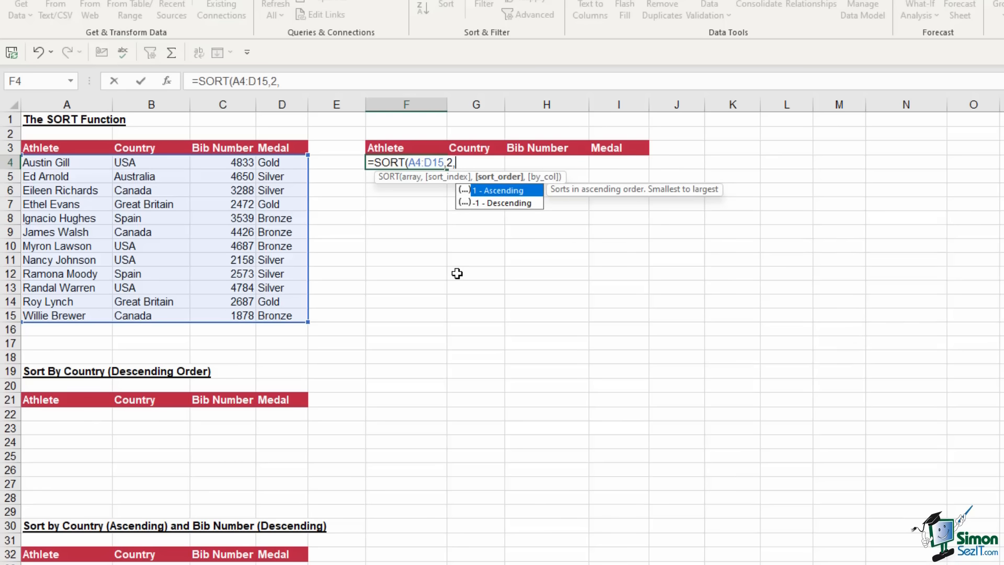
{"action": "type", "text": "1,"}
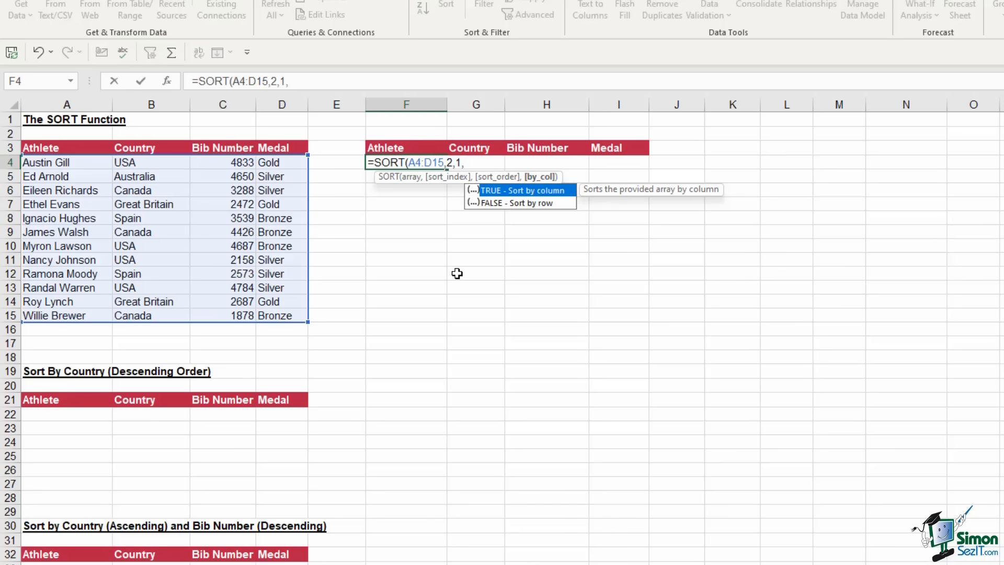
{"action": "type", "text": "false)"}
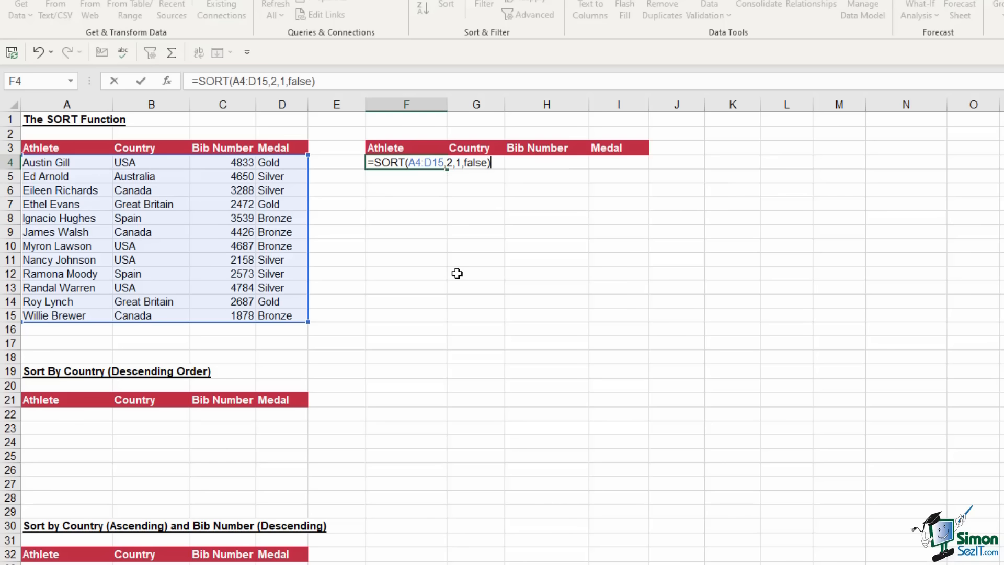
{"action": "key", "text": "Return"}
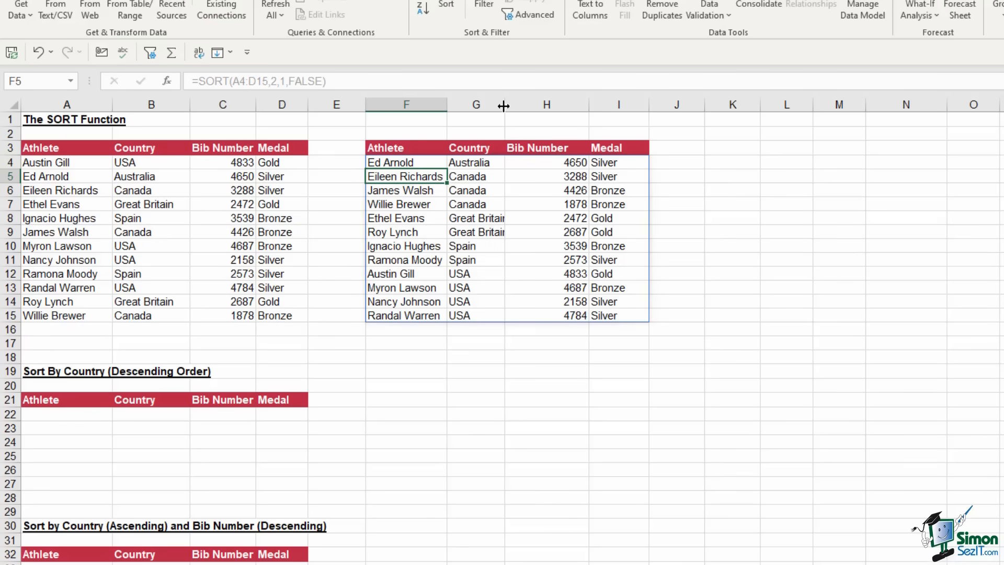
{"action": "left_click_drag", "start_coordinate": [503, 106], "coordinate": [511, 106]}
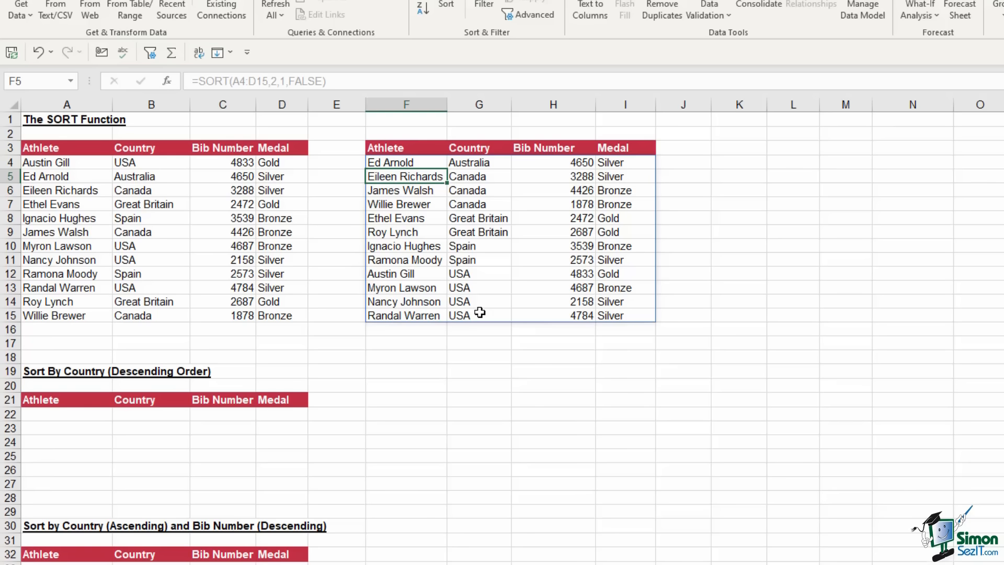
Change F4 to =SORT(A4:D15,3,-1,FALSE) and check bib numbers run from 4833 down to 1878
{"action": "left_click", "coordinate": [390, 163]}
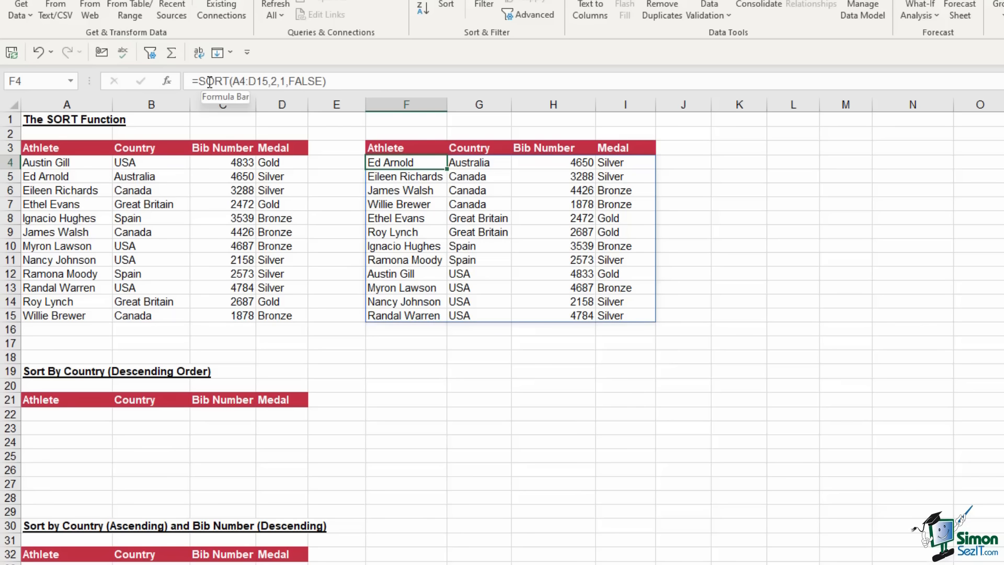
{"action": "left_click_drag", "start_coordinate": [231, 81], "coordinate": [265, 84]}
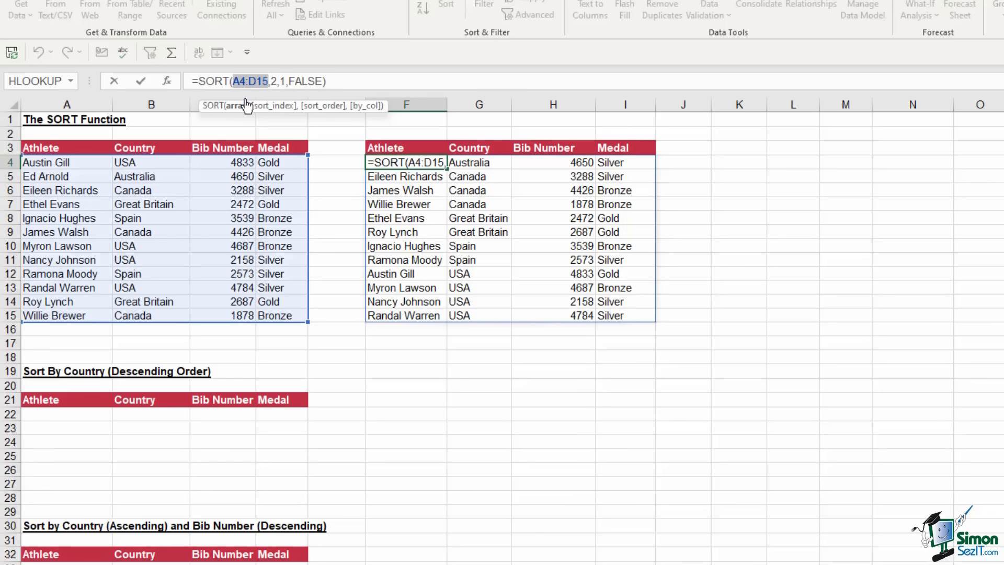
{"action": "left_click", "coordinate": [274, 81]}
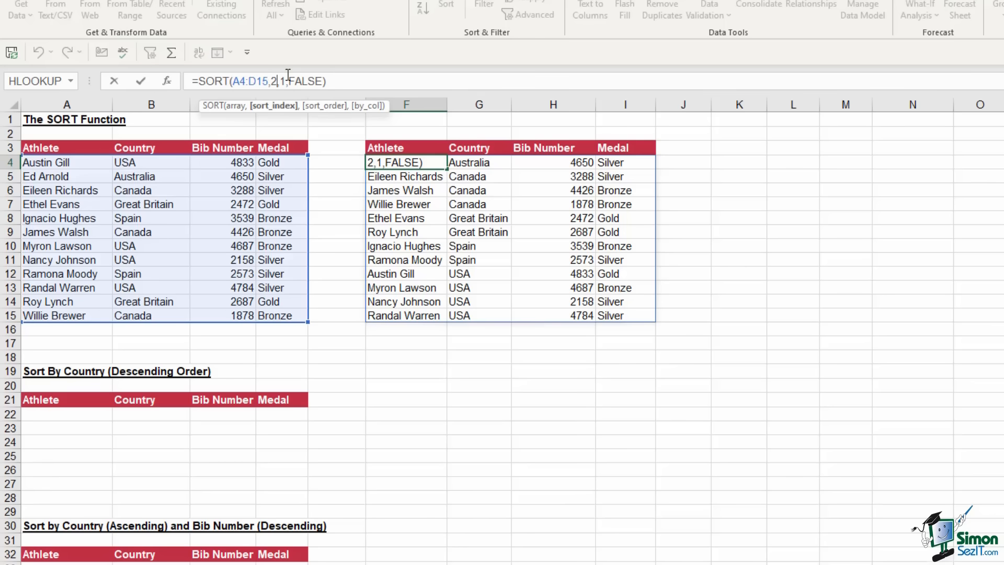
{"action": "key", "text": "BackSpace"}
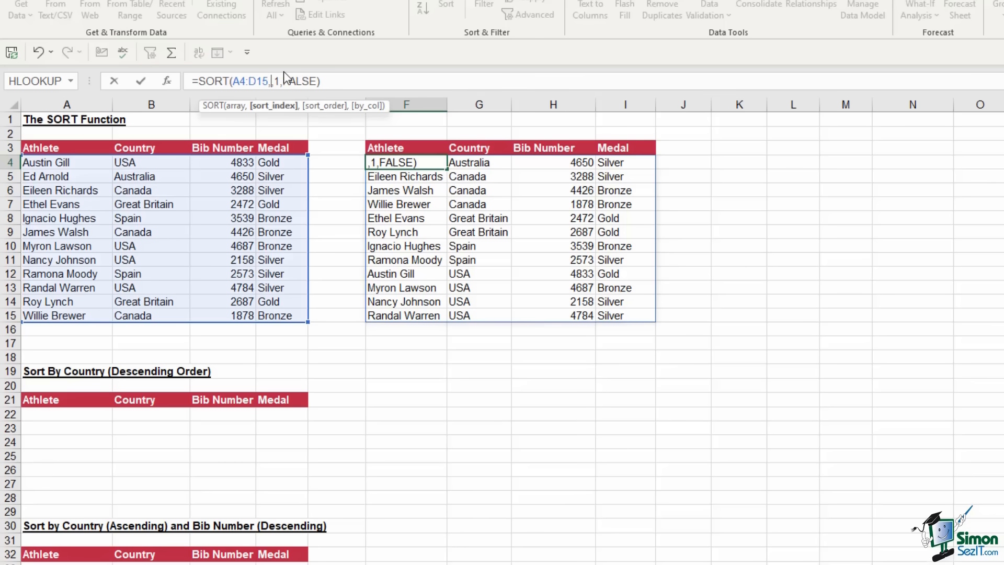
{"action": "type", "text": "3"}
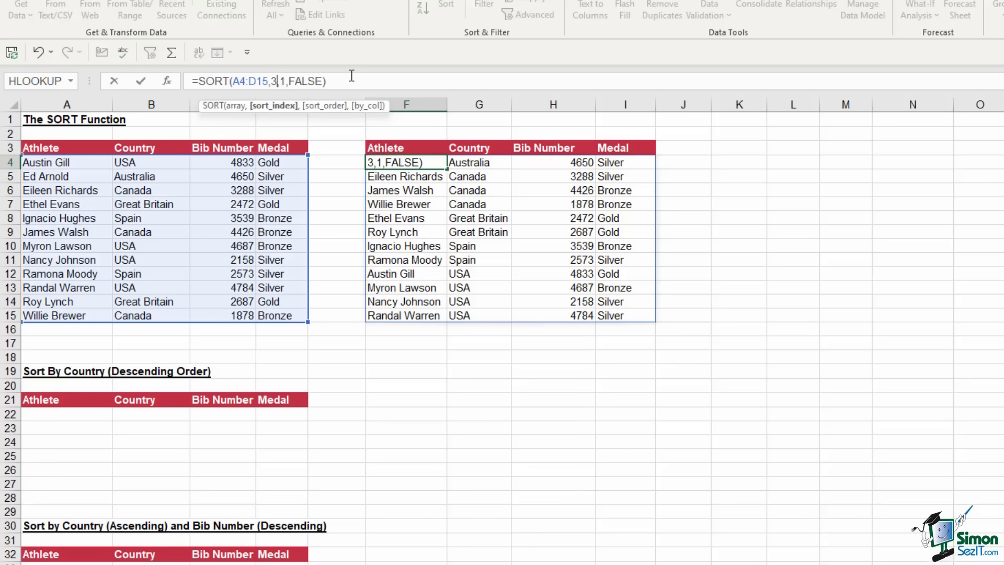
{"action": "left_click", "coordinate": [280, 81]}
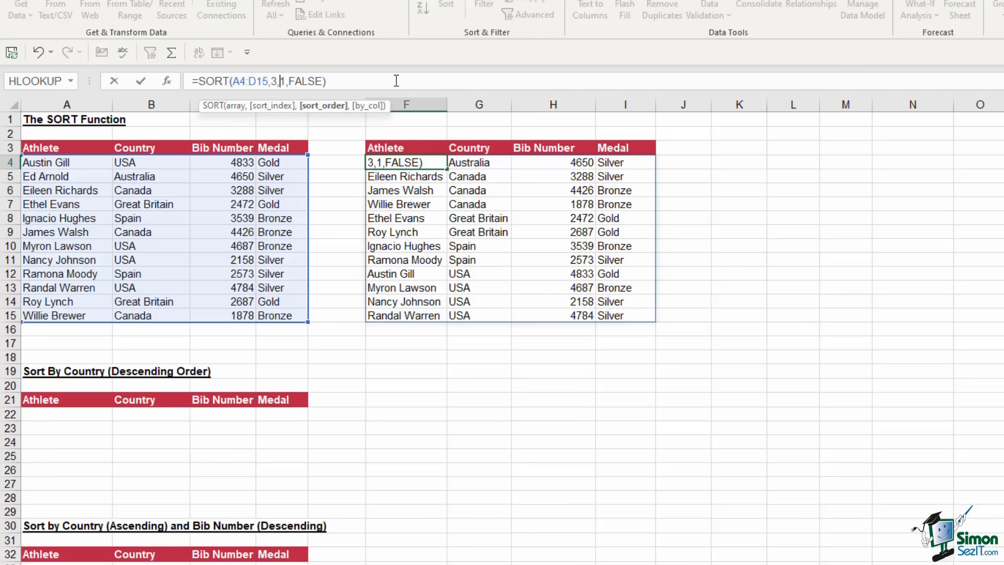
{"action": "type", "text": "-"}
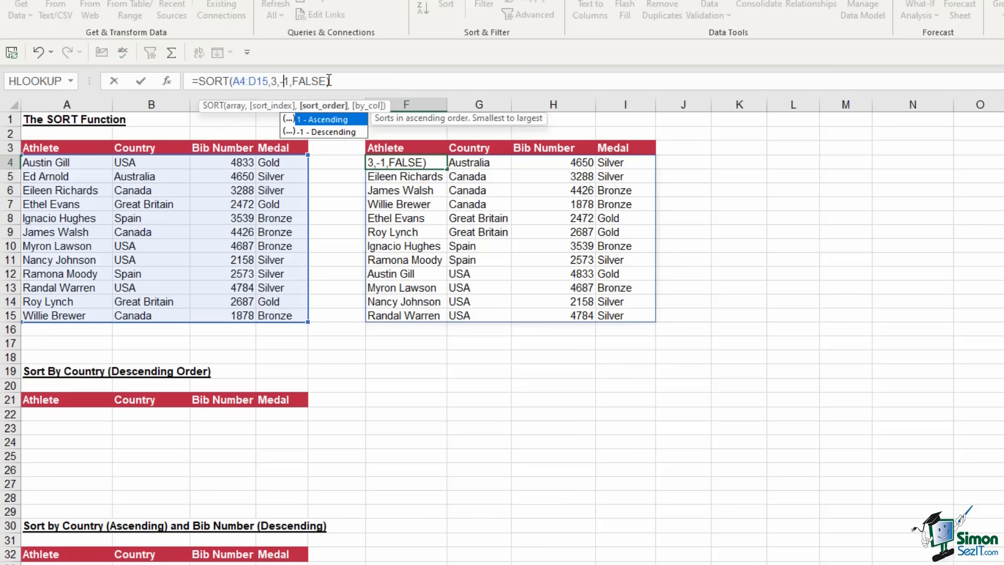
{"action": "left_click", "coordinate": [335, 81]}
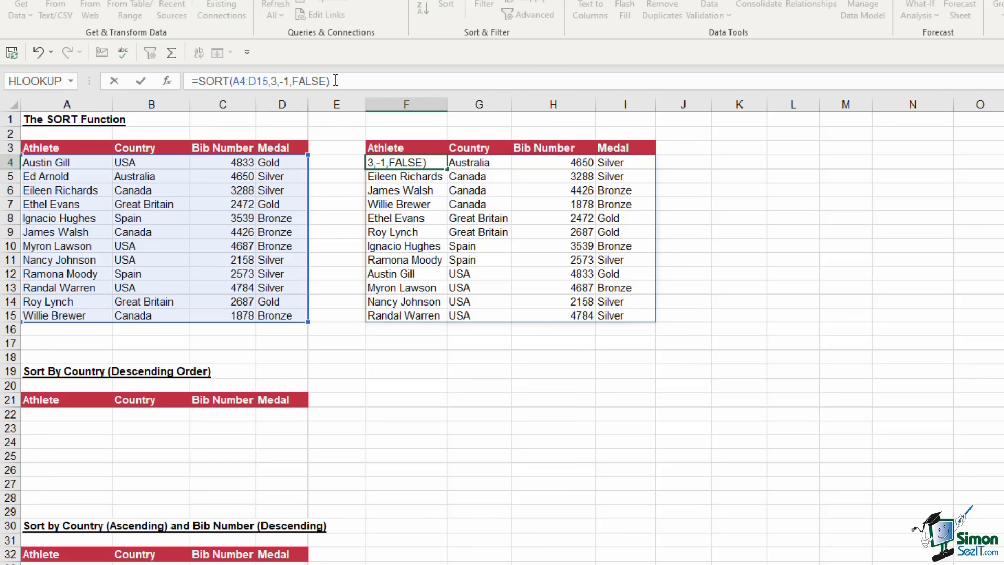
{"action": "key", "text": "Return"}
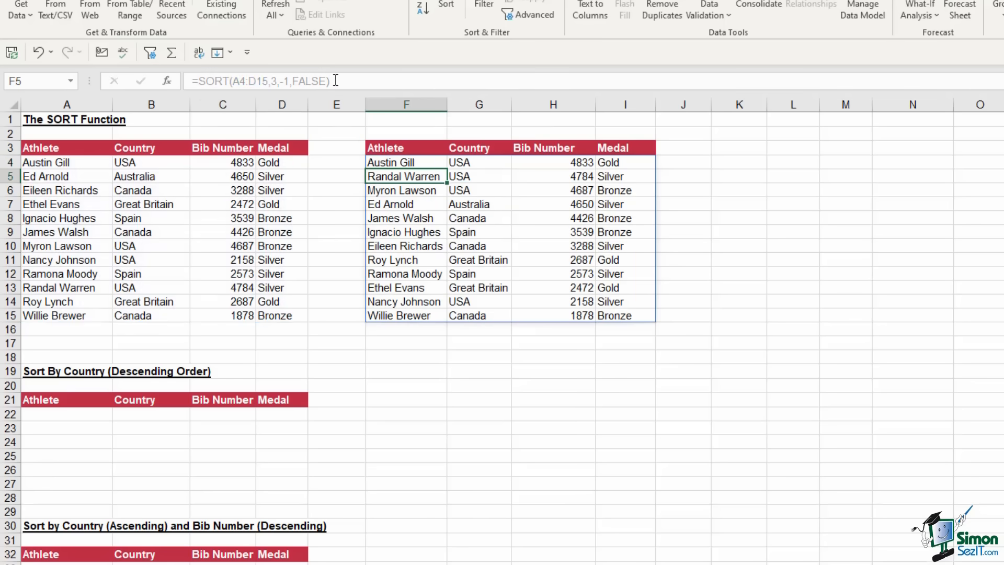
{"action": "left_click", "coordinate": [552, 162]}
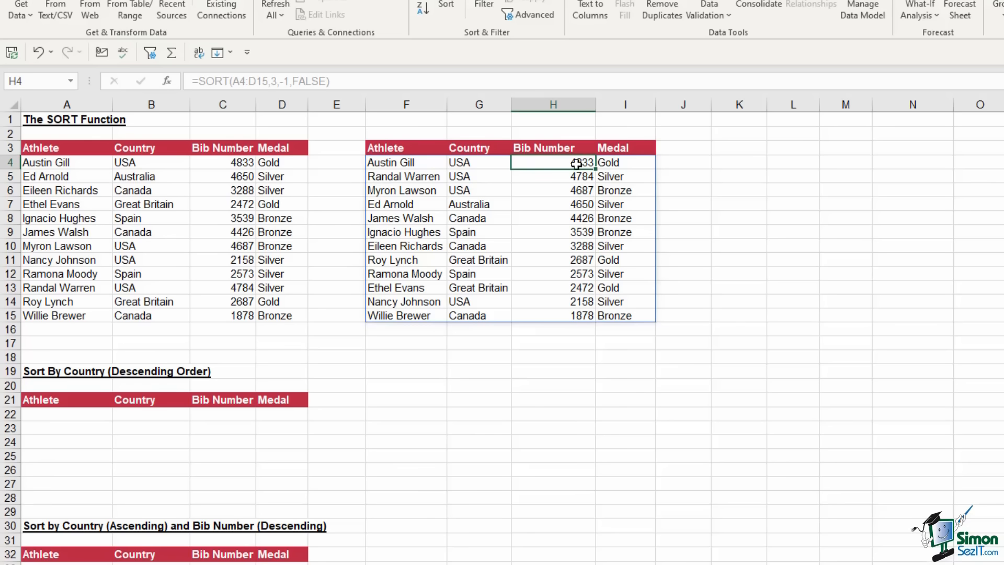
{"action": "left_click", "coordinate": [570, 313]}
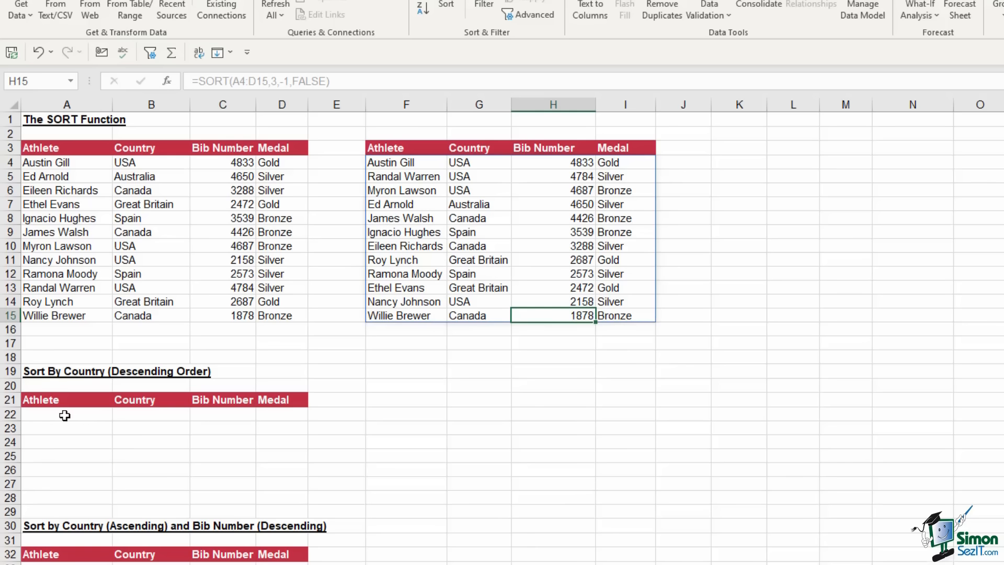
In A22 enter =SORT(A4:D15,2,-1,false) for a descending Country sort
{"action": "left_click", "coordinate": [57, 415]}
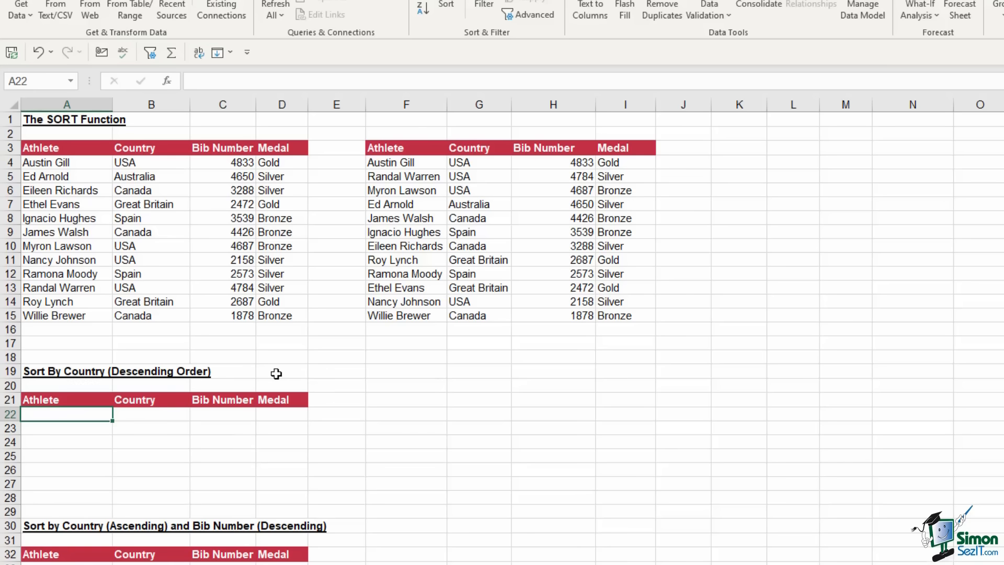
{"action": "type", "text": "=sort"}
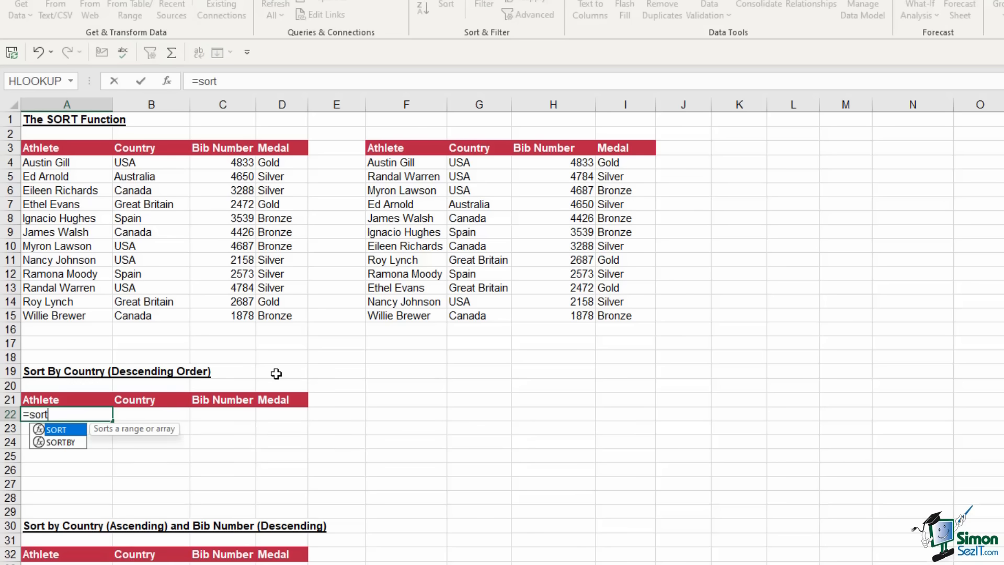
{"action": "key", "text": "Tab"}
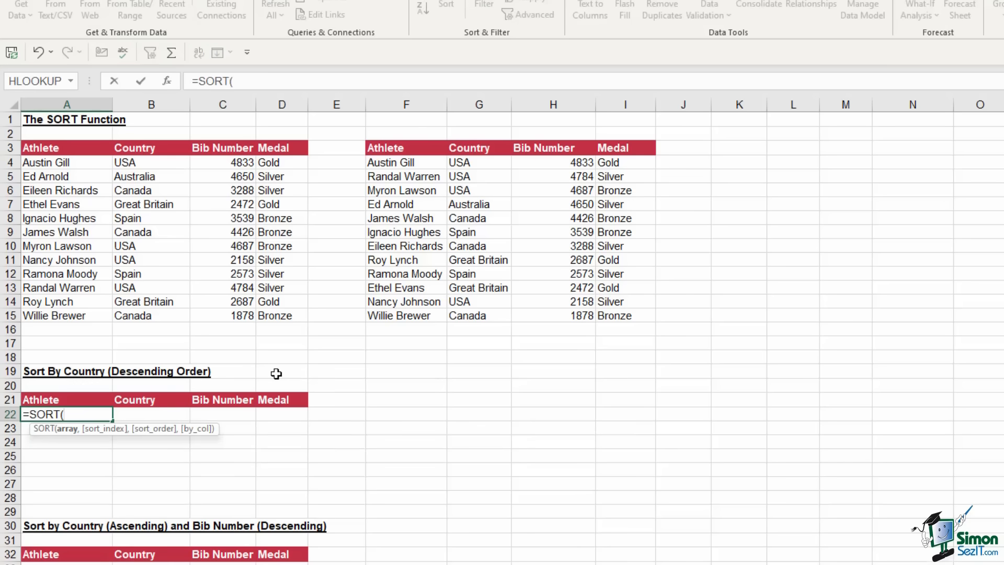
{"action": "left_click_drag", "start_coordinate": [58, 166], "coordinate": [277, 316]}
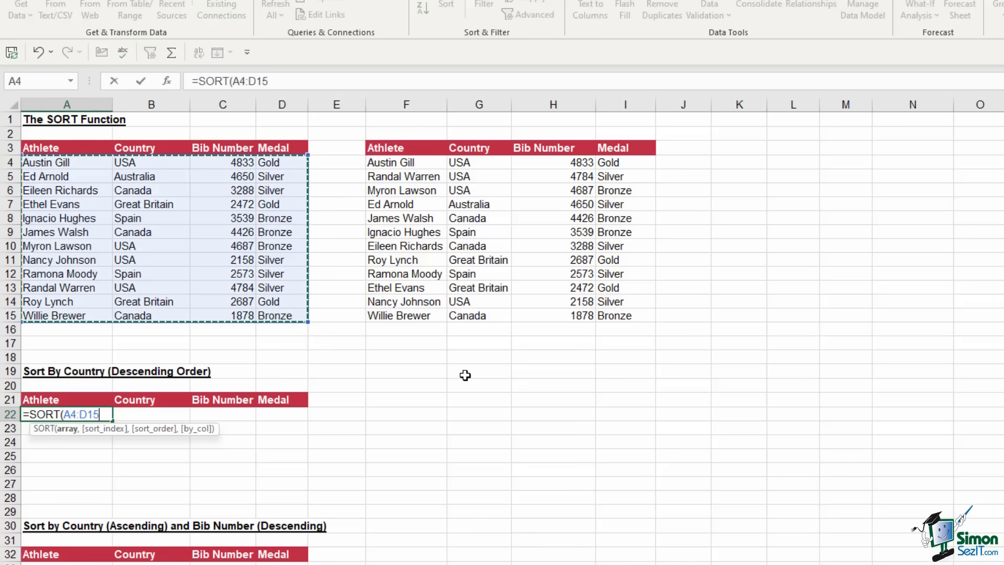
{"action": "type", "text": ","}
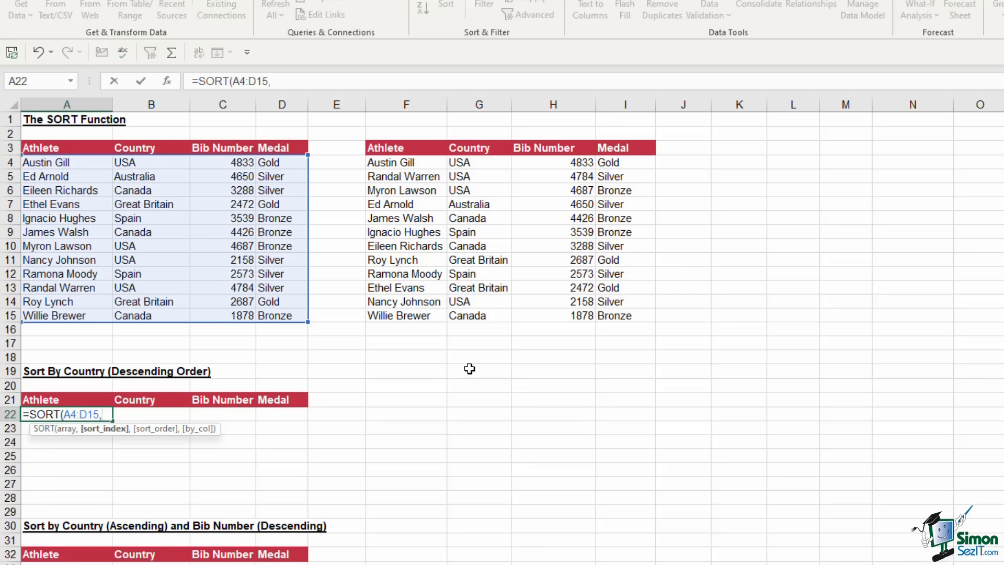
{"action": "type", "text": "2,"}
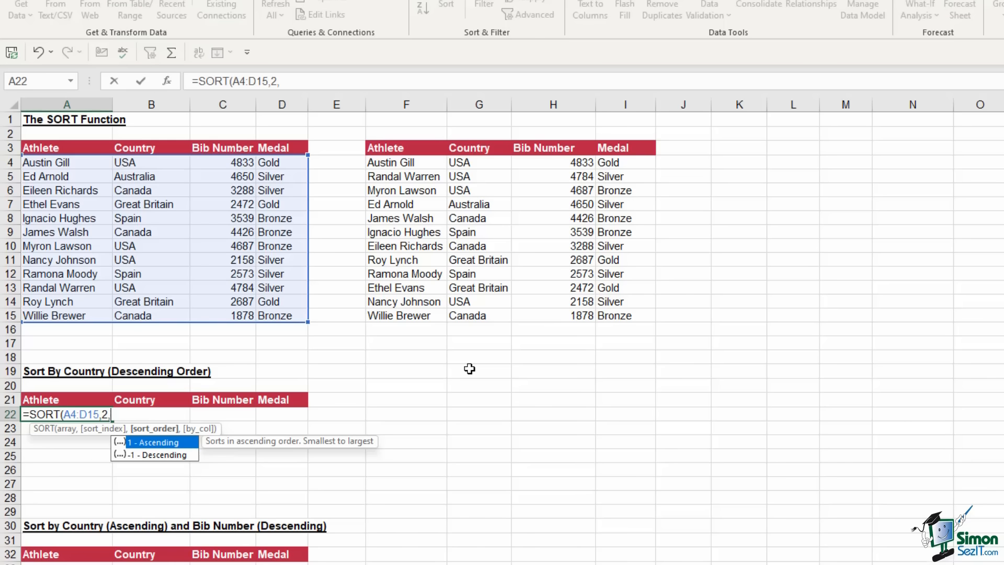
{"action": "type", "text": "-1,"}
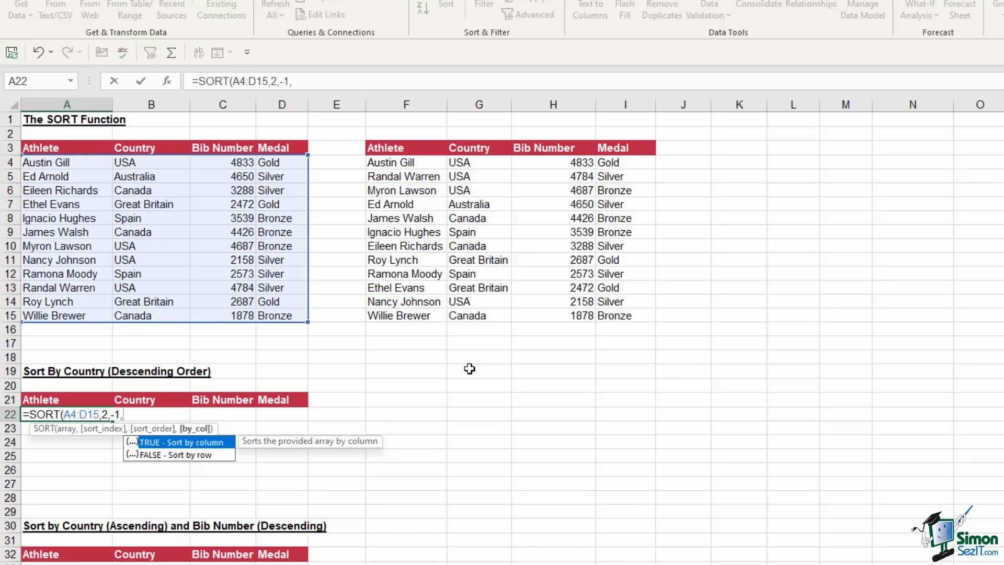
{"action": "type", "text": "false)"}
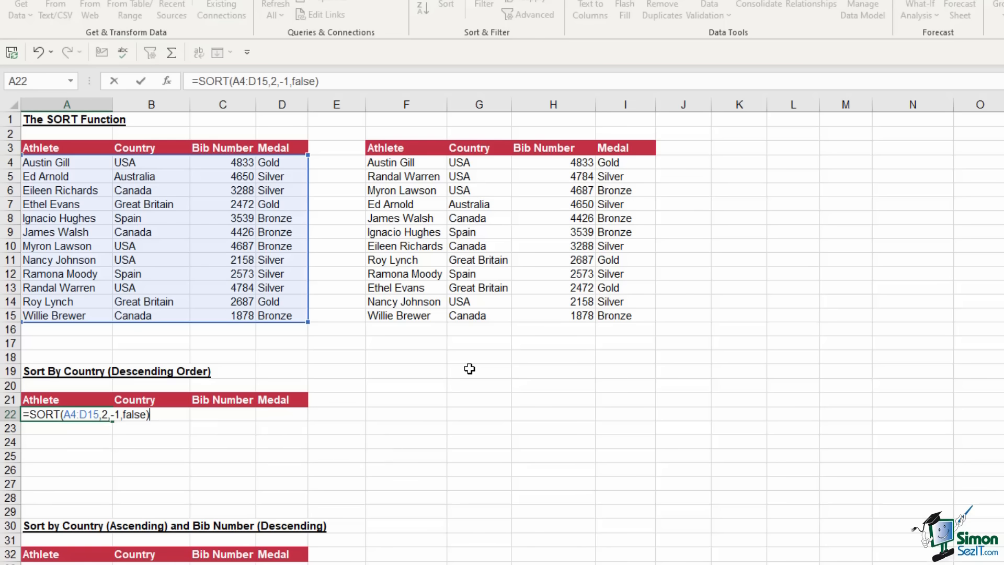
{"action": "key", "text": "Return"}
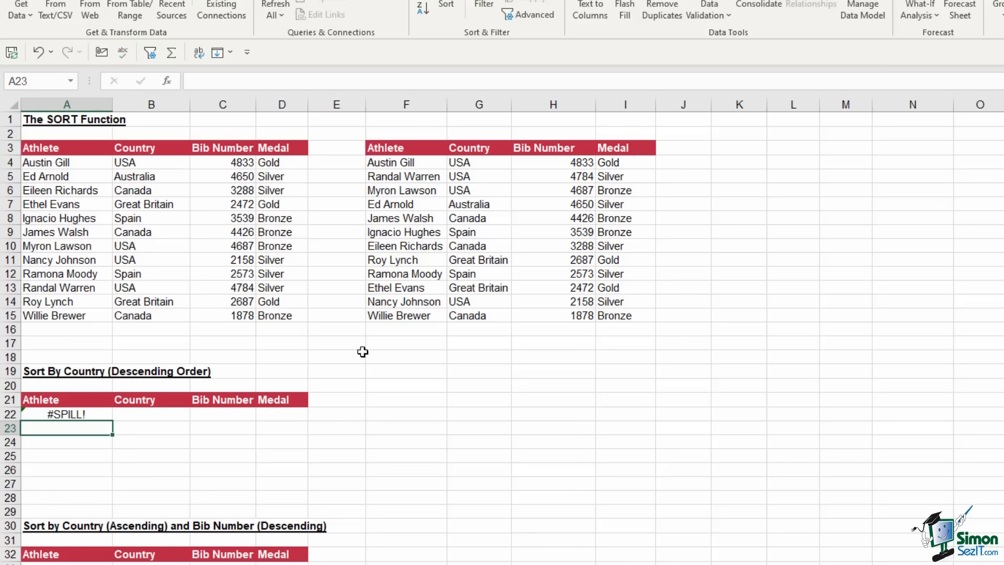
Move the A30:E32 heading and header block to F19 so A22's results spill from USA downward
{"action": "left_click", "coordinate": [73, 413]}
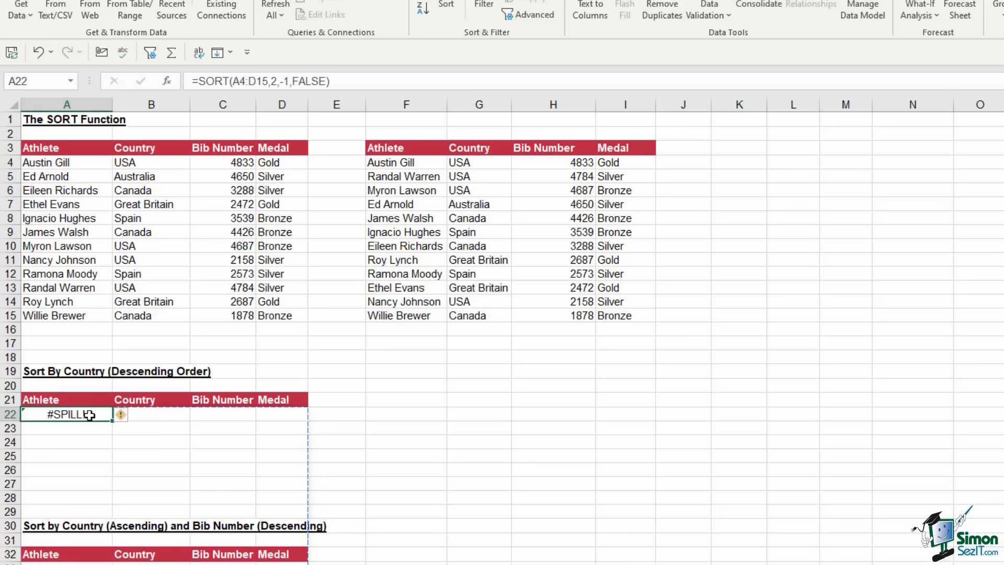
{"action": "left_click", "coordinate": [393, 445]}
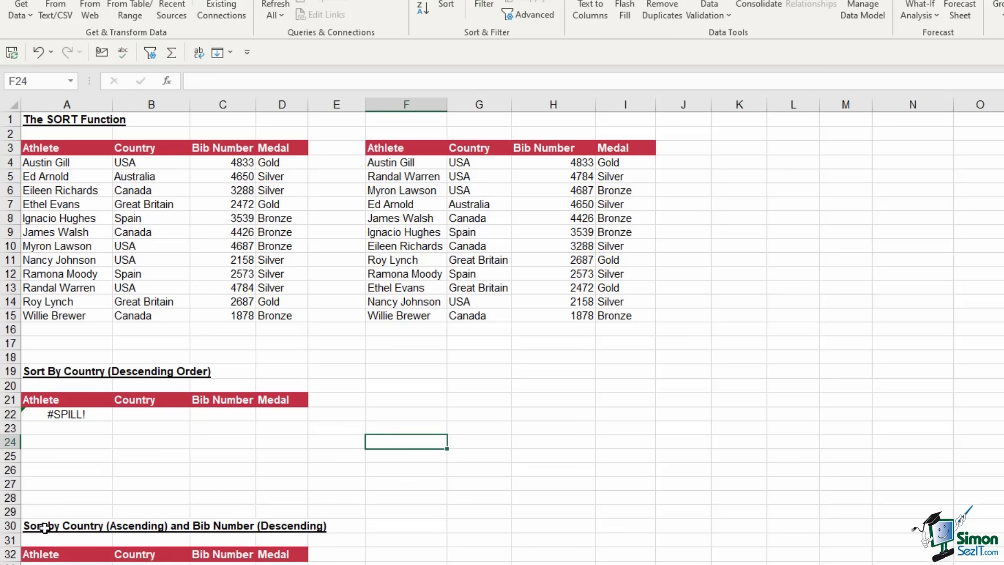
{"action": "left_click_drag", "start_coordinate": [44, 527], "coordinate": [331, 551]}
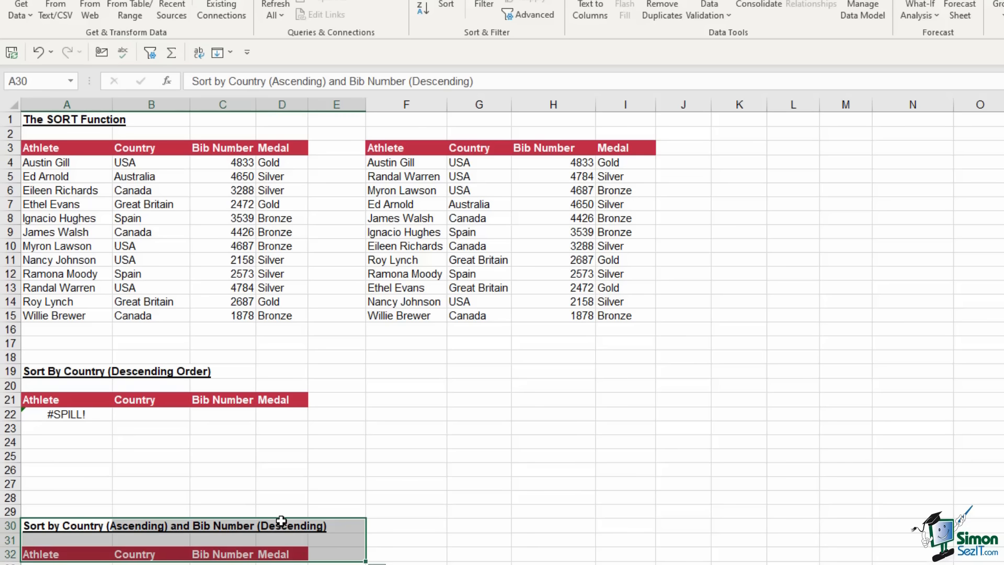
{"action": "left_click_drag", "start_coordinate": [281, 521], "coordinate": [627, 389]}
{"action": "left_click", "coordinate": [220, 470]}
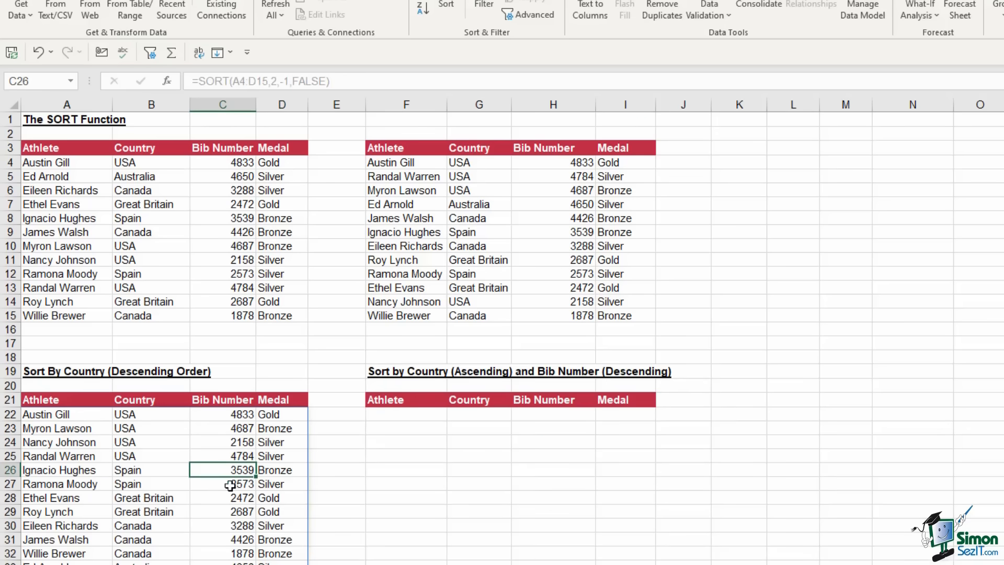
{"action": "left_click", "coordinate": [137, 416]}
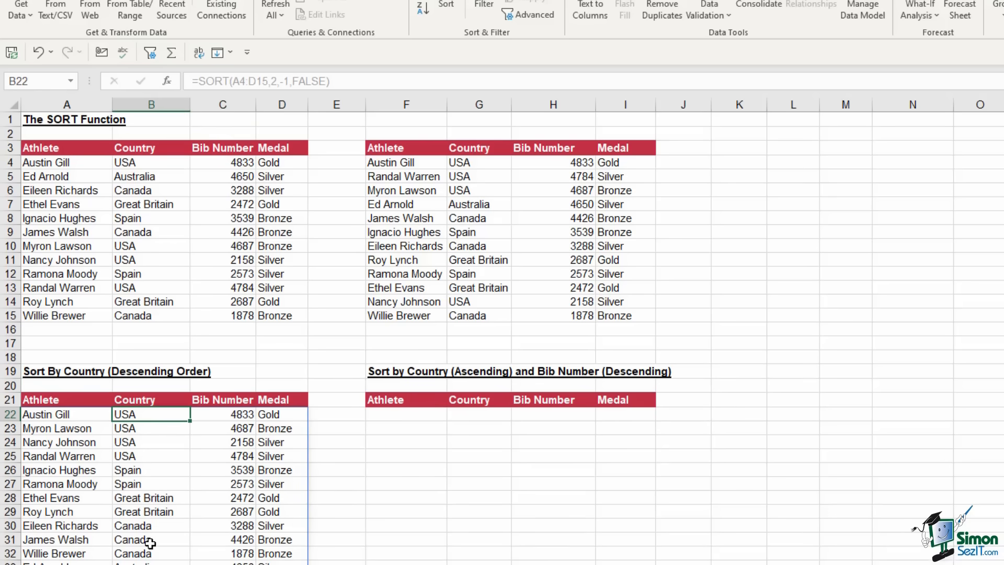
In F22 begin a SORT formula using the athlete data A4:D15 as the array
{"action": "left_click", "coordinate": [408, 414]}
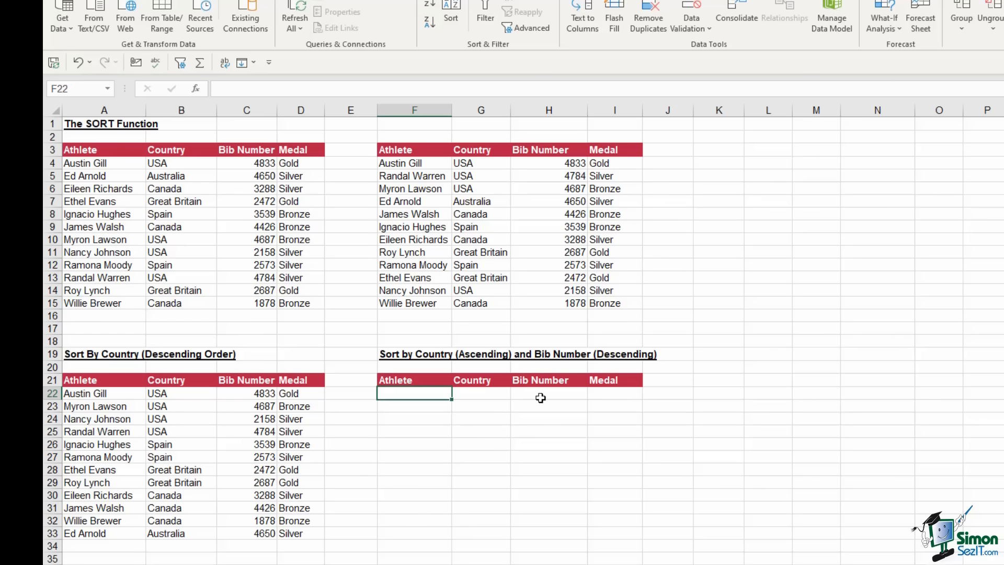
{"action": "type", "text": "=sort"}
{"action": "key", "text": "Tab"}
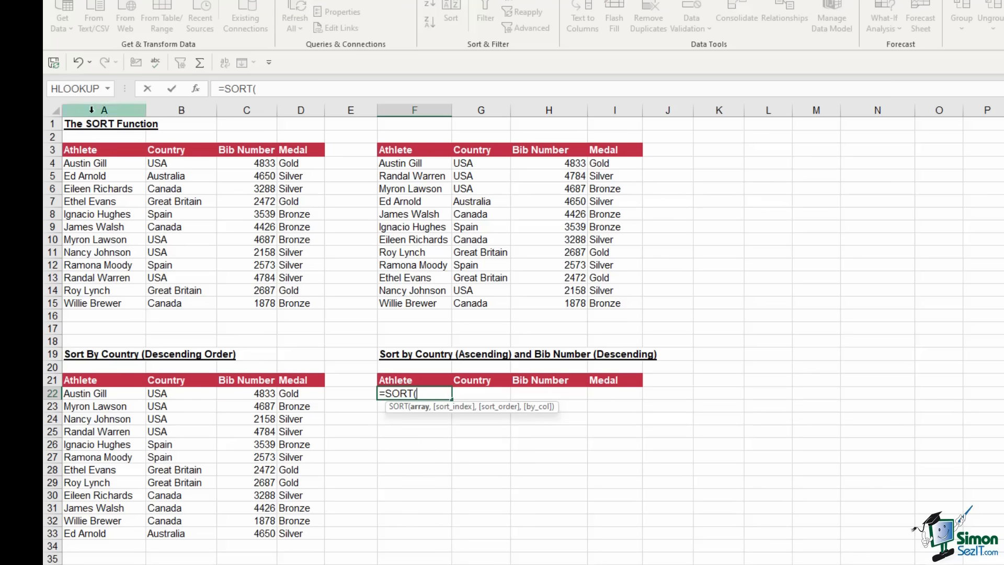
{"action": "left_click_drag", "start_coordinate": [89, 163], "coordinate": [299, 304]}
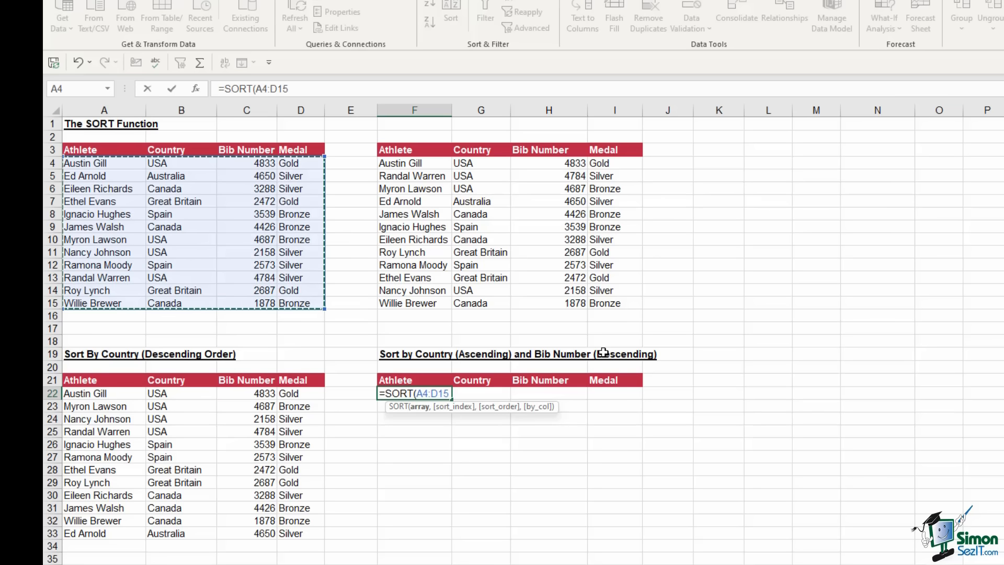
{"action": "type", "text": ",{"}
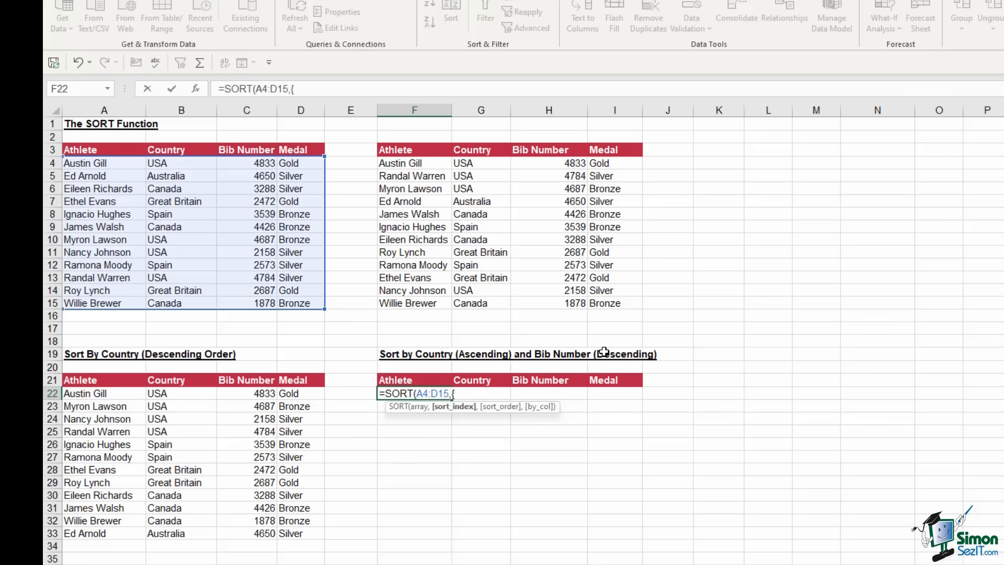
Complete F22 as =SORT(A4:D15,{2,3},{1,-1},FALSE) to sort by country, then bib descending
{"action": "type", "text": "2,3},"}
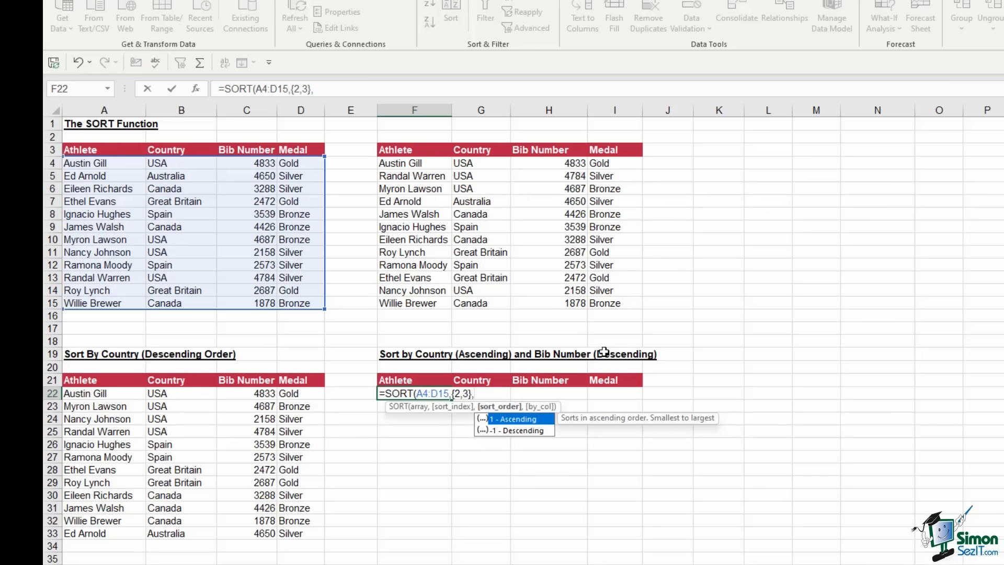
{"action": "type", "text": "{"}
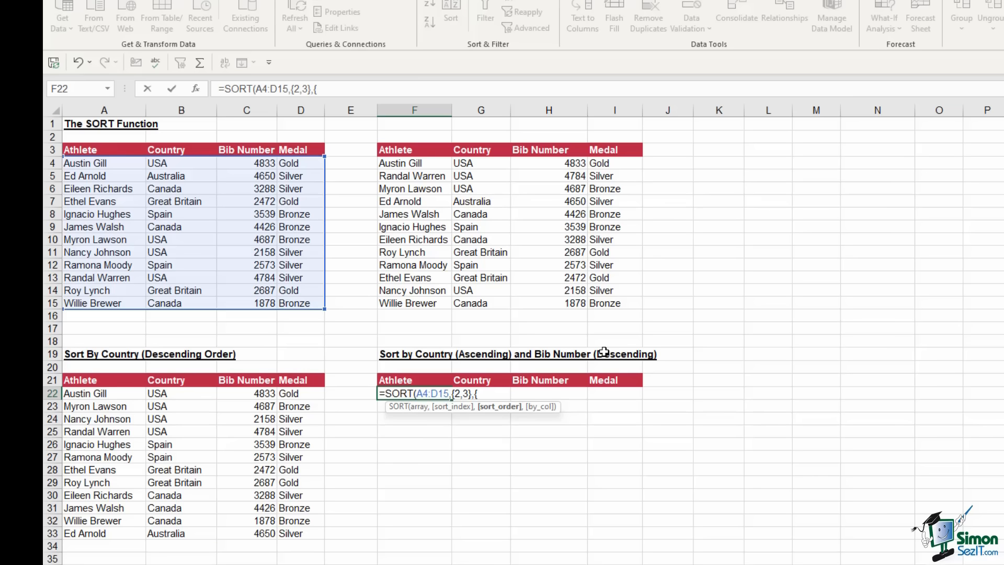
{"action": "type", "text": "1,-1}"}
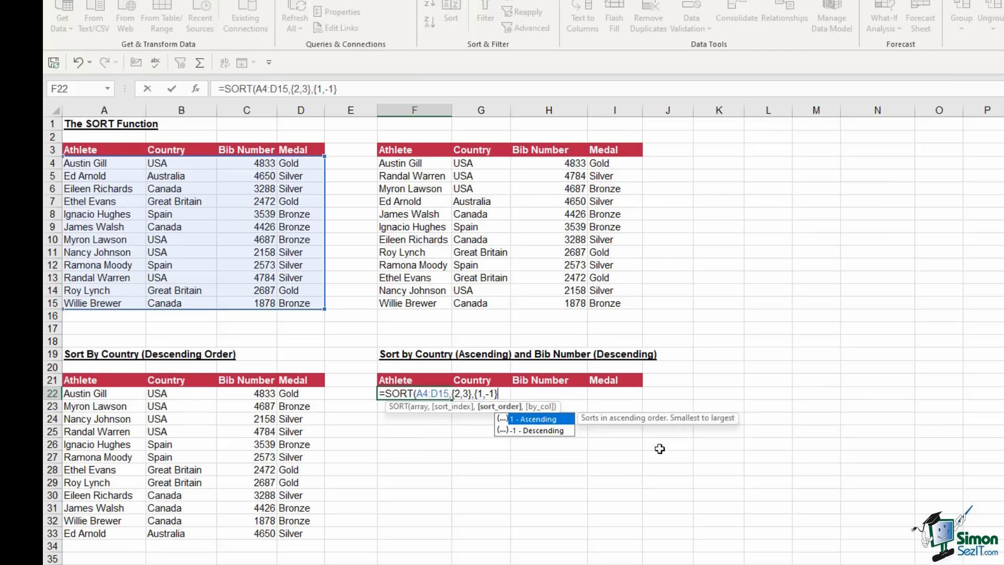
{"action": "type", "text": ","}
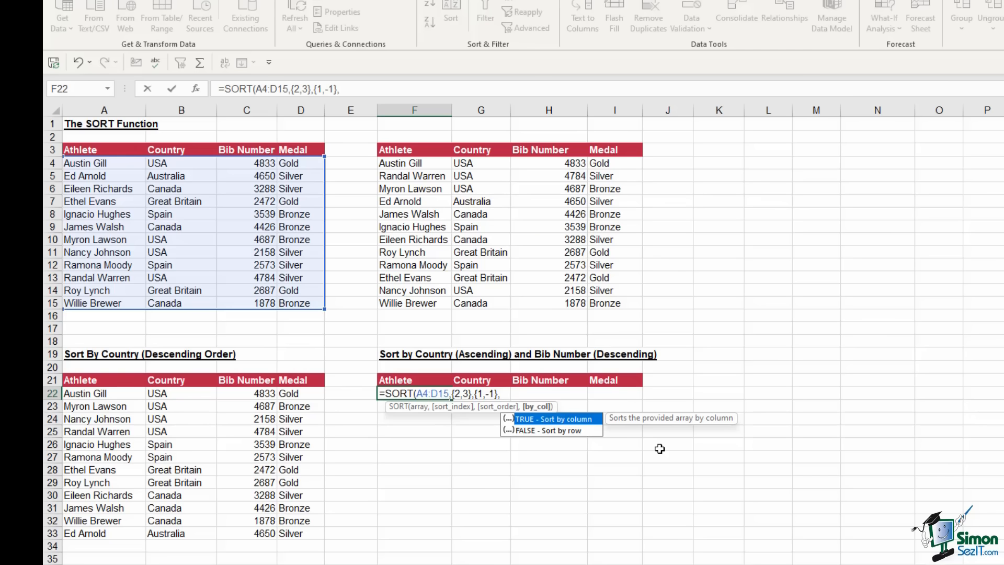
{"action": "type", "text": "false)"}
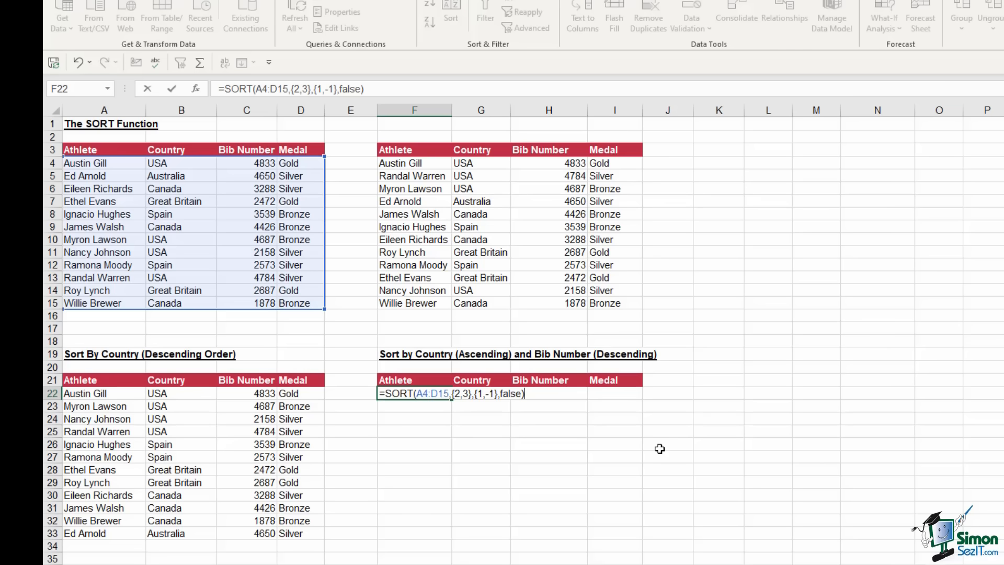
{"action": "key", "text": "Return"}
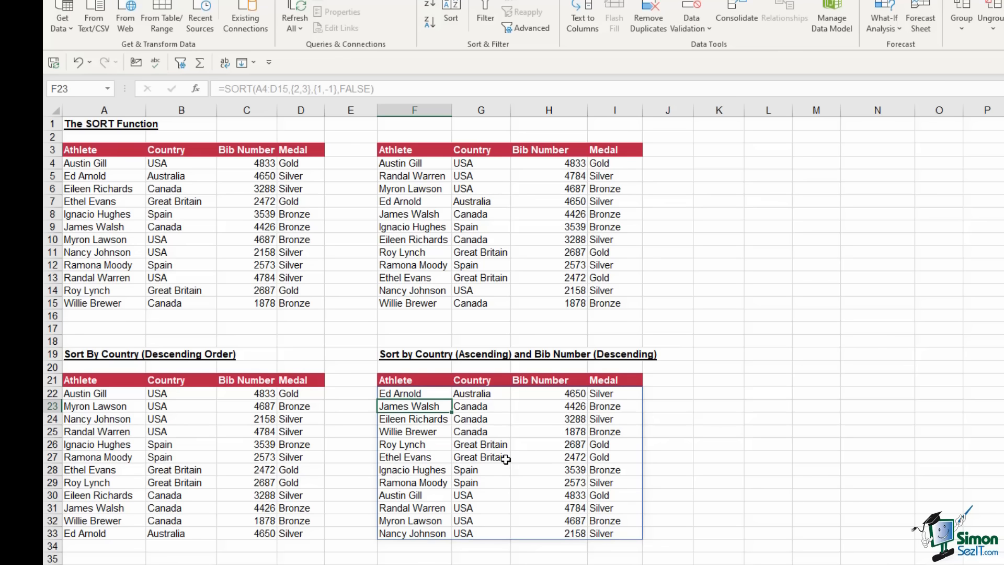
Check the Canada bib numbers in H23:H25 and review F22's SORT formula arguments
{"action": "left_click_drag", "start_coordinate": [527, 407], "coordinate": [533, 435]}
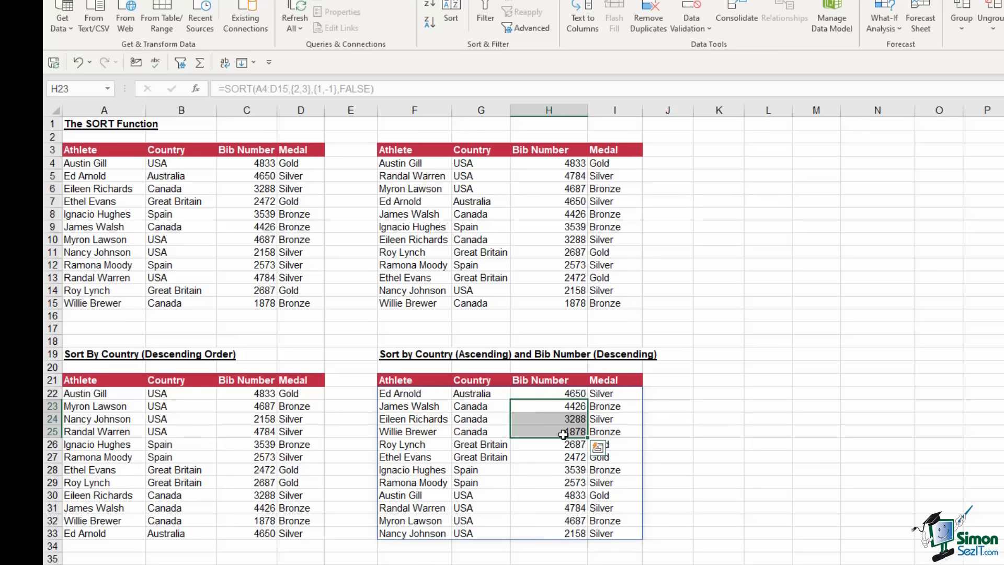
{"action": "left_click", "coordinate": [430, 395]}
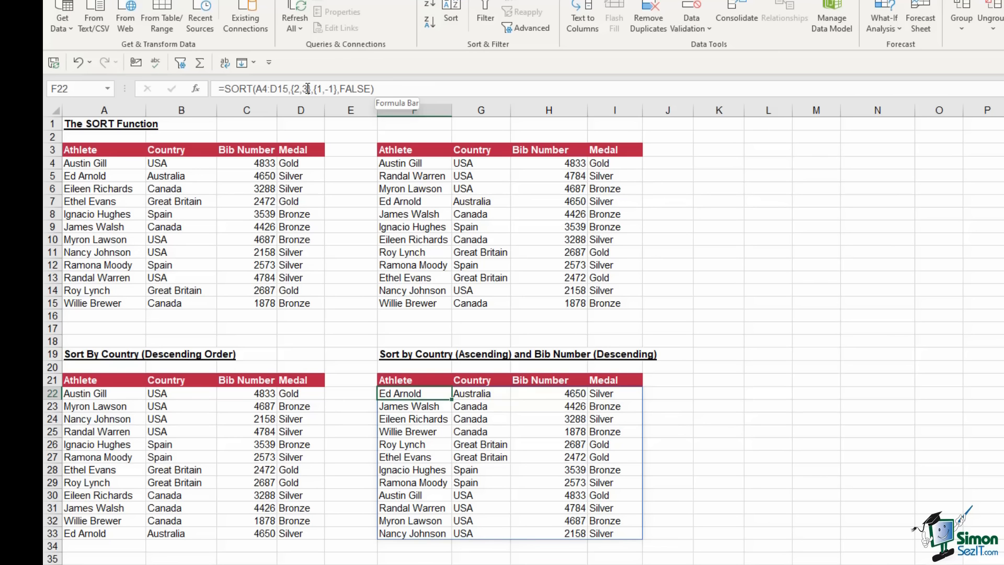
{"action": "left_click", "coordinate": [388, 89]}
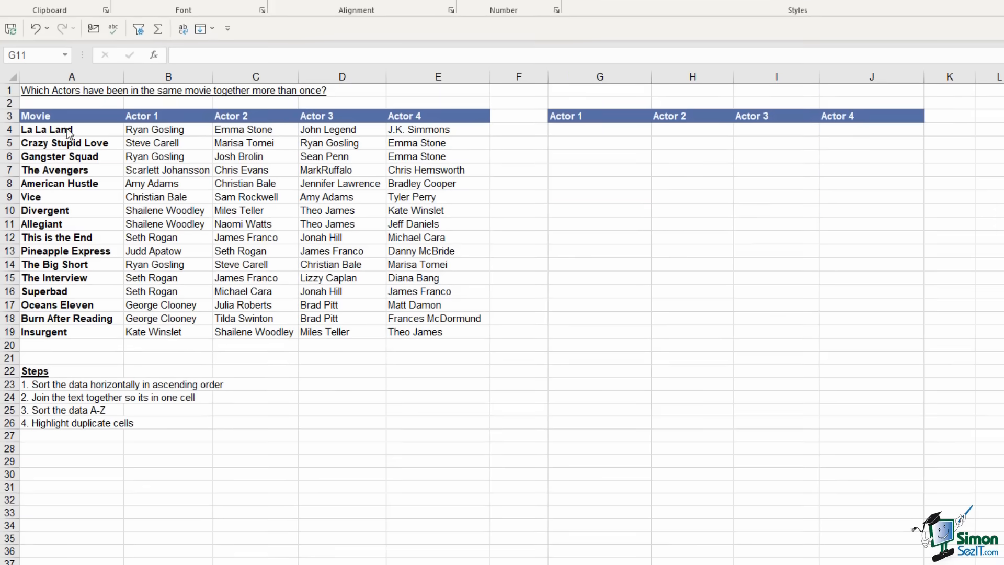
{"action": "left_click_drag", "start_coordinate": [68, 132], "coordinate": [35, 331]}
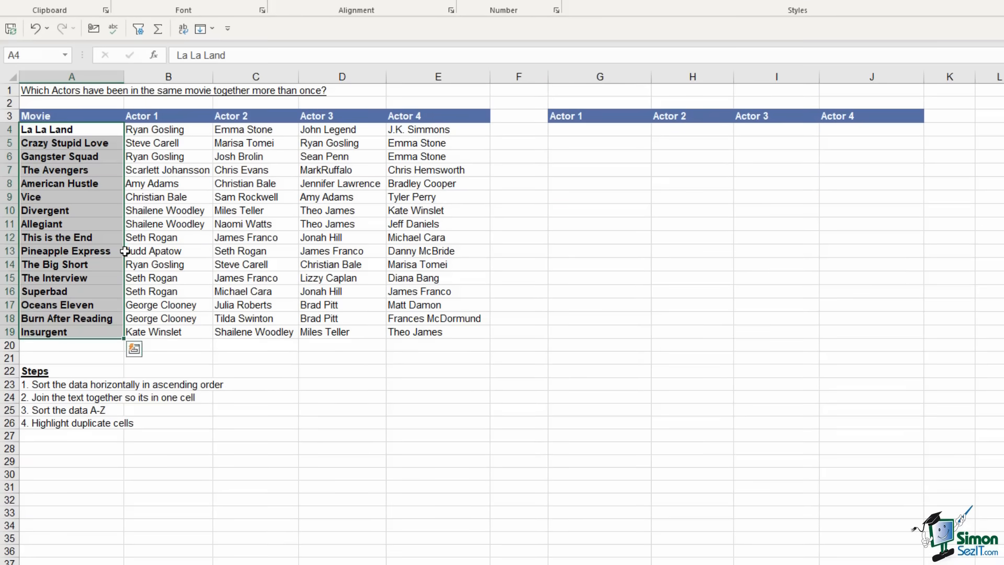
{"action": "left_click", "coordinate": [156, 129]}
{"action": "left_click", "coordinate": [230, 129]}
{"action": "left_click", "coordinate": [308, 129]}
{"action": "left_click", "coordinate": [426, 129]}
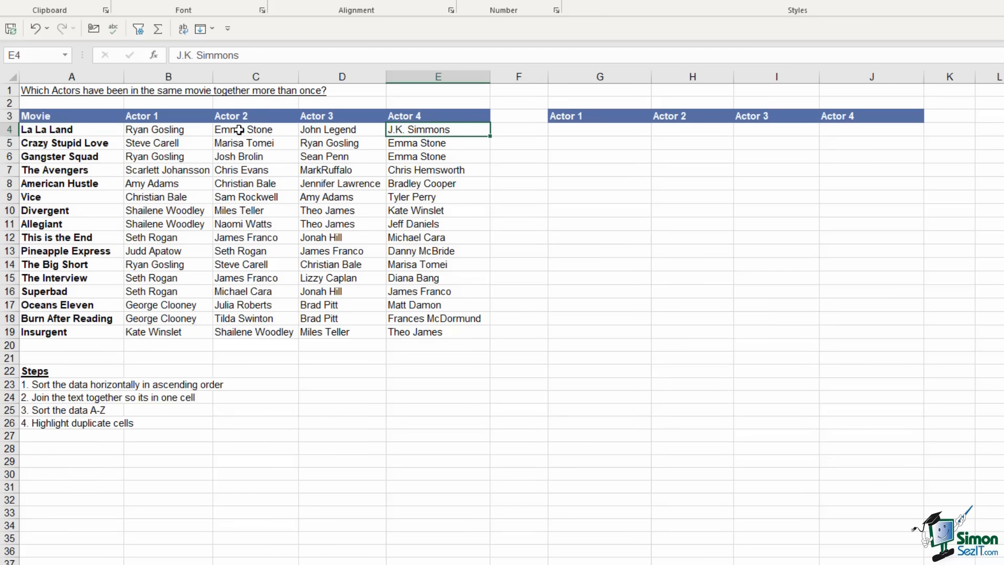
{"action": "left_click_drag", "start_coordinate": [139, 129], "coordinate": [442, 132]}
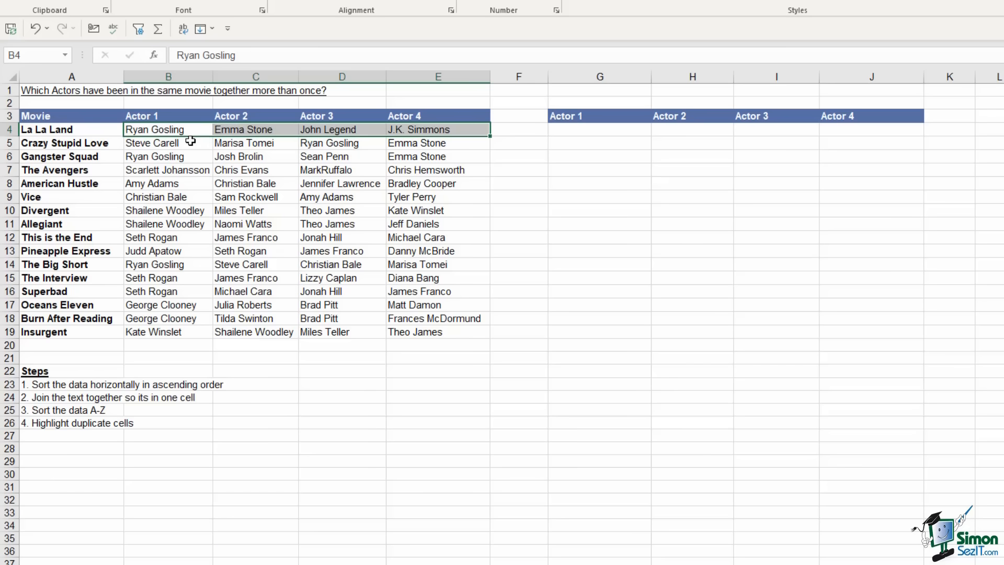
{"action": "left_click", "coordinate": [339, 185]}
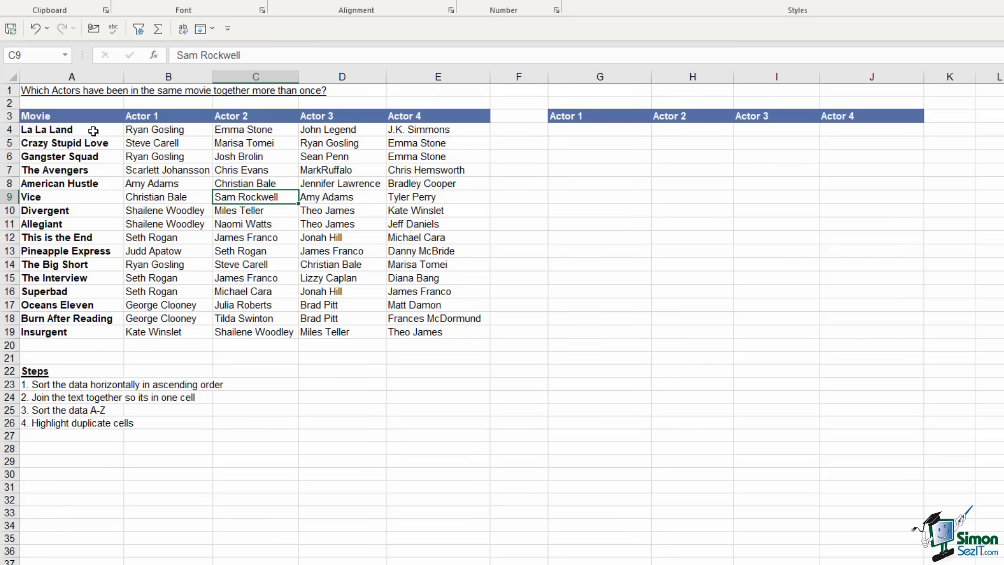
{"action": "left_click_drag", "start_coordinate": [154, 129], "coordinate": [429, 126]}
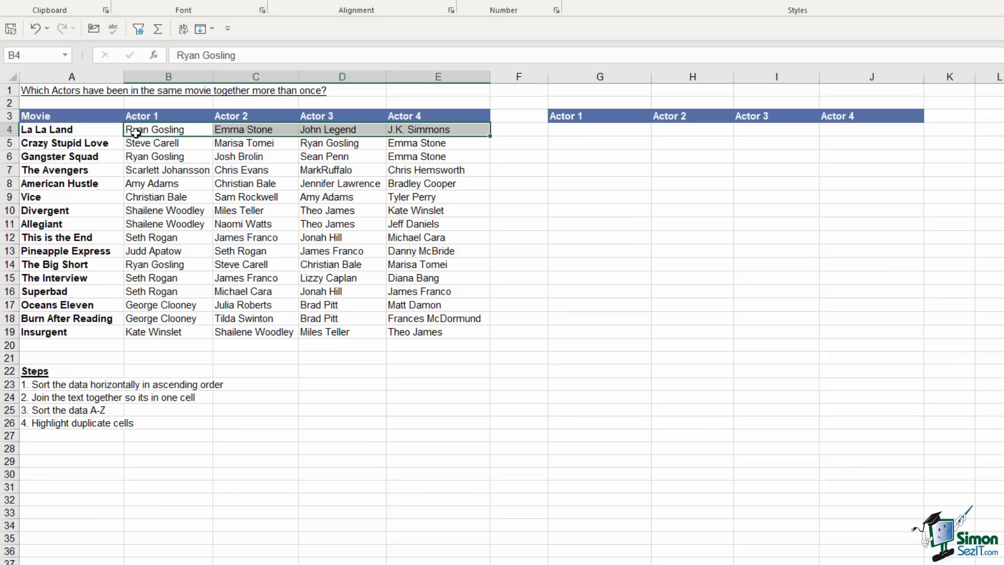
Enter =SORT(B4:E4,,1,TRUE) in G4 to sort La La Land's actors across the row
{"action": "left_click", "coordinate": [564, 130]}
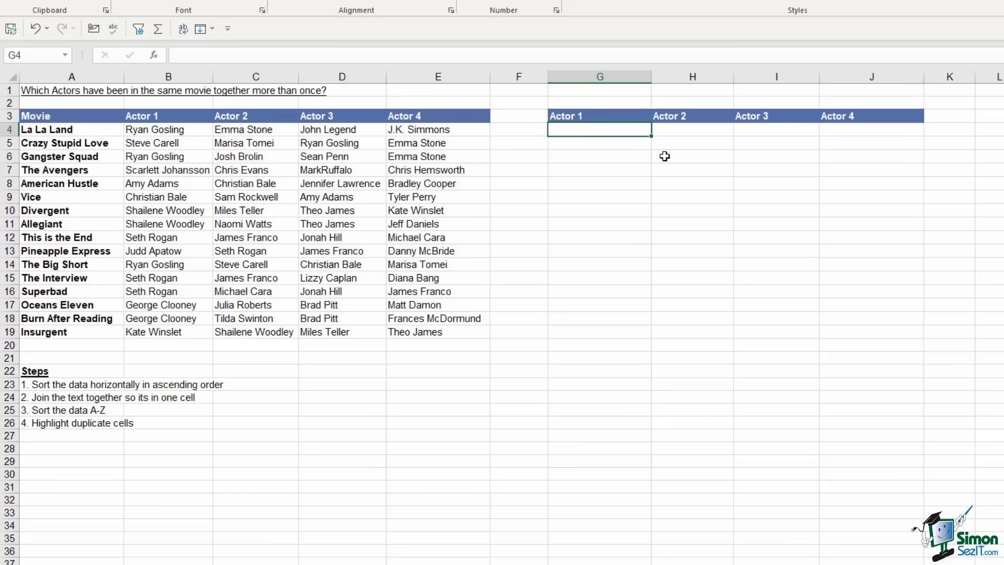
{"action": "type", "text": "=s"}
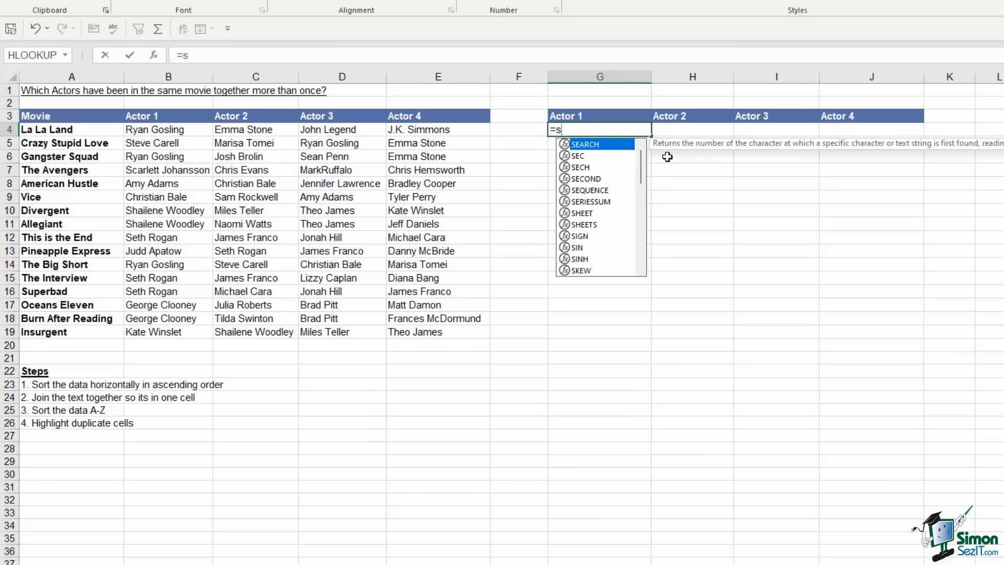
{"action": "type", "text": "ort("}
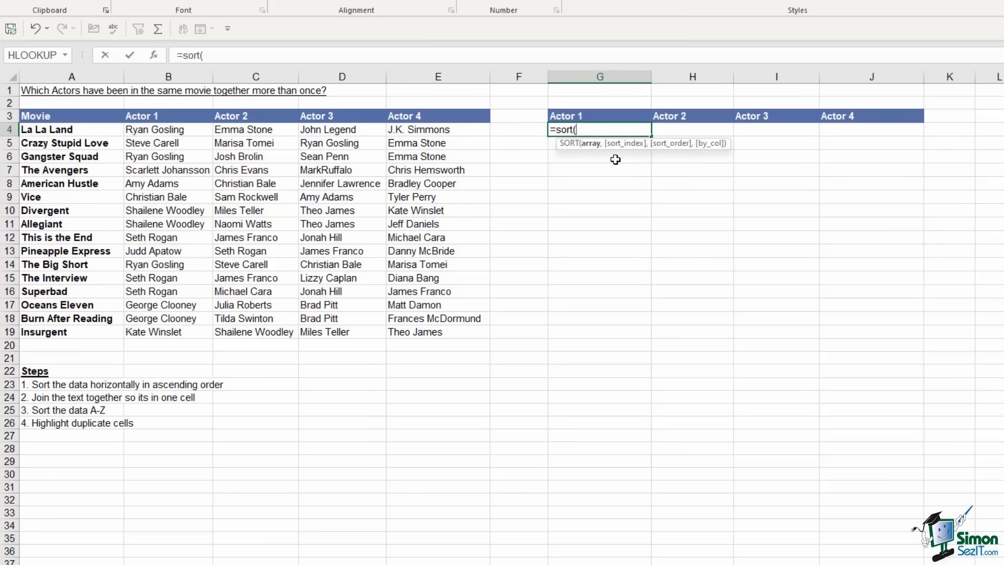
{"action": "left_click_drag", "start_coordinate": [145, 129], "coordinate": [436, 130]}
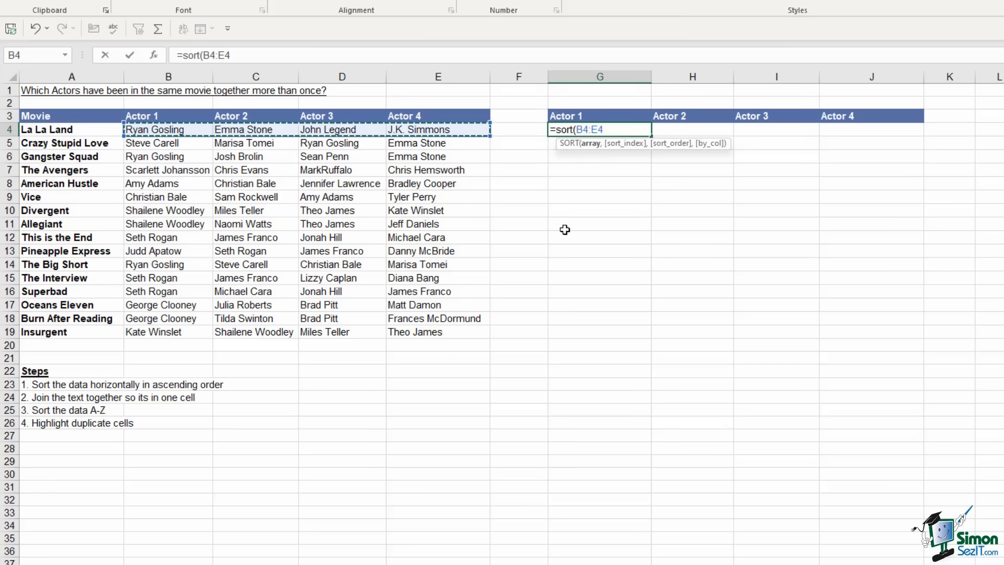
{"action": "type", "text": ","}
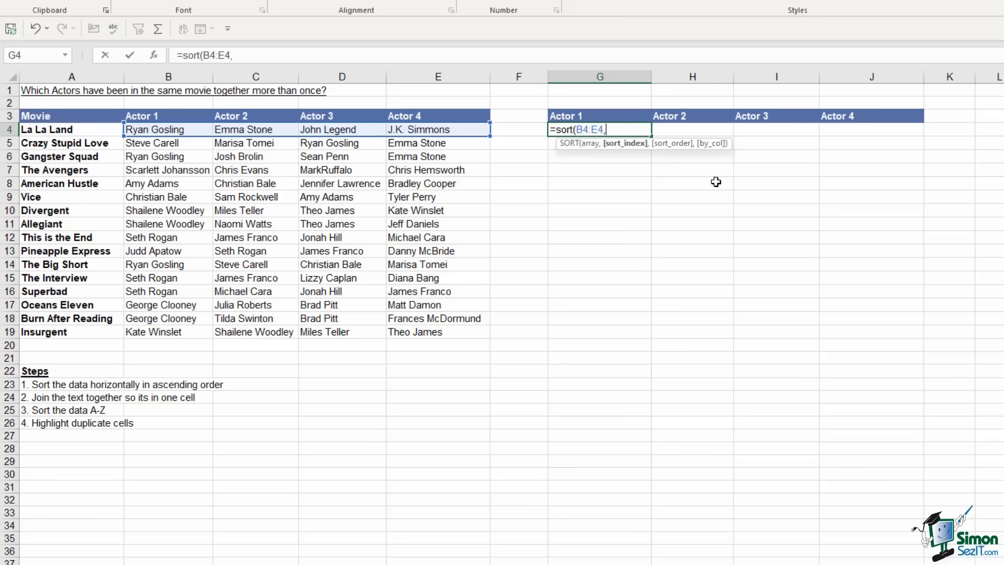
{"action": "type", "text": ","}
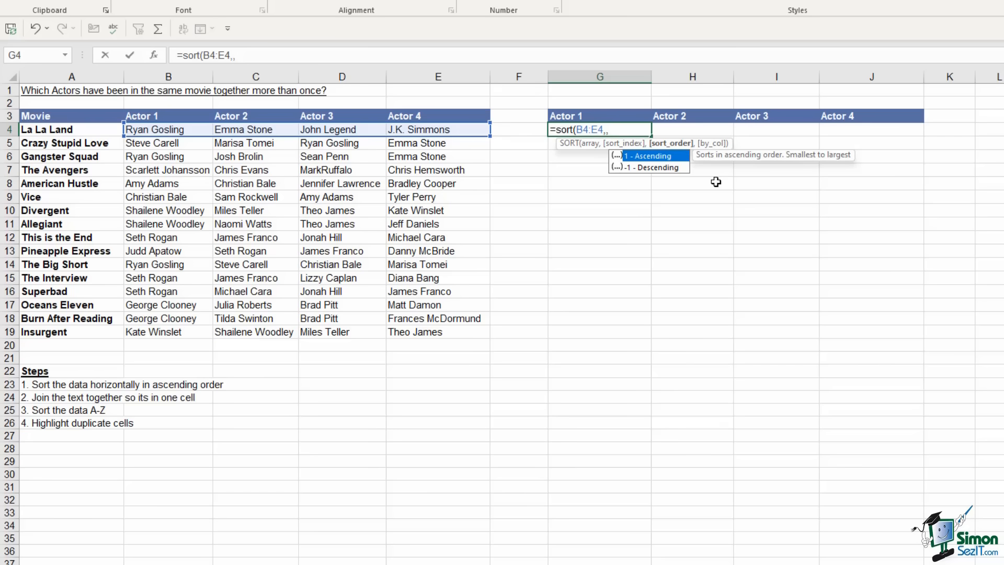
{"action": "type", "text": "1,"}
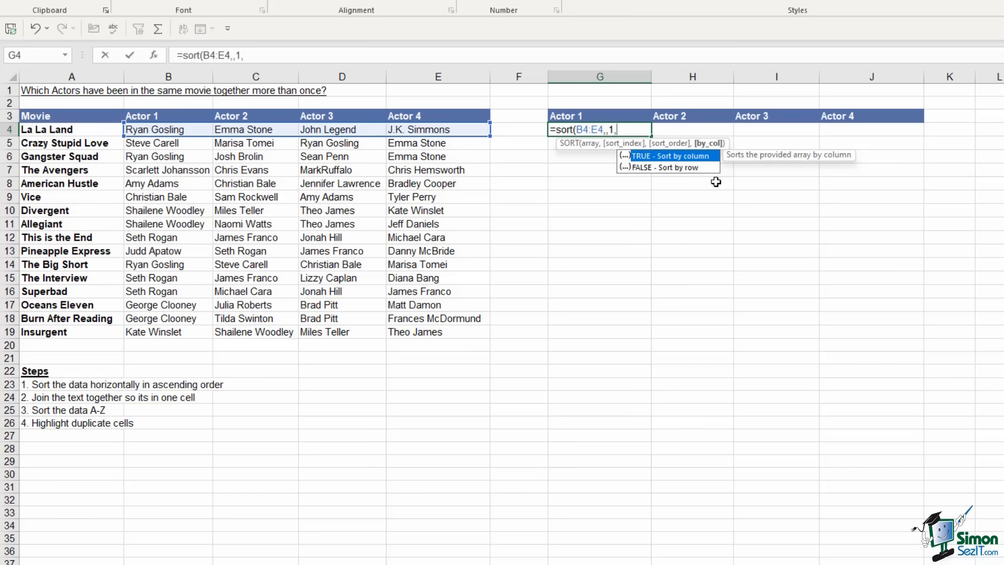
{"action": "type", "text": "true)"}
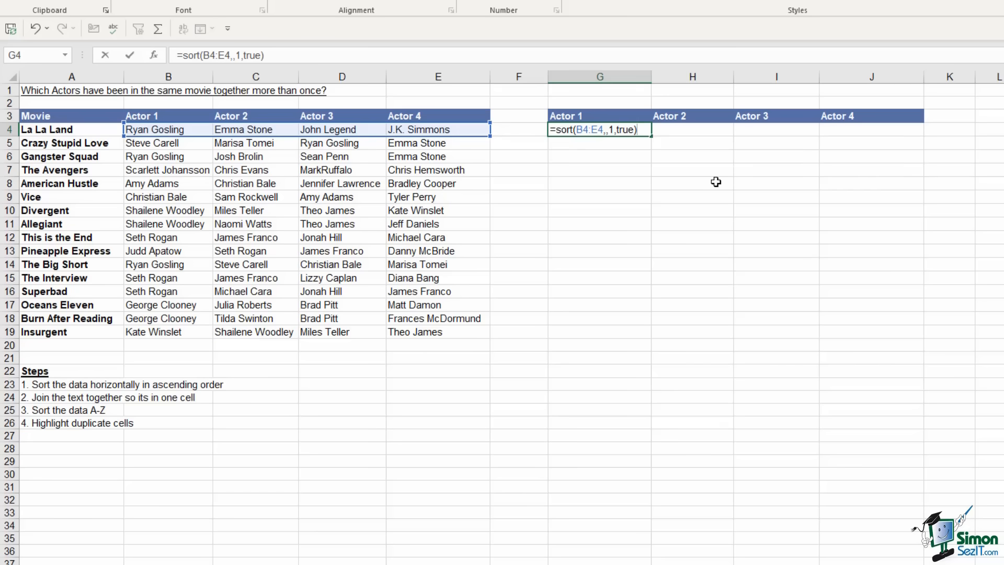
{"action": "key", "text": "Return"}
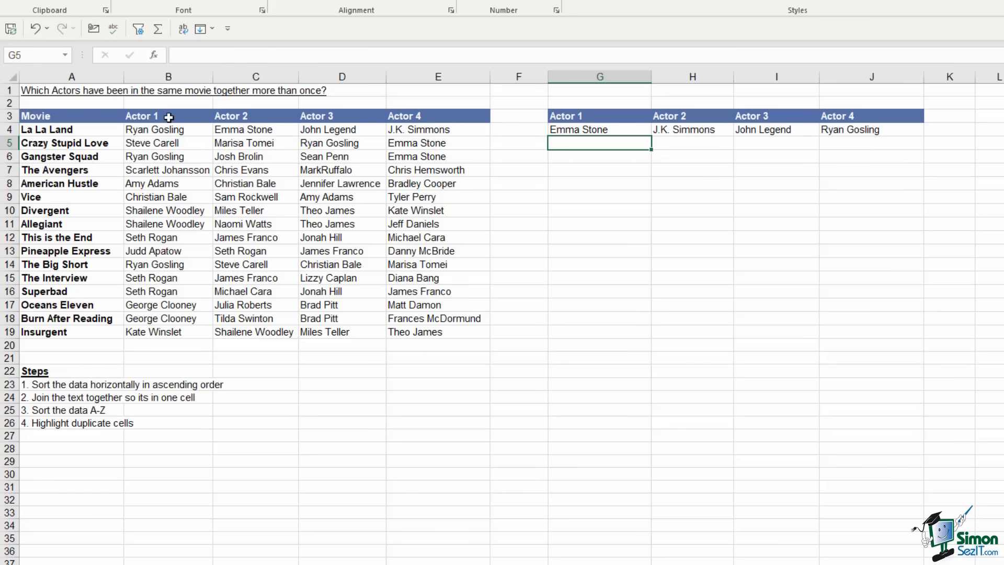
{"action": "left_click", "coordinate": [575, 130]}
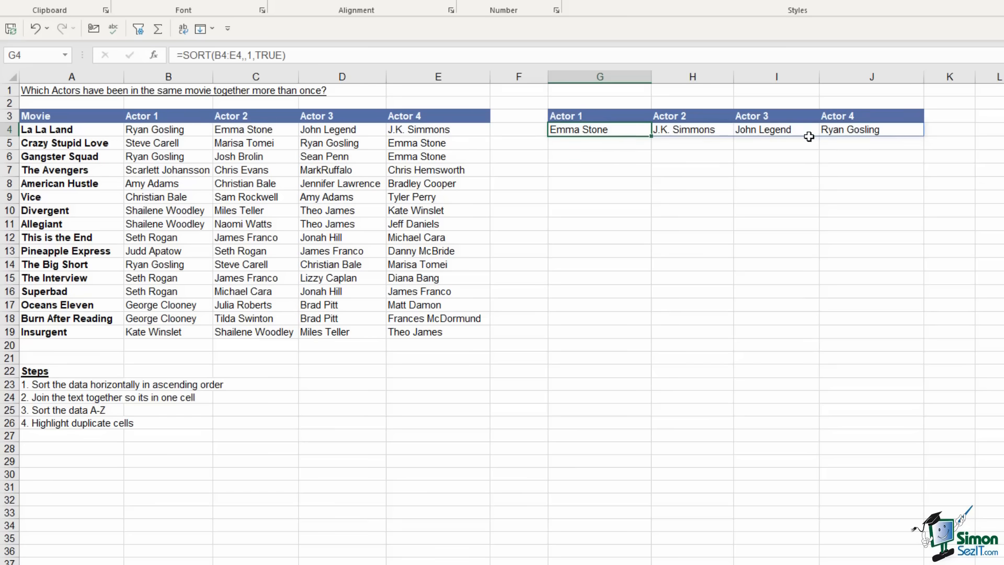
Extend the G4:J4 row sort down through row 19, then reselect G4
{"action": "left_click_drag", "start_coordinate": [607, 128], "coordinate": [933, 340]}
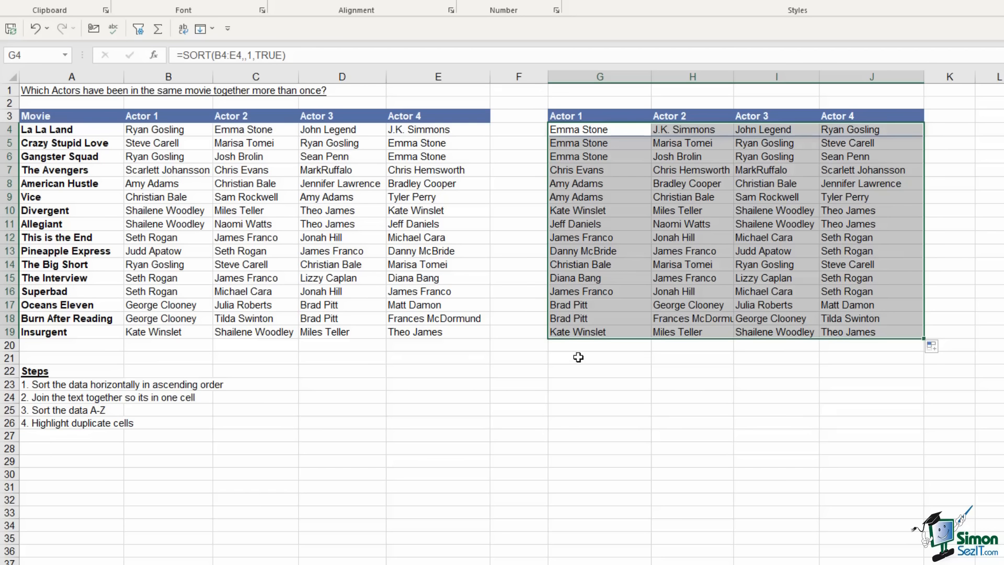
{"action": "left_click", "coordinate": [607, 130]}
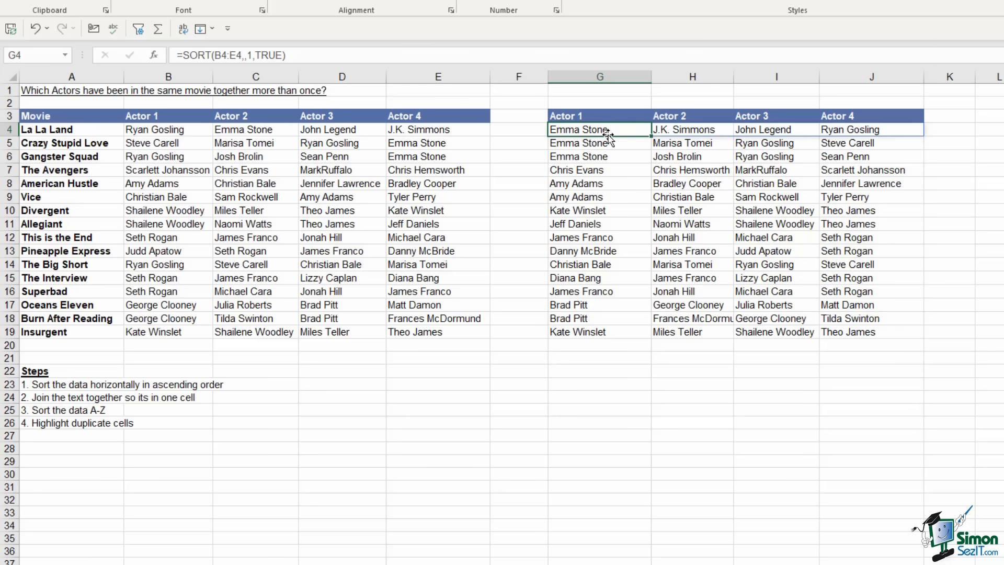
Wrap G4's formula as =TEXTJOIN(,TRUE,SORT(B4:E4,,1,TRUE)) to join the sorted actors
{"action": "mouse_move", "coordinate": [608, 132]}
{"action": "left_mouse_down"}
{"action": "mouse_move", "coordinate": [850, 135]}
{"action": "mouse_move", "coordinate": [621, 128]}
{"action": "left_mouse_up"}
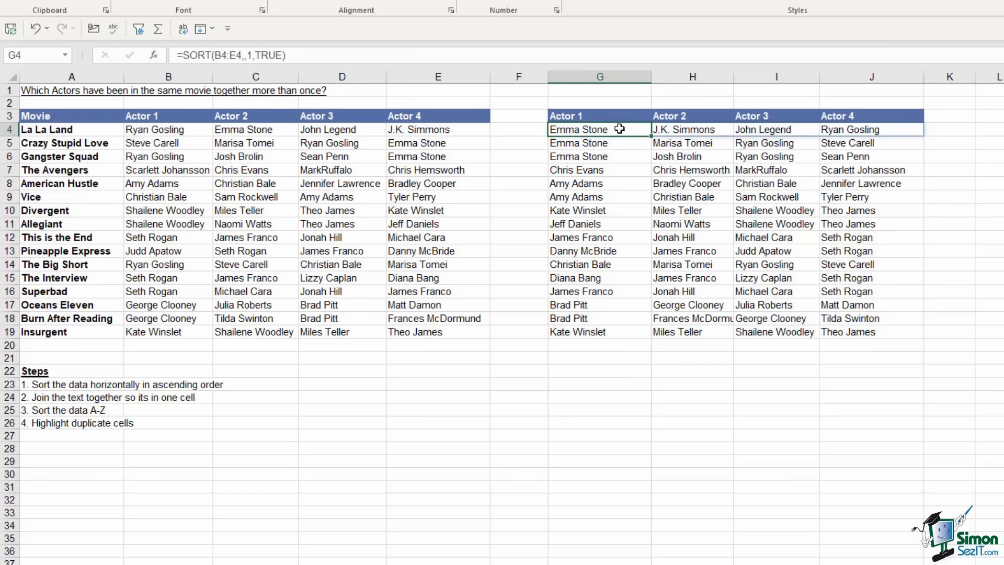
{"action": "left_click", "coordinate": [180, 56]}
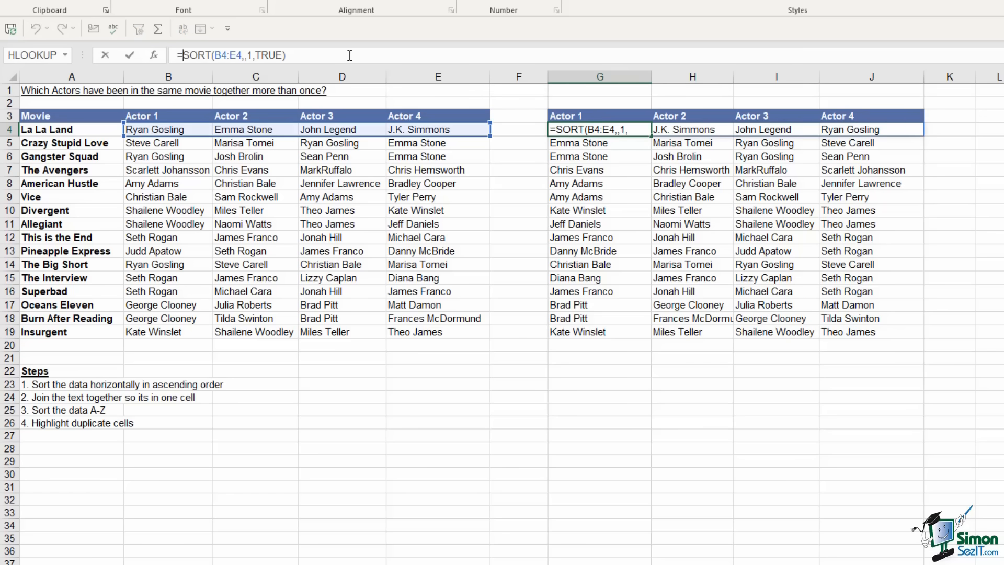
{"action": "type", "text": "textjo"}
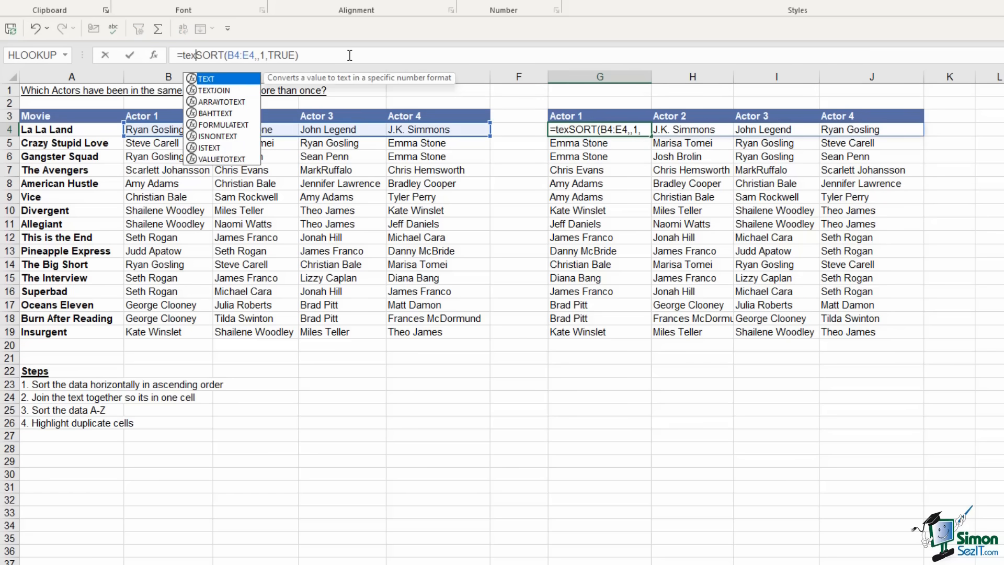
{"action": "key", "text": "Tab"}
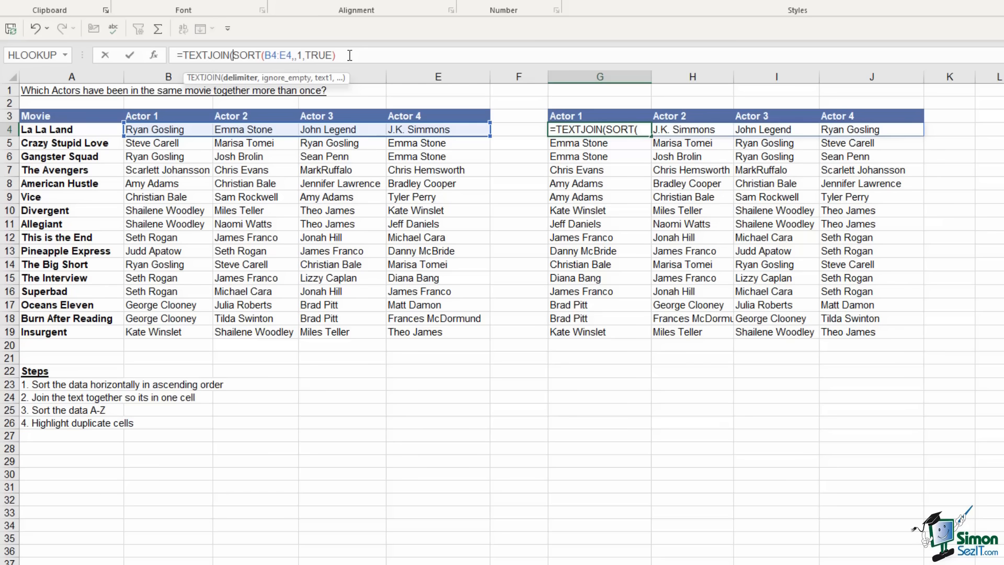
{"action": "type", "text": ","}
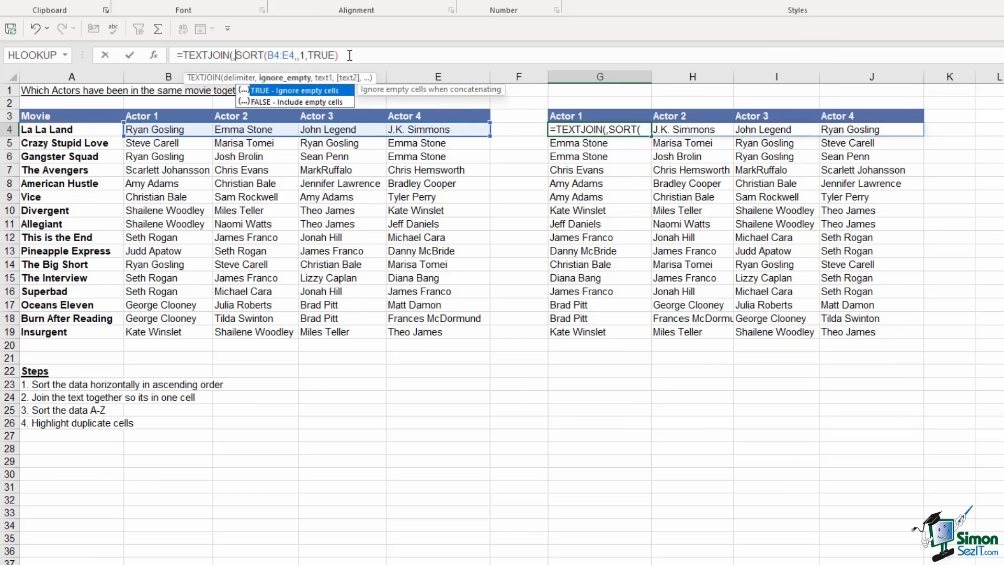
{"action": "type", "text": "true"}
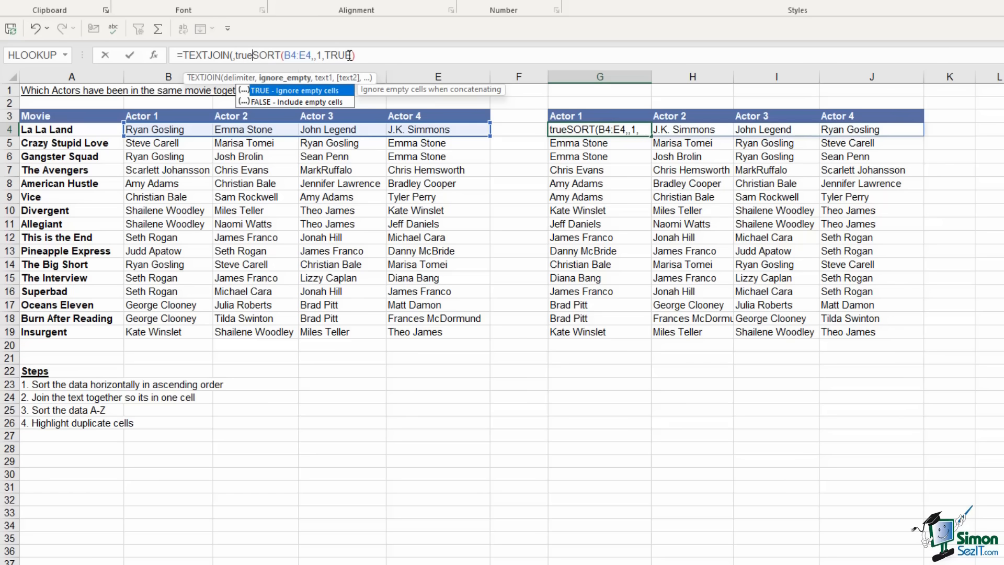
{"action": "type", "text": ","}
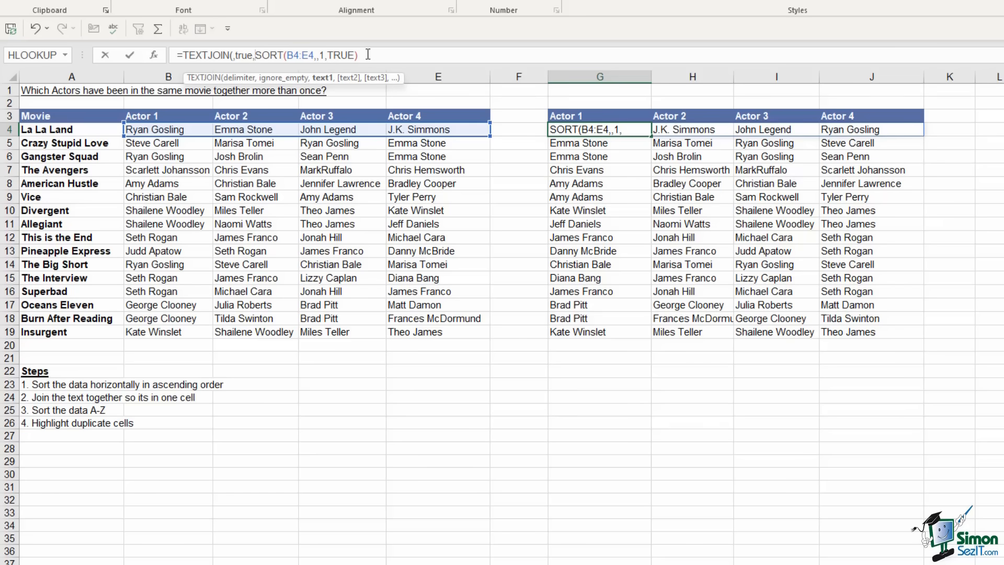
{"action": "left_click", "coordinate": [367, 54]}
{"action": "type", "text": ")"}
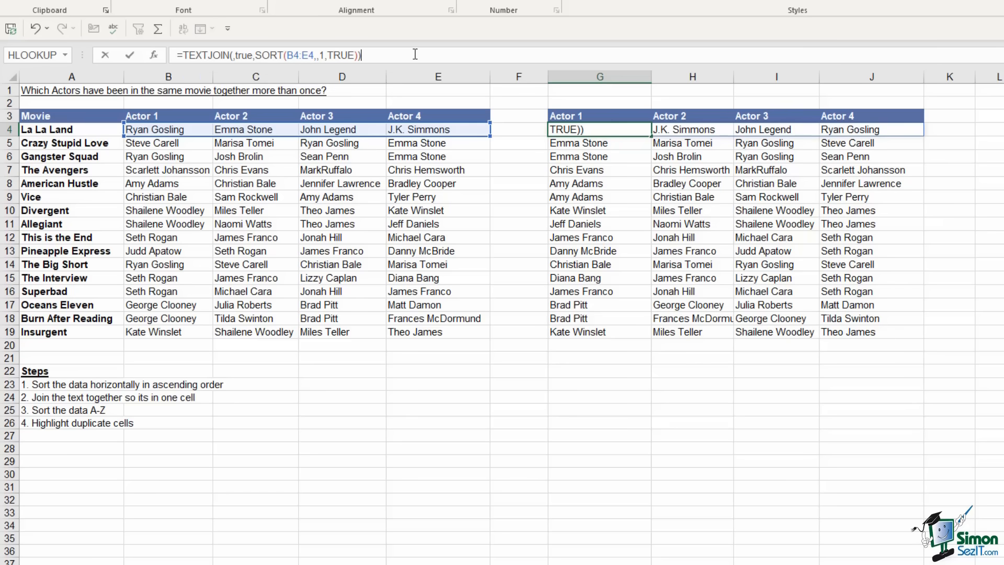
{"action": "key", "text": "Return"}
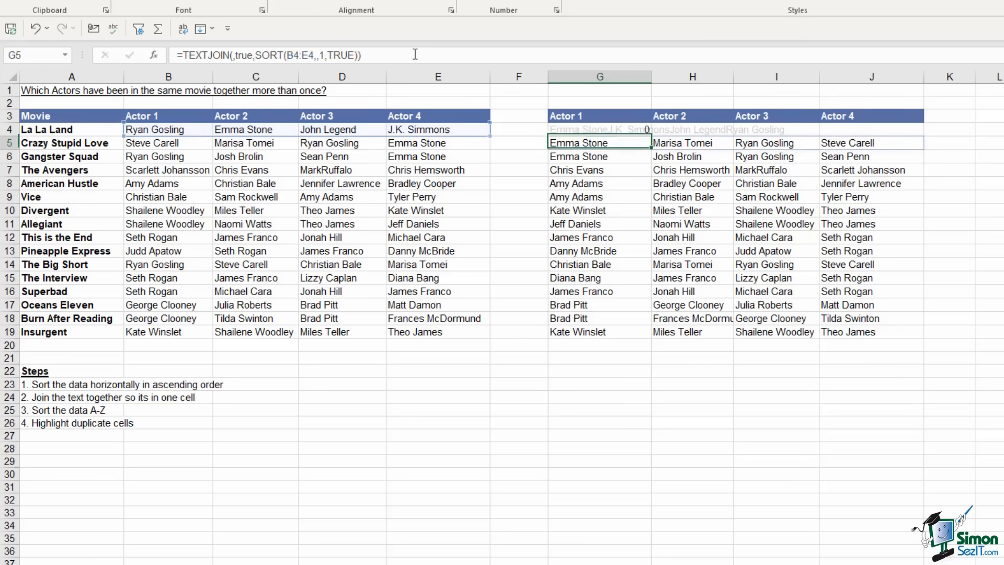
Fill the TEXTJOIN formula down column G to row 19
{"action": "left_click", "coordinate": [650, 135]}
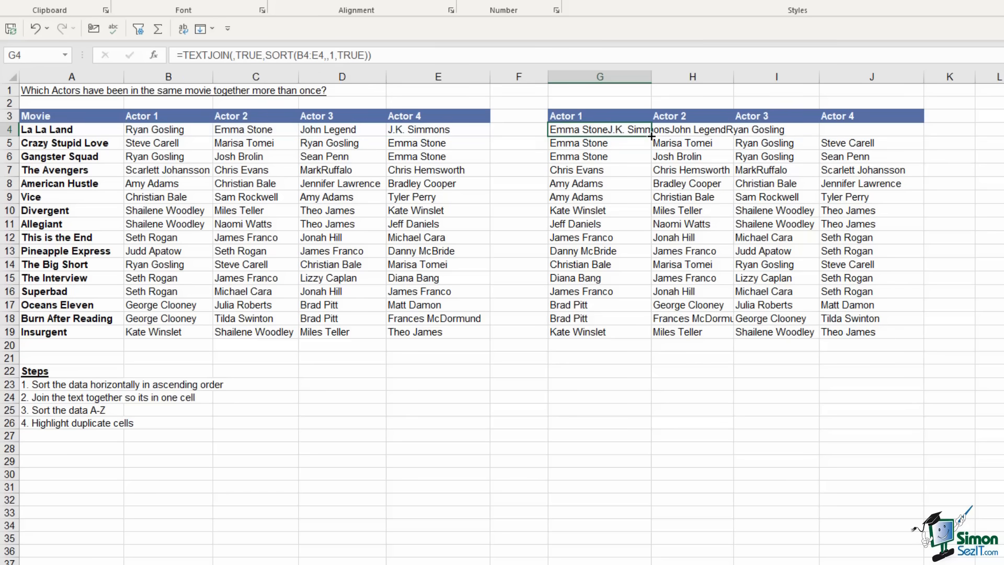
{"action": "double_click", "coordinate": [651, 136]}
{"action": "left_click", "coordinate": [704, 199]}
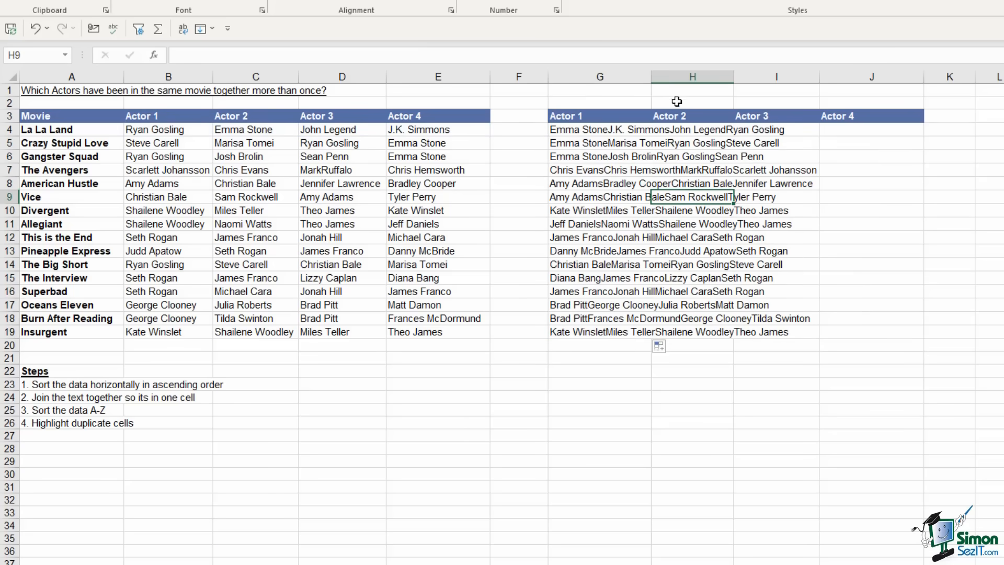
Autofit column G to the joined actor names and select G4:G19
{"action": "double_click", "coordinate": [653, 77]}
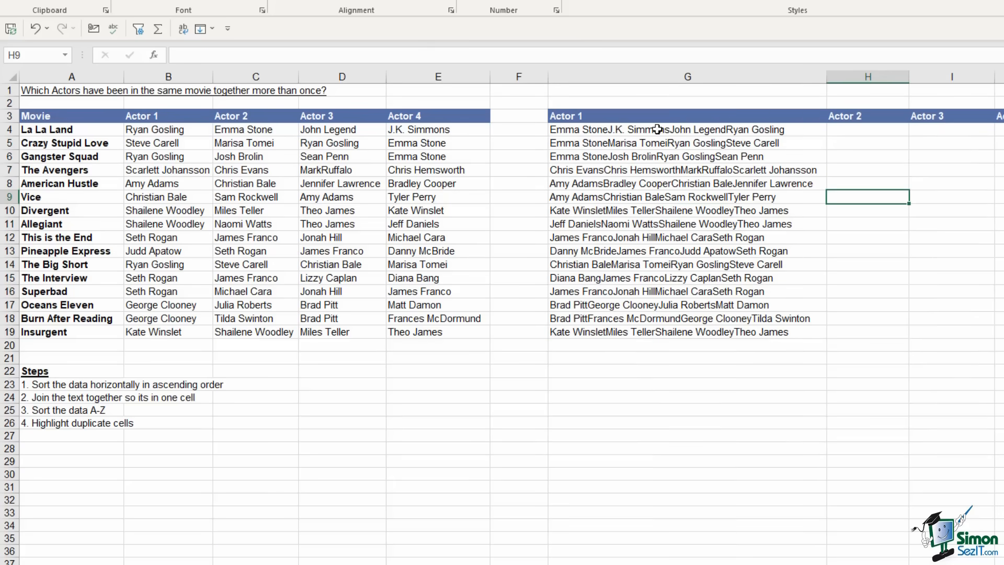
{"action": "left_click_drag", "start_coordinate": [621, 129], "coordinate": [617, 306]}
{"action": "left_click", "coordinate": [647, 183]}
{"action": "left_click", "coordinate": [636, 130]}
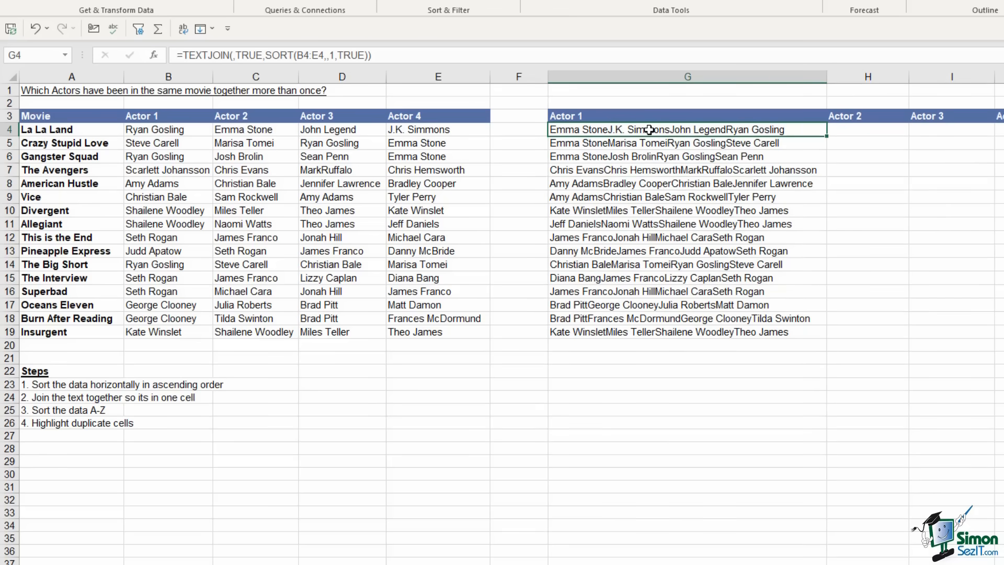
{"action": "left_click_drag", "start_coordinate": [649, 130], "coordinate": [646, 329]}
Copy G4:G19 and paste it back in place as values only
{"action": "key", "text": "ctrl+c"}
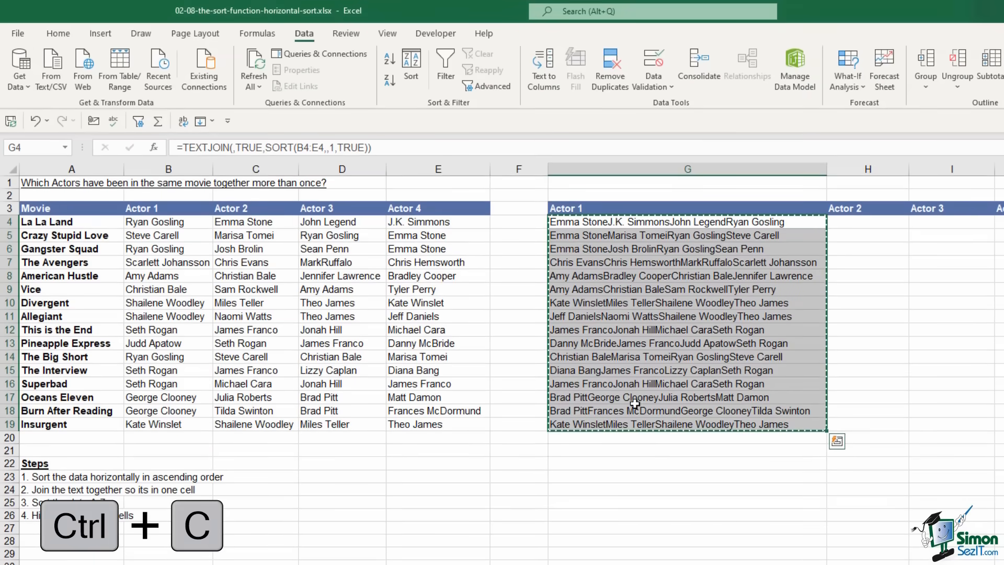
{"action": "left_click", "coordinate": [58, 33]}
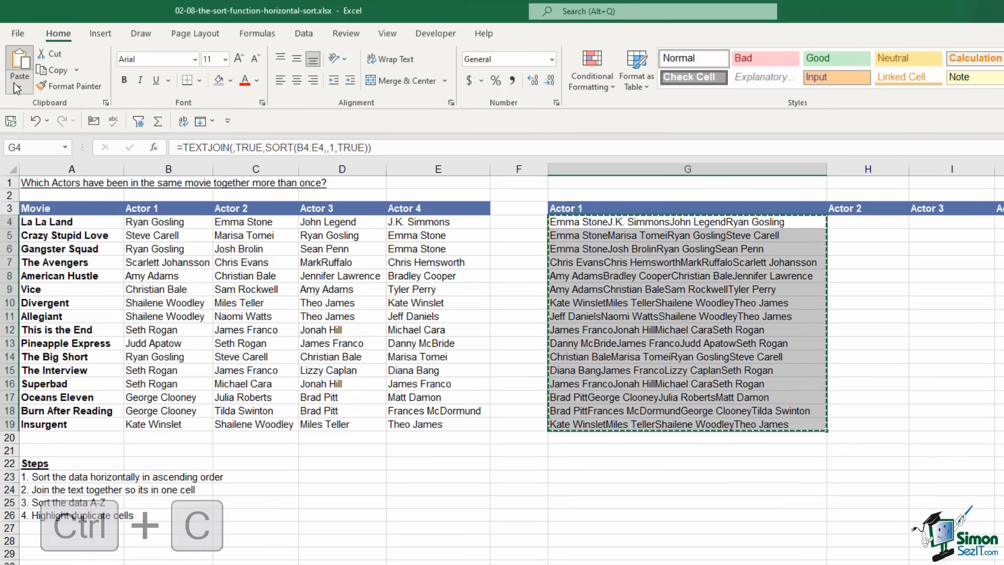
{"action": "left_click", "coordinate": [19, 88]}
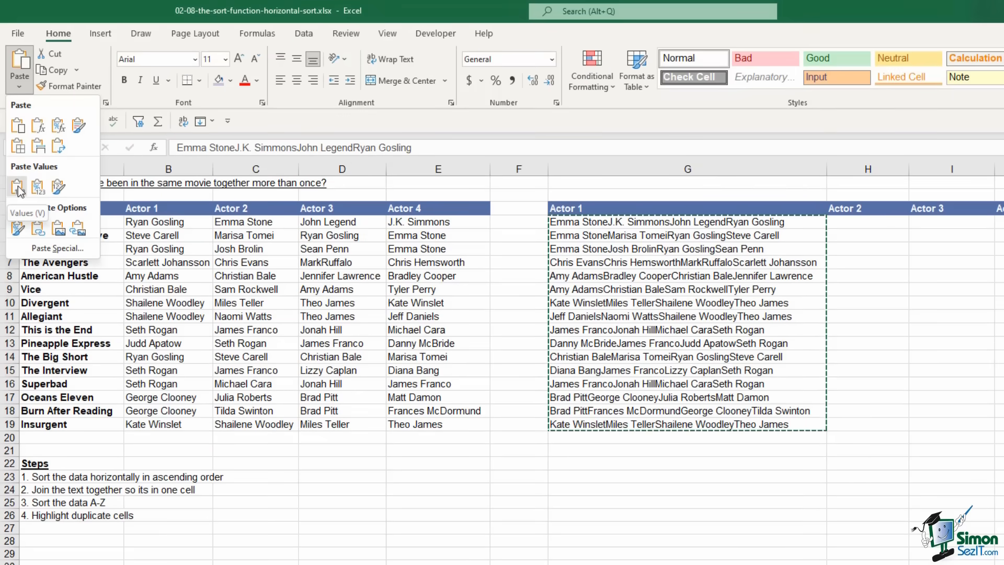
{"action": "left_click", "coordinate": [18, 187]}
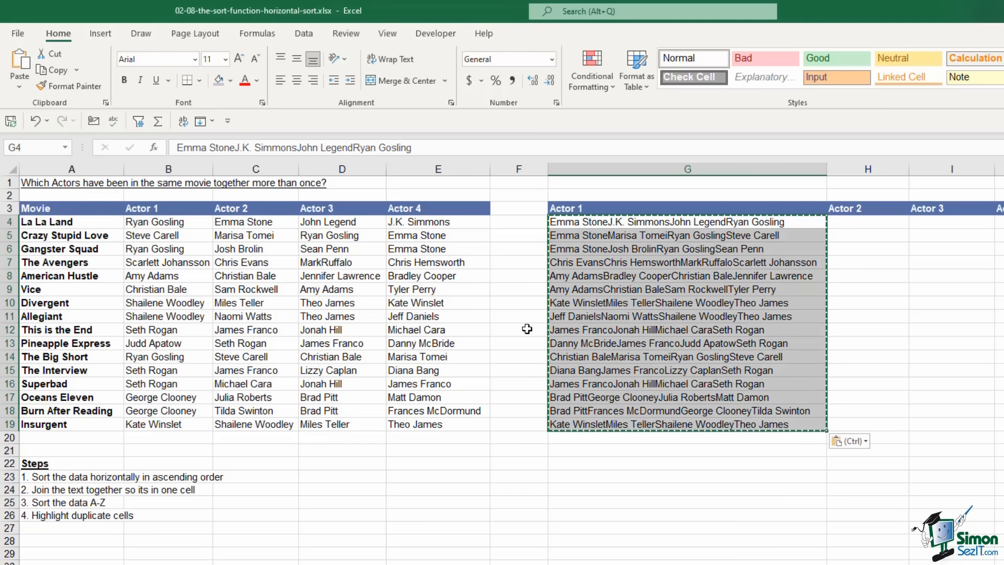
Check that G4, G5 and G6 now hold plain text instead of formulas
{"action": "left_click", "coordinate": [601, 276]}
{"action": "left_click", "coordinate": [625, 226]}
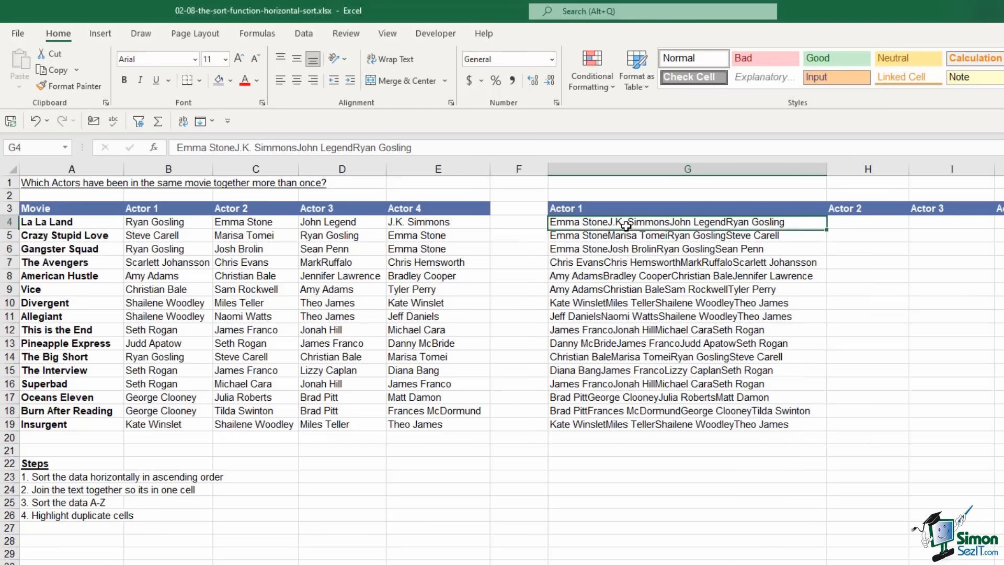
{"action": "left_click", "coordinate": [615, 236]}
{"action": "left_click", "coordinate": [615, 245]}
{"action": "left_click", "coordinate": [614, 239]}
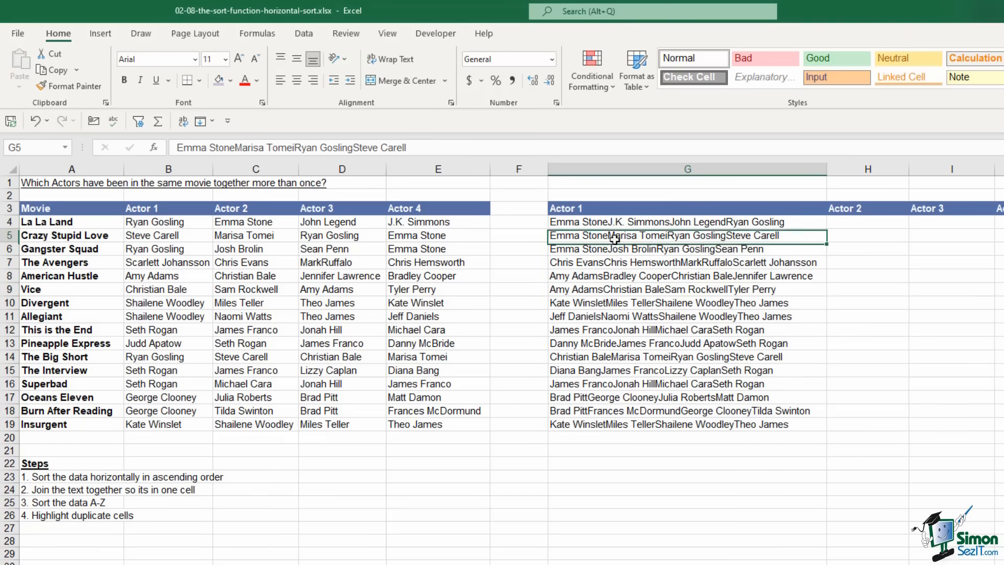
{"action": "left_click", "coordinate": [615, 225]}
{"action": "left_click", "coordinate": [614, 238]}
{"action": "left_click", "coordinate": [615, 248]}
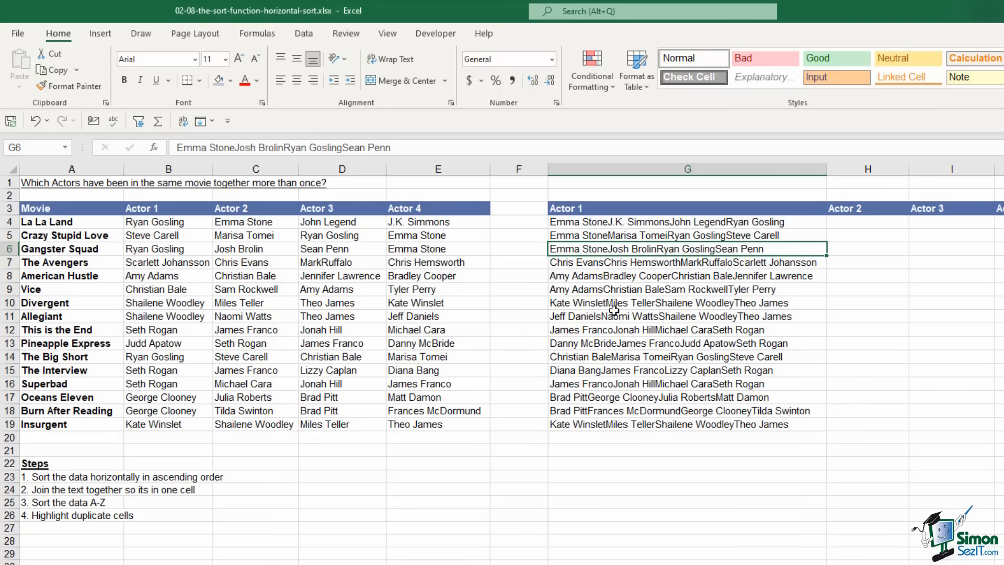
{"action": "left_click", "coordinate": [304, 35]}
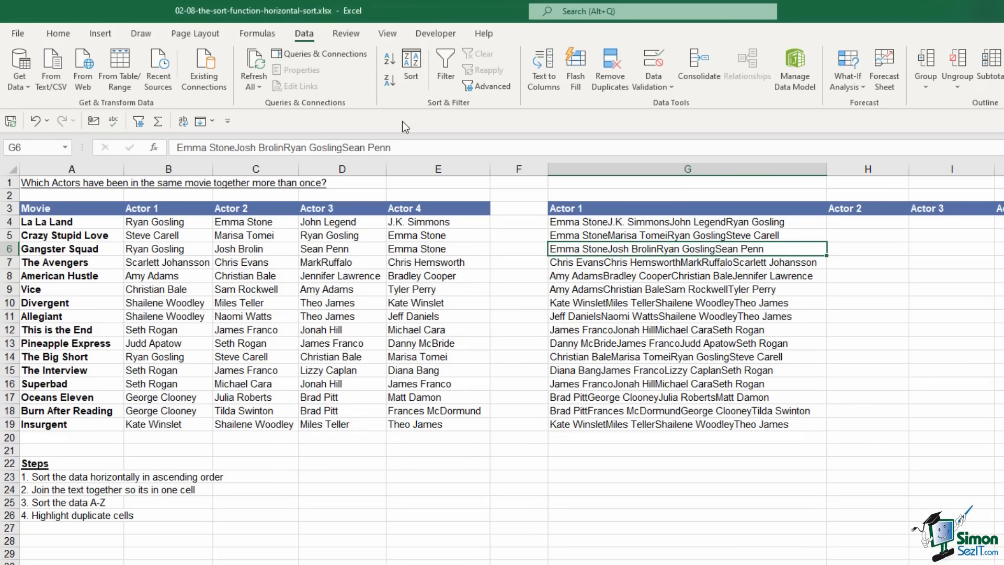
Sort column G's joined casts A to Z and compare matching casts in rows 15–16 and 18–19
{"action": "left_click", "coordinate": [390, 61]}
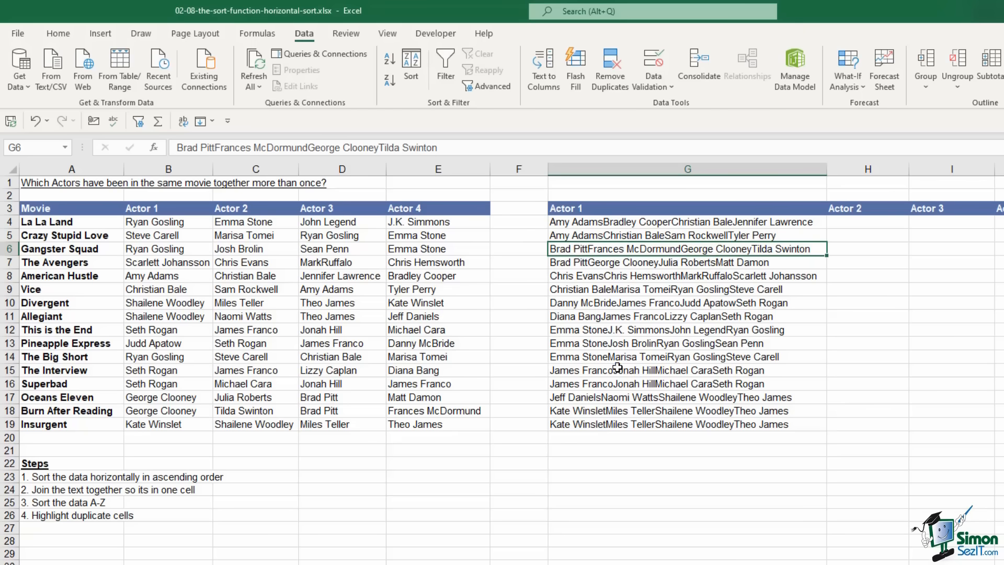
{"action": "left_click", "coordinate": [565, 411]}
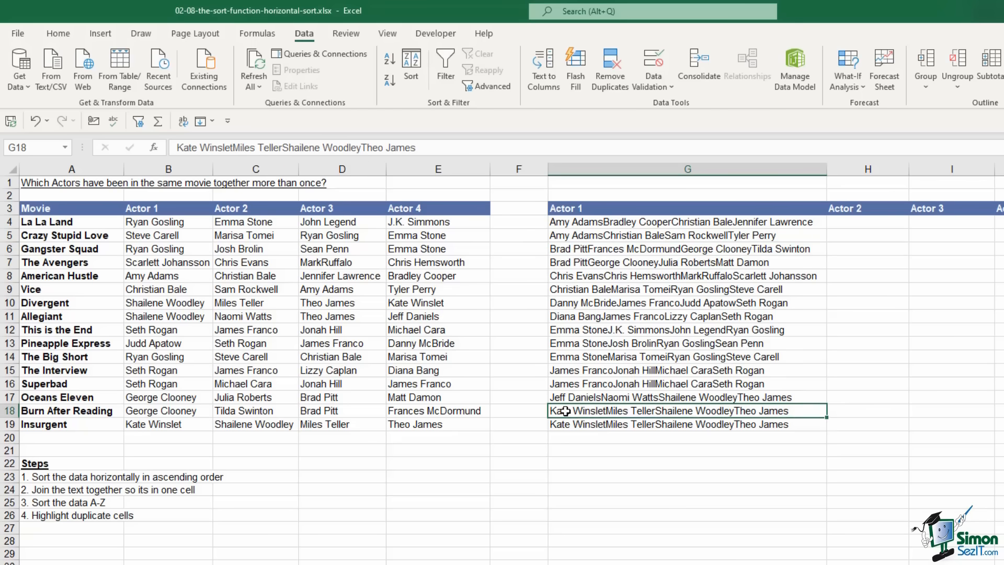
{"action": "left_click_drag", "start_coordinate": [565, 411], "coordinate": [565, 422]}
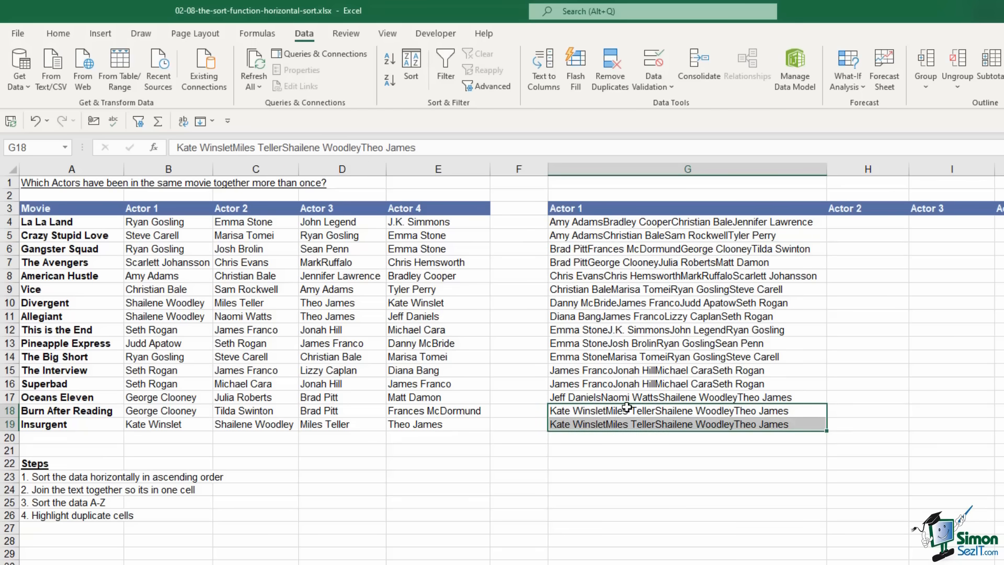
{"action": "left_click_drag", "start_coordinate": [567, 371], "coordinate": [714, 384]}
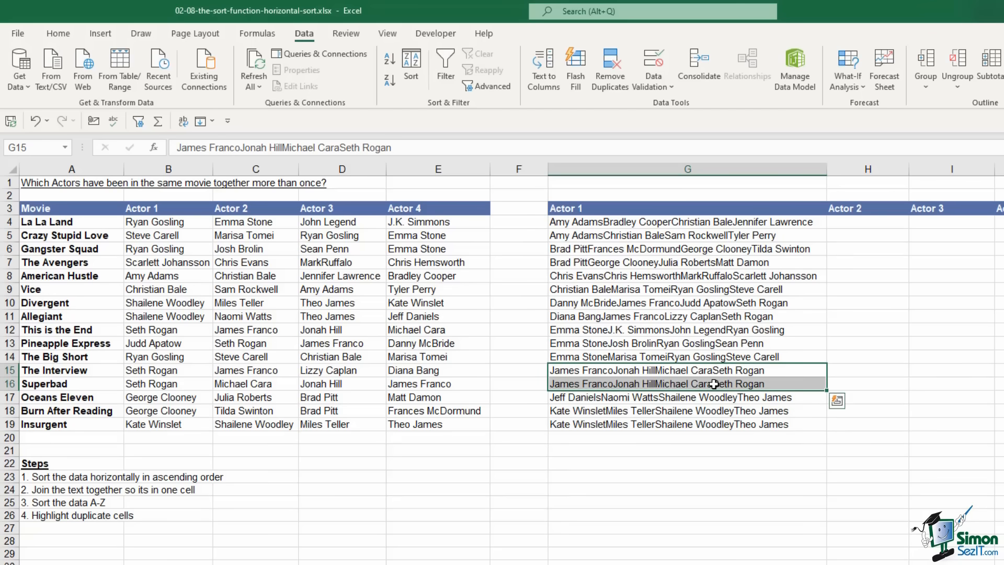
{"action": "left_click", "coordinate": [664, 250]}
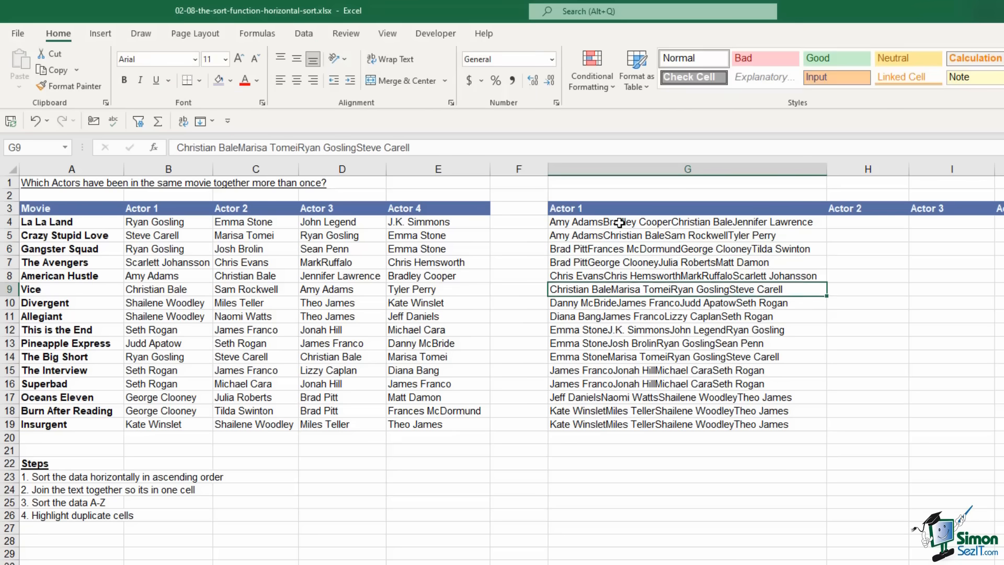
{"action": "left_click_drag", "start_coordinate": [680, 222], "coordinate": [664, 424]}
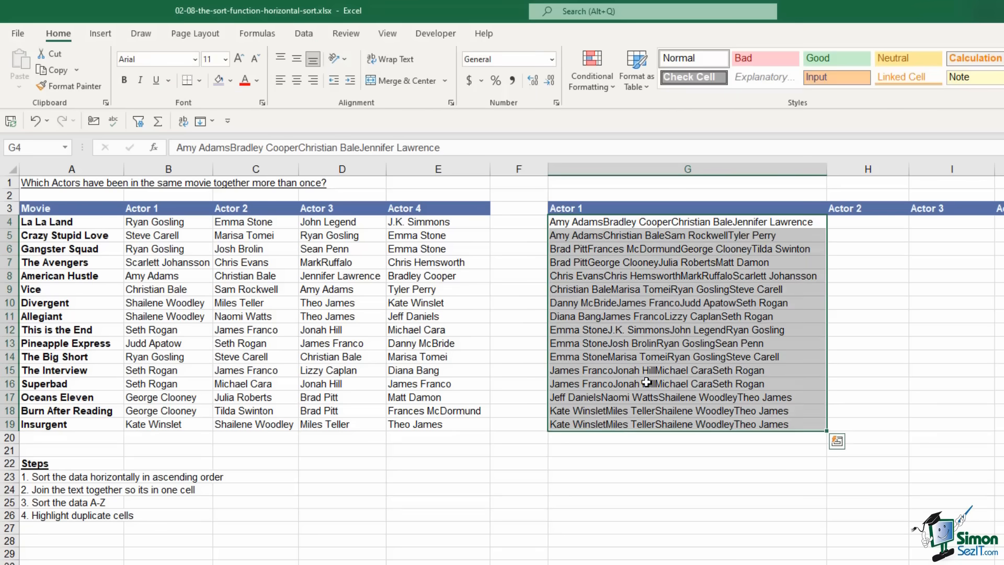
Highlight duplicate values in G4:G19 with Light Red Fill using conditional formatting
{"action": "left_click", "coordinate": [604, 82]}
{"action": "mouse_move", "coordinate": [643, 114]}
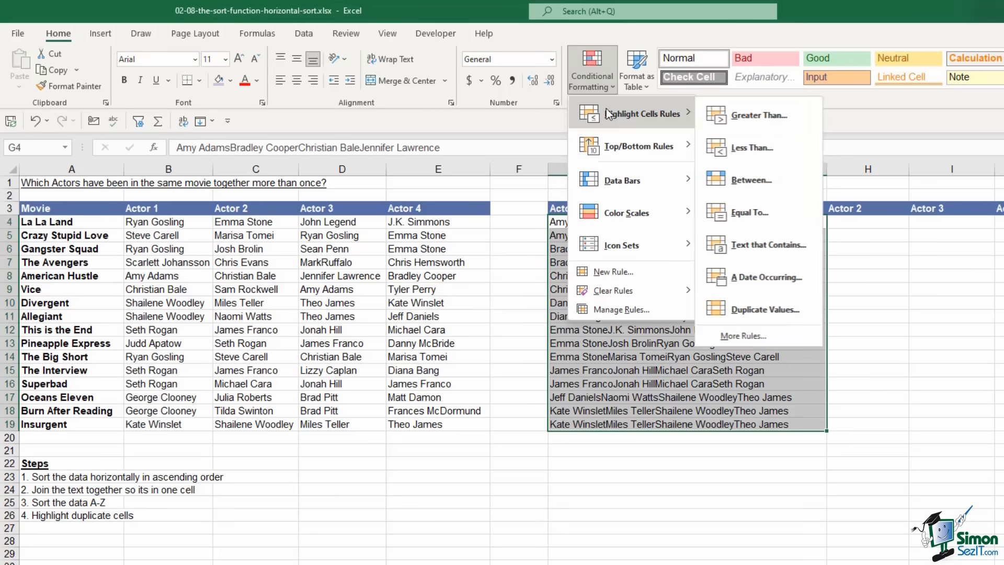
{"action": "left_click", "coordinate": [776, 310]}
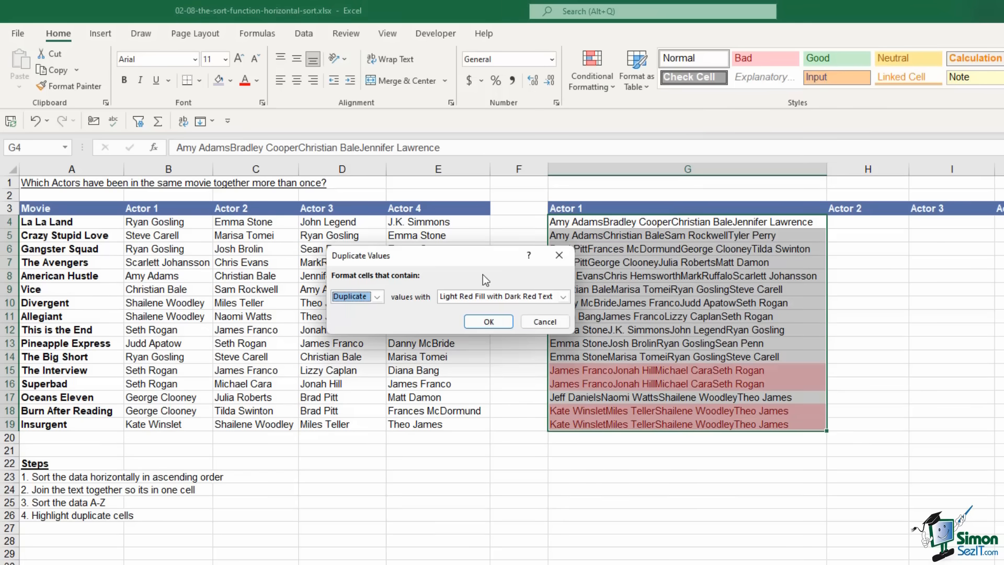
{"action": "left_click", "coordinate": [488, 321]}
Inspect the highlighted duplicate cast lists in G15 and G18
{"action": "left_click", "coordinate": [661, 334]}
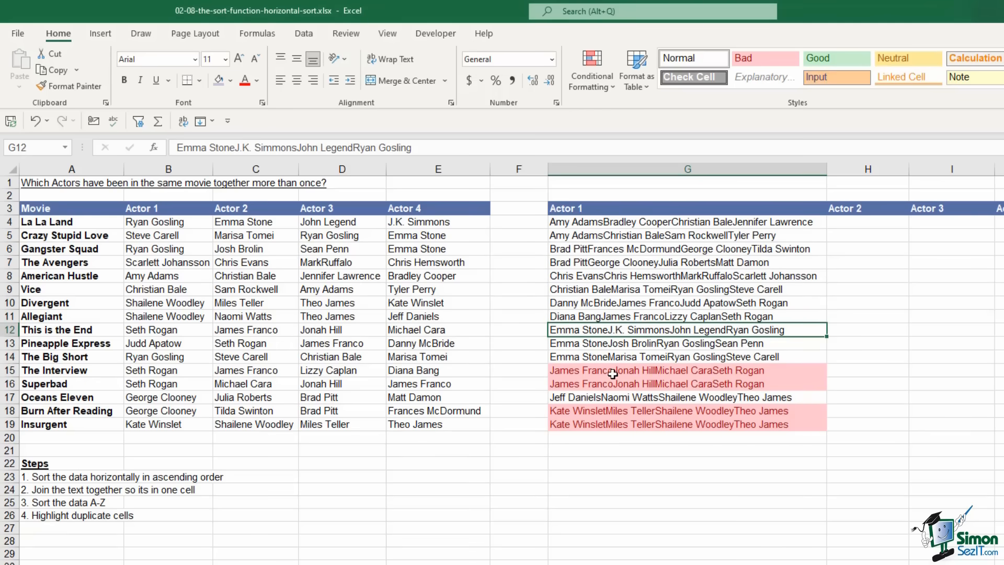
{"action": "left_click", "coordinate": [609, 410]}
{"action": "left_click", "coordinate": [605, 370]}
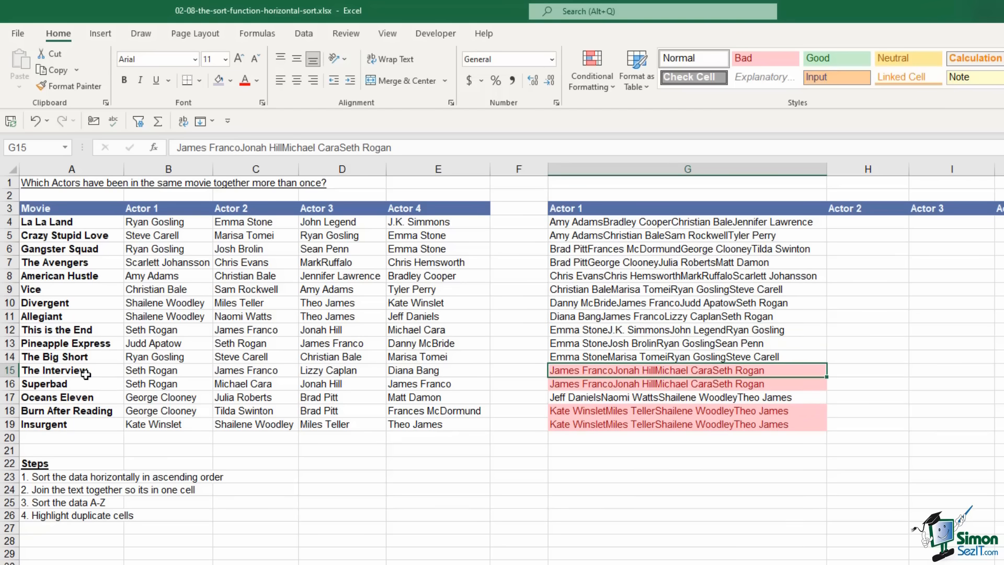
{"action": "left_click", "coordinate": [587, 410]}
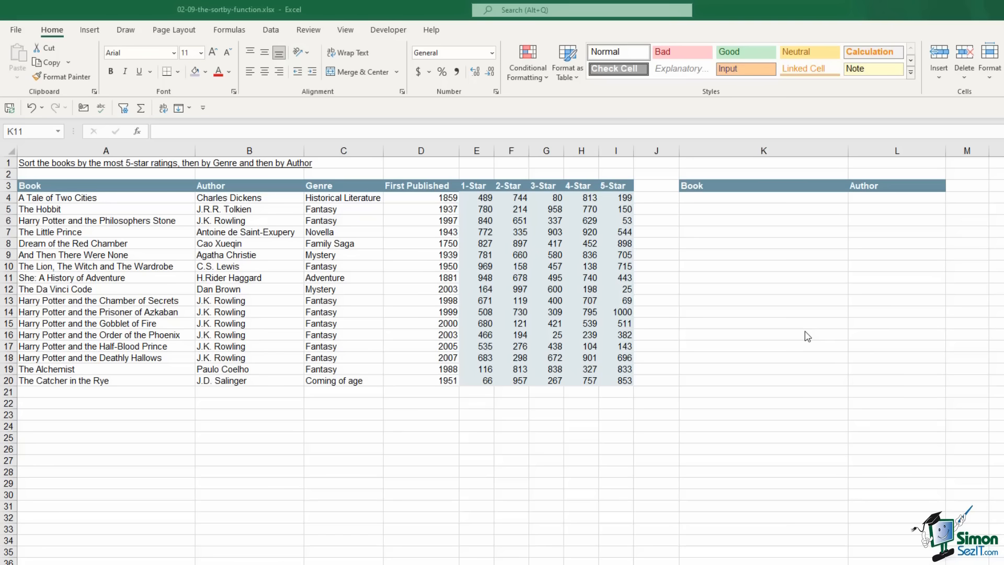
Start a SORTBY formula in K4 of the books workbook
{"action": "left_click", "coordinate": [436, 278]}
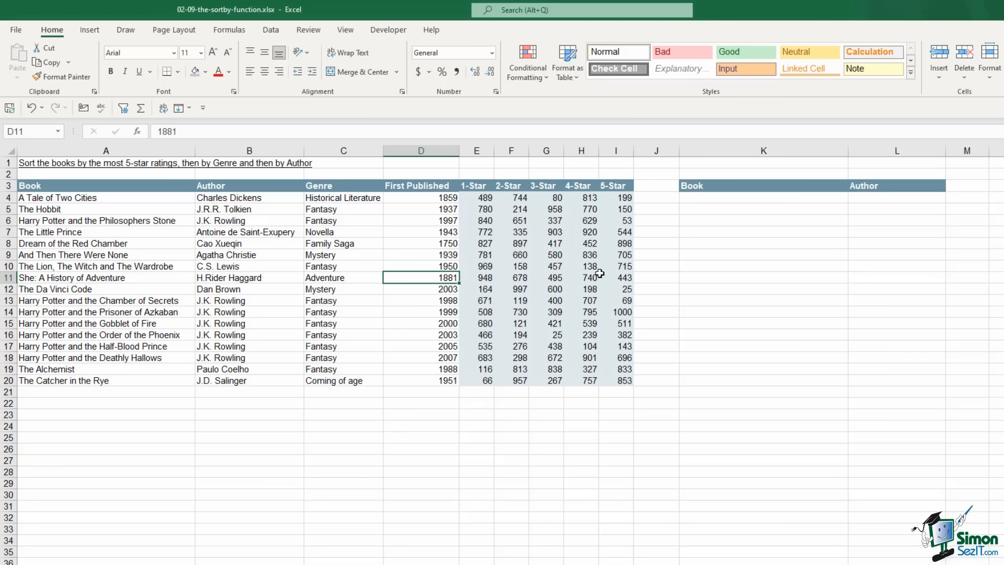
{"action": "left_click", "coordinate": [740, 199]}
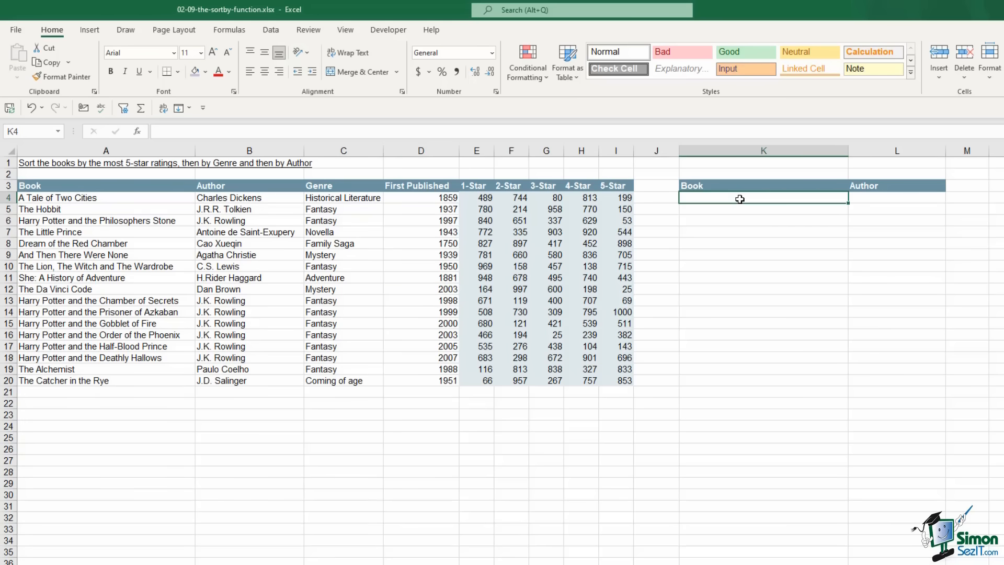
{"action": "type", "text": "="}
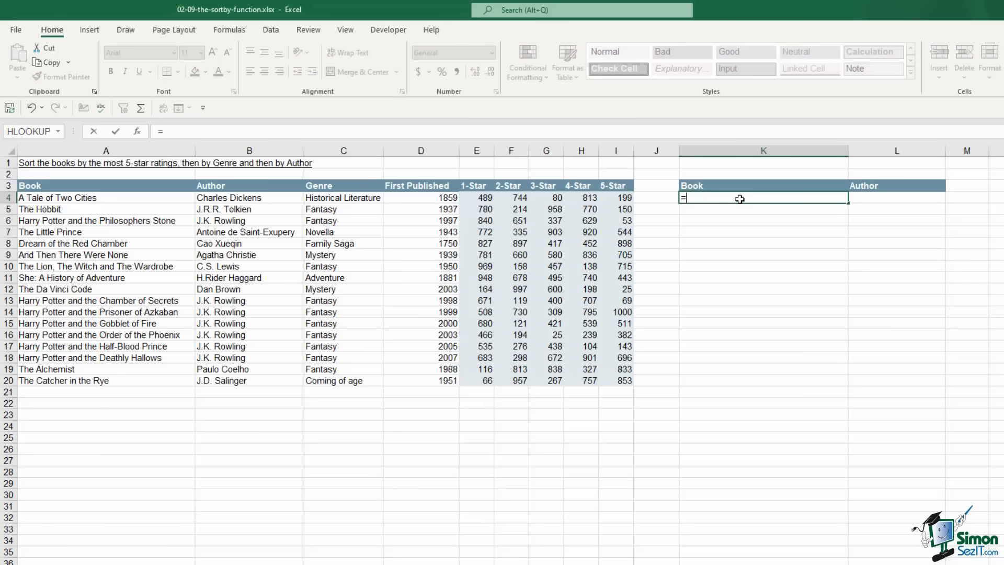
{"action": "type", "text": "sortby"}
{"action": "key", "text": "Tab"}
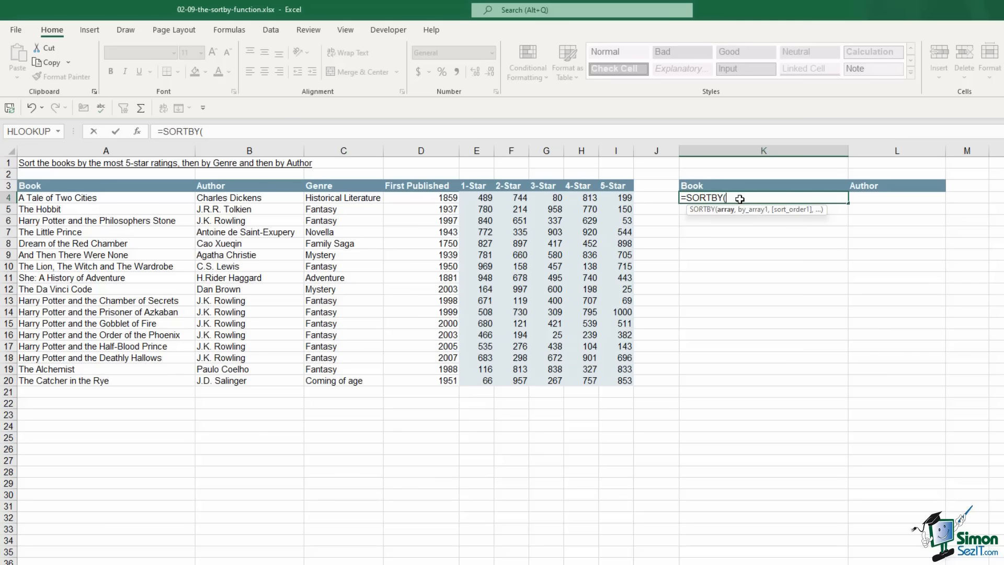
Complete it as =SORTBY(A4:B20,I4:I20,-1) to list books by 5-Star rating, highest first
{"action": "left_click", "coordinate": [79, 198]}
{"action": "left_click_drag", "start_coordinate": [207, 198], "coordinate": [246, 381]}
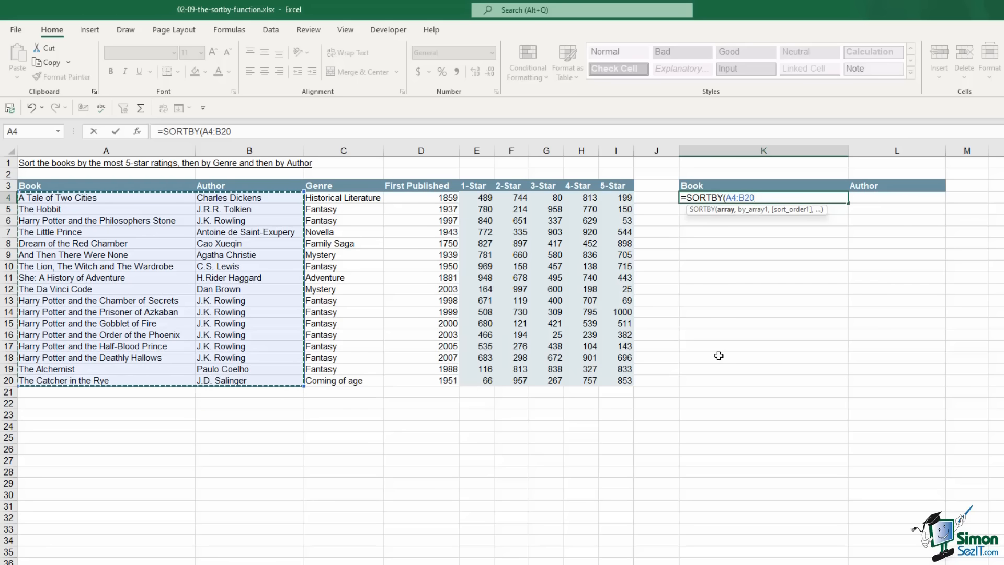
{"action": "type", "text": ","}
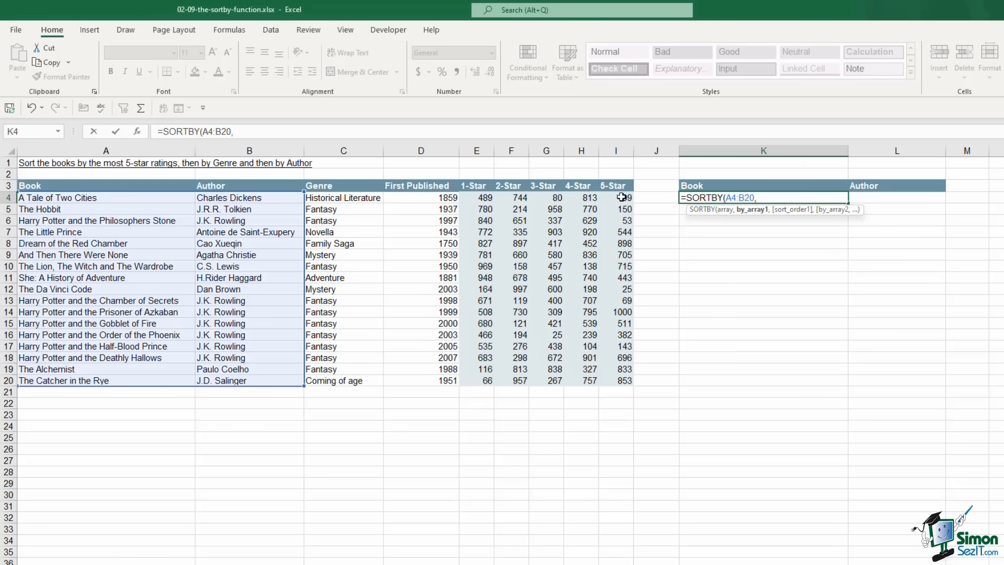
{"action": "left_click_drag", "start_coordinate": [621, 197], "coordinate": [622, 381]}
{"action": "type", "text": ",-"}
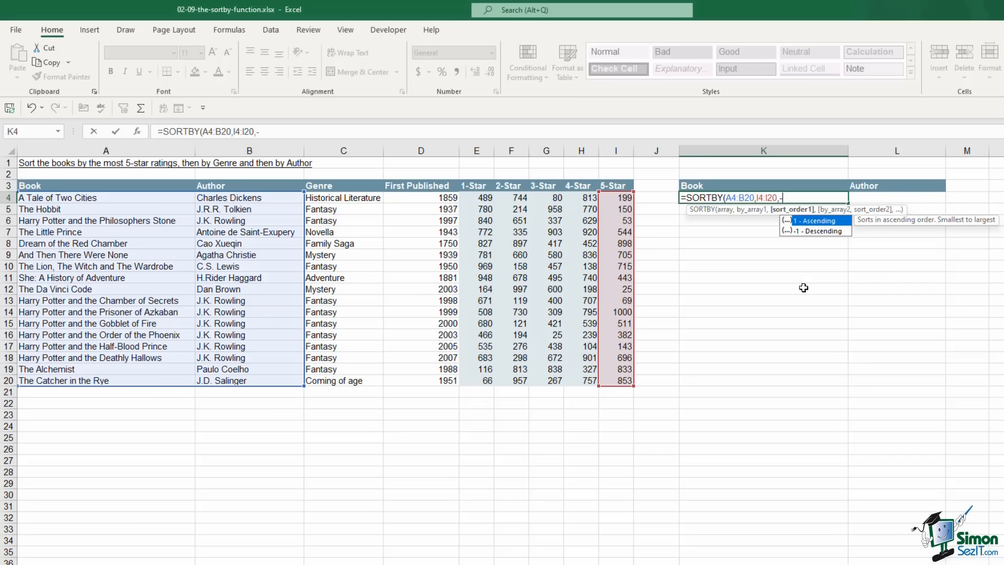
{"action": "type", "text": "1,"}
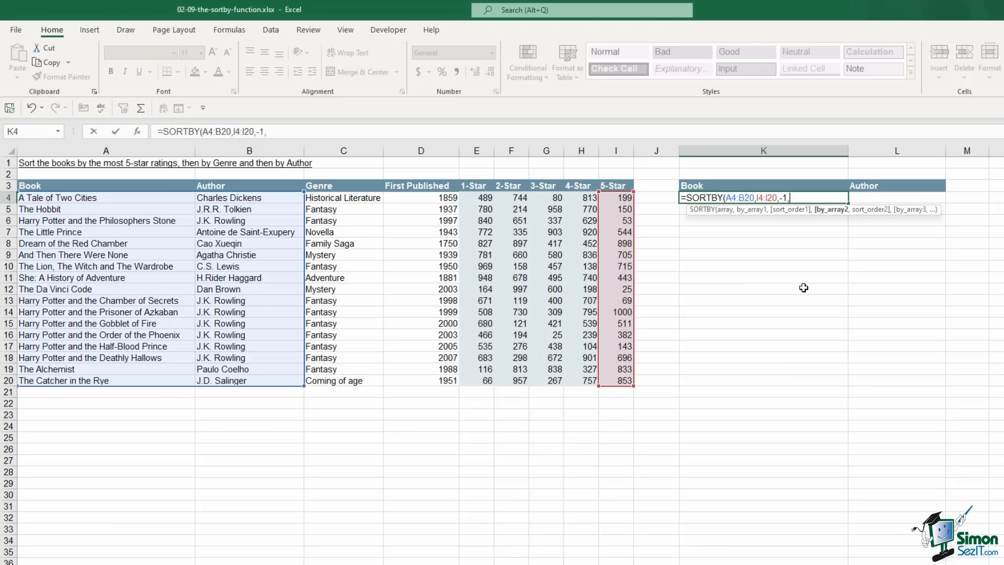
{"action": "key", "text": "BackSpace"}
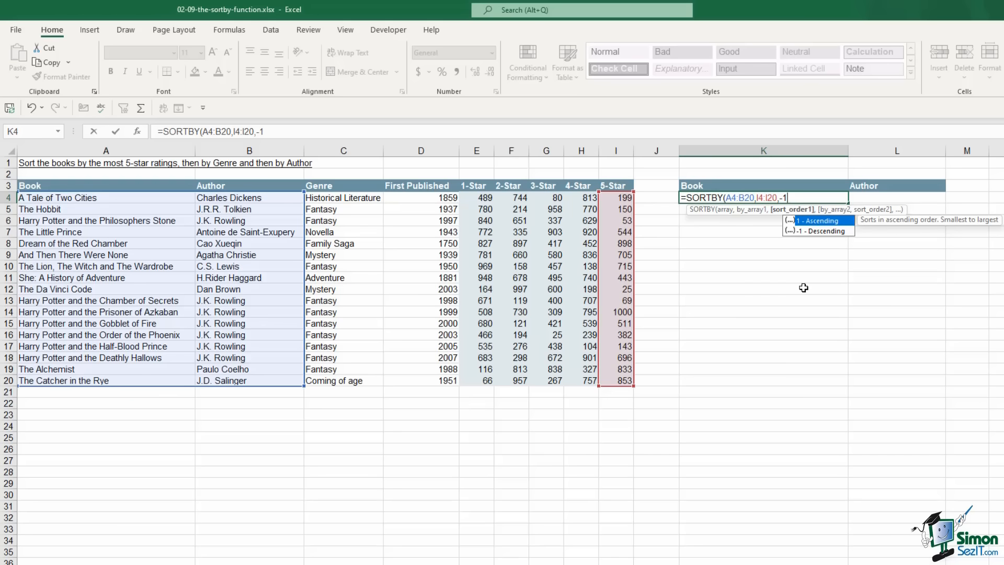
{"action": "type", "text": ")"}
{"action": "key", "text": "Return"}
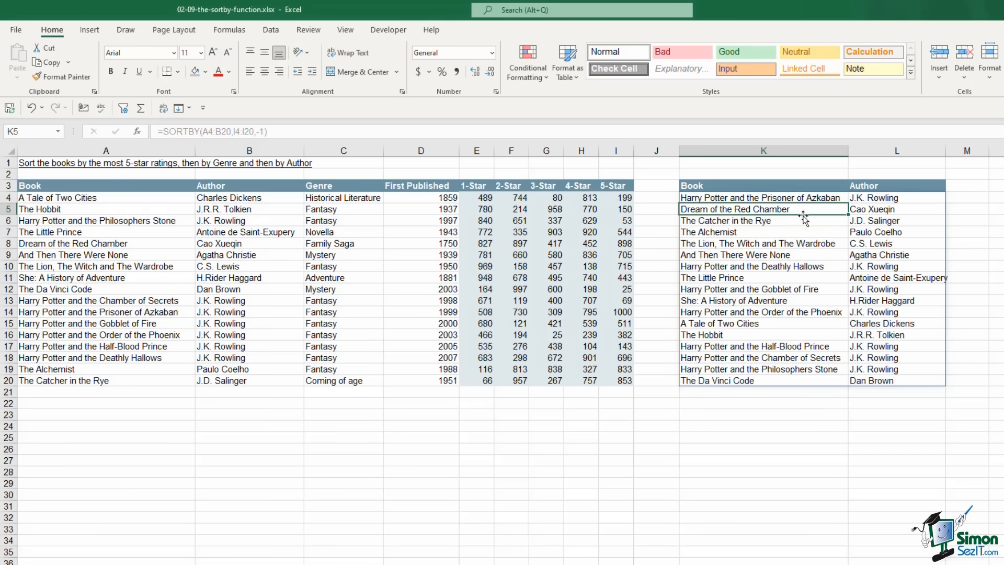
Delete the existing SORTBY formula in K4, emptying the K4:L20 Book and Author results
{"action": "left_click", "coordinate": [712, 198]}
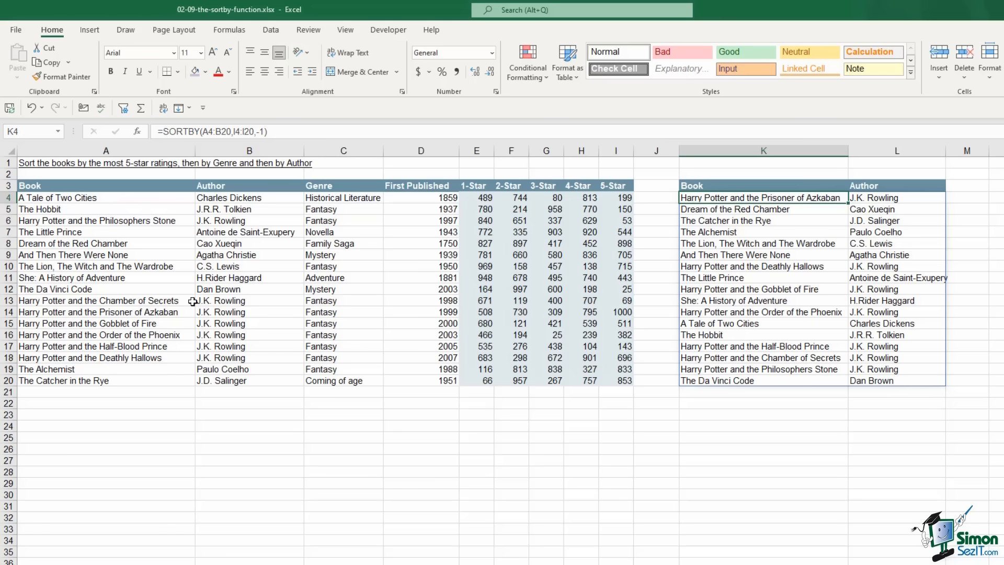
{"action": "left_click_drag", "start_coordinate": [42, 314], "coordinate": [628, 308]}
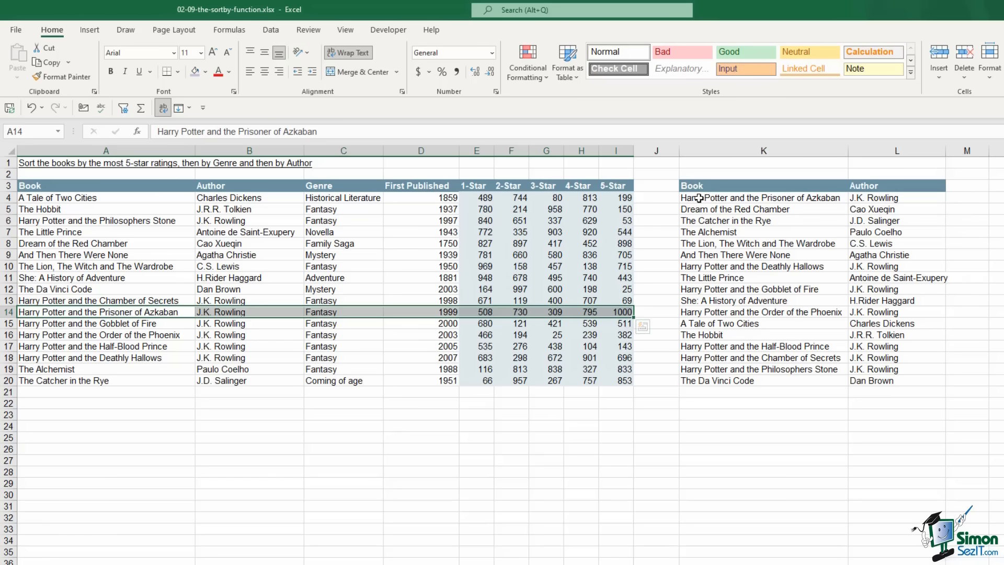
{"action": "left_click_drag", "start_coordinate": [699, 198], "coordinate": [899, 240]}
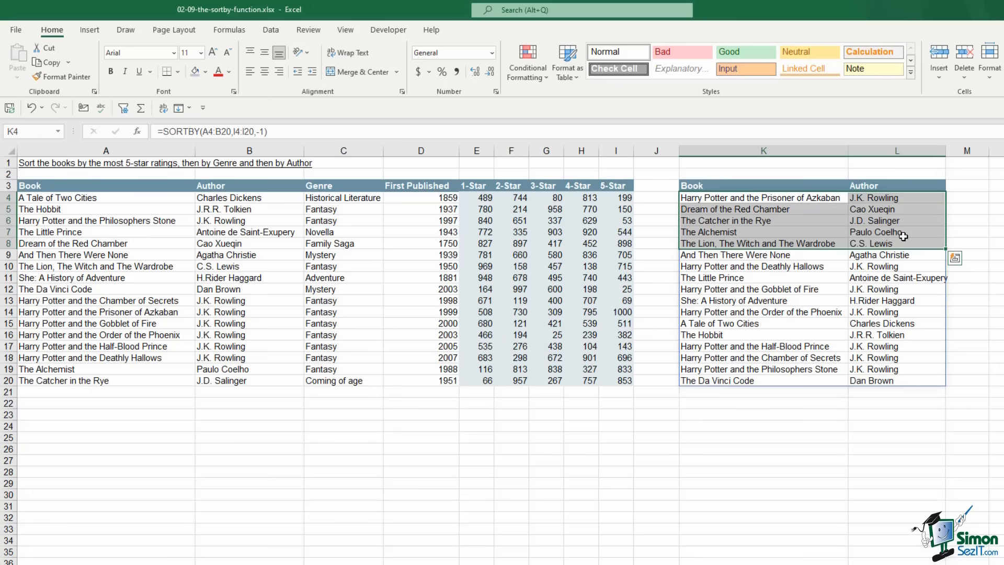
{"action": "left_click", "coordinate": [836, 199]}
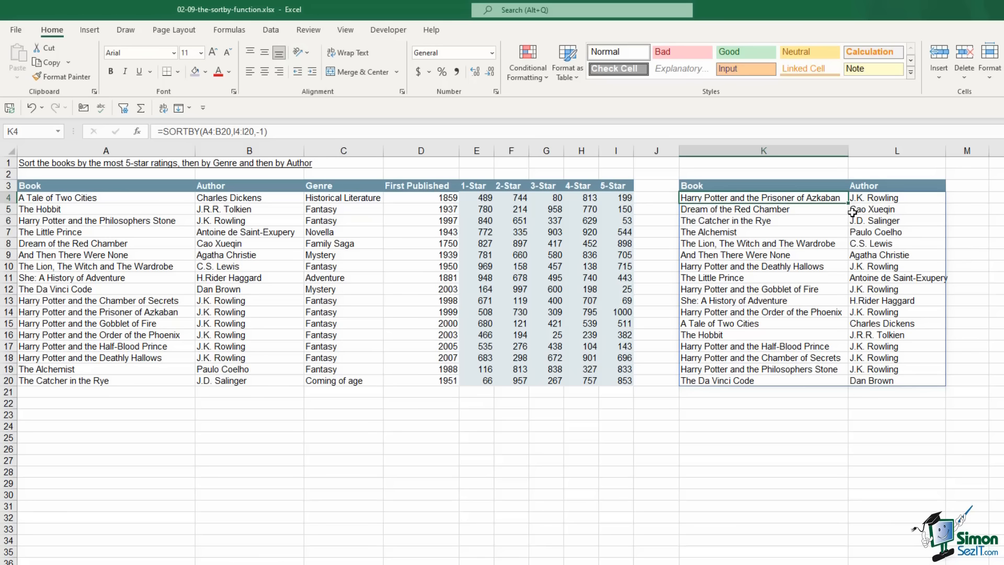
{"action": "key", "text": "Delete"}
Enter =SORTBY(A4:B20,C4:C20,1,E4:E20,-1) in K4 to sort books by Genre, then 1-Star descending
{"action": "type", "text": "="}
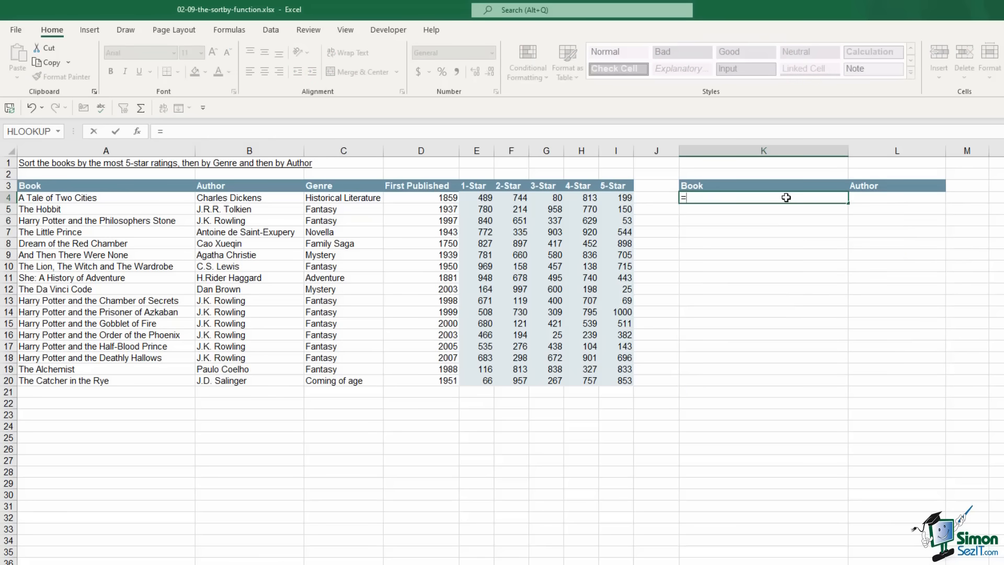
{"action": "type", "text": "sor"}
{"action": "double_click", "coordinate": [710, 216]}
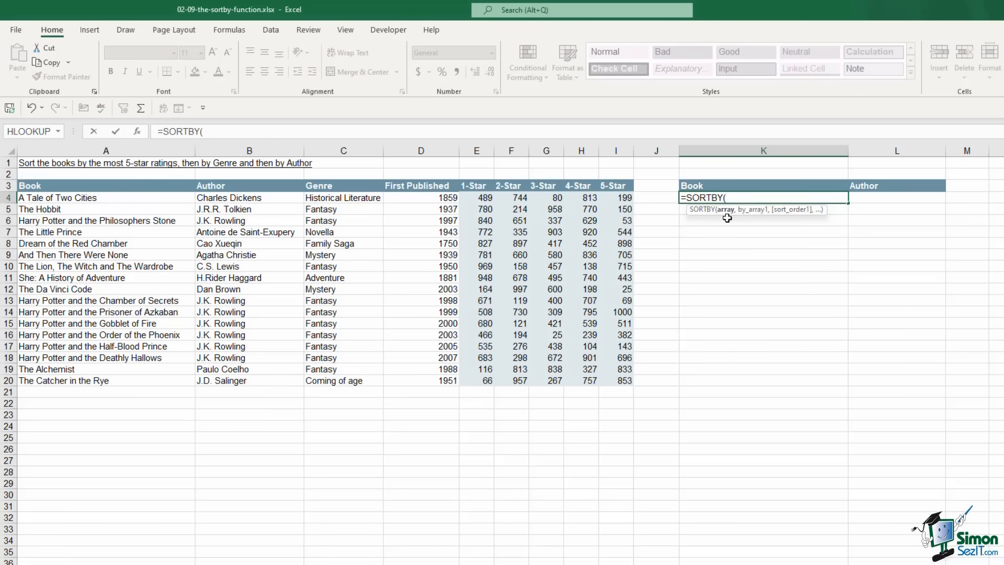
{"action": "left_click_drag", "start_coordinate": [89, 197], "coordinate": [248, 381]}
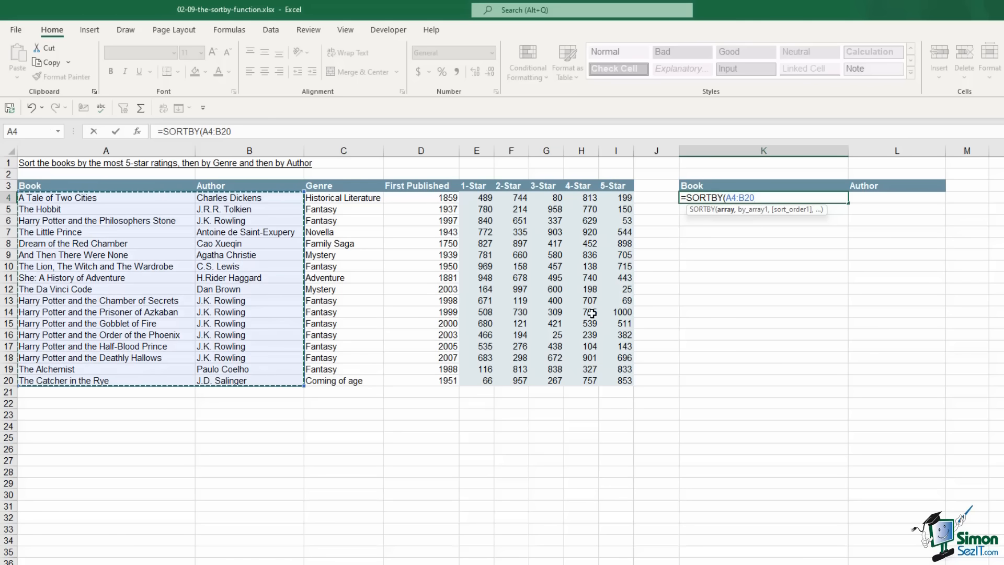
{"action": "type", "text": ","}
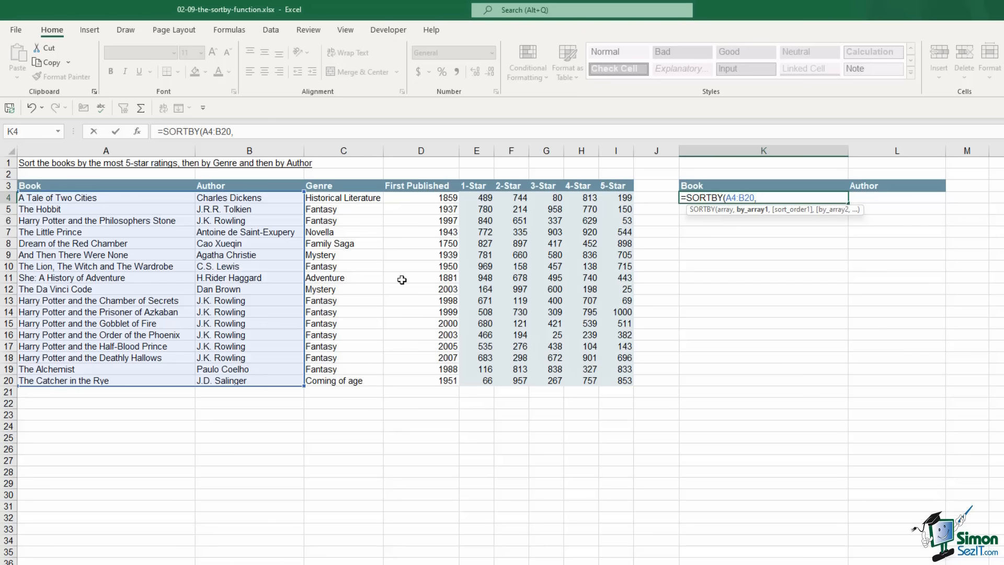
{"action": "left_click_drag", "start_coordinate": [342, 202], "coordinate": [384, 380]}
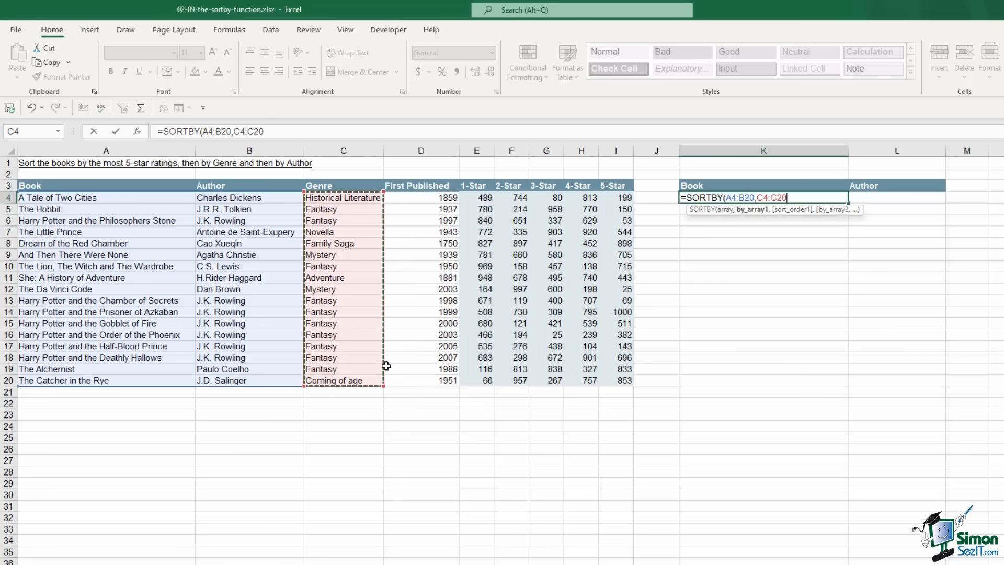
{"action": "type", "text": ","}
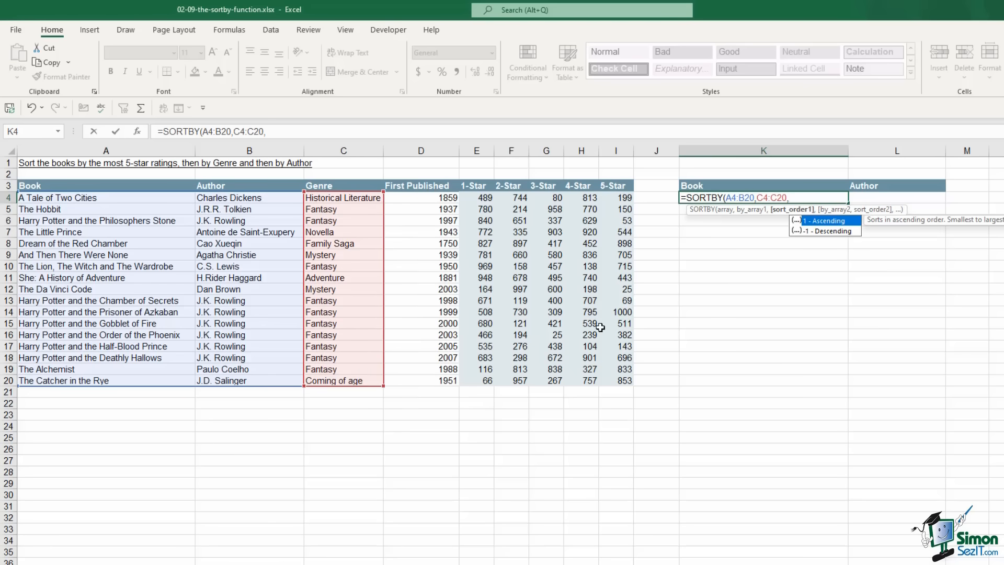
{"action": "type", "text": "1,"}
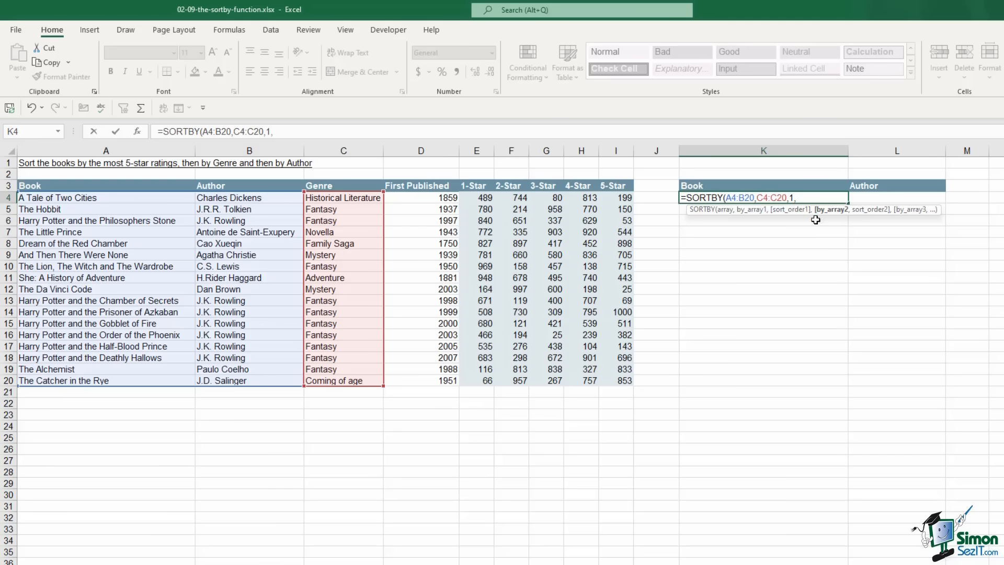
{"action": "left_click_drag", "start_coordinate": [483, 198], "coordinate": [473, 382]}
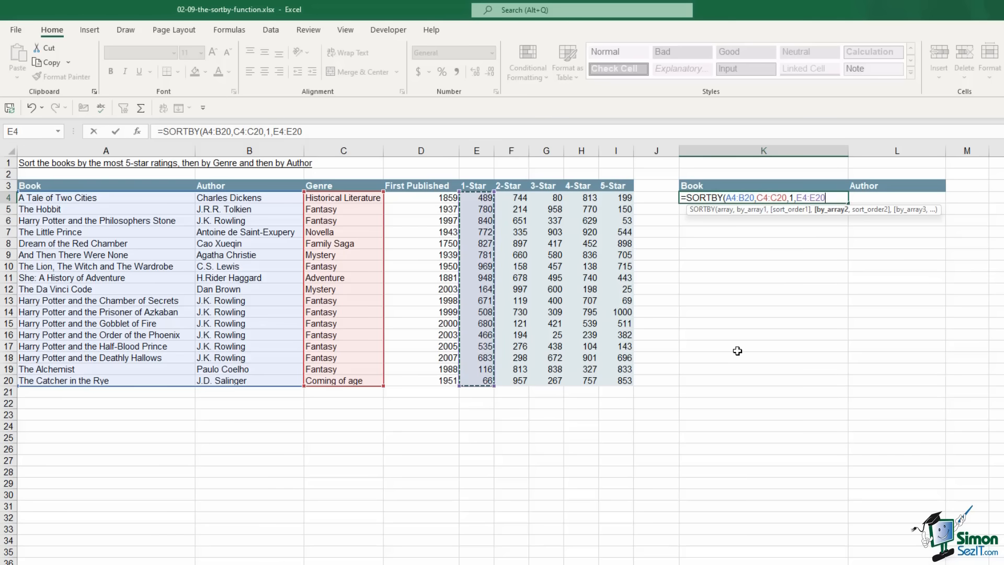
{"action": "type", "text": ","}
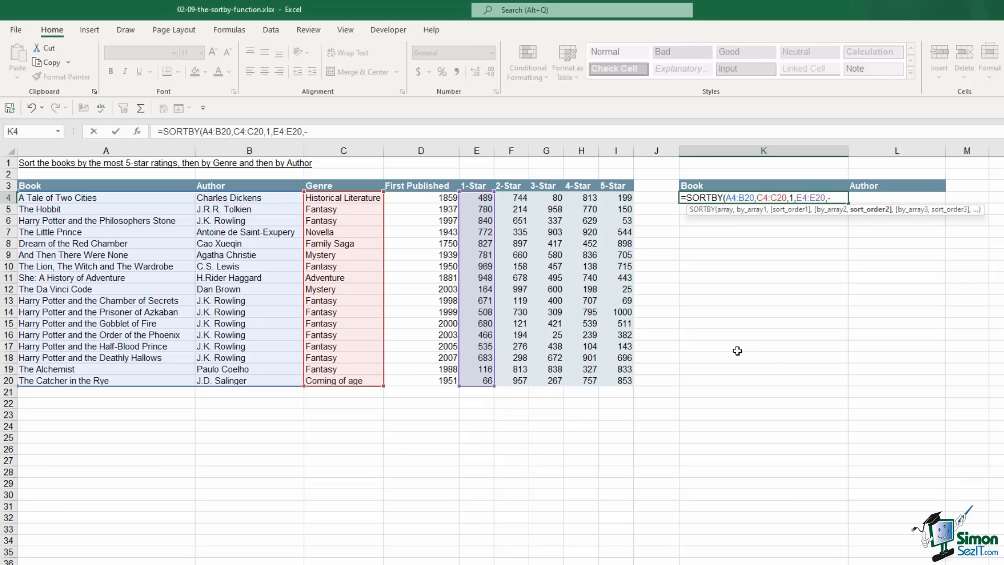
{"action": "type", "text": "-1)"}
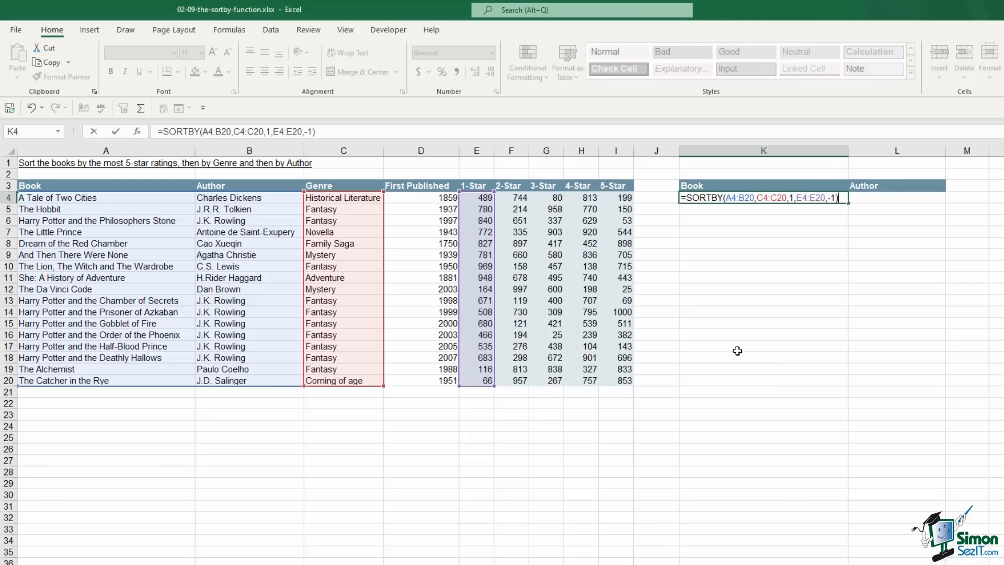
{"action": "key", "text": "Return"}
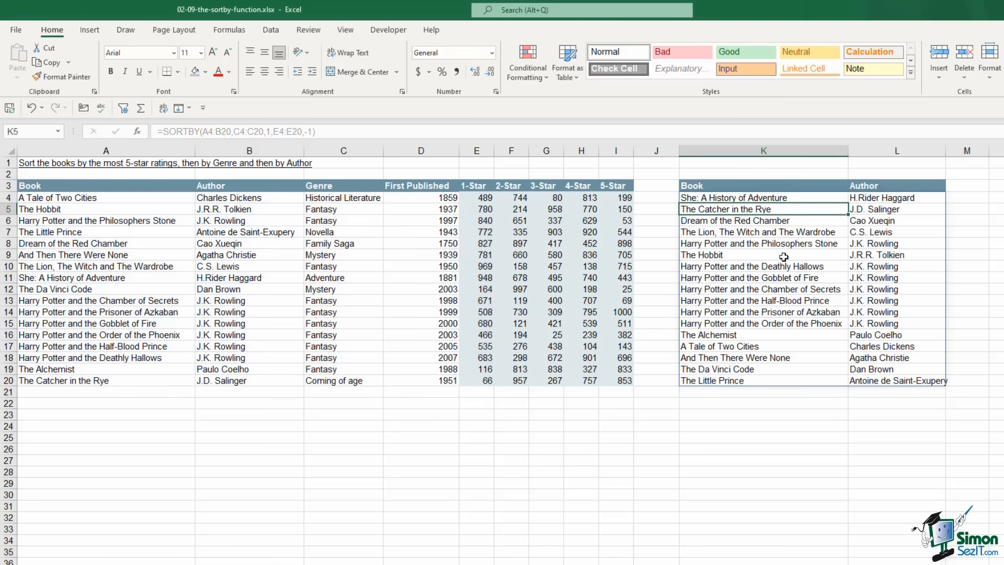
Review the source row for 'She: A History of Adventure', including its genre and 1-Star count of 948
{"action": "left_click", "coordinate": [710, 197]}
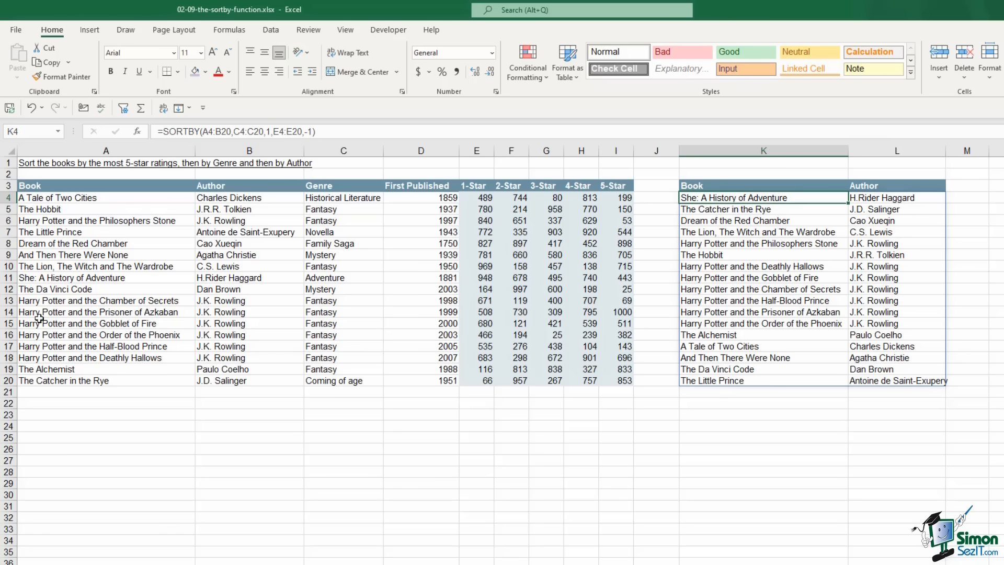
{"action": "left_click", "coordinate": [129, 278]}
{"action": "left_click_drag", "start_coordinate": [129, 278], "coordinate": [334, 277]}
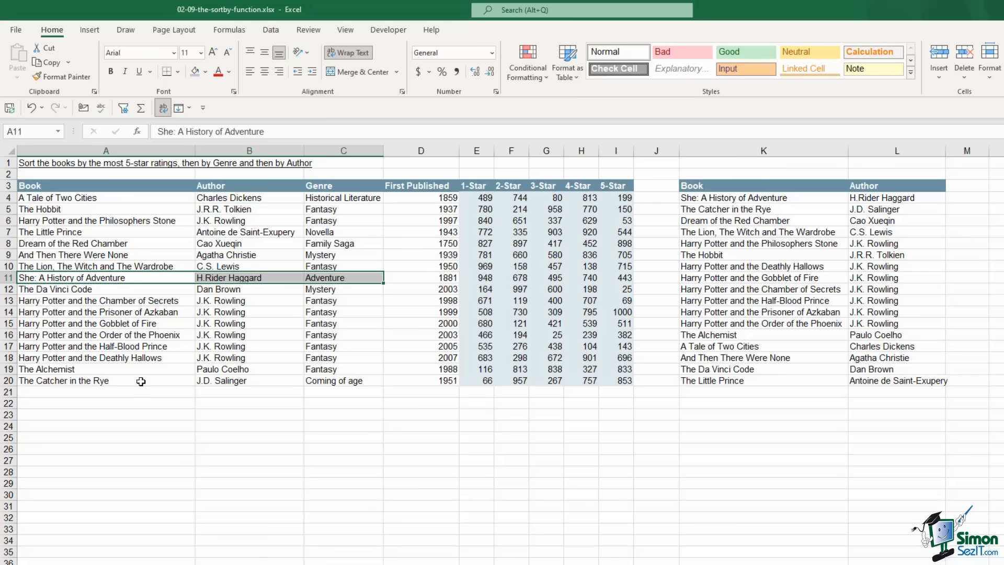
{"action": "left_click", "coordinate": [337, 382]}
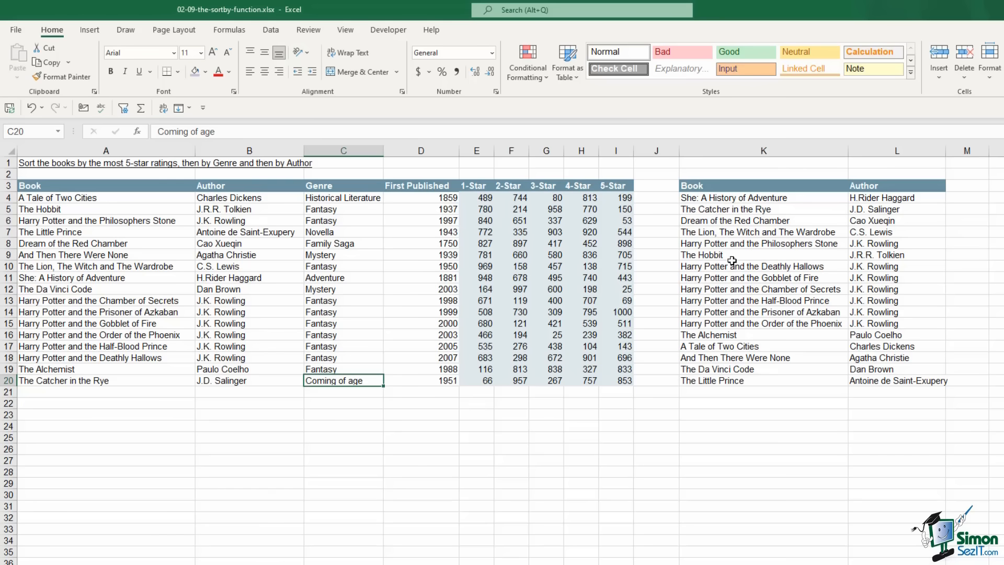
{"action": "left_click", "coordinate": [8, 277]}
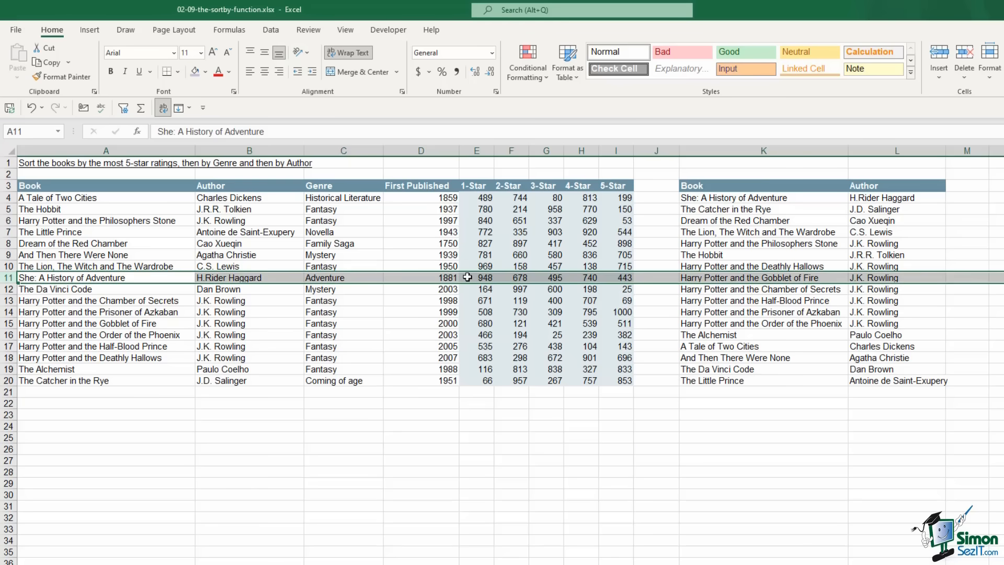
{"action": "left_click", "coordinate": [468, 277]}
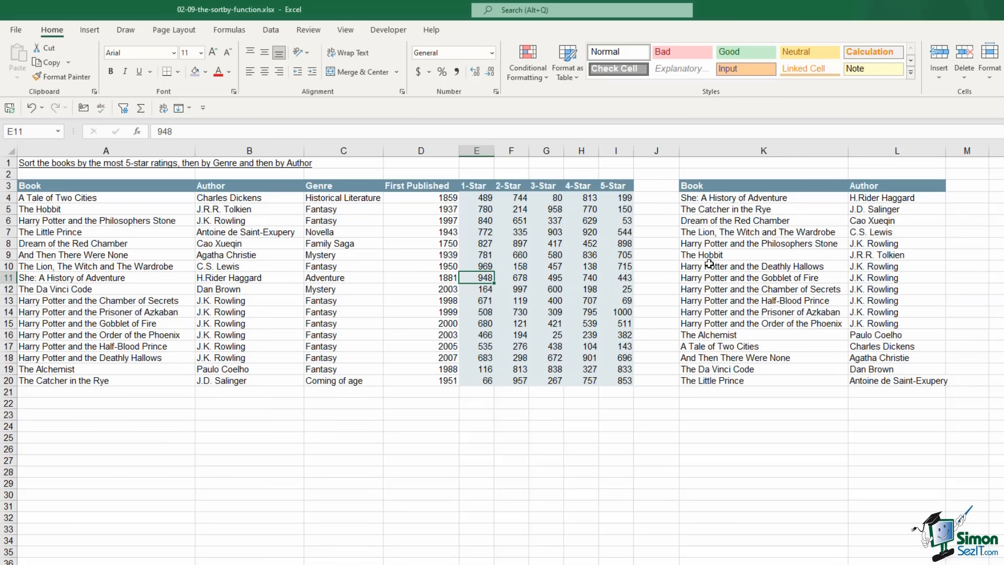
Compare the J.K. Rowling books in the sorted results with their Harry Potter 1-Star counts
{"action": "mouse_move", "coordinate": [690, 266]}
{"action": "left_mouse_down"}
{"action": "mouse_move", "coordinate": [868, 268]}
{"action": "mouse_move", "coordinate": [883, 320]}
{"action": "left_mouse_up"}
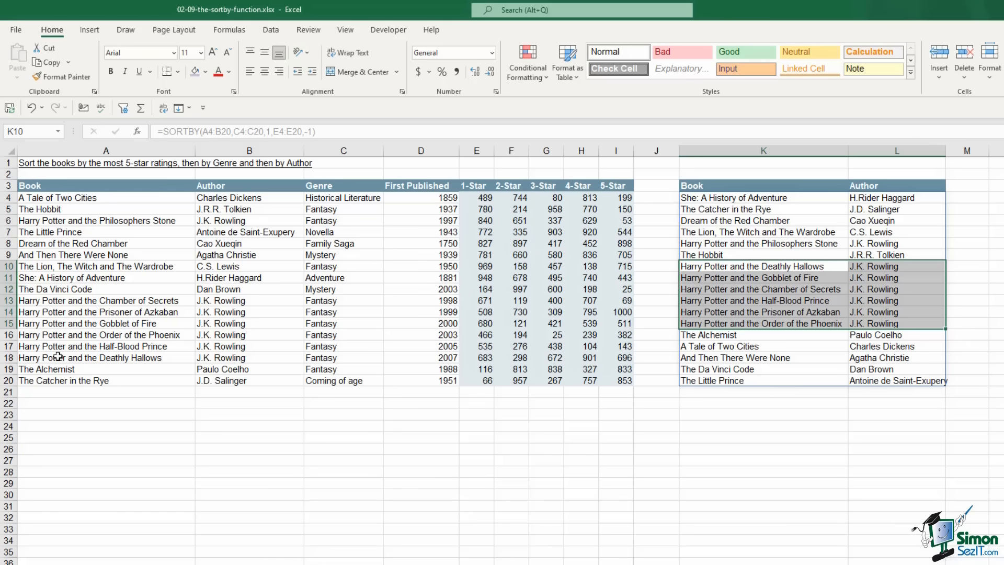
{"action": "left_click", "coordinate": [486, 357]}
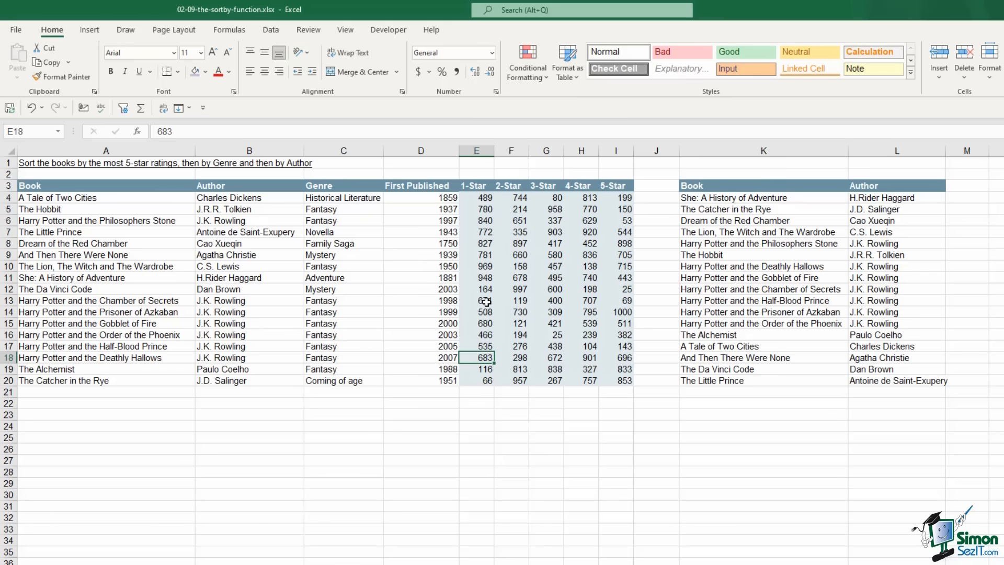
{"action": "left_click_drag", "start_coordinate": [486, 301], "coordinate": [484, 347]}
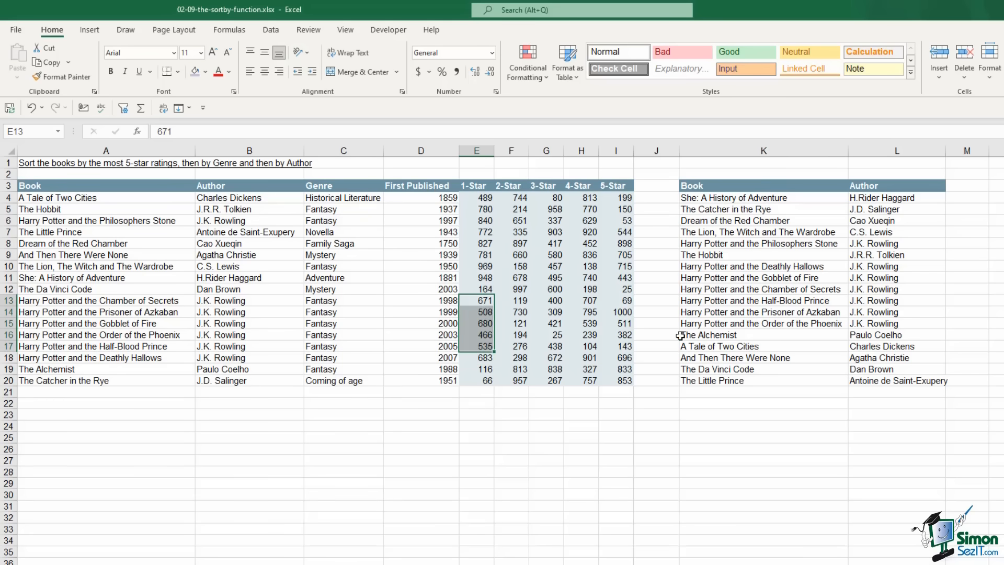
{"action": "left_click", "coordinate": [726, 200]}
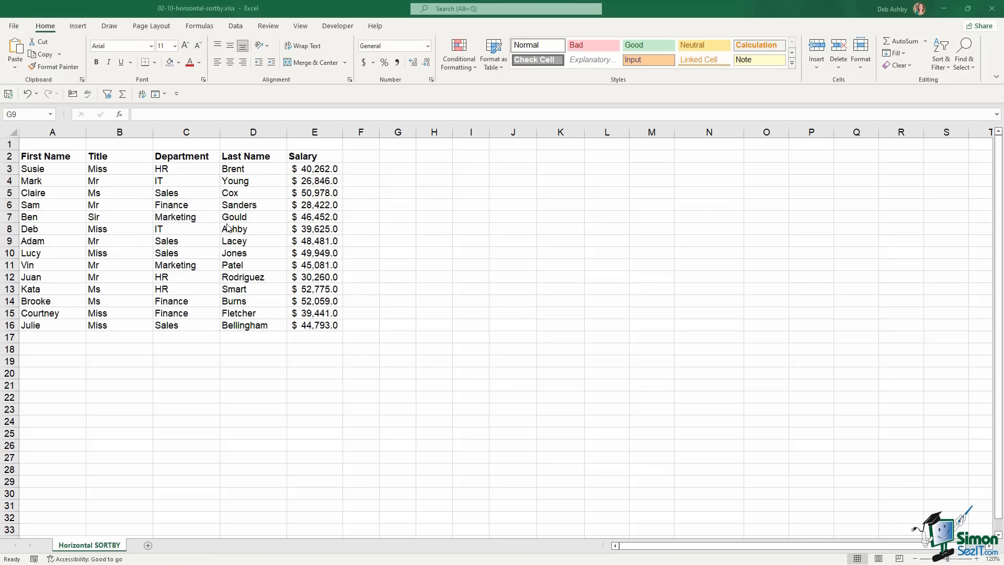
{"action": "left_click", "coordinate": [48, 158]}
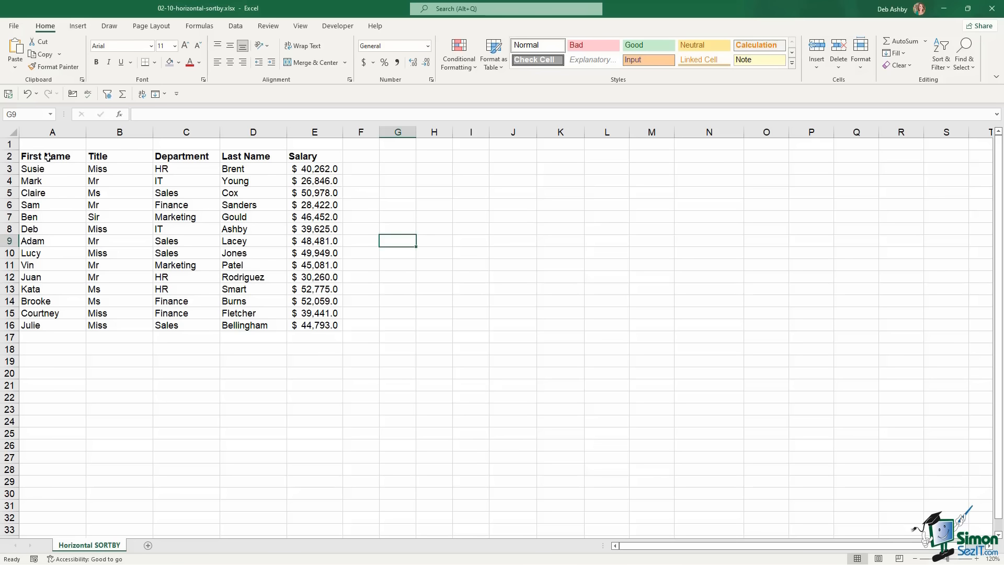
{"action": "left_click", "coordinate": [51, 157]}
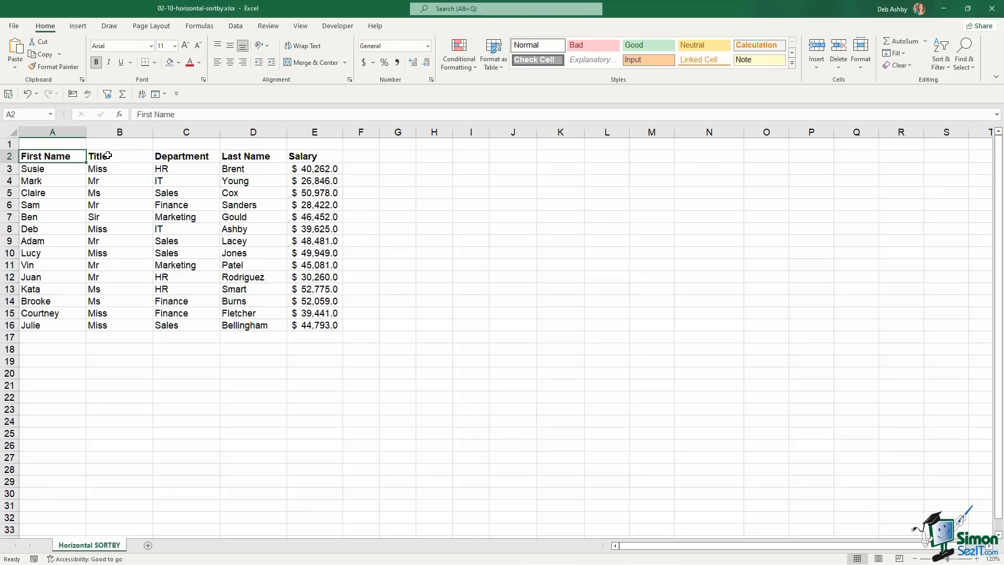
{"action": "left_click", "coordinate": [115, 156]}
{"action": "left_click", "coordinate": [172, 155]}
{"action": "left_click", "coordinate": [239, 156]}
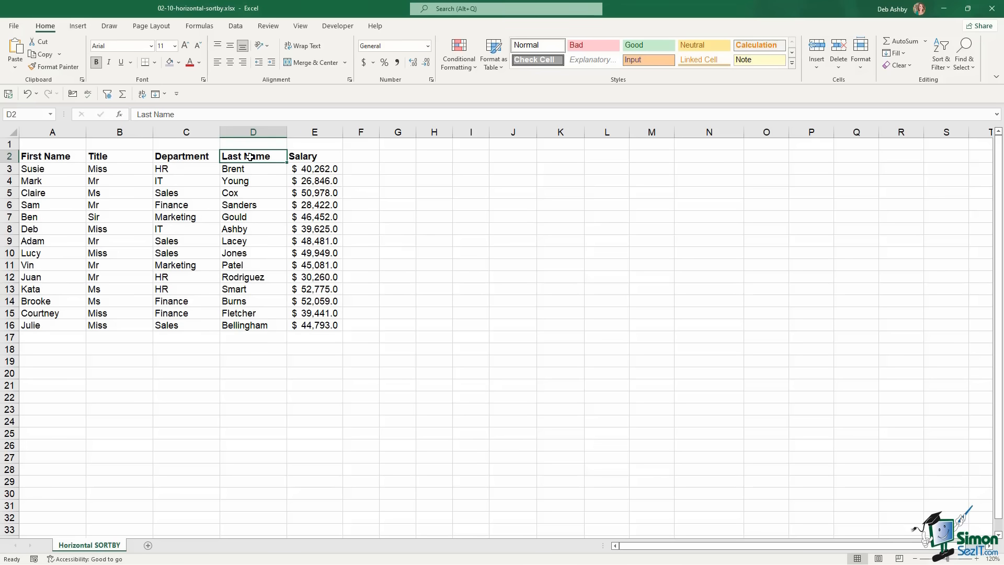
{"action": "left_click", "coordinate": [308, 157]}
{"action": "left_click", "coordinate": [211, 185]}
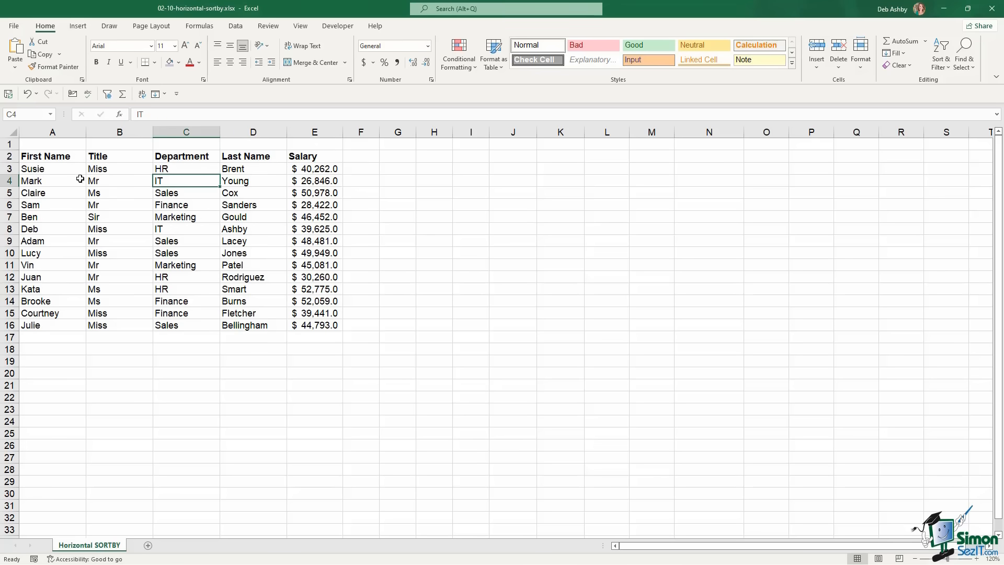
{"action": "left_click_drag", "start_coordinate": [45, 169], "coordinate": [47, 216]}
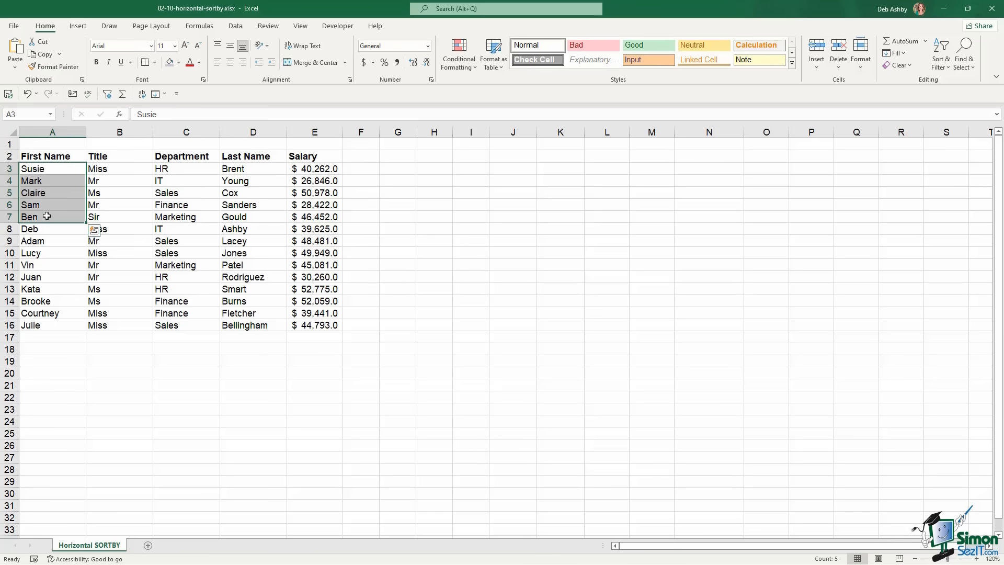
{"action": "left_click_drag", "start_coordinate": [111, 168], "coordinate": [108, 211]}
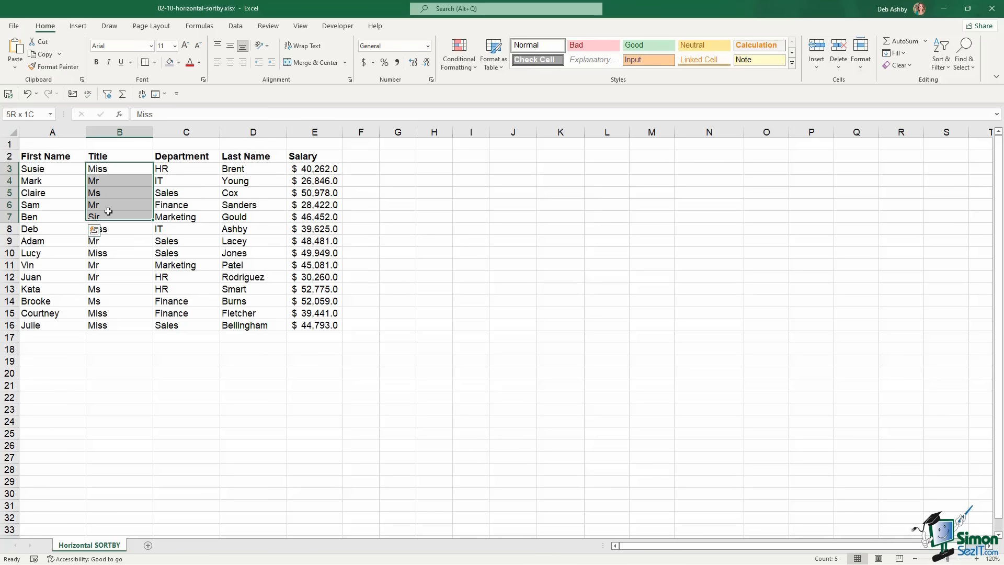
{"action": "left_click", "coordinate": [248, 169]}
{"action": "left_click_drag", "start_coordinate": [248, 169], "coordinate": [264, 217]}
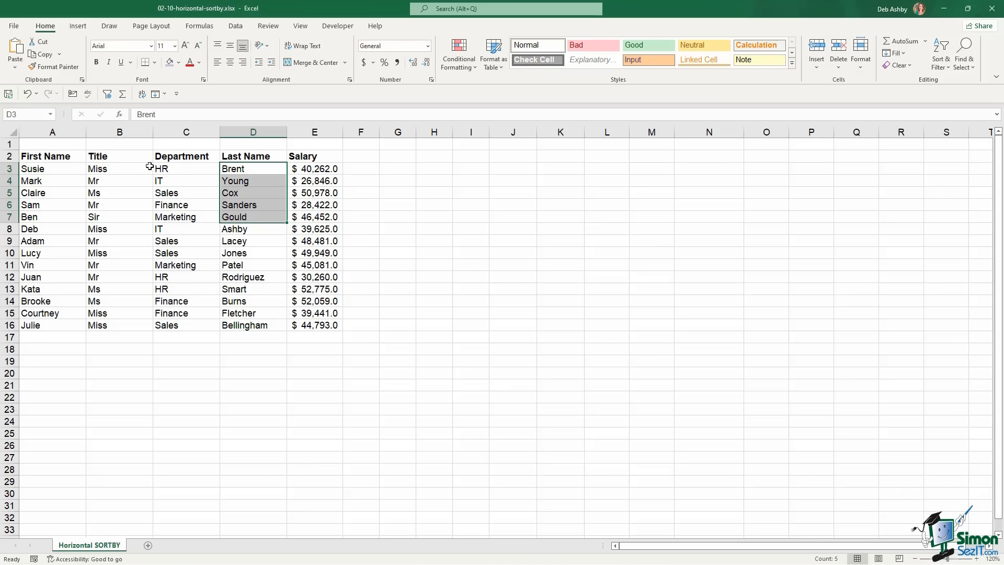
{"action": "left_click", "coordinate": [256, 249]}
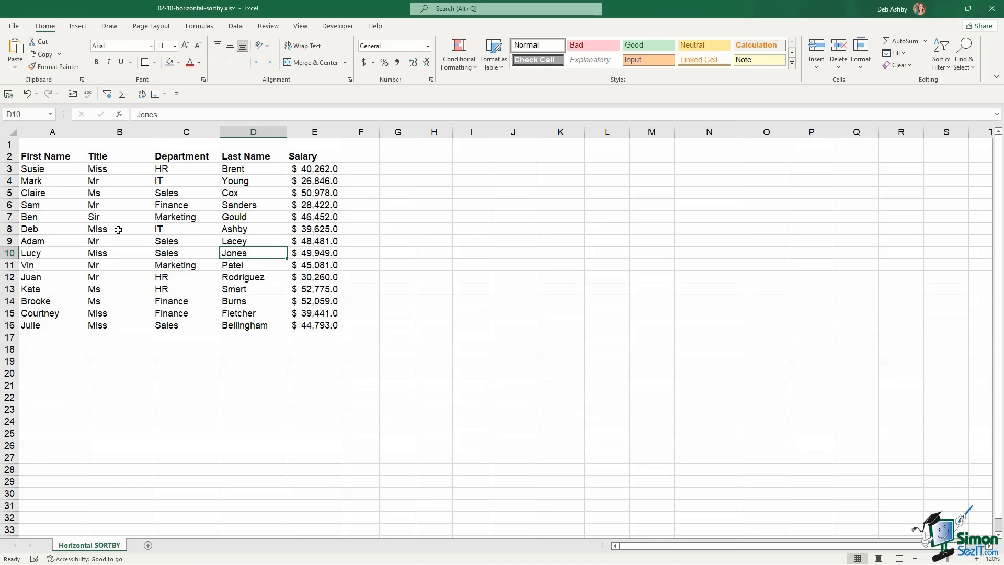
In helper row 18, enter 1 in B18 and 2 in A18
{"action": "left_click", "coordinate": [58, 350]}
{"action": "left_click", "coordinate": [130, 350]}
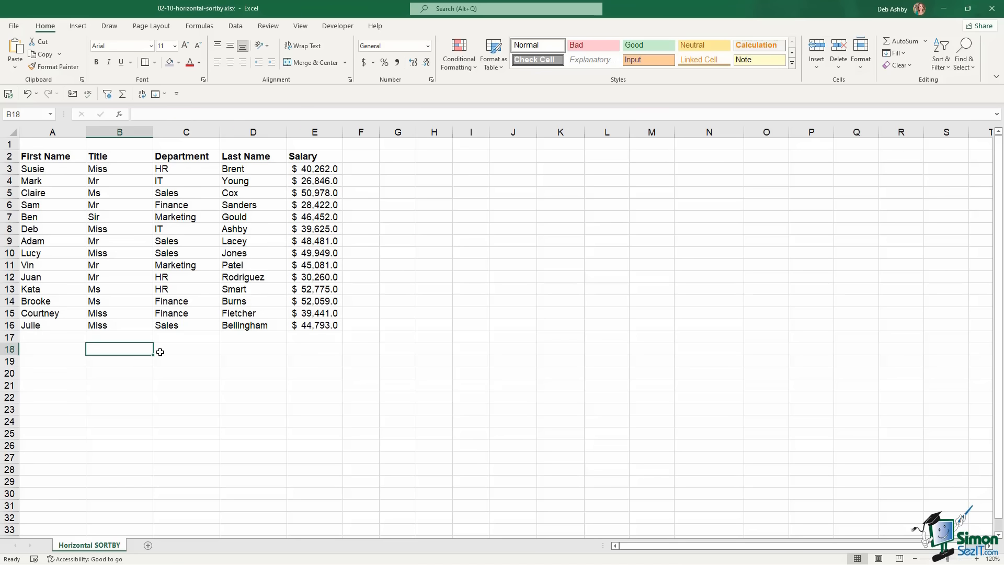
{"action": "left_click", "coordinate": [185, 350]}
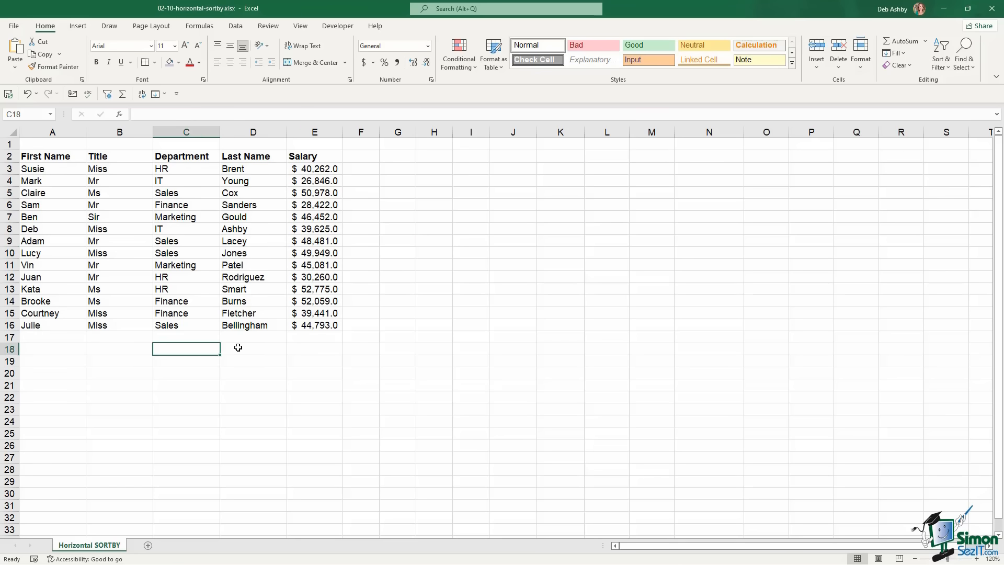
{"action": "left_click", "coordinate": [65, 350]}
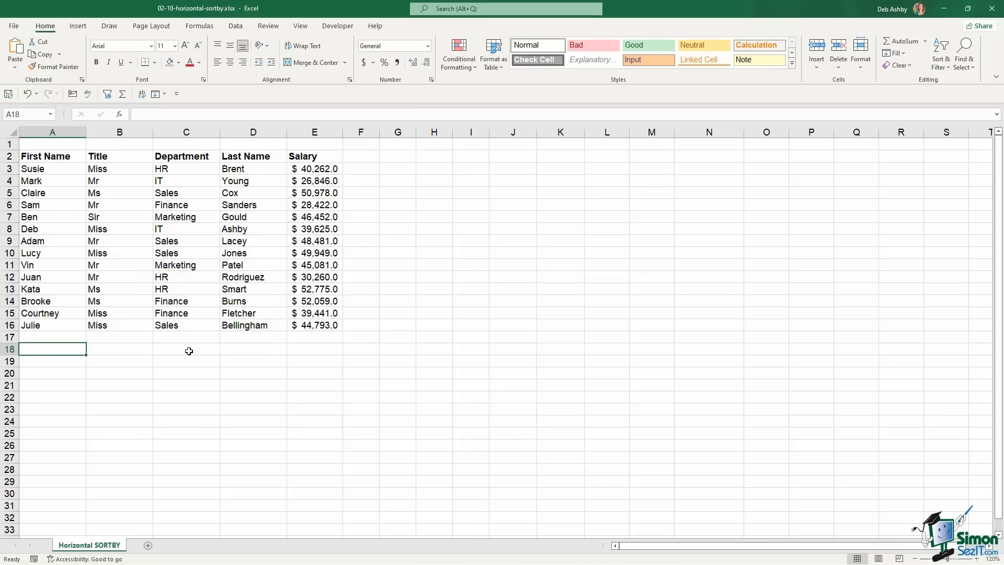
{"action": "left_click", "coordinate": [112, 350]}
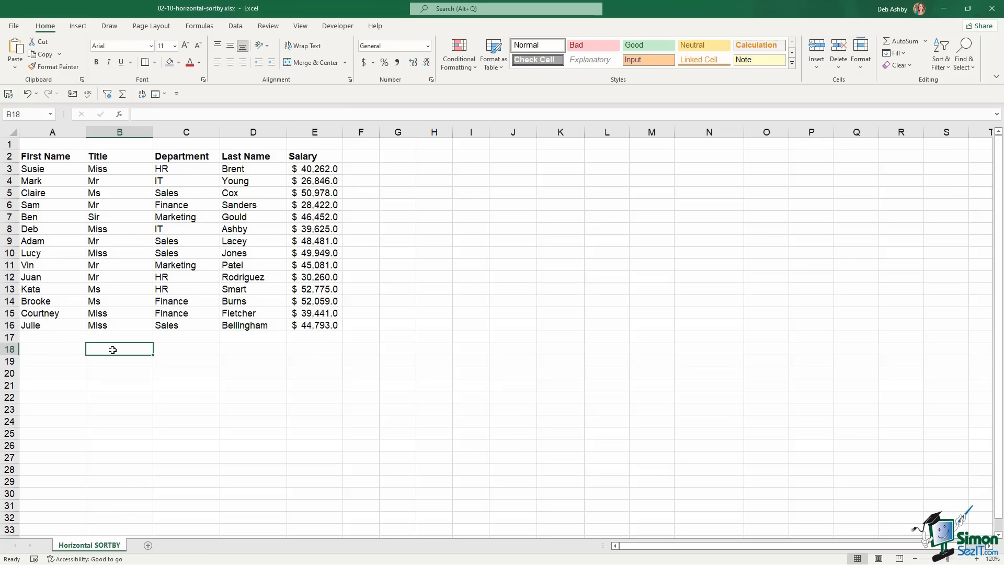
{"action": "type", "text": "1"}
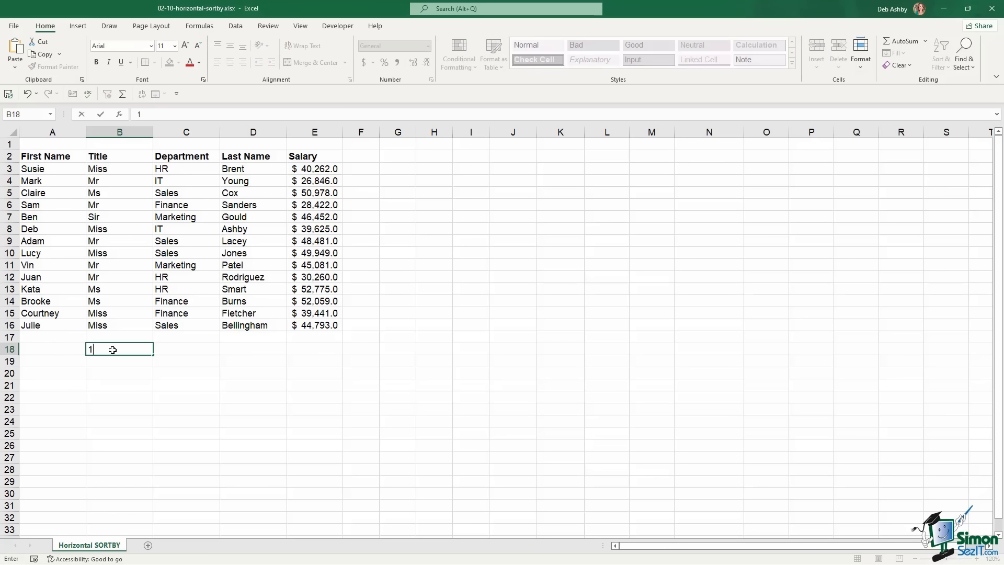
{"action": "left_click", "coordinate": [49, 351]}
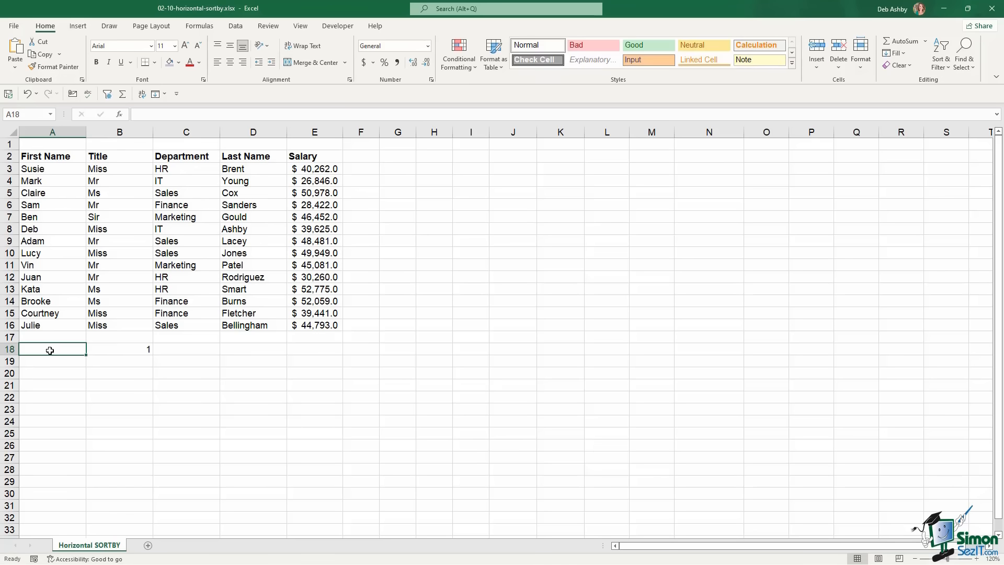
{"action": "type", "text": "2"}
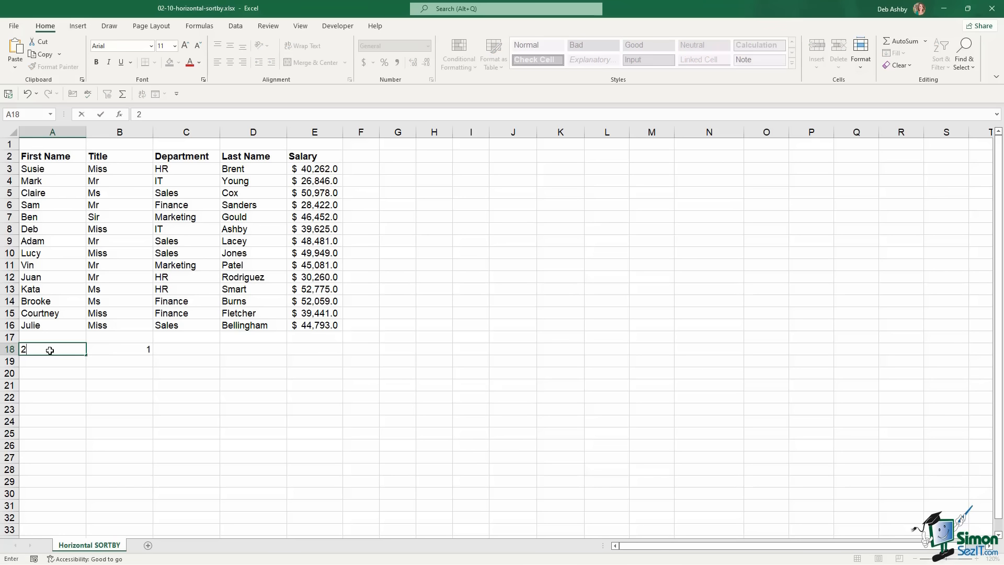
Enter 3 in D18, 4 in C18 and 5 in E18, completing the helper row A18:E18
{"action": "left_click", "coordinate": [250, 349]}
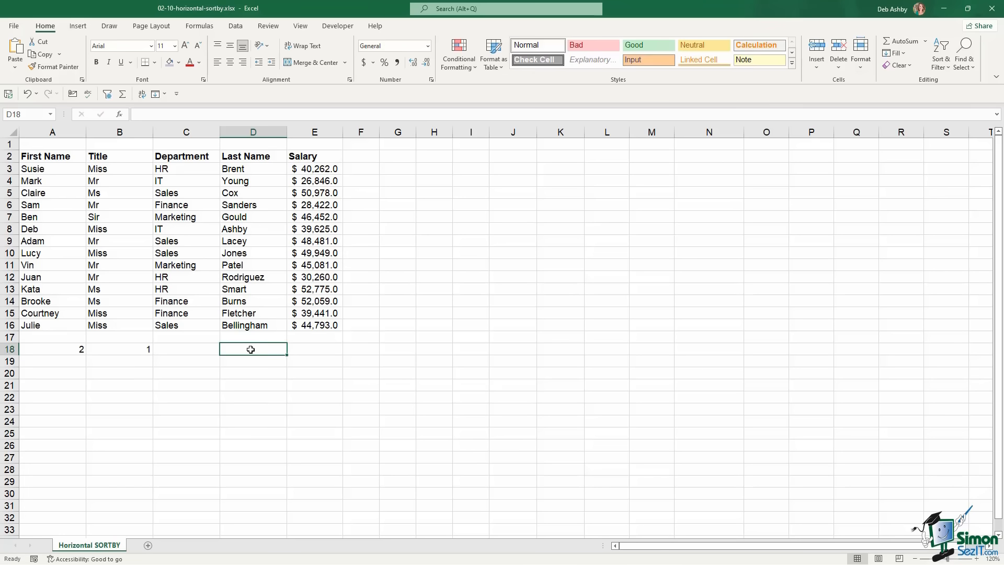
{"action": "type", "text": "3"}
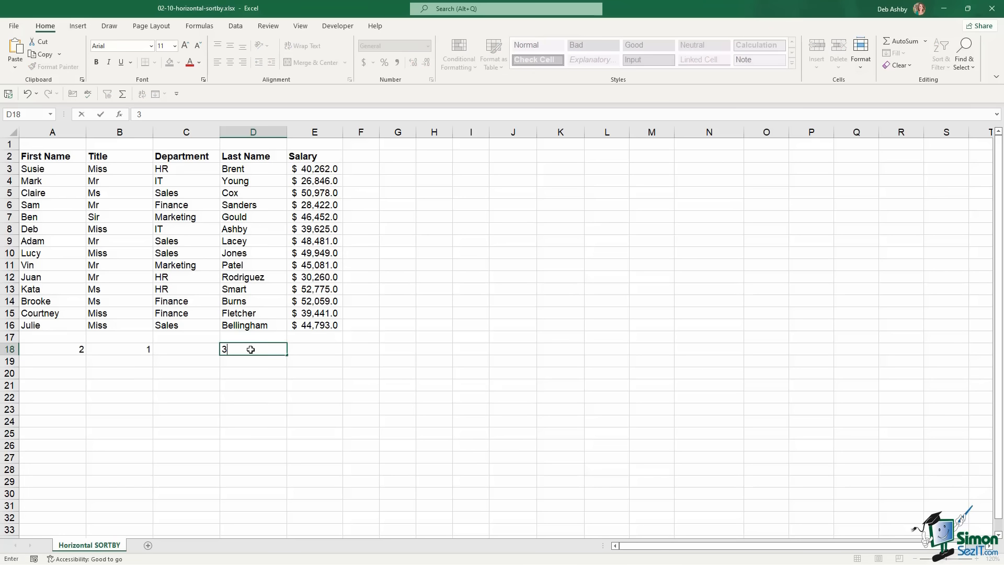
{"action": "left_click", "coordinate": [192, 350]}
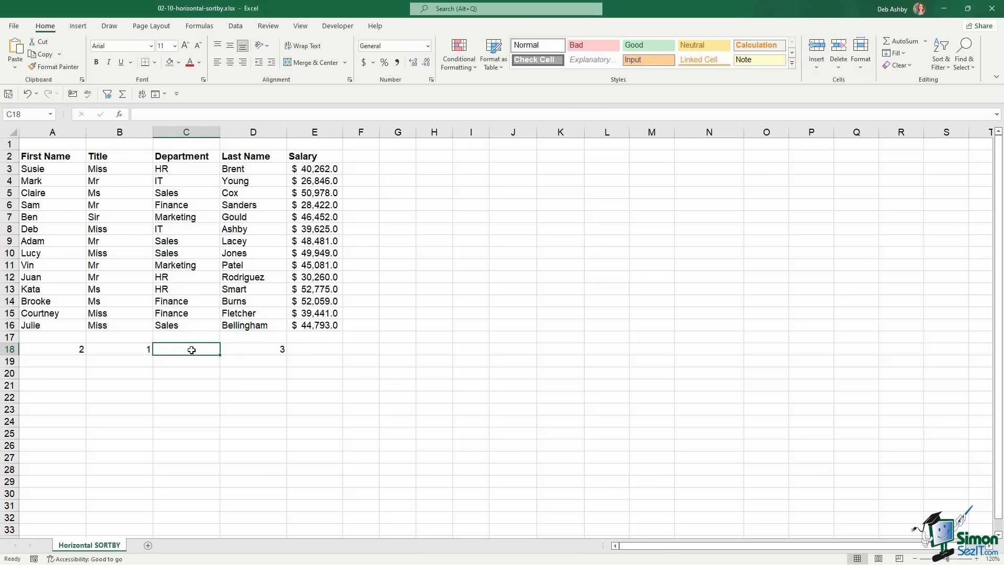
{"action": "type", "text": "4"}
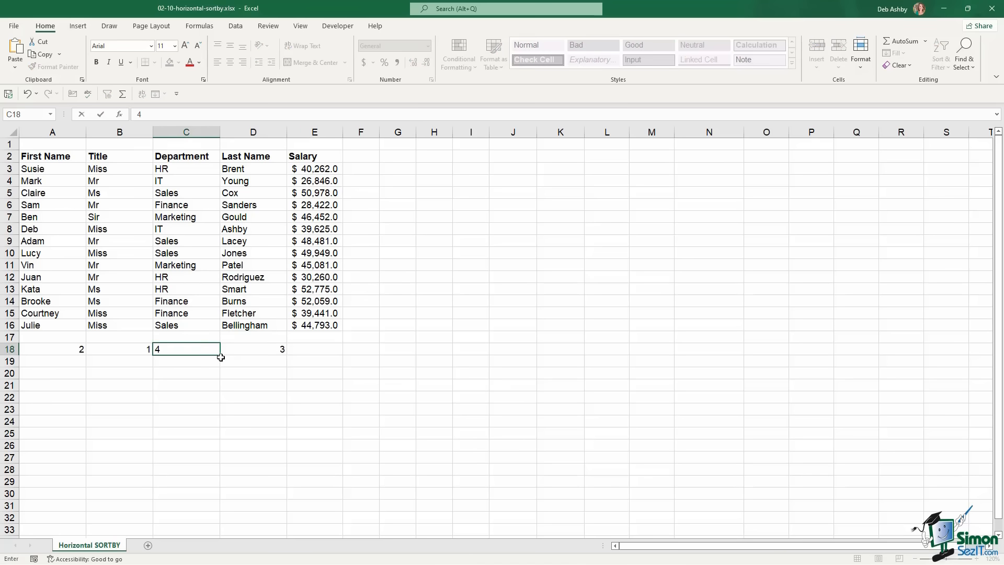
{"action": "left_click", "coordinate": [320, 350]}
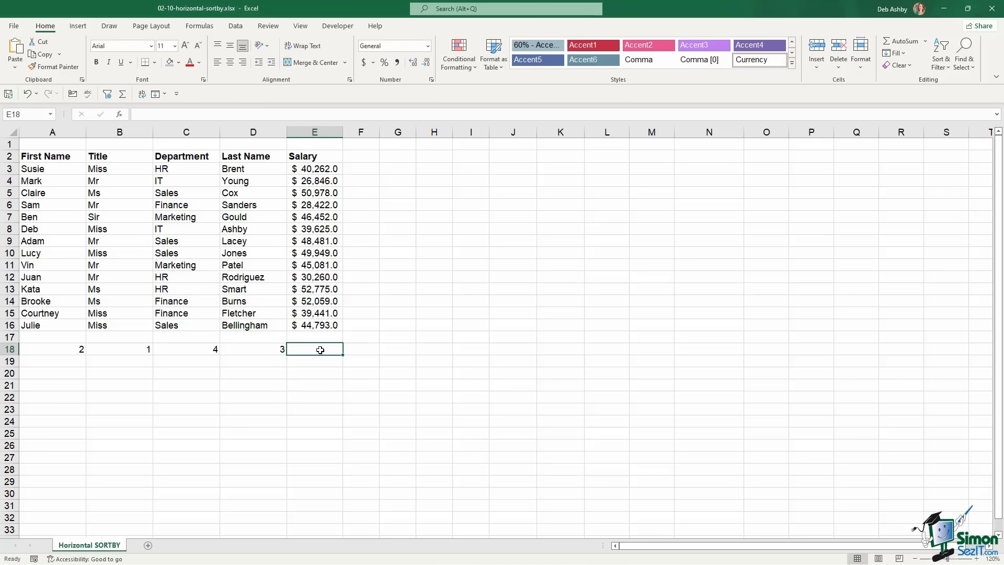
{"action": "type", "text": "5"}
{"action": "left_click", "coordinate": [396, 348]}
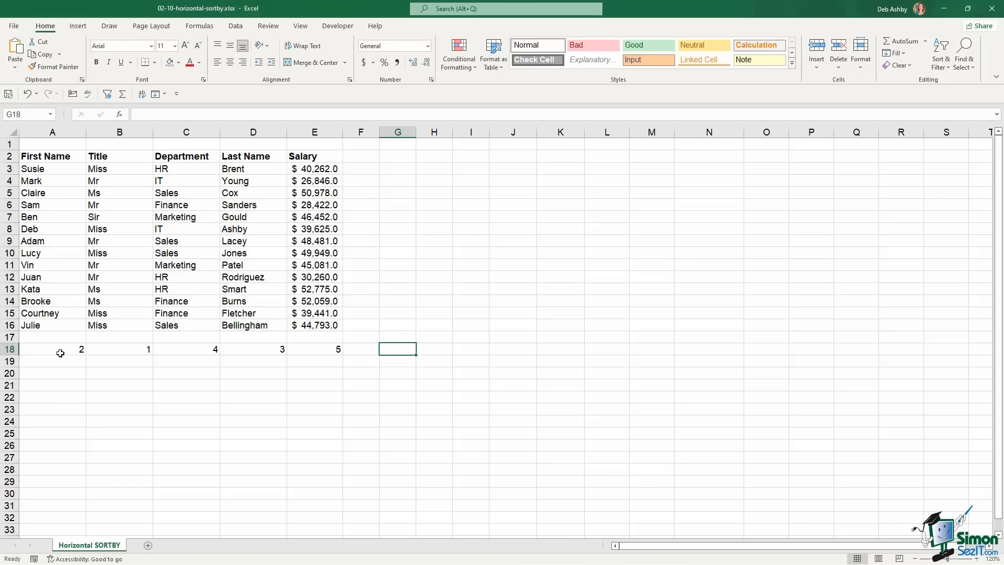
{"action": "left_click_drag", "start_coordinate": [58, 350], "coordinate": [337, 349]}
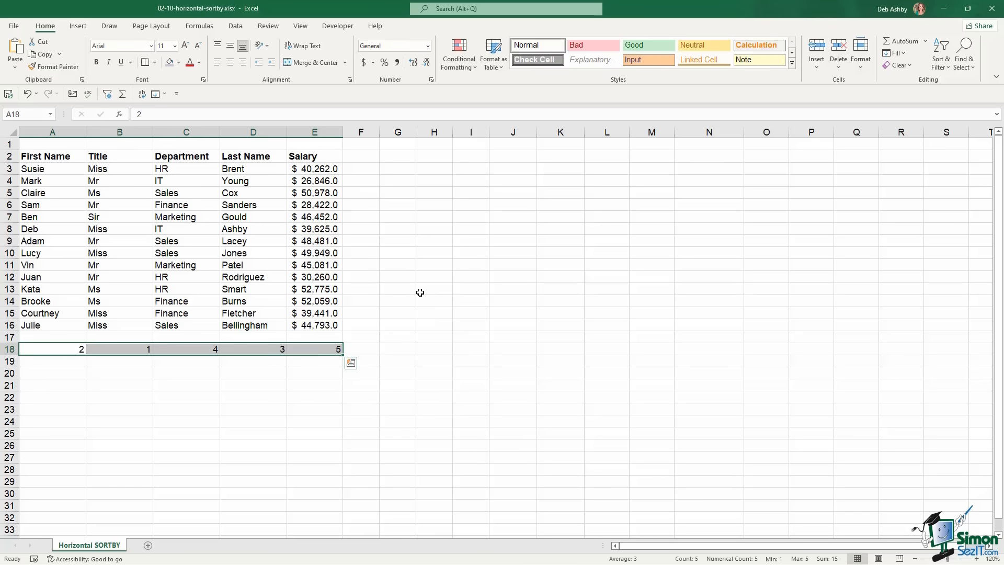
{"action": "left_click", "coordinate": [433, 265]}
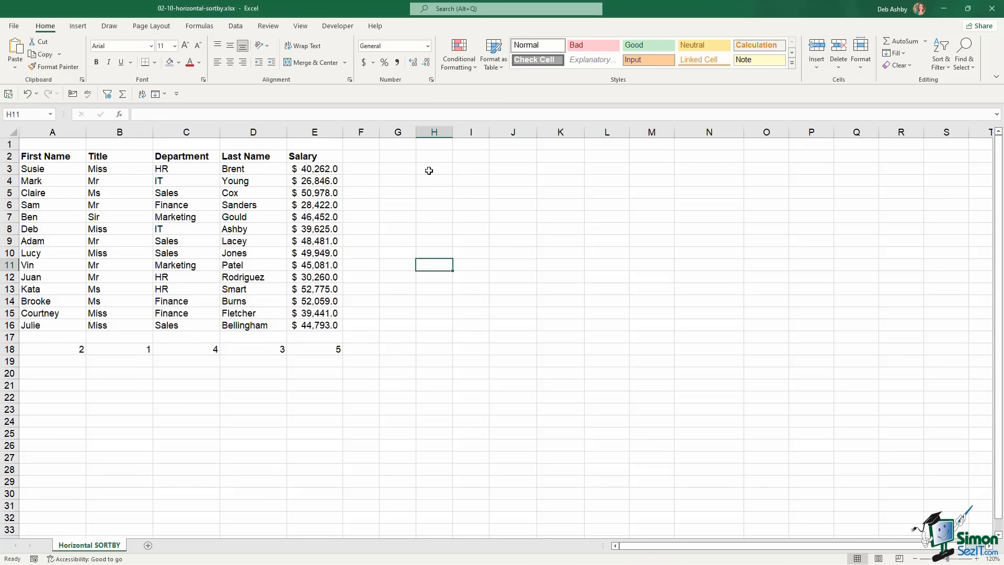
Enter =SORTBY(A3:E16,A18:E18,1) in H3 to spill the employees in the helper-row column order
{"action": "left_click", "coordinate": [429, 169]}
{"action": "type", "text": "="}
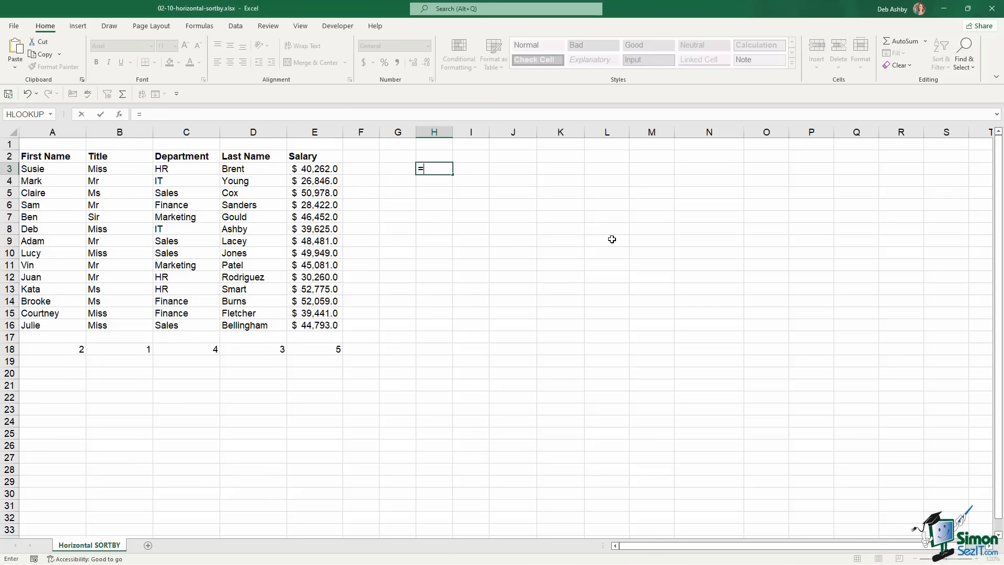
{"action": "type", "text": "sortby"}
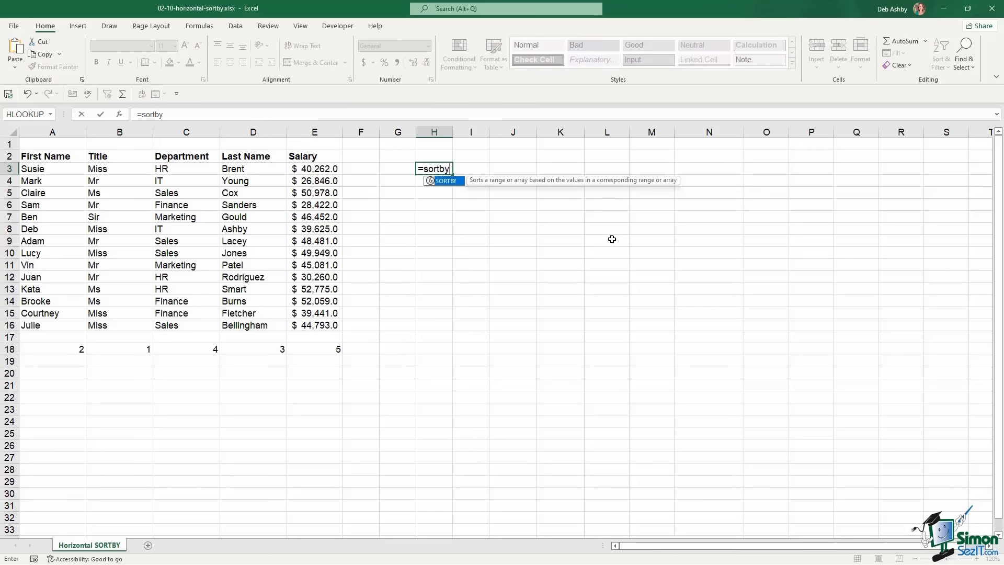
{"action": "key", "text": "Tab"}
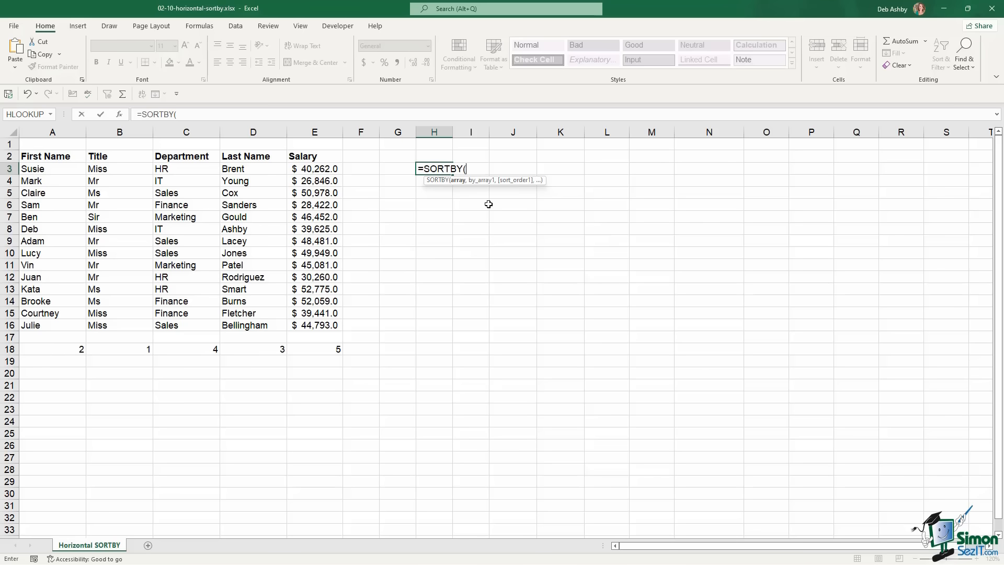
{"action": "left_click", "coordinate": [37, 168]}
{"action": "left_click_drag", "start_coordinate": [38, 167], "coordinate": [315, 323]}
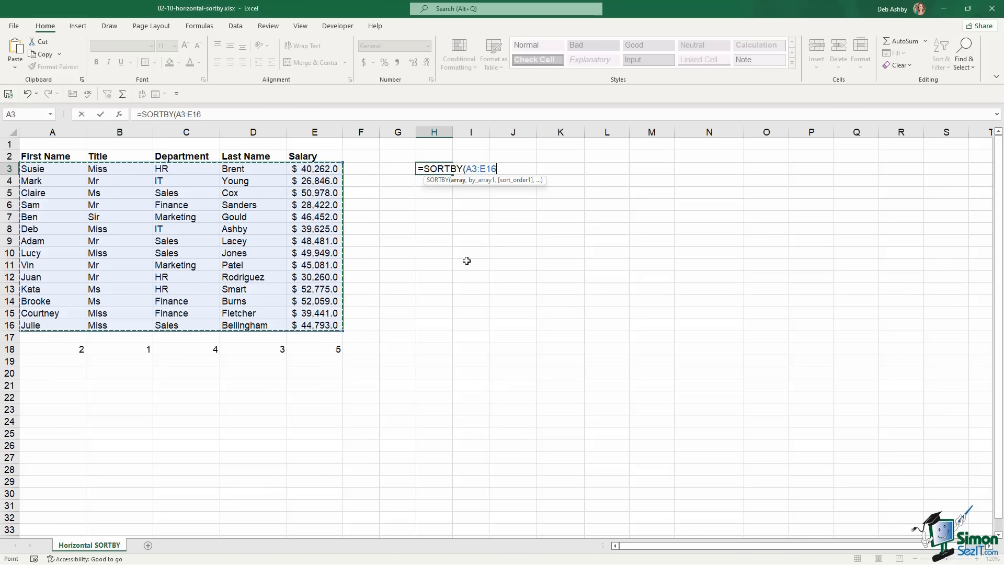
{"action": "type", "text": ","}
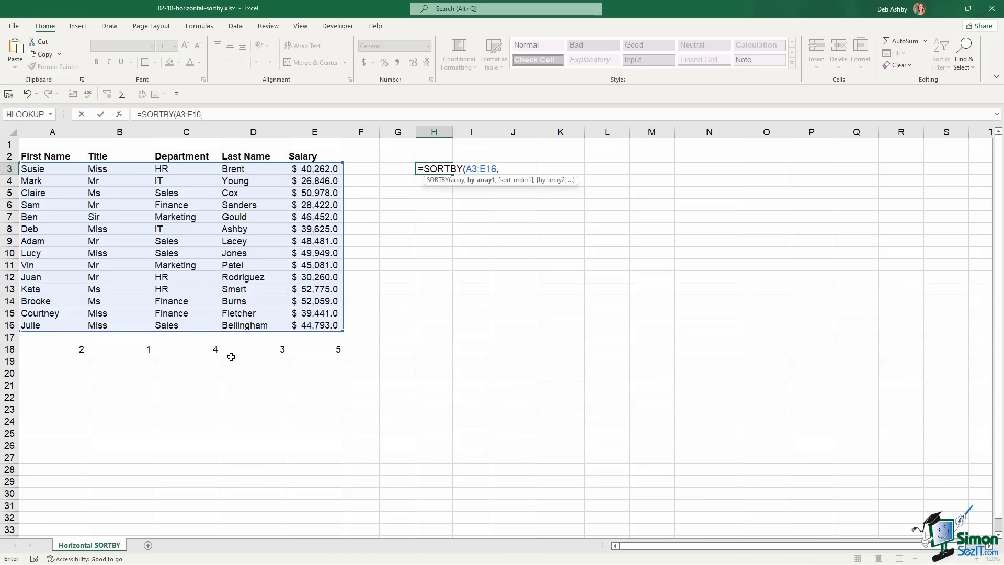
{"action": "left_click", "coordinate": [63, 350]}
{"action": "left_click_drag", "start_coordinate": [64, 351], "coordinate": [339, 349]}
{"action": "type", "text": ","}
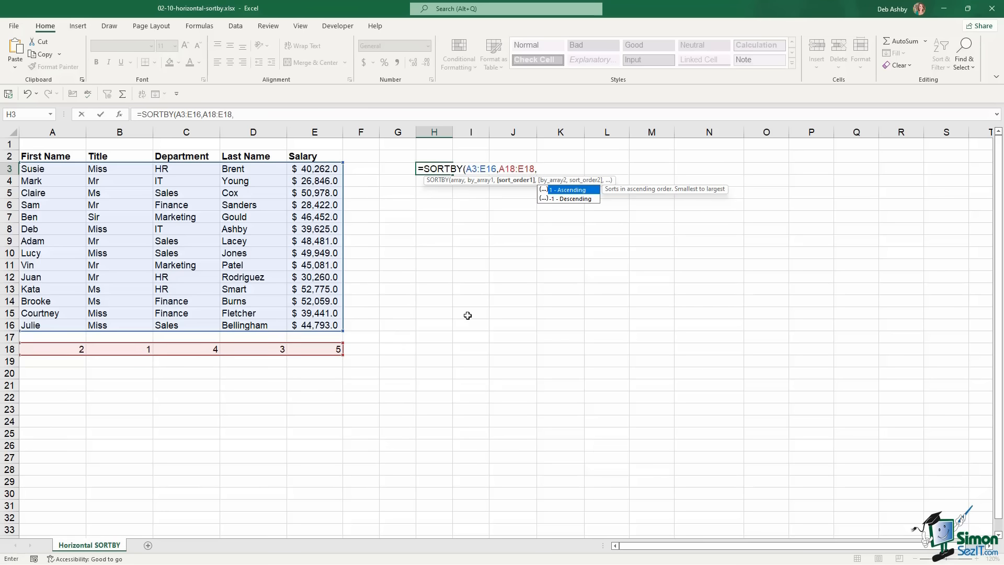
{"action": "type", "text": "1)"}
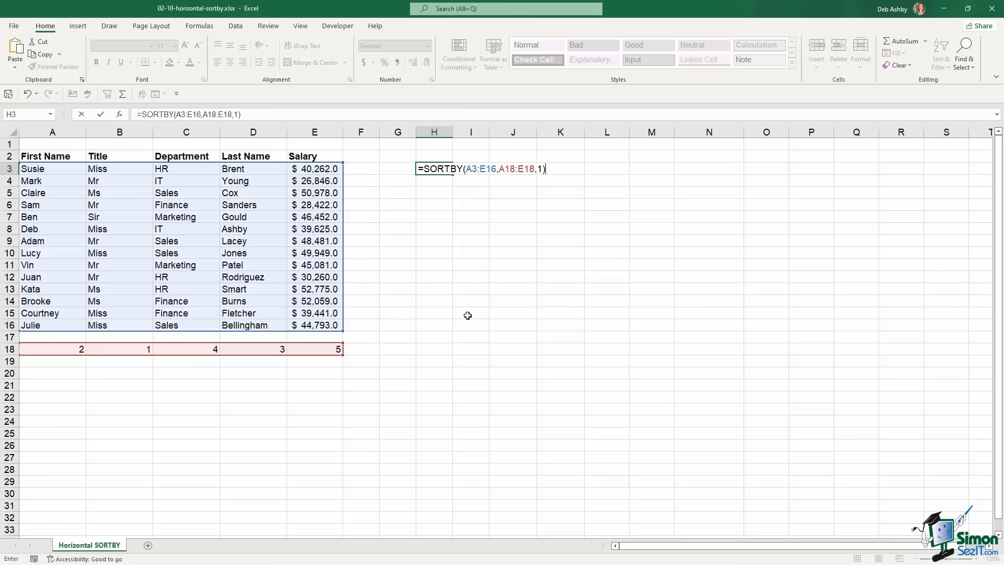
{"action": "key", "text": "Return"}
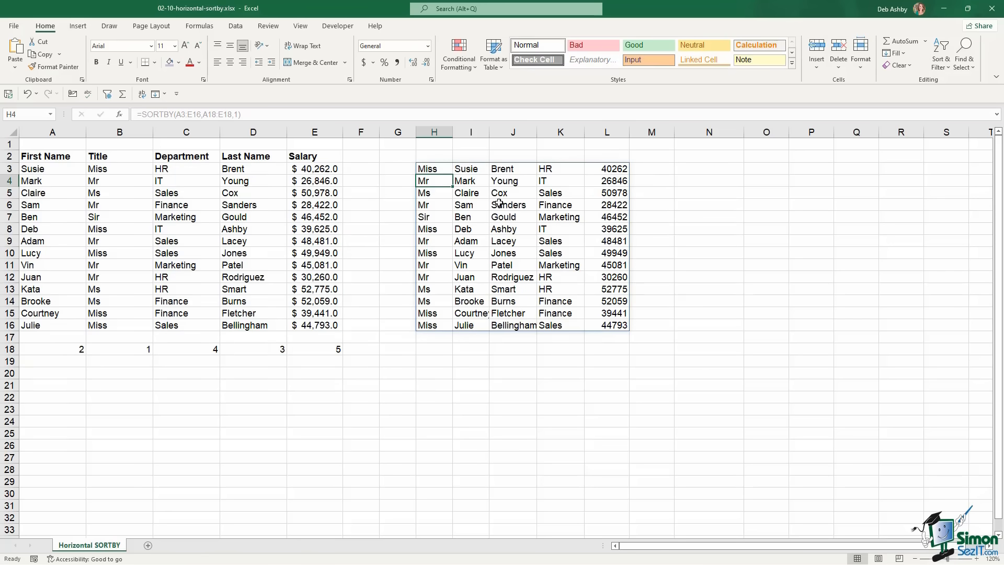
Copy the Title and First Name headers into H2 and I2
{"action": "left_click", "coordinate": [429, 156]}
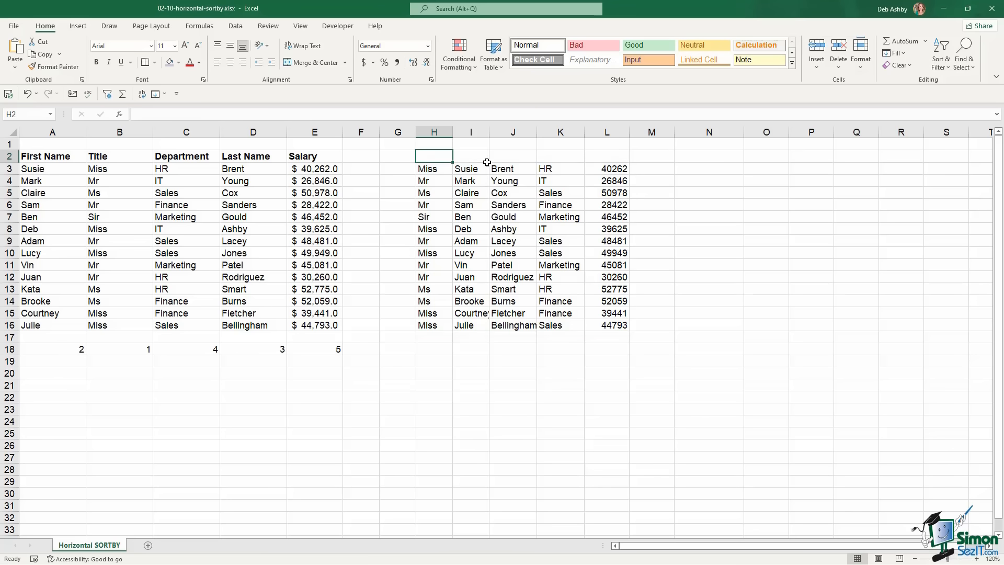
{"action": "left_click", "coordinate": [119, 157]}
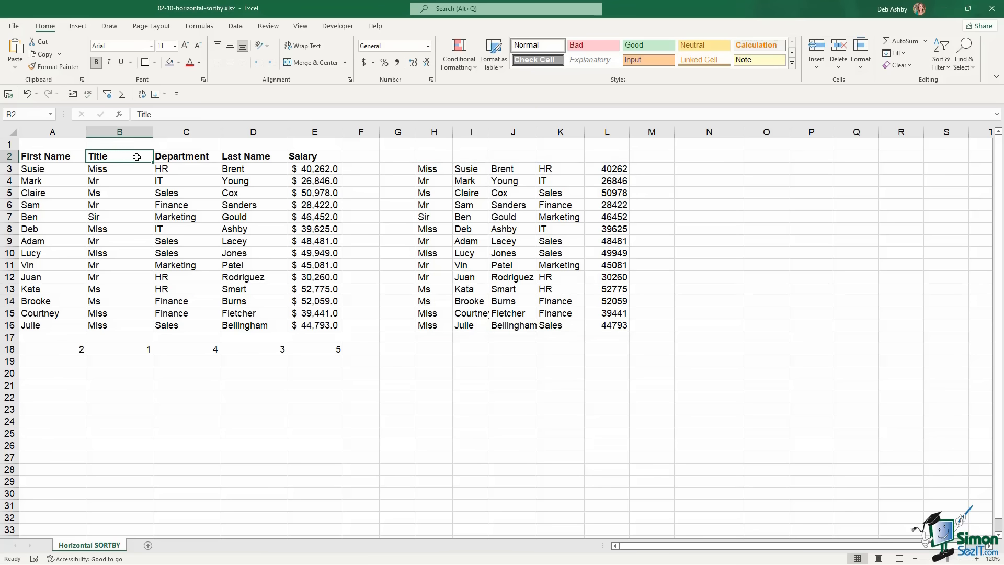
{"action": "key", "text": "ctrl+c"}
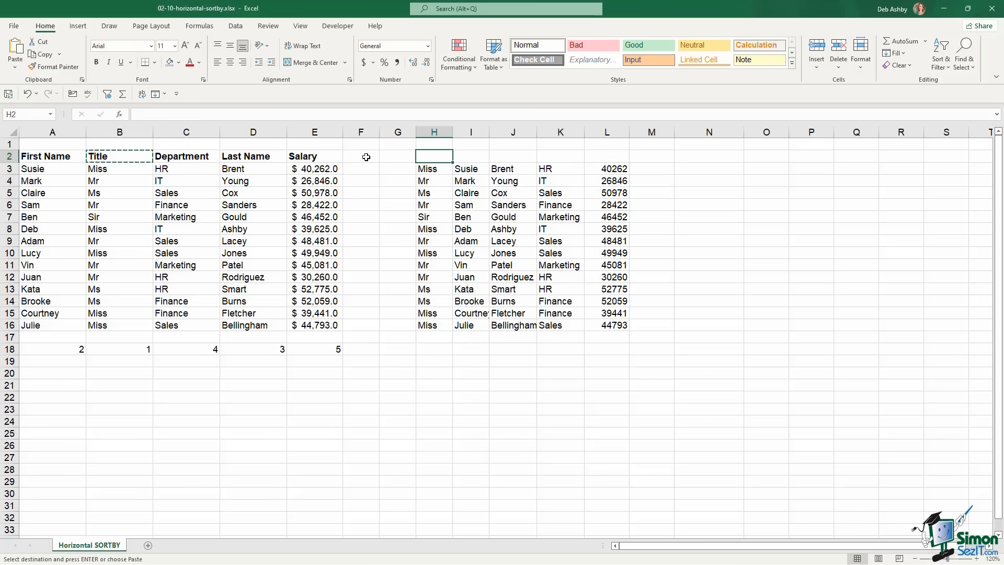
{"action": "key", "text": "ctrl+v"}
{"action": "left_click", "coordinate": [53, 156]}
{"action": "key", "text": "ctrl+c"}
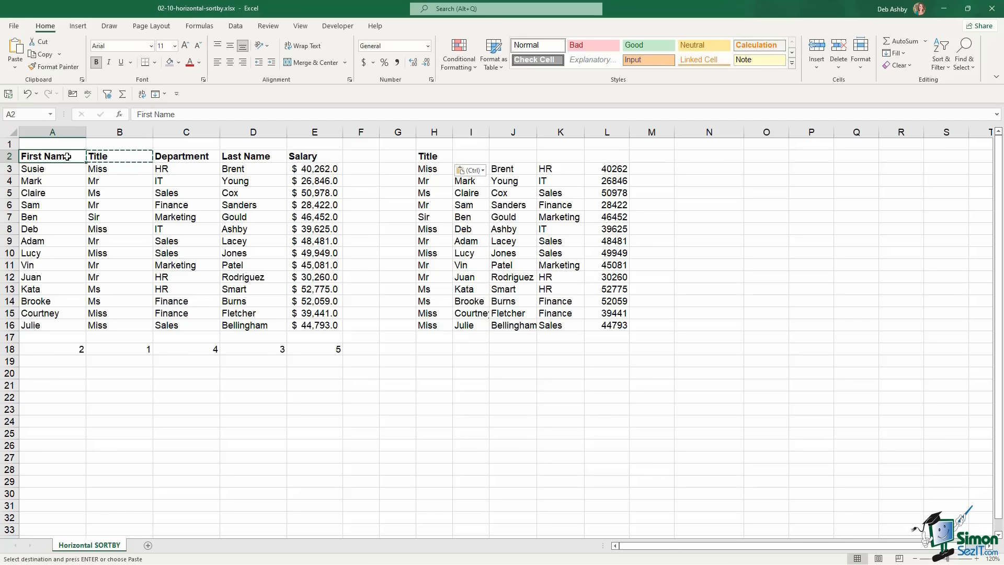
{"action": "left_click", "coordinate": [471, 156]}
{"action": "key", "text": "ctrl+v"}
Copy the Last Name, Department and Salary headers into J2, K2 and L2
{"action": "left_click", "coordinate": [253, 156]}
{"action": "key", "text": "ctrl+c"}
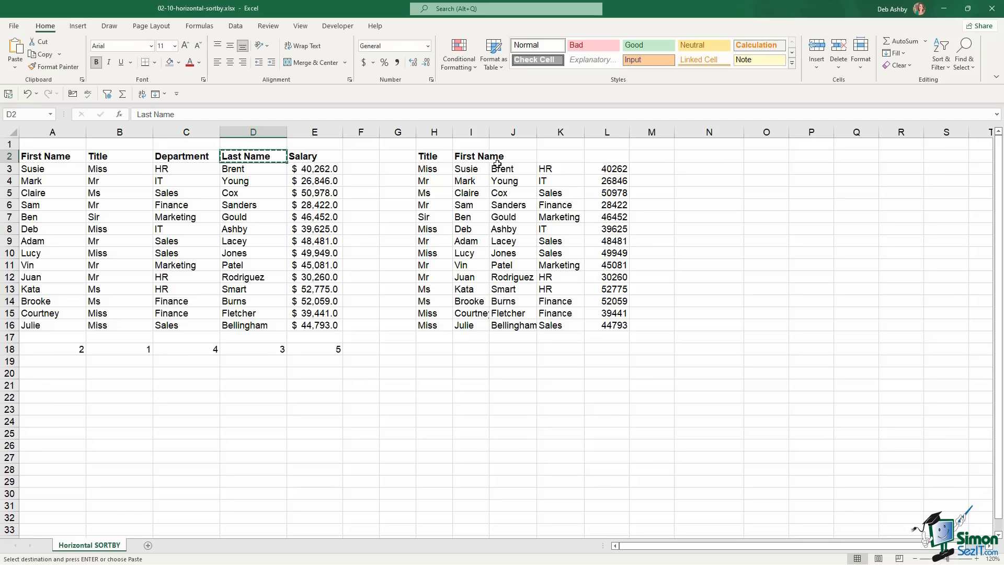
{"action": "left_click", "coordinate": [520, 157]}
{"action": "key", "text": "ctrl+v"}
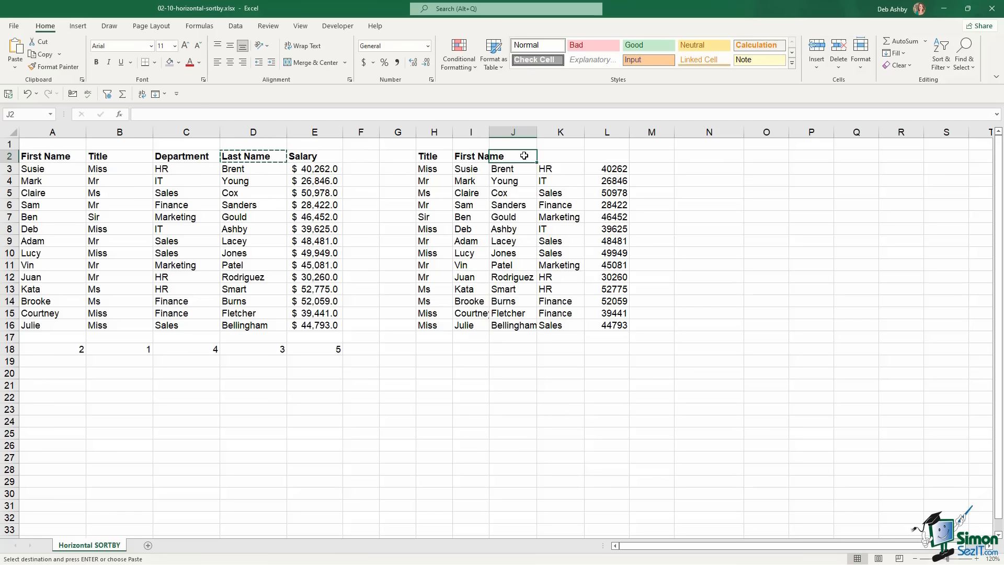
{"action": "left_click", "coordinate": [186, 157]}
{"action": "key", "text": "ctrl+c"}
{"action": "left_click", "coordinate": [560, 157]}
{"action": "key", "text": "ctrl+v"}
{"action": "left_click", "coordinate": [314, 156]}
{"action": "key", "text": "ctrl+c"}
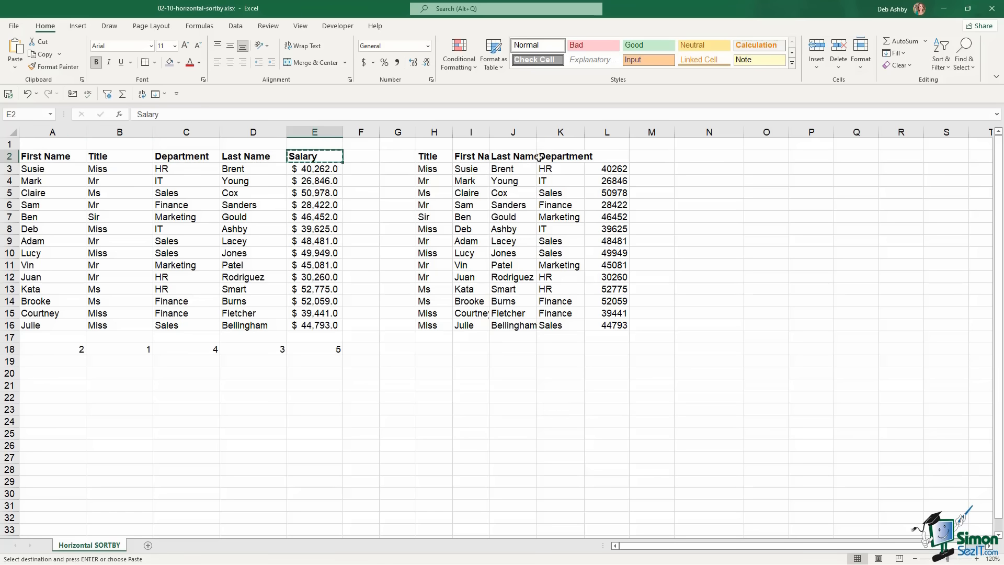
{"action": "left_click", "coordinate": [602, 156]}
{"action": "key", "text": "ctrl+v"}
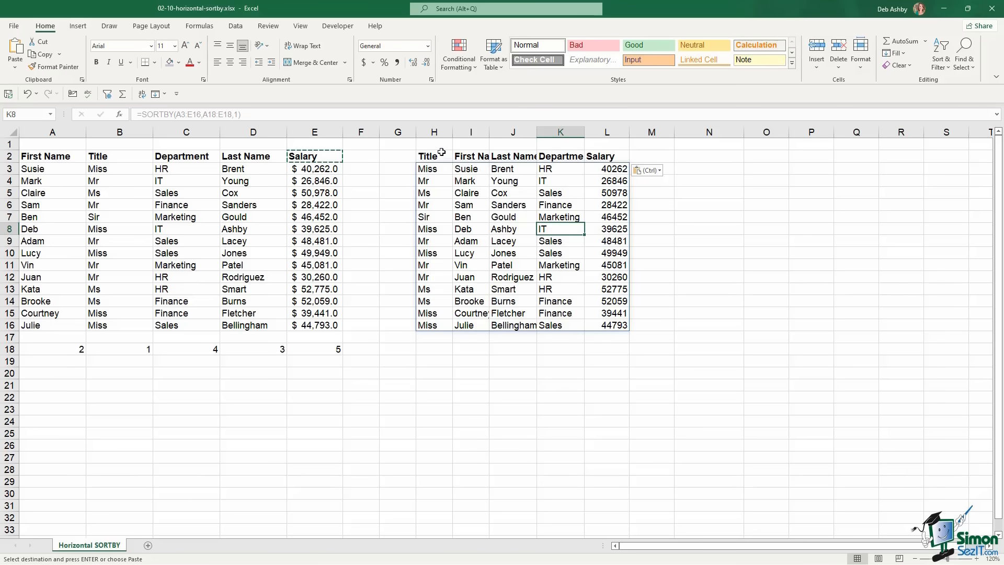
AutoFit columns H through L to their contents
{"action": "key", "text": "Escape"}
{"action": "left_click_drag", "start_coordinate": [433, 131], "coordinate": [609, 131]}
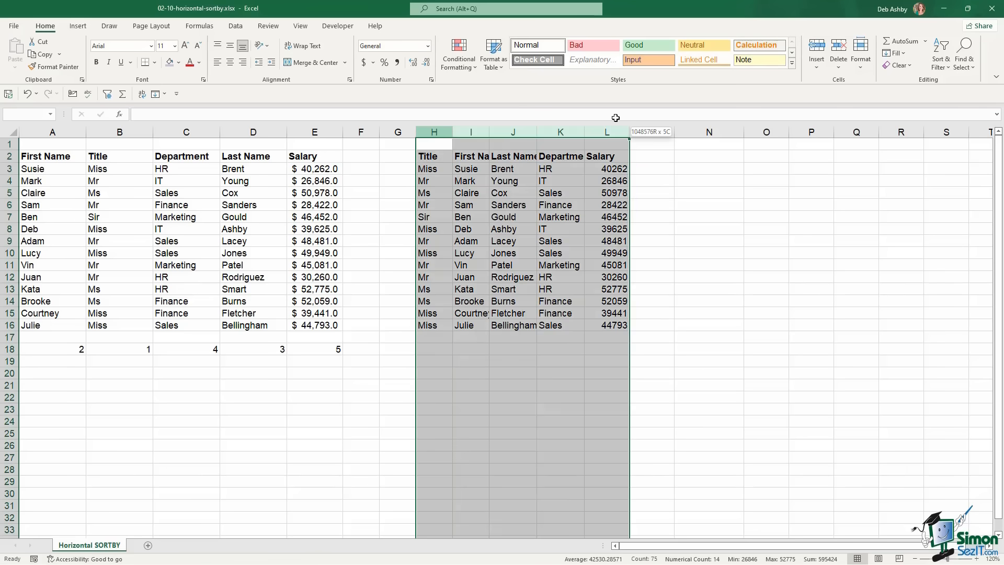
{"action": "double_click", "coordinate": [489, 130]}
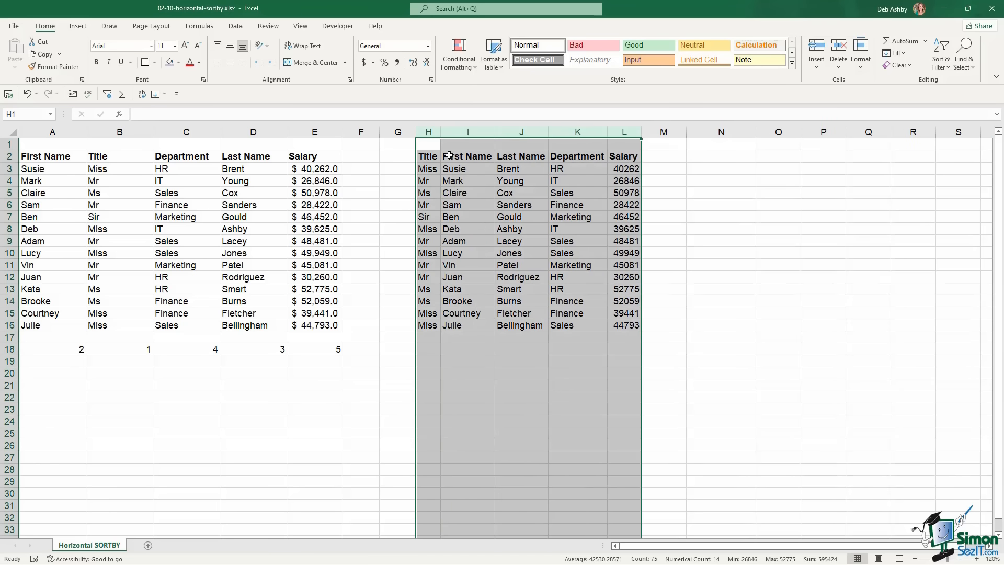
Format the salaries in L3:L16 as Currency with no decimal places, e.g. $40,262
{"action": "left_click", "coordinate": [577, 212]}
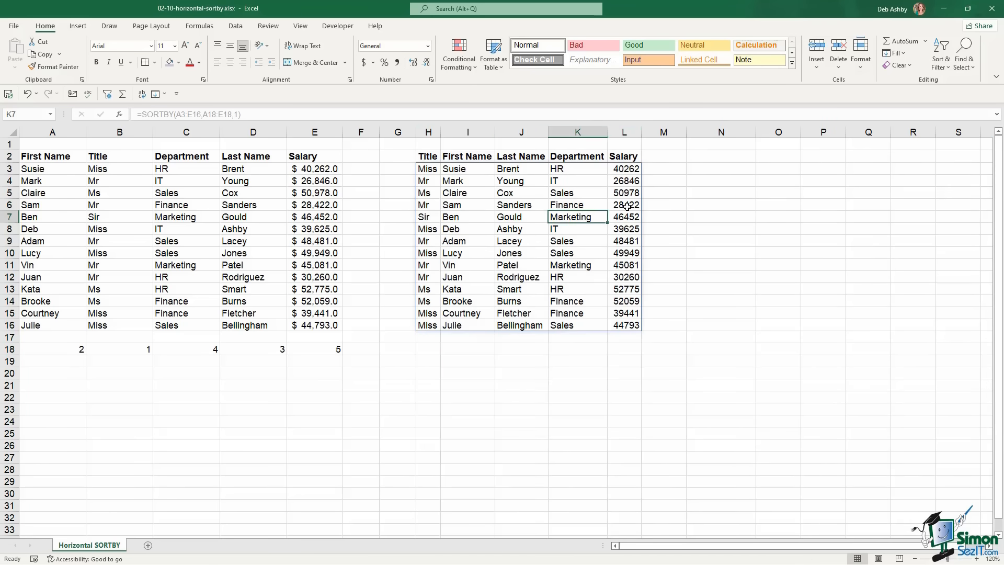
{"action": "left_click", "coordinate": [625, 191]}
{"action": "left_click", "coordinate": [625, 168]}
{"action": "left_click_drag", "start_coordinate": [625, 168], "coordinate": [625, 326]}
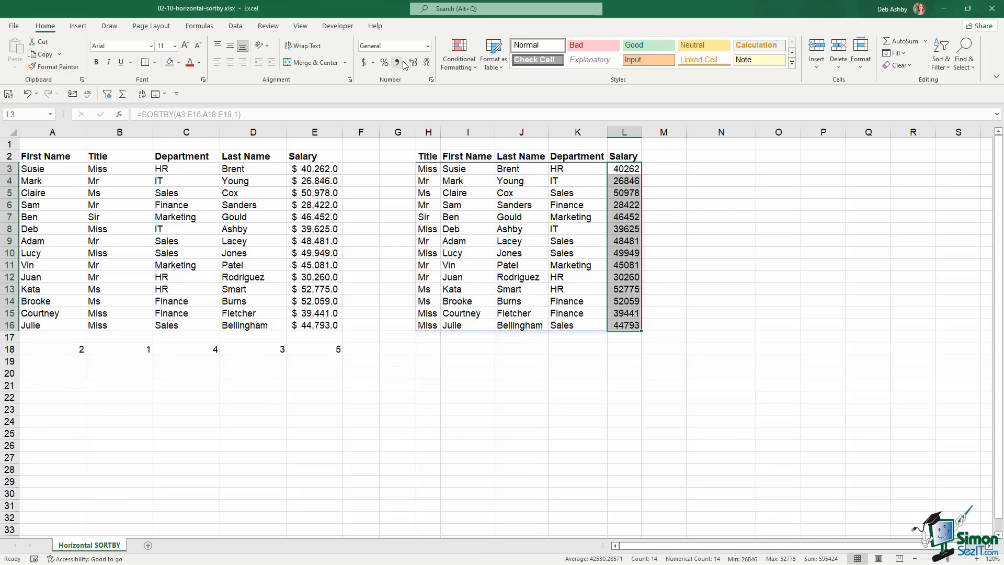
{"action": "left_click", "coordinate": [428, 46]}
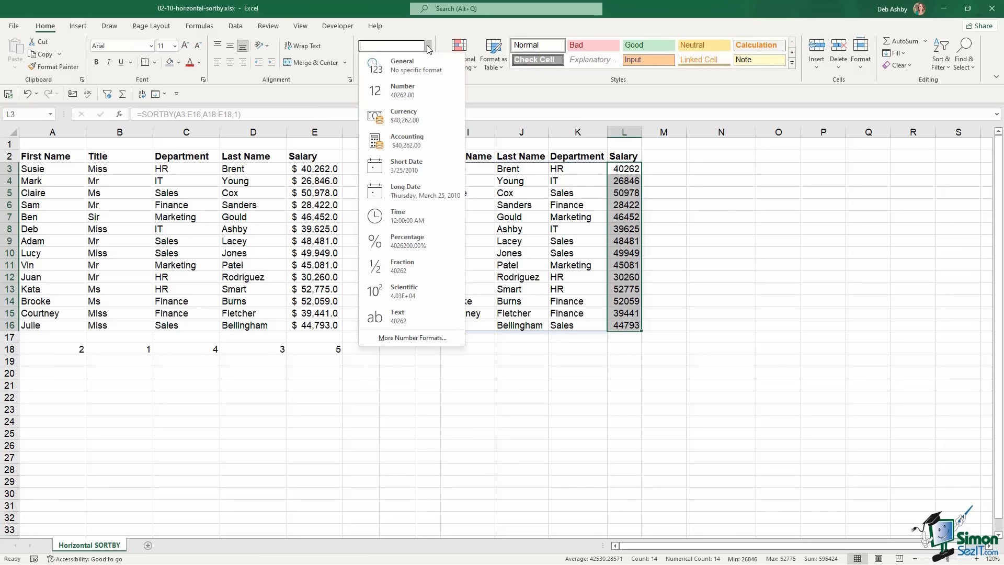
{"action": "left_click", "coordinate": [388, 116]}
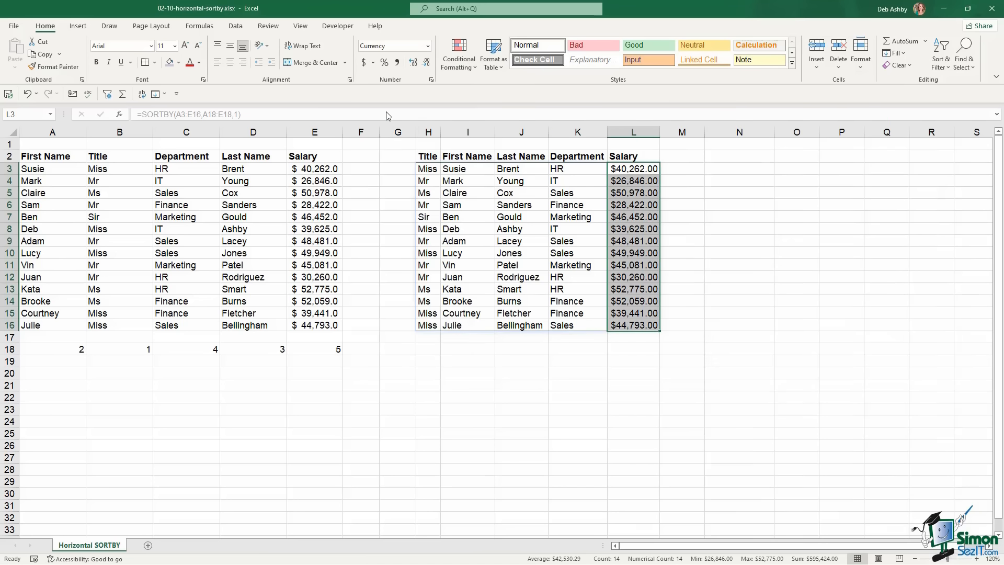
{"action": "left_click", "coordinate": [427, 63]}
{"action": "left_click", "coordinate": [427, 64]}
{"action": "left_click", "coordinate": [722, 239]}
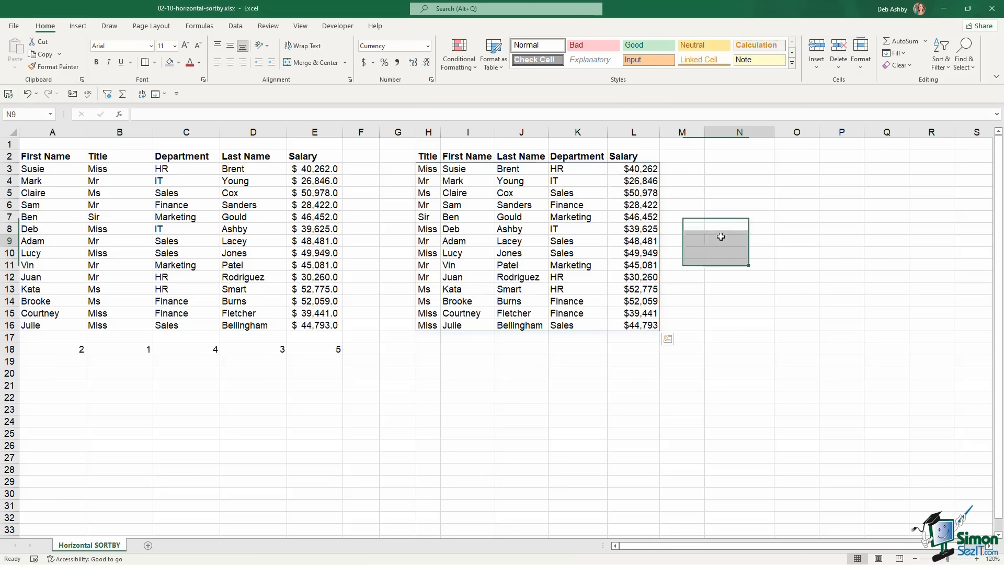
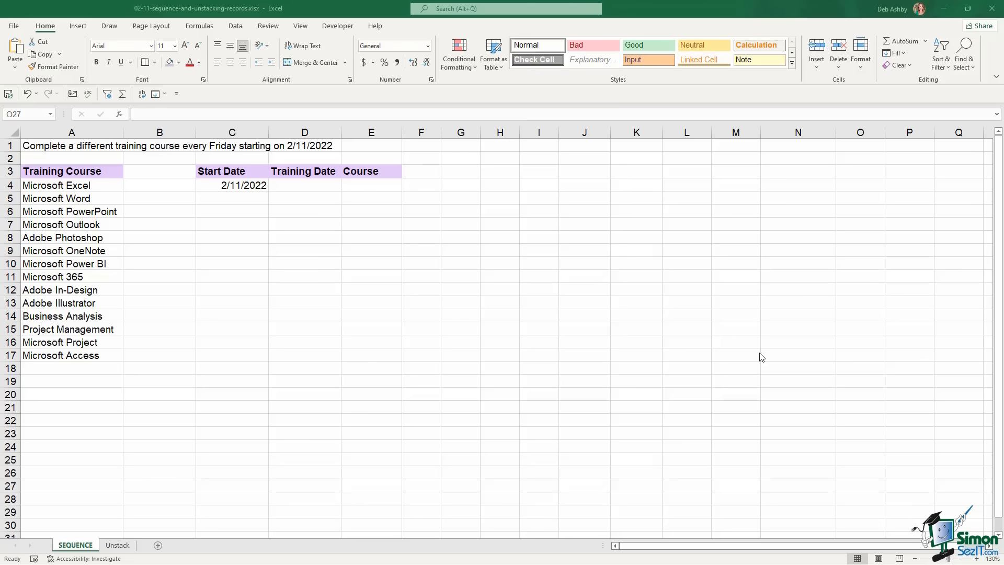
Enter =SEQUENCE(4,4,1,1) in G9 to spill numbers 1 to 16 across G9:J12
{"action": "left_click", "coordinate": [462, 251]}
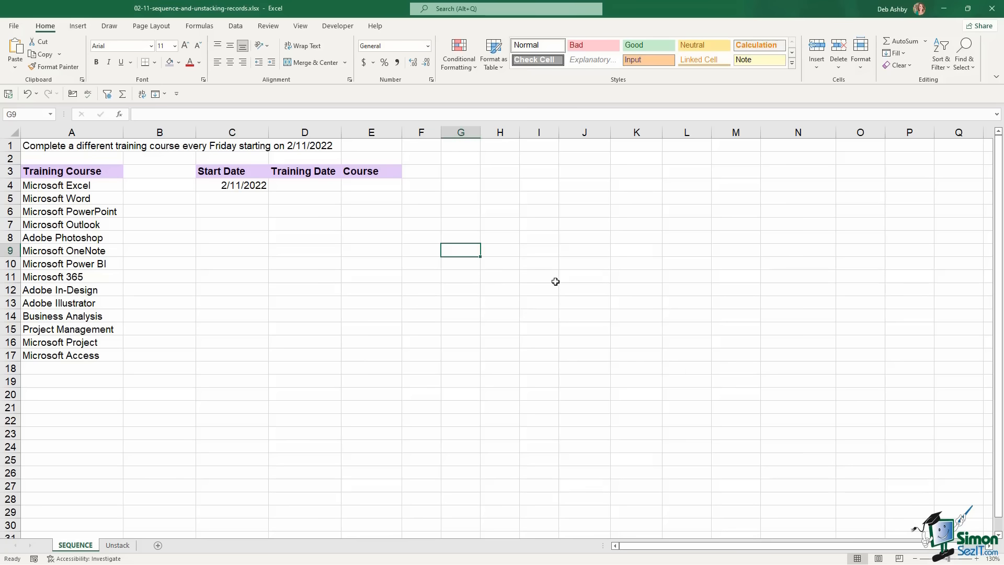
{"action": "type", "text": "="}
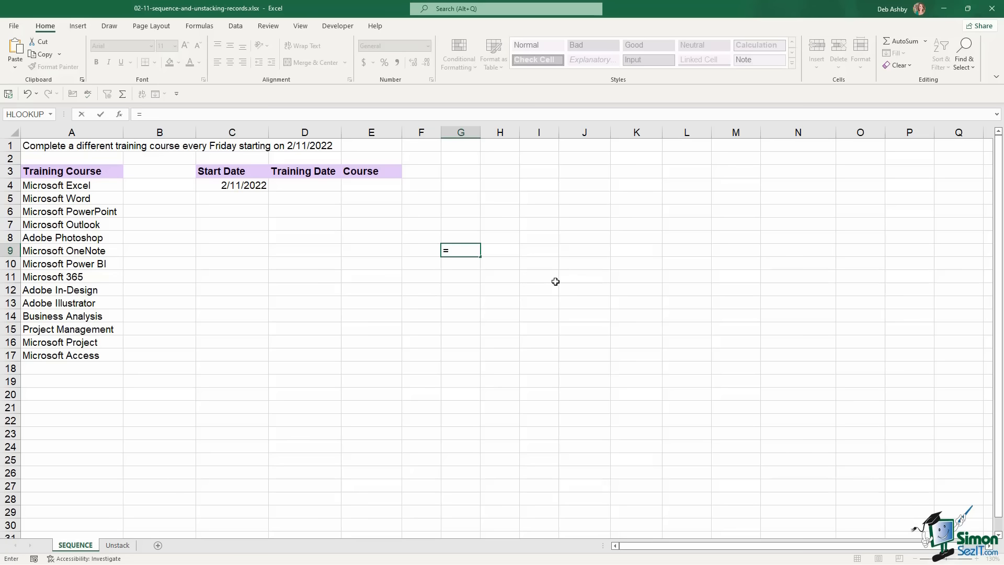
{"action": "type", "text": "seq"}
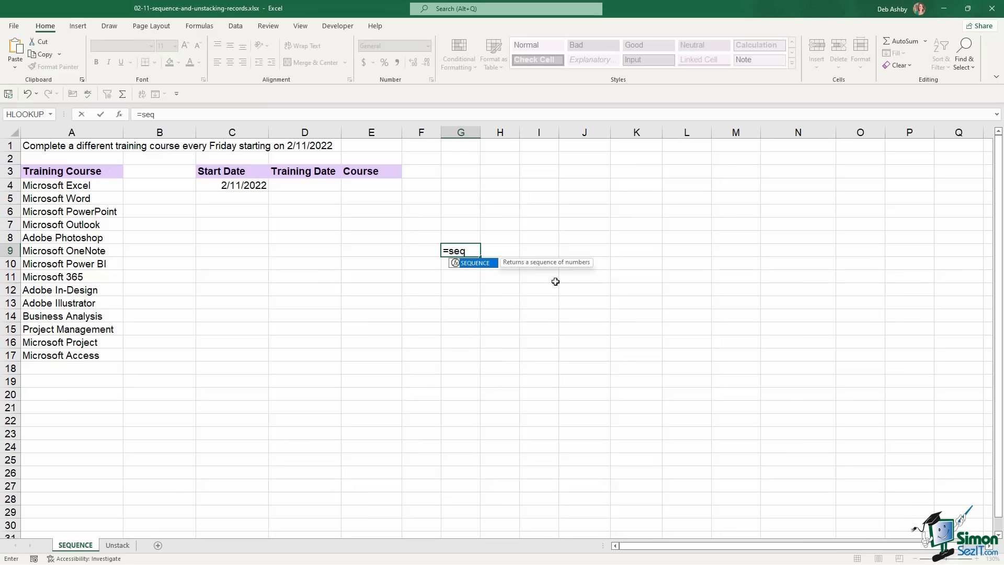
{"action": "key", "text": "Tab"}
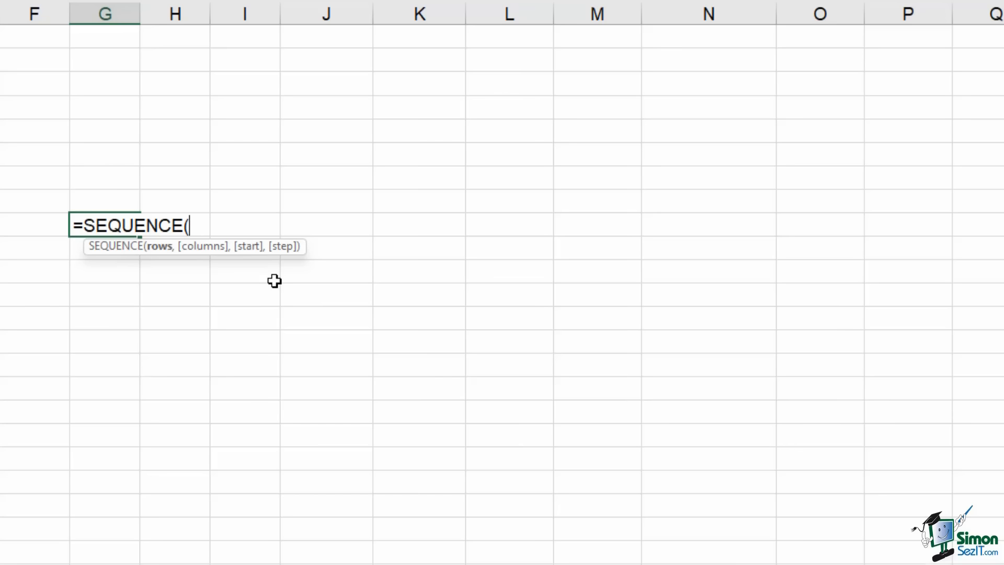
{"action": "type", "text": "4,"}
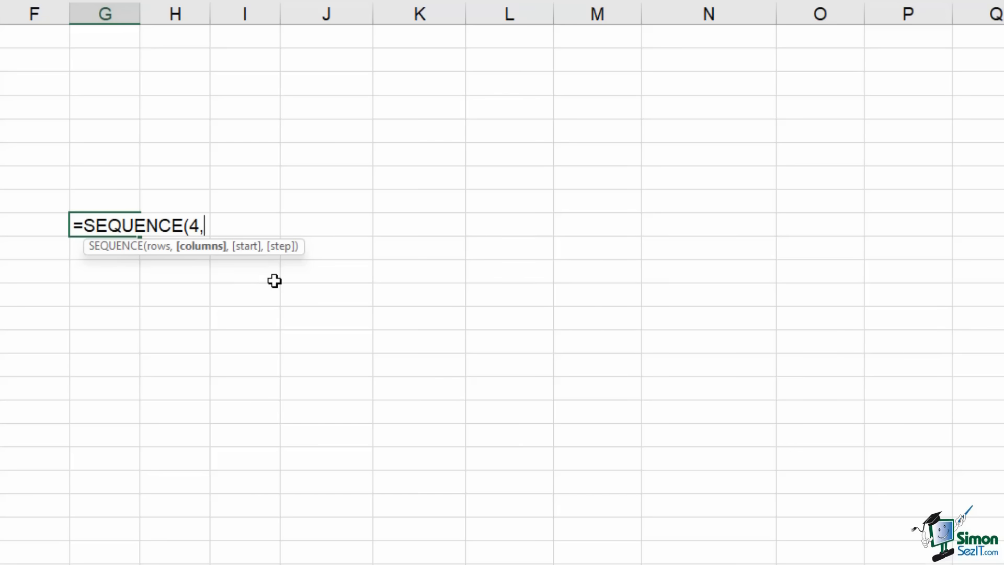
{"action": "type", "text": "4,"}
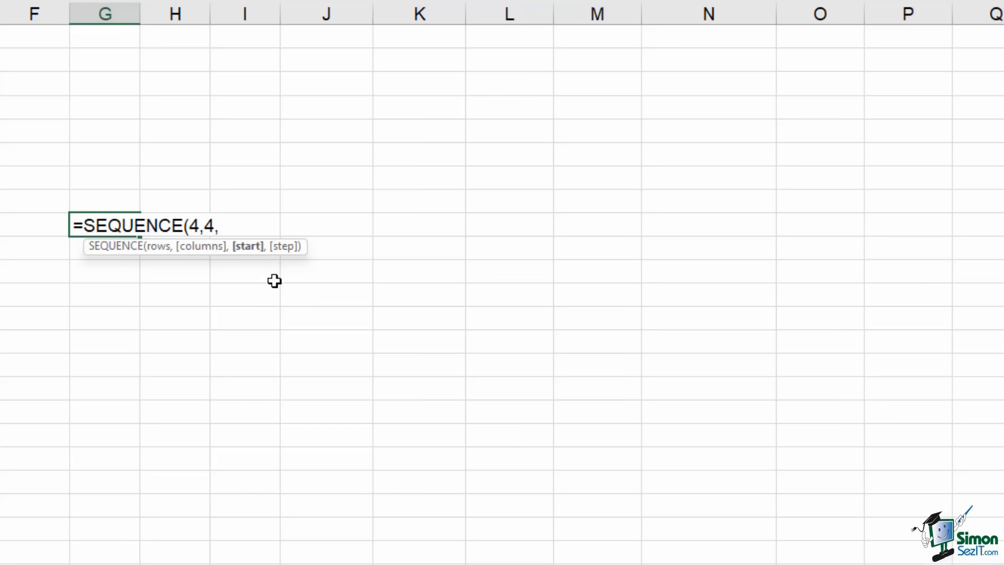
{"action": "type", "text": "1,"}
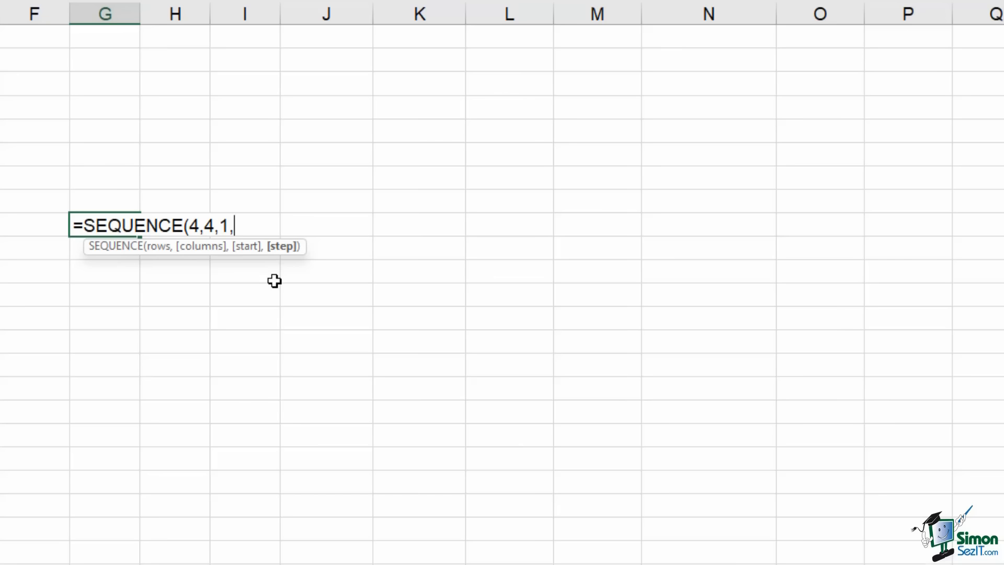
{"action": "type", "text": "1)"}
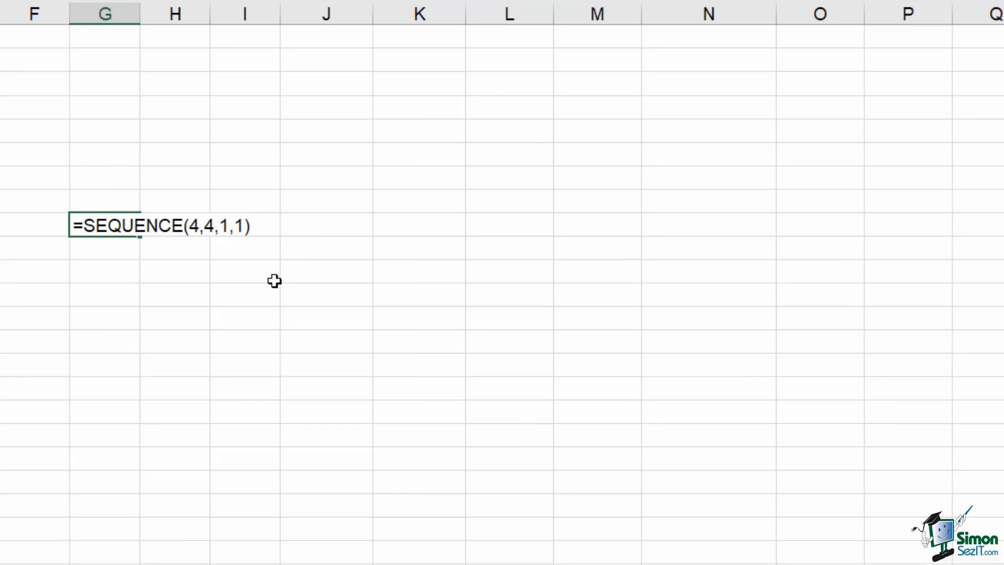
{"action": "key", "text": "Return"}
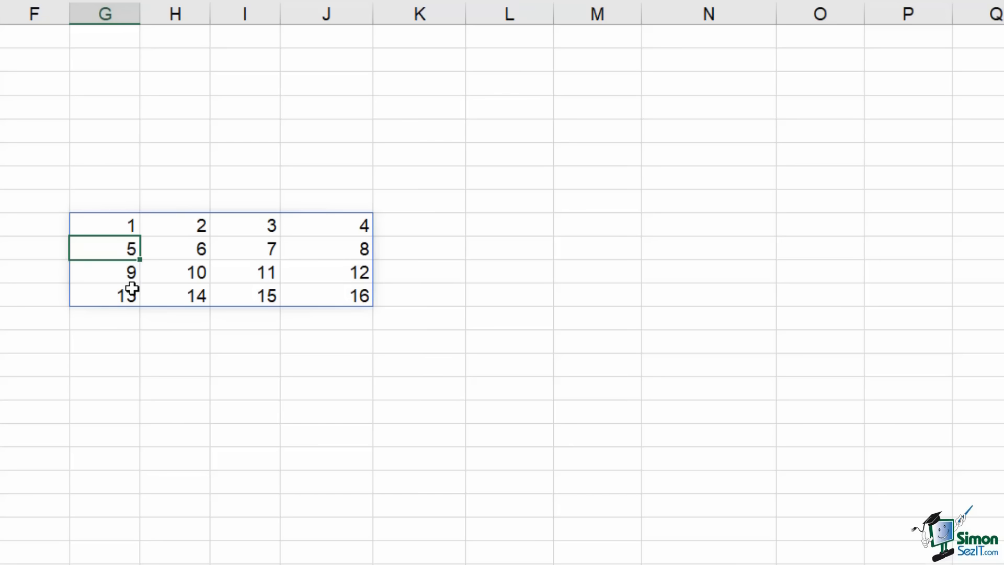
Change G9's arguments to =SEQUENCE(10,8,5,10), spilling 5 to 795 across G9:N18
{"action": "left_click", "coordinate": [111, 226]}
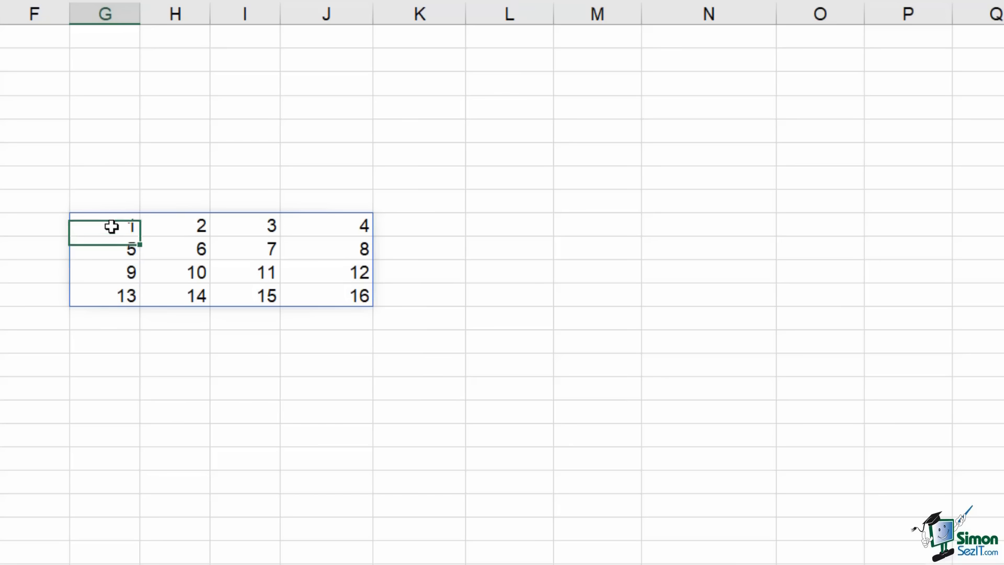
{"action": "double_click", "coordinate": [112, 228]}
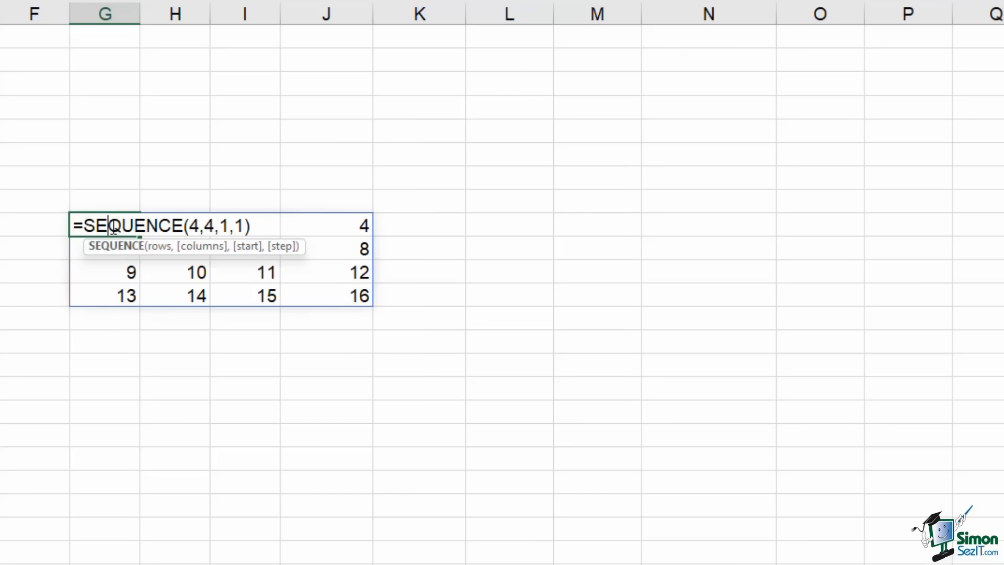
{"action": "left_click", "coordinate": [199, 226]}
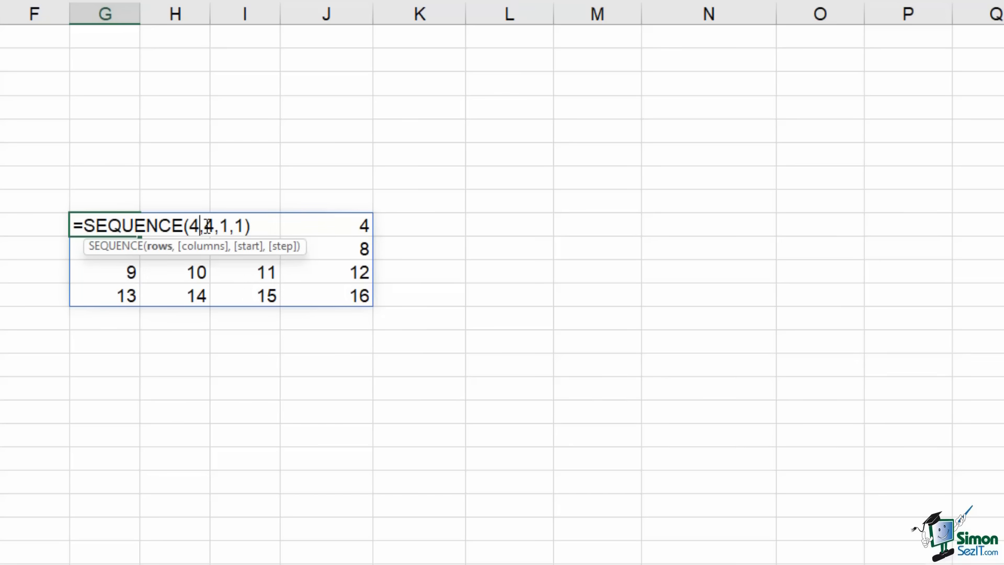
{"action": "key", "text": "BackSpace"}
{"action": "type", "text": "10"}
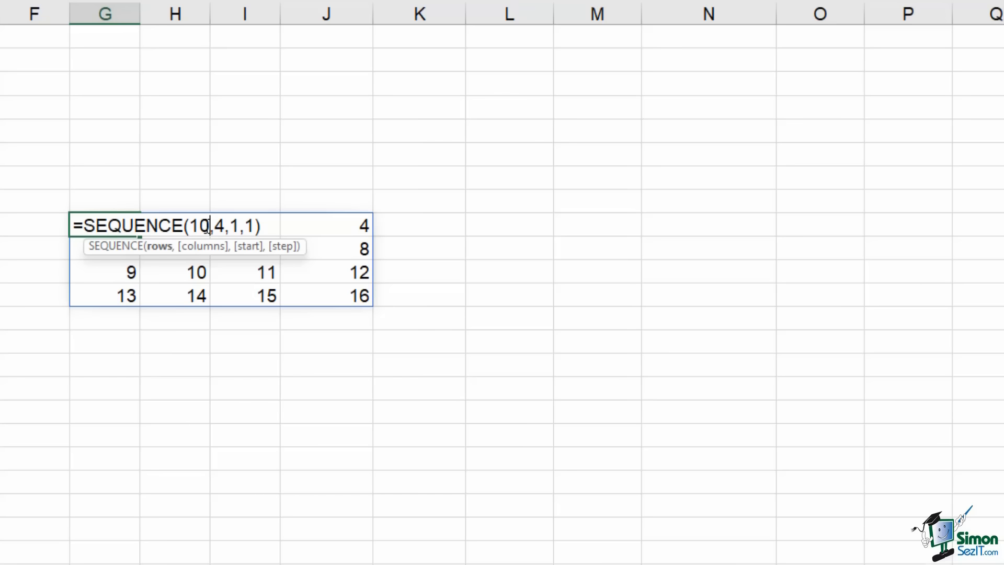
{"action": "left_click", "coordinate": [224, 226]}
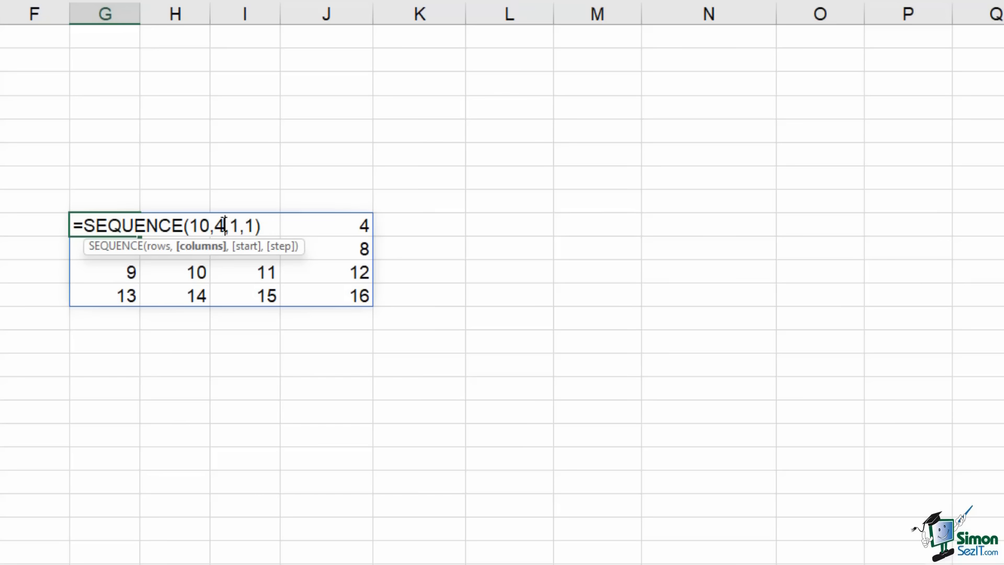
{"action": "key", "text": "BackSpace"}
{"action": "type", "text": "8"}
{"action": "left_click", "coordinate": [240, 228]}
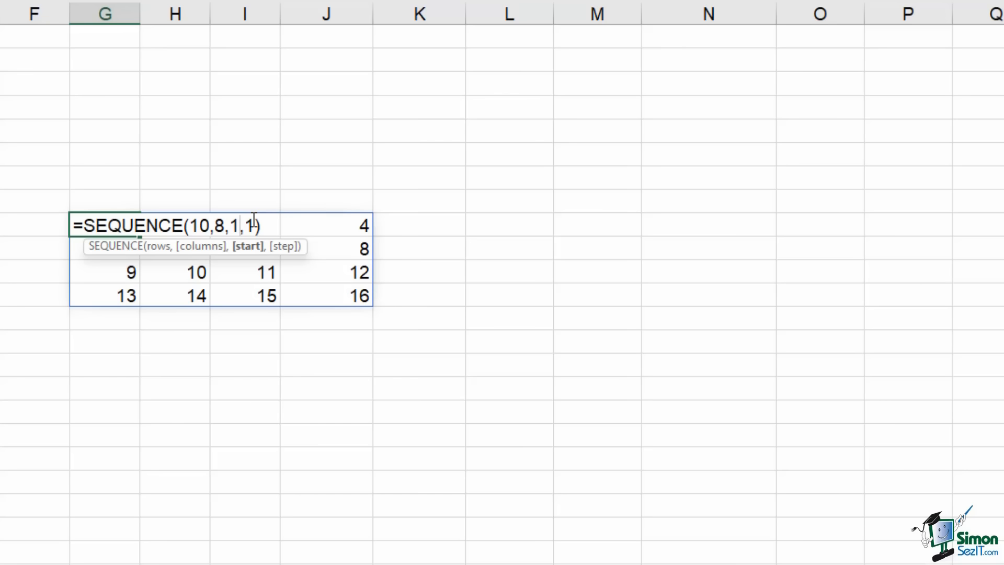
{"action": "key", "text": "BackSpace"}
{"action": "type", "text": "5"}
{"action": "left_click", "coordinate": [253, 226]}
{"action": "type", "text": "0"}
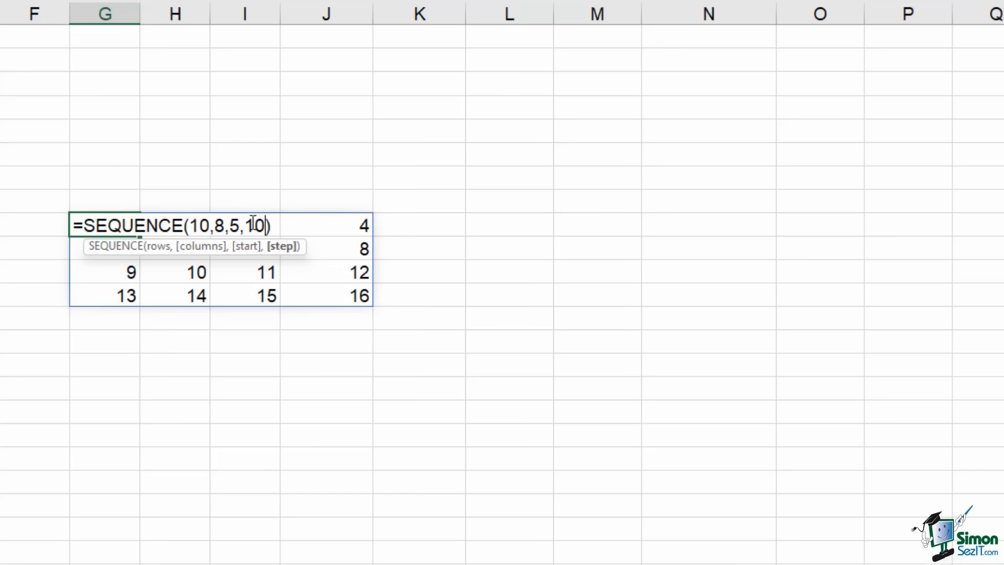
{"action": "key", "text": "Return"}
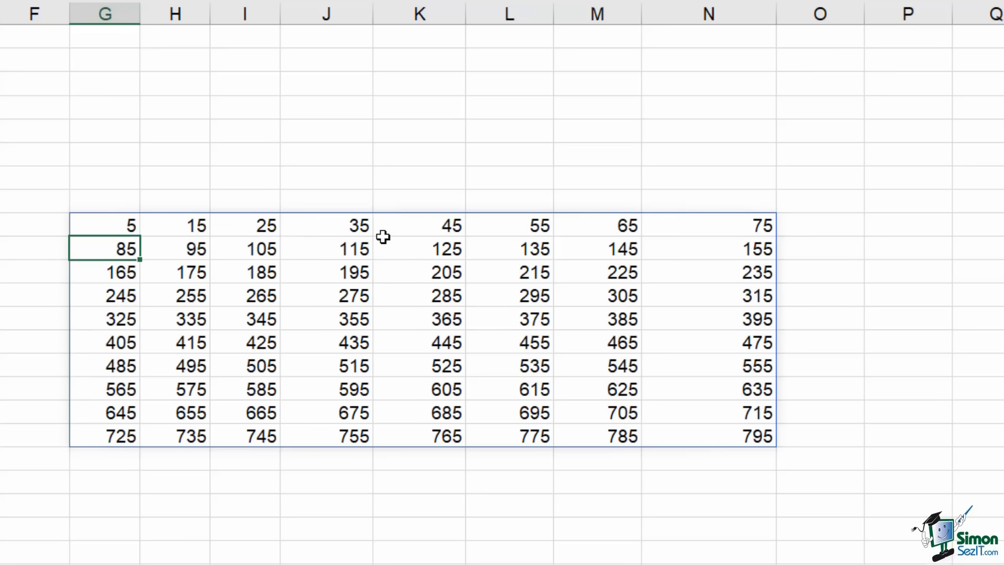
Inspect G9, H9 and I9 inside the new spill range
{"action": "left_click", "coordinate": [117, 224]}
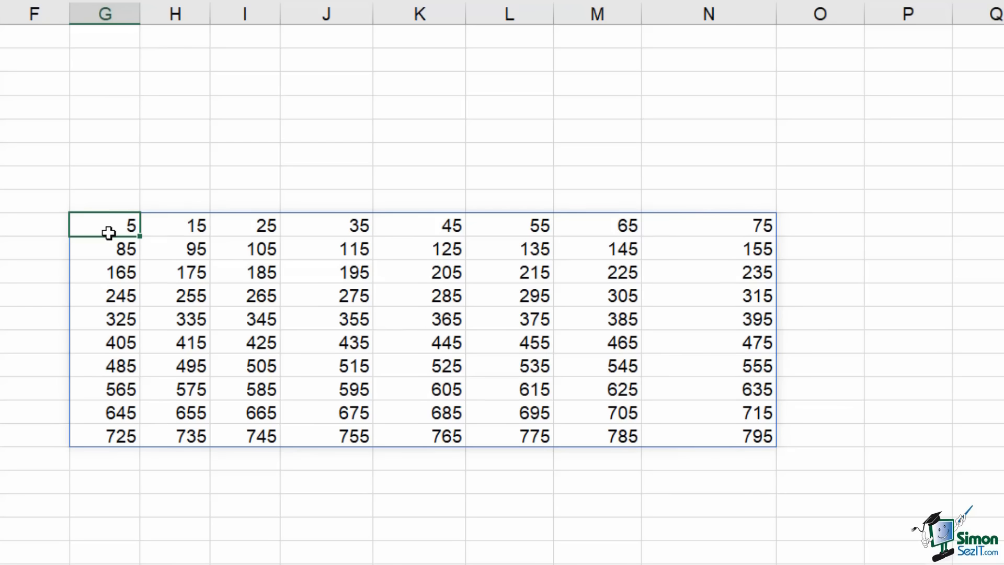
{"action": "left_click", "coordinate": [187, 224]}
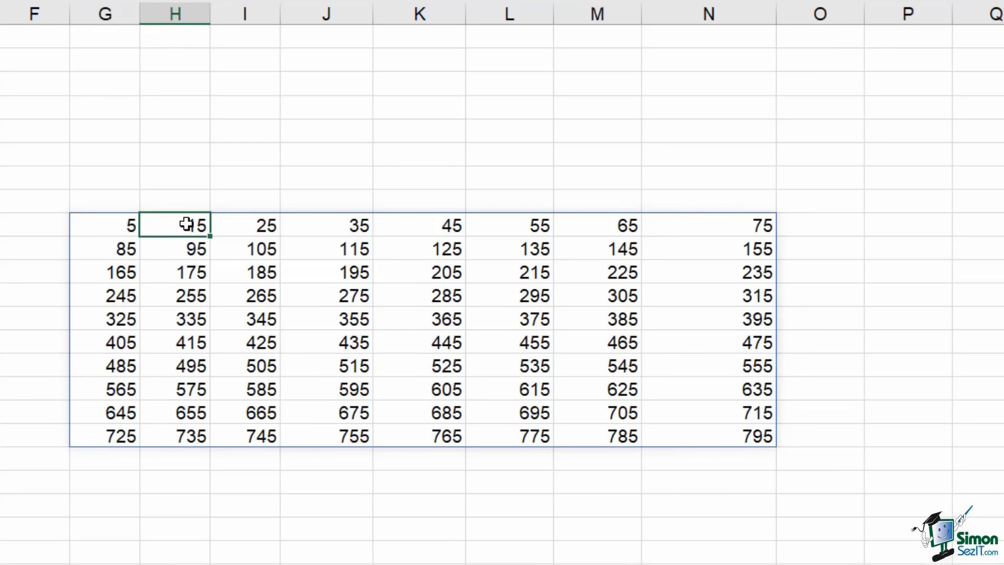
{"action": "left_click", "coordinate": [248, 223]}
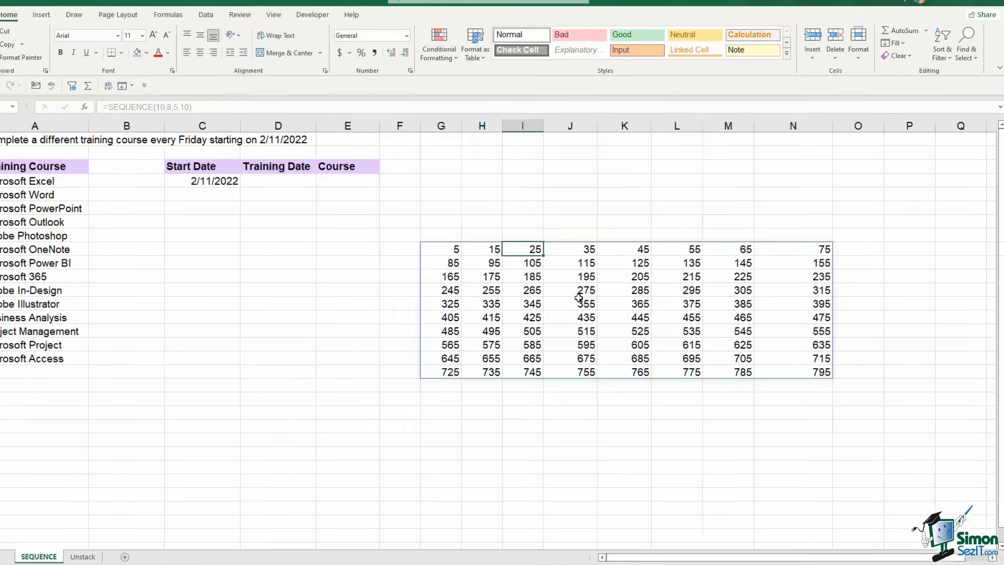
Clear the spilled numbers from G9:N18 and mark D4:D17 for the training dates
{"action": "left_click_drag", "start_coordinate": [105, 225], "coordinate": [699, 438]}
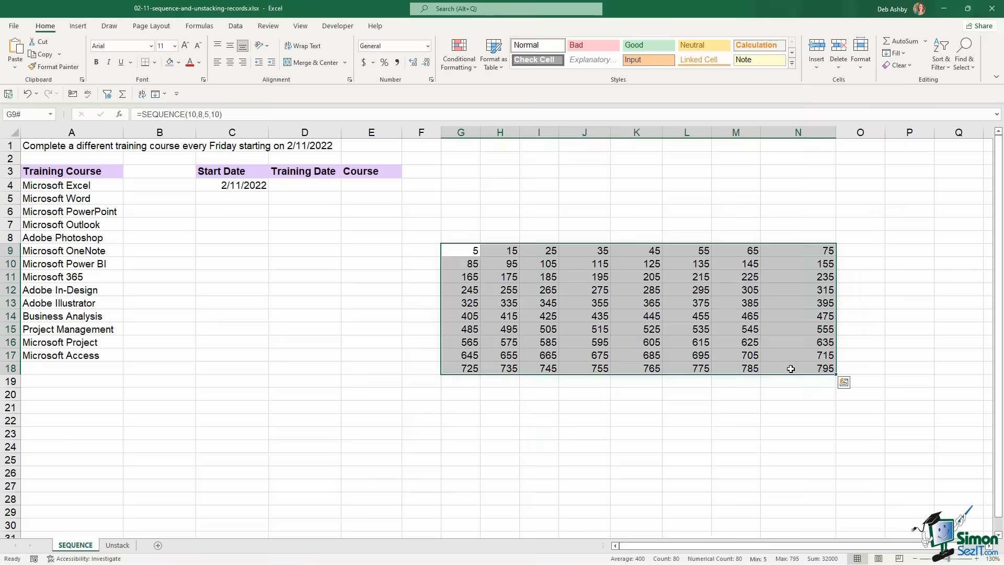
{"action": "key", "text": "Delete"}
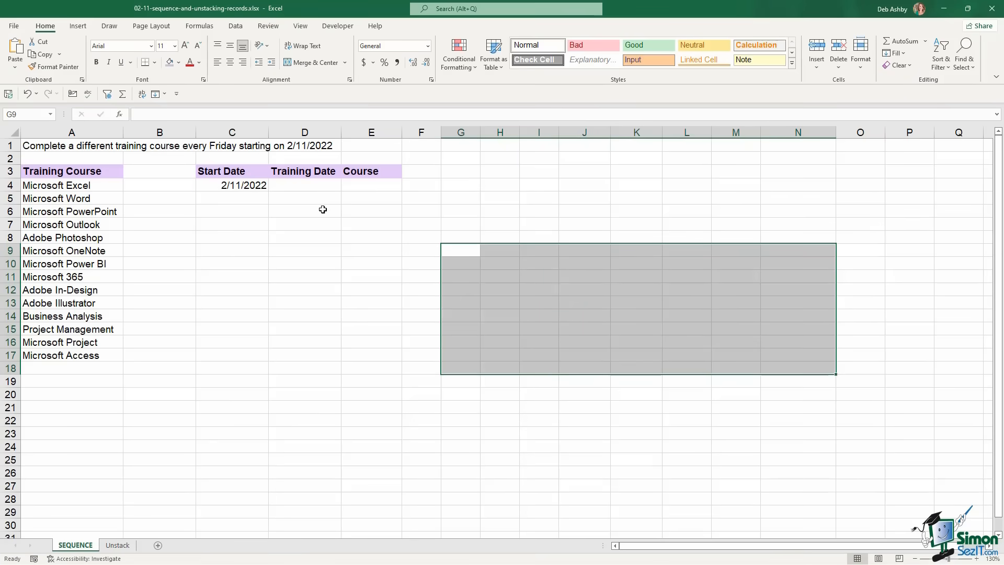
{"action": "left_click", "coordinate": [311, 187]}
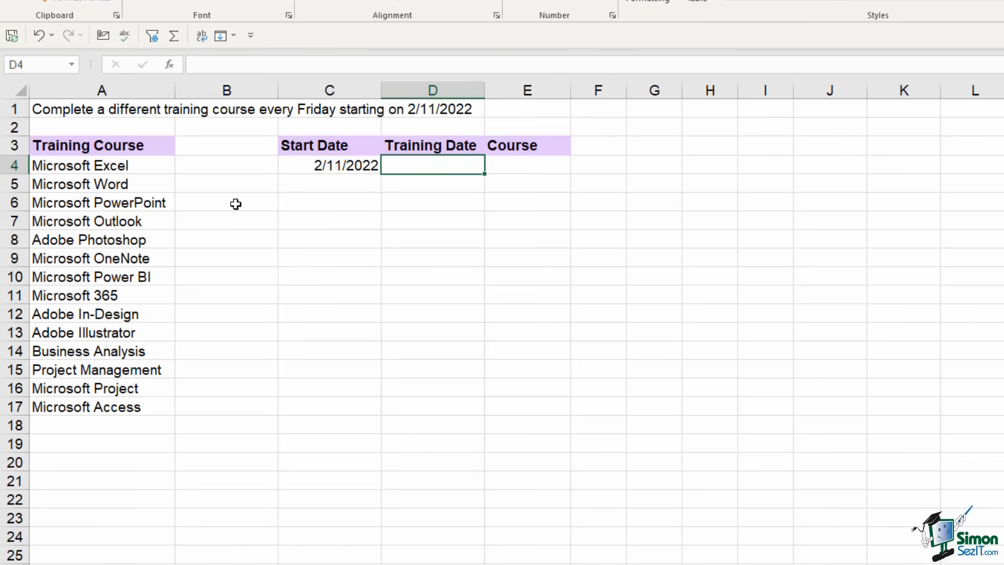
{"action": "left_click", "coordinate": [149, 165]}
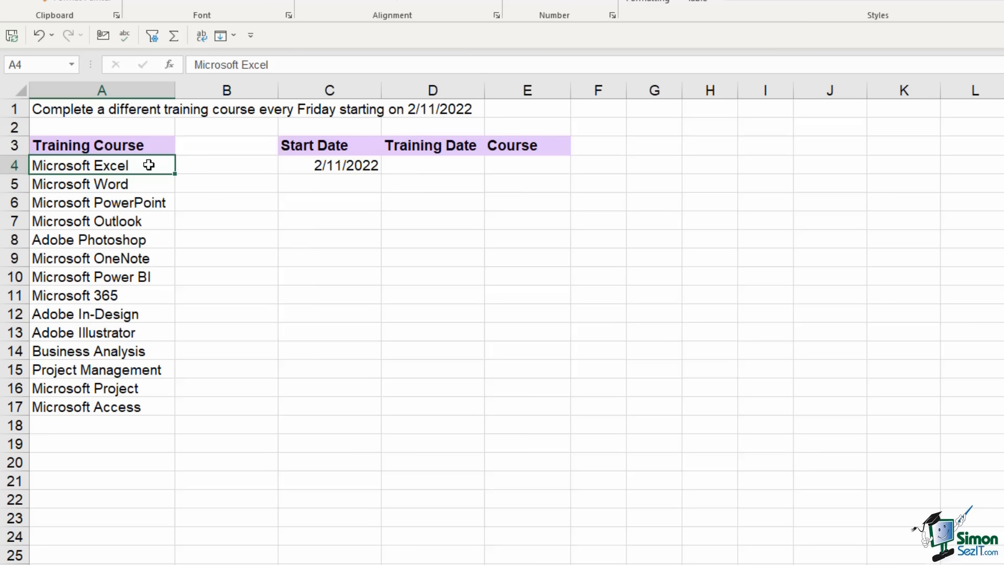
{"action": "left_click", "coordinate": [433, 165]}
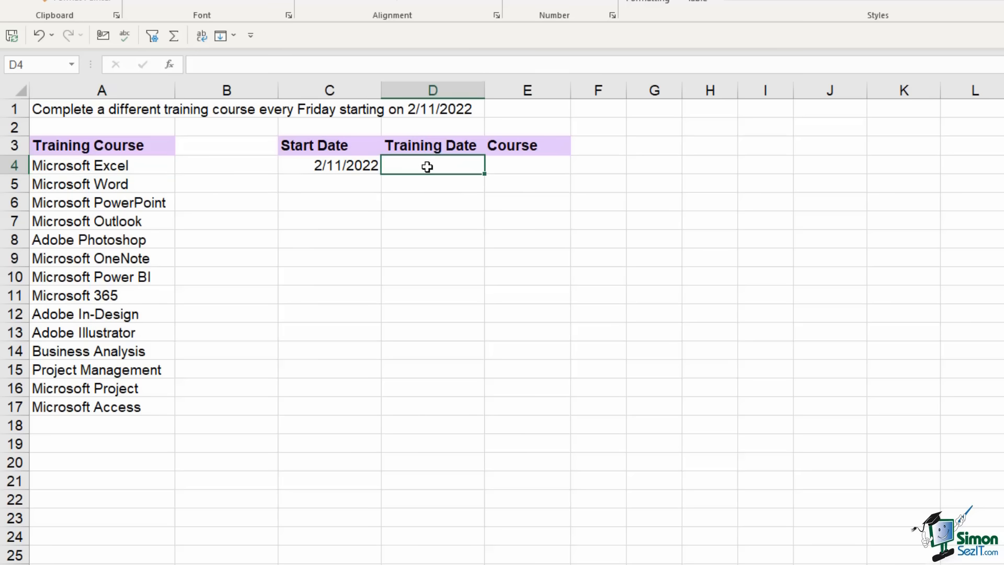
{"action": "left_click_drag", "start_coordinate": [427, 170], "coordinate": [430, 406]}
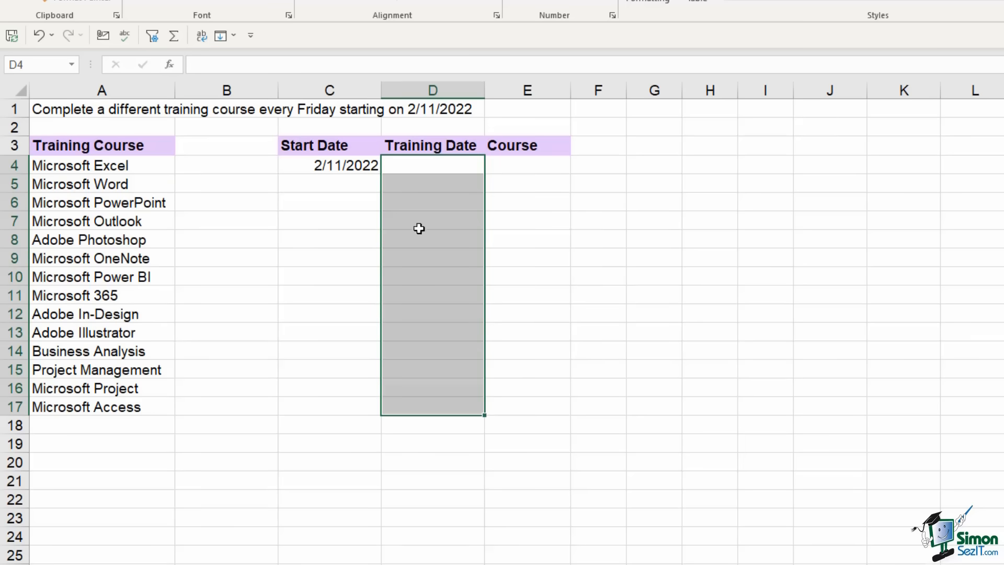
Look over the C4 start date and the Training Date and Course cells, ending on D4
{"action": "left_click", "coordinate": [331, 165]}
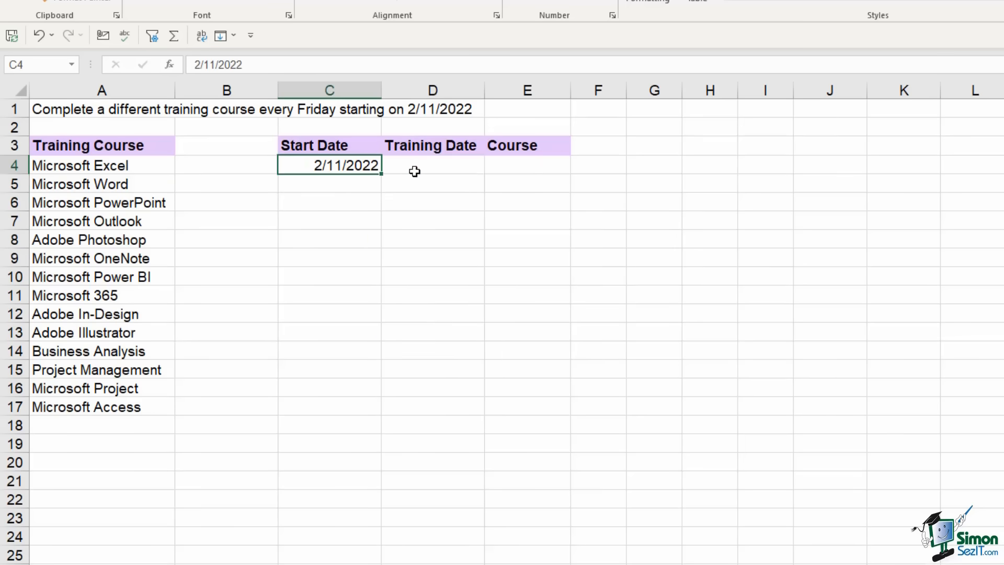
{"action": "left_click", "coordinate": [515, 167]}
{"action": "left_click", "coordinate": [460, 165]}
{"action": "left_click", "coordinate": [533, 167]}
{"action": "left_click", "coordinate": [531, 186]}
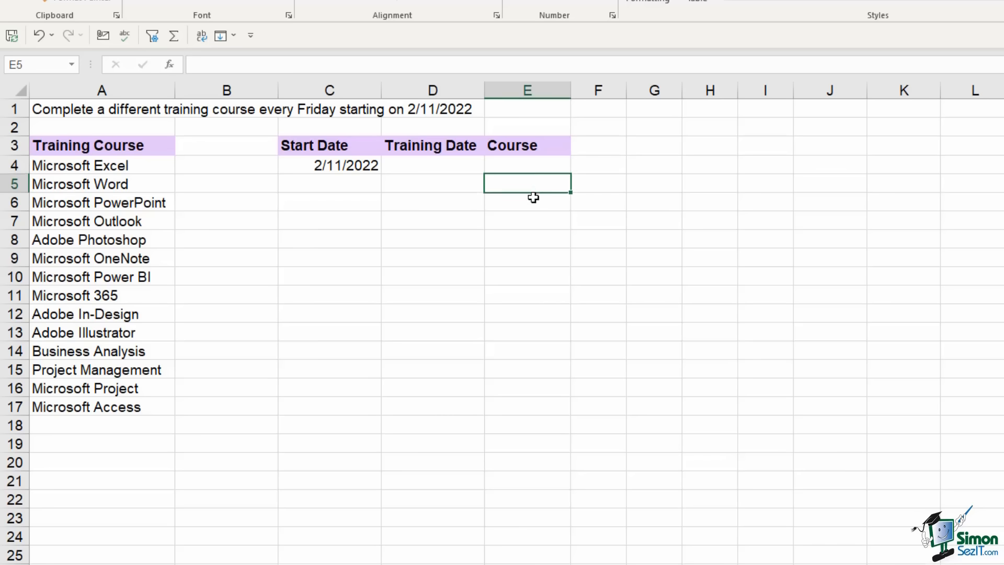
{"action": "left_click", "coordinate": [530, 203]}
{"action": "left_click", "coordinate": [425, 165]}
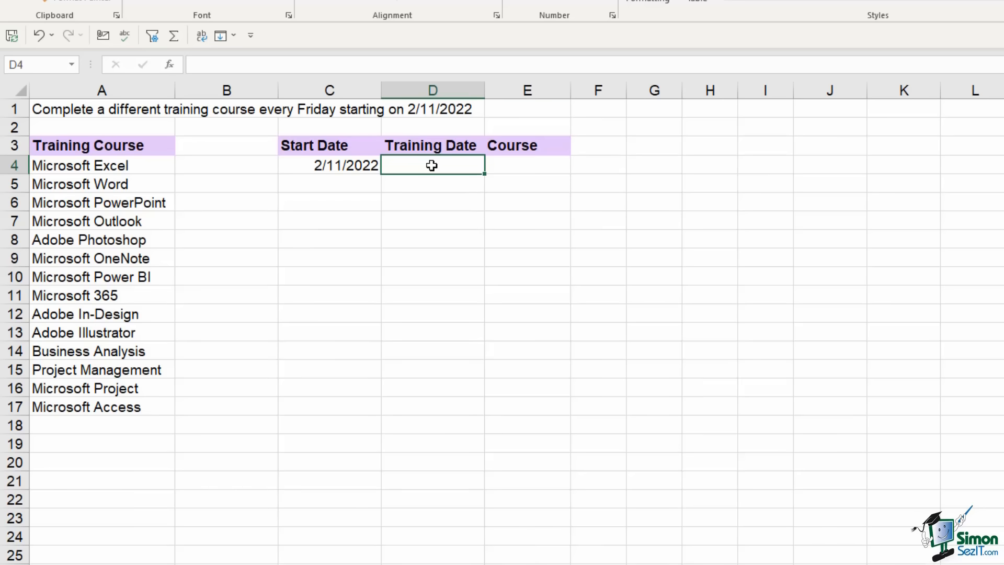
Begin D4's SEQUENCE formula with COUNTA(A4:A17) as the row count
{"action": "type", "text": "=seq"}
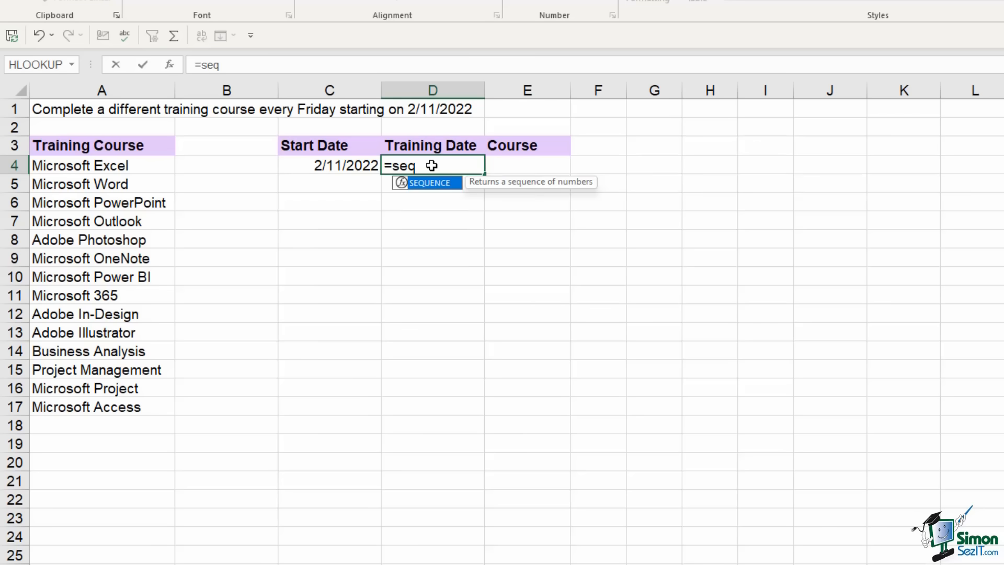
{"action": "key", "text": "Tab"}
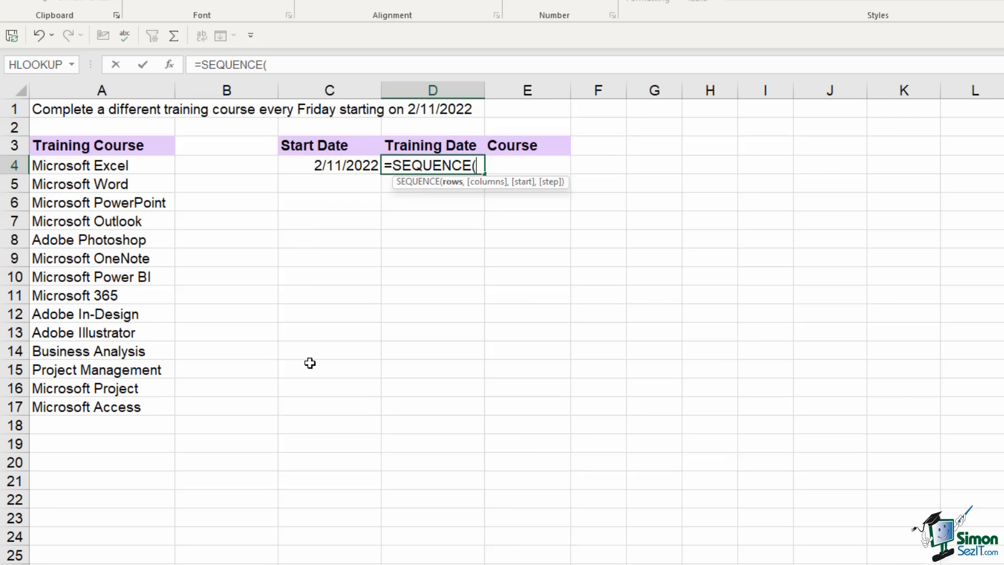
{"action": "type", "text": "counta"}
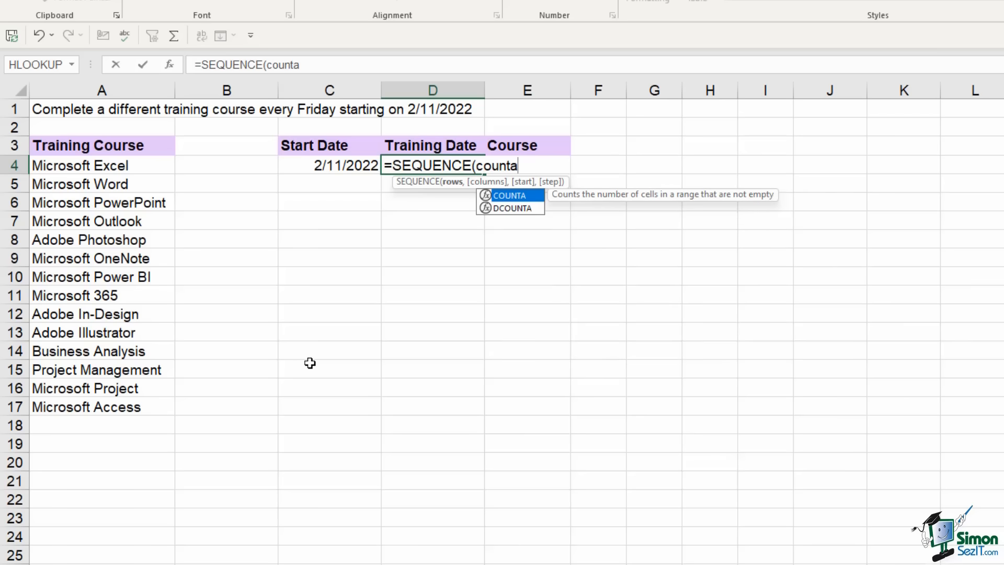
{"action": "key", "text": "Tab"}
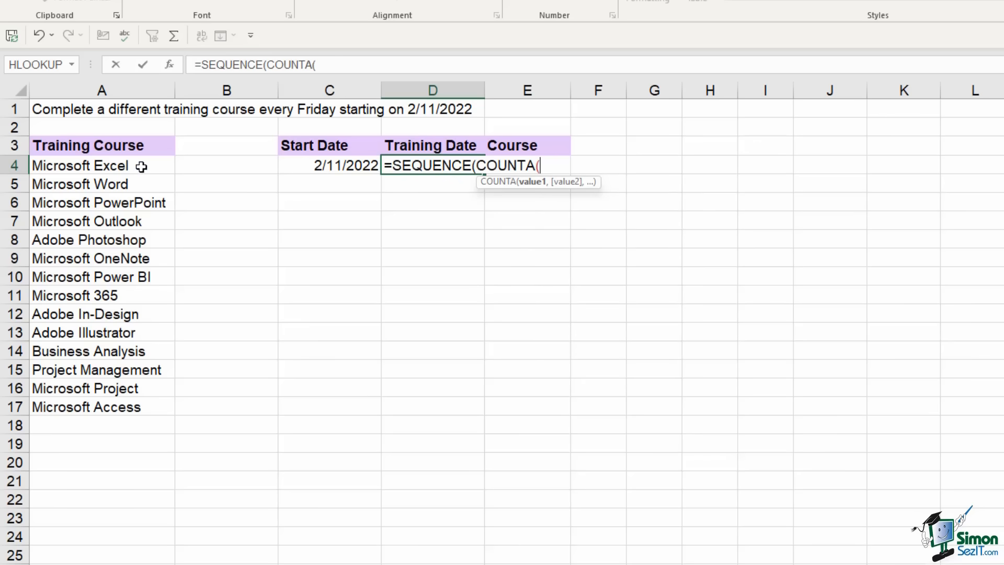
{"action": "left_click_drag", "start_coordinate": [142, 166], "coordinate": [143, 406]}
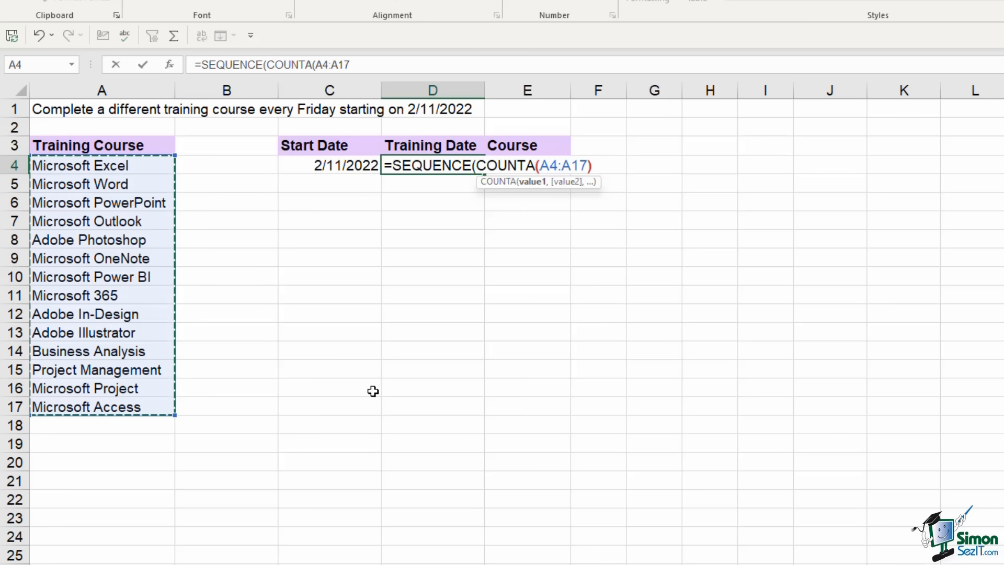
{"action": "type", "text": "),"}
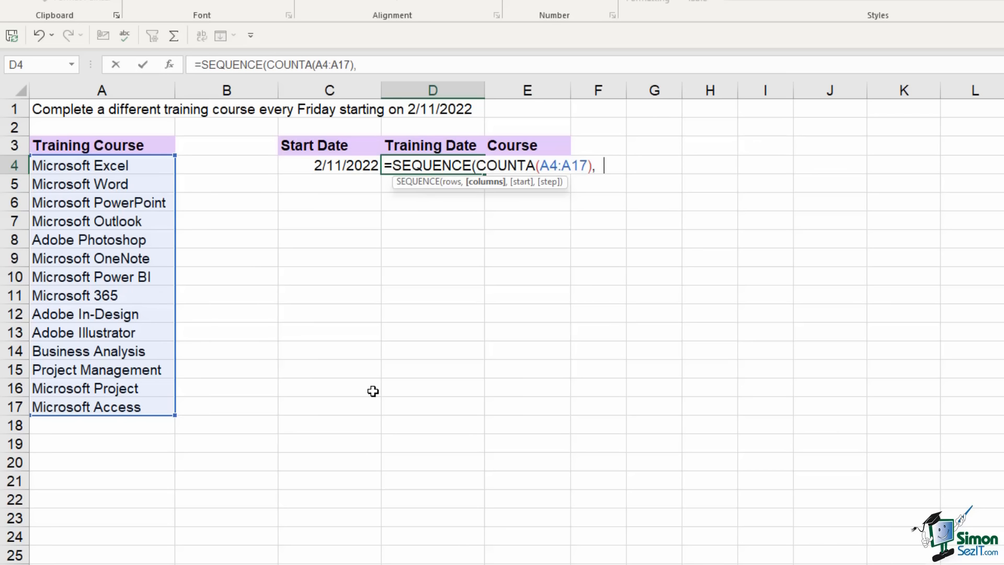
Complete it as =SEQUENCE(COUNTA(A4:A17),1,C4,7), spilling weekly serials 44603–44694 down D4:D17
{"action": "type", "text": "1,"}
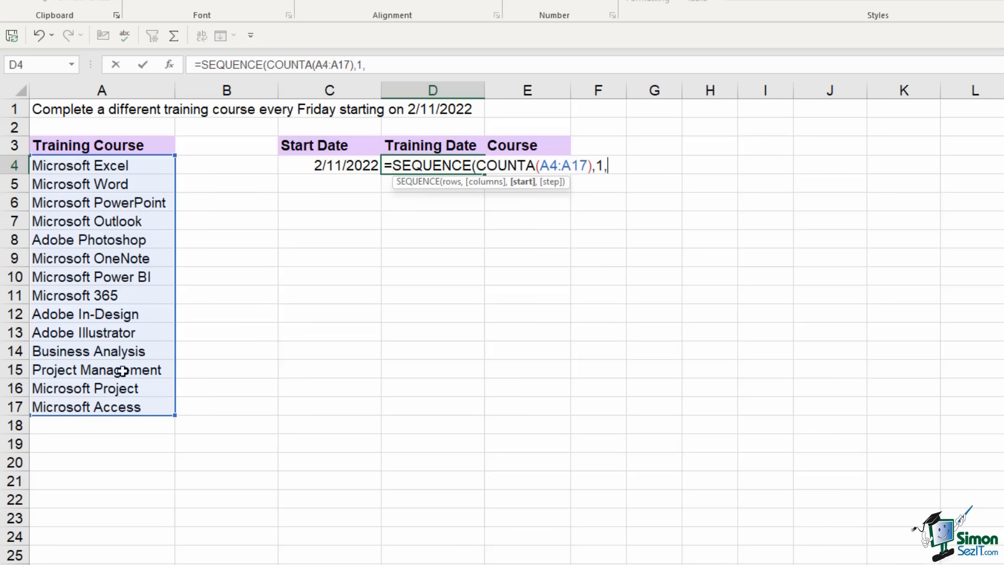
{"action": "left_click", "coordinate": [321, 166]}
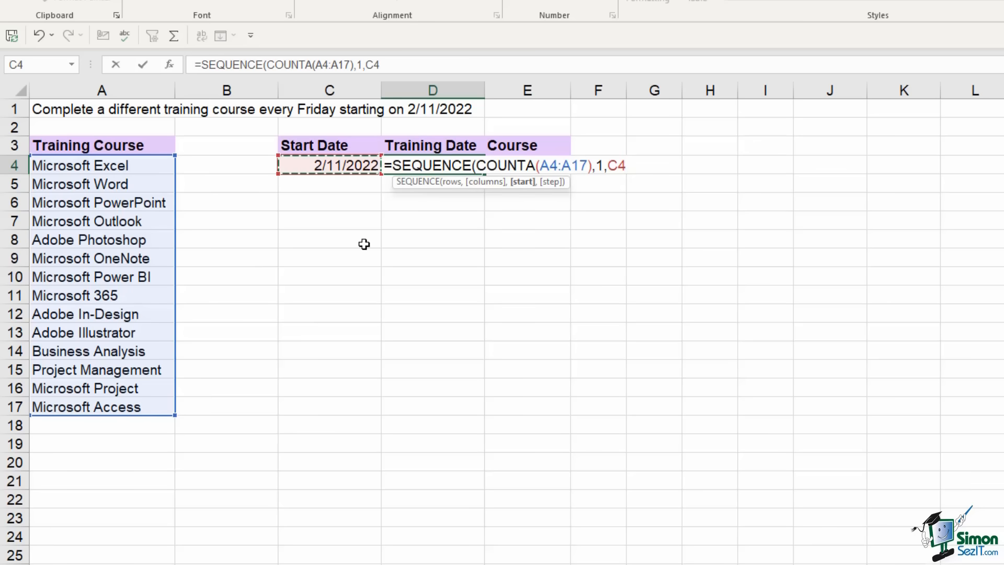
{"action": "type", "text": ","}
{"action": "type", "text": "7"}
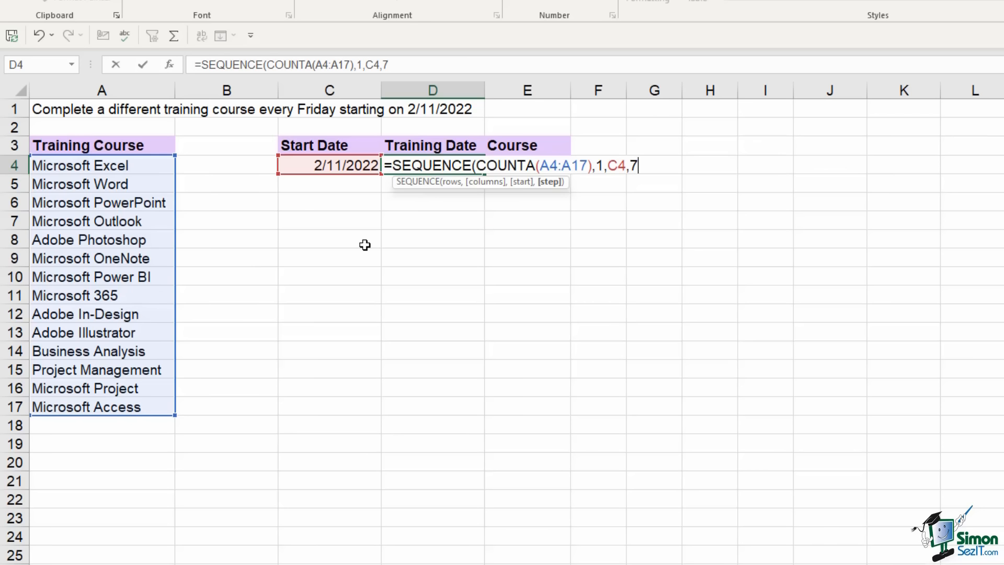
{"action": "key", "text": "BackSpace"}
{"action": "type", "text": "14"}
{"action": "key", "text": "BackSpace"}
{"action": "key", "text": "BackSpace"}
{"action": "type", "text": "7)"}
{"action": "key", "text": "Return"}
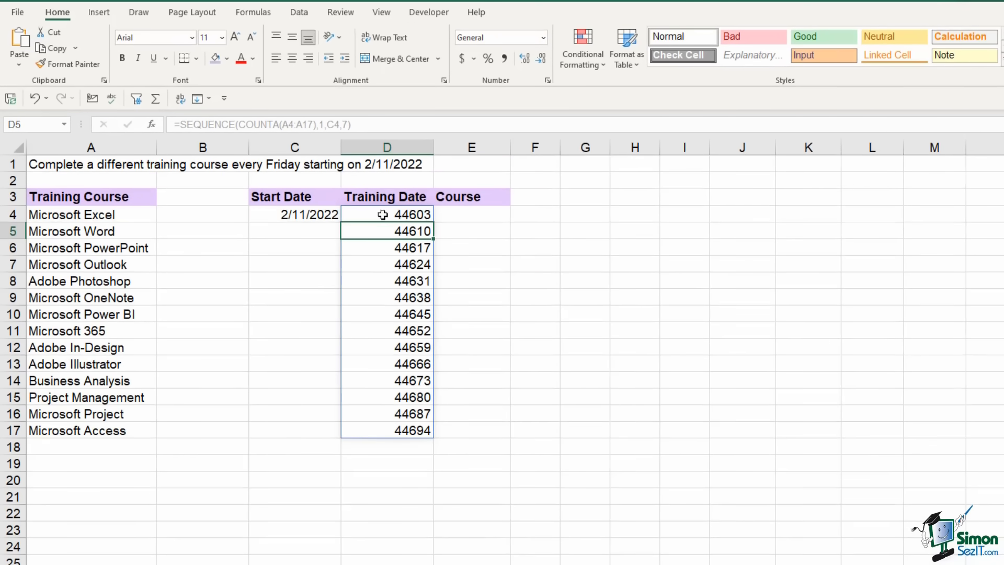
Format the spilled values in D4:D17 as Short Date, showing 2/11/2022 to 5/13/2022
{"action": "left_click_drag", "start_coordinate": [387, 215], "coordinate": [401, 430]}
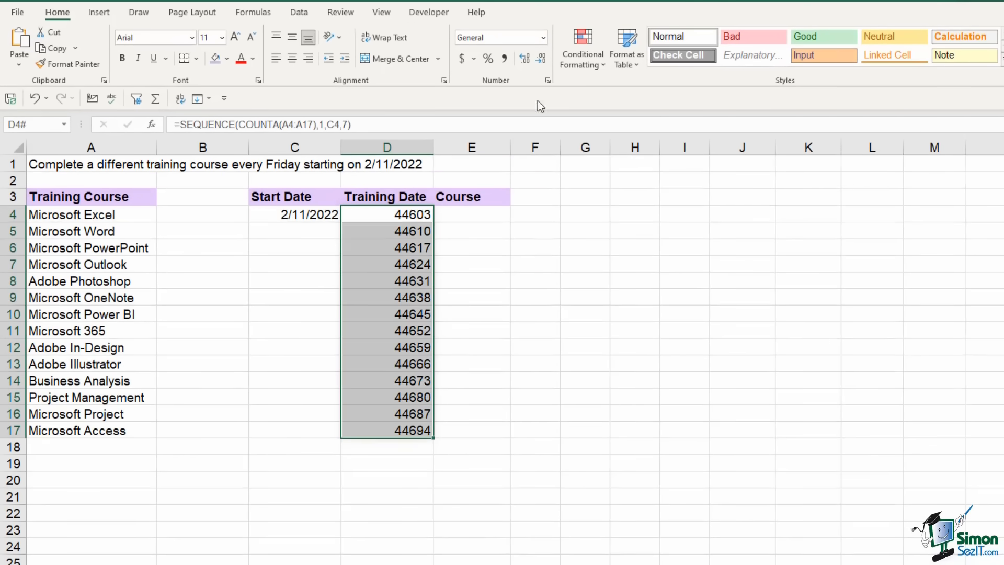
{"action": "left_click", "coordinate": [542, 38]}
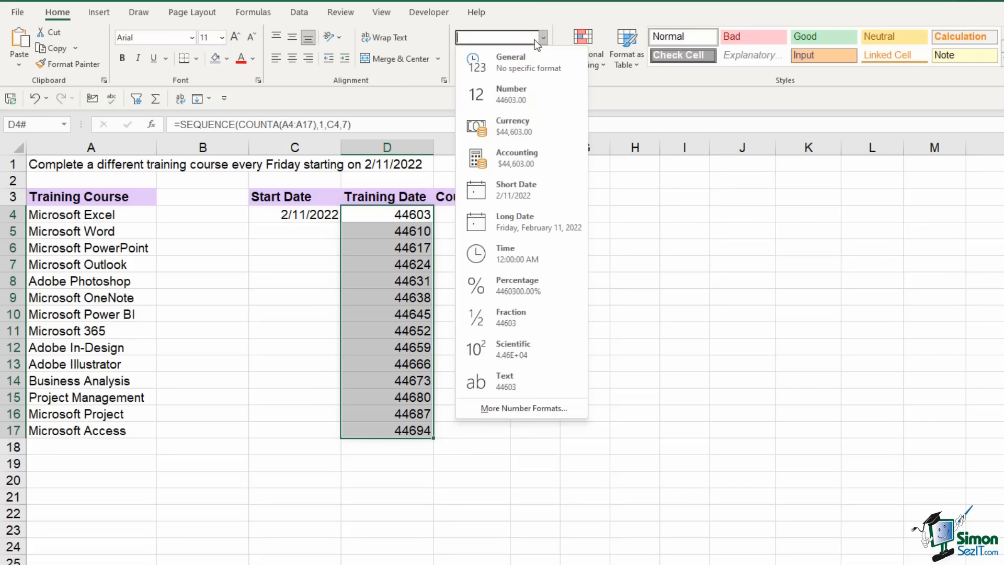
{"action": "left_click", "coordinate": [511, 198]}
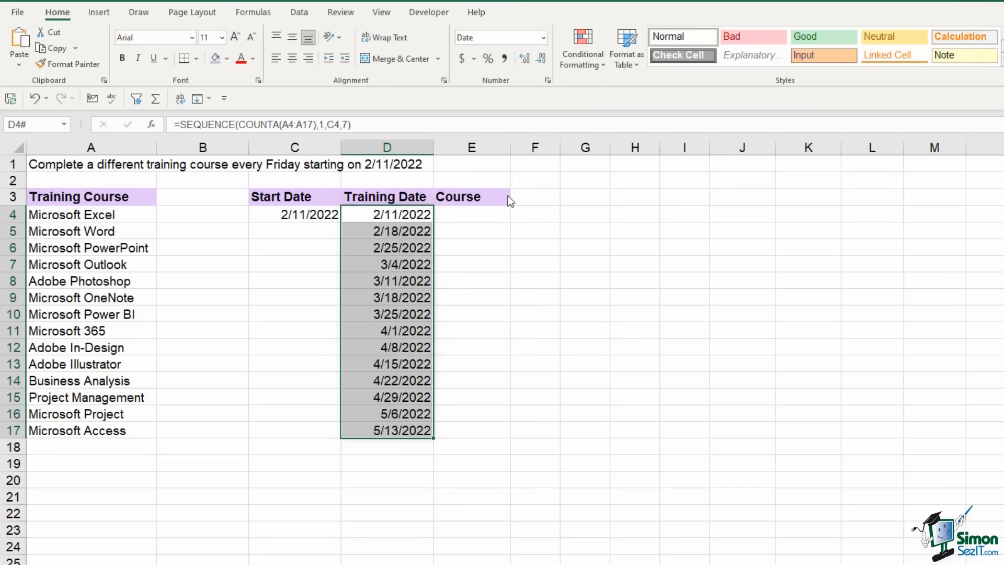
{"action": "left_click", "coordinate": [376, 216]}
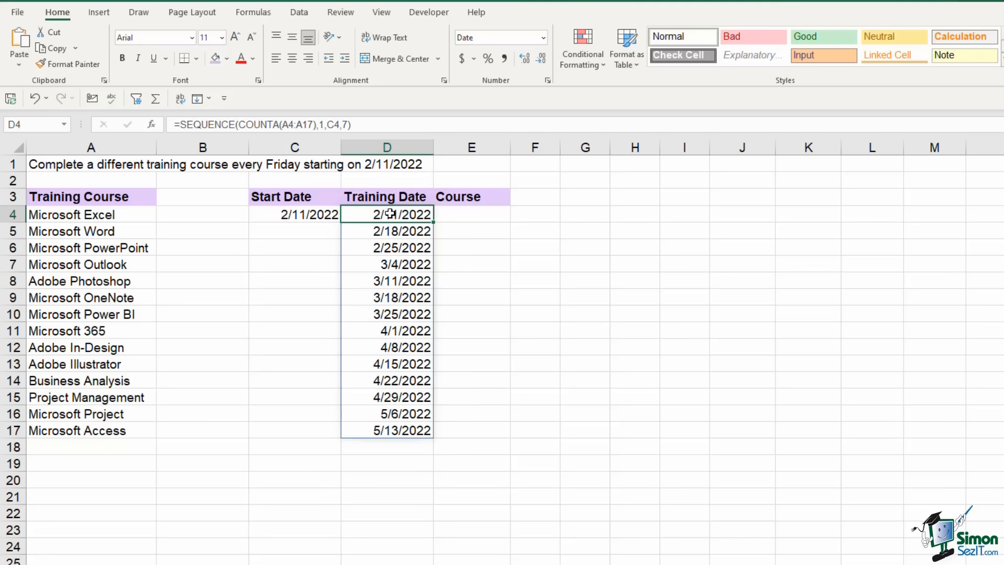
{"action": "left_click", "coordinate": [379, 232]}
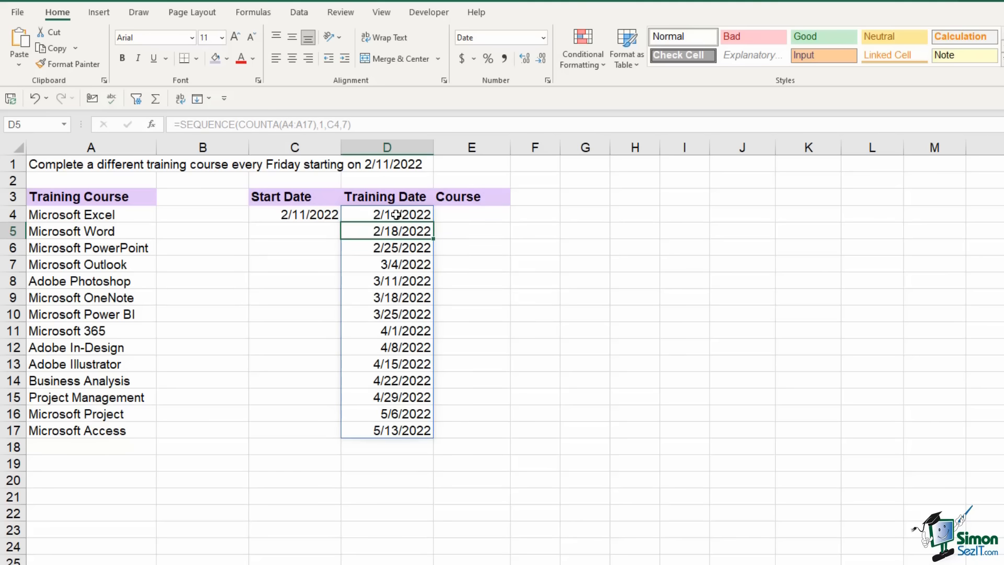
{"action": "left_click", "coordinate": [396, 213]}
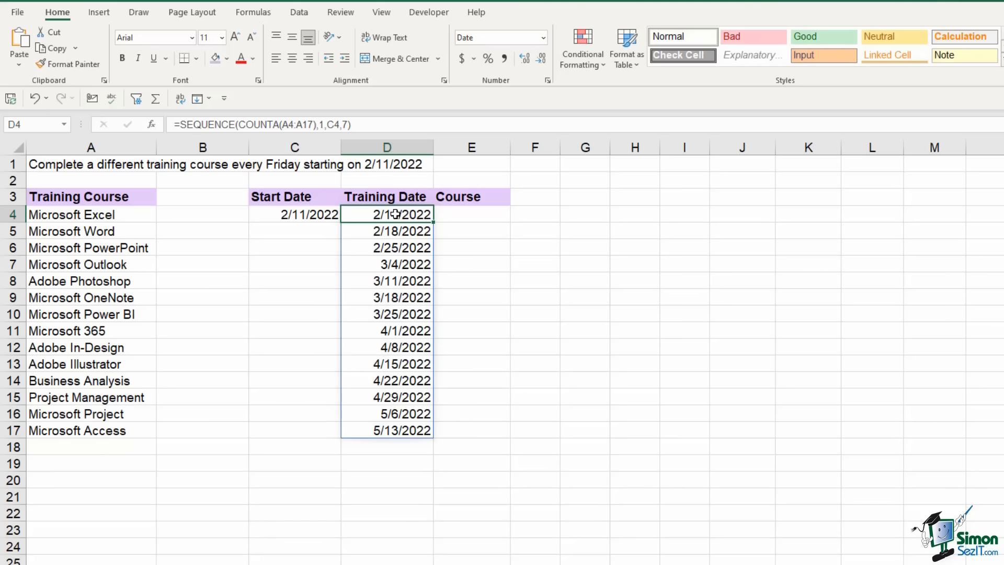
Copy the Microsoft Word course name from A5 into E4
{"action": "left_click", "coordinate": [101, 232]}
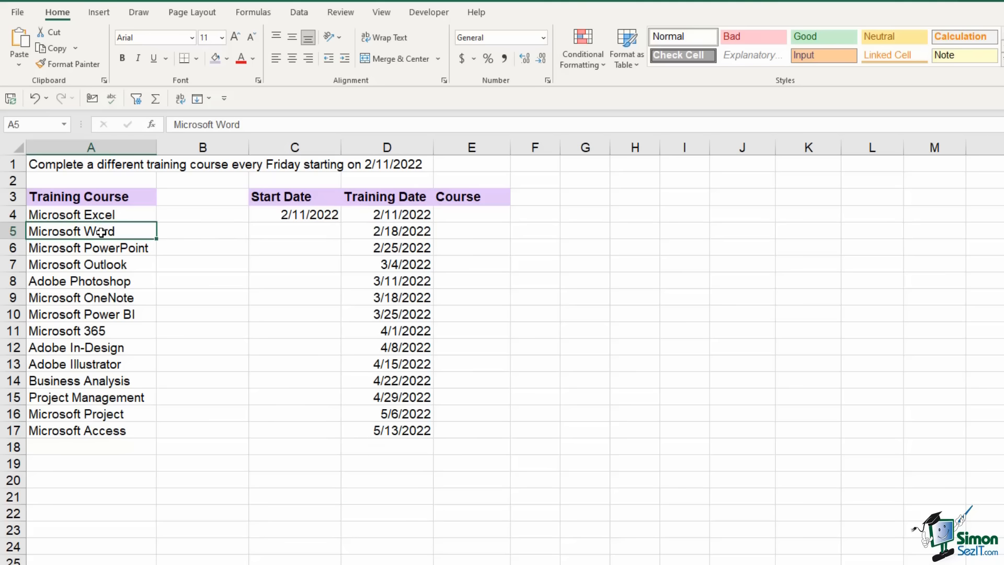
{"action": "key", "text": "ctrl+c"}
{"action": "left_click", "coordinate": [461, 218]}
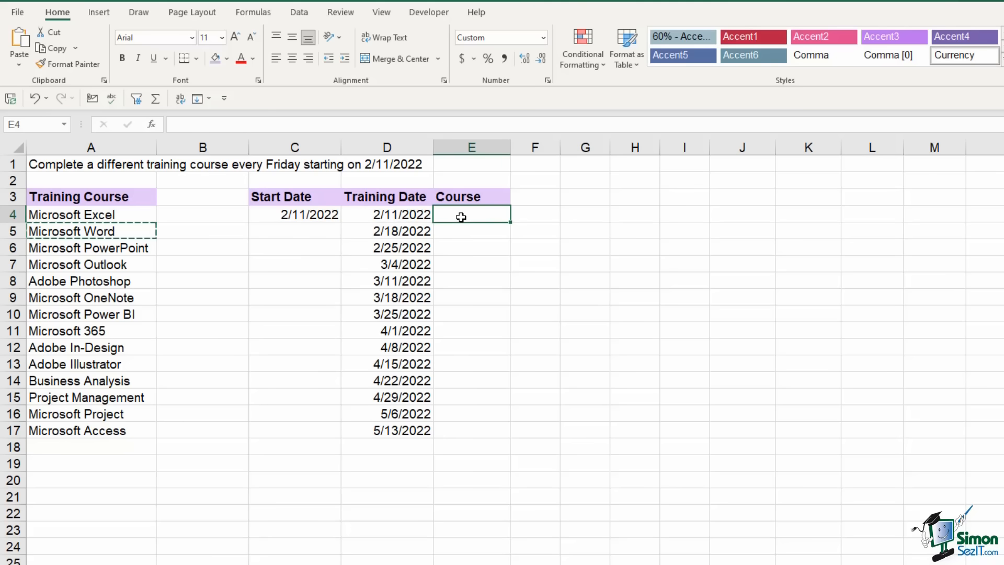
{"action": "key", "text": "ctrl+v"}
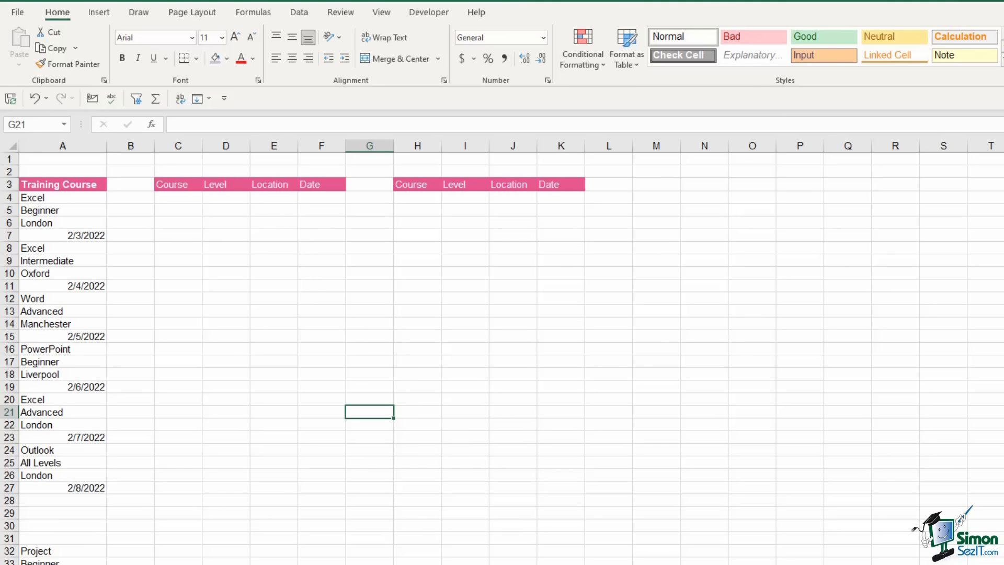
{"action": "scroll", "coordinate": [753, 477], "scroll_direction": "up", "scroll_amount": 3, "text": "ctrl"}
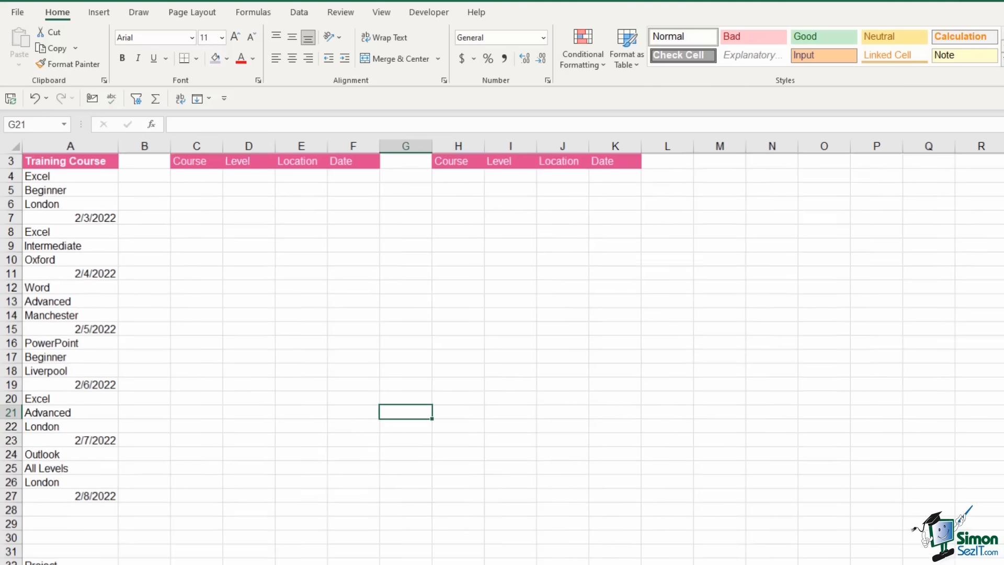
{"action": "left_click", "coordinate": [625, 379]}
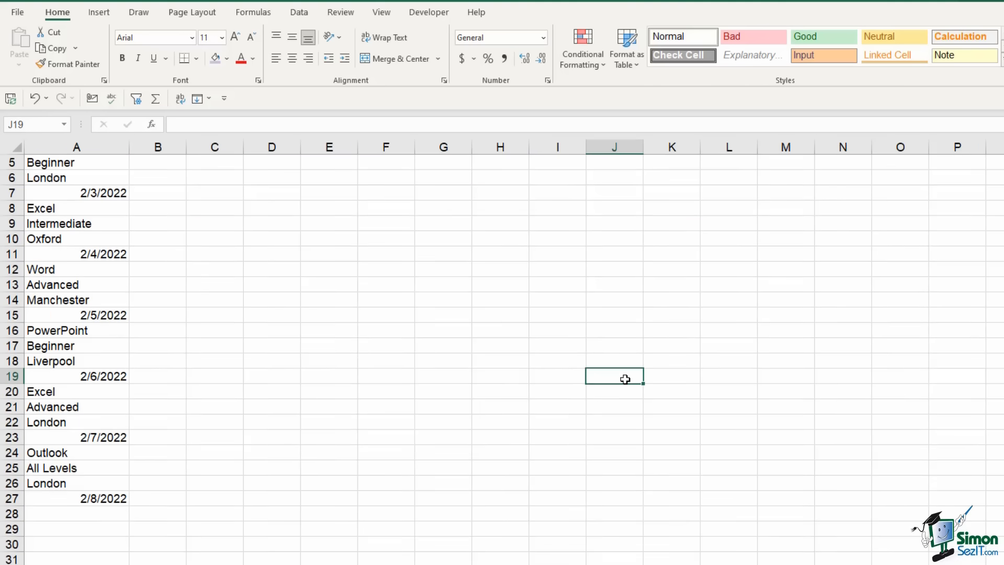
{"action": "scroll", "coordinate": [623, 378], "scroll_direction": "up", "scroll_amount": 2}
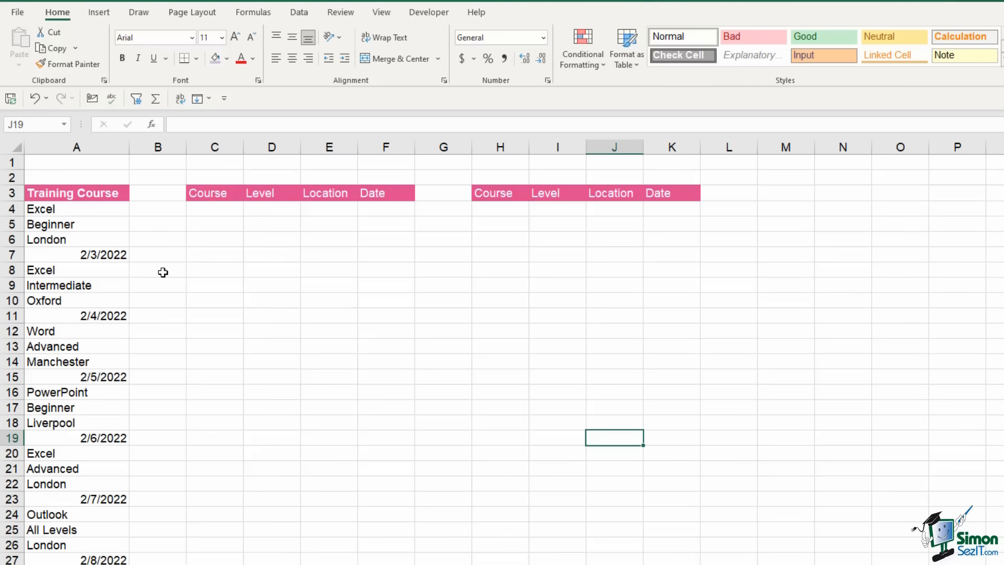
{"action": "left_click", "coordinate": [70, 193]}
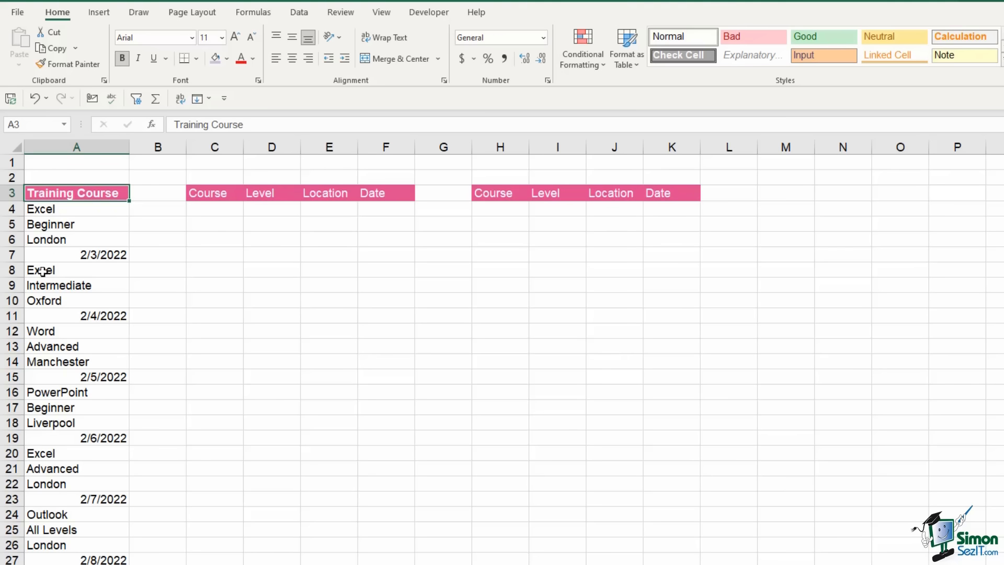
{"action": "left_click", "coordinate": [61, 210]}
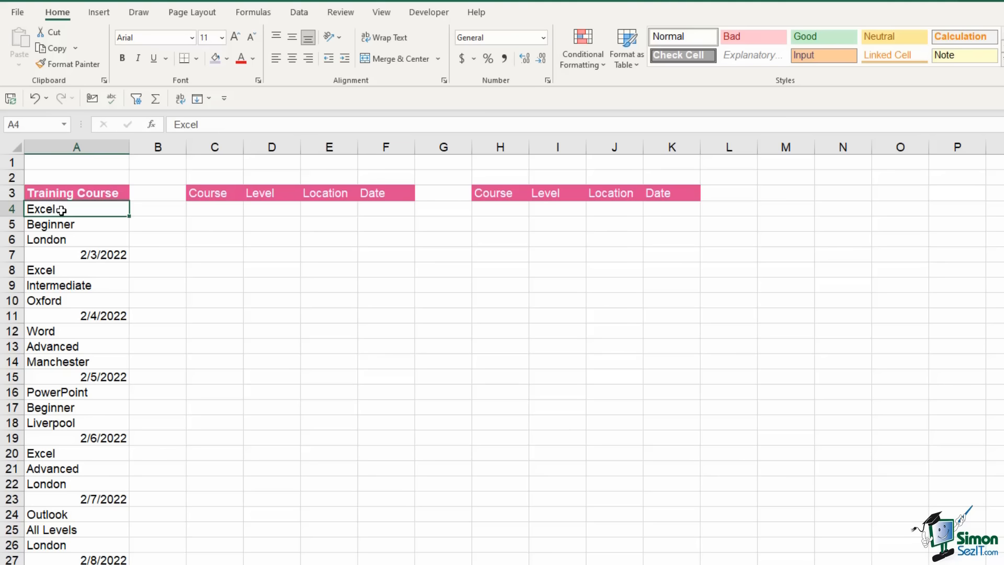
{"action": "left_click", "coordinate": [60, 226]}
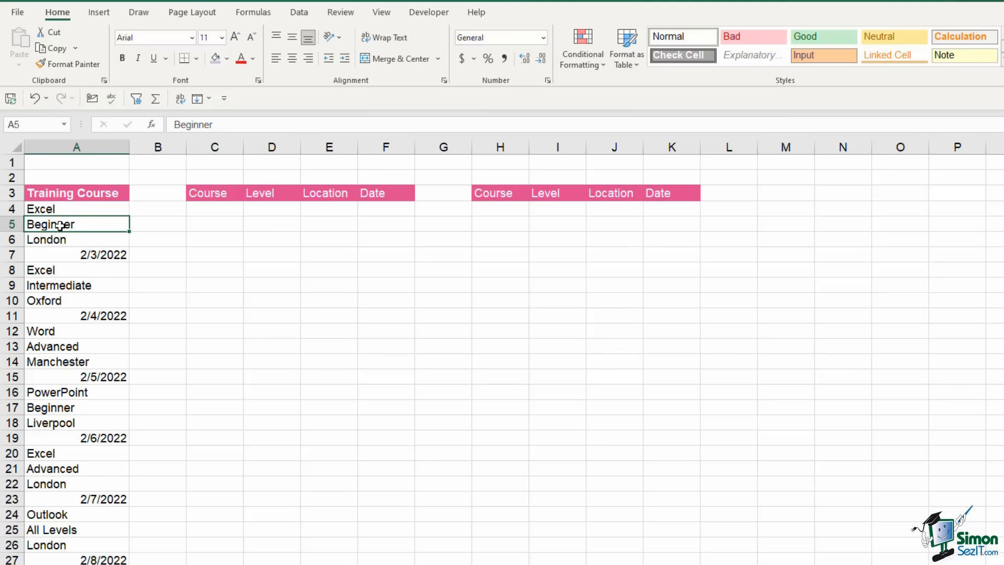
{"action": "left_click", "coordinate": [59, 241]}
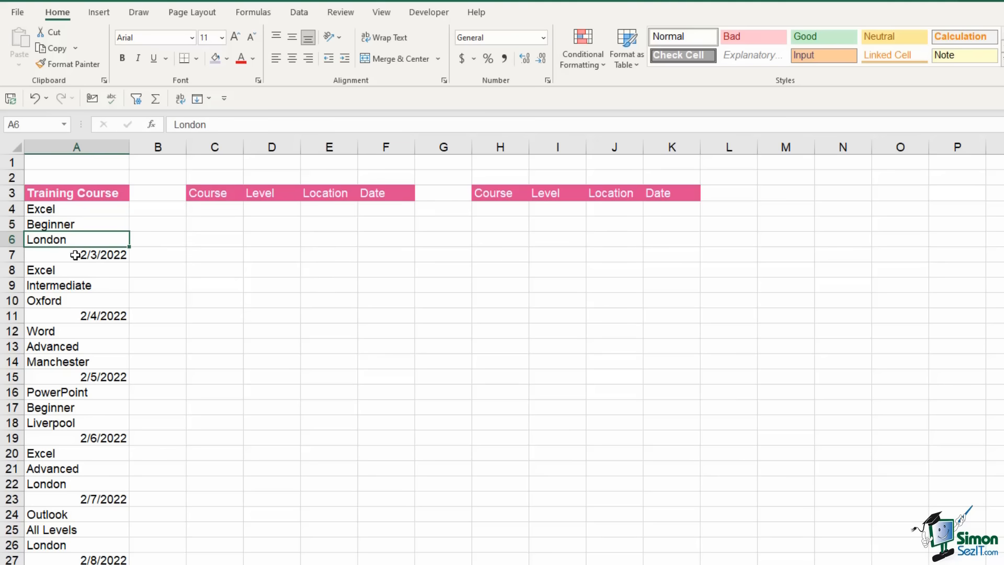
{"action": "left_click", "coordinate": [75, 255]}
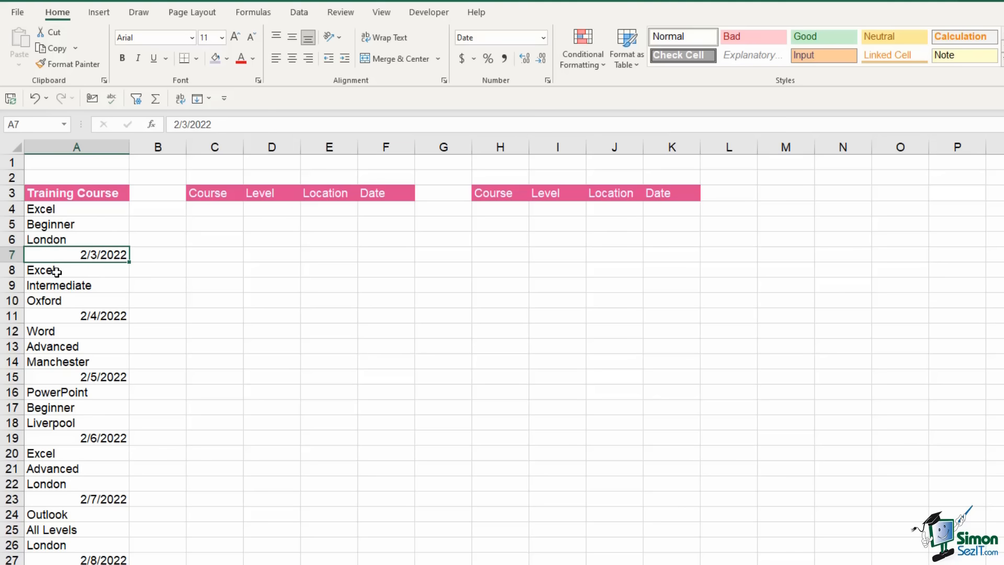
{"action": "left_click", "coordinate": [59, 272]}
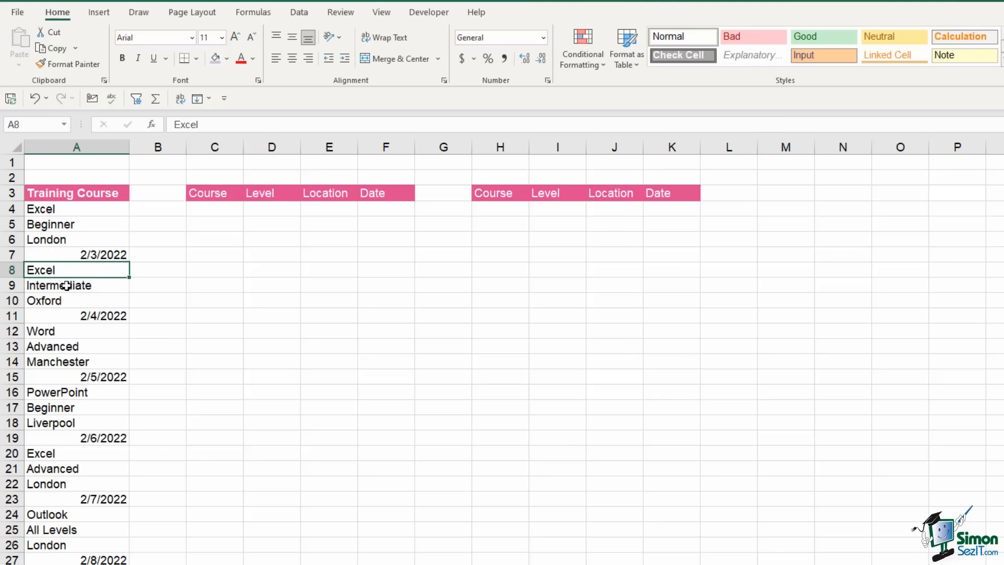
{"action": "left_click", "coordinate": [66, 286]}
{"action": "left_click", "coordinate": [56, 301]}
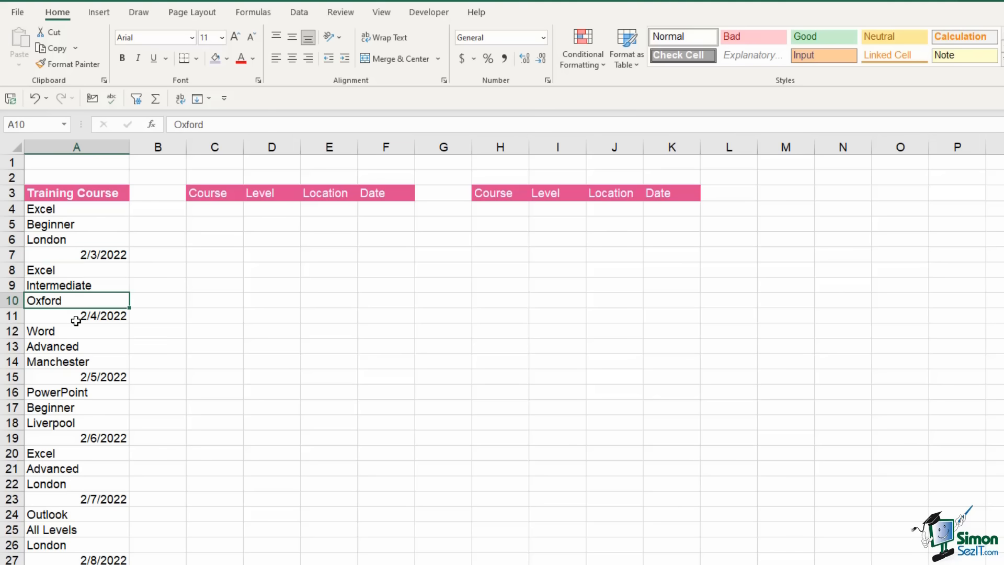
{"action": "left_click", "coordinate": [75, 320]}
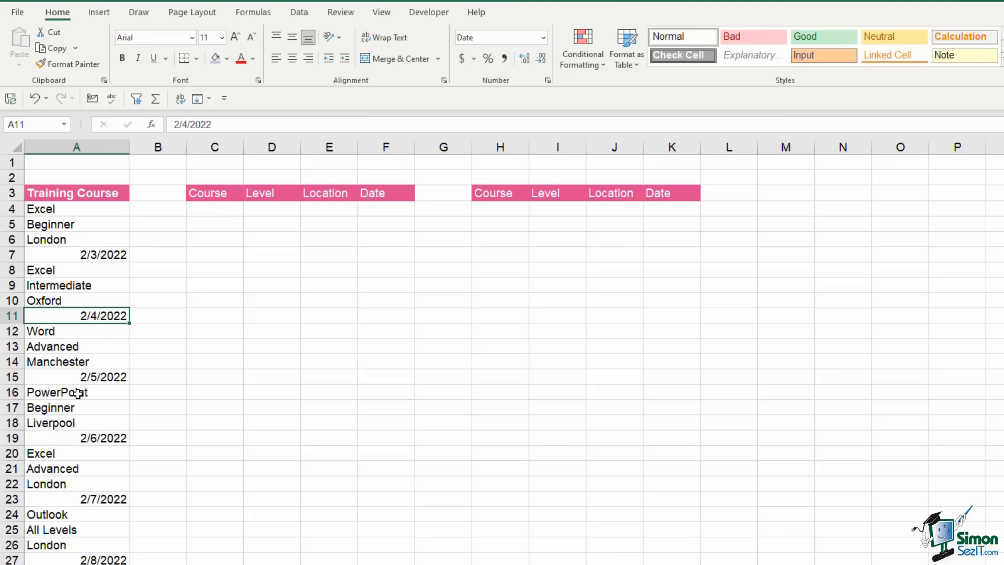
{"action": "left_click_drag", "start_coordinate": [197, 193], "coordinate": [392, 196]}
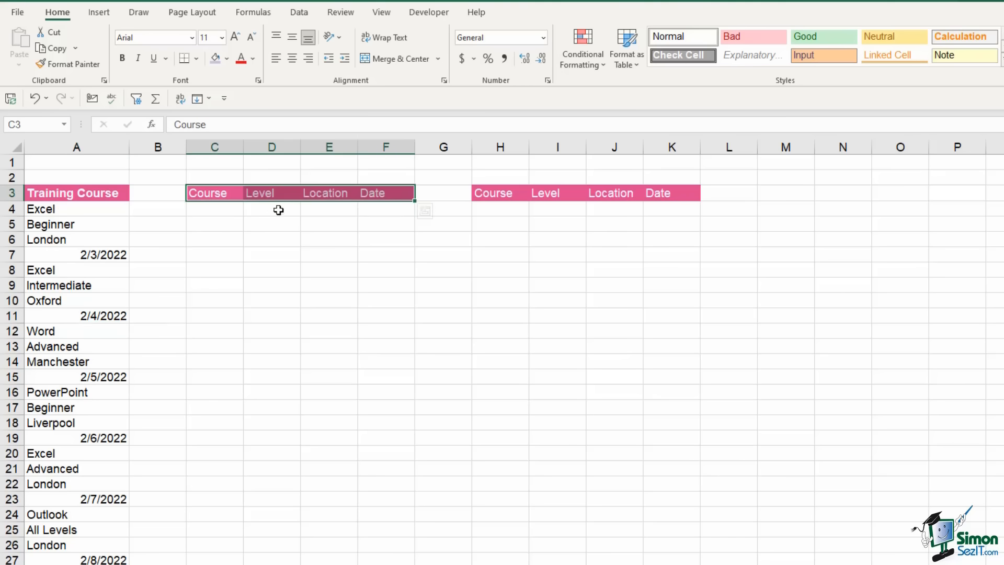
{"action": "left_click", "coordinate": [221, 211]}
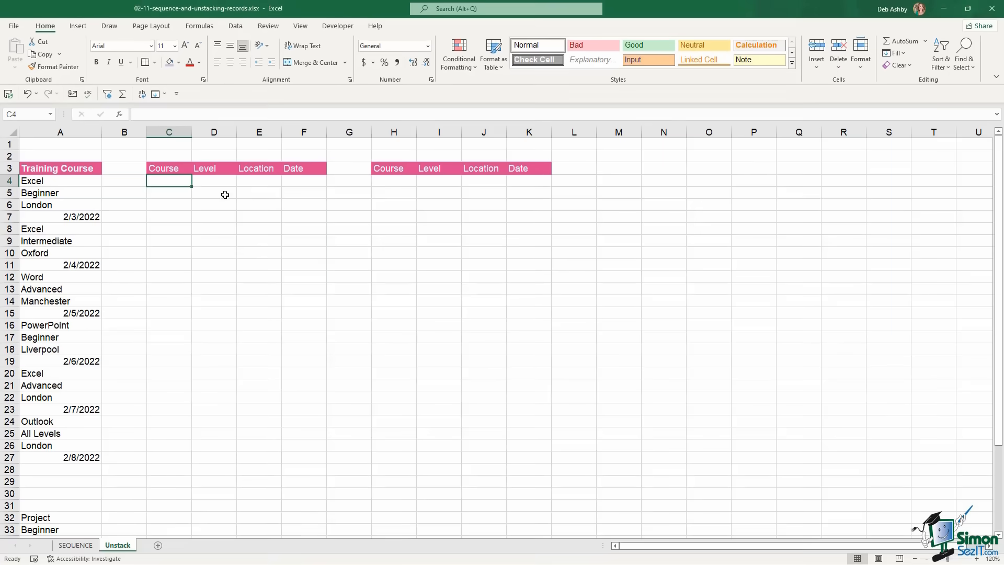
Convert the stacked Training Course records into Table1 with headers and turn off Banded Rows
{"action": "left_click", "coordinate": [43, 242]}
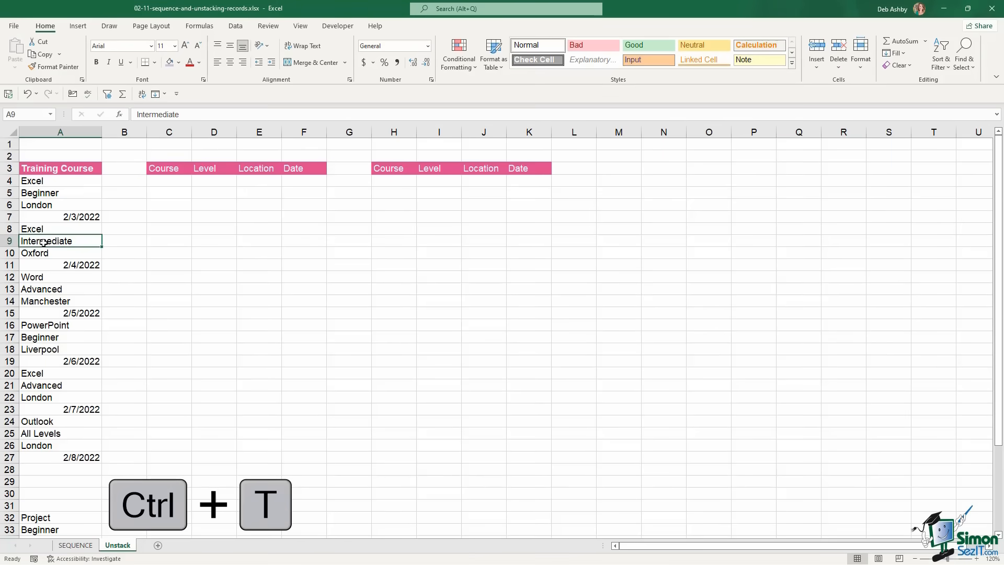
{"action": "key", "text": "ctrl+t"}
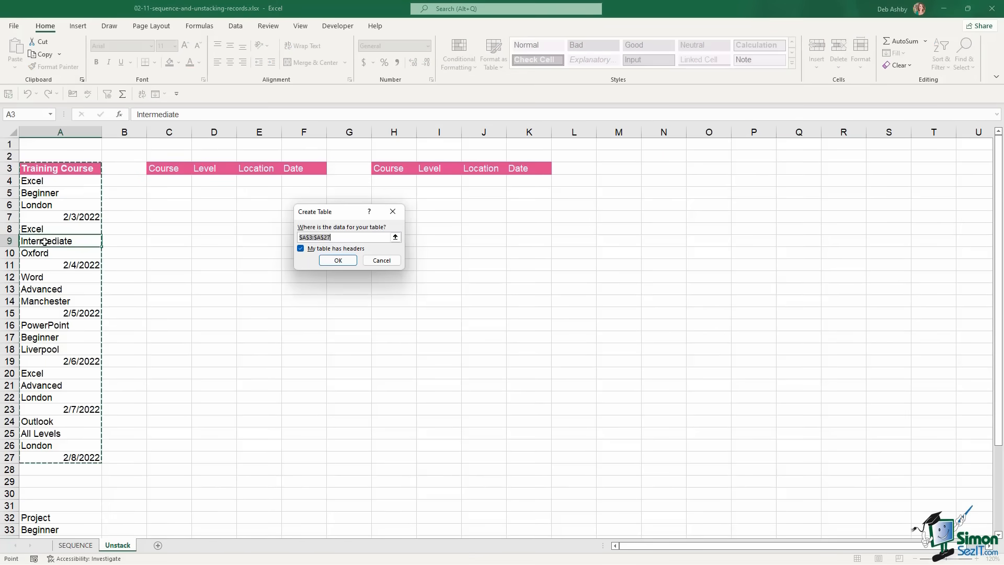
{"action": "left_click", "coordinate": [339, 261]}
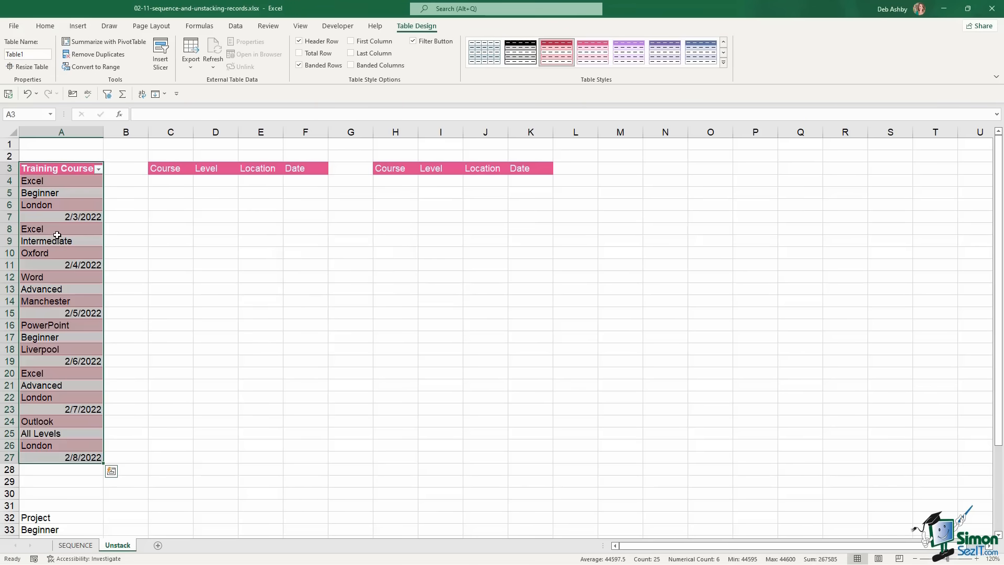
{"action": "left_click", "coordinate": [299, 65]}
{"action": "left_click", "coordinate": [69, 264]}
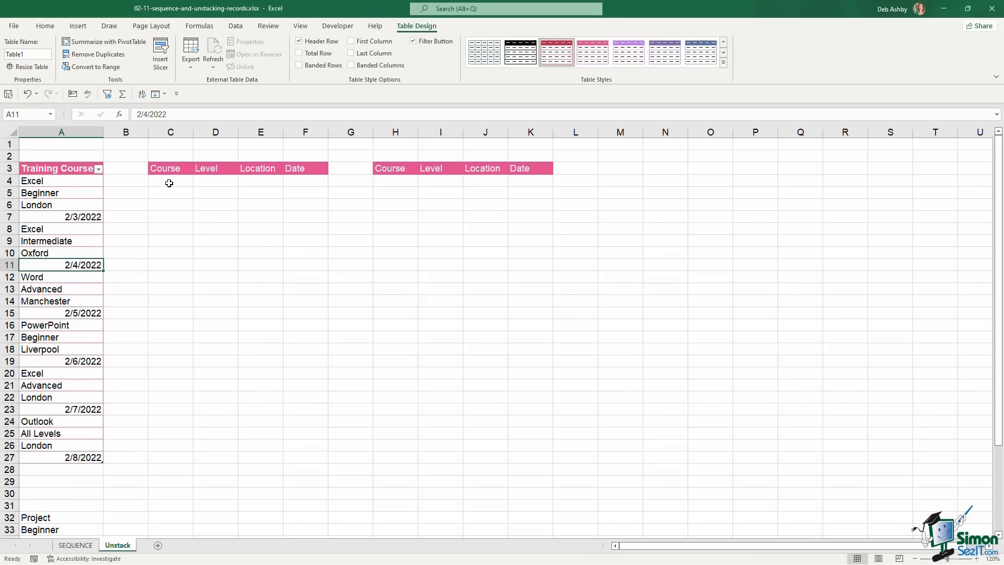
{"action": "left_click", "coordinate": [168, 179]}
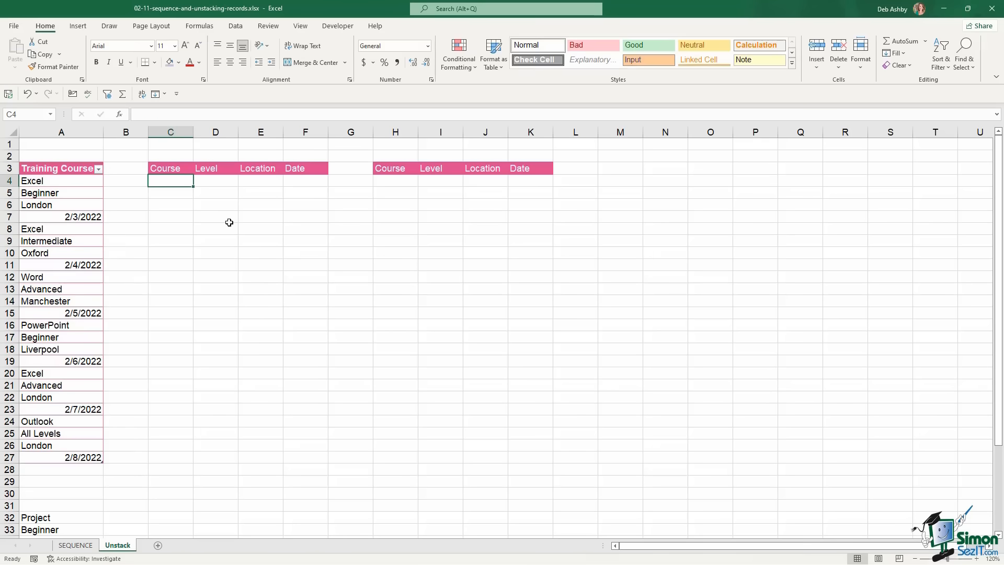
Enter =SEQUENCE(COUNTA(Table1[Training Course]),4) in C4, spilling 1 to 96 across C4:F27
{"action": "type", "text": "=seq"}
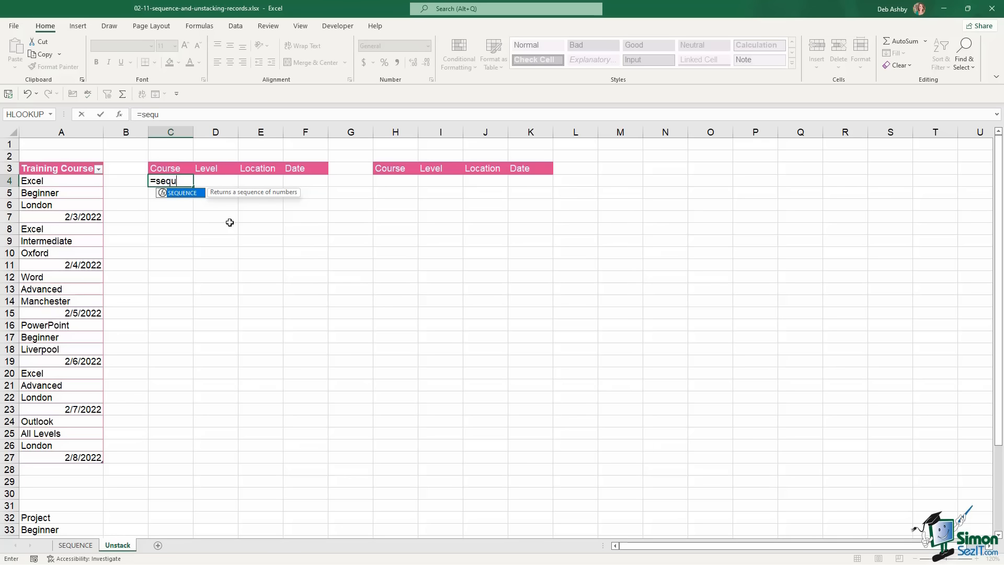
{"action": "type", "text": "u"}
{"action": "key", "text": "Tab"}
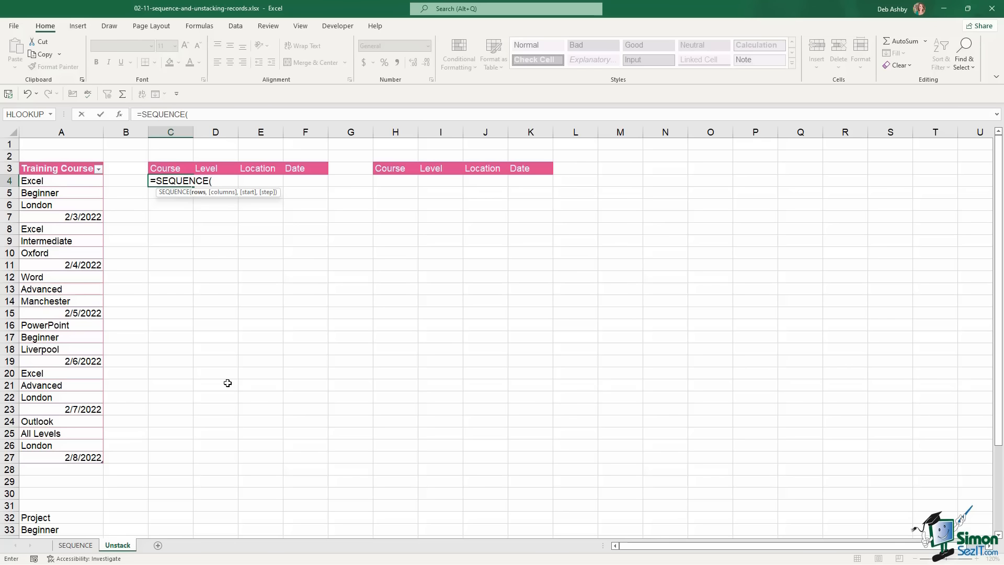
{"action": "type", "text": "count"}
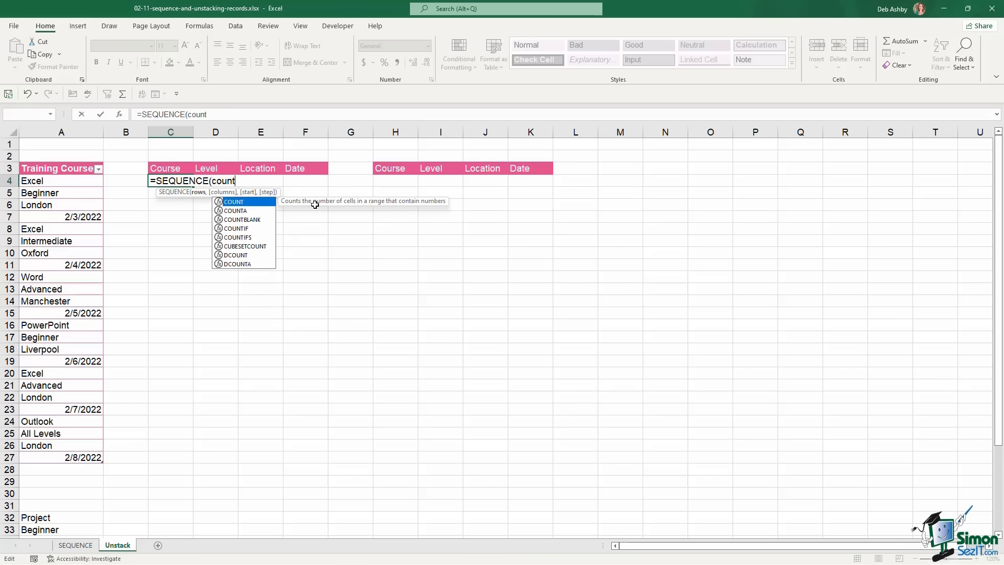
{"action": "type", "text": "a"}
{"action": "key", "text": "Tab"}
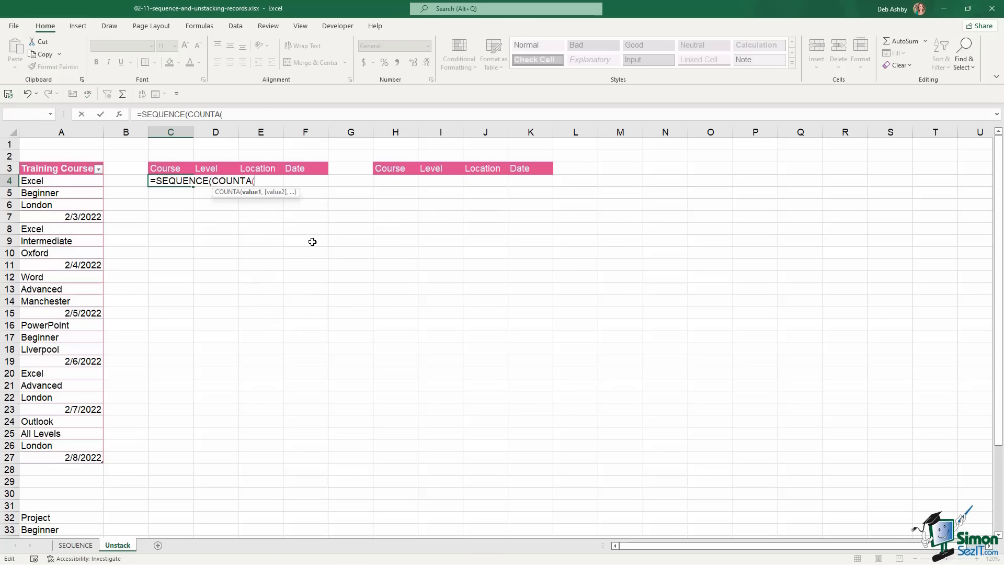
{"action": "left_click_drag", "start_coordinate": [72, 182], "coordinate": [89, 459]}
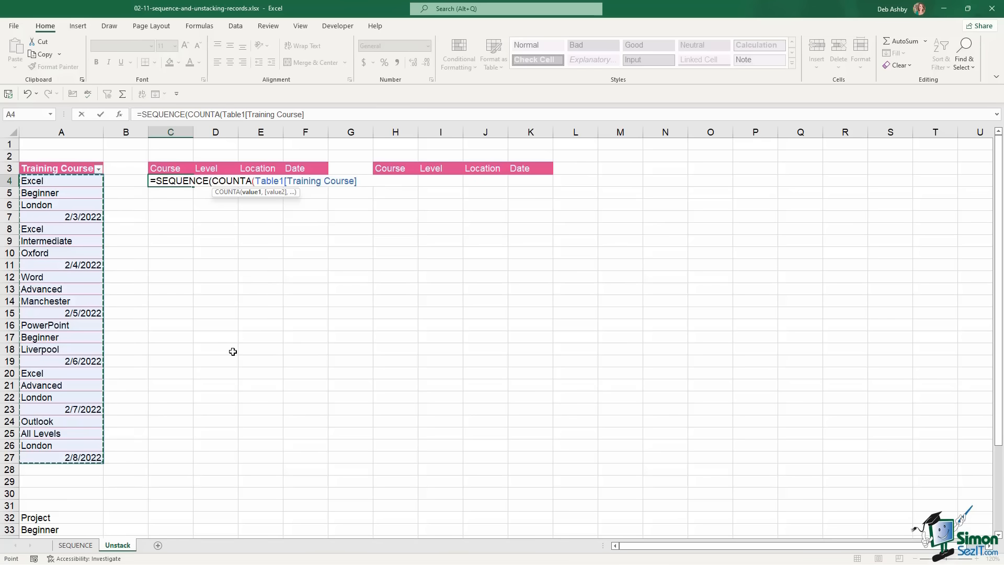
{"action": "type", "text": ")"}
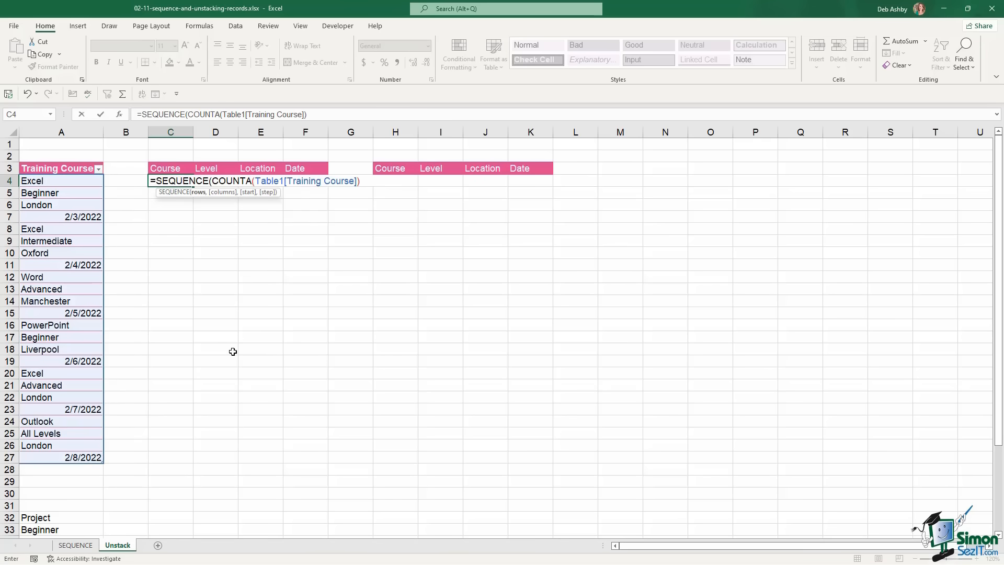
{"action": "type", "text": ",4"}
{"action": "type", "text": ")"}
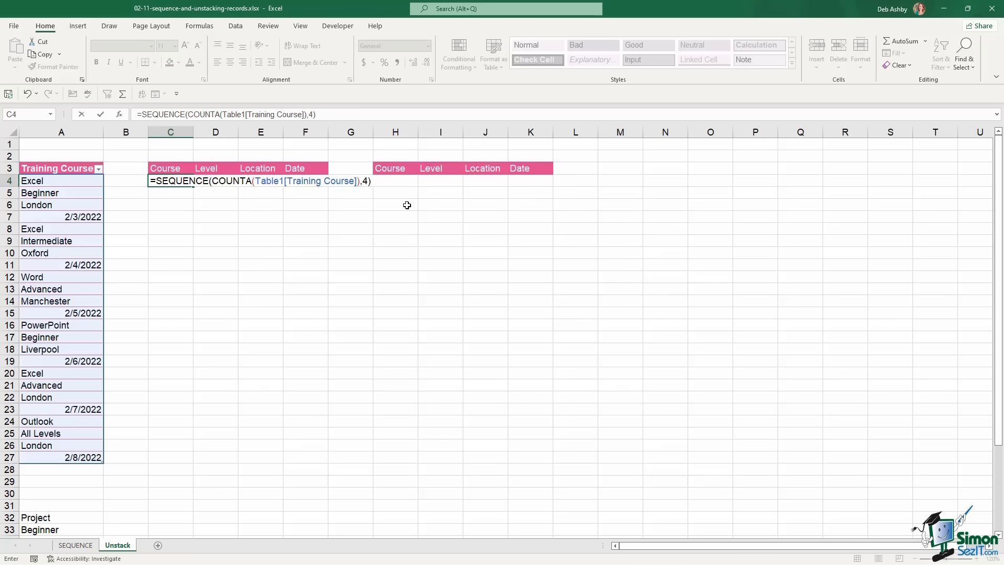
{"action": "key", "text": "Return"}
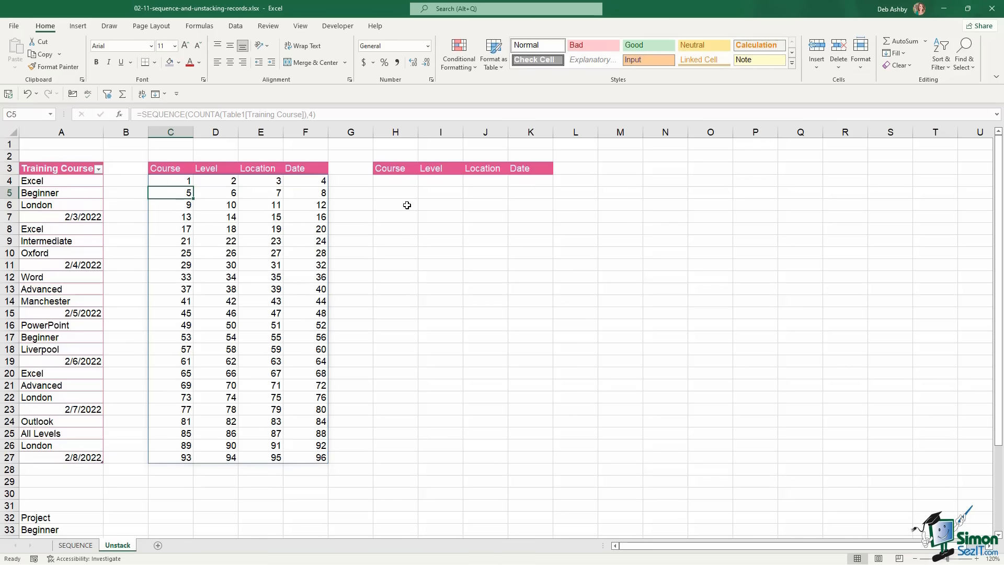
{"action": "left_click", "coordinate": [60, 193]}
{"action": "left_click", "coordinate": [61, 206]}
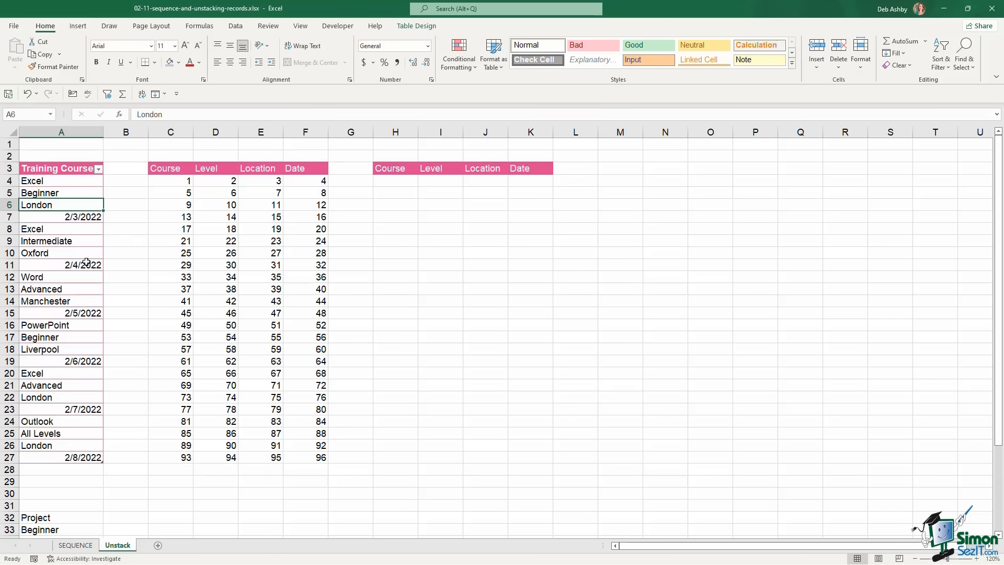
{"action": "left_click", "coordinate": [177, 182]}
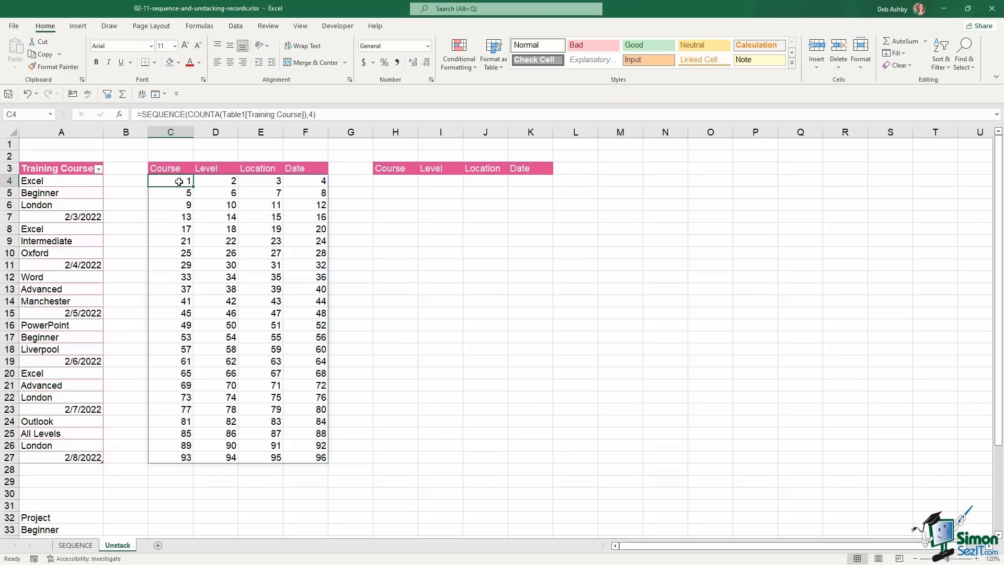
{"action": "left_click", "coordinate": [44, 182]}
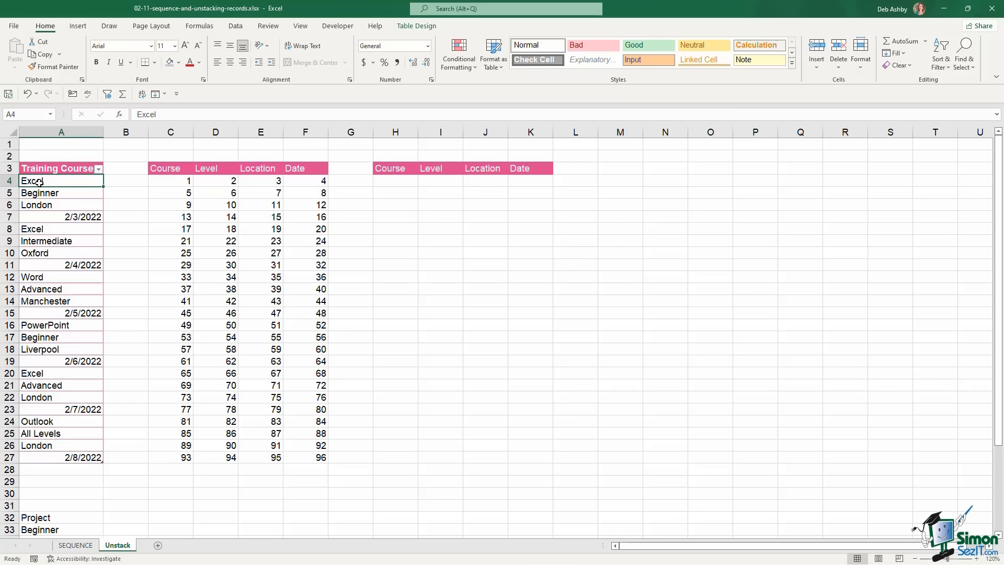
{"action": "left_click", "coordinate": [220, 182]}
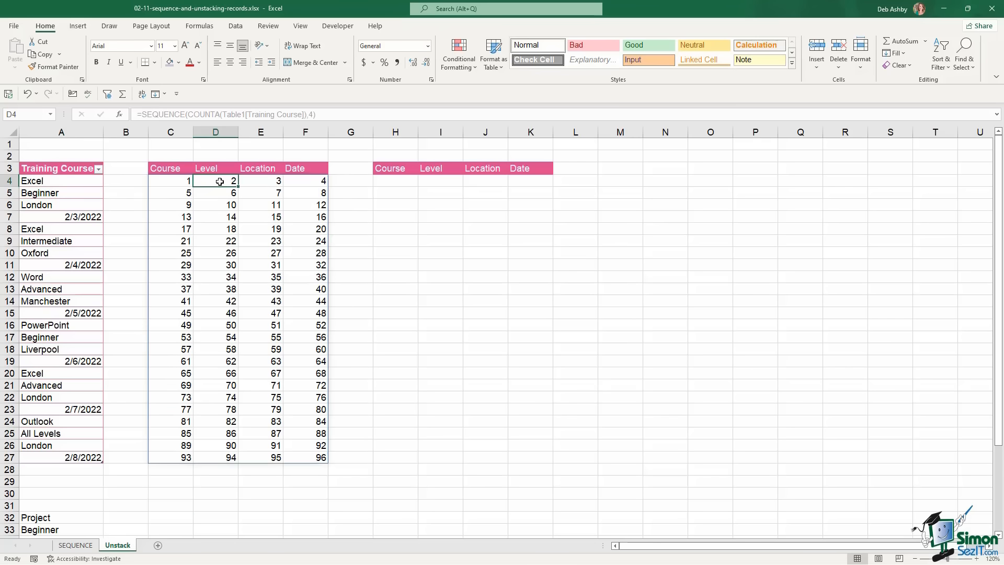
{"action": "left_click", "coordinate": [55, 193]}
{"action": "left_click", "coordinate": [261, 183]}
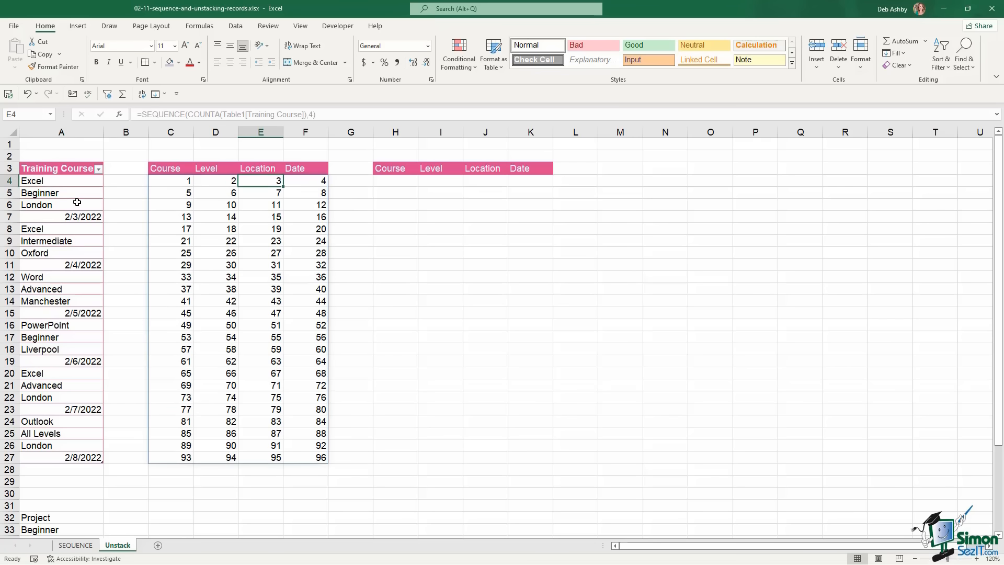
{"action": "left_click", "coordinate": [72, 205]}
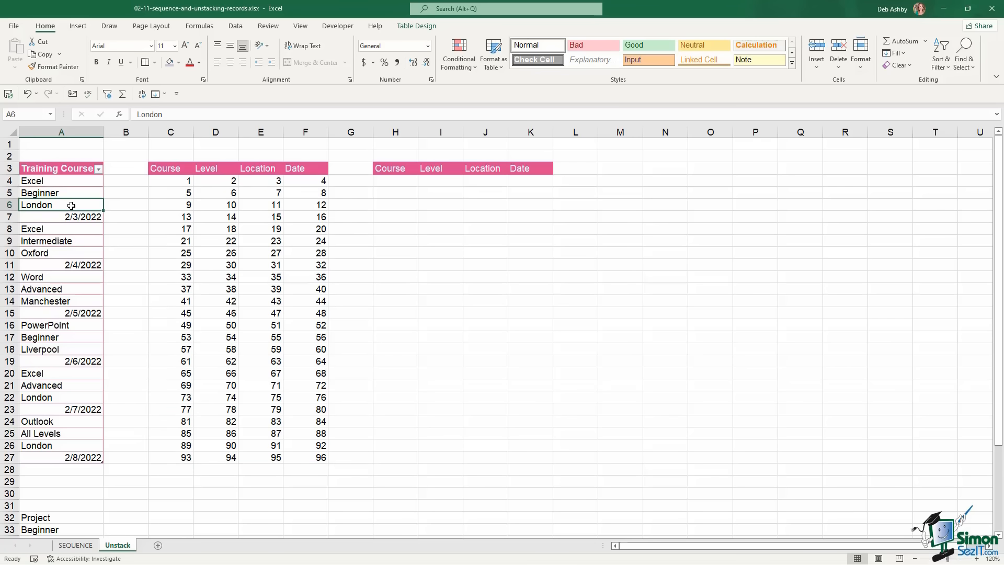
{"action": "left_click", "coordinate": [301, 183]}
{"action": "left_click", "coordinate": [86, 217]}
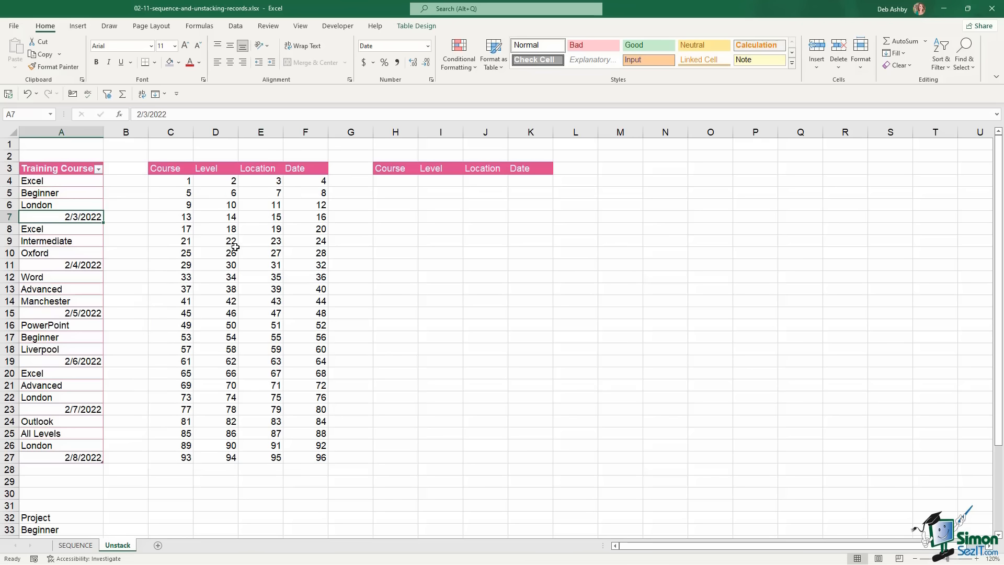
{"action": "left_click_drag", "start_coordinate": [176, 182], "coordinate": [164, 456]}
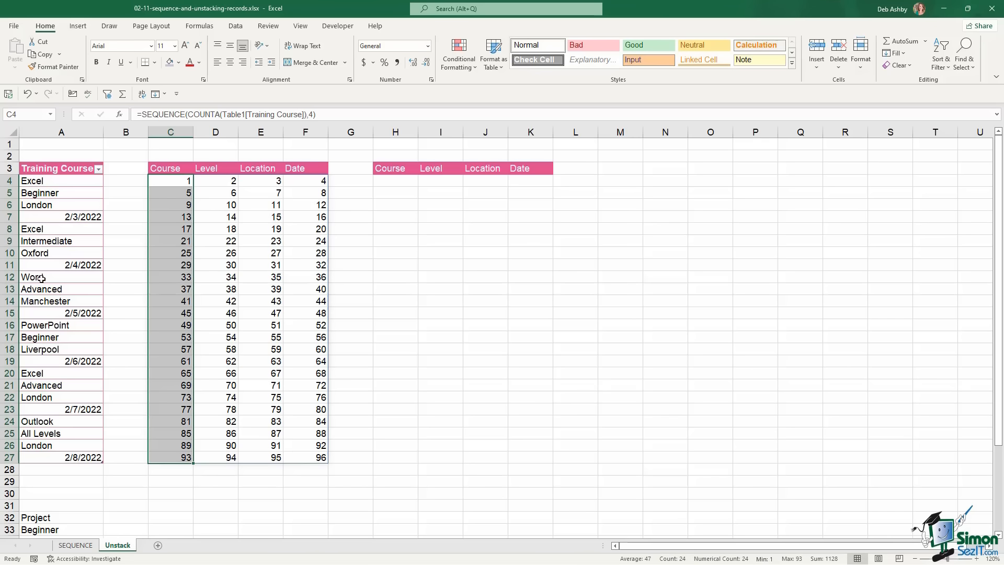
{"action": "left_click", "coordinate": [48, 179]}
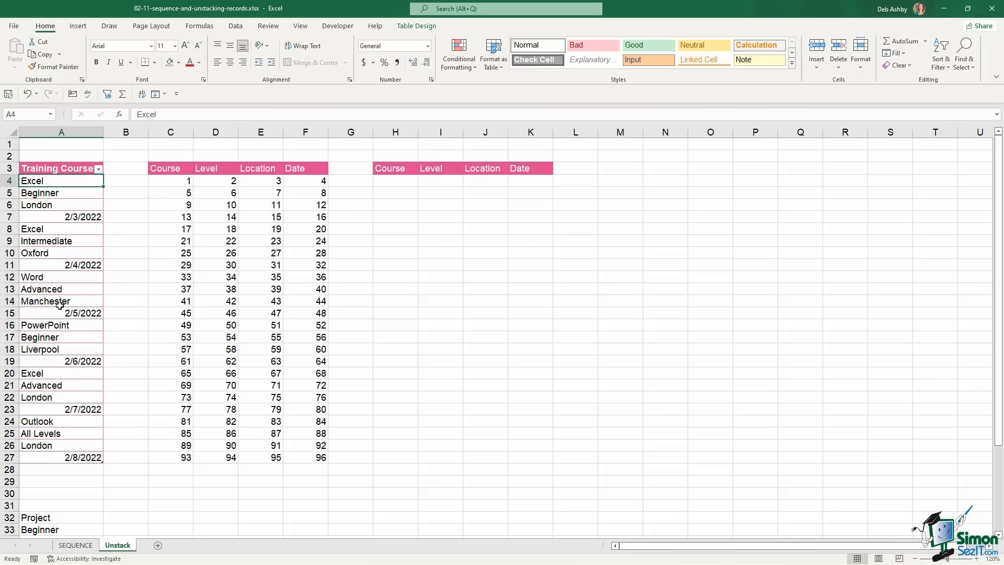
{"action": "left_click", "coordinate": [171, 182]}
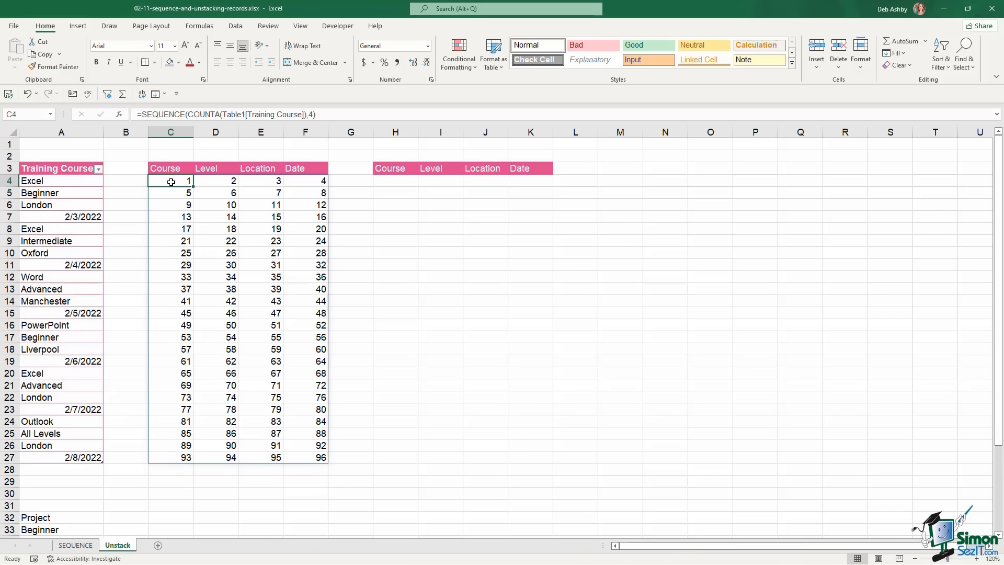
Add /4 after the COUNTA in C4 so the sequence spans 1–24, then begin =INDEX in H4
{"action": "left_click", "coordinate": [307, 114]}
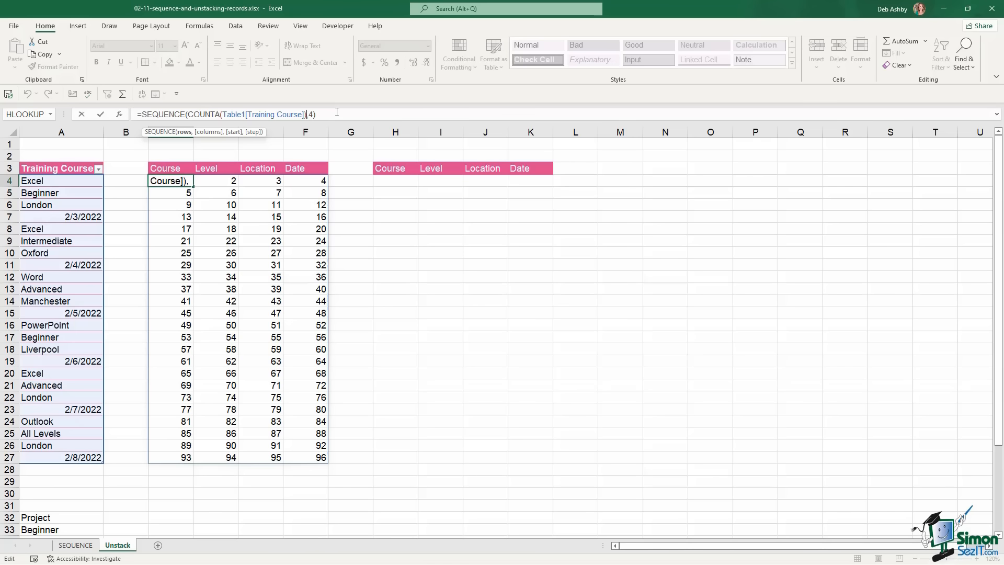
{"action": "type", "text": "/4"}
{"action": "key", "text": "Return"}
{"action": "left_click", "coordinate": [175, 181]}
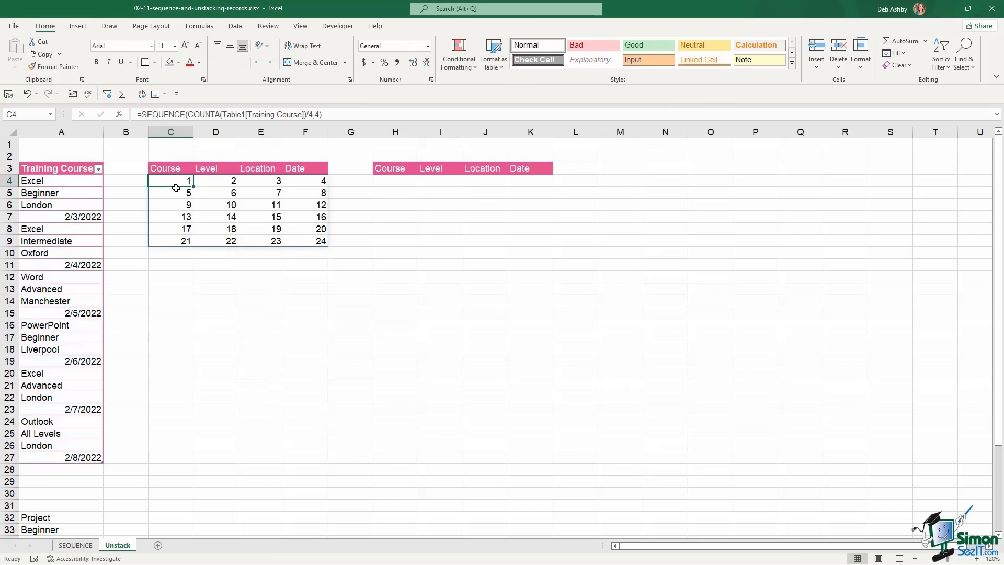
{"action": "left_click", "coordinate": [175, 193]}
{"action": "left_click", "coordinate": [174, 204]}
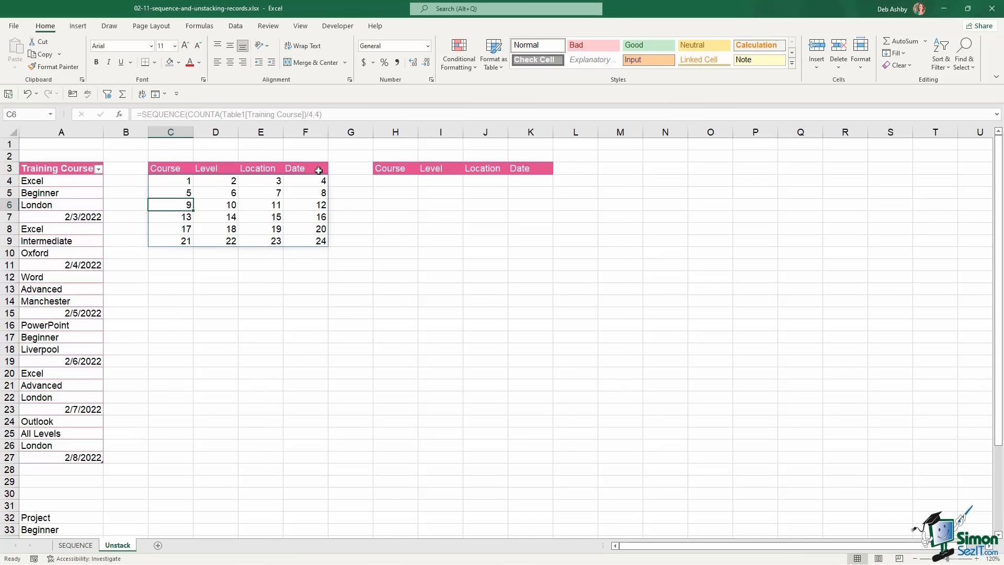
{"action": "left_click", "coordinate": [179, 181]}
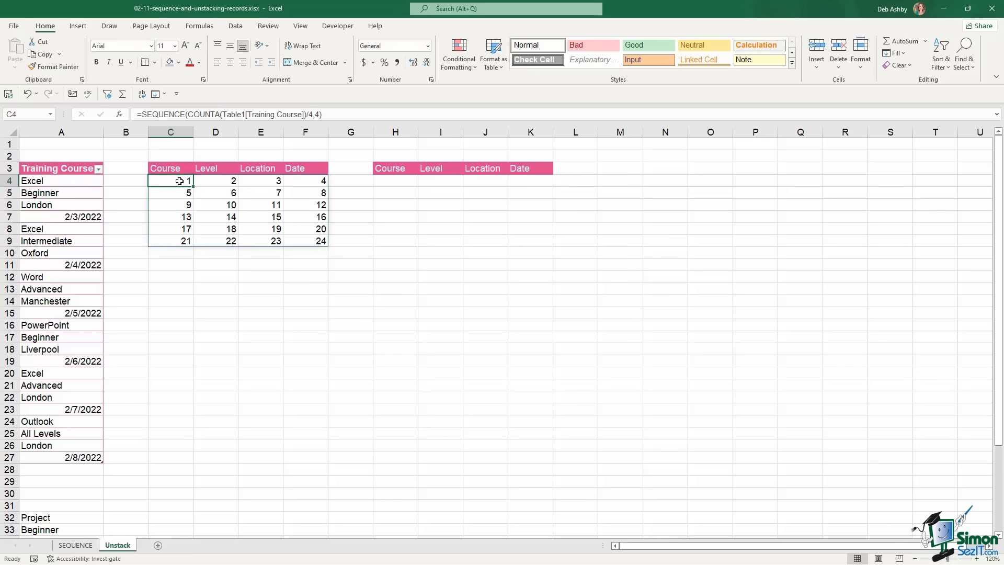
{"action": "left_click", "coordinate": [405, 183]}
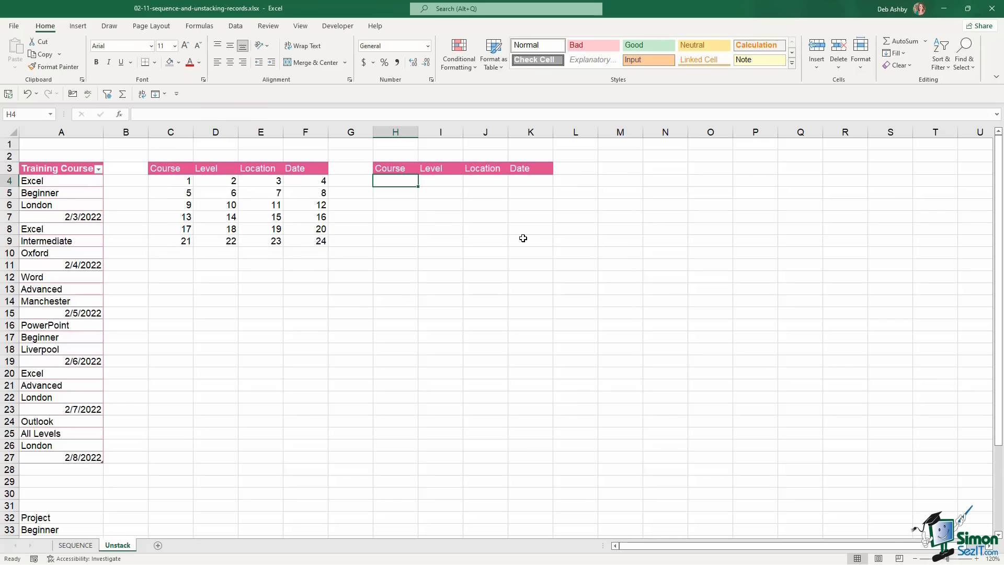
{"action": "type", "text": "=index"}
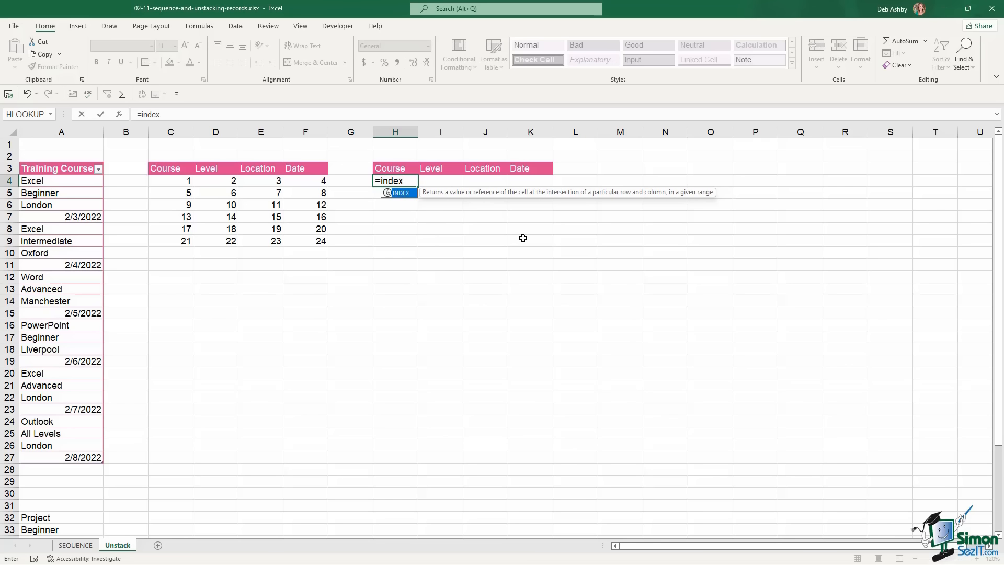
Complete H4 as =INDEX(Table1[Training Course],C4)
{"action": "key", "text": "Tab"}
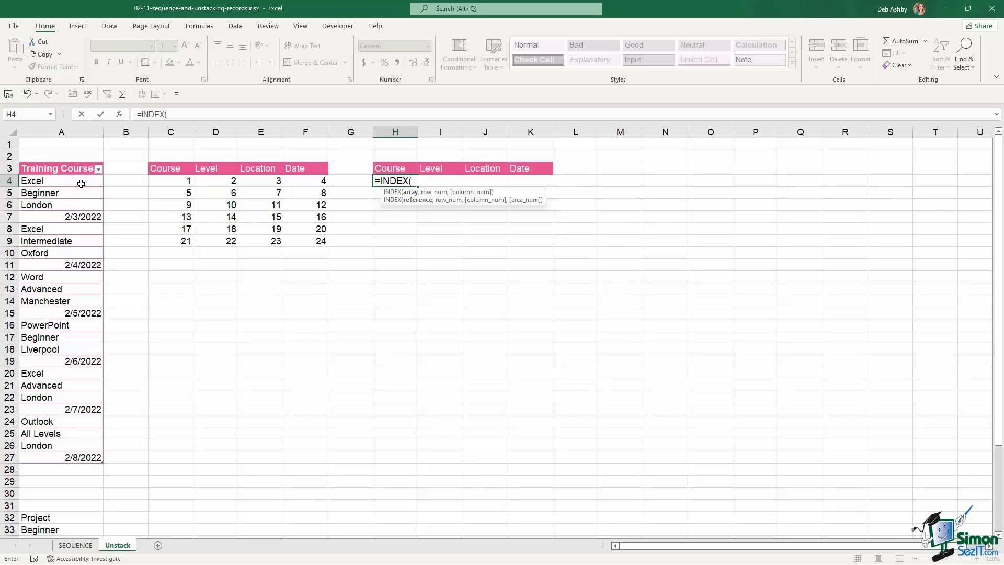
{"action": "left_click_drag", "start_coordinate": [84, 184], "coordinate": [83, 452]}
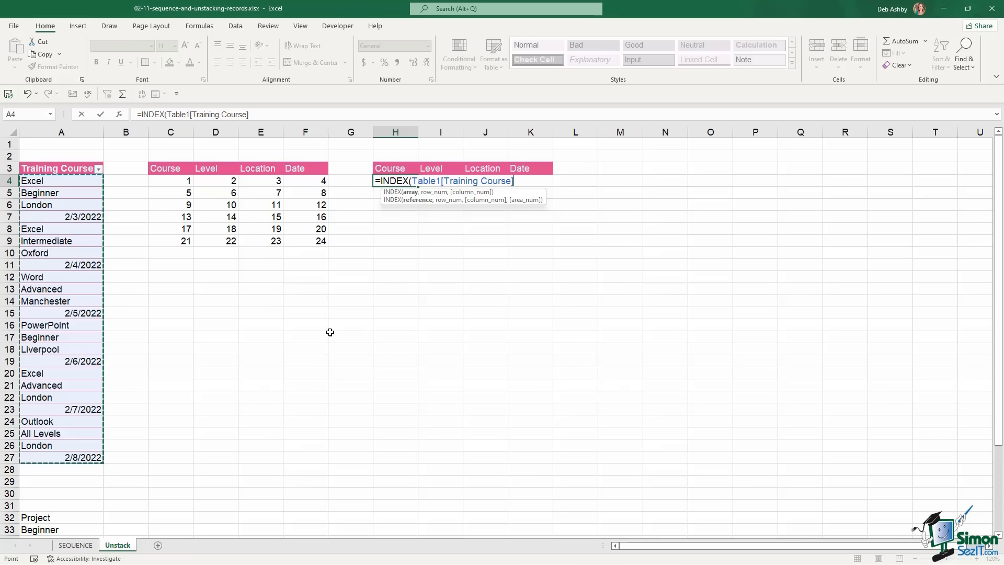
{"action": "type", "text": ","}
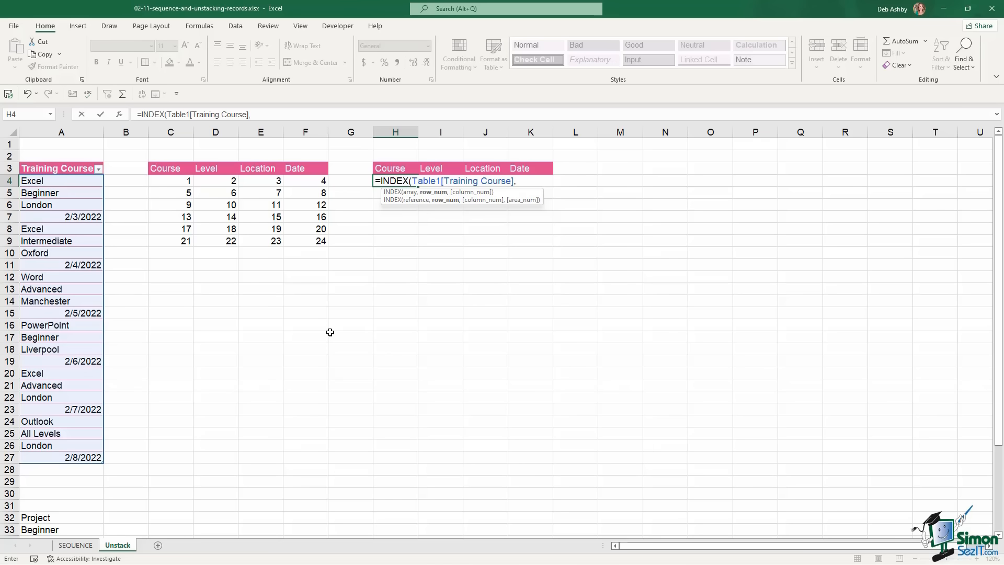
{"action": "left_click", "coordinate": [178, 182]}
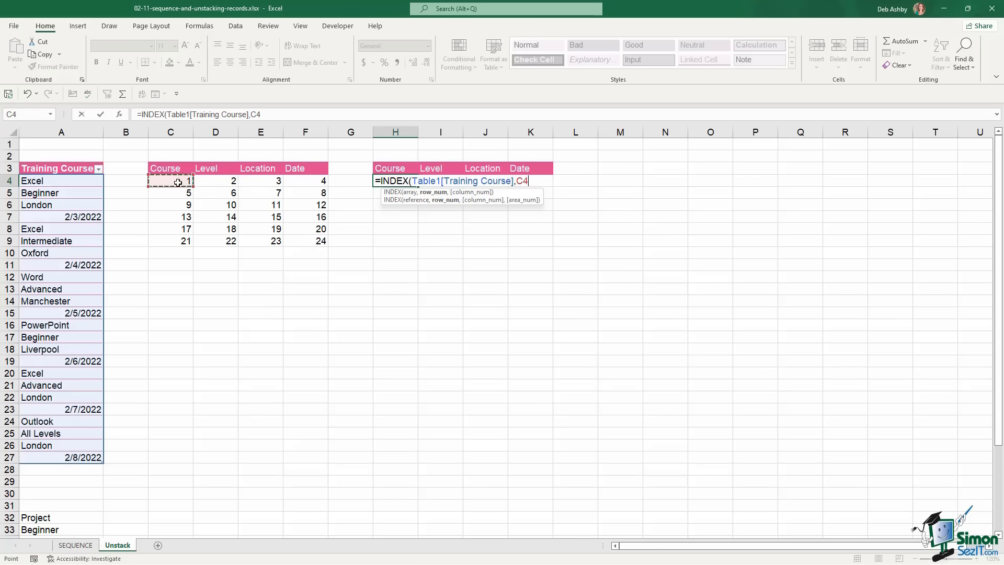
{"action": "type", "text": ")"}
{"action": "key", "text": "Return"}
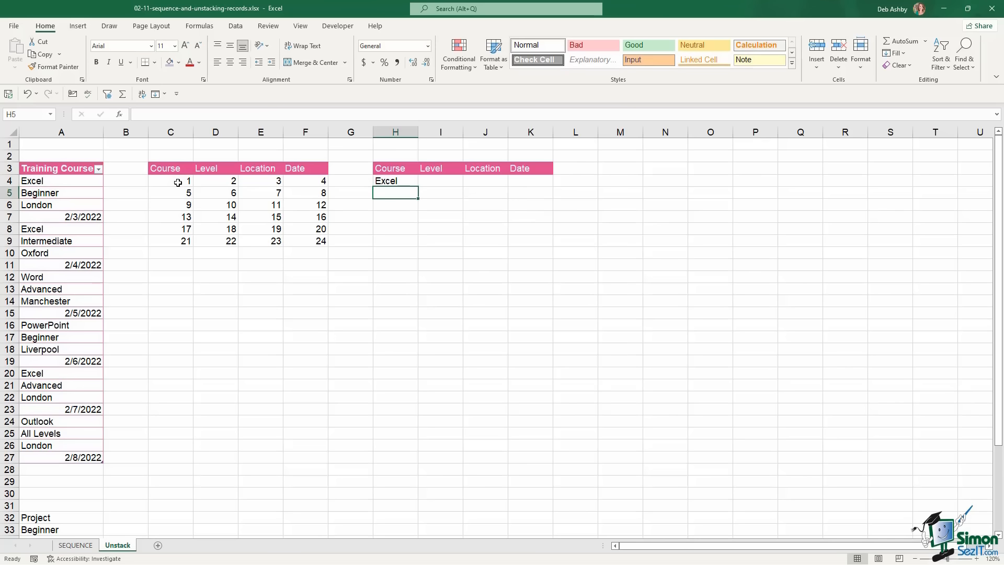
Change the row reference to C4# so the unstacked records spill into H4:K9
{"action": "left_click", "coordinate": [394, 182]}
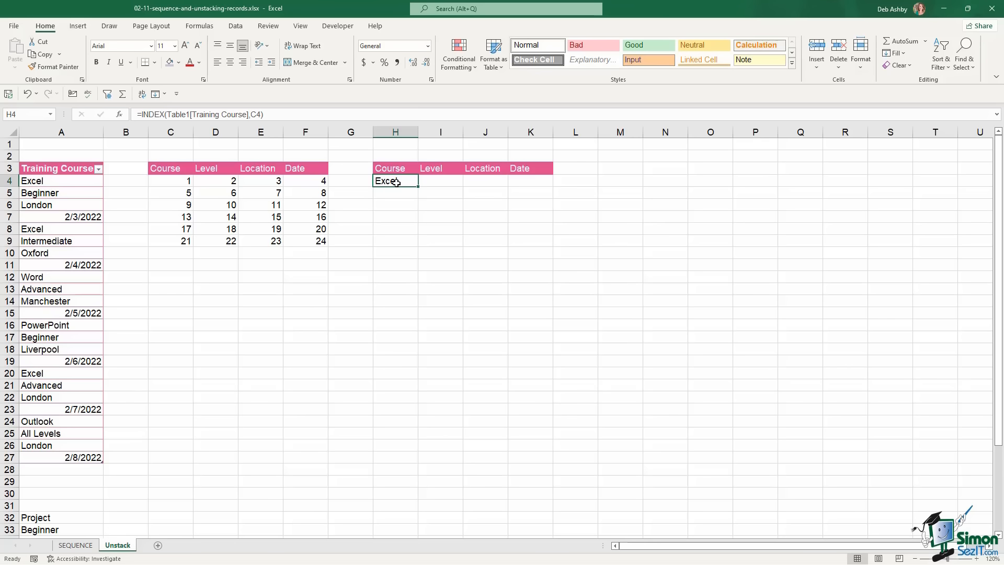
{"action": "double_click", "coordinate": [396, 182]}
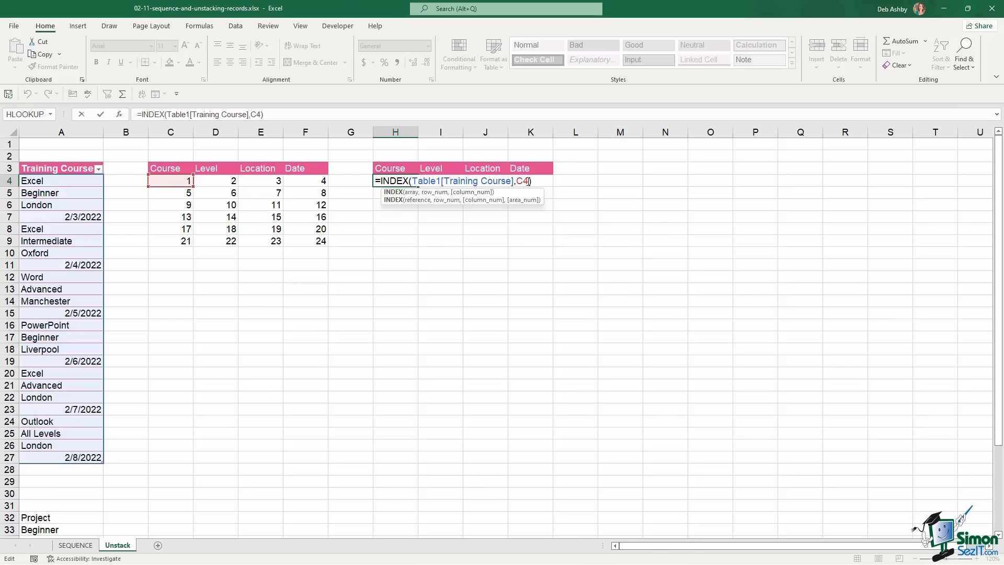
{"action": "type", "text": "#"}
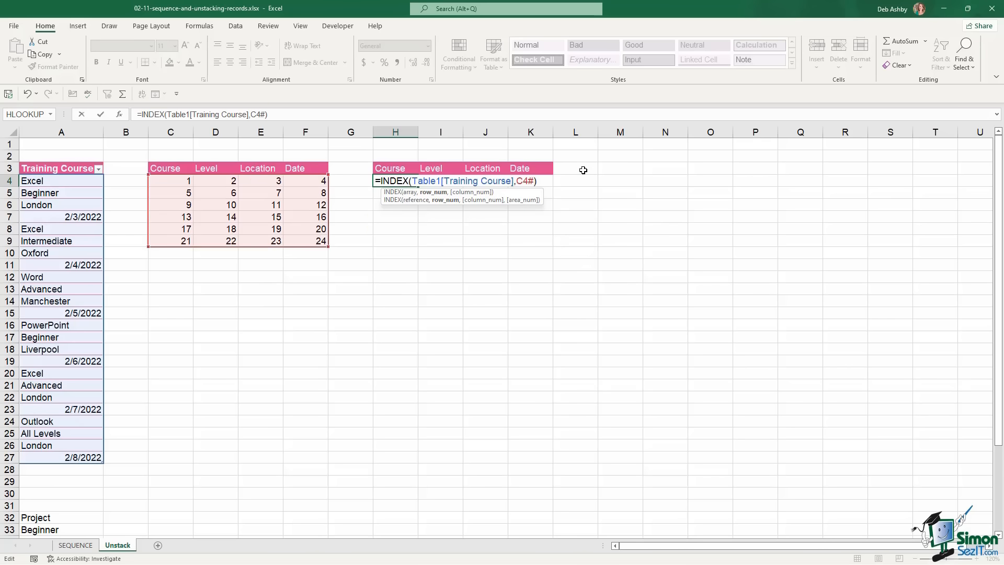
{"action": "key", "text": "Return"}
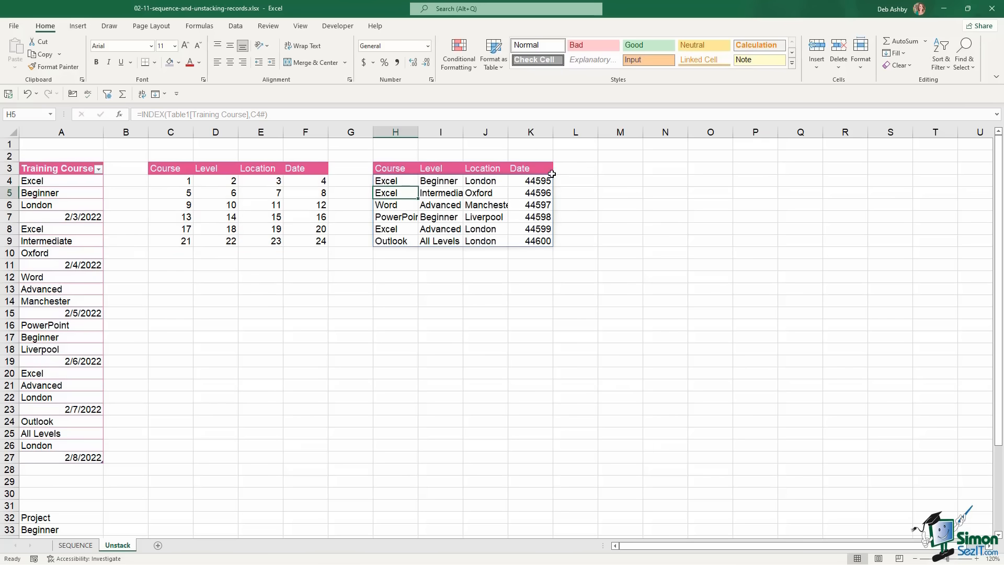
AutoFit columns H through K to their contents
{"action": "left_click_drag", "start_coordinate": [406, 130], "coordinate": [525, 130]}
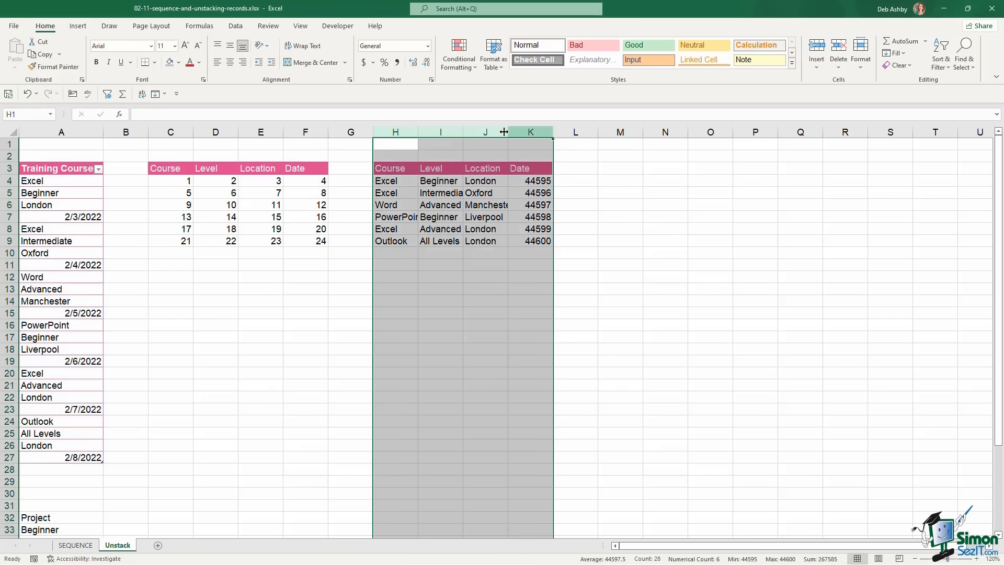
{"action": "double_click", "coordinate": [508, 131]}
{"action": "left_click", "coordinate": [531, 215]}
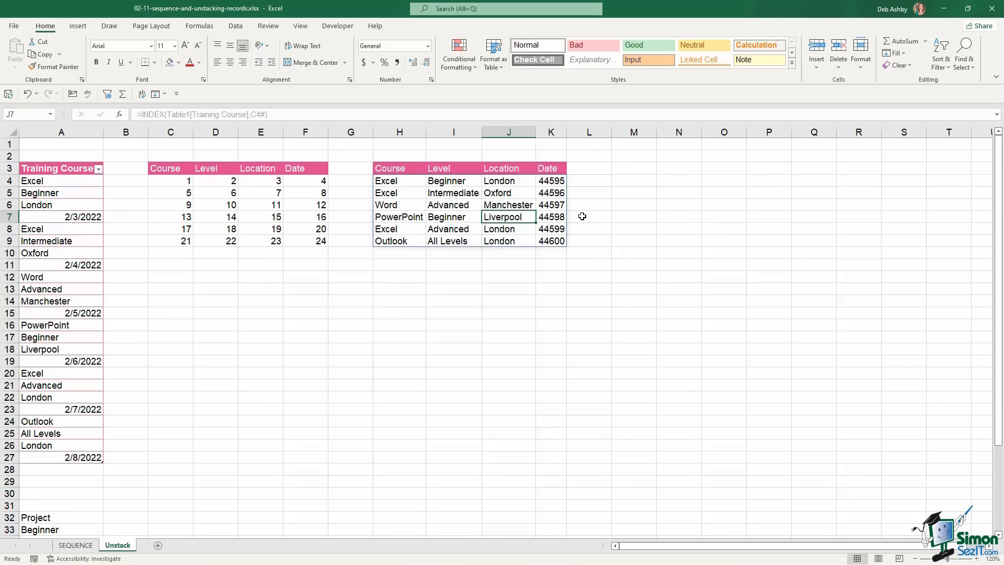
Format K4:K9 as Short Date (2/3/2022 to 2/8/2022) and widen column K
{"action": "left_click", "coordinate": [546, 180]}
{"action": "left_click_drag", "start_coordinate": [547, 193], "coordinate": [549, 240]}
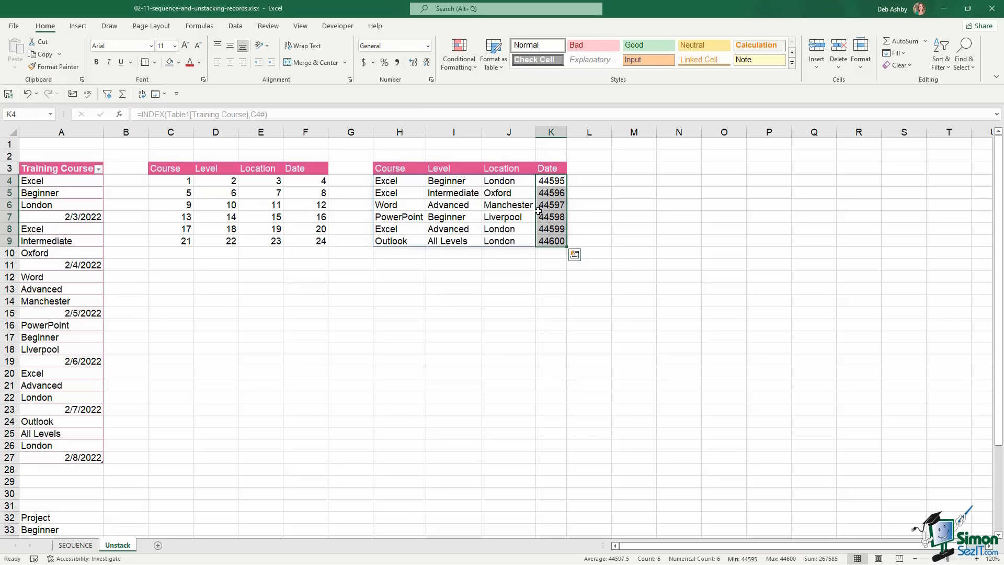
{"action": "left_click", "coordinate": [428, 46]}
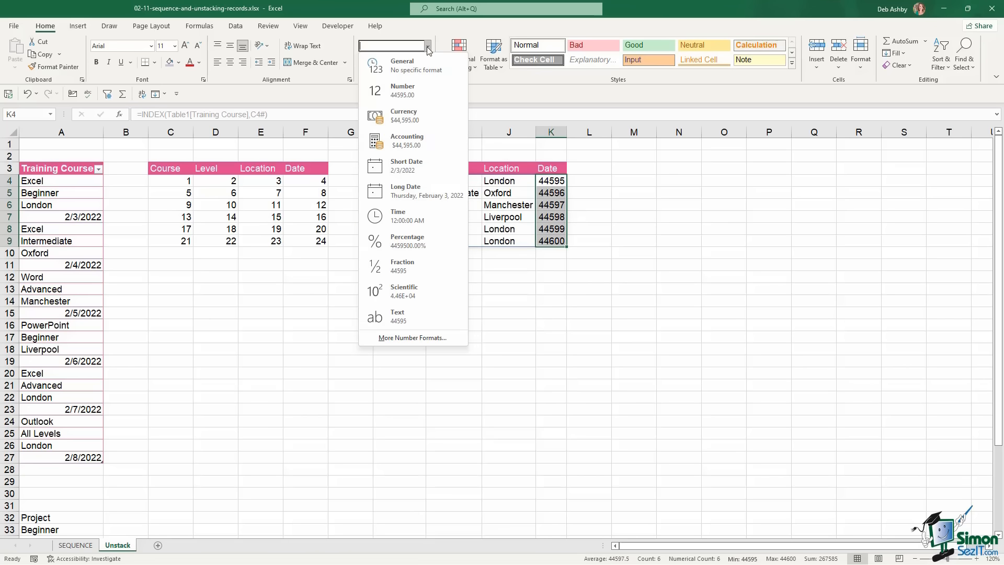
{"action": "left_click", "coordinate": [406, 166]}
{"action": "left_click_drag", "start_coordinate": [577, 132], "coordinate": [591, 132]}
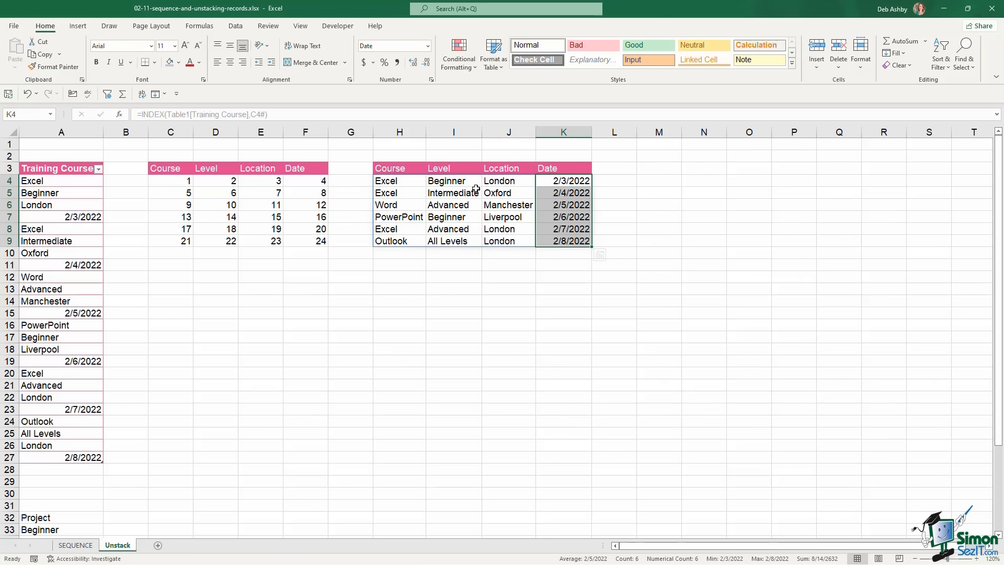
Change the course in A8 to PowerPoint
{"action": "left_click", "coordinate": [47, 229]}
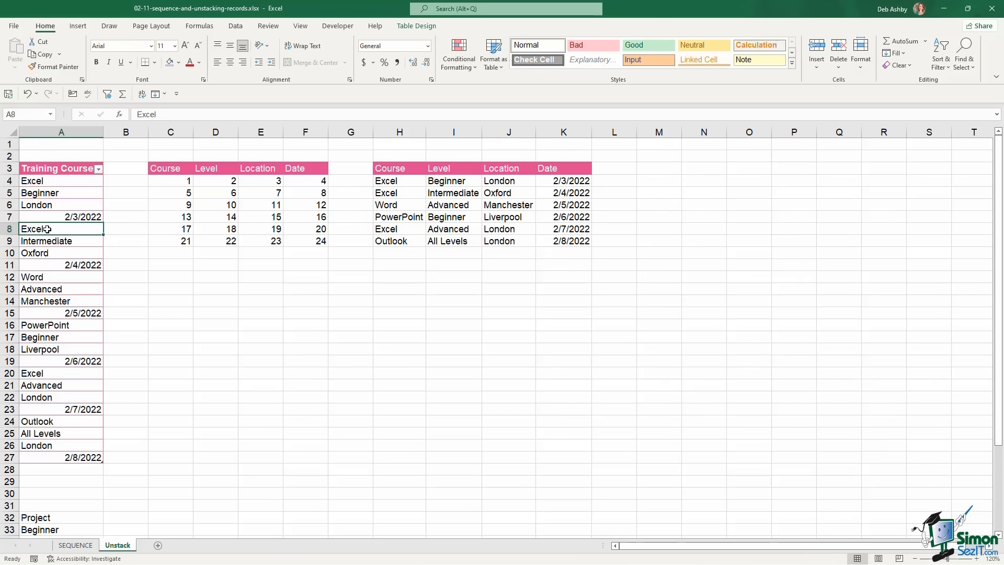
{"action": "type", "text": "PowerPoint"}
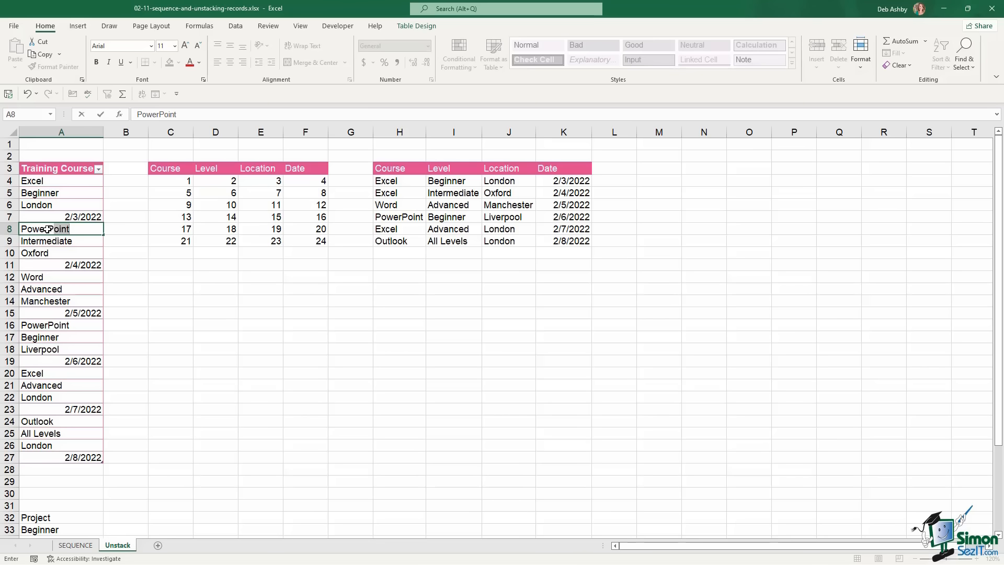
{"action": "key", "text": "Return"}
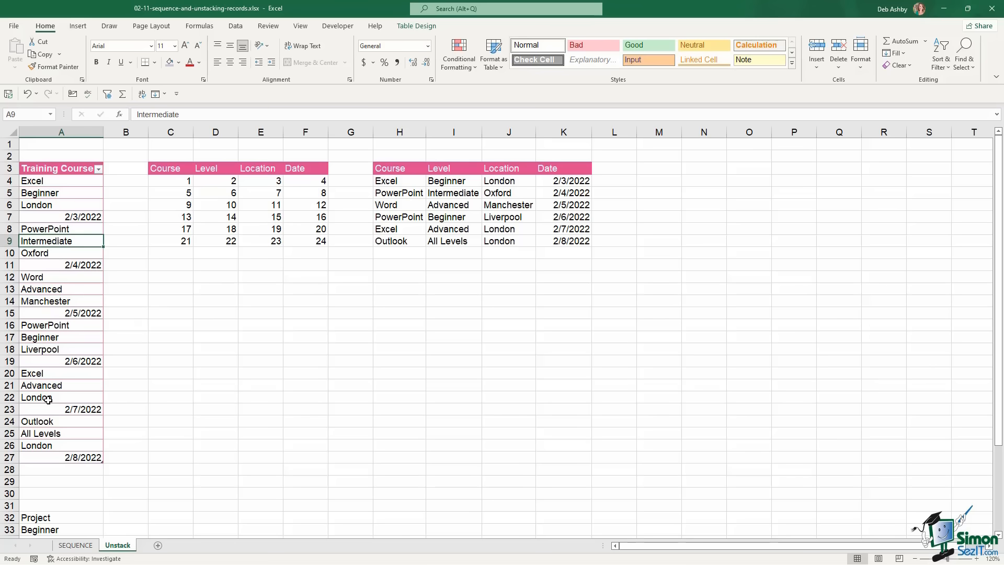
Move the extra records in A32:A42 up to A28 so they join the table
{"action": "scroll", "coordinate": [47, 401], "scroll_direction": "down", "scroll_amount": 5}
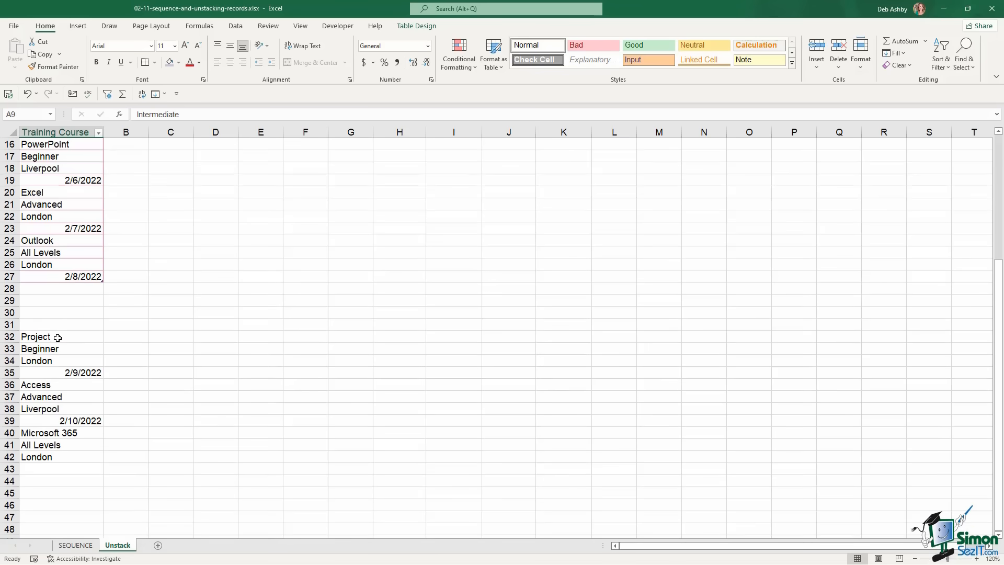
{"action": "left_click_drag", "start_coordinate": [59, 337], "coordinate": [49, 456]}
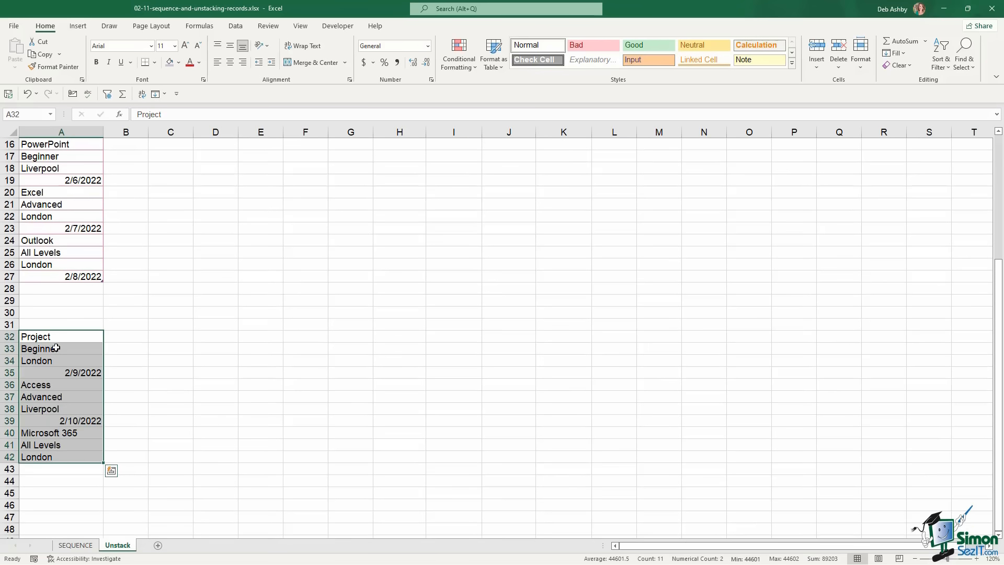
{"action": "left_click_drag", "start_coordinate": [62, 332], "coordinate": [68, 287]}
{"action": "left_click", "coordinate": [85, 251]}
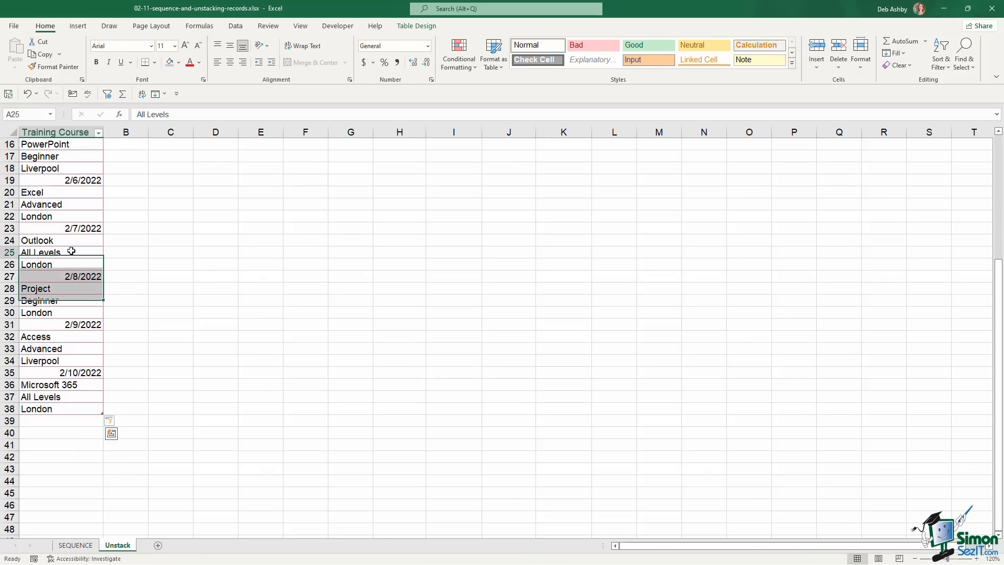
Format the new result rows H10:K11 as Short Date
{"action": "scroll", "coordinate": [85, 251], "scroll_direction": "up", "scroll_amount": 5}
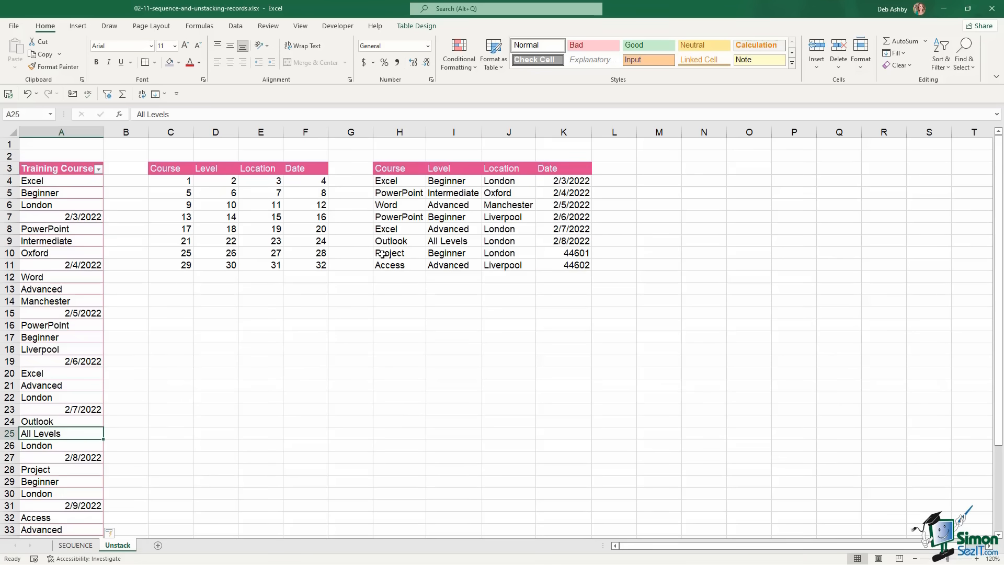
{"action": "left_click_drag", "start_coordinate": [387, 254], "coordinate": [569, 265]}
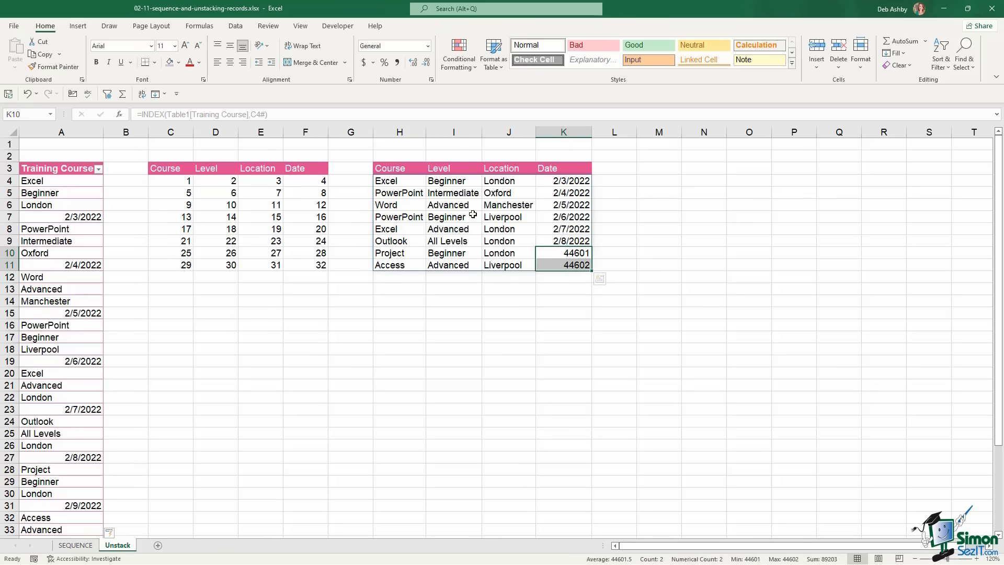
{"action": "left_click", "coordinate": [427, 46]}
{"action": "left_click", "coordinate": [396, 168]}
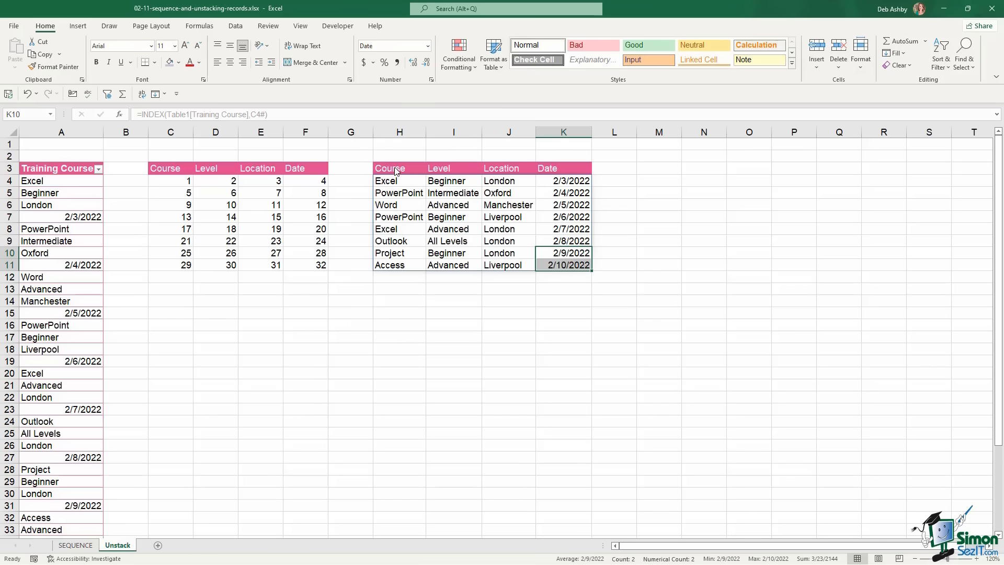
{"action": "left_click", "coordinate": [647, 263]}
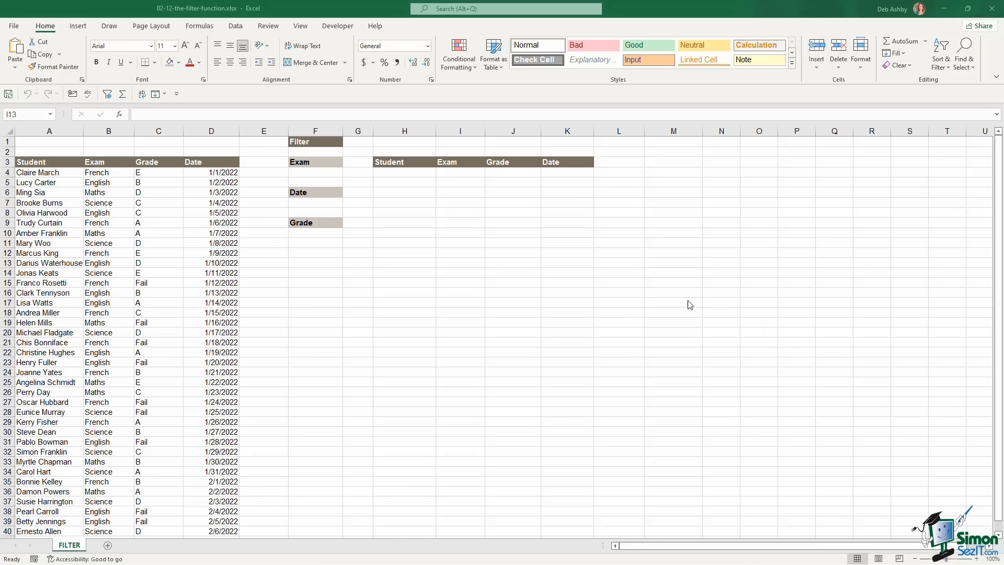
{"action": "left_click", "coordinate": [50, 173]}
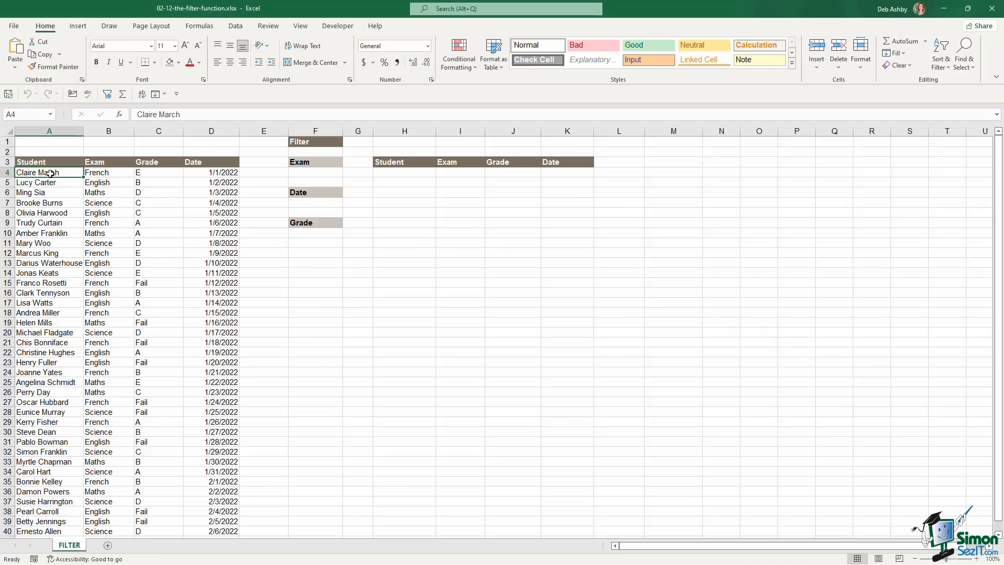
{"action": "left_click", "coordinate": [101, 175]}
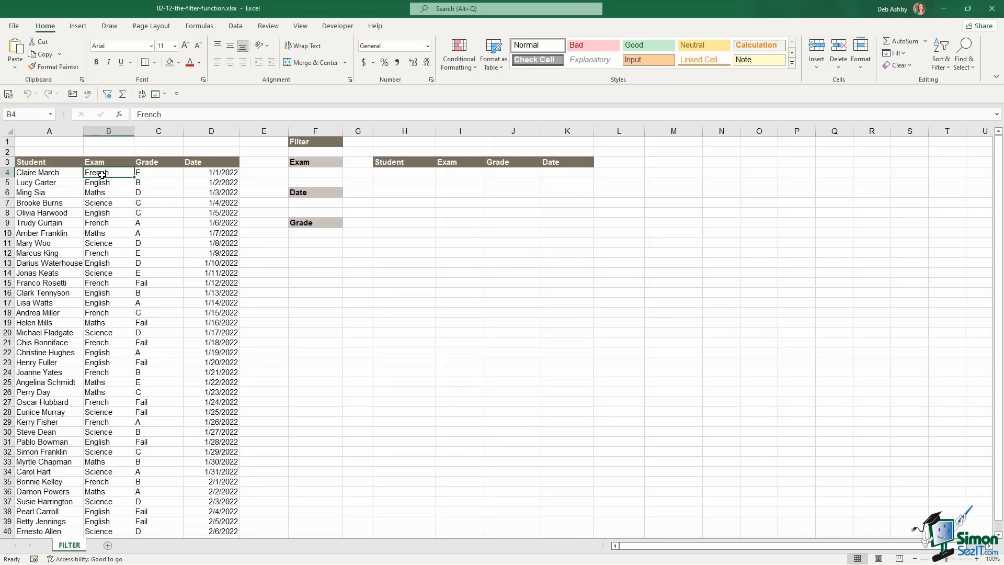
{"action": "left_click", "coordinate": [154, 173]}
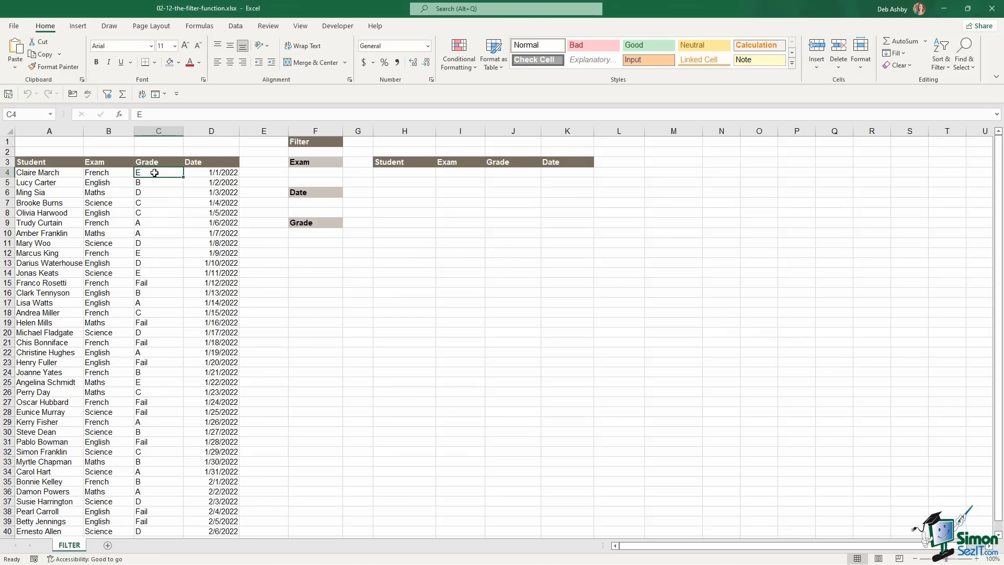
{"action": "left_click", "coordinate": [199, 174]}
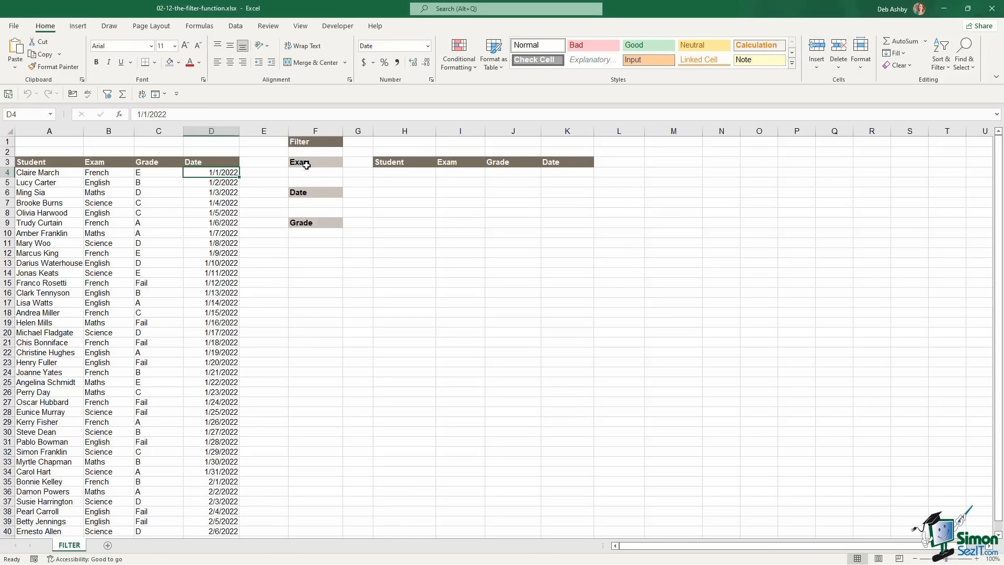
{"action": "left_click", "coordinate": [399, 173]}
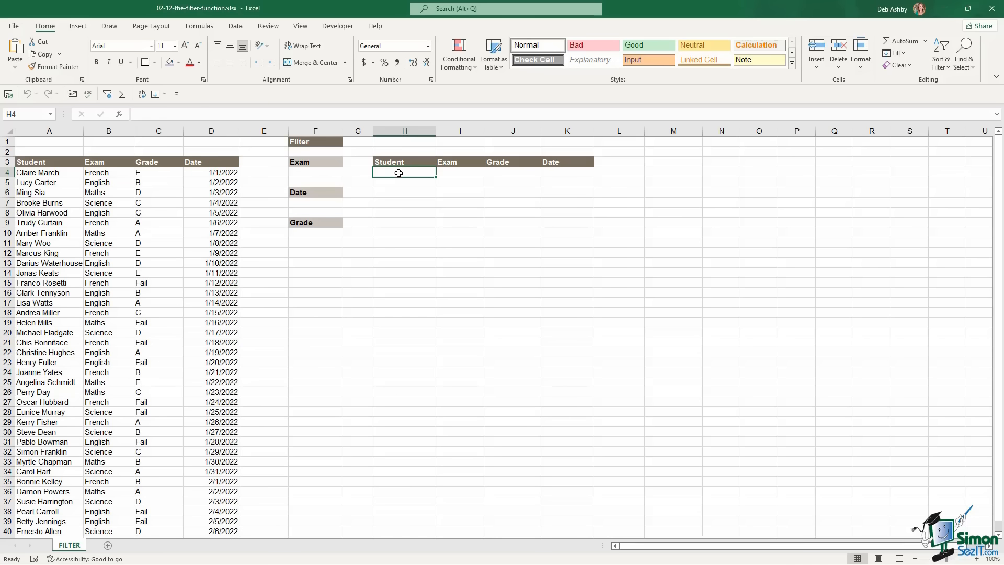
{"action": "left_click", "coordinate": [310, 203]}
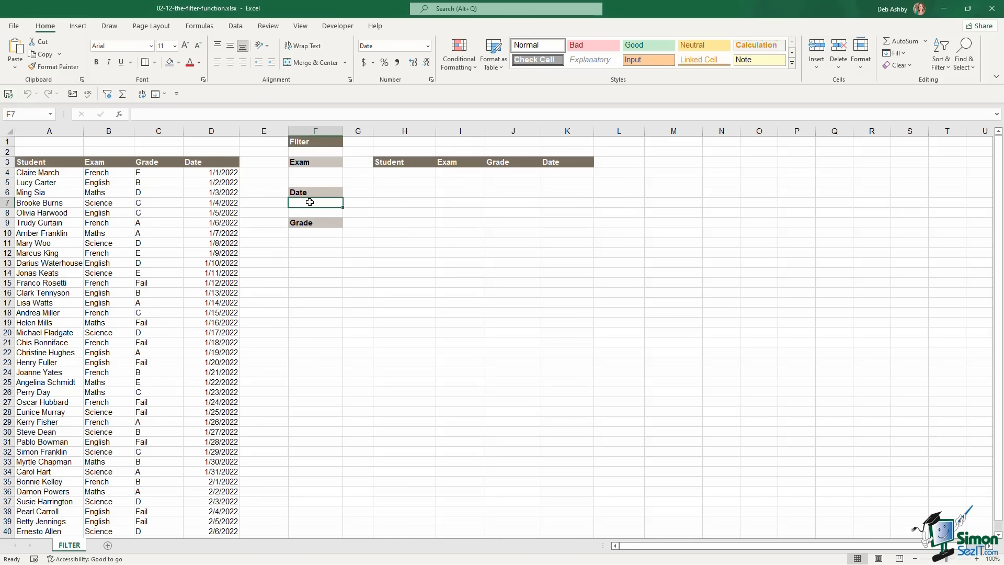
{"action": "left_click", "coordinate": [310, 233]}
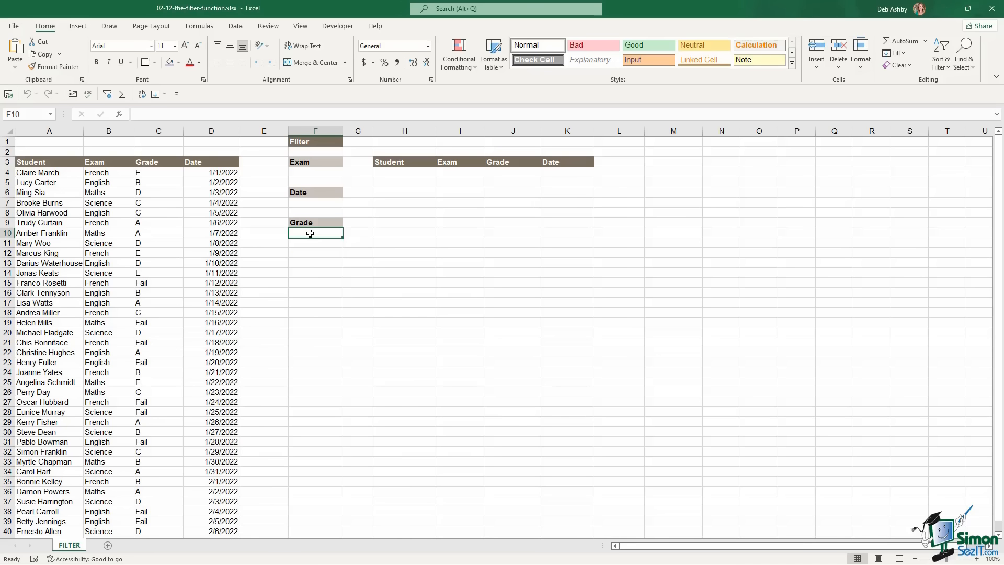
{"action": "left_click", "coordinate": [108, 246]}
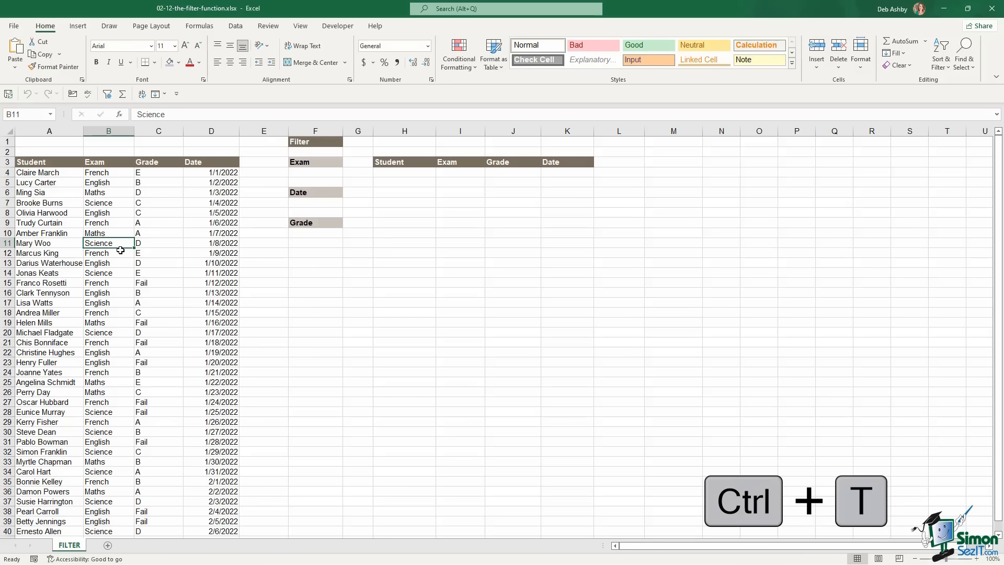
Convert the student data into a table with headers and table style None
{"action": "key", "text": "ctrl+t"}
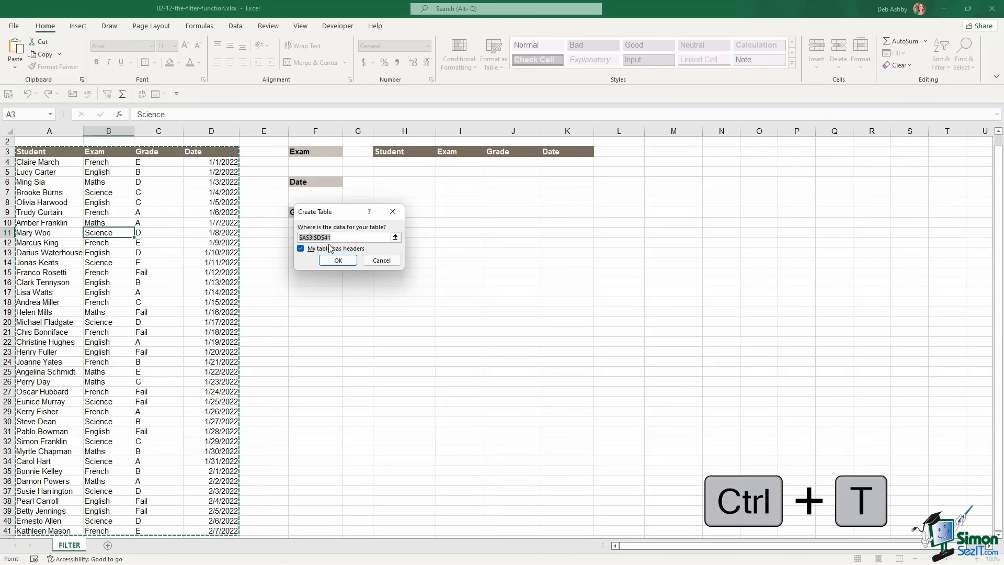
{"action": "left_click", "coordinate": [336, 263]}
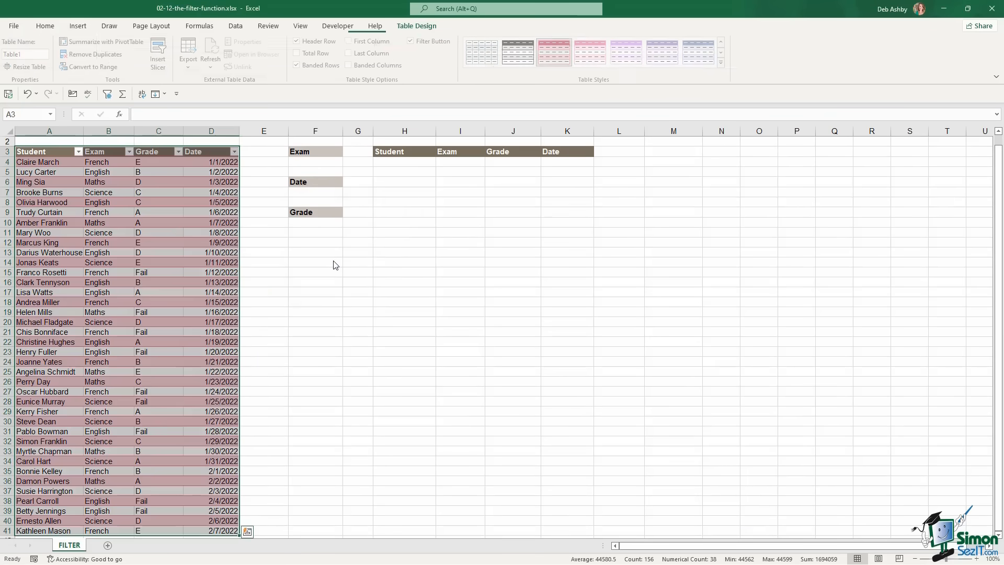
{"action": "left_click", "coordinate": [724, 62]}
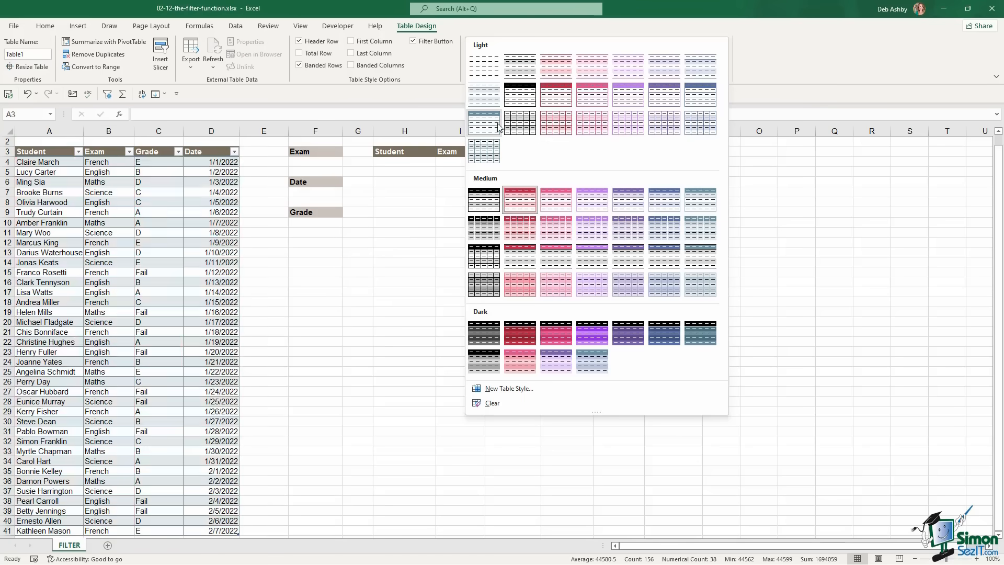
{"action": "left_click", "coordinate": [490, 71]}
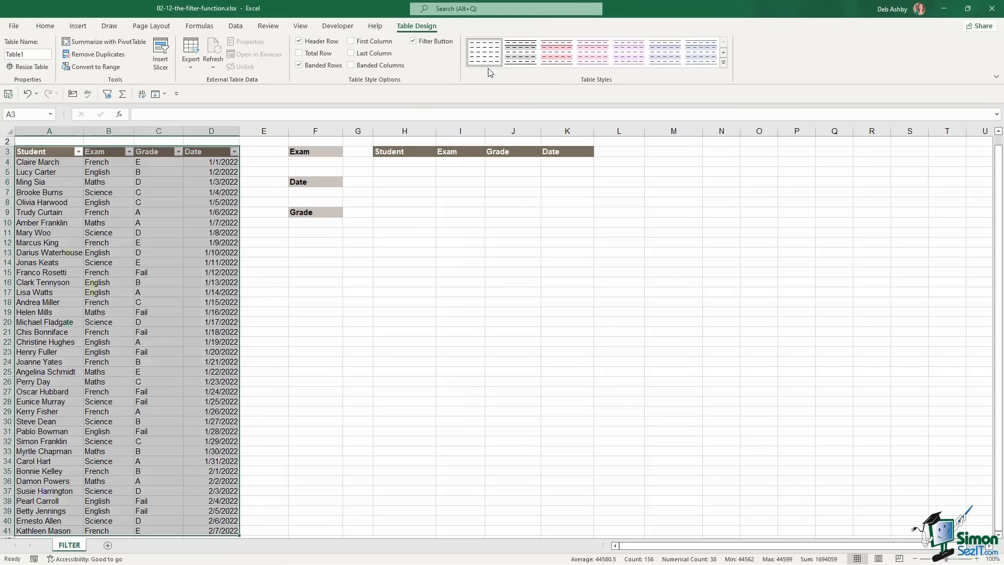
Name the table Exam_Results
{"action": "left_click", "coordinate": [27, 54]}
{"action": "type", "text": "x"}
{"action": "type", "text": "Exam_"}
{"action": "key", "text": "Return"}
{"action": "left_click", "coordinate": [108, 202]}
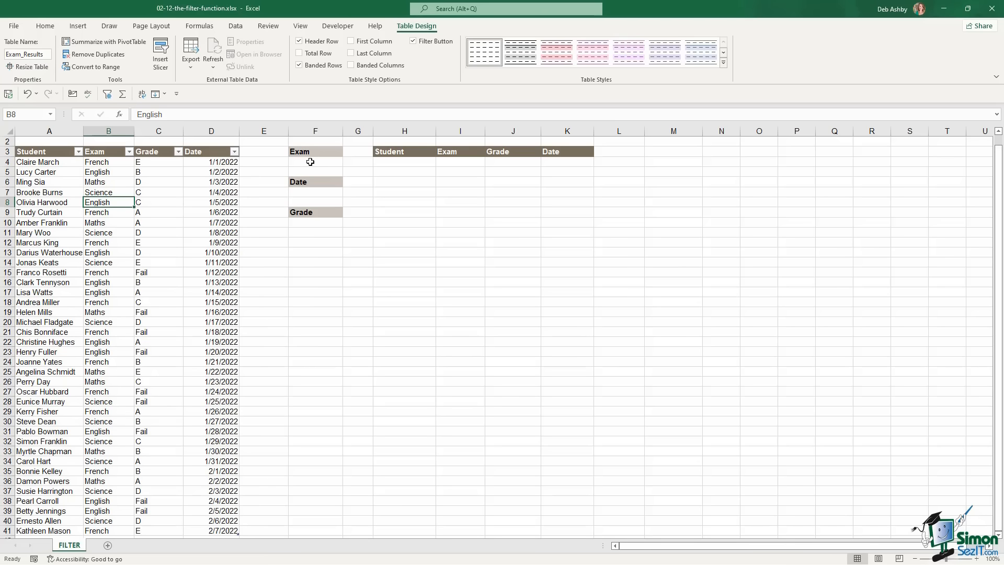
{"action": "left_click", "coordinate": [310, 162]}
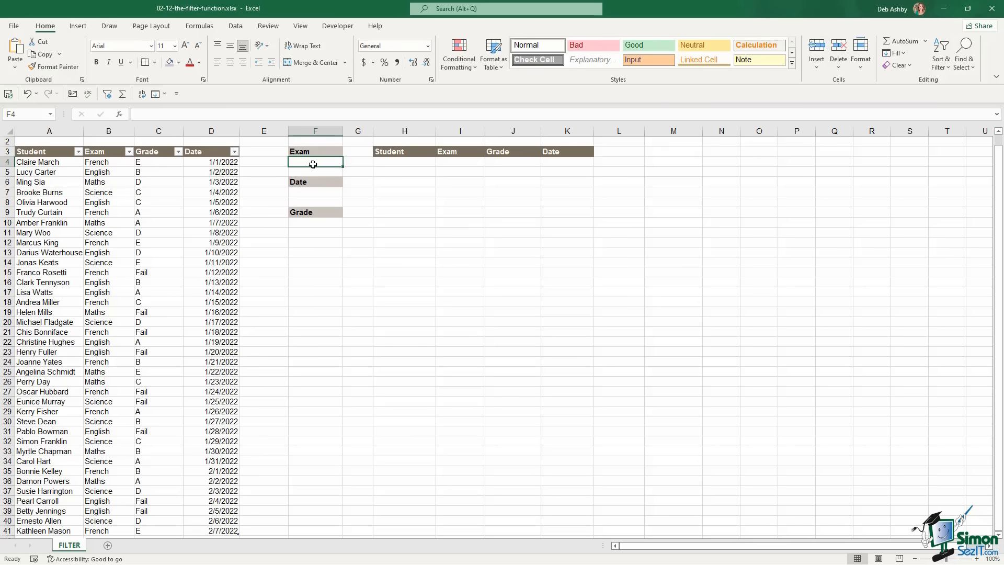
Enter =UNIQUE(Exam_Results[Exam]) in N4 to list the distinct exams
{"action": "left_click", "coordinate": [107, 163]}
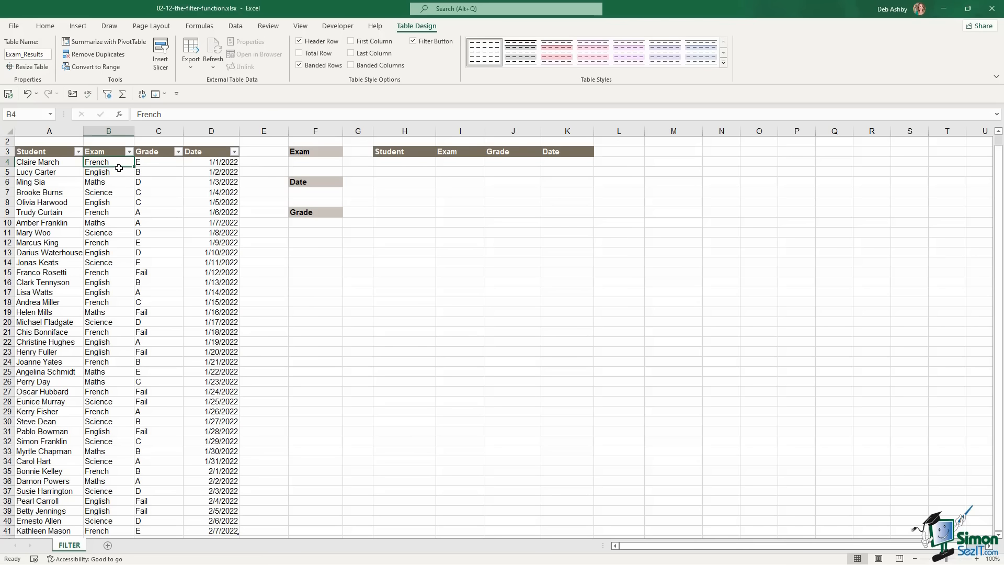
{"action": "left_click", "coordinate": [313, 163]}
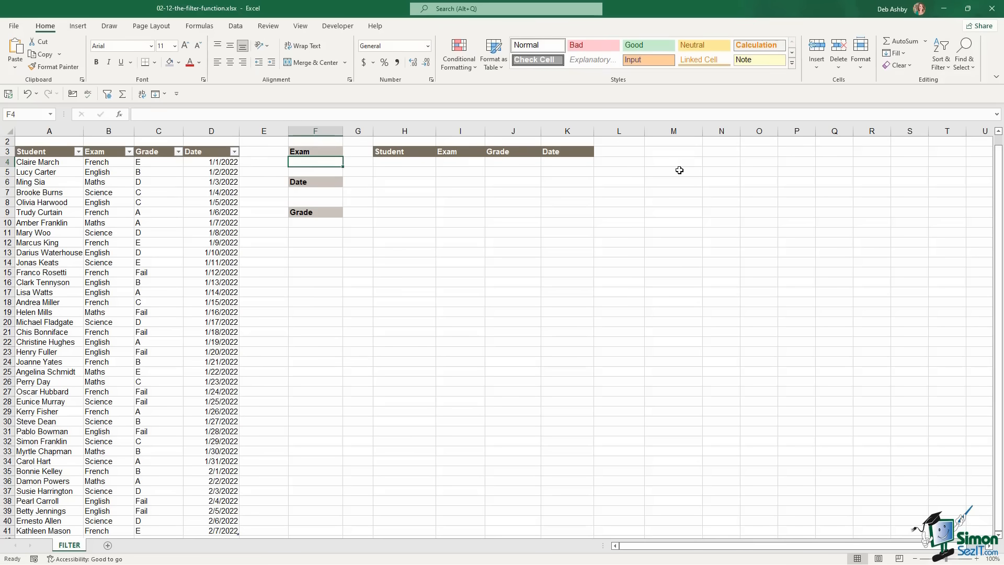
{"action": "left_click", "coordinate": [714, 162]}
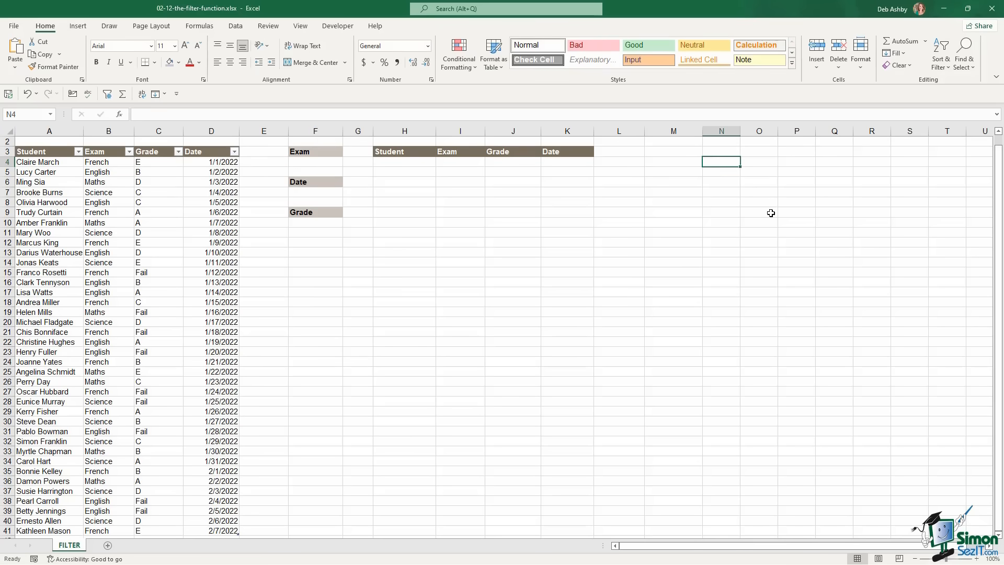
{"action": "type", "text": "=unique"}
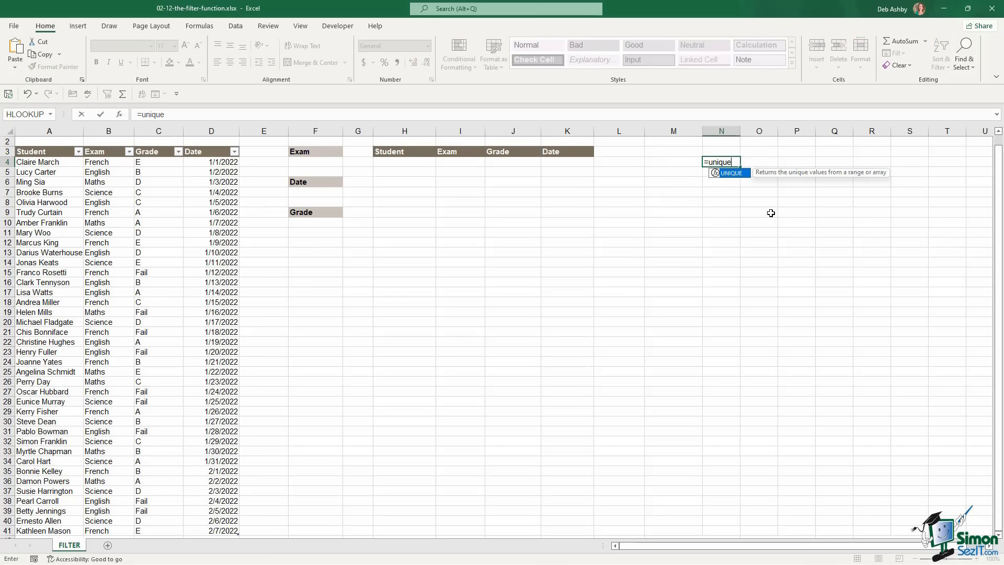
{"action": "key", "text": "Tab"}
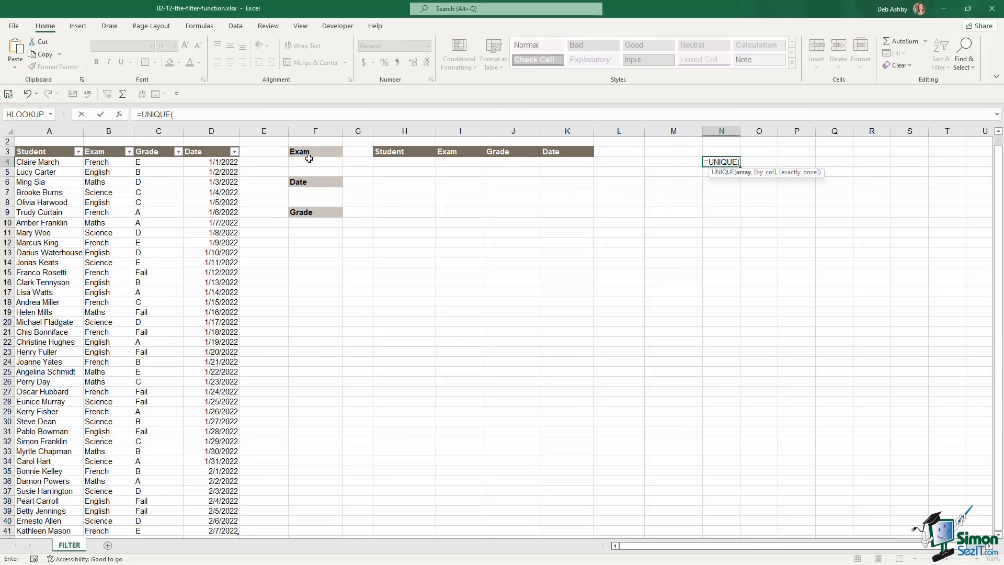
{"action": "left_click", "coordinate": [116, 162]}
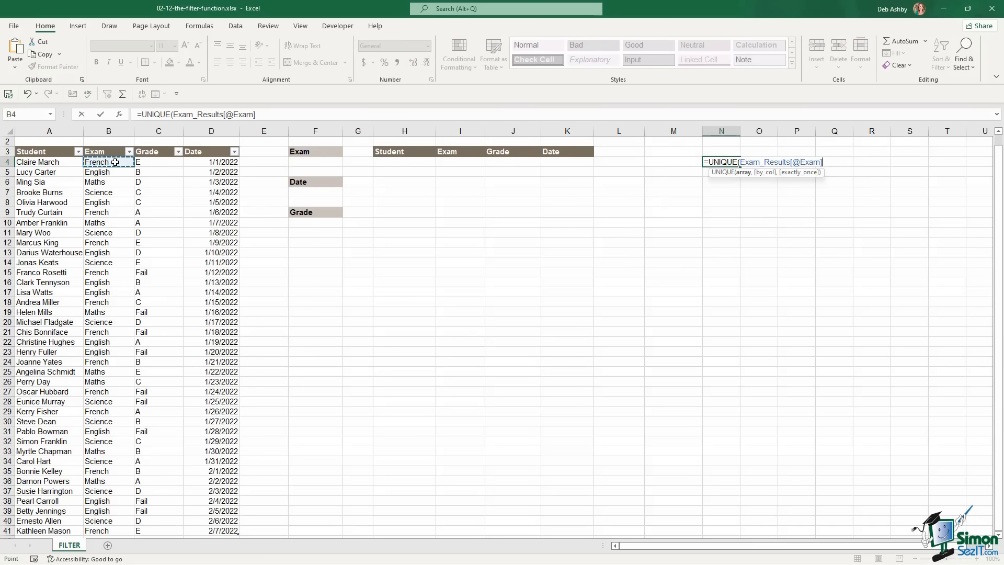
{"action": "key", "text": "ctrl+shift+Down"}
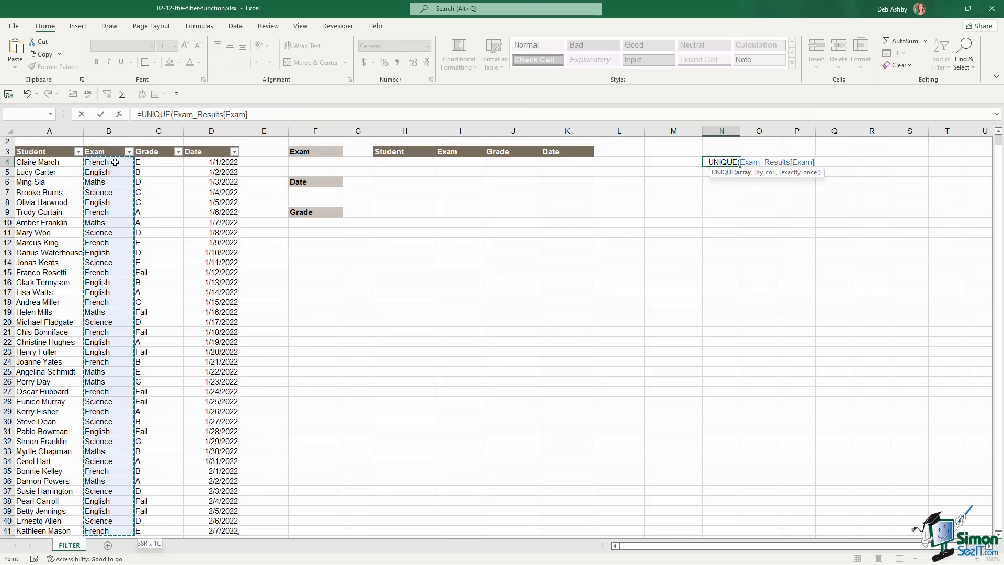
{"action": "type", "text": ")"}
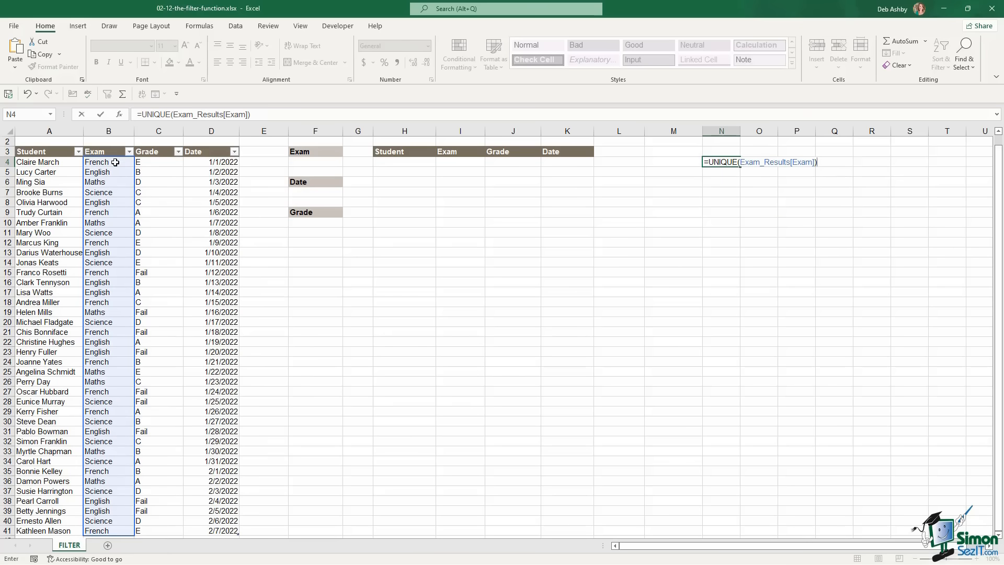
{"action": "key", "text": "Return"}
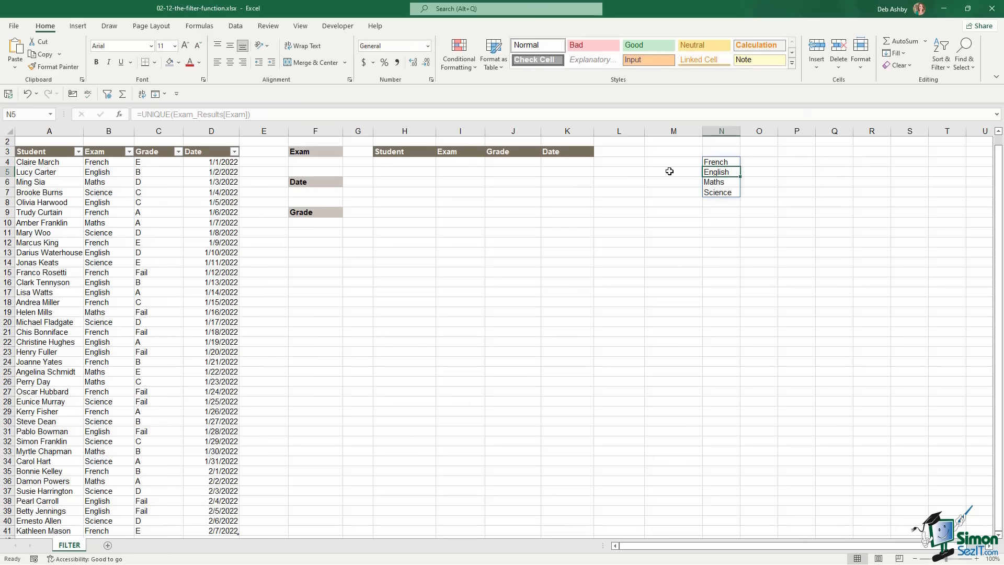
Copy the spilled exam list N4:N7 and paste it back as values
{"action": "left_click_drag", "start_coordinate": [715, 162], "coordinate": [715, 193]}
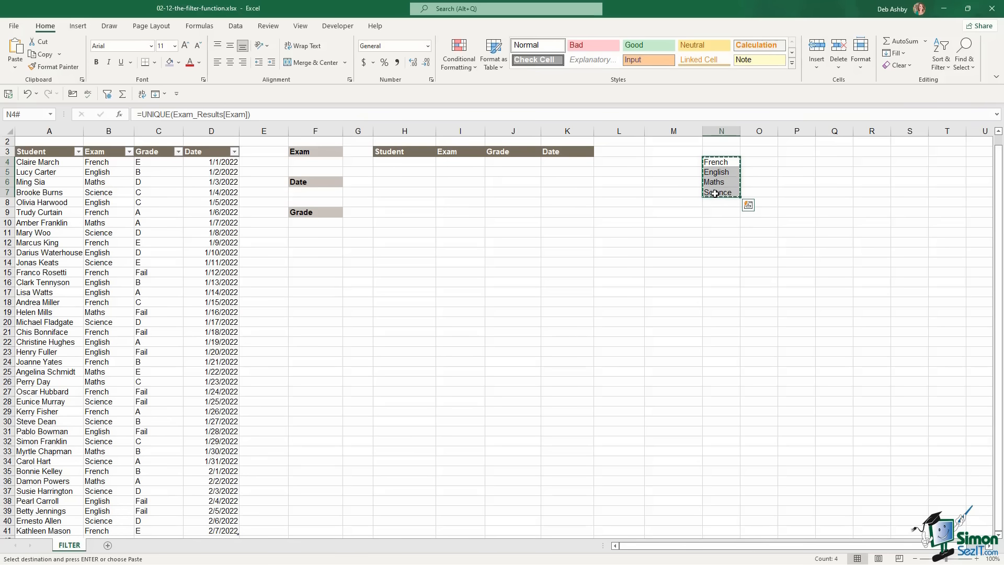
{"action": "key", "text": "ctrl+c"}
{"action": "left_click", "coordinate": [15, 66]}
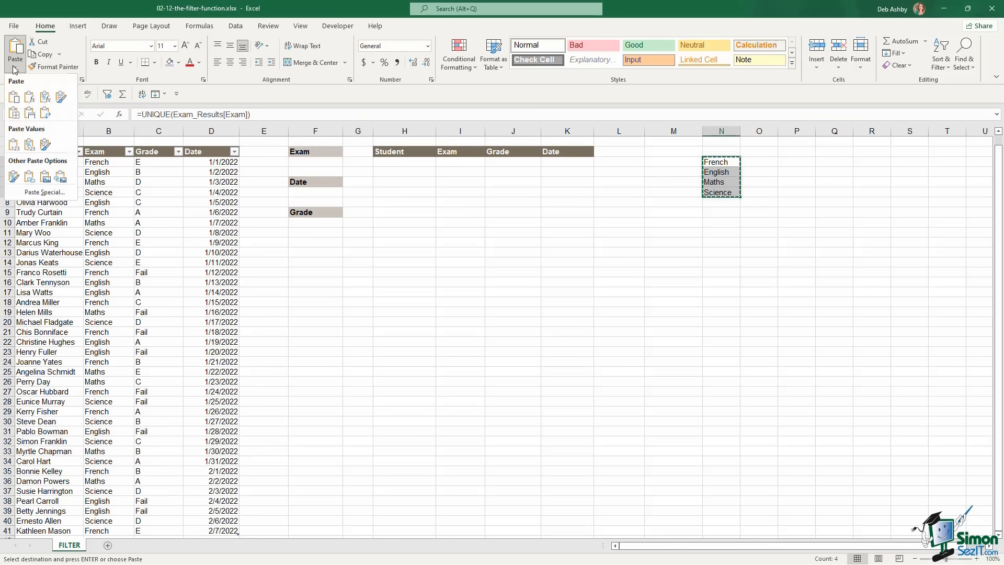
{"action": "left_click", "coordinate": [14, 146]}
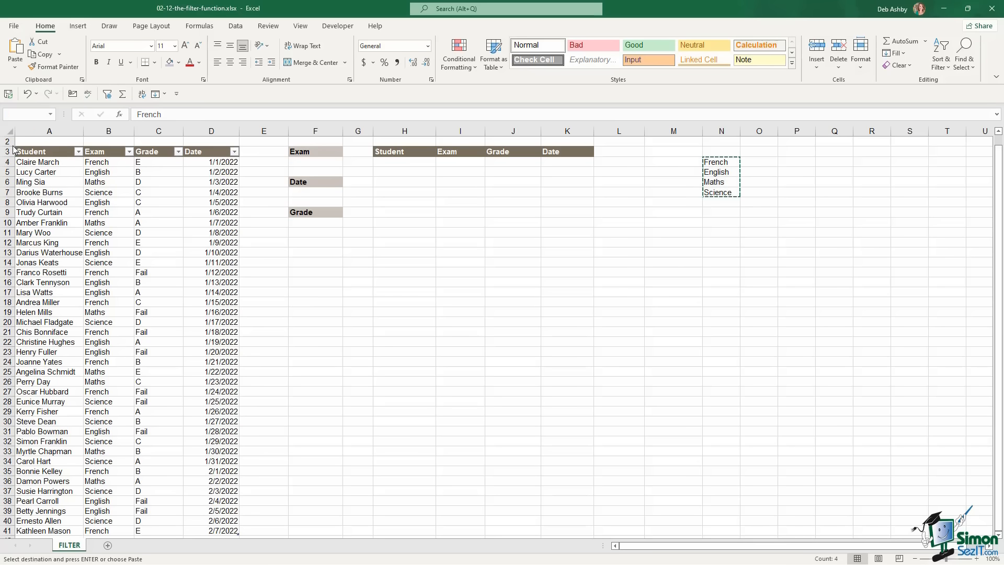
{"action": "key", "text": "Escape"}
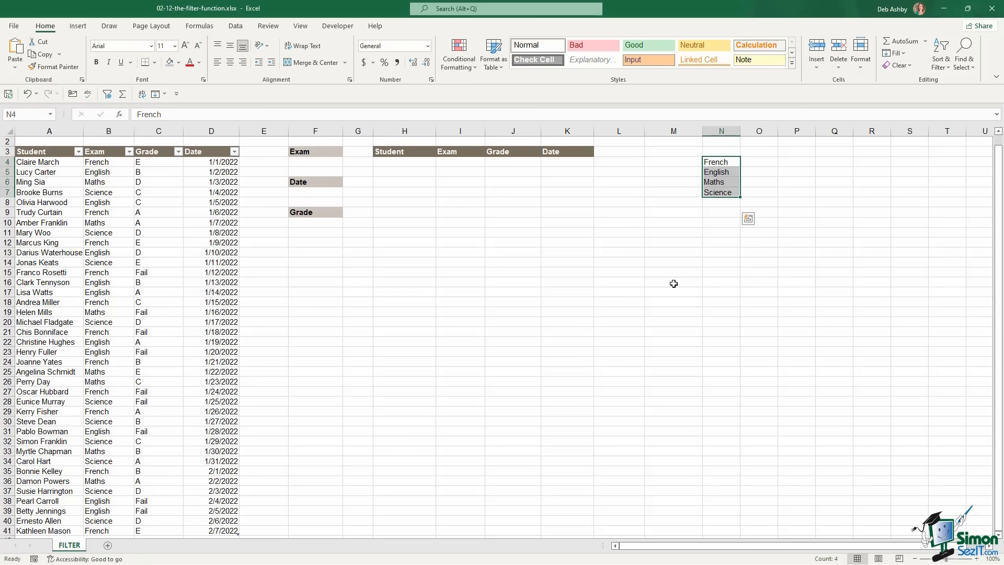
Add List data validation to F4, sourced from the exam names in N4:N7
{"action": "left_click", "coordinate": [718, 162]}
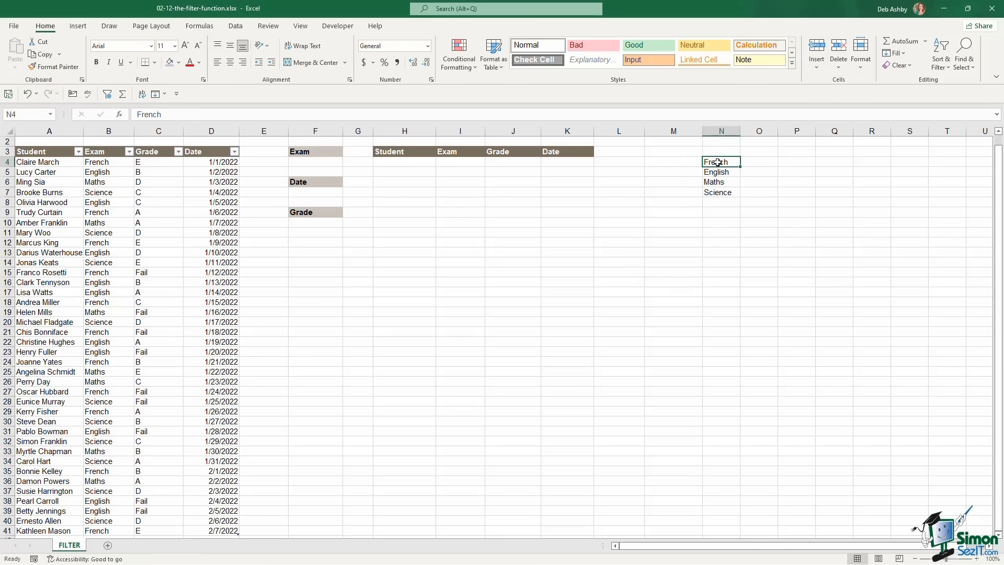
{"action": "left_click", "coordinate": [315, 163]}
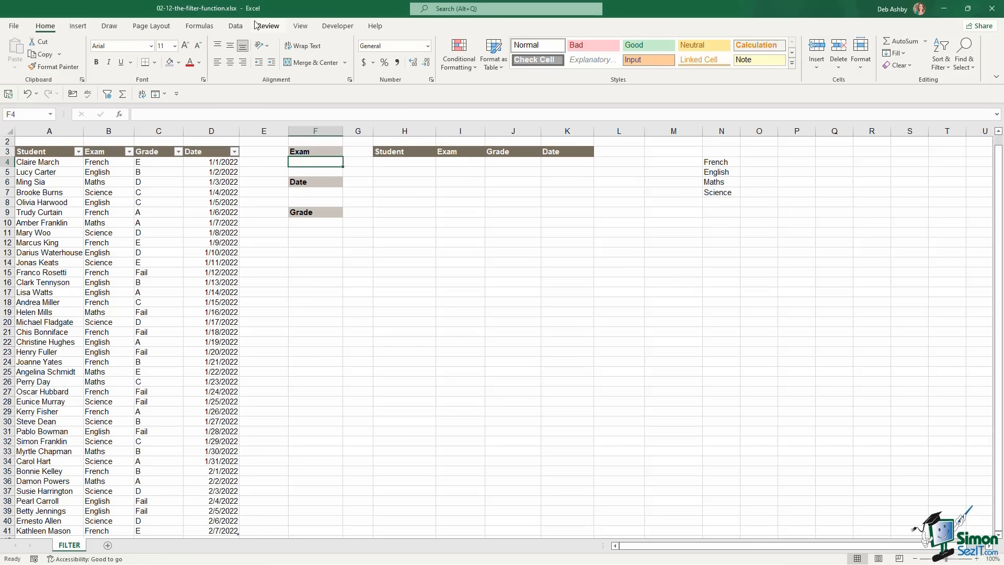
{"action": "left_click", "coordinate": [236, 27]}
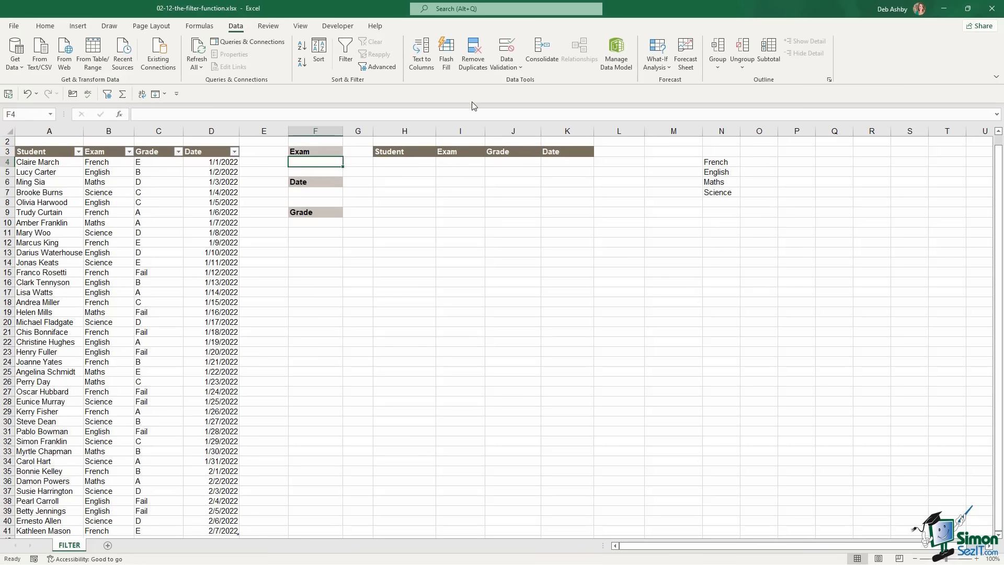
{"action": "left_click", "coordinate": [517, 68]}
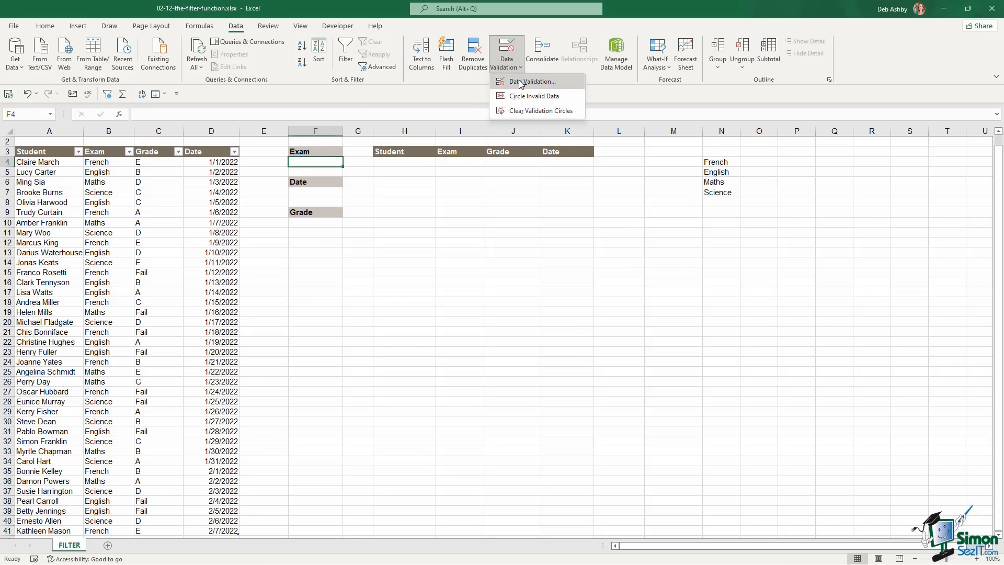
{"action": "left_click", "coordinate": [523, 78]}
{"action": "left_click", "coordinate": [481, 225]}
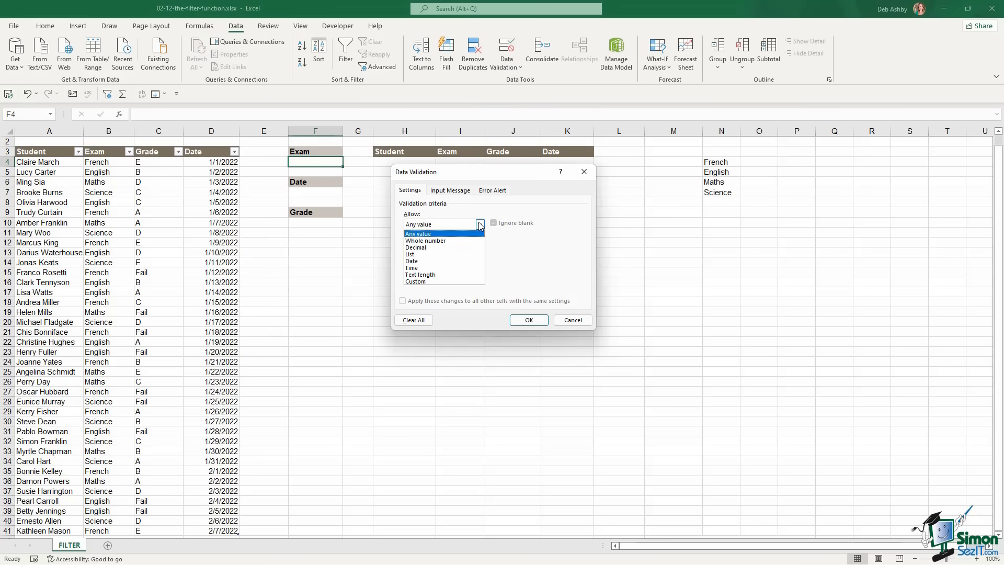
{"action": "left_click", "coordinate": [433, 255]}
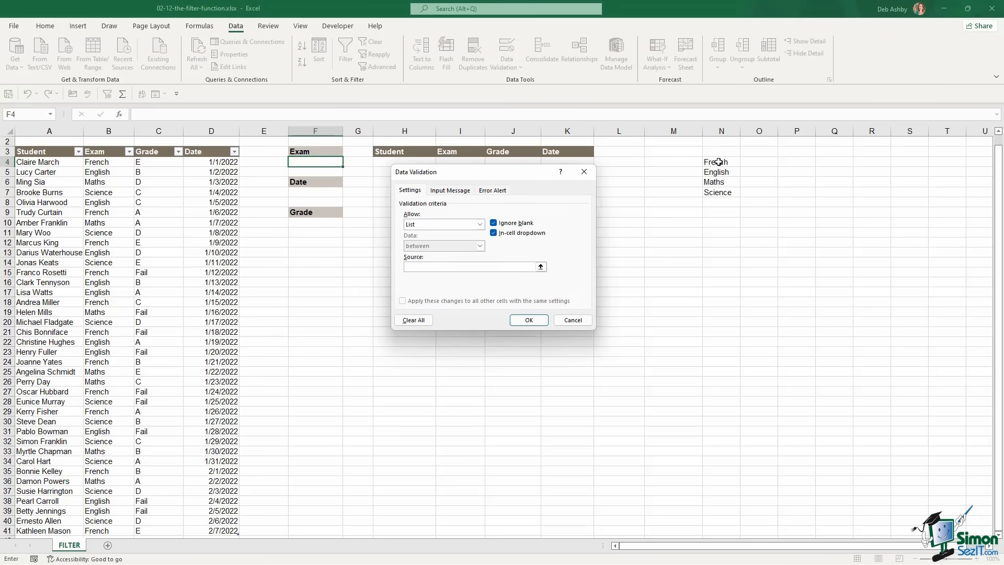
{"action": "left_click_drag", "start_coordinate": [717, 163], "coordinate": [718, 194]}
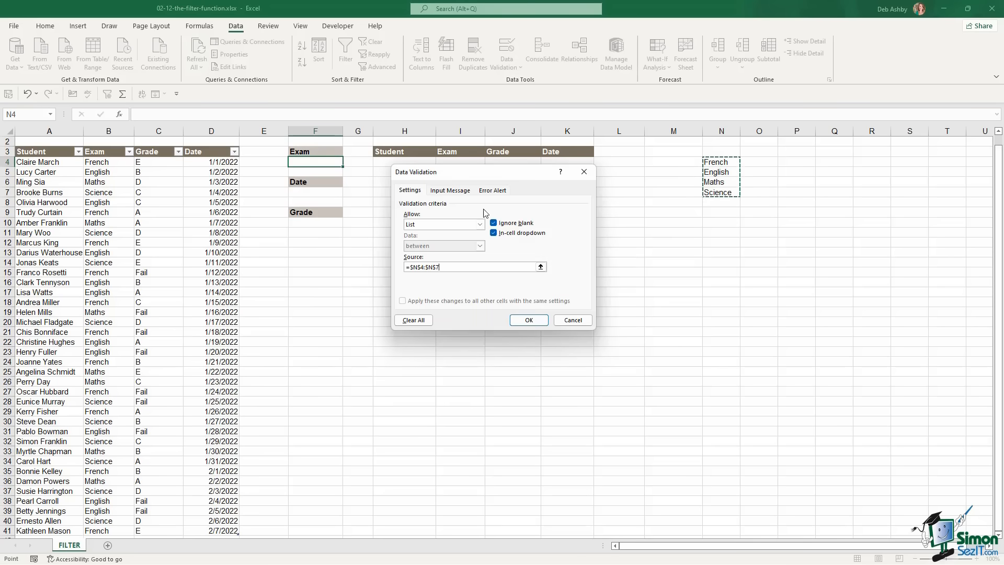
{"action": "left_click", "coordinate": [530, 320]}
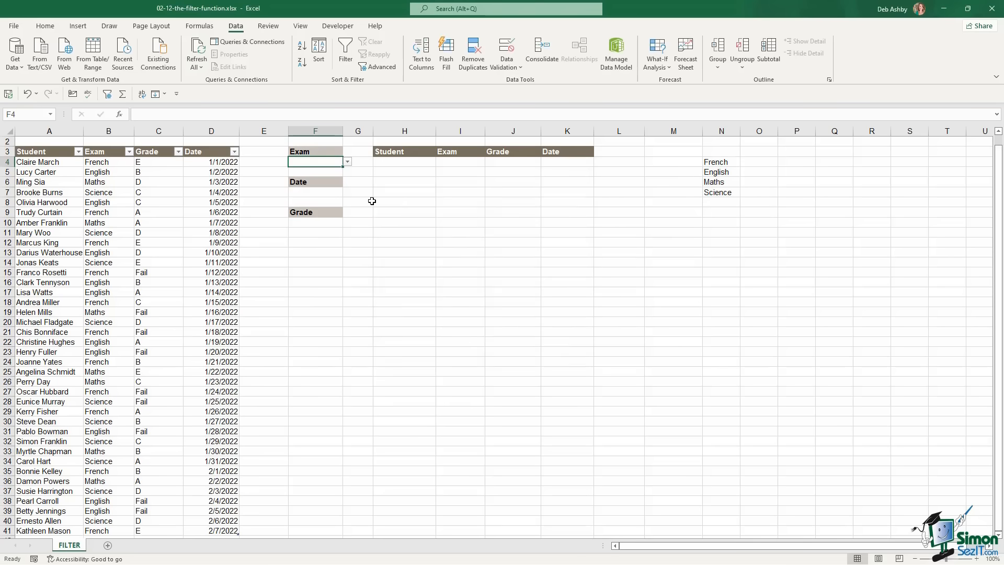
Try the F4 dropdown with English, then leave it set to Maths
{"action": "left_click", "coordinate": [347, 162]}
{"action": "left_click", "coordinate": [316, 178]}
{"action": "left_click", "coordinate": [347, 163]}
{"action": "left_click", "coordinate": [311, 184]}
{"action": "left_click", "coordinate": [348, 163]}
{"action": "left_click", "coordinate": [320, 184]}
{"action": "left_click", "coordinate": [315, 193]}
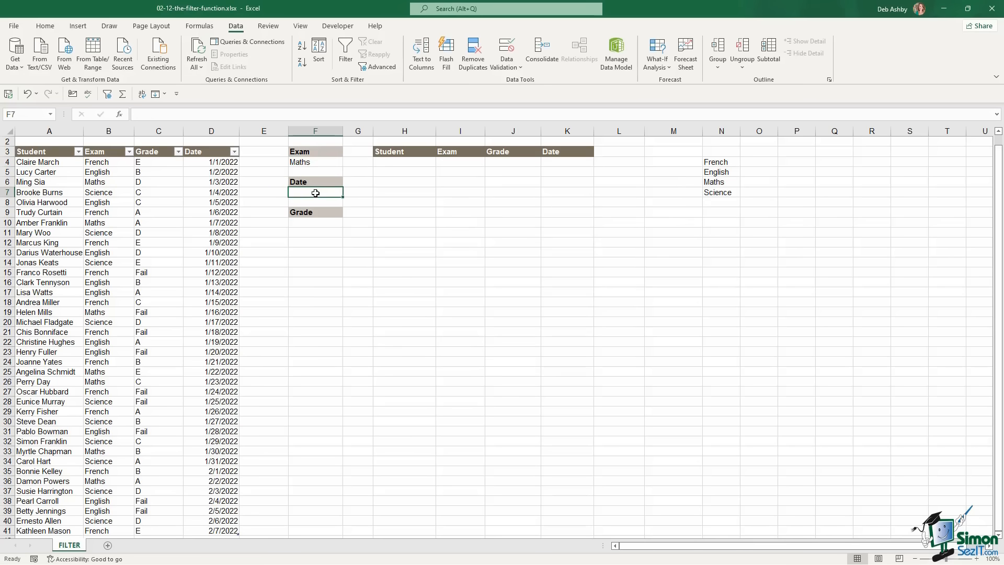
Check the date dropdown in F7 and the grade dropdown in F10 without changing them
{"action": "left_click", "coordinate": [322, 222]}
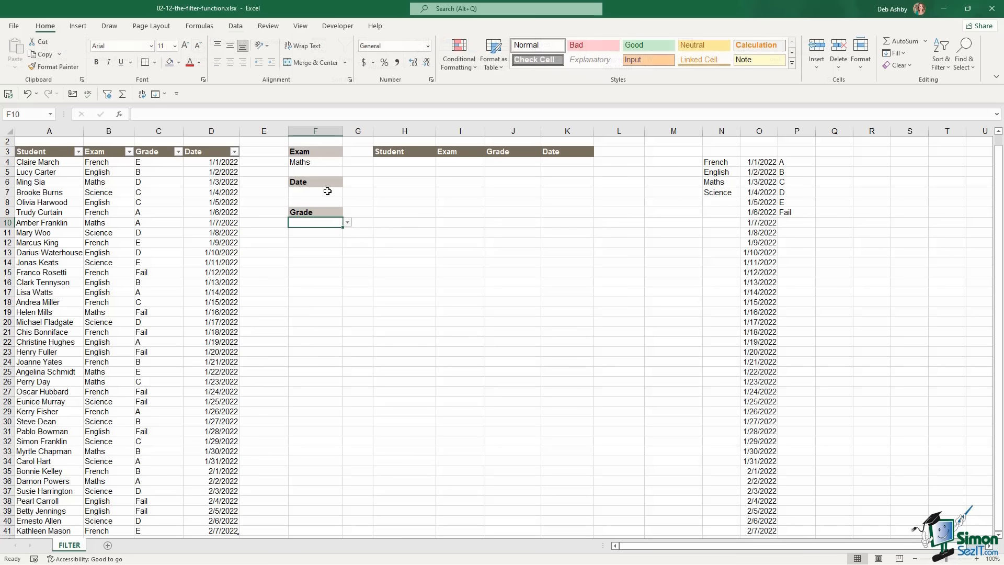
{"action": "left_click", "coordinate": [328, 191]}
{"action": "left_click", "coordinate": [348, 193]}
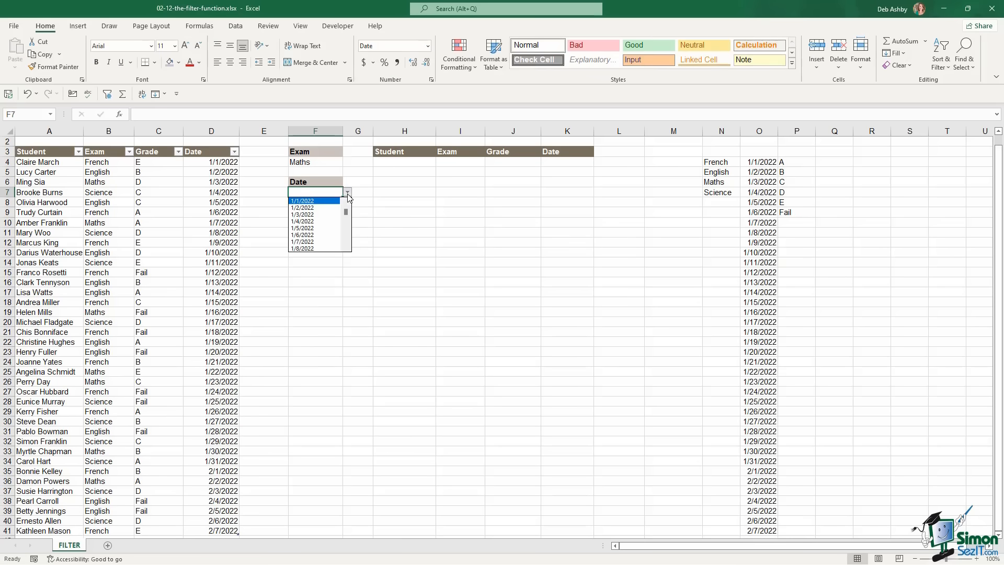
{"action": "left_click", "coordinate": [381, 210]}
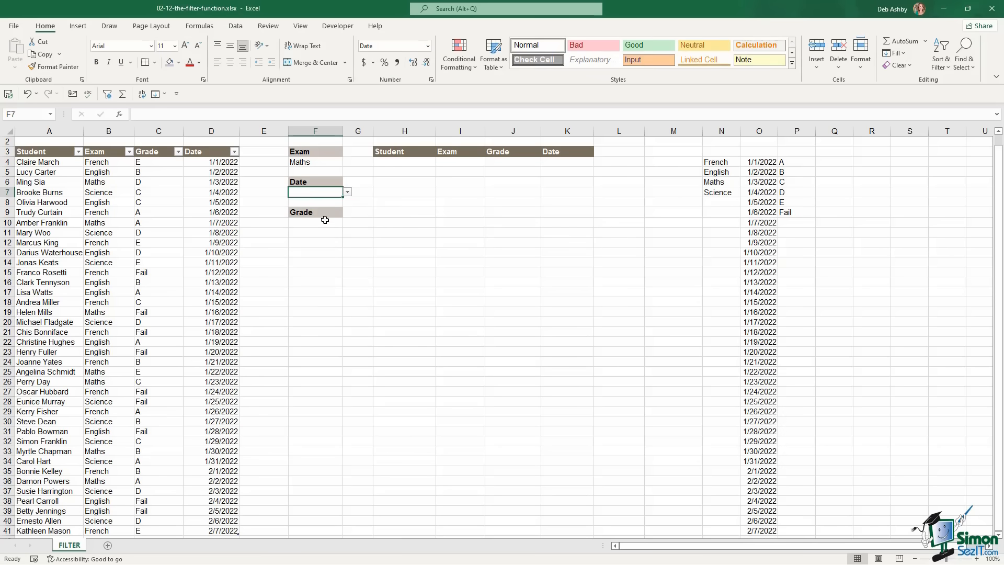
{"action": "left_click", "coordinate": [325, 221]}
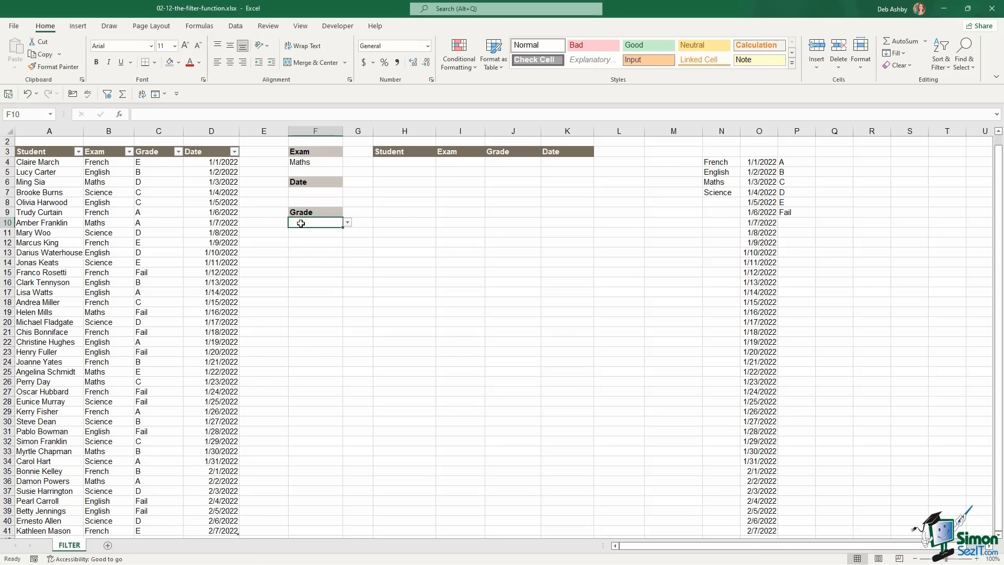
{"action": "left_click", "coordinate": [347, 222]}
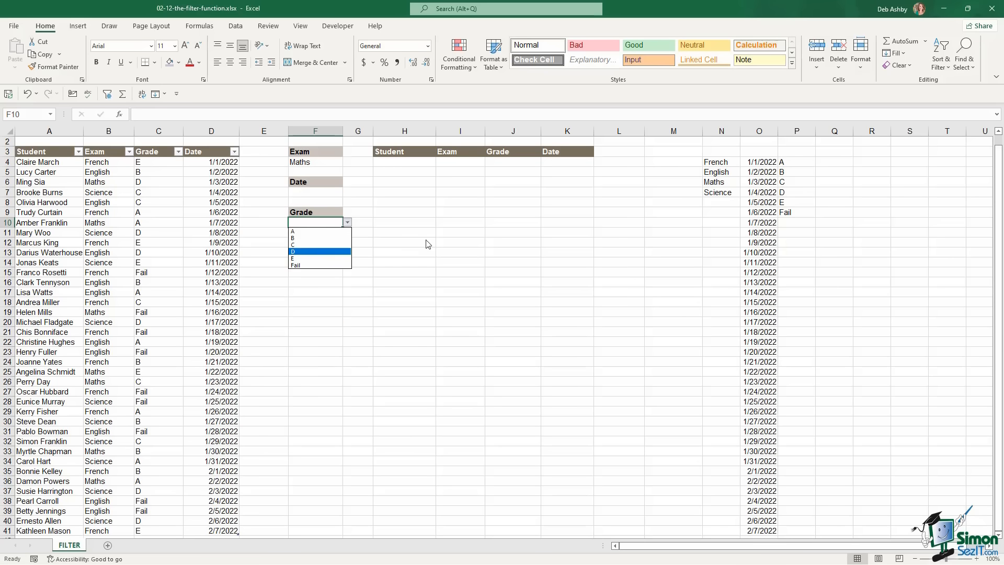
{"action": "key", "text": "Escape"}
{"action": "left_click", "coordinate": [308, 191]}
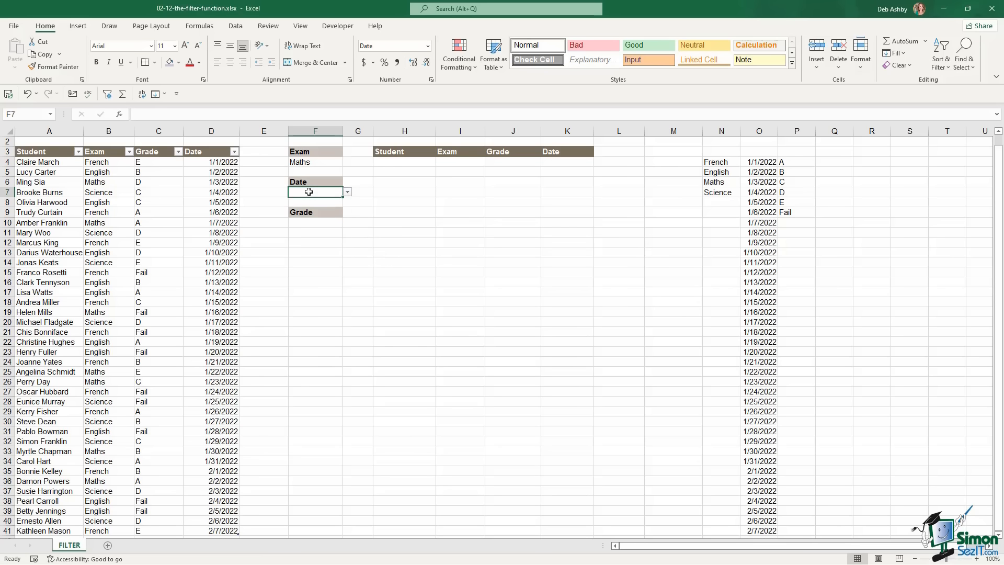
{"action": "left_click", "coordinate": [312, 223]}
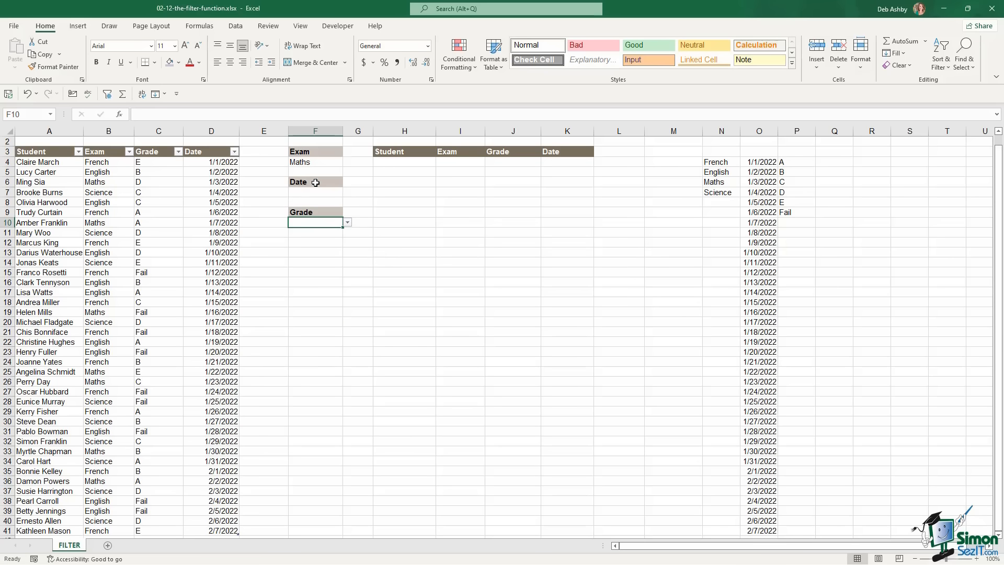
{"action": "left_click", "coordinate": [316, 163]}
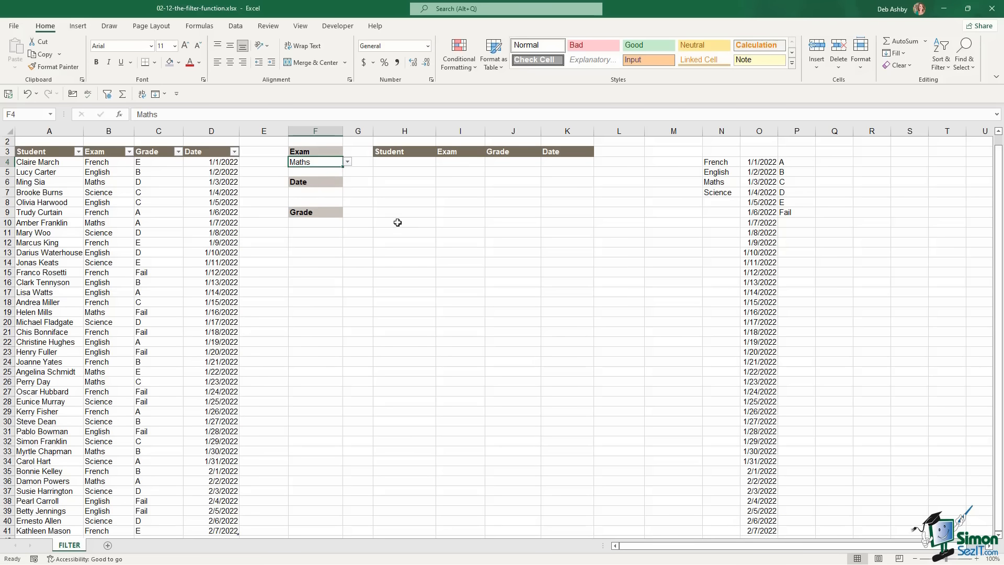
{"action": "left_click", "coordinate": [394, 161]}
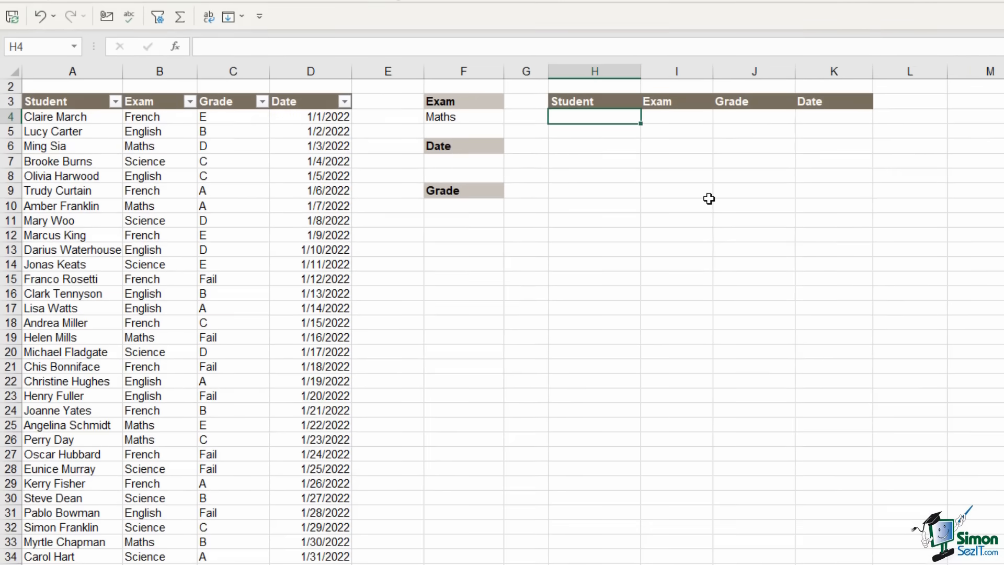
Enter =FILTER(Exam_Results,Exam_Results[Exam]=F4,"No Records") in H4 to list the Maths rows
{"action": "type", "text": "="}
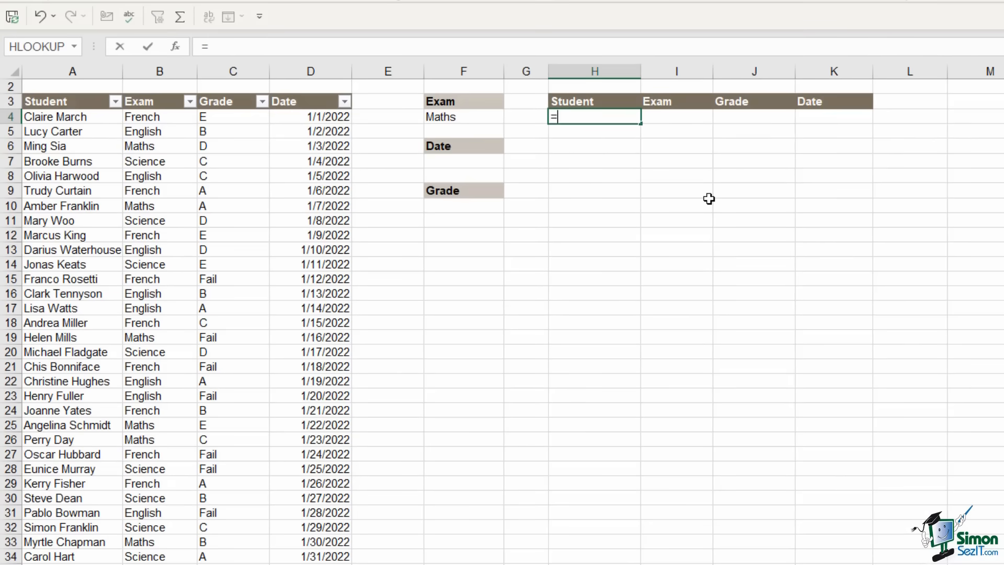
{"action": "type", "text": "filter"}
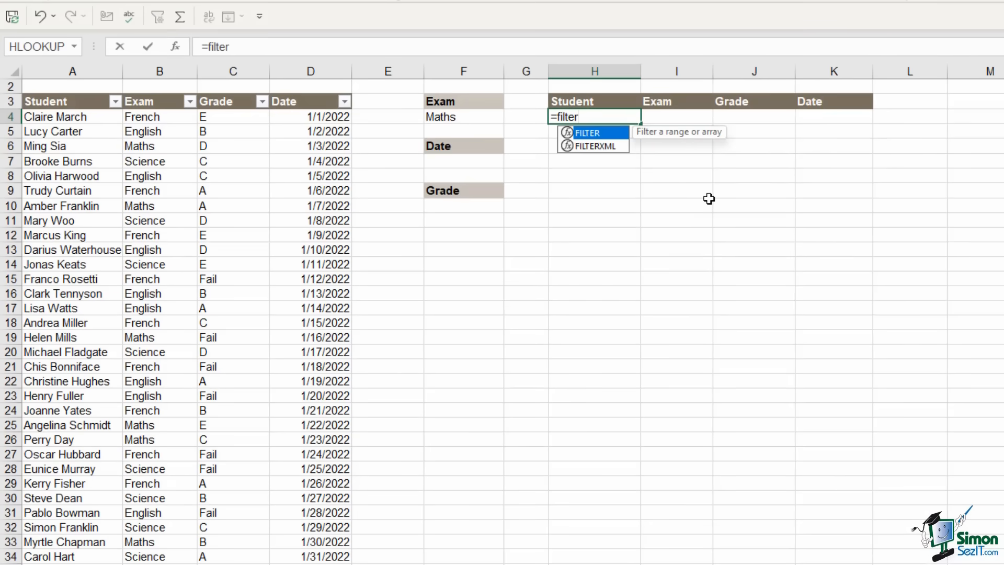
{"action": "key", "text": "Tab"}
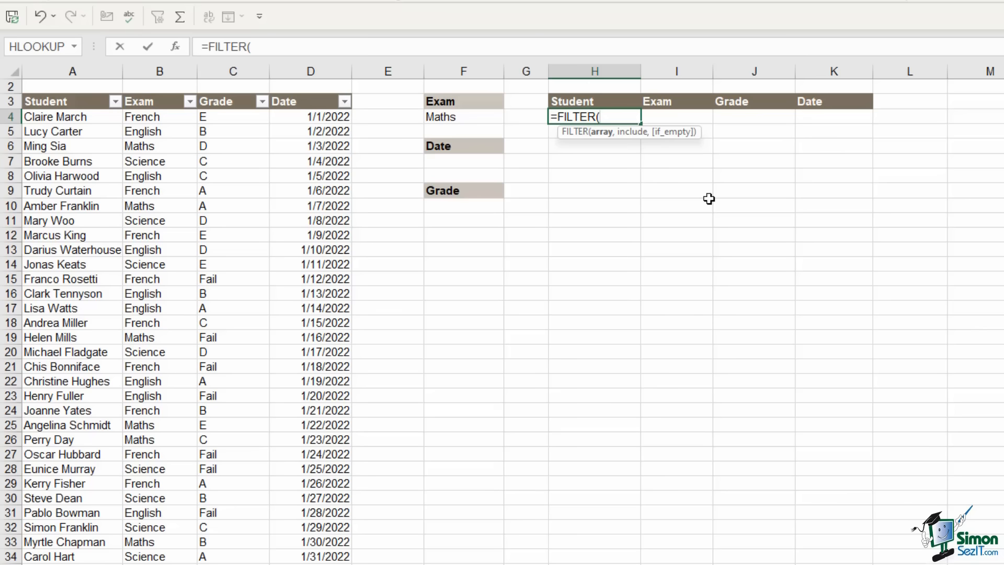
{"action": "left_click_drag", "start_coordinate": [67, 116], "coordinate": [329, 117]}
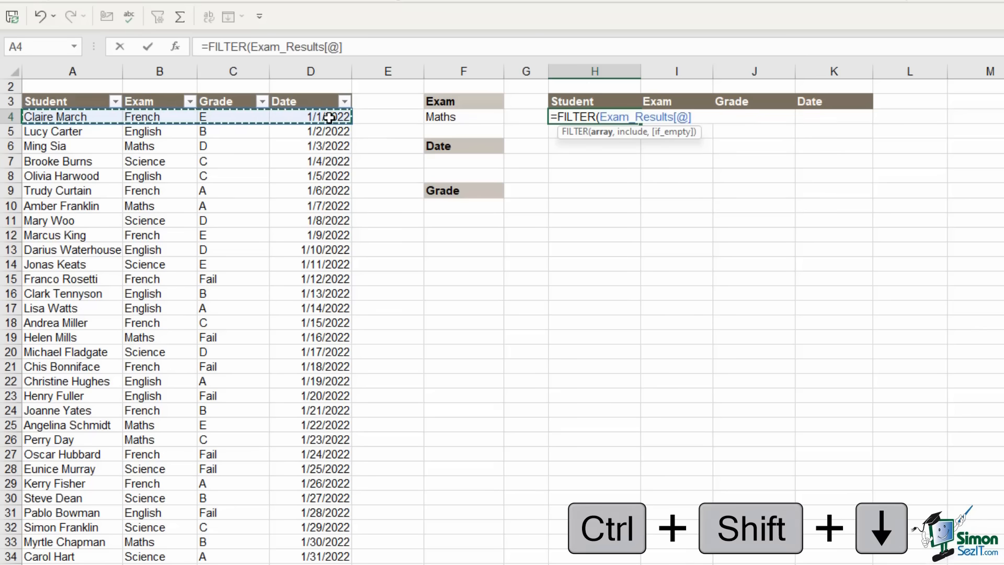
{"action": "key", "text": "ctrl+shift+Down"}
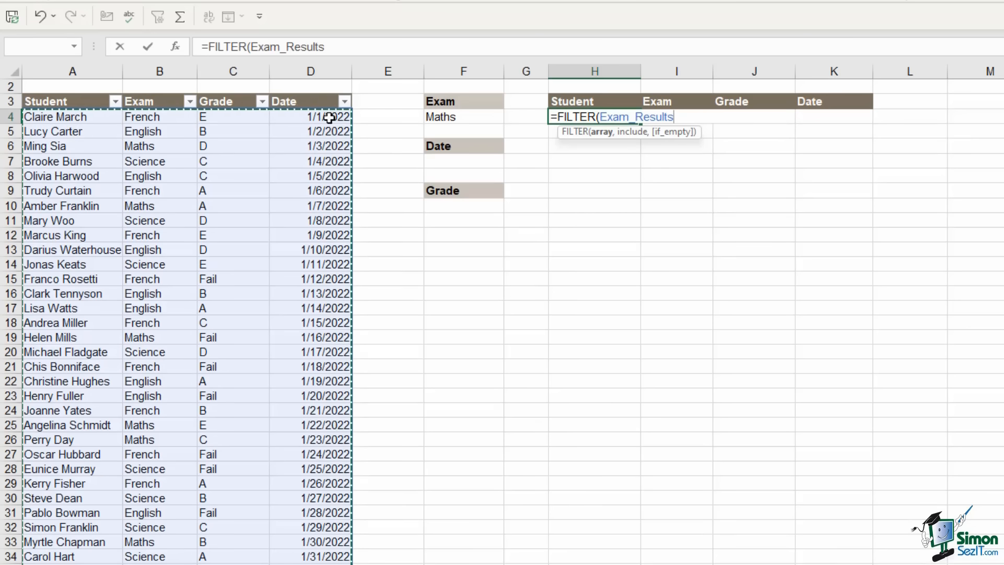
{"action": "type", "text": ","}
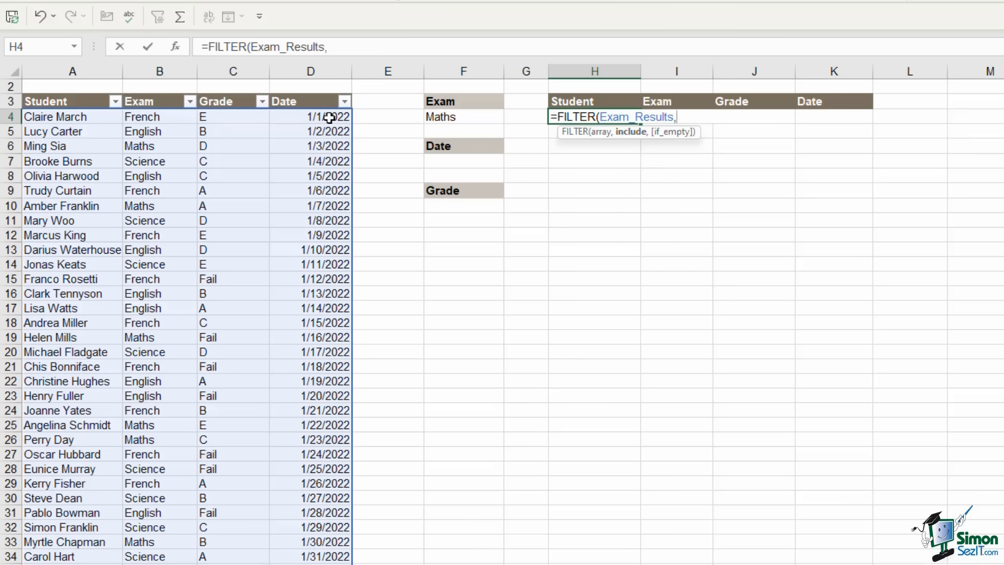
{"action": "left_click", "coordinate": [159, 119]}
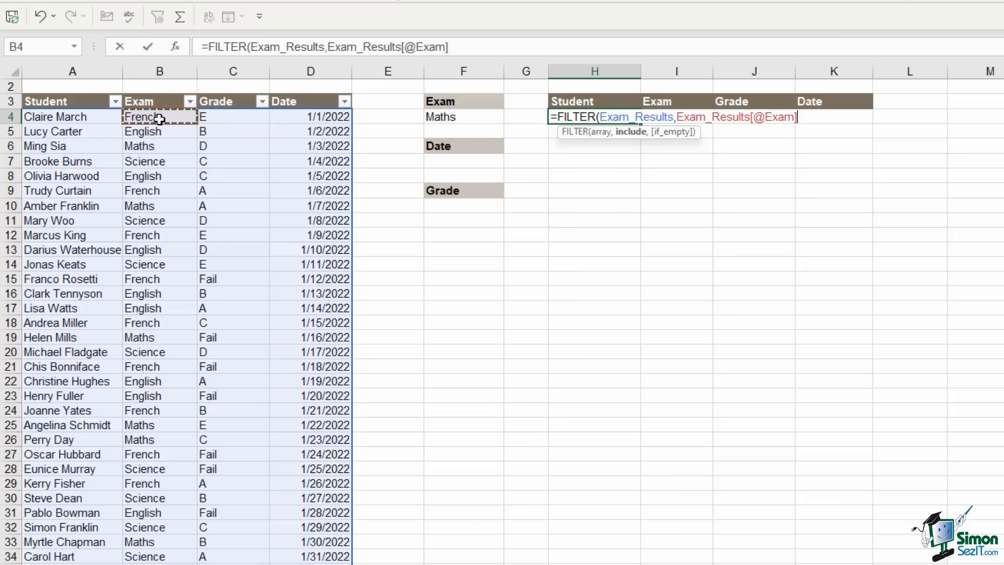
{"action": "key", "text": "ctrl+shift+Down"}
{"action": "key", "text": "ctrl+shift+Down"}
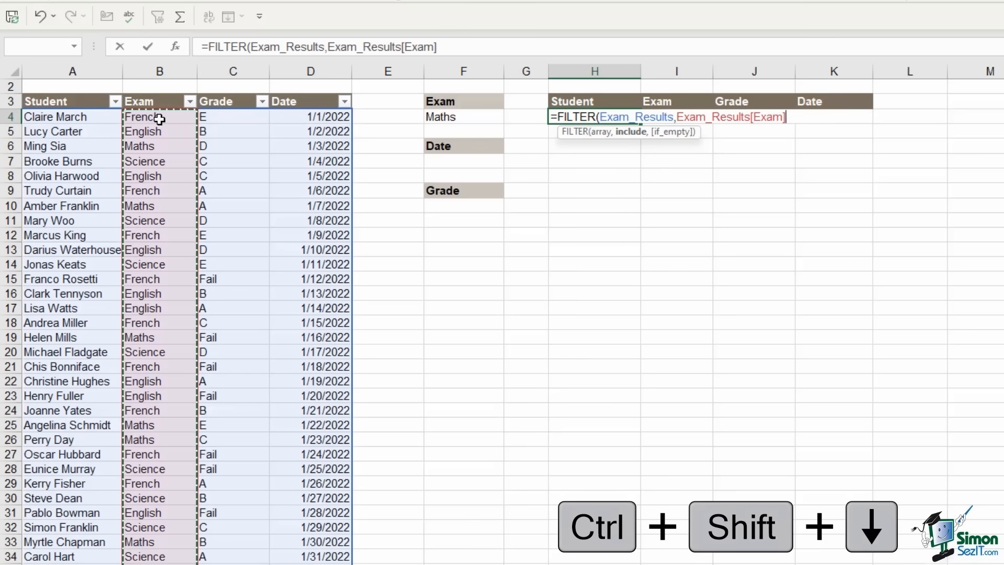
{"action": "type", "text": "="}
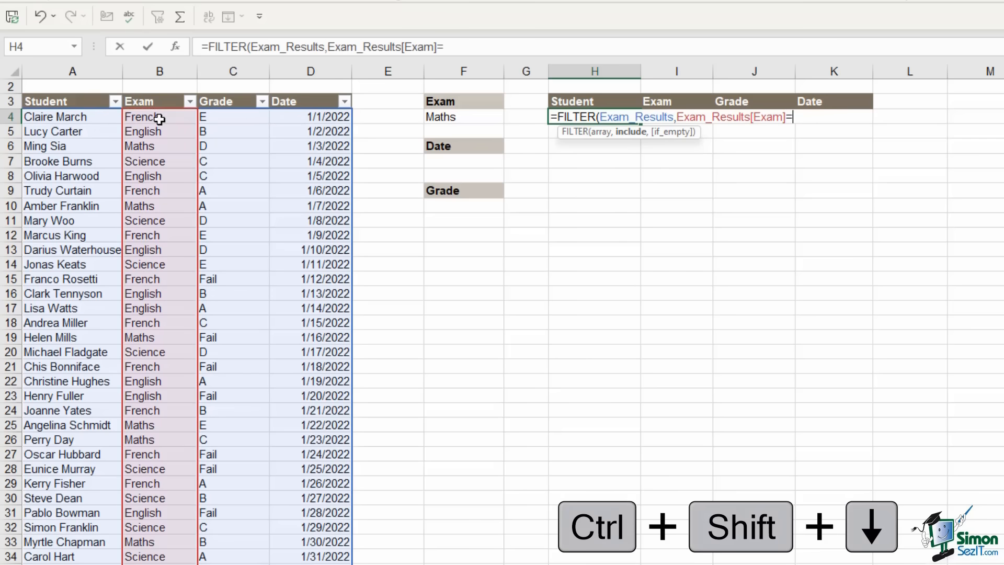
{"action": "left_click", "coordinate": [454, 118]}
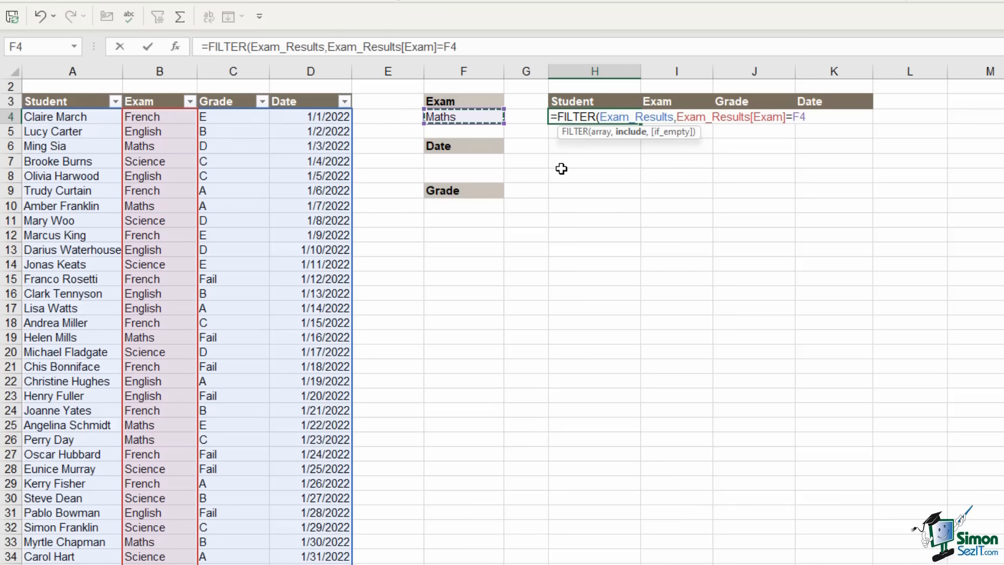
{"action": "type", "text": ","}
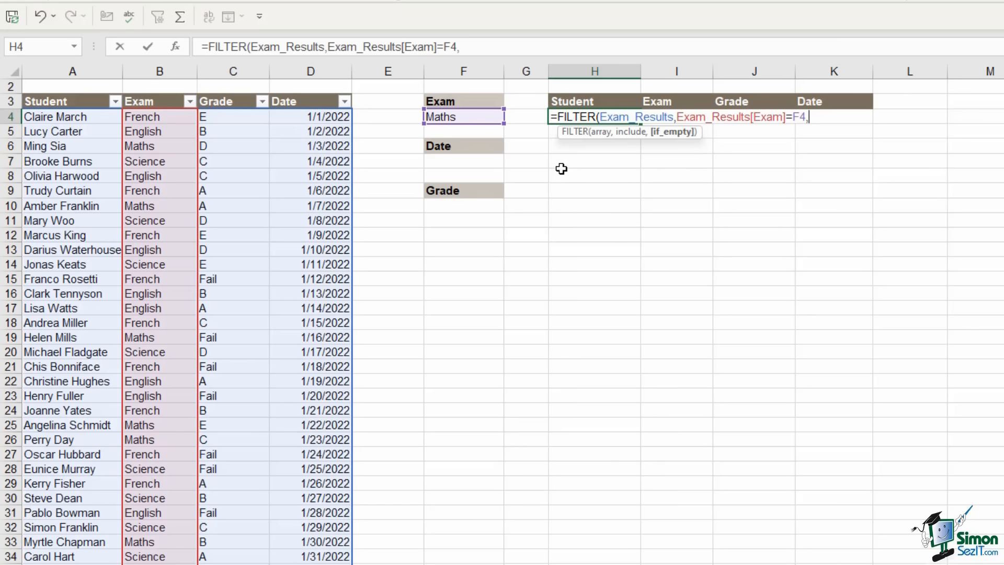
{"action": "type", "text": "\"No Records"}
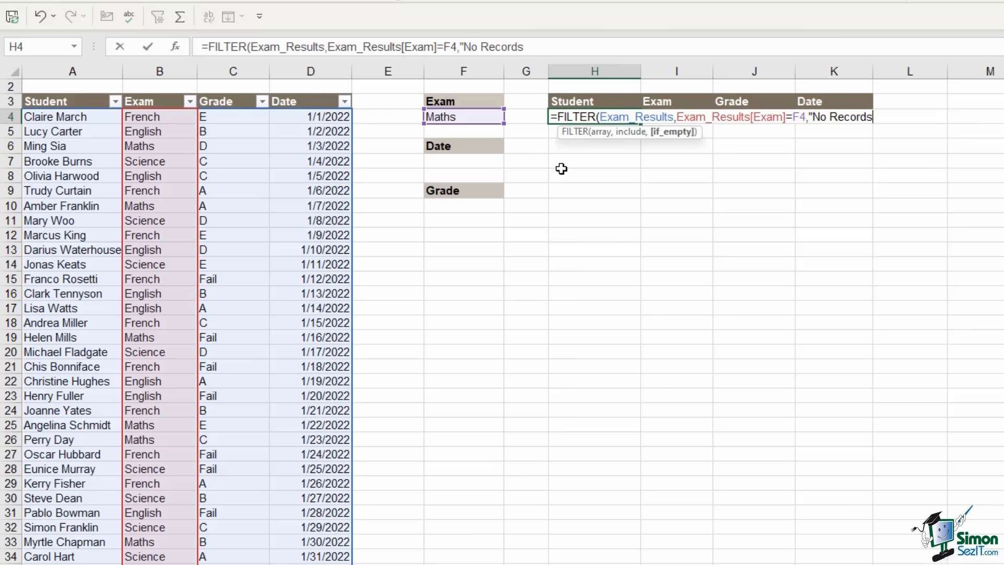
{"action": "type", "text": "\")"}
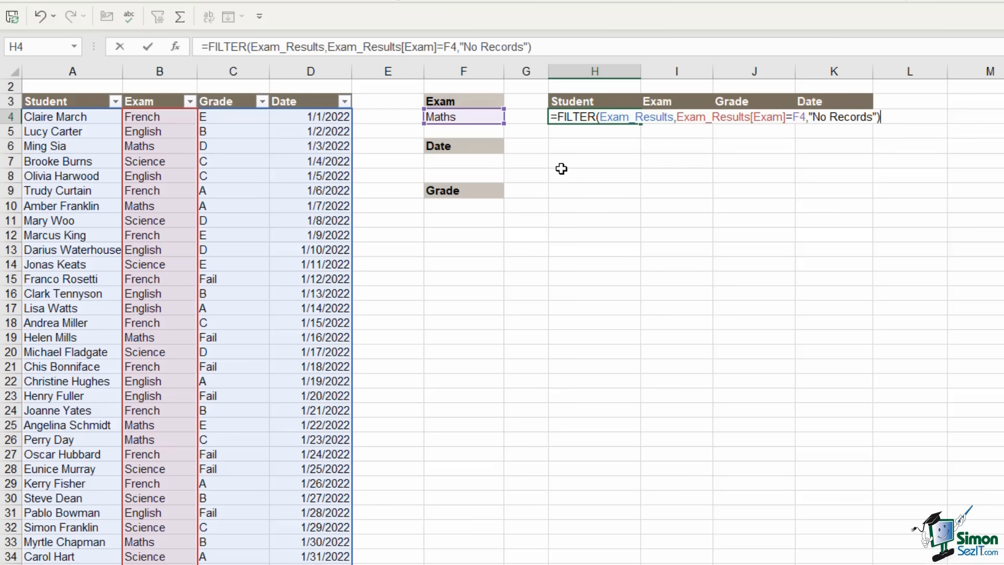
{"action": "key", "text": "Return"}
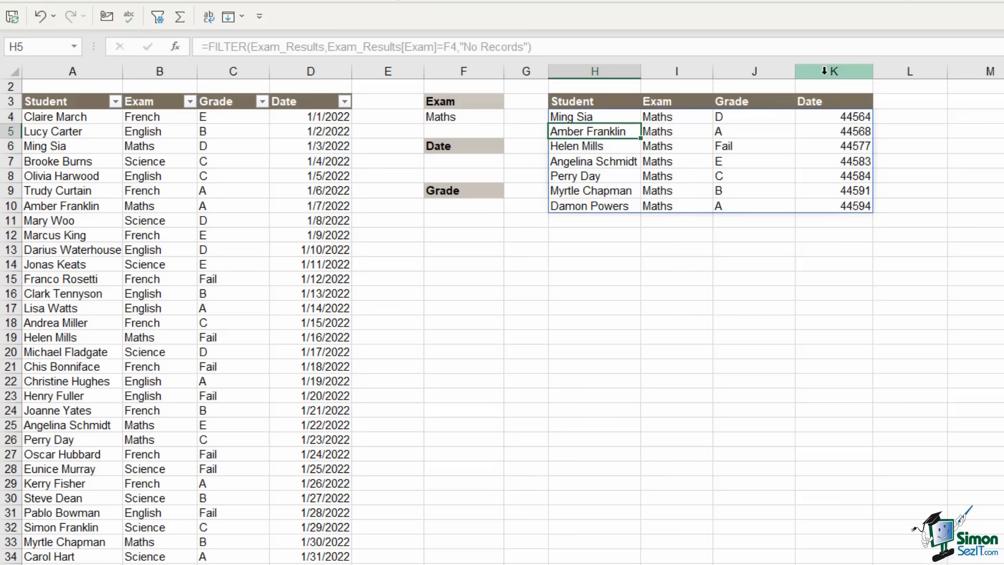
Format the results' Date column K as Short Date
{"action": "left_click", "coordinate": [834, 71]}
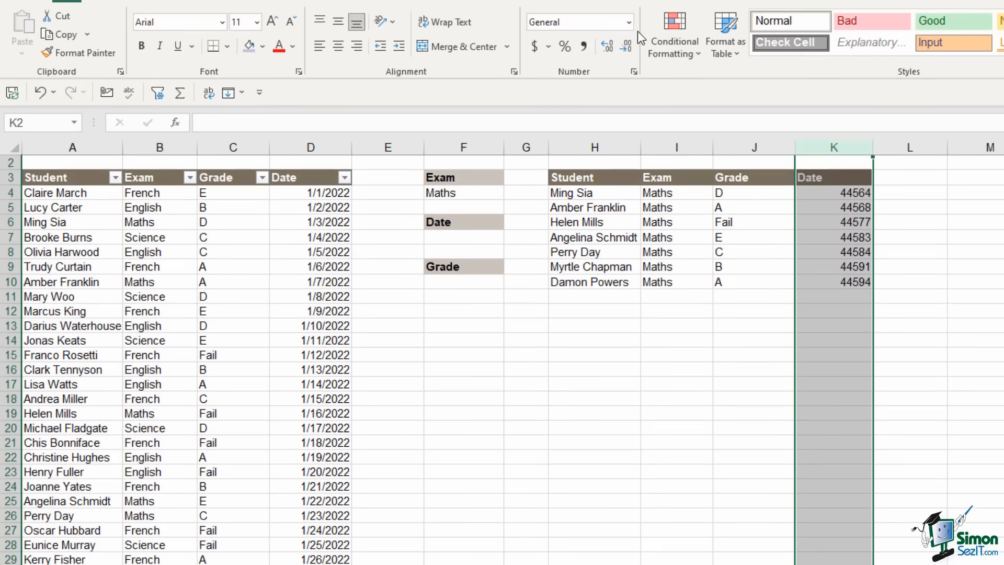
{"action": "left_click", "coordinate": [627, 22]}
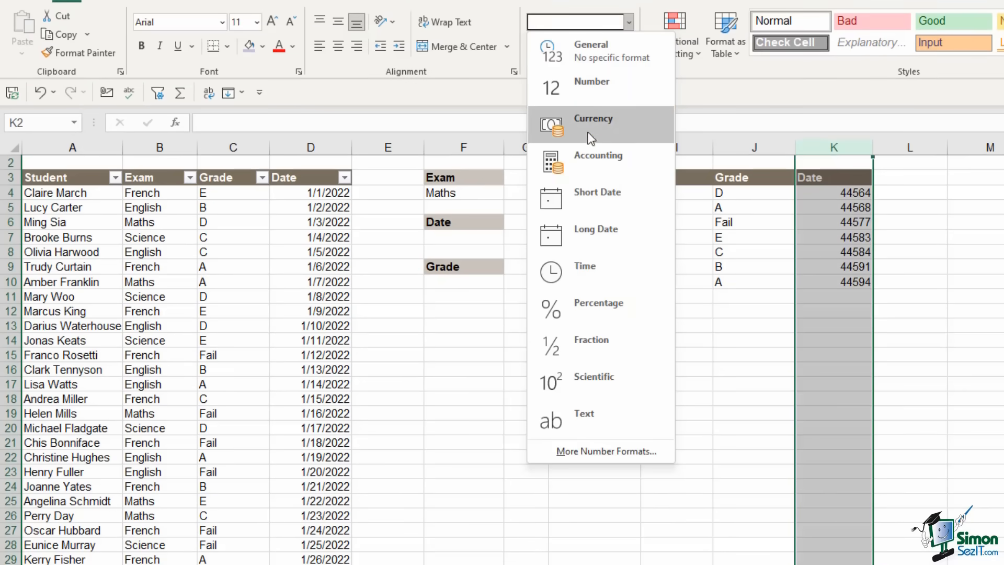
{"action": "left_click", "coordinate": [595, 189]}
{"action": "left_click", "coordinate": [930, 325]}
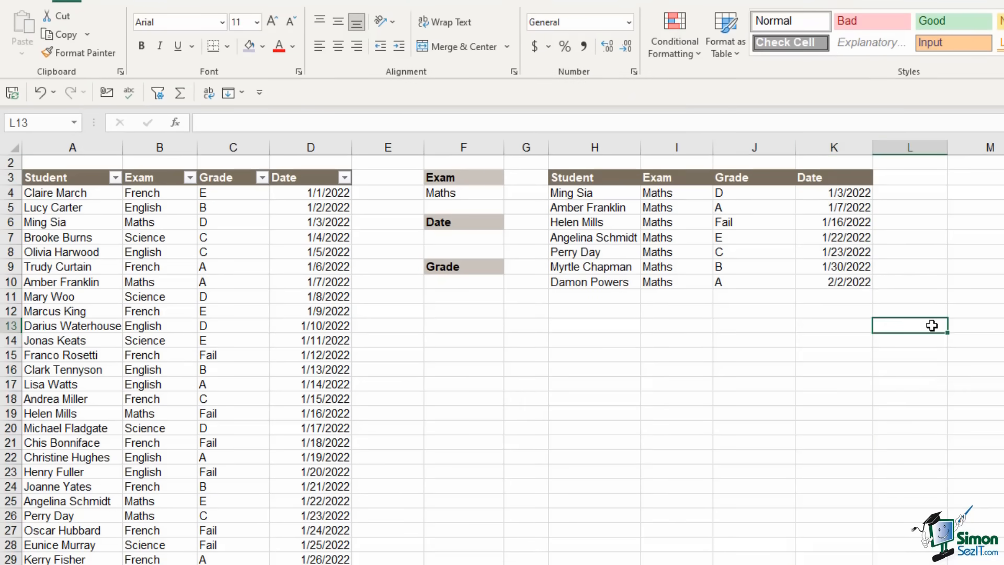
{"action": "left_click", "coordinate": [754, 251]}
Test the Exam filter with French, English and then Science
{"action": "left_click", "coordinate": [473, 192]}
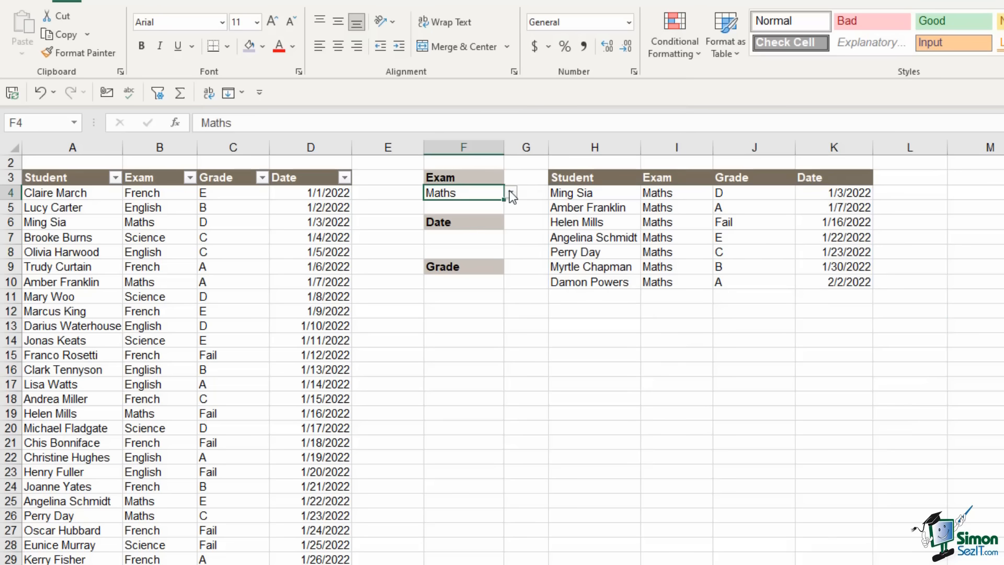
{"action": "left_click", "coordinate": [511, 193]}
{"action": "left_click", "coordinate": [477, 205]}
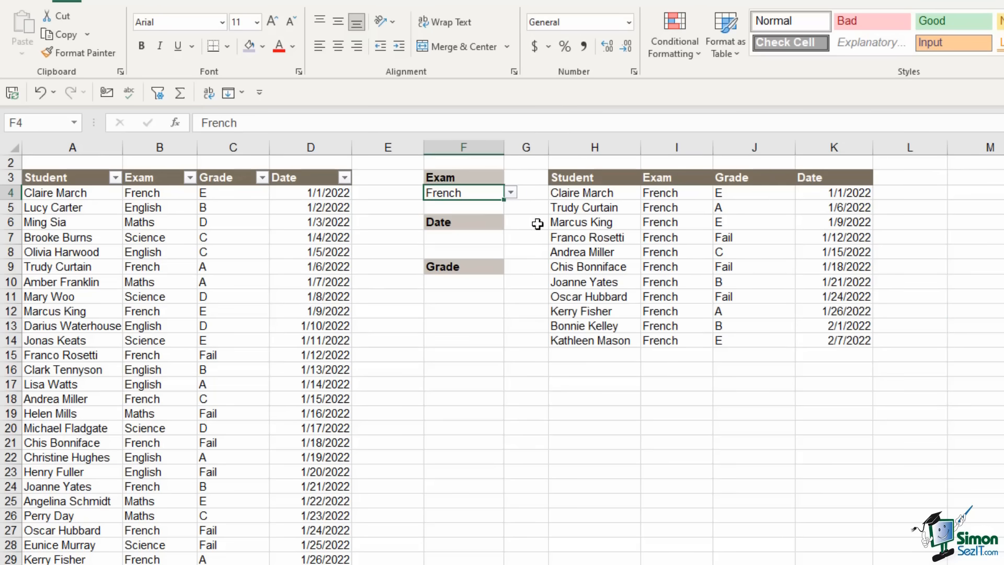
{"action": "left_click", "coordinate": [510, 192]}
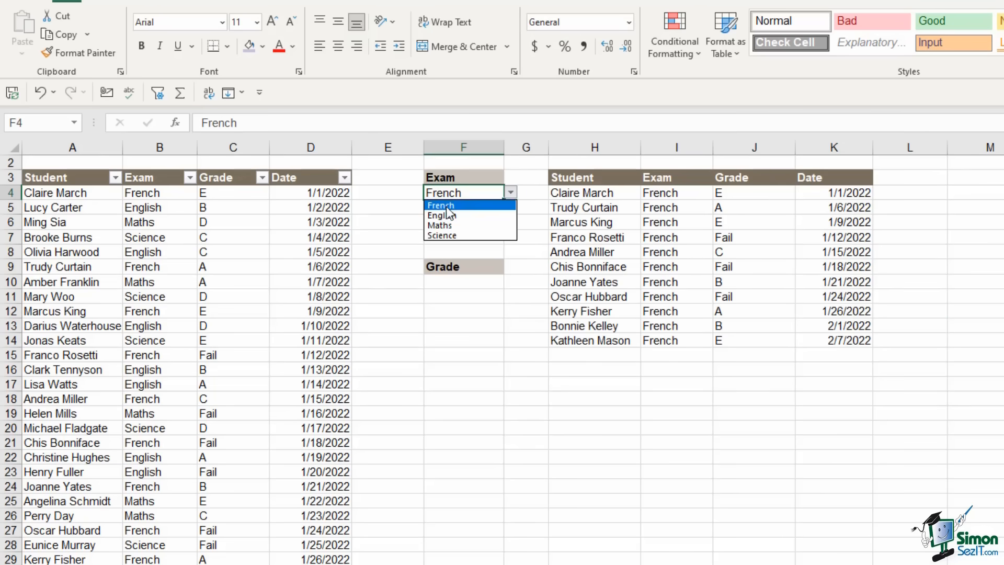
{"action": "left_click", "coordinate": [444, 212]}
{"action": "left_click", "coordinate": [511, 192]}
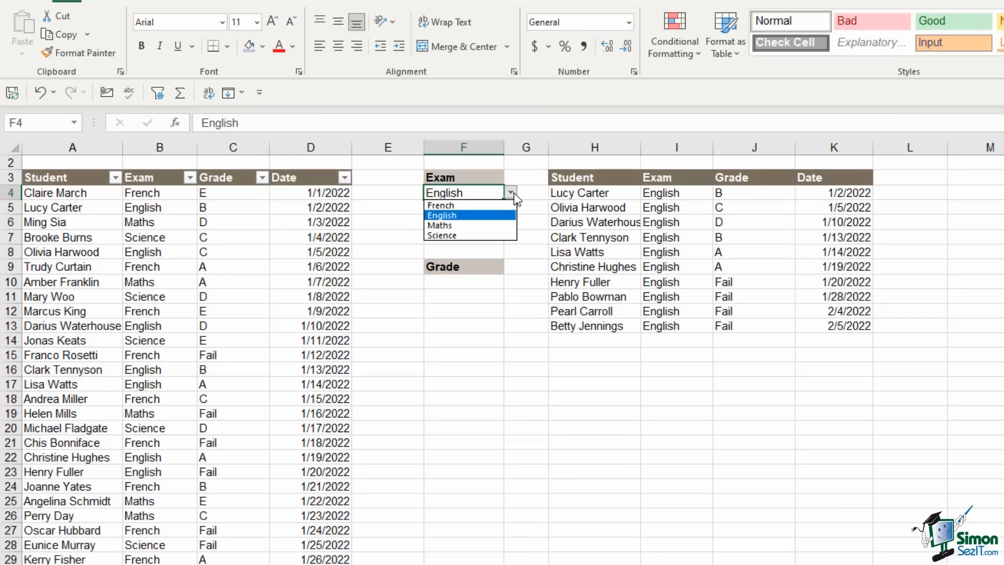
{"action": "left_click", "coordinate": [463, 232]}
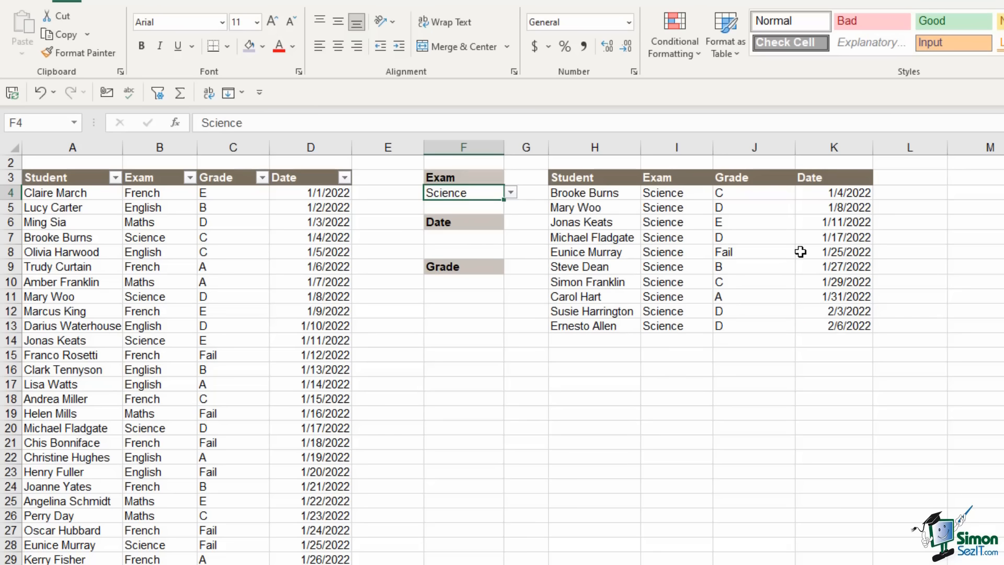
{"action": "key", "text": "Right"}
{"action": "key", "text": "Right"}
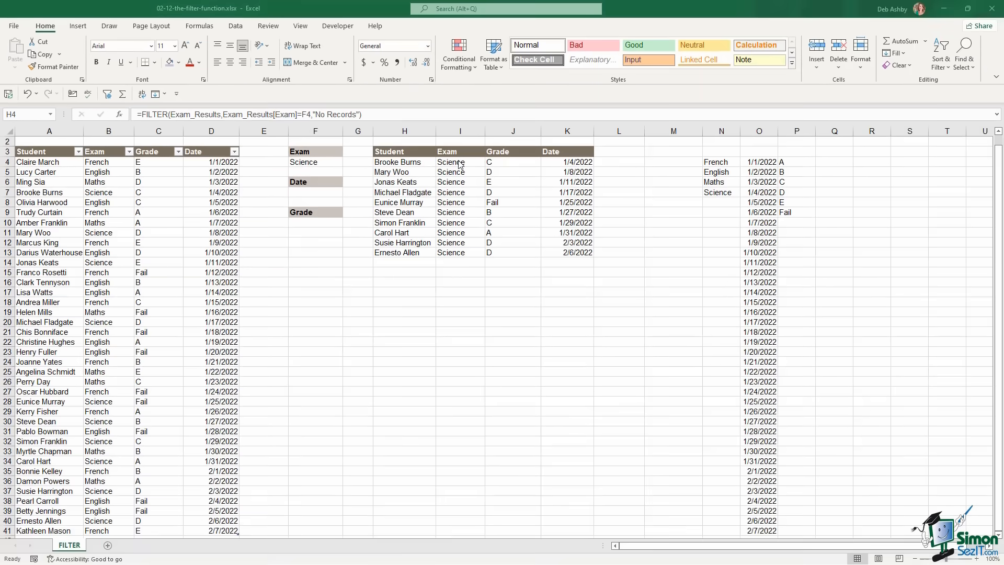
{"action": "left_click", "coordinate": [410, 163]}
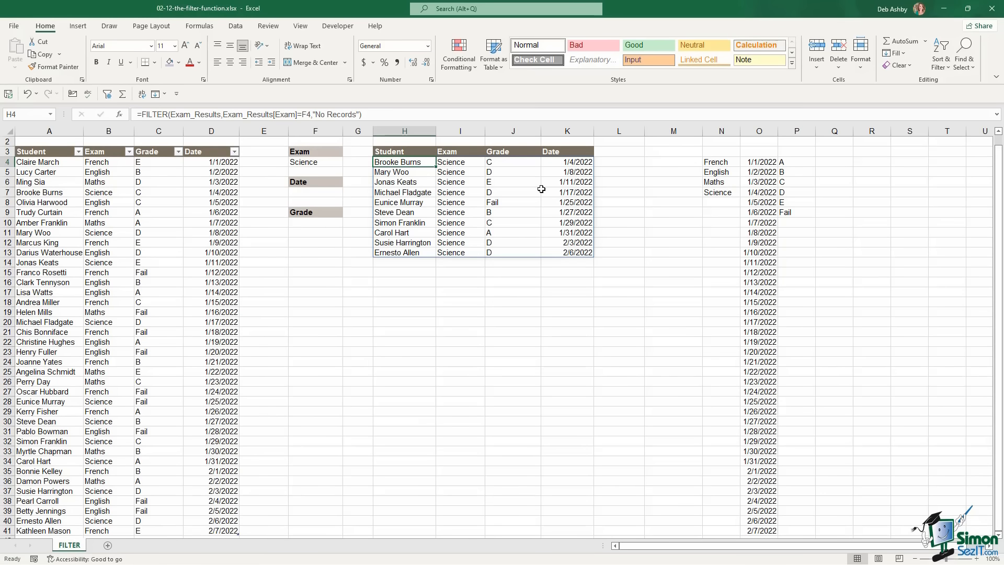
Hide helper columns N through P
{"action": "left_click", "coordinate": [720, 131]}
{"action": "left_click_drag", "start_coordinate": [720, 131], "coordinate": [796, 131]}
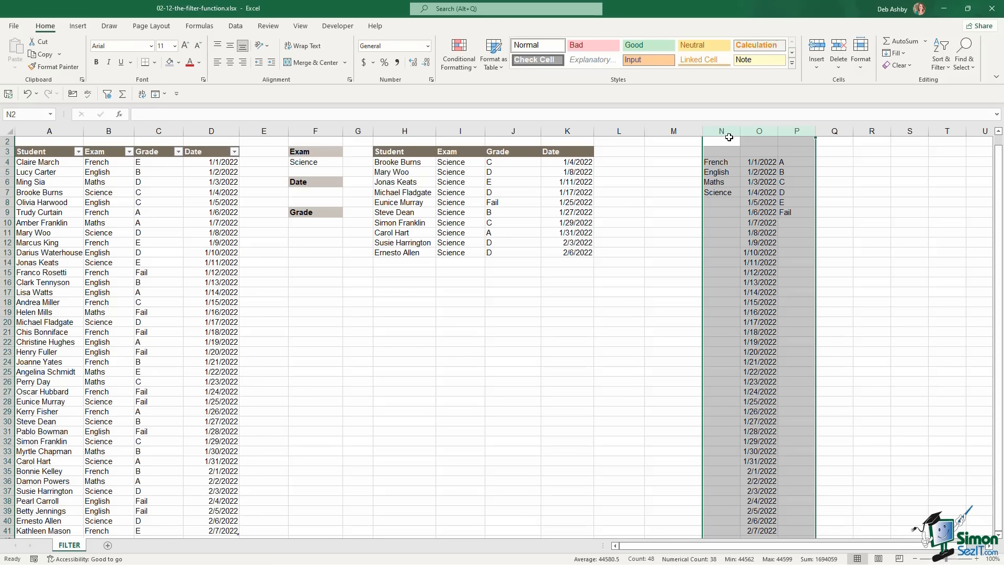
{"action": "right_click", "coordinate": [726, 130]}
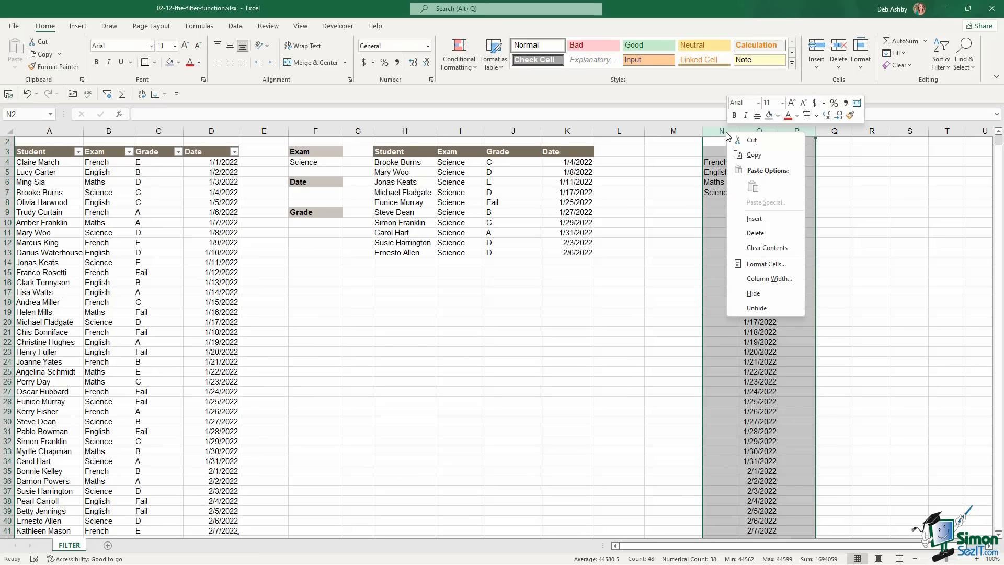
{"action": "left_click", "coordinate": [757, 294]}
{"action": "left_click", "coordinate": [789, 202]}
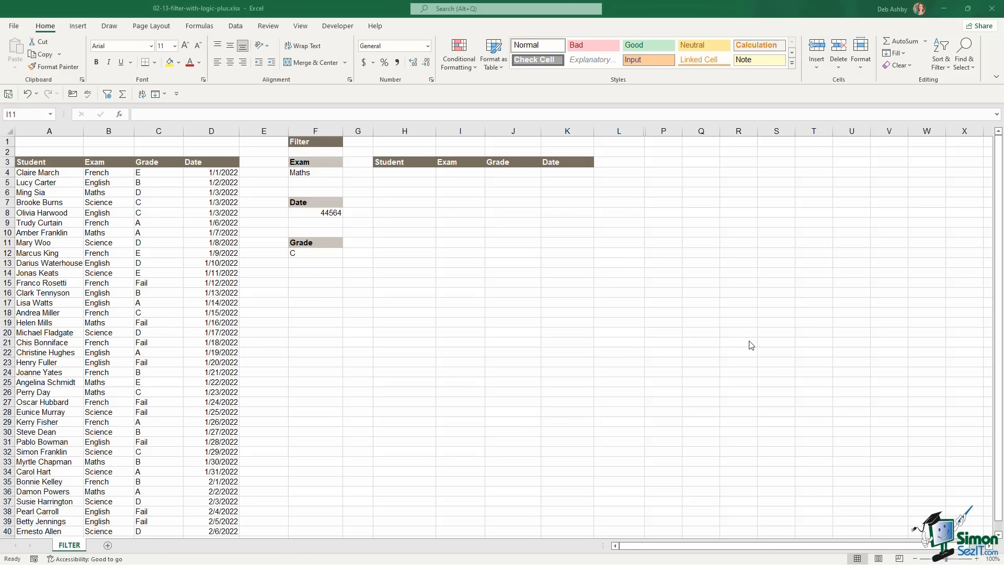
Switch the Exam filter to French and keep 1/3/2022 as the Date choice
{"action": "left_click", "coordinate": [682, 241]}
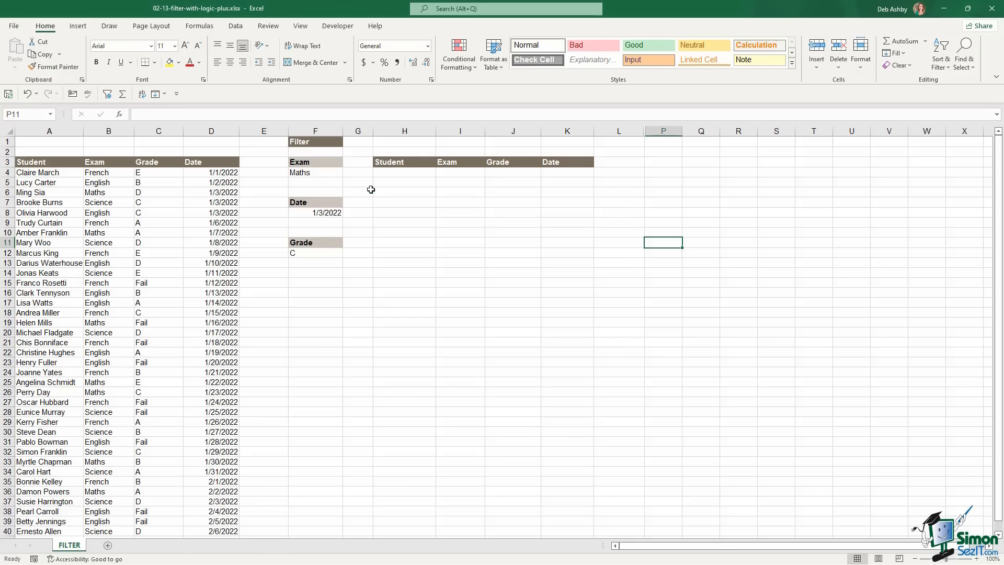
{"action": "left_click", "coordinate": [323, 174]}
{"action": "left_click", "coordinate": [347, 173]}
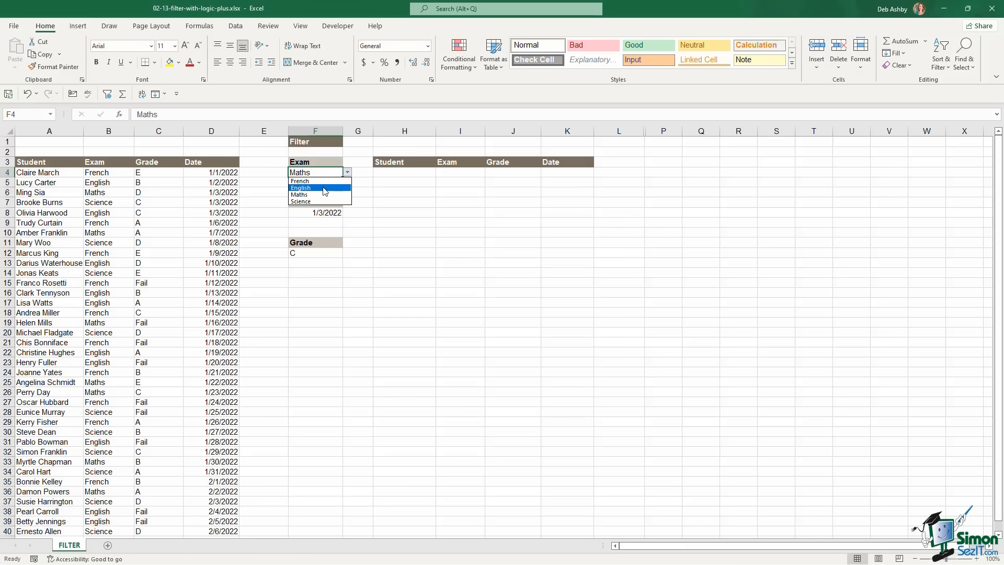
{"action": "left_click", "coordinate": [306, 181]}
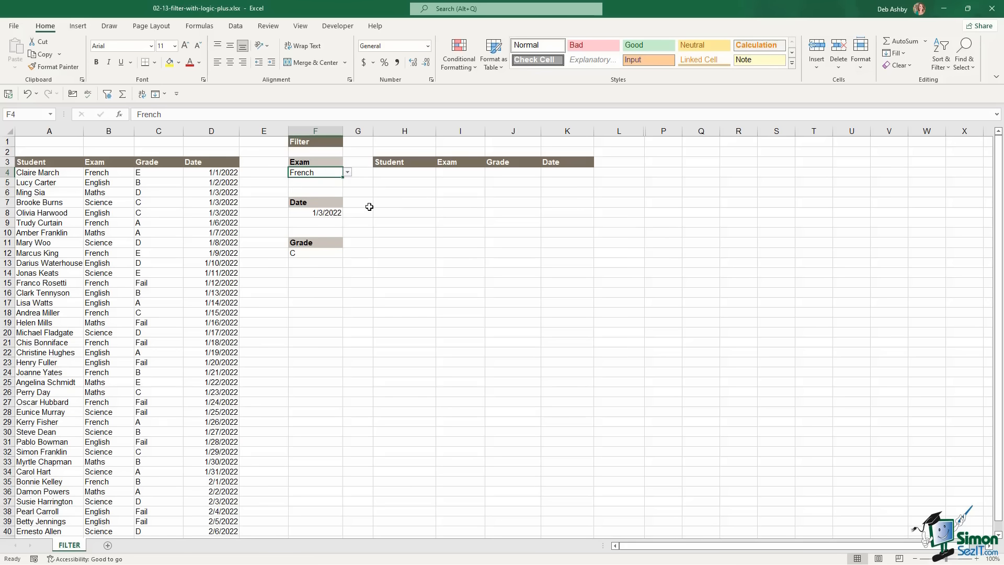
{"action": "left_click", "coordinate": [329, 215]}
{"action": "left_click", "coordinate": [348, 213]}
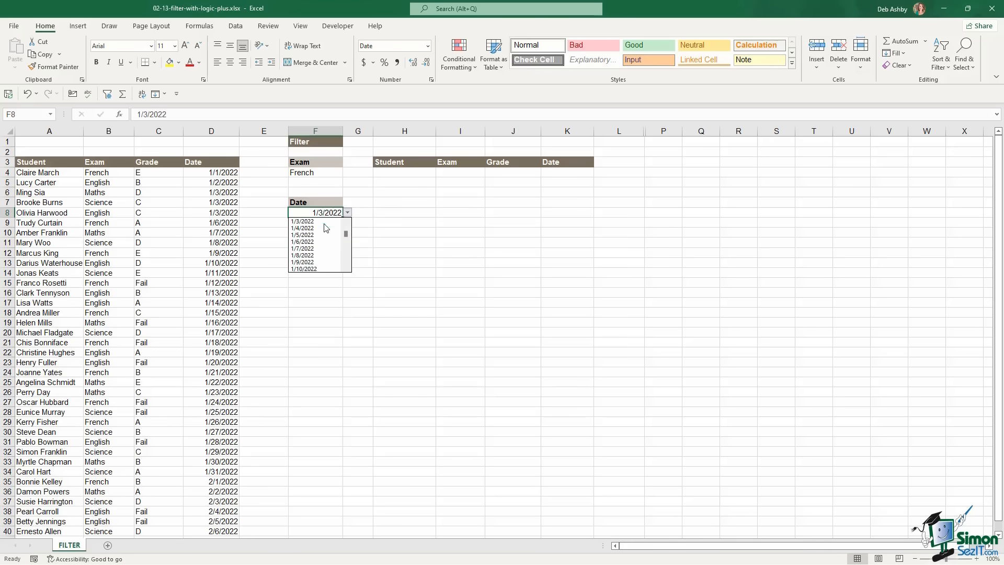
{"action": "left_click", "coordinate": [325, 222]}
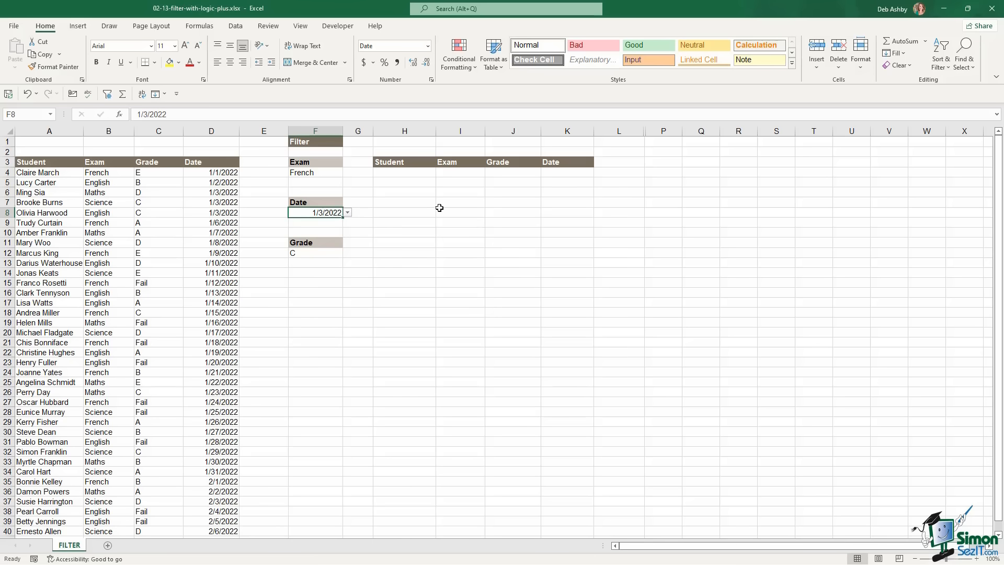
Set the Exam filter in F4 back to Maths
{"action": "left_click", "coordinate": [312, 172]}
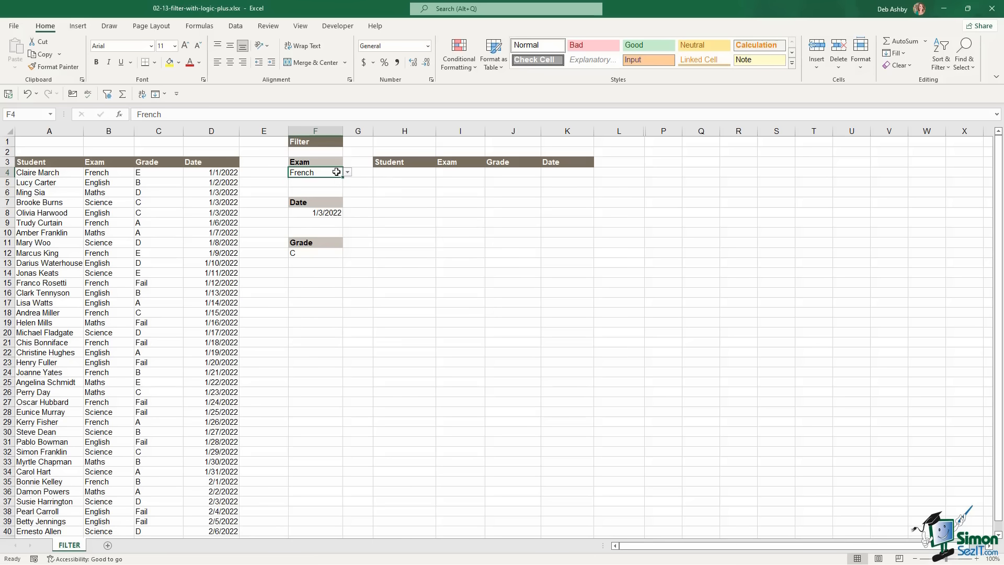
{"action": "left_click", "coordinate": [347, 172]}
{"action": "left_click", "coordinate": [308, 194]}
{"action": "left_click", "coordinate": [410, 173]}
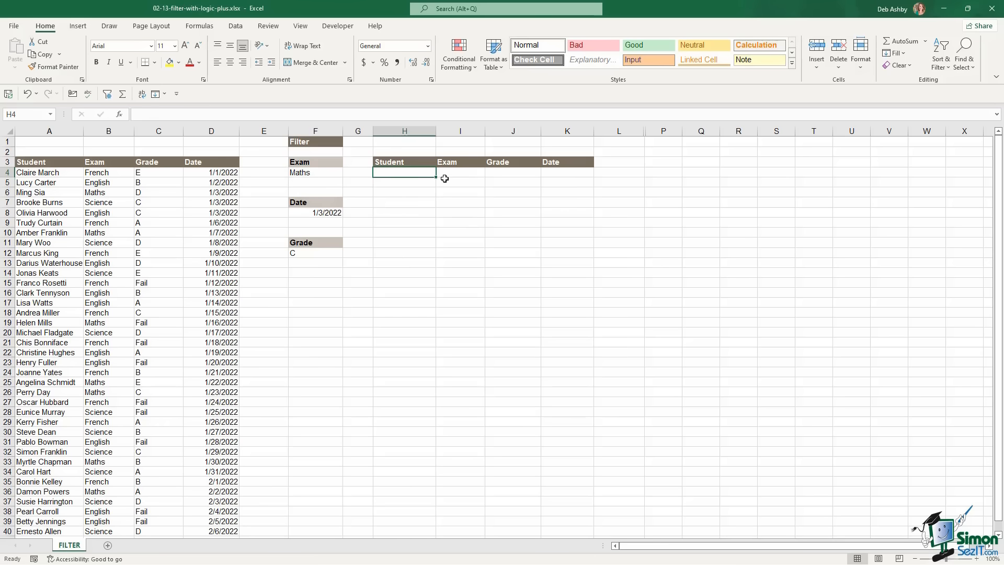
Begin a FILTER formula in H4 using A4:D41 as the array
{"action": "type", "text": "="}
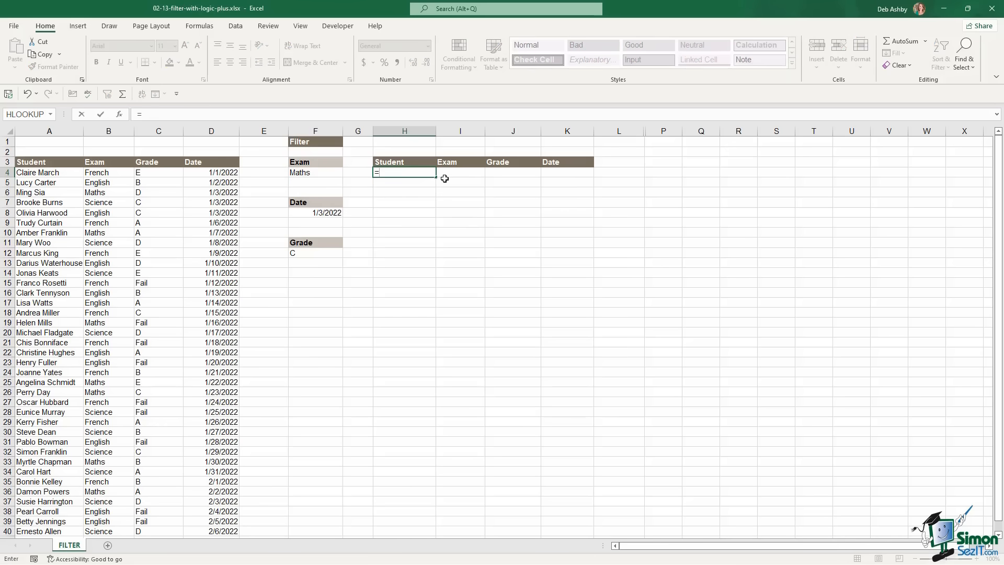
{"action": "type", "text": "fi"}
{"action": "key", "text": "Tab"}
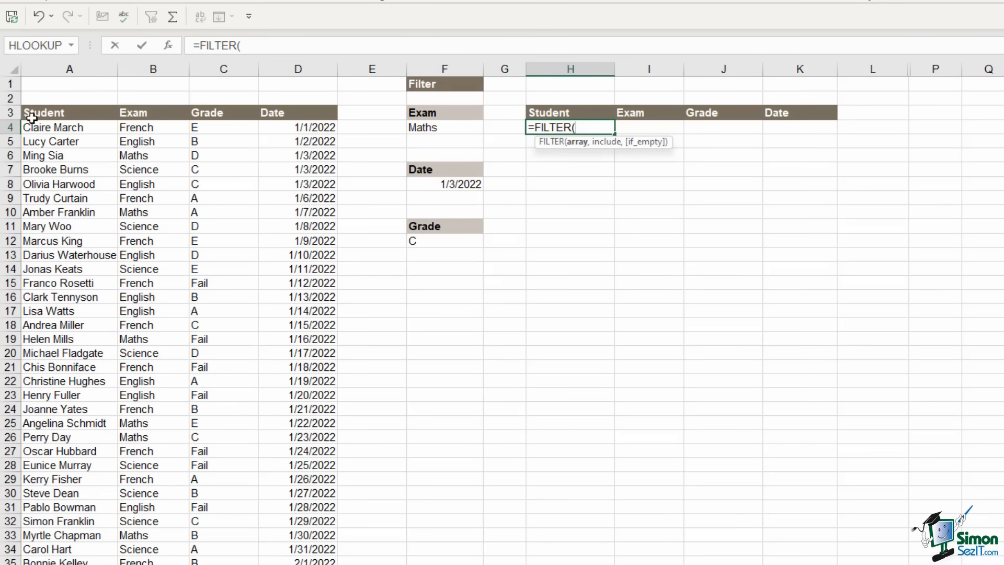
{"action": "left_click_drag", "start_coordinate": [34, 127], "coordinate": [322, 126]}
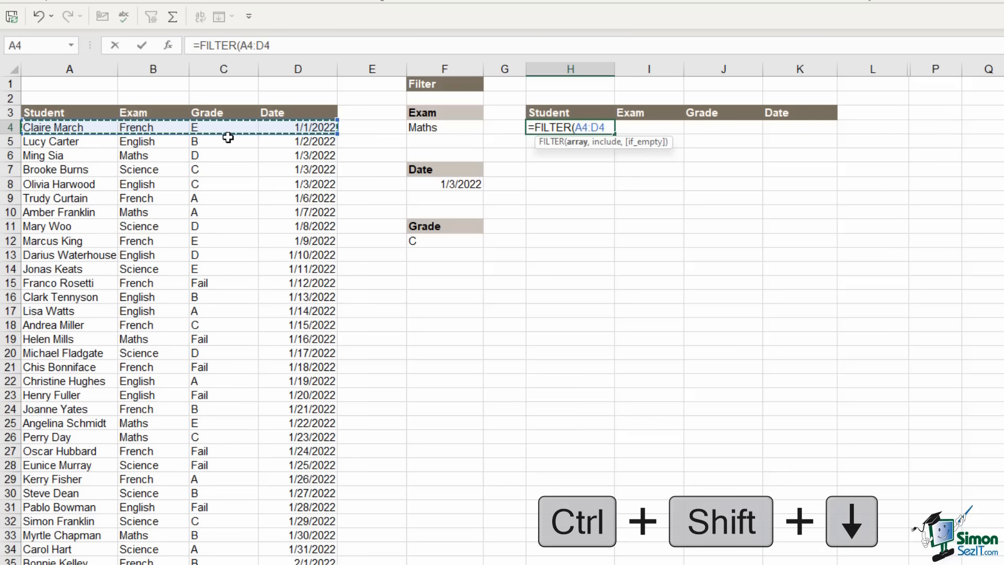
{"action": "key", "text": "ctrl+shift+Down"}
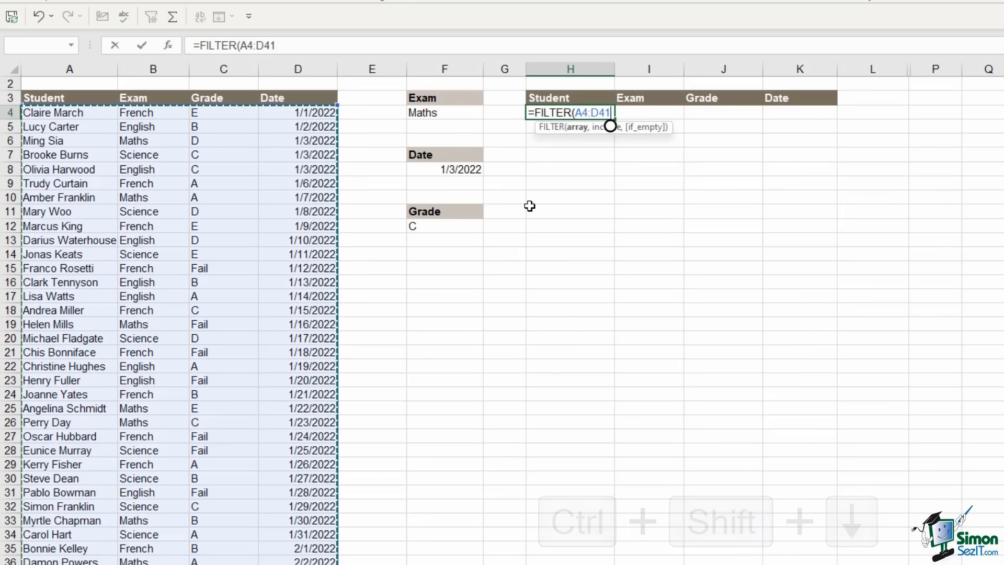
{"action": "type", "text": ",("}
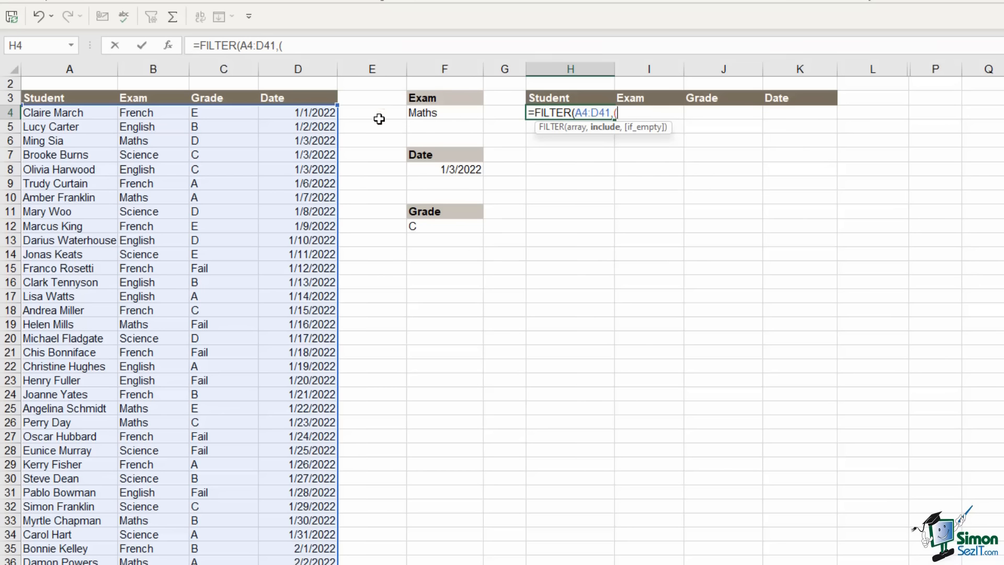
Complete the FILTER criteria as (B4:B41=F4)+(C4:C41=F12) with "No Records" as the if-empty text
{"action": "left_click", "coordinate": [147, 112]}
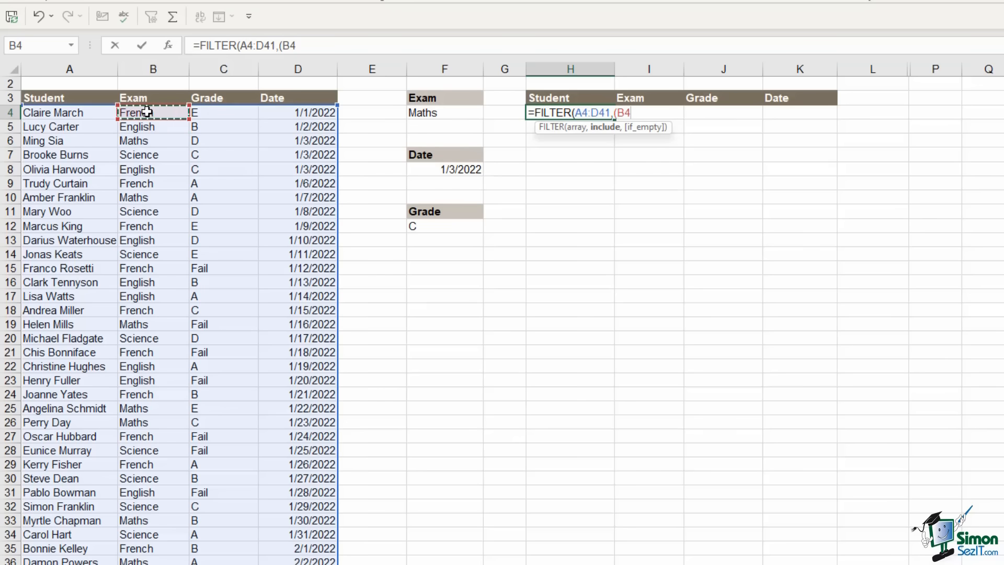
{"action": "key", "text": "ctrl+shift+Down"}
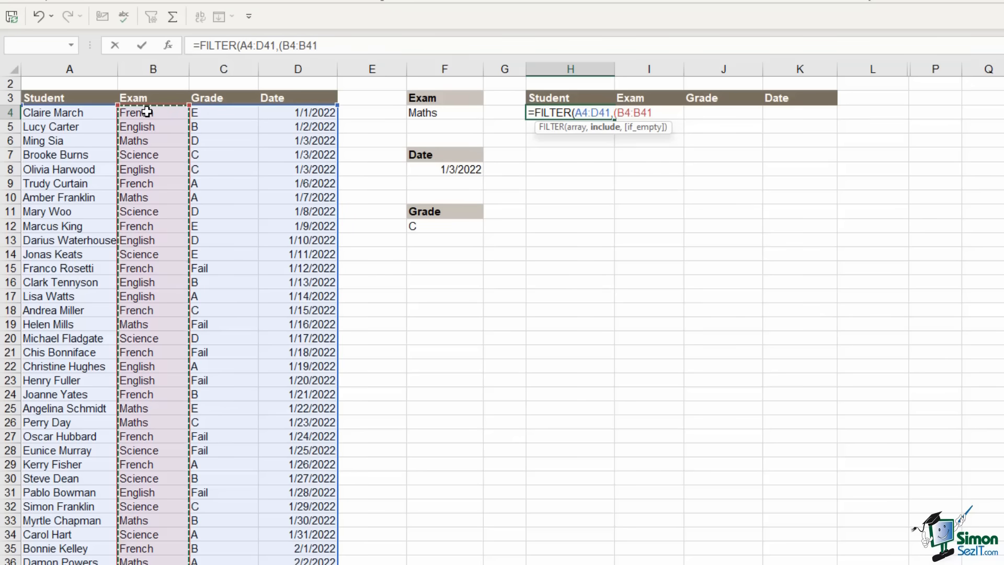
{"action": "type", "text": "="}
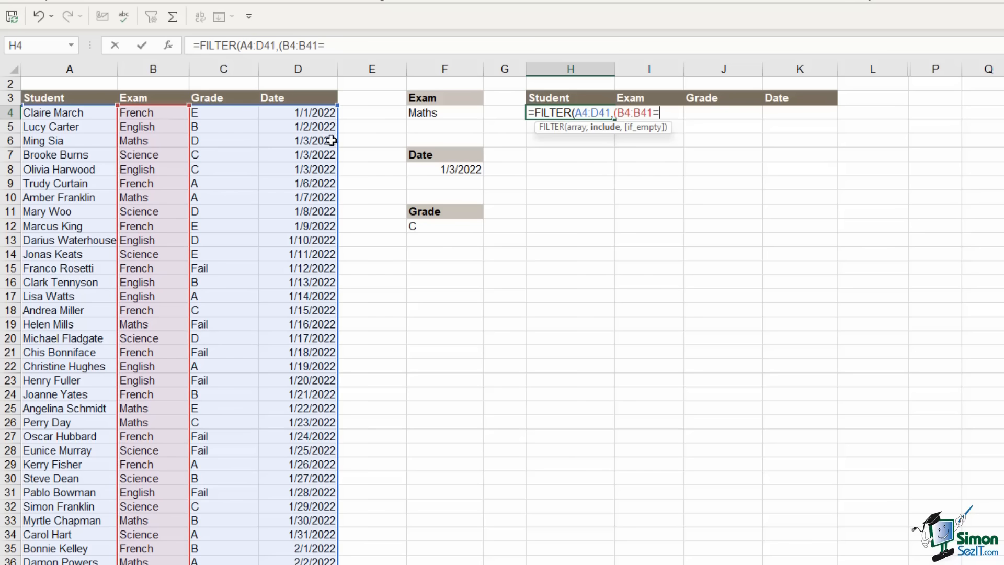
{"action": "left_click", "coordinate": [426, 112]}
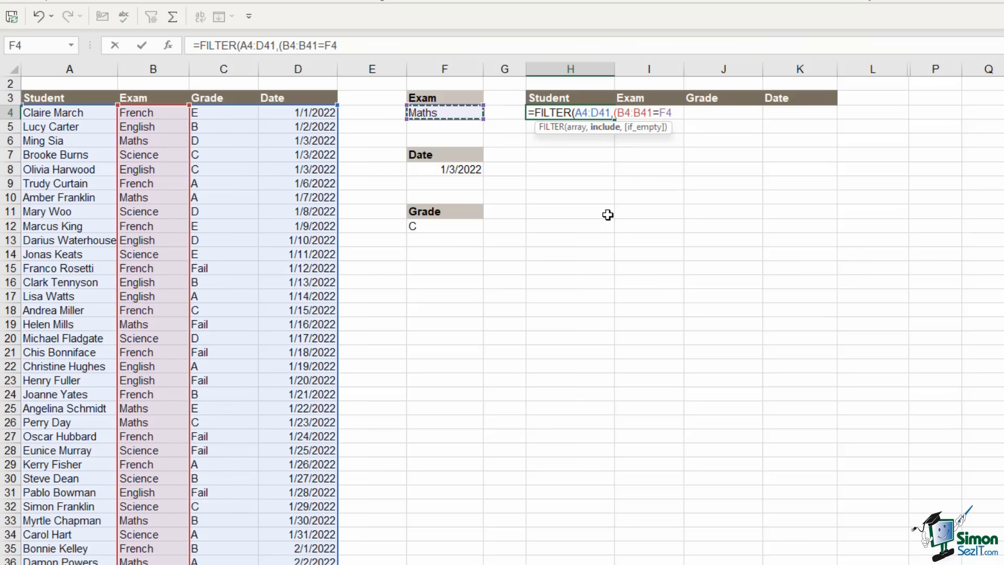
{"action": "type", "text": ")+("}
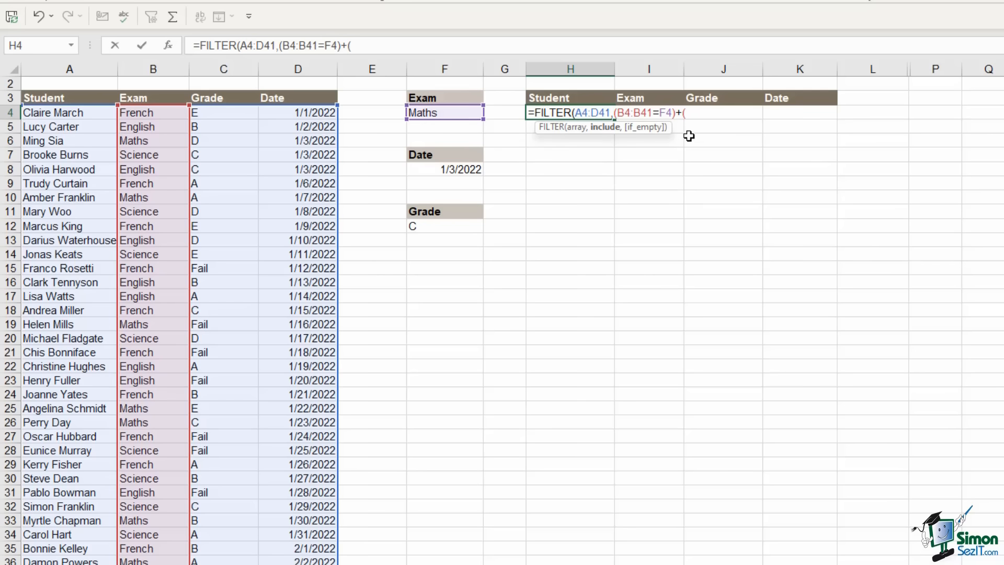
{"action": "left_click", "coordinate": [221, 114]}
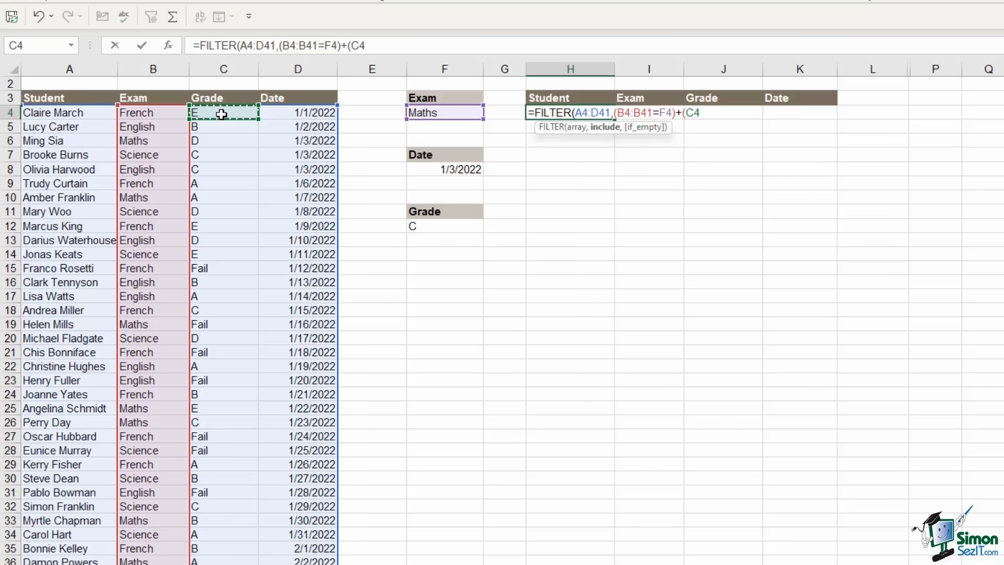
{"action": "key", "text": "ctrl+shift+Down"}
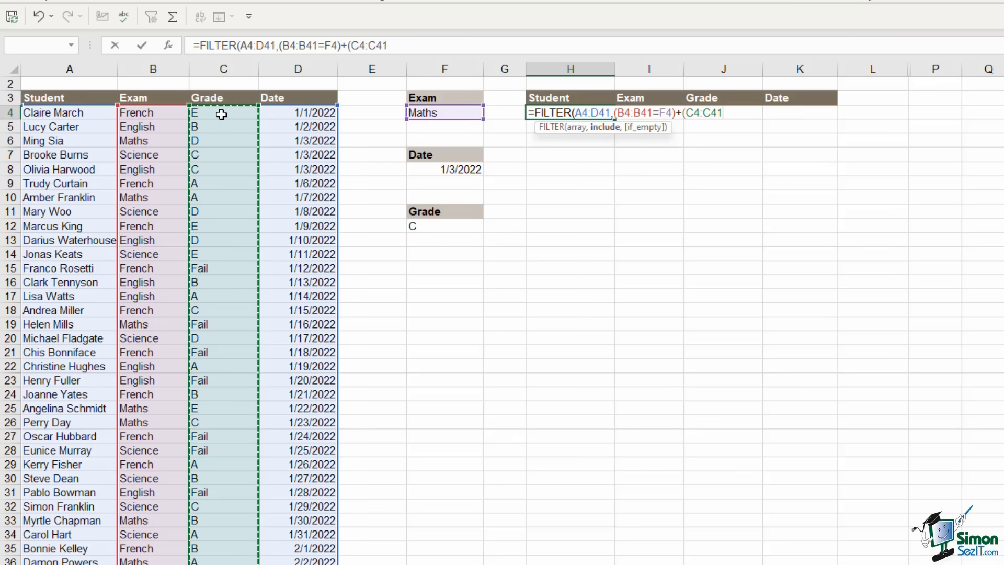
{"action": "type", "text": "="}
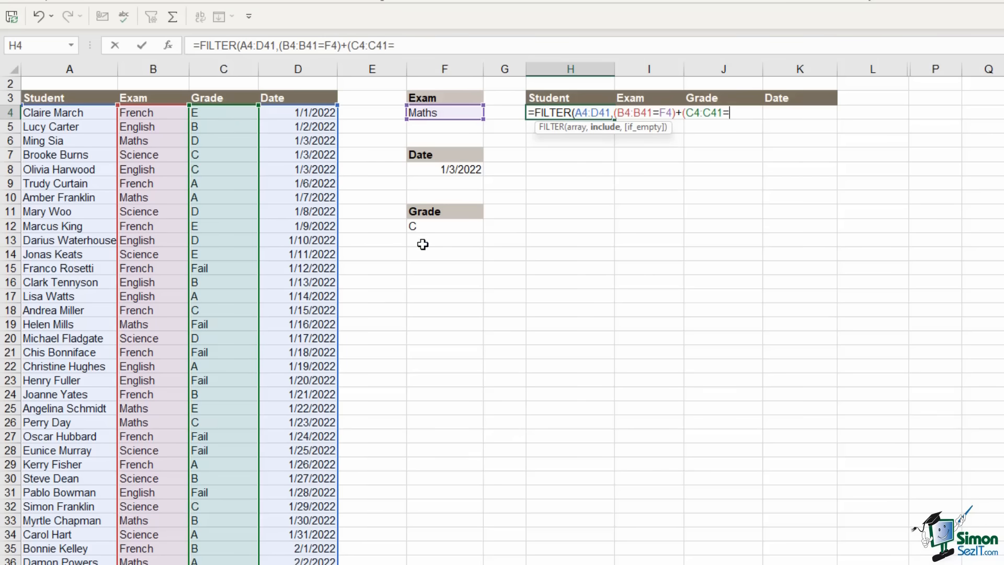
{"action": "left_click", "coordinate": [442, 227]}
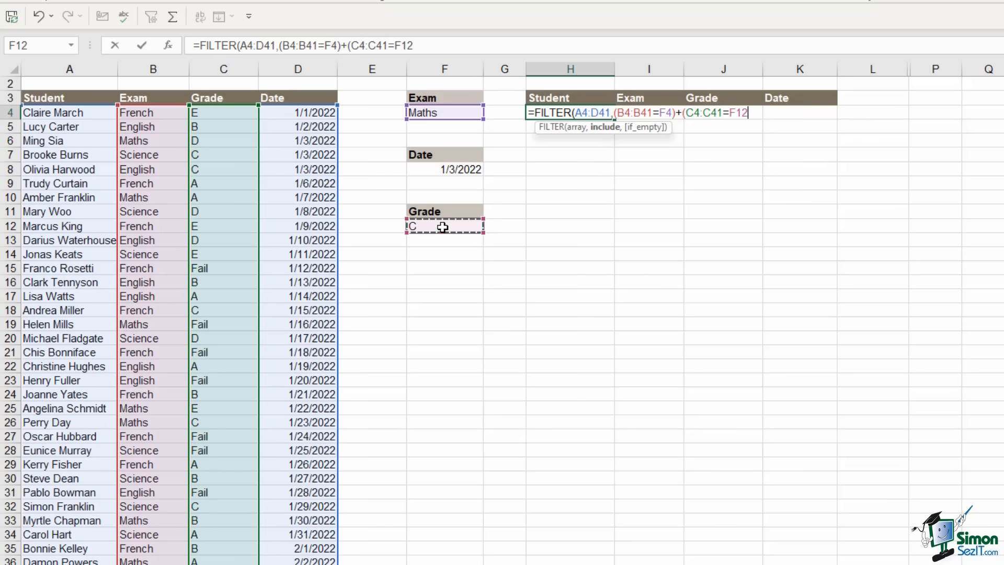
{"action": "type", "text": ")"}
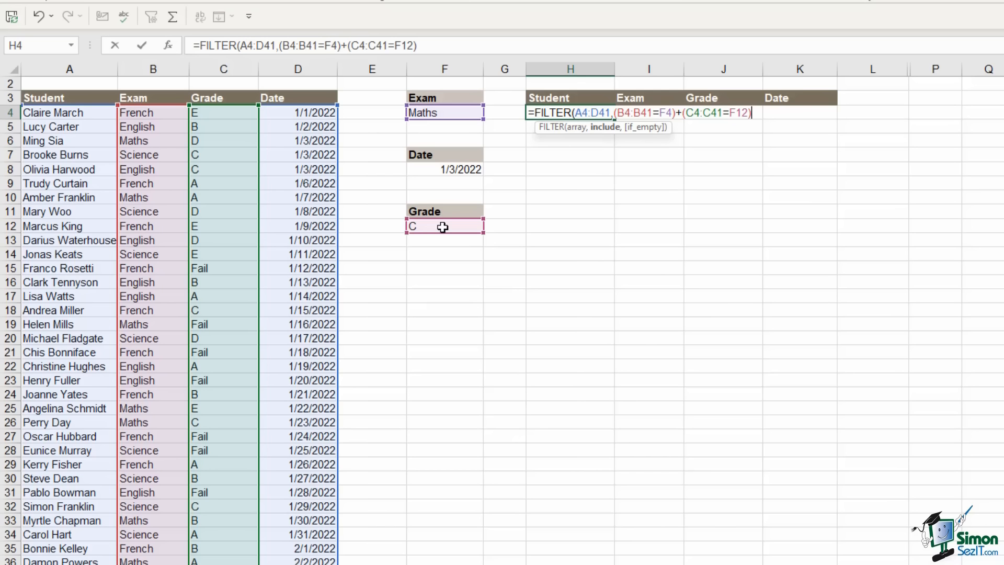
{"action": "type", "text": ",\"N"}
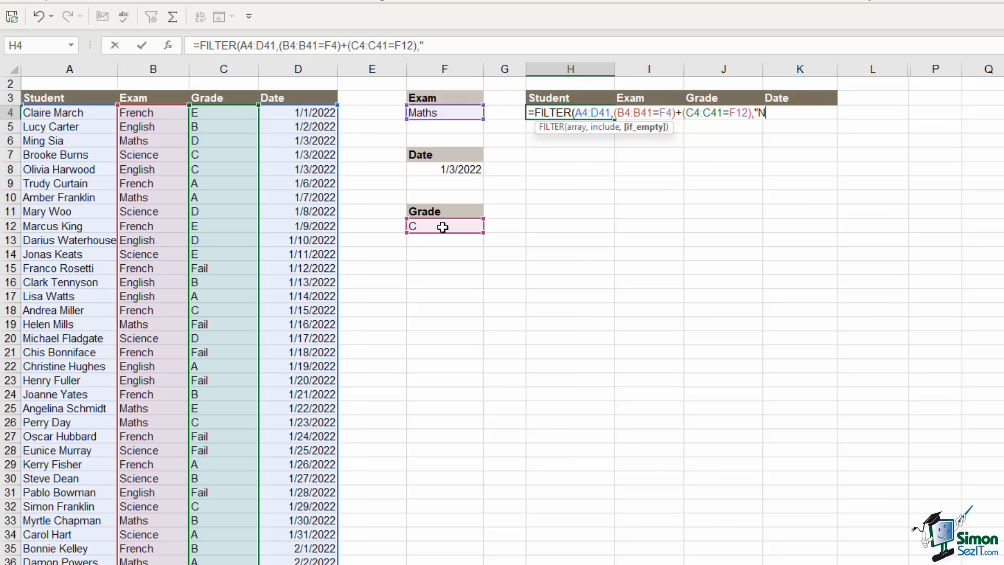
{"action": "type", "text": "o Records\""}
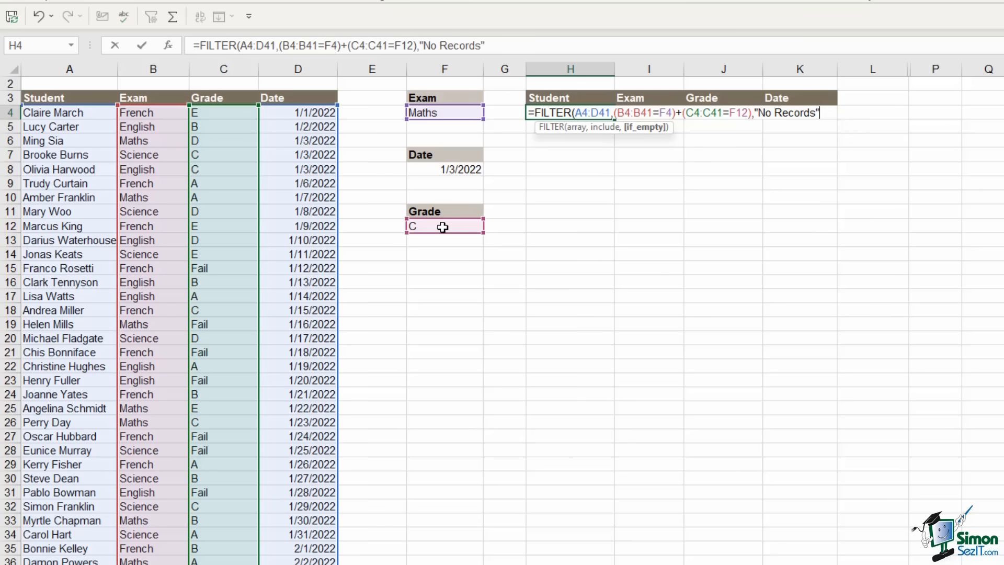
{"action": "type", "text": ")"}
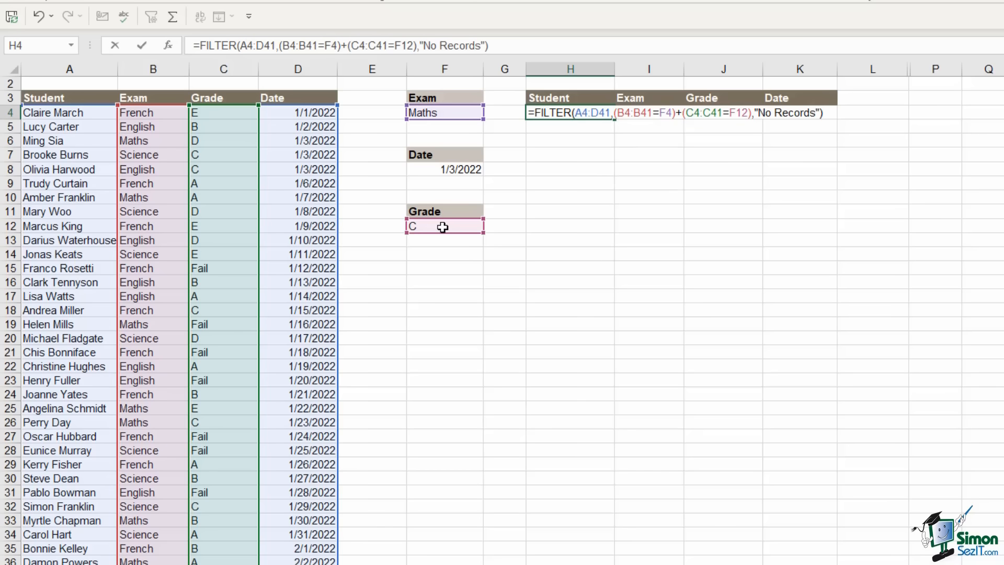
Enter the FILTER formula and format the Date results column K as Short Date
{"action": "key", "text": "Return"}
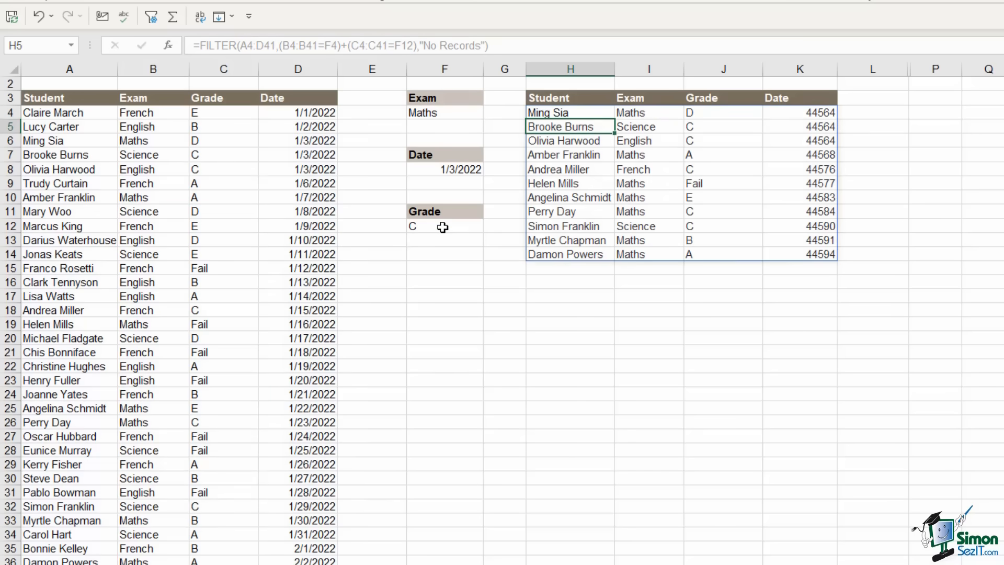
{"action": "left_click", "coordinate": [803, 66]}
{"action": "left_click", "coordinate": [626, 0]}
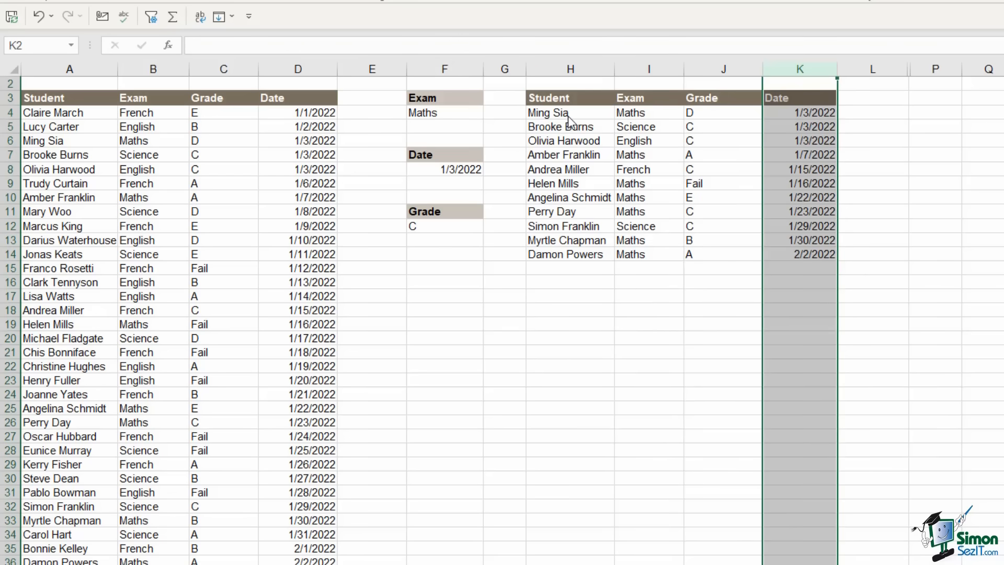
{"action": "left_click", "coordinate": [927, 208]}
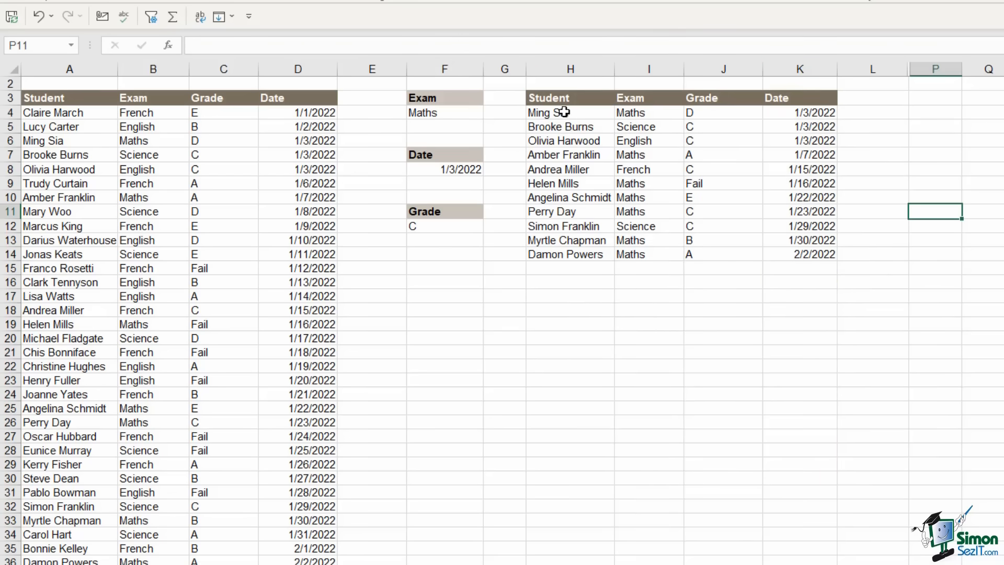
Review the spilled results, picking out the Maths rows and the grade C rows
{"action": "left_click", "coordinate": [634, 113]}
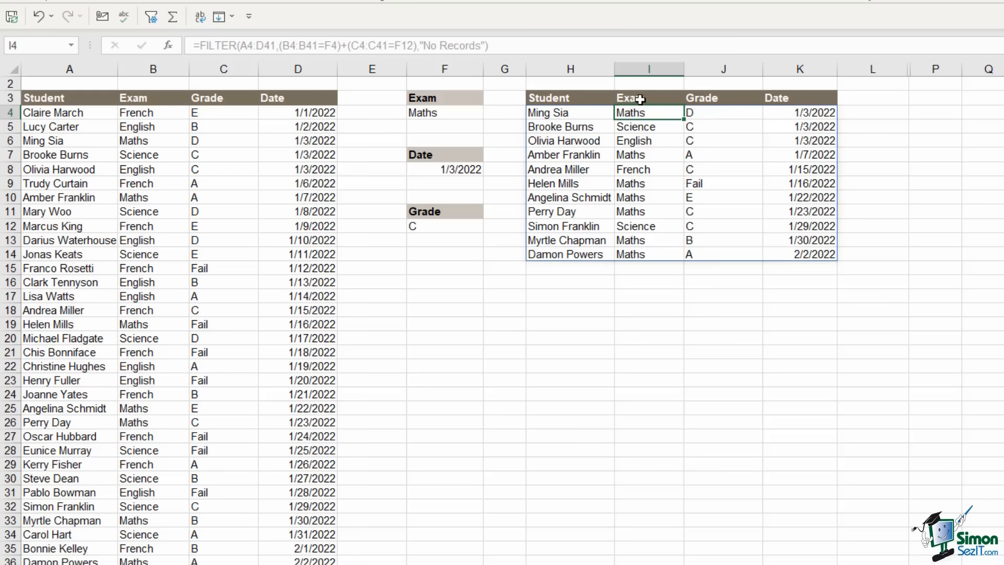
{"action": "left_click", "coordinate": [633, 156]}
{"action": "left_click_drag", "start_coordinate": [633, 184], "coordinate": [633, 198]}
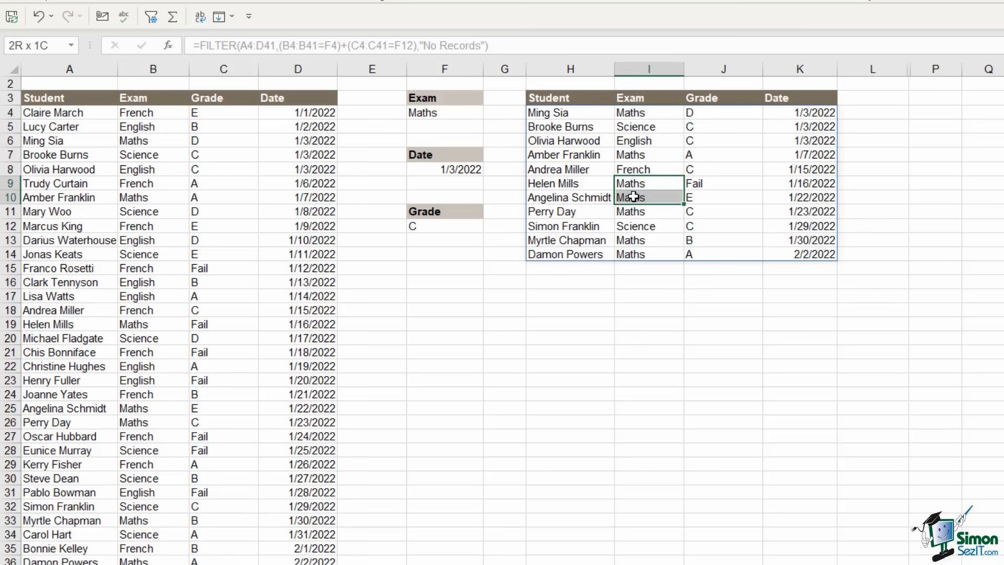
{"action": "left_click_drag", "start_coordinate": [627, 240], "coordinate": [628, 255]}
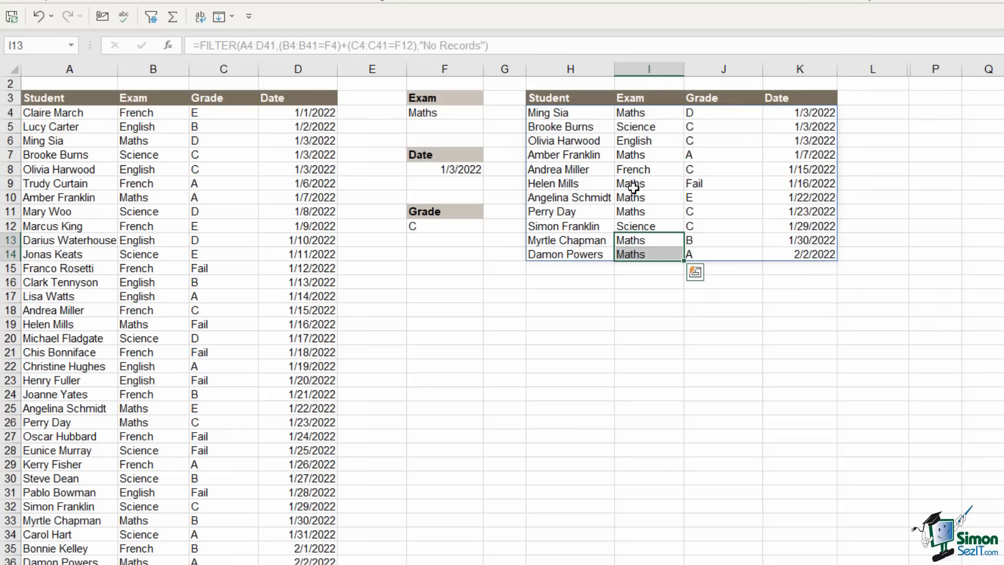
{"action": "left_click", "coordinate": [709, 126]}
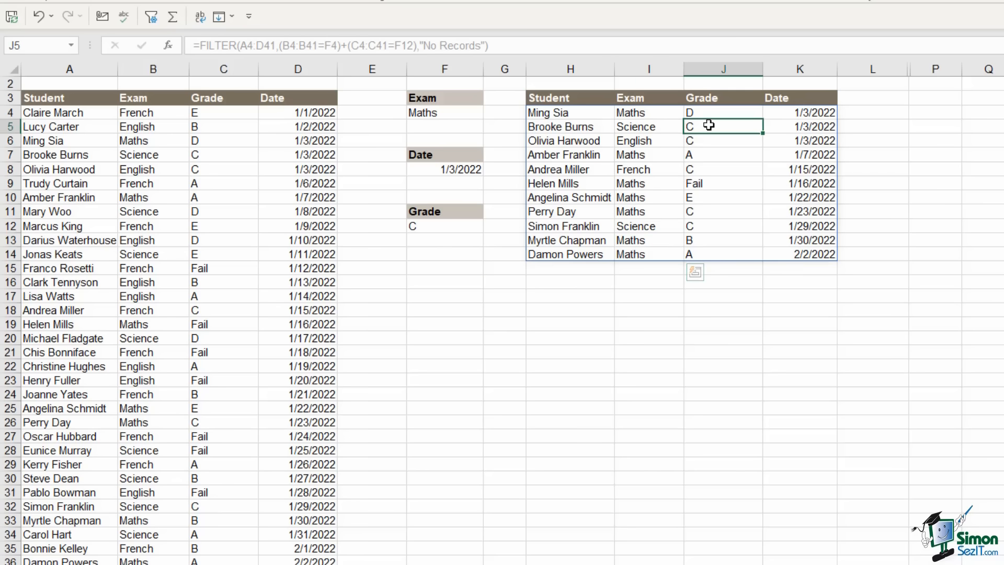
{"action": "left_click_drag", "start_coordinate": [708, 125], "coordinate": [706, 167]}
{"action": "left_click", "coordinate": [706, 169]}
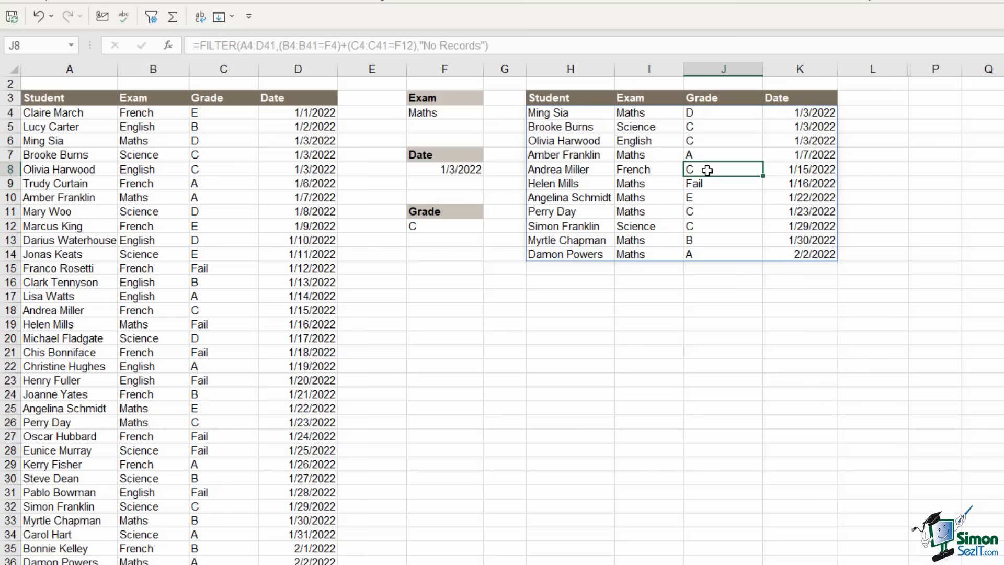
Set the Exam filter in F4 to French and the Grade filter in F12 to D
{"action": "left_click", "coordinate": [455, 113]}
{"action": "left_click", "coordinate": [490, 113]}
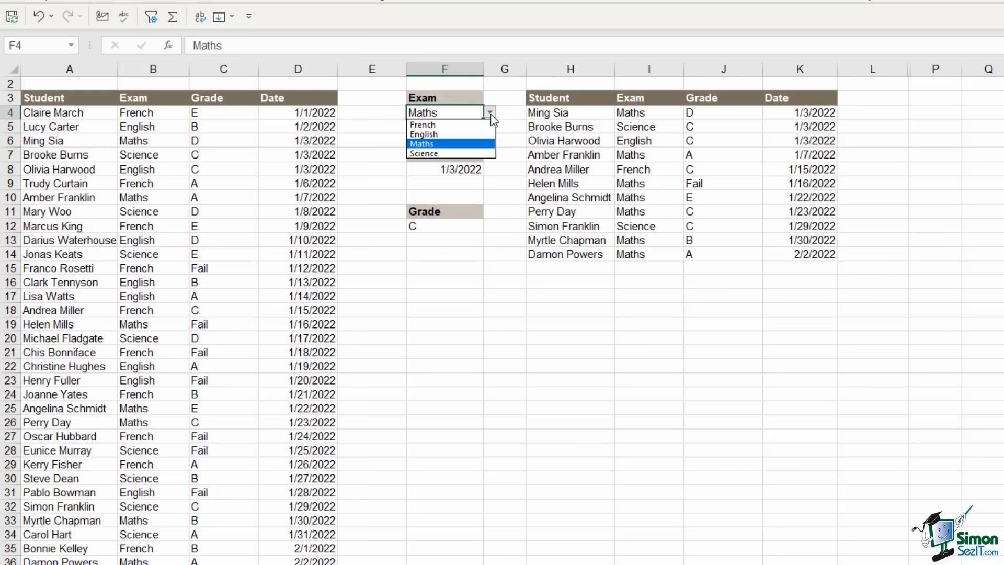
{"action": "left_click", "coordinate": [464, 125]}
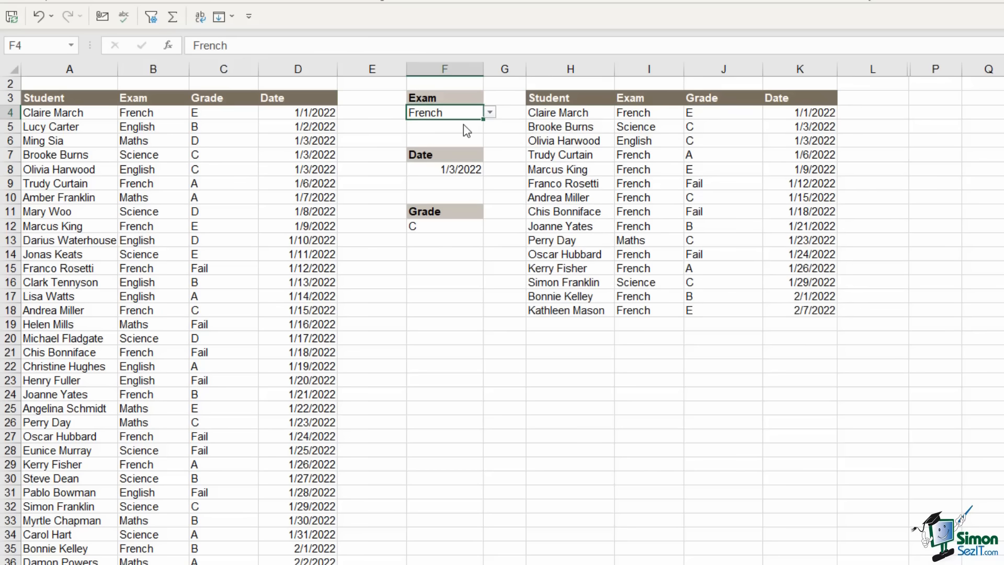
{"action": "left_click", "coordinate": [466, 228]}
{"action": "left_click", "coordinate": [490, 226]}
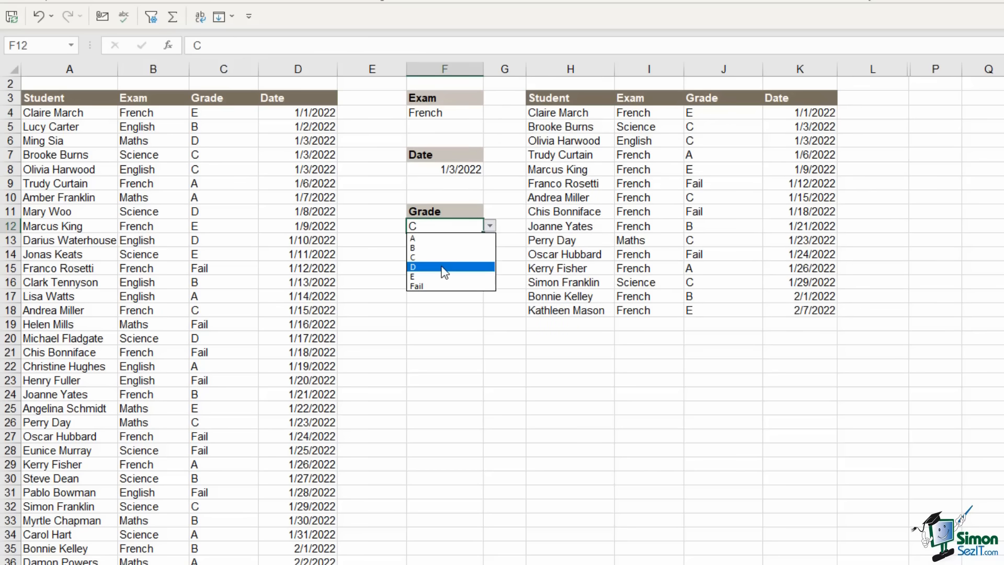
{"action": "left_click", "coordinate": [442, 270]}
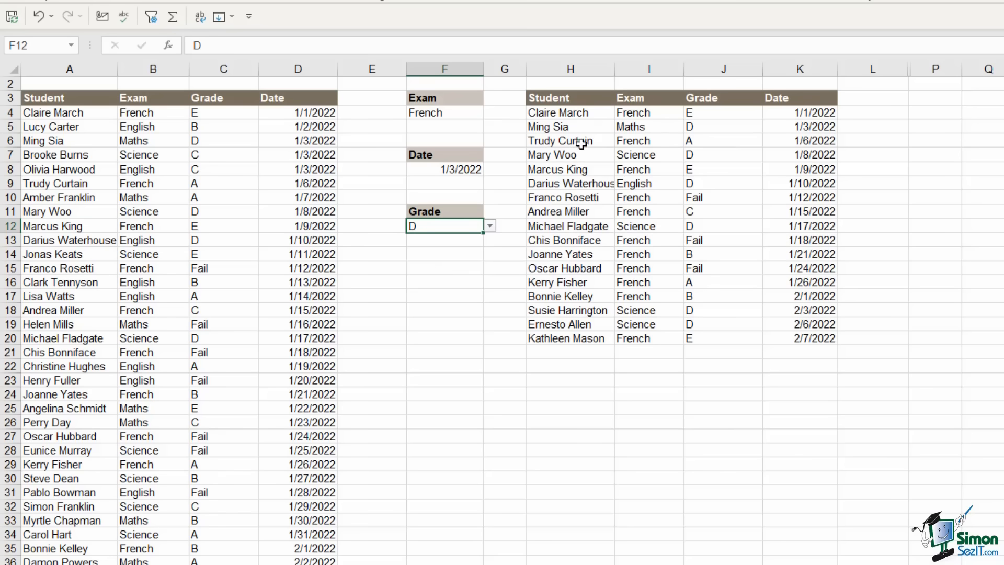
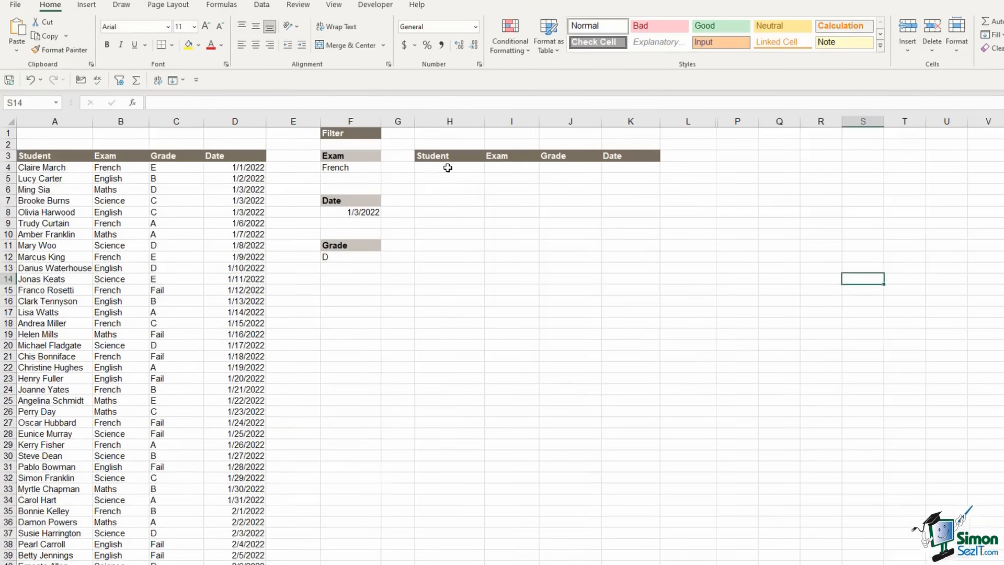
In H4, begin =FILTER(A4:D41,( with the student data A4:D41 as the array
{"action": "left_click", "coordinate": [414, 173]}
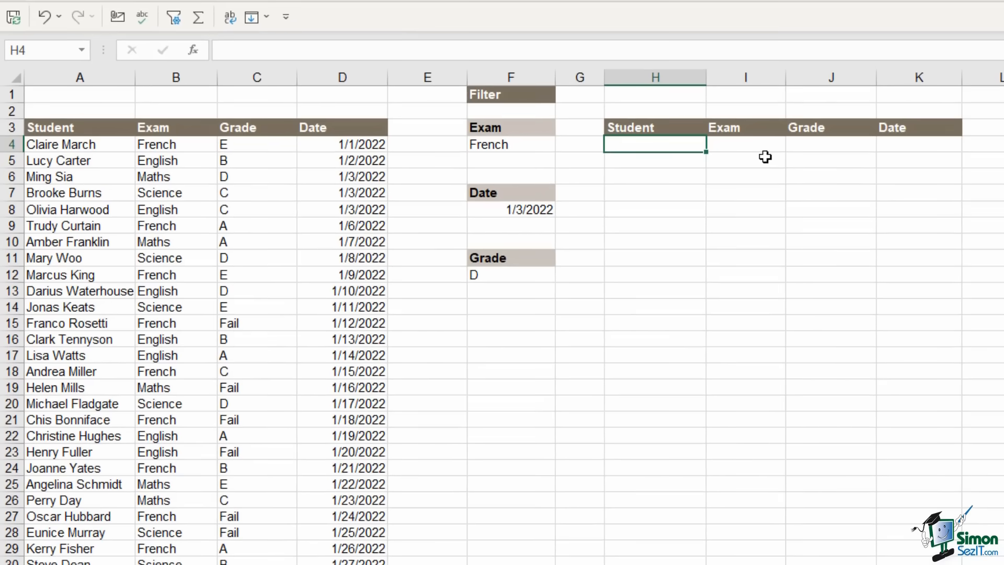
{"action": "type", "text": "="}
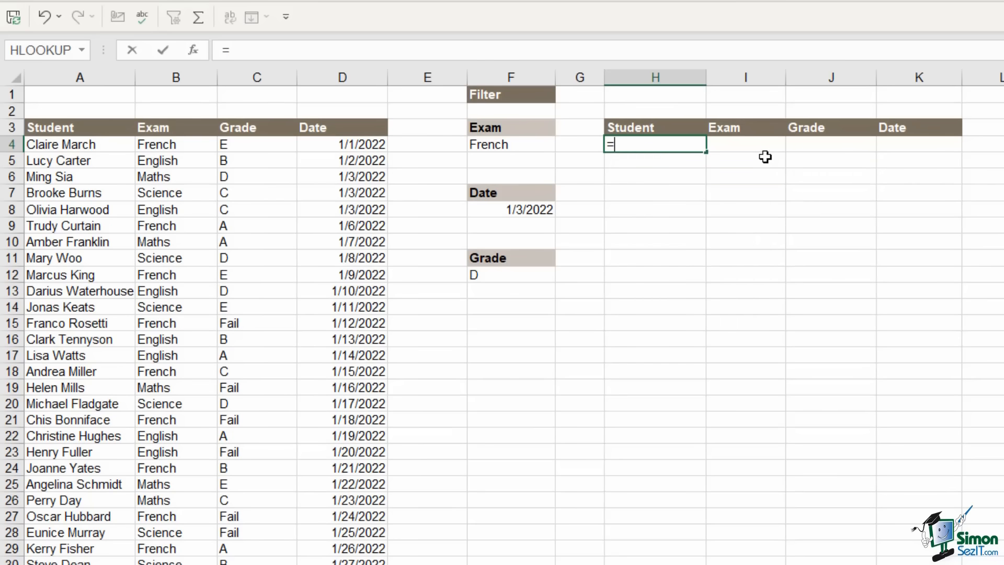
{"action": "type", "text": "FIL"}
{"action": "key", "text": "Tab"}
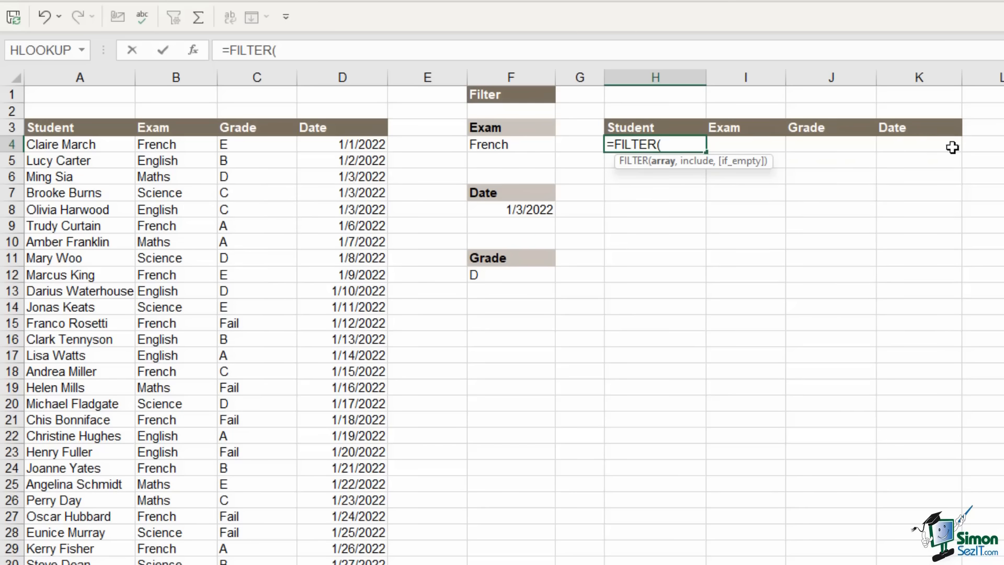
{"action": "left_click_drag", "start_coordinate": [74, 141], "coordinate": [372, 154]}
{"action": "left_click", "coordinate": [371, 153]}
{"action": "left_click_drag", "start_coordinate": [73, 141], "coordinate": [357, 142]}
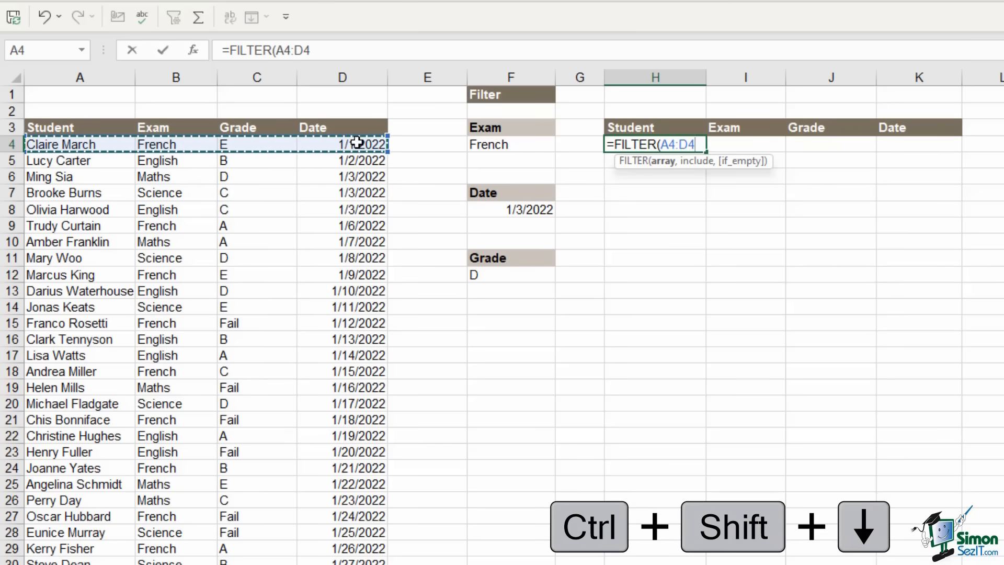
{"action": "key", "text": "ctrl+shift+Down"}
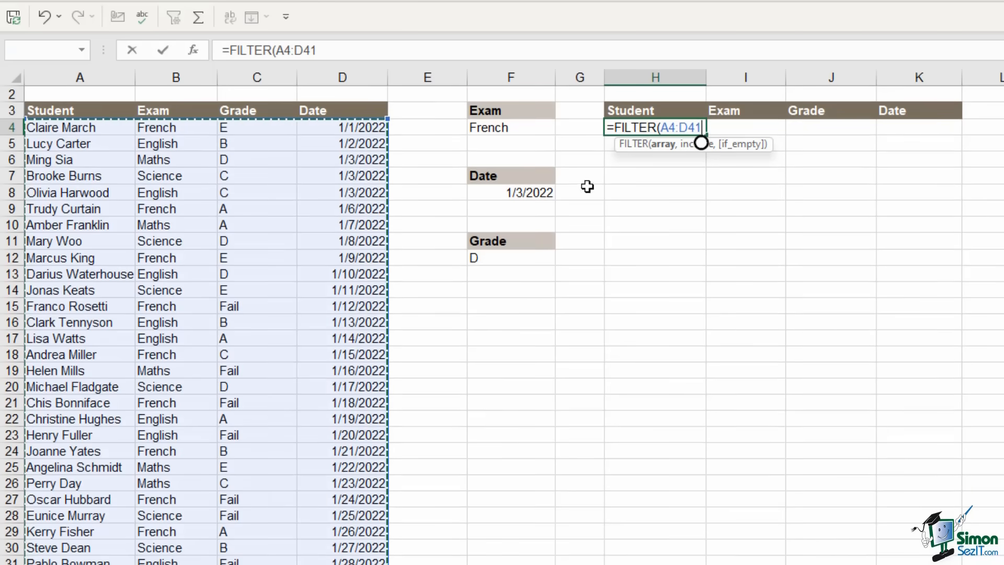
{"action": "type", "text": ","}
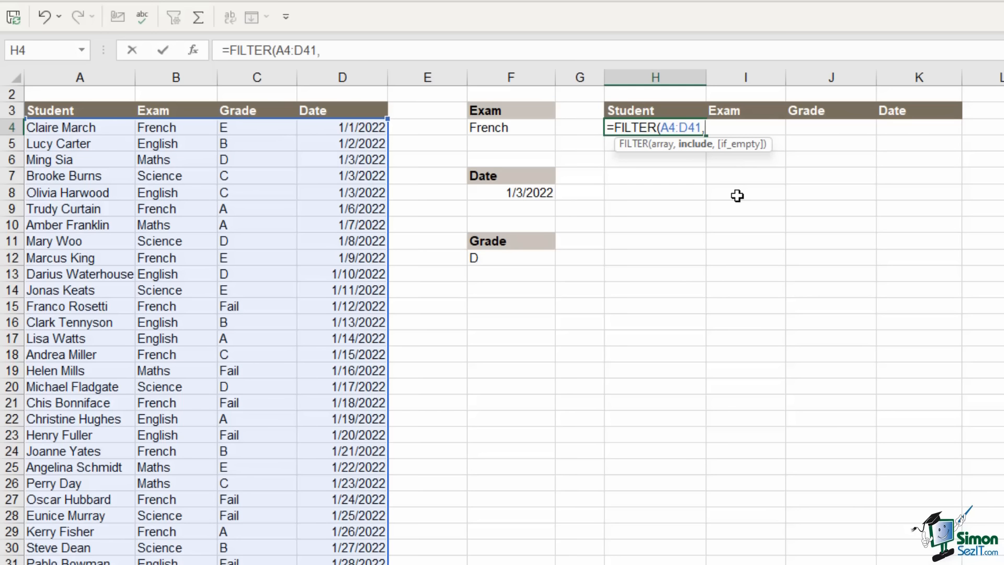
{"action": "type", "text": "("}
Add the Exam condition (B4:B41=F4) to the FILTER formula
{"action": "left_click", "coordinate": [162, 130]}
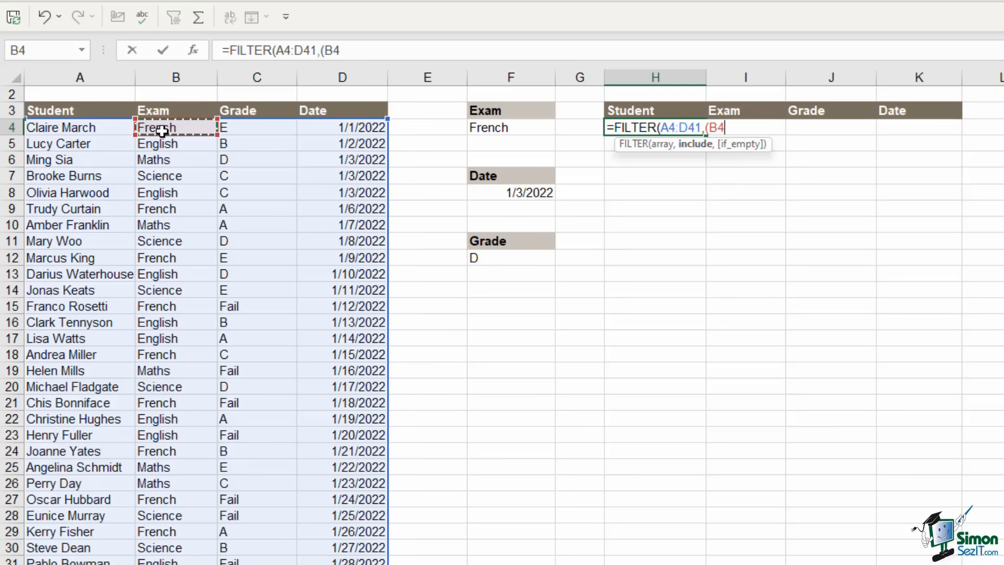
{"action": "key", "text": "ctrl+shift+Down"}
{"action": "type", "text": "="}
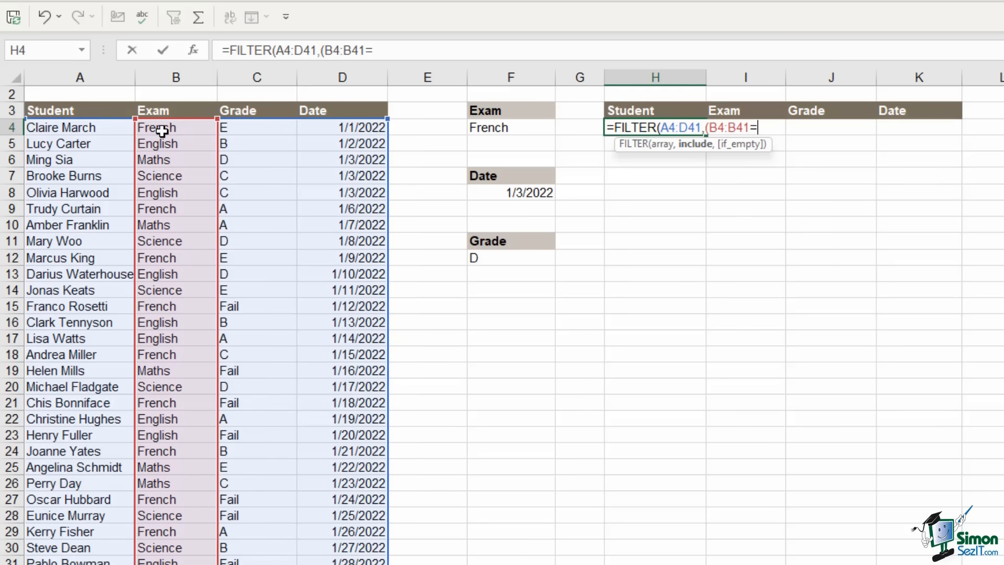
{"action": "left_click", "coordinate": [523, 129]}
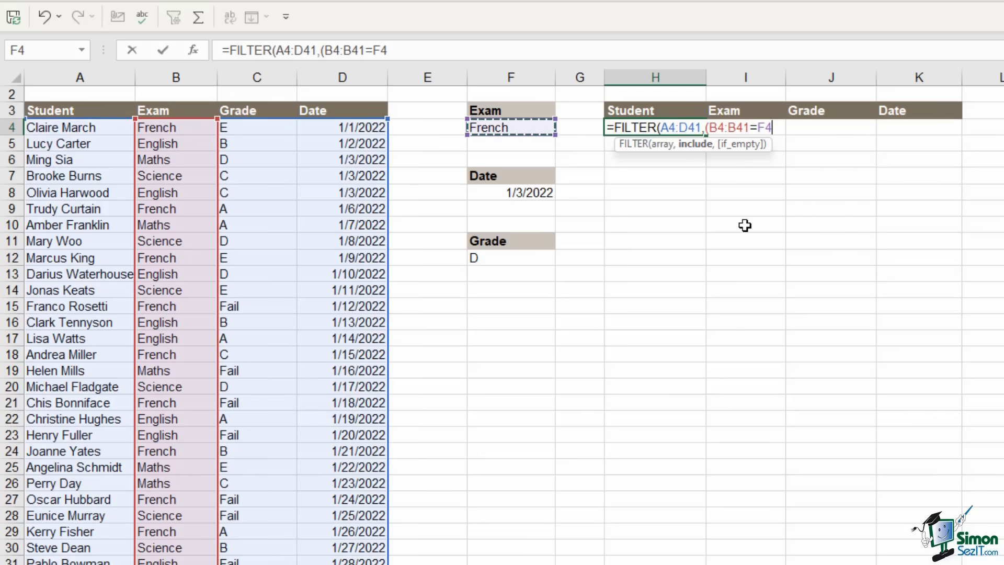
{"action": "type", "text": ")"}
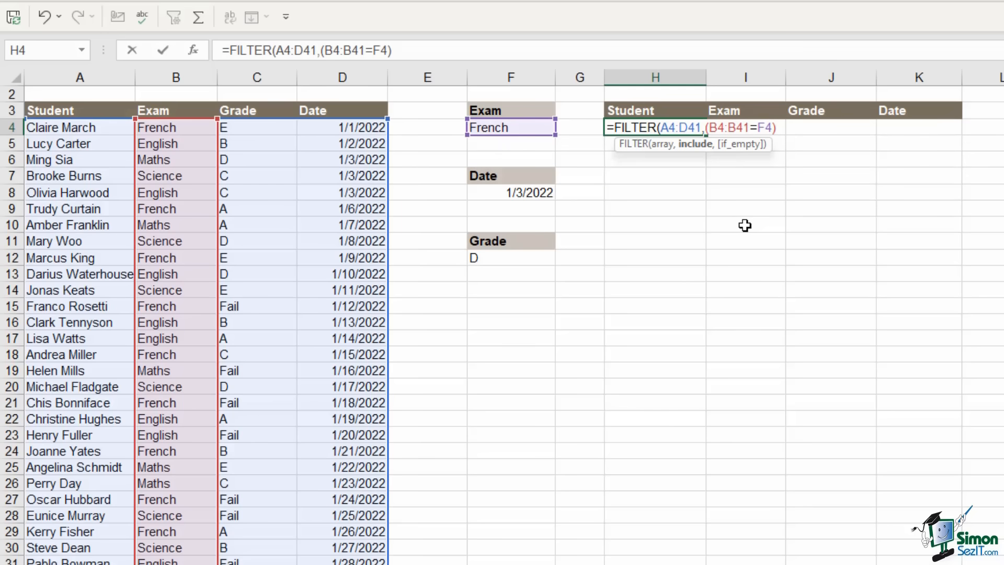
{"action": "type", "text": "*("}
Add the Grade condition (C4:C41=F12) and close with a "No Records" fallback
{"action": "left_click", "coordinate": [256, 128]}
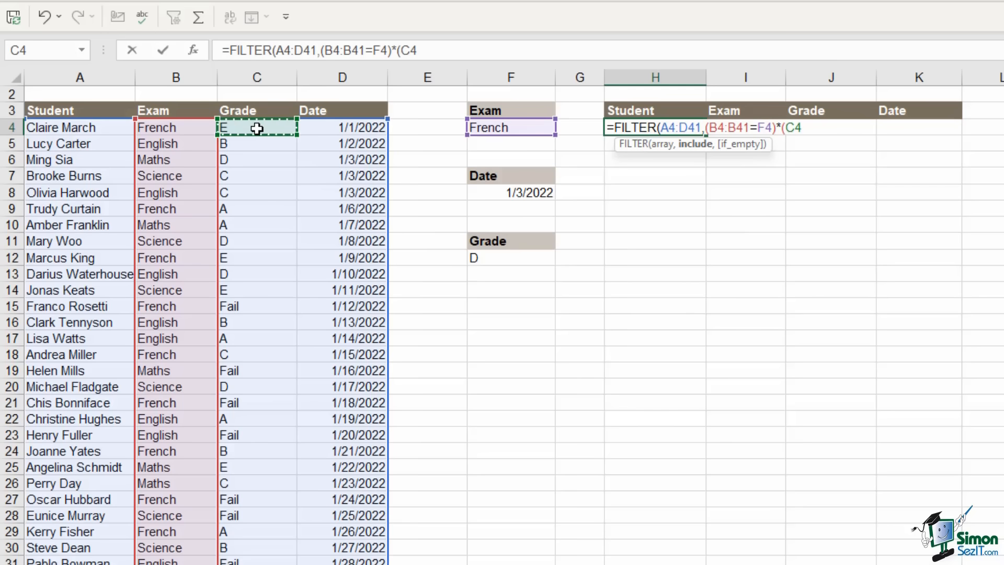
{"action": "key", "text": "ctrl+shift+Down"}
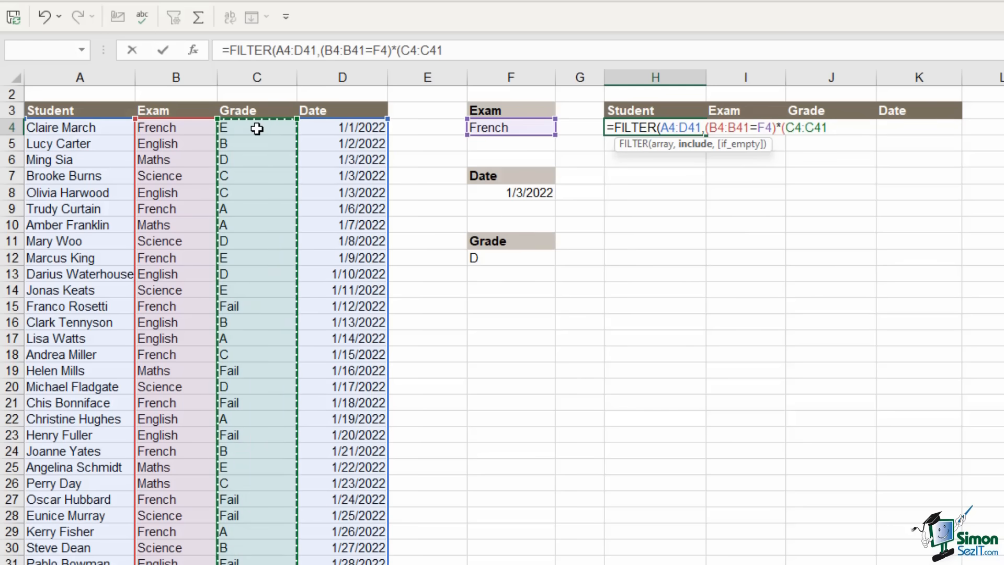
{"action": "type", "text": "="}
{"action": "left_click", "coordinate": [528, 258]}
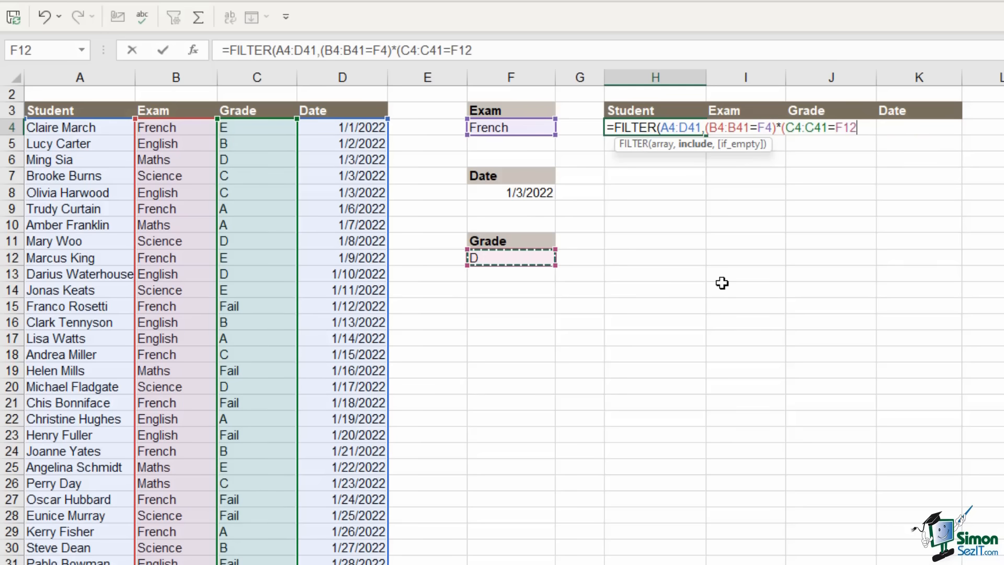
{"action": "type", "text": ")"}
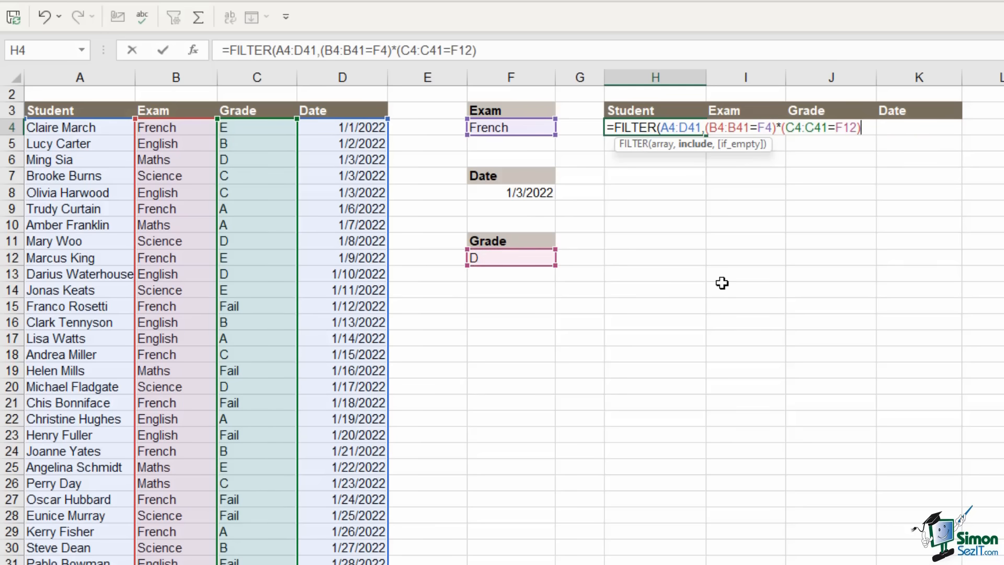
{"action": "type", "text": ","}
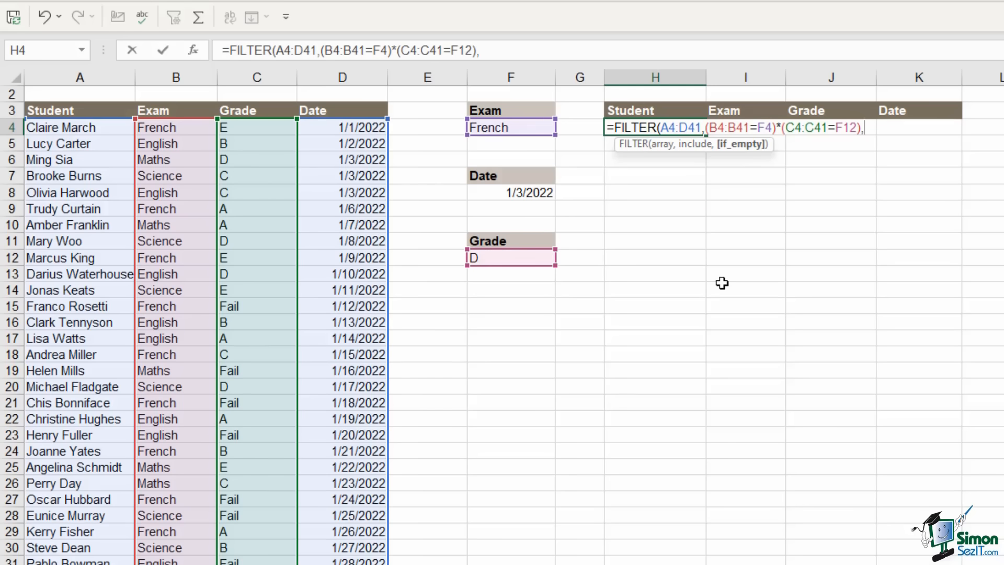
{"action": "type", "text": "\"No Records\""}
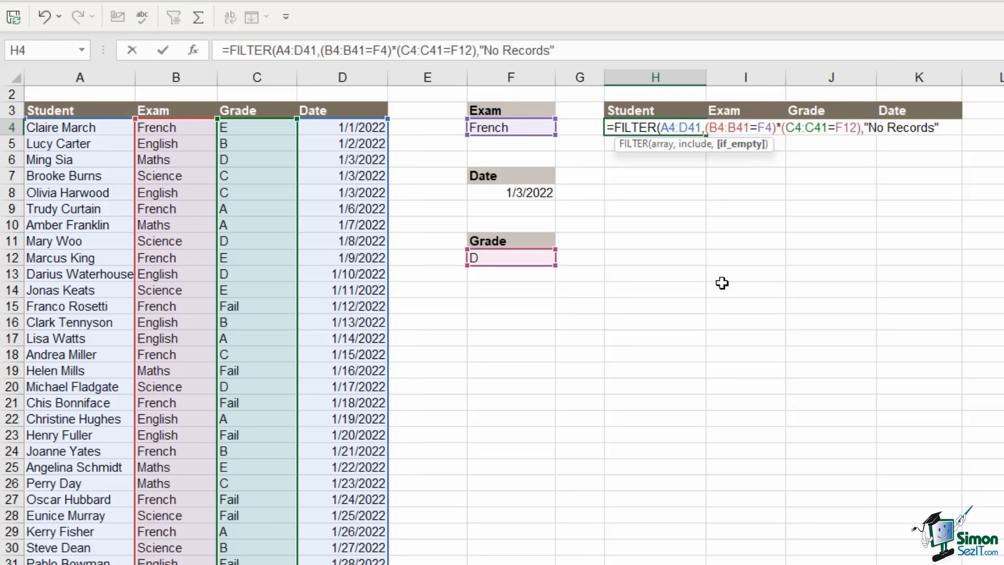
{"action": "type", "text": ")"}
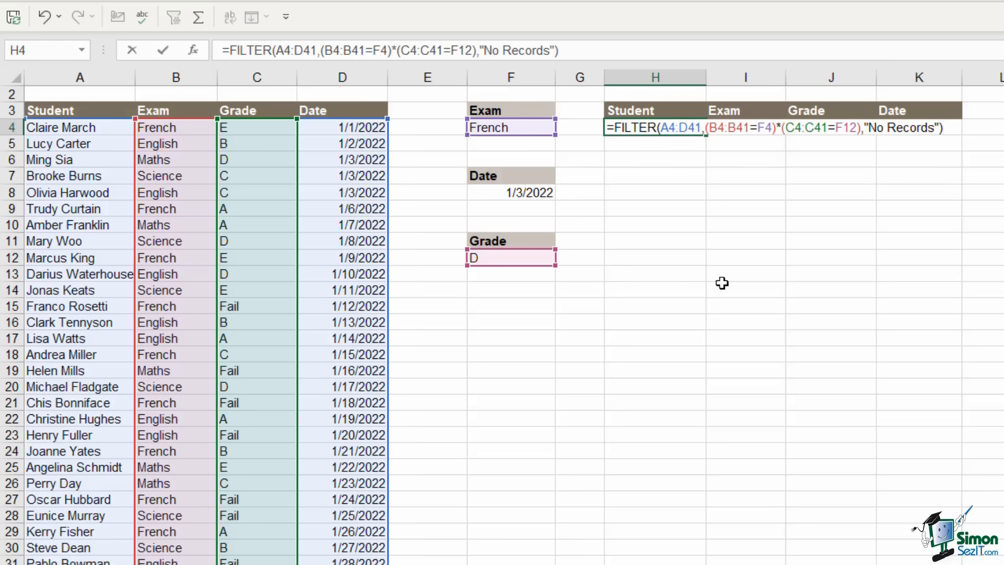
Enter the FILTER formula, then set the Grade criterion to E and the Exam criterion to Maths
{"action": "key", "text": "Return"}
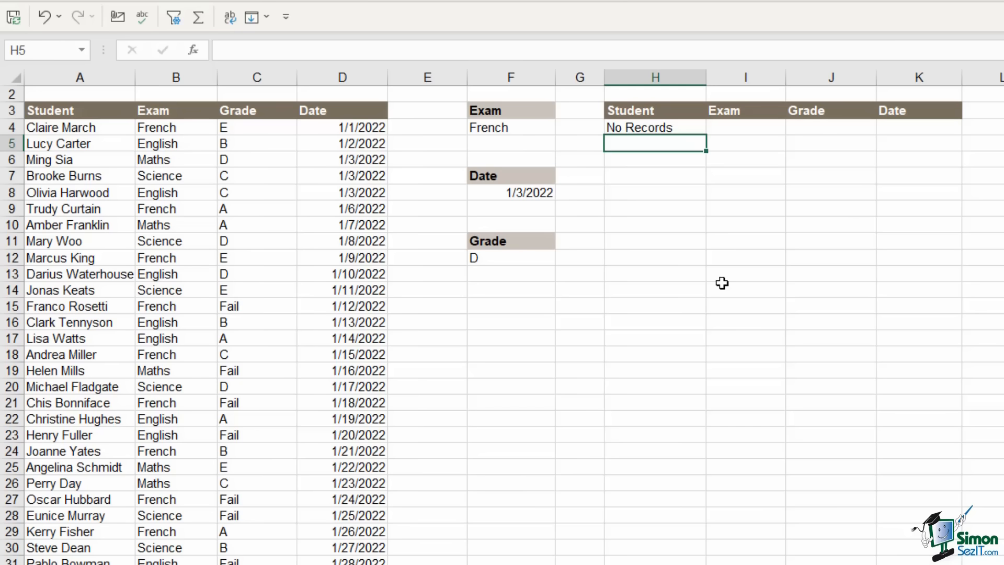
{"action": "left_click", "coordinate": [521, 260]}
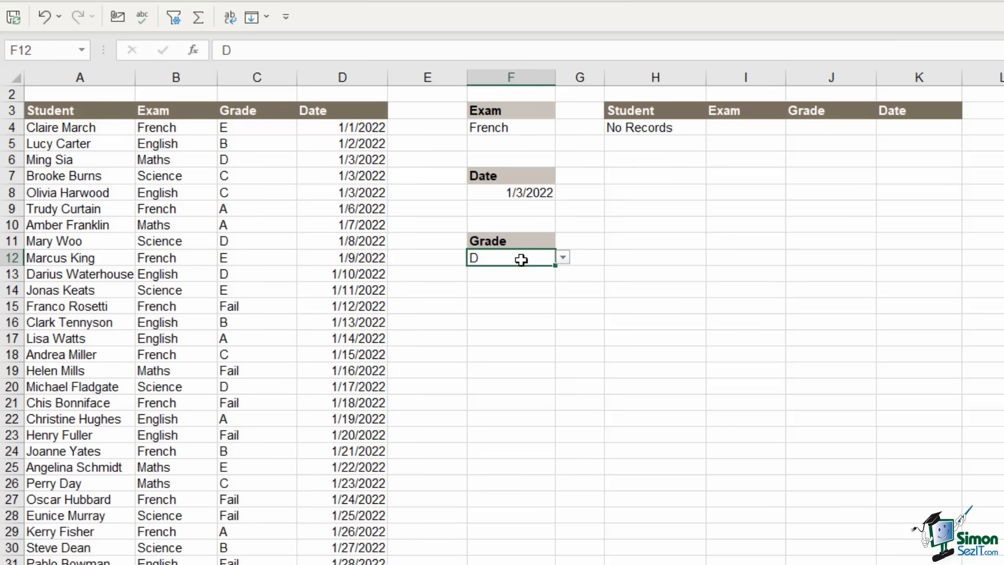
{"action": "left_click", "coordinate": [563, 258]}
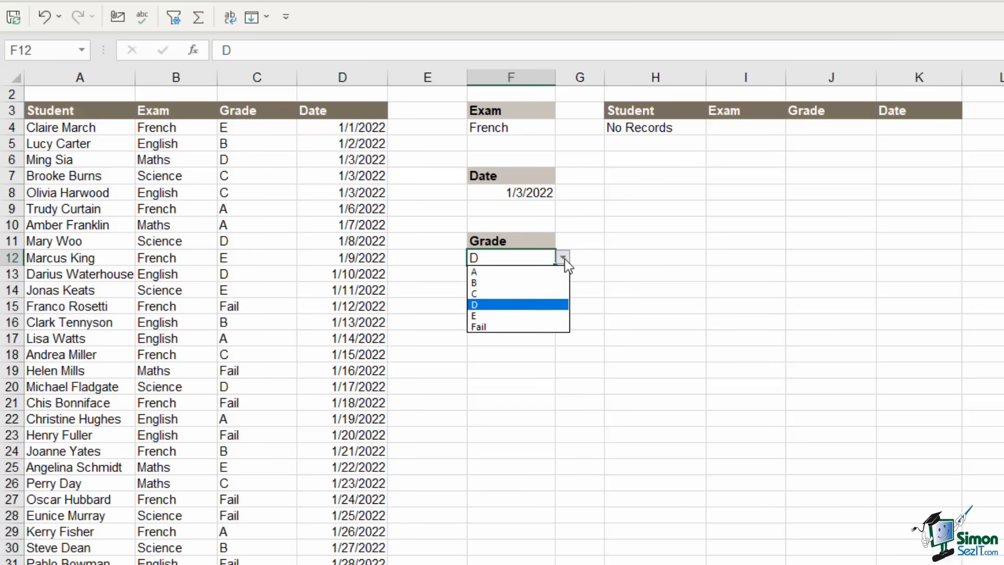
{"action": "left_click", "coordinate": [485, 315]}
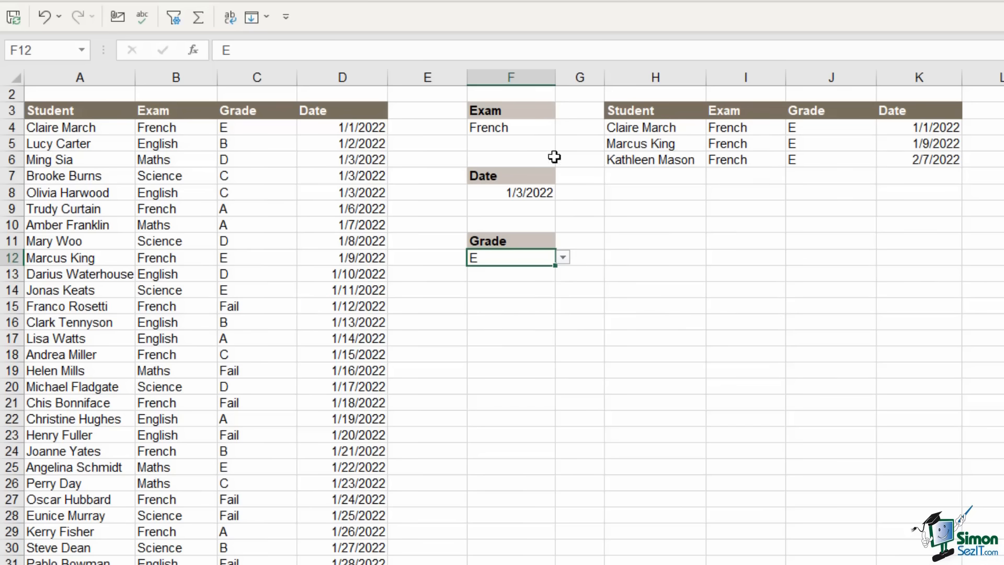
{"action": "left_click", "coordinate": [524, 128]}
{"action": "left_click", "coordinate": [563, 128]}
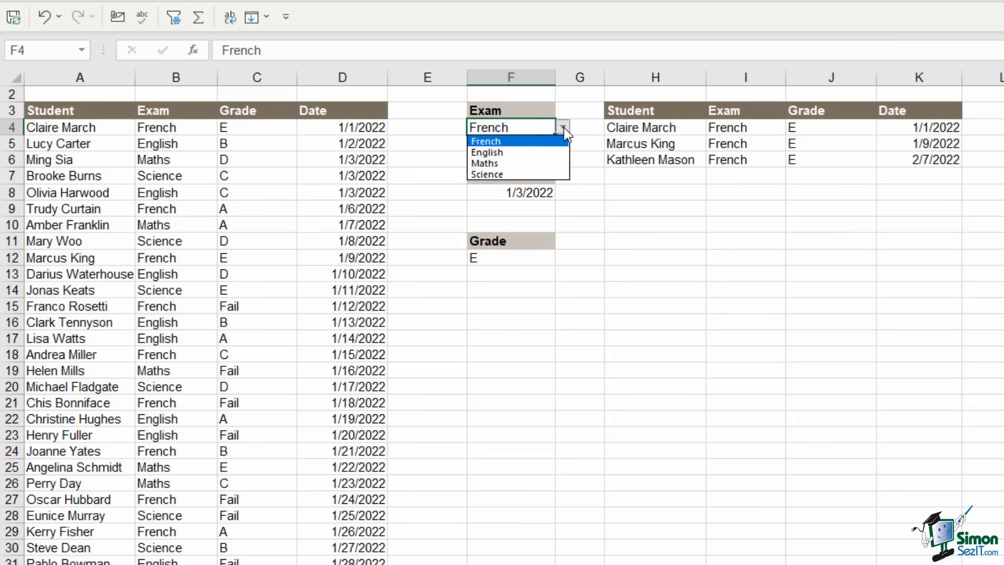
{"action": "left_click", "coordinate": [501, 162]}
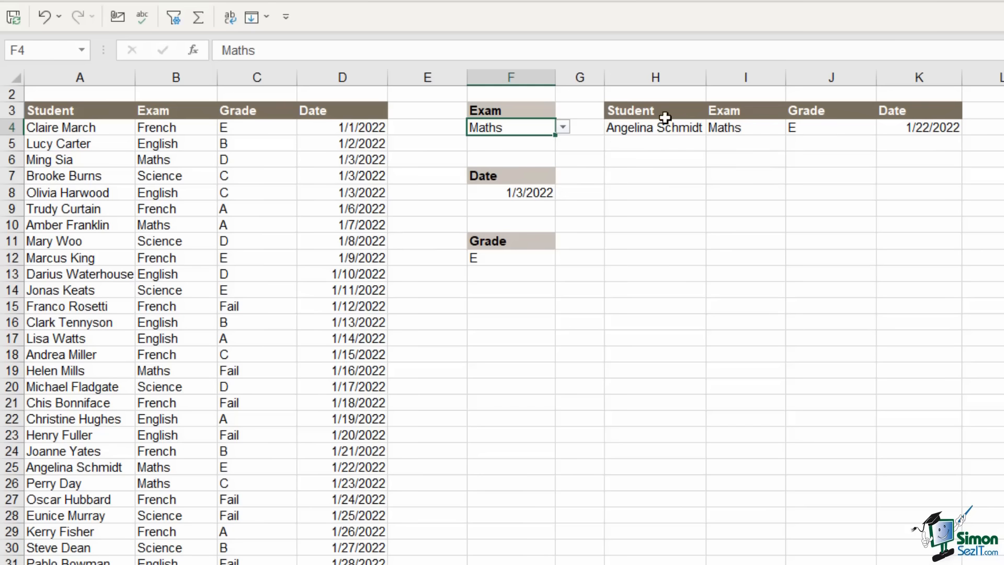
{"action": "left_click", "coordinate": [162, 290]}
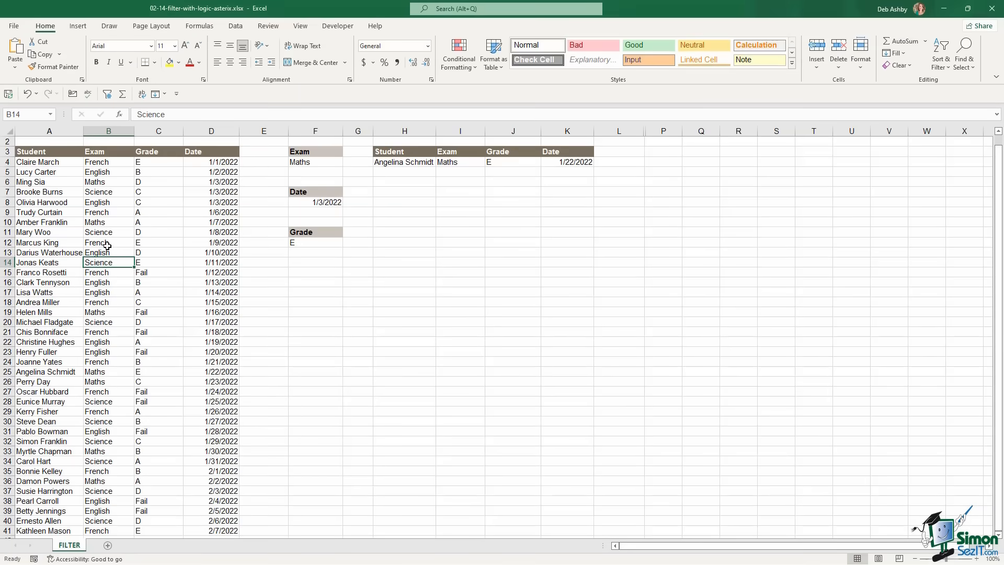
Convert the student data into a table with headers and set its style to None
{"action": "left_click", "coordinate": [108, 245]}
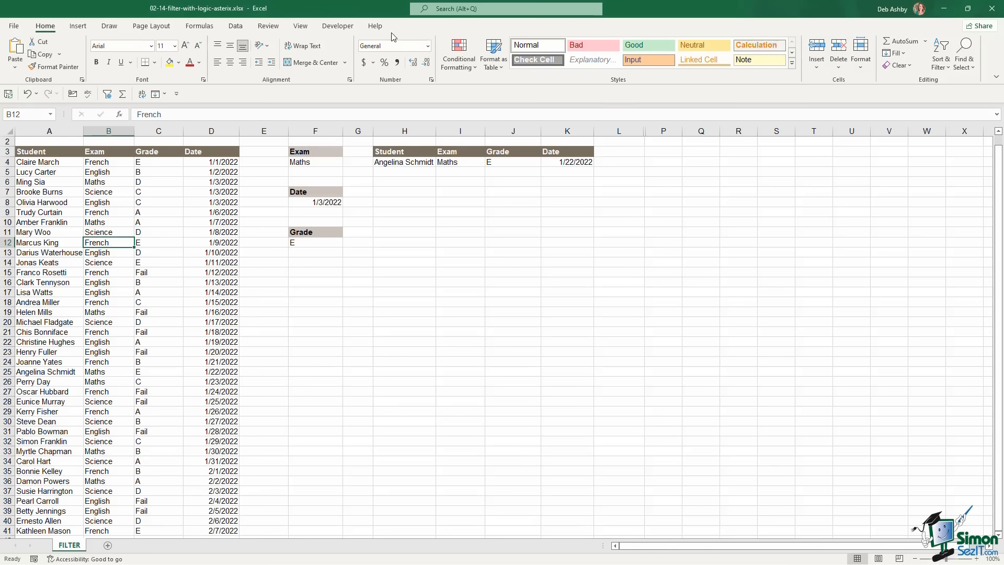
{"action": "left_click", "coordinate": [160, 233]}
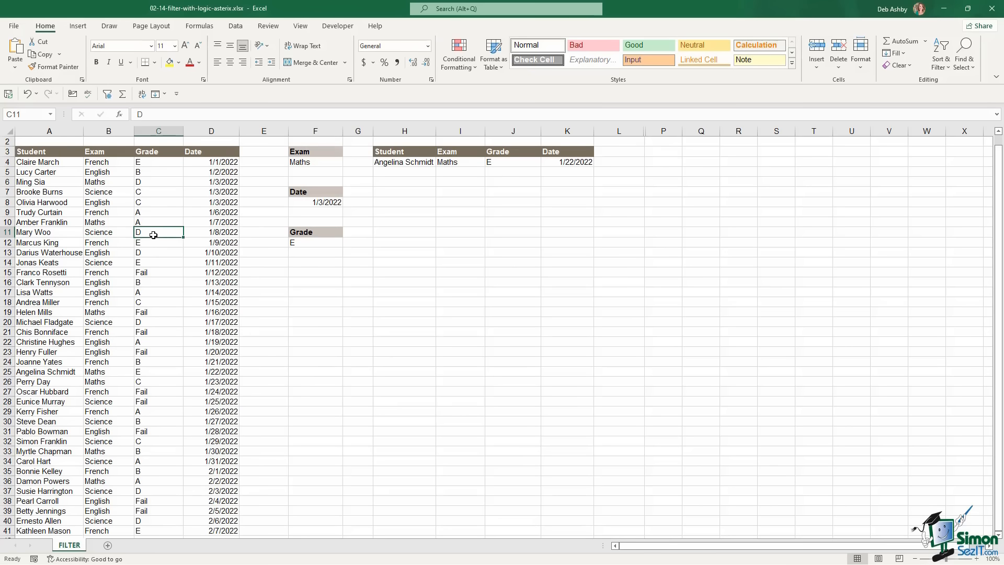
{"action": "key", "text": "ctrl+t"}
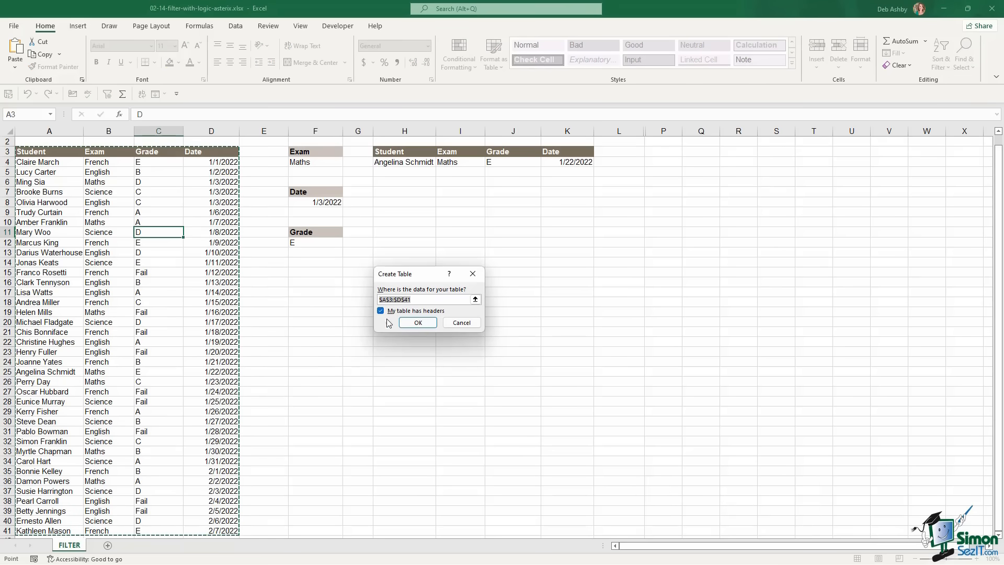
{"action": "left_click", "coordinate": [424, 323]}
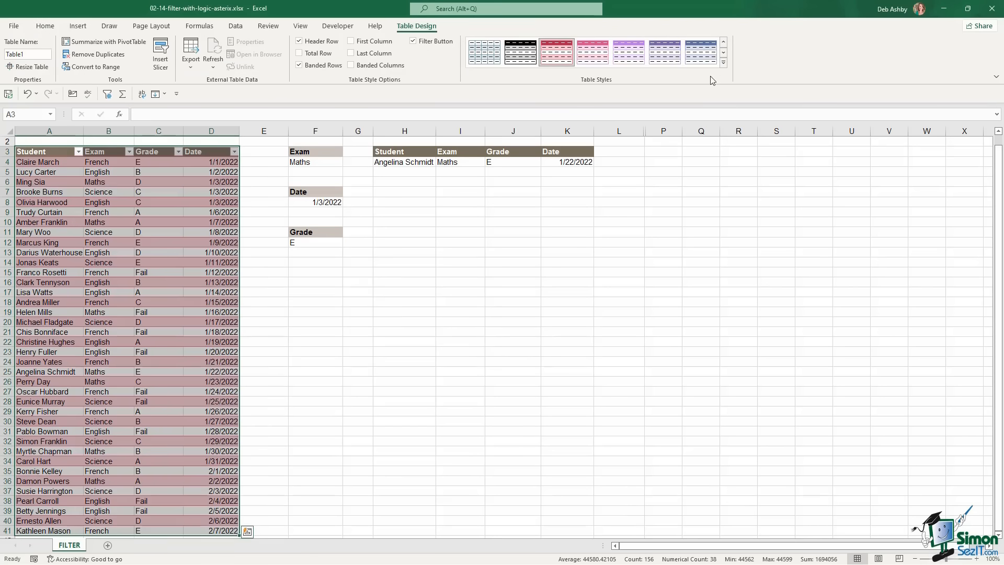
{"action": "left_click", "coordinate": [724, 62]}
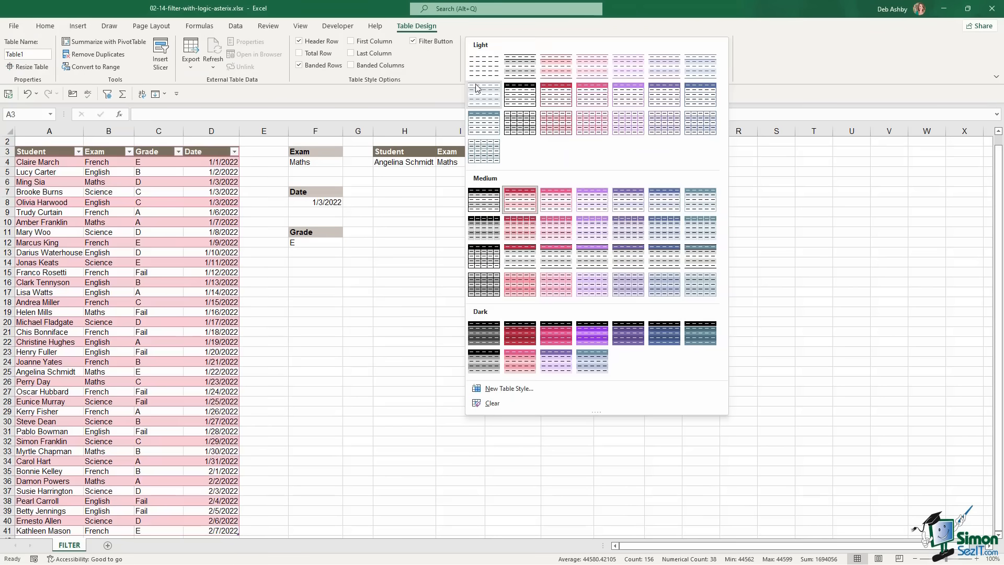
{"action": "left_click", "coordinate": [479, 71]}
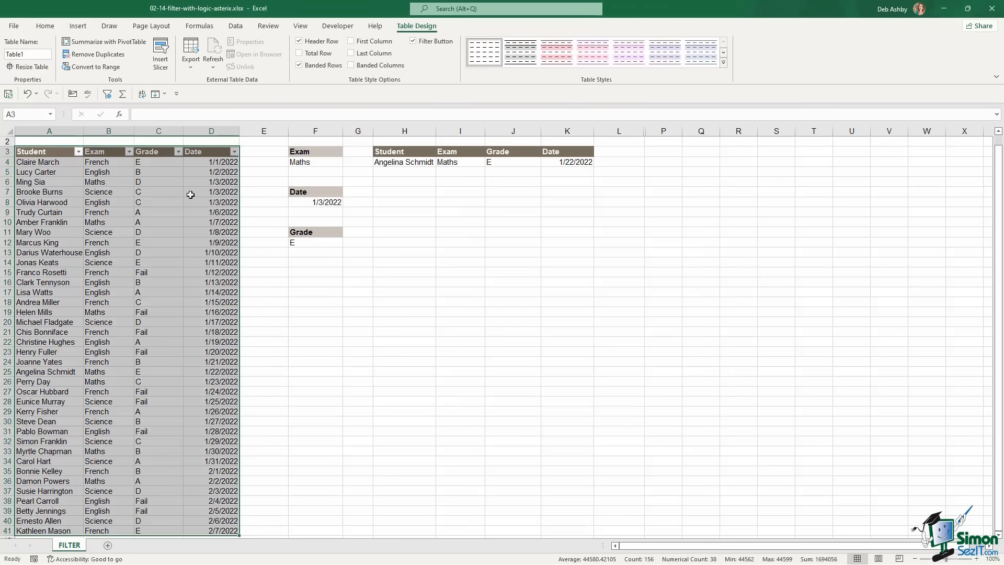
Inspect H4's FILTER formula, highlighting its A4:D41 array reference
{"action": "left_click", "coordinate": [164, 268]}
{"action": "scroll", "coordinate": [163, 268], "scroll_direction": "down", "scroll_amount": 6}
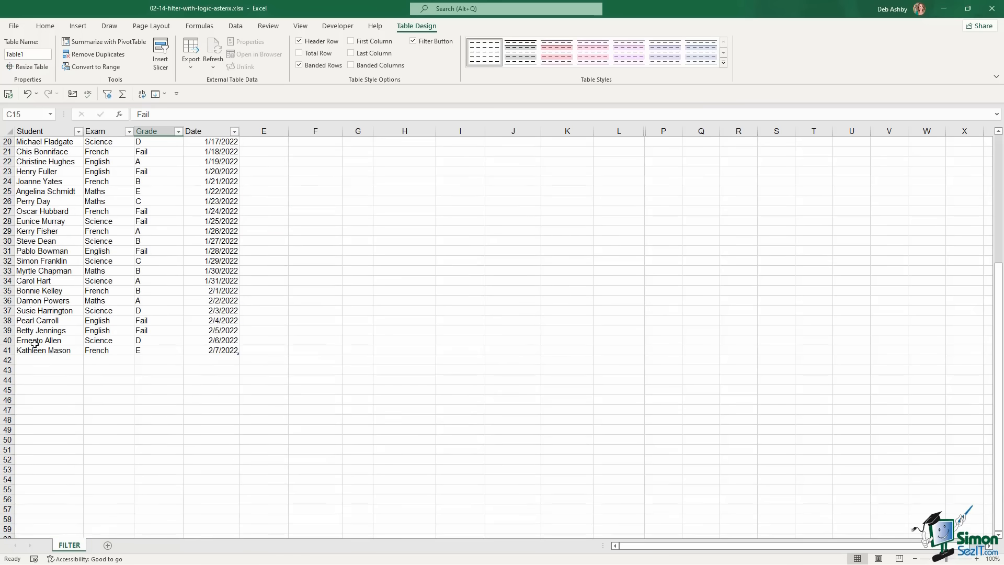
{"action": "scroll", "coordinate": [103, 277], "scroll_direction": "up", "scroll_amount": 6}
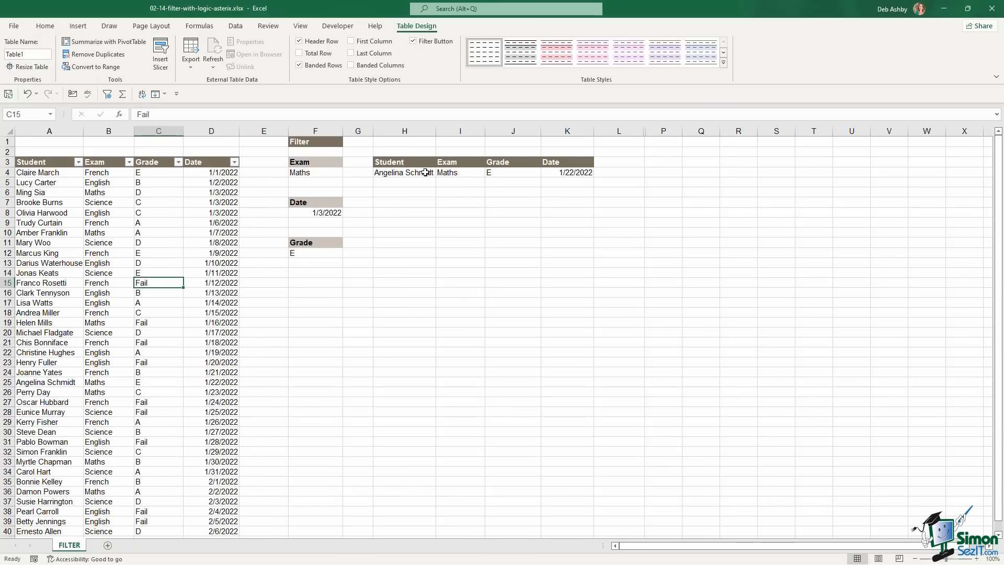
{"action": "left_click", "coordinate": [392, 174]}
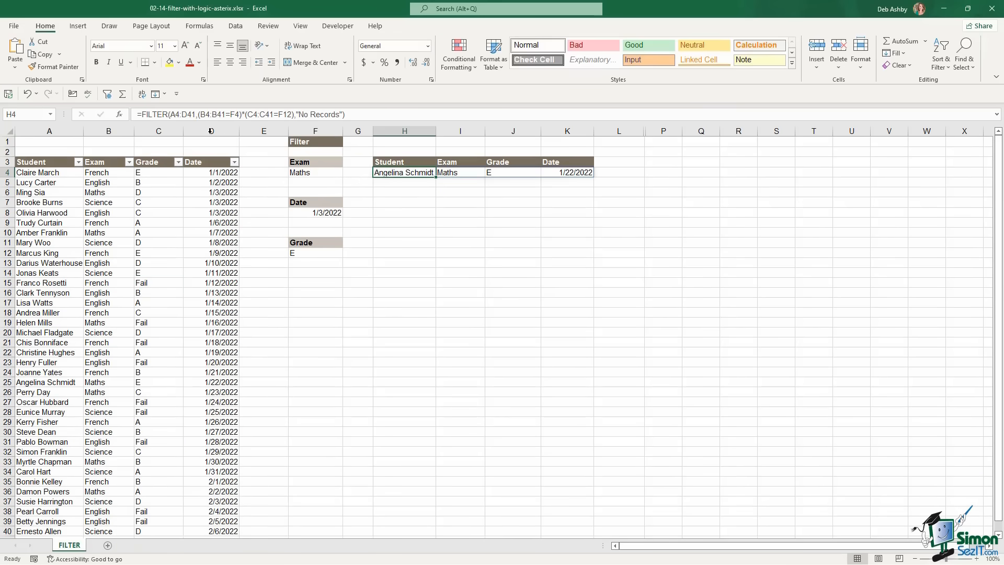
{"action": "left_click_drag", "start_coordinate": [171, 116], "coordinate": [195, 117]}
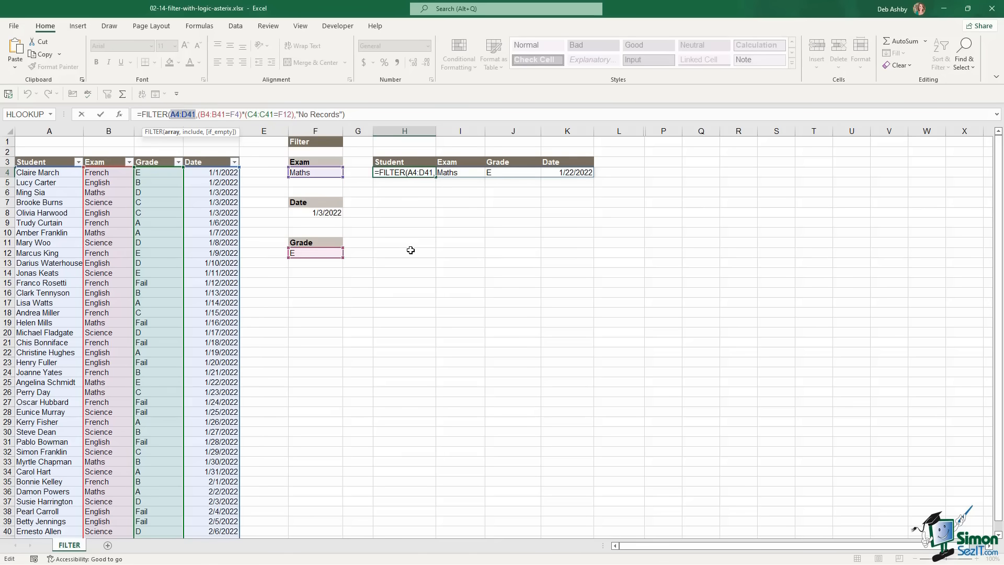
Clear the H4 formula and rename the student table to Students
{"action": "key", "text": "ctrl+Return"}
{"action": "key", "text": "Delete"}
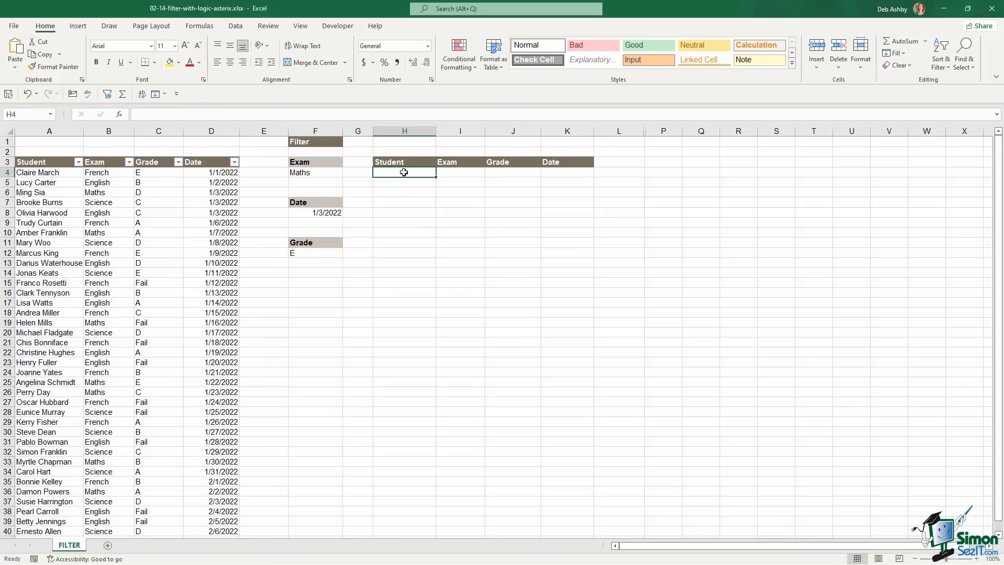
{"action": "left_click", "coordinate": [98, 281]}
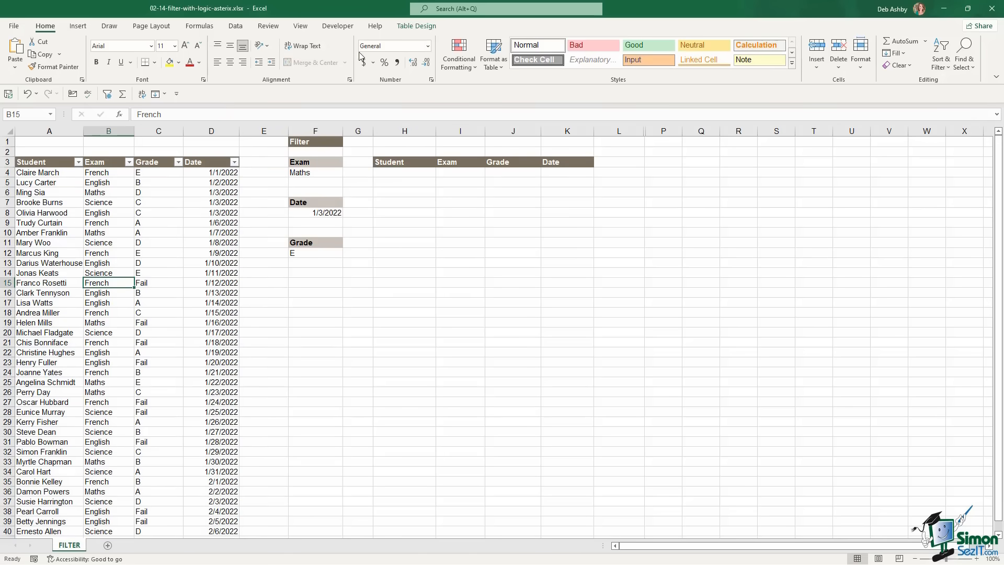
{"action": "left_click", "coordinate": [417, 26]}
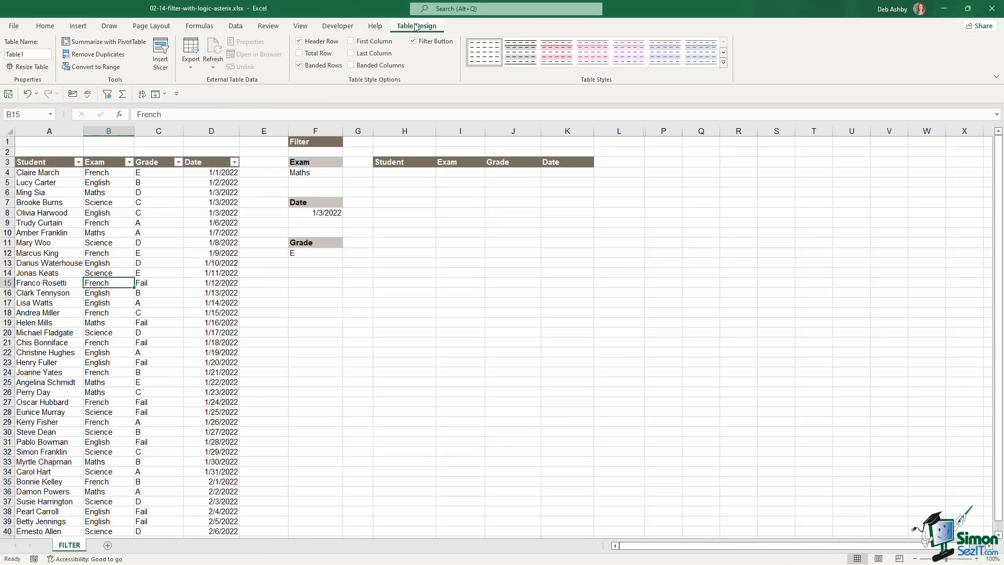
{"action": "left_click", "coordinate": [30, 55]}
{"action": "type", "text": "Stdents"}
{"action": "left_click", "coordinate": [403, 173]}
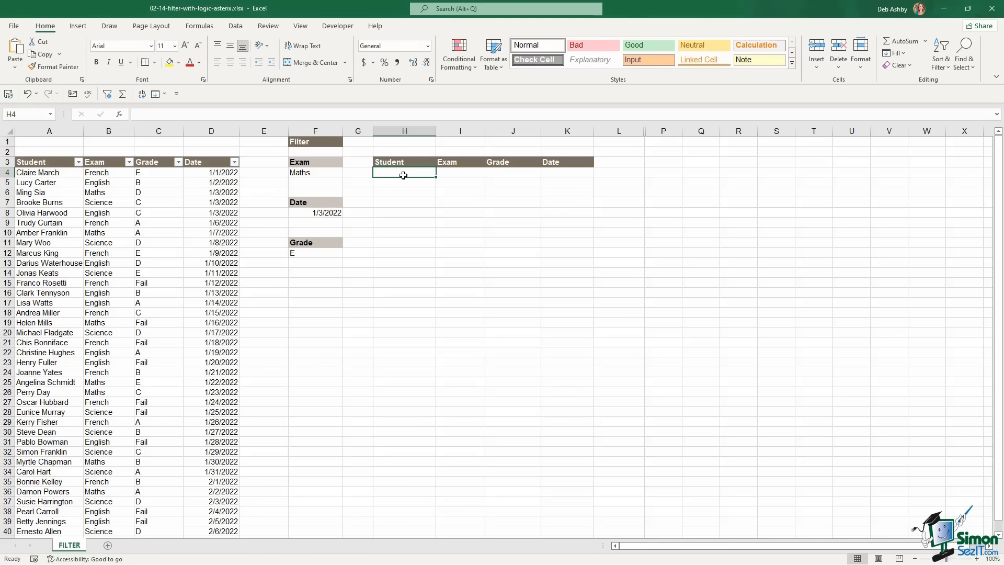
Start a new H4 FILTER on the Students table with the condition Students[Exam]=F4
{"action": "type", "text": "=filter"}
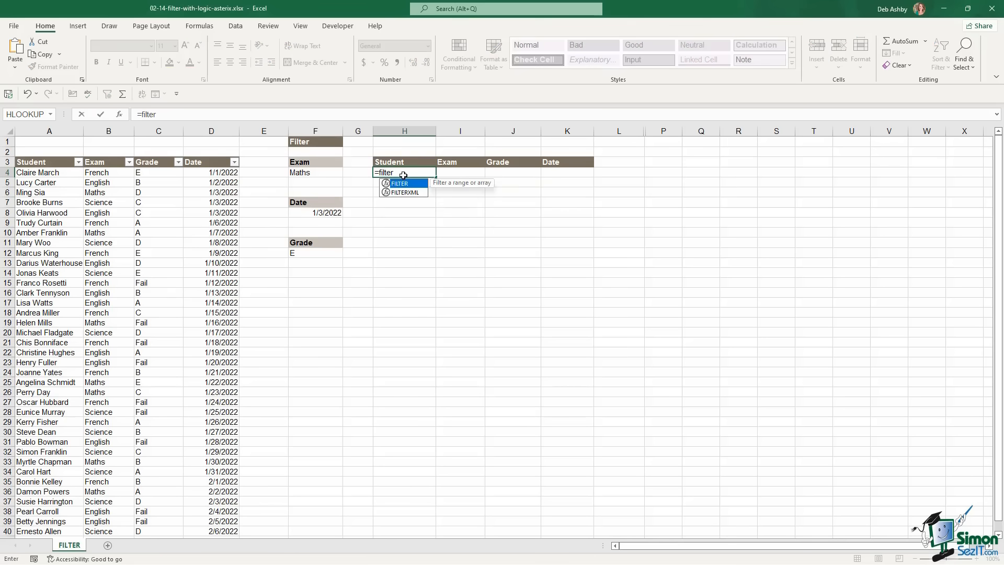
{"action": "key", "text": "Tab"}
{"action": "left_click_drag", "start_coordinate": [62, 173], "coordinate": [211, 173]}
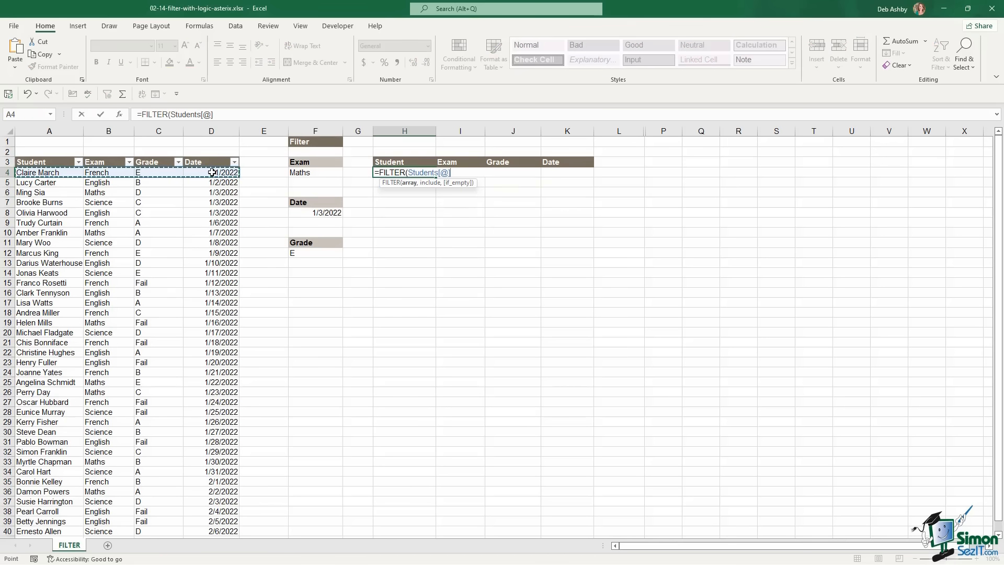
{"action": "key", "text": "ctrl+shift+Down"}
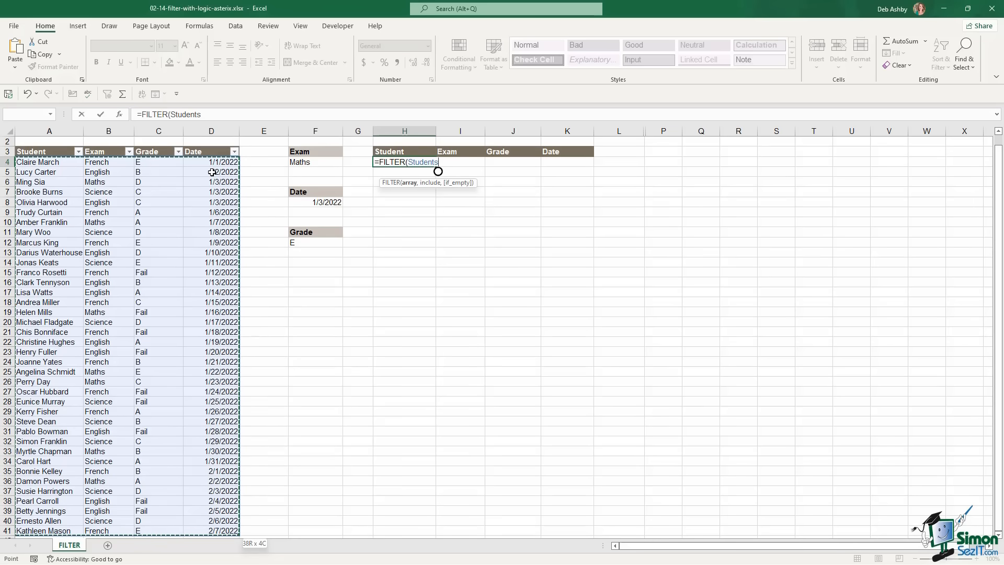
{"action": "type", "text": ",("}
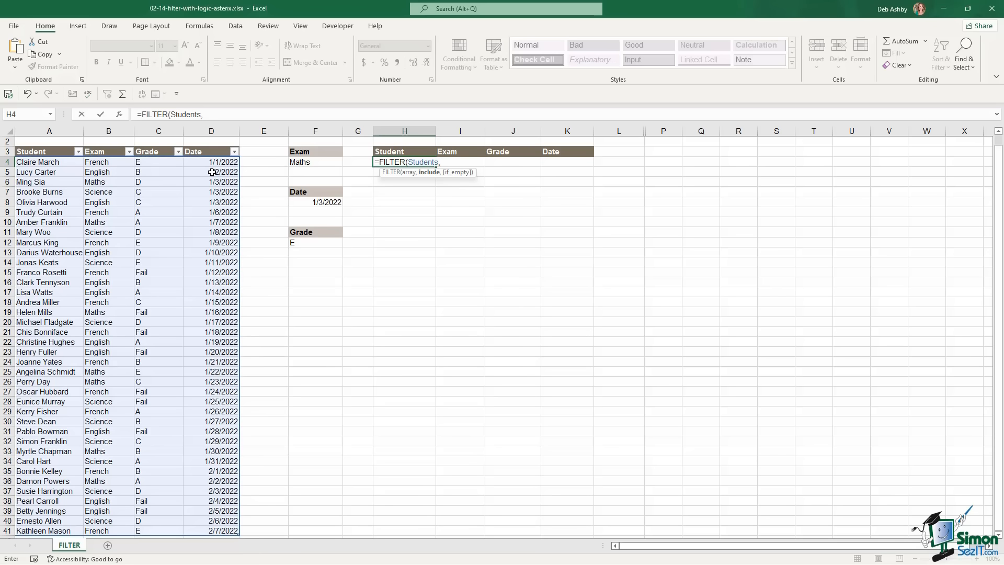
{"action": "left_click", "coordinate": [116, 164]}
{"action": "key", "text": "ctrl+shift+Down"}
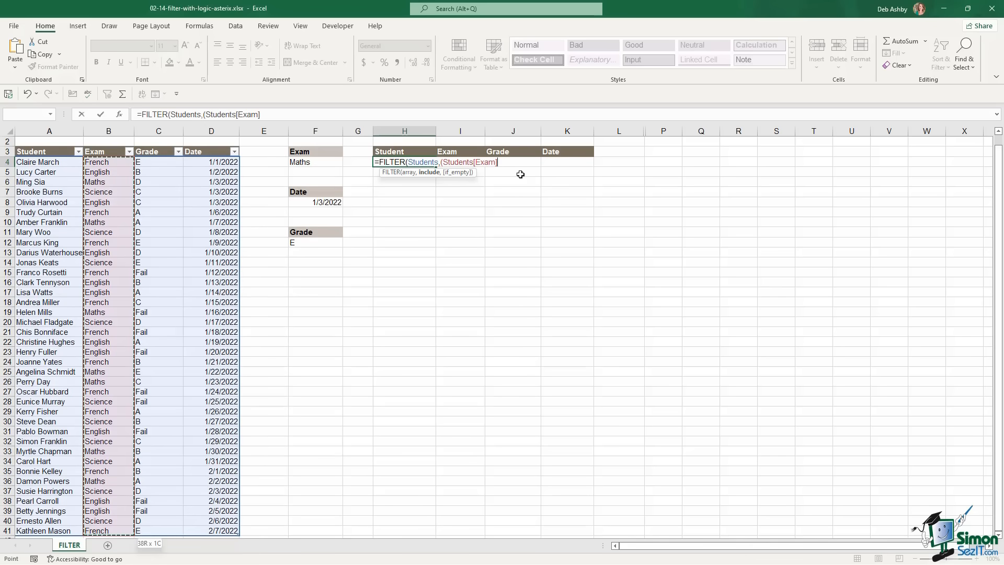
{"action": "type", "text": "="}
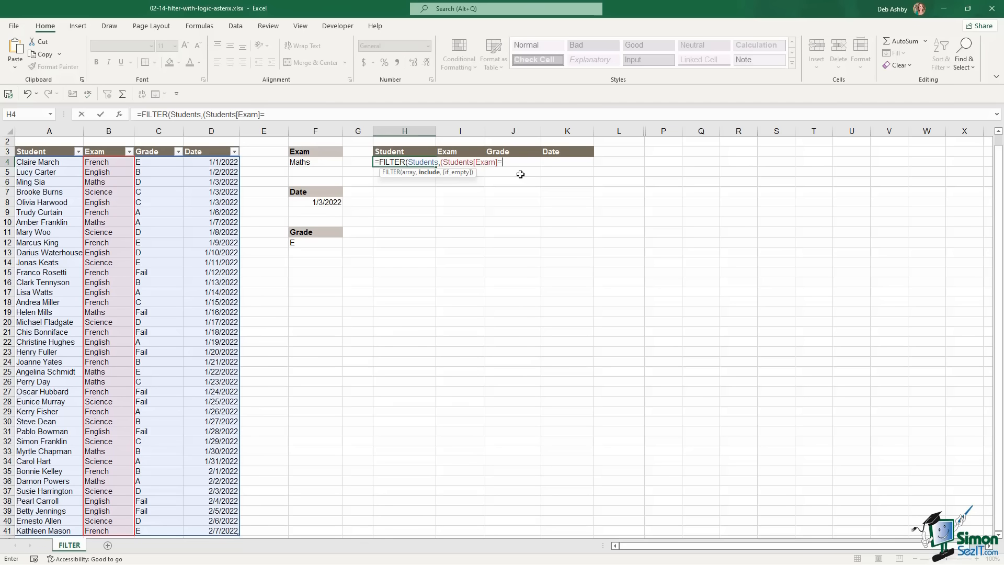
{"action": "left_click", "coordinate": [314, 162]}
{"action": "type", "text": ")*("}
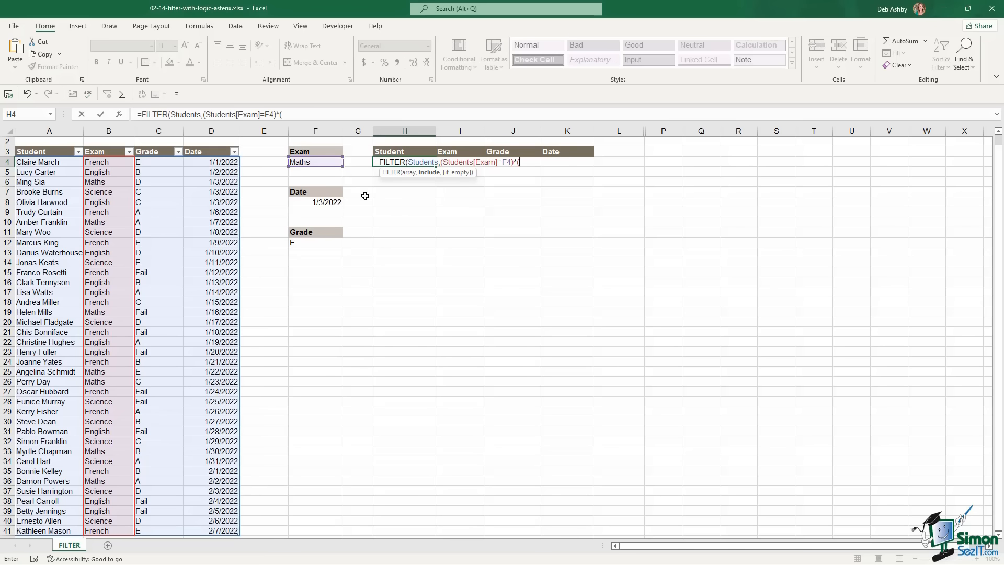
Add the Students[Grade]=F12 condition and "No Records" fallback, then enter the formula
{"action": "left_click", "coordinate": [163, 162]}
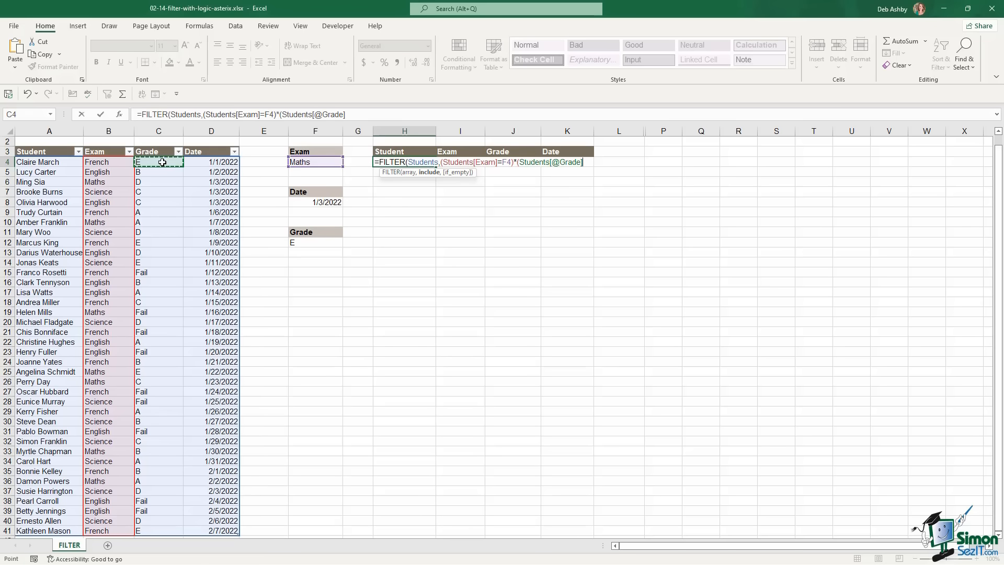
{"action": "key", "text": "ctrl+shift+Down"}
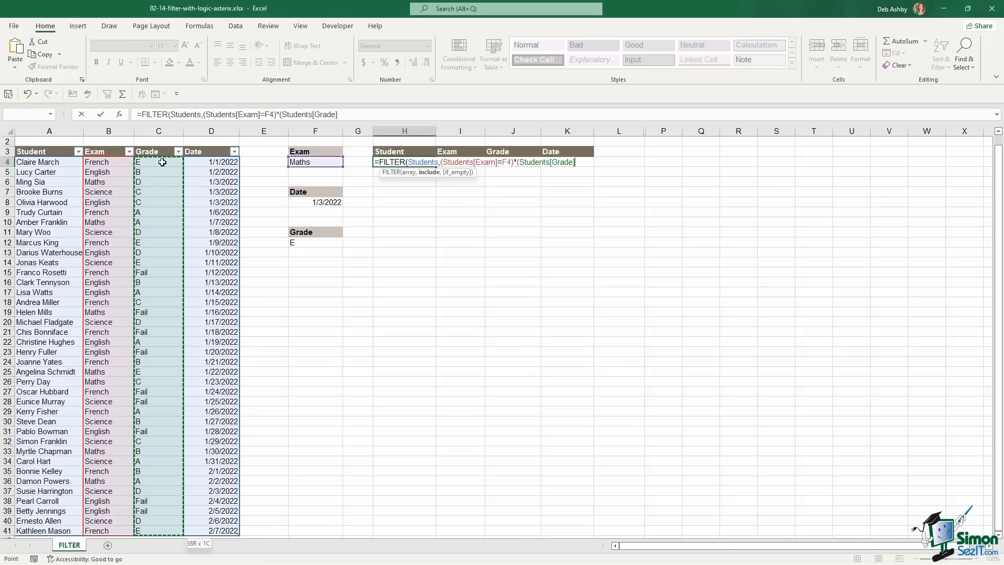
{"action": "type", "text": "="}
{"action": "left_click", "coordinate": [319, 245]}
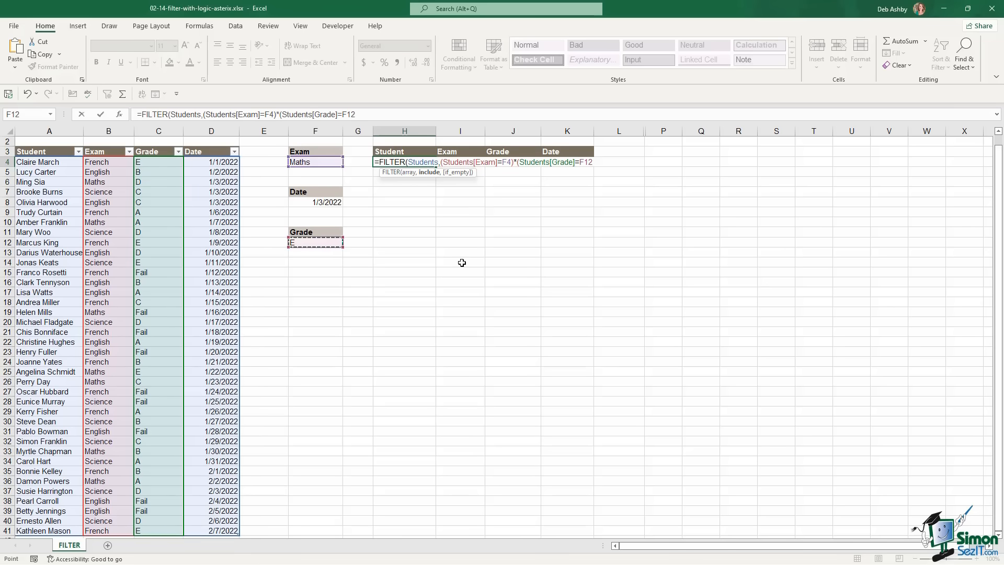
{"action": "type", "text": ")"}
{"action": "type", "text": ",\"No Recor"}
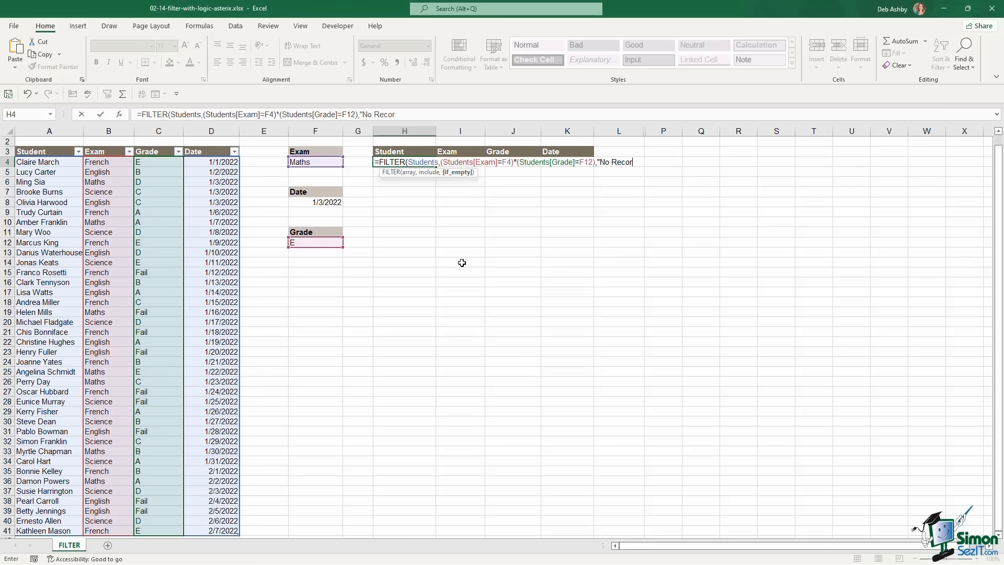
{"action": "type", "text": "ds\")"}
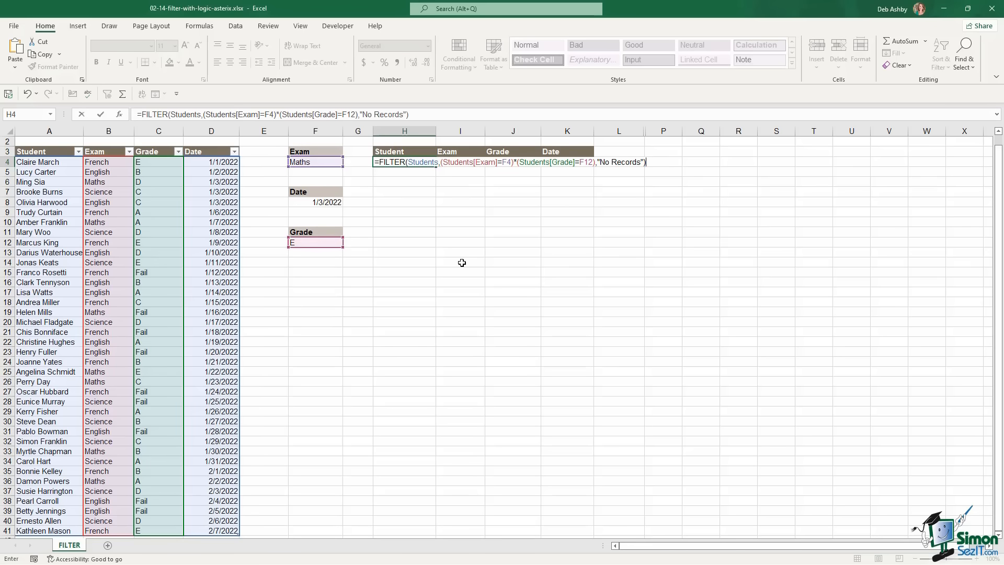
{"action": "key", "text": "Return"}
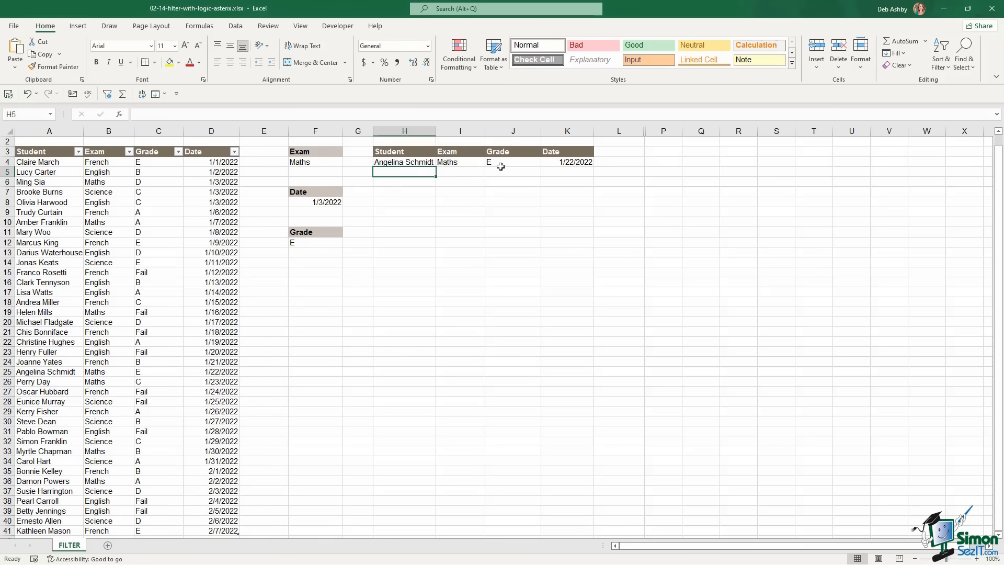
Review the student table and the H4:J4 filter result cells
{"action": "left_click", "coordinate": [197, 321]}
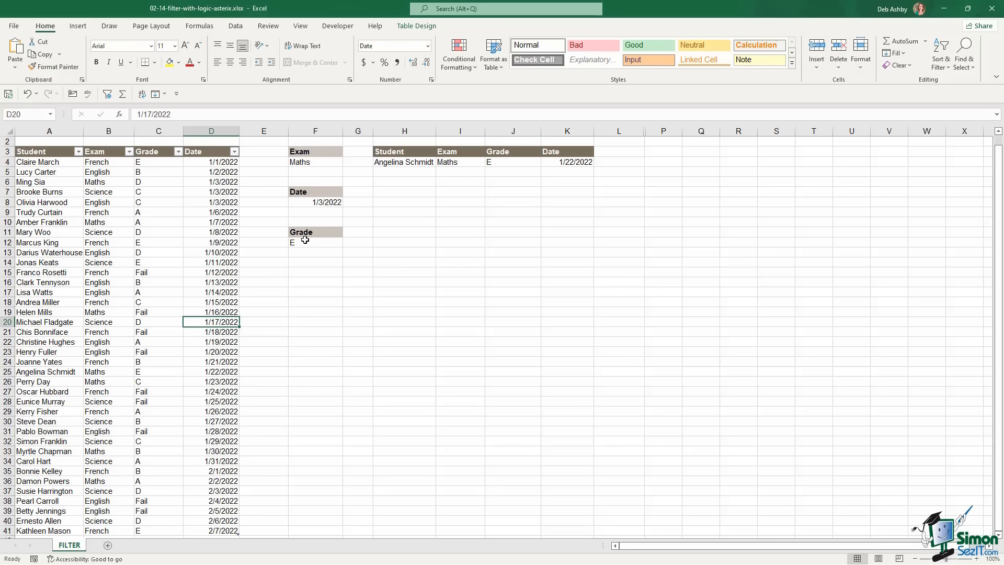
{"action": "left_click_drag", "start_coordinate": [400, 162], "coordinate": [523, 162]}
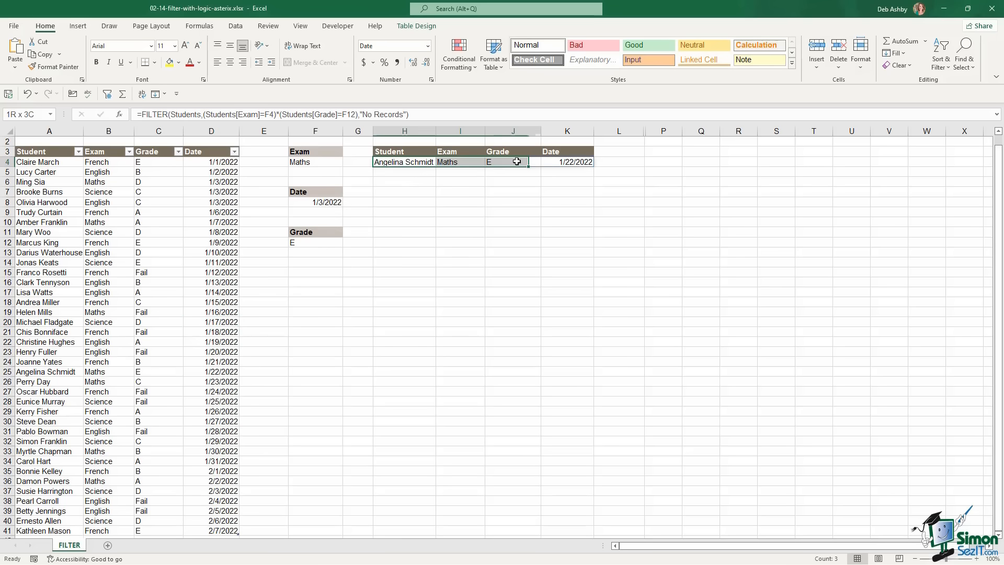
{"action": "left_click", "coordinate": [108, 291]}
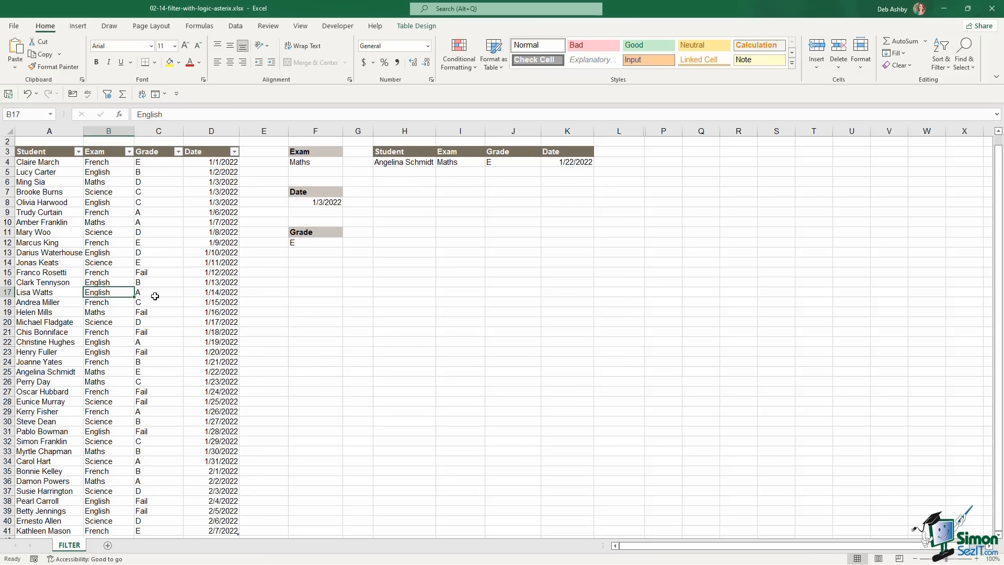
{"action": "scroll", "coordinate": [154, 295], "scroll_direction": "down", "scroll_amount": 4}
{"action": "scroll", "coordinate": [154, 294], "scroll_direction": "down", "scroll_amount": 2}
Add row 42 with a student's name, Maths, grade E and 2/8/2022, and check it in the results
{"action": "left_click", "coordinate": [49, 360]}
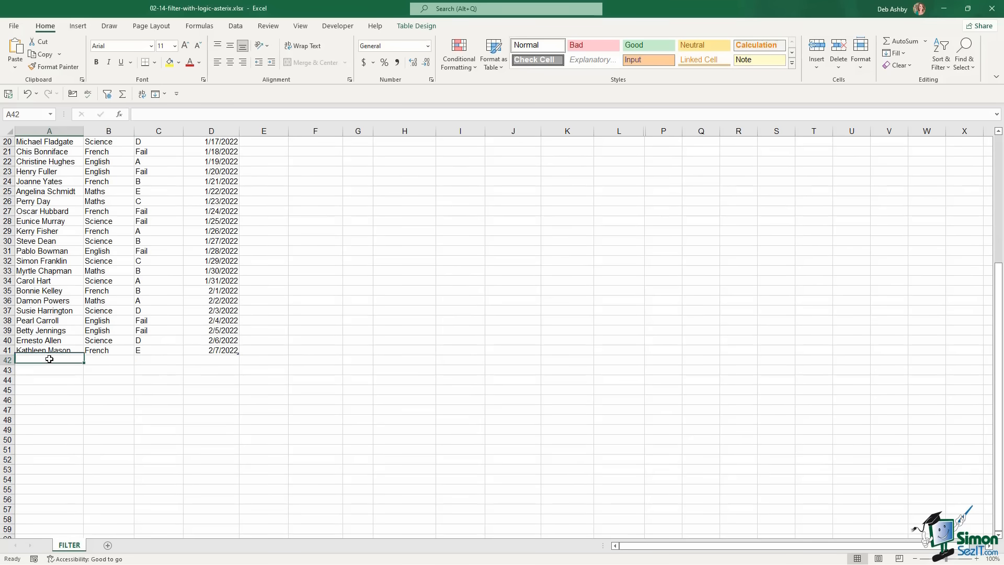
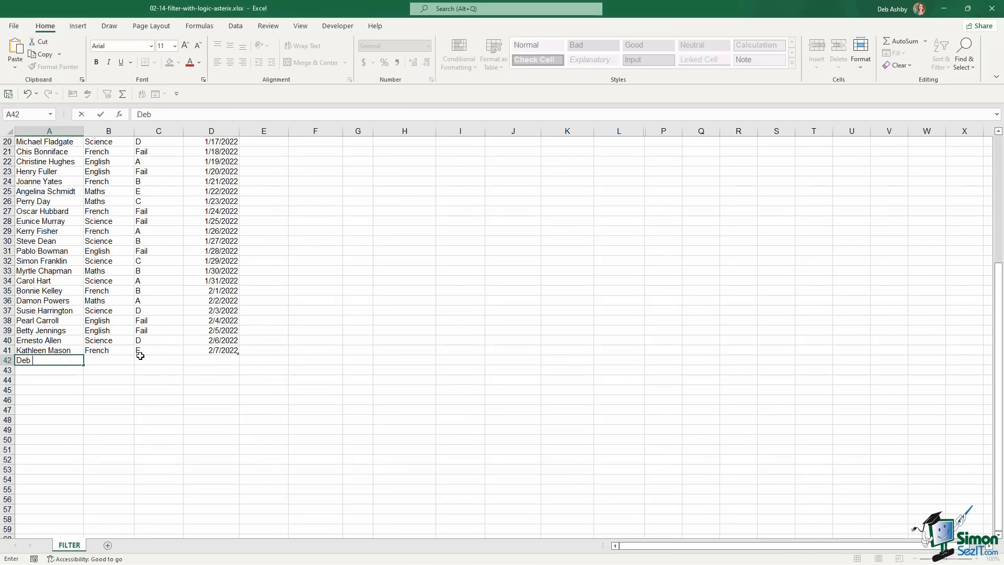
{"action": "key", "text": "Tab"}
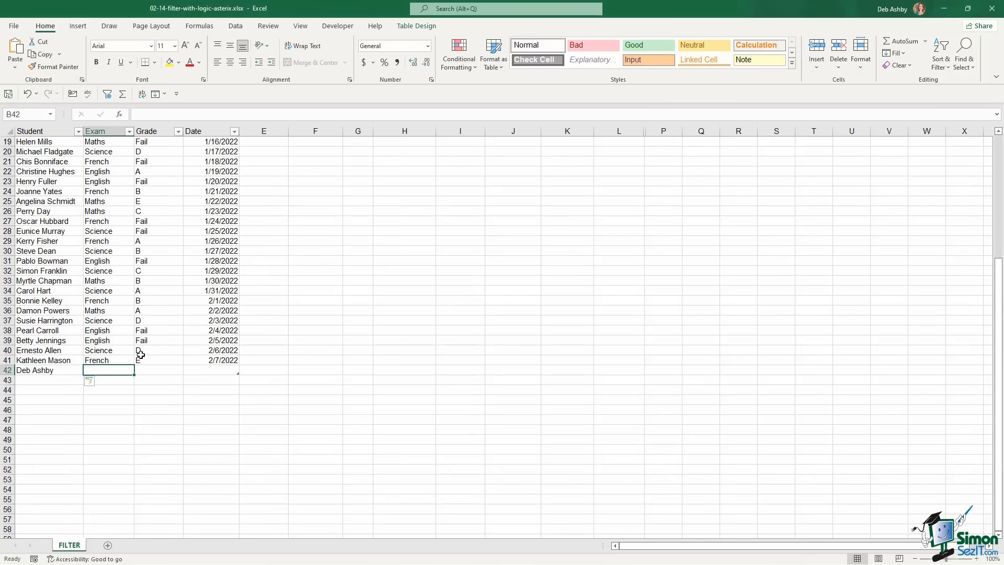
{"action": "type", "text": "Maths"}
{"action": "key", "text": "Tab"}
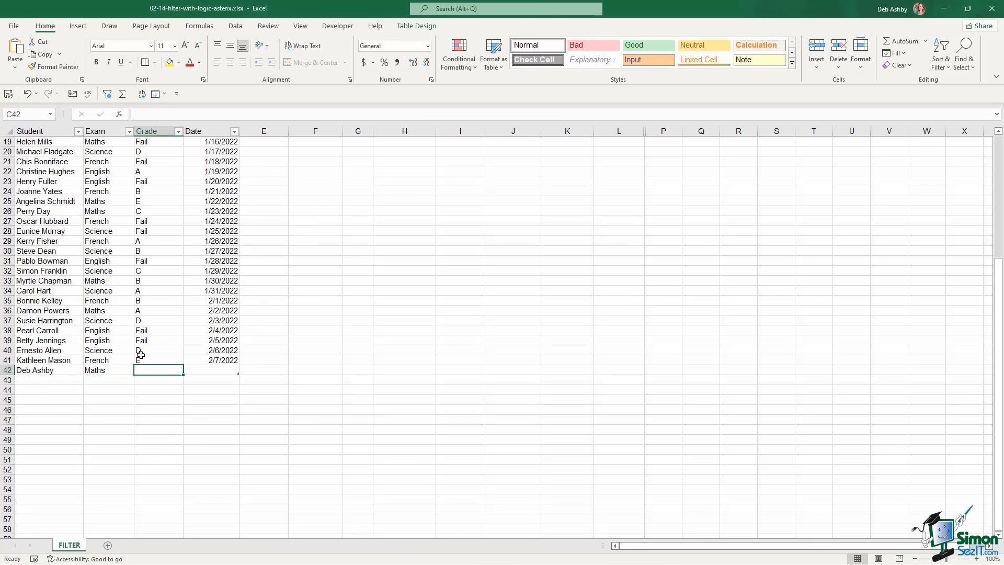
{"action": "type", "text": "E"}
{"action": "key", "text": "Tab"}
{"action": "type", "text": "2/"}
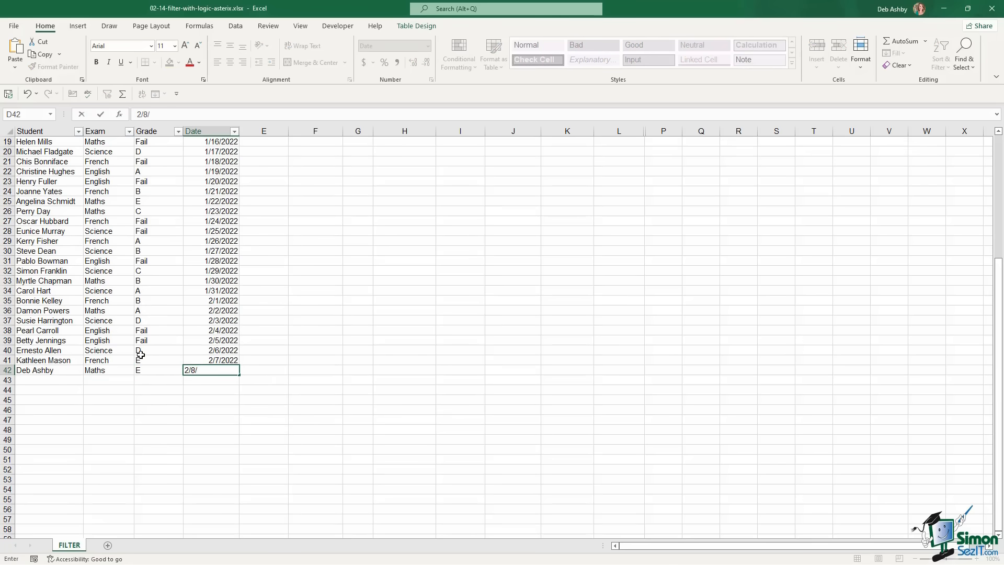
{"action": "type", "text": "8/2022"}
{"action": "key", "text": "Return"}
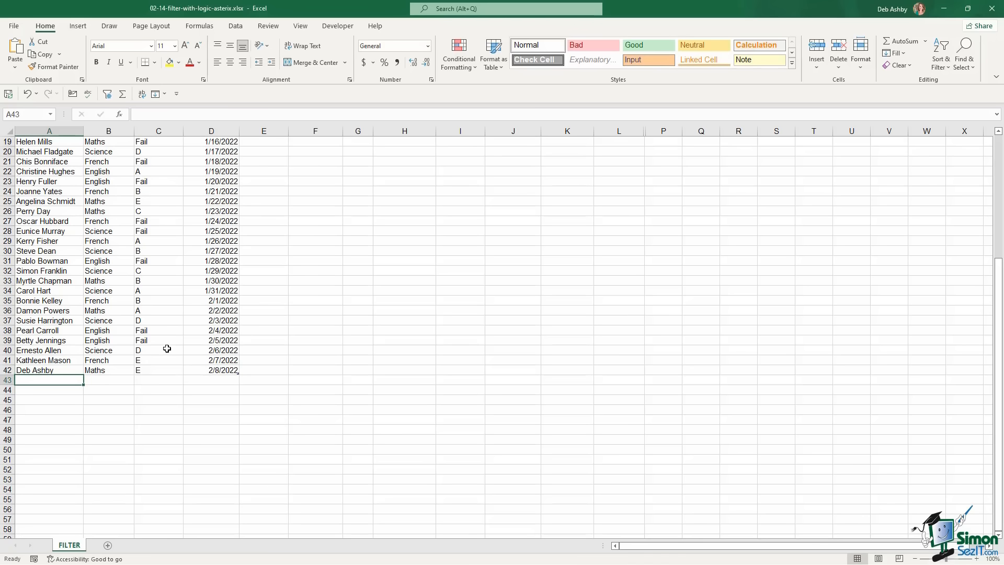
{"action": "scroll", "coordinate": [167, 348], "scroll_direction": "up", "scroll_amount": 6}
{"action": "left_click", "coordinate": [396, 183]}
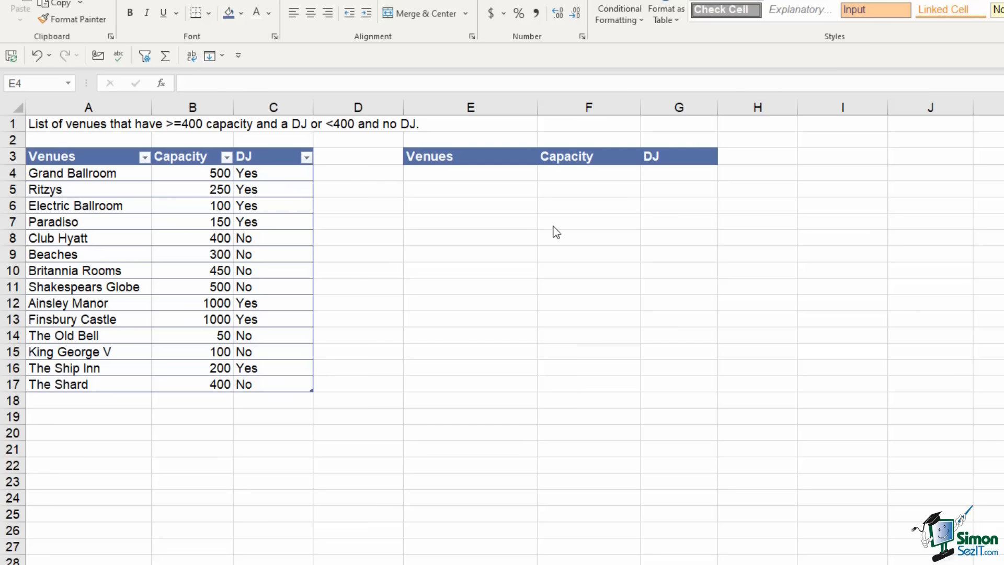
In E4, enter =FILTER(Venues,(Venues[Capacity]>=400)=(Venues[DJ]="Yes"),"No Venues")
{"action": "left_click", "coordinate": [486, 173]}
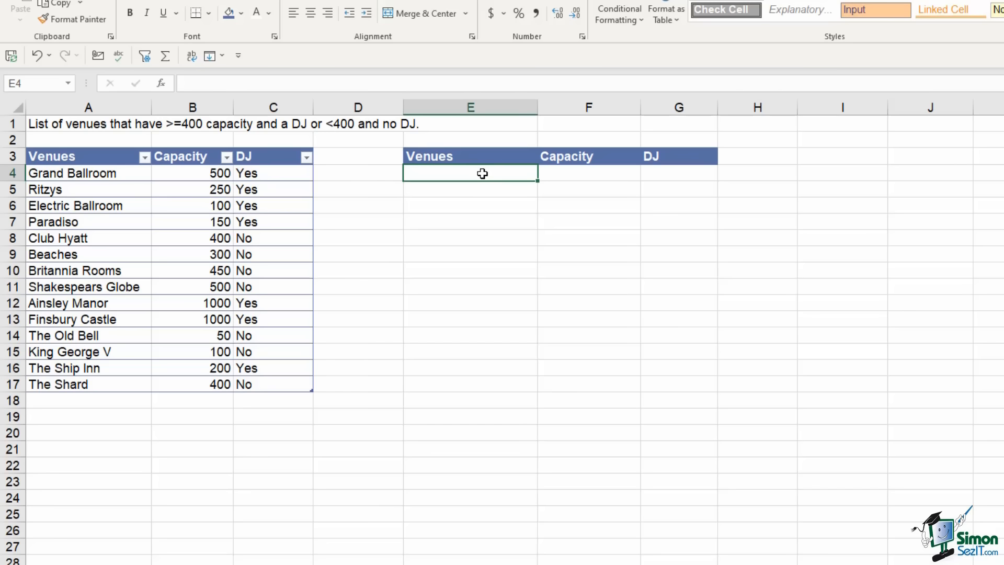
{"action": "type", "text": "="}
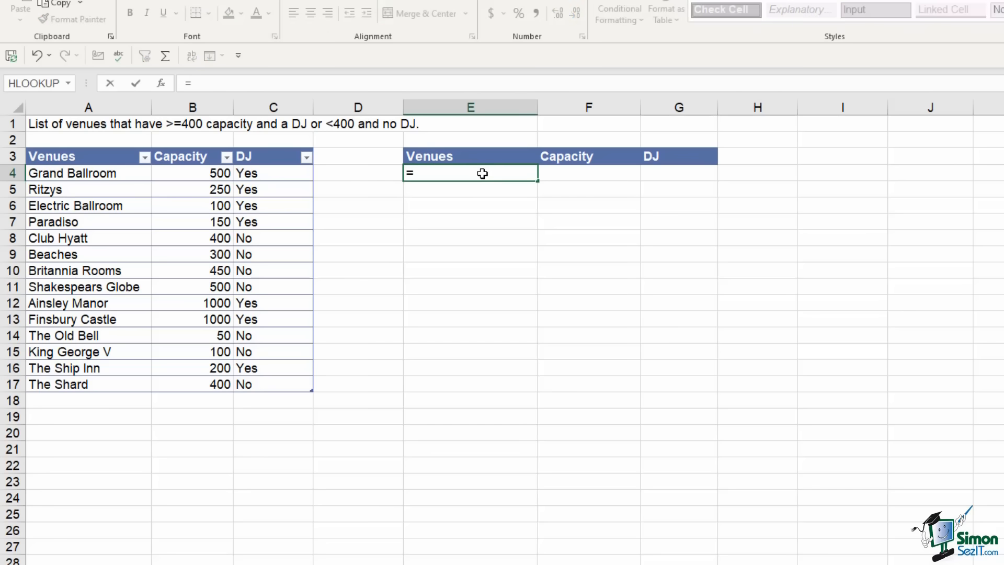
{"action": "type", "text": "FILTER("}
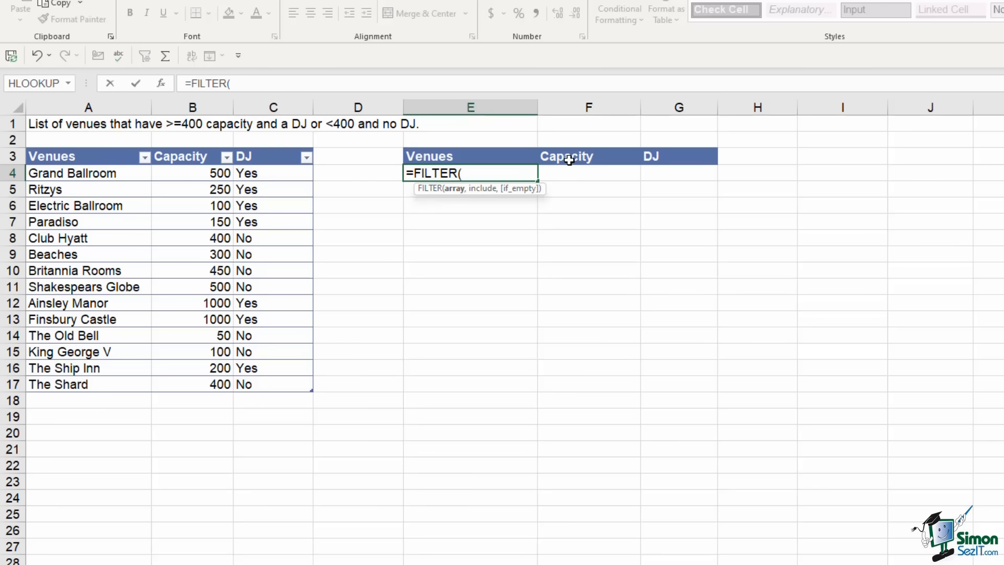
{"action": "left_click", "coordinate": [65, 174]}
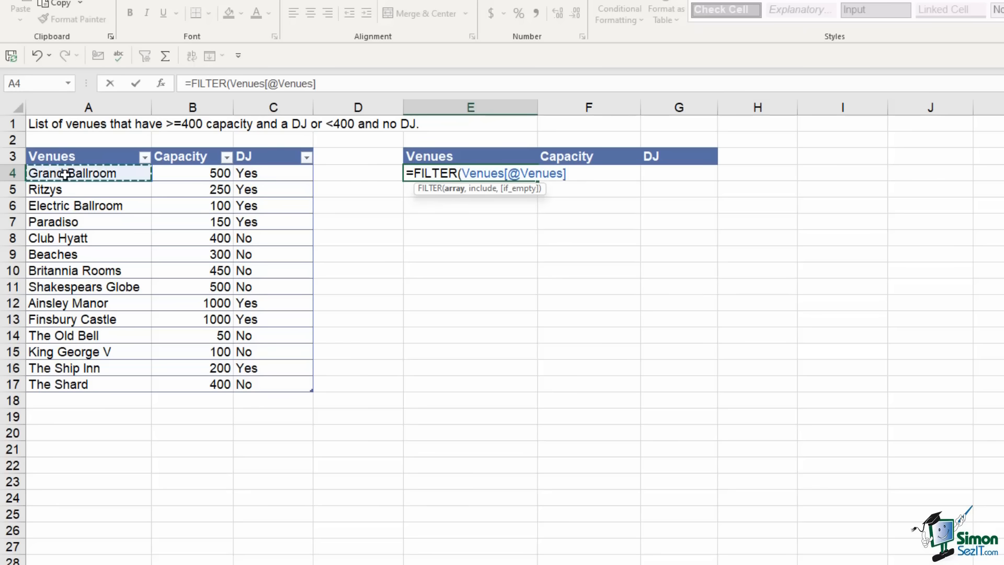
{"action": "left_click_drag", "start_coordinate": [65, 175], "coordinate": [275, 391]}
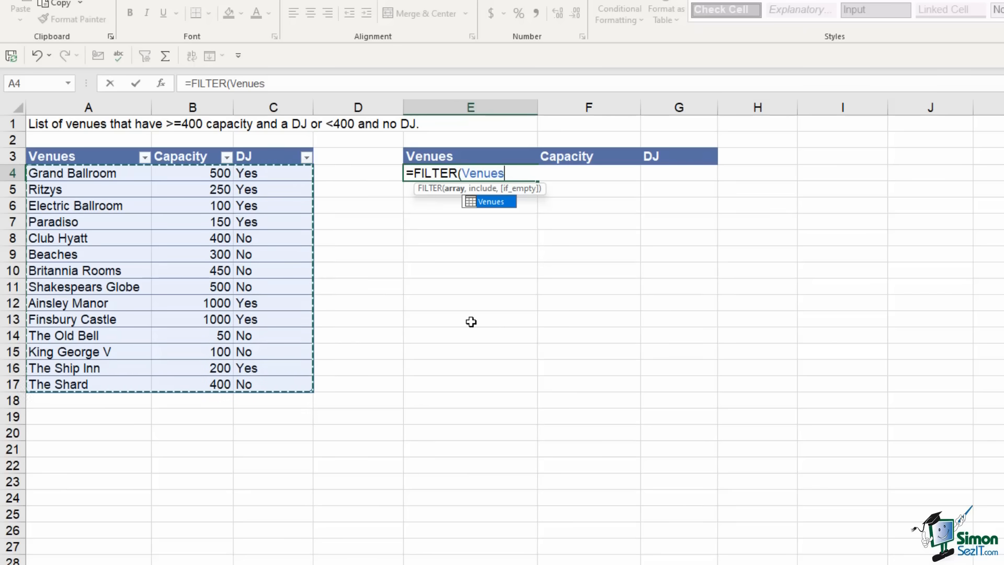
{"action": "type", "text": ",("}
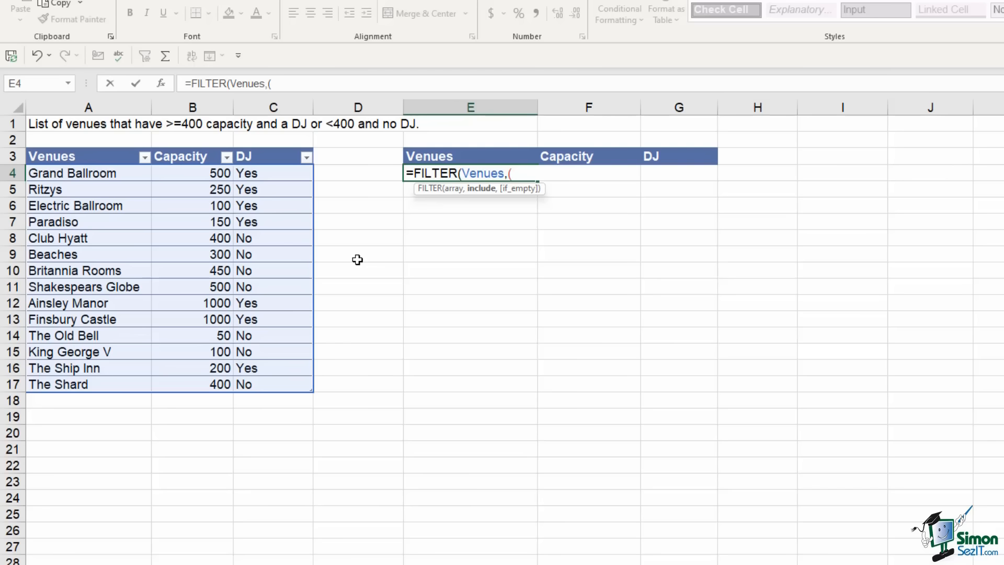
{"action": "left_click_drag", "start_coordinate": [203, 171], "coordinate": [206, 379]}
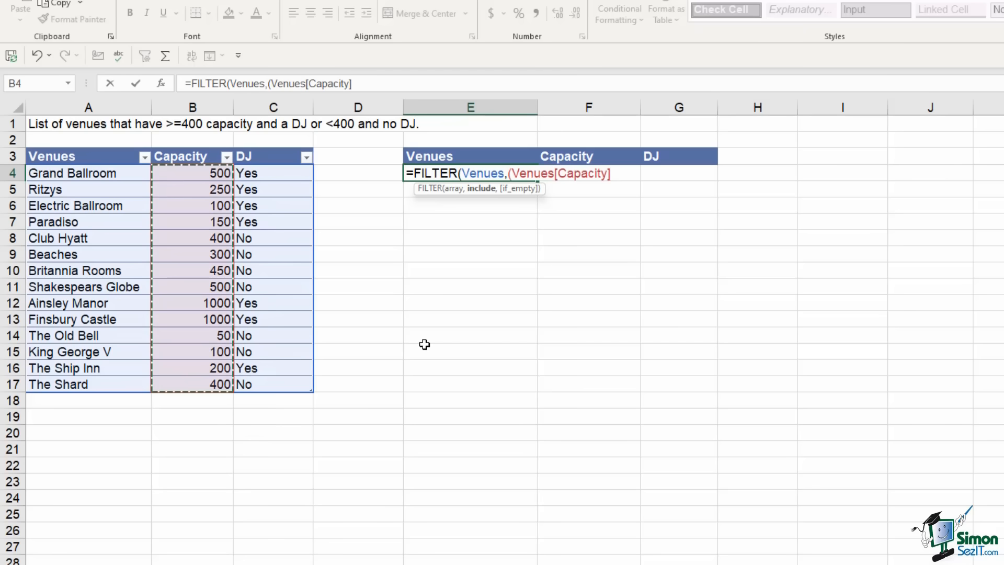
{"action": "type", "text": ">="}
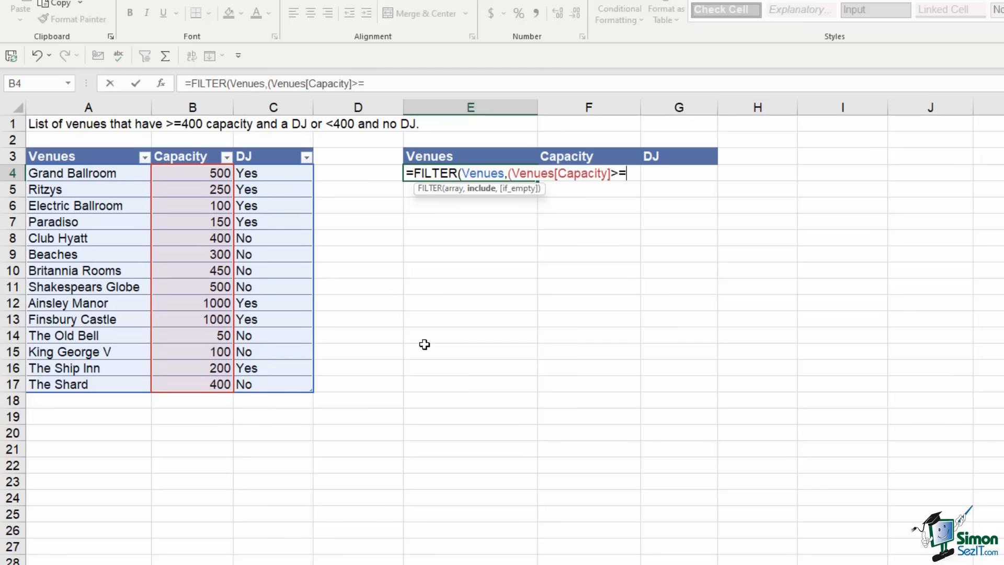
{"action": "type", "text": "400)"}
{"action": "type", "text": "=("}
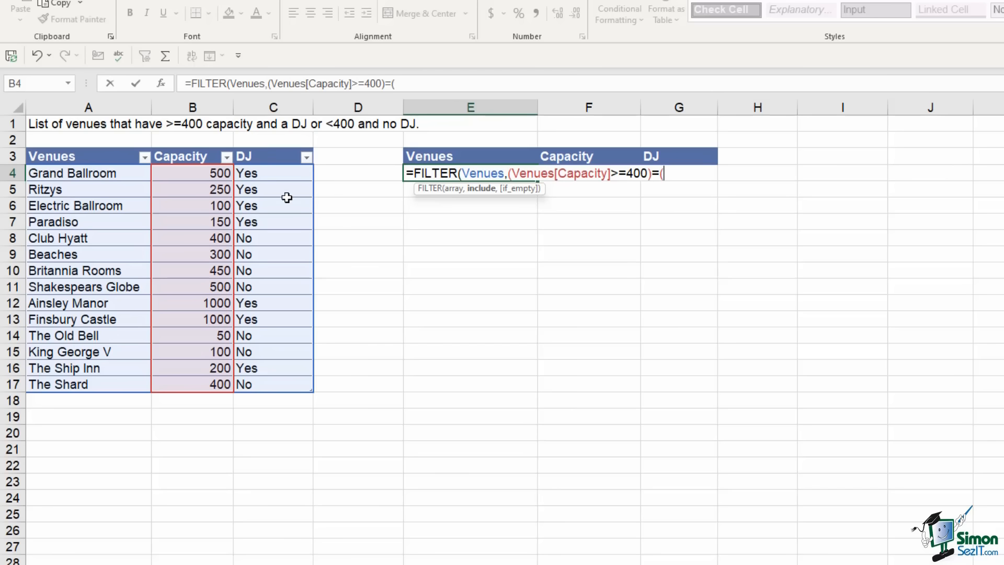
{"action": "left_click_drag", "start_coordinate": [274, 173], "coordinate": [278, 380]}
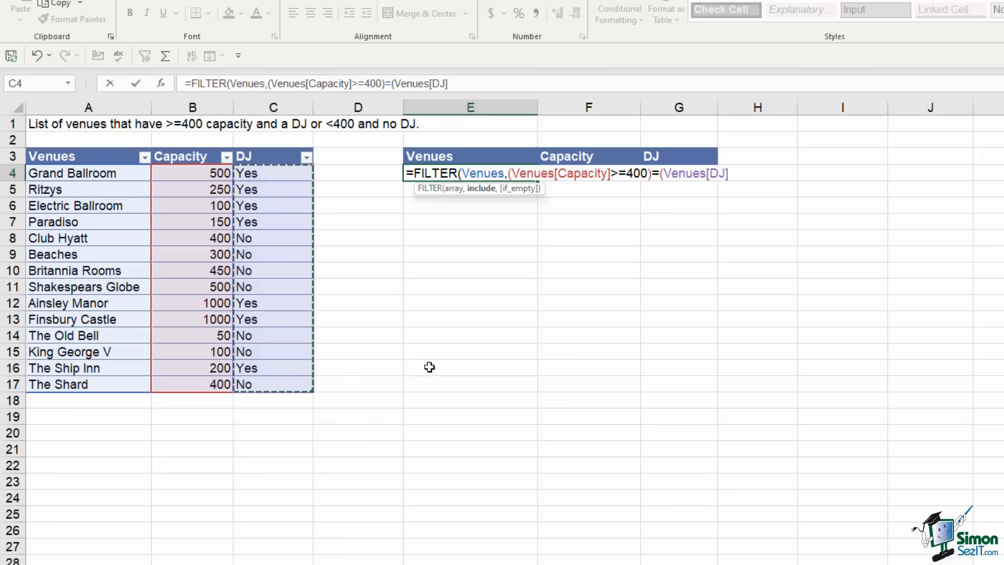
{"action": "type", "text": "="}
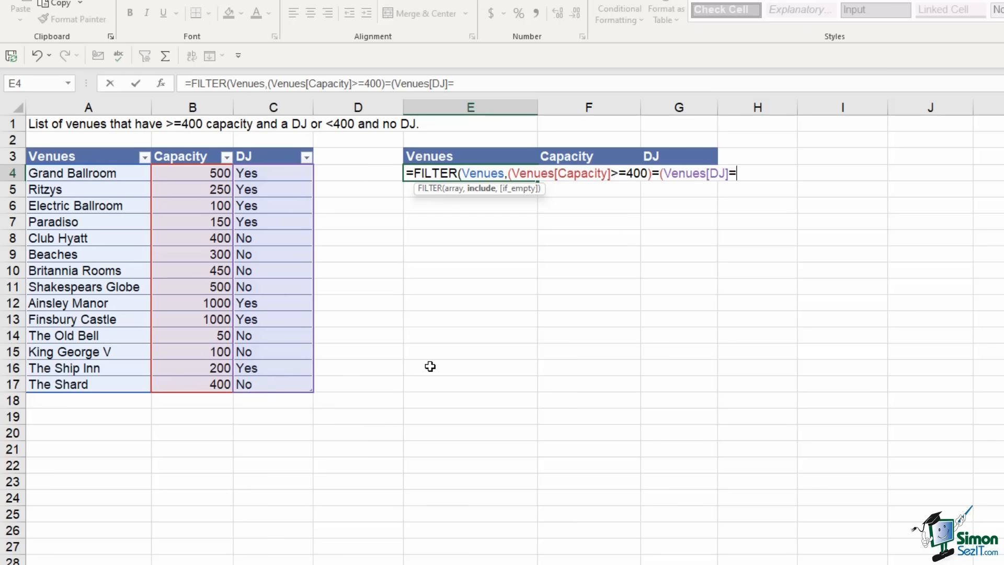
{"action": "type", "text": "\"Yes\"),"}
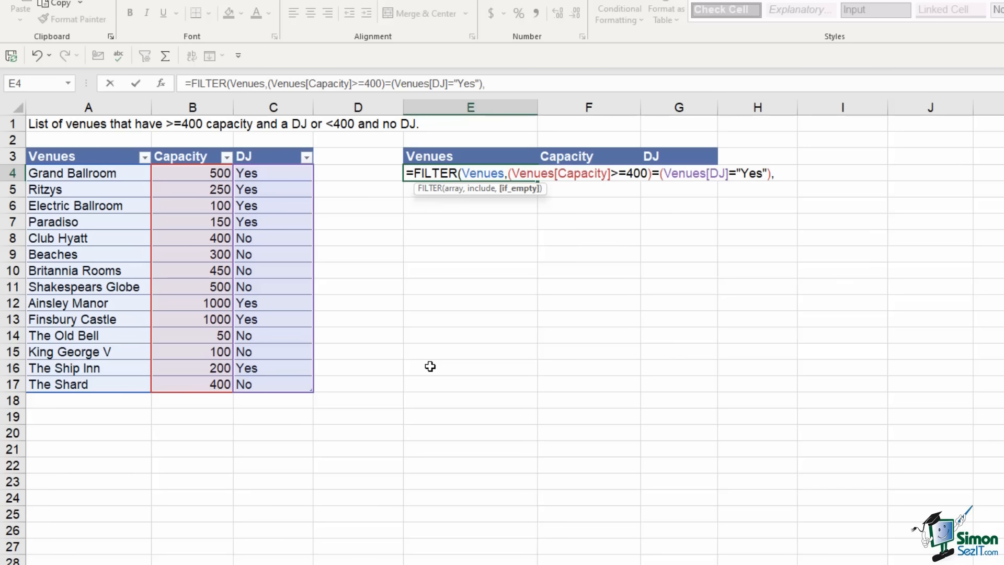
{"action": "type", "text": "\""}
{"action": "type", "text": "No Ven"}
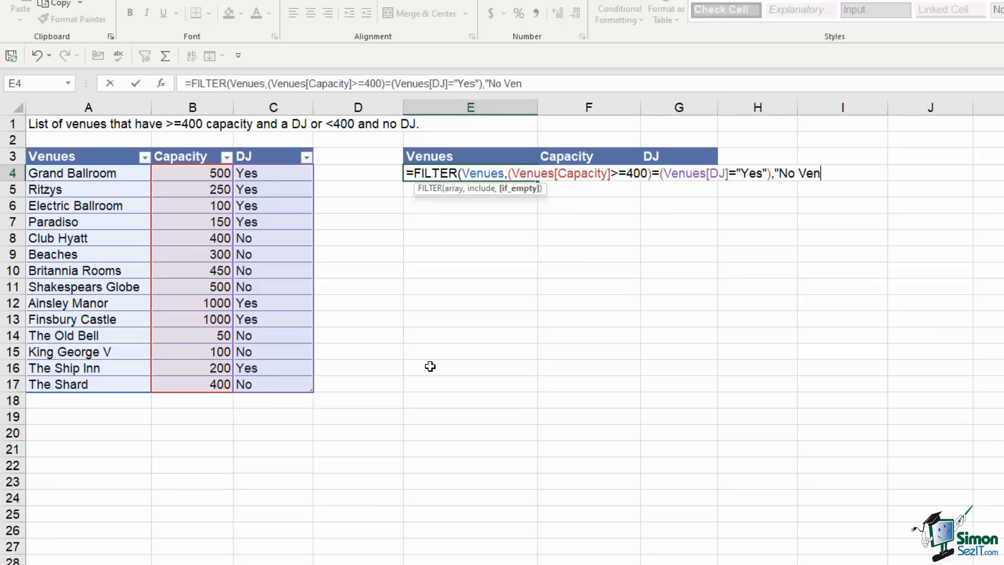
{"action": "type", "text": "ues\")"}
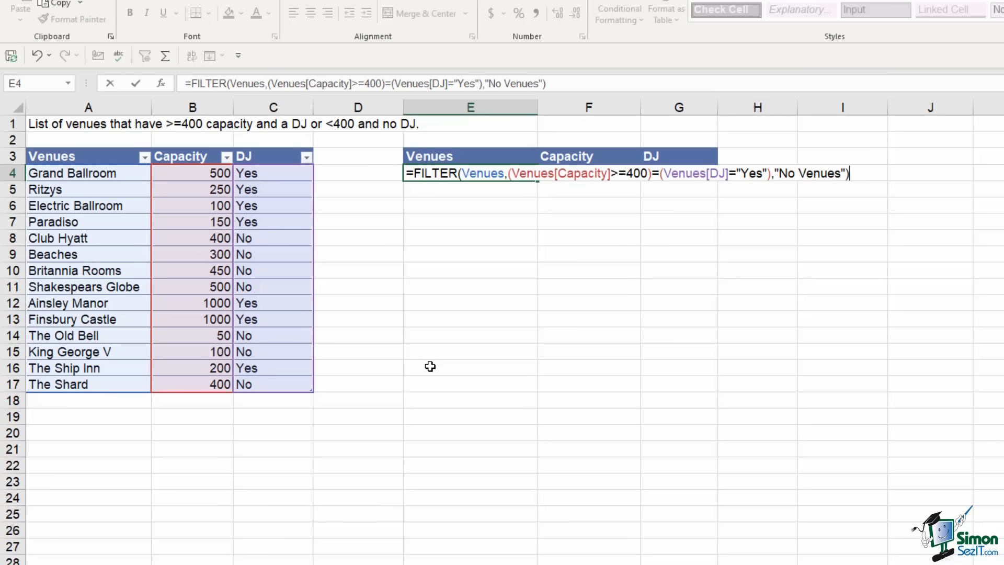
{"action": "key", "text": "Return"}
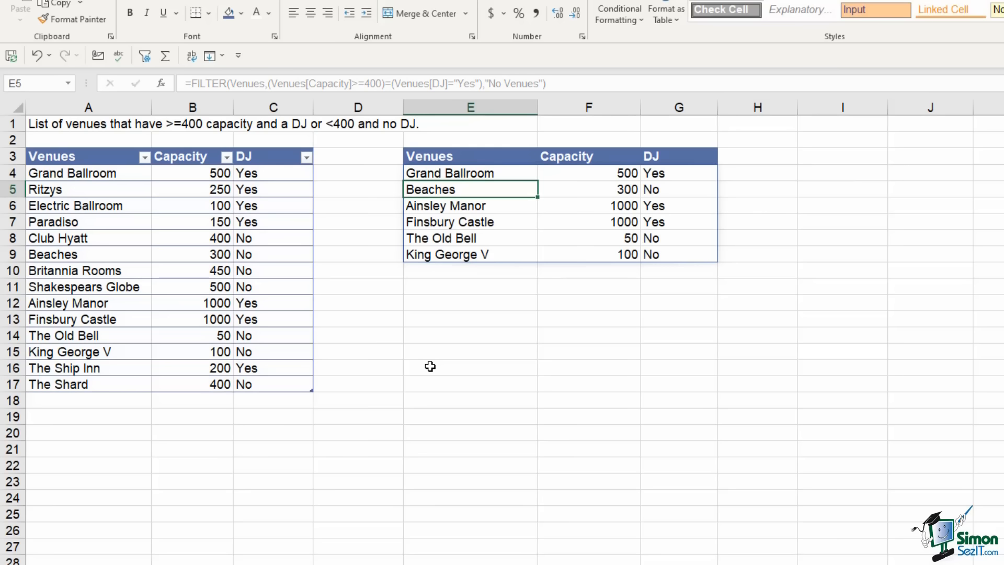
{"action": "left_click", "coordinate": [430, 174]}
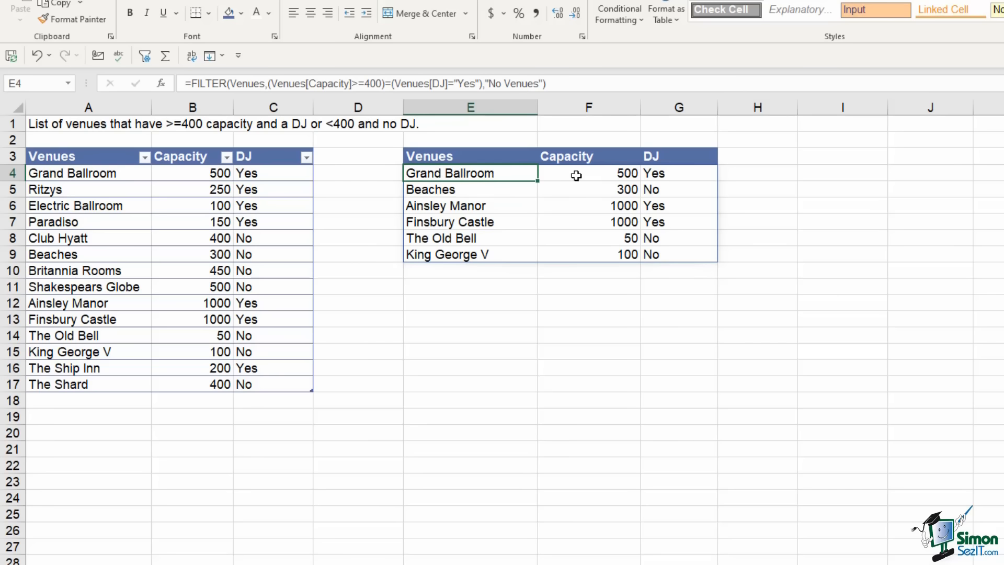
{"action": "left_click", "coordinate": [578, 176]}
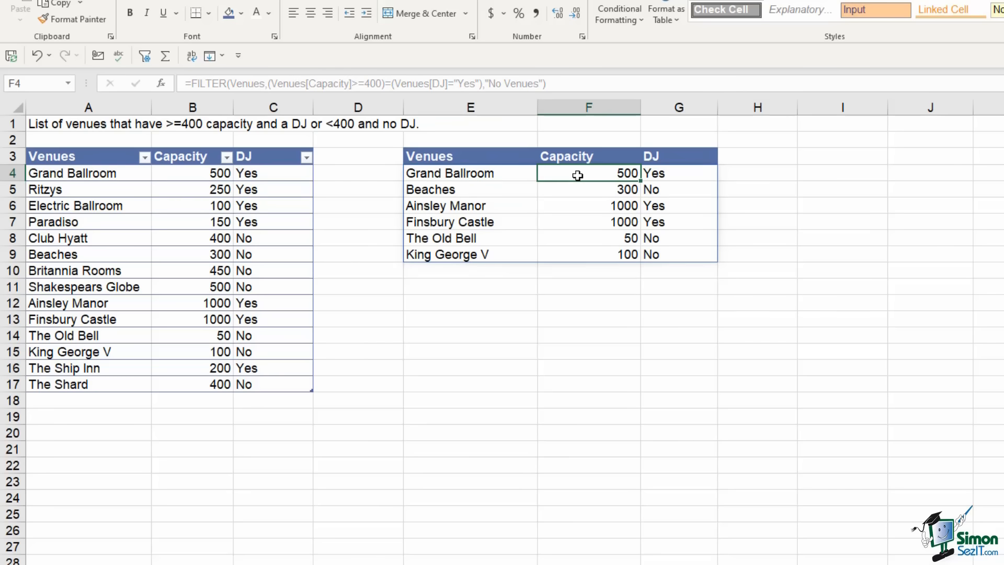
{"action": "left_click", "coordinate": [666, 178]}
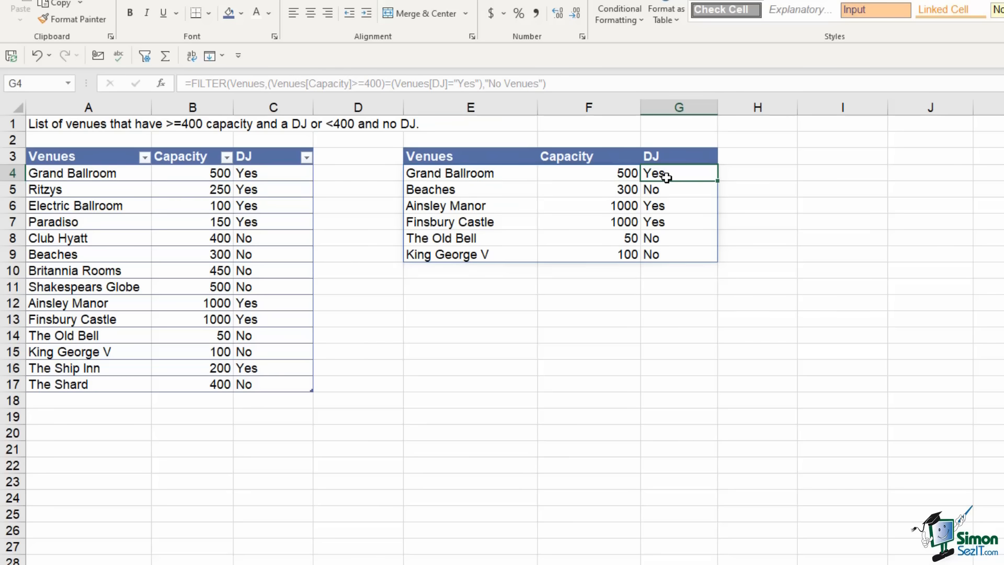
{"action": "left_click_drag", "start_coordinate": [438, 174], "coordinate": [657, 175]}
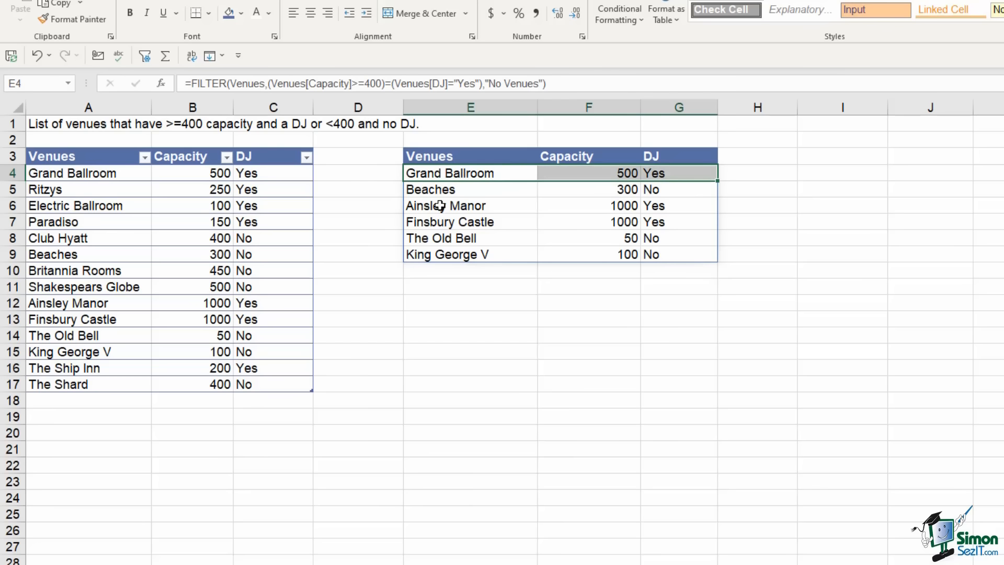
{"action": "left_click_drag", "start_coordinate": [478, 204], "coordinate": [664, 220]}
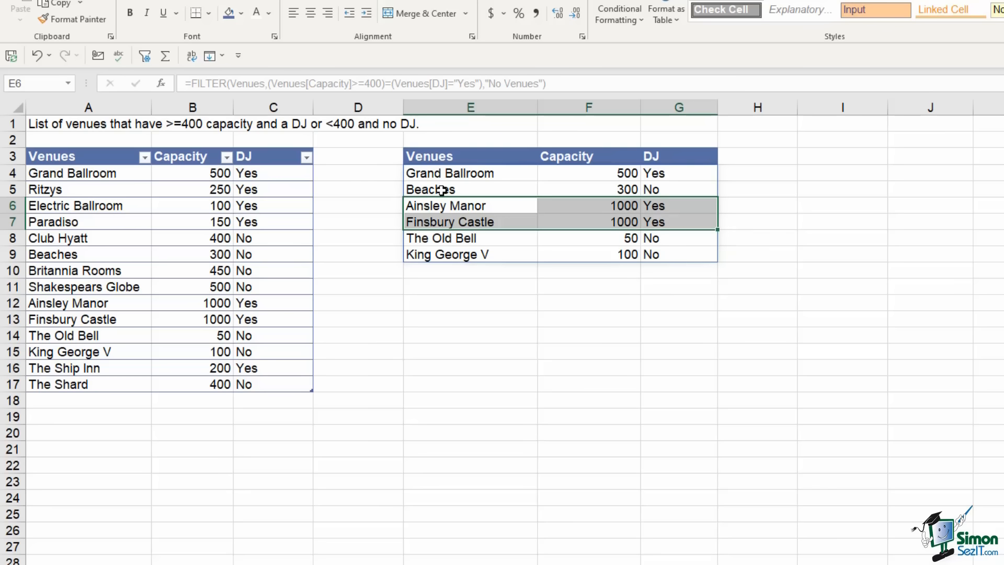
{"action": "left_click_drag", "start_coordinate": [438, 189], "coordinate": [670, 190]}
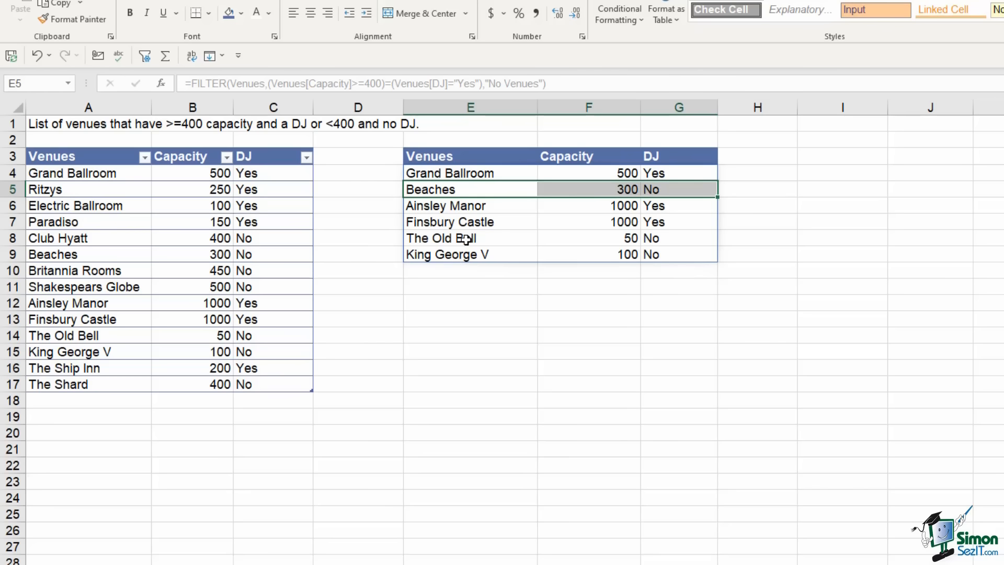
{"action": "left_click_drag", "start_coordinate": [471, 238], "coordinate": [676, 250]}
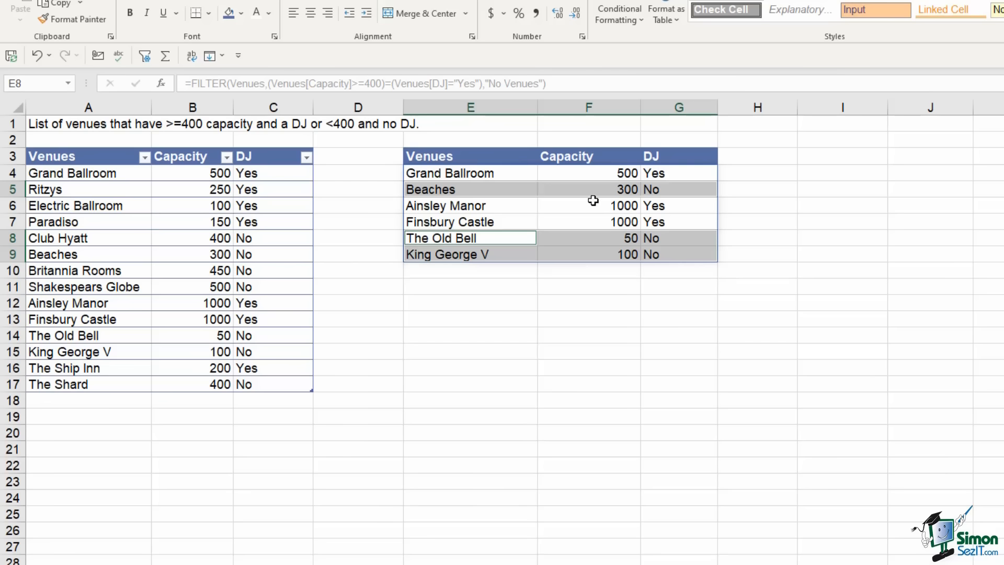
{"action": "left_click", "coordinate": [580, 173]}
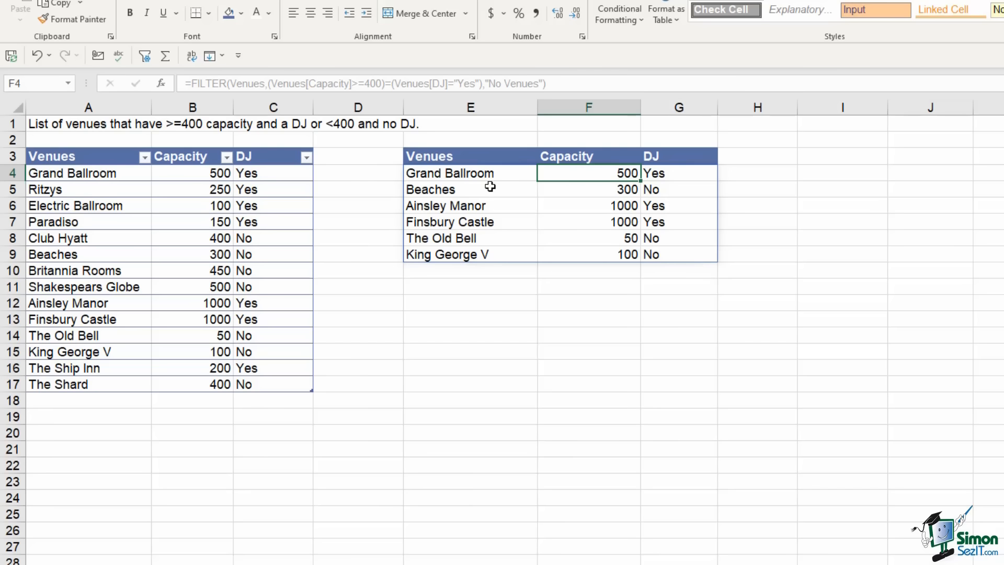
{"action": "left_click", "coordinate": [102, 273]}
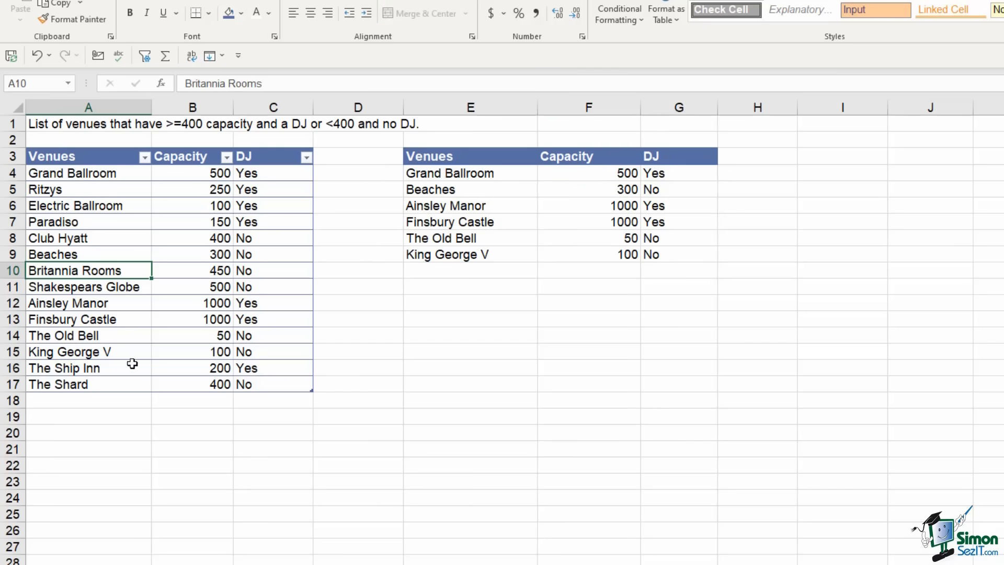
{"action": "left_click", "coordinate": [85, 399]}
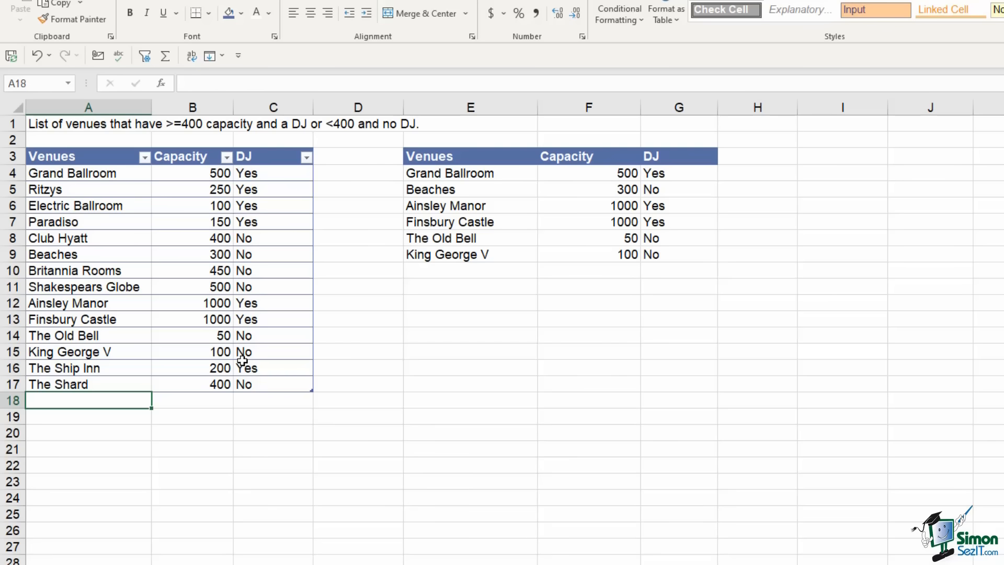
Add The Magic Rooom with capacity 500 and DJ Yes in row 18, and confirm it appears in the results
{"action": "type", "text": "The Mag"}
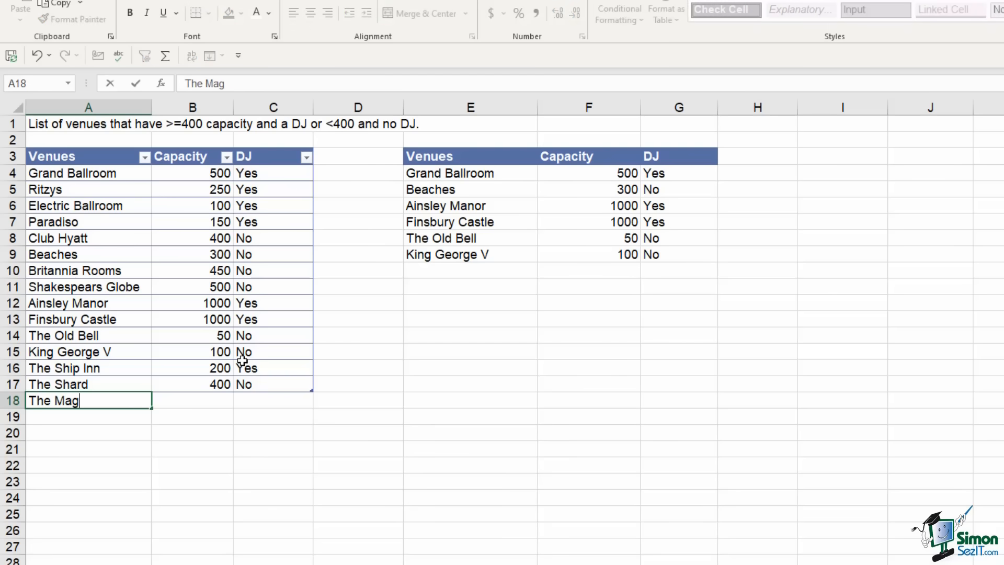
{"action": "type", "text": "ic Rooom"}
{"action": "key", "text": "Tab"}
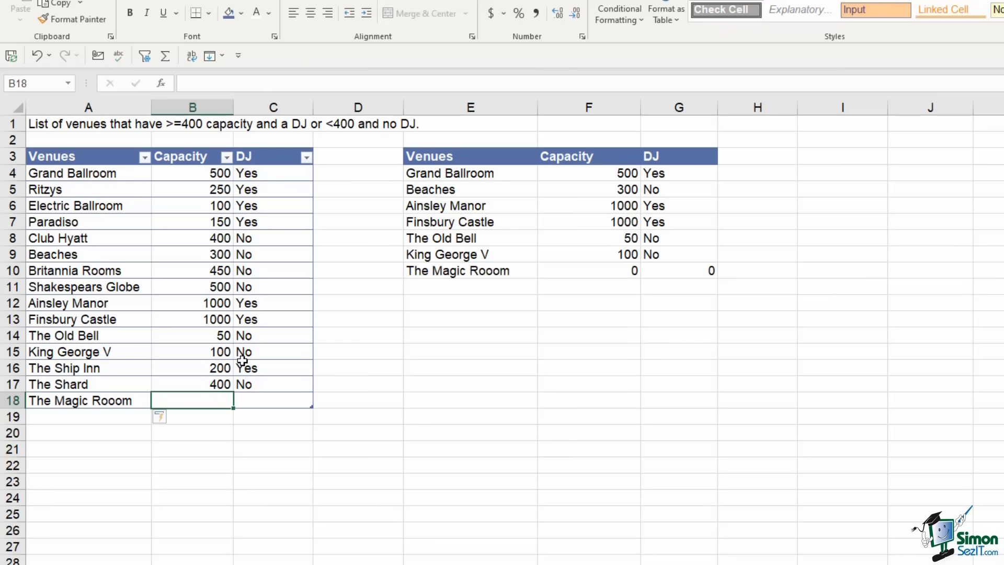
{"action": "type", "text": "500"}
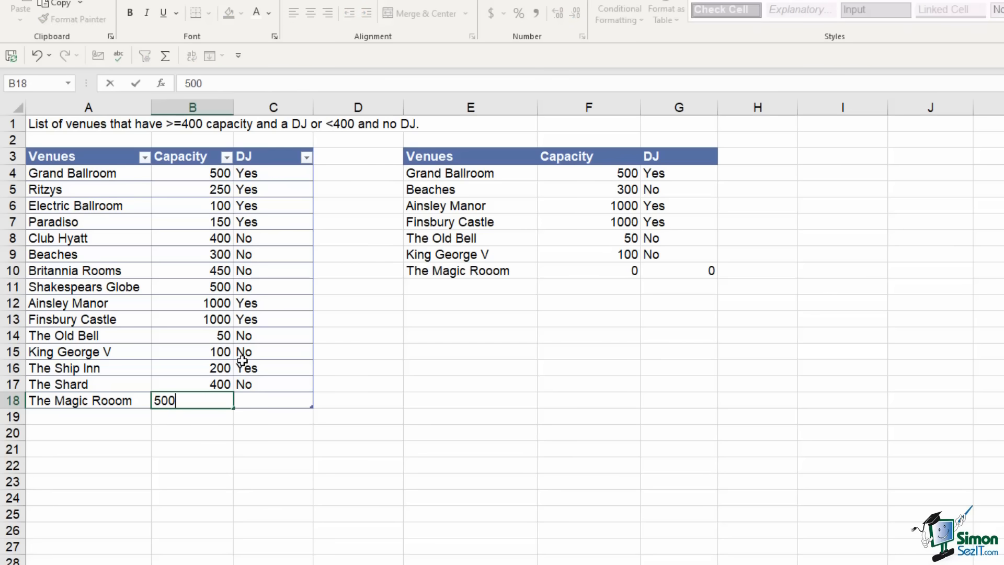
{"action": "key", "text": "Tab"}
{"action": "type", "text": "Yes"}
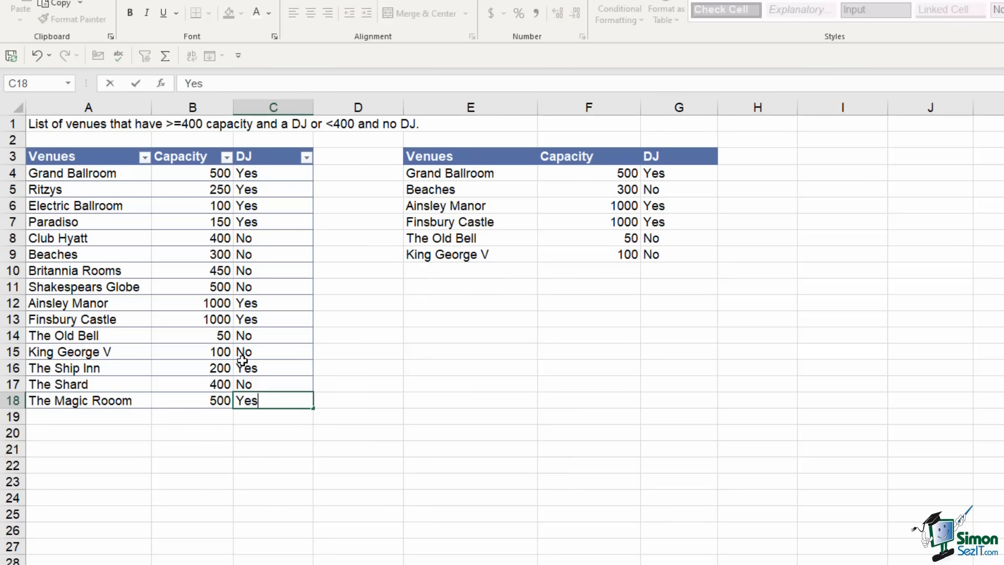
{"action": "key", "text": "Return"}
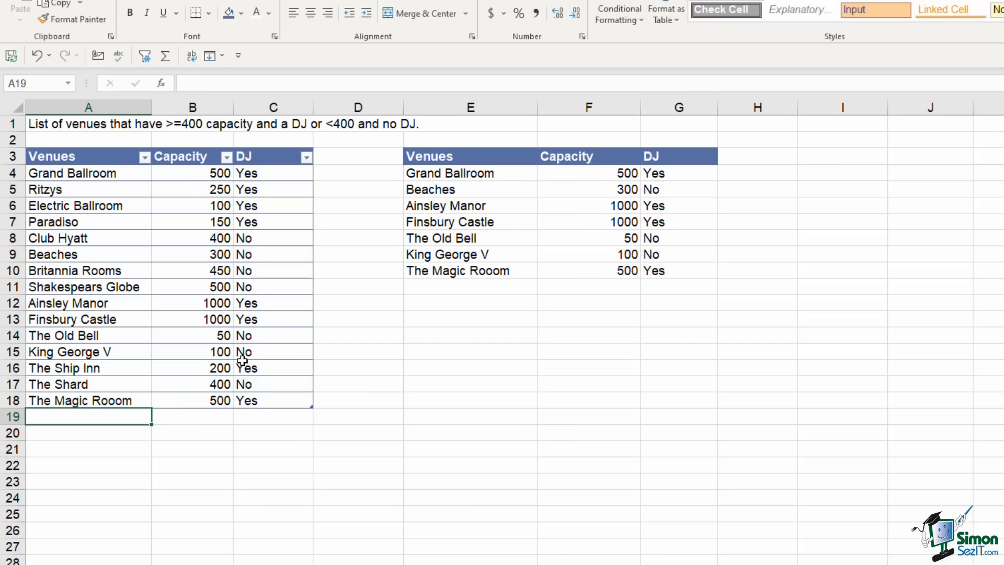
{"action": "left_click", "coordinate": [470, 272]}
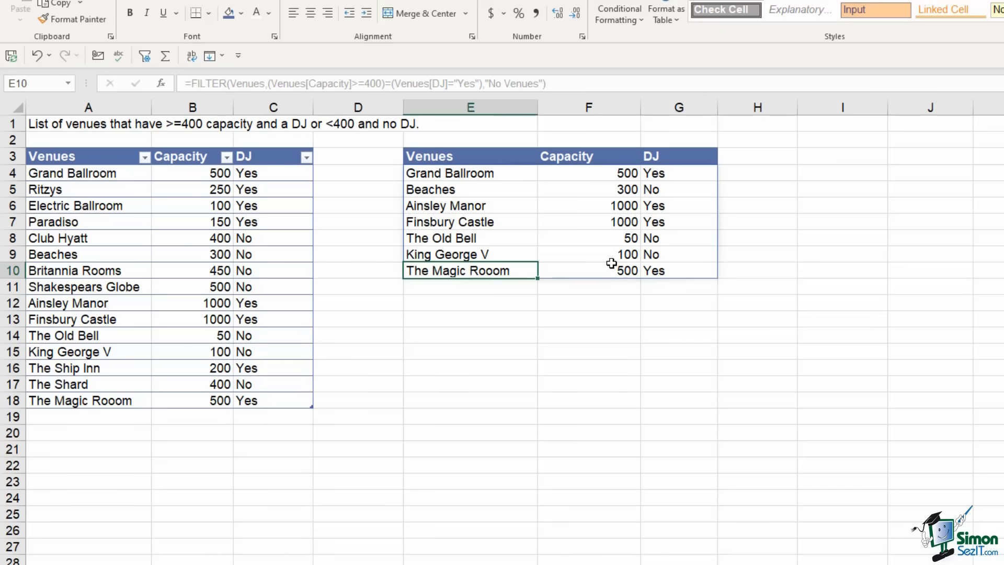
Switch to the workbook for the '>=400 capacity or a DJ but not both' example
{"action": "left_click", "coordinate": [682, 271]}
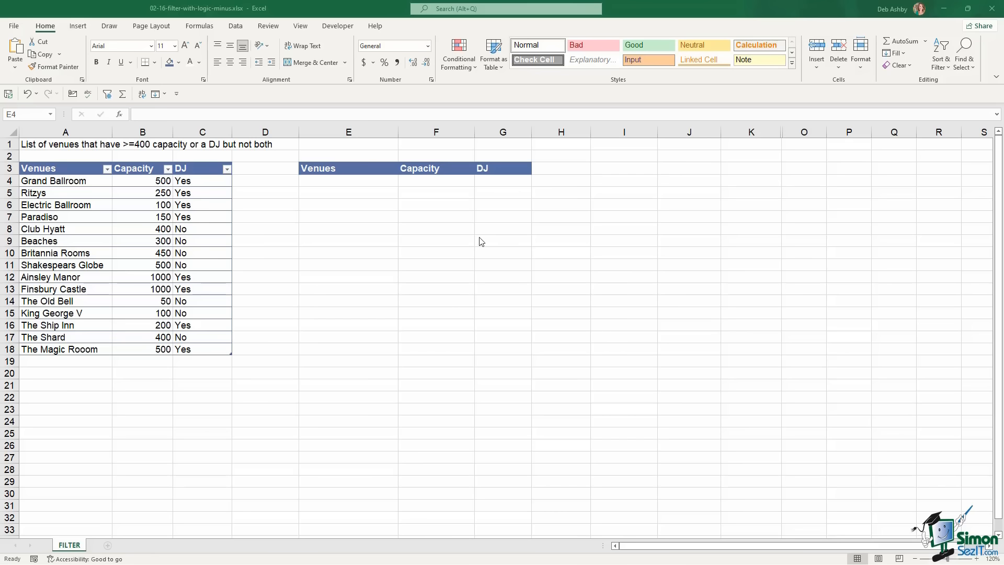
{"action": "left_click", "coordinate": [377, 180]}
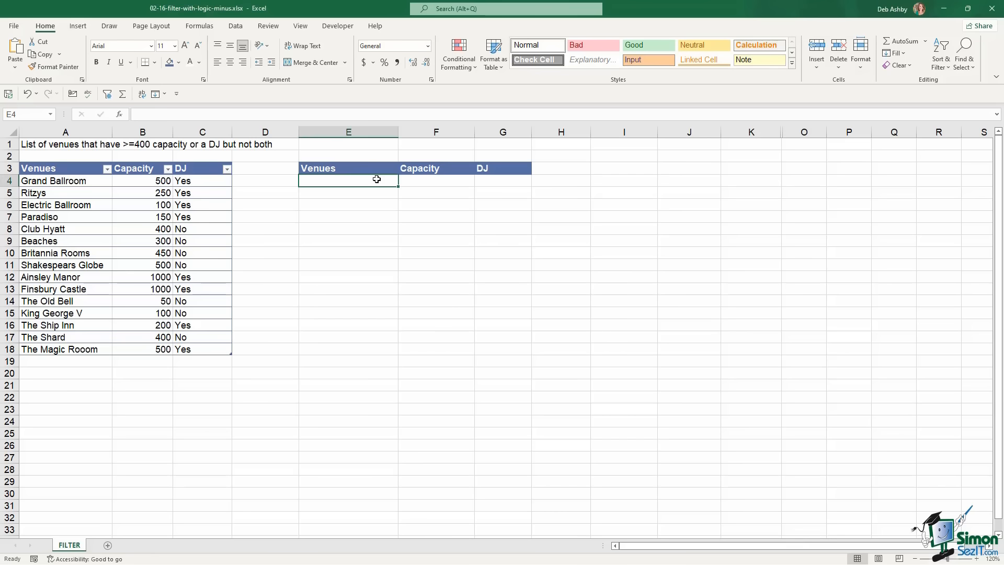
{"action": "type", "text": "=F"}
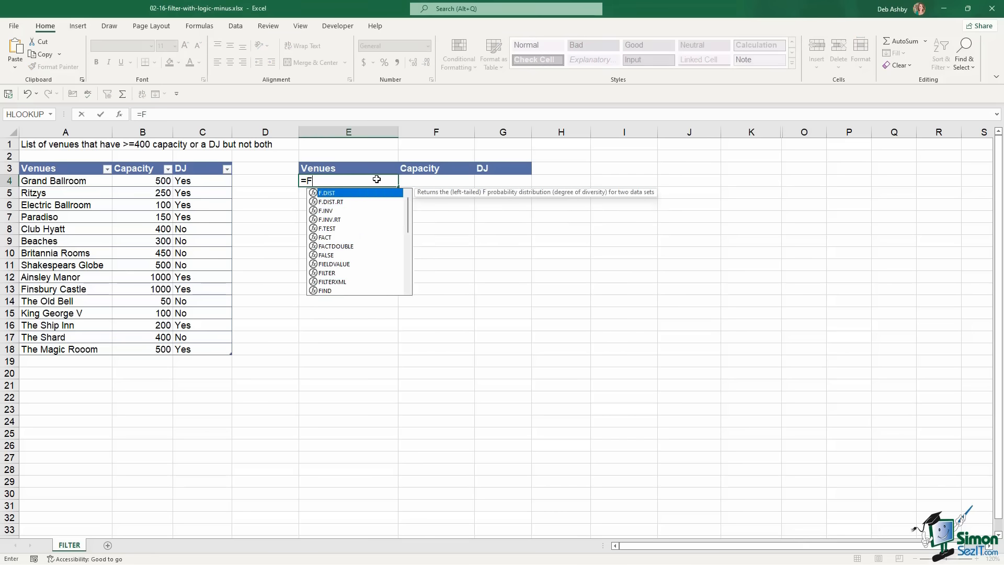
{"action": "type", "text": "ILTER"}
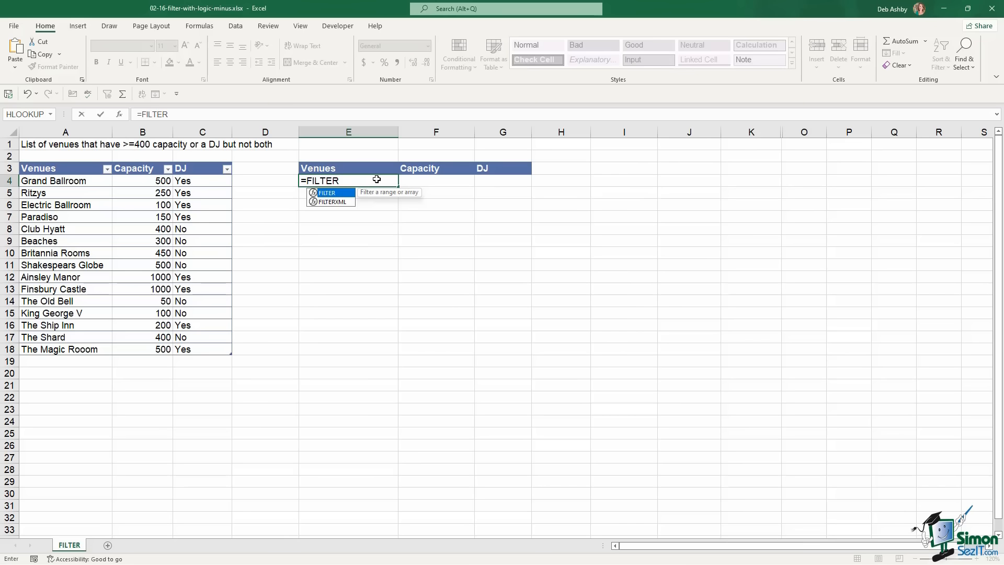
{"action": "type", "text": "("}
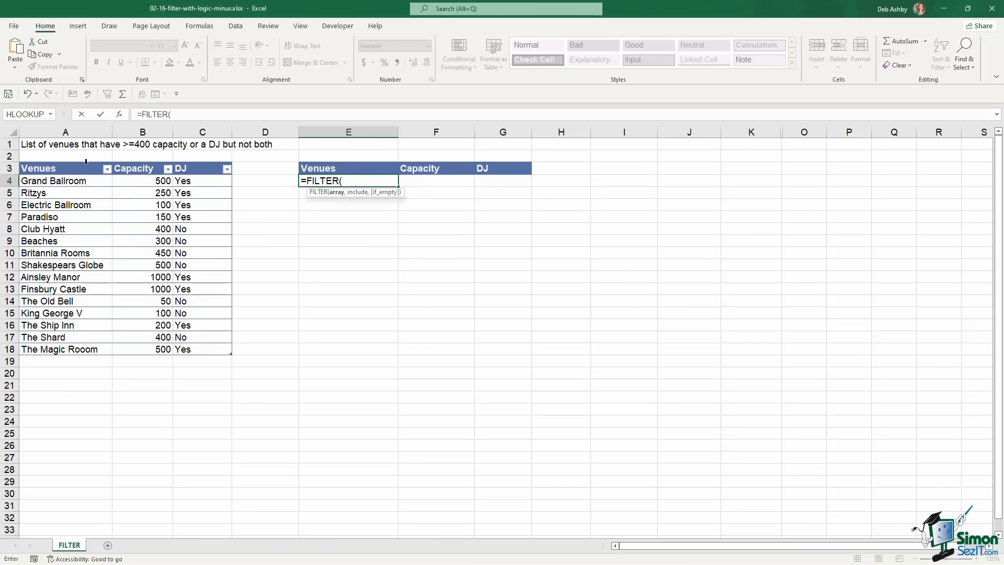
{"action": "left_click_drag", "start_coordinate": [45, 180], "coordinate": [246, 361]}
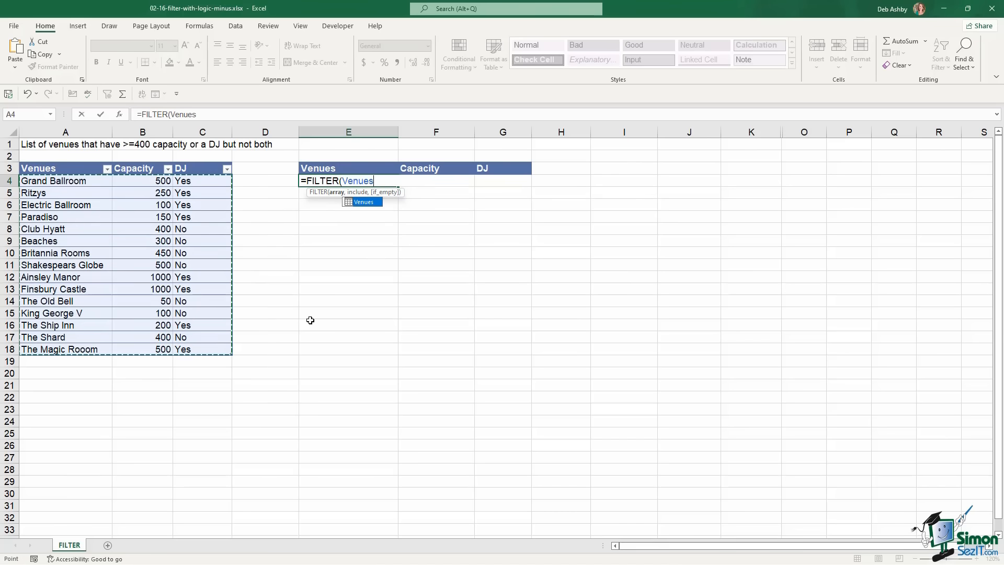
{"action": "type", "text": ","}
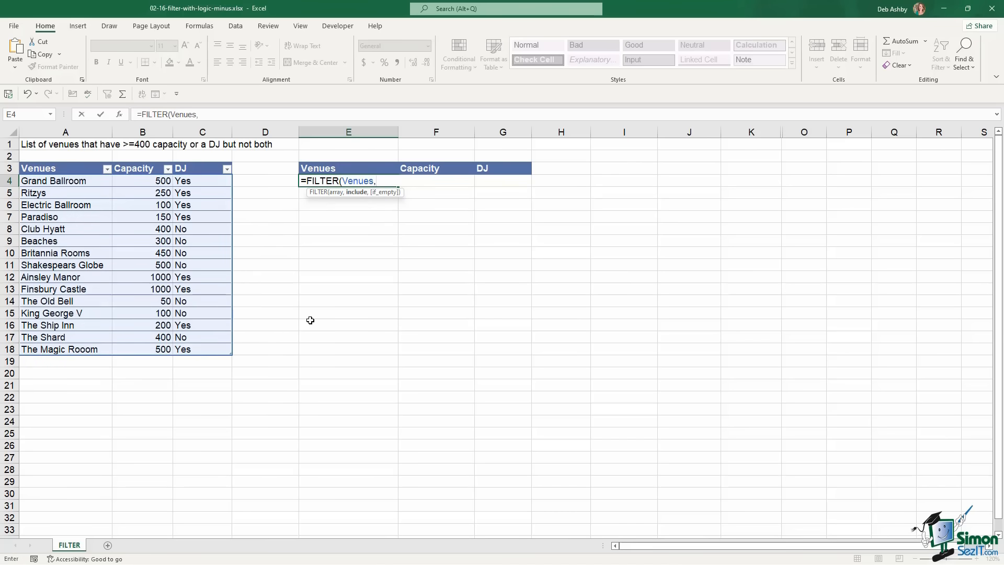
{"action": "type", "text": "("}
{"action": "left_click_drag", "start_coordinate": [385, 181], "coordinate": [285, 179]}
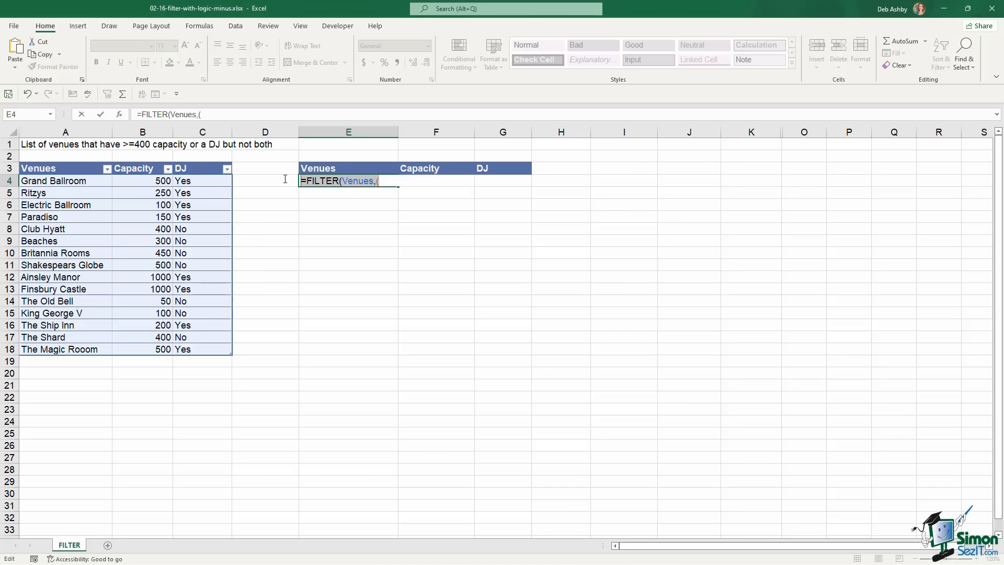
{"action": "key", "text": "BackSpace"}
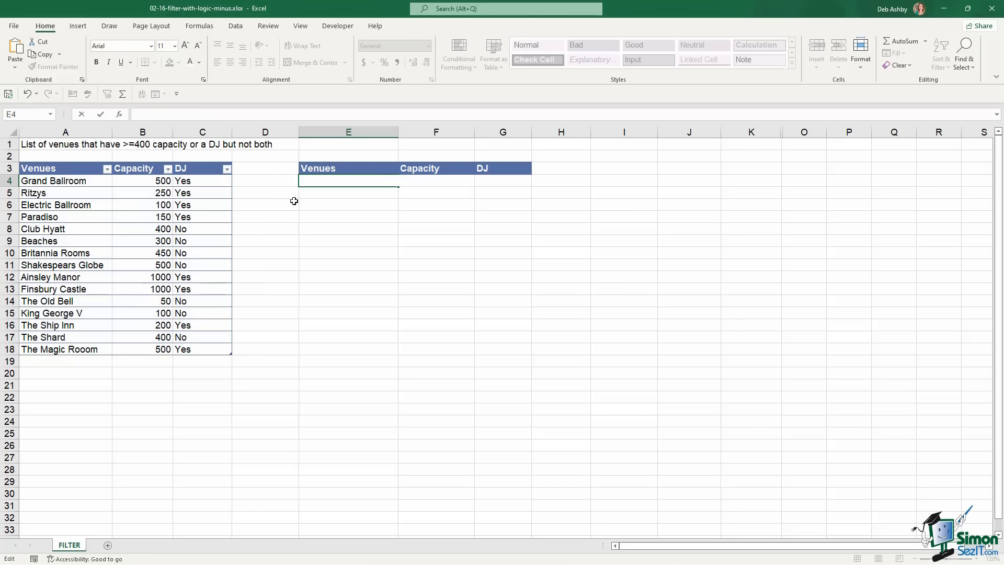
Enter criteria headings Capacity and DJ in I3:J3 with the values 400 and Yes below them
{"action": "left_click", "coordinate": [518, 292]}
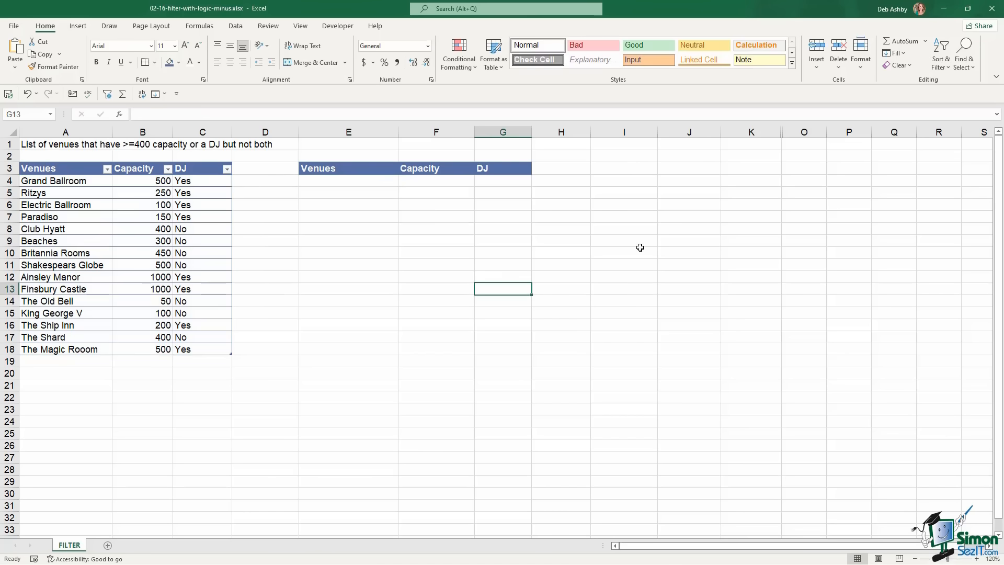
{"action": "left_click", "coordinate": [615, 168]}
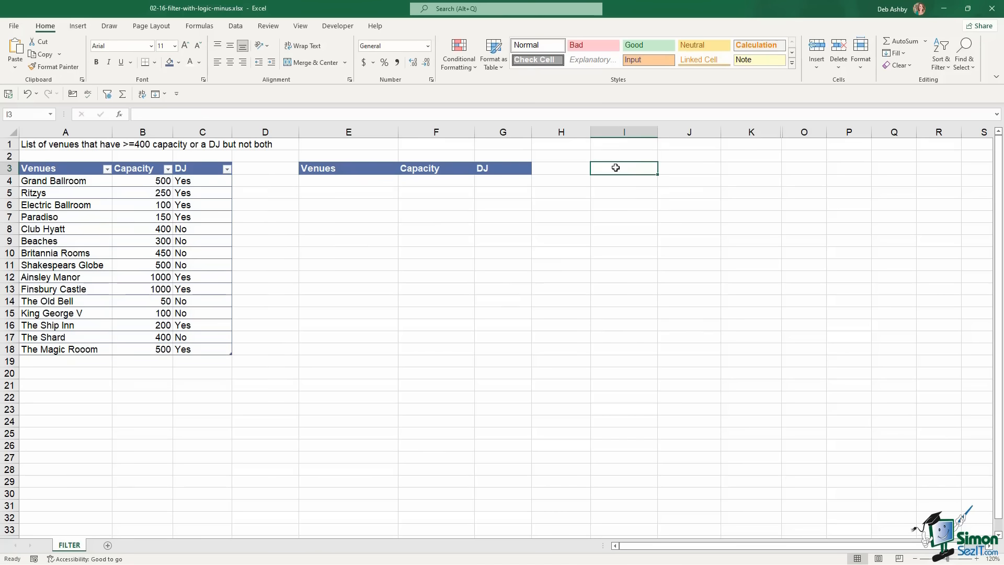
{"action": "type", "text": "Capacity"}
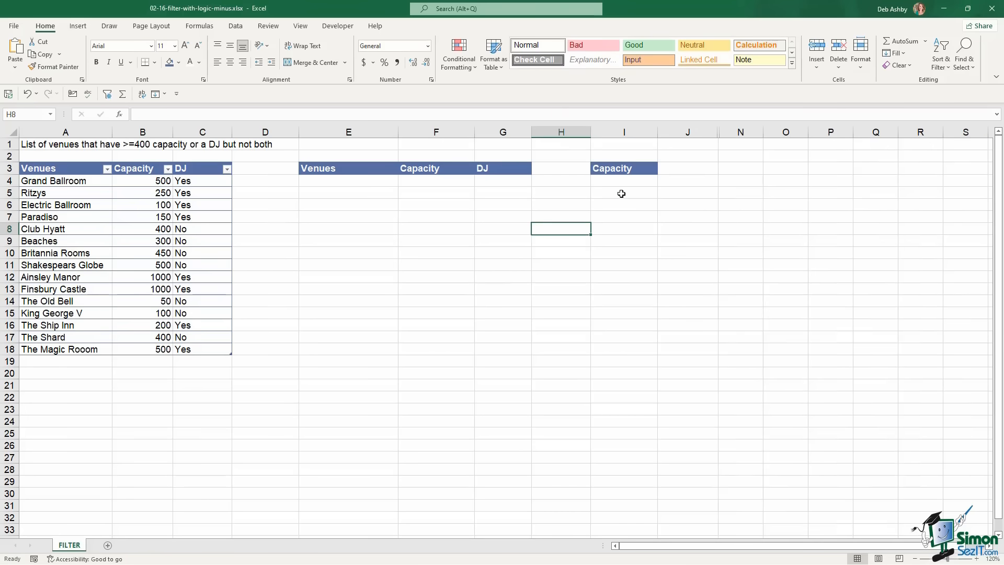
{"action": "left_click", "coordinate": [619, 183]}
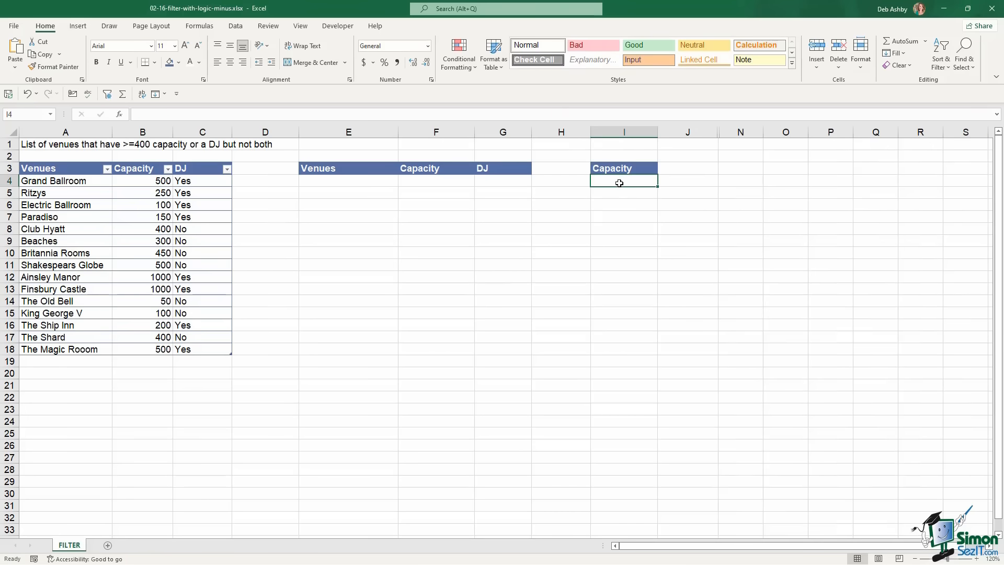
{"action": "type", "text": "400"}
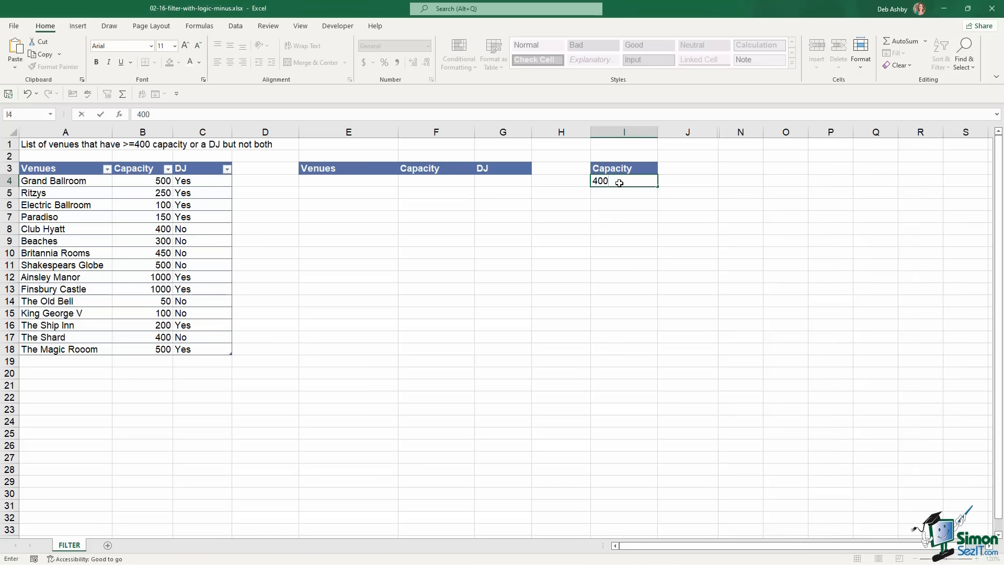
{"action": "left_click", "coordinate": [666, 226]}
{"action": "left_click", "coordinate": [678, 167]}
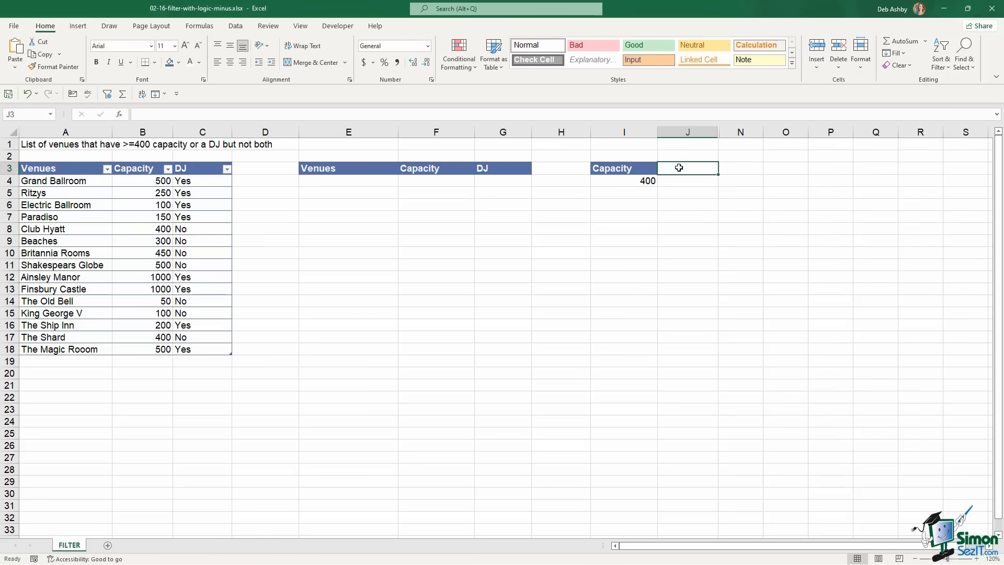
{"action": "type", "text": "DJ"}
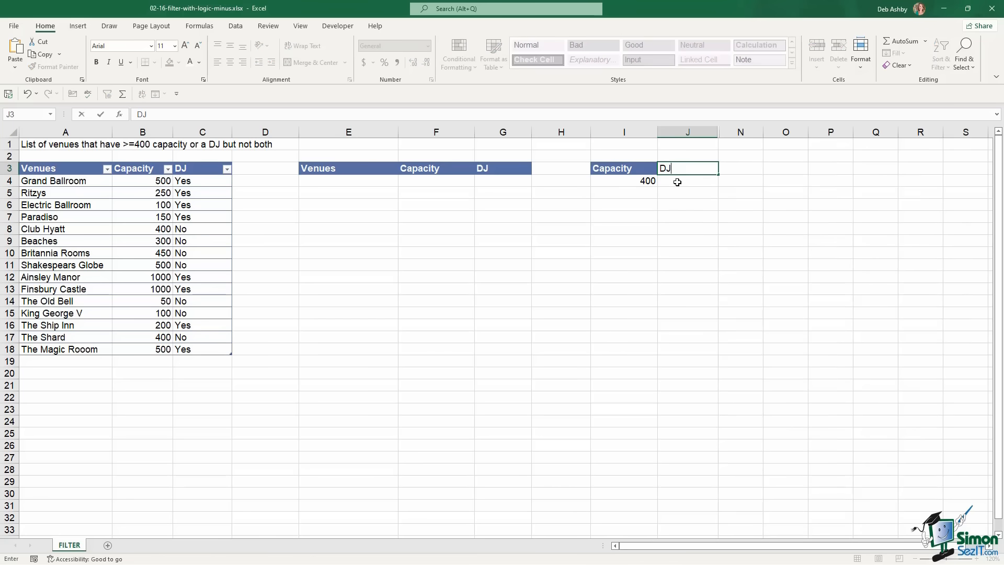
{"action": "left_click", "coordinate": [678, 181]}
{"action": "type", "text": "Yes"}
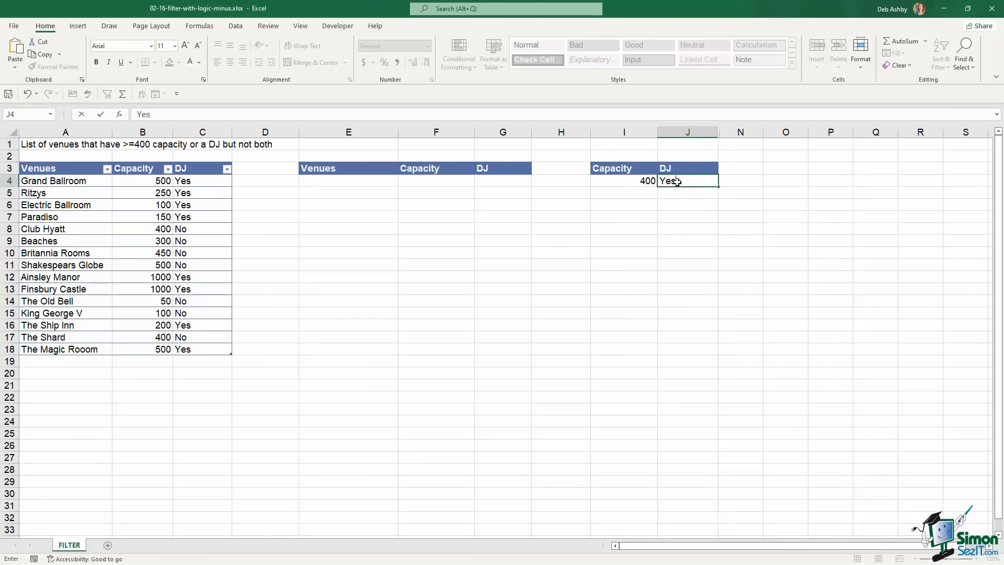
{"action": "left_click", "coordinate": [694, 229]}
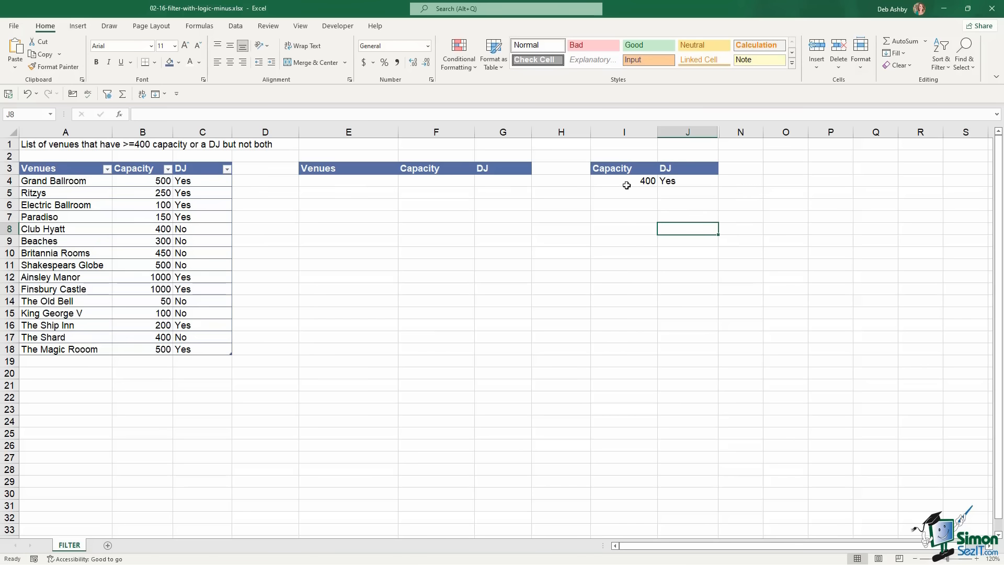
Review the 400 and Yes criteria values in I4:J4
{"action": "left_click_drag", "start_coordinate": [628, 182], "coordinate": [668, 181]}
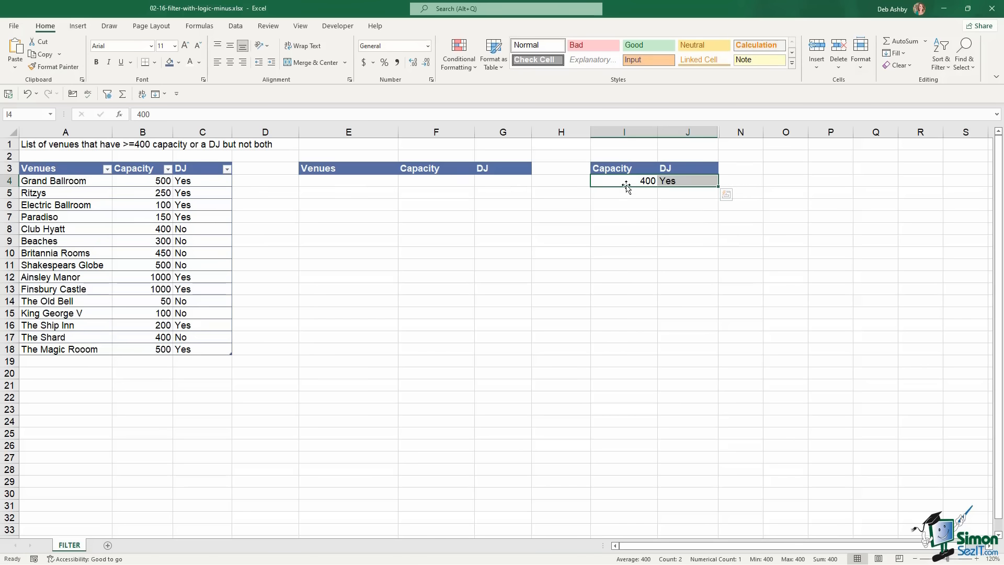
{"action": "left_click", "coordinate": [698, 180]}
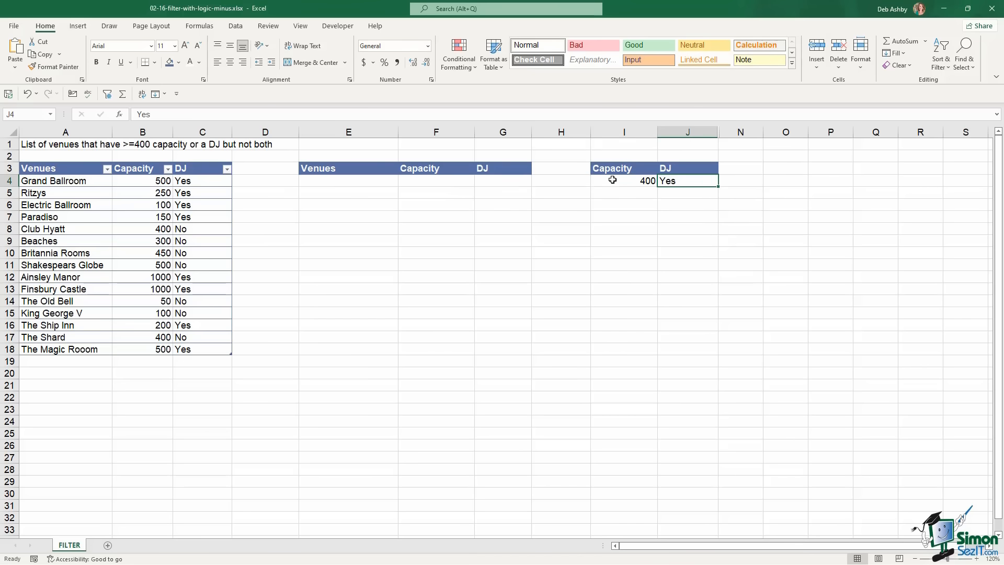
{"action": "left_click_drag", "start_coordinate": [628, 181], "coordinate": [682, 182]}
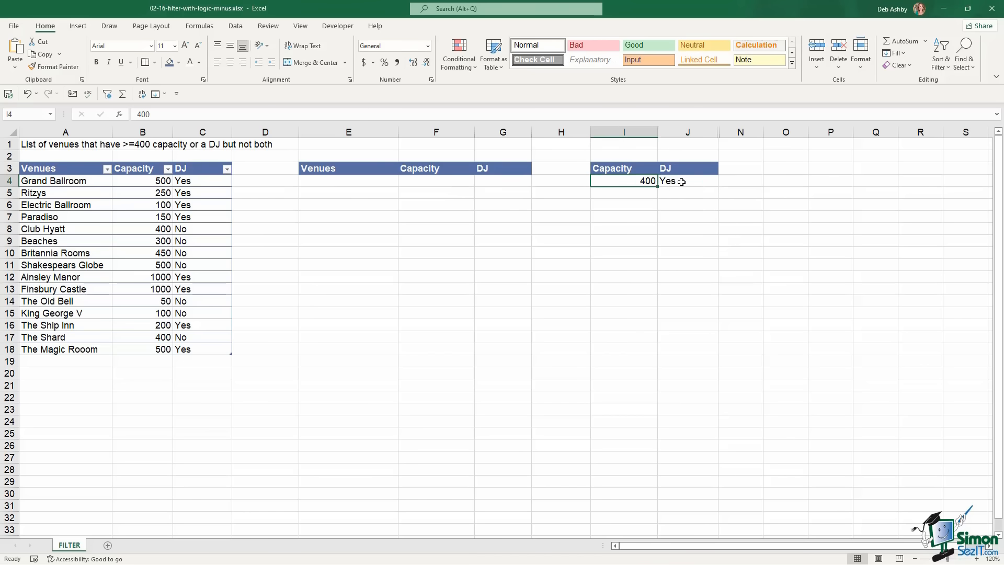
{"action": "left_click", "coordinate": [693, 182]}
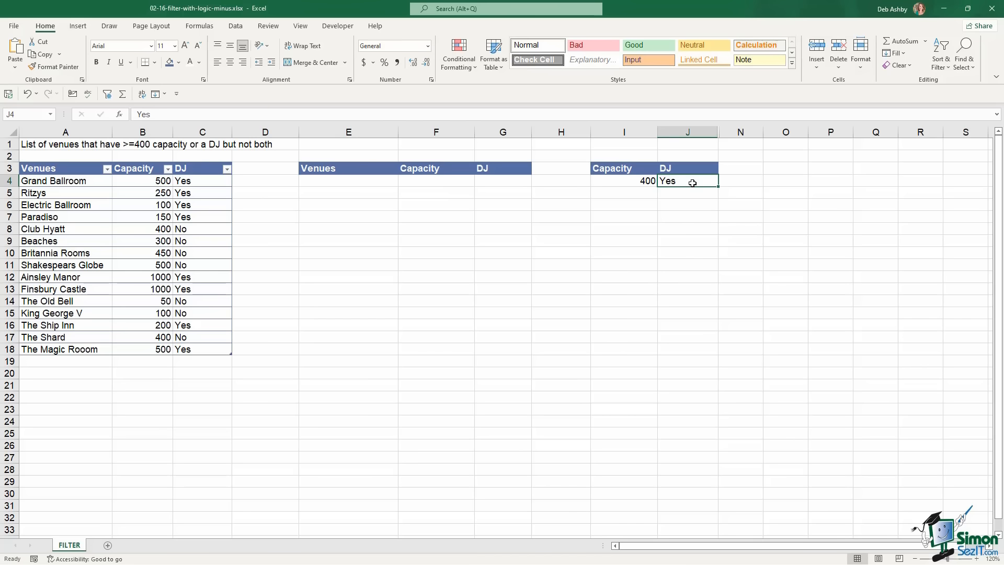
{"action": "left_click", "coordinate": [622, 182]}
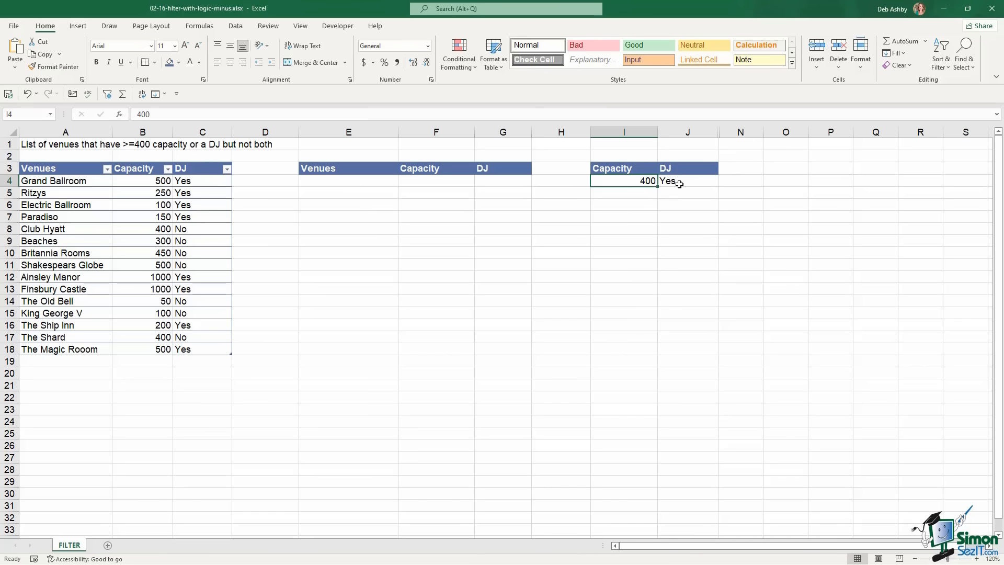
Start a FILTER formula in E4 on the Venues table with the condition Capacity >= I4
{"action": "left_click", "coordinate": [363, 184]}
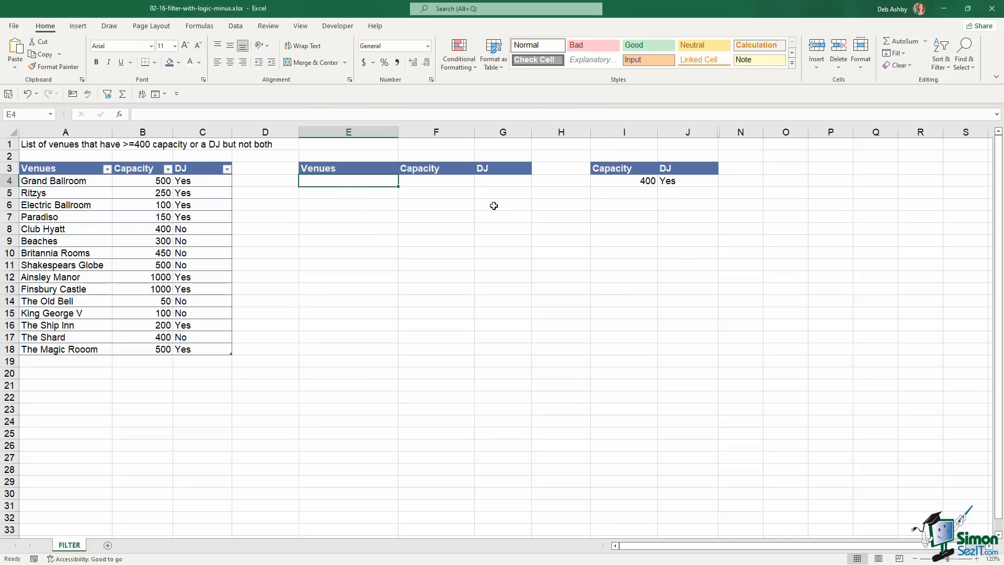
{"action": "type", "text": "="}
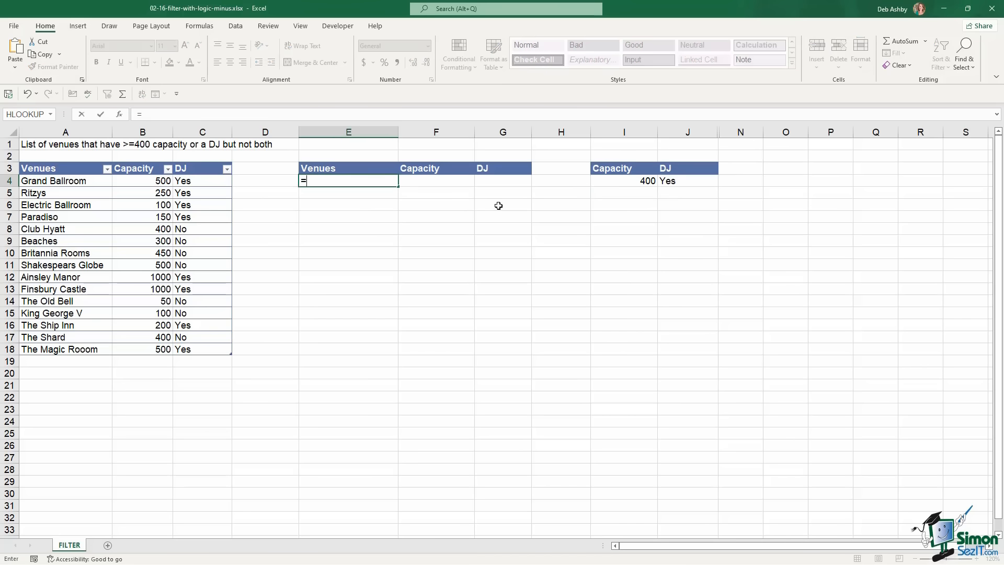
{"action": "type", "text": "FILTER("}
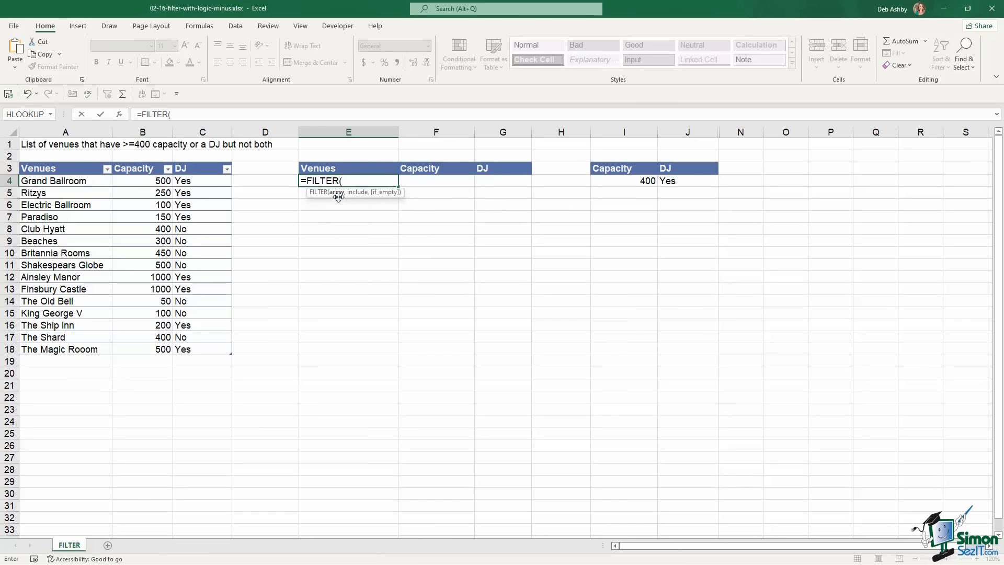
{"action": "left_click", "coordinate": [39, 180]}
{"action": "left_click_drag", "start_coordinate": [120, 182], "coordinate": [230, 351]}
{"action": "type", "text": ","}
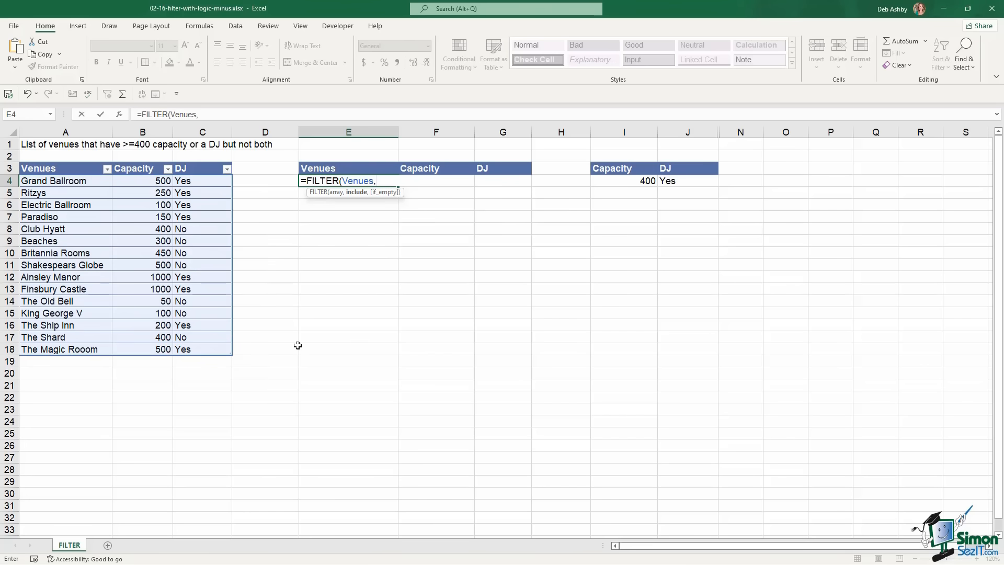
{"action": "type", "text": "("}
{"action": "left_click_drag", "start_coordinate": [154, 183], "coordinate": [150, 351]}
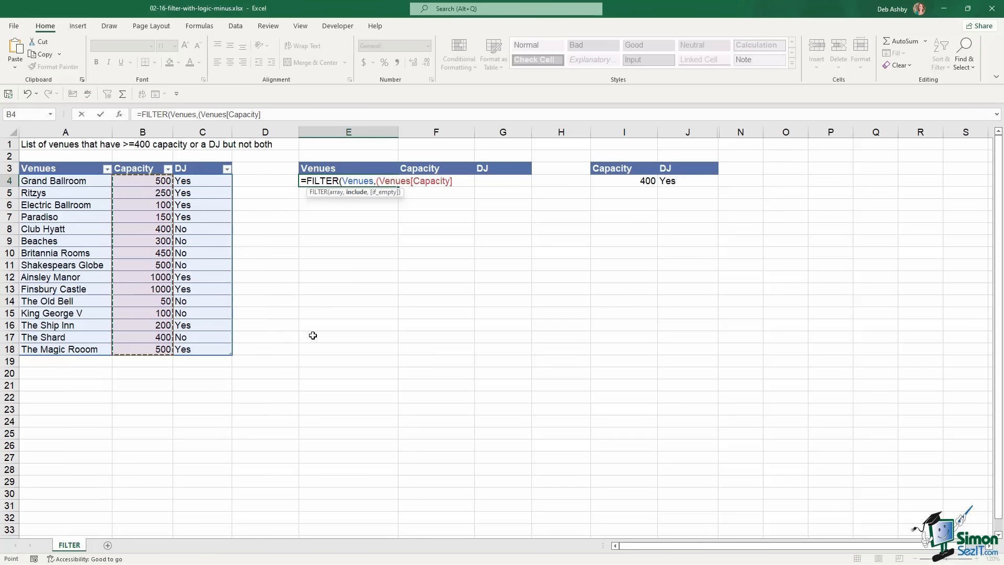
{"action": "type", "text": ">="}
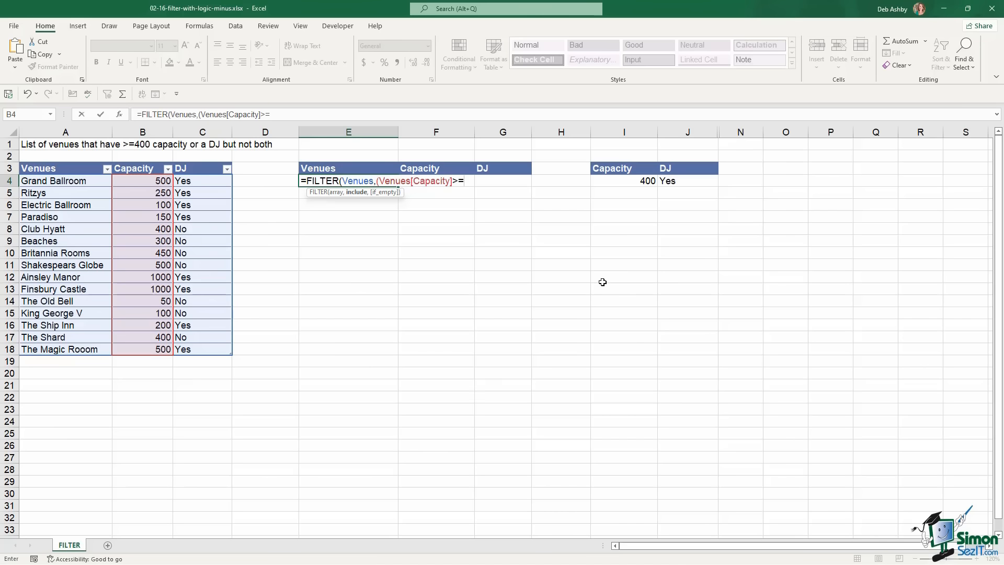
{"action": "left_click", "coordinate": [637, 182]}
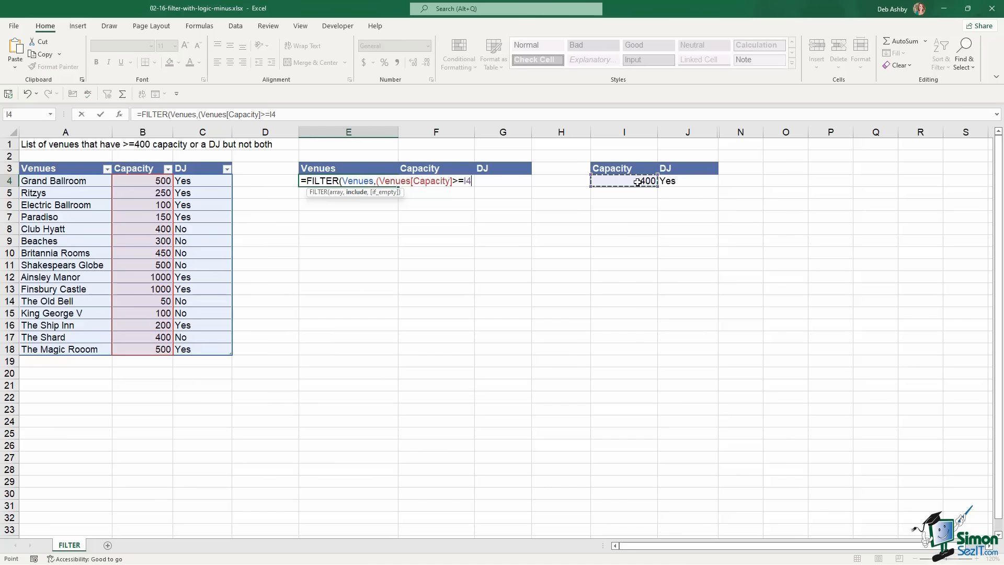
{"action": "type", "text": ")"}
Subtract the DJ = J4 test, add "No Venues" as fallback, and commit the formula
{"action": "type", "text": "("}
{"action": "left_click_drag", "start_coordinate": [204, 180], "coordinate": [221, 354]}
{"action": "type", "text": "="}
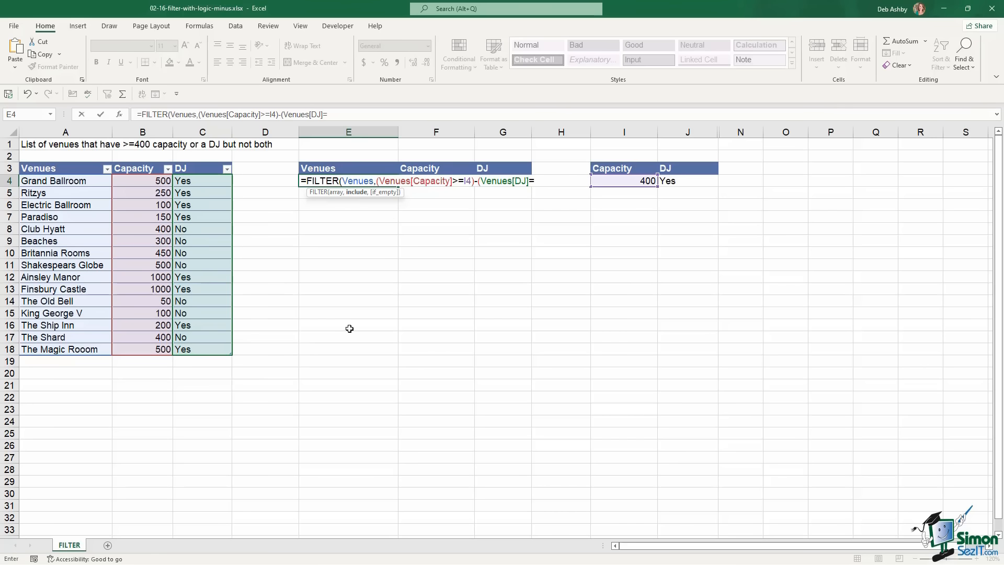
{"action": "left_click", "coordinate": [685, 179]}
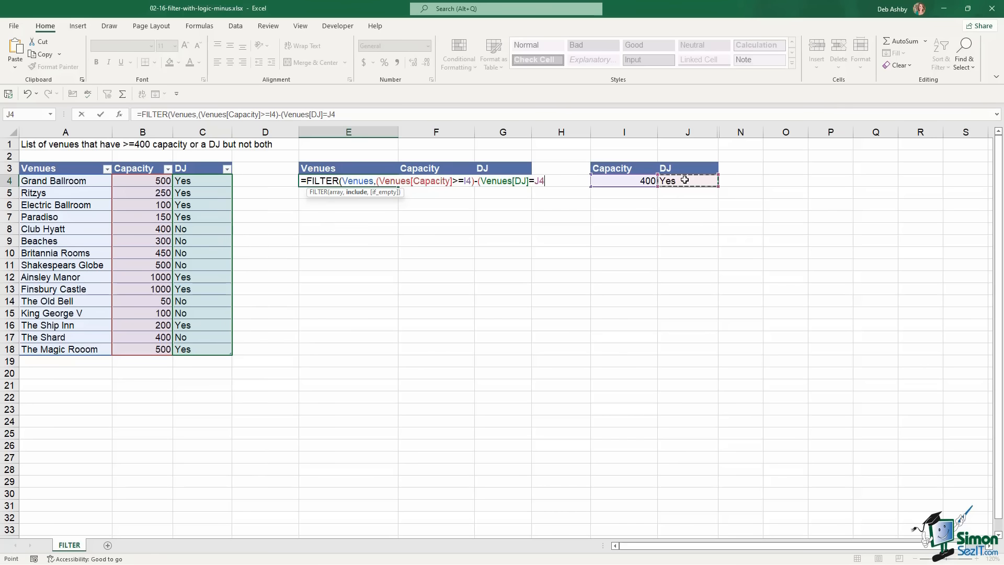
{"action": "type", "text": "),\"No Ve"}
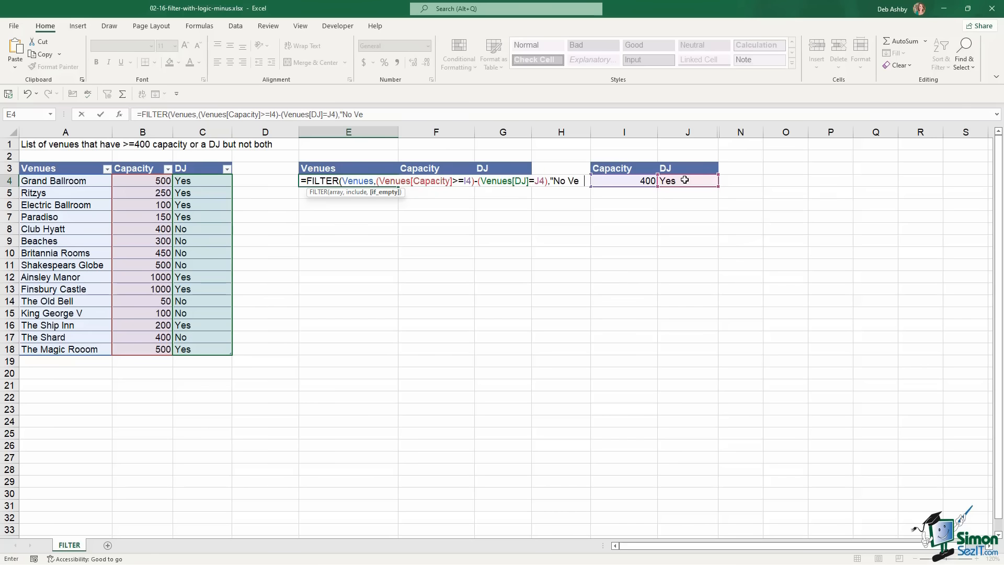
{"action": "type", "text": "nues"}
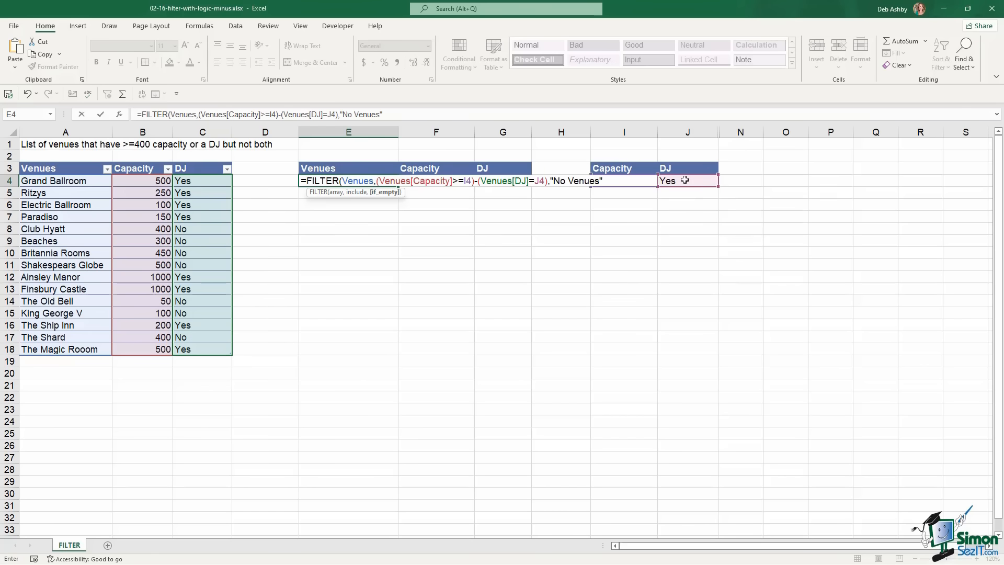
{"action": "type", "text": "\")"}
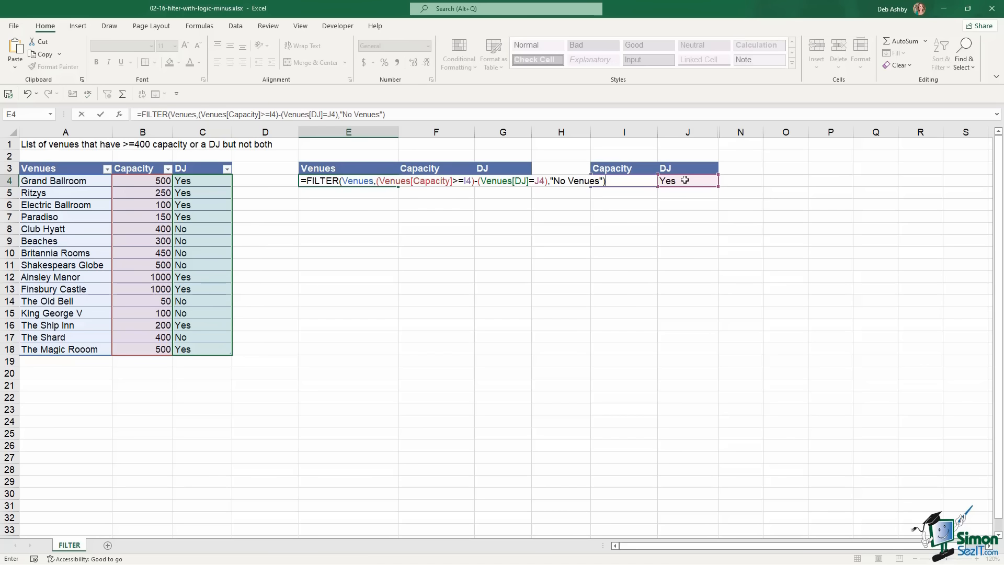
{"action": "key", "text": "Return"}
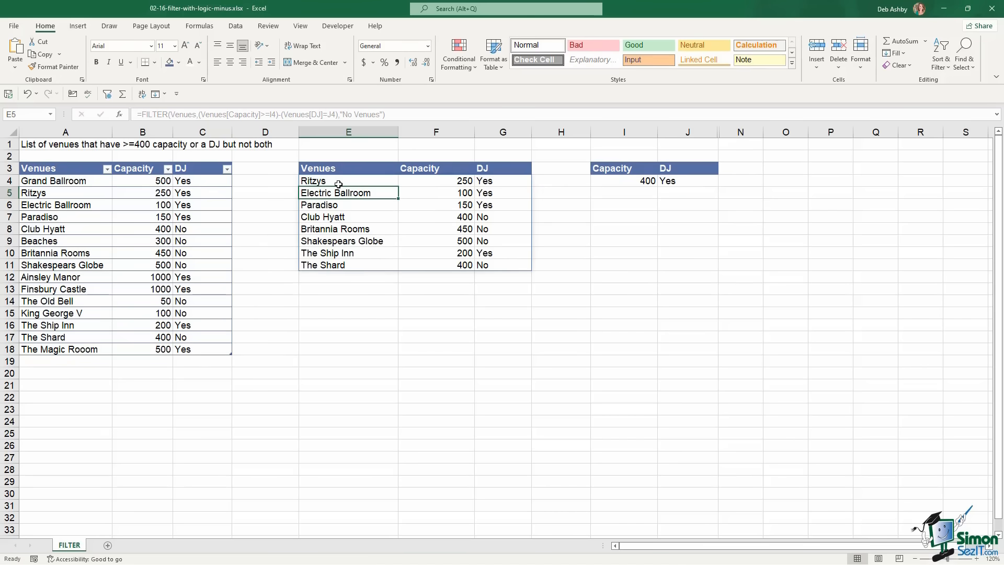
{"action": "left_click", "coordinate": [322, 181]}
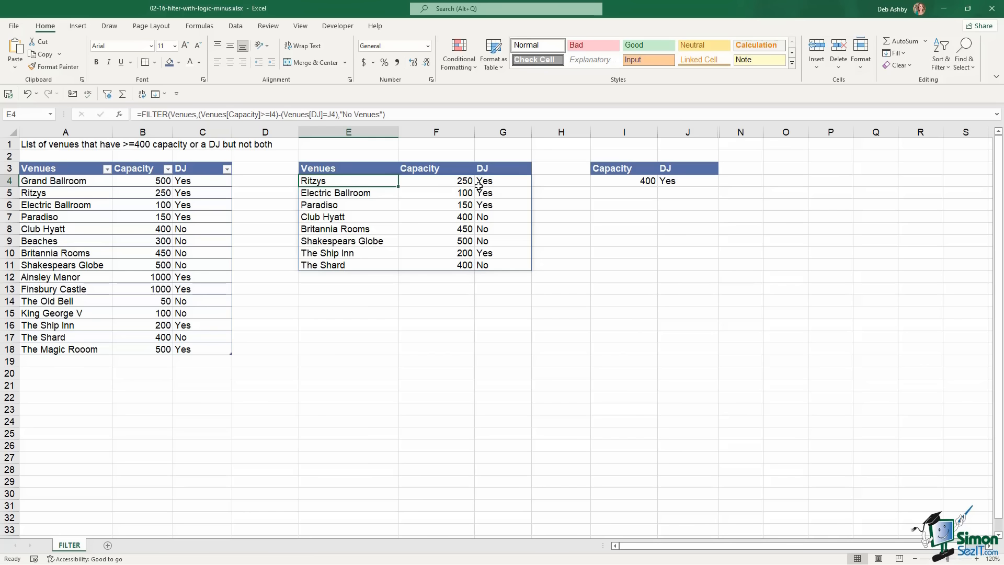
{"action": "left_click", "coordinate": [508, 183]}
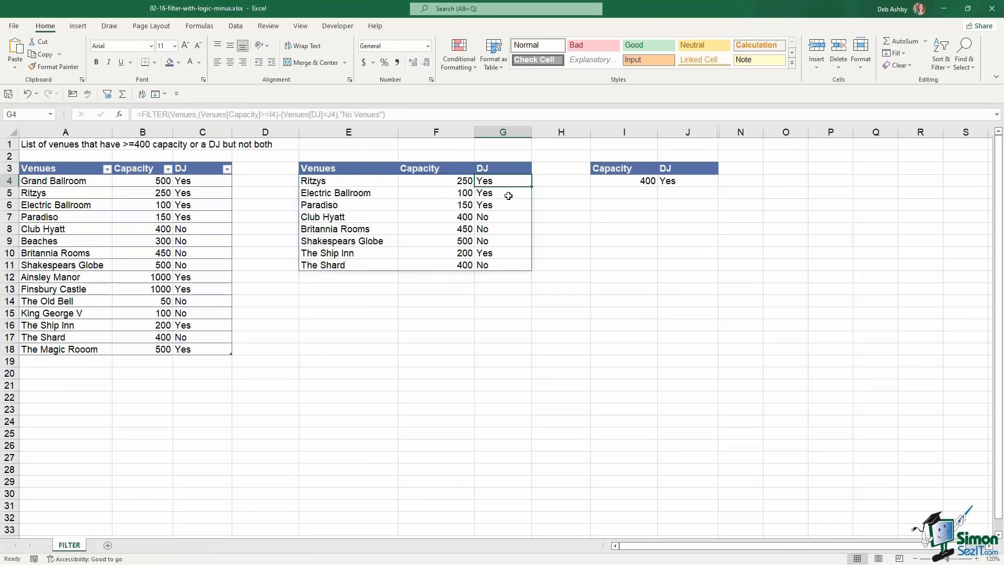
{"action": "left_click", "coordinate": [509, 195]}
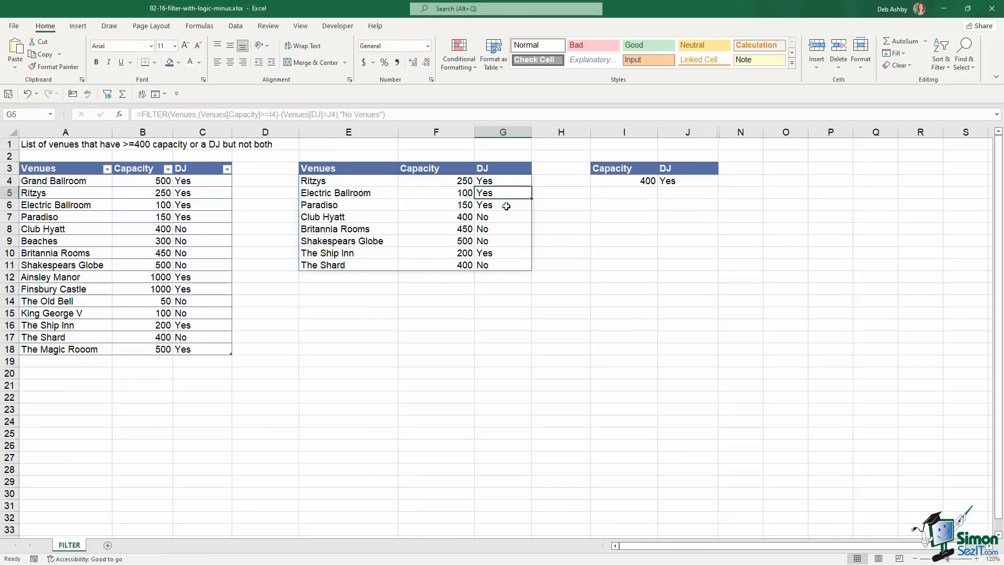
{"action": "left_click", "coordinate": [506, 205]}
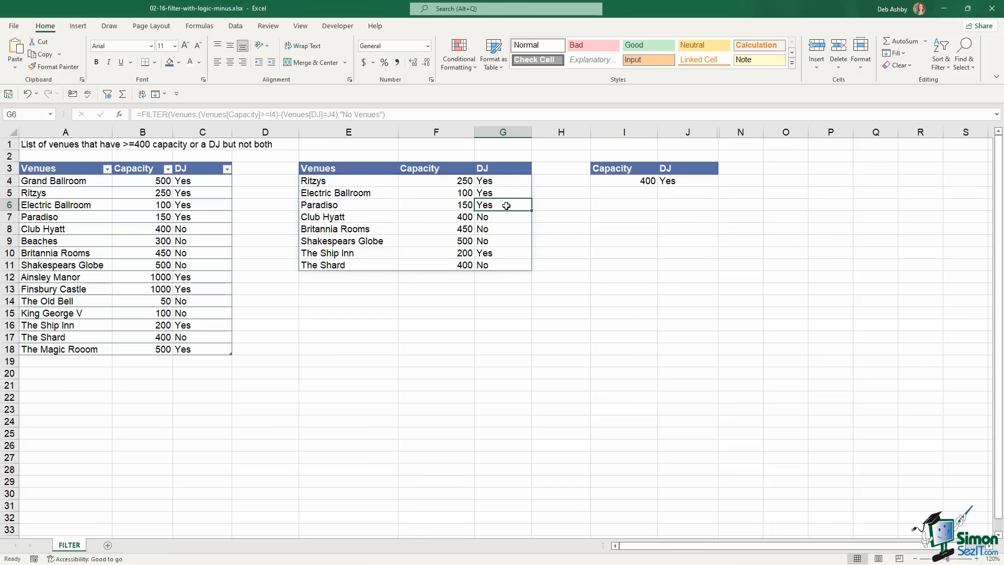
{"action": "left_click", "coordinate": [333, 220]}
{"action": "left_click_drag", "start_coordinate": [333, 220], "coordinate": [332, 242]}
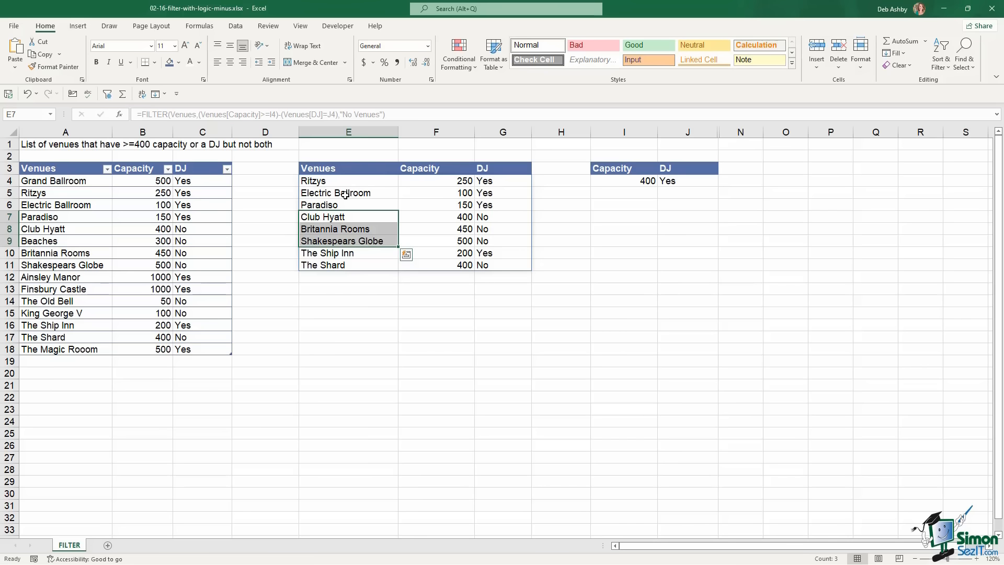
{"action": "left_click", "coordinate": [460, 205]}
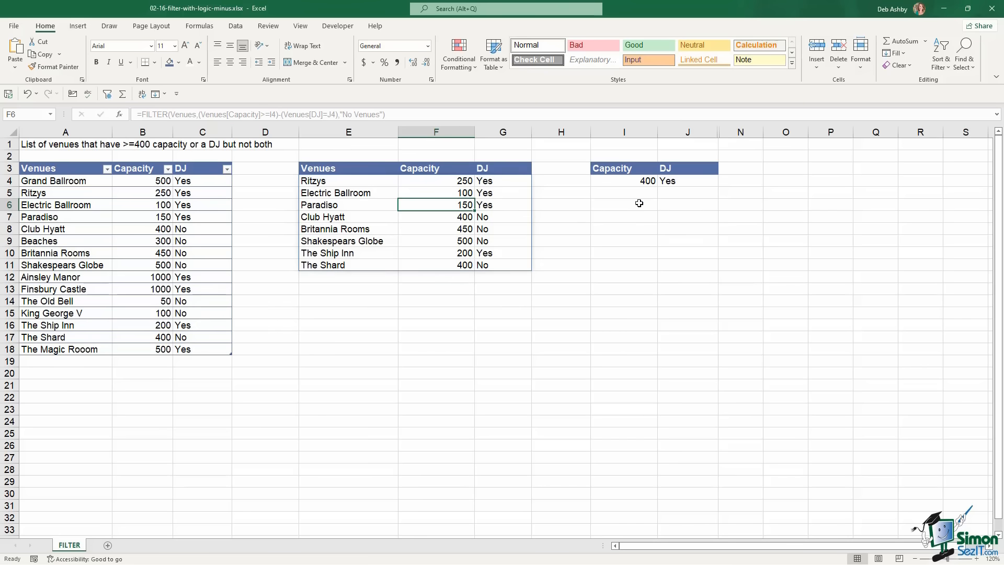
Change the capacity criterion in I4 to 600
{"action": "left_click", "coordinate": [642, 181]}
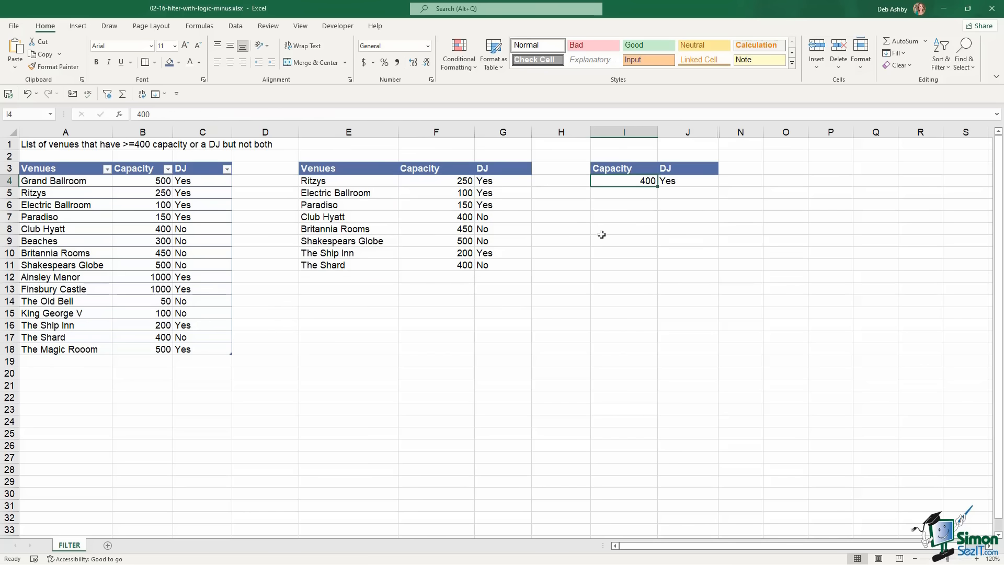
{"action": "type", "text": "600"}
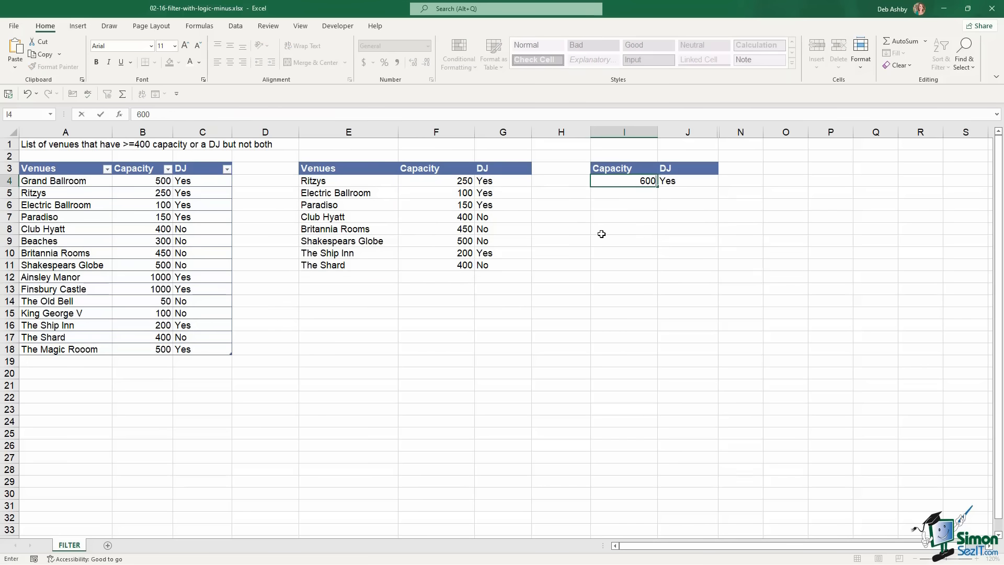
{"action": "key", "text": "Return"}
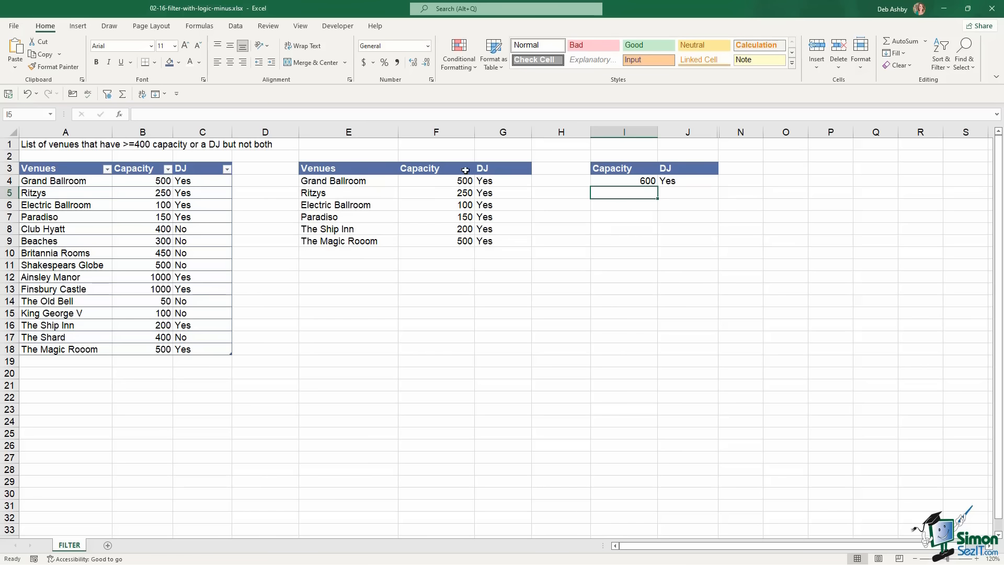
{"action": "left_click", "coordinate": [372, 182]}
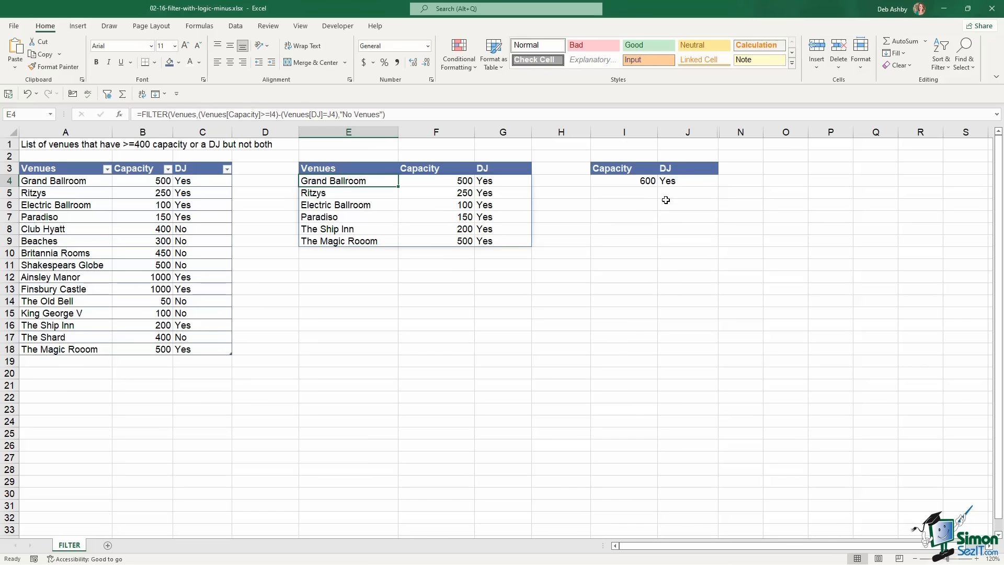
Set the DJ criterion in J4 to No and review the recalculated venue list
{"action": "left_click", "coordinate": [691, 182]}
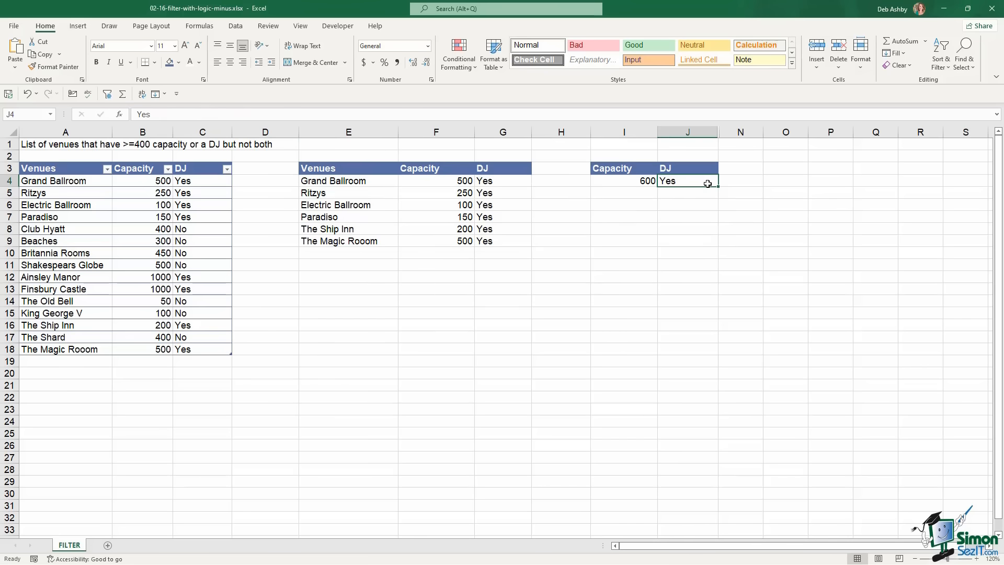
{"action": "type", "text": "No"}
{"action": "key", "text": "Return"}
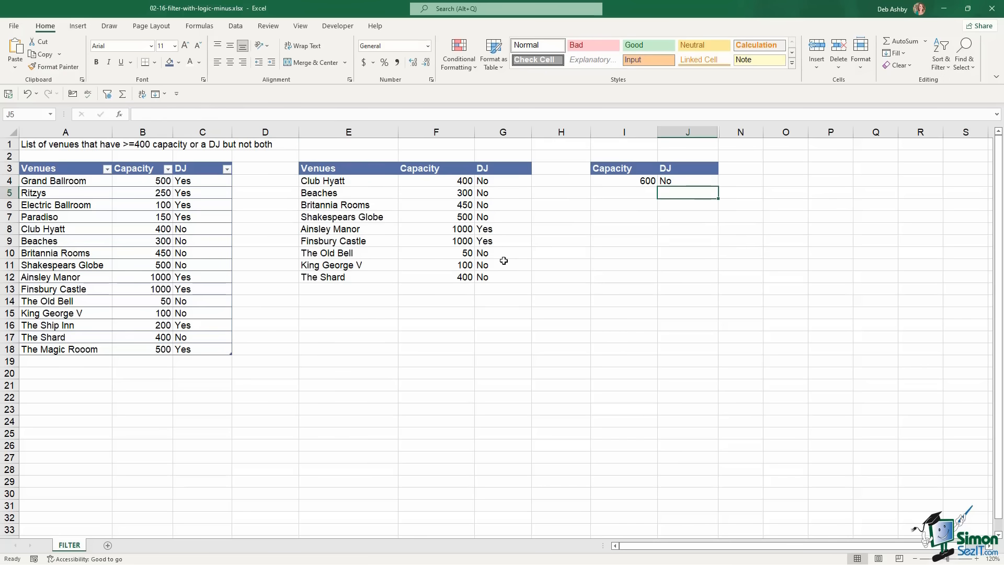
{"action": "left_click", "coordinate": [616, 182]}
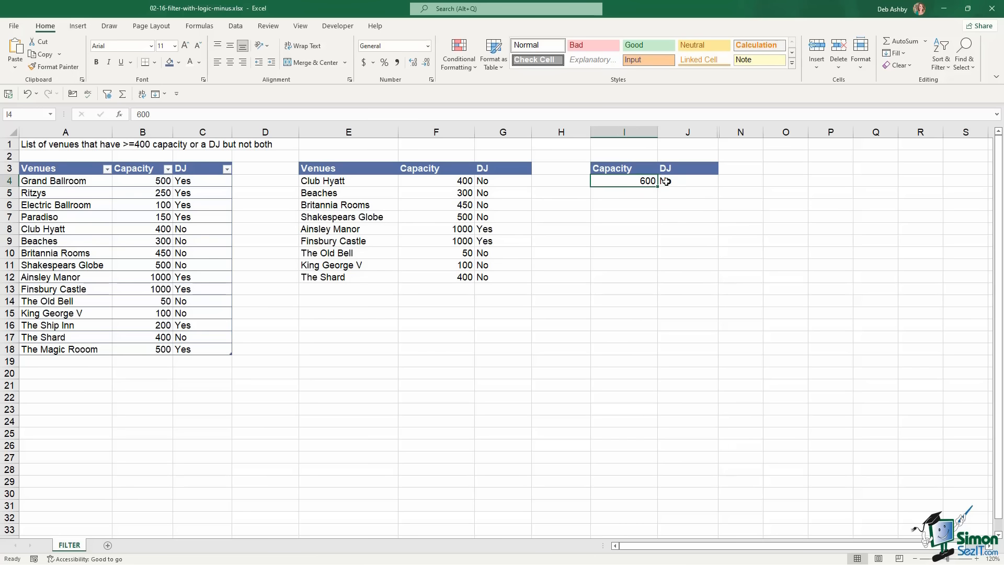
{"action": "left_click", "coordinate": [666, 181]}
{"action": "left_click", "coordinate": [629, 181]}
{"action": "left_click", "coordinate": [680, 180]}
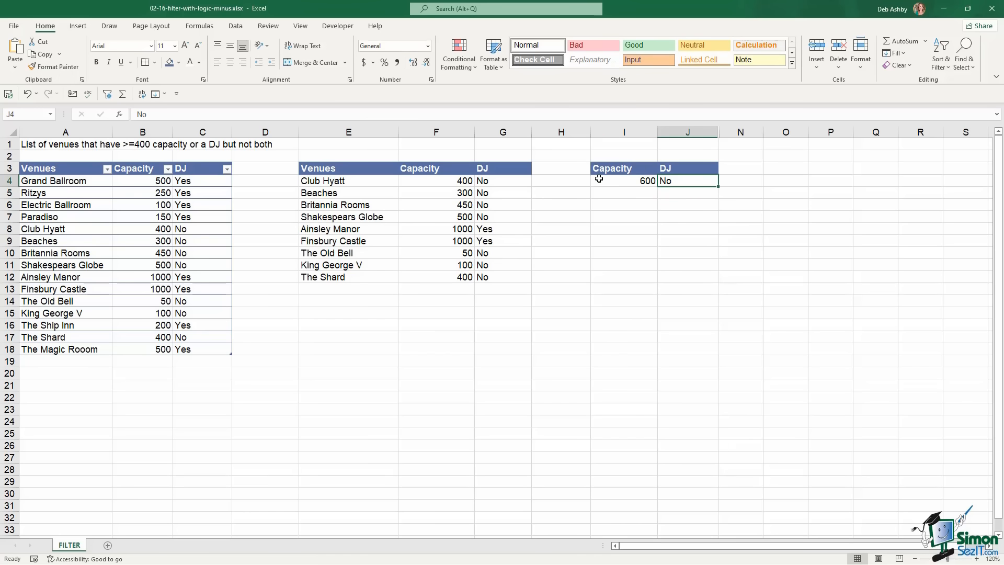
{"action": "left_click", "coordinate": [452, 181]}
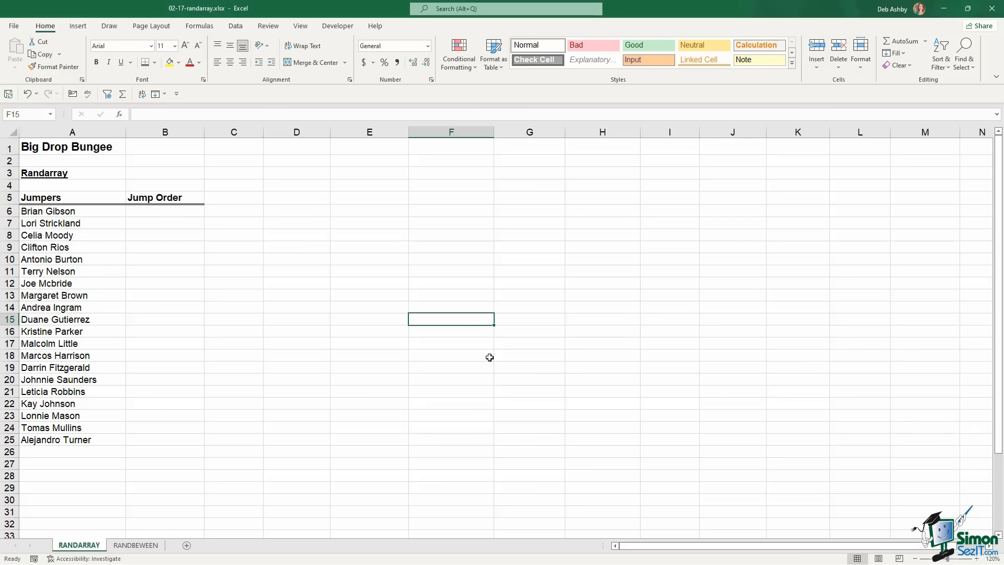
Enter =RANDARRAY(4,4,5,1000,FALSE) in F5 to spill a 4x4 grid of random decimals
{"action": "left_click", "coordinate": [430, 200]}
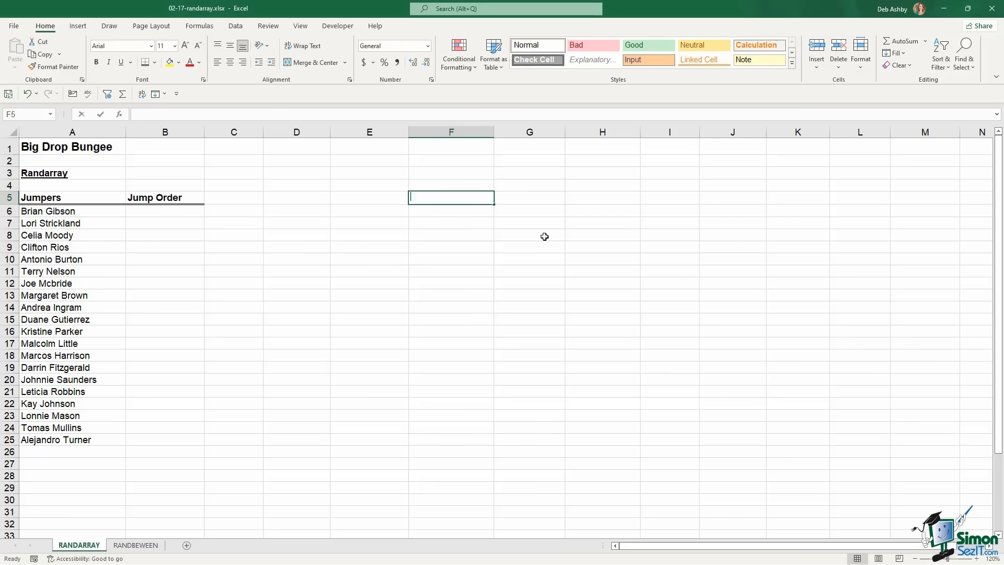
{"action": "type", "text": "=ra"}
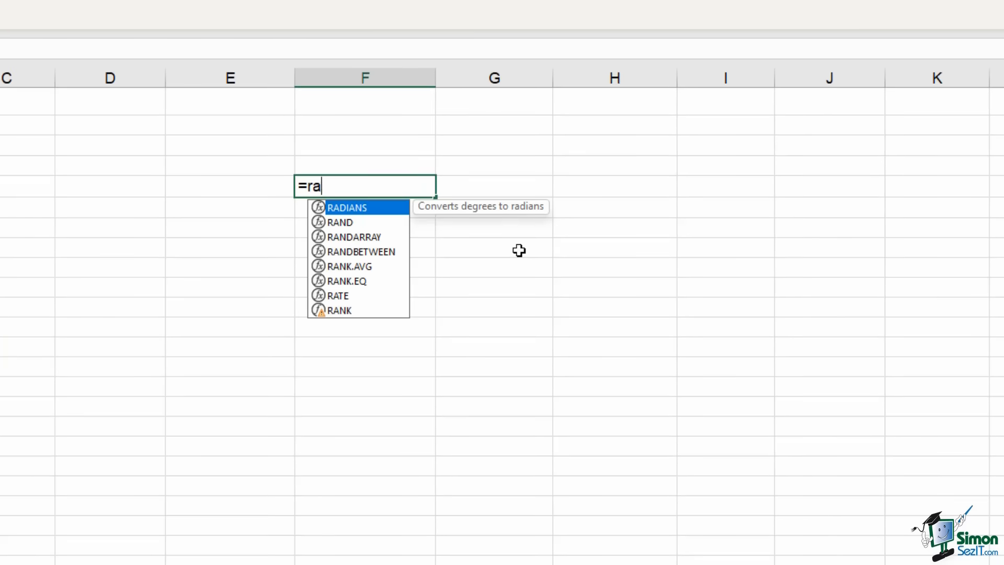
{"action": "type", "text": "nd"}
{"action": "key", "text": "Down"}
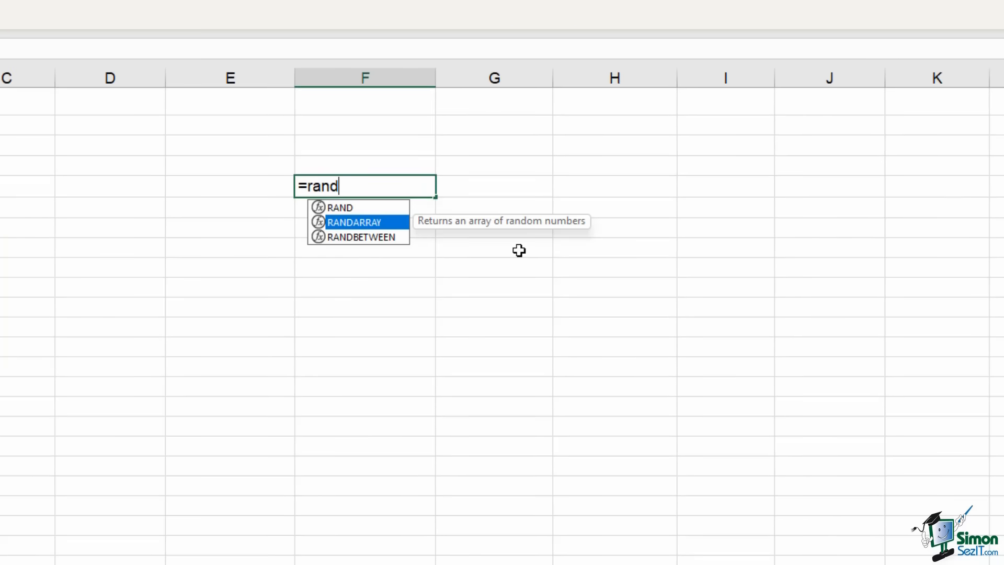
{"action": "key", "text": "Tab"}
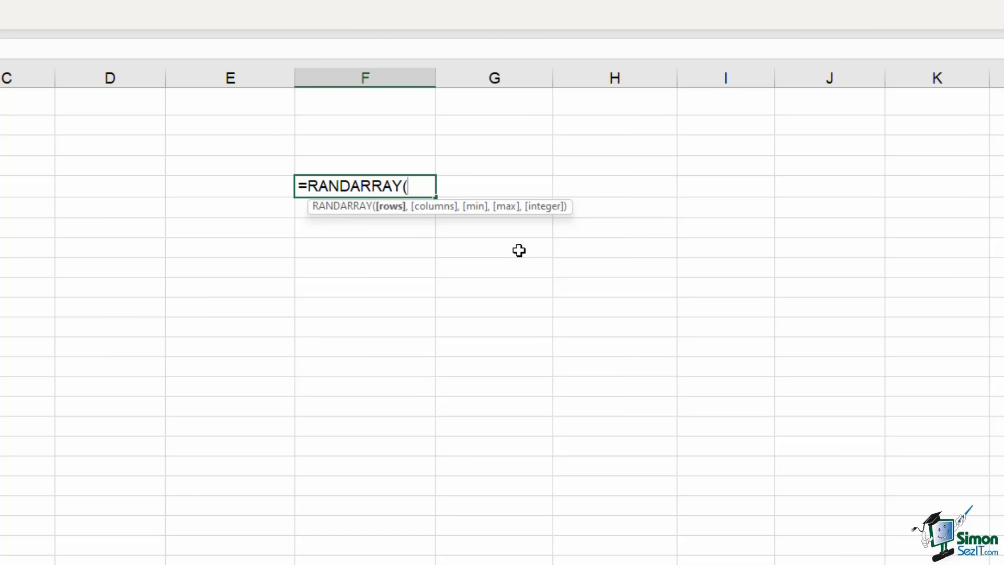
{"action": "type", "text": "4,"}
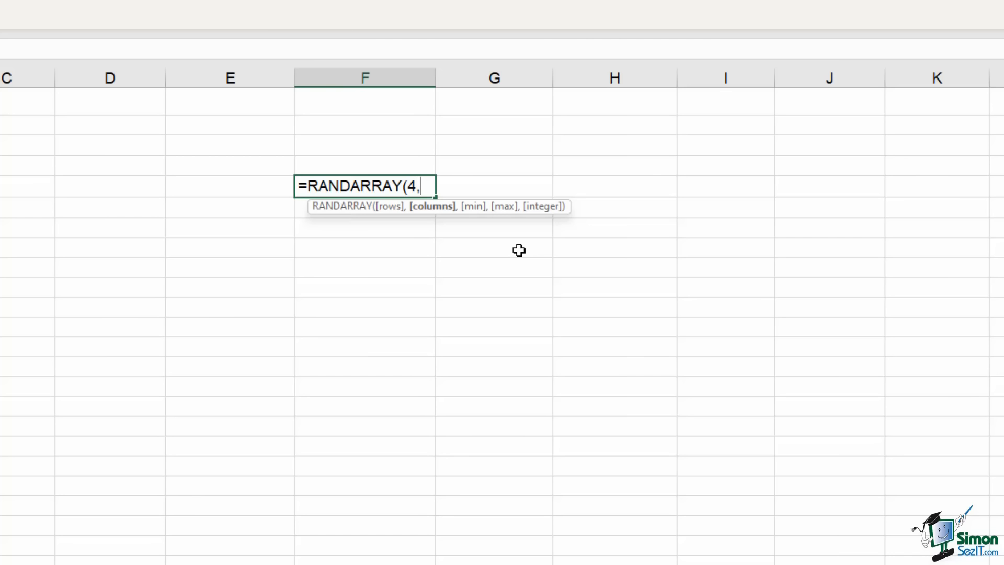
{"action": "type", "text": "4,"}
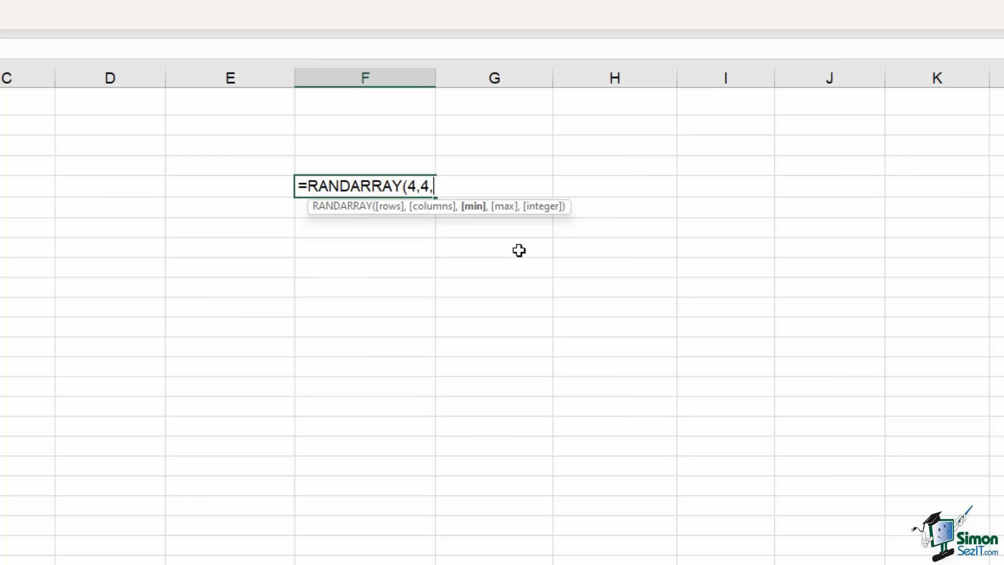
{"action": "type", "text": "5,"}
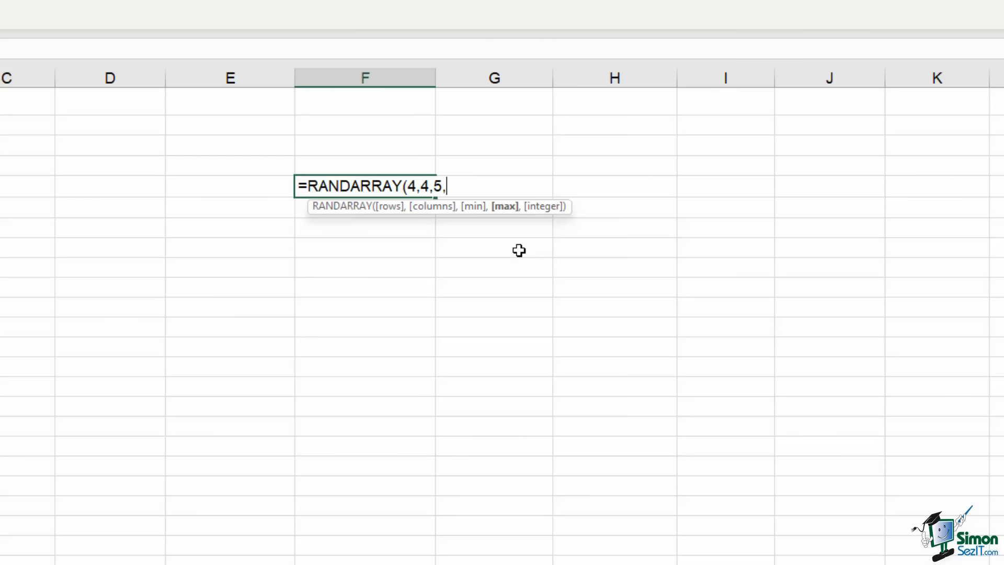
{"action": "type", "text": "1000,"}
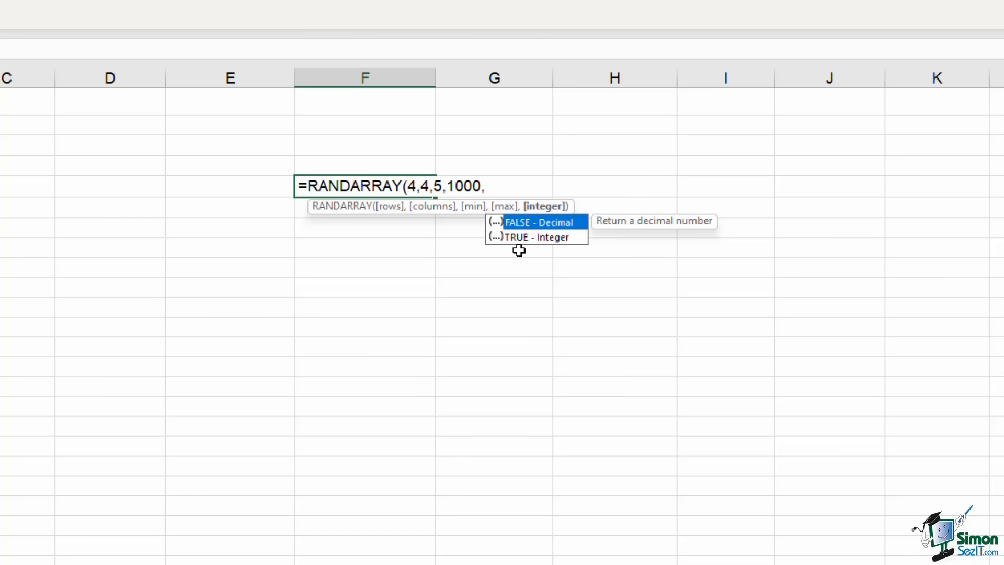
{"action": "type", "text": "false"}
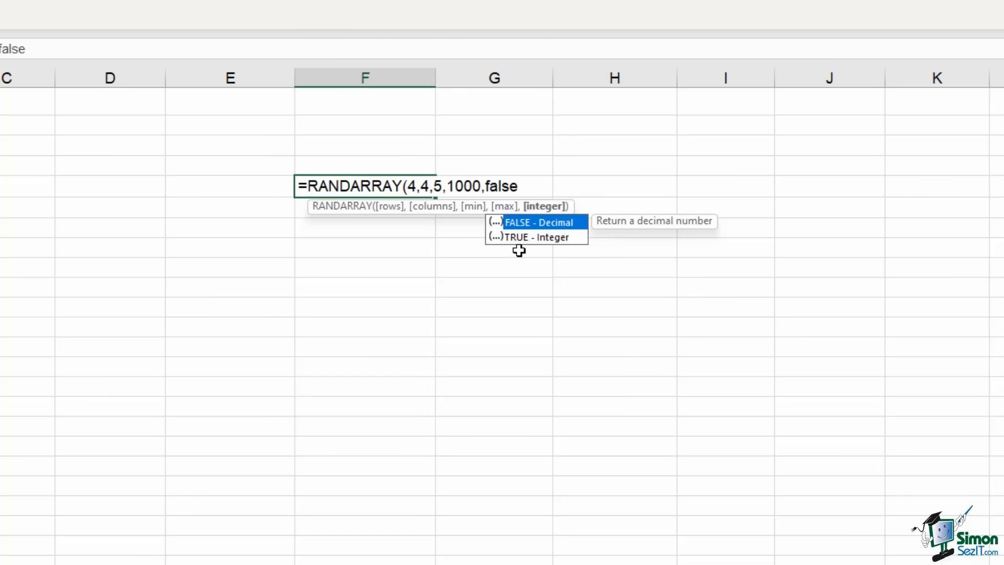
{"action": "type", "text": ")"}
{"action": "key", "text": "ctrl+Return"}
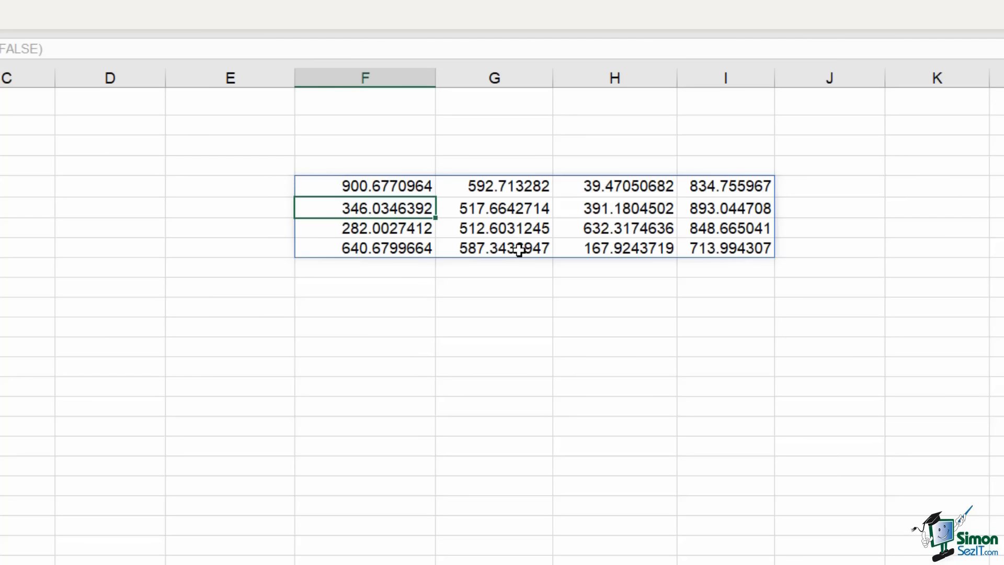
Round the F5:I8 random numbers to whole numbers by removing seven decimal places
{"action": "left_click_drag", "start_coordinate": [343, 184], "coordinate": [751, 248]}
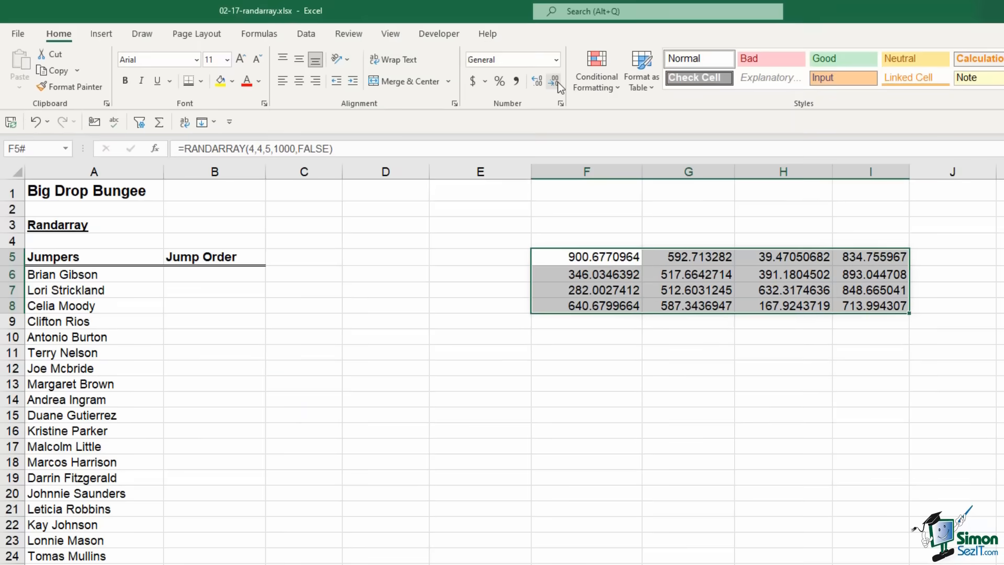
{"action": "left_click", "coordinate": [557, 82]}
{"action": "left_click", "coordinate": [557, 82]}
{"action": "left_click", "coordinate": [558, 82]}
{"action": "left_click", "coordinate": [558, 82]}
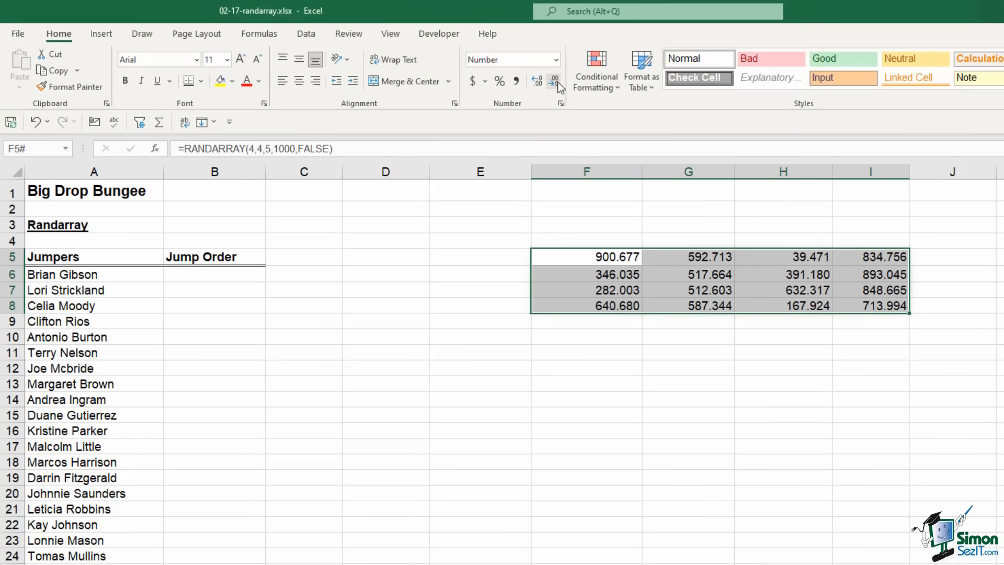
{"action": "left_click", "coordinate": [557, 82]}
{"action": "left_click", "coordinate": [557, 83]}
{"action": "left_click", "coordinate": [557, 83]}
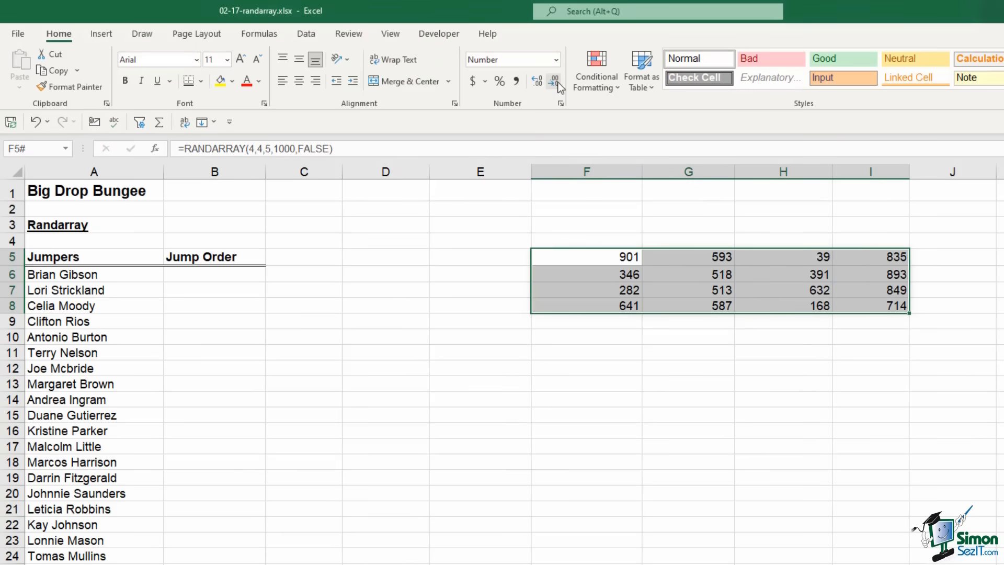
{"action": "left_click", "coordinate": [779, 272]}
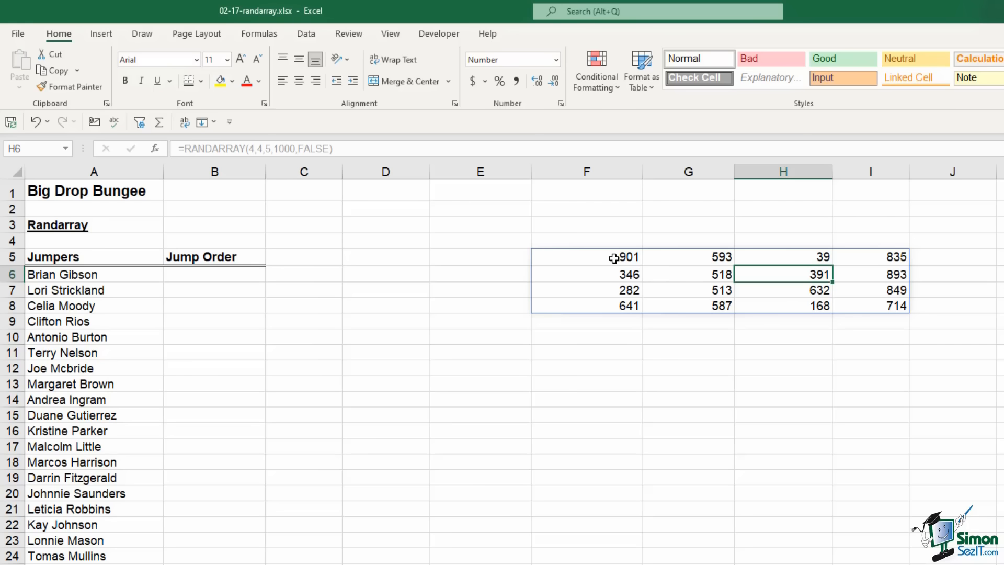
Paste F5:I8 back as static values, then clear the range
{"action": "left_click", "coordinate": [616, 258]}
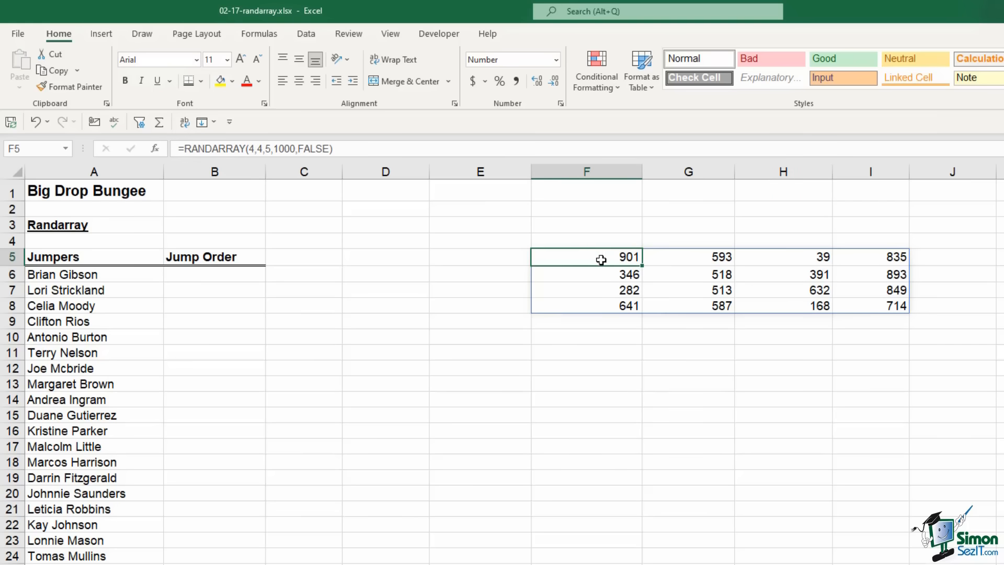
{"action": "mouse_move", "coordinate": [579, 256]}
{"action": "left_mouse_down"}
{"action": "mouse_move", "coordinate": [889, 255]}
{"action": "mouse_move", "coordinate": [897, 309]}
{"action": "left_mouse_up"}
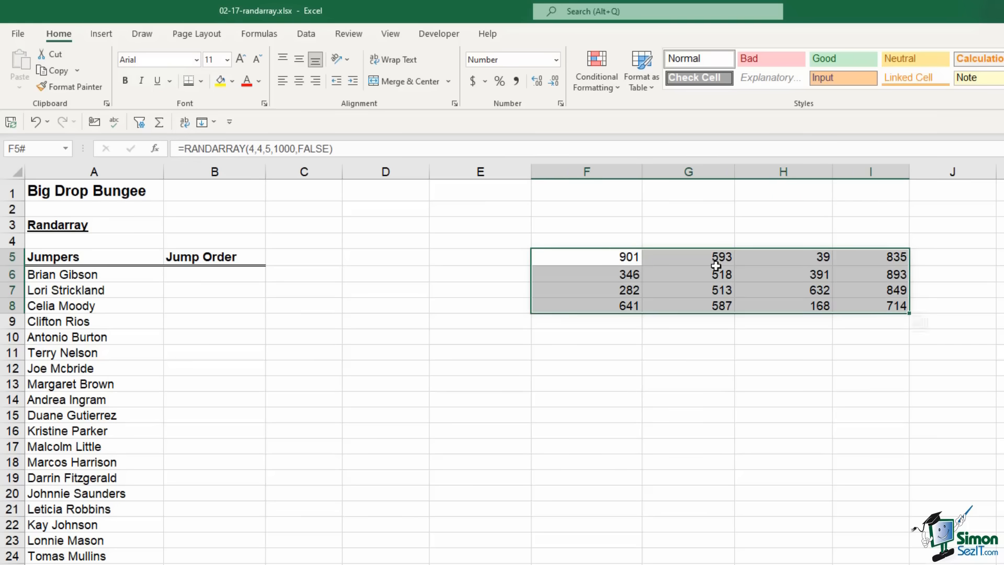
{"action": "key", "text": "ctrl+c"}
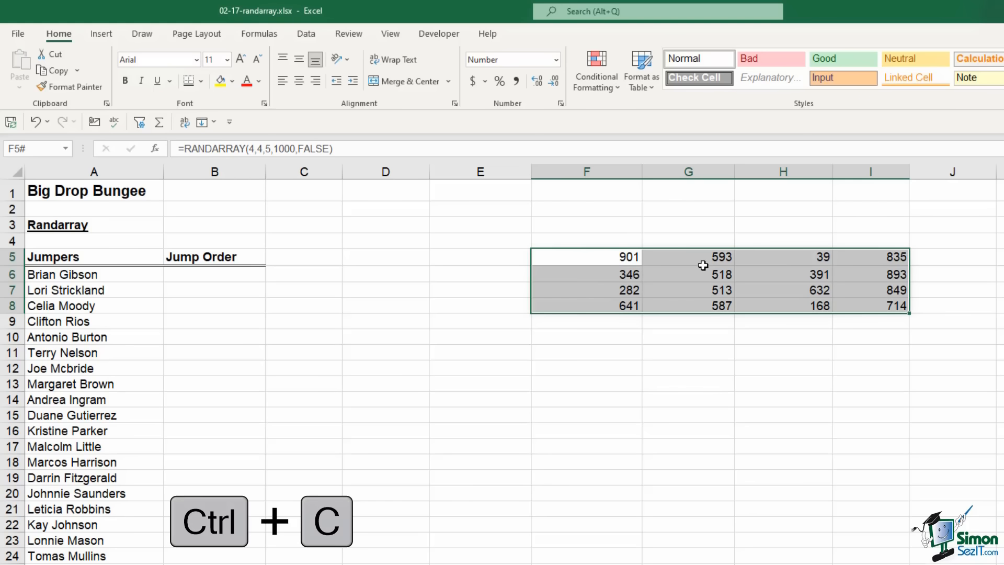
{"action": "key", "text": "ctrl+c"}
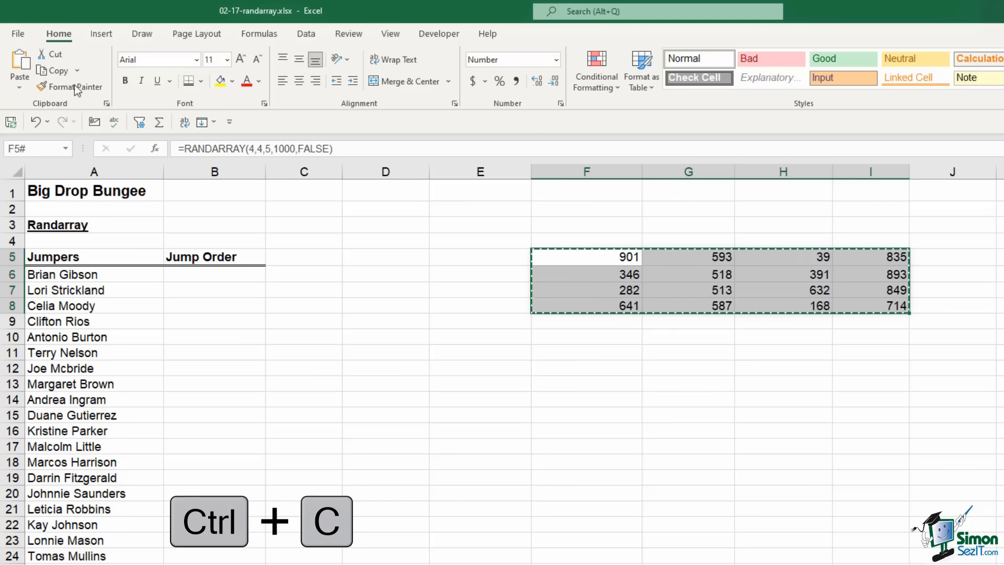
{"action": "left_click", "coordinate": [19, 88]}
{"action": "left_click", "coordinate": [22, 194]}
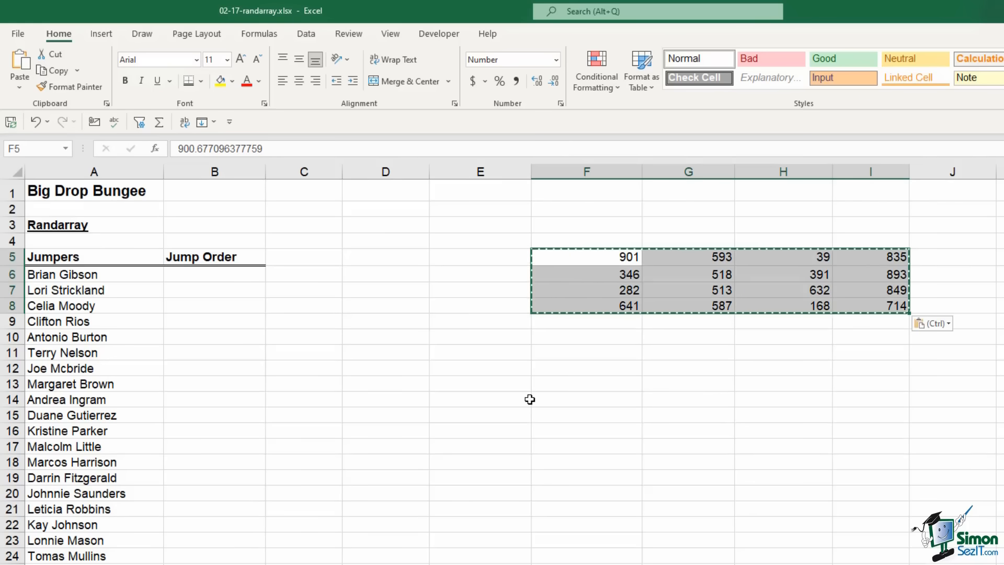
{"action": "key", "text": "Escape"}
{"action": "left_click", "coordinate": [713, 477]}
{"action": "left_click", "coordinate": [699, 295]}
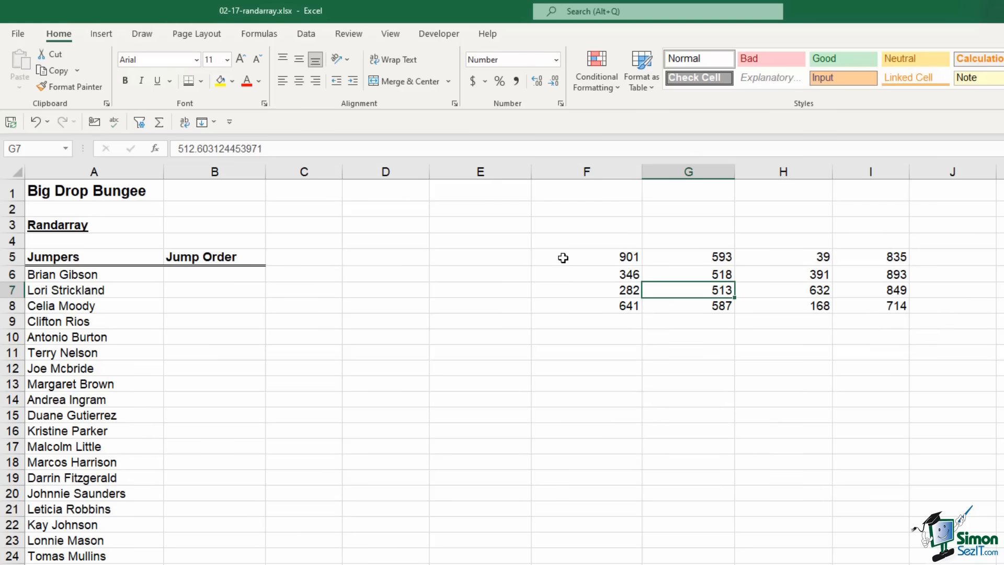
{"action": "left_click_drag", "start_coordinate": [563, 258], "coordinate": [872, 302]}
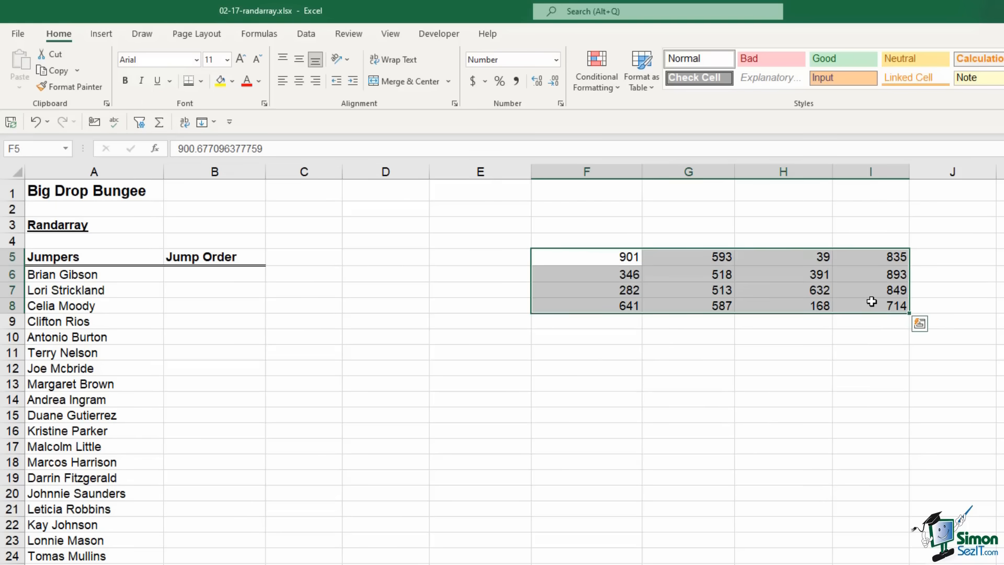
{"action": "key", "text": "Delete"}
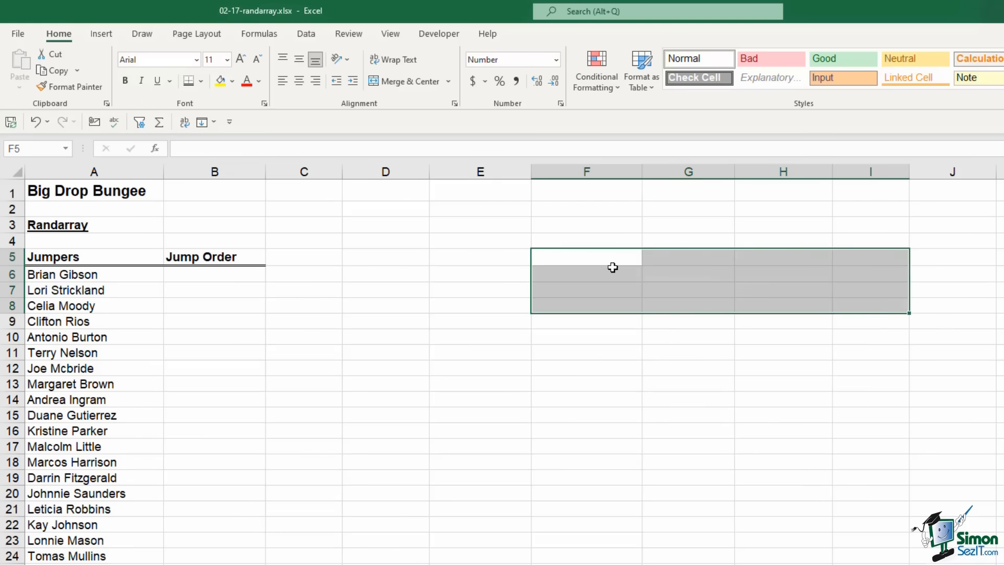
{"action": "left_click", "coordinate": [597, 264]}
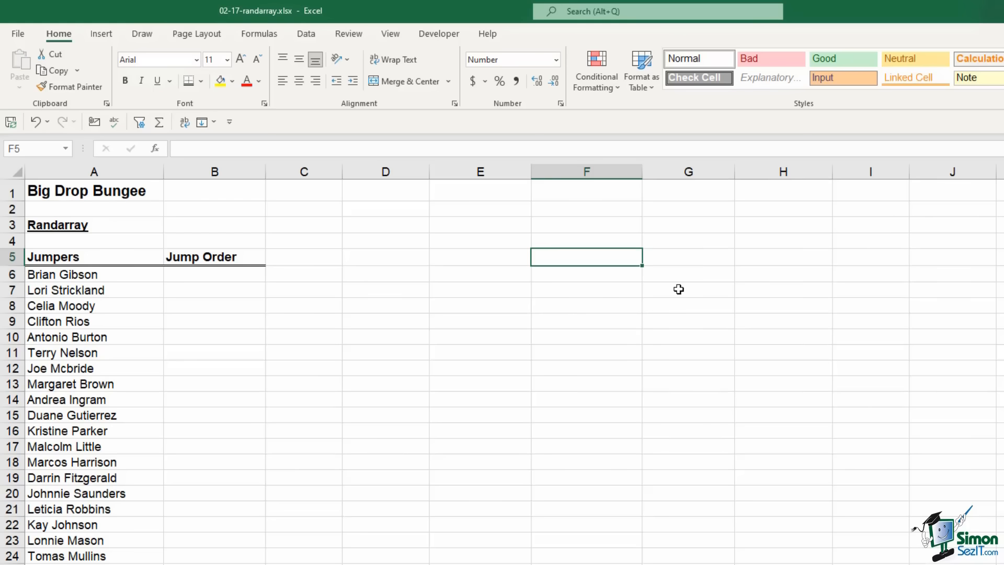
{"action": "type", "text": "=ra"}
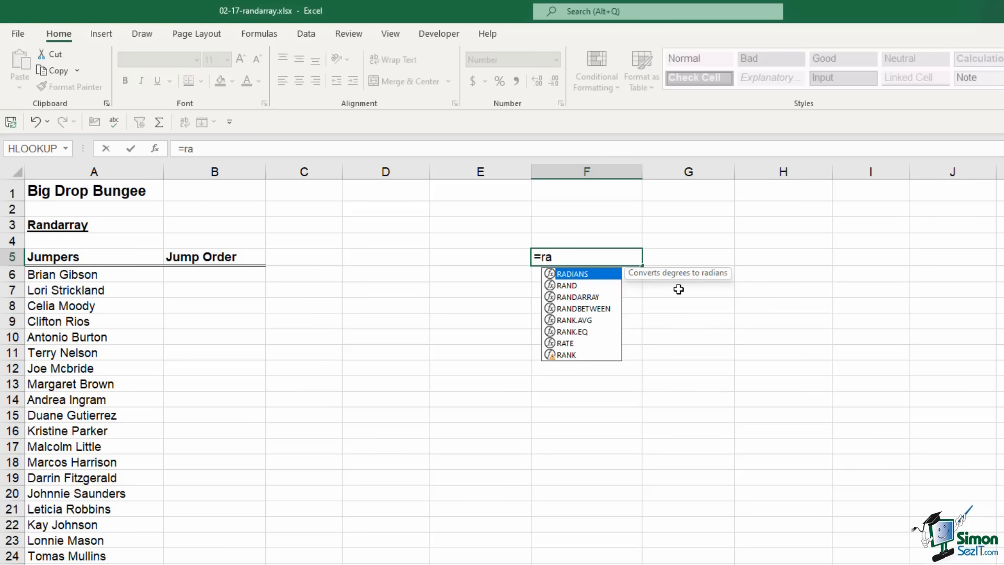
{"action": "type", "text": "nd"}
{"action": "key", "text": "Down"}
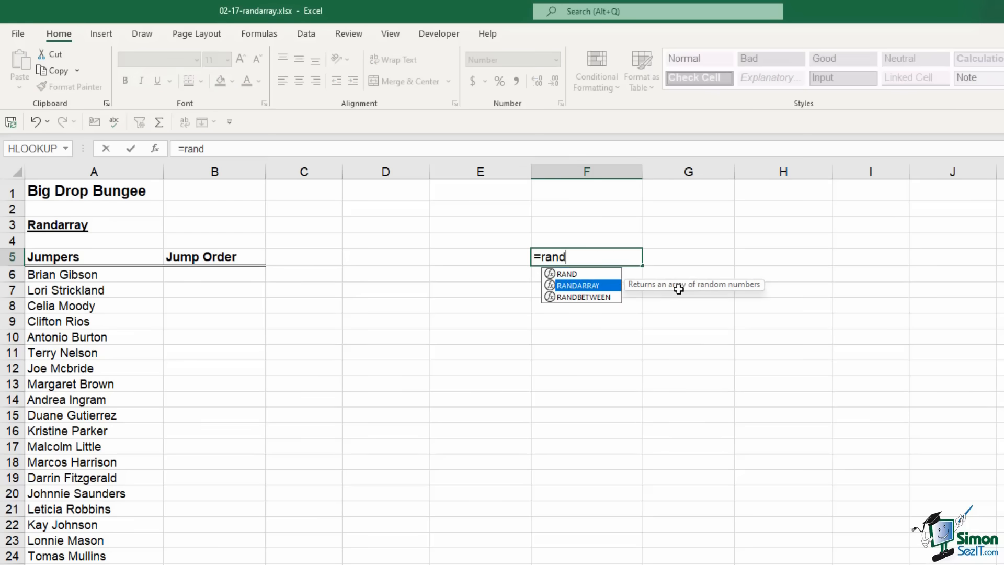
{"action": "key", "text": "Tab"}
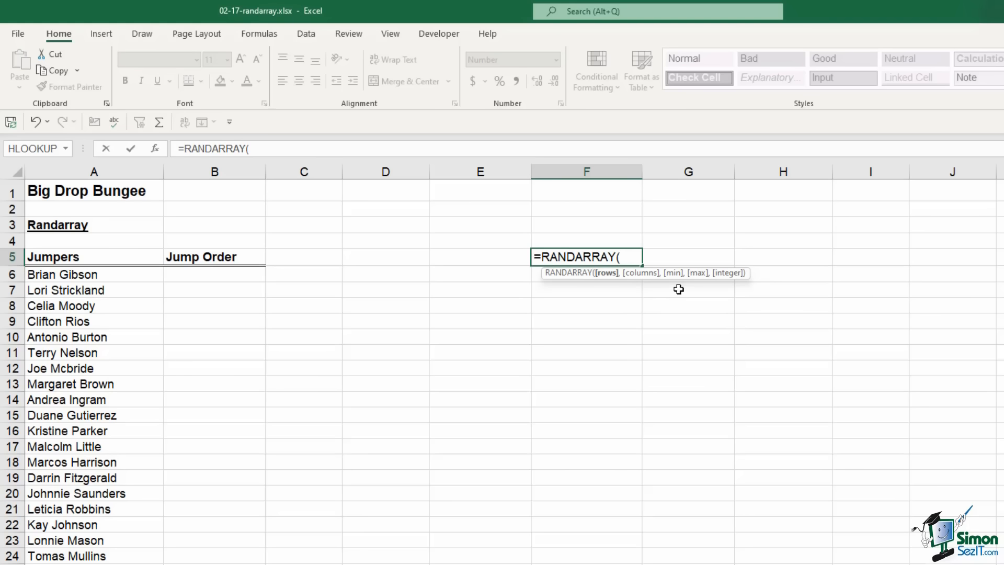
{"action": "type", "text": "10,5,"}
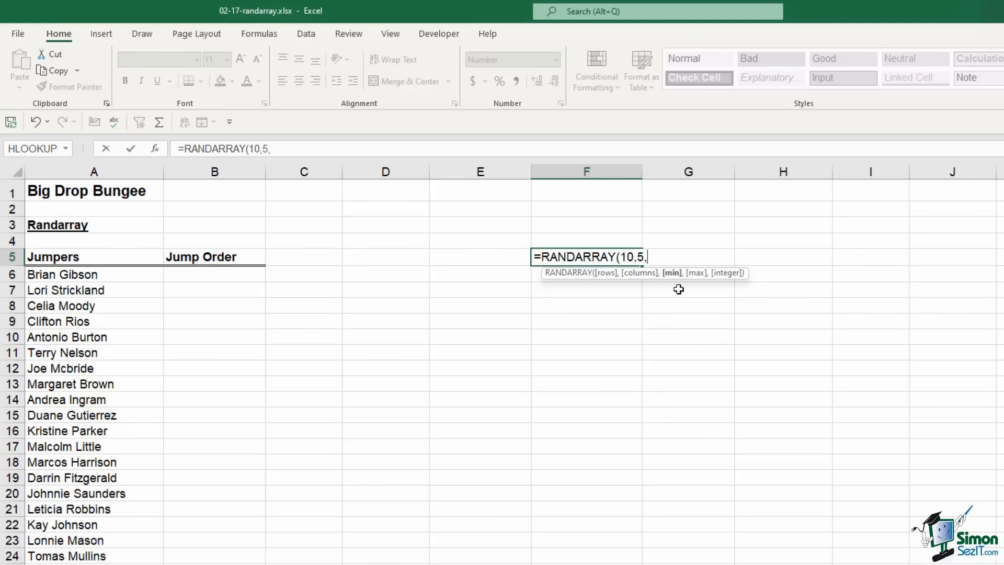
{"action": "type", "text": "1,900,"}
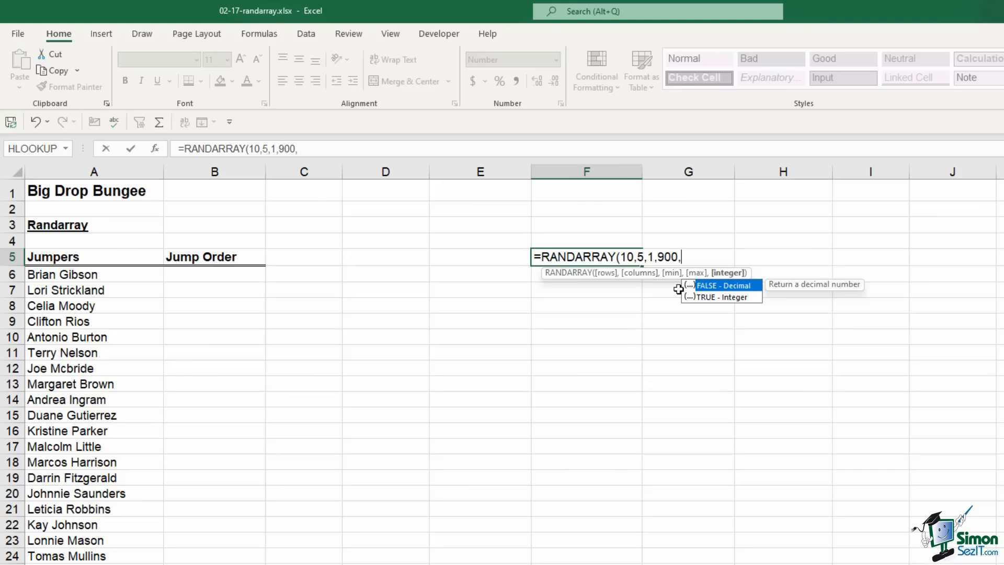
{"action": "type", "text": "TRUE)"}
{"action": "key", "text": "Return"}
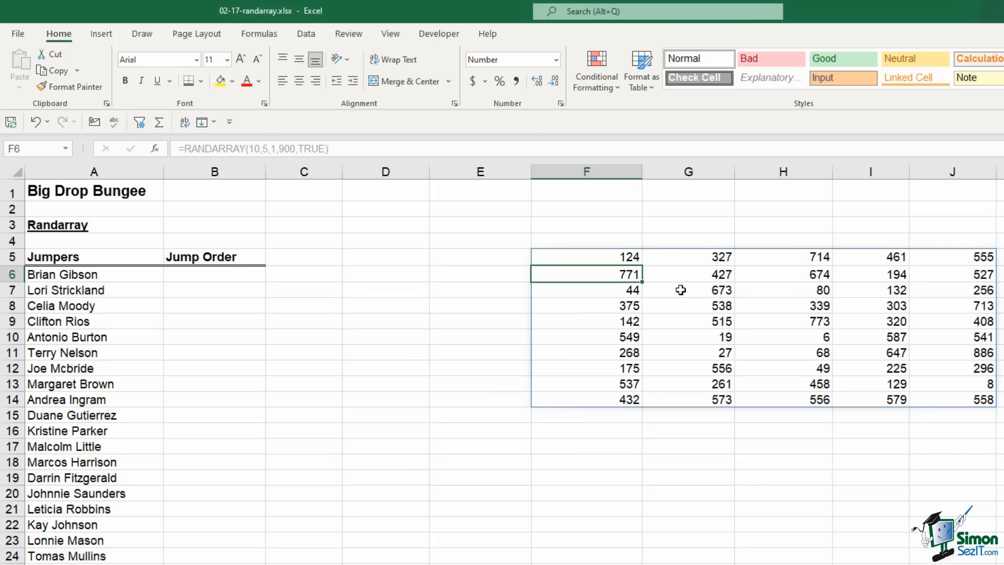
{"action": "left_click_drag", "start_coordinate": [605, 257], "coordinate": [936, 401]}
{"action": "key", "text": "Delete"}
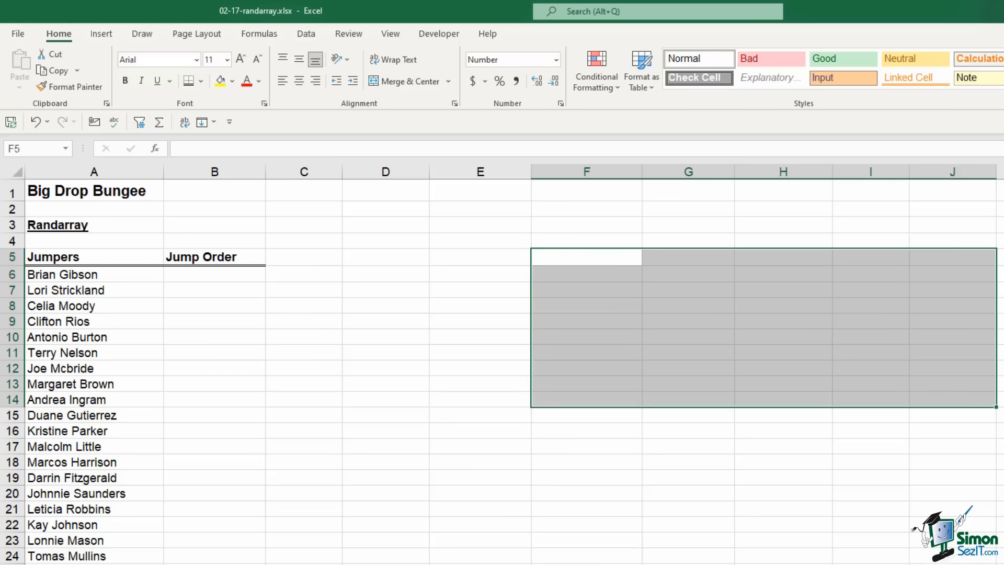
{"action": "left_click", "coordinate": [1003, 337]}
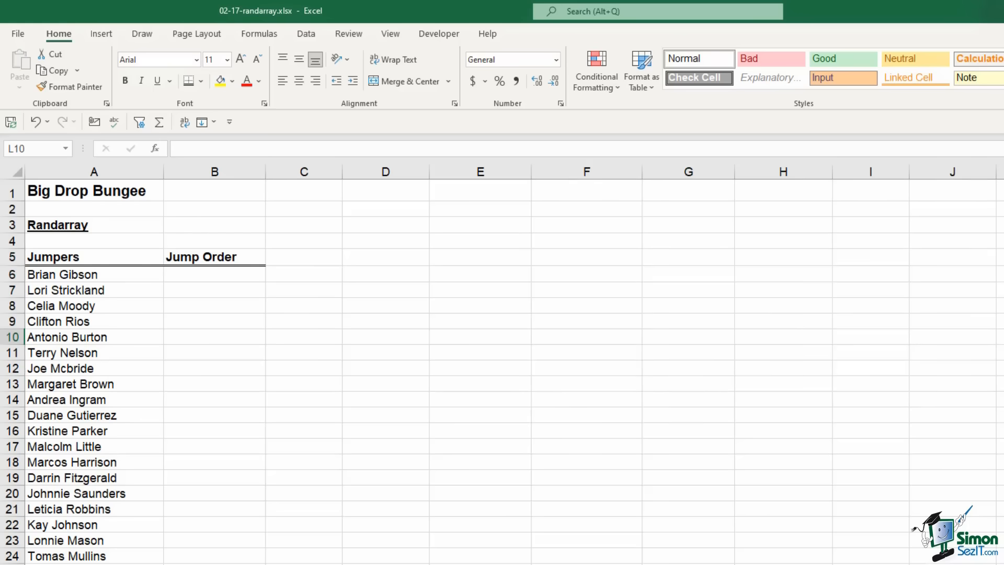
{"action": "left_click", "coordinate": [782, 302]}
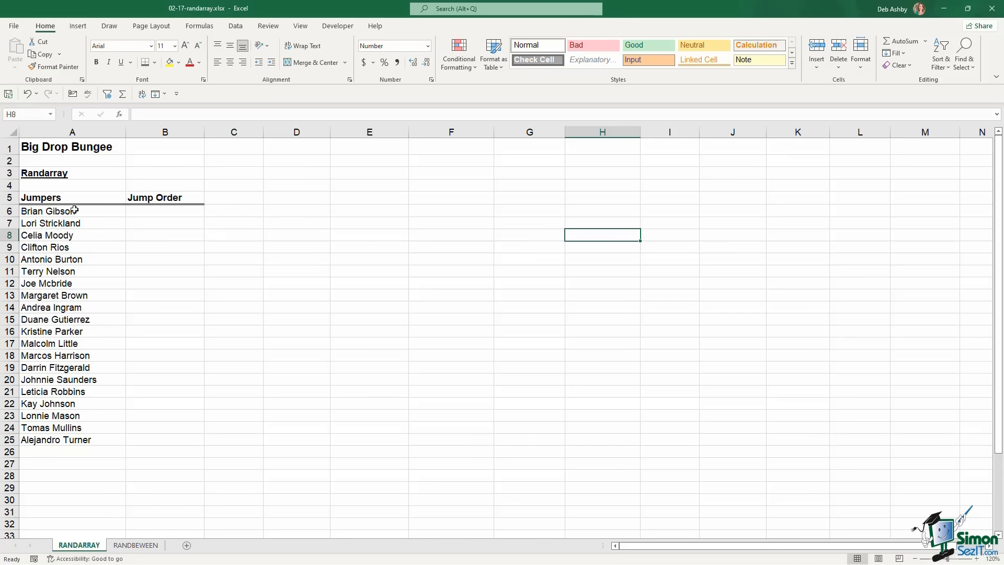
{"action": "left_click_drag", "start_coordinate": [74, 209], "coordinate": [79, 441]}
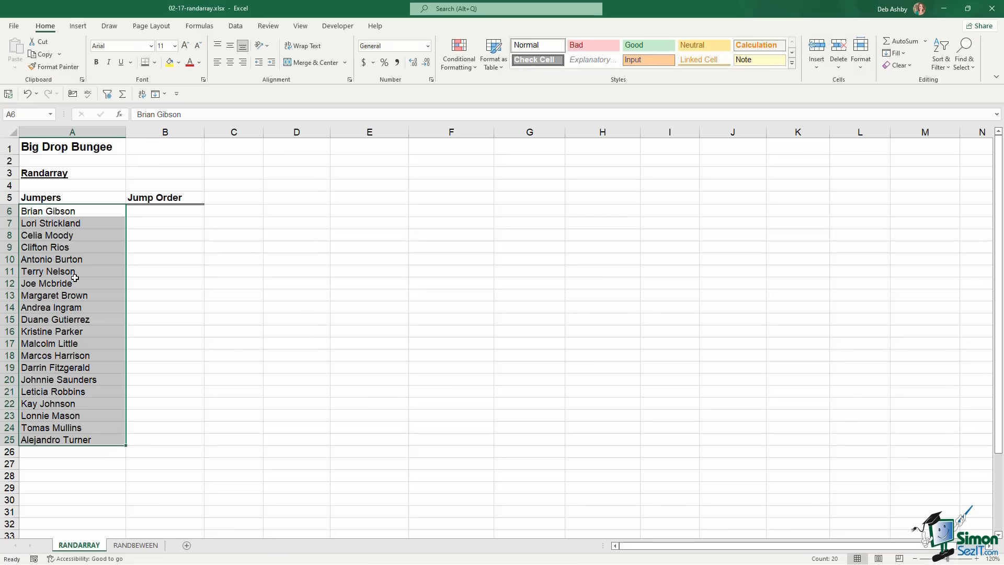
{"action": "left_click", "coordinate": [166, 211]}
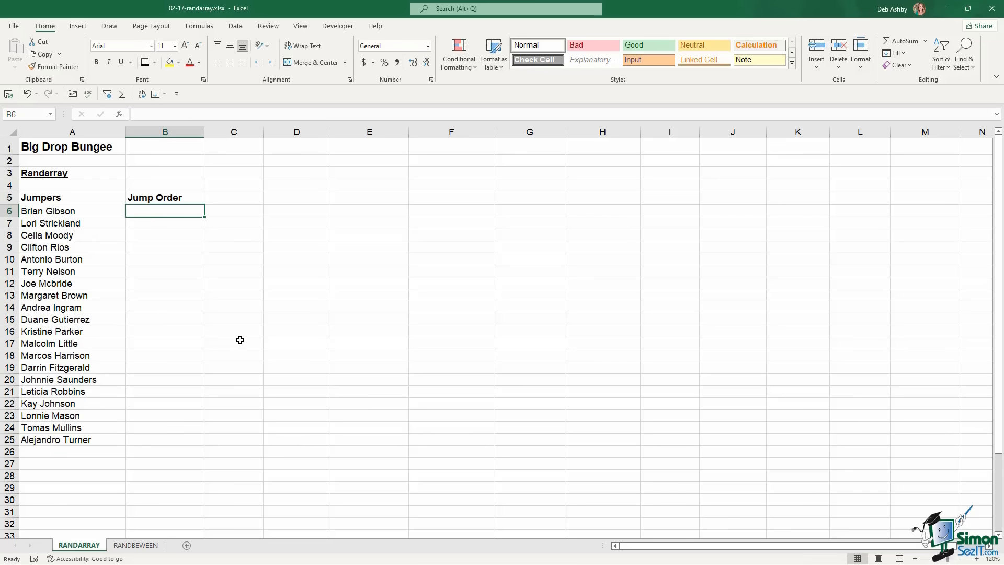
Enter =RANDARRAY(COUNTA(A6:A25),1) in B6 to spill 20 random decimals
{"action": "type", "text": "=ra"}
{"action": "type", "text": "nda"}
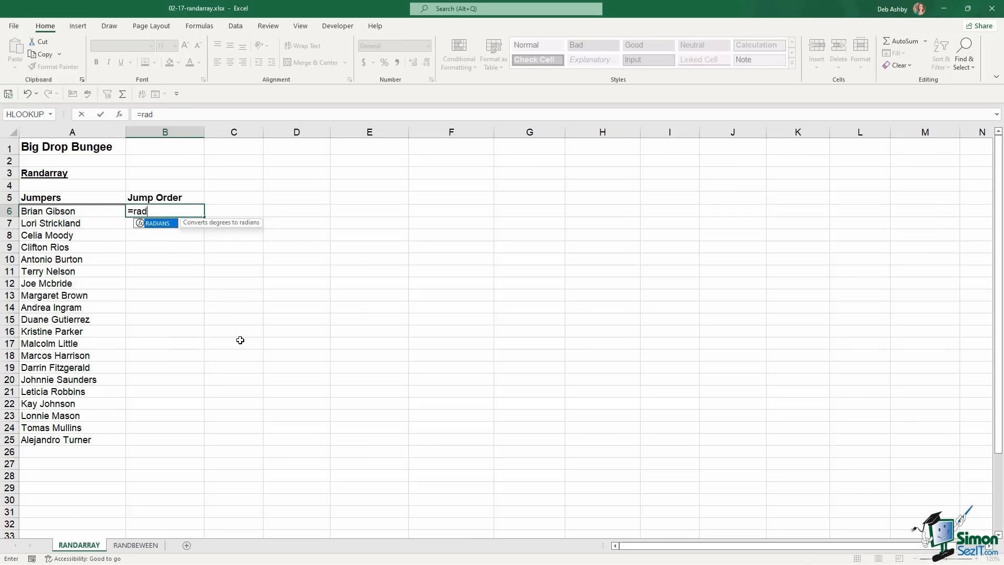
{"action": "key", "text": "Tab"}
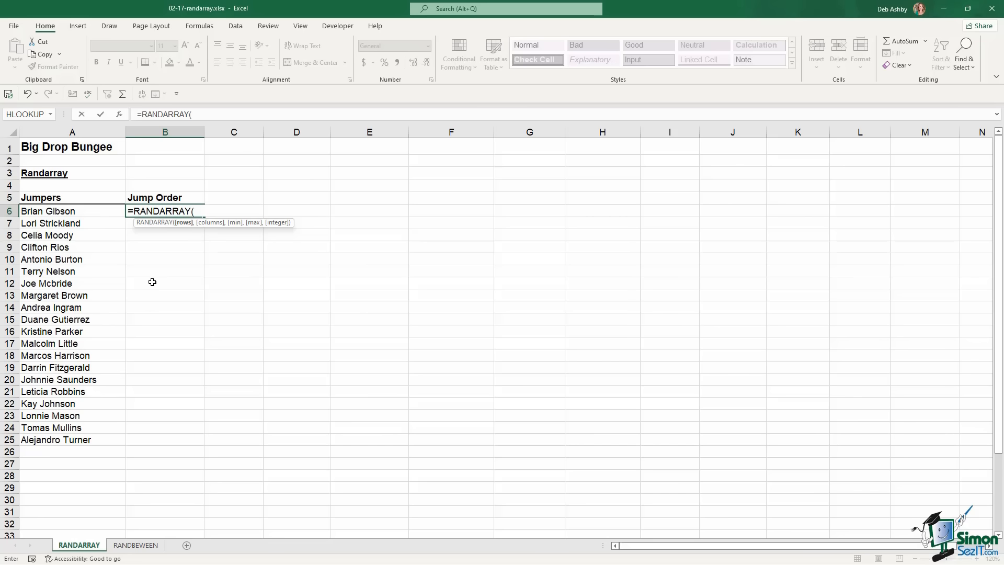
{"action": "type", "text": "counta"}
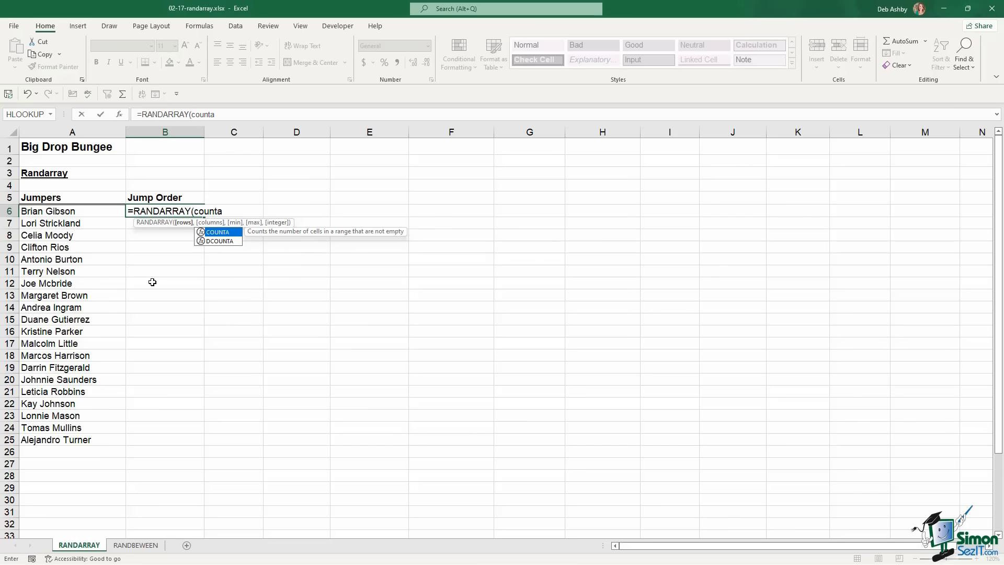
{"action": "key", "text": "Tab"}
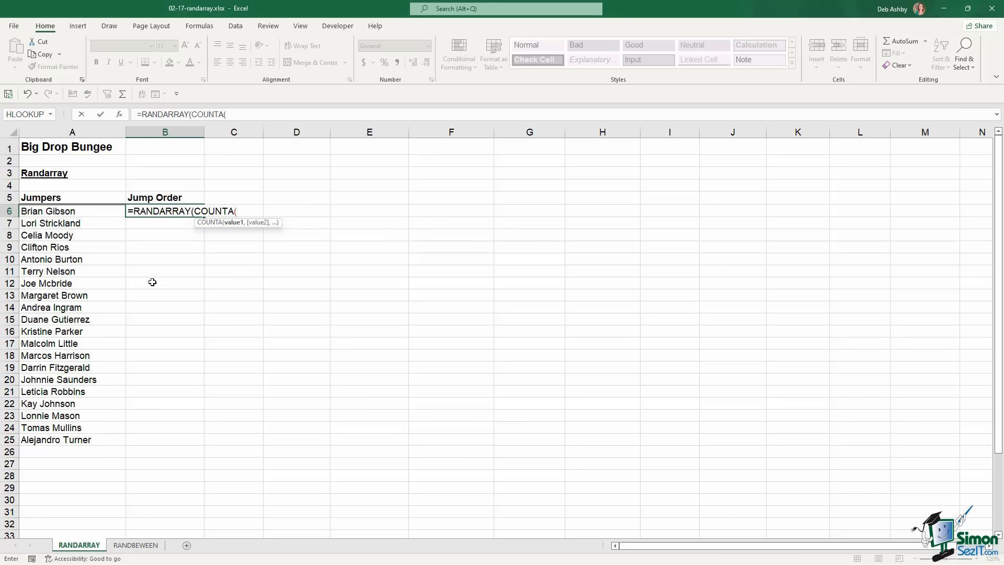
{"action": "left_click_drag", "start_coordinate": [80, 209], "coordinate": [63, 438]}
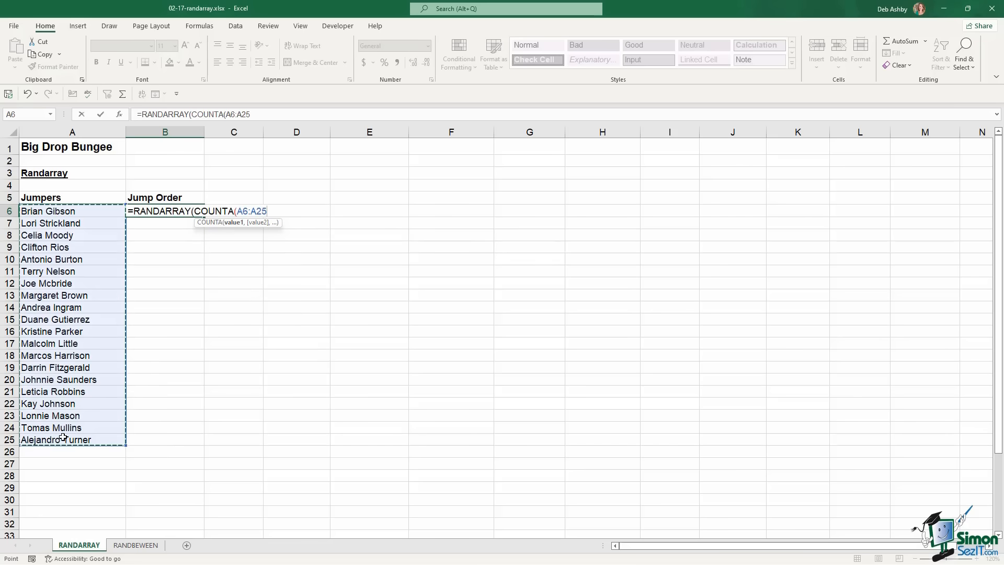
{"action": "type", "text": ")"}
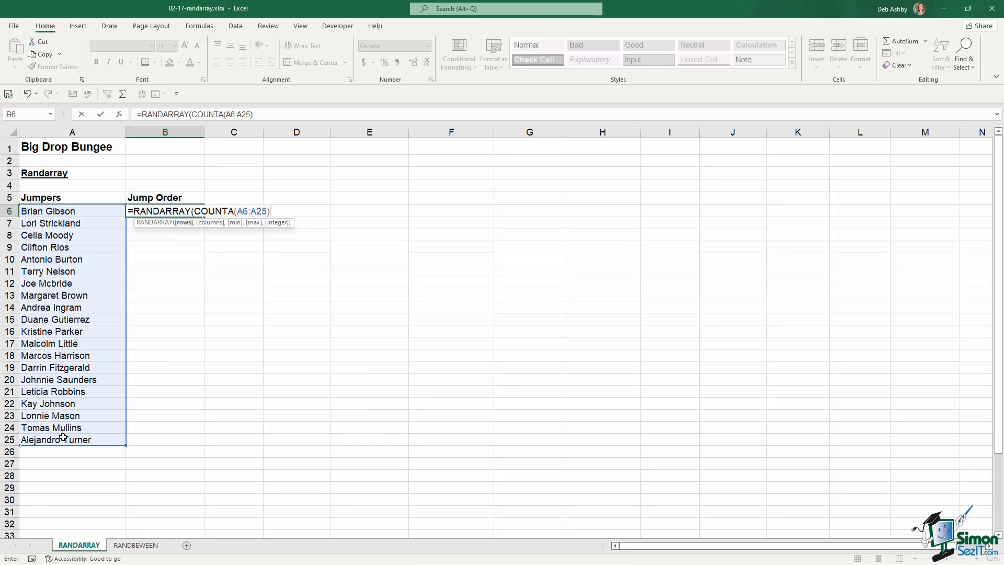
{"action": "type", "text": ",1"}
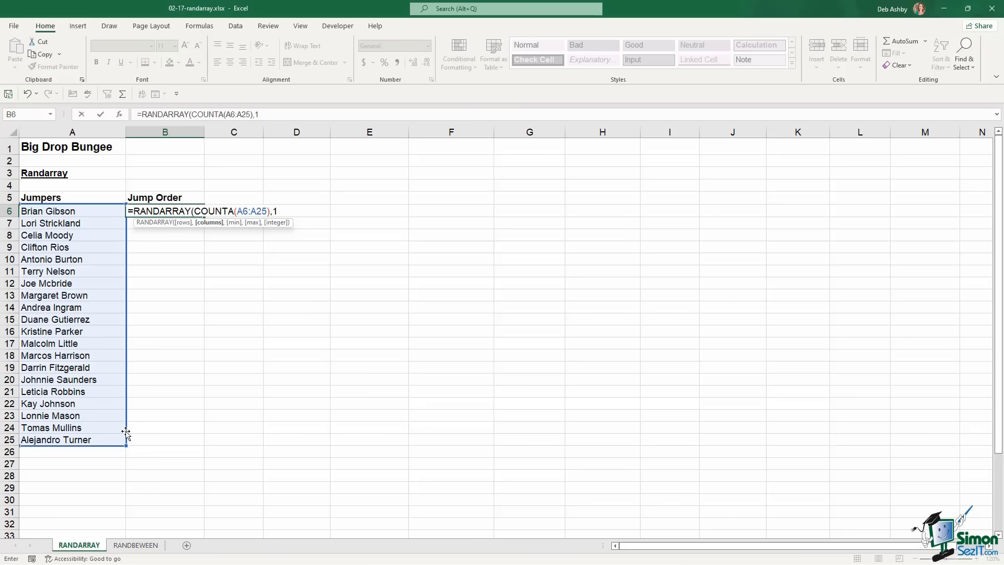
{"action": "type", "text": ")"}
{"action": "key", "text": "Return"}
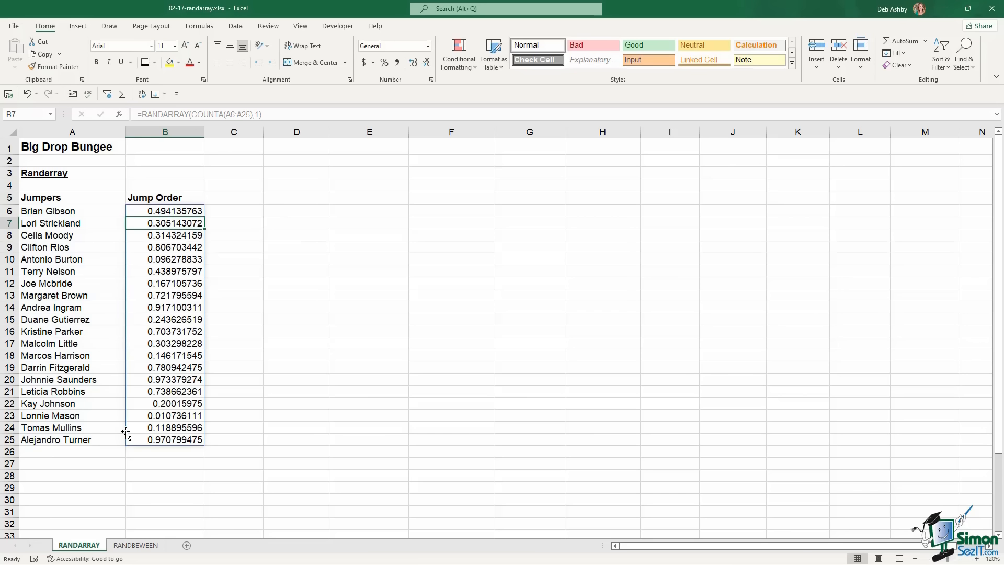
Show one extra decimal place in B22 and review the random values
{"action": "left_click", "coordinate": [159, 403]}
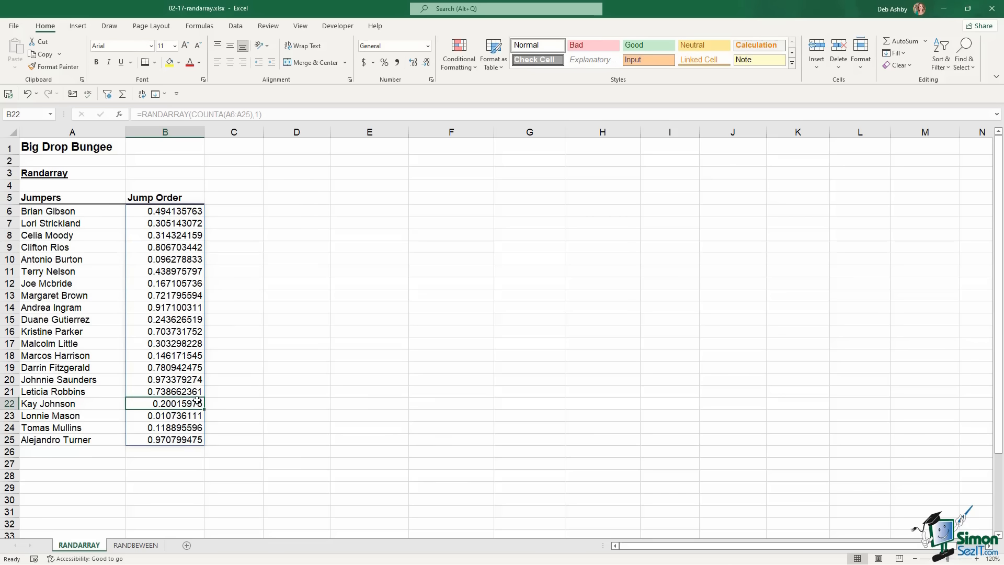
{"action": "left_click", "coordinate": [413, 63]}
{"action": "left_click", "coordinate": [169, 285]}
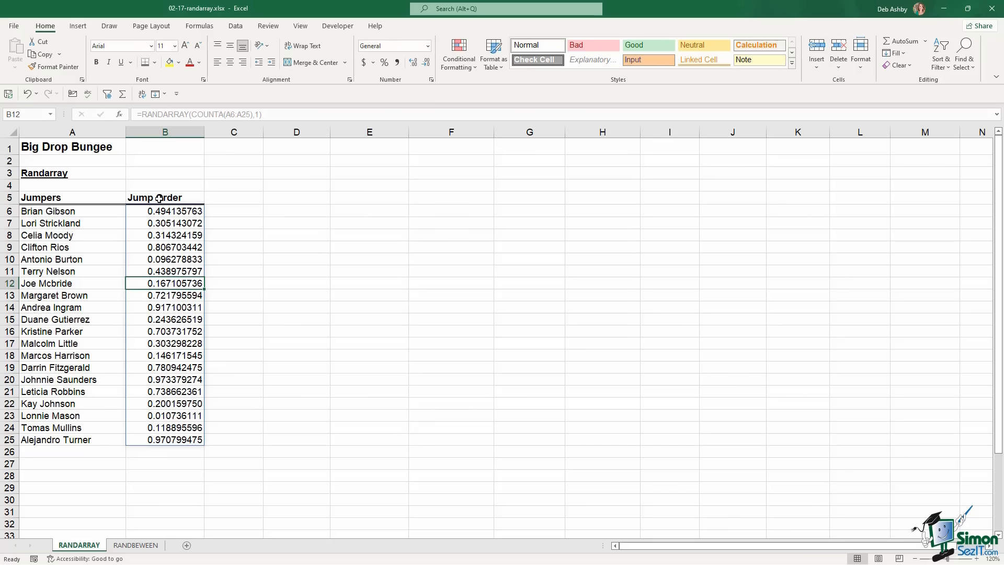
{"action": "left_click", "coordinate": [168, 212]}
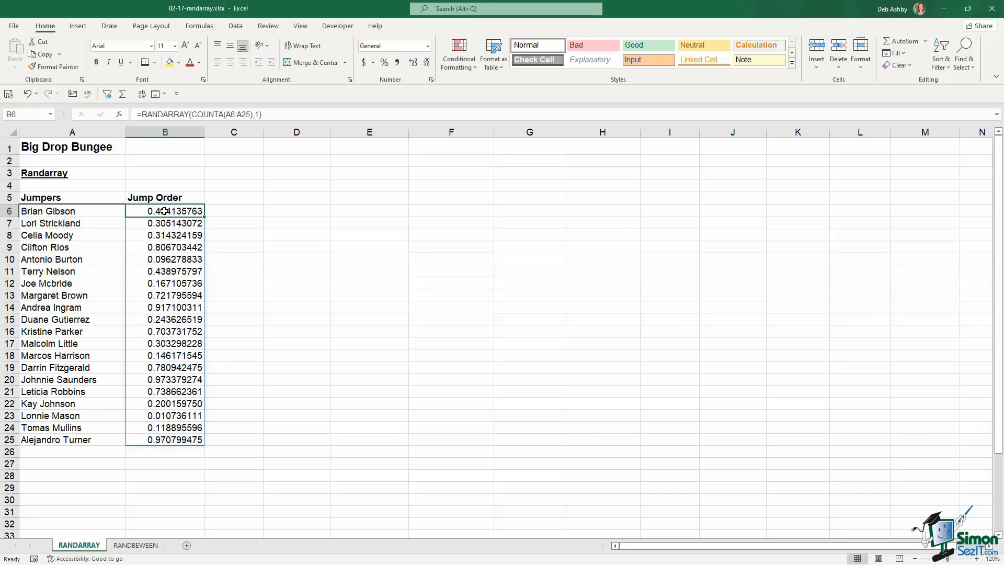
Convert the Jump Order numbers in B6:B25 into fixed values
{"action": "left_click_drag", "start_coordinate": [165, 211], "coordinate": [165, 439]}
{"action": "key", "text": "ctrl+c"}
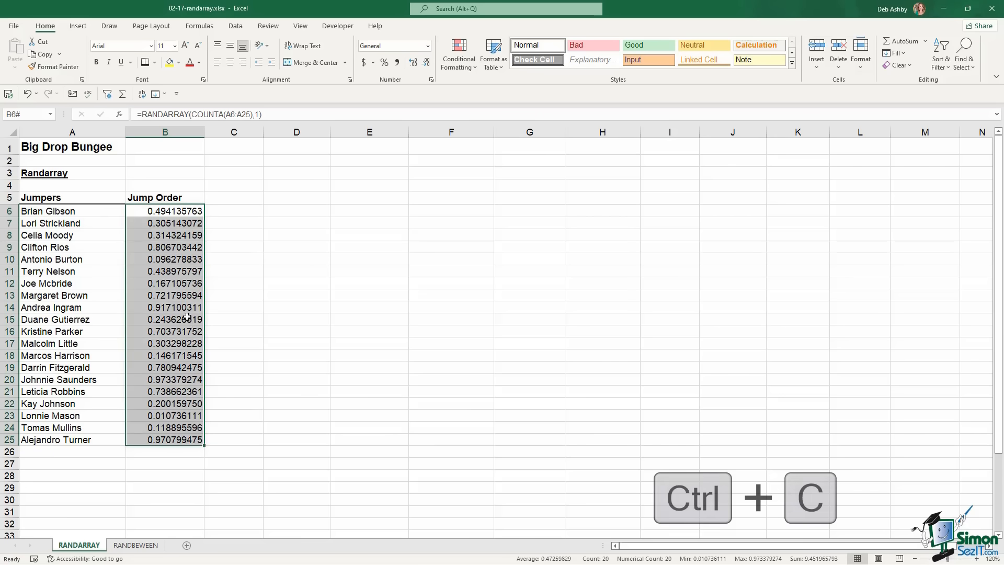
{"action": "key", "text": "ctrl+c"}
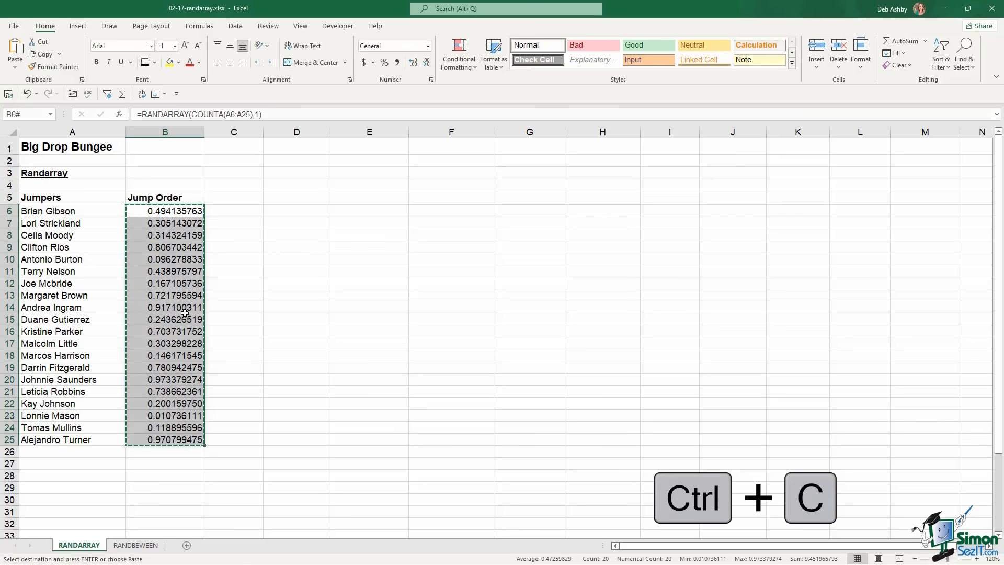
{"action": "left_click", "coordinate": [15, 67]}
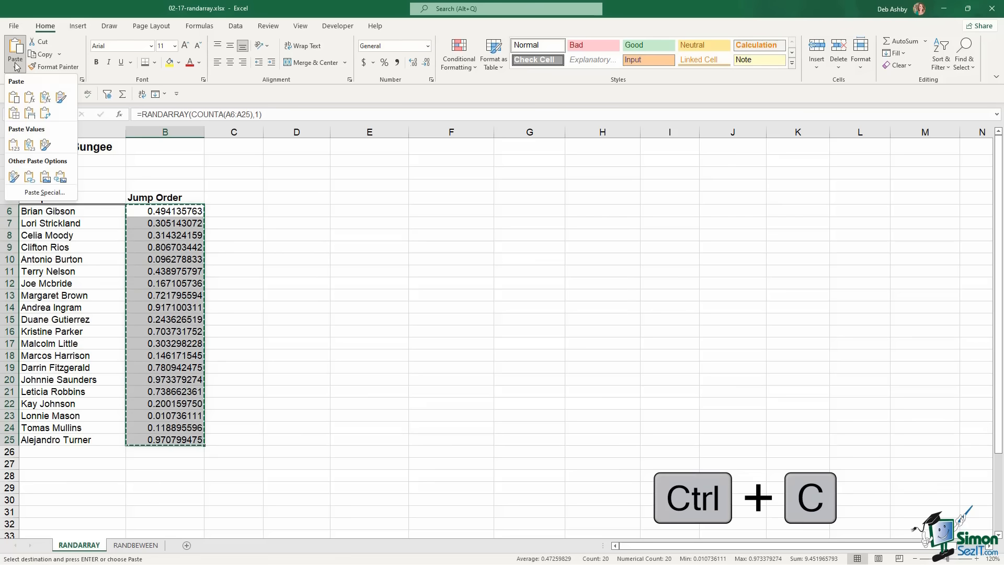
{"action": "left_click", "coordinate": [11, 148]}
{"action": "key", "text": "Escape"}
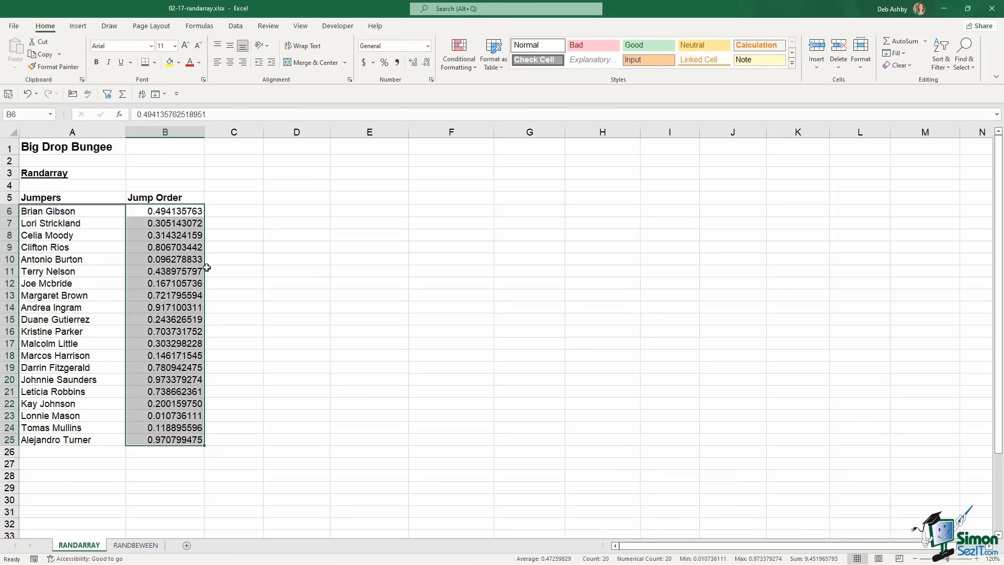
Sort the jumpers by Jump Order, smallest to largest
{"action": "left_click", "coordinate": [164, 271]}
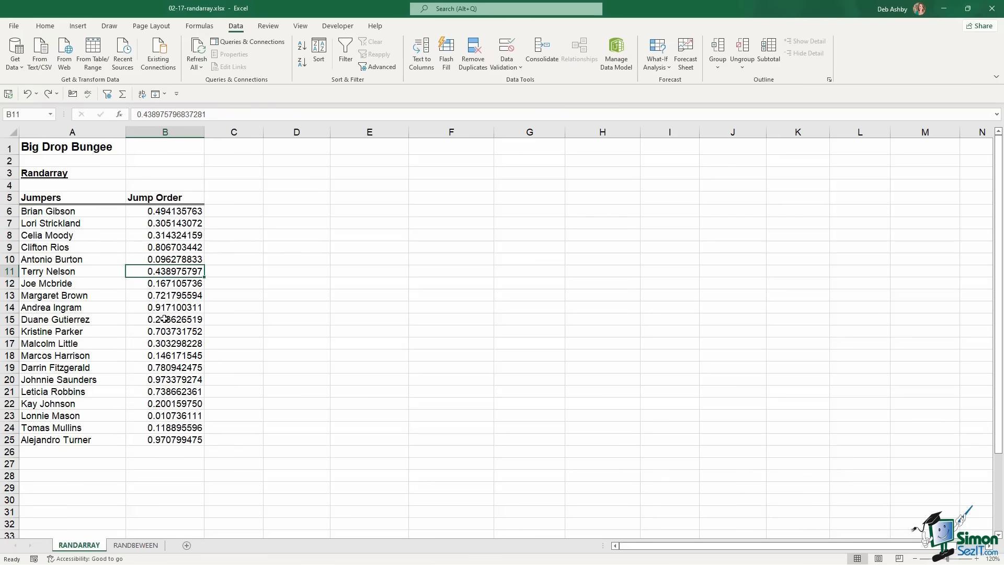
{"action": "left_click", "coordinate": [170, 211]}
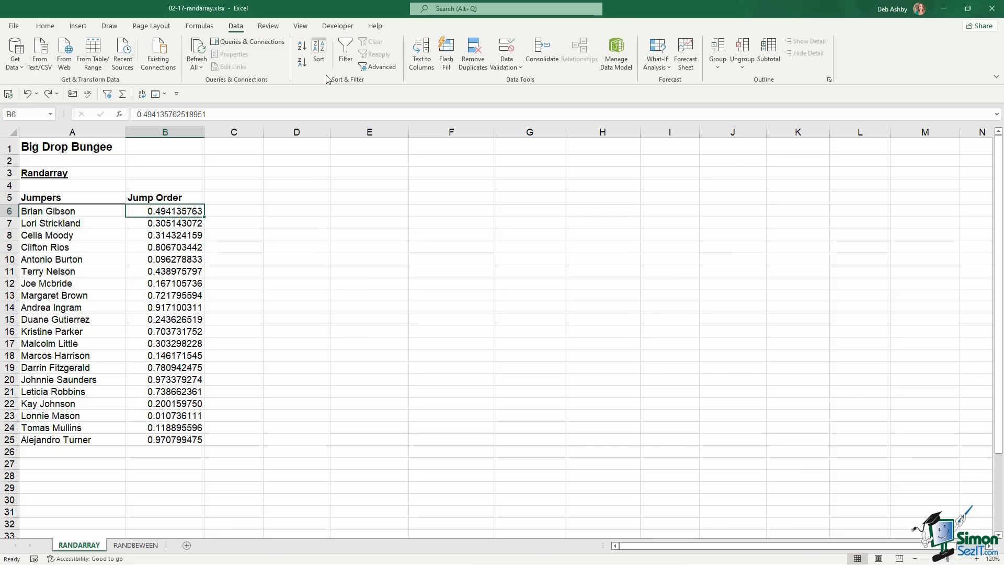
{"action": "left_click", "coordinate": [303, 48]}
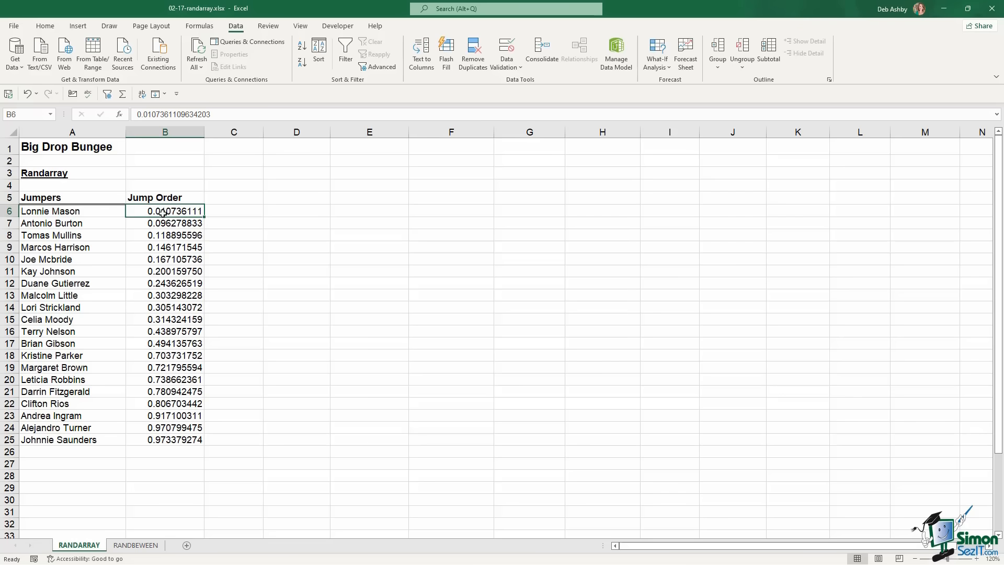
Switch to the RANDBETWEEN sheet and select the 20 employee names in A7:A26
{"action": "left_click", "coordinate": [137, 546]}
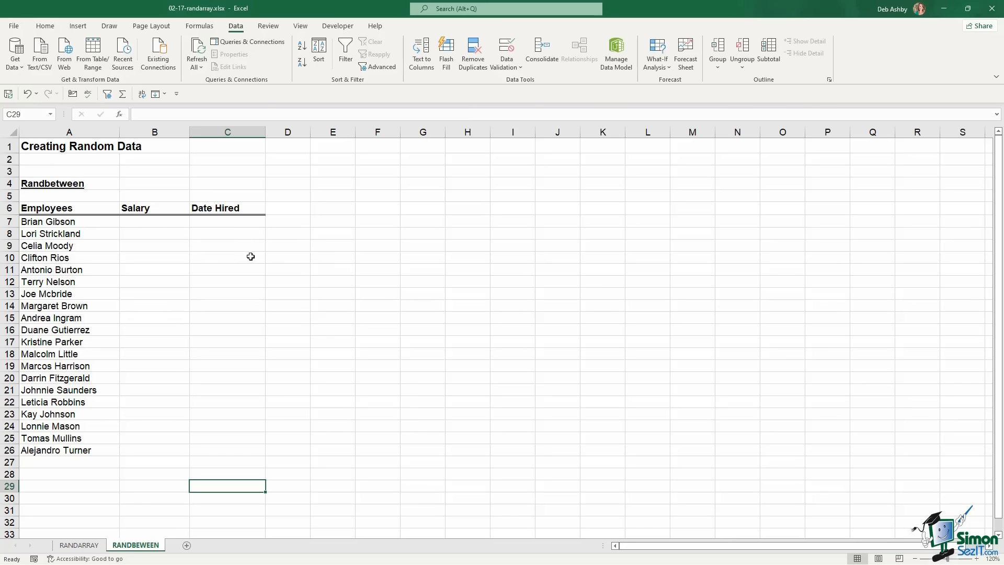
{"action": "left_click", "coordinate": [77, 221]}
{"action": "left_click_drag", "start_coordinate": [59, 226], "coordinate": [63, 451]}
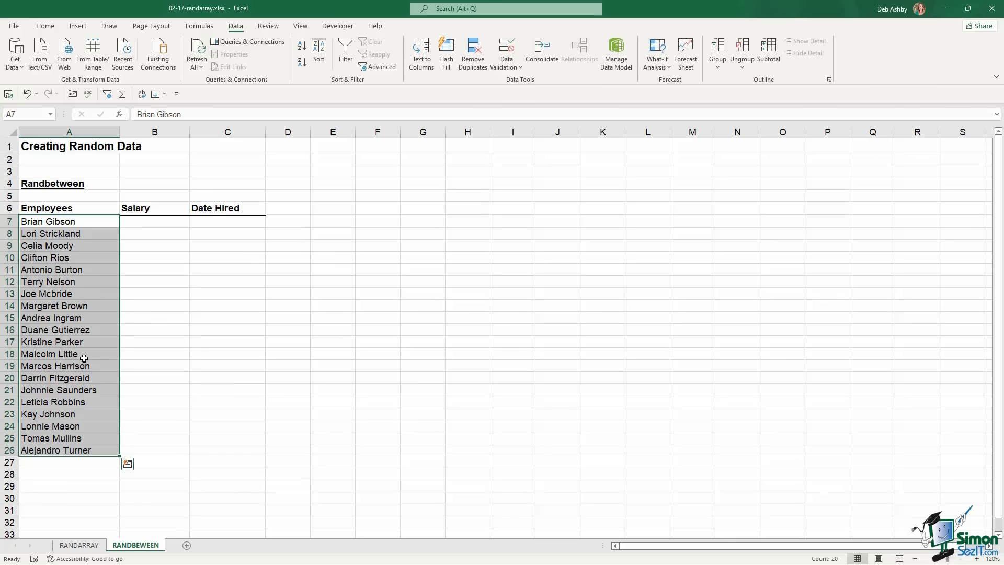
{"action": "left_click", "coordinate": [164, 224]}
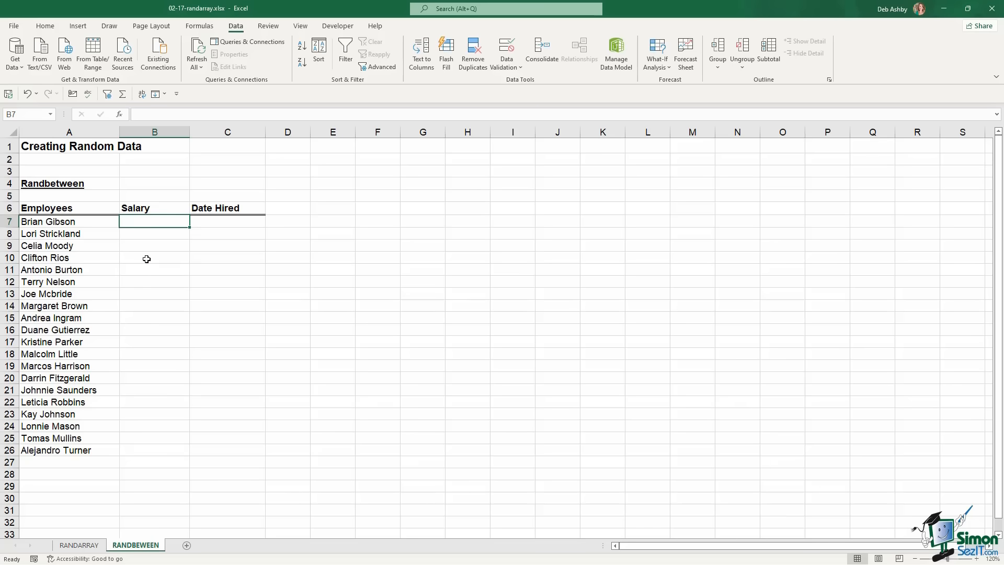
Enter =RANDBETWEEN(25000,50000) in B7 and fill it down to B26
{"action": "type", "text": "=ra"}
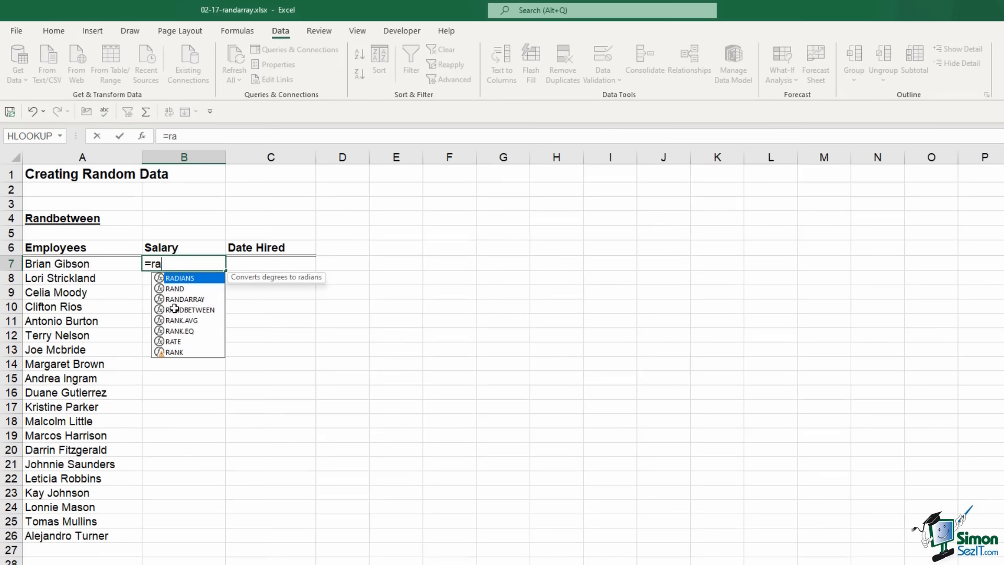
{"action": "type", "text": "nd"}
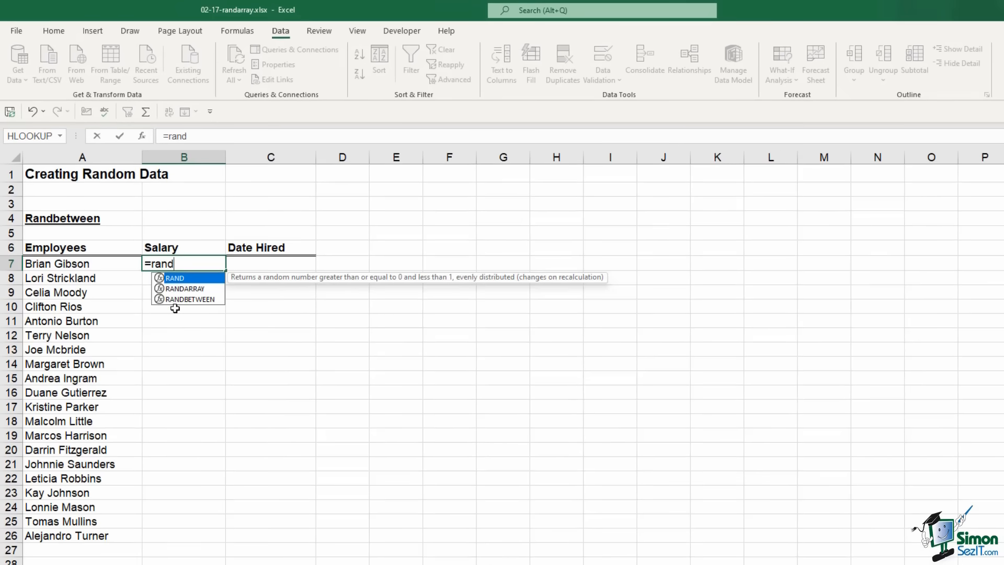
{"action": "double_click", "coordinate": [181, 299]}
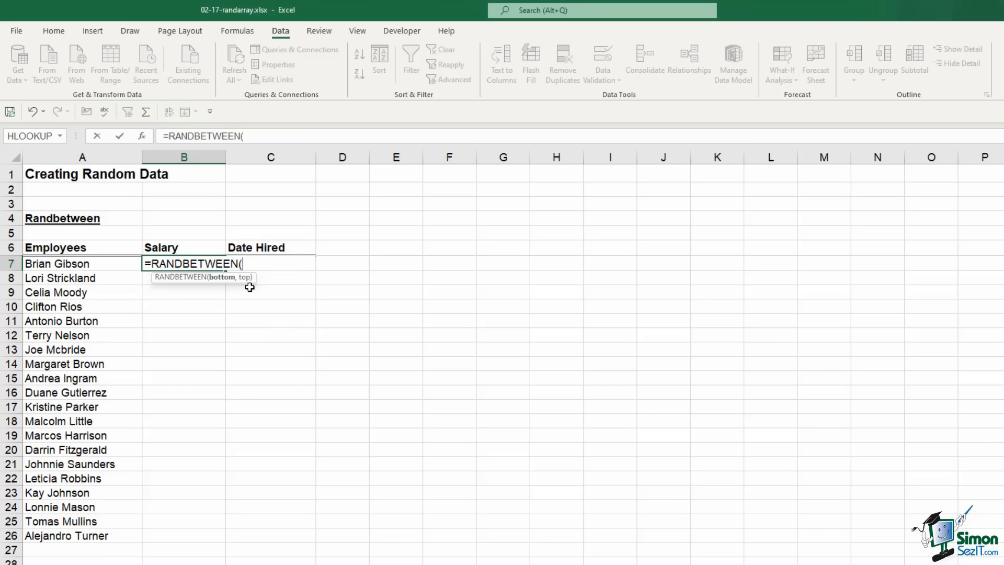
{"action": "type", "text": "25000,50"}
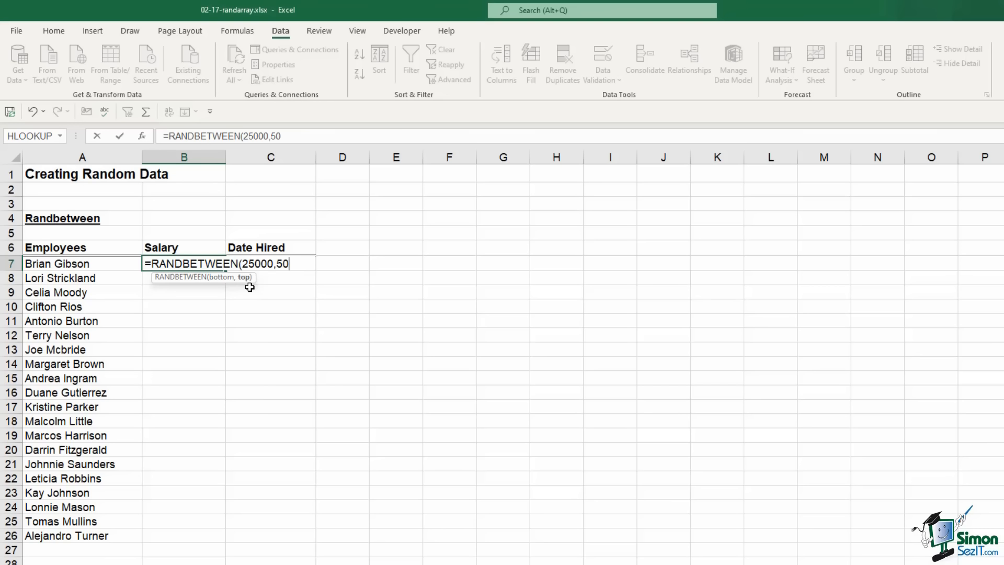
{"action": "type", "text": "000)"}
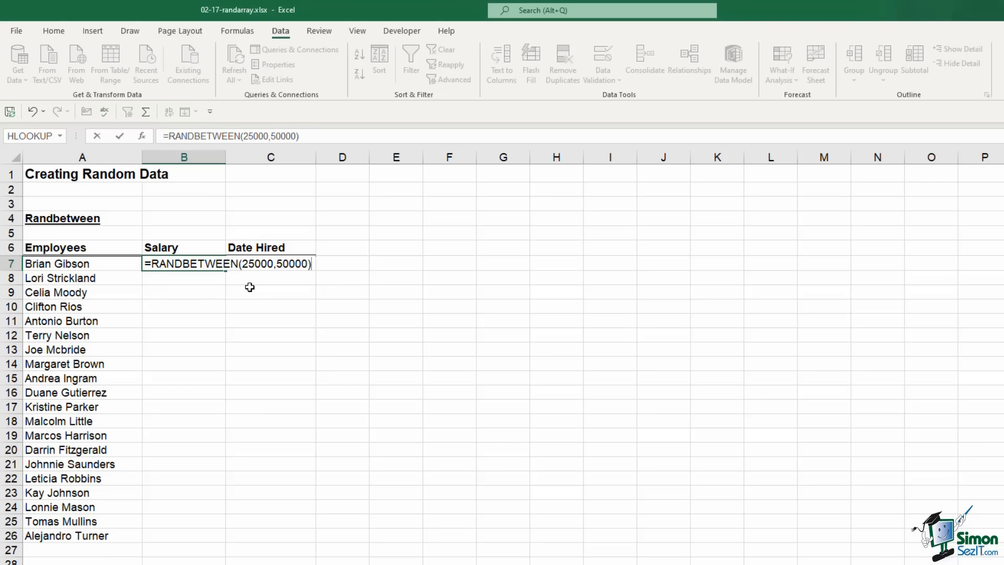
{"action": "key", "text": "Return"}
{"action": "left_click", "coordinate": [209, 263]}
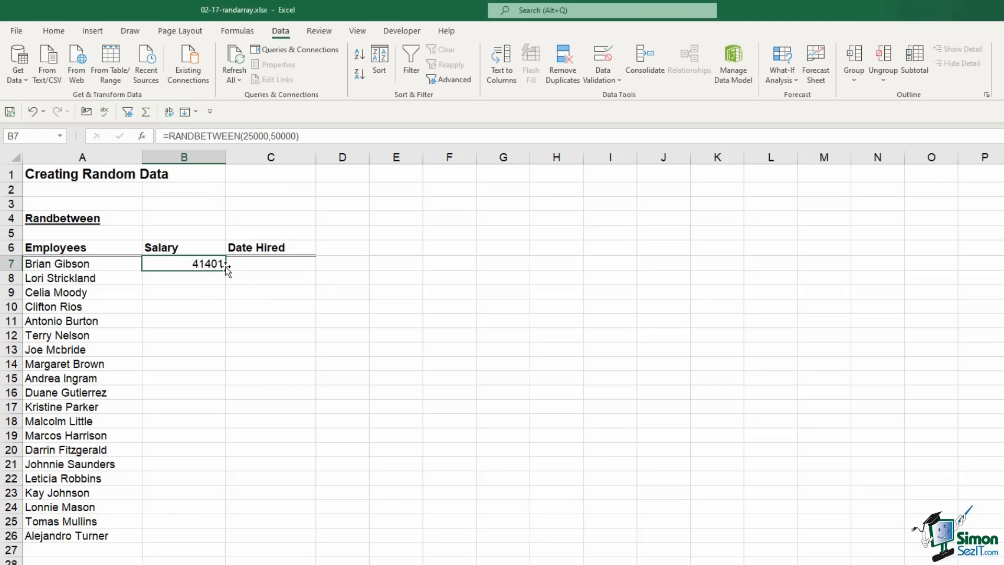
{"action": "double_click", "coordinate": [226, 270]}
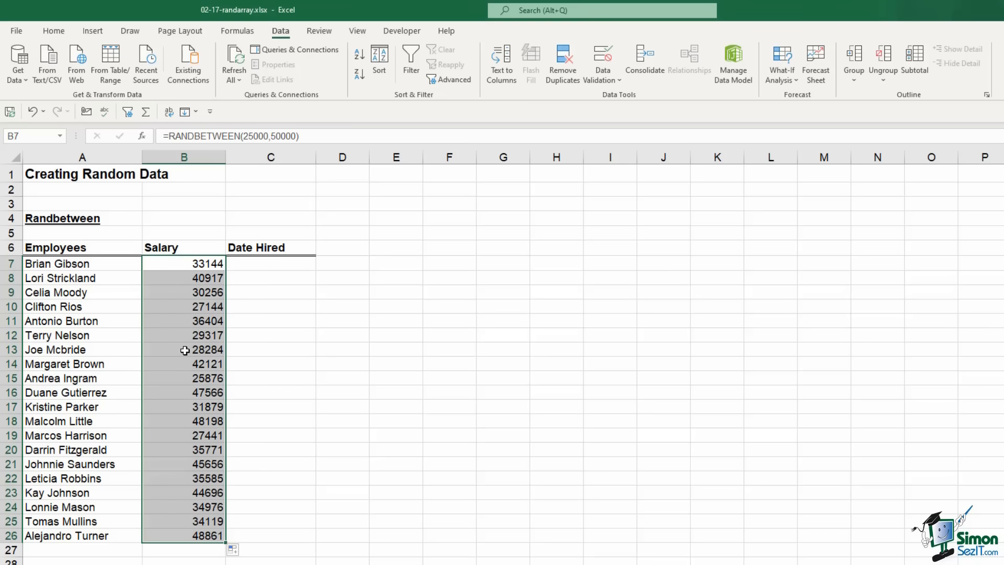
Paste the salaries back as fixed values in Accounting format with two decimals
{"action": "key", "text": "ctrl+c"}
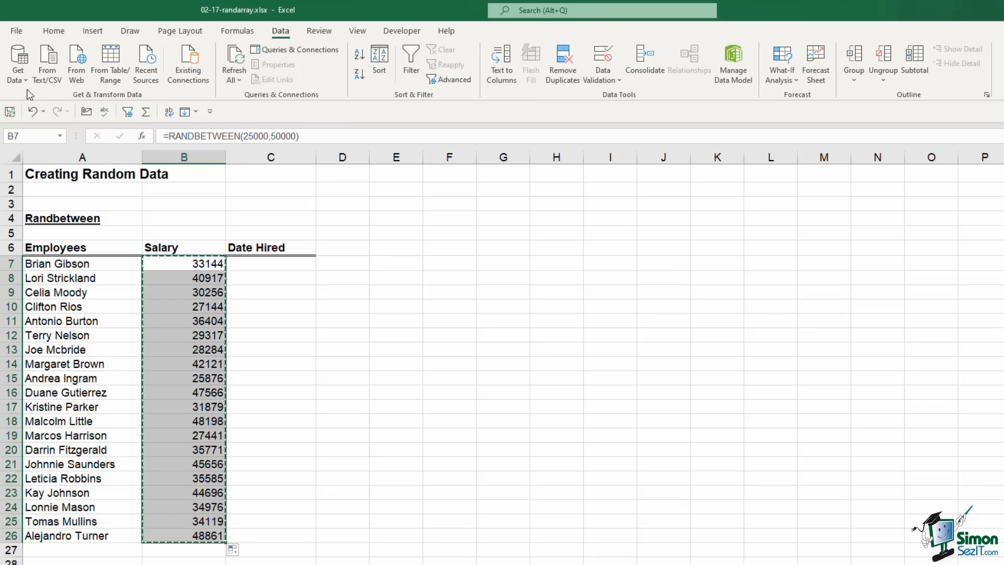
{"action": "left_click", "coordinate": [54, 31]}
{"action": "left_click", "coordinate": [18, 78]}
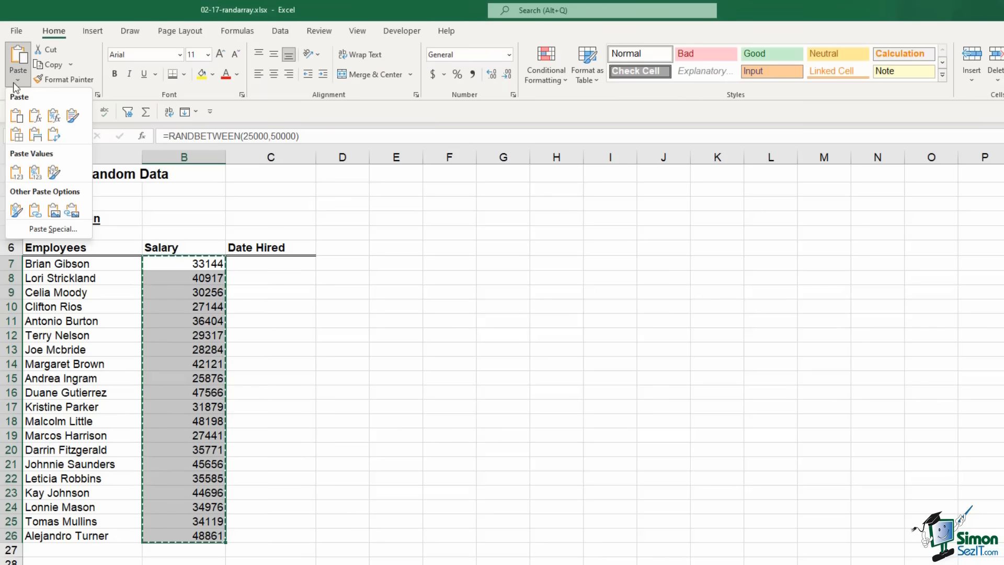
{"action": "left_click", "coordinate": [17, 173]}
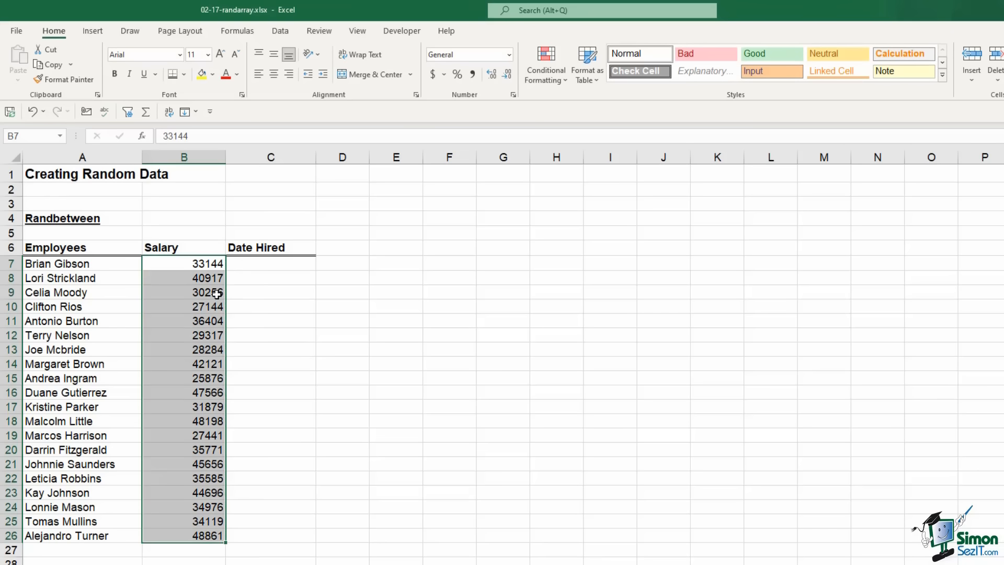
{"action": "left_click", "coordinate": [432, 75]}
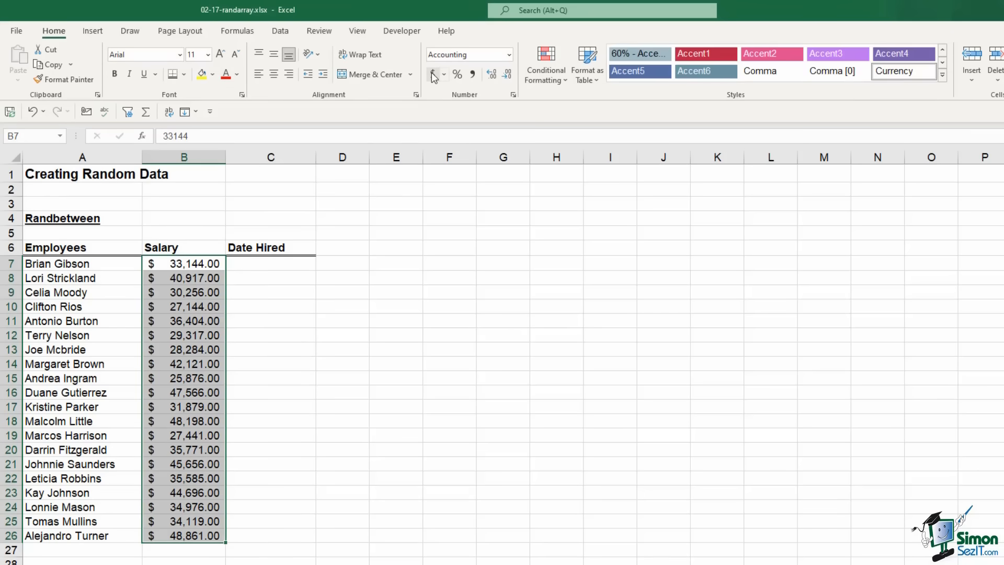
{"action": "left_click", "coordinate": [509, 77]}
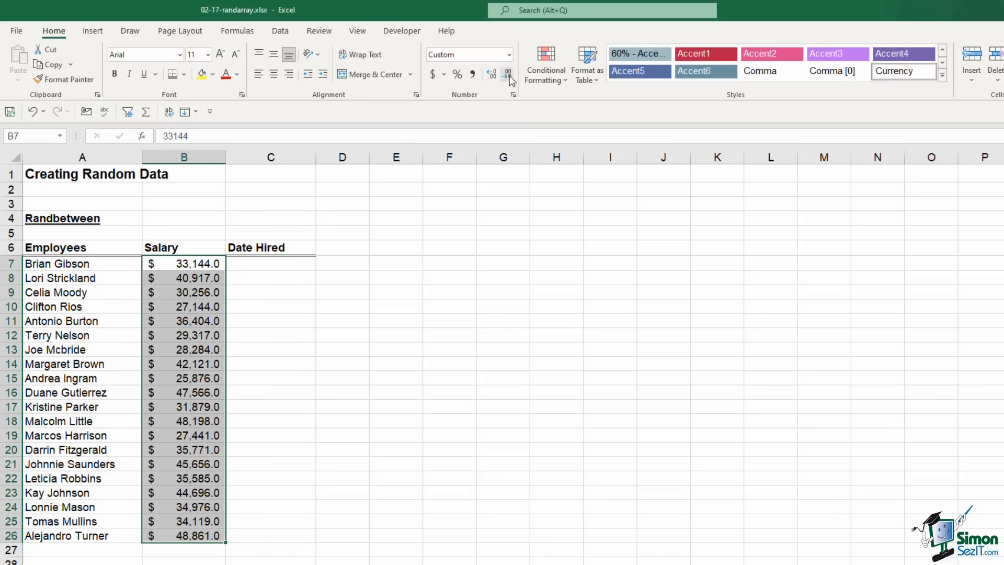
{"action": "left_click", "coordinate": [510, 76]}
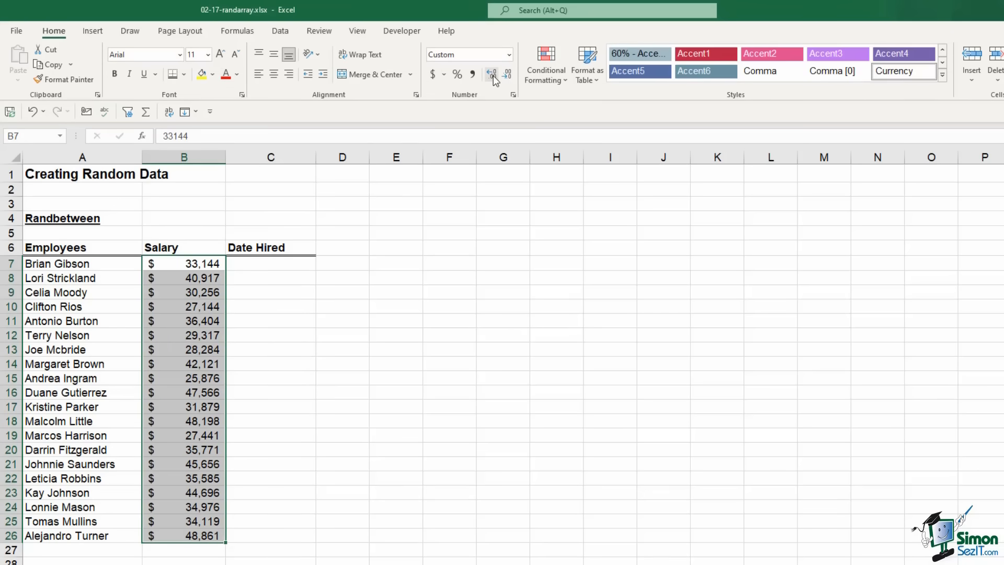
{"action": "left_click", "coordinate": [493, 76]}
{"action": "left_click", "coordinate": [493, 75]}
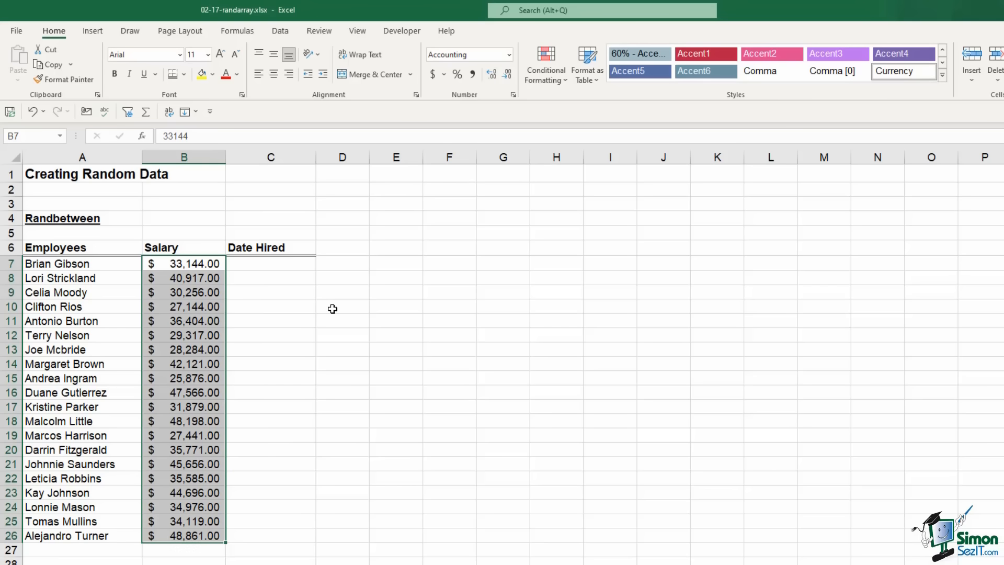
{"action": "left_click", "coordinate": [272, 264]}
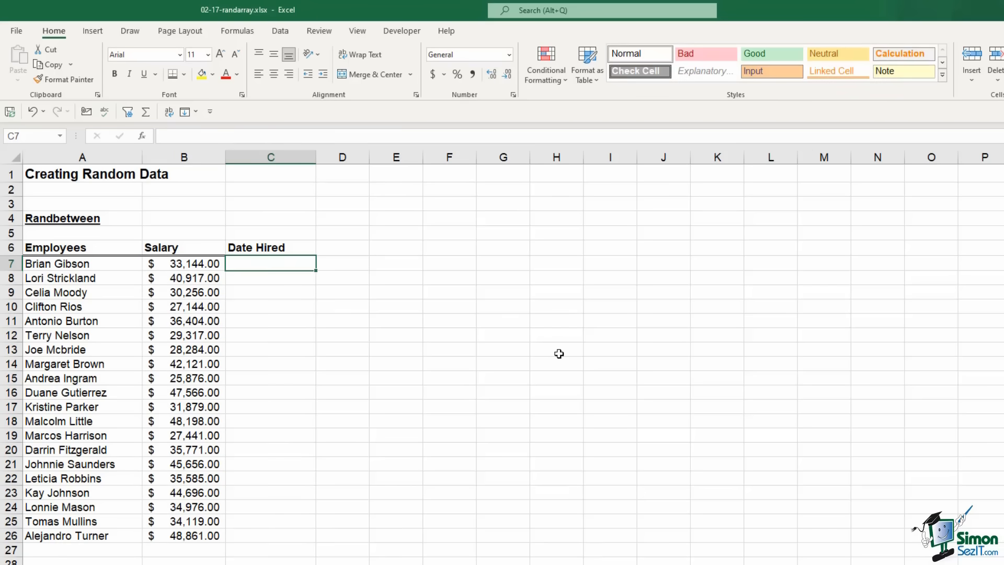
Enter =RANDBETWEEN(DATE(2005,1,1),DATE(2021,12,31)) in C7
{"action": "type", "text": "=r"}
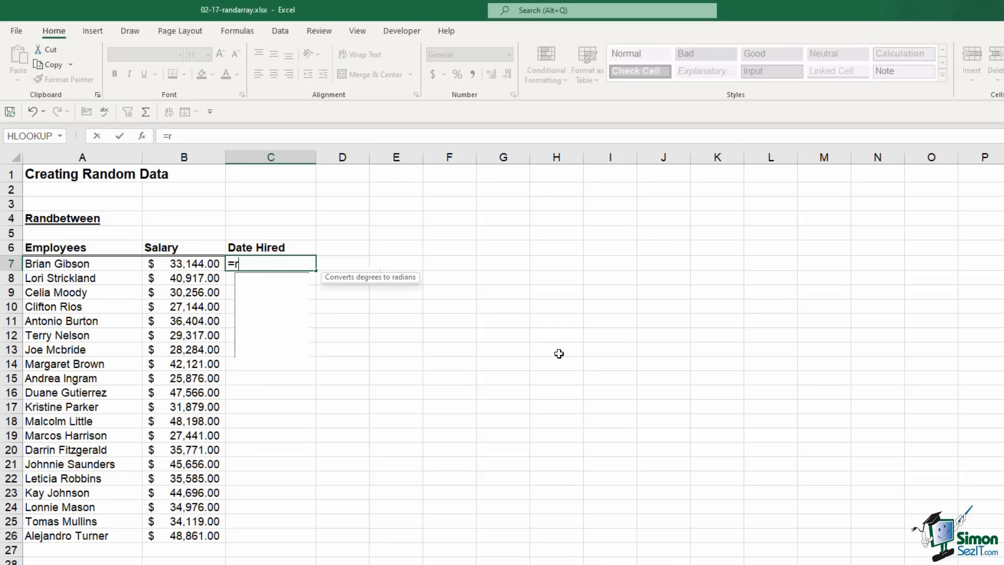
{"action": "type", "text": "andbetw"}
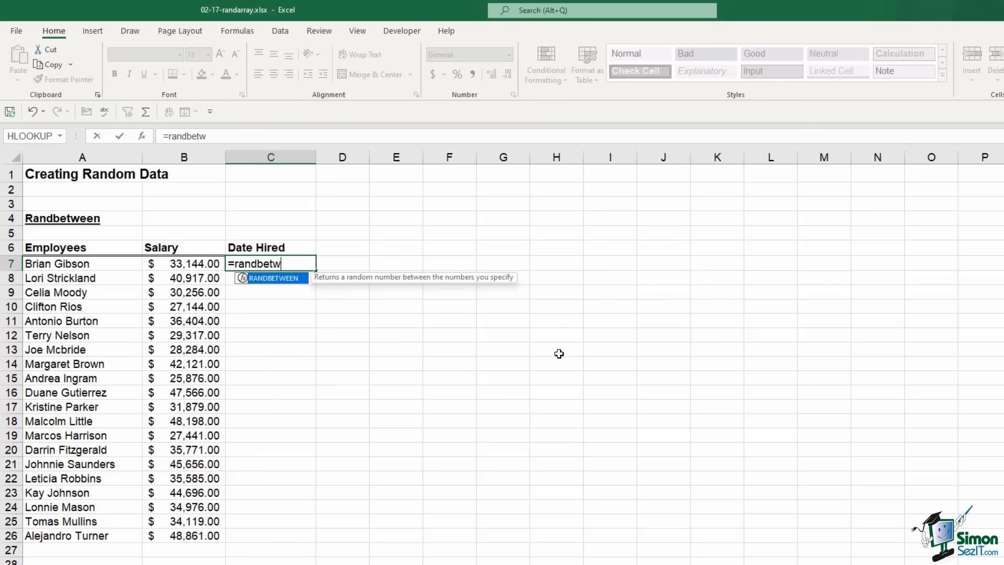
{"action": "key", "text": "Tab"}
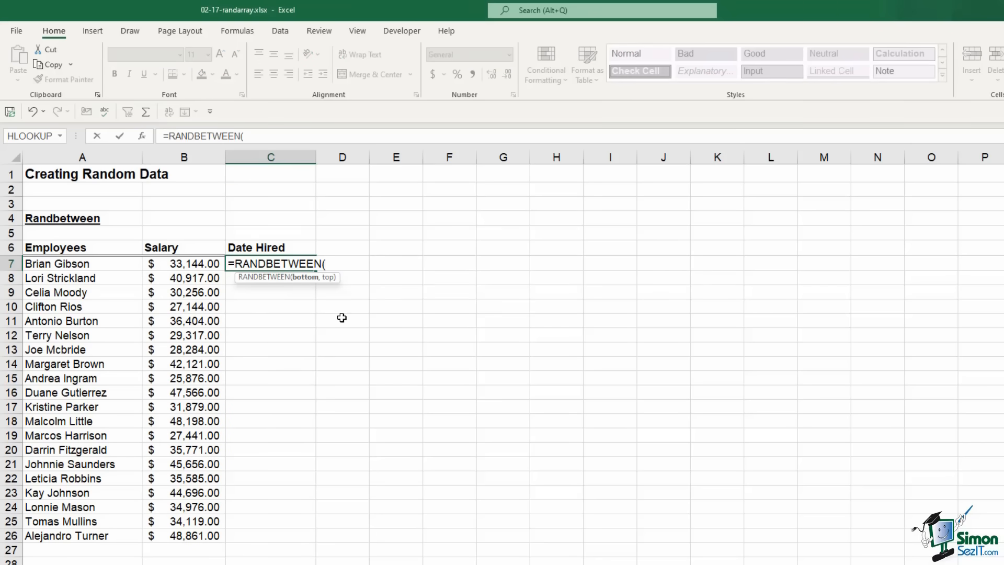
{"action": "type", "text": "date"}
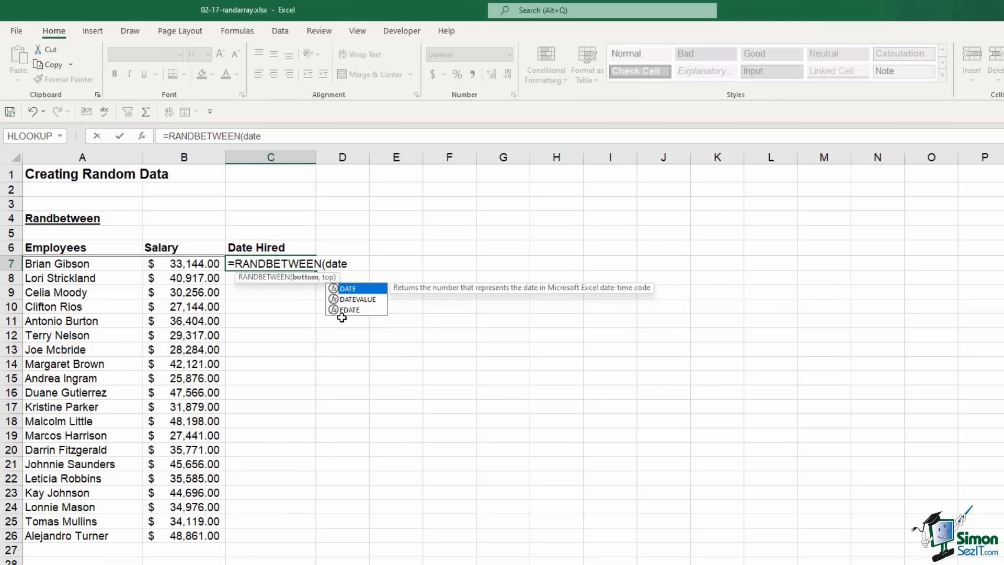
{"action": "key", "text": "Tab"}
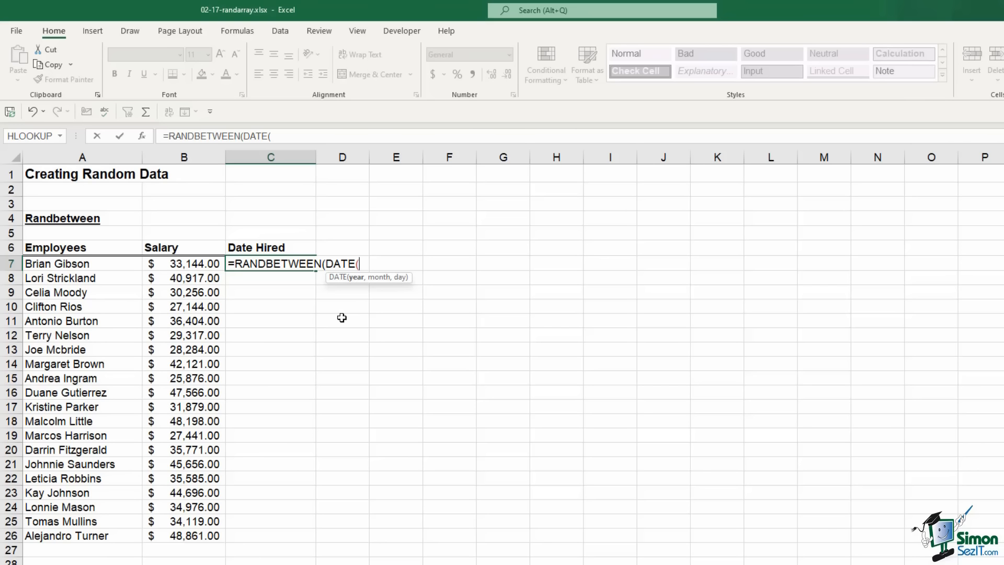
{"action": "type", "text": "2005,01,"}
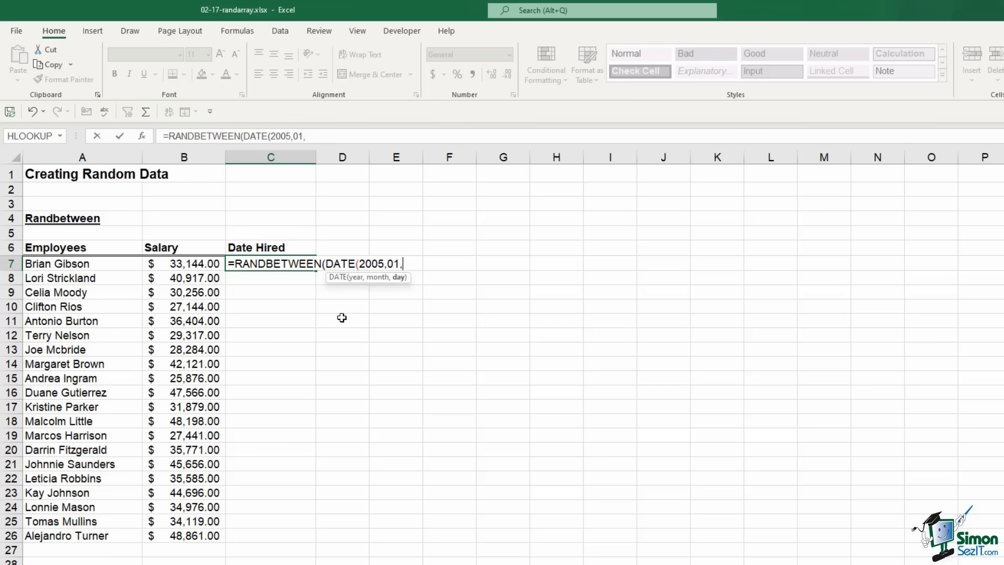
{"action": "type", "text": "01)"}
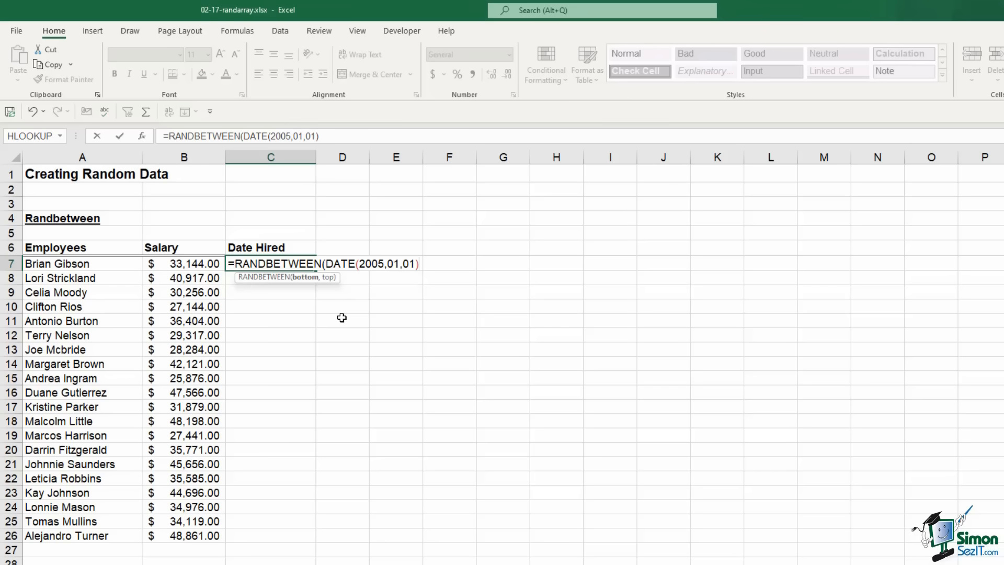
{"action": "type", "text": ","}
{"action": "type", "text": "DATE("}
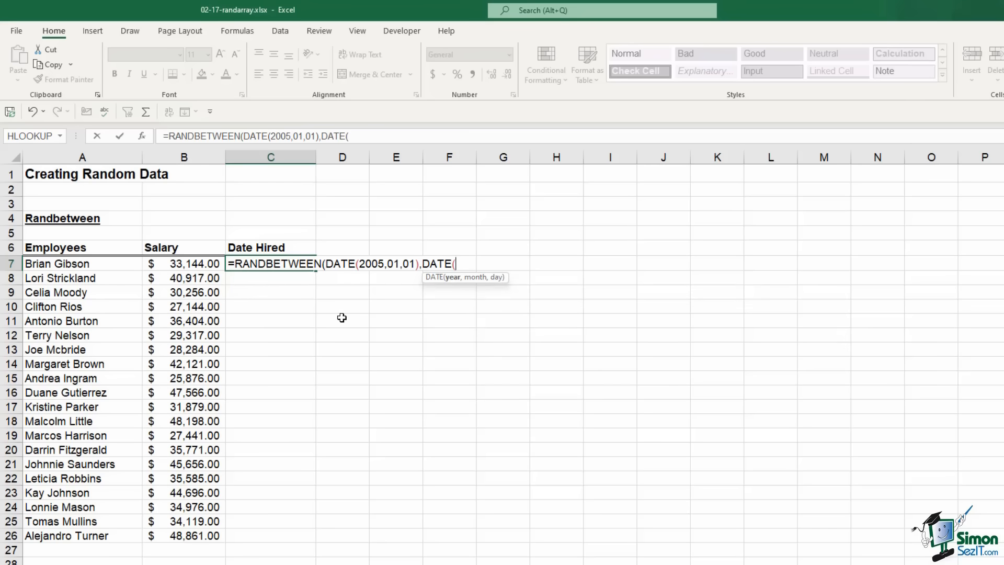
{"action": "type", "text": "2021,12"}
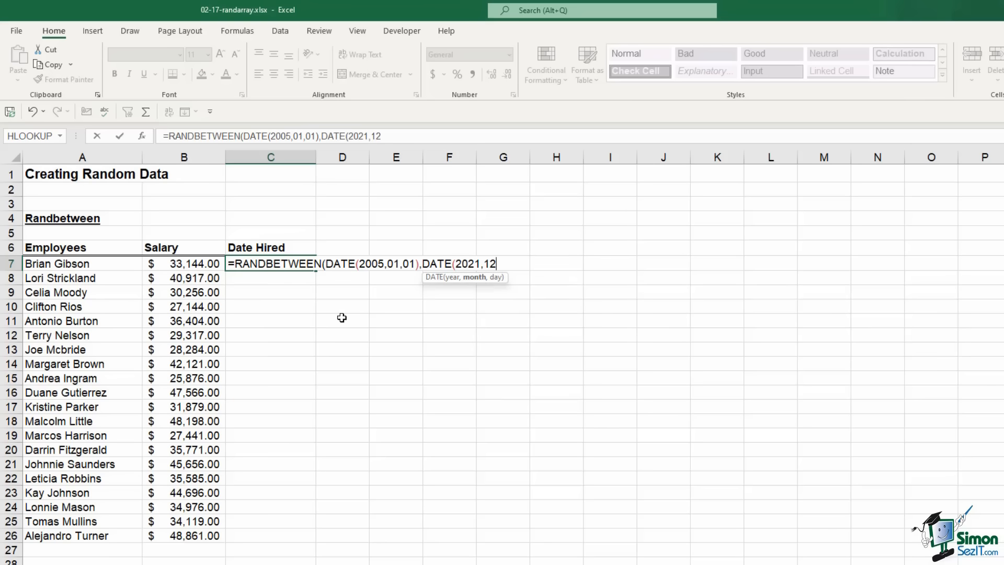
{"action": "type", "text": ",31)"}
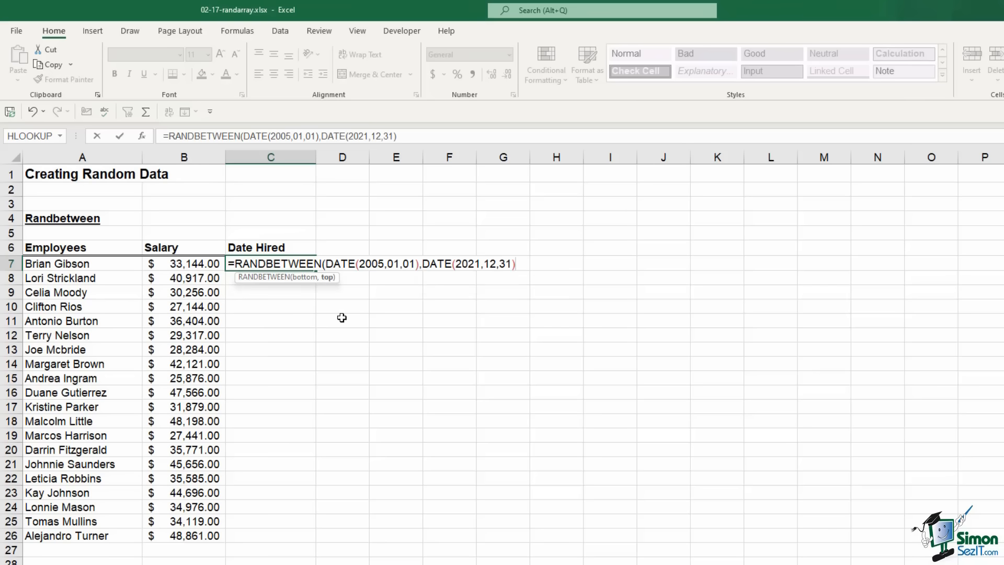
{"action": "type", "text": ")"}
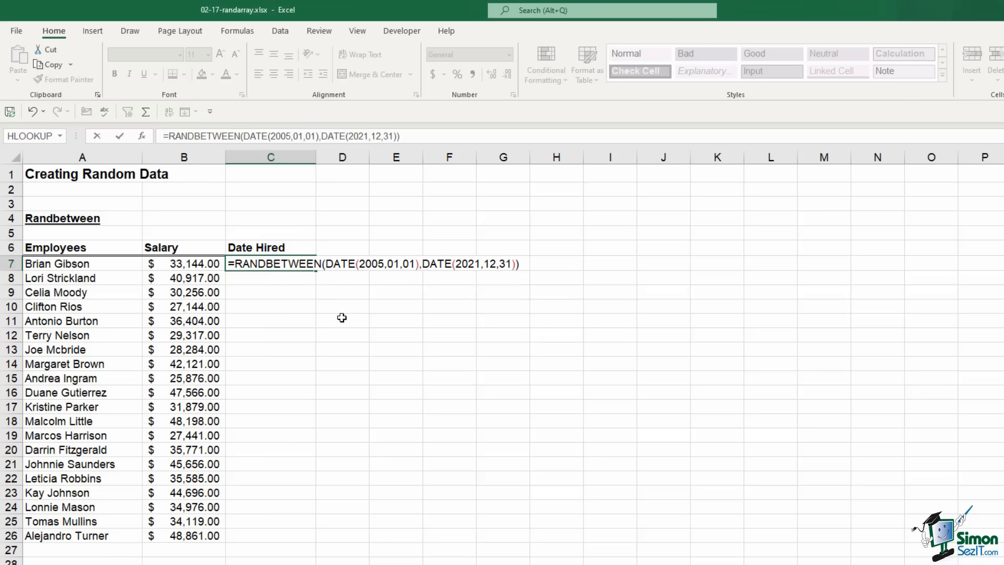
{"action": "key", "text": "Return"}
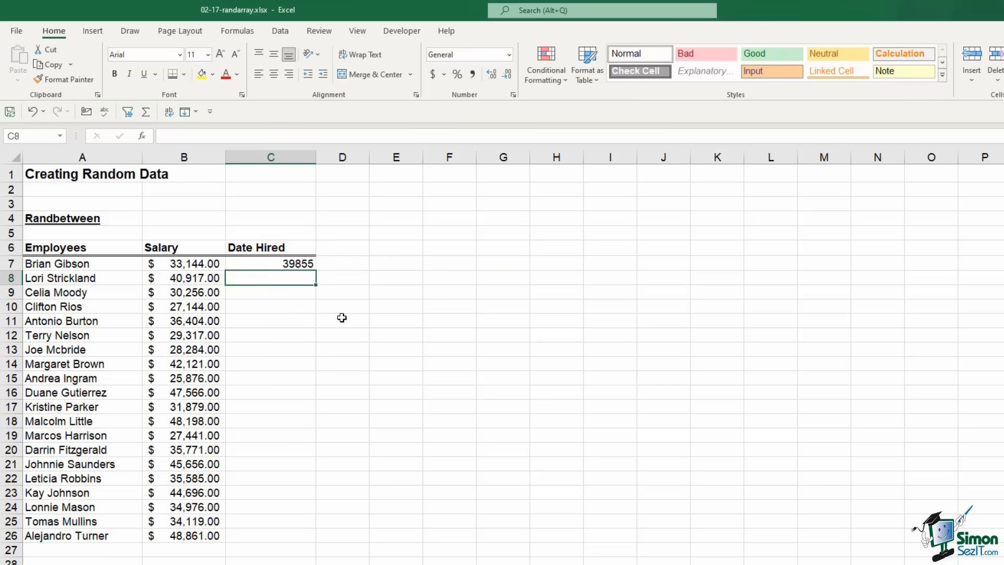
Fill the hire-date formula down to C26 and format it as Short Date
{"action": "left_click", "coordinate": [294, 262]}
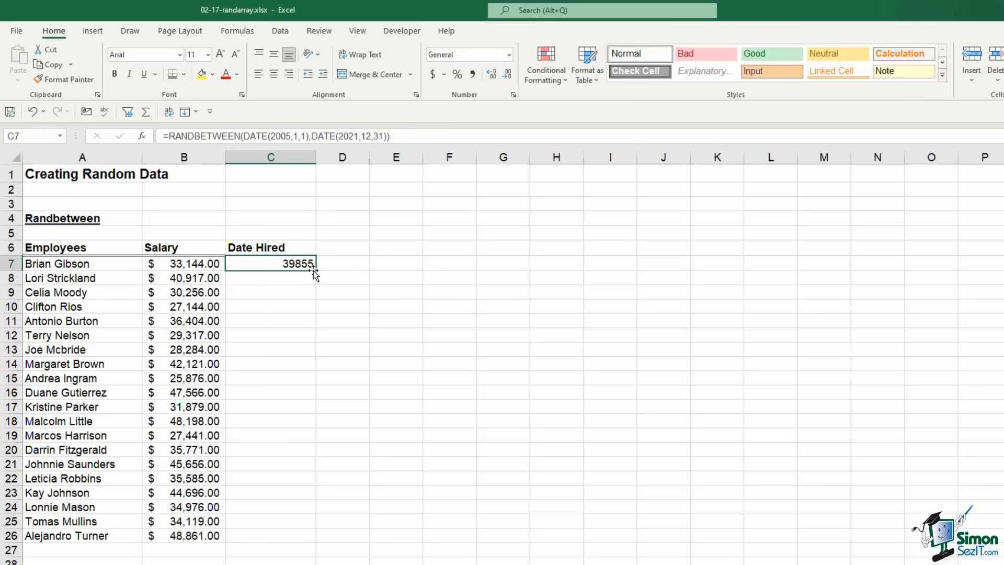
{"action": "double_click", "coordinate": [316, 272]}
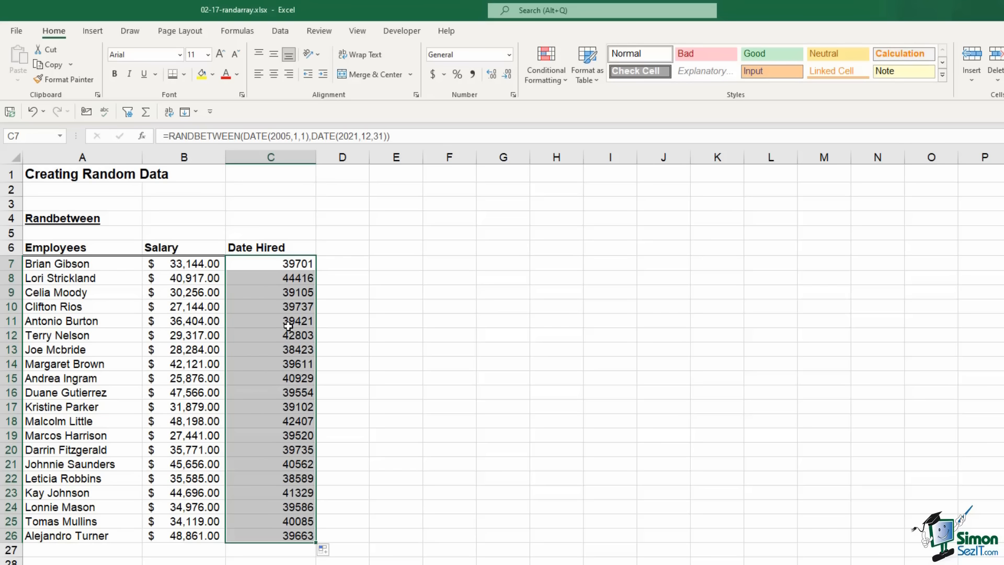
{"action": "left_click", "coordinate": [509, 54]}
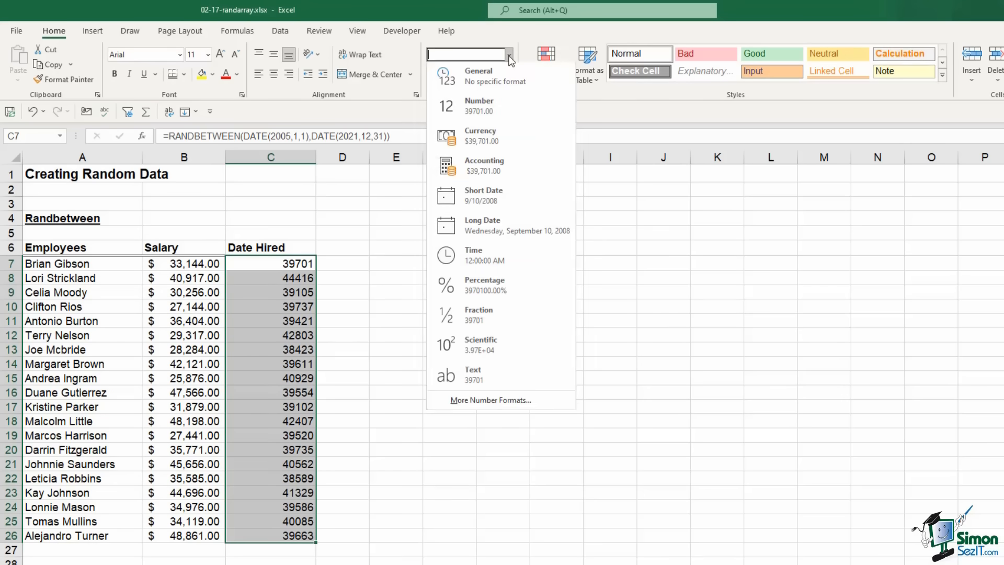
{"action": "left_click", "coordinate": [478, 200]}
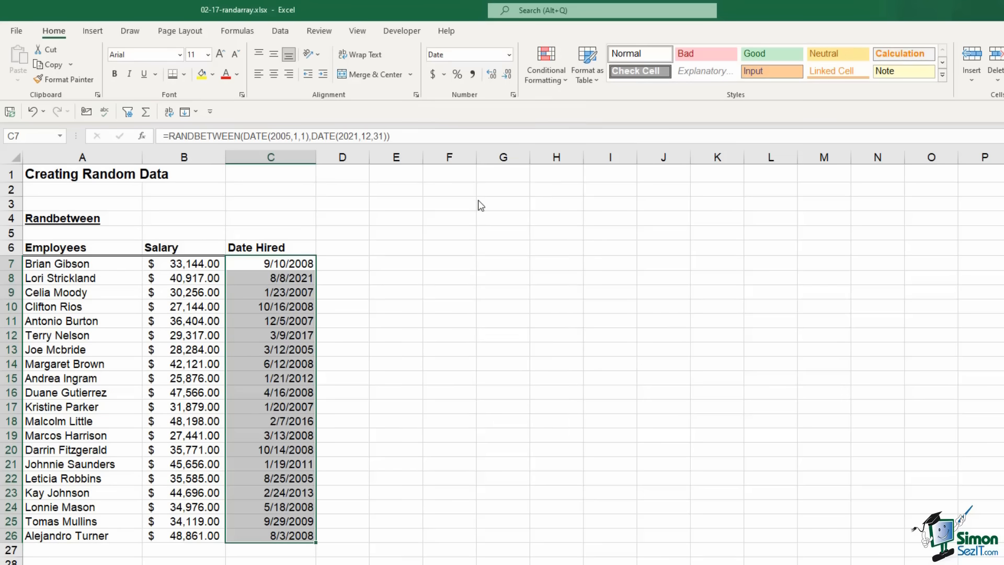
{"action": "left_click", "coordinate": [279, 348]}
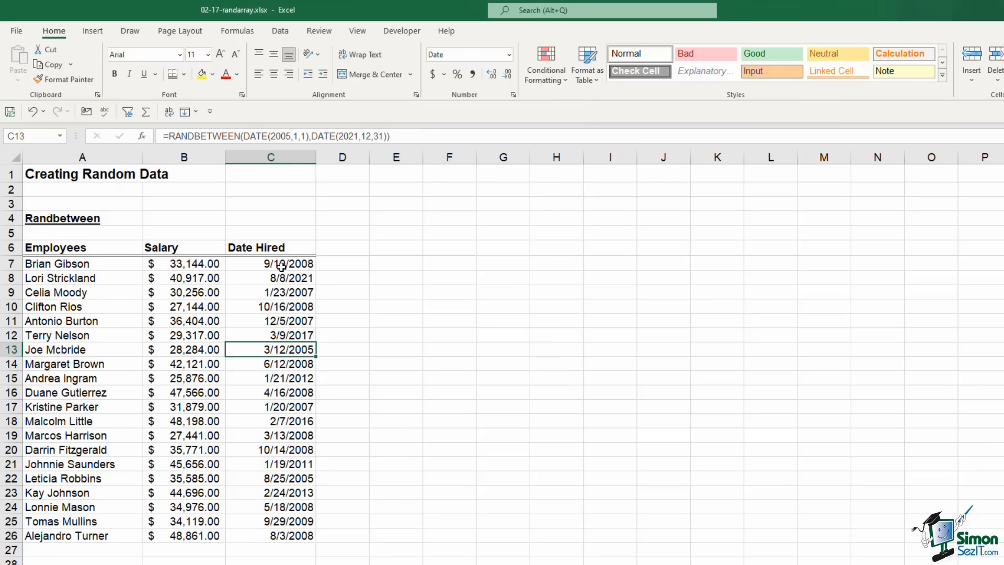
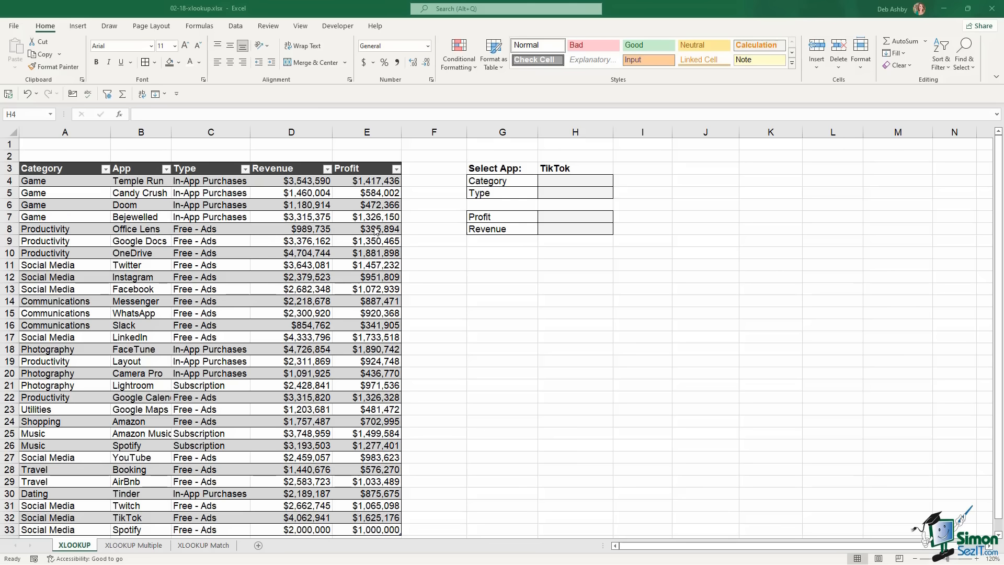
Pick Google Docs from the app dropdown list in H3
{"action": "left_click", "coordinate": [567, 165]}
{"action": "left_click", "coordinate": [564, 168]}
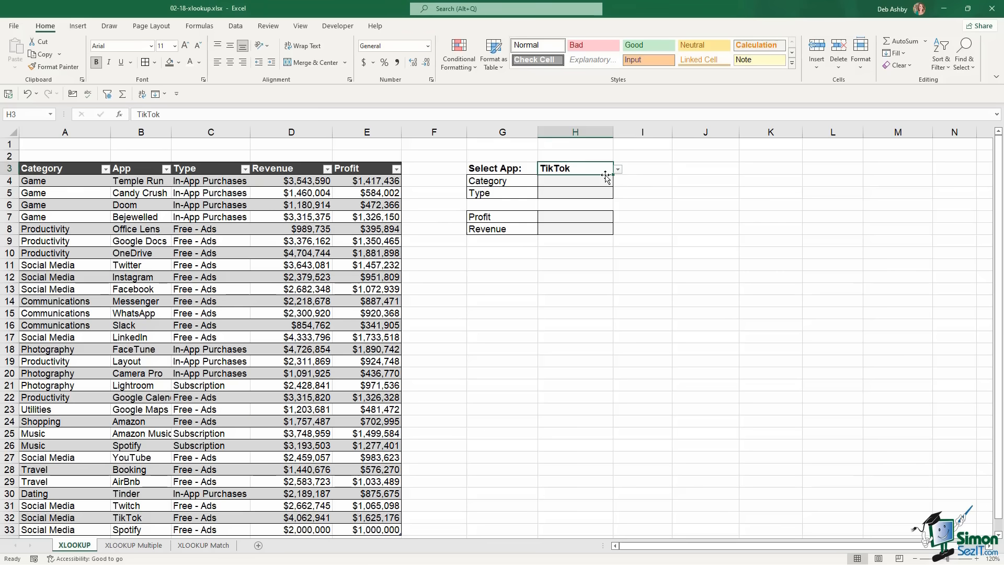
{"action": "left_click", "coordinate": [618, 171]}
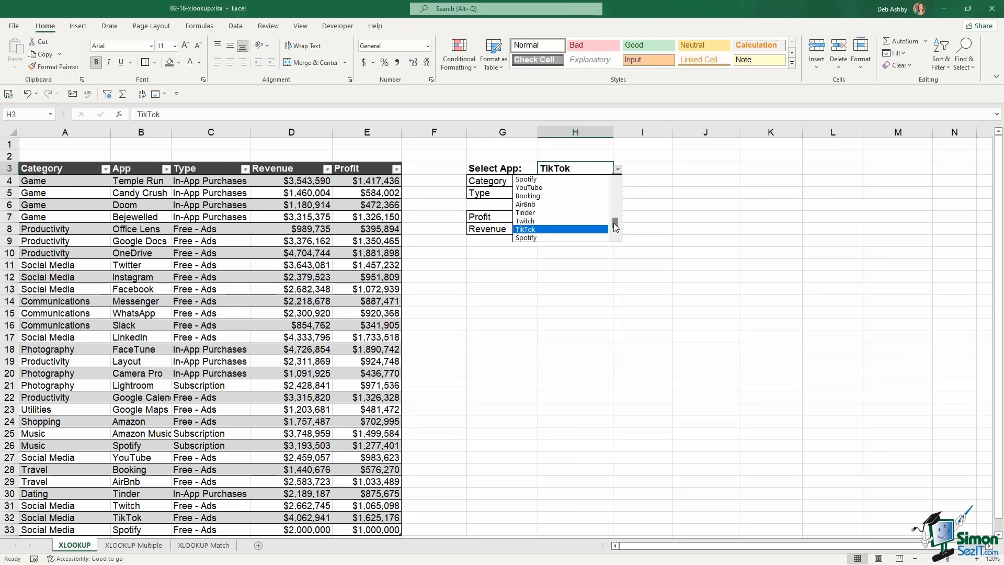
{"action": "left_click_drag", "start_coordinate": [616, 224], "coordinate": [615, 199]}
{"action": "left_click", "coordinate": [564, 197]}
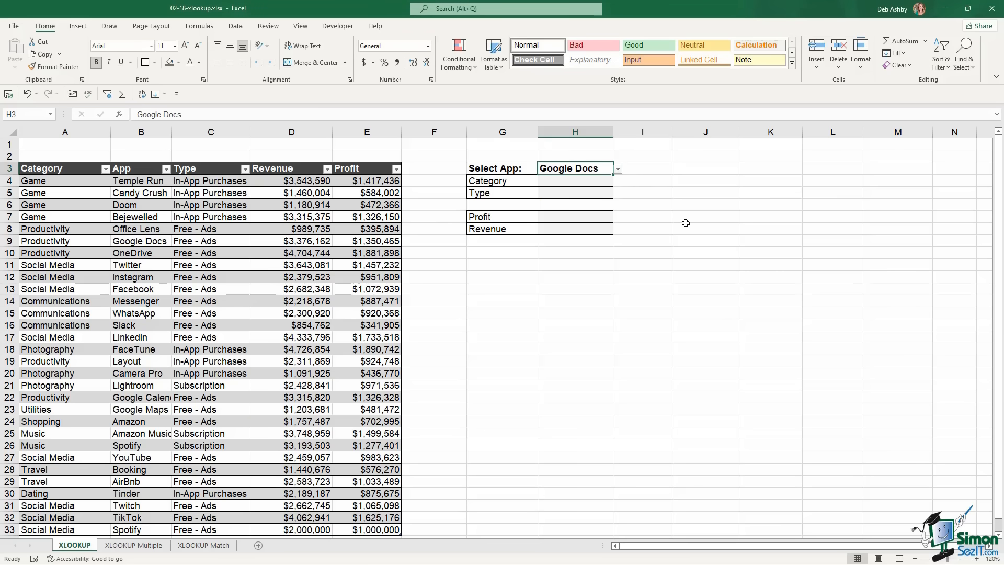
Review the empty Category, Type, Profit and Revenue results and the Category entries in A4:A10
{"action": "left_click", "coordinate": [552, 181]}
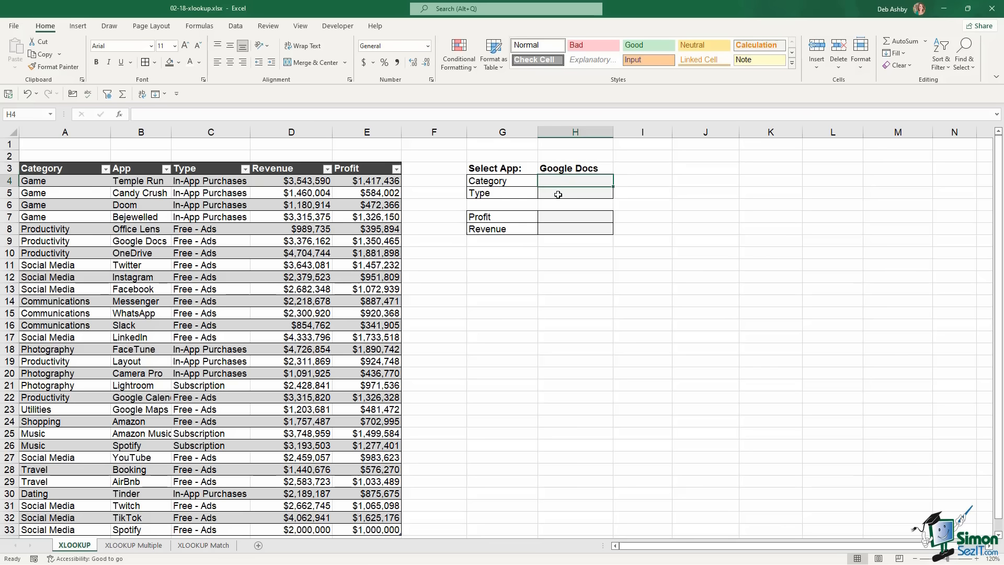
{"action": "left_click", "coordinate": [558, 195]}
{"action": "left_click", "coordinate": [567, 218]}
{"action": "left_click", "coordinate": [571, 230]}
{"action": "left_click", "coordinate": [512, 182]}
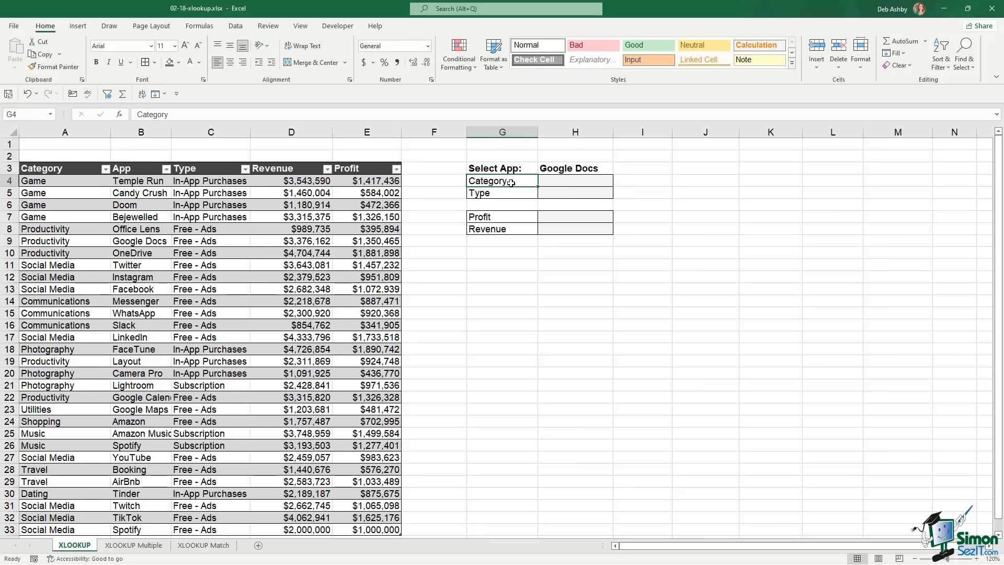
{"action": "left_click", "coordinate": [573, 168]}
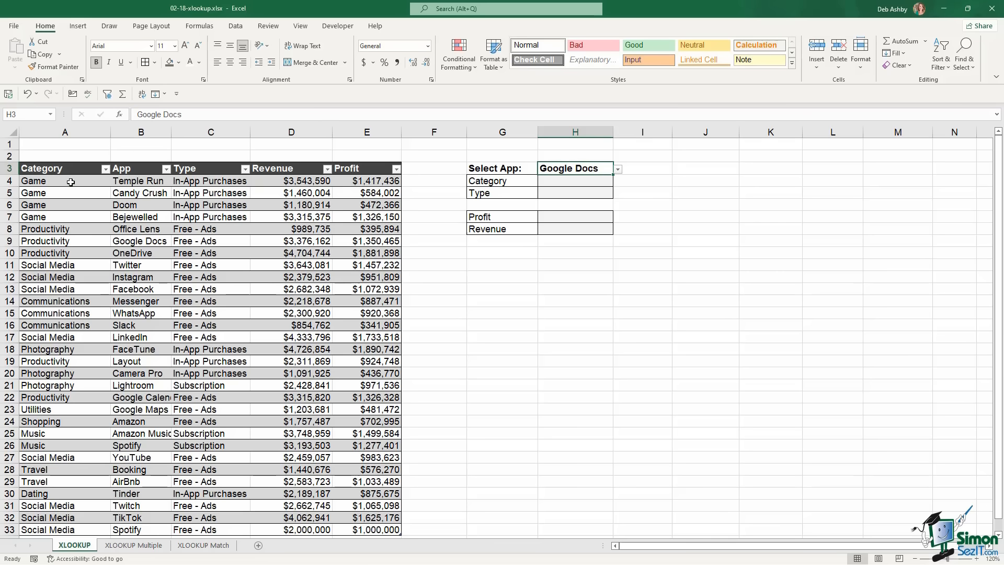
{"action": "left_click_drag", "start_coordinate": [70, 182], "coordinate": [71, 252]}
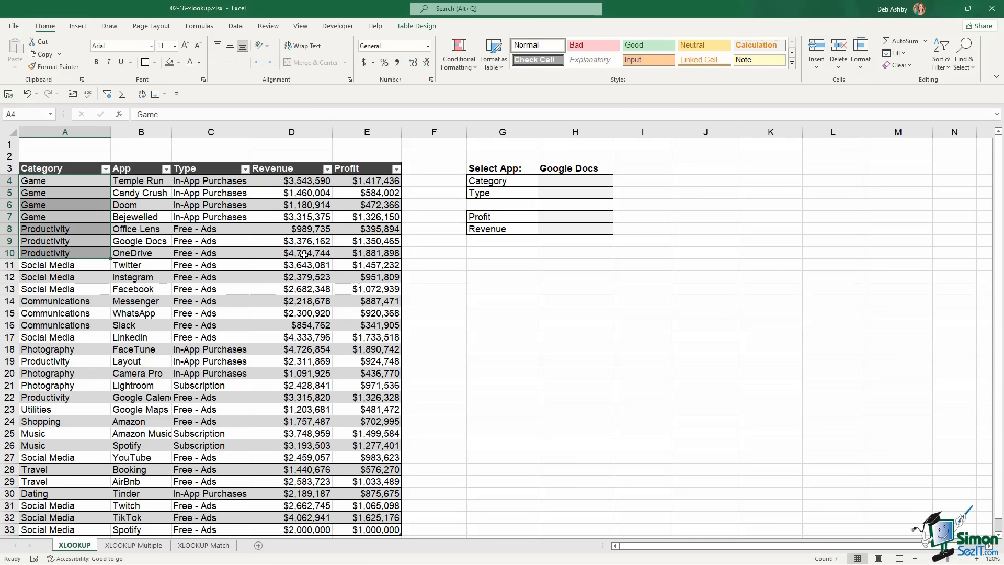
{"action": "left_click", "coordinate": [563, 182]}
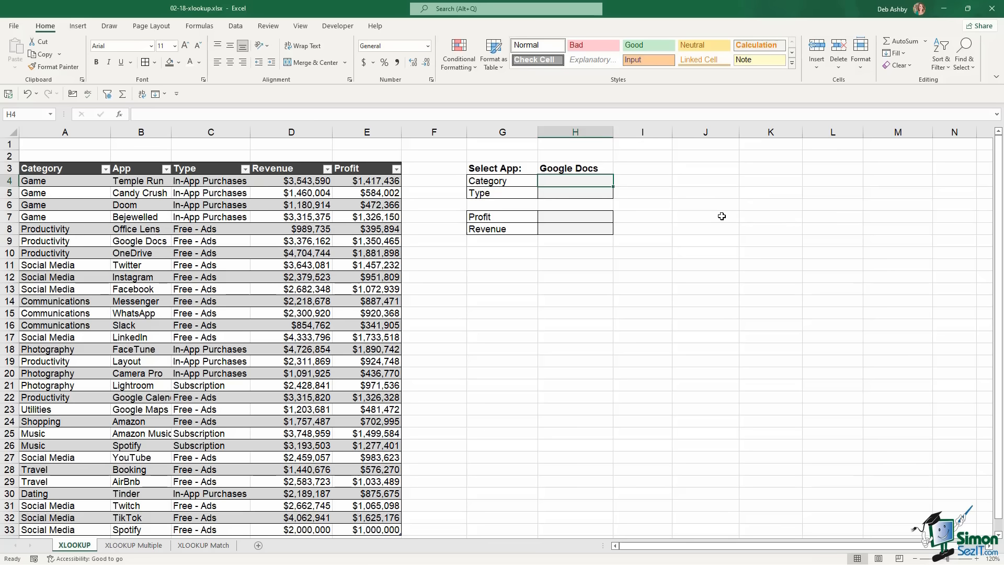
Enter =INDEX(Apps_List[Category],MATCH(H3,Apps_List[App],0)) in H4, returning Productivity
{"action": "type", "text": "=in"}
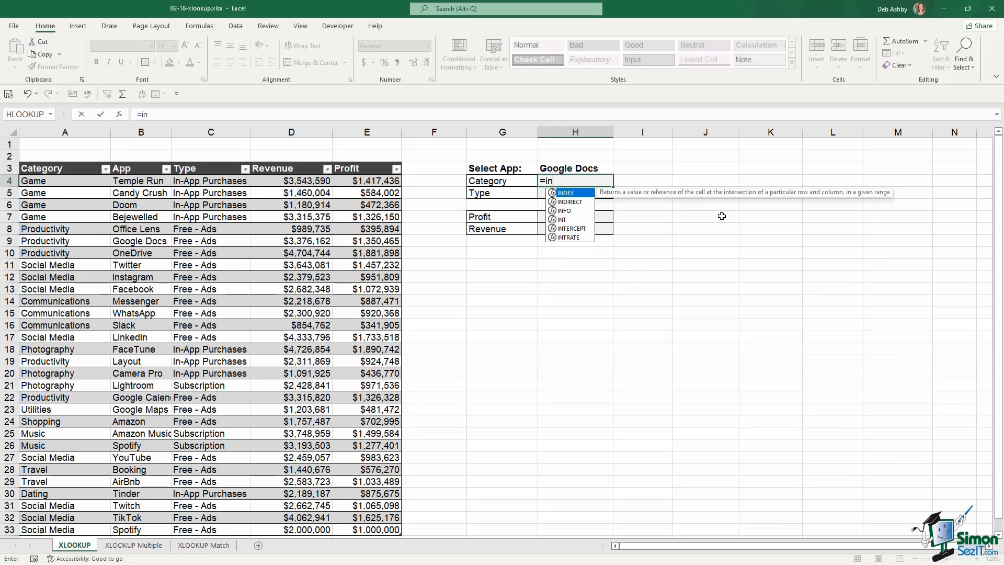
{"action": "key", "text": "Tab"}
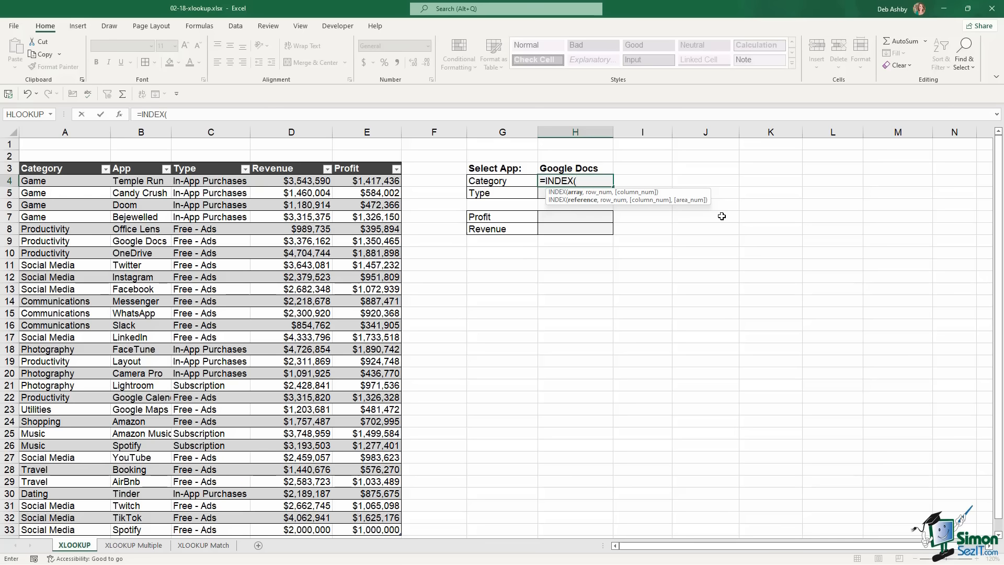
{"action": "left_click", "coordinate": [76, 182]}
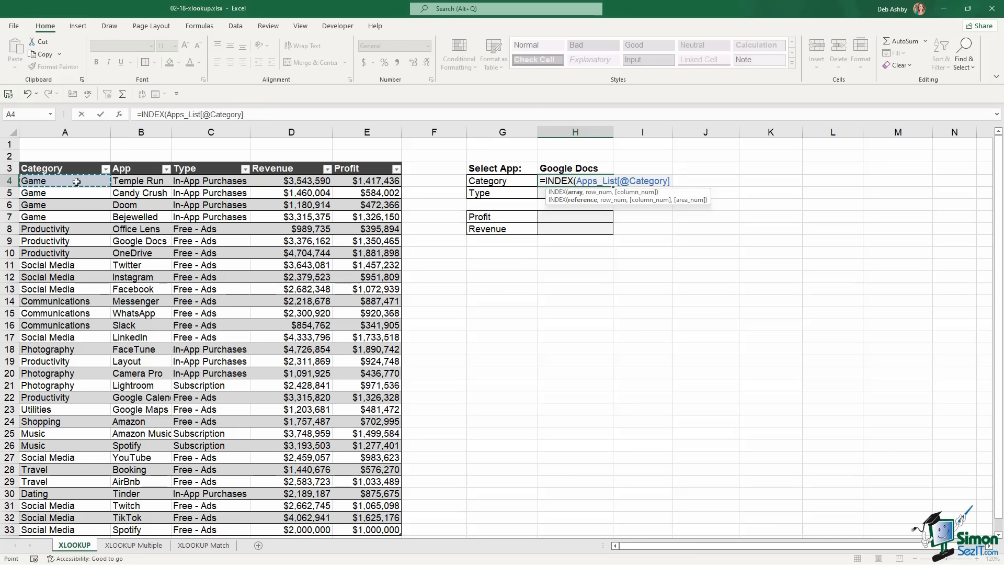
{"action": "key", "text": "ctrl+shift+Down"}
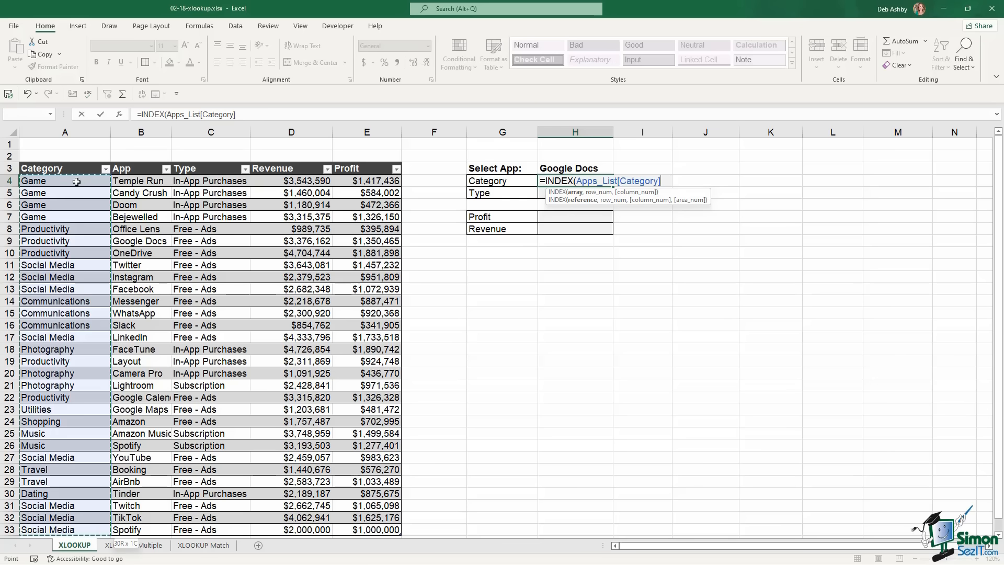
{"action": "type", "text": ","}
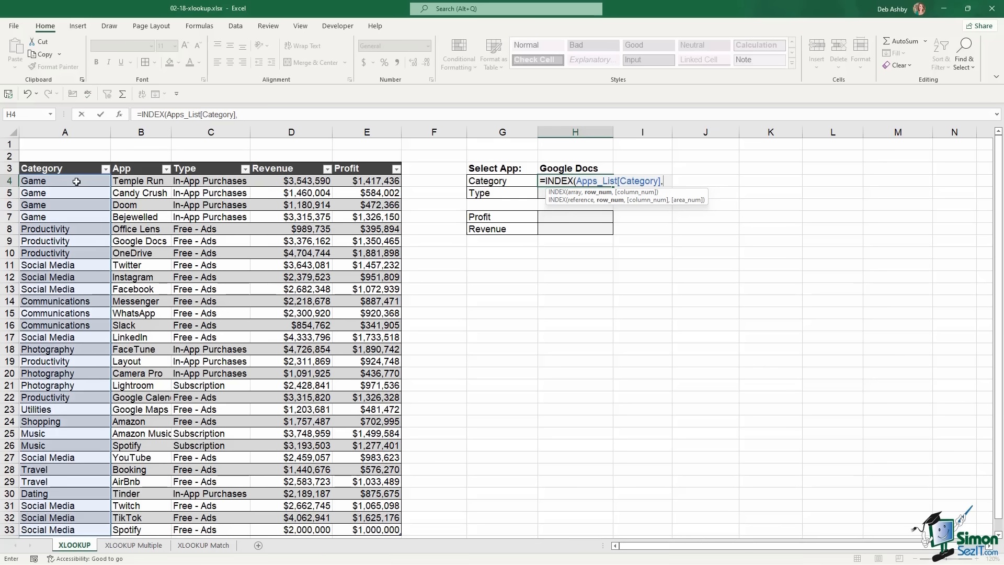
{"action": "type", "text": "match"}
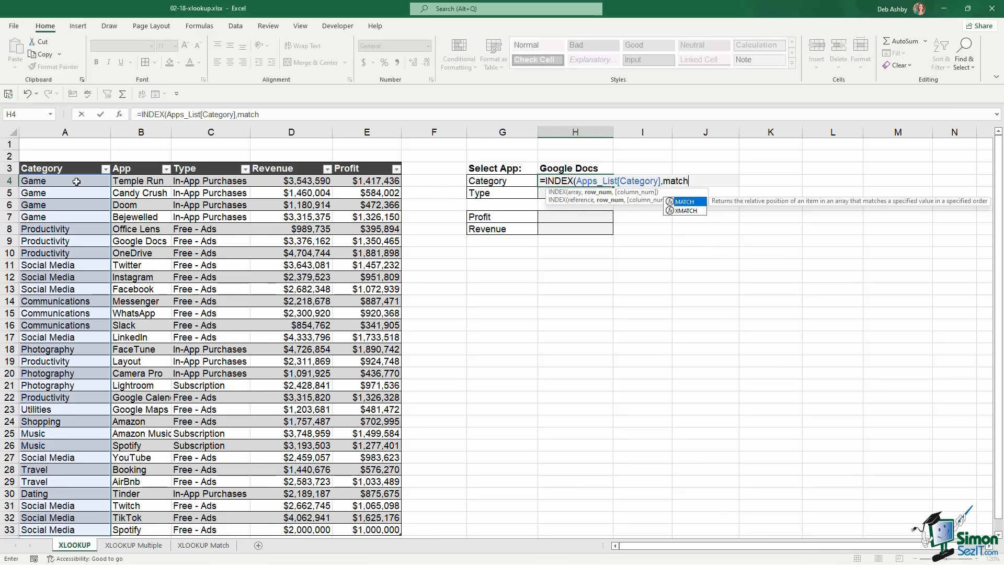
{"action": "key", "text": "Tab"}
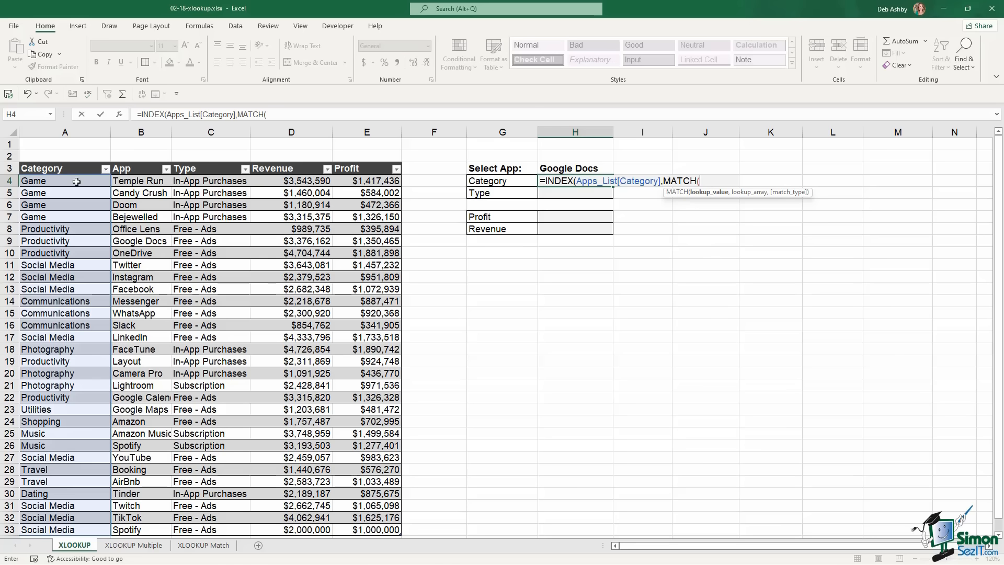
{"action": "left_click", "coordinate": [562, 168]}
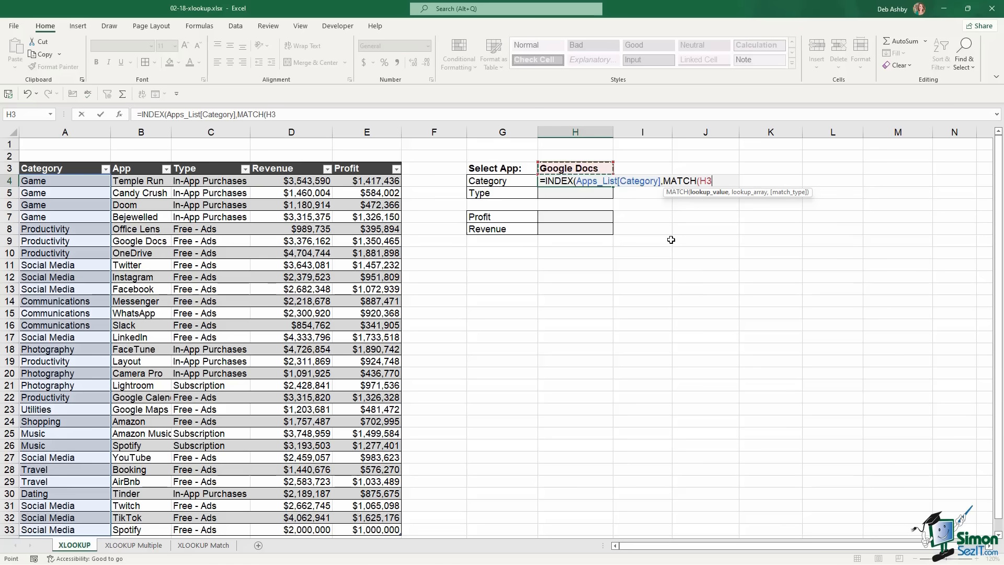
{"action": "type", "text": ","}
{"action": "left_click", "coordinate": [142, 182]}
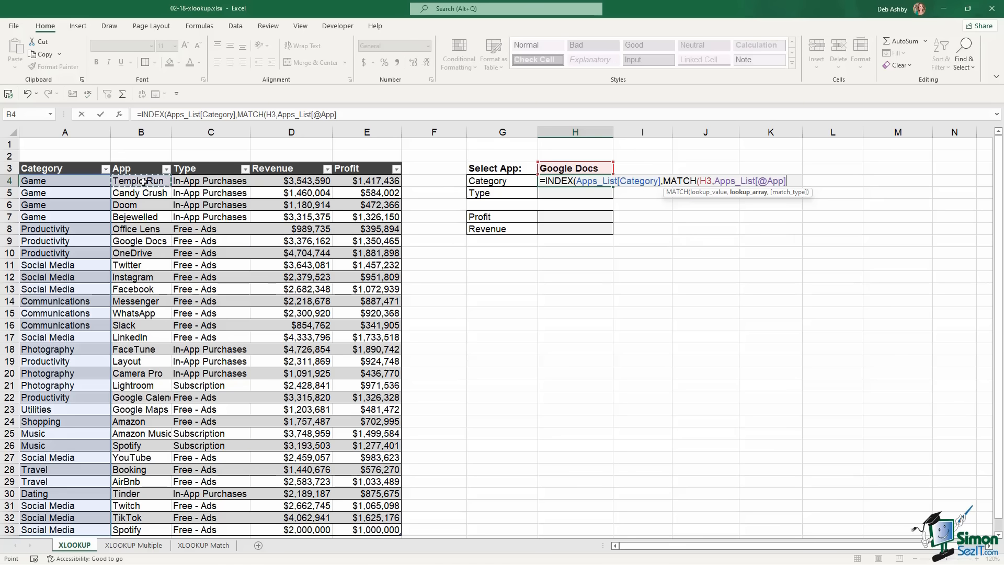
{"action": "key", "text": "ctrl+space"}
{"action": "type", "text": ","}
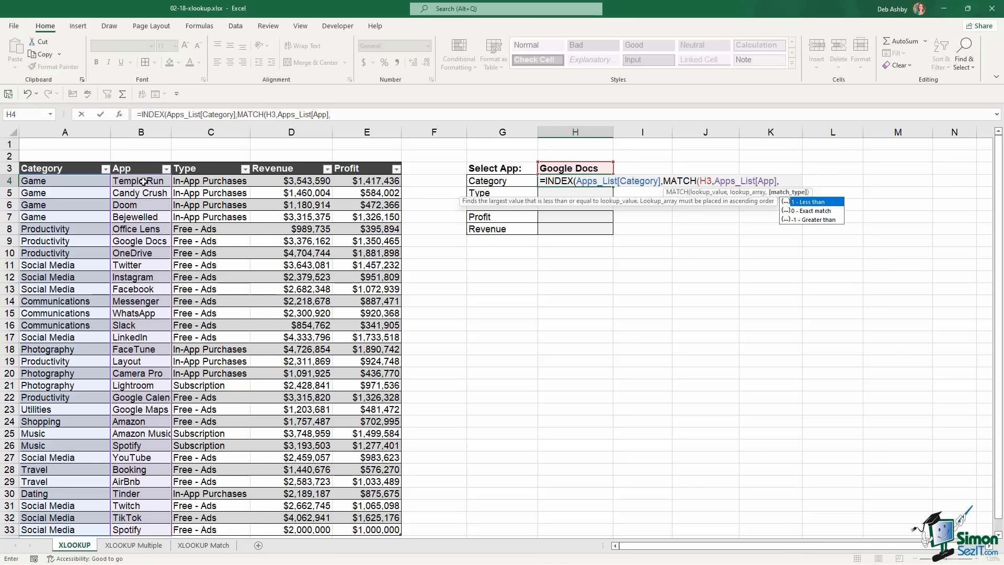
{"action": "type", "text": "0))"}
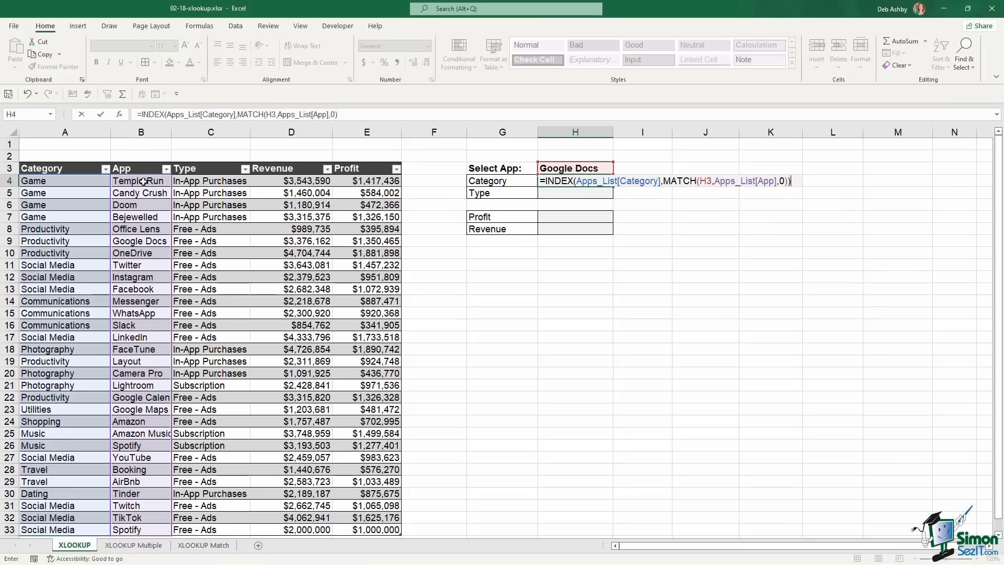
{"action": "key", "text": "Return"}
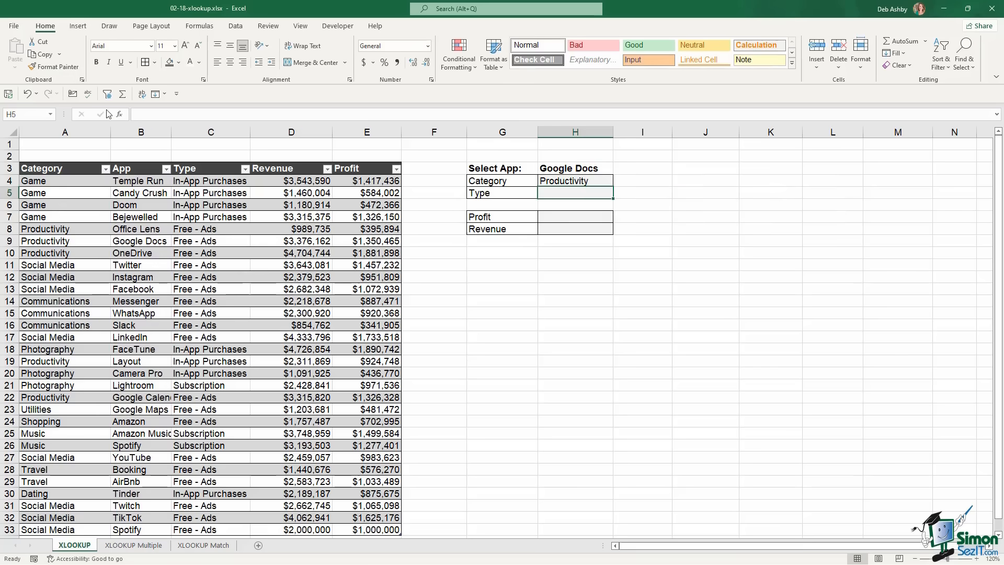
Check the Google Docs row 9, then delete the INDEX/MATCH formula from H4
{"action": "left_click", "coordinate": [551, 171]}
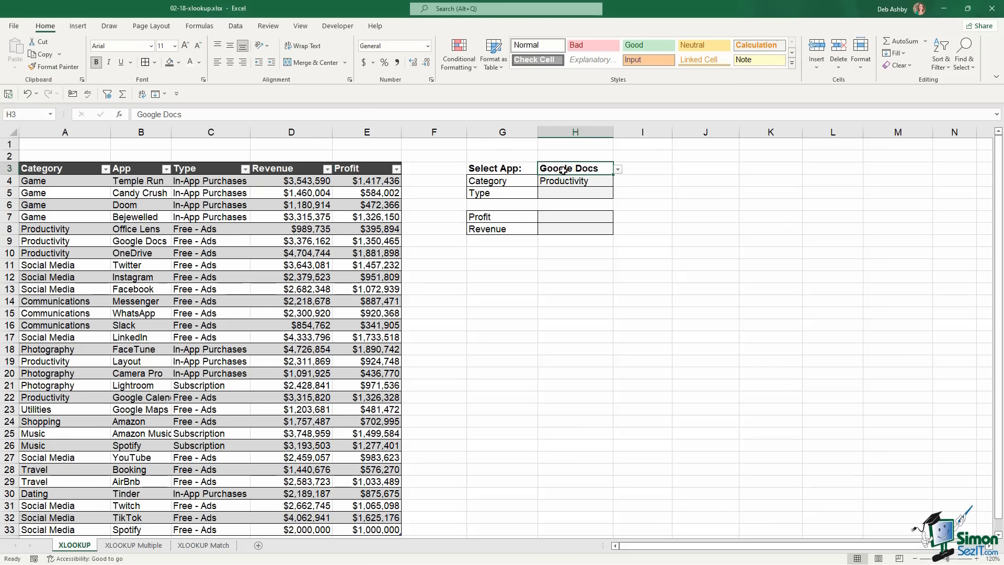
{"action": "left_click", "coordinate": [10, 241]}
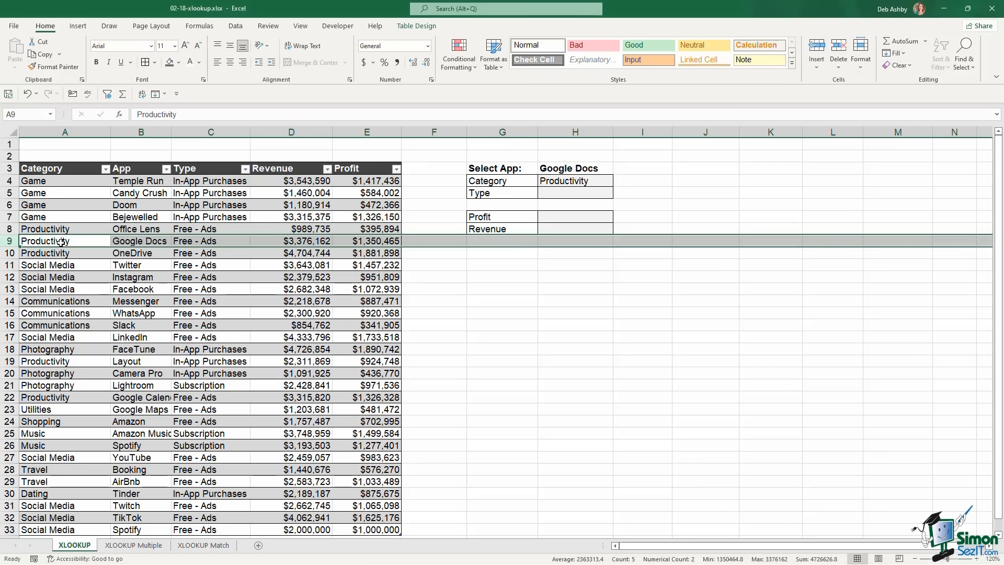
{"action": "left_click", "coordinate": [566, 185]}
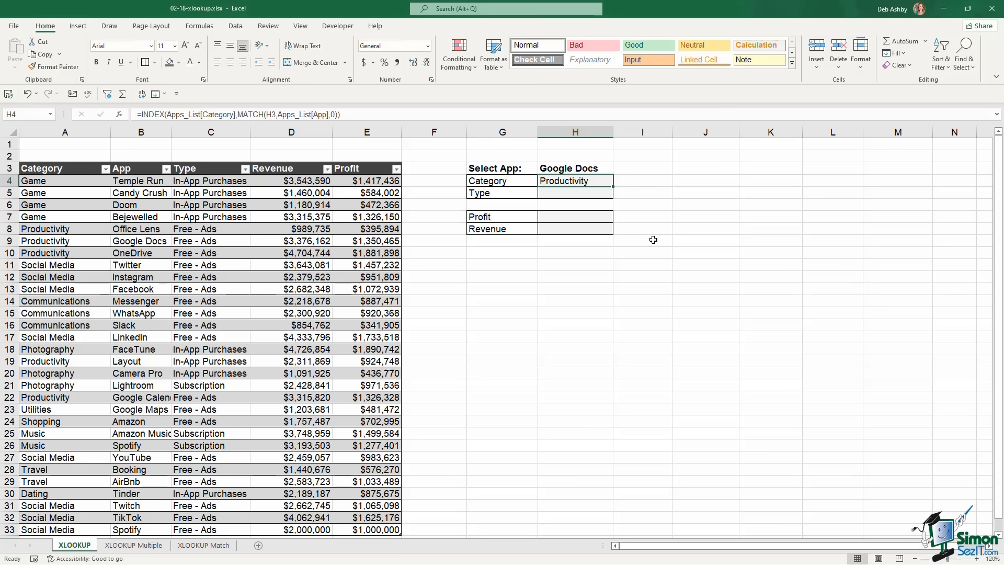
{"action": "key", "text": "Delete"}
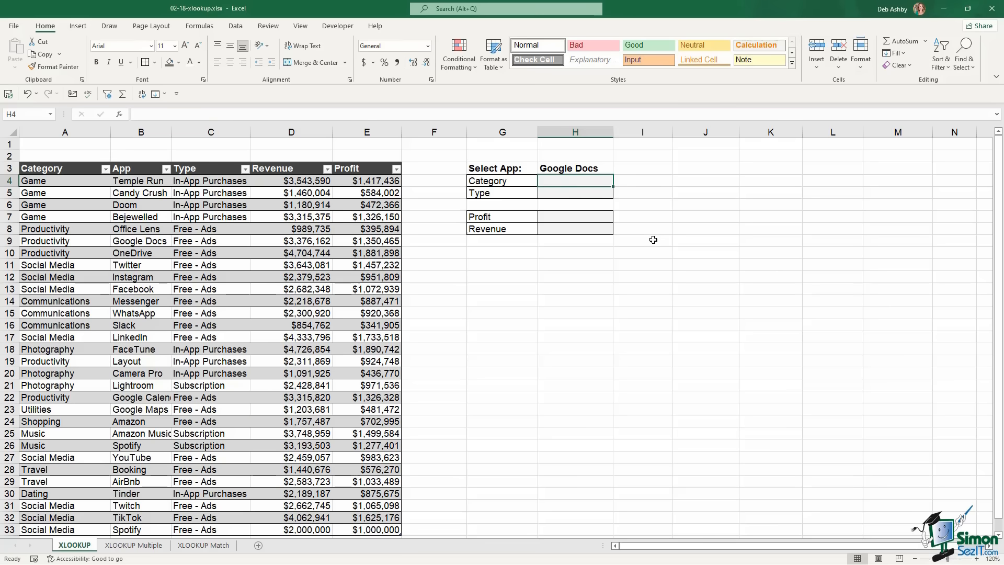
Enter =XLOOKUP(H3,Apps_List[App],Apps_List[Category]) in H4, returning Productivity
{"action": "type", "text": "=XL"}
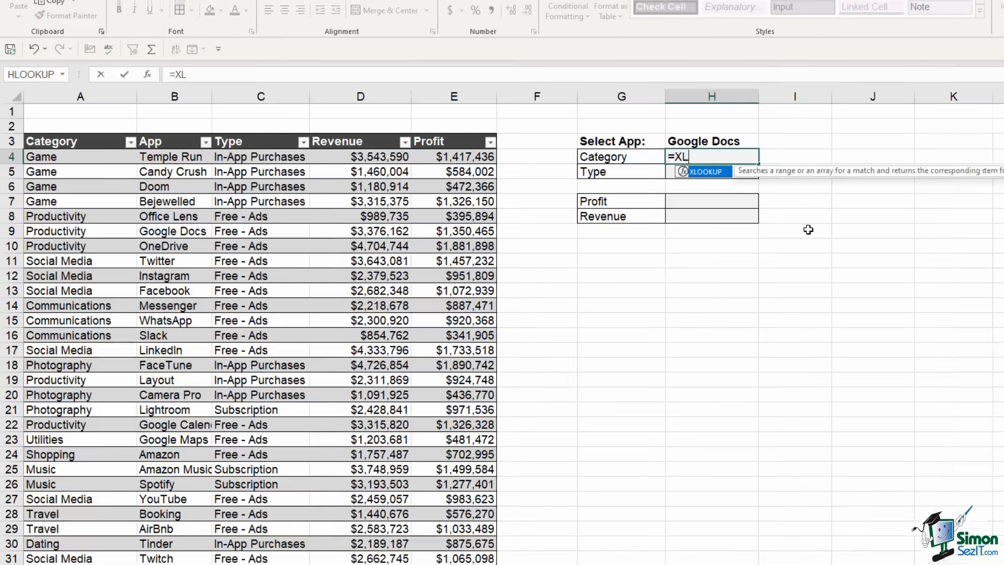
{"action": "type", "text": "OOKUP"}
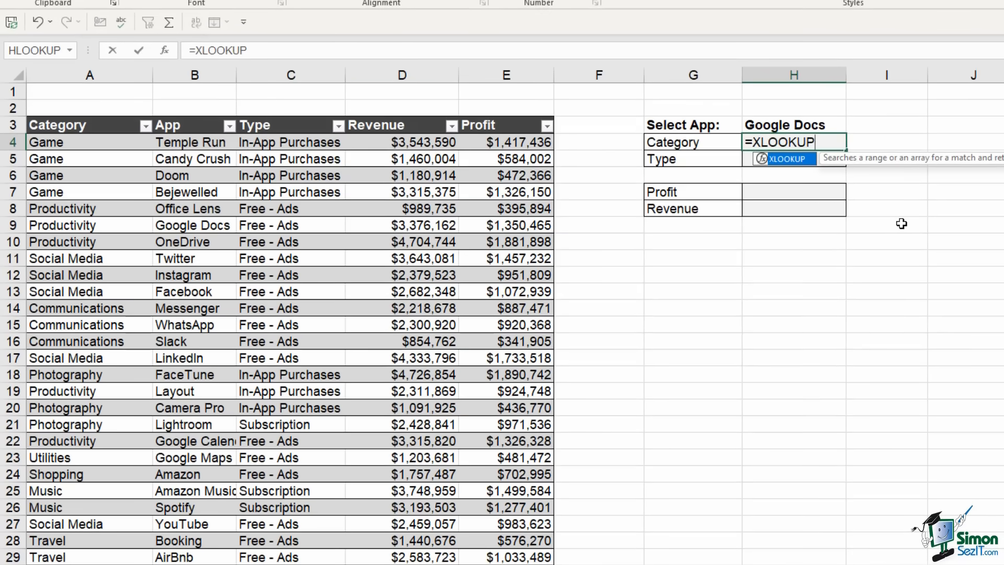
{"action": "type", "text": "("}
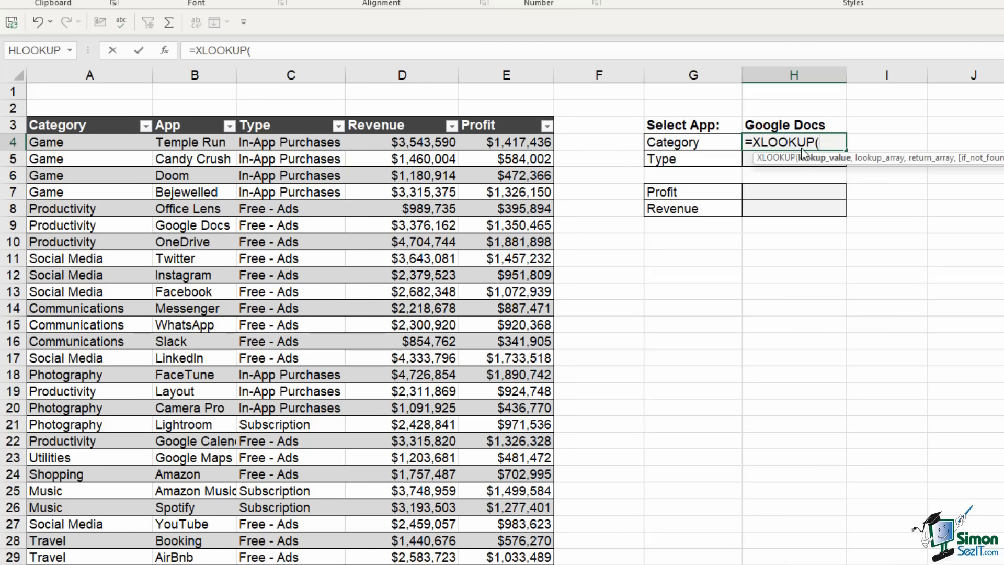
{"action": "left_click", "coordinate": [794, 126]}
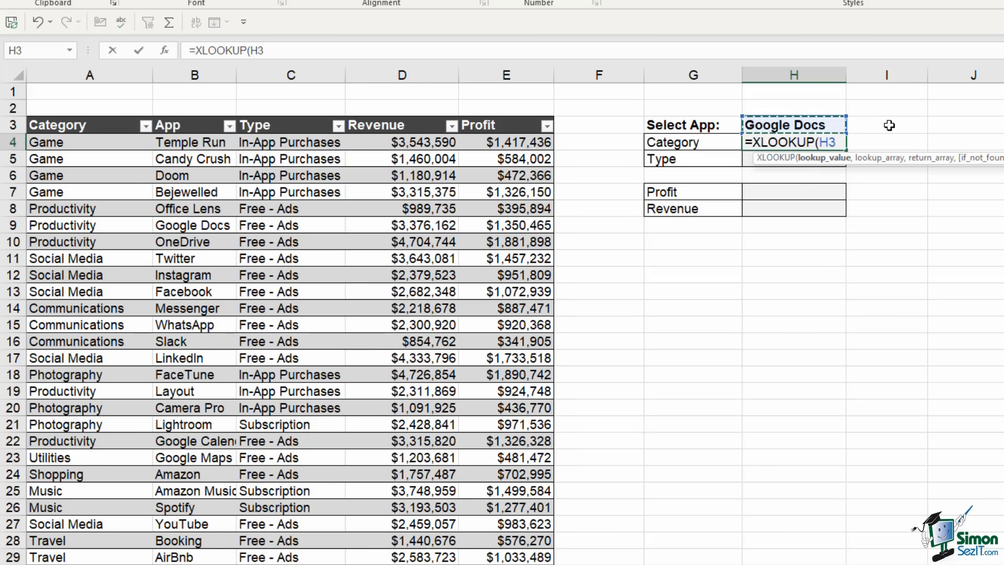
{"action": "type", "text": ","}
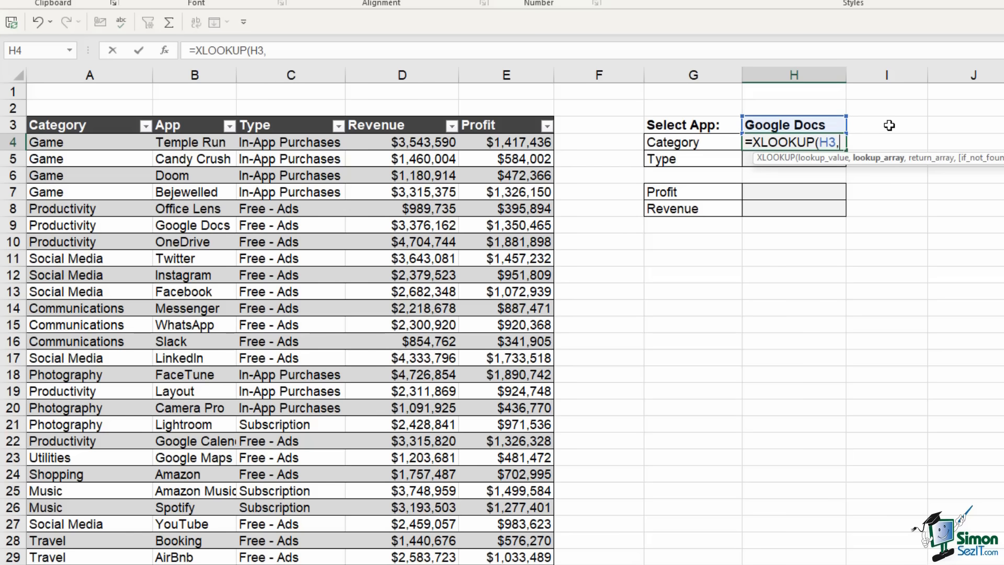
{"action": "left_click", "coordinate": [175, 141]}
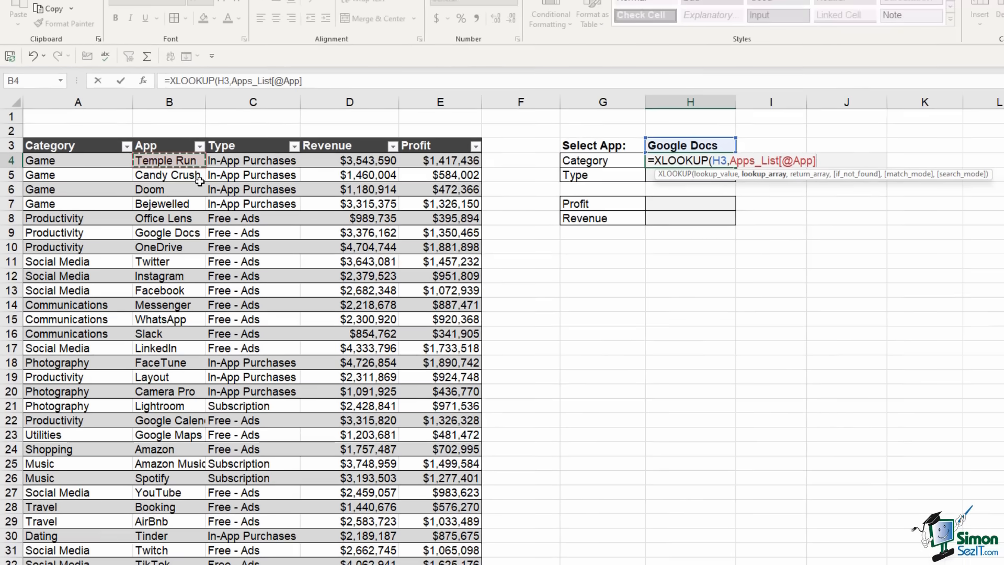
{"action": "key", "text": "ctrl+shift+Down"}
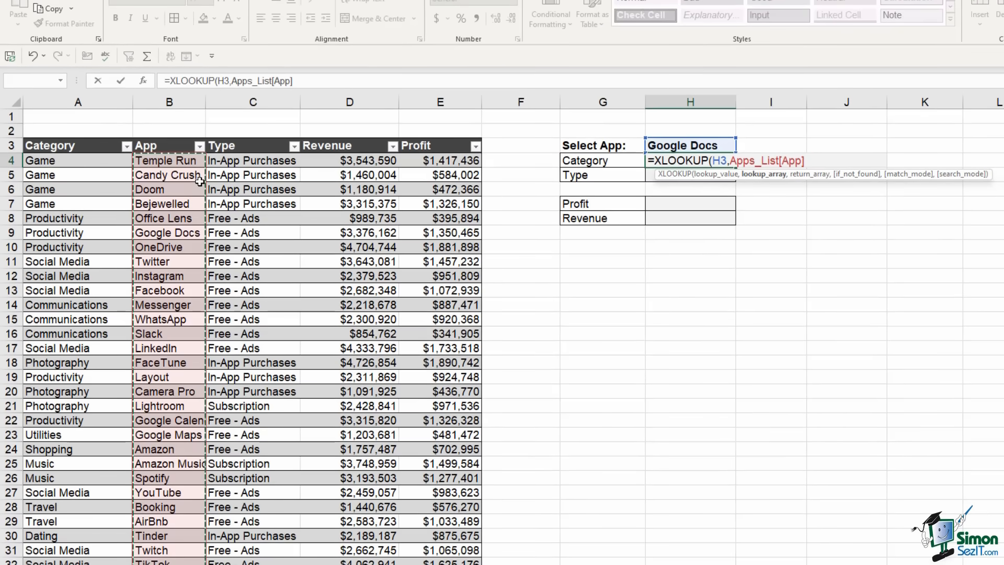
{"action": "type", "text": ","}
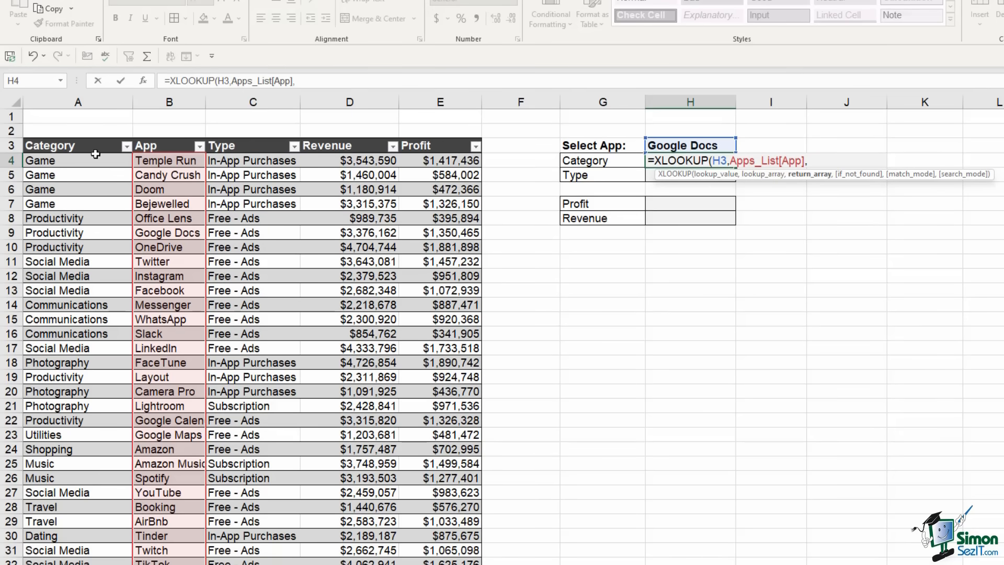
{"action": "left_click", "coordinate": [77, 163]}
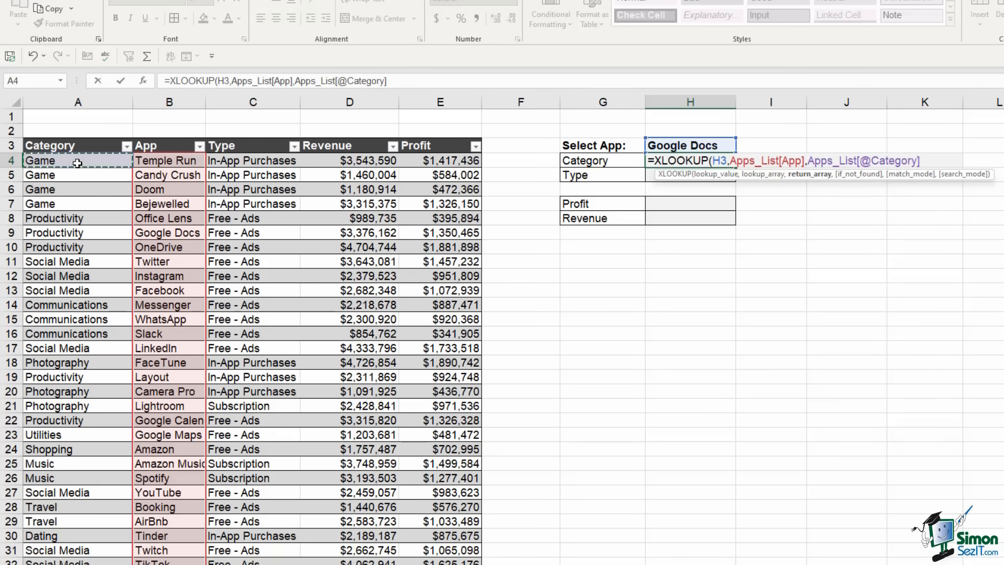
{"action": "key", "text": "ctrl+space"}
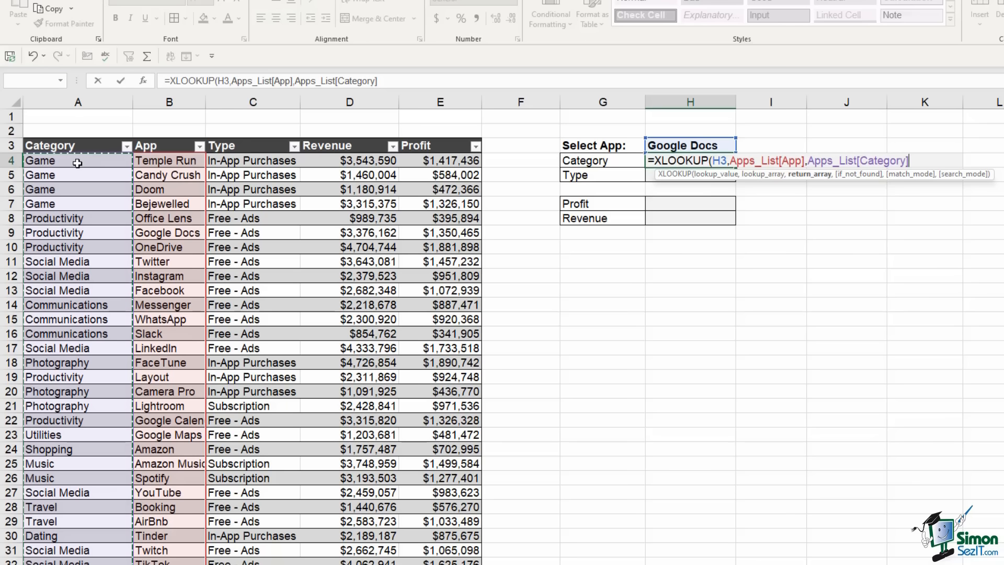
{"action": "type", "text": ")"}
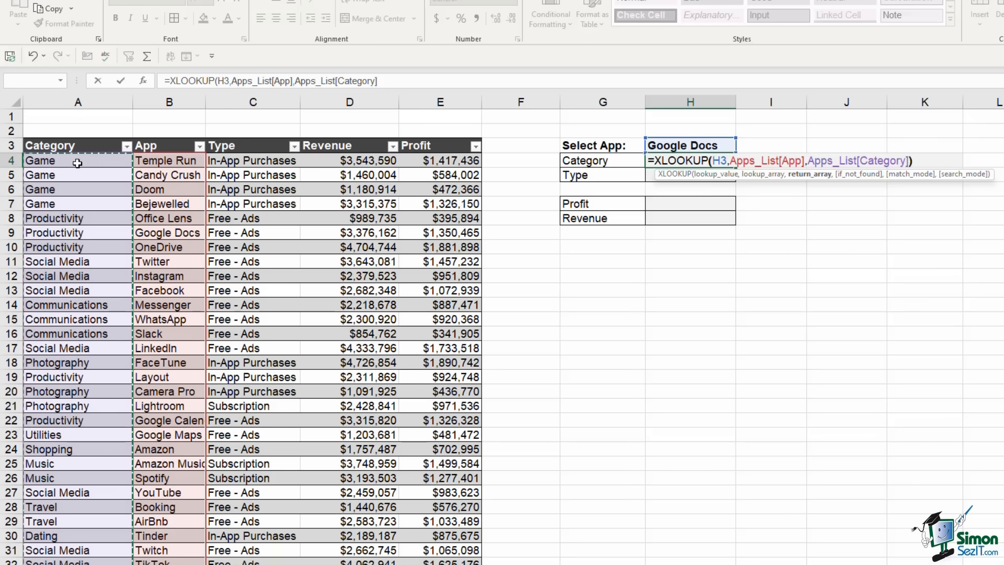
{"action": "key", "text": "Return"}
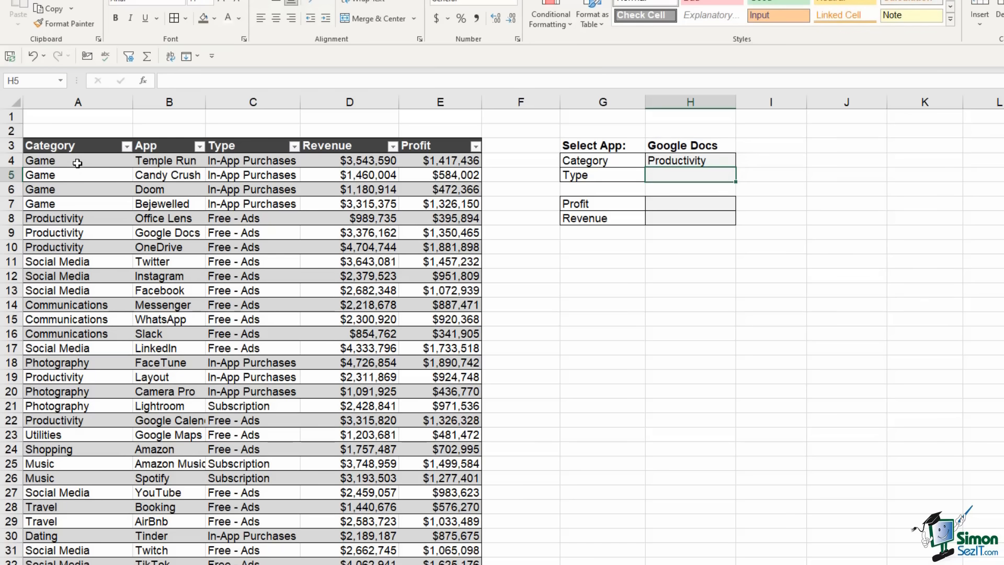
{"action": "type", "text": "="}
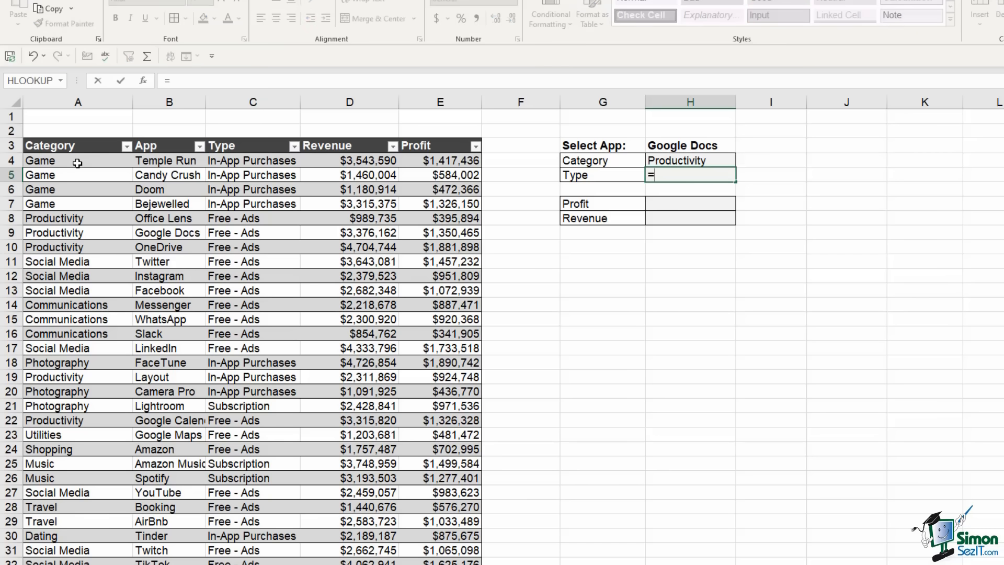
{"action": "type", "text": "XLOOKUP"}
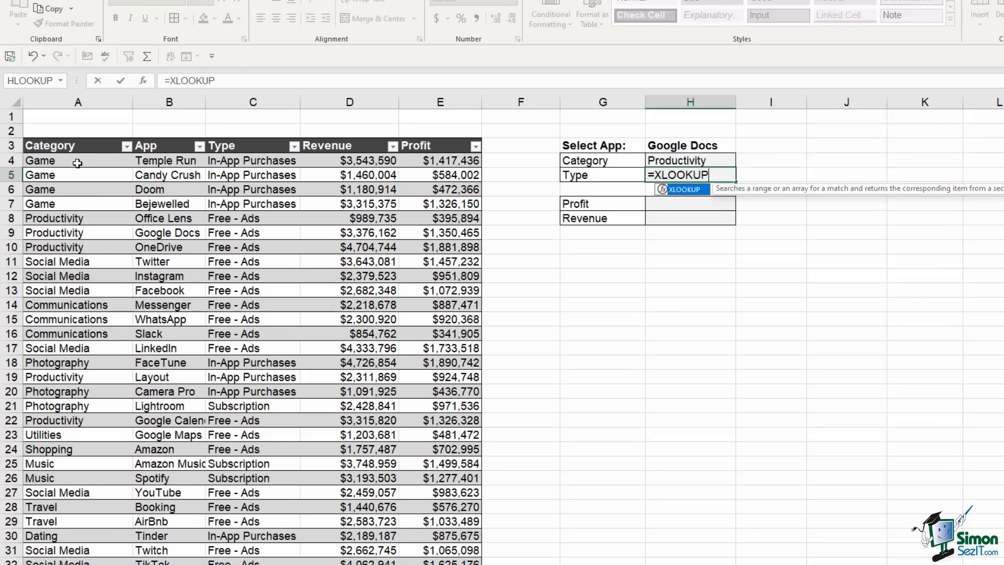
{"action": "type", "text": "("}
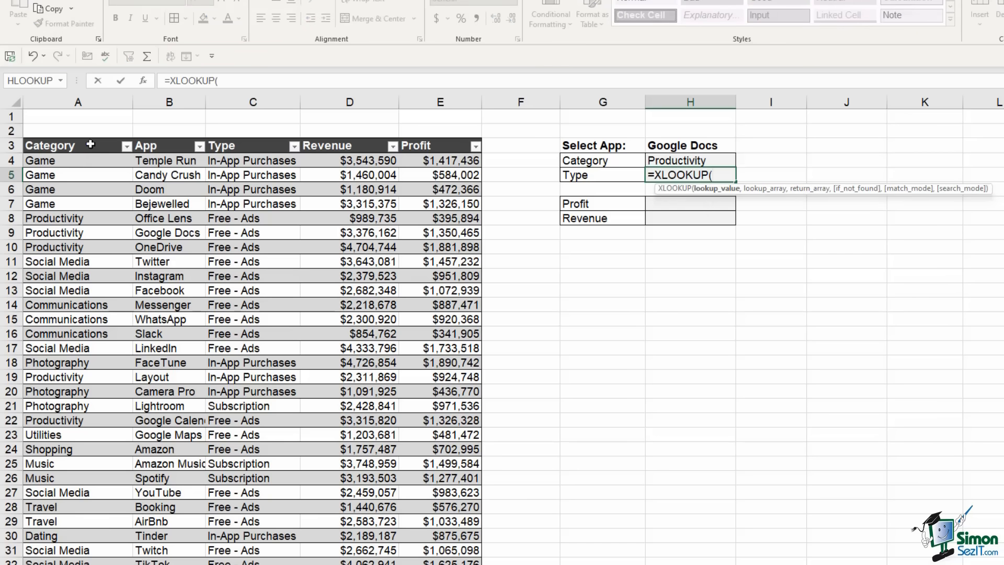
Build H5's XLOOKUP matching H3 in Apps_List[App], returning Apps_List[Type], with "Not Found" fallback
{"action": "left_click", "coordinate": [686, 141]}
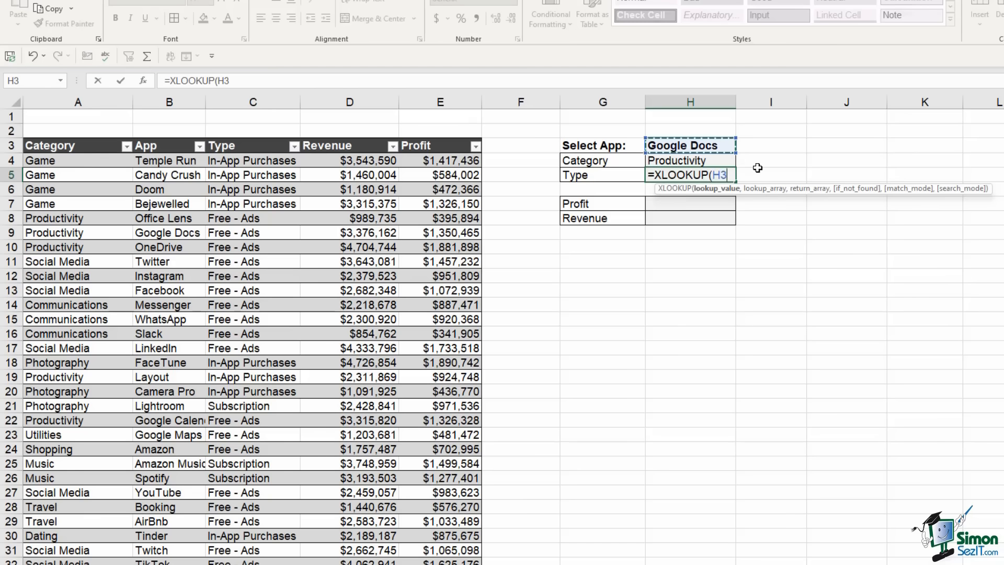
{"action": "type", "text": ","}
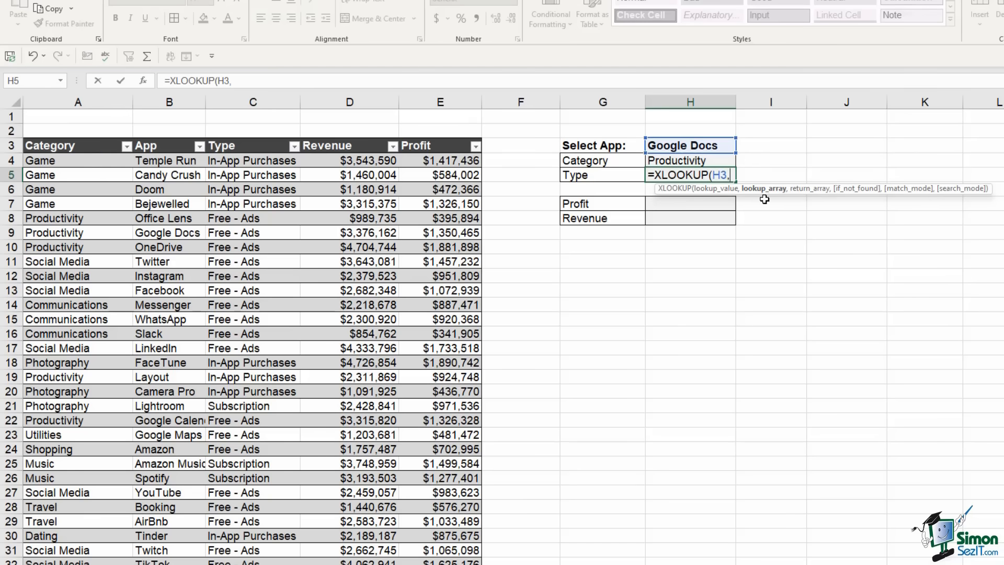
{"action": "left_click", "coordinate": [163, 162]}
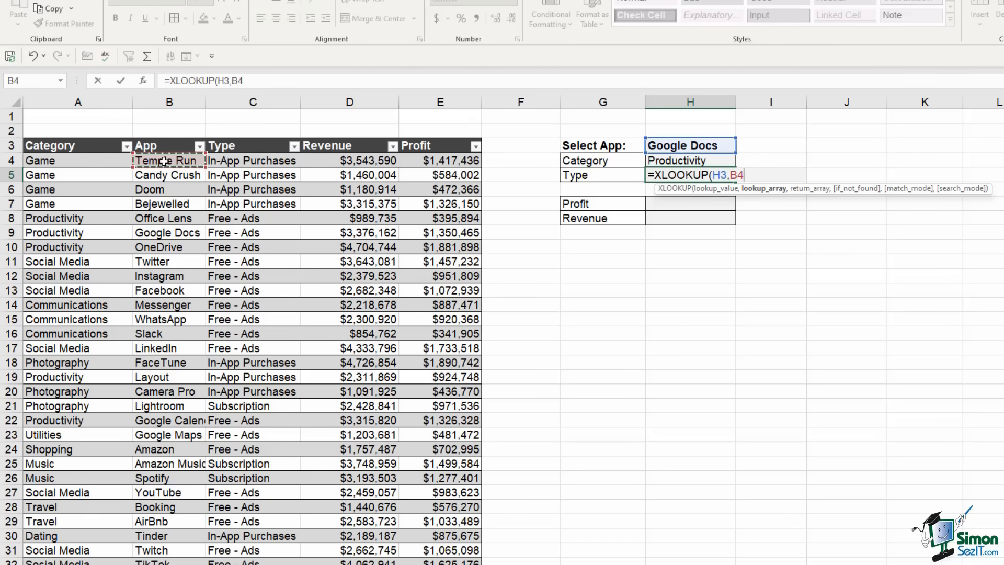
{"action": "key", "text": "ctrl+shift+Down"}
{"action": "type", "text": ","}
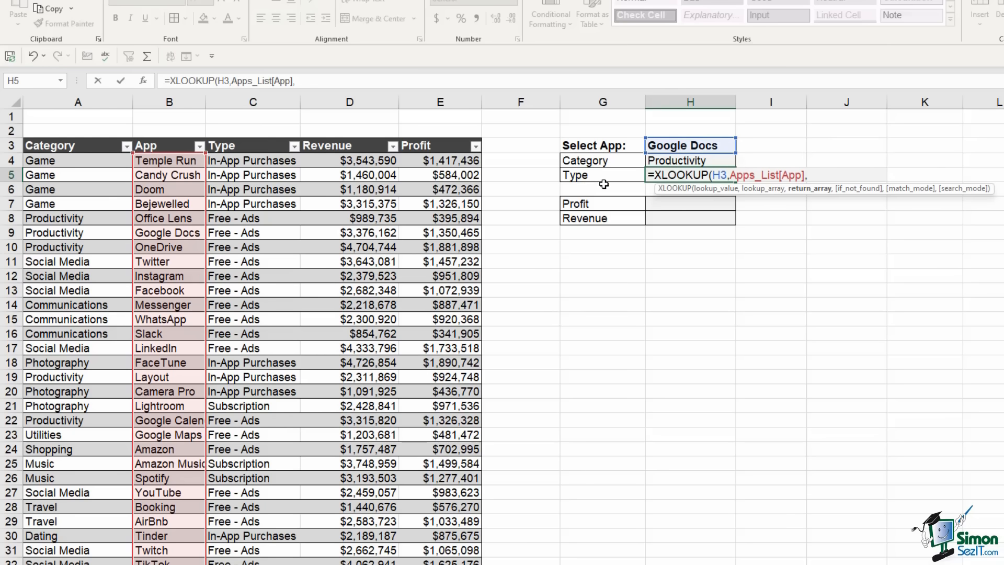
{"action": "left_click", "coordinate": [272, 162]}
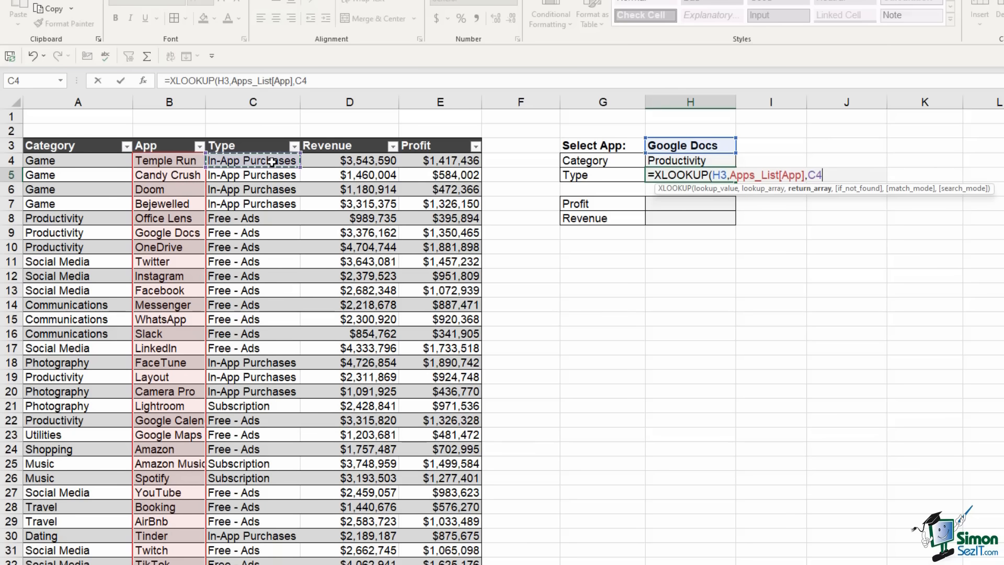
{"action": "key", "text": "ctrl+space"}
{"action": "type", "text": ","}
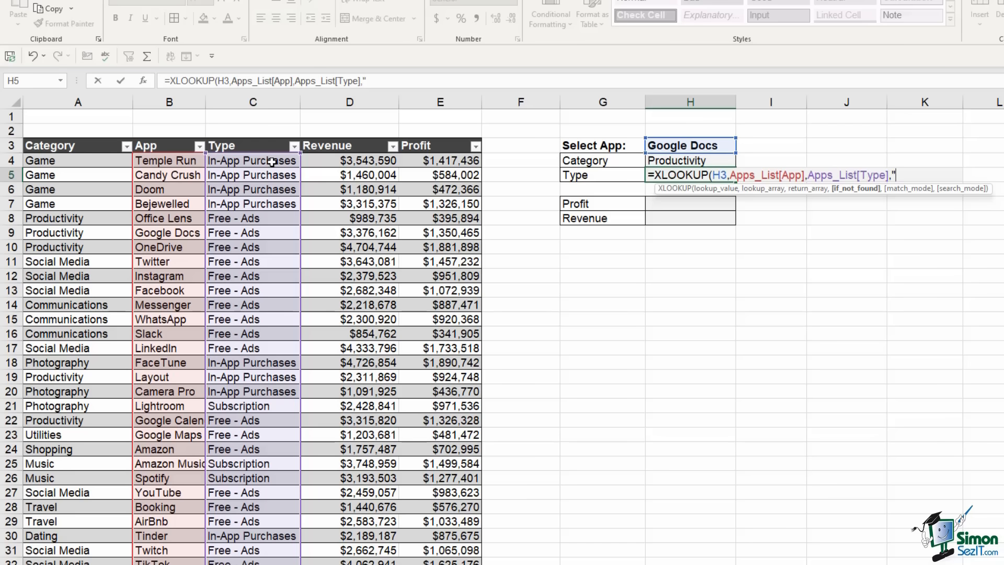
{"action": "type", "text": "\"Not Fpi"}
{"action": "key", "text": "BackSpace"}
{"action": "key", "text": "BackSpace"}
{"action": "type", "text": "ound\","}
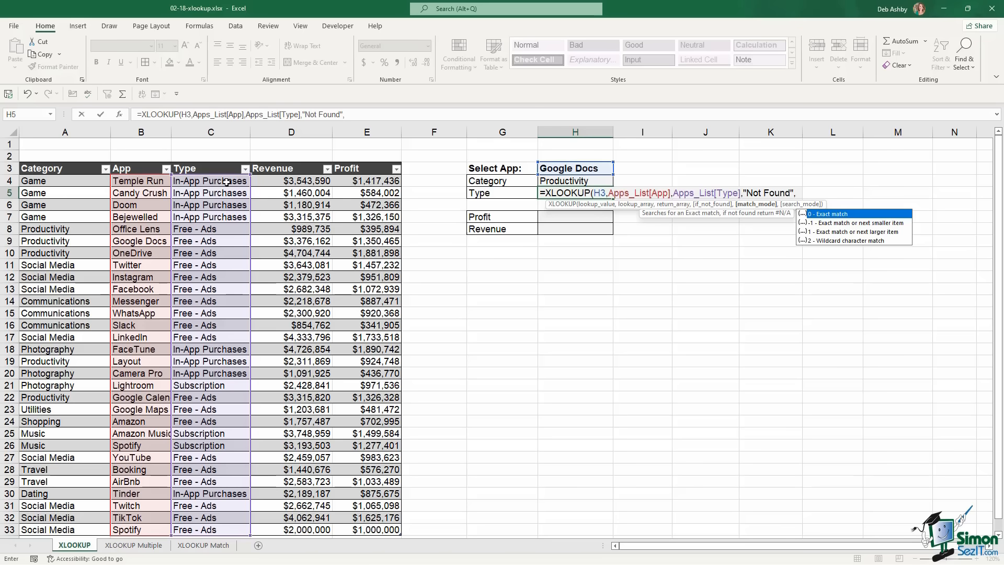
Compare match modes, then finish H5 with match mode 0 and search mode 1, returning Free - Ads
{"action": "key", "text": "Down"}
{"action": "key", "text": "Down"}
{"action": "key", "text": "Down"}
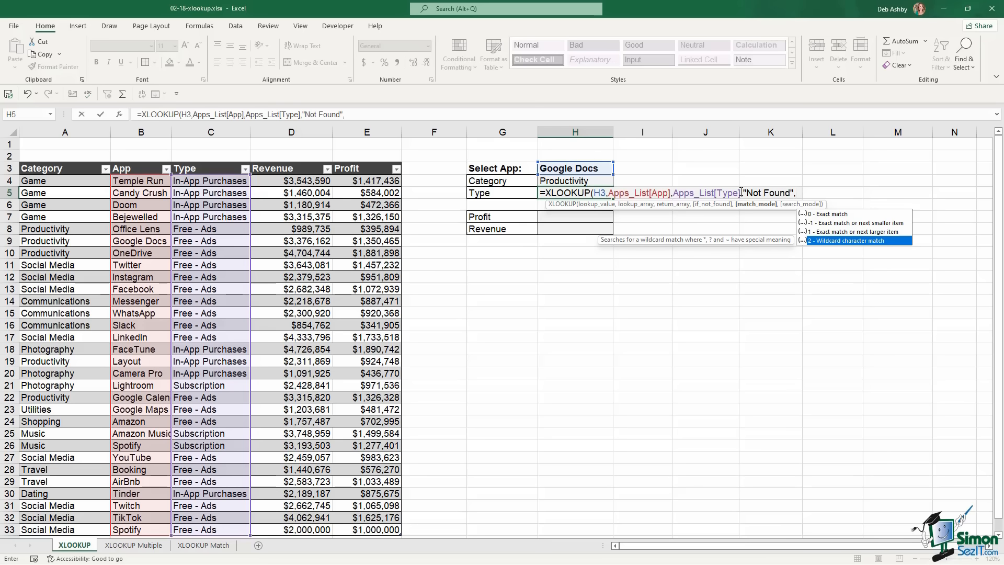
{"action": "key", "text": "Up"}
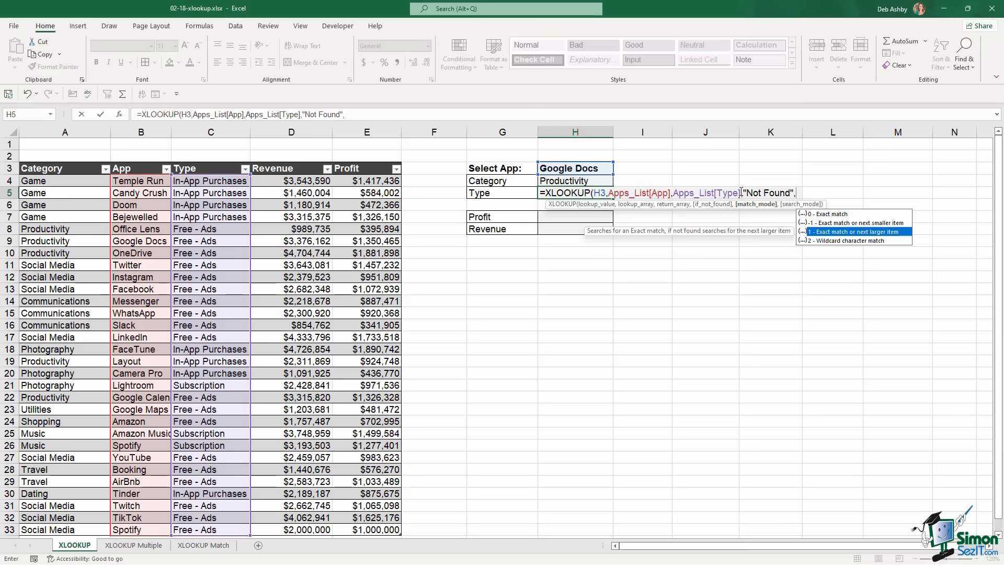
{"action": "key", "text": "Up"}
{"action": "key", "text": "Down"}
{"action": "key", "text": "Up"}
{"action": "key", "text": "Up"}
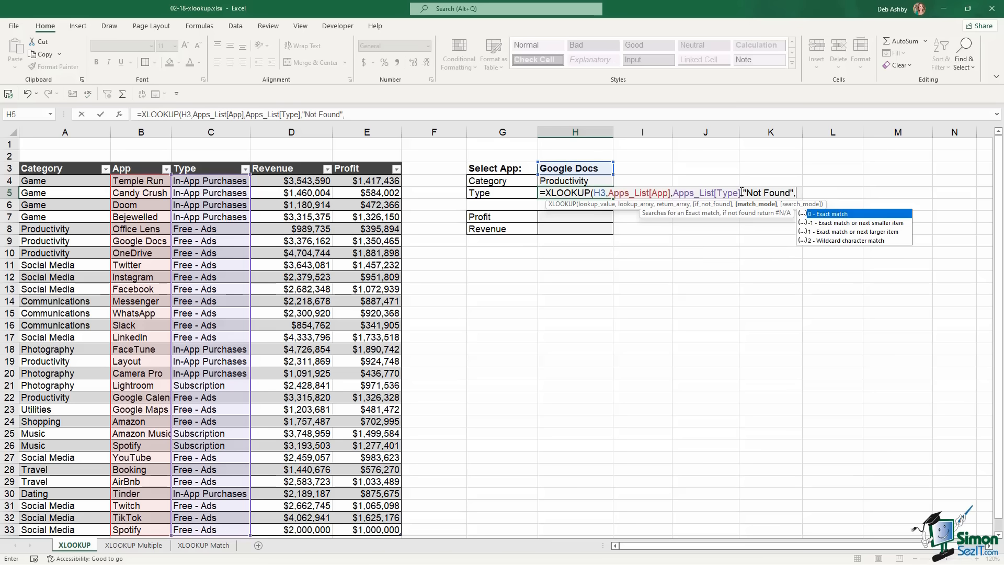
{"action": "type", "text": "0"}
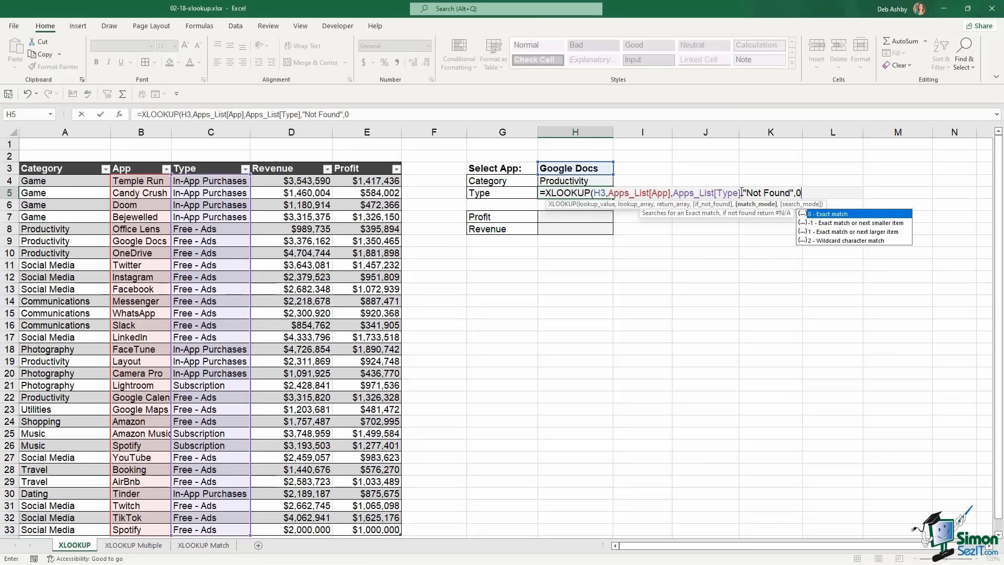
{"action": "type", "text": ","}
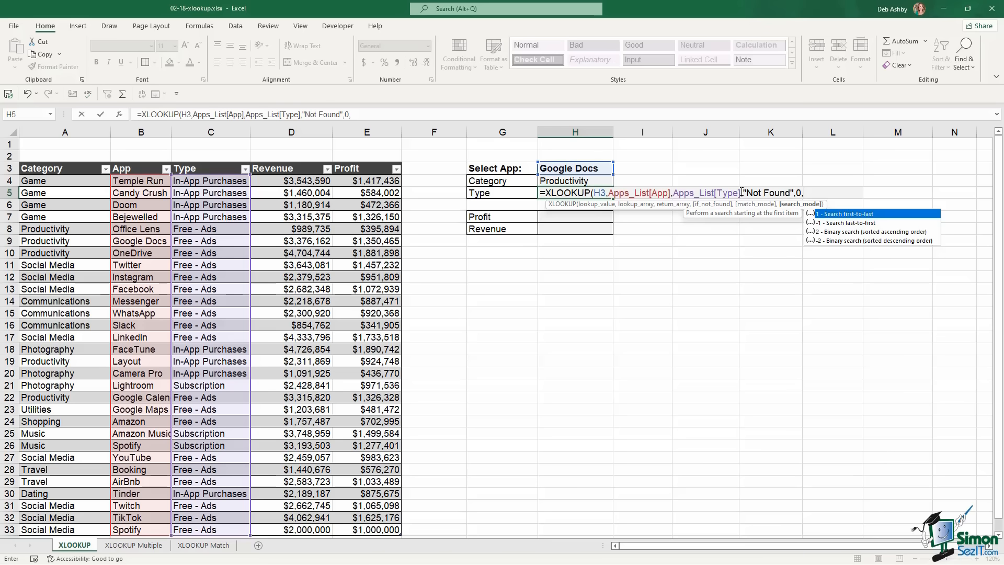
{"action": "type", "text": "1)"}
{"action": "key", "text": "Return"}
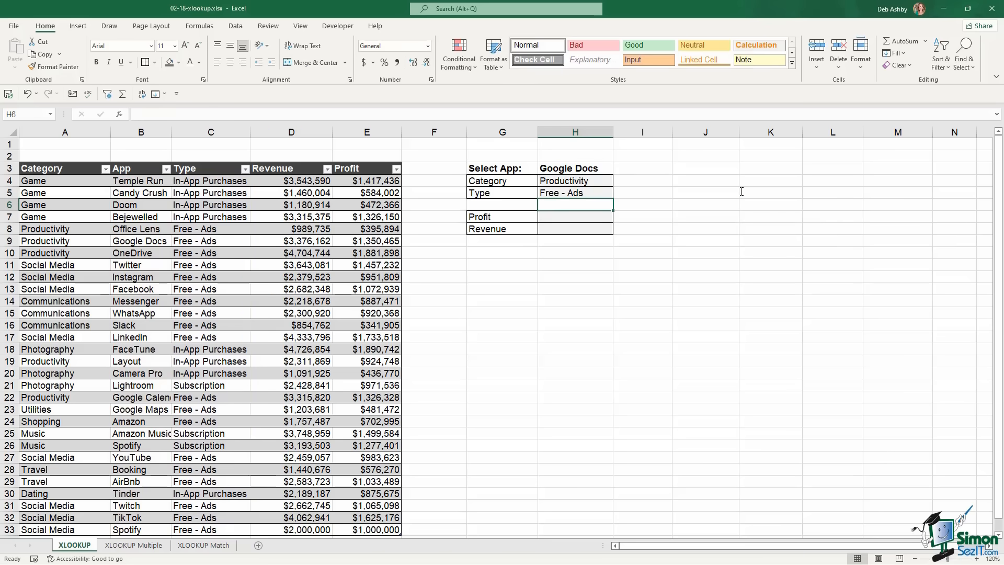
{"action": "left_click", "coordinate": [608, 196]}
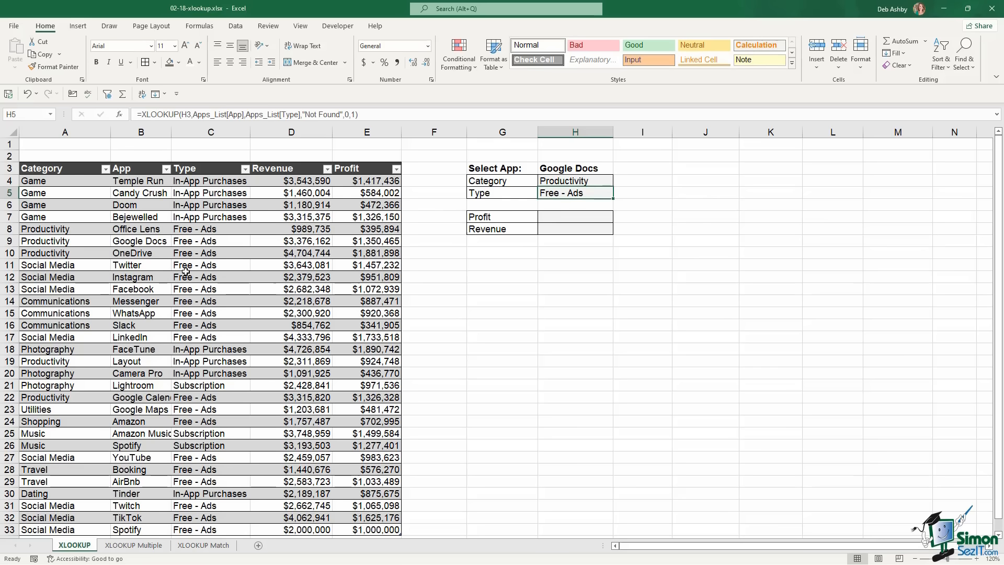
Enter an XLOOKUP of H3 on the Profit column in H7, returning $1,350,465
{"action": "left_click", "coordinate": [9, 241]}
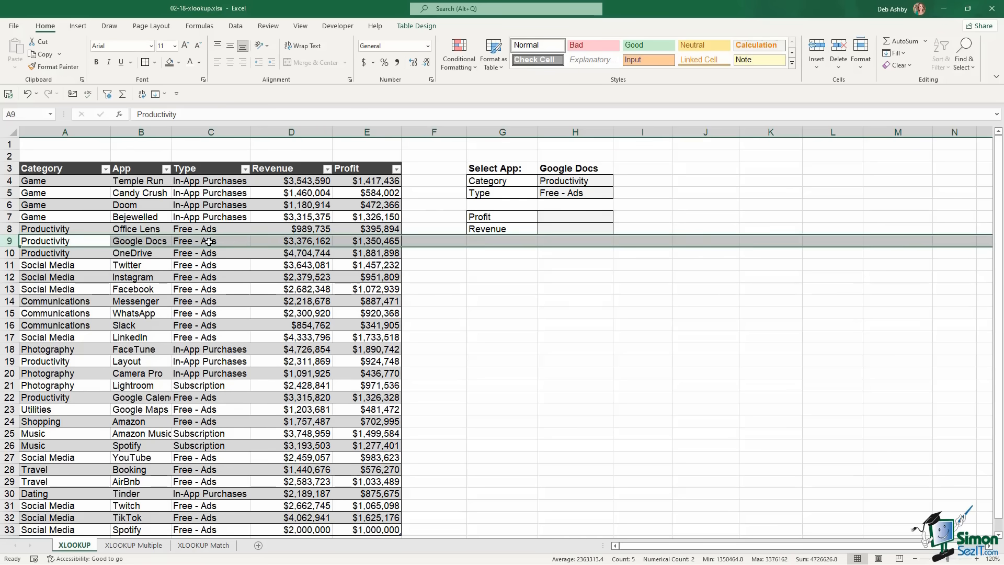
{"action": "left_click", "coordinate": [546, 217]}
{"action": "type", "text": "="}
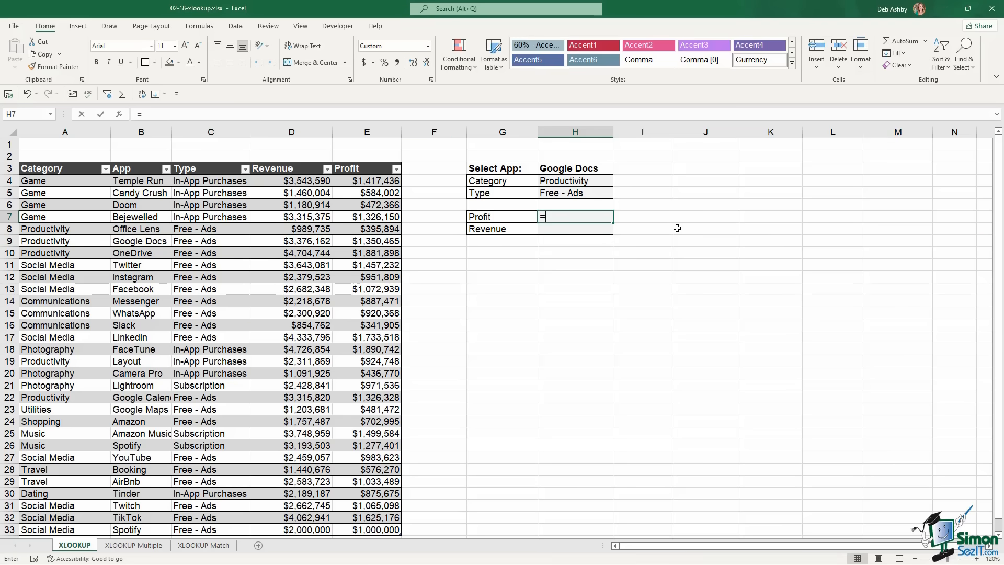
{"action": "type", "text": "XLOO"}
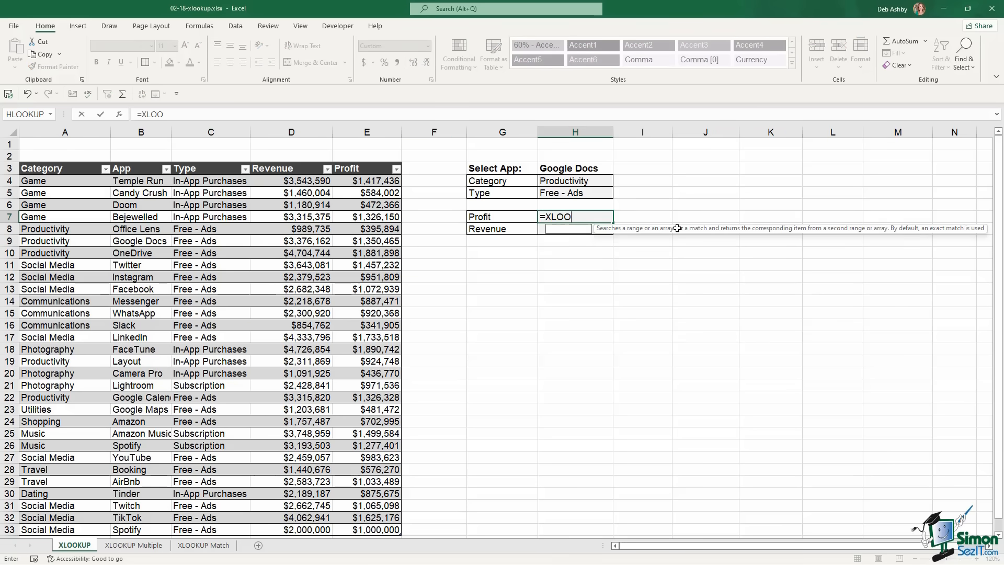
{"action": "type", "text": "KUP("}
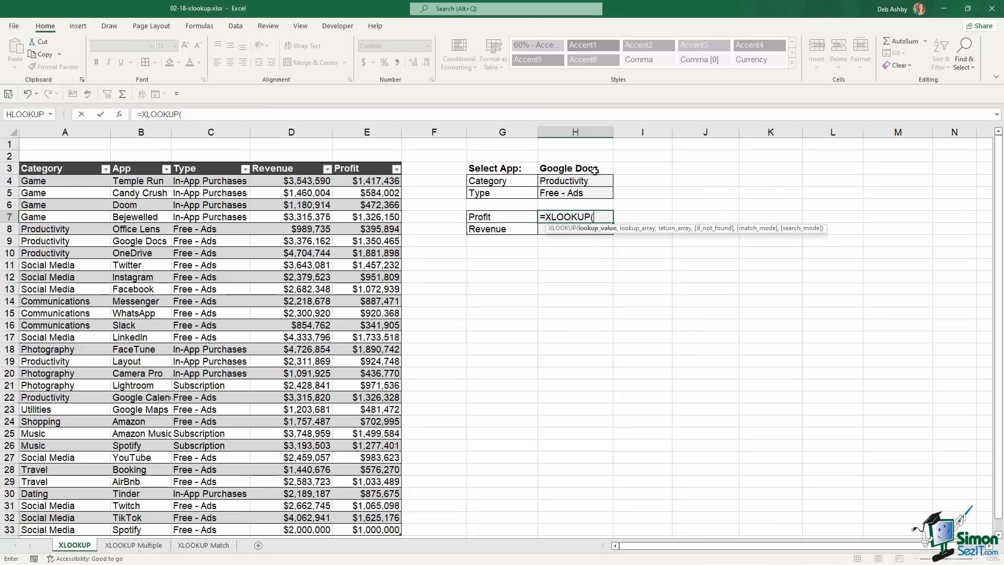
{"action": "left_click", "coordinate": [594, 169]}
{"action": "type", "text": ","}
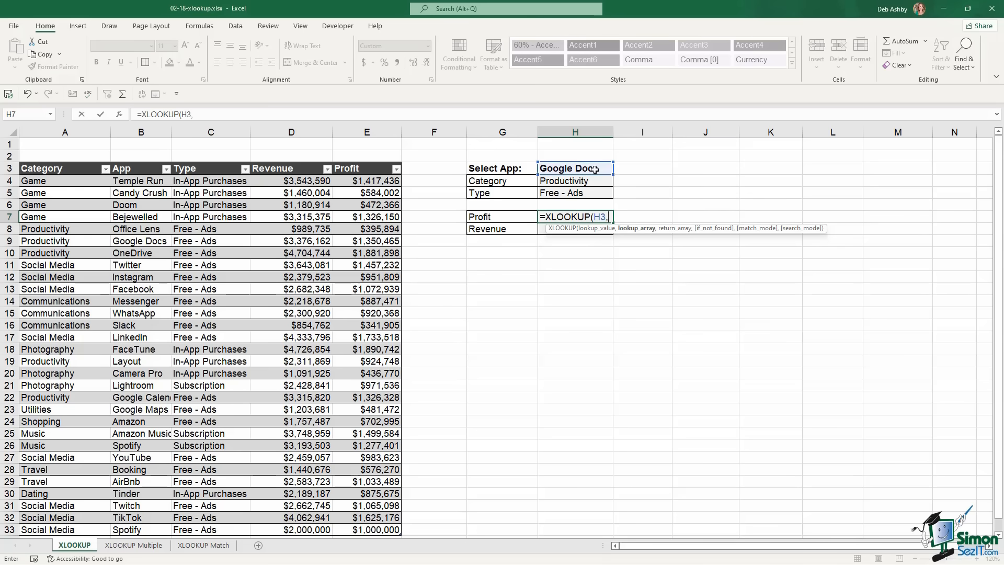
{"action": "left_click", "coordinate": [157, 181]}
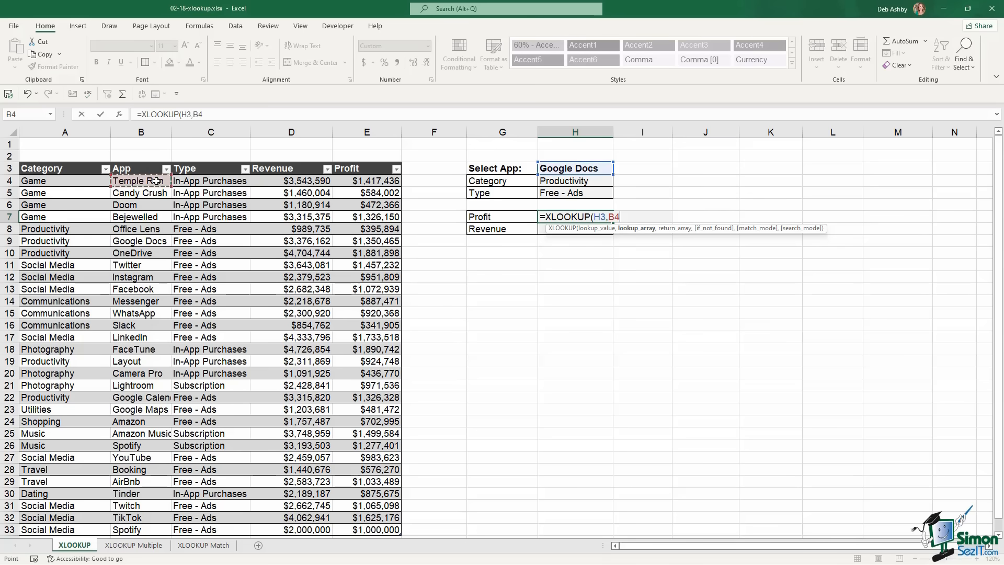
{"action": "key", "text": "ctrl+shift+Down"}
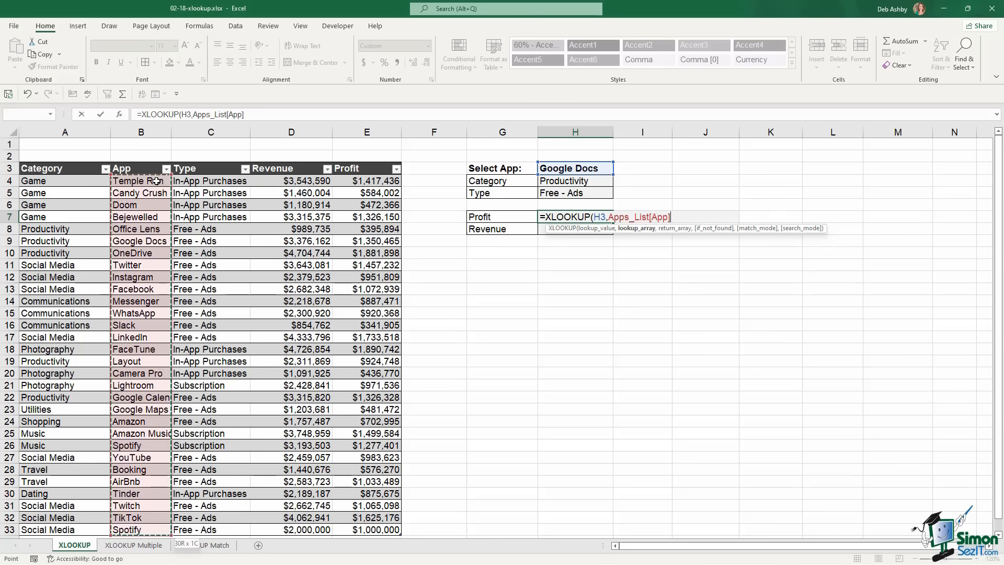
{"action": "type", "text": ","}
{"action": "left_click", "coordinate": [369, 180]}
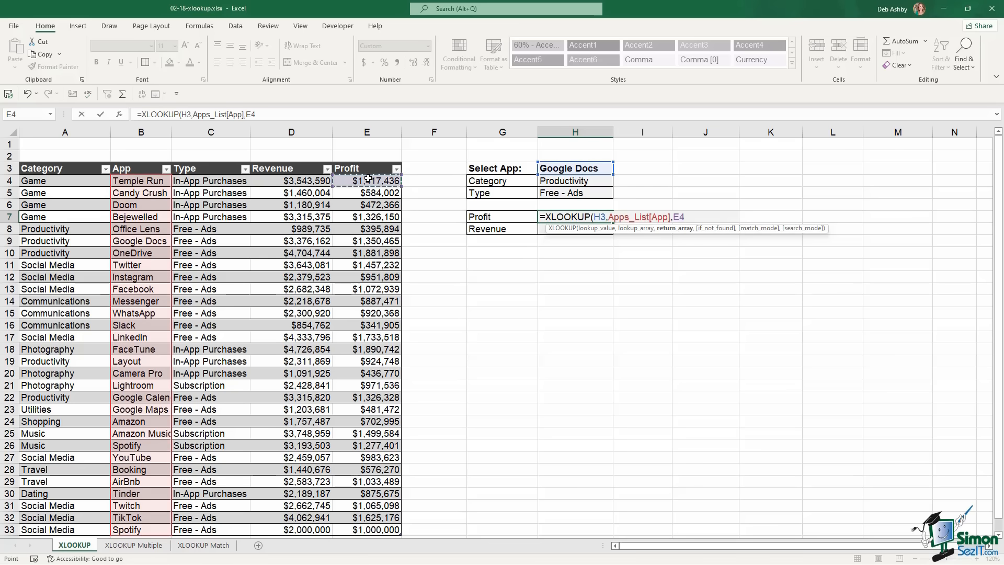
{"action": "key", "text": "ctrl+shift+Down"}
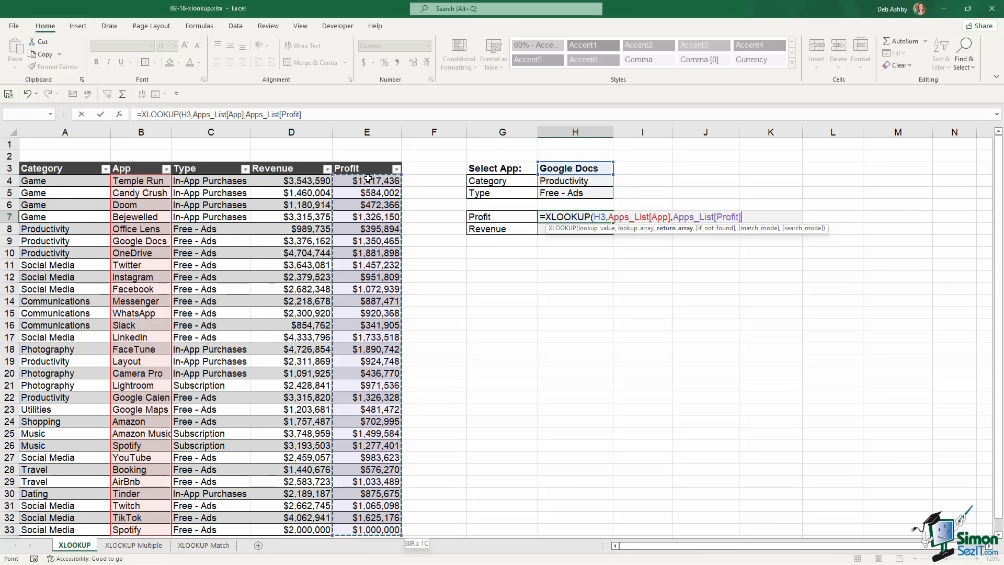
{"action": "type", "text": ")"}
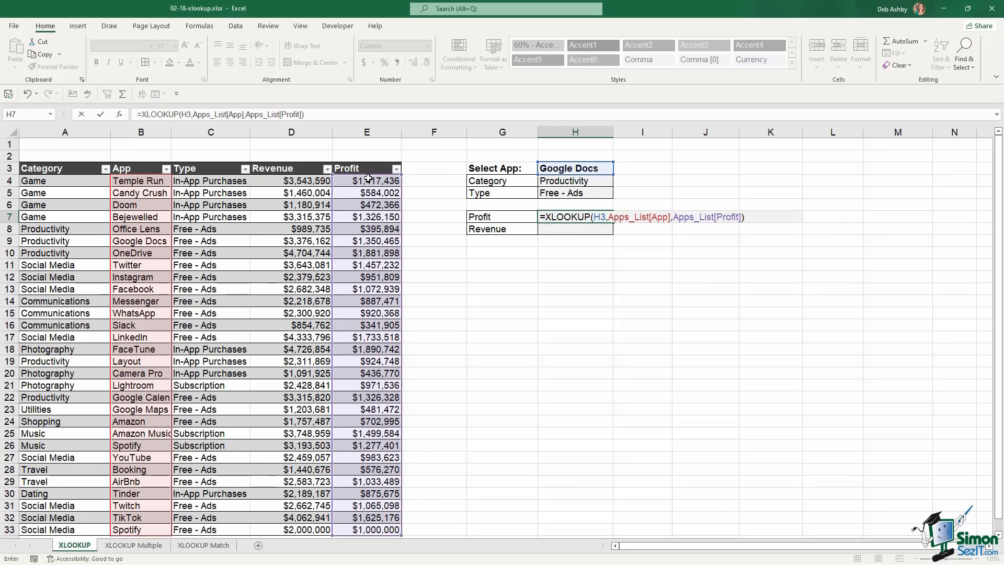
{"action": "key", "text": "Return"}
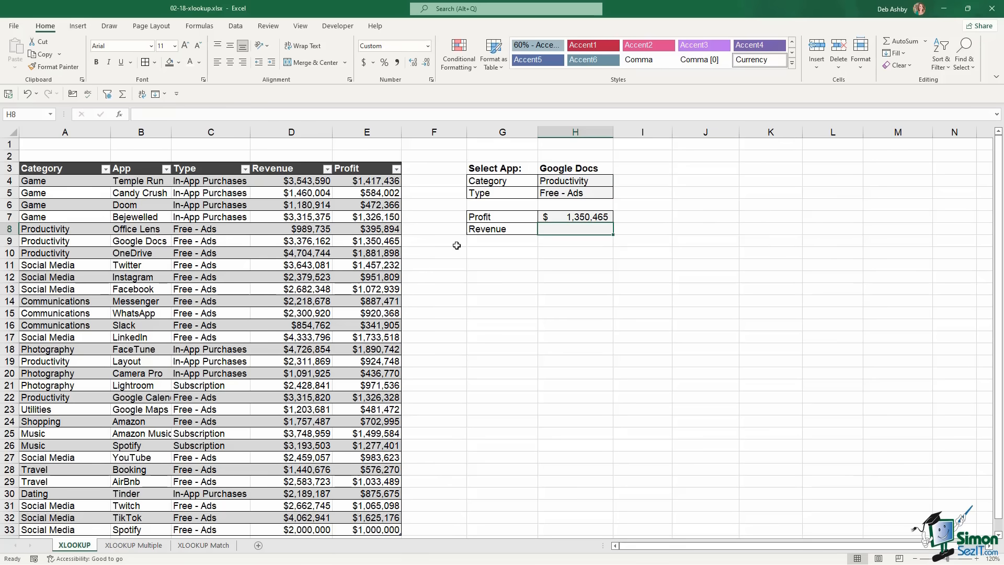
Enter =XLOOKUP(H3,Apps_List[App],Apps_List[Revenue]) in H8, returning $3,376,162
{"action": "type", "text": "=xlook"}
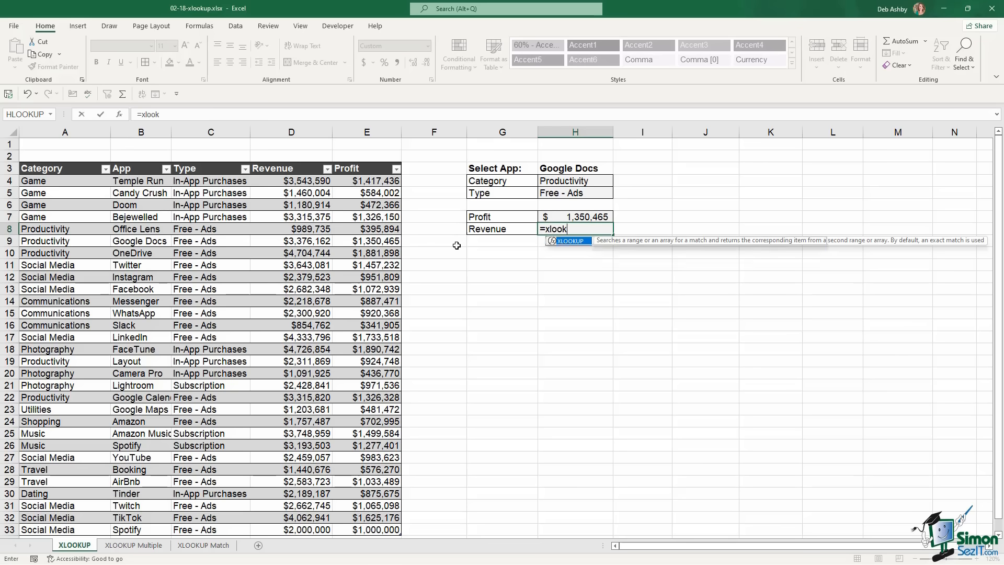
{"action": "key", "text": "Tab"}
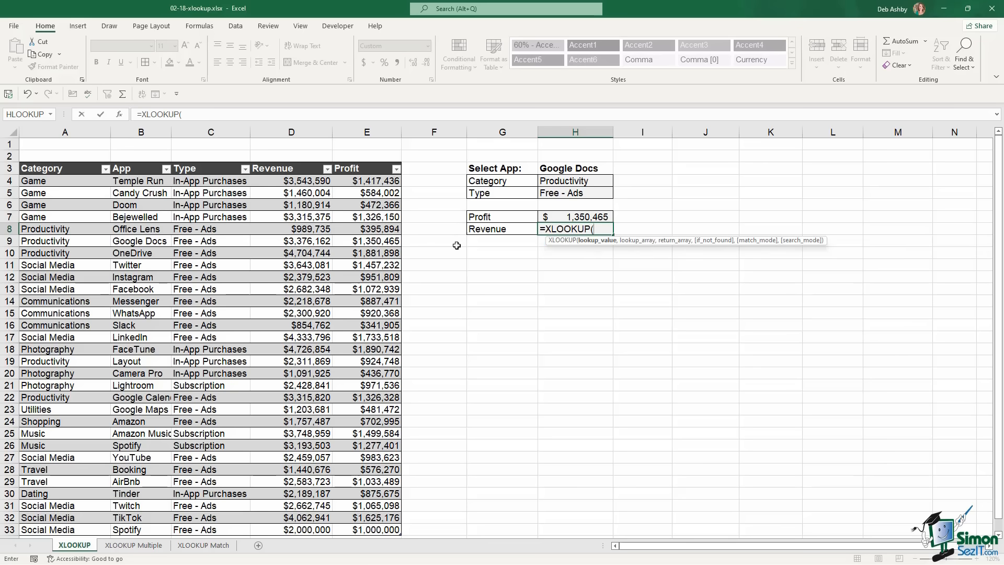
{"action": "left_click", "coordinate": [581, 171]}
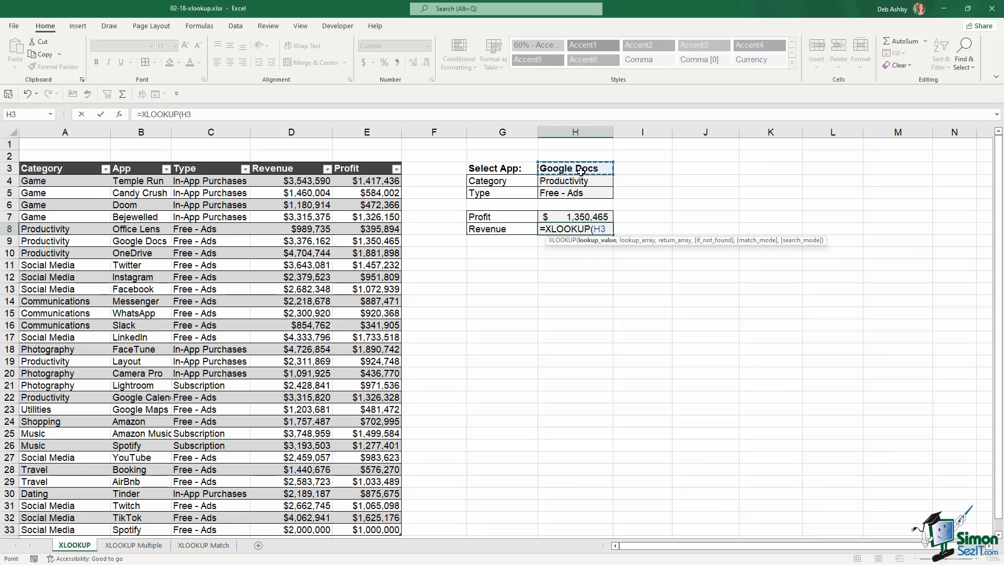
{"action": "type", "text": ","}
{"action": "left_click", "coordinate": [145, 181]}
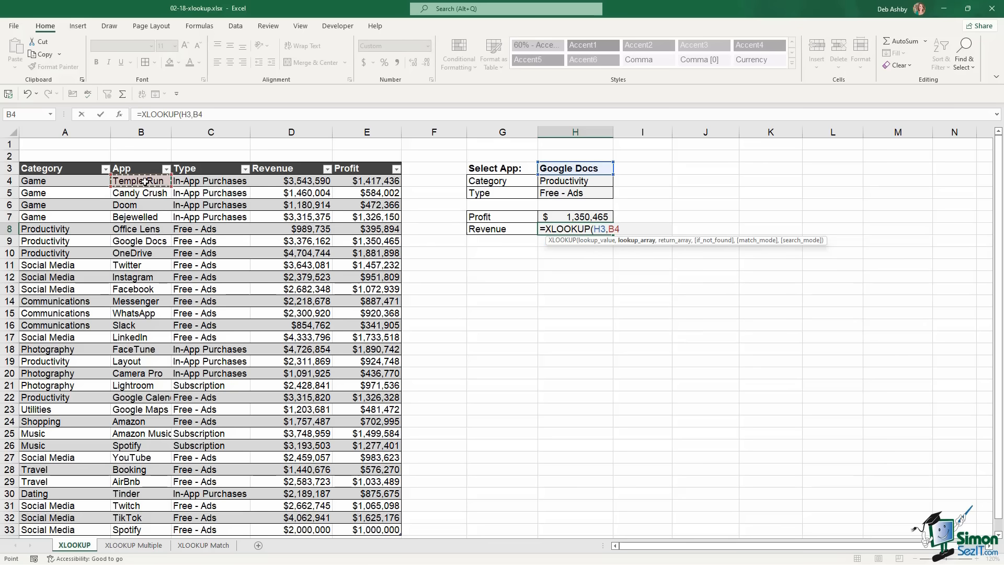
{"action": "key", "text": "ctrl+shift+Down"}
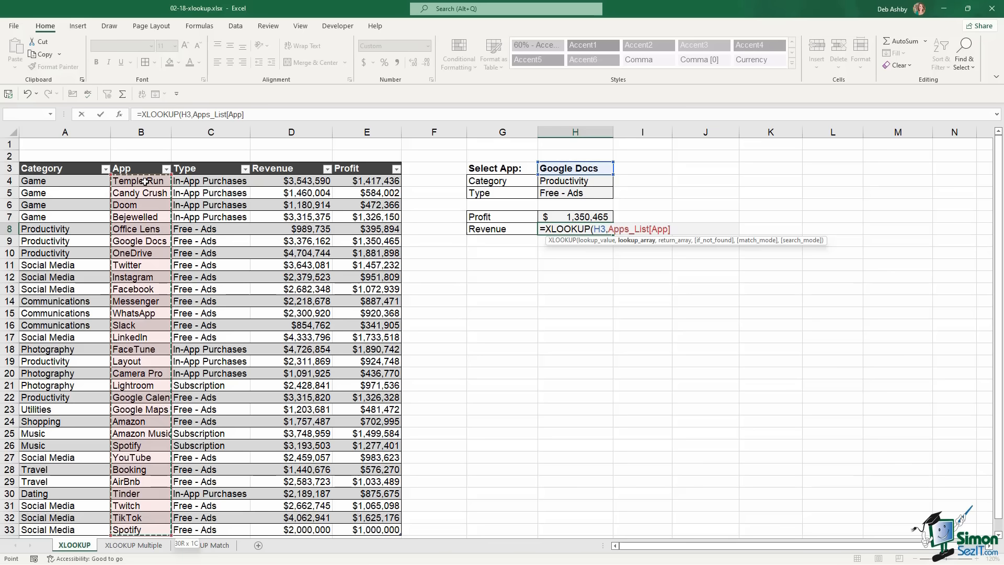
{"action": "type", "text": ","}
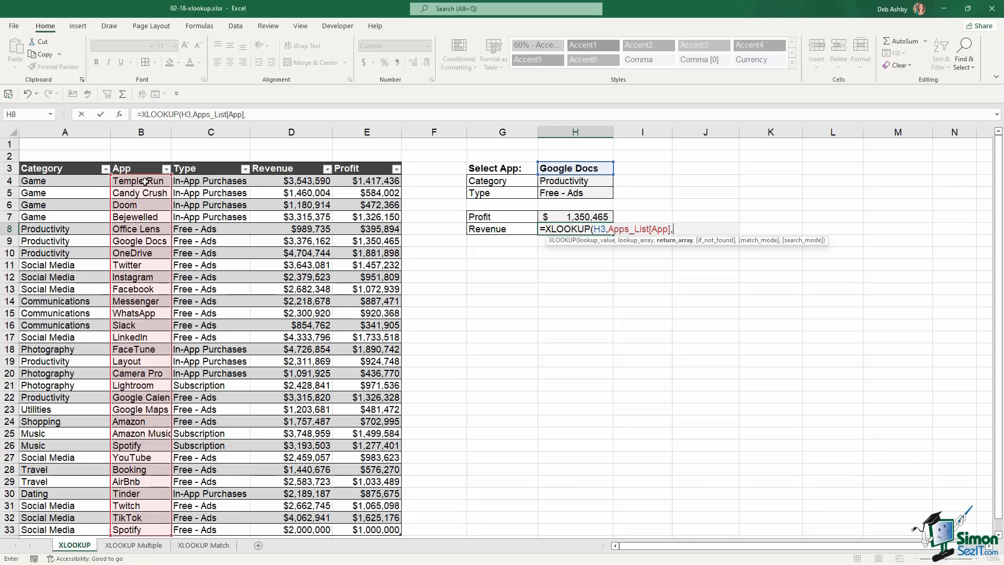
{"action": "left_click", "coordinate": [304, 181]}
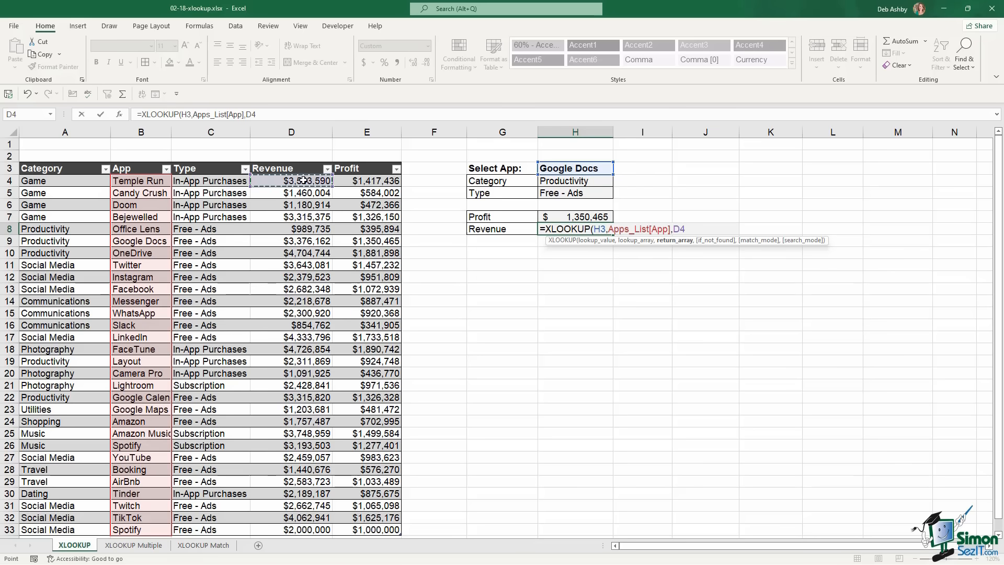
{"action": "key", "text": "ctrl+shift+Down"}
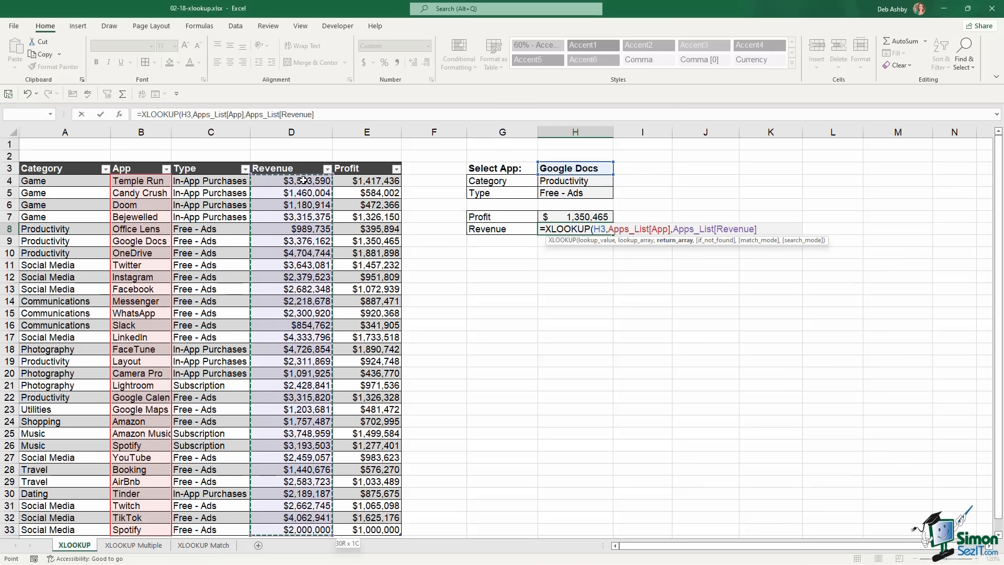
{"action": "type", "text": ")"}
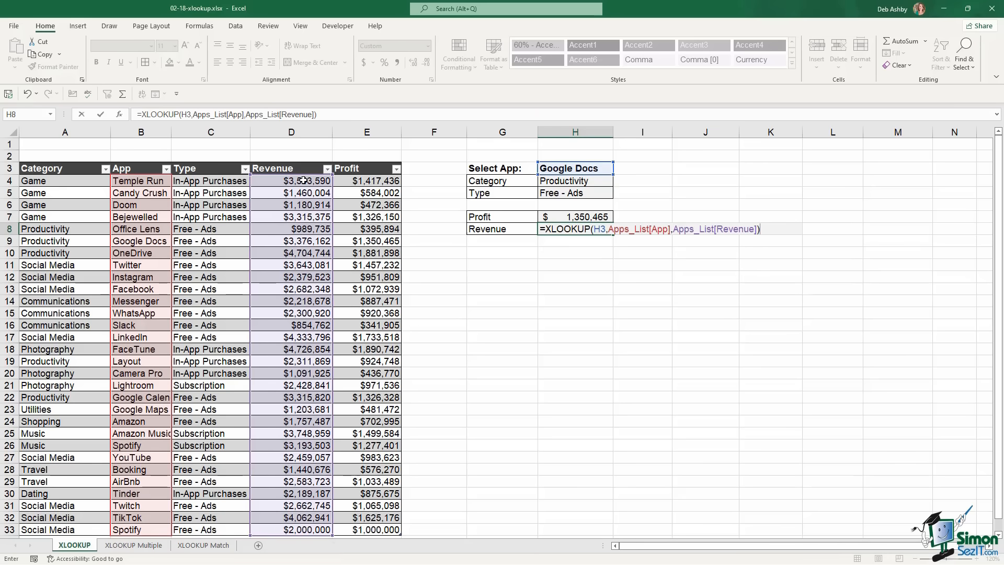
{"action": "key", "text": "Return"}
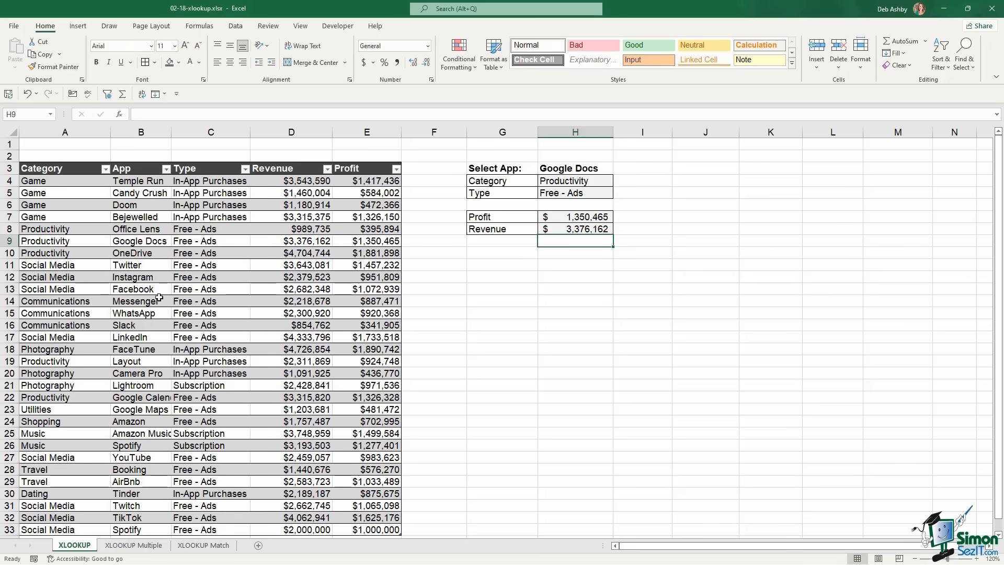
{"action": "left_click", "coordinate": [9, 240]}
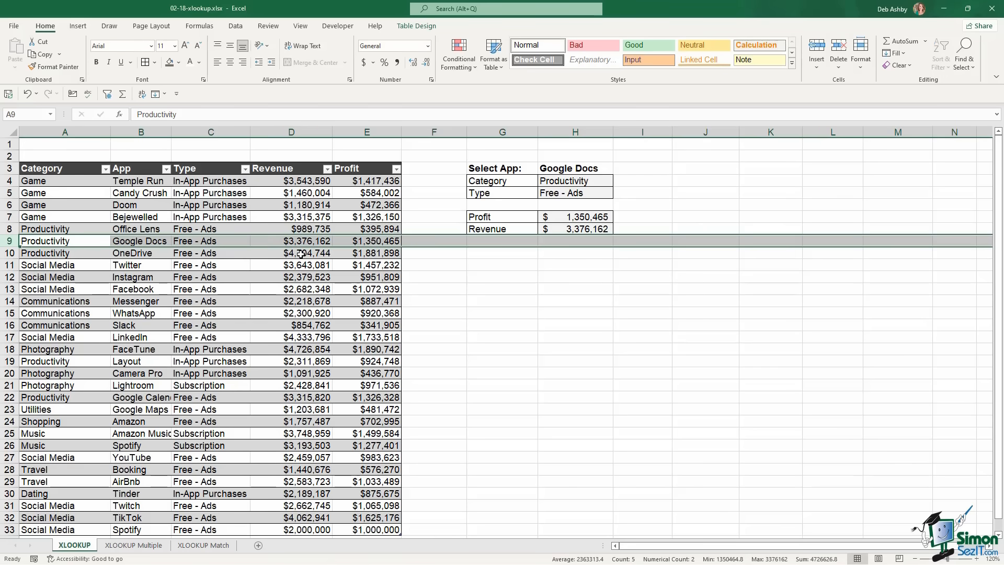
Switch the selected app in H3 to Twitter and inspect the H4 Category formula
{"action": "left_click", "coordinate": [610, 169]}
{"action": "left_click", "coordinate": [618, 168]}
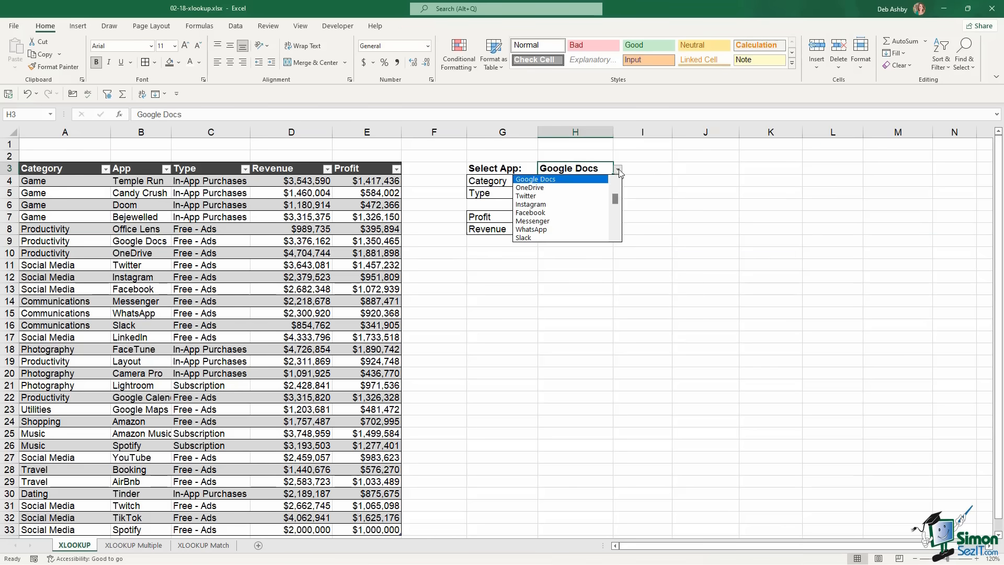
{"action": "left_click", "coordinate": [550, 197]}
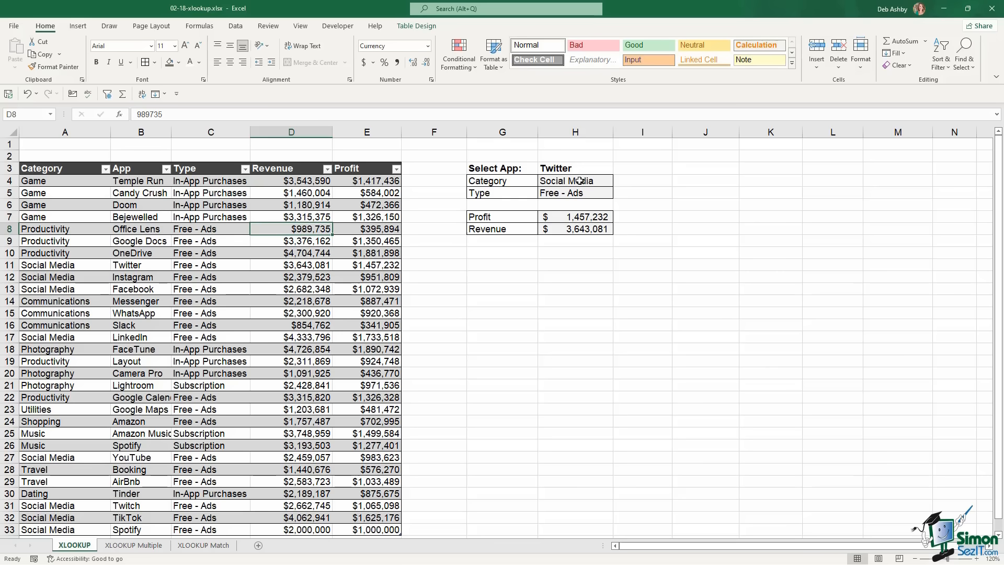
{"action": "left_click", "coordinate": [579, 181]}
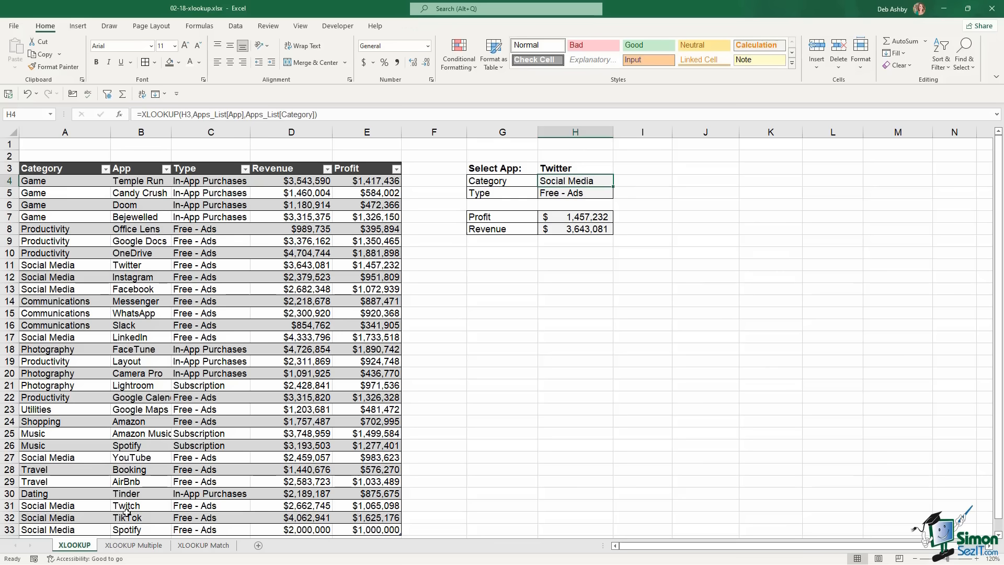
Review the XLOOKUP Multiple sheet's employee table and ID 1003, then select result cells B4:C4
{"action": "left_click", "coordinate": [134, 545]}
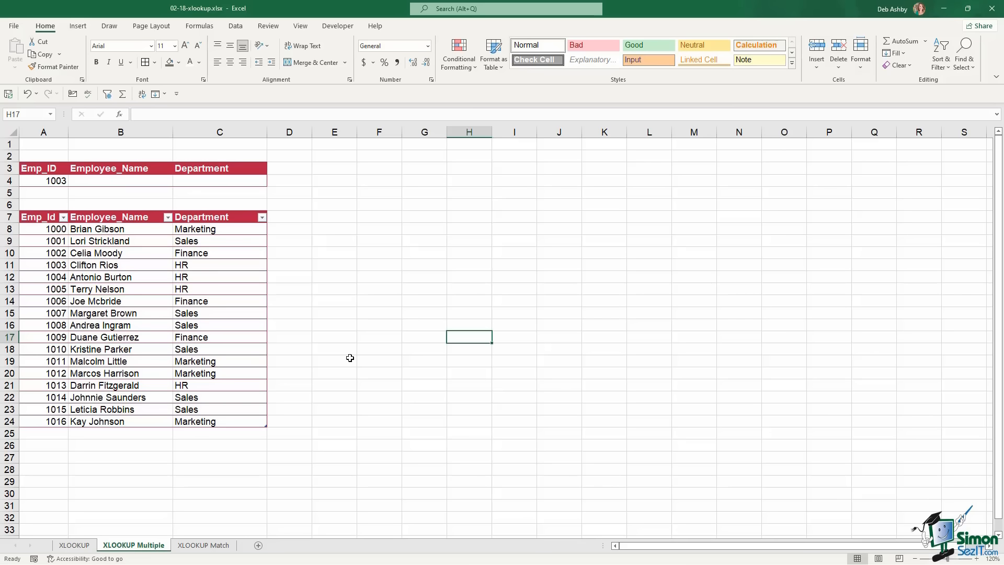
{"action": "left_click", "coordinate": [124, 265]}
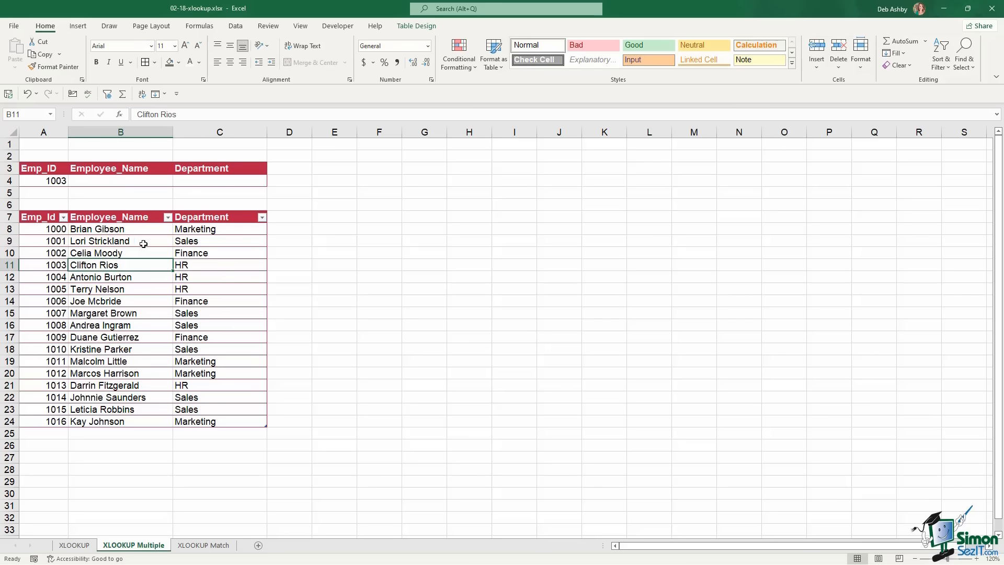
{"action": "left_click", "coordinate": [44, 229]}
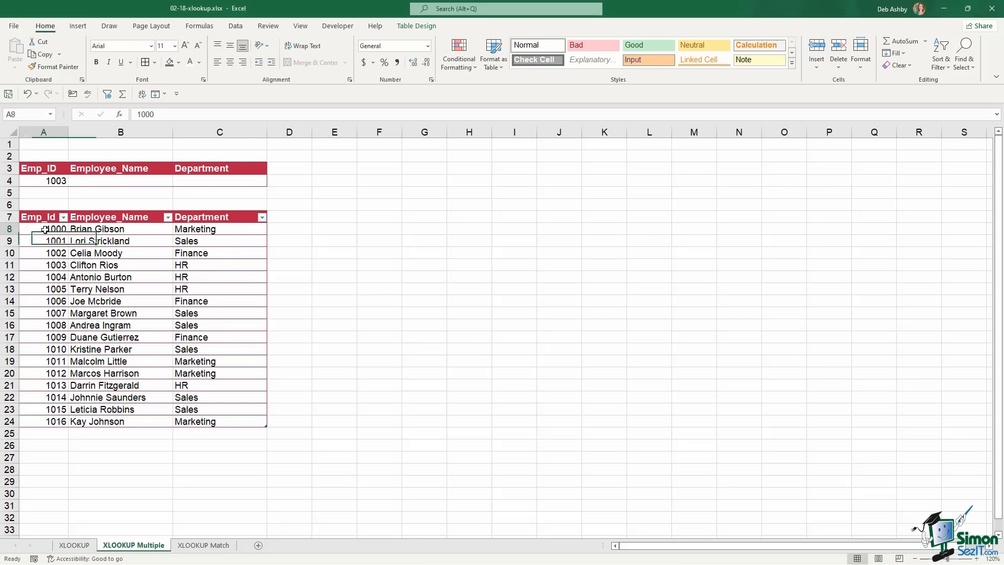
{"action": "left_click", "coordinate": [101, 230]}
{"action": "left_click", "coordinate": [205, 228]}
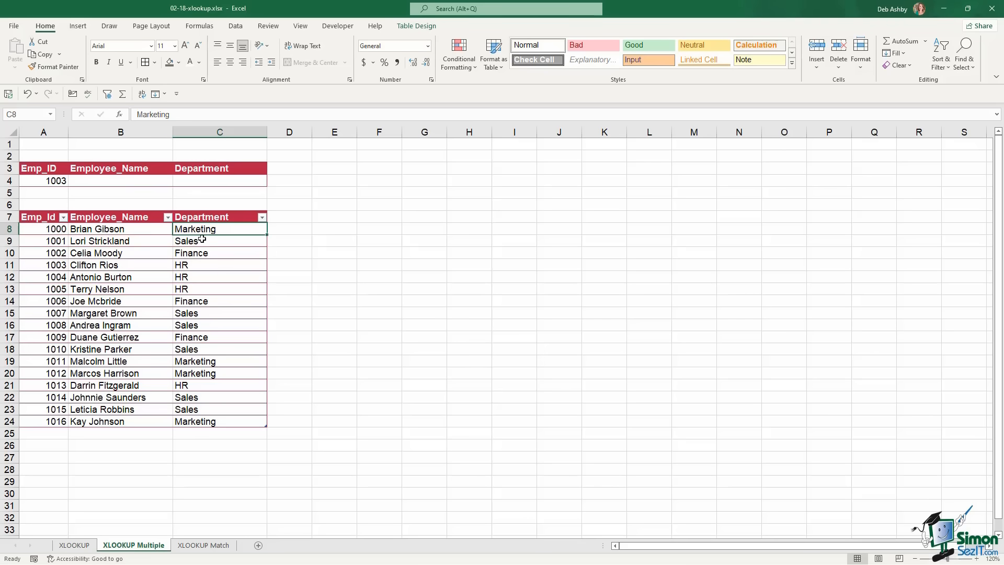
{"action": "left_click", "coordinate": [43, 181]}
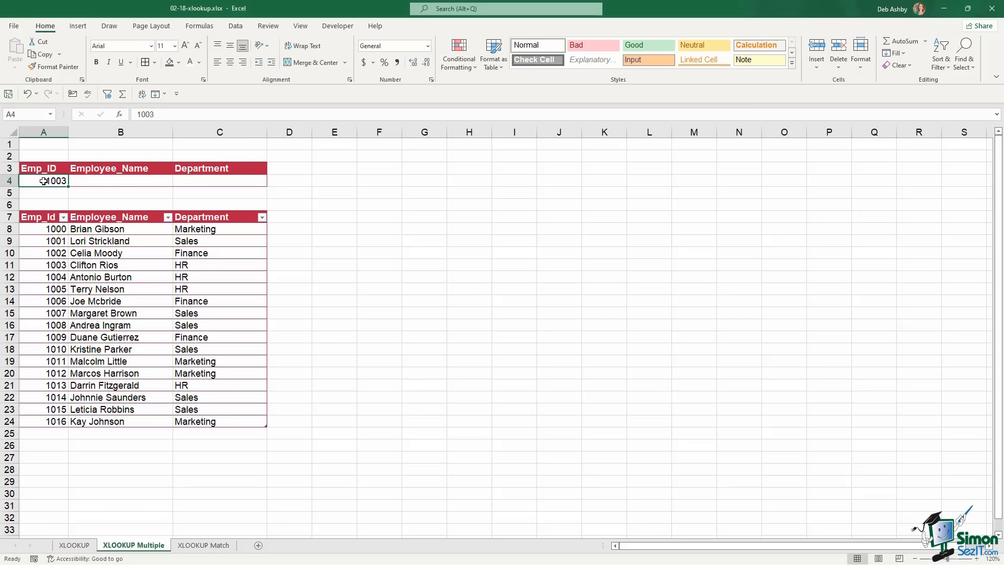
{"action": "left_click", "coordinate": [112, 182]}
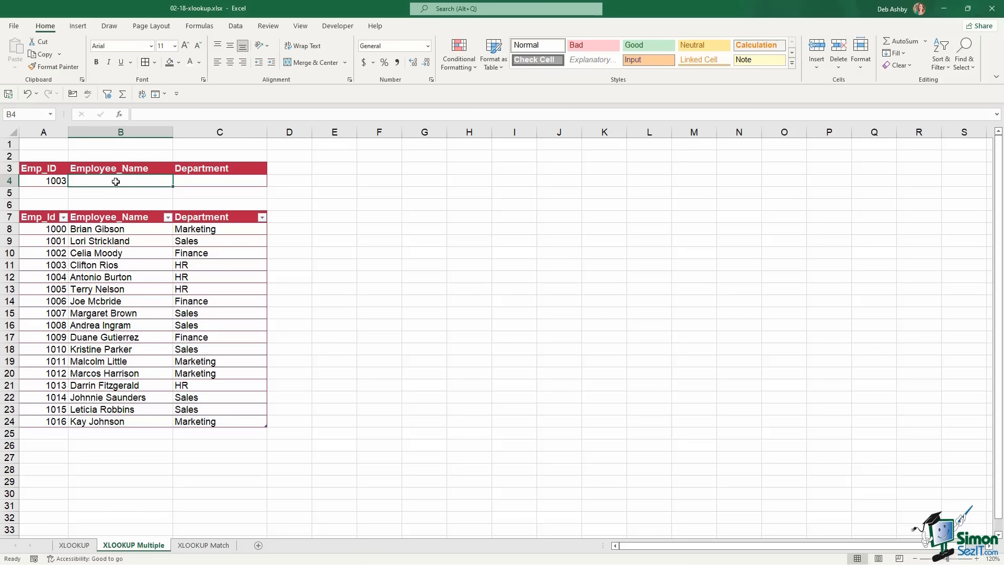
{"action": "left_click", "coordinate": [217, 182]}
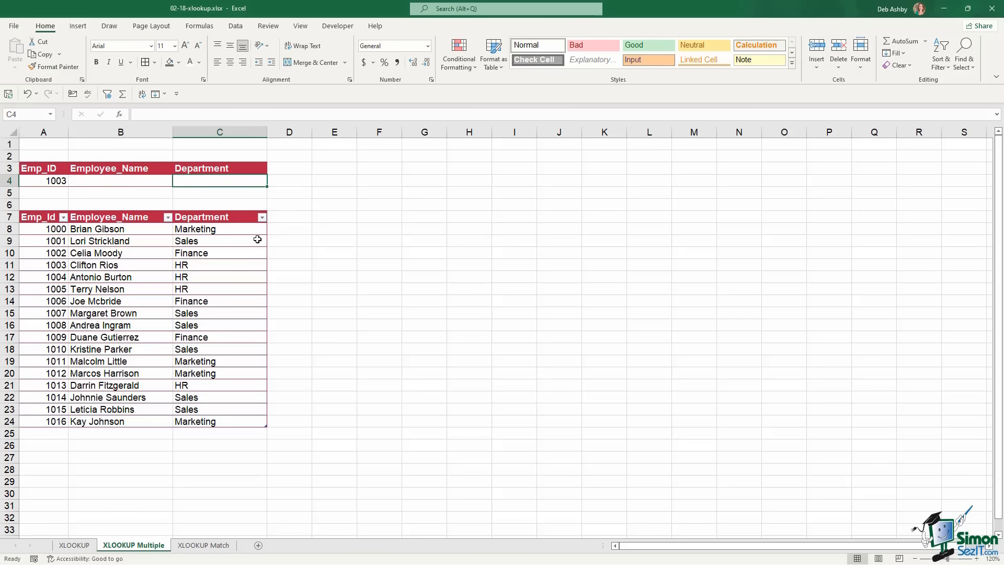
{"action": "left_click_drag", "start_coordinate": [84, 181], "coordinate": [220, 185]}
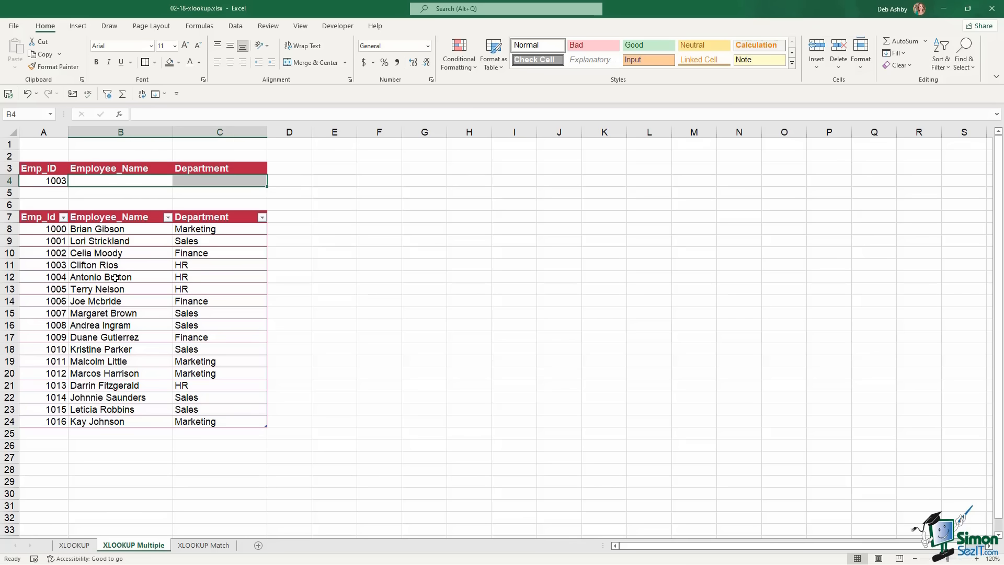
Enter an XLOOKUP in B4 returning Employee_Name and Department for A4, with "Not Found",0,1
{"action": "left_click", "coordinate": [131, 181]}
{"action": "type", "text": "="}
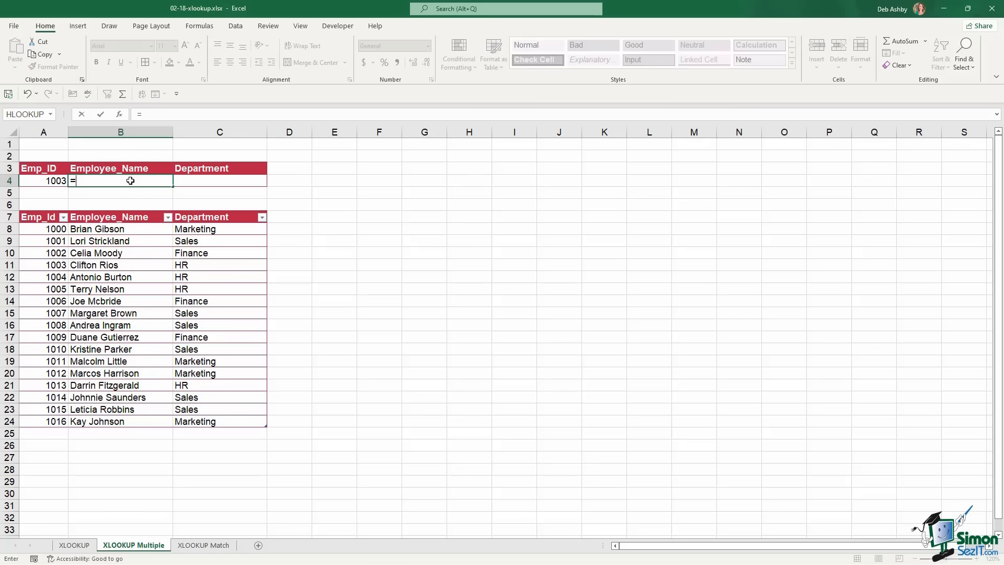
{"action": "type", "text": "xl"}
{"action": "key", "text": "Tab"}
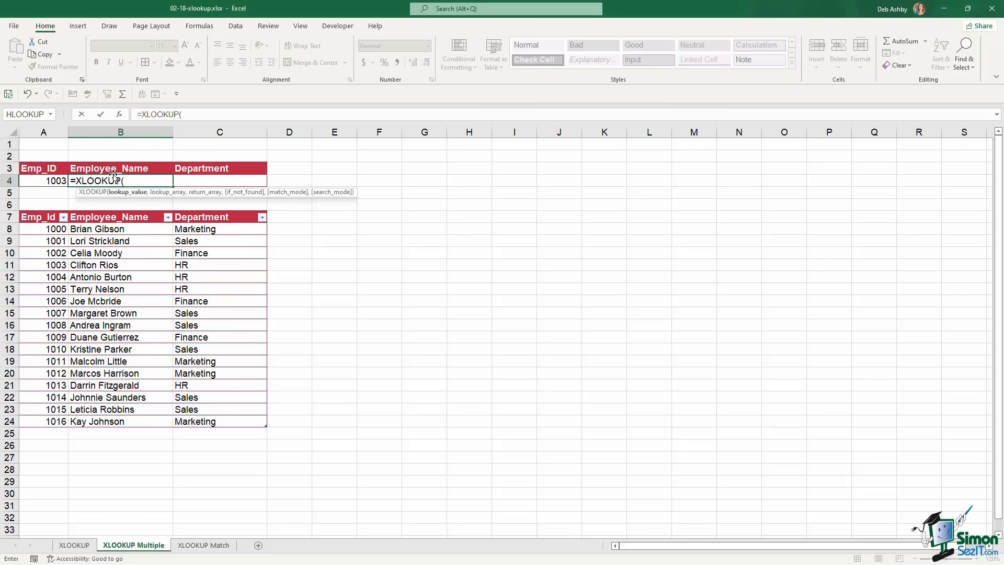
{"action": "left_click", "coordinate": [34, 182]}
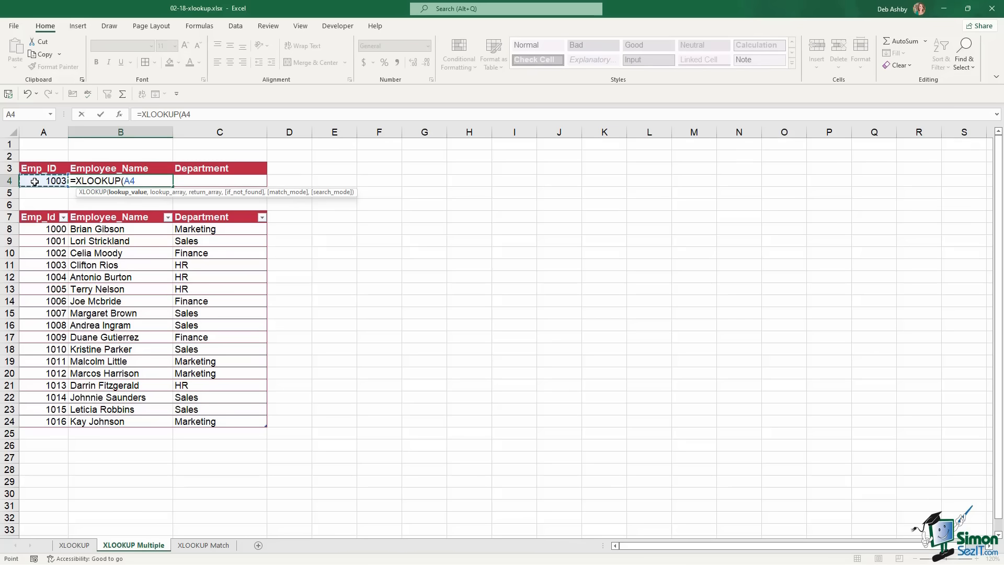
{"action": "type", "text": ","}
{"action": "left_click_drag", "start_coordinate": [50, 228], "coordinate": [54, 426]}
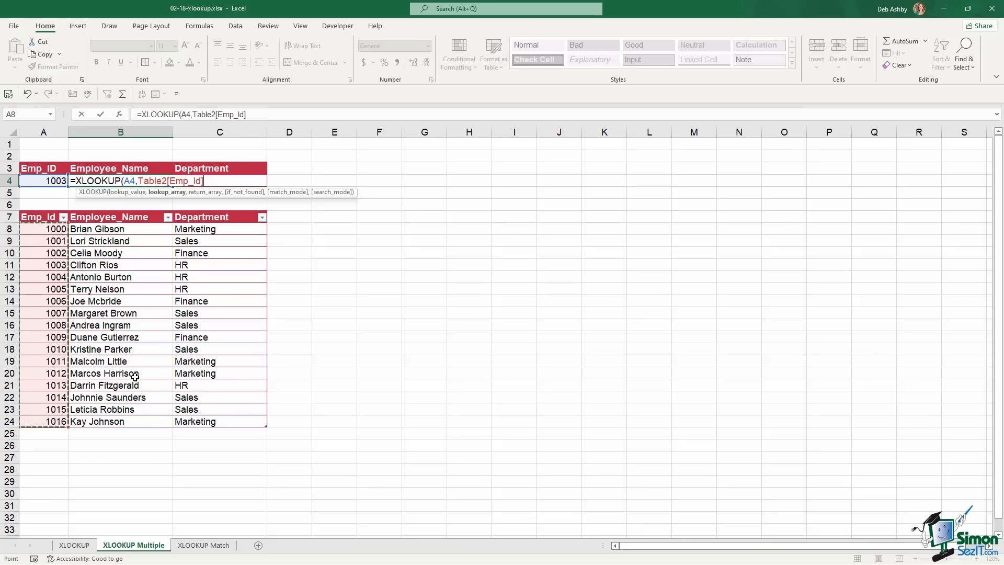
{"action": "type", "text": ","}
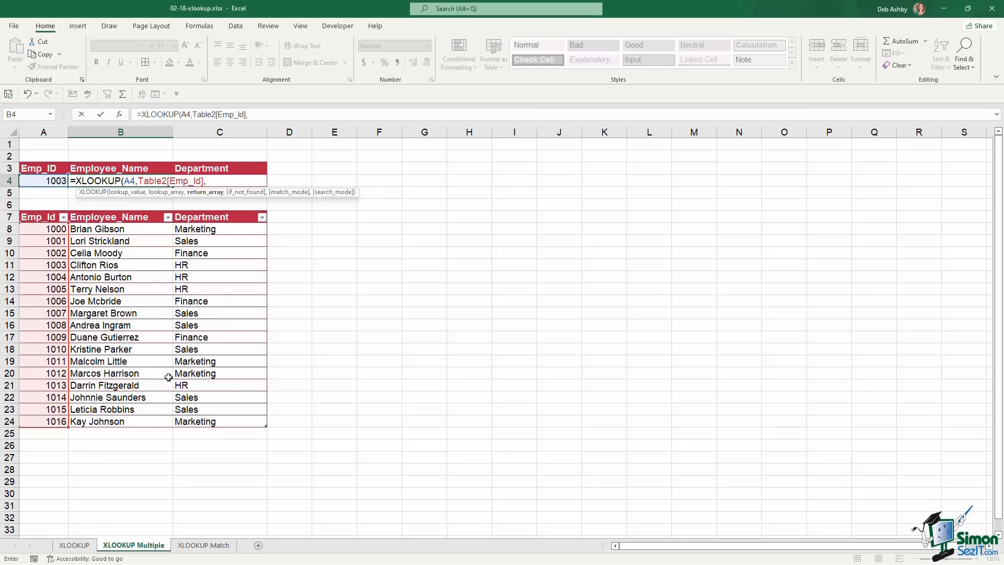
{"action": "left_click", "coordinate": [99, 229]}
{"action": "left_click_drag", "start_coordinate": [169, 229], "coordinate": [238, 421]}
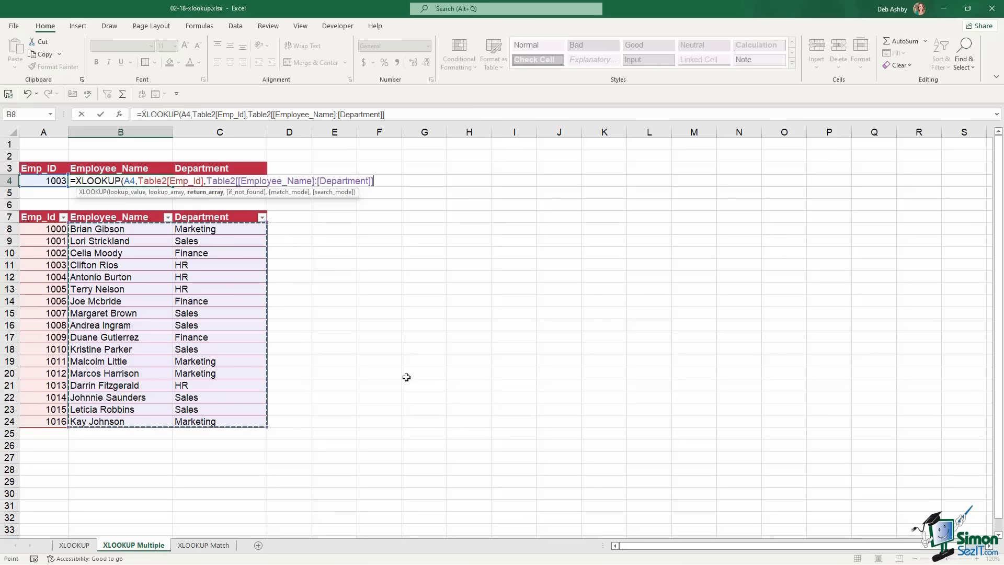
{"action": "type", "text": ","}
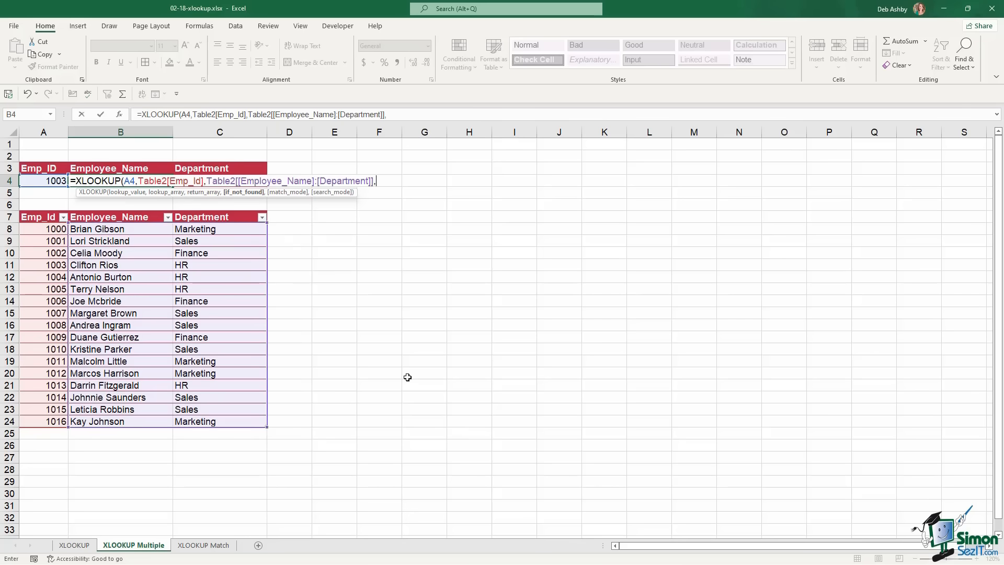
{"action": "type", "text": "\"Not Found\""}
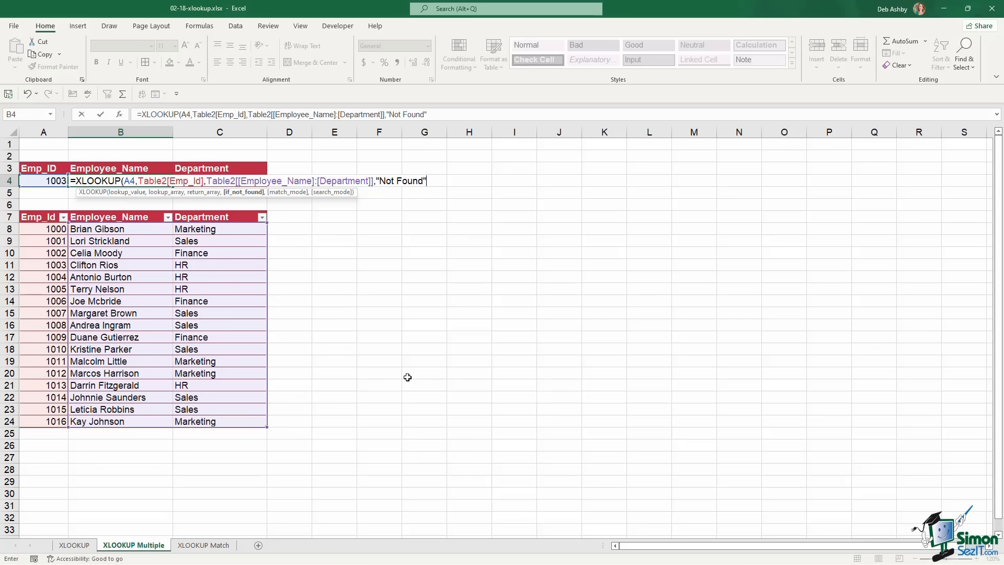
{"action": "type", "text": ","}
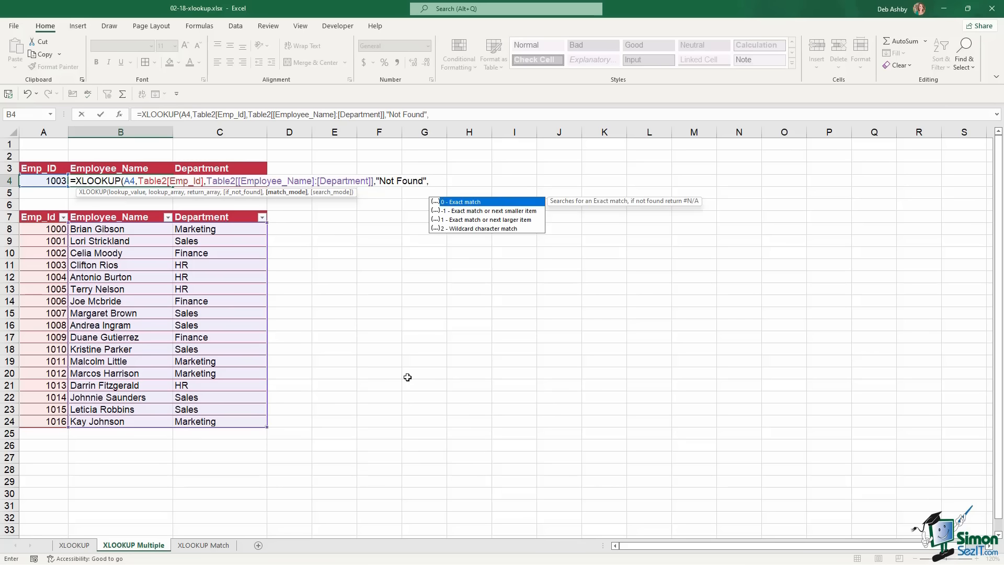
{"action": "type", "text": "0,"}
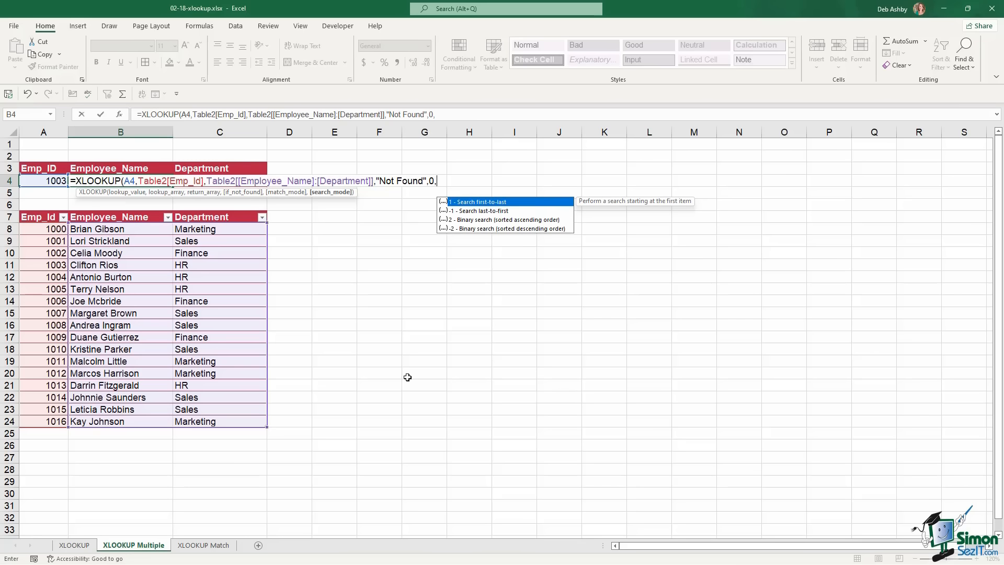
{"action": "type", "text": "1)"}
{"action": "key", "text": "Return"}
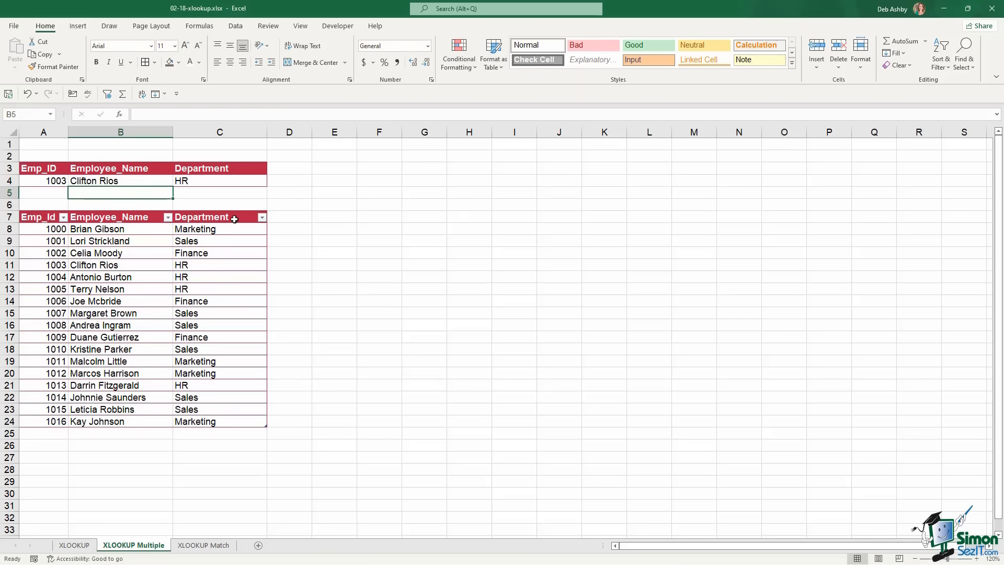
Test the Emp_ID lookup in A4 with IDs 1005, 1008 and the nonexistent 2000
{"action": "left_click", "coordinate": [55, 182]}
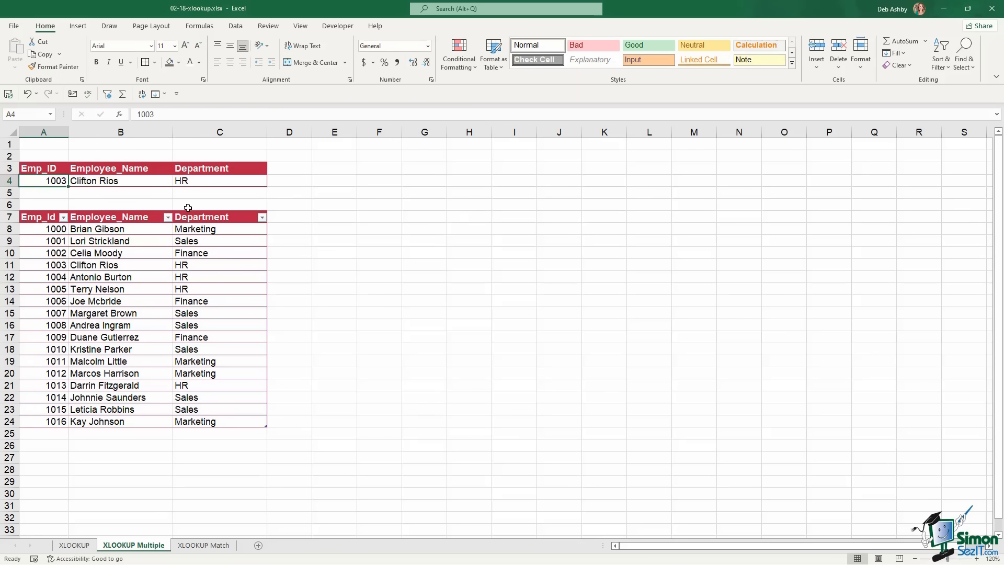
{"action": "key", "text": "BackSpace"}
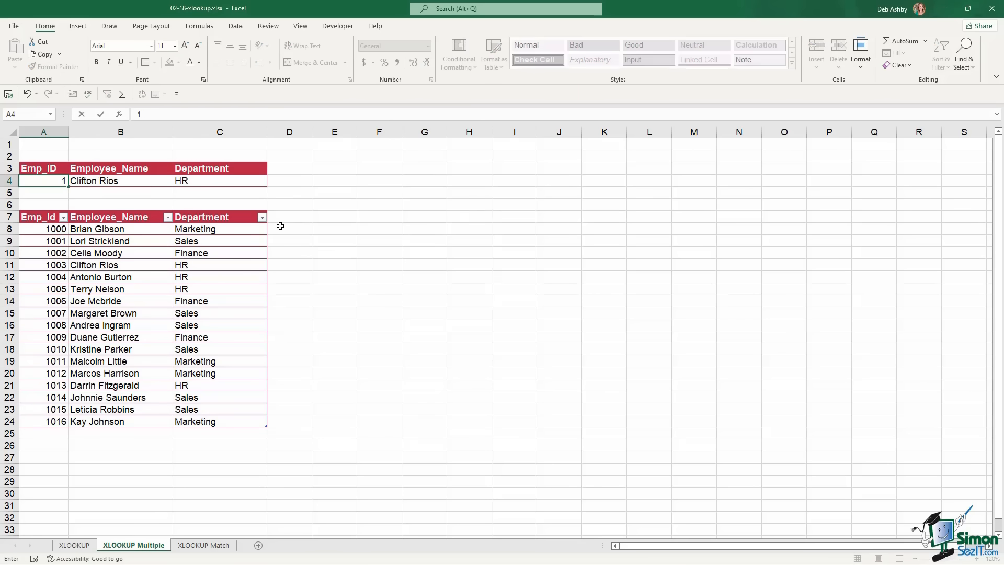
{"action": "type", "text": "1005"}
{"action": "key", "text": "Return"}
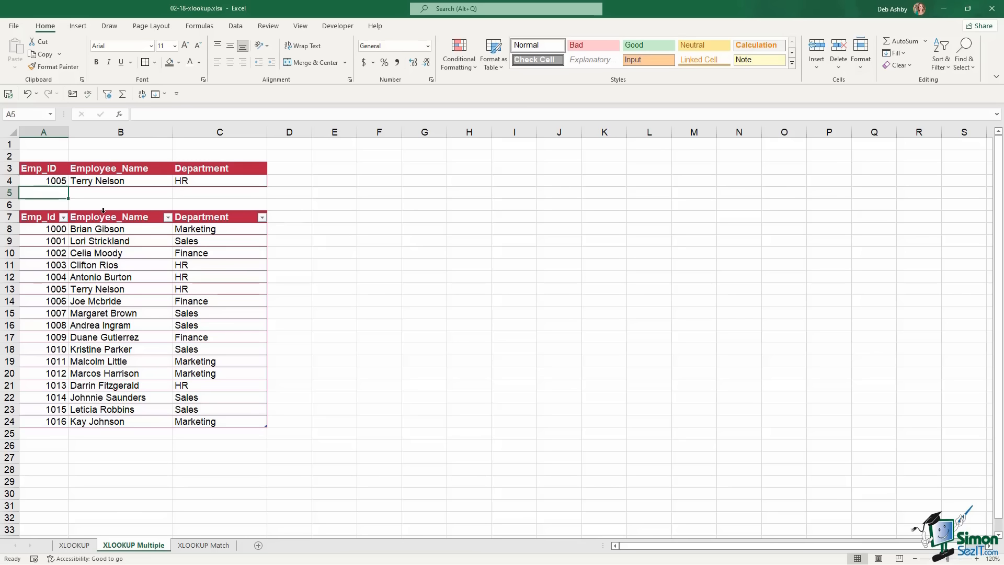
{"action": "left_click", "coordinate": [48, 181]}
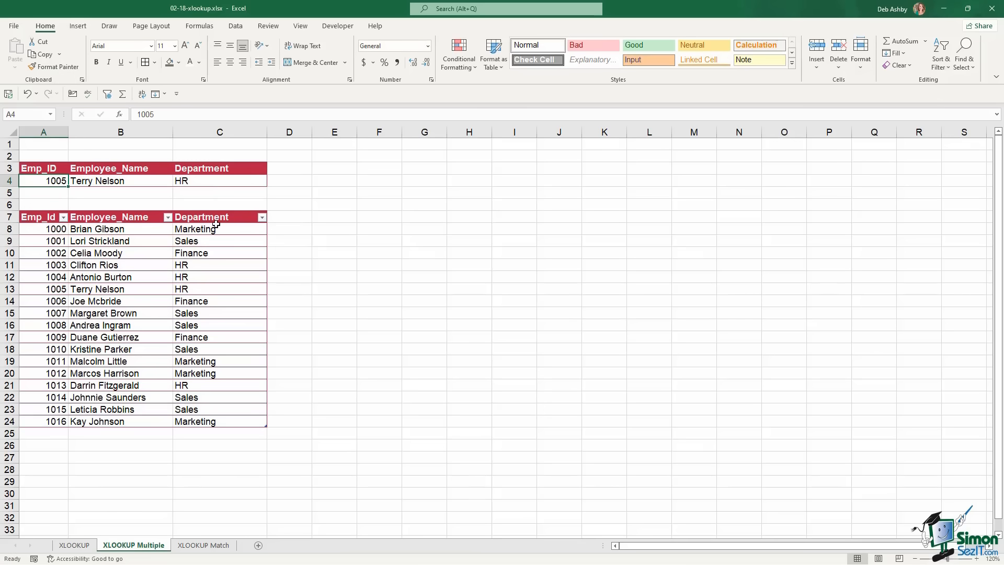
{"action": "type", "text": "1008"}
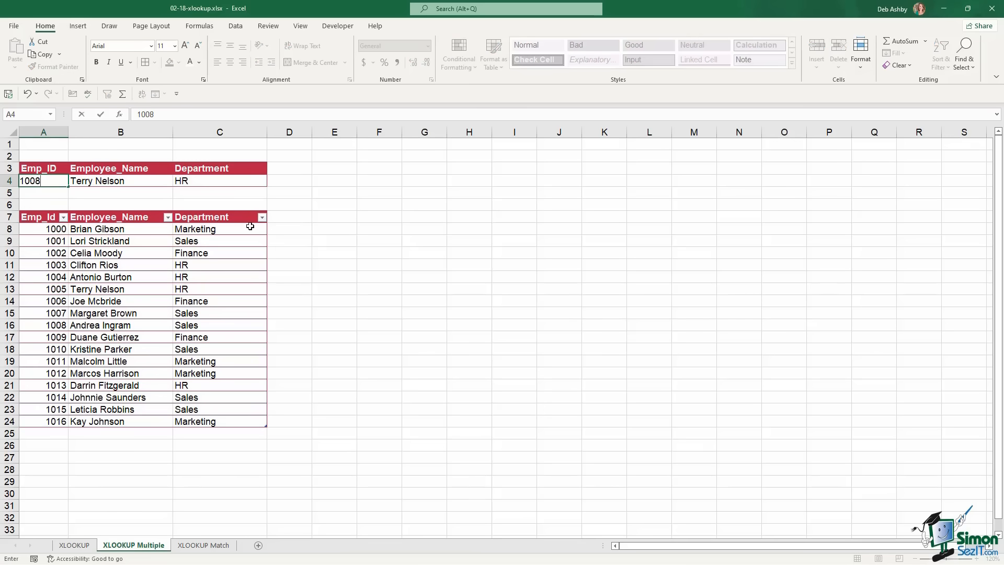
{"action": "key", "text": "Return"}
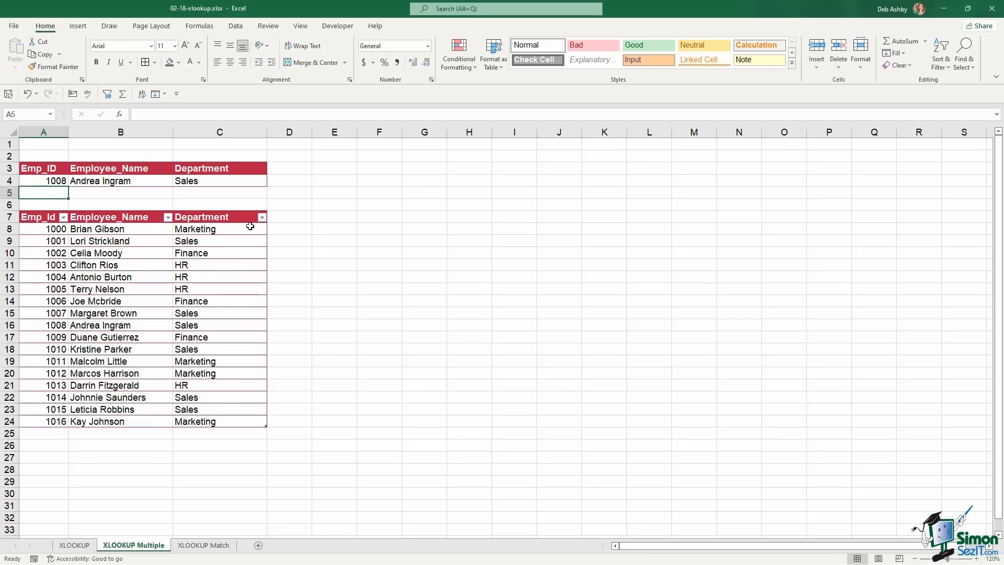
{"action": "left_click", "coordinate": [51, 181]}
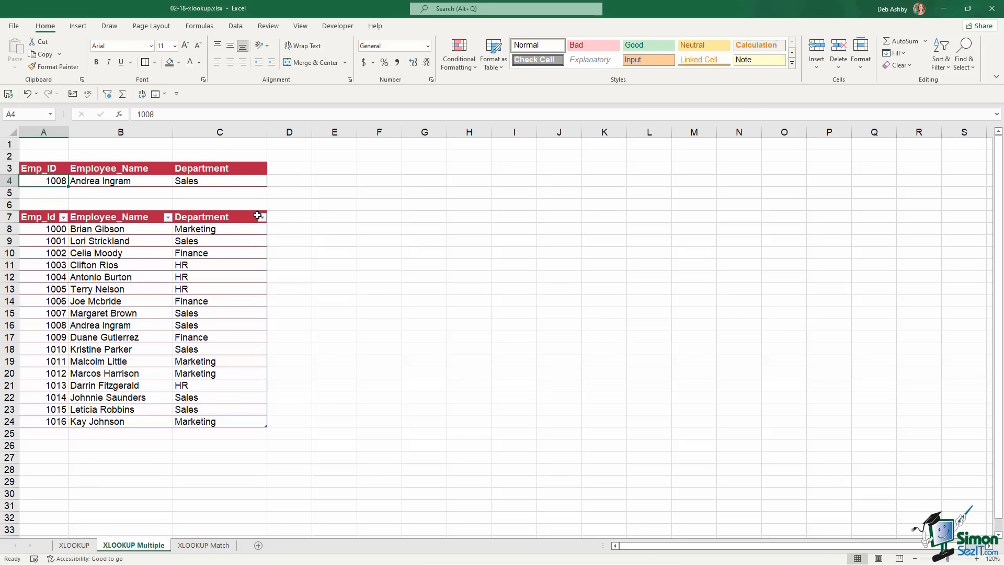
{"action": "type", "text": "2000"}
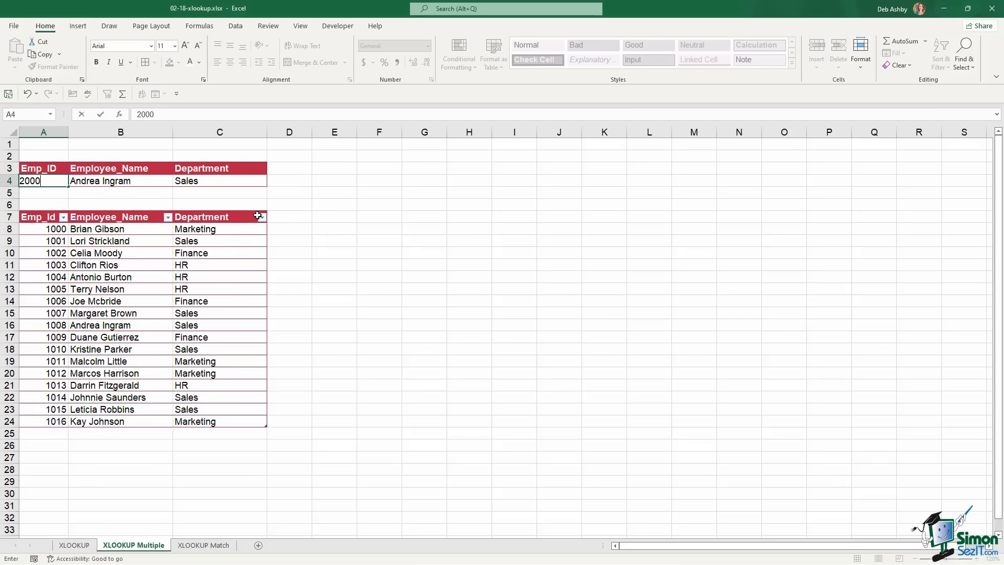
{"action": "key", "text": "Return"}
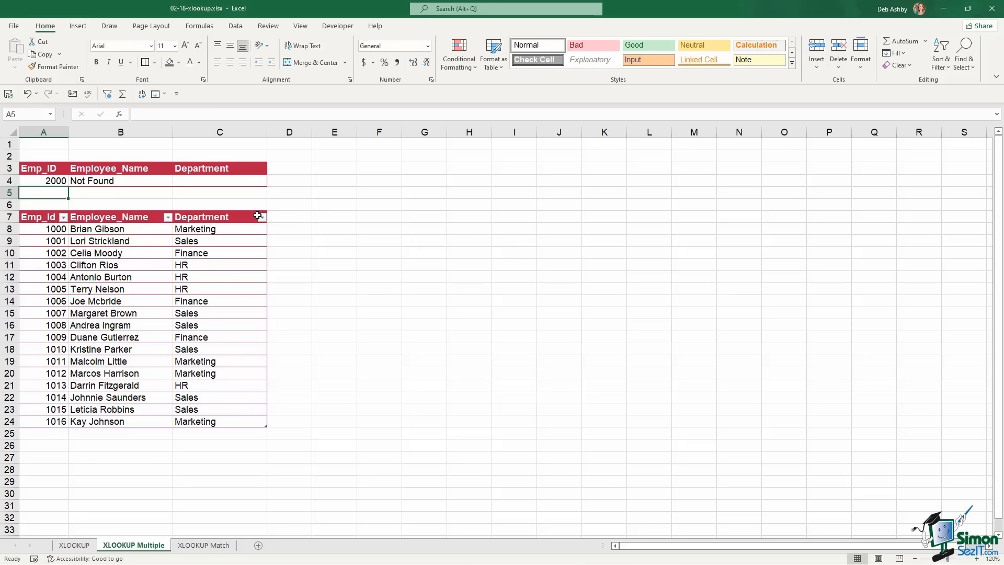
Switch to the XLOOKUP Match sheet and review the tax-rate and salary columns
{"action": "left_click", "coordinate": [208, 546]}
{"action": "left_click", "coordinate": [368, 400]}
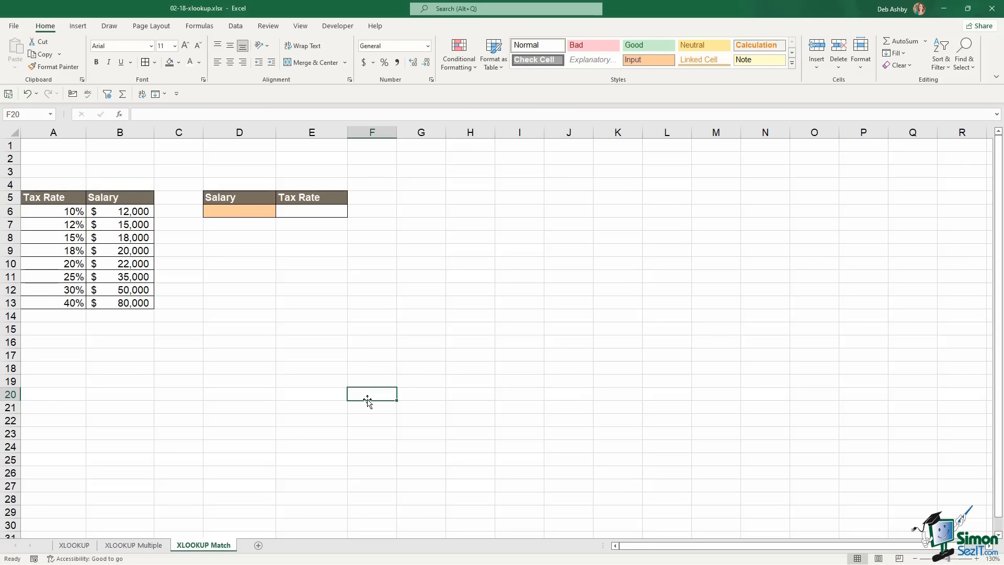
{"action": "left_click", "coordinate": [58, 213]}
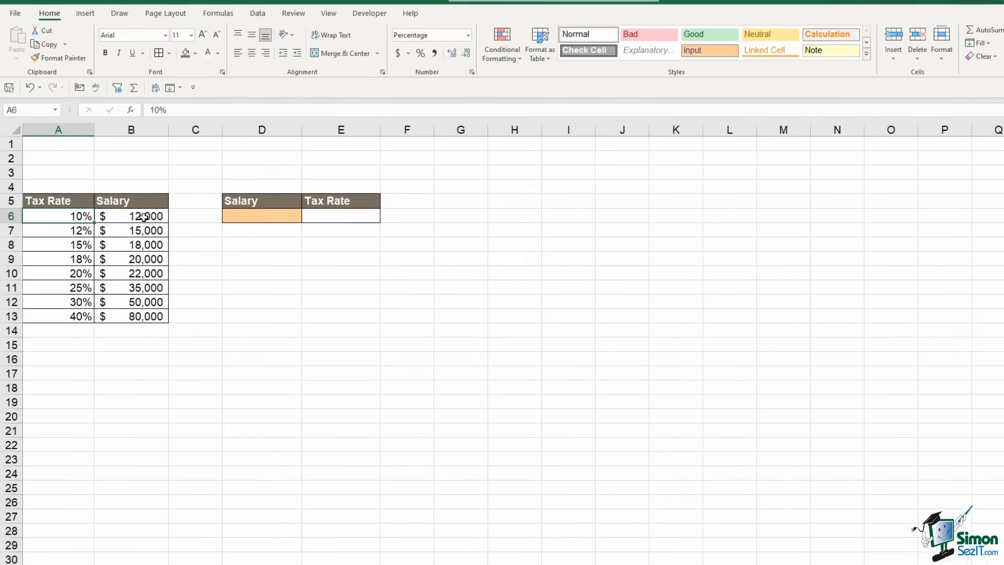
{"action": "left_click", "coordinate": [144, 216]}
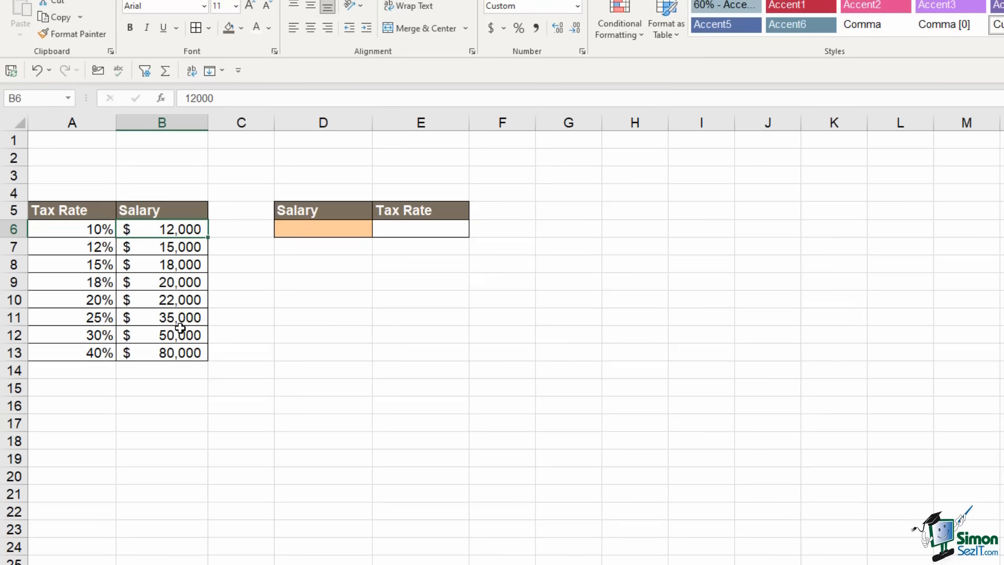
{"action": "left_click", "coordinate": [299, 230]}
{"action": "left_click", "coordinate": [419, 231]}
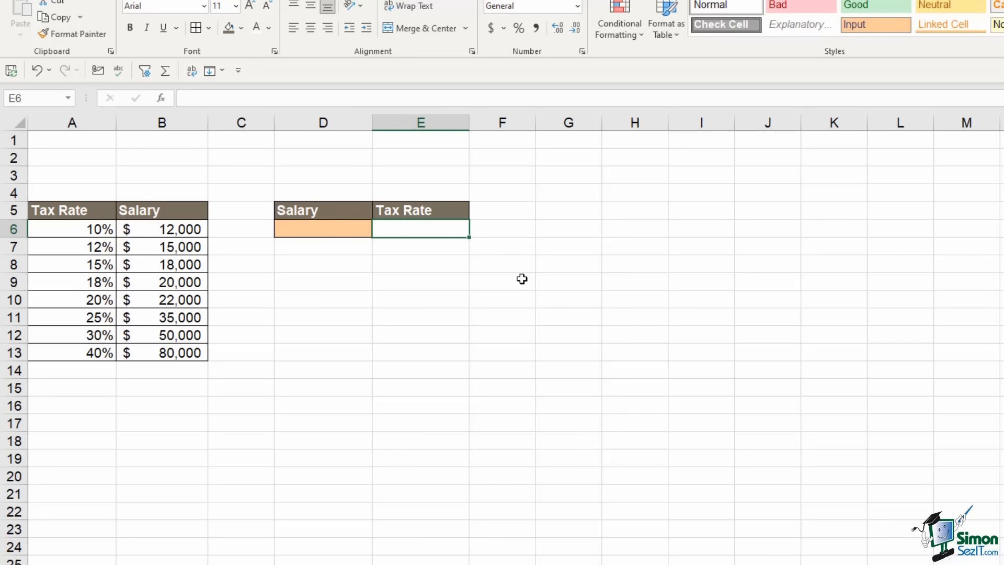
{"action": "left_click", "coordinate": [316, 228]}
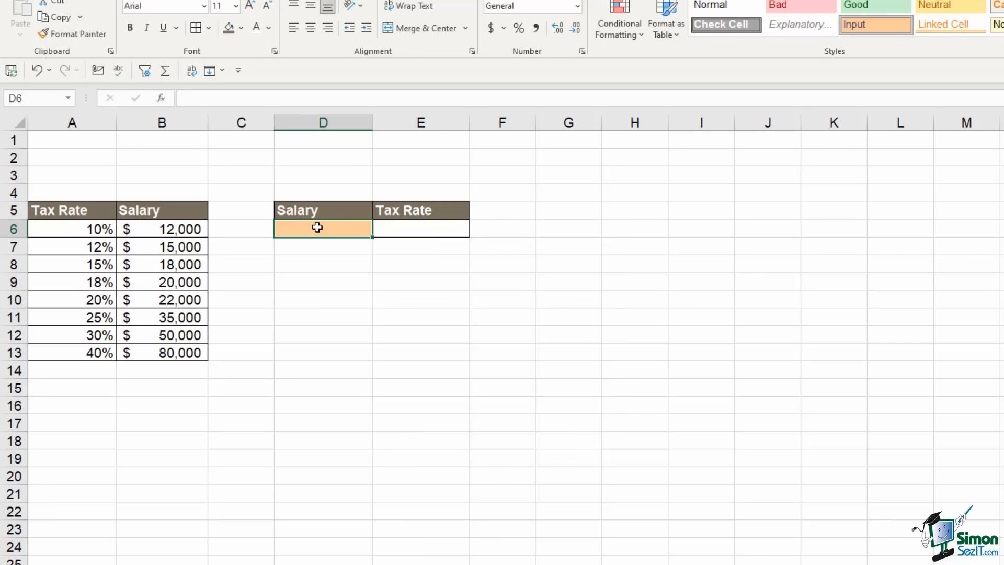
{"action": "left_click_drag", "start_coordinate": [157, 229], "coordinate": [163, 353]}
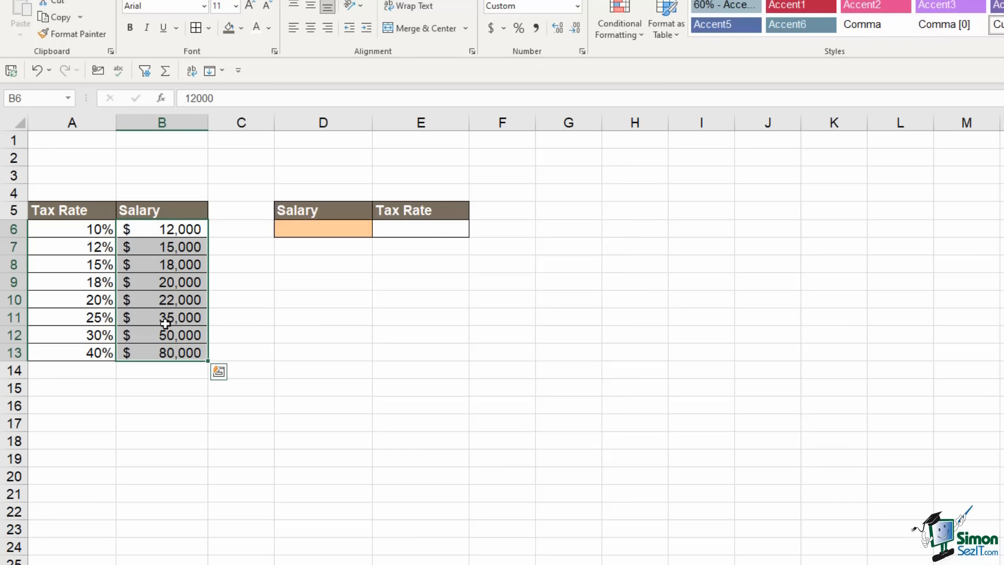
Enter a 30000 salary in D6 in Accounting format with no decimals
{"action": "left_click", "coordinate": [321, 232]}
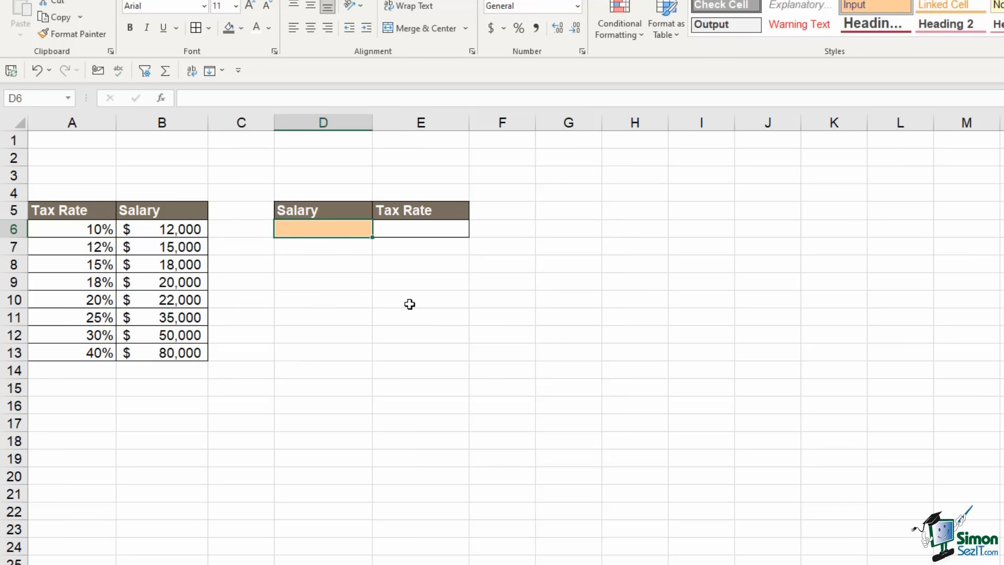
{"action": "type", "text": "30000"}
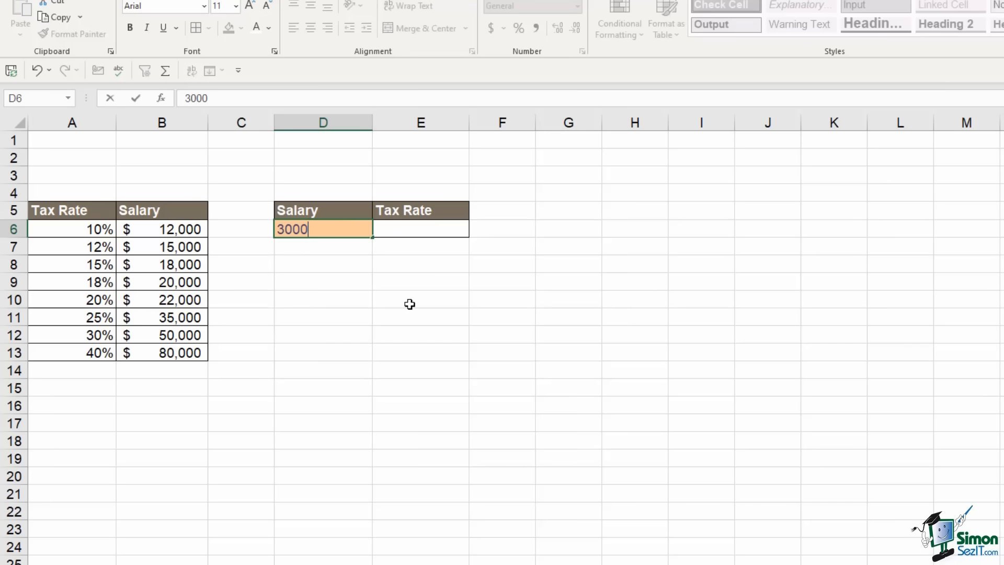
{"action": "key", "text": "Tab"}
{"action": "left_click", "coordinate": [351, 235]}
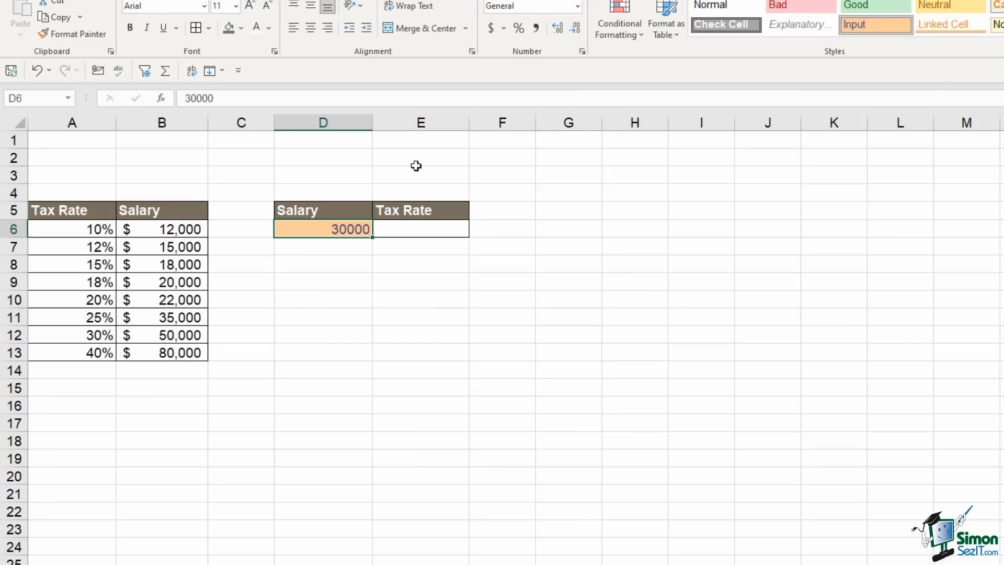
{"action": "left_click", "coordinate": [491, 28]}
{"action": "left_click", "coordinate": [572, 30]}
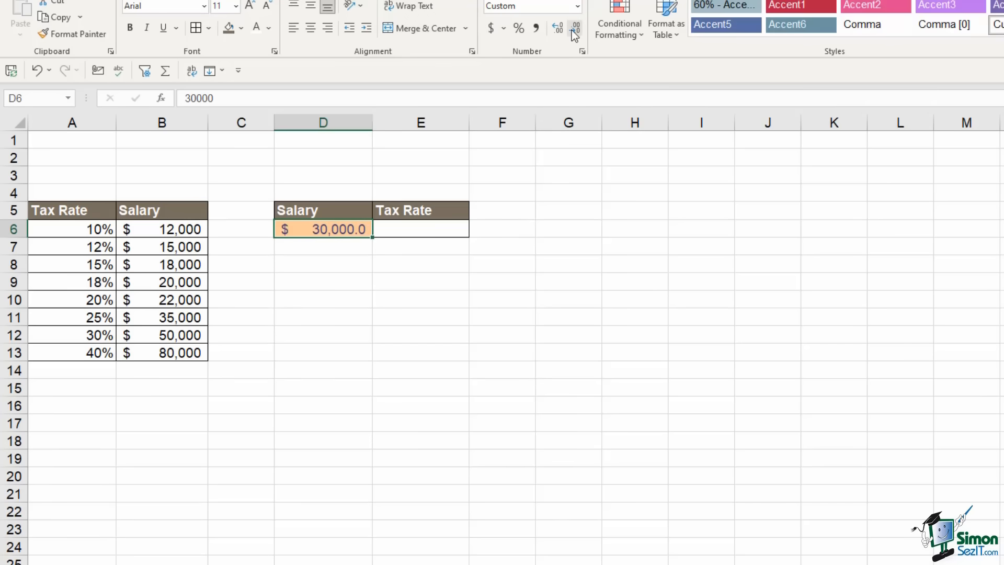
{"action": "left_click", "coordinate": [572, 31]}
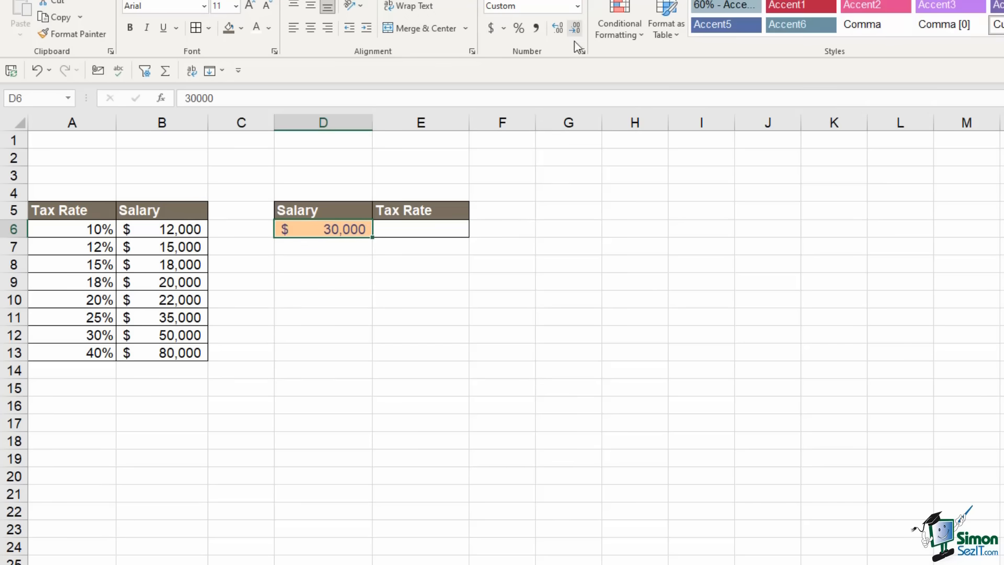
{"action": "left_click", "coordinate": [441, 234]}
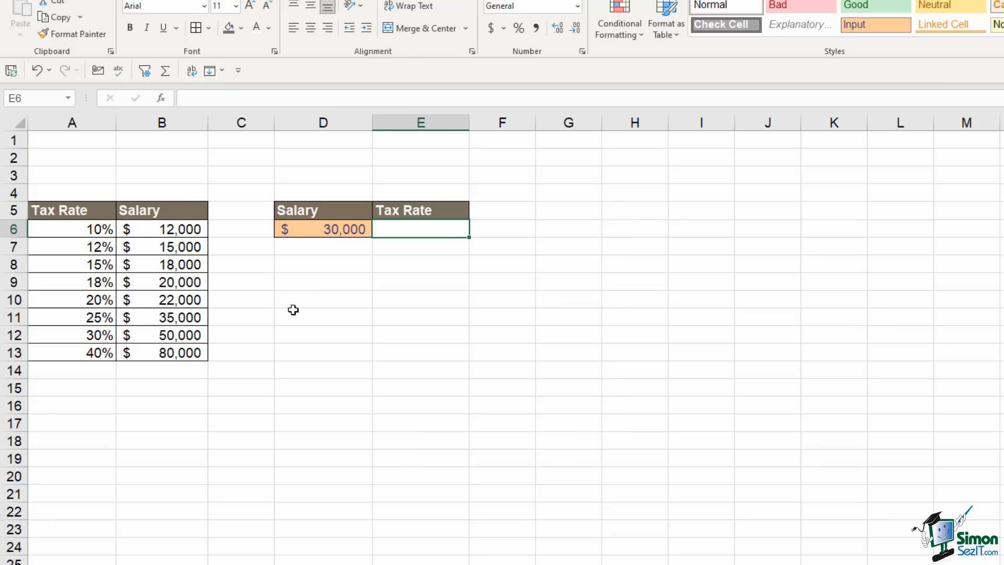
Enter =XLOOKUP(D6,B6:B13,A6:A13,,1) in E6, returning the 0.25 tax rate
{"action": "type", "text": "="}
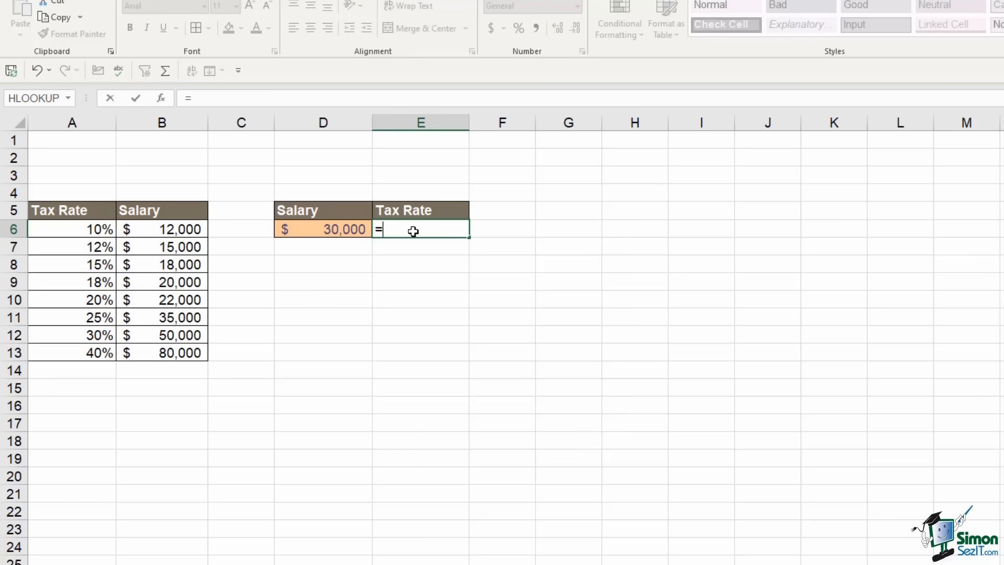
{"action": "type", "text": "xlookup("}
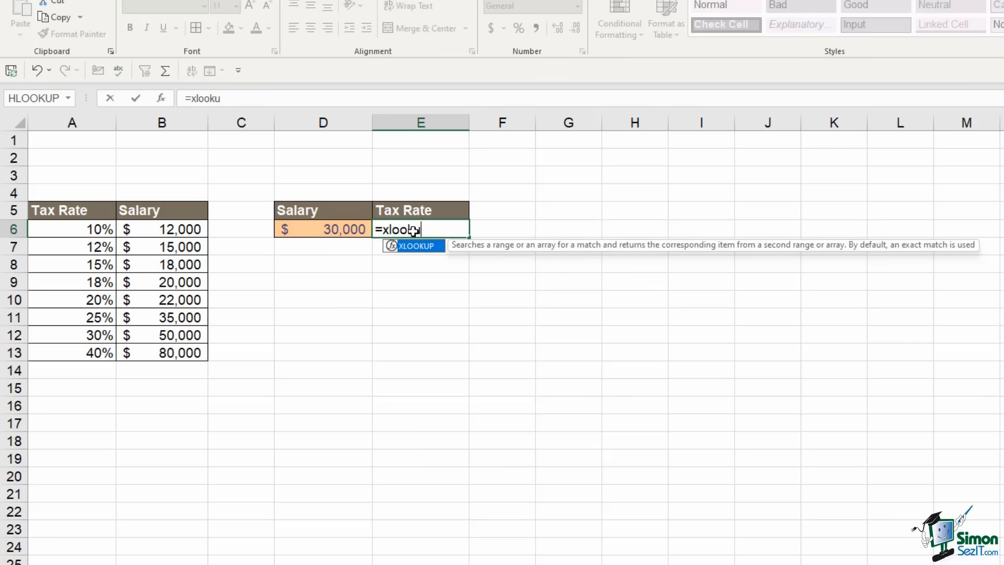
{"action": "left_click", "coordinate": [334, 229]}
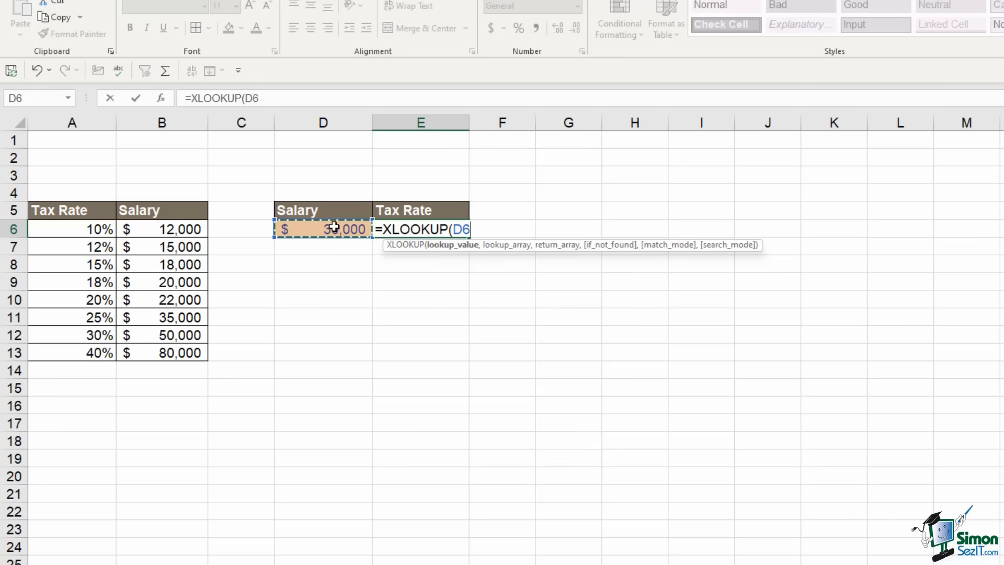
{"action": "type", "text": ","}
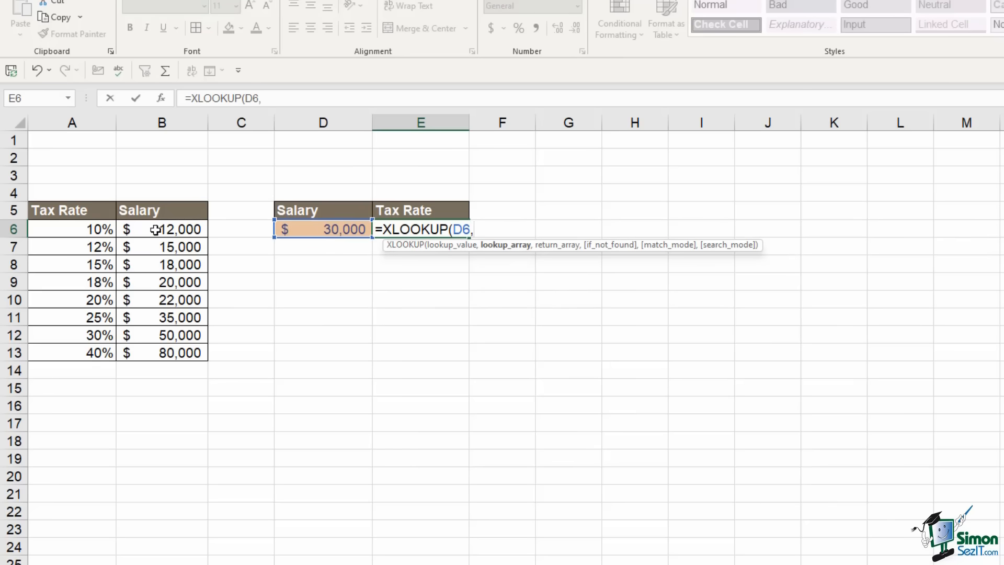
{"action": "left_click_drag", "start_coordinate": [155, 230], "coordinate": [169, 347]}
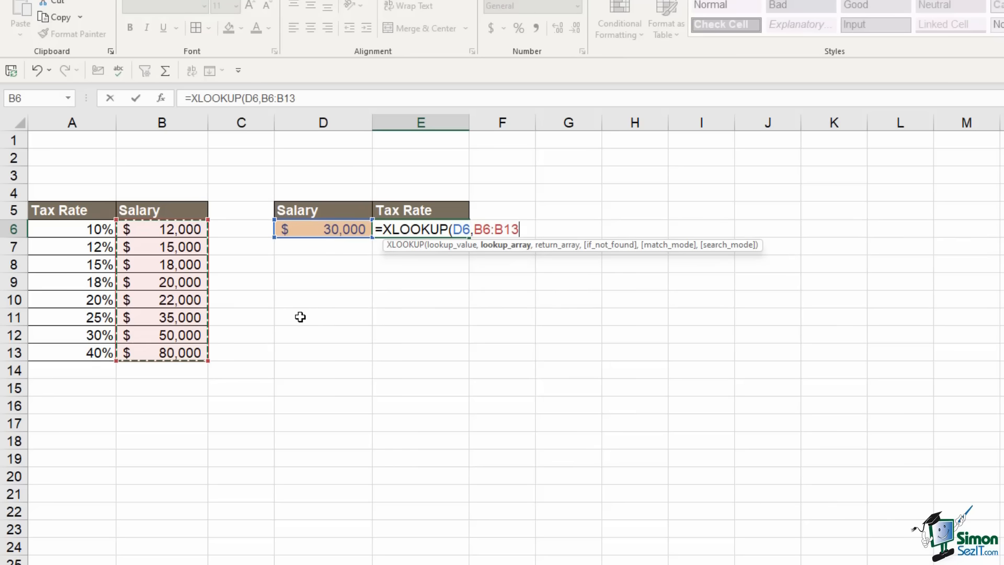
{"action": "type", "text": ","}
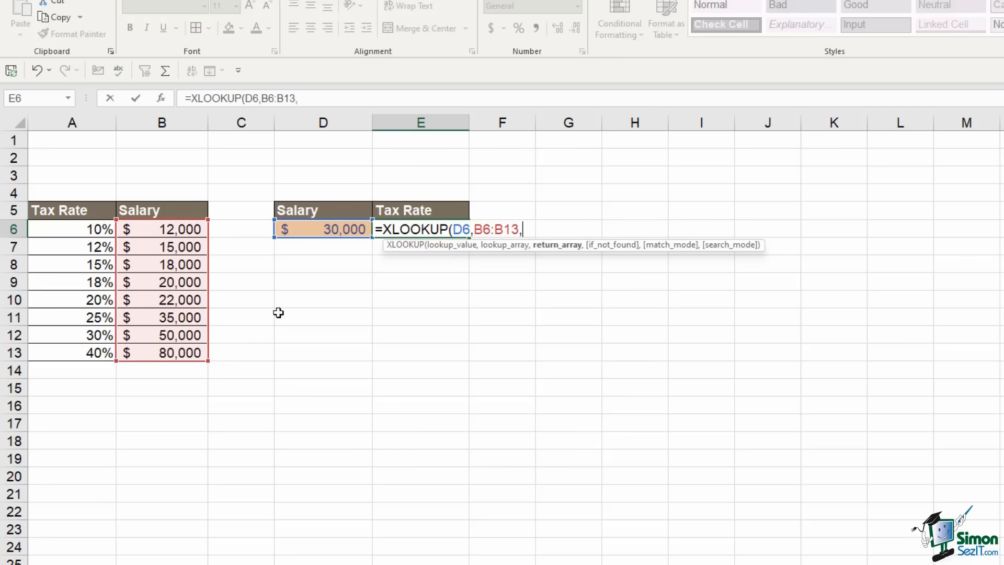
{"action": "left_click_drag", "start_coordinate": [95, 229], "coordinate": [91, 348]}
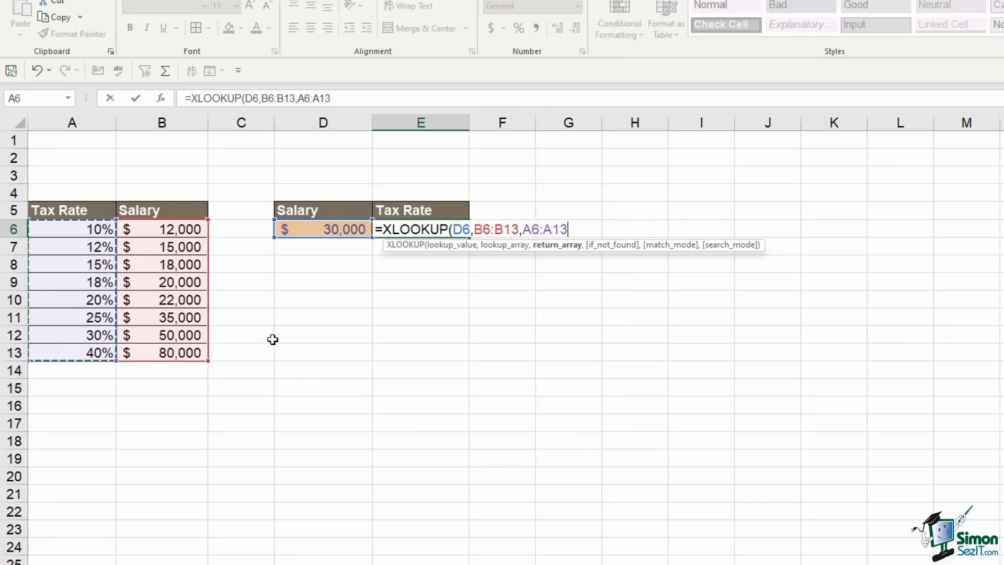
{"action": "type", "text": ","}
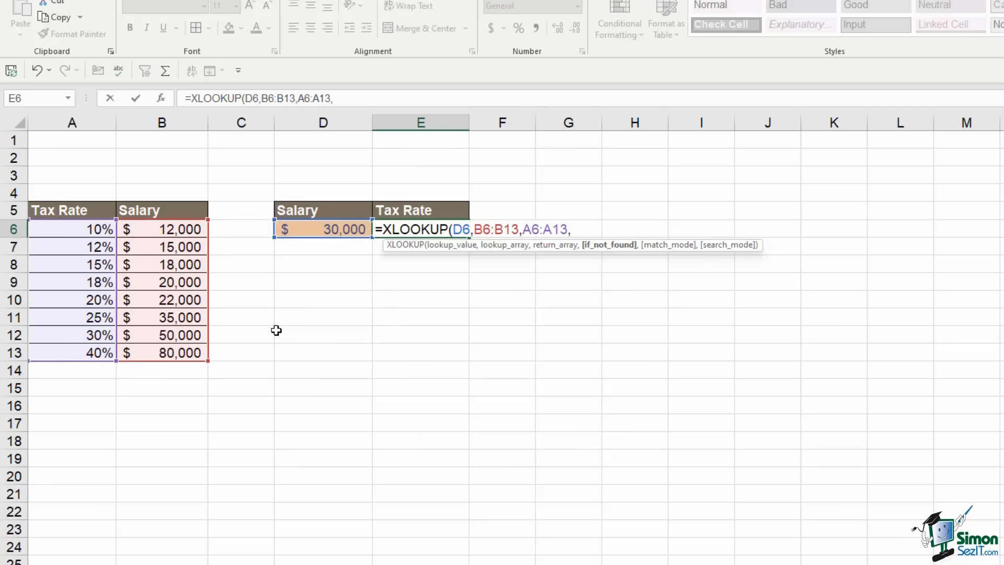
{"action": "type", "text": ","}
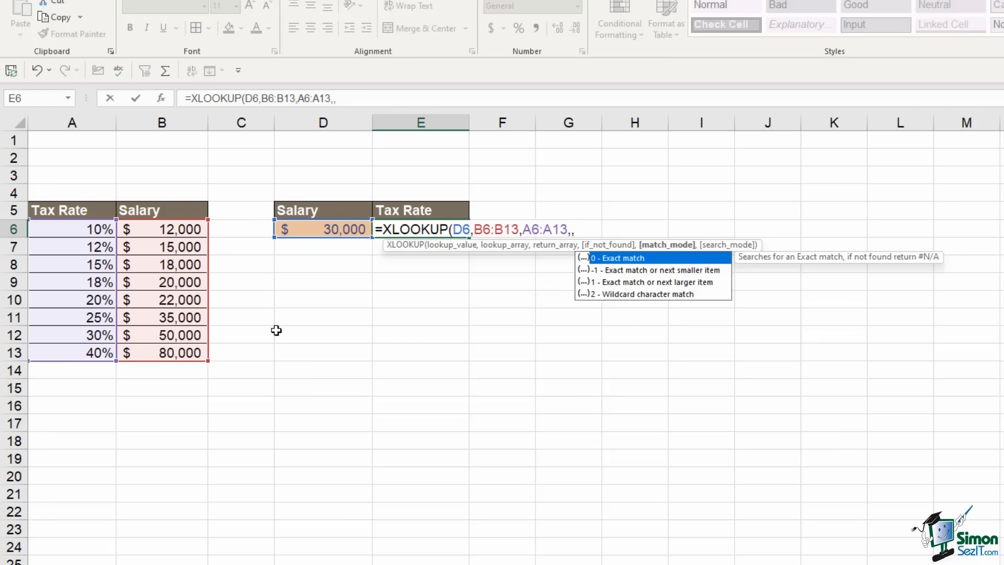
{"action": "type", "text": "1)"}
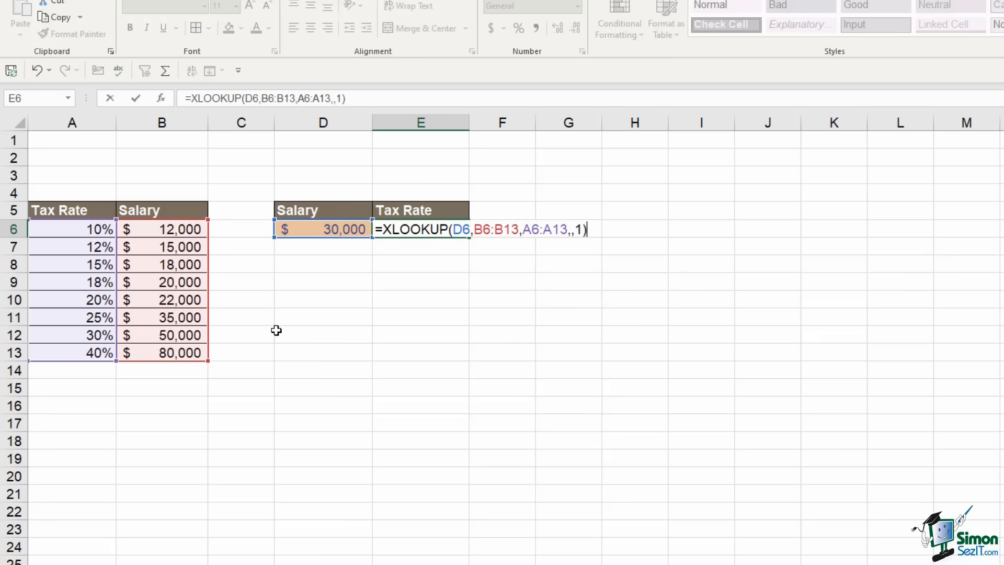
{"action": "key", "text": "Return"}
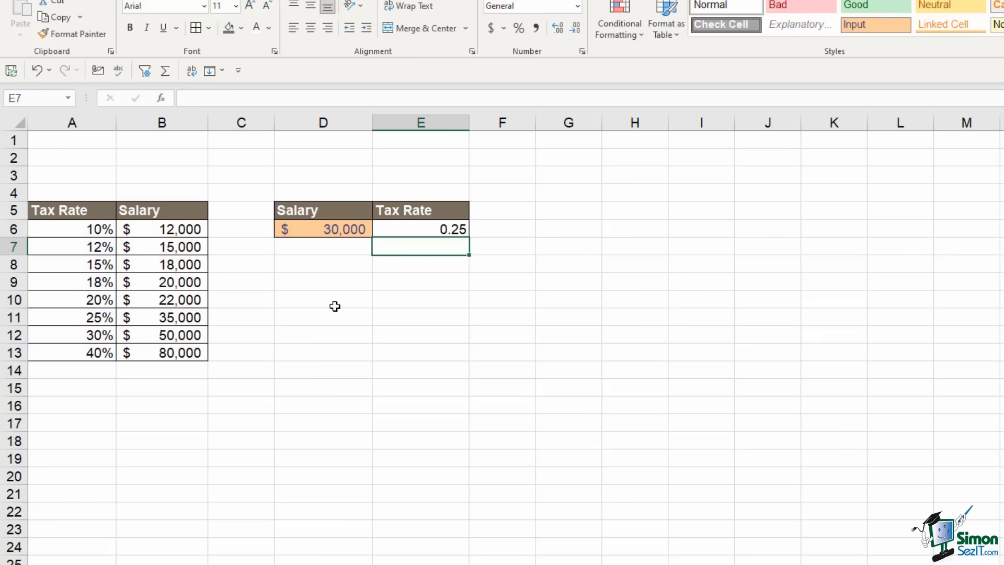
{"action": "left_click", "coordinate": [454, 229]}
Format E6 as a percentage and highlight the matching 25% / $35,000 row
{"action": "left_click", "coordinate": [516, 29]}
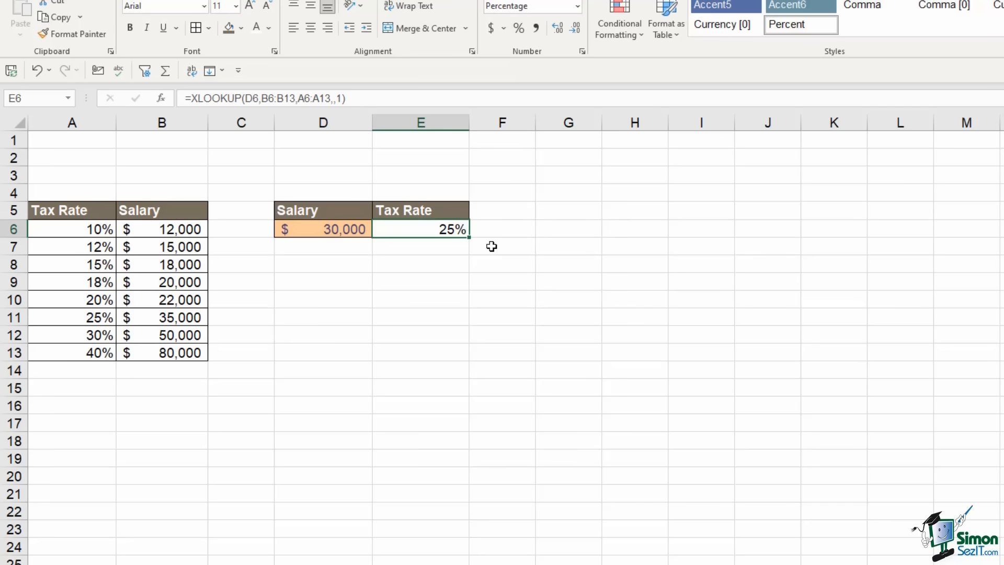
{"action": "left_click_drag", "start_coordinate": [45, 319], "coordinate": [164, 318]}
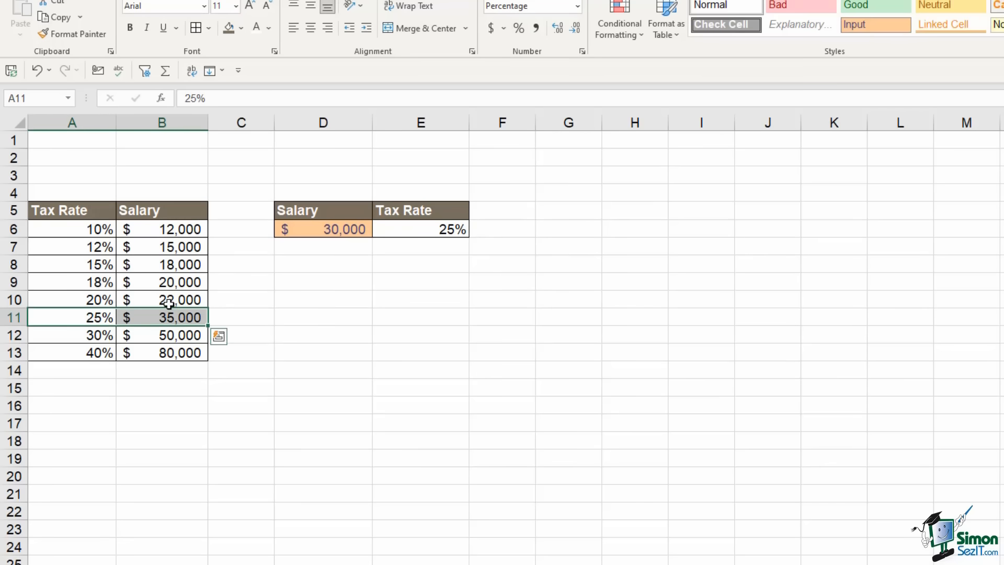
{"action": "left_click", "coordinate": [73, 322]}
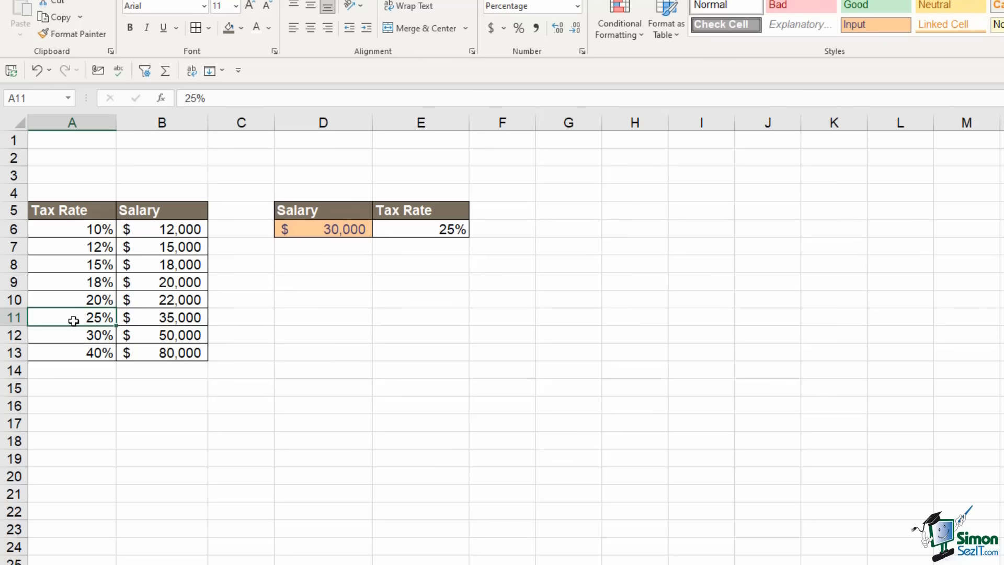
Change the salary in D6 to 14000, confirm the 12% rate, then switch to 02-19-xmatch
{"action": "left_click", "coordinate": [322, 230]}
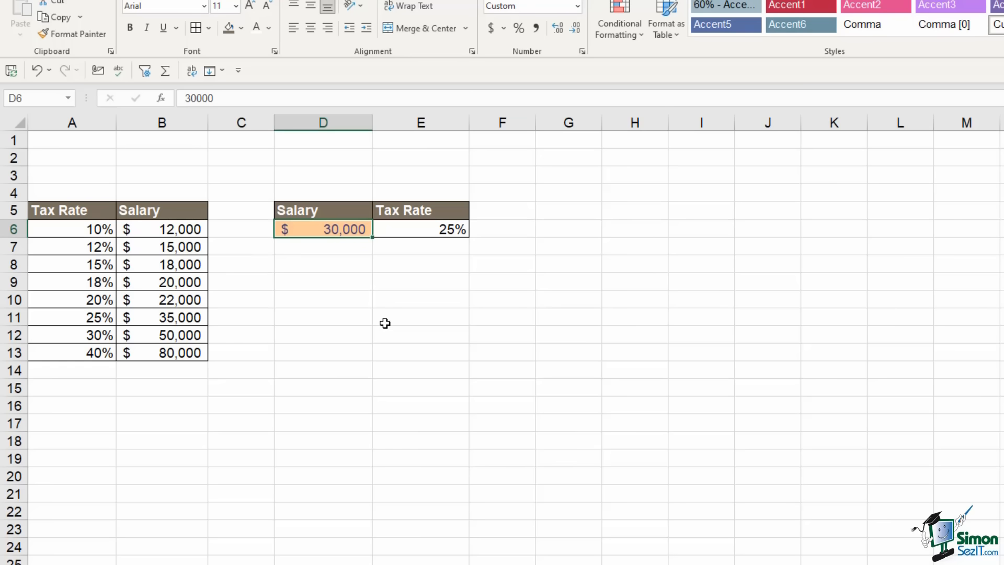
{"action": "type", "text": "14000"}
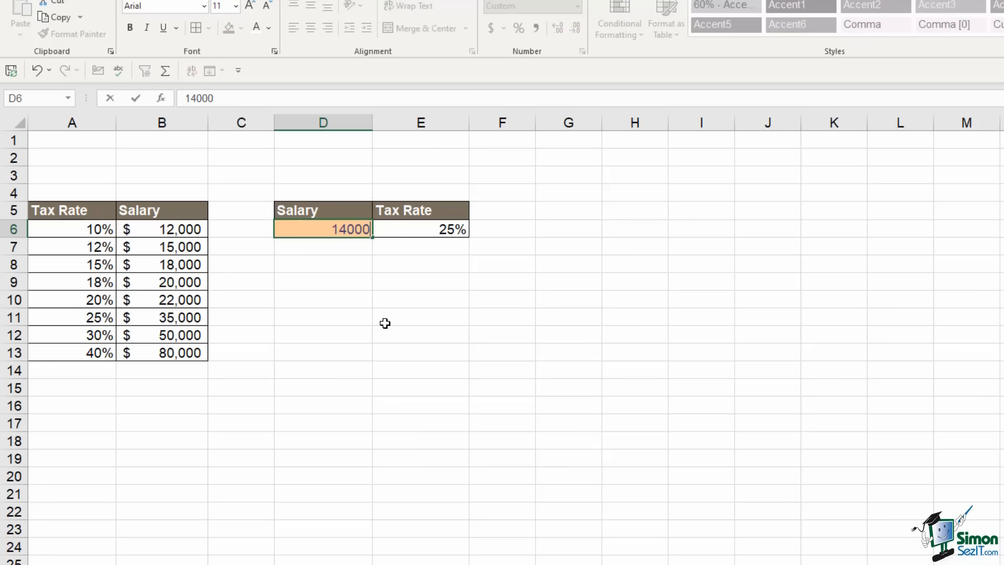
{"action": "key", "text": "Return"}
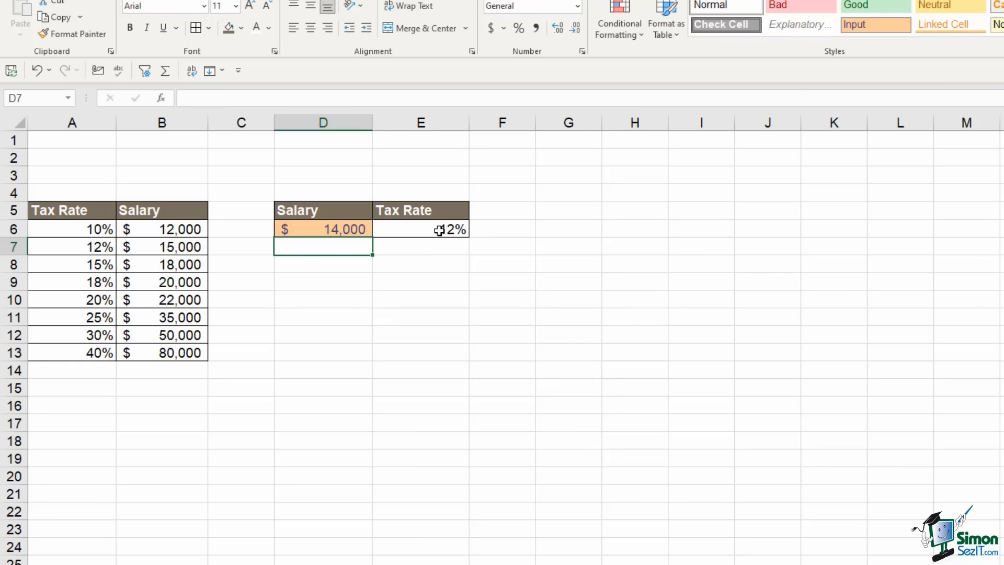
{"action": "left_click", "coordinate": [434, 231]}
{"action": "left_click_drag", "start_coordinate": [69, 250], "coordinate": [157, 247]}
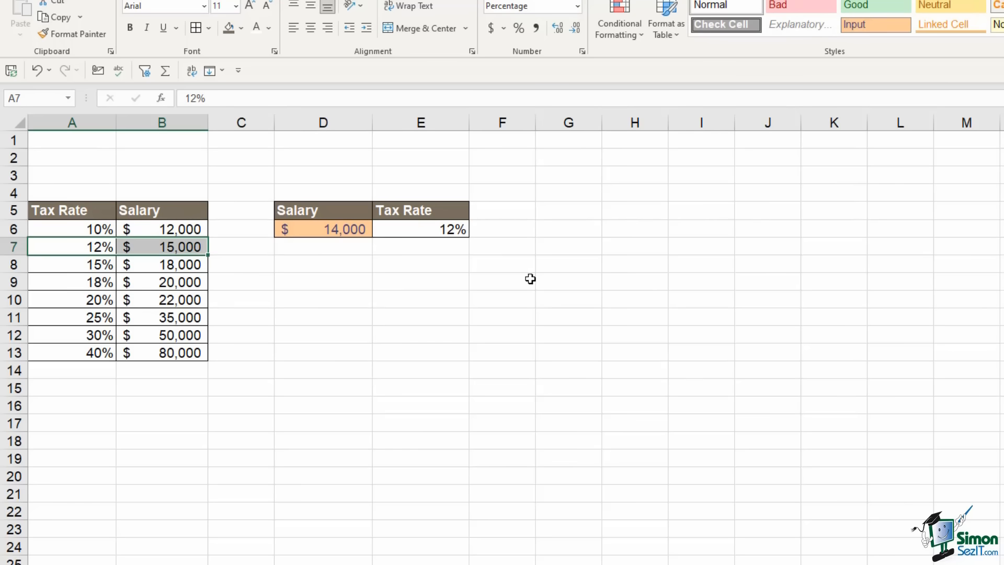
{"action": "left_click", "coordinate": [531, 278]}
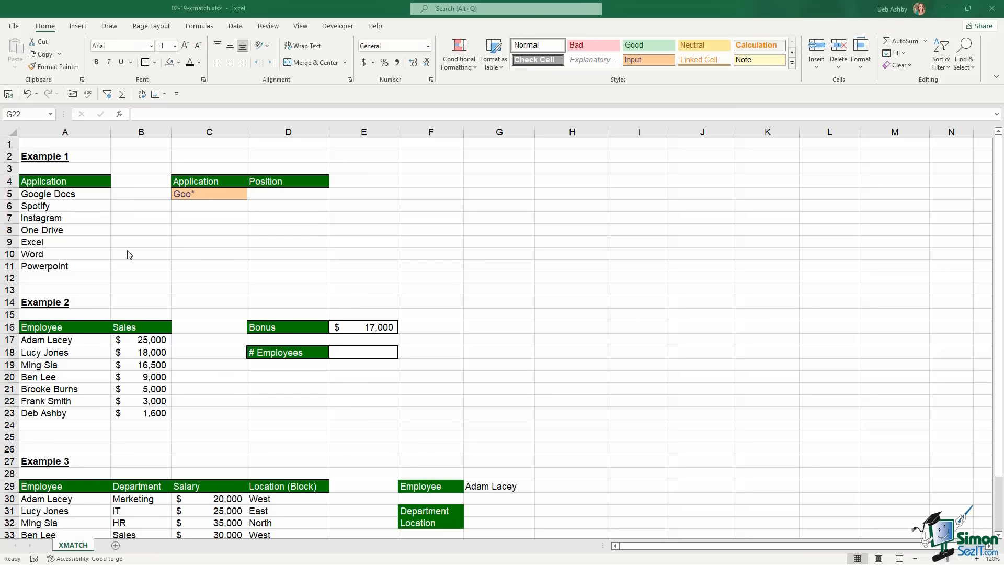
{"action": "left_click", "coordinate": [58, 193]}
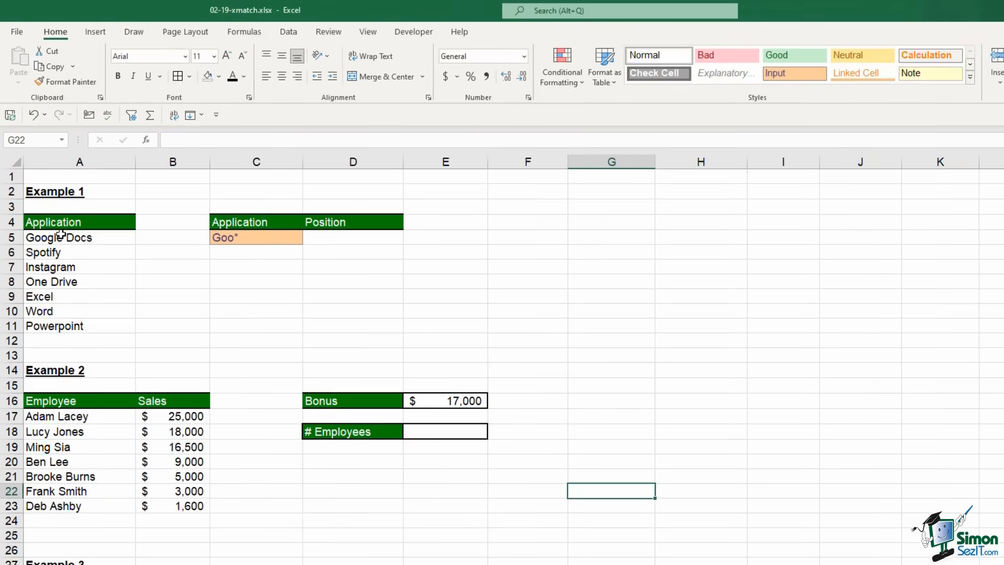
{"action": "left_click_drag", "start_coordinate": [61, 194], "coordinate": [57, 271]}
{"action": "left_click", "coordinate": [305, 351]}
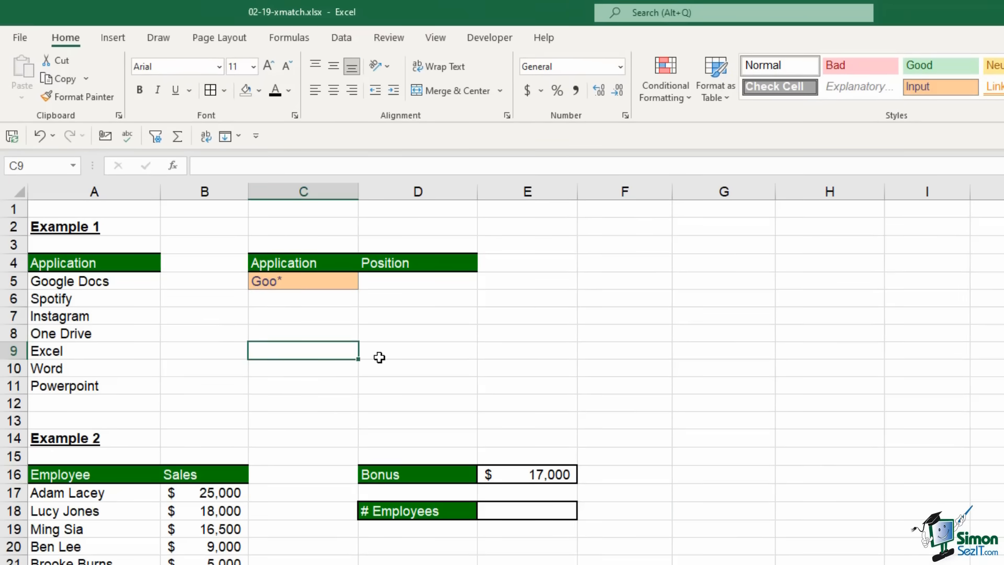
{"action": "left_click", "coordinate": [274, 282]}
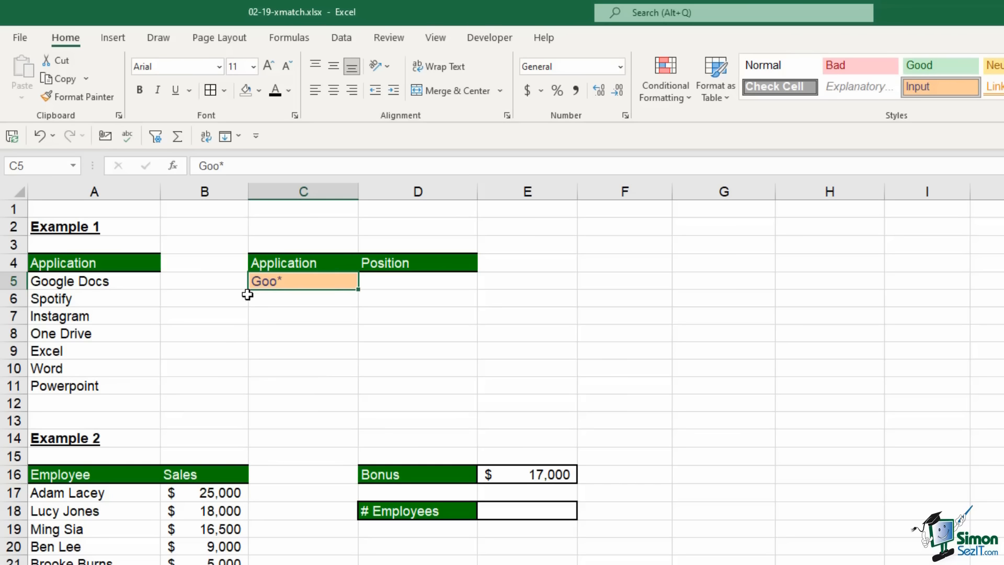
{"action": "left_click", "coordinate": [438, 282]}
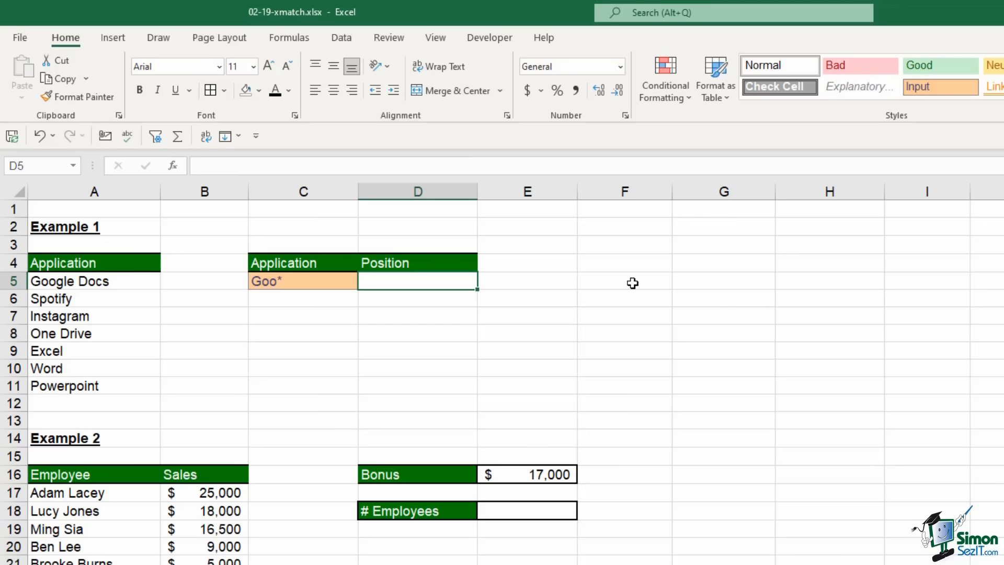
{"action": "left_click", "coordinate": [299, 280]}
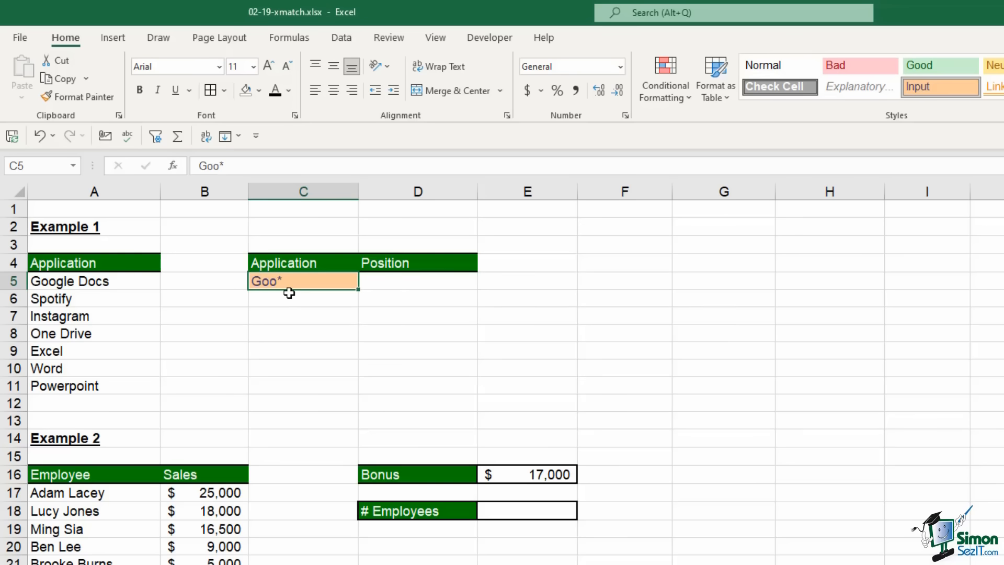
{"action": "left_click", "coordinate": [442, 286]}
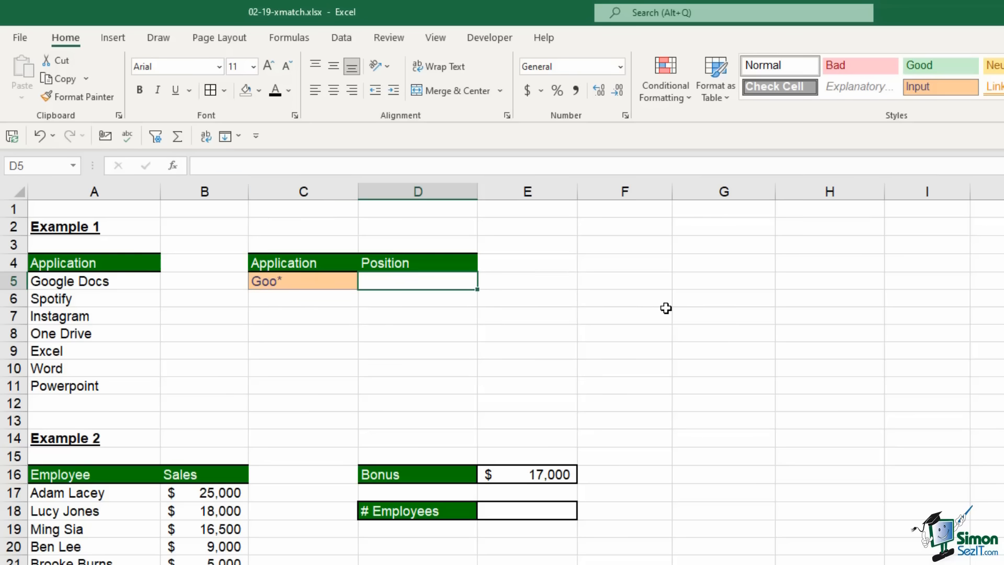
Enter =XMATCH(C5,A5:A11,2,1) in D5 using wildcard match mode, returning 1 for Goo*
{"action": "type", "text": "=xma"}
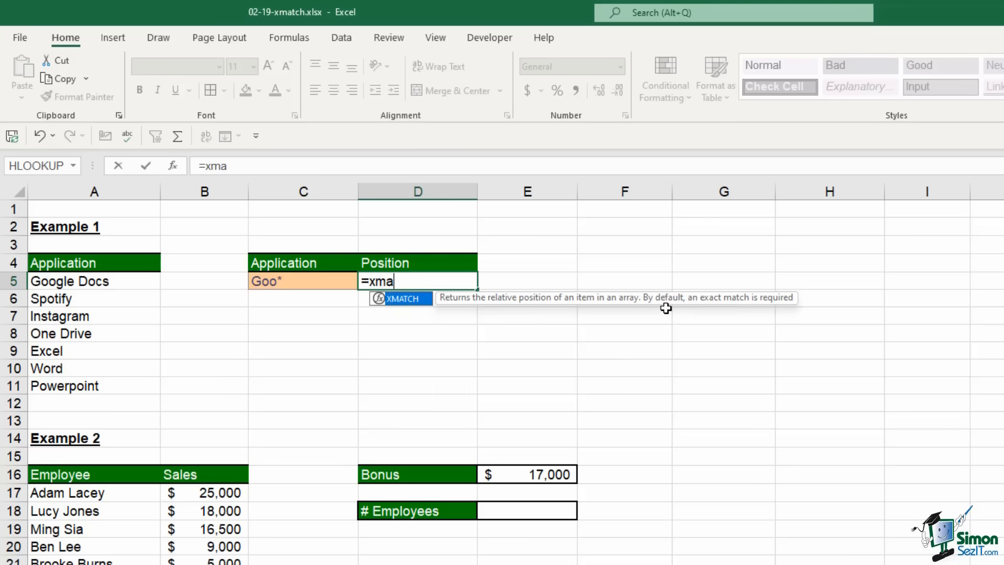
{"action": "key", "text": "Tab"}
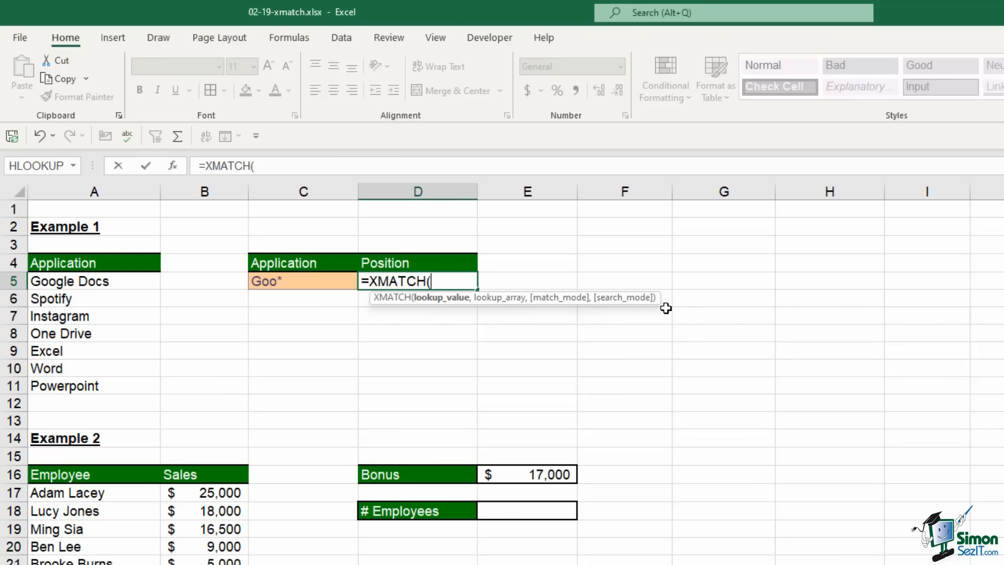
{"action": "left_click", "coordinate": [291, 281]}
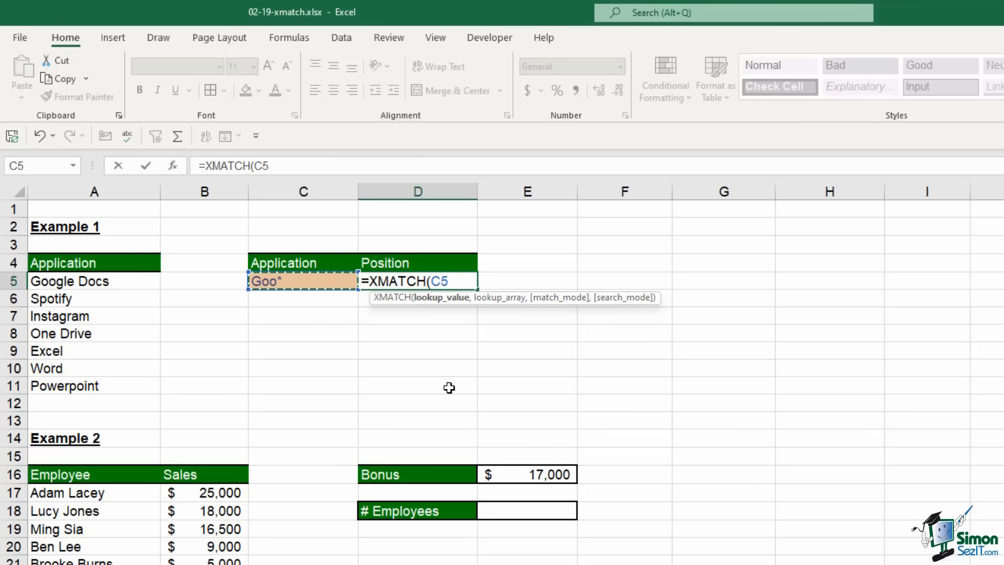
{"action": "type", "text": ","}
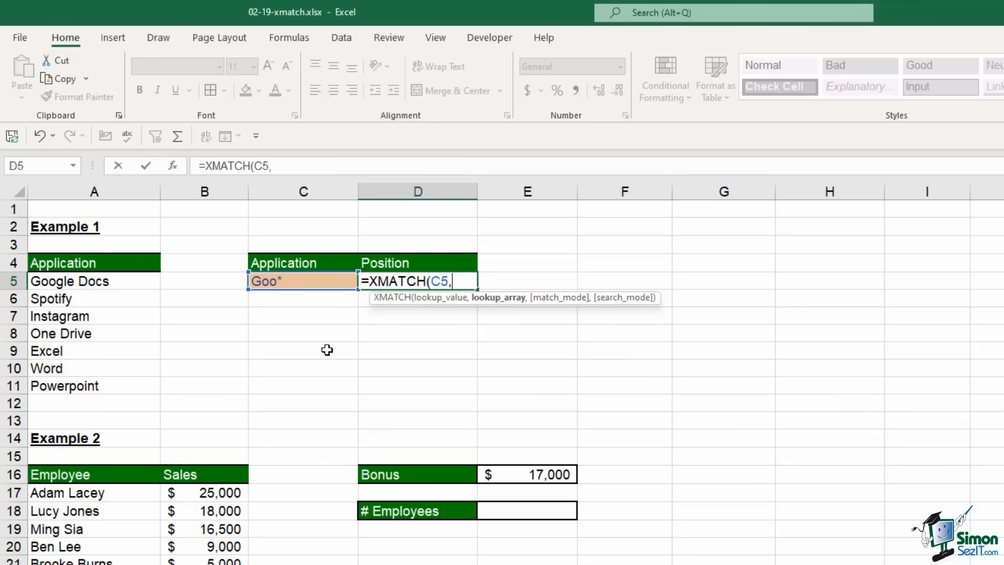
{"action": "left_click_drag", "start_coordinate": [136, 280], "coordinate": [131, 388]}
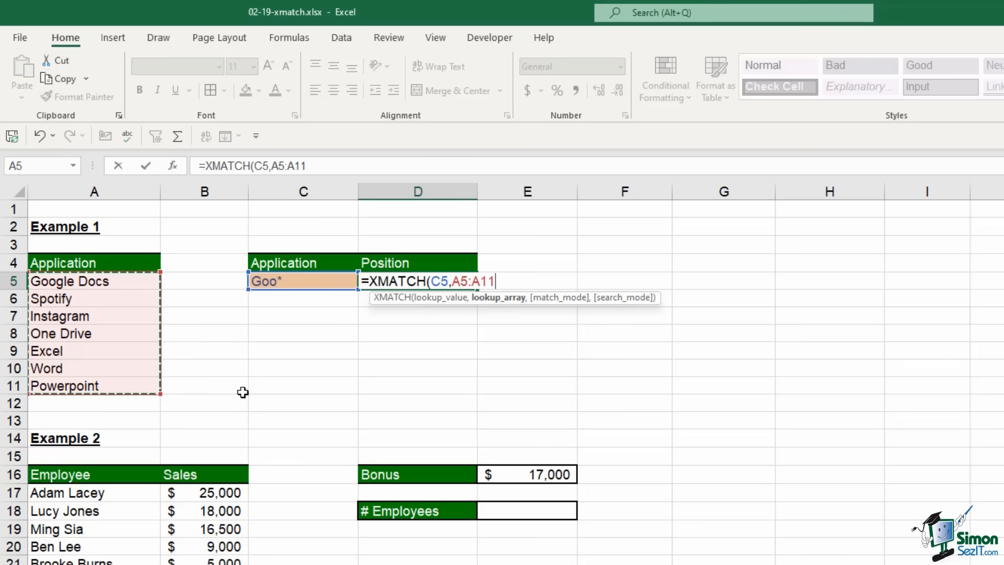
{"action": "type", "text": ","}
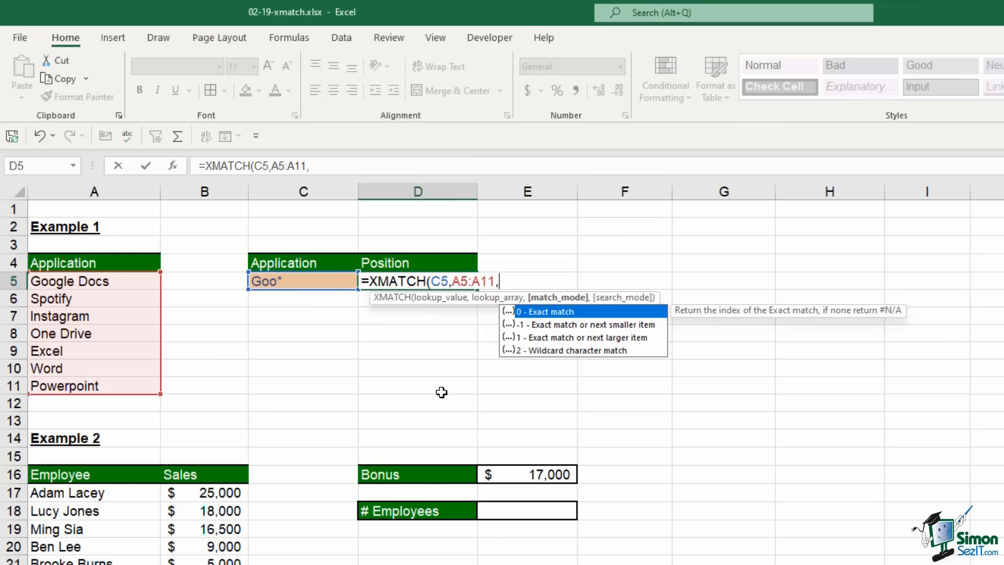
{"action": "key", "text": "Down"}
{"action": "key", "text": "Down"}
{"action": "key", "text": "Down"}
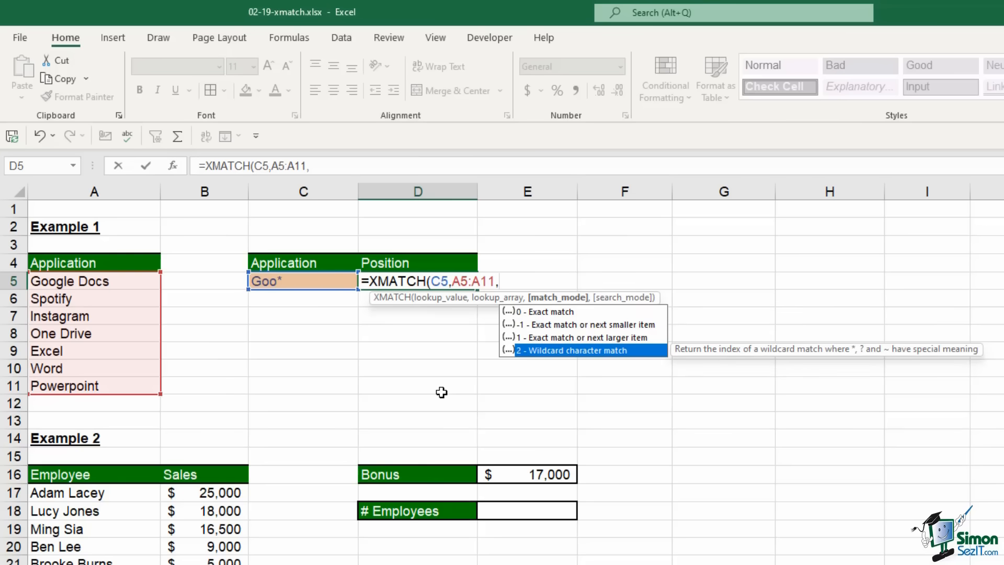
{"action": "key", "text": "Tab"}
{"action": "type", "text": ","}
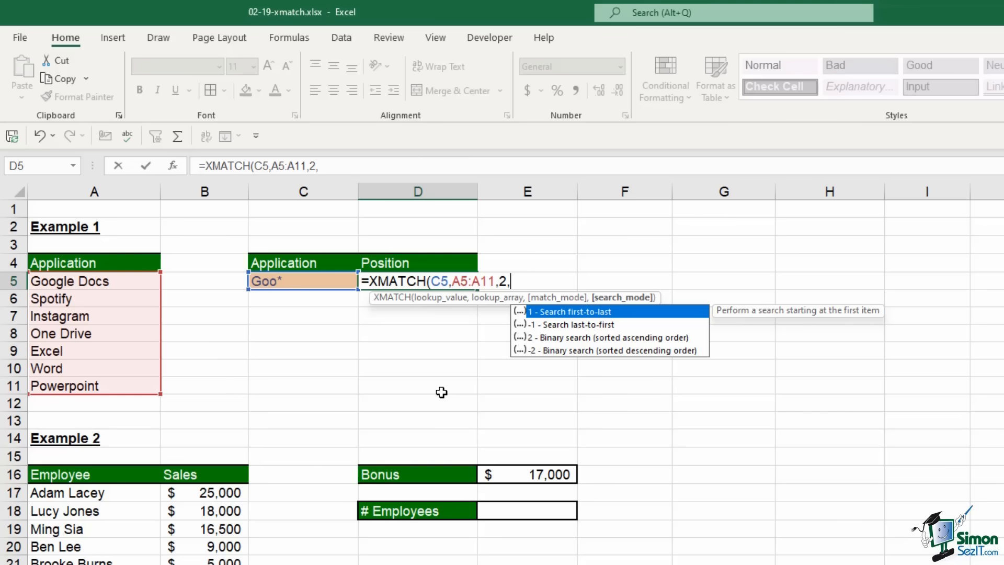
{"action": "type", "text": "1)"}
{"action": "key", "text": "Return"}
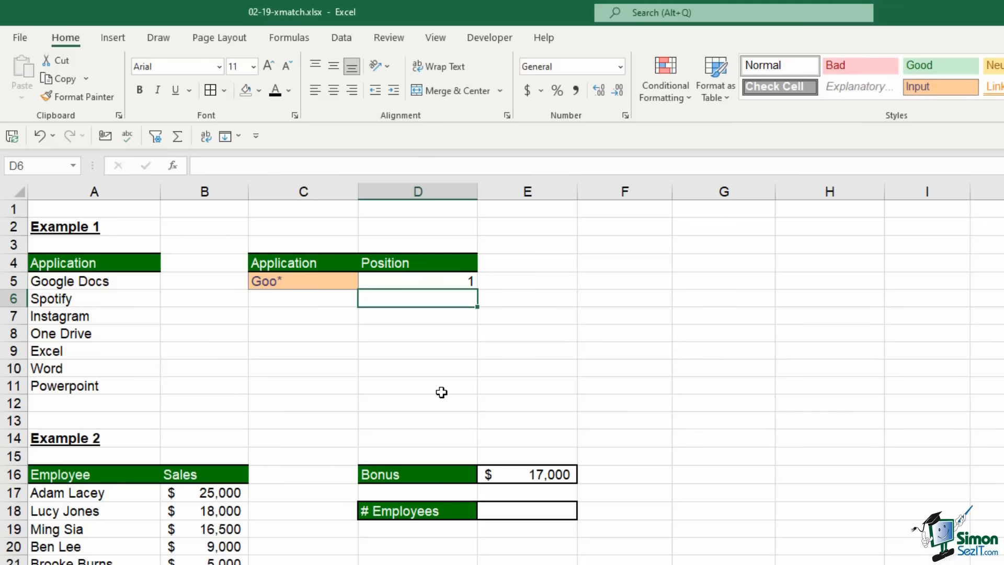
{"action": "left_click", "coordinate": [418, 280]}
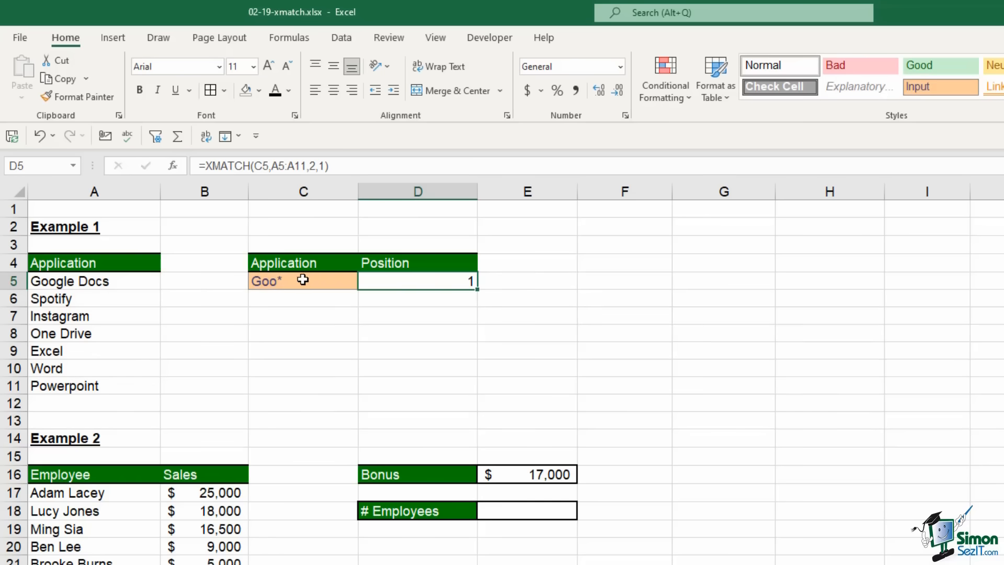
{"action": "left_click", "coordinate": [283, 282]}
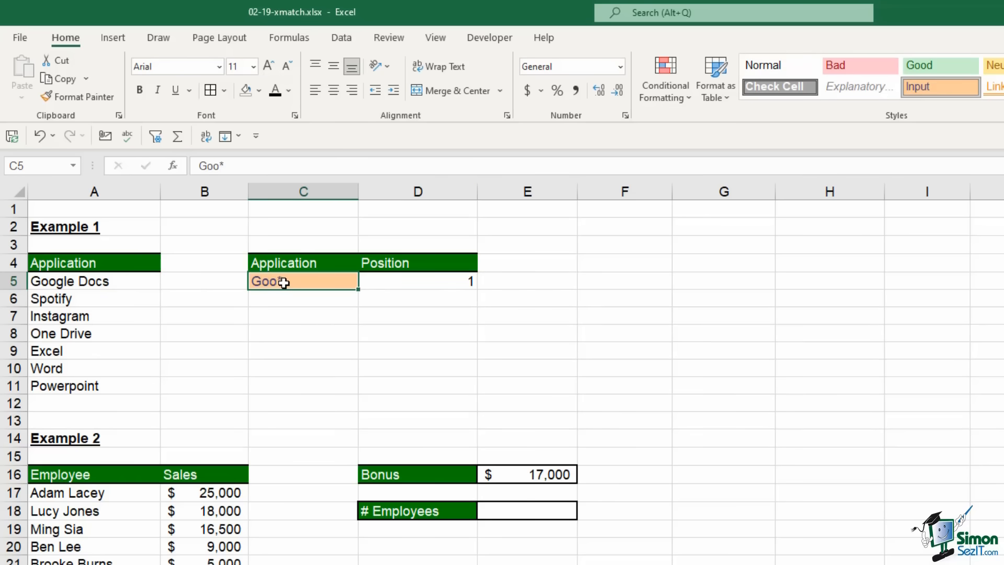
{"action": "left_click", "coordinate": [58, 282]}
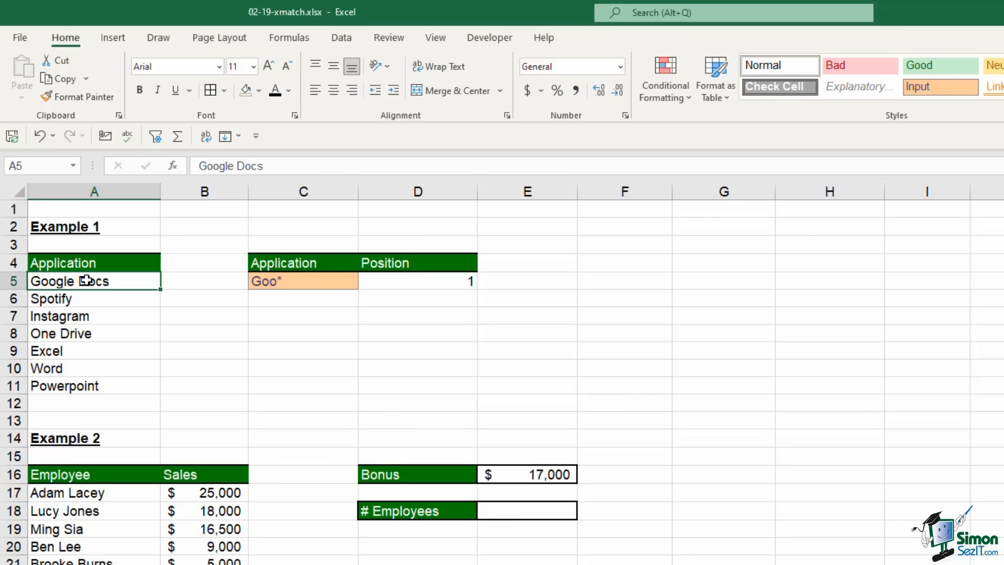
{"action": "left_click", "coordinate": [400, 281]}
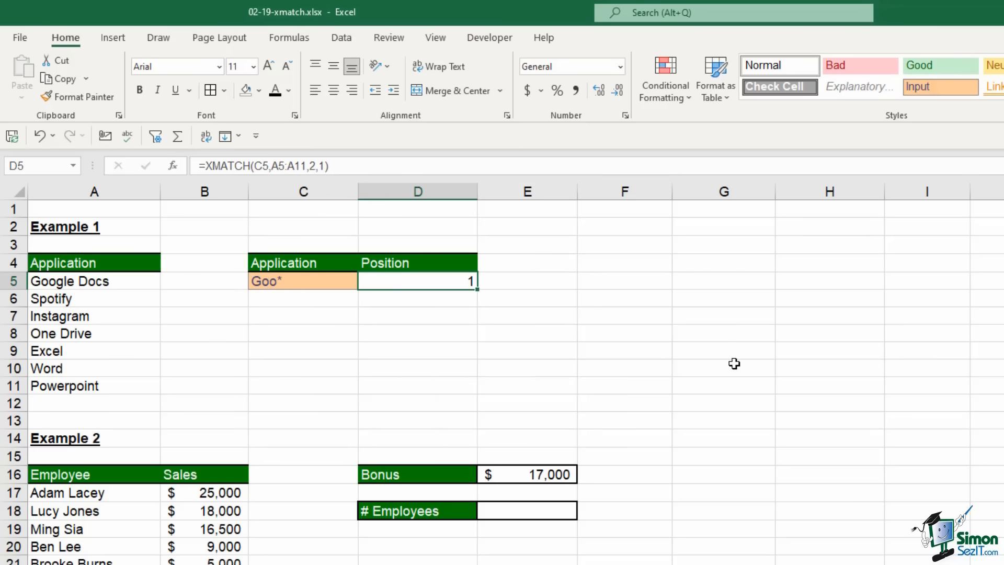
{"action": "scroll", "coordinate": [697, 362], "scroll_direction": "down", "scroll_amount": 4}
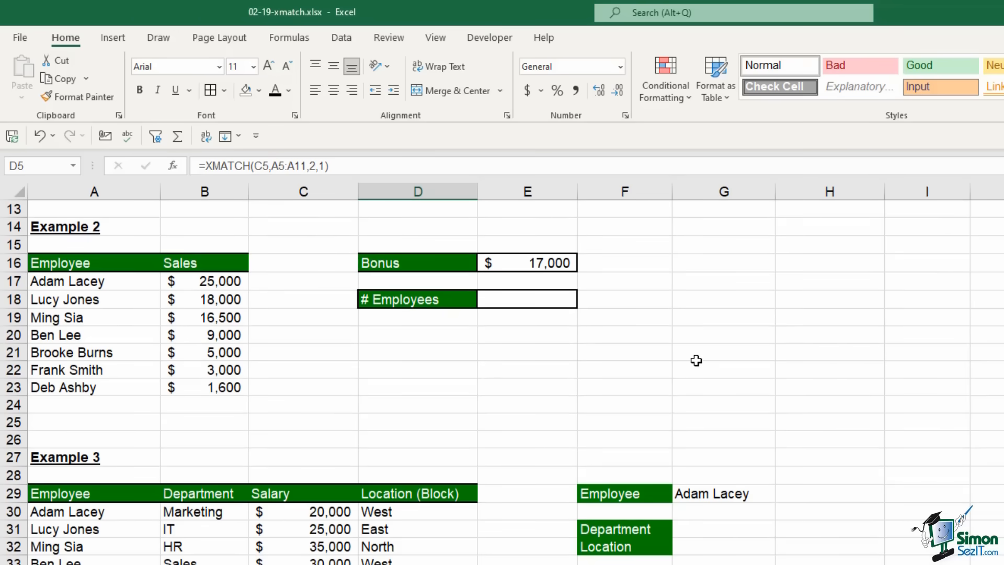
{"action": "left_click_drag", "start_coordinate": [80, 284], "coordinate": [88, 389]}
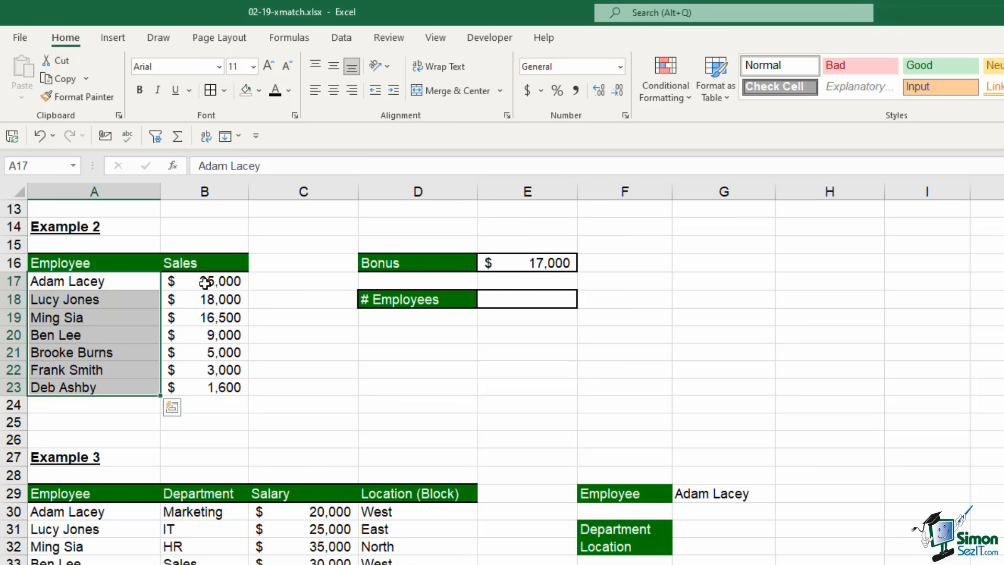
{"action": "left_click_drag", "start_coordinate": [204, 283], "coordinate": [206, 387]}
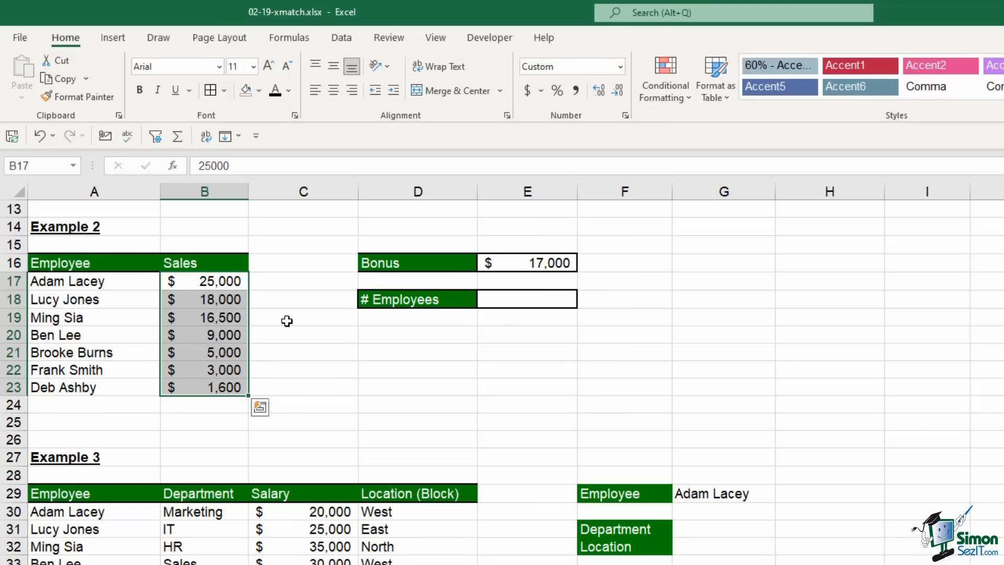
{"action": "left_click", "coordinate": [526, 262]}
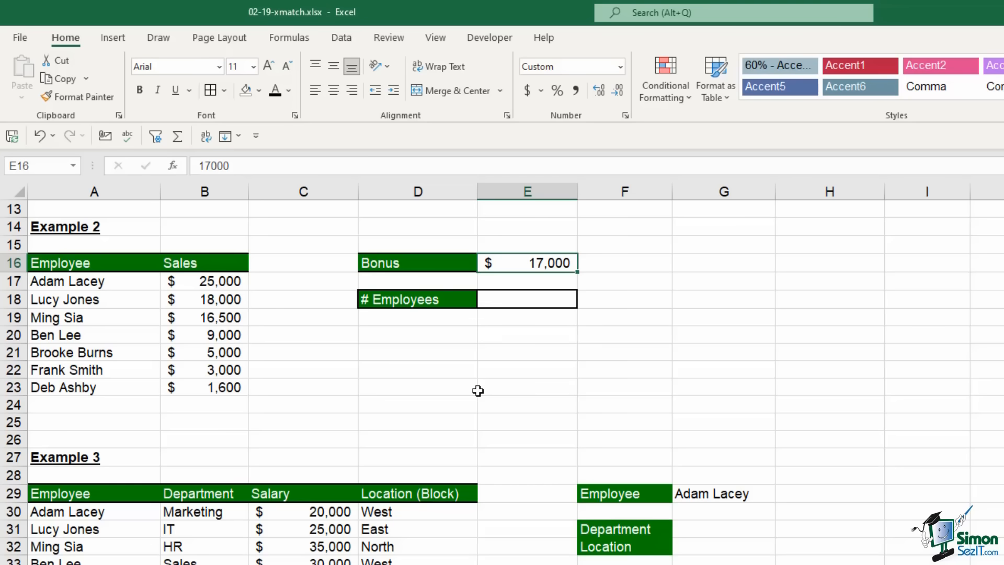
Enter =XMATCH(E16,B17:B23,1,1) in E18, returning 2 for the $17,000 bonus
{"action": "left_click", "coordinate": [539, 300]}
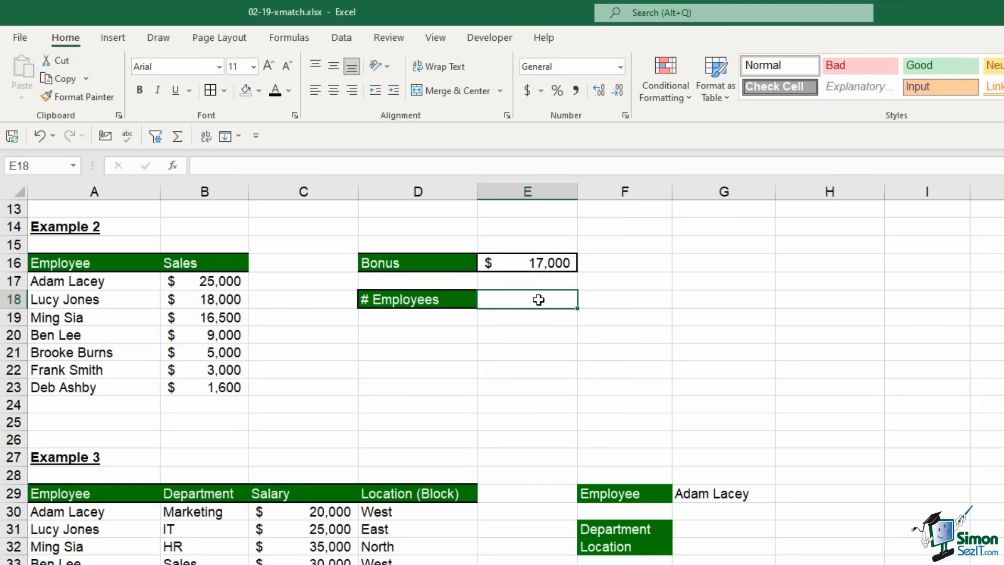
{"action": "type", "text": "="}
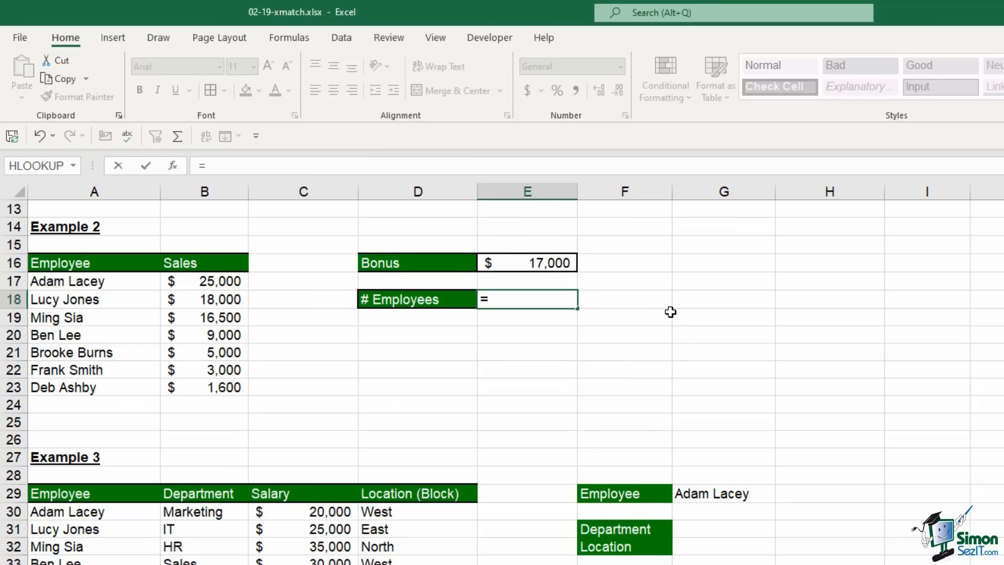
{"action": "type", "text": "xm"}
{"action": "key", "text": "Tab"}
{"action": "left_click", "coordinate": [547, 261]}
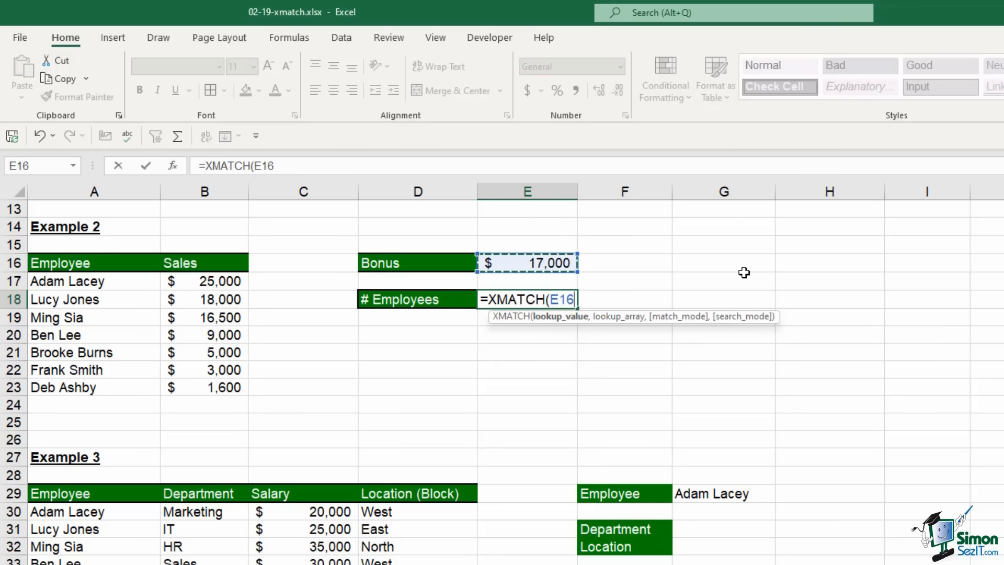
{"action": "type", "text": ","}
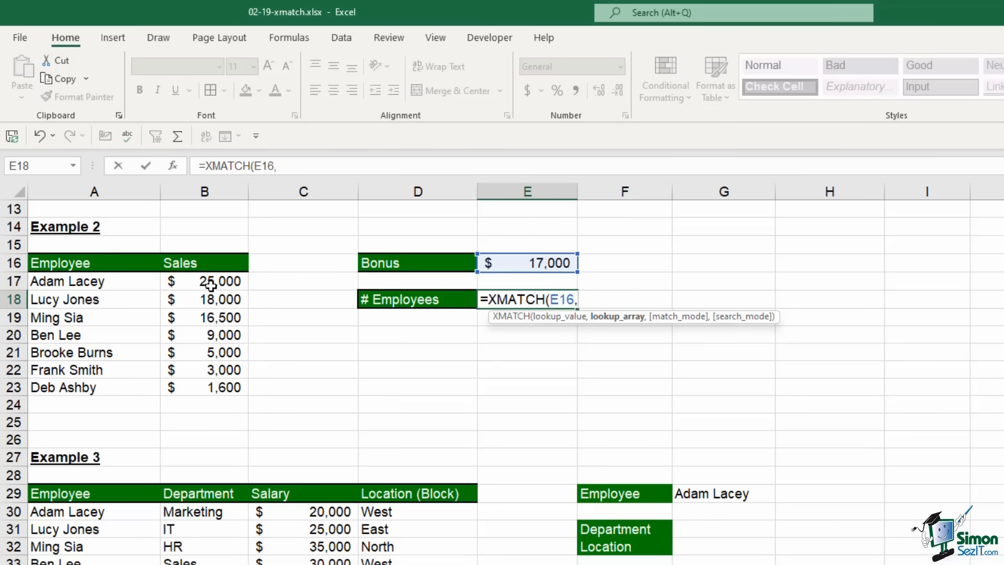
{"action": "left_click_drag", "start_coordinate": [211, 285], "coordinate": [221, 381]}
{"action": "type", "text": ","}
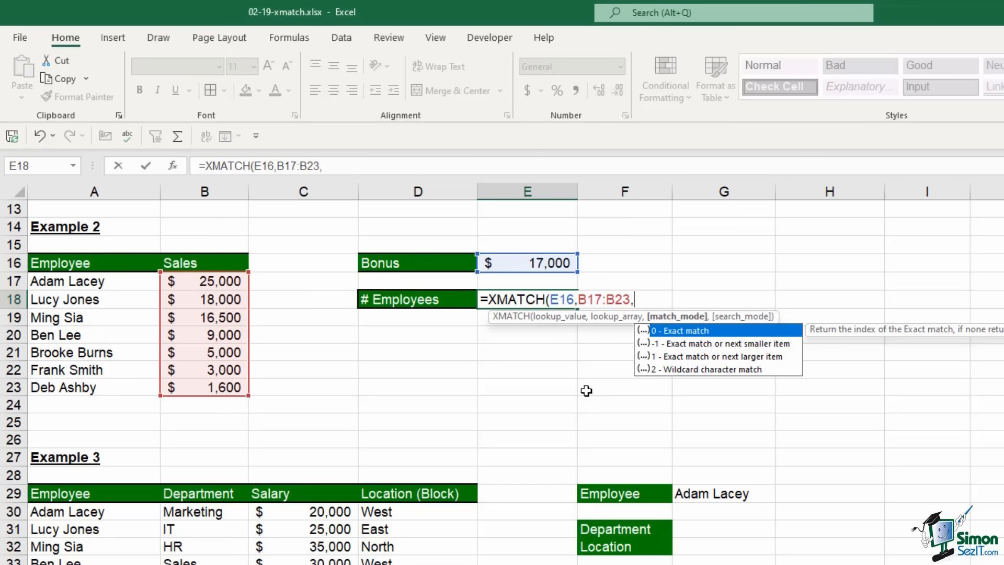
{"action": "key", "text": "Down"}
{"action": "key", "text": "Down"}
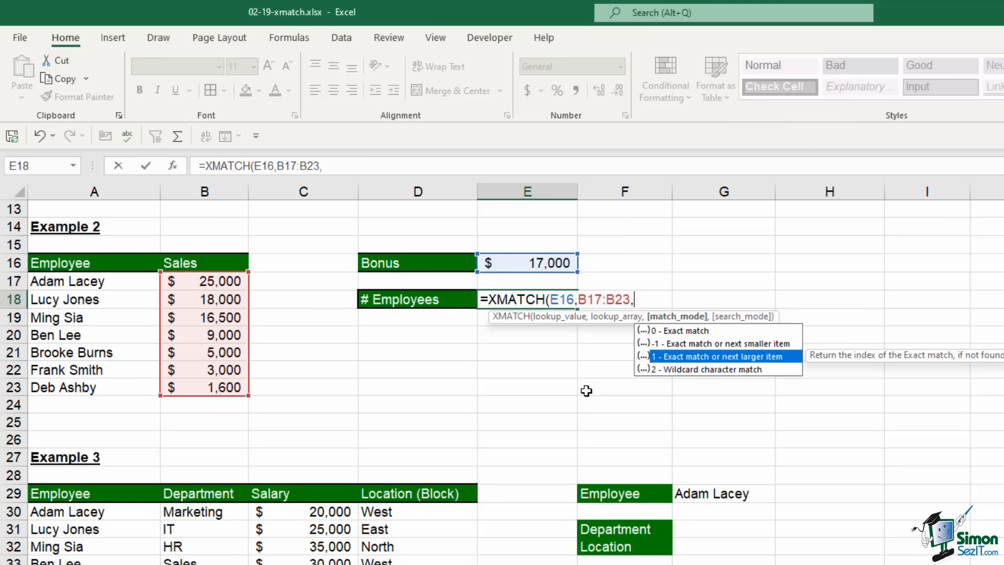
{"action": "key", "text": "Tab"}
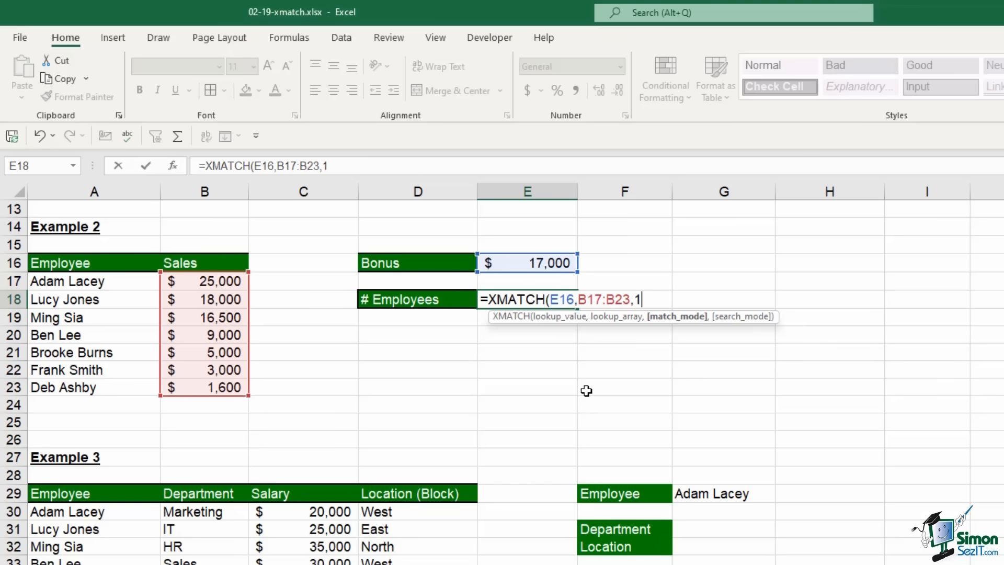
{"action": "type", "text": ","}
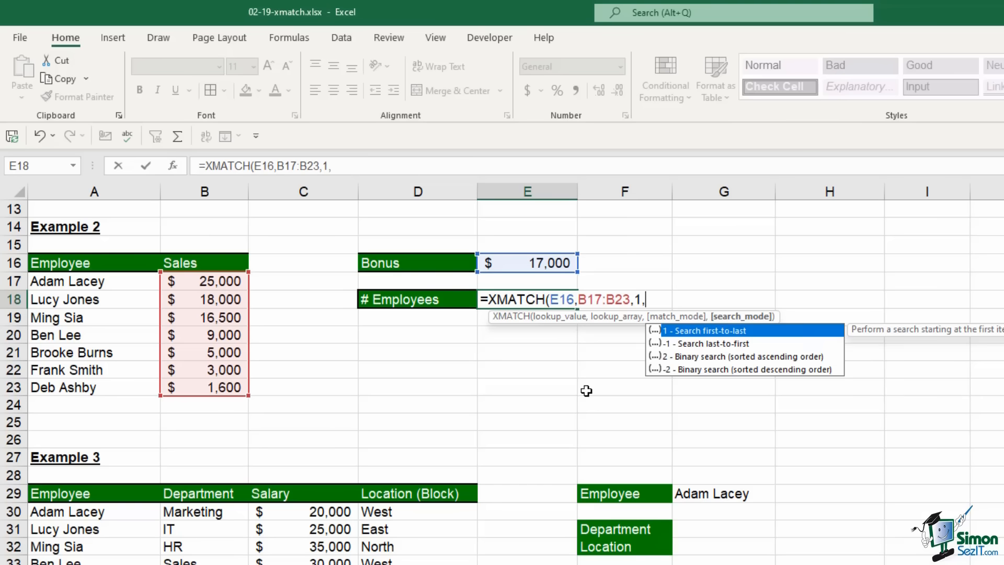
{"action": "type", "text": "1)"}
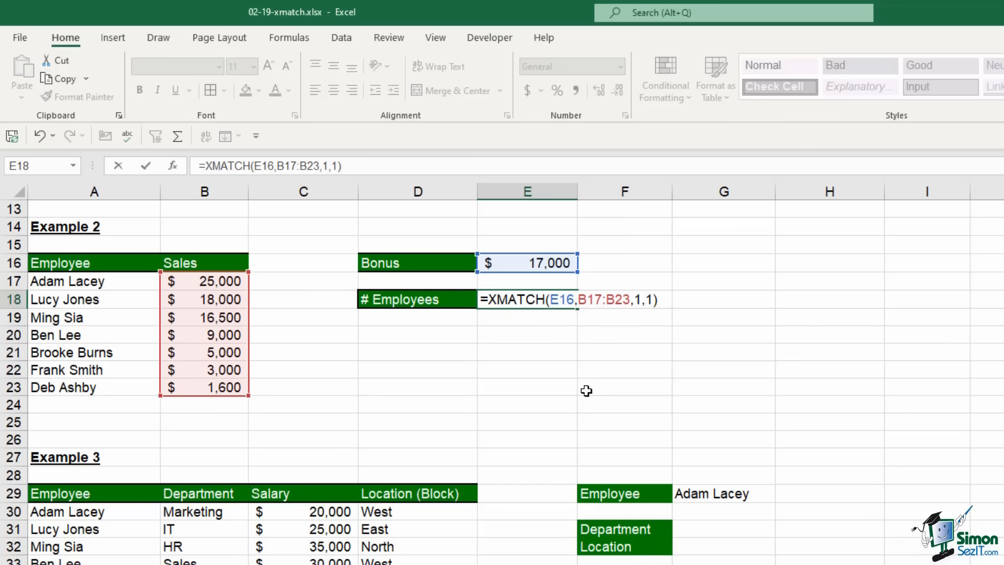
{"action": "key", "text": "Return"}
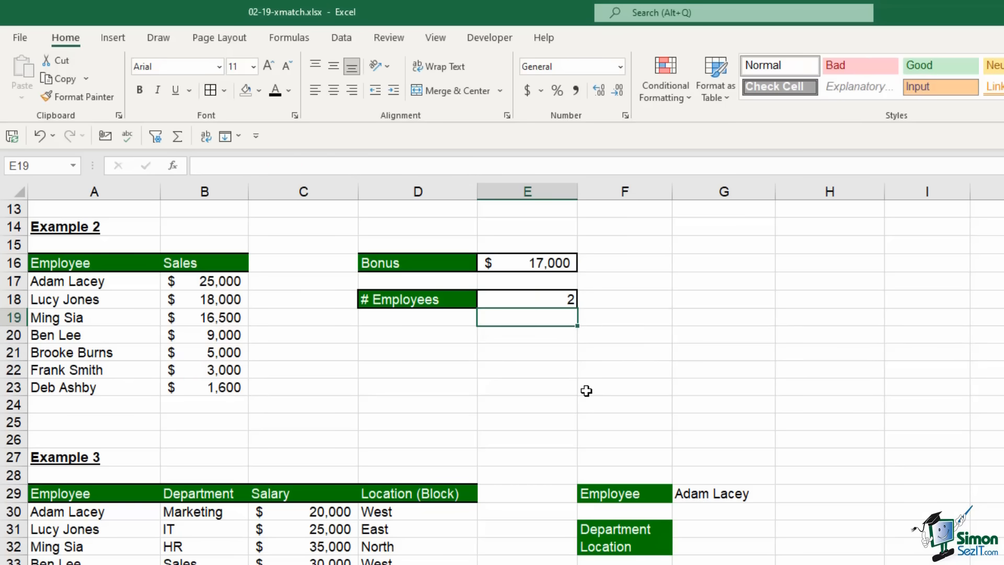
{"action": "left_click", "coordinate": [567, 295]}
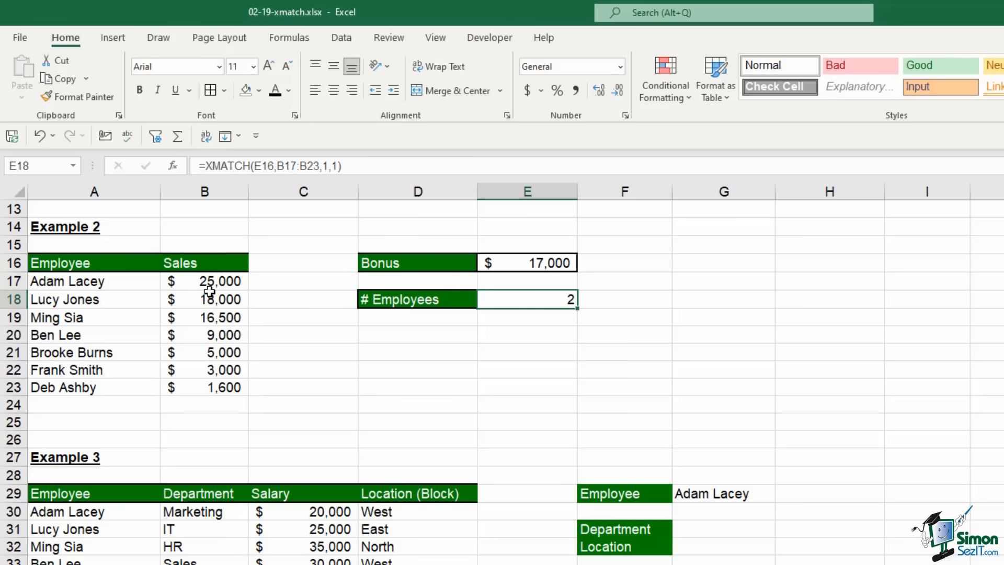
Highlight the two qualifying employees, then scroll to Example 3 and select Department cell G31
{"action": "left_click_drag", "start_coordinate": [108, 283], "coordinate": [206, 299]}
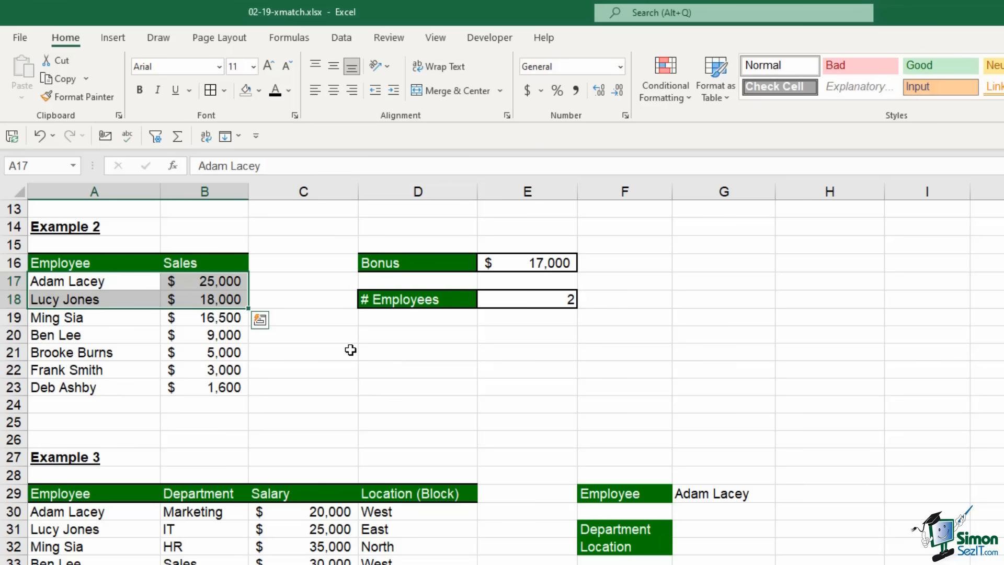
{"action": "left_click", "coordinate": [723, 350]}
{"action": "scroll", "coordinate": [834, 349], "scroll_direction": "down", "scroll_amount": 4}
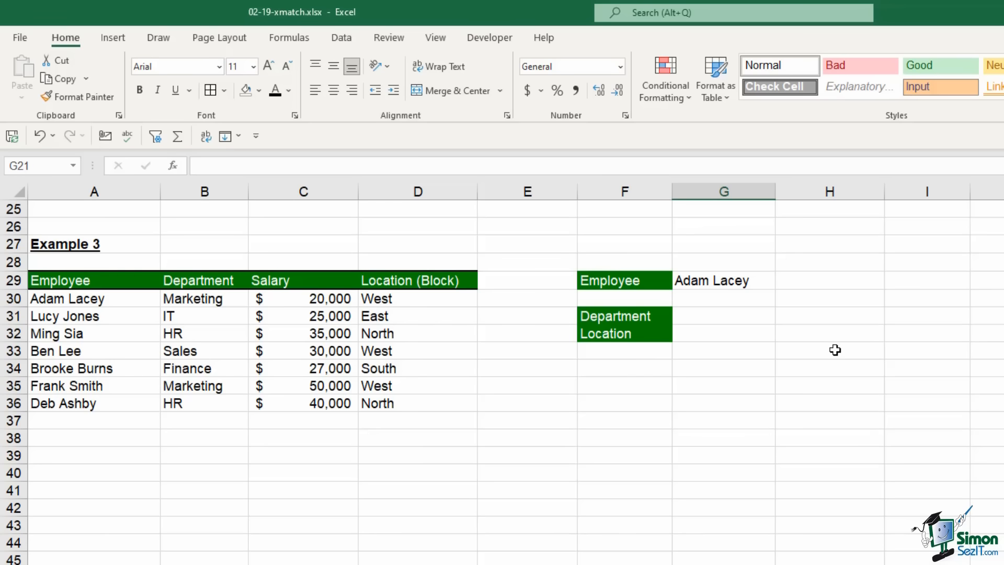
{"action": "left_click", "coordinate": [740, 317]}
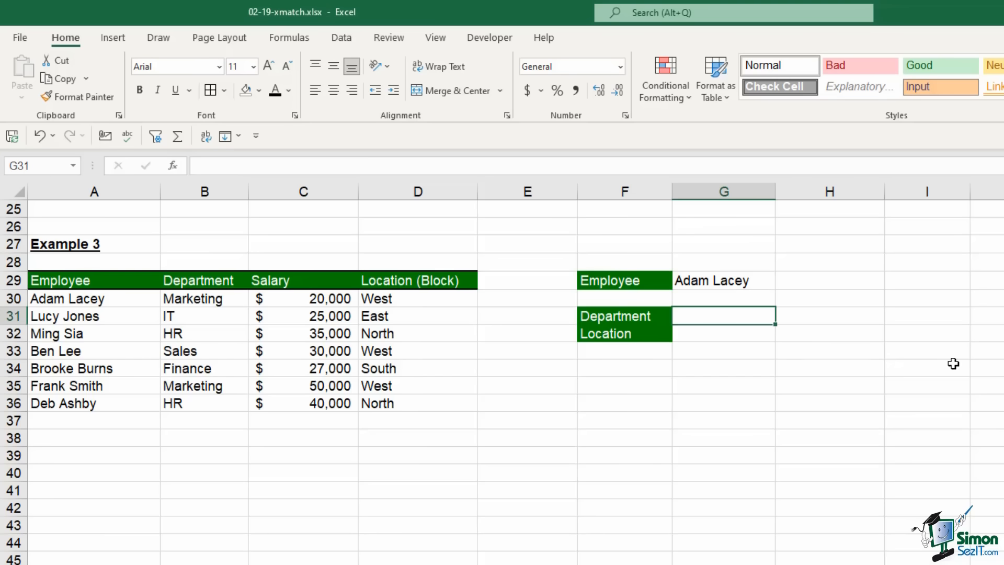
Enter =INDEX(B30:B36,XMATCH(G29,A30:A36,0,1)) in G31, returning the department Marketing
{"action": "left_click", "coordinate": [712, 281]}
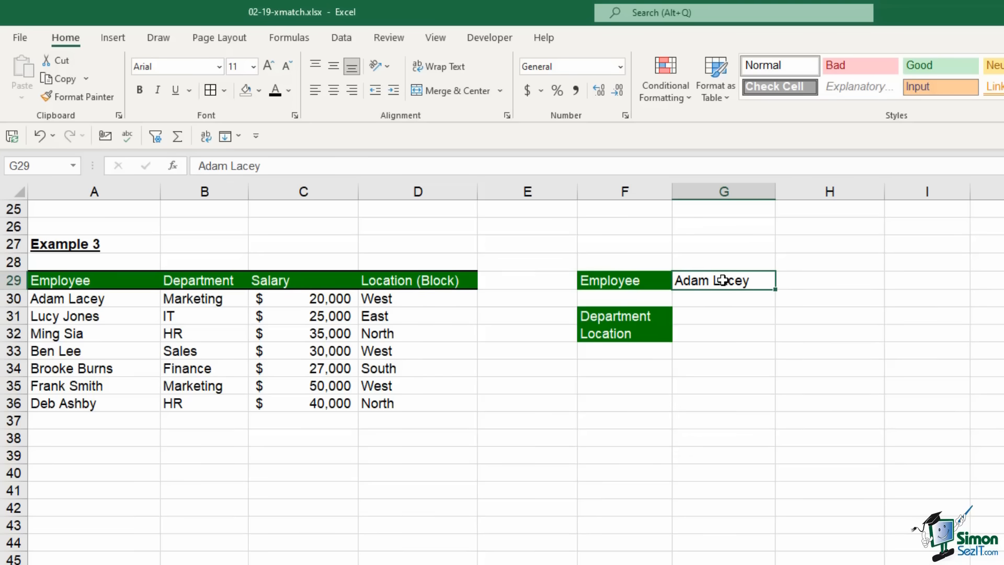
{"action": "left_click", "coordinate": [711, 316]}
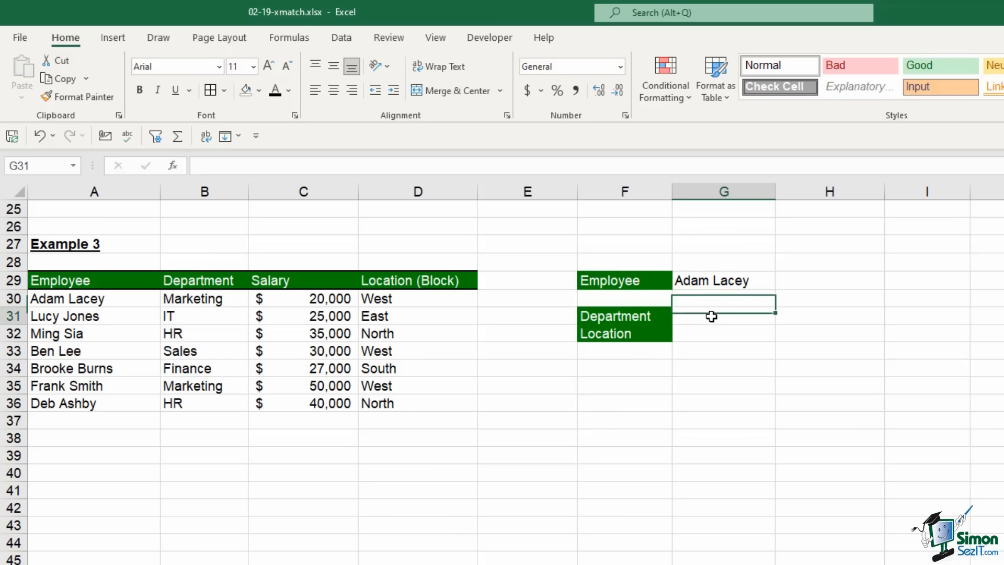
{"action": "type", "text": "=I"}
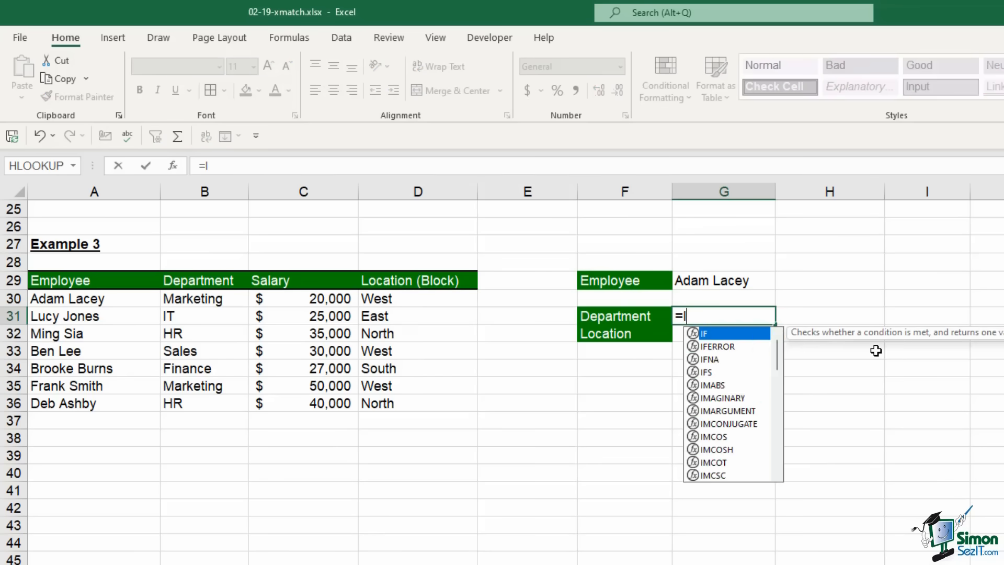
{"action": "type", "text": "NDEX("}
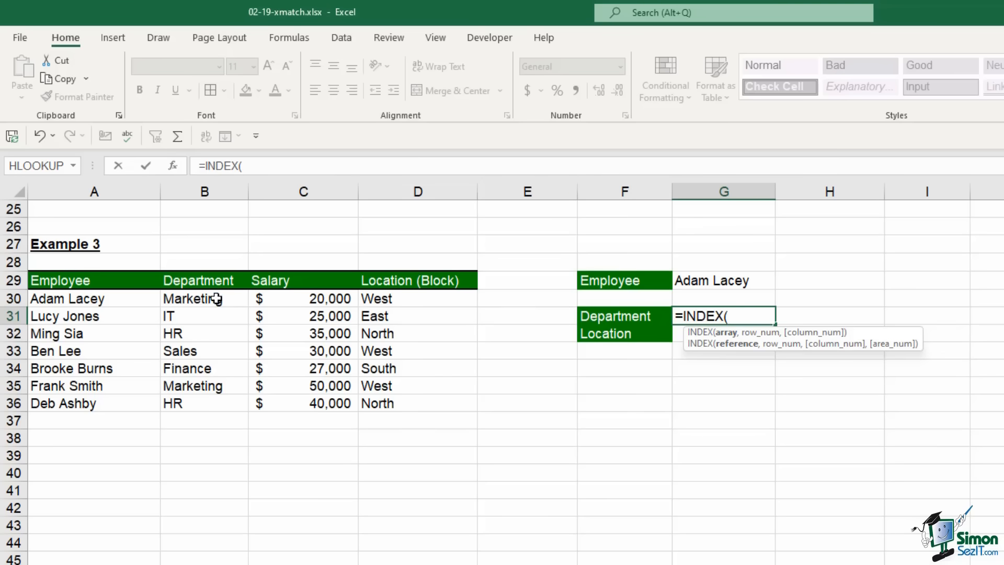
{"action": "left_click_drag", "start_coordinate": [217, 299], "coordinate": [236, 404]}
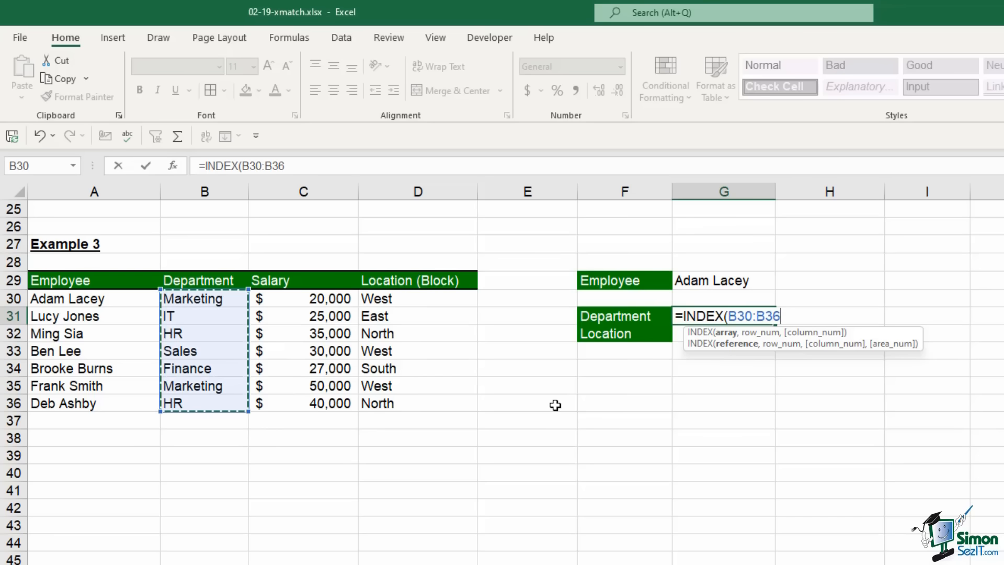
{"action": "type", "text": ","}
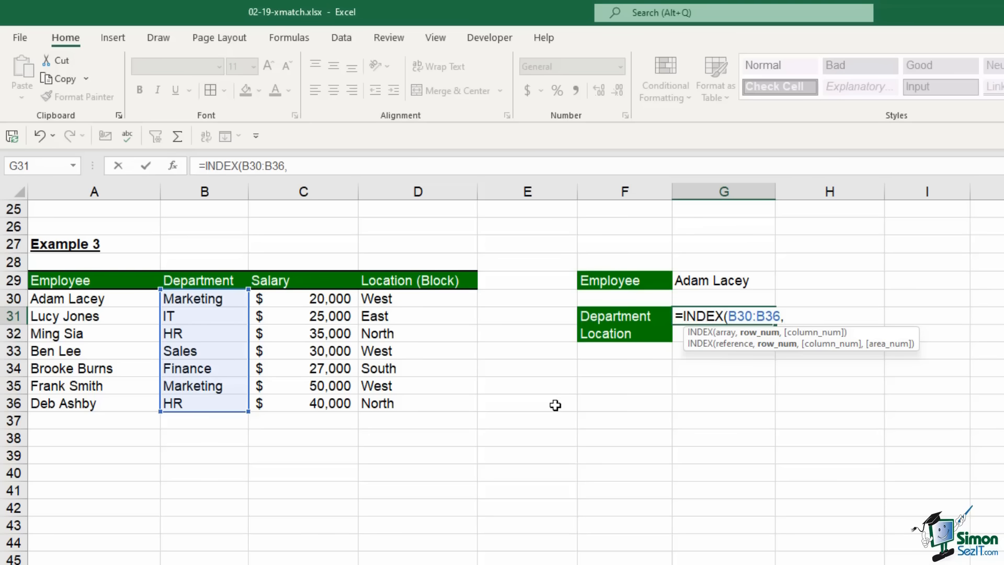
{"action": "type", "text": "XMA"}
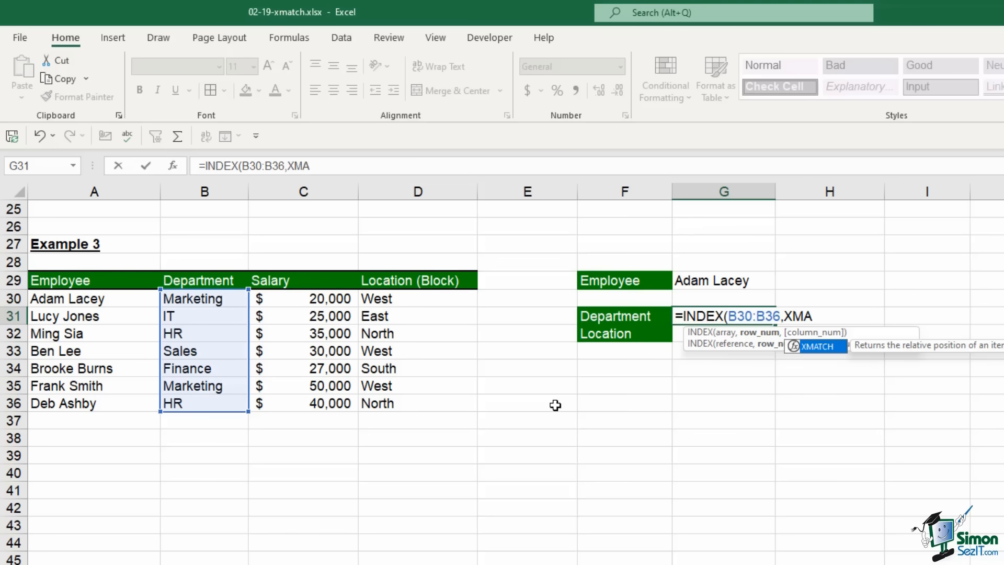
{"action": "key", "text": "Tab"}
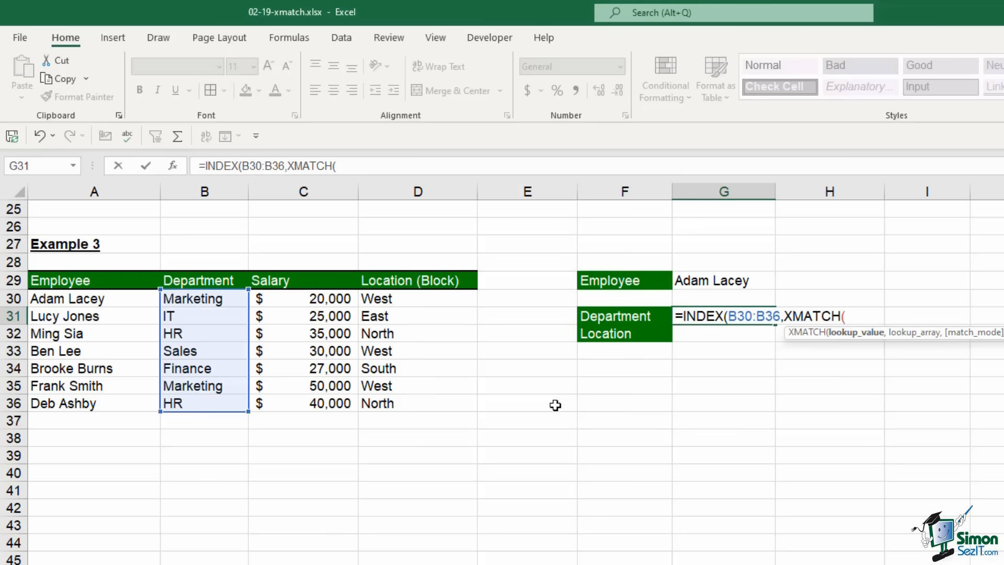
{"action": "left_click", "coordinate": [746, 282]}
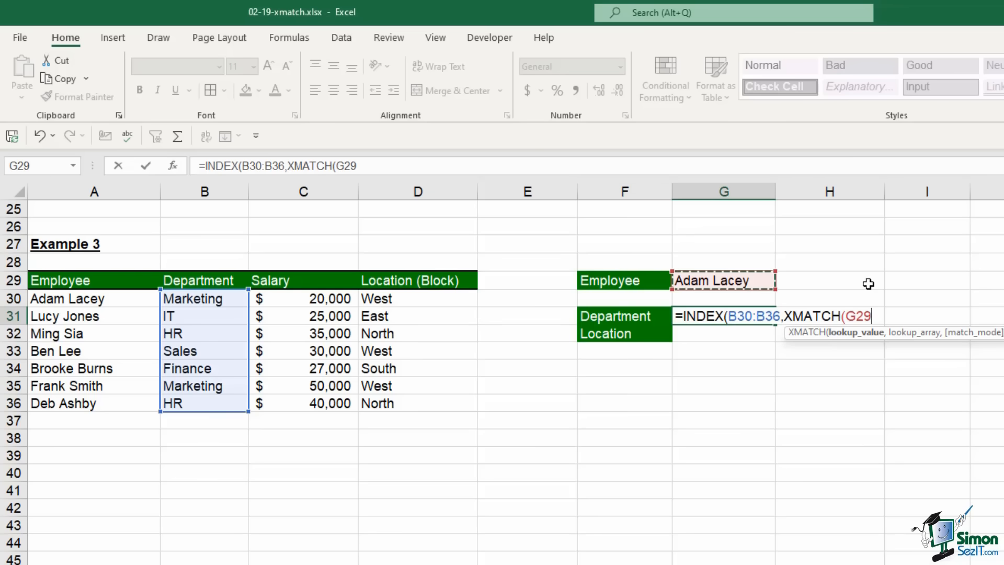
{"action": "type", "text": ","}
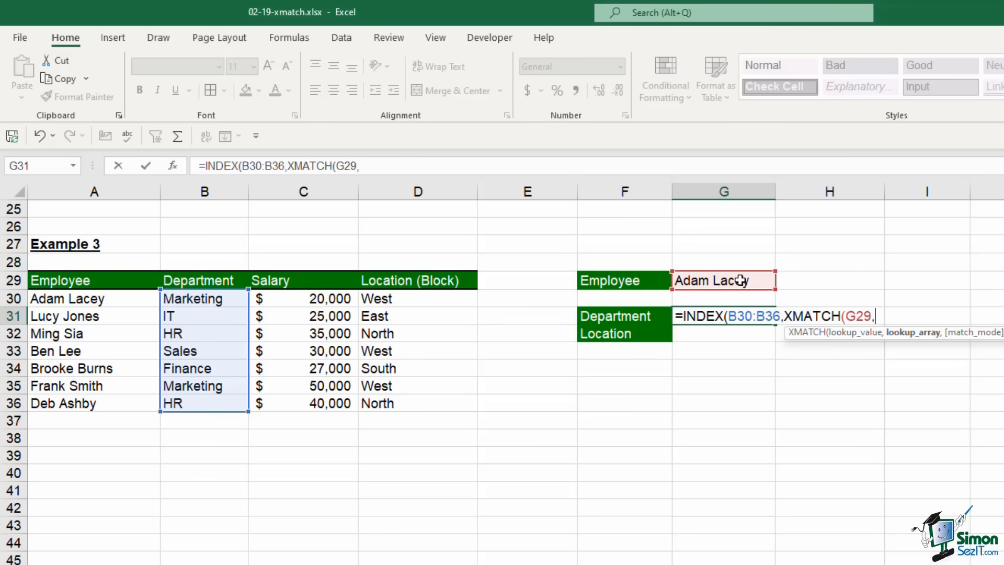
{"action": "left_click", "coordinate": [104, 300]}
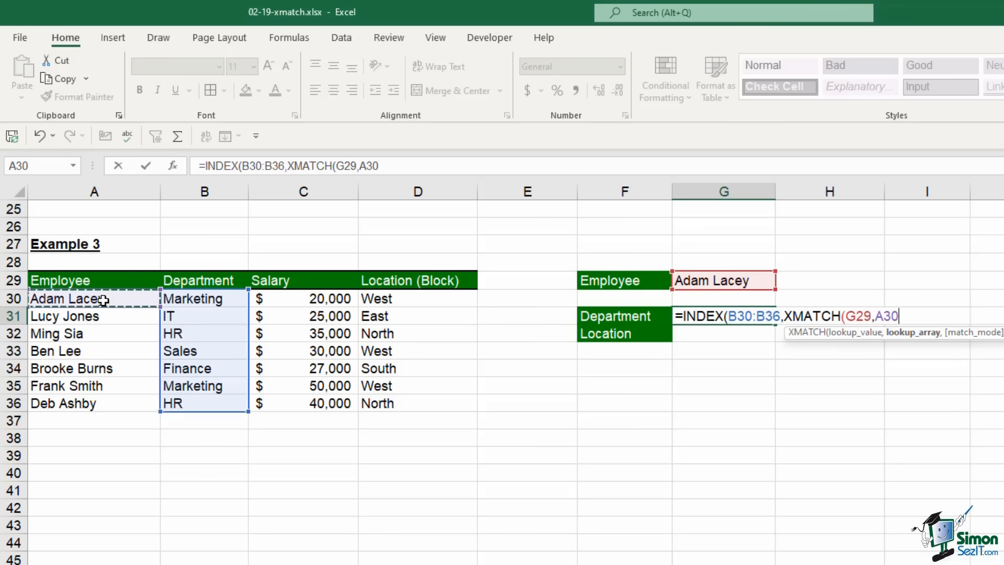
{"action": "left_click_drag", "start_coordinate": [103, 300], "coordinate": [110, 403]}
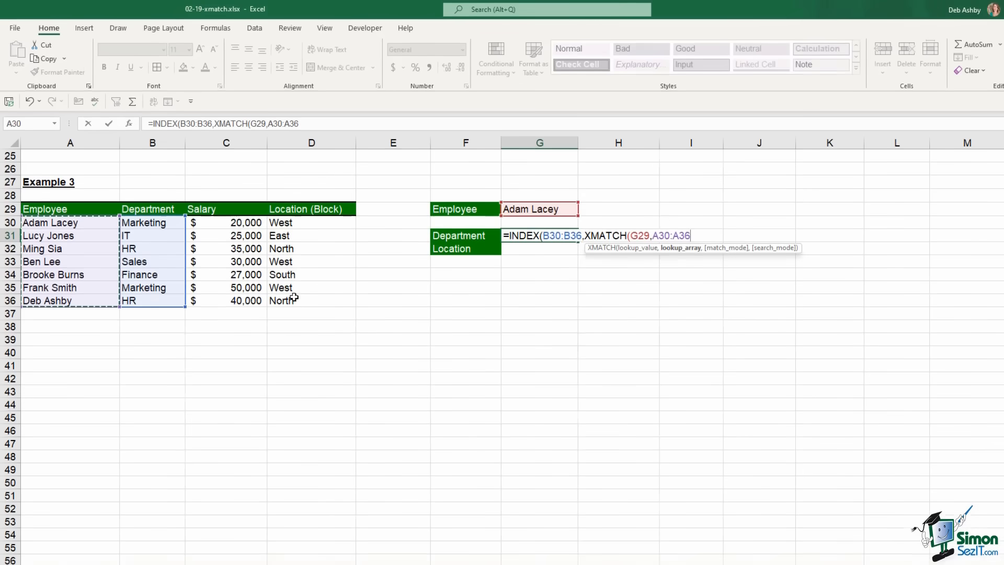
{"action": "type", "text": ","}
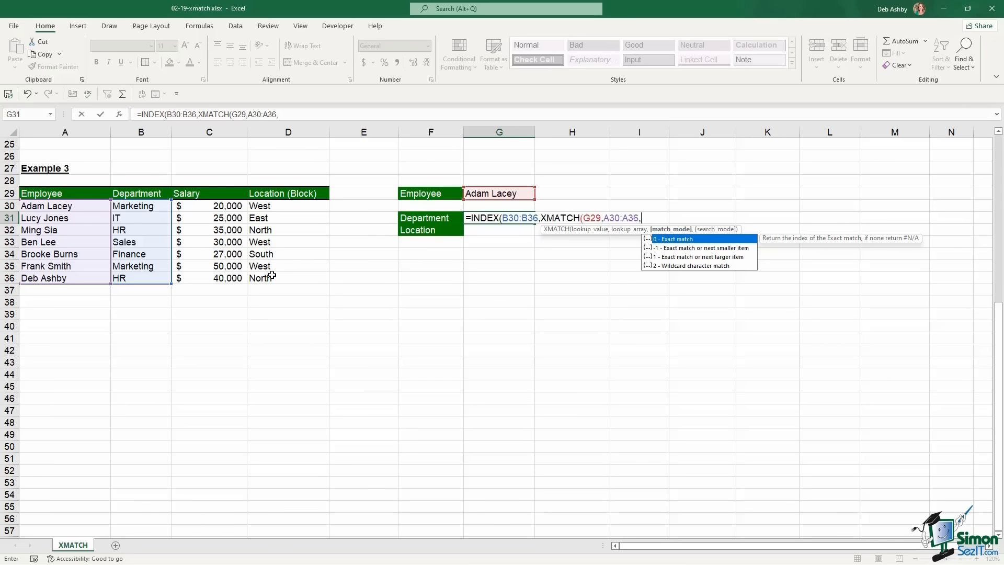
{"action": "type", "text": "0,"}
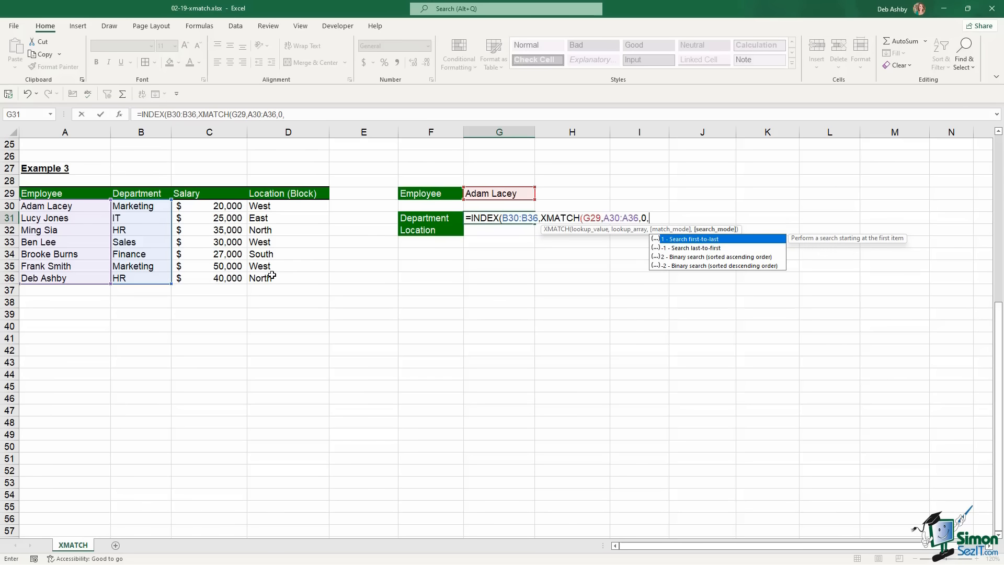
{"action": "type", "text": "1)"}
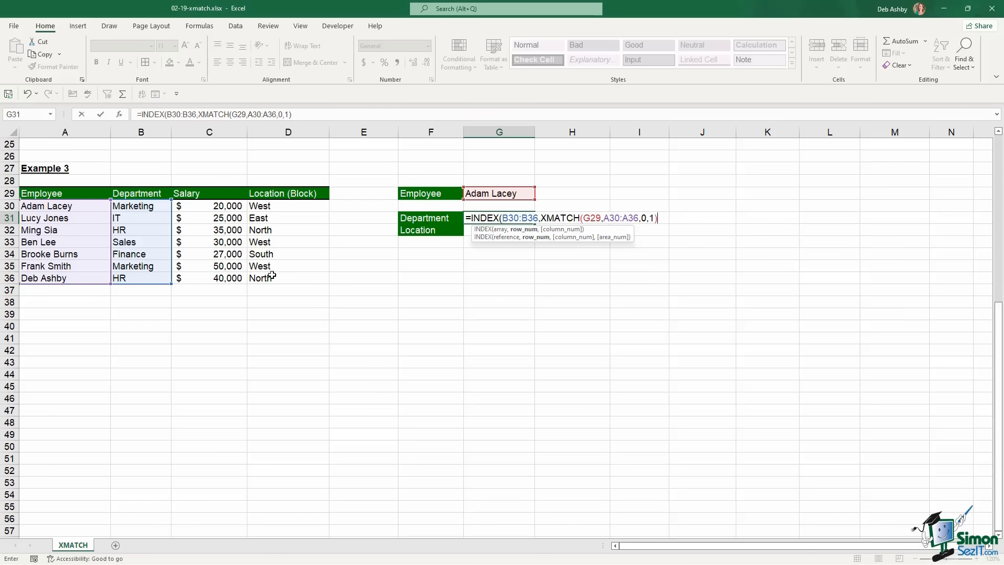
{"action": "type", "text": ")"}
{"action": "key", "text": "Return"}
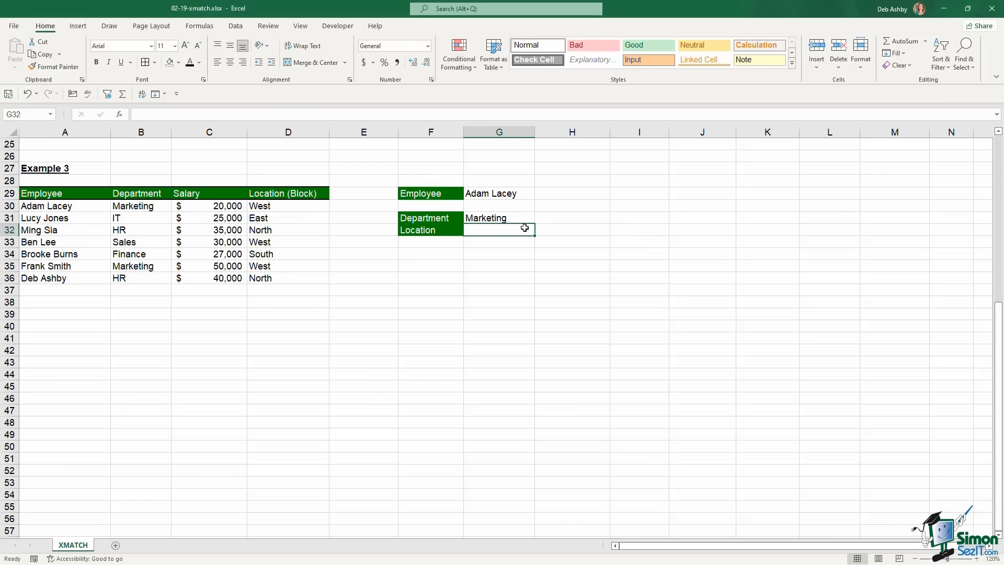
Enter =INDEX(D30:D36,XMATCH(G29,A30:A36,0,1)) in G32, returning the location West
{"action": "type", "text": "=INDEX("}
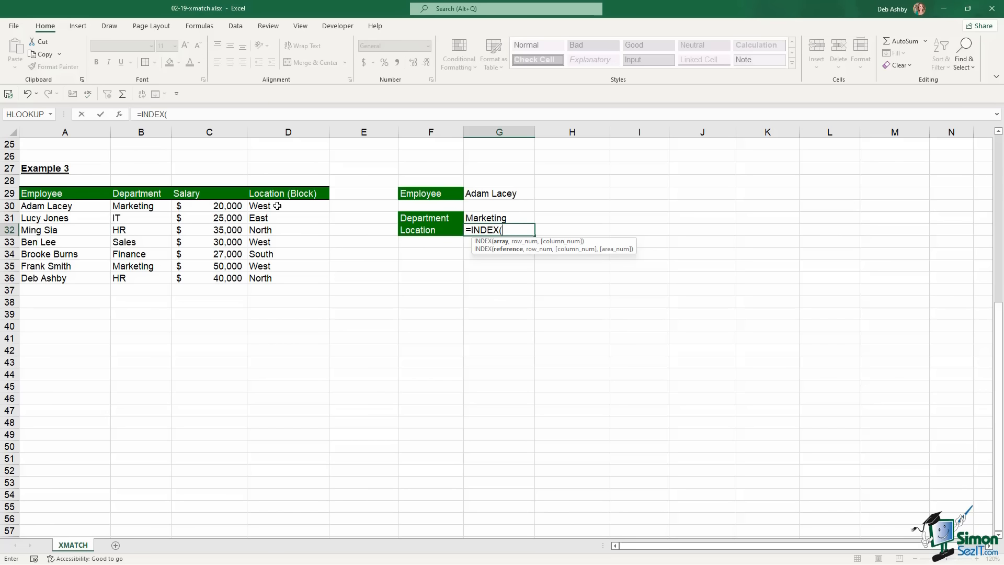
{"action": "left_click_drag", "start_coordinate": [277, 205], "coordinate": [321, 280]}
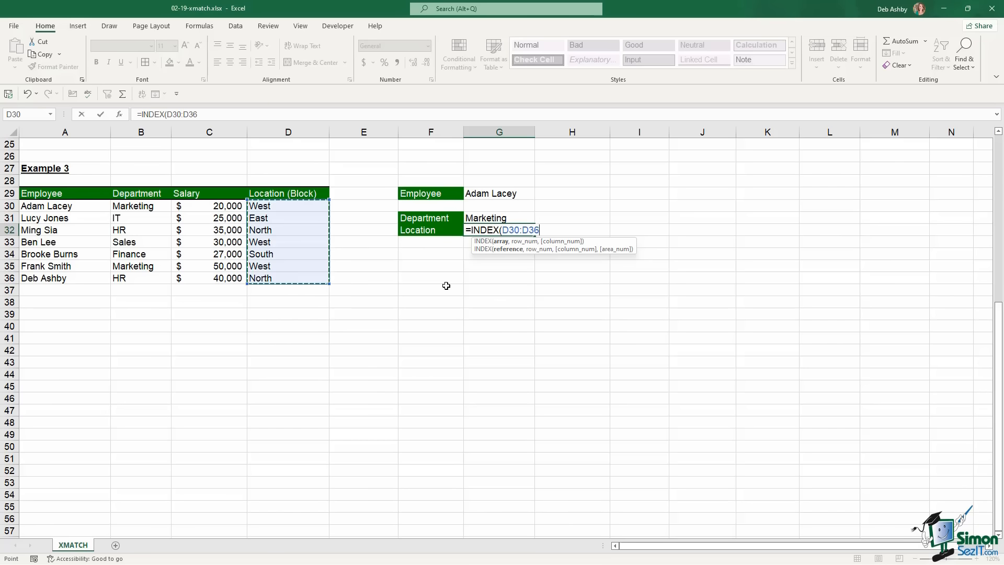
{"action": "type", "text": ","}
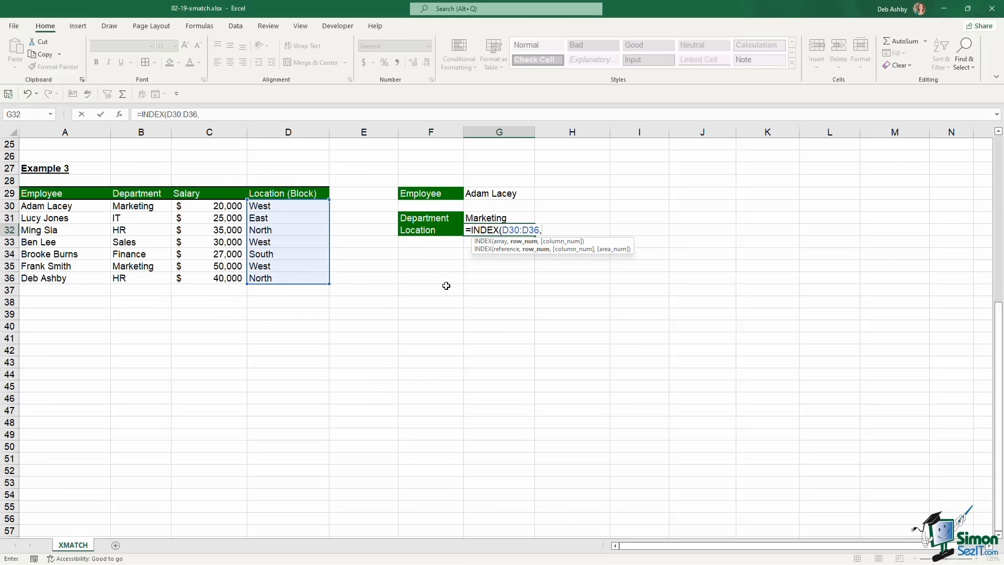
{"action": "type", "text": "m"}
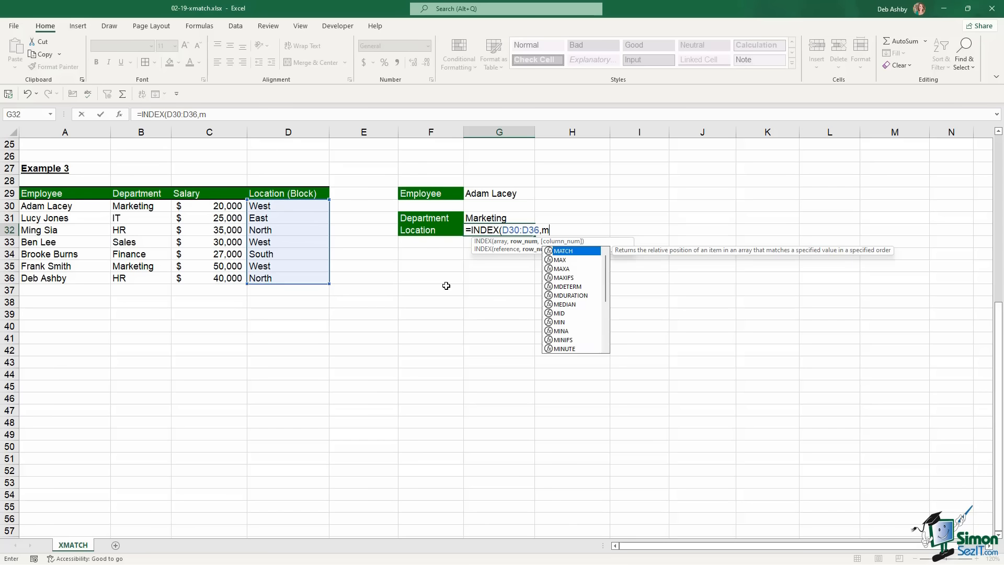
{"action": "key", "text": "BackSpace"}
{"action": "type", "text": "xma"}
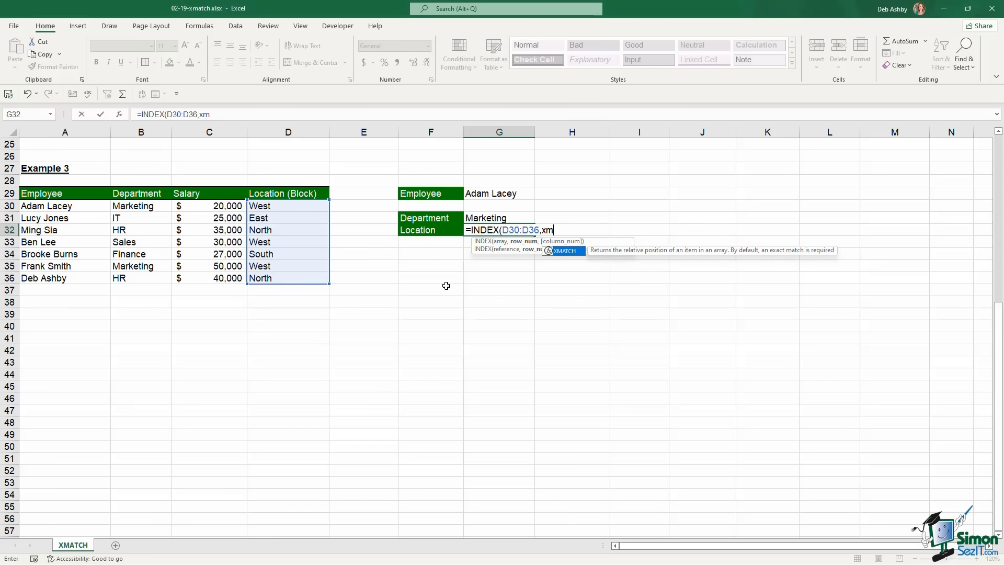
{"action": "key", "text": "Tab"}
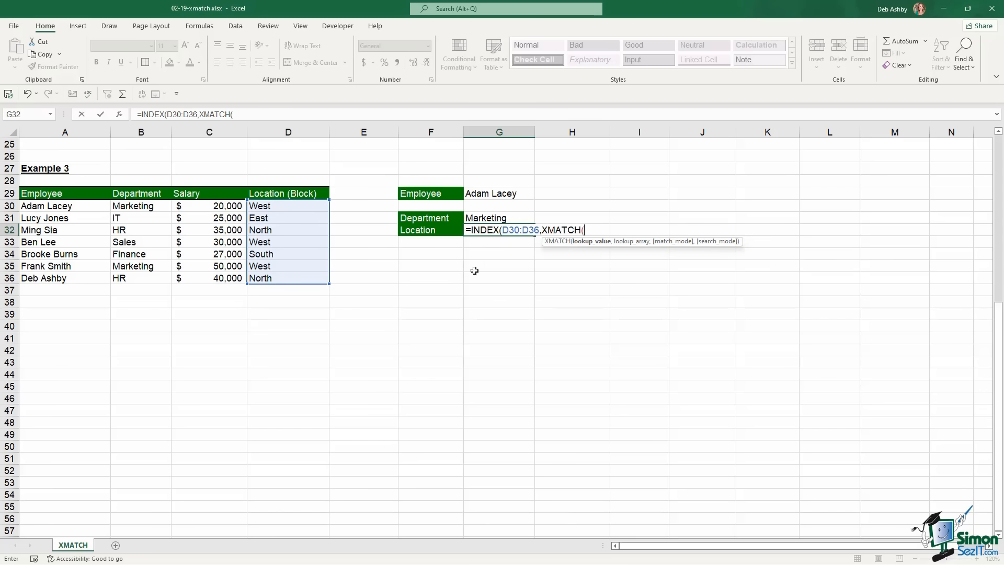
{"action": "left_click", "coordinate": [497, 194]}
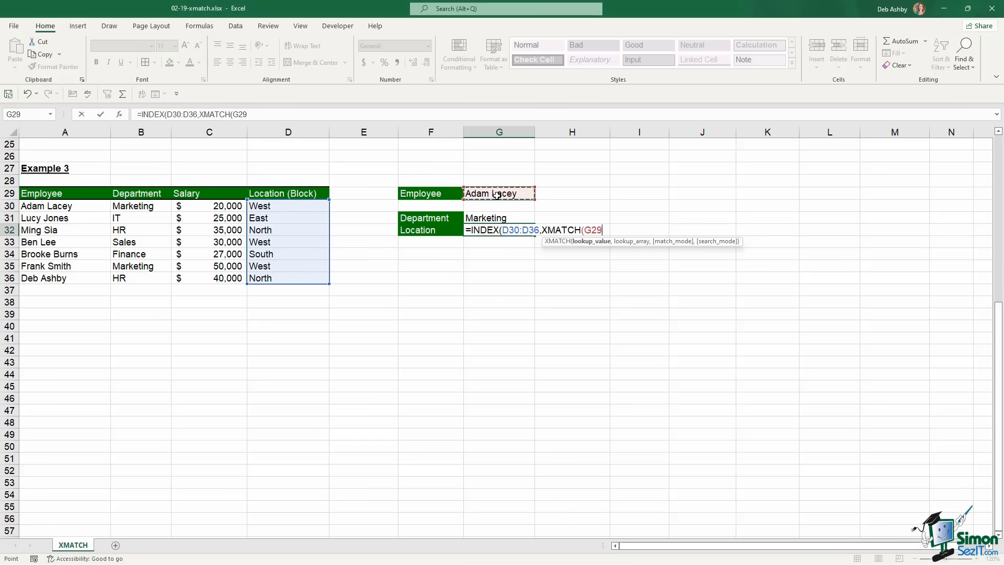
{"action": "type", "text": ","}
{"action": "left_click_drag", "start_coordinate": [68, 206], "coordinate": [71, 277]}
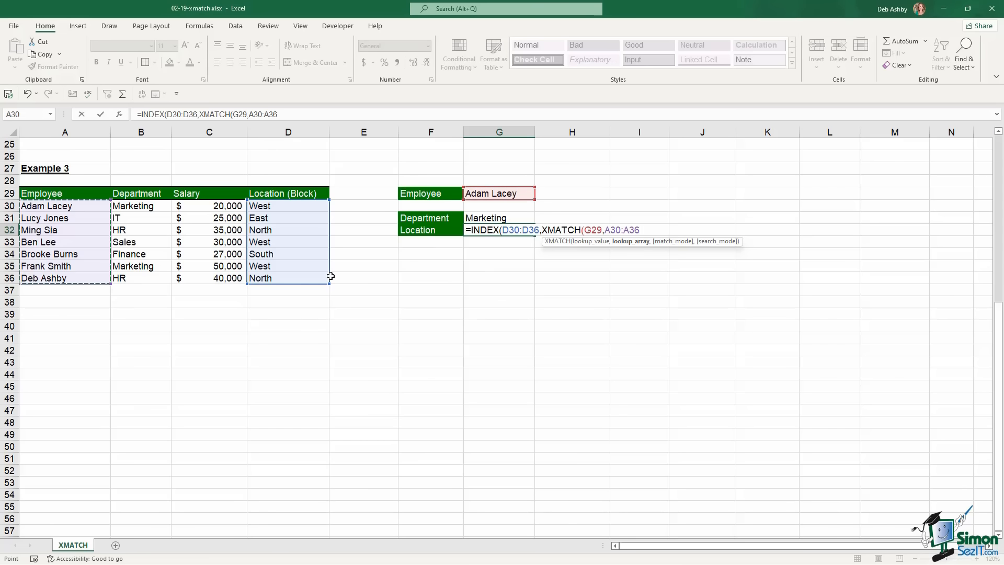
{"action": "type", "text": ","}
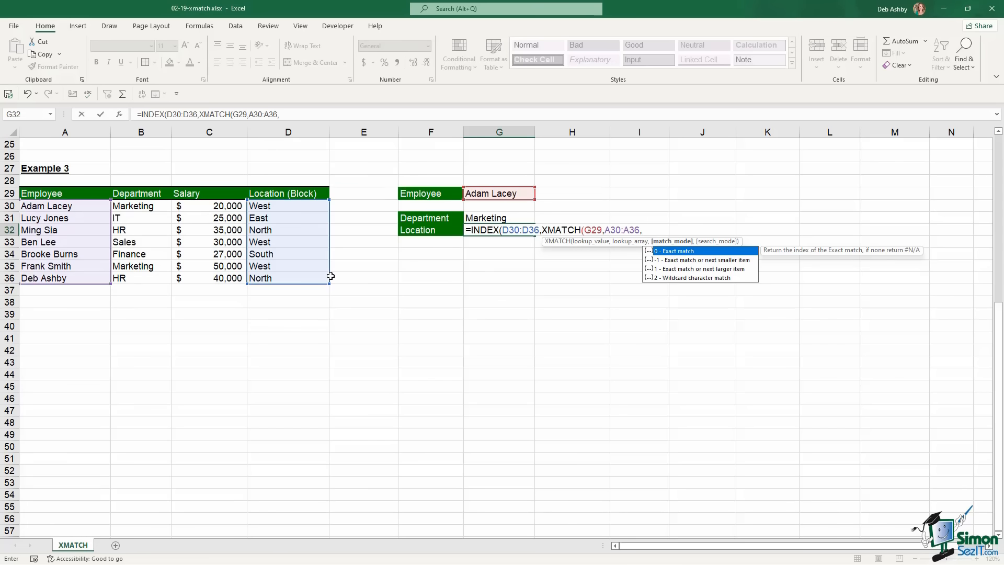
{"action": "type", "text": "0,"}
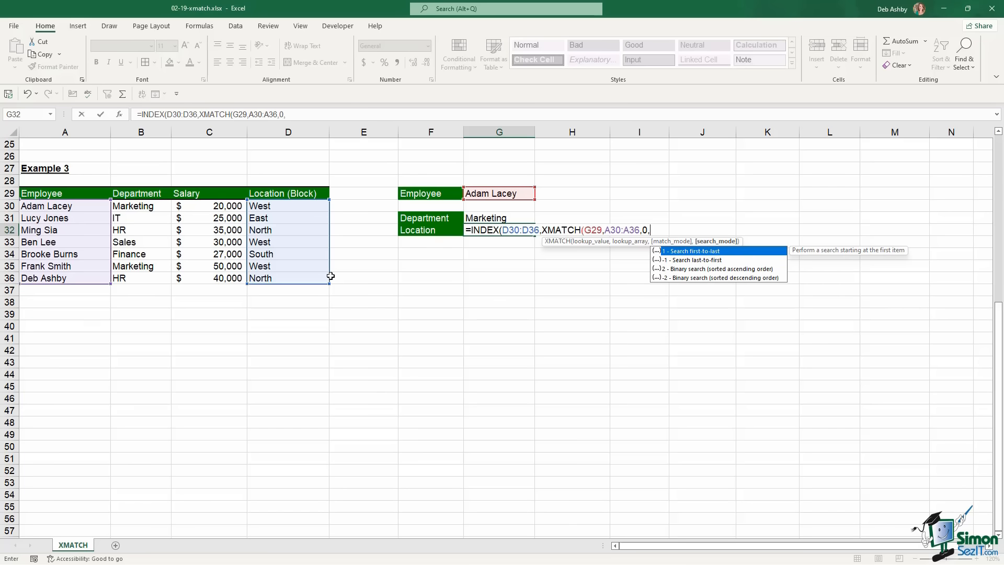
{"action": "type", "text": "1)"}
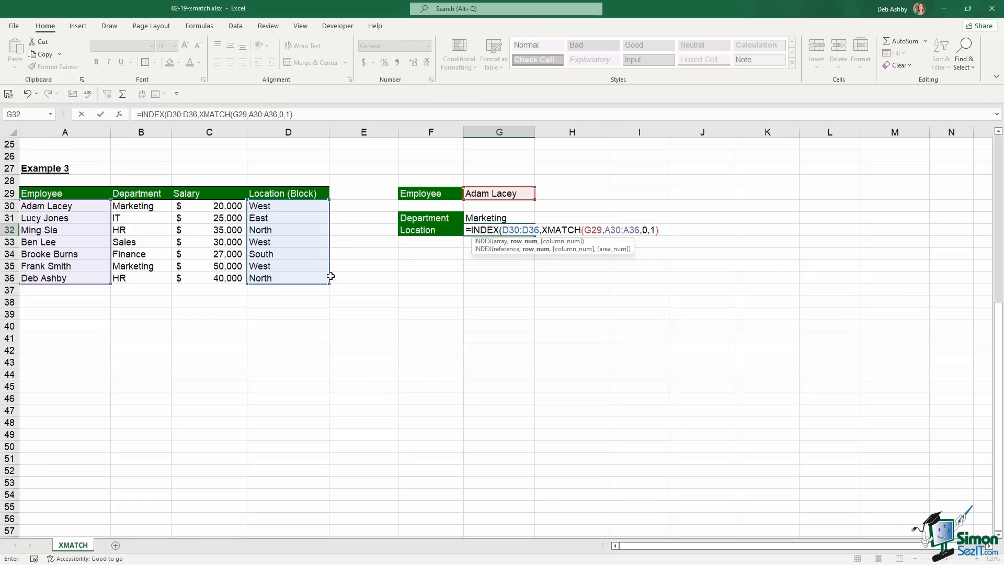
{"action": "type", "text": ")"}
{"action": "key", "text": "Return"}
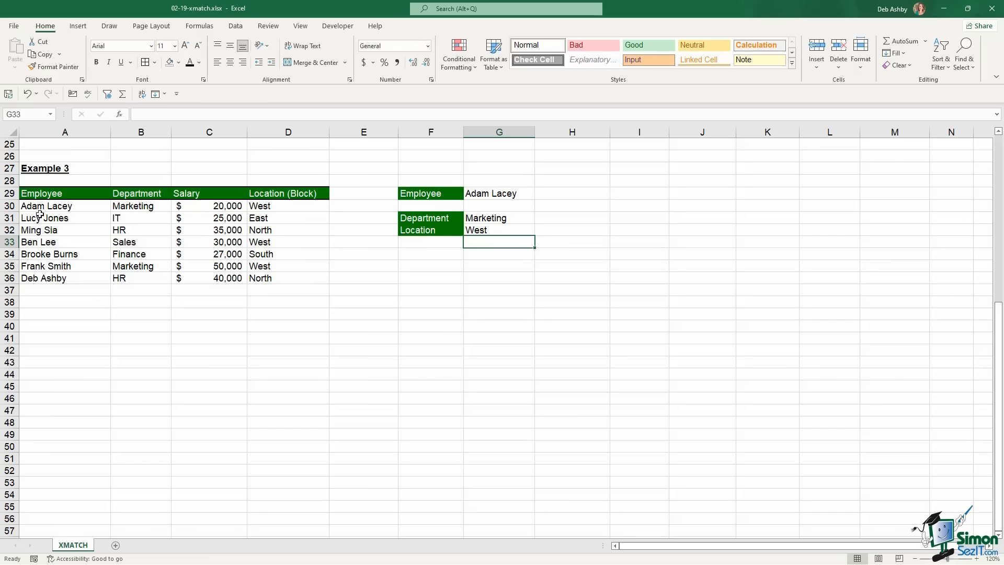
Change the Employee in G29 to the third employee's name and verify HR and North
{"action": "left_click_drag", "start_coordinate": [39, 206], "coordinate": [276, 205]}
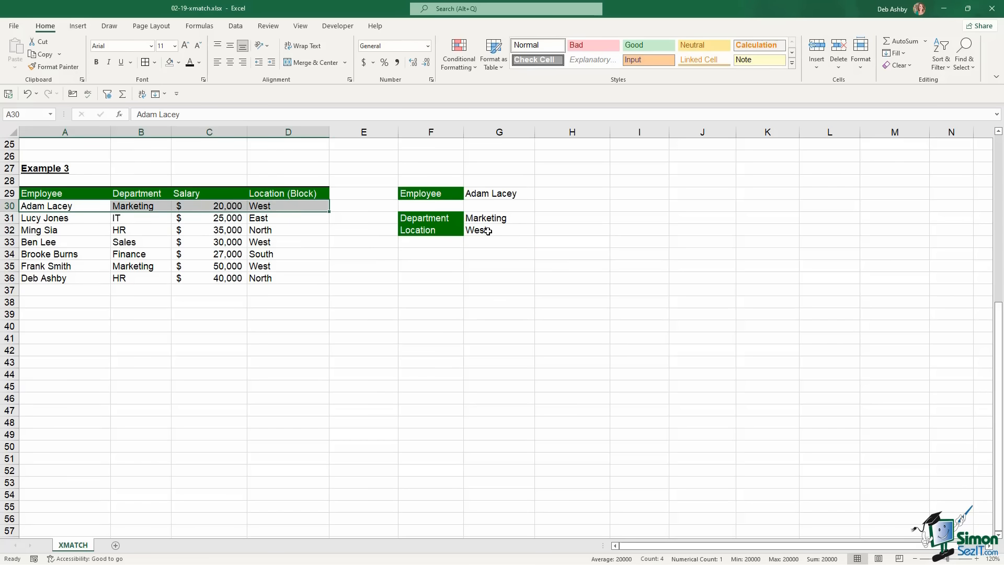
{"action": "left_click", "coordinate": [501, 195]}
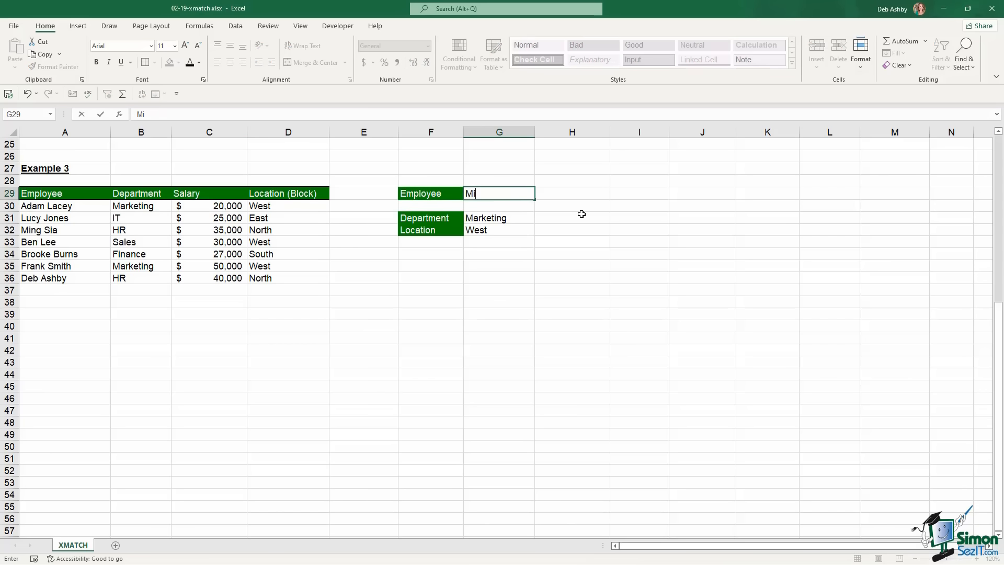
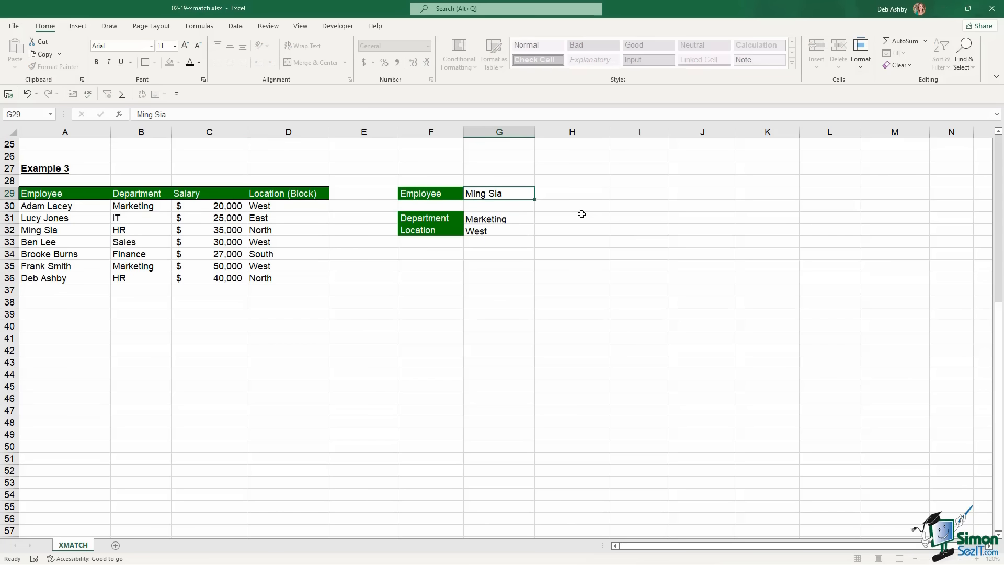
{"action": "key", "text": "Return"}
{"action": "left_click_drag", "start_coordinate": [507, 217], "coordinate": [506, 230]}
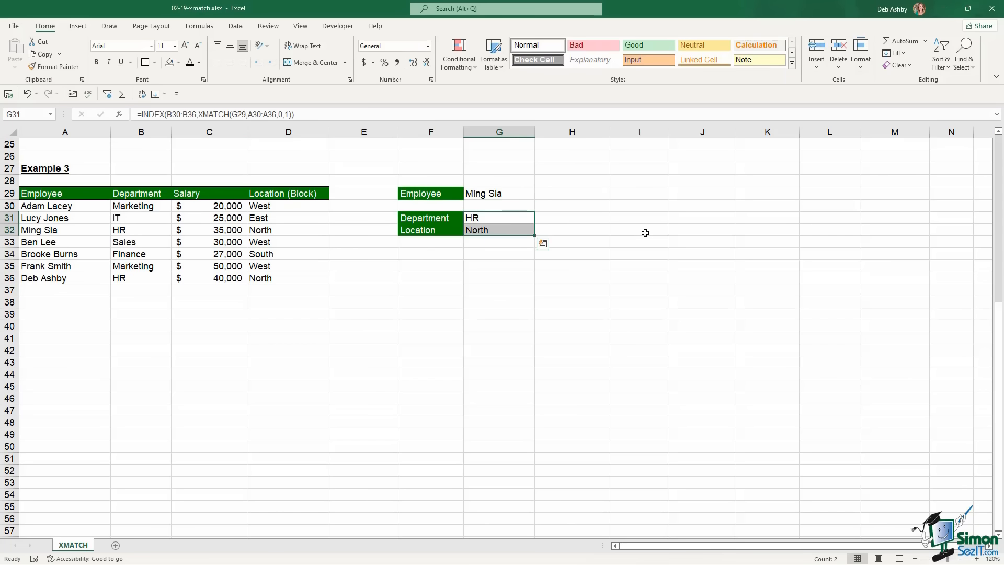
{"action": "left_click", "coordinate": [604, 234]}
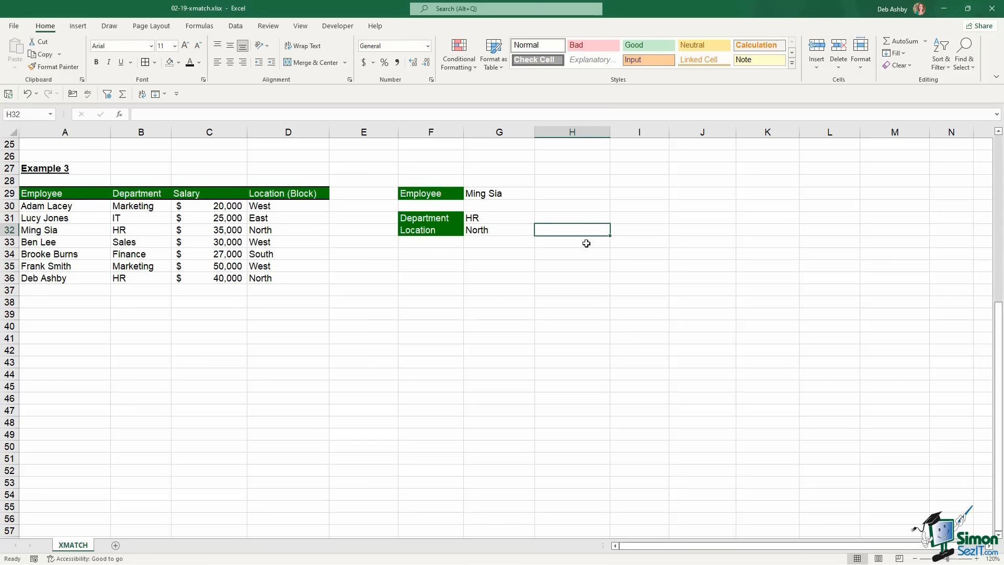
{"action": "scroll", "coordinate": [587, 243], "scroll_direction": "up", "scroll_amount": 5}
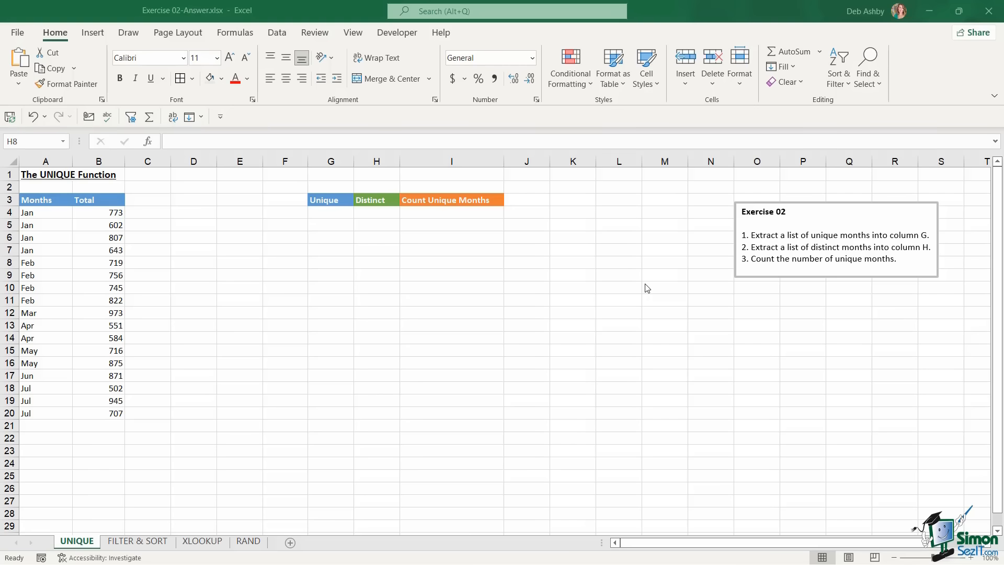
In the exercise workbook's FILTER & SORT sheet, select the Agent (G5), Month (G8) and Sales Agent (J5) cells
{"action": "left_click", "coordinate": [493, 287]}
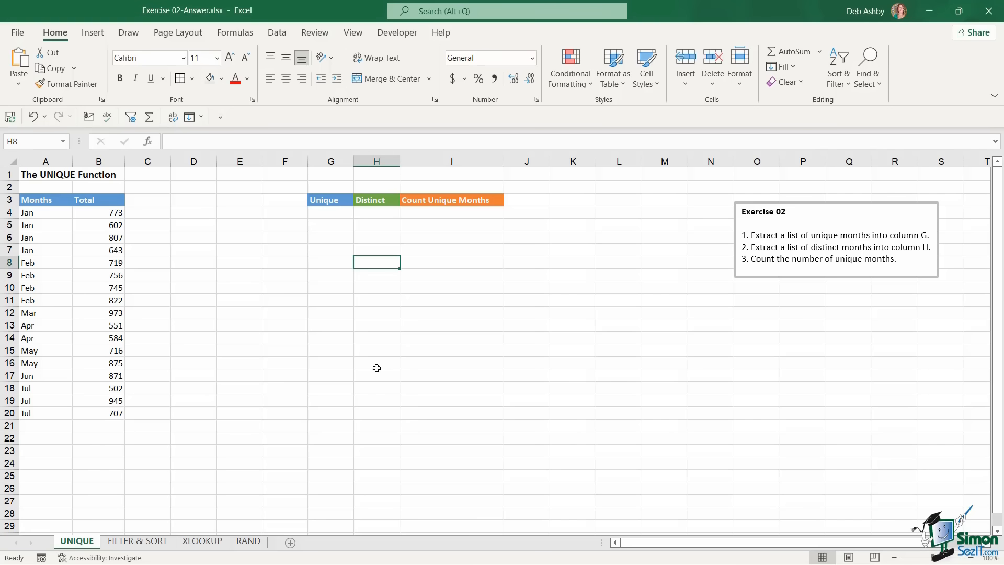
{"action": "left_click", "coordinate": [138, 541]}
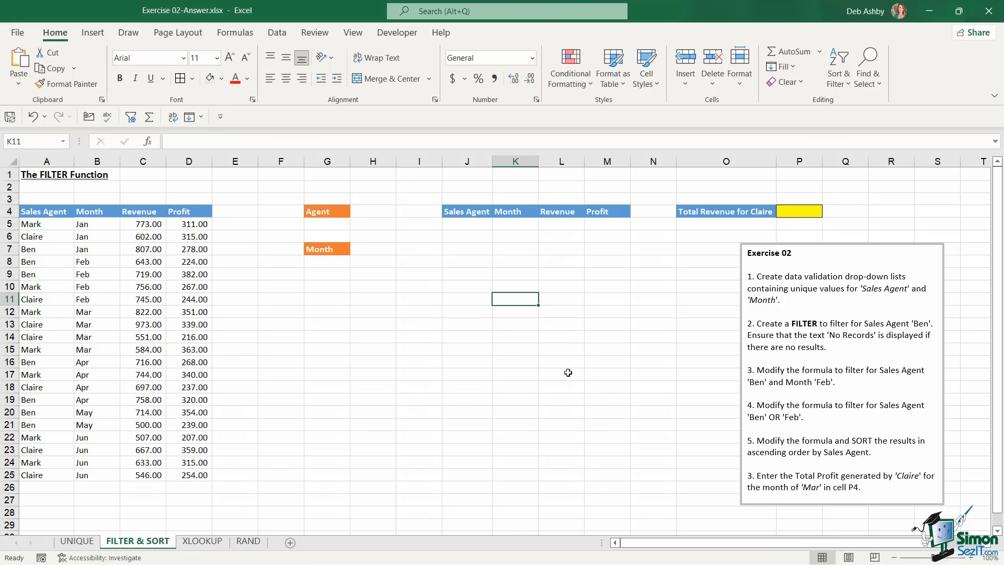
{"action": "left_click", "coordinate": [339, 224]}
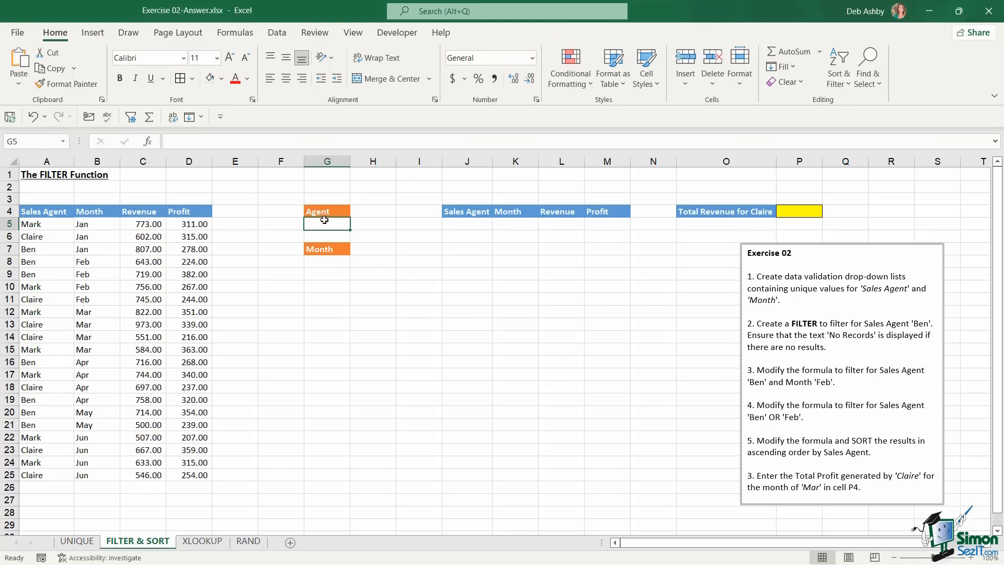
{"action": "left_click", "coordinate": [335, 263]}
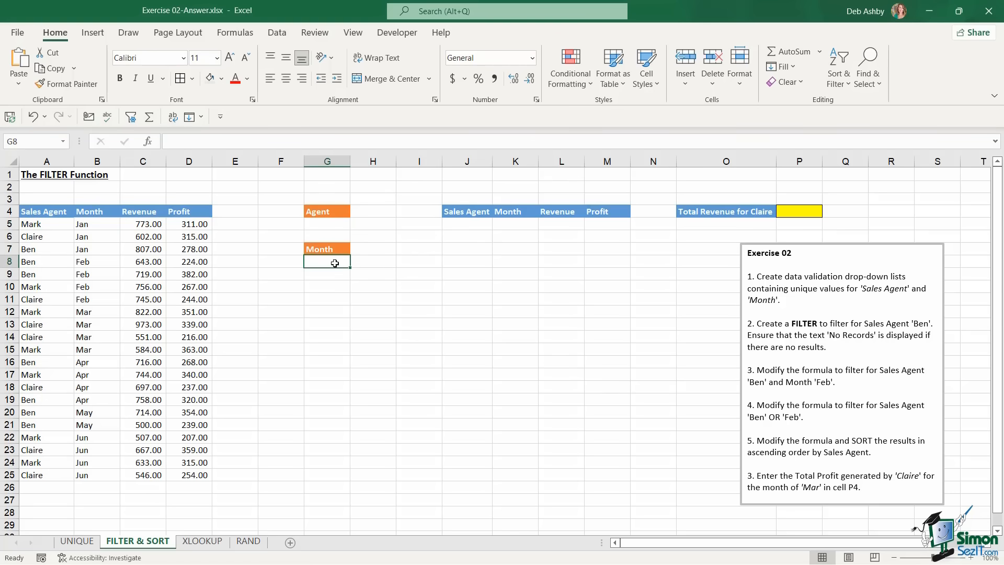
{"action": "left_click", "coordinate": [476, 224]}
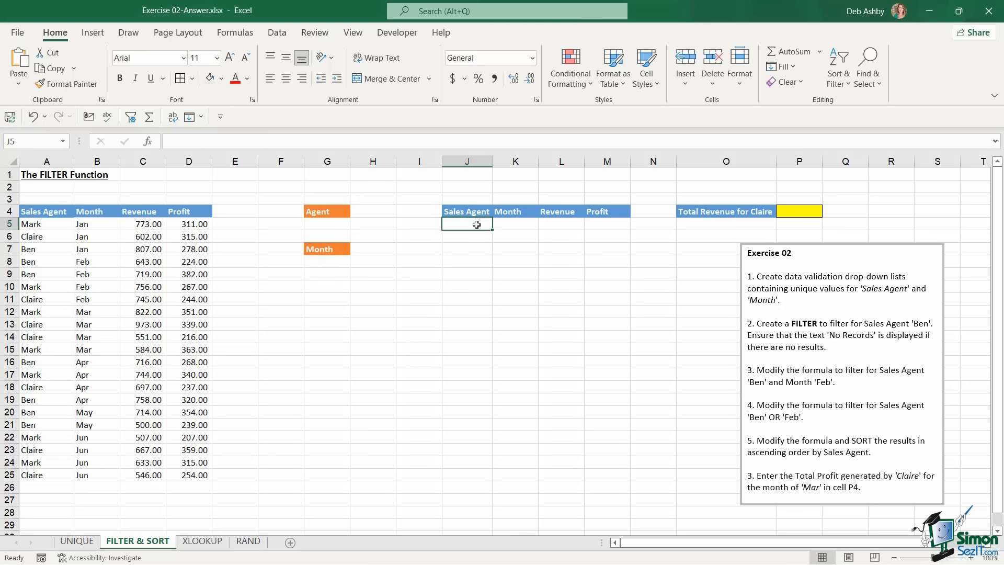
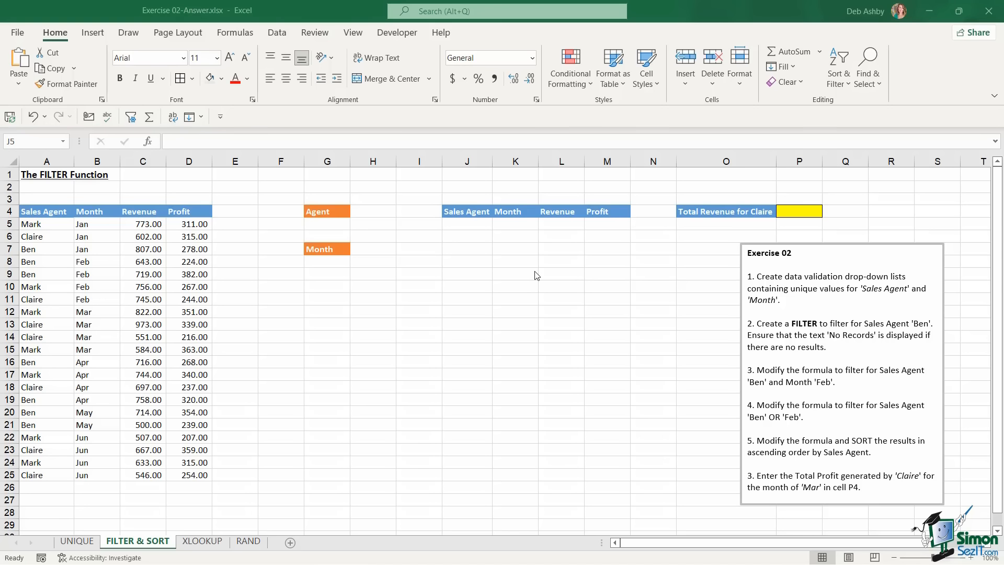
Review the XLOOKUP sheet's Select Agent cell I4 and its Team, Revenue and Profit results, then the RAND sheet
{"action": "left_click", "coordinate": [214, 541]}
{"action": "left_click", "coordinate": [213, 542]}
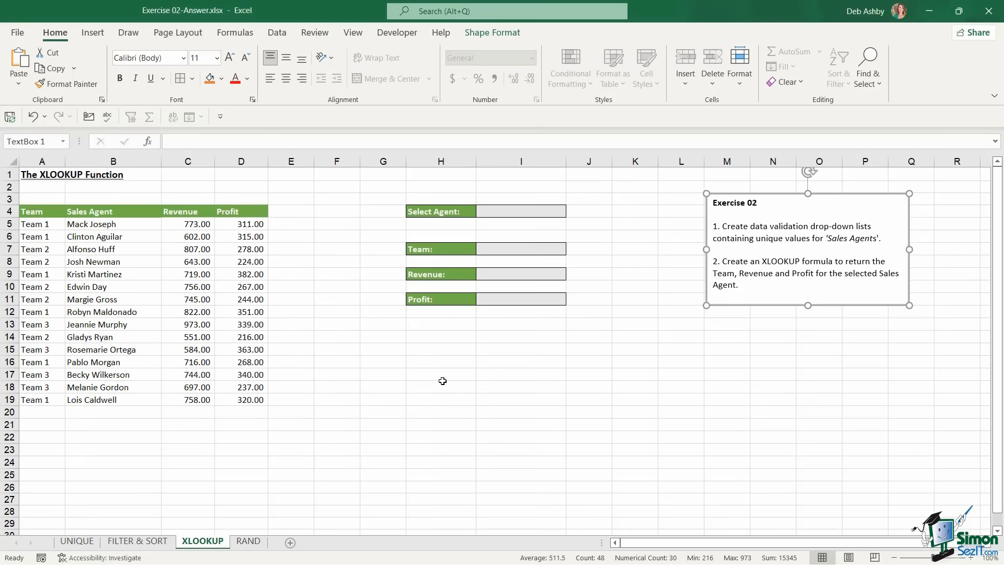
{"action": "left_click", "coordinate": [521, 375]}
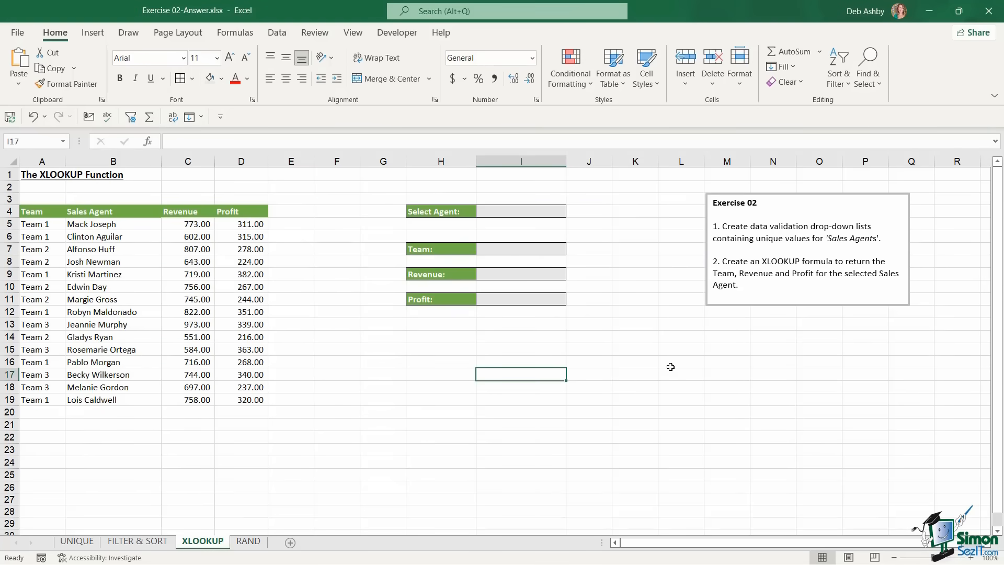
{"action": "left_click", "coordinate": [529, 210]}
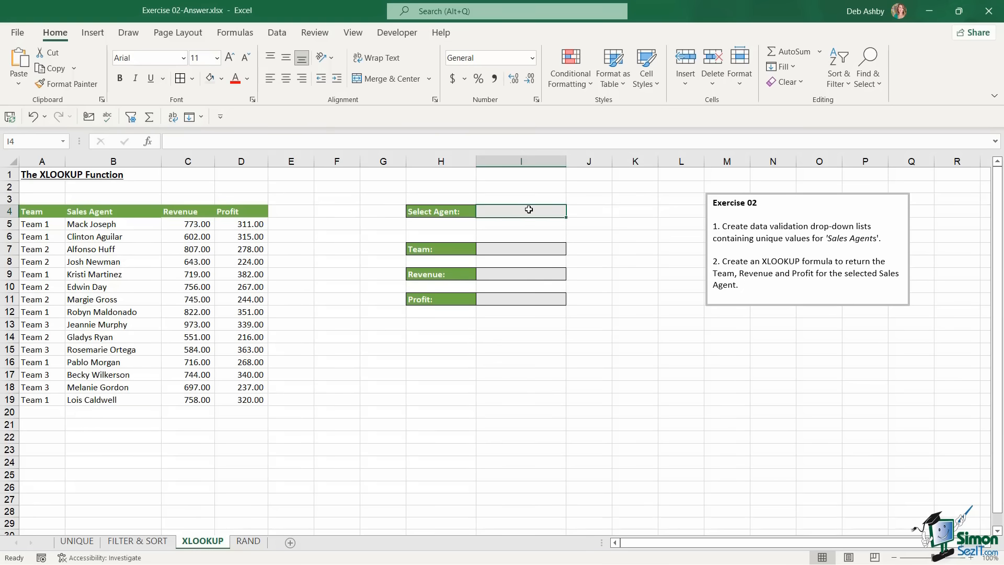
{"action": "left_click", "coordinate": [509, 249]}
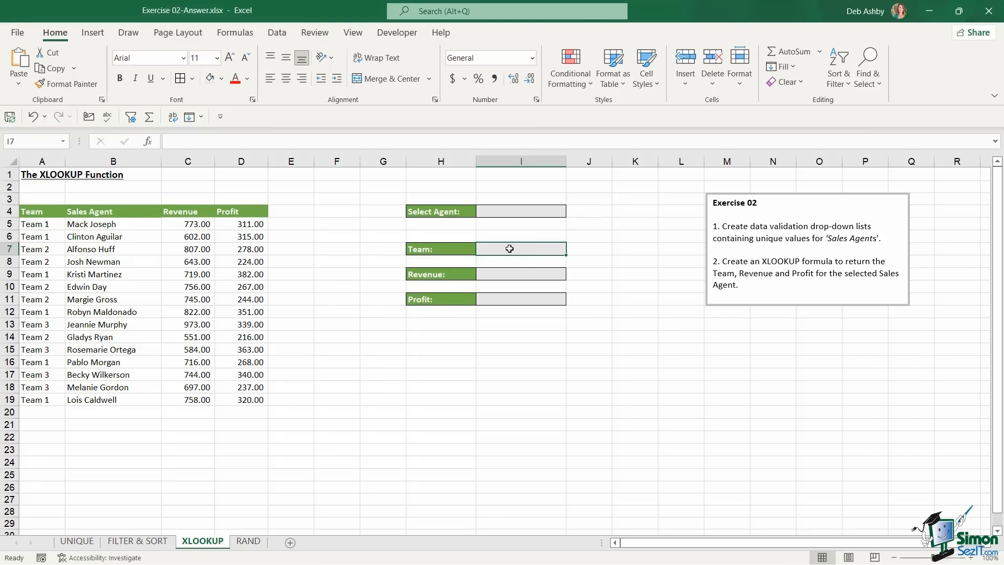
{"action": "left_click", "coordinate": [511, 275]}
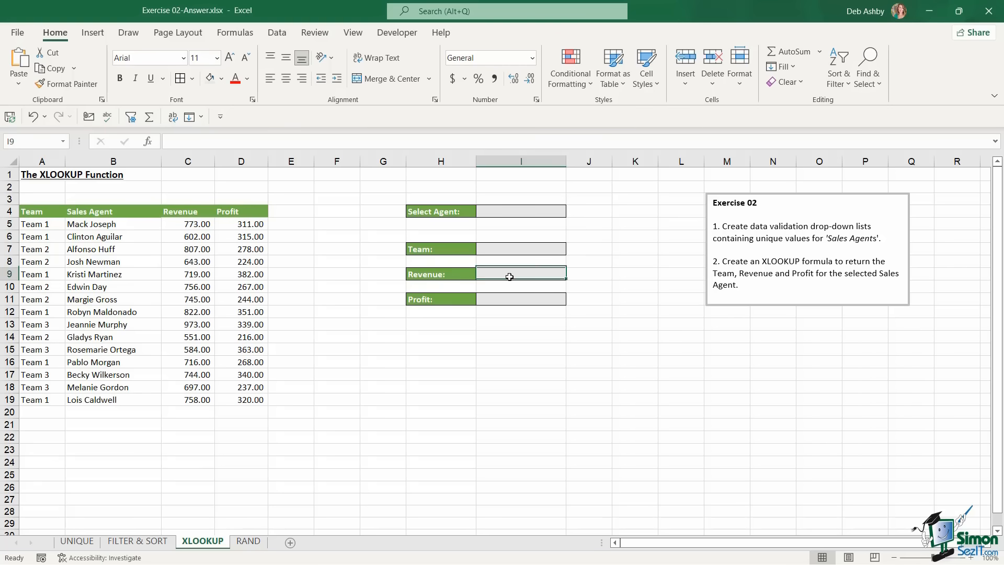
{"action": "left_click", "coordinate": [517, 299]}
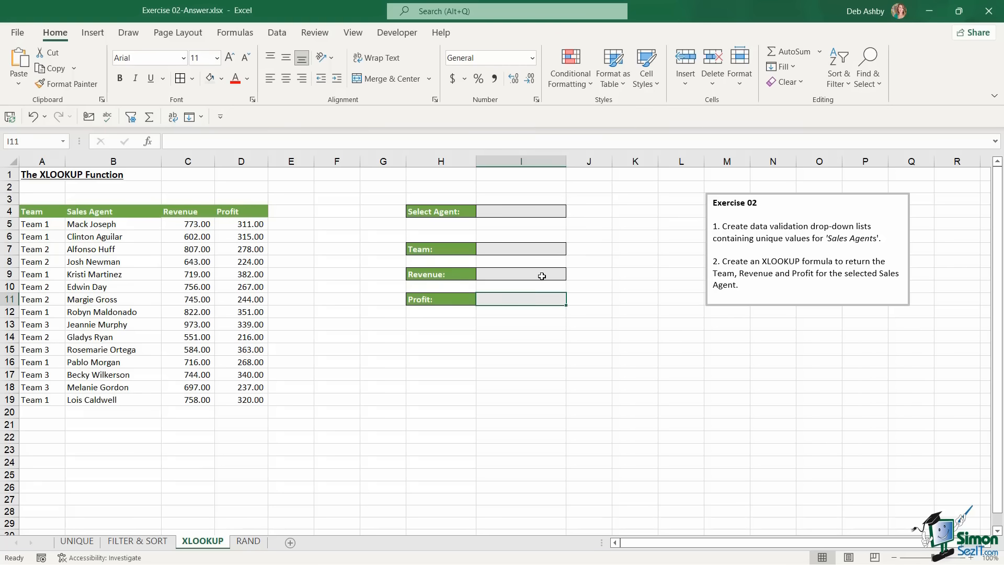
{"action": "left_click", "coordinate": [541, 212]}
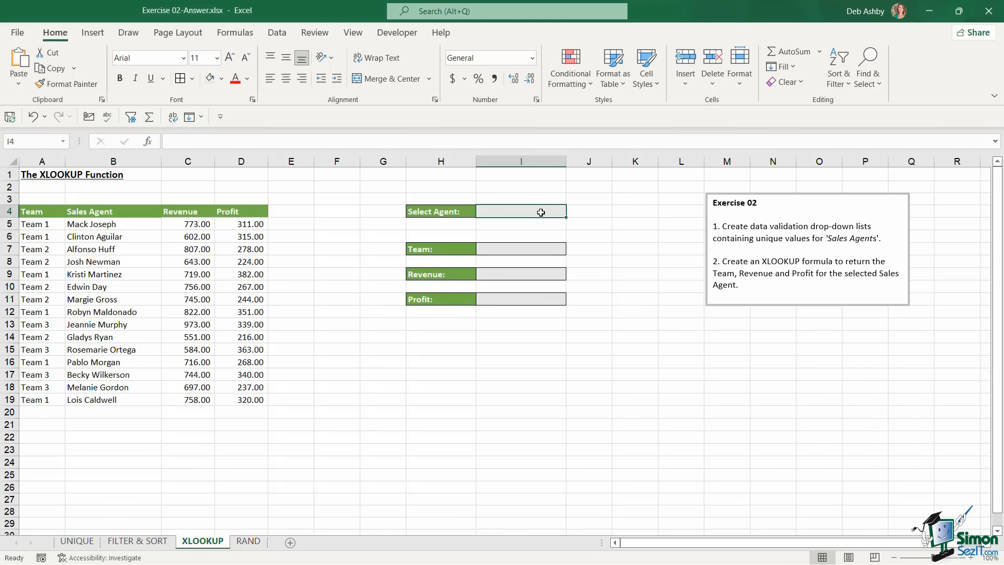
{"action": "left_click", "coordinate": [249, 541]}
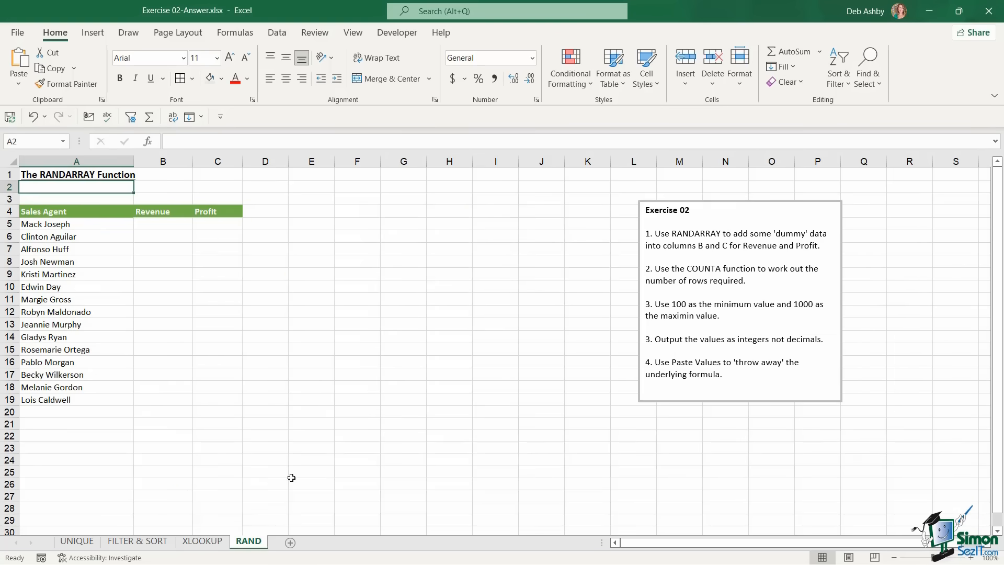
{"action": "left_click", "coordinate": [442, 253]}
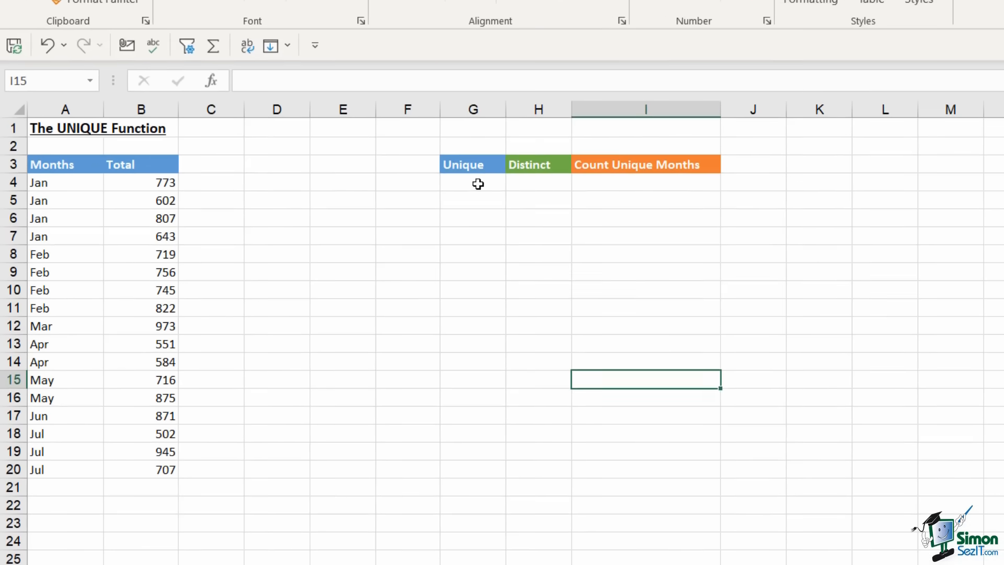
Enter =UNIQUE(A4:A20) in G4 to spill the months Jan through Jul
{"action": "left_click", "coordinate": [331, 212]}
{"action": "type", "text": "="}
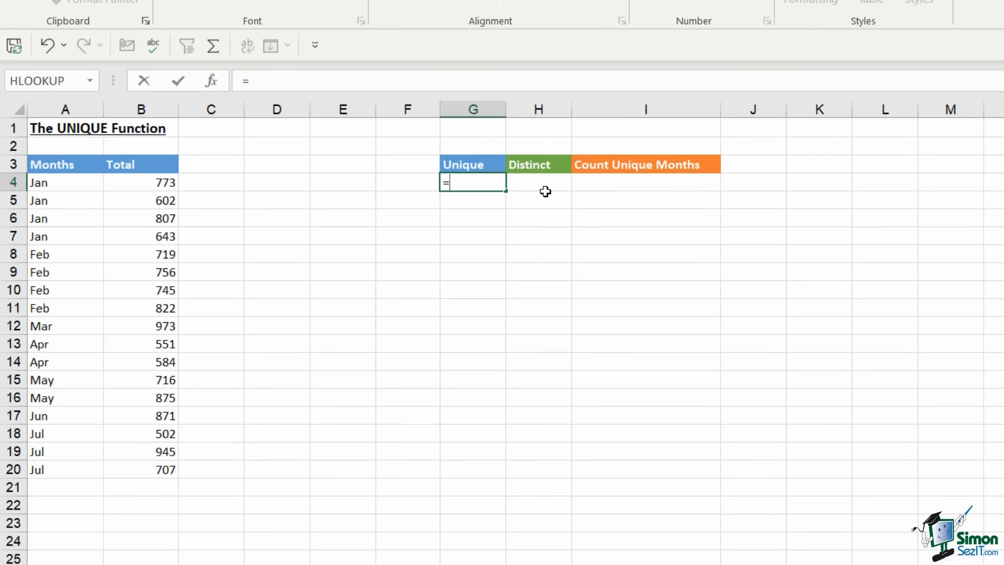
{"action": "type", "text": "Uniq"}
{"action": "key", "text": "Tab"}
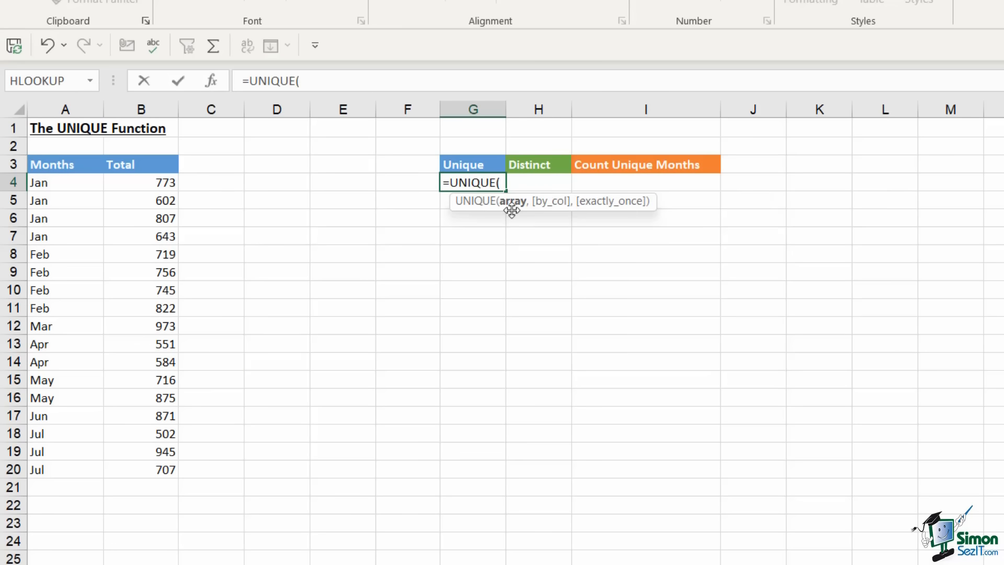
{"action": "left_click_drag", "start_coordinate": [73, 184], "coordinate": [70, 465]}
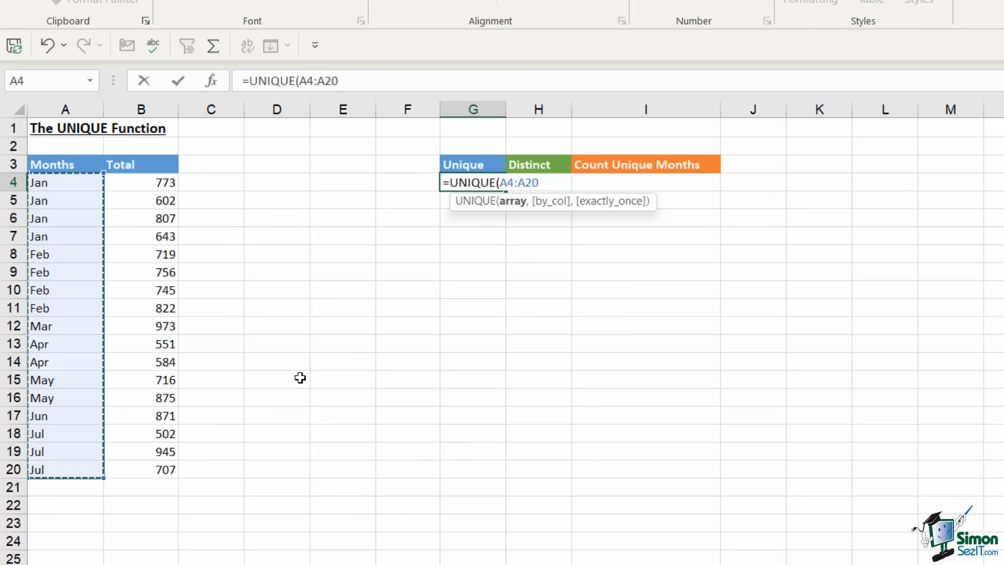
{"action": "type", "text": ")"}
{"action": "key", "text": "Return"}
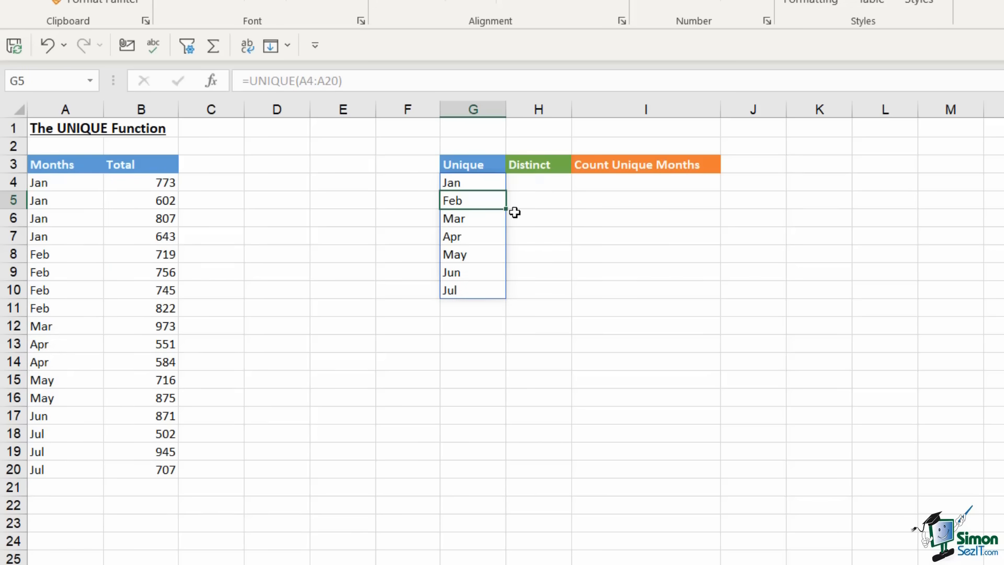
{"action": "left_click", "coordinate": [539, 184]}
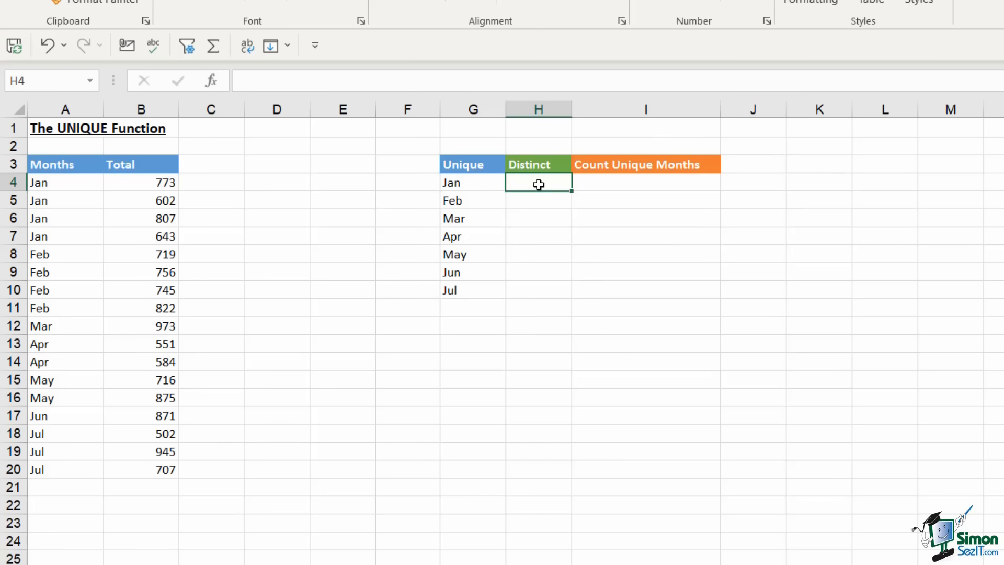
Enter =UNIQUE(A4:A20,FALSE,TRUE) in H4, listing Mar and Jun as the months occurring once
{"action": "type", "text": "=UNIQ"}
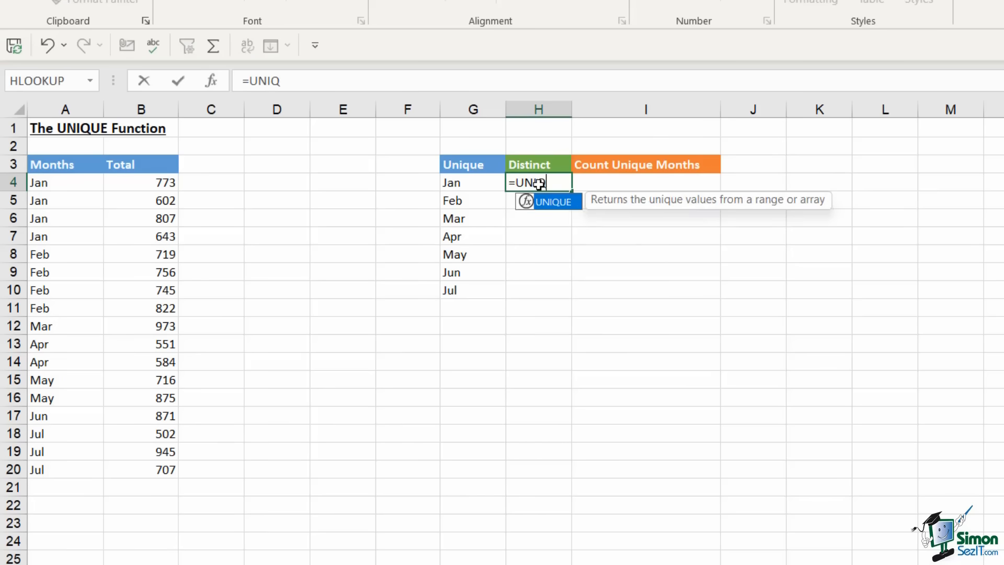
{"action": "key", "text": "Tab"}
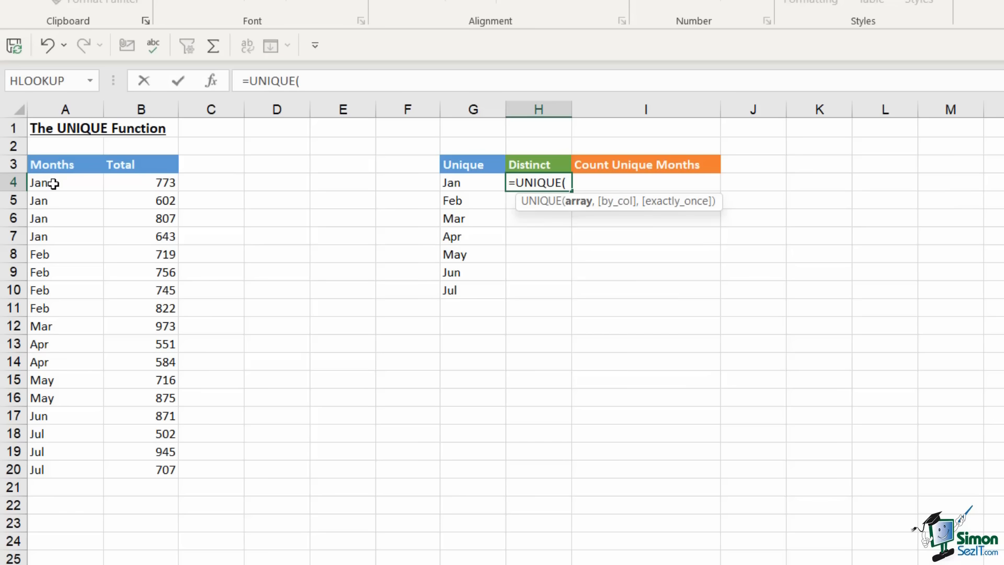
{"action": "left_click_drag", "start_coordinate": [54, 183], "coordinate": [42, 469]}
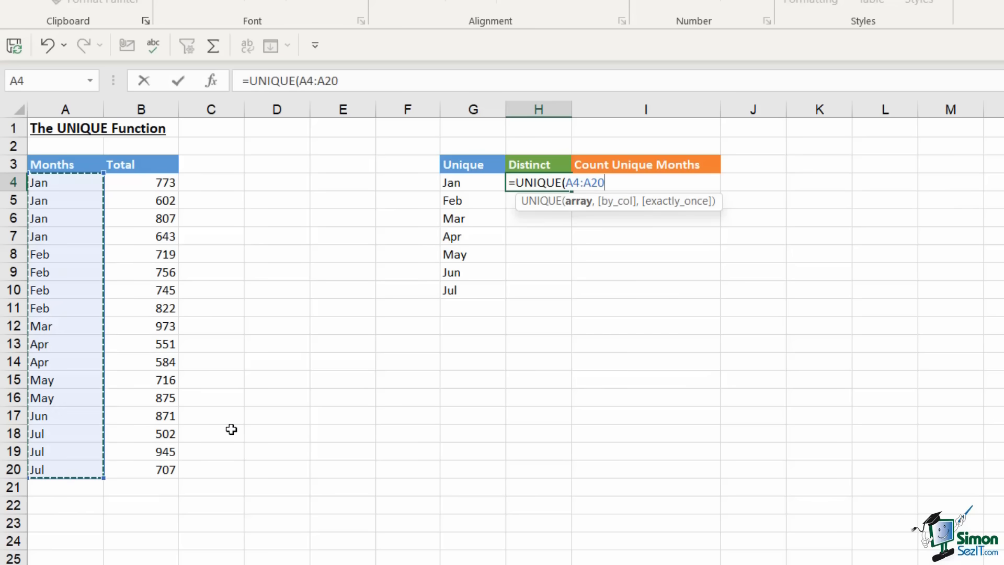
{"action": "type", "text": ","}
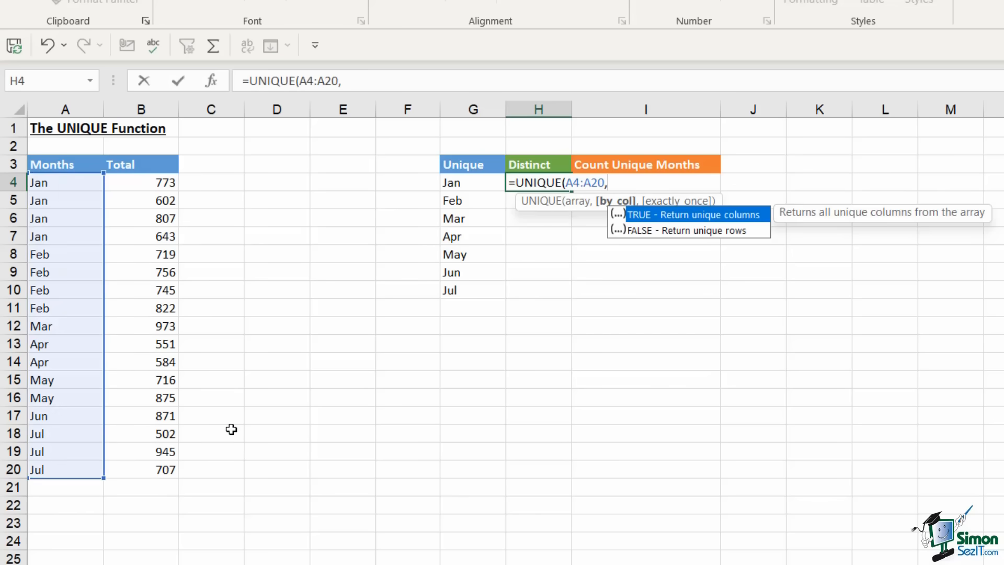
{"action": "type", "text": "fal"}
{"action": "type", "text": "s"}
{"action": "key", "text": "BackSpace"}
{"action": "type", "text": "lse,"}
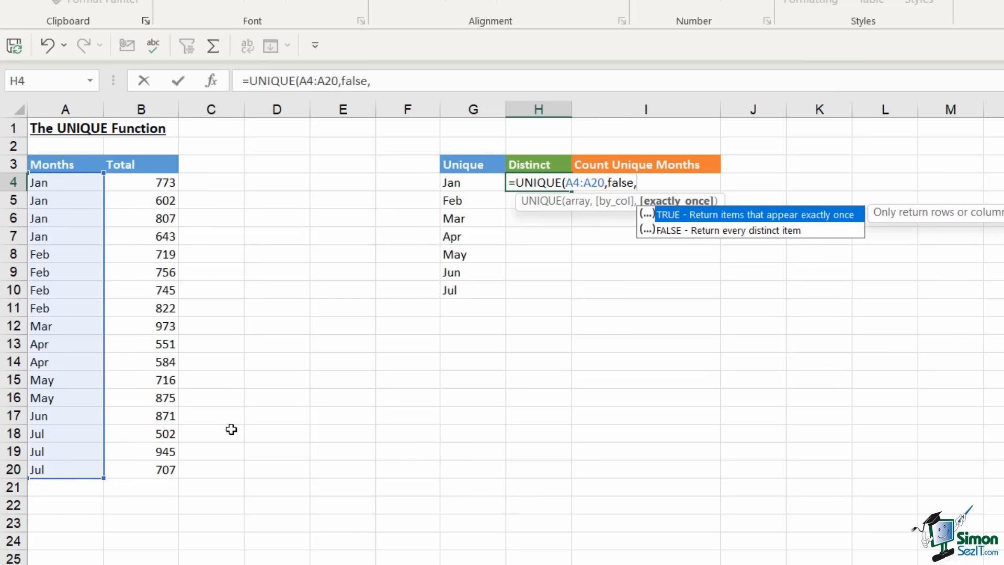
{"action": "type", "text": "true"}
{"action": "key", "text": "Escape"}
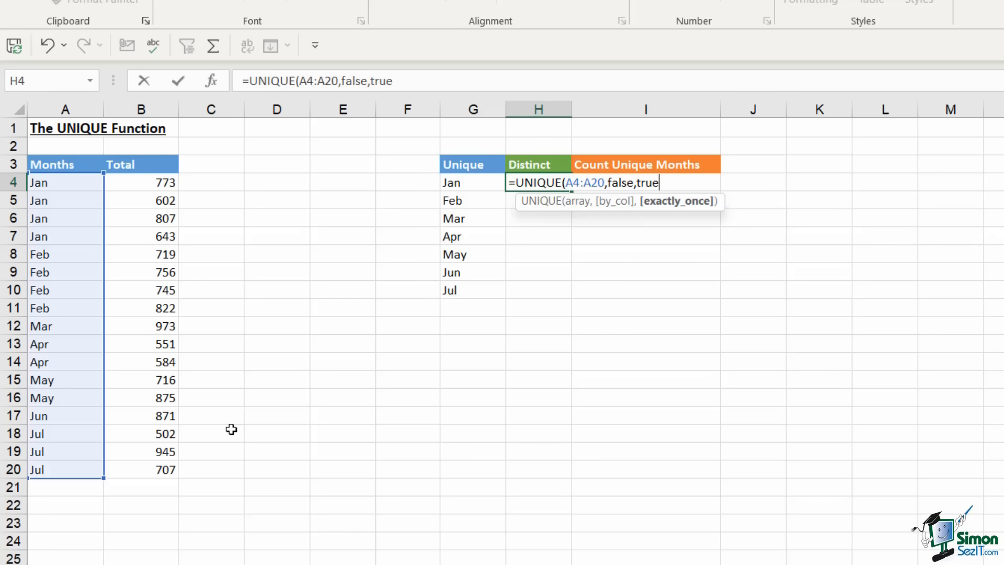
{"action": "type", "text": ")"}
{"action": "key", "text": "Return"}
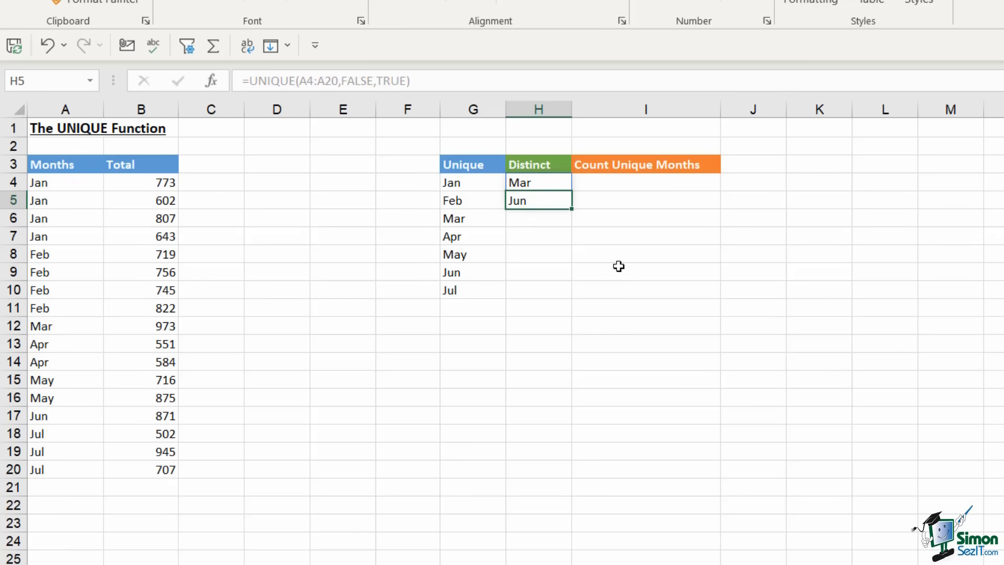
{"action": "left_click", "coordinate": [646, 183]}
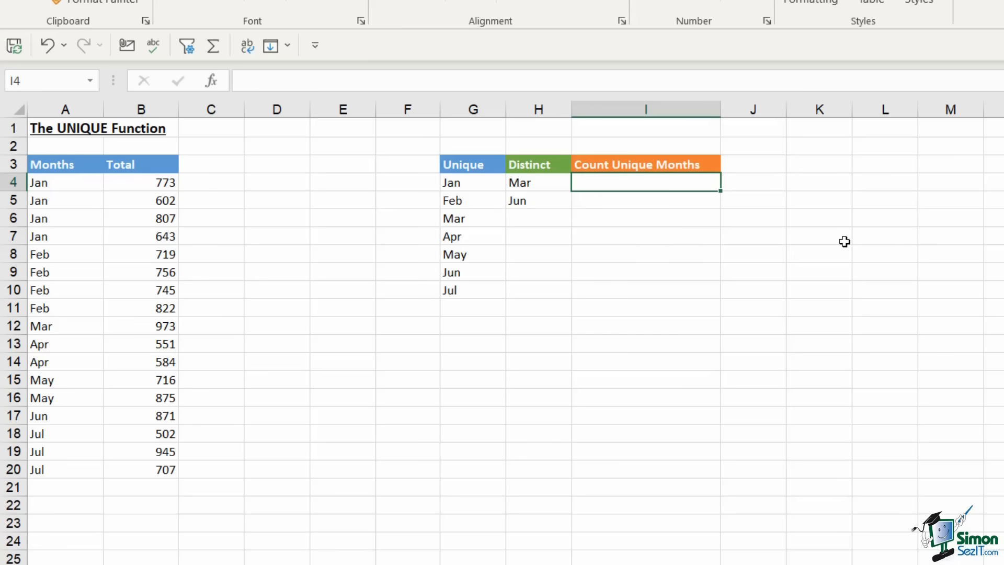
Enter =COUNTA(UNIQUE(A4:A20)) in I4 to count 7 unique months
{"action": "type", "text": "=counta"}
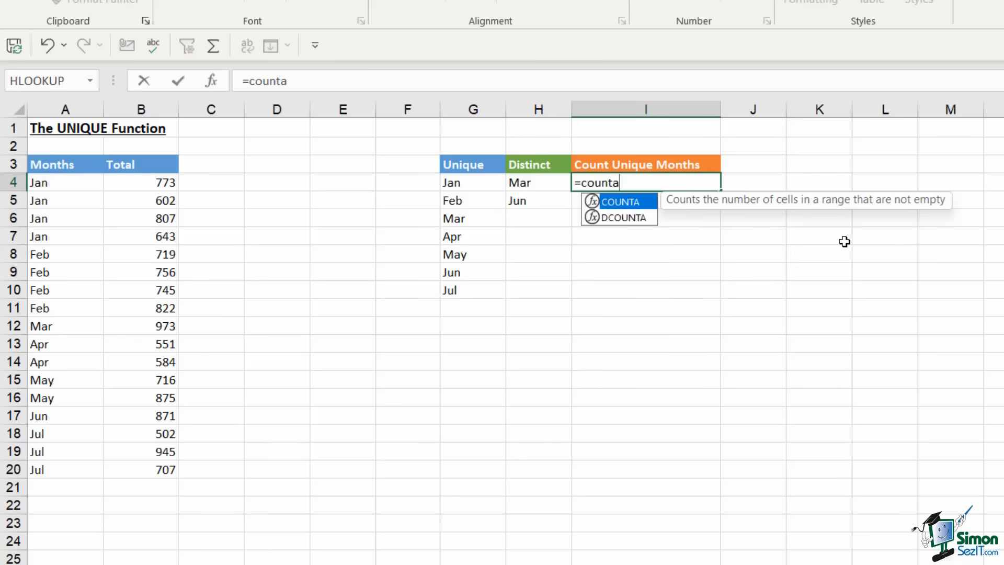
{"action": "key", "text": "Tab"}
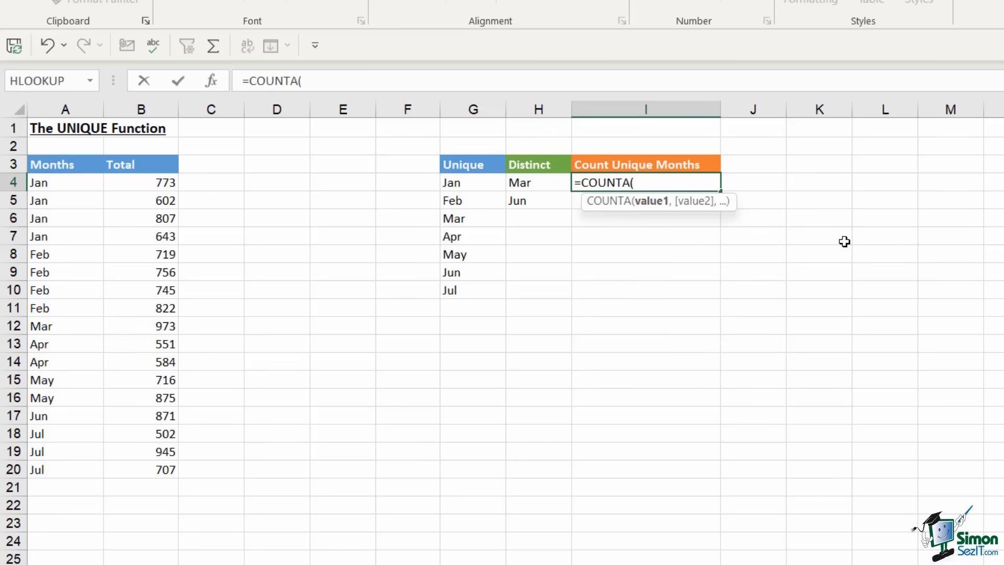
{"action": "type", "text": "UNIQW"}
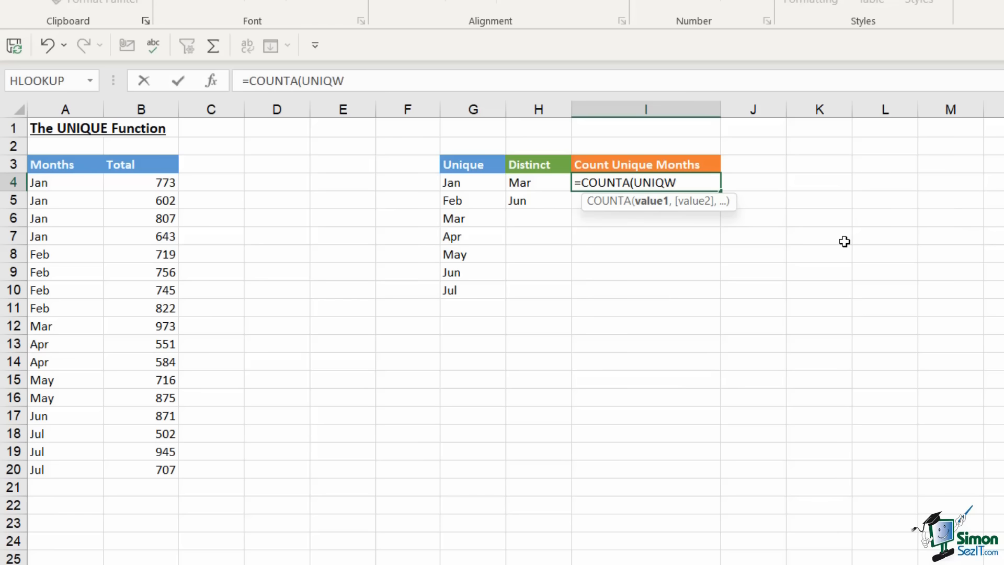
{"action": "key", "text": "BackSpace"}
{"action": "key", "text": "Tab"}
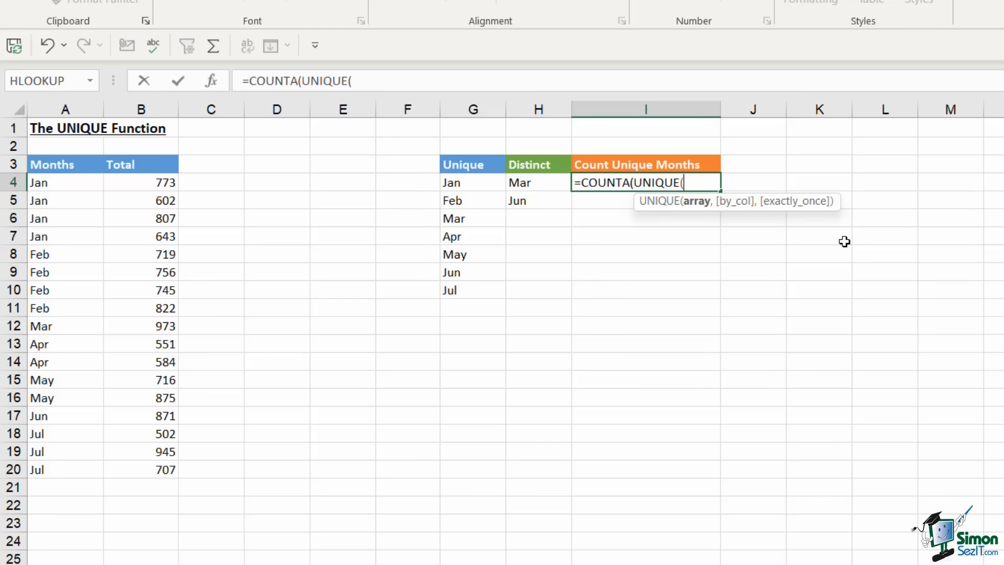
{"action": "left_click_drag", "start_coordinate": [78, 181], "coordinate": [61, 467]}
{"action": "type", "text": "))"}
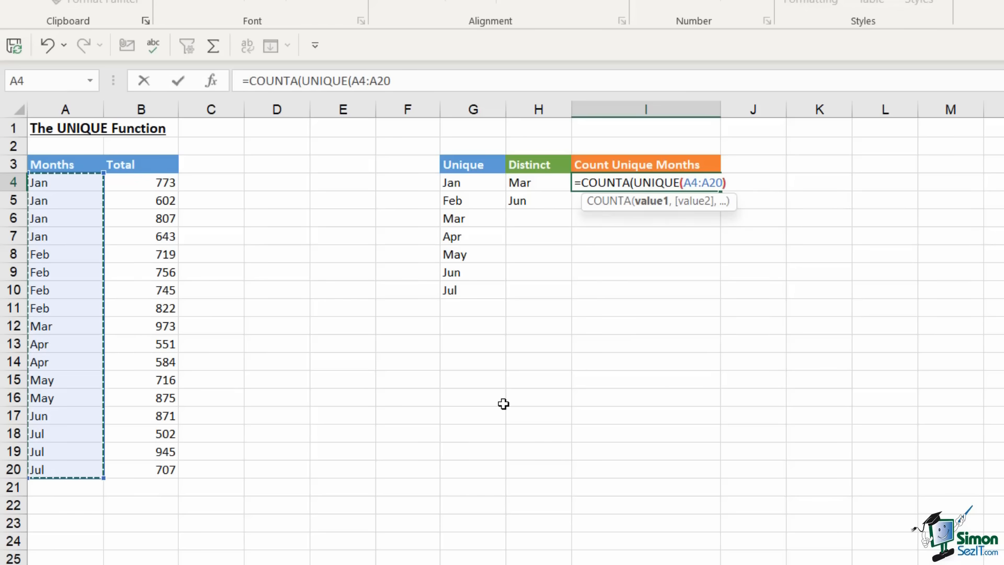
{"action": "key", "text": "Return"}
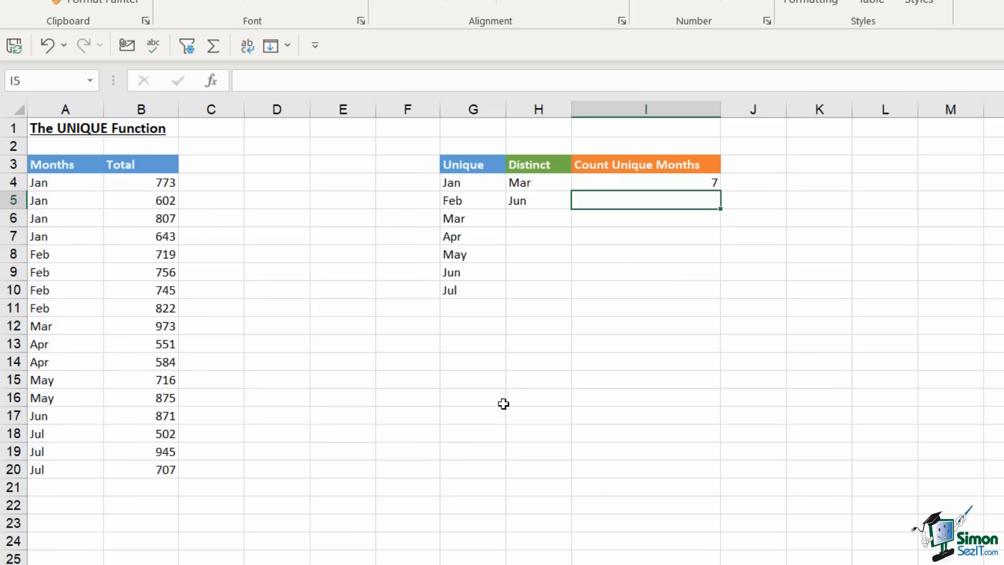
Check I4's formula and the spilled months in G4:G10, then move to the FILTER & SORT sheet
{"action": "left_click", "coordinate": [604, 344]}
{"action": "left_click", "coordinate": [608, 190]}
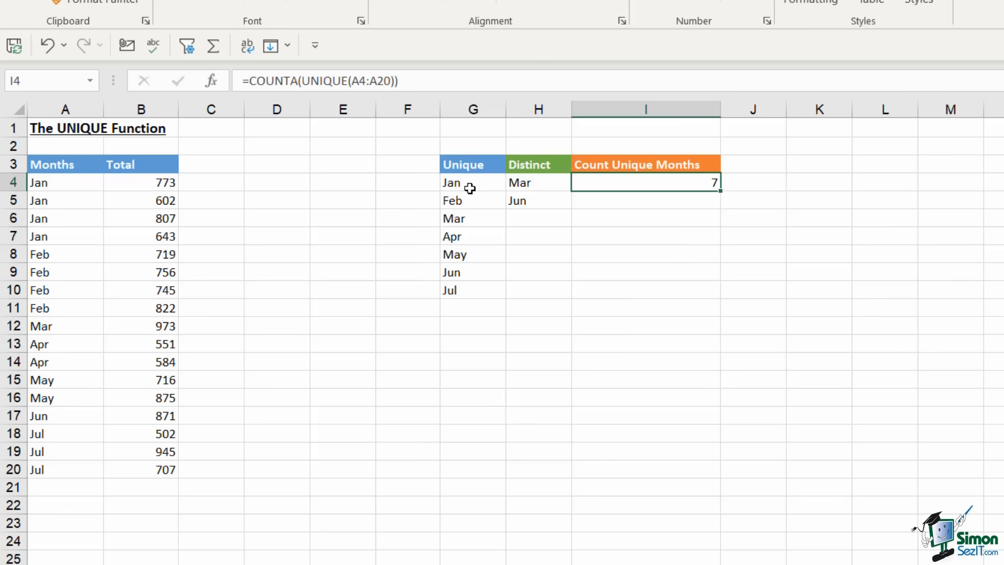
{"action": "left_click_drag", "start_coordinate": [471, 184], "coordinate": [470, 297]}
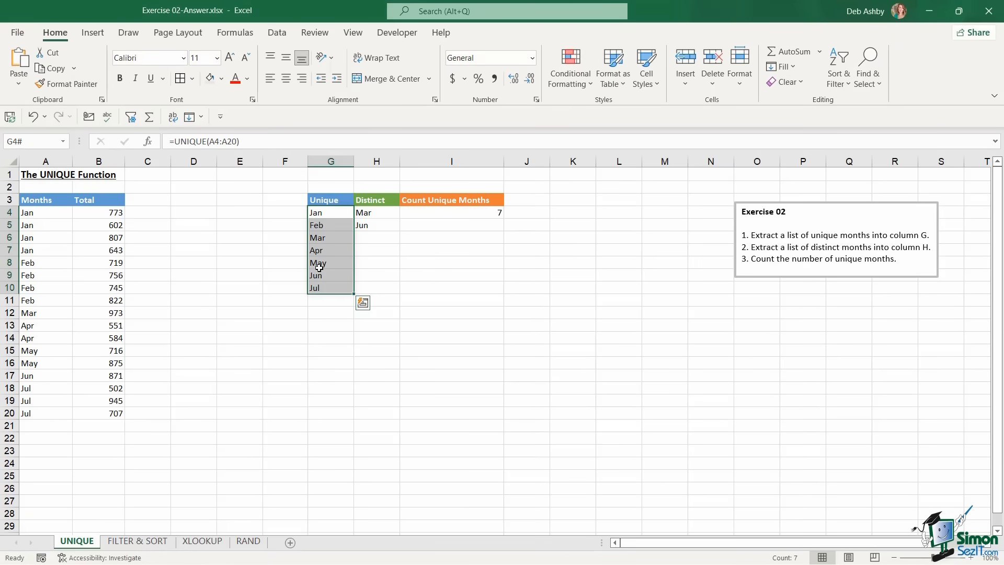
{"action": "left_click", "coordinate": [469, 225]}
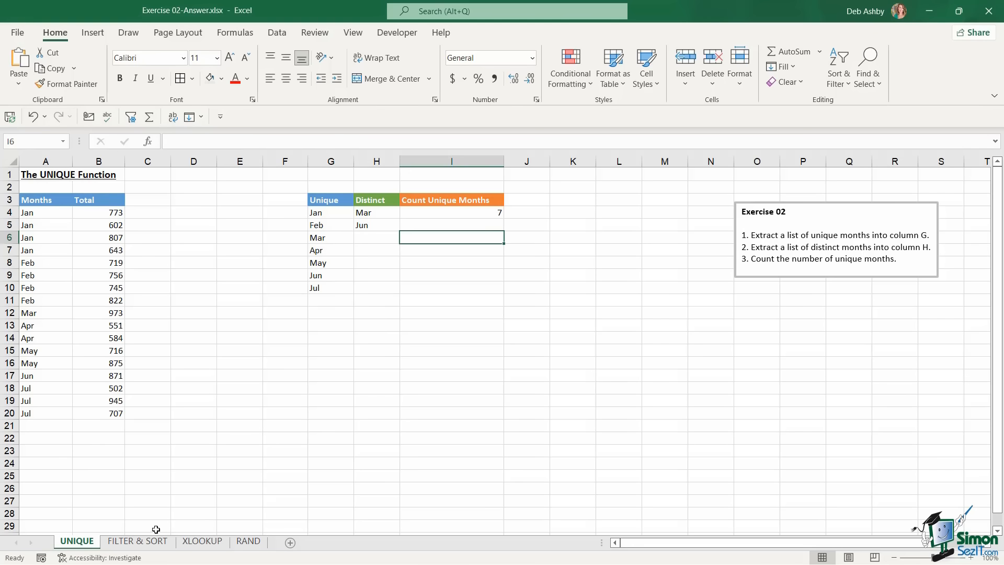
{"action": "left_click", "coordinate": [153, 544]}
Enter =UNIQUE(A5:A25) in F17 to list the agents Mark, Claire and Ben
{"action": "left_click", "coordinate": [490, 366]}
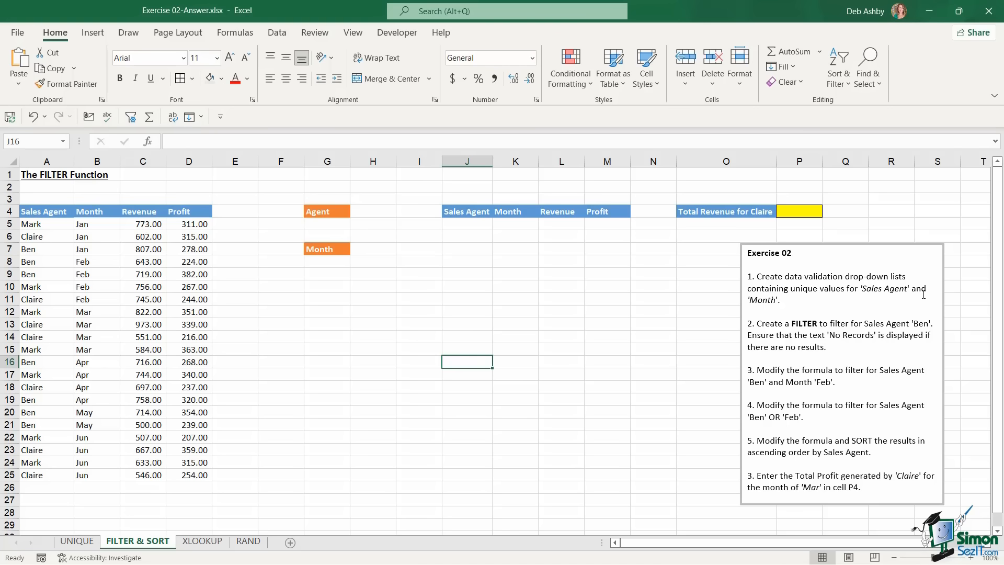
{"action": "left_click", "coordinate": [267, 376]}
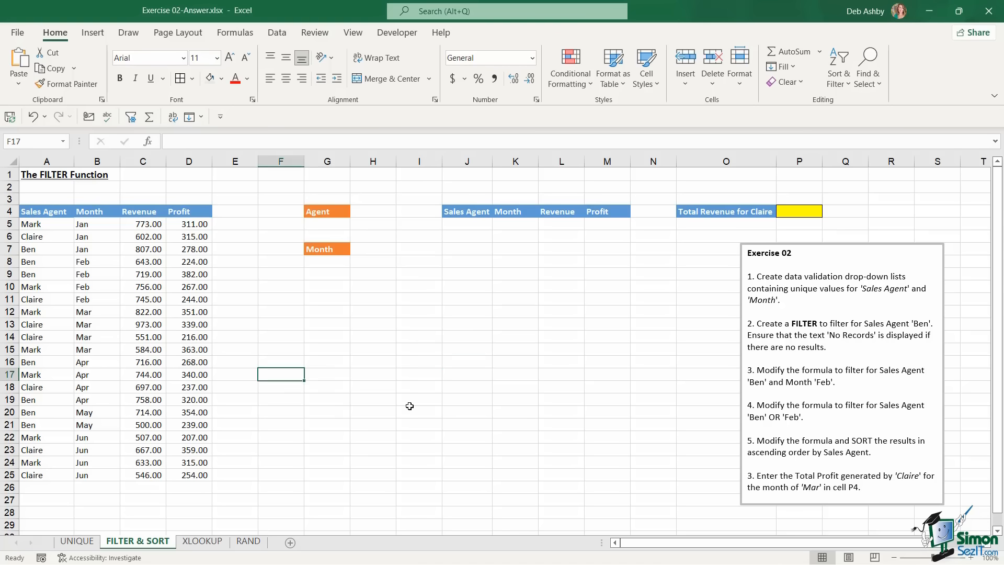
{"action": "type", "text": "=uniq"}
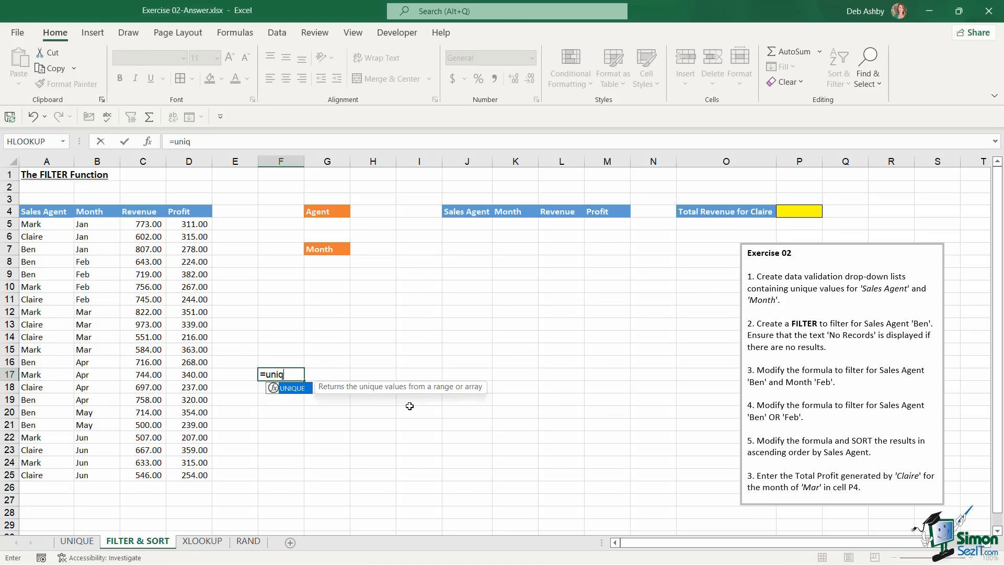
{"action": "key", "text": "Tab"}
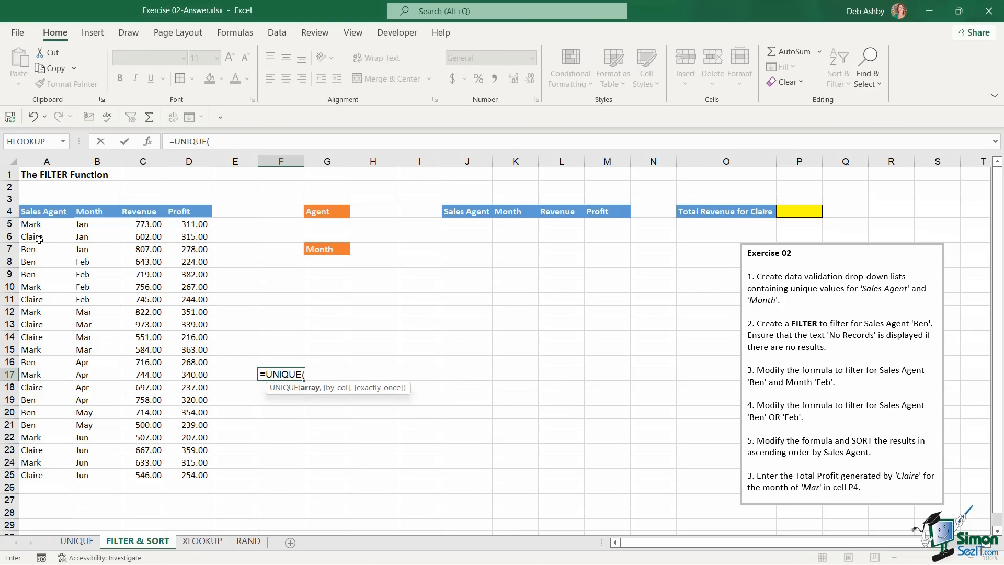
{"action": "left_click_drag", "start_coordinate": [39, 223], "coordinate": [46, 463]}
{"action": "type", "text": ")"}
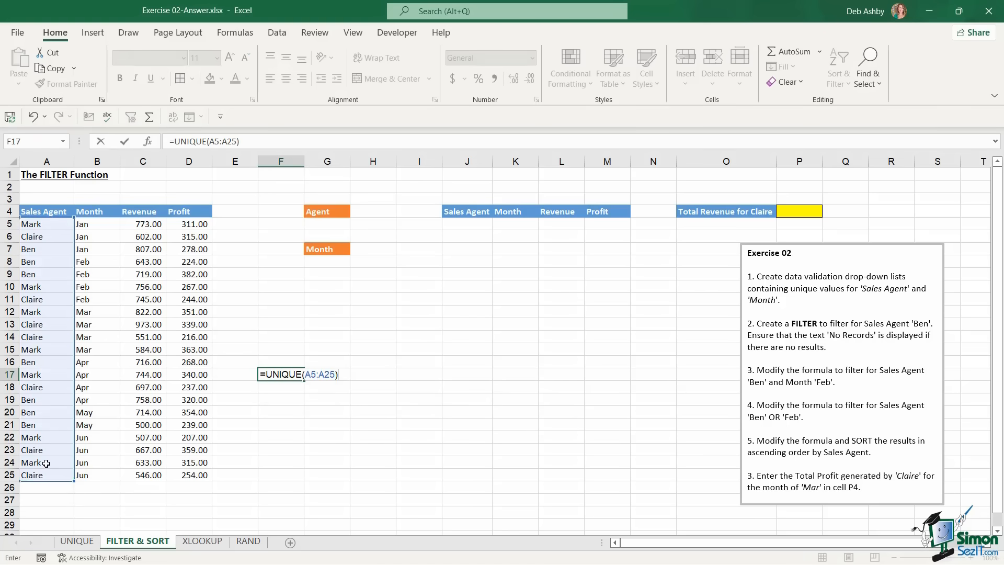
{"action": "key", "text": "Return"}
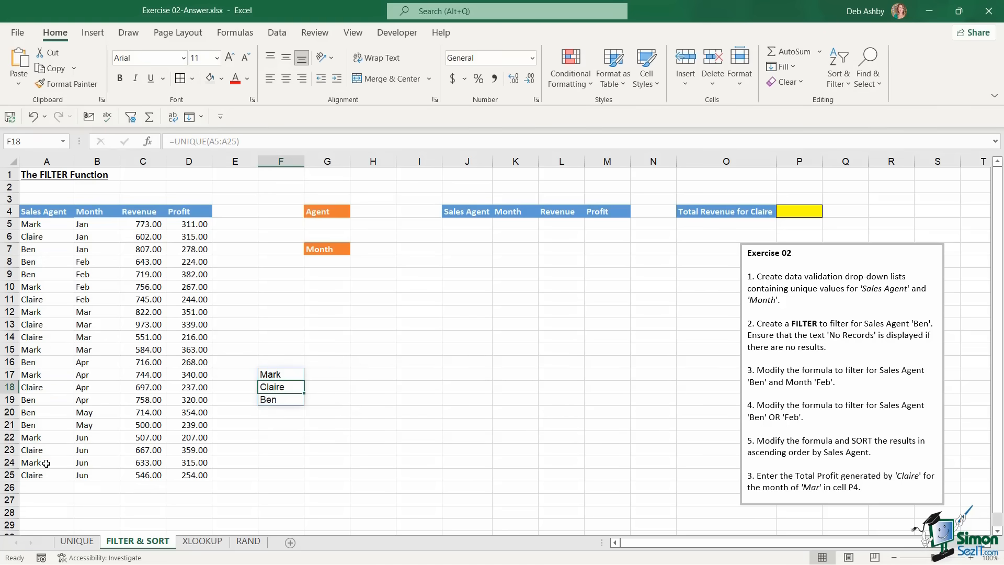
Enter =UNIQUE(B5:B25) in G17 to list the months Jan through Jun
{"action": "left_click", "coordinate": [338, 376]}
{"action": "type", "text": "=uniq"}
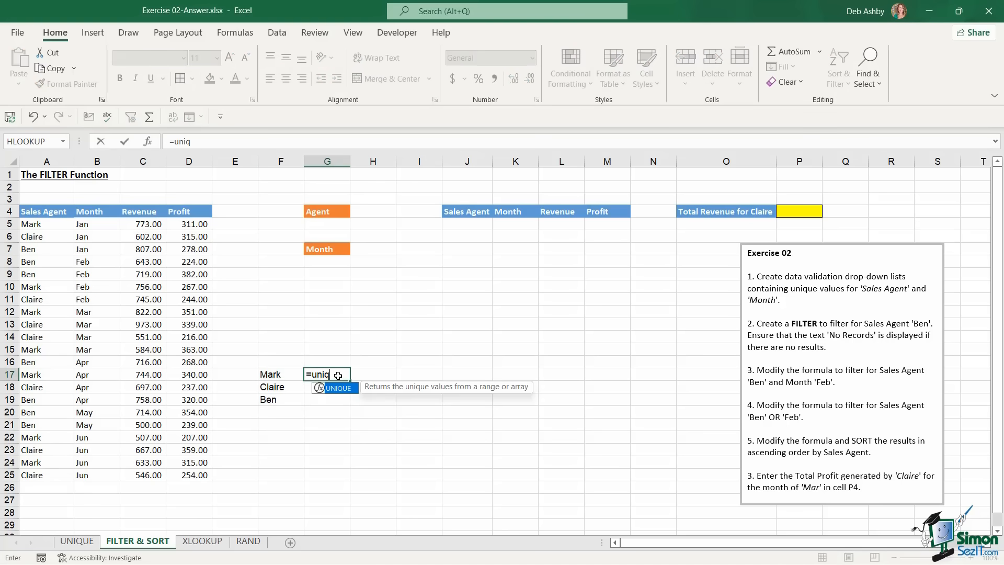
{"action": "key", "text": "Tab"}
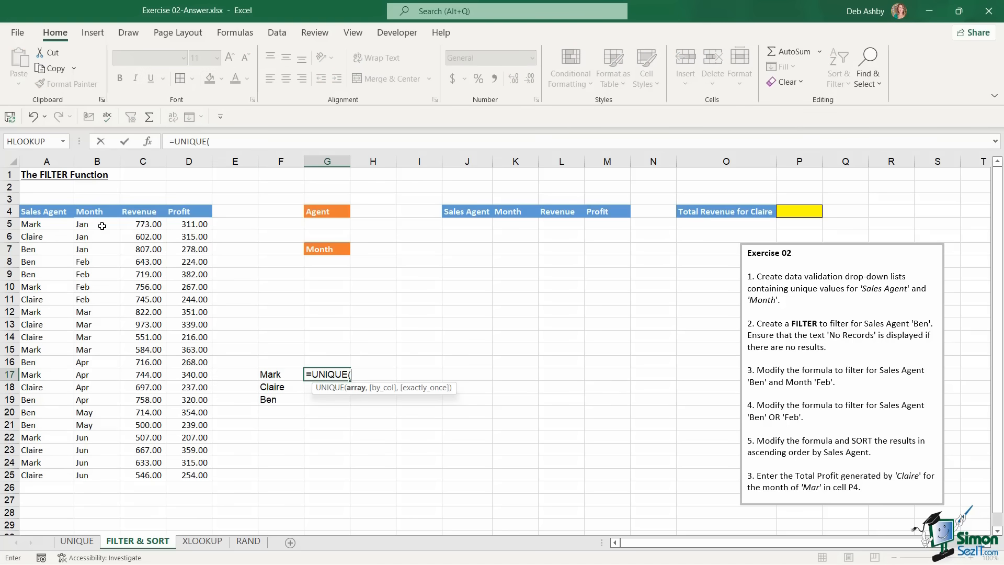
{"action": "left_click_drag", "start_coordinate": [98, 225], "coordinate": [93, 475]}
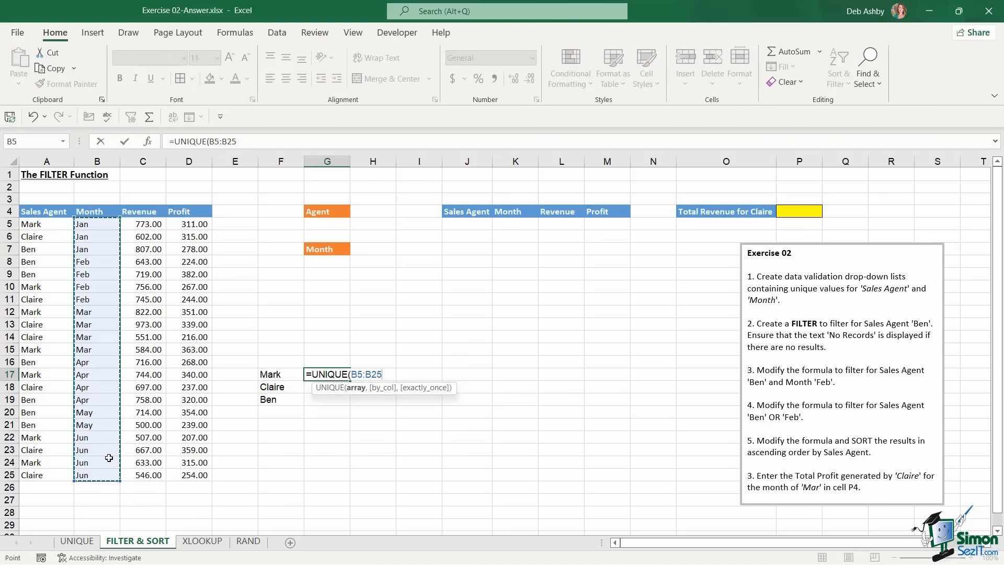
{"action": "type", "text": ")"}
{"action": "key", "text": "Return"}
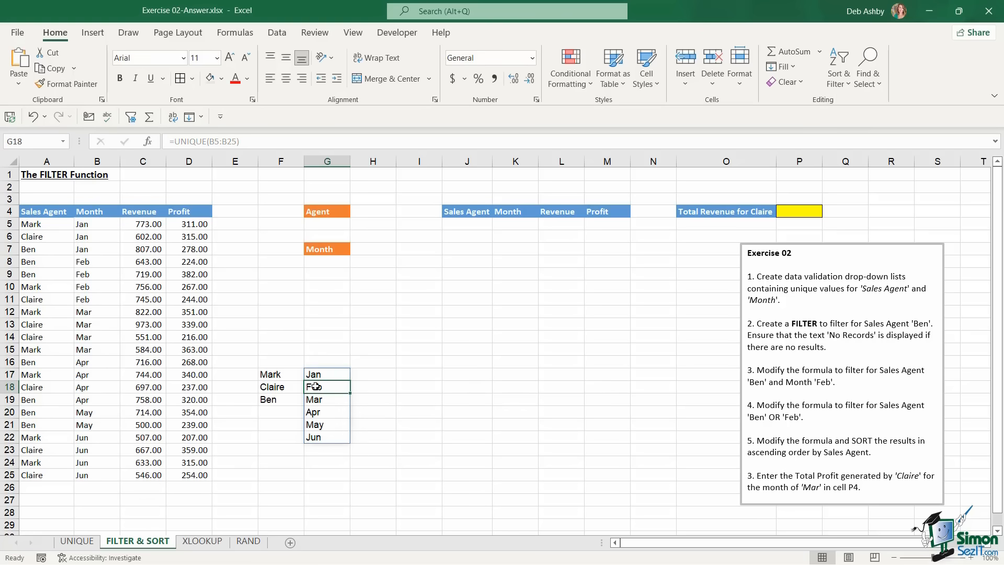
{"action": "left_click", "coordinate": [334, 225]}
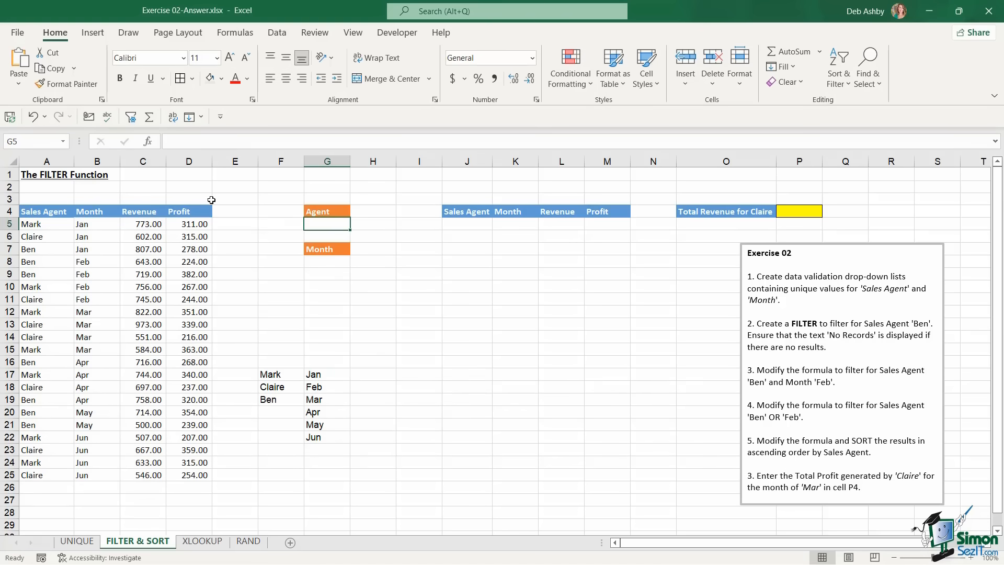
Give G5 a List data validation with source =$F$17:$F$19 for the agents
{"action": "left_click", "coordinate": [276, 33]}
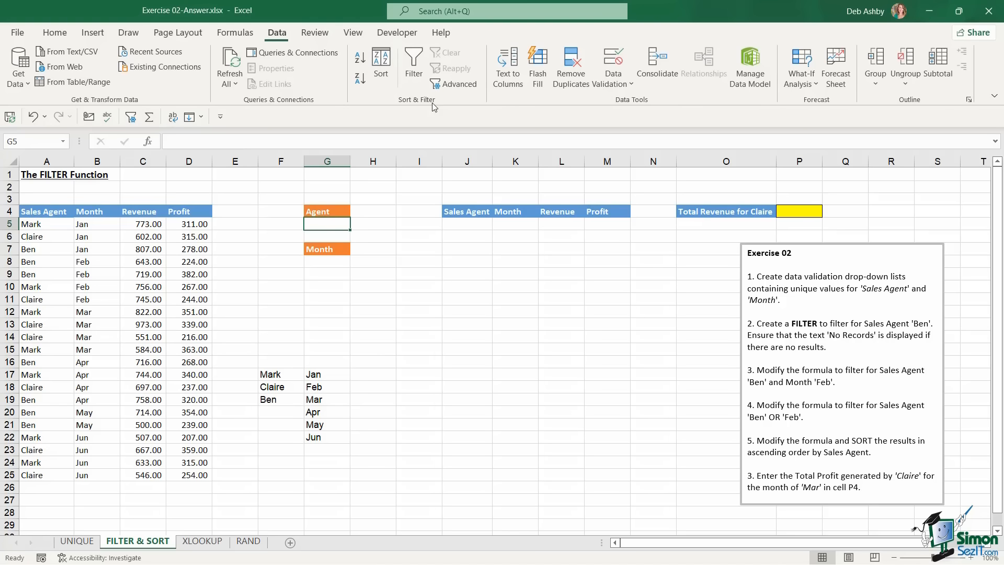
{"action": "left_click", "coordinate": [617, 83]}
{"action": "left_click", "coordinate": [619, 103]}
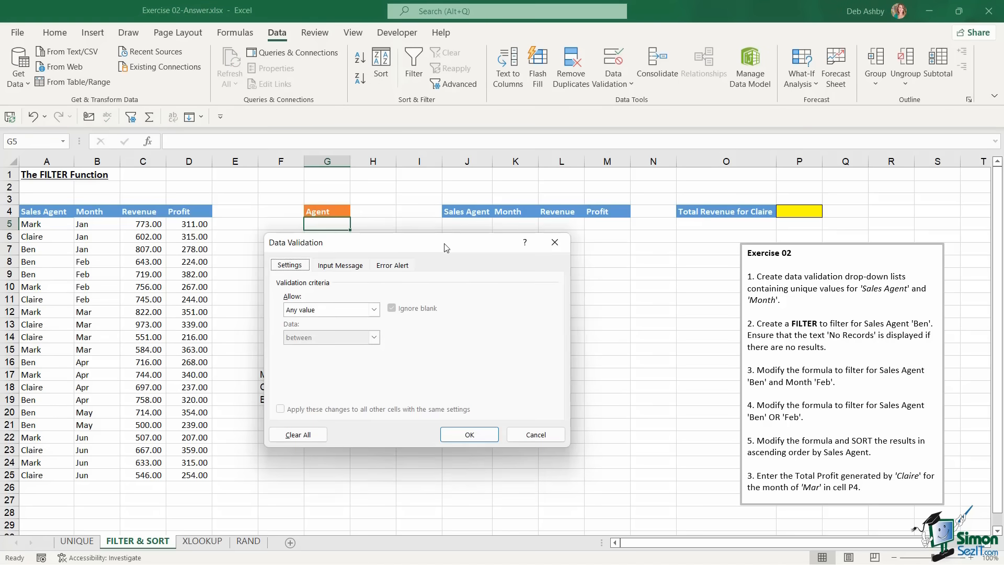
{"action": "left_click", "coordinate": [477, 261]}
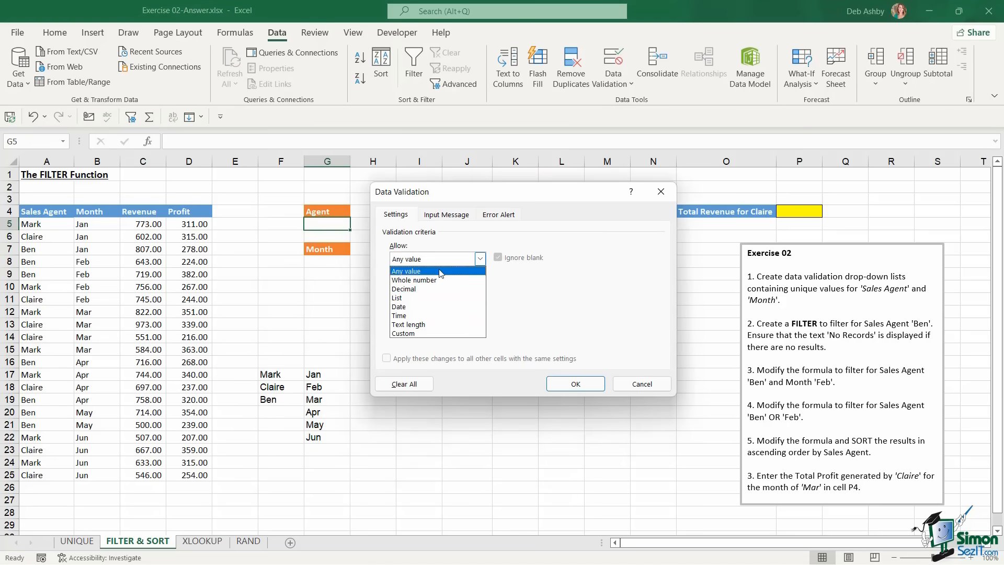
{"action": "left_click", "coordinate": [414, 305]}
{"action": "left_click", "coordinate": [406, 316]}
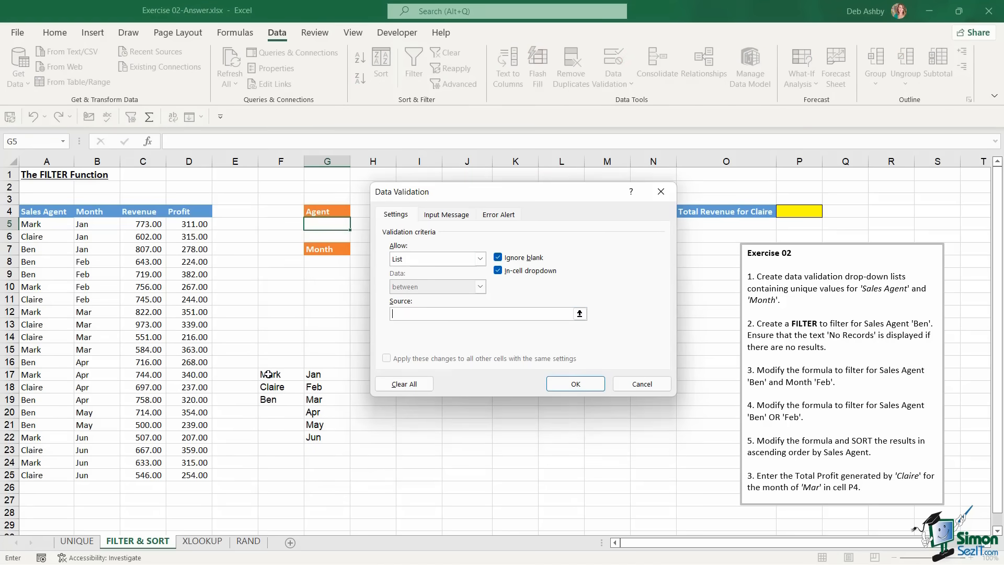
{"action": "left_click_drag", "start_coordinate": [269, 373], "coordinate": [269, 402]}
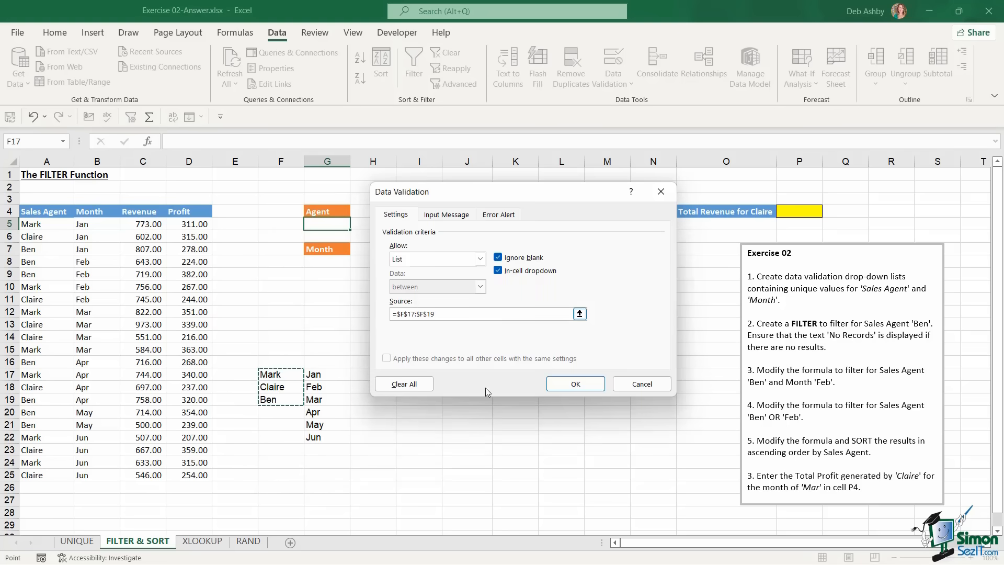
{"action": "left_click", "coordinate": [576, 385]}
Give G8 a List data validation with source =$G$17:$G$22 for the months
{"action": "left_click", "coordinate": [326, 263]}
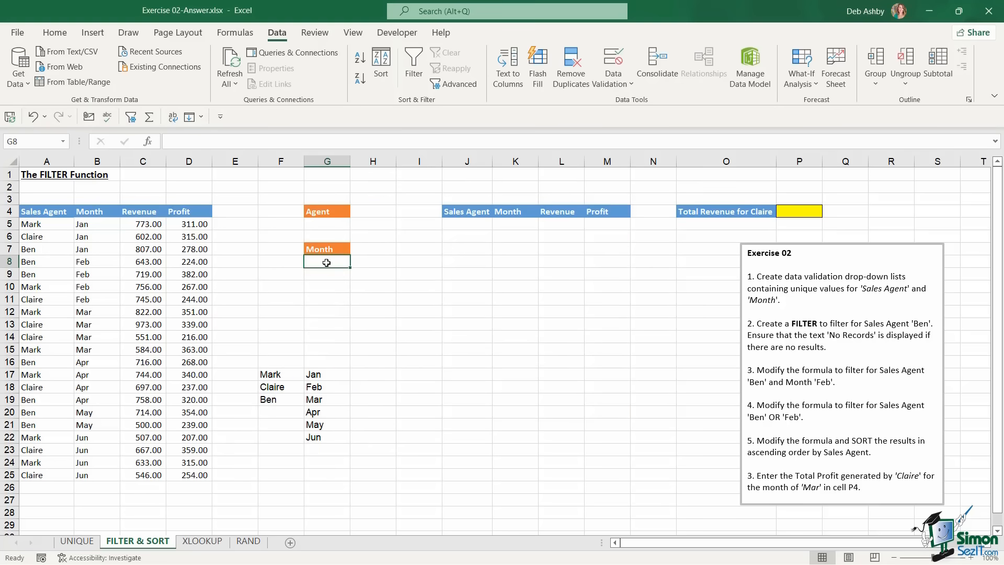
{"action": "left_click", "coordinate": [622, 83]}
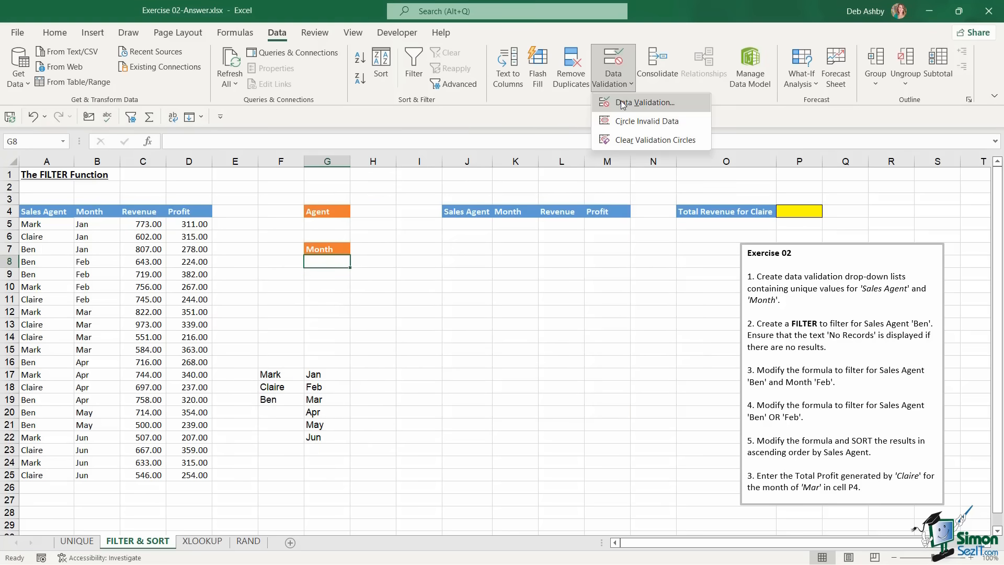
{"action": "left_click", "coordinate": [623, 103]}
{"action": "left_click", "coordinate": [481, 258]}
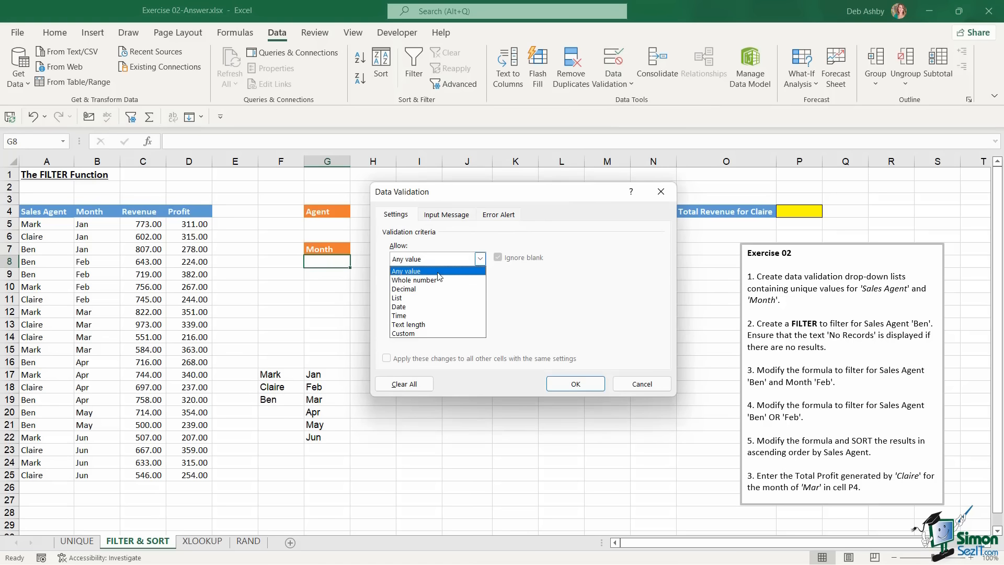
{"action": "left_click", "coordinate": [425, 297]}
{"action": "left_click", "coordinate": [415, 313]}
{"action": "left_click", "coordinate": [324, 377]}
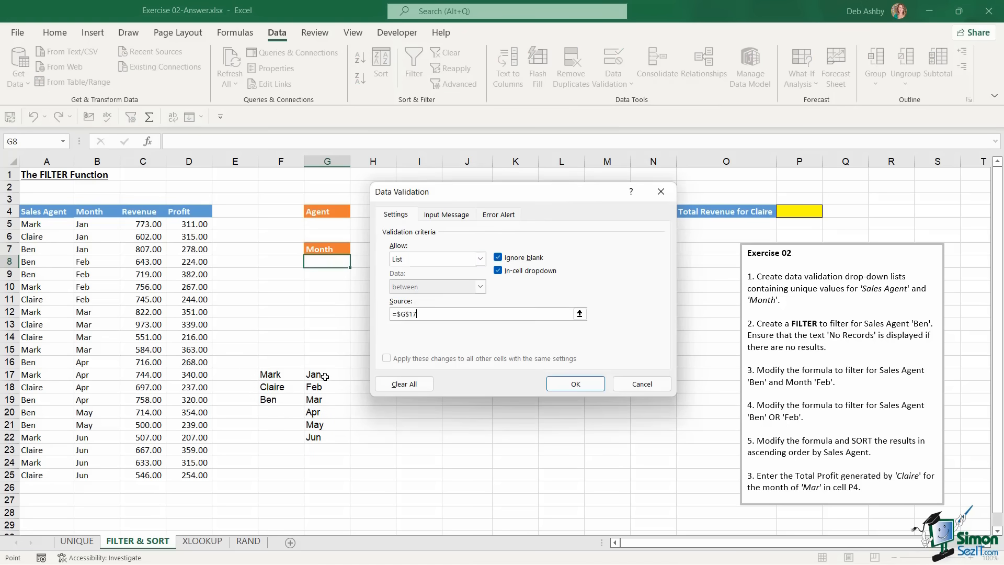
{"action": "left_click_drag", "start_coordinate": [325, 377], "coordinate": [343, 438]}
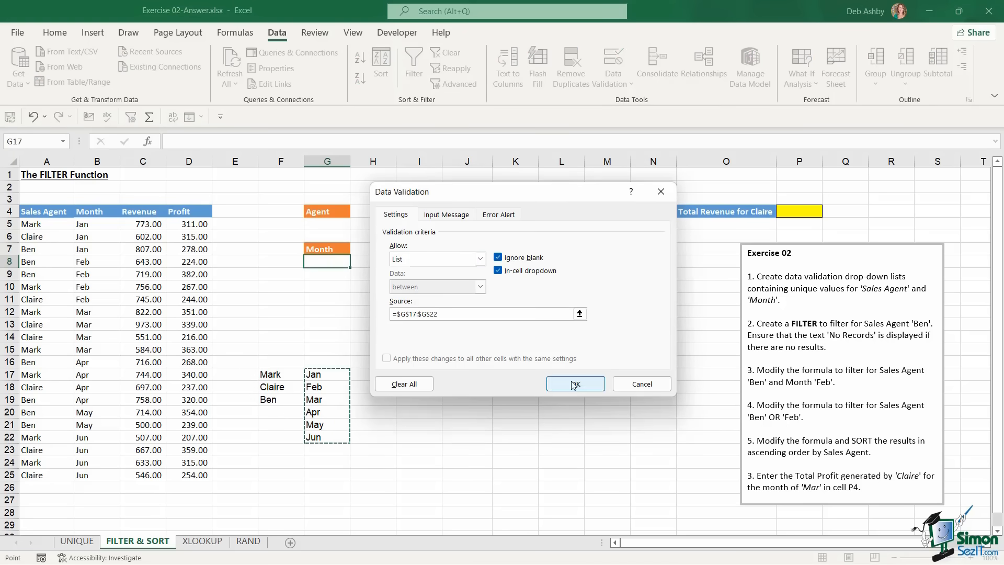
{"action": "left_click", "coordinate": [575, 384]}
Choose Claire as the agent in G5's drop-down
{"action": "left_click", "coordinate": [335, 224]}
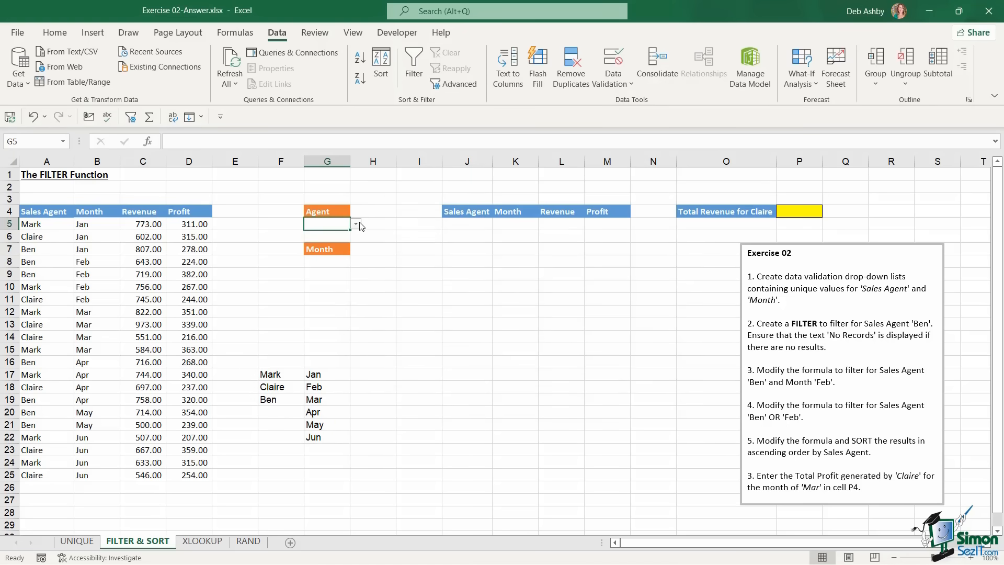
{"action": "left_click", "coordinate": [356, 224]}
{"action": "left_click", "coordinate": [320, 243]}
{"action": "left_click", "coordinate": [344, 252]}
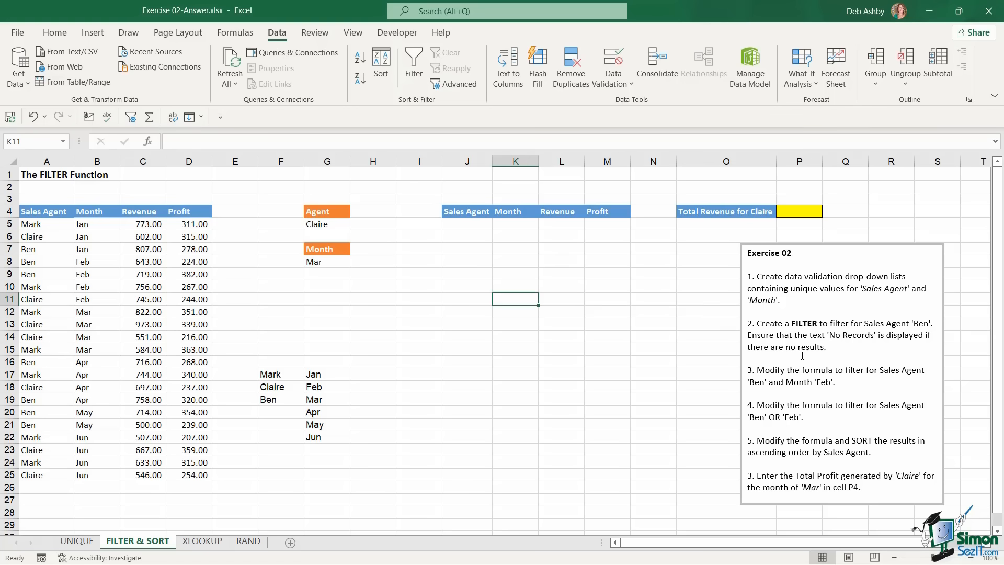
Enter =FILTER(A5:D25,A5:A25=G5,"No Records") in J5 to list the chosen agent's records
{"action": "left_click", "coordinate": [461, 223]}
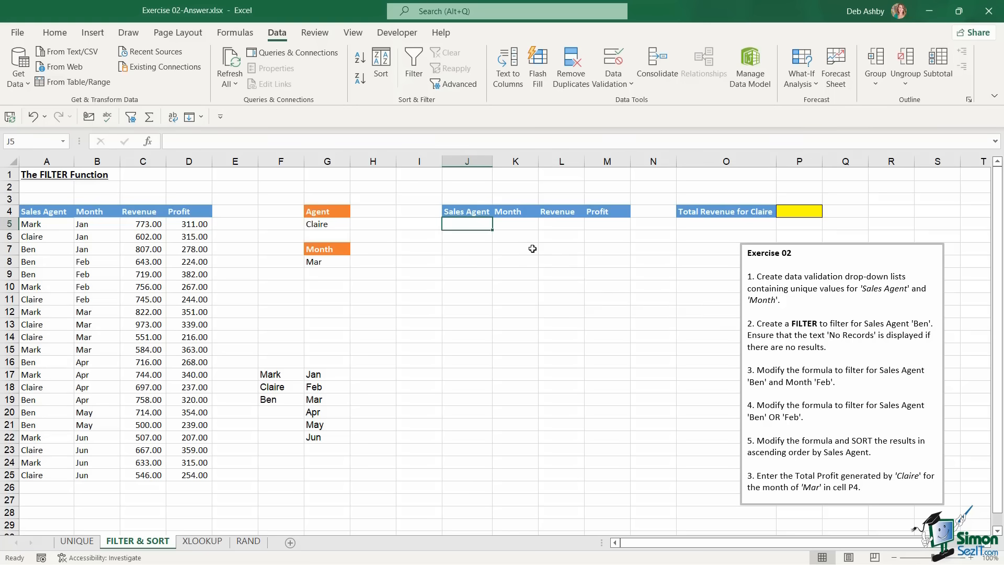
{"action": "type", "text": "=FIL"}
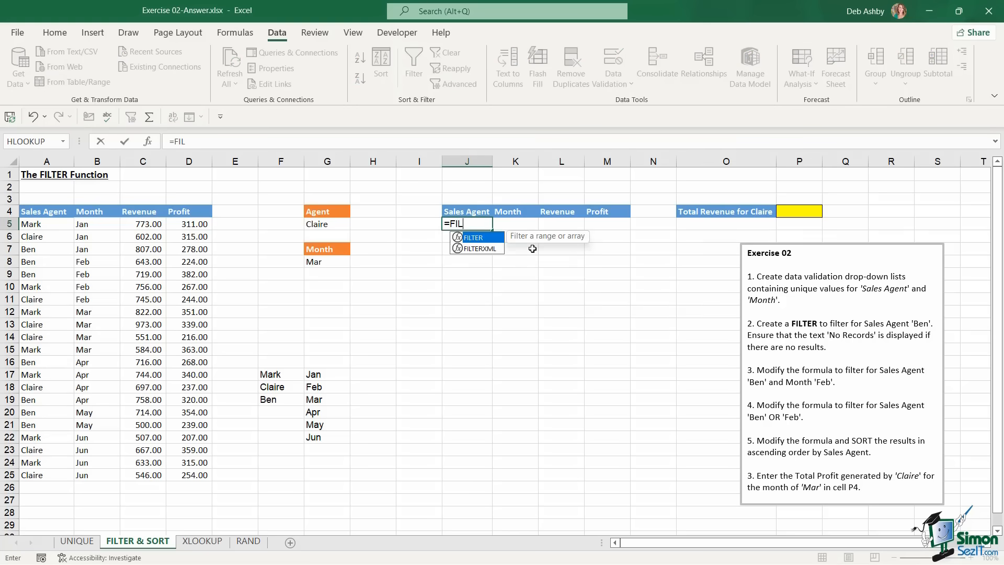
{"action": "type", "text": "TER("}
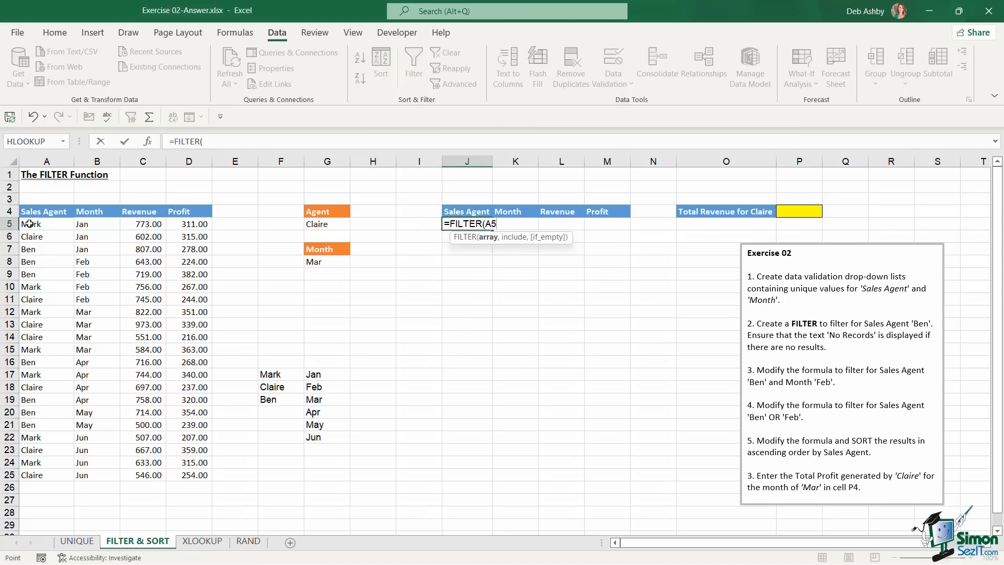
{"action": "left_click_drag", "start_coordinate": [30, 224], "coordinate": [168, 476]}
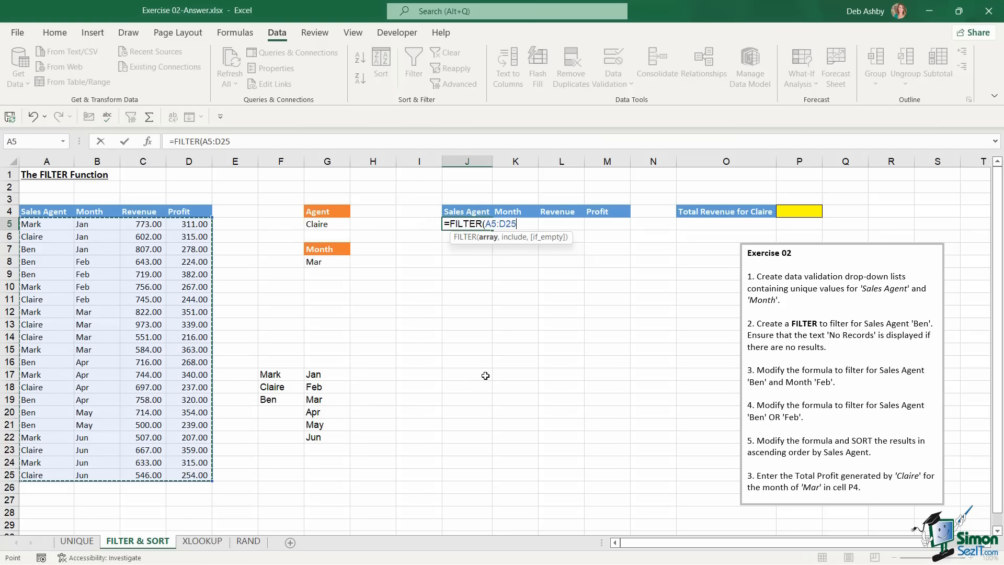
{"action": "type", "text": ","}
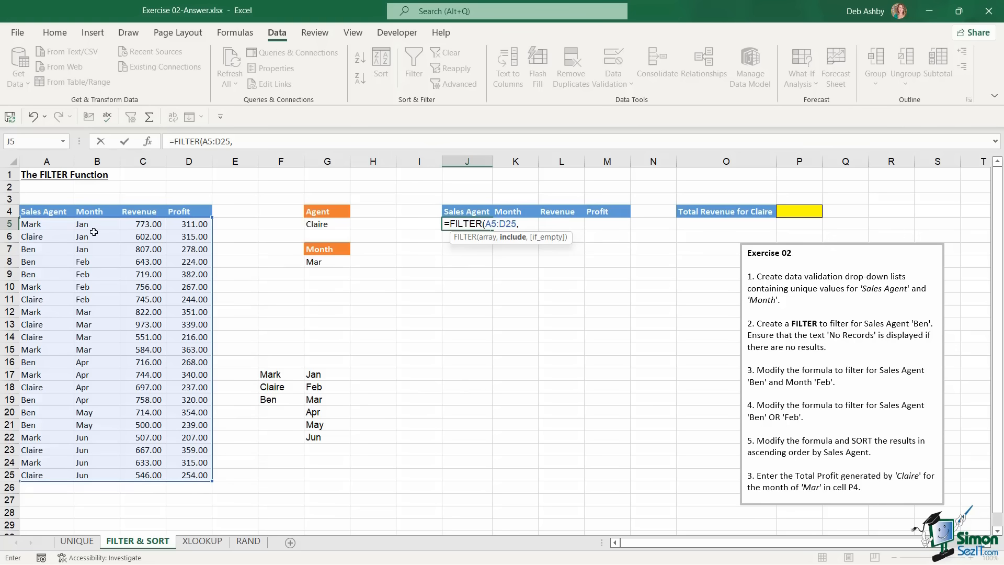
{"action": "left_click_drag", "start_coordinate": [53, 224], "coordinate": [40, 477]}
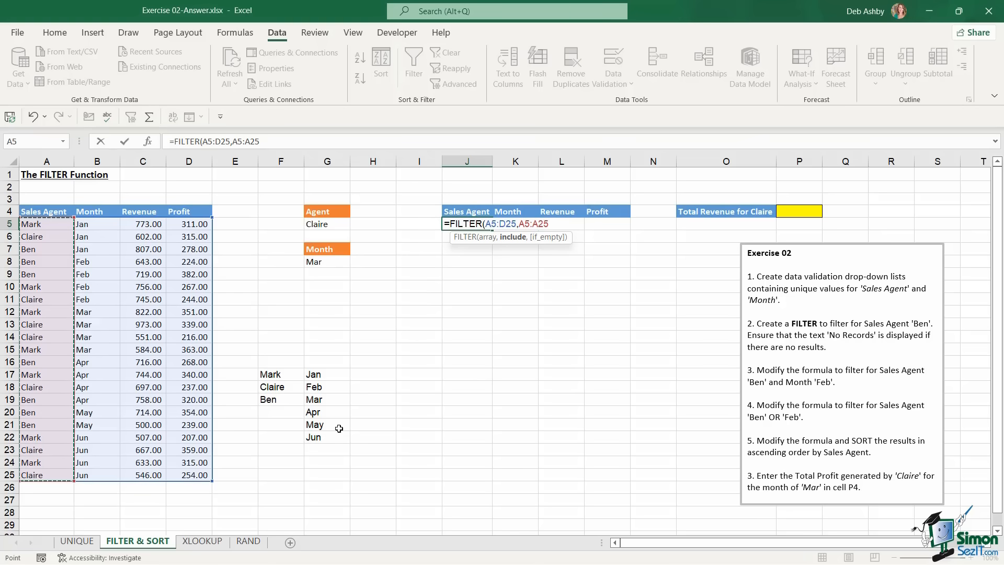
{"action": "type", "text": "="}
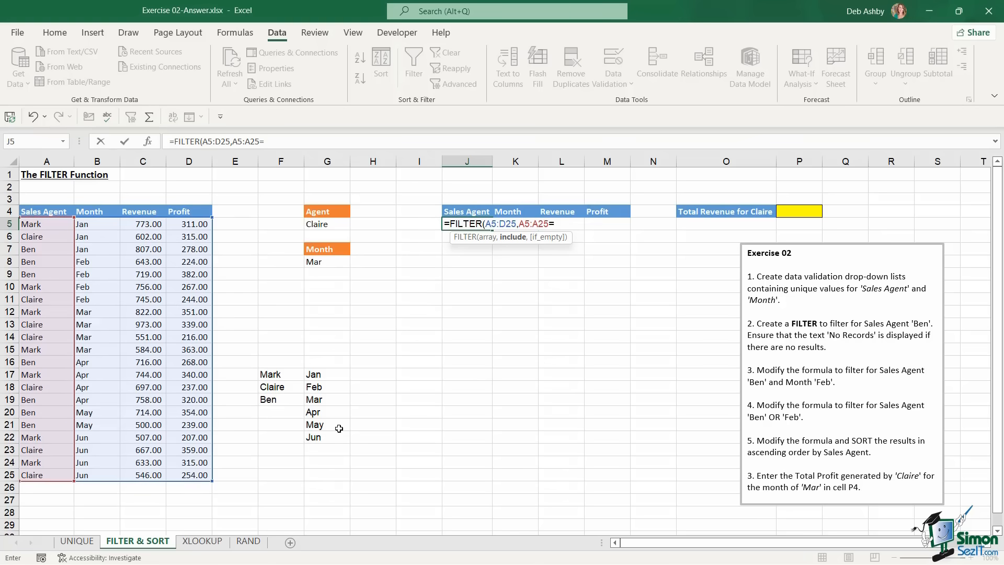
{"action": "left_click", "coordinate": [334, 223]}
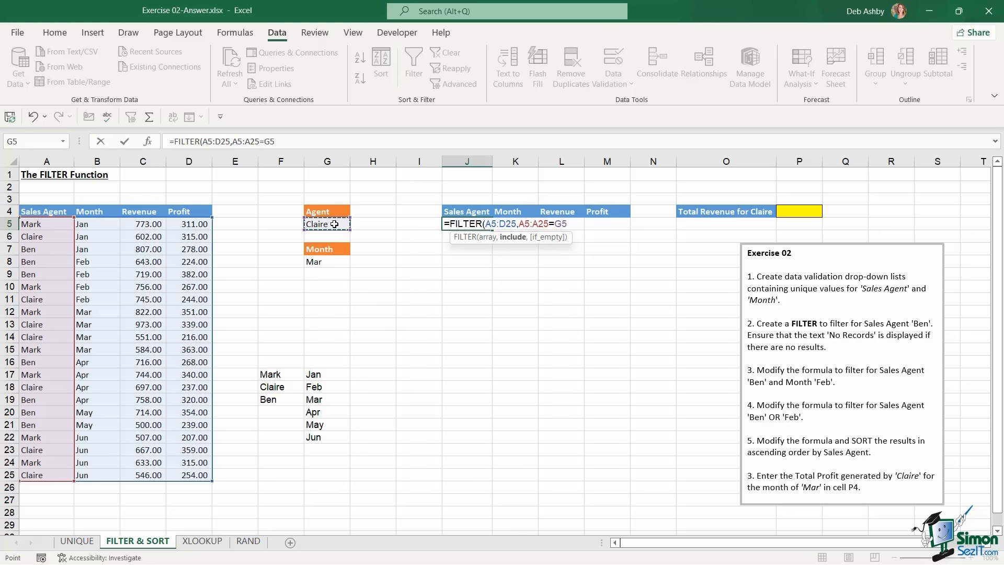
{"action": "type", "text": ",\"N"}
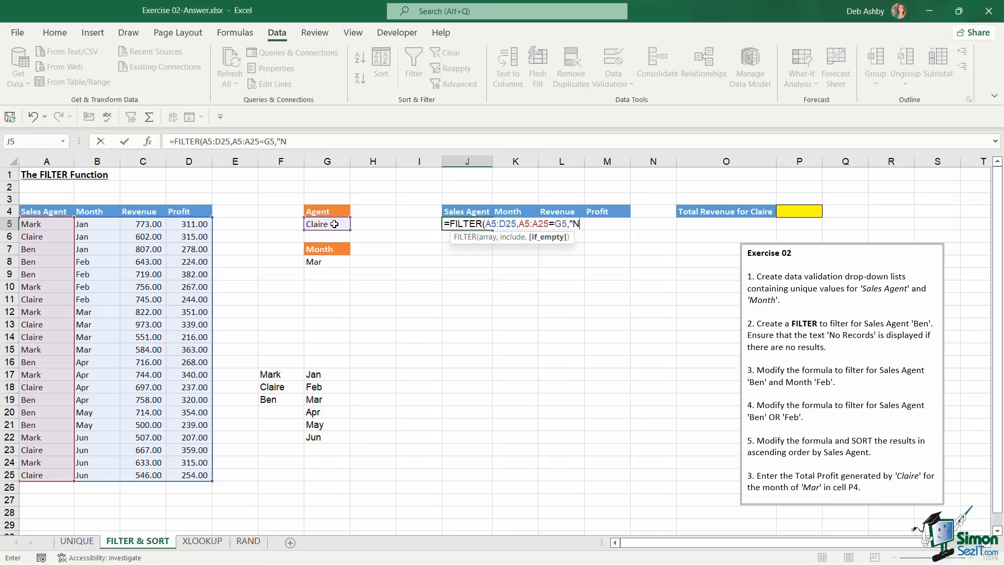
{"action": "type", "text": "o Records\")"}
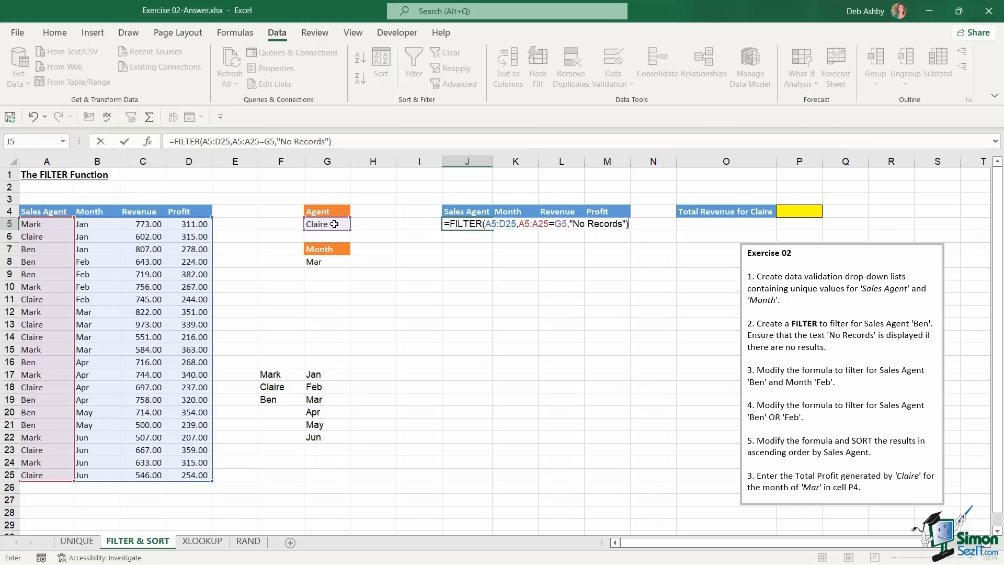
{"action": "key", "text": "Return"}
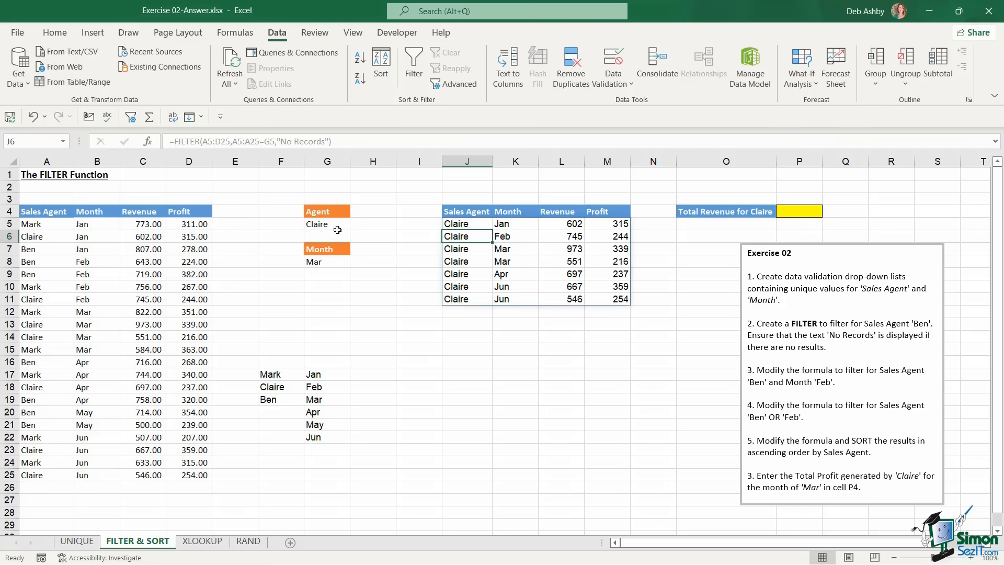
Pick Ben as agent and Feb as month from the drop-downs, then edit J5's formula
{"action": "left_click", "coordinate": [334, 225]}
{"action": "left_click", "coordinate": [355, 224]}
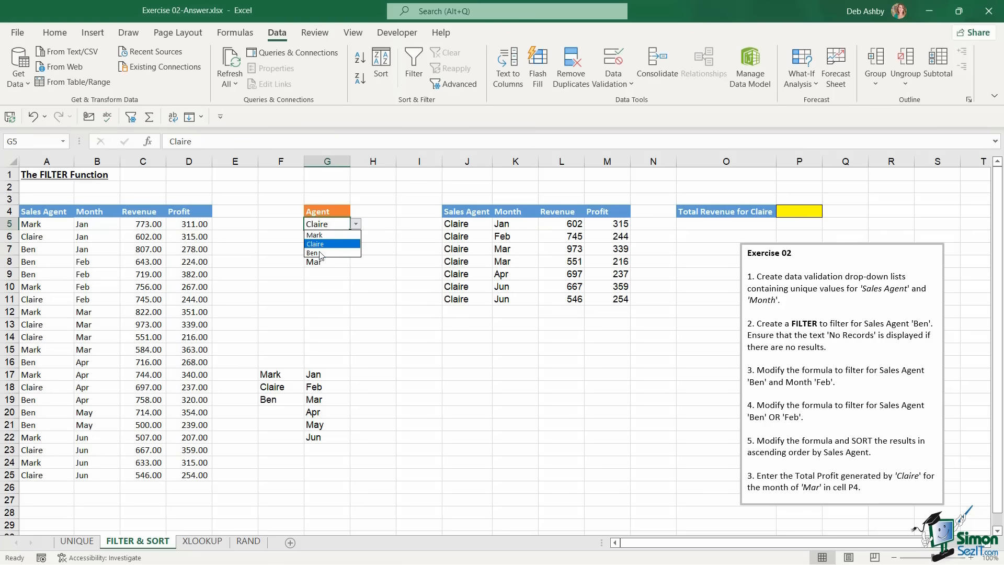
{"action": "left_click", "coordinate": [317, 253]}
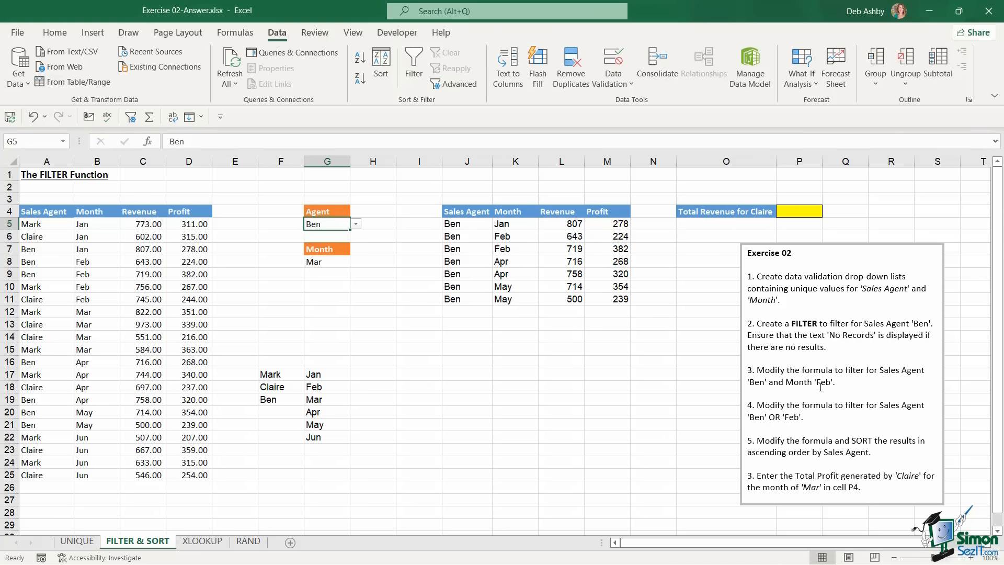
{"action": "left_click", "coordinate": [336, 262]}
{"action": "left_click", "coordinate": [355, 262]}
{"action": "left_click", "coordinate": [328, 280]}
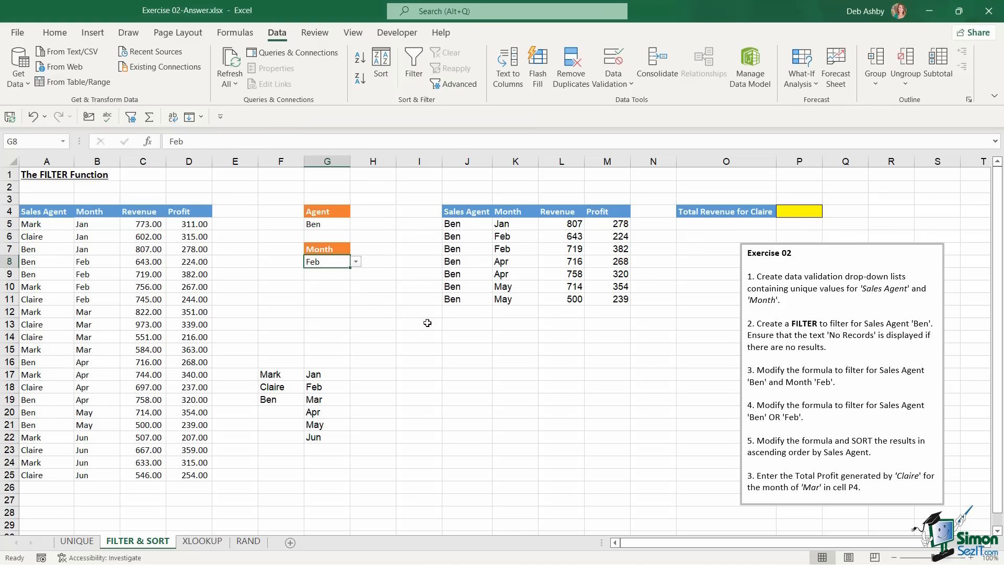
{"action": "left_click", "coordinate": [465, 224]}
{"action": "double_click", "coordinate": [465, 223]}
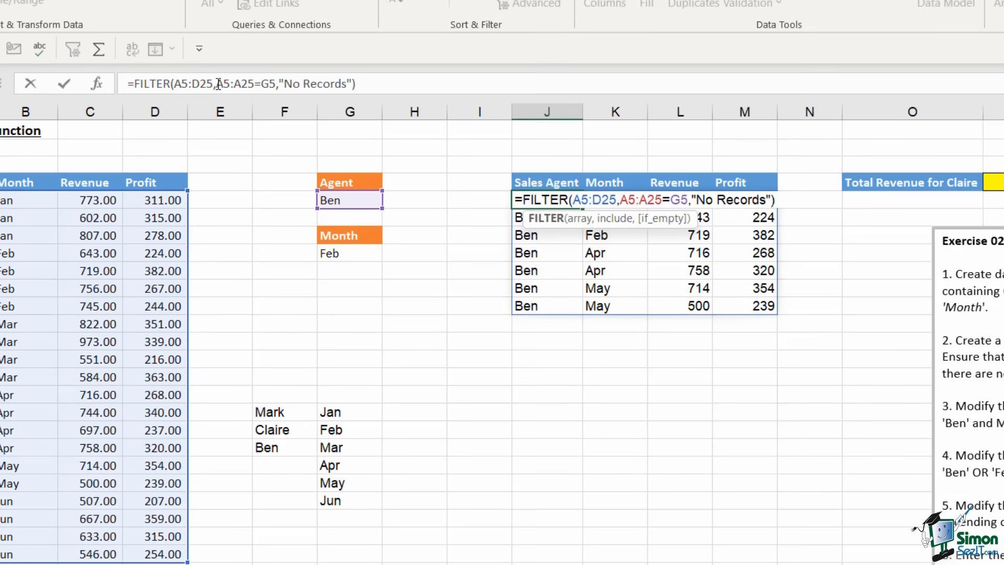
Change J5's condition to (A5:A25=G5)*(B5:B25=G8), leaving only Ben's two Feb rows
{"action": "left_click_drag", "start_coordinate": [216, 84], "coordinate": [395, 82]}
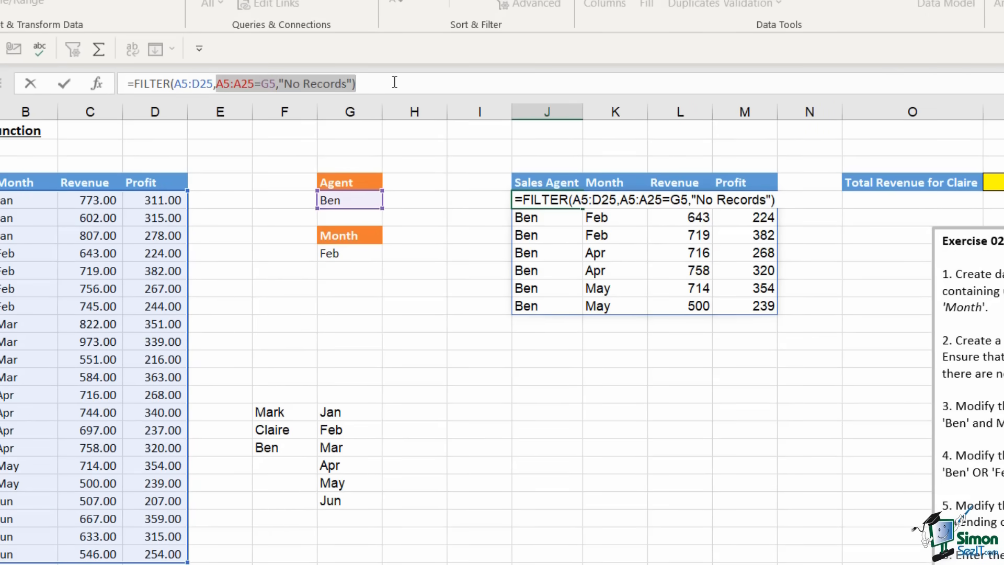
{"action": "key", "text": "Delete"}
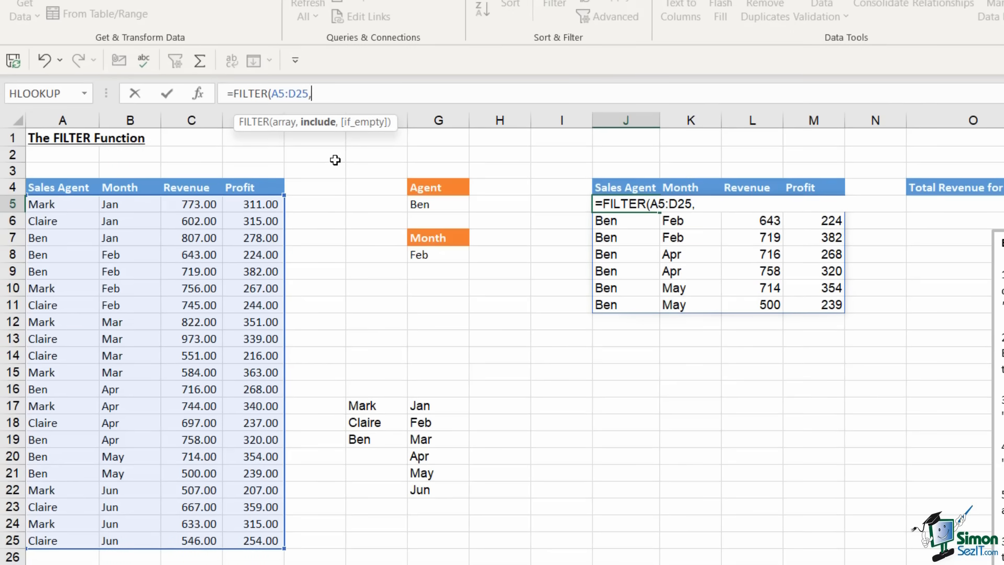
{"action": "type", "text": "("}
{"action": "left_click_drag", "start_coordinate": [73, 204], "coordinate": [51, 538]}
{"action": "type", "text": "="}
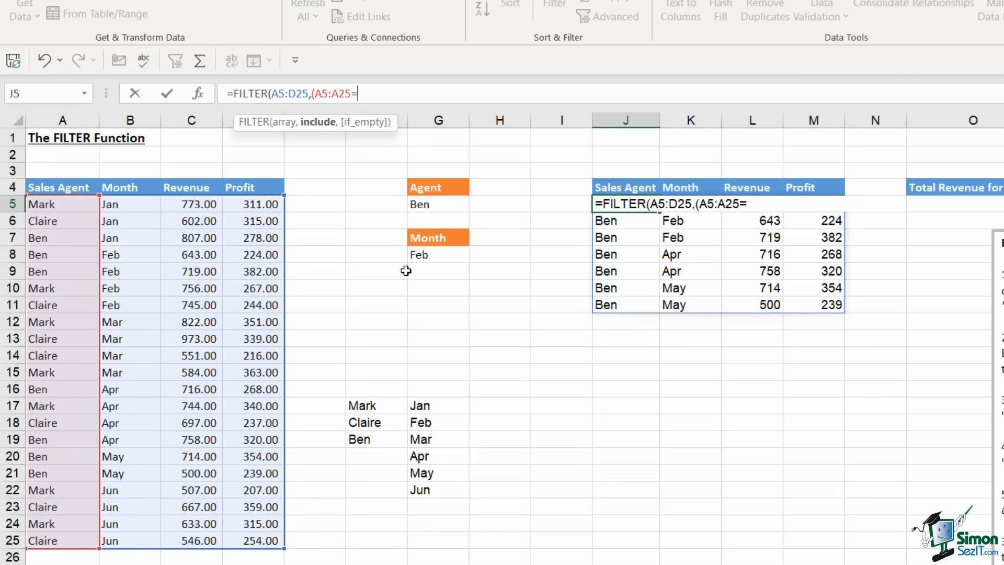
{"action": "left_click", "coordinate": [439, 206]}
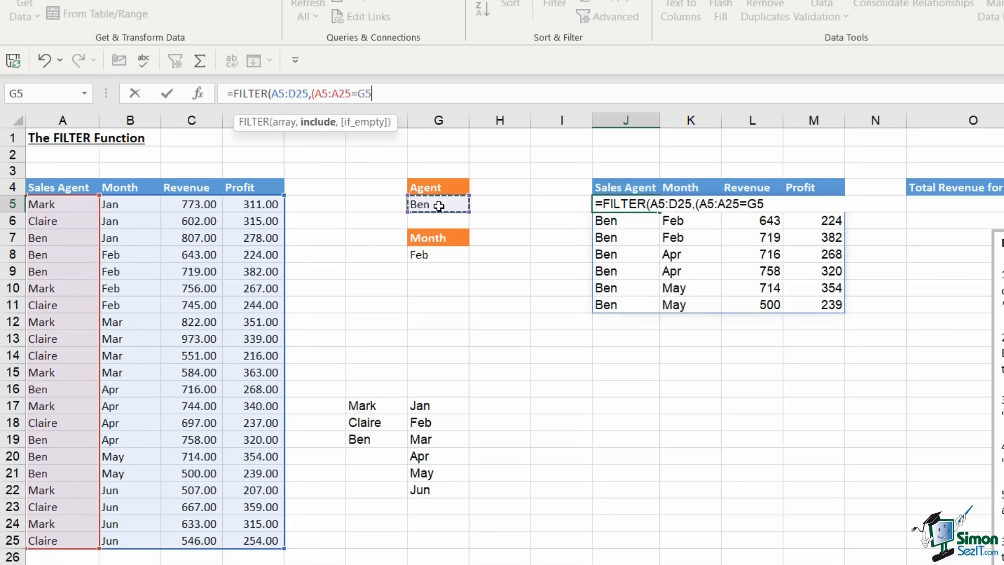
{"action": "type", "text": ")*("}
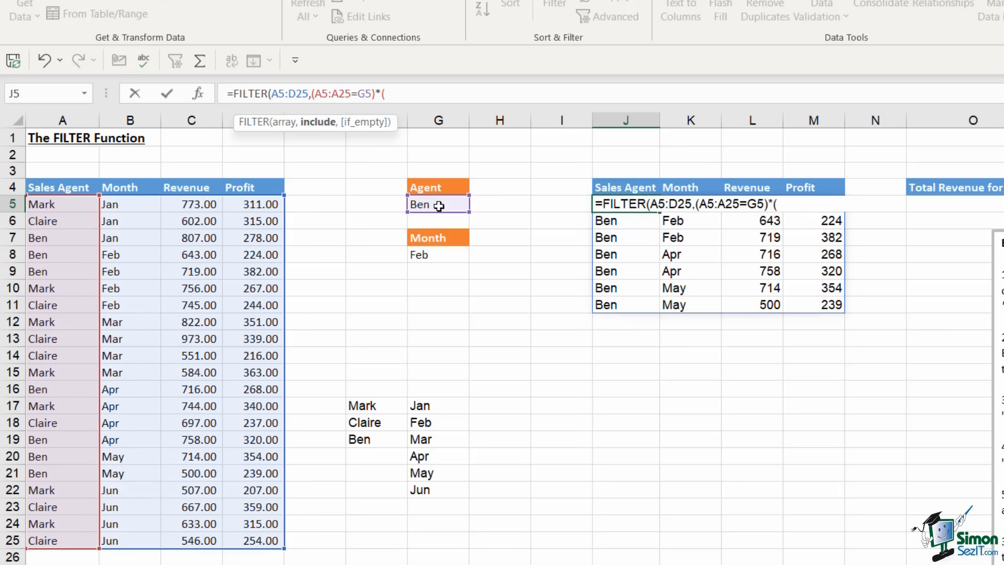
{"action": "left_click_drag", "start_coordinate": [140, 203], "coordinate": [143, 535]}
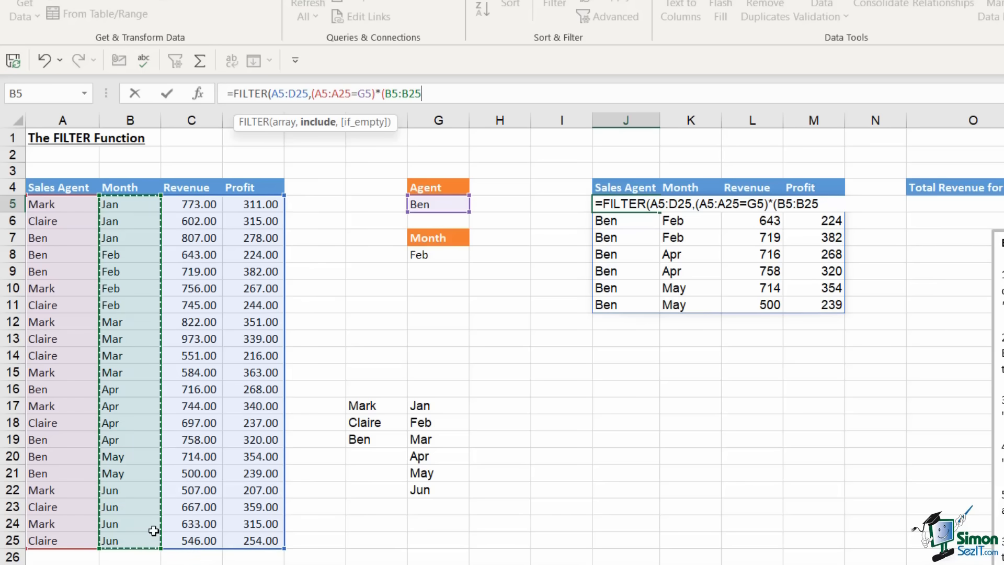
{"action": "type", "text": "="}
{"action": "left_click", "coordinate": [450, 255]}
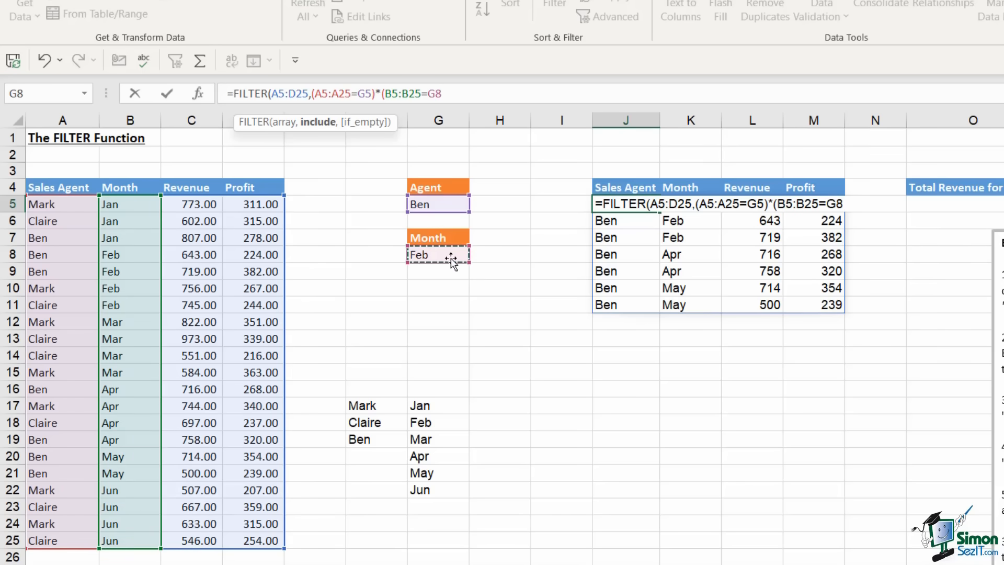
{"action": "type", "text": "),"}
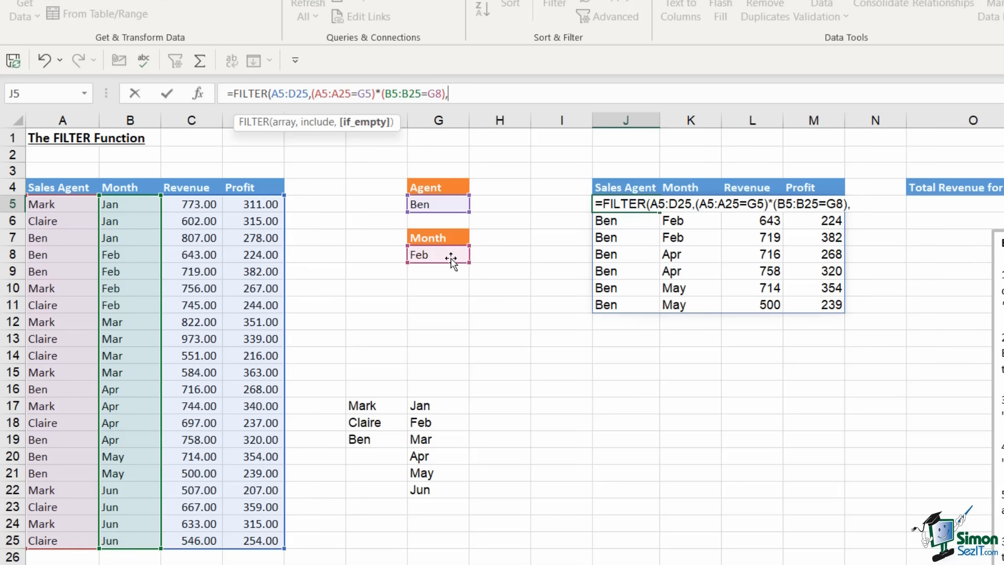
{"action": "type", "text": "\"No Re"}
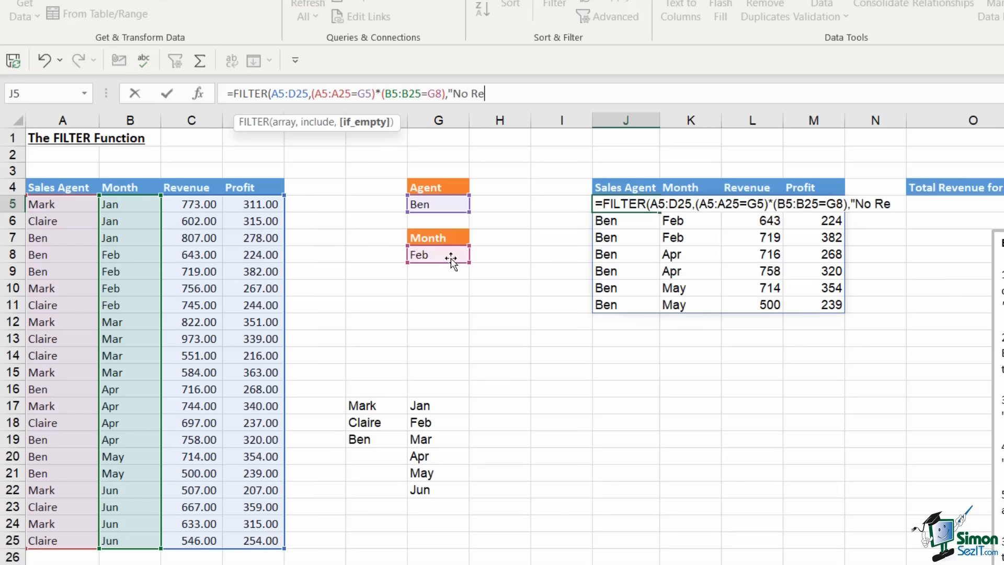
{"action": "type", "text": "cords\")"}
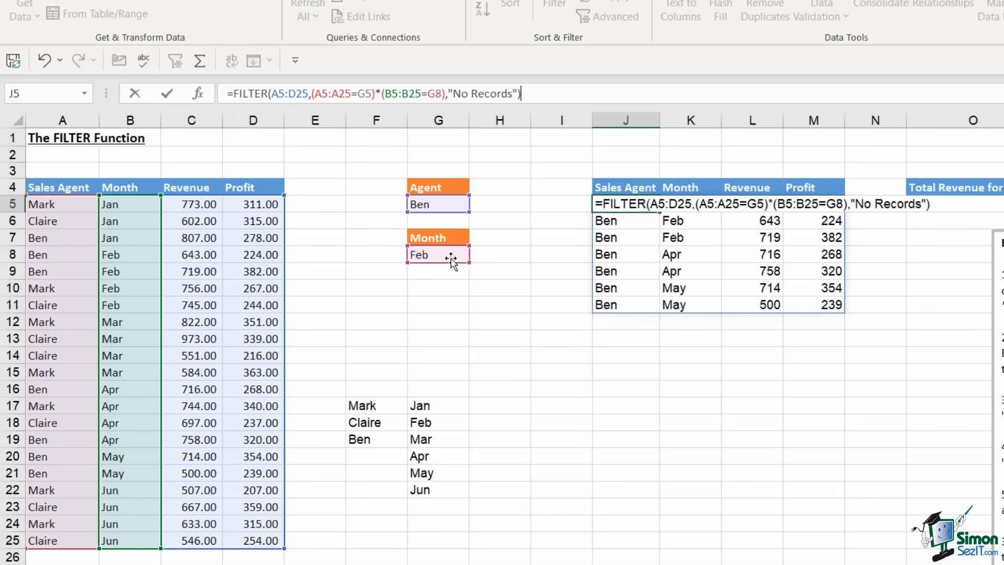
{"action": "key", "text": "Return"}
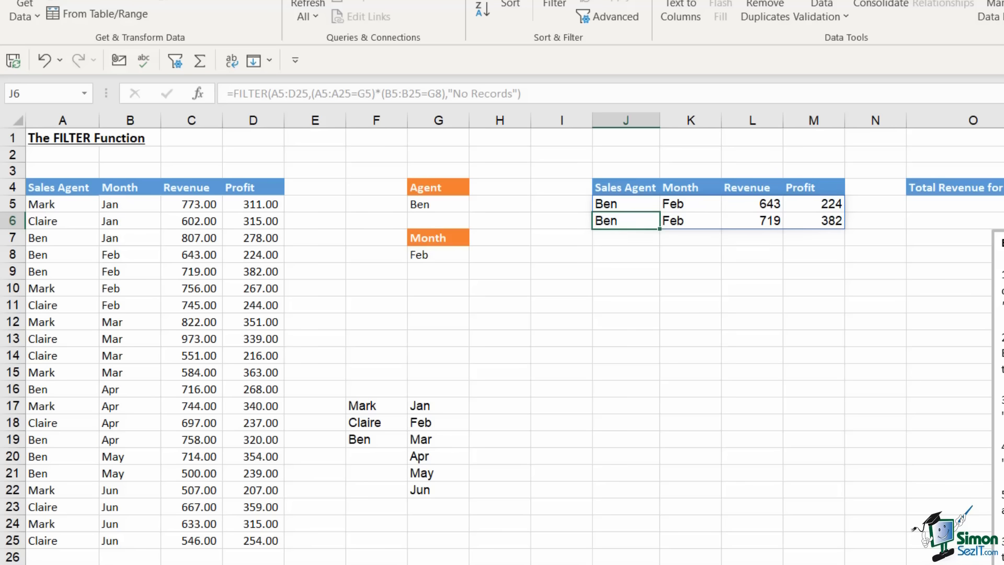
Swap * for + between J5's two conditions so the nine Ben-or-Feb rows appear
{"action": "left_click", "coordinate": [638, 204]}
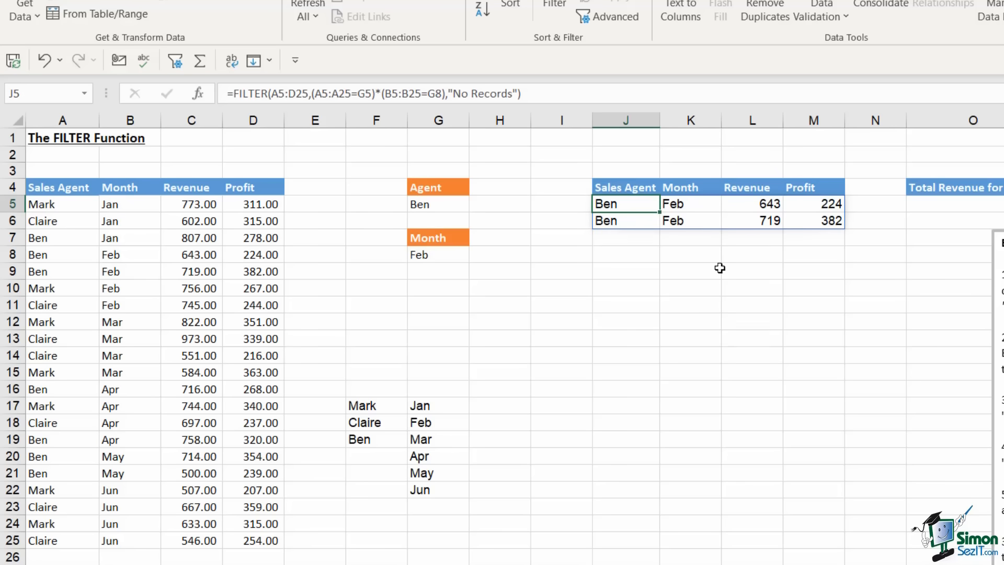
{"action": "left_click", "coordinate": [380, 91]}
{"action": "key", "text": "BackSpace"}
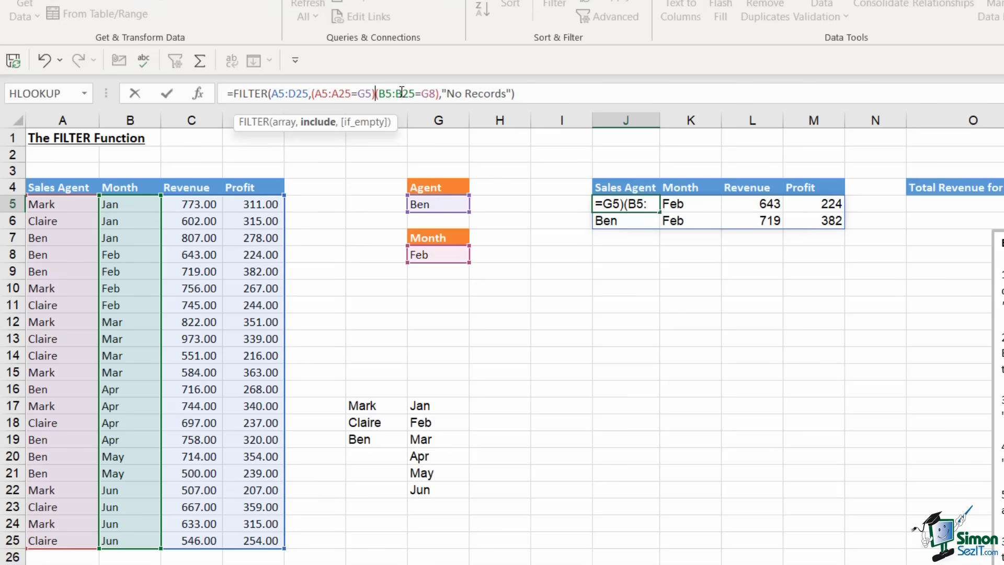
{"action": "type", "text": "+"}
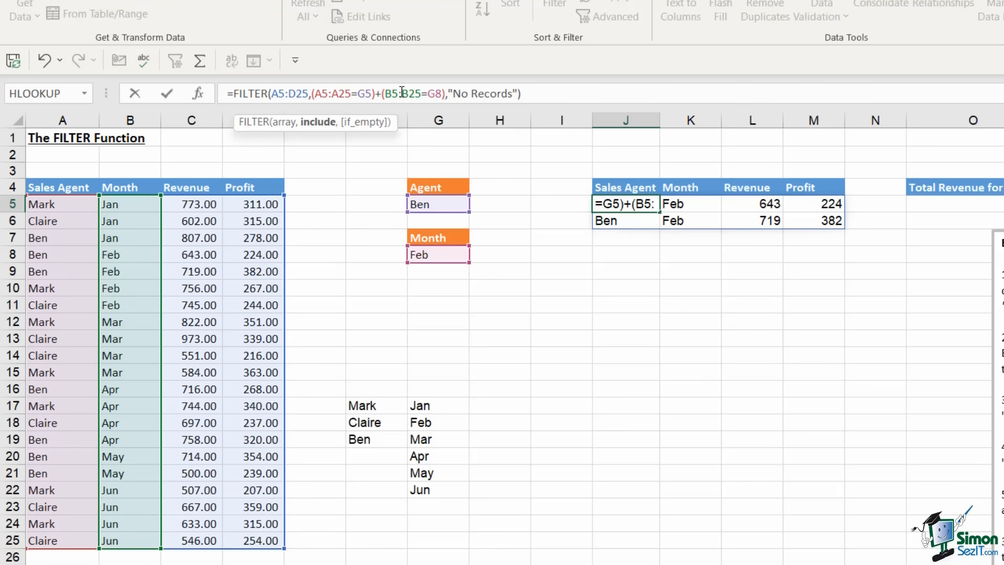
{"action": "key", "text": "Return"}
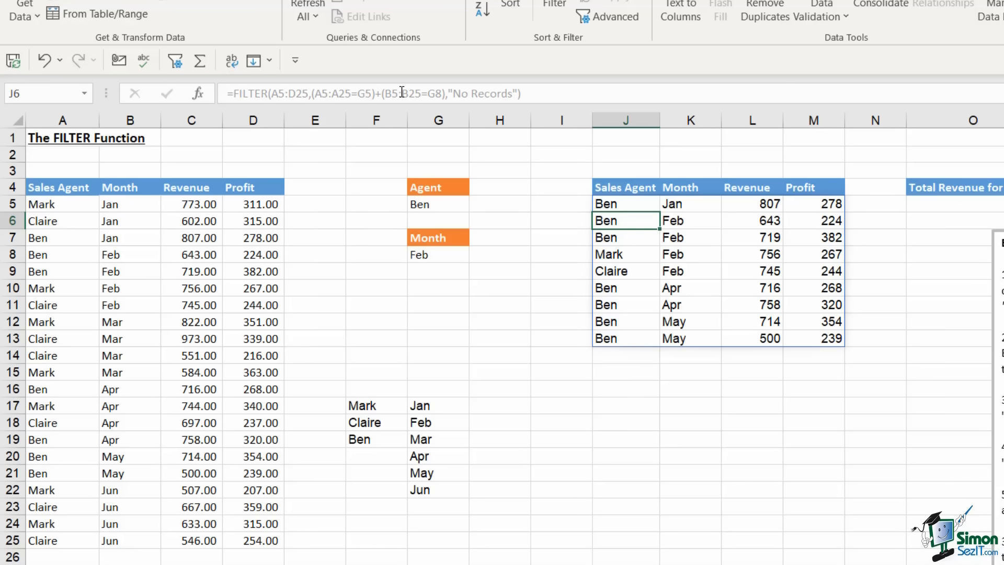
{"action": "left_click", "coordinate": [632, 206]}
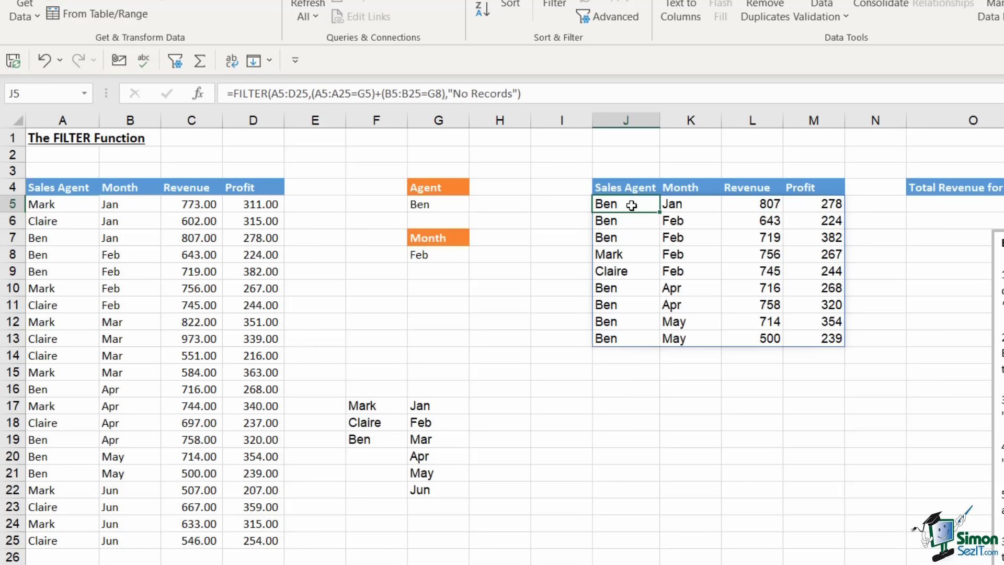
Wrap J5's formula as =SORT(FILTER(...),1,1) to sort rows ascending by Sales Agent
{"action": "left_click", "coordinate": [232, 93]}
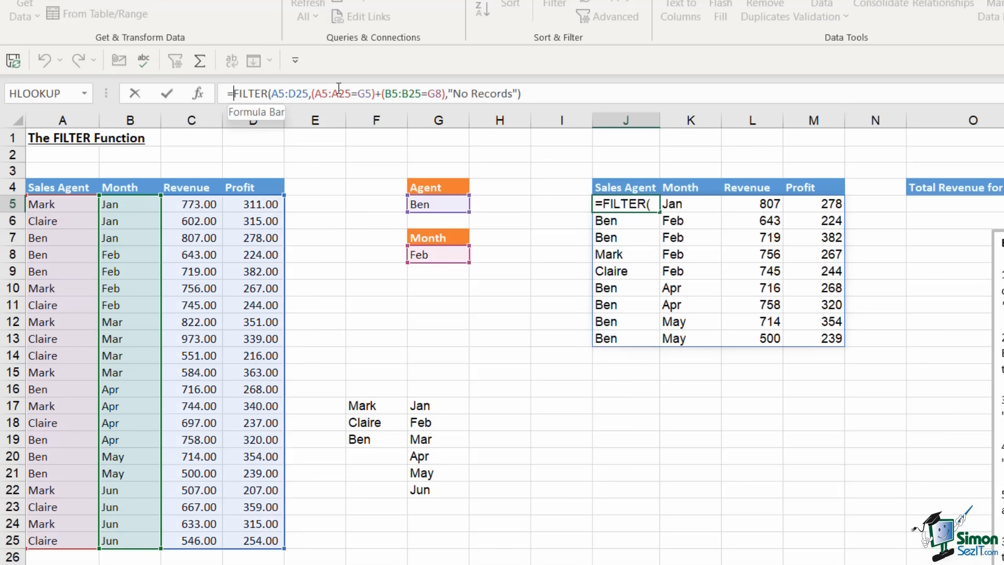
{"action": "type", "text": "SORT"}
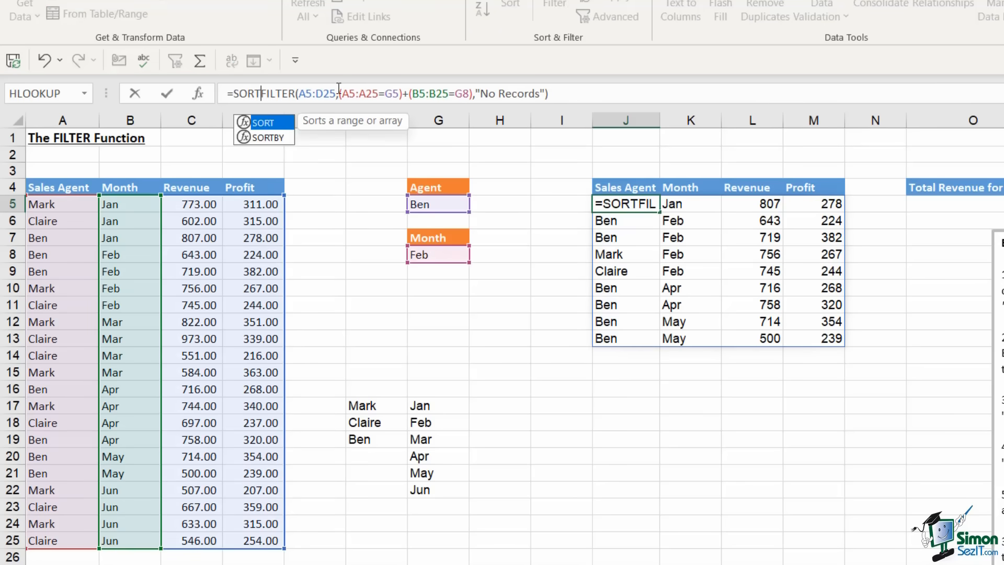
{"action": "type", "text": "("}
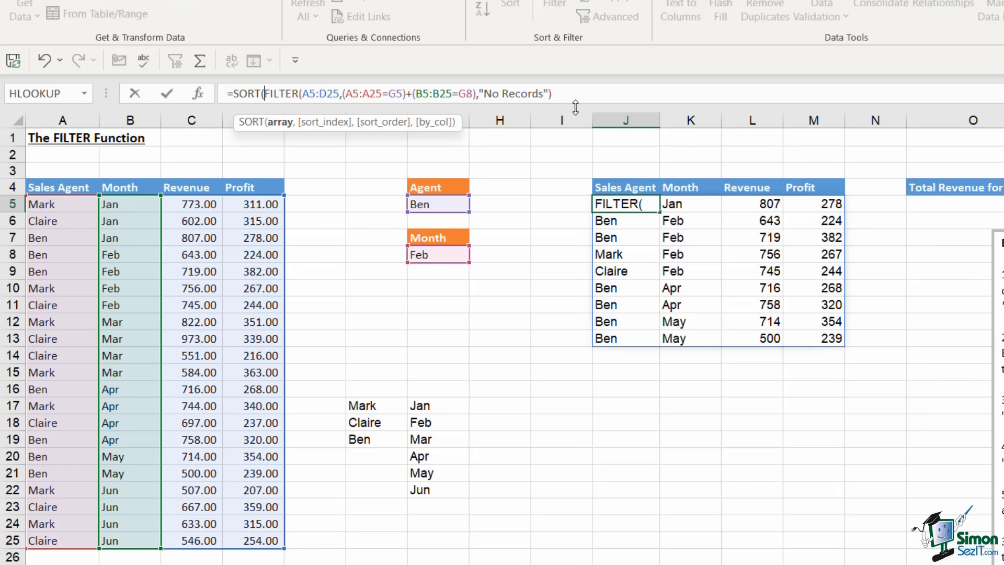
{"action": "left_click", "coordinate": [578, 92]}
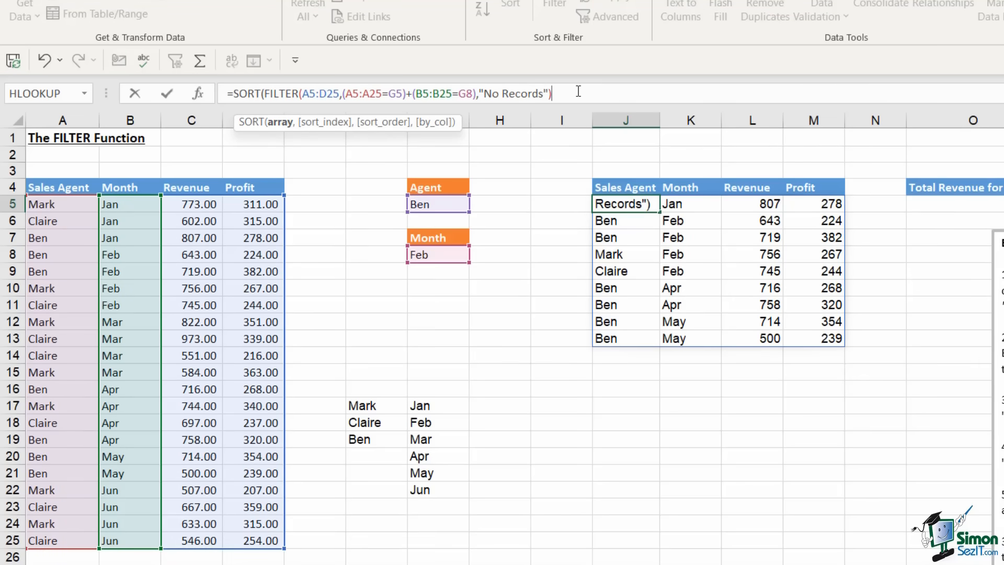
{"action": "type", "text": ","}
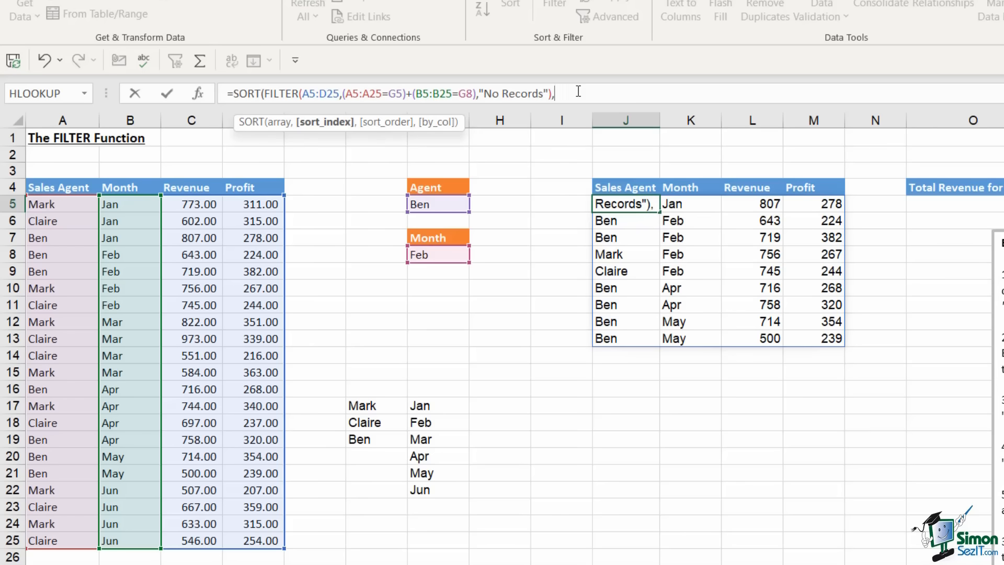
{"action": "type", "text": "1,"}
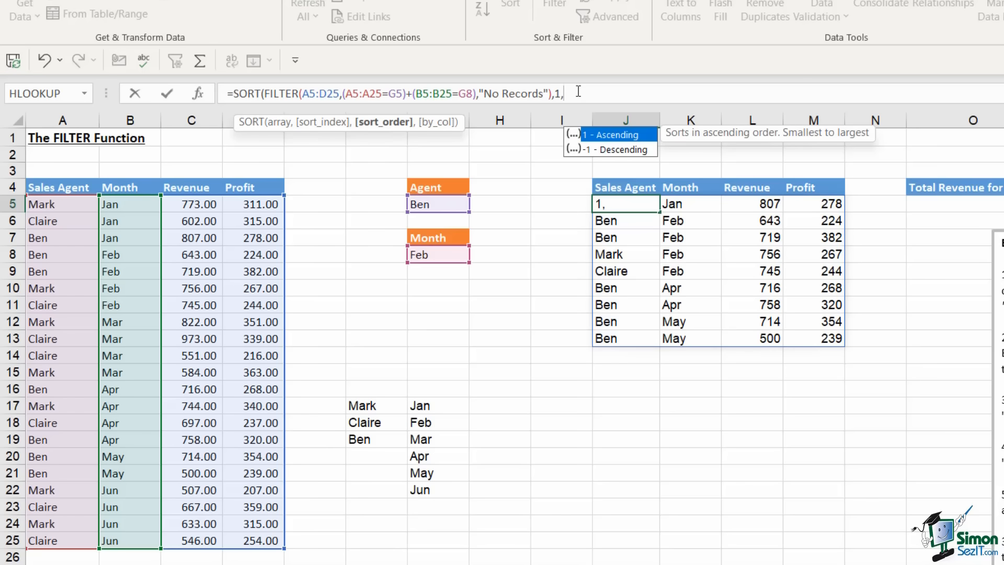
{"action": "type", "text": "1)"}
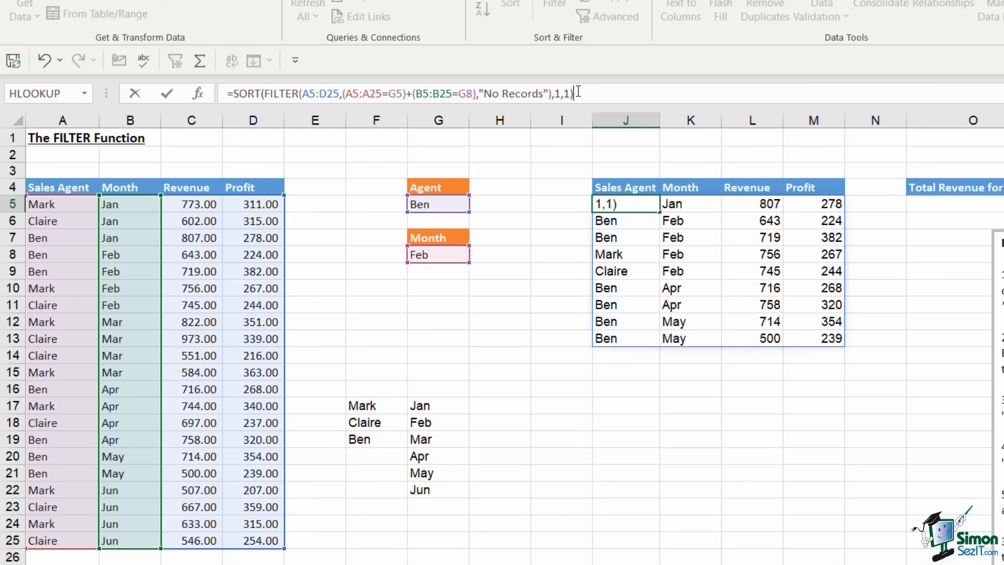
{"action": "key", "text": "Return"}
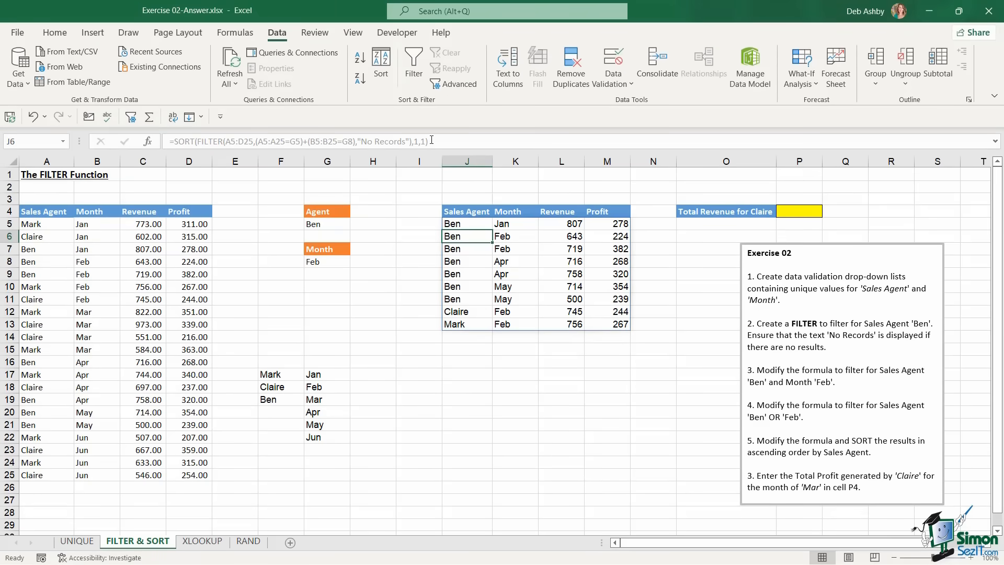
Set the sales agent in G5 to Claire
{"action": "left_click", "coordinate": [327, 224]}
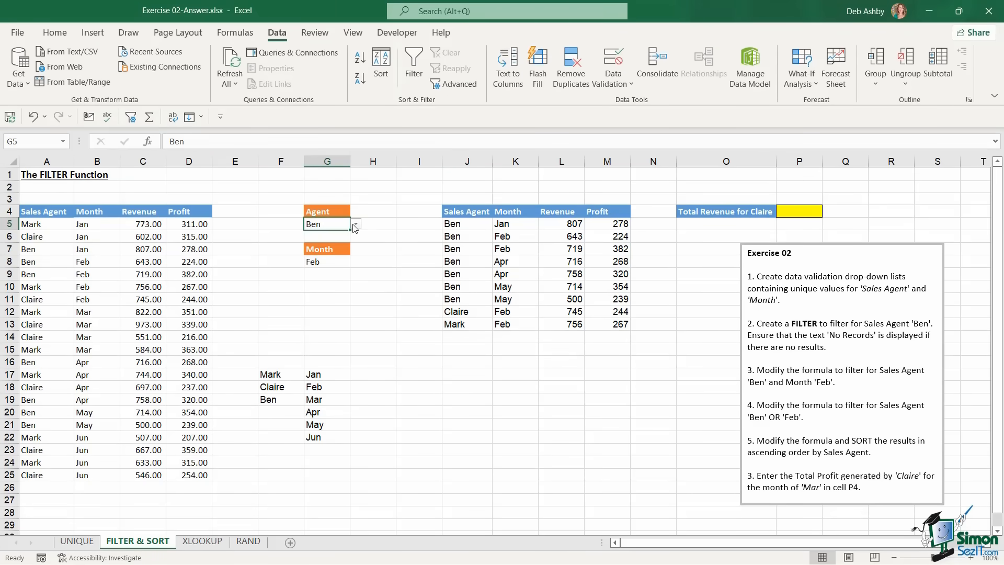
{"action": "left_click", "coordinate": [355, 224]}
{"action": "left_click", "coordinate": [319, 240]}
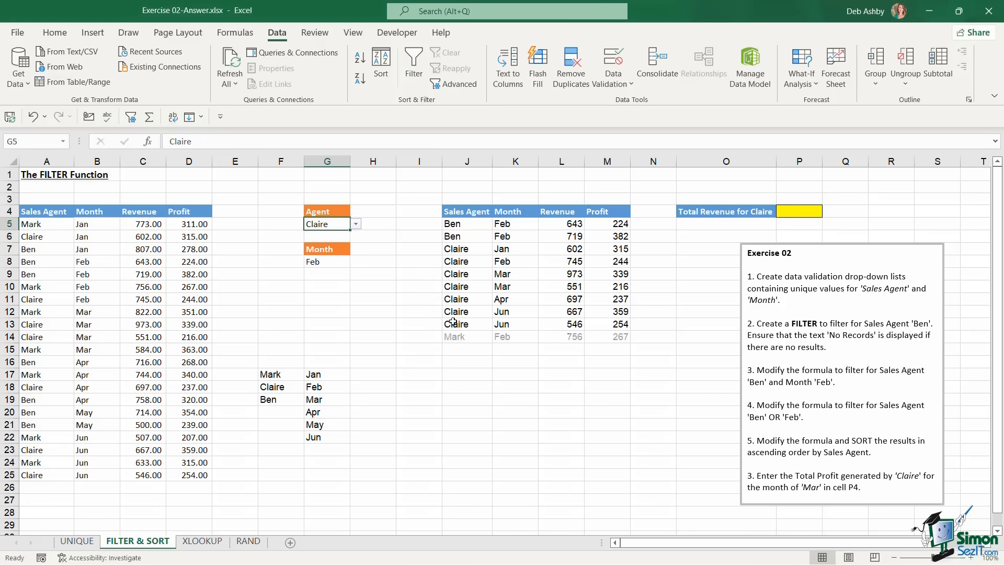
Replace J5's old formula with a new =FILTER( over the sales table A5:D25
{"action": "left_click", "coordinate": [501, 300]}
{"action": "left_click", "coordinate": [466, 224]}
{"action": "left_click_drag", "start_coordinate": [439, 140], "coordinate": [157, 141]}
{"action": "key", "text": "BackSpace"}
{"action": "type", "text": "=FILTER("}
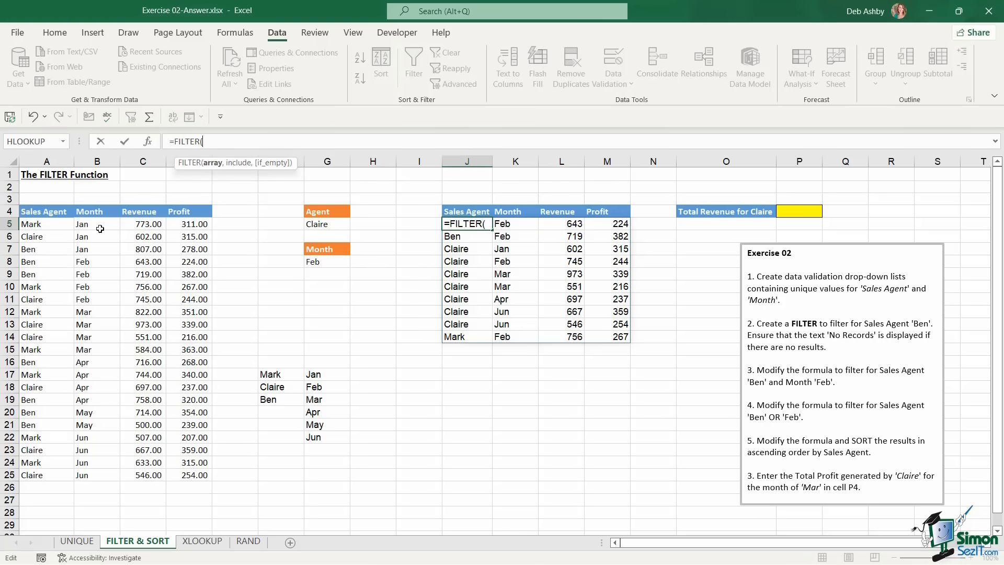
{"action": "left_click_drag", "start_coordinate": [32, 225], "coordinate": [182, 474]}
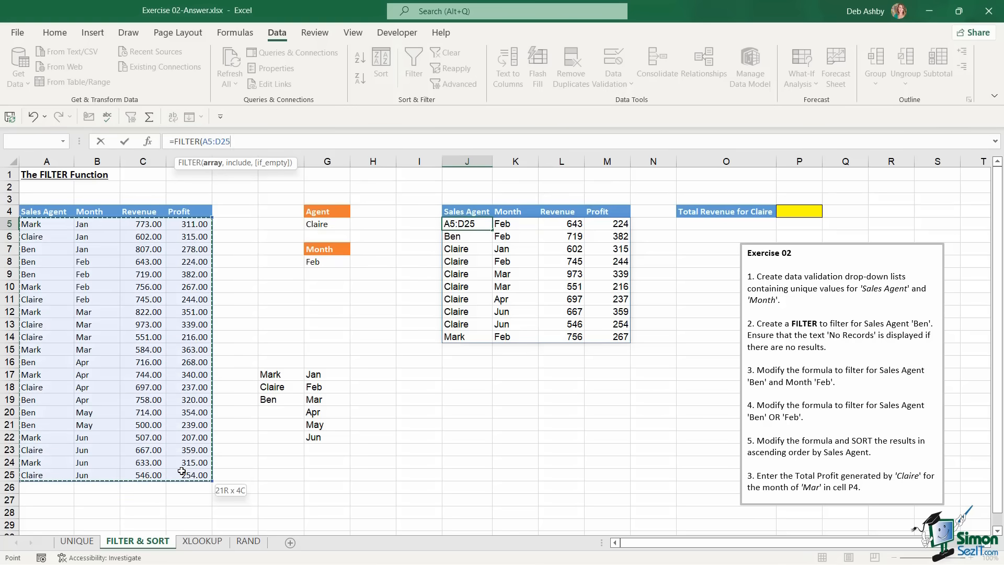
Finish the filter with conditions A5:A25=G5 and B5:B25=G8 and a "No Records" fallback
{"action": "type", "text": ","}
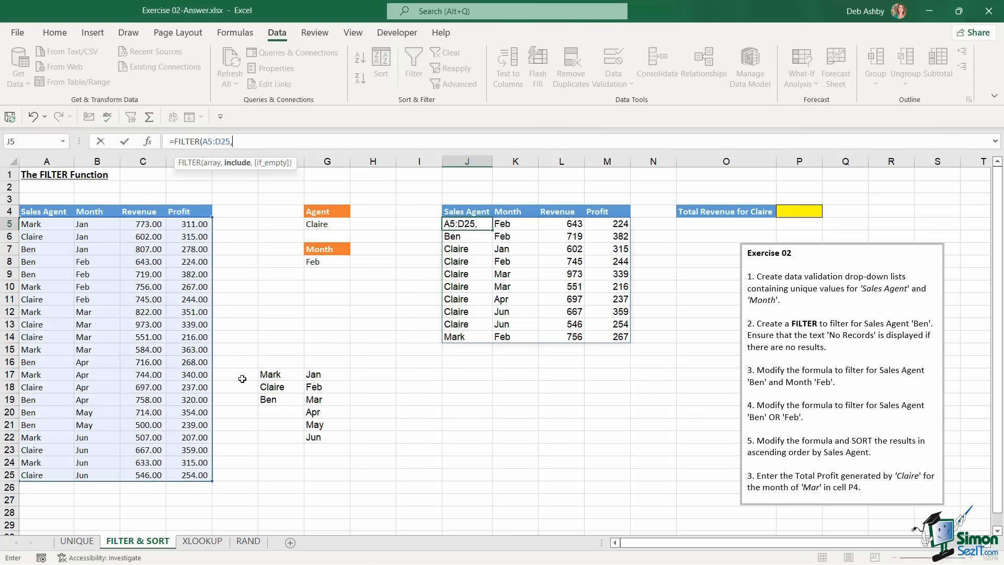
{"action": "type", "text": "("}
{"action": "left_click_drag", "start_coordinate": [55, 224], "coordinate": [48, 479]}
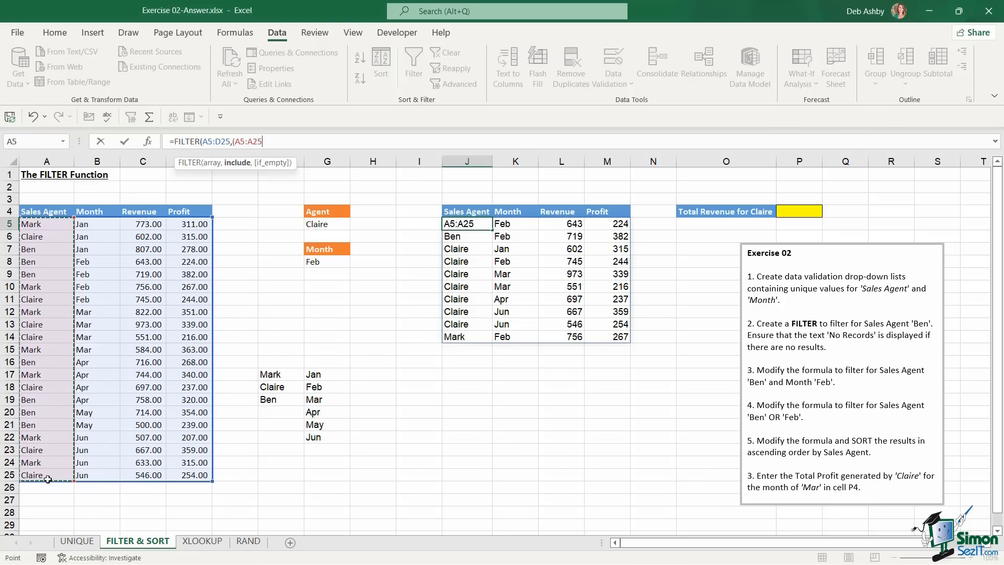
{"action": "type", "text": "="}
{"action": "left_click", "coordinate": [334, 224]}
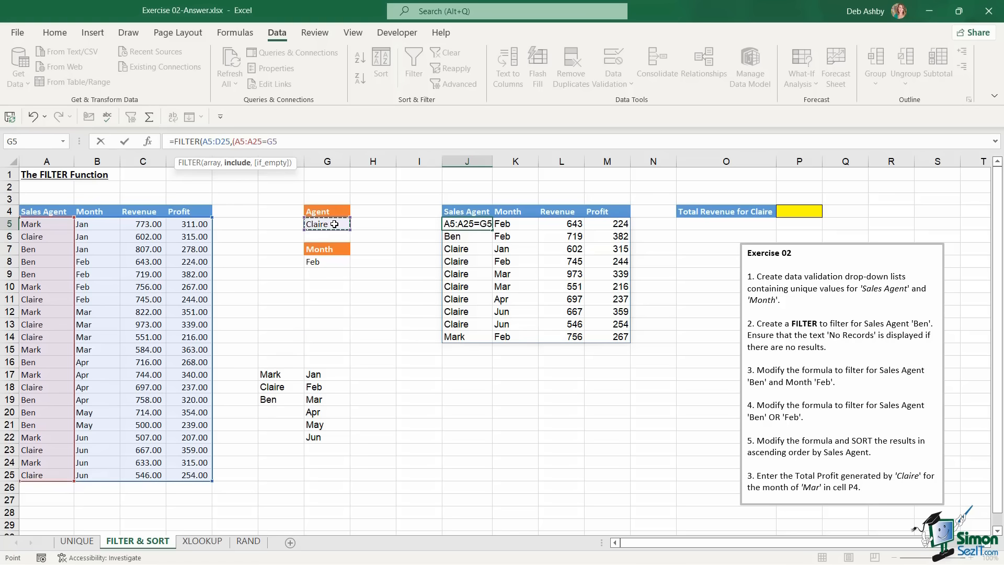
{"action": "type", "text": ")*"}
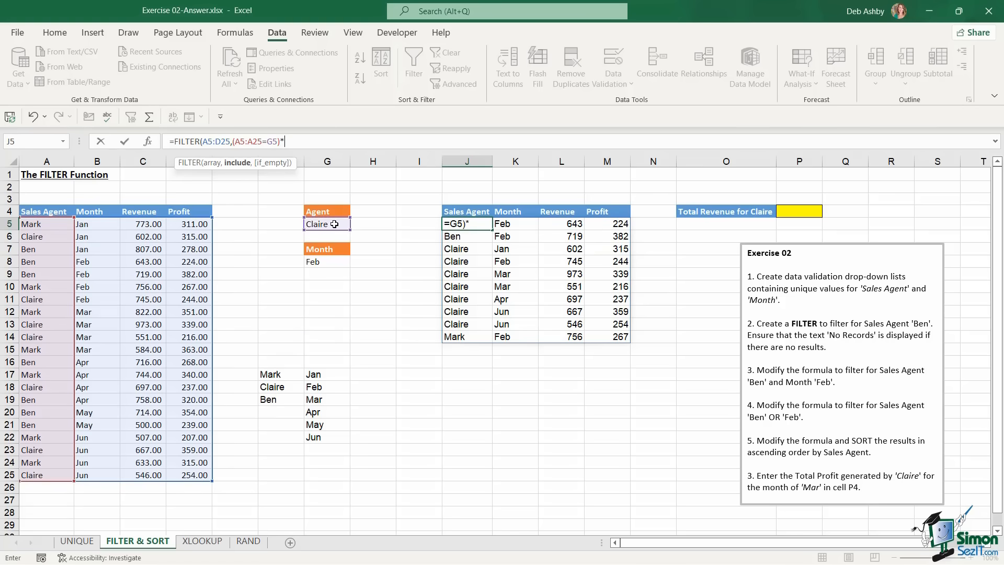
{"action": "type", "text": "("}
{"action": "left_click_drag", "start_coordinate": [99, 224], "coordinate": [113, 459]}
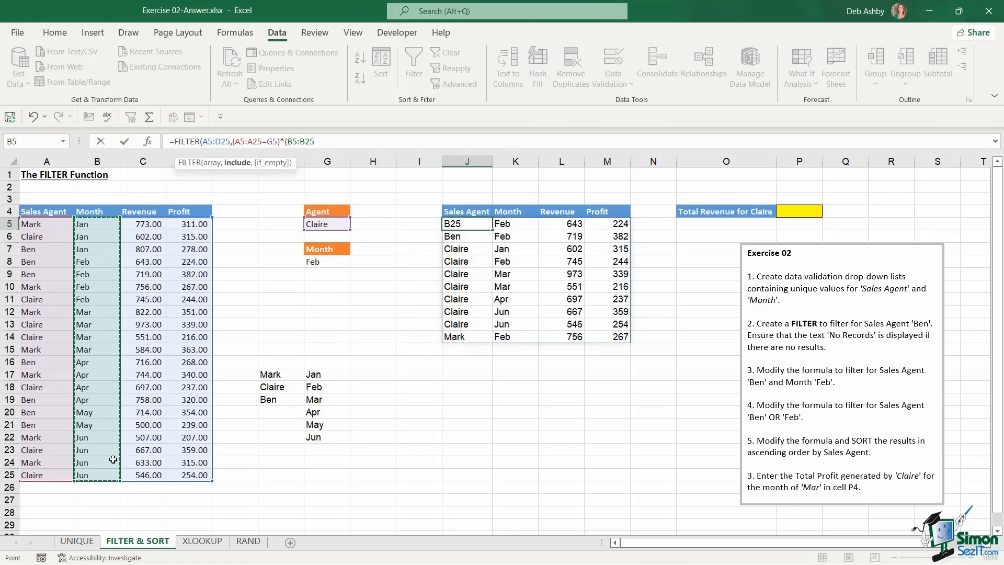
{"action": "type", "text": "="}
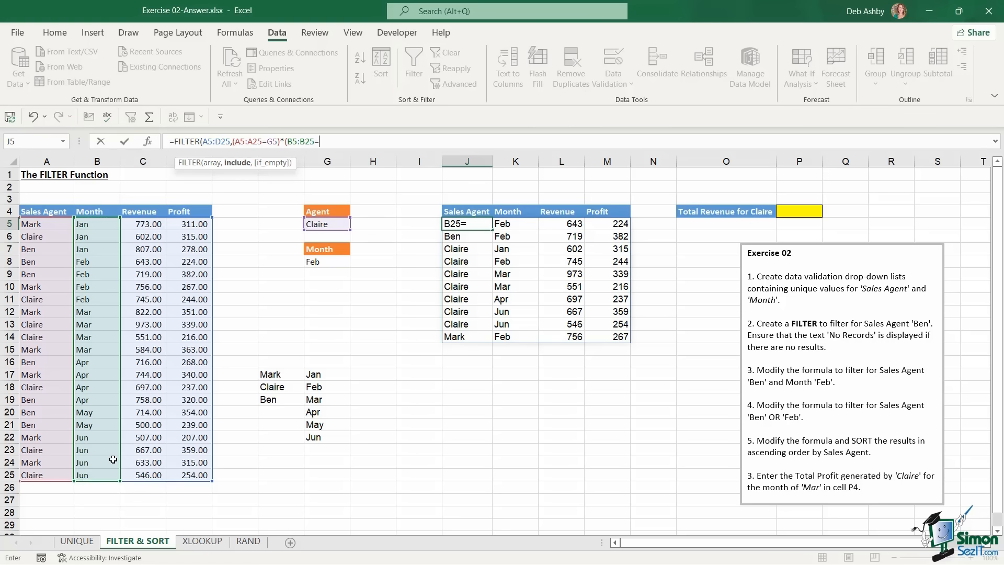
{"action": "left_click", "coordinate": [338, 262]}
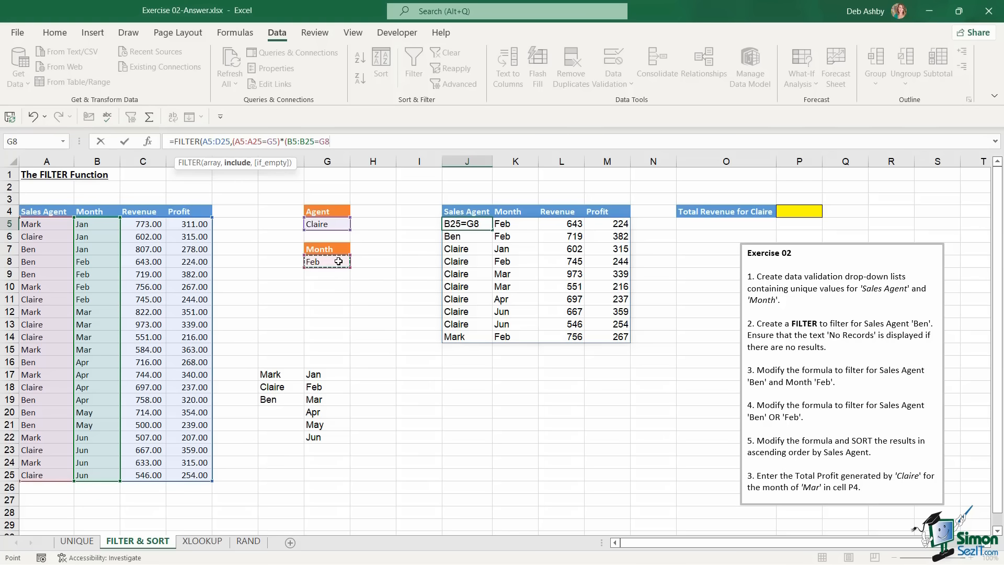
{"action": "type", "text": "),\""}
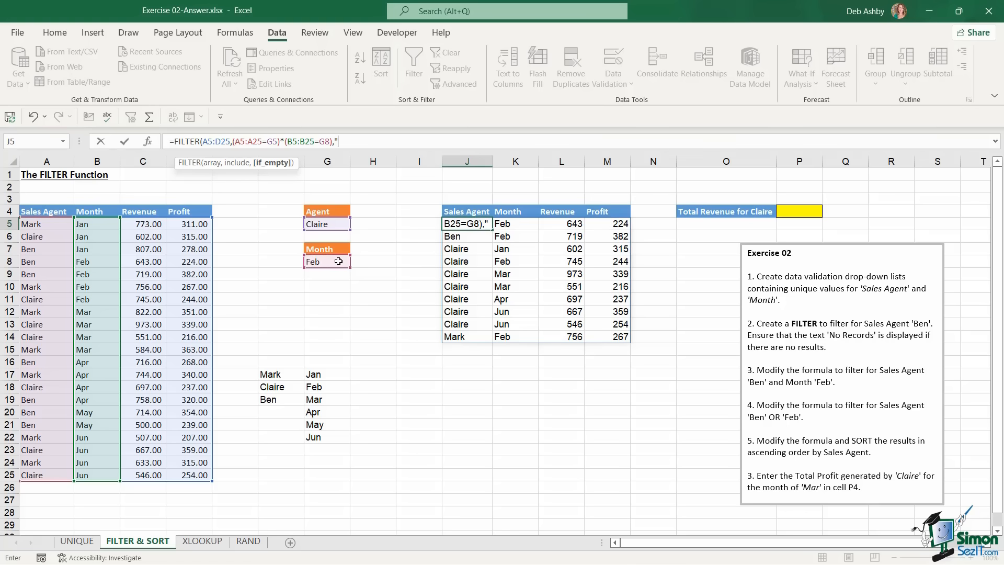
{"action": "type", "text": "No Records\")"}
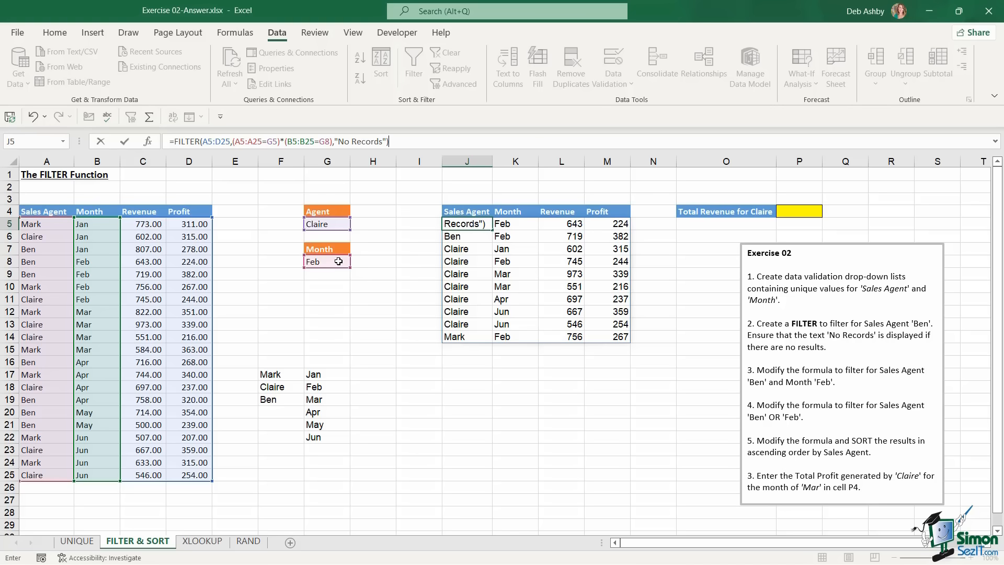
{"action": "key", "text": "Return"}
Change the month in G8 to Mar
{"action": "left_click", "coordinate": [333, 264]}
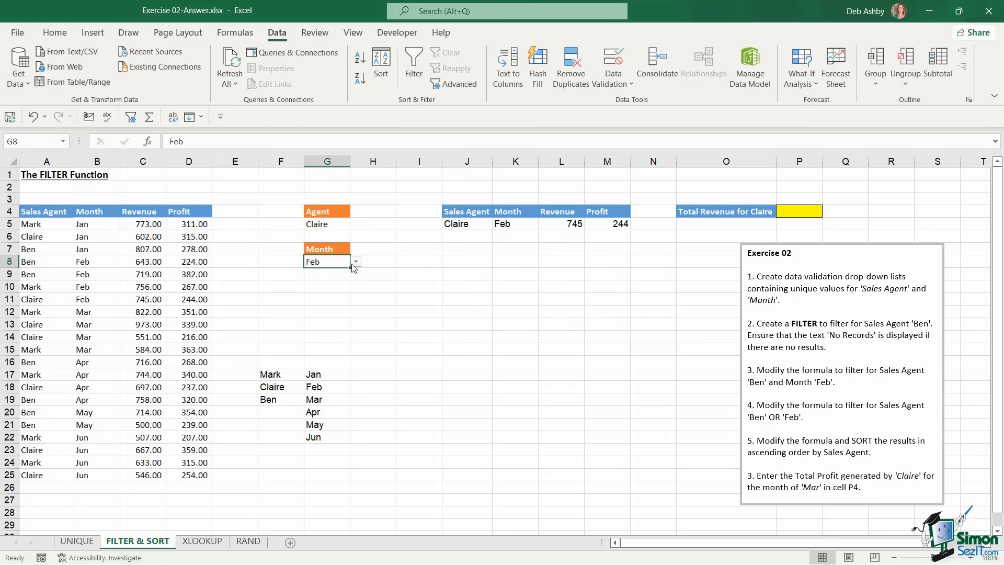
{"action": "left_click", "coordinate": [358, 267]}
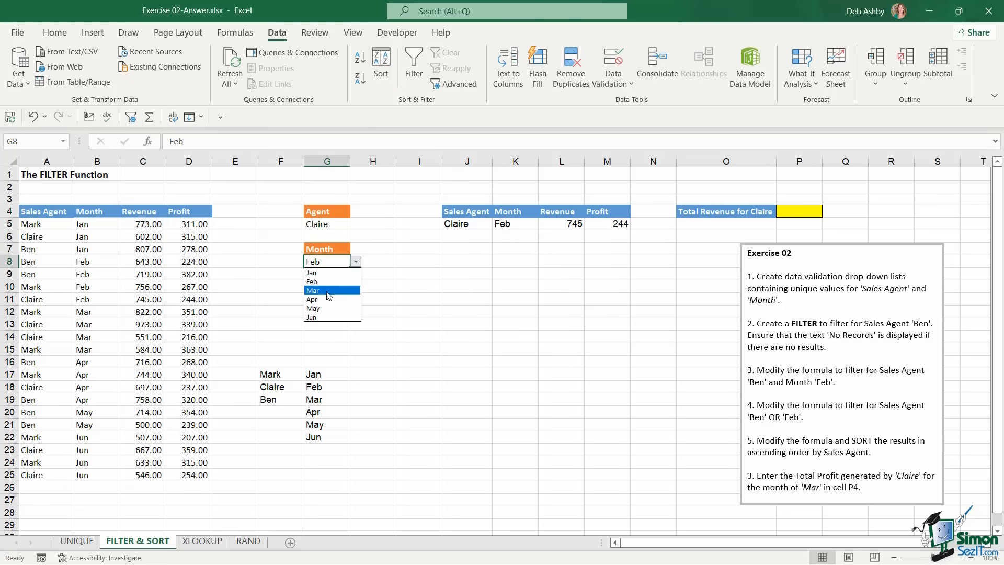
{"action": "left_click", "coordinate": [318, 289]}
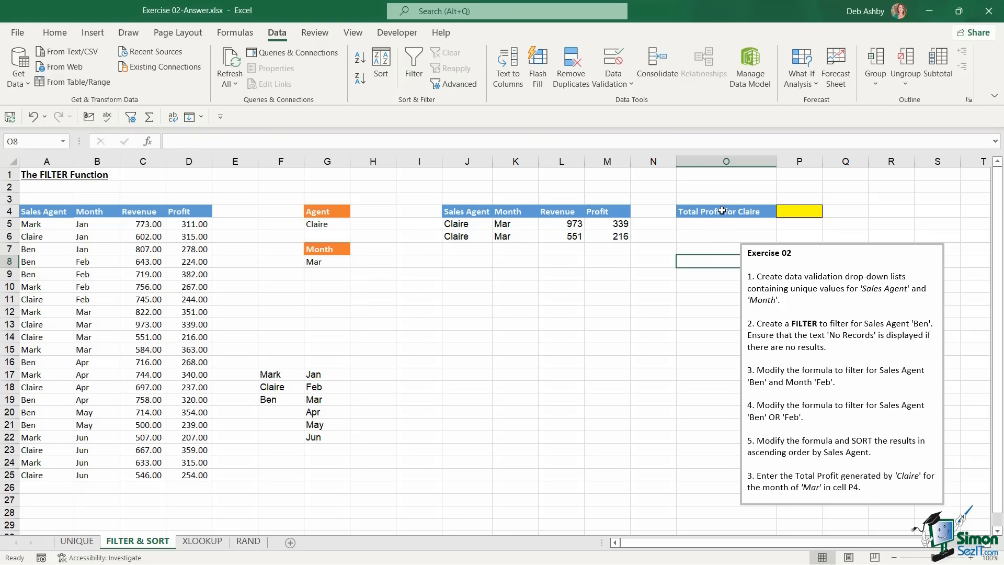
Total Claire's filtered profit in P4 with =SUM(M5:M6), giving 555
{"action": "left_click", "coordinate": [796, 211]}
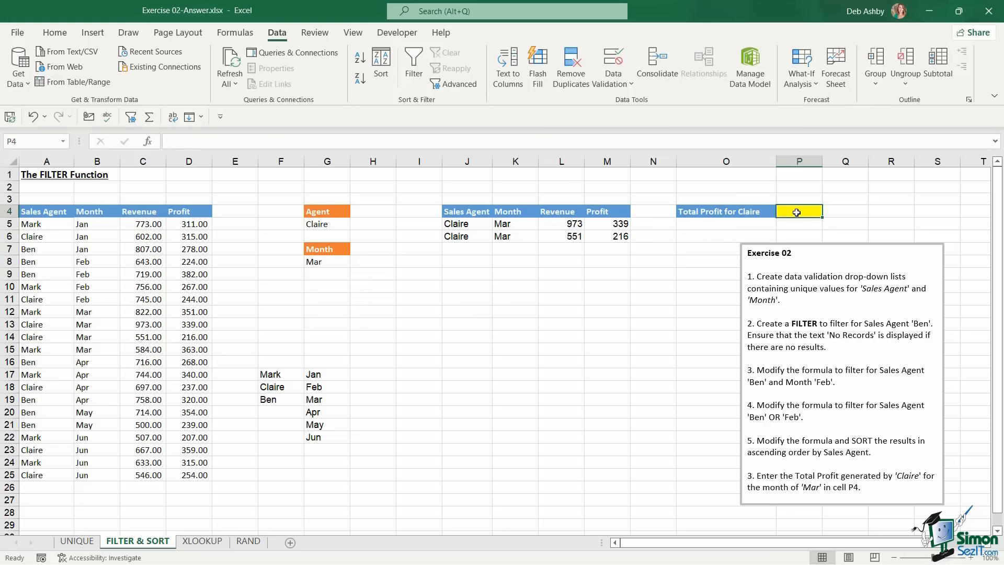
{"action": "double_click", "coordinate": [797, 212]}
{"action": "type", "text": "="}
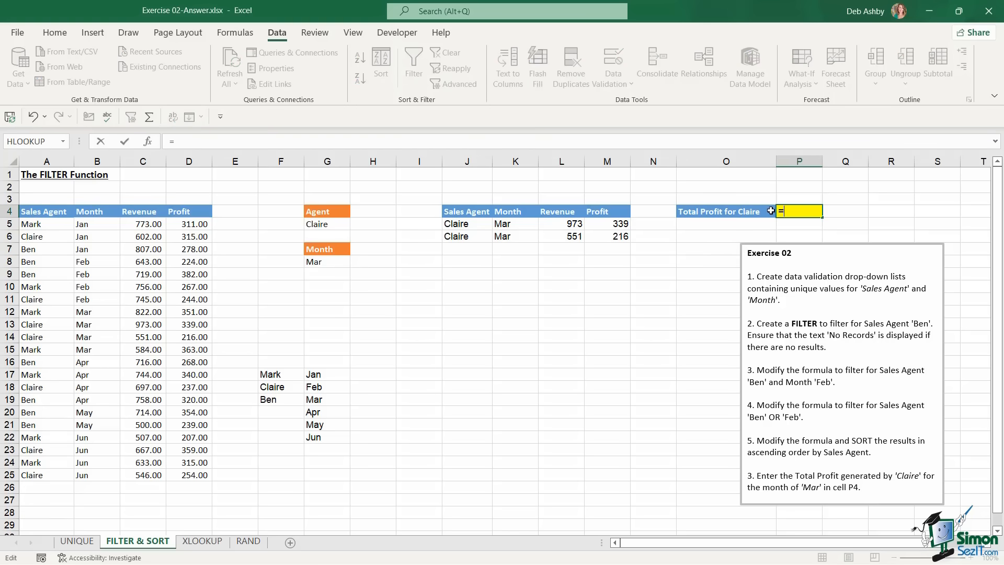
{"action": "type", "text": "SUM("}
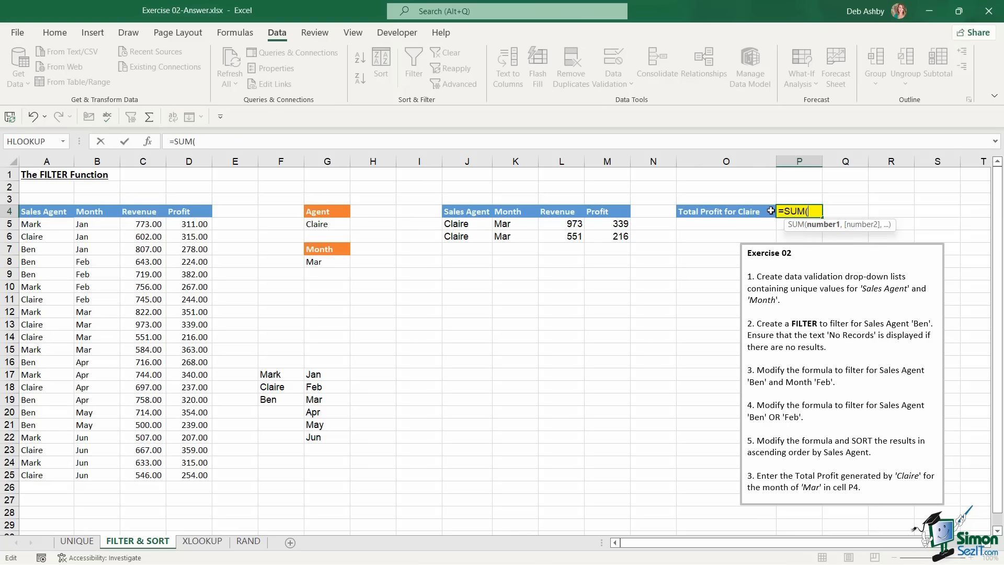
{"action": "left_click_drag", "start_coordinate": [620, 226], "coordinate": [627, 240]}
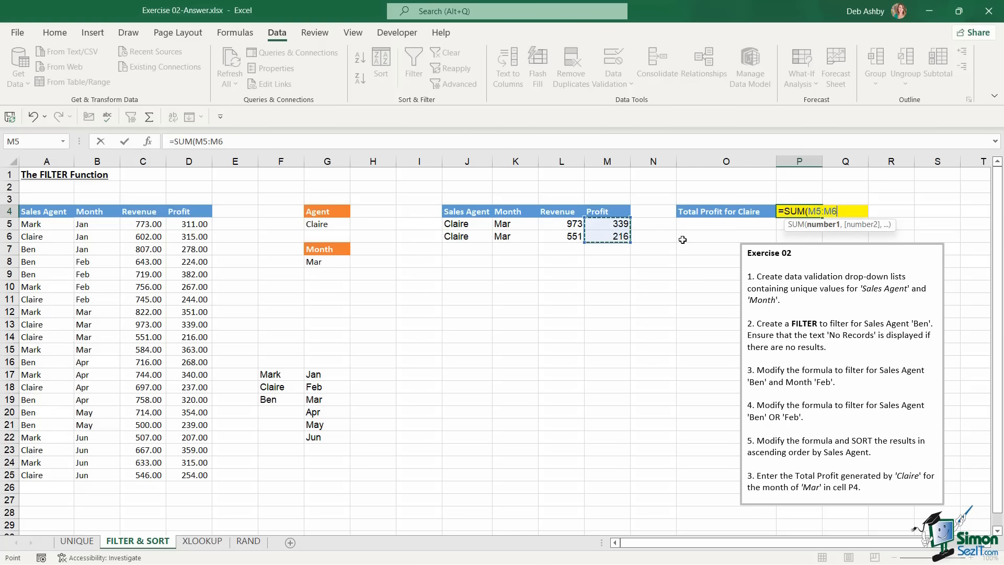
{"action": "type", "text": ")"}
{"action": "key", "text": "Return"}
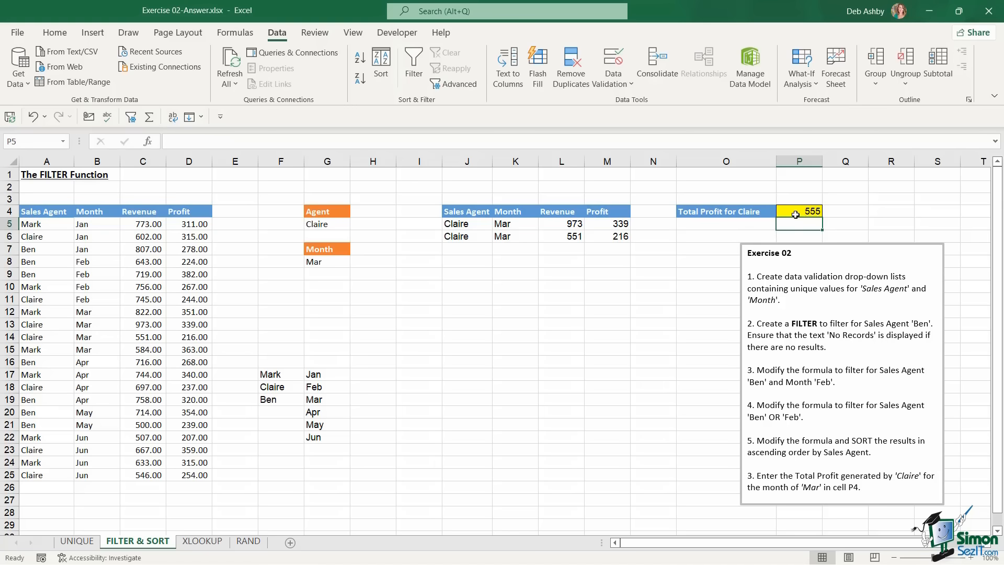
On the XLOOKUP sheet, give I4 a list validation sourced from agent names B5:B19
{"action": "left_click", "coordinate": [214, 544]}
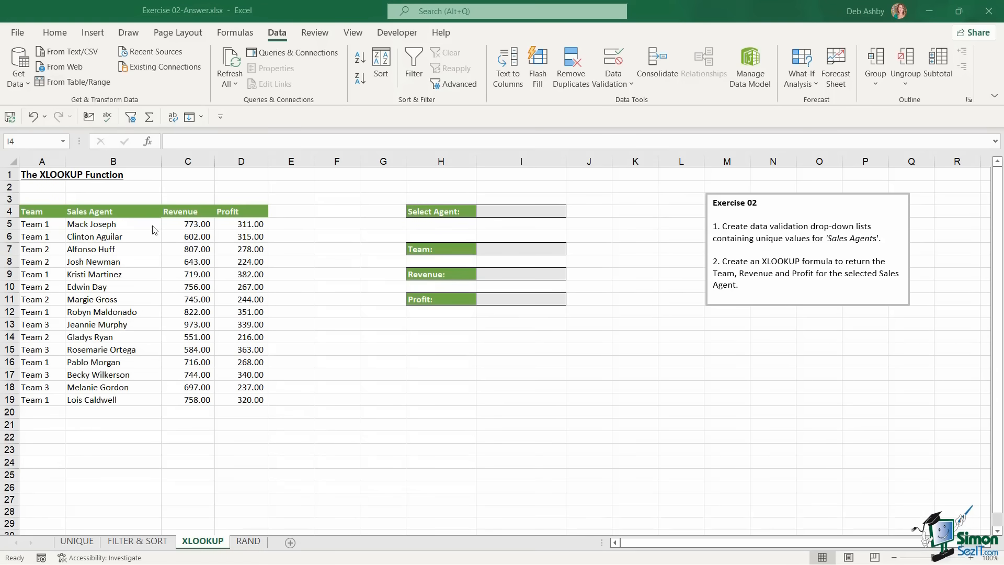
{"action": "left_click", "coordinate": [494, 215]}
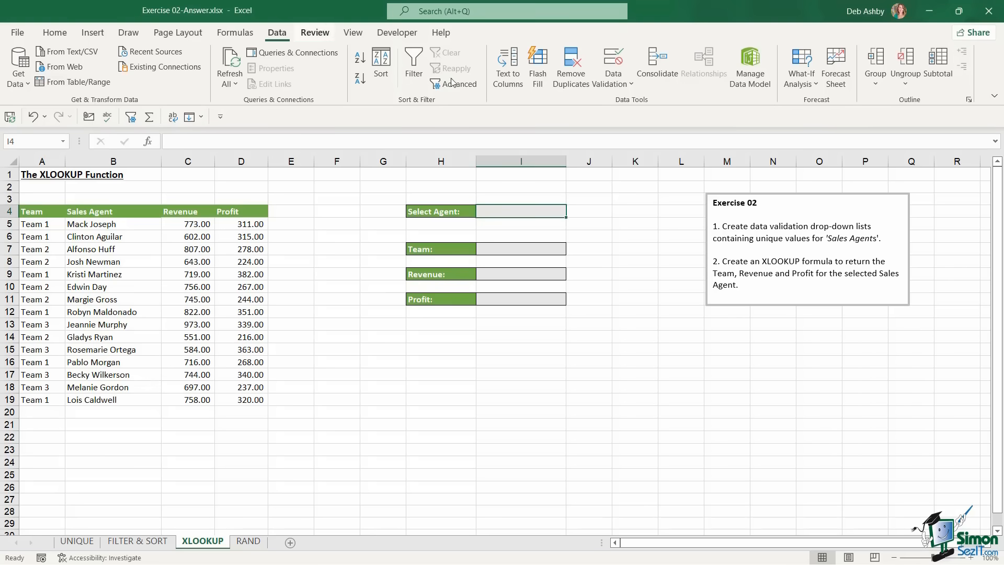
{"action": "left_click", "coordinate": [622, 80]}
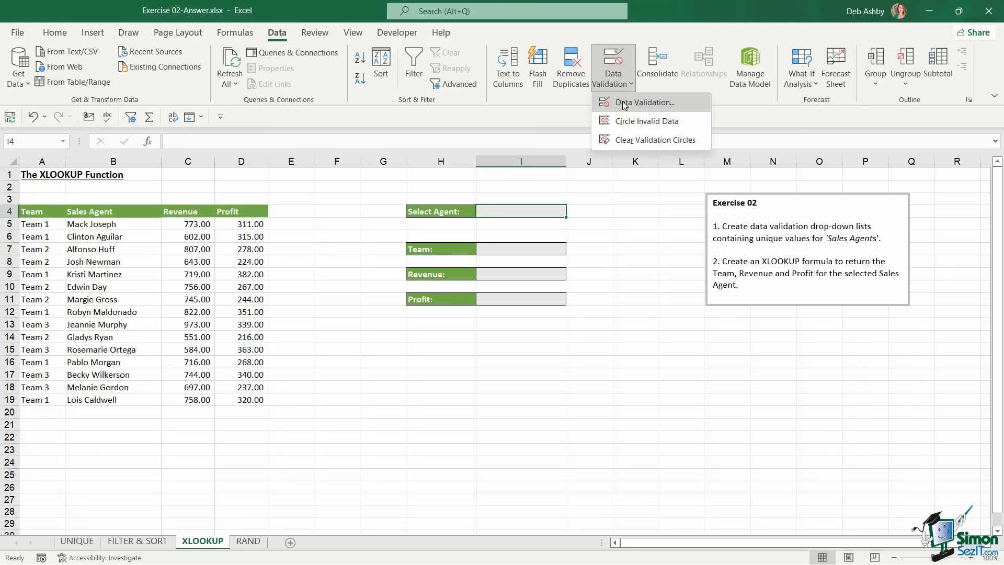
{"action": "left_click", "coordinate": [624, 99]}
{"action": "left_click_drag", "start_coordinate": [527, 192], "coordinate": [592, 166]}
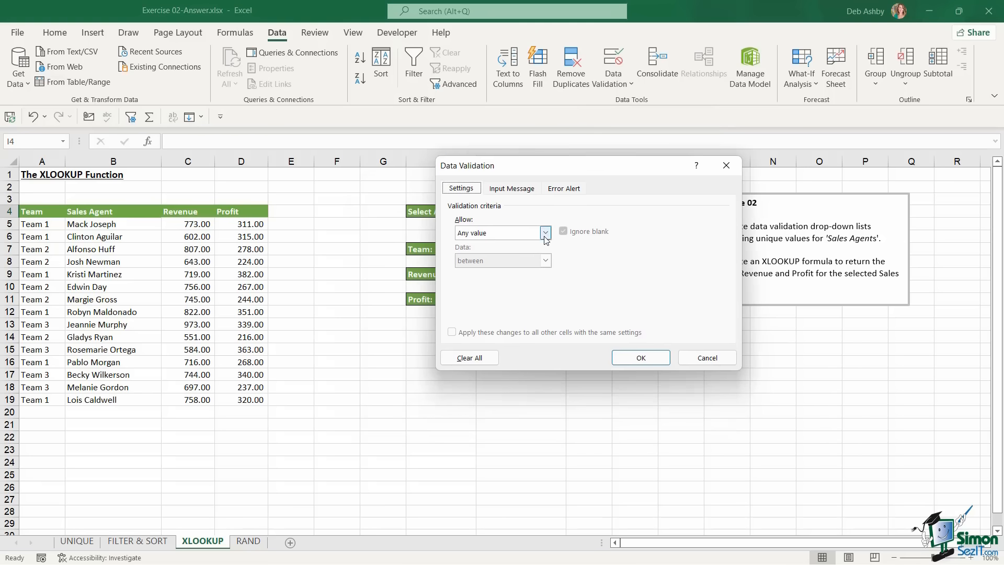
{"action": "left_click", "coordinate": [545, 233]}
{"action": "left_click", "coordinate": [474, 272]}
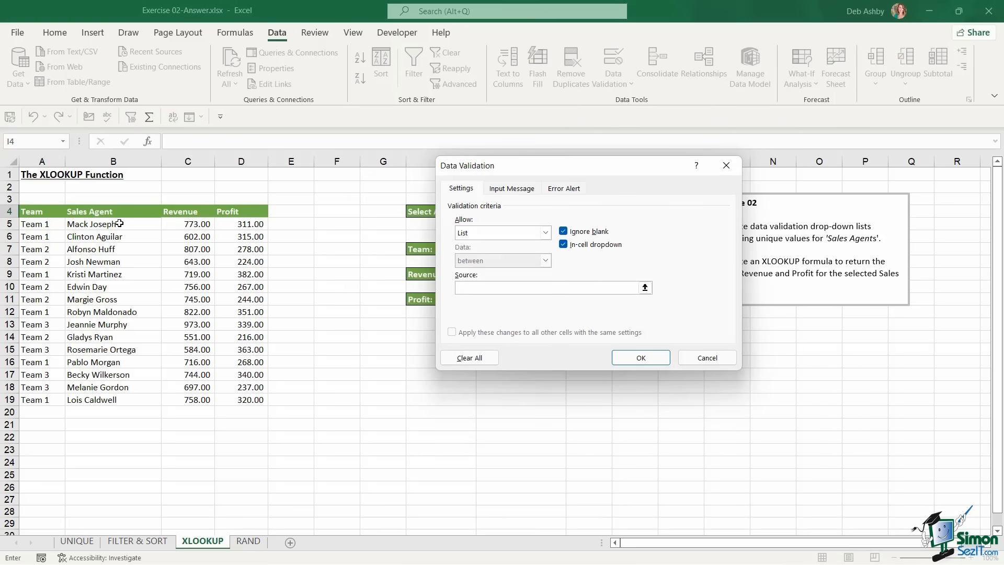
{"action": "left_click_drag", "start_coordinate": [120, 224], "coordinate": [140, 387]}
{"action": "left_click", "coordinate": [639, 357]}
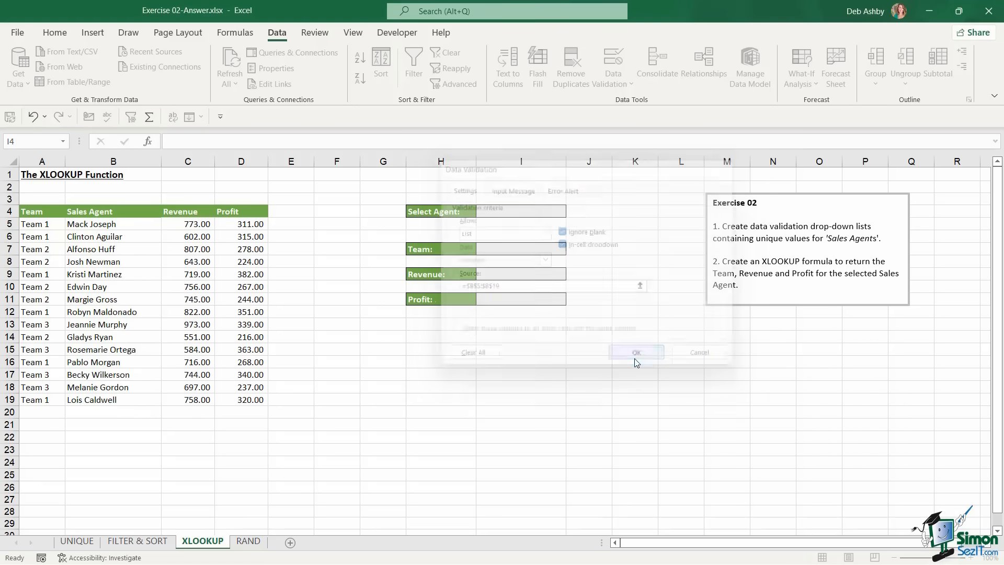
{"action": "left_click", "coordinate": [527, 214]}
{"action": "left_click", "coordinate": [572, 211]}
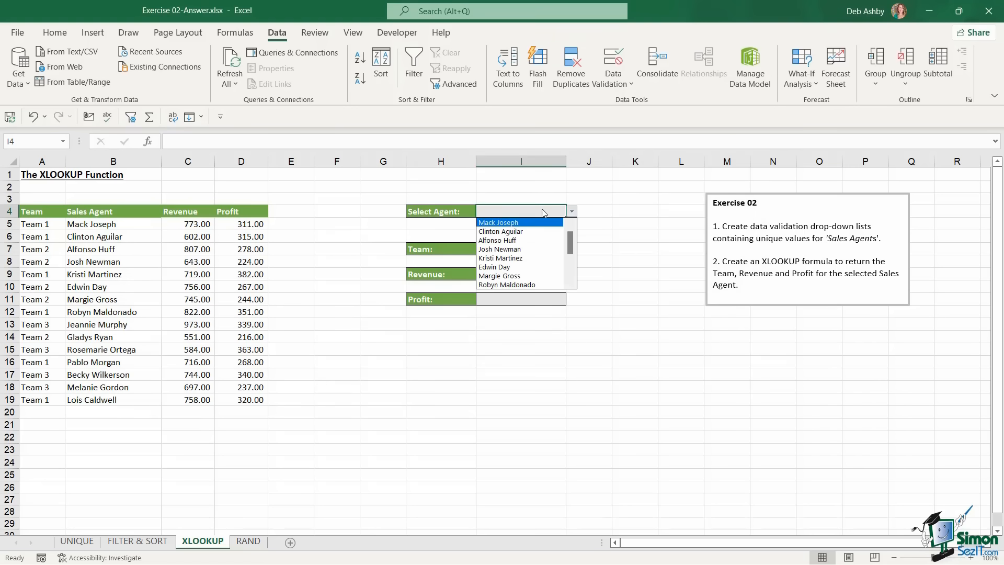
{"action": "left_click", "coordinate": [511, 240]}
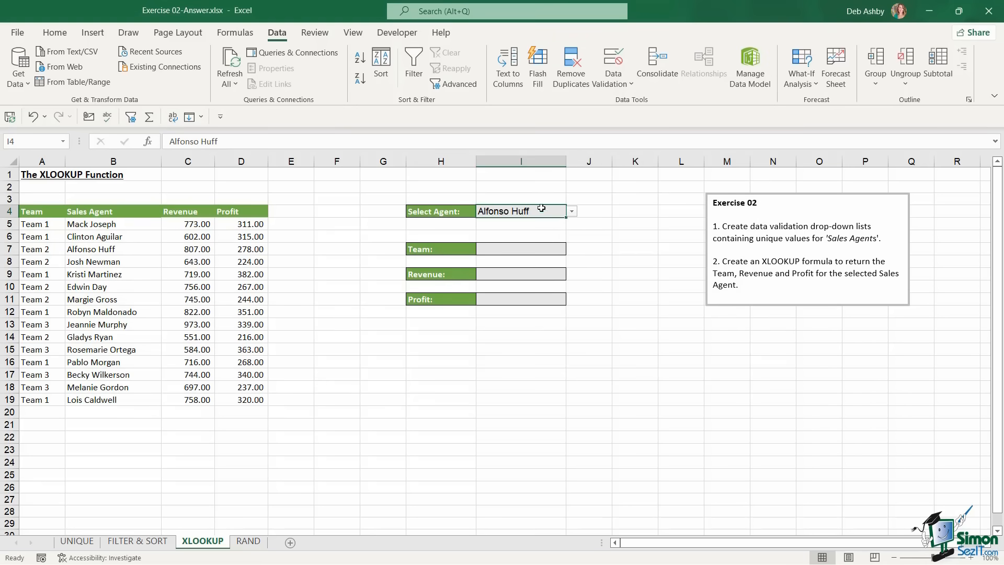
{"action": "left_click", "coordinate": [517, 247]}
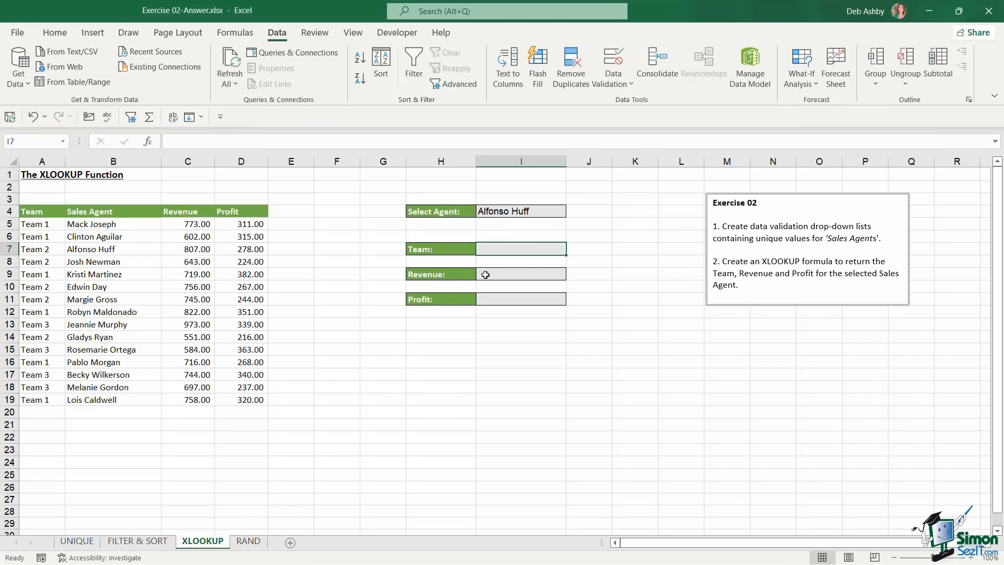
{"action": "type", "text": "="}
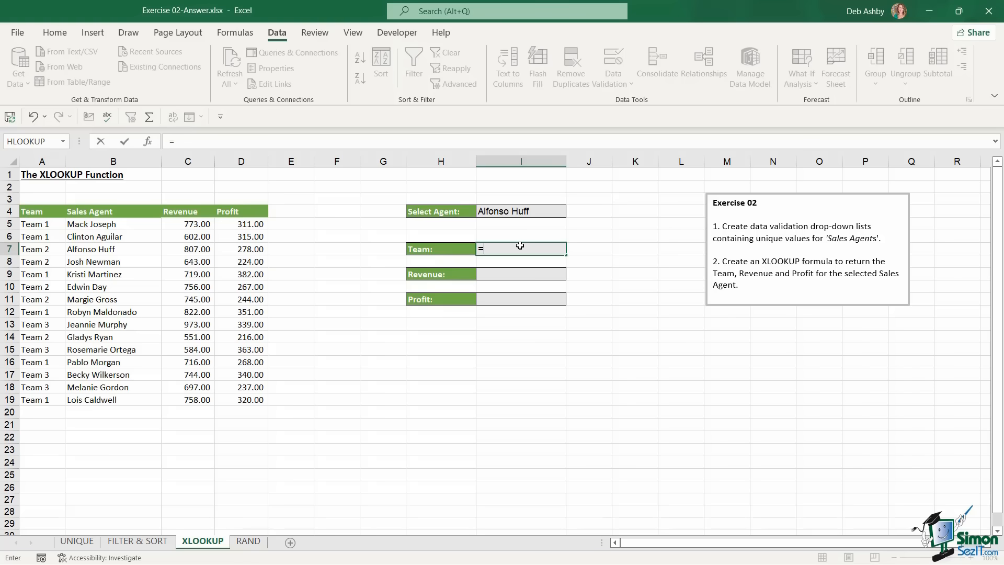
{"action": "type", "text": "XLOOKUP("}
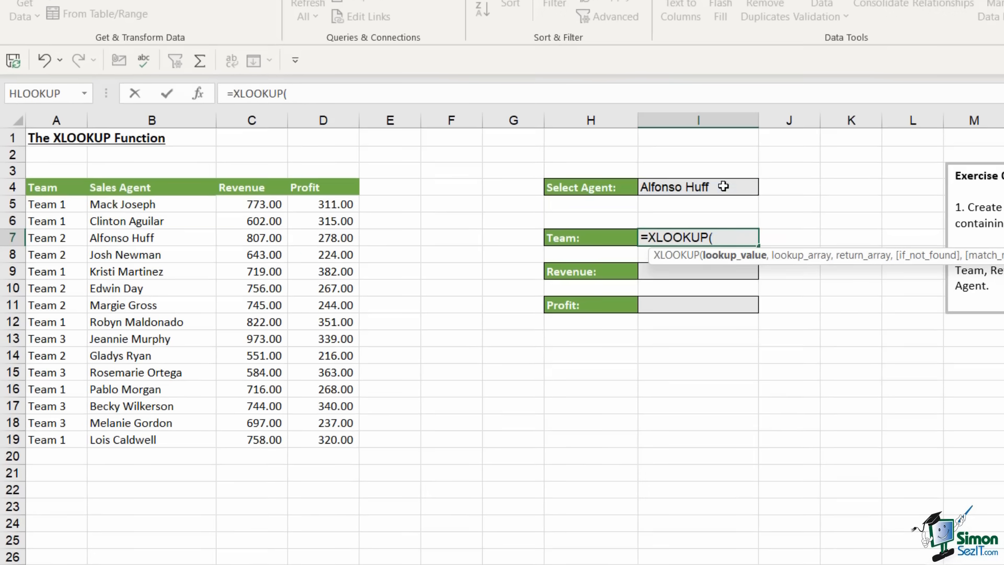
{"action": "left_click", "coordinate": [723, 187]}
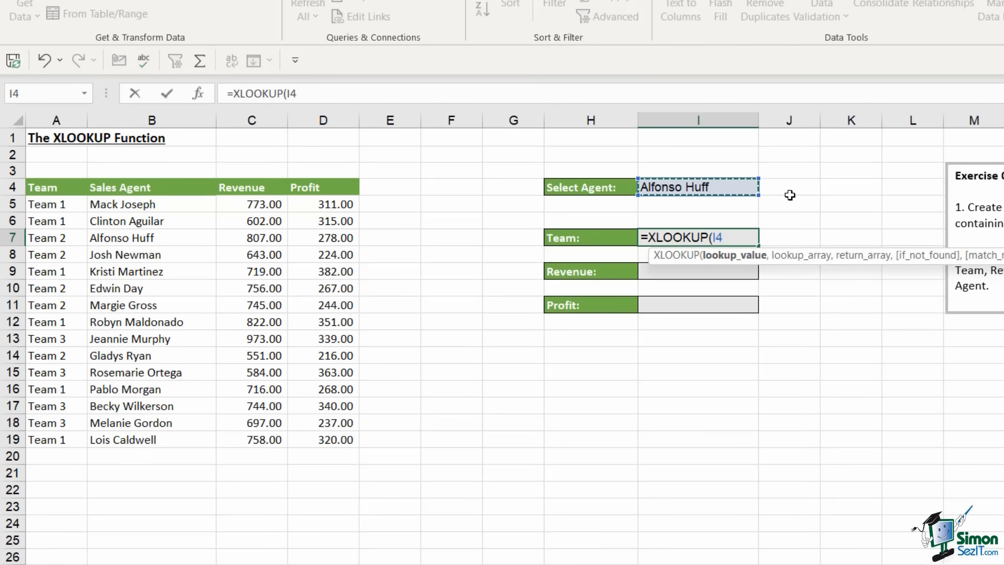
{"action": "type", "text": ","}
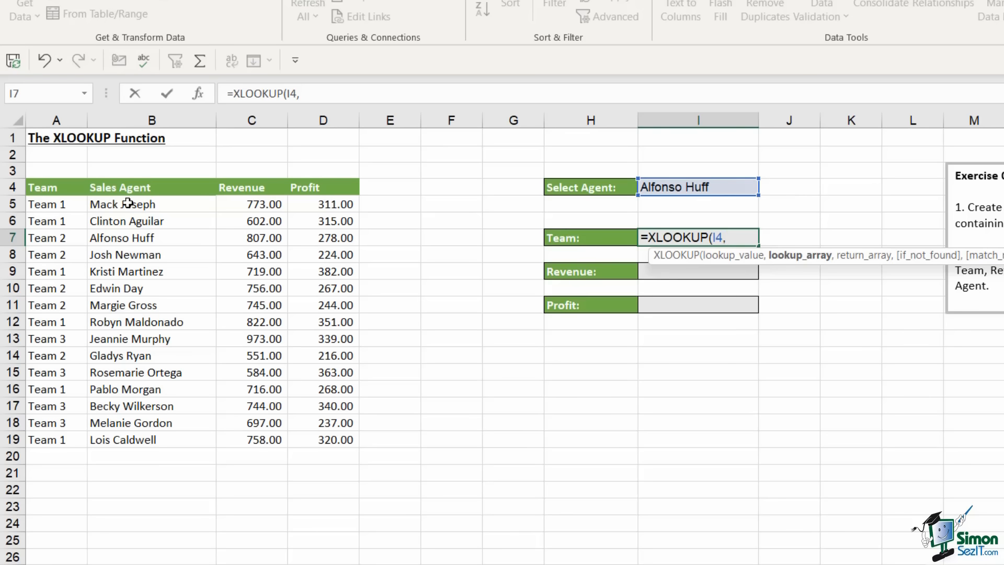
{"action": "left_click_drag", "start_coordinate": [128, 204], "coordinate": [139, 441]}
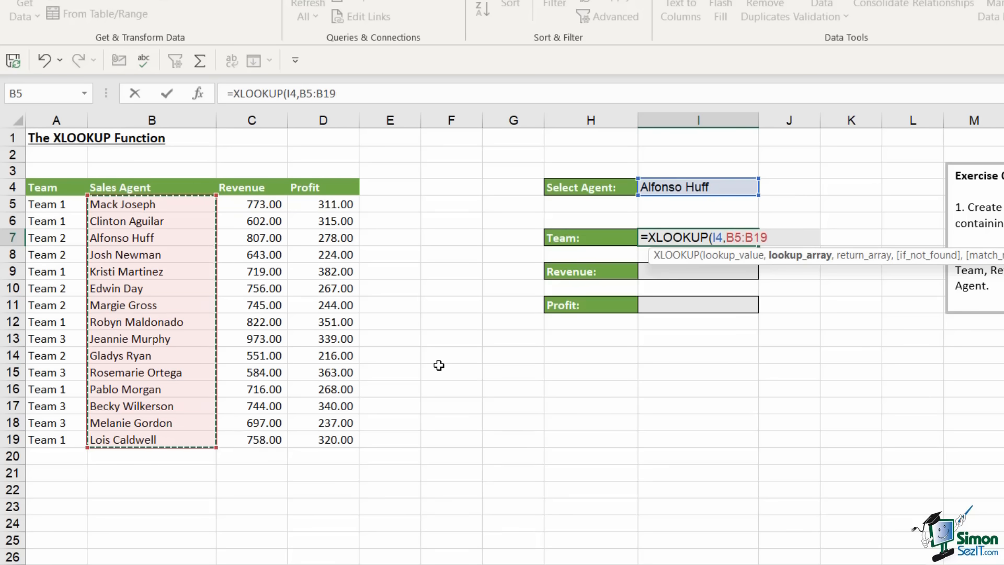
{"action": "type", "text": ","}
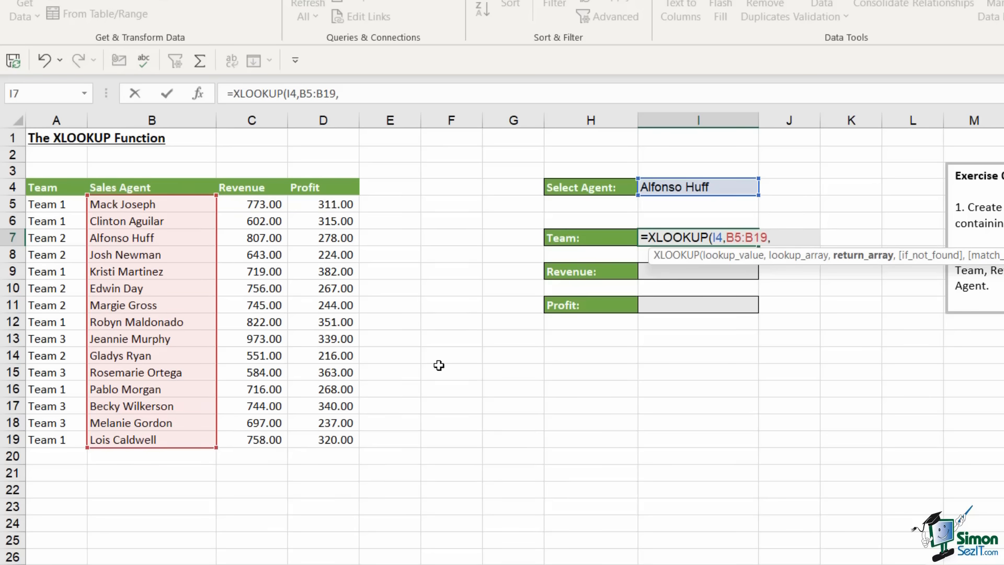
{"action": "left_click_drag", "start_coordinate": [62, 204], "coordinate": [82, 437]}
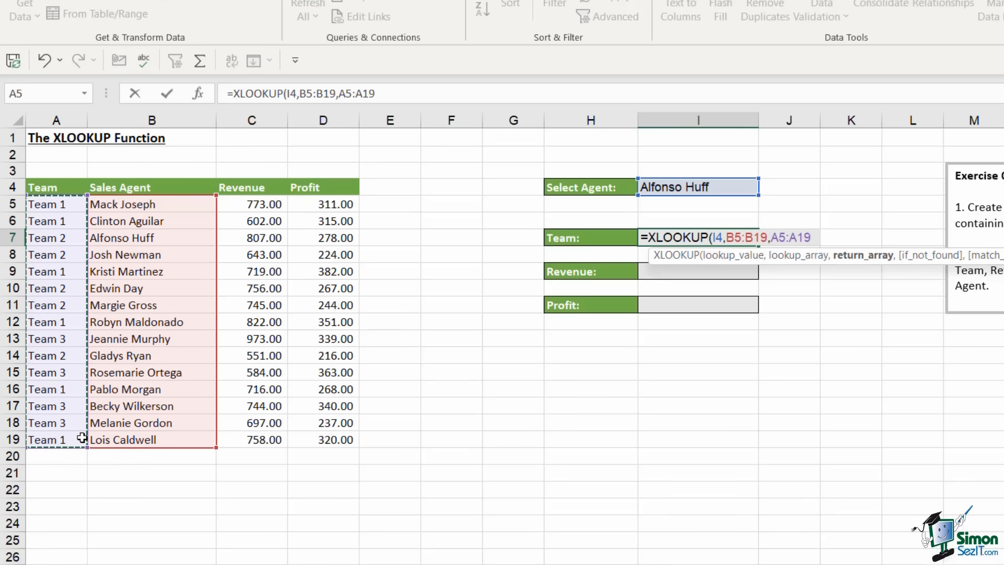
{"action": "type", "text": ")"}
{"action": "key", "text": "Return"}
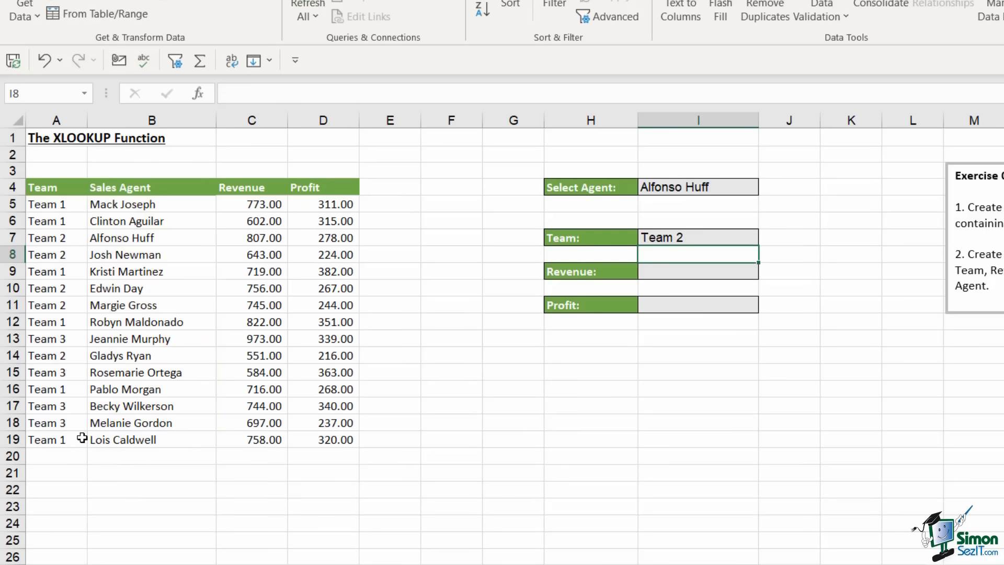
Enter =XLOOKUP(I4,B5:B19,C5:C19) in I9 to show the agent's Revenue, 807
{"action": "left_click", "coordinate": [678, 275]}
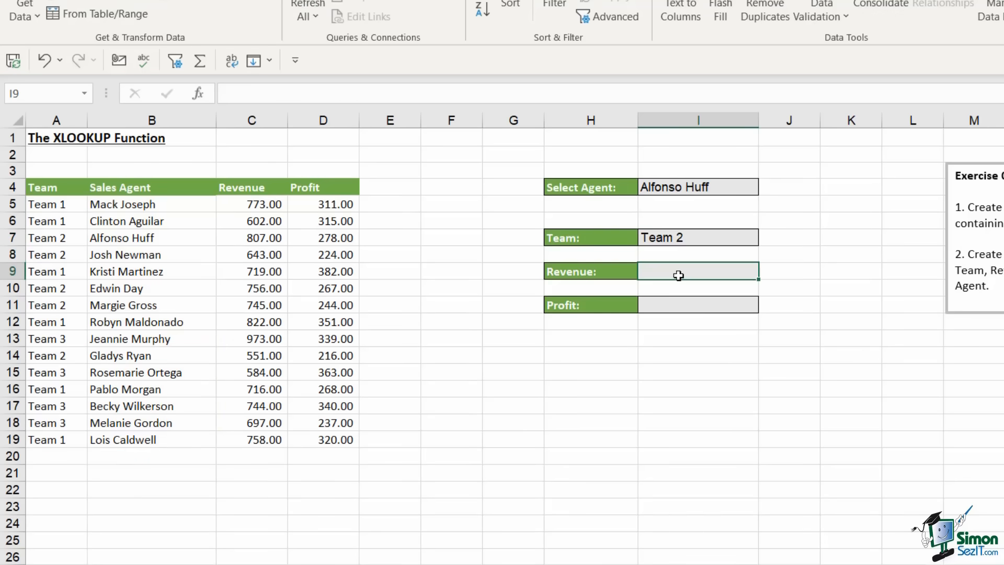
{"action": "type", "text": "=xloo"}
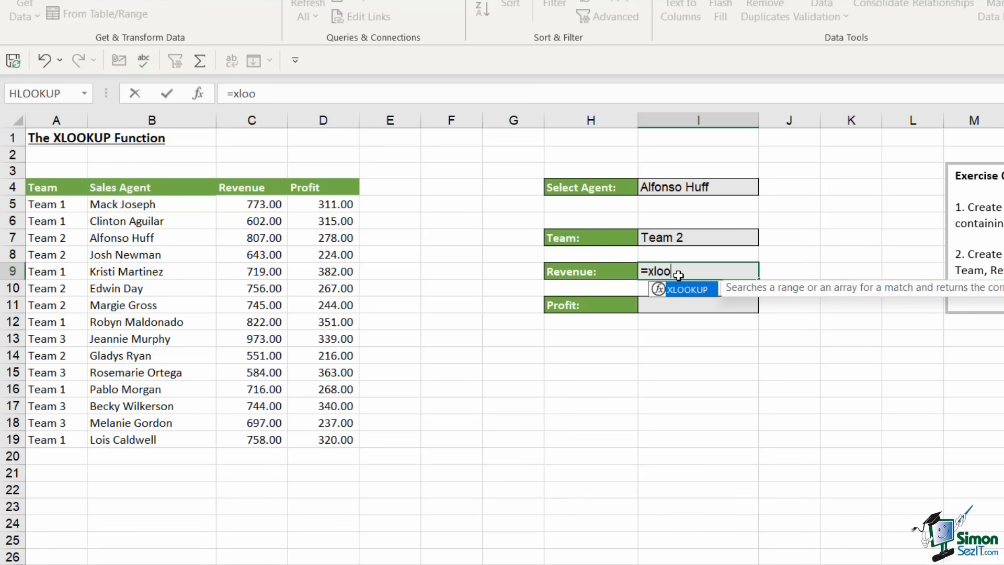
{"action": "type", "text": "kup"}
{"action": "key", "text": "Tab"}
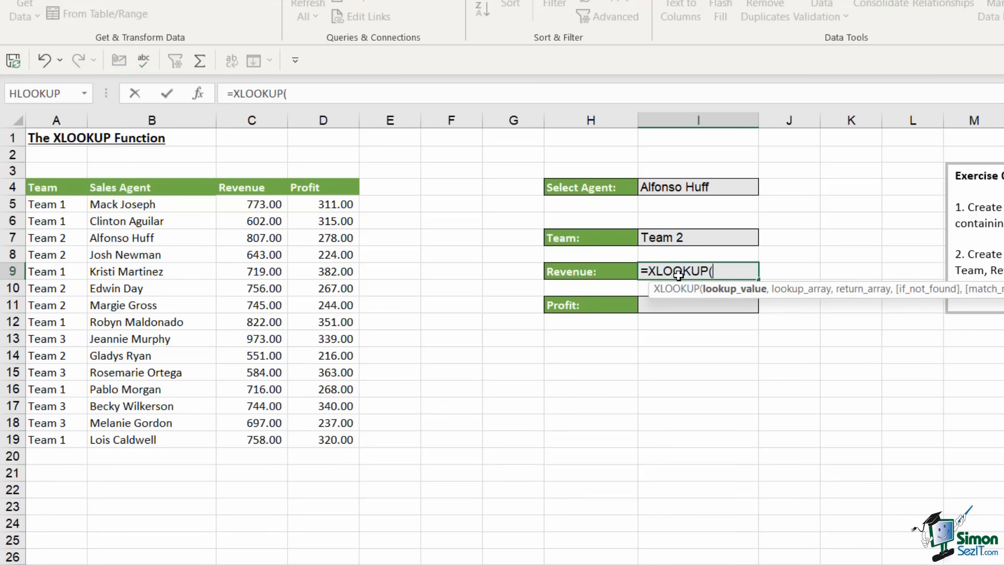
{"action": "left_click", "coordinate": [686, 187]}
{"action": "type", "text": ","}
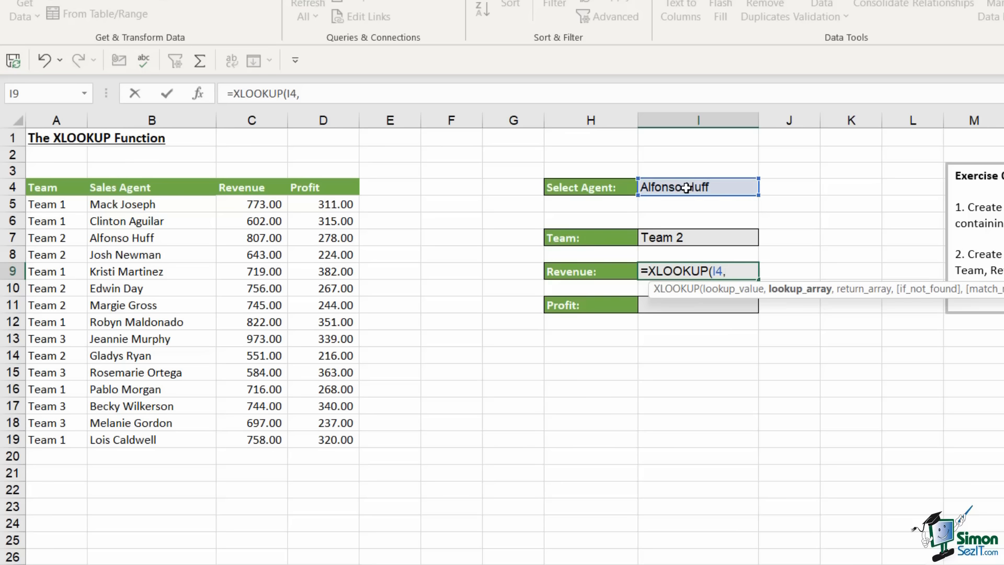
{"action": "left_click_drag", "start_coordinate": [132, 207], "coordinate": [142, 437]}
{"action": "type", "text": ","}
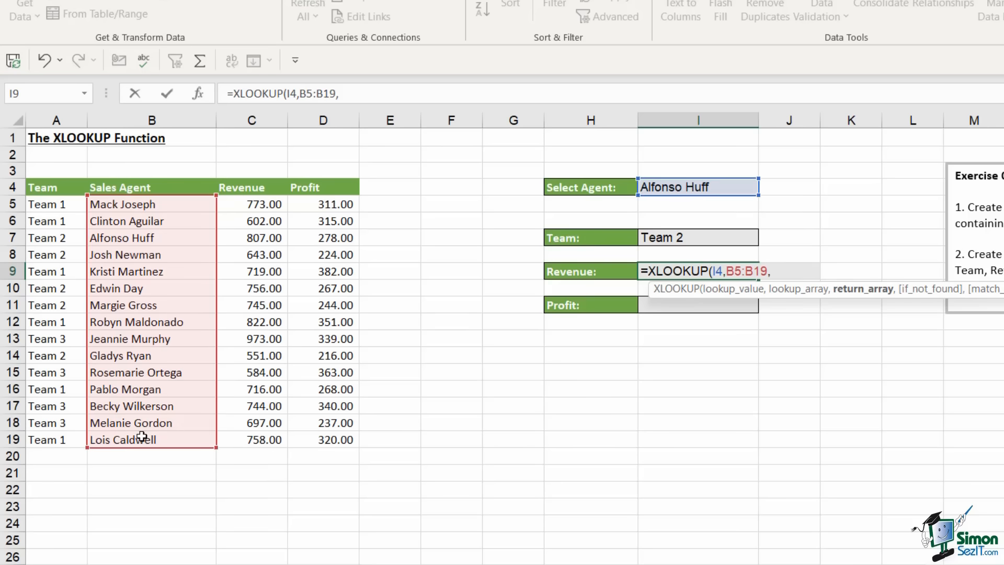
{"action": "left_click_drag", "start_coordinate": [246, 205], "coordinate": [248, 436]}
{"action": "type", "text": ")"}
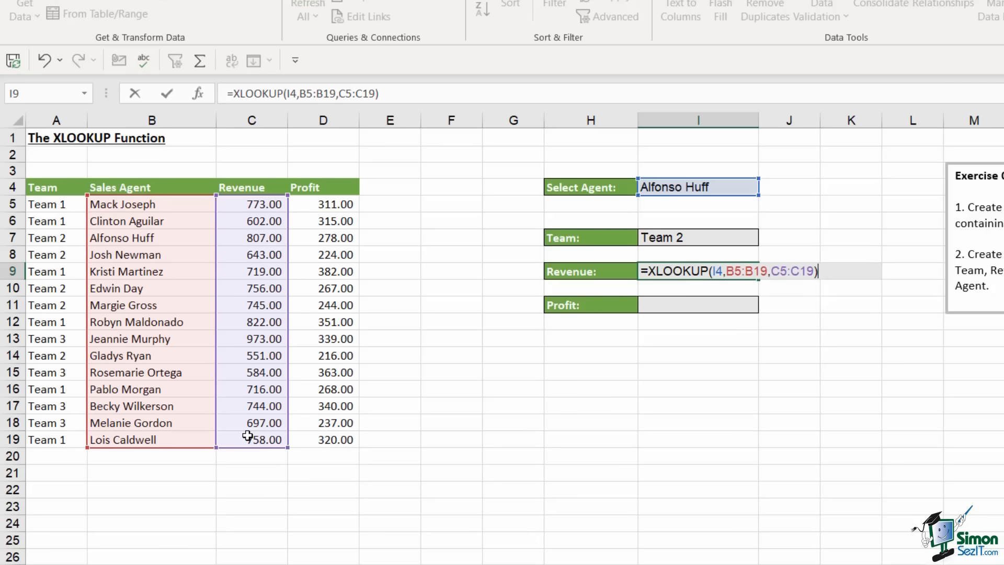
{"action": "key", "text": "Return"}
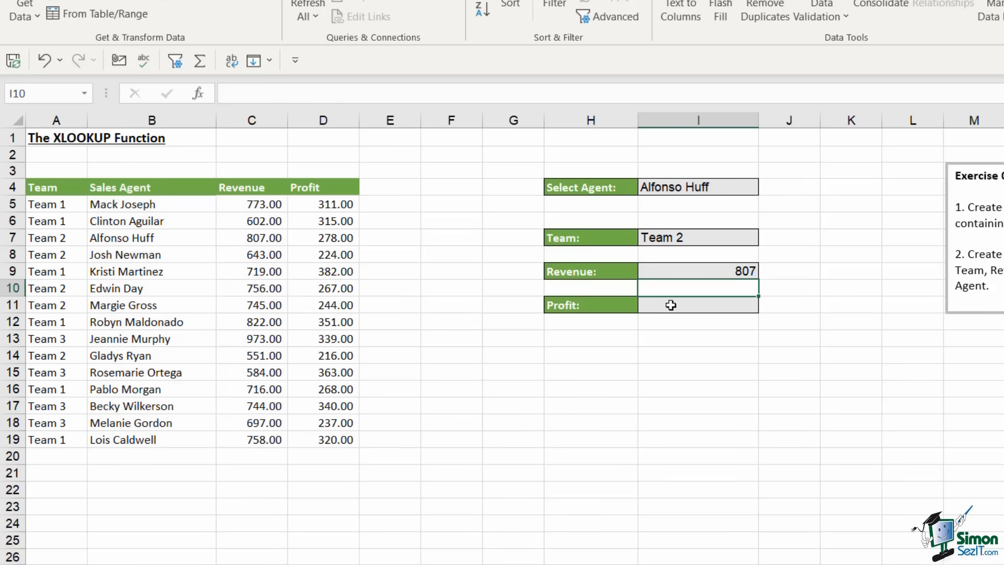
Enter =XLOOKUP(I4,B5:B19,D5:D19) in I11 to show the agent's Profit, 278
{"action": "left_click", "coordinate": [672, 305]}
{"action": "type", "text": "=X"}
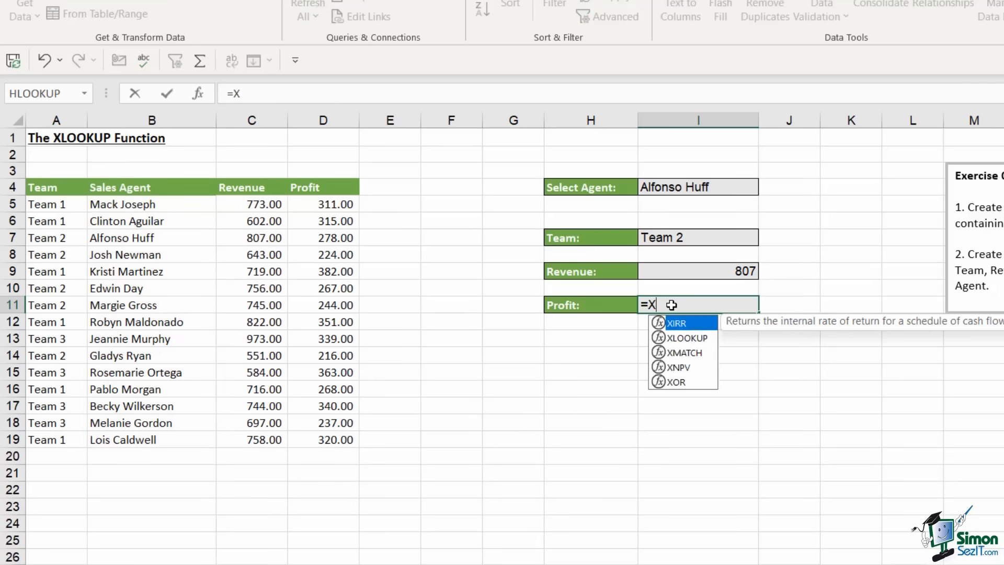
{"action": "type", "text": "LOOKUP("}
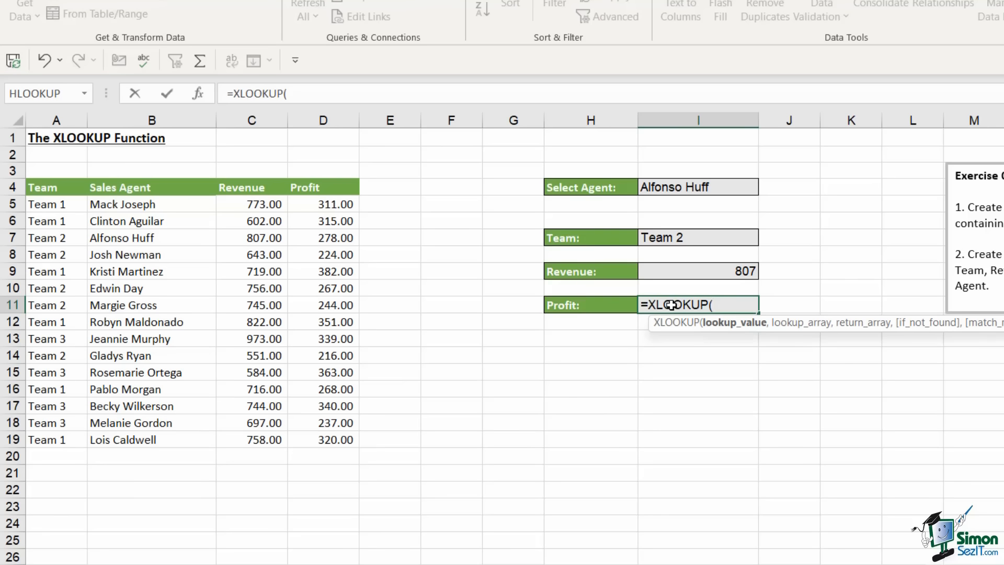
{"action": "left_click", "coordinate": [704, 187]}
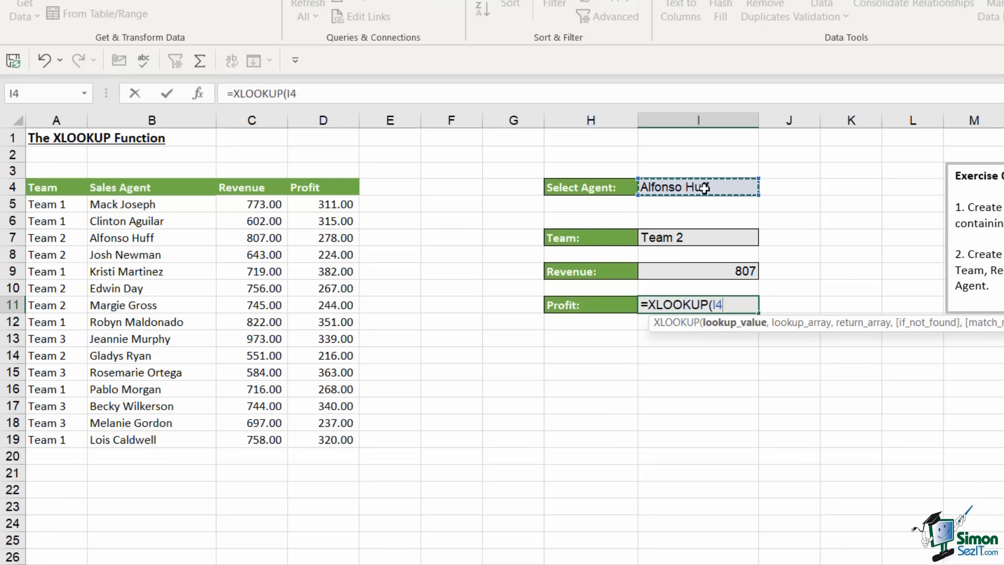
{"action": "type", "text": ","}
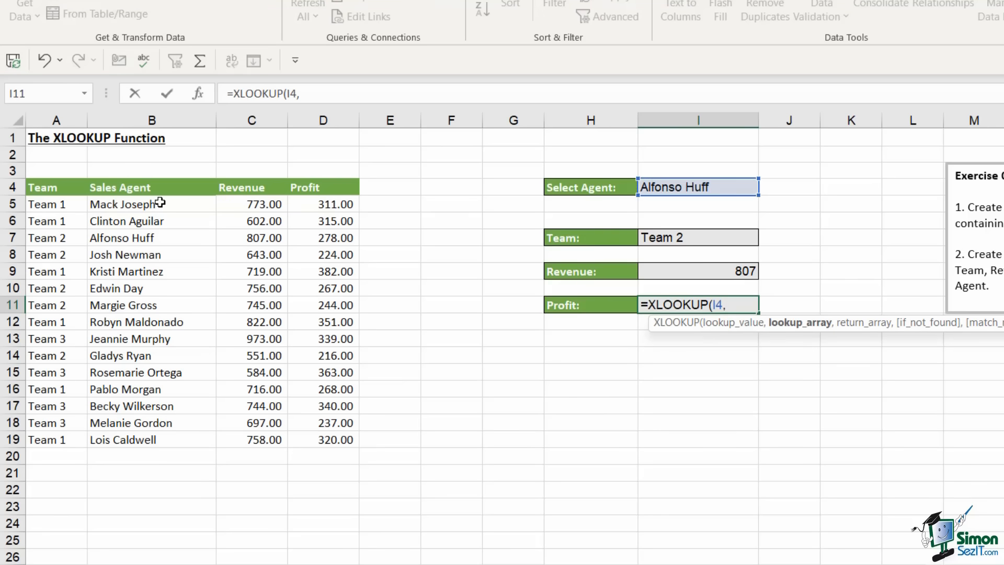
{"action": "left_click_drag", "start_coordinate": [168, 203], "coordinate": [140, 439]}
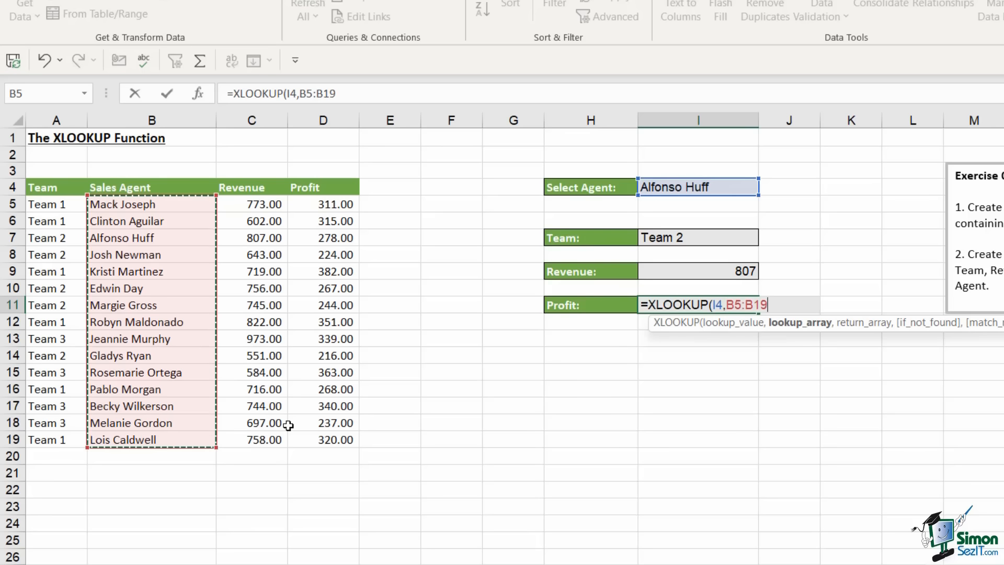
{"action": "type", "text": ","}
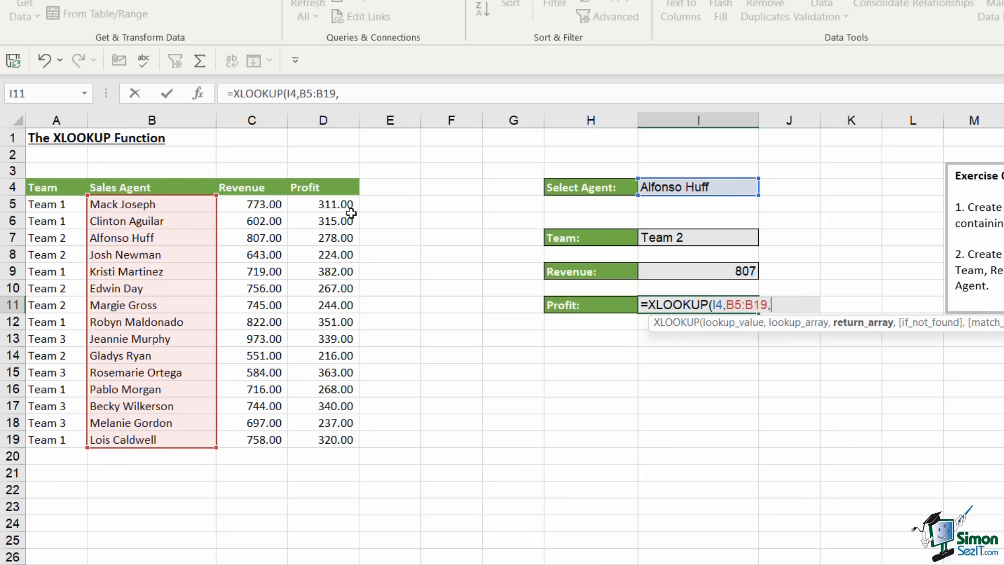
{"action": "left_click_drag", "start_coordinate": [336, 206], "coordinate": [338, 439]}
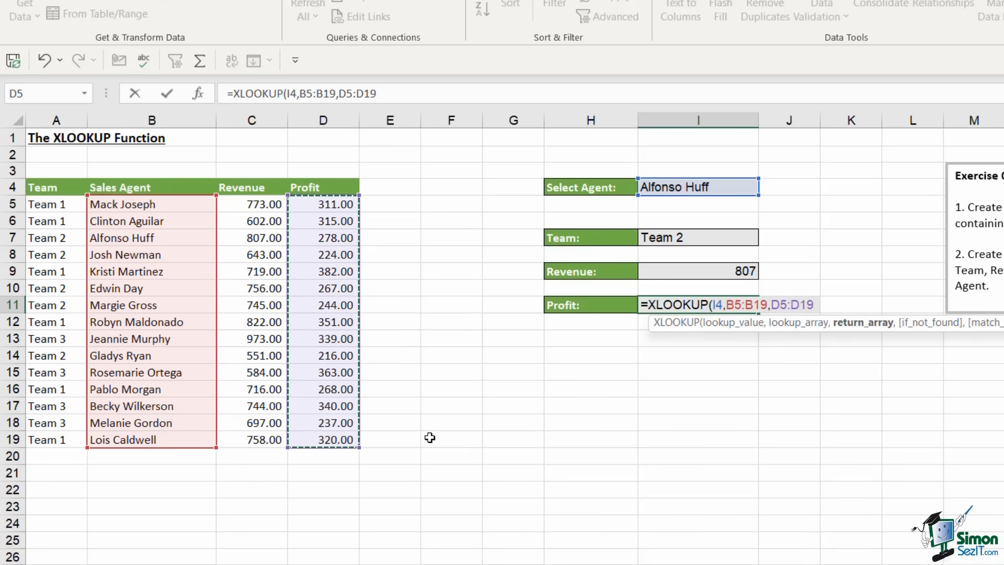
{"action": "type", "text": ")"}
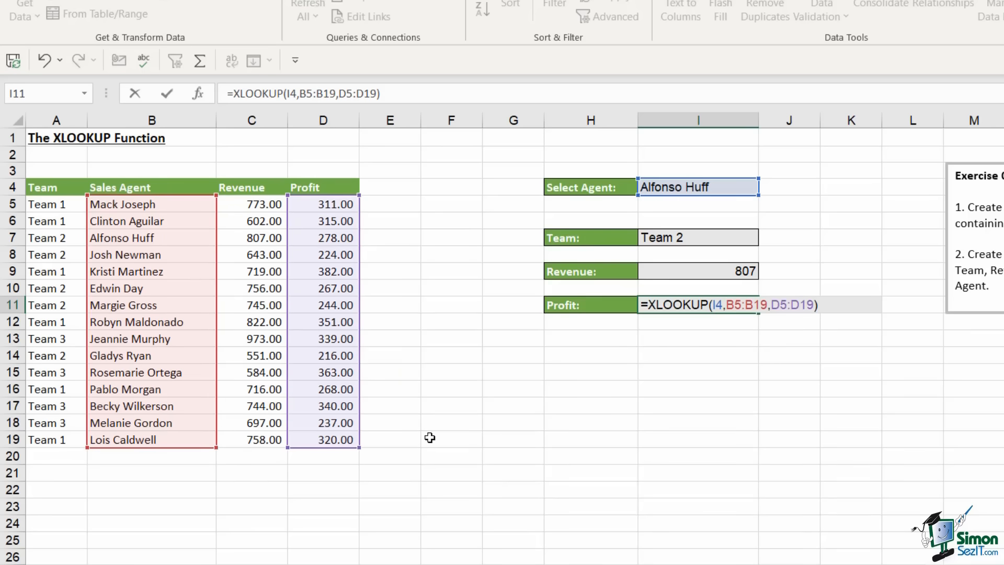
{"action": "key", "text": "Return"}
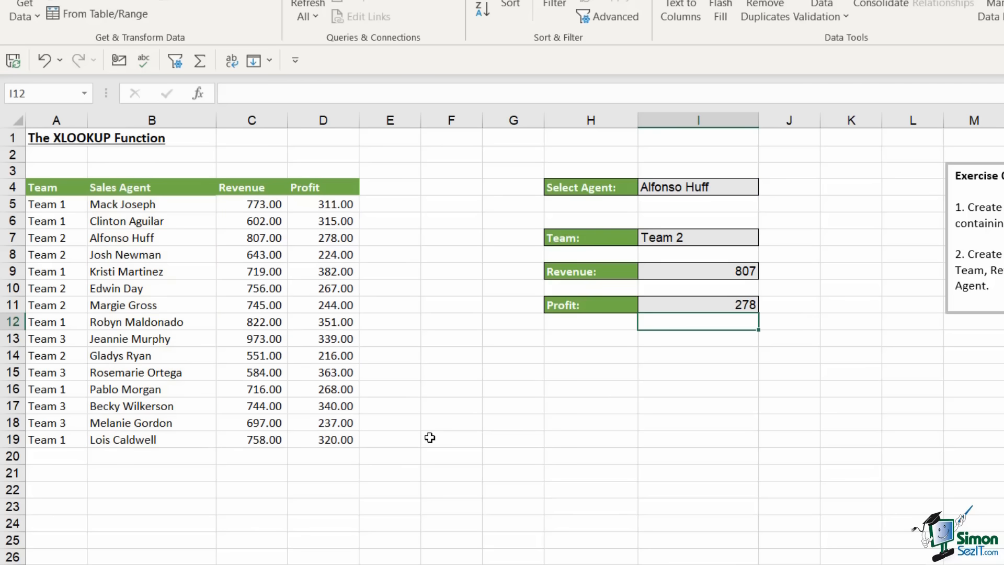
{"action": "left_click", "coordinate": [718, 189]}
{"action": "left_click", "coordinate": [766, 187]}
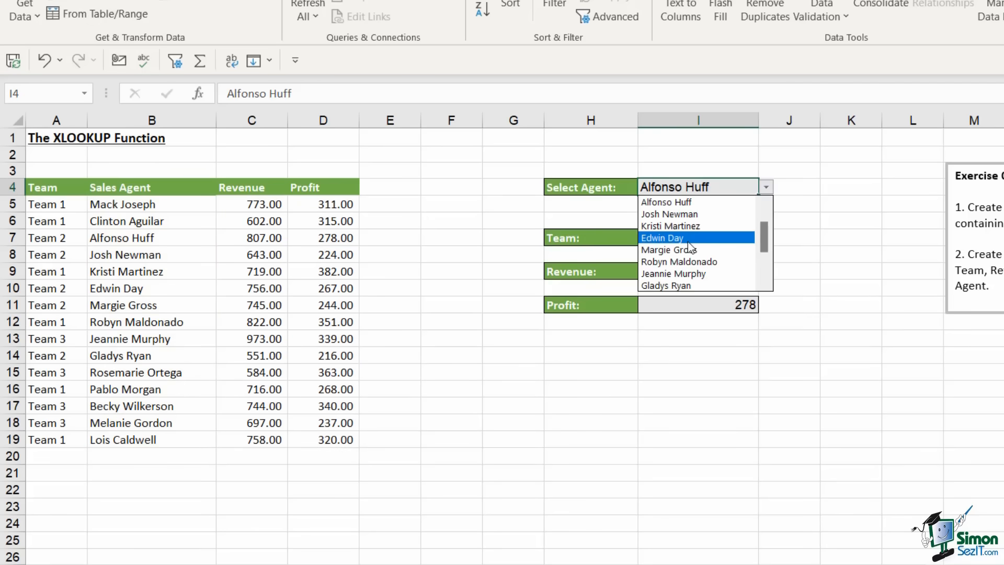
{"action": "left_click", "coordinate": [700, 237]}
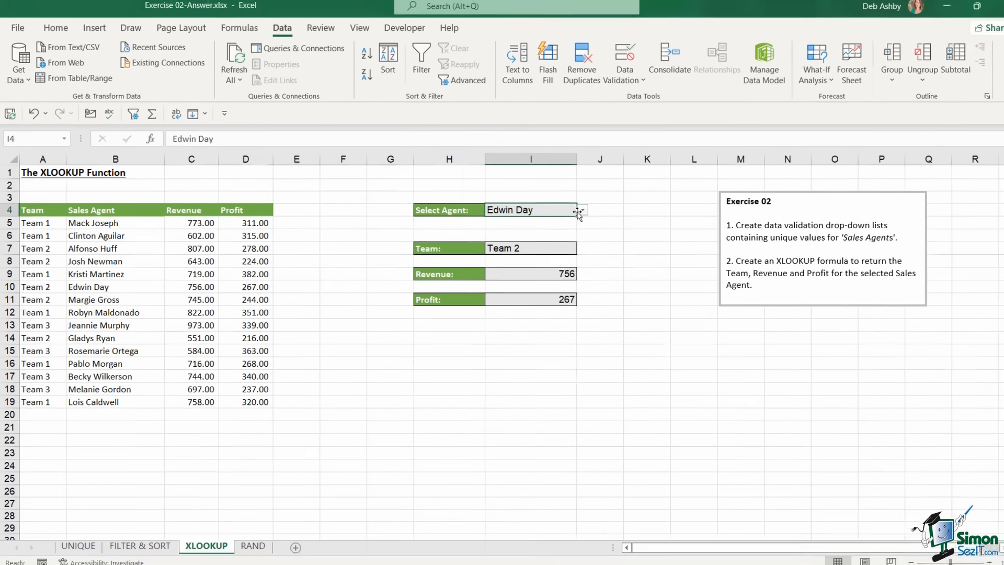
{"action": "left_click", "coordinate": [766, 187]}
{"action": "left_click", "coordinate": [519, 275]}
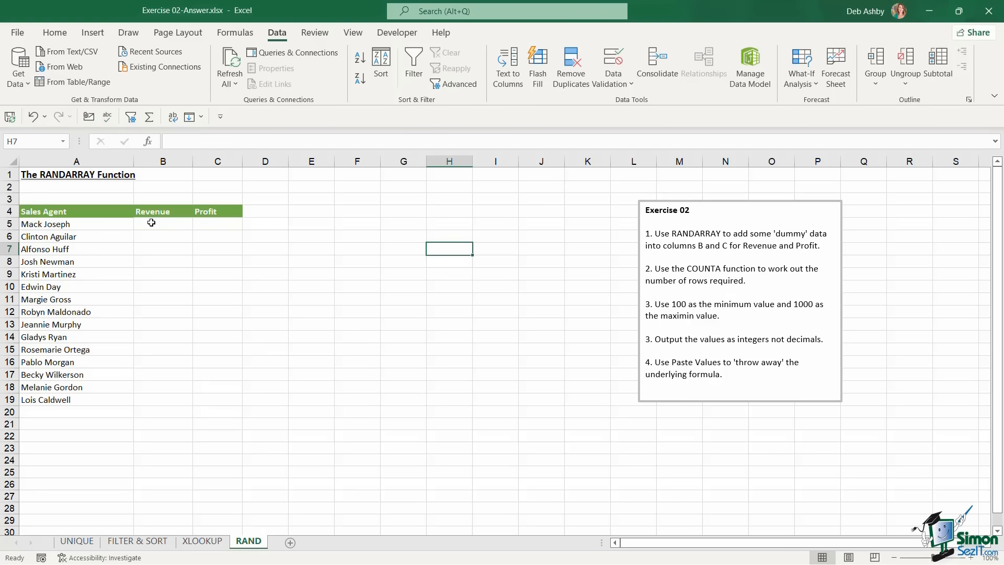
Enter =RANDARRAY(COUNTA(A5:A19),2,100,1000,TRUE) in B5 to fill Revenue and Profit with random integers
{"action": "left_click", "coordinate": [151, 223]}
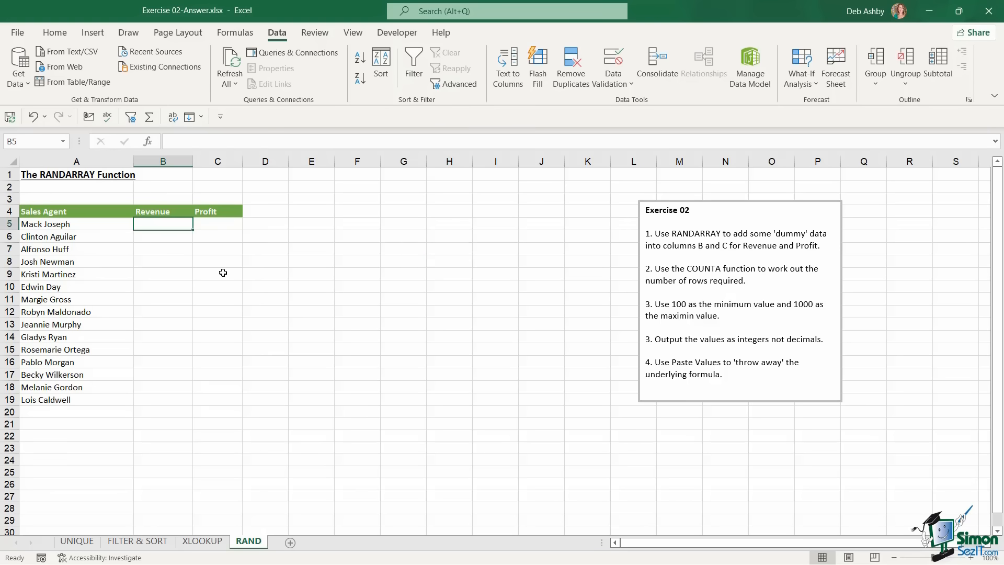
{"action": "type", "text": "=rand"}
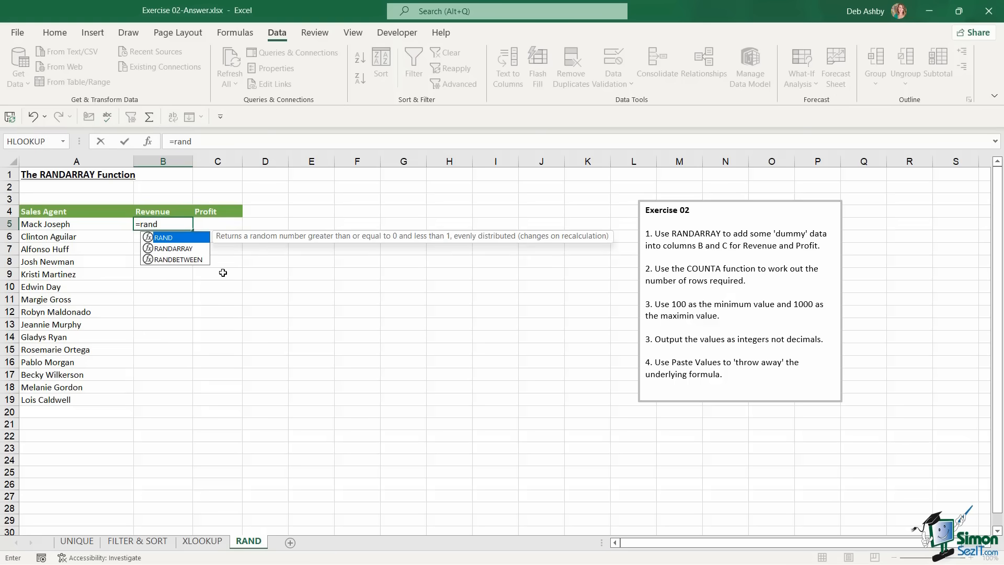
{"action": "key", "text": "Down"}
{"action": "key", "text": "Tab"}
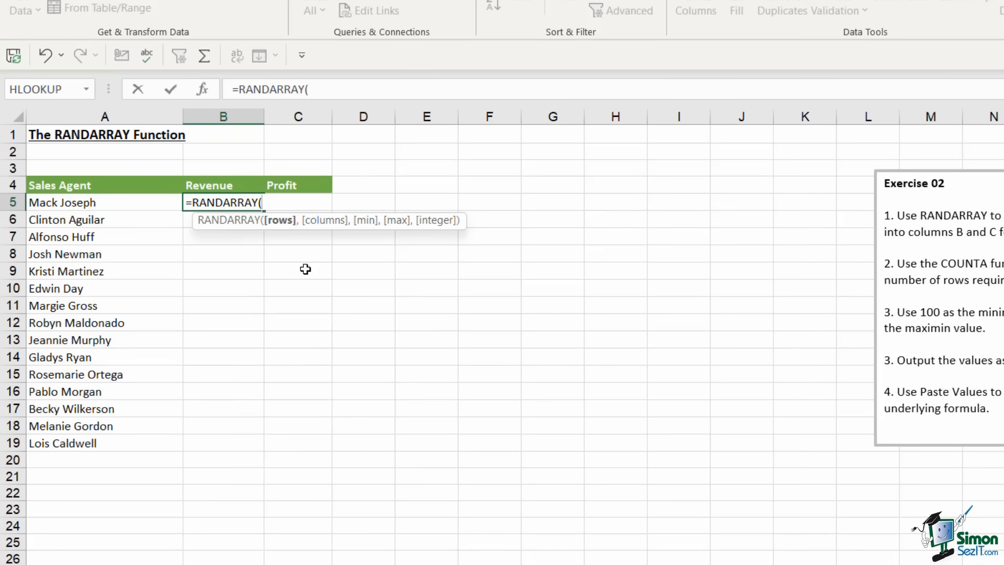
{"action": "type", "text": "counta"}
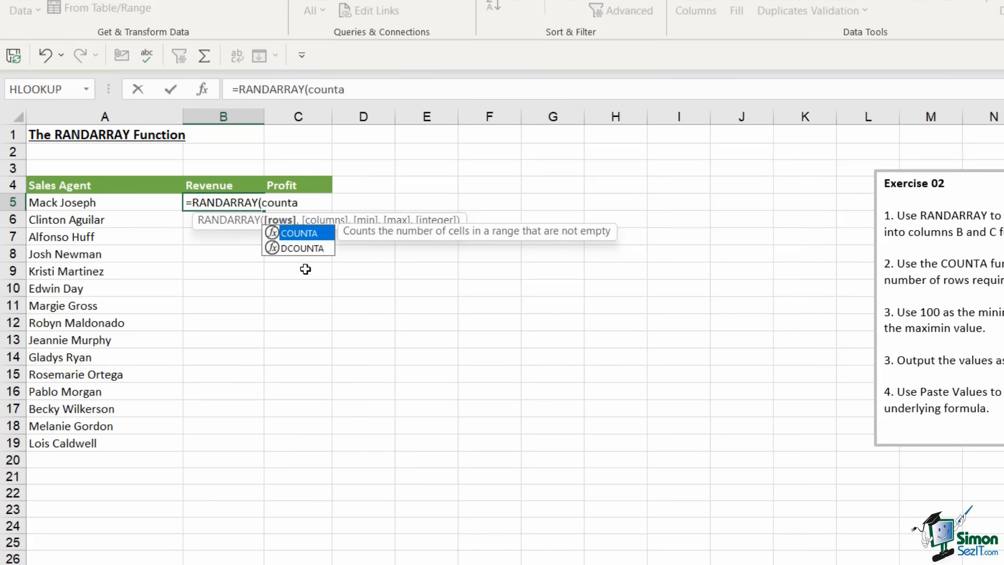
{"action": "key", "text": "Tab"}
{"action": "left_click", "coordinate": [107, 205]}
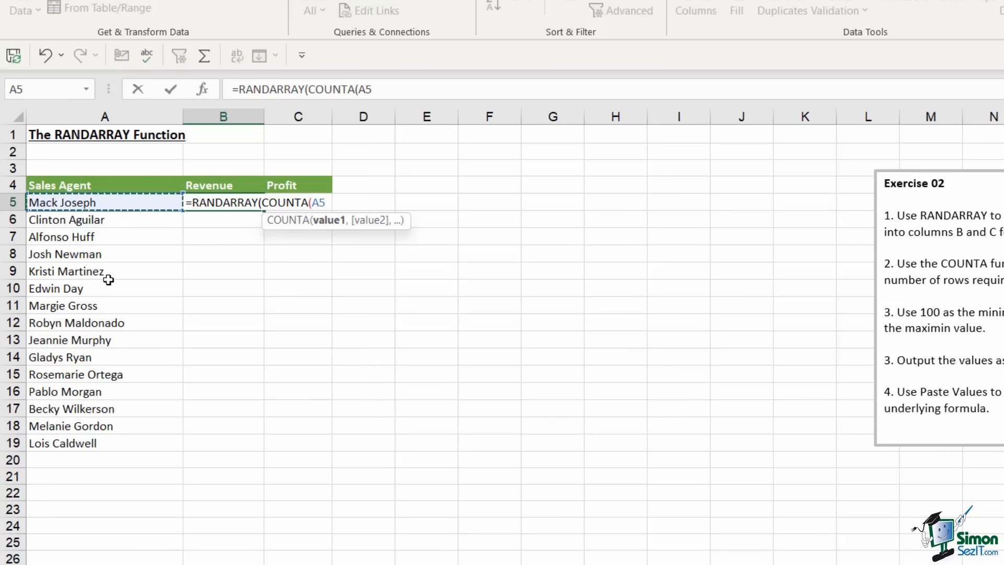
{"action": "left_click_drag", "start_coordinate": [108, 280], "coordinate": [103, 444]}
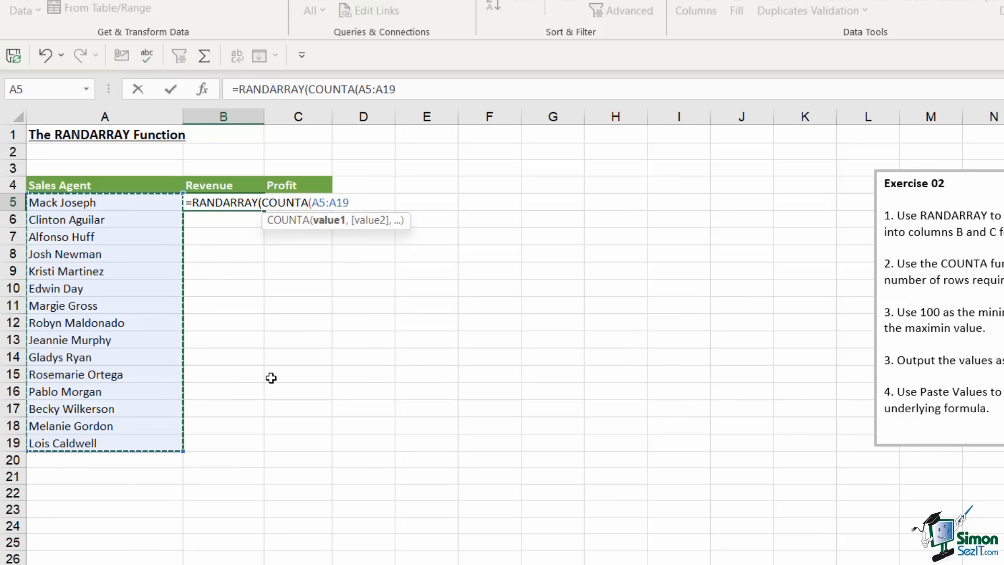
{"action": "type", "text": "),"}
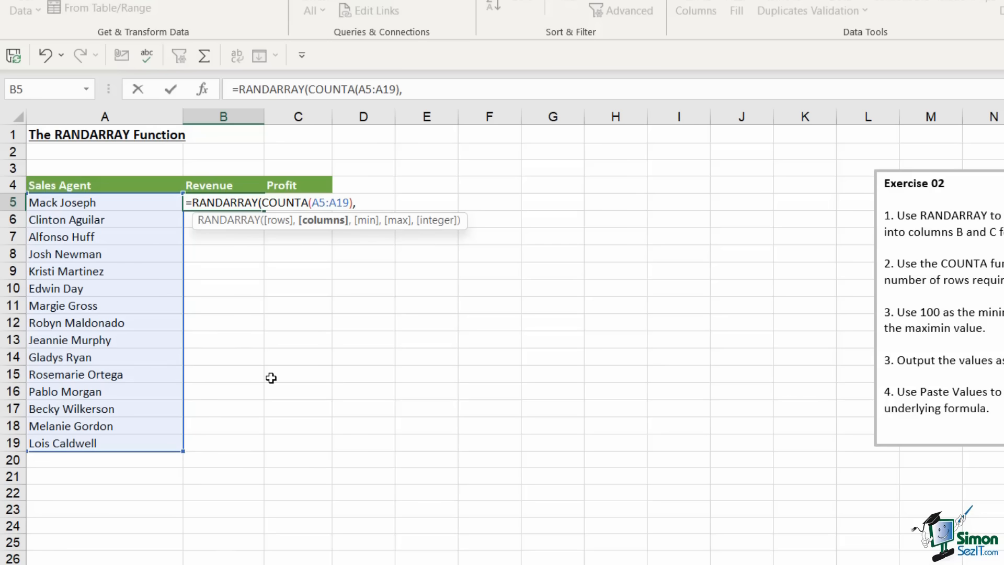
{"action": "type", "text": "2,"}
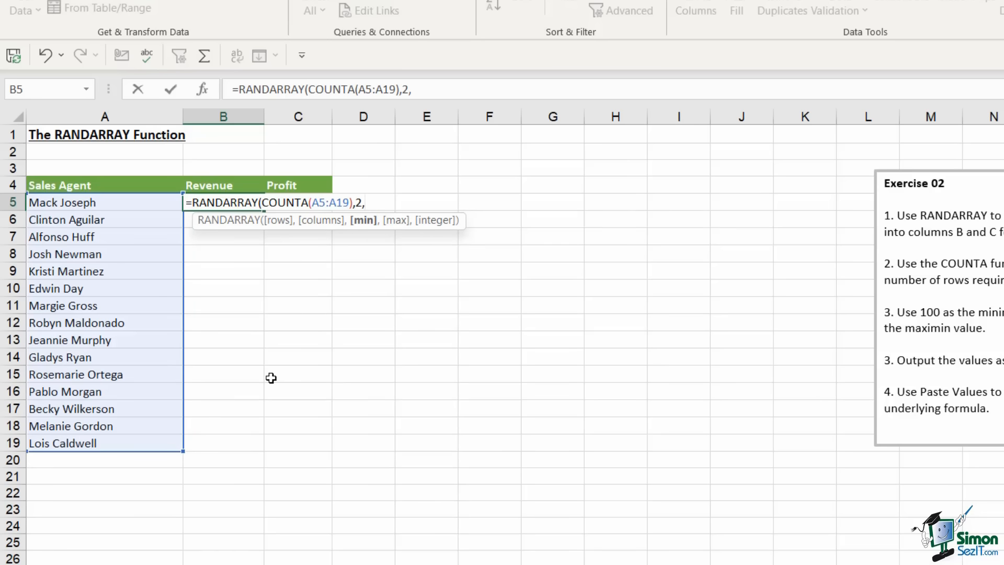
{"action": "type", "text": "100,"}
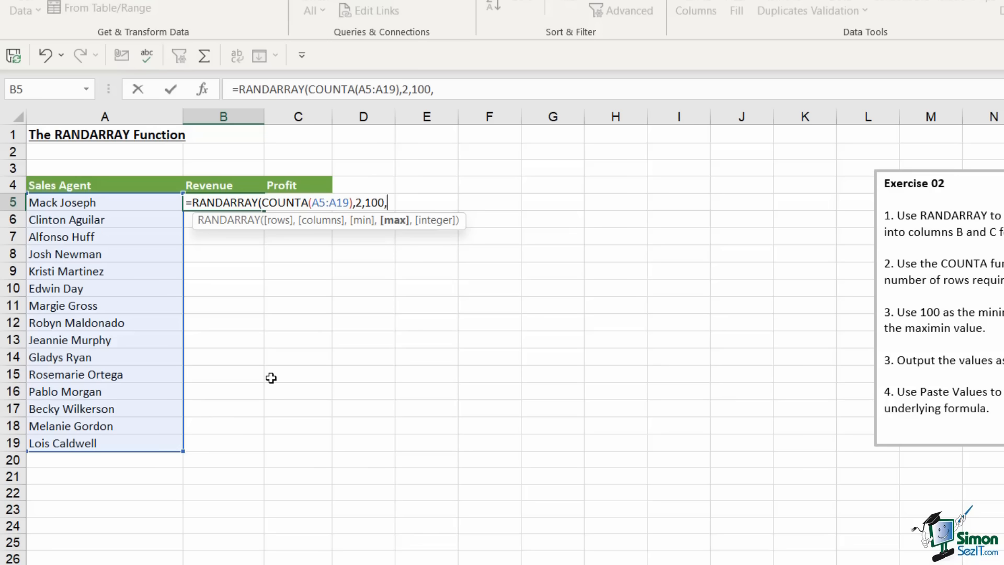
{"action": "type", "text": "1000,"}
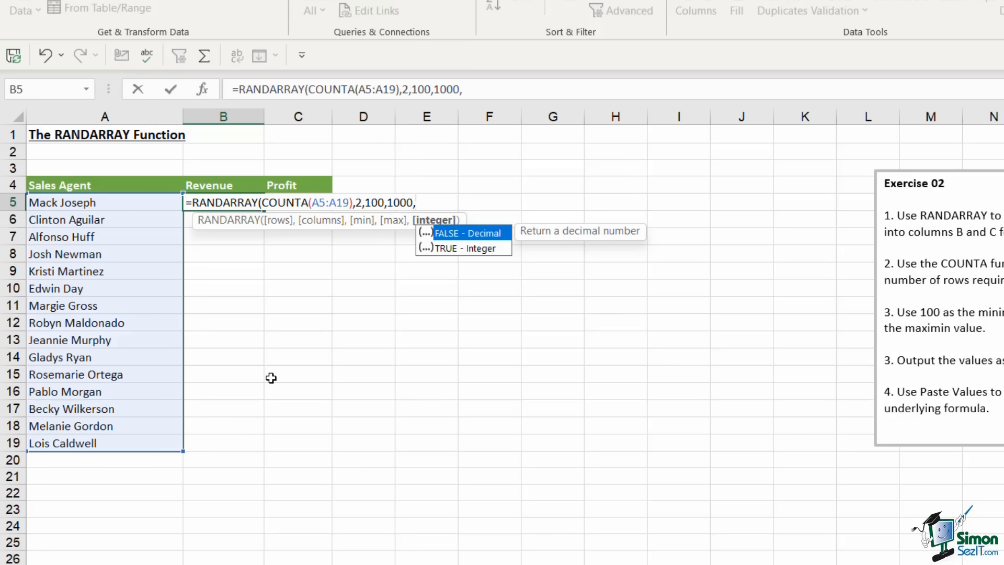
{"action": "type", "text": "TRUE)"}
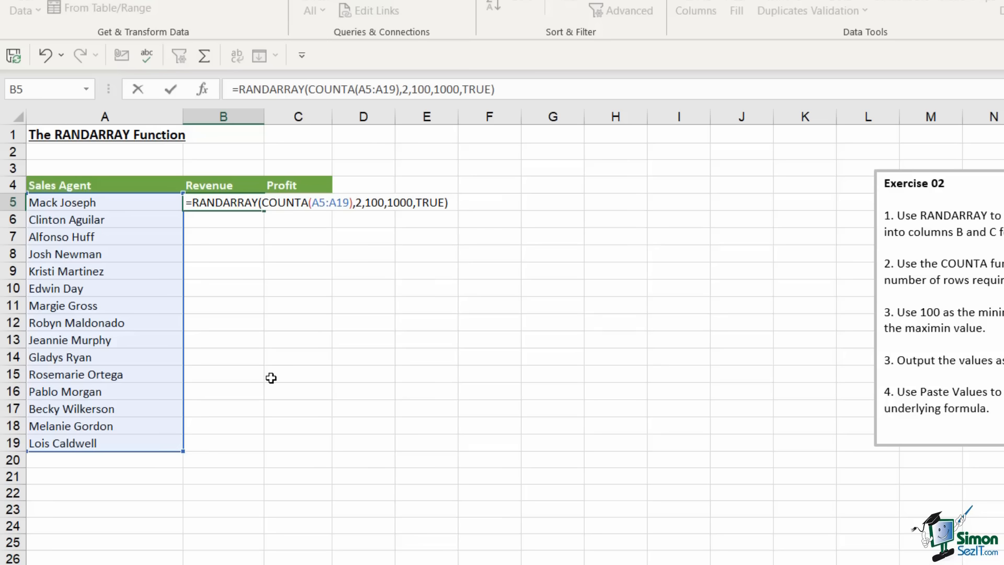
{"action": "key", "text": "Return"}
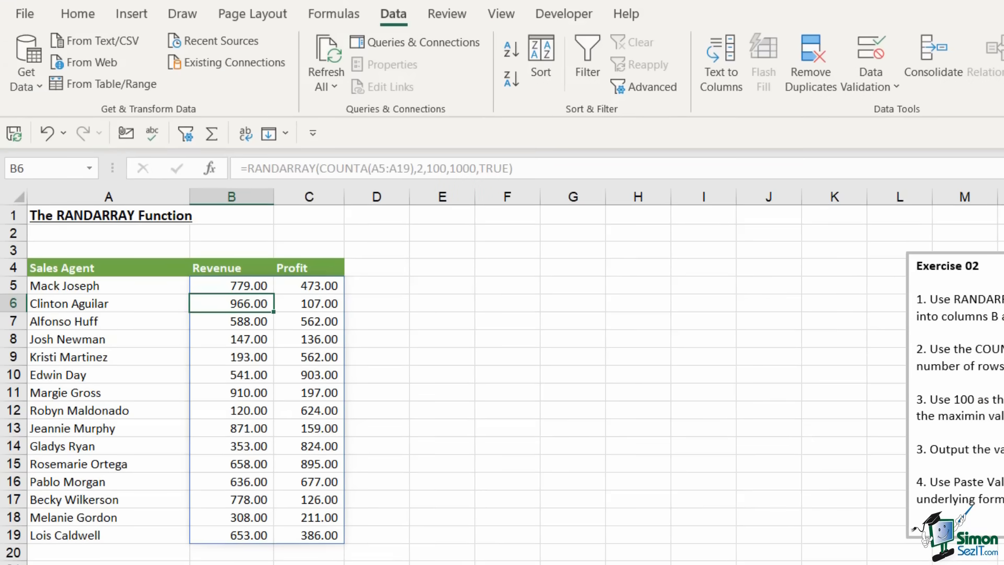
Convert the random Revenue and Profit values in B5:C19 to static values with Paste Values
{"action": "left_click", "coordinate": [240, 292]}
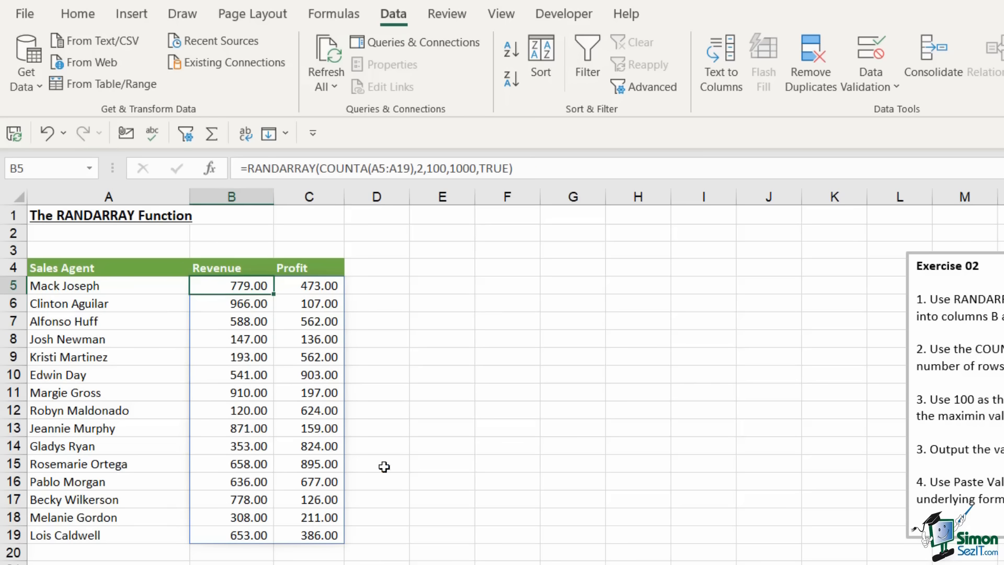
{"action": "left_click_drag", "start_coordinate": [265, 285], "coordinate": [331, 532]}
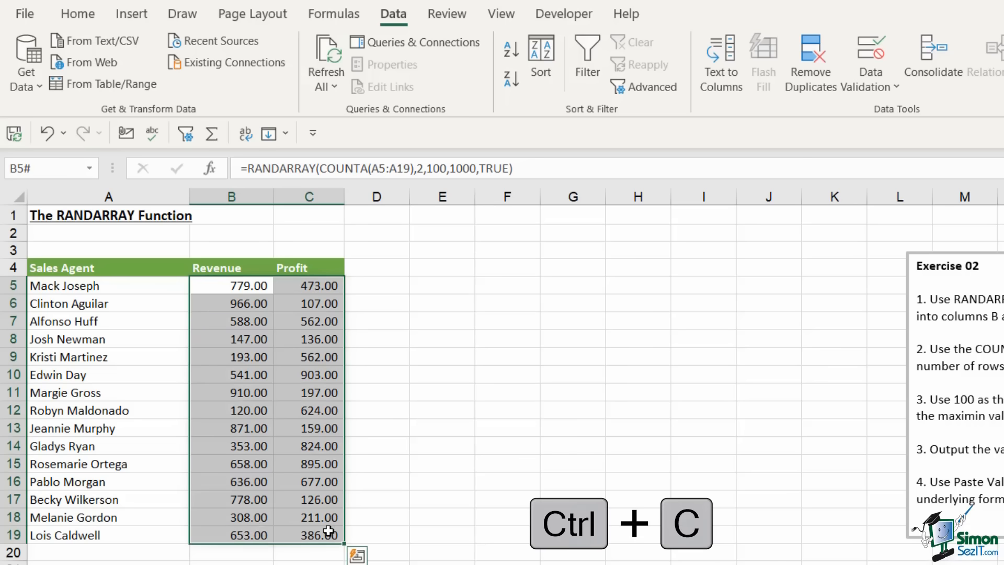
{"action": "key", "text": "ctrl+c"}
{"action": "left_click", "coordinate": [84, 14]}
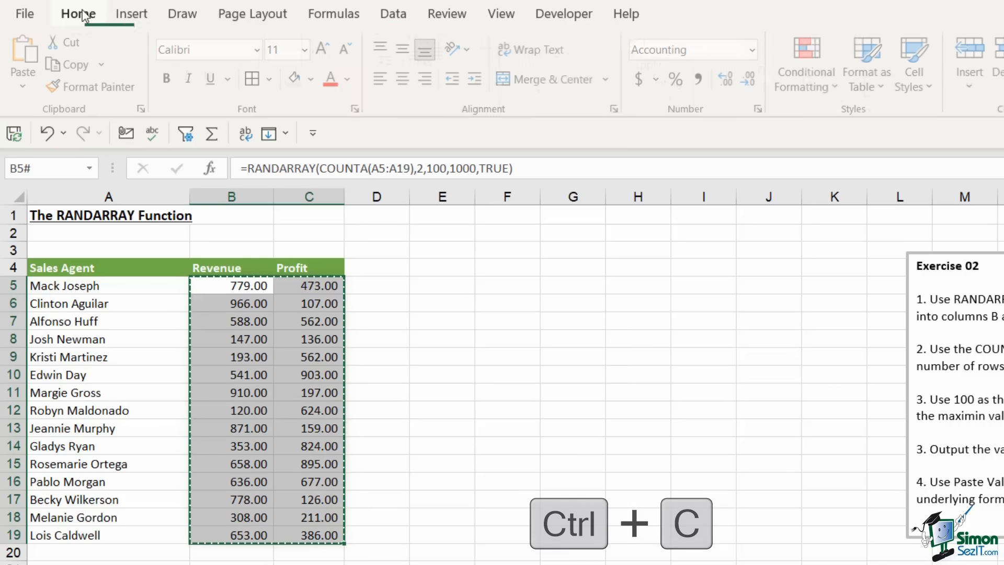
{"action": "left_click", "coordinate": [27, 84]}
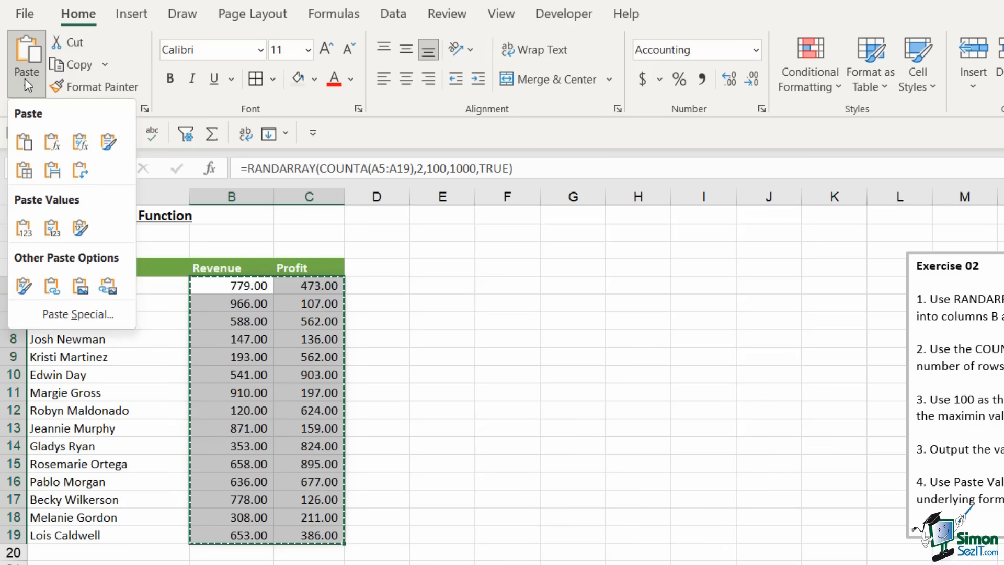
{"action": "left_click", "coordinate": [27, 230]}
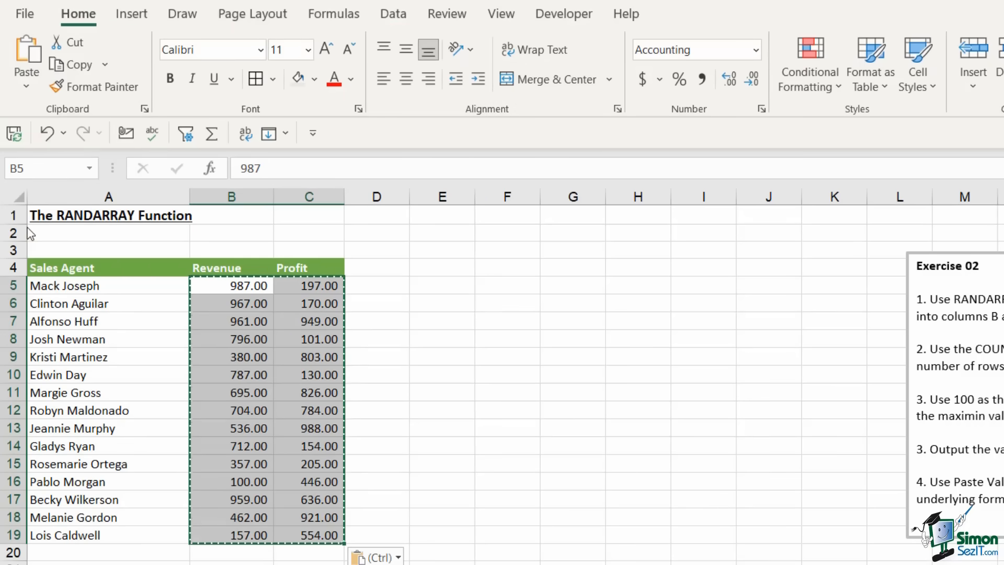
{"action": "left_click", "coordinate": [638, 392]}
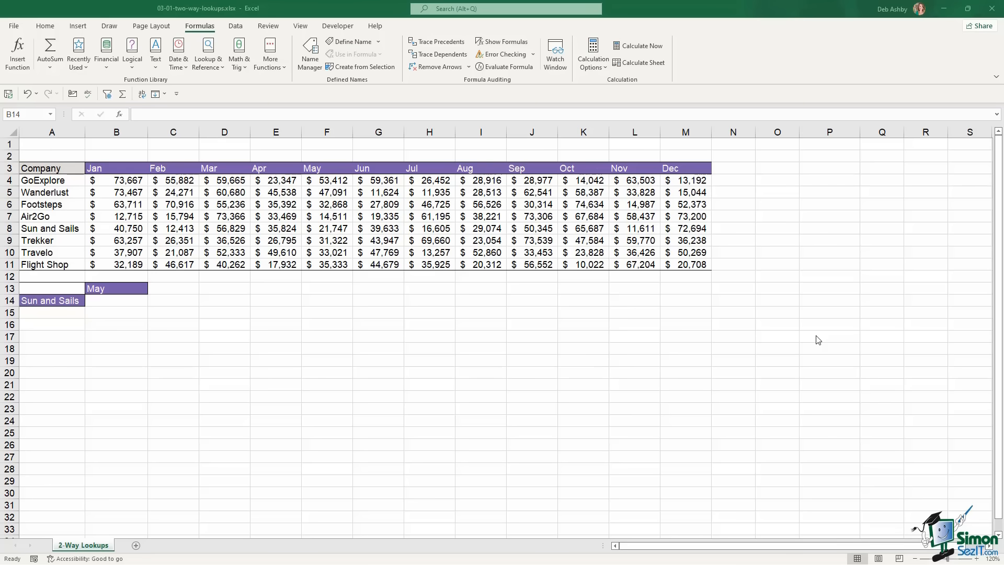
{"action": "left_click", "coordinate": [56, 181]}
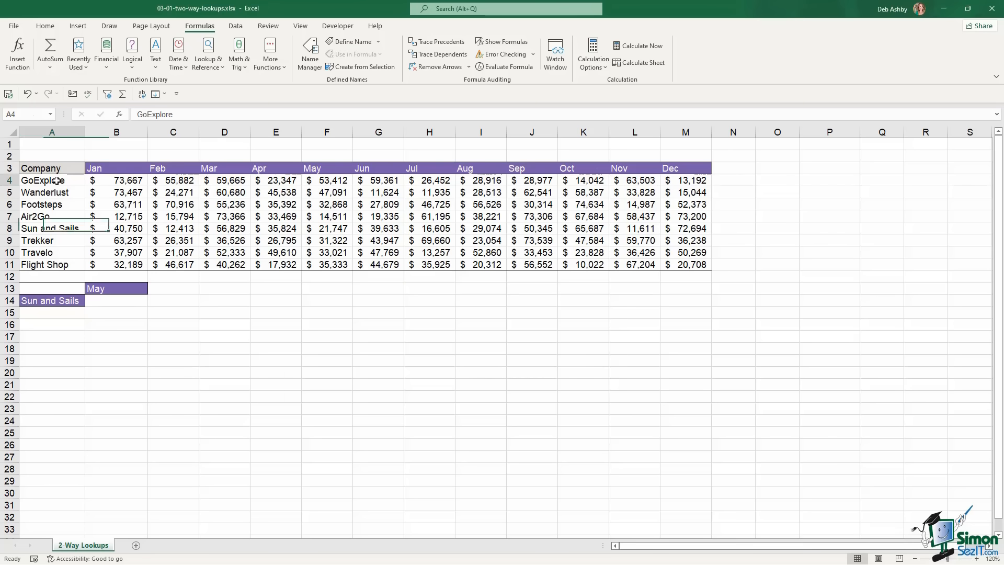
{"action": "left_click_drag", "start_coordinate": [56, 180], "coordinate": [52, 264]}
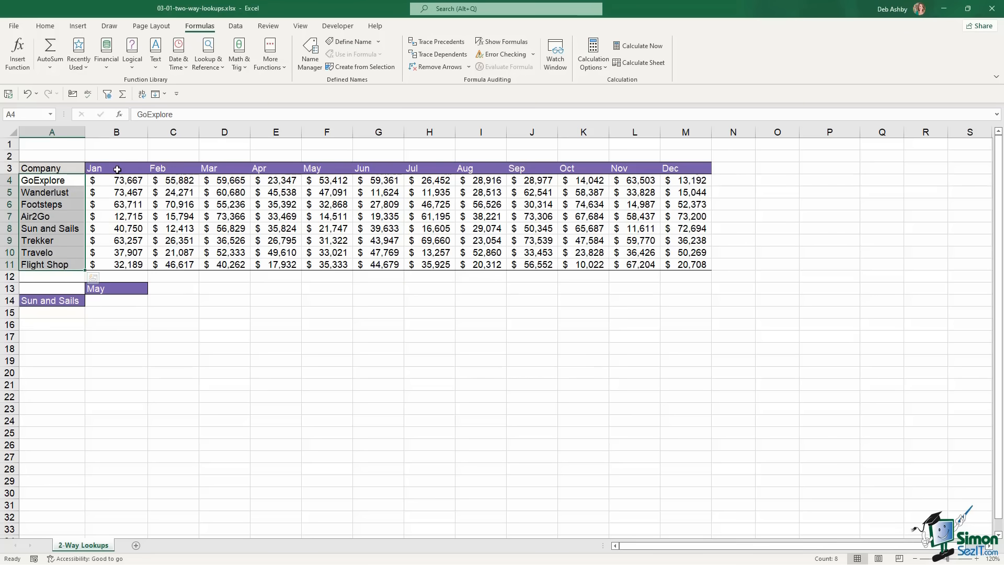
{"action": "left_click_drag", "start_coordinate": [117, 169], "coordinate": [681, 171]}
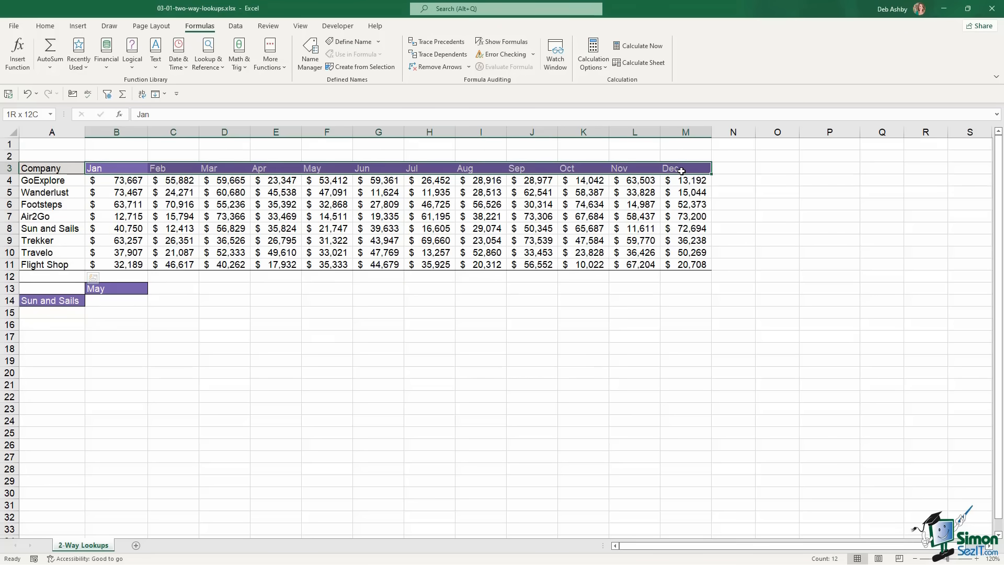
{"action": "left_click", "coordinate": [289, 201]}
{"action": "left_click", "coordinate": [136, 180]}
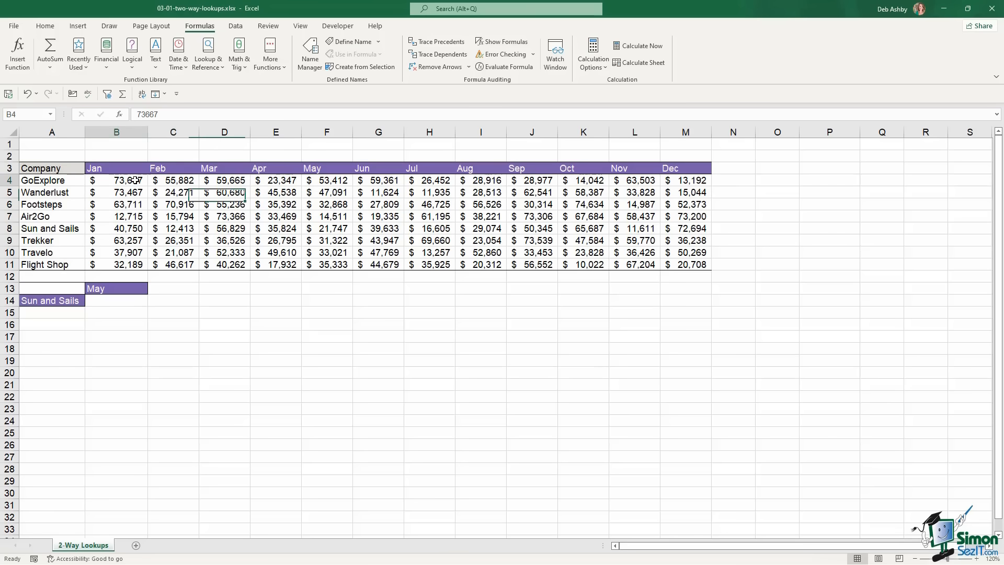
{"action": "left_click_drag", "start_coordinate": [135, 181], "coordinate": [695, 264]}
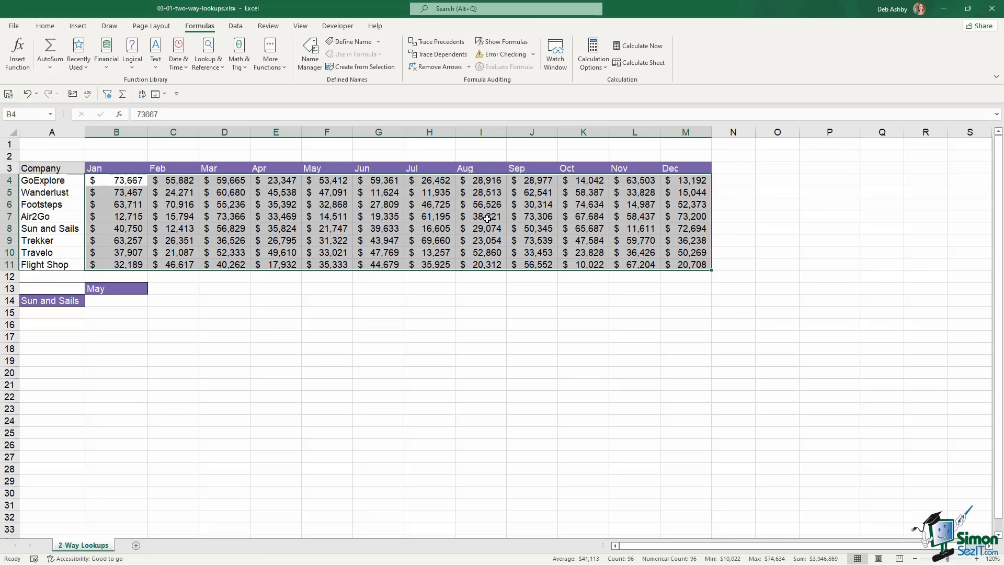
{"action": "left_click", "coordinate": [114, 303]}
{"action": "left_click", "coordinate": [120, 290]}
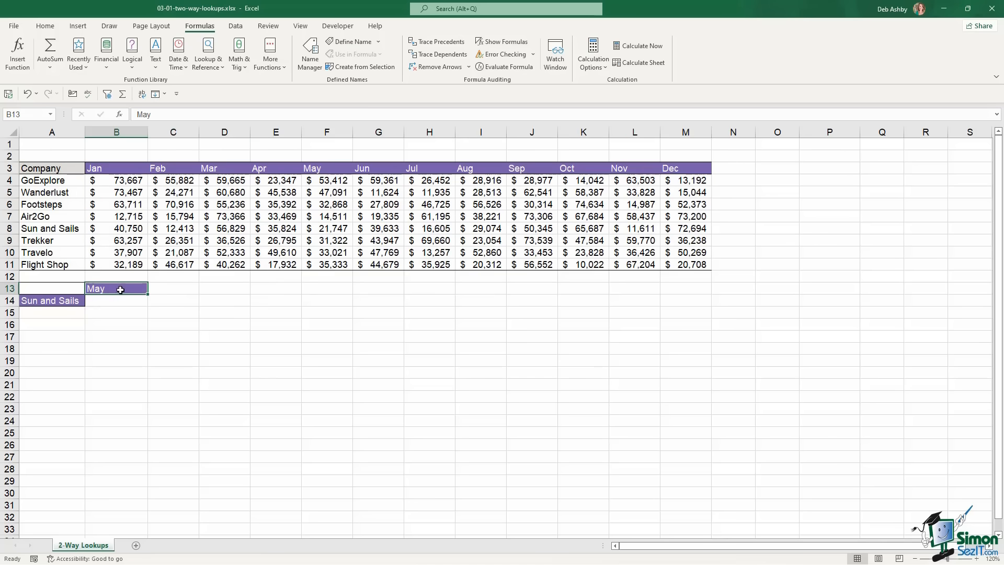
{"action": "left_click", "coordinate": [77, 300]}
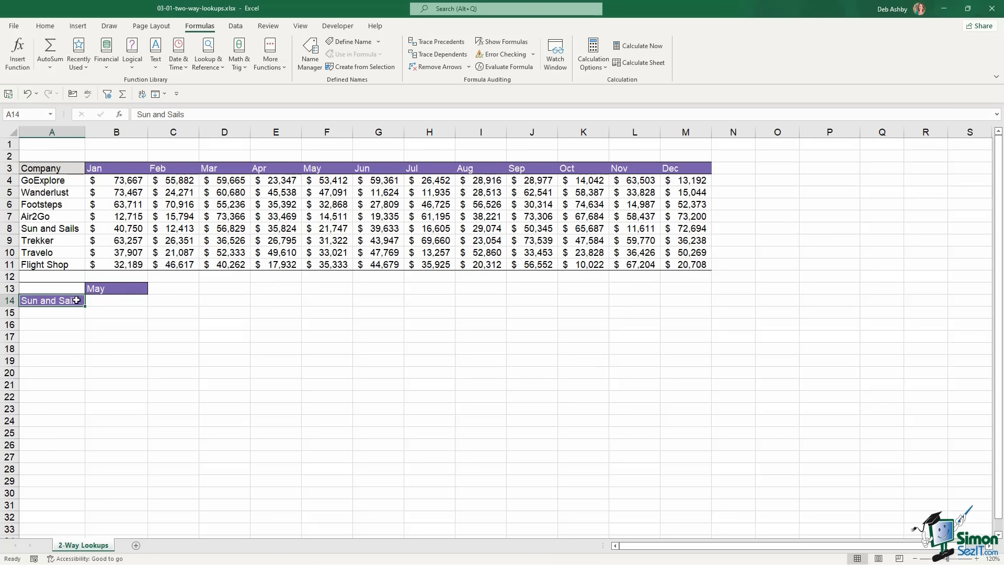
{"action": "left_click", "coordinate": [116, 301]}
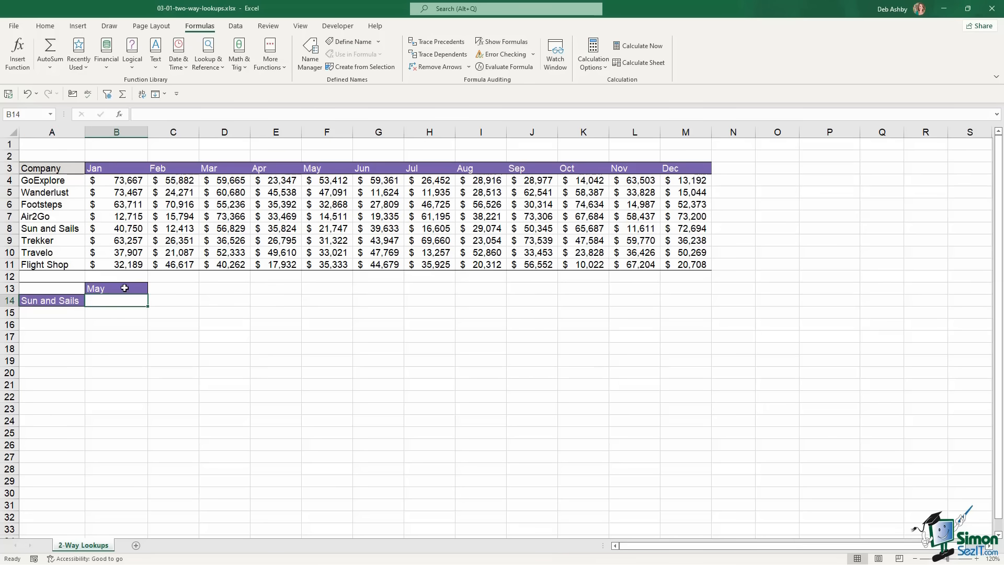
{"action": "left_click", "coordinate": [107, 289]}
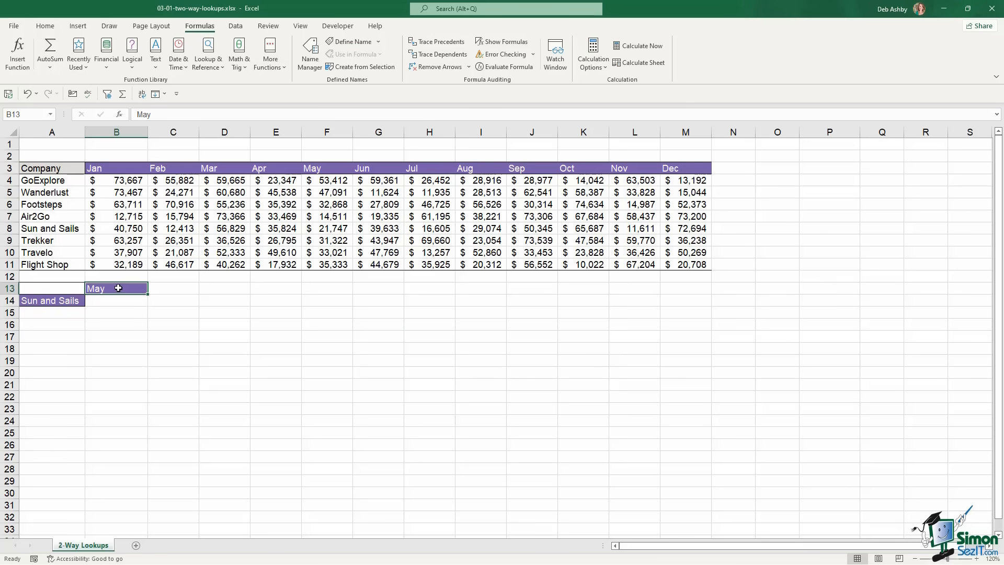
{"action": "left_click", "coordinate": [65, 301]}
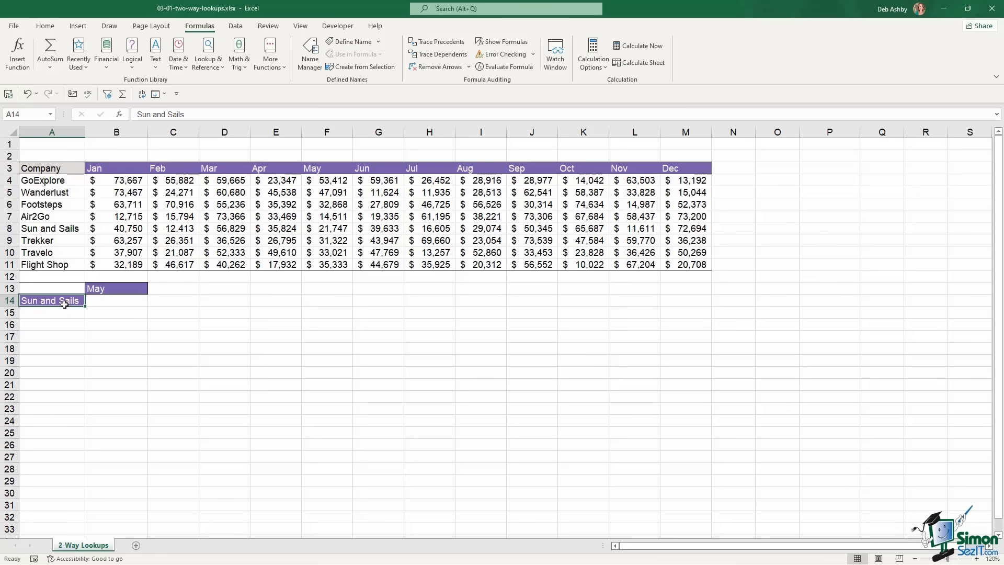
{"action": "left_click", "coordinate": [114, 304]}
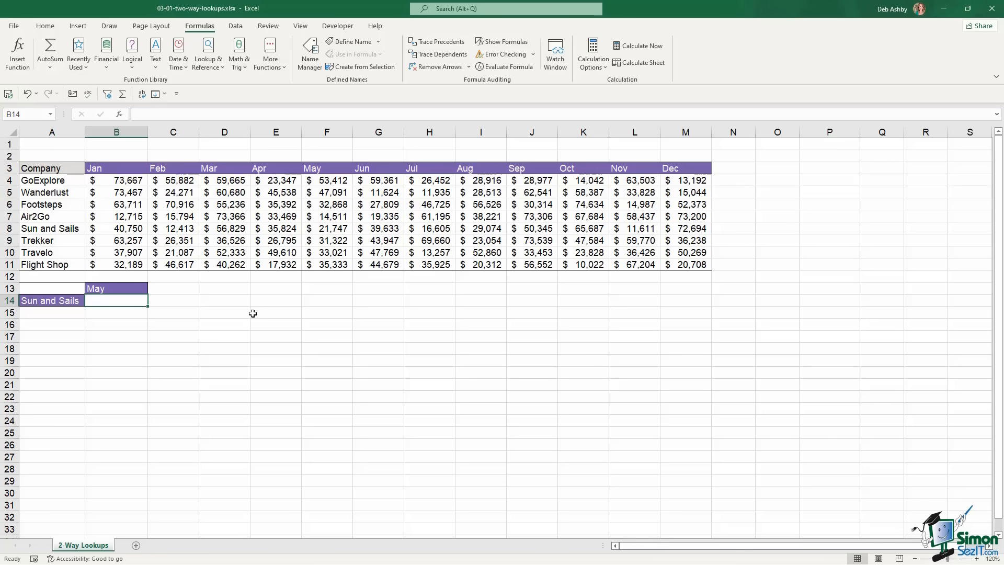
{"action": "left_click", "coordinate": [338, 229]}
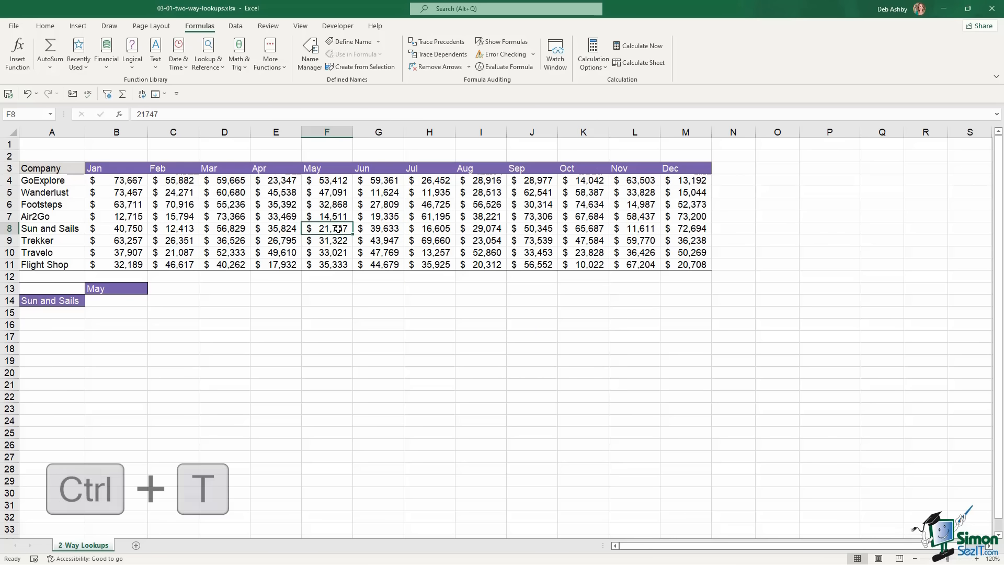
Make the sales data A3:M11 an Excel table with no table style
{"action": "key", "text": "ctrl+t"}
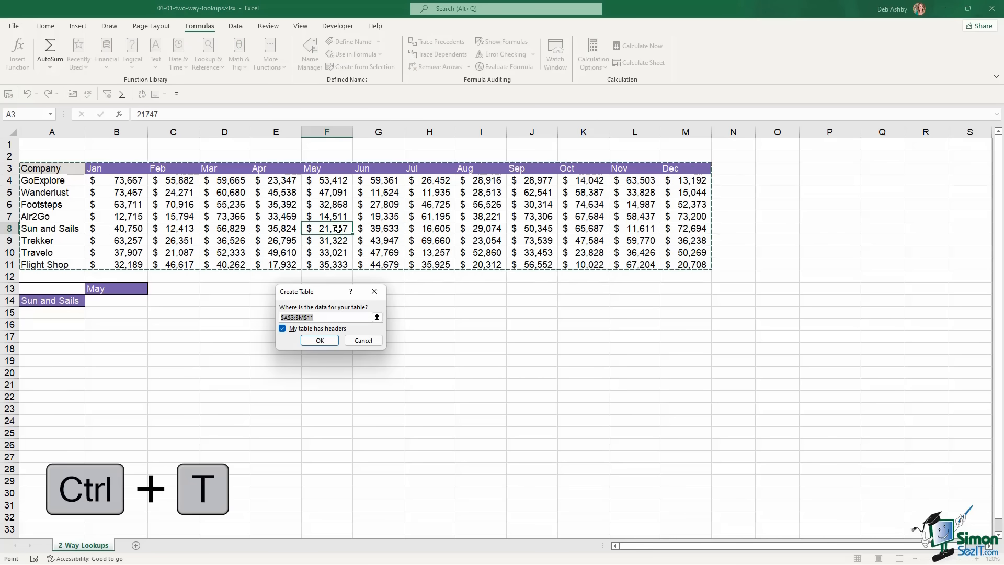
{"action": "left_click", "coordinate": [310, 341]}
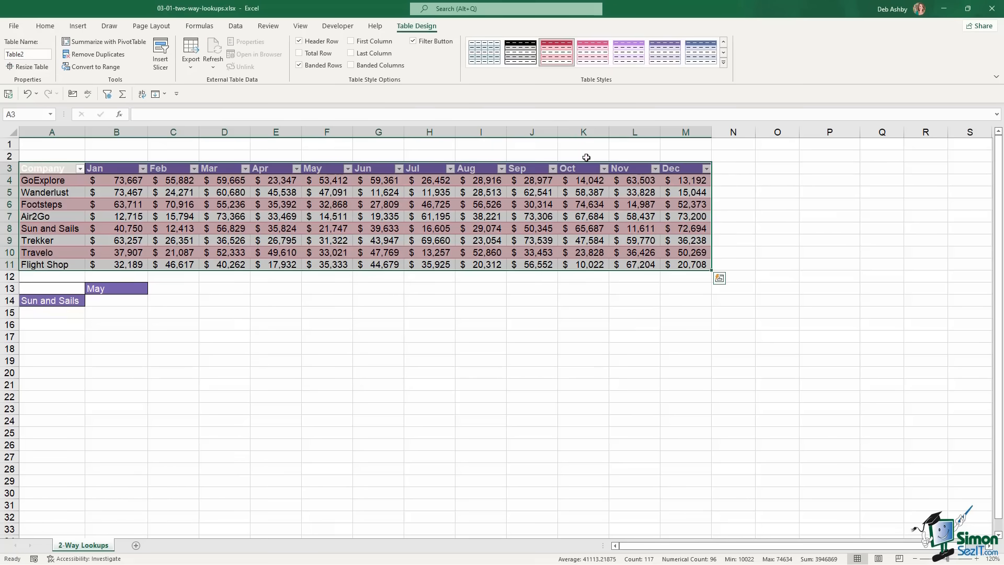
{"action": "left_click", "coordinate": [723, 63]}
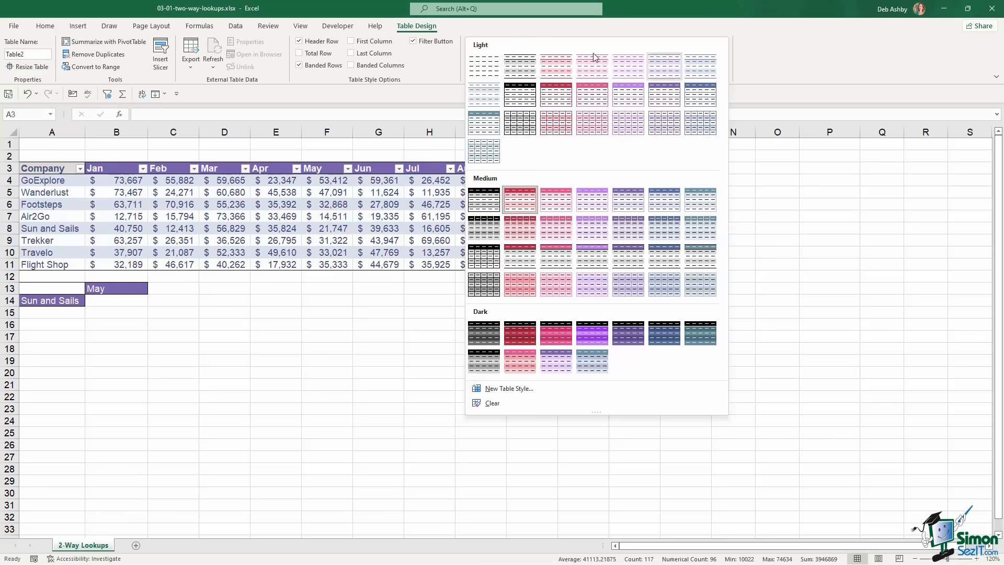
{"action": "left_click", "coordinate": [481, 66]}
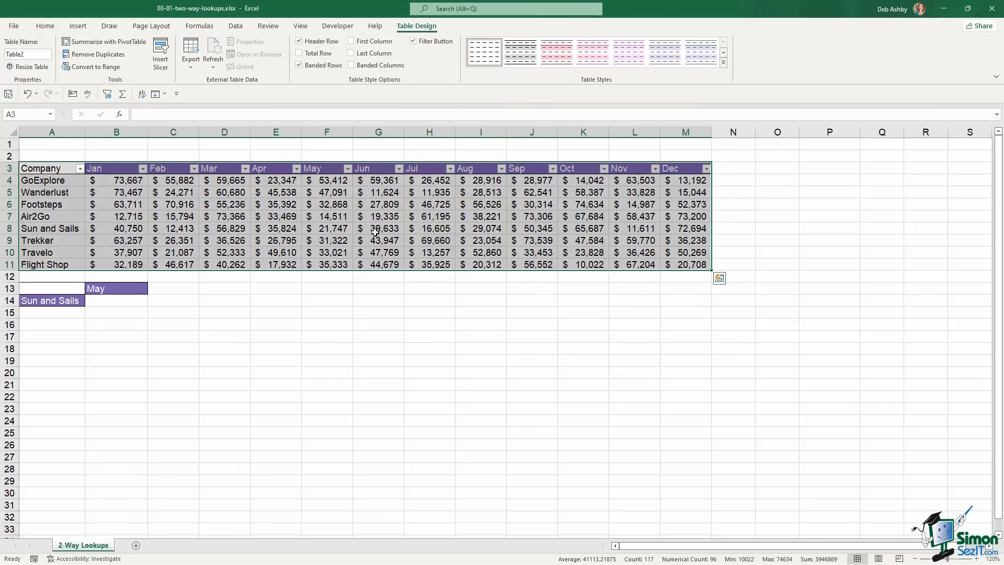
{"action": "left_click", "coordinate": [375, 232]}
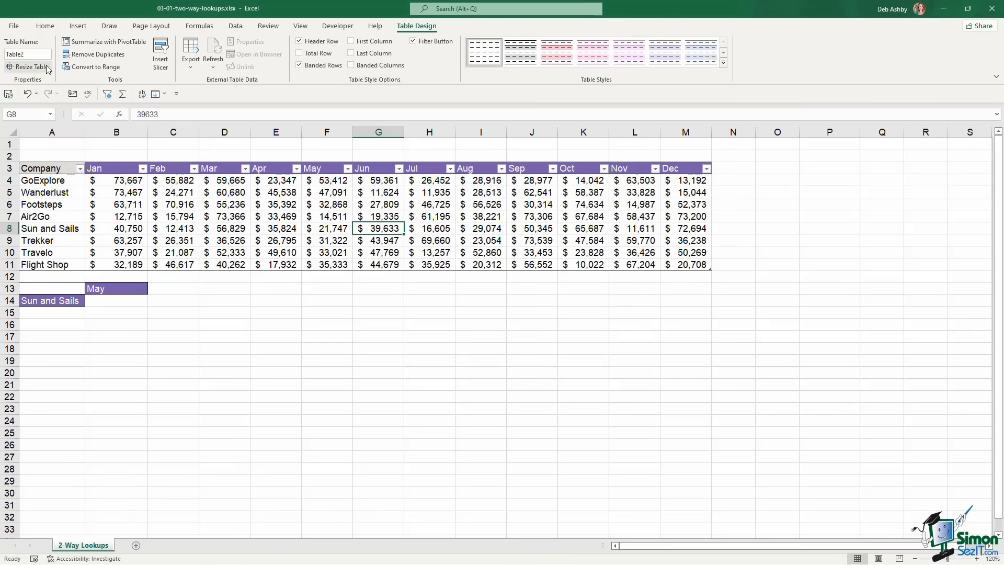
Rename the table from Table2 to travel_data and turn off its header filter buttons
{"action": "left_click", "coordinate": [30, 55]}
{"action": "key", "text": "BackSpace"}
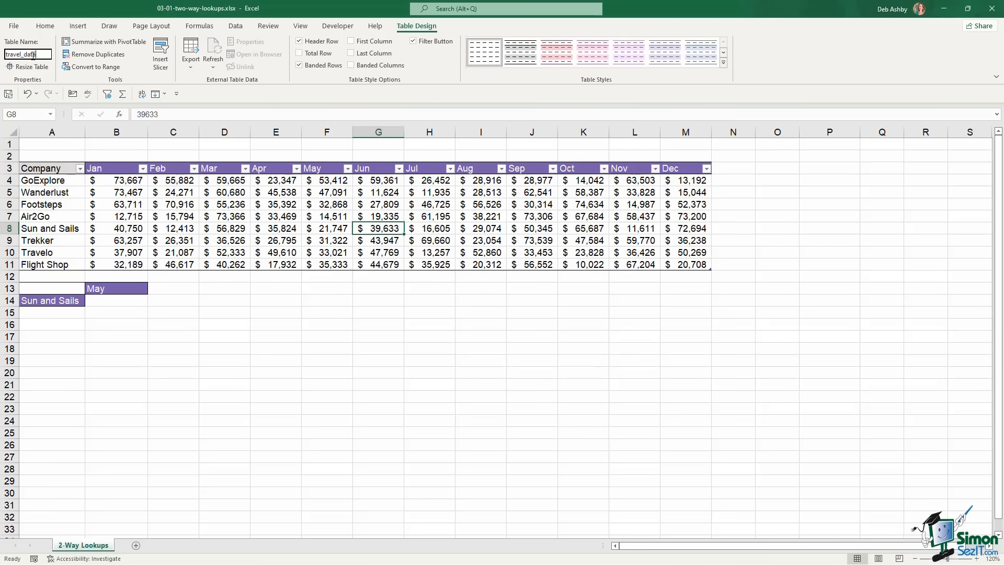
{"action": "key", "text": "Return"}
{"action": "left_click", "coordinate": [273, 216]}
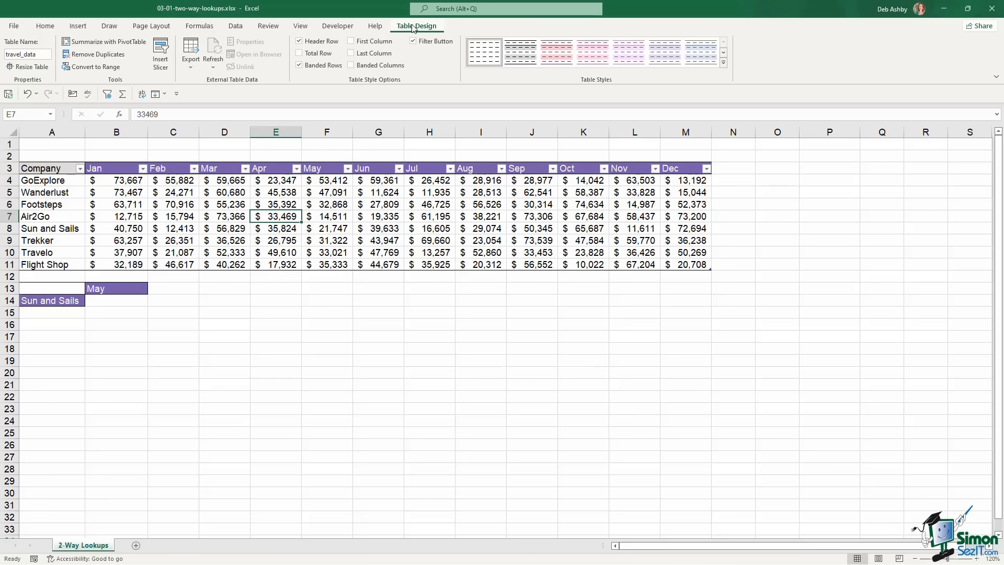
{"action": "left_click", "coordinate": [413, 41]}
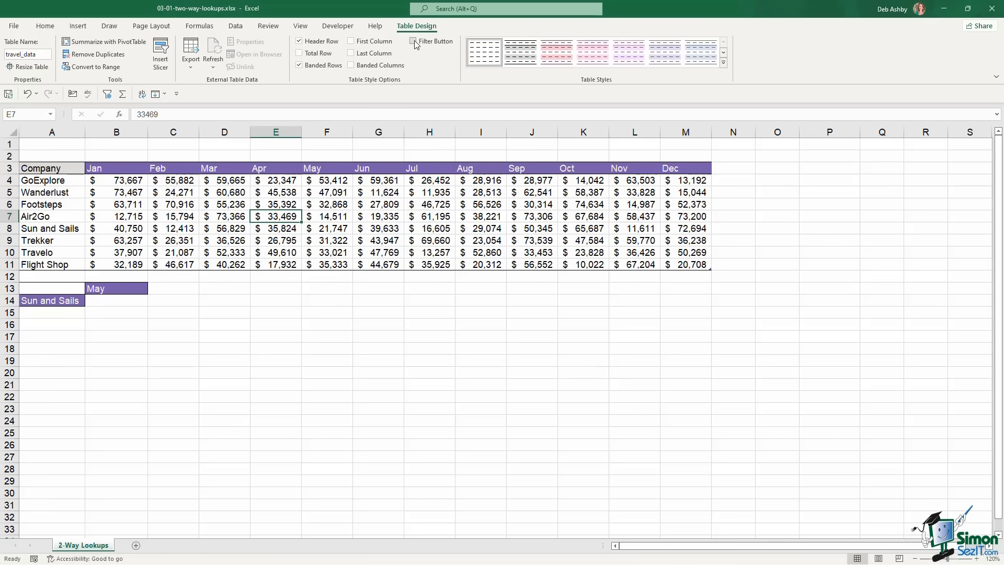
{"action": "left_click", "coordinate": [394, 206]}
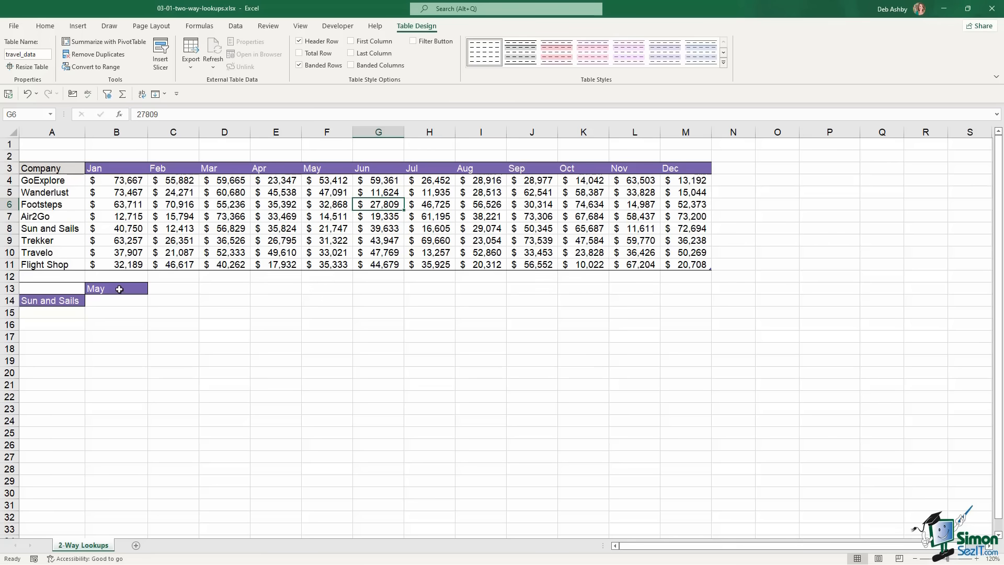
{"action": "left_click", "coordinate": [119, 289]}
{"action": "left_click", "coordinate": [77, 299]}
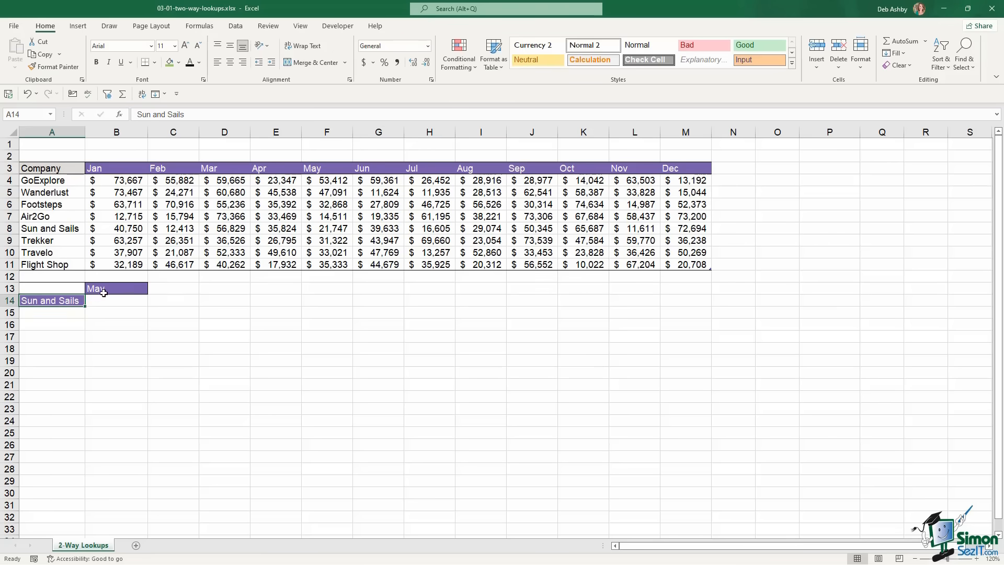
Review the Jan–Aug month headers and select empty cell O3 beside the table for a new formula
{"action": "left_click", "coordinate": [104, 290]}
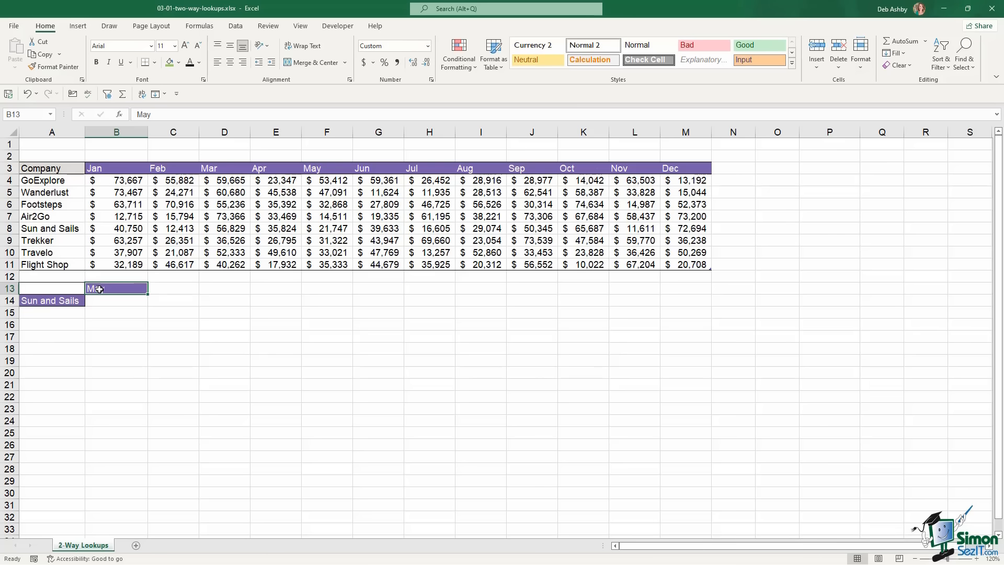
{"action": "left_click", "coordinate": [216, 215]}
{"action": "left_click", "coordinate": [138, 289]}
{"action": "left_click_drag", "start_coordinate": [112, 168], "coordinate": [683, 168]}
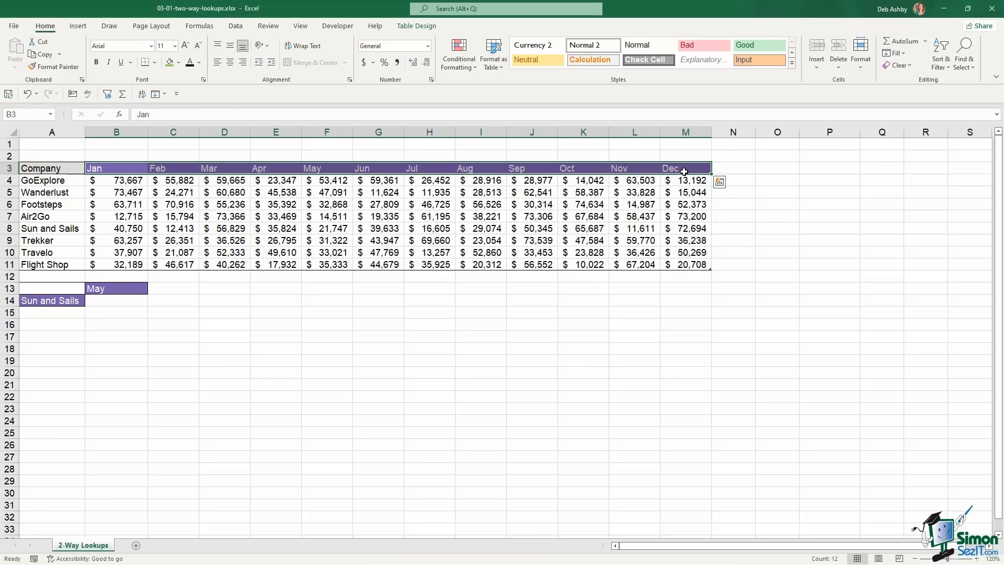
{"action": "left_click_drag", "start_coordinate": [778, 168], "coordinate": [773, 312]}
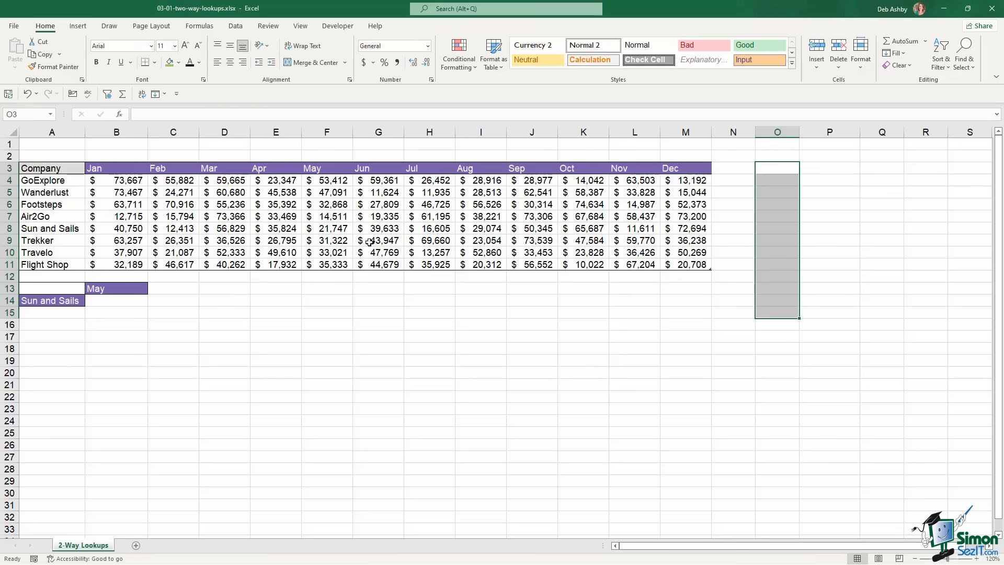
{"action": "left_click", "coordinate": [775, 169]}
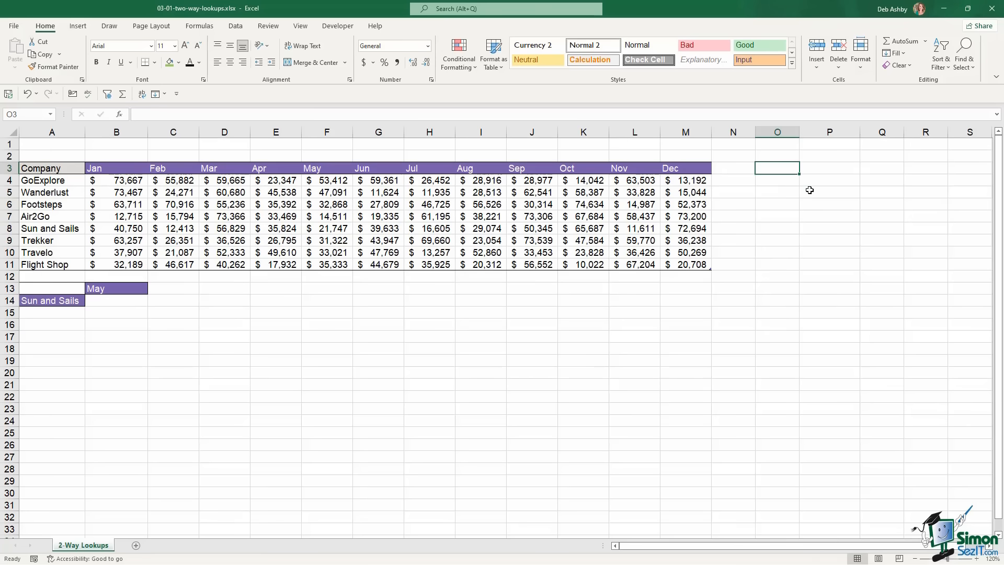
Enter a TRANSPOSE formula in O3 spilling the Jan–Dec header row down the column
{"action": "type", "text": "="}
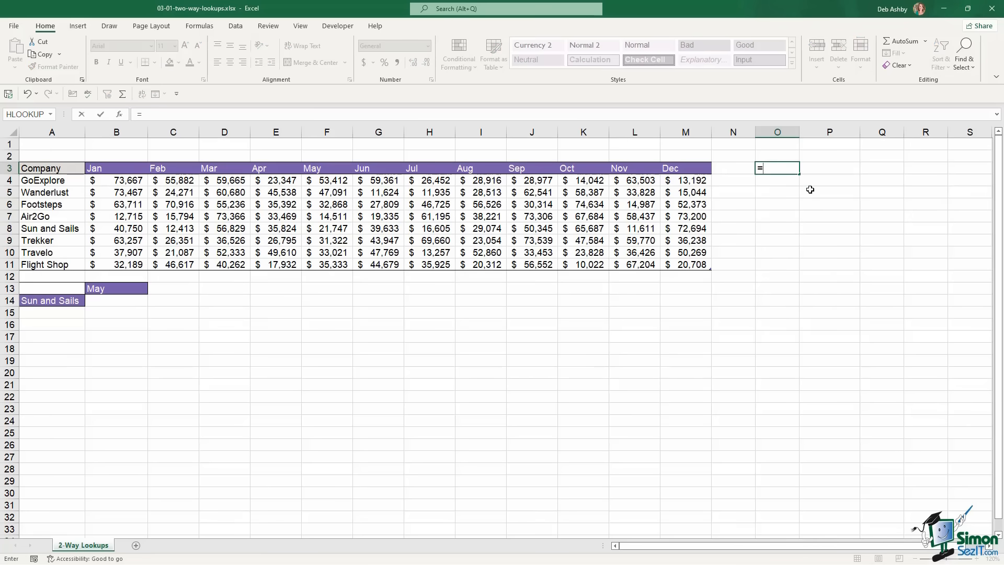
{"action": "type", "text": "tra"}
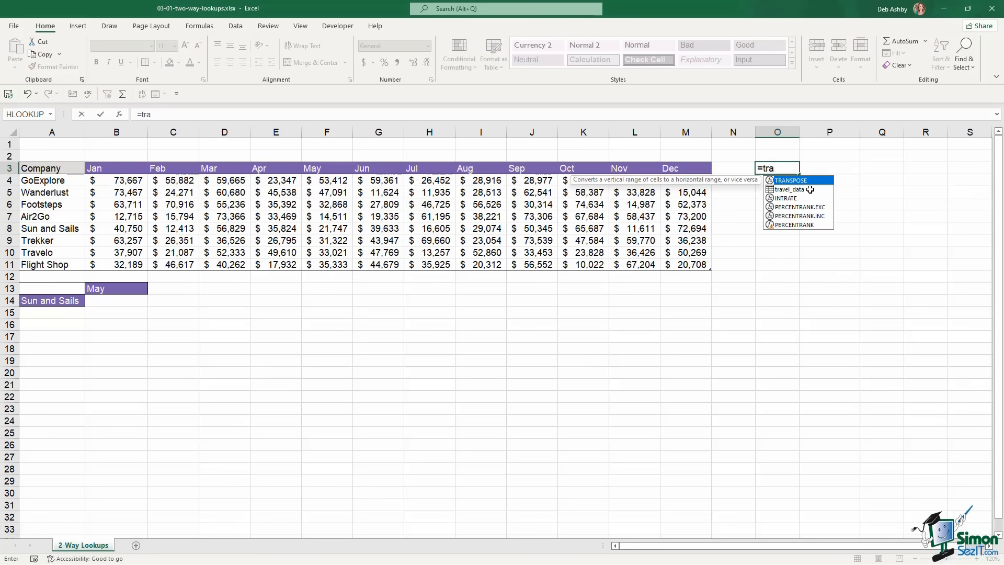
{"action": "type", "text": "nspose"}
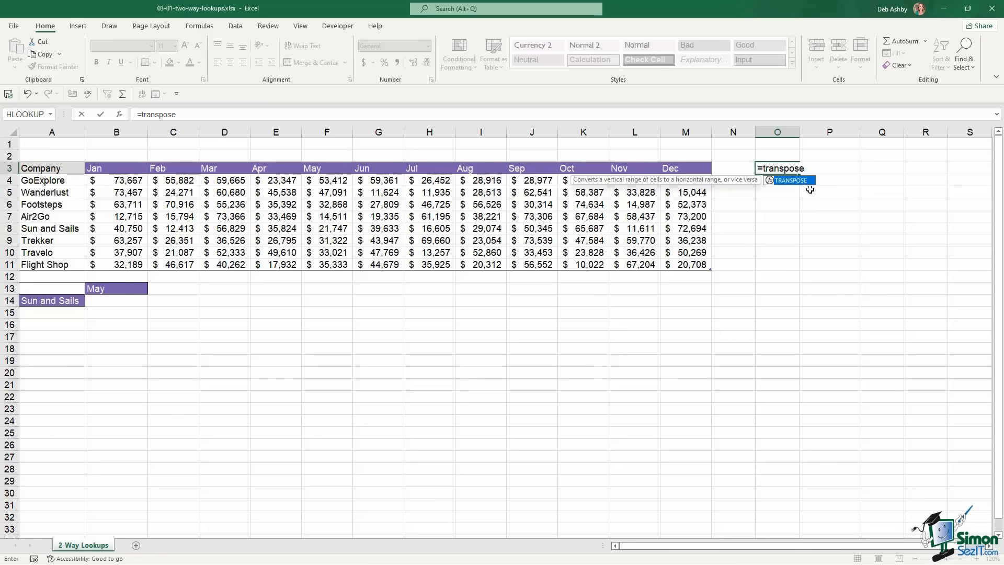
{"action": "key", "text": "Tab"}
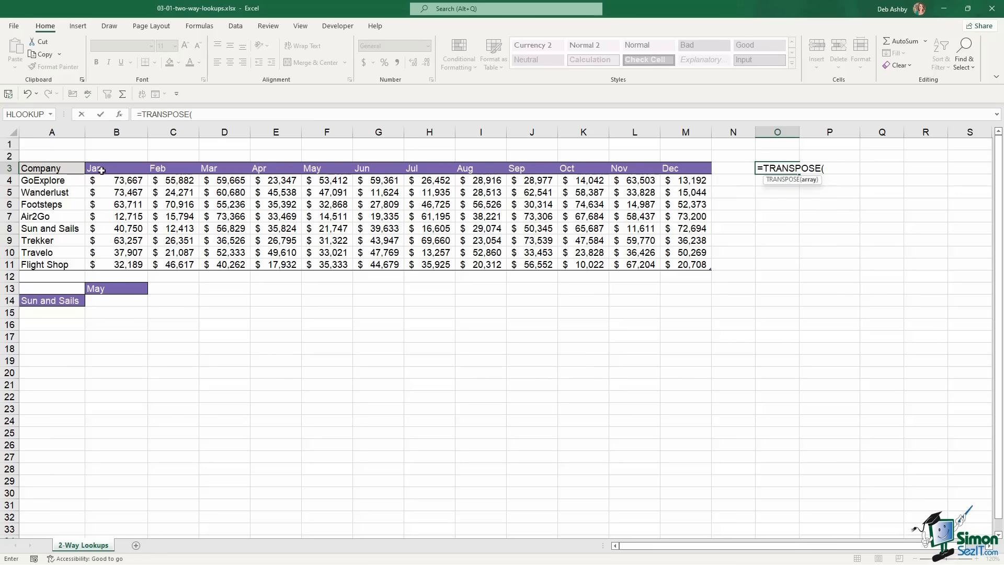
{"action": "left_click_drag", "start_coordinate": [97, 168], "coordinate": [672, 168]}
{"action": "type", "text": ")"}
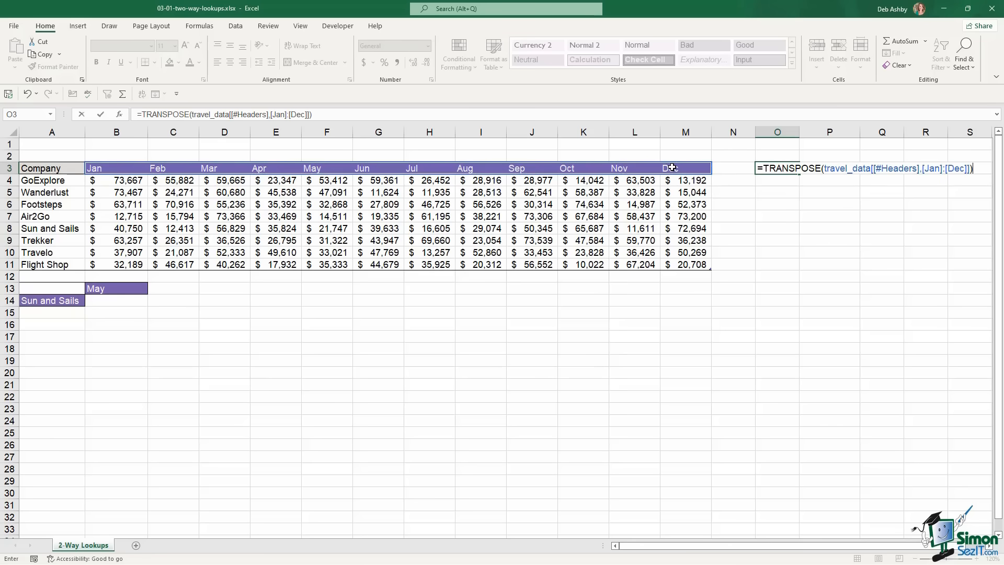
{"action": "key", "text": "Return"}
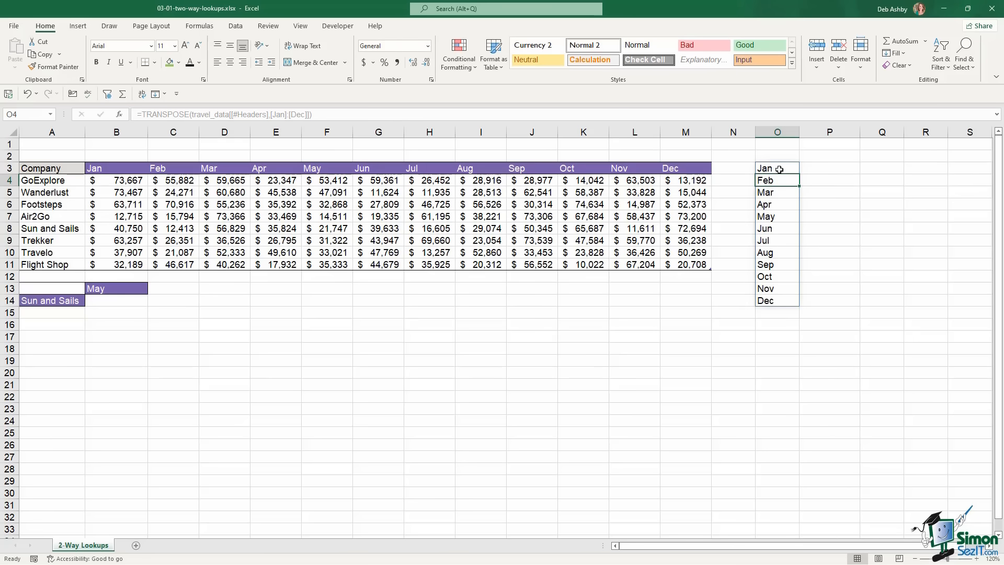
Copy the spilled month list O3:O14 and paste it back as plain values
{"action": "left_click_drag", "start_coordinate": [782, 167], "coordinate": [780, 296]}
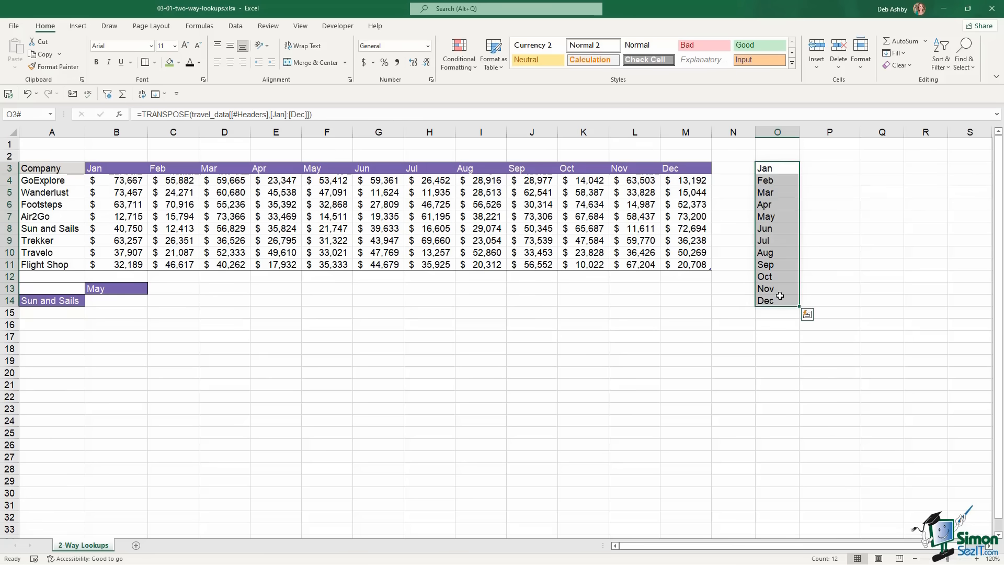
{"action": "key", "text": "ctrl+c"}
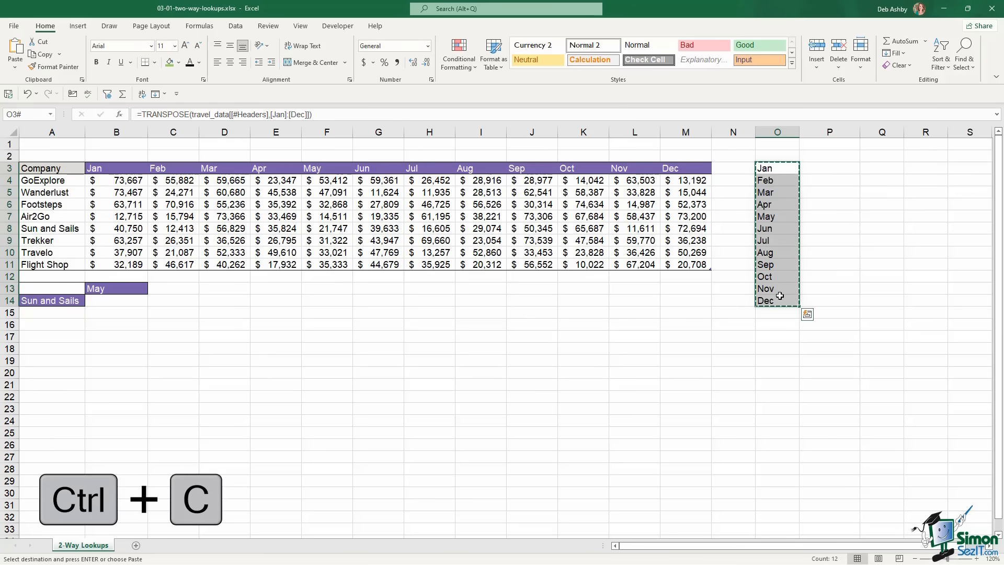
{"action": "left_click", "coordinate": [15, 66]}
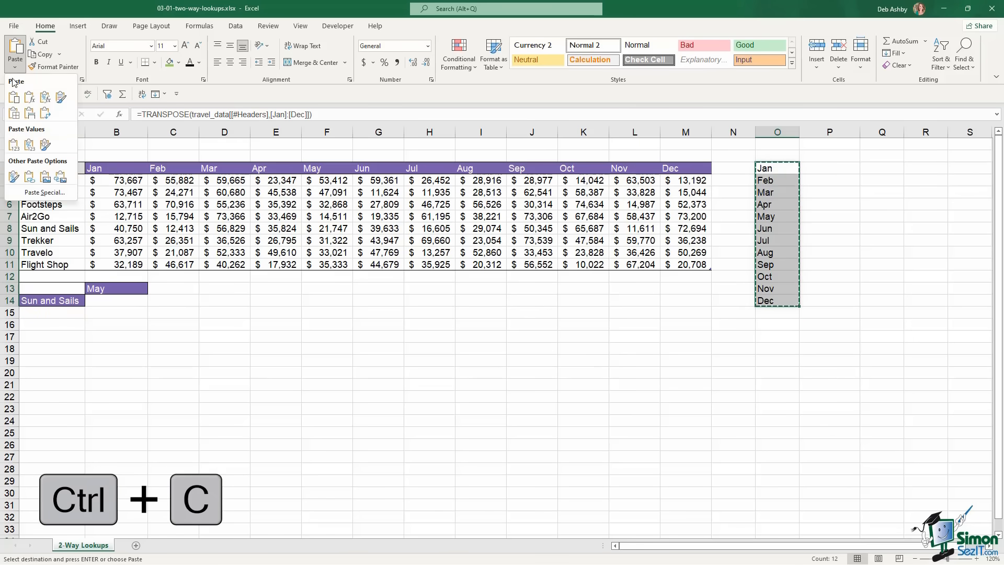
{"action": "left_click", "coordinate": [14, 144]}
{"action": "key", "text": "Escape"}
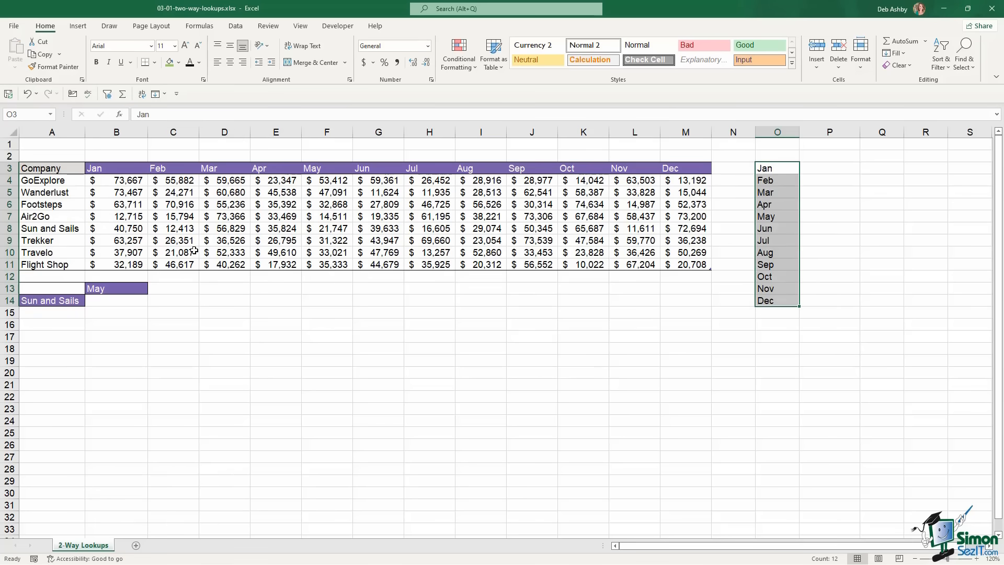
{"action": "left_click", "coordinate": [120, 289]}
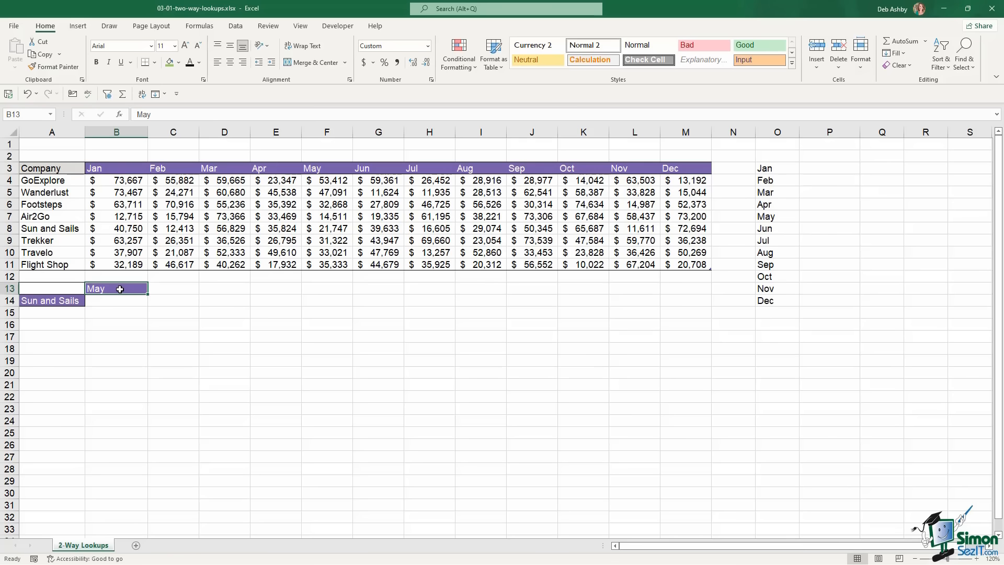
Add List data validation to B13 with source $O$3:$O$14
{"action": "left_click", "coordinate": [199, 25]}
{"action": "left_click", "coordinate": [235, 26]}
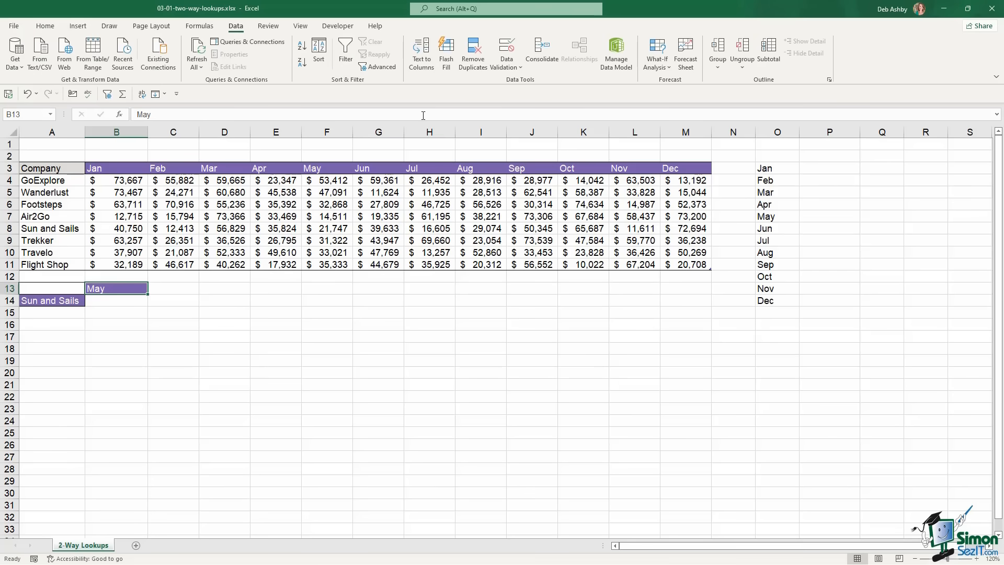
{"action": "left_click", "coordinate": [506, 66]}
{"action": "left_click", "coordinate": [510, 83]}
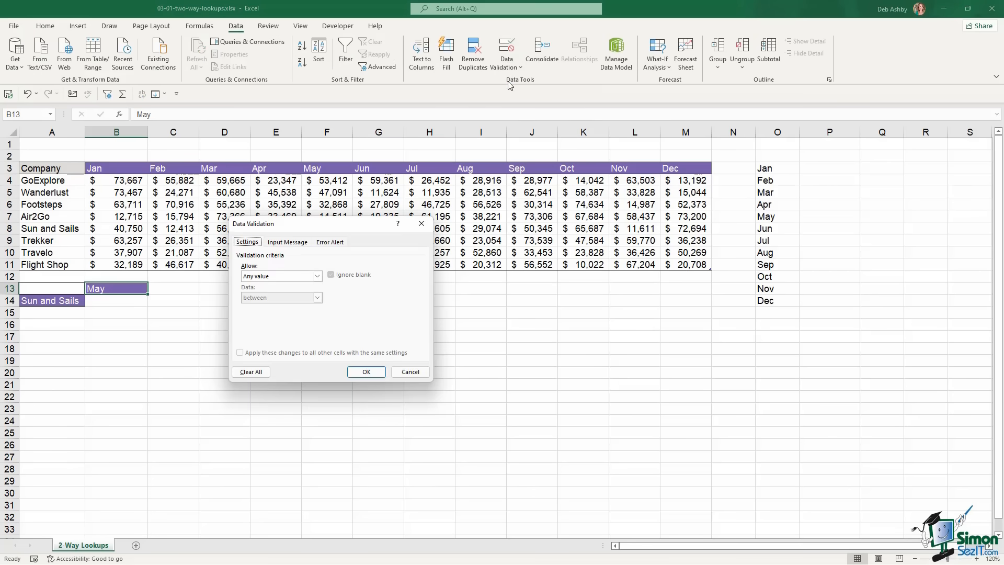
{"action": "left_click", "coordinate": [317, 275]}
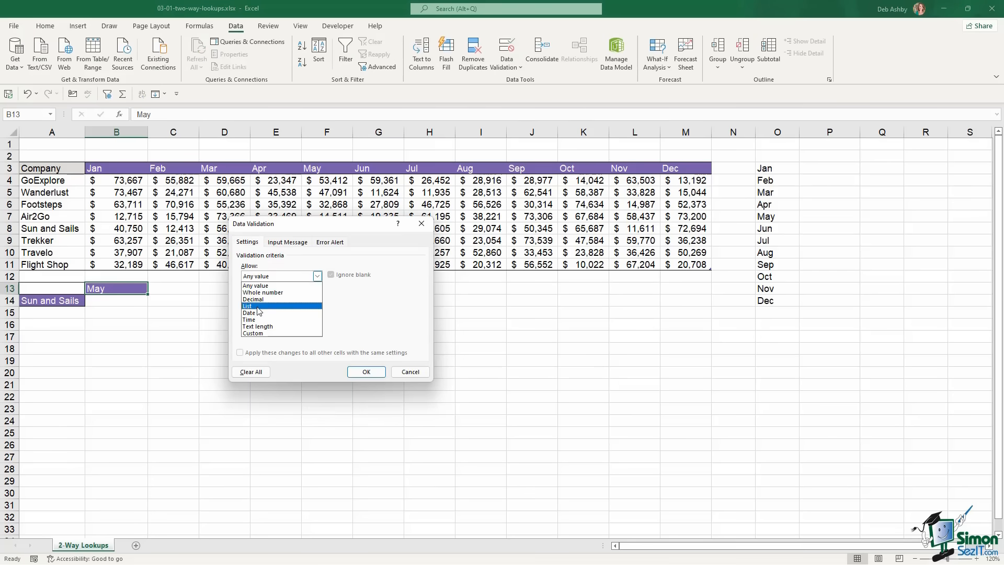
{"action": "left_click", "coordinate": [257, 307]}
{"action": "left_click", "coordinate": [369, 318]}
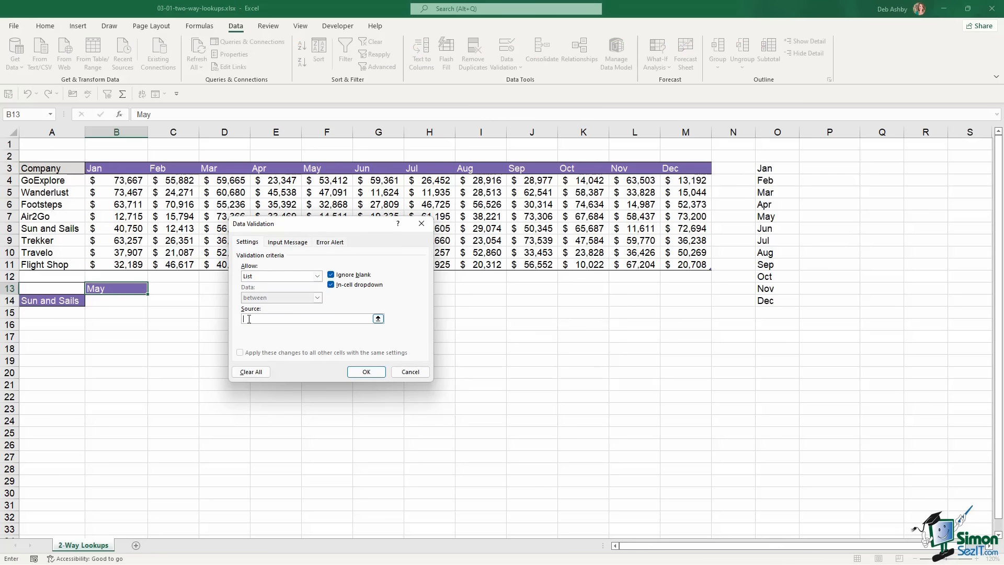
{"action": "left_click_drag", "start_coordinate": [769, 170], "coordinate": [775, 303]}
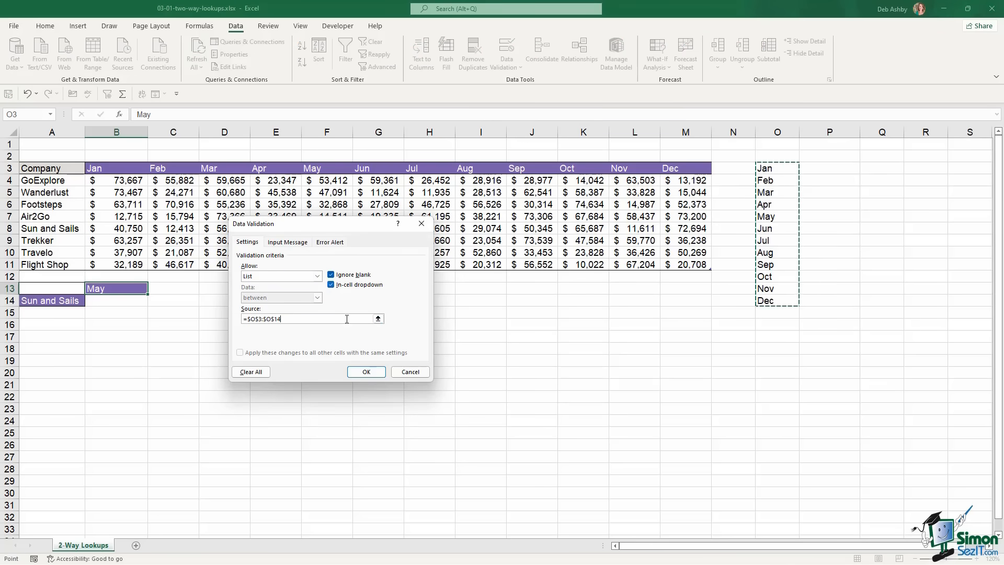
{"action": "left_click", "coordinate": [372, 371]}
Open B13's month drop-down to check it, leaving May selected
{"action": "left_click", "coordinate": [152, 289]}
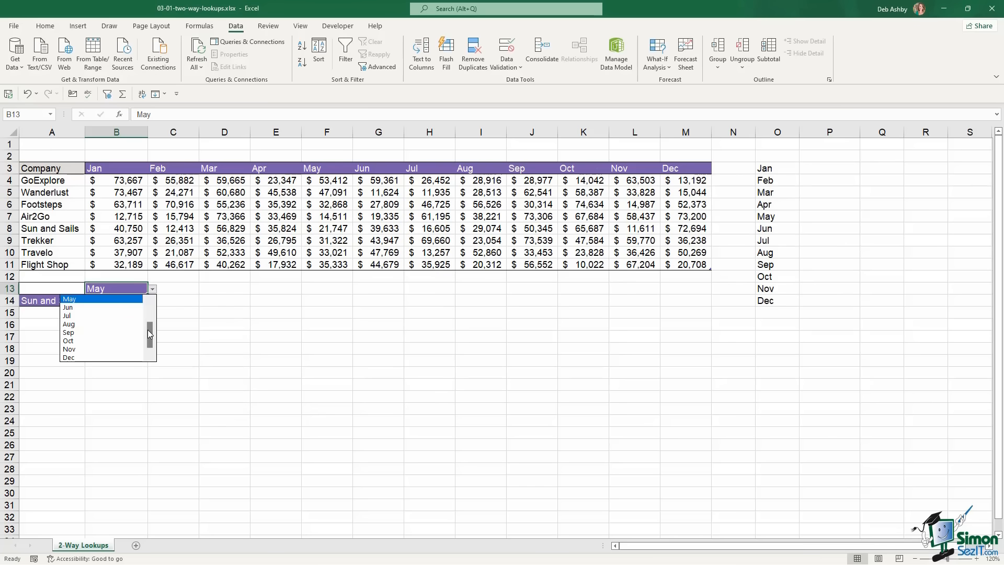
{"action": "left_click_drag", "start_coordinate": [148, 331], "coordinate": [149, 300]}
{"action": "left_click", "coordinate": [221, 309]}
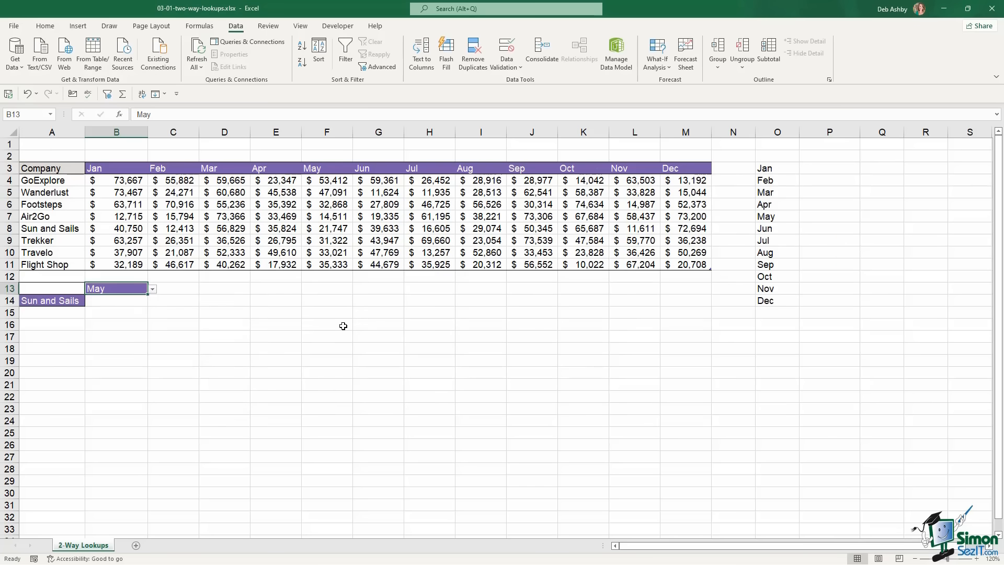
{"action": "left_click", "coordinate": [61, 302]}
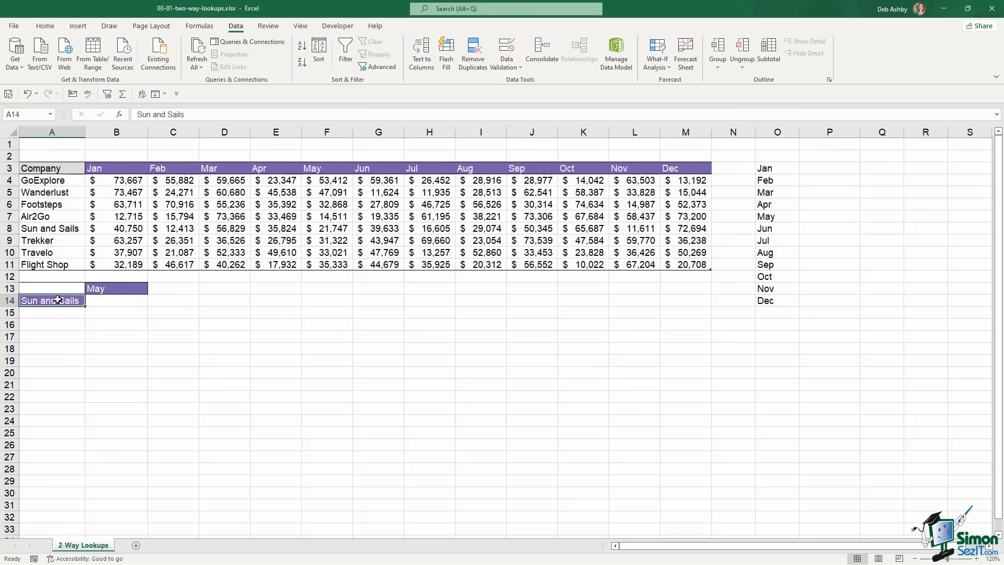
Give A14 List data validation sourced from the company names $A$4:$A$11
{"action": "left_click", "coordinate": [512, 67]}
{"action": "left_click", "coordinate": [519, 84]}
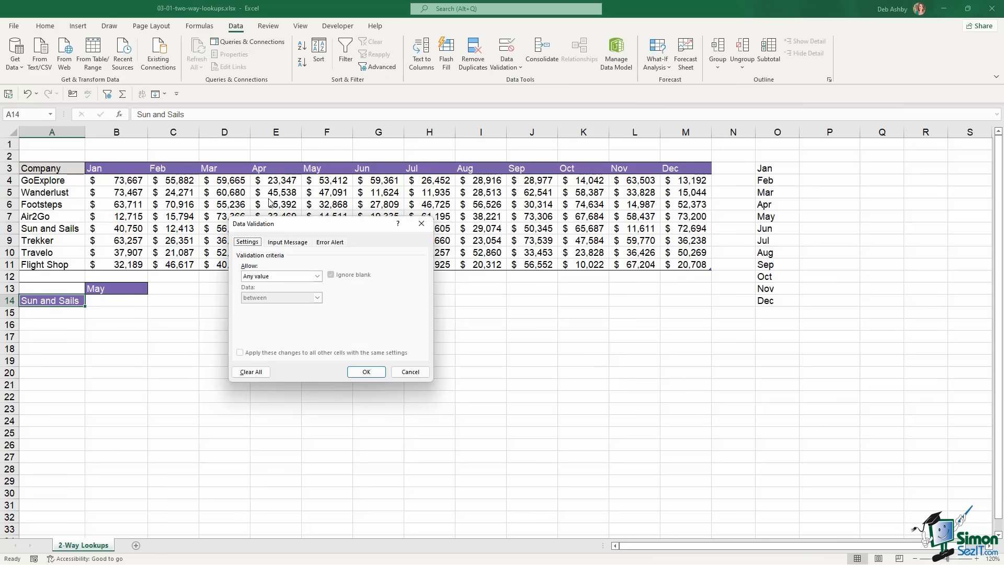
{"action": "left_click", "coordinate": [287, 276]}
{"action": "left_click", "coordinate": [253, 307]}
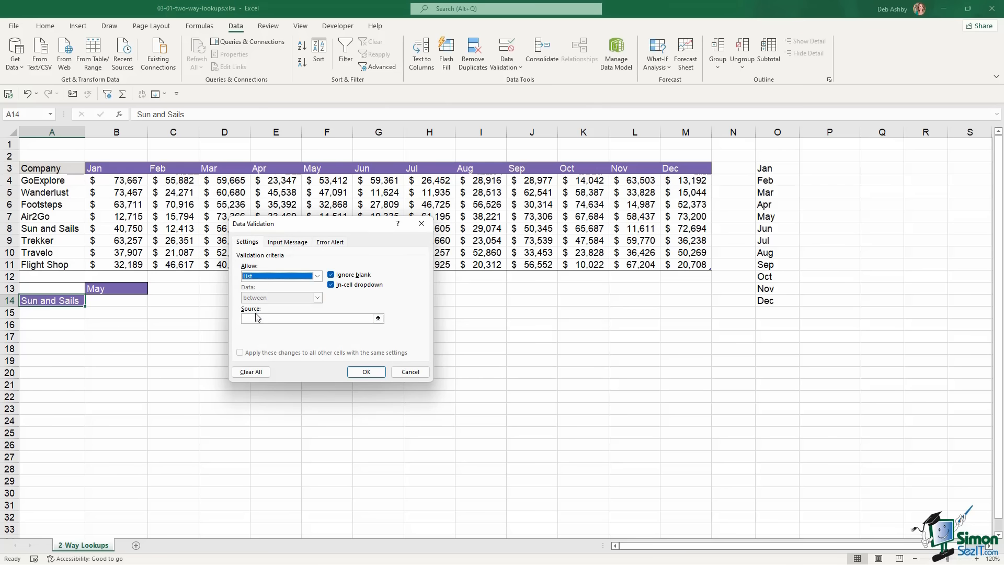
{"action": "left_click_drag", "start_coordinate": [68, 180], "coordinate": [68, 265]}
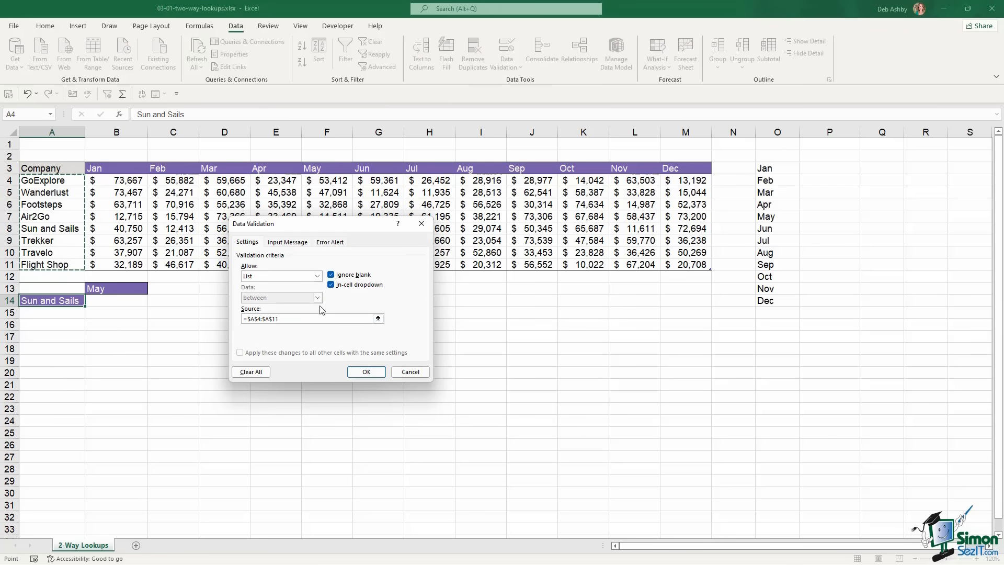
{"action": "left_click", "coordinate": [370, 372]}
{"action": "left_click", "coordinate": [209, 350]}
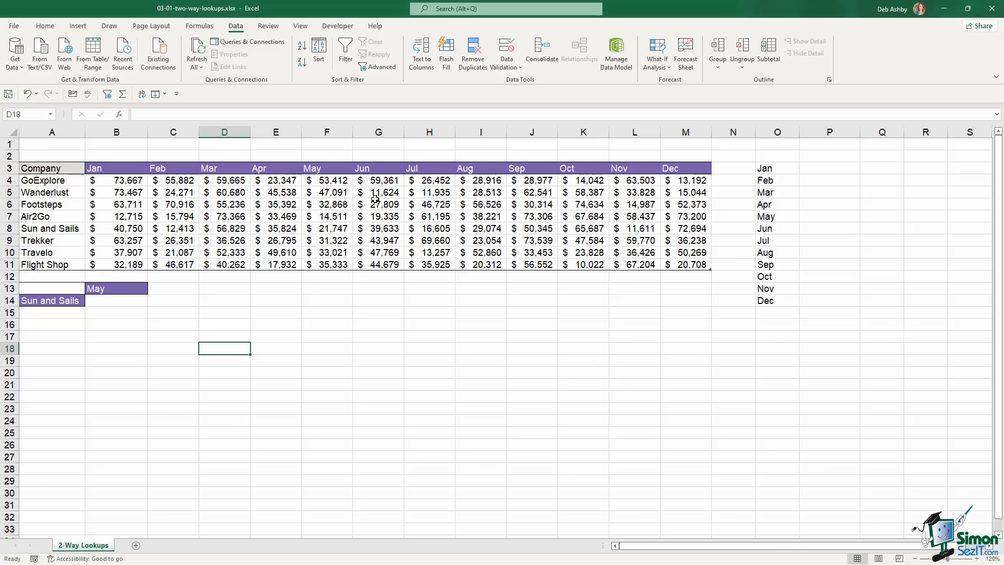
Review the company names, Jan–Dec headers and B4:M11 value block by selecting them
{"action": "left_click_drag", "start_coordinate": [47, 181], "coordinate": [50, 254]}
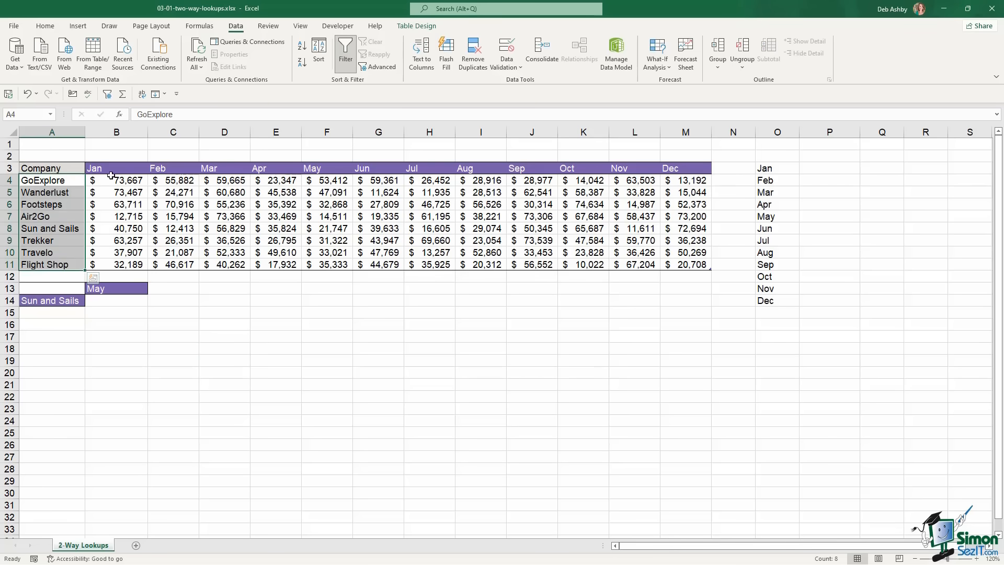
{"action": "left_click", "coordinate": [131, 168]}
{"action": "left_click_drag", "start_coordinate": [163, 168], "coordinate": [700, 168]}
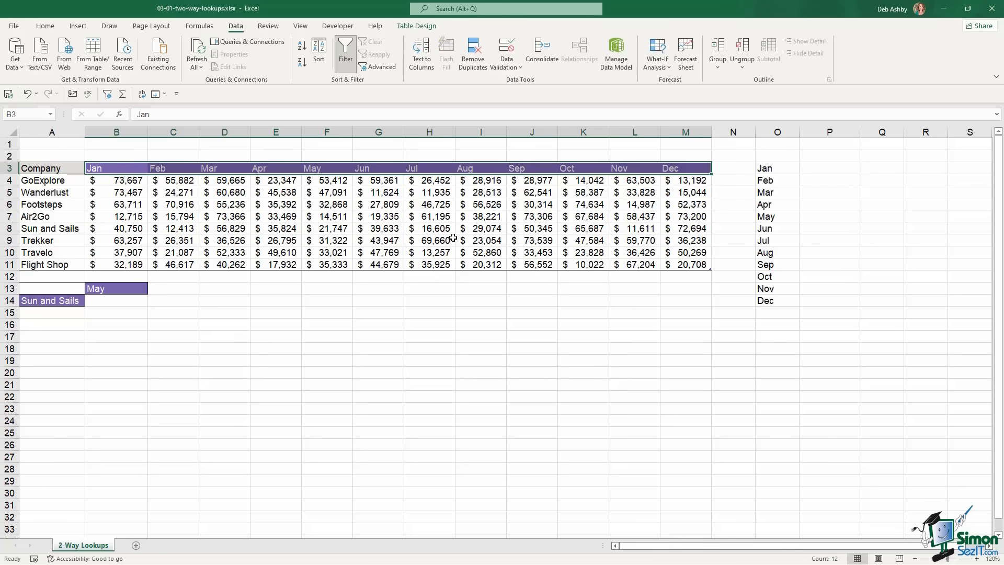
{"action": "left_click_drag", "start_coordinate": [136, 185], "coordinate": [683, 264]}
{"action": "left_click", "coordinate": [381, 324]}
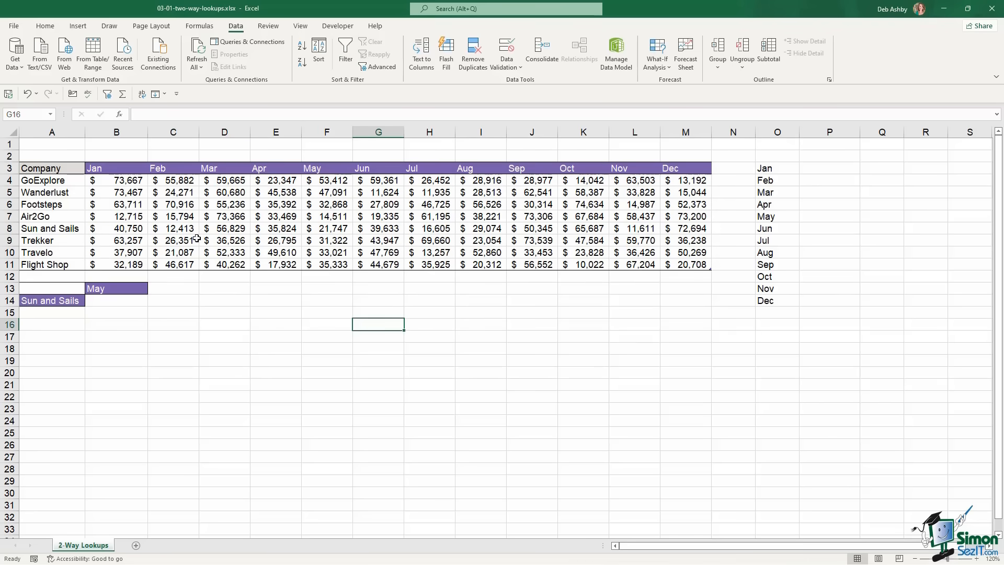
Name the Jan–Dec header row 'months' via the Name Box
{"action": "left_click_drag", "start_coordinate": [103, 172], "coordinate": [690, 170]}
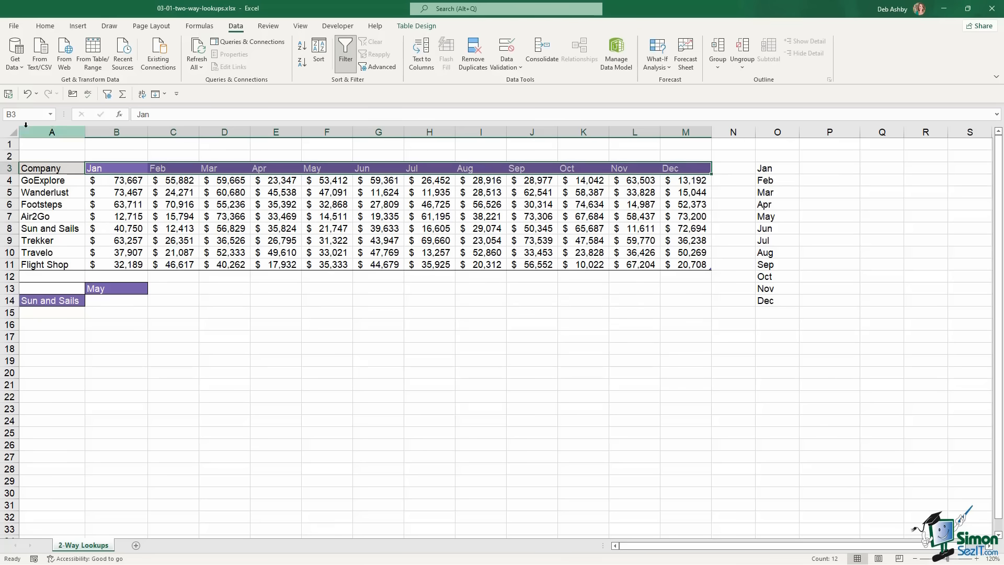
{"action": "left_click", "coordinate": [17, 114]}
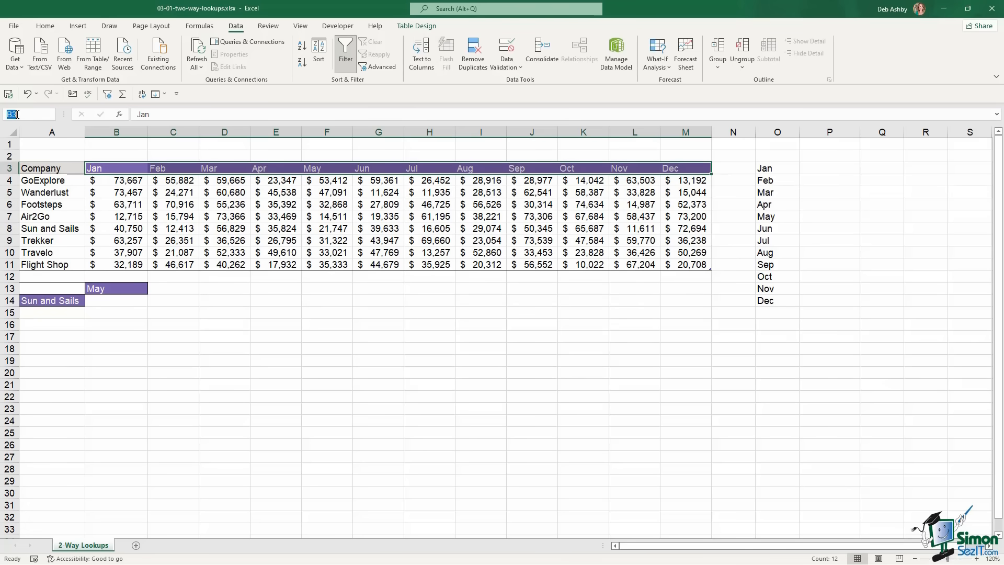
{"action": "type", "text": "months"}
{"action": "key", "text": "Return"}
Name the company list A4:A11 'companies'
{"action": "left_click_drag", "start_coordinate": [68, 181], "coordinate": [68, 264]}
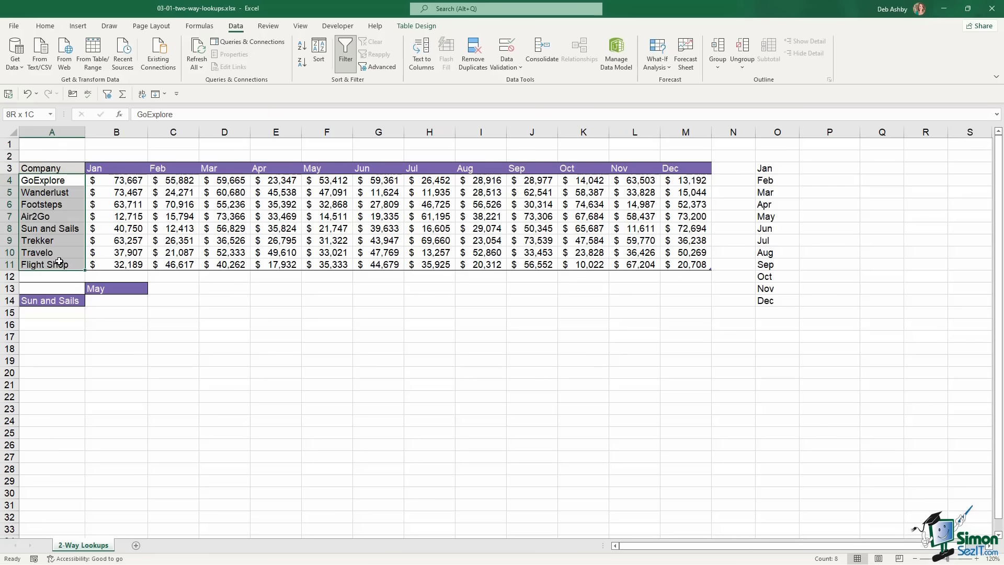
{"action": "left_click", "coordinate": [30, 114]}
{"action": "type", "text": "companies"}
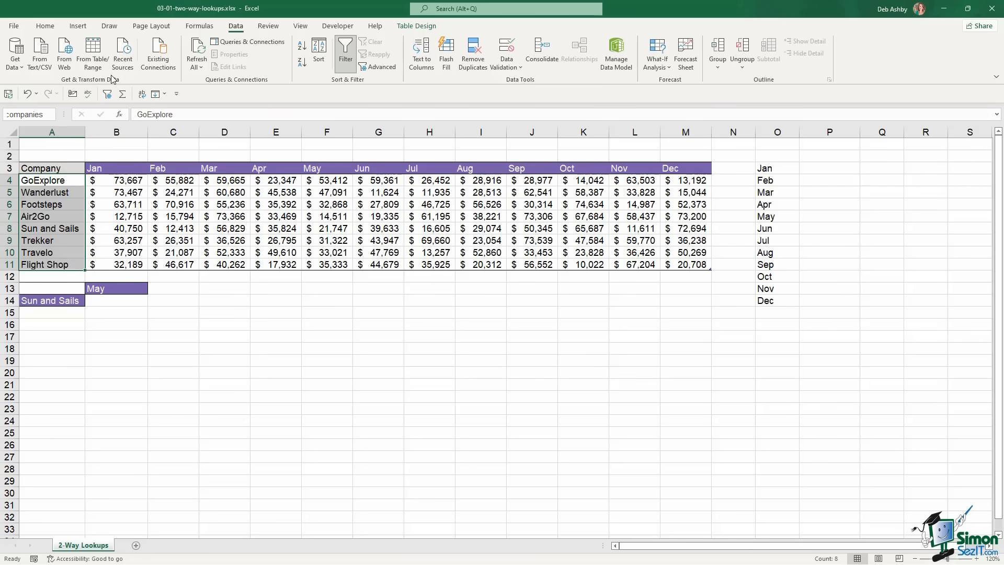
{"action": "key", "text": "Return"}
Name the monthly values B4:M11 'data'
{"action": "left_click_drag", "start_coordinate": [126, 179], "coordinate": [695, 262]}
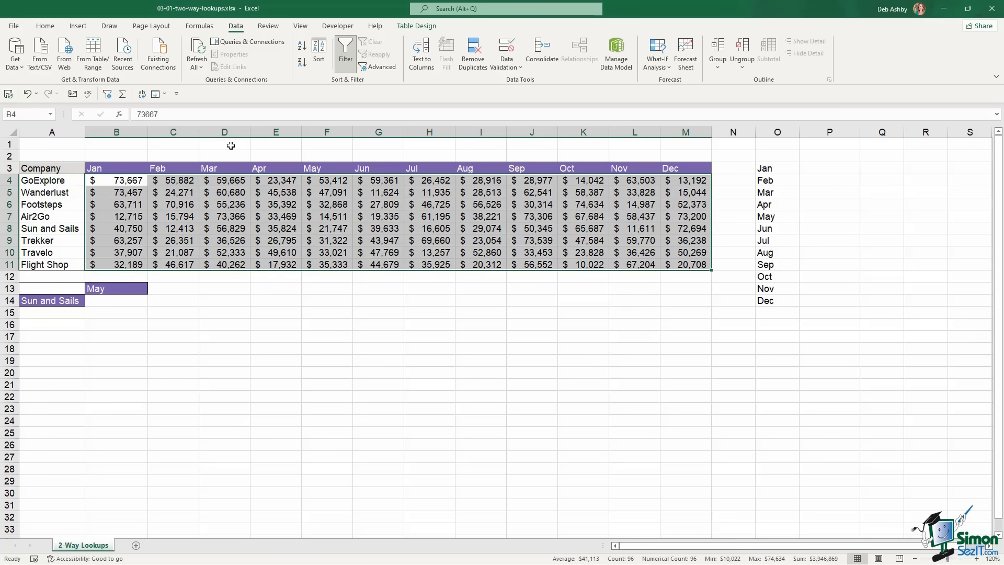
{"action": "left_click", "coordinate": [28, 114]}
{"action": "type", "text": "data"}
{"action": "key", "text": "Return"}
{"action": "left_click", "coordinate": [327, 348]}
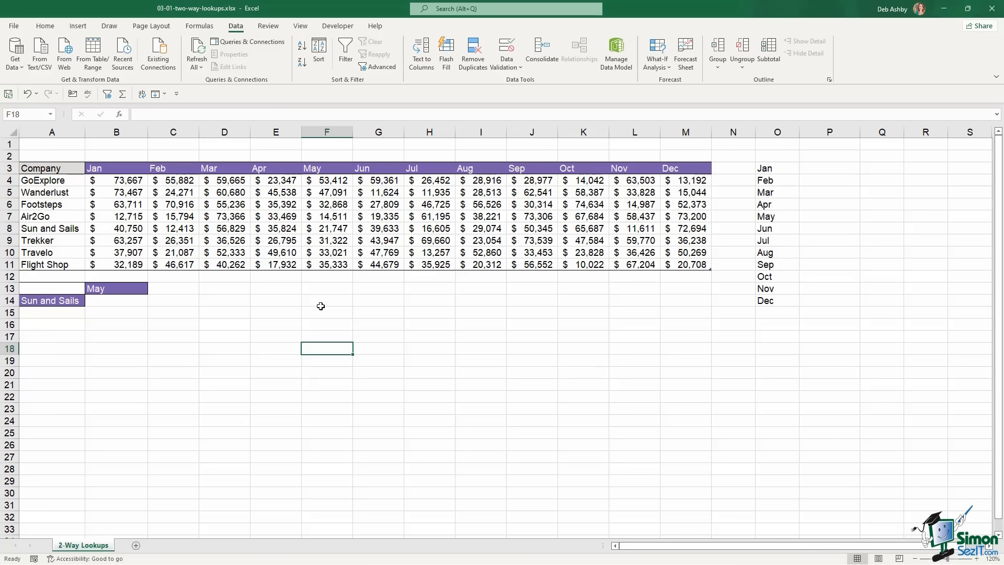
In B14, begin =INDEX(data,MATCH( by inserting the data name from the F3 list
{"action": "left_click", "coordinate": [95, 302]}
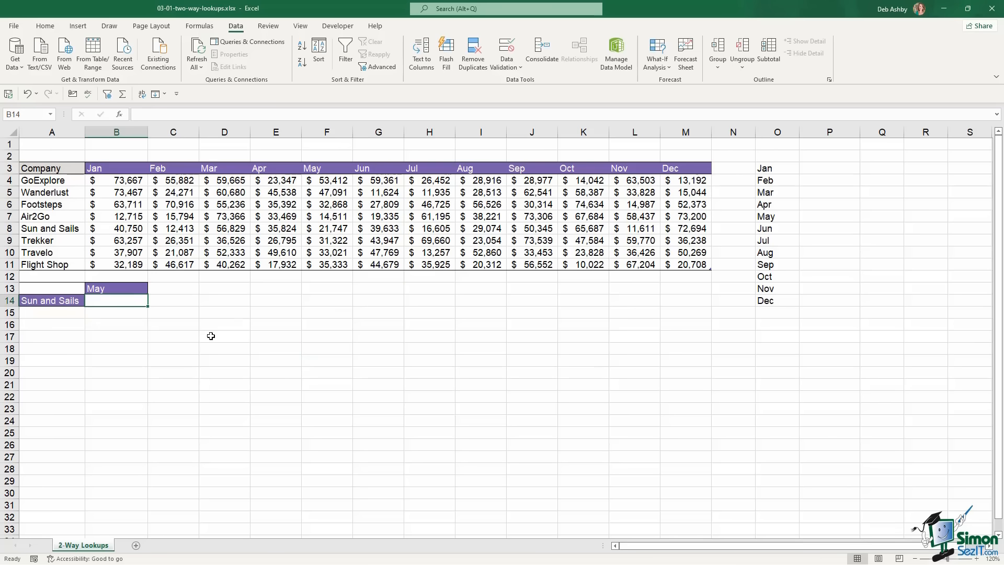
{"action": "type", "text": "=inde"}
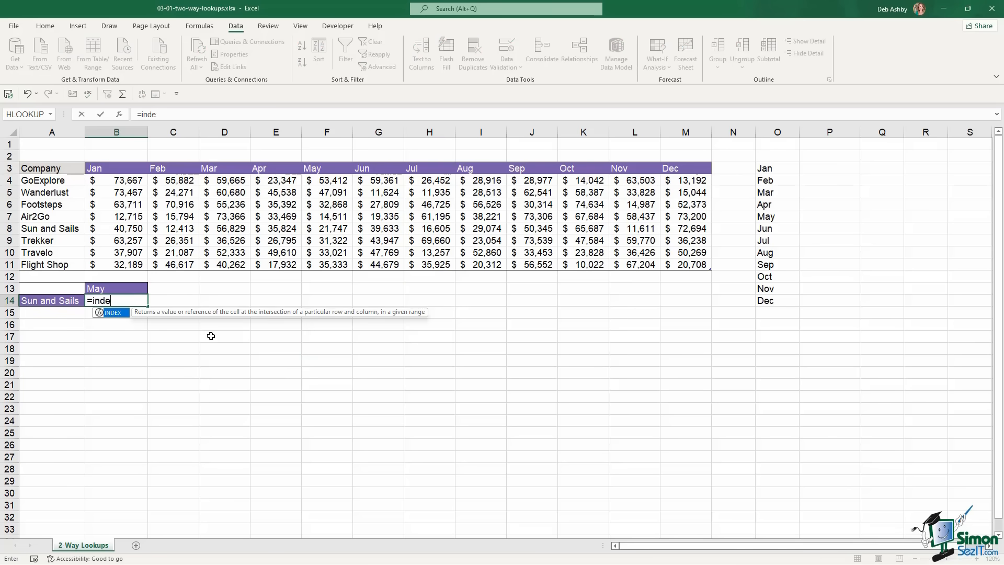
{"action": "type", "text": "x"}
{"action": "key", "text": "Tab"}
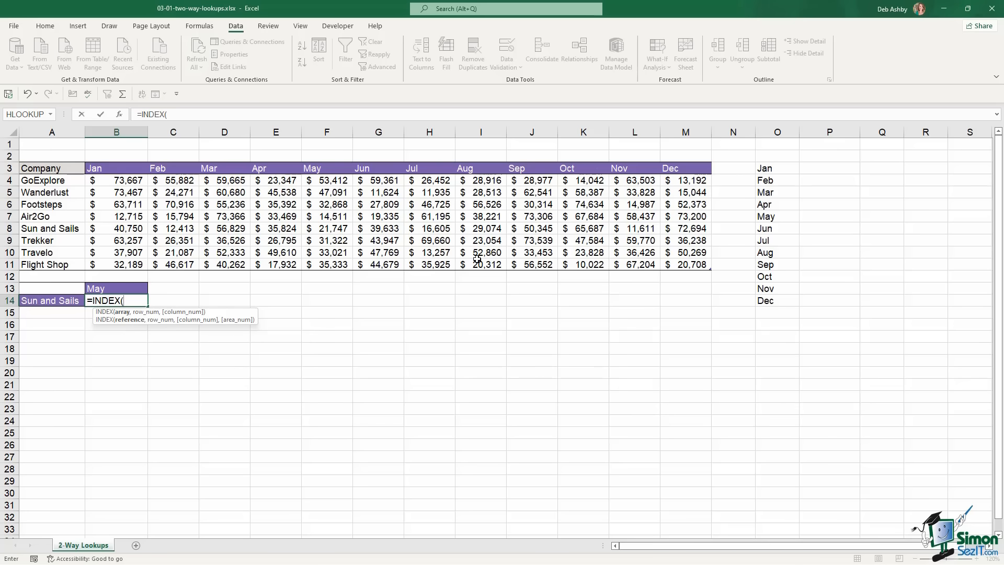
{"action": "key", "text": "F3"}
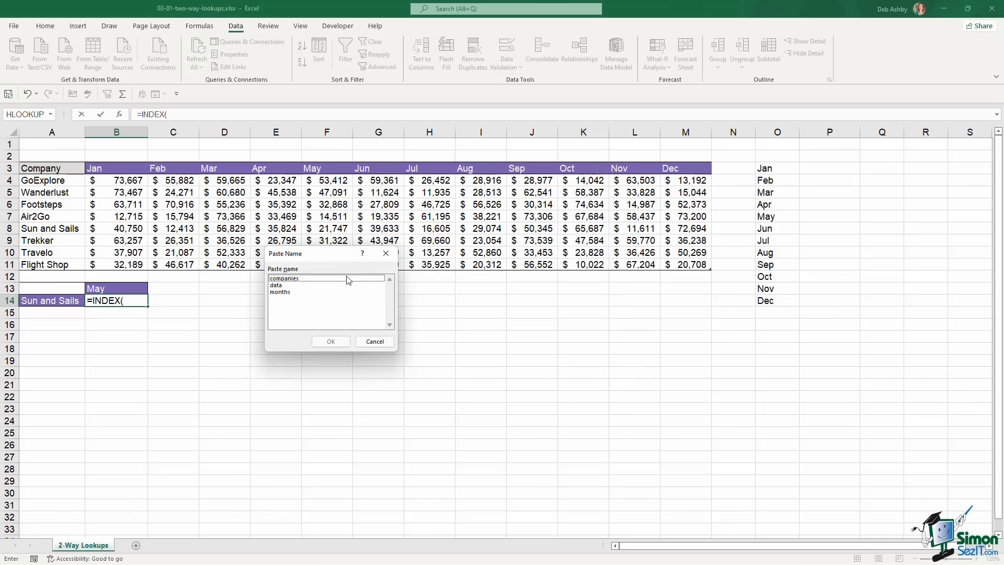
{"action": "double_click", "coordinate": [277, 285]}
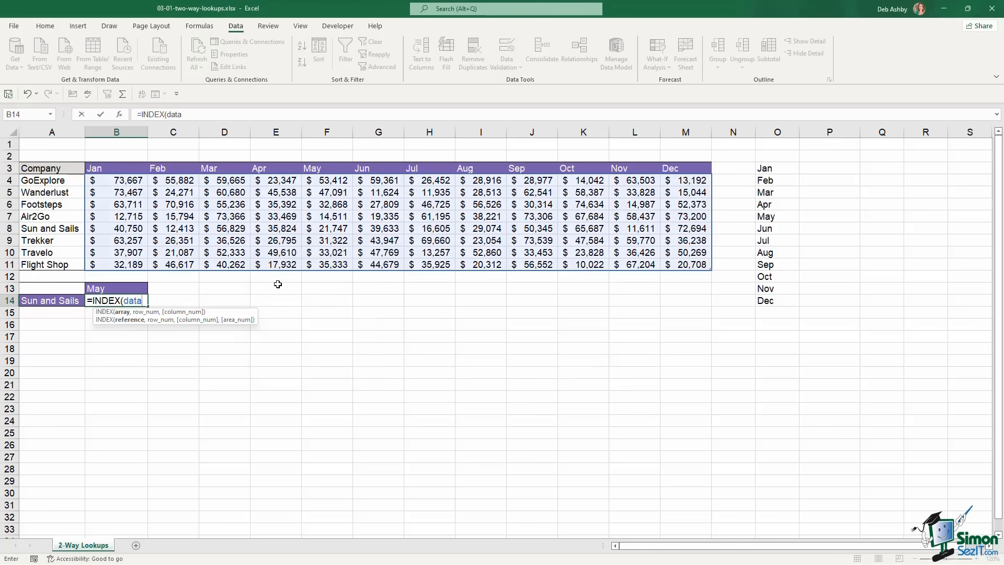
{"action": "type", "text": ","}
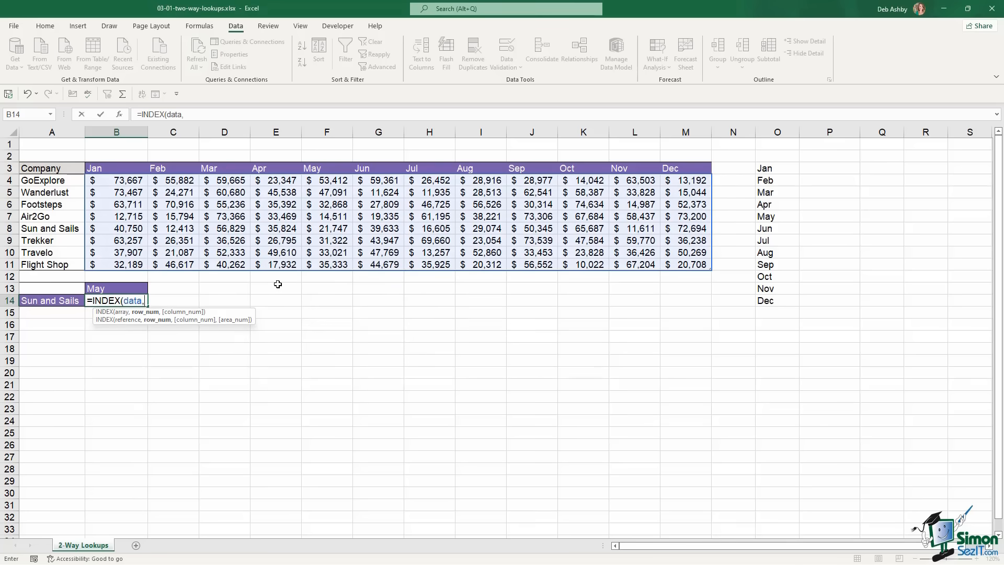
{"action": "type", "text": "MATCH("}
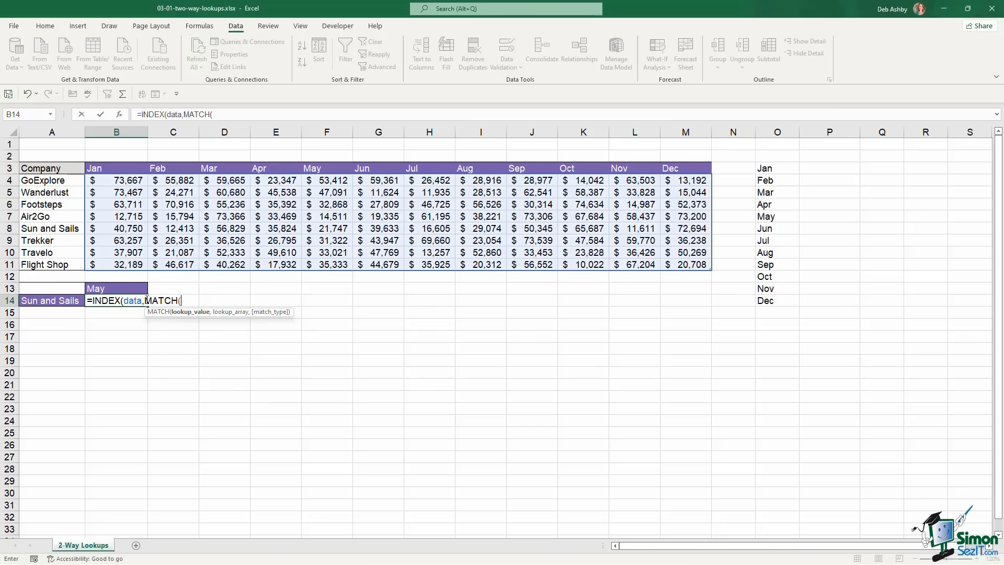
Add the row match MATCH(B13,months,0) and start a second MATCH
{"action": "left_click", "coordinate": [114, 288]}
{"action": "type", "text": ","}
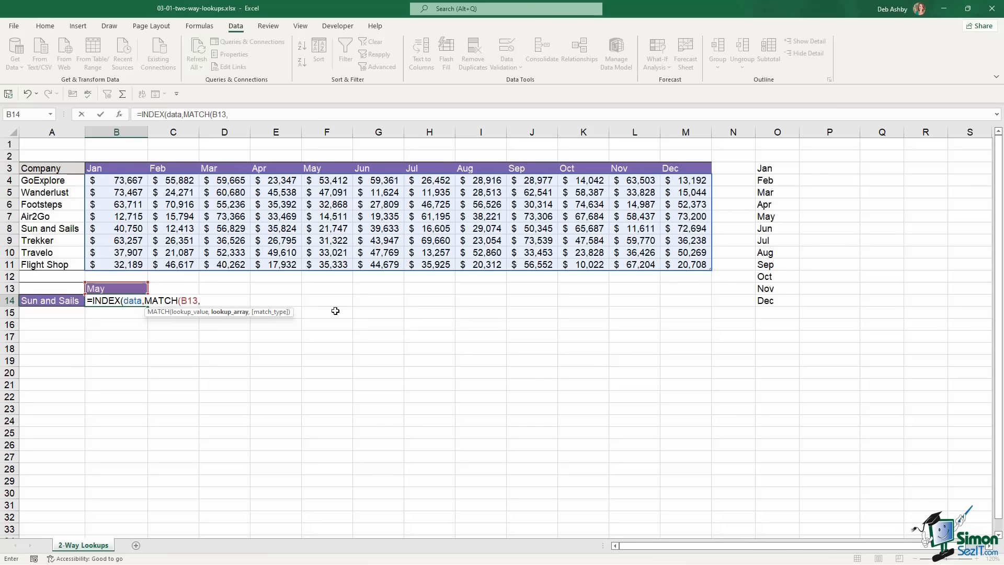
{"action": "key", "text": "F3"}
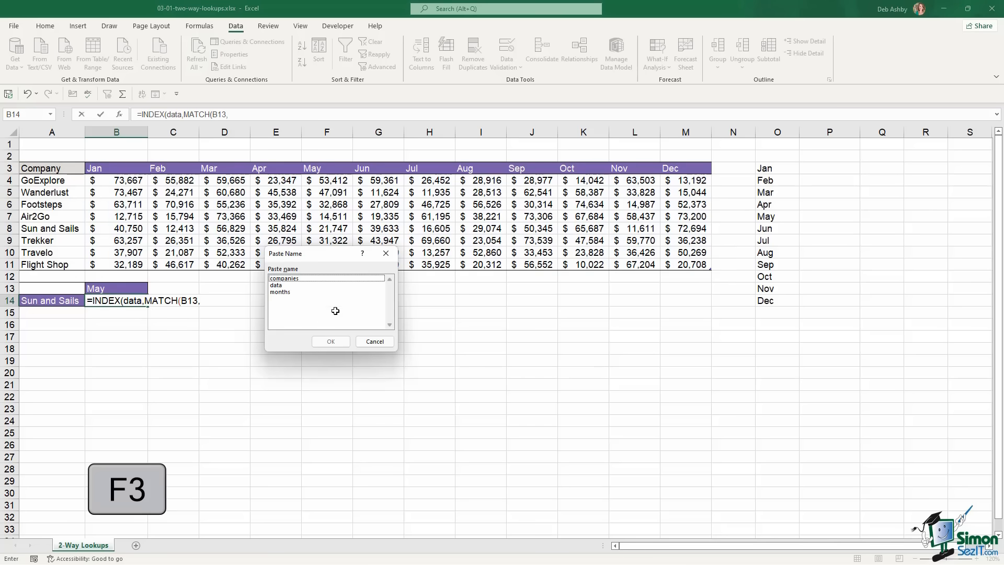
{"action": "double_click", "coordinate": [296, 301]}
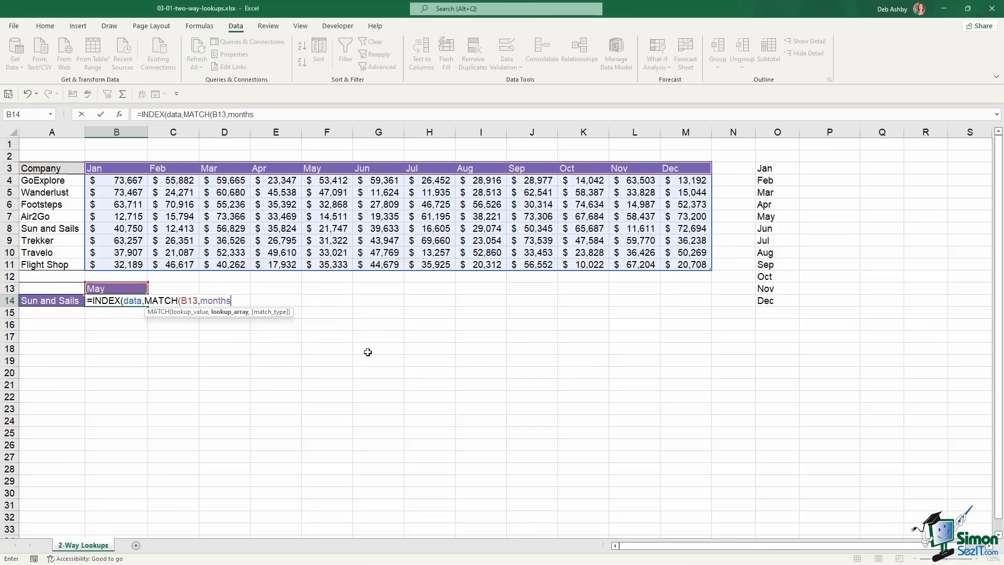
{"action": "type", "text": ","}
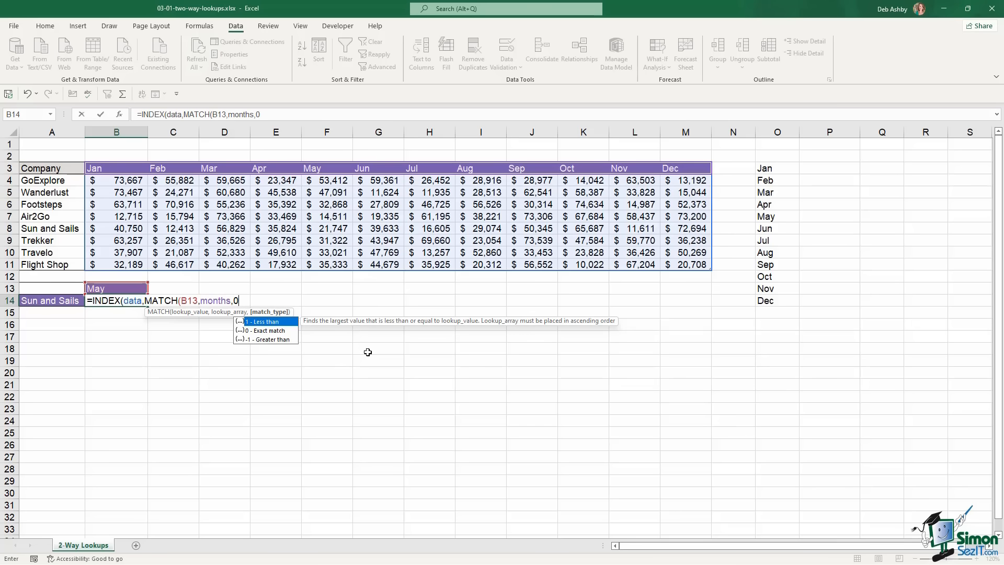
{"action": "type", "text": "0)"}
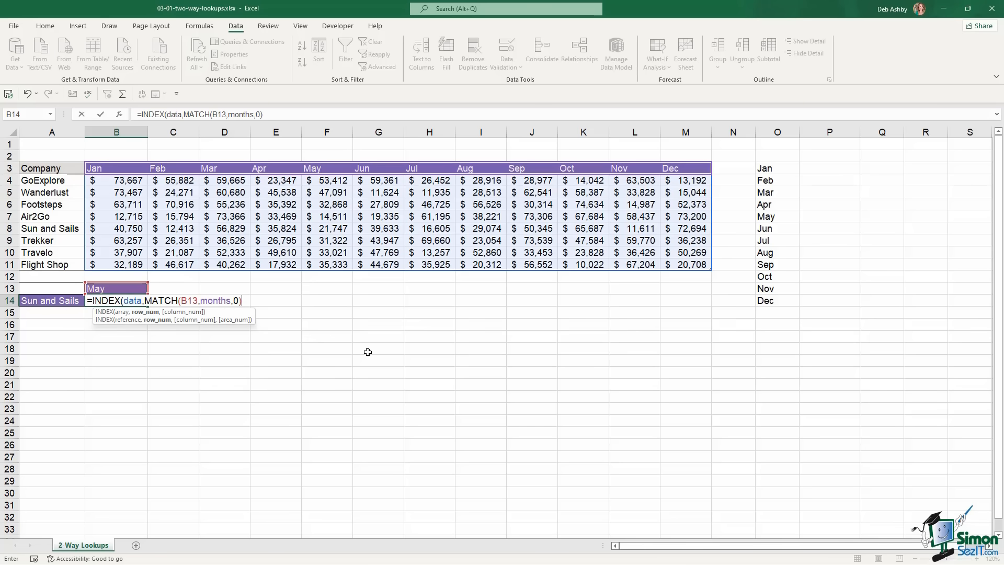
{"action": "type", "text": ",MATCH("}
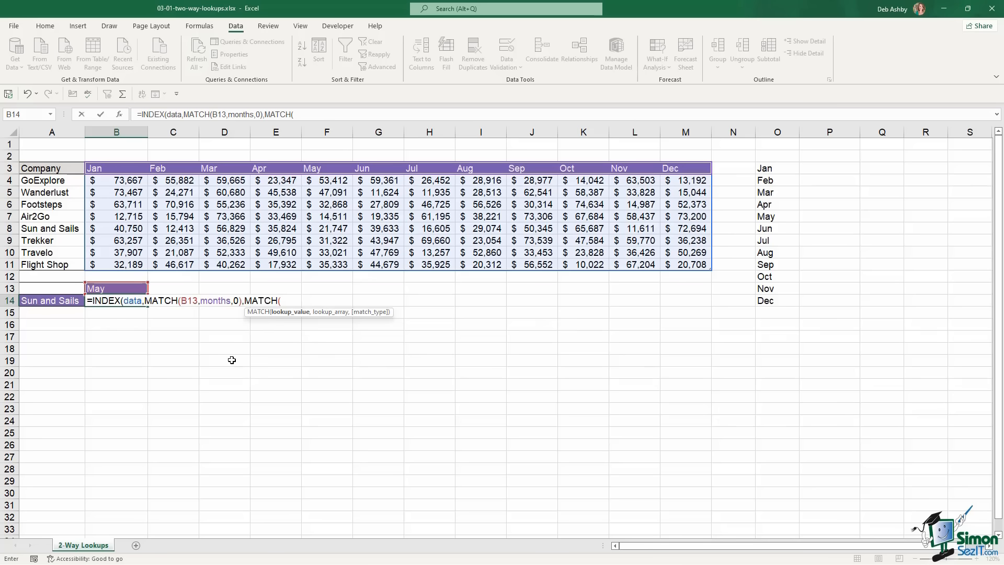
Finish with MATCH(A14,companies,0) and commit, returning $21,747
{"action": "left_click", "coordinate": [68, 302]}
{"action": "type", "text": ","}
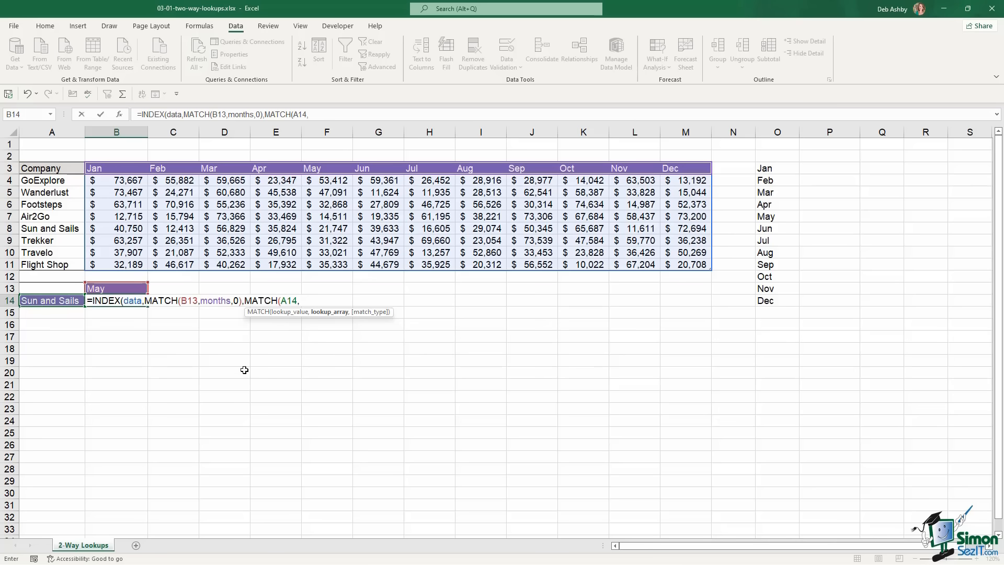
{"action": "key", "text": "F3"}
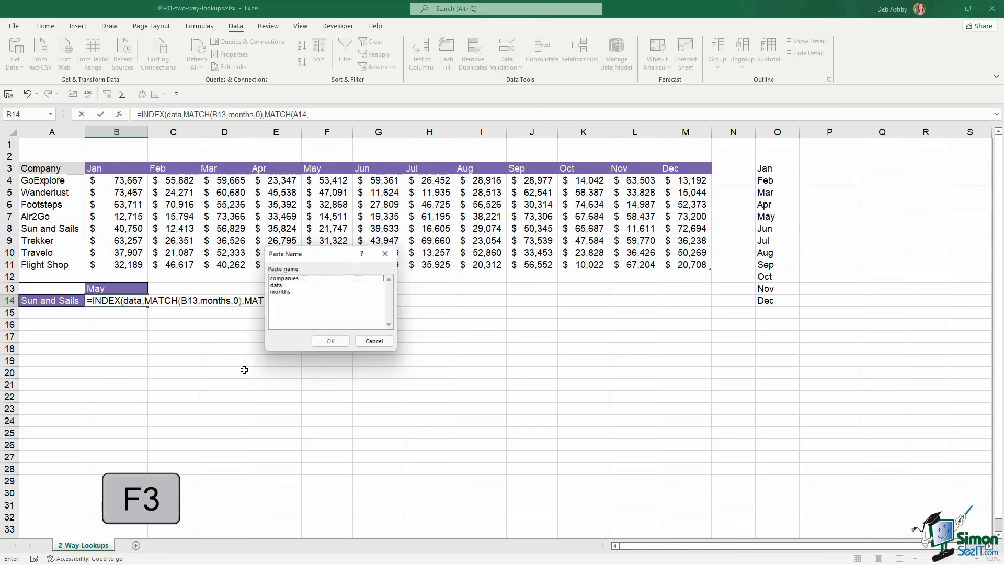
{"action": "double_click", "coordinate": [300, 278]}
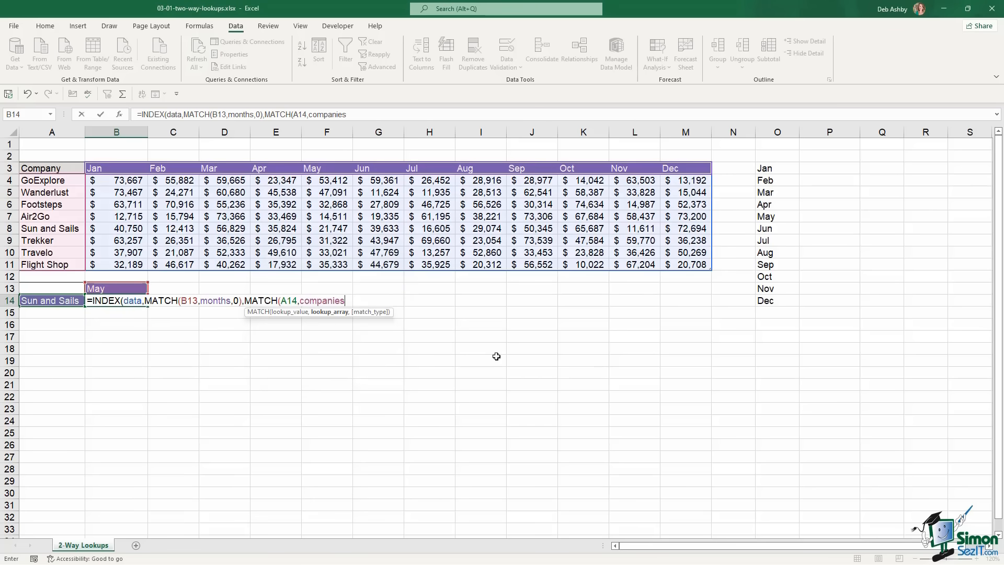
{"action": "type", "text": ","}
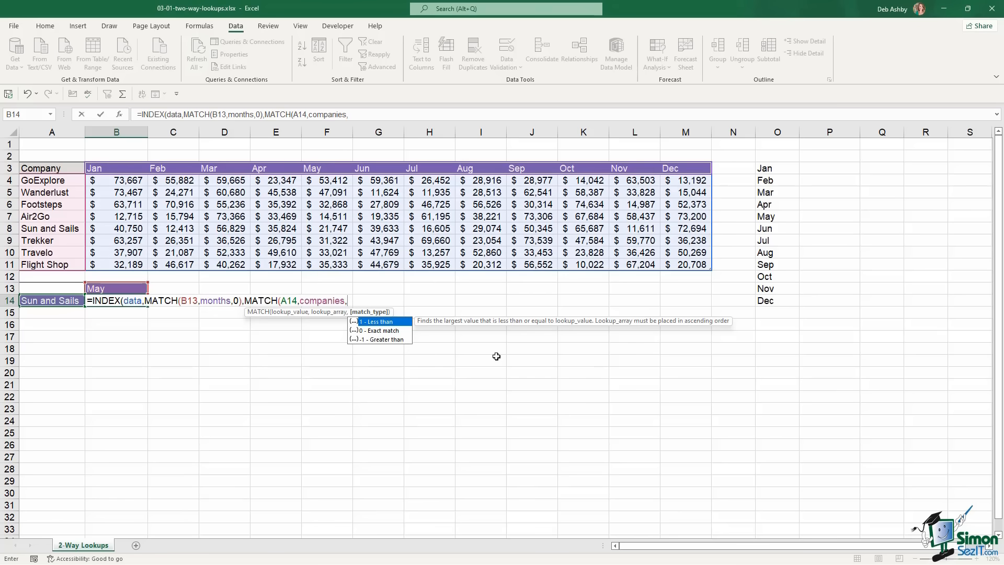
{"action": "type", "text": "0)"}
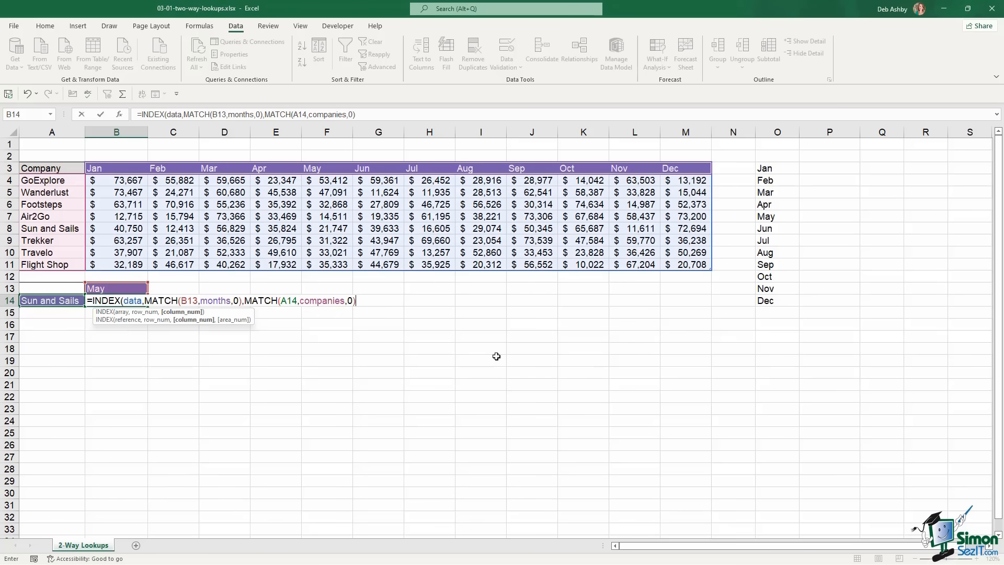
{"action": "type", "text": ")"}
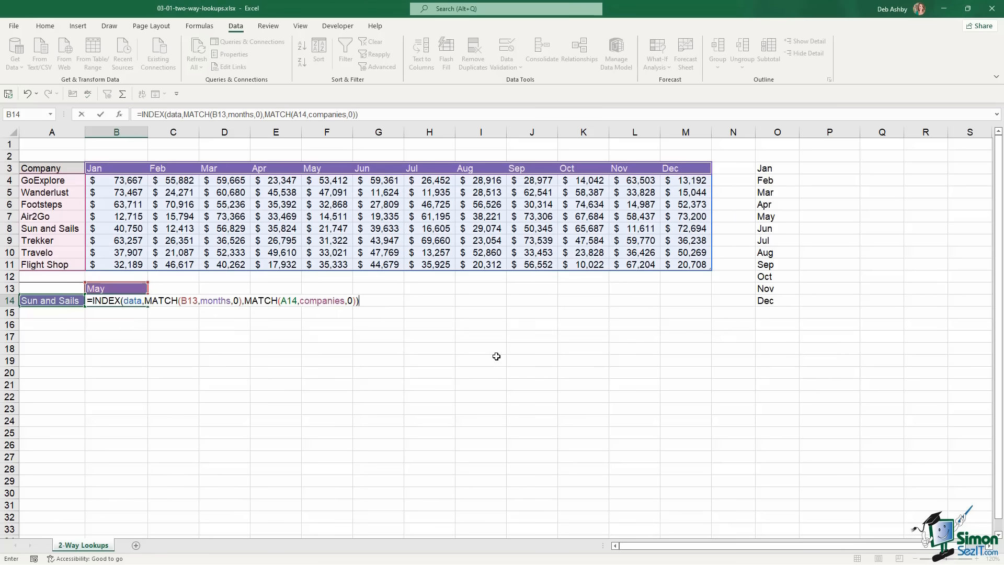
{"action": "key", "text": "Return"}
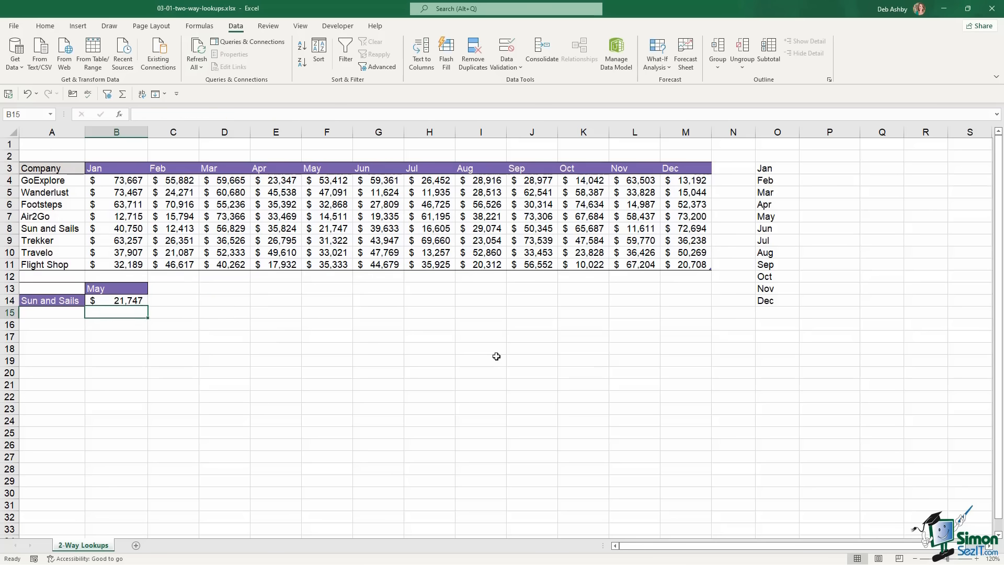
Compare B14 with Sun and Sails' May value in F8, then switch B13 to Jan
{"action": "left_click", "coordinate": [134, 301]}
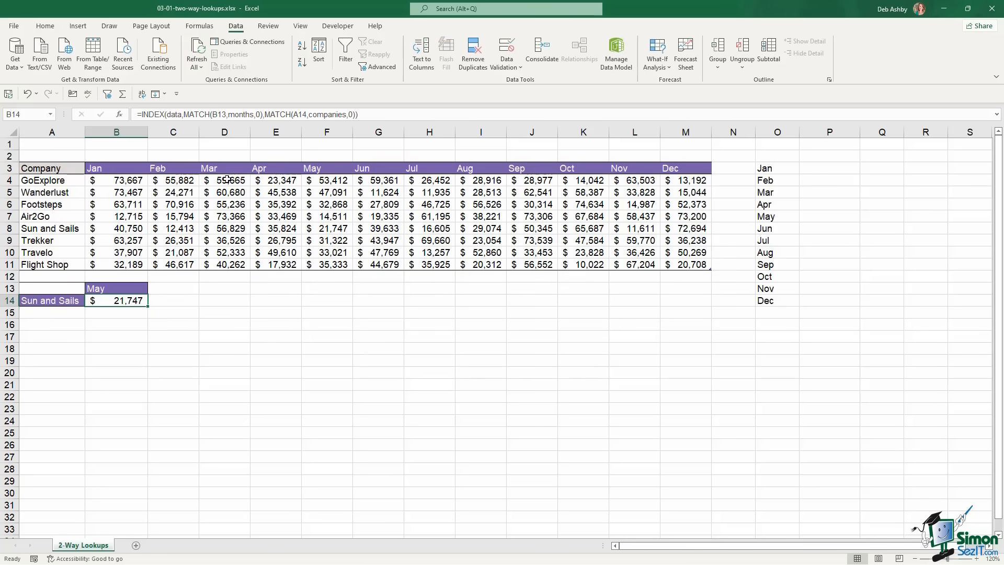
{"action": "left_click", "coordinate": [329, 230]}
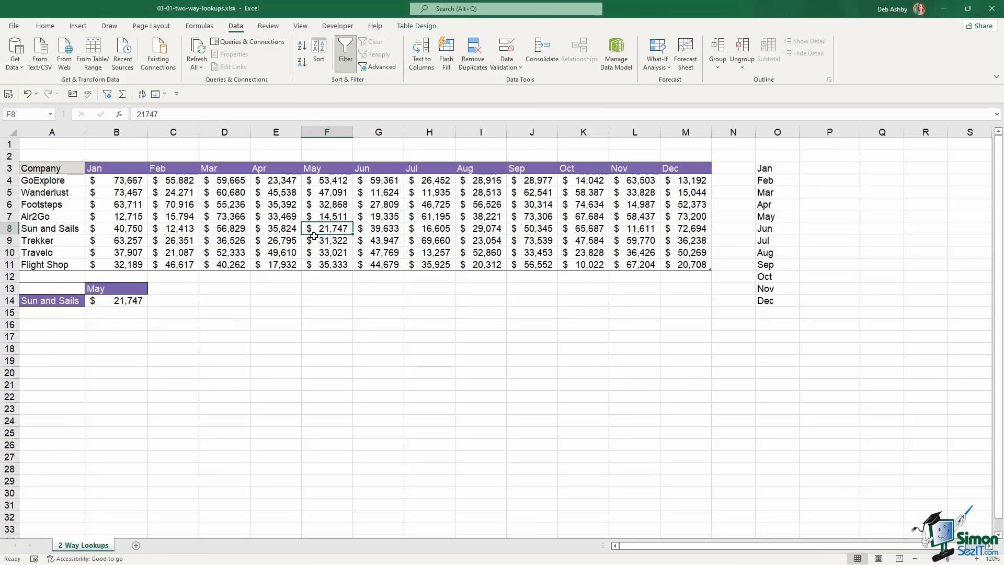
{"action": "left_click", "coordinate": [133, 288]}
{"action": "left_click", "coordinate": [153, 289]}
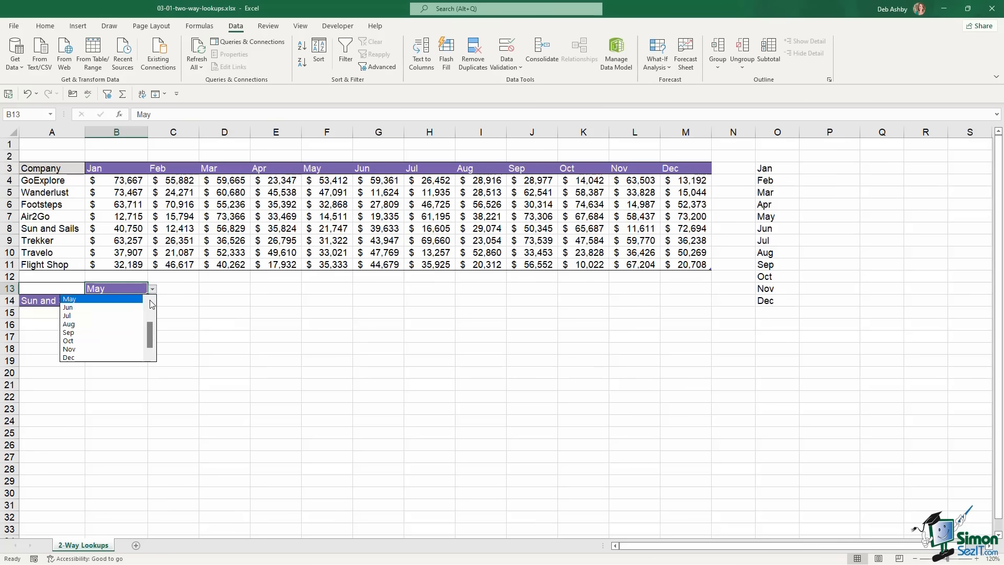
{"action": "left_click", "coordinate": [95, 301]}
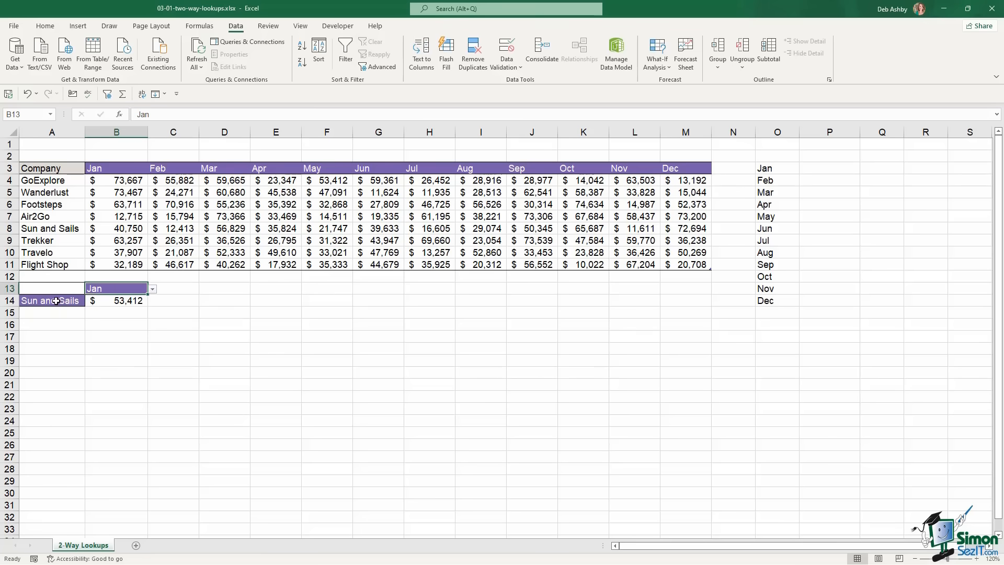
Choose GoExplore in A14 and verify B14 matches its Jan value in B4
{"action": "left_click", "coordinate": [55, 301]}
{"action": "left_click", "coordinate": [90, 302]}
{"action": "left_click", "coordinate": [57, 312]}
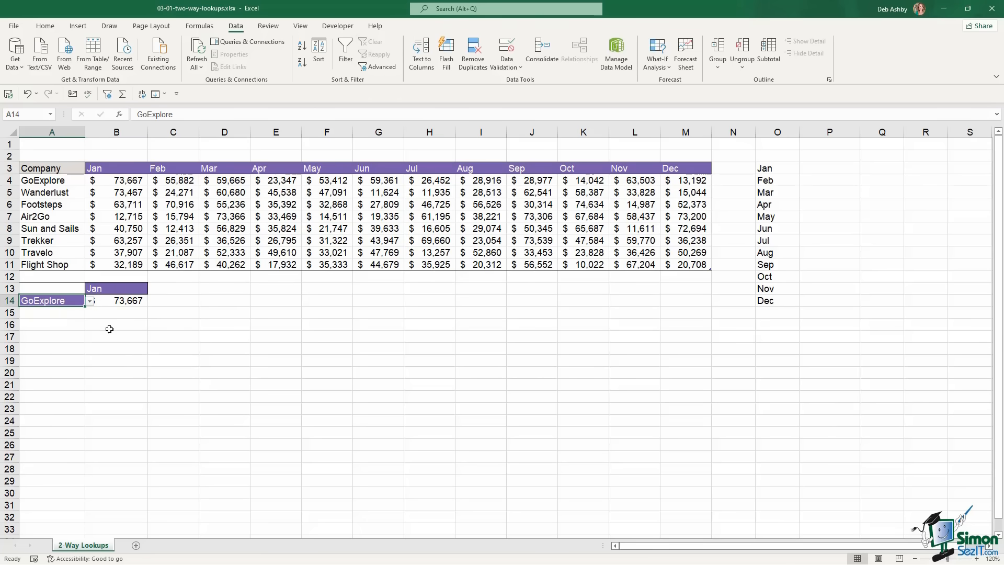
{"action": "left_click", "coordinate": [130, 182]}
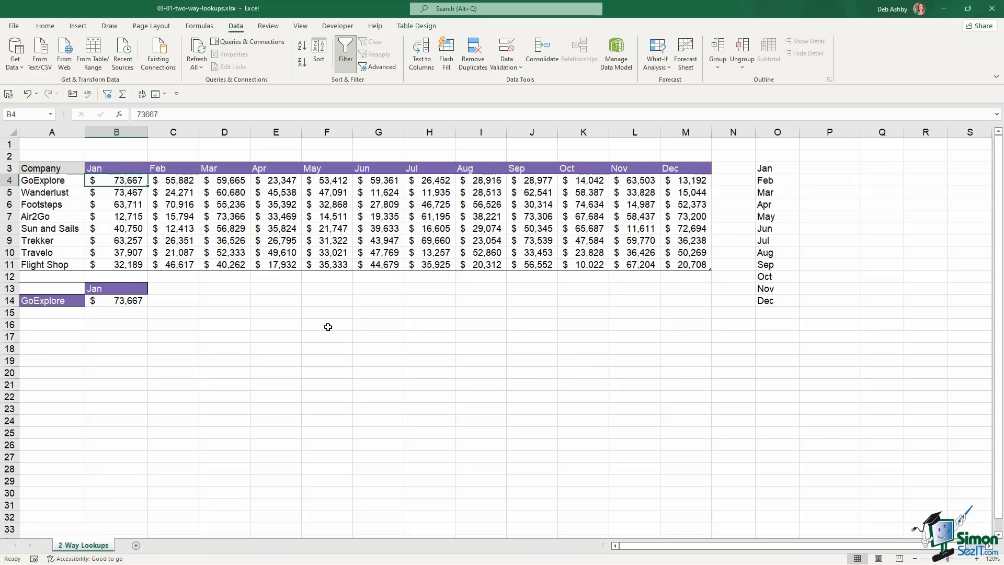
Clear B14 and start an XLOOKUP that looks up B13's month in the months range
{"action": "left_click", "coordinate": [138, 301]}
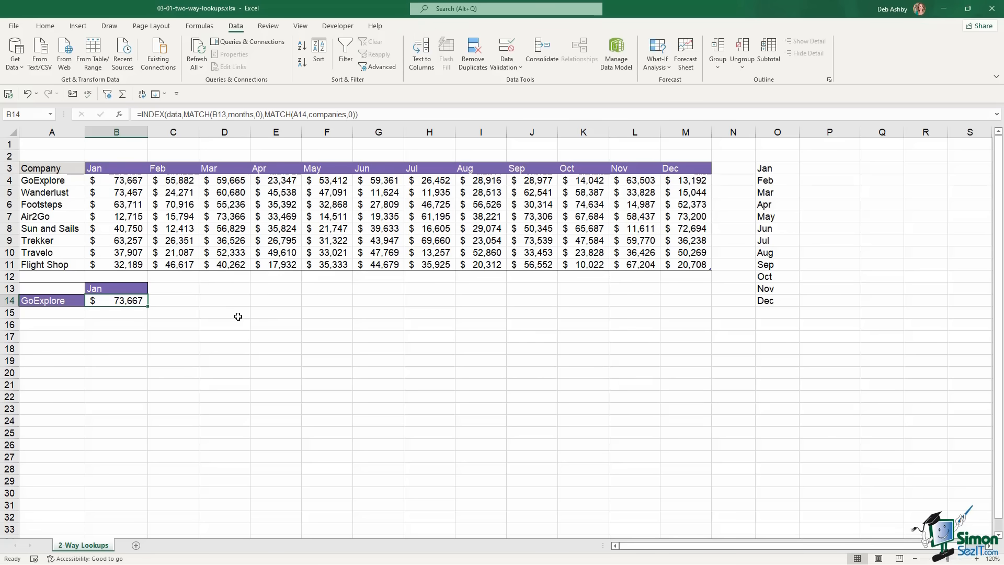
{"action": "key", "text": "Delete"}
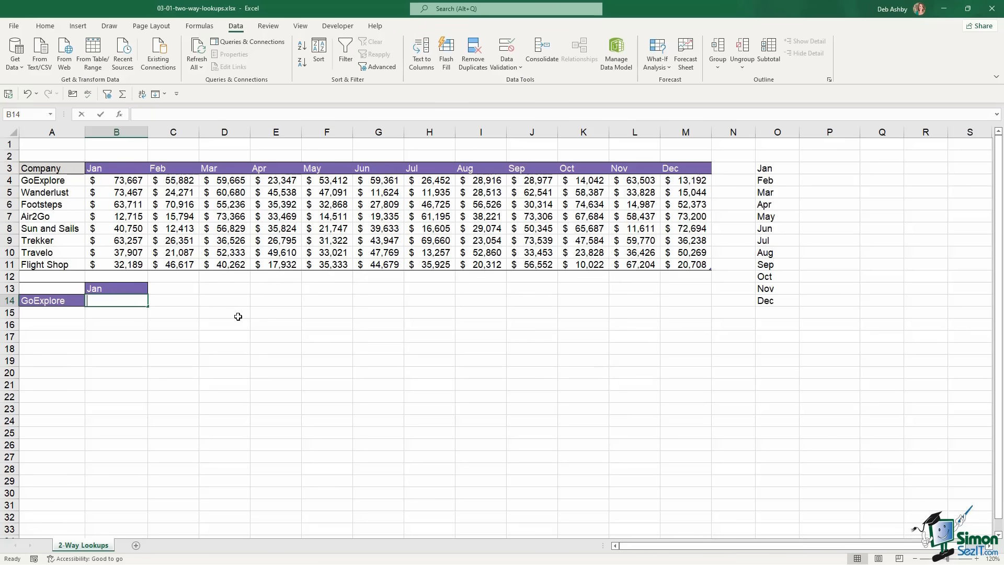
{"action": "type", "text": "="}
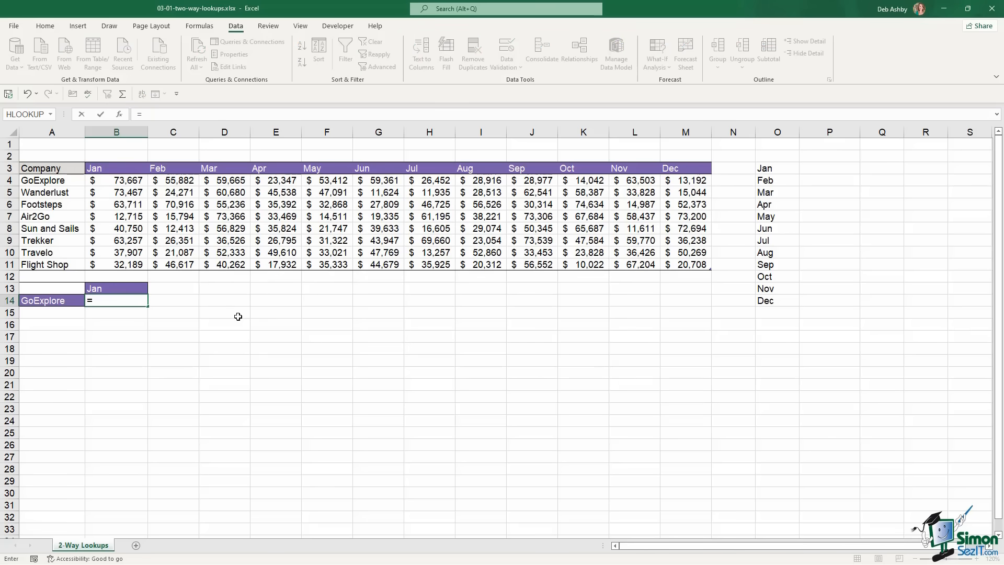
{"action": "type", "text": "xlookup"}
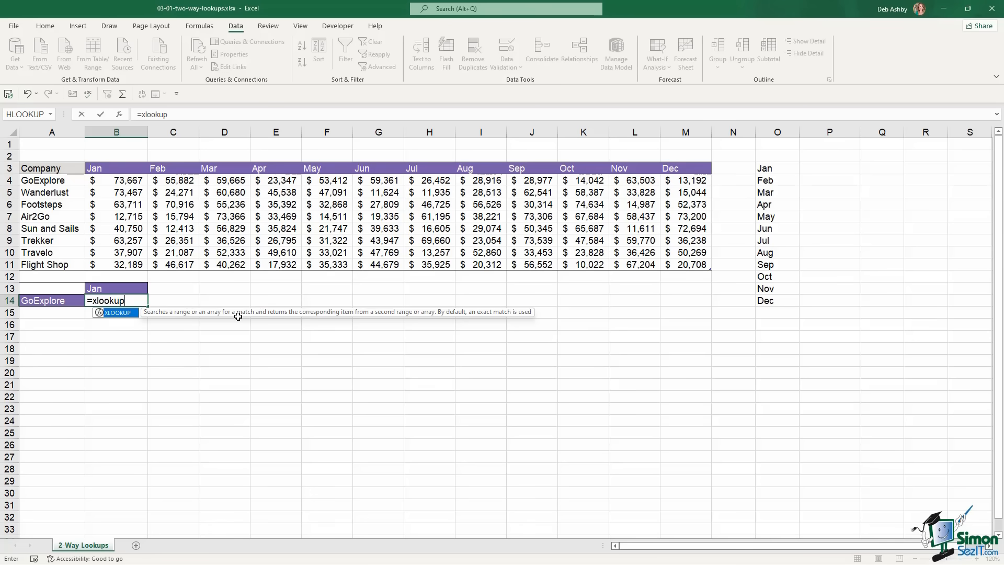
{"action": "key", "text": "Tab"}
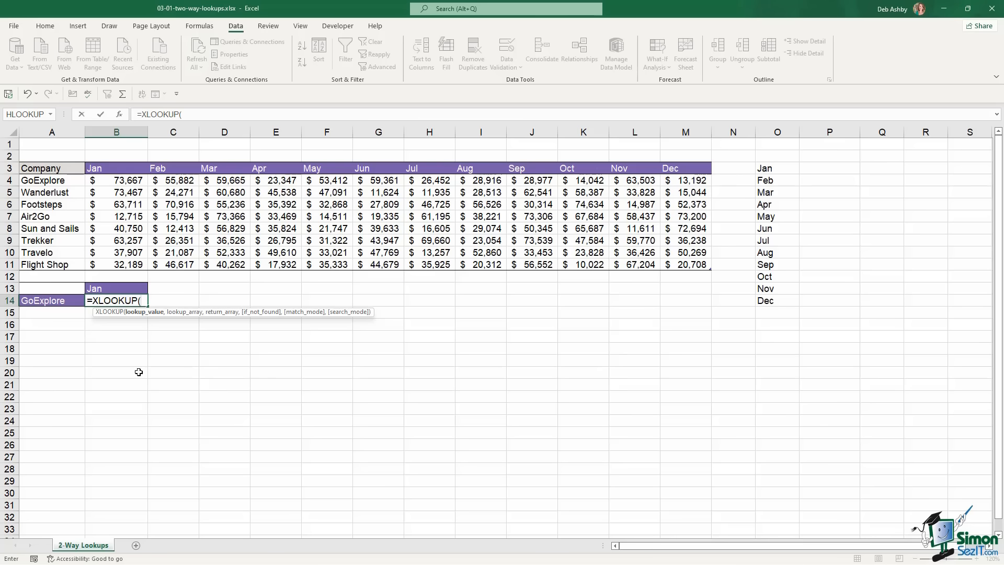
{"action": "left_click", "coordinate": [116, 288]}
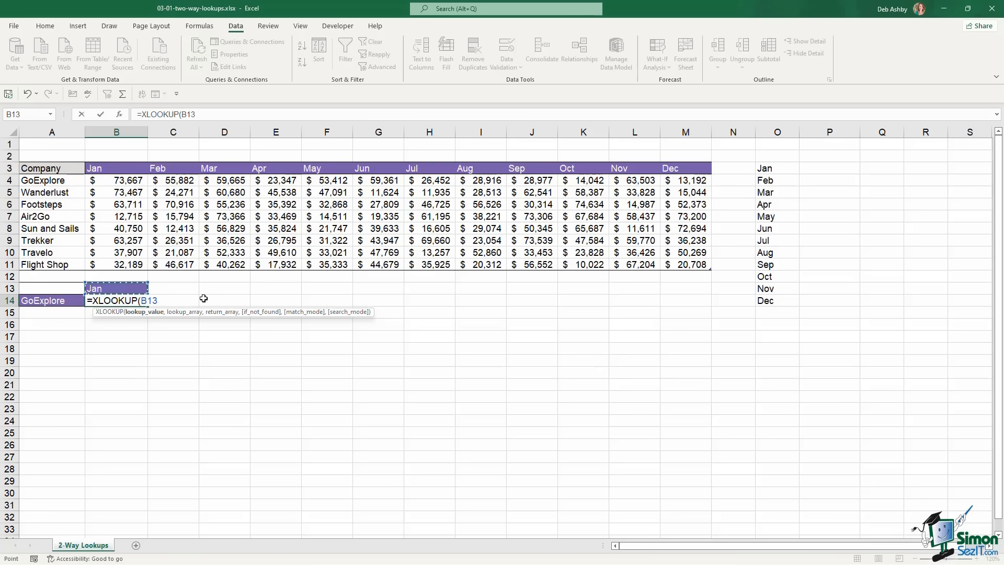
{"action": "type", "text": ","}
{"action": "key", "text": "F3"}
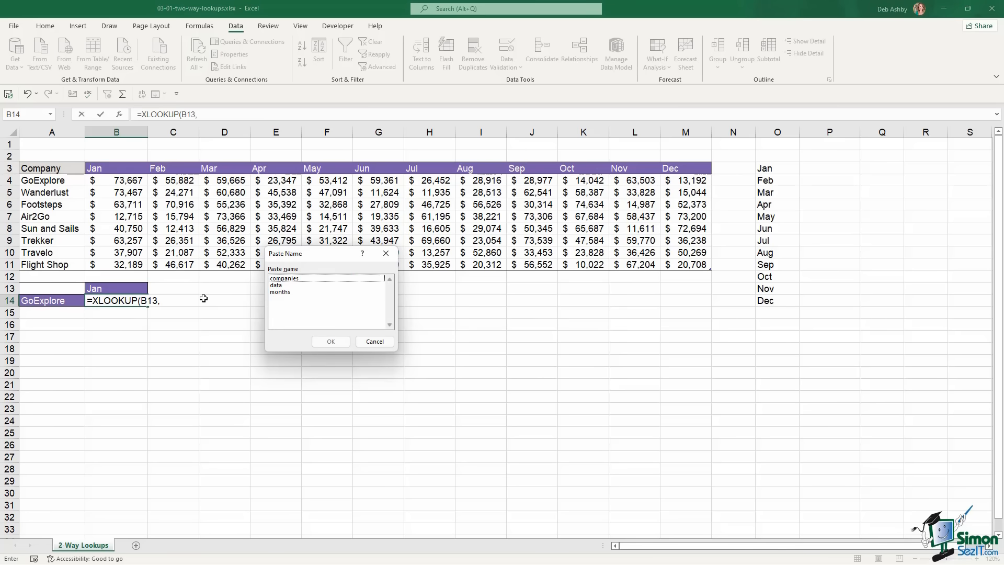
{"action": "double_click", "coordinate": [289, 293]}
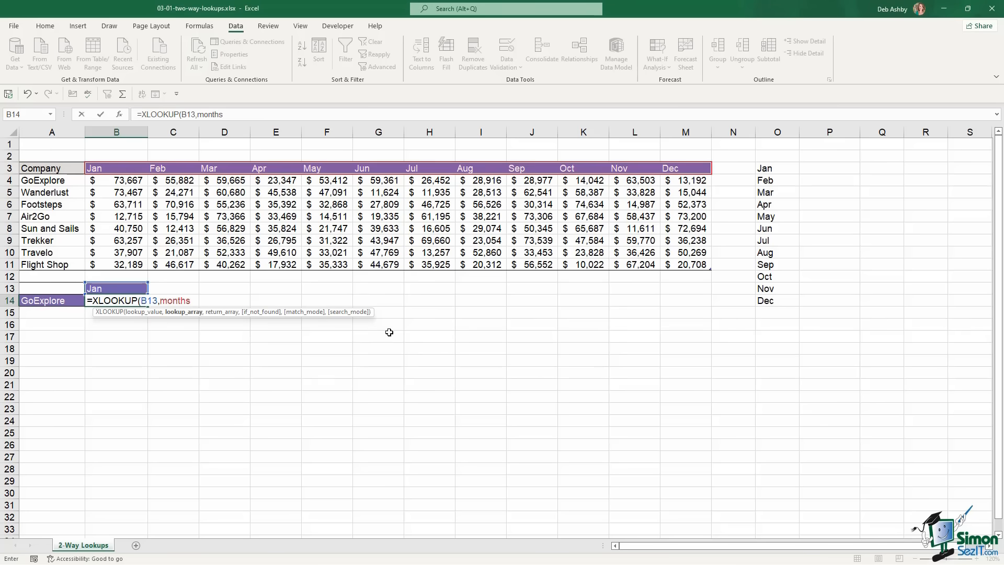
{"action": "type", "text": ","}
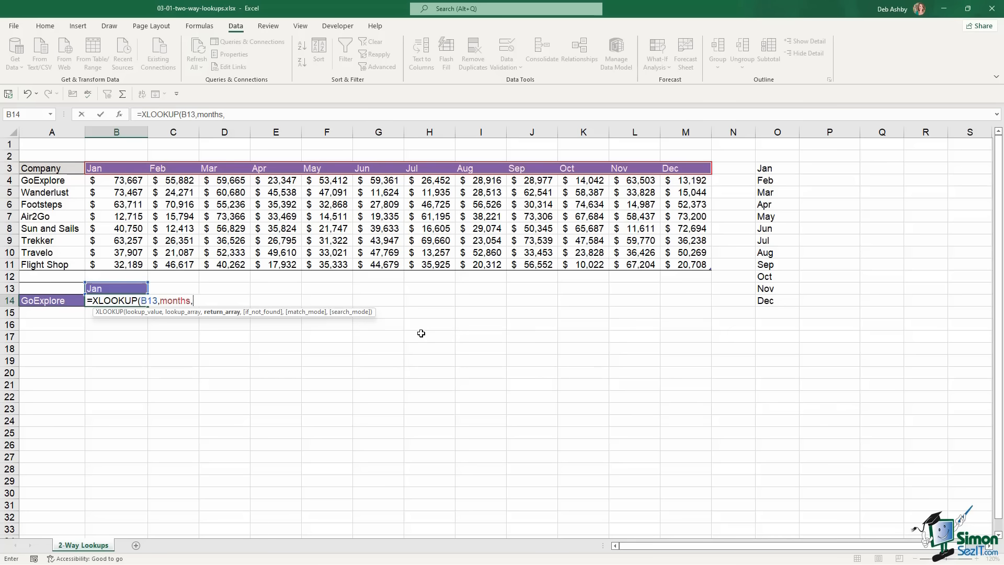
Nest an XLOOKUP of A14 in companies returning data, with a "Not Found" fallback, giving $73,667
{"action": "type", "text": "xlooku"}
{"action": "key", "text": "Tab"}
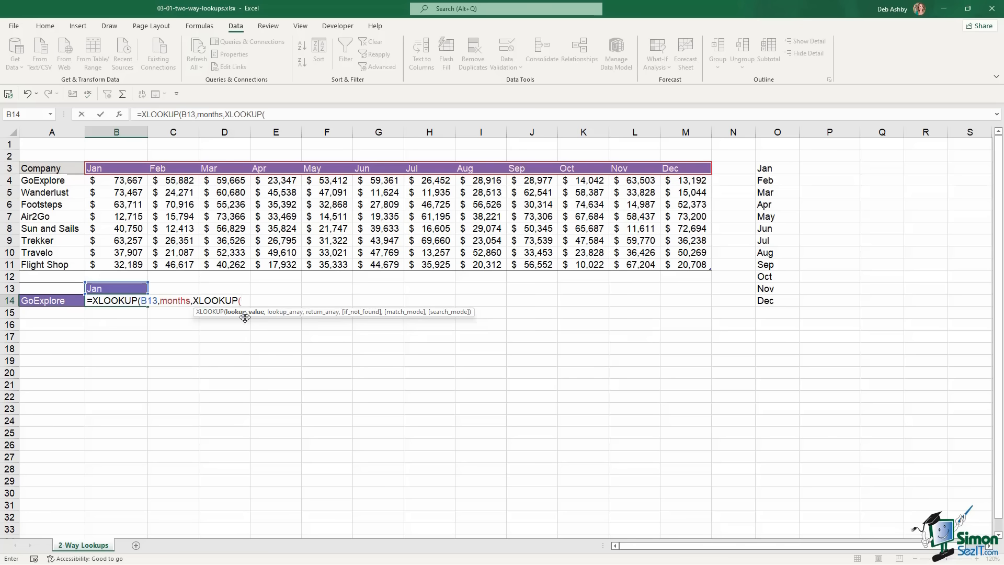
{"action": "left_click", "coordinate": [55, 301]}
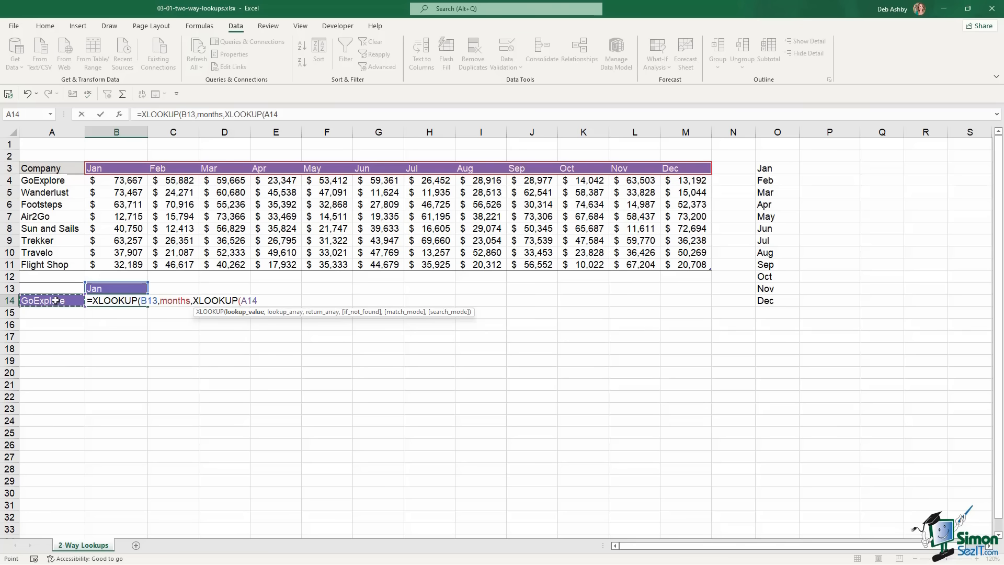
{"action": "type", "text": ","}
{"action": "key", "text": "F3"}
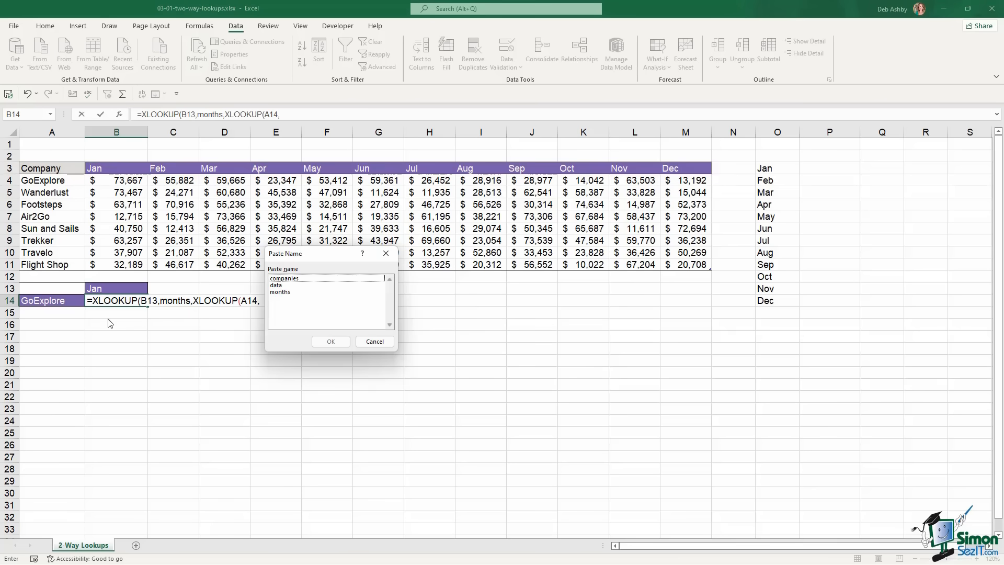
{"action": "double_click", "coordinate": [283, 278]}
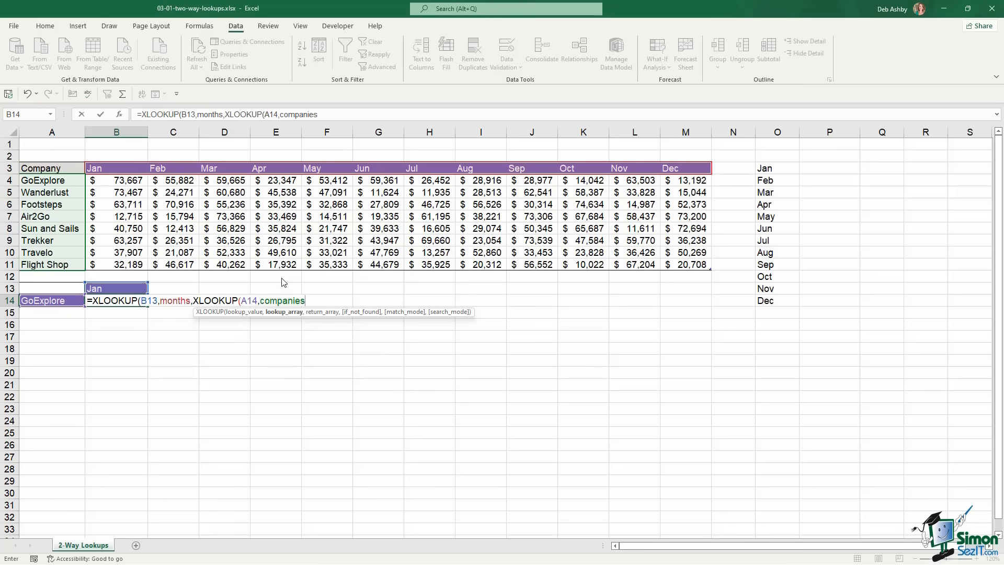
{"action": "type", "text": ","}
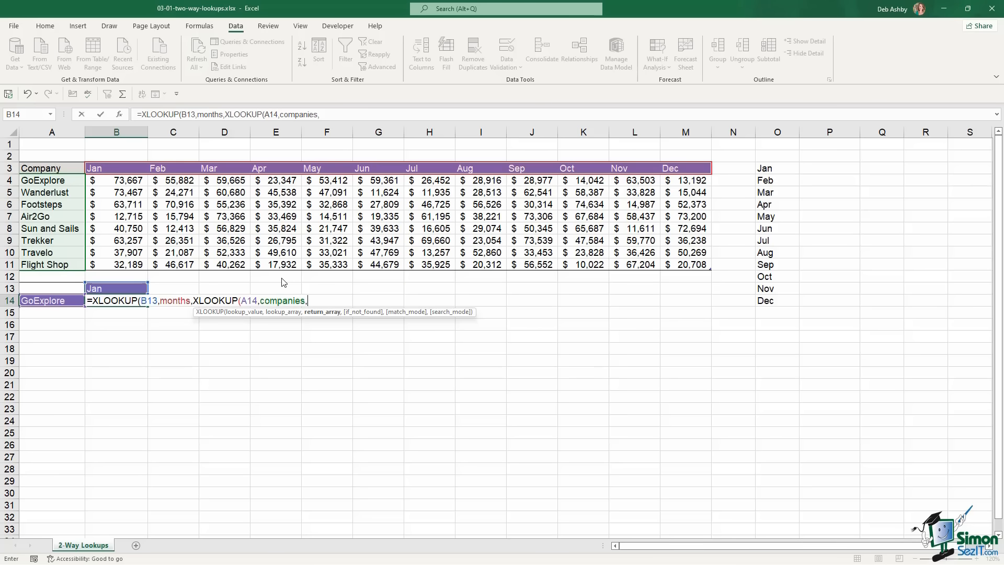
{"action": "key", "text": "F3"}
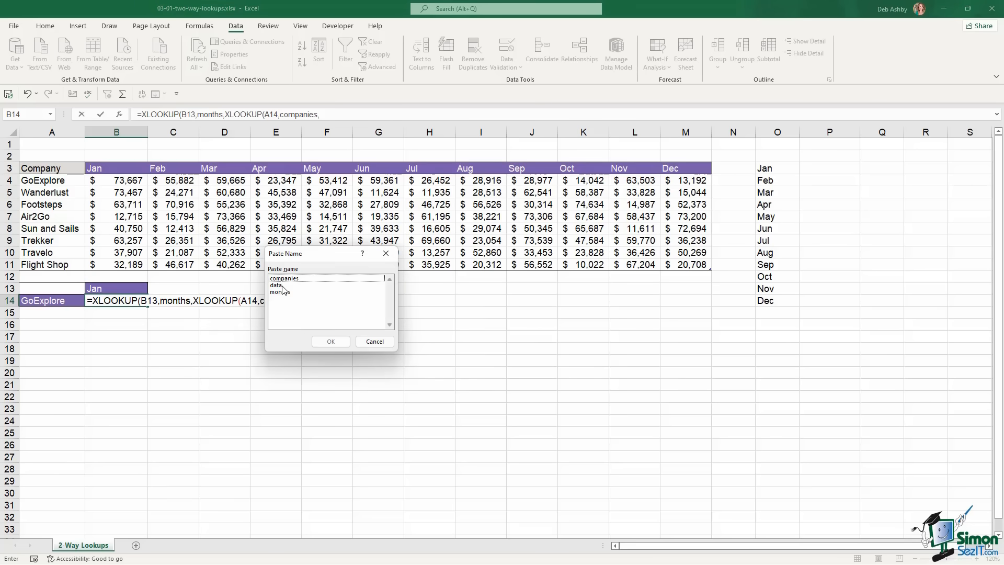
{"action": "double_click", "coordinate": [283, 285]}
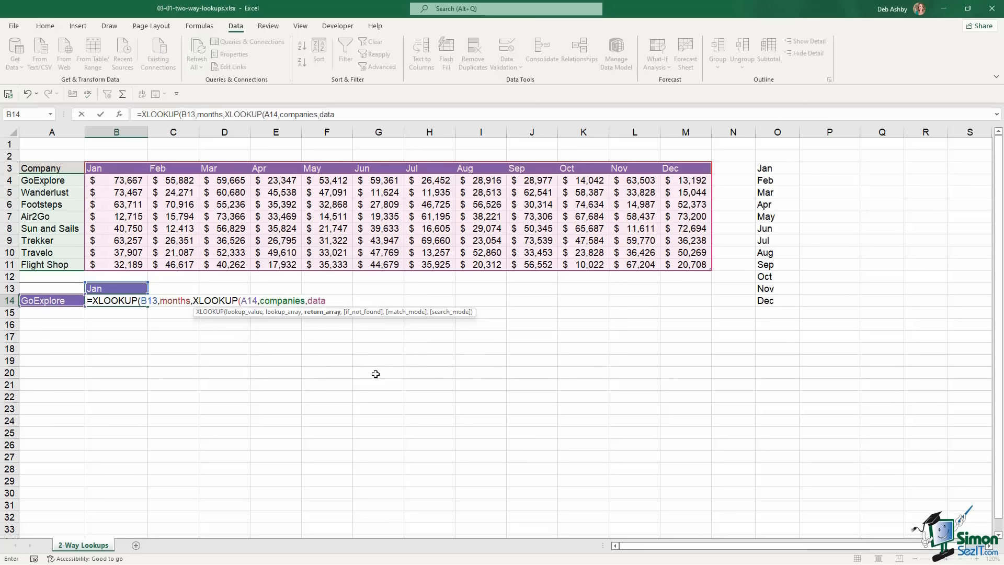
{"action": "type", "text": ","}
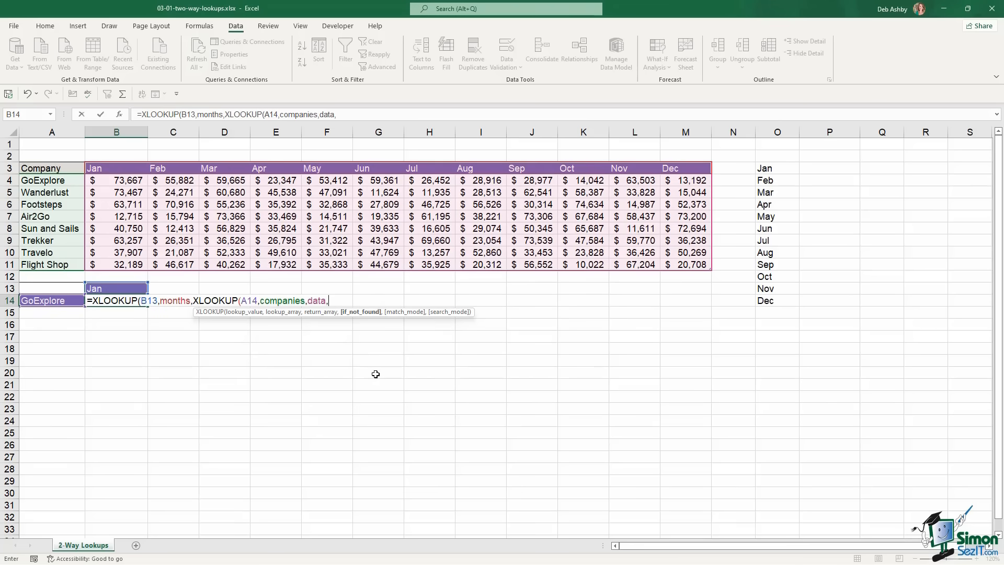
{"action": "type", "text": "\"Not Found\","}
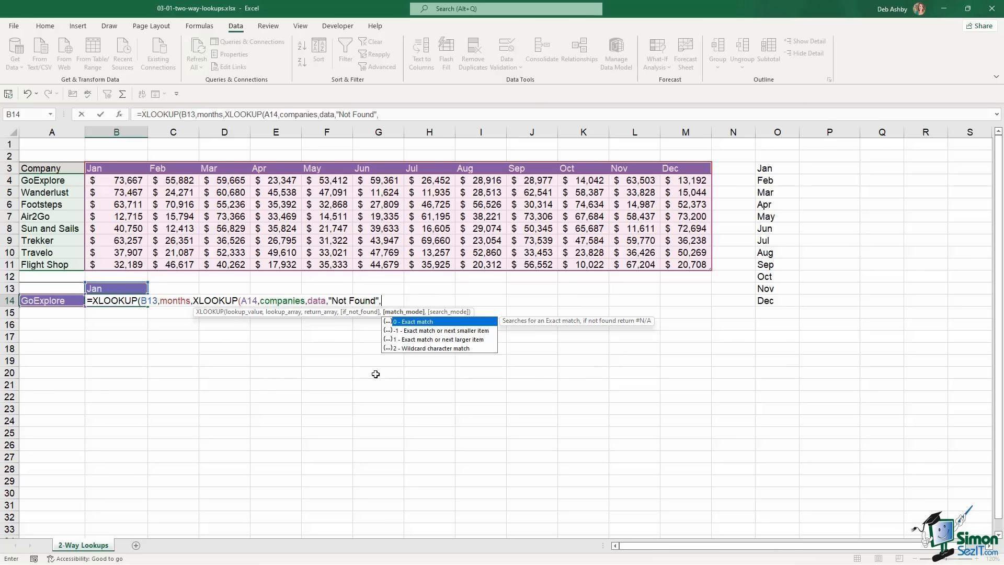
{"action": "type", "text": "0,1"}
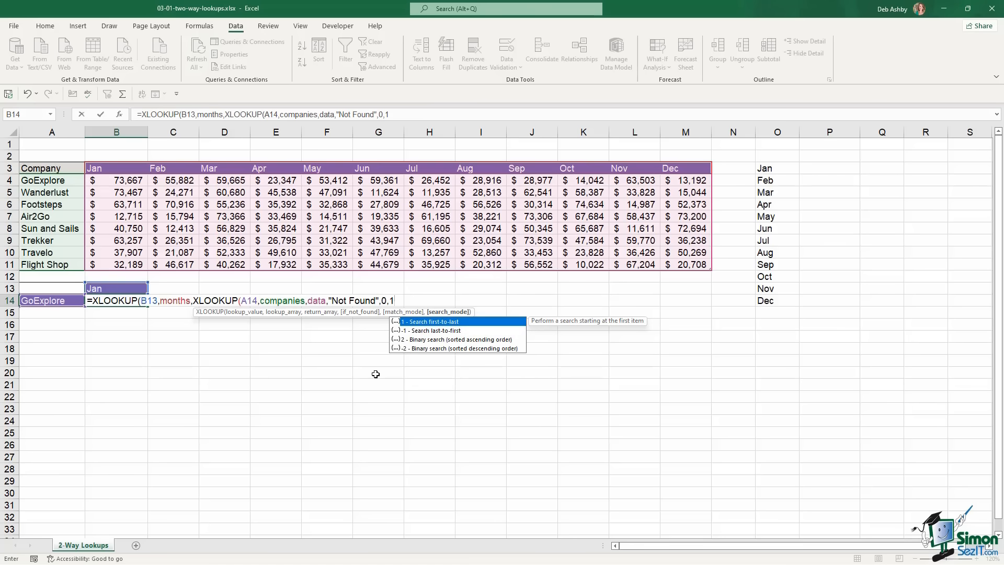
{"action": "type", "text": ")"}
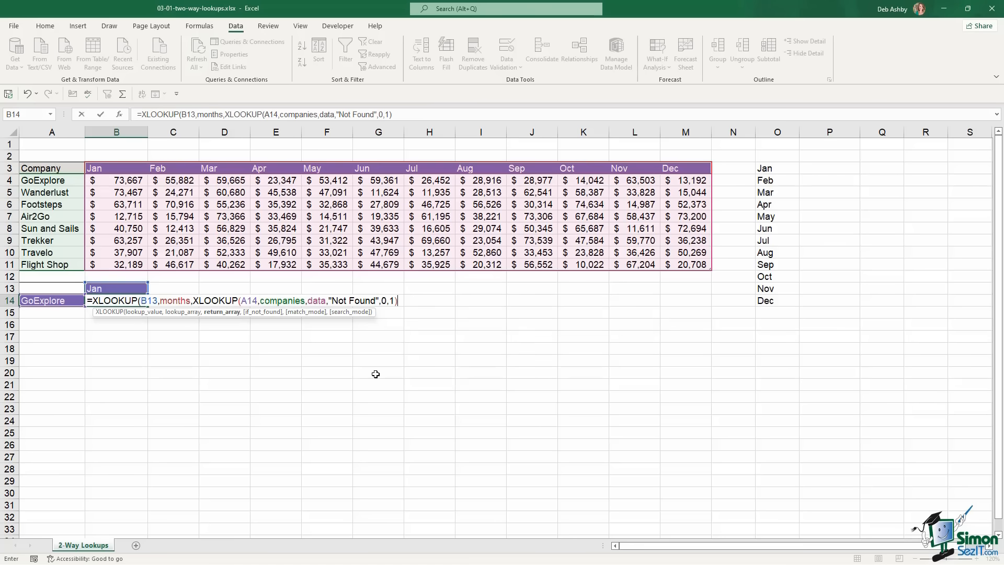
{"action": "type", "text": ")"}
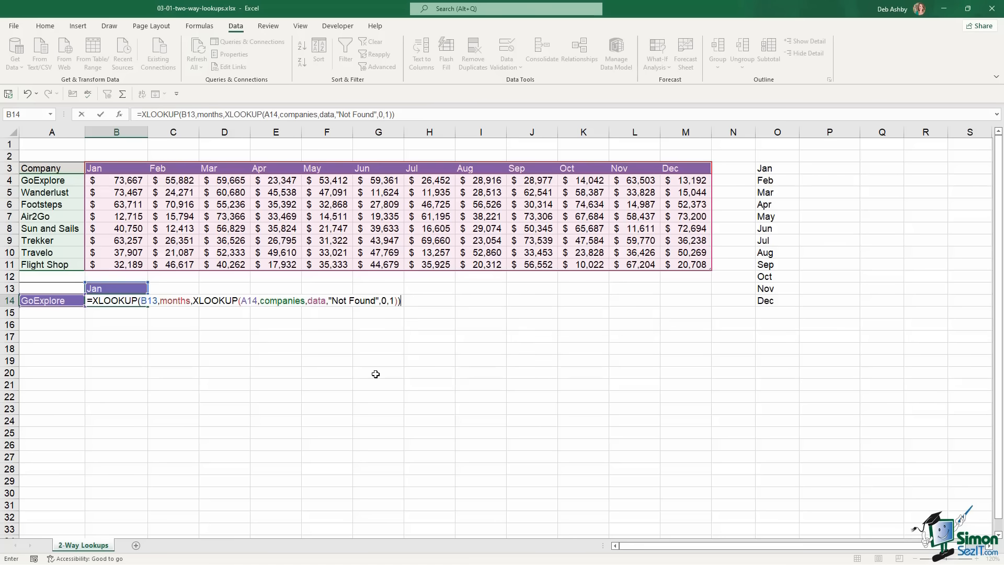
{"action": "key", "text": "Return"}
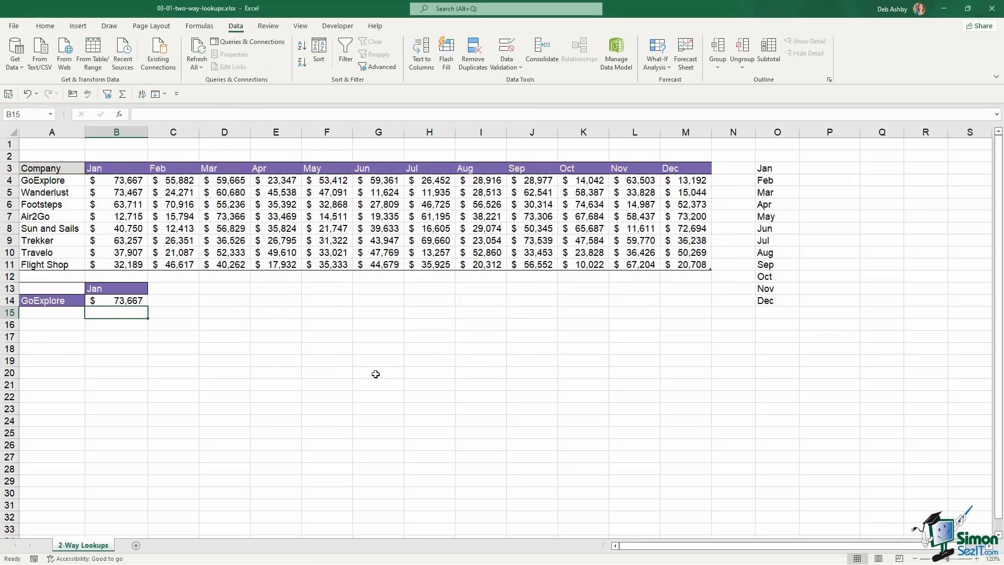
Switch the lookup to Apr and Footsteps, and confirm the 35,392 result against the table
{"action": "left_click", "coordinate": [132, 301]}
{"action": "left_click", "coordinate": [129, 180]}
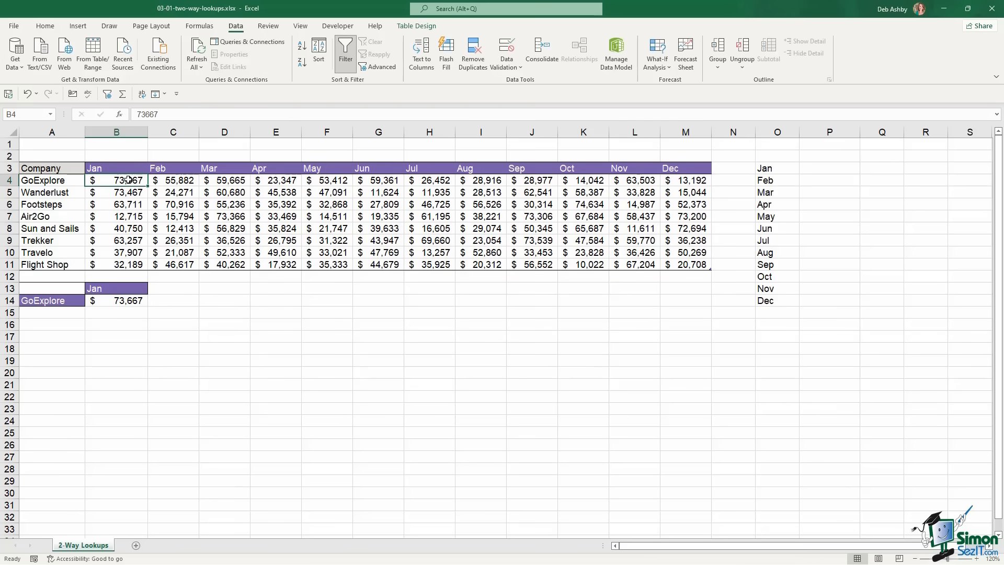
{"action": "left_click", "coordinate": [127, 291]}
{"action": "left_click", "coordinate": [152, 289]}
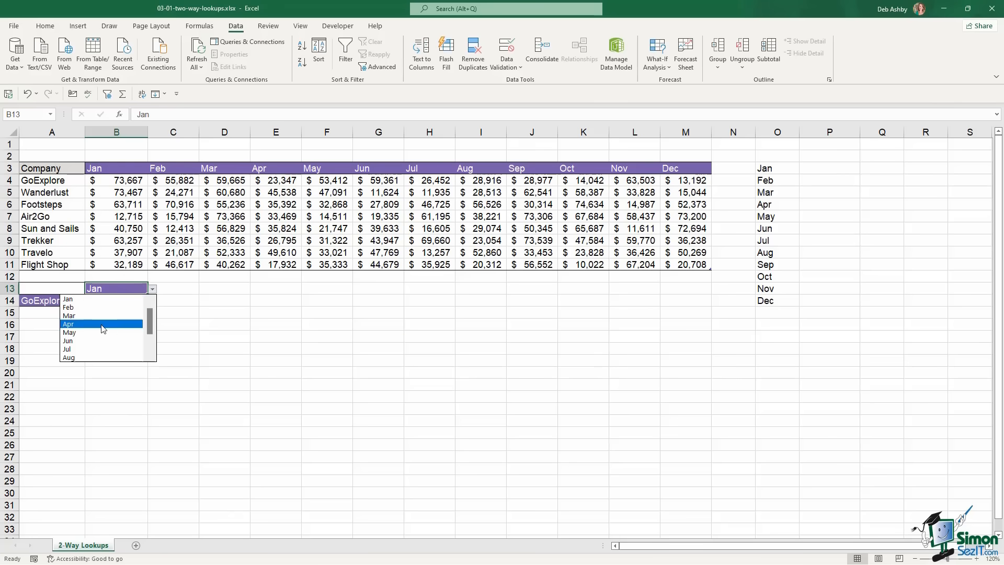
{"action": "left_click", "coordinate": [102, 324]}
{"action": "left_click", "coordinate": [73, 301]}
{"action": "left_click", "coordinate": [90, 301]}
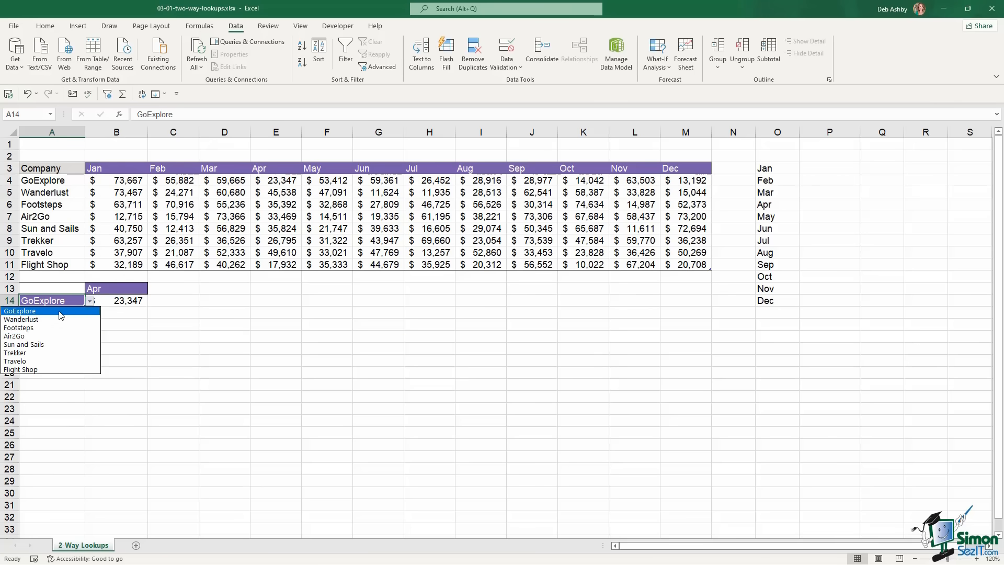
{"action": "left_click", "coordinate": [57, 328]}
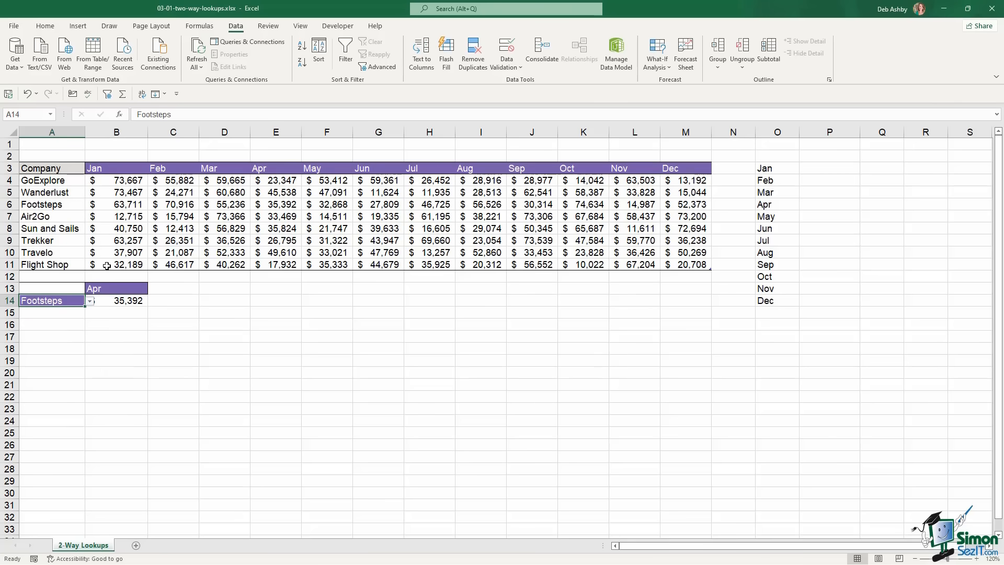
{"action": "left_click", "coordinate": [279, 205]}
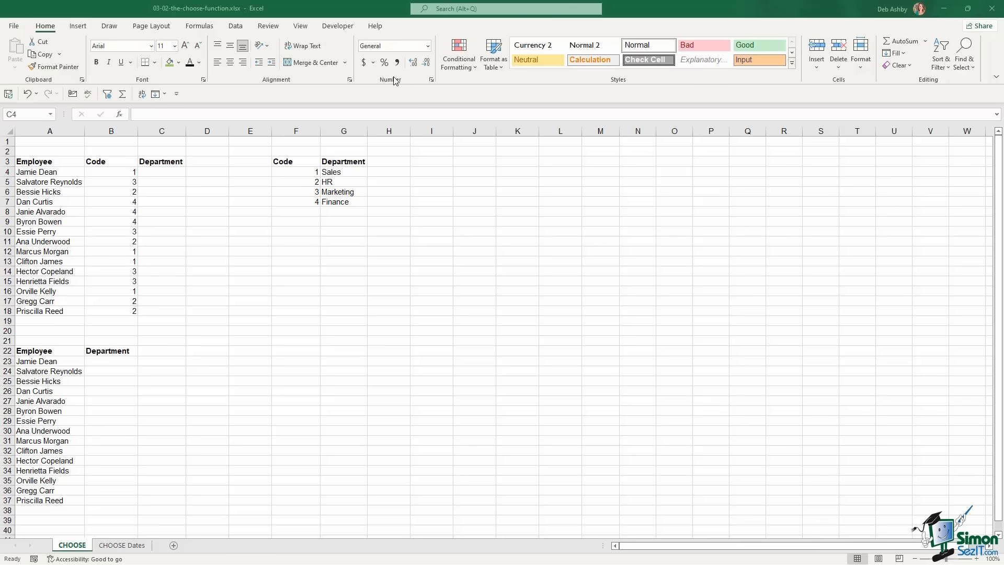
Enter a CHOOSE formula in L4 picking from "red", "blue" and "green"
{"action": "left_click", "coordinate": [553, 173]}
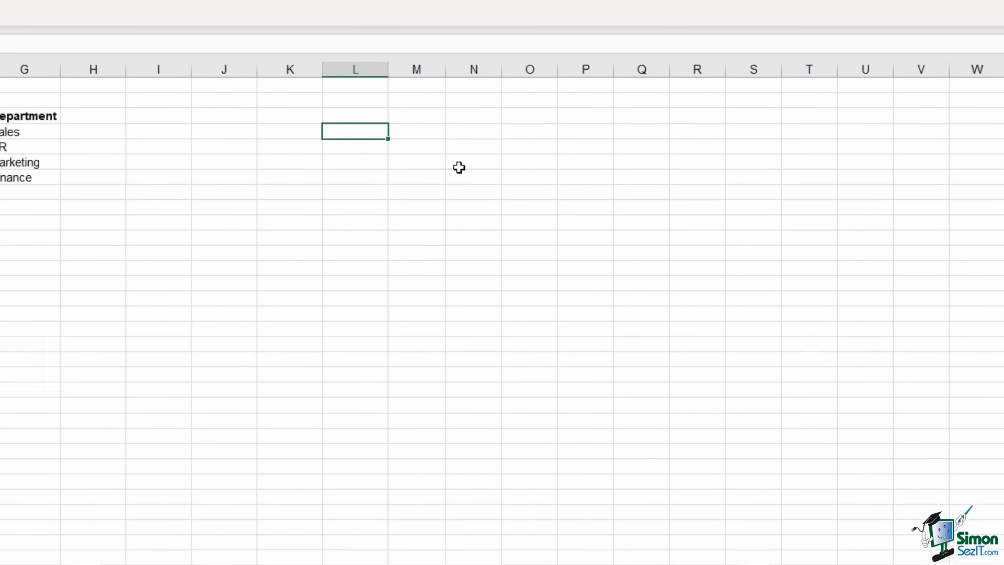
{"action": "type", "text": "="}
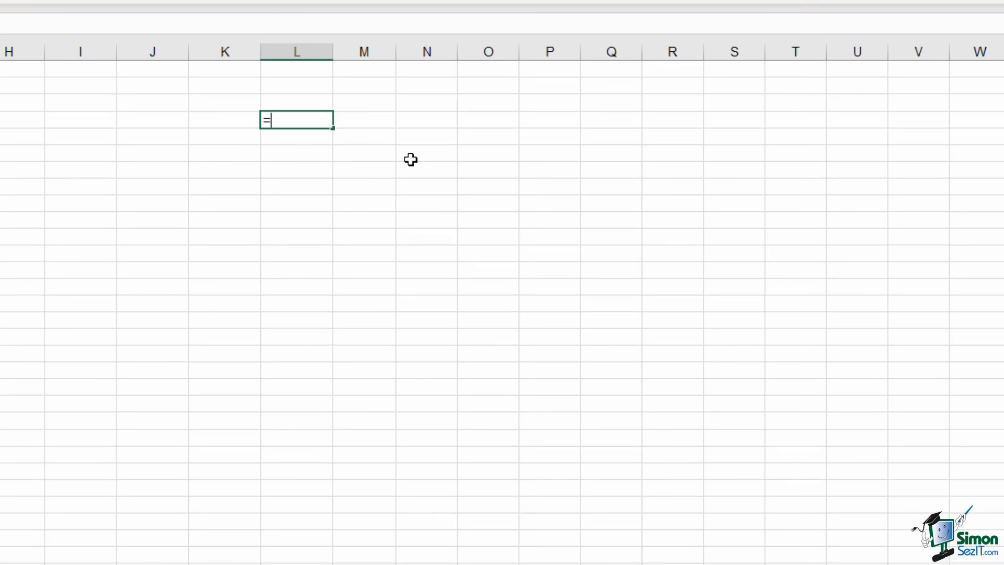
{"action": "type", "text": "ch"}
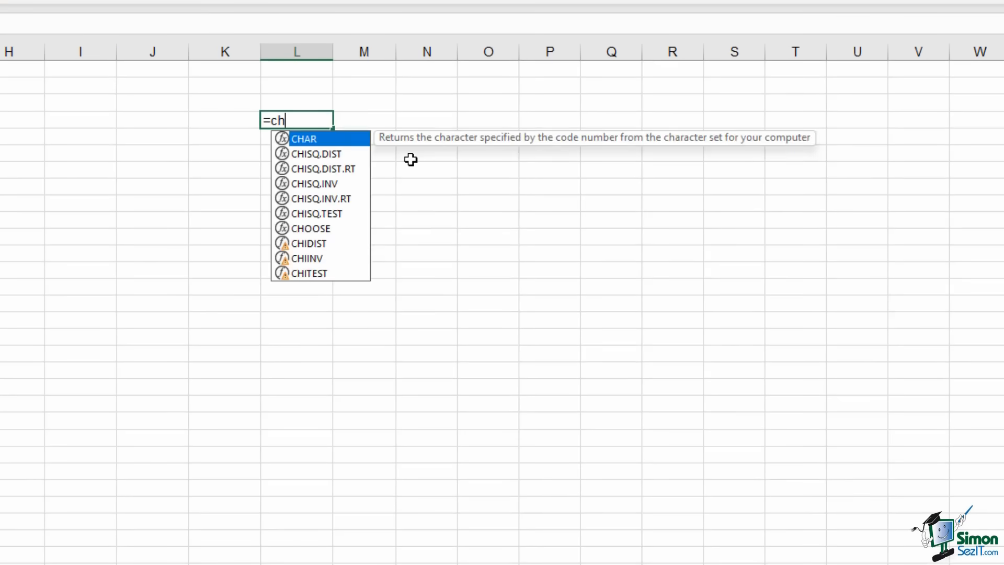
{"action": "type", "text": "ho"}
{"action": "key", "text": "BackSpace"}
{"action": "key", "text": "BackSpace"}
{"action": "type", "text": "oo"}
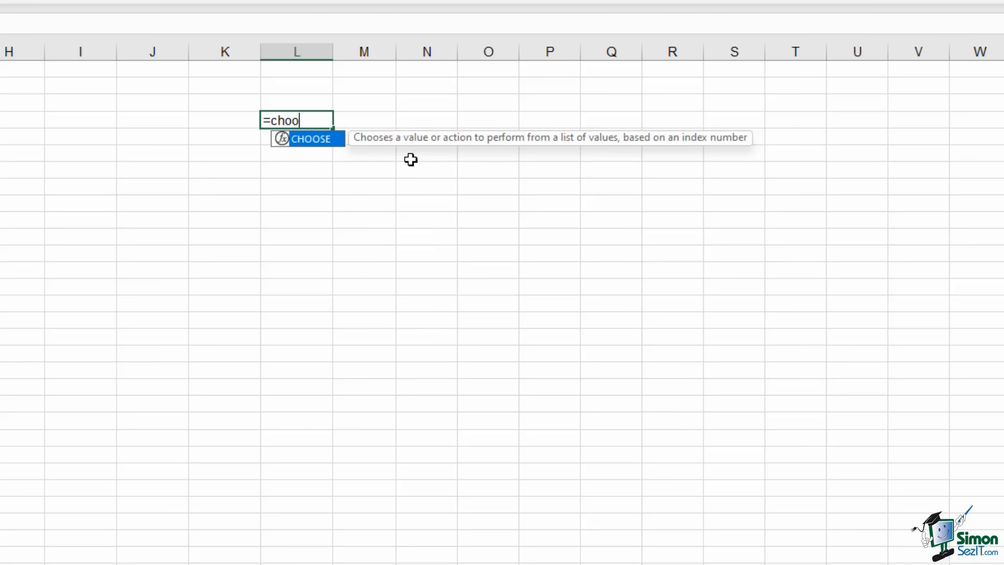
{"action": "key", "text": "Tab"}
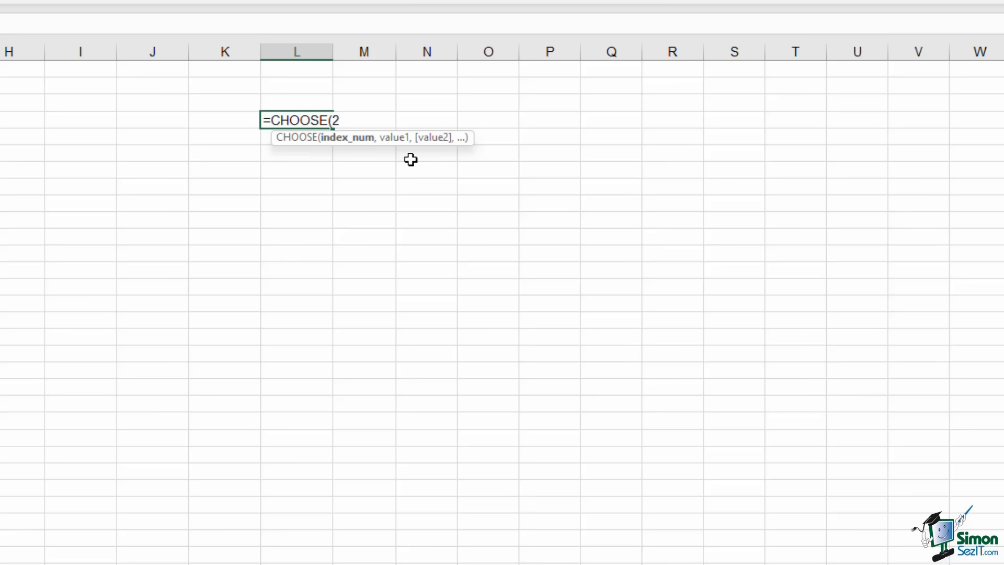
{"action": "type", "text": ","}
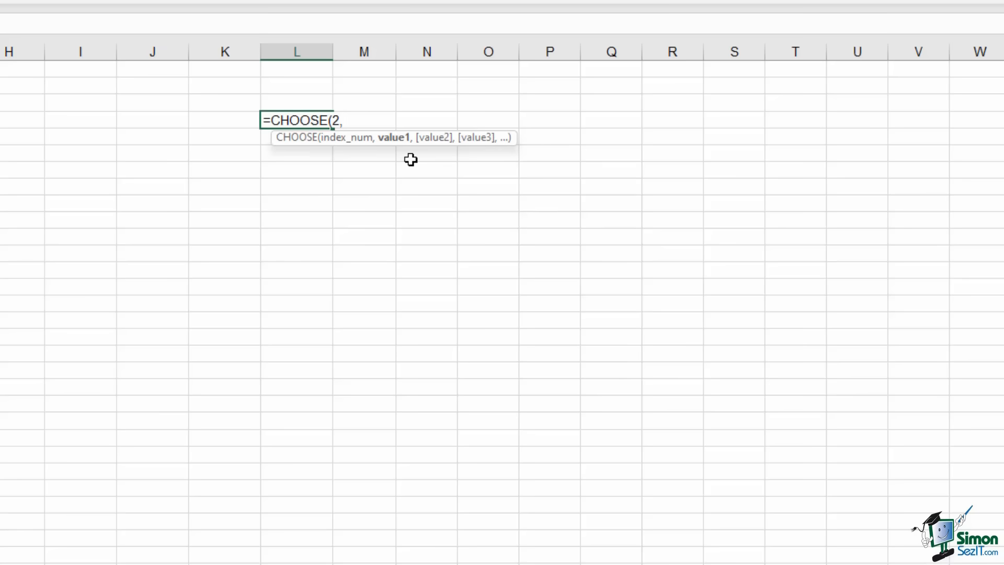
{"action": "type", "text": "\"red\",\"bl"}
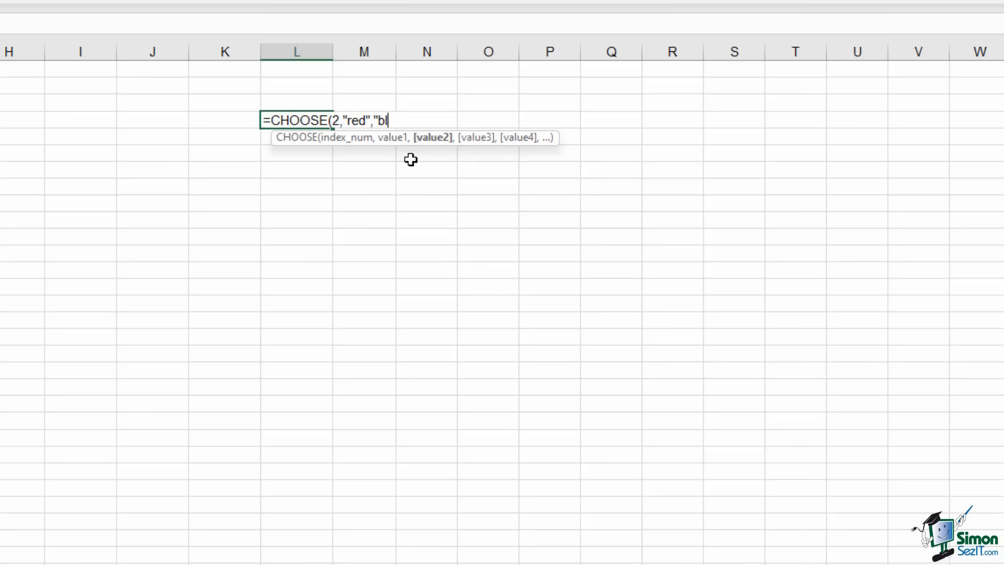
{"action": "type", "text": "ue\","}
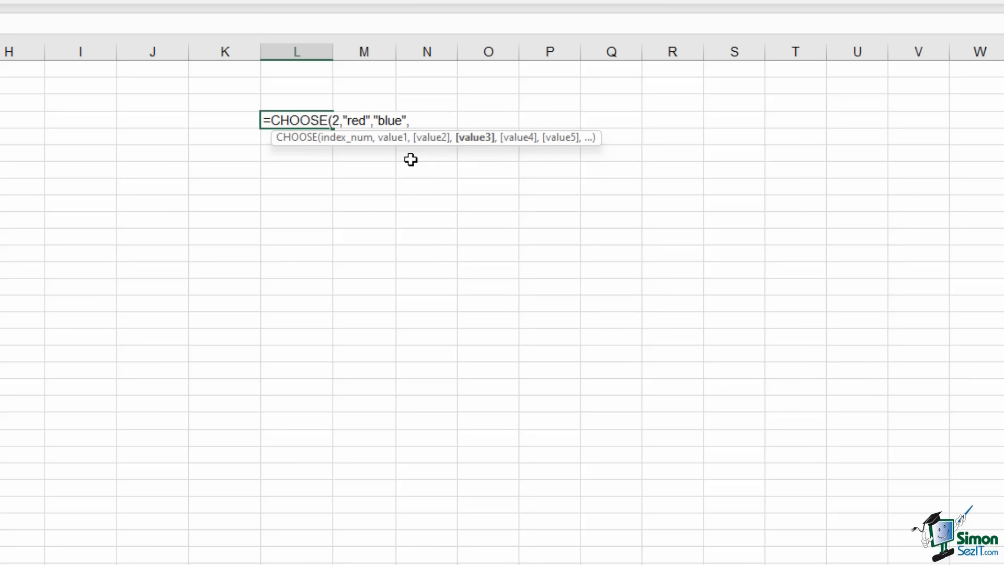
{"action": "type", "text": "\"green\")"}
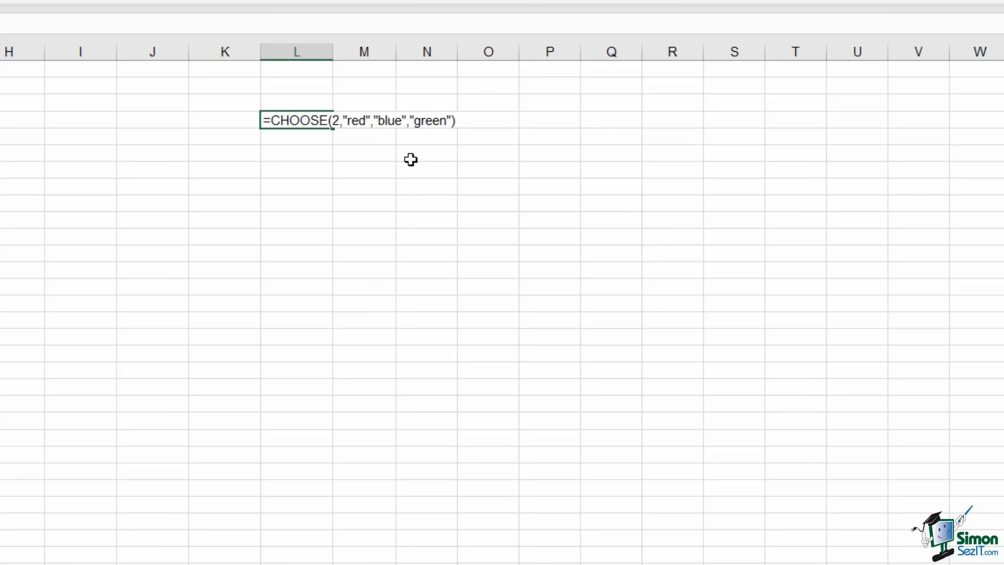
{"action": "key", "text": "Return"}
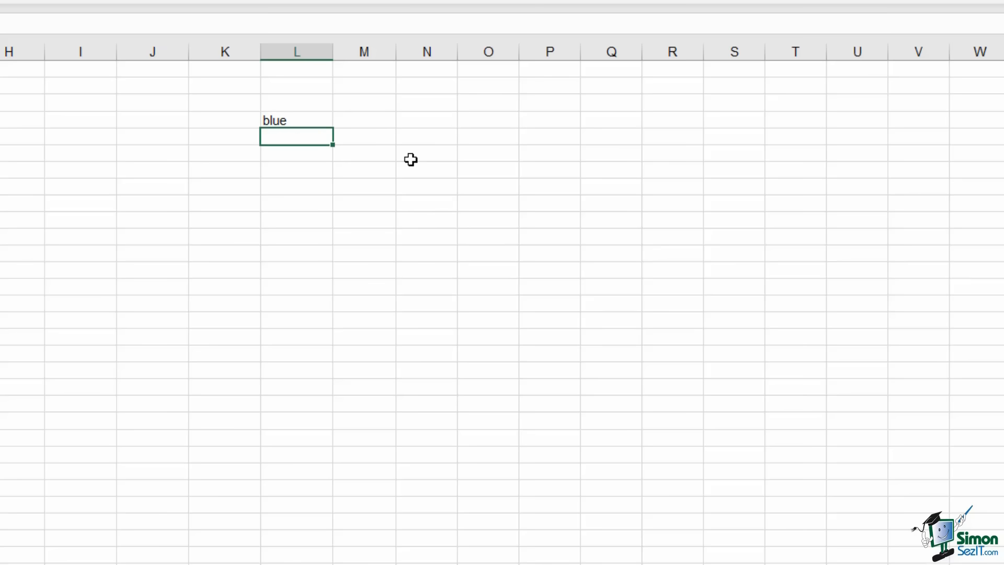
Change the CHOOSE index number from 2 to 1, then edit the index again
{"action": "double_click", "coordinate": [319, 119]}
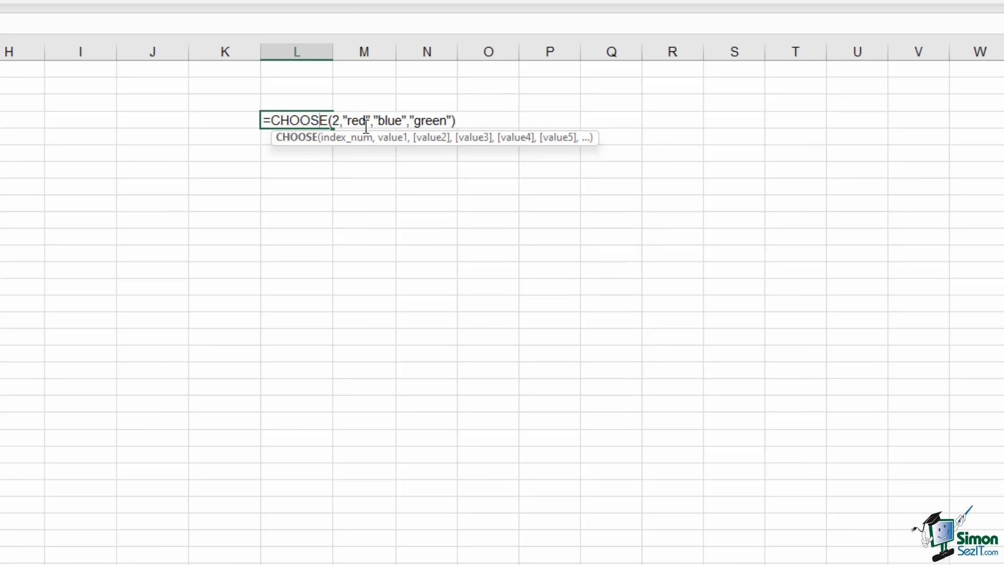
{"action": "left_click", "coordinate": [338, 119]}
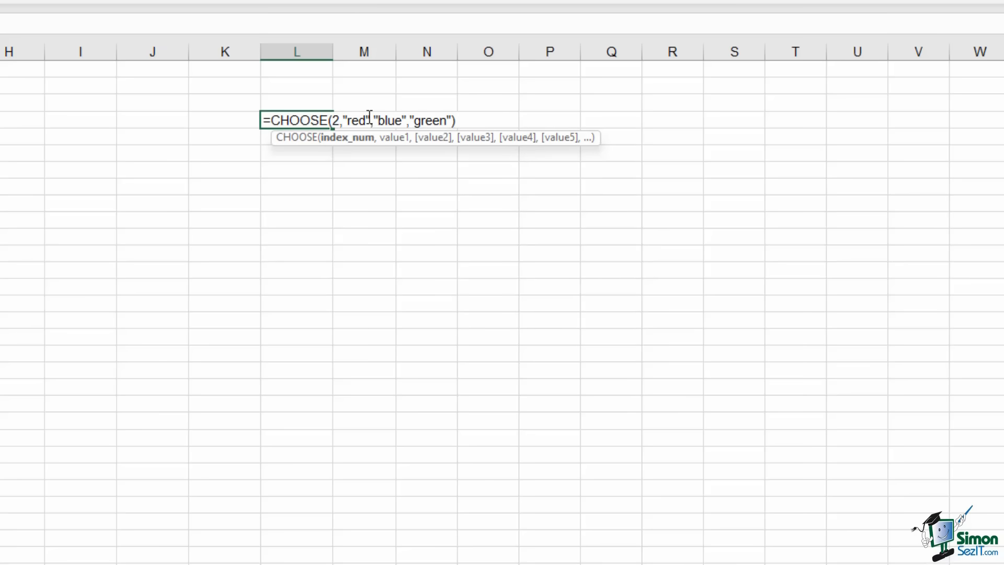
{"action": "key", "text": "BackSpace"}
{"action": "type", "text": "1"}
{"action": "key", "text": "Return"}
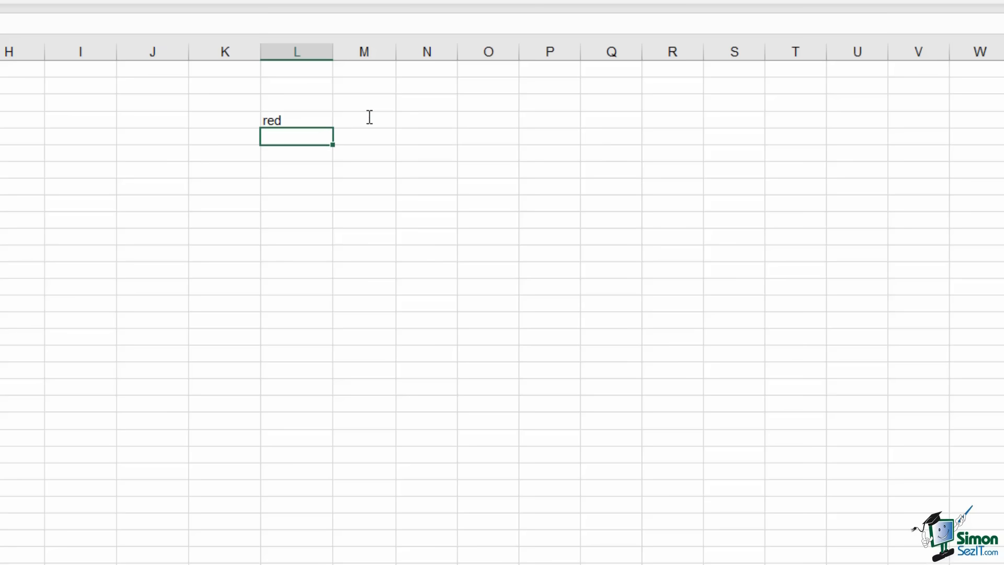
{"action": "double_click", "coordinate": [312, 116]}
{"action": "left_click", "coordinate": [340, 118]}
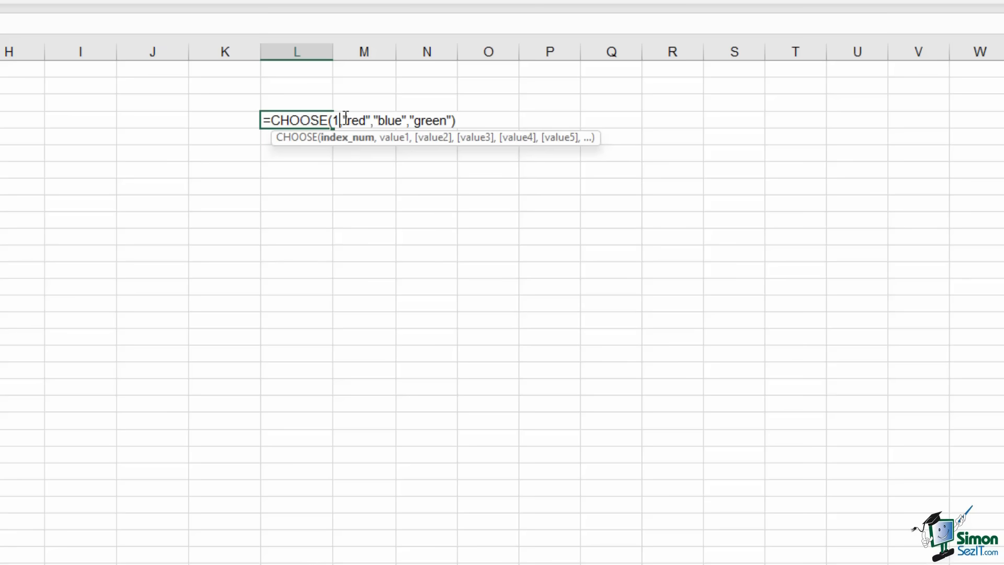
{"action": "key", "text": "BackSpace"}
Set the CHOOSE index to 3 so L4 displays green
{"action": "type", "text": "3"}
{"action": "key", "text": "Return"}
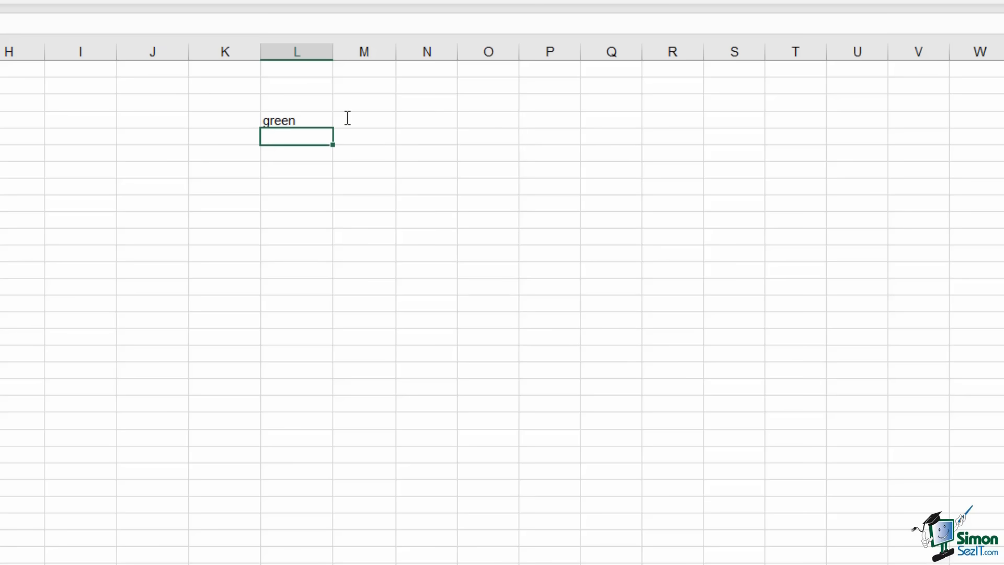
{"action": "left_click", "coordinate": [378, 155]}
Replace L4's formula with the values red, blue and green in L4:L6
{"action": "left_click", "coordinate": [318, 123]}
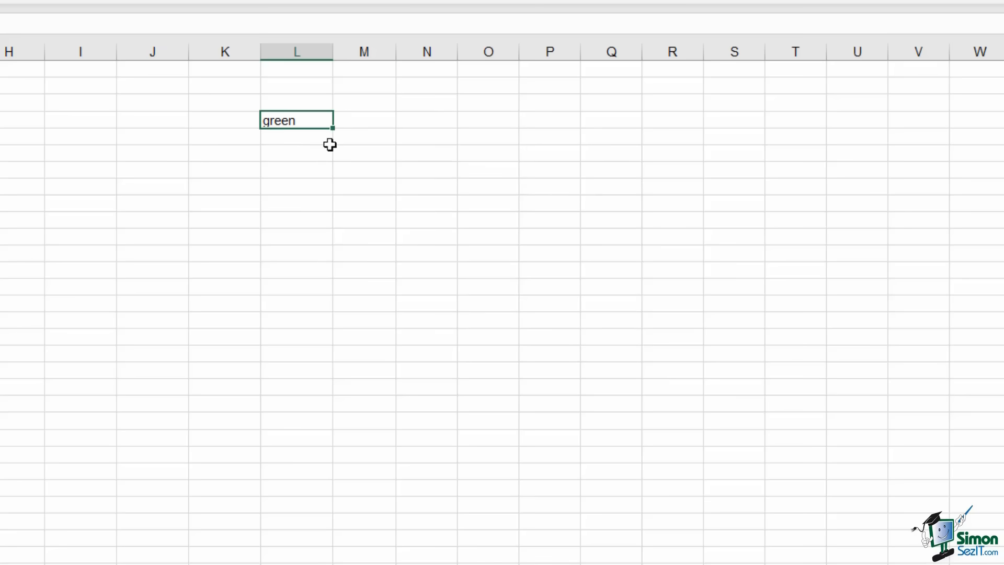
{"action": "key", "text": "Delete"}
{"action": "type", "text": "red"}
{"action": "key", "text": "Return"}
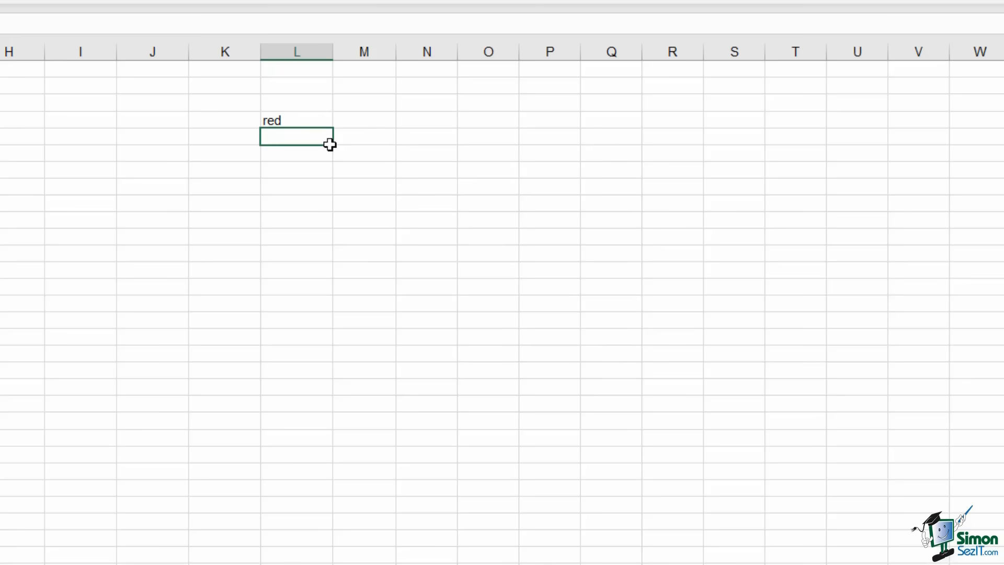
{"action": "key", "text": "Return"}
{"action": "type", "text": "green"}
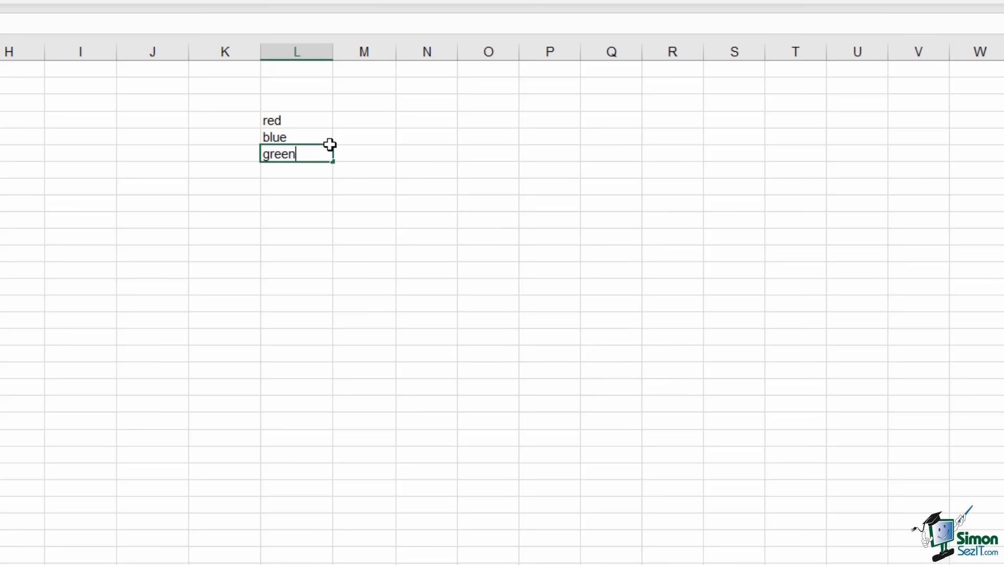
Enter =CHOOSE(3,$L$4,$L$5,$L$6) in N4 so it returns green
{"action": "left_click", "coordinate": [420, 119]}
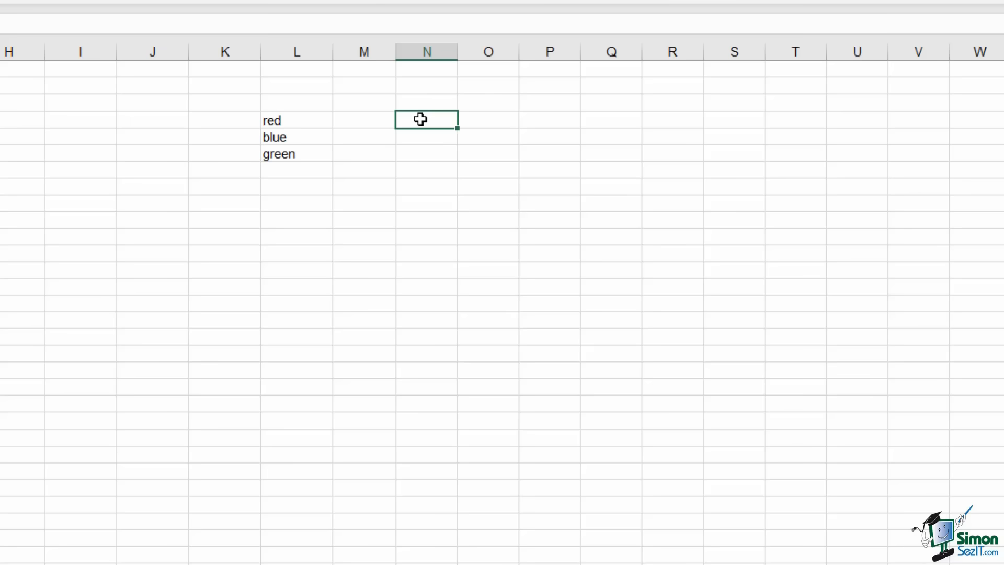
{"action": "type", "text": "=choose"}
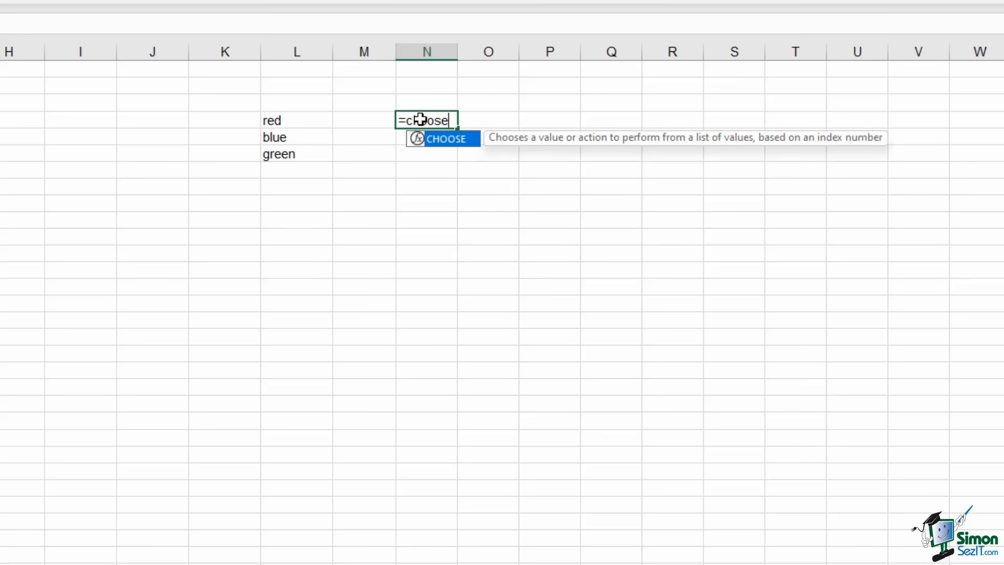
{"action": "key", "text": "Tab"}
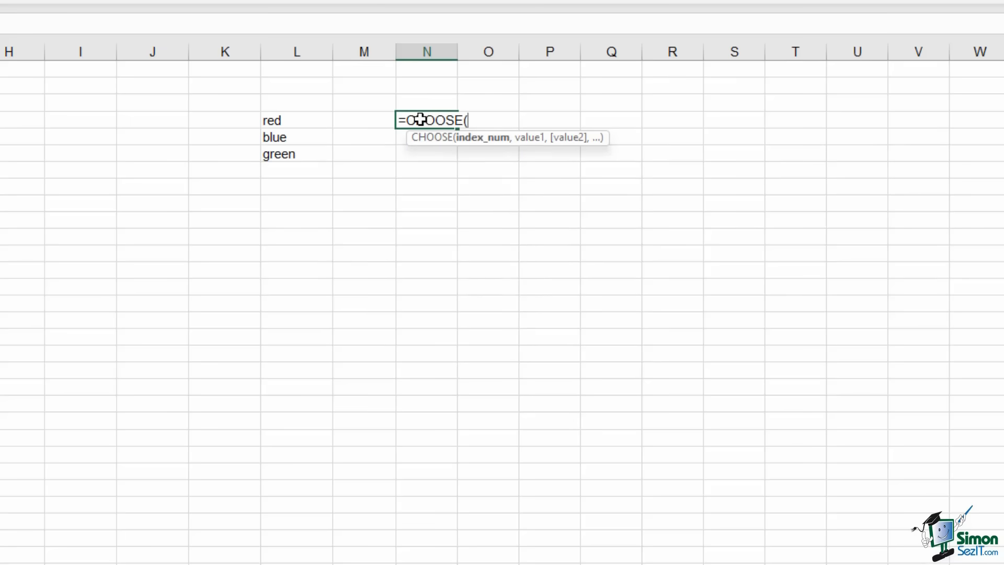
{"action": "type", "text": "3,"}
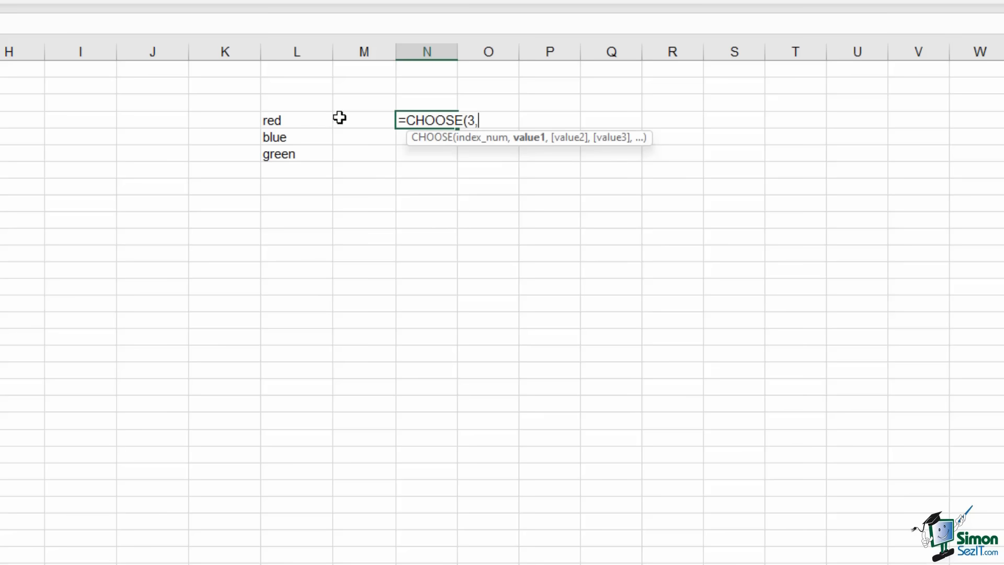
{"action": "left_click", "coordinate": [309, 120]}
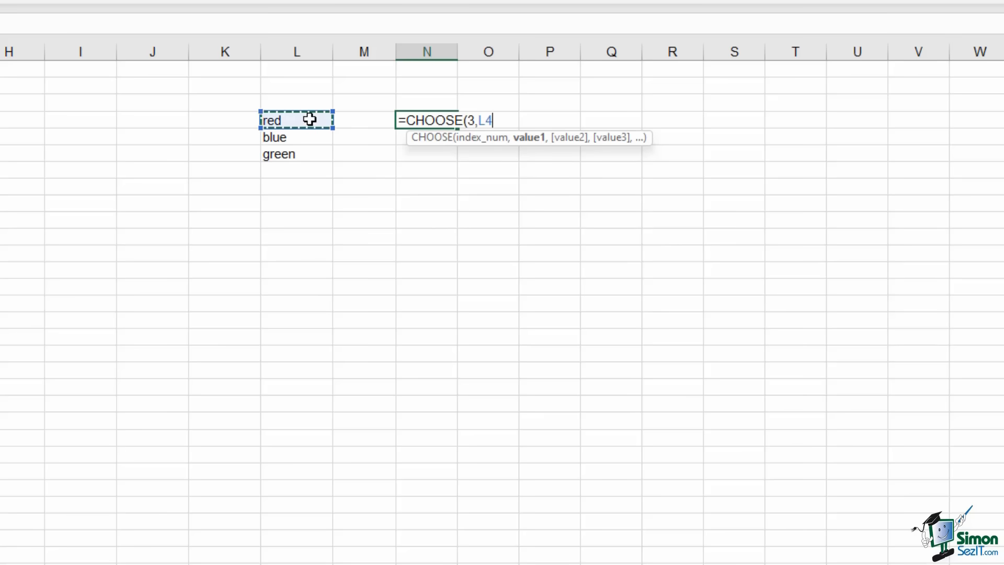
{"action": "key", "text": "F4"}
{"action": "type", "text": ","}
{"action": "left_click", "coordinate": [313, 140]}
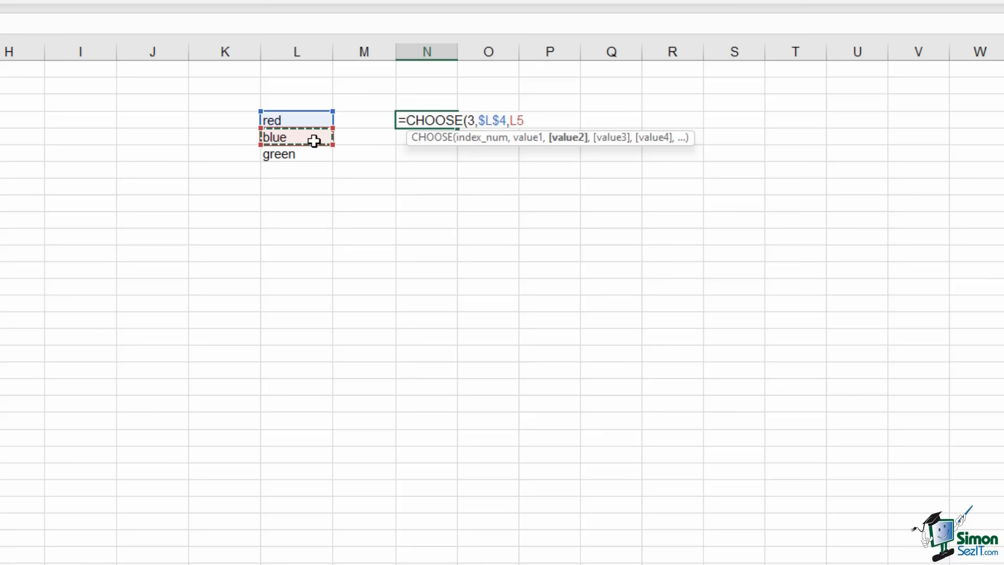
{"action": "key", "text": "F4"}
{"action": "type", "text": ","}
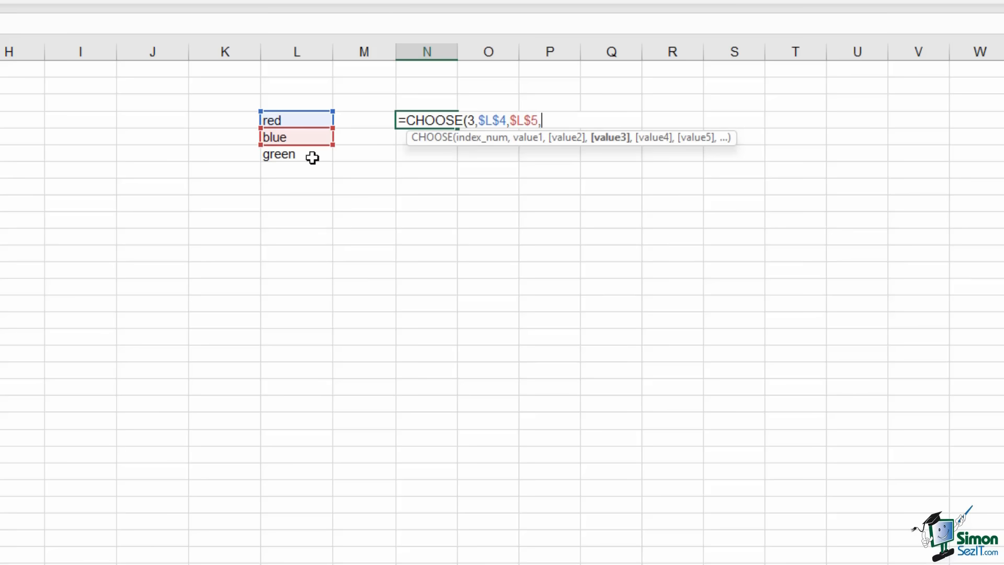
{"action": "left_click", "coordinate": [312, 158]}
{"action": "key", "text": "F4"}
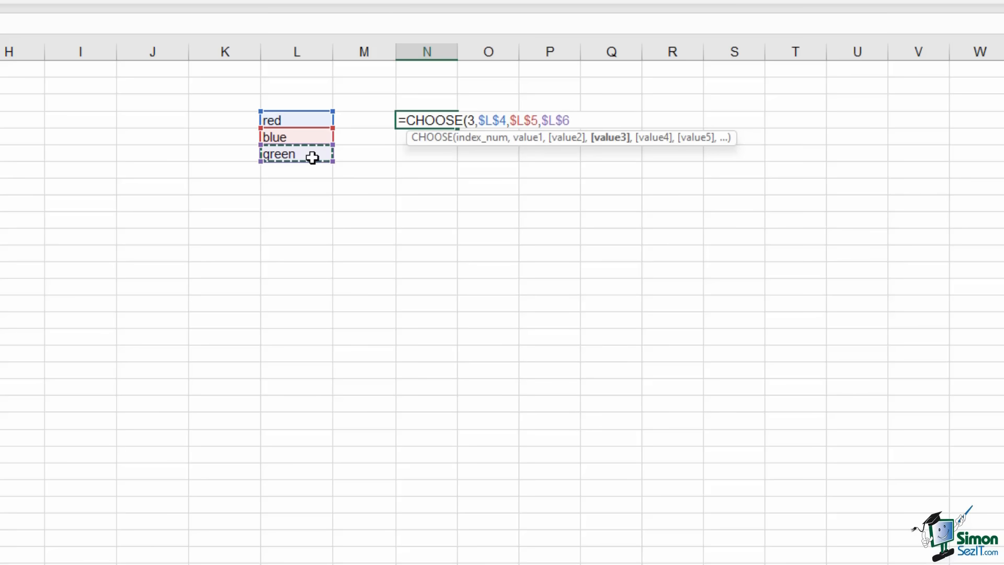
{"action": "type", "text": ")"}
{"action": "key", "text": "Return"}
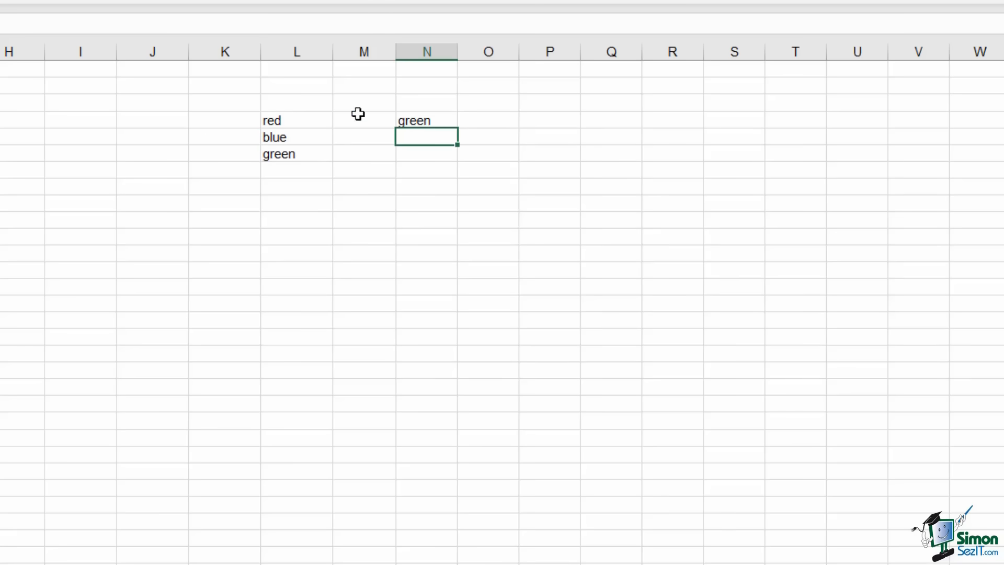
Inspect N4's formula to show its absolute references to L4:L6
{"action": "left_click", "coordinate": [288, 156]}
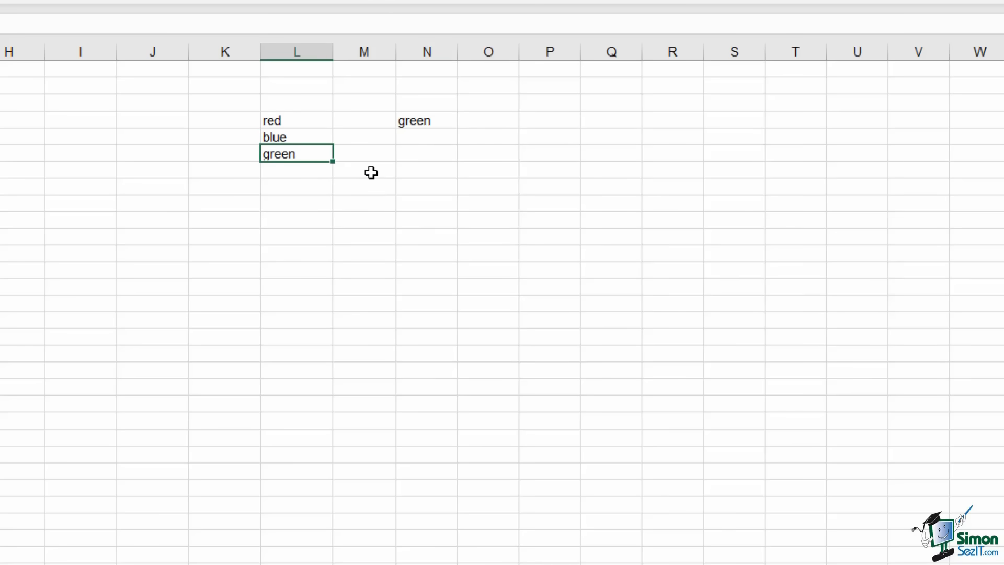
{"action": "left_click", "coordinate": [440, 222]}
{"action": "double_click", "coordinate": [424, 121]}
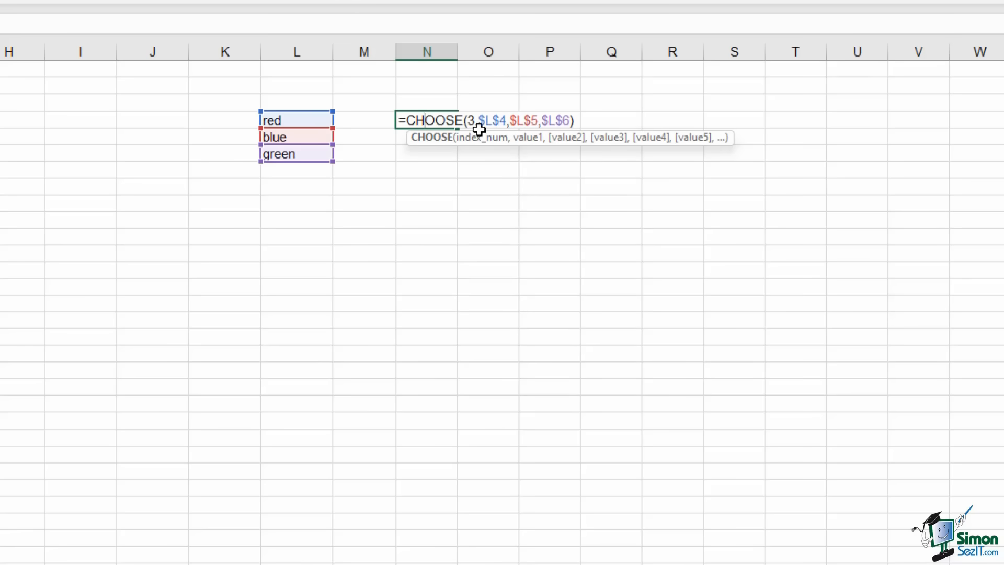
{"action": "key", "text": "ctrl+Return"}
{"action": "left_click", "coordinate": [468, 202]}
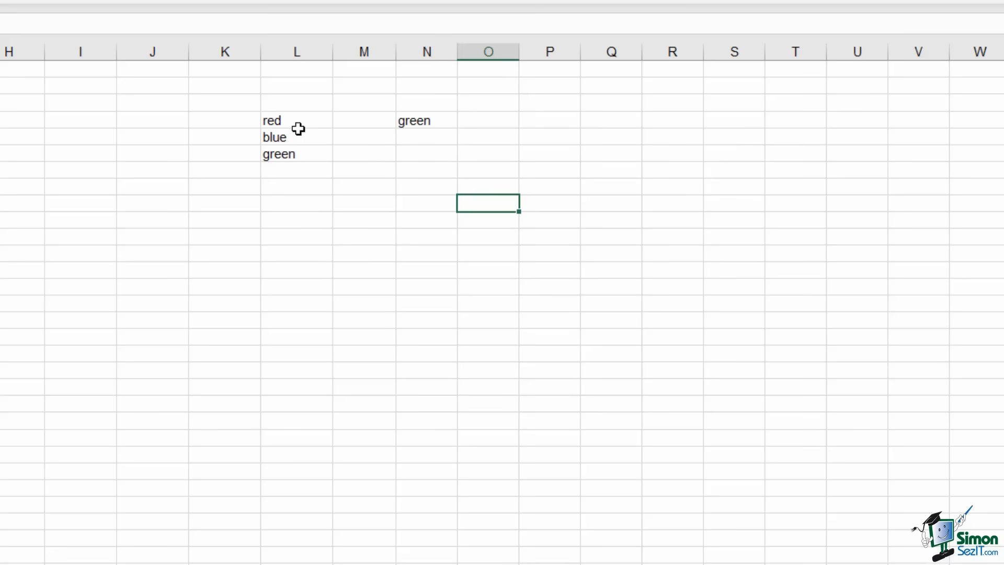
{"action": "left_click_drag", "start_coordinate": [300, 123], "coordinate": [456, 175]}
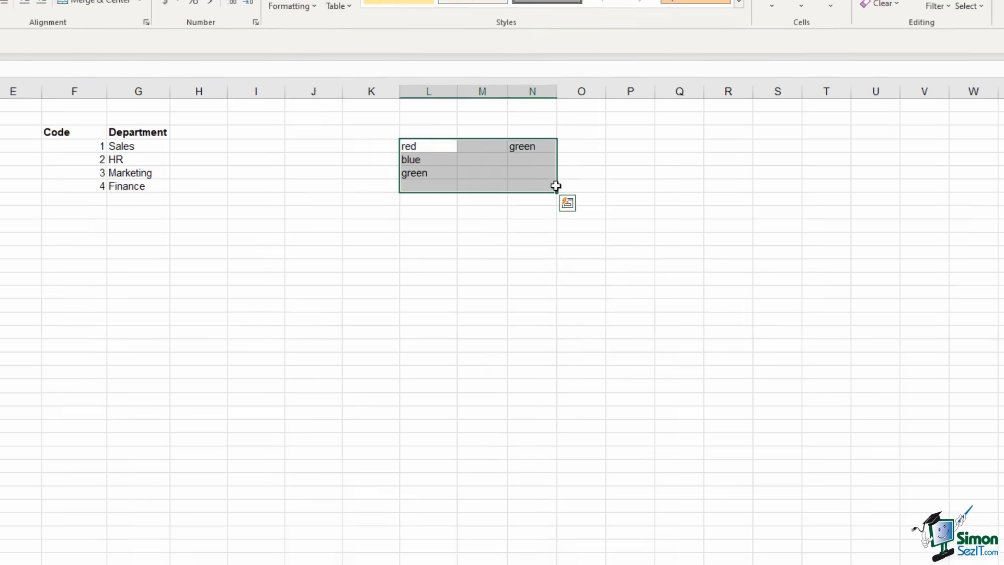
{"action": "key", "text": "Delete"}
{"action": "left_click", "coordinate": [473, 219]}
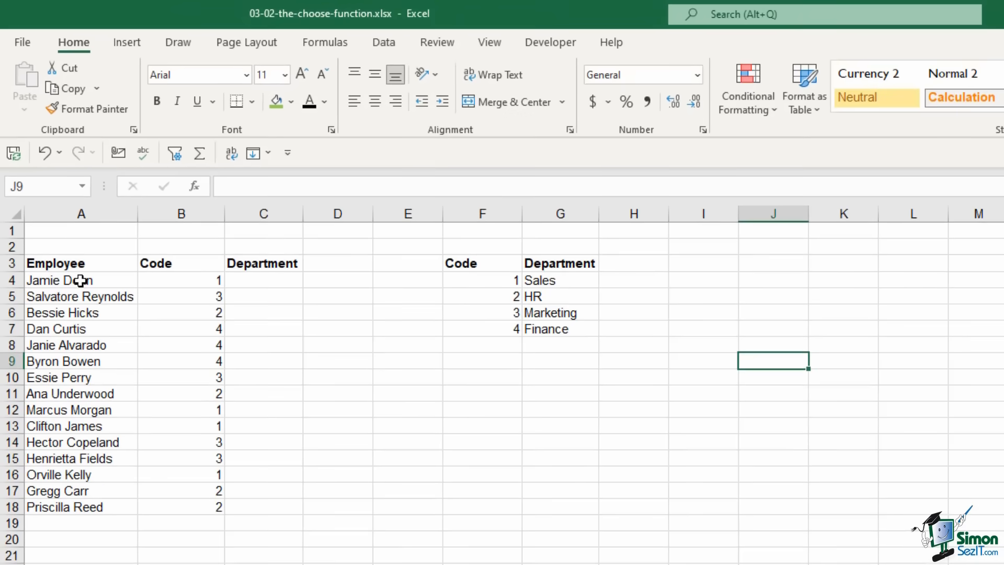
{"action": "left_click_drag", "start_coordinate": [80, 281], "coordinate": [86, 506]}
{"action": "left_click_drag", "start_coordinate": [176, 282], "coordinate": [177, 510]}
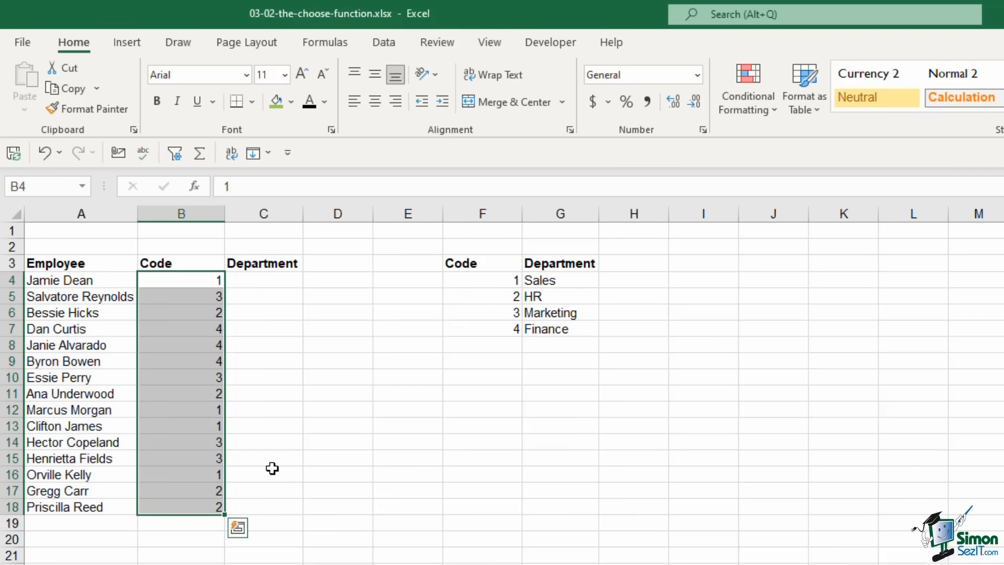
{"action": "left_click", "coordinate": [253, 281]}
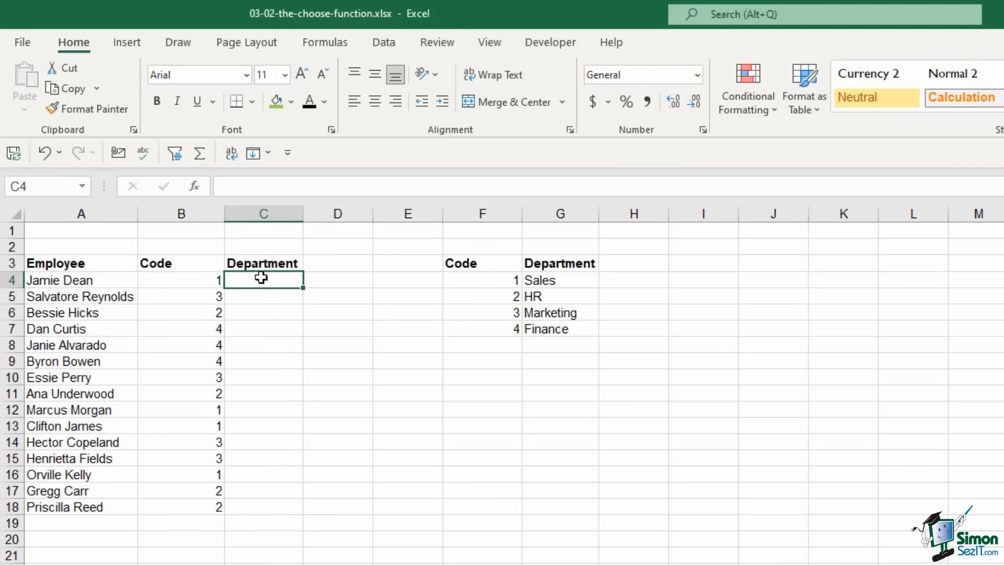
{"action": "left_click", "coordinate": [82, 281]}
{"action": "key", "text": "Down"}
{"action": "key", "text": "Down"}
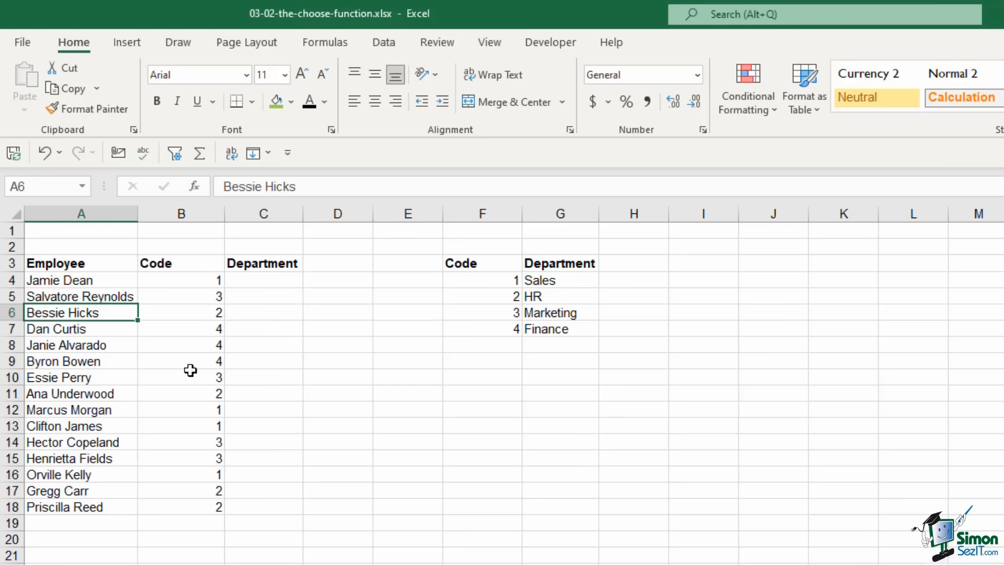
{"action": "left_click_drag", "start_coordinate": [469, 264], "coordinate": [570, 346]}
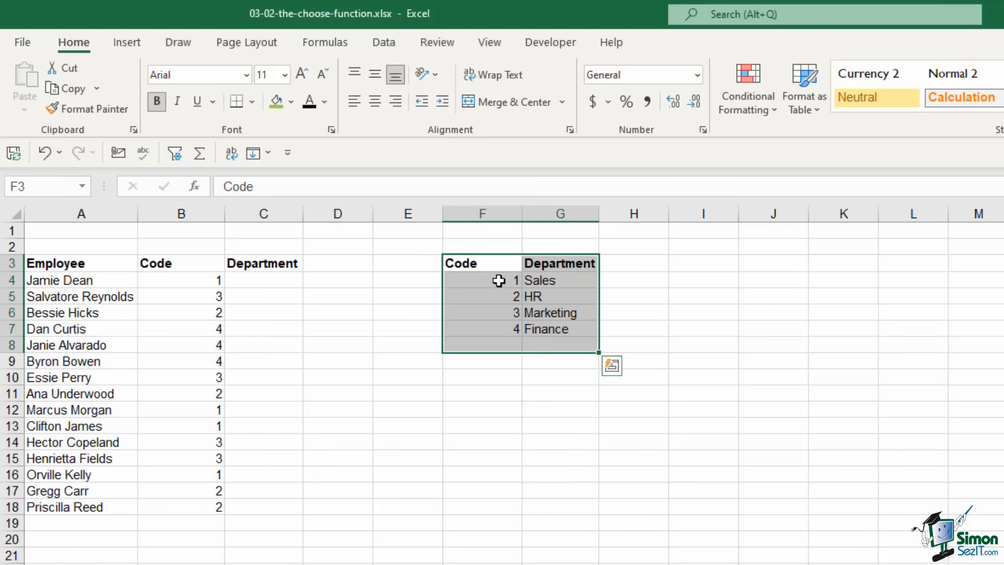
{"action": "left_click", "coordinate": [250, 285]}
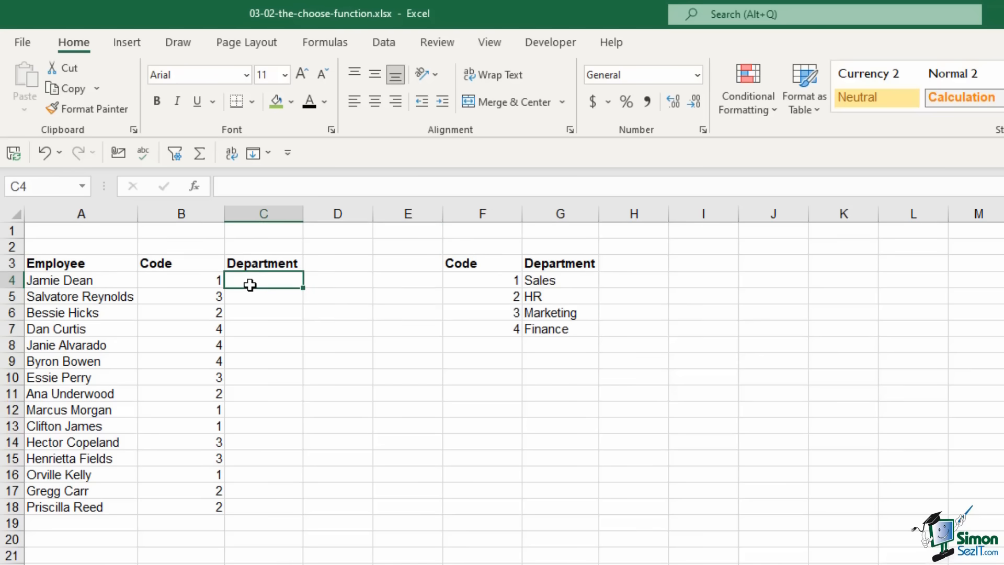
{"action": "left_click", "coordinate": [180, 281]}
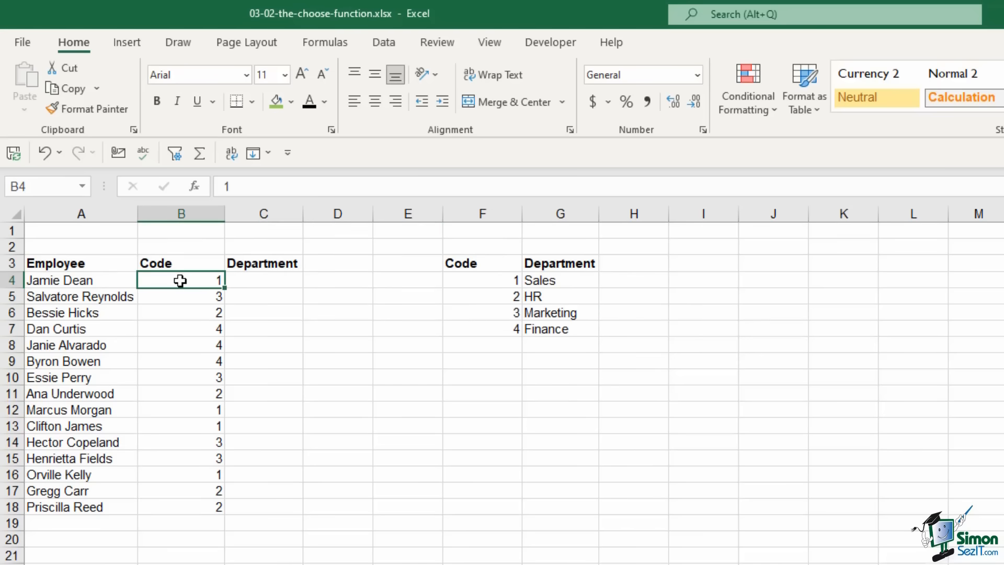
{"action": "left_click", "coordinate": [492, 281]}
{"action": "left_click", "coordinate": [566, 280]}
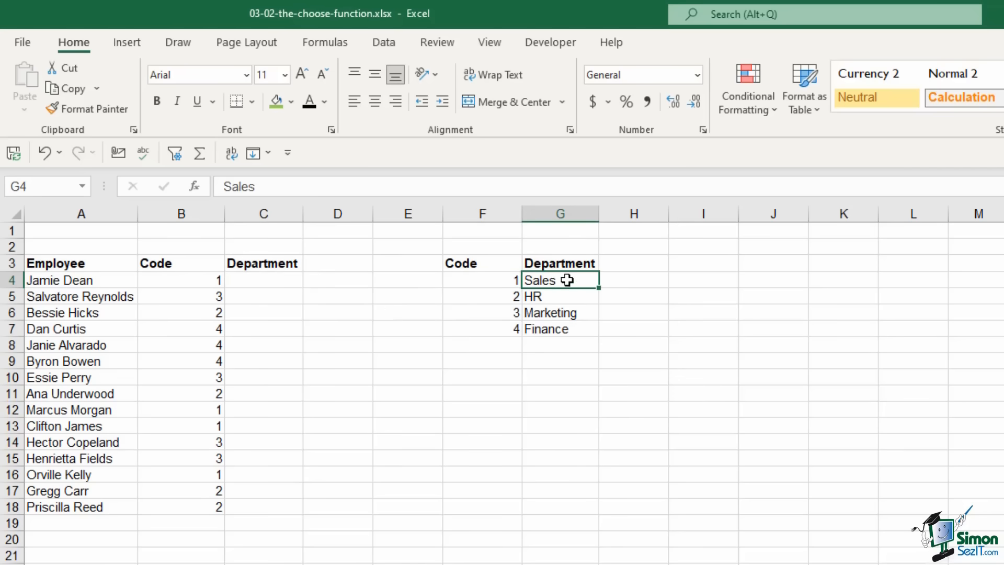
{"action": "left_click", "coordinate": [558, 297]}
{"action": "left_click", "coordinate": [556, 314]}
{"action": "left_click", "coordinate": [556, 327]}
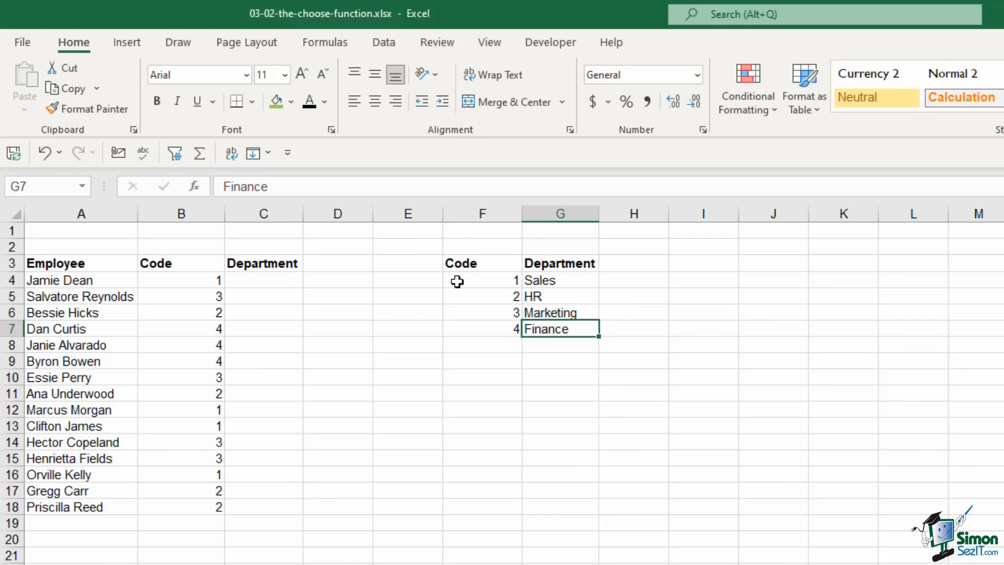
Enter =VLOOKUP(B4,$F$4:$G$7,2,FALSE) in C4
{"action": "left_click", "coordinate": [254, 282]}
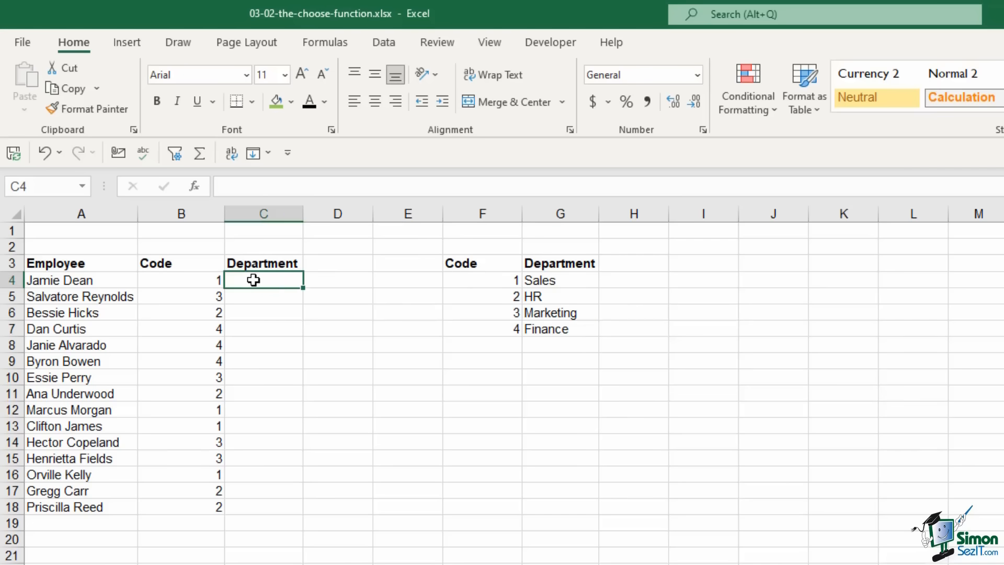
{"action": "type", "text": "=VLOOKU"}
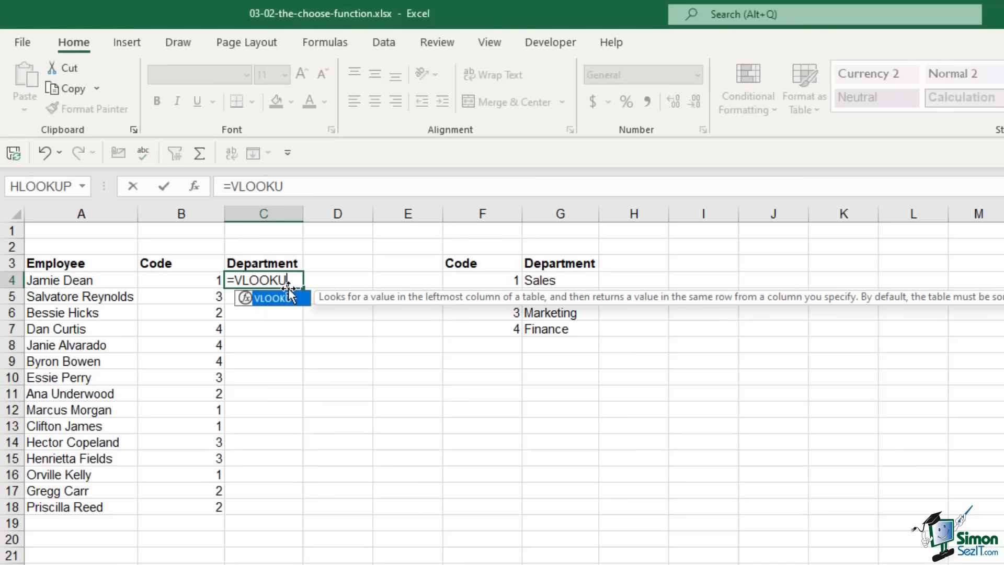
{"action": "key", "text": "Tab"}
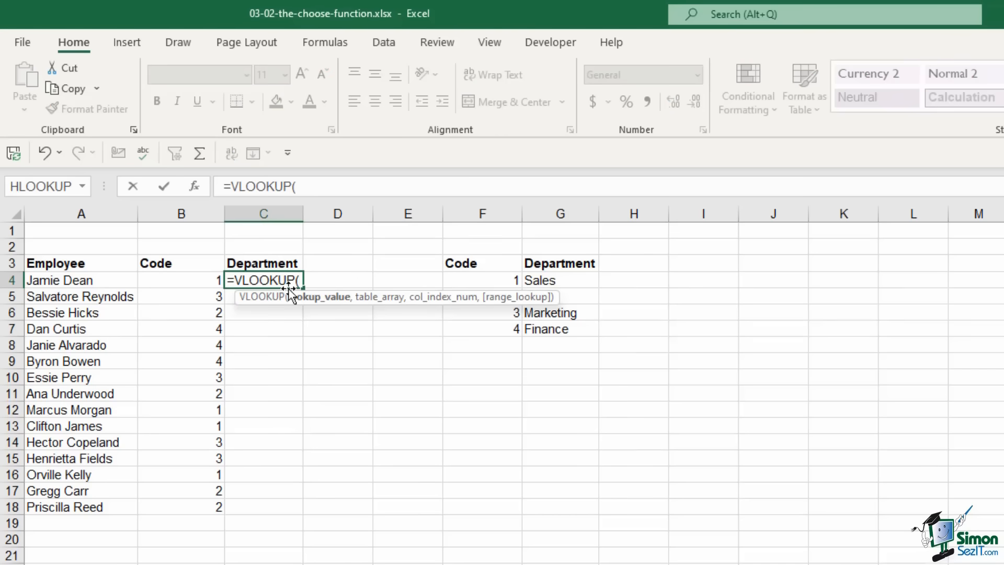
{"action": "left_click", "coordinate": [193, 282]}
{"action": "type", "text": ","}
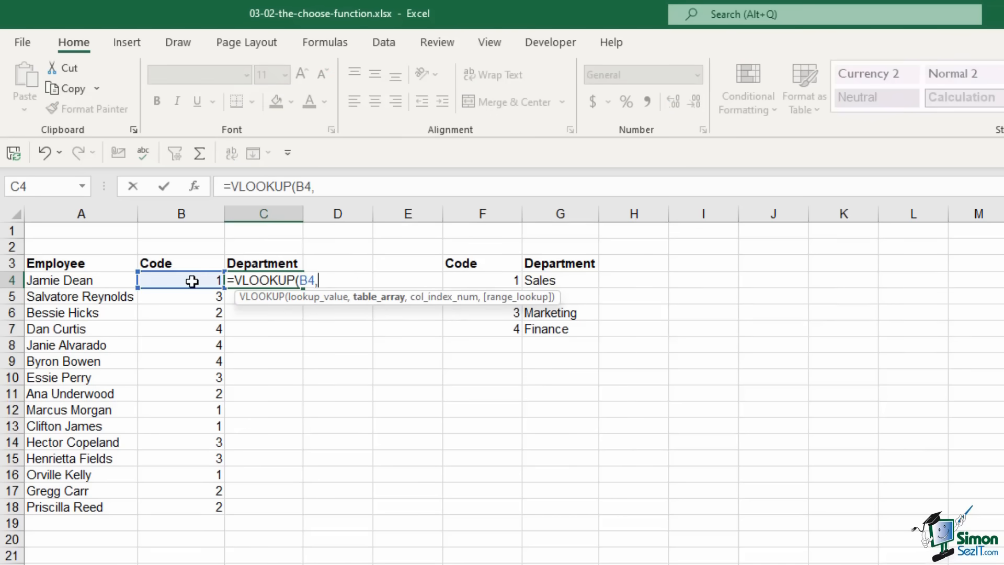
{"action": "left_click_drag", "start_coordinate": [455, 280], "coordinate": [560, 329]}
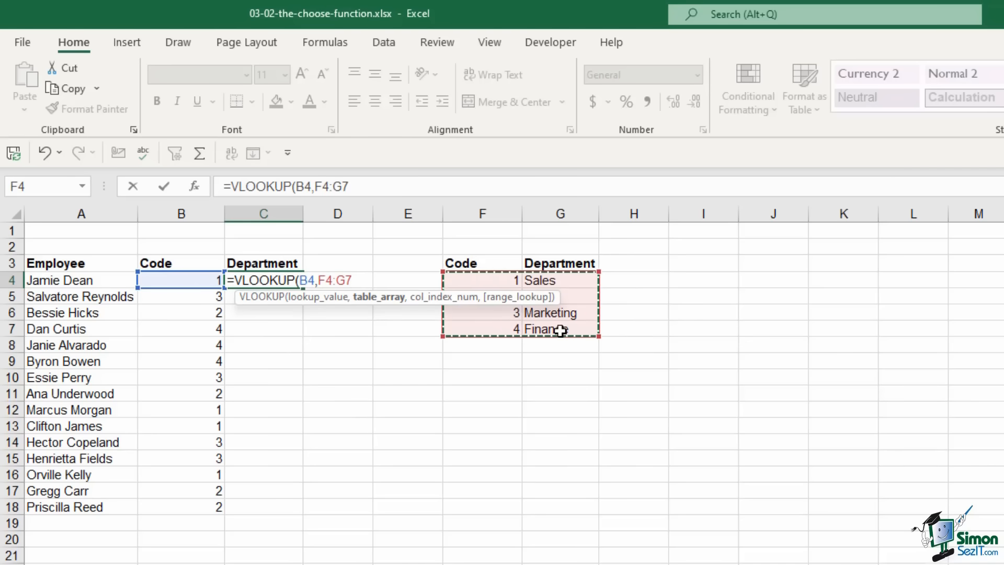
{"action": "key", "text": "F4"}
{"action": "type", "text": ","}
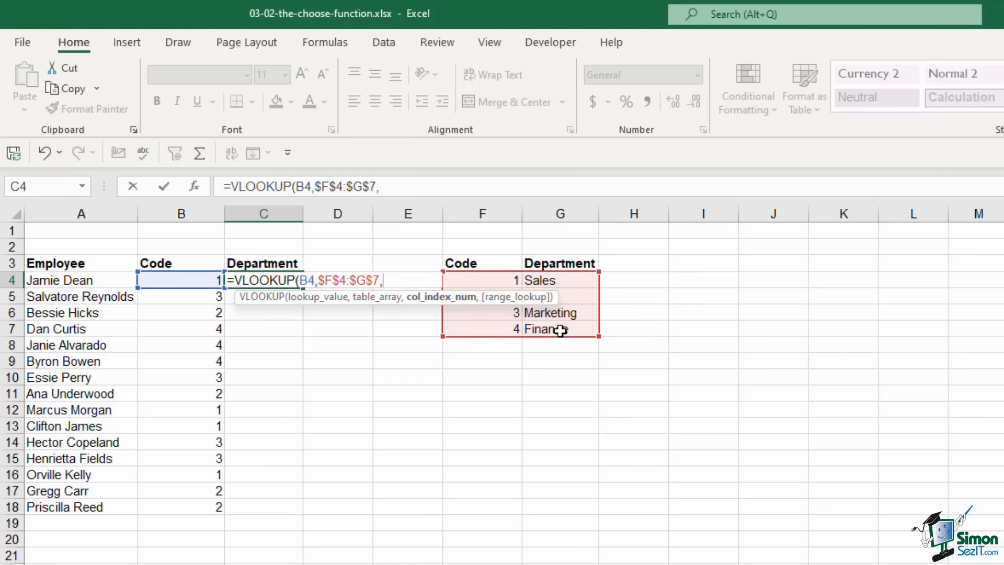
{"action": "type", "text": "2,"}
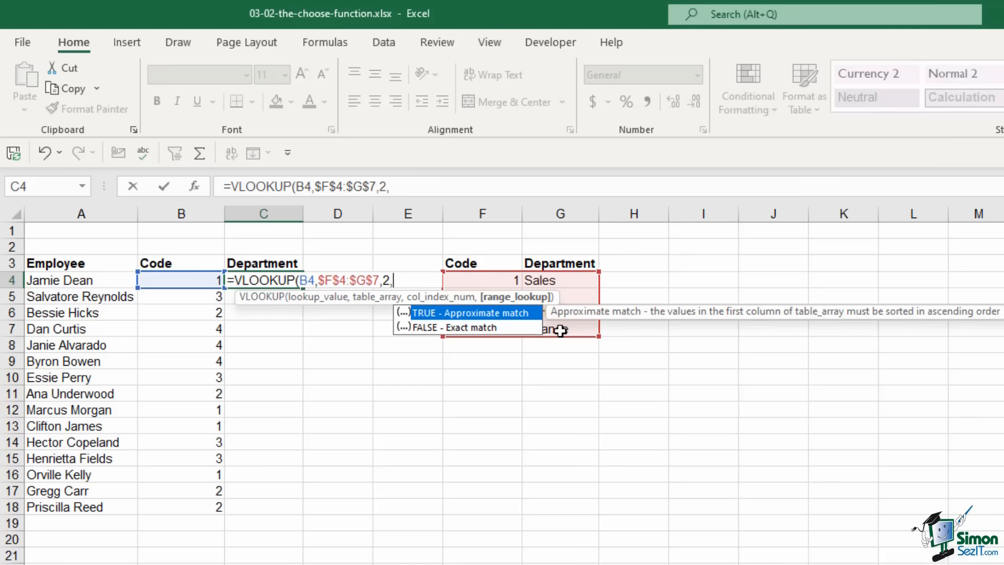
{"action": "type", "text": "FALSE)"}
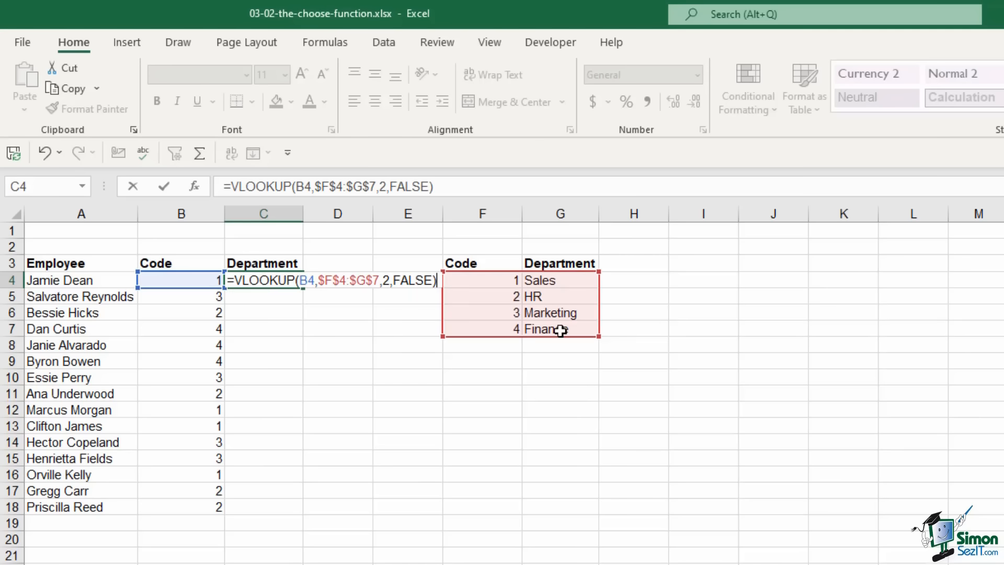
{"action": "key", "text": "Return"}
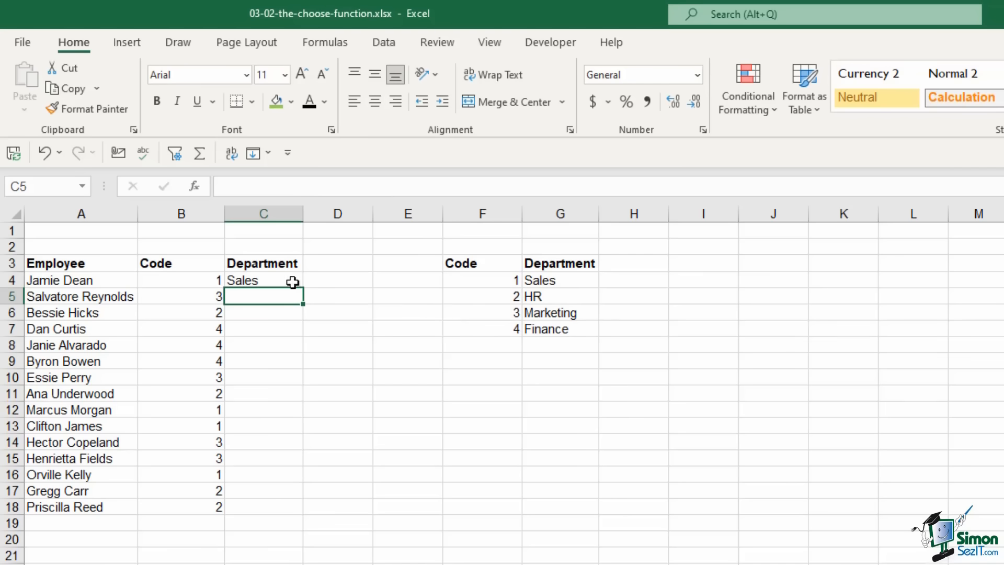
Fill the VLOOKUP down to C18 and check the departments against the code table
{"action": "left_click", "coordinate": [292, 280]}
{"action": "double_click", "coordinate": [303, 287]}
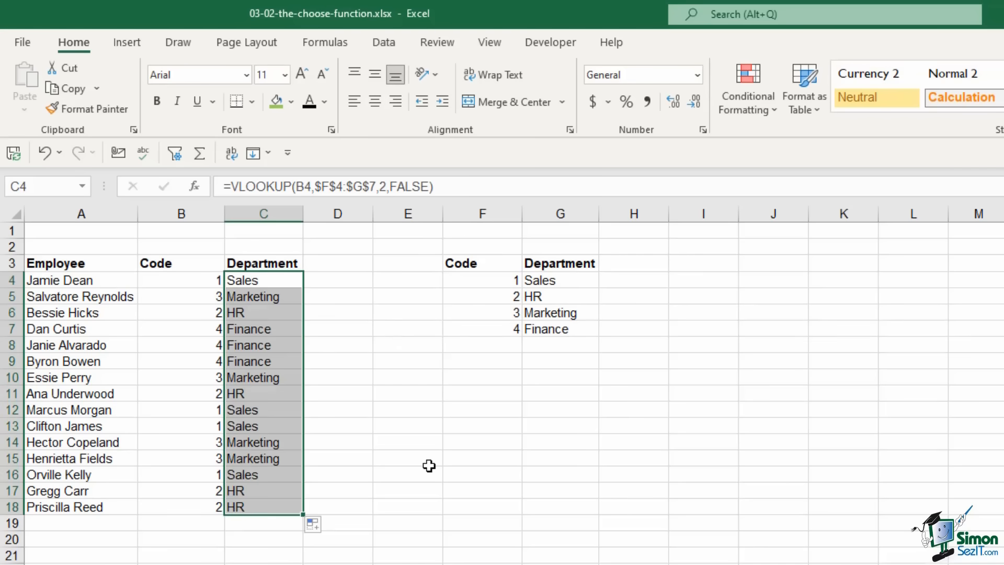
{"action": "left_click_drag", "start_coordinate": [195, 296], "coordinate": [264, 297]}
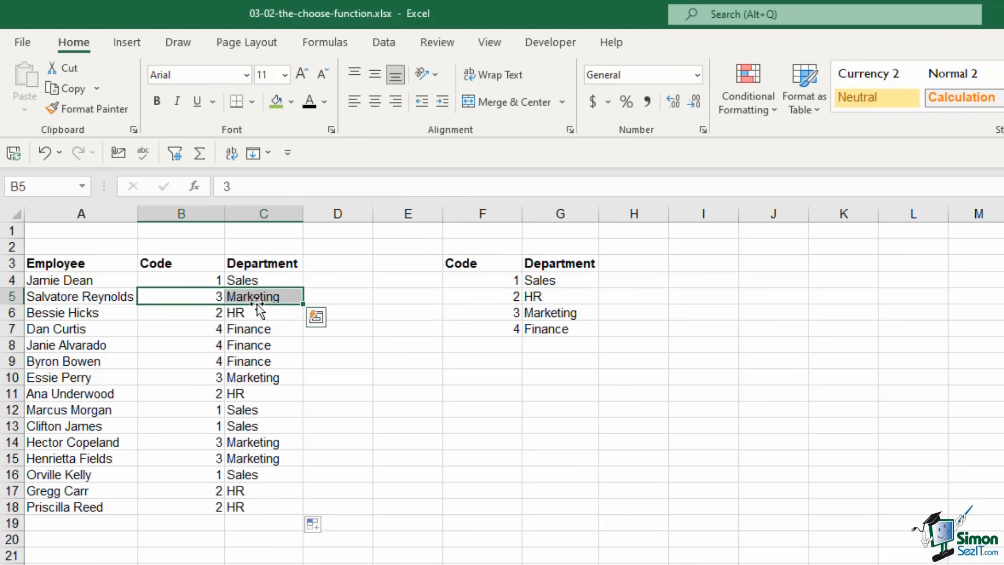
{"action": "left_click", "coordinate": [240, 365]}
{"action": "left_click", "coordinate": [478, 286]}
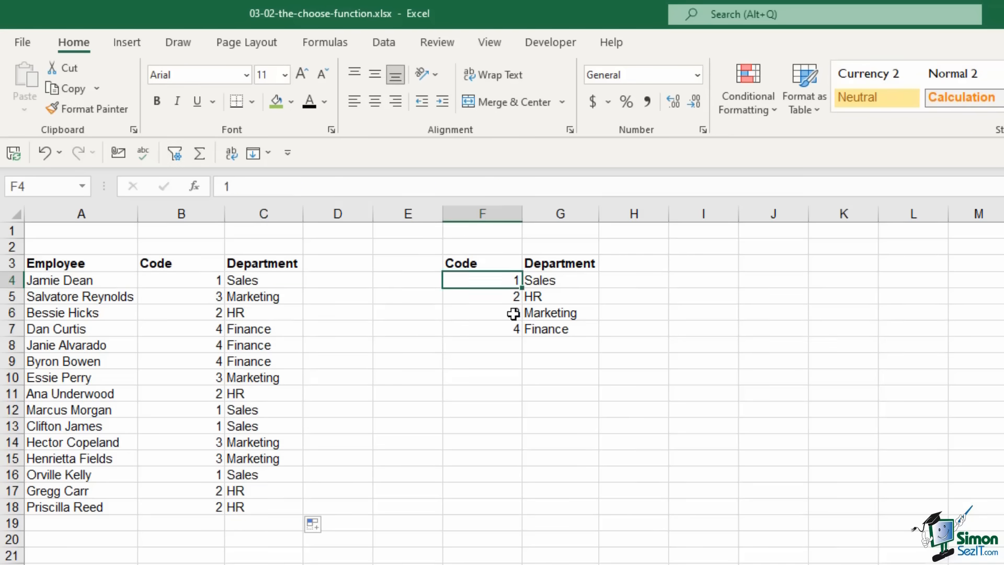
{"action": "left_click", "coordinate": [547, 299]}
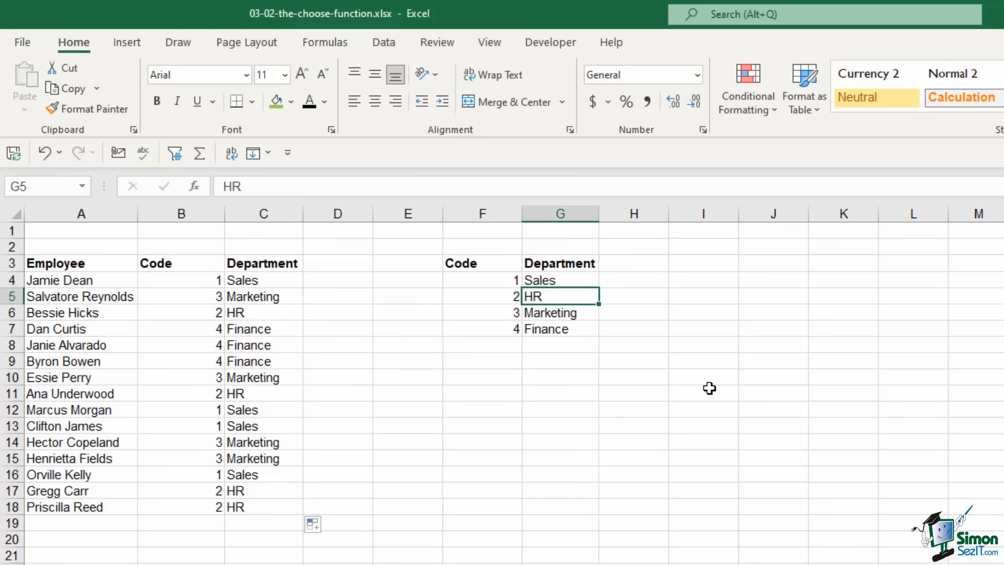
{"action": "left_click", "coordinate": [712, 372]}
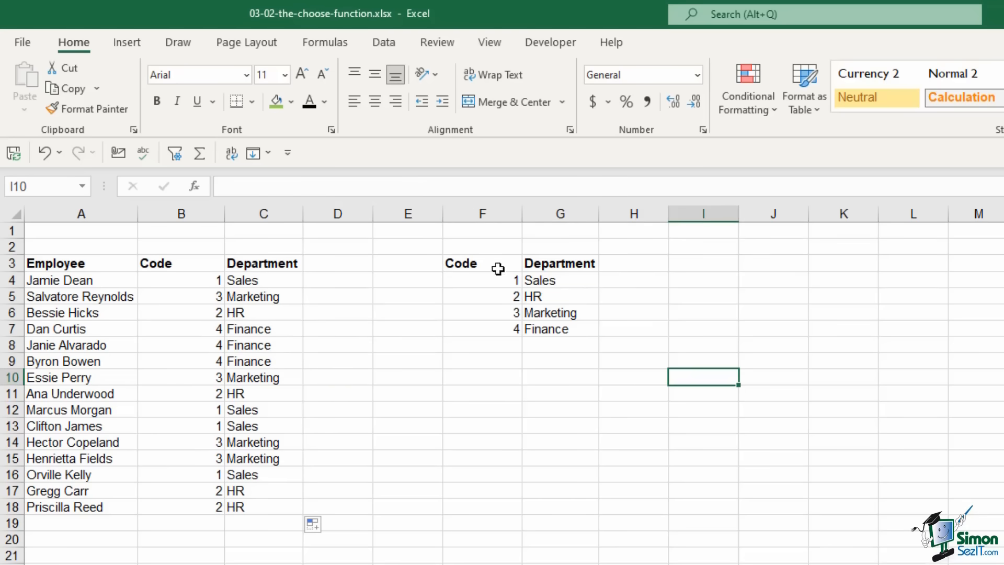
{"action": "left_click_drag", "start_coordinate": [454, 246], "coordinate": [574, 352]}
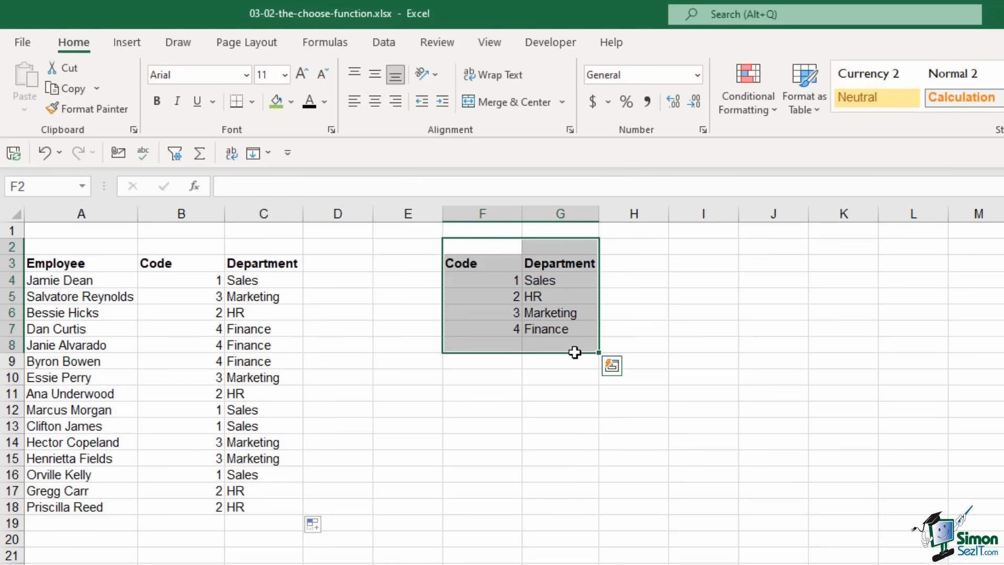
Delete the lookup table to show the #N/A results, then undo to restore it
{"action": "key", "text": "Delete"}
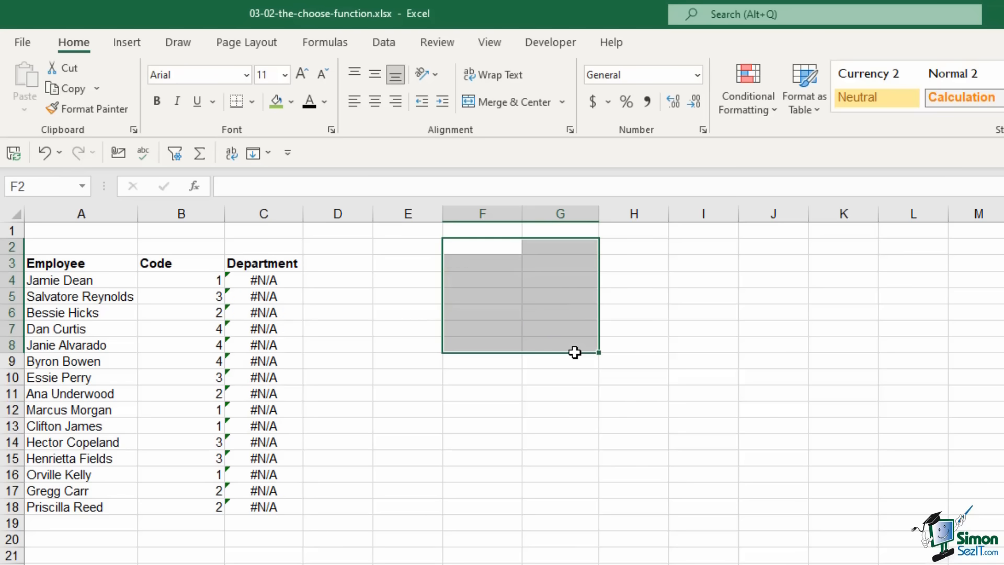
{"action": "left_click_drag", "start_coordinate": [293, 277], "coordinate": [285, 511]}
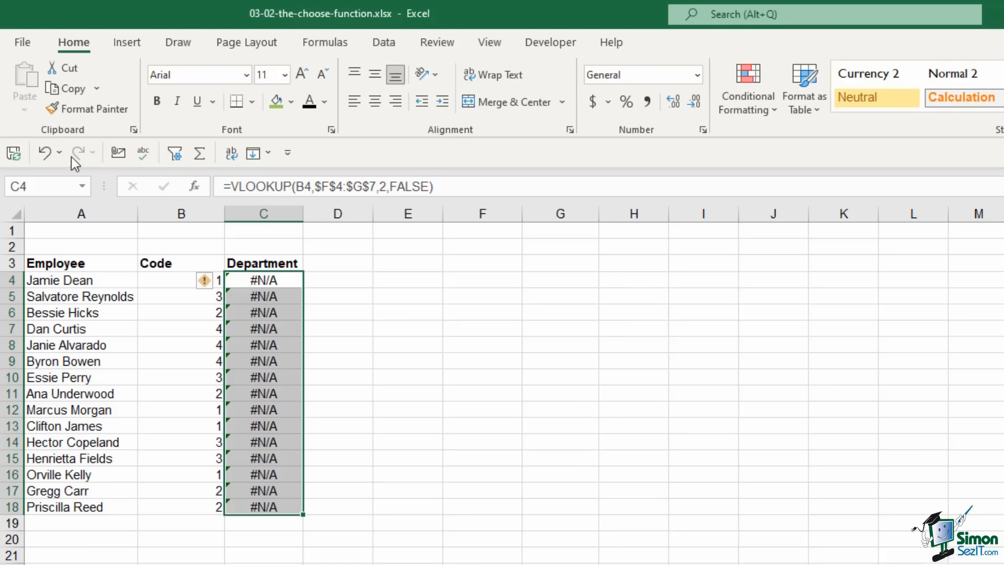
{"action": "left_click", "coordinate": [45, 151]}
Clear the VLOOKUP results from C4:C18
{"action": "left_click", "coordinate": [246, 330]}
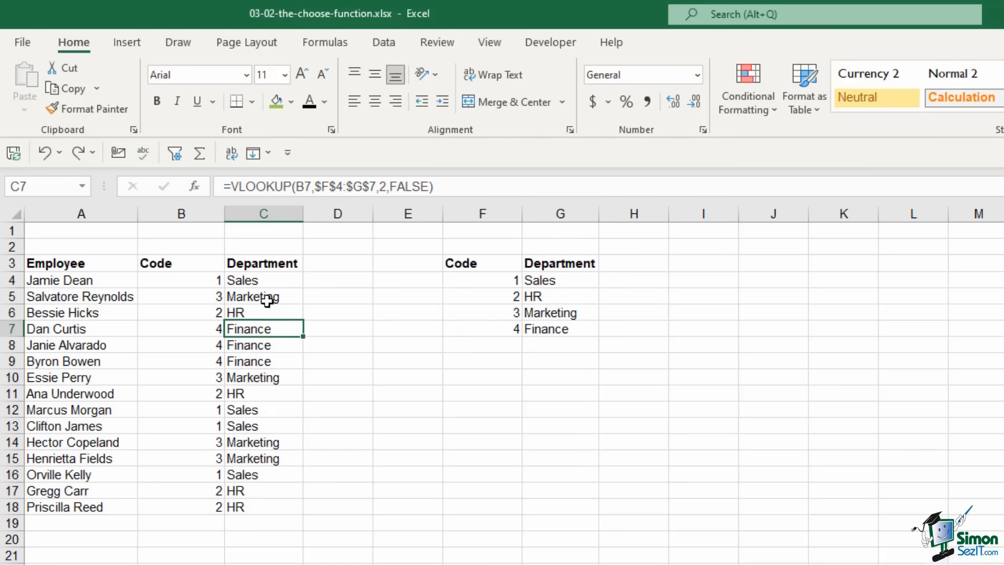
{"action": "left_click", "coordinate": [261, 282]}
{"action": "left_click_drag", "start_coordinate": [262, 327], "coordinate": [285, 500]}
{"action": "key", "text": "Delete"}
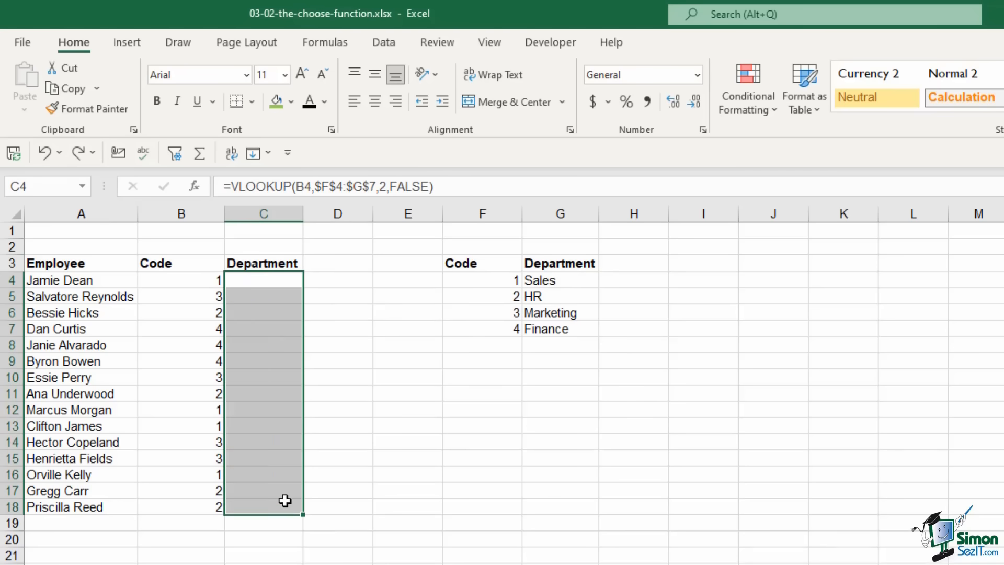
Enter =CHOOSE(B4,"Sales","HR","Marketing","Finance") in C4
{"action": "left_click", "coordinate": [628, 458]}
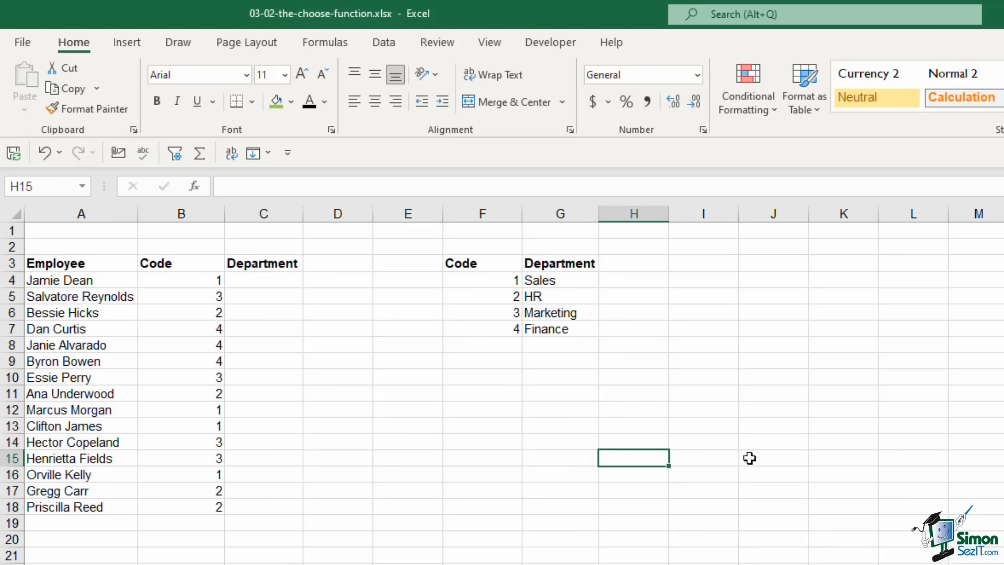
{"action": "left_click", "coordinate": [267, 280]}
{"action": "type", "text": "=CHOOSE("}
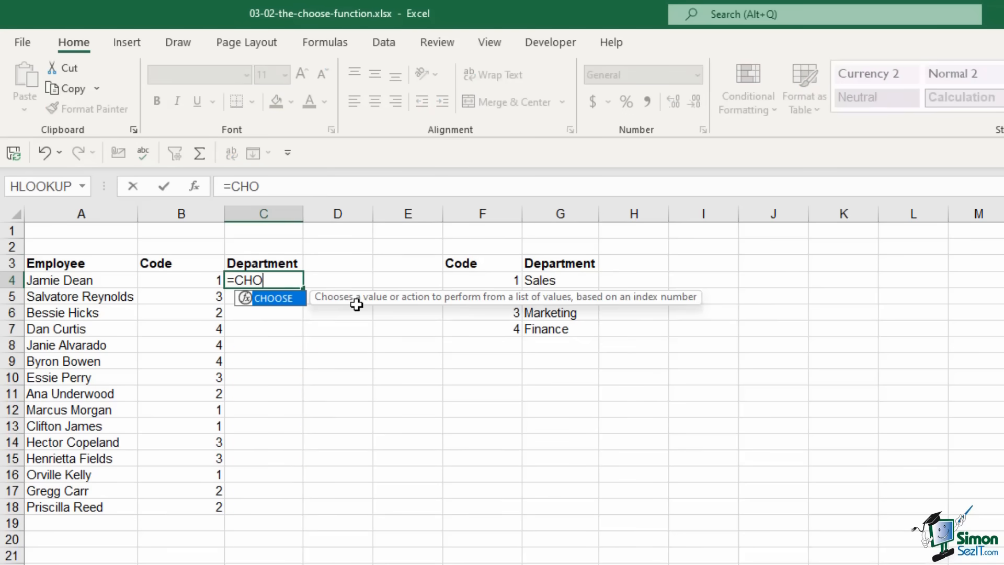
{"action": "left_click", "coordinate": [197, 279]}
{"action": "type", "text": ","}
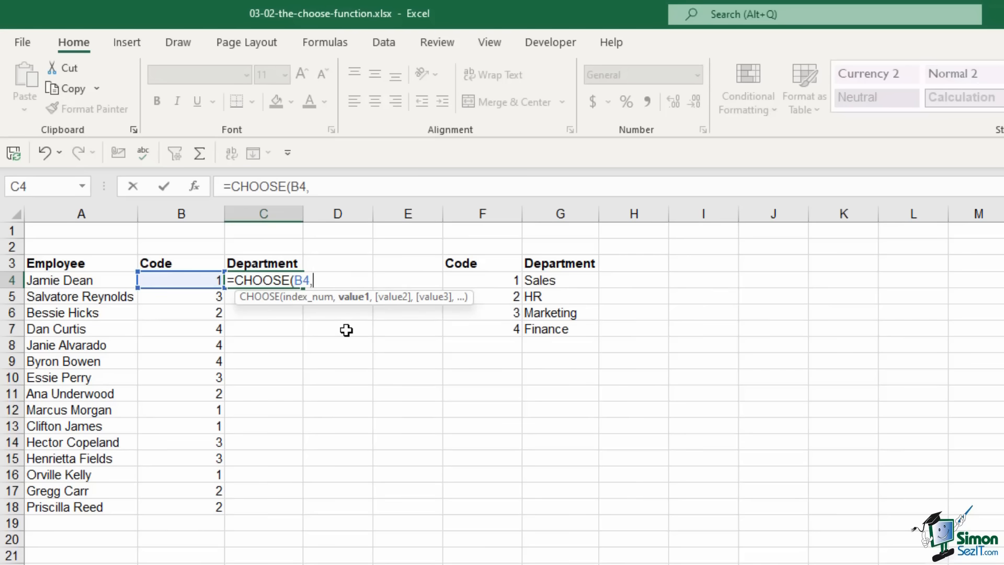
{"action": "type", "text": "\"Sales\","}
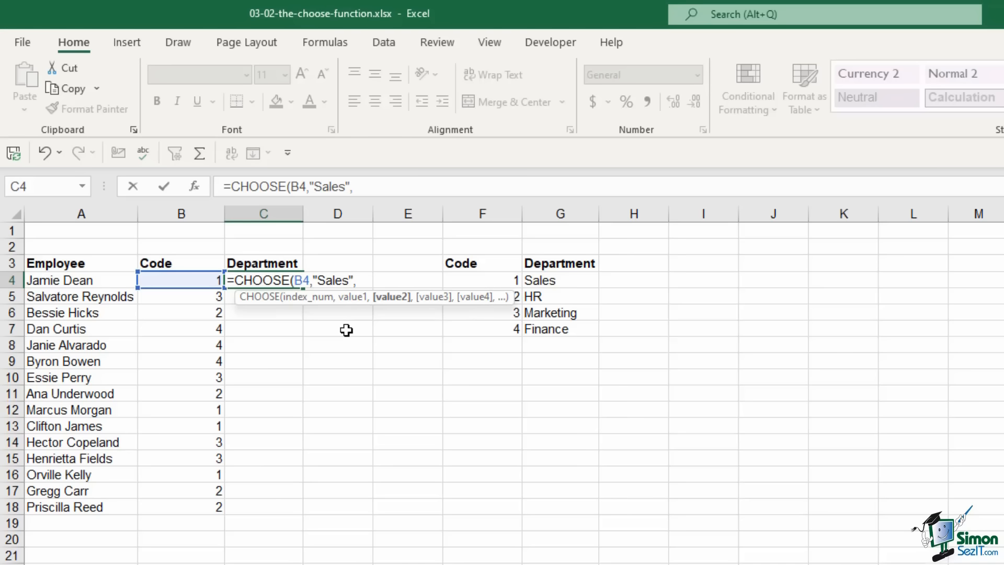
{"action": "type", "text": "\"HR\",\""}
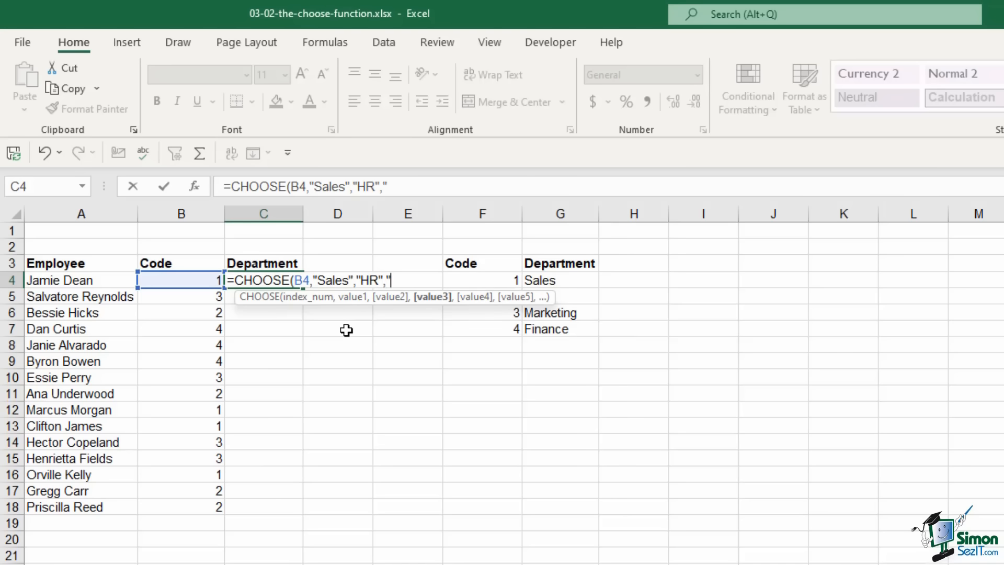
{"action": "type", "text": "Marketing\""}
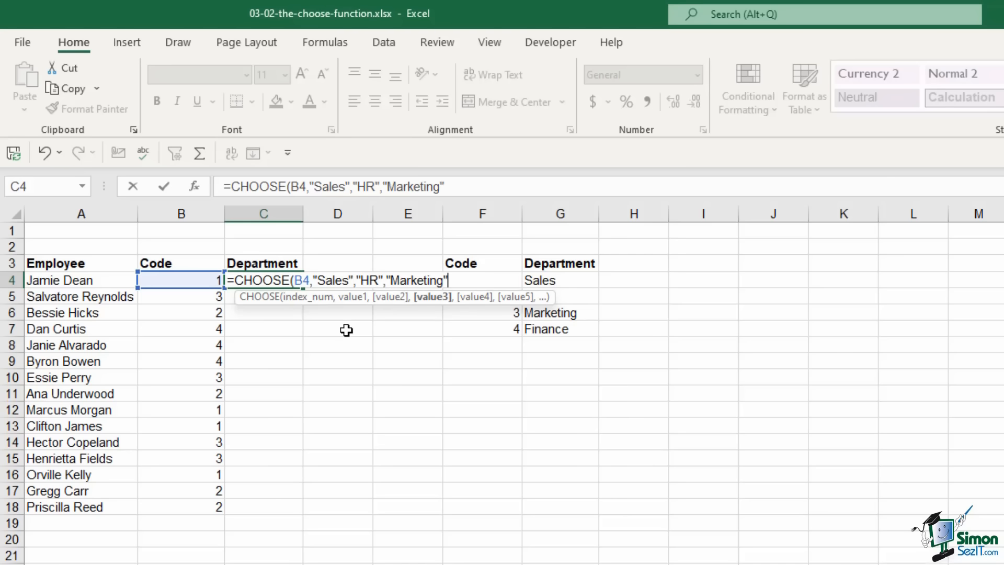
{"action": "type", "text": ",\"Finanace"}
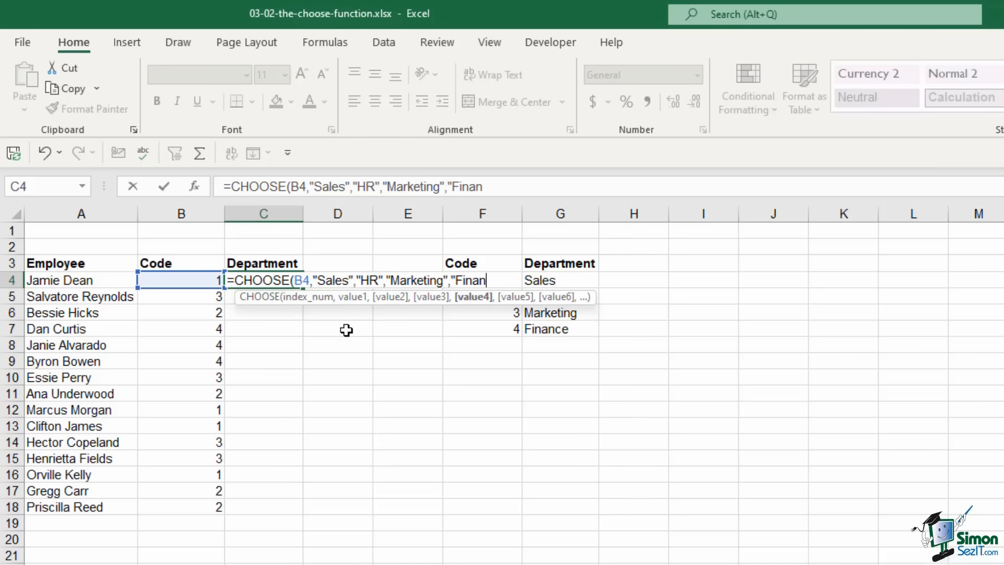
{"action": "key", "text": "BackSpace"}
{"action": "key", "text": "BackSpace"}
{"action": "key", "text": "BackSpace"}
{"action": "type", "text": "ce\")"}
{"action": "key", "text": "Return"}
Fill the CHOOSE formula down to C18 and delete the Code/Department table
{"action": "left_click", "coordinate": [287, 280]}
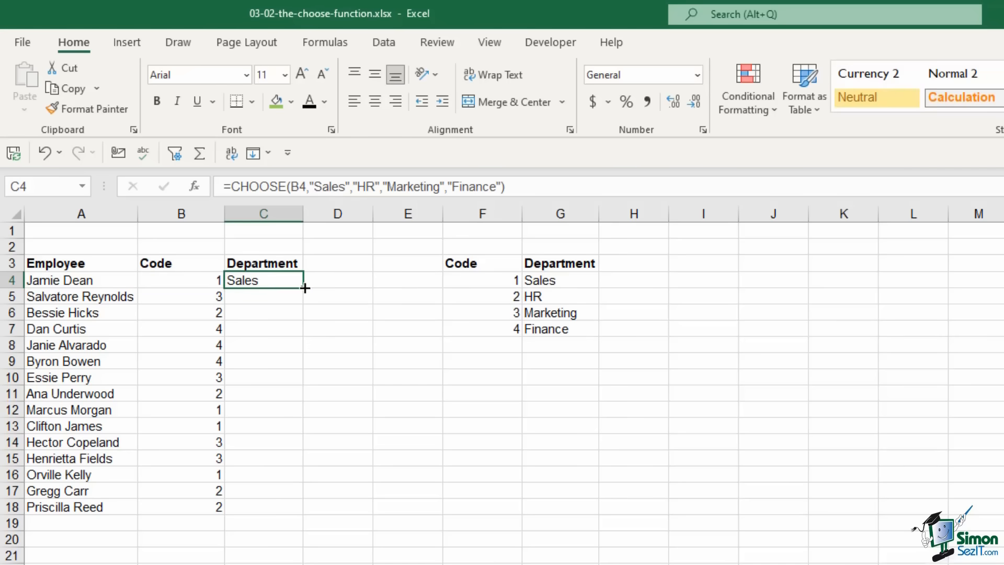
{"action": "double_click", "coordinate": [302, 287]}
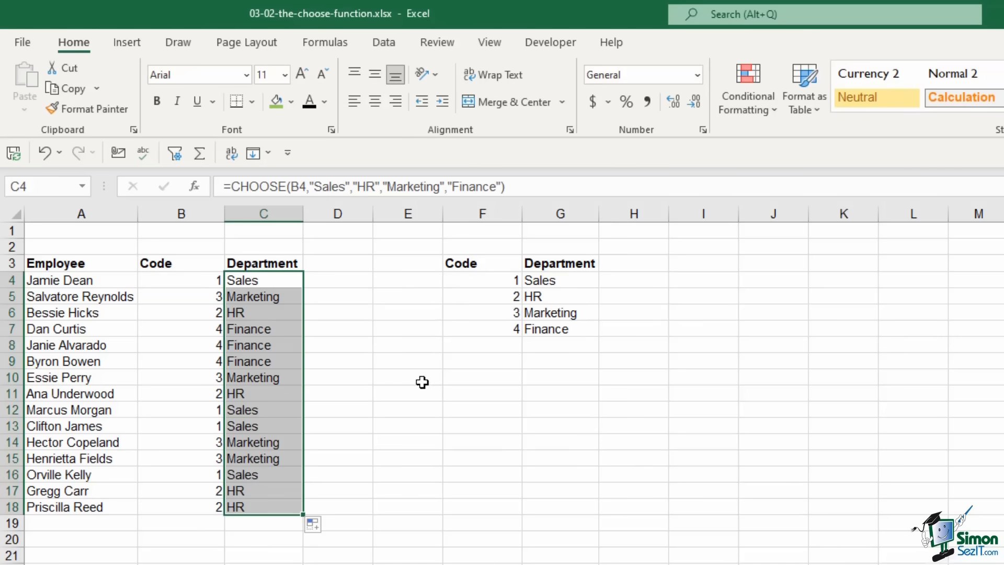
{"action": "left_click", "coordinate": [465, 410]}
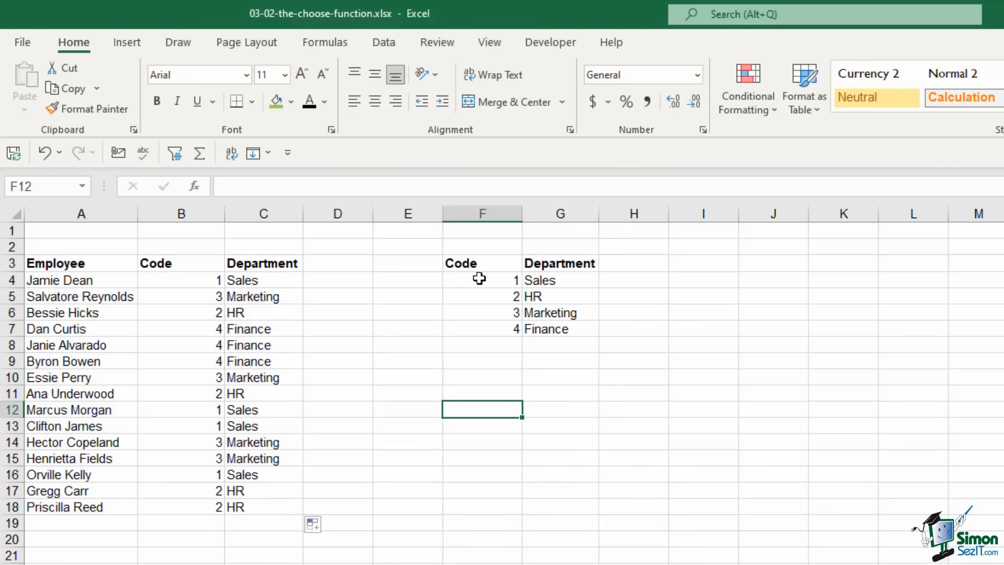
{"action": "left_click_drag", "start_coordinate": [455, 242], "coordinate": [574, 374]}
{"action": "key", "text": "Delete"}
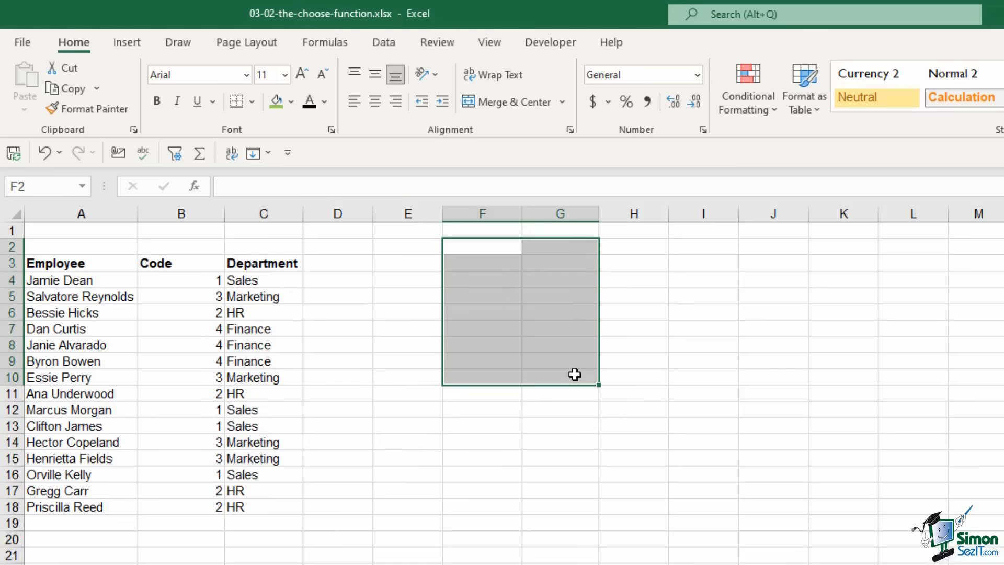
Show C4's CHOOSE still works without the table, then restore the table with Undo
{"action": "left_click", "coordinate": [759, 322]}
{"action": "left_click", "coordinate": [277, 280]}
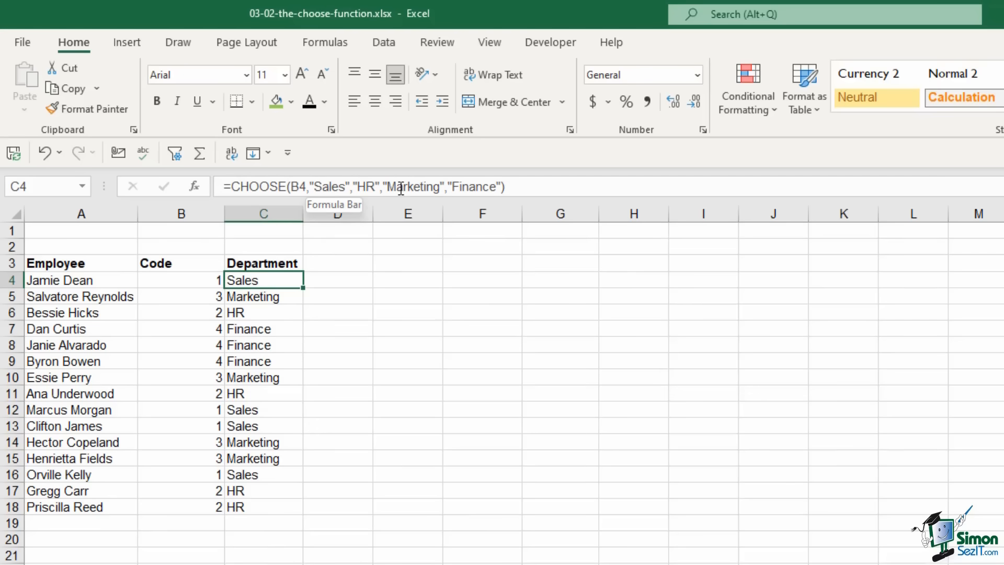
{"action": "left_click", "coordinate": [36, 152]}
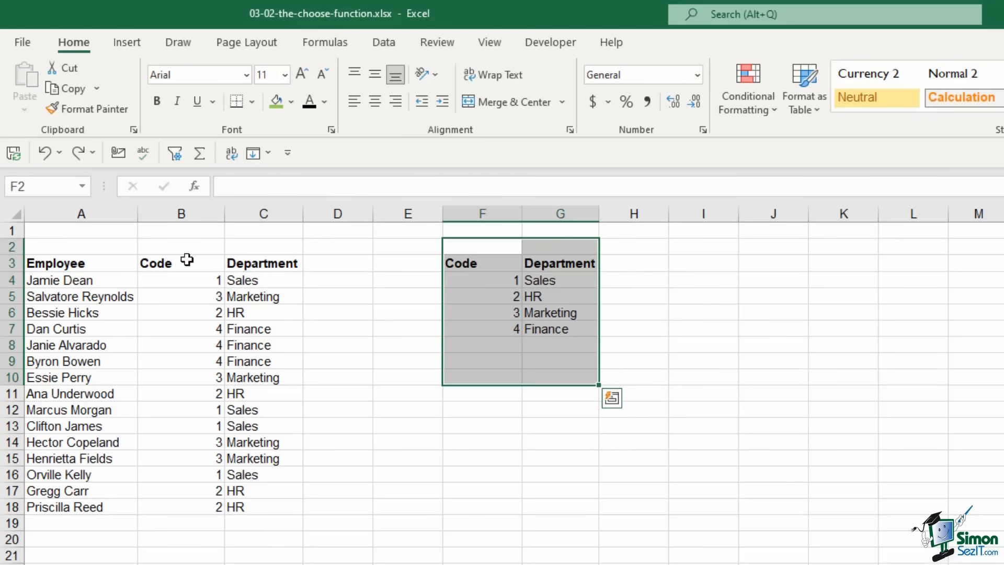
Compare G4:G7's Sales, HR, Marketing, Finance order with C4's CHOOSE arguments
{"action": "left_click", "coordinate": [556, 278]}
{"action": "left_click", "coordinate": [268, 281]}
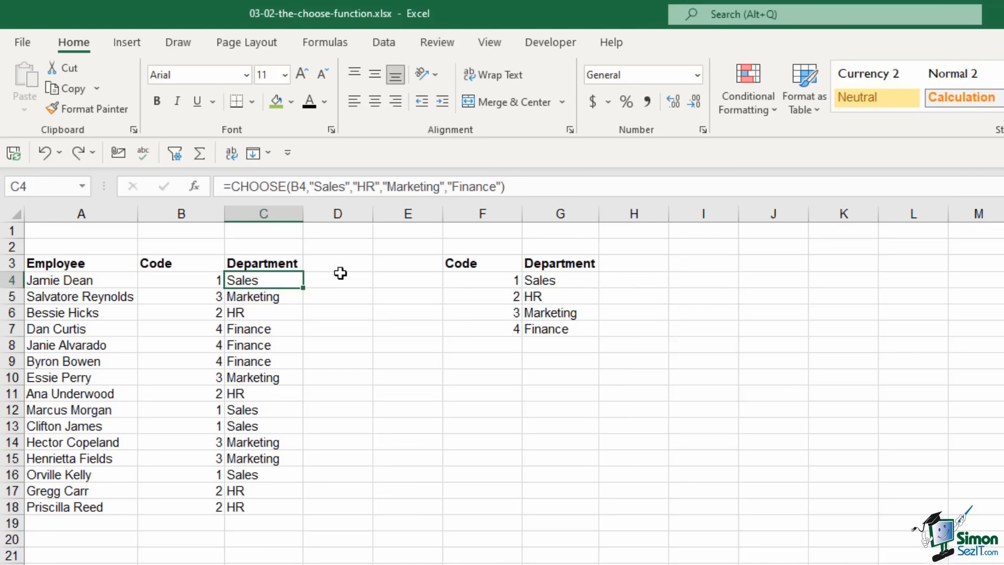
{"action": "left_click", "coordinate": [556, 278]}
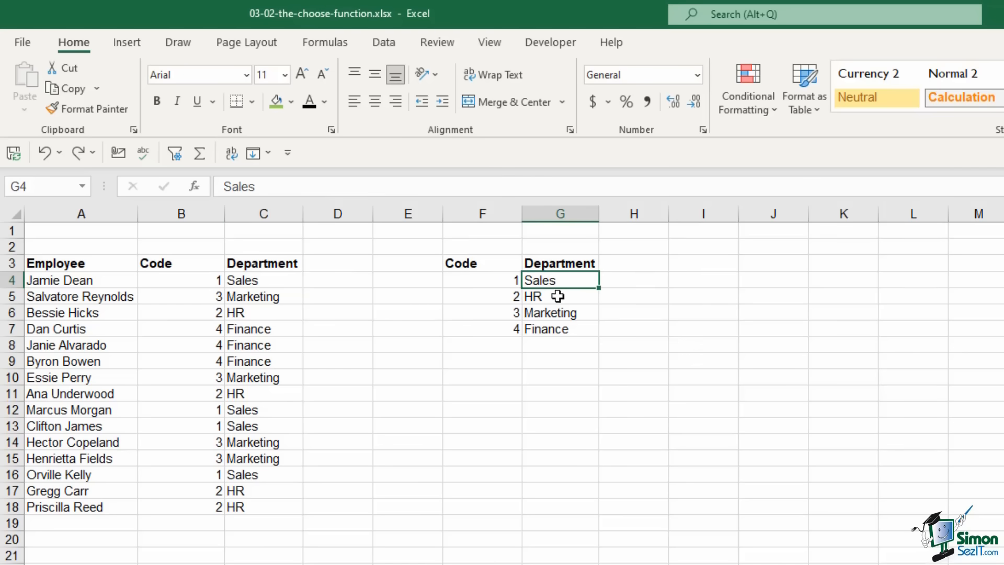
{"action": "left_click", "coordinate": [557, 296]}
{"action": "left_click", "coordinate": [557, 312]}
{"action": "left_click", "coordinate": [557, 328]}
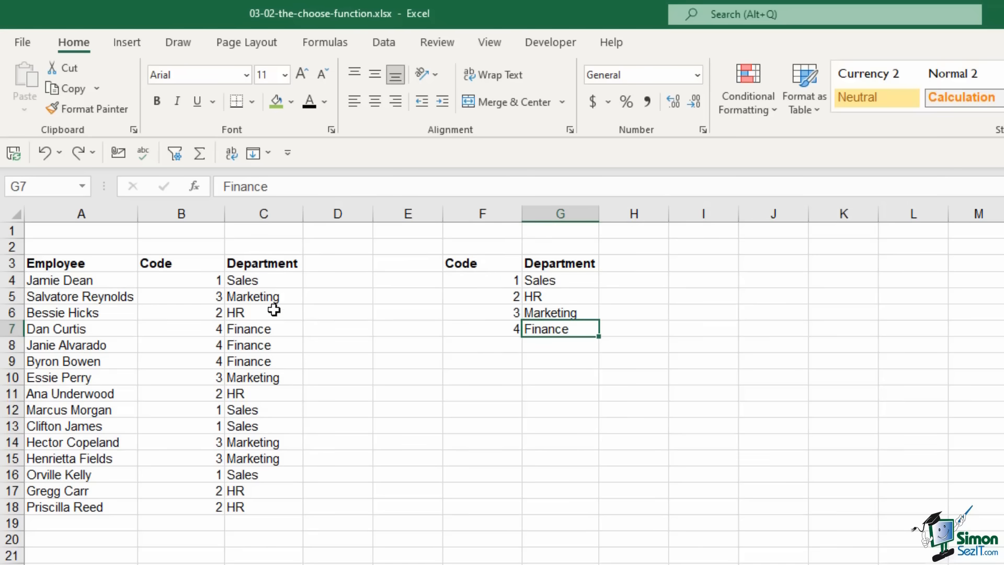
{"action": "left_click", "coordinate": [265, 283]}
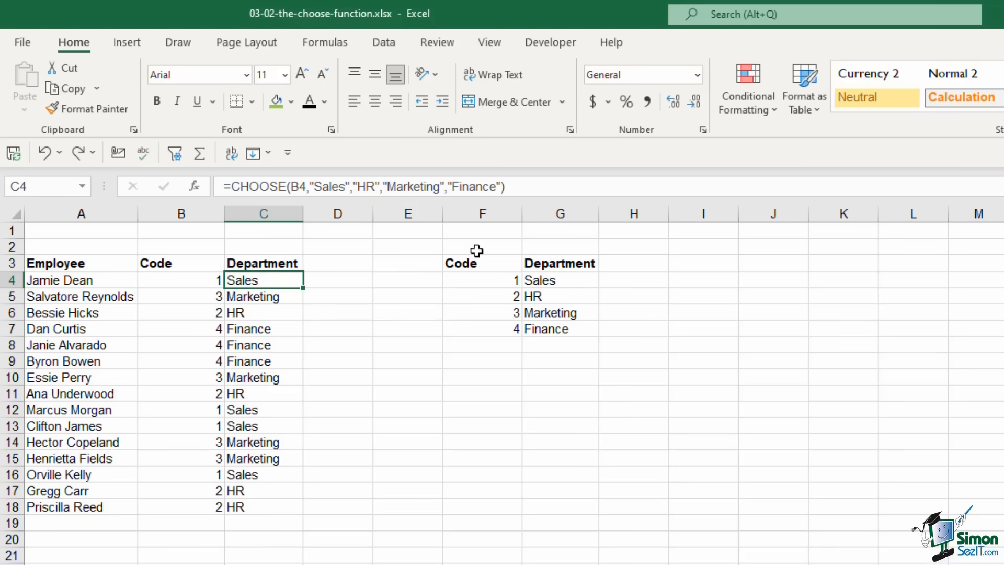
{"action": "scroll", "coordinate": [548, 417], "scroll_direction": "down", "scroll_amount": 6}
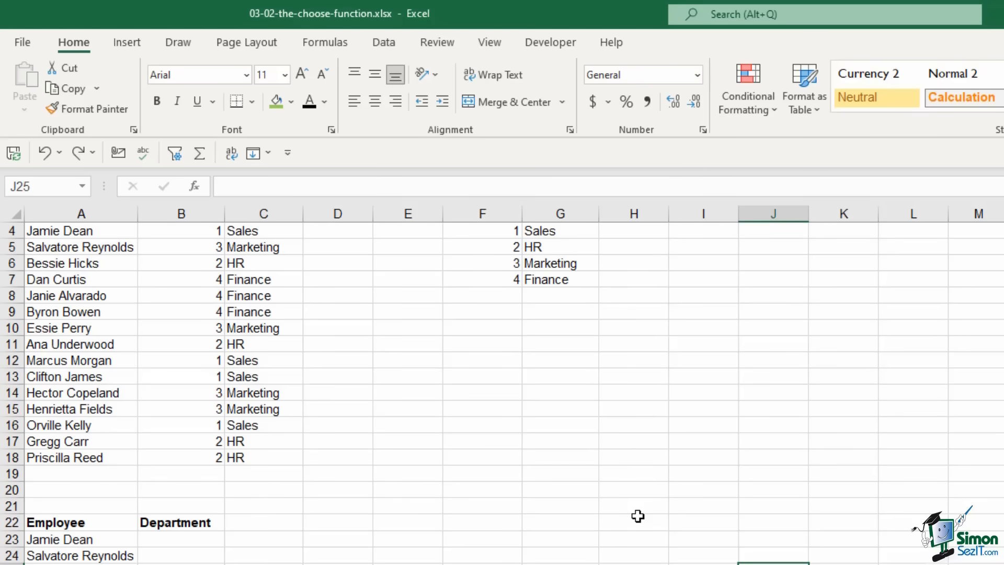
Copy the department names from G4:G7 into J23:J26
{"action": "left_click", "coordinate": [667, 509]}
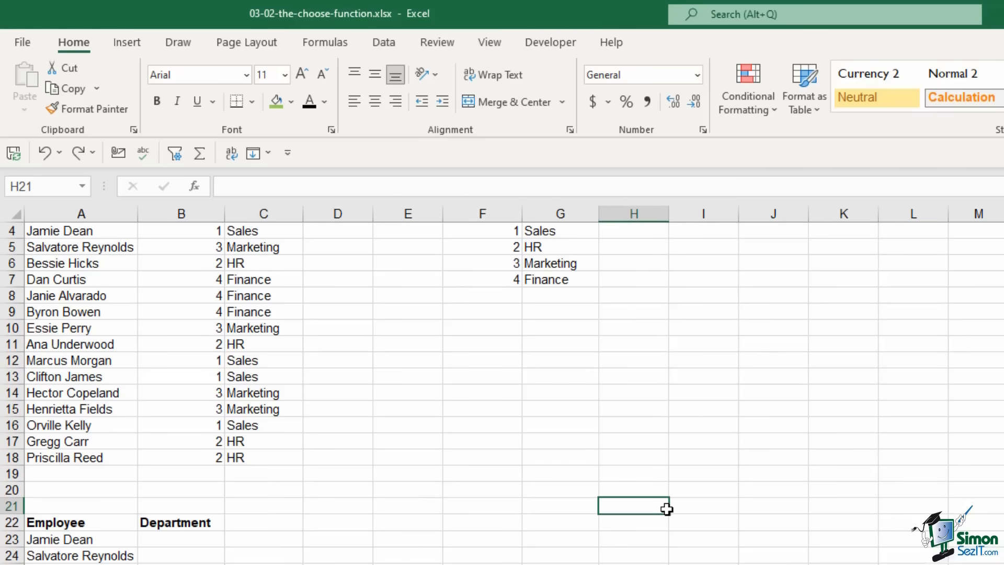
{"action": "scroll", "coordinate": [667, 508], "scroll_direction": "up", "scroll_amount": 1}
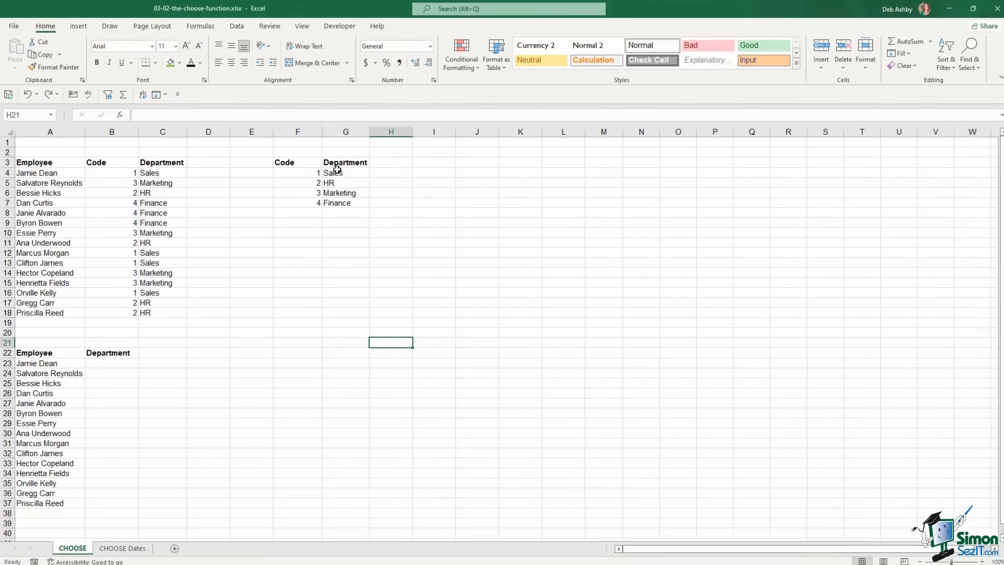
{"action": "left_click_drag", "start_coordinate": [337, 168], "coordinate": [335, 203]}
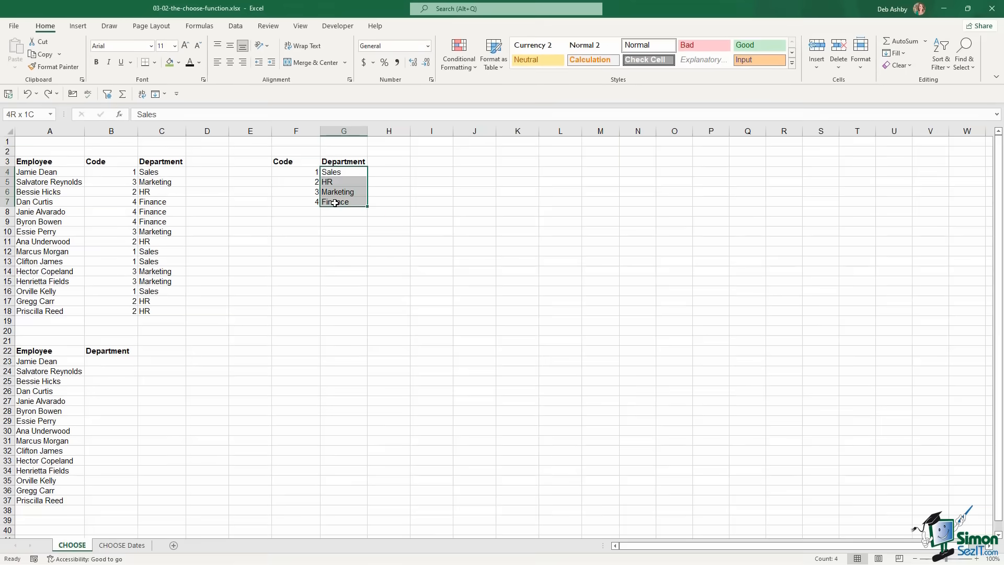
{"action": "key", "text": "ctrl+c"}
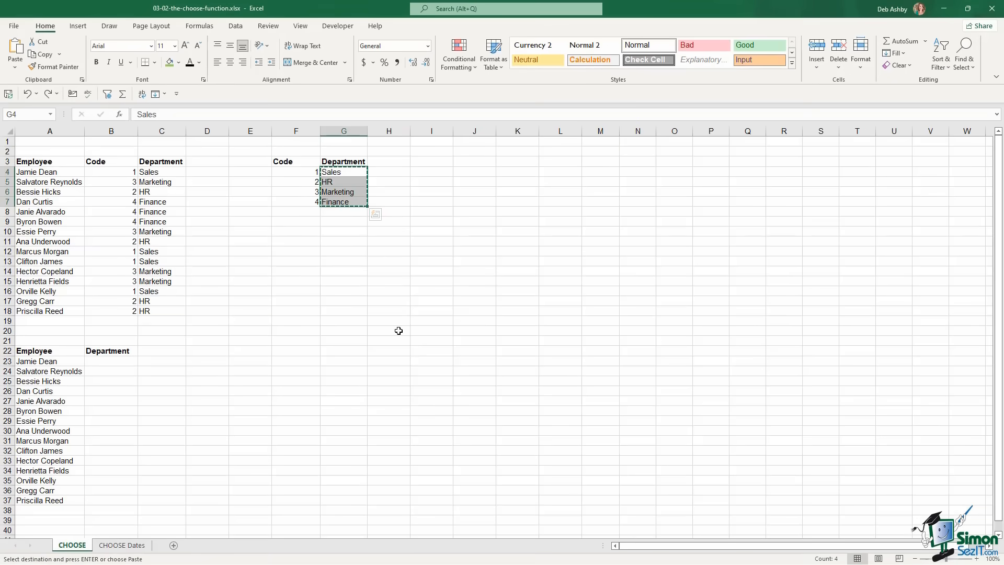
{"action": "scroll", "coordinate": [399, 331], "scroll_direction": "down", "scroll_amount": 3}
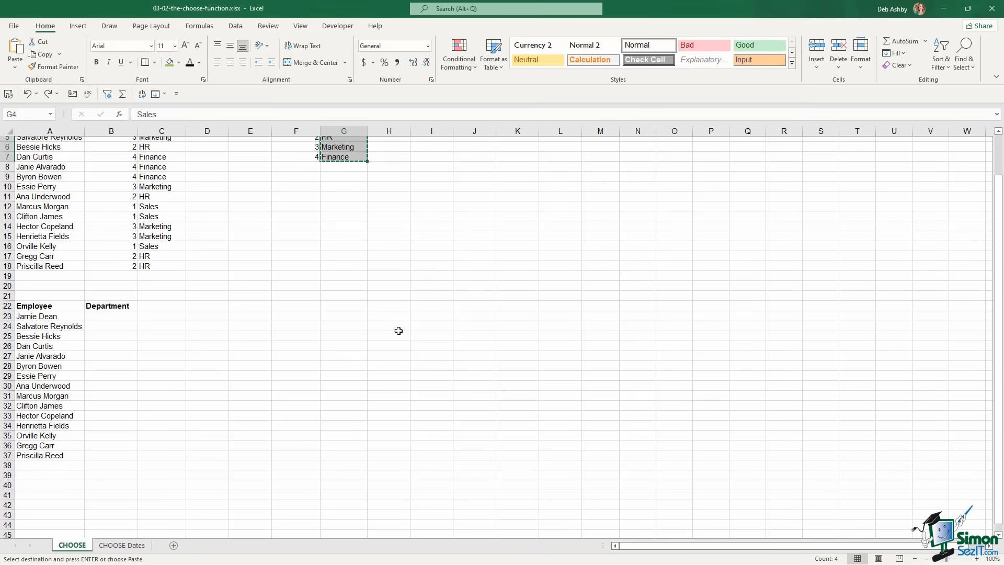
{"action": "left_click", "coordinate": [475, 270]}
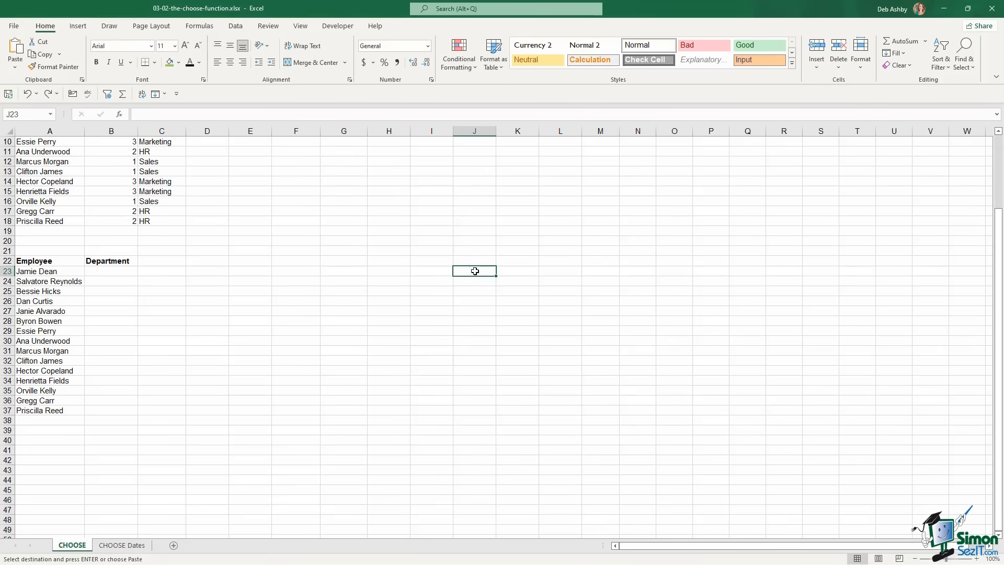
{"action": "key", "text": "ctrl+v"}
Add Projects, Development and IT below Finance in J27:J29
{"action": "left_click", "coordinate": [468, 313]}
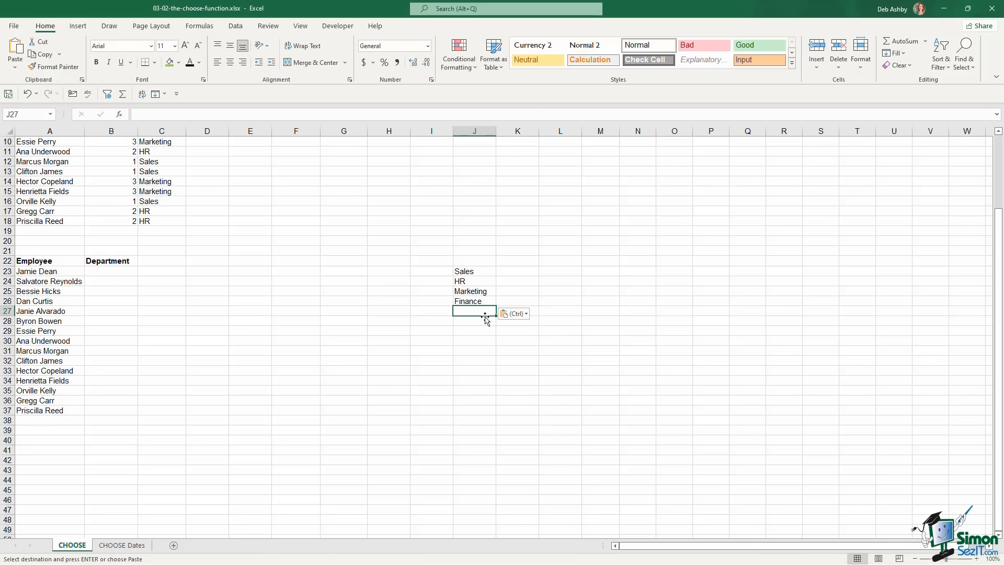
{"action": "type", "text": "Projects"}
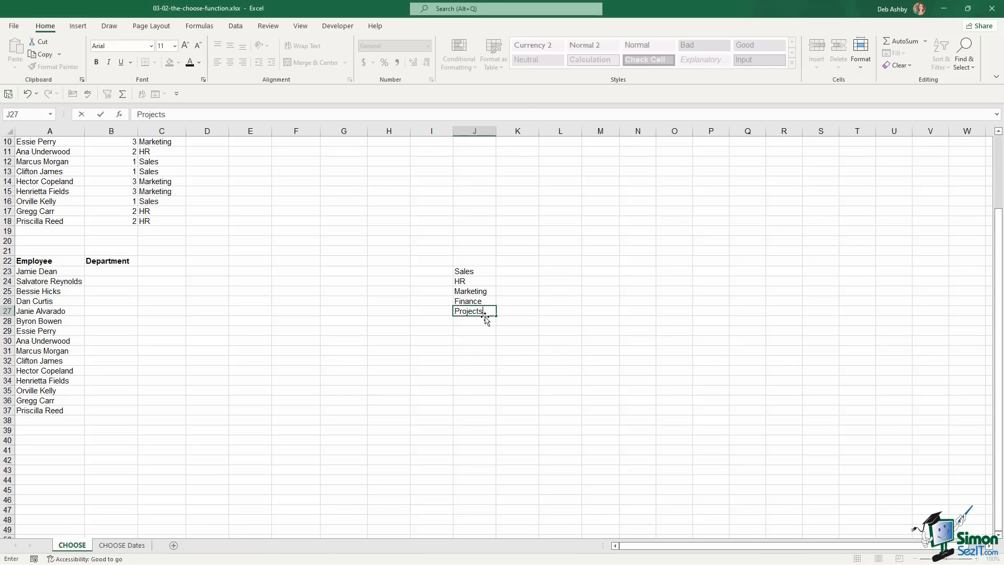
{"action": "key", "text": "Return"}
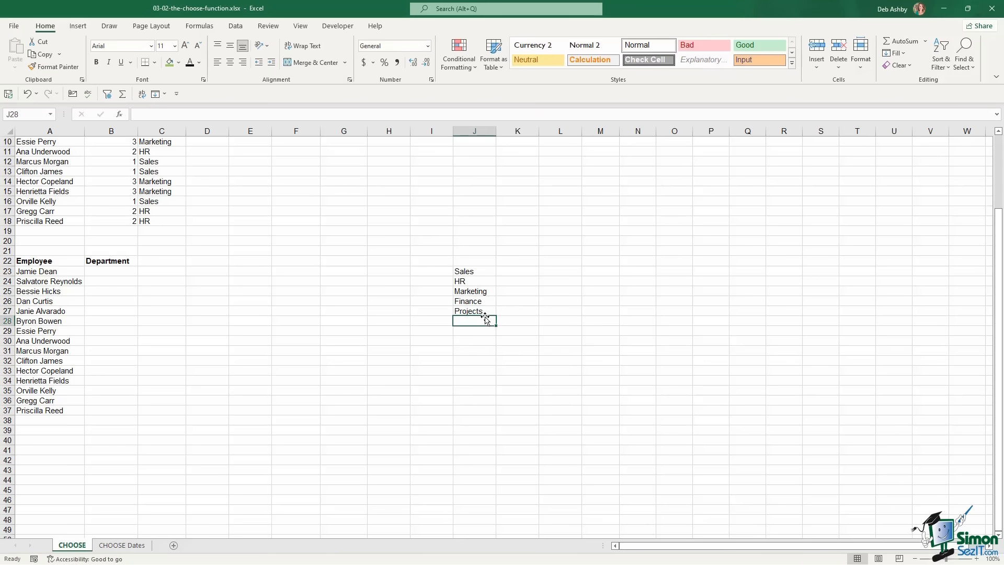
{"action": "type", "text": "Development"}
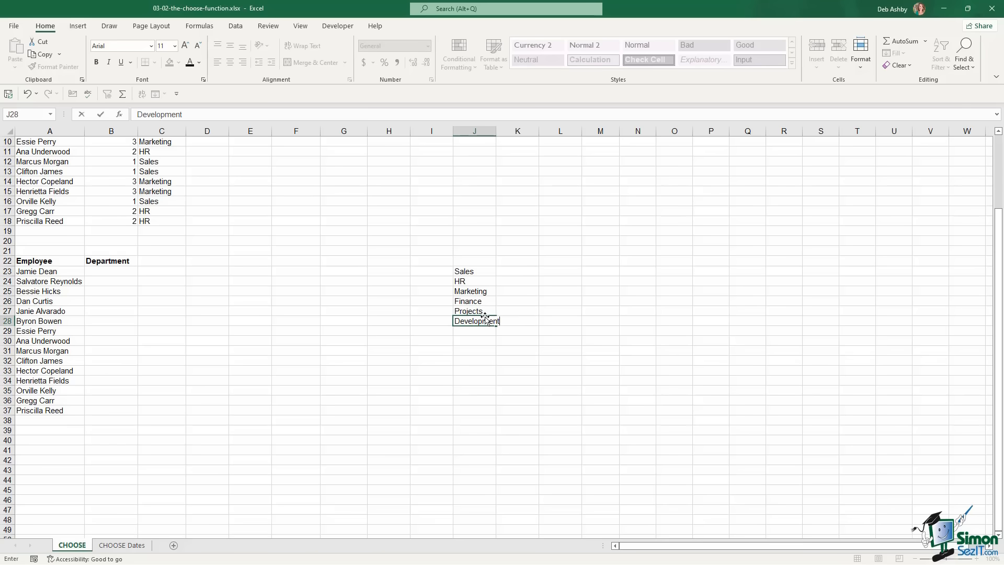
{"action": "key", "text": "Return"}
{"action": "type", "text": "IT"}
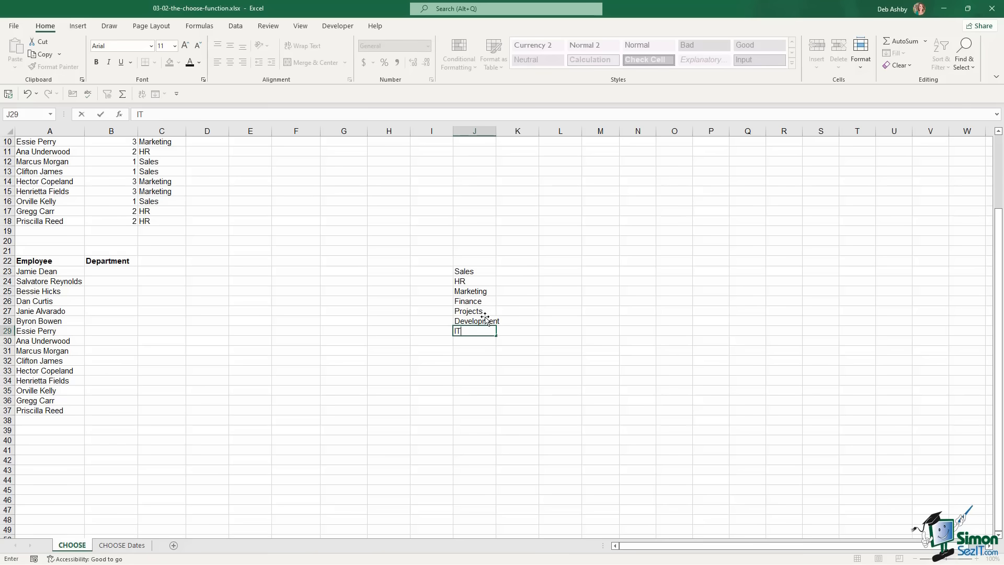
{"action": "key", "text": "Return"}
{"action": "left_click", "coordinate": [601, 321]}
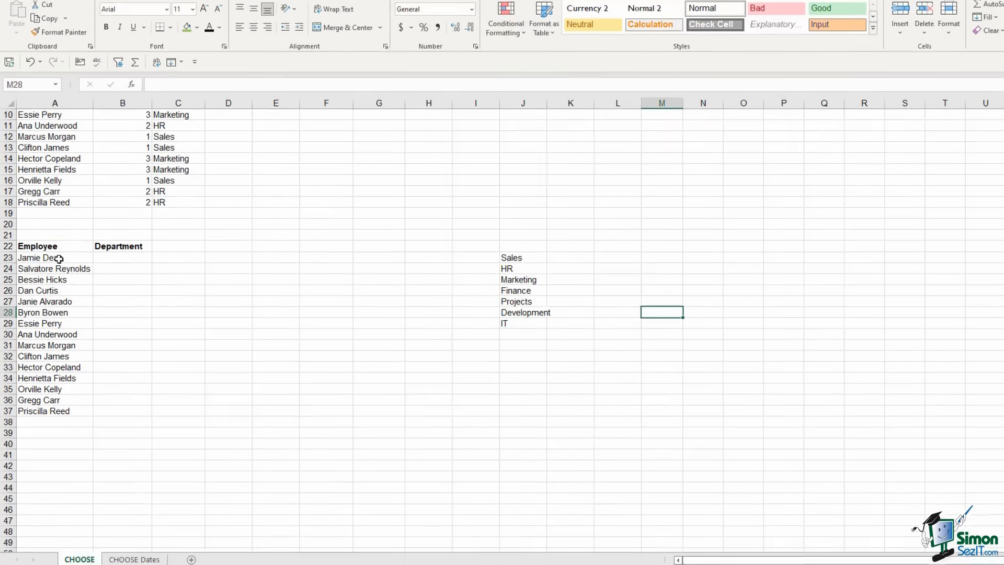
In B23, start a CHOOSE formula indexed by RANDBETWEEN(1,COUNTA($J$23:$J$29))
{"action": "left_click_drag", "start_coordinate": [62, 272], "coordinate": [49, 408]}
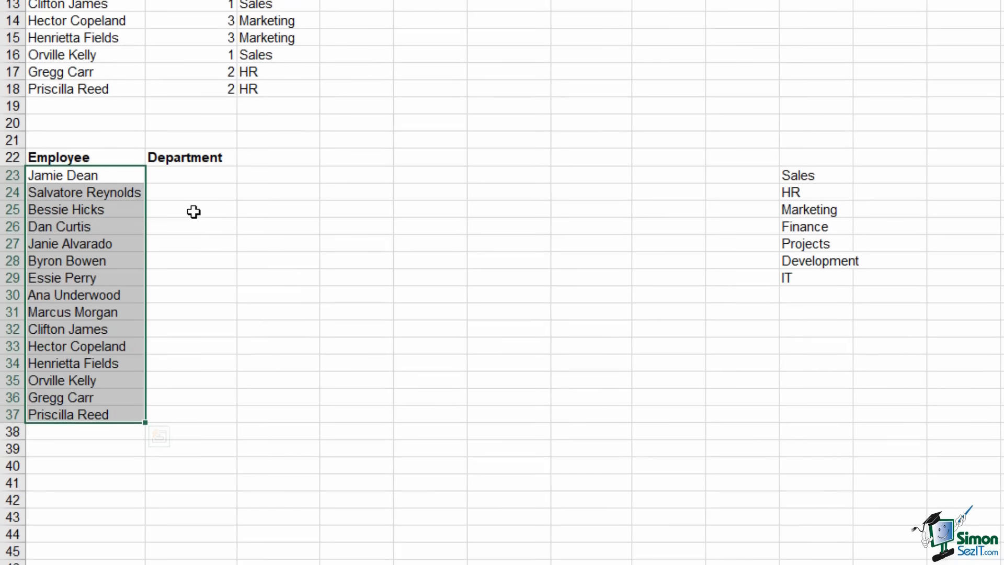
{"action": "left_click_drag", "start_coordinate": [180, 172], "coordinate": [168, 432]}
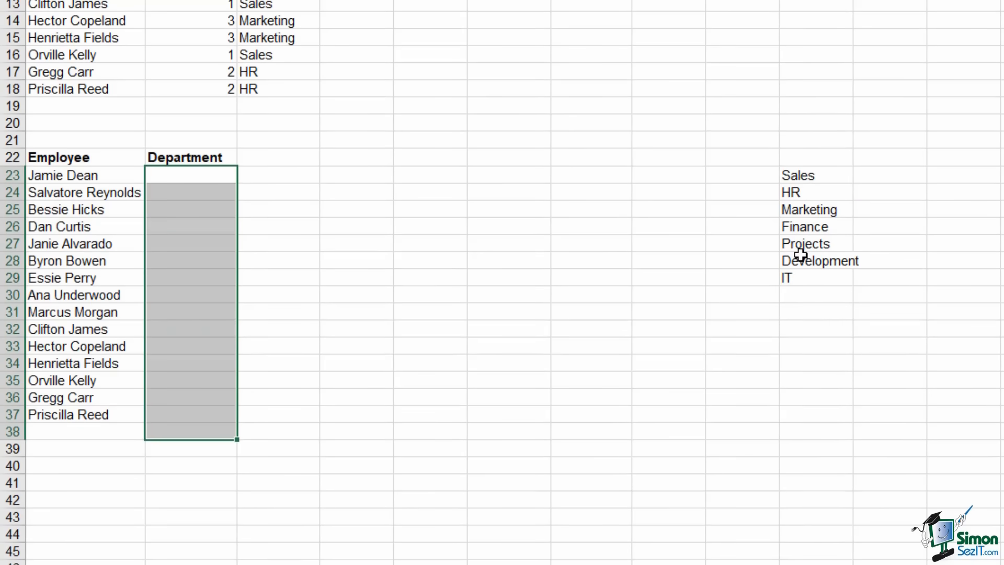
{"action": "left_click", "coordinate": [510, 256]}
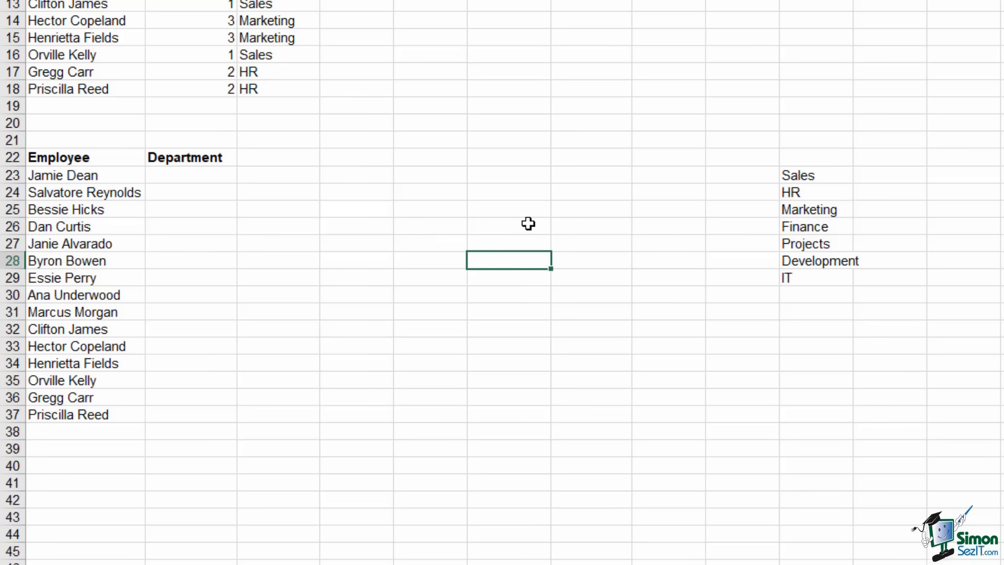
{"action": "left_click", "coordinate": [200, 177]}
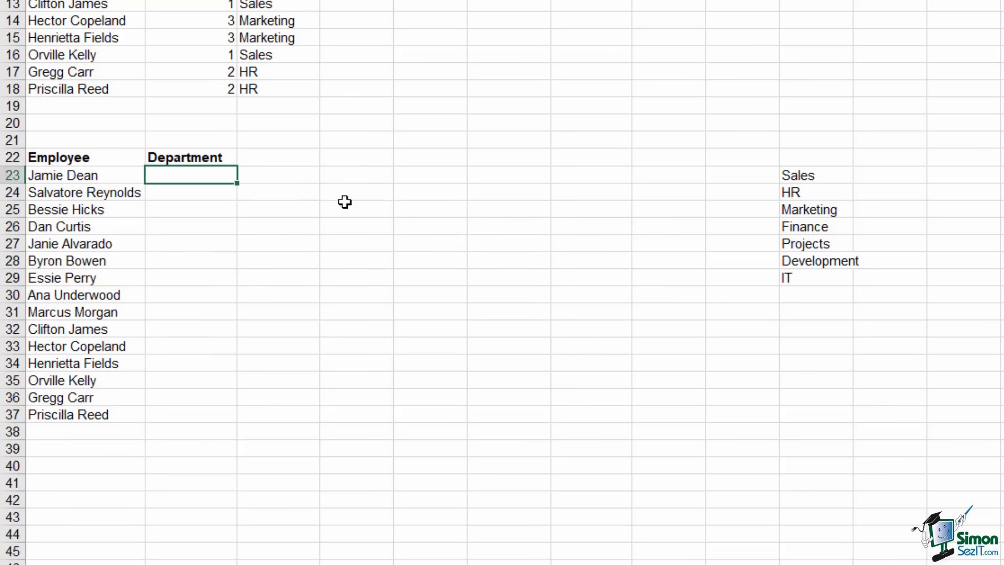
{"action": "type", "text": "=choose"}
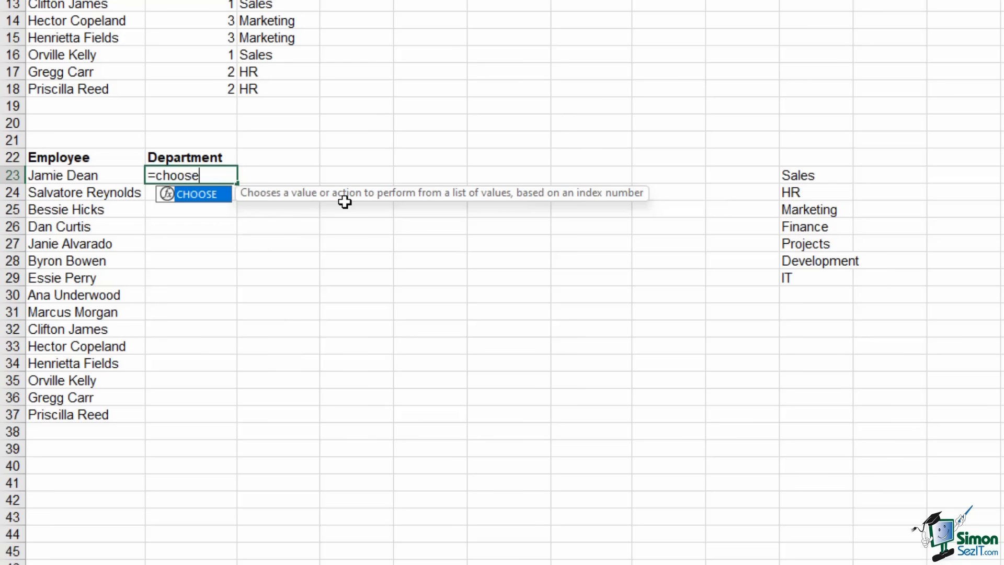
{"action": "key", "text": "Tab"}
{"action": "type", "text": "ra"}
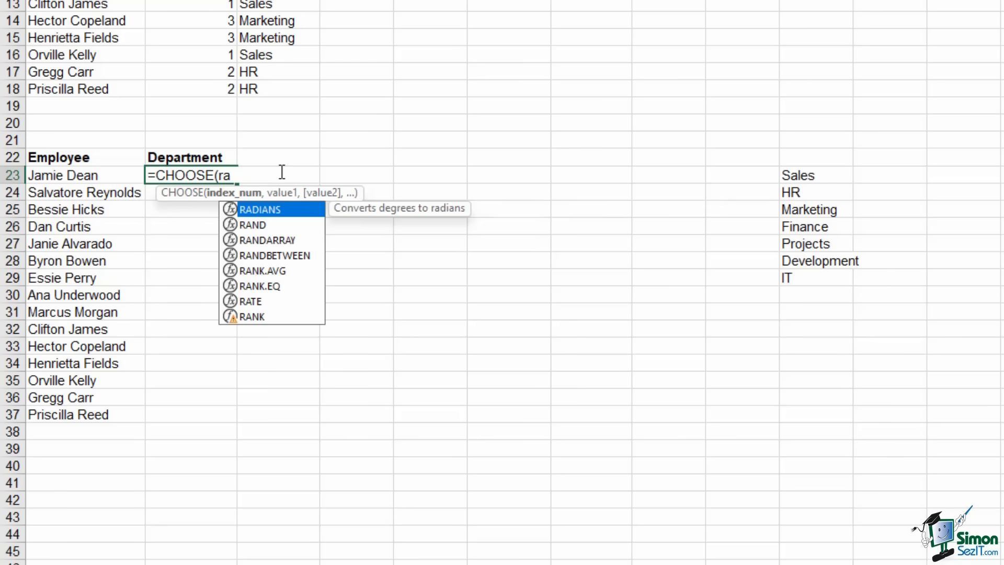
{"action": "key", "text": "Down"}
{"action": "key", "text": "Down"}
{"action": "key", "text": "Down"}
{"action": "key", "text": "Tab"}
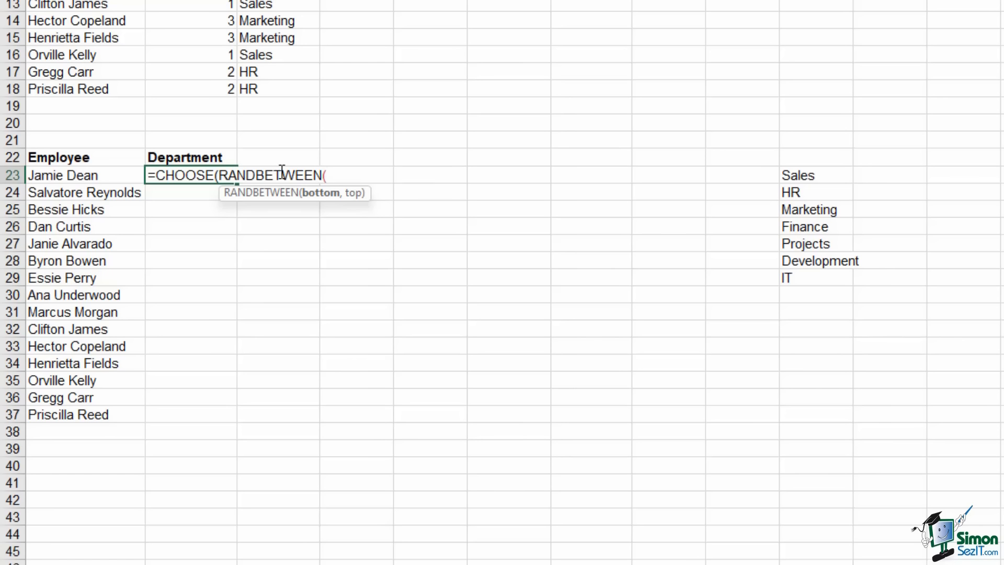
{"action": "type", "text": ","}
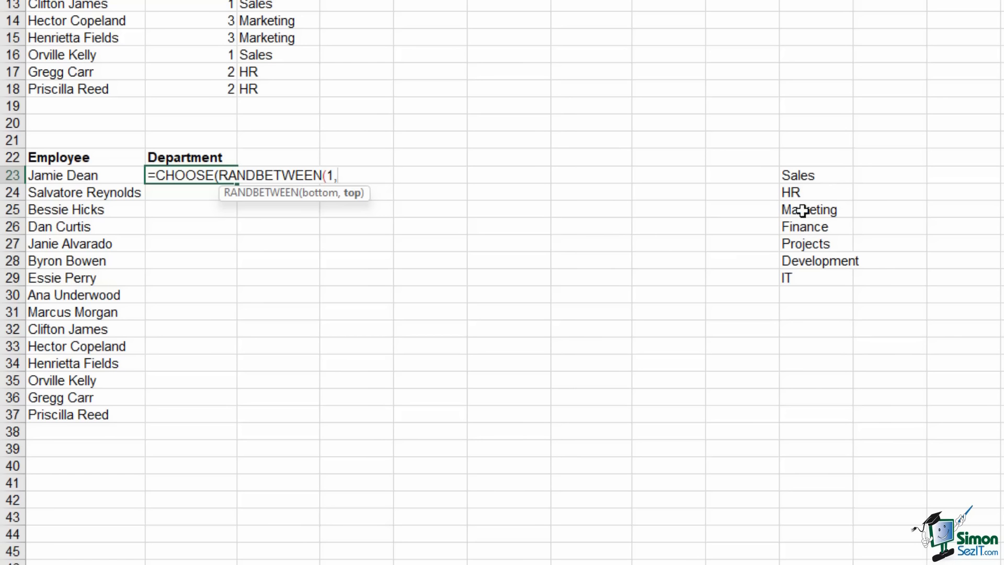
{"action": "type", "text": "counta"}
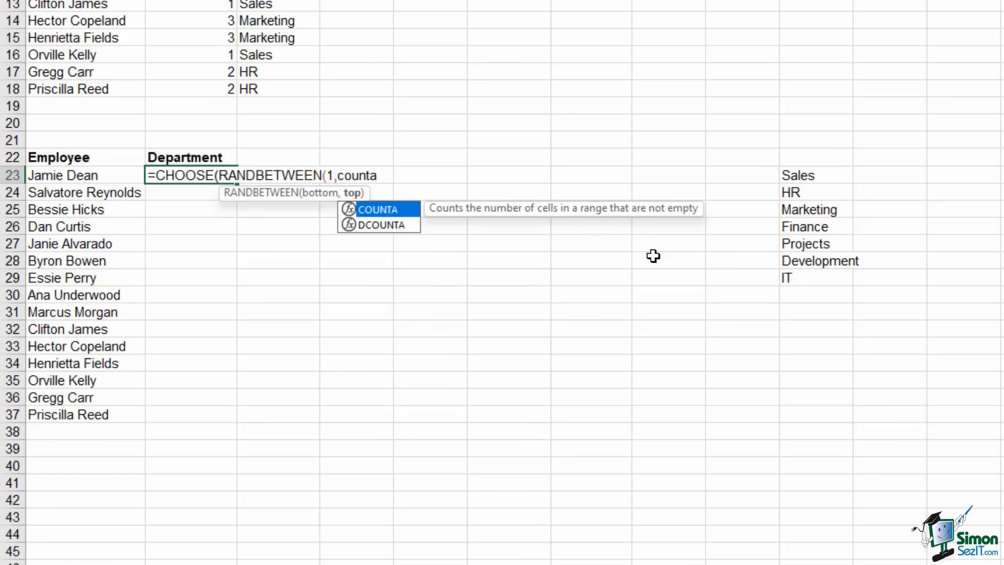
{"action": "key", "text": "Tab"}
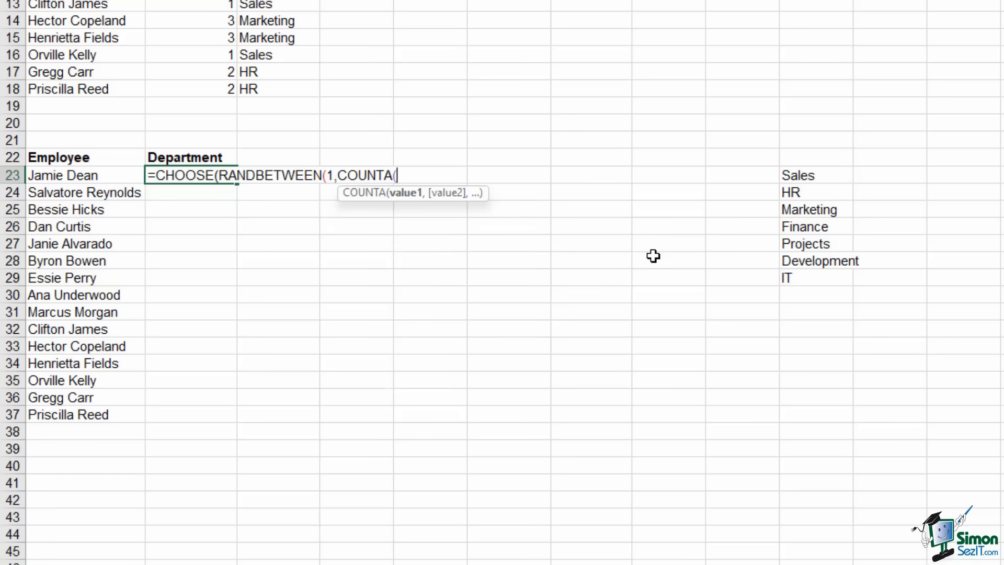
{"action": "left_click_drag", "start_coordinate": [818, 180], "coordinate": [819, 275]}
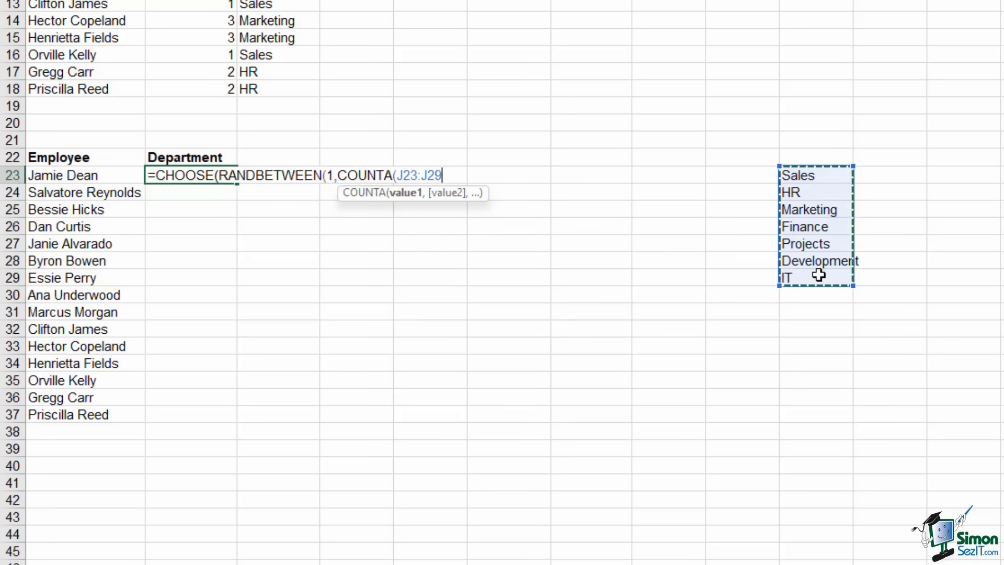
{"action": "key", "text": "F4"}
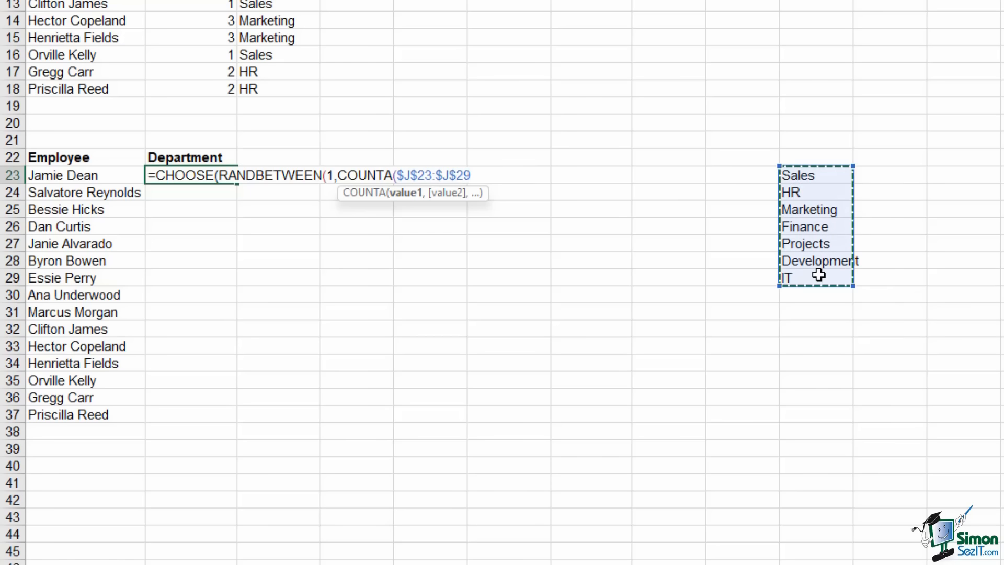
{"action": "type", "text": ")"}
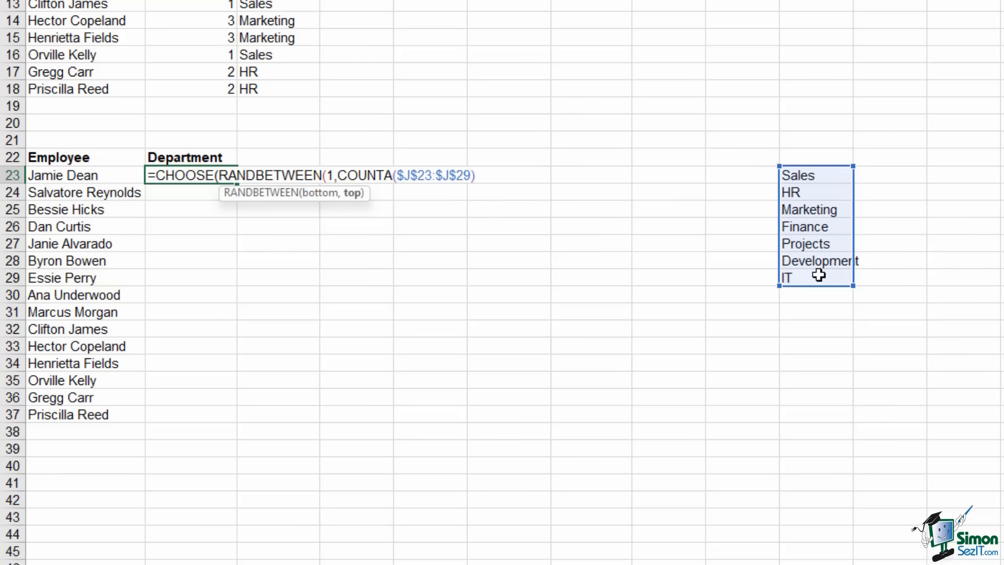
{"action": "type", "text": ")"}
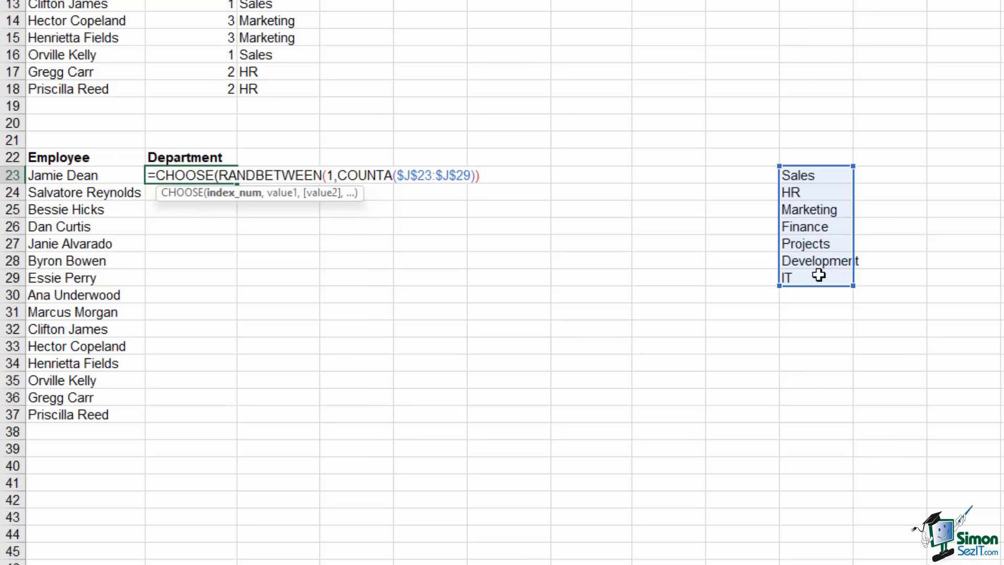
{"action": "type", "text": ","}
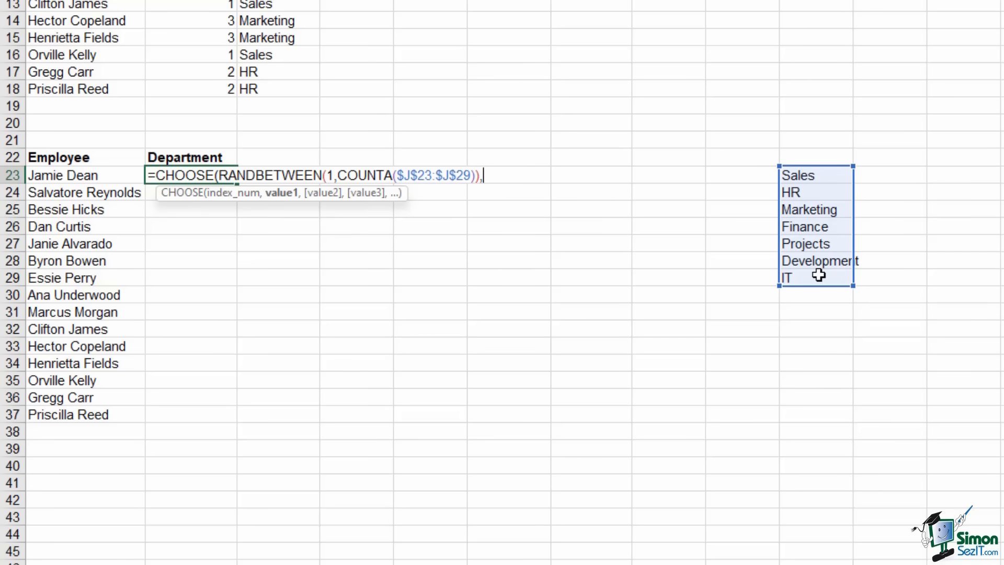
Add $J$23 through $J$29 (Sales to IT) as absolute choices and enter the formula
{"action": "left_click", "coordinate": [813, 177]}
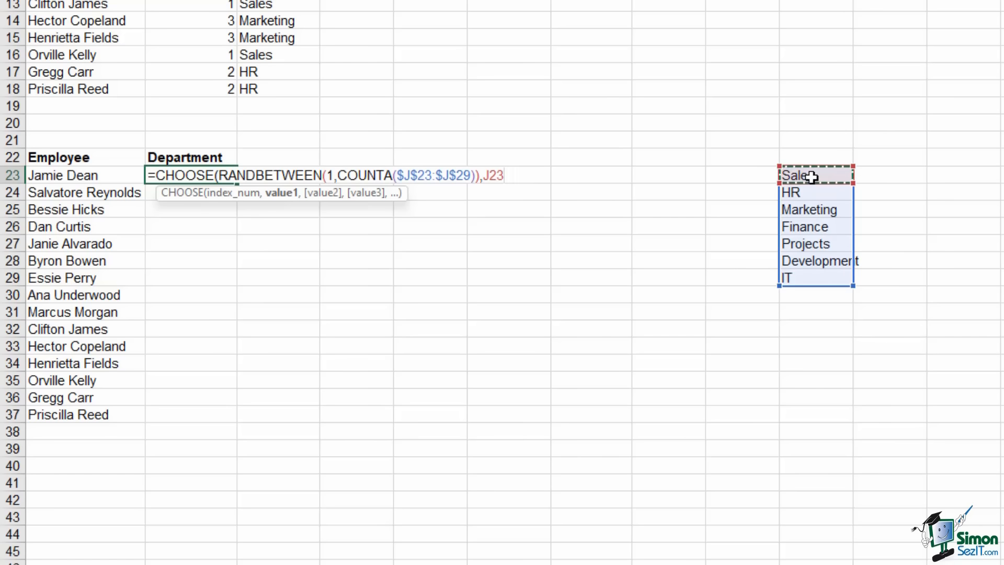
{"action": "key", "text": "F4"}
{"action": "type", "text": ","}
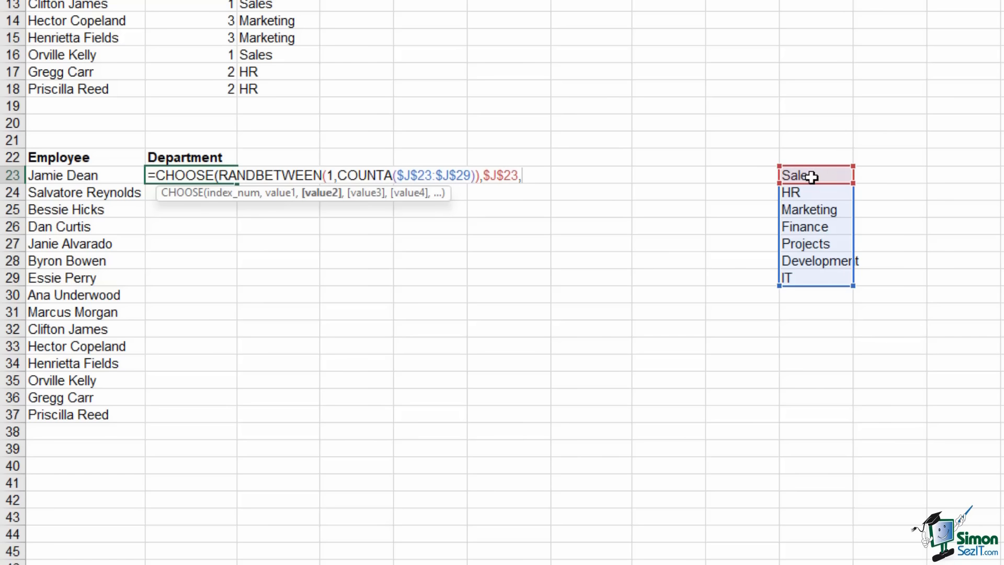
{"action": "left_click", "coordinate": [822, 193]}
{"action": "key", "text": "F4"}
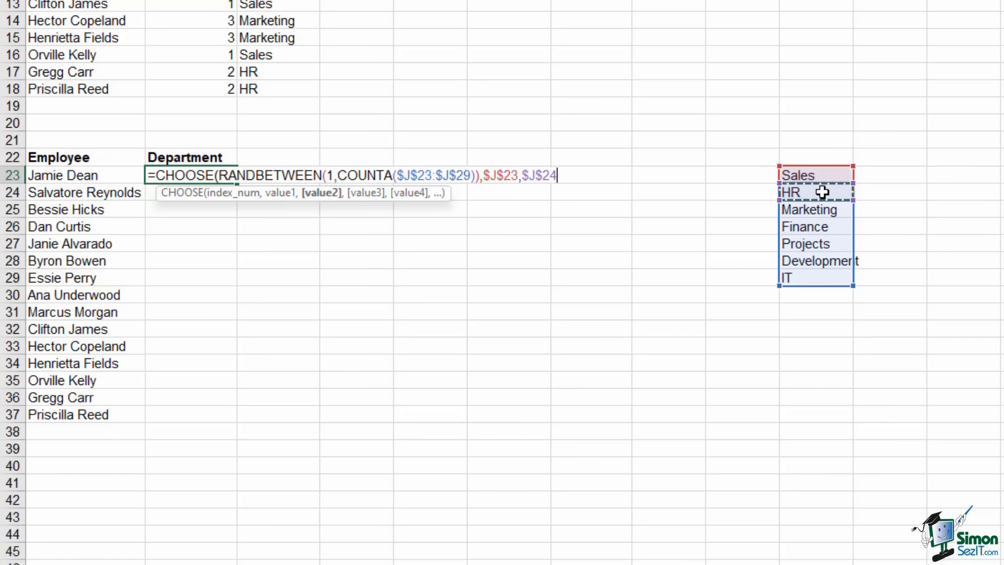
{"action": "type", "text": ","}
{"action": "left_click", "coordinate": [820, 210]}
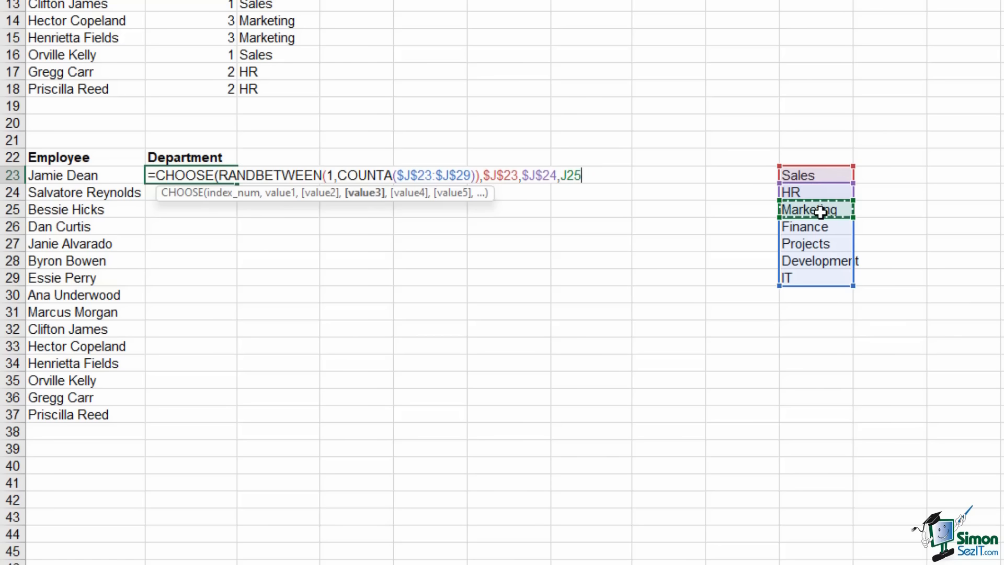
{"action": "key", "text": "F4"}
{"action": "type", "text": ","}
{"action": "left_click", "coordinate": [818, 231]}
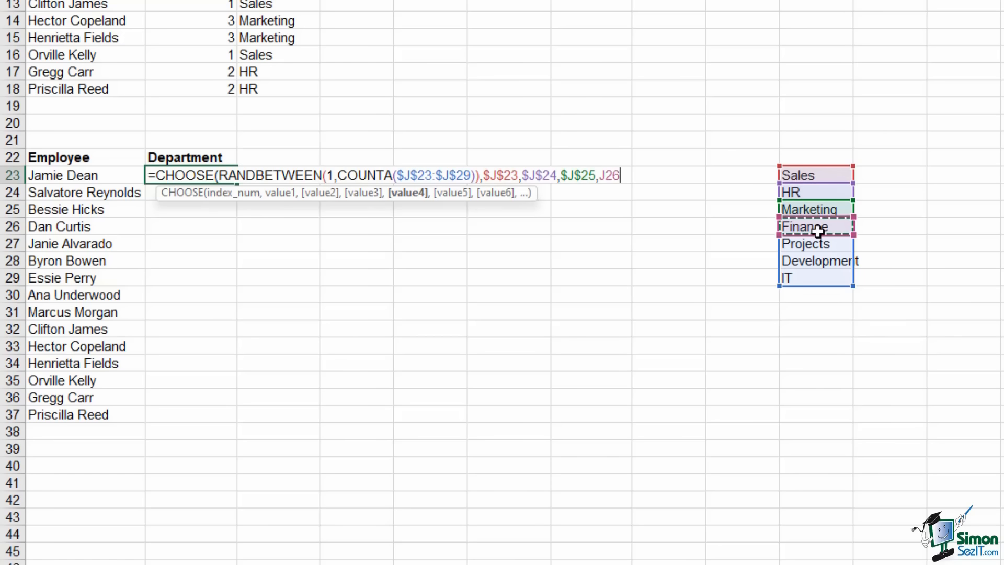
{"action": "key", "text": "F4"}
{"action": "type", "text": ","}
{"action": "left_click", "coordinate": [817, 243]}
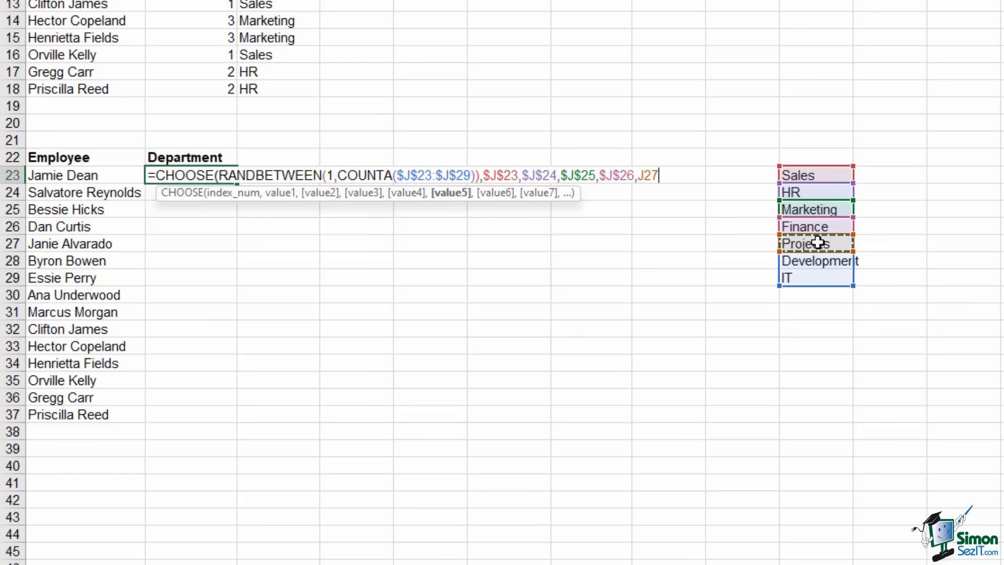
{"action": "key", "text": "F4"}
{"action": "type", "text": ","}
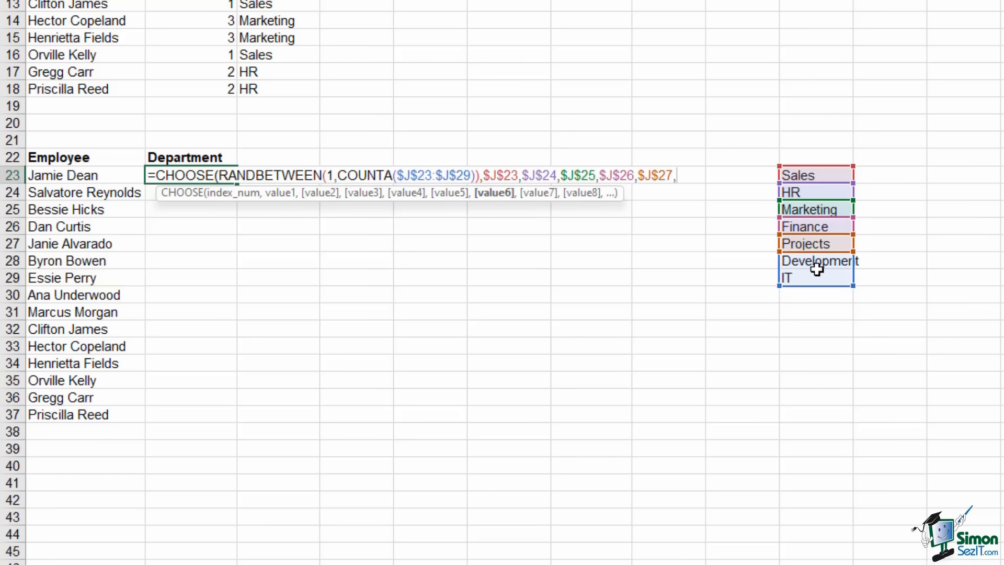
{"action": "left_click", "coordinate": [816, 262]}
{"action": "key", "text": "F4"}
{"action": "type", "text": ","}
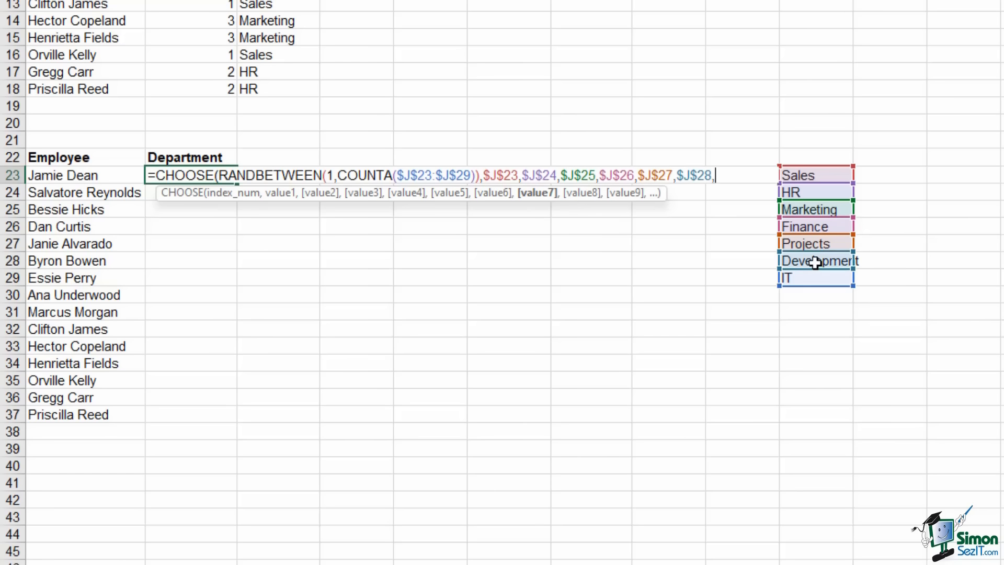
{"action": "left_click", "coordinate": [816, 278]}
{"action": "key", "text": "F4"}
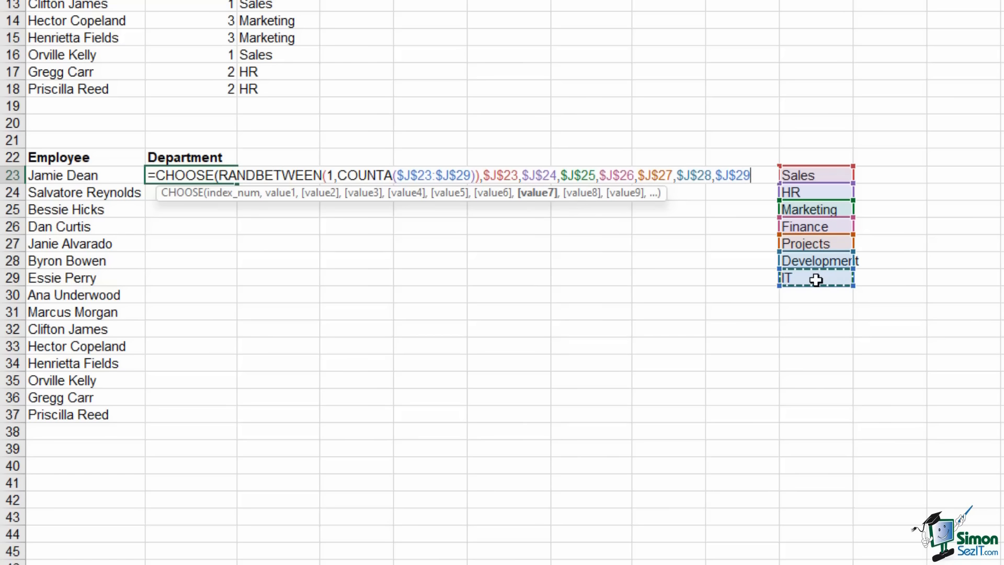
{"action": "type", "text": ")"}
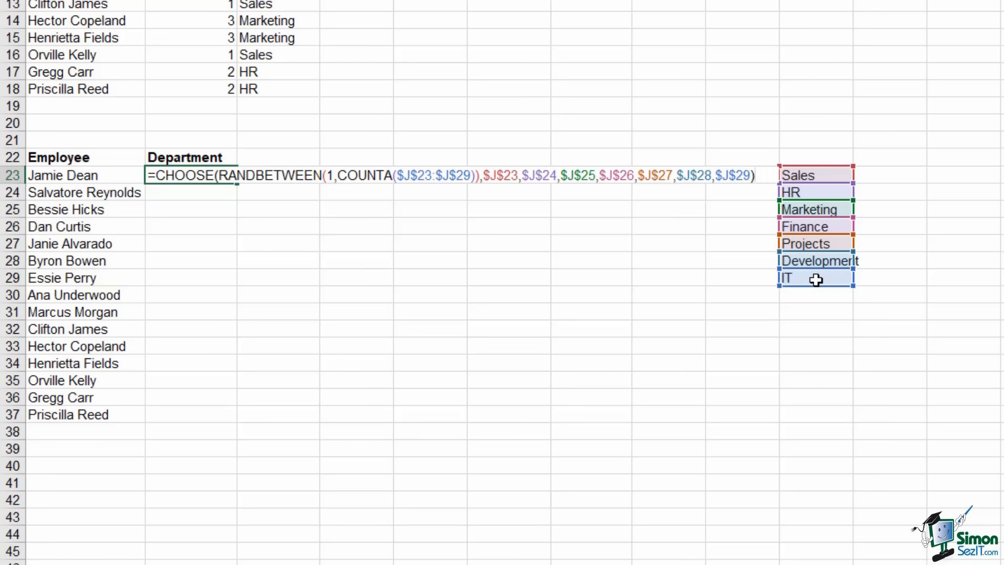
{"action": "key", "text": "Return"}
Fill B23's CHOOSE formula down to B37 and re-enter it to recalculate the random departments
{"action": "left_click", "coordinate": [205, 177]}
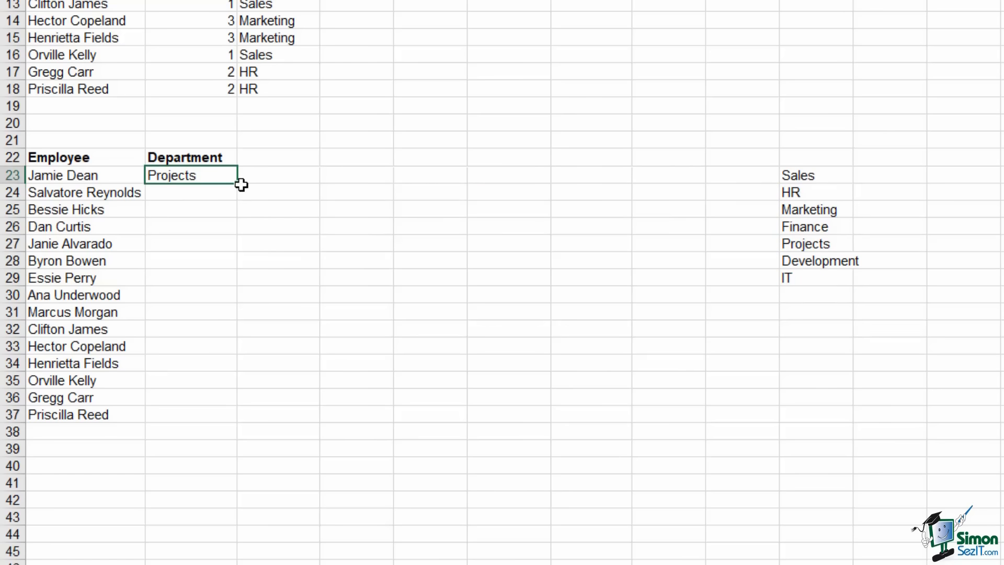
{"action": "double_click", "coordinate": [240, 183]}
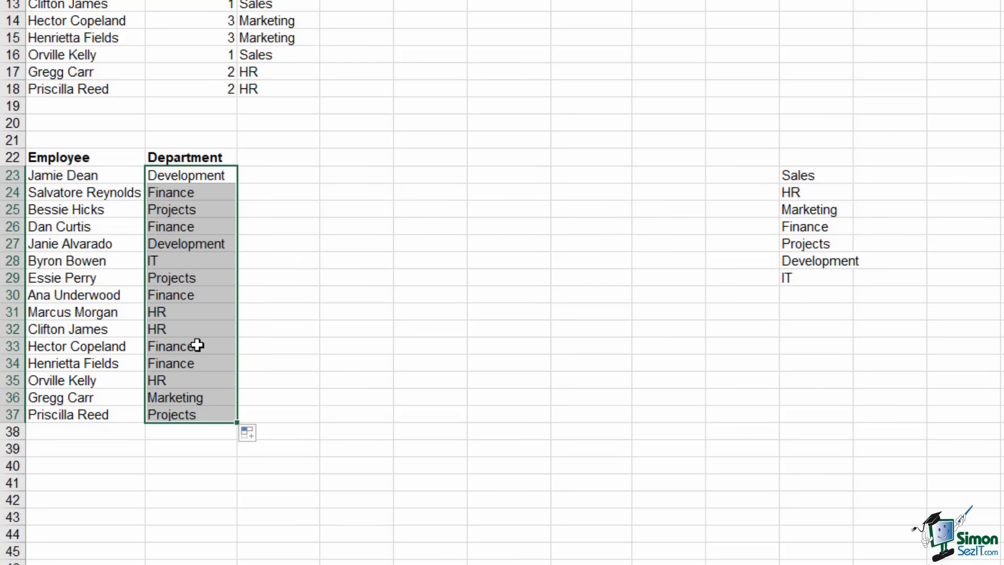
{"action": "left_click_drag", "start_coordinate": [825, 173], "coordinate": [825, 280]}
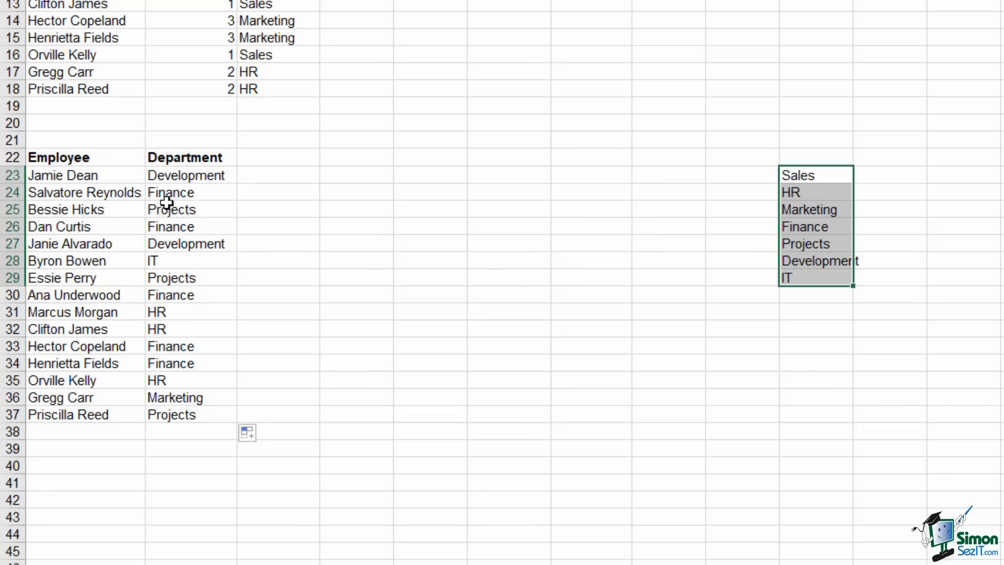
{"action": "double_click", "coordinate": [197, 175]}
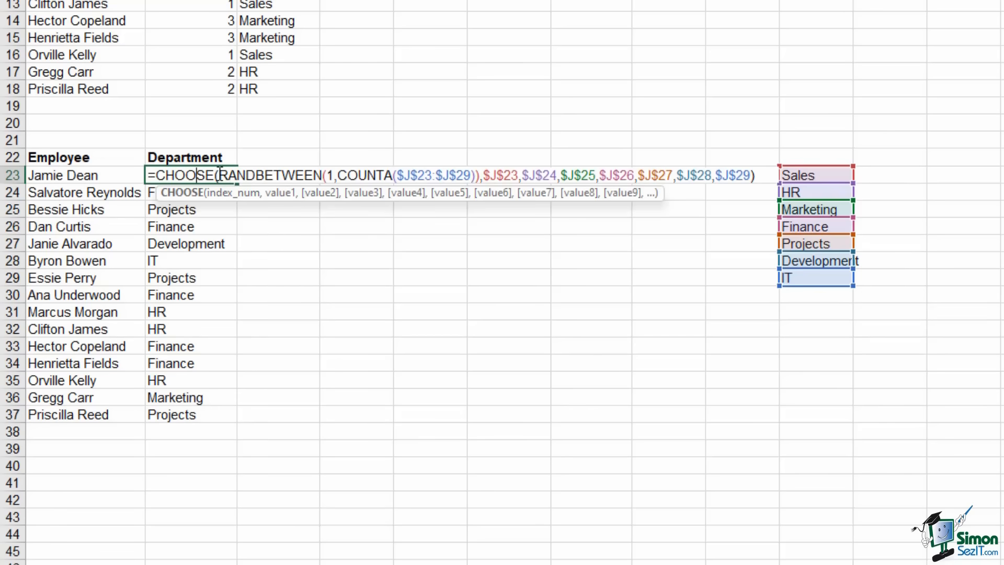
{"action": "double_click", "coordinate": [223, 175]}
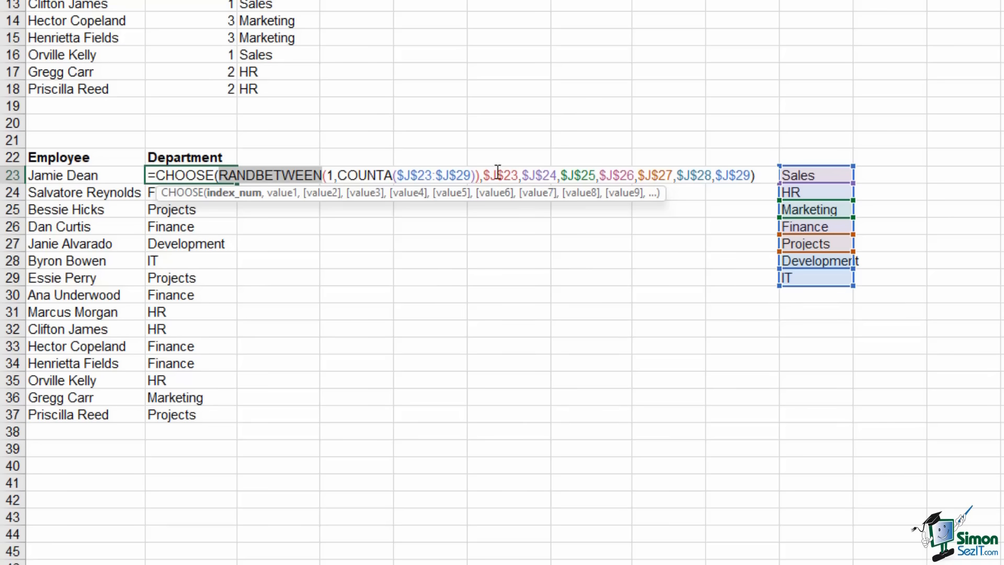
{"action": "key", "text": "Return"}
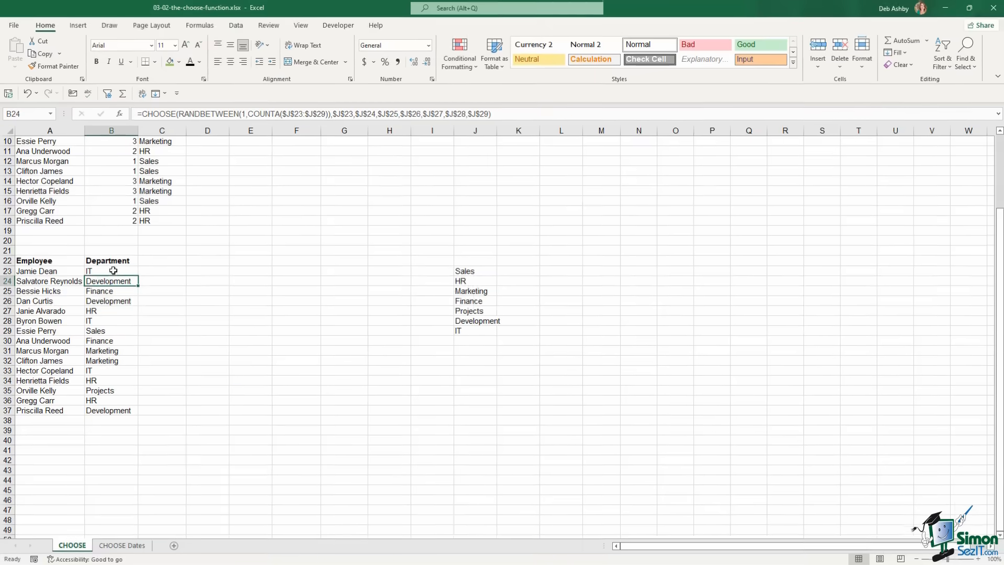
{"action": "left_click_drag", "start_coordinate": [113, 271], "coordinate": [129, 413]}
Convert the B23:B37 department results to plain values with Paste Values
{"action": "key", "text": "ctrl+c"}
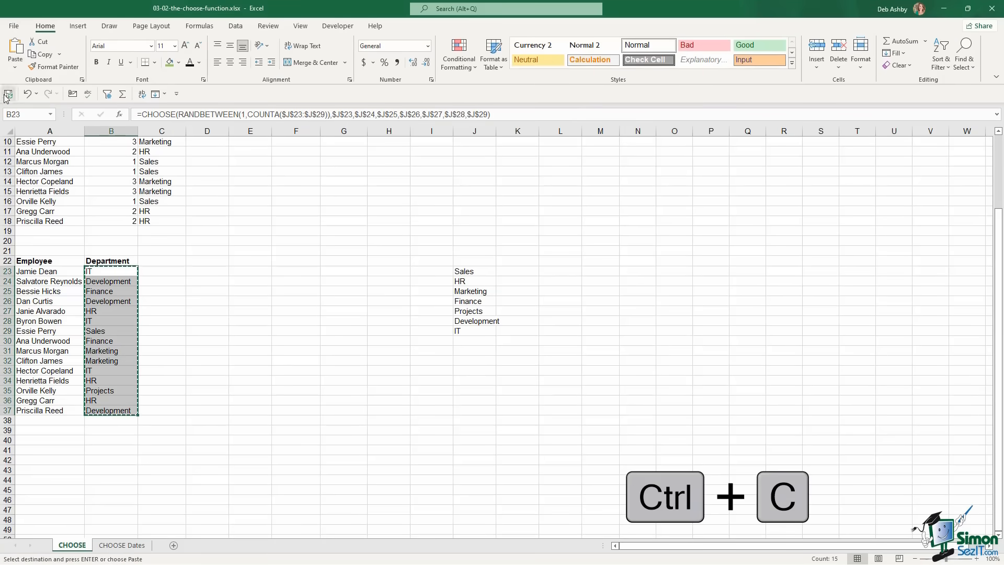
{"action": "left_click", "coordinate": [15, 67]}
{"action": "left_click", "coordinate": [13, 144]}
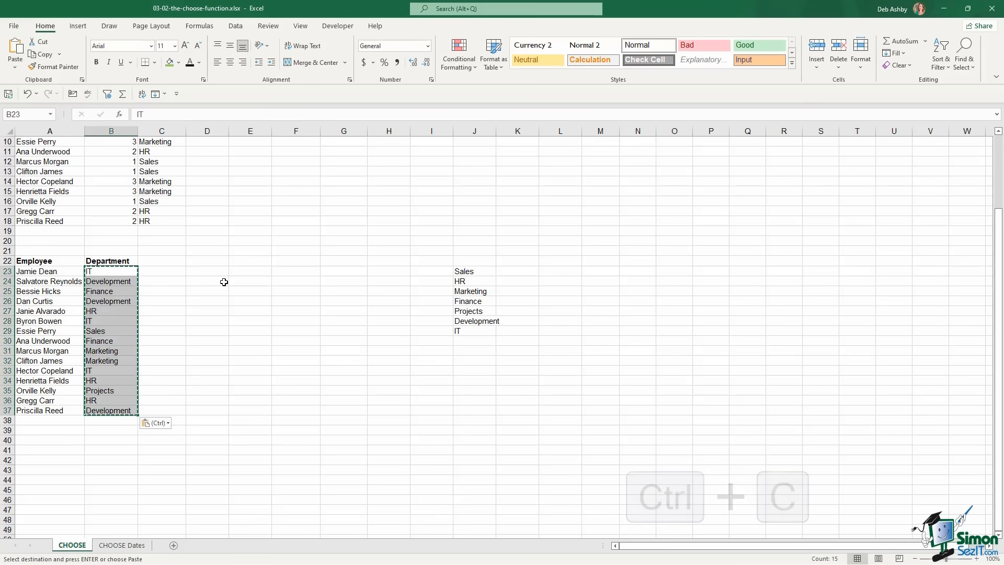
{"action": "left_click", "coordinate": [286, 298]}
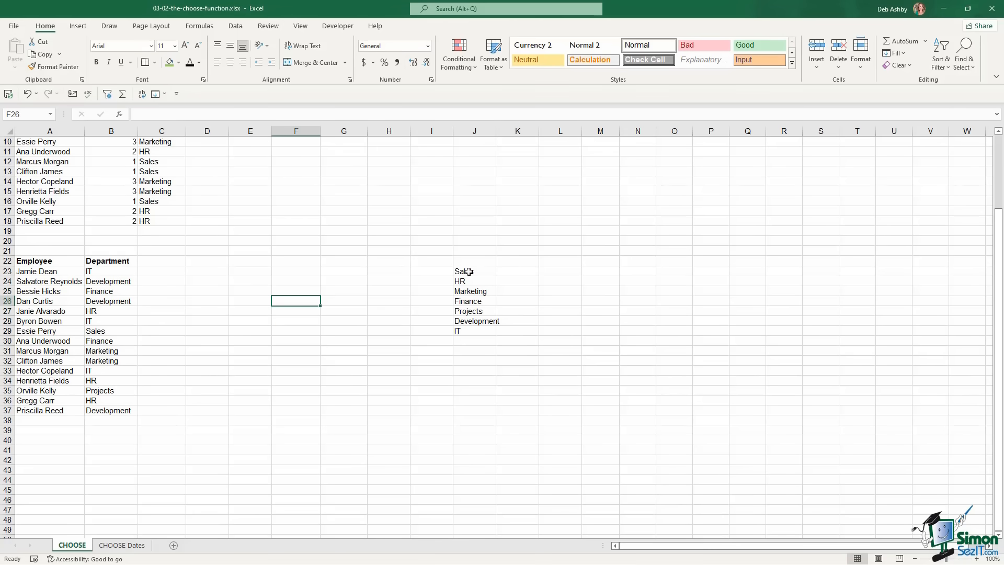
Delete the department list in J23:J29
{"action": "left_click_drag", "start_coordinate": [469, 271], "coordinate": [473, 325]}
{"action": "key", "text": "Delete"}
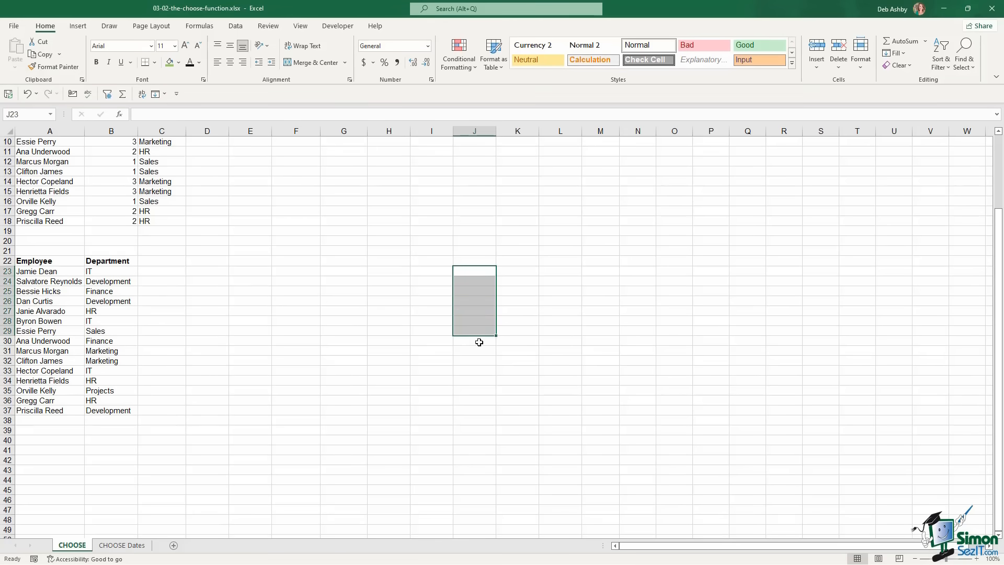
{"action": "left_click", "coordinate": [343, 301]}
{"action": "left_click", "coordinate": [420, 267]}
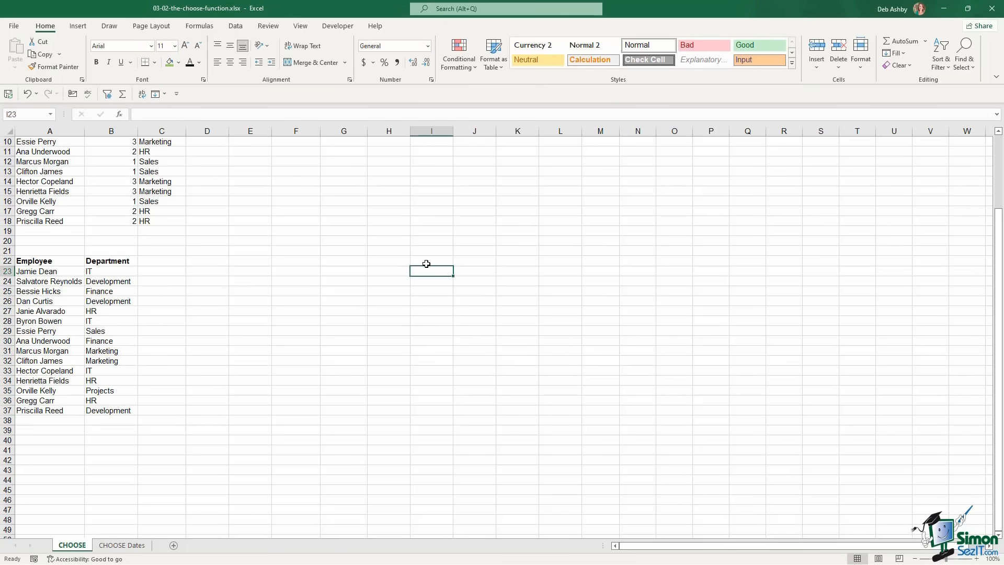
{"action": "left_click", "coordinate": [427, 263]}
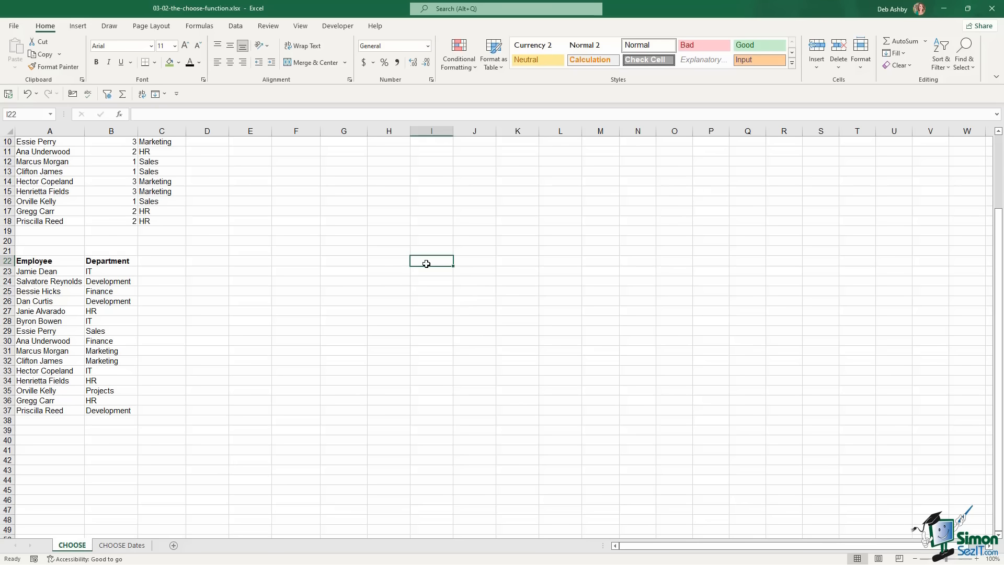
{"action": "left_click", "coordinate": [125, 545]}
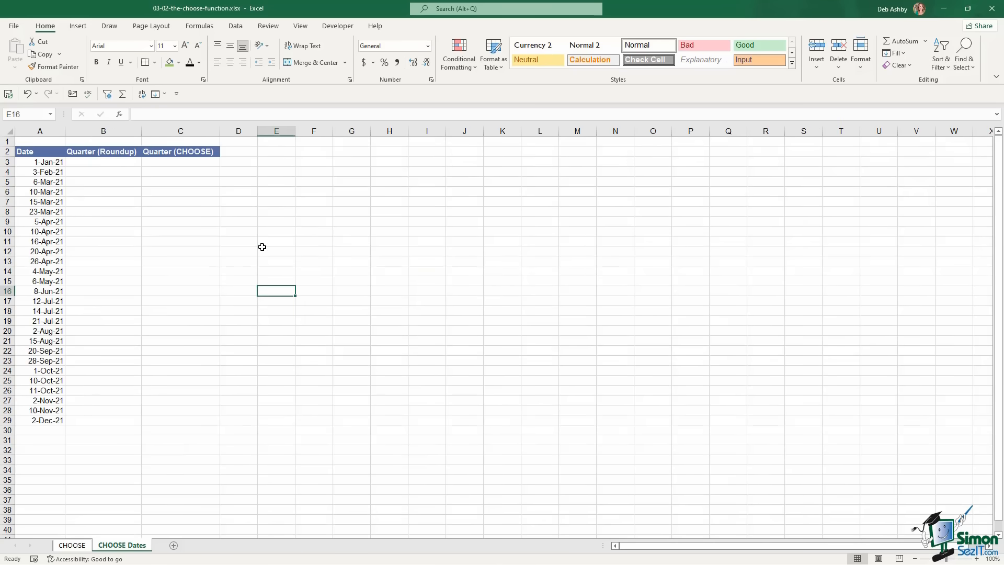
{"action": "left_click", "coordinate": [262, 247]}
{"action": "left_click", "coordinate": [359, 245]}
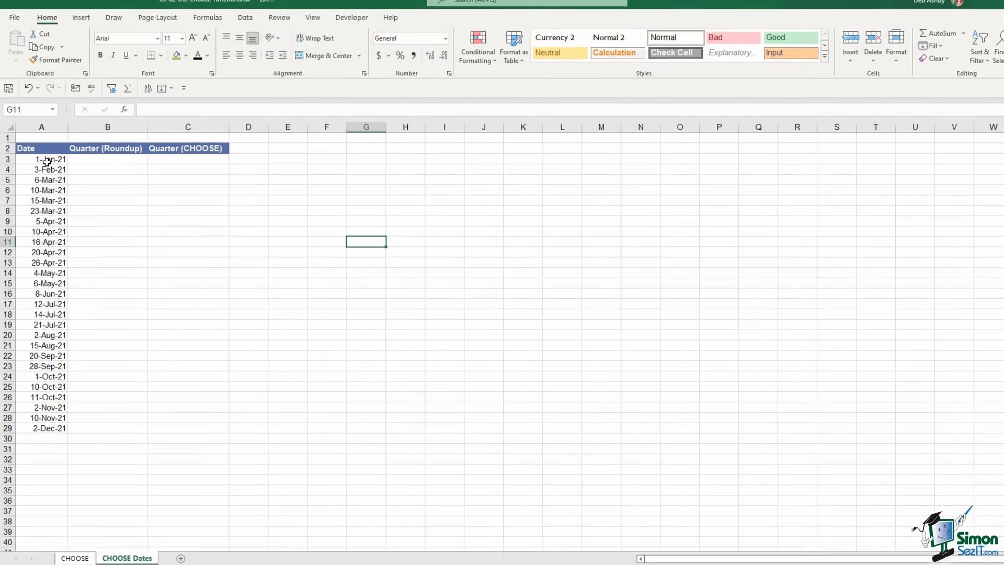
{"action": "left_click_drag", "start_coordinate": [47, 162], "coordinate": [43, 420]}
{"action": "left_click_drag", "start_coordinate": [61, 493], "coordinate": [60, 493]}
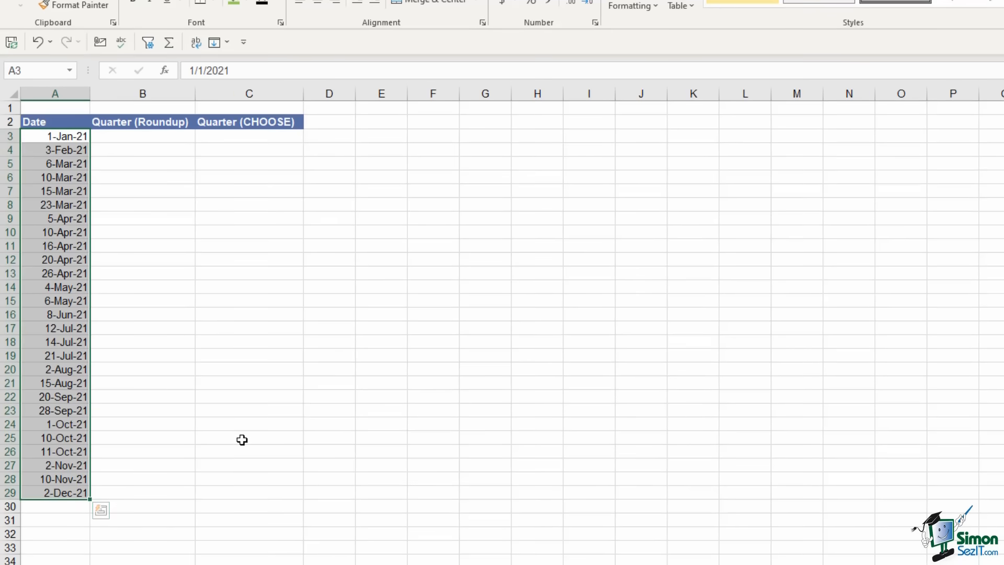
{"action": "left_click", "coordinate": [131, 137]}
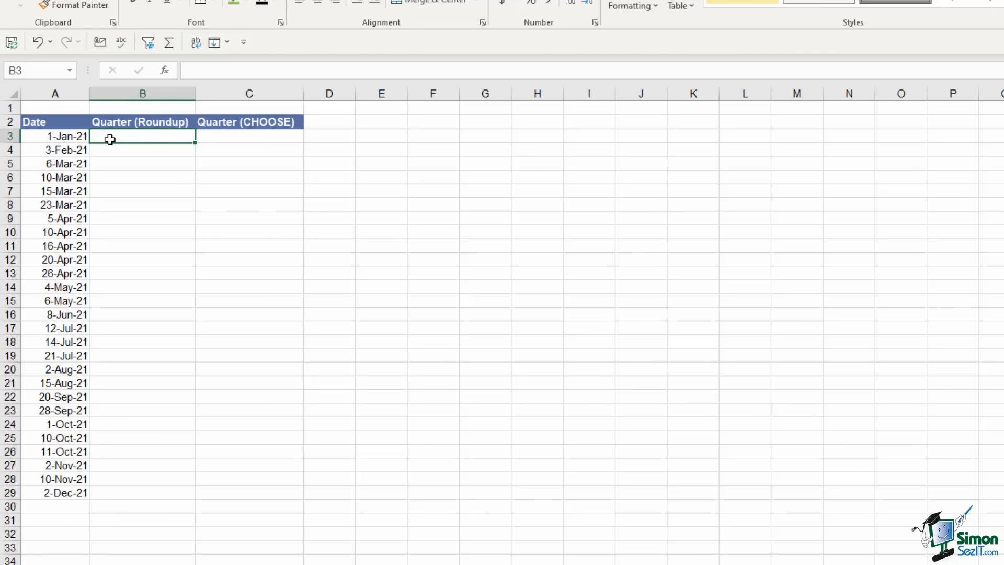
{"action": "left_click", "coordinate": [64, 137]}
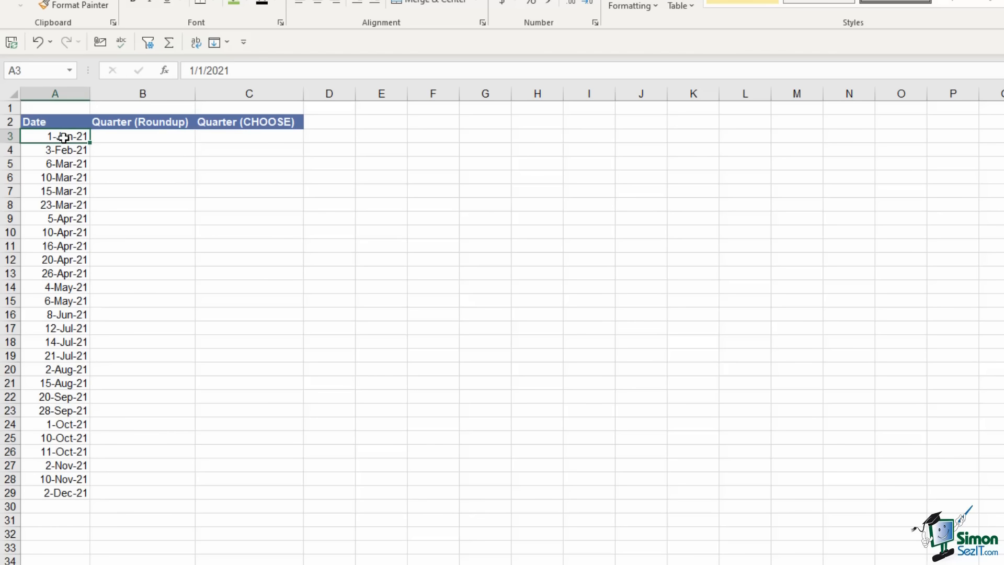
{"action": "left_click", "coordinate": [125, 139]}
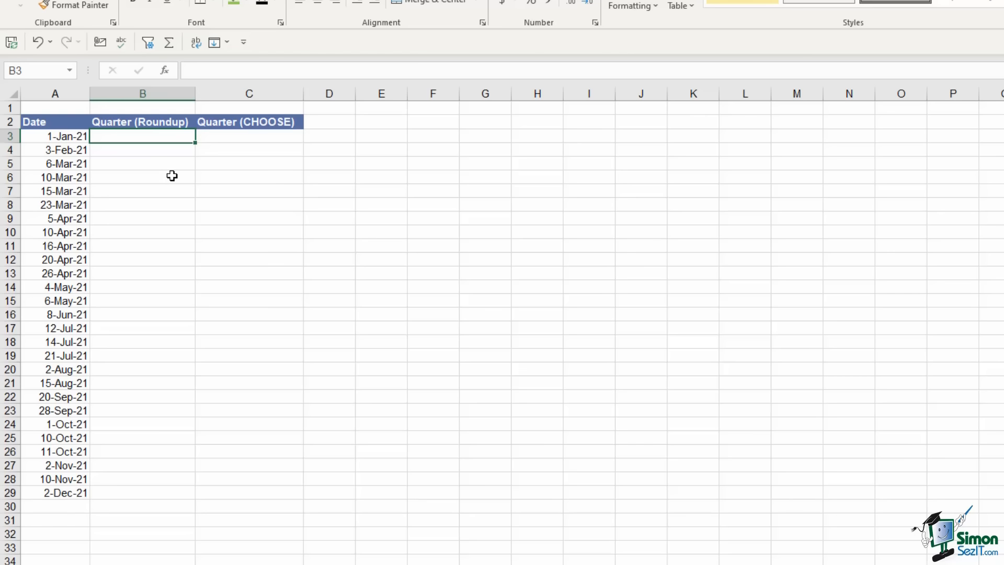
Enter =ROUNDUP(MONTH(A3)/3,0) in B3
{"action": "type", "text": "=roundup"}
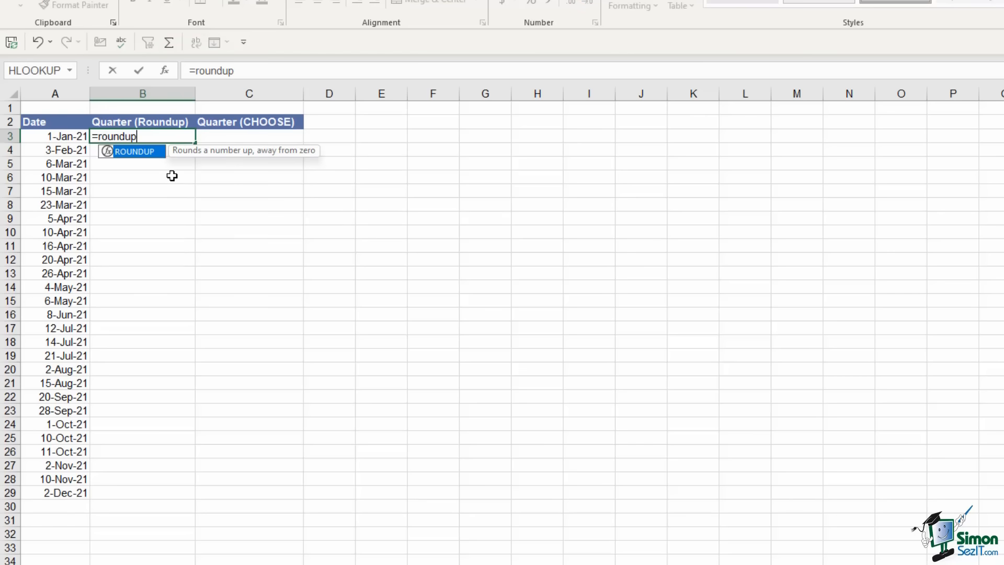
{"action": "key", "text": "Tab"}
{"action": "type", "text": "mo"}
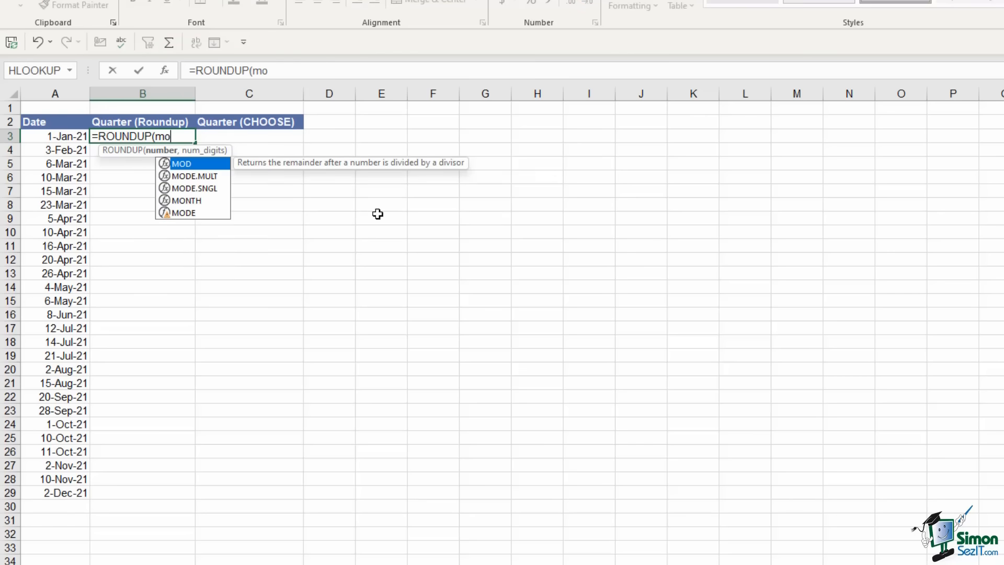
{"action": "type", "text": "nth"}
{"action": "key", "text": "Tab"}
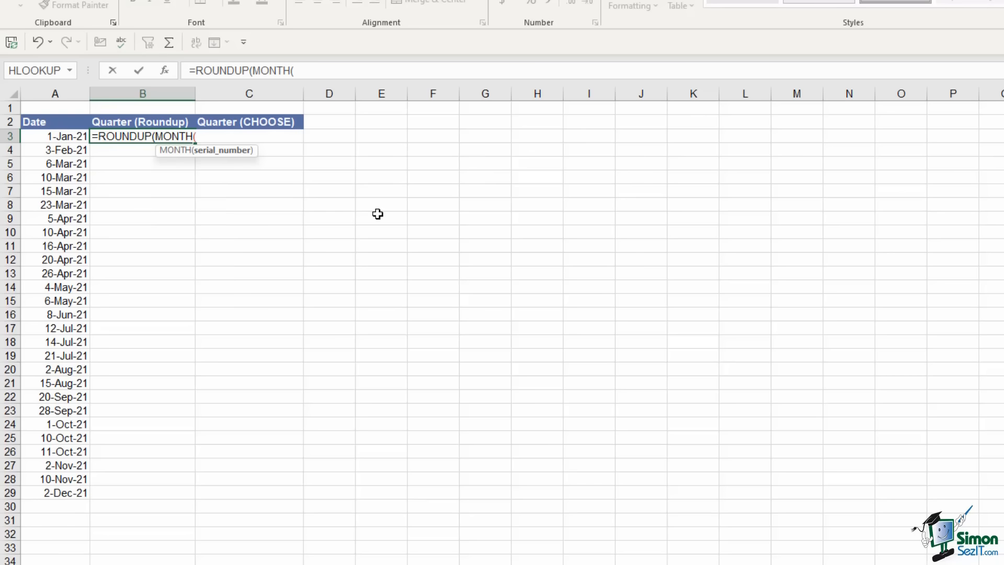
{"action": "left_click", "coordinate": [63, 137]}
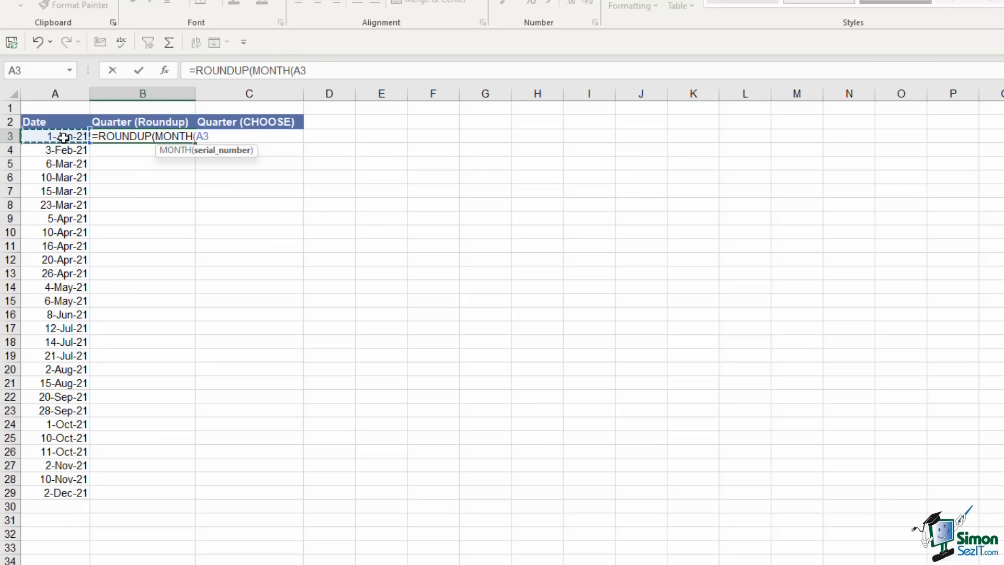
{"action": "type", "text": ")"}
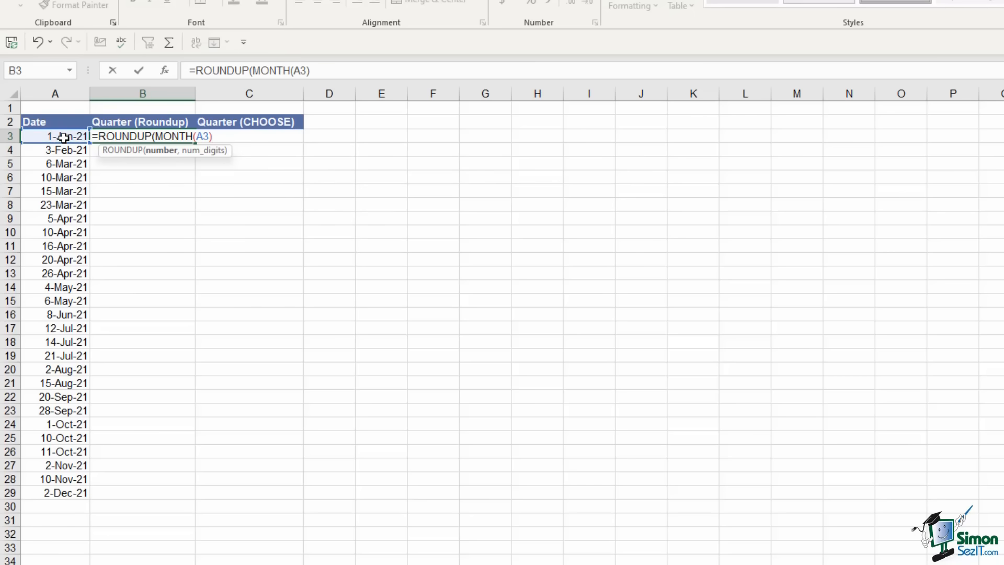
{"action": "type", "text": "/3,"}
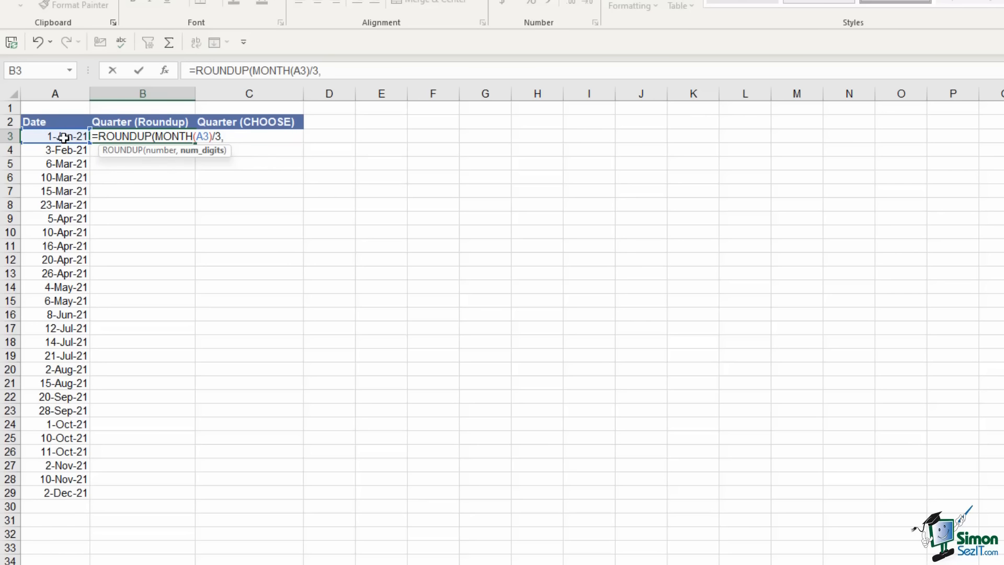
{"action": "type", "text": "0)"}
{"action": "key", "text": "Return"}
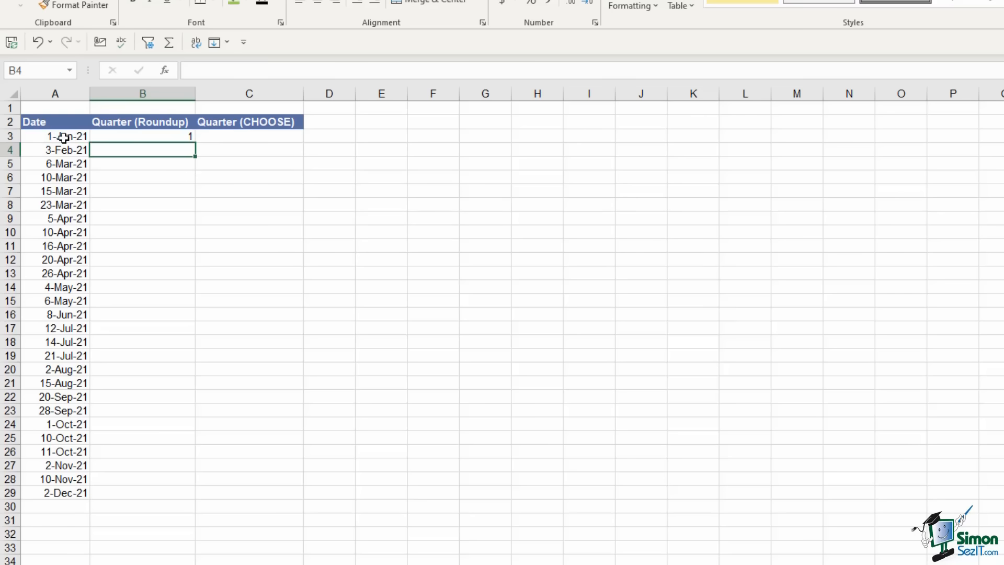
Fill the ROUNDUP quarter formula from B3 down to B29
{"action": "left_click", "coordinate": [127, 136]}
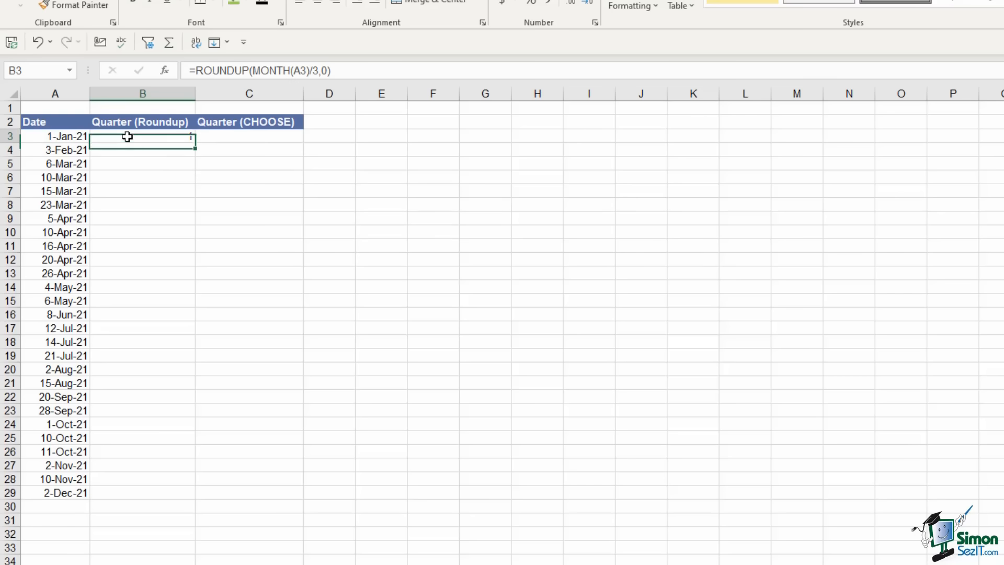
{"action": "double_click", "coordinate": [194, 141]}
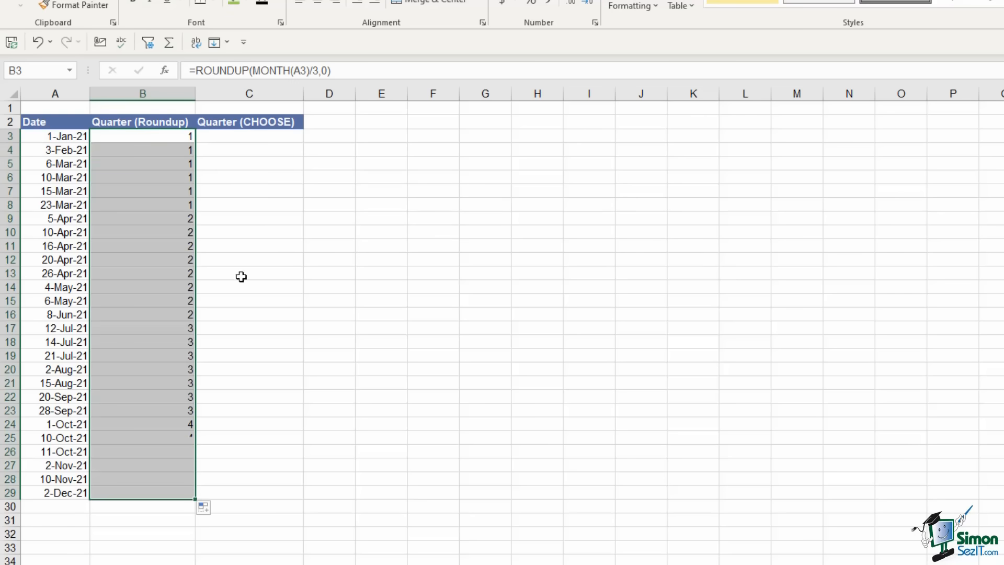
{"action": "left_click", "coordinate": [175, 139]}
{"action": "left_click_drag", "start_coordinate": [146, 137], "coordinate": [145, 412]}
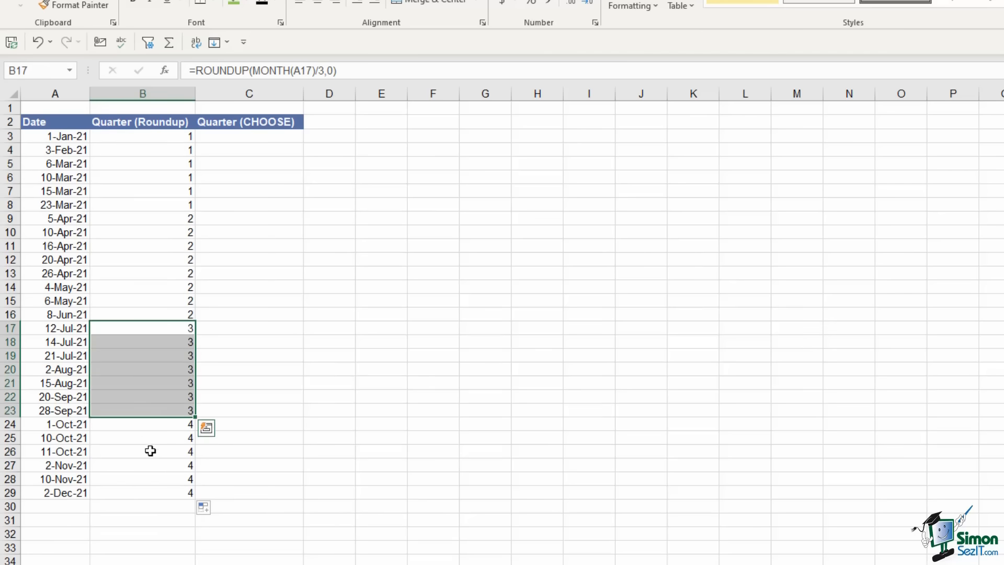
{"action": "left_click", "coordinate": [364, 310]}
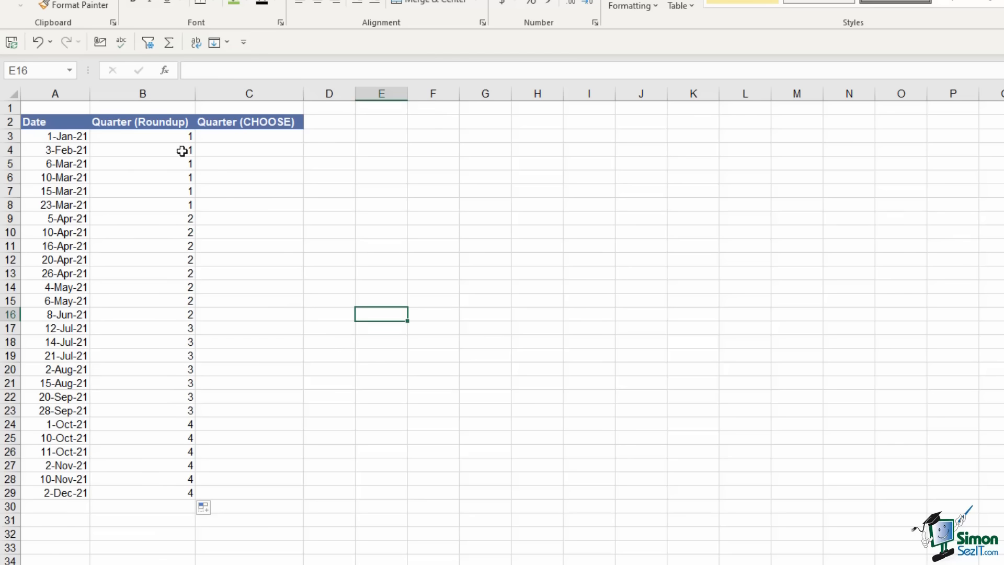
{"action": "left_click", "coordinate": [373, 187]}
{"action": "left_click", "coordinate": [249, 137]}
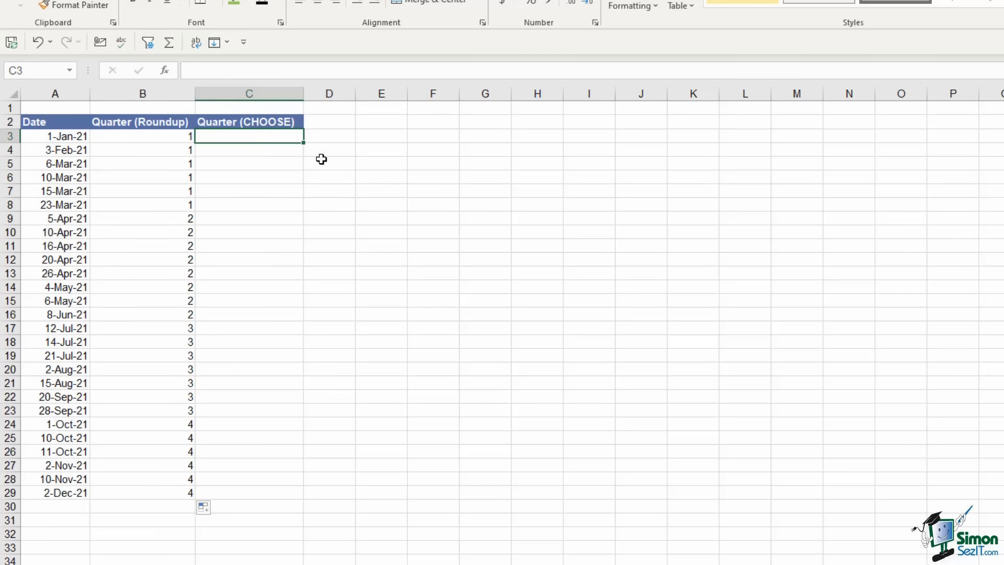
Enter =CHOOSE(MONTH(A3),1,1,1,2,2,2,3,3,3,4,4,4) in C3, returning quarter 1
{"action": "type", "text": "=choose"}
{"action": "key", "text": "Tab"}
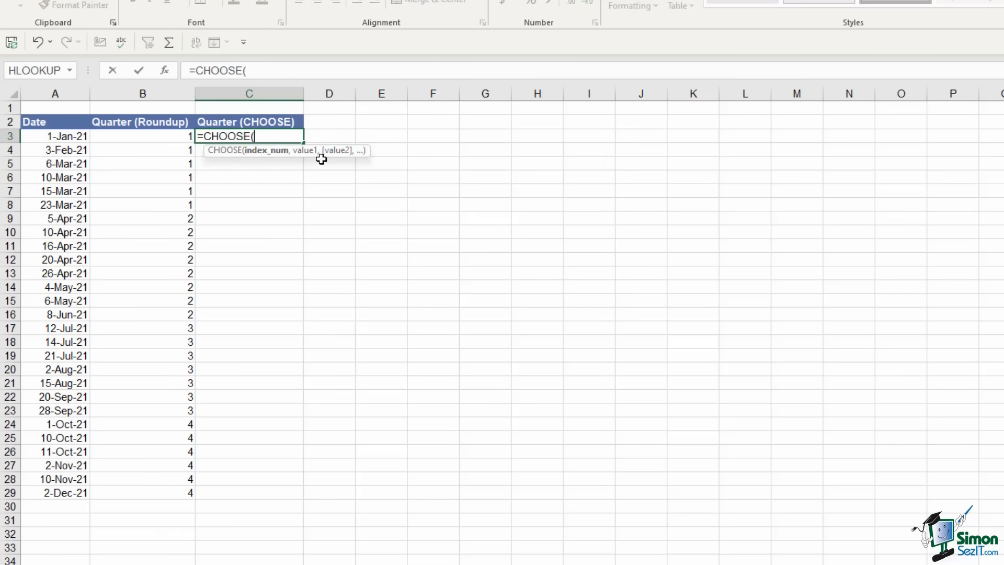
{"action": "type", "text": "MONTH"}
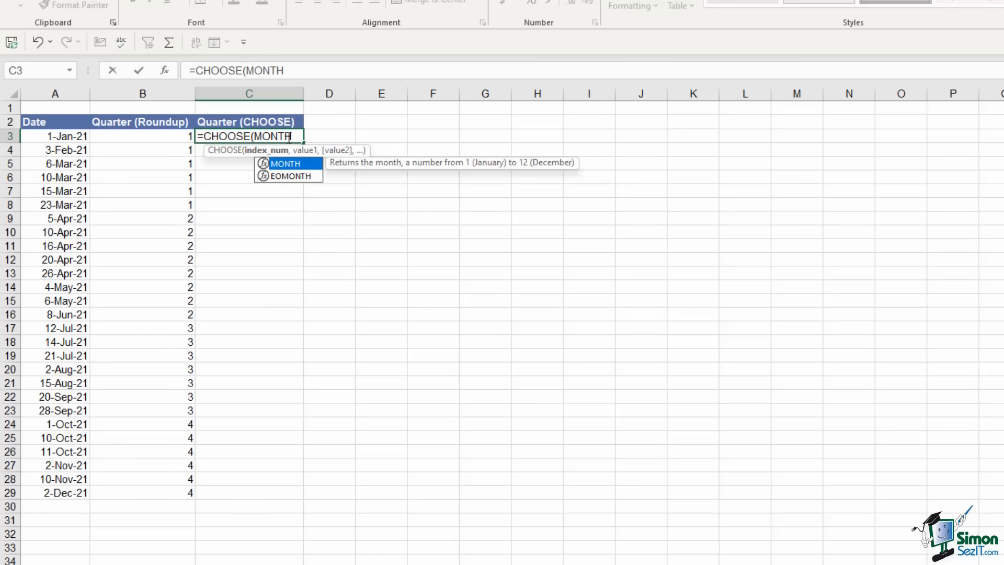
{"action": "key", "text": "Tab"}
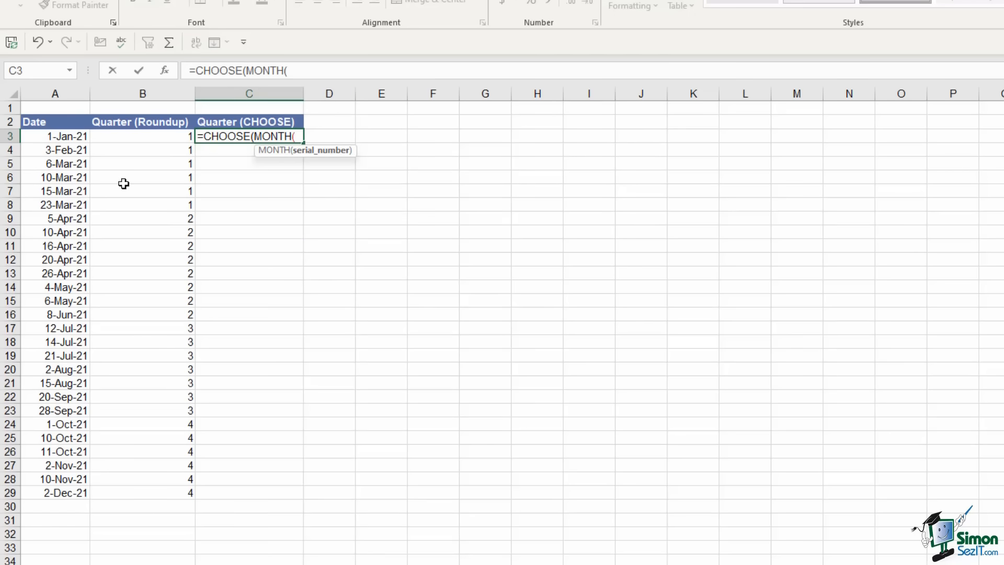
{"action": "left_click", "coordinate": [75, 137]}
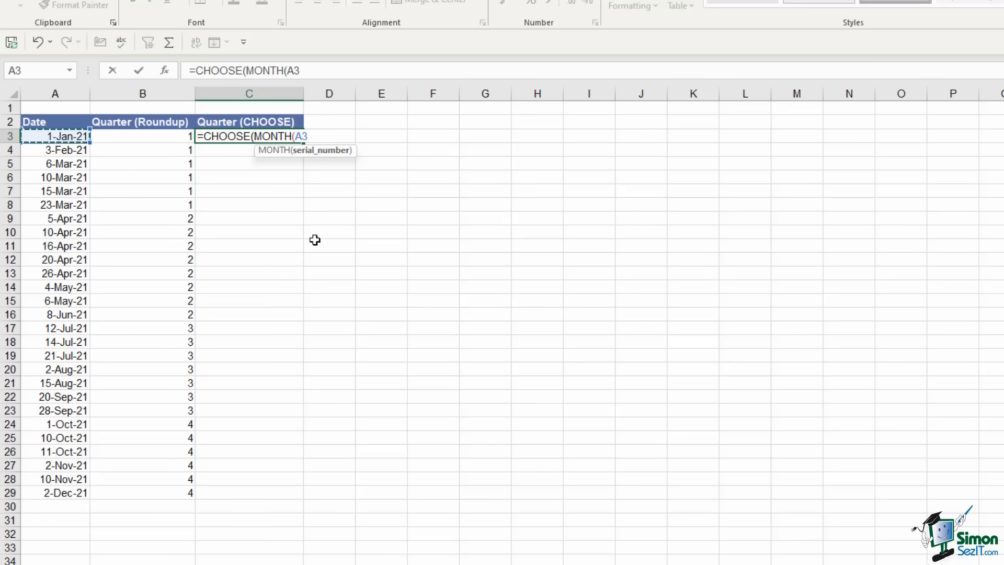
{"action": "type", "text": ")"}
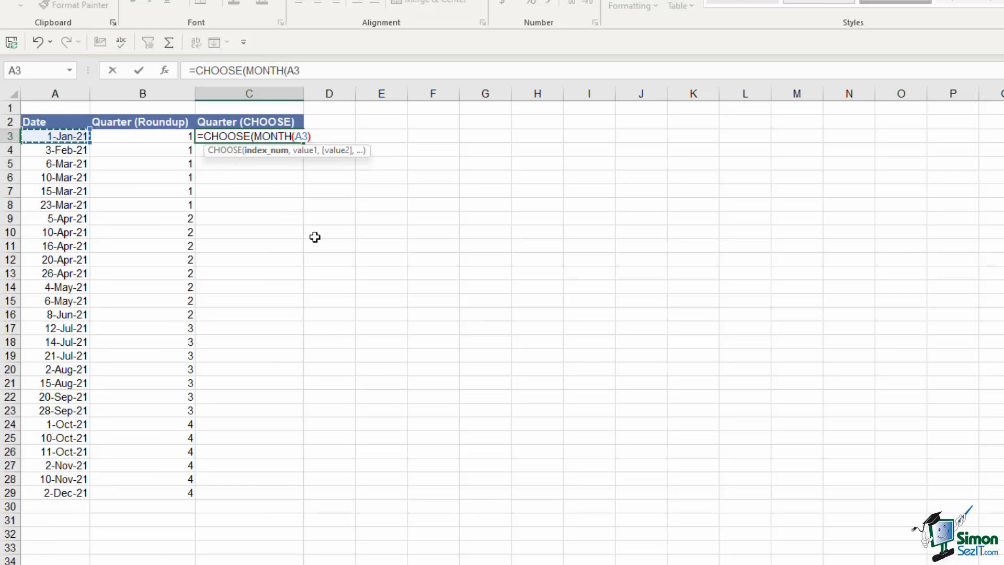
{"action": "type", "text": ","}
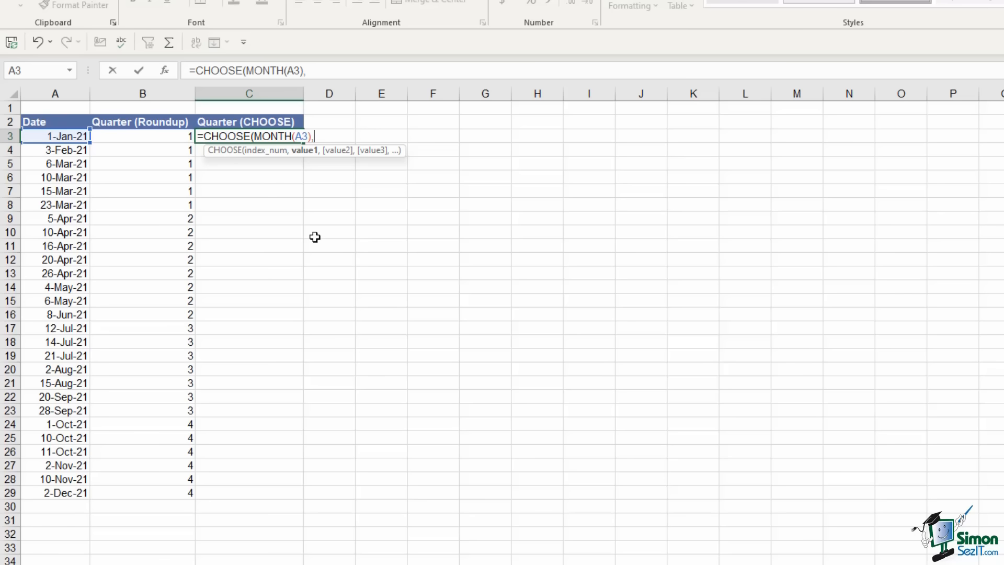
{"action": "type", "text": "1,1,1,"}
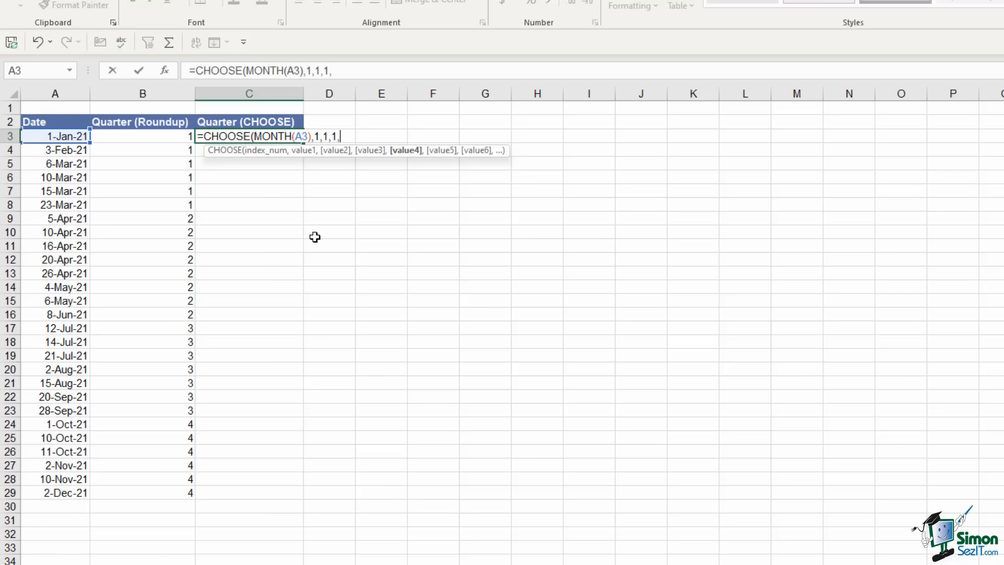
{"action": "type", "text": "2,2,2"}
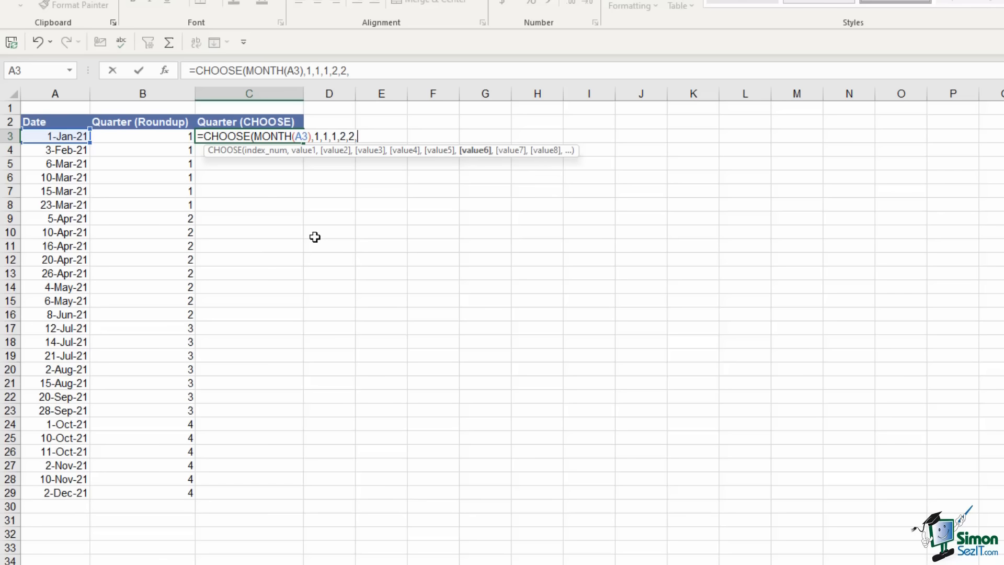
{"action": "type", "text": ",3,3"}
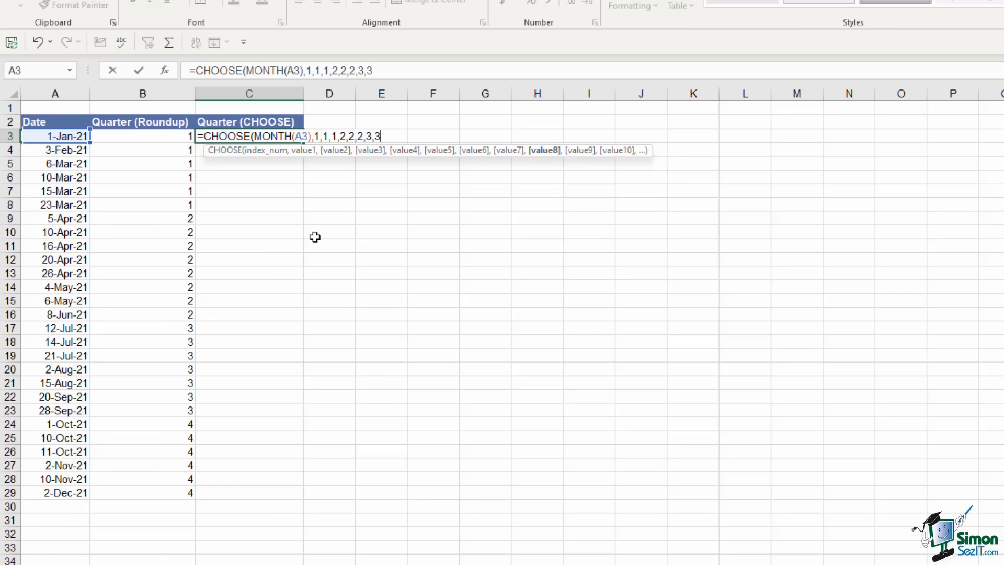
{"action": "type", "text": ",3,"}
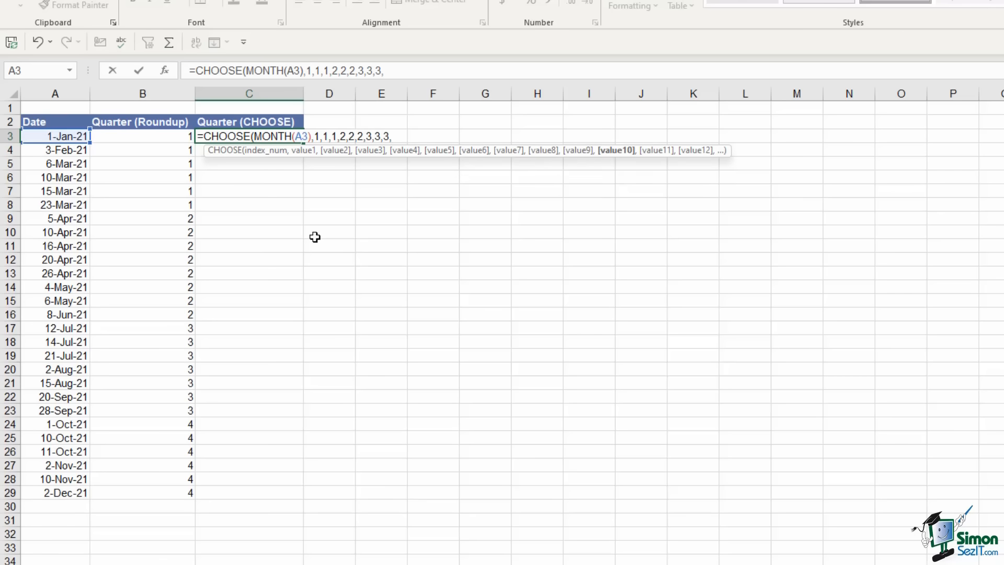
{"action": "type", "text": "4,4,4"}
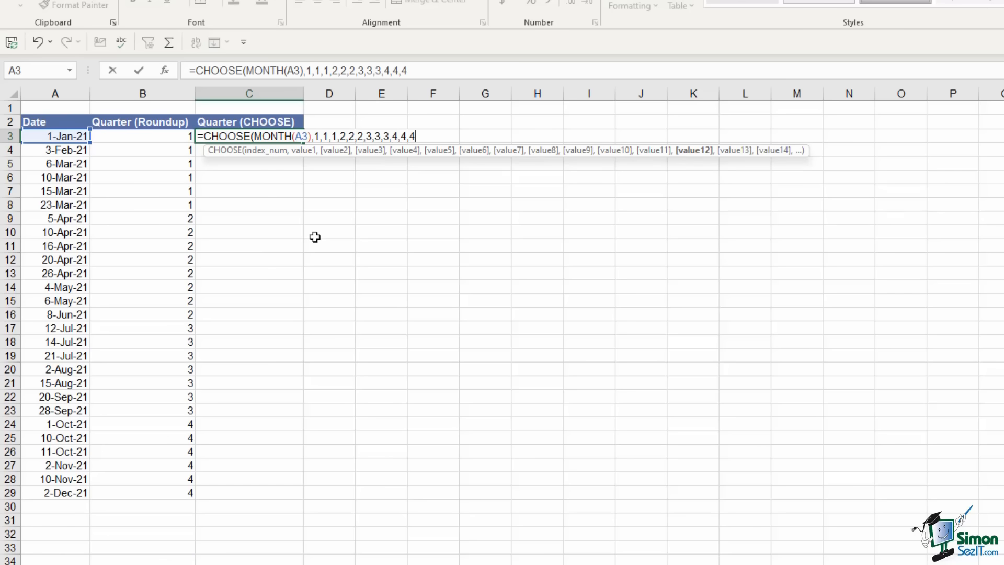
{"action": "type", "text": ")"}
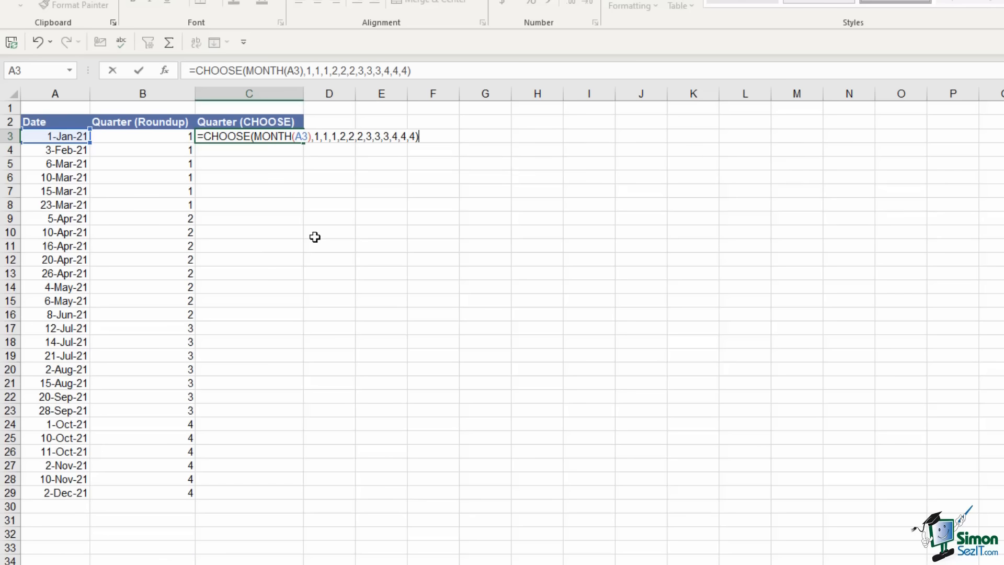
{"action": "key", "text": "Return"}
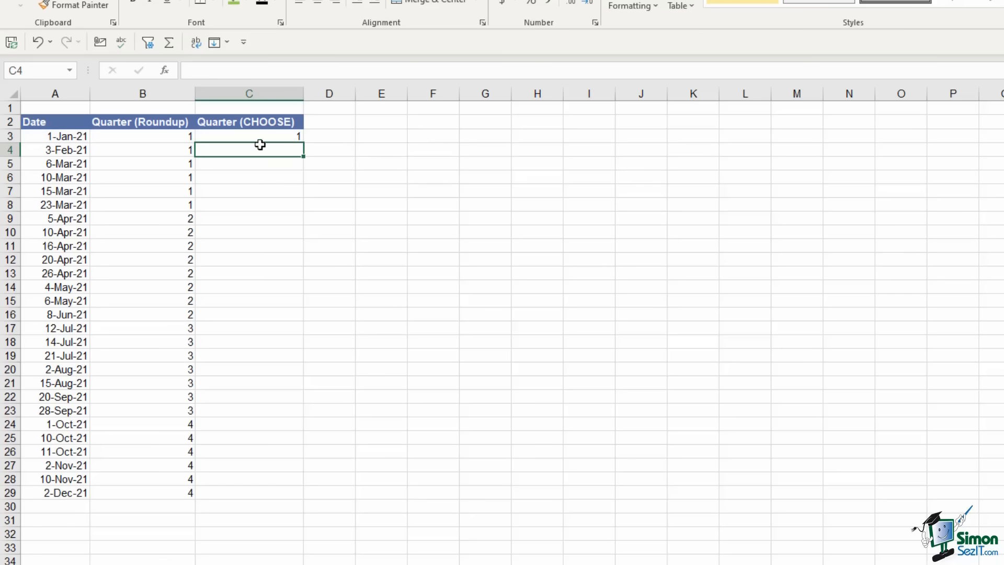
Fill the CHOOSE quarter formula down to C29 and compare it with B3's ROUNDUP formula
{"action": "left_click", "coordinate": [264, 136]}
{"action": "double_click", "coordinate": [303, 142]}
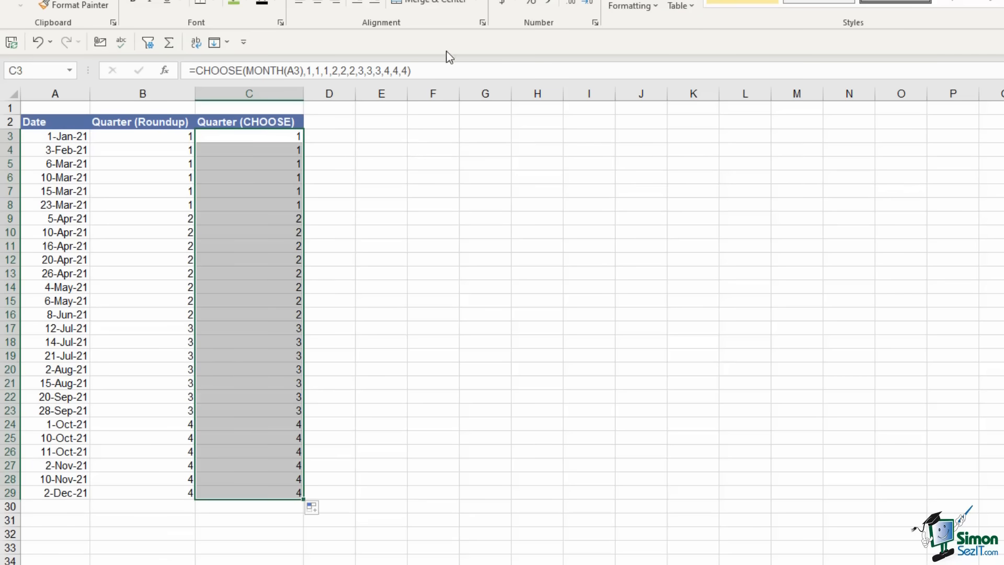
{"action": "left_click", "coordinate": [417, 70]}
{"action": "left_click_drag", "start_coordinate": [411, 70], "coordinate": [157, 78]}
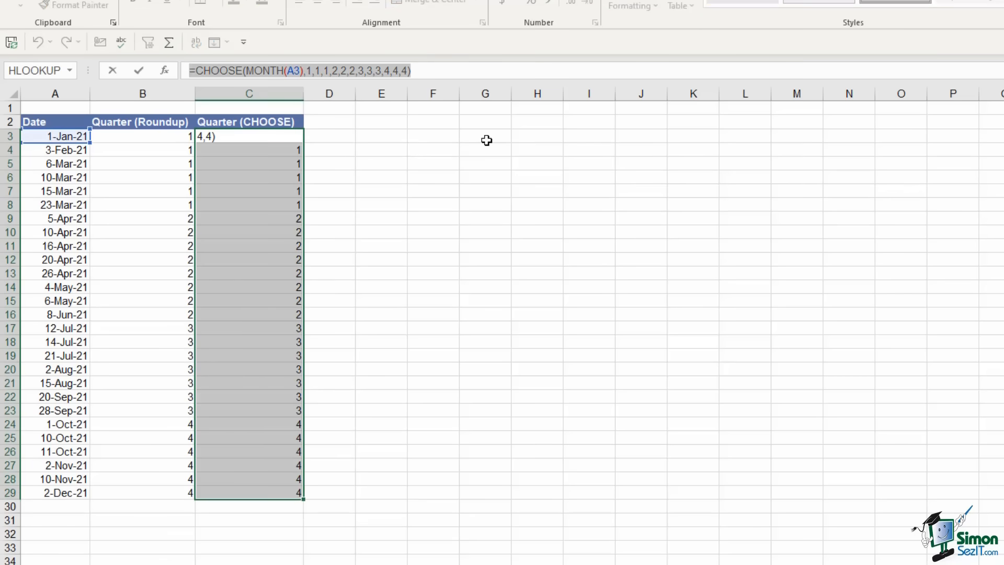
{"action": "key", "text": "Escape"}
{"action": "left_click", "coordinate": [170, 142]}
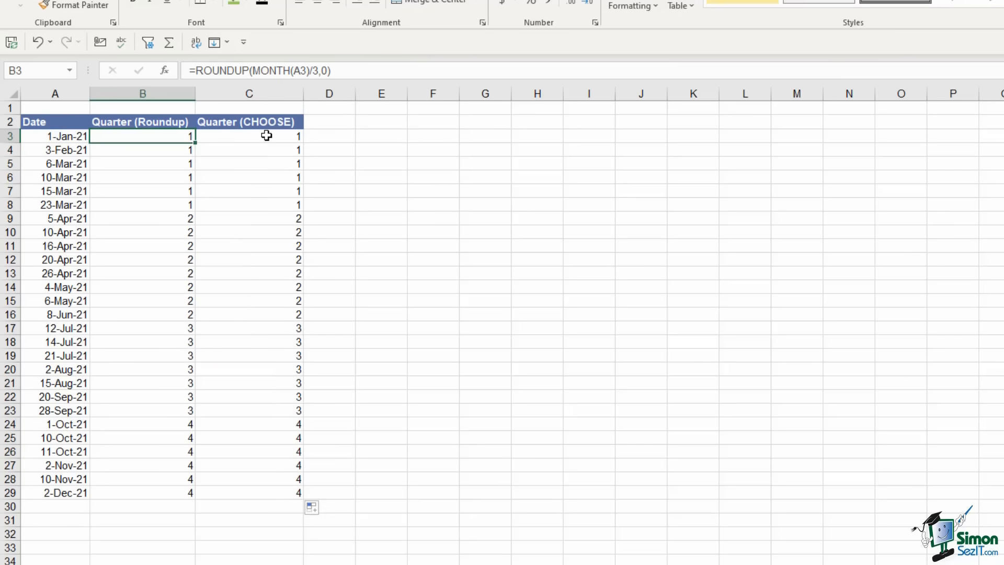
{"action": "left_click", "coordinate": [267, 136]}
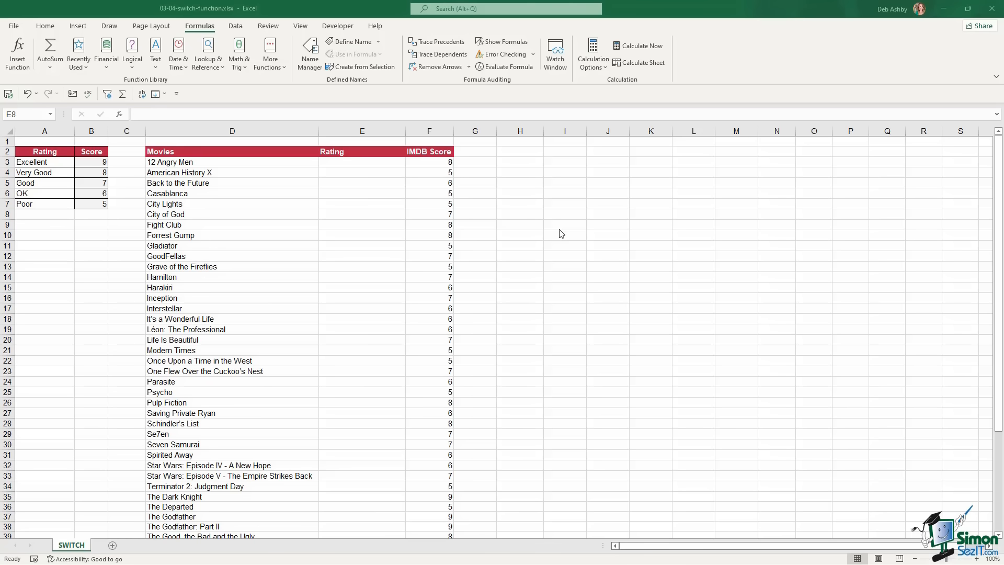
{"action": "left_click", "coordinate": [268, 164]}
{"action": "left_click_drag", "start_coordinate": [223, 152], "coordinate": [219, 339]}
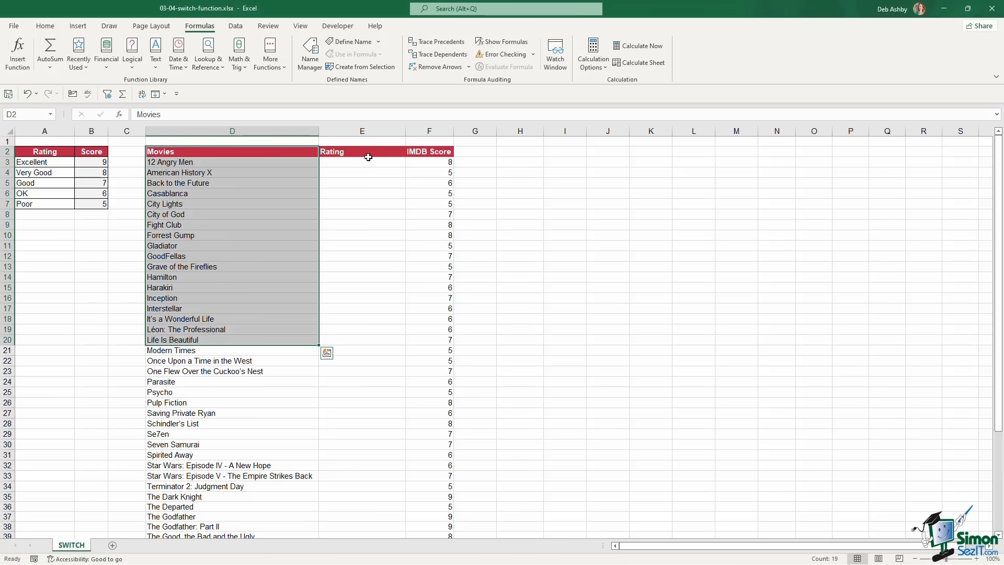
{"action": "left_click_drag", "start_coordinate": [368, 153], "coordinate": [367, 331]}
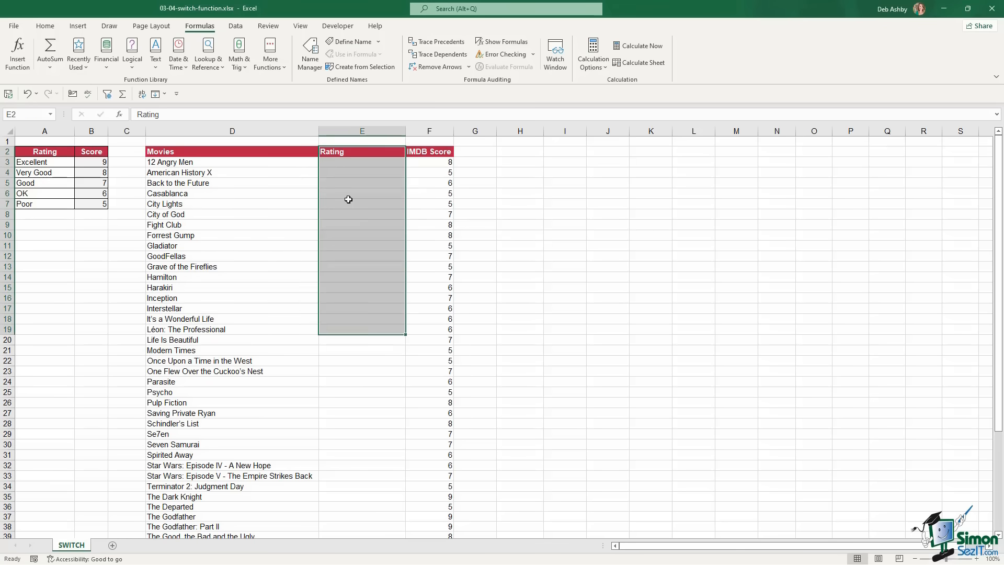
{"action": "left_click", "coordinate": [432, 152]}
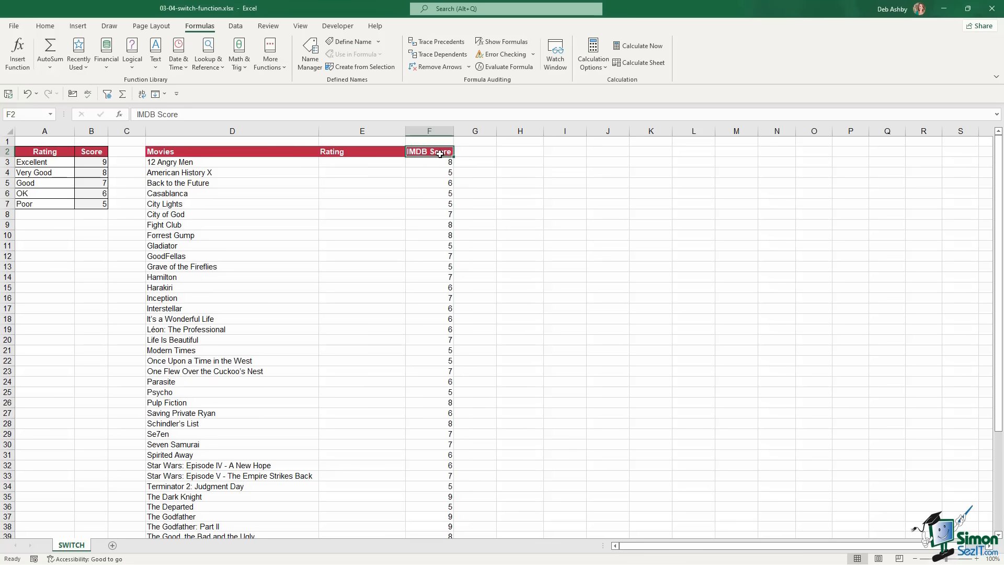
{"action": "left_click", "coordinate": [346, 163]}
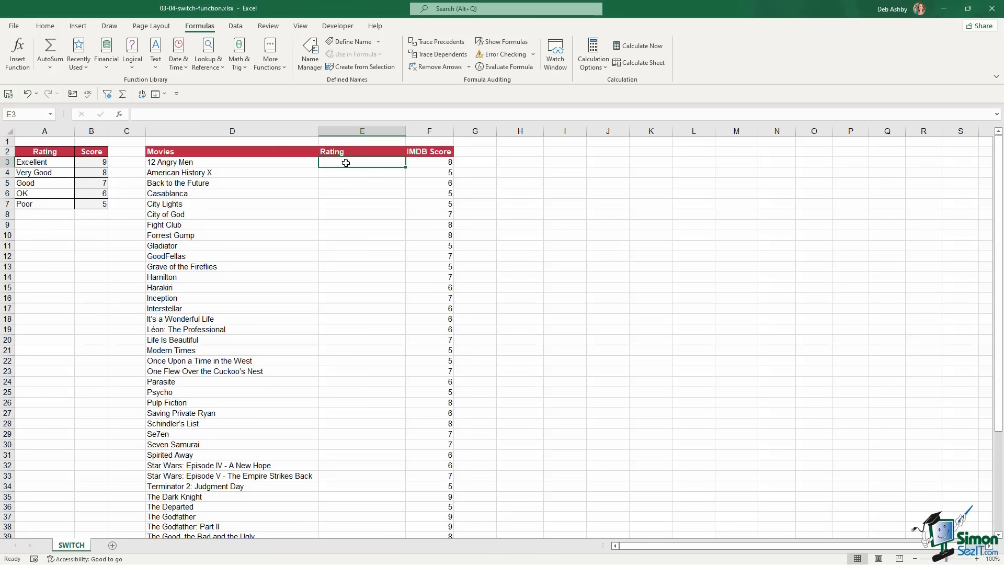
{"action": "left_click", "coordinate": [441, 164]}
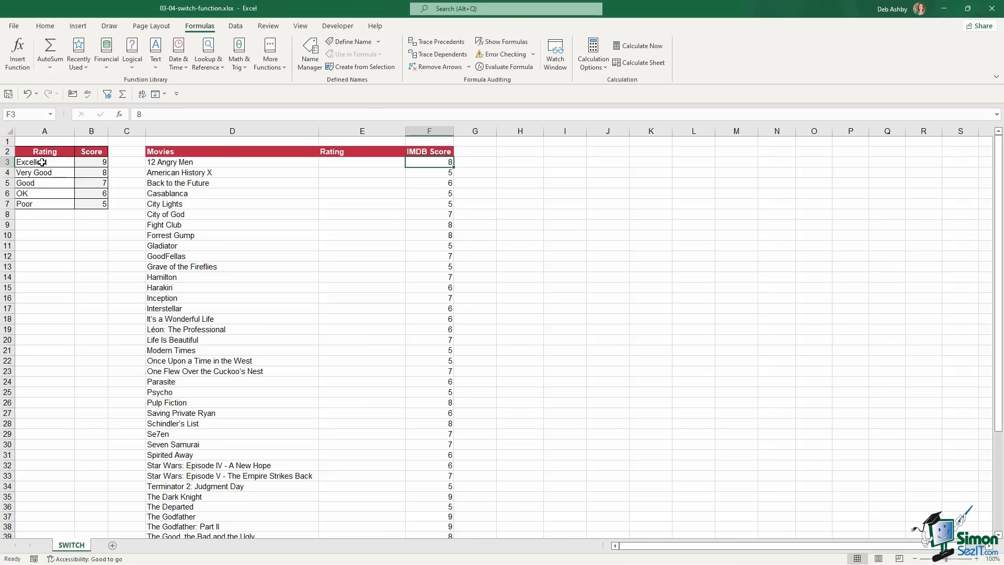
{"action": "left_click_drag", "start_coordinate": [45, 162], "coordinate": [38, 204]}
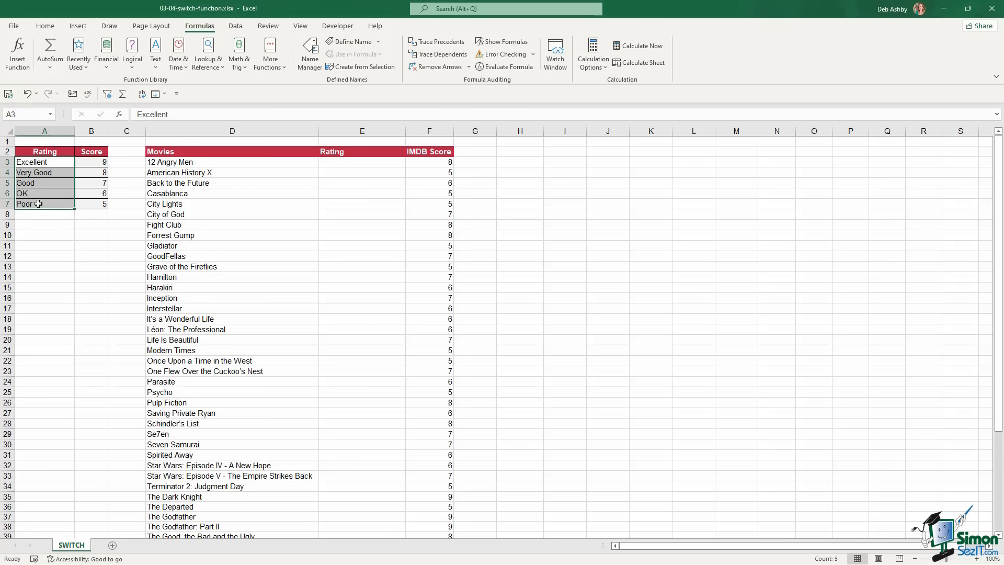
{"action": "left_click_drag", "start_coordinate": [87, 163], "coordinate": [85, 203]}
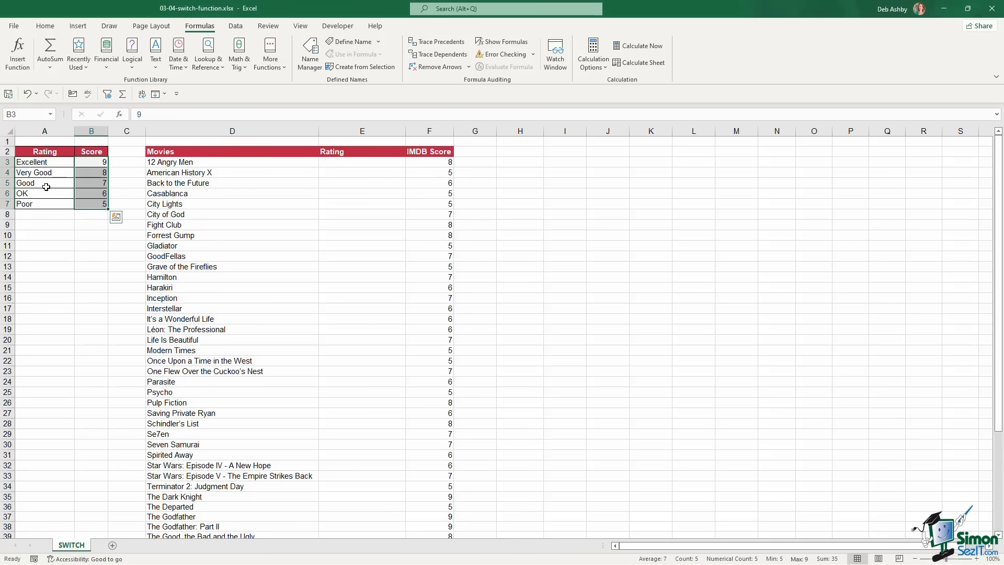
{"action": "left_click", "coordinate": [356, 215]}
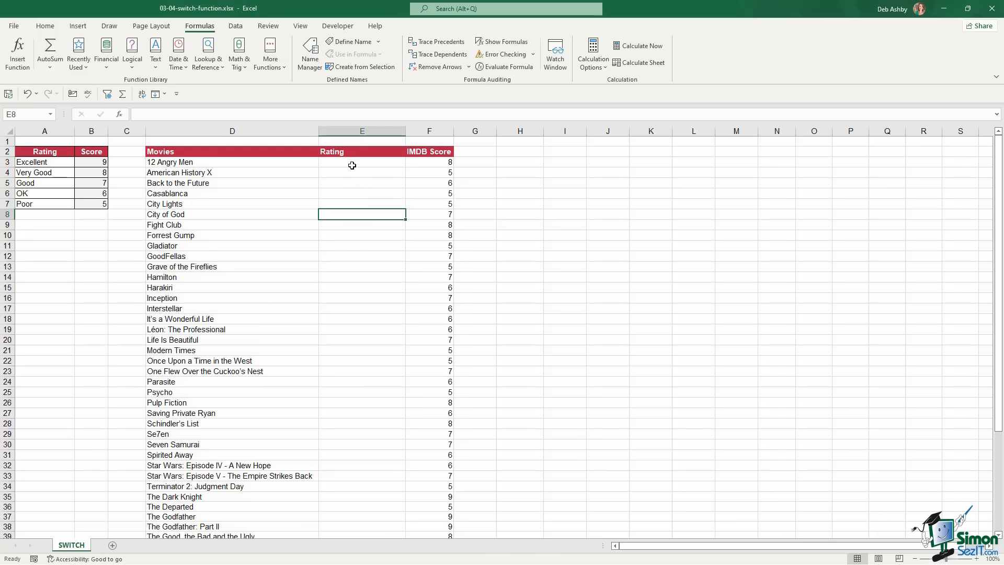
{"action": "left_click", "coordinate": [350, 163]}
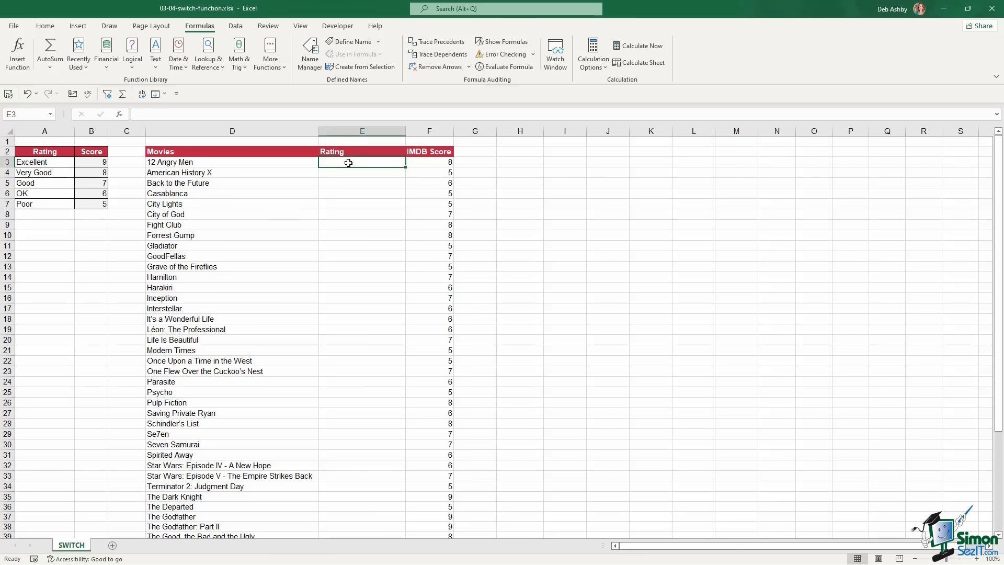
{"action": "left_click", "coordinate": [208, 58]}
{"action": "scroll", "coordinate": [275, 133], "scroll_direction": "down", "scroll_amount": 2}
{"action": "scroll", "coordinate": [275, 132], "scroll_direction": "down", "scroll_amount": 1}
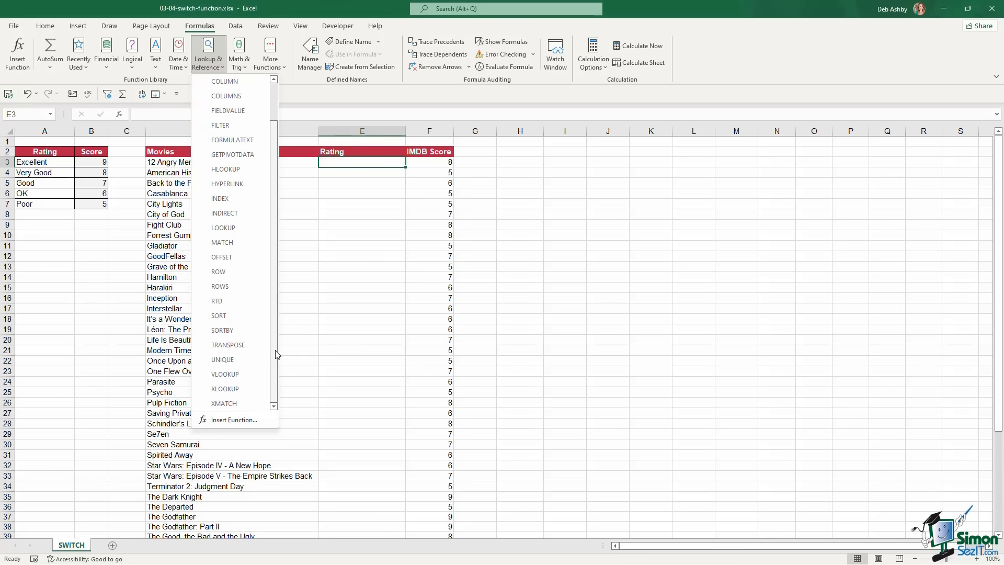
{"action": "scroll", "coordinate": [276, 340], "scroll_direction": "up", "scroll_amount": 1}
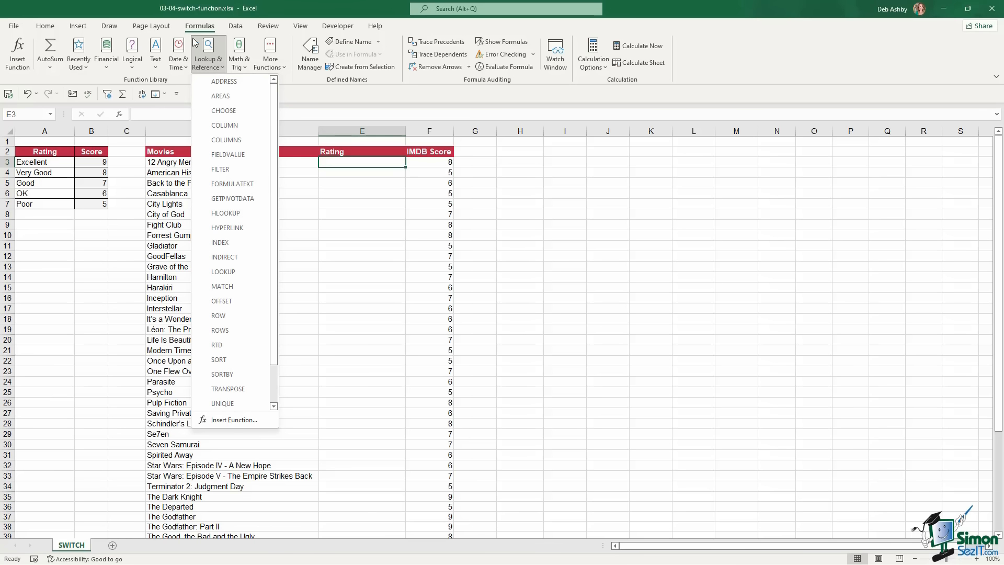
{"action": "left_click", "coordinate": [132, 67]}
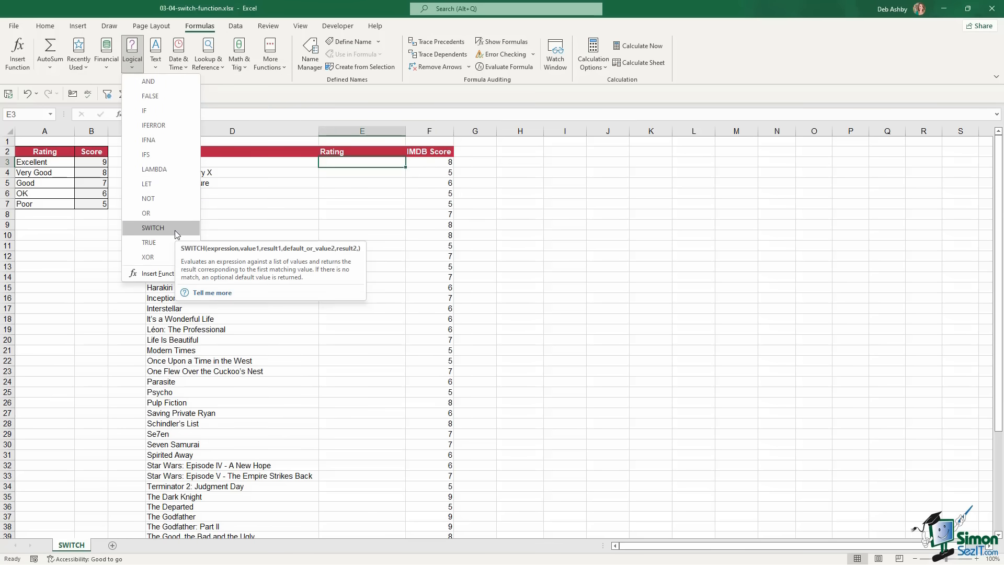
{"action": "left_click", "coordinate": [356, 162]}
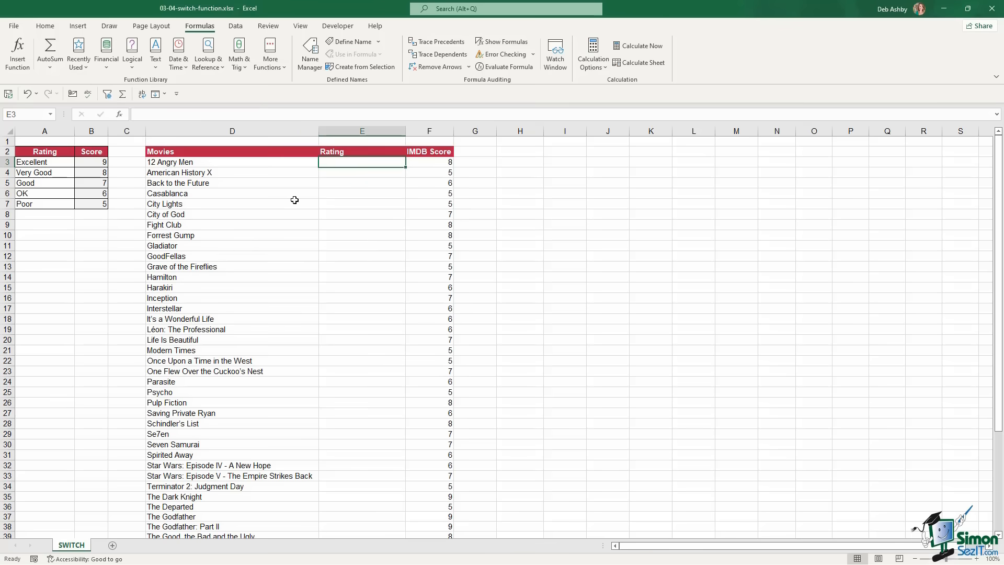
Enter =XLOOKUP(F3,$B$3:$B$7,$A$3:$A$7) in E3 and fill it down the Rating column
{"action": "type", "text": "="}
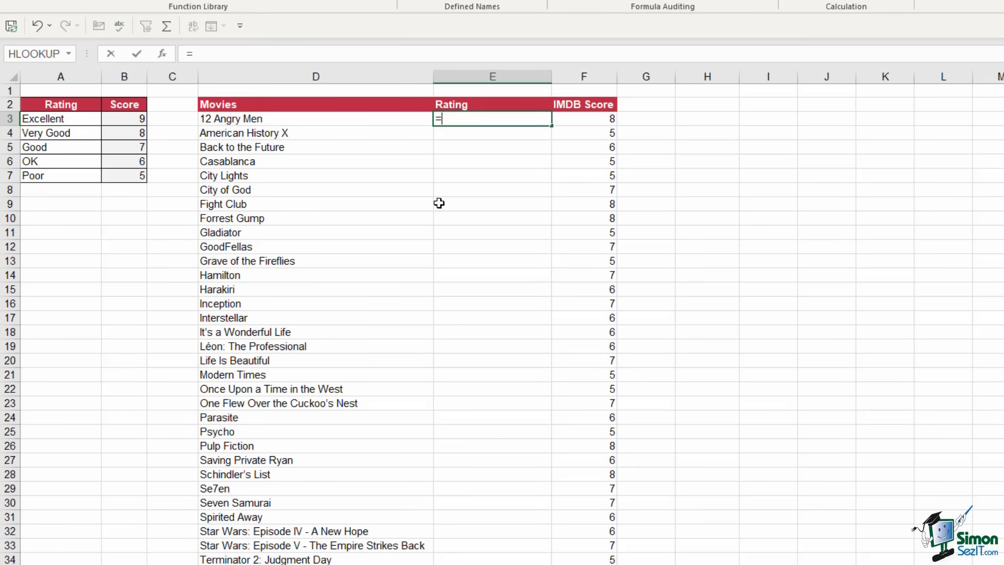
{"action": "type", "text": "xlooku"}
{"action": "key", "text": "Tab"}
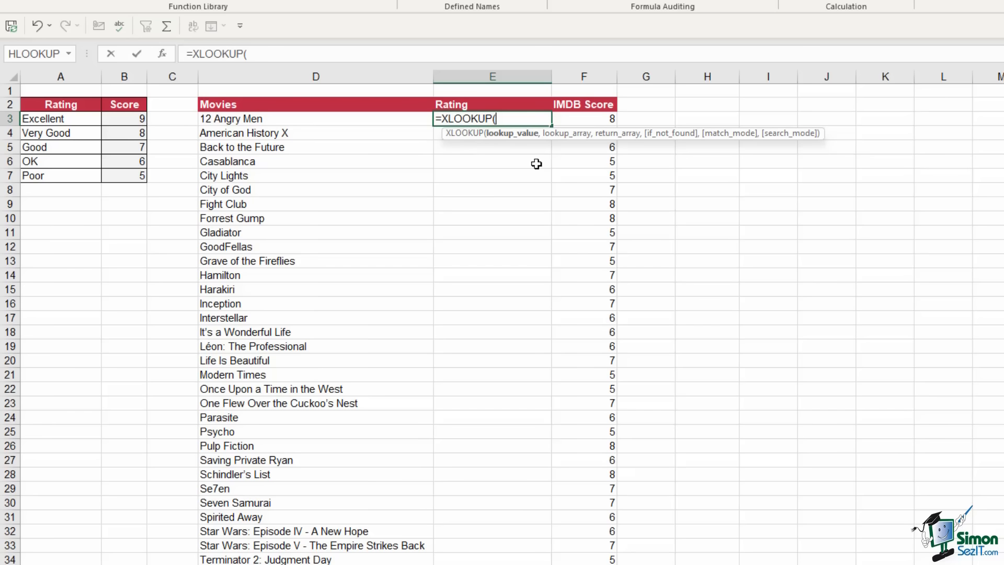
{"action": "left_click", "coordinate": [601, 120]}
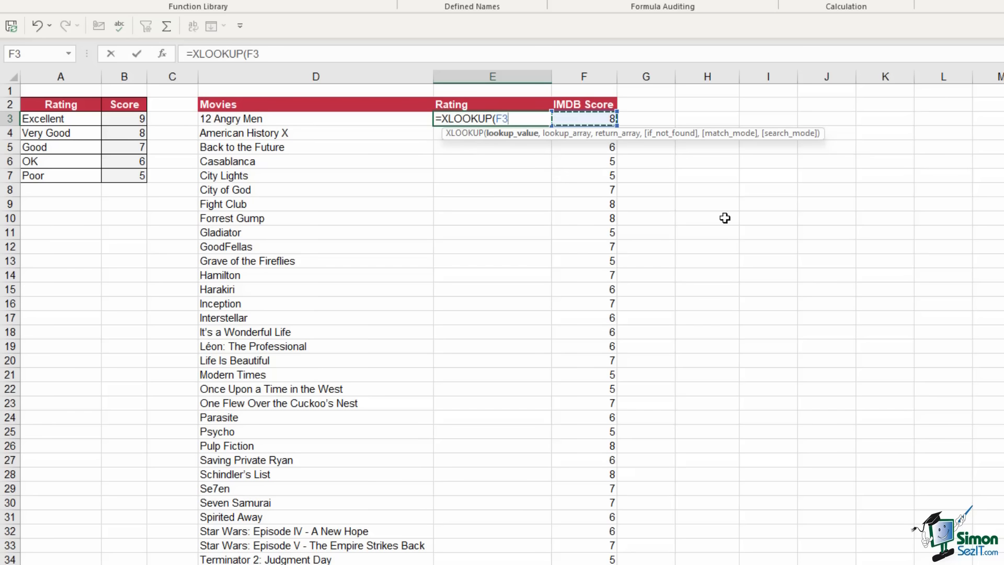
{"action": "type", "text": ","}
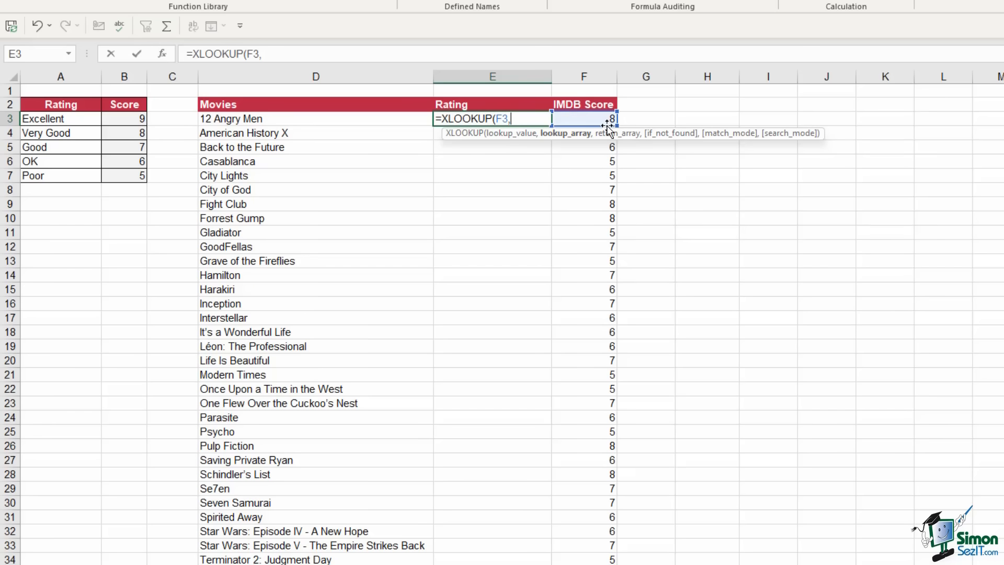
{"action": "left_click_drag", "start_coordinate": [121, 124], "coordinate": [123, 178]}
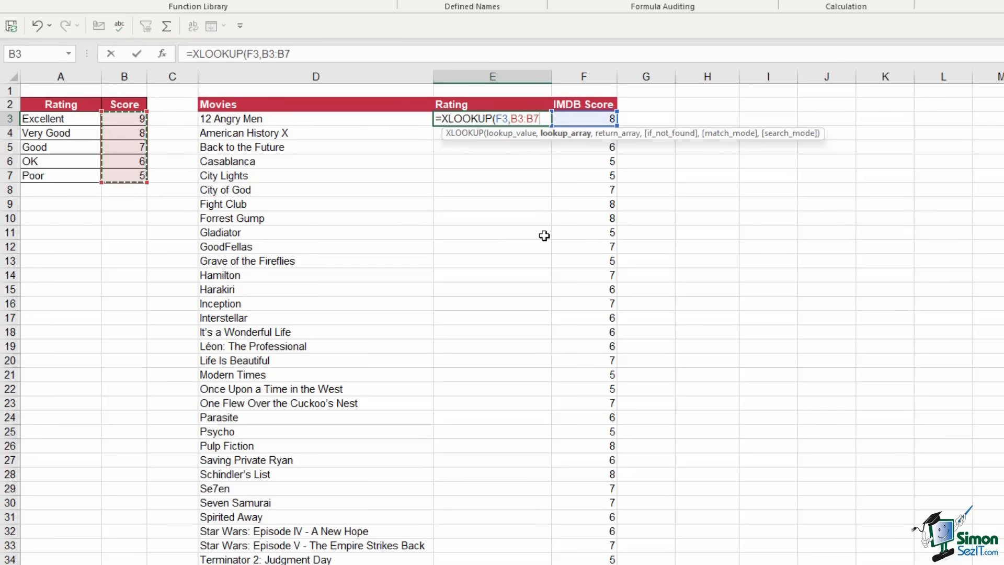
{"action": "key", "text": "F4"}
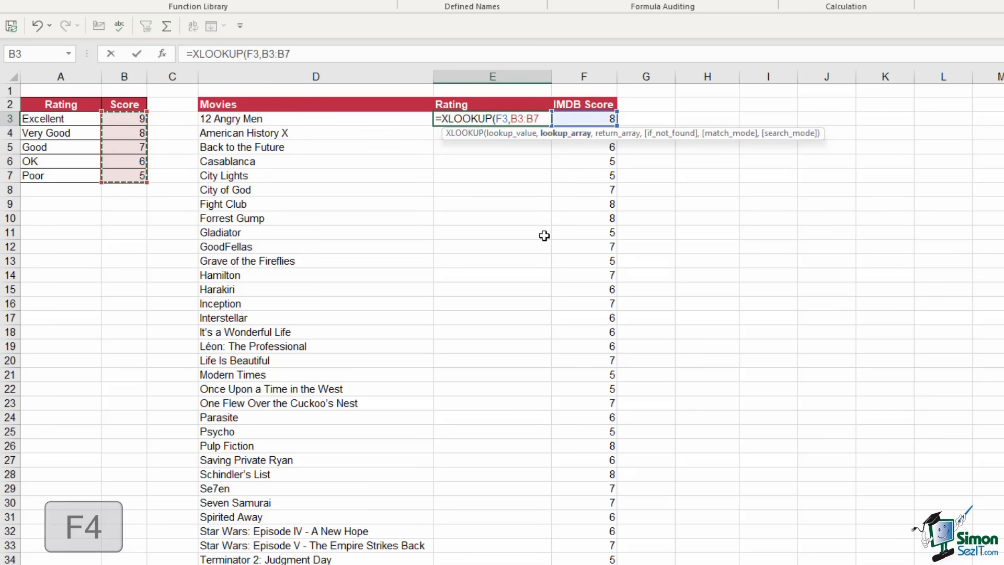
{"action": "key", "text": "F4"}
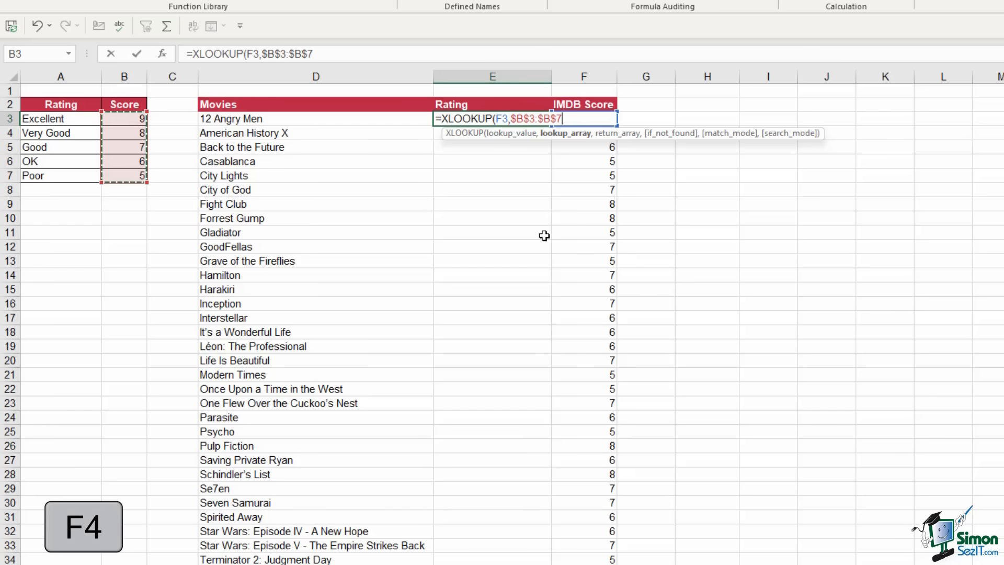
{"action": "type", "text": ","}
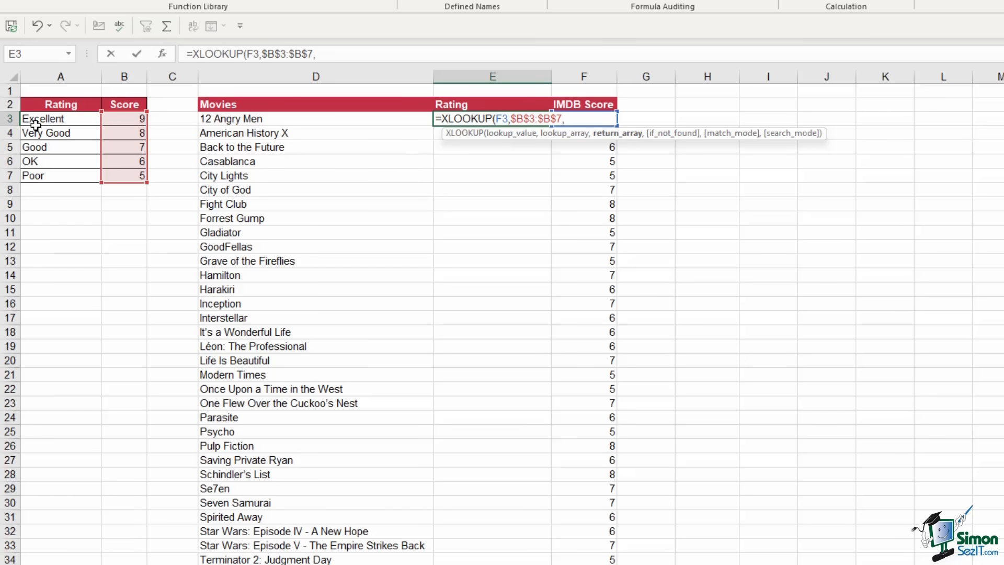
{"action": "left_click_drag", "start_coordinate": [65, 120], "coordinate": [85, 173]}
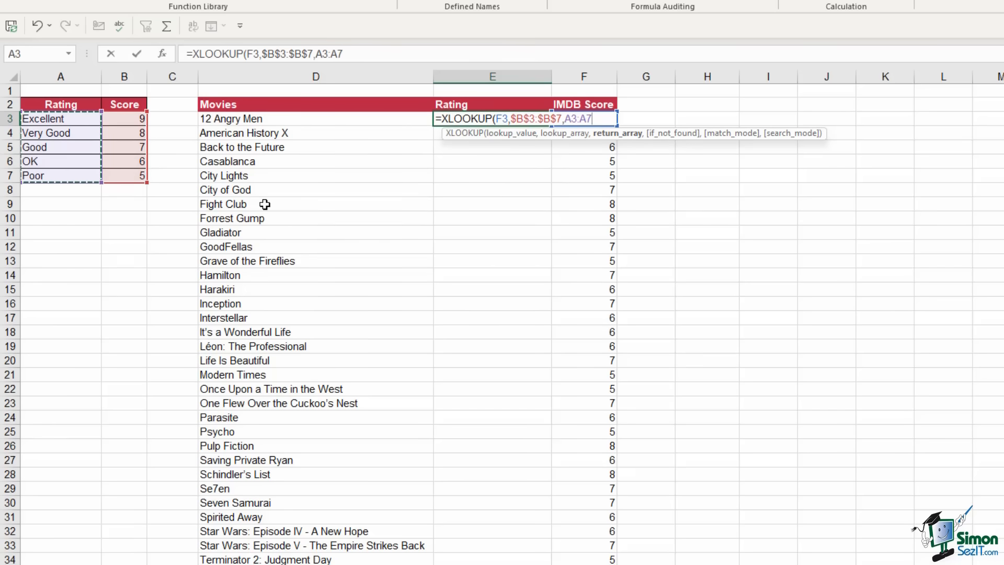
{"action": "key", "text": "F4"}
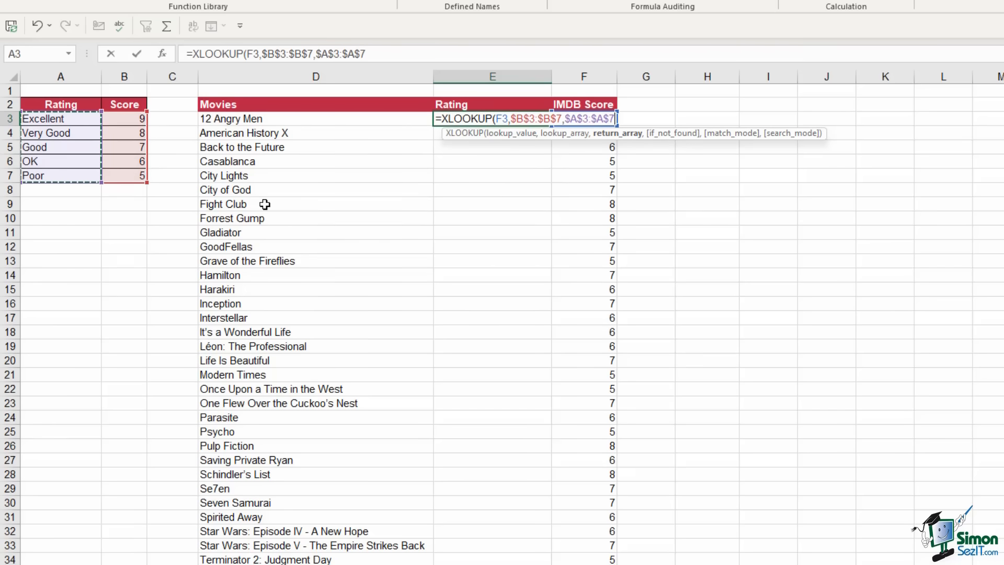
{"action": "key", "text": "F2"}
{"action": "type", "text": ")"}
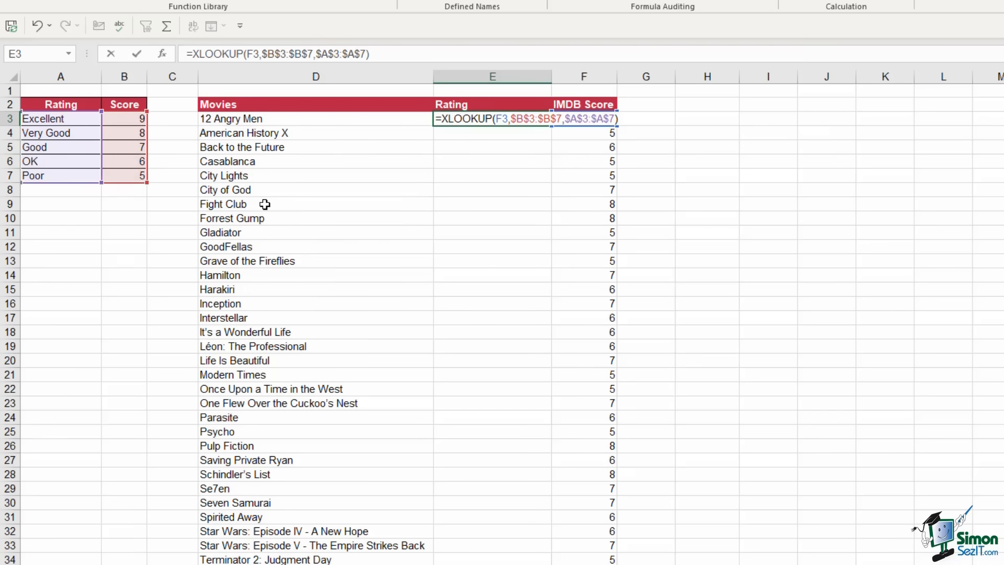
{"action": "key", "text": "Return"}
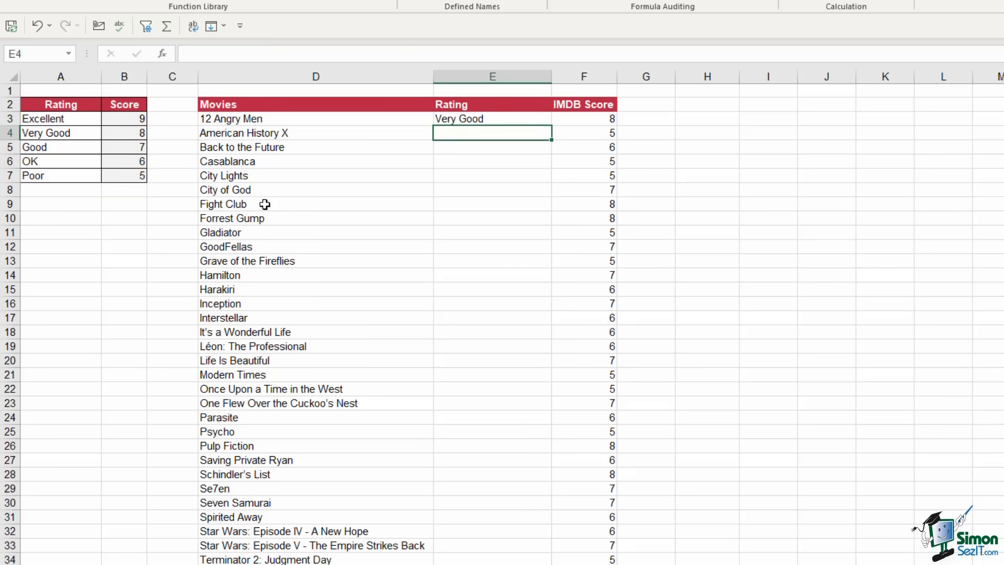
{"action": "left_click", "coordinate": [475, 120]}
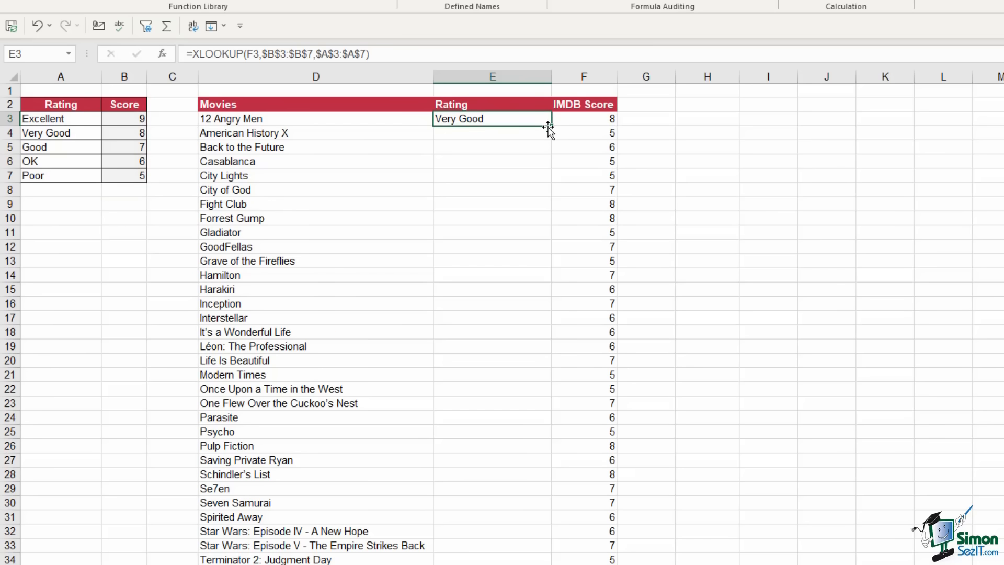
{"action": "double_click", "coordinate": [551, 126]}
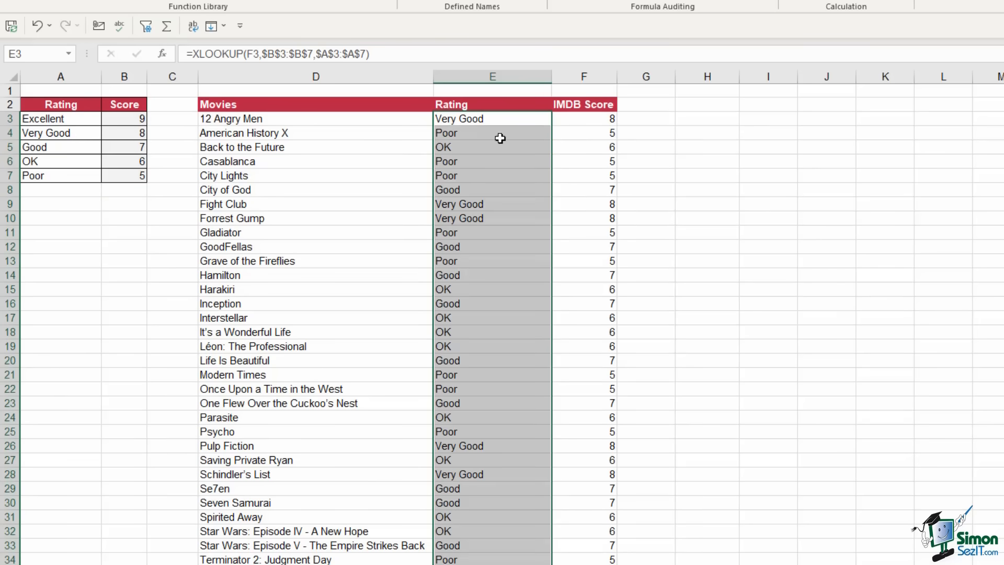
Test-delete the rating table, undo it, then select the XLOOKUP results from E3 downward
{"action": "left_click", "coordinate": [480, 174]}
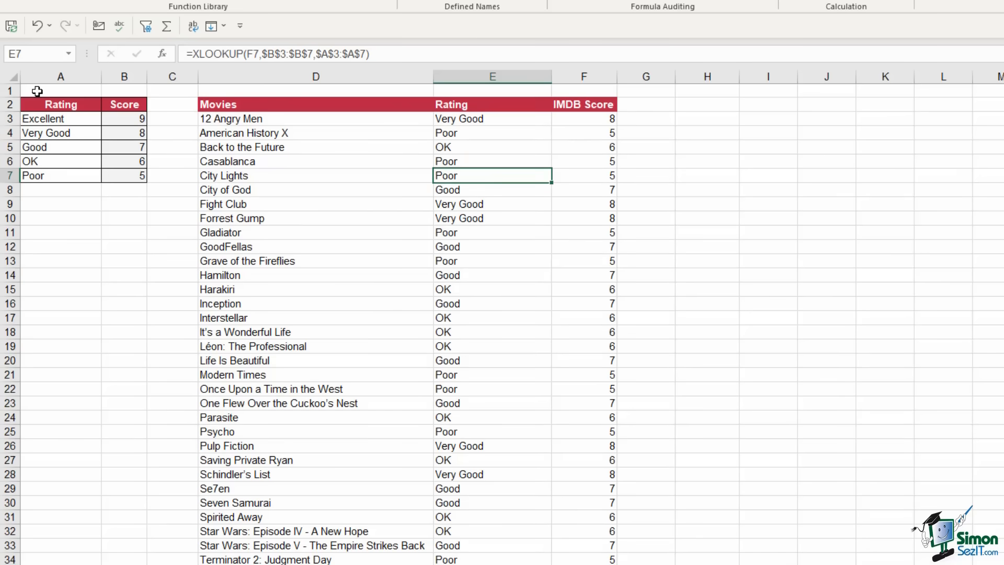
{"action": "left_click_drag", "start_coordinate": [31, 115], "coordinate": [131, 179]}
{"action": "key", "text": "Delete"}
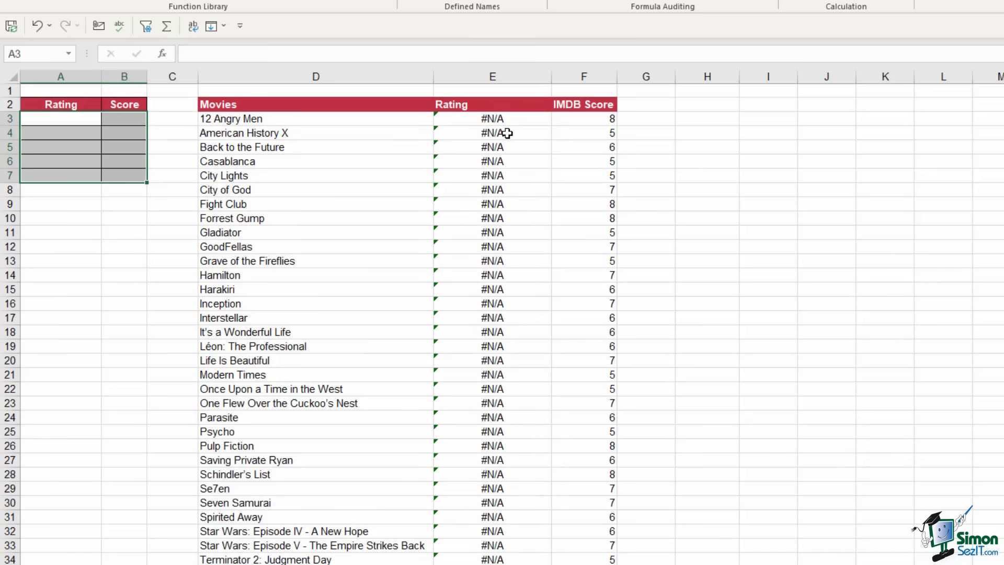
{"action": "left_click", "coordinate": [36, 25]}
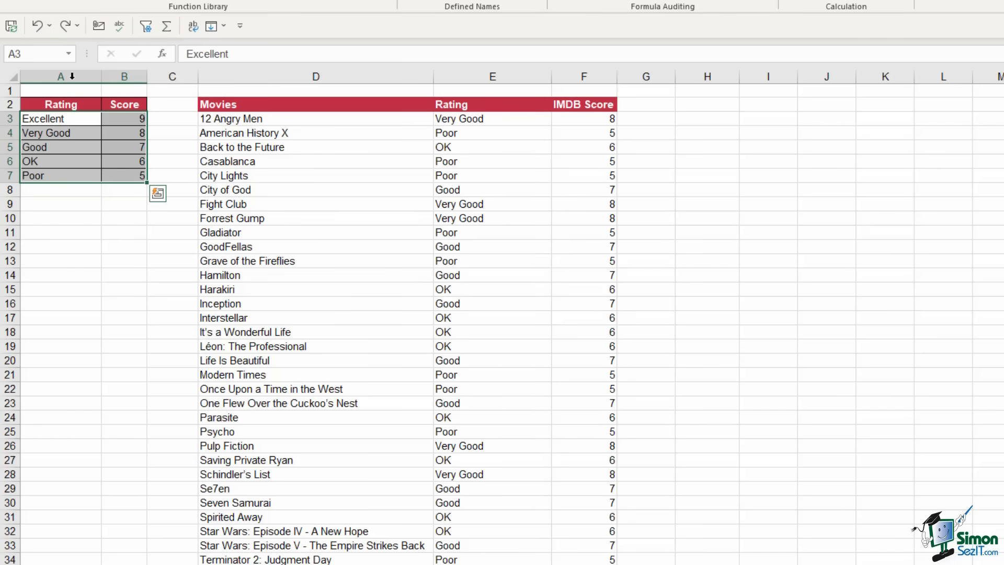
{"action": "left_click", "coordinate": [71, 119]}
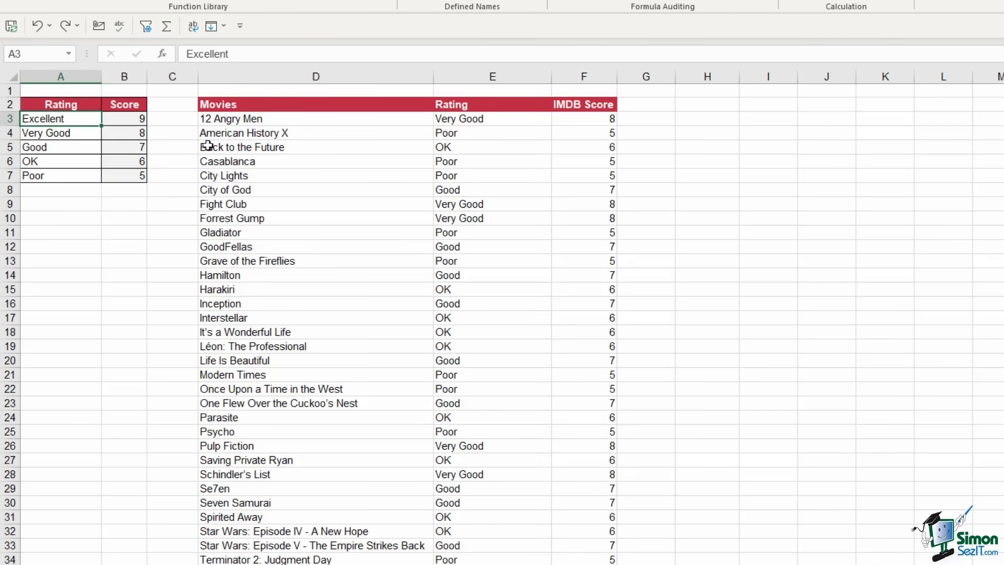
{"action": "left_click", "coordinate": [498, 121]}
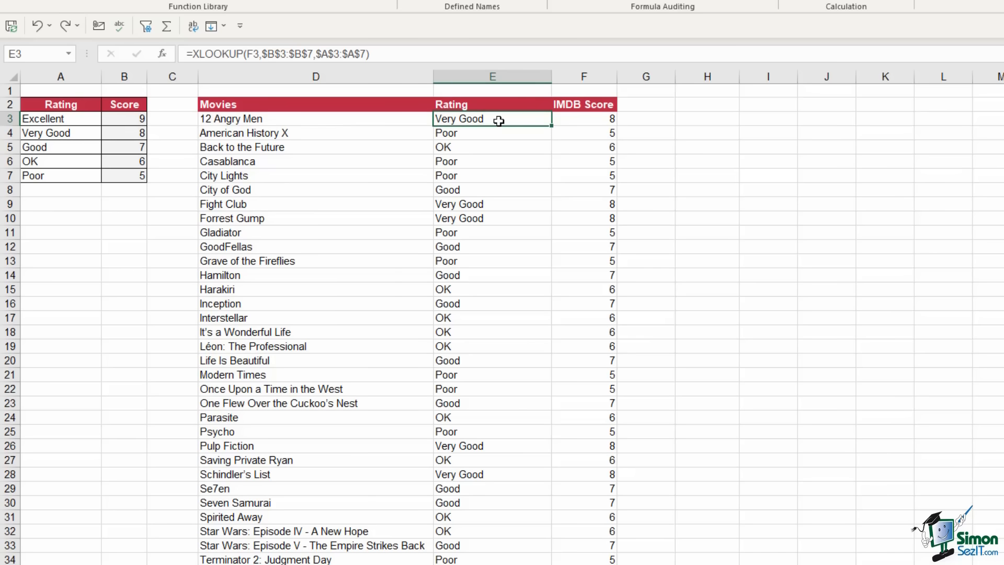
{"action": "key", "text": "ctrl+shift+Down"}
Clear the old ratings and type =SWITCH(F3,9,"Excellent",8,"Very Good",7,"Good",6,"OK",5,"Poor") in E3
{"action": "key", "text": "Delete"}
{"action": "scroll", "coordinate": [499, 121], "scroll_direction": "up", "scroll_amount": 5}
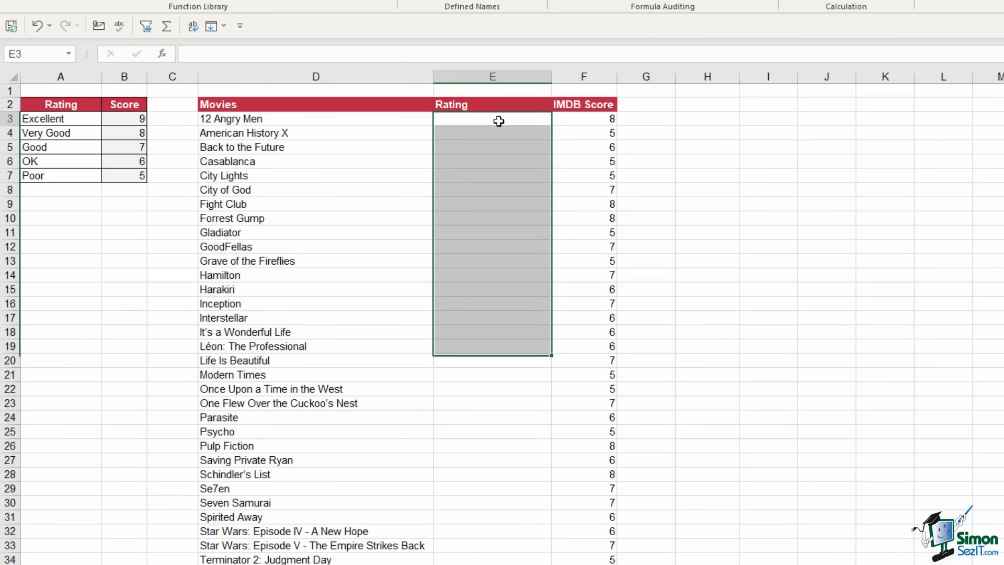
{"action": "left_click", "coordinate": [499, 121]}
{"action": "type", "text": "=SW"}
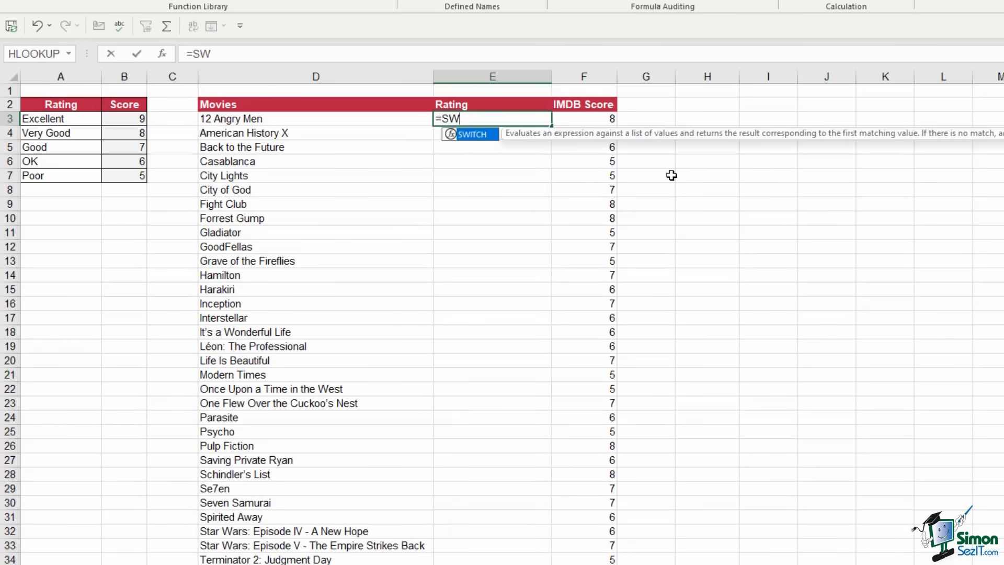
{"action": "key", "text": "Tab"}
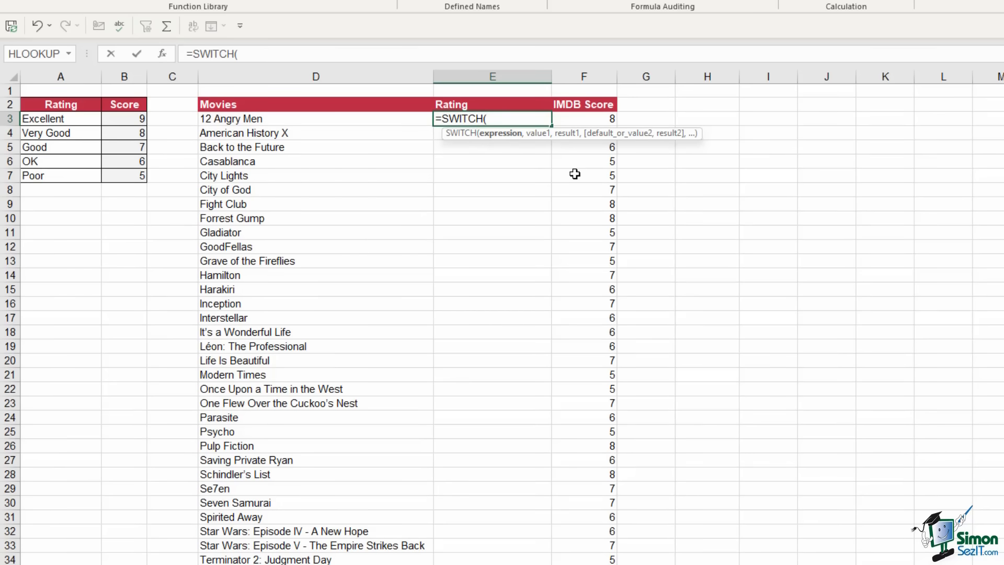
{"action": "left_click", "coordinate": [597, 120]}
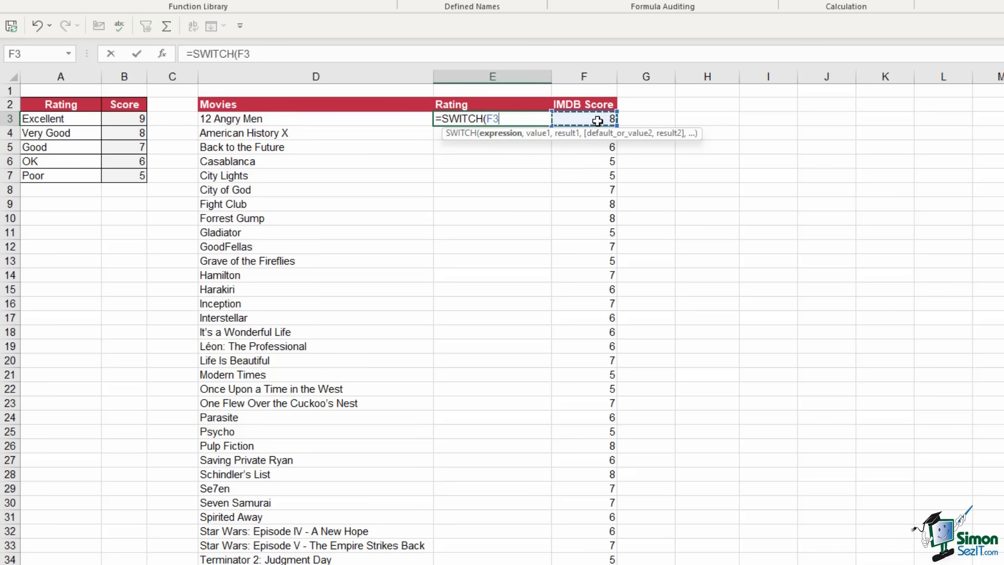
{"action": "type", "text": ","}
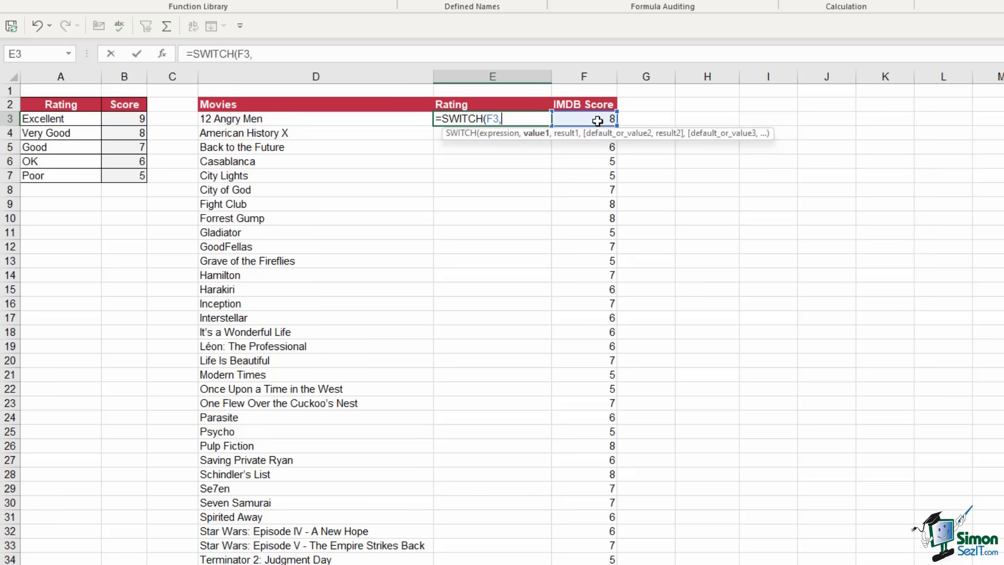
{"action": "type", "text": "9,"}
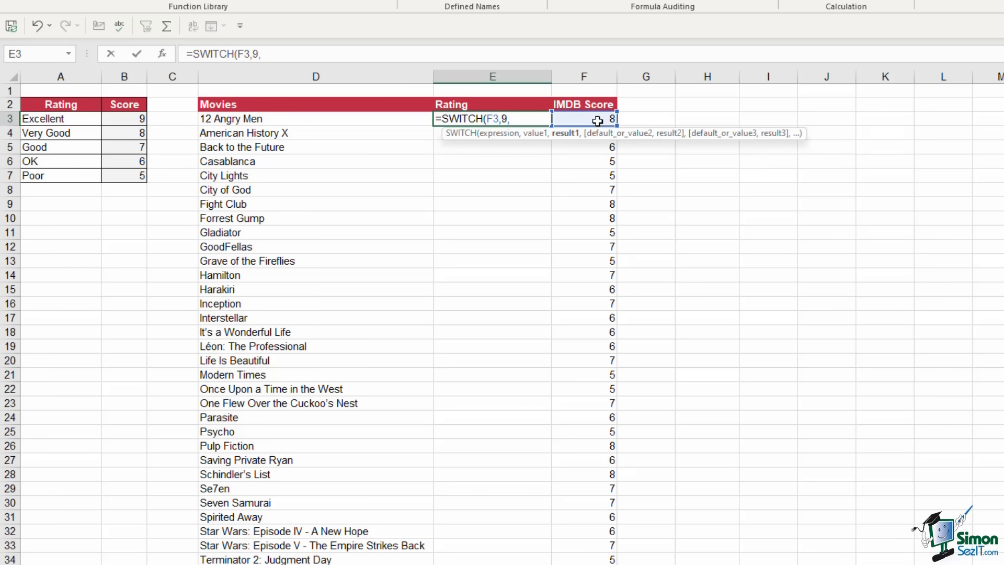
{"action": "type", "text": "\"Excellent"}
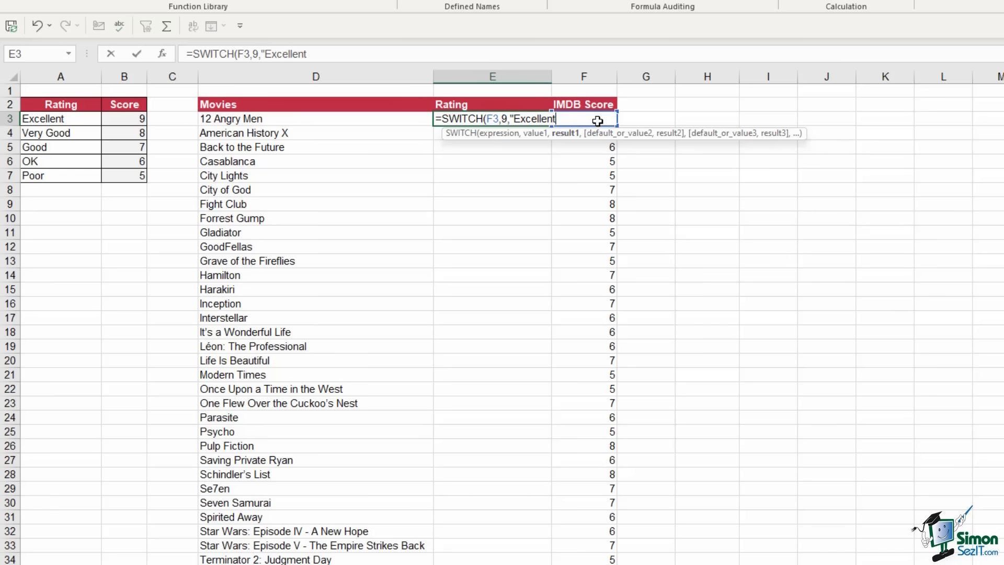
{"action": "type", "text": "\","}
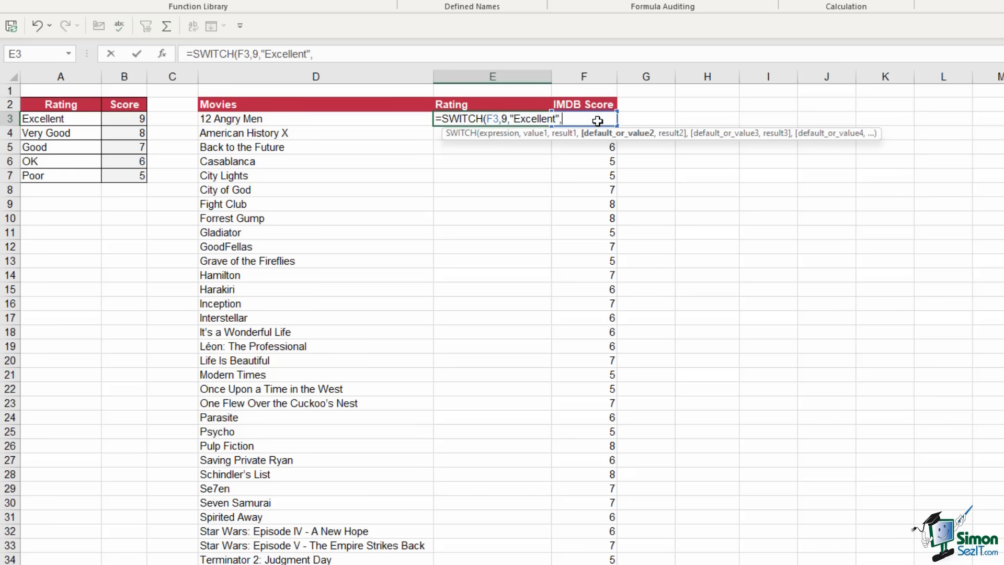
{"action": "type", "text": "8,"}
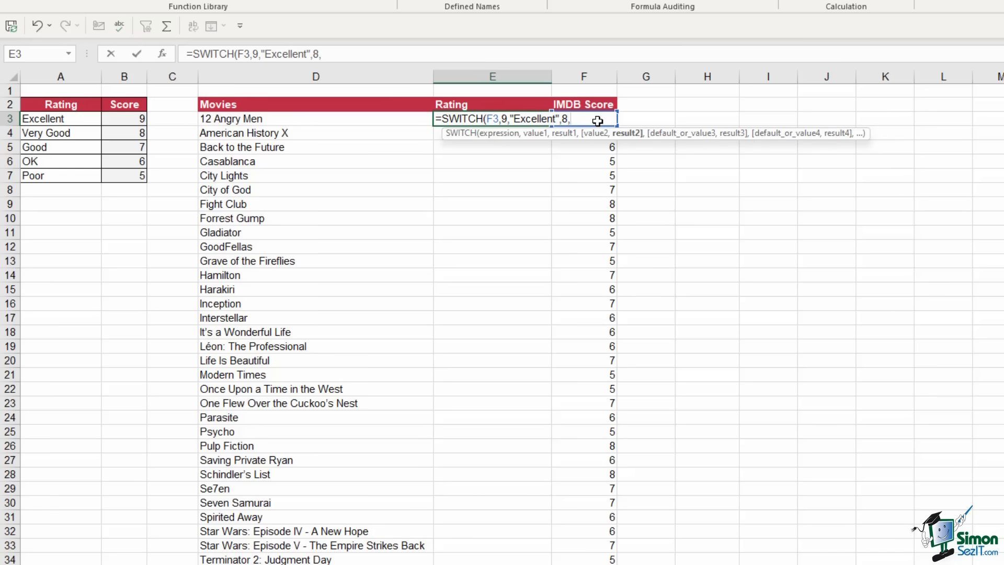
{"action": "type", "text": "\"Very Good\",7,"}
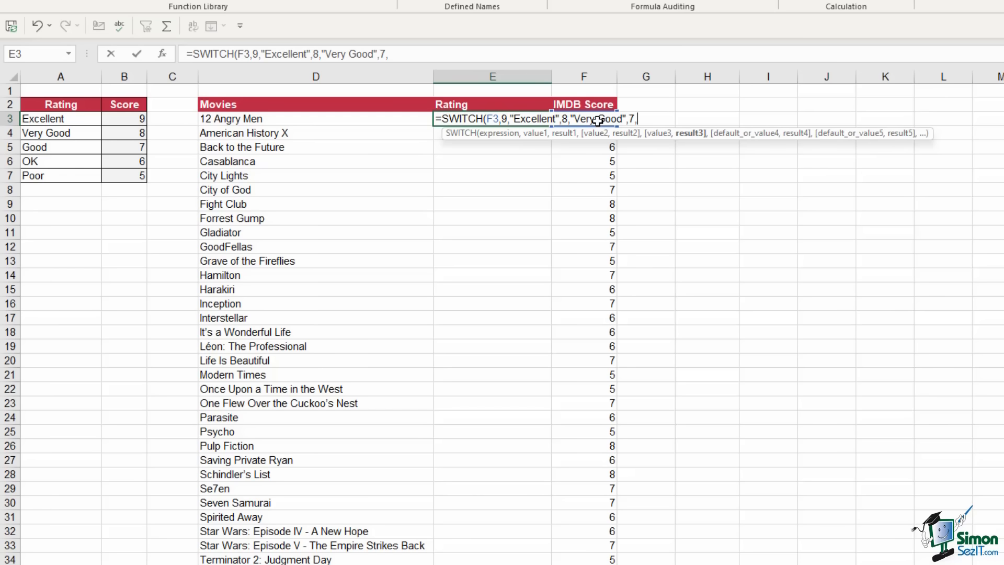
{"action": "type", "text": "\"Good\",6,\""}
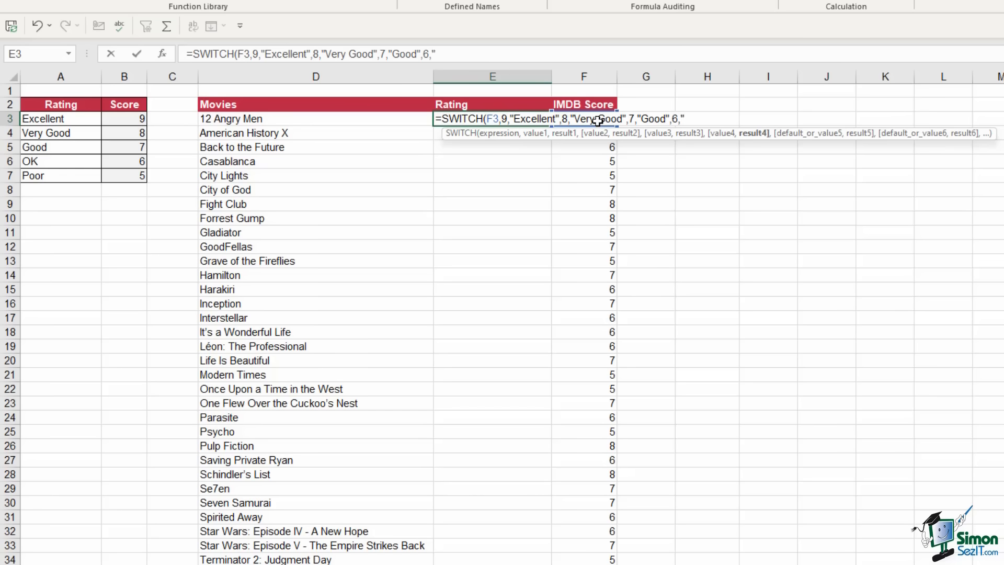
{"action": "type", "text": "OK\",5"}
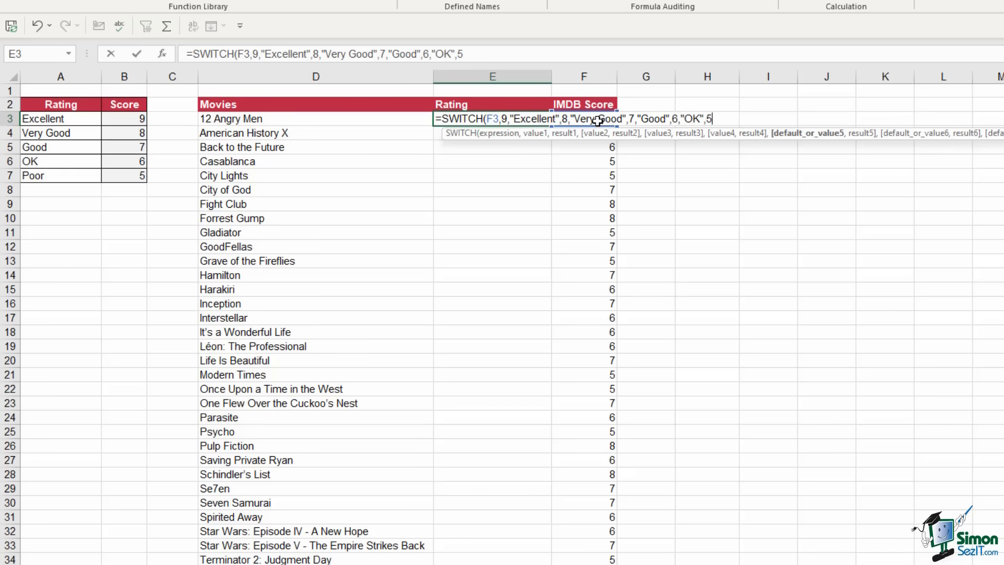
{"action": "type", "text": ",\"P"}
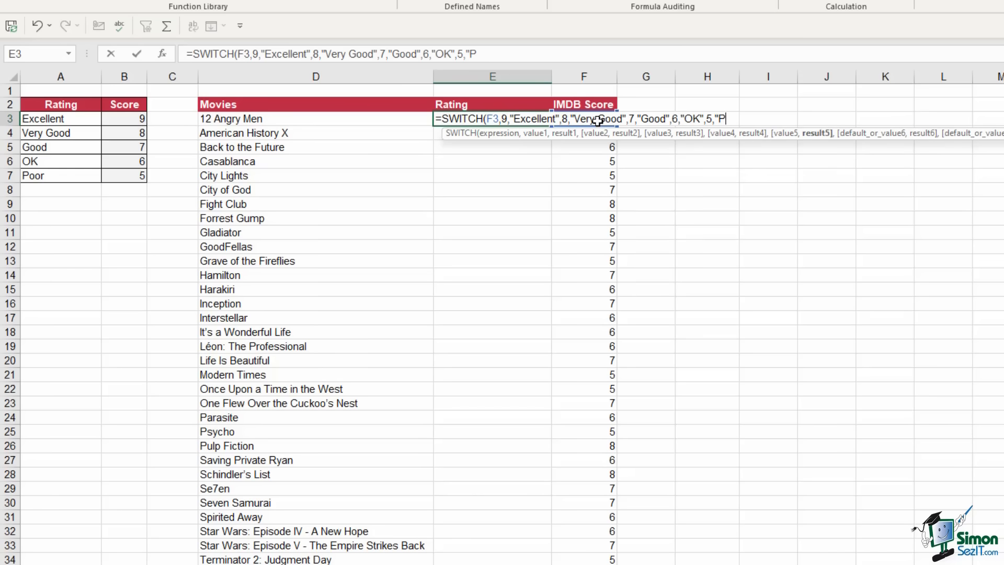
{"action": "type", "text": "oor\")"}
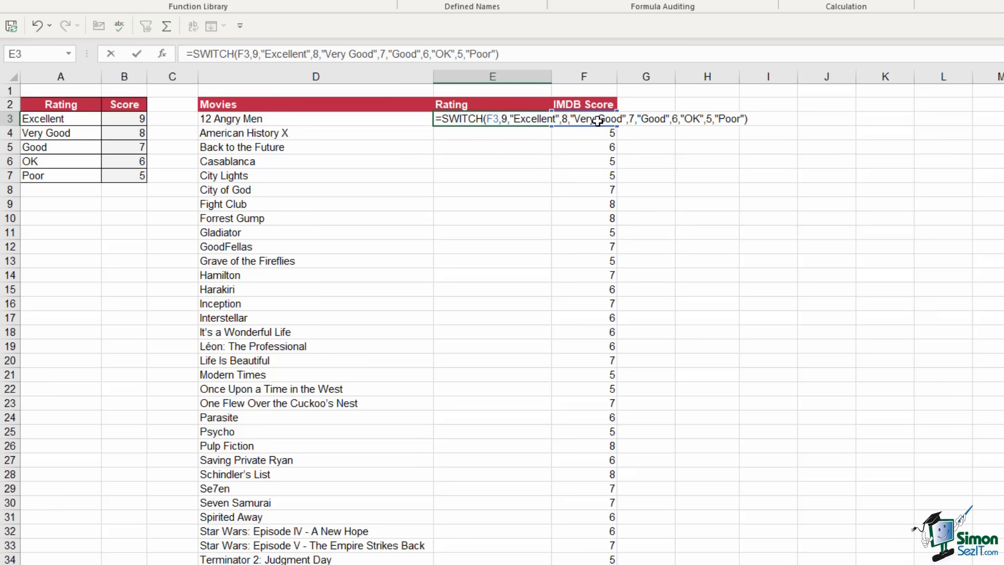
Commit the SWITCH formula in E3 and fill it down the Rating column
{"action": "key", "text": "Return"}
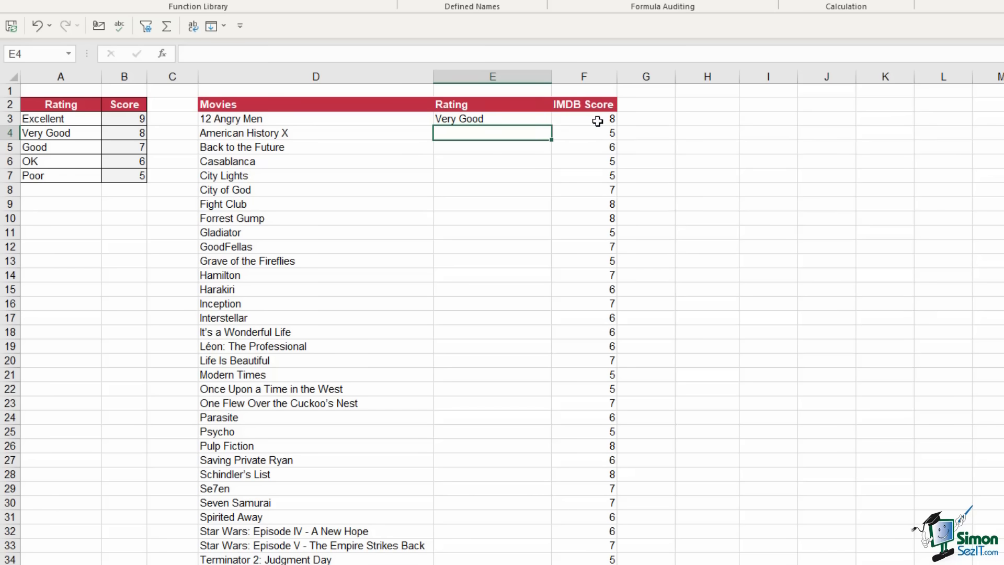
{"action": "left_click", "coordinate": [528, 119]}
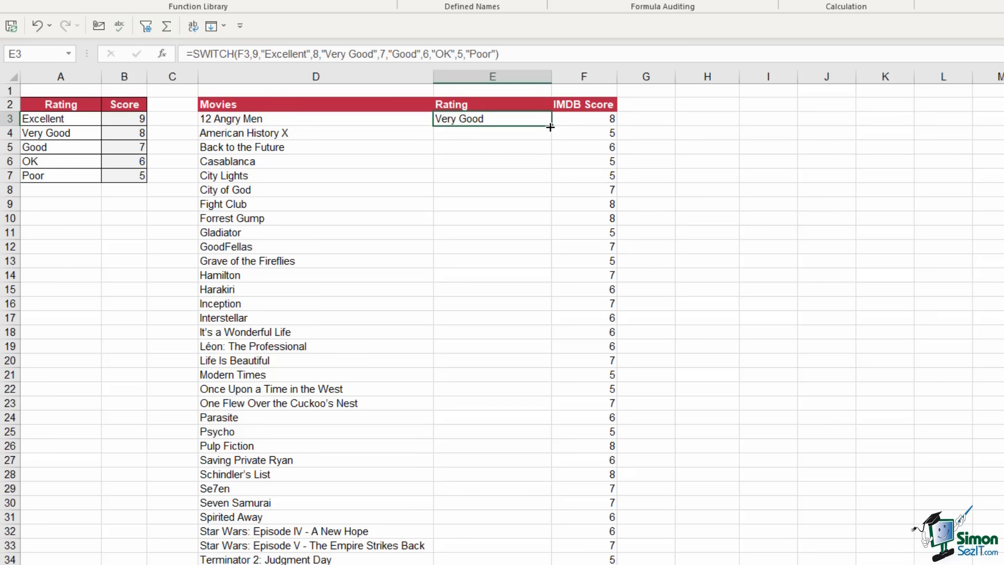
{"action": "double_click", "coordinate": [550, 127]}
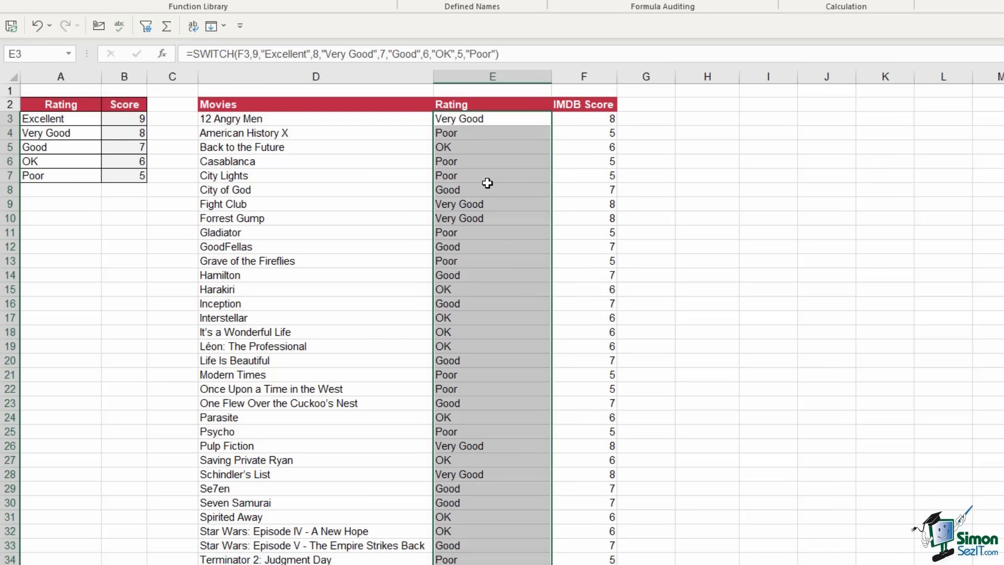
{"action": "left_click", "coordinate": [287, 203]}
Clear the A3:B7 score table to confirm the SWITCH ratings remain, then restore it
{"action": "left_click_drag", "start_coordinate": [55, 123], "coordinate": [136, 175]}
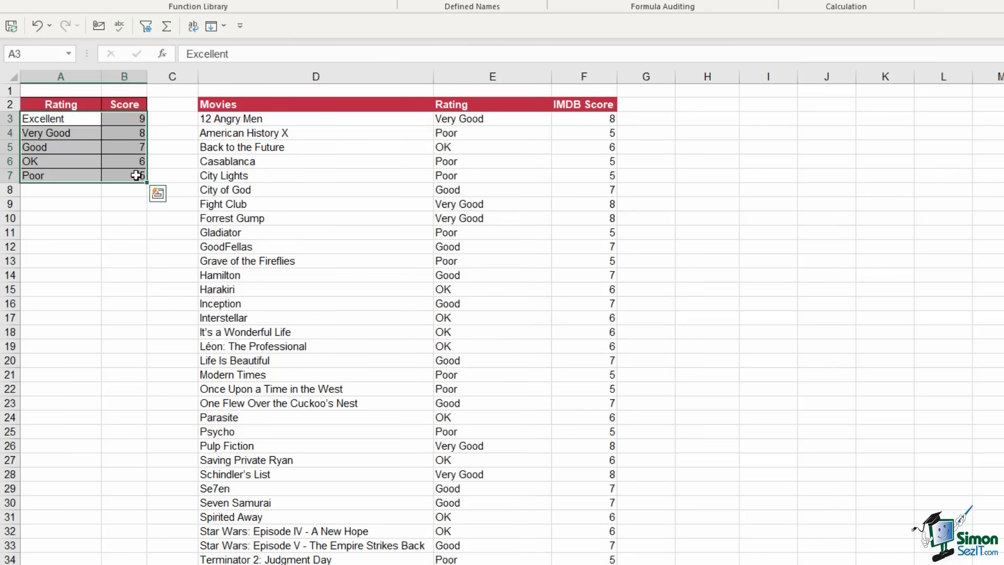
{"action": "key", "text": "Delete"}
{"action": "left_click", "coordinate": [485, 144]}
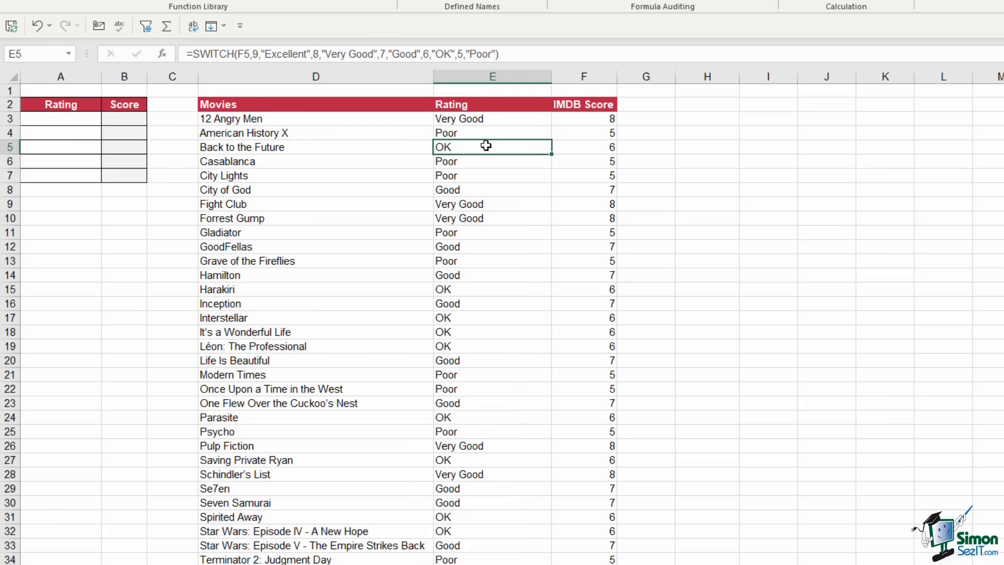
{"action": "left_click", "coordinate": [480, 123]}
{"action": "left_click", "coordinate": [481, 141]}
{"action": "left_click", "coordinate": [485, 177]}
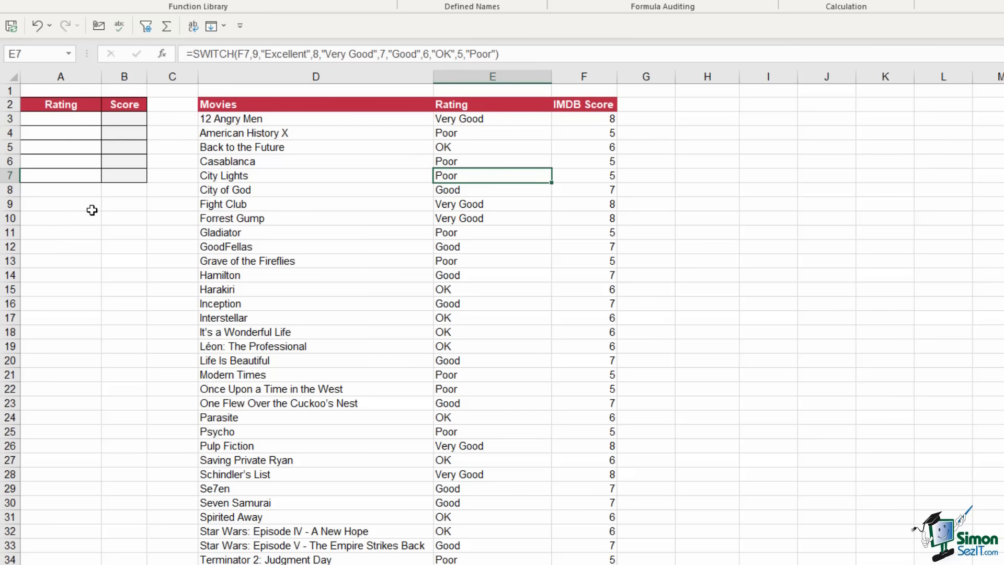
{"action": "left_click", "coordinate": [37, 26]}
{"action": "left_click", "coordinate": [487, 119]}
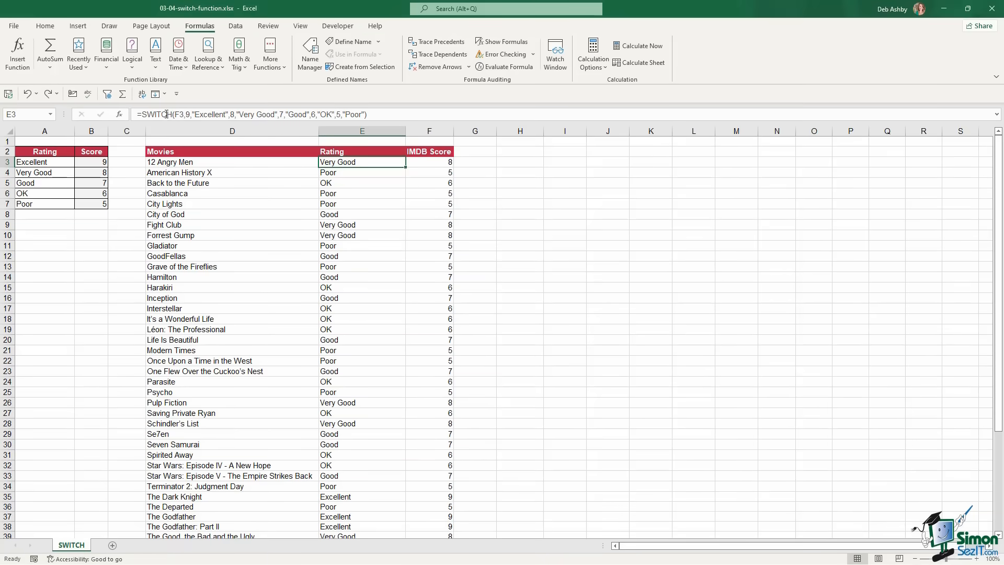
{"action": "left_click_drag", "start_coordinate": [142, 114], "coordinate": [369, 114]}
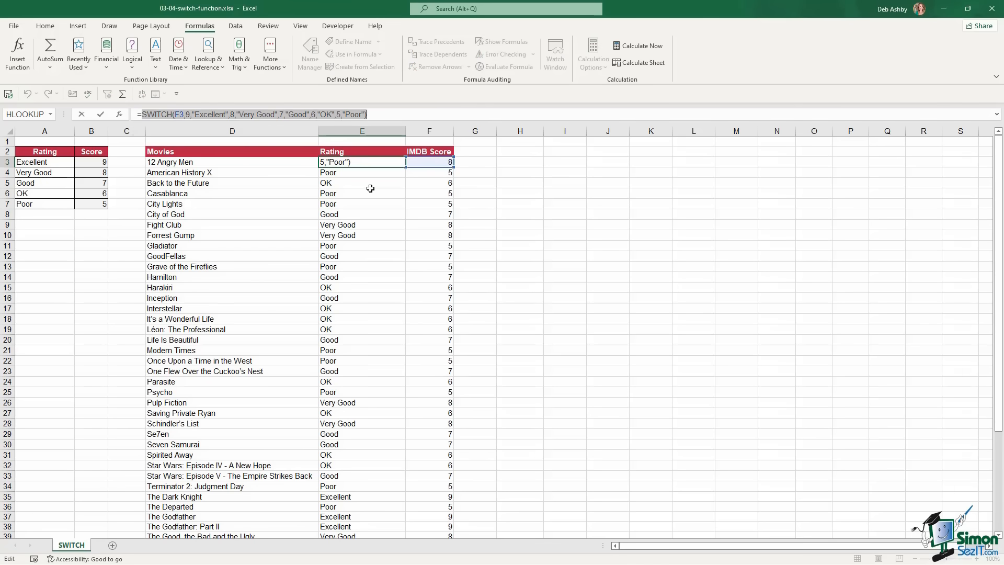
{"action": "key", "text": "Escape"}
{"action": "left_click", "coordinate": [333, 176]}
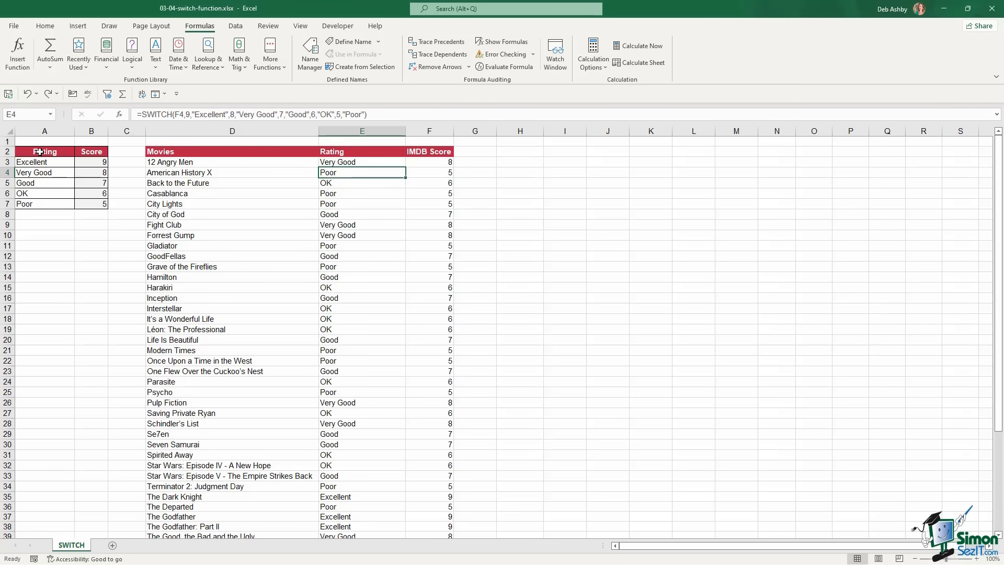
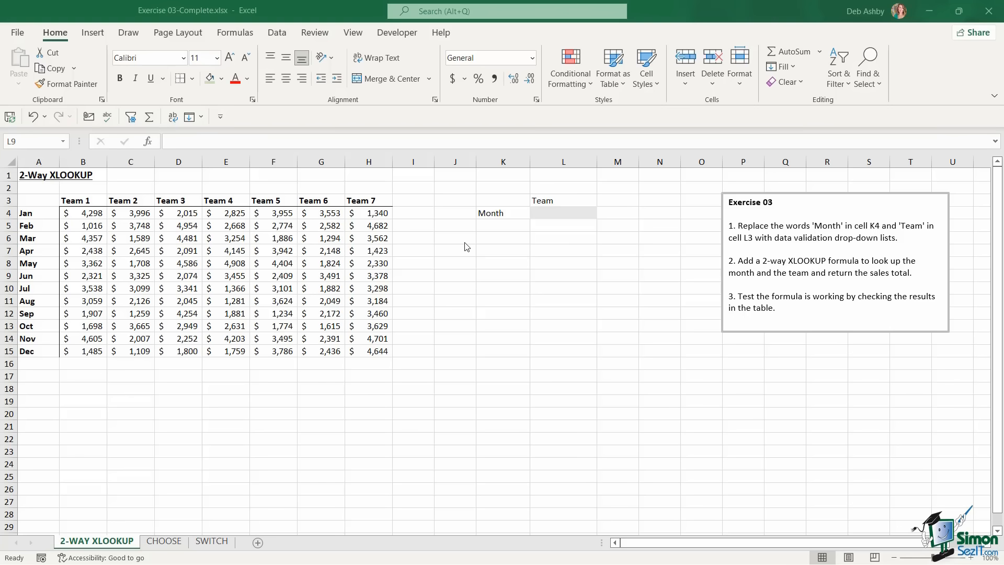
Point out the Month and Team labels, month names, team headers and sample sales on the 2-Way XLOOKUP sheet
{"action": "left_click", "coordinate": [493, 214]}
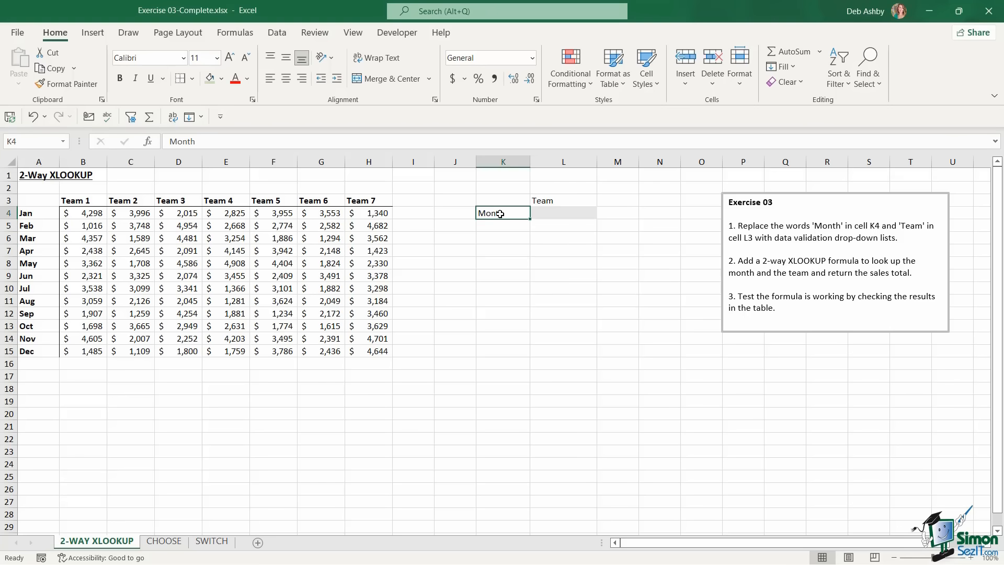
{"action": "left_click", "coordinate": [558, 201]}
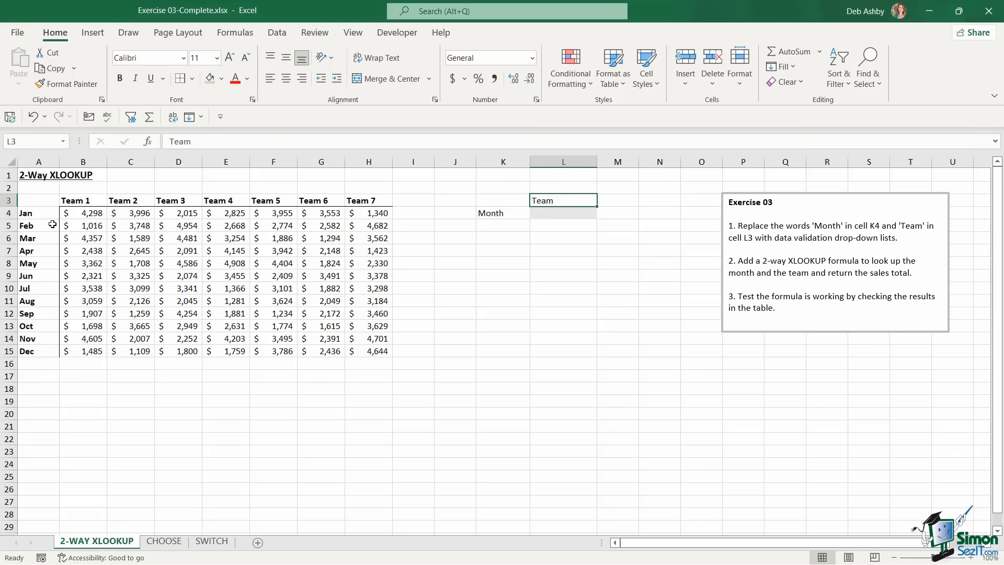
{"action": "left_click_drag", "start_coordinate": [43, 214], "coordinate": [41, 327]}
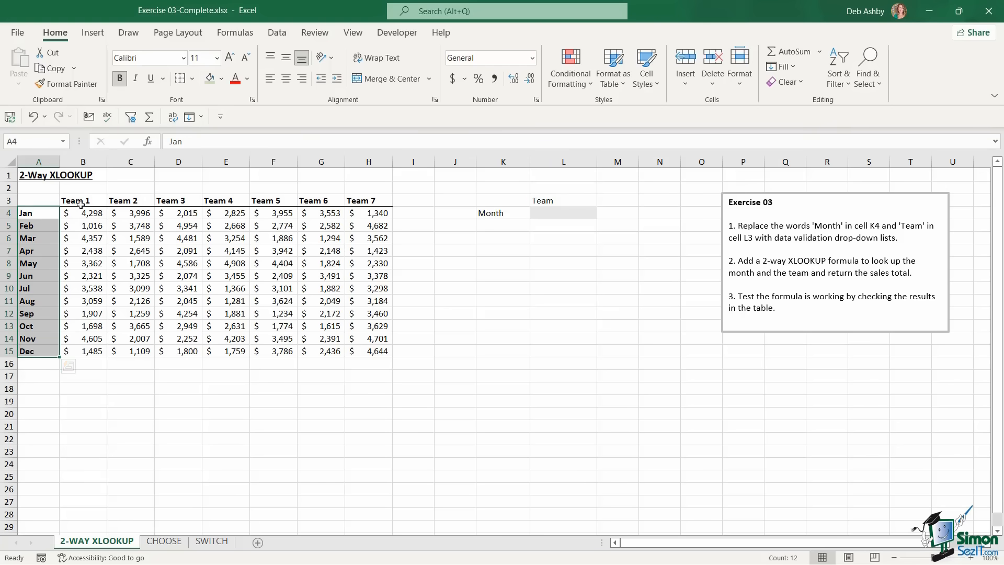
{"action": "left_click_drag", "start_coordinate": [79, 201], "coordinate": [366, 201]}
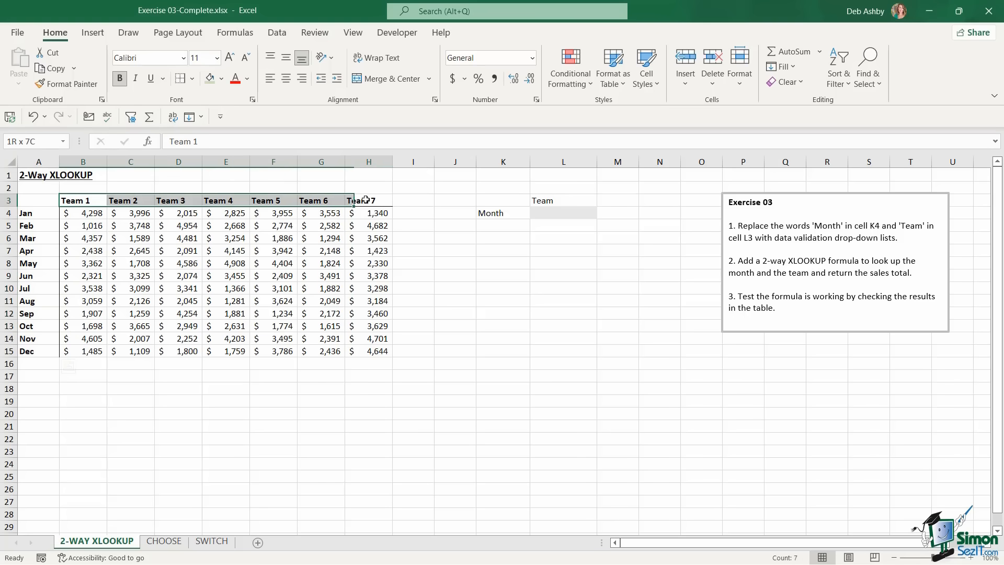
{"action": "left_click", "coordinate": [555, 213]}
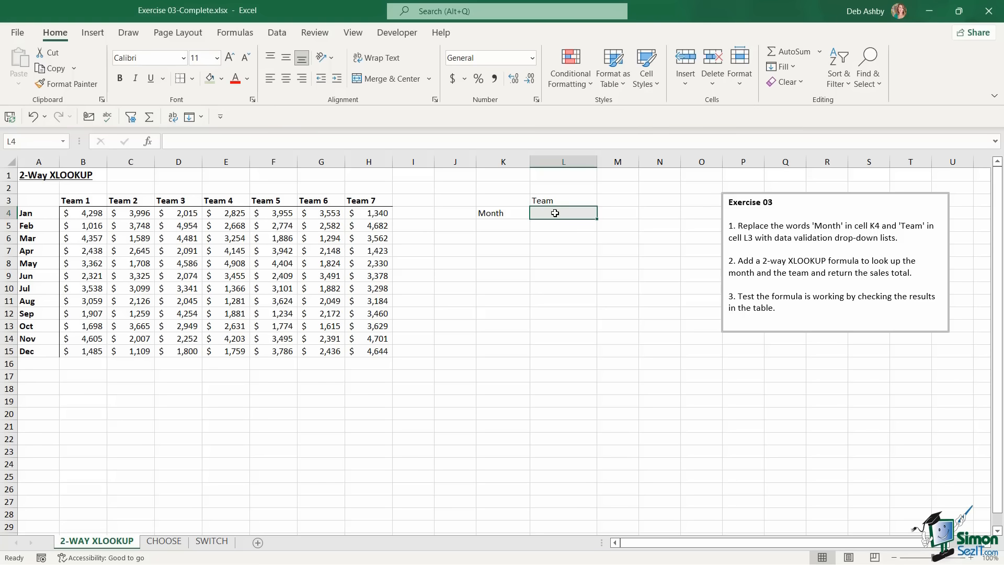
{"action": "left_click", "coordinate": [290, 265]}
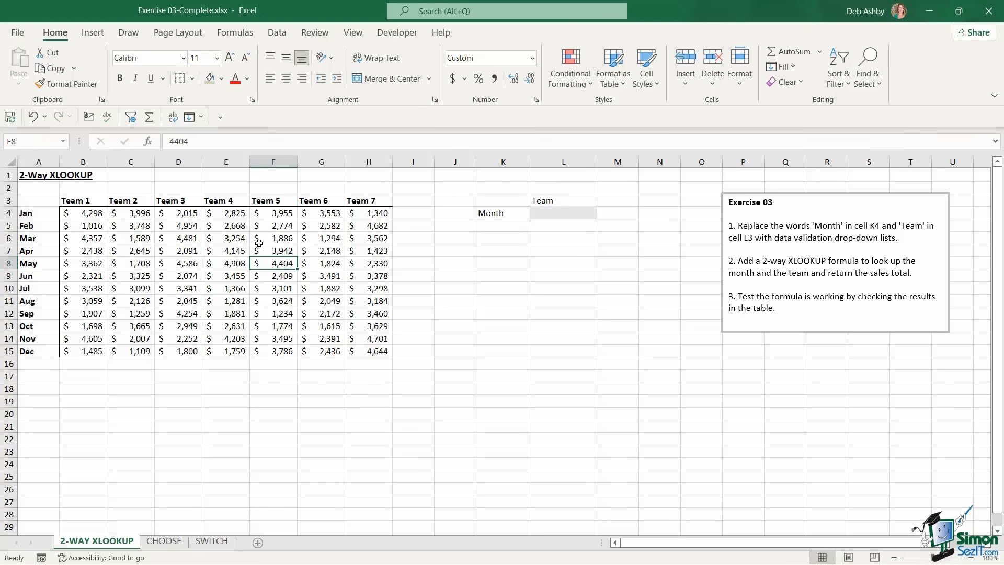
{"action": "left_click", "coordinate": [217, 243]}
{"action": "left_click", "coordinate": [326, 252]}
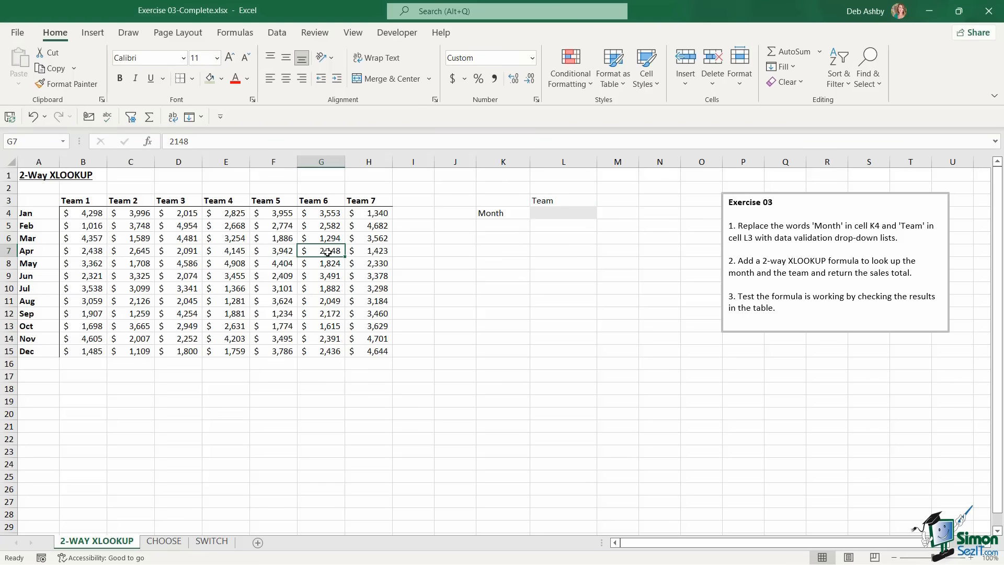
Review the CHOOSE sheet's team member list and its colours Red, Blue, Green and White
{"action": "left_click", "coordinate": [165, 542]}
{"action": "left_click", "coordinate": [420, 380]}
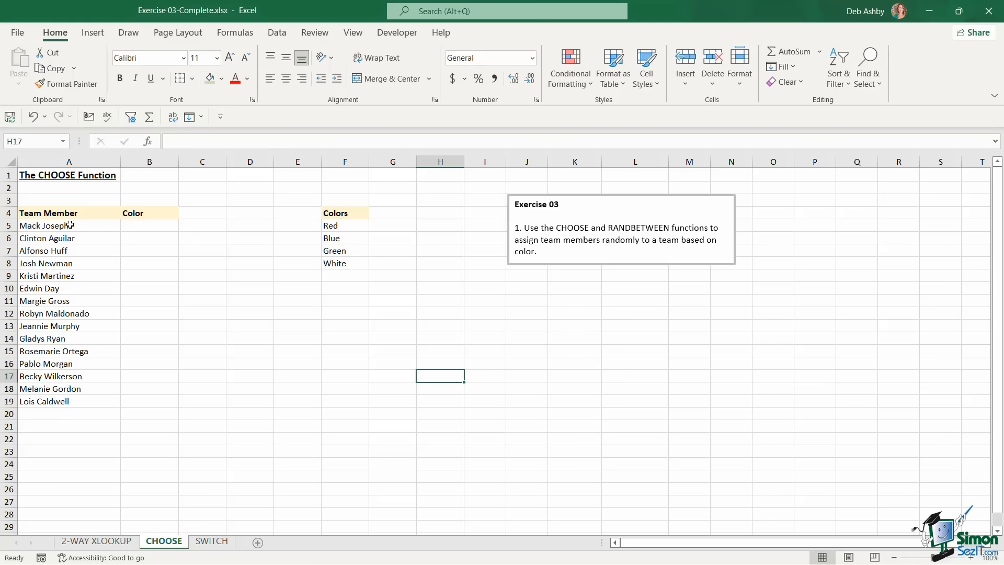
{"action": "left_click_drag", "start_coordinate": [66, 225], "coordinate": [63, 403]}
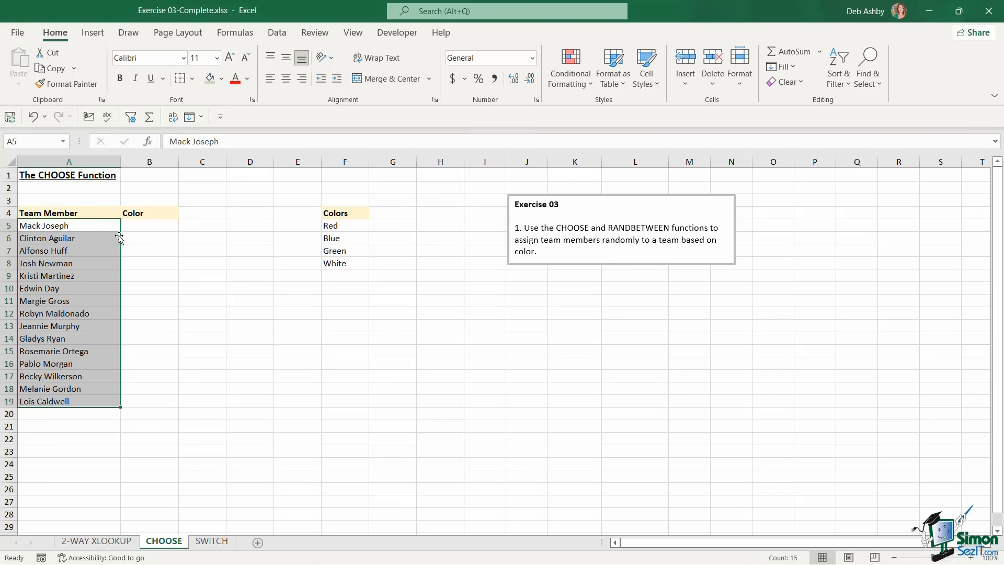
{"action": "left_click", "coordinate": [349, 229]}
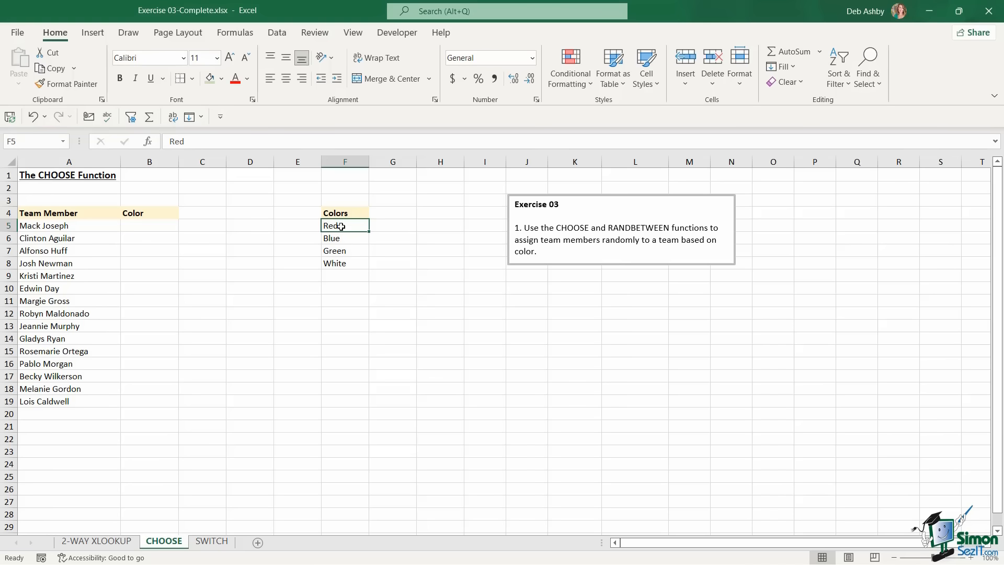
{"action": "left_click_drag", "start_coordinate": [340, 226], "coordinate": [343, 264]}
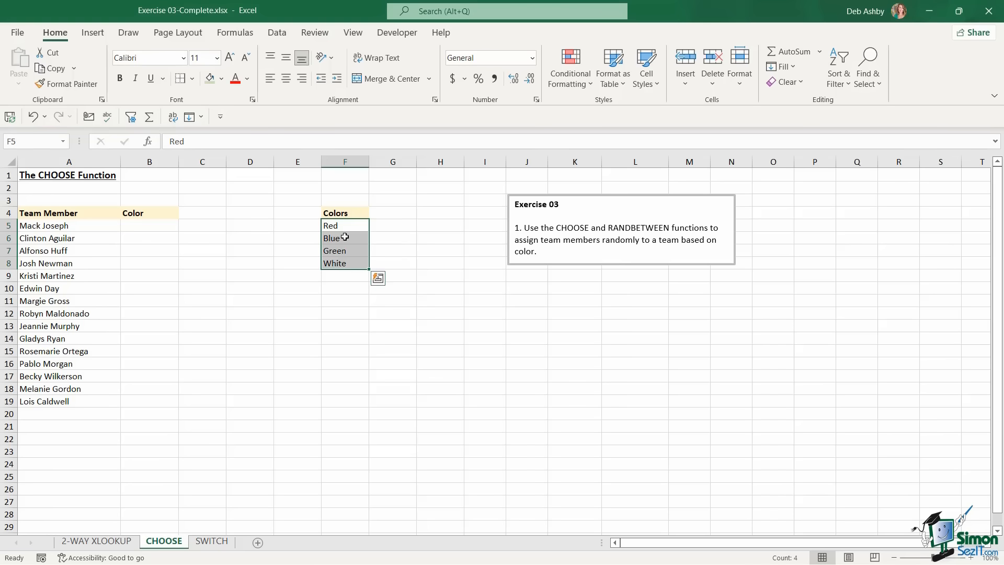
{"action": "left_click", "coordinate": [441, 274]}
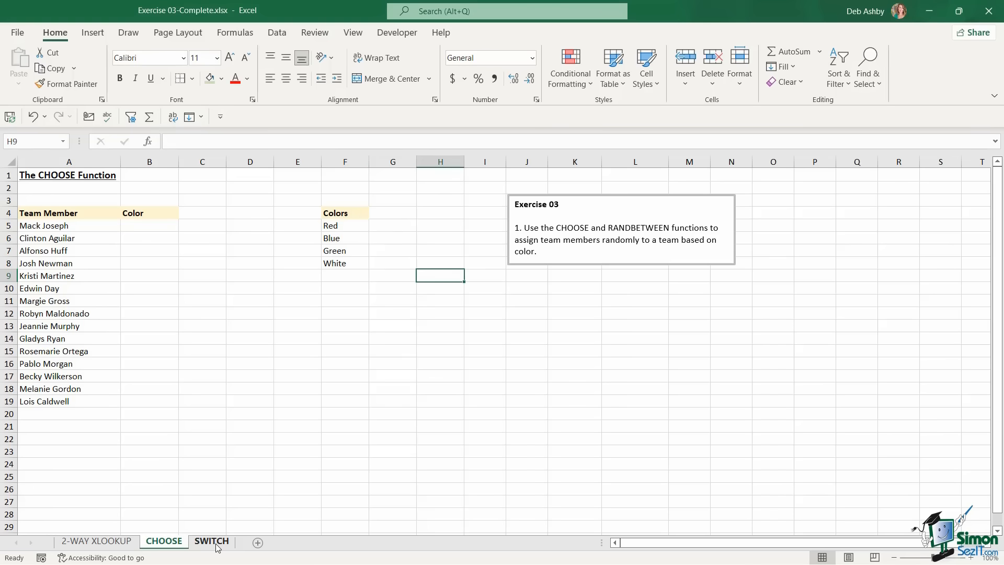
{"action": "left_click", "coordinate": [211, 540]}
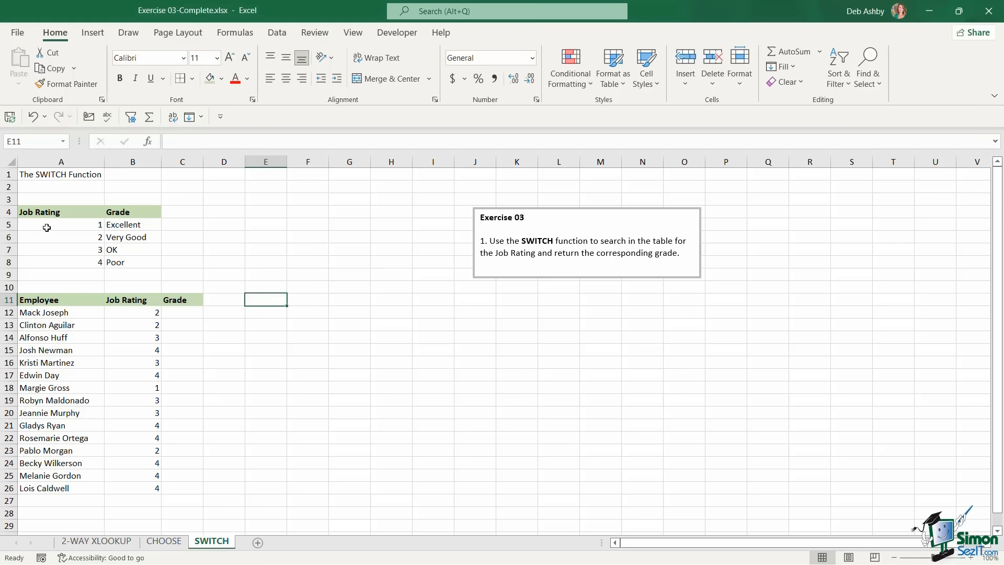
Review the SWITCH sheet's Job Rating/Grade table, the employees' ratings and the empty Grade column
{"action": "left_click_drag", "start_coordinate": [45, 215], "coordinate": [146, 261]}
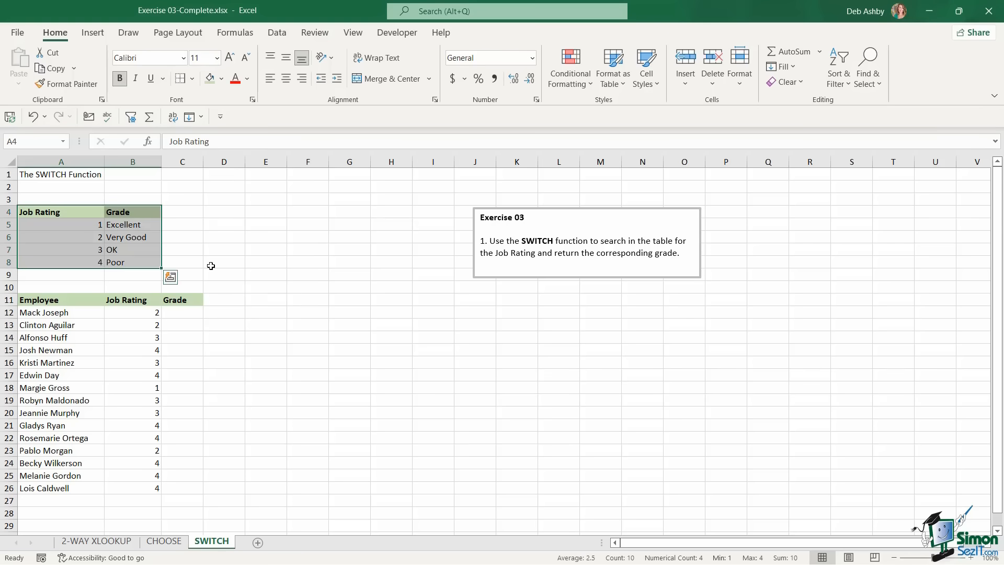
{"action": "left_click_drag", "start_coordinate": [132, 311], "coordinate": [126, 486]}
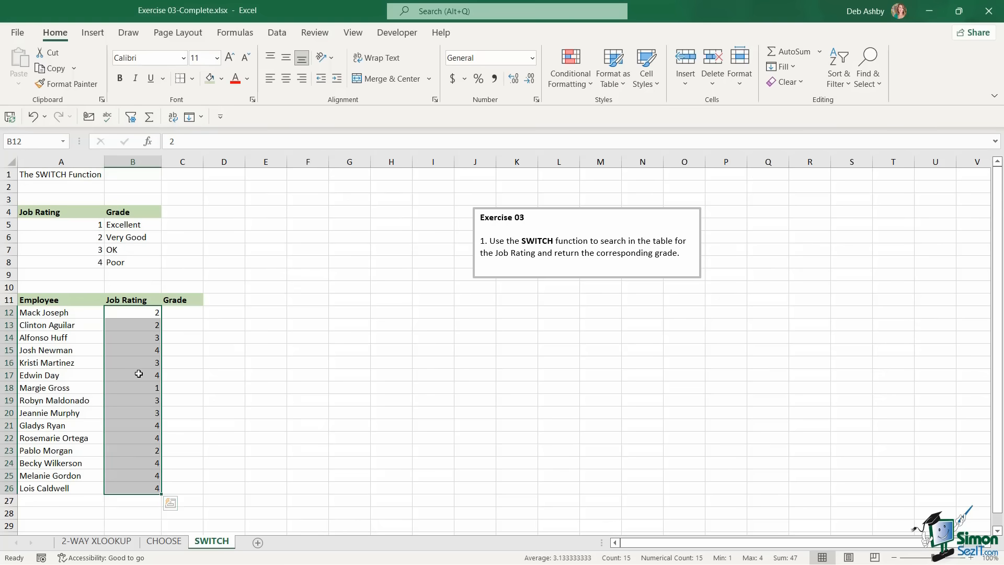
{"action": "left_click", "coordinate": [193, 313]}
{"action": "left_click_drag", "start_coordinate": [123, 225], "coordinate": [123, 261]}
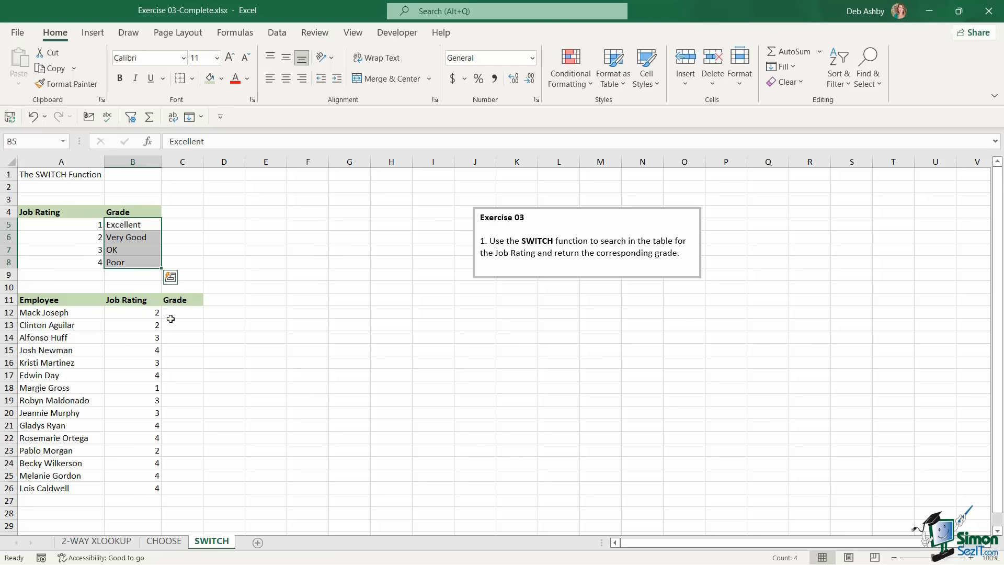
{"action": "left_click", "coordinate": [187, 313]}
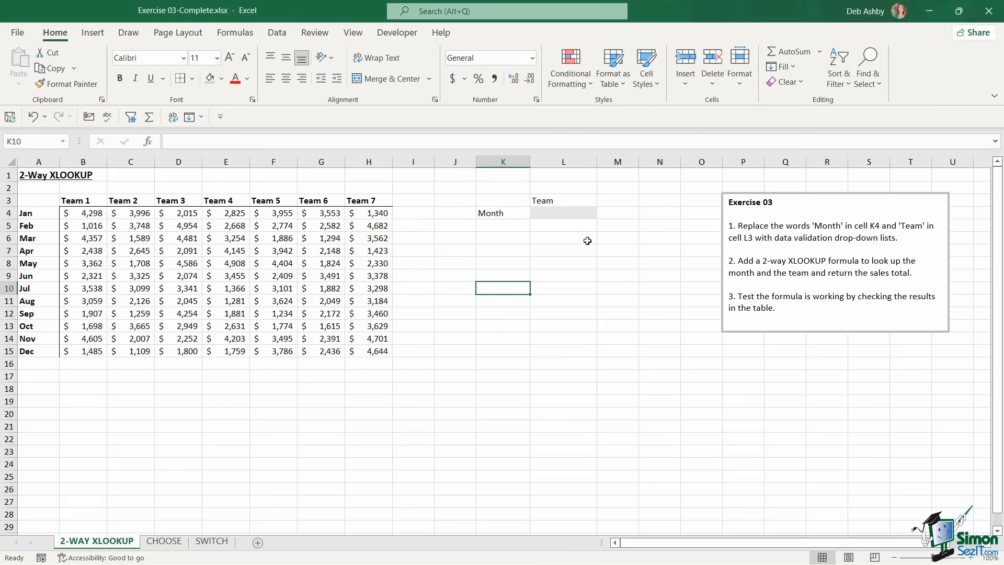
Clear K4 and give it a Data Validation list sourced from the months $A$4:$A$15
{"action": "left_click", "coordinate": [507, 215]}
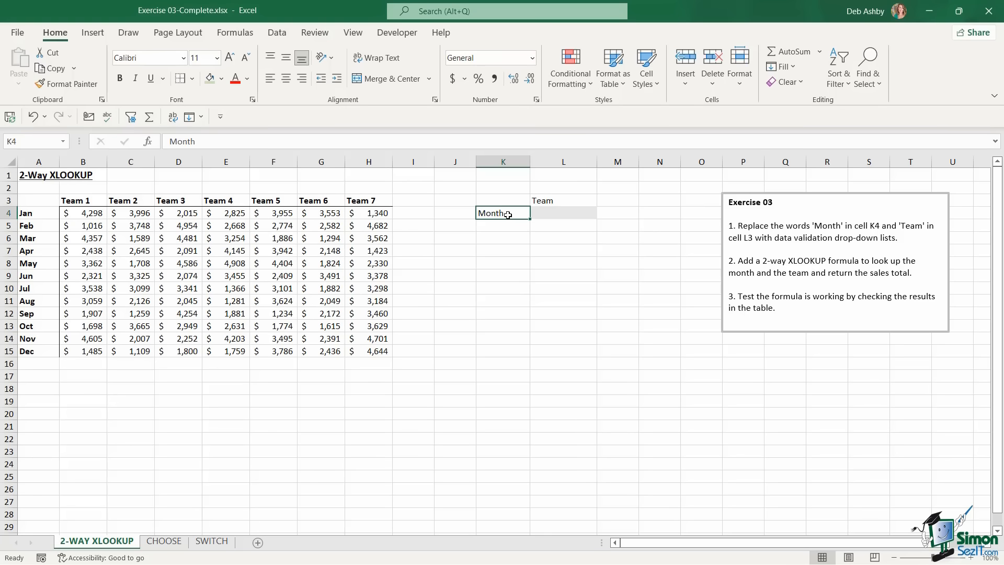
{"action": "key", "text": "Delete"}
{"action": "left_click", "coordinate": [277, 32]}
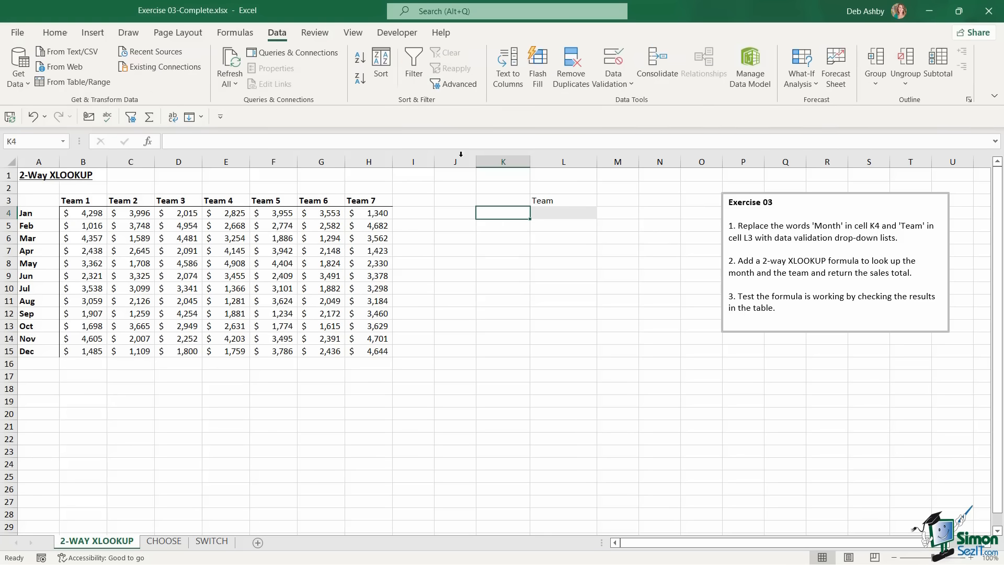
{"action": "left_click", "coordinate": [624, 81]}
{"action": "left_click", "coordinate": [626, 103]}
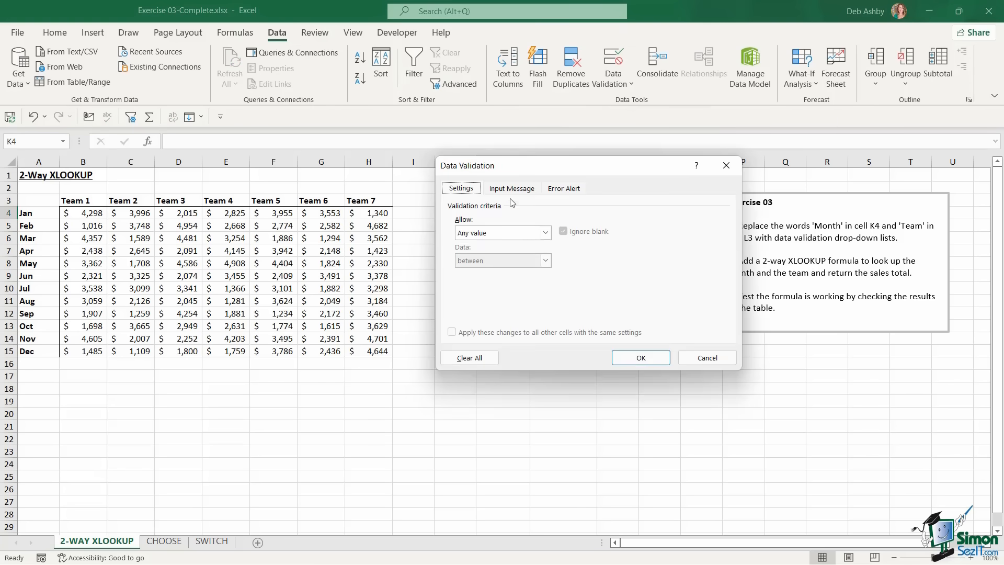
{"action": "left_click", "coordinate": [541, 234]}
{"action": "left_click", "coordinate": [464, 271]}
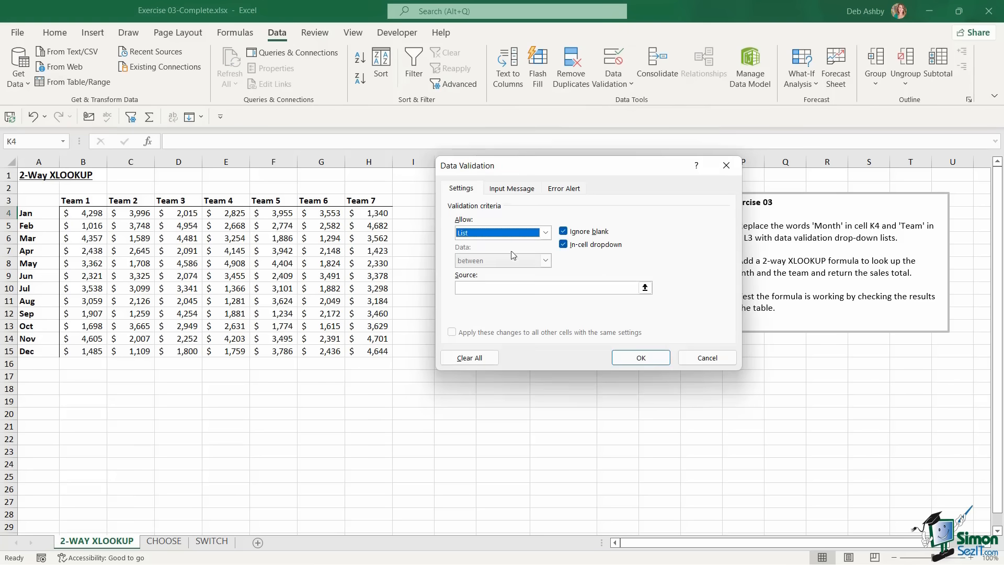
{"action": "left_click", "coordinate": [466, 288]}
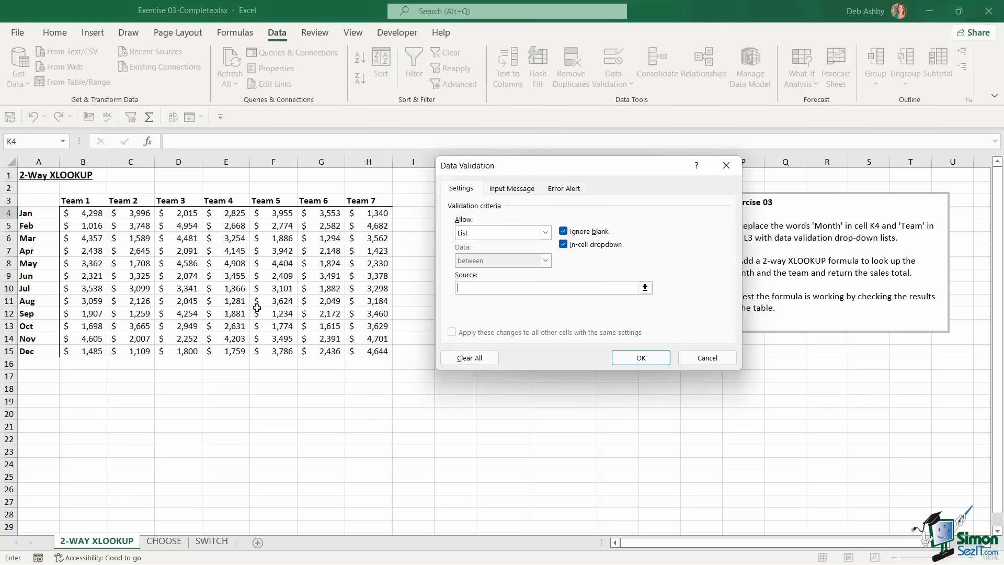
{"action": "left_click_drag", "start_coordinate": [38, 215], "coordinate": [25, 350]}
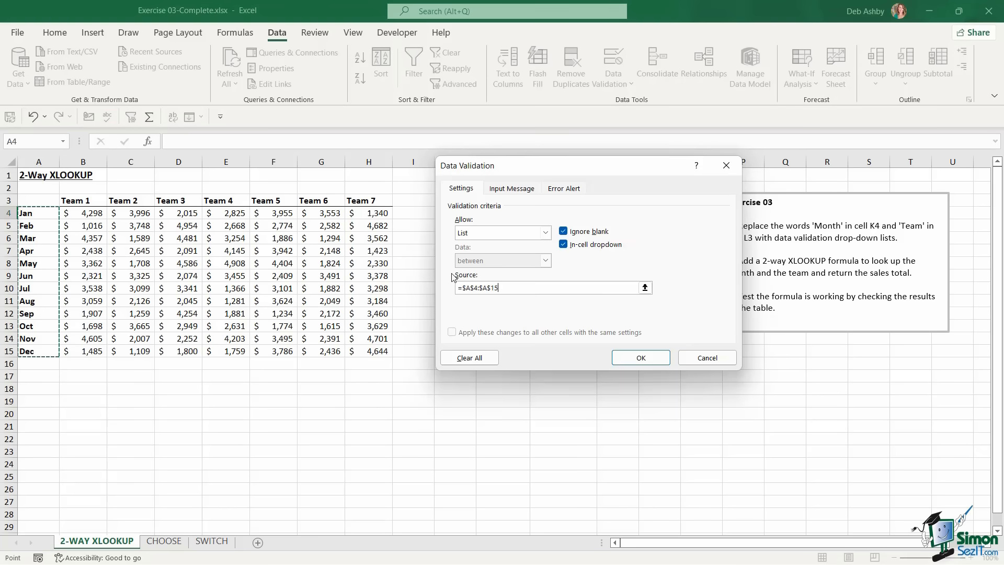
{"action": "left_click", "coordinate": [649, 358]}
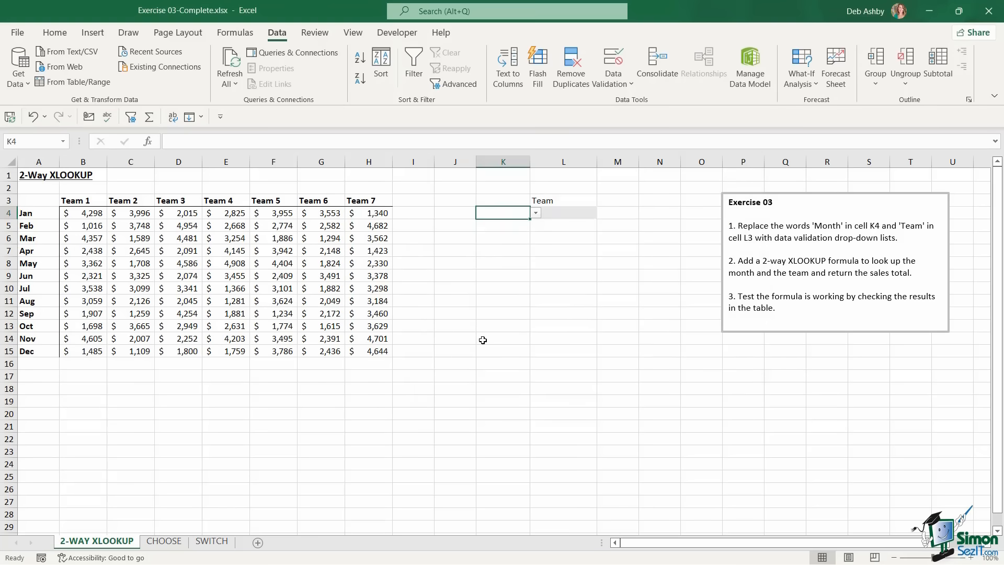
Pick Mar from the new month drop-down in K4
{"action": "left_click", "coordinate": [535, 213]}
{"action": "left_click", "coordinate": [485, 242]}
{"action": "left_click", "coordinate": [562, 201]}
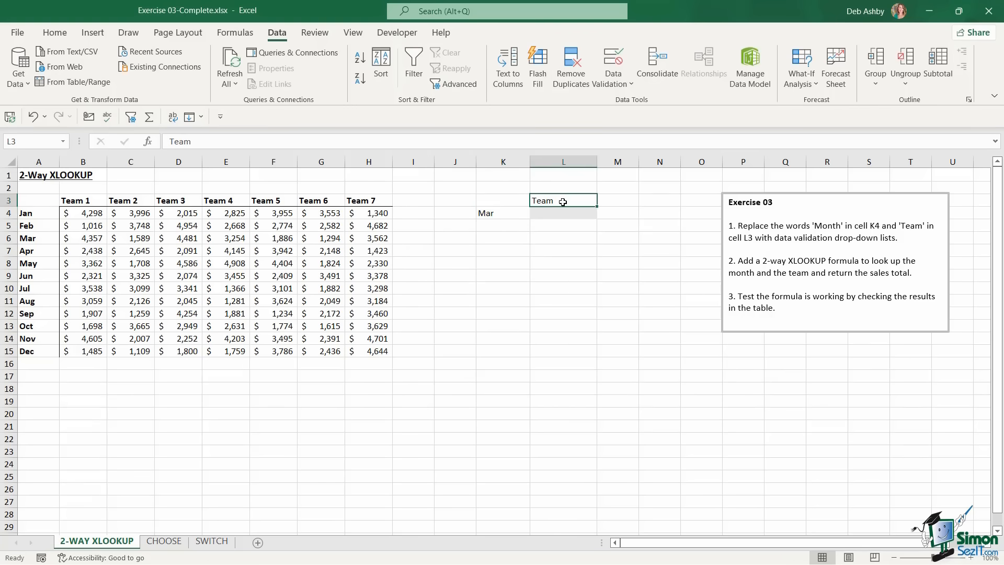
{"action": "key", "text": "Delete"}
{"action": "left_click", "coordinate": [622, 86]}
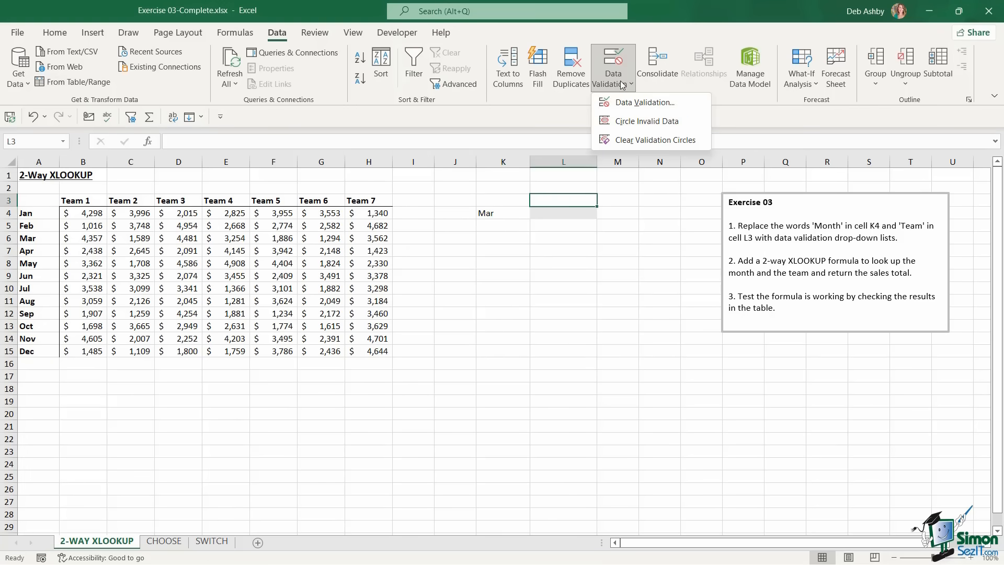
{"action": "left_click", "coordinate": [644, 103]}
{"action": "left_click", "coordinate": [545, 232]}
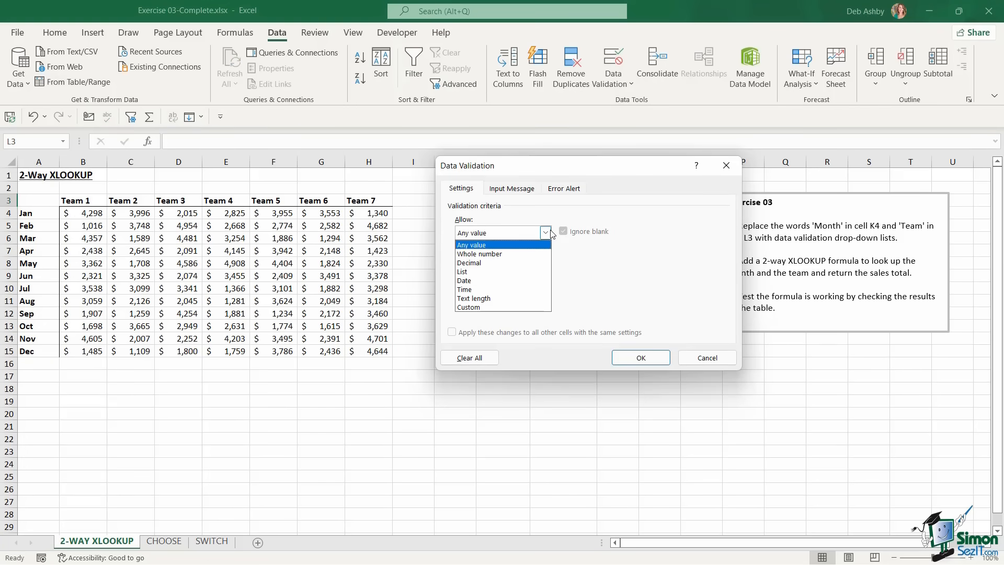
{"action": "left_click", "coordinate": [466, 271]}
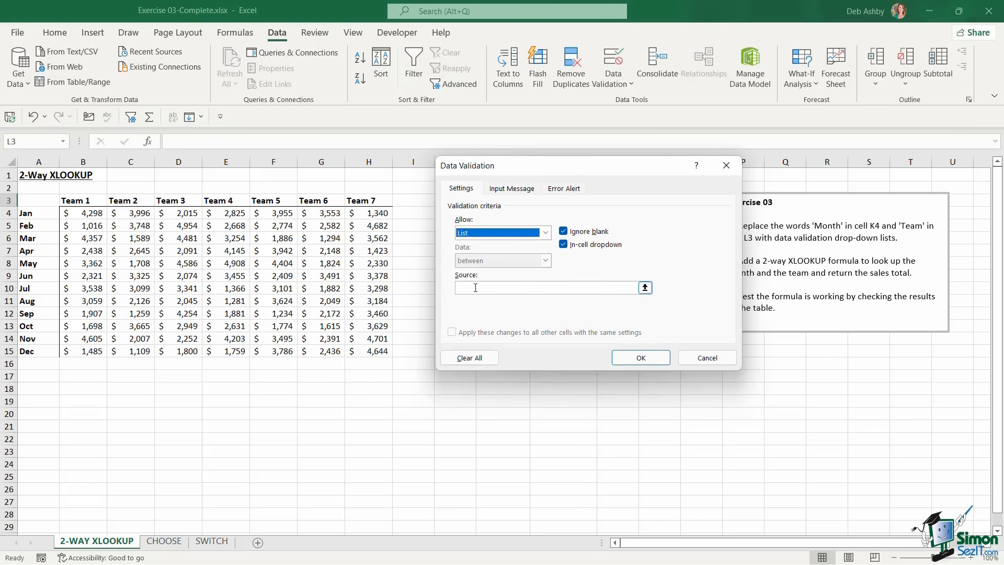
{"action": "left_click", "coordinate": [475, 287]}
{"action": "left_click_drag", "start_coordinate": [80, 201], "coordinate": [368, 200]}
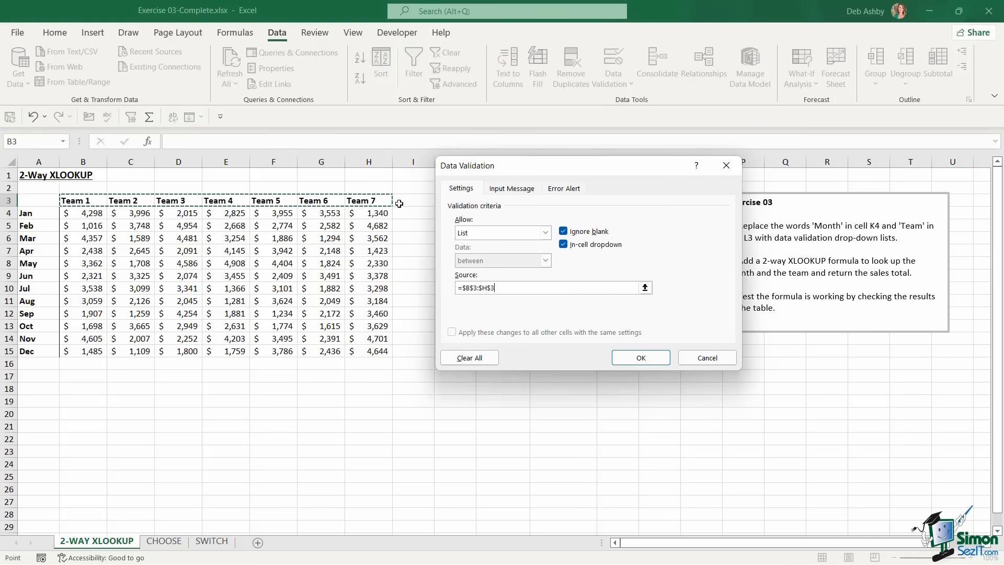
{"action": "left_click", "coordinate": [637, 360]}
{"action": "left_click", "coordinate": [602, 200]}
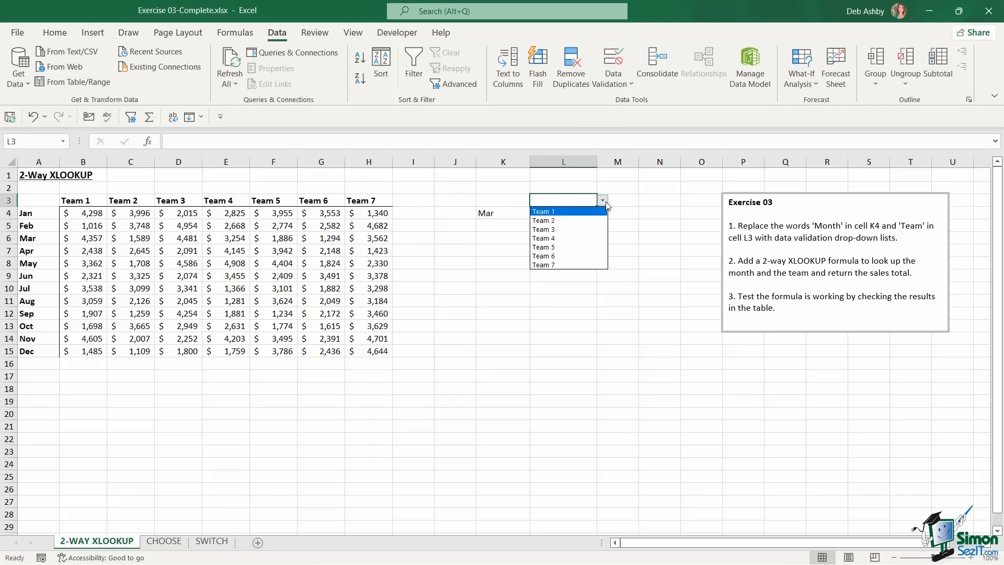
{"action": "left_click", "coordinate": [558, 238]}
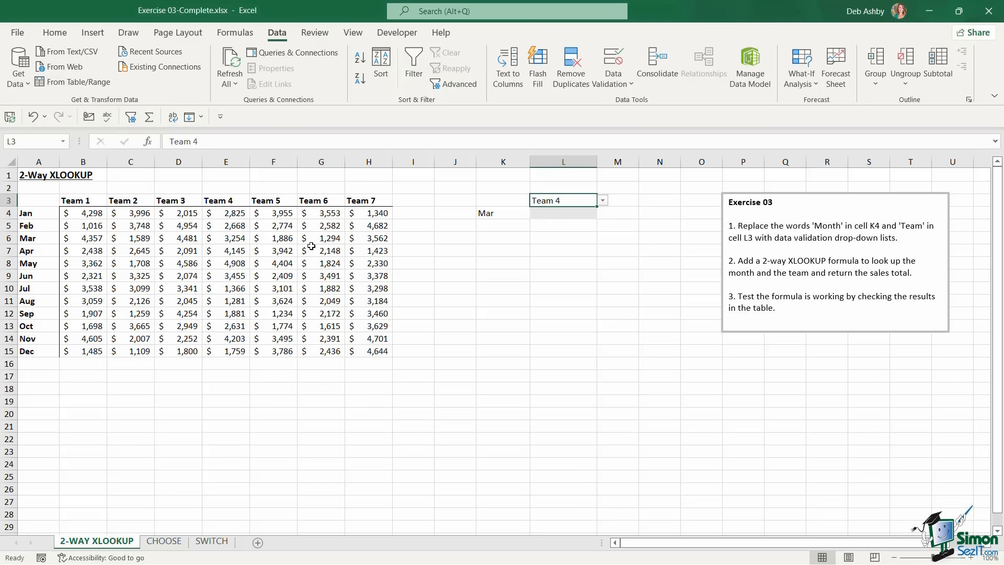
{"action": "left_click", "coordinate": [278, 234]}
{"action": "left_click", "coordinate": [201, 251]}
{"action": "left_click", "coordinate": [265, 287]}
{"action": "left_click", "coordinate": [301, 243]}
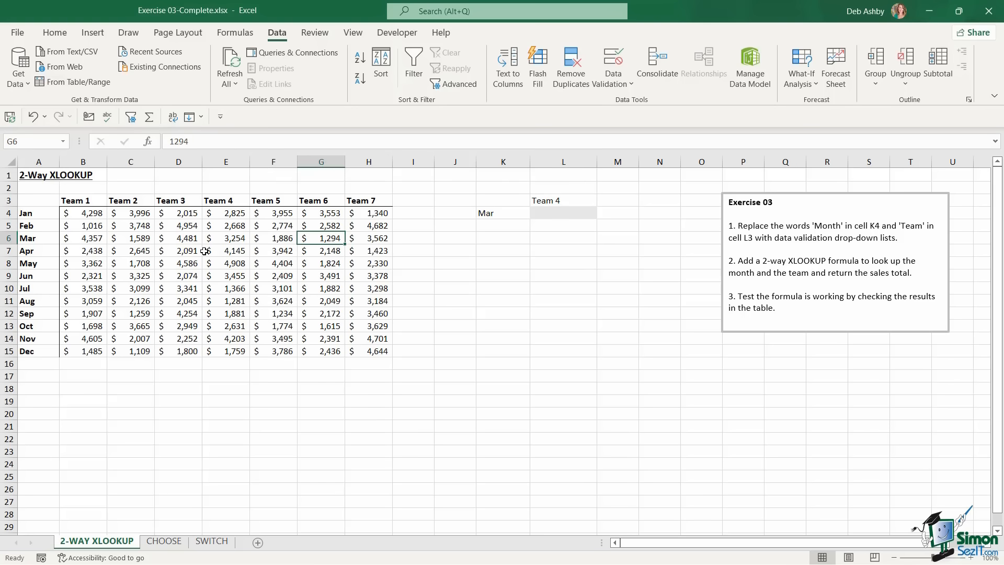
{"action": "left_click", "coordinate": [205, 251]}
{"action": "left_click", "coordinate": [501, 215]}
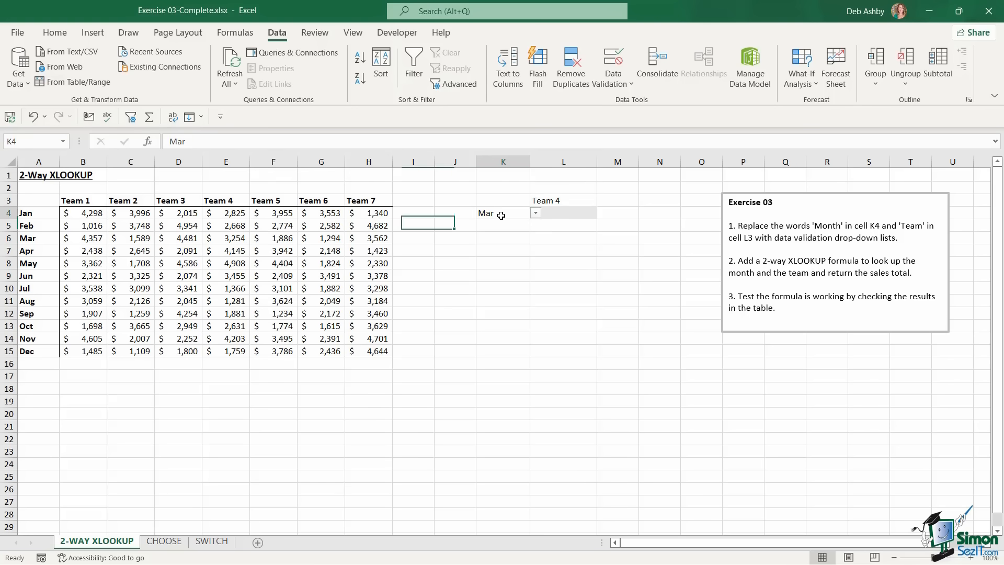
{"action": "left_click", "coordinate": [545, 202]}
{"action": "left_click", "coordinate": [510, 216]}
{"action": "left_click", "coordinate": [581, 216]}
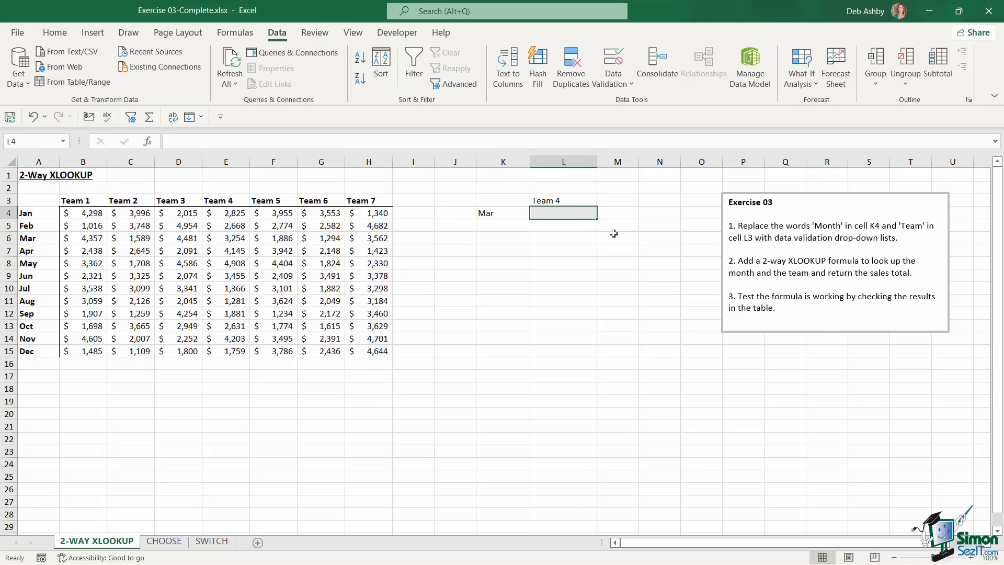
Start an XLOOKUP in L4 with K4 as lookup value and A4:A15 as lookup range, nesting a second XLOOKUP
{"action": "type", "text": "="}
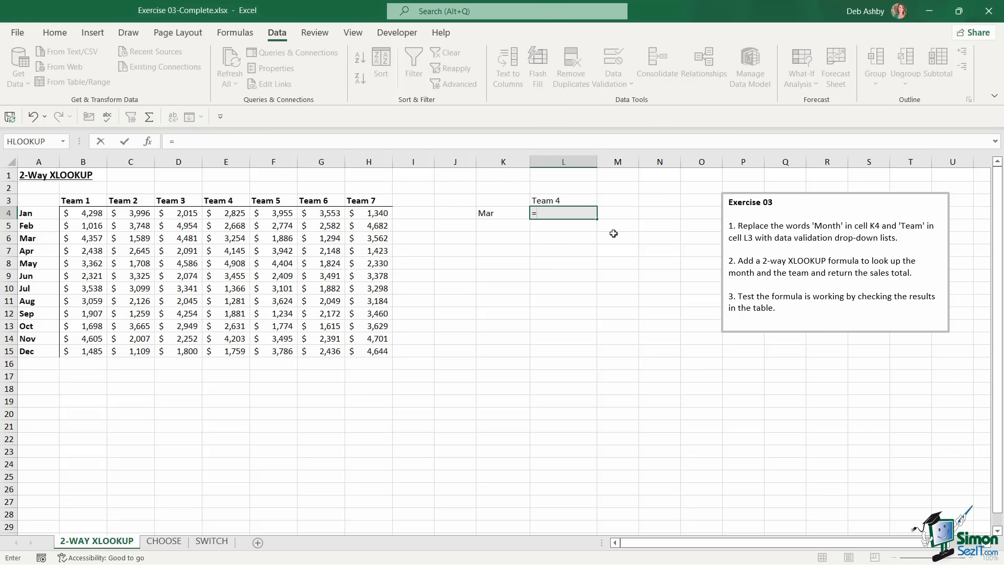
{"action": "type", "text": "XLOOKUP("}
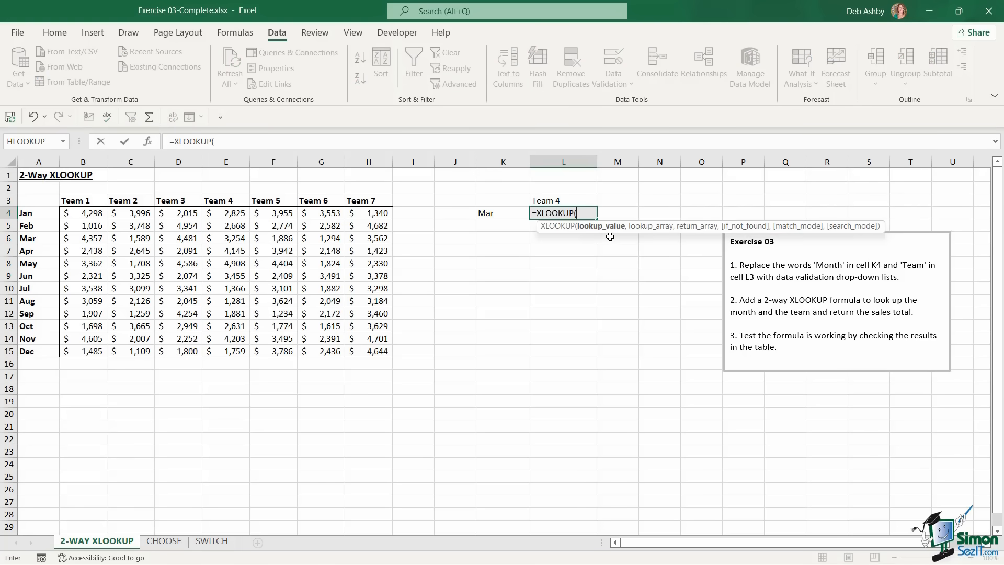
{"action": "left_click", "coordinate": [509, 214]}
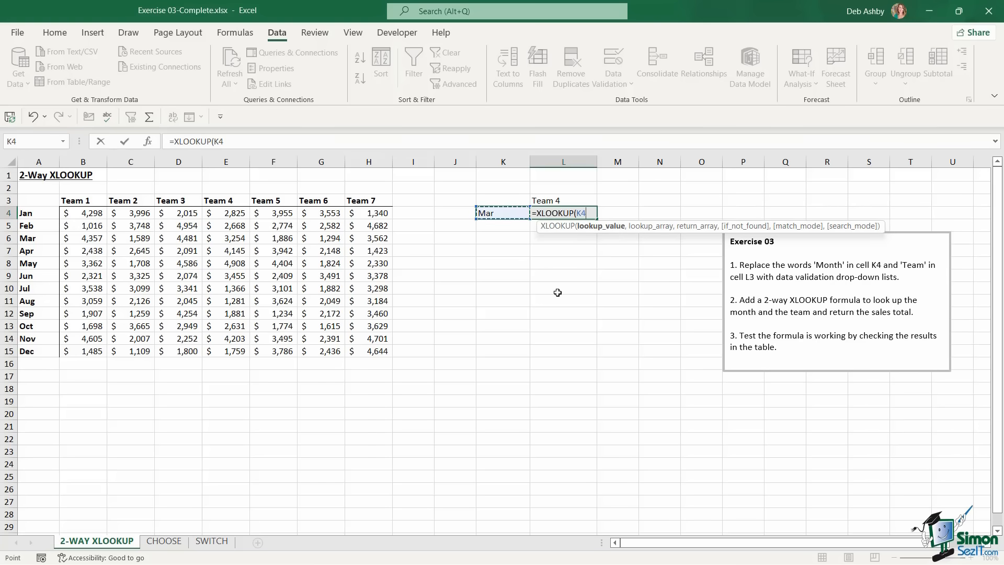
{"action": "type", "text": ","}
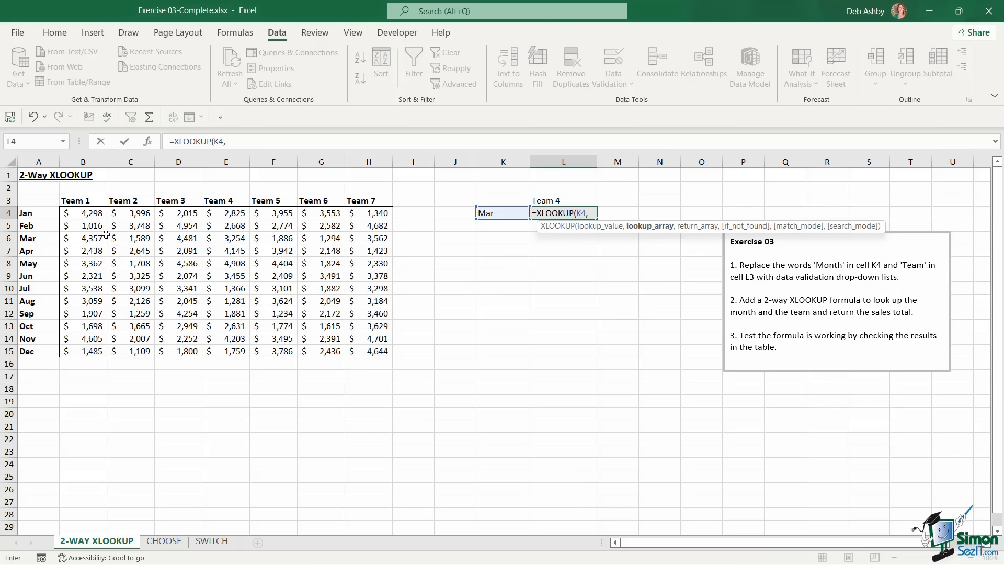
{"action": "left_click_drag", "start_coordinate": [40, 214], "coordinate": [26, 351]}
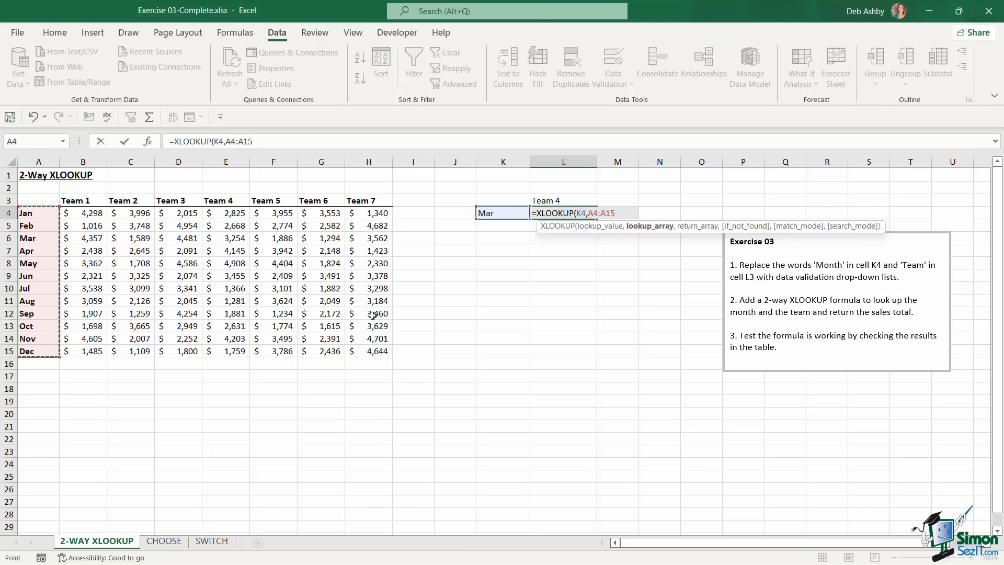
{"action": "type", "text": ","}
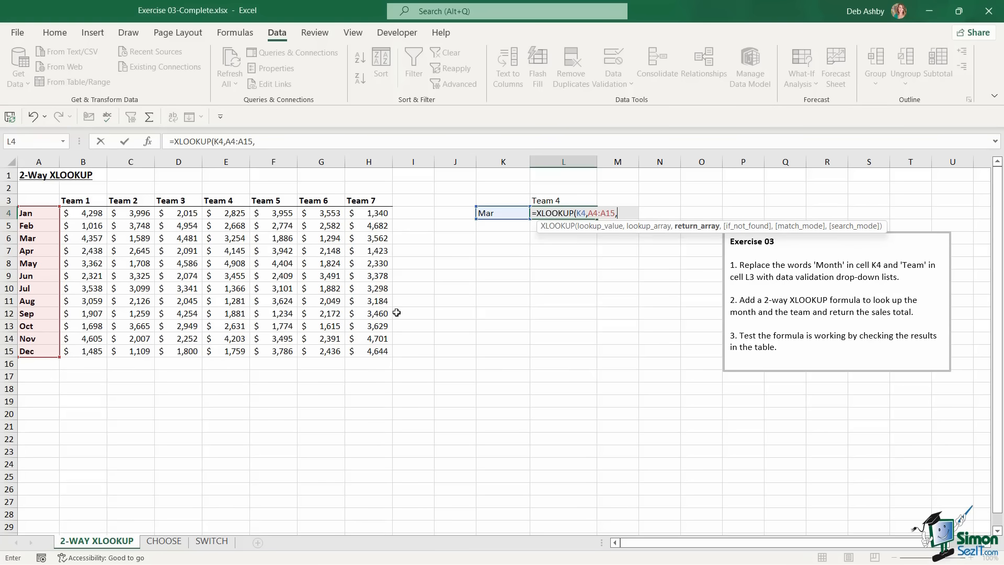
{"action": "type", "text": "xloo"}
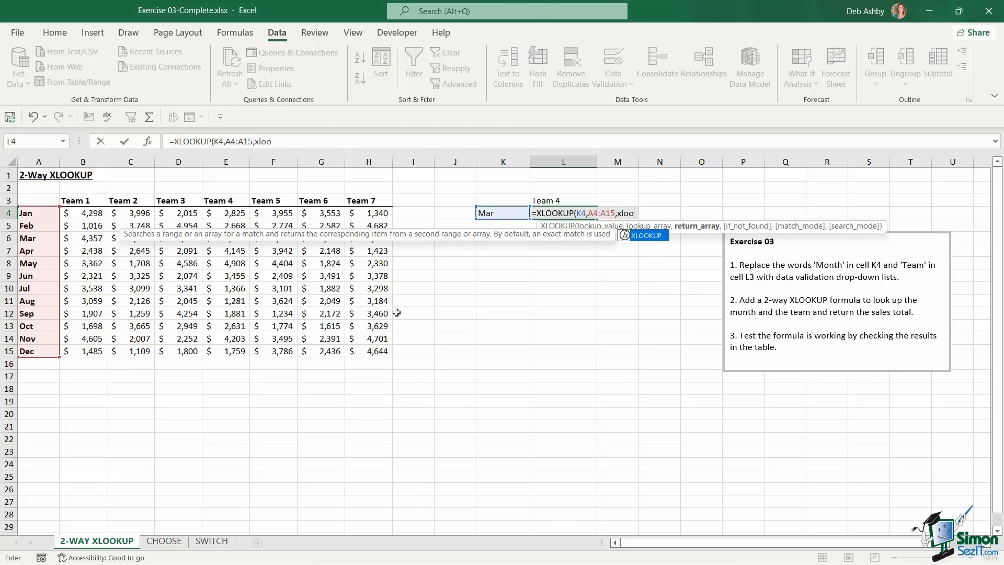
{"action": "key", "text": "Tab"}
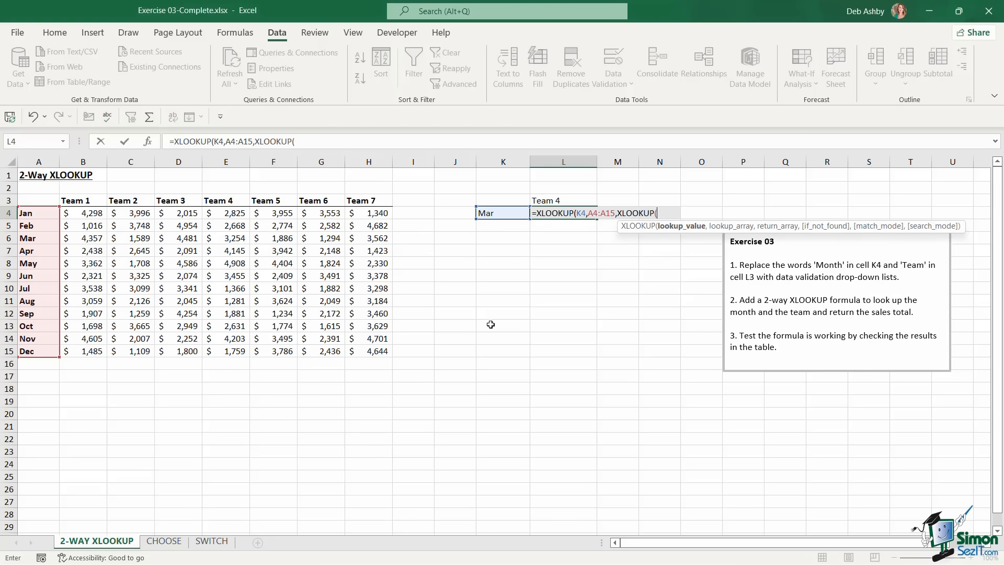
Complete the inner XLOOKUP(L3,B3:H3,B4:H15) and enter the formula, returning 3254
{"action": "left_click", "coordinate": [563, 200]}
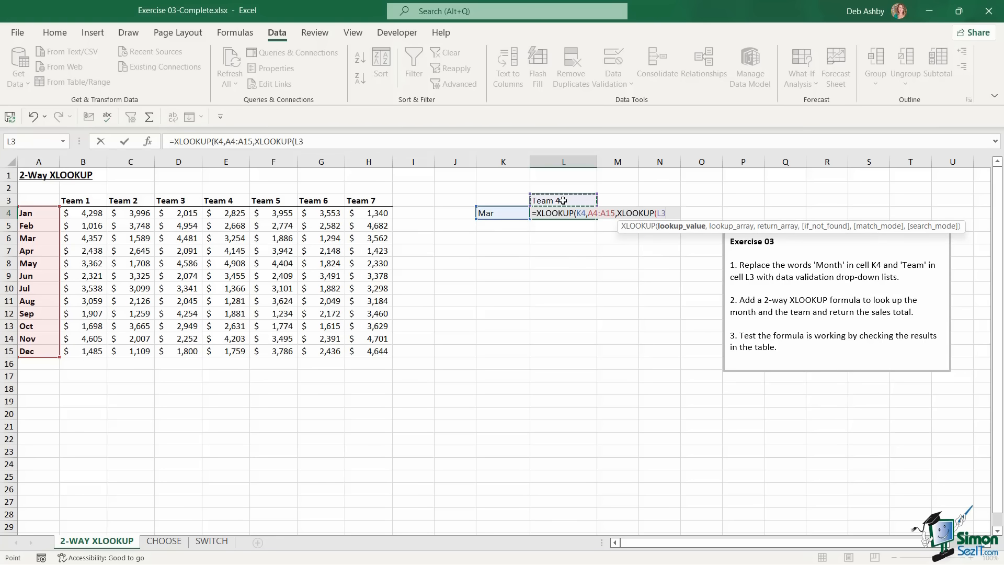
{"action": "type", "text": ","}
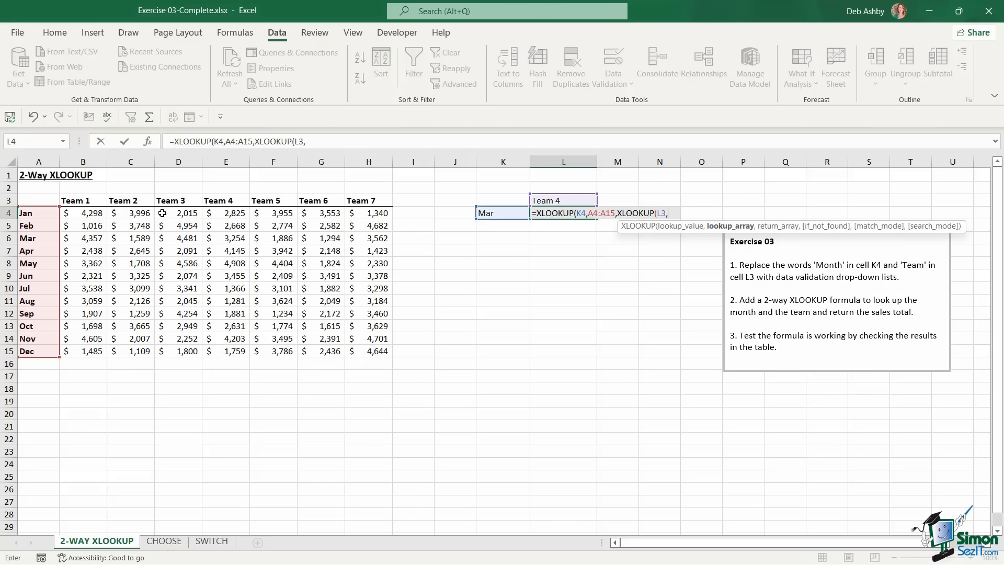
{"action": "left_click_drag", "start_coordinate": [77, 202], "coordinate": [373, 201]}
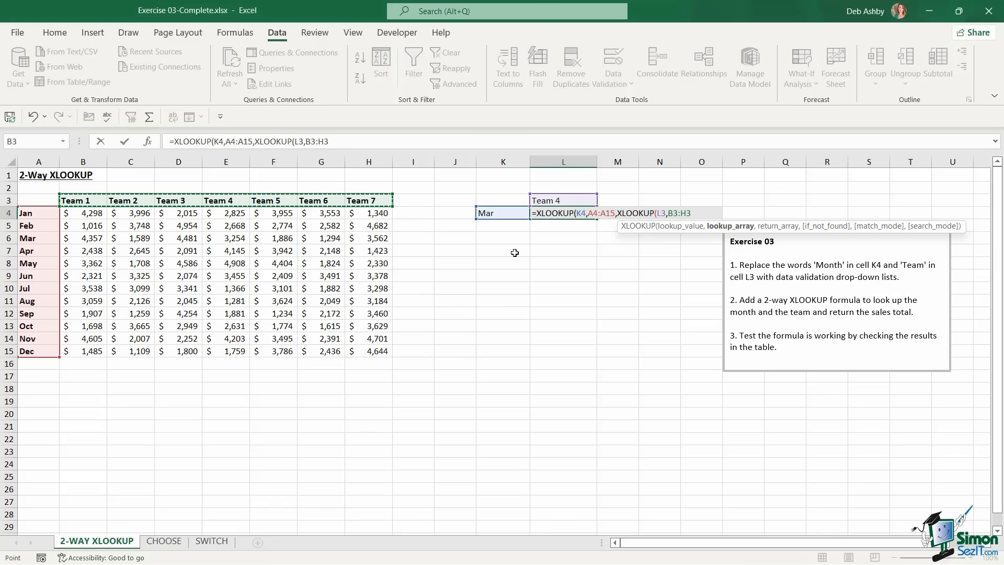
{"action": "type", "text": ","}
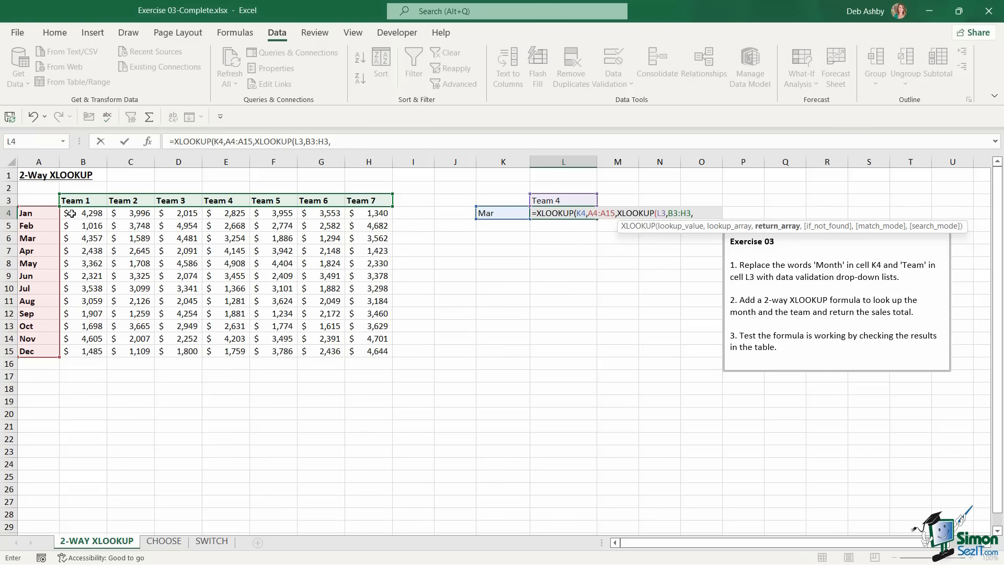
{"action": "left_click_drag", "start_coordinate": [71, 214], "coordinate": [361, 350]}
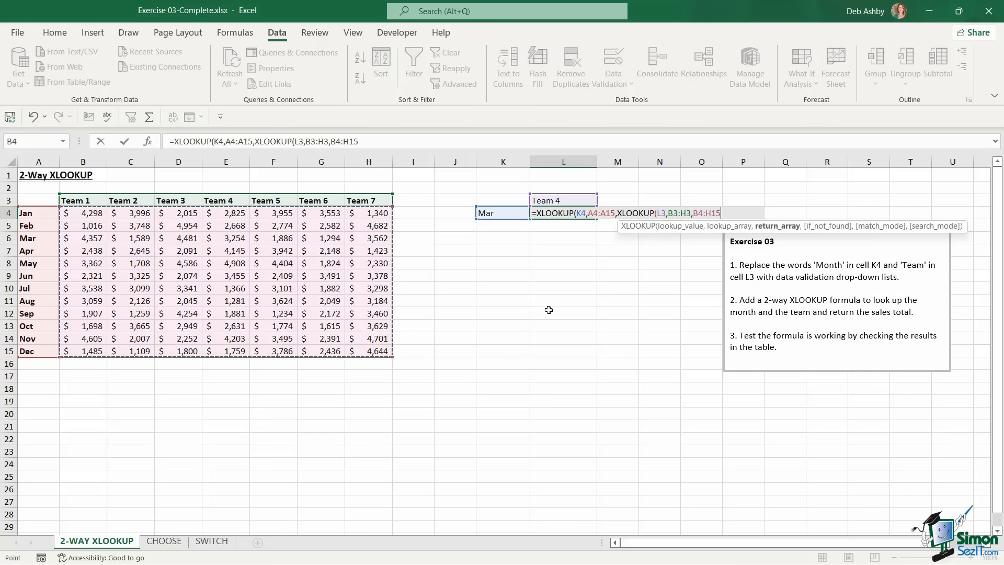
{"action": "type", "text": ")"}
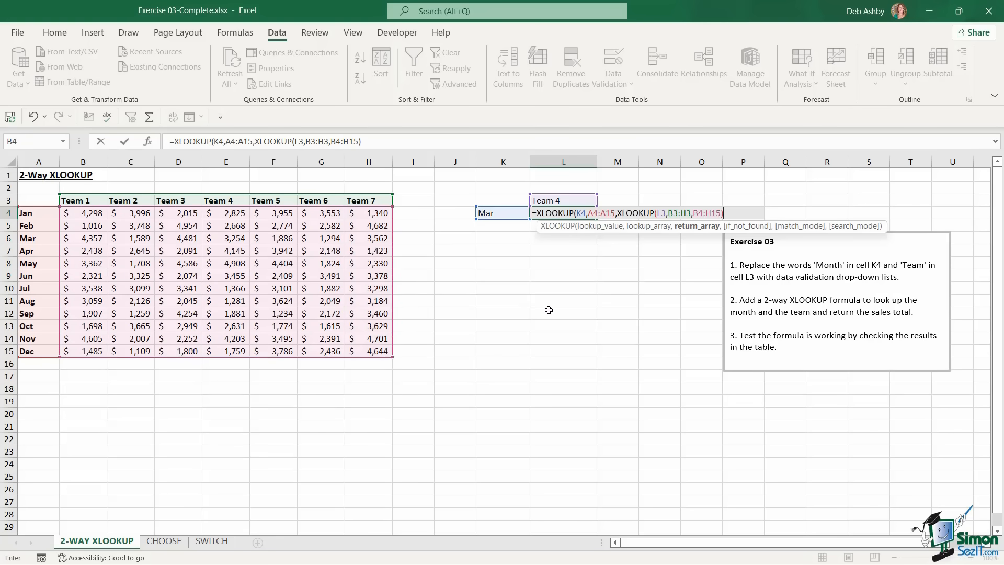
{"action": "type", "text": ")"}
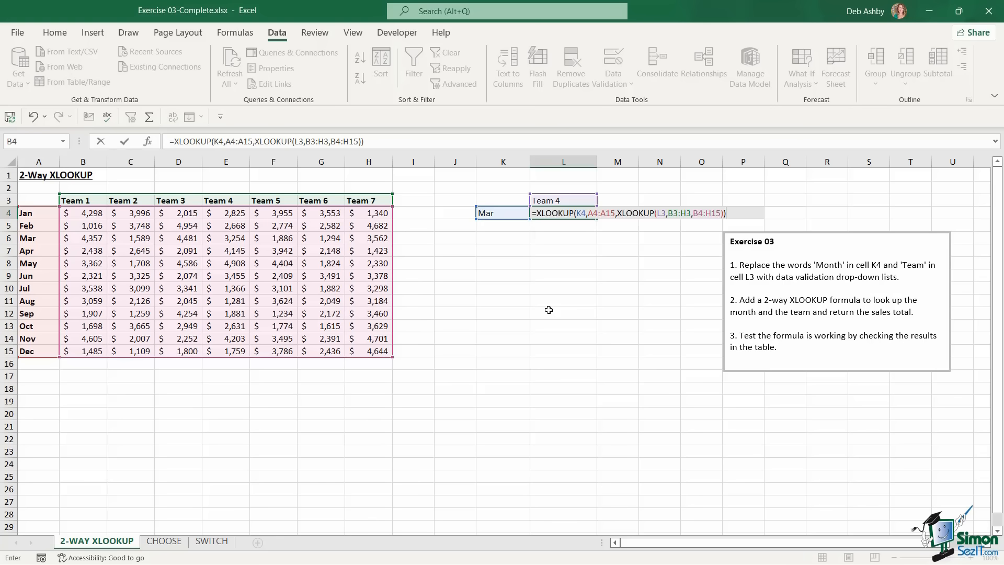
{"action": "key", "text": "Return"}
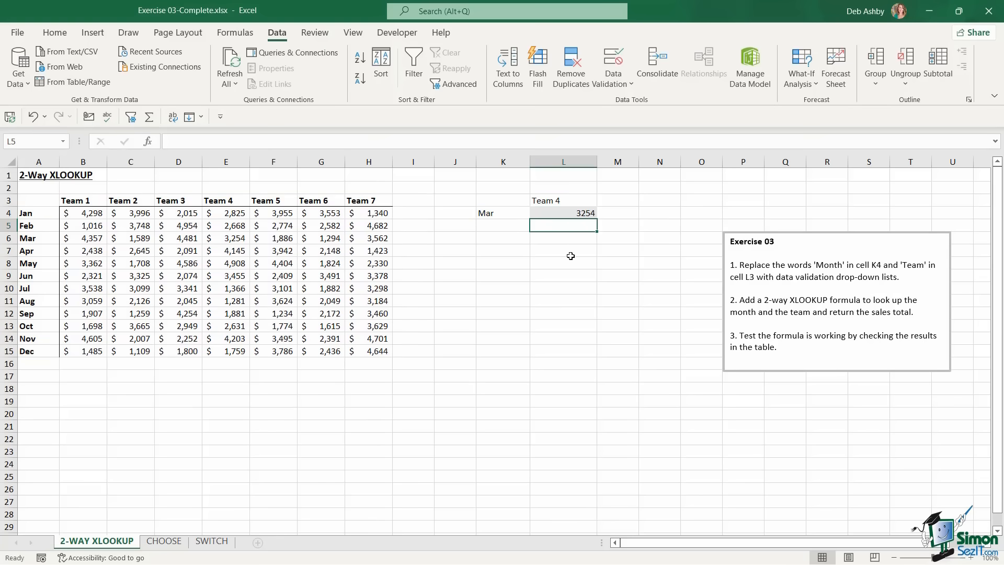
{"action": "left_click", "coordinate": [580, 215]}
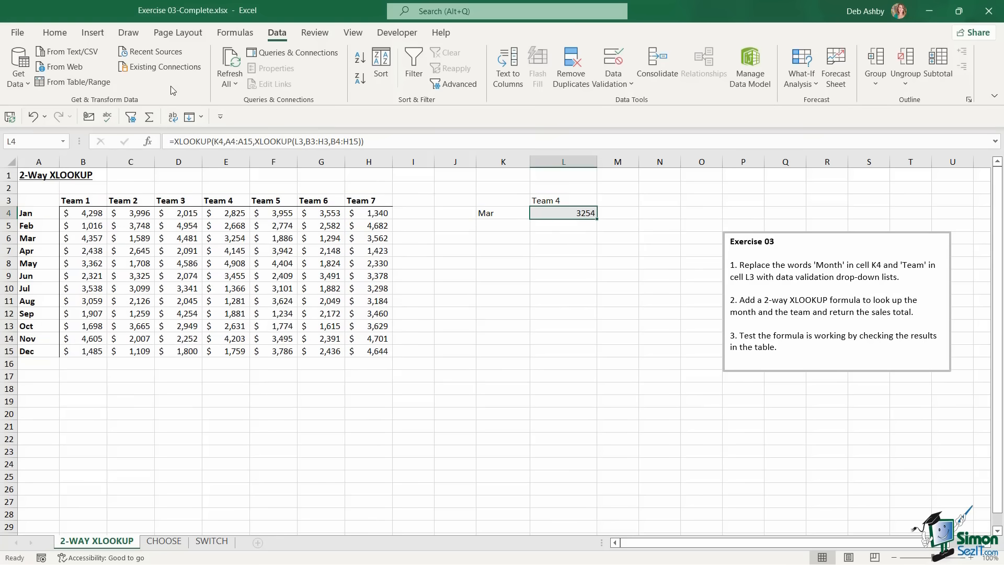
{"action": "left_click", "coordinate": [67, 35]}
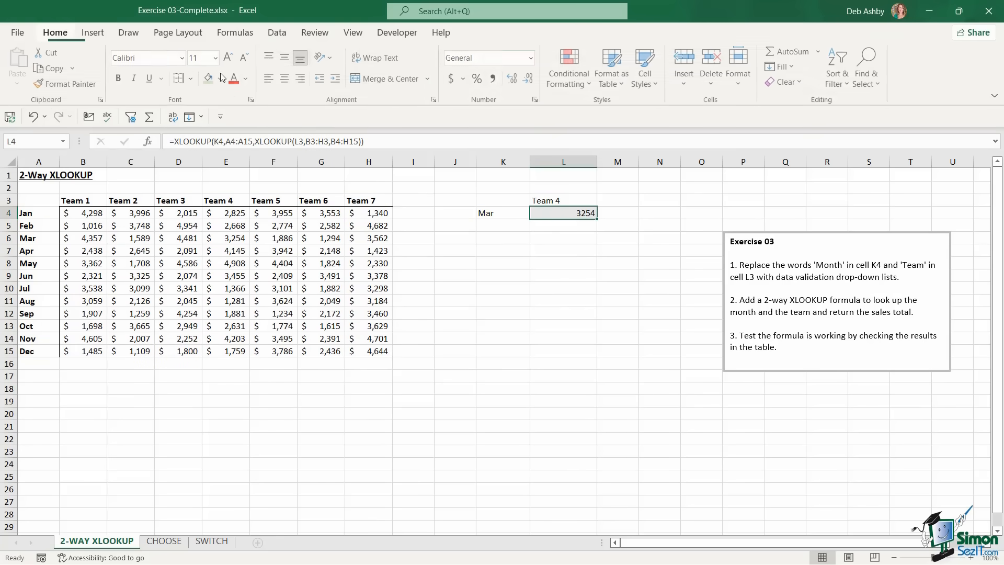
Format L4 as Accounting with no decimal places
{"action": "left_click", "coordinate": [452, 79]}
{"action": "left_click", "coordinate": [531, 81]}
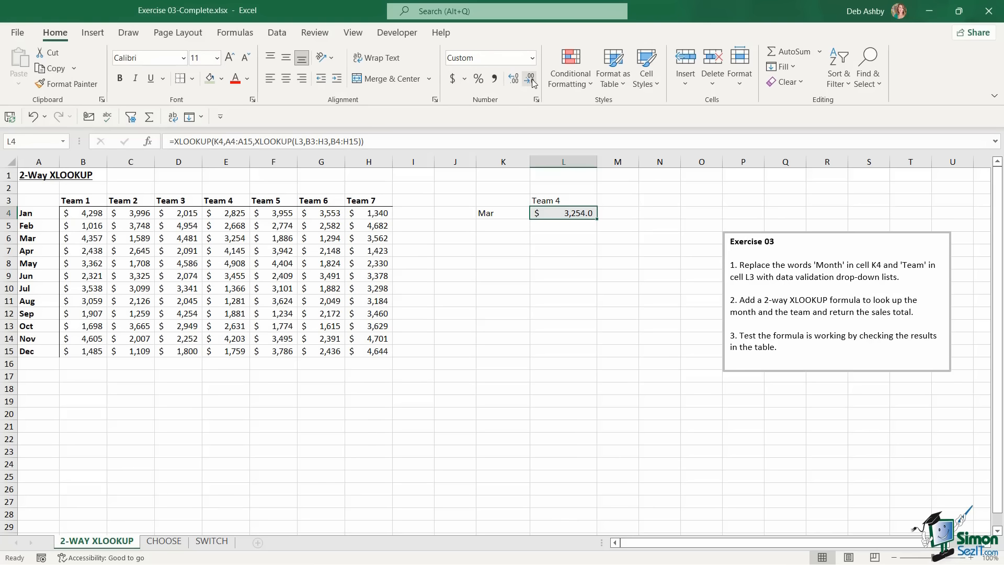
{"action": "left_click", "coordinate": [531, 81]}
{"action": "left_click", "coordinate": [233, 239]}
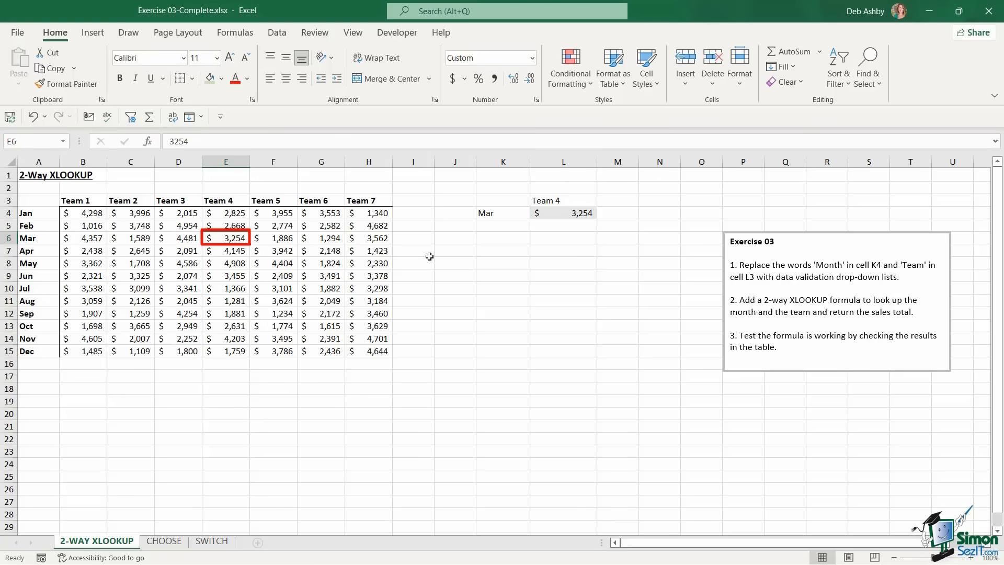
Choose Jan in K4 and Team 2 in L3, confirming the lookup returns $3,996
{"action": "left_click", "coordinate": [492, 214]}
{"action": "left_click", "coordinate": [536, 213]}
{"action": "scroll", "coordinate": [521, 225], "scroll_direction": "up", "scroll_amount": 1}
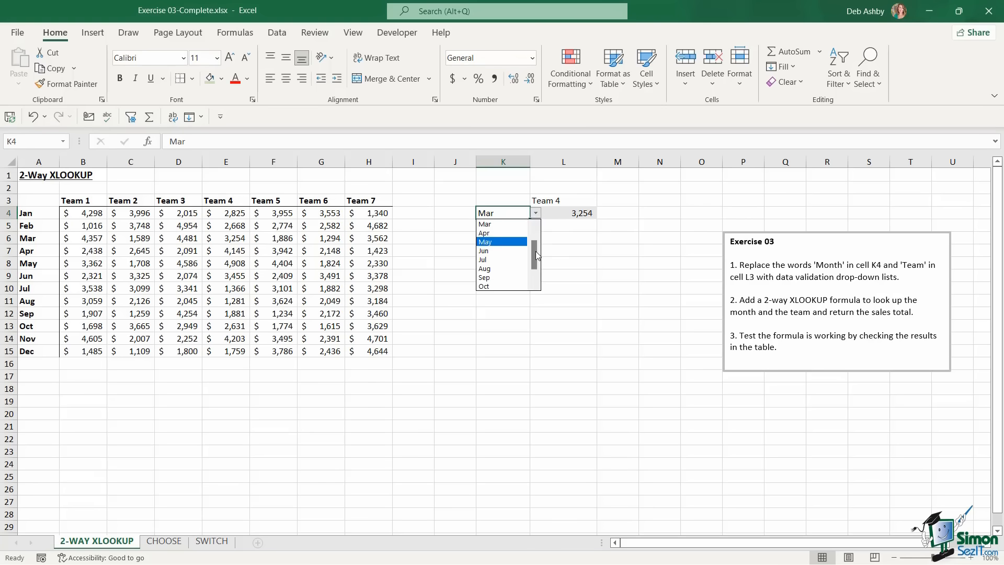
{"action": "left_click", "coordinate": [499, 224]}
{"action": "left_click", "coordinate": [575, 201]}
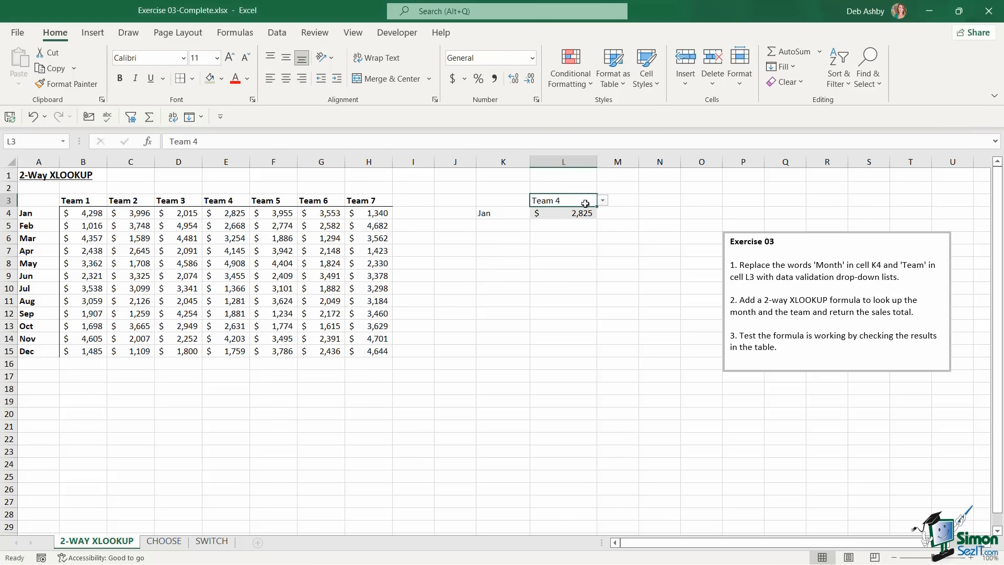
{"action": "left_click", "coordinate": [602, 200]}
{"action": "left_click", "coordinate": [554, 220]}
{"action": "left_click", "coordinate": [141, 212]}
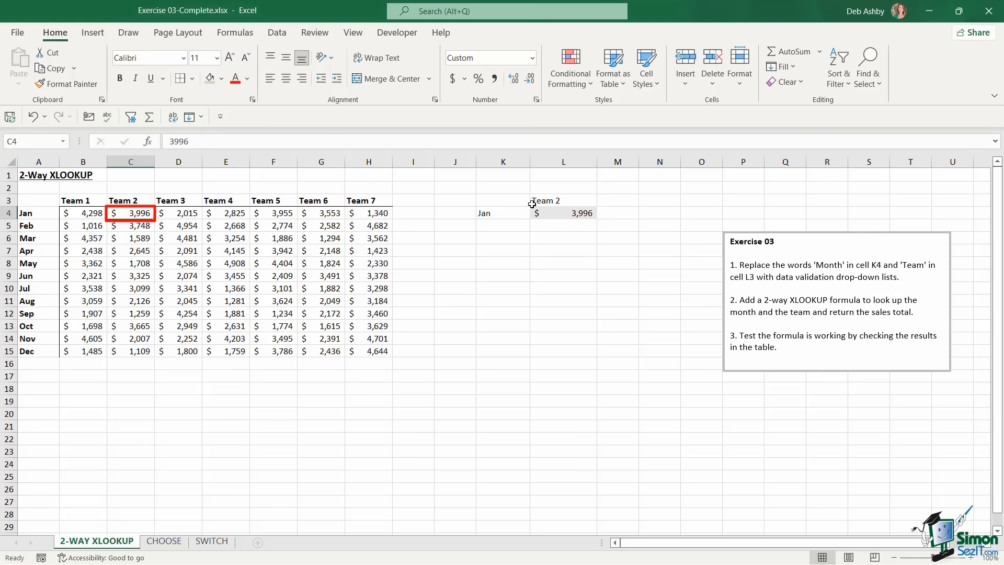
{"action": "left_click", "coordinate": [569, 215]}
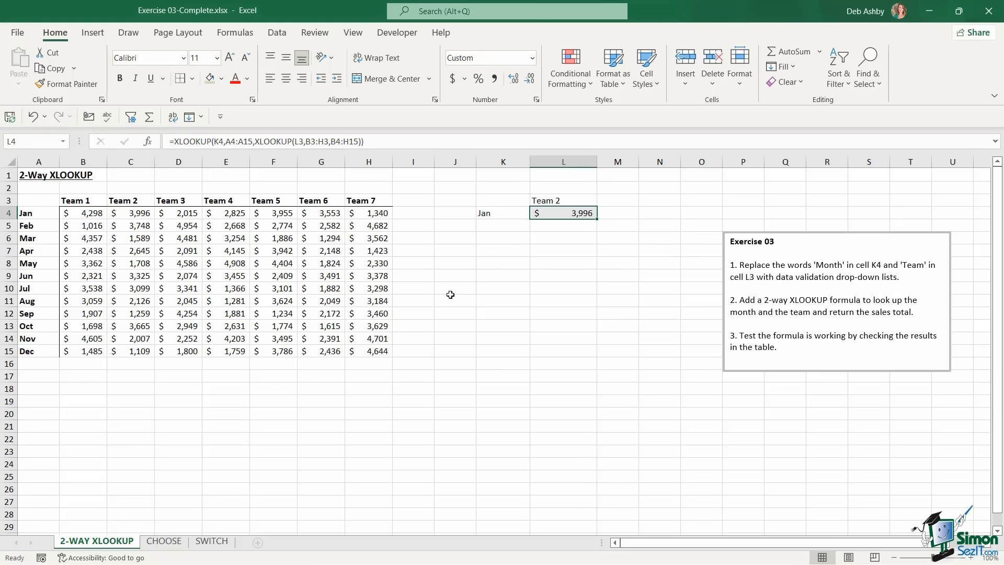
{"action": "left_click", "coordinate": [163, 541]}
In B5, begin =CHOOSE(RANDBETWEEN(1,4), to pick a random index from 1 to 4
{"action": "left_click", "coordinate": [536, 372]}
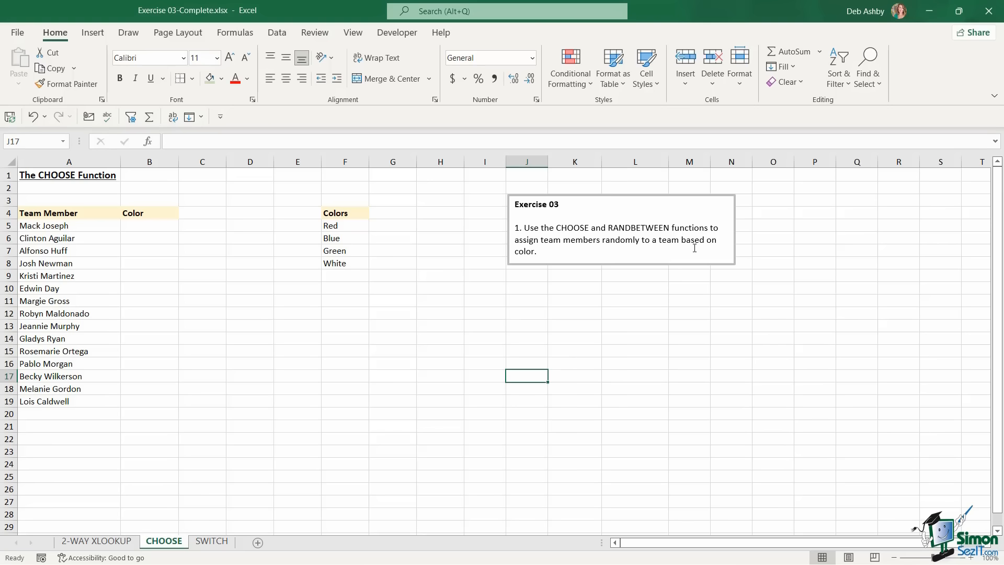
{"action": "left_click", "coordinate": [134, 227]}
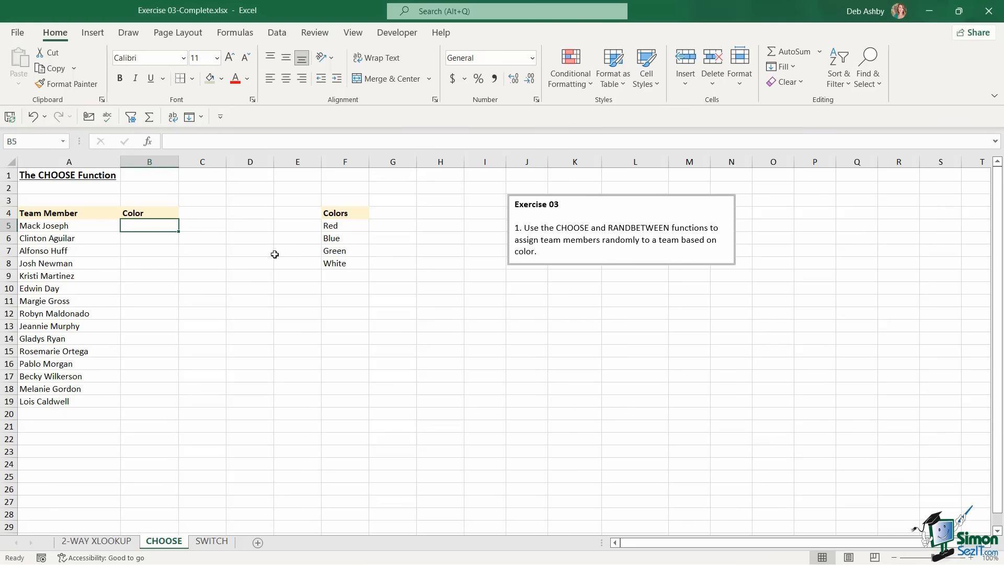
{"action": "type", "text": "=choose"}
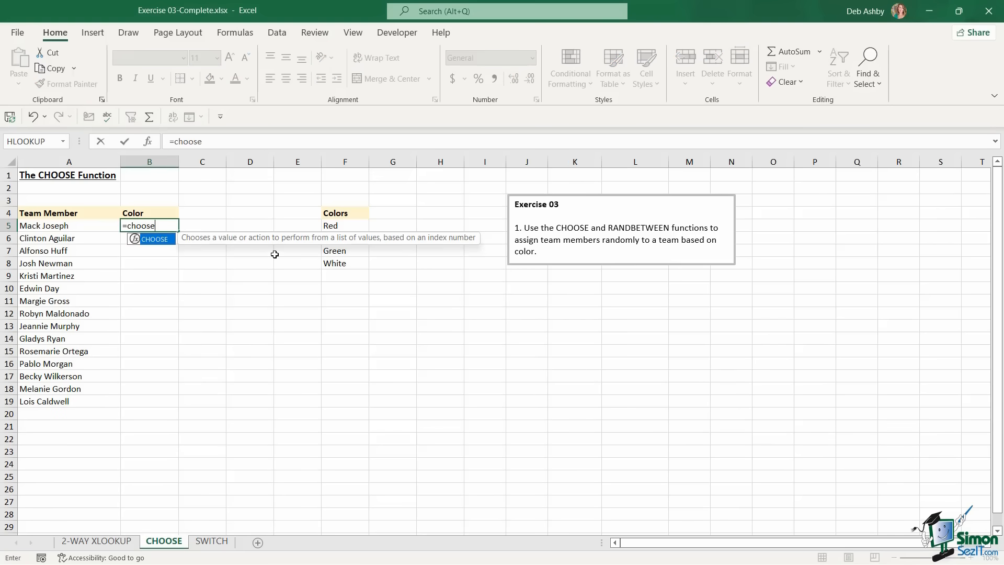
{"action": "key", "text": "Tab"}
{"action": "type", "text": "r"}
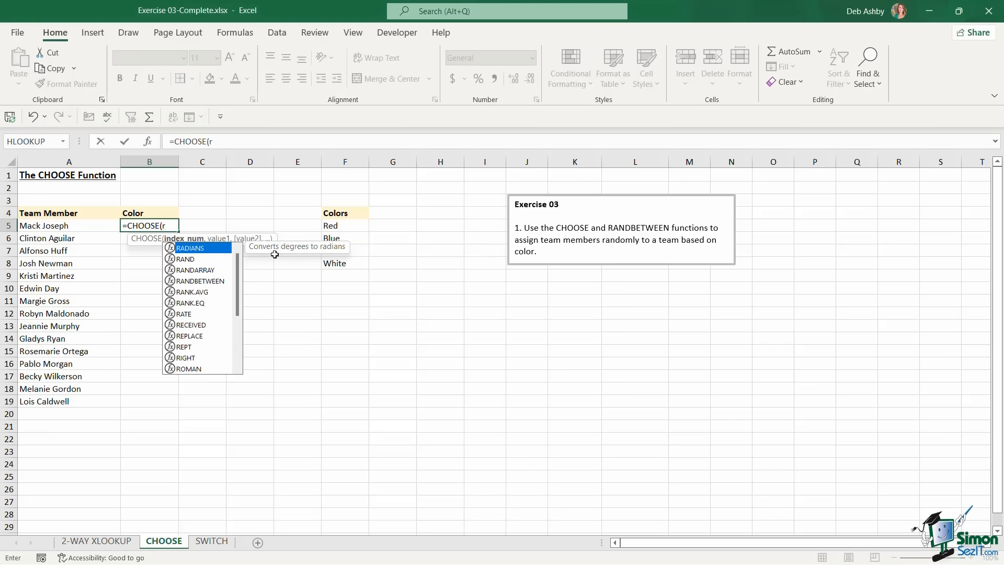
{"action": "type", "text": "an"}
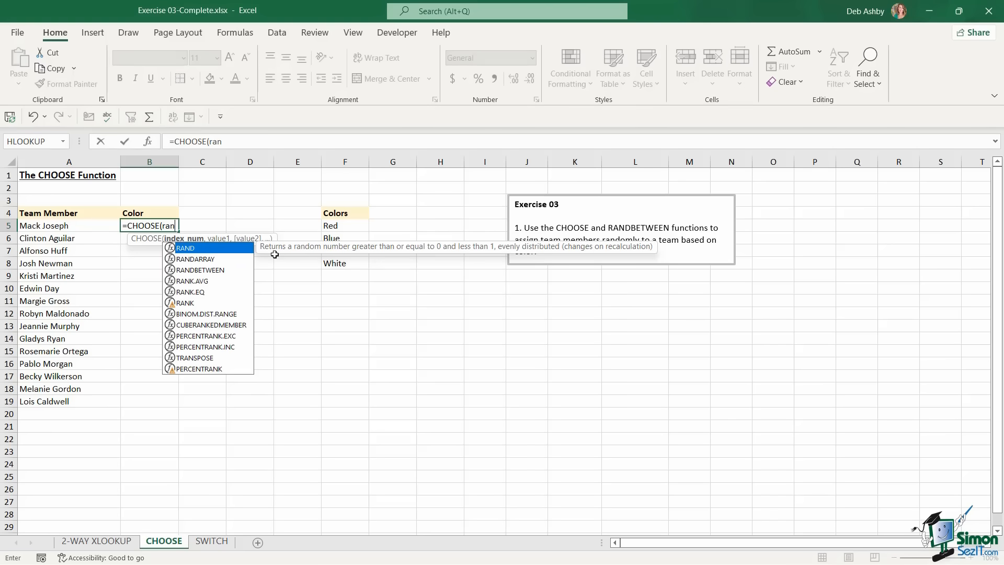
{"action": "type", "text": "db"}
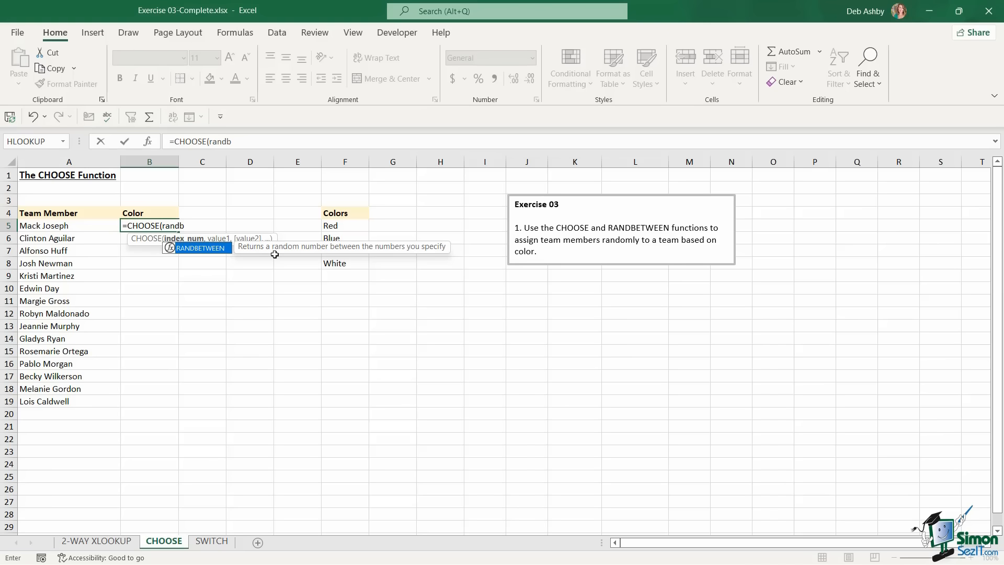
{"action": "key", "text": "Tab"}
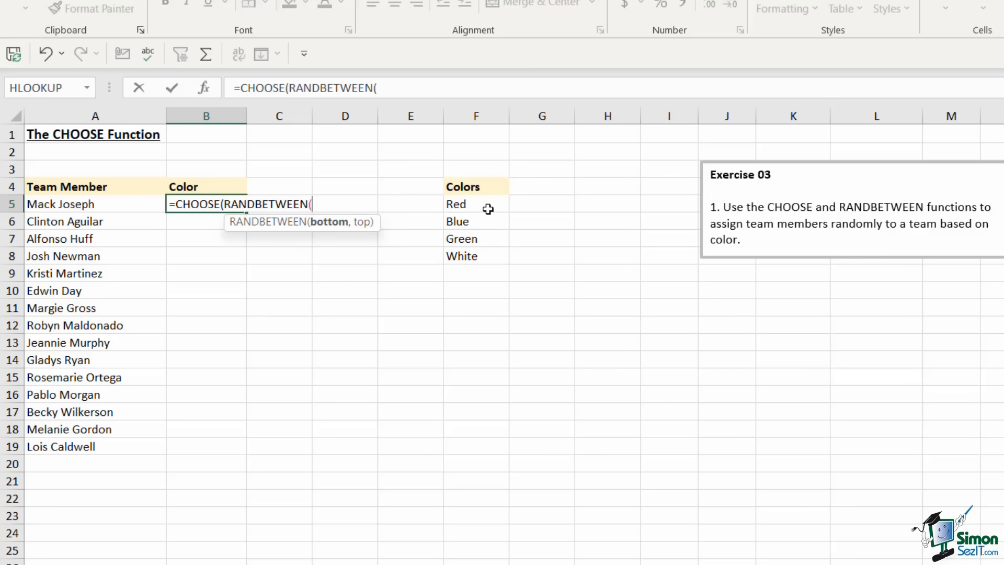
{"action": "type", "text": "1,"}
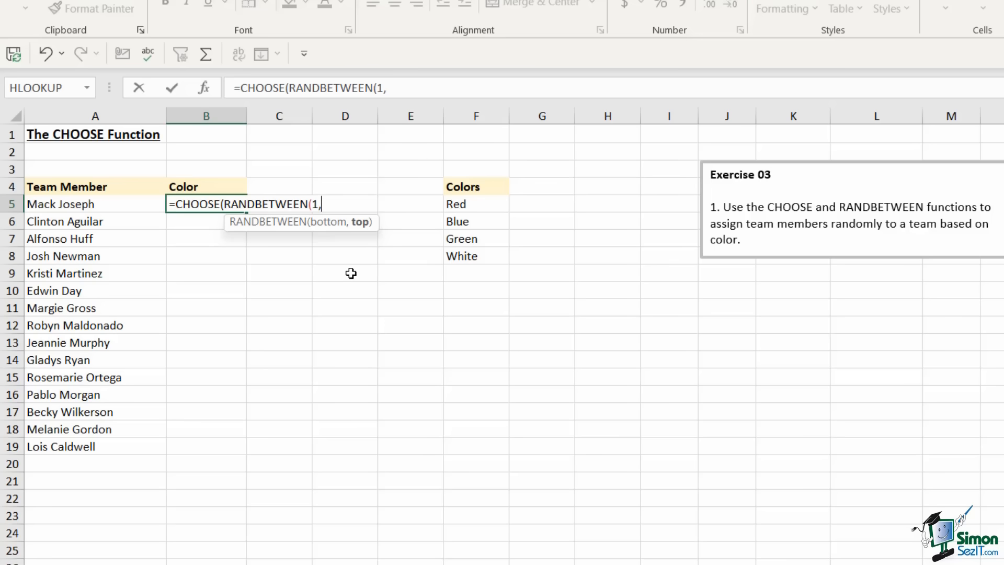
{"action": "type", "text": "4)"}
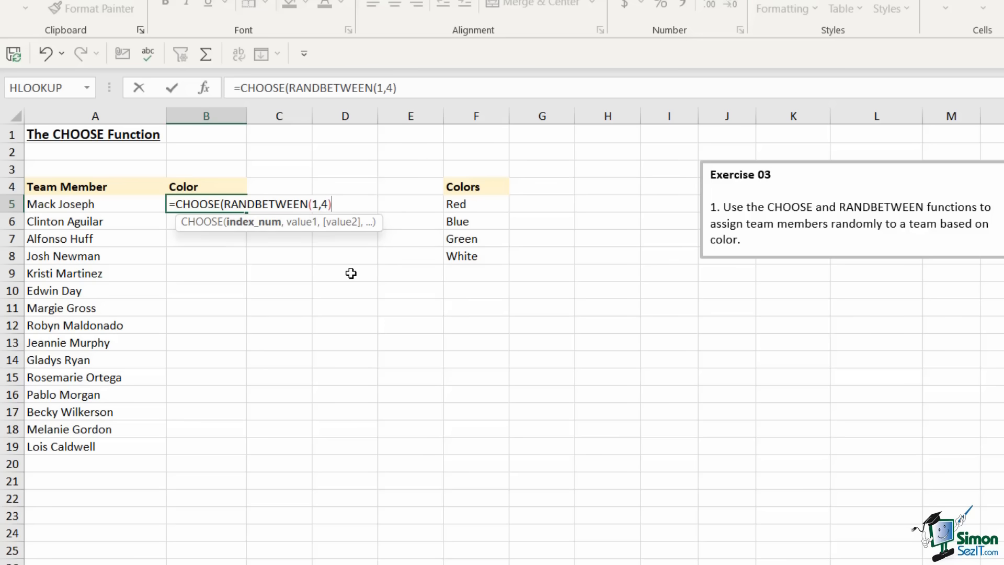
{"action": "type", "text": ","}
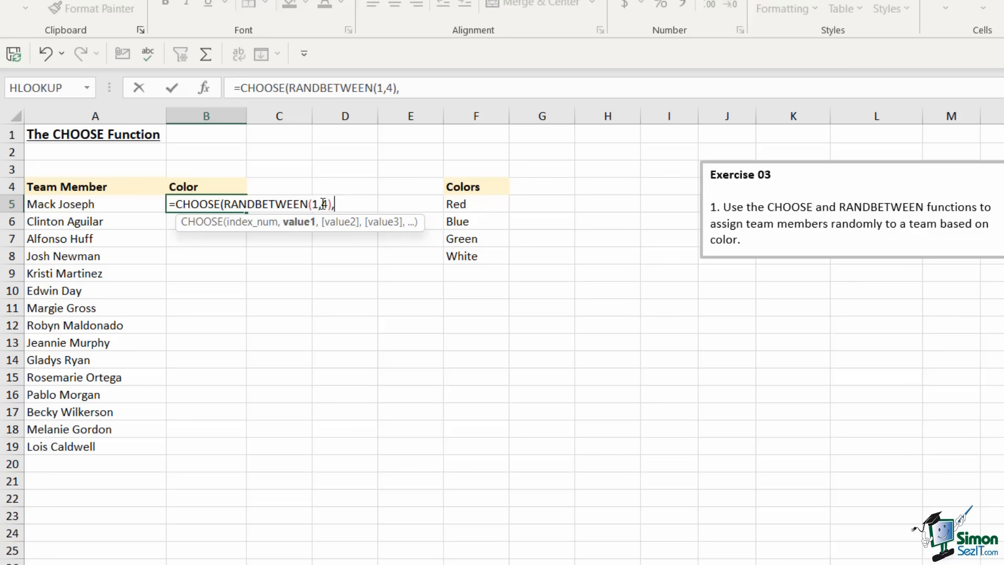
Finish the CHOOSE formula with absolute references $F$5, $F$6, $F$7 and $F$8 and enter it
{"action": "left_click", "coordinate": [468, 204]}
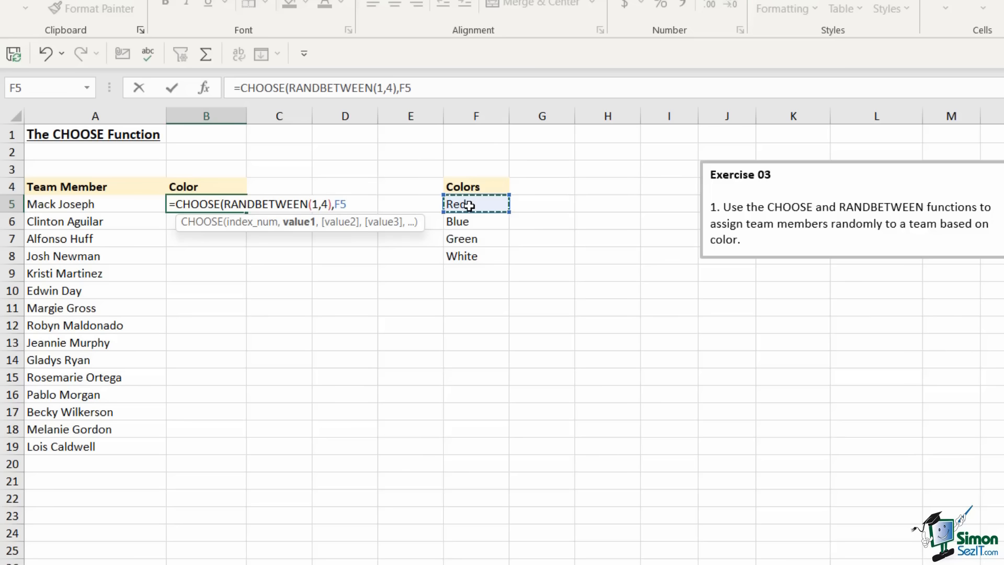
{"action": "key", "text": "F4"}
{"action": "type", "text": ","}
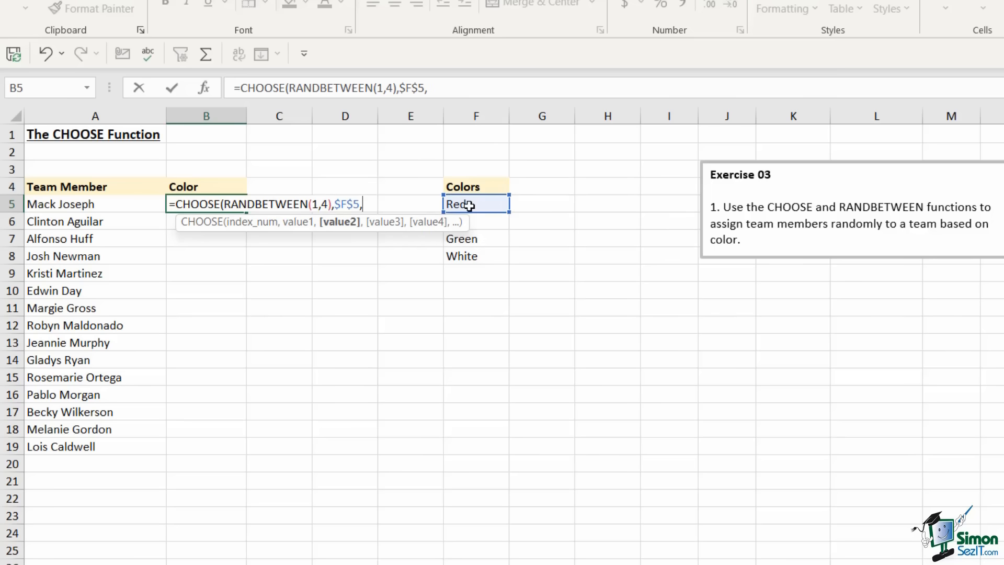
{"action": "left_click", "coordinate": [487, 225]}
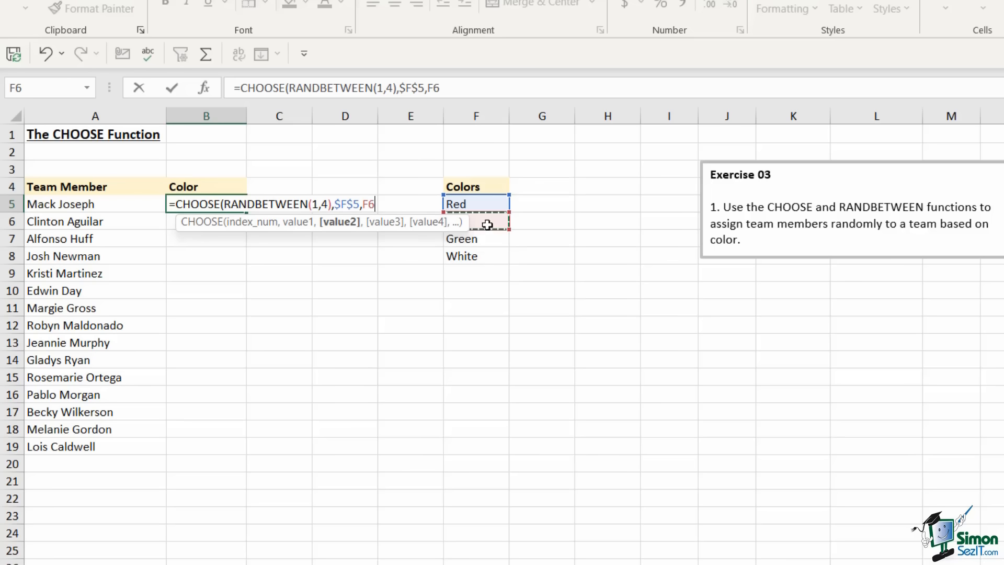
{"action": "key", "text": "F4"}
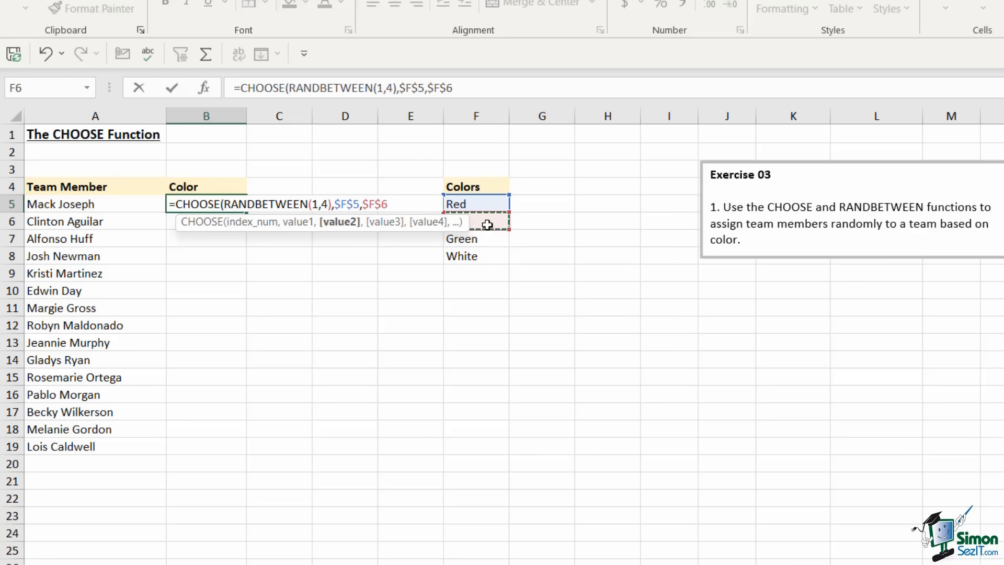
{"action": "type", "text": ","}
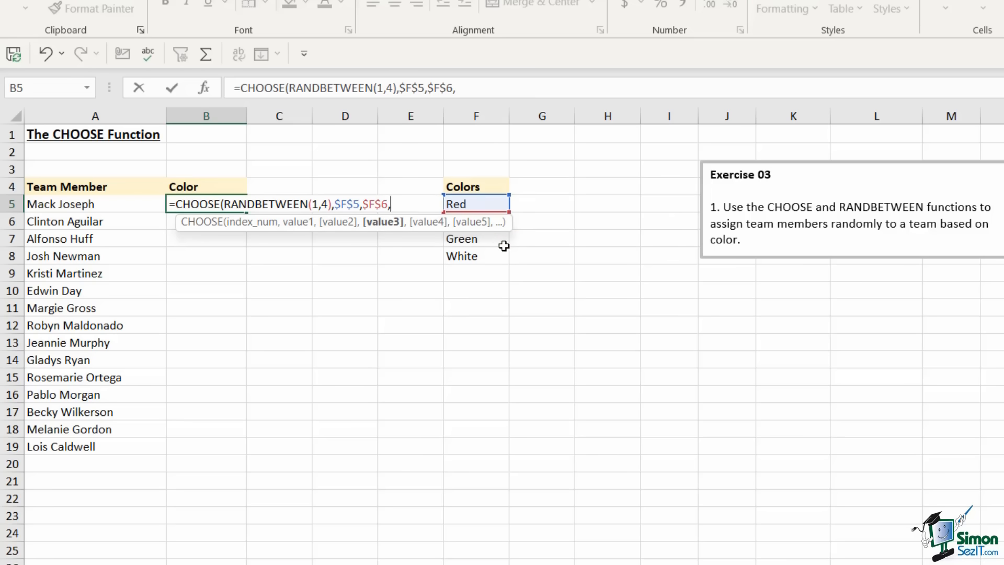
{"action": "left_click", "coordinate": [498, 238]}
{"action": "key", "text": "F4"}
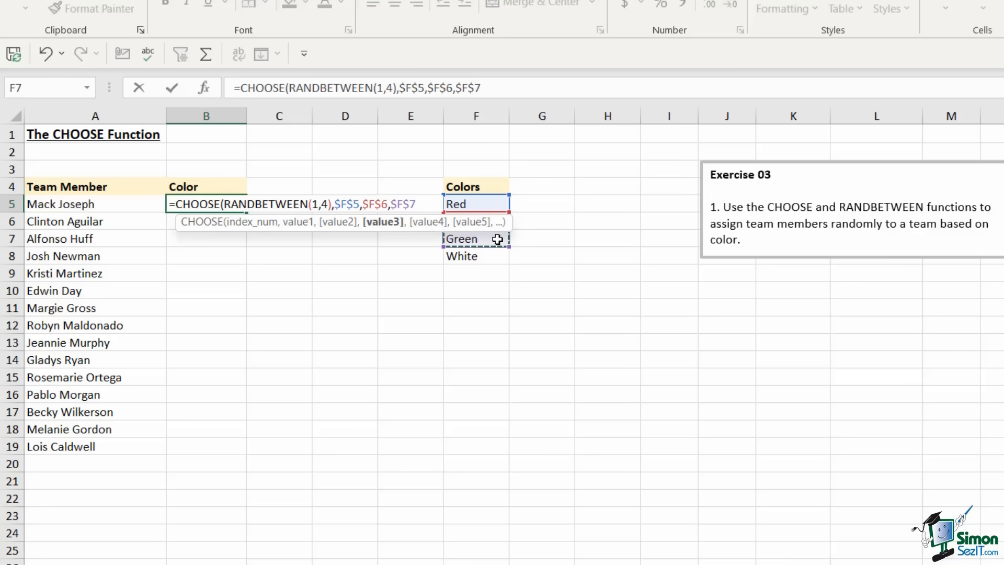
{"action": "type", "text": ","}
{"action": "left_click", "coordinate": [486, 257]}
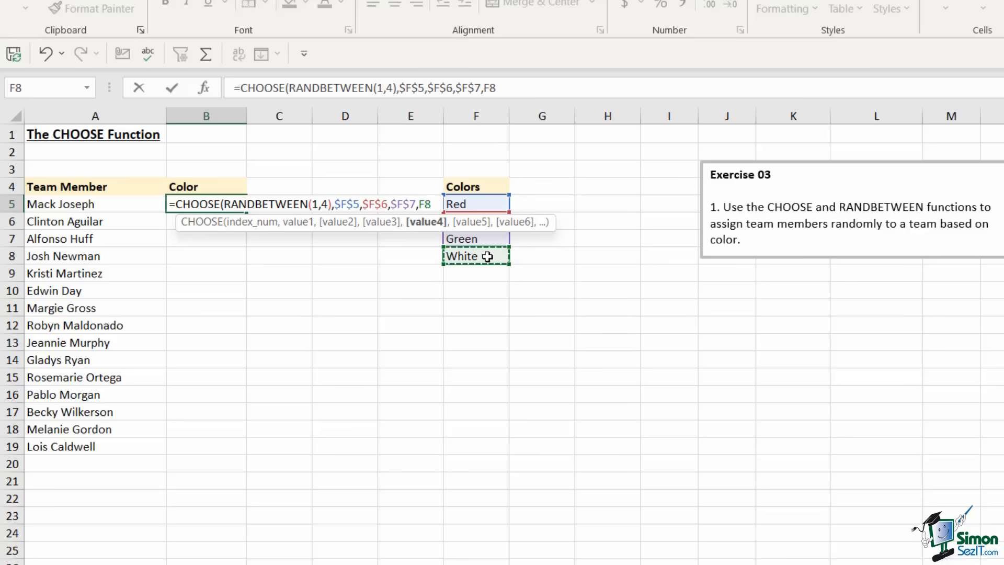
{"action": "key", "text": "F4"}
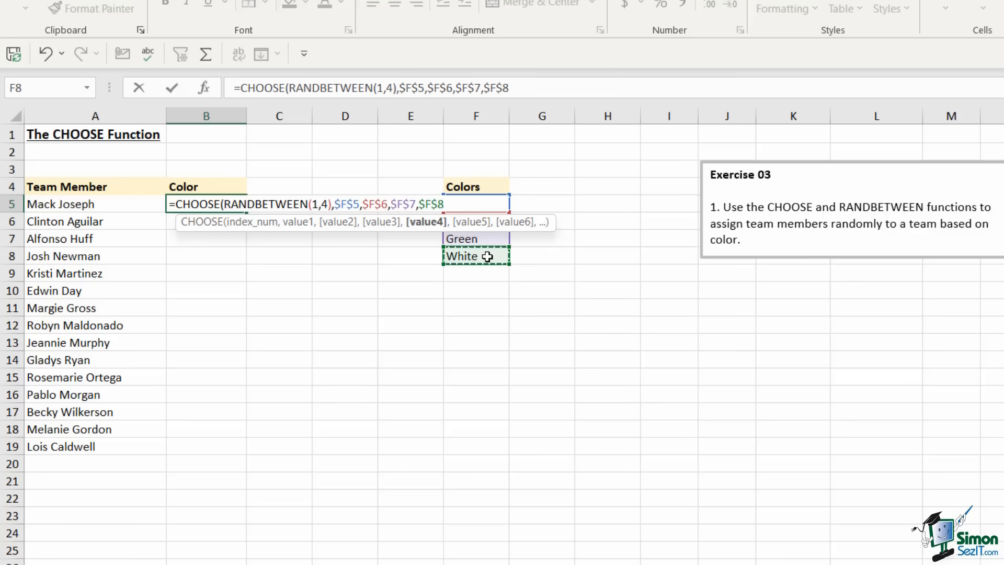
{"action": "type", "text": ")"}
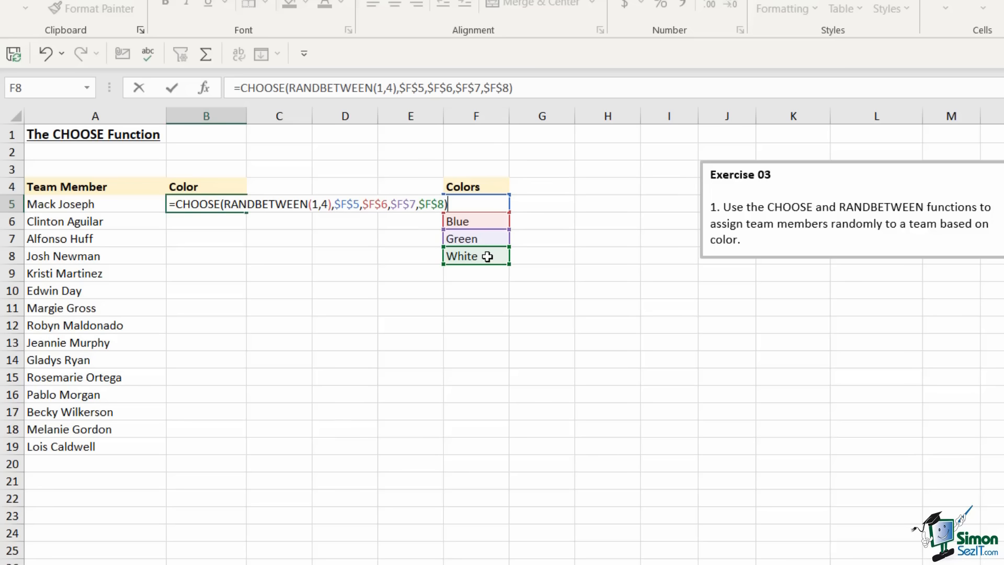
{"action": "key", "text": "Return"}
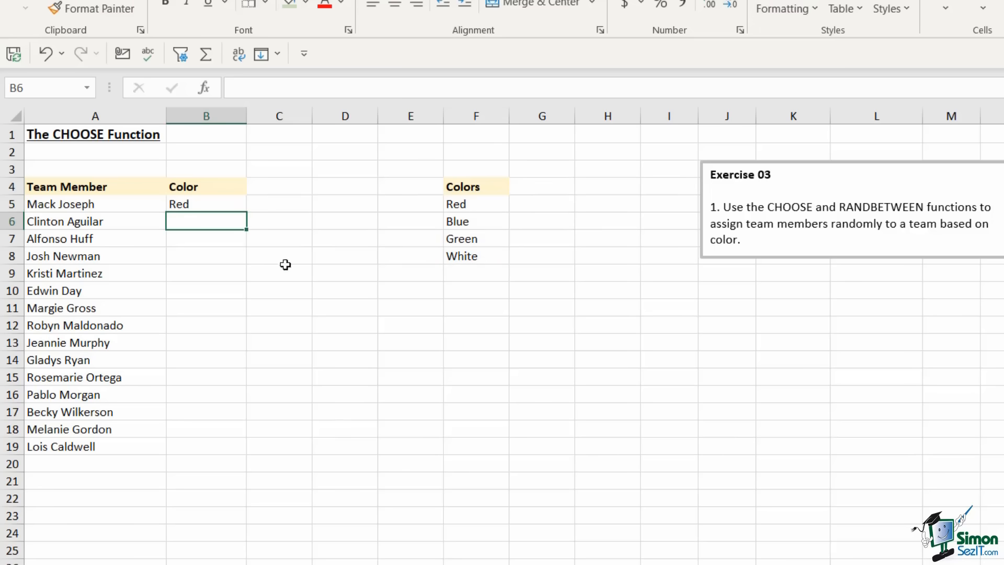
Fill the random colour formula down from B5 to B19
{"action": "left_click", "coordinate": [230, 204]}
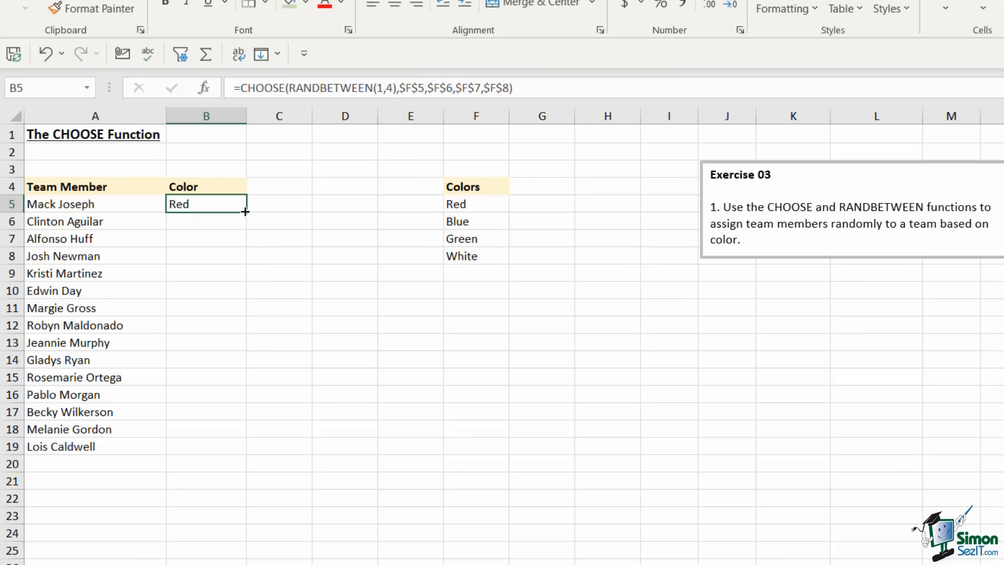
{"action": "double_click", "coordinate": [245, 212]}
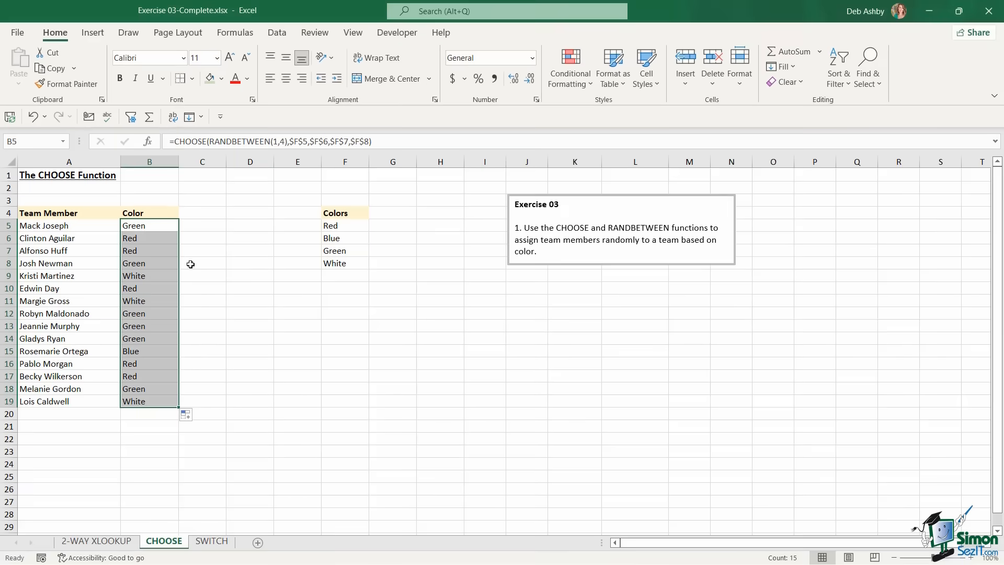
{"action": "left_click", "coordinate": [238, 263]}
{"action": "left_click", "coordinate": [210, 542]}
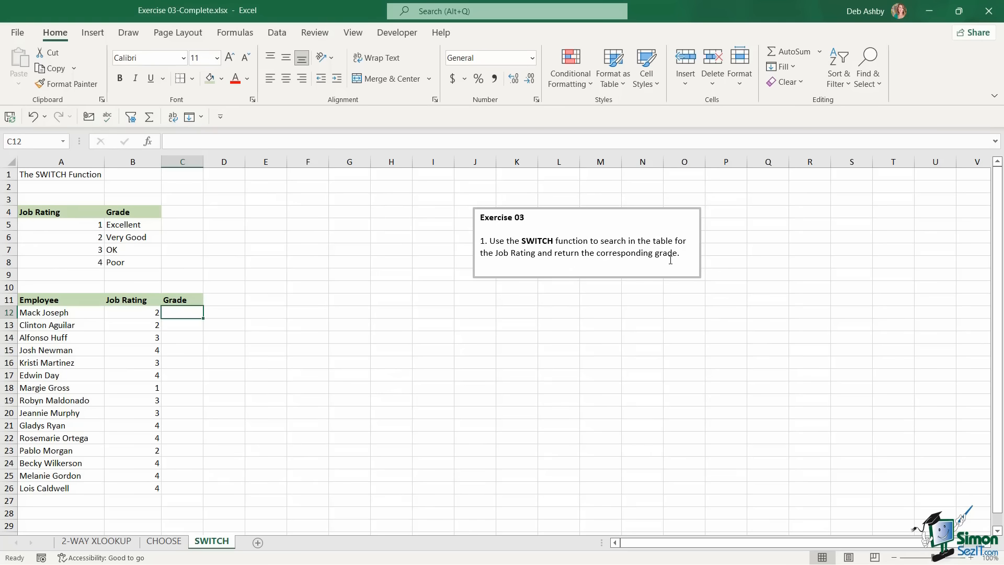
Review the rating-to-grade table and employee ratings, then widen column C for the grades
{"action": "left_click_drag", "start_coordinate": [79, 225], "coordinate": [80, 261]}
{"action": "left_click", "coordinate": [73, 224]}
{"action": "left_click", "coordinate": [125, 225]}
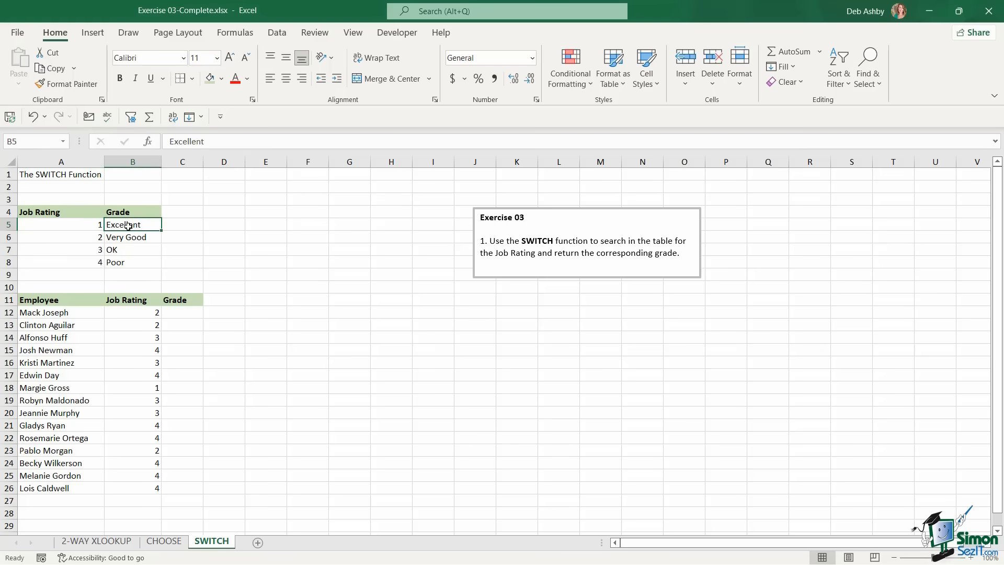
{"action": "left_click", "coordinate": [131, 238]}
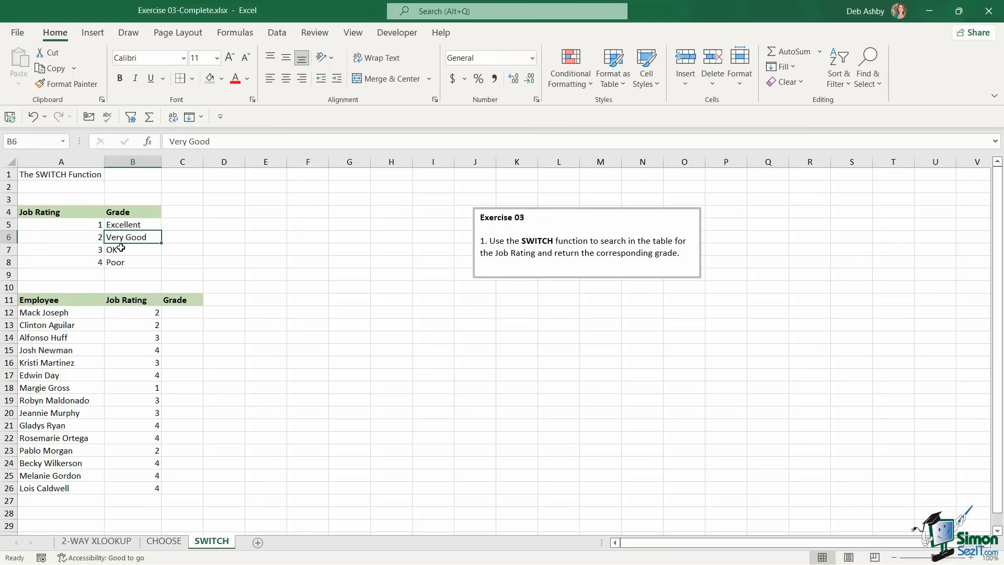
{"action": "left_click", "coordinate": [126, 250]}
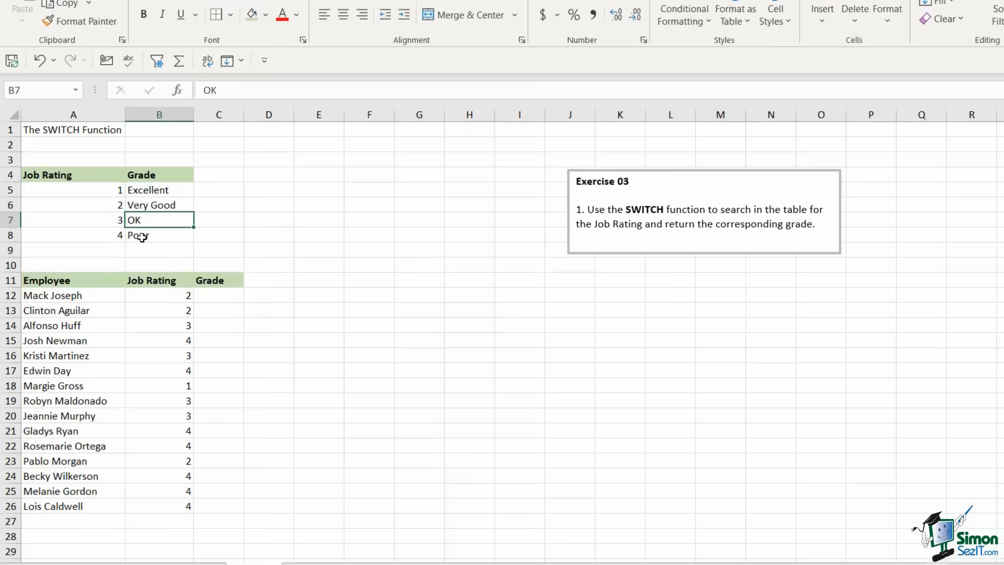
{"action": "left_click", "coordinate": [142, 237]}
{"action": "left_click", "coordinate": [407, 267]}
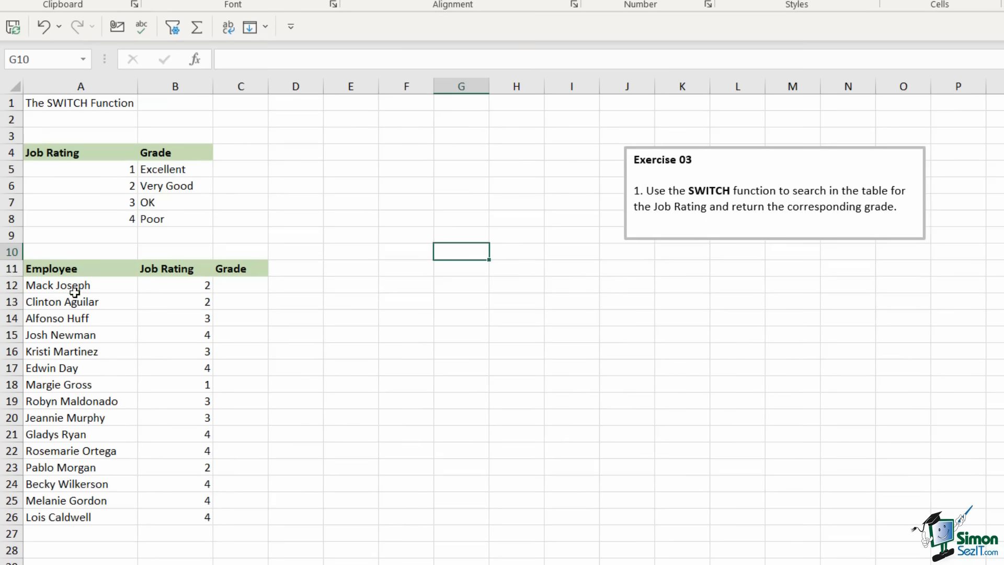
{"action": "left_click", "coordinate": [180, 285]}
{"action": "left_click", "coordinate": [179, 302]}
{"action": "left_click", "coordinate": [179, 315]}
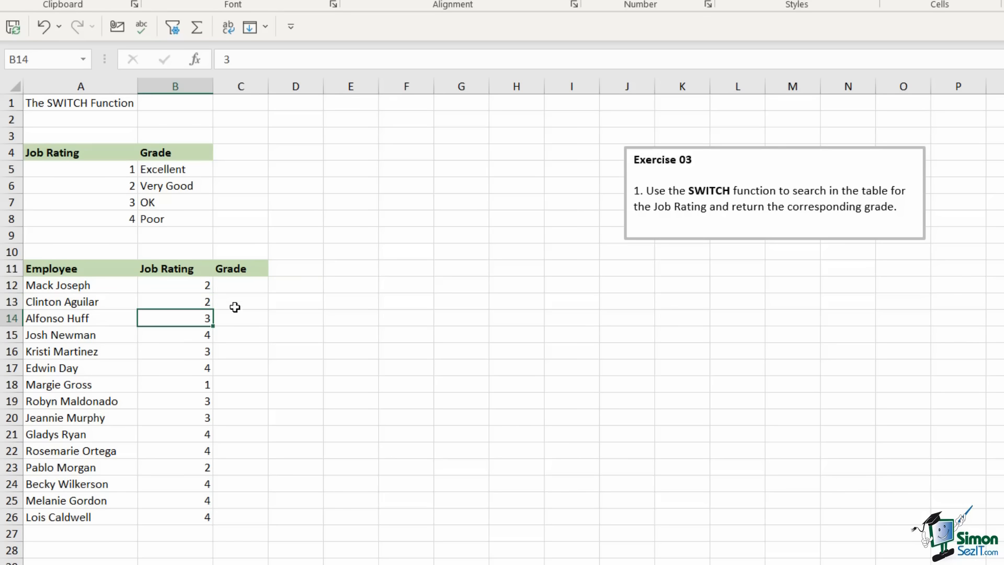
{"action": "left_click", "coordinate": [242, 281]}
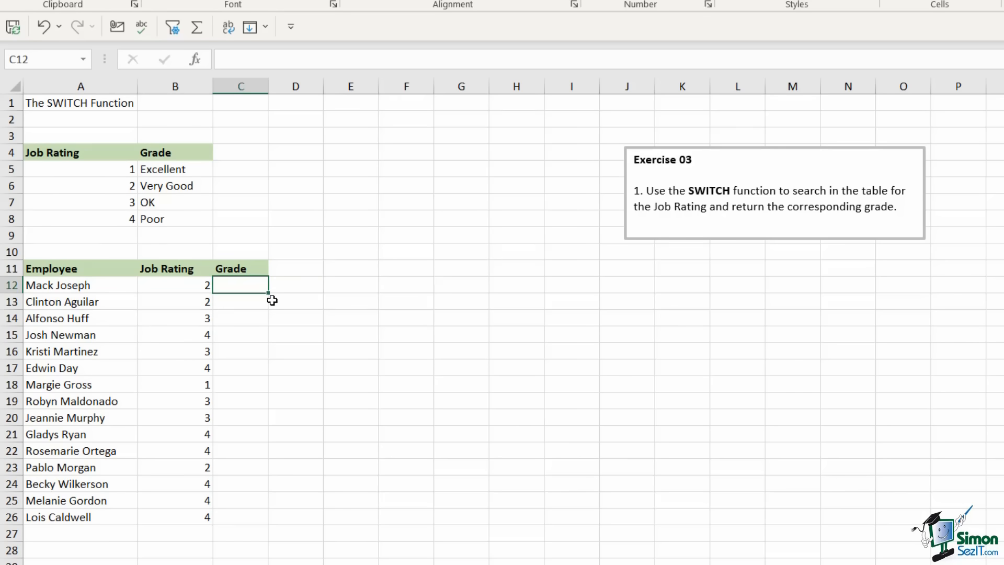
{"action": "left_click_drag", "start_coordinate": [268, 86], "coordinate": [306, 87]}
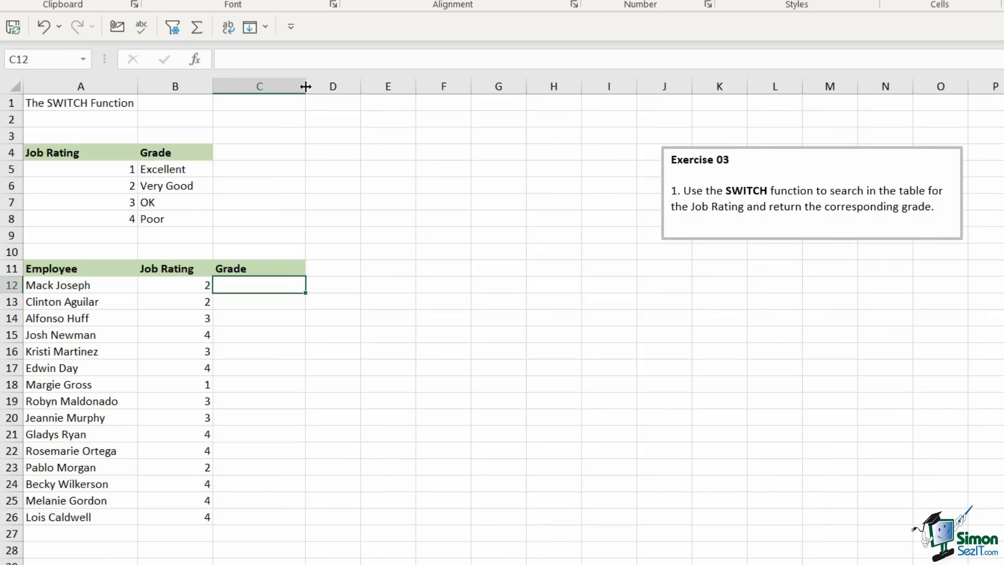
Enter =SWITCH(B12,1,"Excellent",2,"Very Good",3,"OK",4,"Poor") in C12
{"action": "type", "text": "=S"}
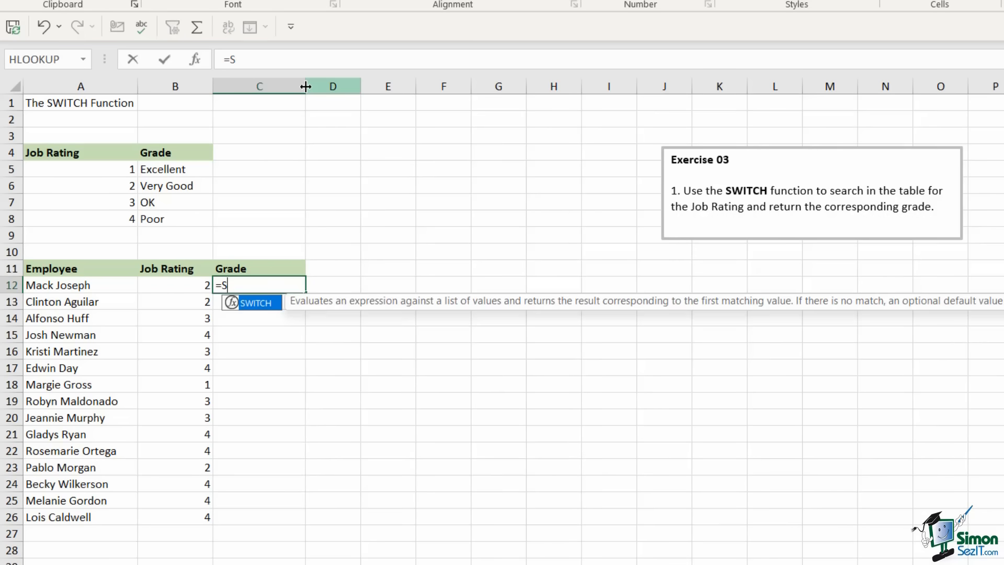
{"action": "type", "text": "WITCH("}
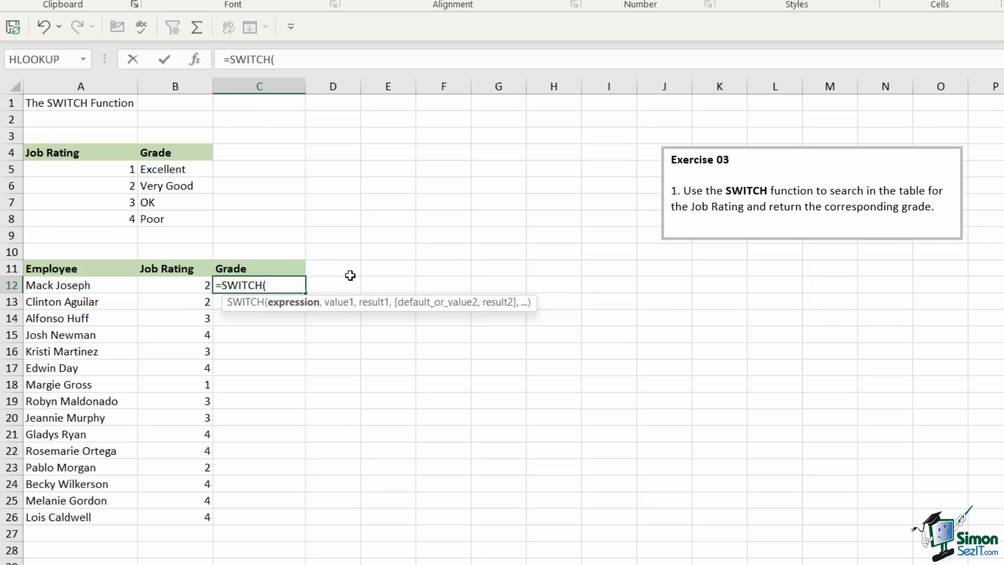
{"action": "left_click", "coordinate": [191, 286]}
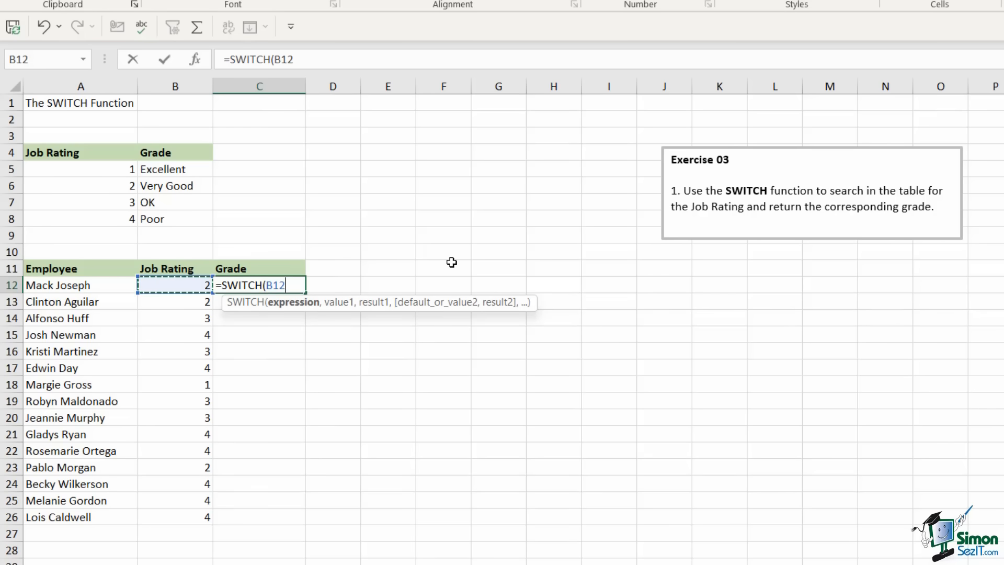
{"action": "type", "text": ","}
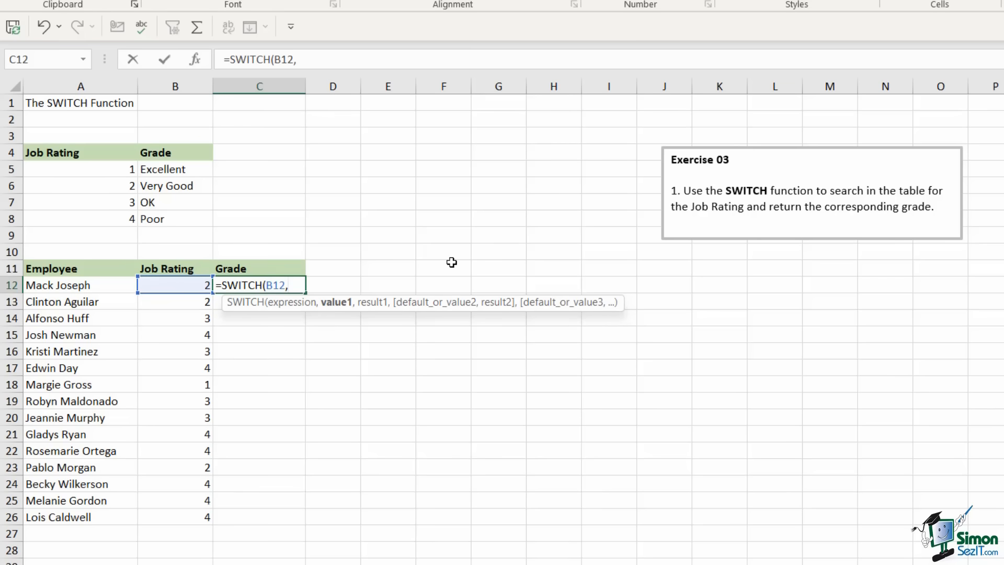
{"action": "type", "text": "1"}
{"action": "type", "text": ","}
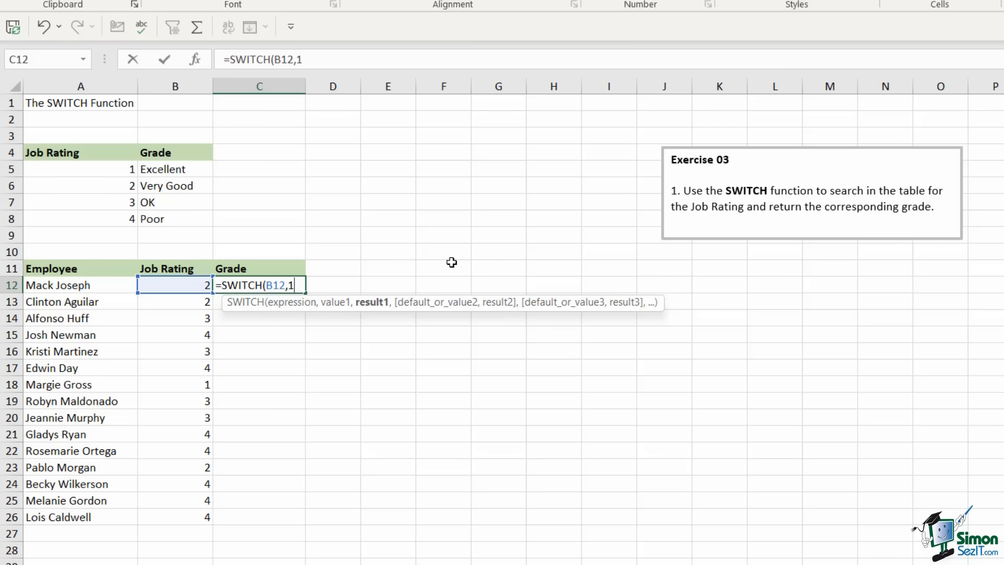
{"action": "type", "text": "\"Exce"}
{"action": "key", "text": "BackSpace"}
{"action": "type", "text": "cellent"}
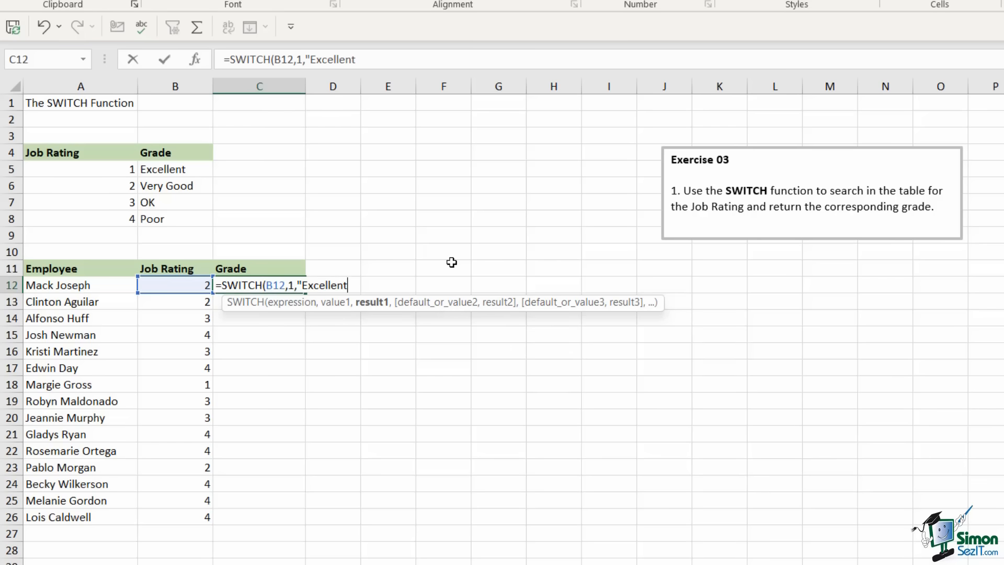
{"action": "type", "text": "\","}
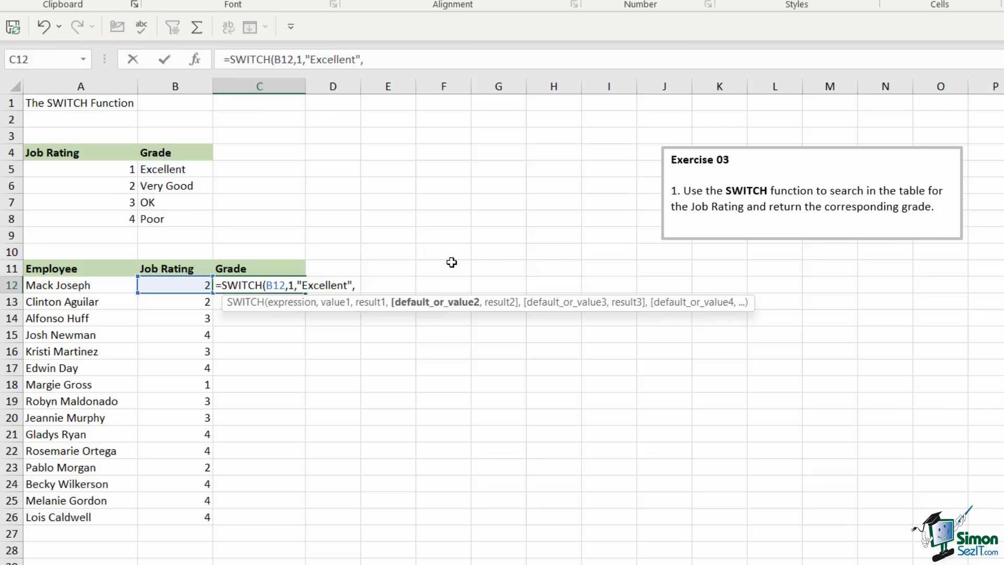
{"action": "type", "text": "2,"}
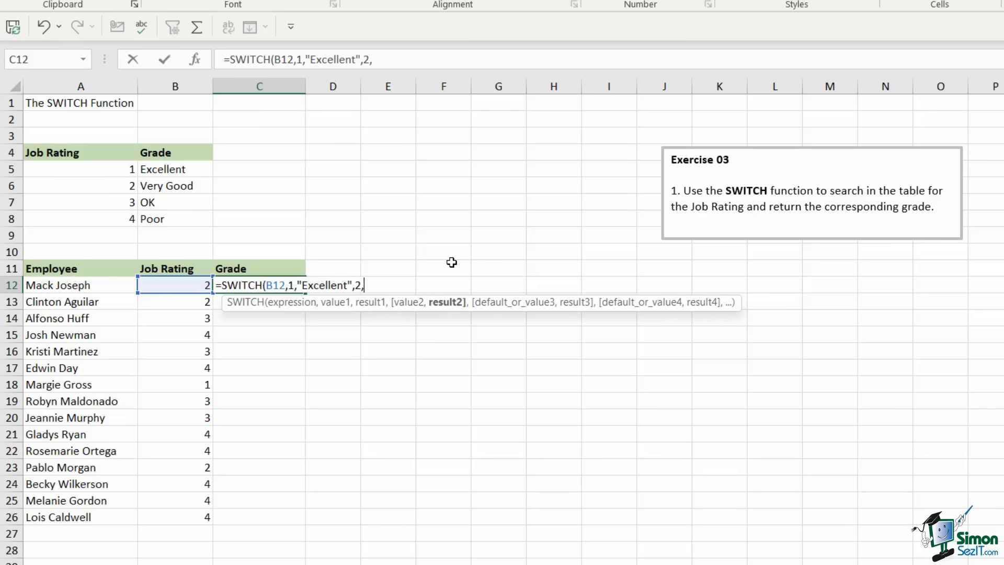
{"action": "type", "text": "\"Very God"}
{"action": "key", "text": "BackSpace"}
{"action": "type", "text": "o"}
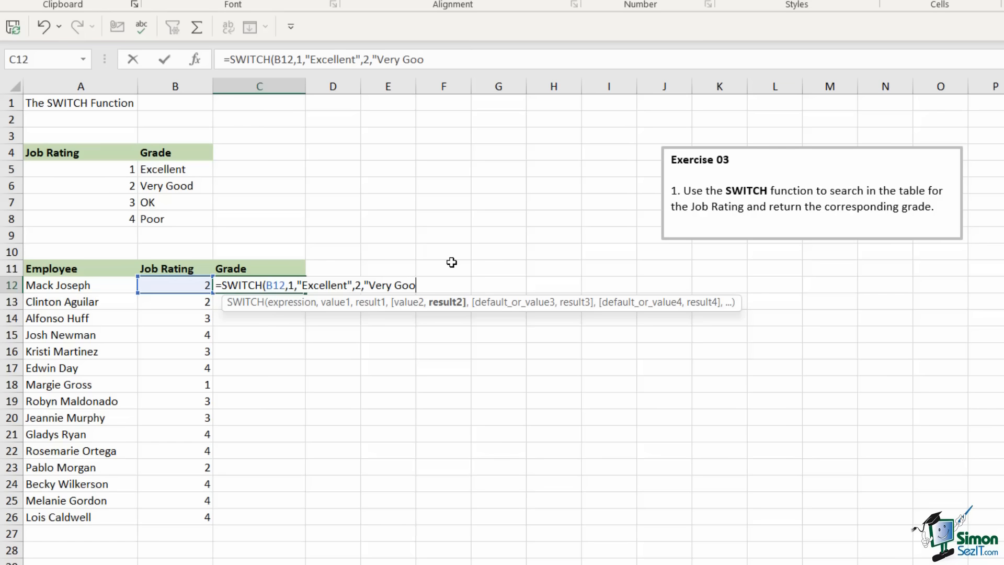
{"action": "type", "text": "d\",3,"}
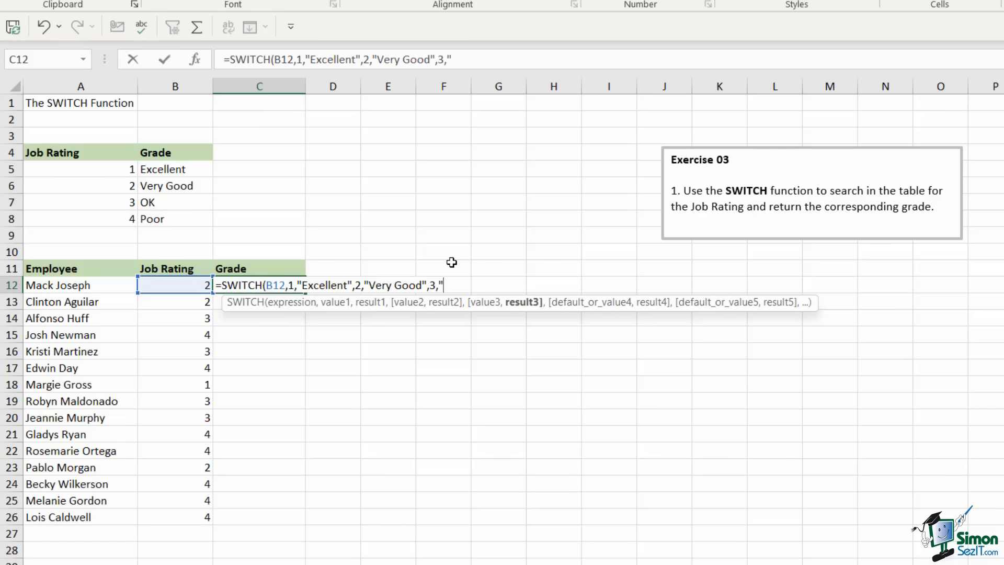
{"action": "type", "text": "\"OK\",4,"}
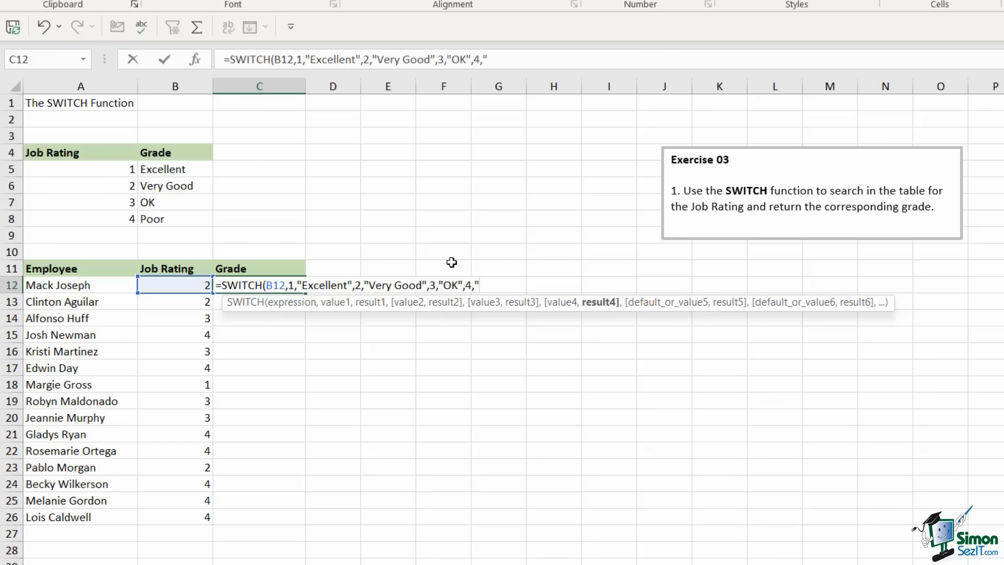
{"action": "type", "text": "Poor\")"}
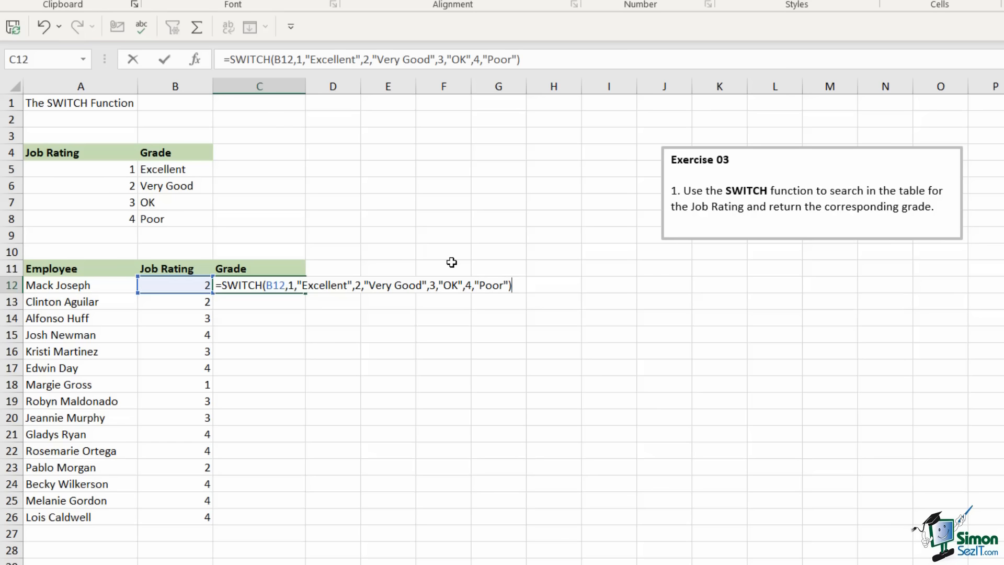
{"action": "key", "text": "Return"}
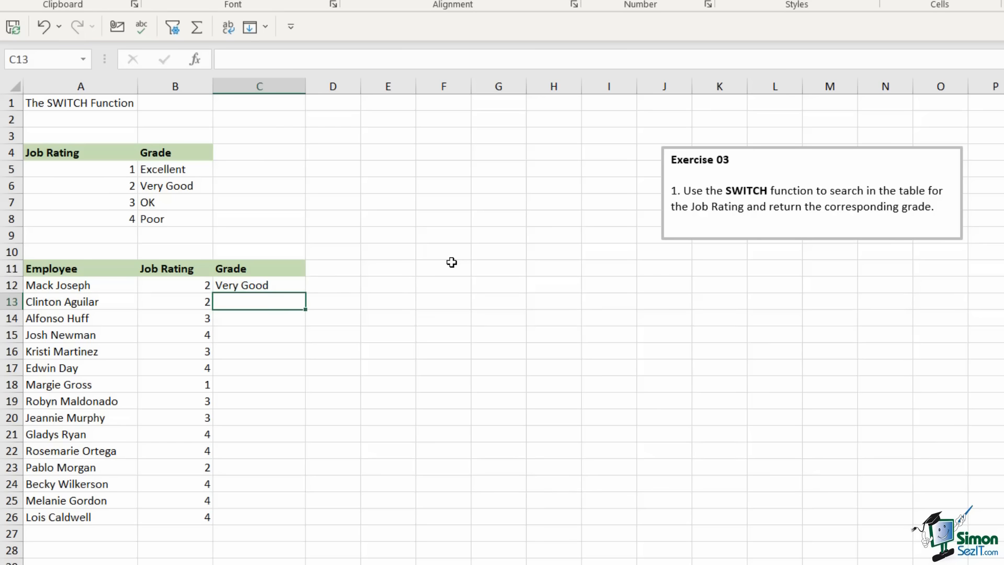
Fill the SWITCH formula down to C26 and compare it with the rating table
{"action": "left_click", "coordinate": [290, 287]}
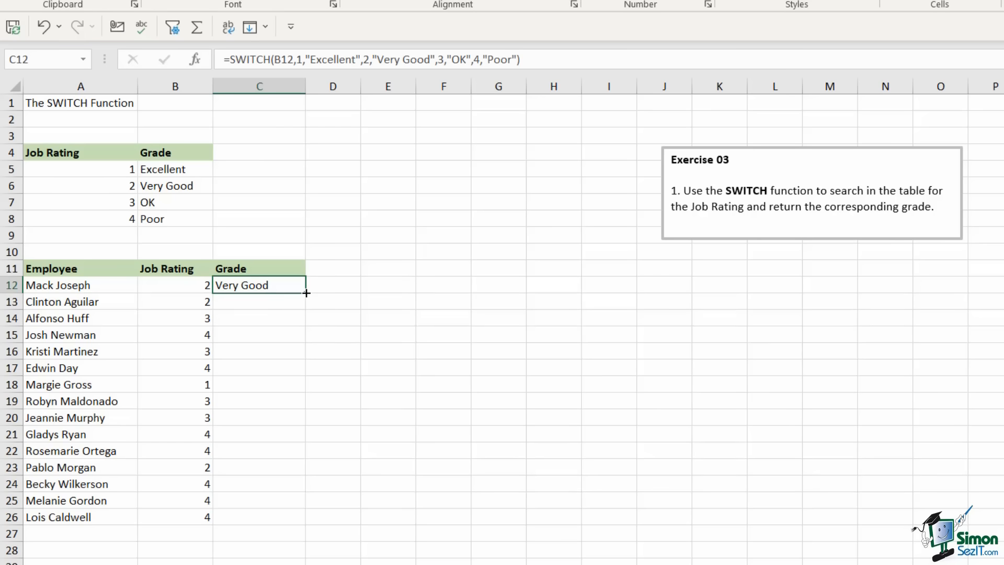
{"action": "double_click", "coordinate": [306, 292]}
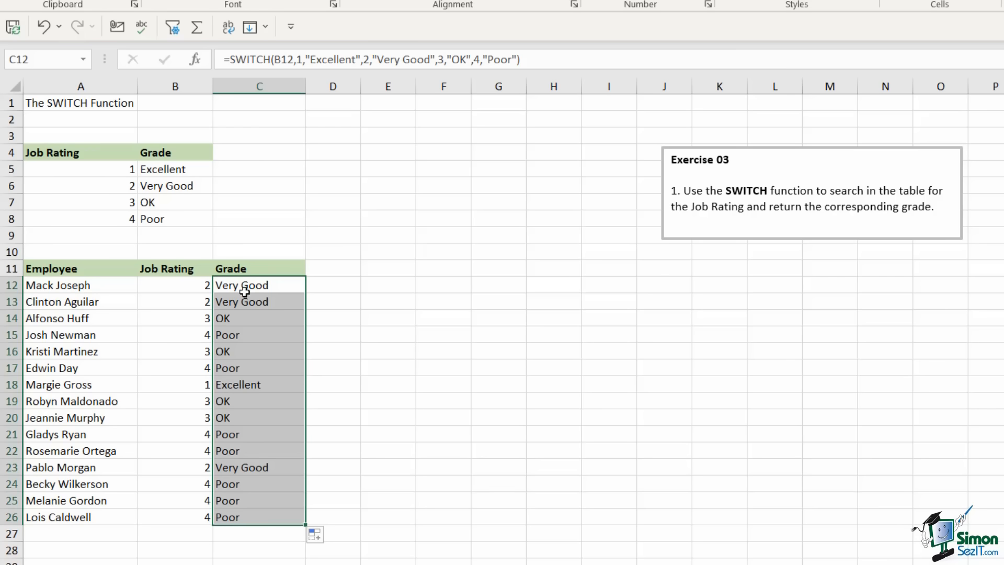
{"action": "left_click", "coordinate": [513, 318]}
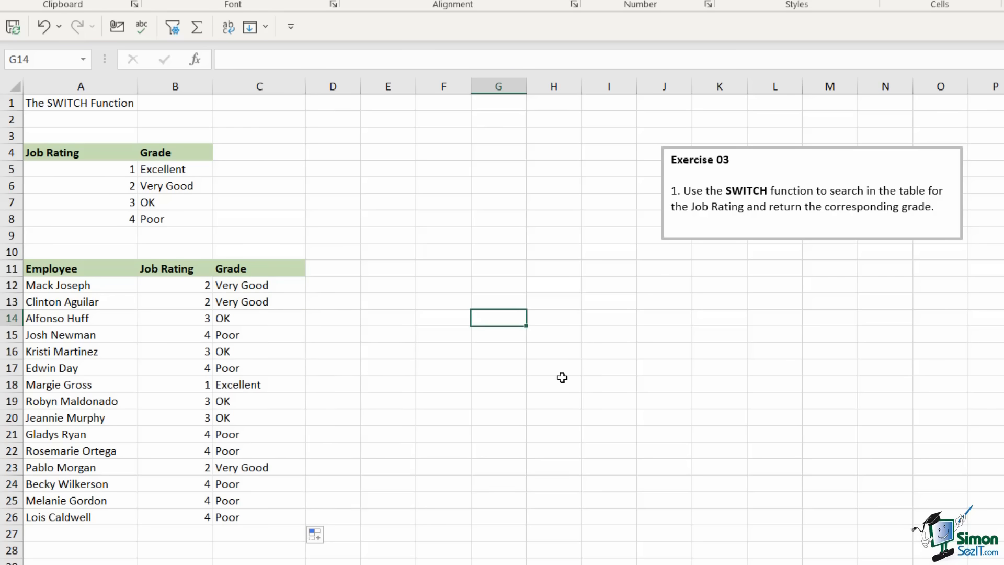
{"action": "left_click", "coordinate": [270, 289]}
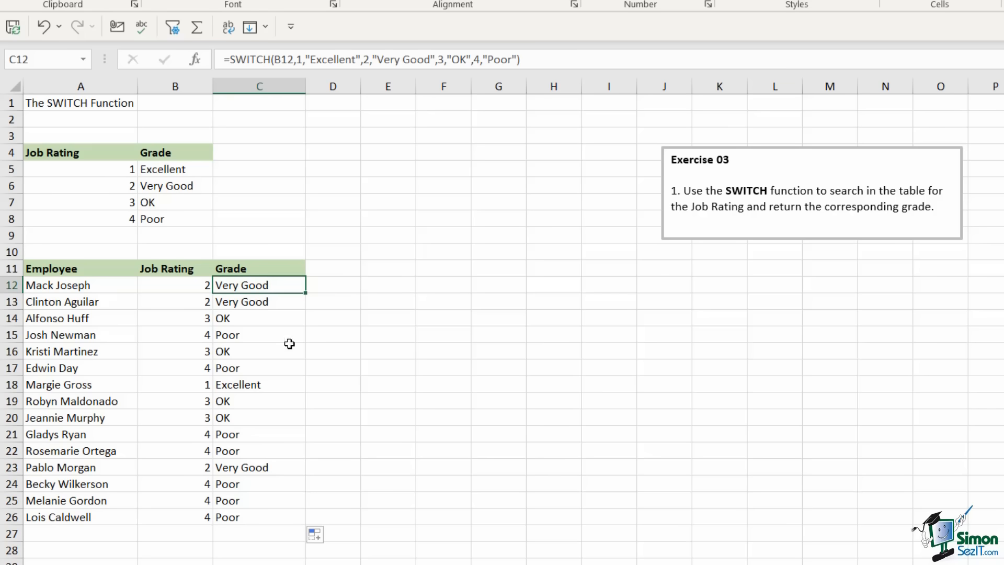
{"action": "left_click_drag", "start_coordinate": [33, 135], "coordinate": [273, 216]}
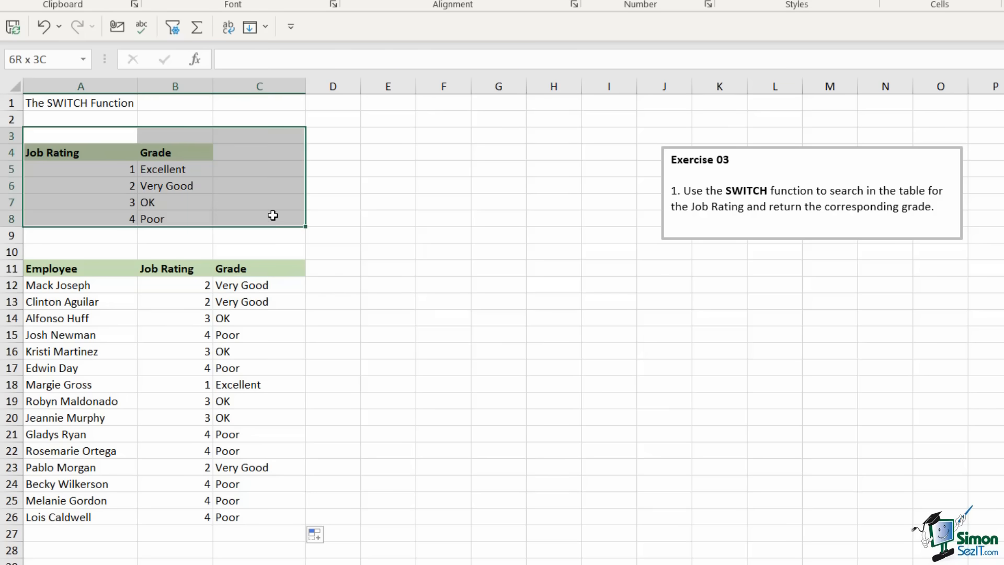
{"action": "left_click", "coordinate": [282, 284]}
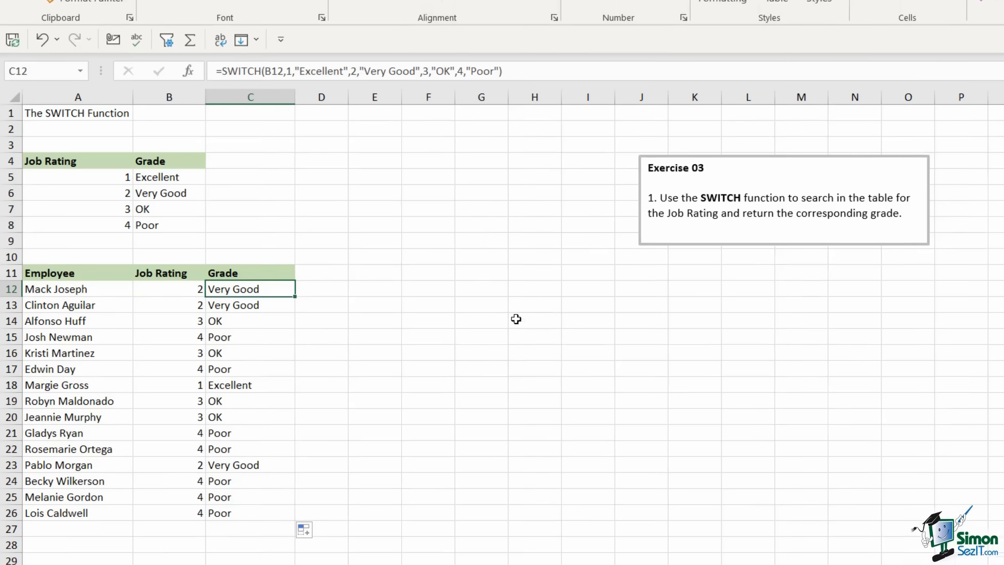
{"action": "left_click", "coordinate": [609, 335]}
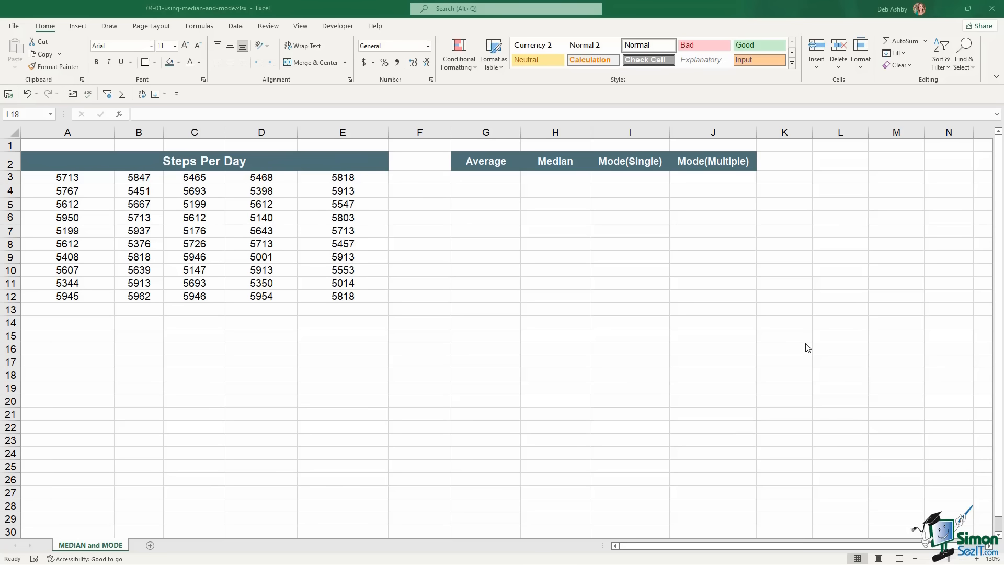
Browse the Statistical functions under Formulas > More Functions in the Steps Per Day workbook
{"action": "left_click", "coordinate": [198, 31]}
{"action": "left_click", "coordinate": [198, 28]}
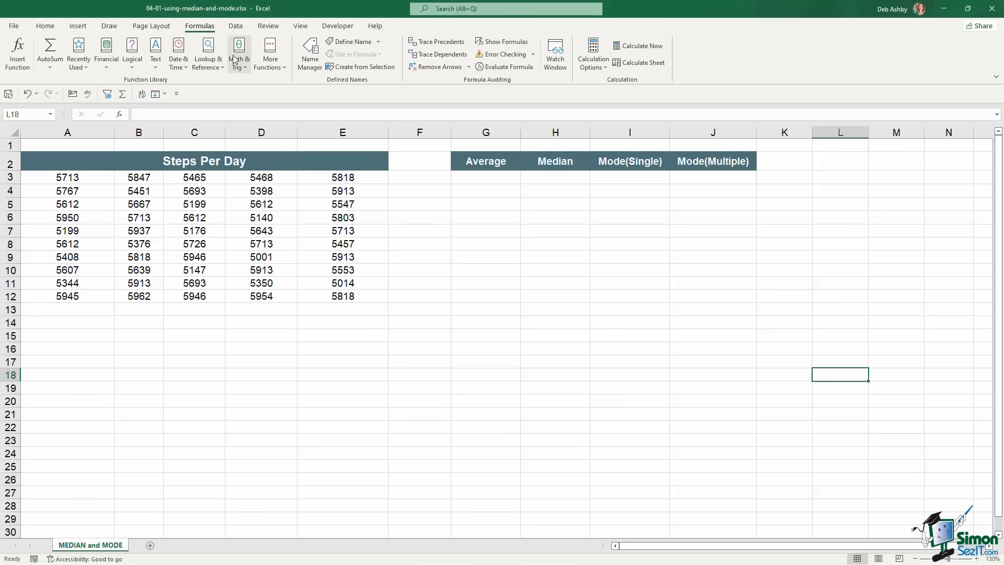
{"action": "left_click", "coordinate": [282, 66]}
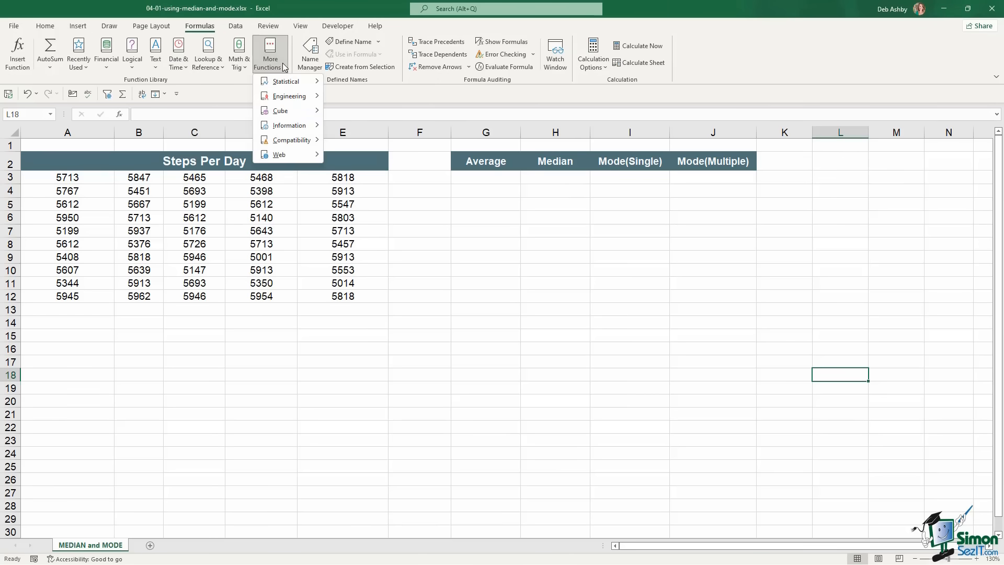
{"action": "mouse_move", "coordinate": [281, 81]}
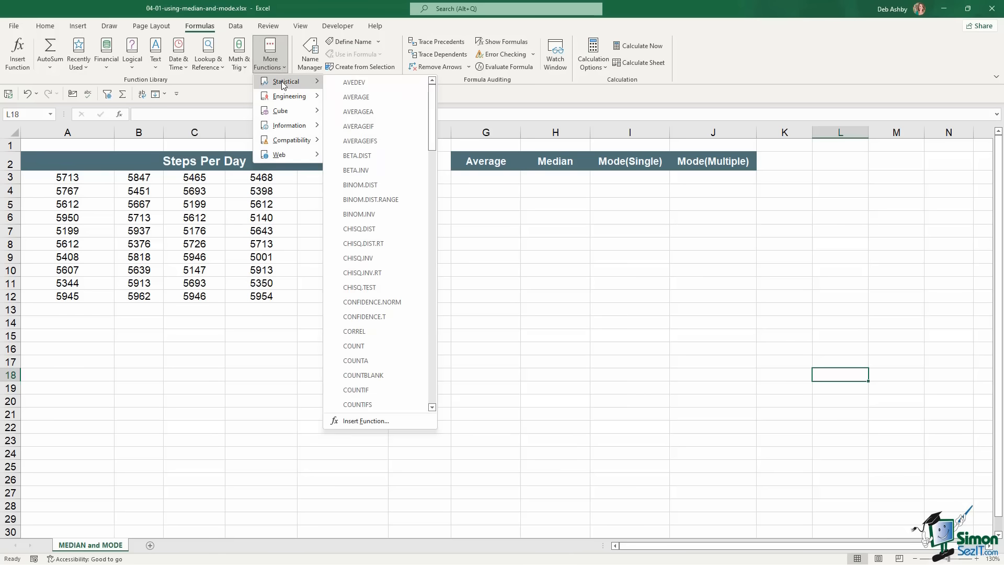
{"action": "left_click_drag", "start_coordinate": [432, 104], "coordinate": [439, 251]}
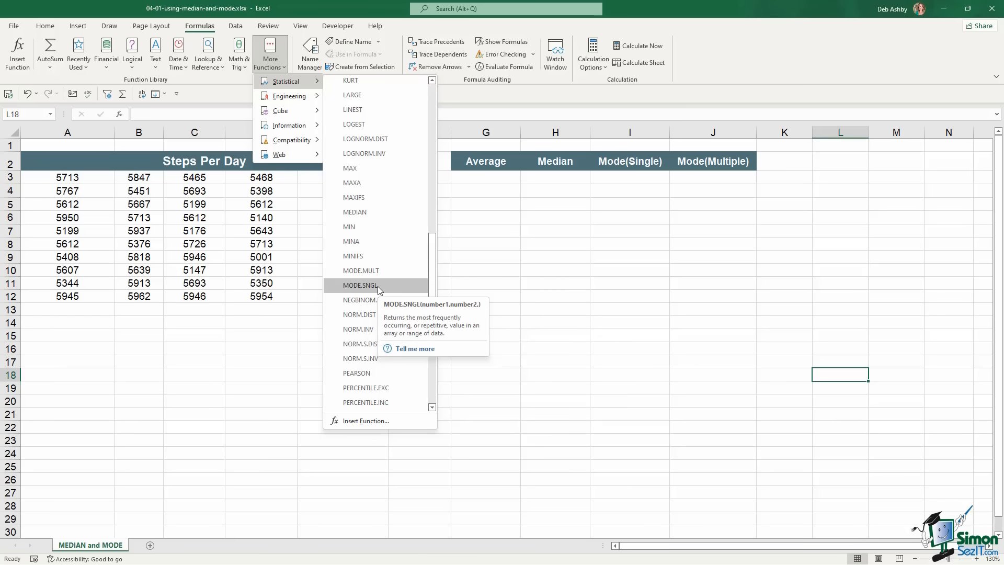
{"action": "left_click", "coordinate": [572, 230]}
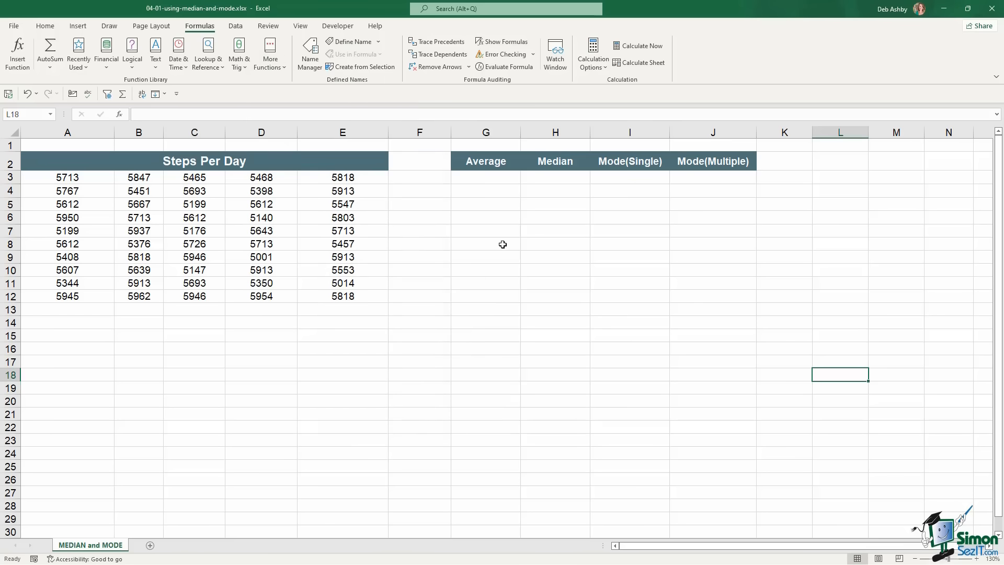
Enter =AVERAGE(A3:E12) in G3, giving an average of 5617 steps
{"action": "left_click", "coordinate": [474, 181]}
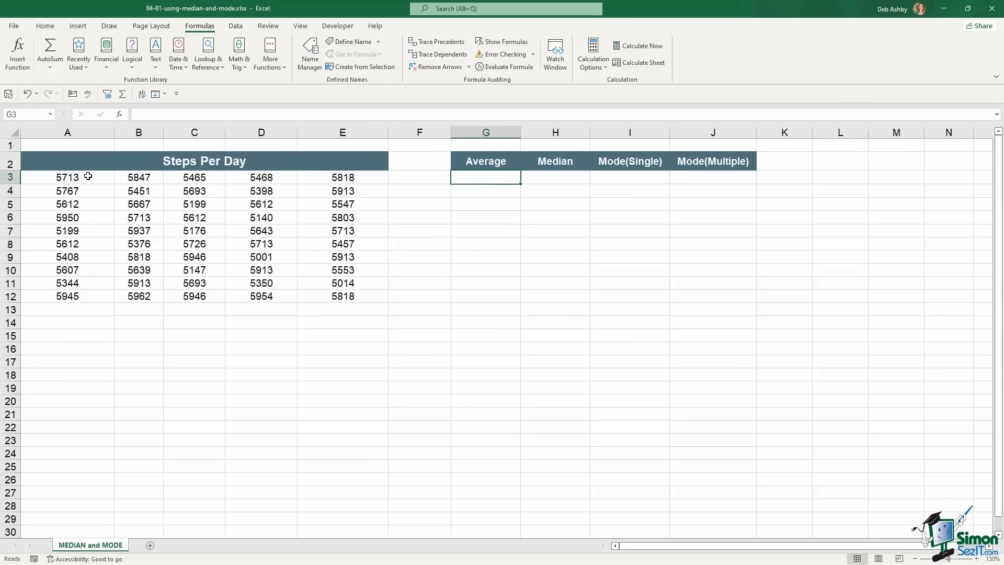
{"action": "left_click_drag", "start_coordinate": [88, 176], "coordinate": [329, 292]}
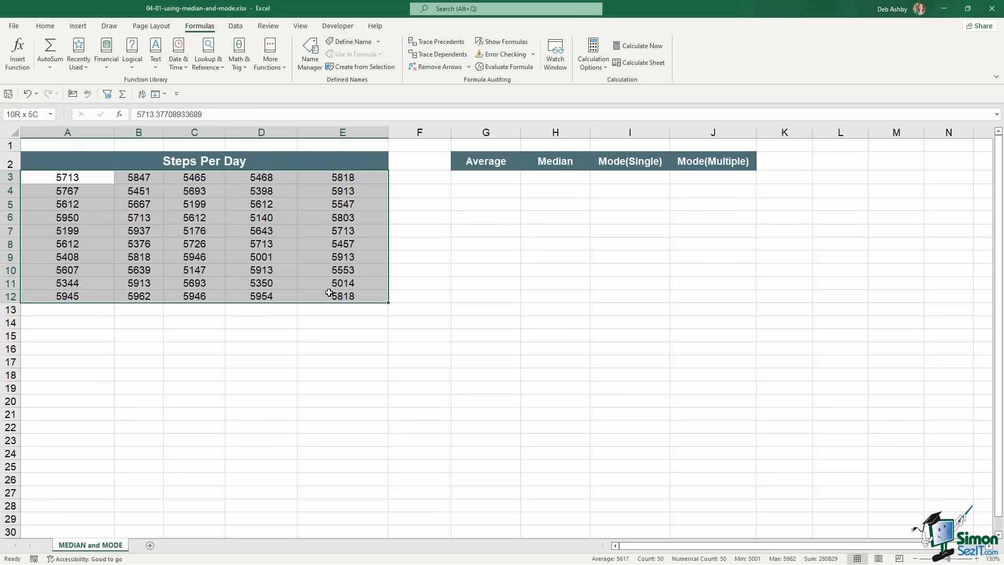
{"action": "left_click", "coordinate": [307, 205]}
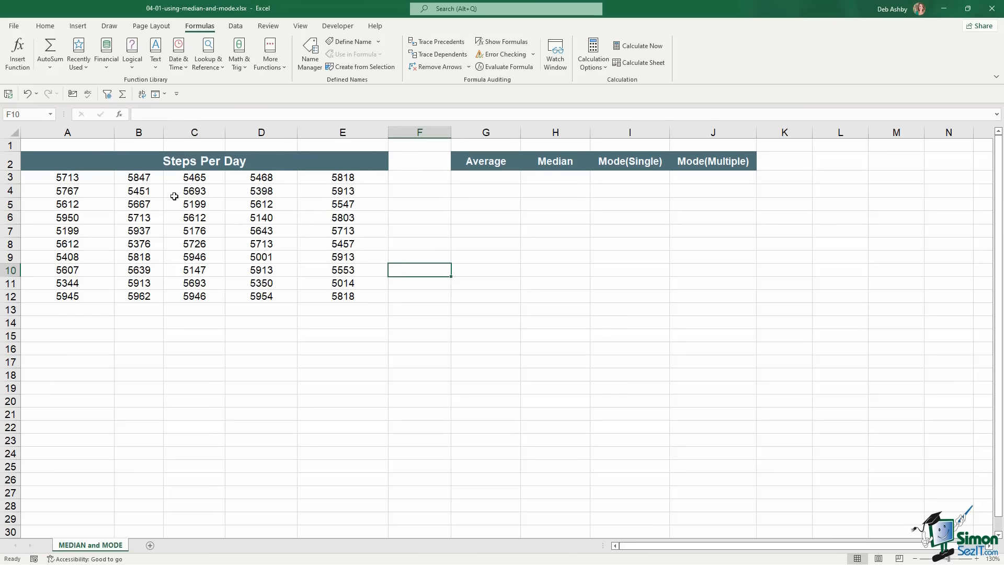
{"action": "left_click", "coordinate": [473, 177]}
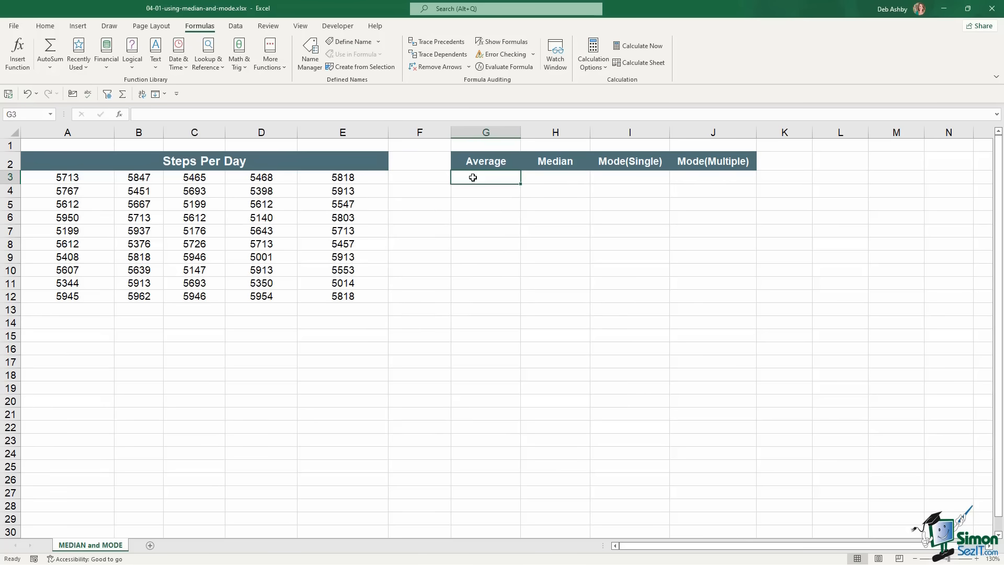
{"action": "type", "text": "=average"}
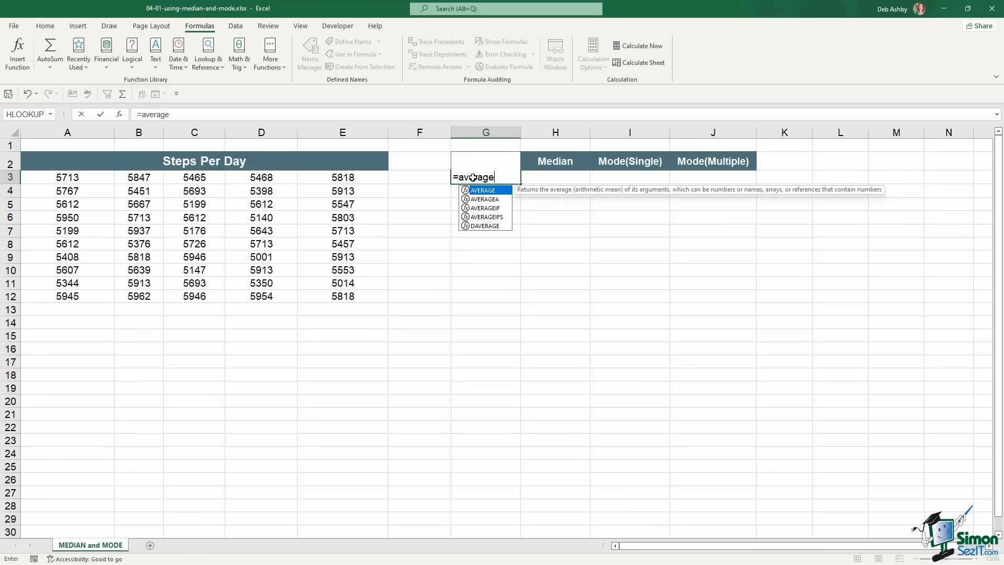
{"action": "key", "text": "Tab"}
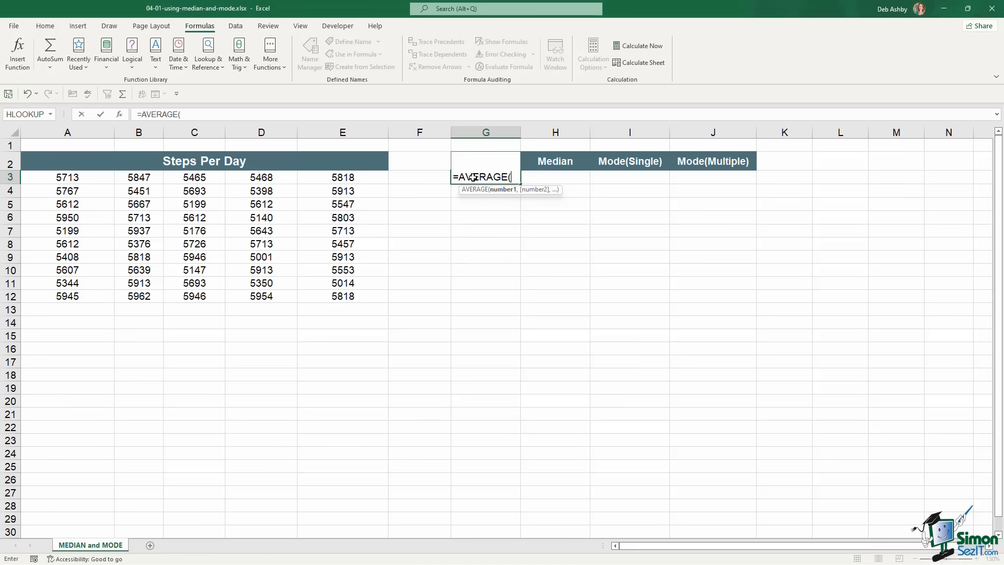
{"action": "left_click_drag", "start_coordinate": [72, 178], "coordinate": [338, 293]}
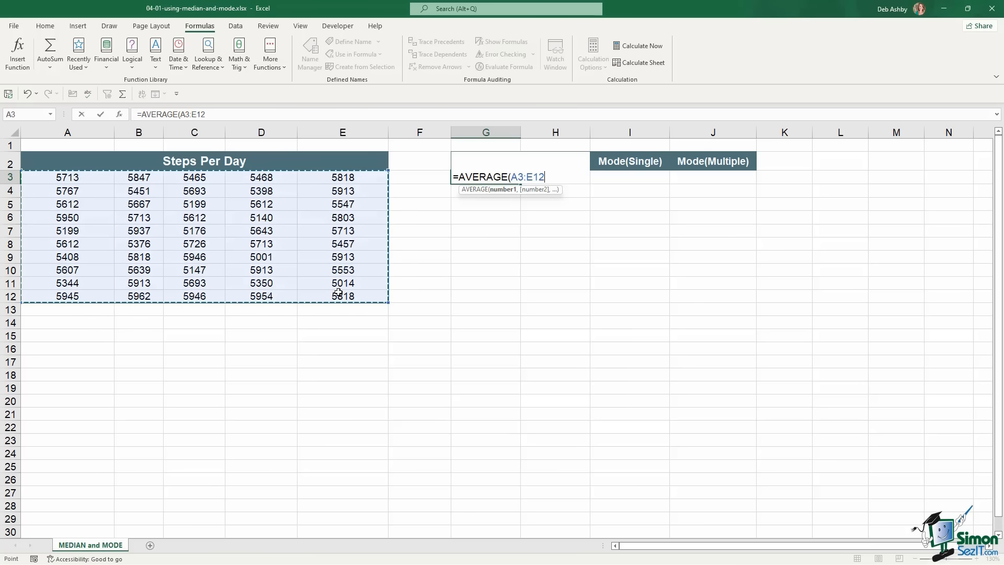
{"action": "type", "text": ")"}
{"action": "key", "text": "Return"}
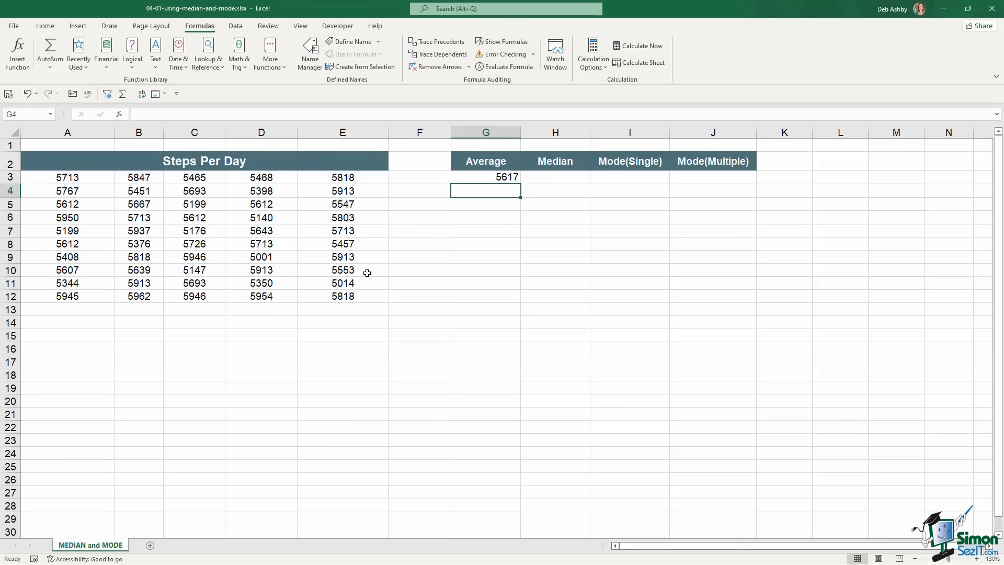
{"action": "key", "text": "Up"}
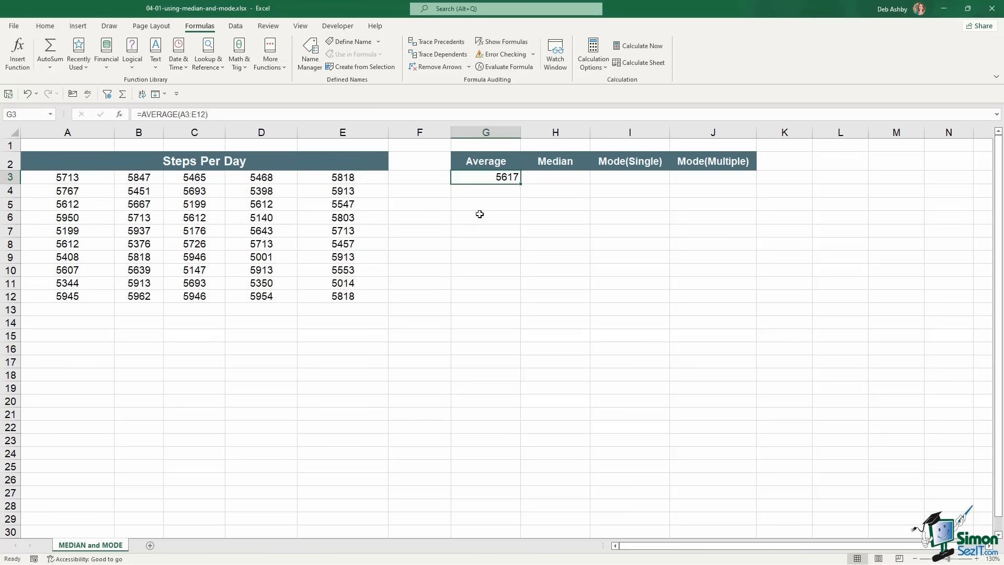
{"action": "key", "text": "Right"}
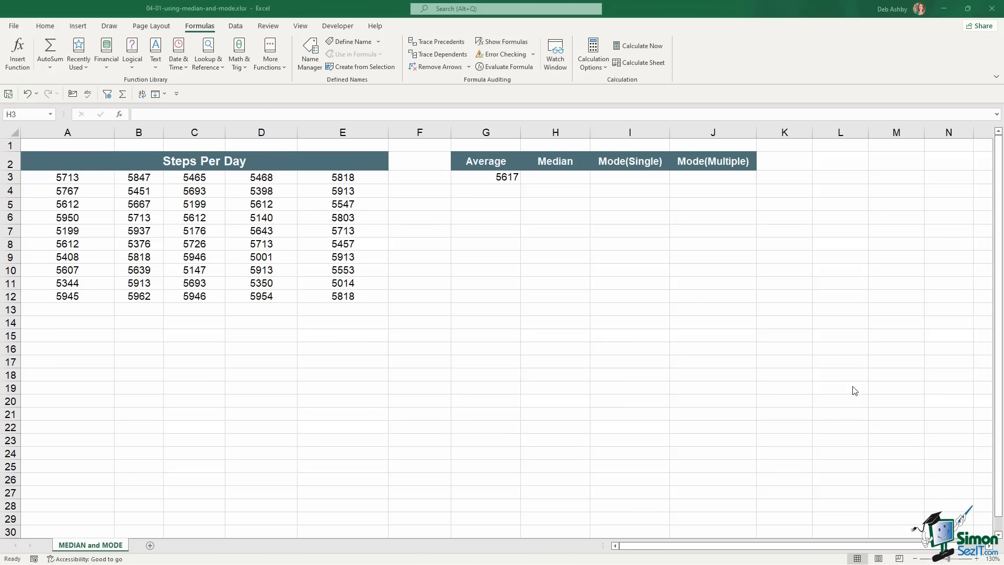
{"action": "double_click", "coordinate": [561, 177]}
{"action": "type", "text": "="}
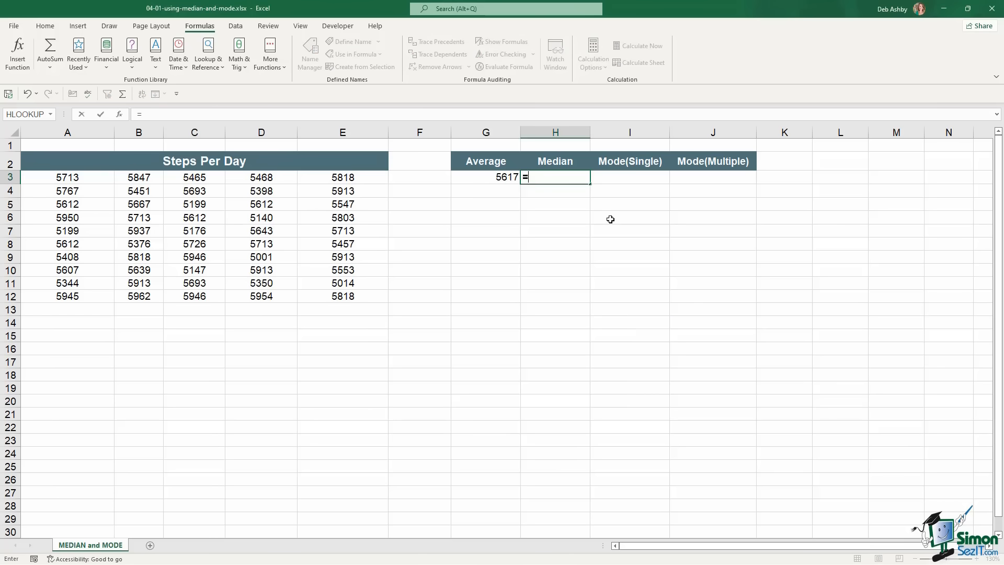
{"action": "type", "text": "med"}
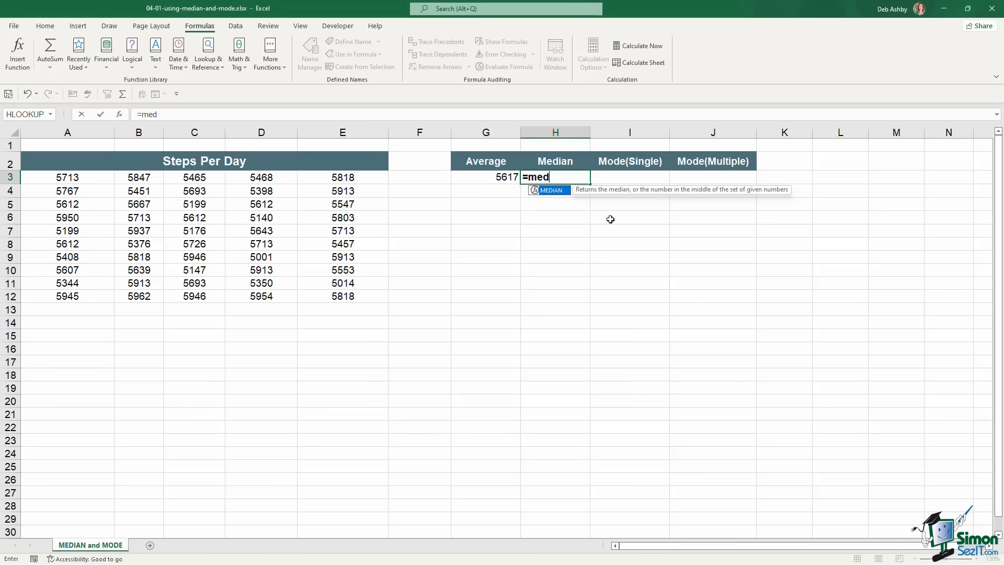
{"action": "key", "text": "Tab"}
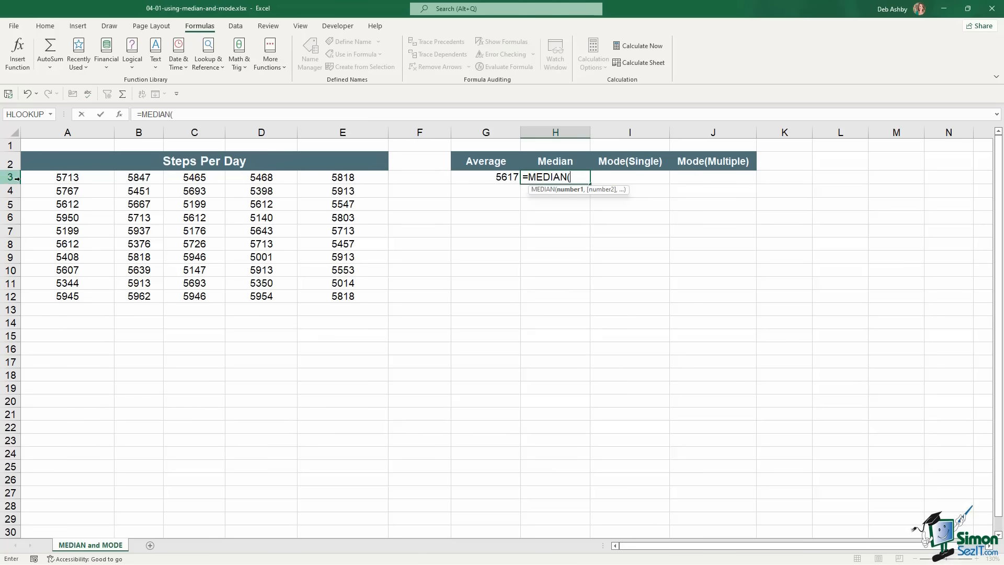
{"action": "left_click_drag", "start_coordinate": [47, 180], "coordinate": [355, 296]}
{"action": "type", "text": ")"}
{"action": "key", "text": "Return"}
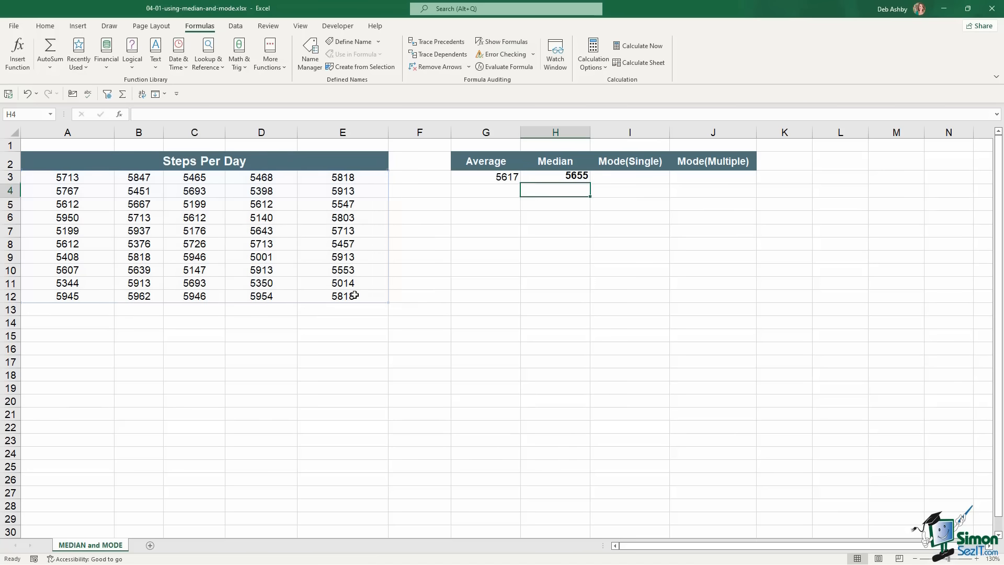
{"action": "left_click", "coordinate": [581, 177]}
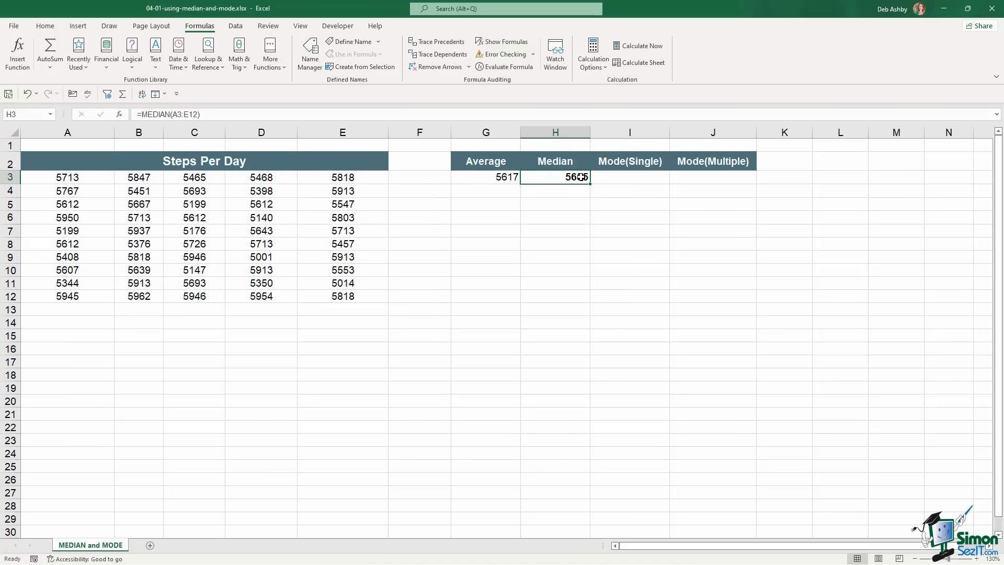
{"action": "left_click", "coordinate": [575, 196]}
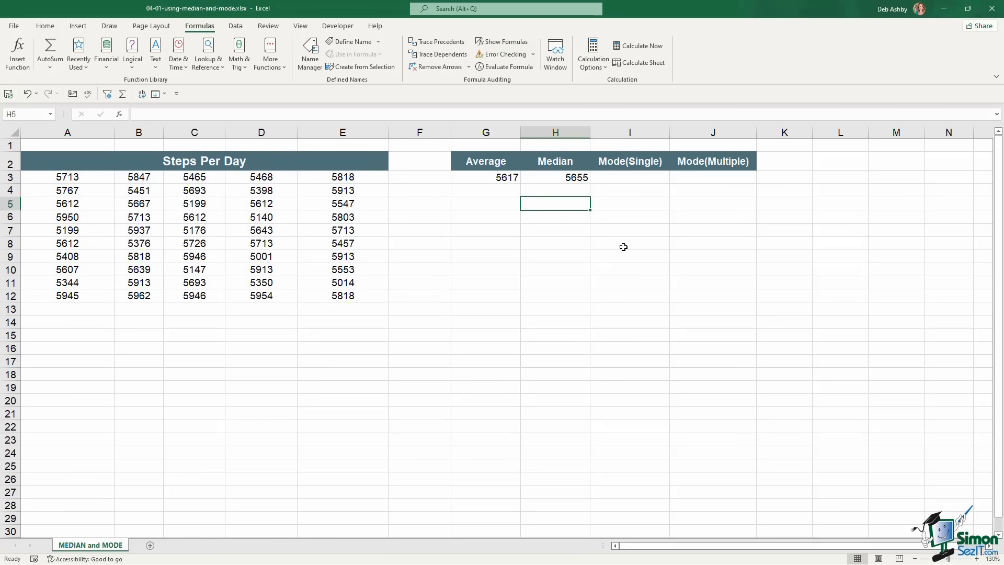
{"action": "left_click", "coordinate": [561, 178]}
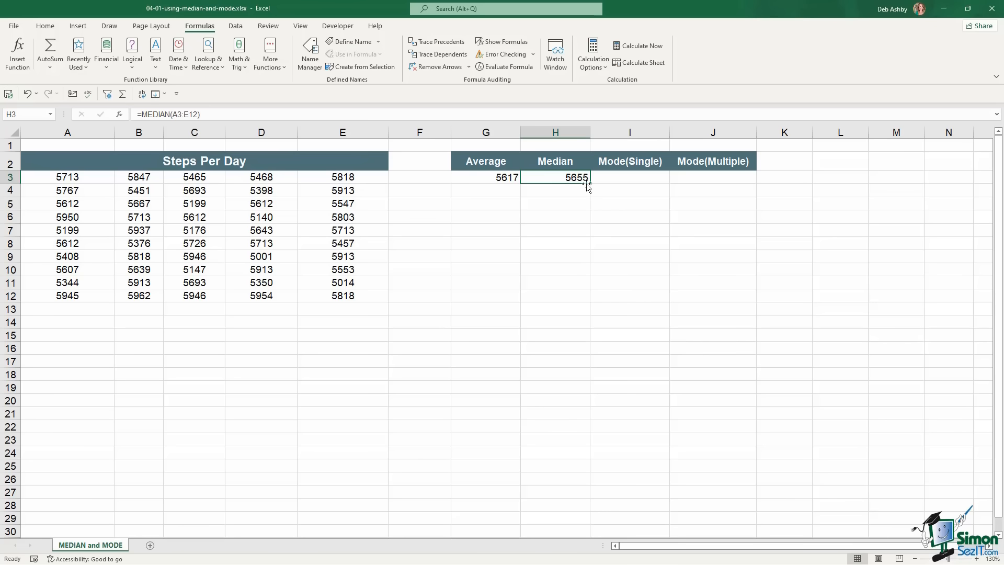
{"action": "left_click", "coordinate": [628, 177]}
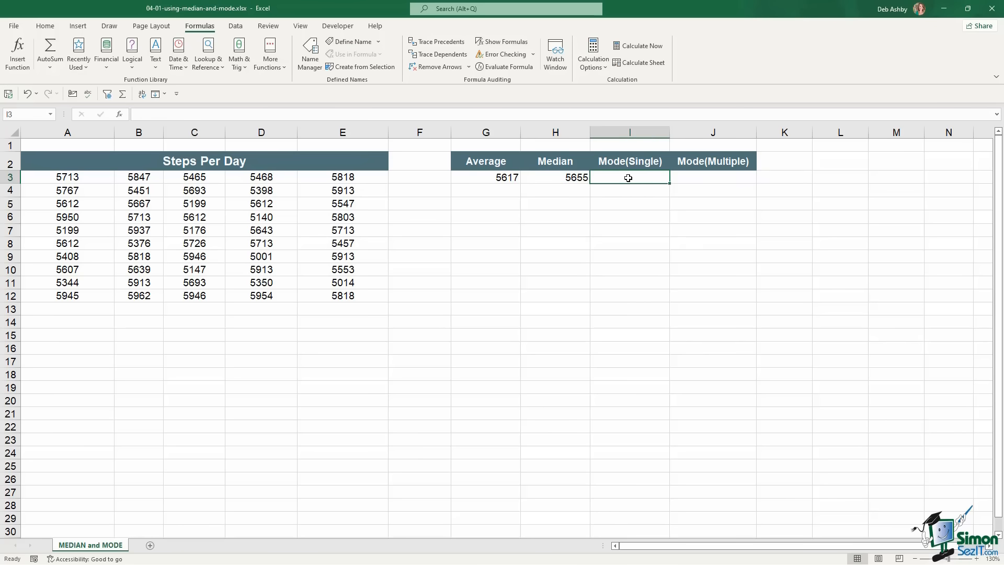
Type =mode in I3 to bring up the MODE.MULT, MODE.SNGL and MODE suggestions
{"action": "type", "text": "=mode"}
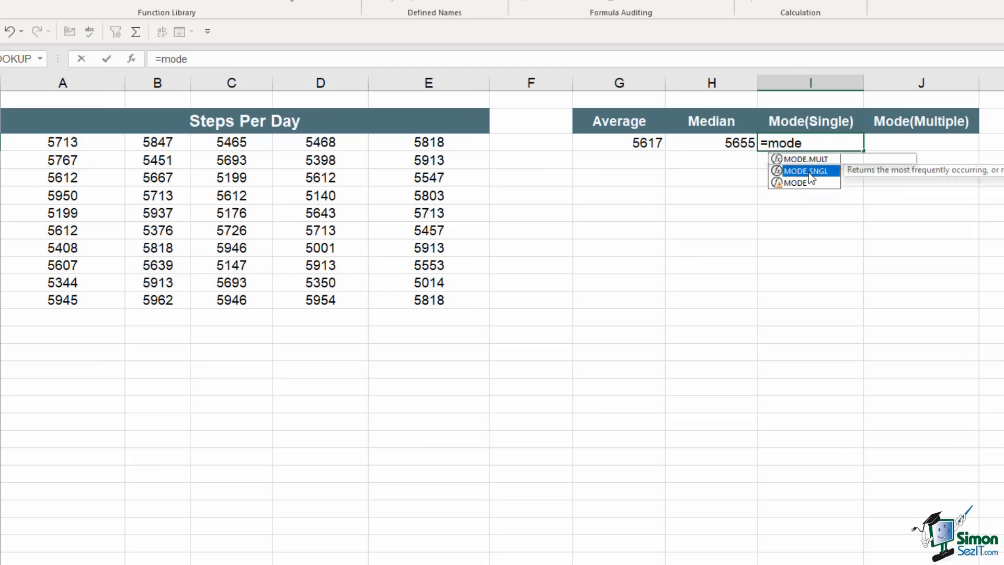
Complete I3 as =MODE.SNGL(A3:E12), returning 5713, then reselect the A3:E12 data
{"action": "double_click", "coordinate": [809, 172]}
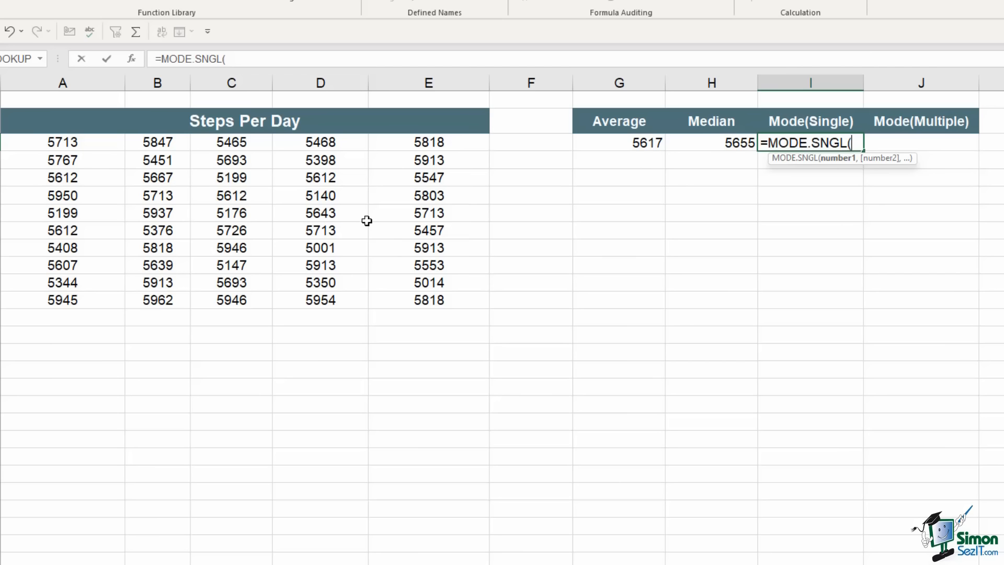
{"action": "left_click_drag", "start_coordinate": [66, 140], "coordinate": [452, 299]}
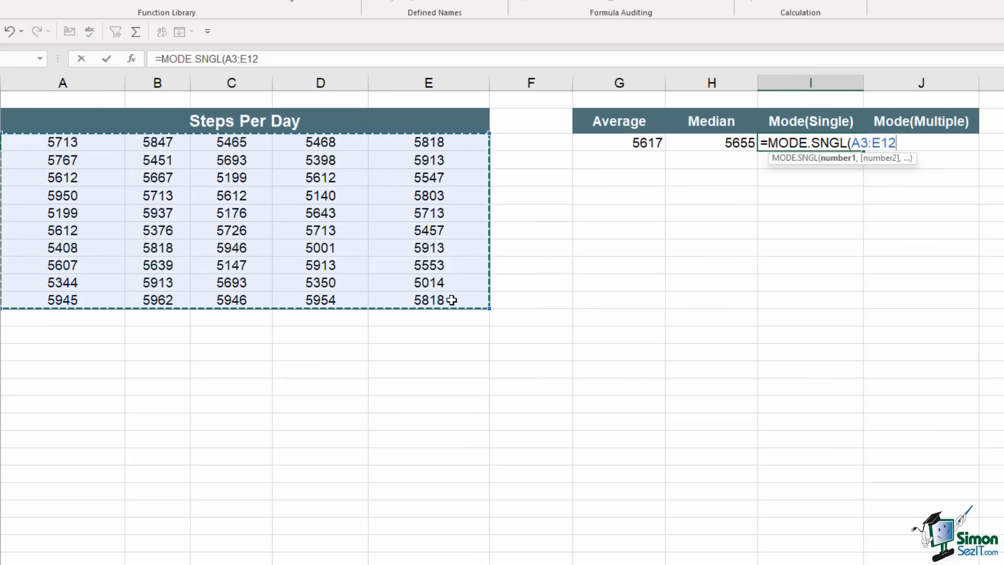
{"action": "key", "text": "Return"}
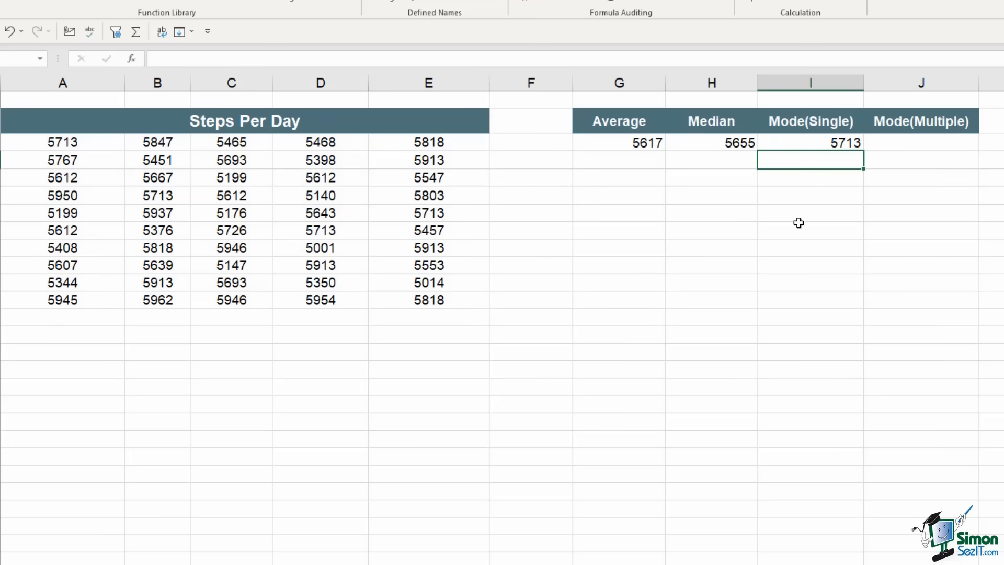
{"action": "left_click", "coordinate": [830, 145]}
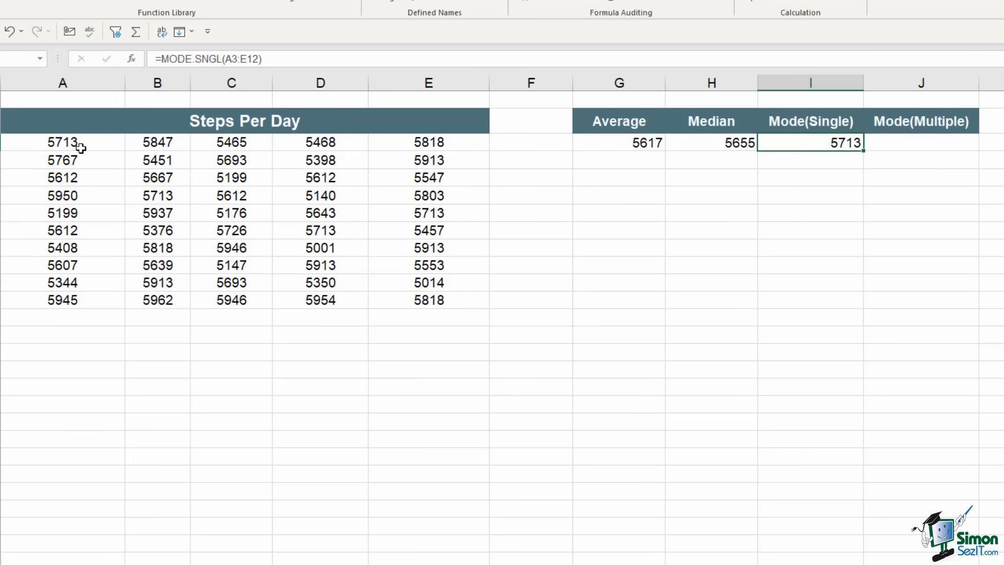
{"action": "left_click_drag", "start_coordinate": [74, 142], "coordinate": [414, 309]}
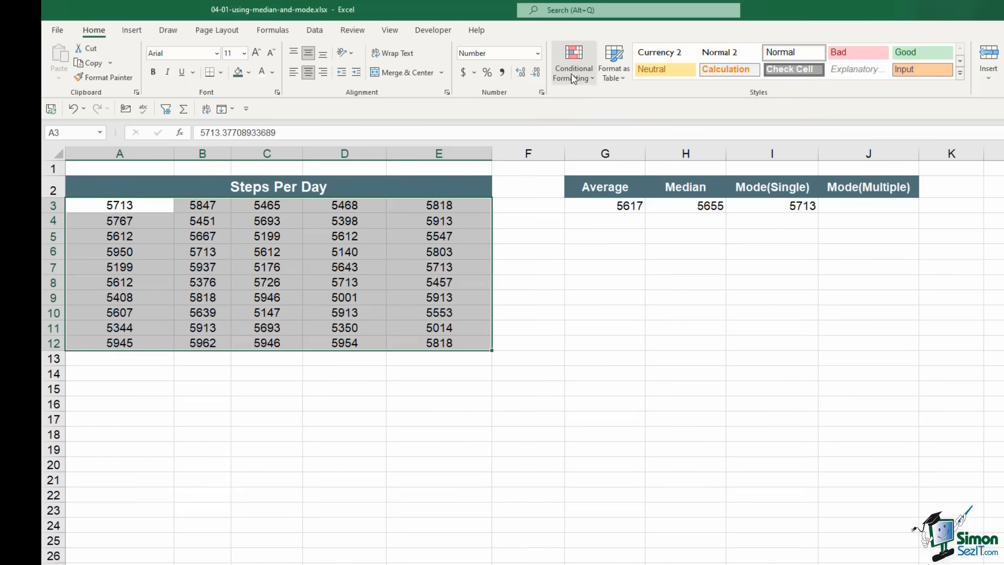
{"action": "left_click", "coordinate": [573, 66]}
{"action": "left_click", "coordinate": [574, 66]}
{"action": "left_click", "coordinate": [574, 65]}
{"action": "mouse_move", "coordinate": [594, 118]}
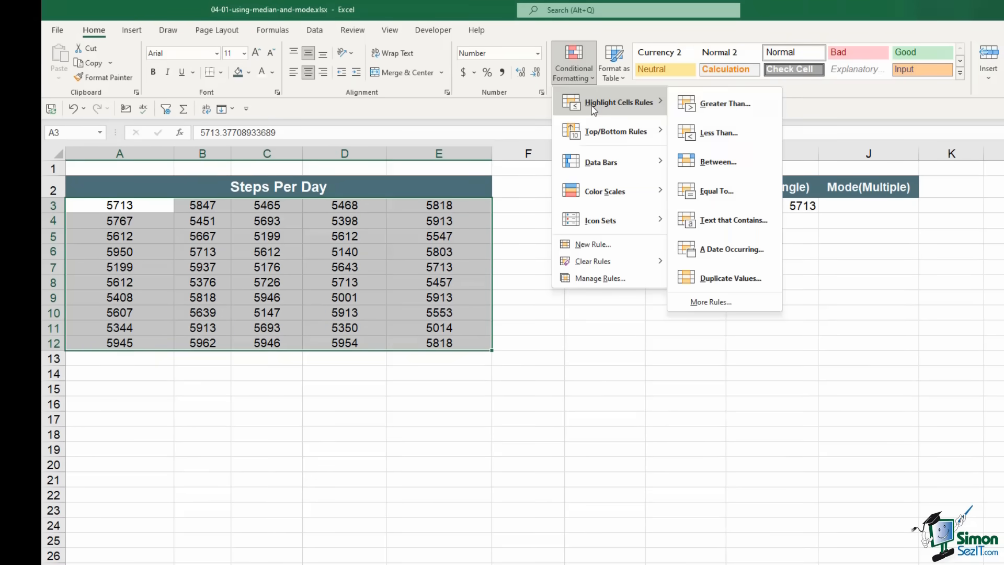
{"action": "left_click", "coordinate": [709, 218]}
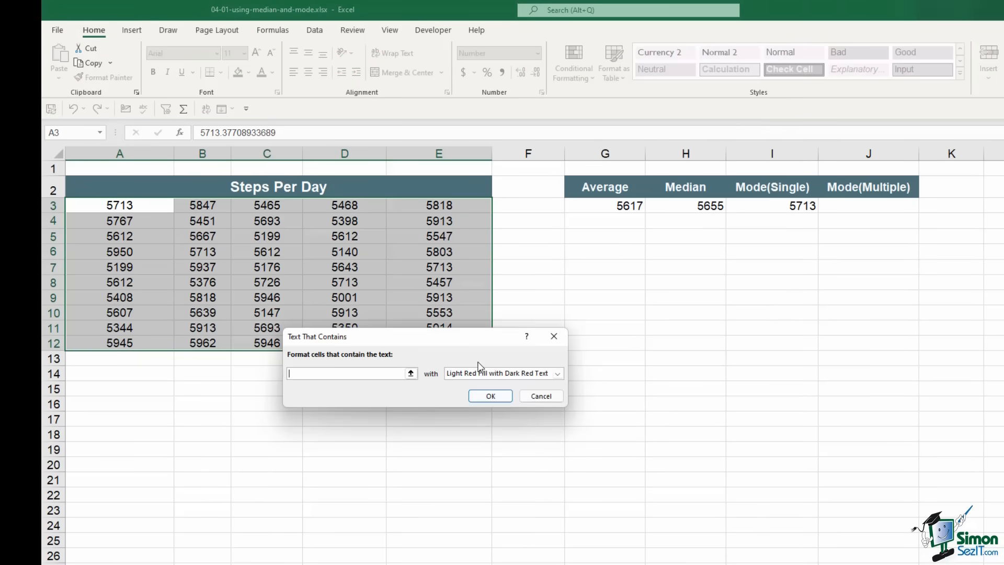
{"action": "type", "text": "5713"}
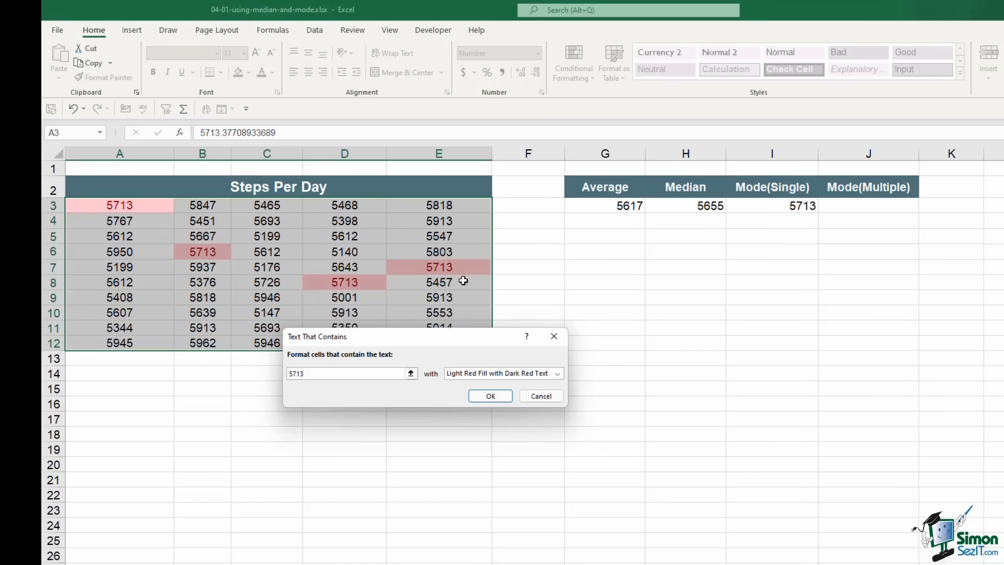
{"action": "left_click_drag", "start_coordinate": [461, 343], "coordinate": [426, 413]}
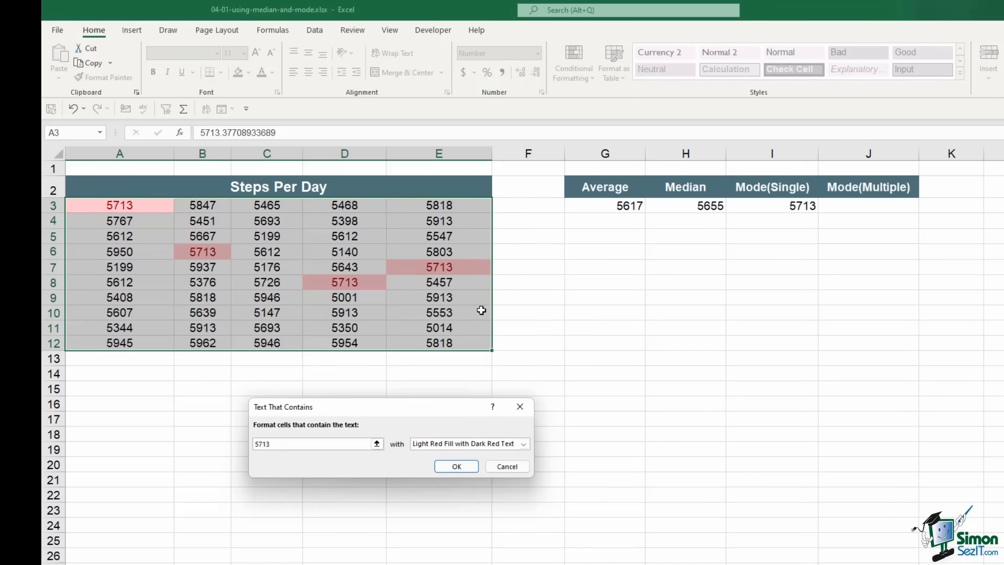
{"action": "left_click", "coordinate": [507, 466]}
{"action": "left_click", "coordinate": [581, 67]}
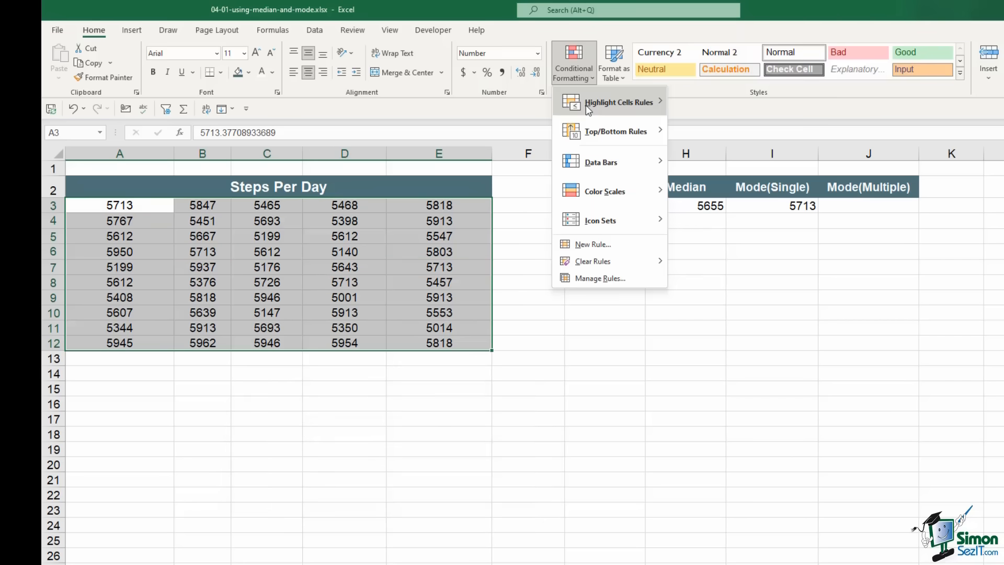
{"action": "mouse_move", "coordinate": [588, 106]}
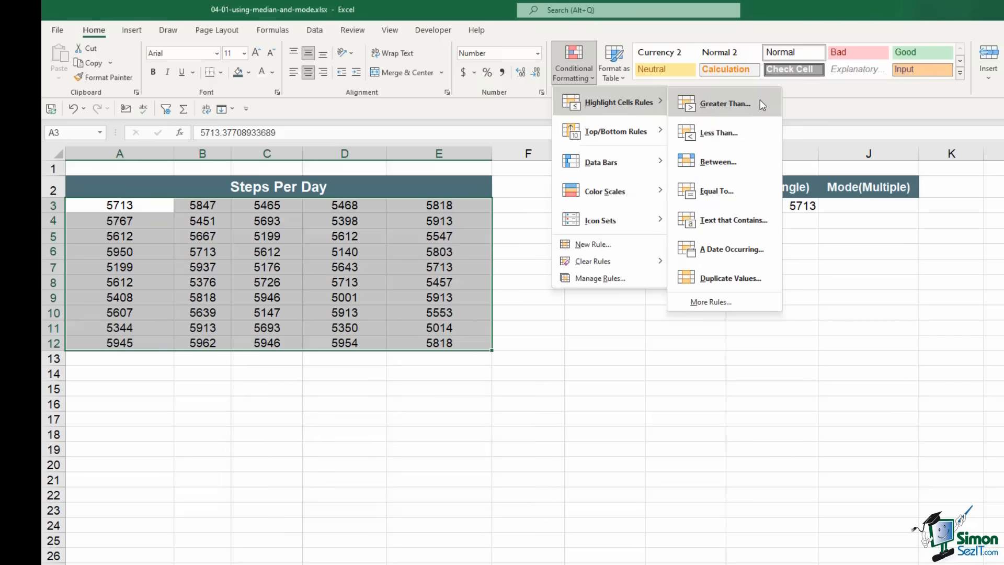
{"action": "left_click", "coordinate": [746, 279]}
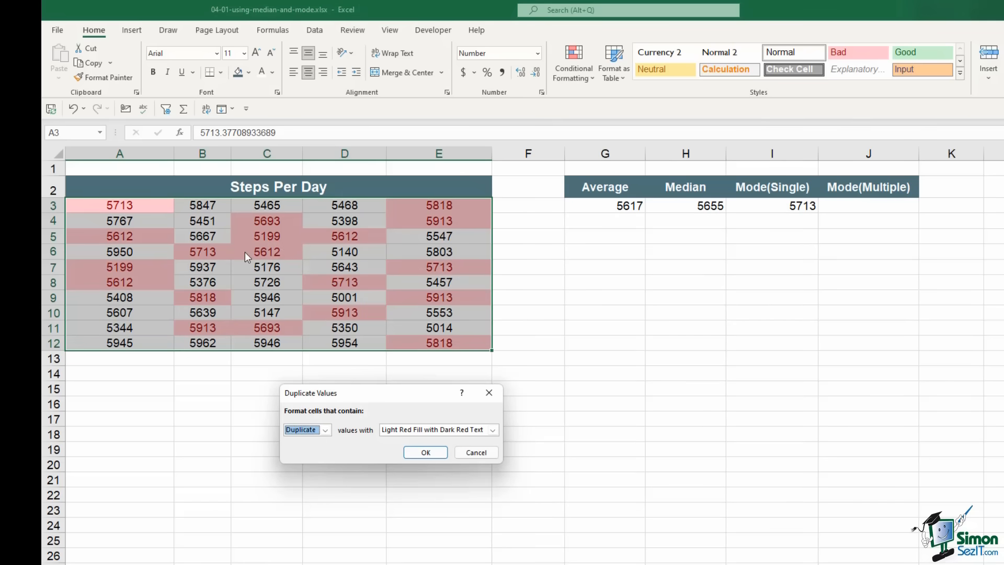
{"action": "left_click", "coordinate": [476, 452]}
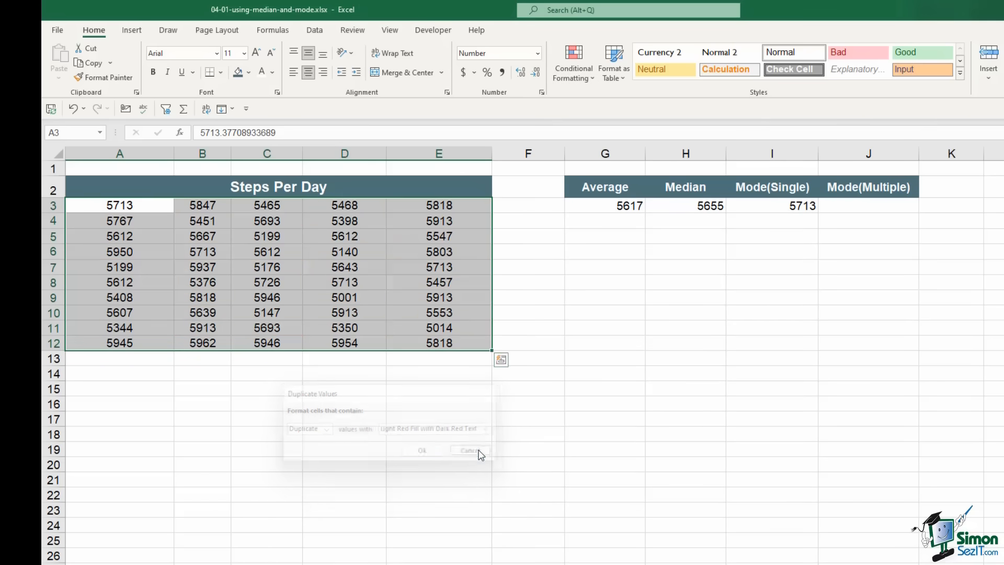
{"action": "left_click", "coordinate": [865, 202]}
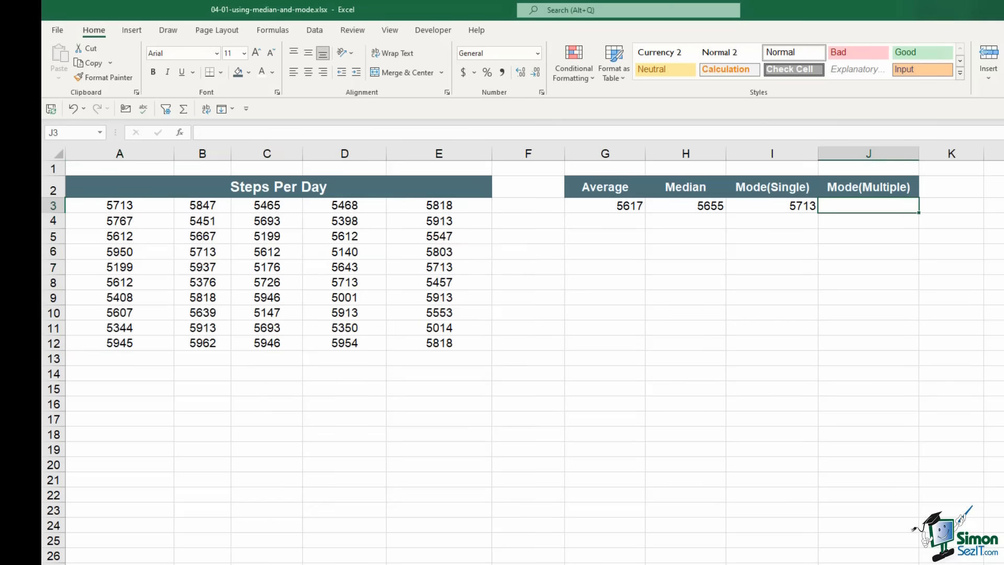
Enter =MODE.MULT(A3:E12) in J3 so the modes spill into the empty cells below
{"action": "left_click", "coordinate": [783, 206]}
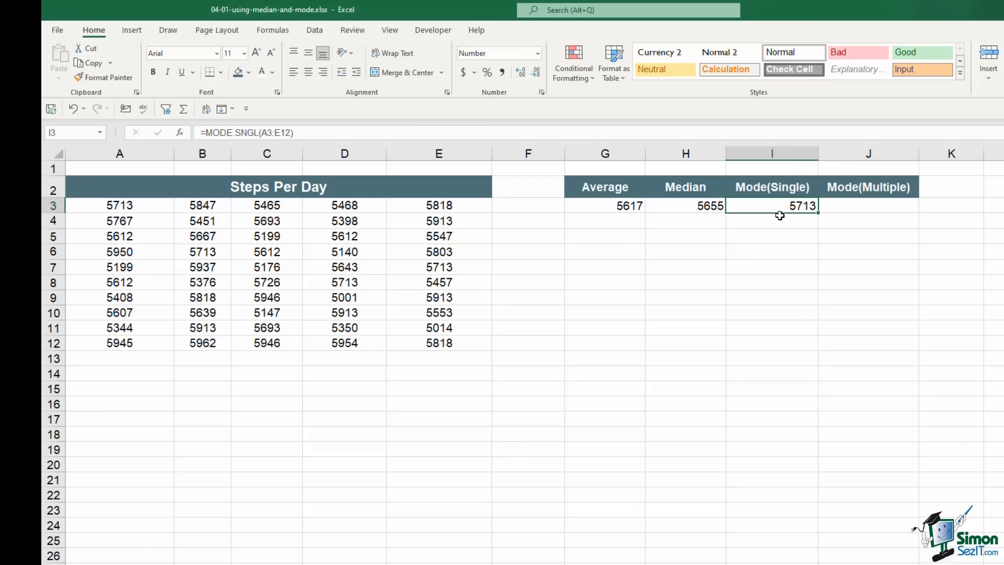
{"action": "left_click", "coordinate": [865, 203]}
{"action": "left_click", "coordinate": [867, 222]}
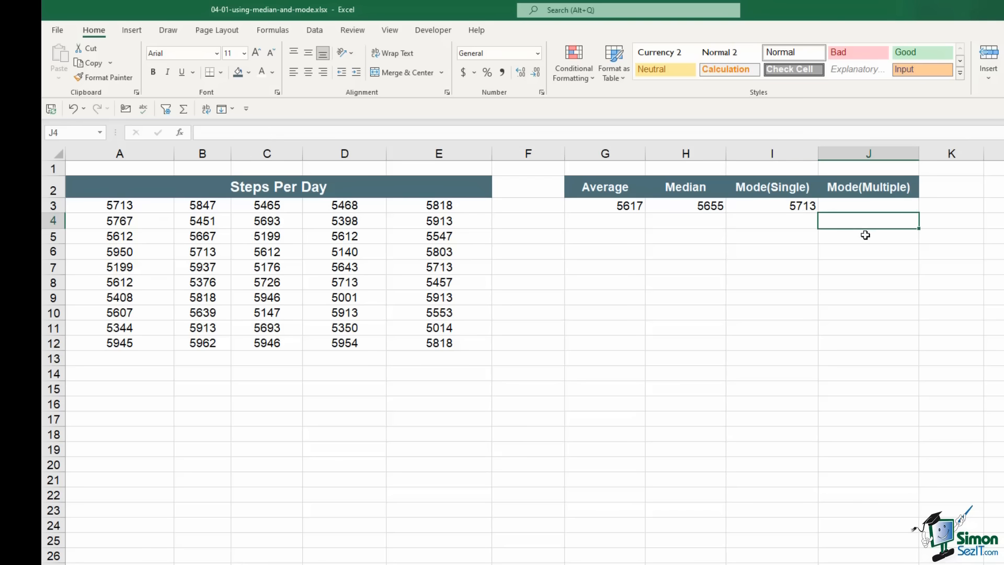
{"action": "left_click", "coordinate": [866, 235]}
{"action": "left_click", "coordinate": [866, 249]}
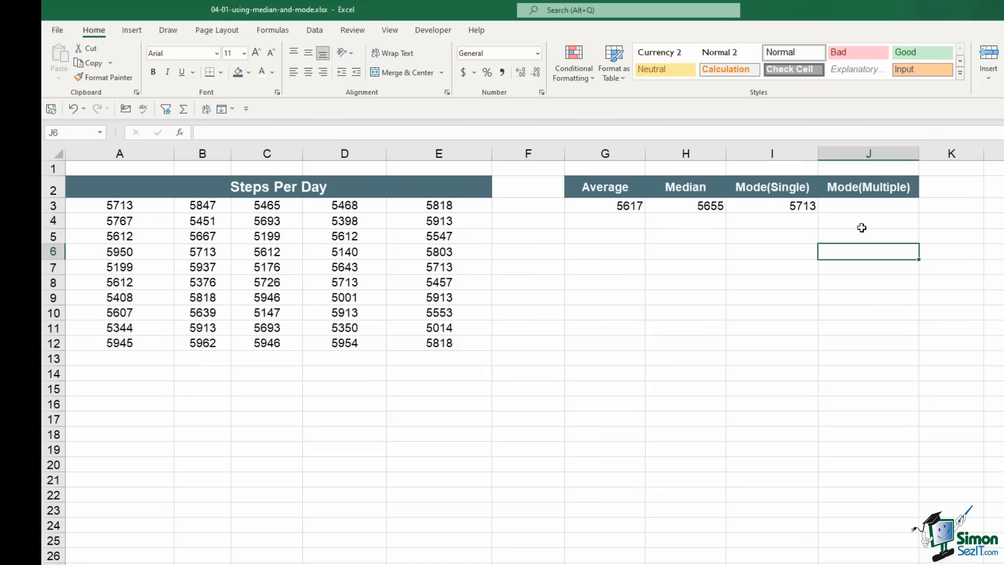
{"action": "left_click", "coordinate": [852, 207]}
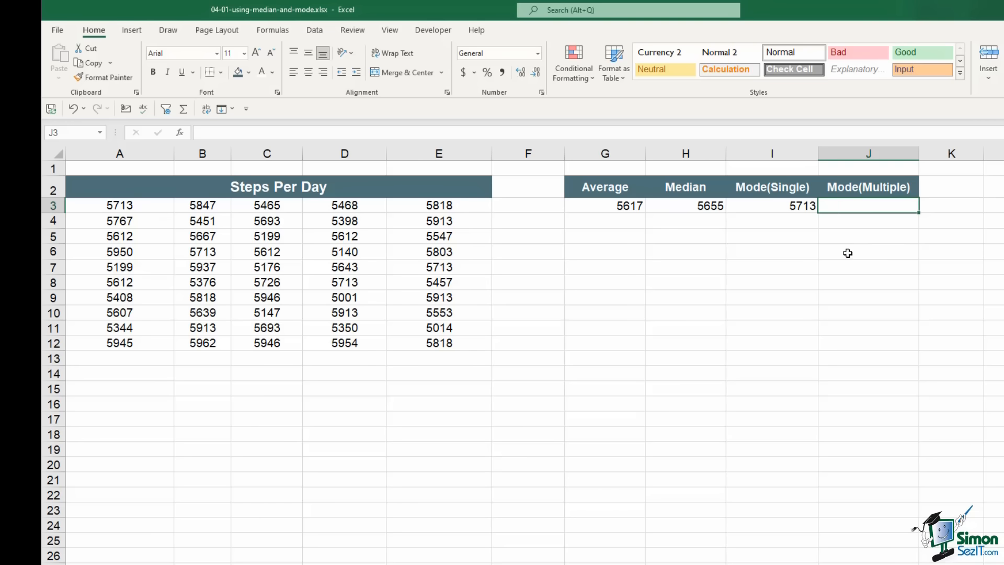
{"action": "type", "text": "=mode"}
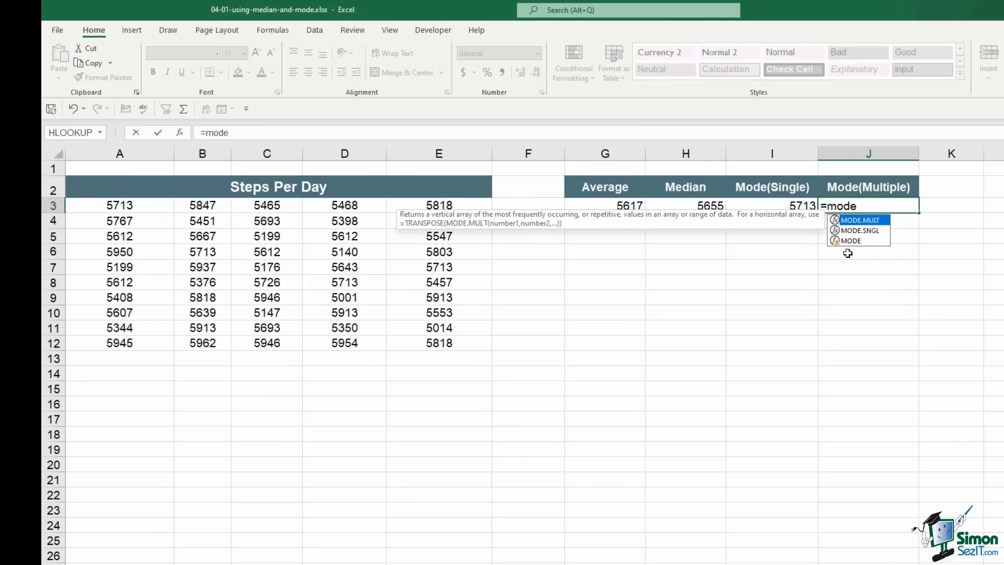
{"action": "key", "text": "Tab"}
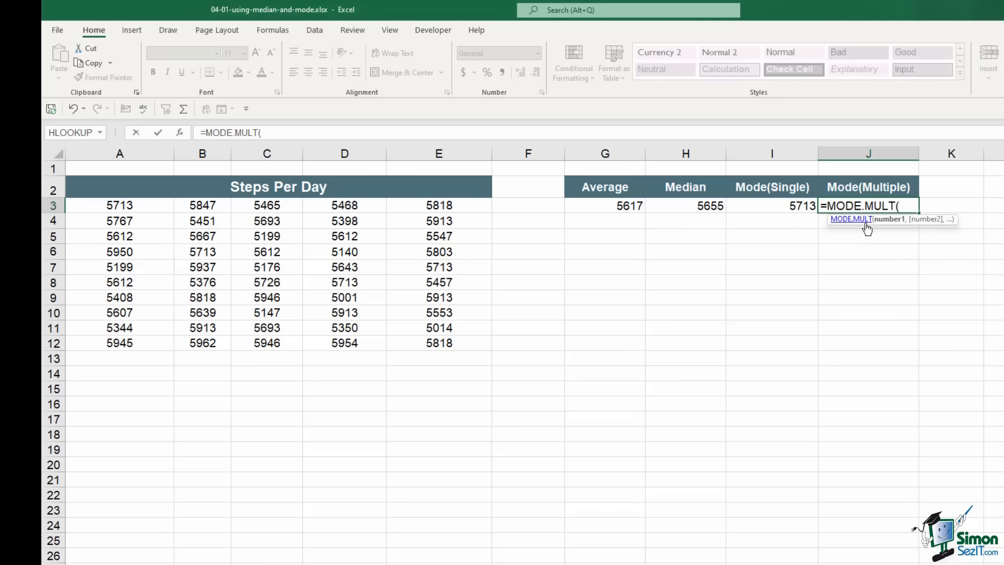
{"action": "left_click_drag", "start_coordinate": [120, 207], "coordinate": [442, 343]}
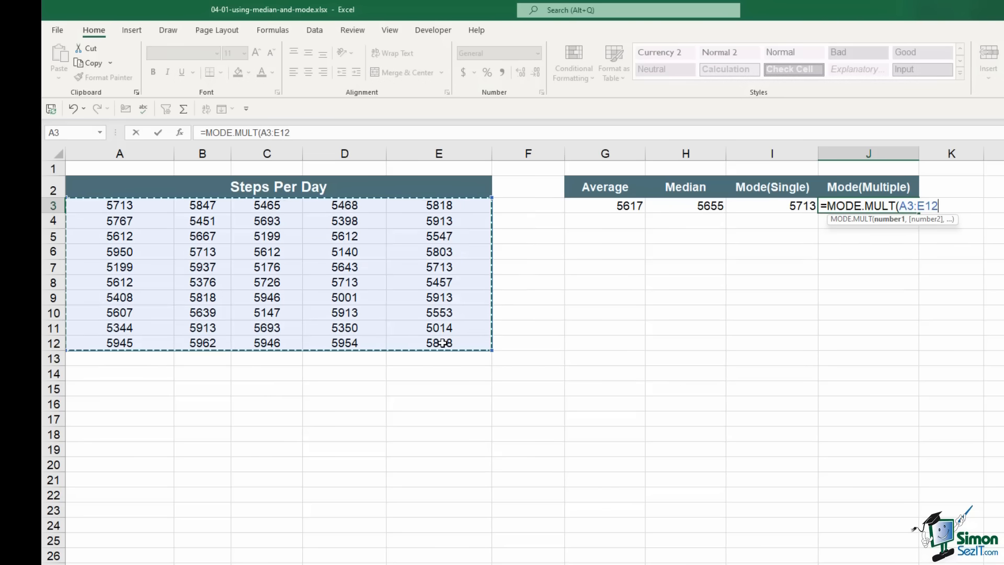
{"action": "type", "text": ")"}
{"action": "key", "text": "Return"}
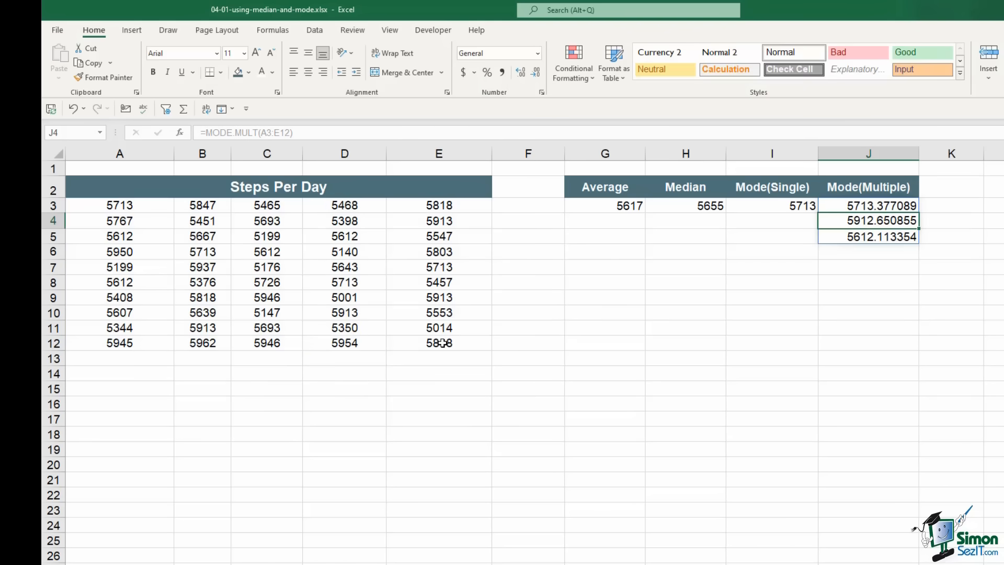
Round the spilled modes in J3:J5 to whole numbers: 5713, 5913 and 5612
{"action": "left_click", "coordinate": [855, 205]}
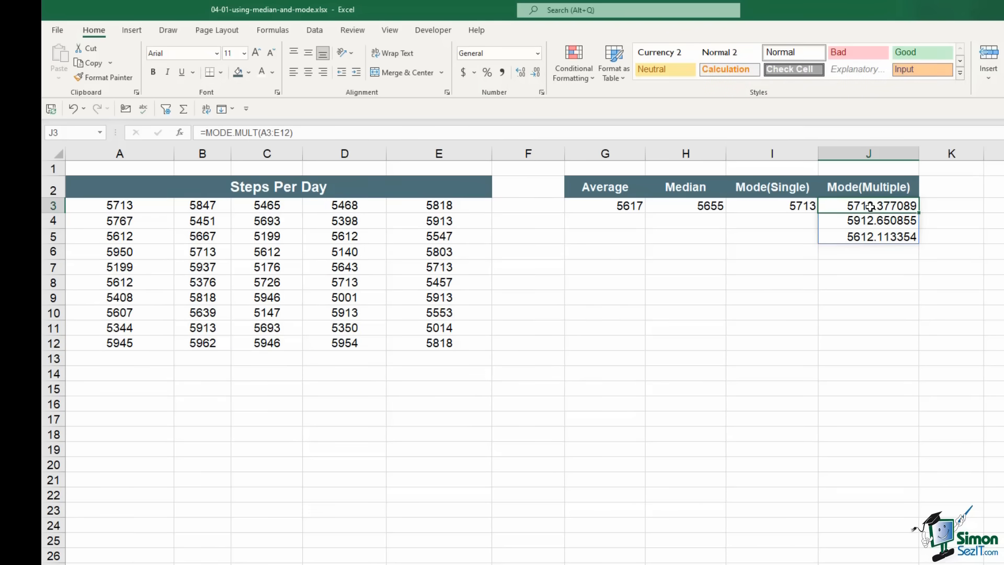
{"action": "left_click_drag", "start_coordinate": [870, 206], "coordinate": [869, 235]}
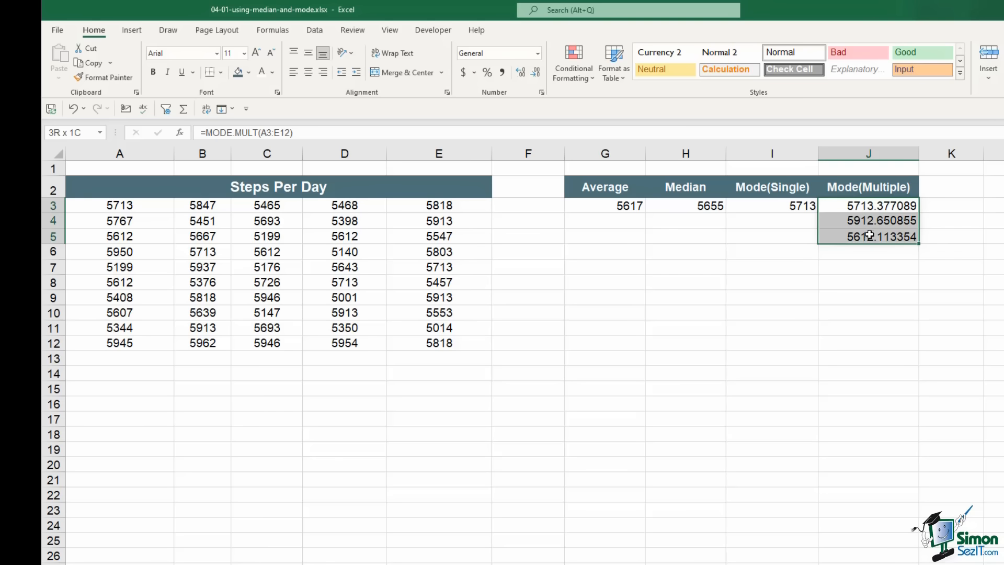
{"action": "left_click", "coordinate": [536, 74]}
{"action": "left_click", "coordinate": [536, 74]}
{"action": "left_click", "coordinate": [536, 73]}
{"action": "left_click", "coordinate": [536, 73]}
{"action": "left_click", "coordinate": [536, 74]}
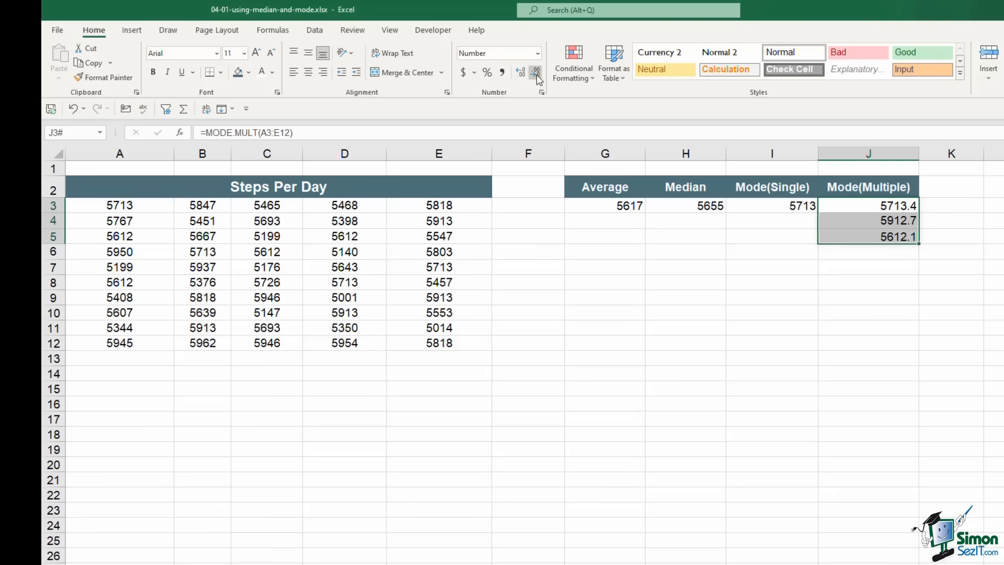
{"action": "left_click", "coordinate": [536, 73]}
{"action": "left_click", "coordinate": [870, 287]}
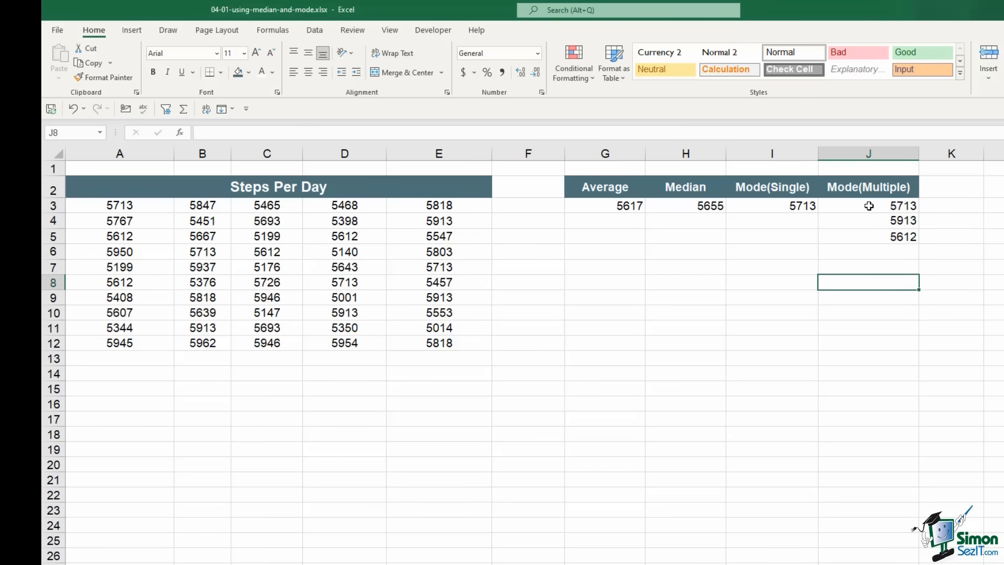
{"action": "left_click", "coordinate": [870, 206]}
Select the spilled mode results in J3:J5
{"action": "left_click_drag", "start_coordinate": [869, 206], "coordinate": [864, 233]}
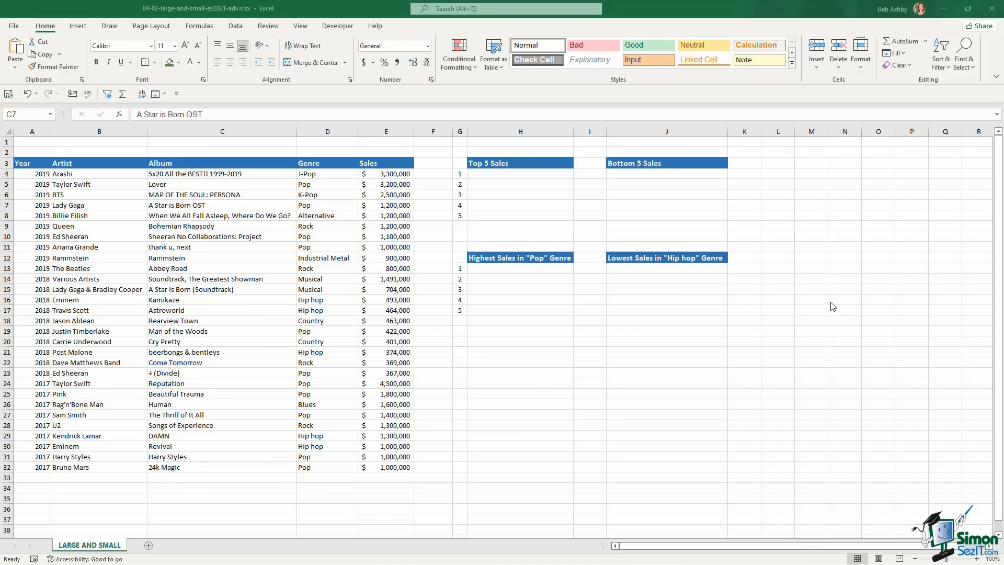
Enter =MAX(E4:E32) in H4 to return the top sale, $4,500,000
{"action": "left_click", "coordinate": [515, 175]}
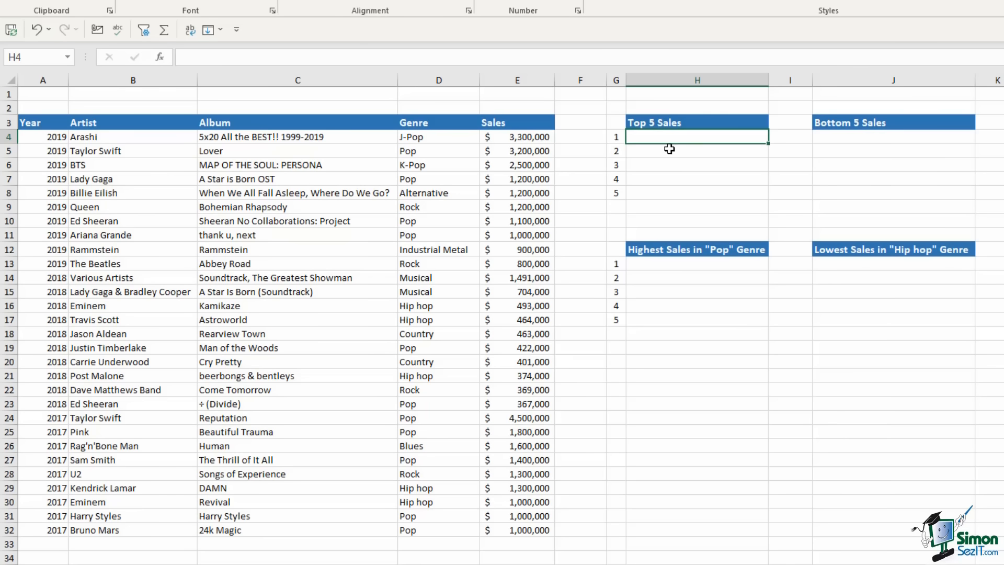
{"action": "type", "text": "=max("}
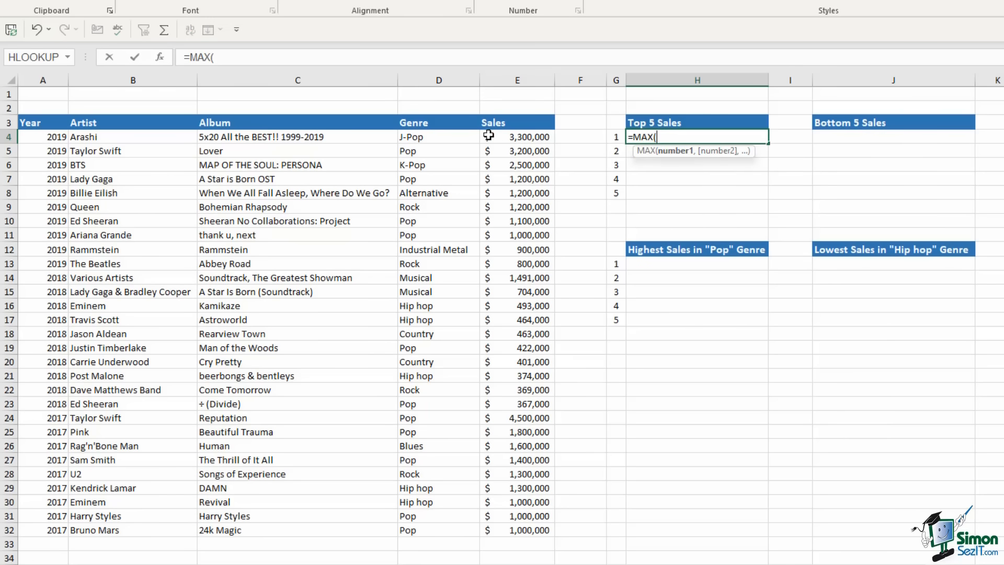
{"action": "left_click_drag", "start_coordinate": [511, 136], "coordinate": [518, 524]}
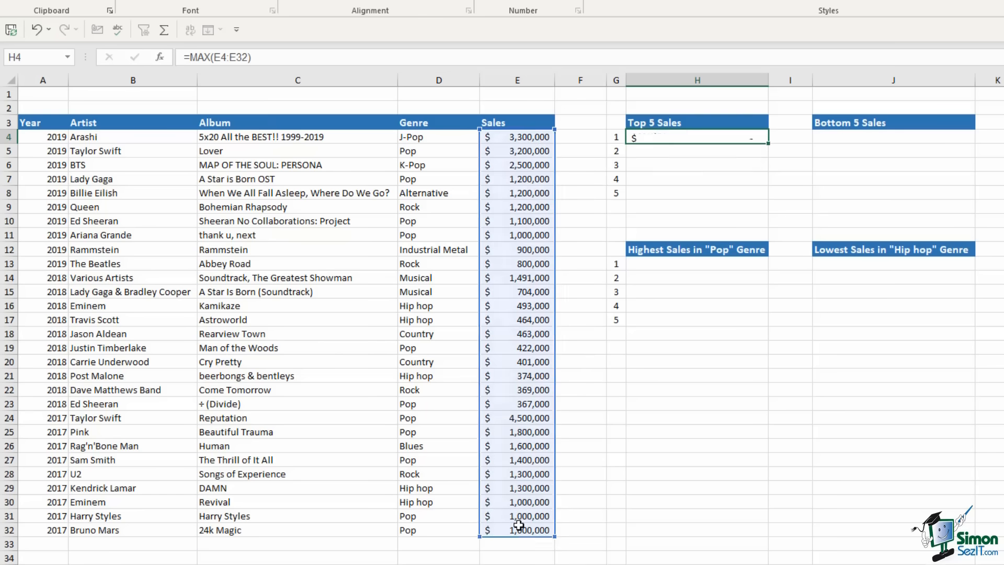
{"action": "key", "text": "Return"}
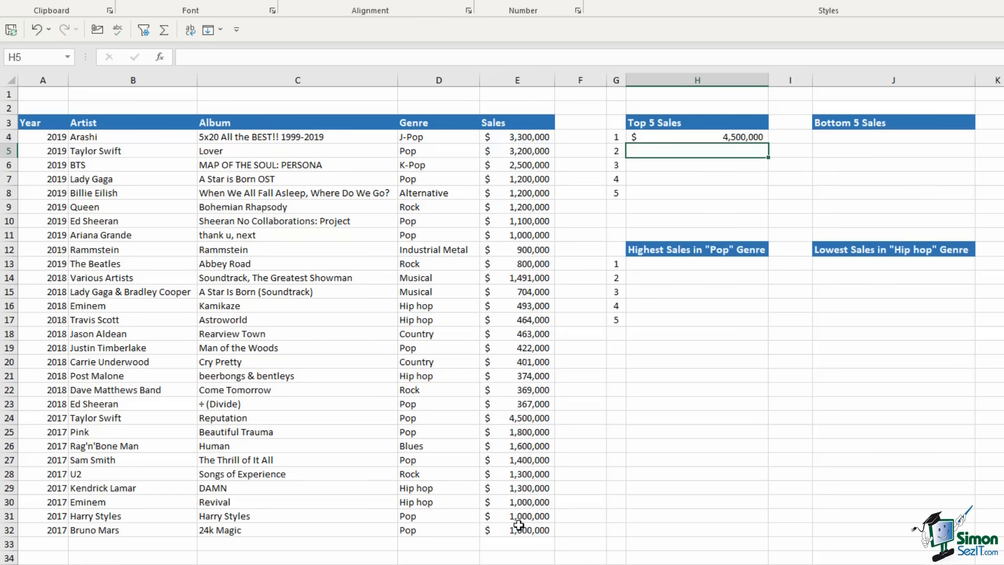
{"action": "left_click", "coordinate": [712, 140]}
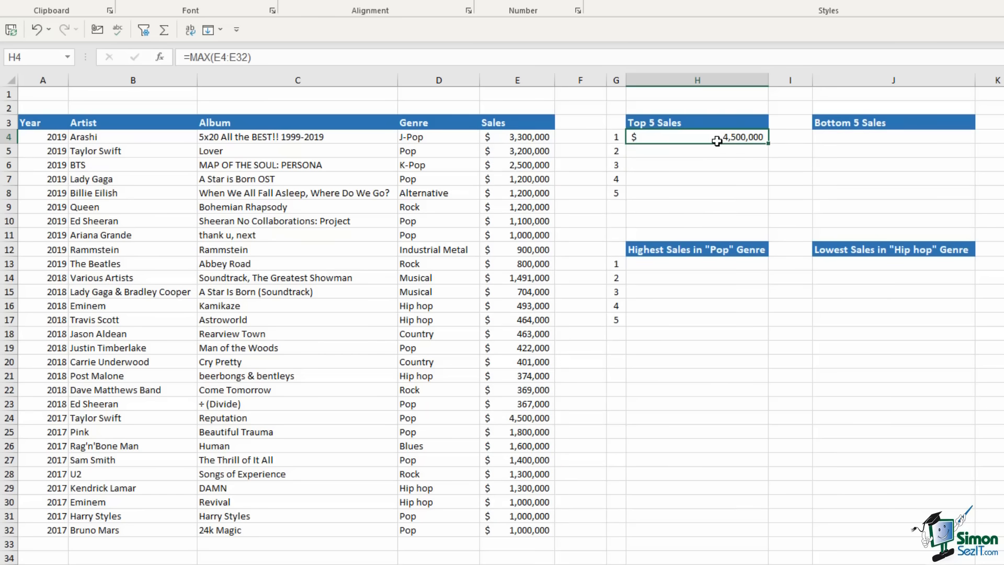
Point out the remaining Top 5 slots and select H5 for the second-largest sale
{"action": "left_click", "coordinate": [645, 151]}
{"action": "left_click", "coordinate": [646, 164]}
{"action": "left_click", "coordinate": [647, 179]}
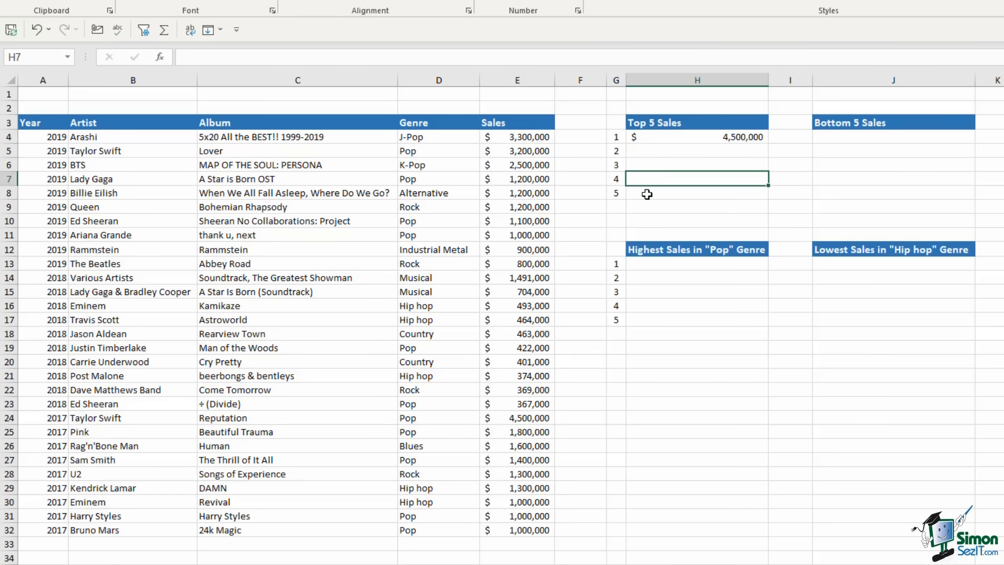
{"action": "left_click", "coordinate": [647, 194]}
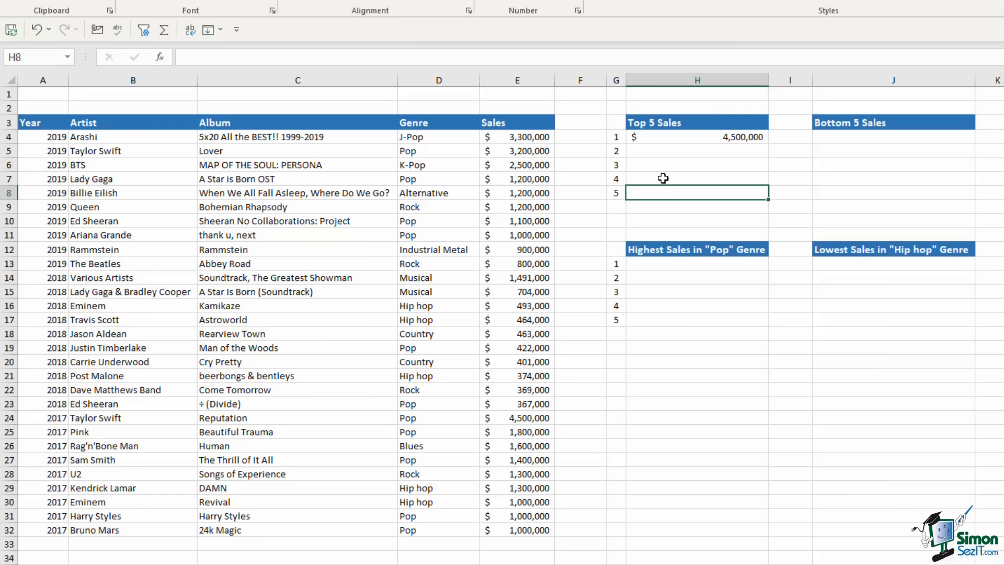
{"action": "left_click", "coordinate": [668, 152]}
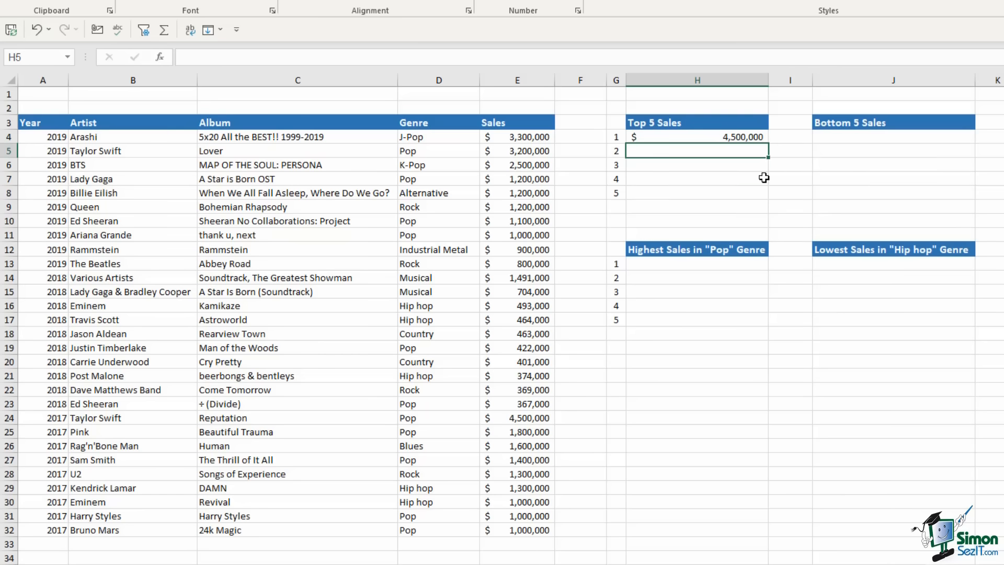
Enter =LARGE(E4:E32,2) in H5 to get the second-largest sale, $3,300,000
{"action": "type", "text": "="}
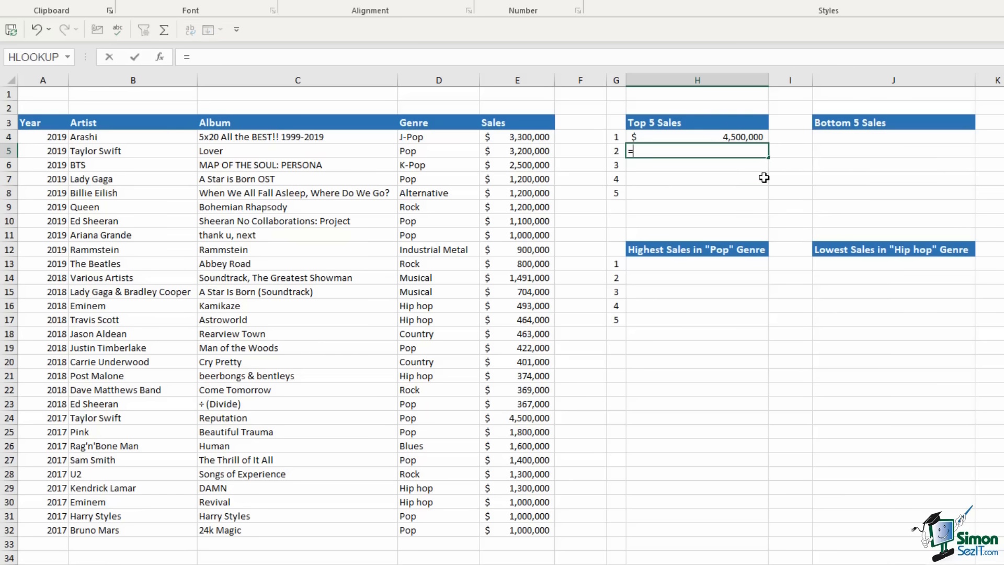
{"action": "type", "text": "large"}
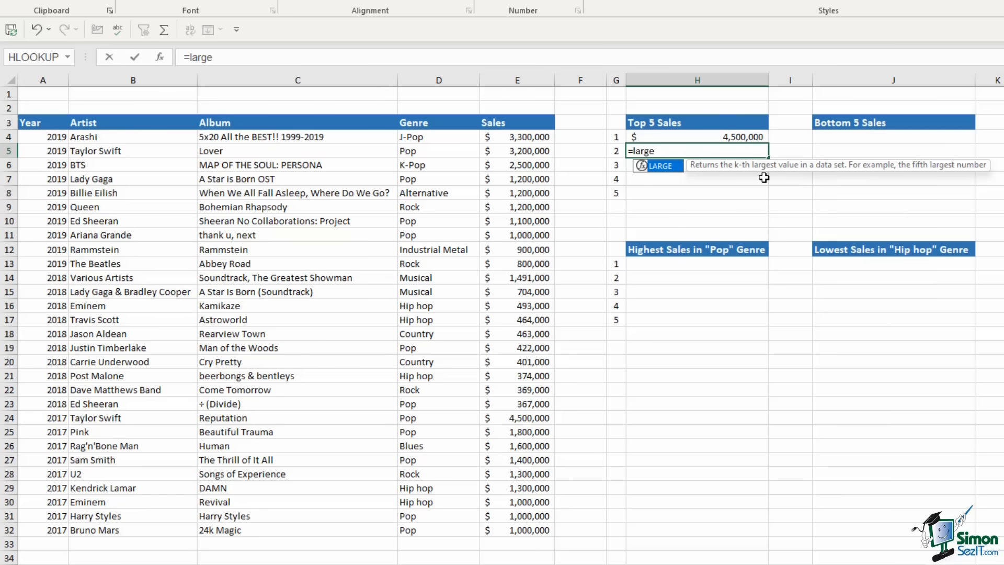
{"action": "key", "text": "Tab"}
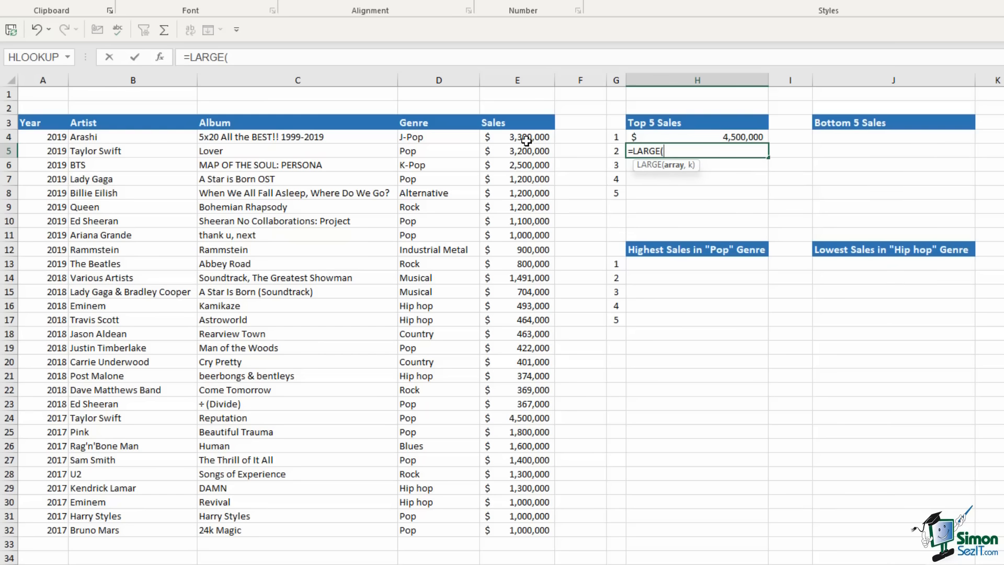
{"action": "left_click_drag", "start_coordinate": [523, 137], "coordinate": [528, 530]}
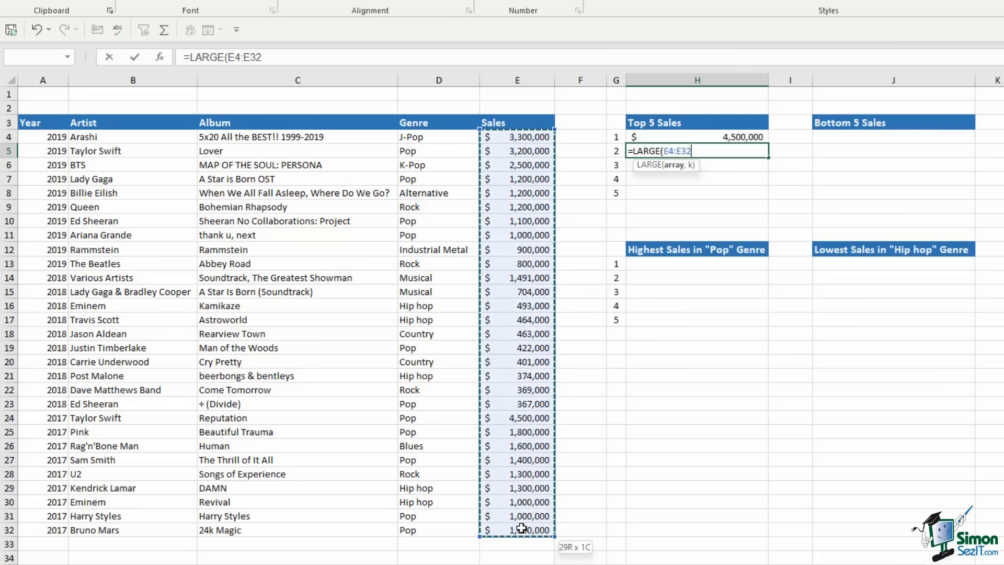
{"action": "type", "text": ","}
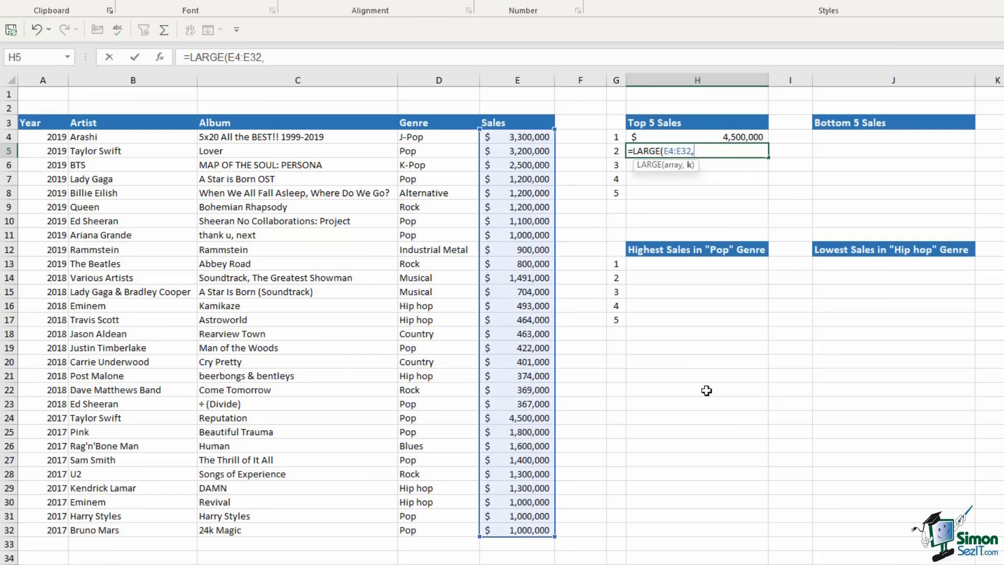
{"action": "type", "text": "2)"}
{"action": "key", "text": "Return"}
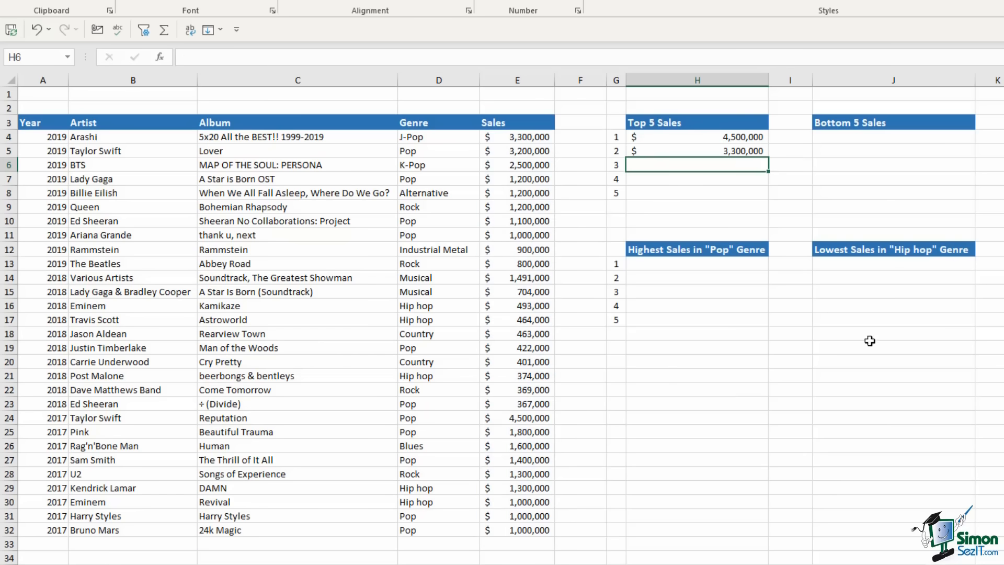
{"action": "left_click", "coordinate": [723, 151]}
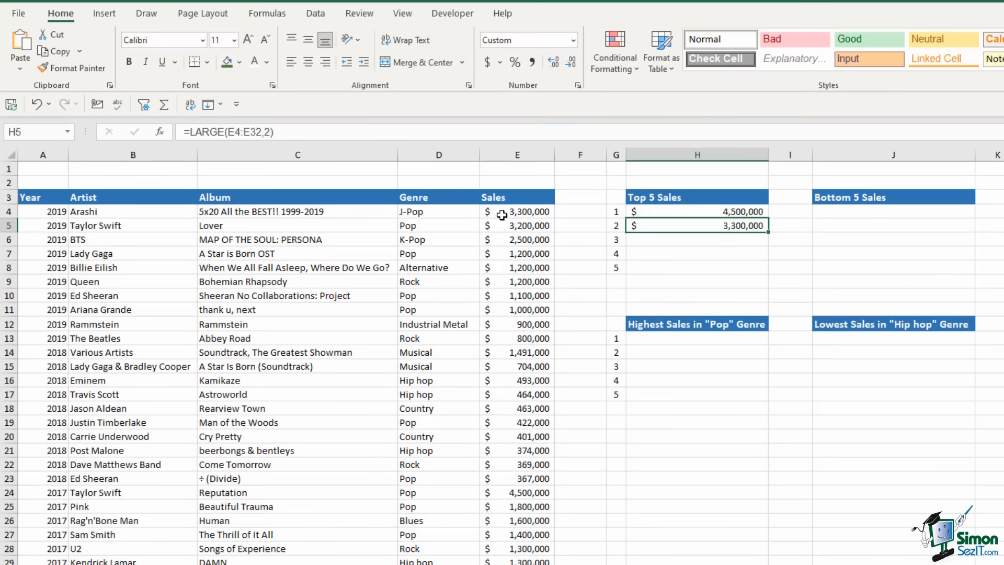
Format the Sales values E4:E32 as Number with no decimal places
{"action": "left_click_drag", "start_coordinate": [502, 215], "coordinate": [515, 560]}
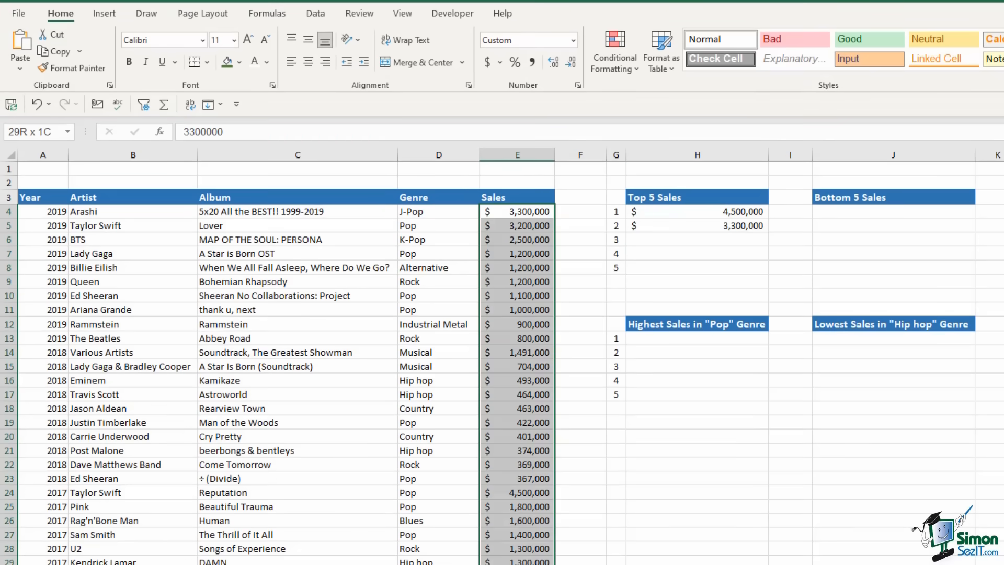
{"action": "left_click", "coordinate": [573, 40]}
{"action": "left_click", "coordinate": [547, 96]}
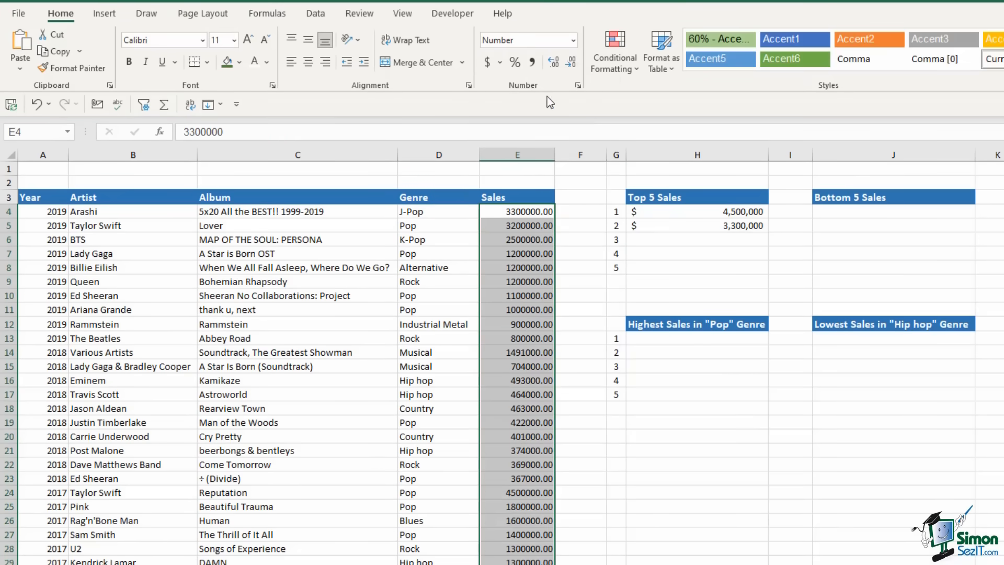
{"action": "left_click", "coordinate": [572, 63]}
{"action": "left_click", "coordinate": [572, 62]}
{"action": "left_click", "coordinate": [732, 239]}
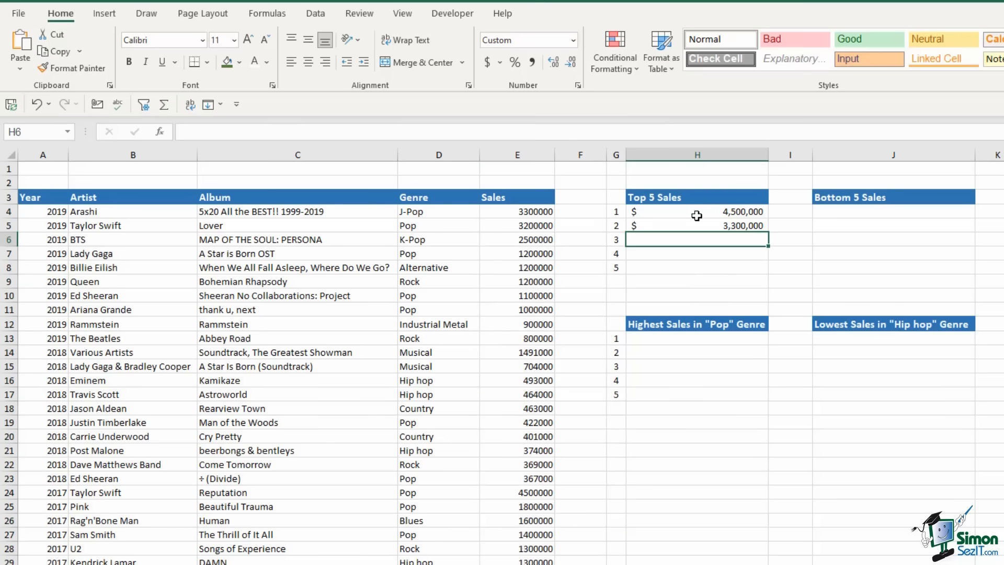
Format H4:H8 as Number with comma separators and no decimals, showing 4,500,000 and 3,300,000
{"action": "left_click_drag", "start_coordinate": [696, 215], "coordinate": [697, 268]}
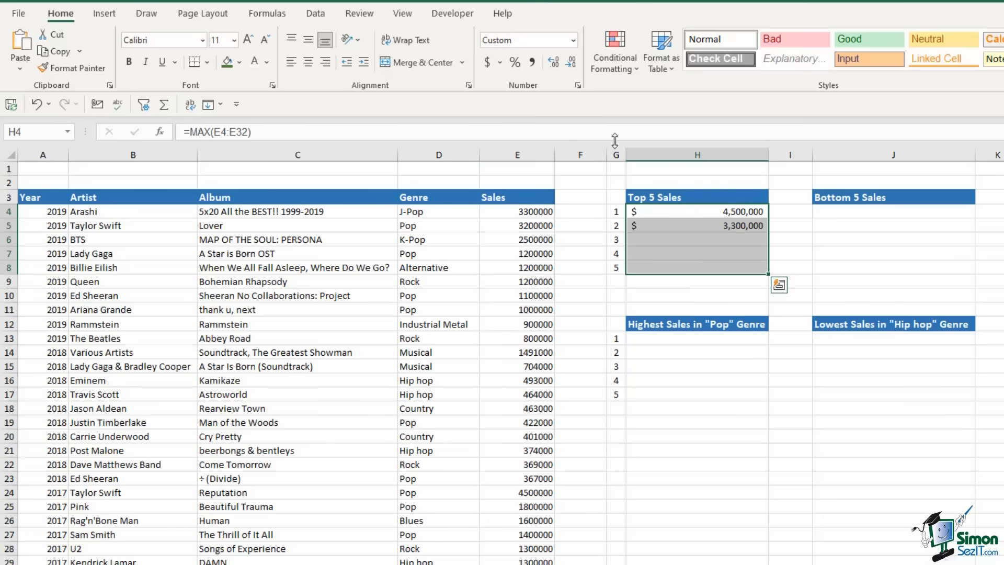
{"action": "left_click", "coordinate": [574, 39]}
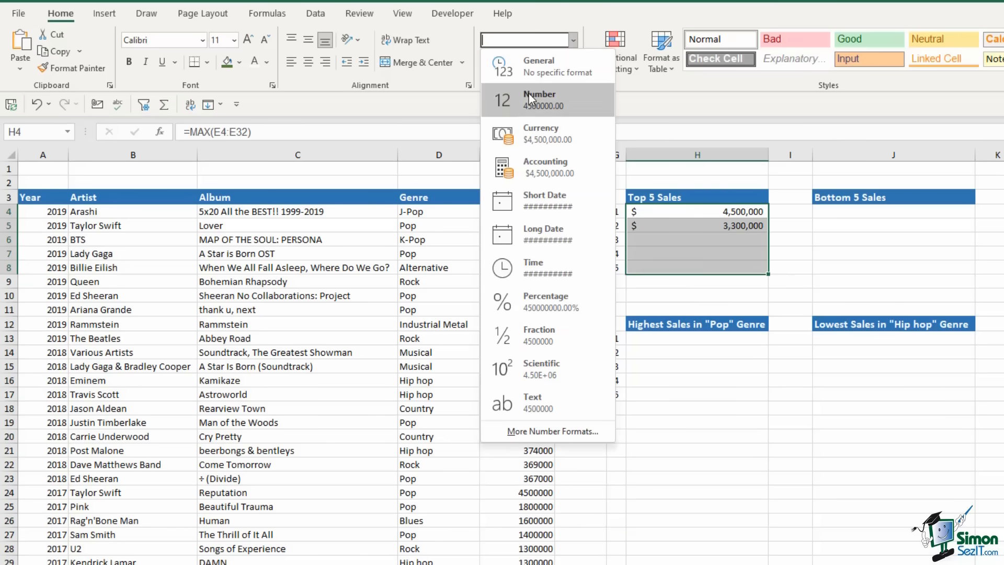
{"action": "left_click", "coordinate": [528, 93]}
{"action": "double_click", "coordinate": [572, 65]}
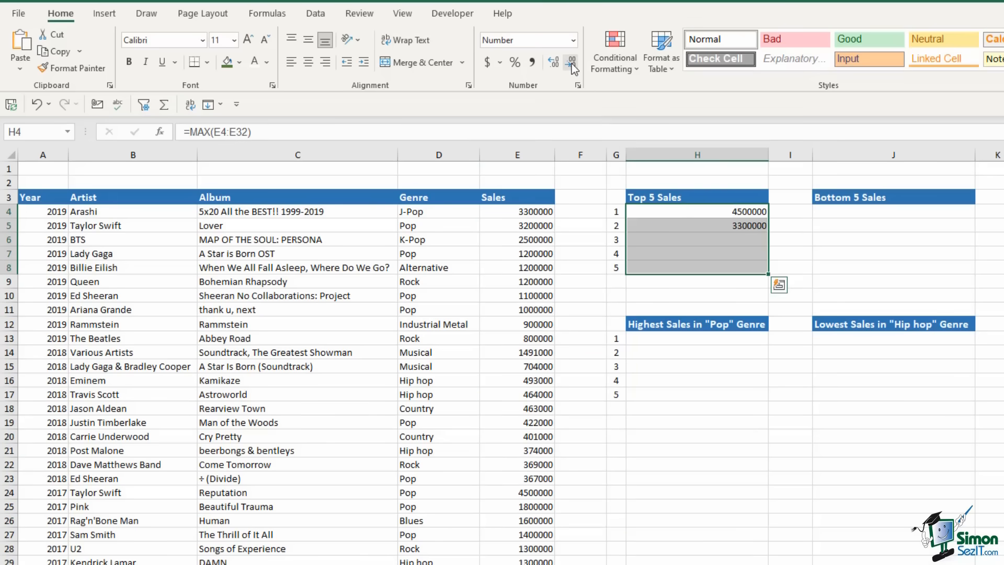
{"action": "left_click", "coordinate": [532, 62]}
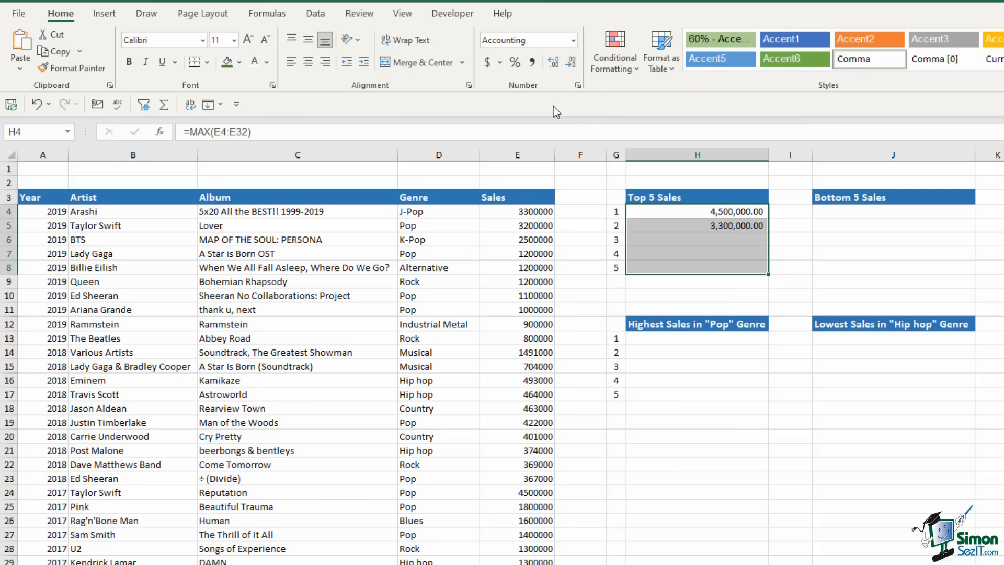
{"action": "double_click", "coordinate": [572, 63]}
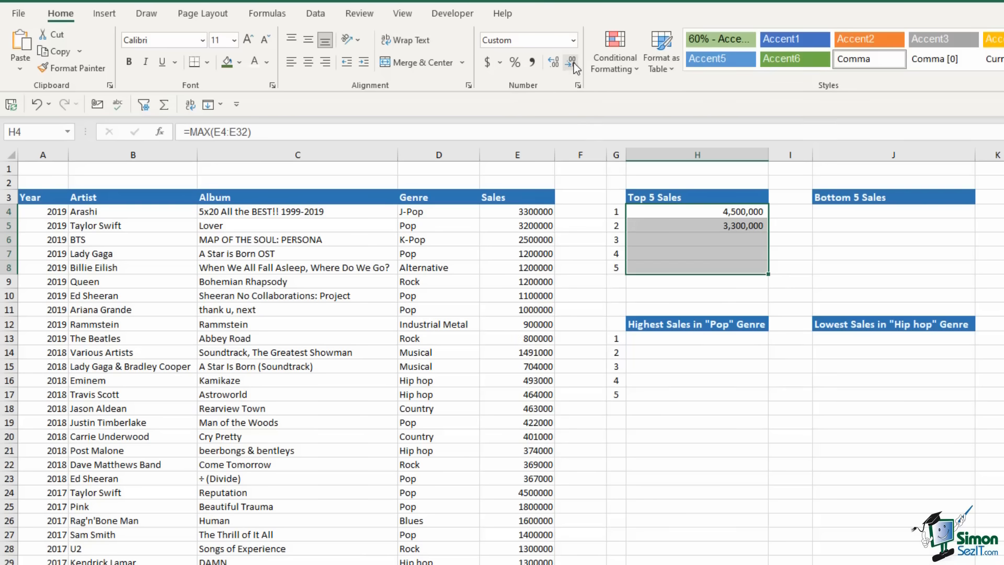
{"action": "left_click", "coordinate": [726, 254]}
{"action": "left_click", "coordinate": [712, 230]}
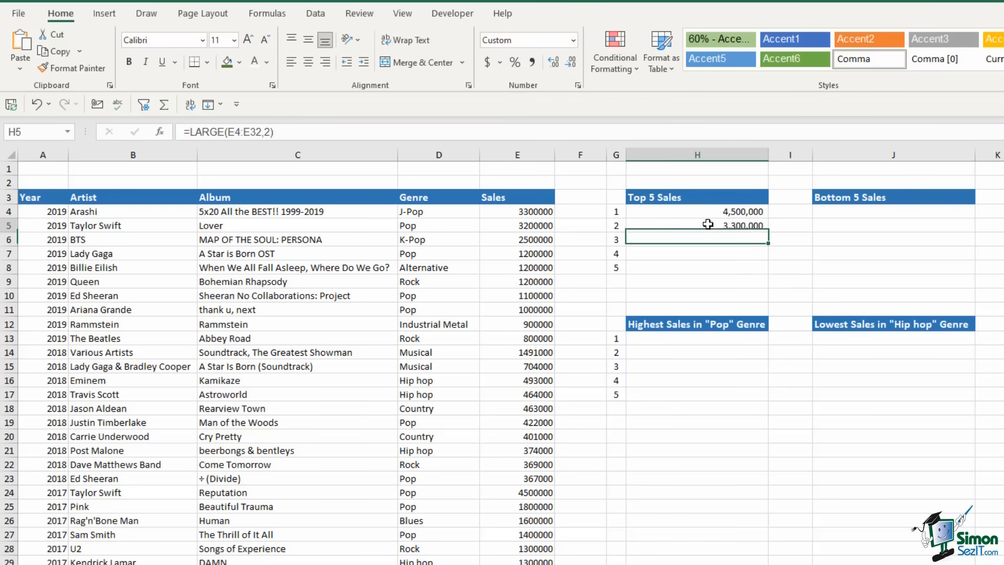
{"action": "left_click_drag", "start_coordinate": [768, 232], "coordinate": [769, 272]}
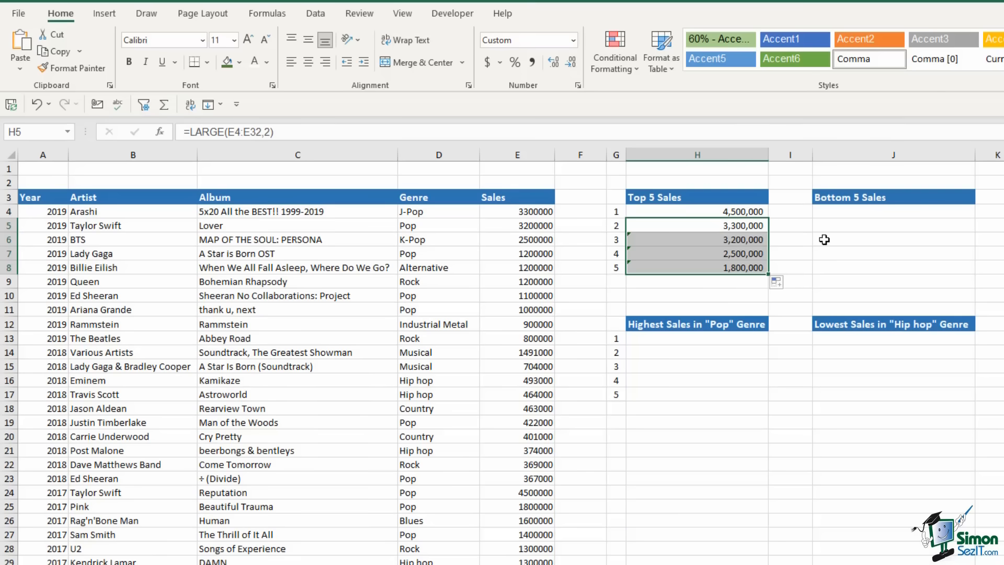
{"action": "left_click", "coordinate": [729, 240]}
{"action": "left_click", "coordinate": [730, 253]}
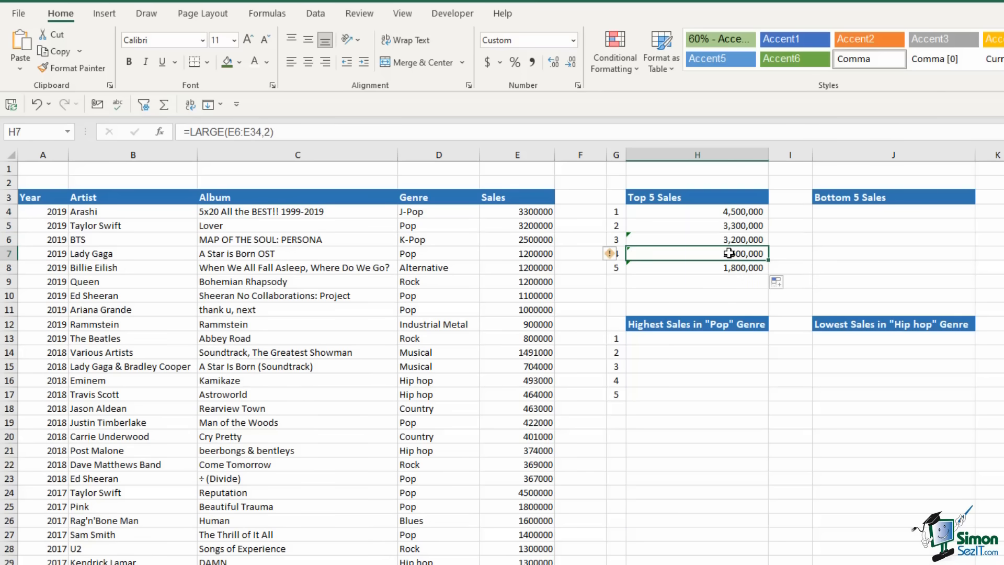
{"action": "left_click", "coordinate": [731, 267]}
{"action": "left_click", "coordinate": [734, 241]}
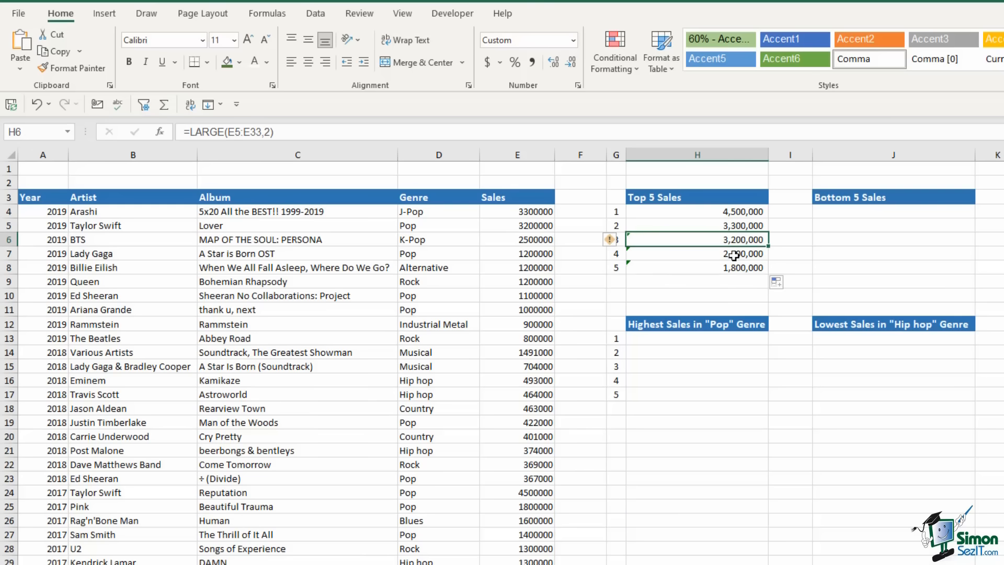
{"action": "left_click", "coordinate": [734, 254]}
{"action": "left_click", "coordinate": [734, 267]}
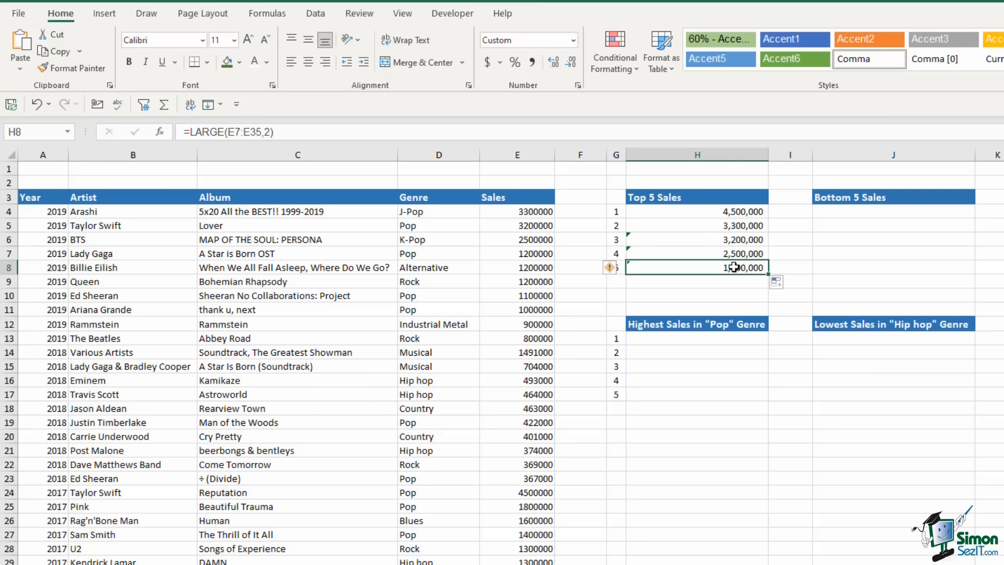
{"action": "left_click", "coordinate": [732, 240]}
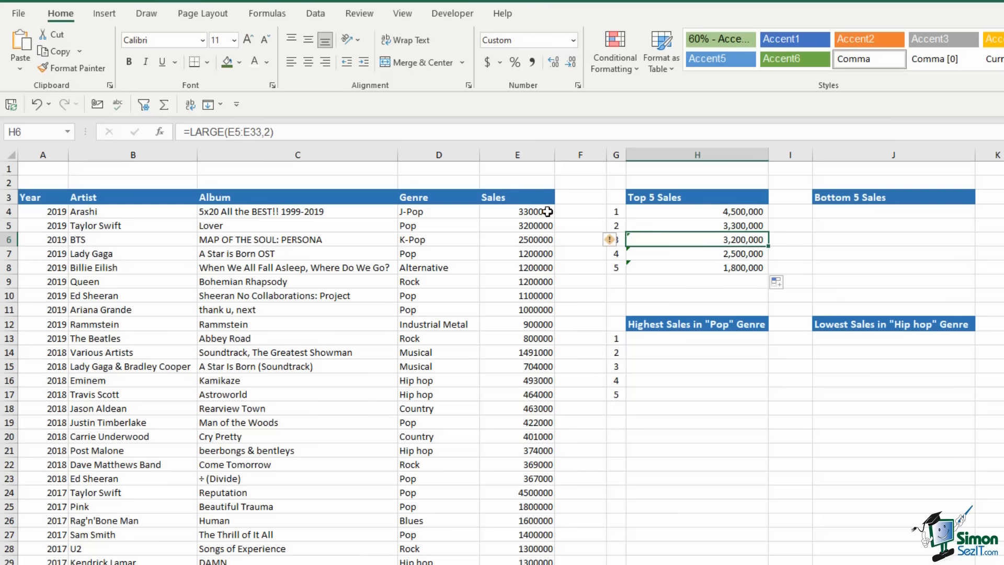
{"action": "left_click", "coordinate": [230, 132]}
{"action": "left_click_drag", "start_coordinate": [230, 131], "coordinate": [256, 131]}
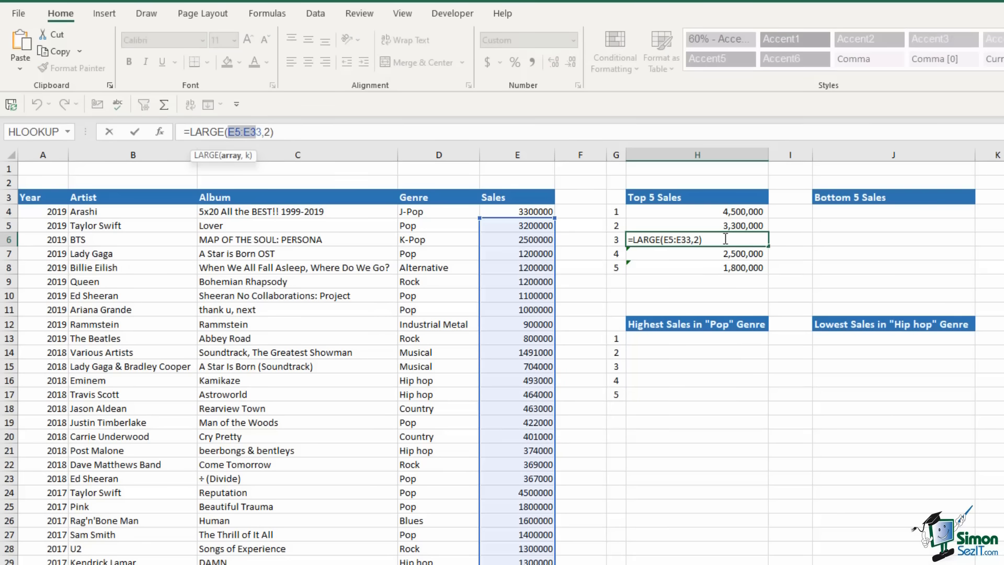
{"action": "key", "text": "Escape"}
{"action": "left_click_drag", "start_coordinate": [767, 246], "coordinate": [730, 268]}
{"action": "key", "text": "Delete"}
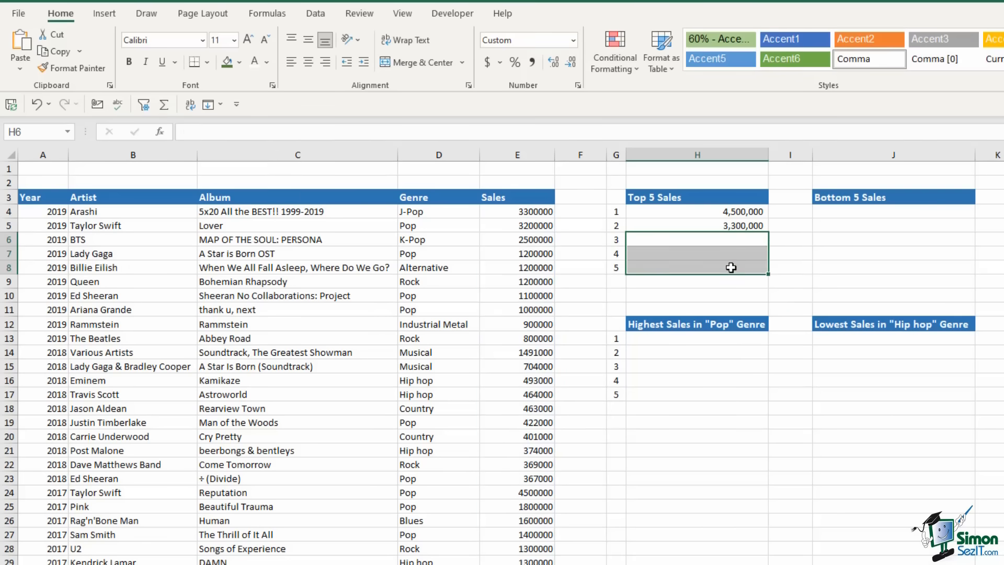
{"action": "left_click", "coordinate": [818, 265]}
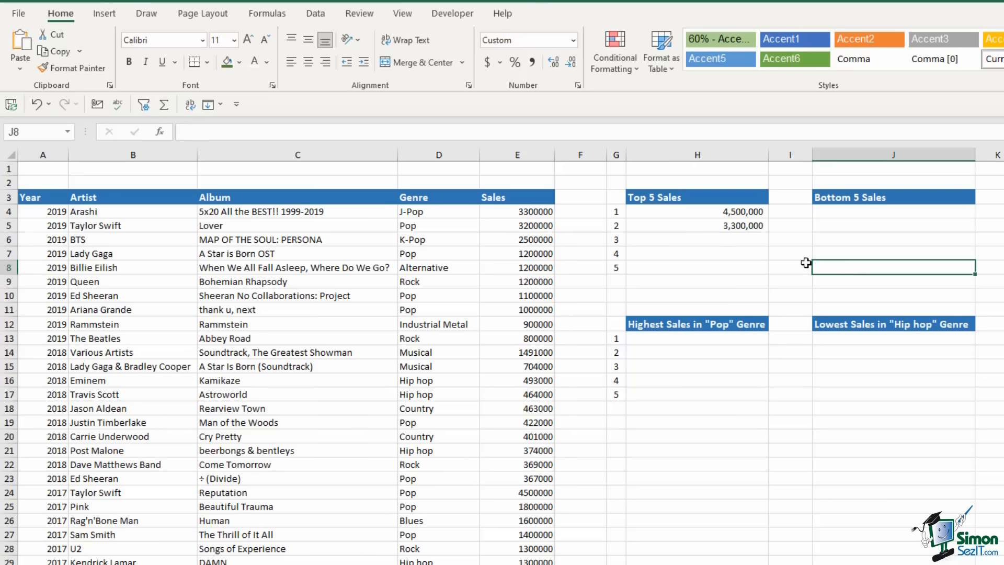
{"action": "left_click", "coordinate": [669, 238]}
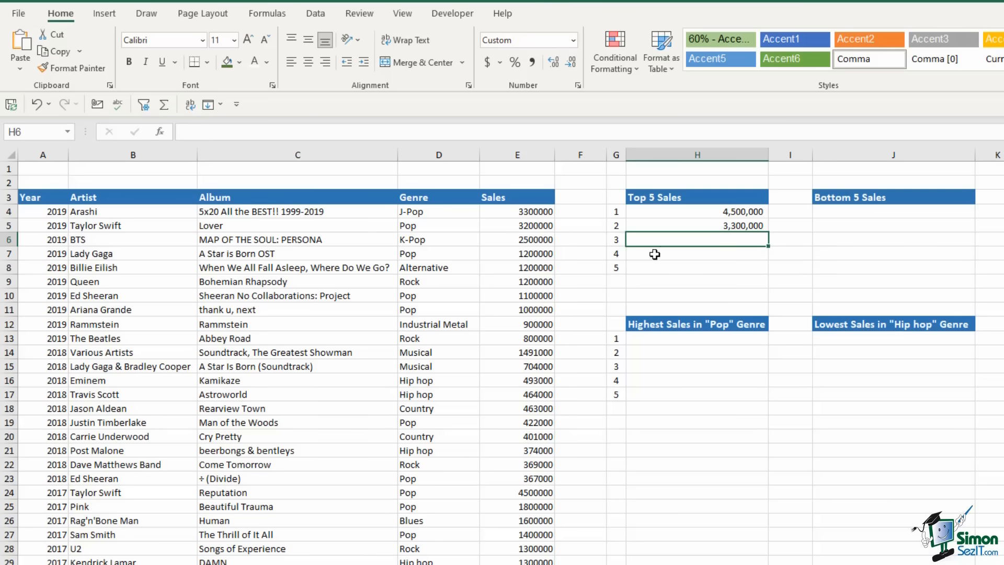
Enter =LARGE($E$4:$E$32,G6) in H6 using an absolute sales range
{"action": "type", "text": "=large"}
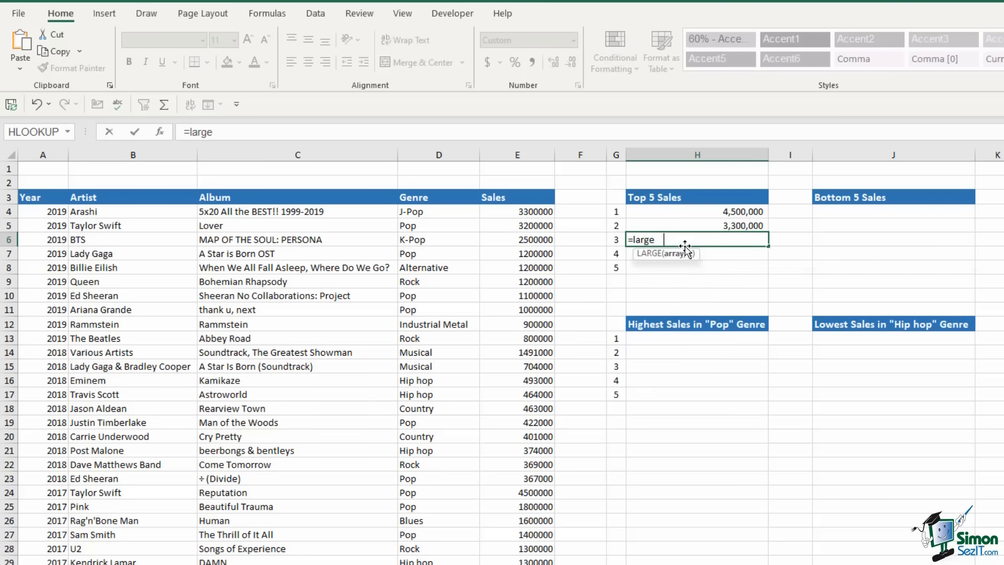
{"action": "key", "text": "Tab"}
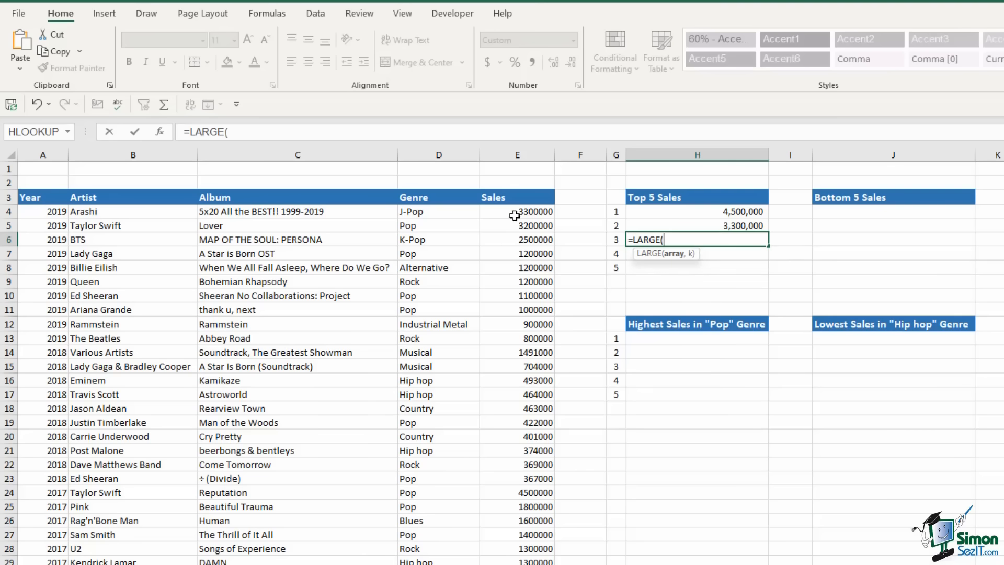
{"action": "left_click_drag", "start_coordinate": [515, 211], "coordinate": [525, 564]}
{"action": "key", "text": "F4"}
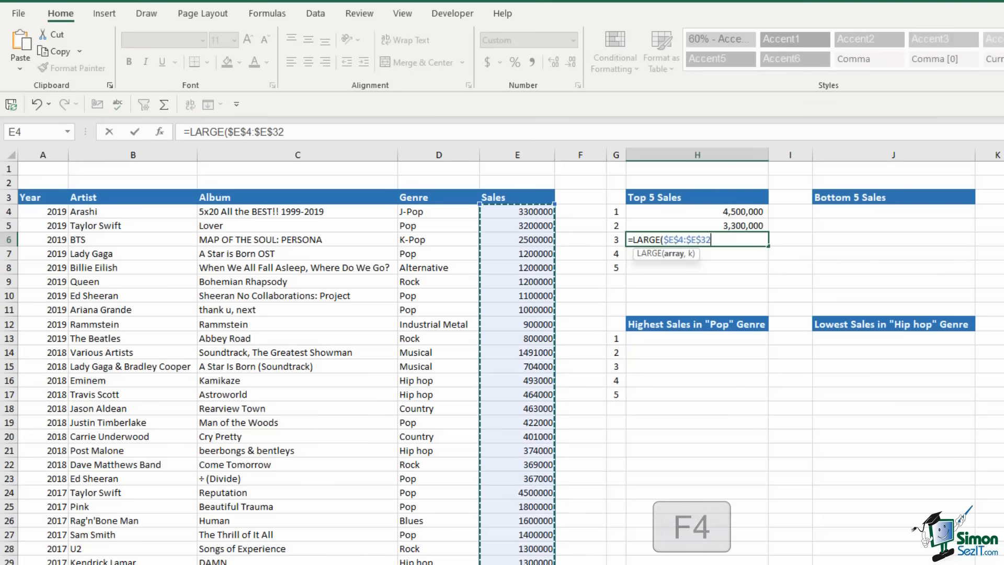
{"action": "type", "text": ","}
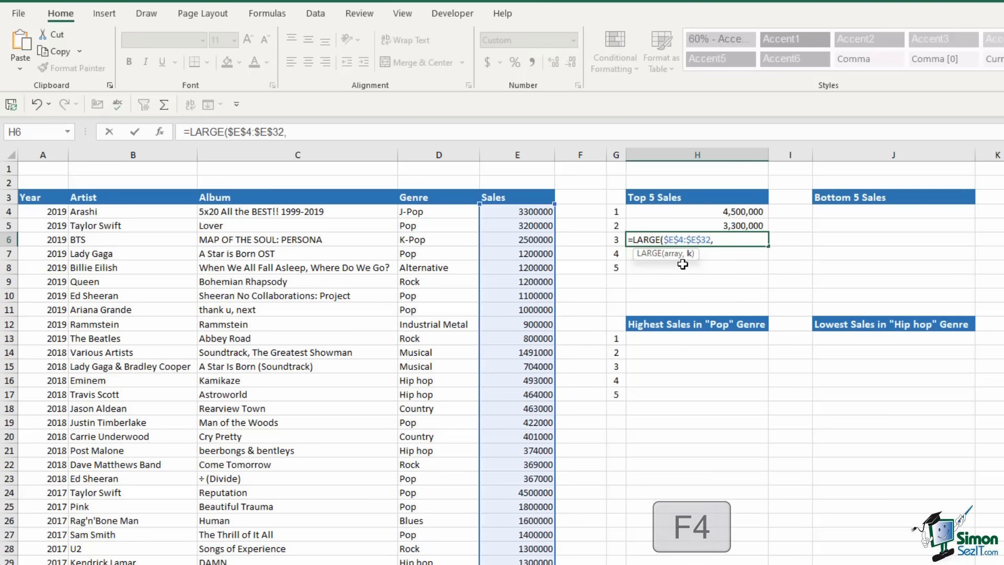
{"action": "left_click", "coordinate": [617, 240]}
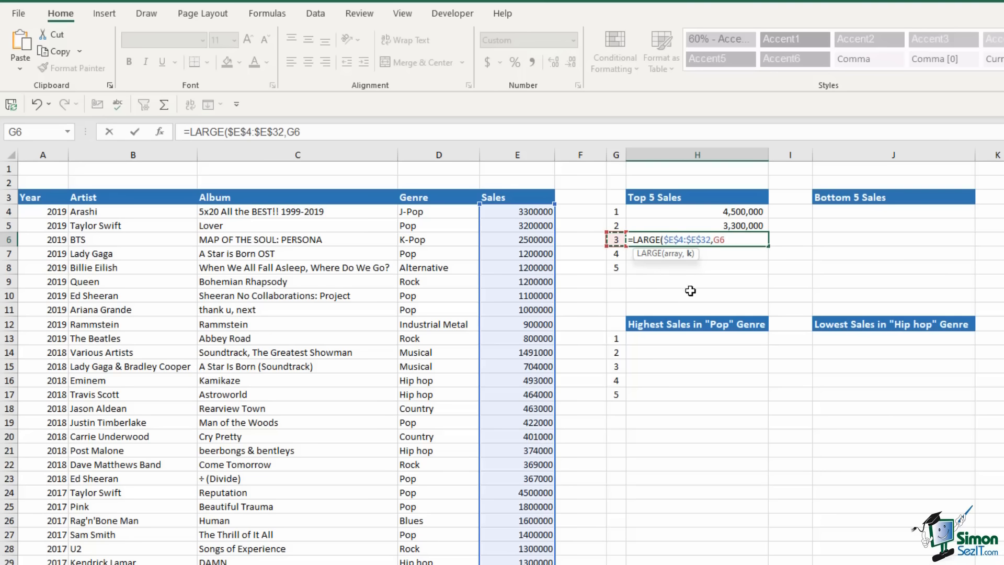
{"action": "type", "text": ")"}
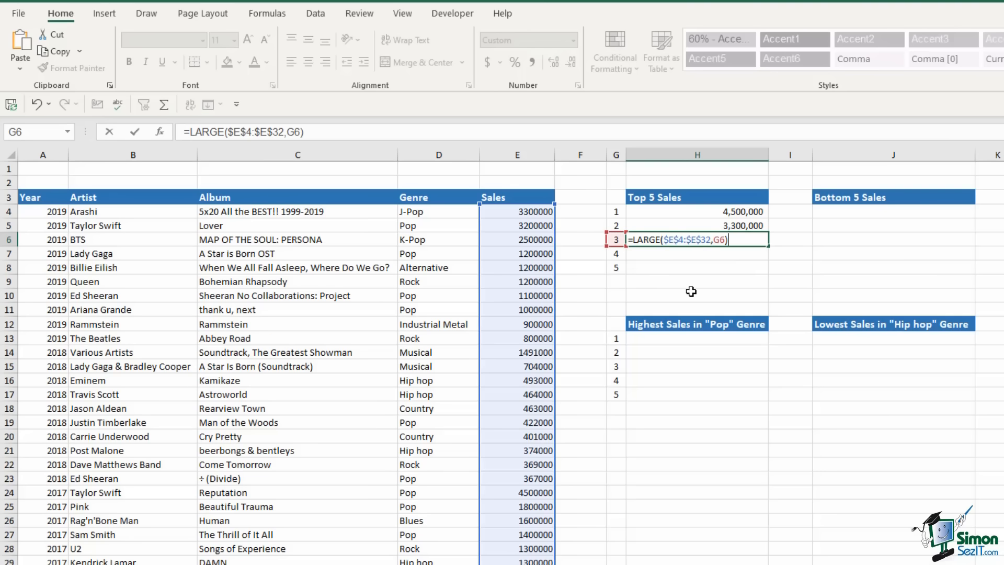
{"action": "key", "text": "Return"}
Fill the LARGE formula down to H8, giving 3,200,000, 2,500,000 and 1,800,000
{"action": "left_click", "coordinate": [732, 242]}
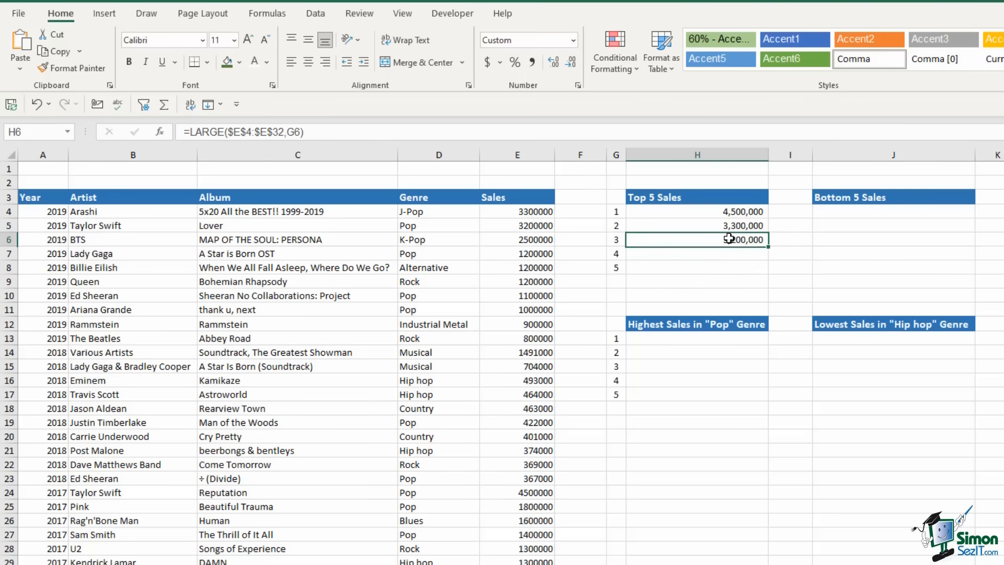
{"action": "left_click_drag", "start_coordinate": [771, 248], "coordinate": [771, 273]}
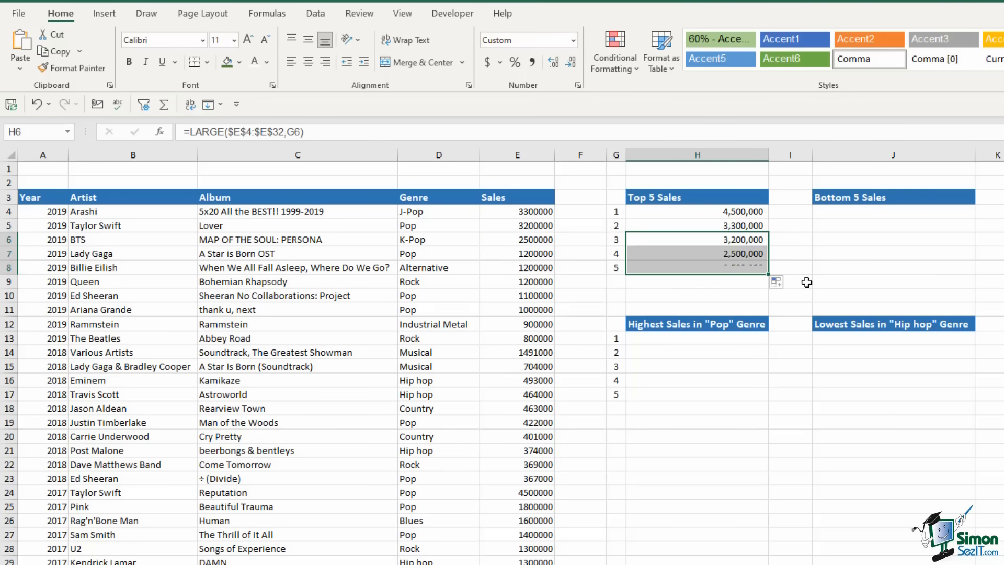
{"action": "left_click", "coordinate": [703, 256]}
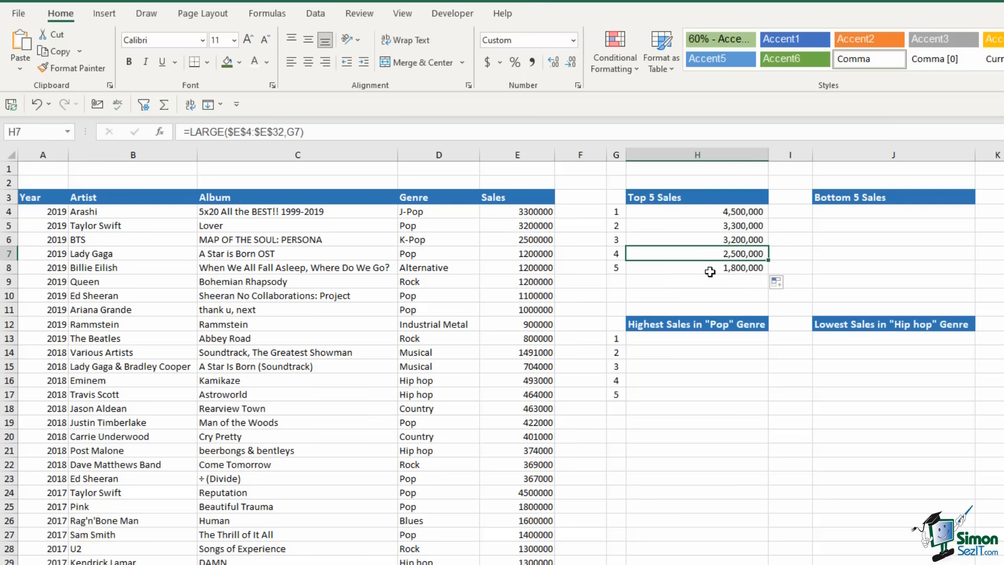
{"action": "left_click", "coordinate": [846, 211]}
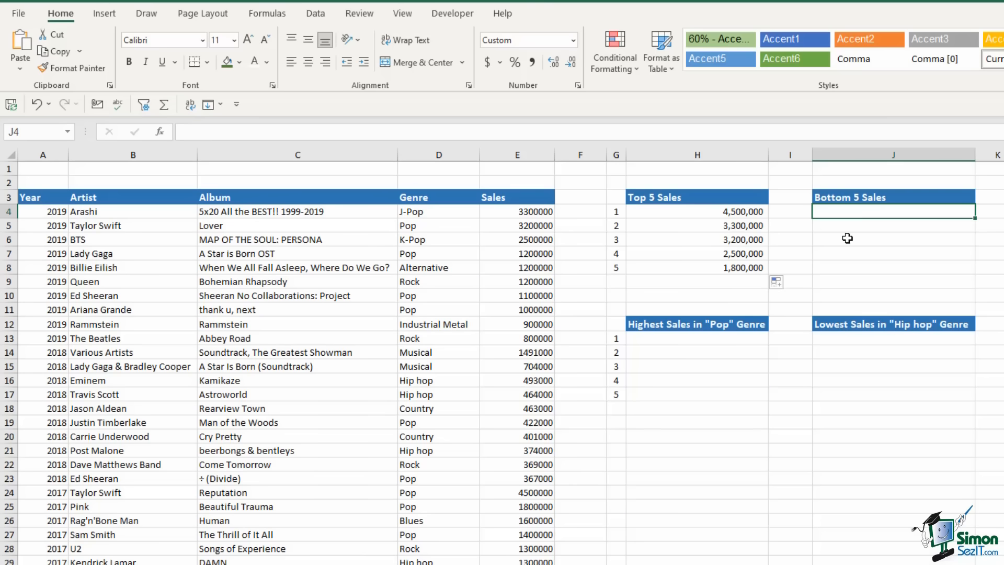
Enter =MIN(E4:E32) in J4 for the smallest sale
{"action": "type", "text": "="}
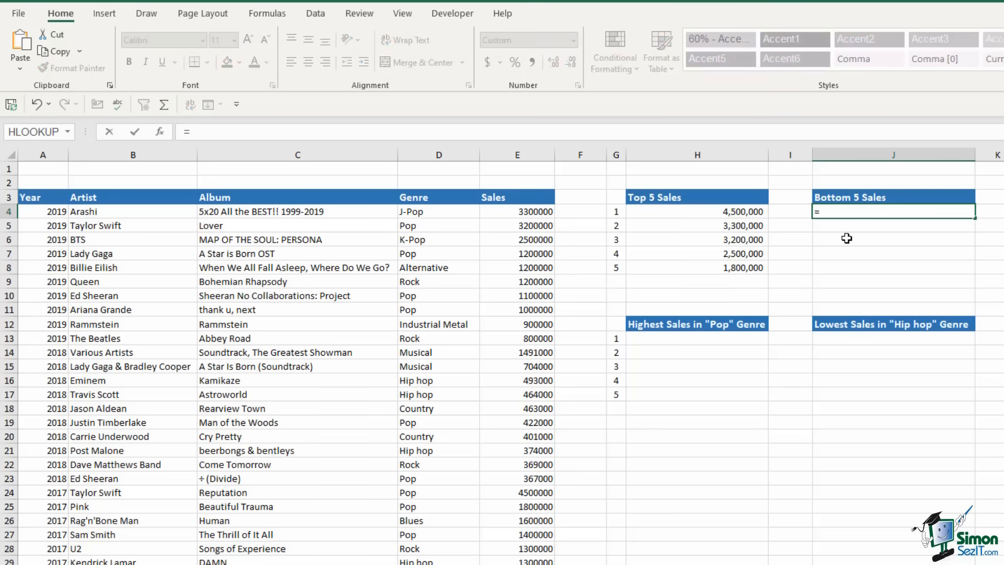
{"action": "type", "text": "min"}
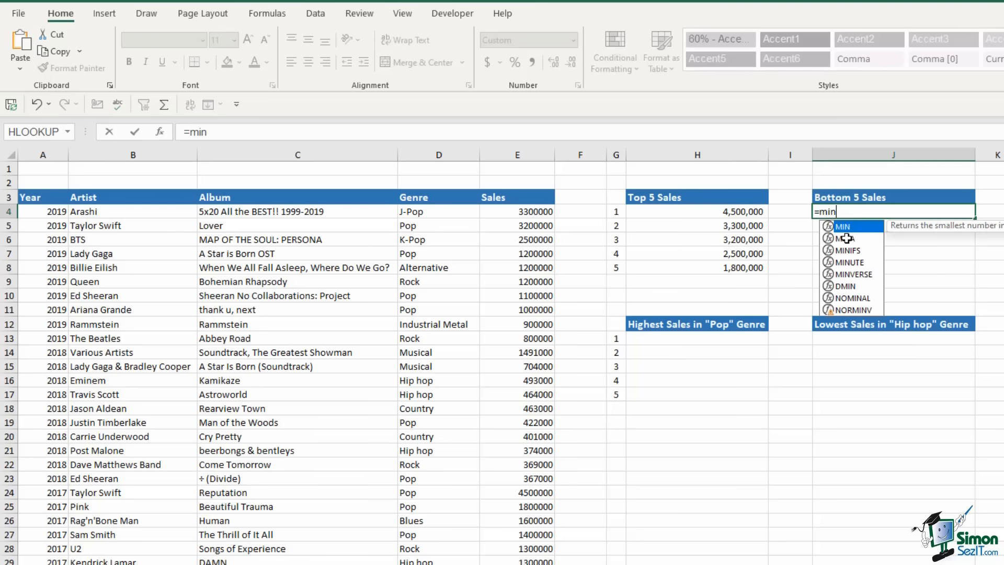
{"action": "key", "text": "Tab"}
{"action": "left_click_drag", "start_coordinate": [534, 210], "coordinate": [535, 564]}
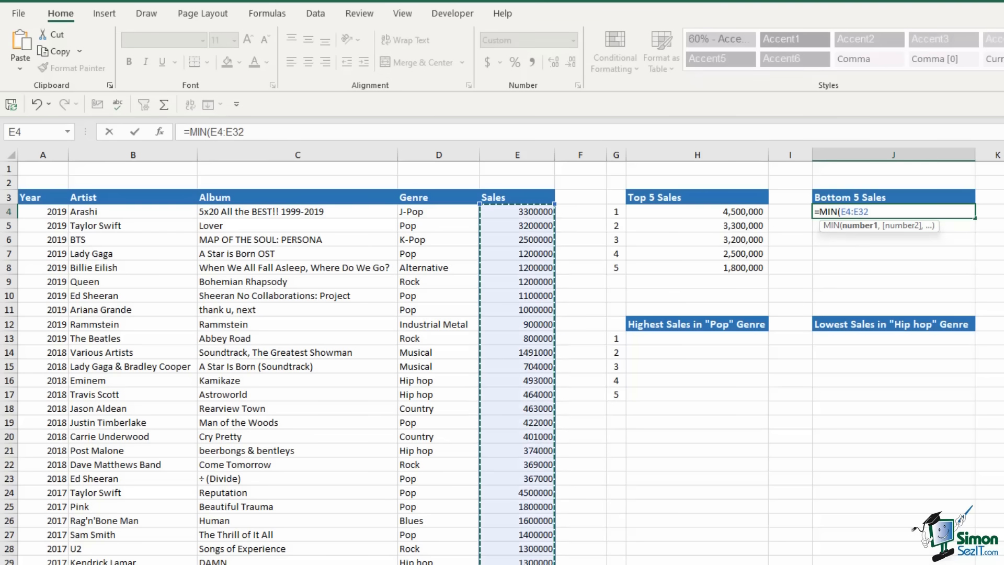
{"action": "type", "text": ")"}
{"action": "key", "text": "Return"}
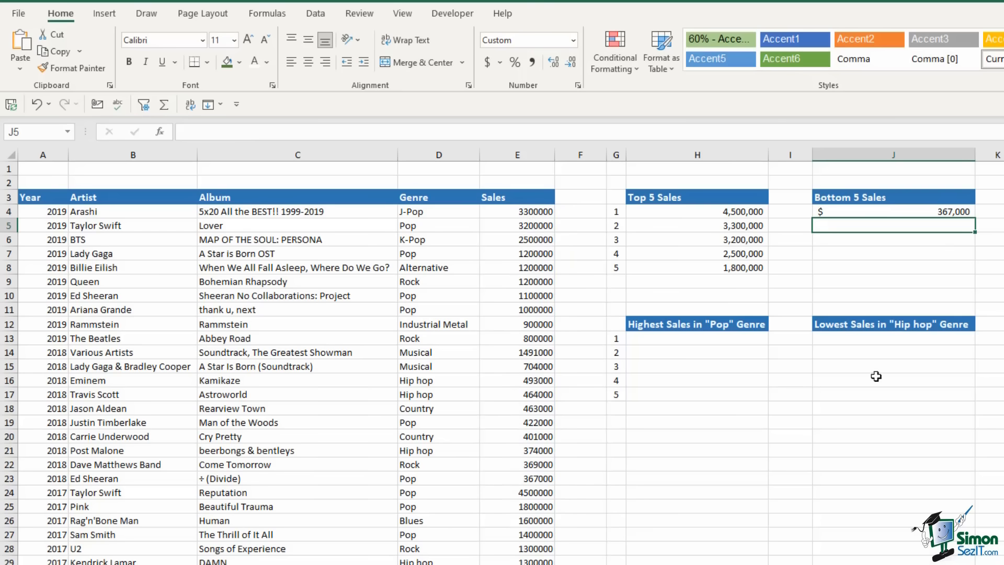
Format J4:J8 as Number with thousands separators and no decimals
{"action": "left_click", "coordinate": [889, 264]}
{"action": "left_click_drag", "start_coordinate": [891, 212], "coordinate": [865, 268]}
{"action": "left_click", "coordinate": [877, 240]}
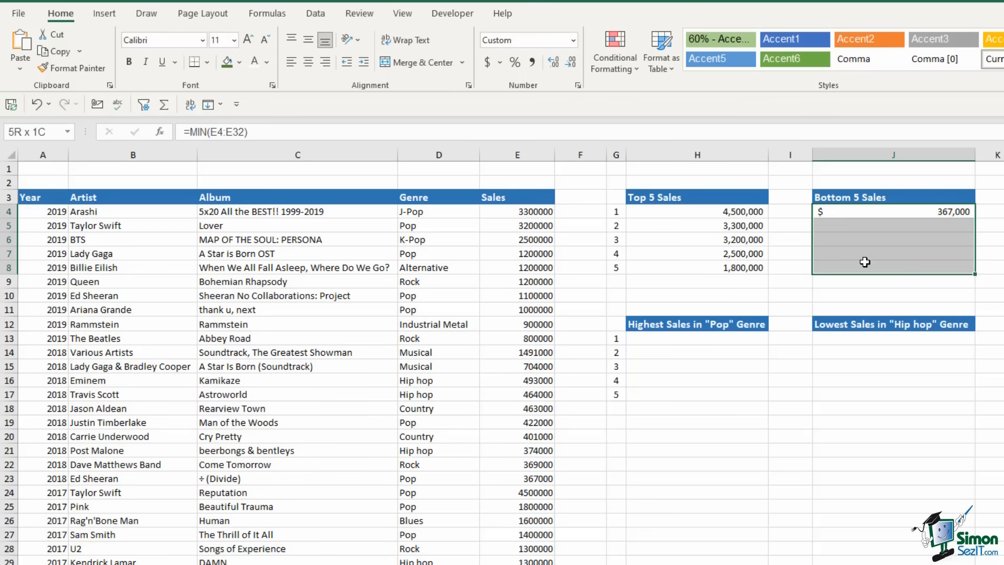
{"action": "left_click", "coordinate": [573, 41]}
{"action": "left_click", "coordinate": [548, 96]}
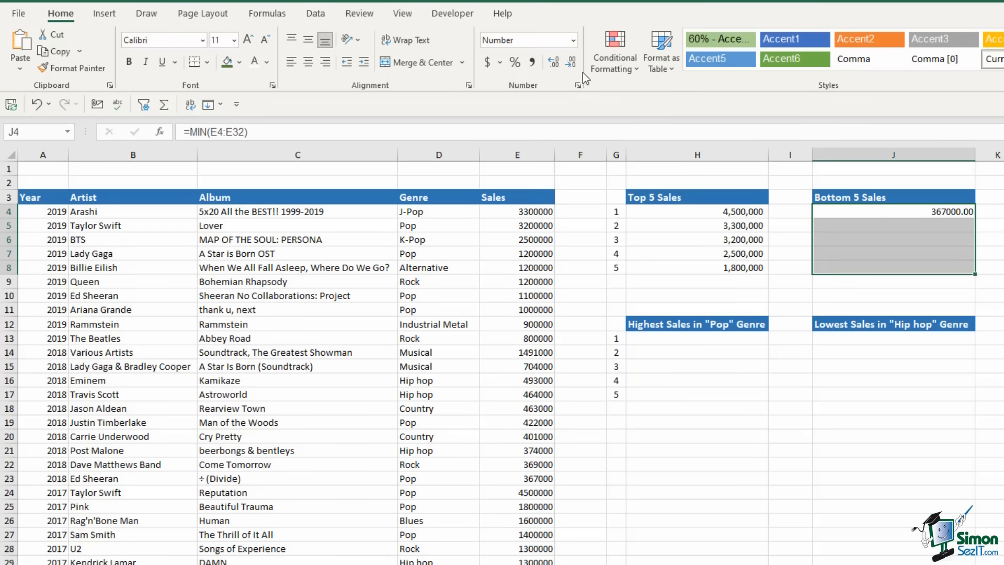
{"action": "left_click", "coordinate": [569, 61]}
{"action": "left_click", "coordinate": [968, 228]}
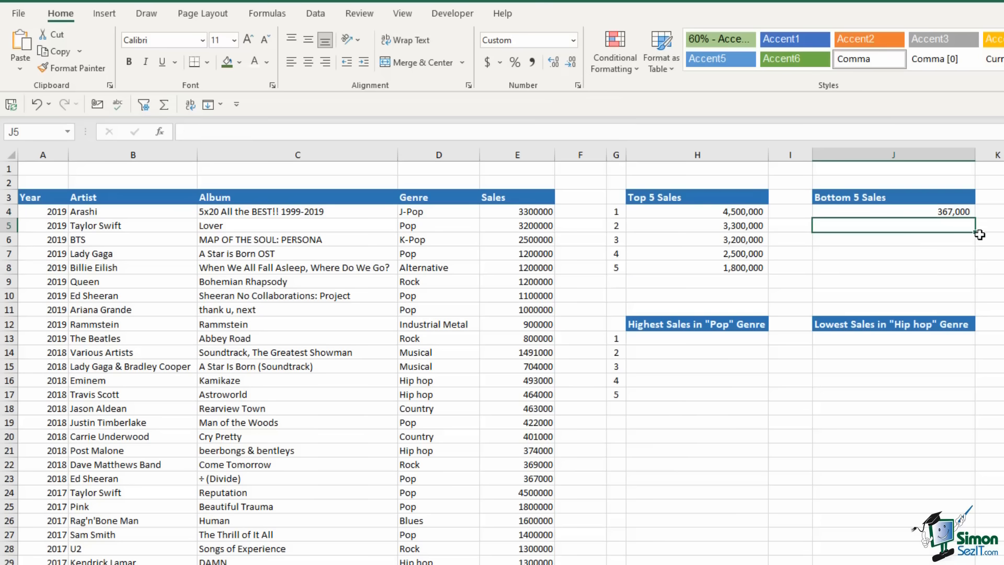
Enter =SMALL($E$4:$E$32,G5) in J5 for the second-smallest sale
{"action": "type", "text": "=small"}
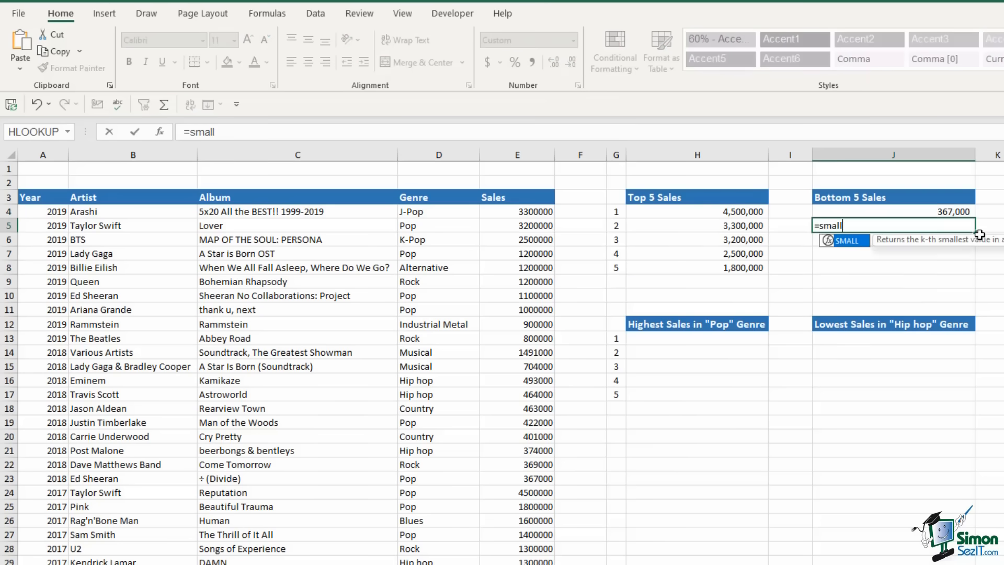
{"action": "key", "text": "Tab"}
{"action": "left_click_drag", "start_coordinate": [544, 215], "coordinate": [544, 564]}
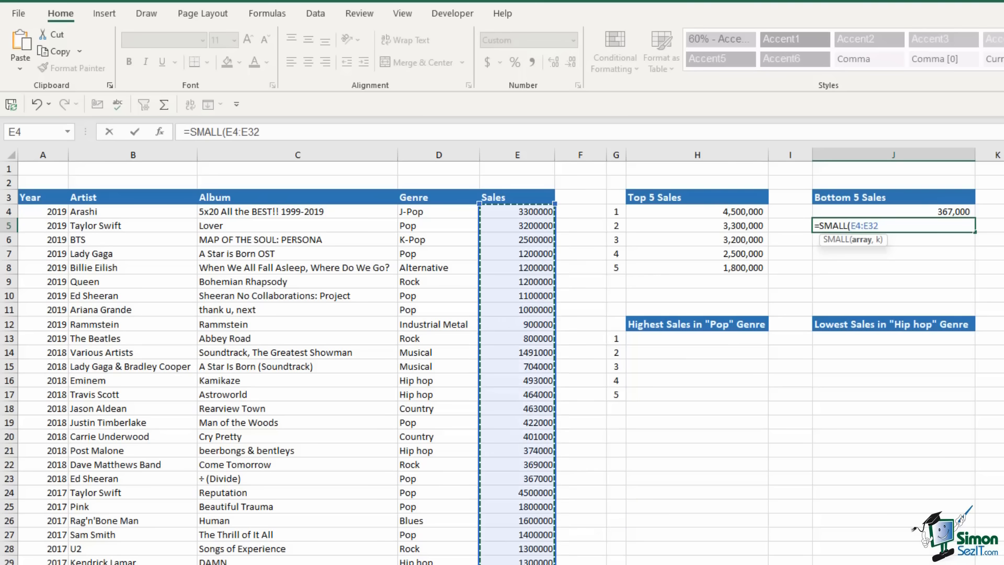
{"action": "key", "text": "F4"}
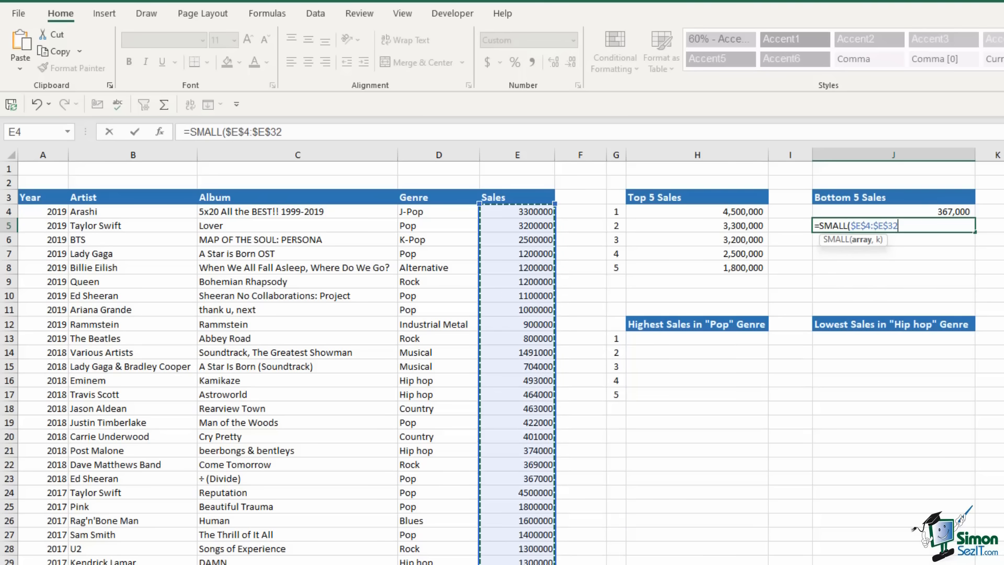
{"action": "type", "text": ","}
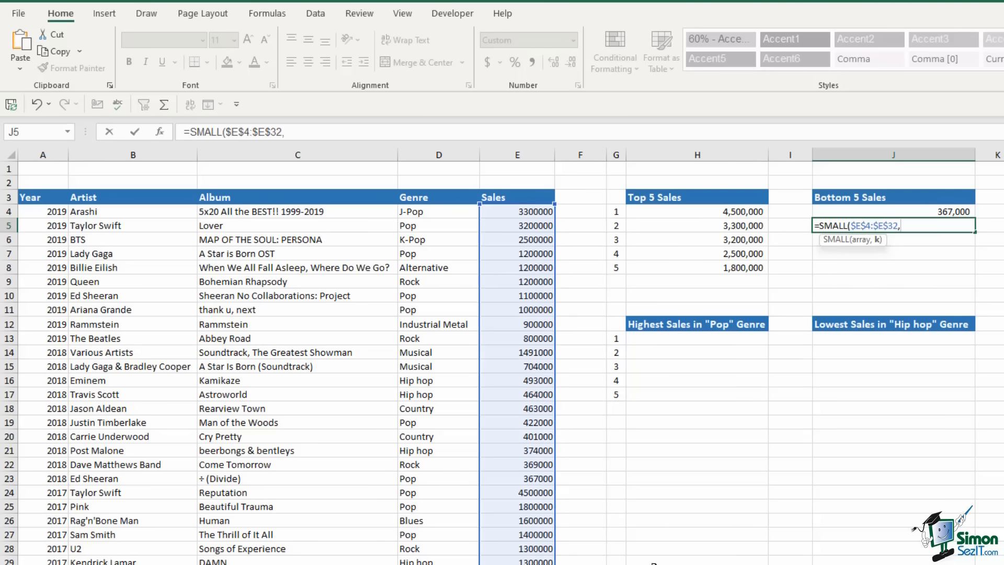
{"action": "left_click", "coordinate": [619, 225]}
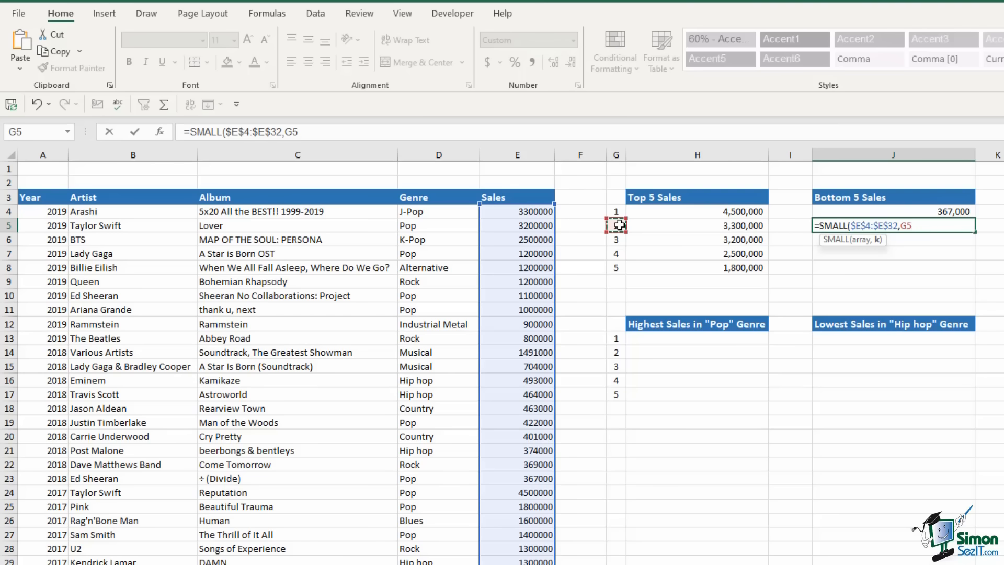
{"action": "type", "text": ")"}
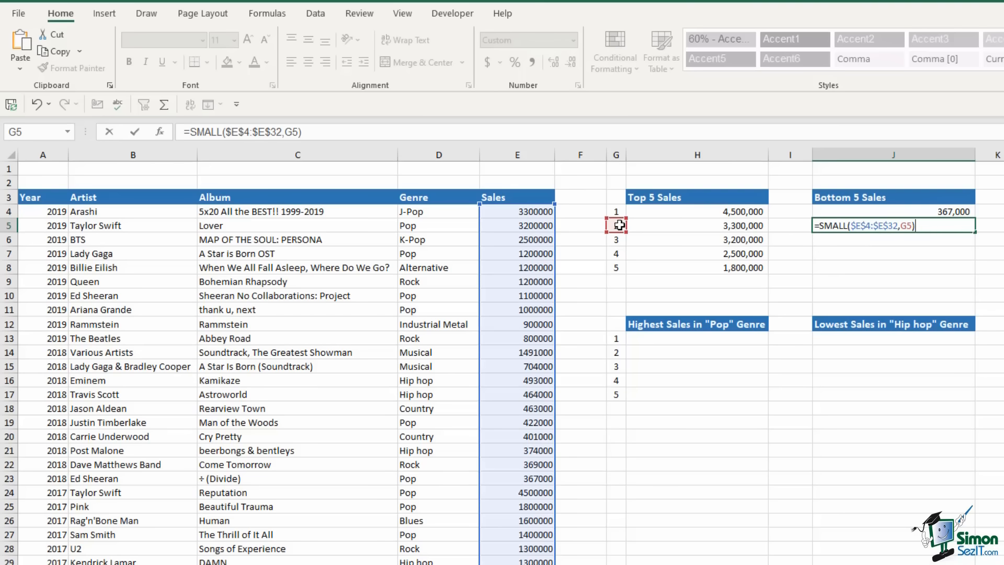
{"action": "key", "text": "Return"}
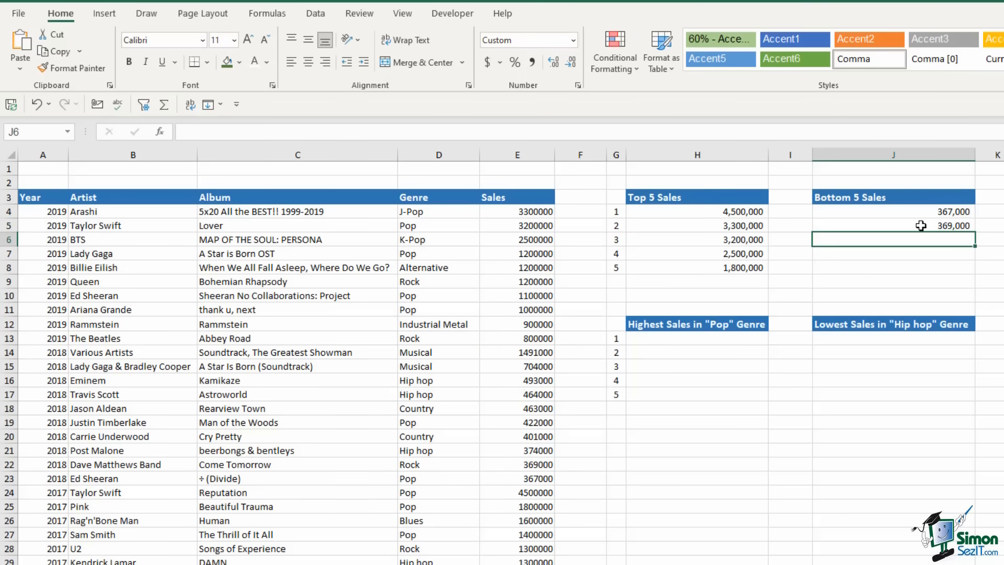
Fill the SMALL formula down to J8, giving 374,000, 401,000 and 422,000
{"action": "left_click", "coordinate": [924, 225]}
{"action": "left_click_drag", "start_coordinate": [975, 249], "coordinate": [976, 272]}
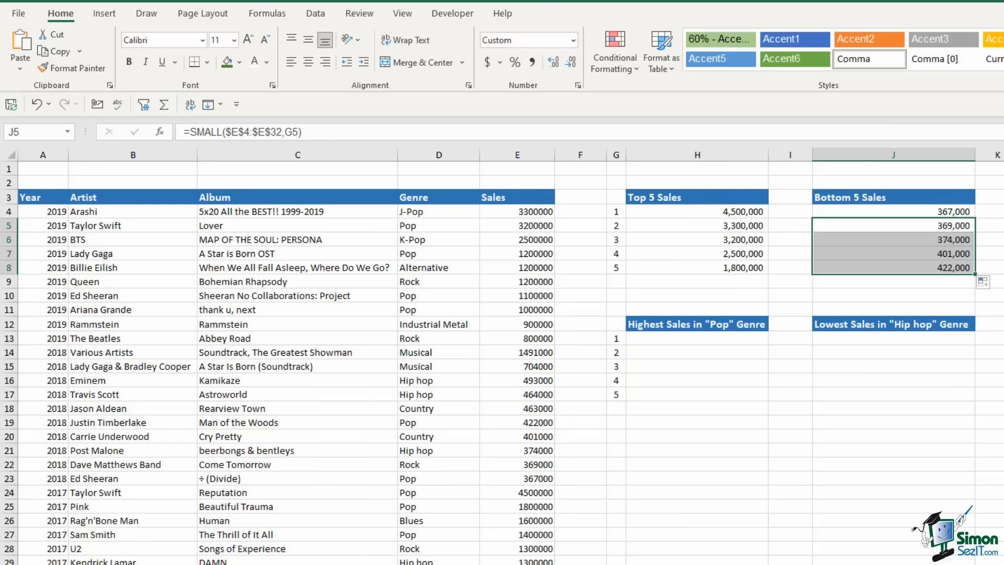
{"action": "left_click", "coordinate": [824, 370]}
{"action": "left_click", "coordinate": [674, 340]}
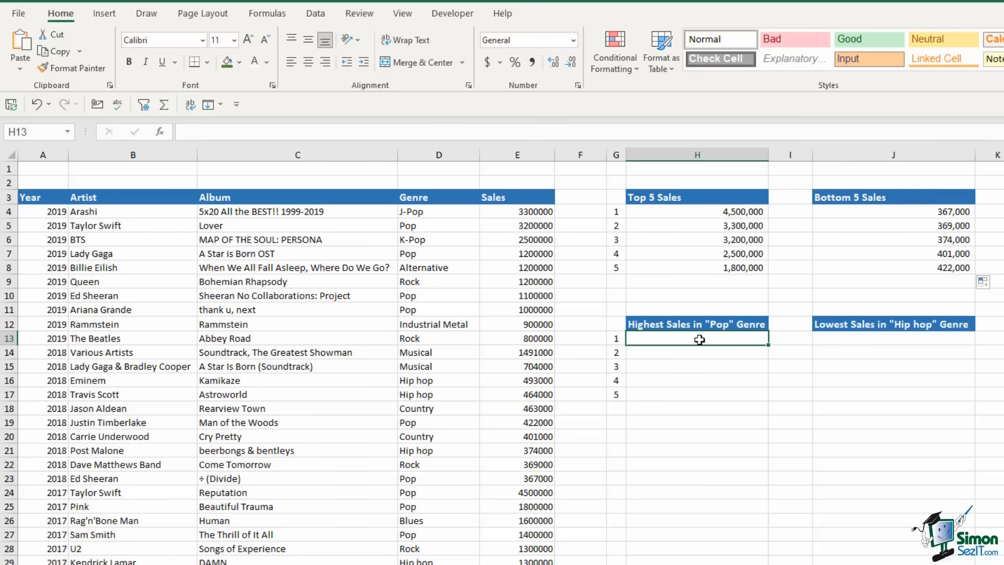
Enter =MAXIFS($E$4:$E$32,$D$4:$D$32,"Pop") in H13 for the top Pop sale
{"action": "type", "text": "="}
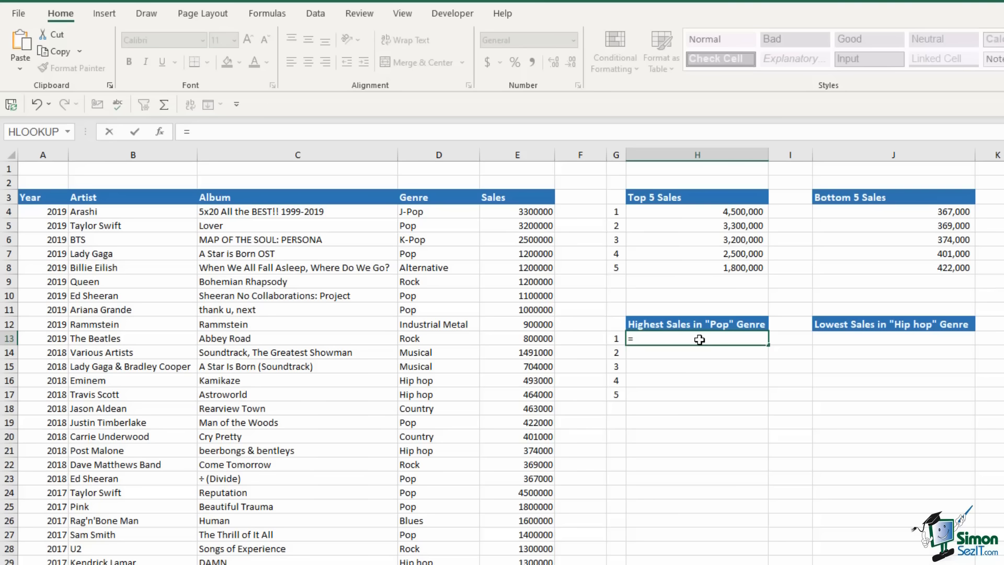
{"action": "type", "text": "max"}
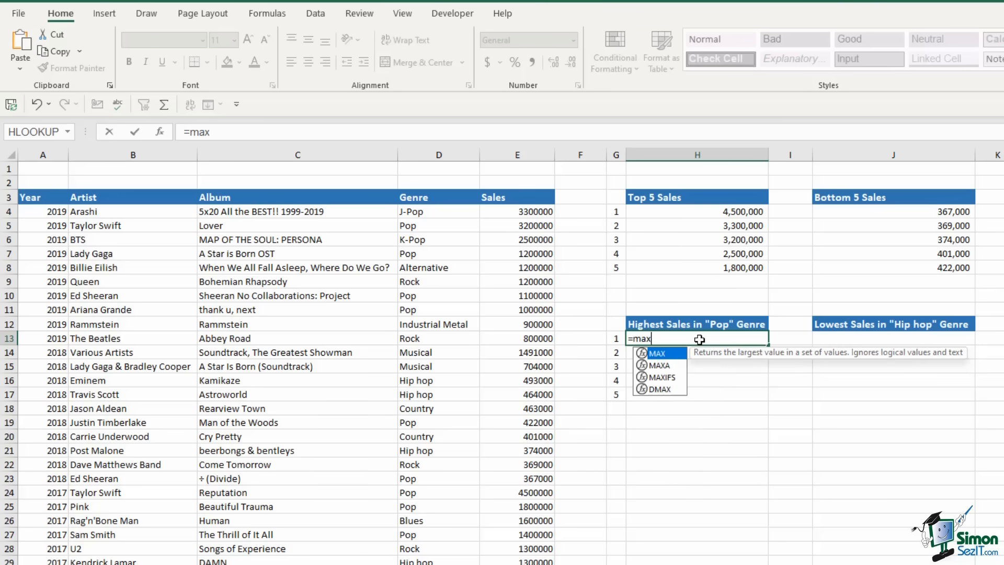
{"action": "type", "text": "if"}
{"action": "key", "text": "Tab"}
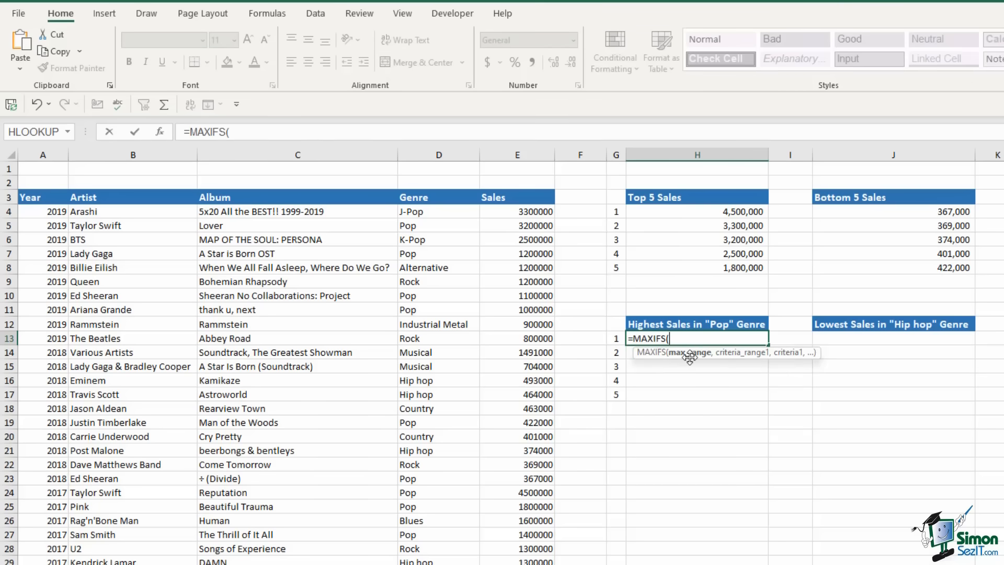
{"action": "left_click_drag", "start_coordinate": [520, 211], "coordinate": [521, 562]}
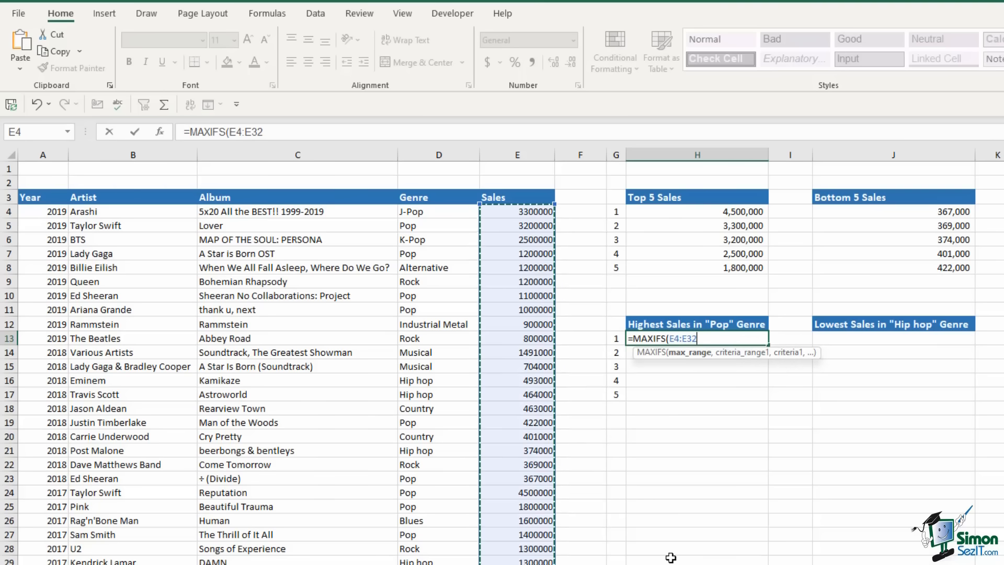
{"action": "key", "text": "F4"}
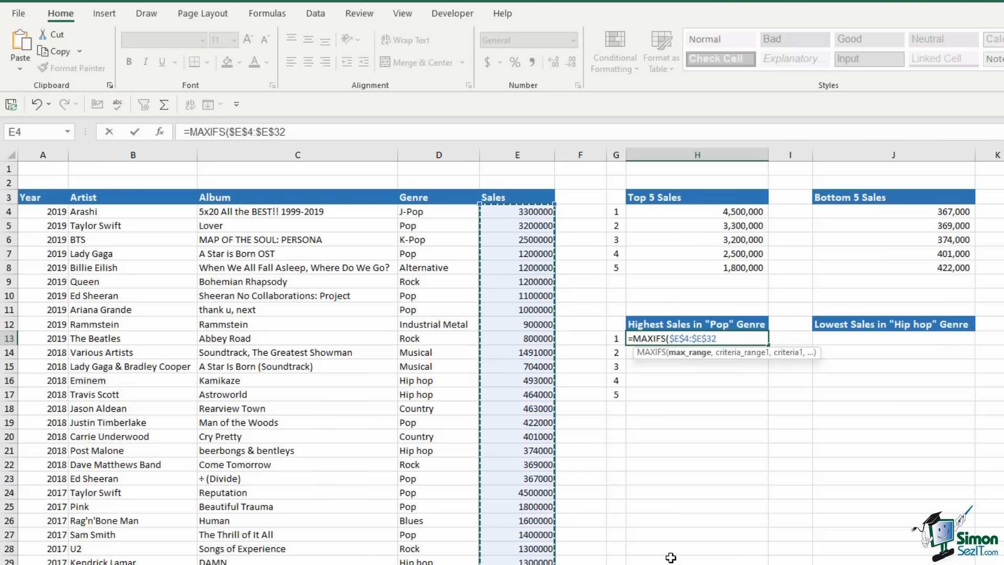
{"action": "type", "text": ","}
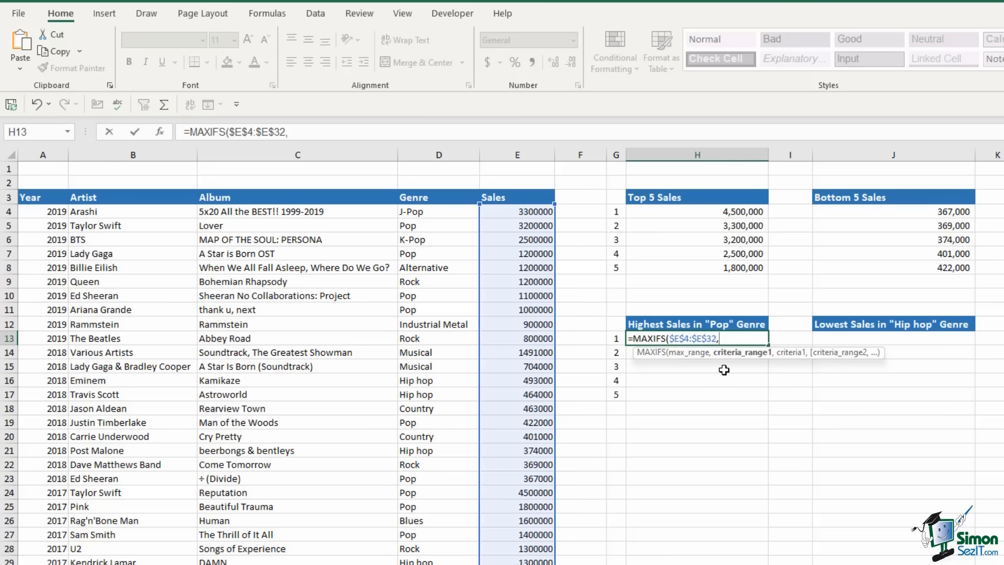
{"action": "left_click_drag", "start_coordinate": [438, 208], "coordinate": [440, 564]}
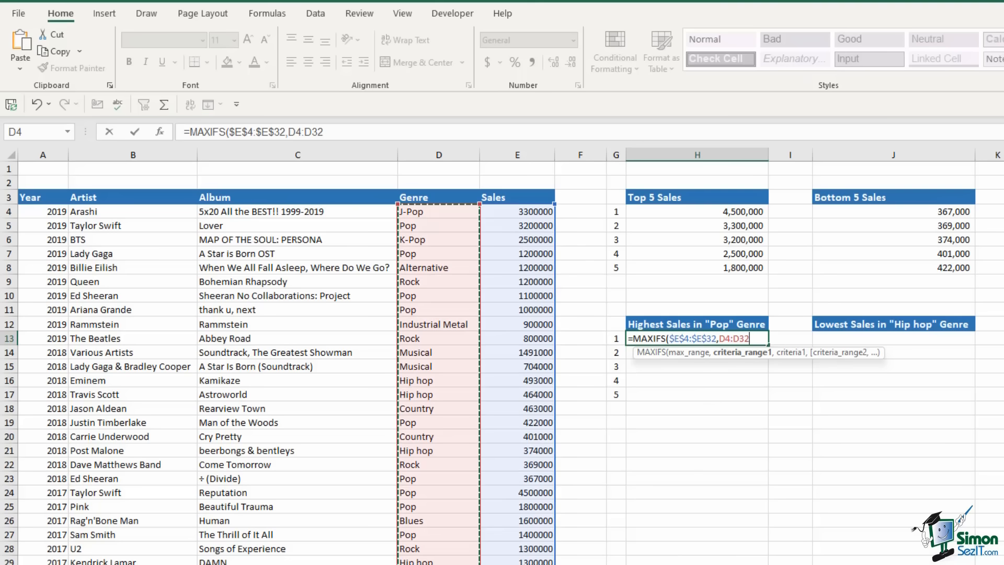
{"action": "key", "text": "F4"}
{"action": "type", "text": ","}
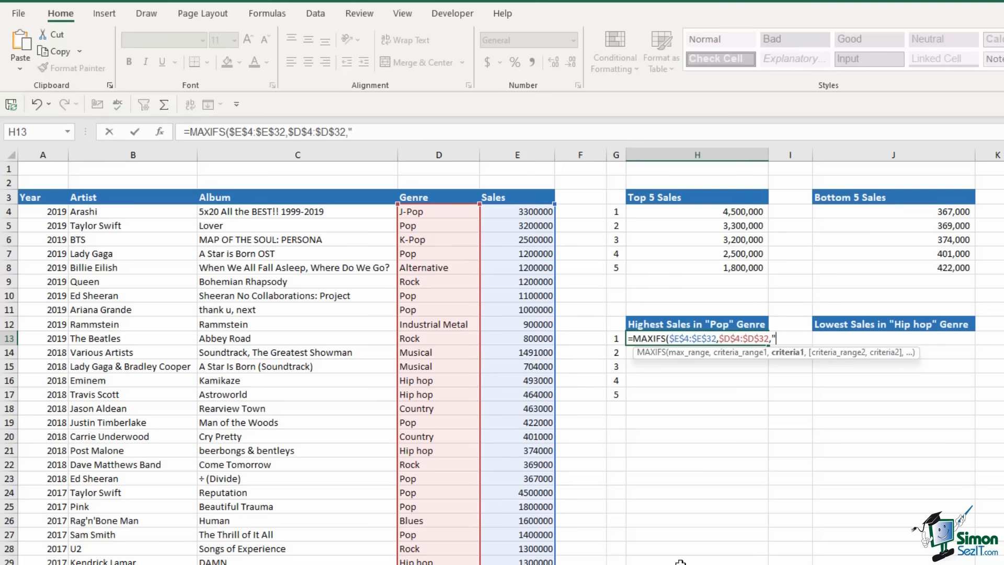
{"action": "type", "text": "\"Pop\")"}
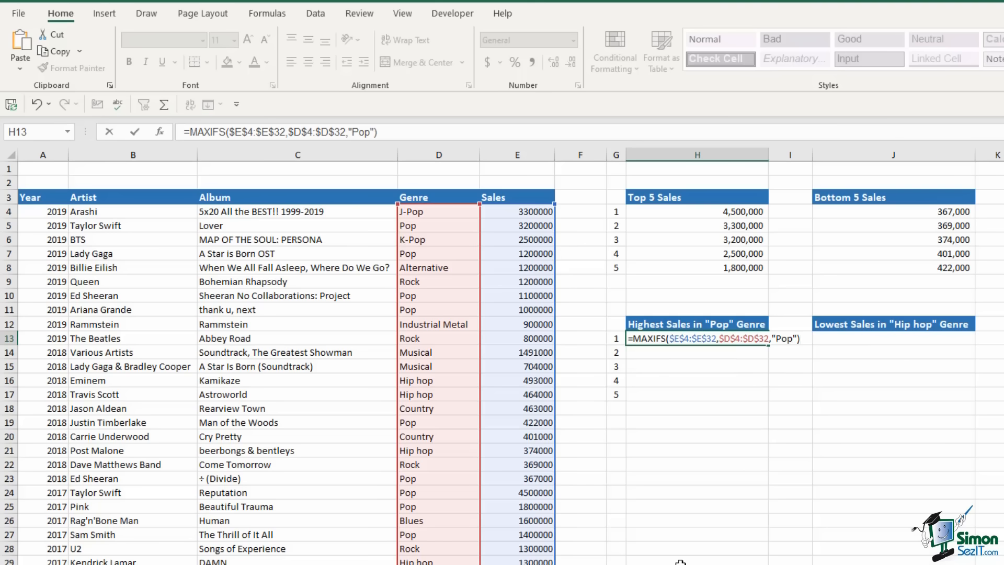
{"action": "key", "text": "Return"}
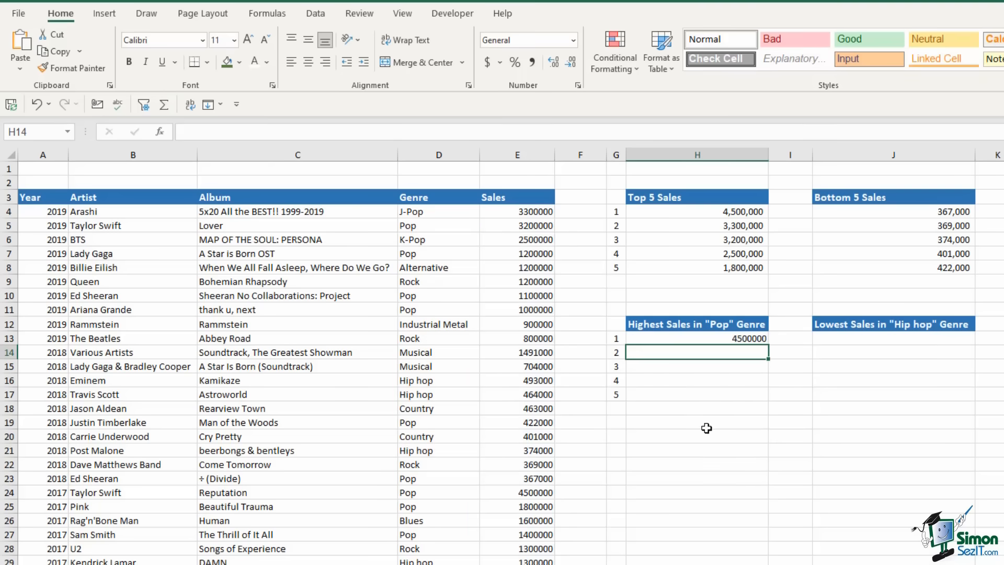
Give H13 comma style with no decimals and confirm the 4500000 sale in E24 is Pop
{"action": "left_click", "coordinate": [741, 340]}
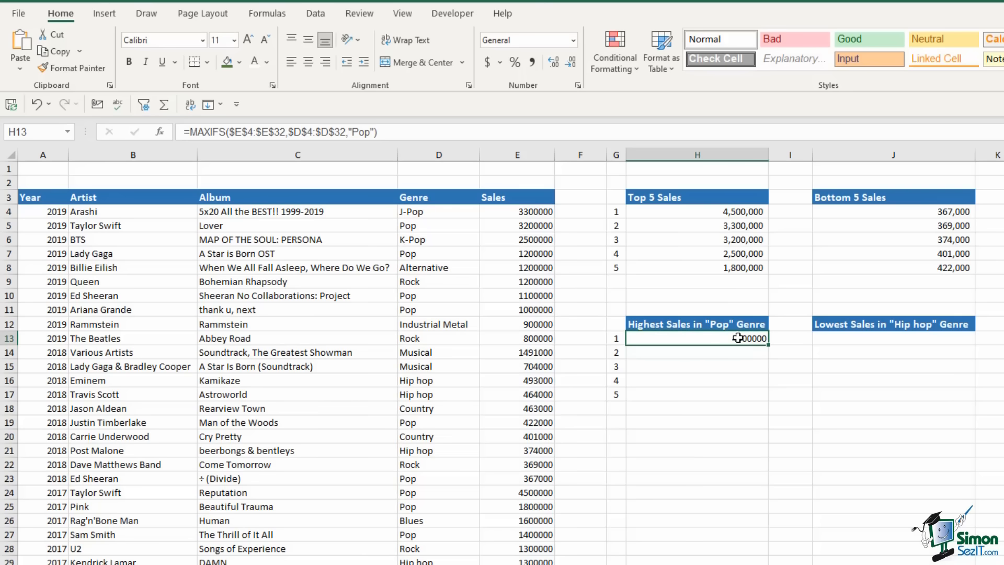
{"action": "left_click", "coordinate": [532, 62]}
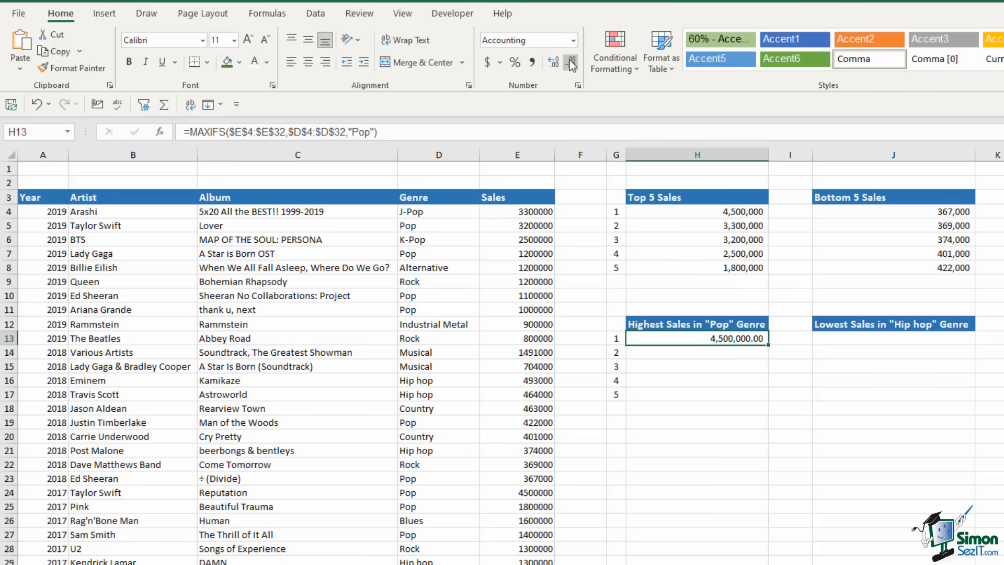
{"action": "left_click", "coordinate": [571, 63]}
{"action": "left_click", "coordinate": [571, 62]}
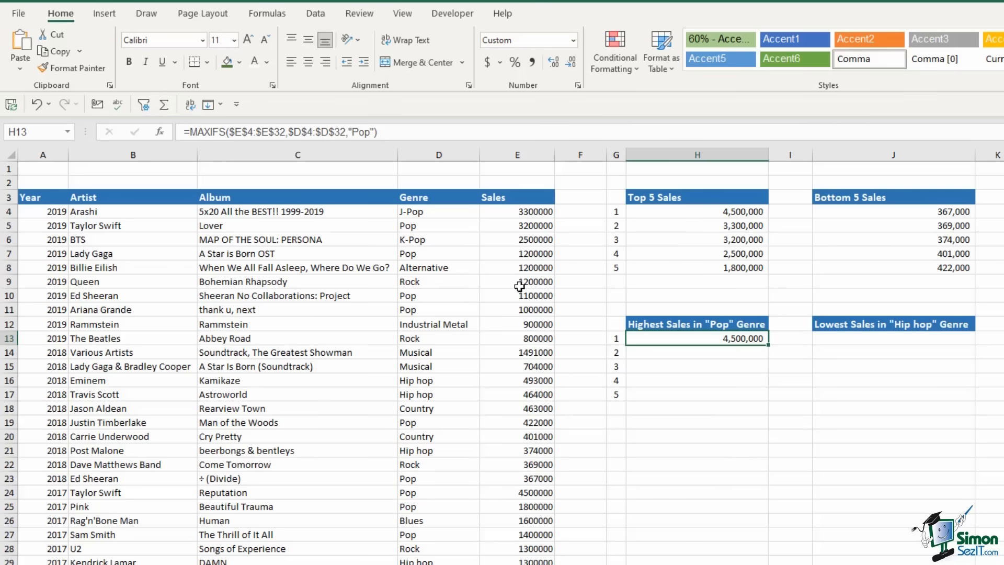
{"action": "left_click", "coordinate": [436, 211]}
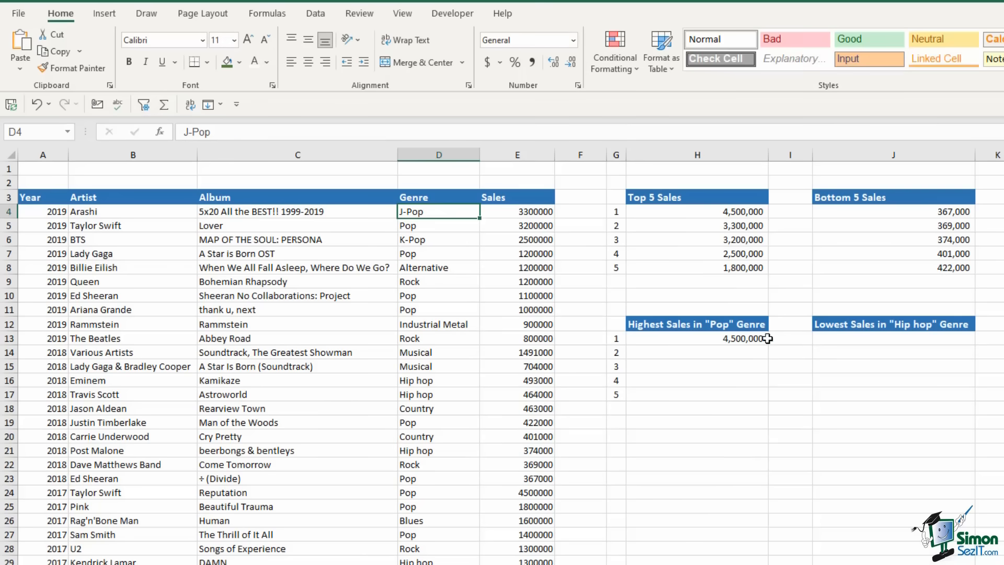
{"action": "left_click", "coordinate": [530, 493]}
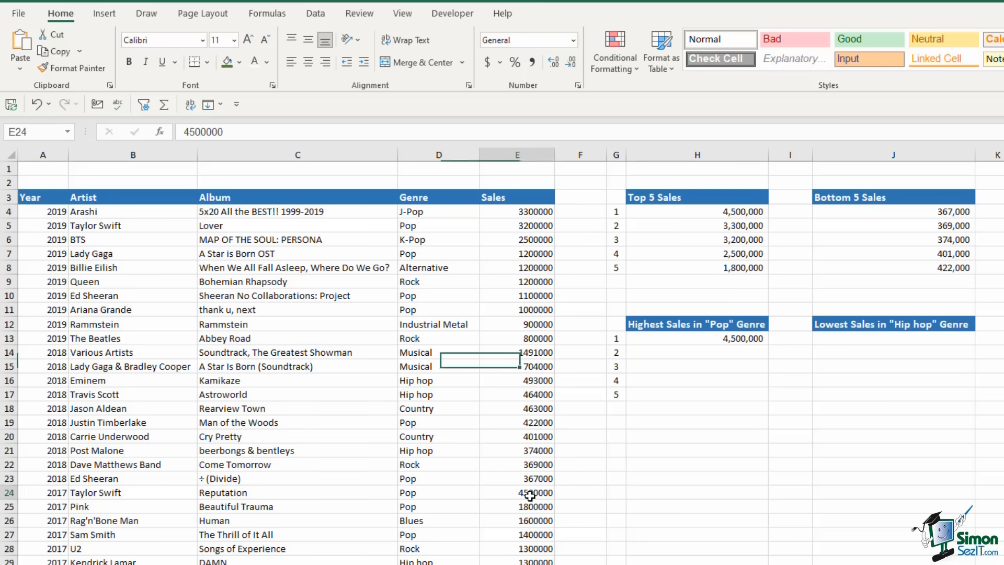
{"action": "left_click", "coordinate": [434, 492]}
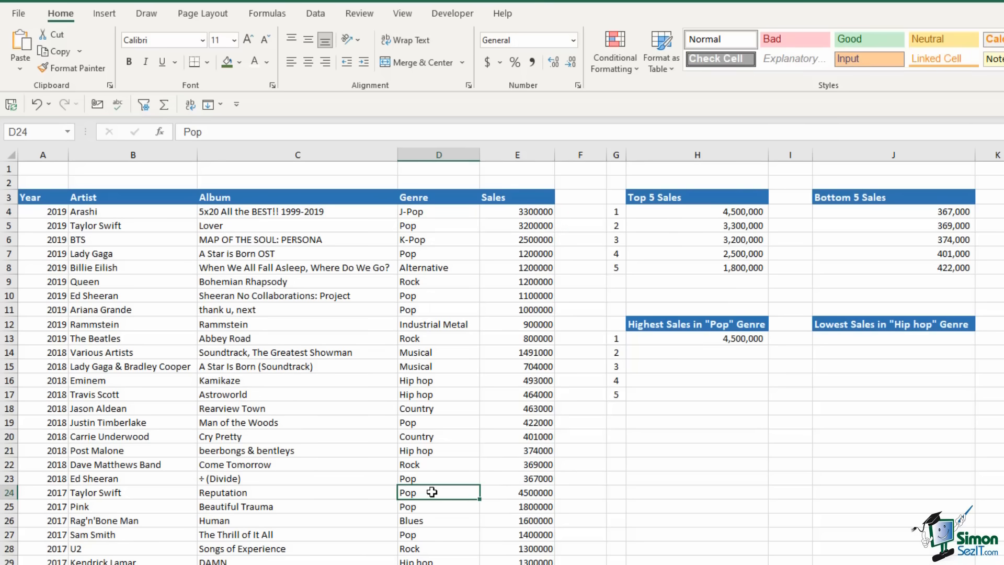
{"action": "left_click", "coordinate": [724, 355]}
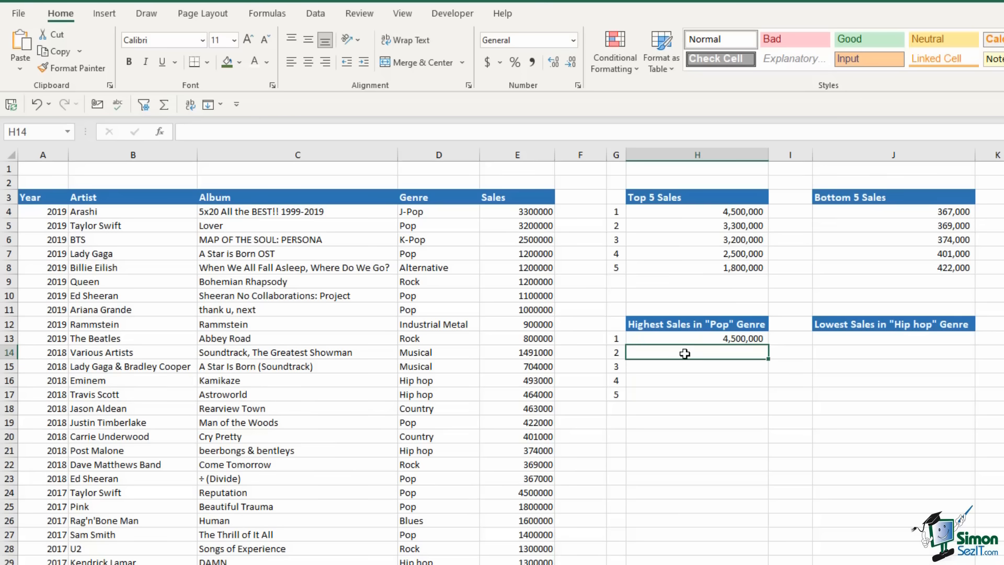
In H14, build a LARGE(IF) formula testing $D$4:$D$32="Pop" over E4:E32, with G14 as the rank
{"action": "type", "text": "=le"}
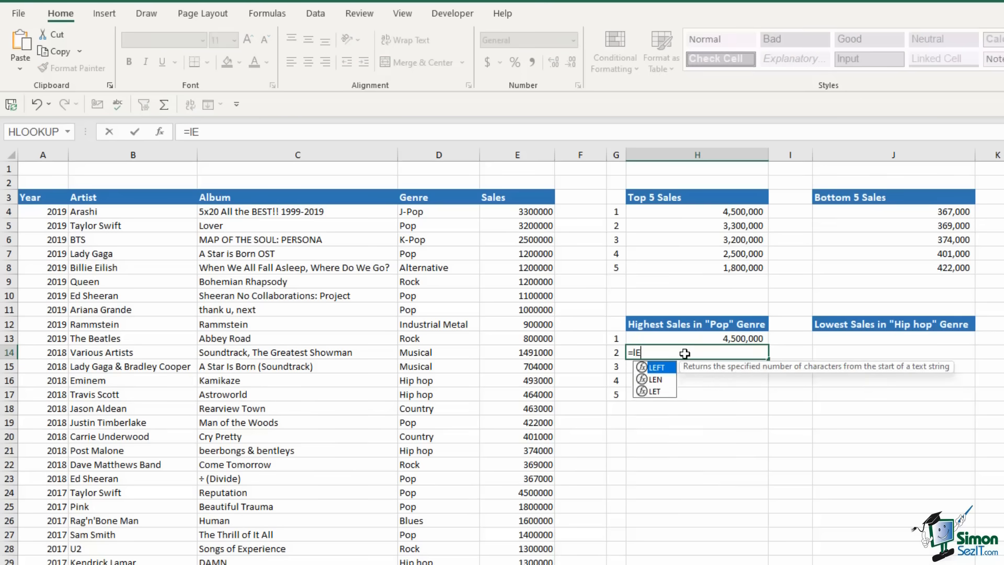
{"action": "key", "text": "BackSpace"}
{"action": "type", "text": "ar"}
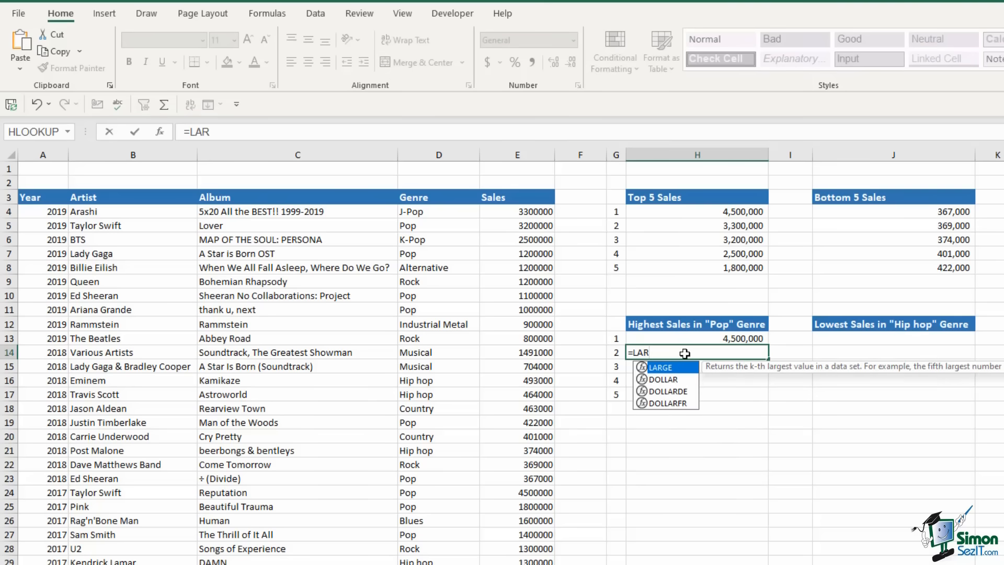
{"action": "key", "text": "Tab"}
{"action": "type", "text": "if"}
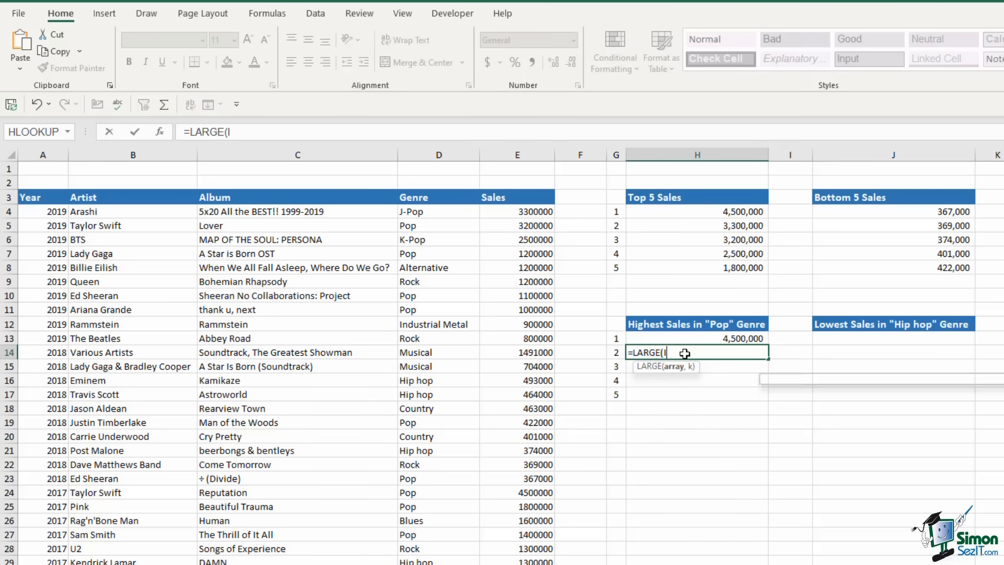
{"action": "key", "text": "Tab"}
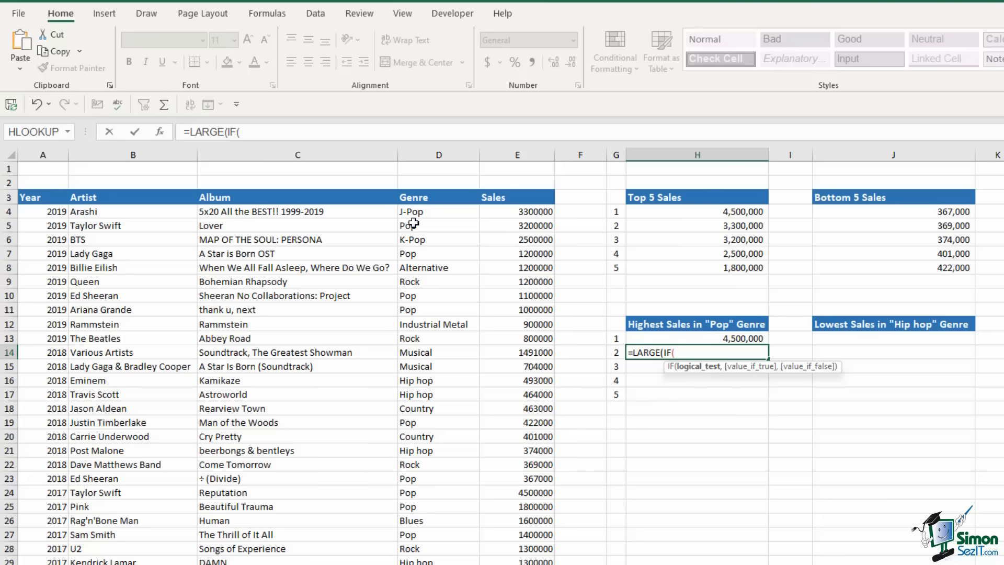
{"action": "left_click_drag", "start_coordinate": [413, 212], "coordinate": [418, 564]}
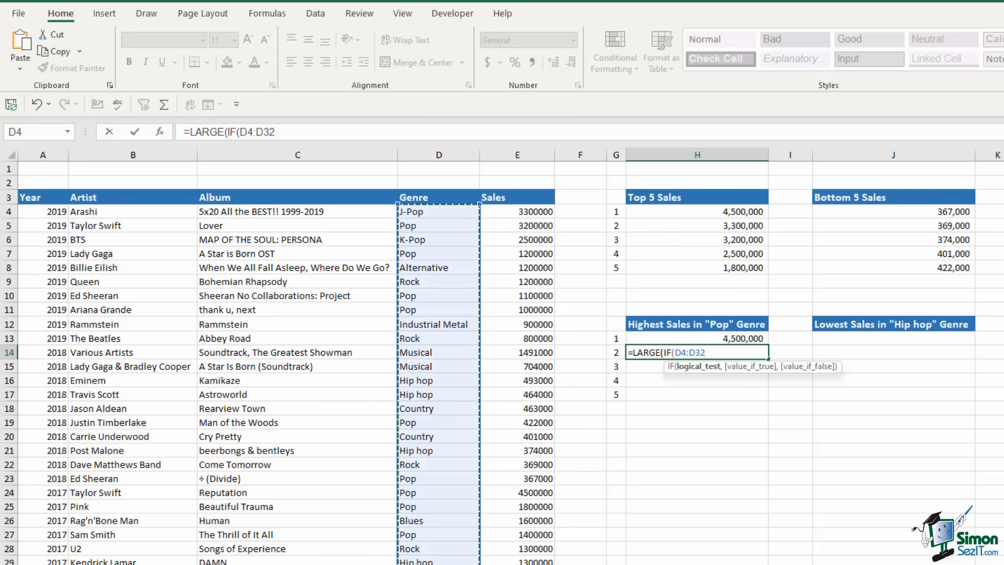
{"action": "key", "text": "F4"}
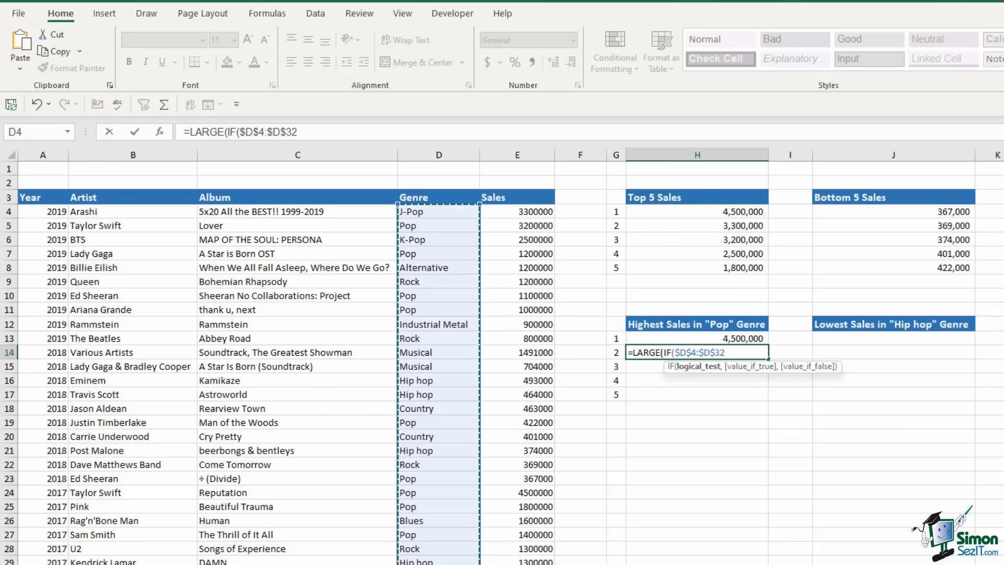
{"action": "type", "text": "="}
{"action": "type", "text": "\"Po"}
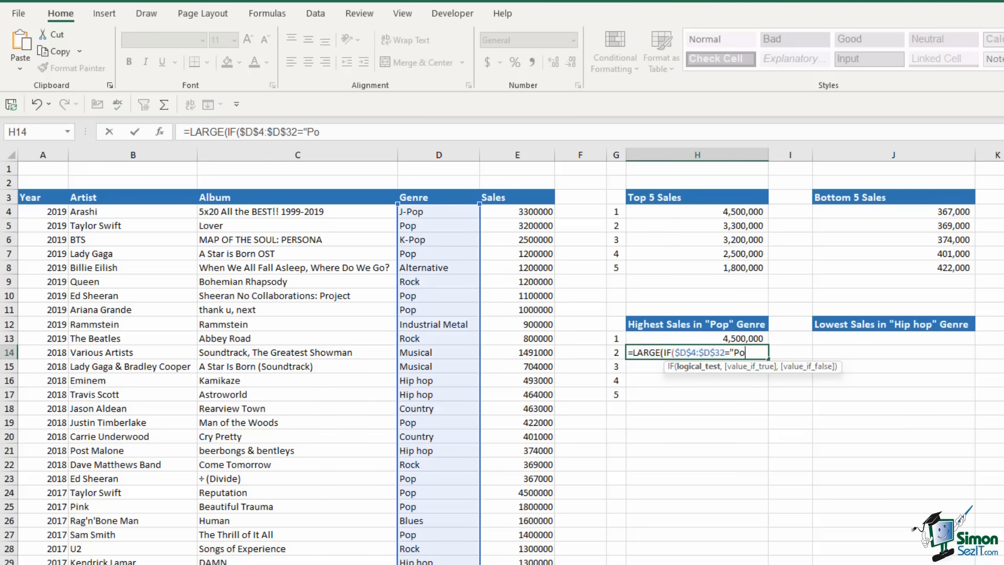
{"action": "type", "text": "p\","}
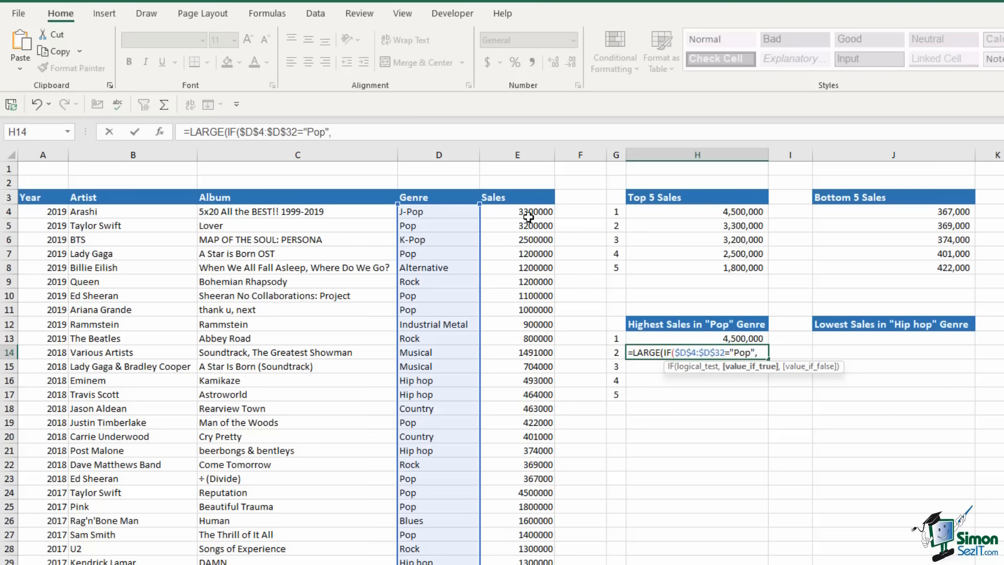
{"action": "left_click_drag", "start_coordinate": [528, 213], "coordinate": [525, 564]}
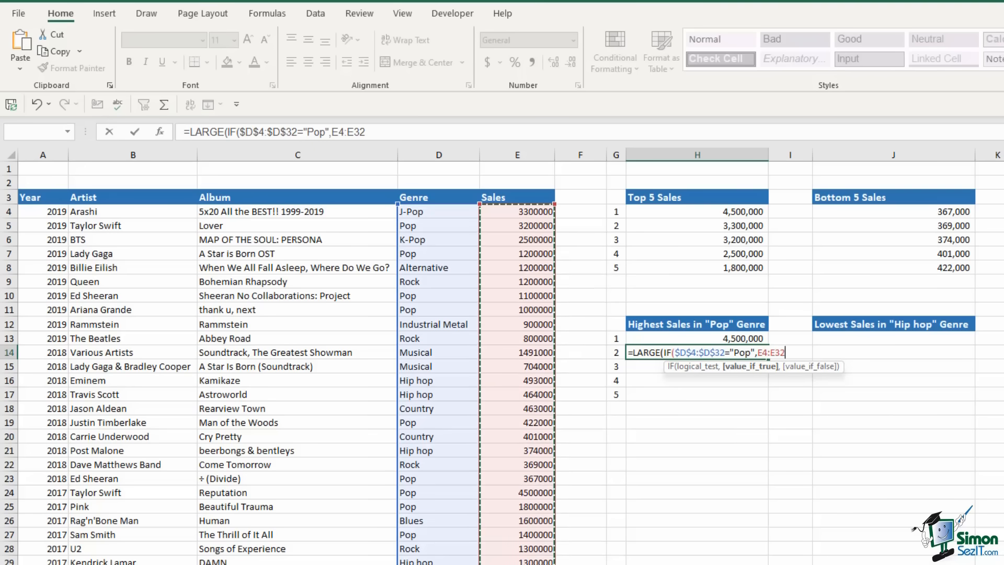
{"action": "type", "text": ")"}
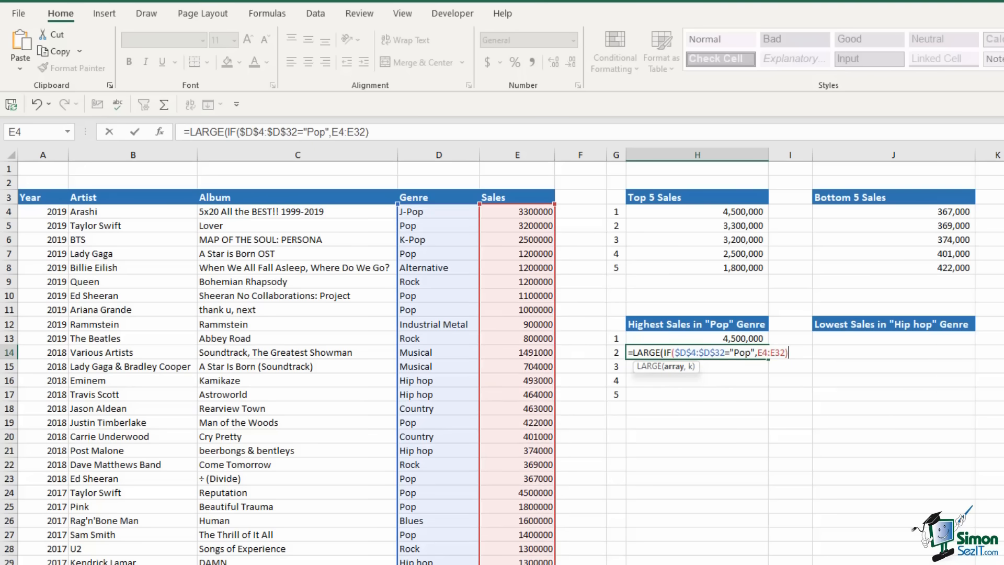
{"action": "type", "text": ","}
{"action": "left_click", "coordinate": [616, 352]}
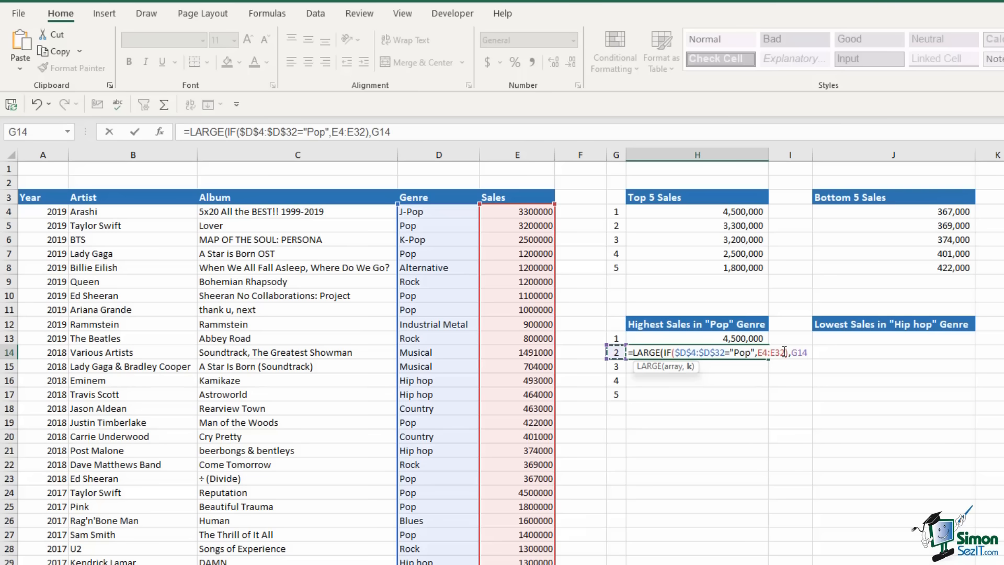
Make the sales range $E$4:$E$32 absolute and close the formula, returning 3200000
{"action": "left_click_drag", "start_coordinate": [784, 352], "coordinate": [760, 353]}
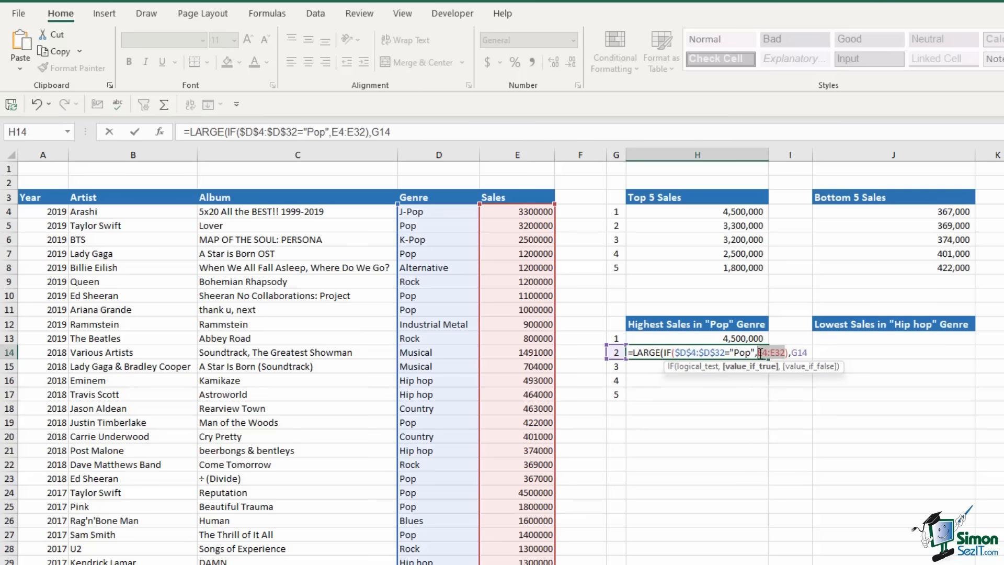
{"action": "key", "text": "F4"}
{"action": "left_click", "coordinate": [839, 352]}
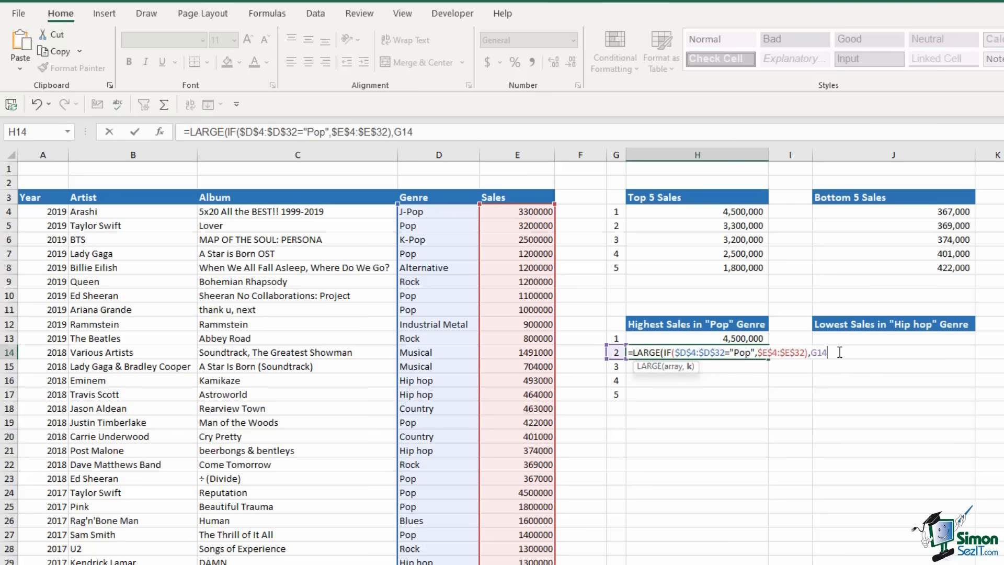
{"action": "type", "text": ")"}
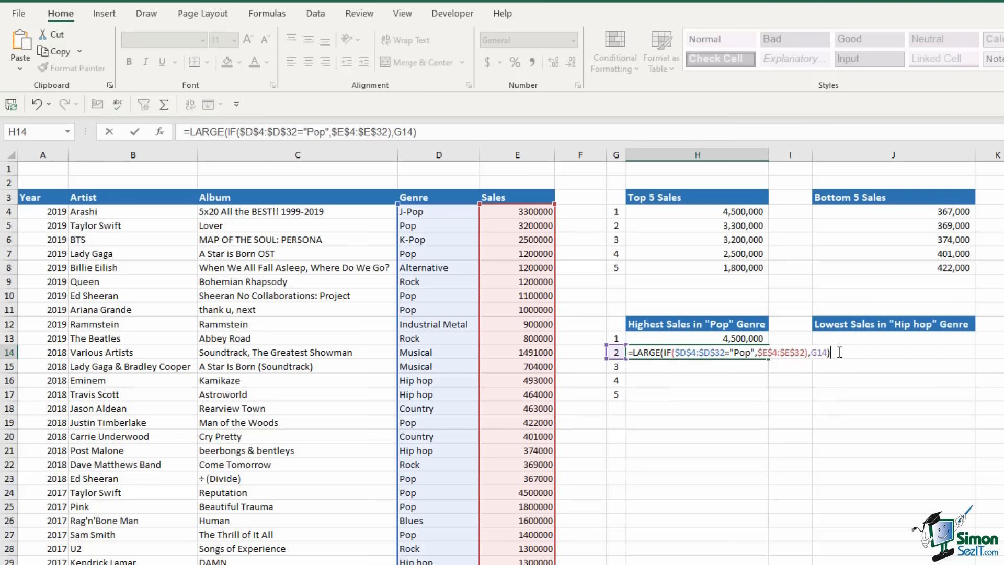
{"action": "key", "text": "Return"}
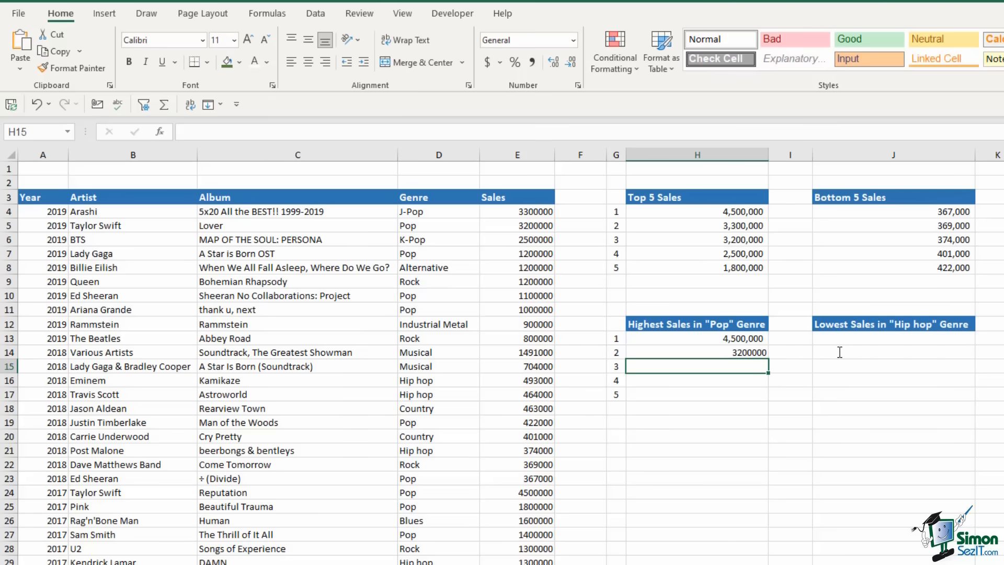
Fill H14 down to H17 and format H14:H17 with Comma Style and no decimals
{"action": "left_click", "coordinate": [742, 353]}
{"action": "left_click_drag", "start_coordinate": [767, 359], "coordinate": [767, 400]}
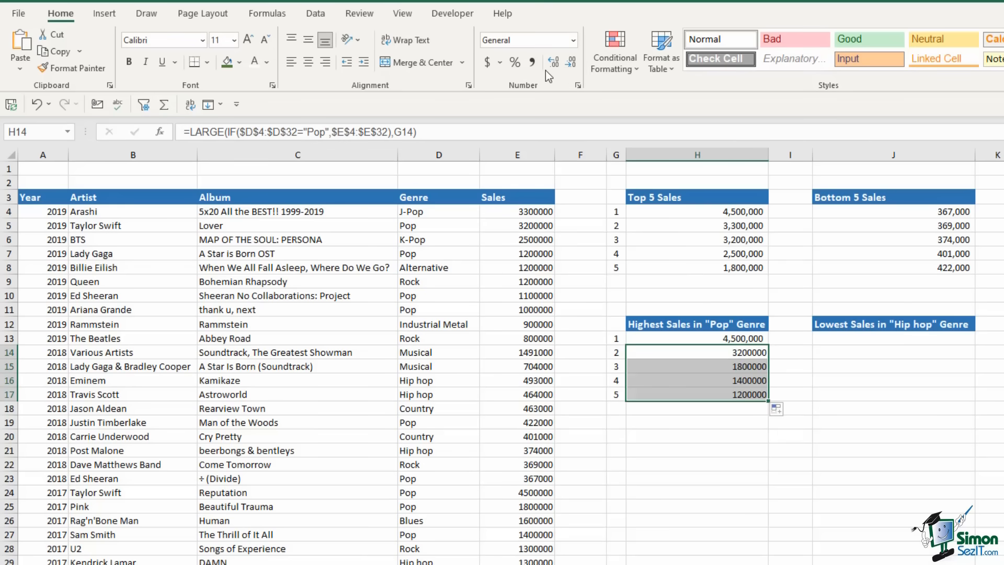
{"action": "left_click", "coordinate": [533, 63]}
{"action": "left_click", "coordinate": [571, 63]}
{"action": "left_click", "coordinate": [572, 63]}
{"action": "left_click", "coordinate": [732, 381]}
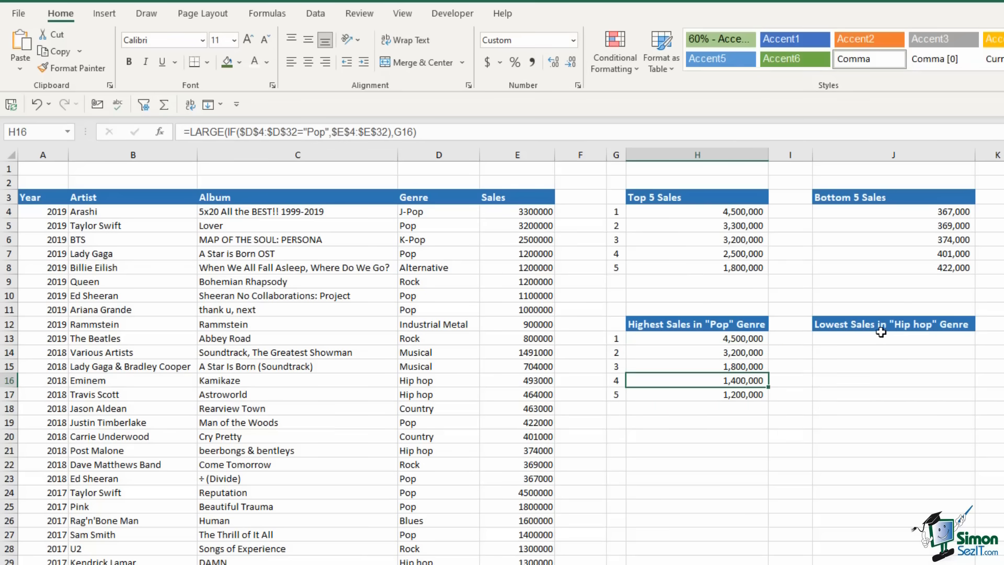
Enter =MINIFS($E$4:$E$32,$D$4:$D$32,"Hip hop") in J13, giving the lowest Hip hop sale 374000
{"action": "left_click", "coordinate": [883, 340]}
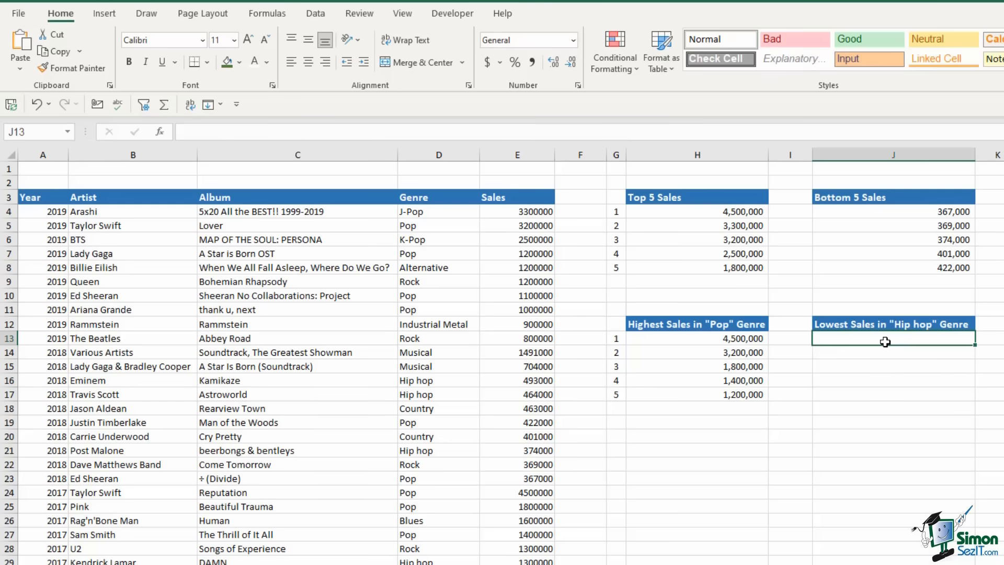
{"action": "type", "text": "="}
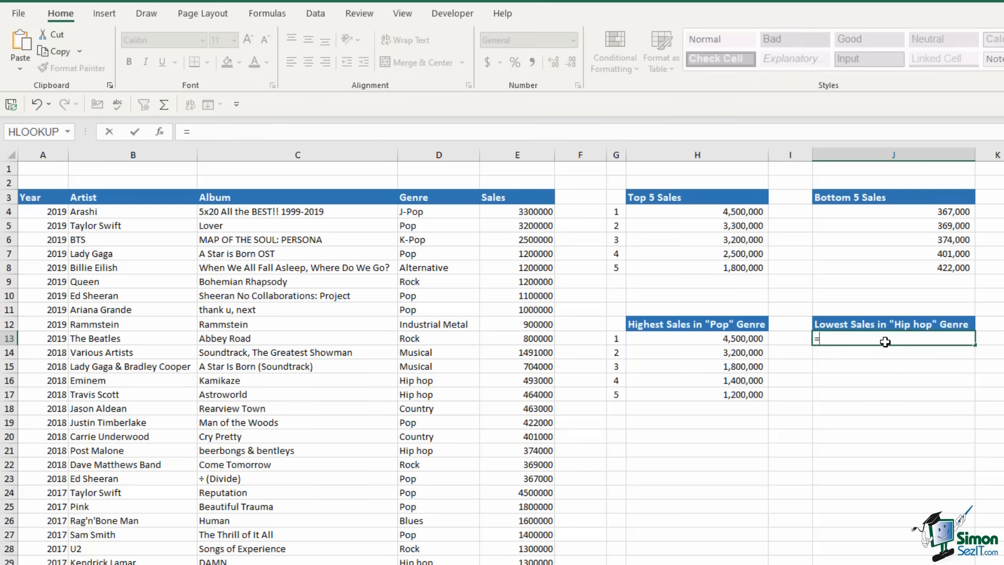
{"action": "type", "text": "minif"}
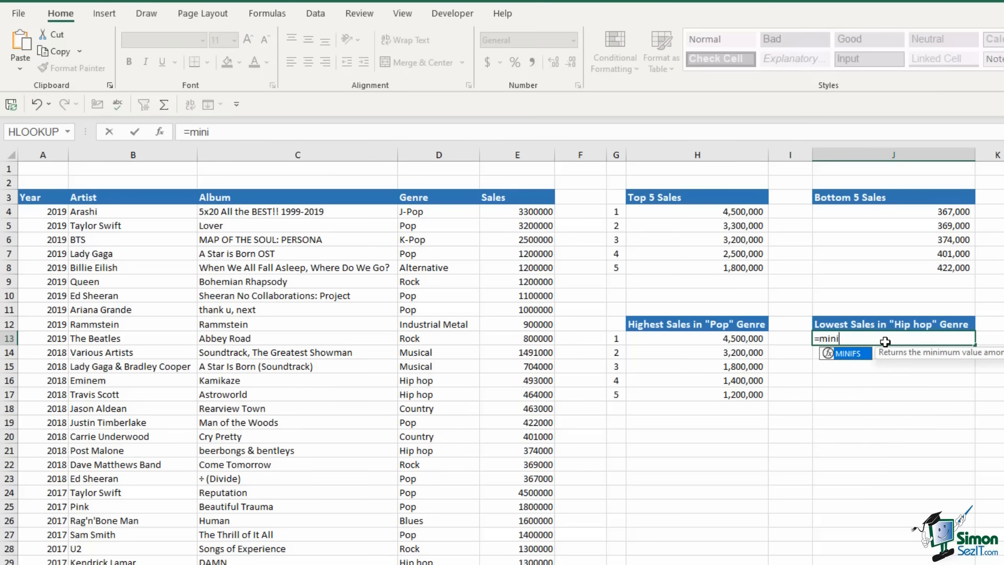
{"action": "key", "text": "Tab"}
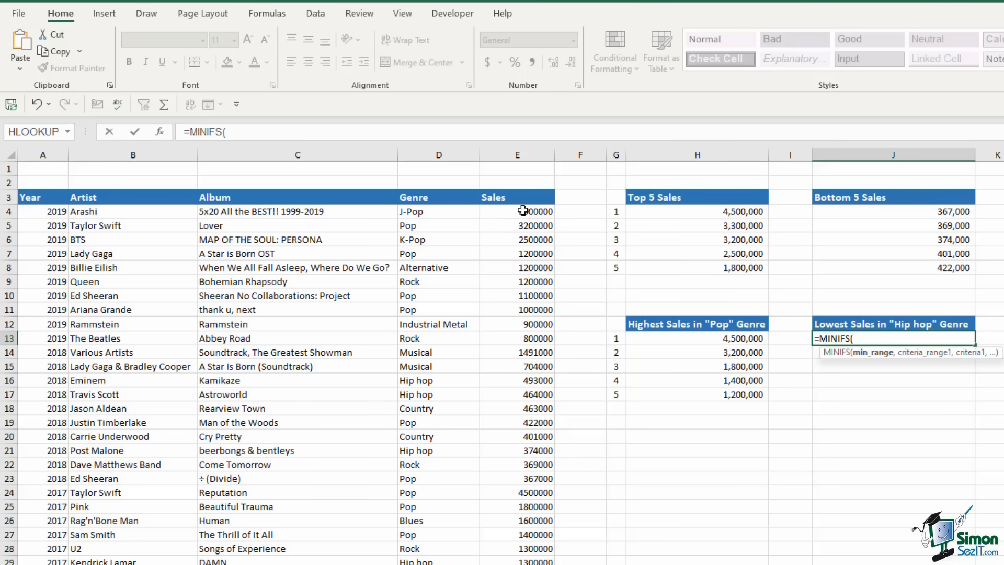
{"action": "left_click_drag", "start_coordinate": [523, 212], "coordinate": [523, 564]}
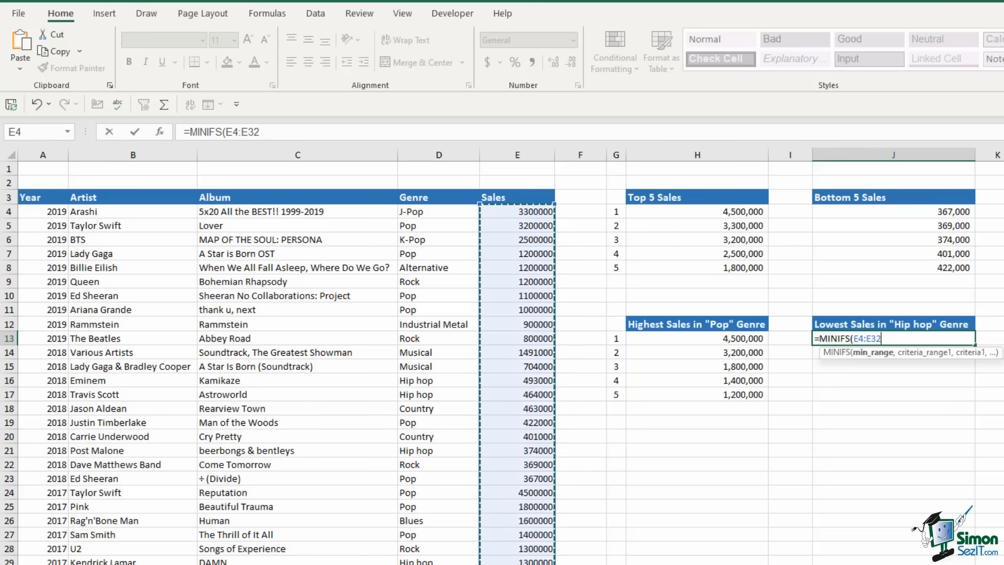
{"action": "key", "text": "F4"}
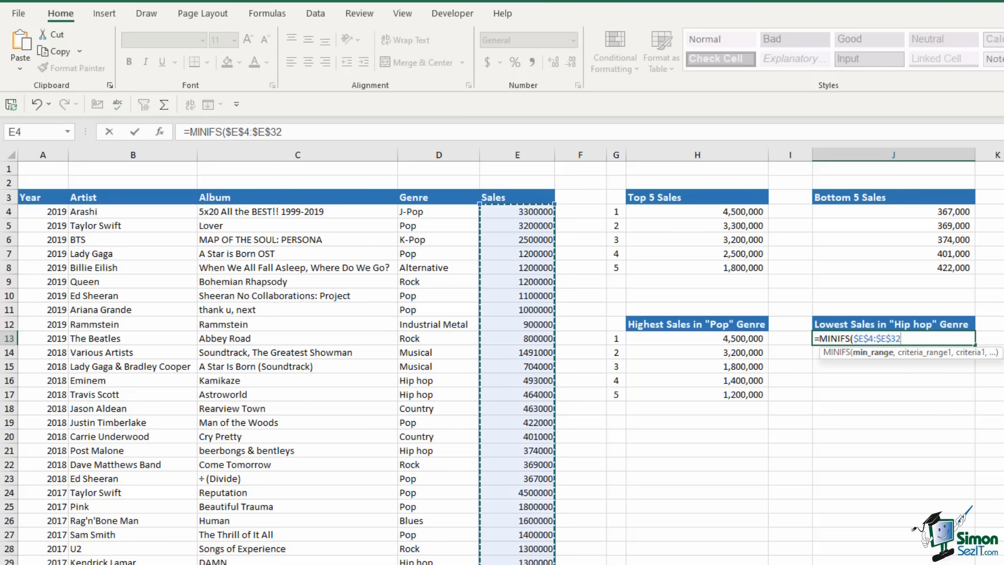
{"action": "type", "text": ","}
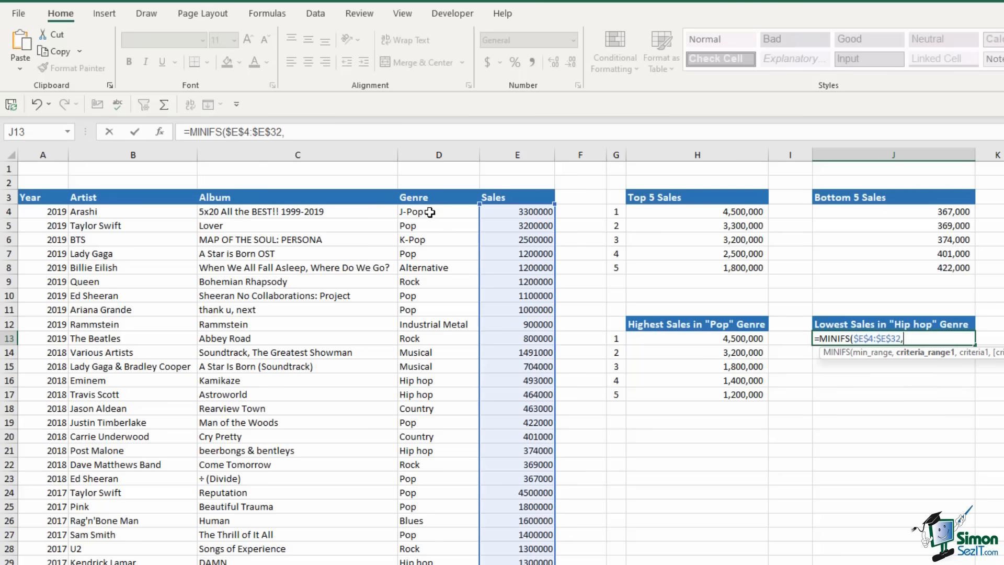
{"action": "left_click_drag", "start_coordinate": [409, 211], "coordinate": [432, 564]}
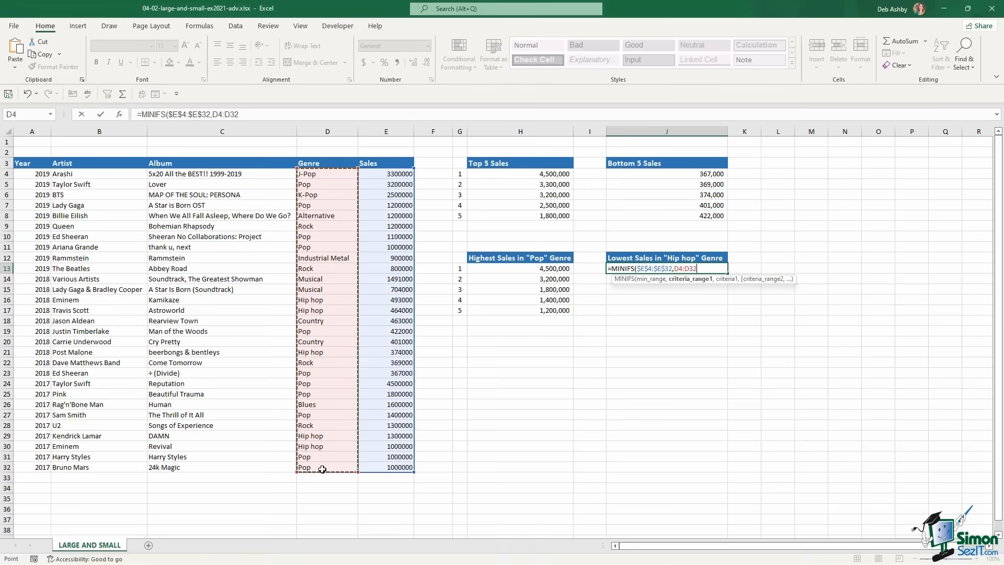
{"action": "key", "text": "F4"}
{"action": "type", "text": ",\"Hip hop"}
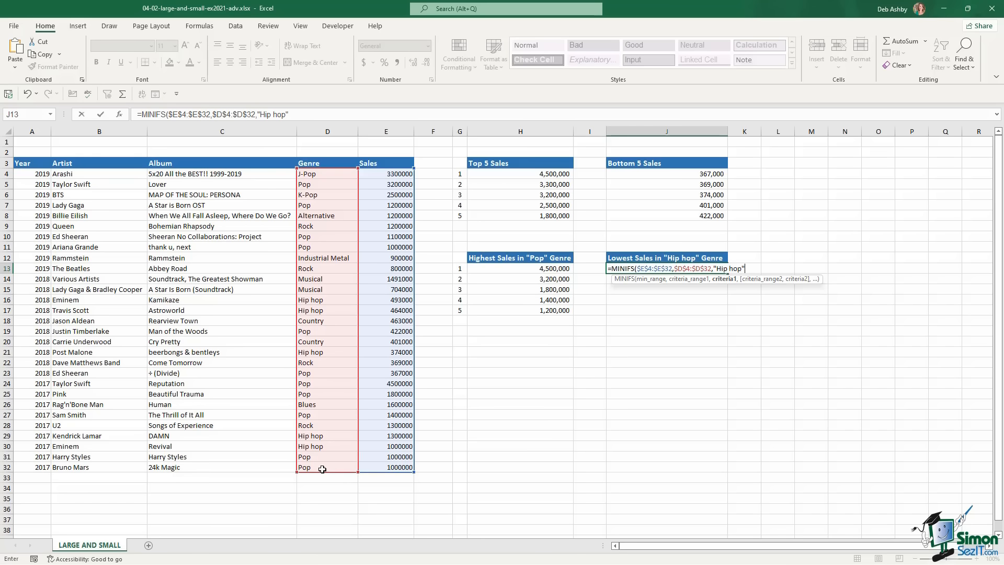
{"action": "type", "text": ")"}
{"action": "key", "text": "Return"}
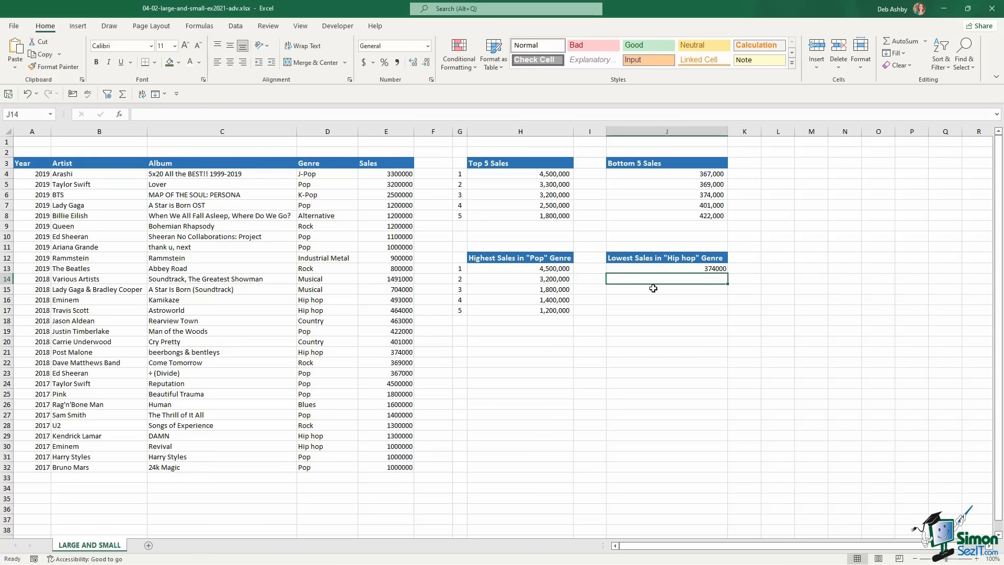
{"action": "key", "text": "Up"}
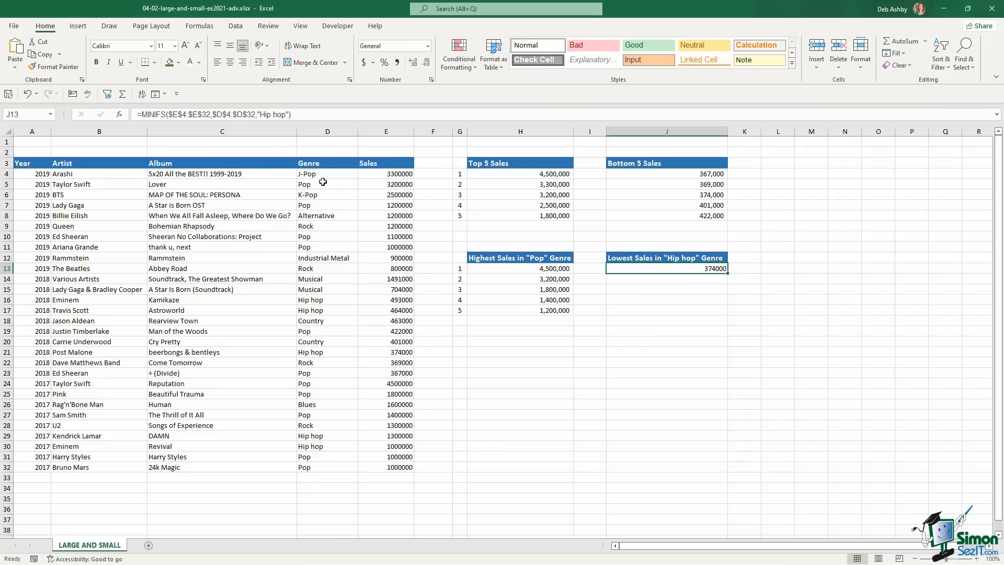
In J14, start a SMALL(IF) formula testing $D$4:$D$32="Hip hop"
{"action": "key", "text": "Down"}
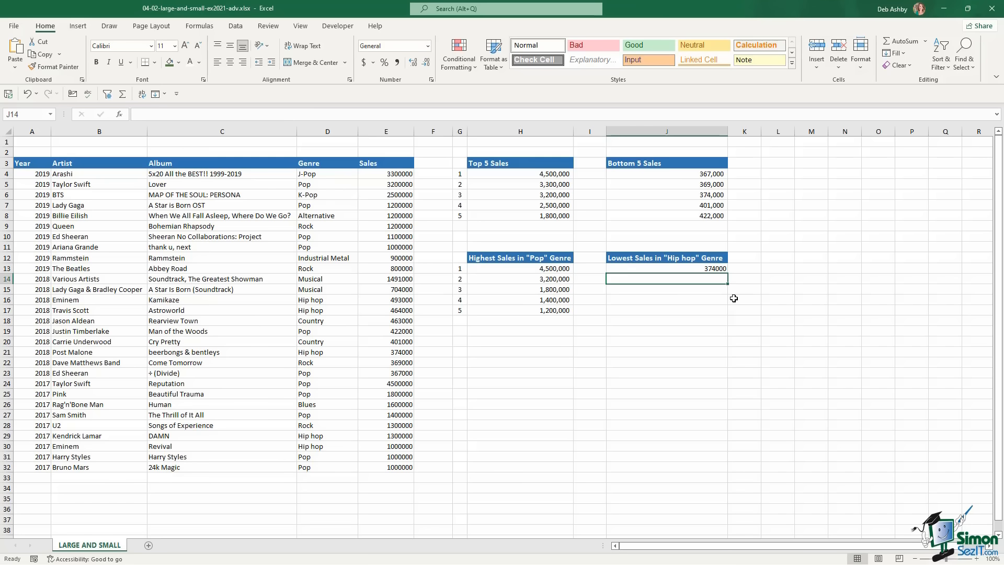
{"action": "type", "text": "=s,"}
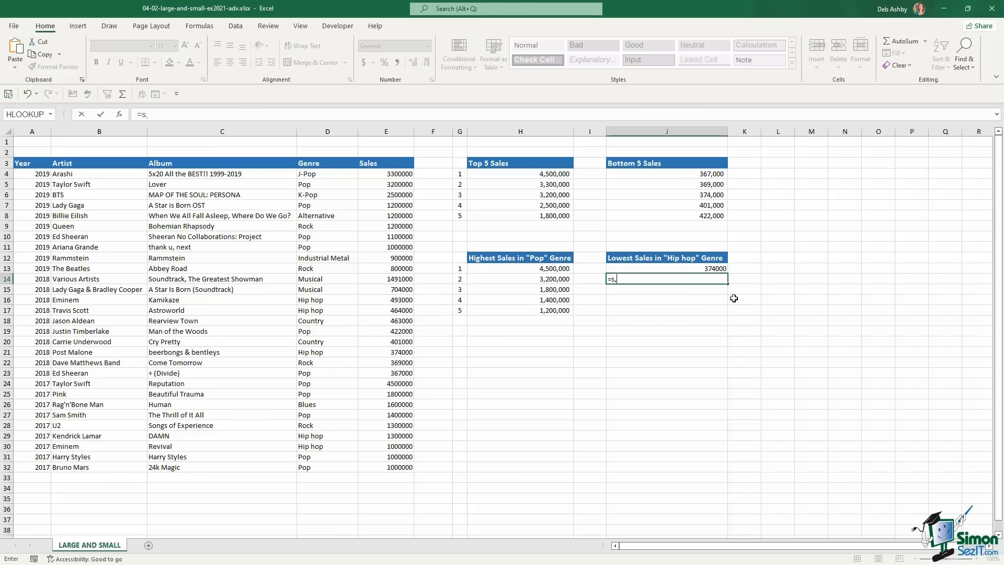
{"action": "type", "text": "mal"}
{"action": "key", "text": "Tab"}
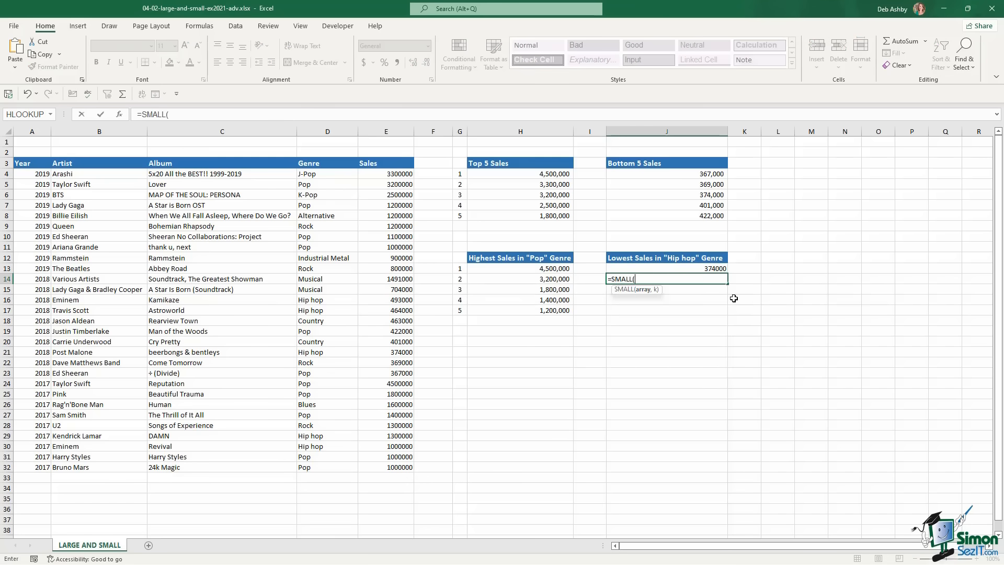
{"action": "type", "text": "i"}
{"action": "key", "text": "Tab"}
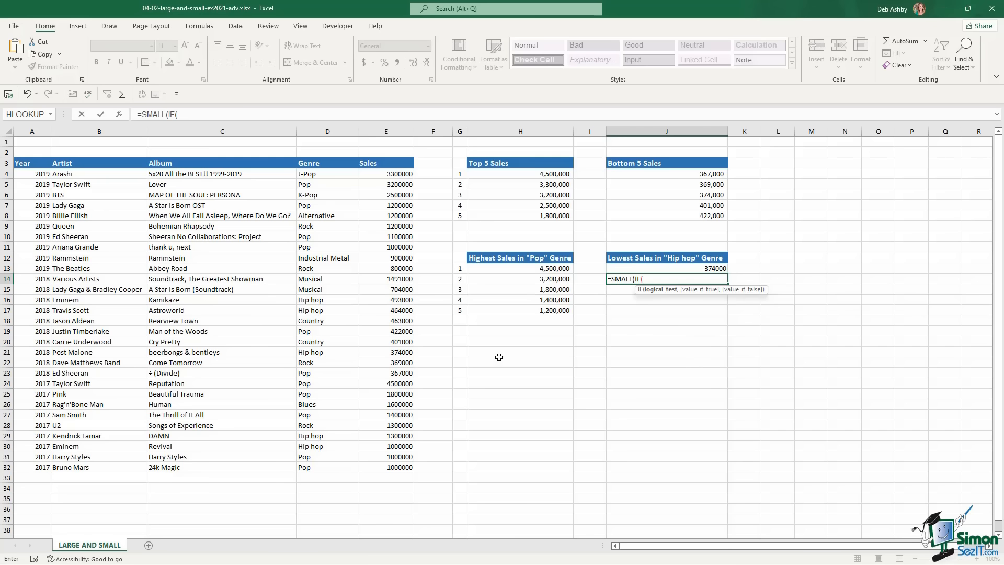
{"action": "left_click_drag", "start_coordinate": [331, 174], "coordinate": [328, 467]}
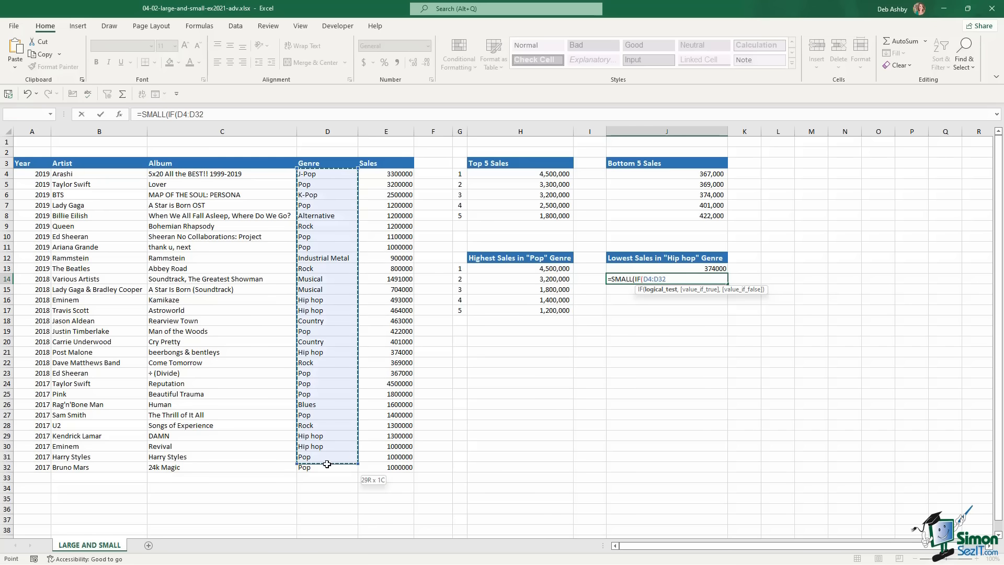
{"action": "key", "text": "F4"}
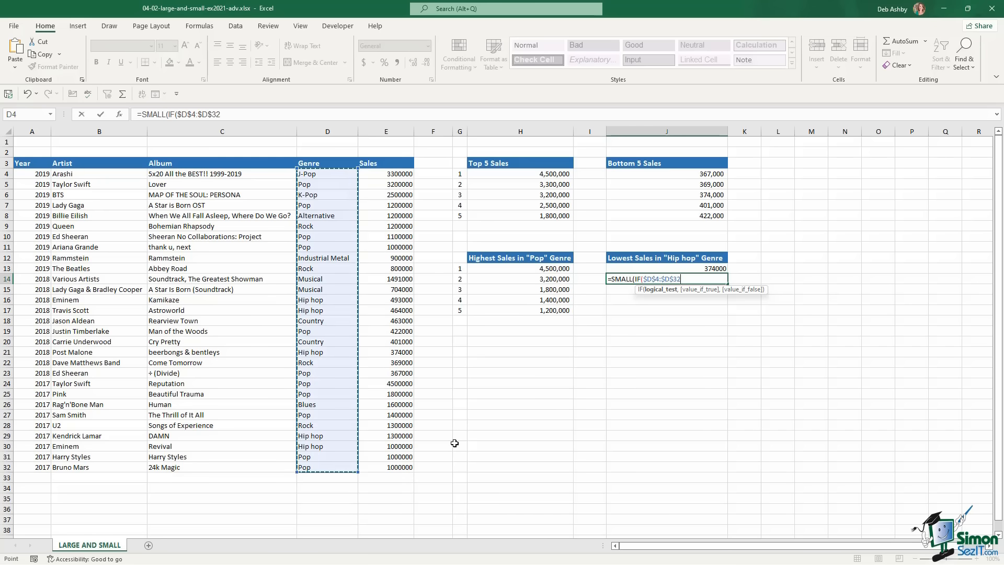
{"action": "type", "text": "=\"Hip hop\""}
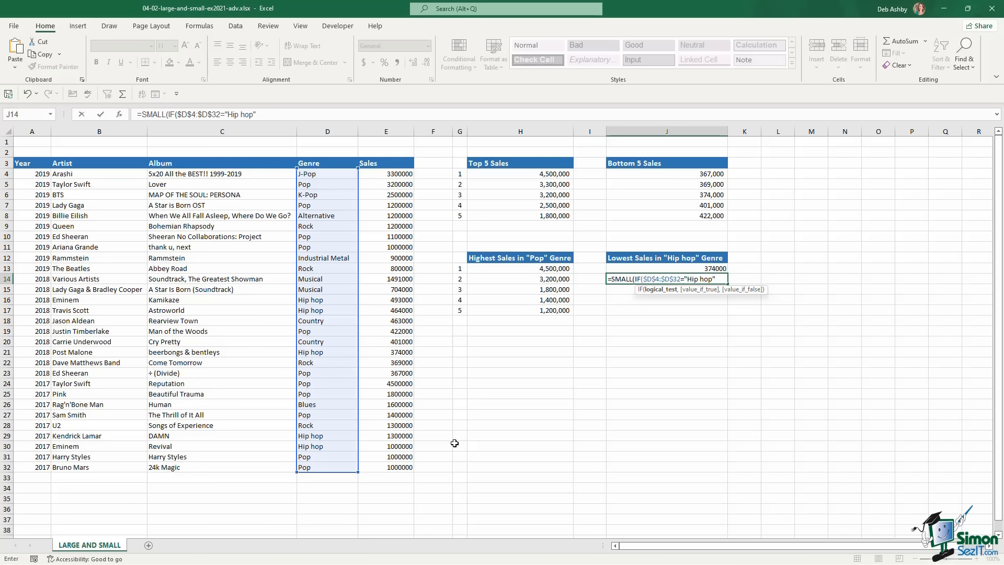
{"action": "type", "text": ","}
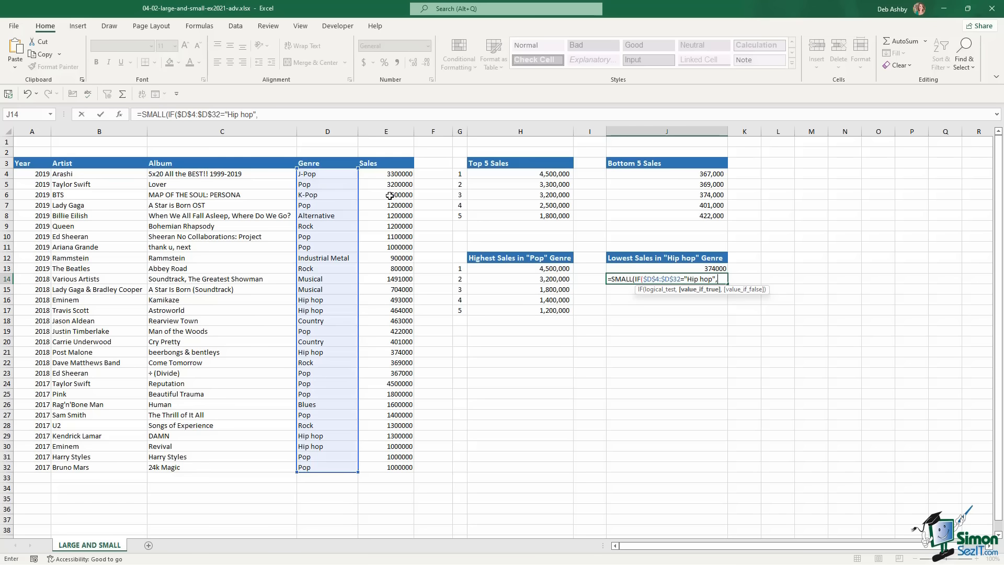
Complete it with $E$4:$E$32 as values and G14 as the rank, returning 464000
{"action": "left_click_drag", "start_coordinate": [390, 174], "coordinate": [384, 469]}
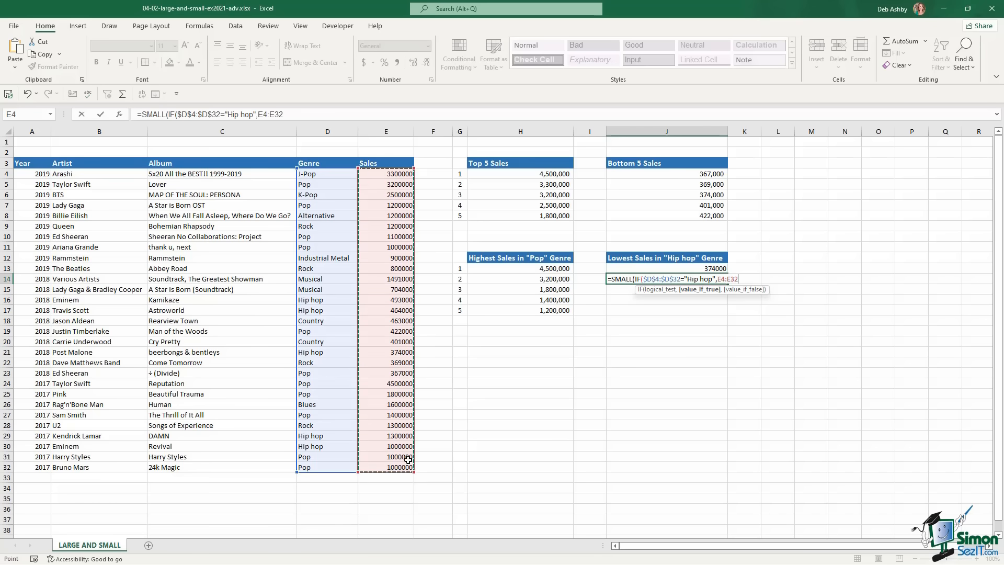
{"action": "key", "text": "F4"}
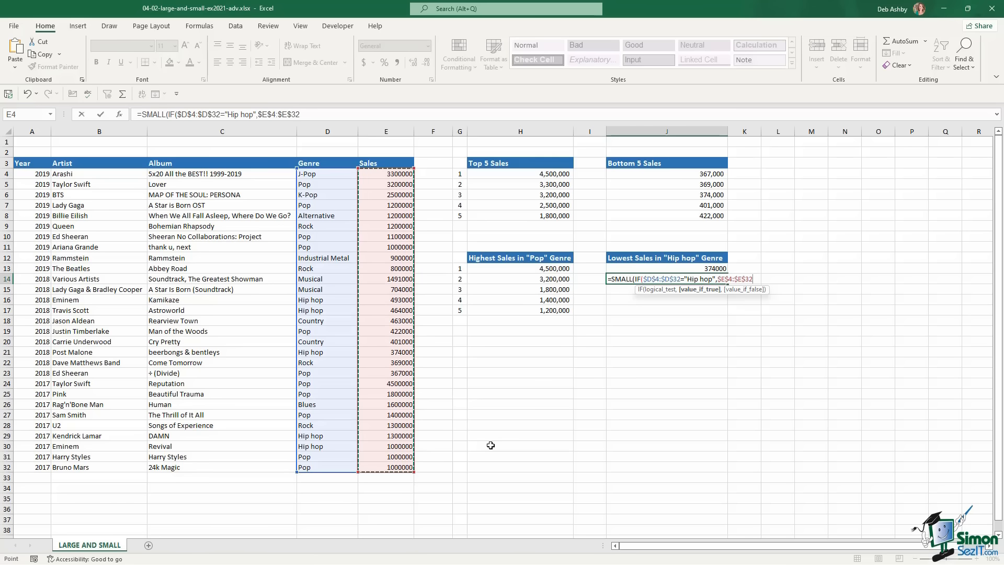
{"action": "type", "text": "),"}
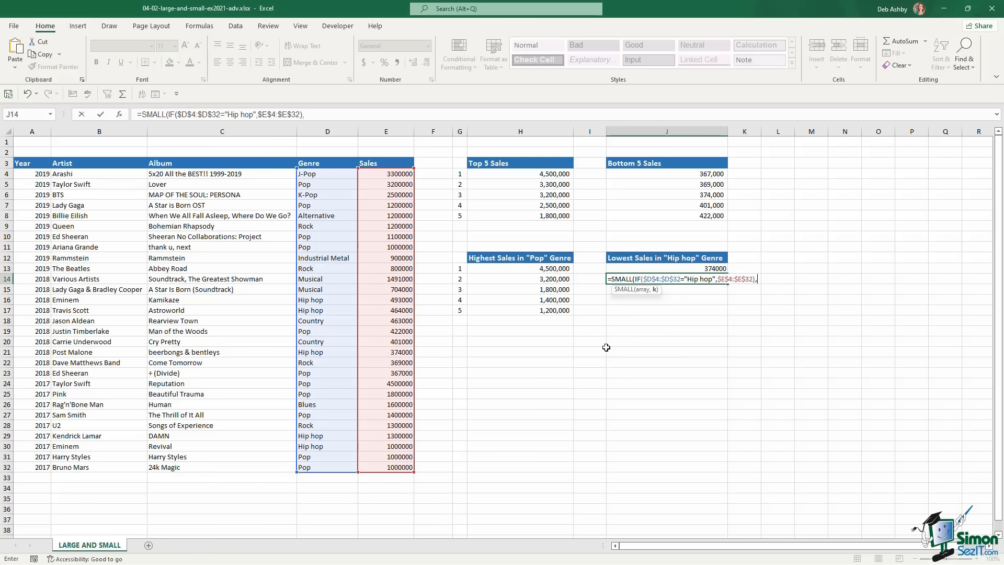
{"action": "left_click", "coordinate": [460, 280]}
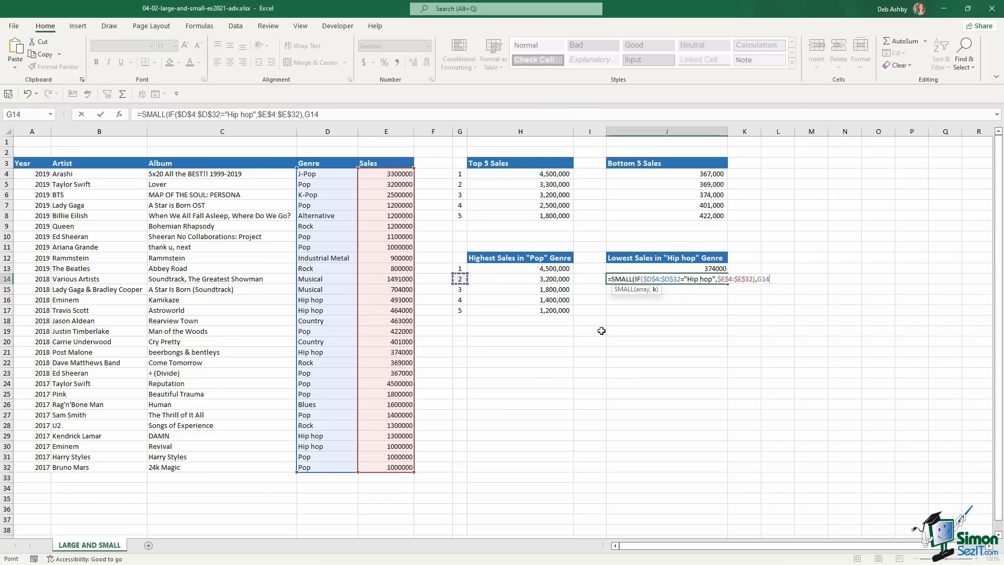
{"action": "type", "text": ")"}
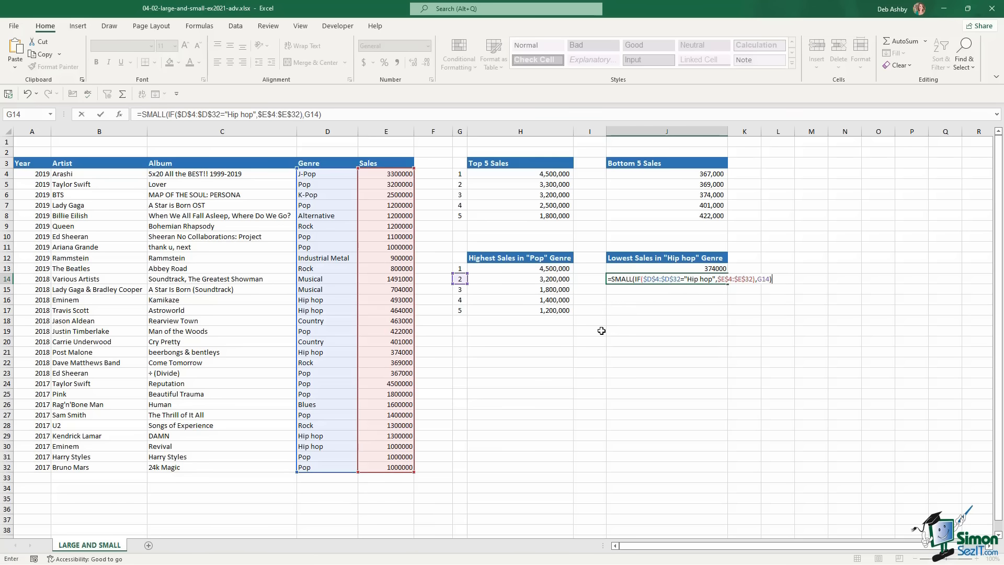
{"action": "key", "text": "Return"}
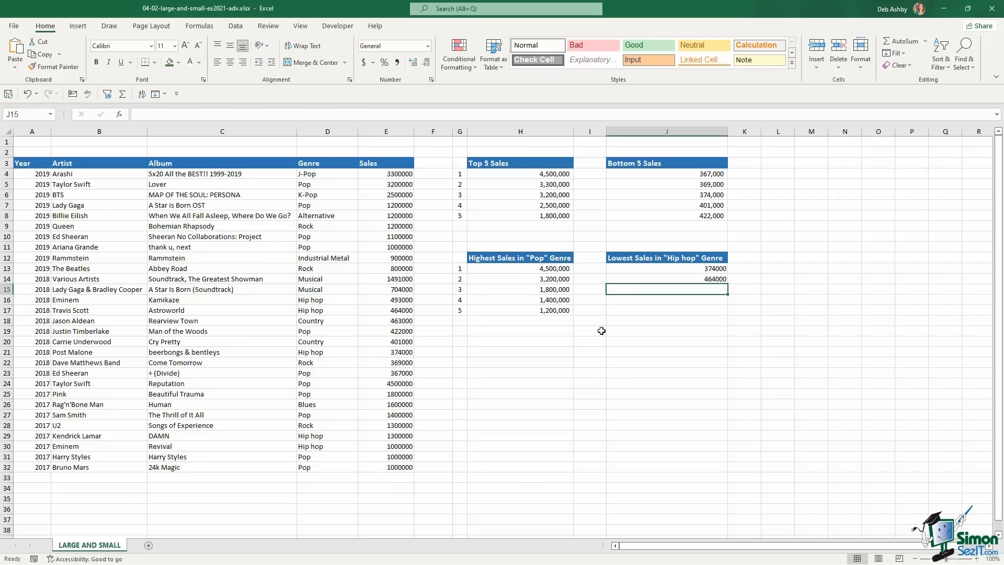
{"action": "left_click", "coordinate": [679, 280]}
Fill J14 down to J17, then format J13:J17 with Comma Style and no decimals
{"action": "left_click_drag", "start_coordinate": [727, 284], "coordinate": [726, 313]}
{"action": "left_click", "coordinate": [777, 320]}
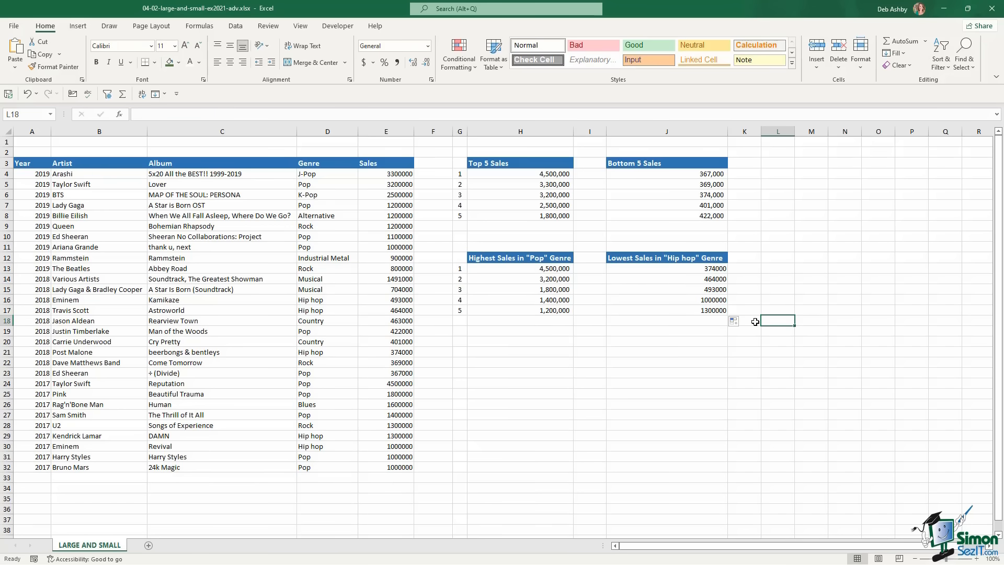
{"action": "left_click_drag", "start_coordinate": [695, 270], "coordinate": [694, 311]}
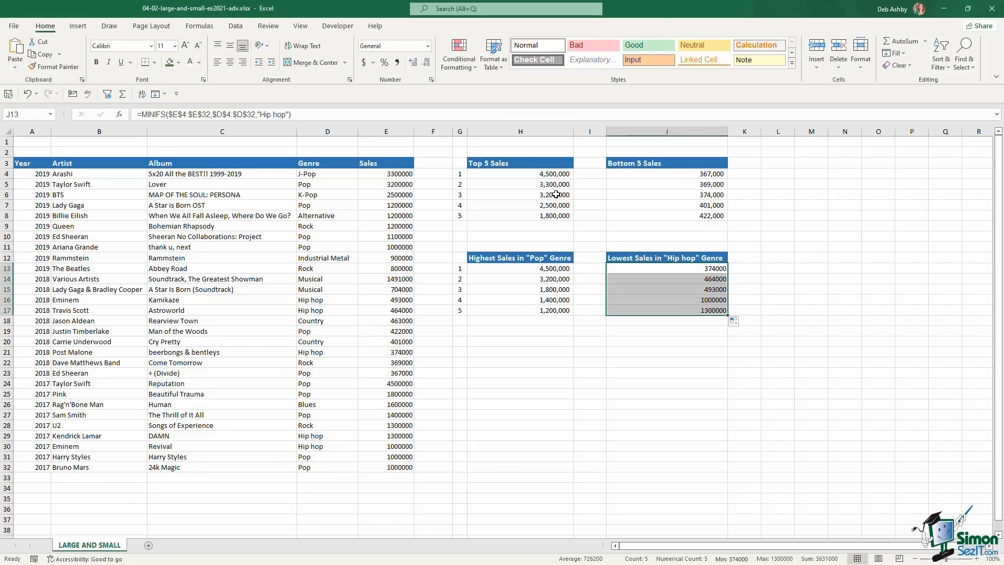
{"action": "left_click", "coordinate": [396, 64]}
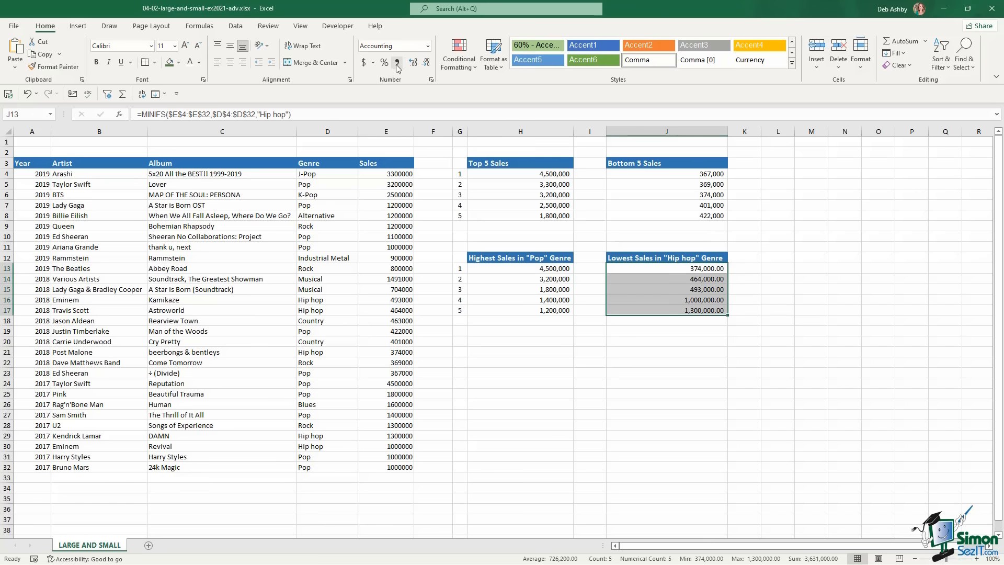
{"action": "left_click", "coordinate": [426, 62]}
{"action": "left_click", "coordinate": [426, 63]}
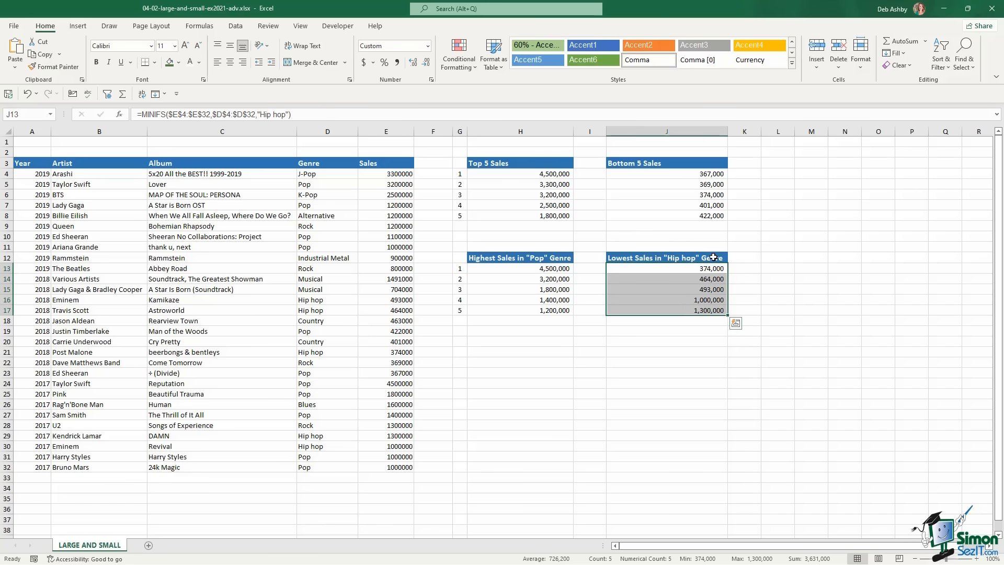
{"action": "left_click", "coordinate": [778, 268]}
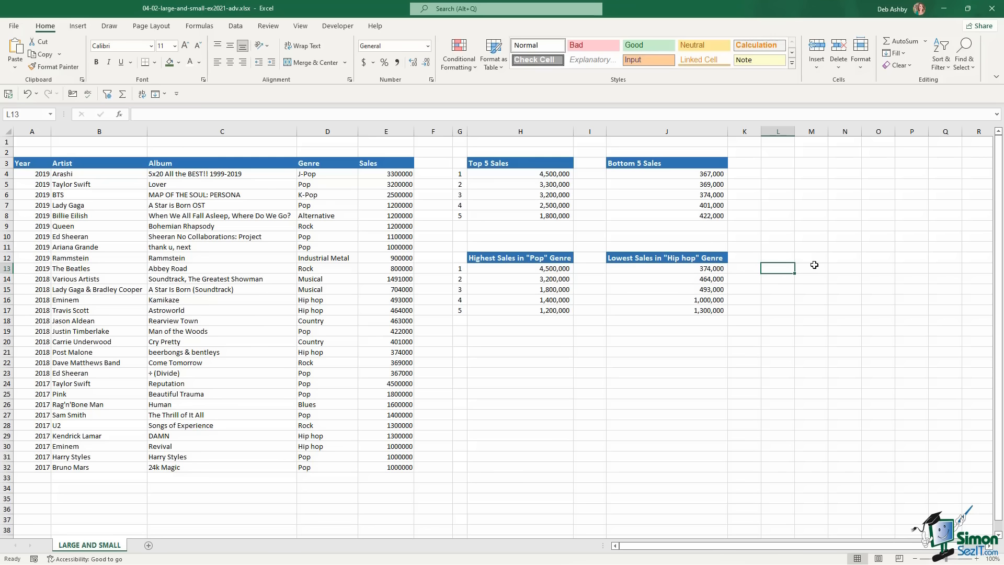
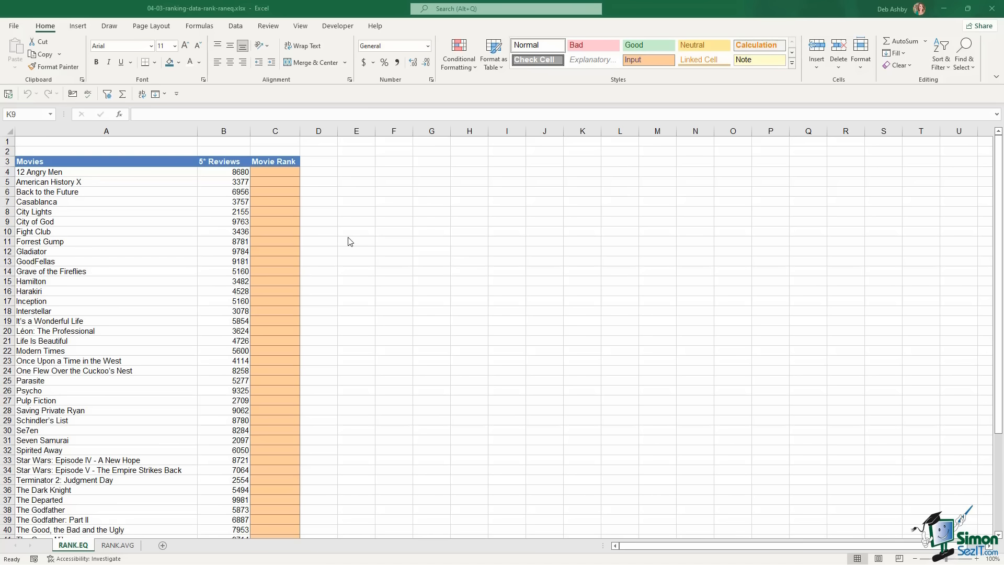
In the first Movie Rank cell C4, start a RANK.EQ formula from the autocomplete suggestions
{"action": "left_click", "coordinate": [216, 186]}
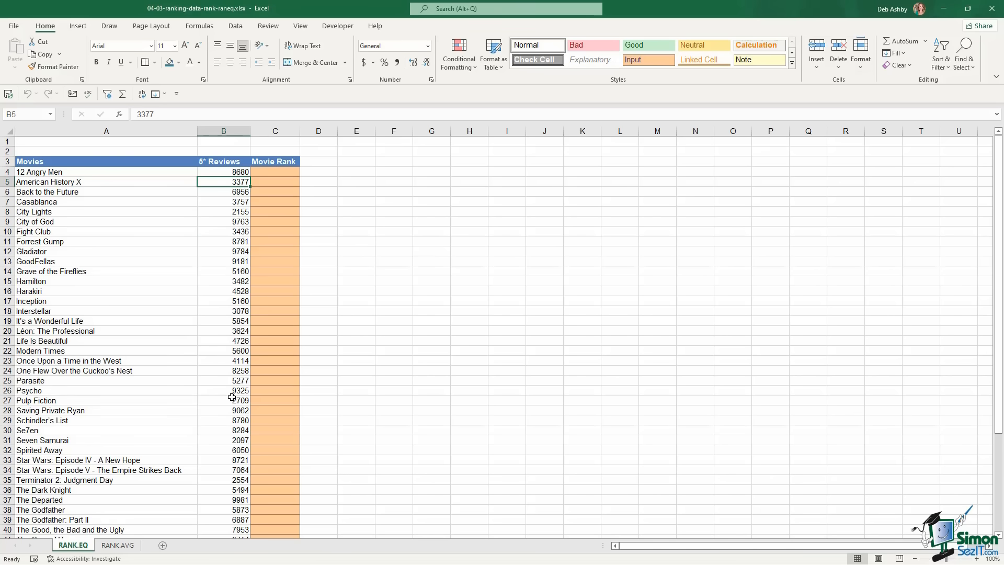
{"action": "left_click", "coordinate": [57, 183]}
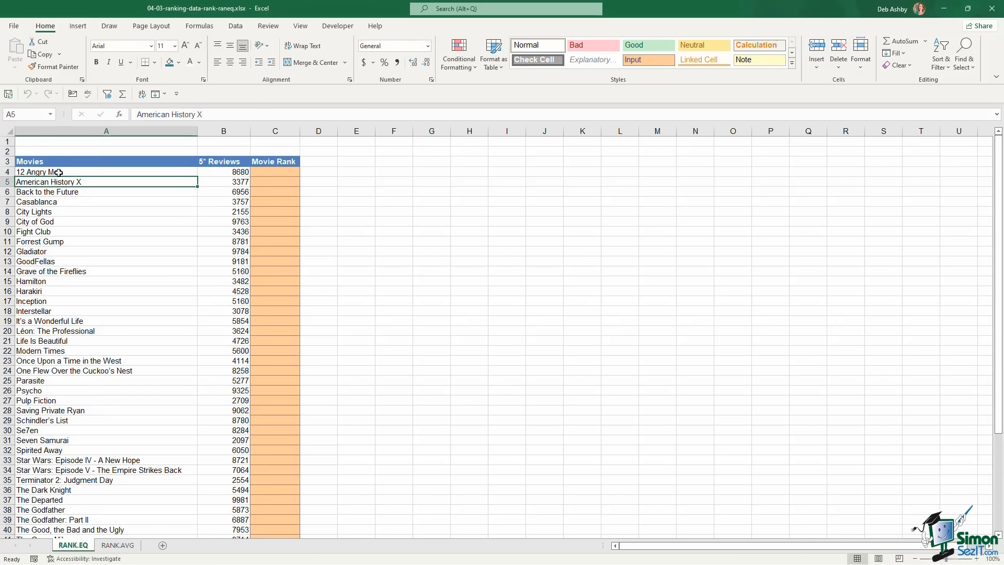
{"action": "left_click_drag", "start_coordinate": [58, 172], "coordinate": [61, 360]}
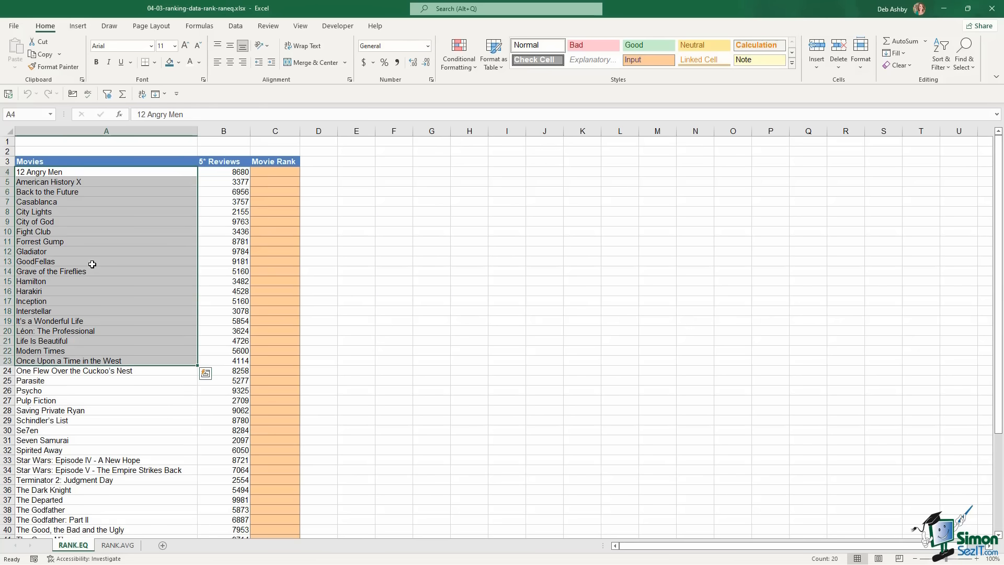
{"action": "left_click", "coordinate": [271, 173]}
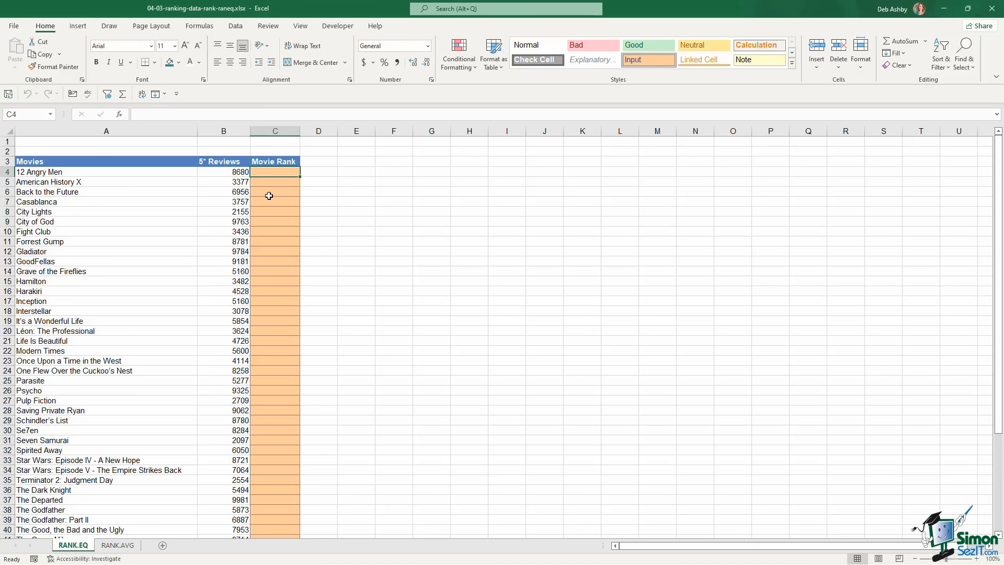
{"action": "type", "text": "=rank"}
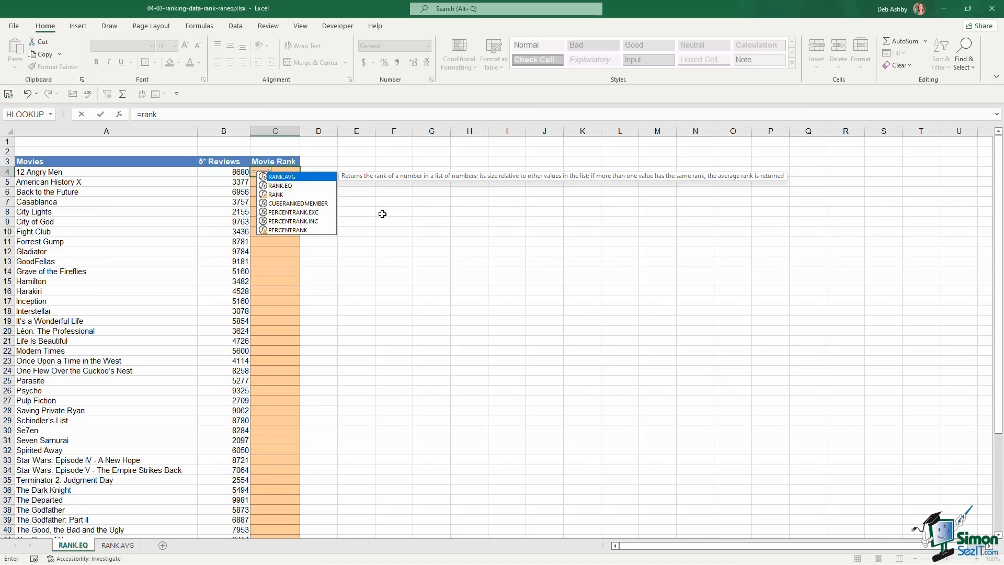
{"action": "key", "text": "Down"}
{"action": "key", "text": "Down"}
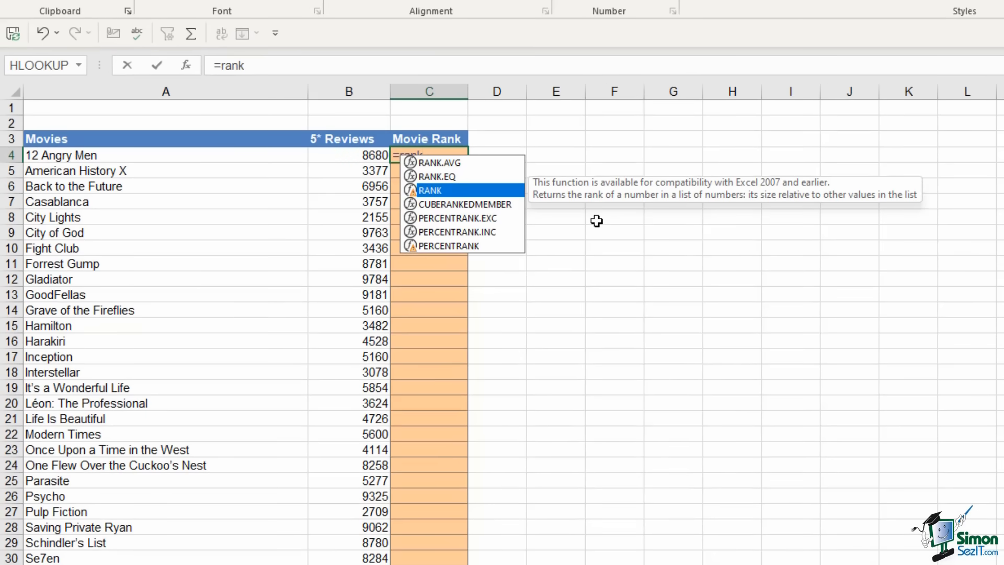
{"action": "key", "text": "Up"}
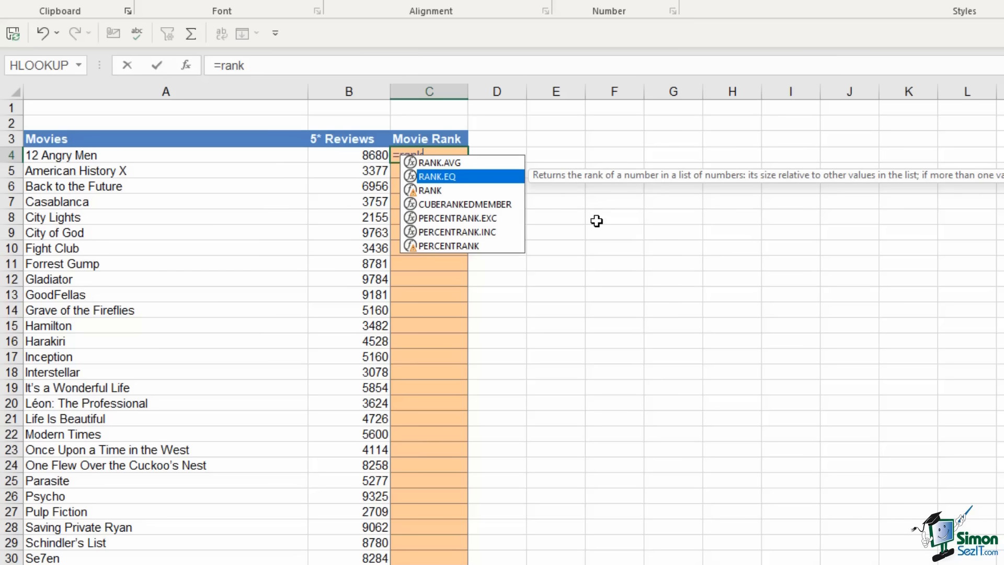
{"action": "key", "text": "Tab"}
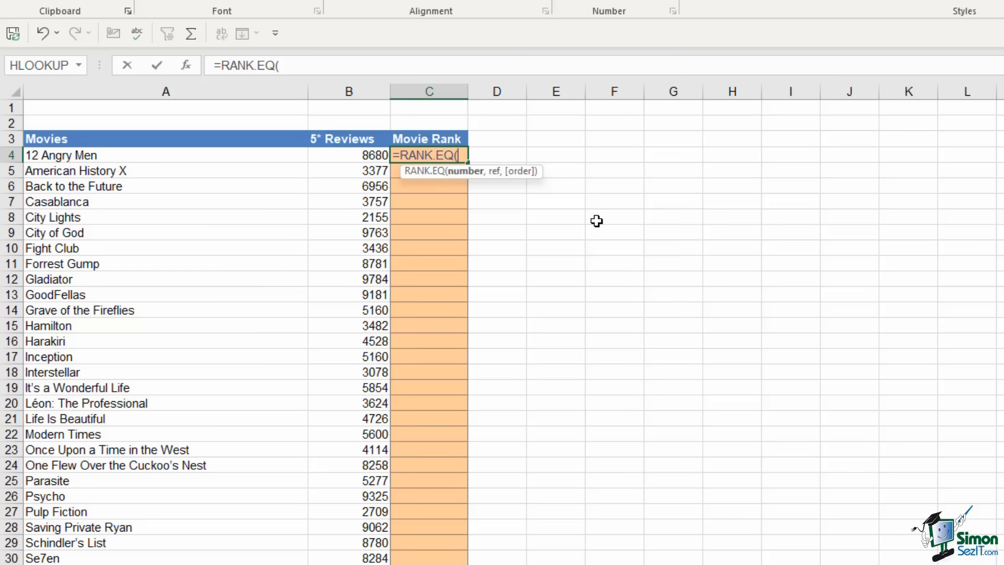
Complete it as =RANK.EQ(B4,B:B), ranking 12 Angry Men's 8680 reviews 12th
{"action": "left_click", "coordinate": [341, 155]}
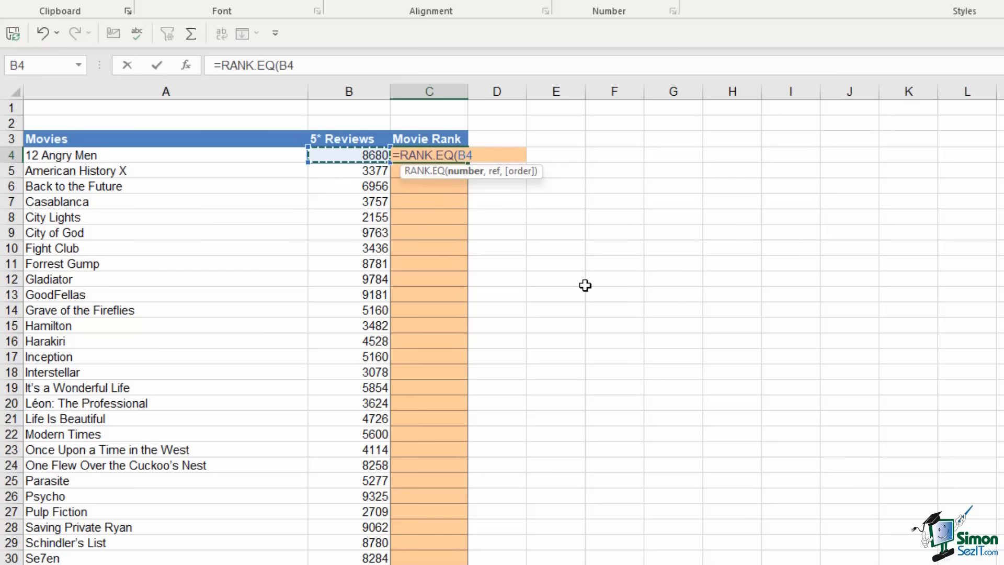
{"action": "type", "text": ","}
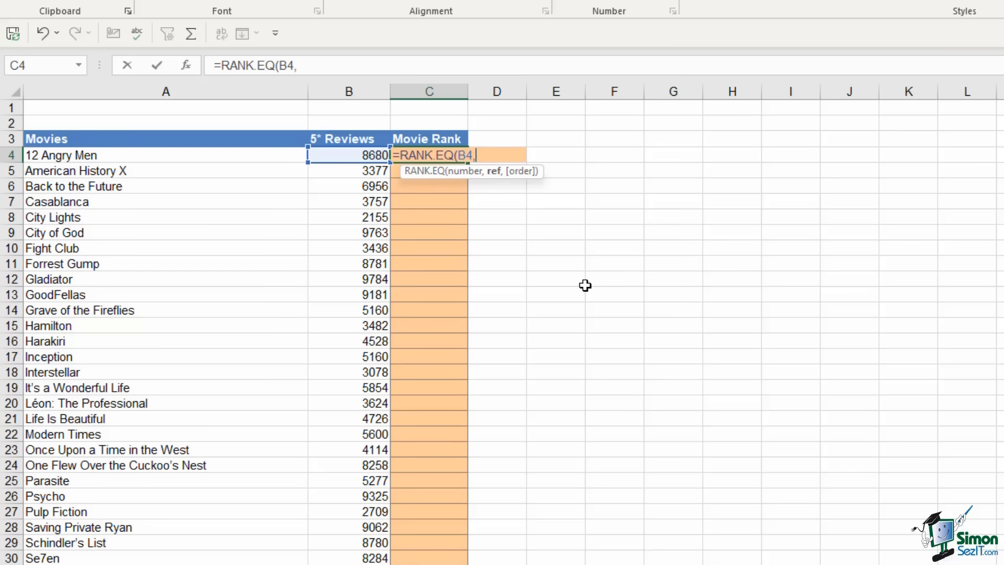
{"action": "scroll", "coordinate": [454, 375], "scroll_direction": "down", "scroll_amount": 7}
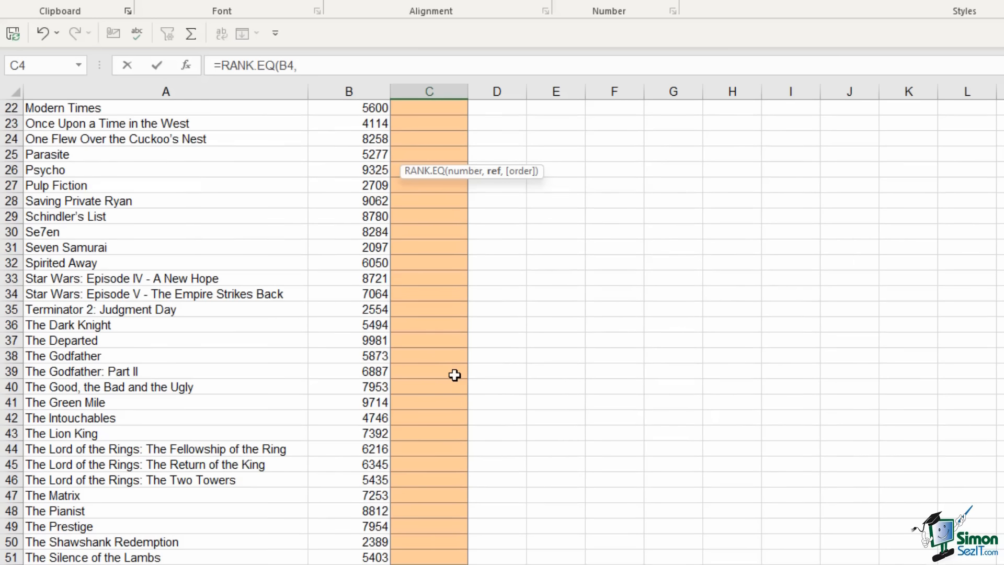
{"action": "scroll", "coordinate": [454, 375], "scroll_direction": "up", "scroll_amount": 7}
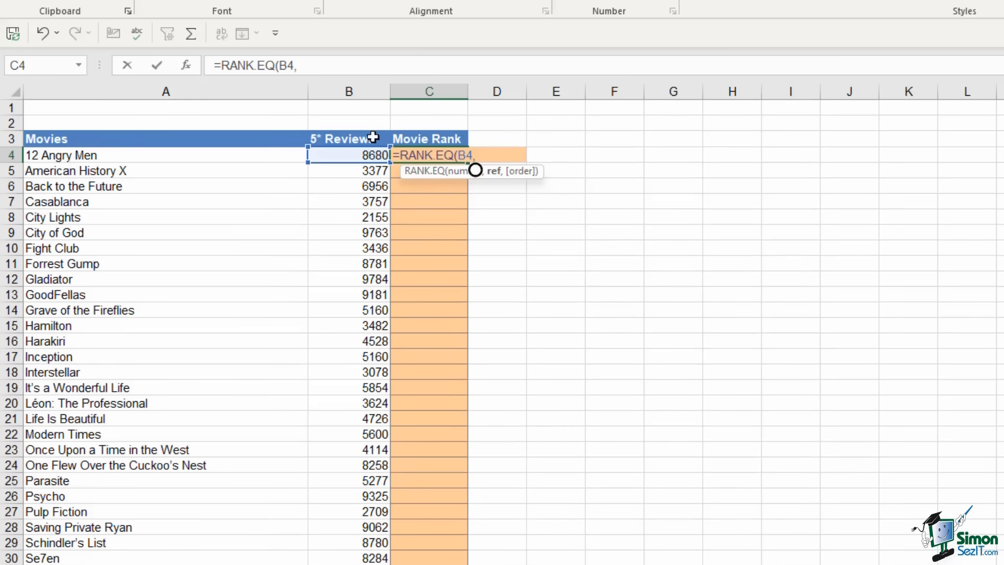
{"action": "left_click", "coordinate": [360, 90]}
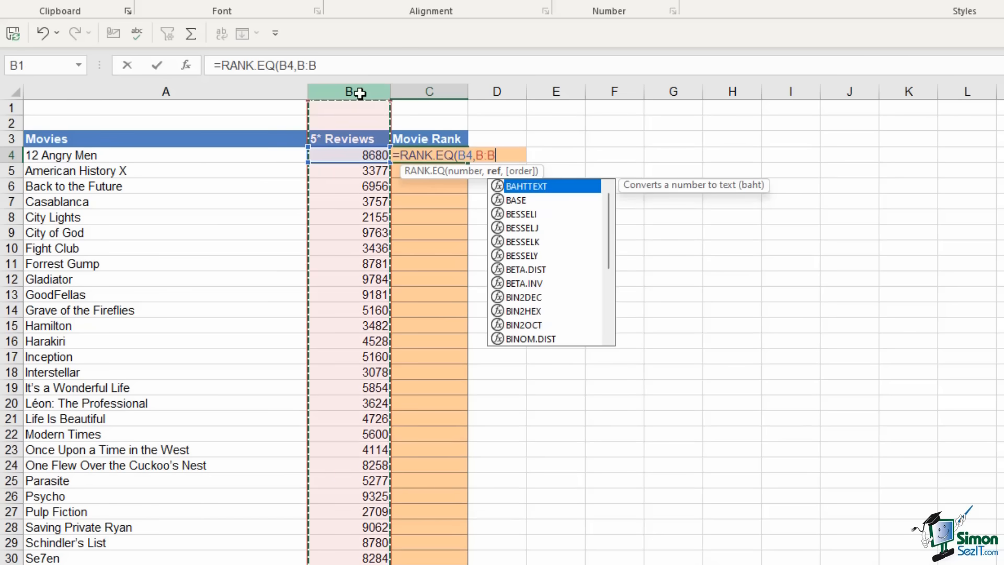
{"action": "scroll", "coordinate": [435, 403], "scroll_direction": "down", "scroll_amount": 6}
{"action": "scroll", "coordinate": [434, 404], "scroll_direction": "down", "scroll_amount": 8}
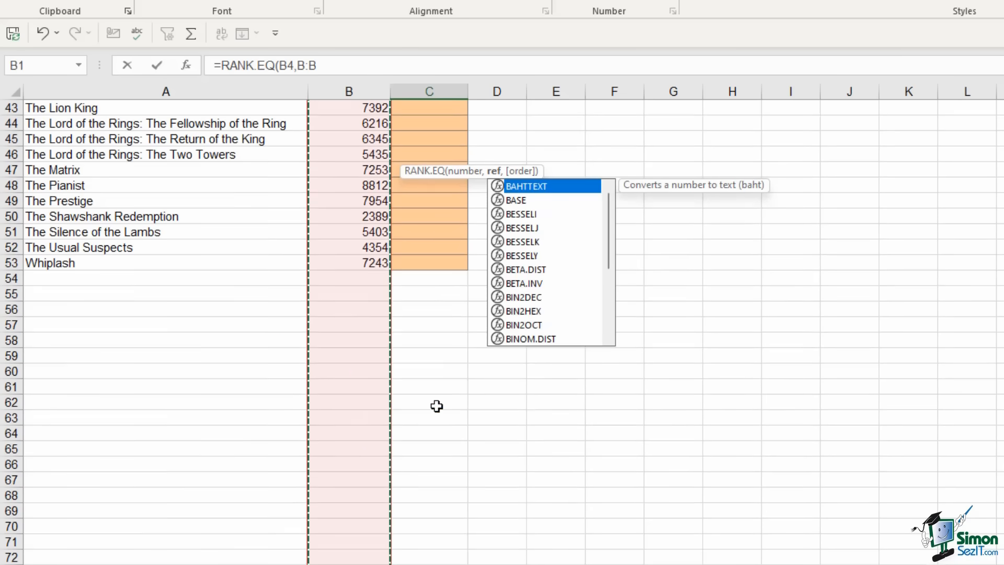
{"action": "scroll", "coordinate": [420, 449], "scroll_direction": "up", "scroll_amount": 2}
{"action": "scroll", "coordinate": [422, 443], "scroll_direction": "up", "scroll_amount": 12}
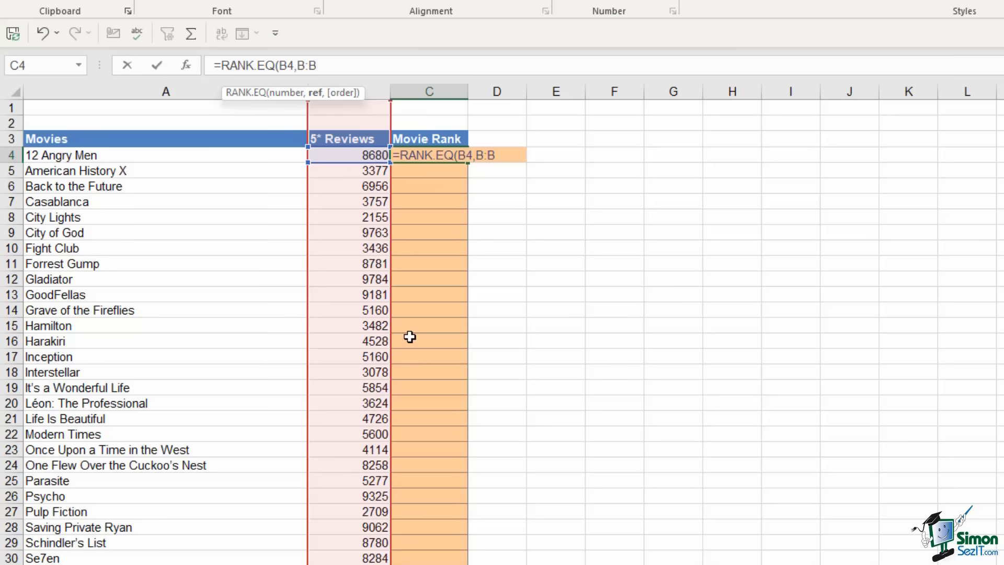
{"action": "type", "text": ")"}
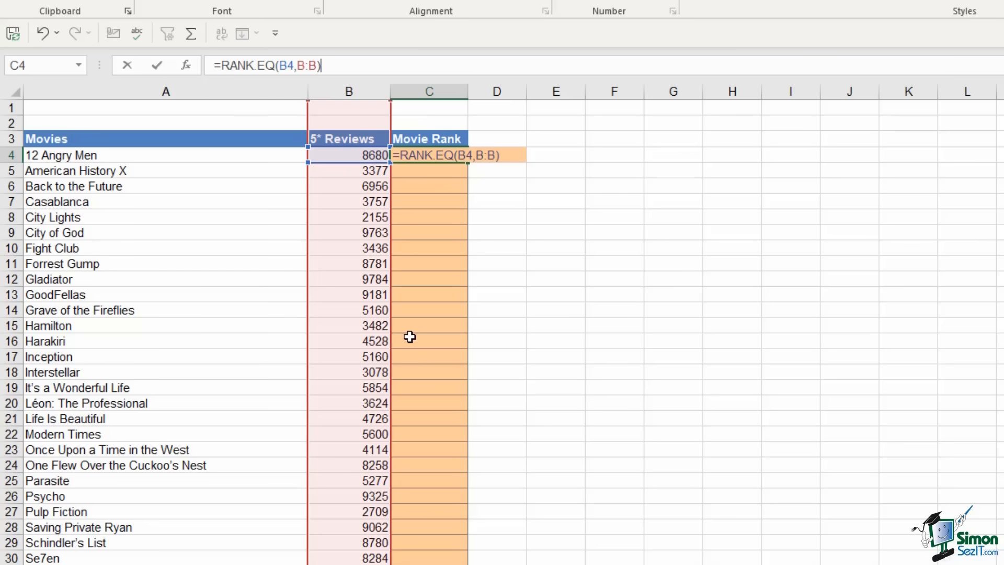
{"action": "key", "text": "Return"}
{"action": "left_click", "coordinate": [443, 159]}
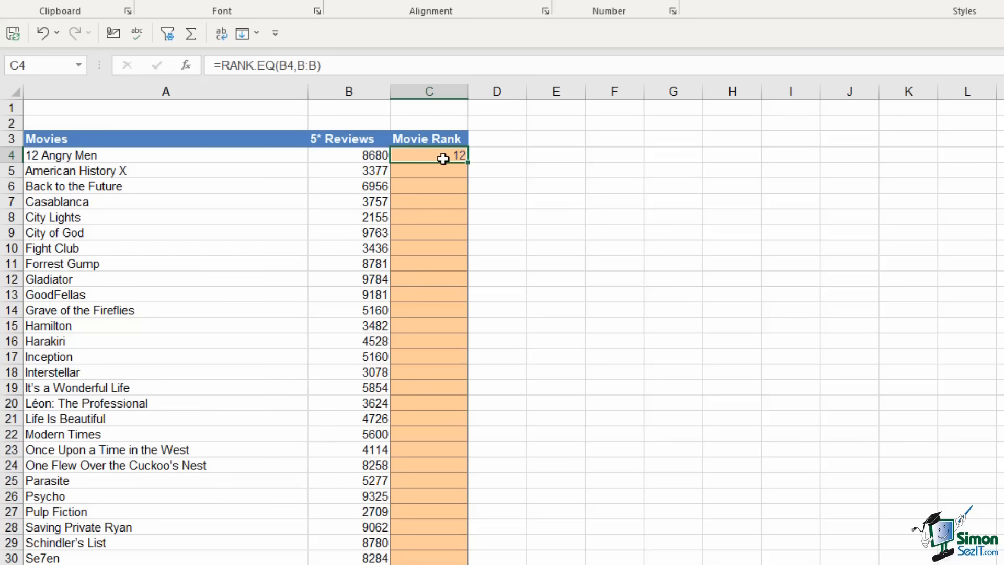
Fill the rank formula down column C and confirm The Departed ranks 1 with 9981 reviews
{"action": "double_click", "coordinate": [469, 162]}
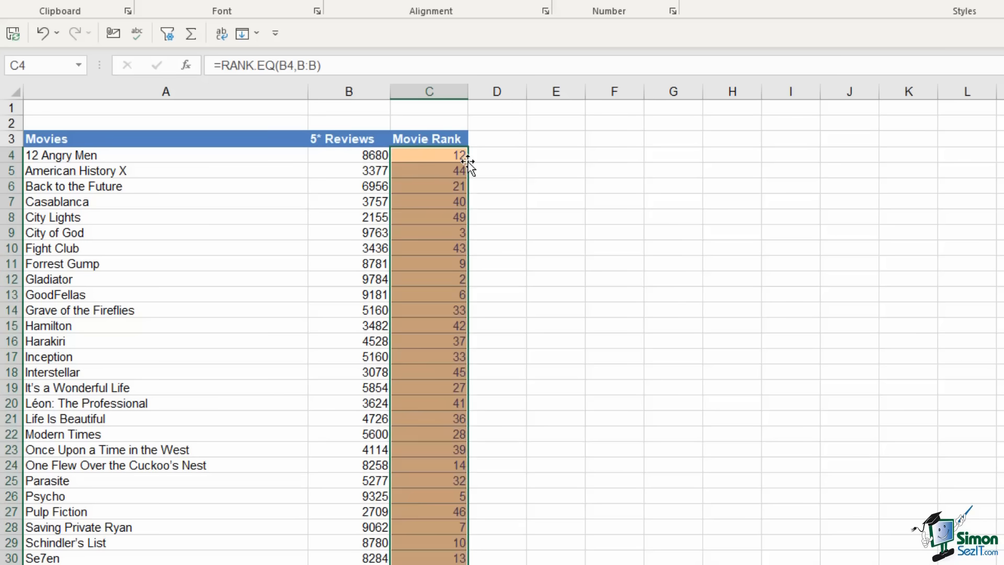
{"action": "left_click", "coordinate": [438, 155]}
{"action": "left_click", "coordinate": [47, 156]}
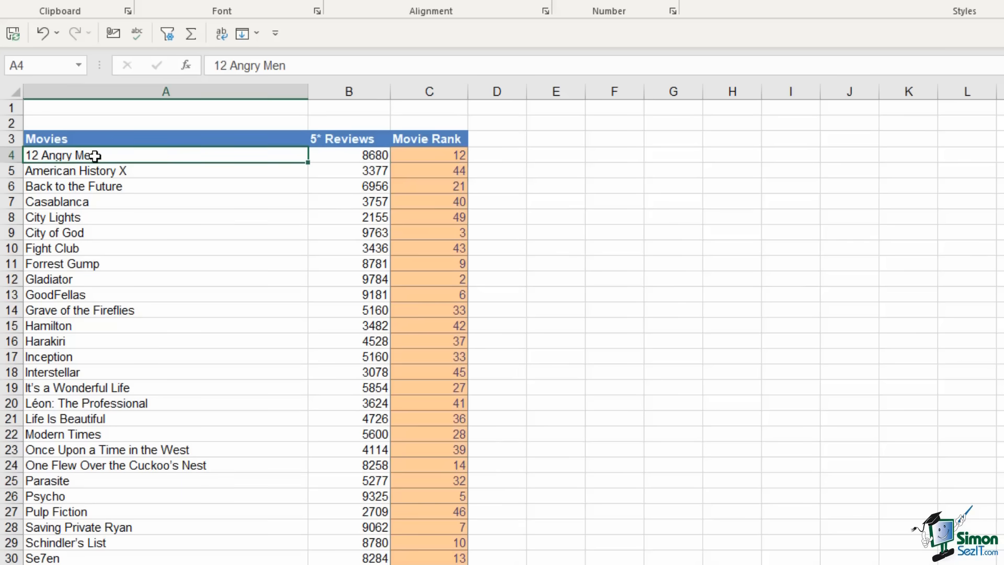
{"action": "left_click", "coordinate": [435, 156]}
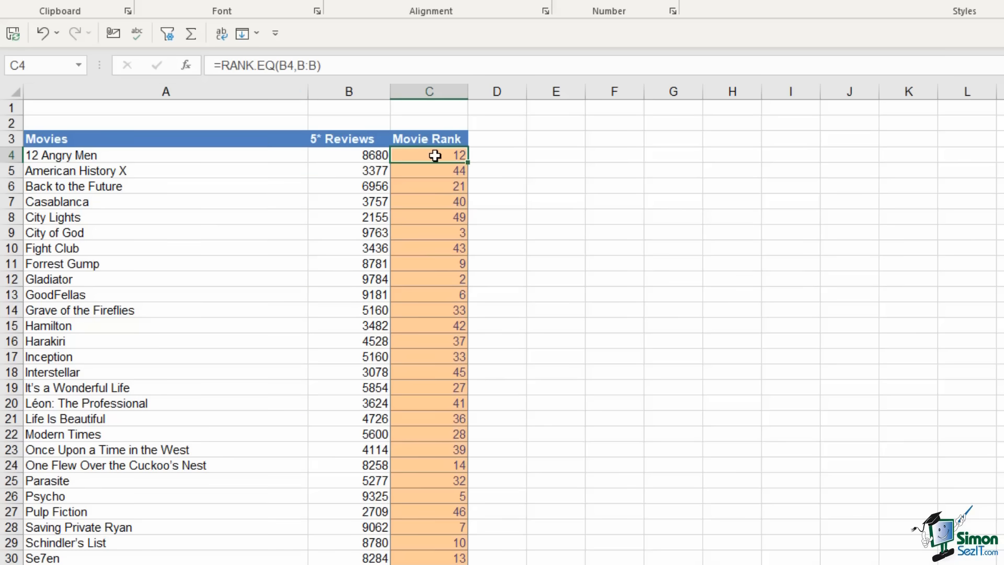
{"action": "left_click", "coordinate": [366, 155]}
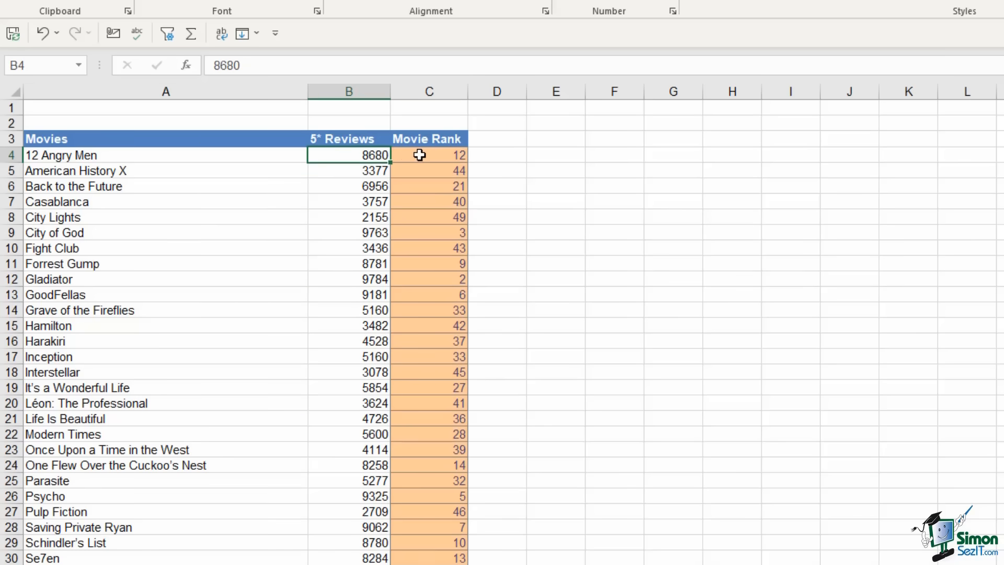
{"action": "scroll", "coordinate": [419, 155], "scroll_direction": "down", "scroll_amount": 6}
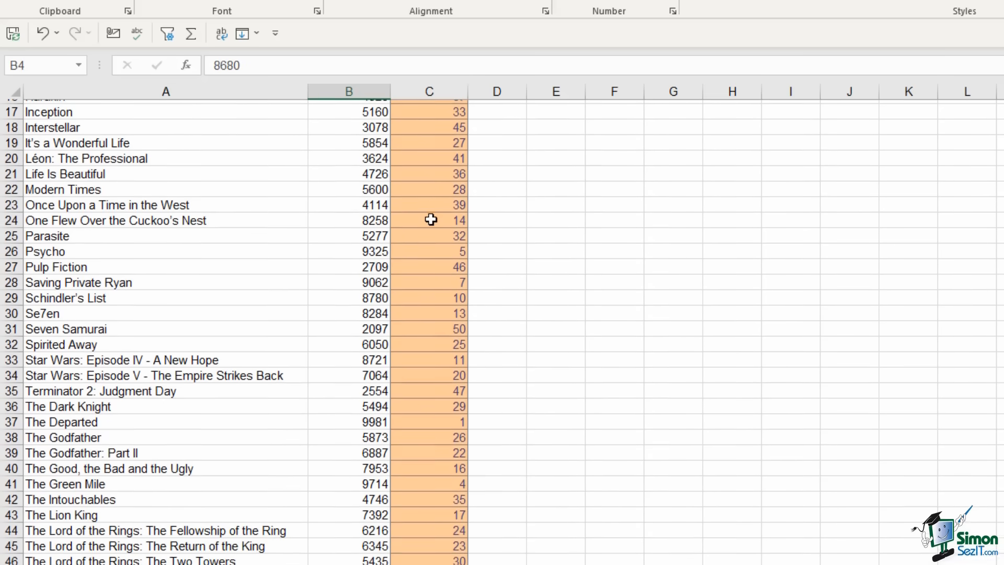
{"action": "left_click", "coordinate": [418, 371]}
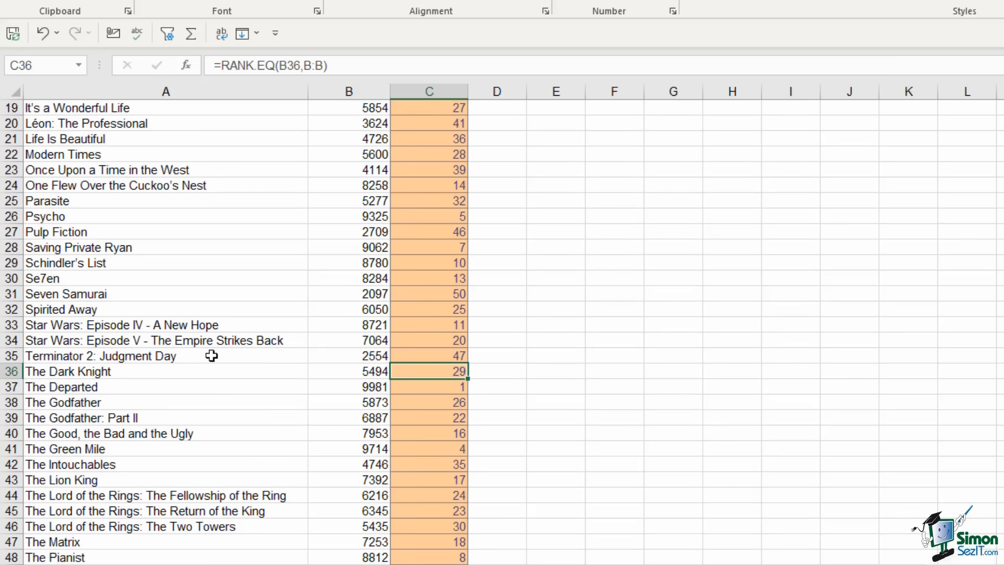
{"action": "left_click_drag", "start_coordinate": [60, 385], "coordinate": [454, 389]}
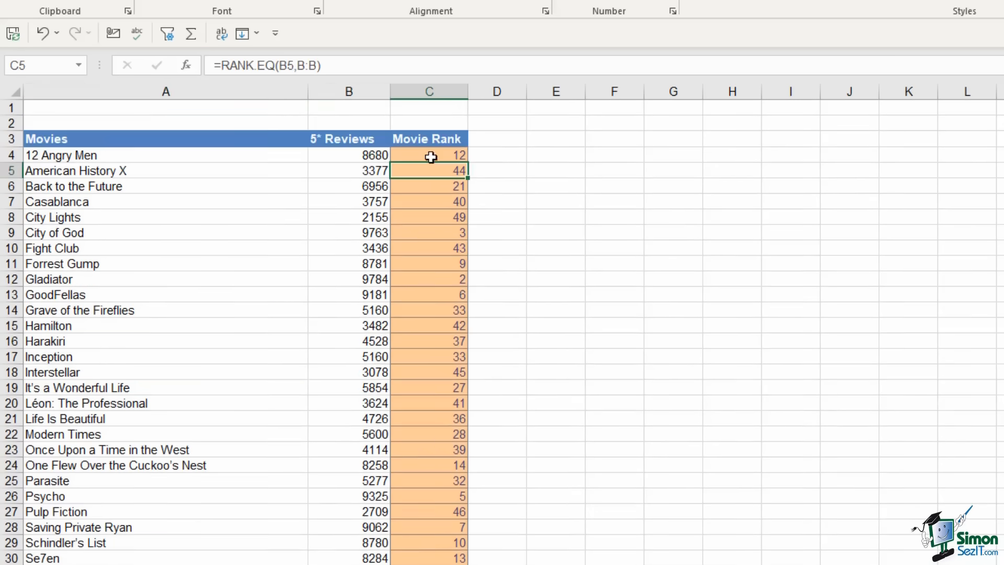
Try ascending order by adding ,1 to C4's RANK.EQ formula, fill it down, and inspect Seven Samurai's rank
{"action": "double_click", "coordinate": [430, 155]}
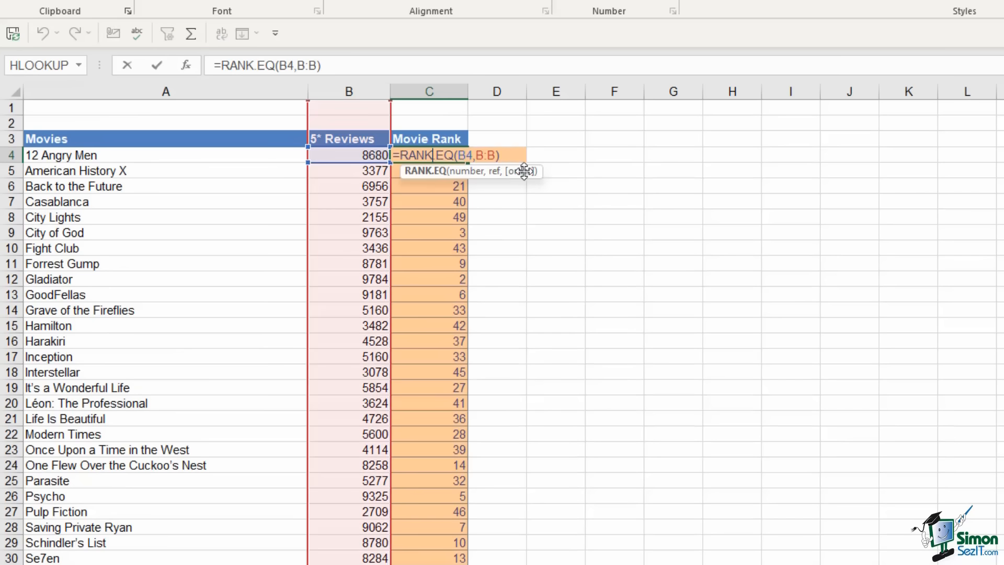
{"action": "left_click", "coordinate": [496, 155]}
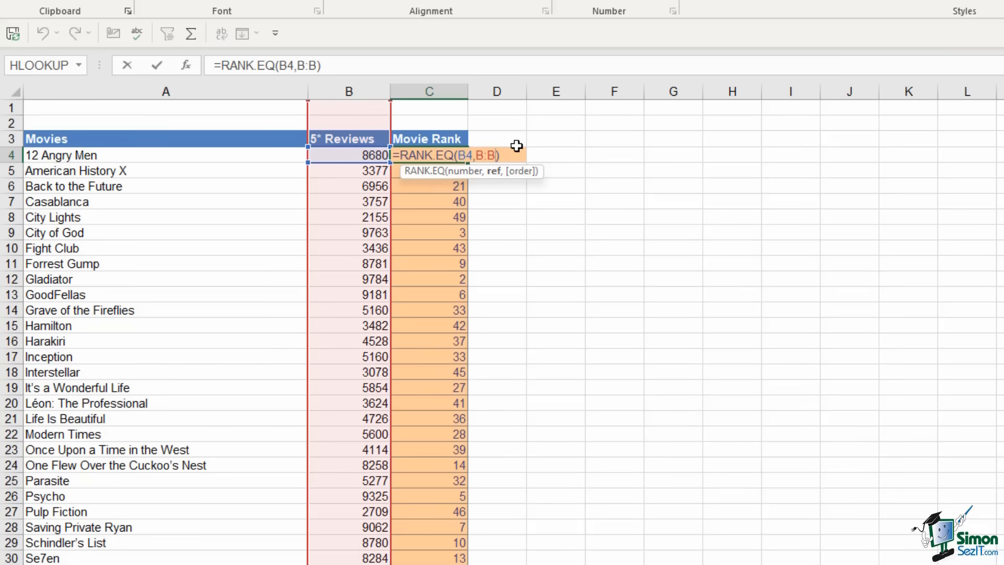
{"action": "type", "text": ","}
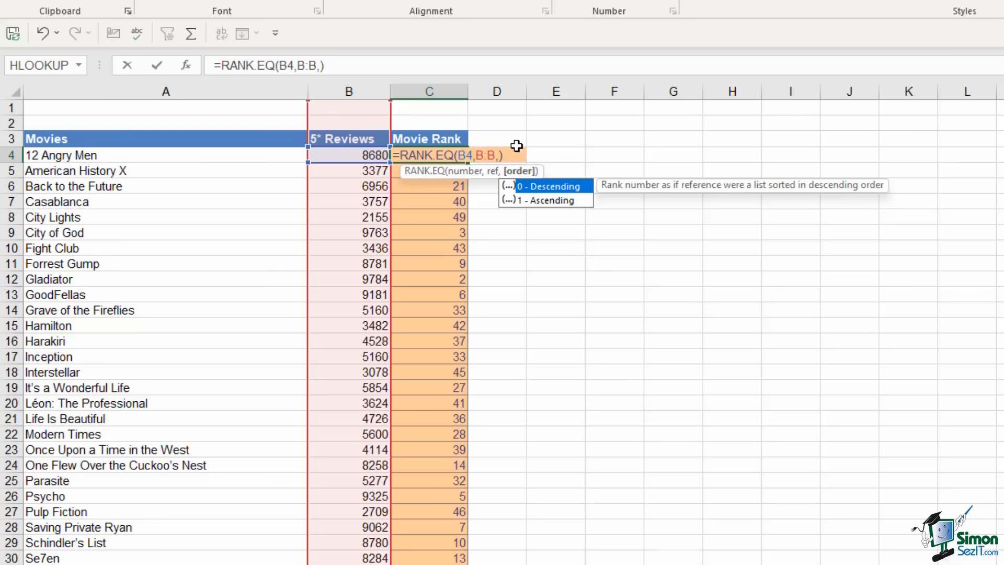
{"action": "type", "text": "1"}
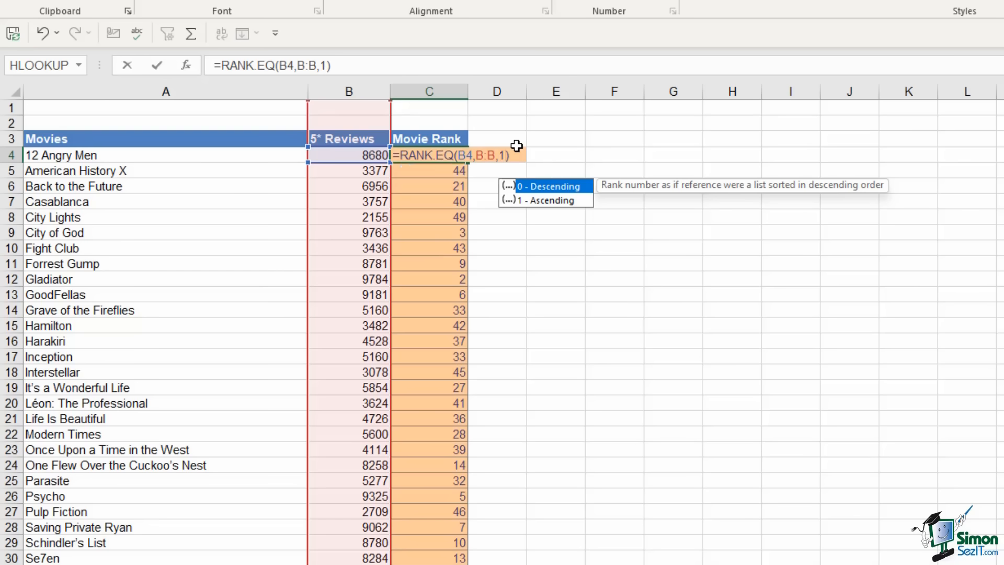
{"action": "key", "text": "Return"}
{"action": "left_click", "coordinate": [459, 152]}
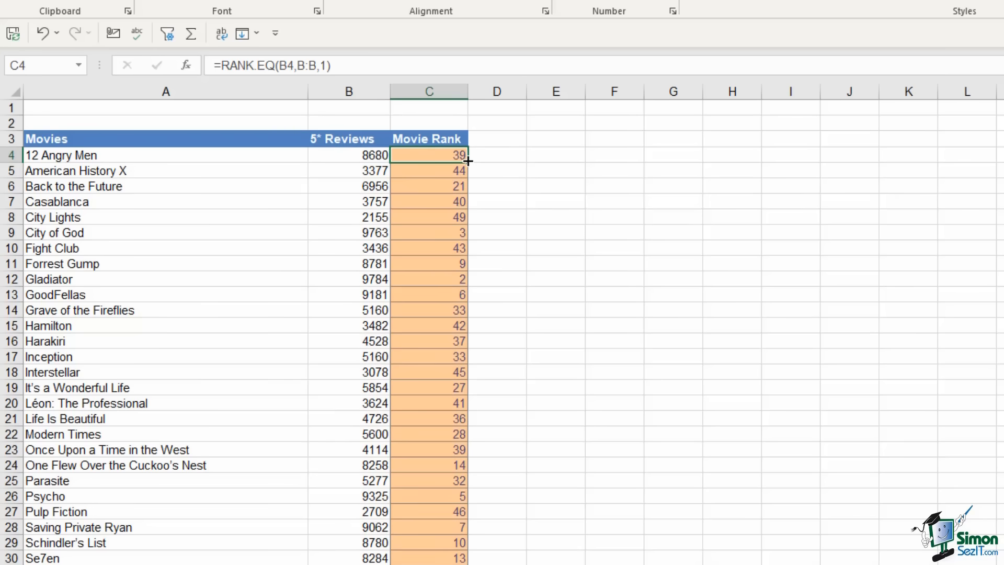
{"action": "double_click", "coordinate": [468, 162]}
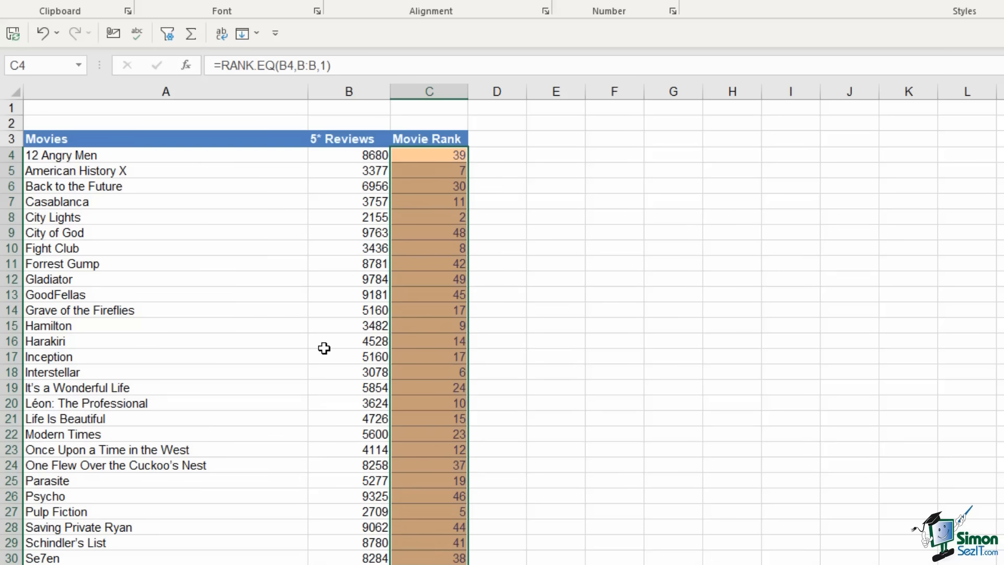
{"action": "left_click", "coordinate": [230, 564]}
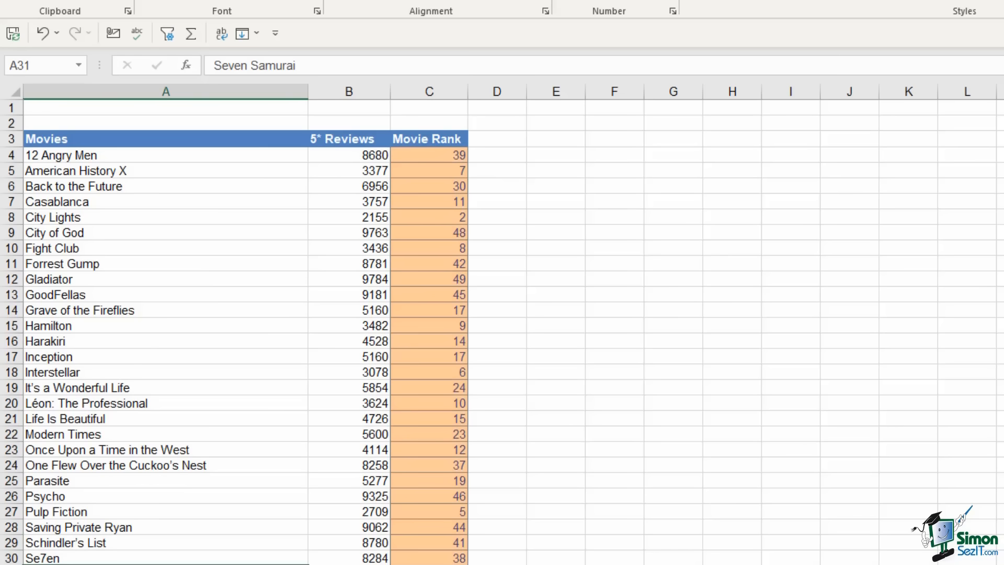
{"action": "left_click", "coordinate": [428, 564]}
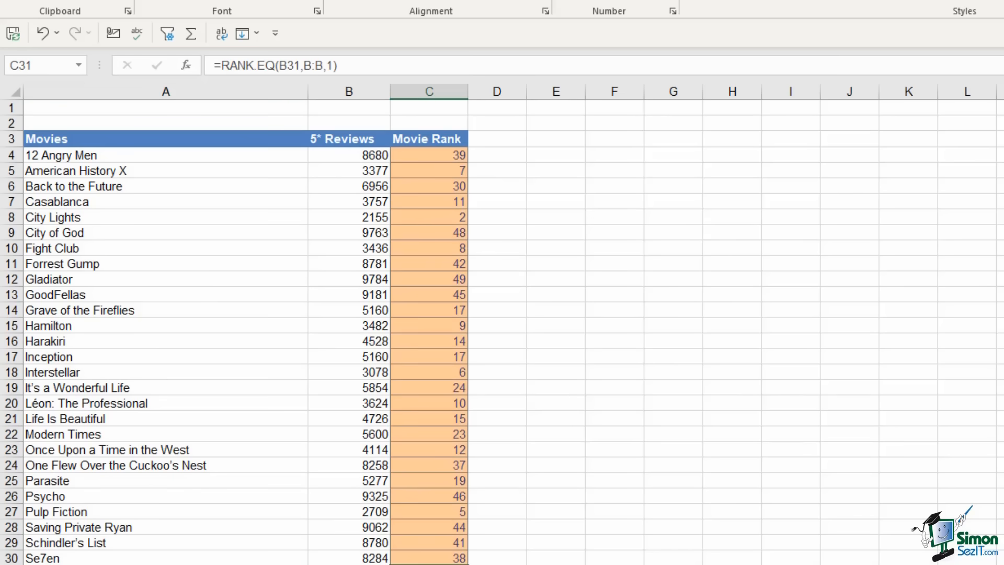
{"action": "left_click_drag", "start_coordinate": [230, 564], "coordinate": [428, 564]}
{"action": "scroll", "coordinate": [443, 470], "scroll_direction": "down", "scroll_amount": 3}
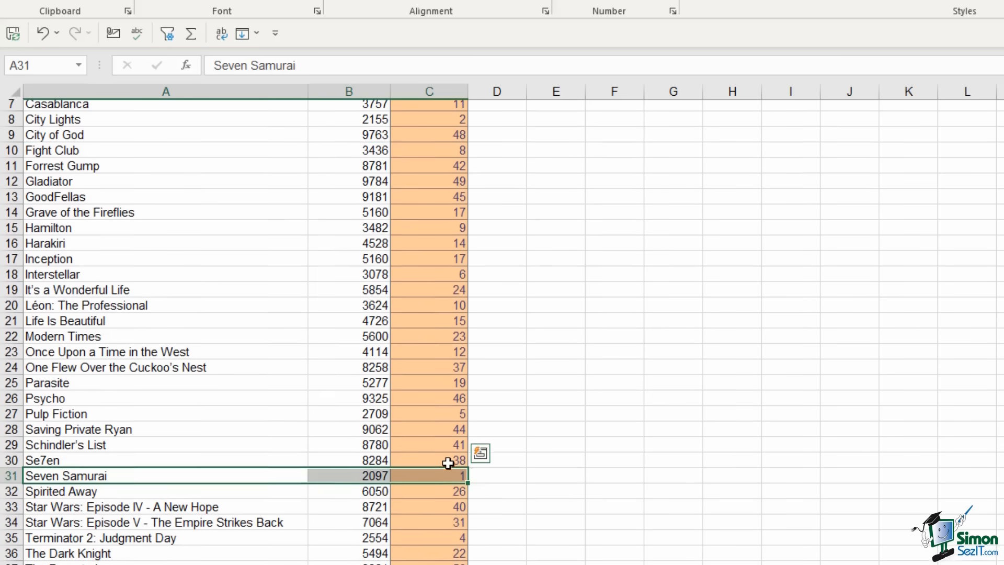
{"action": "scroll", "coordinate": [358, 463], "scroll_direction": "up", "scroll_amount": 3}
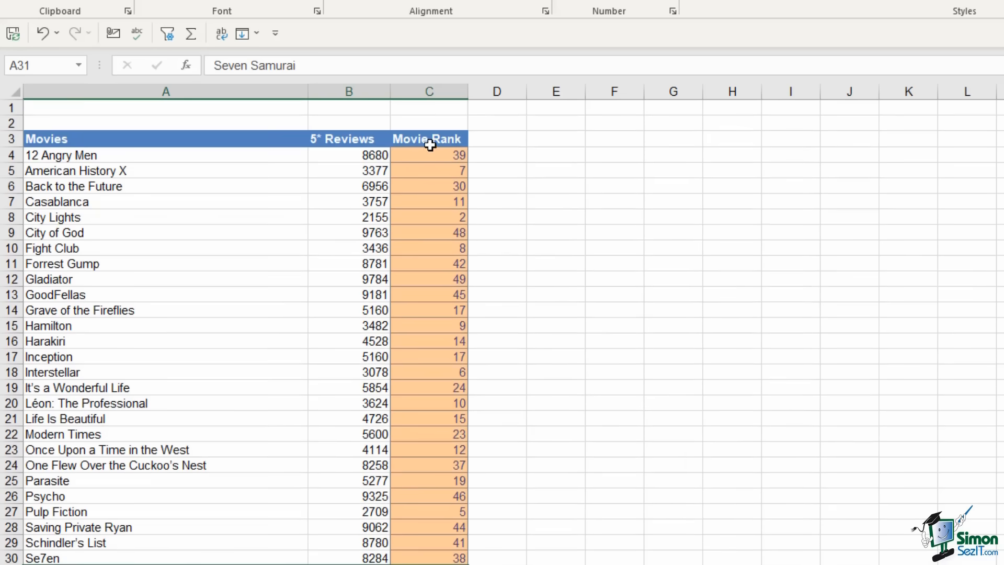
Remove the order argument so C4 reads =RANK.EQ(B4,B:B), and fill it down column C again
{"action": "left_click", "coordinate": [431, 156]}
{"action": "double_click", "coordinate": [425, 155]}
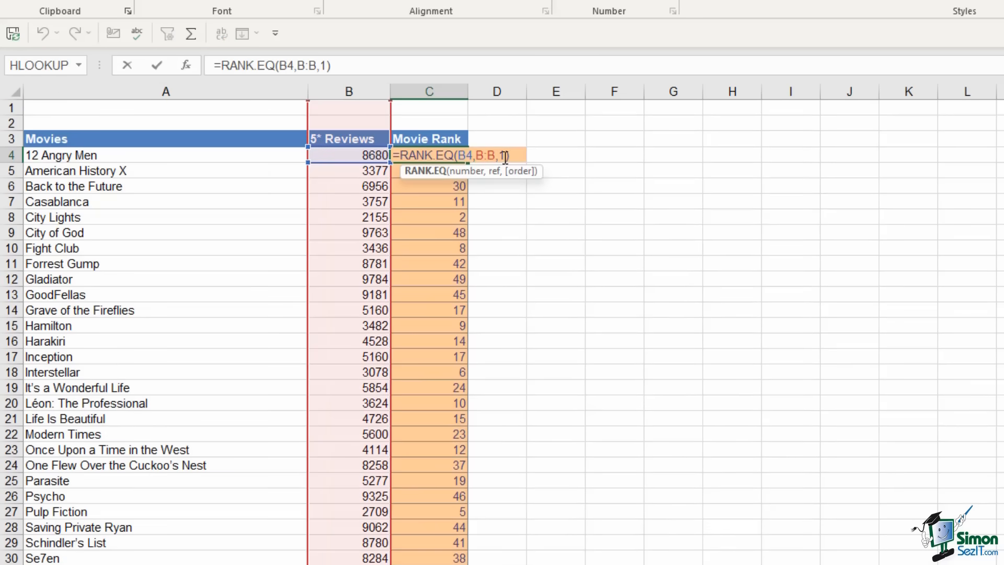
{"action": "left_click", "coordinate": [504, 155]}
{"action": "key", "text": "BackSpace"}
{"action": "key", "text": "BackSpace"}
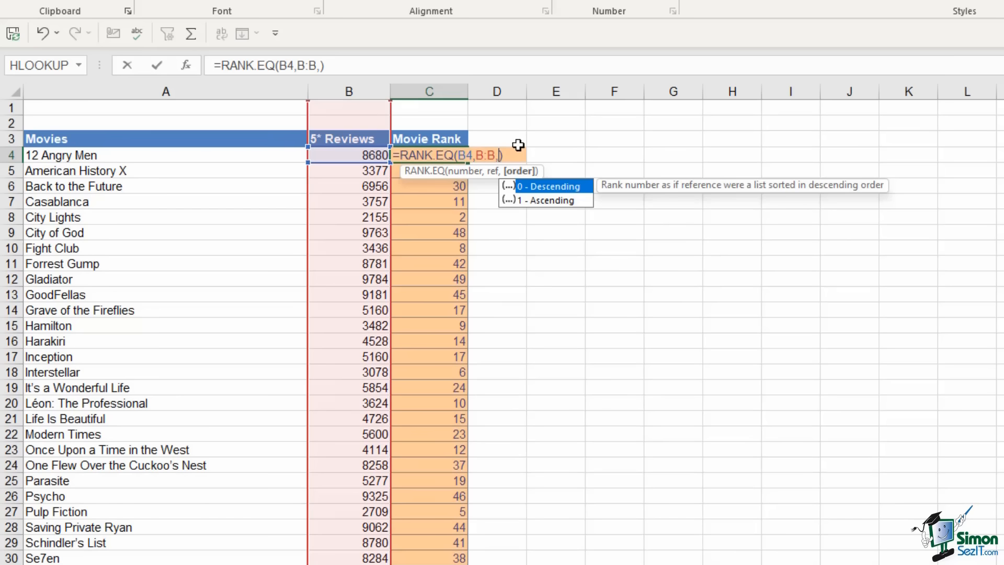
{"action": "key", "text": "Return"}
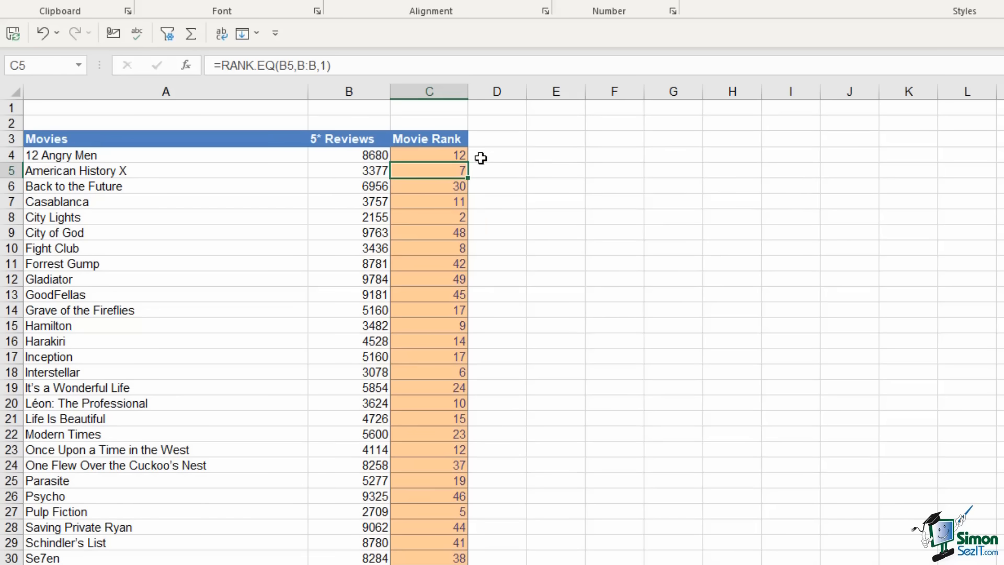
{"action": "left_click", "coordinate": [451, 155]}
{"action": "double_click", "coordinate": [469, 163]}
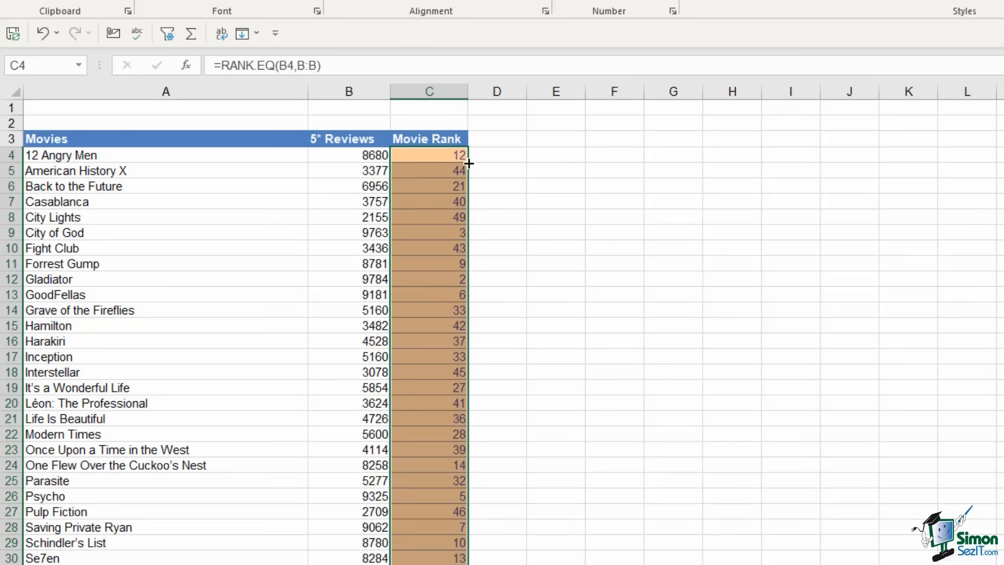
{"action": "left_click", "coordinate": [354, 202]}
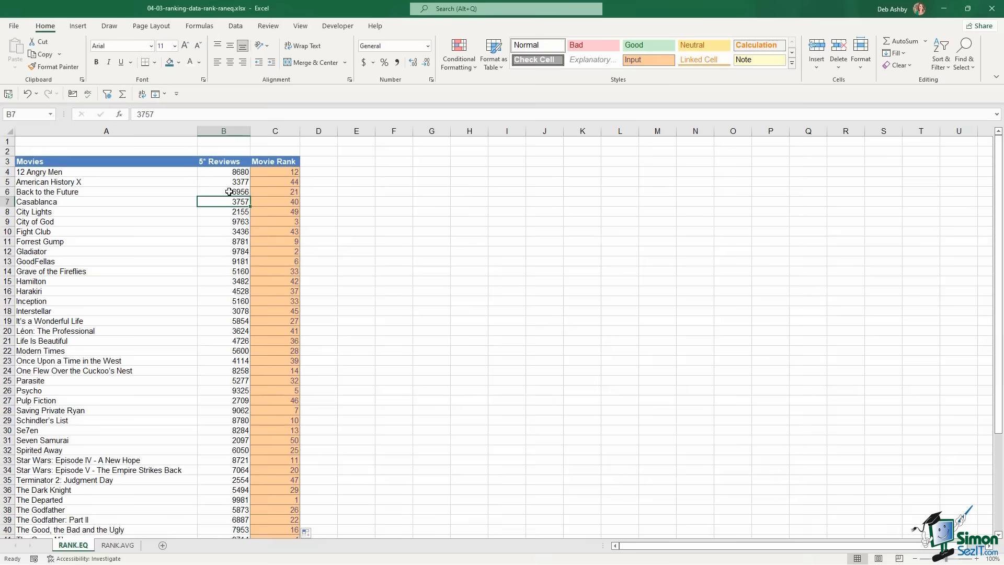
Sort the movies by 5* Reviews largest first and change Psycho's review count to 9714
{"action": "left_click", "coordinate": [237, 27]}
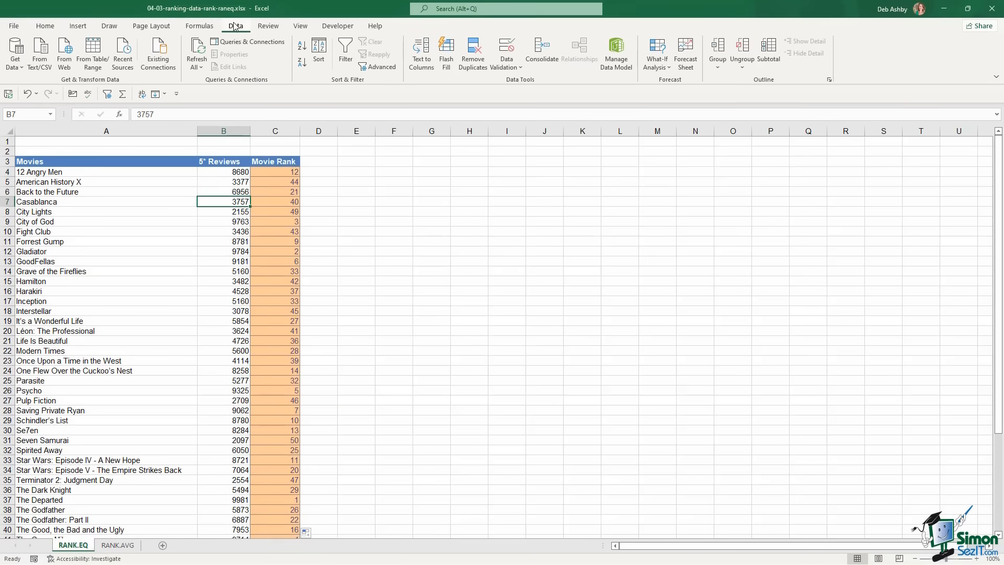
{"action": "left_click", "coordinate": [302, 63]}
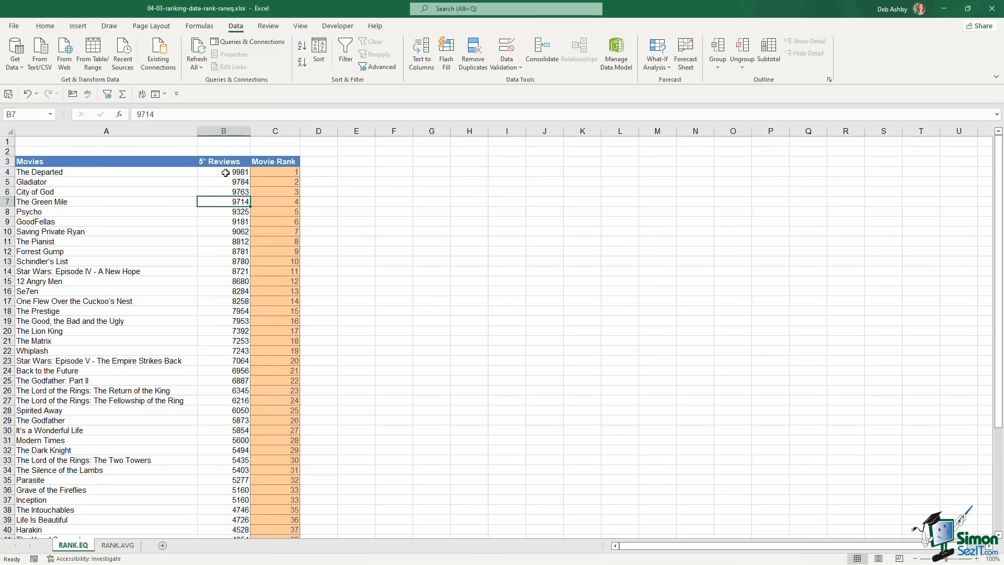
{"action": "left_click", "coordinate": [226, 213]}
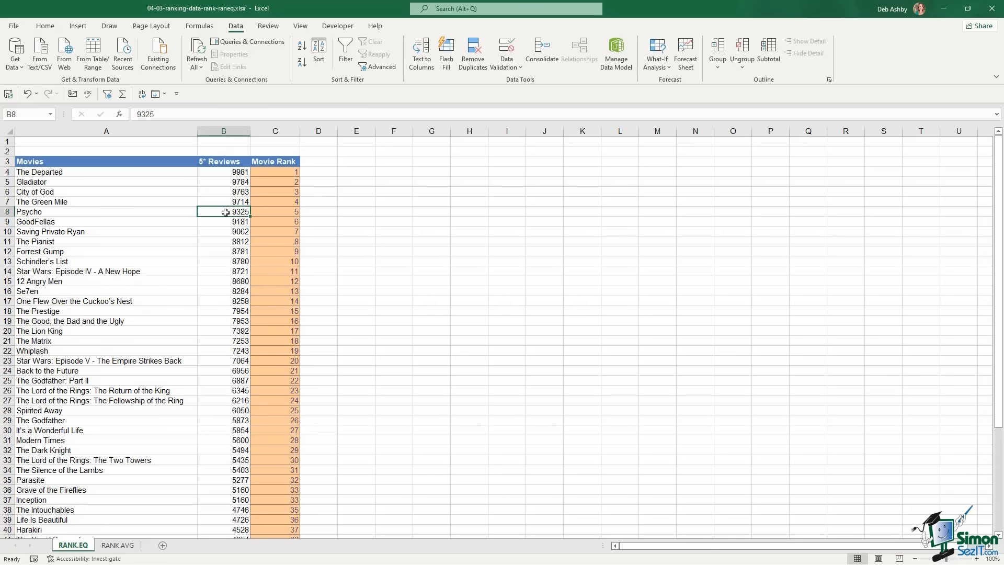
{"action": "type", "text": "97"}
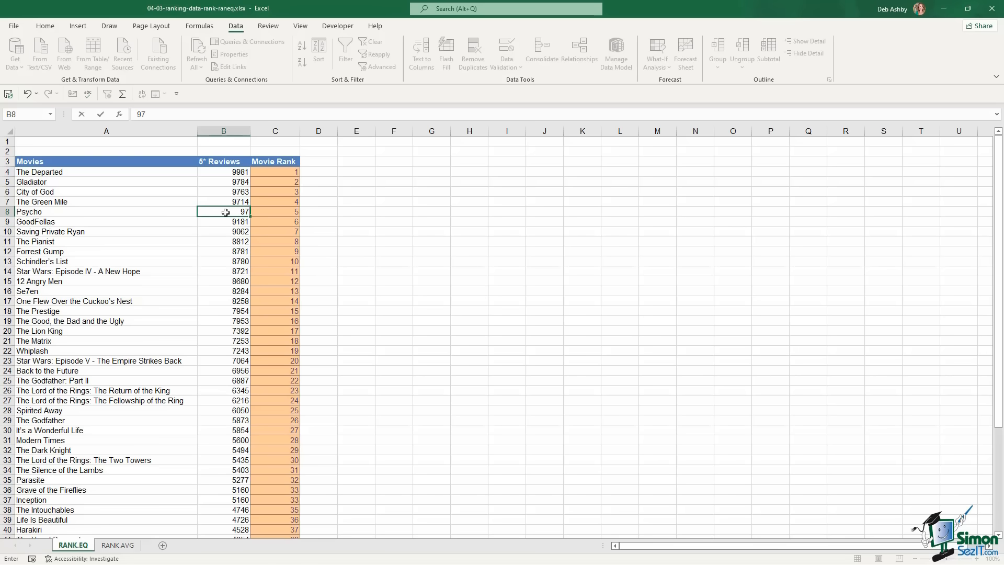
{"action": "type", "text": "14"}
{"action": "key", "text": "Return"}
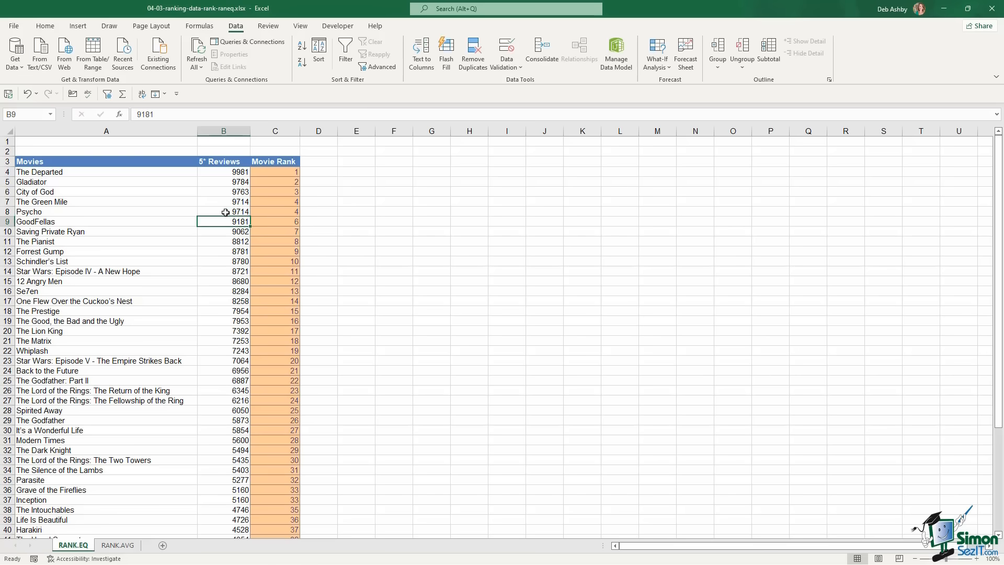
Select the tied rank-4 cells C7:C8 for The Green Mile and Psycho, then switch to the RANK.AVG sheet
{"action": "left_click_drag", "start_coordinate": [285, 202], "coordinate": [285, 212]}
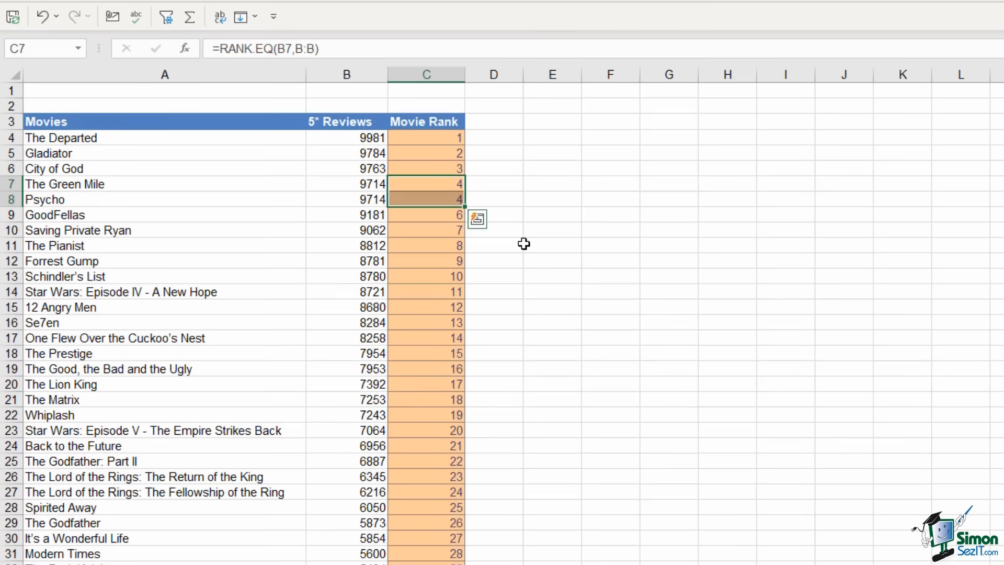
{"action": "left_click_drag", "start_coordinate": [349, 196], "coordinate": [353, 210]}
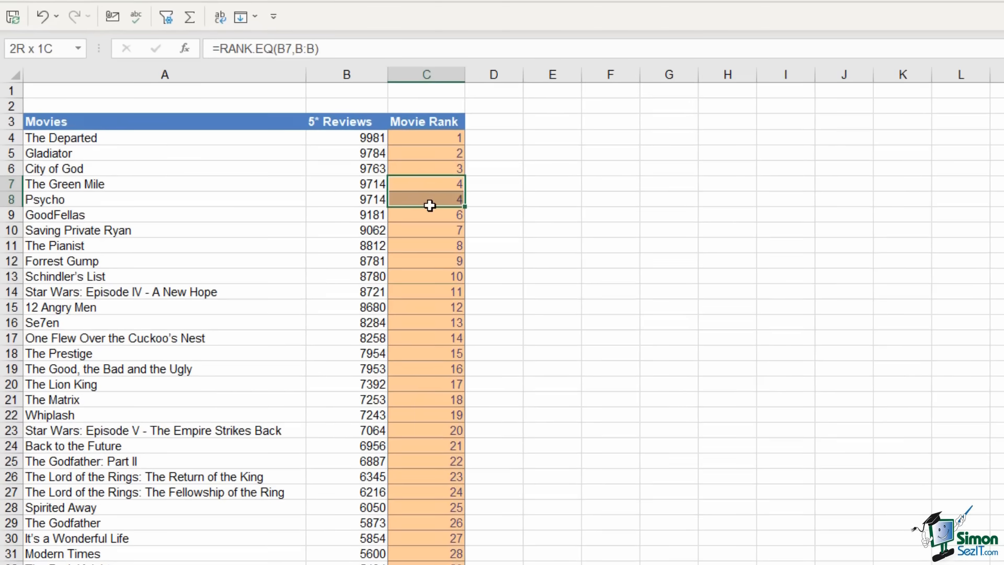
{"action": "left_click_drag", "start_coordinate": [429, 206], "coordinate": [429, 205]}
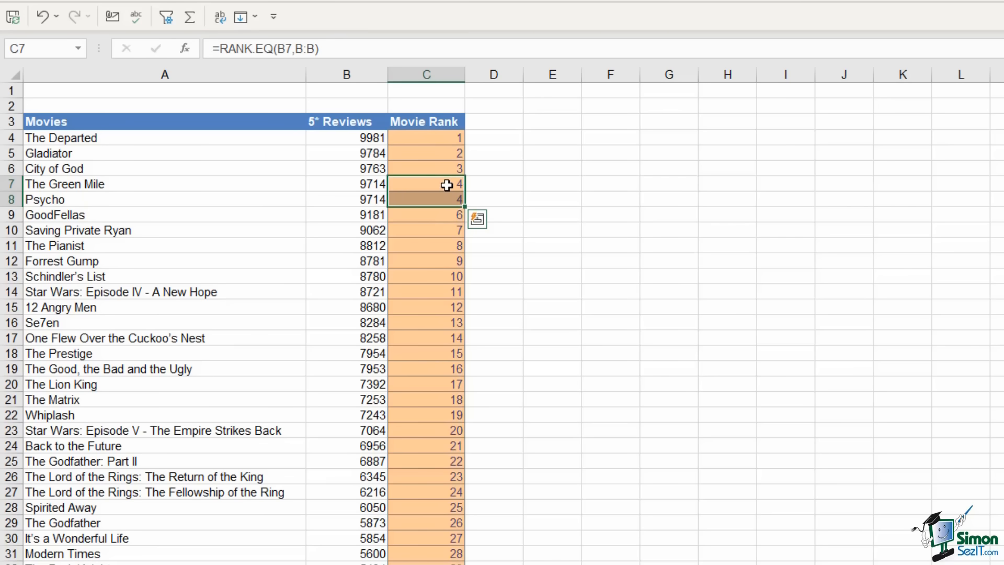
{"action": "left_click", "coordinate": [430, 186]}
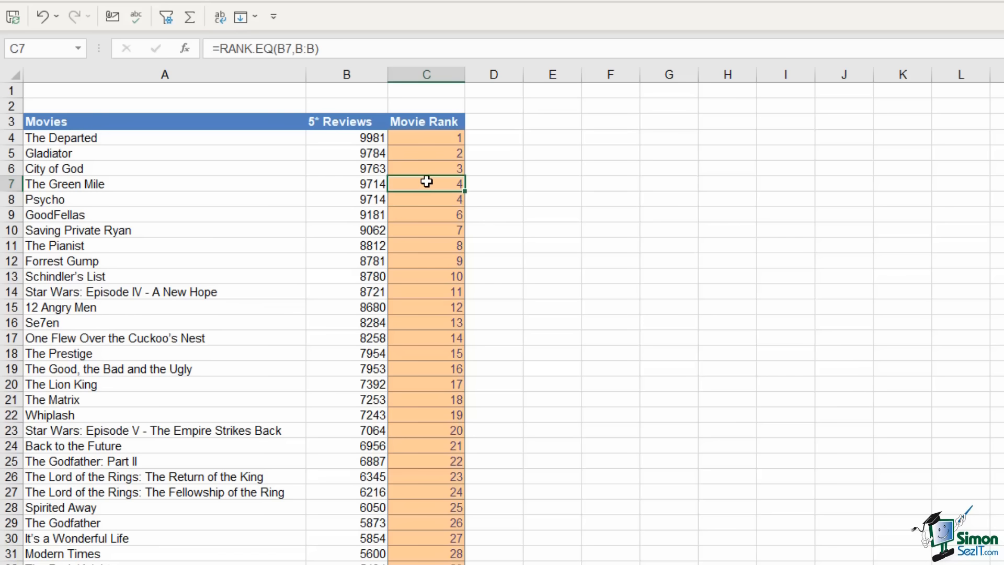
{"action": "left_click_drag", "start_coordinate": [426, 181], "coordinate": [429, 200]}
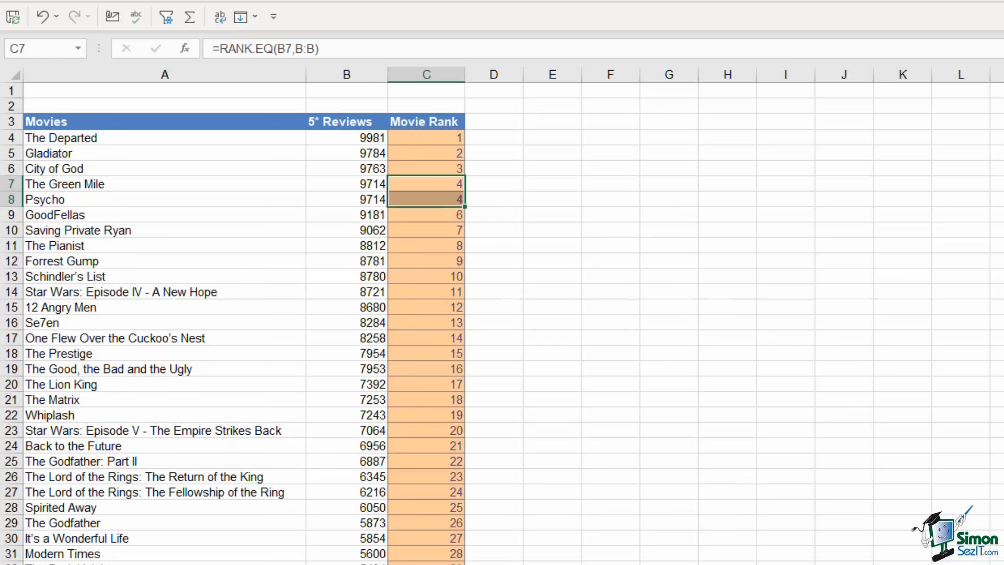
{"action": "left_click", "coordinate": [393, 563]}
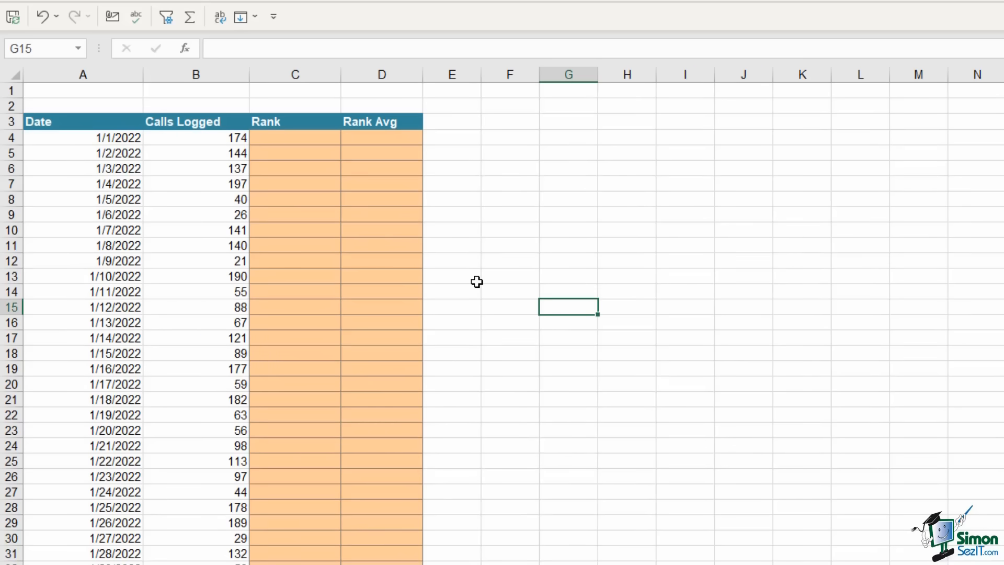
Enter =RANK.EQ(B4,B:B) in C4 to rank the first day's calls logged
{"action": "left_click", "coordinate": [113, 140]}
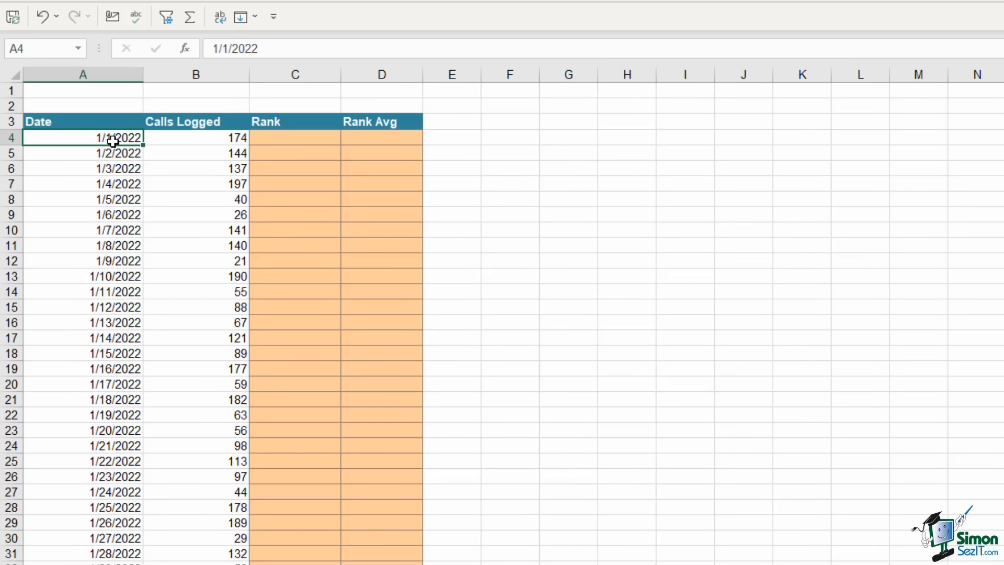
{"action": "left_click", "coordinate": [208, 137]}
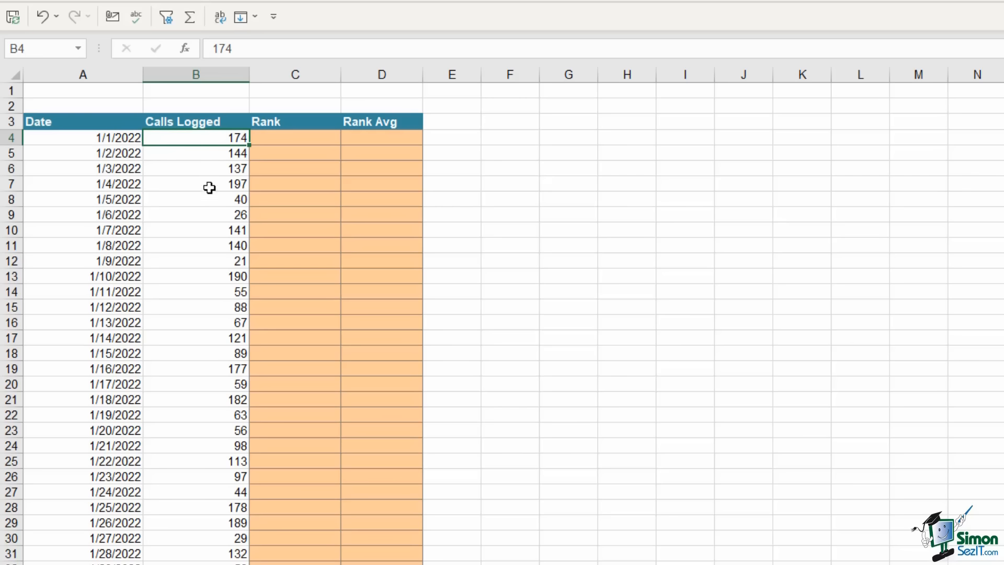
{"action": "key", "text": "Right"}
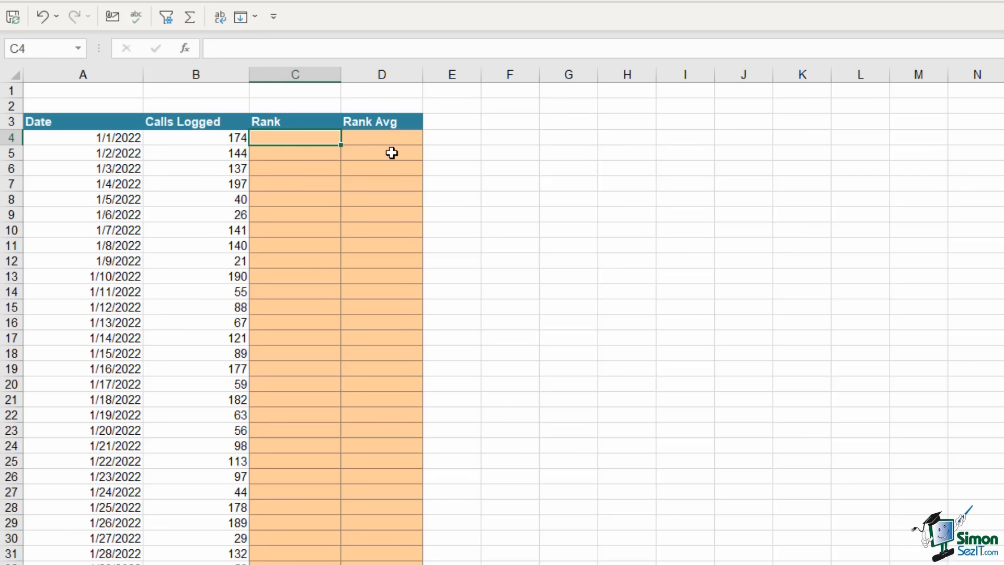
{"action": "type", "text": "="}
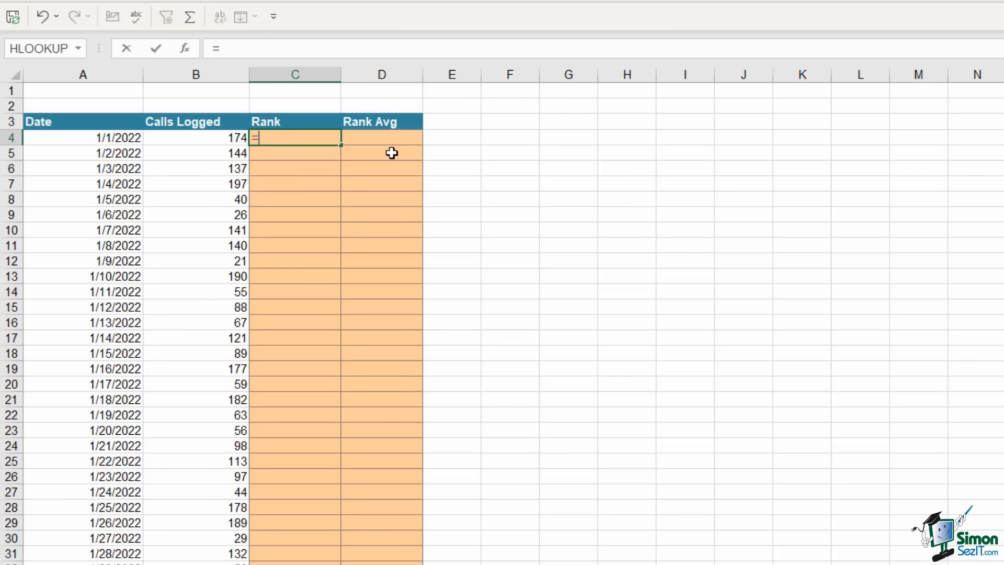
{"action": "type", "text": "rank"}
{"action": "key", "text": "Down"}
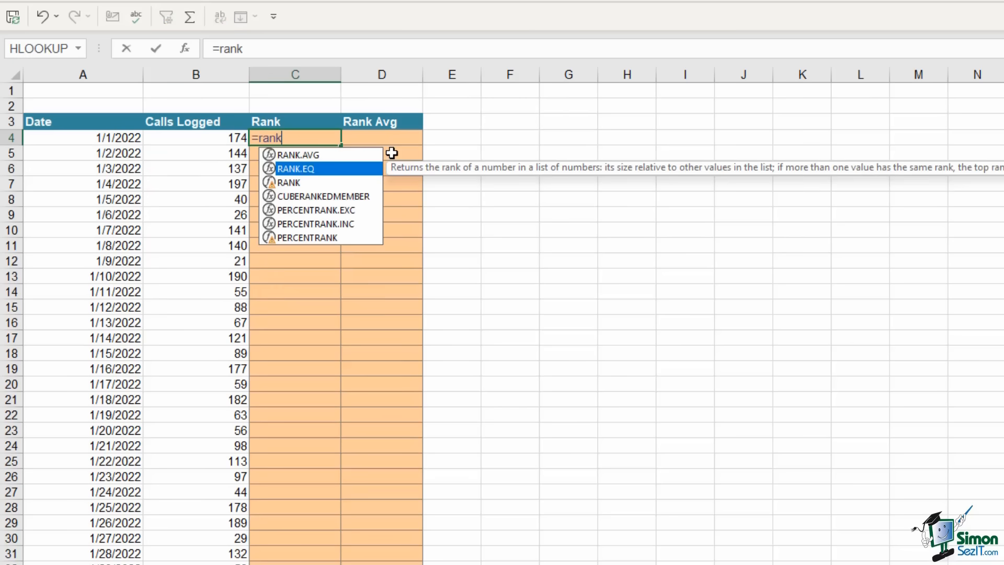
{"action": "key", "text": "Tab"}
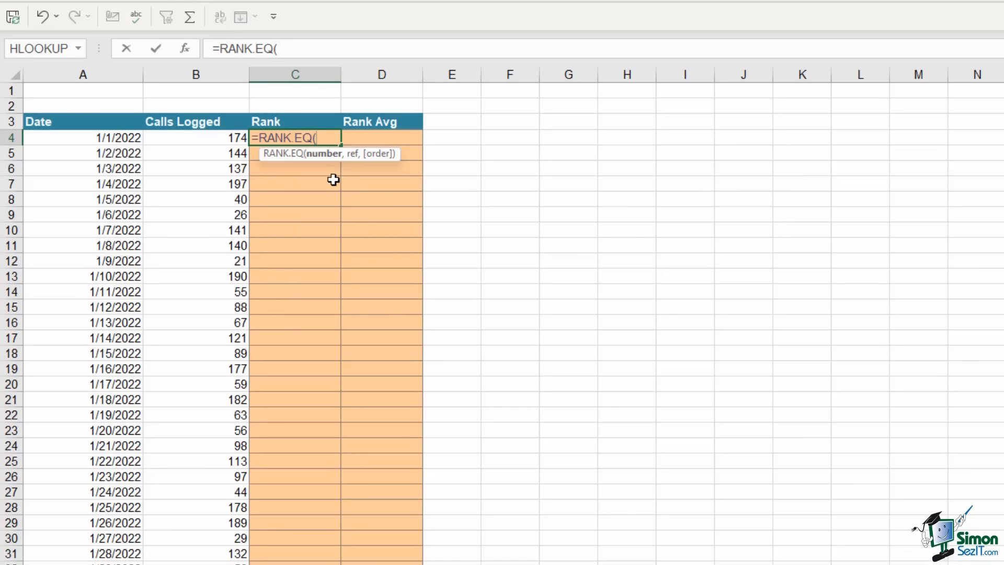
{"action": "left_click", "coordinate": [187, 140]}
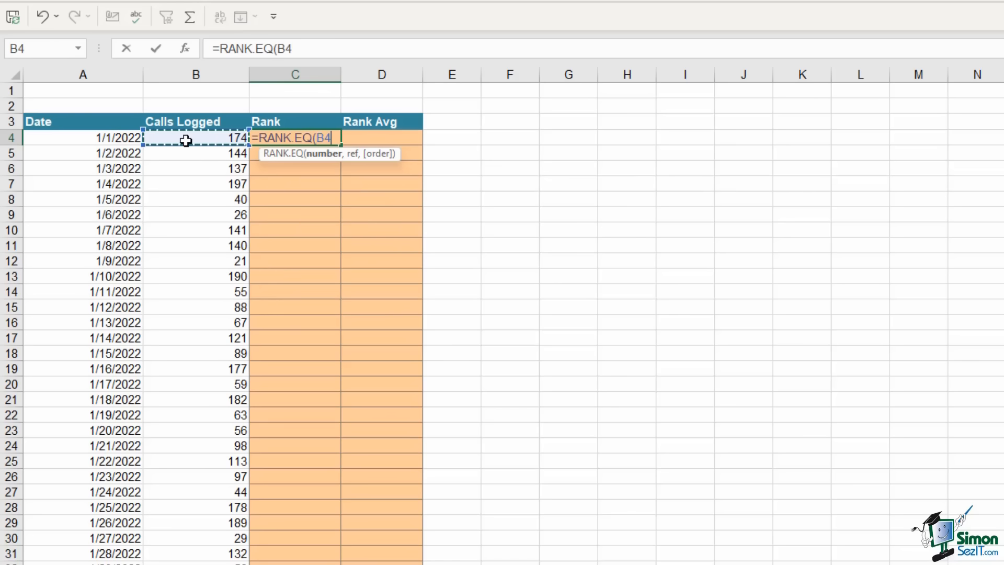
{"action": "type", "text": ","}
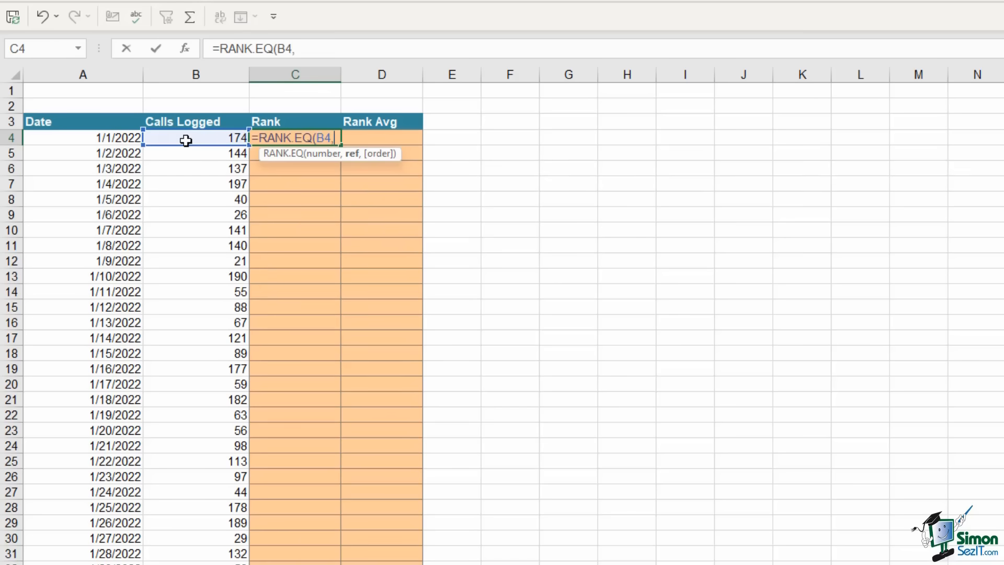
{"action": "left_click", "coordinate": [216, 73]}
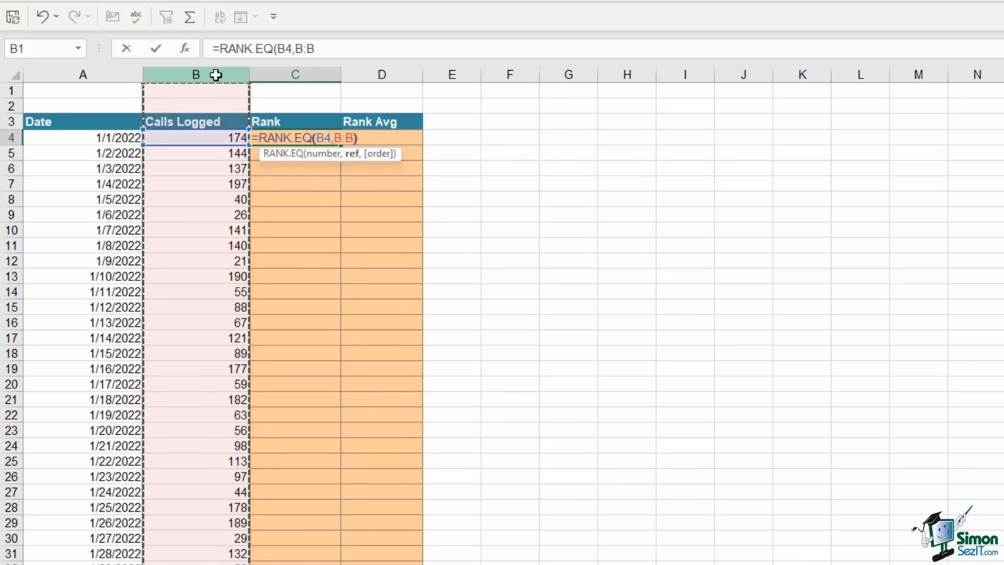
{"action": "type", "text": ")"}
{"action": "key", "text": "Return"}
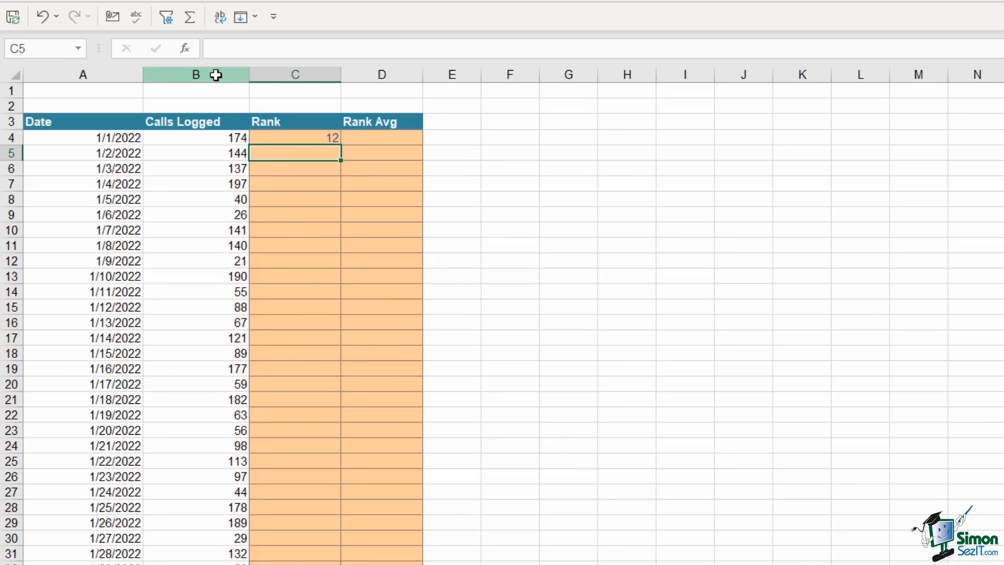
Fill the rank formula down the Rank column and check 1/4/2022's 197 calls rank 1
{"action": "left_click", "coordinate": [303, 137]}
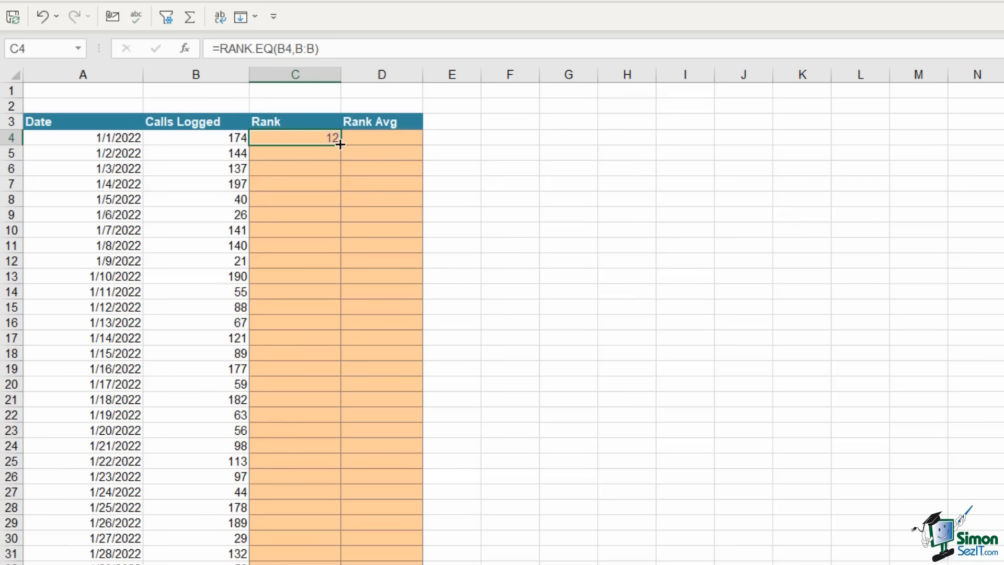
{"action": "double_click", "coordinate": [341, 145]}
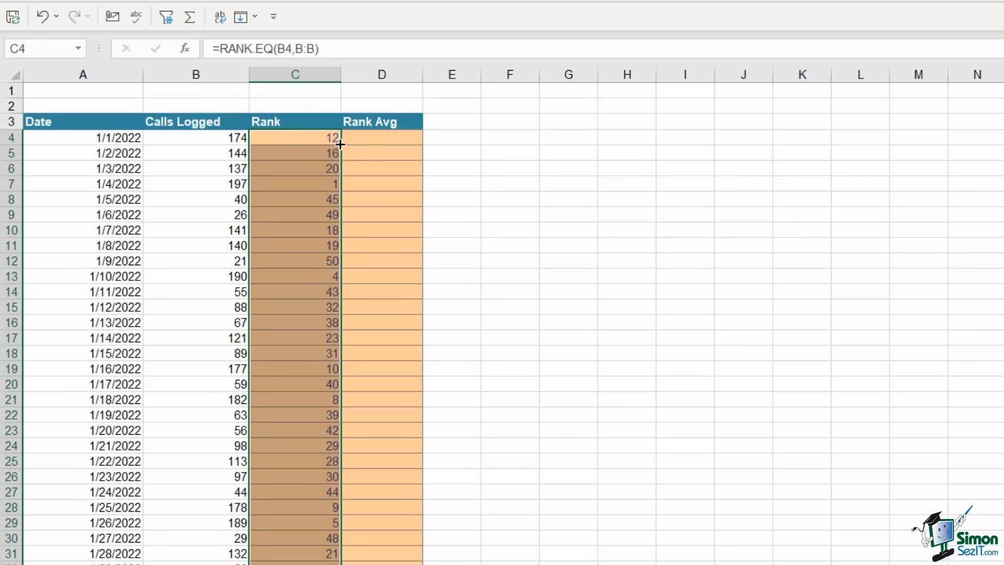
{"action": "left_click", "coordinate": [287, 187]}
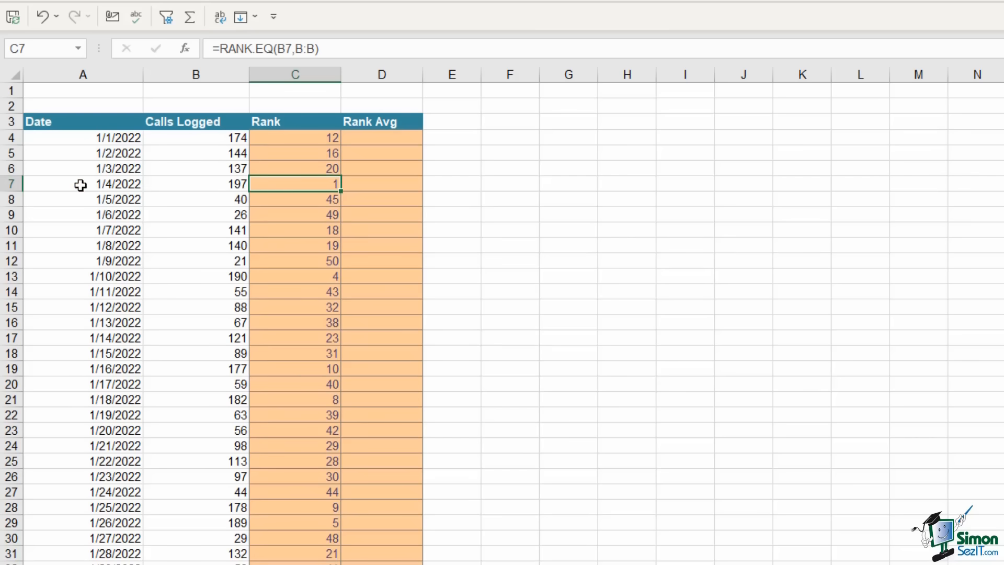
{"action": "left_click_drag", "start_coordinate": [80, 184], "coordinate": [296, 184]}
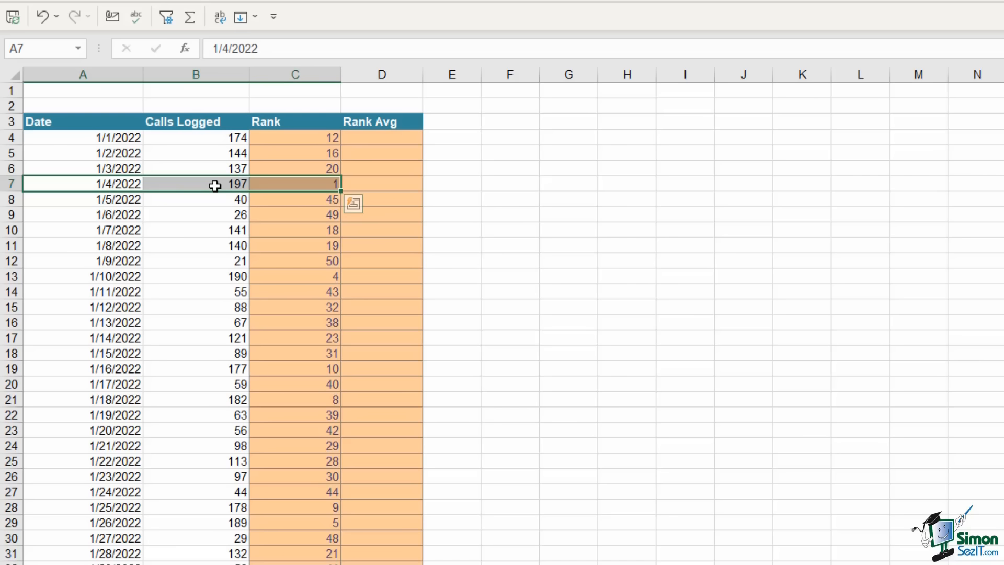
Enter =RANK.AVG(B4,B:B) in D4 and fill it down the Rank Avg column
{"action": "left_click", "coordinate": [377, 137]}
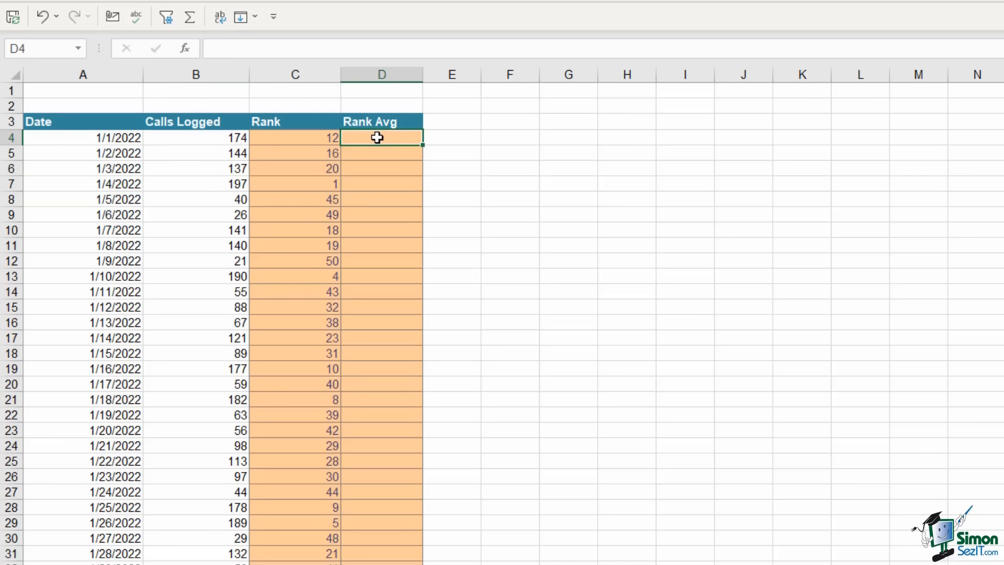
{"action": "type", "text": "=rank"}
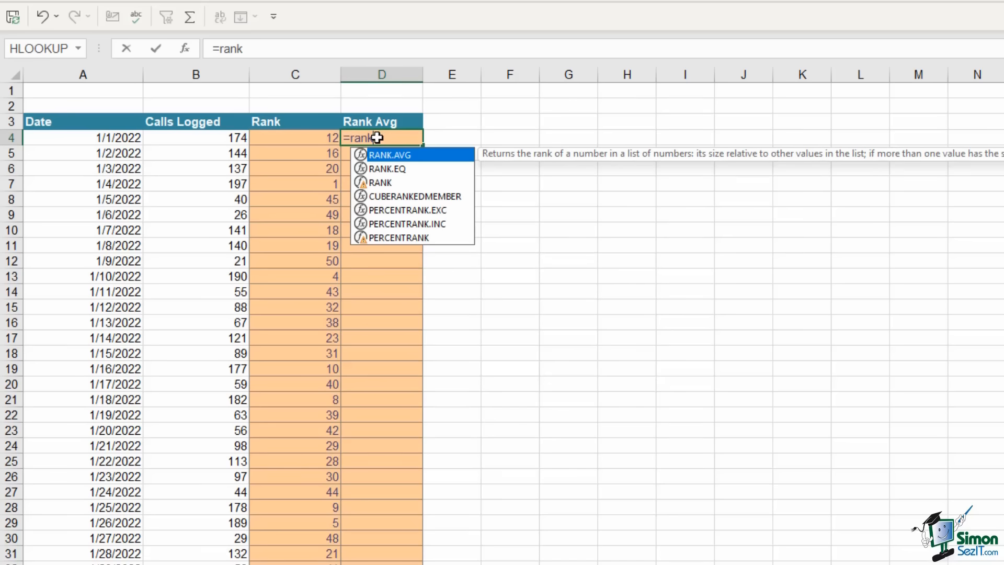
{"action": "key", "text": "Tab"}
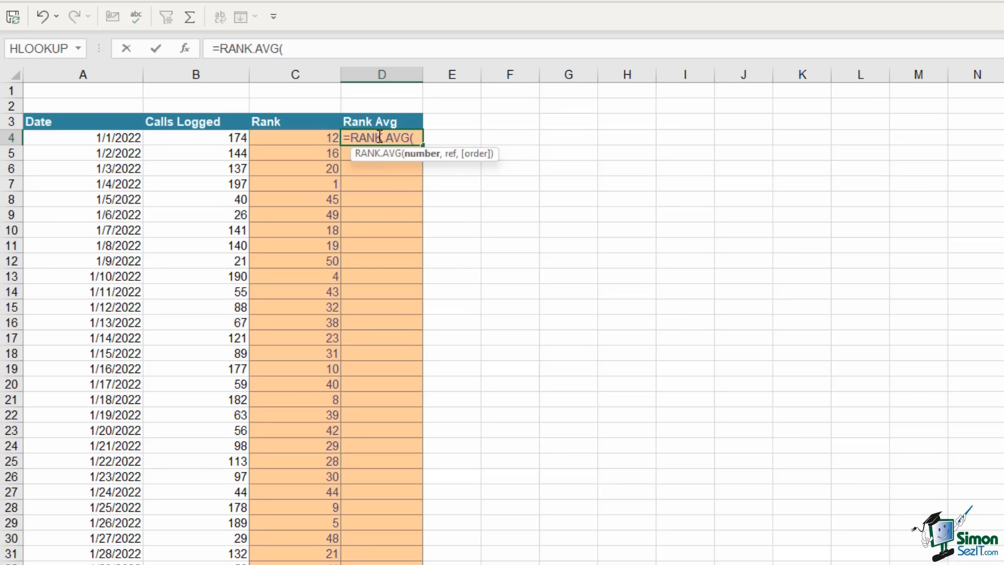
{"action": "left_click", "coordinate": [221, 138]}
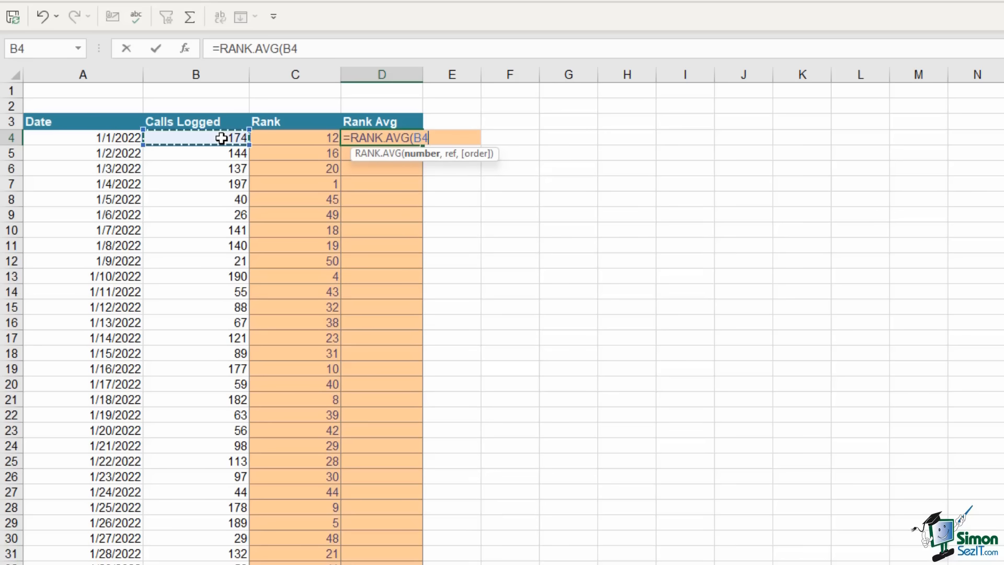
{"action": "type", "text": ","}
{"action": "left_click", "coordinate": [209, 76]}
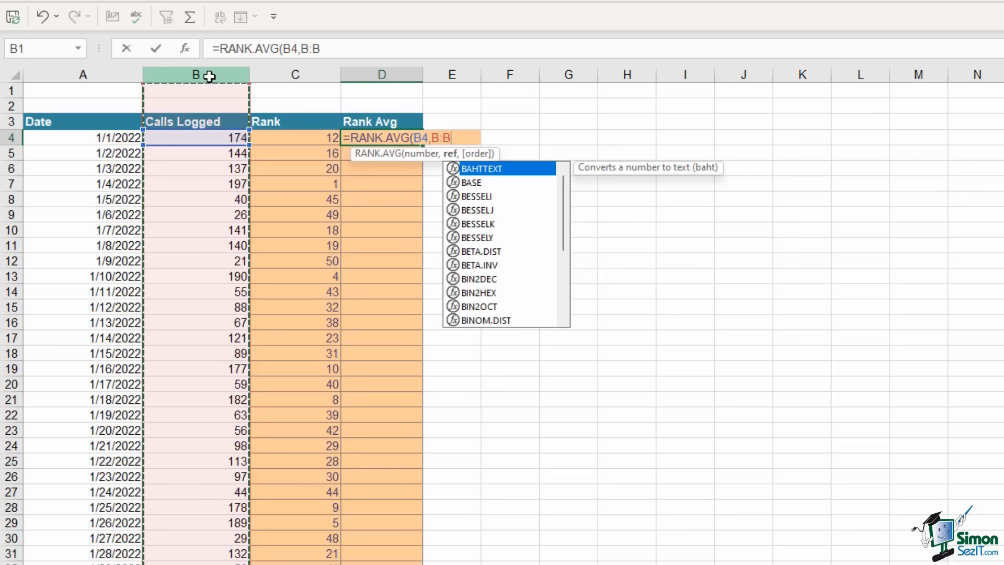
{"action": "type", "text": ")"}
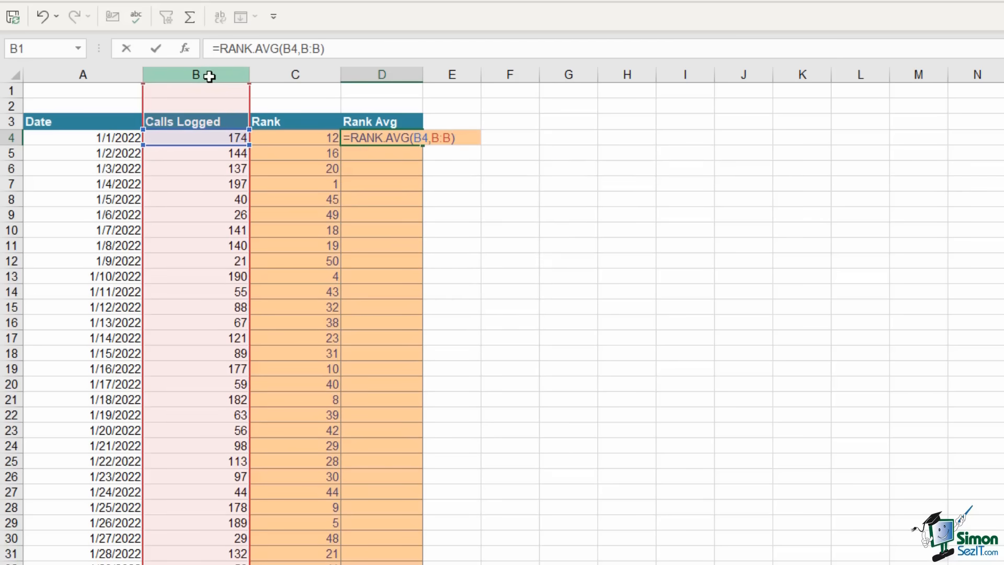
{"action": "key", "text": "ctrl+Return"}
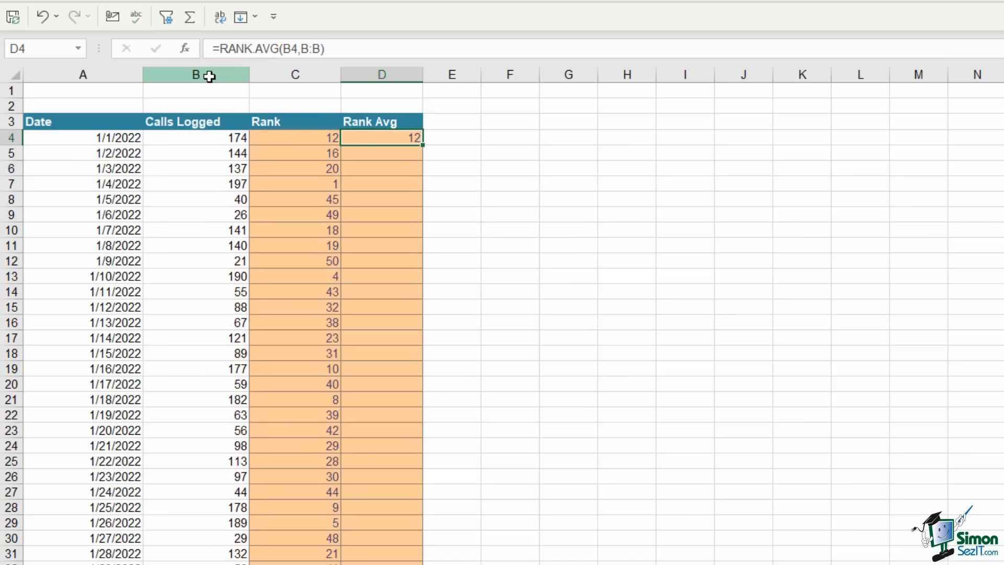
{"action": "double_click", "coordinate": [423, 145]}
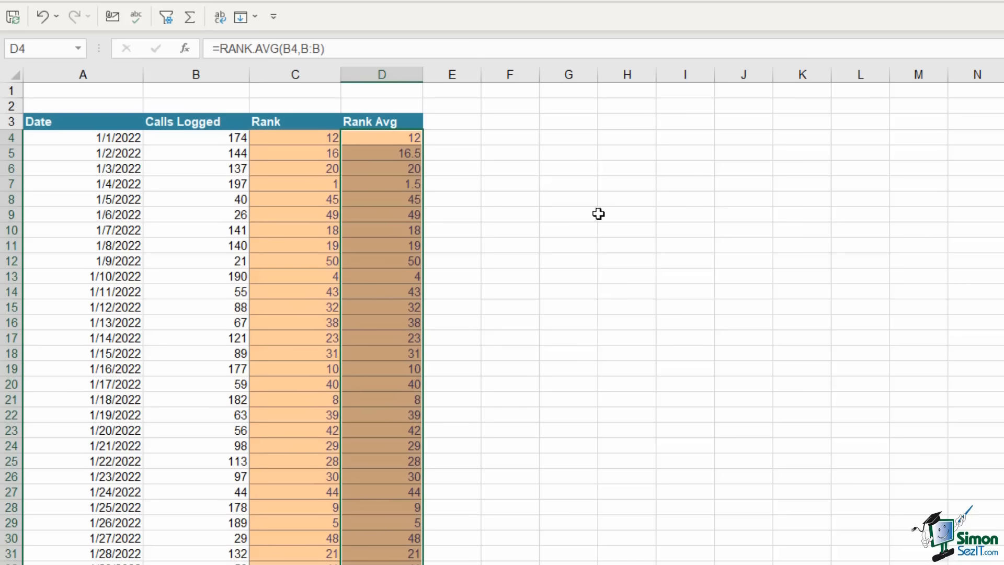
{"action": "left_click", "coordinate": [209, 167]}
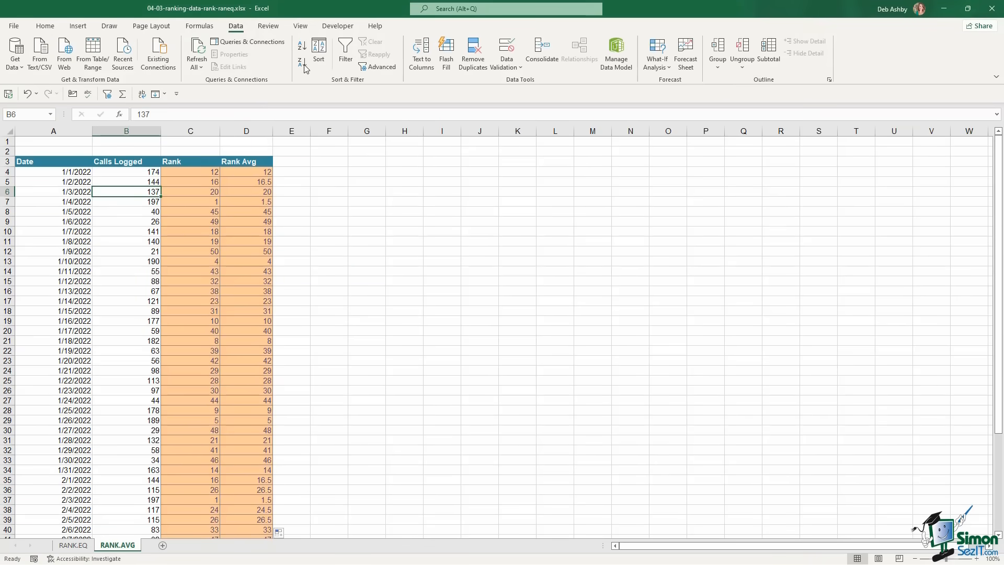
Sort by Calls Logged largest first and compare the two tied 197 values' ranks 1 and 1.5
{"action": "left_click", "coordinate": [302, 64]}
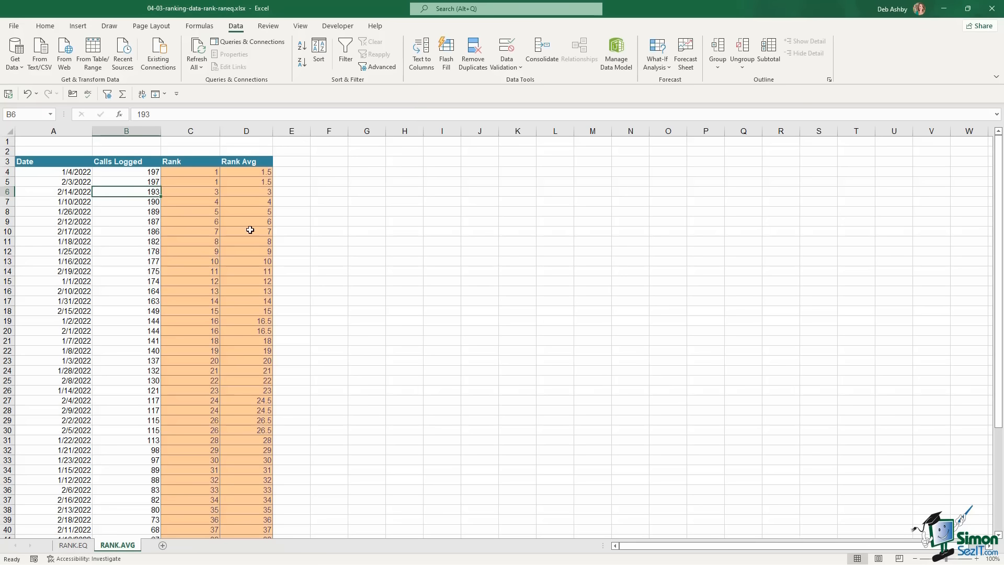
{"action": "left_click", "coordinate": [261, 189]}
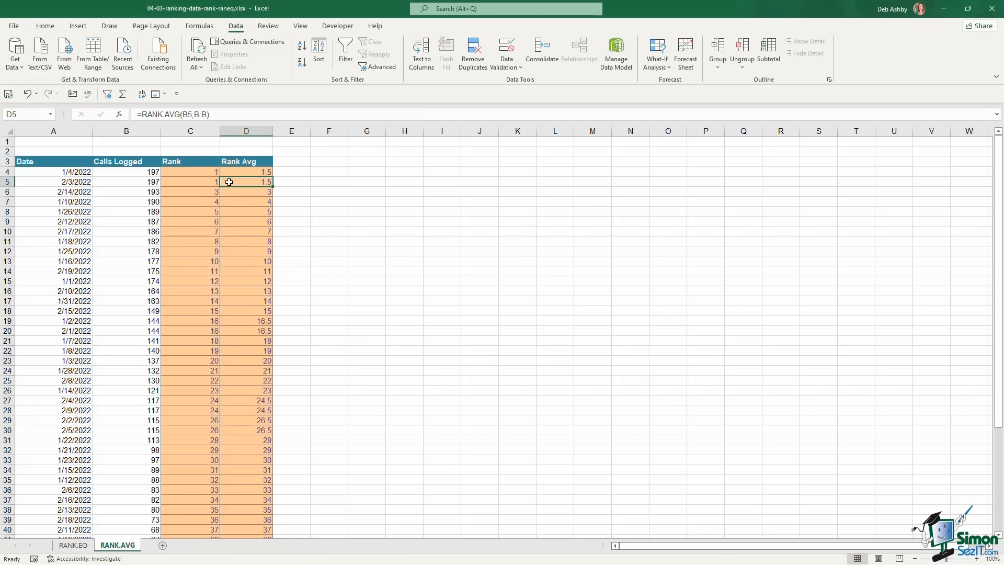
{"action": "left_click_drag", "start_coordinate": [203, 193], "coordinate": [264, 262]}
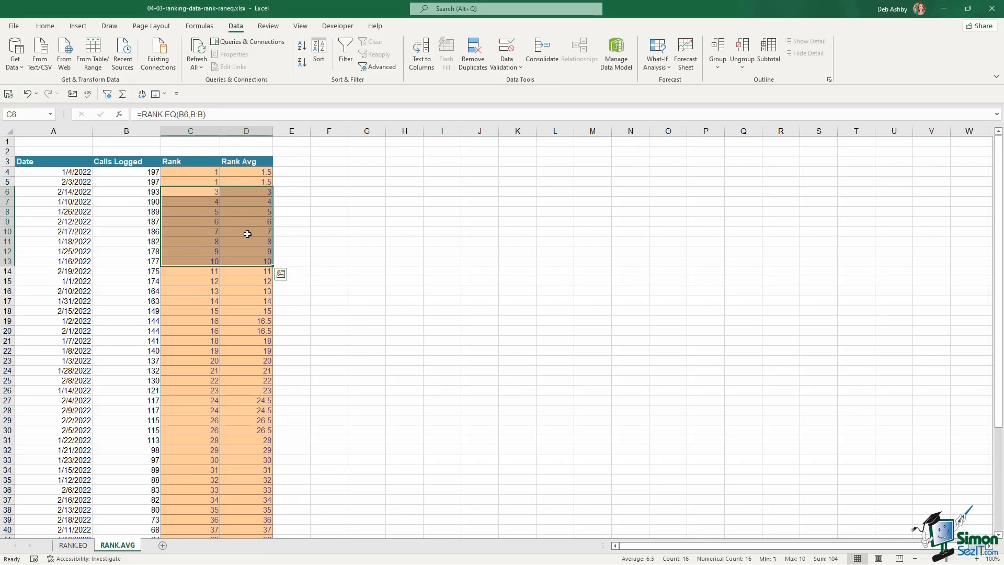
{"action": "left_click_drag", "start_coordinate": [191, 170], "coordinate": [253, 183]}
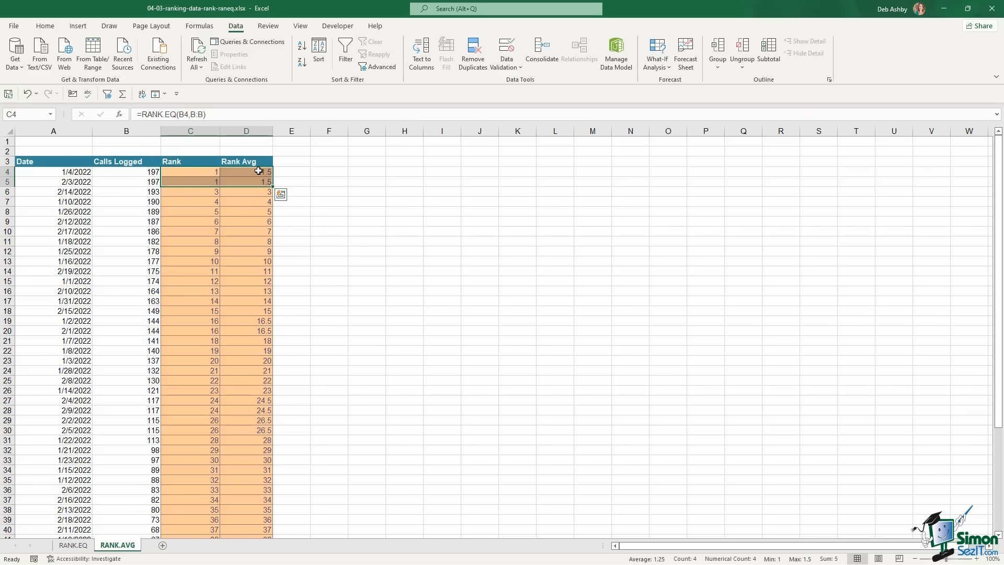
{"action": "left_click", "coordinate": [202, 176]}
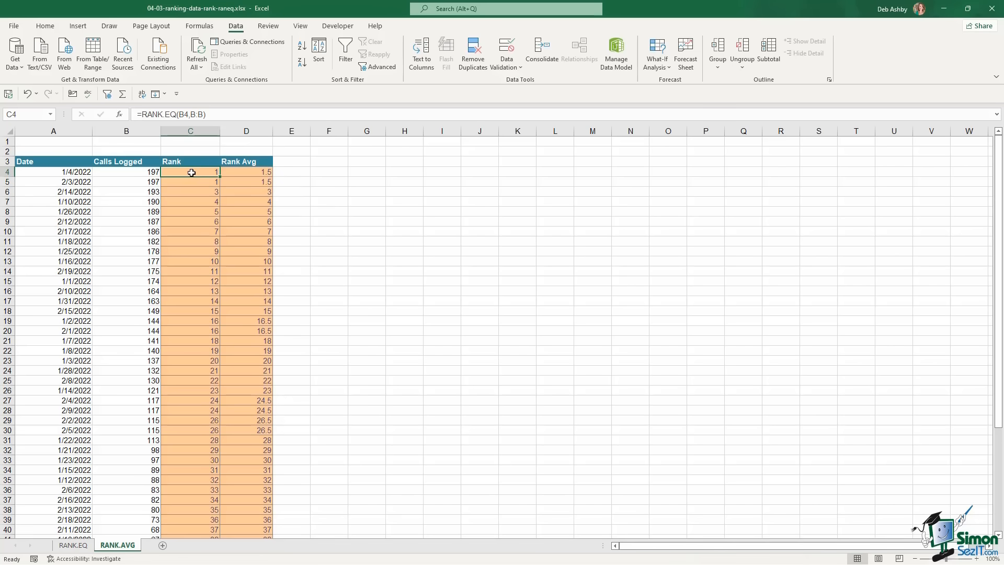
{"action": "left_click", "coordinate": [147, 172]}
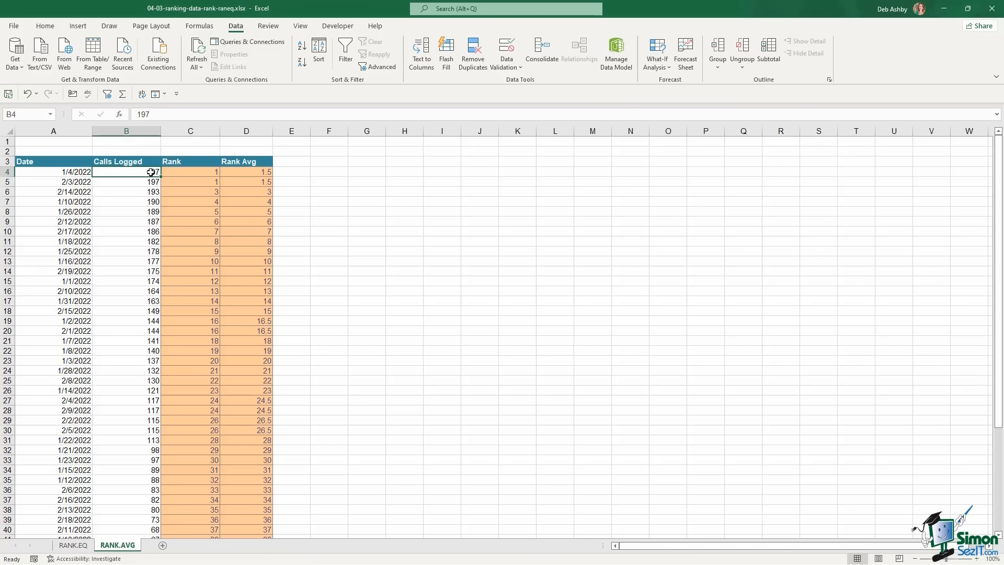
{"action": "left_click", "coordinate": [151, 183]}
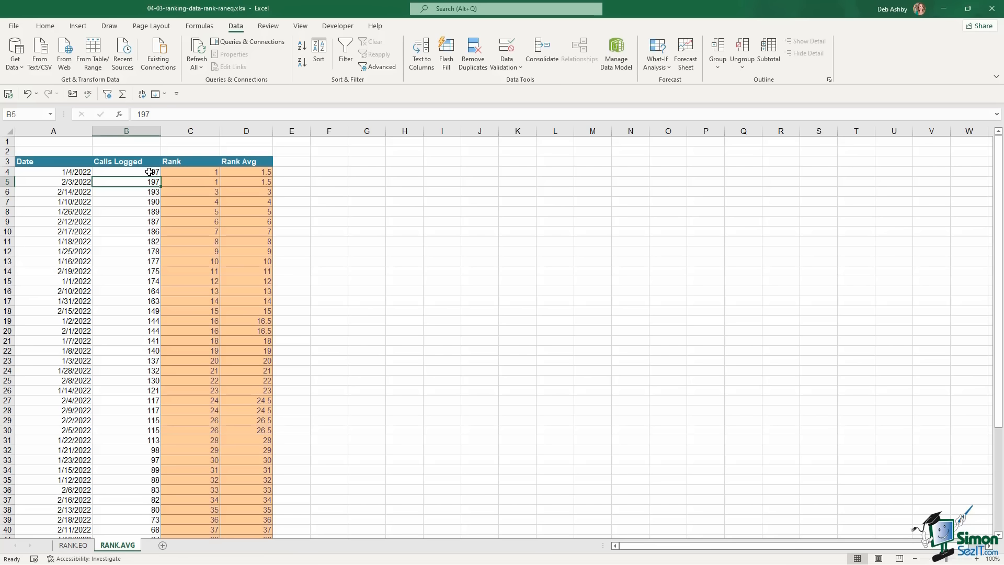
{"action": "left_click_drag", "start_coordinate": [144, 172], "coordinate": [144, 182]}
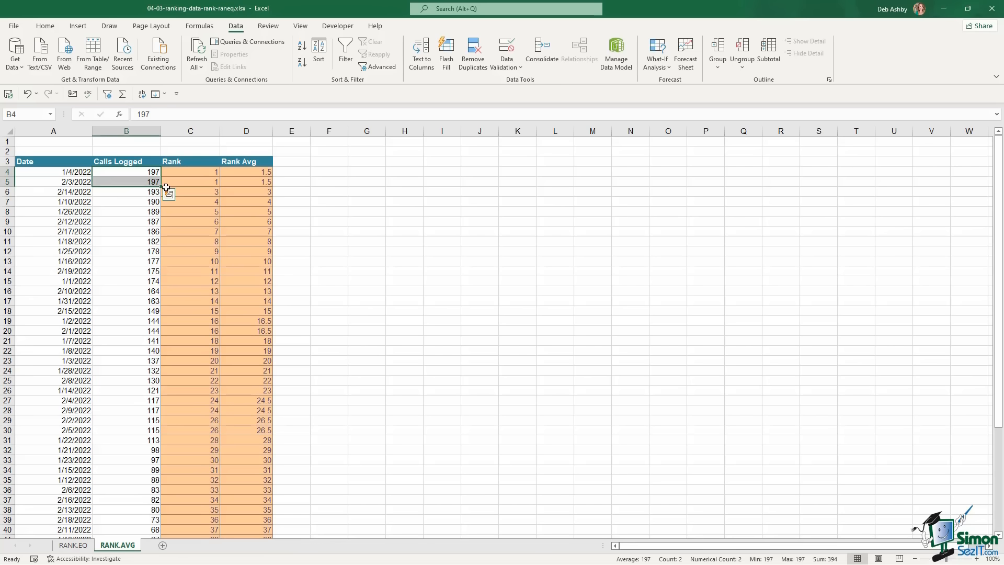
{"action": "left_click_drag", "start_coordinate": [255, 172], "coordinate": [258, 183]}
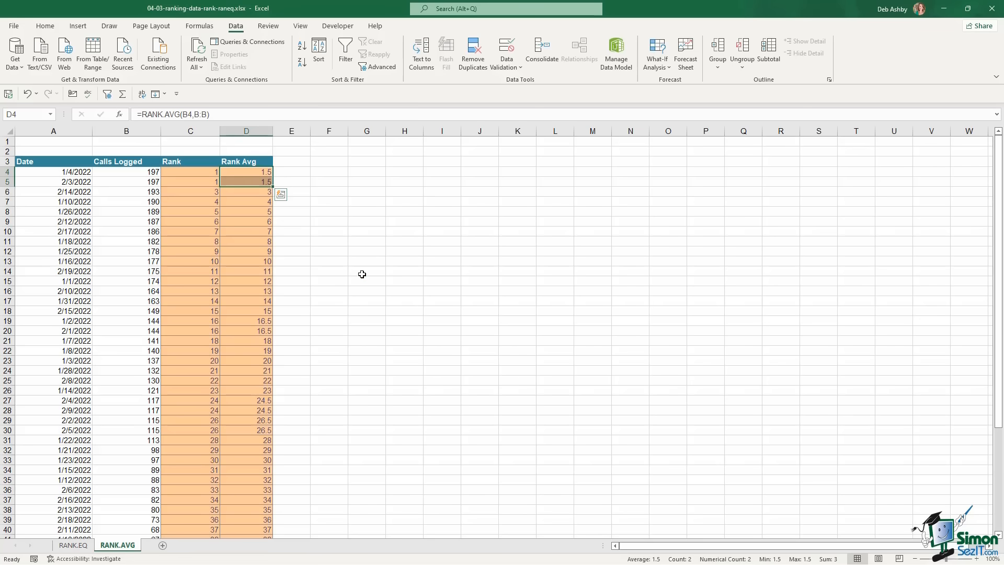
Compare the tied 144 values in rows 19–20, then review the first day's RANK.EQ and RANK.AVG formulas
{"action": "scroll", "coordinate": [364, 275], "scroll_direction": "down", "scroll_amount": 1}
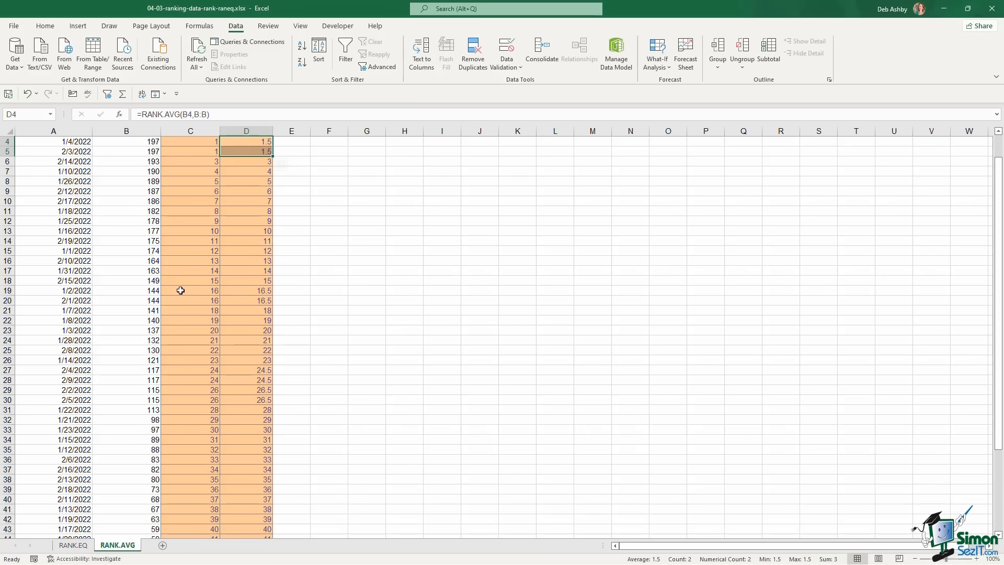
{"action": "left_click", "coordinate": [134, 290]}
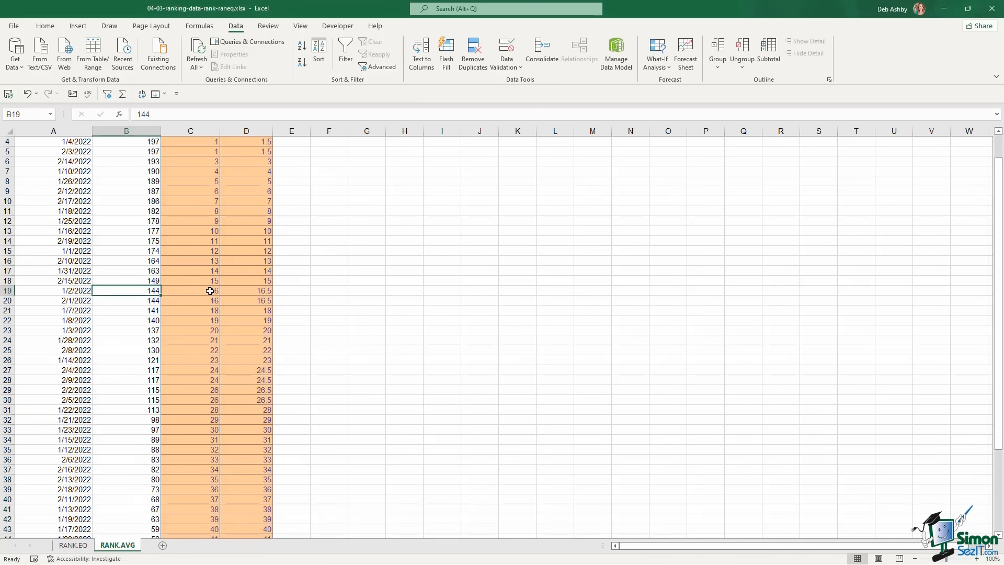
{"action": "left_click", "coordinate": [154, 302]}
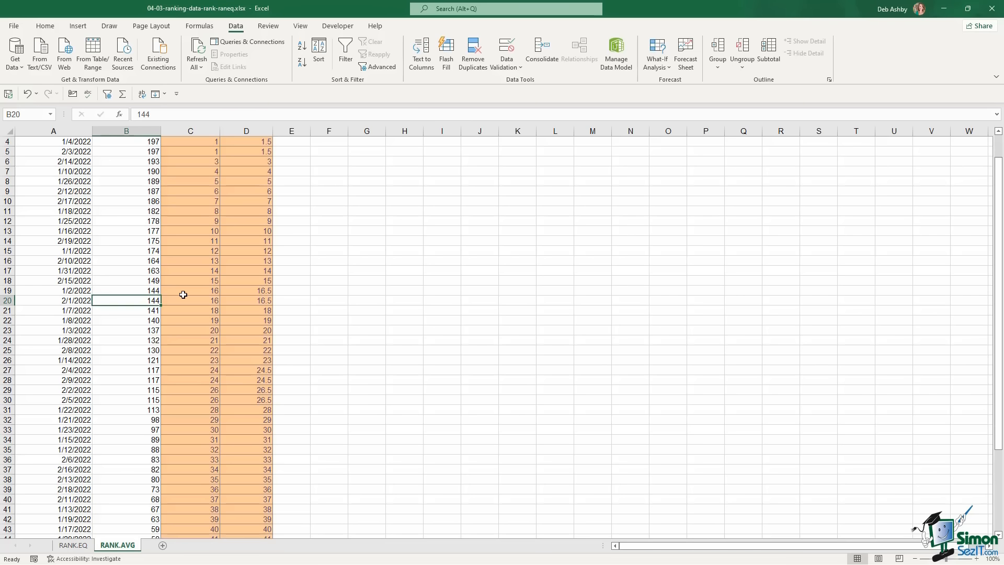
{"action": "left_click", "coordinate": [150, 290]}
{"action": "left_click", "coordinate": [151, 300]}
{"action": "left_click_drag", "start_coordinate": [149, 291], "coordinate": [150, 298]}
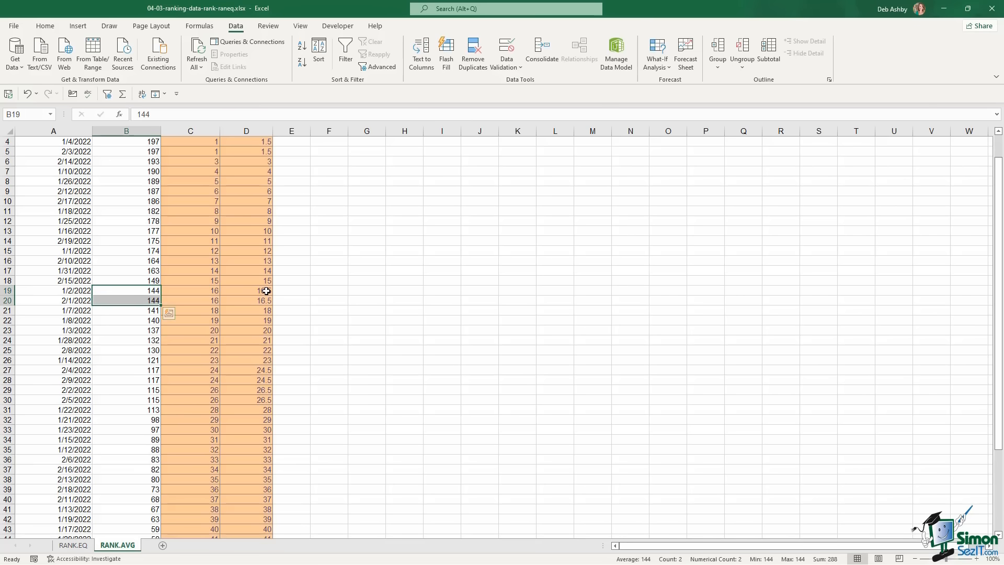
{"action": "scroll", "coordinate": [260, 293], "scroll_direction": "up", "scroll_amount": 1}
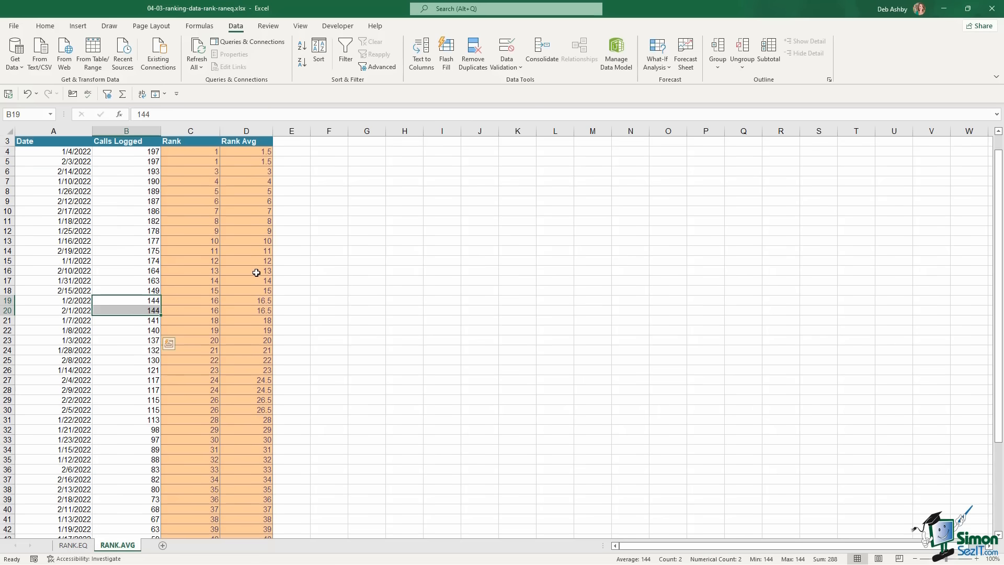
{"action": "left_click", "coordinate": [205, 171]}
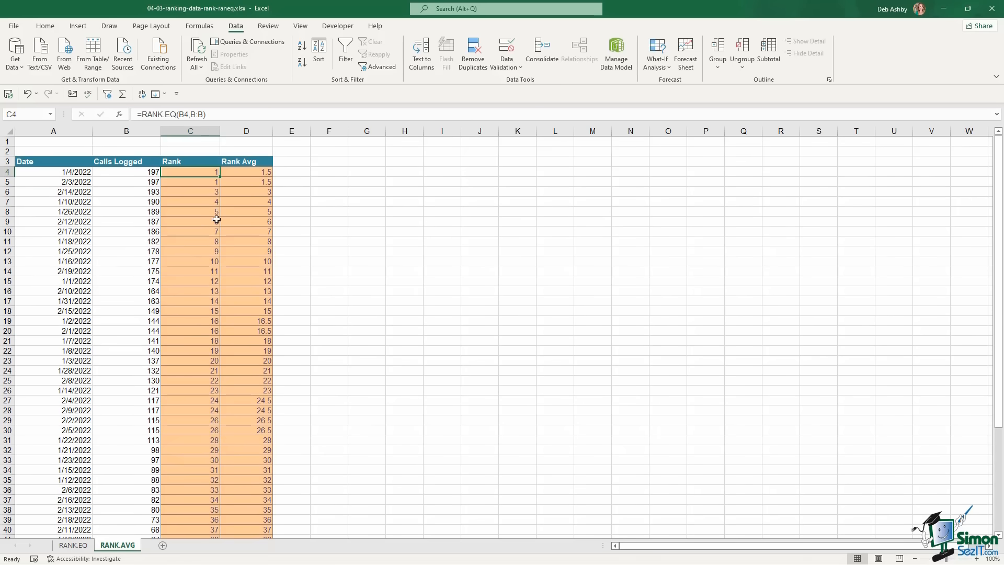
{"action": "left_click", "coordinate": [257, 171]}
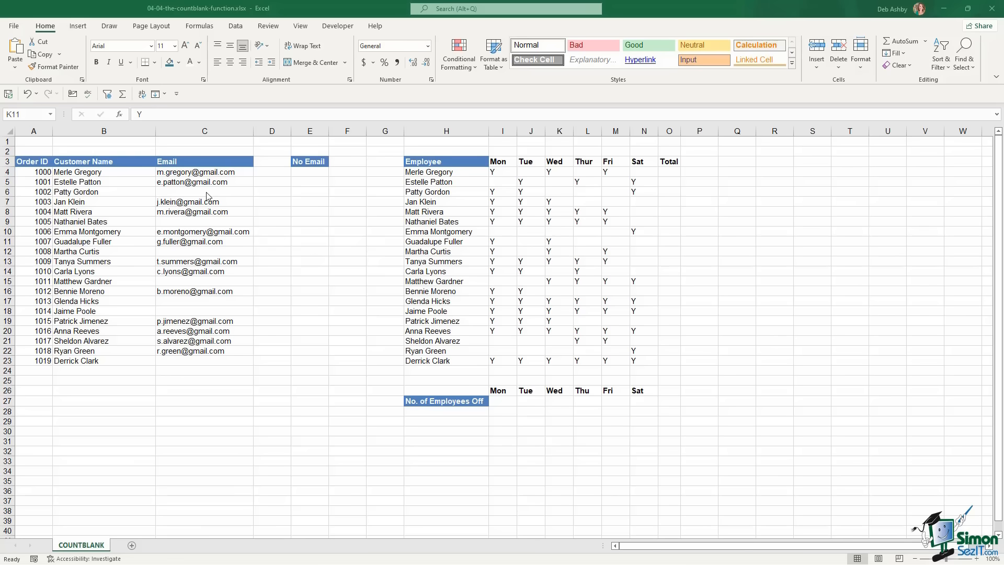
Enter =COUNTBLANK(C4:C23) in the No Email cell E4, returning 7 blank emails
{"action": "left_click", "coordinate": [309, 172]}
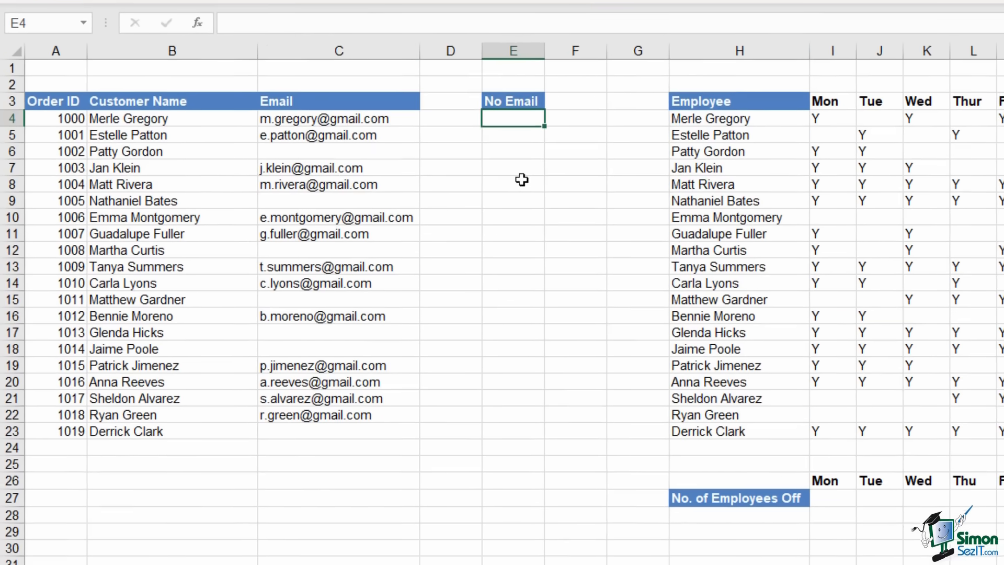
{"action": "type", "text": "="}
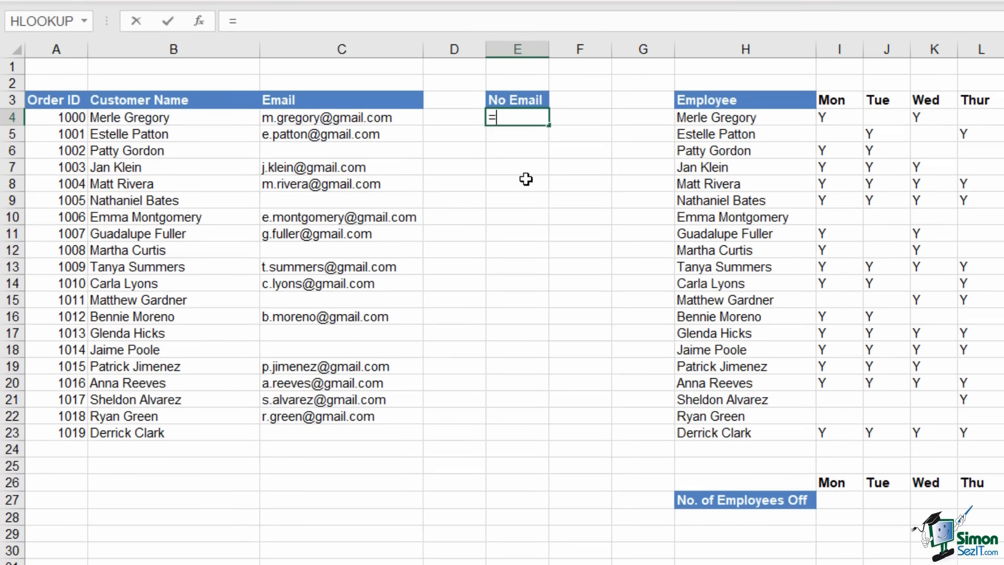
{"action": "type", "text": "coun"}
{"action": "key", "text": "Down"}
{"action": "key", "text": "Down"}
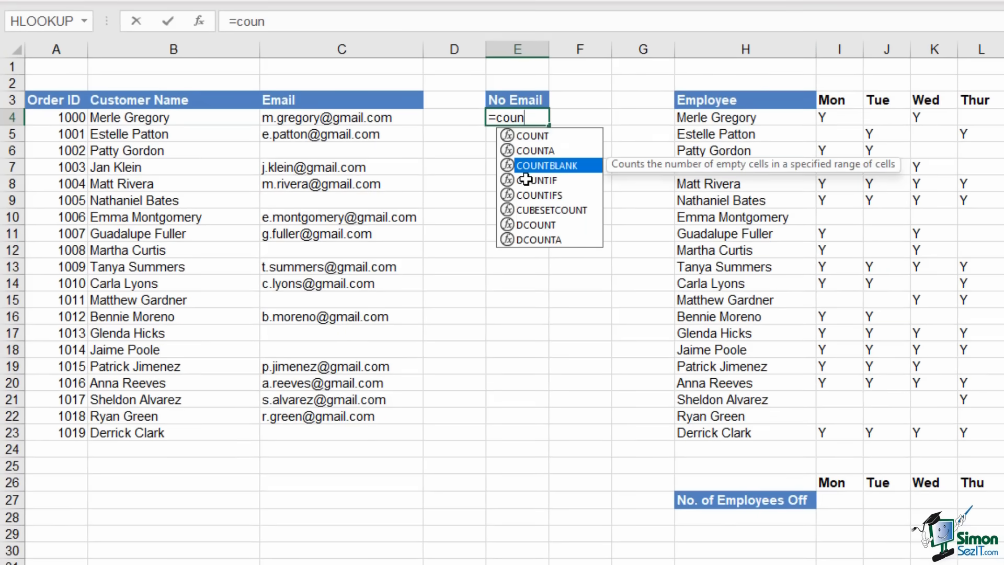
{"action": "key", "text": "Tab"}
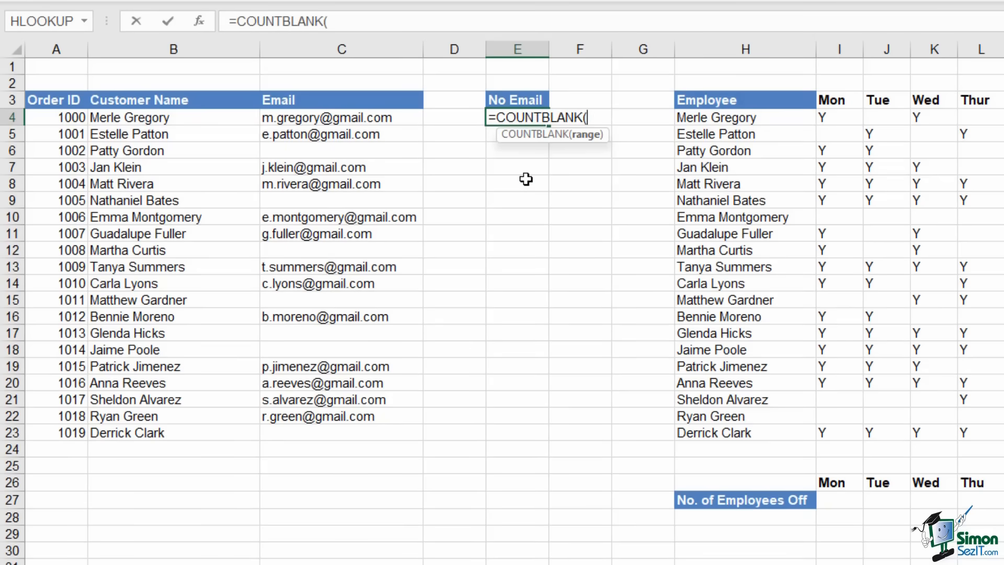
{"action": "left_click_drag", "start_coordinate": [405, 117], "coordinate": [399, 435]}
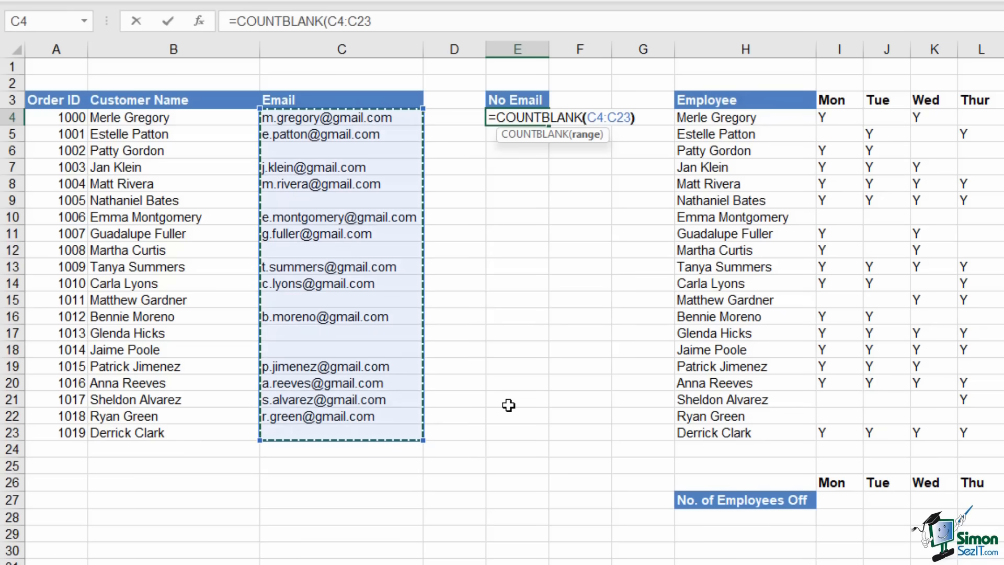
{"action": "key", "text": "ctrl+Return"}
{"action": "left_click_drag", "start_coordinate": [188, 117], "coordinate": [185, 428]}
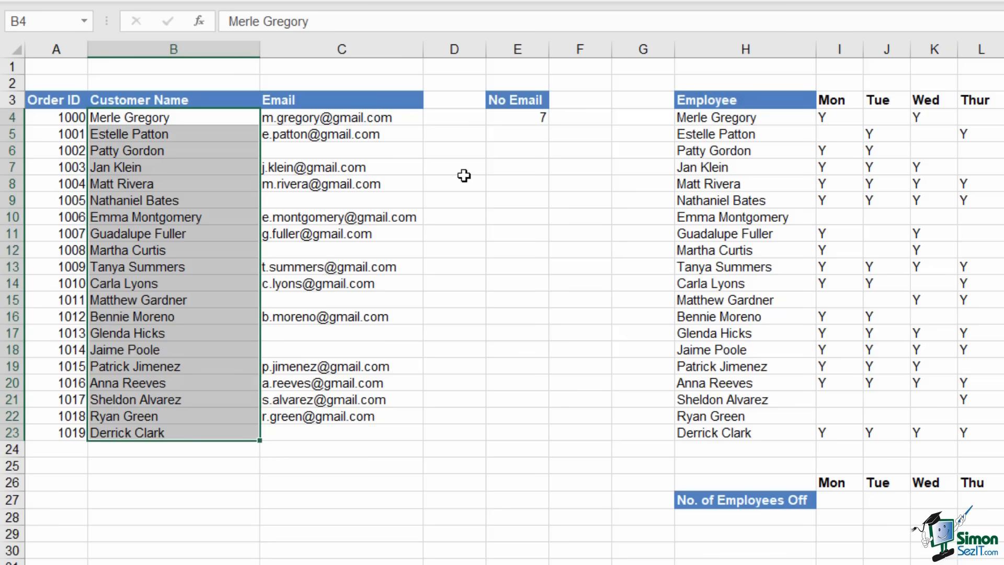
{"action": "left_click", "coordinate": [516, 117]}
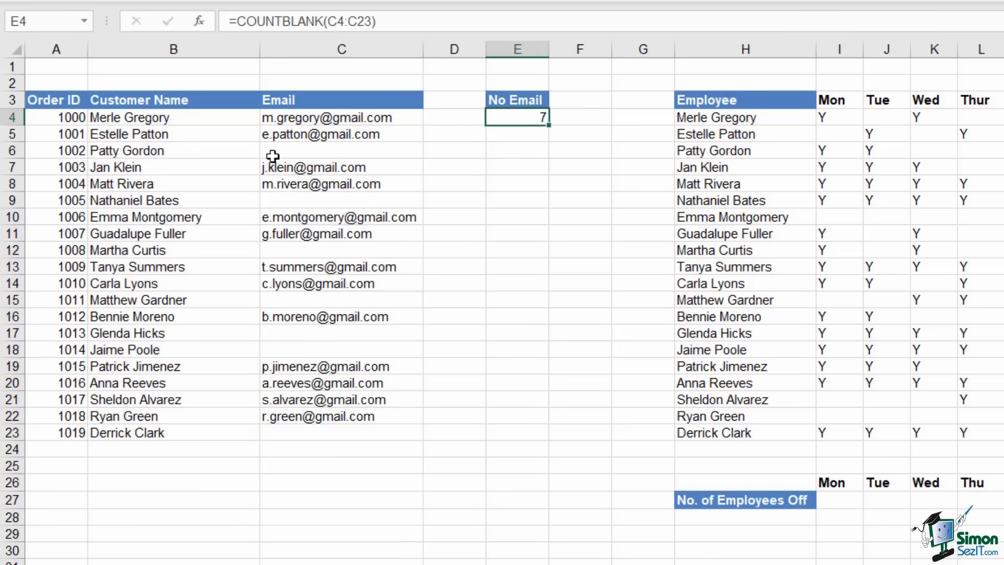
{"action": "left_click", "coordinate": [172, 187]}
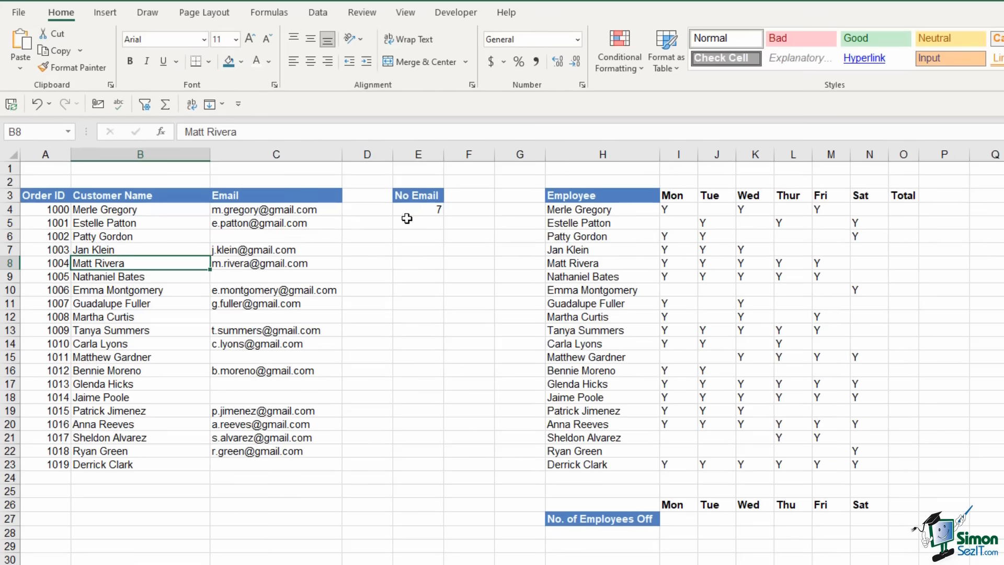
{"action": "left_click", "coordinate": [408, 211]}
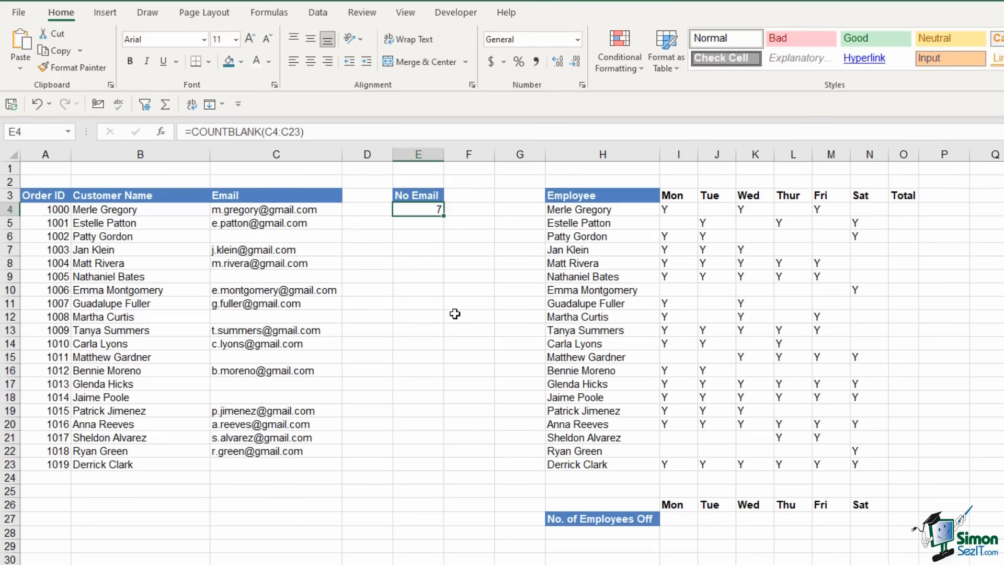
{"action": "left_click", "coordinate": [143, 290]}
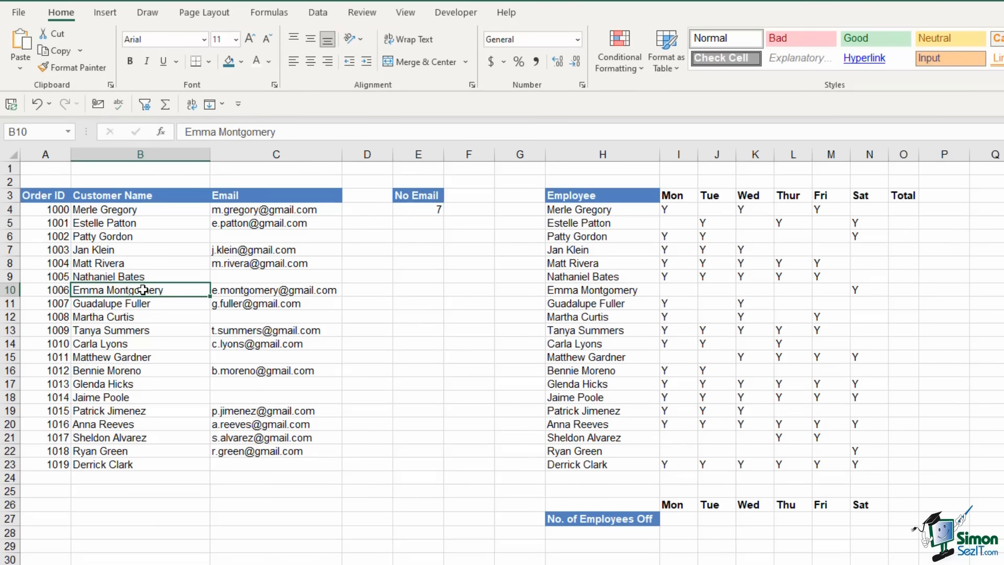
Convert the order list into a table with headers named Orders
{"action": "key", "text": "ctrl+t"}
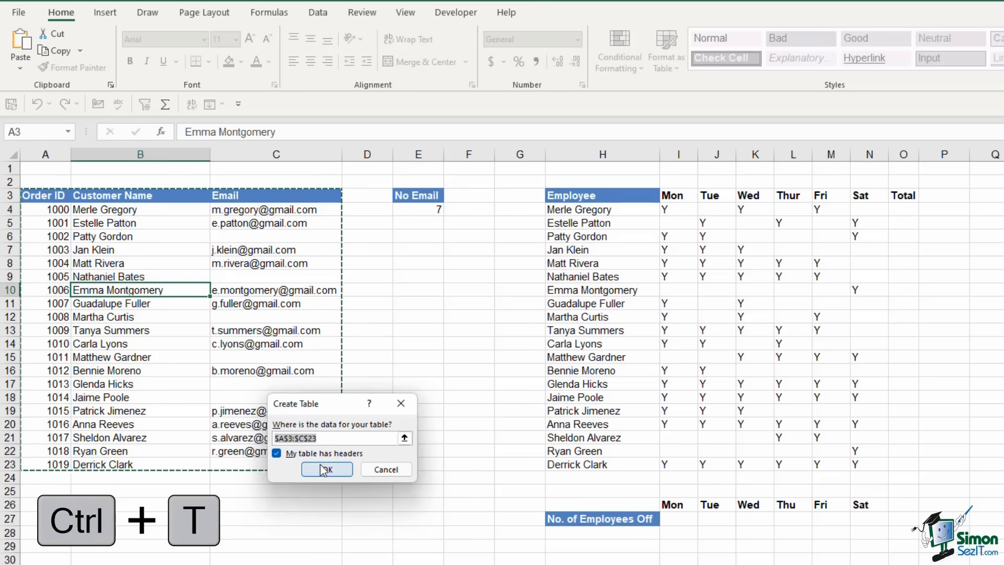
{"action": "left_click", "coordinate": [325, 469]}
{"action": "left_click", "coordinate": [285, 276]}
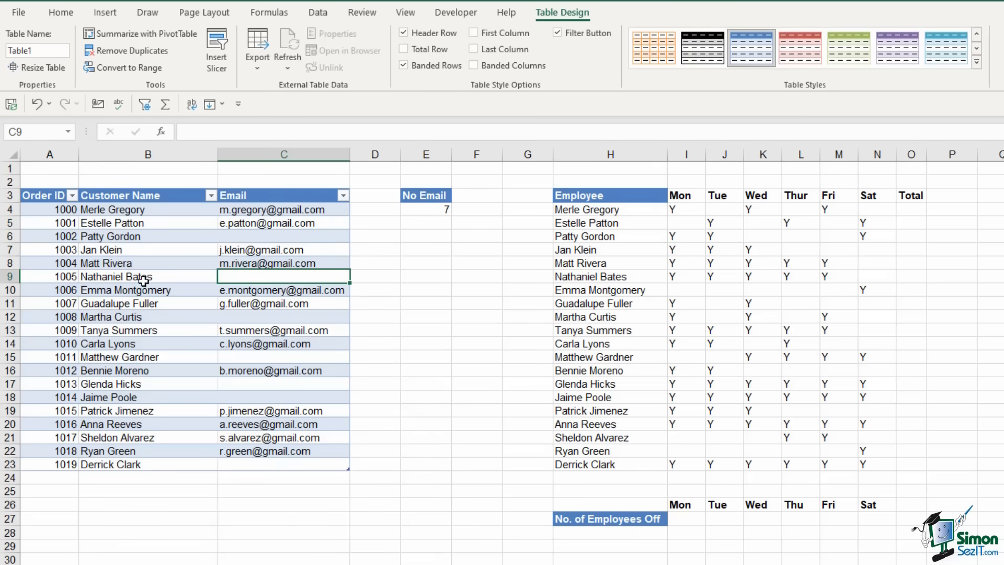
{"action": "left_click", "coordinate": [135, 262]}
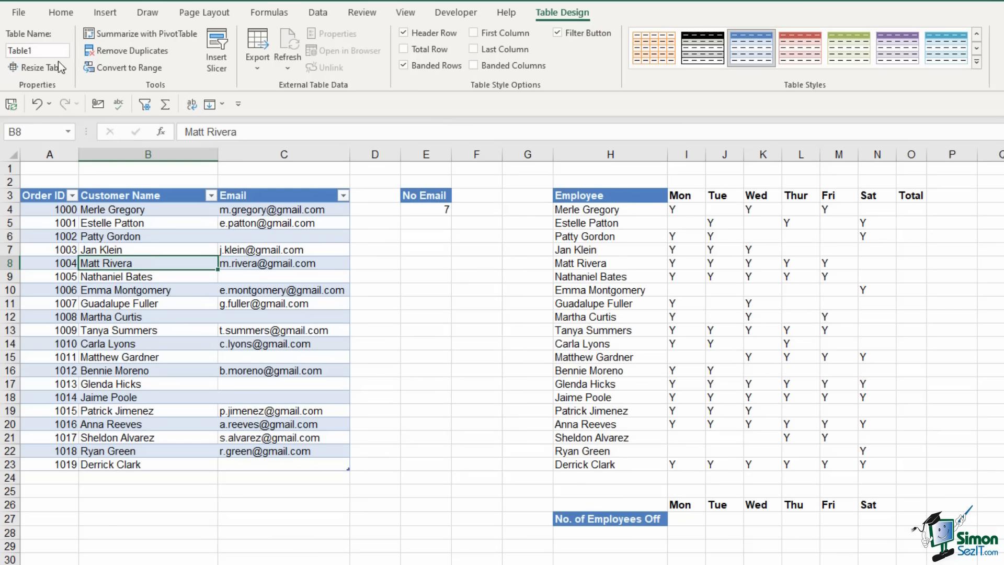
{"action": "left_click", "coordinate": [40, 48]}
Change the No Email formula to =COUNTBLANK(Orders), still returning 7
{"action": "left_click", "coordinate": [428, 209]}
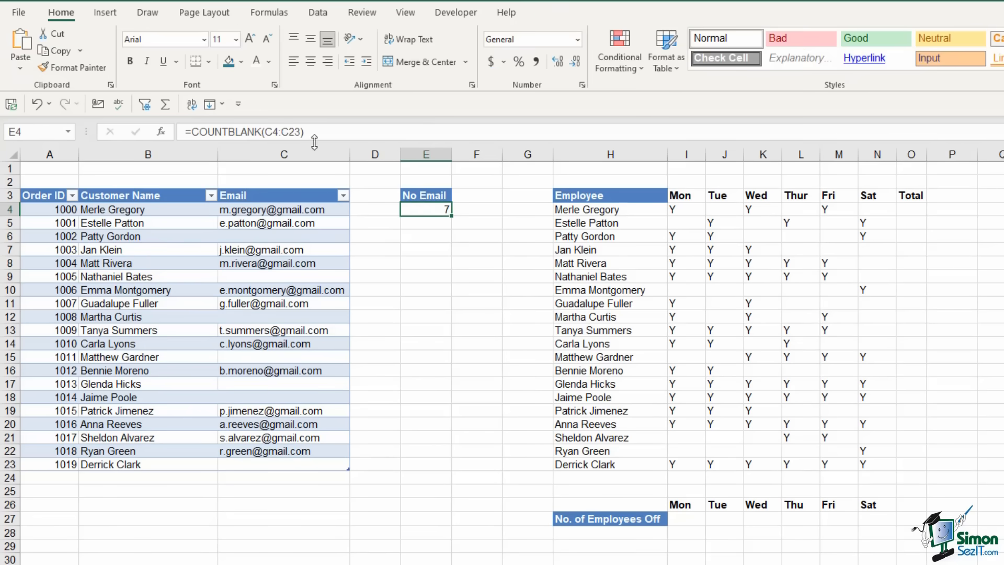
{"action": "left_click_drag", "start_coordinate": [264, 132], "coordinate": [300, 136]}
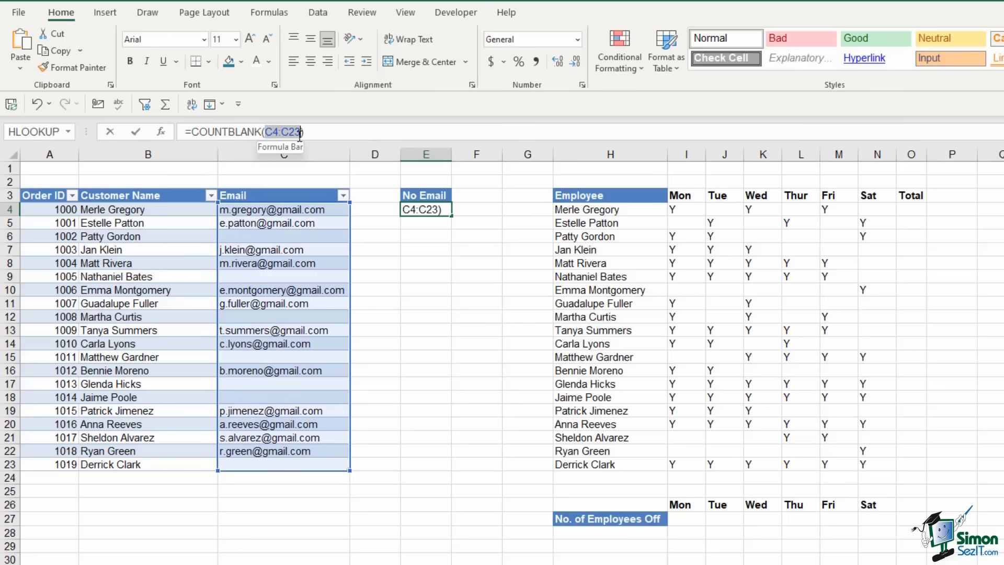
{"action": "key", "text": "Delete"}
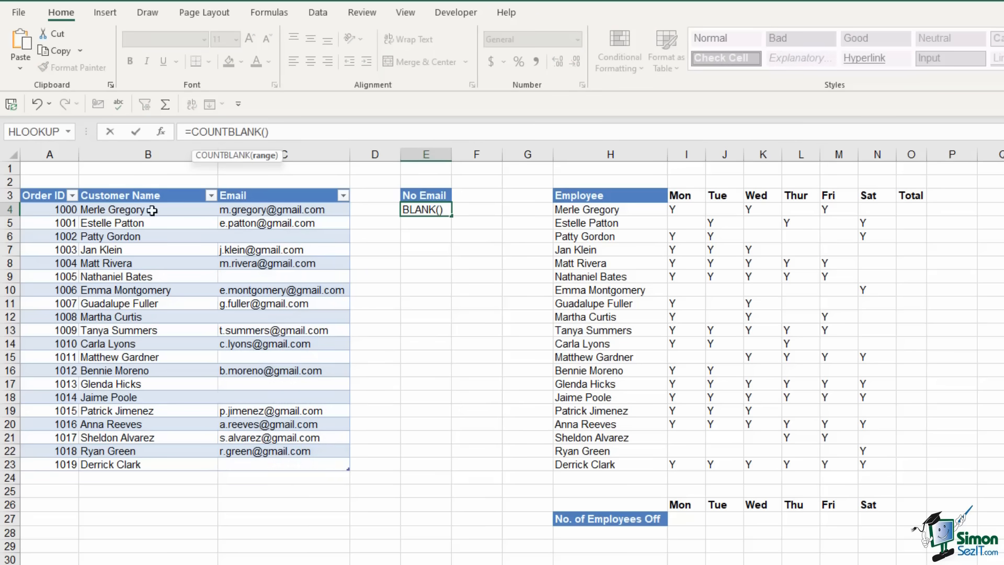
{"action": "left_click_drag", "start_coordinate": [24, 209], "coordinate": [321, 460]}
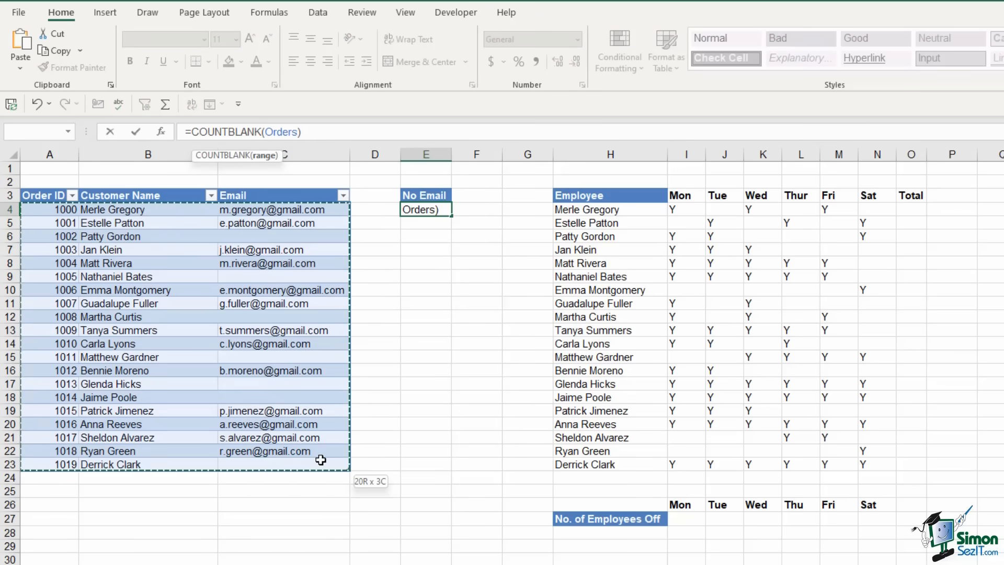
{"action": "key", "text": "Return"}
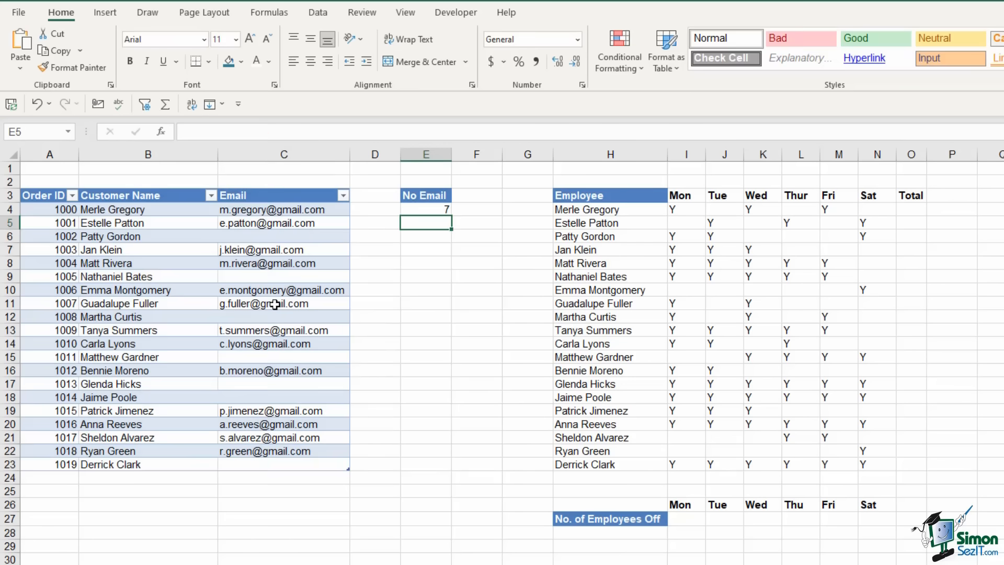
Add order 1020 below the Orders table with the customer's full name and e-mail address
{"action": "left_click", "coordinate": [62, 481]}
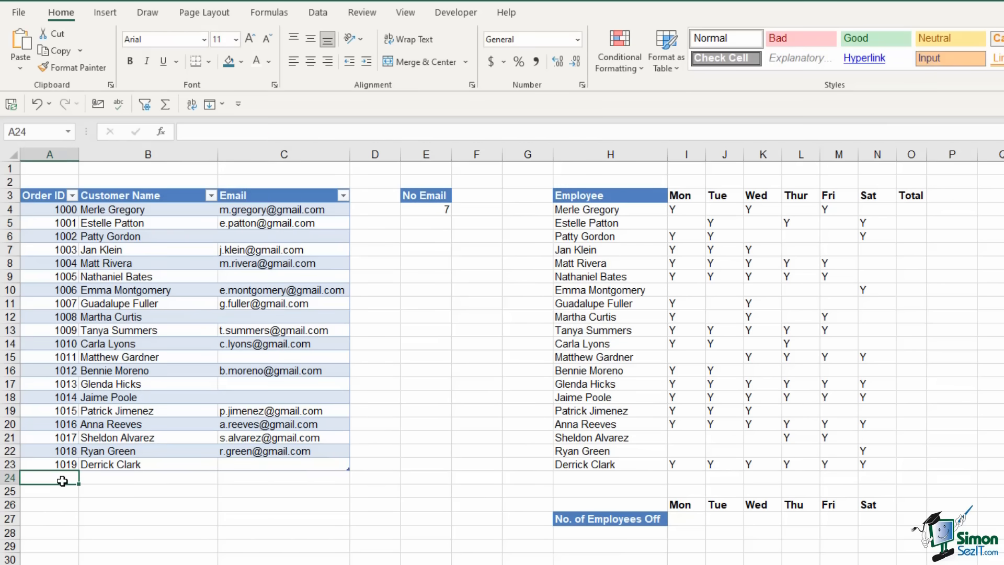
{"action": "type", "text": "10"}
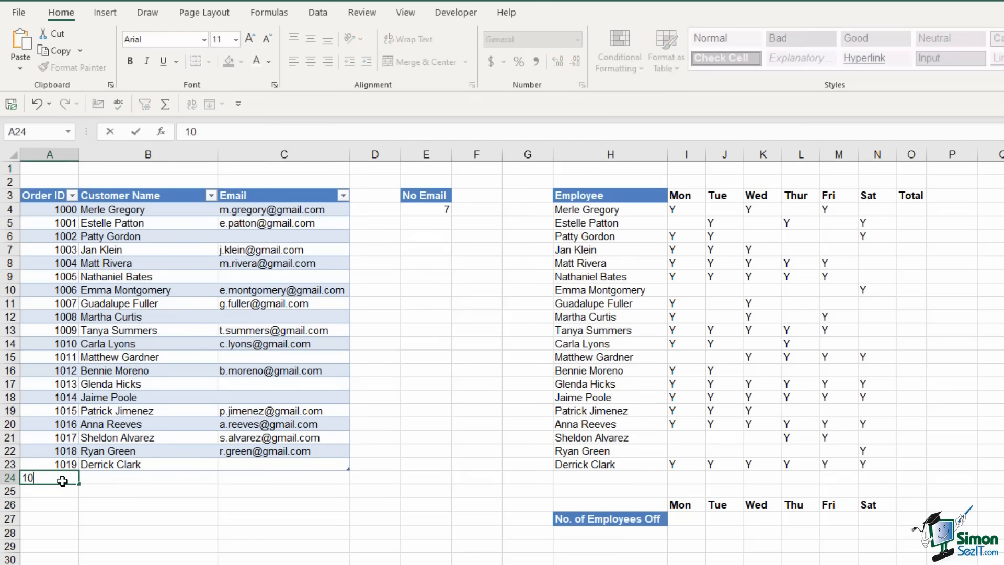
{"action": "type", "text": "20"}
{"action": "key", "text": "Tab"}
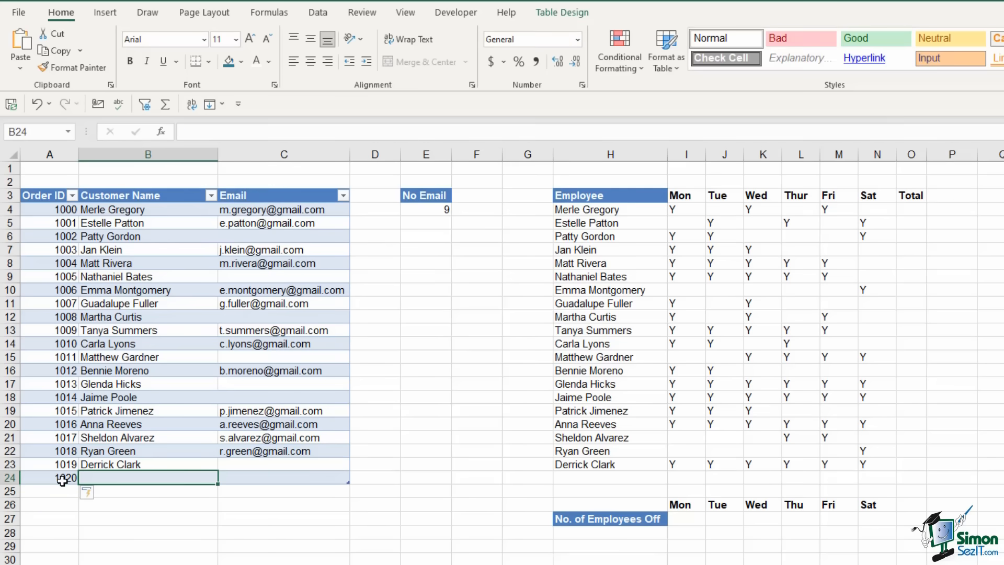
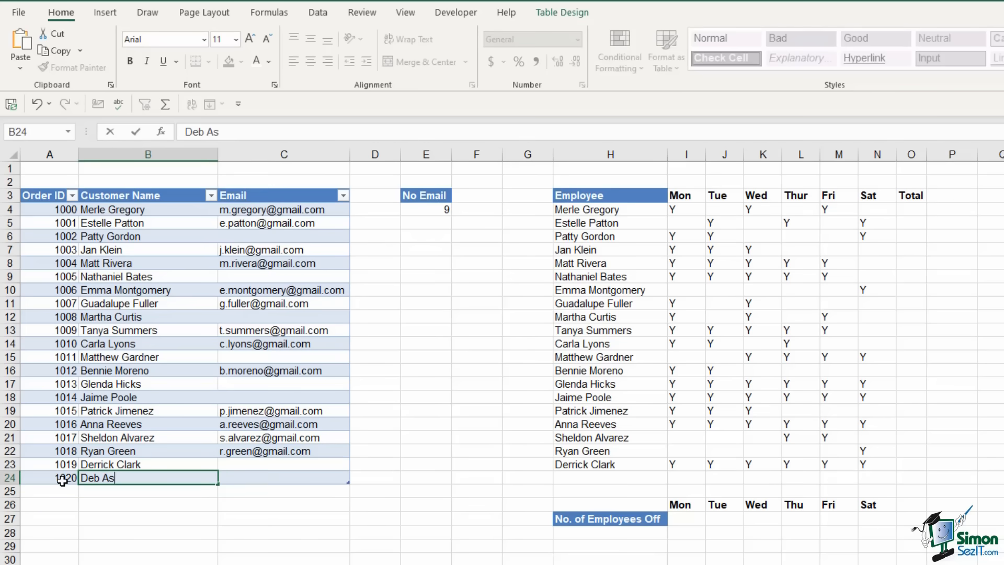
{"action": "key", "text": "Tab"}
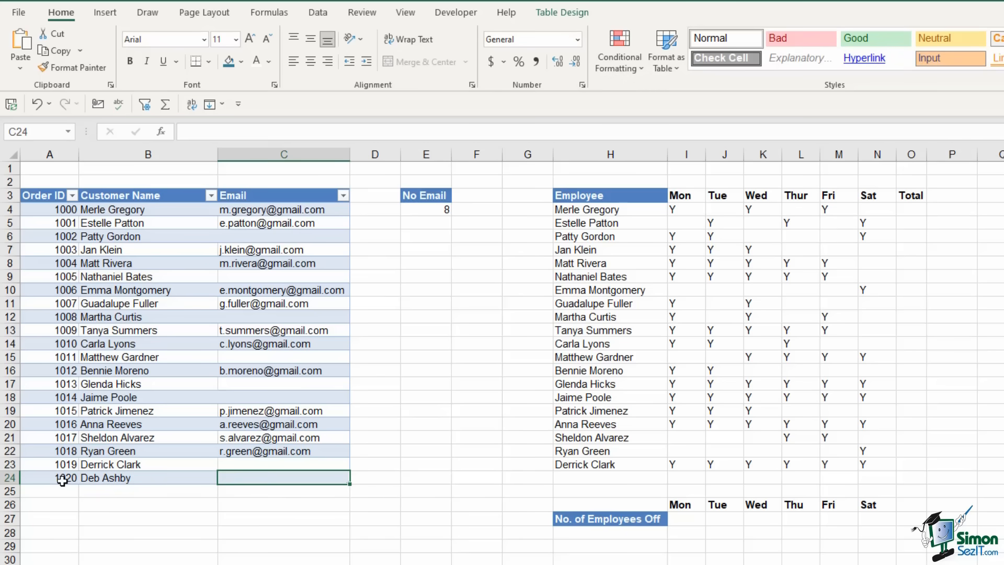
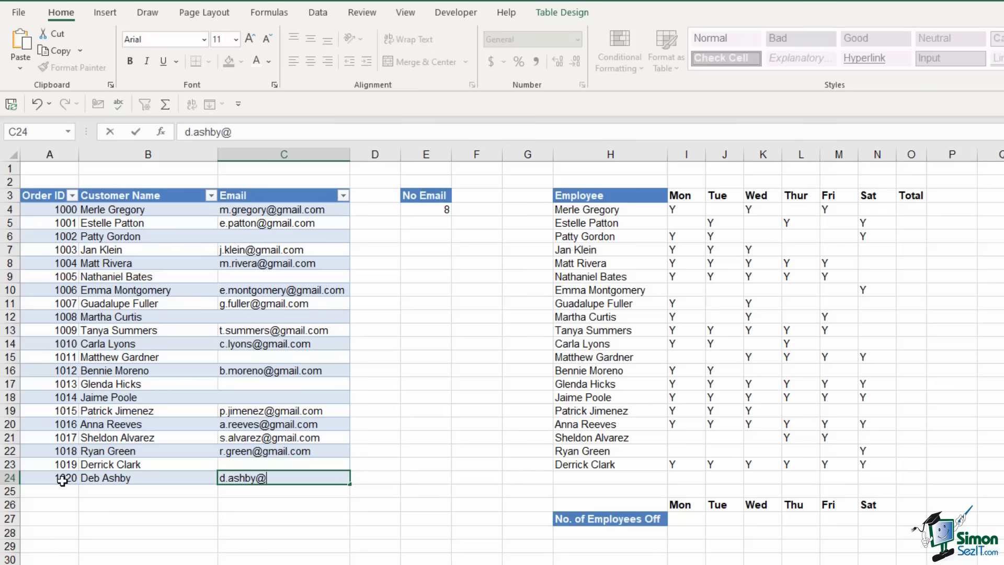
{"action": "key", "text": "Return"}
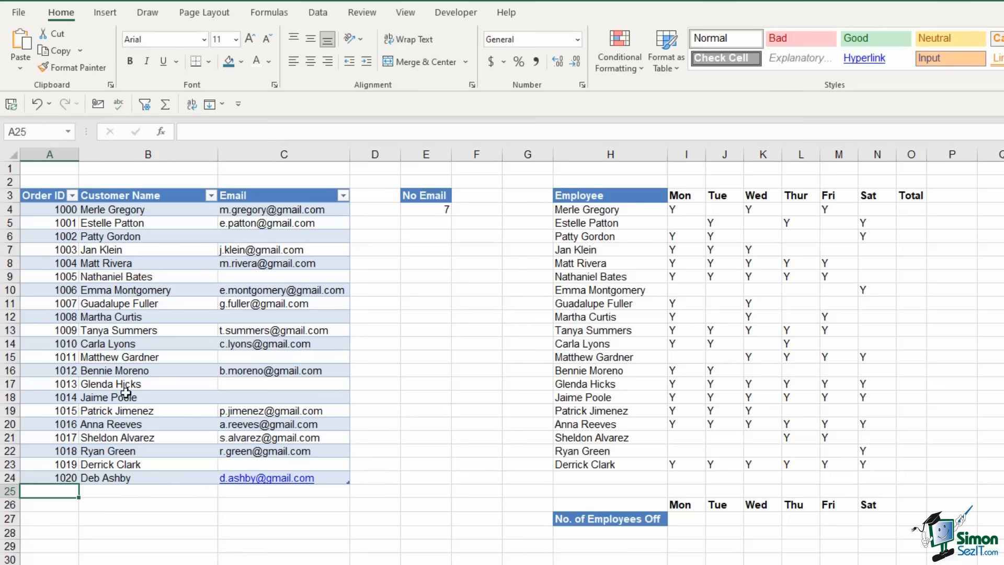
Remove the hyperlink from the new customer e-mail in cell C24
{"action": "left_click", "coordinate": [429, 209]}
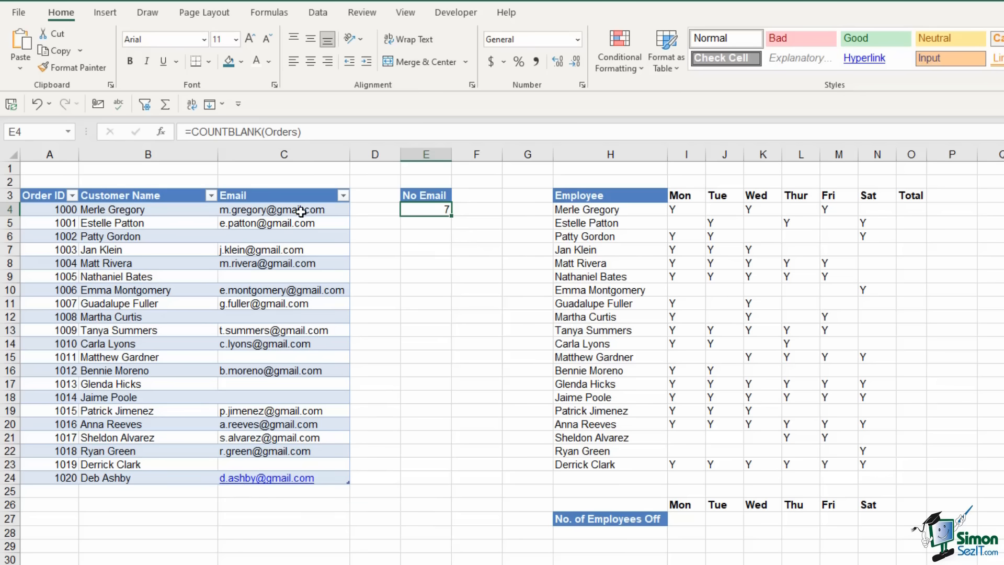
{"action": "left_click_drag", "start_coordinate": [301, 211], "coordinate": [301, 386]}
{"action": "left_click", "coordinate": [304, 331]}
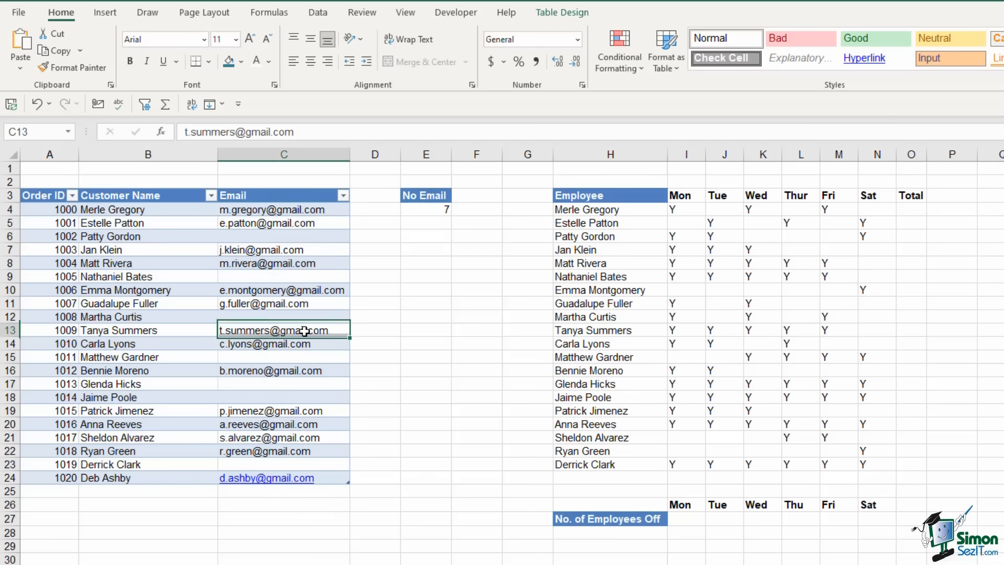
{"action": "left_click", "coordinate": [293, 478]}
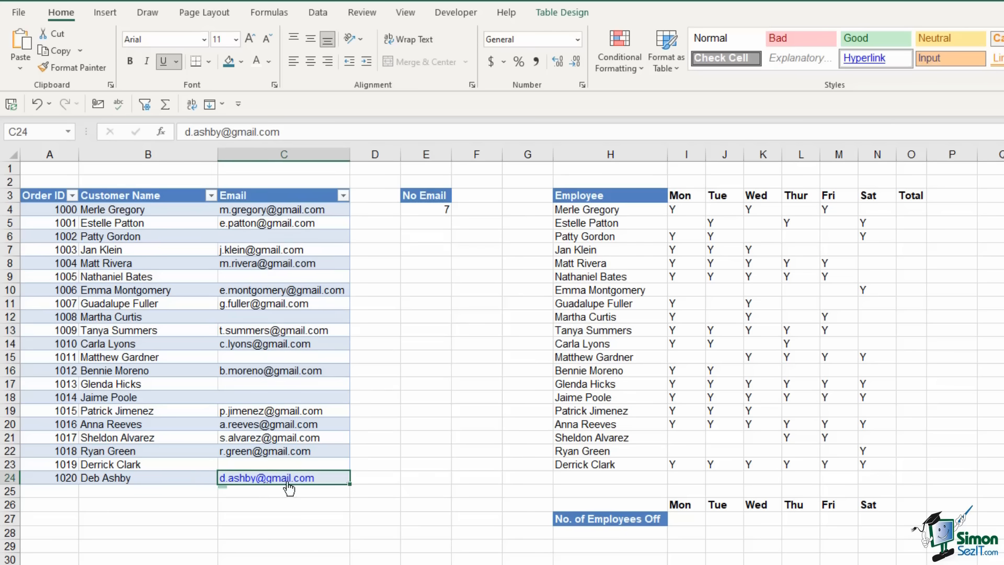
{"action": "right_click", "coordinate": [329, 478]}
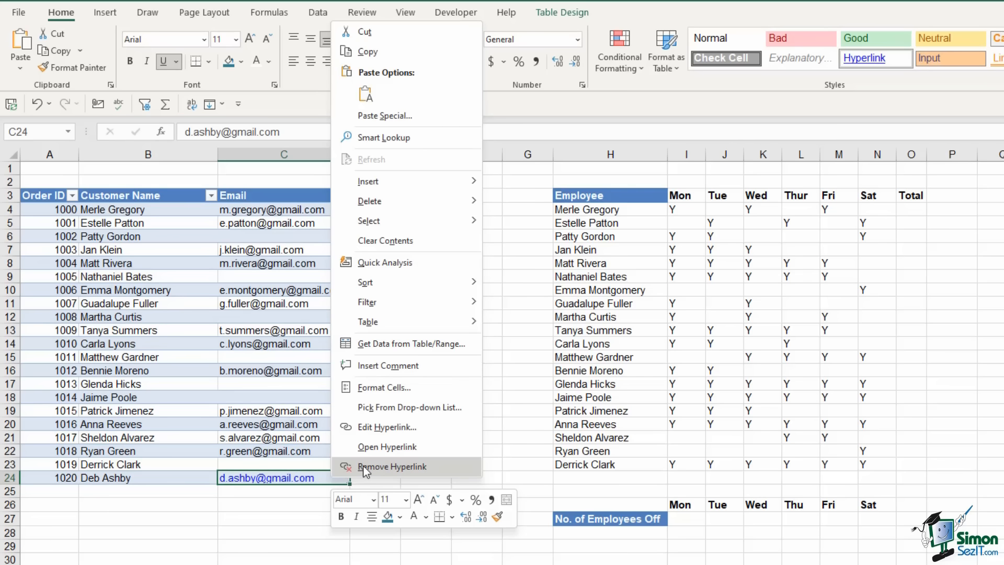
{"action": "left_click", "coordinate": [364, 467]}
{"action": "left_click", "coordinate": [410, 463]}
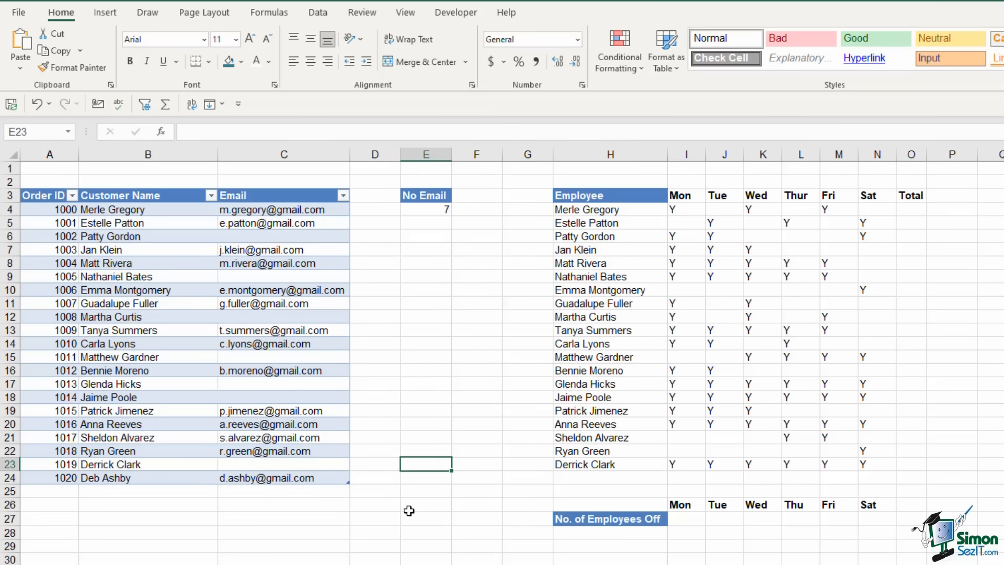
Review the employee names and their Y day-off entries across the Mon–Sat columns
{"action": "left_click", "coordinate": [606, 214]}
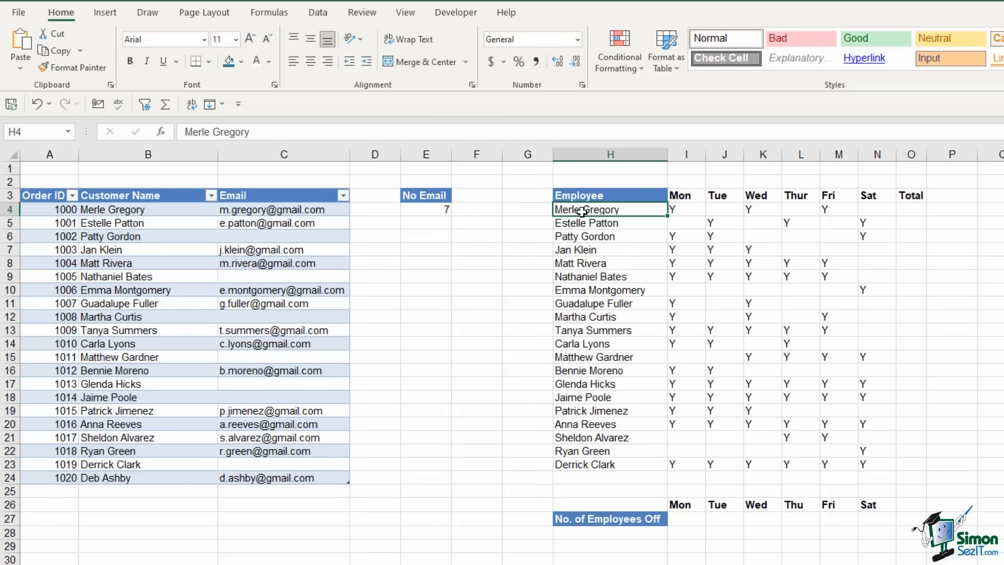
{"action": "left_click_drag", "start_coordinate": [582, 209], "coordinate": [587, 462]}
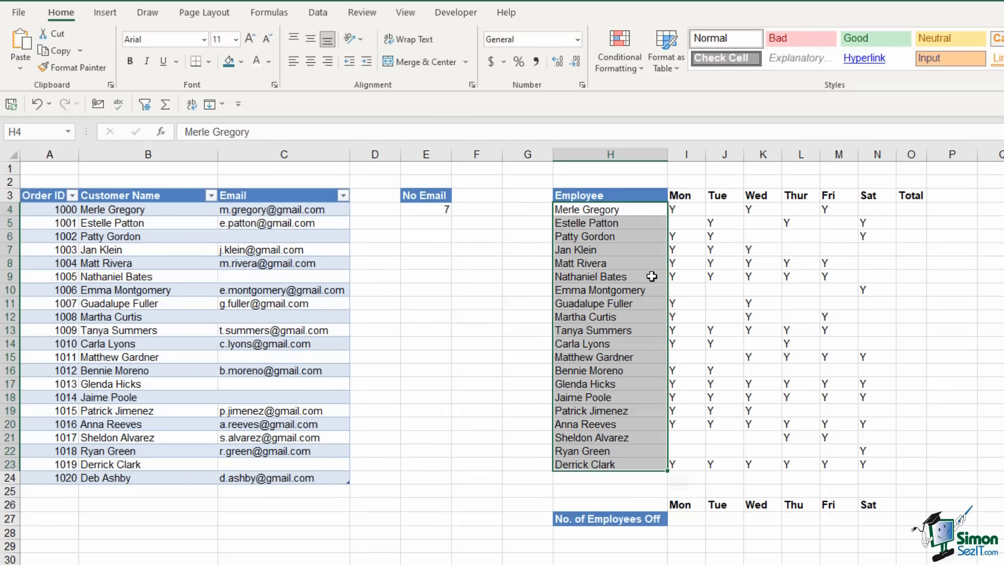
{"action": "left_click_drag", "start_coordinate": [685, 197], "coordinate": [879, 195]}
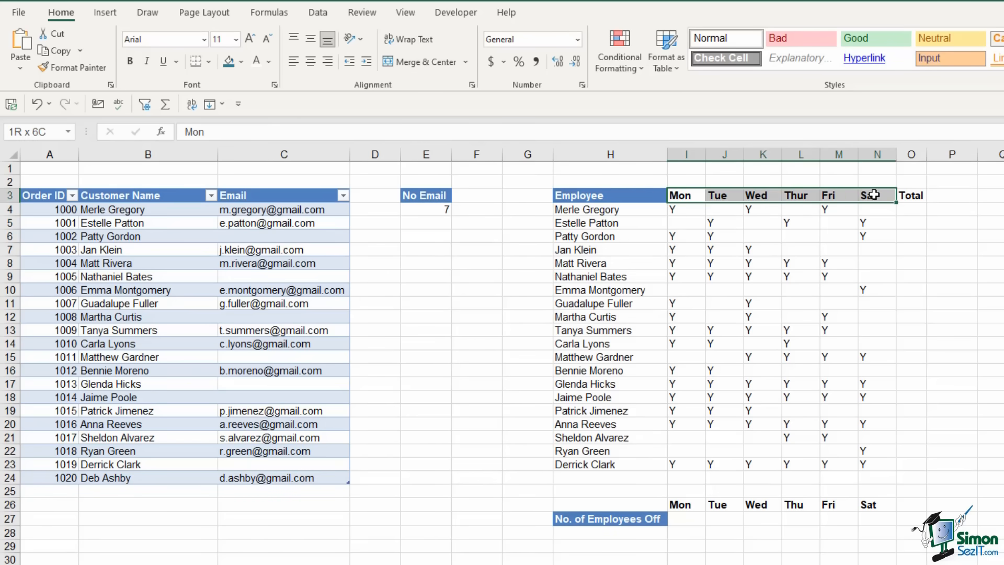
{"action": "left_click", "coordinate": [680, 211]}
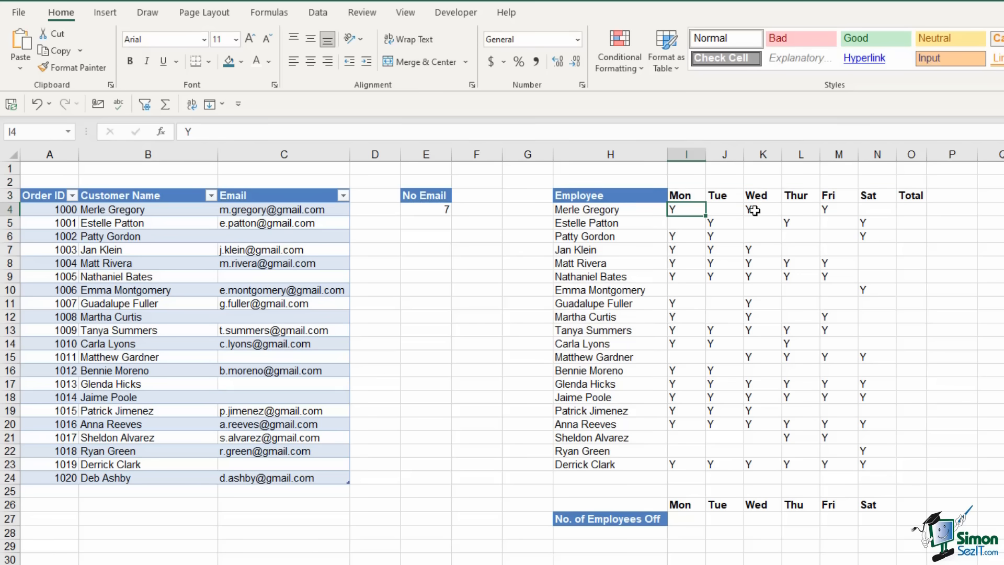
{"action": "left_click", "coordinate": [753, 211]}
{"action": "left_click", "coordinate": [827, 212]}
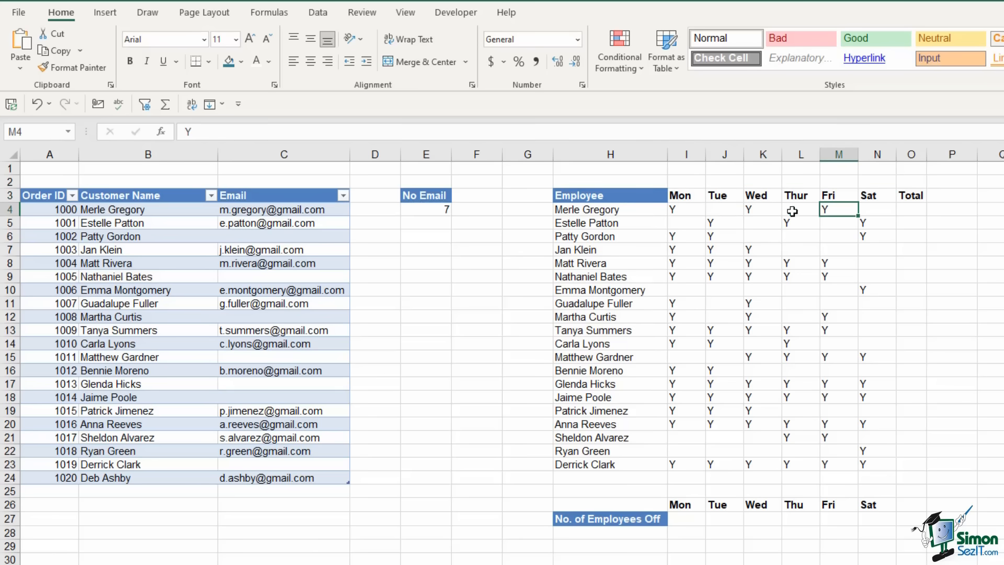
{"action": "left_click", "coordinate": [715, 224]}
{"action": "left_click", "coordinate": [789, 224]}
{"action": "left_click", "coordinate": [856, 225]}
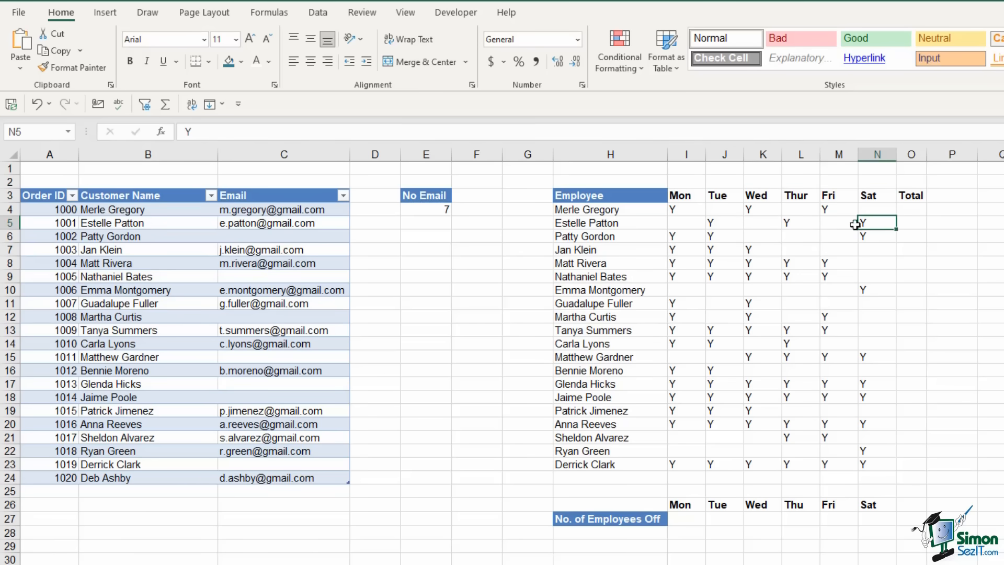
{"action": "left_click", "coordinate": [712, 235]}
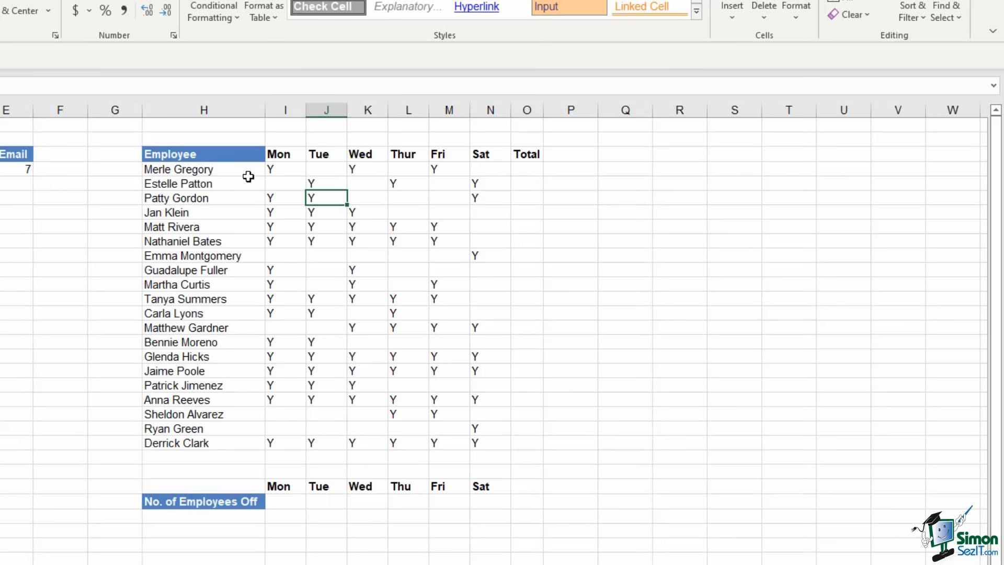
Enter =COUNTA(I4:N4) in the first Total cell and fill it down for every employee
{"action": "left_click", "coordinate": [526, 171]}
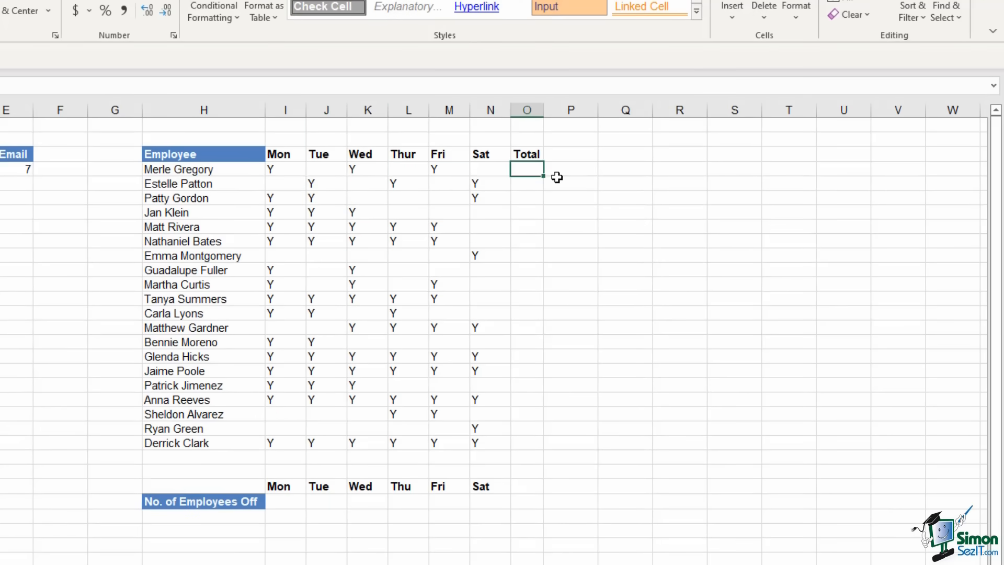
{"action": "type", "text": "=COUNTA("}
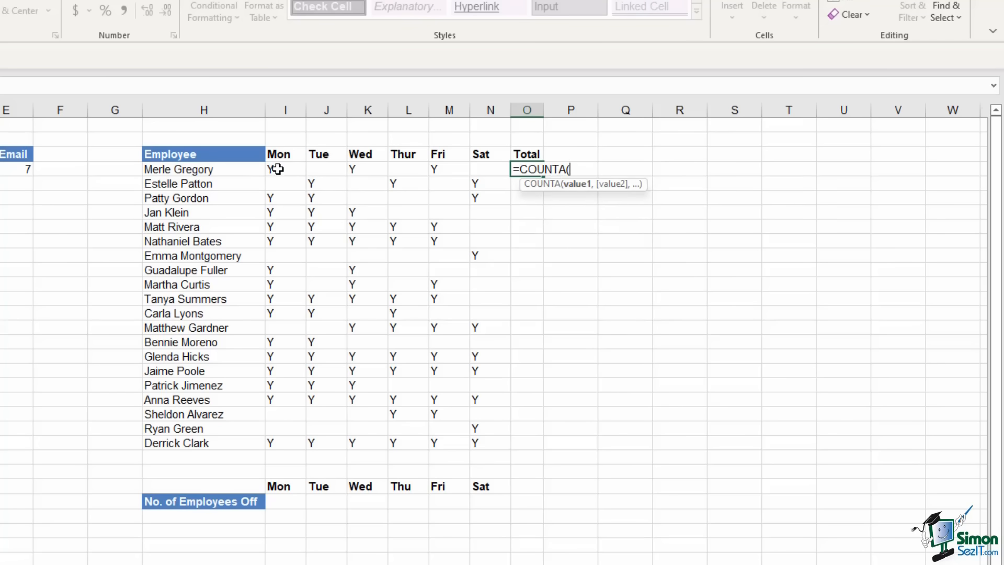
{"action": "left_click_drag", "start_coordinate": [273, 168], "coordinate": [486, 170]}
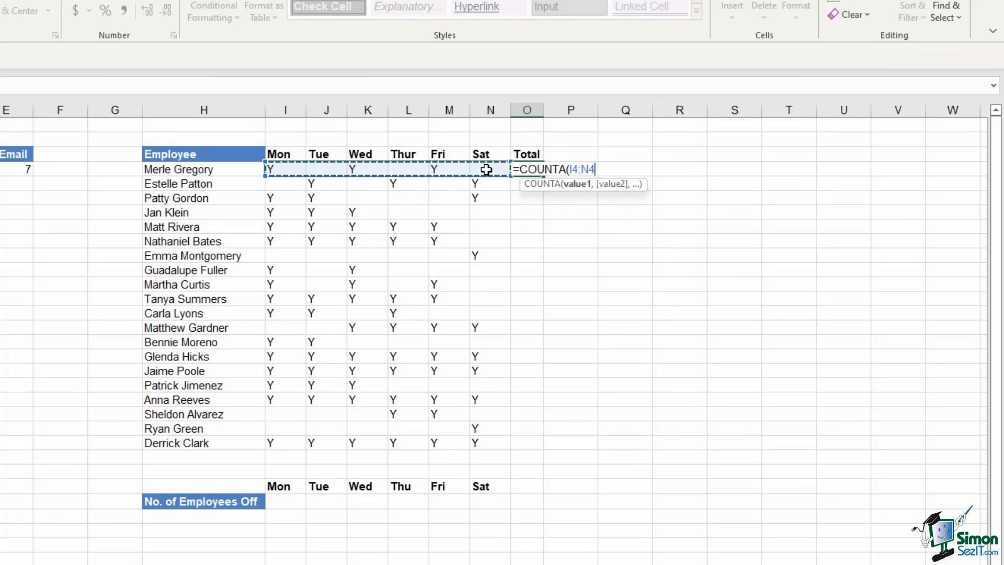
{"action": "key", "text": "Return"}
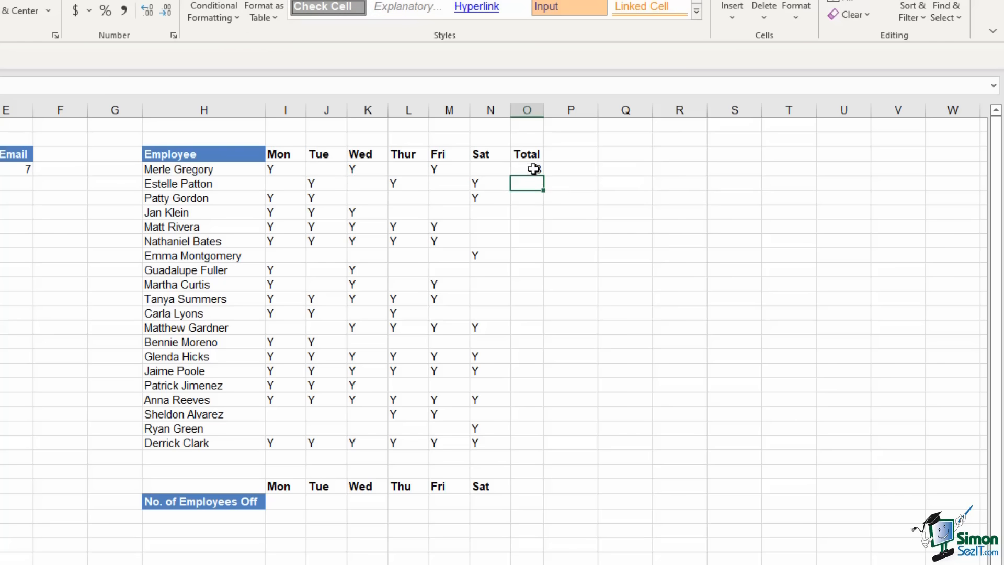
{"action": "left_click", "coordinate": [534, 169]}
{"action": "left_click_drag", "start_coordinate": [545, 176], "coordinate": [553, 451]}
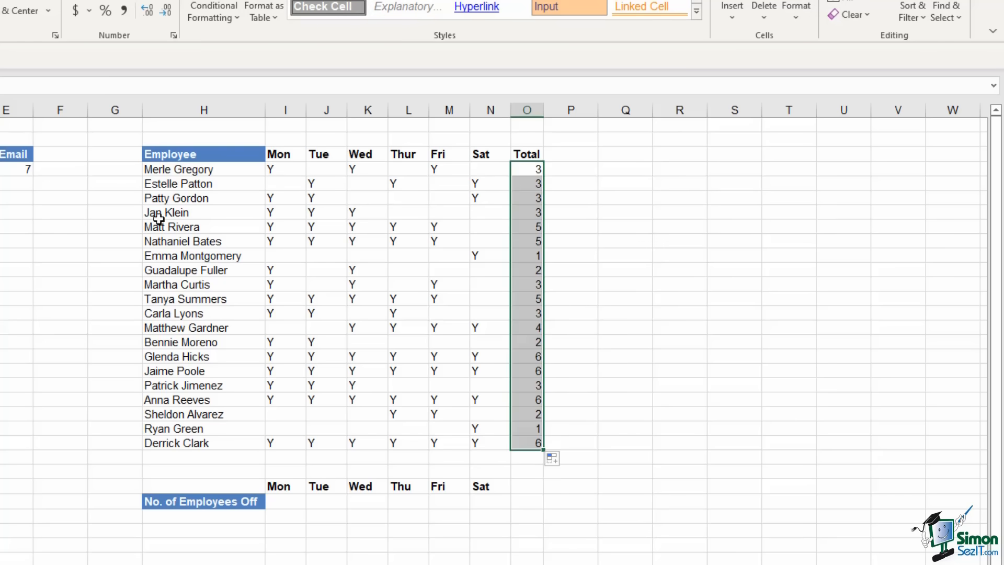
{"action": "left_click", "coordinate": [520, 183]}
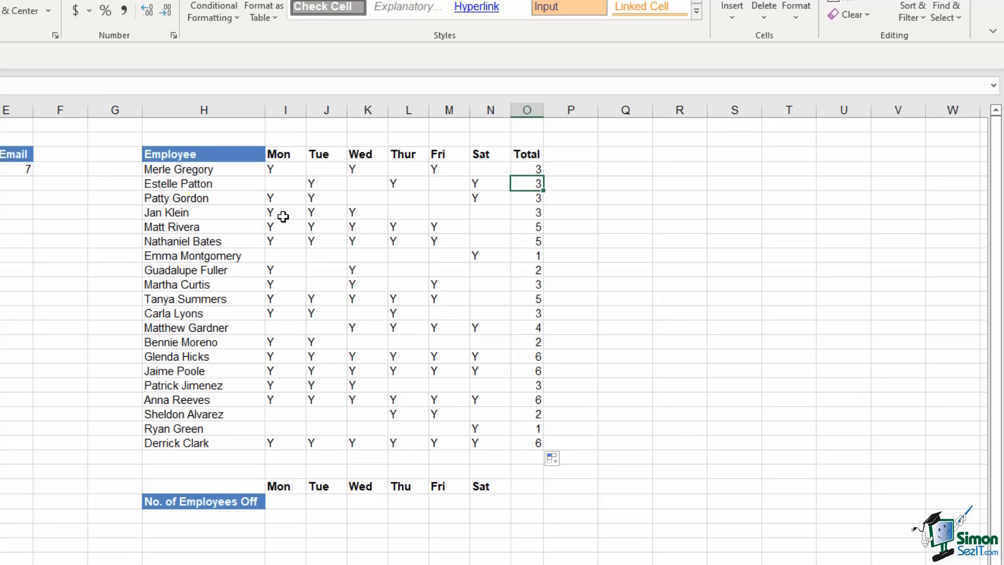
Count employees off with =COUNTBLANK on the Mon column (I4:I23), filled across to Sat
{"action": "left_click_drag", "start_coordinate": [285, 170], "coordinate": [309, 442]}
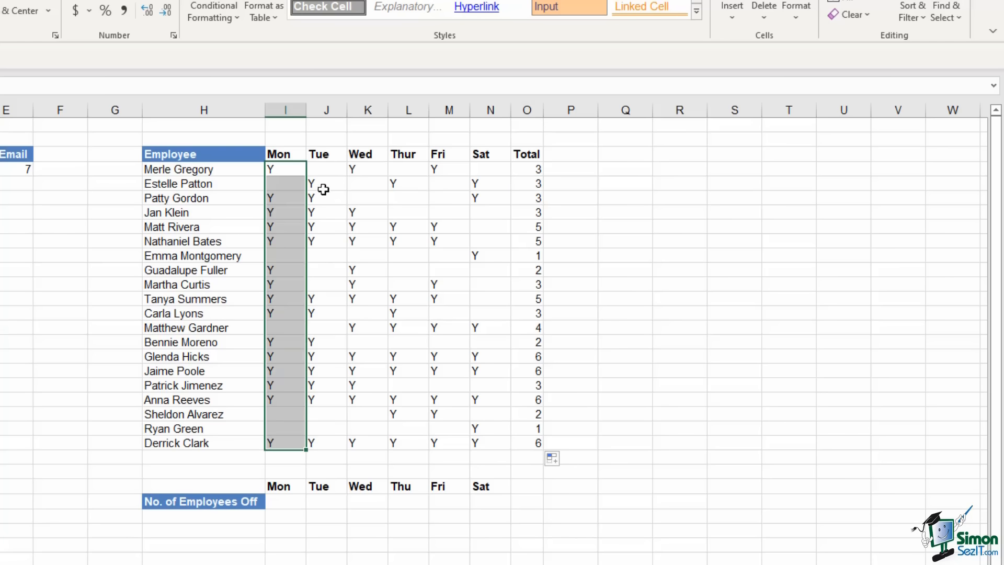
{"action": "left_click_drag", "start_coordinate": [323, 168], "coordinate": [333, 444]}
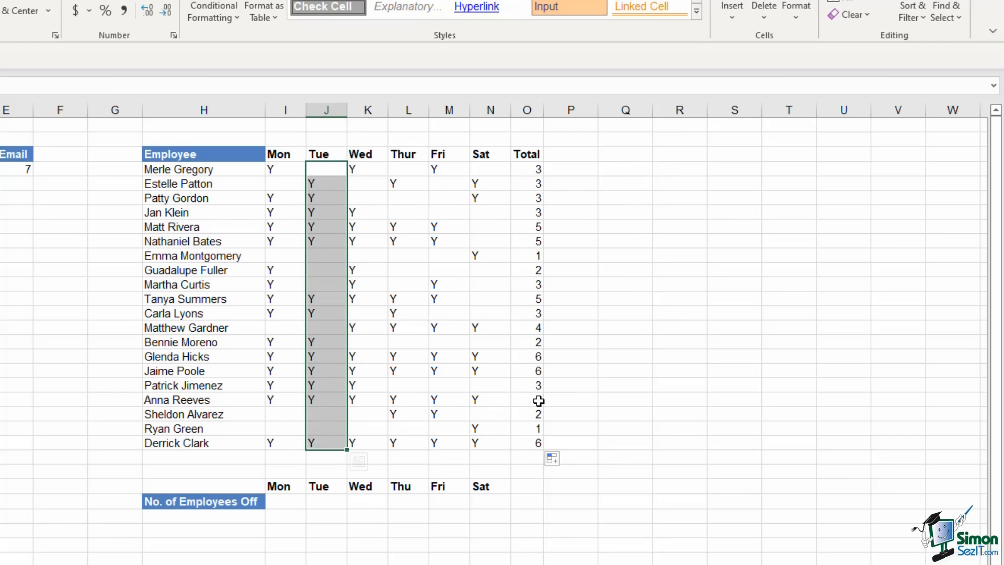
{"action": "left_click", "coordinate": [286, 501]}
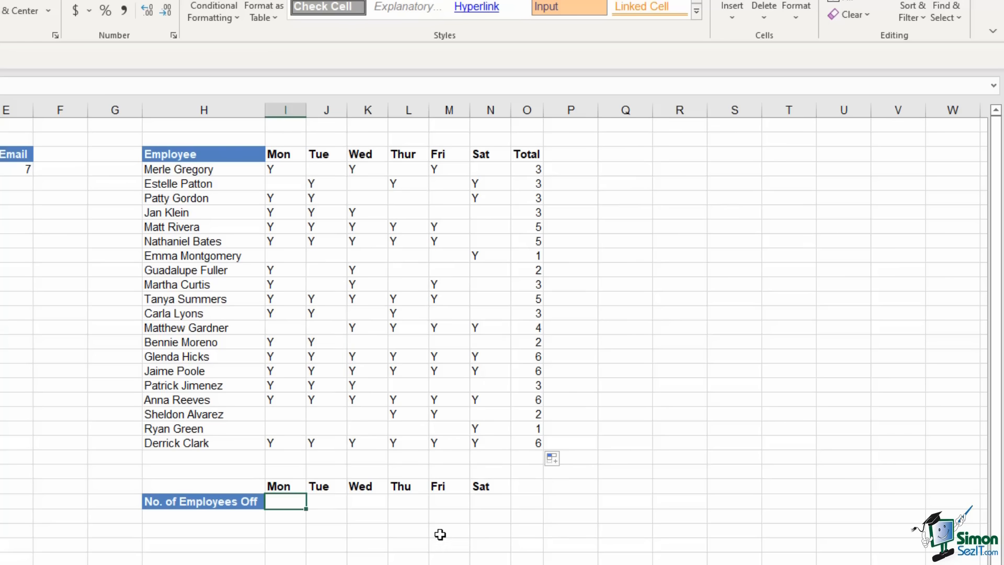
{"action": "type", "text": "=cou"}
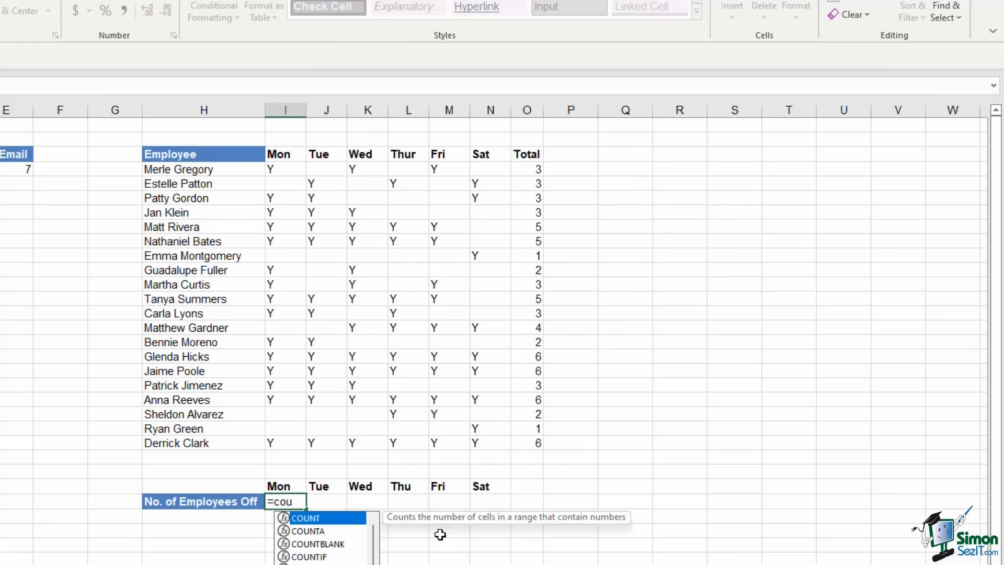
{"action": "key", "text": "Down"}
{"action": "key", "text": "Down"}
{"action": "key", "text": "Tab"}
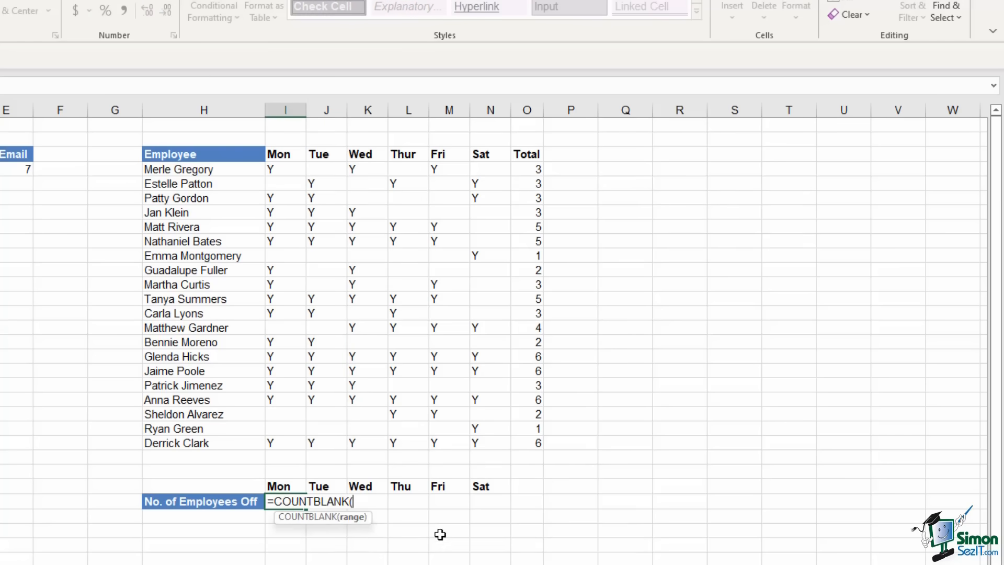
{"action": "left_click", "coordinate": [286, 174]}
{"action": "left_click_drag", "start_coordinate": [286, 178], "coordinate": [279, 444]}
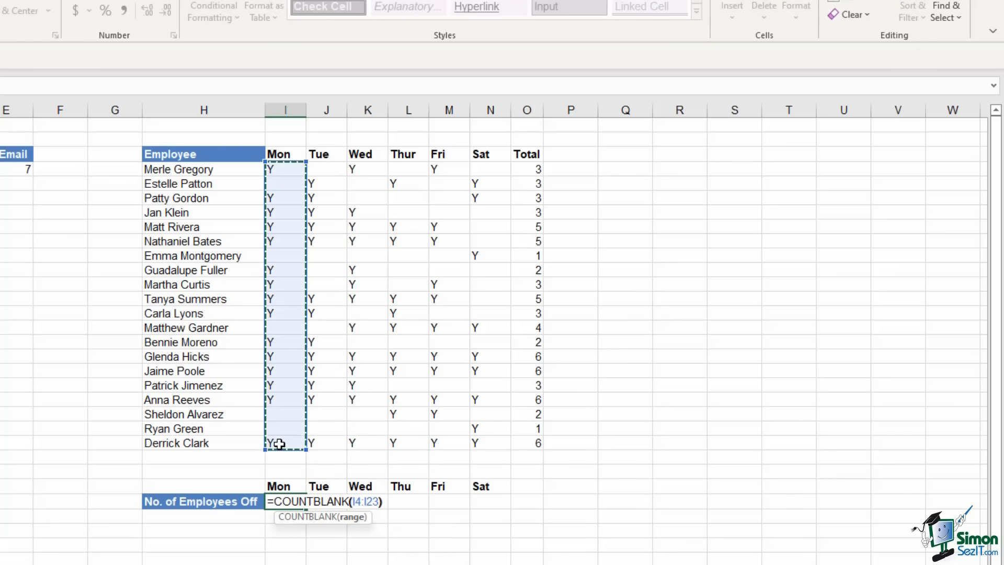
{"action": "key", "text": "Return"}
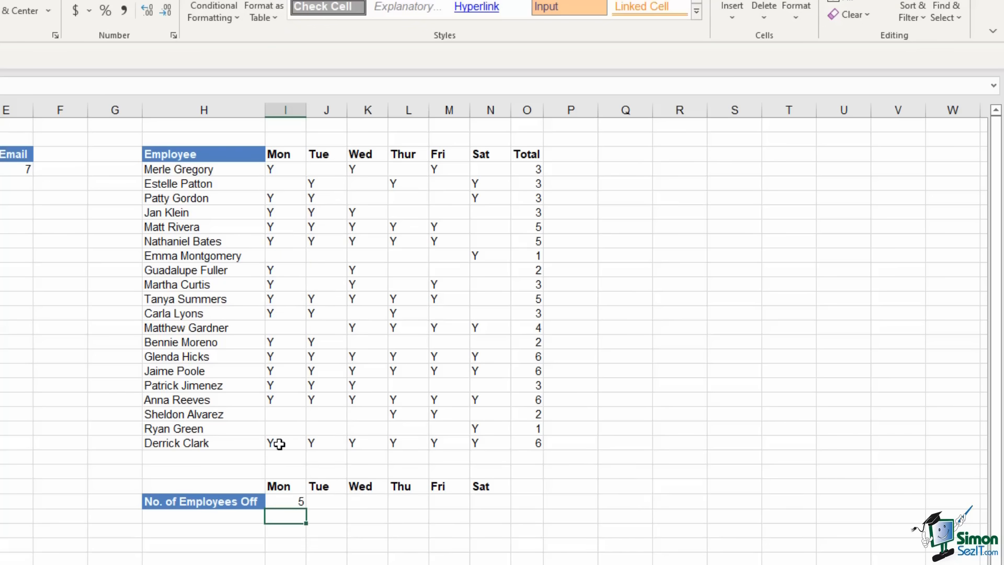
{"action": "left_click", "coordinate": [299, 503]}
{"action": "left_click_drag", "start_coordinate": [307, 508], "coordinate": [508, 512]}
{"action": "left_click", "coordinate": [636, 486]}
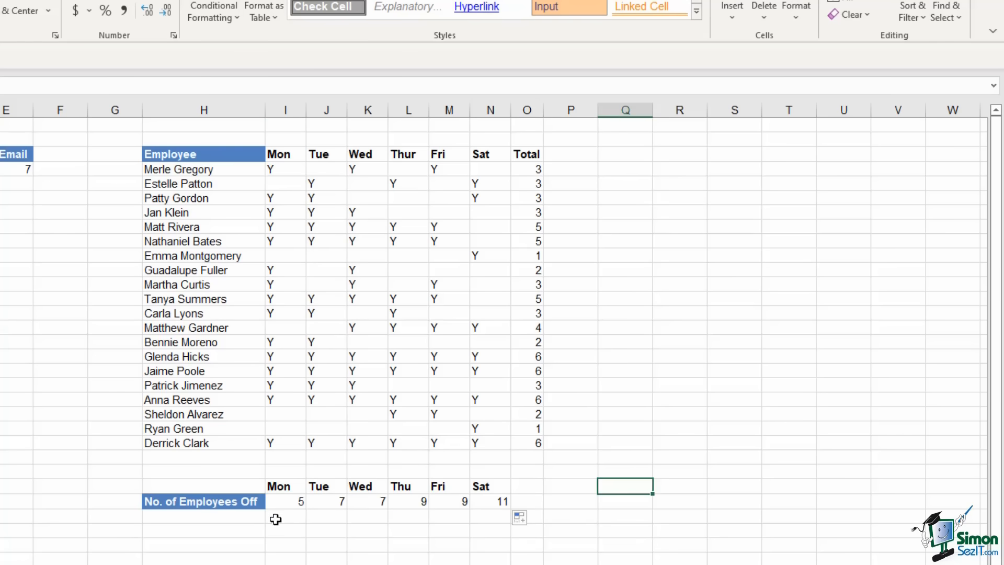
Check the employees-off counts from Mon (5) through Sat (11)
{"action": "left_click", "coordinate": [287, 501]}
{"action": "left_click", "coordinate": [337, 502]}
{"action": "left_click", "coordinate": [370, 501]}
{"action": "left_click", "coordinate": [416, 502]}
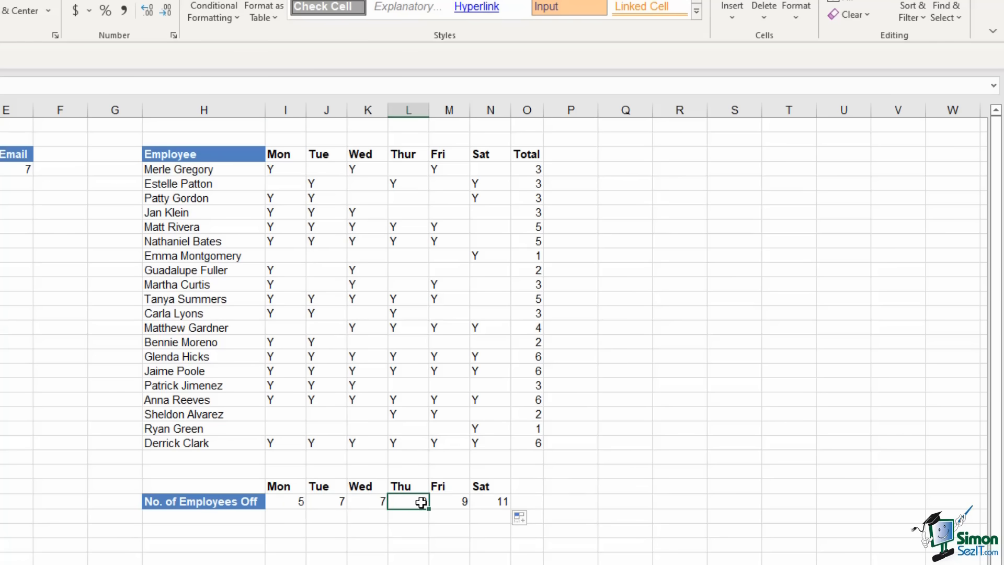
{"action": "left_click", "coordinate": [457, 502]}
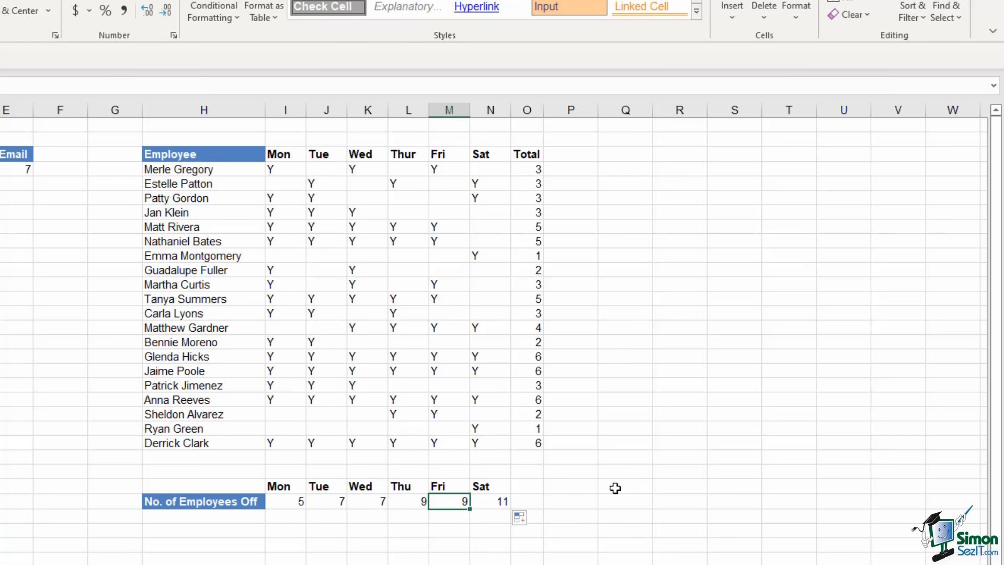
{"action": "left_click", "coordinate": [503, 501]}
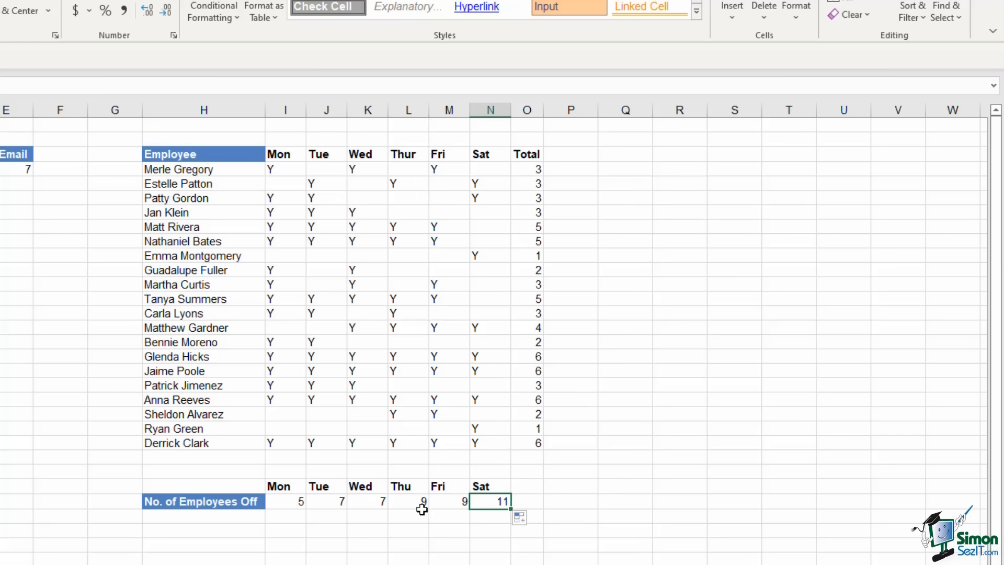
{"action": "left_click_drag", "start_coordinate": [440, 503], "coordinate": [483, 503]}
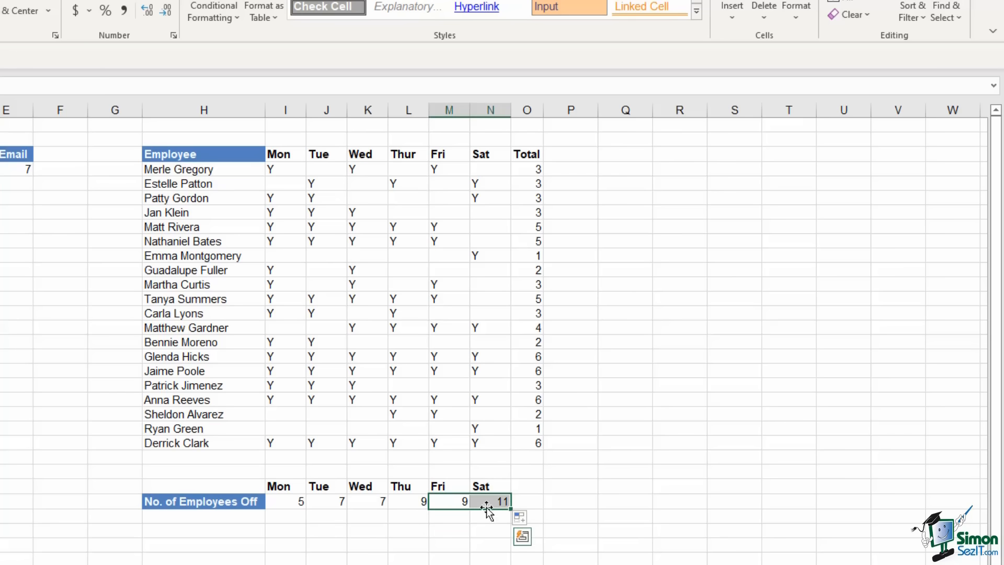
{"action": "left_click", "coordinate": [289, 501]}
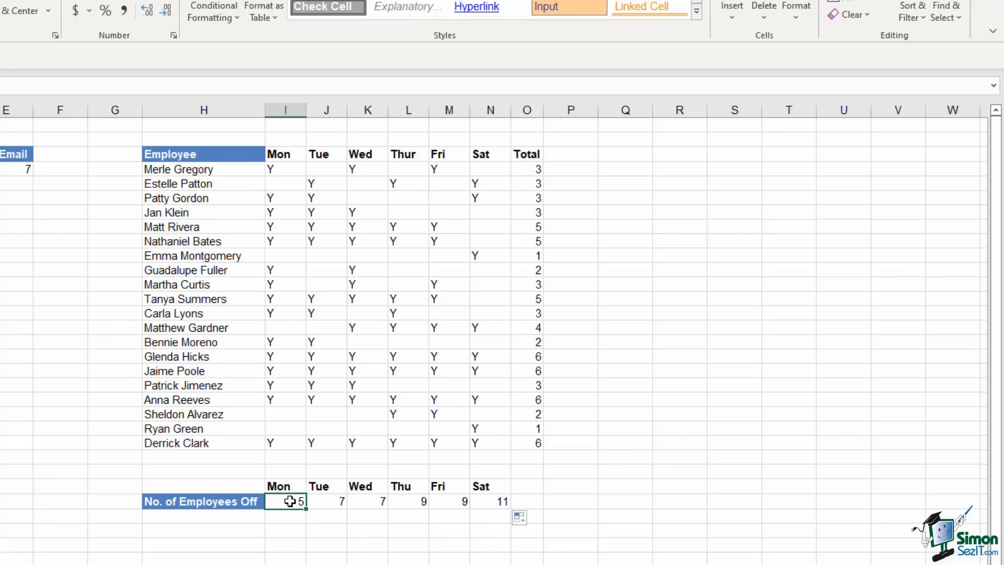
{"action": "left_click", "coordinate": [496, 504]}
{"action": "left_click", "coordinate": [645, 475]}
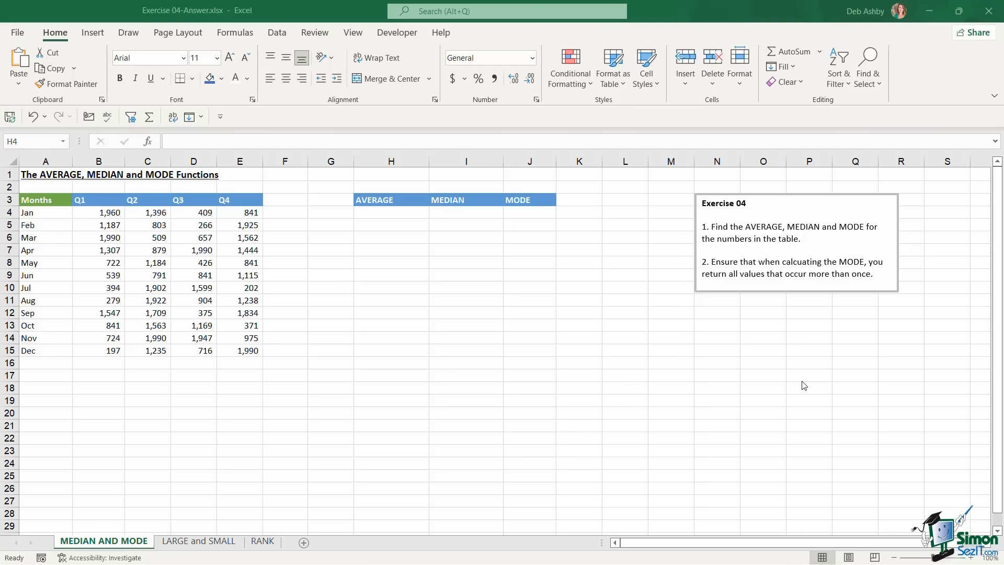
{"action": "left_click", "coordinate": [195, 543]}
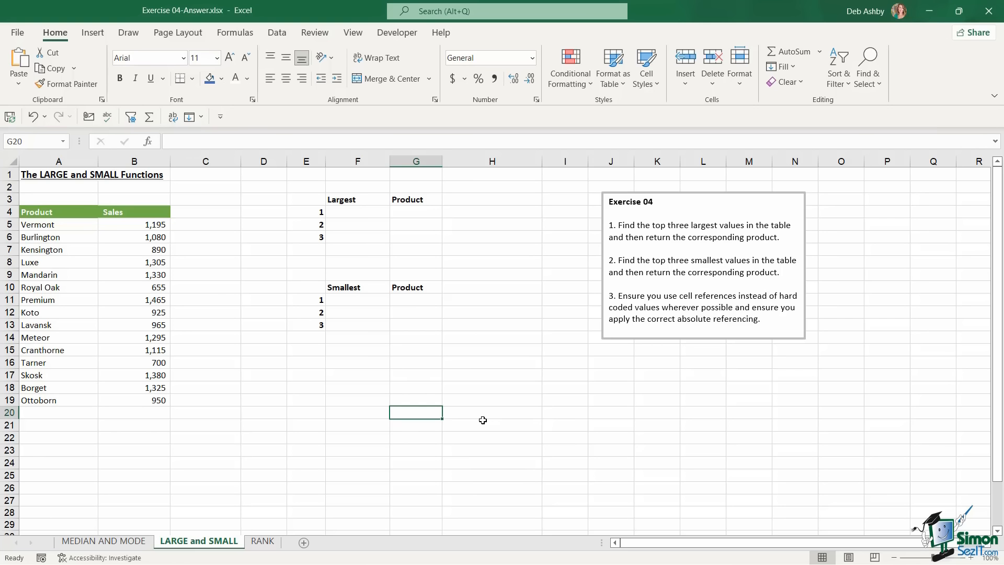
{"action": "left_click", "coordinate": [270, 545]}
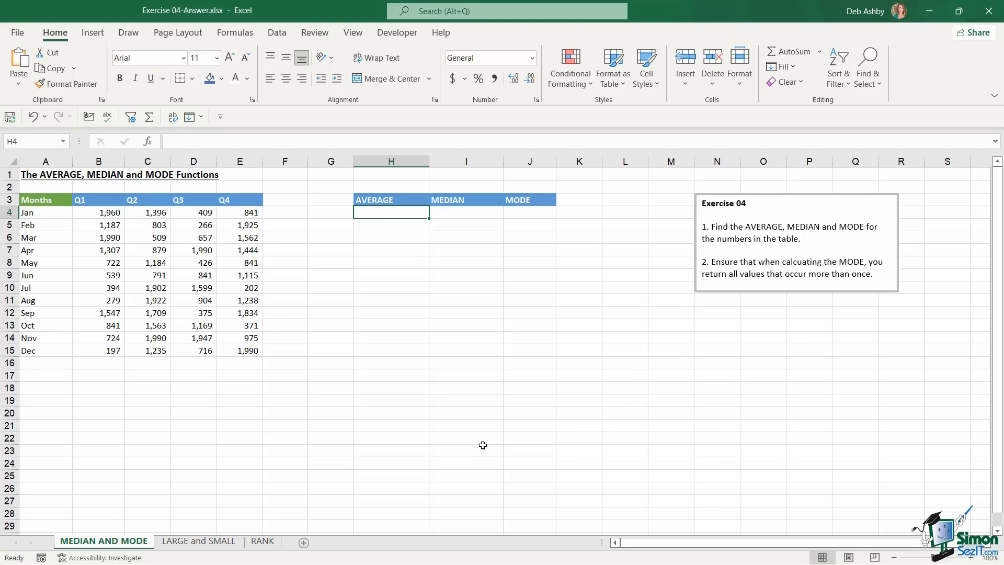
Enter =AVERAGE(B4:E15) in H4 to average the quarterly figures (1,108)
{"action": "type", "text": "=average"}
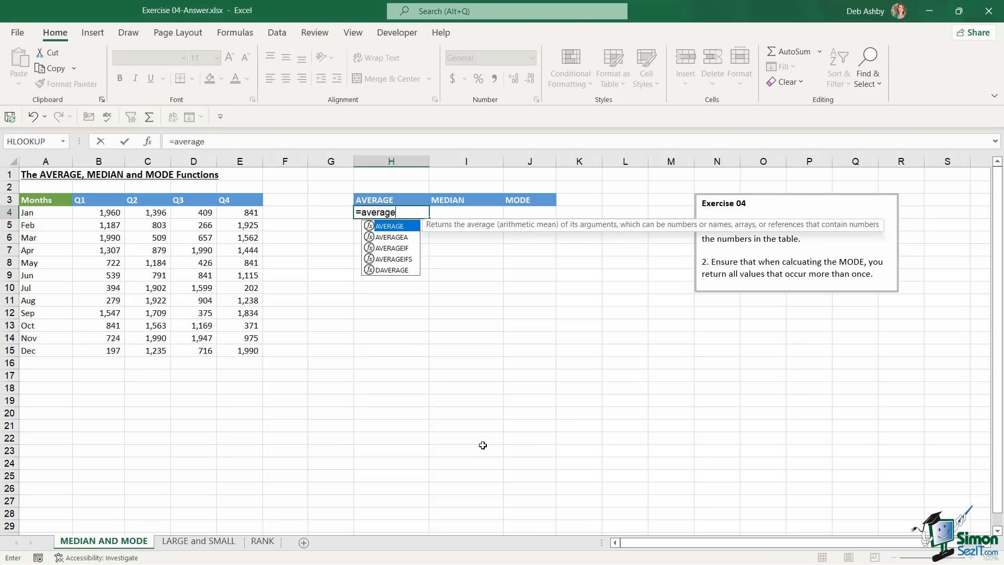
{"action": "key", "text": "Tab"}
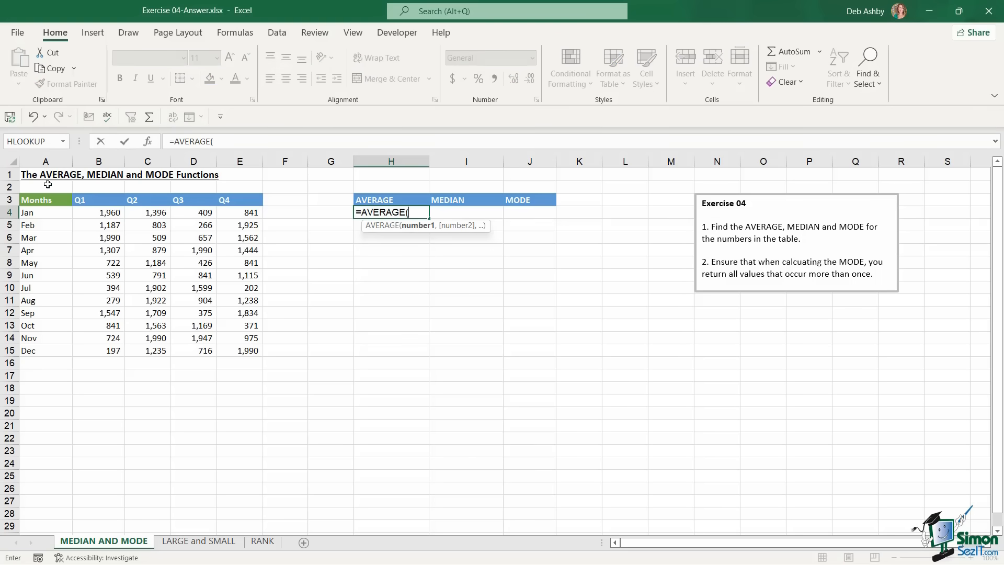
{"action": "left_click_drag", "start_coordinate": [89, 211], "coordinate": [240, 356]}
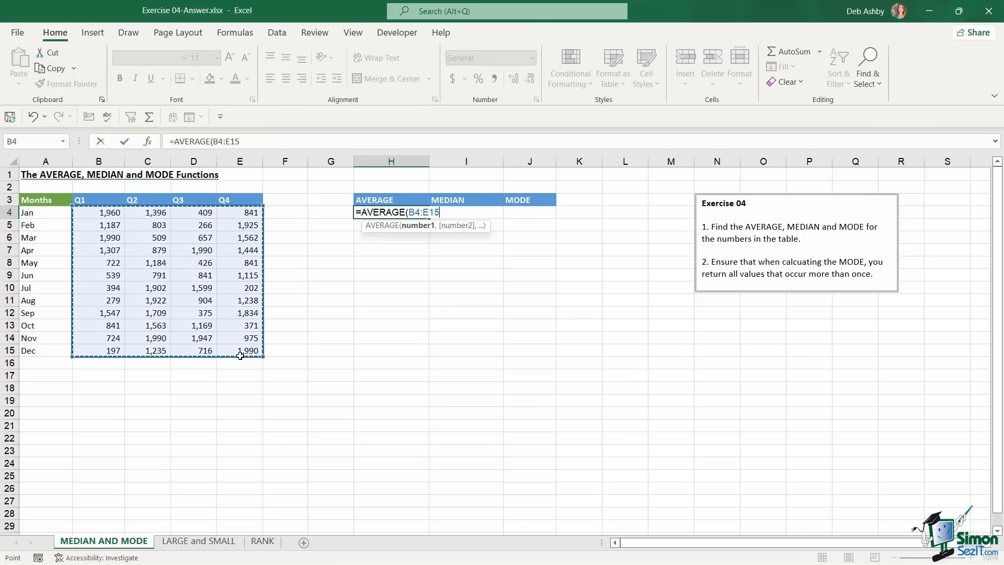
{"action": "type", "text": ")"}
{"action": "key", "text": "Return"}
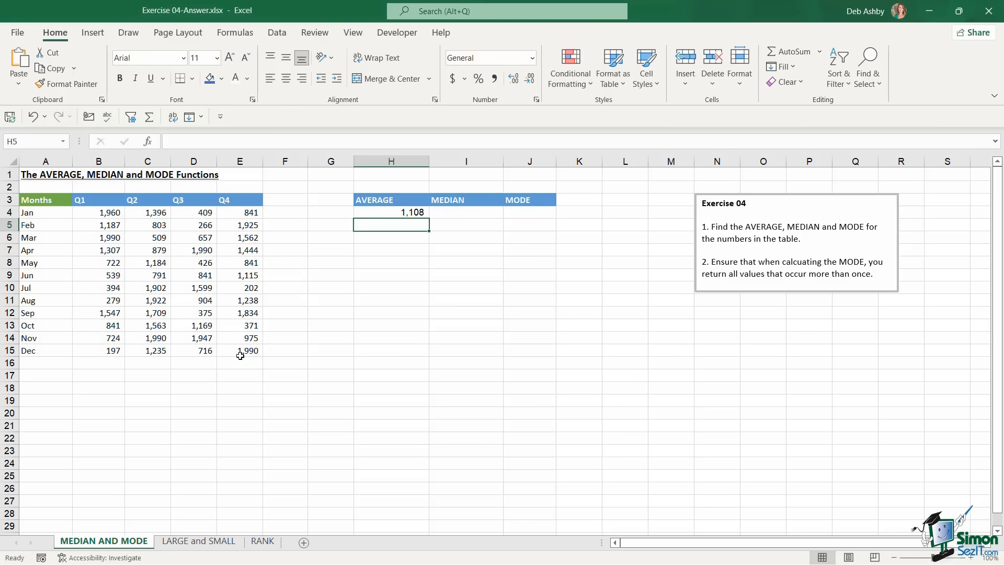
Enter =MEDIAN(B4:E15) in I4, giving 1,045
{"action": "key", "text": "Up"}
{"action": "key", "text": "Right"}
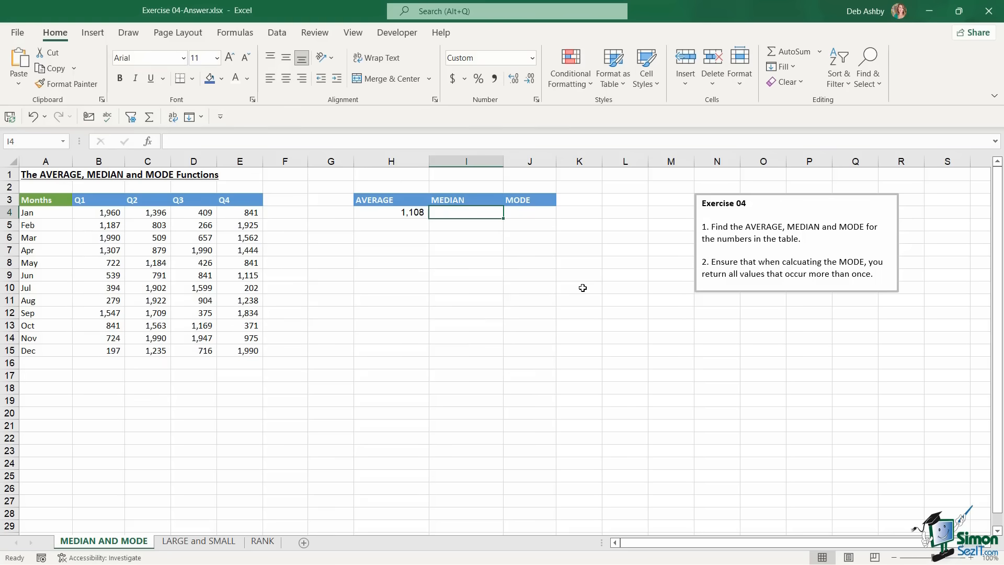
{"action": "type", "text": "=media"}
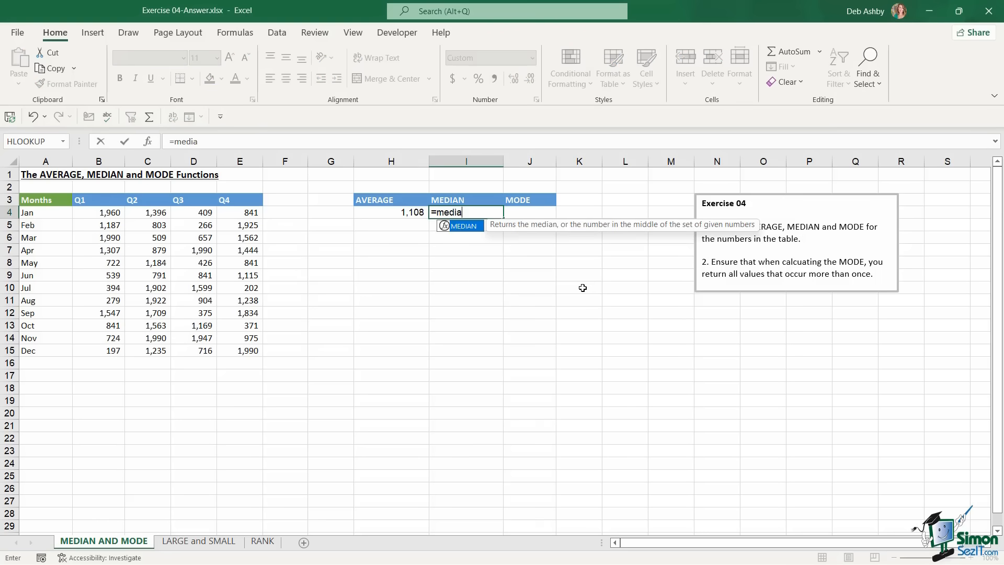
{"action": "key", "text": "Tab"}
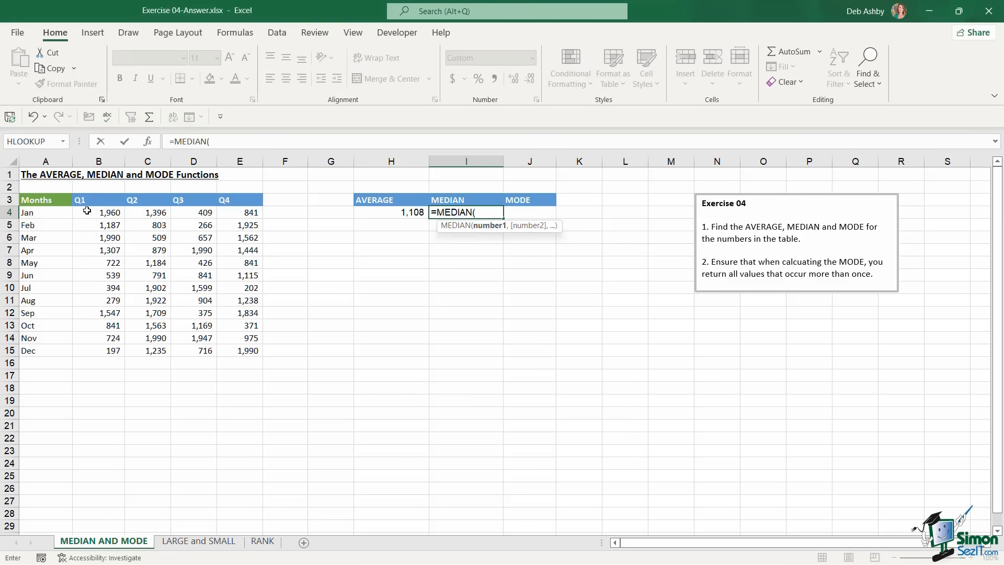
{"action": "left_click_drag", "start_coordinate": [87, 212], "coordinate": [237, 350]}
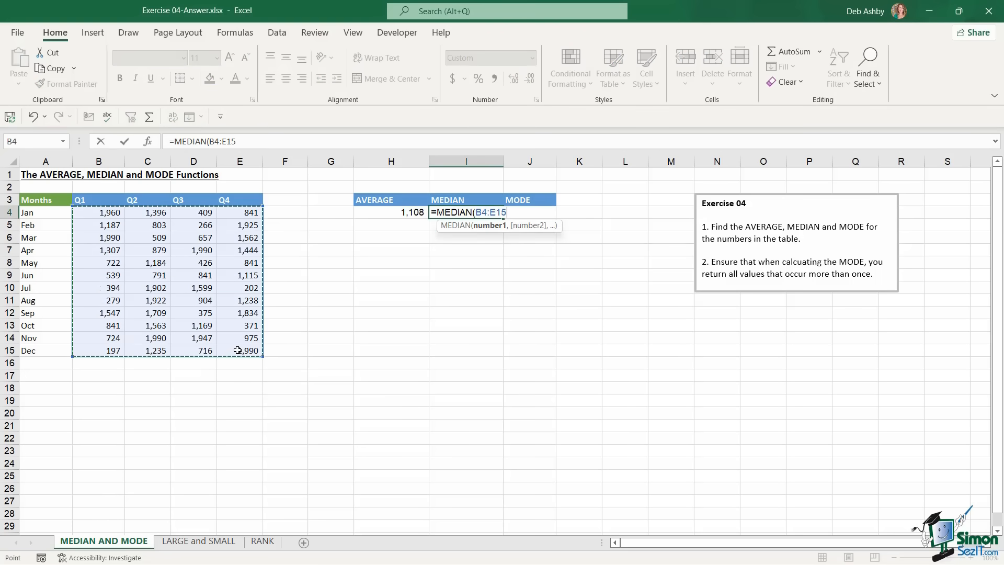
{"action": "key", "text": "Return"}
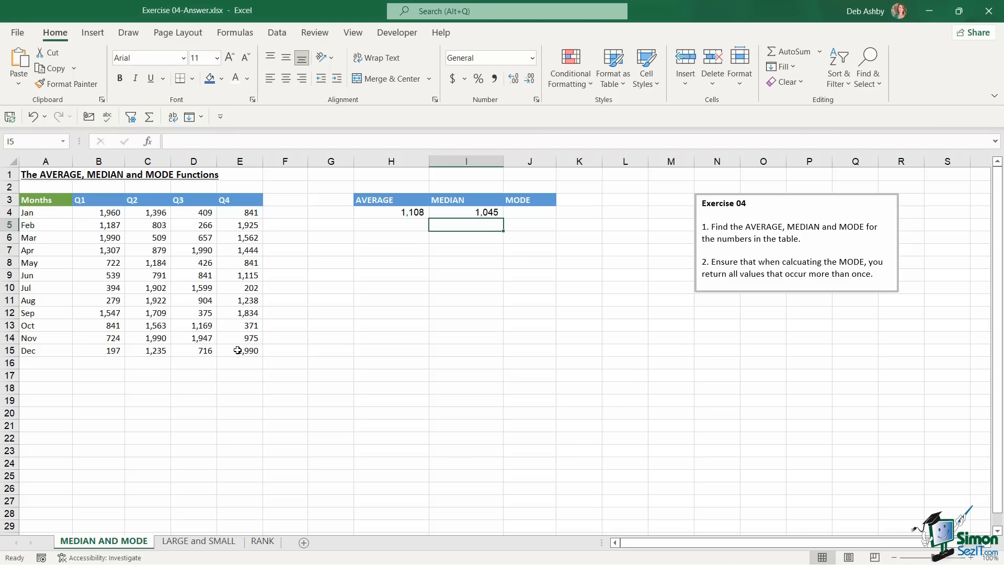
Enter =MODE.MULT(B4:E15) in J4, spilling the modes 841 and 1990
{"action": "left_click", "coordinate": [534, 213]}
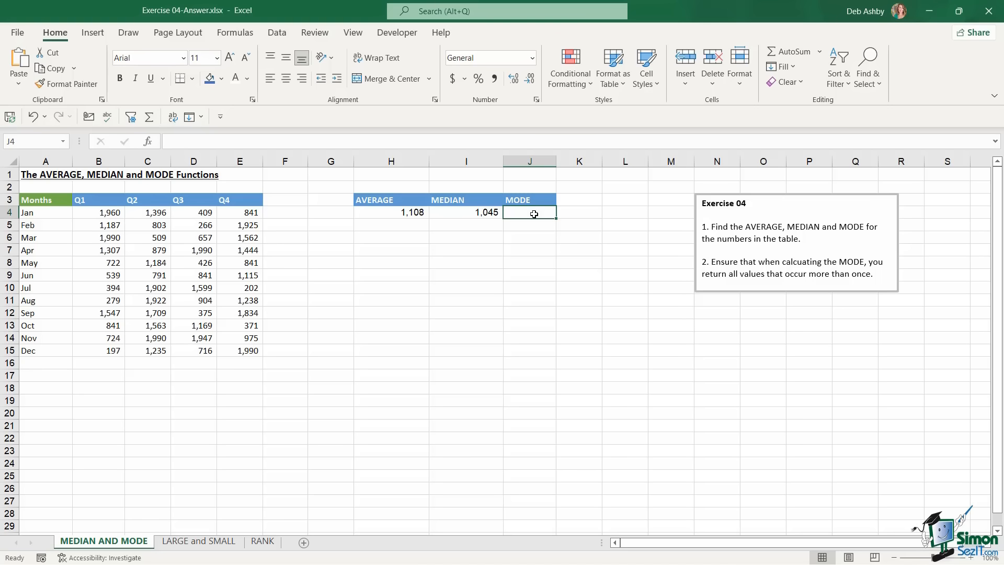
{"action": "type", "text": "=mode"}
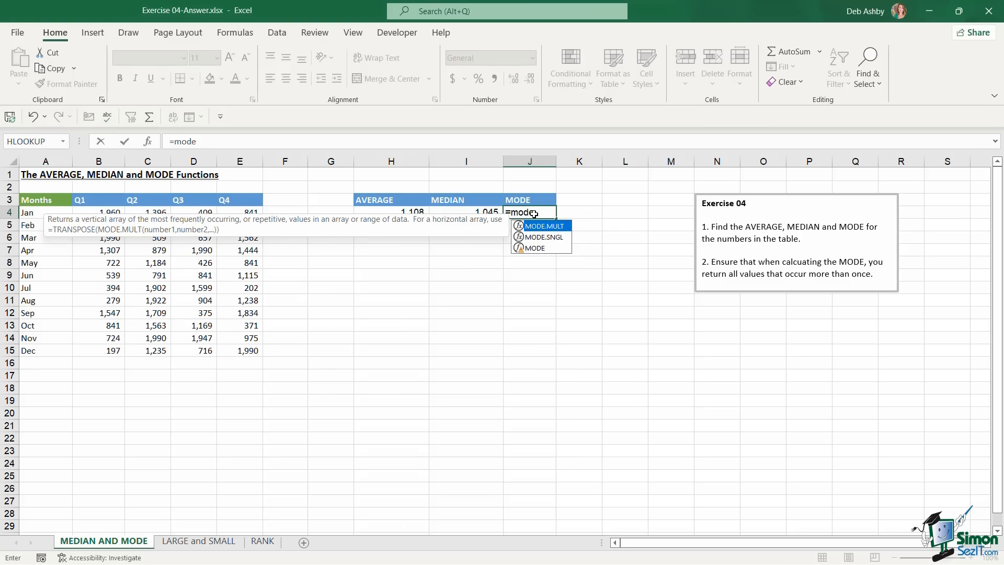
{"action": "key", "text": "Tab"}
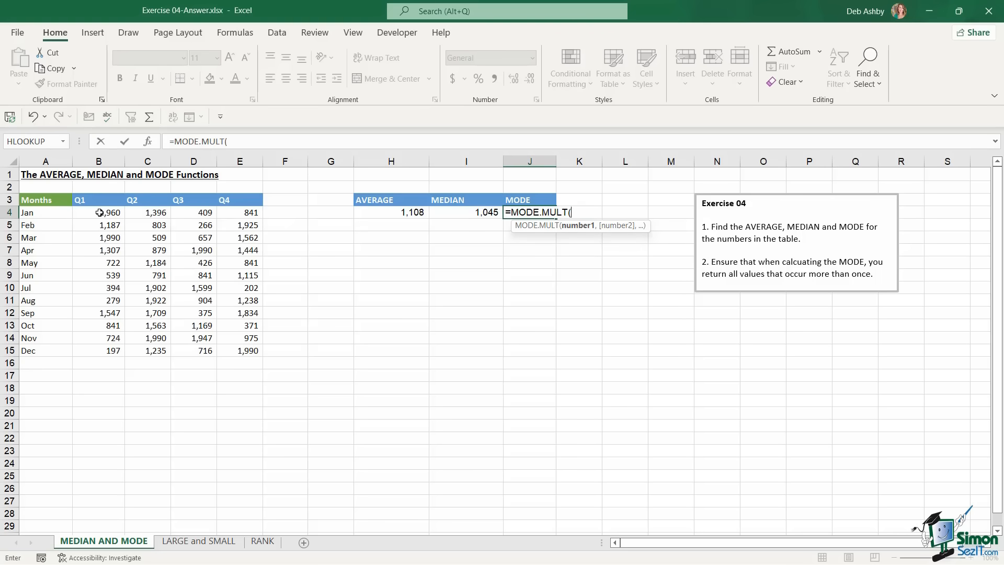
{"action": "left_click_drag", "start_coordinate": [99, 213], "coordinate": [245, 350]}
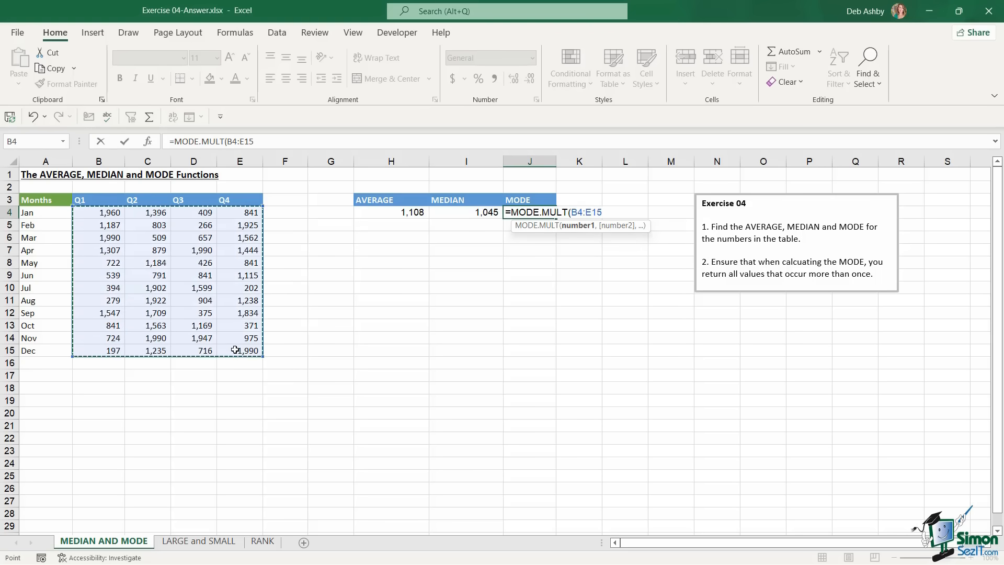
{"action": "type", "text": ")"}
{"action": "key", "text": "Return"}
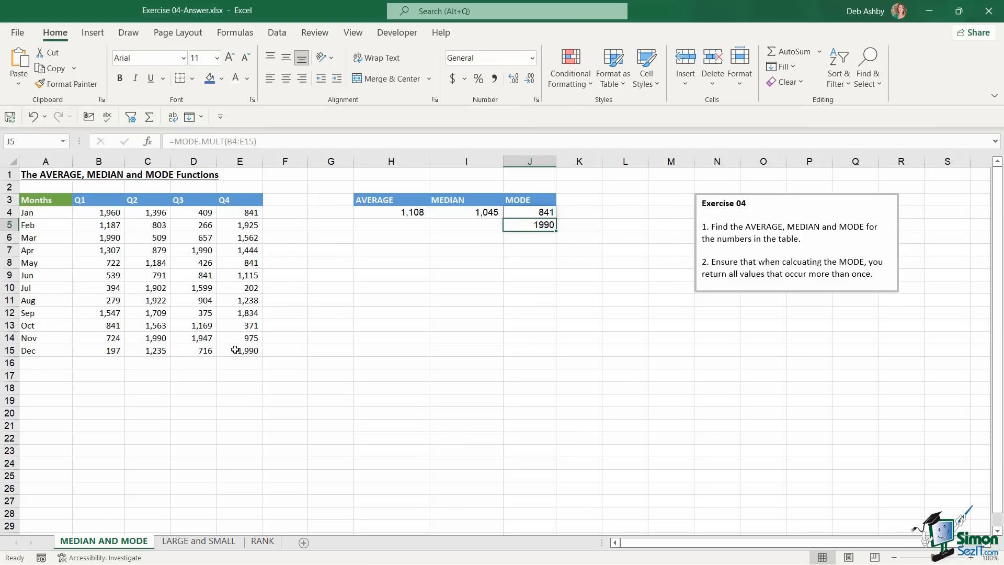
On the LARGE and SMALL sheet, enter =LARGE(B5:B19,E4) in F4
{"action": "left_click", "coordinate": [205, 540]}
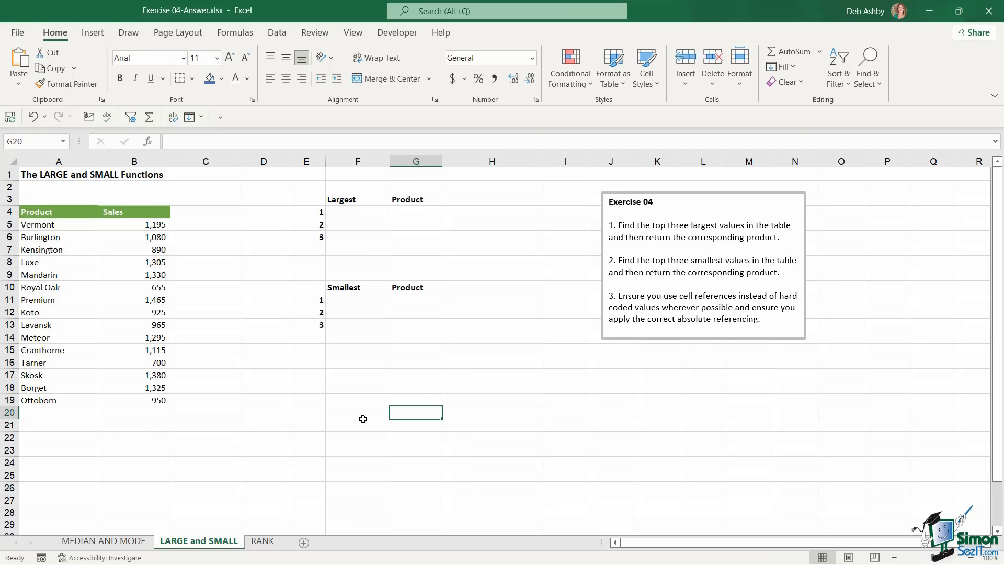
{"action": "left_click", "coordinate": [342, 215]}
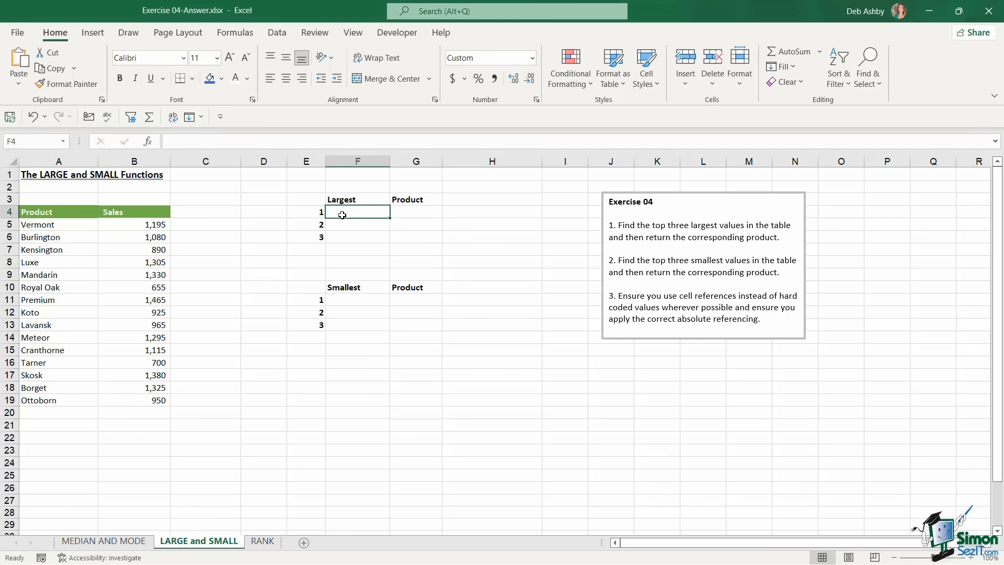
{"action": "type", "text": "=LARGE("}
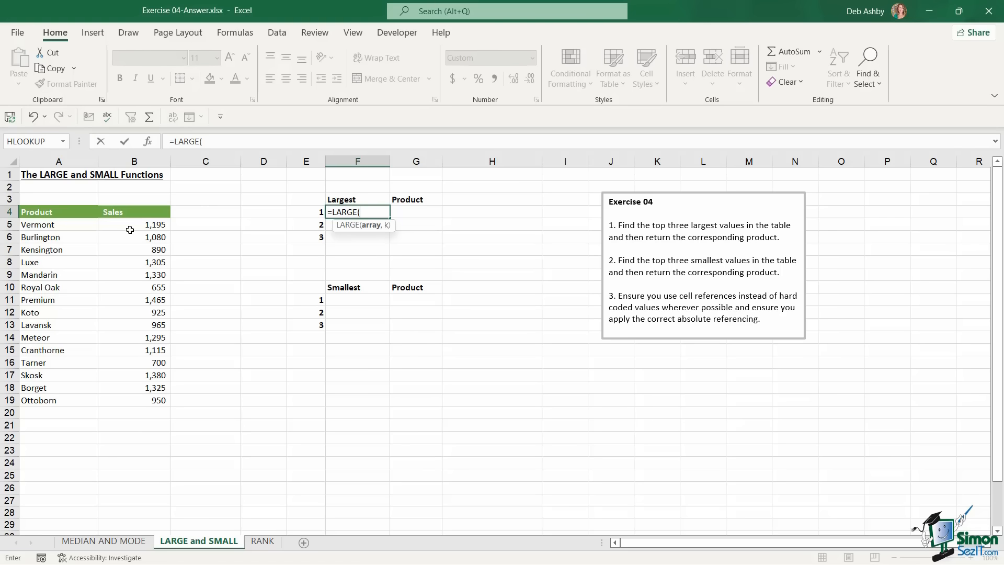
{"action": "left_click_drag", "start_coordinate": [132, 228], "coordinate": [137, 400]}
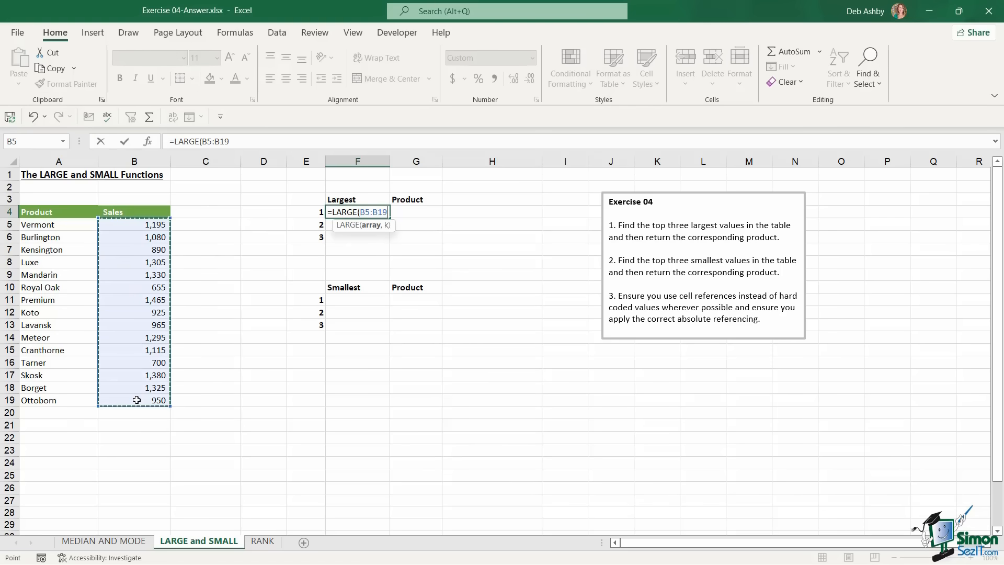
{"action": "type", "text": ","}
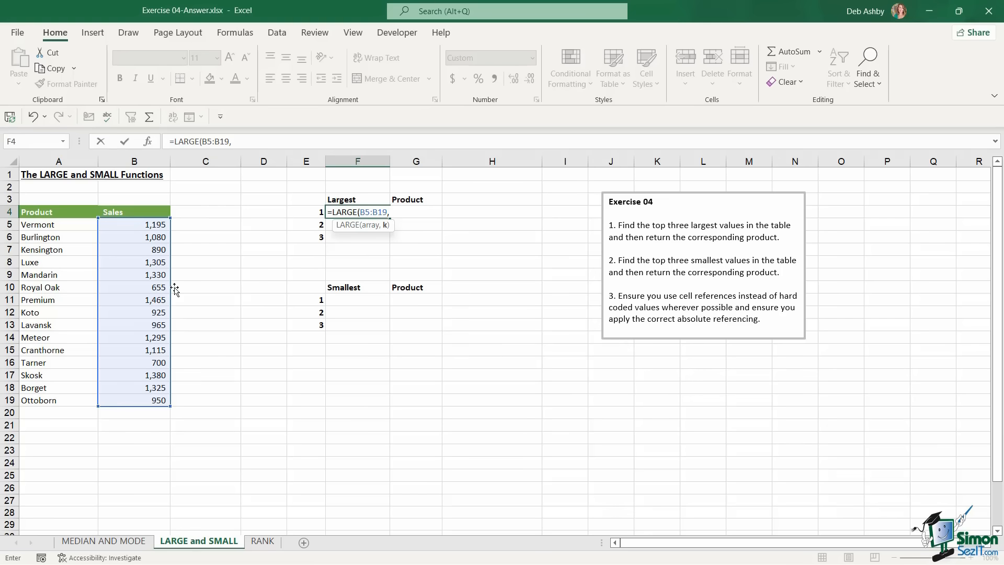
{"action": "left_click", "coordinate": [306, 213]}
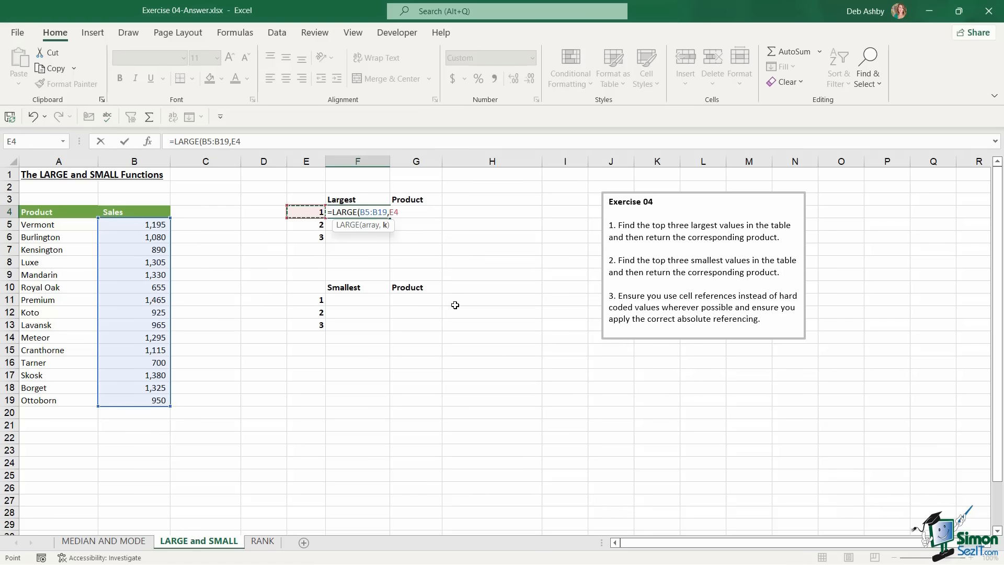
{"action": "type", "text": ")"}
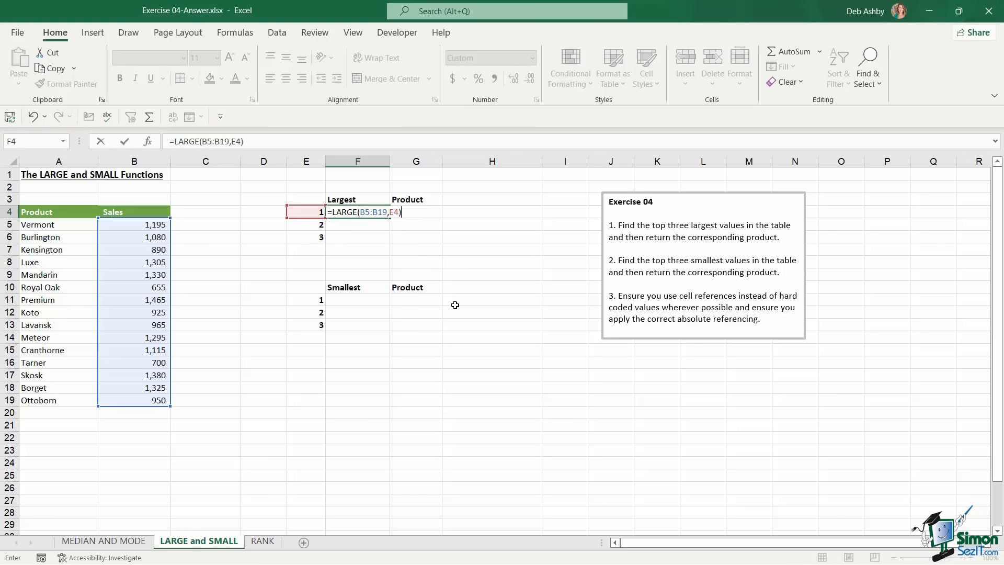
{"action": "key", "text": "Return"}
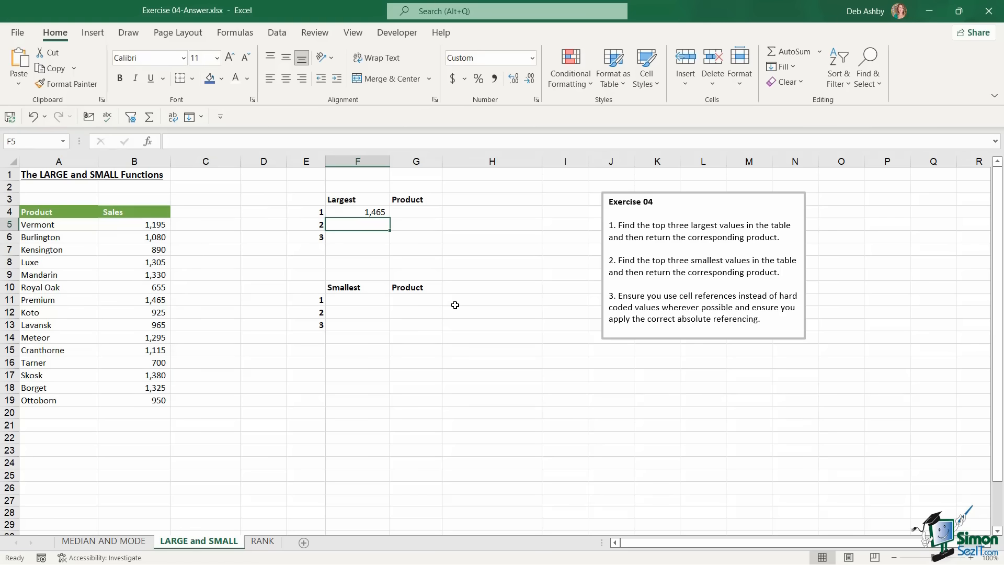
Lock the range as $B$5:$B$19 and fill the LARGE formula down to F6
{"action": "key", "text": "Up"}
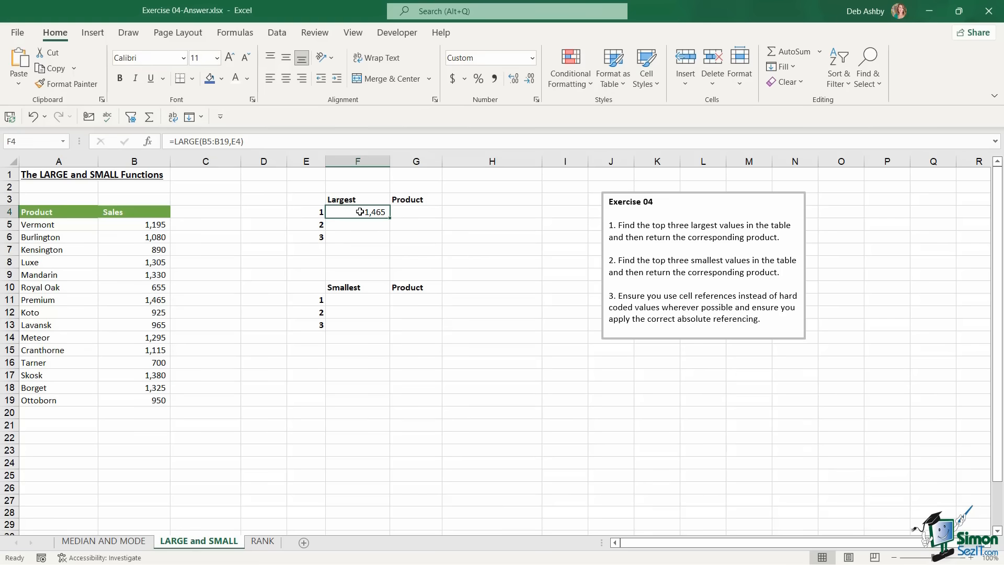
{"action": "double_click", "coordinate": [360, 211]}
{"action": "left_click_drag", "start_coordinate": [360, 212], "coordinate": [402, 218]}
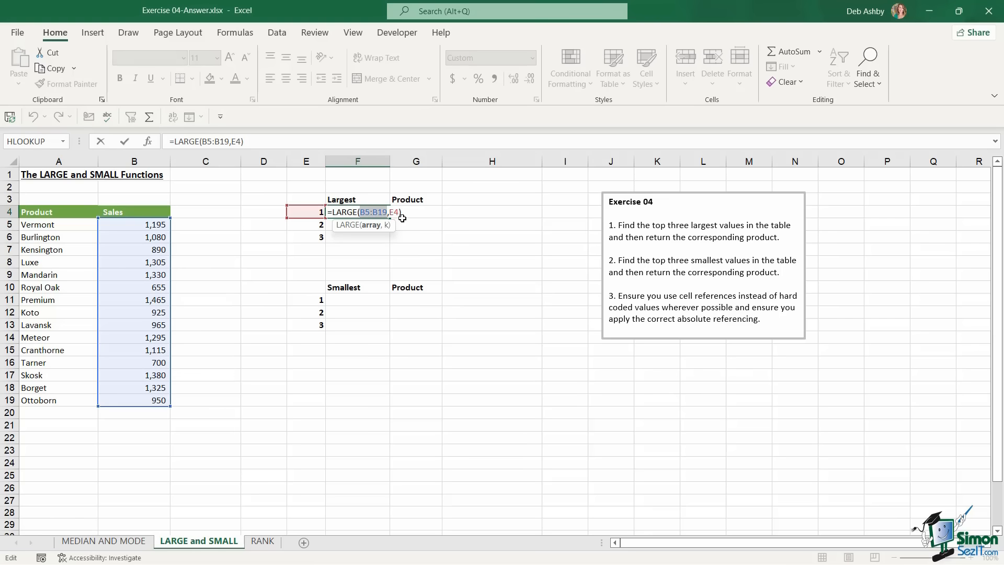
{"action": "key", "text": "F4"}
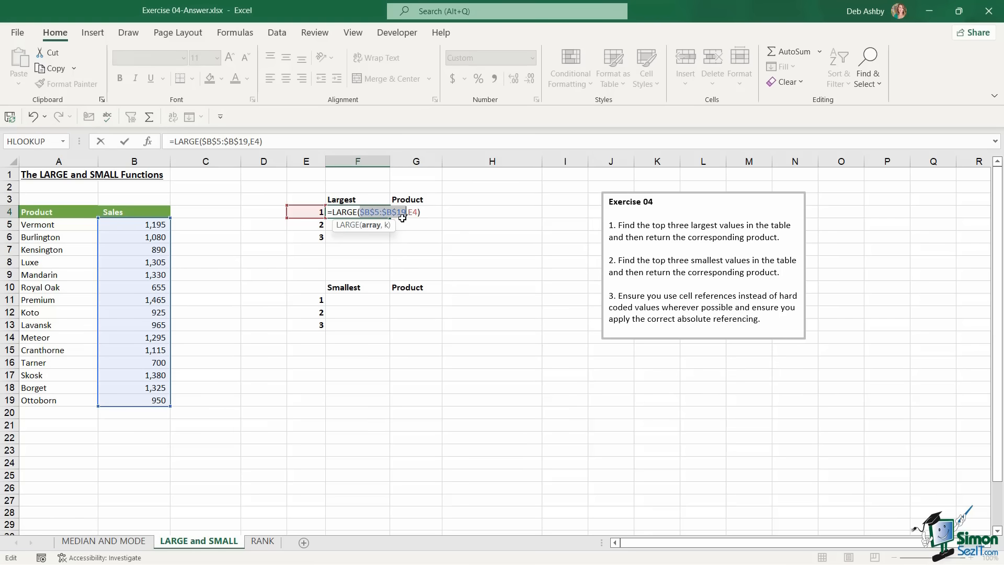
{"action": "key", "text": "Return"}
{"action": "left_click", "coordinate": [386, 214]}
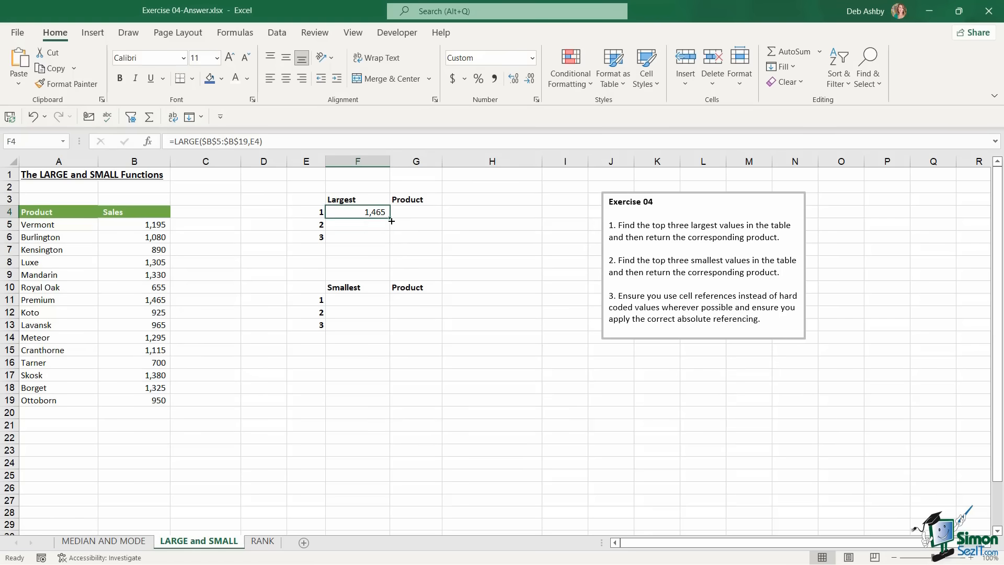
{"action": "left_click_drag", "start_coordinate": [392, 218], "coordinate": [391, 243]}
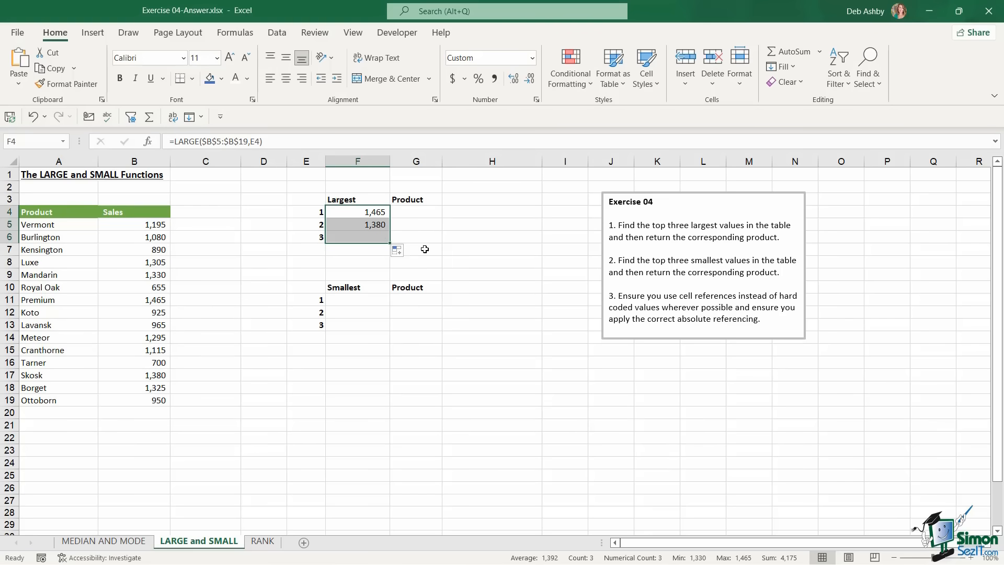
{"action": "left_click", "coordinate": [411, 212]}
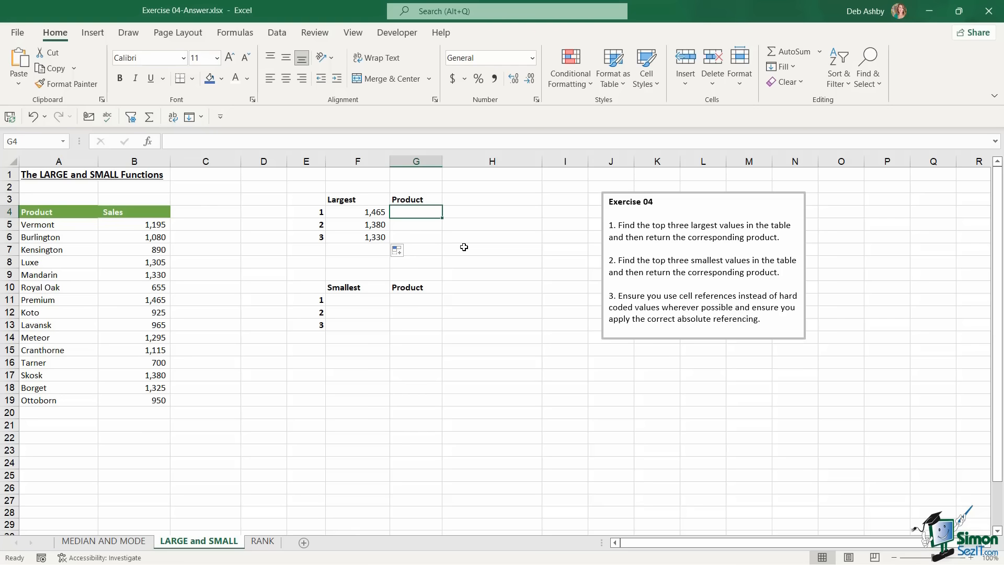
Enter =INDEX($A$5:$A$19,MATCH(F4,$B$5:$B$19,0)) in G4 and fill to G6: Premium, Skosk, Mandarin
{"action": "type", "text": "=index"}
{"action": "key", "text": "Tab"}
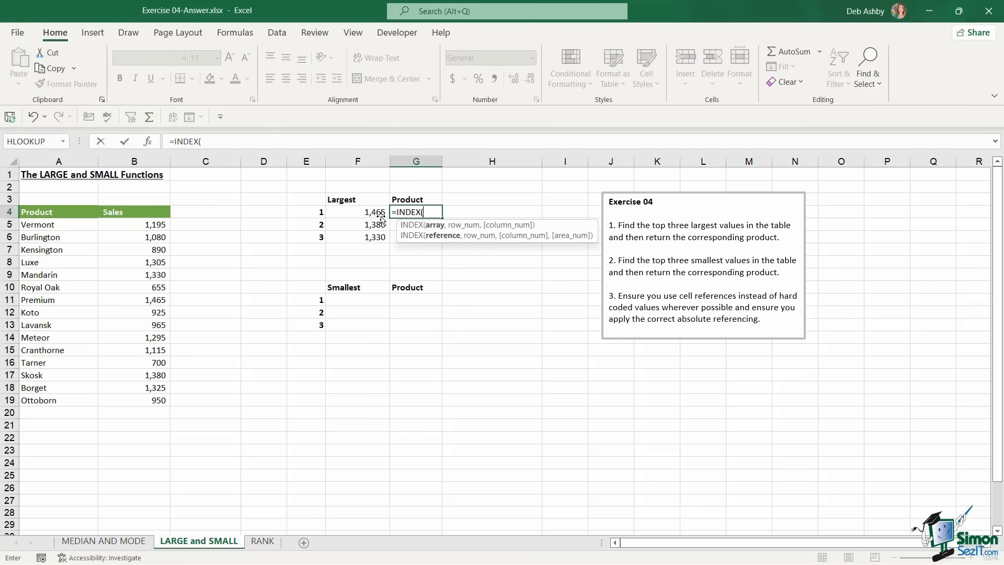
{"action": "left_click_drag", "start_coordinate": [75, 223], "coordinate": [62, 399]}
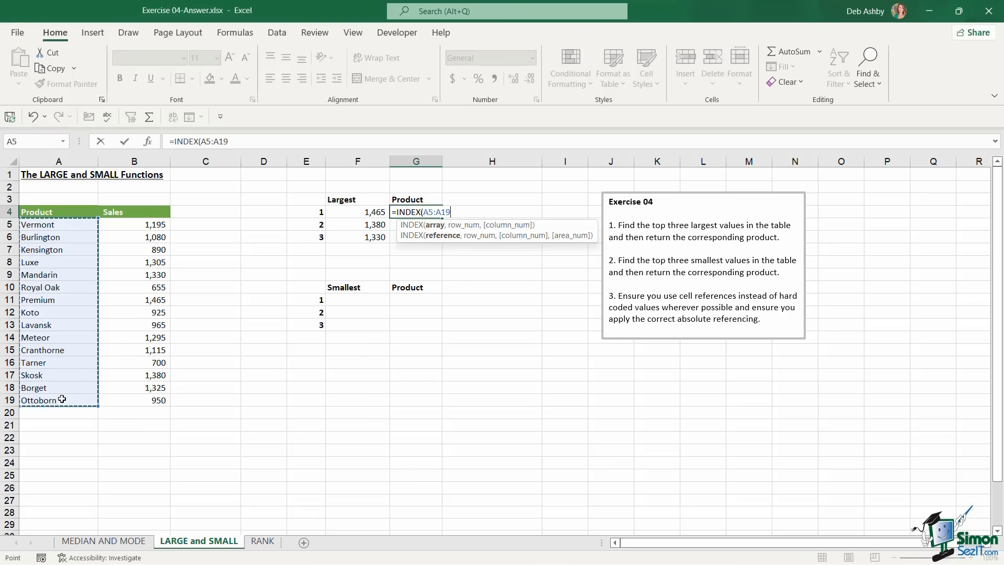
{"action": "key", "text": "F4"}
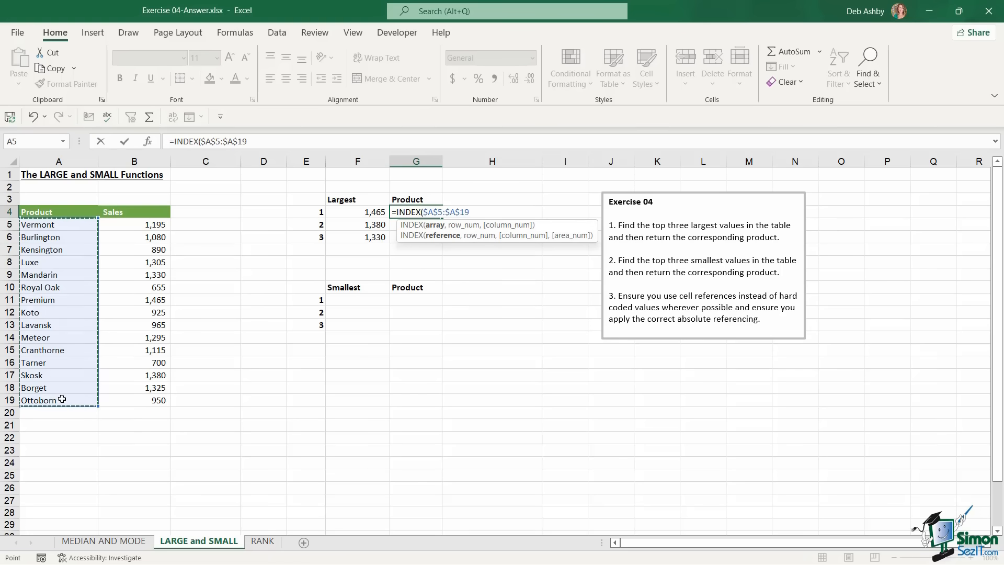
{"action": "type", "text": ","}
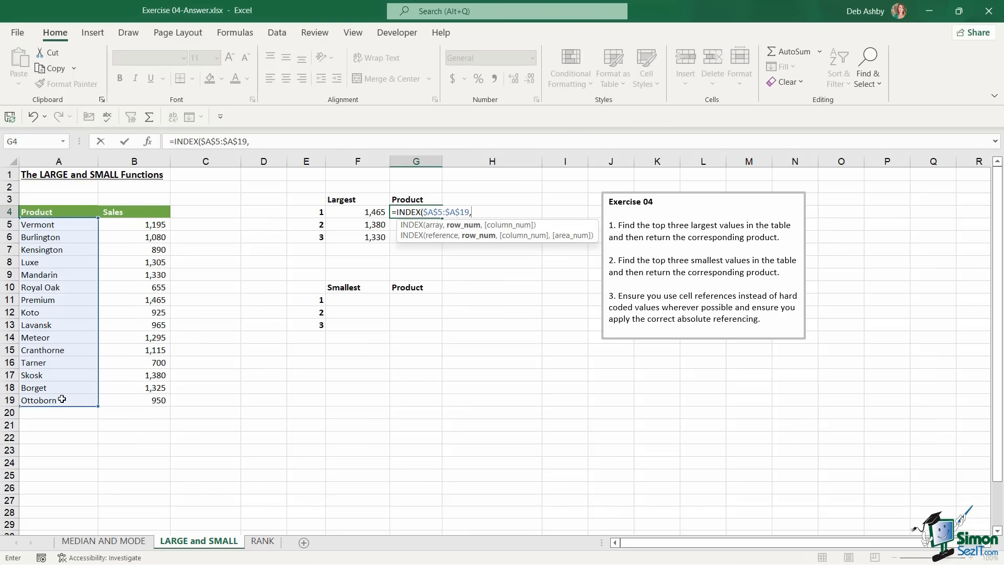
{"action": "type", "text": "MATCH("}
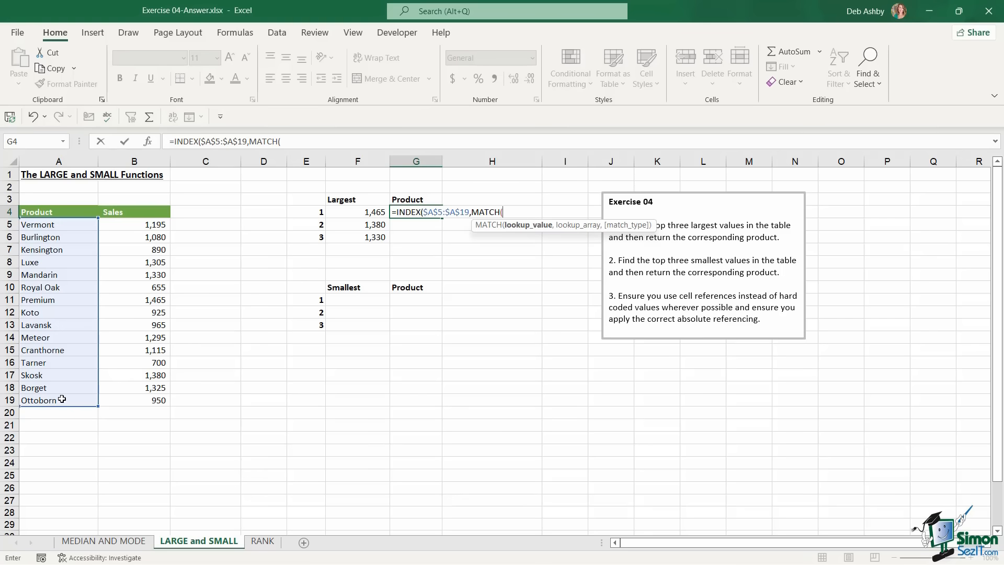
{"action": "left_click", "coordinate": [359, 212]}
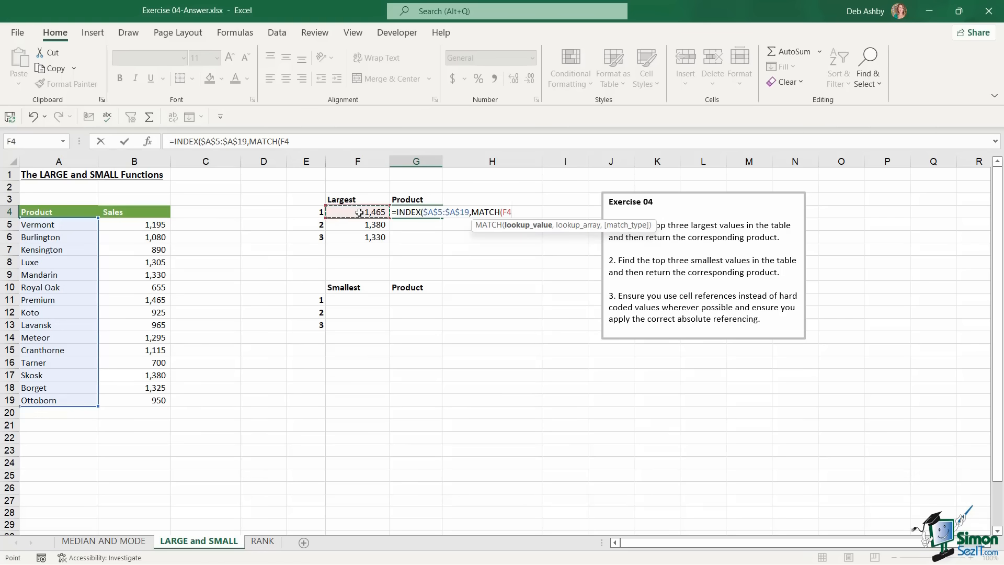
{"action": "type", "text": ","}
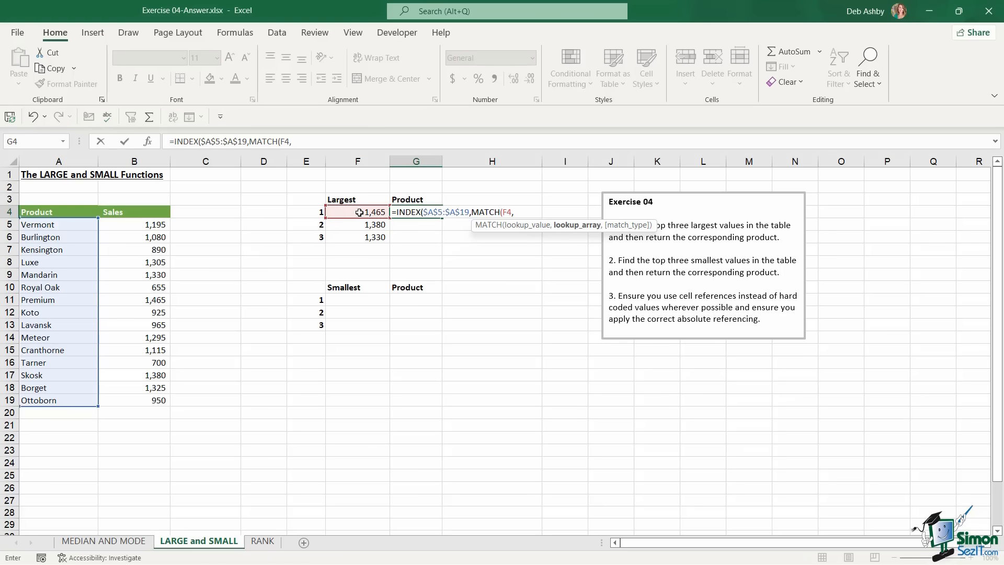
{"action": "left_click_drag", "start_coordinate": [136, 226], "coordinate": [135, 401]}
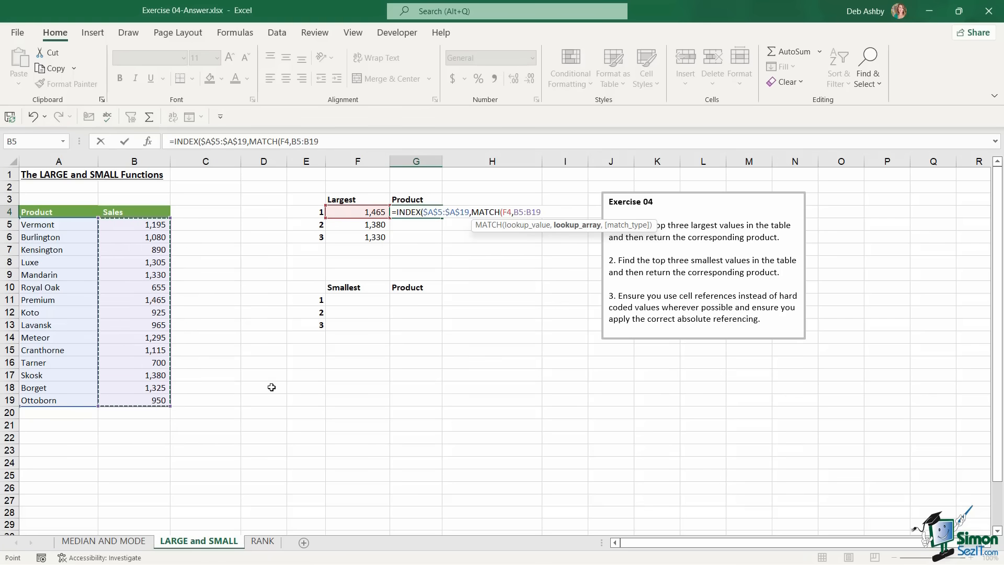
{"action": "key", "text": "F4"}
{"action": "type", "text": ","}
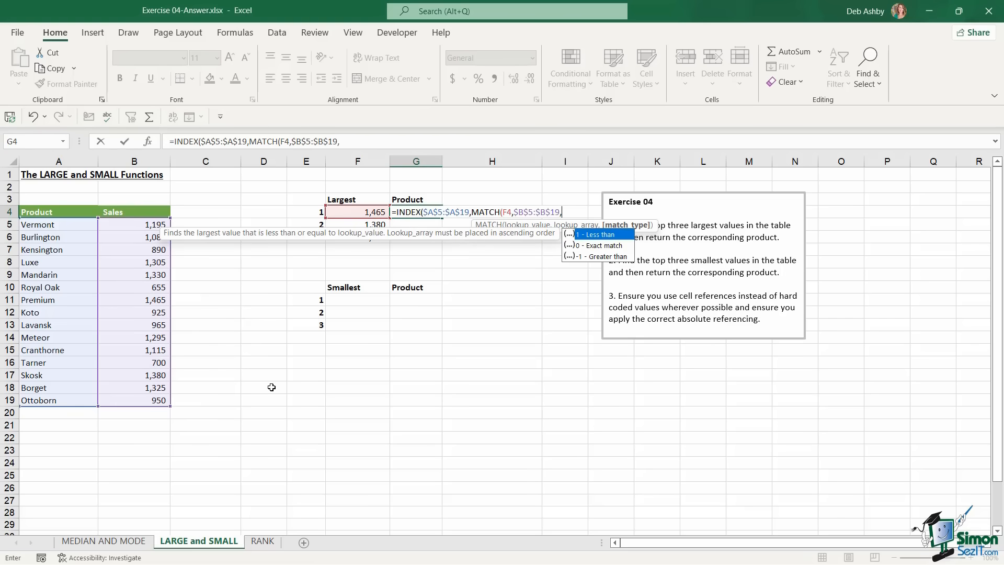
{"action": "type", "text": "0))"}
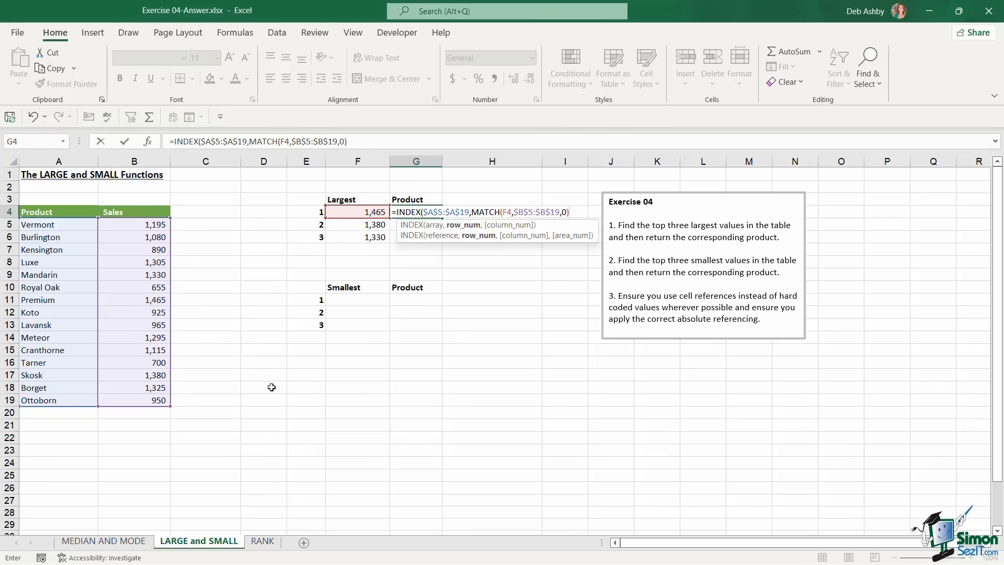
{"action": "key", "text": "ctrl+Return"}
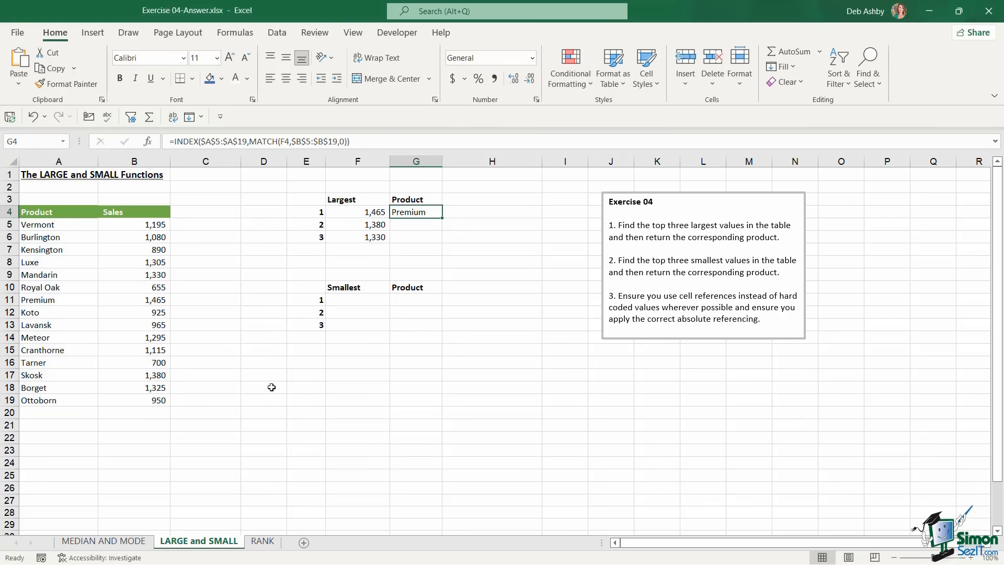
{"action": "left_click_drag", "start_coordinate": [441, 218], "coordinate": [441, 243]}
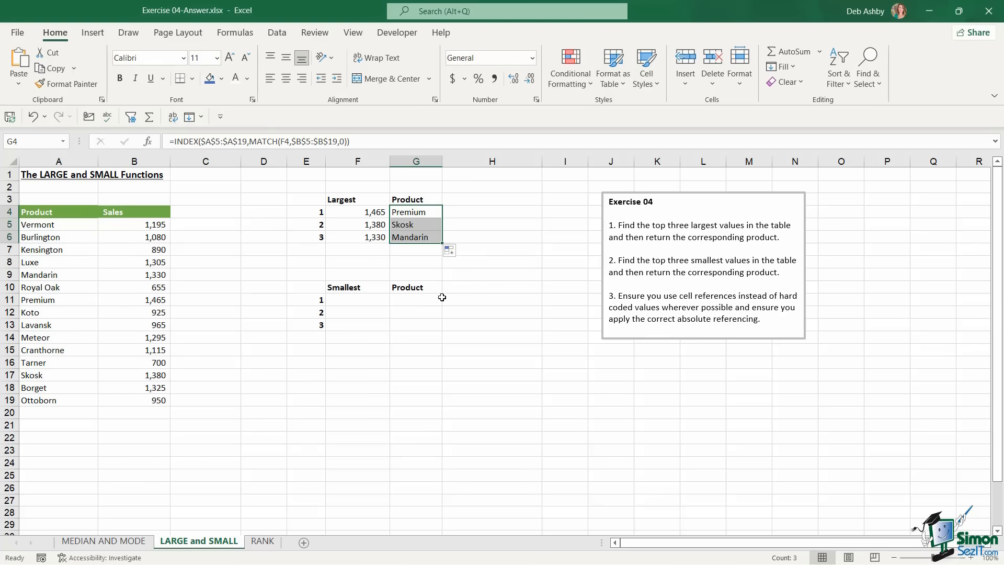
{"action": "left_click", "coordinate": [369, 301]}
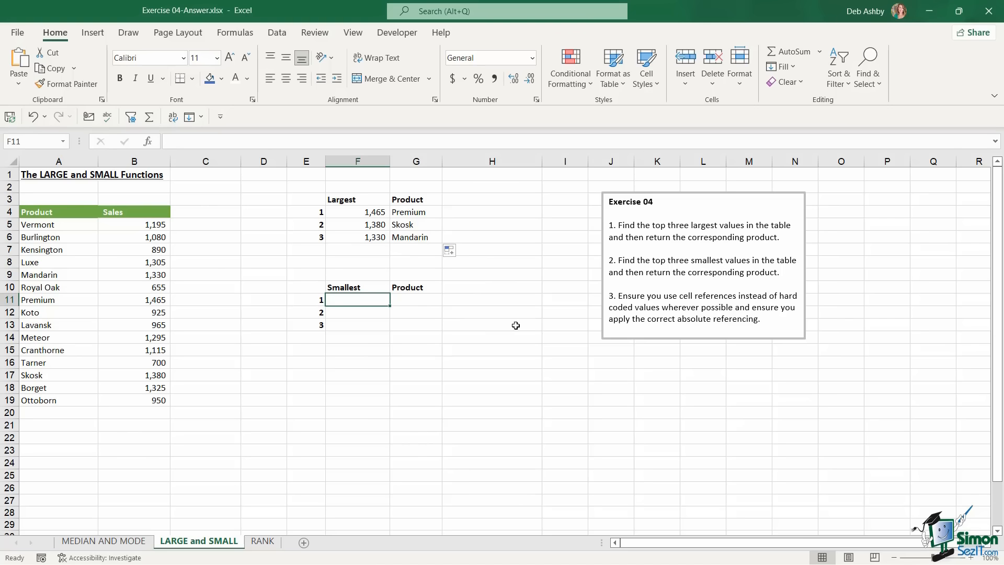
Enter =SMALL($B$5:$B$19,E11) in F11 and fill it down to F13: 655, 700, 890
{"action": "type", "text": "=s"}
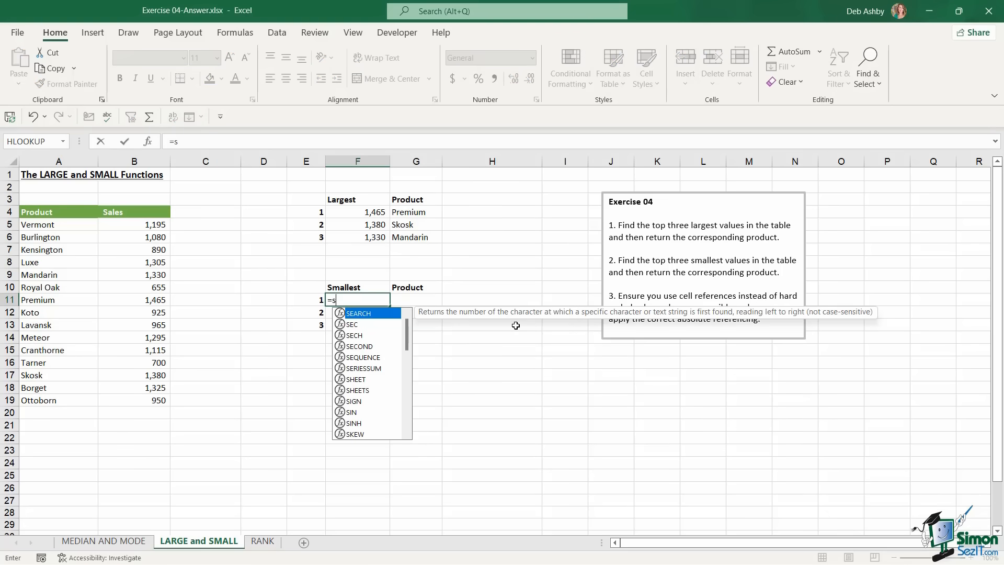
{"action": "type", "text": "g"}
{"action": "key", "text": "BackSpace"}
{"action": "type", "text": "ma"}
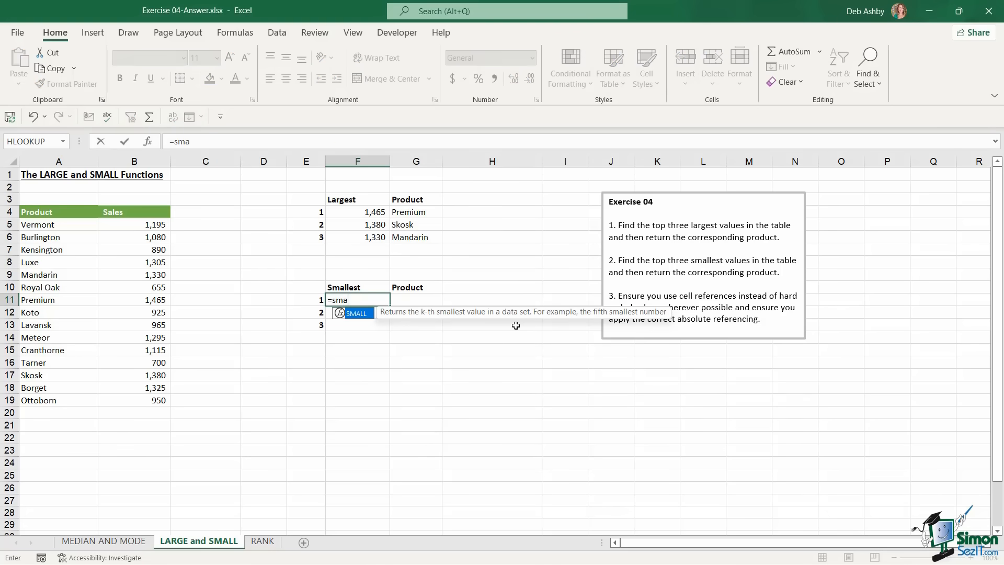
{"action": "key", "text": "Tab"}
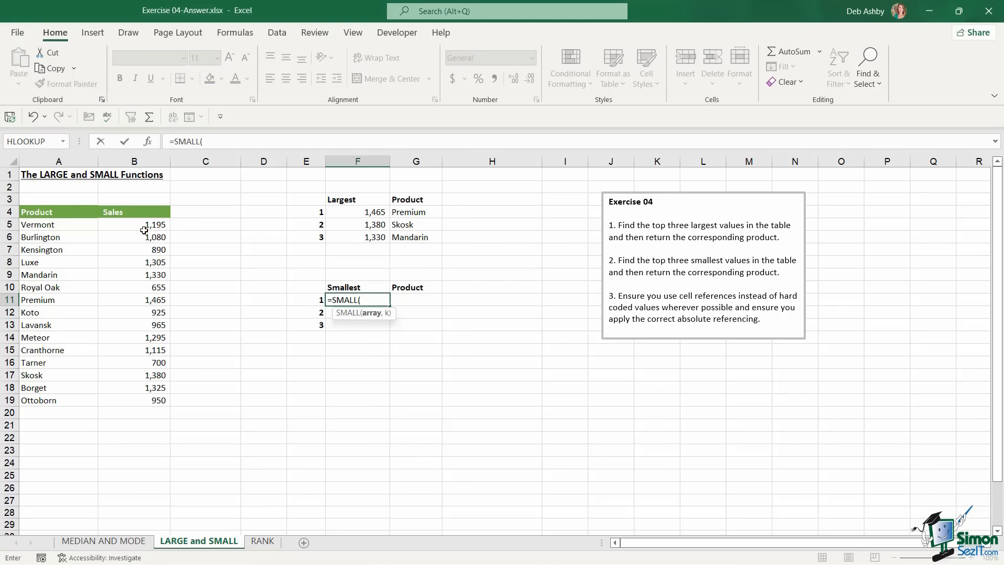
{"action": "left_click_drag", "start_coordinate": [140, 225], "coordinate": [119, 399]}
{"action": "key", "text": "F4"}
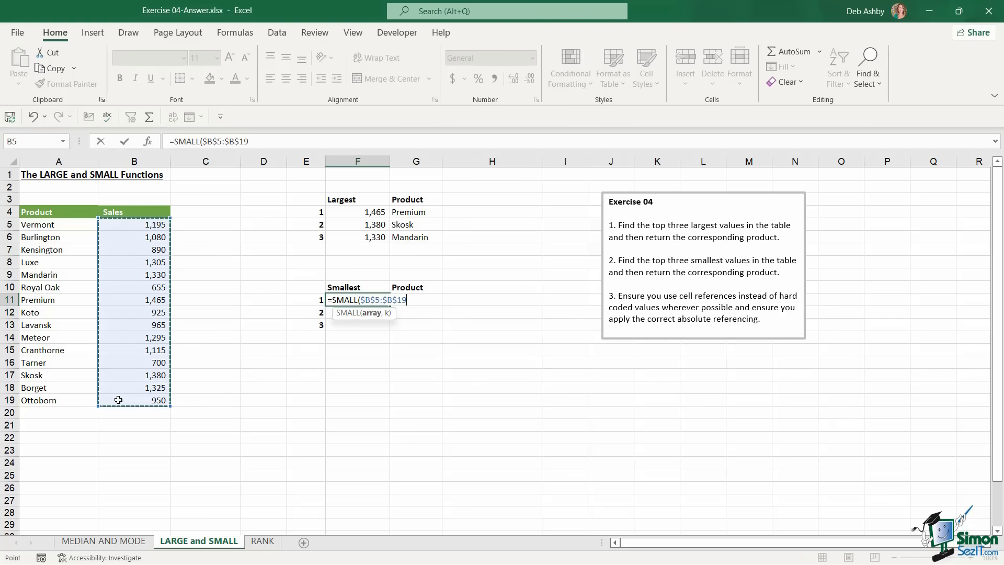
{"action": "type", "text": ","}
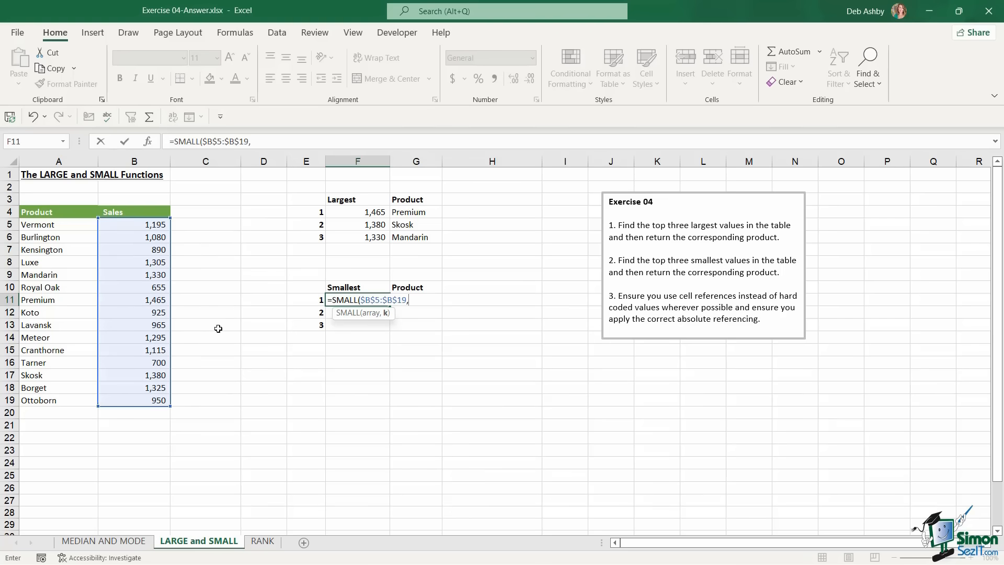
{"action": "left_click", "coordinate": [314, 301]}
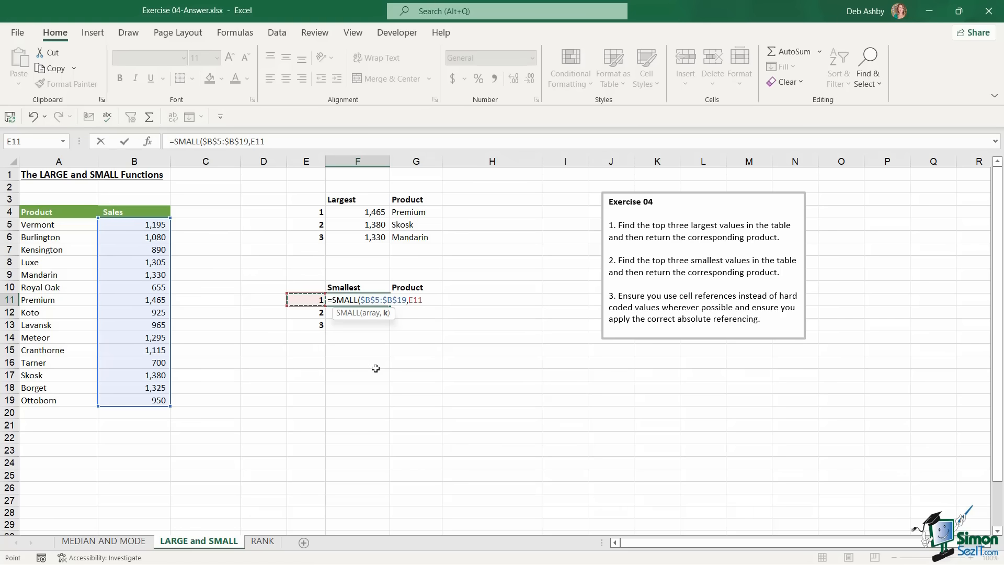
{"action": "type", "text": ")"}
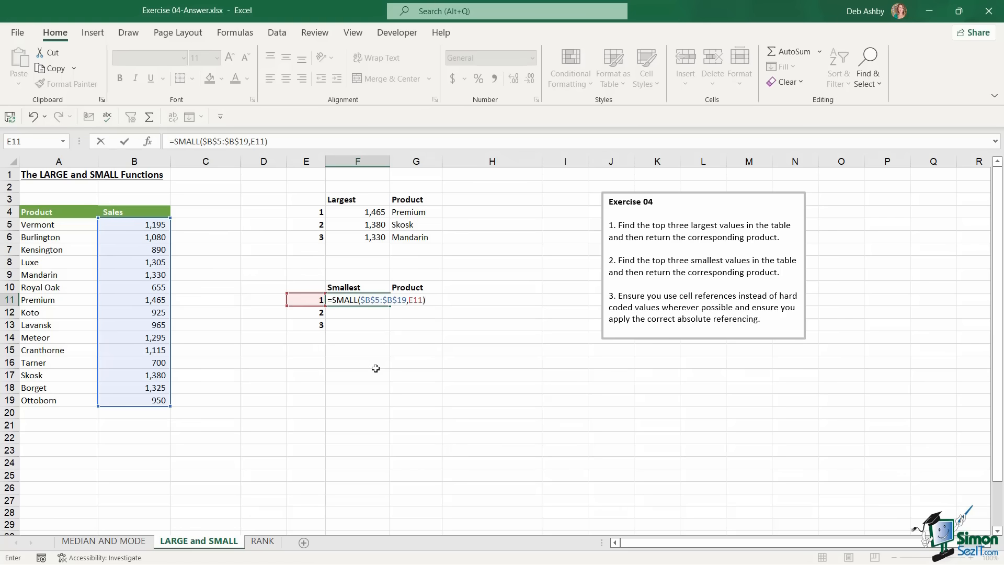
{"action": "key", "text": "ctrl+Return"}
{"action": "left_click_drag", "start_coordinate": [390, 306], "coordinate": [389, 329]}
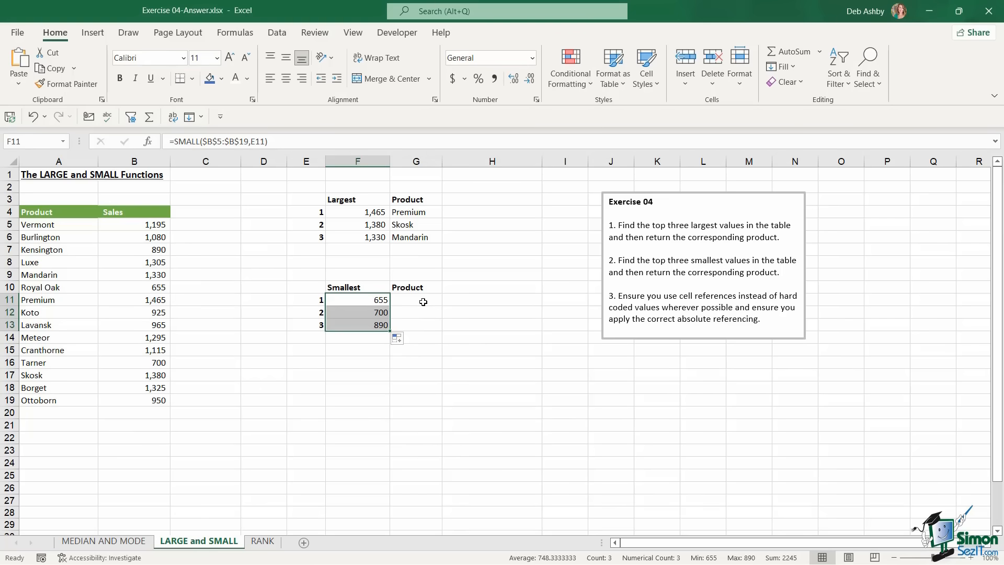
{"action": "left_click", "coordinate": [424, 302]}
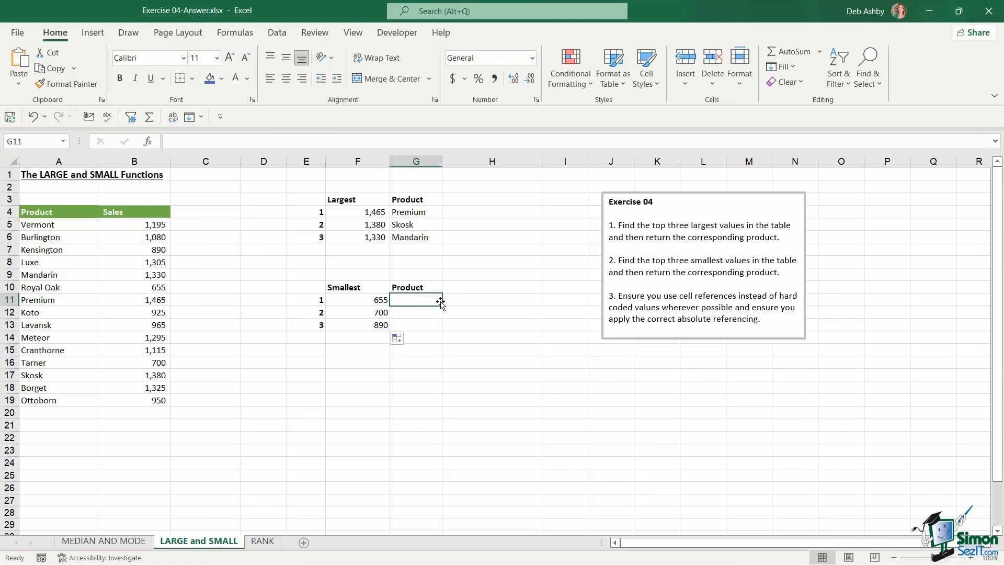
Enter =XLOOKUP(F11,$B$5:$B$19,$A$5:$A$19) in G11 and fill to G13: Royal Oak, Tarner, Kensington
{"action": "type", "text": "=xlo"}
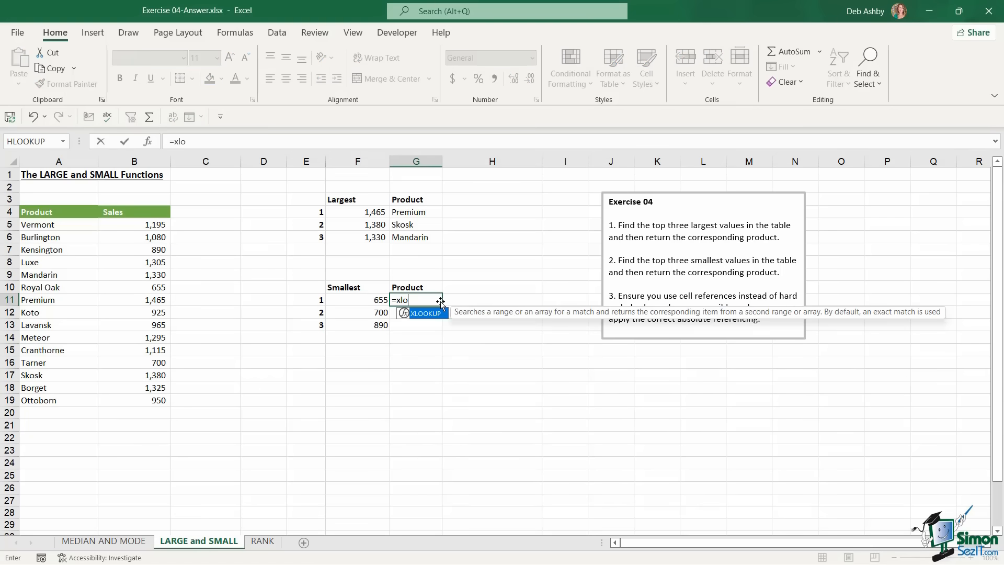
{"action": "type", "text": "okup"}
{"action": "key", "text": "Tab"}
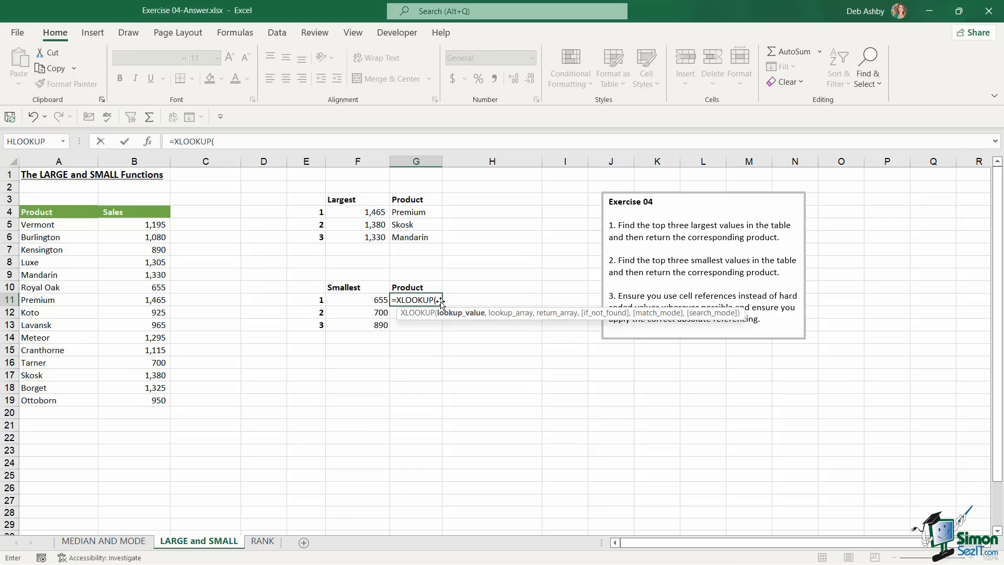
{"action": "left_click", "coordinate": [360, 299]}
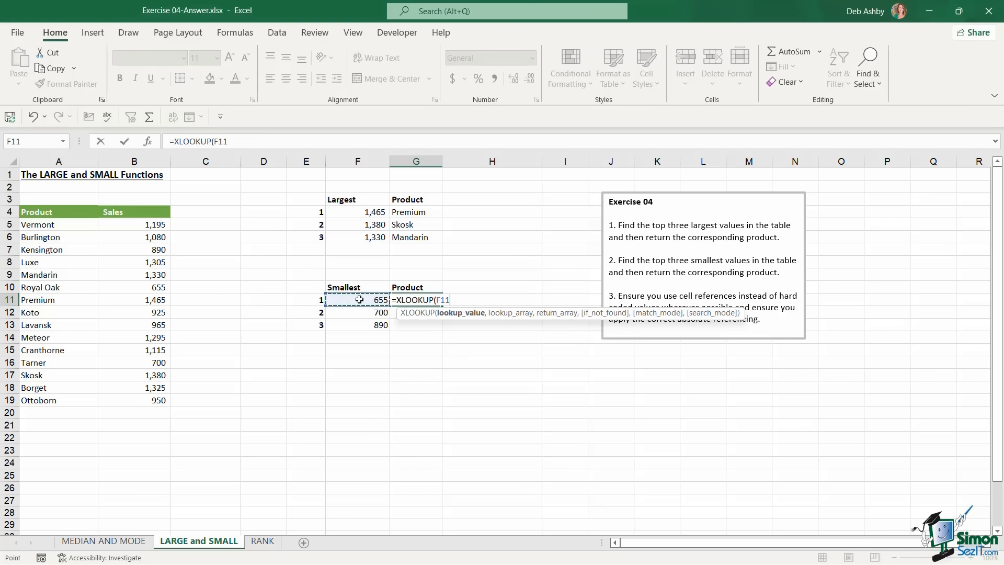
{"action": "type", "text": ","}
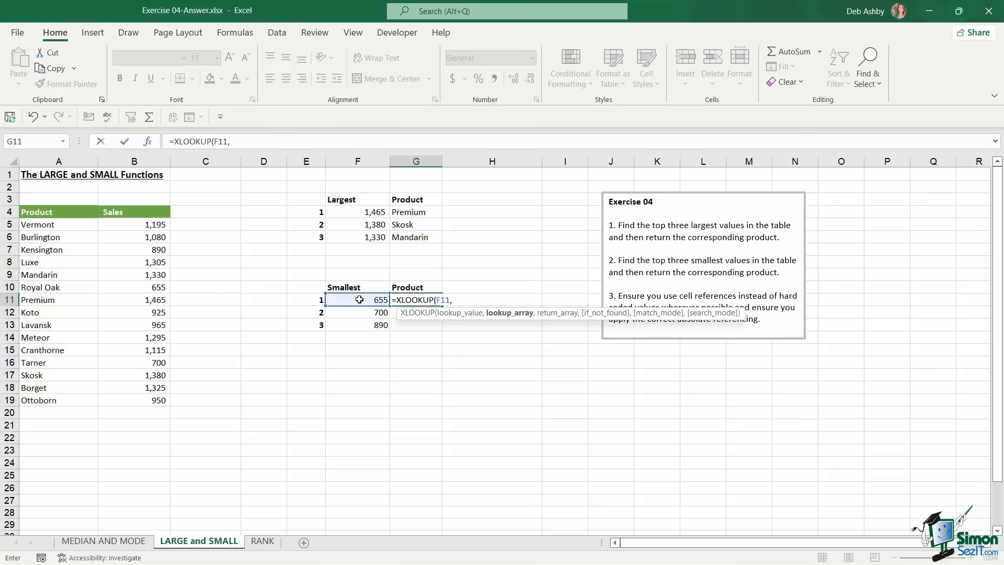
{"action": "left_click_drag", "start_coordinate": [137, 225], "coordinate": [132, 396]}
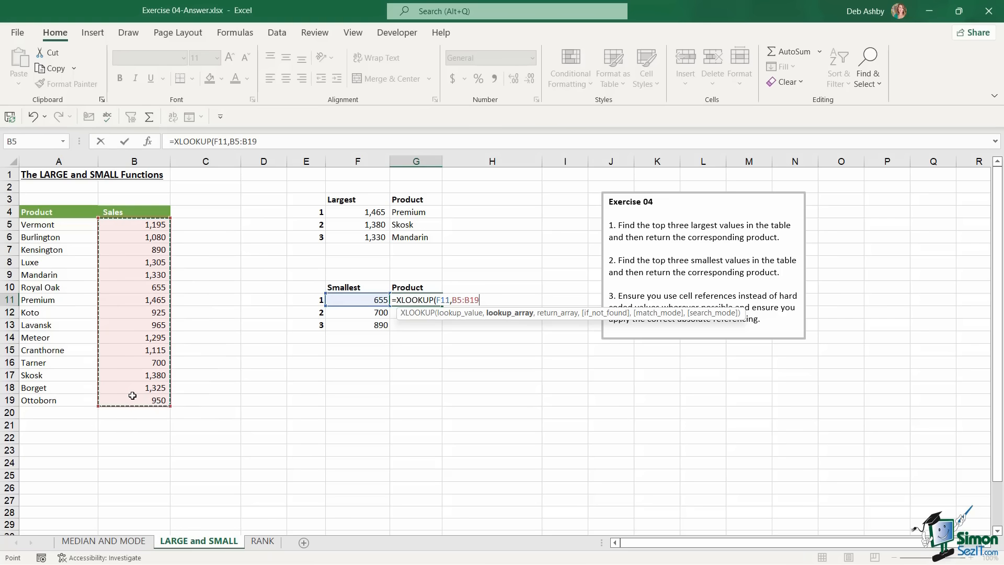
{"action": "key", "text": "F4"}
{"action": "type", "text": ","}
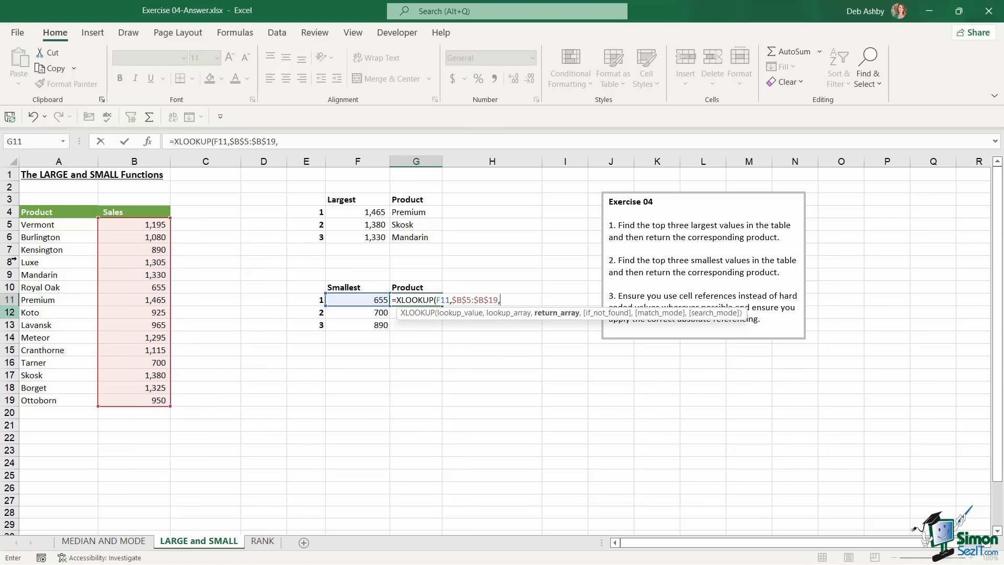
{"action": "left_click_drag", "start_coordinate": [32, 224], "coordinate": [37, 404]}
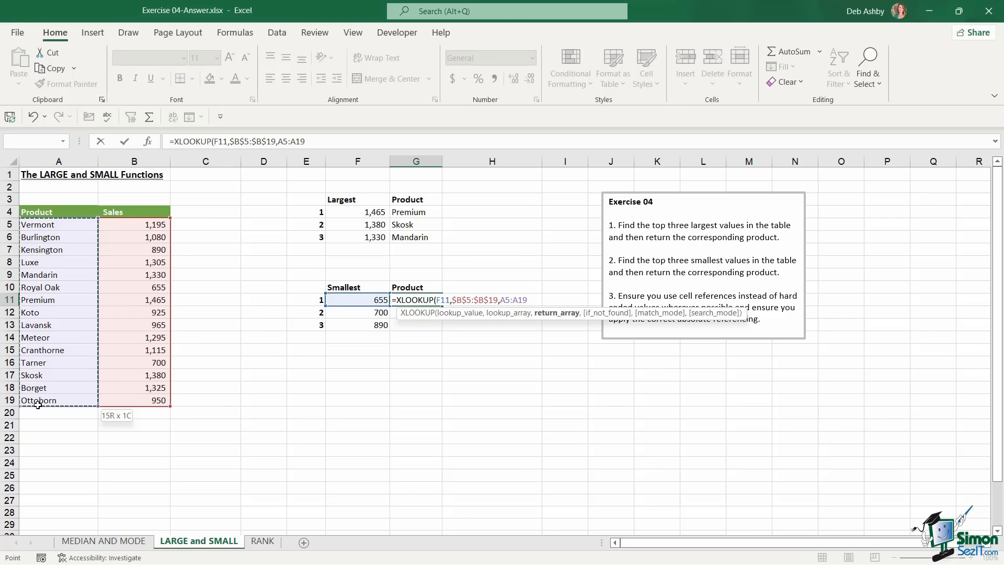
{"action": "key", "text": "F4"}
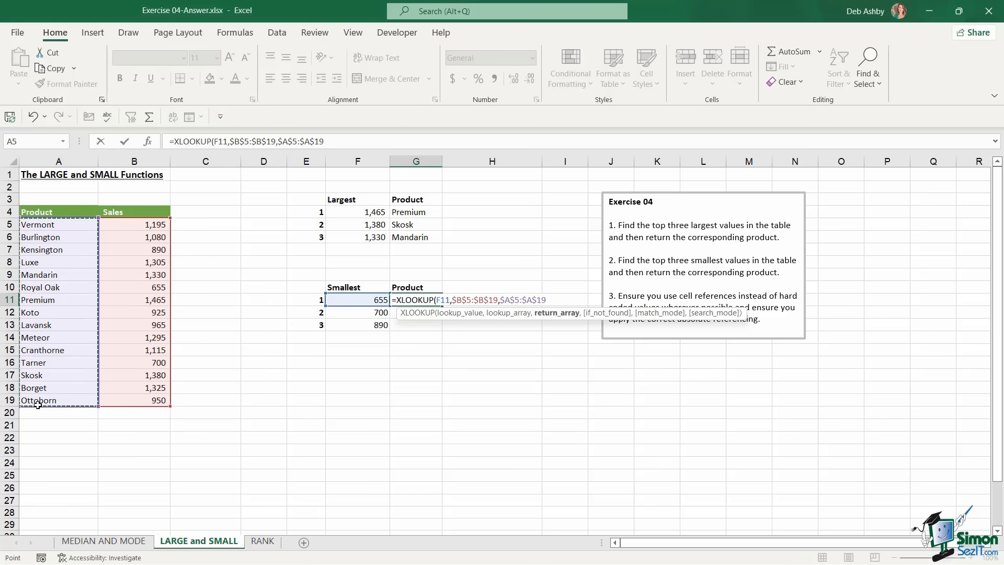
{"action": "type", "text": ")"}
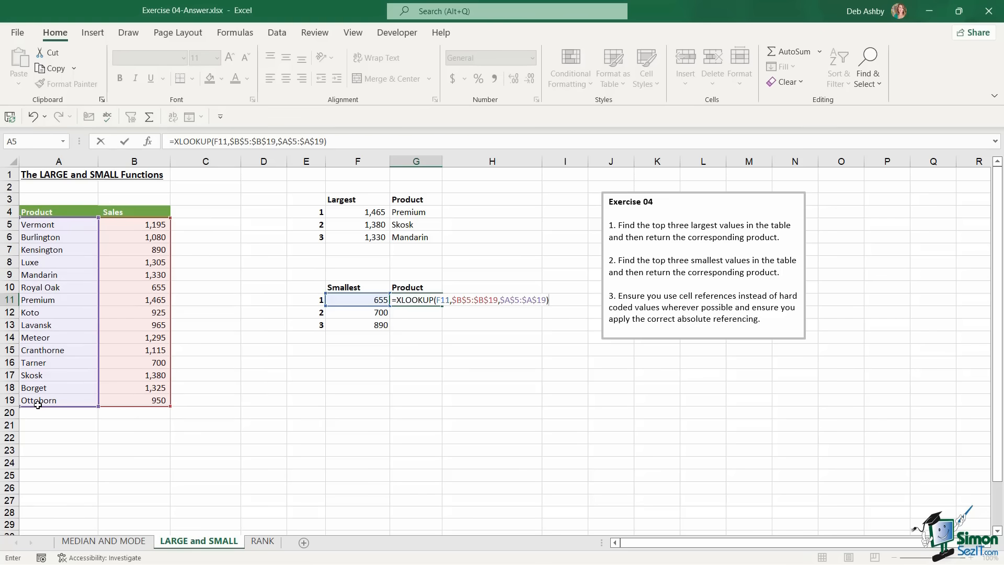
{"action": "key", "text": "ctrl+Return"}
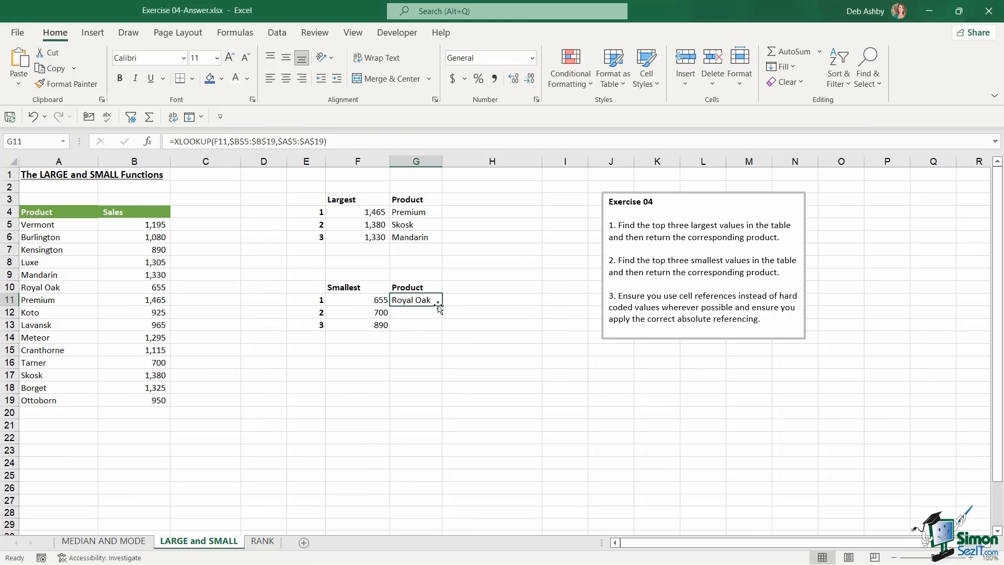
{"action": "left_click_drag", "start_coordinate": [439, 307], "coordinate": [440, 330]}
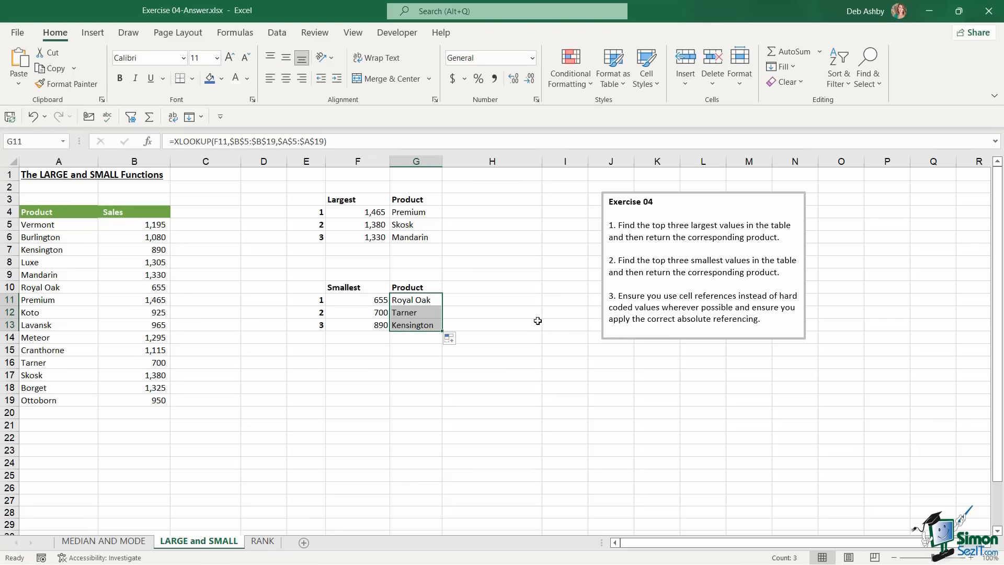
{"action": "left_click", "coordinate": [538, 320]}
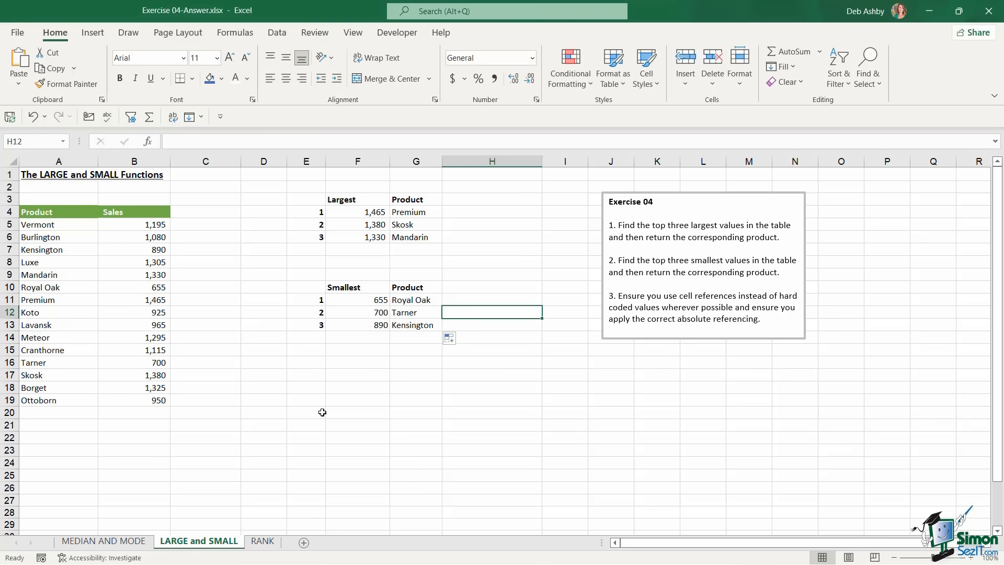
On the RANK sheet, enter =RANK.EQ($C$4:$C$23,$C$4:$C$23,0) in D4, spilling ranks 1–20 to D23
{"action": "left_click", "coordinate": [267, 544]}
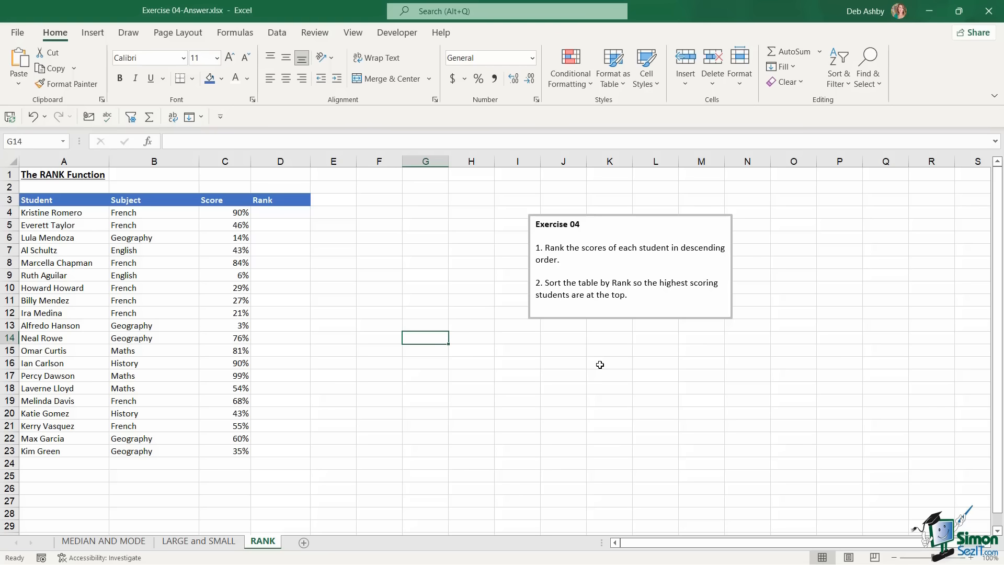
{"action": "left_click", "coordinate": [300, 213]}
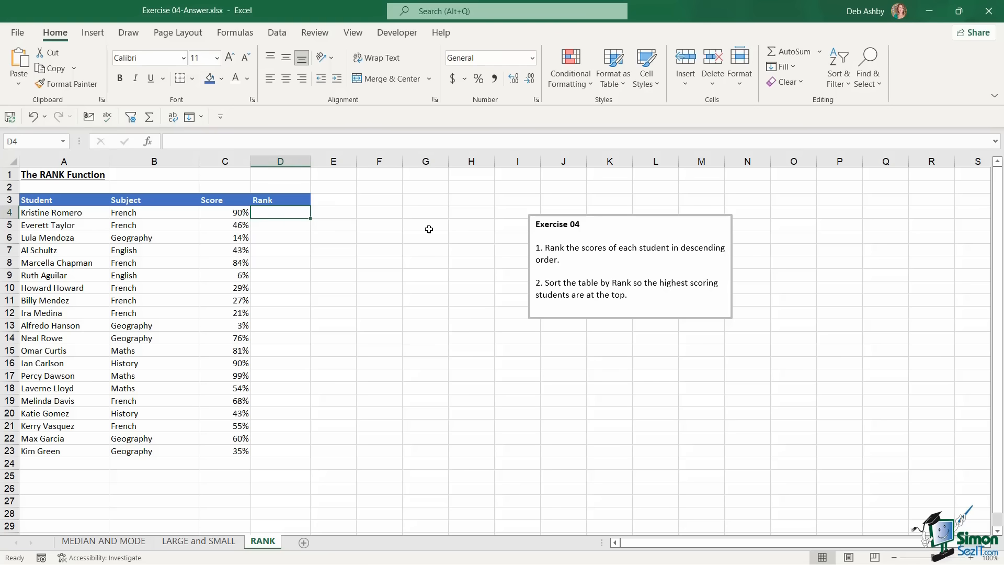
{"action": "type", "text": "=rank"}
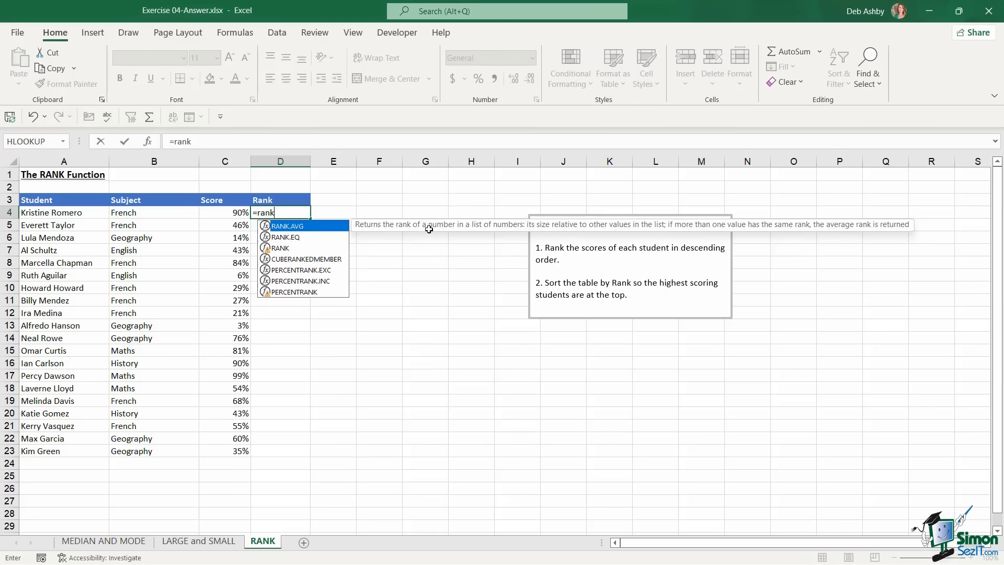
{"action": "key", "text": "Down"}
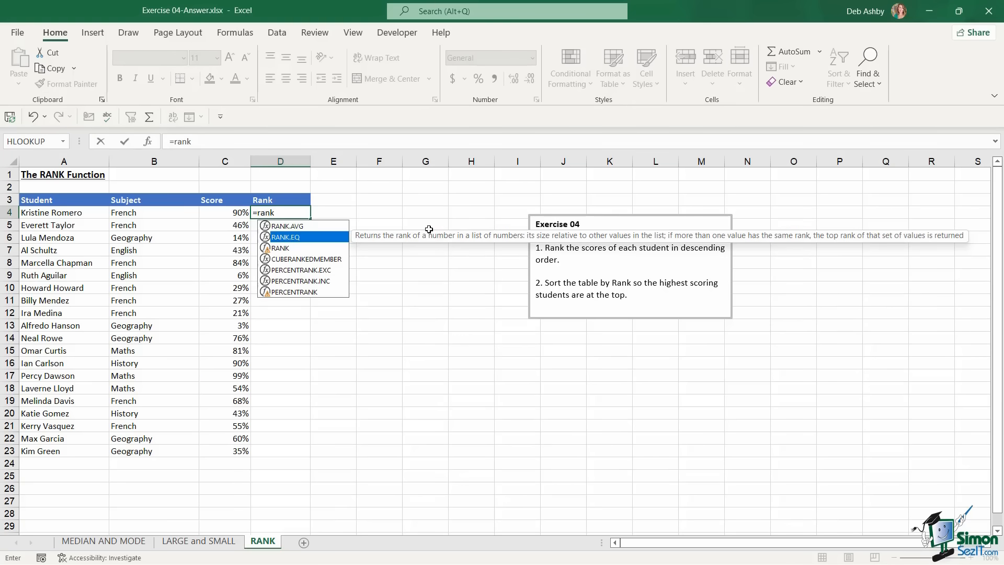
{"action": "key", "text": "Tab"}
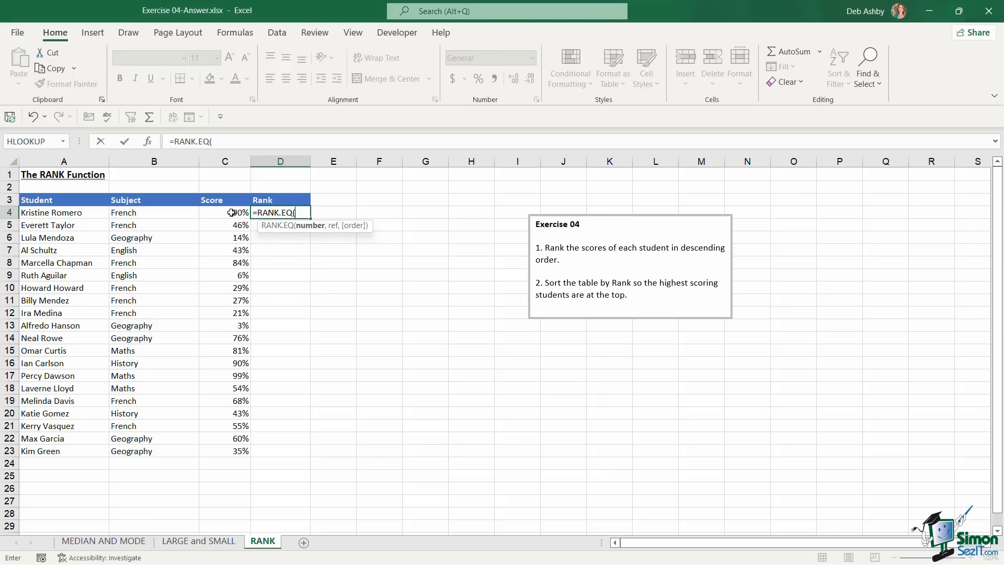
{"action": "left_click_drag", "start_coordinate": [233, 214], "coordinate": [226, 455]}
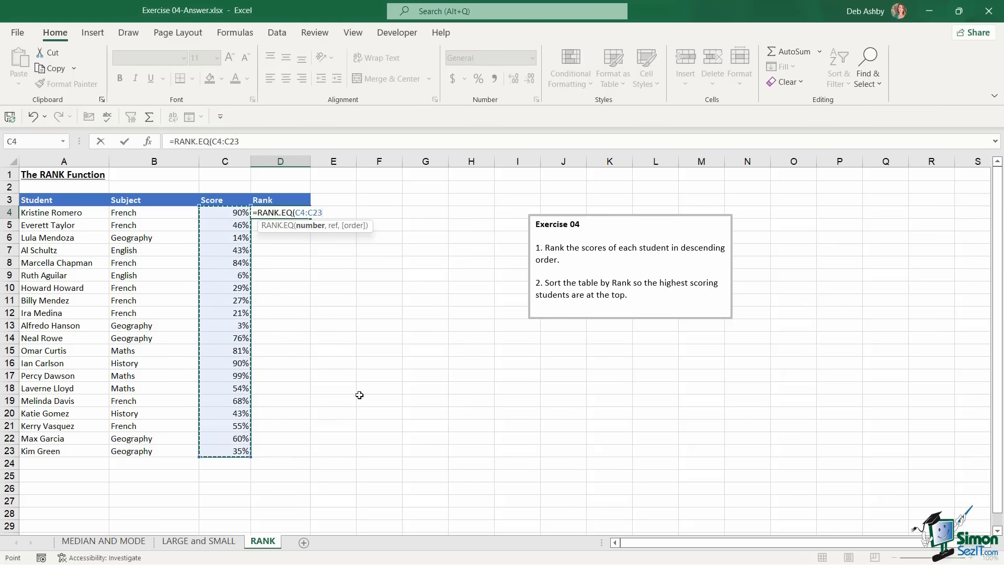
{"action": "key", "text": "F4"}
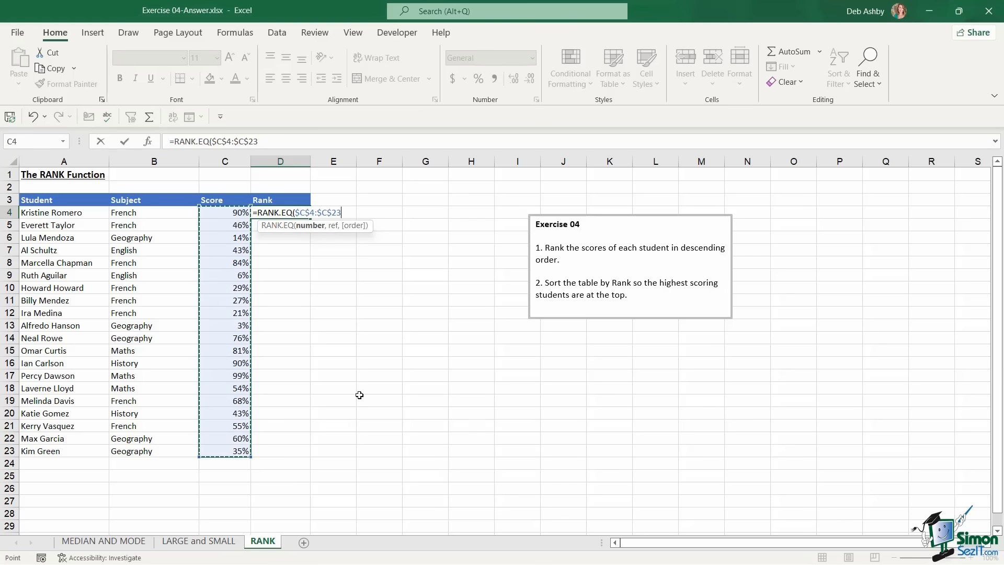
{"action": "type", "text": ","}
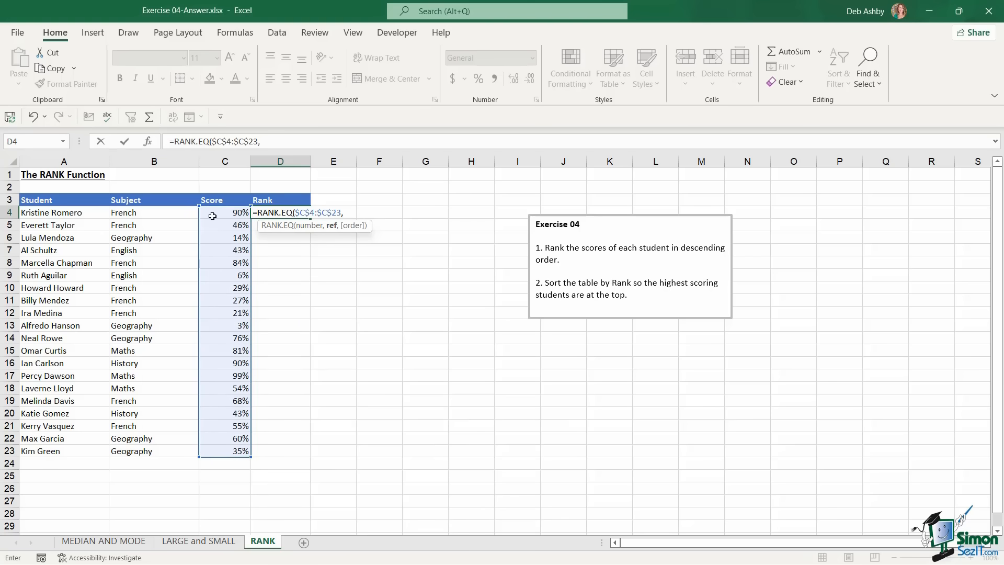
{"action": "left_click_drag", "start_coordinate": [223, 211], "coordinate": [204, 450]}
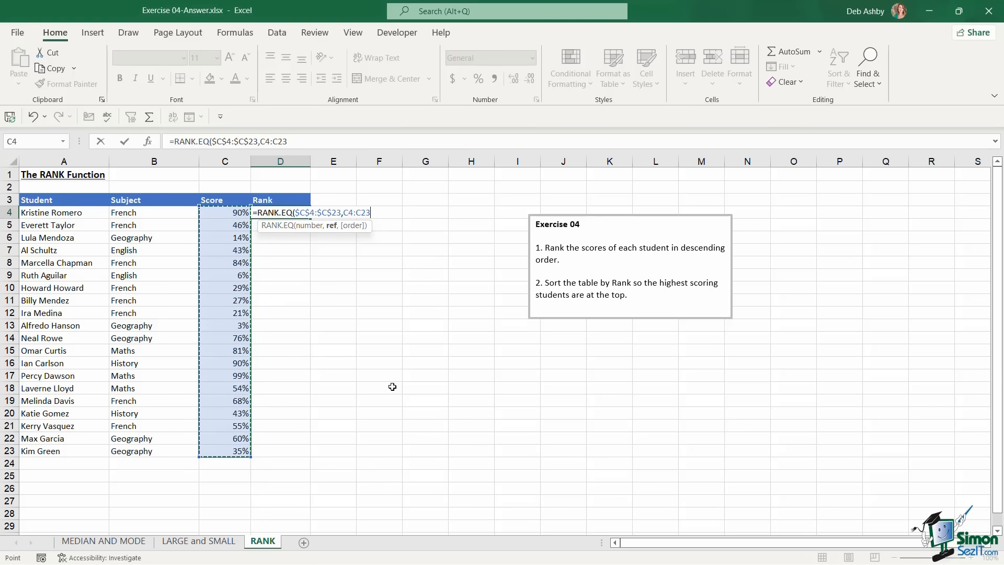
{"action": "key", "text": "F4"}
{"action": "type", "text": ","}
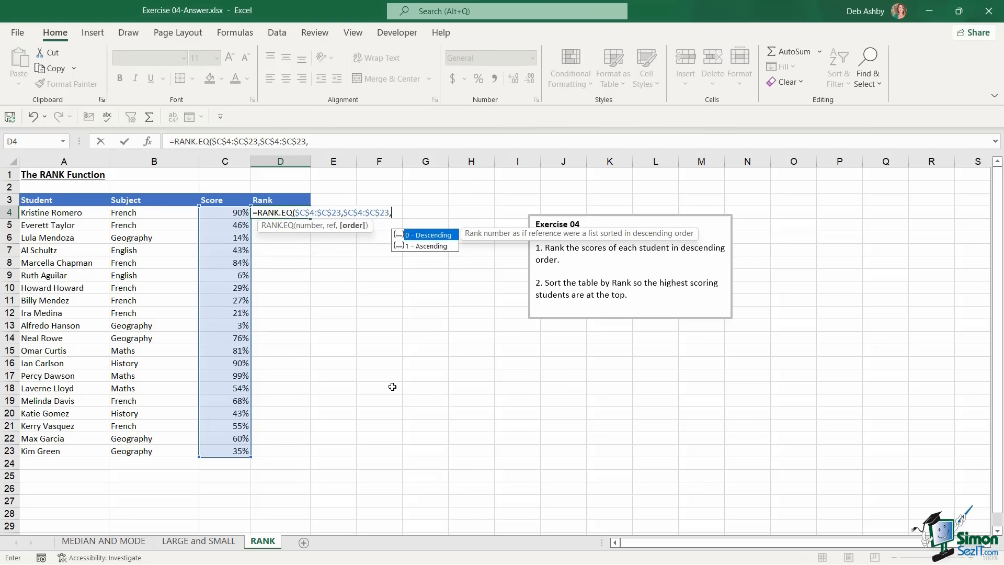
{"action": "type", "text": "0)"}
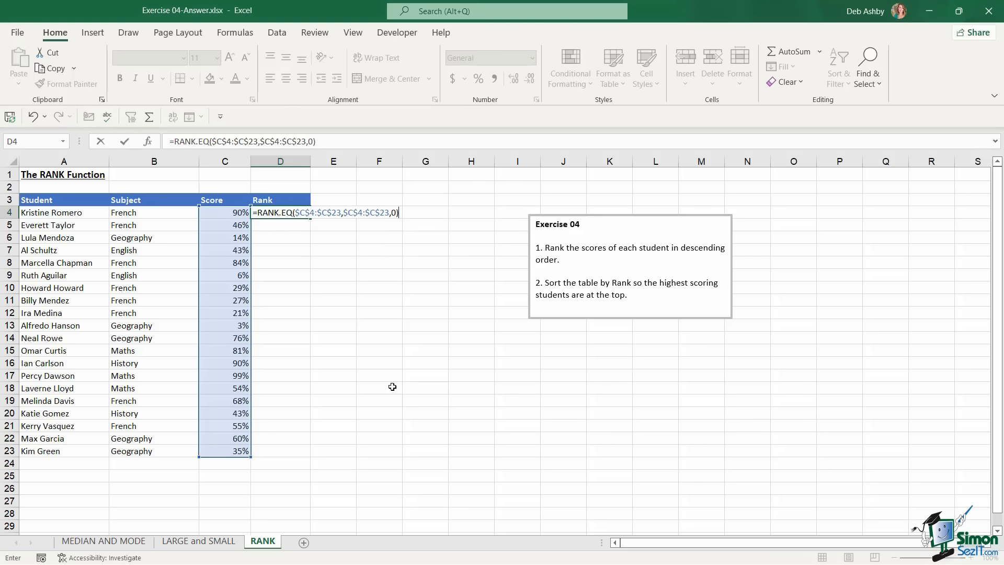
{"action": "key", "text": "ctrl+Return"}
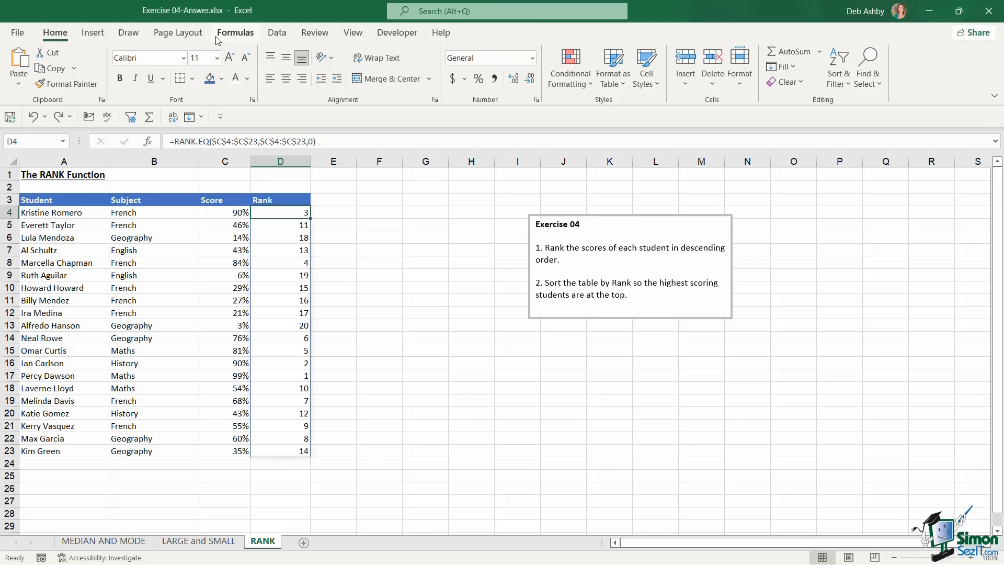
Try sorting smallest to largest, then dismiss the array error it raises
{"action": "left_click", "coordinate": [277, 33]}
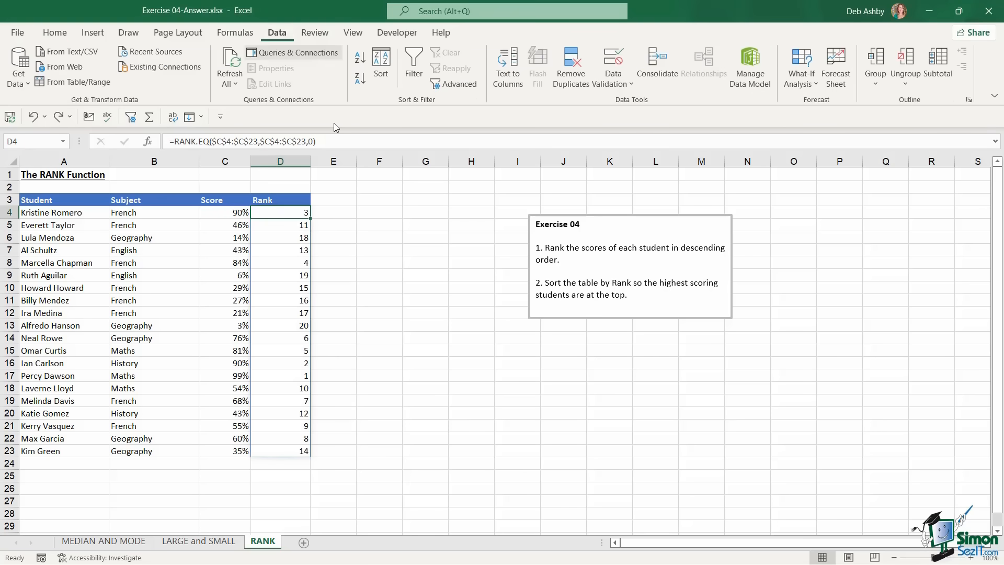
{"action": "left_click", "coordinate": [361, 60]}
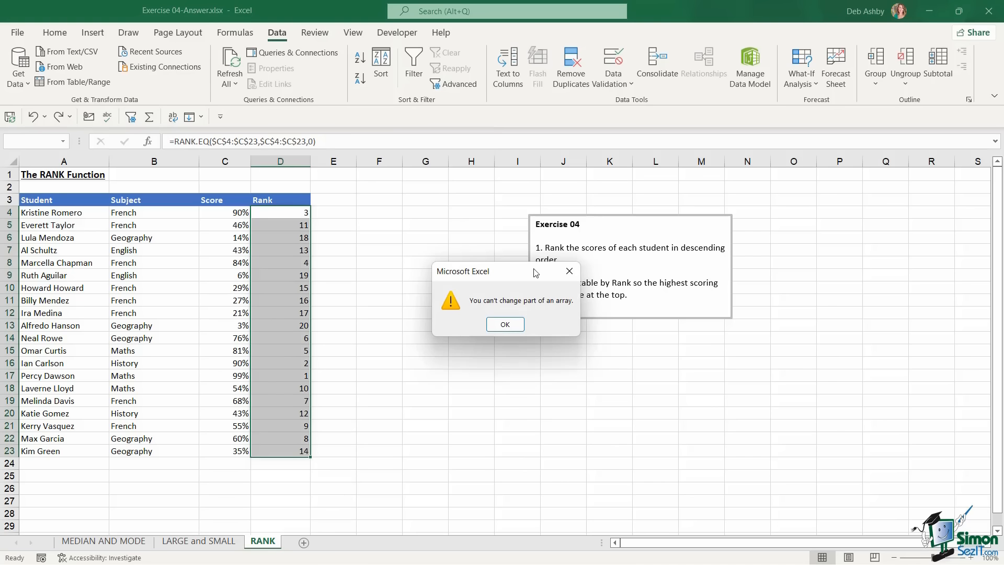
{"action": "left_click", "coordinate": [505, 324]}
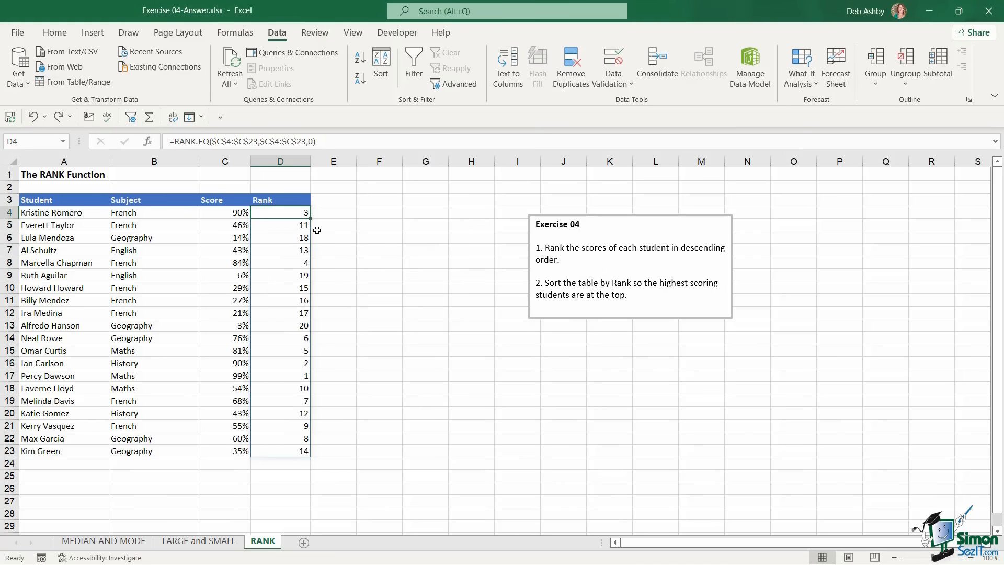
Paste ranks D4:D23 back as plain values and sort the table by Rank ascending
{"action": "left_click_drag", "start_coordinate": [291, 212], "coordinate": [282, 449]}
{"action": "key", "text": "ctrl+c"}
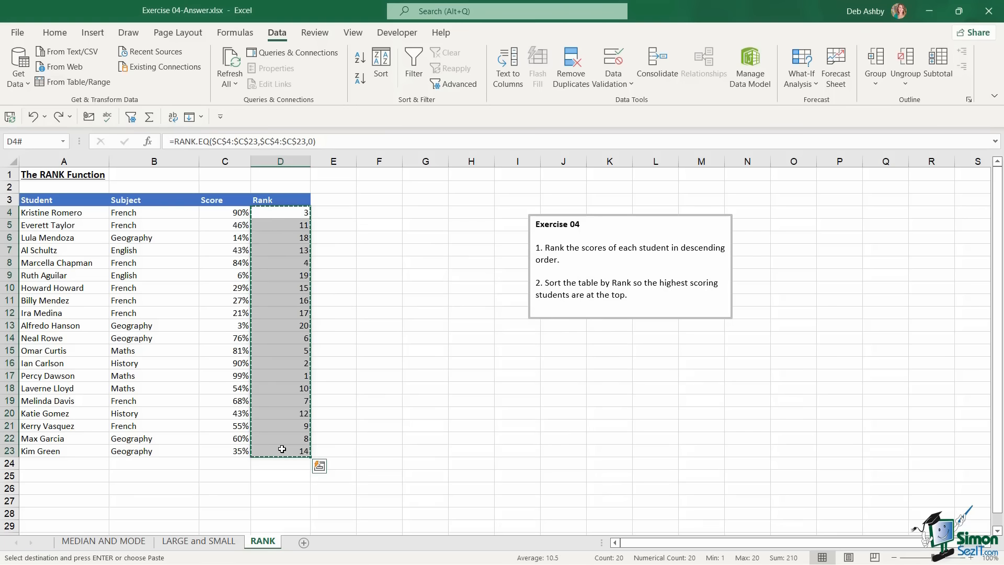
{"action": "left_click", "coordinate": [45, 35]}
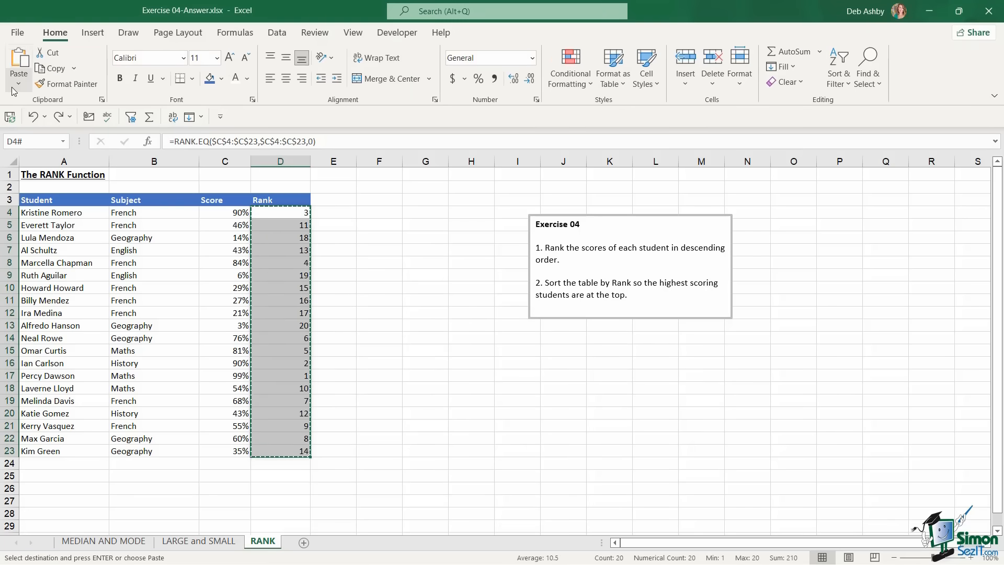
{"action": "left_click", "coordinate": [18, 79]}
{"action": "left_click", "coordinate": [17, 182]}
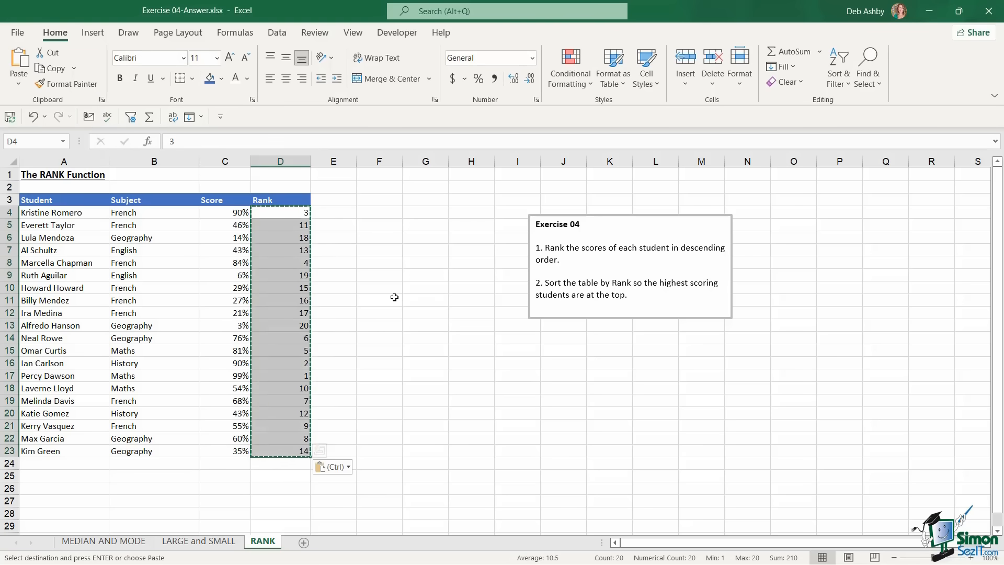
{"action": "key", "text": "Escape"}
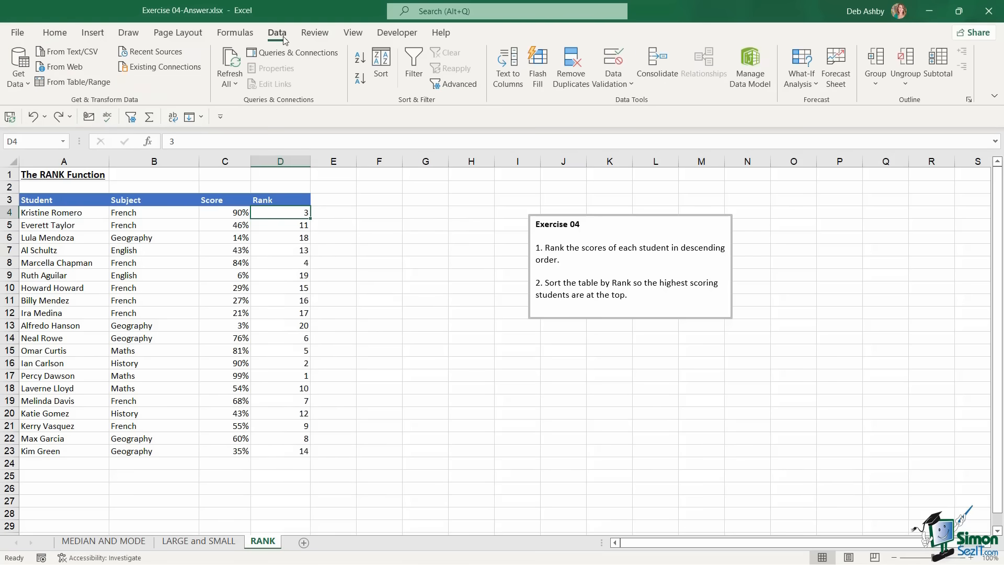
{"action": "left_click", "coordinate": [360, 59]}
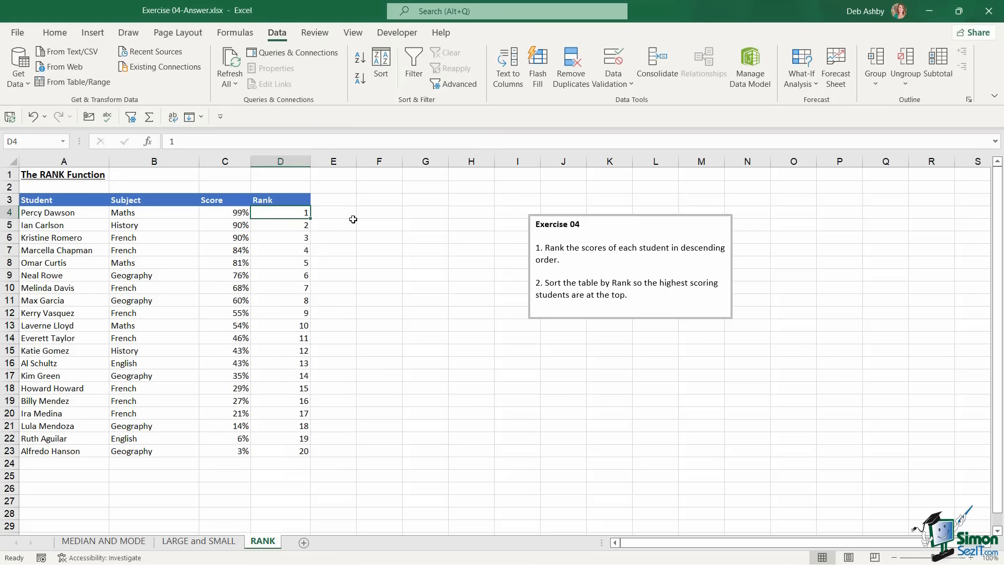
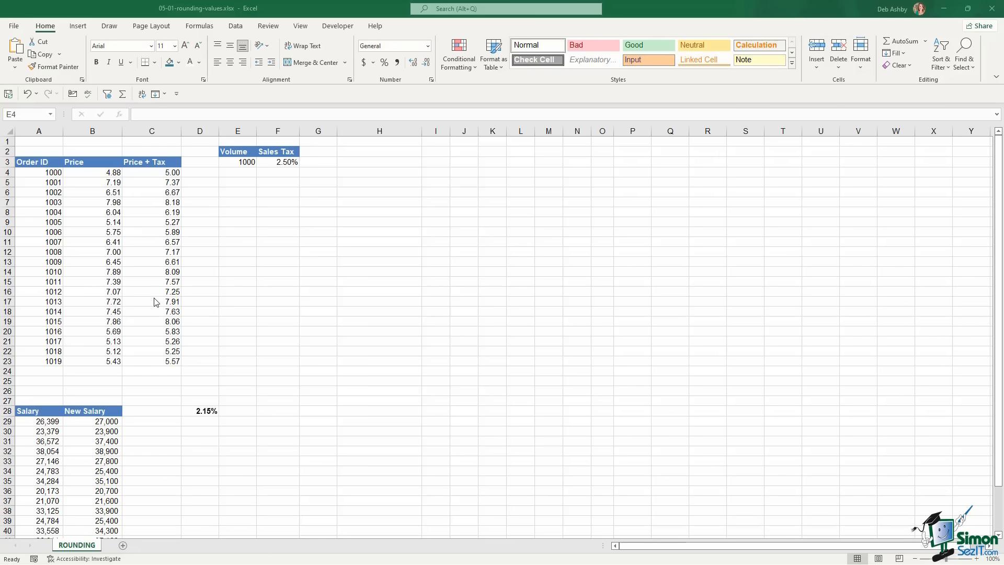
Temporarily drop the +B4 term from C4's Price + Tax formula, then restore it
{"action": "left_click", "coordinate": [278, 162]}
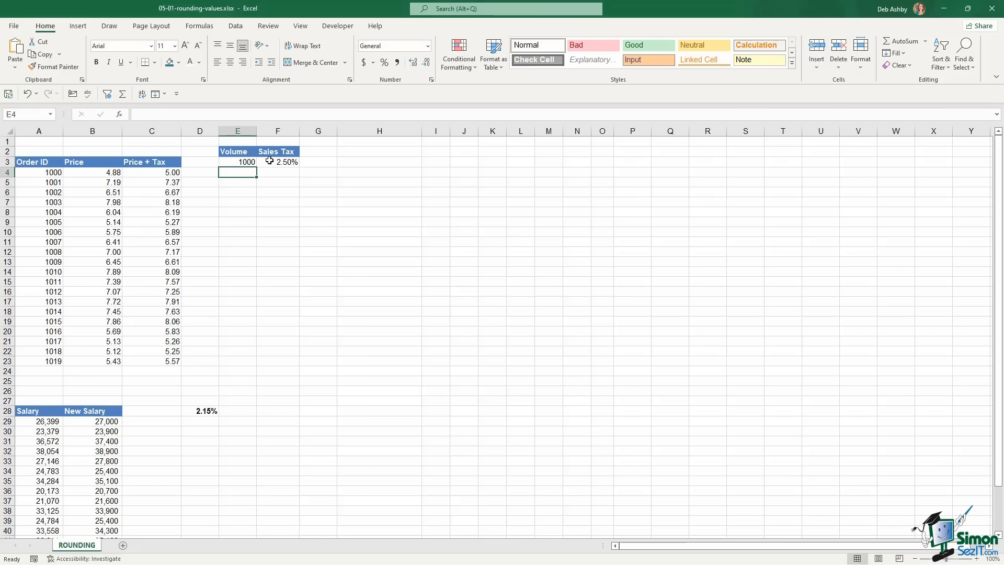
{"action": "left_click", "coordinate": [277, 161]}
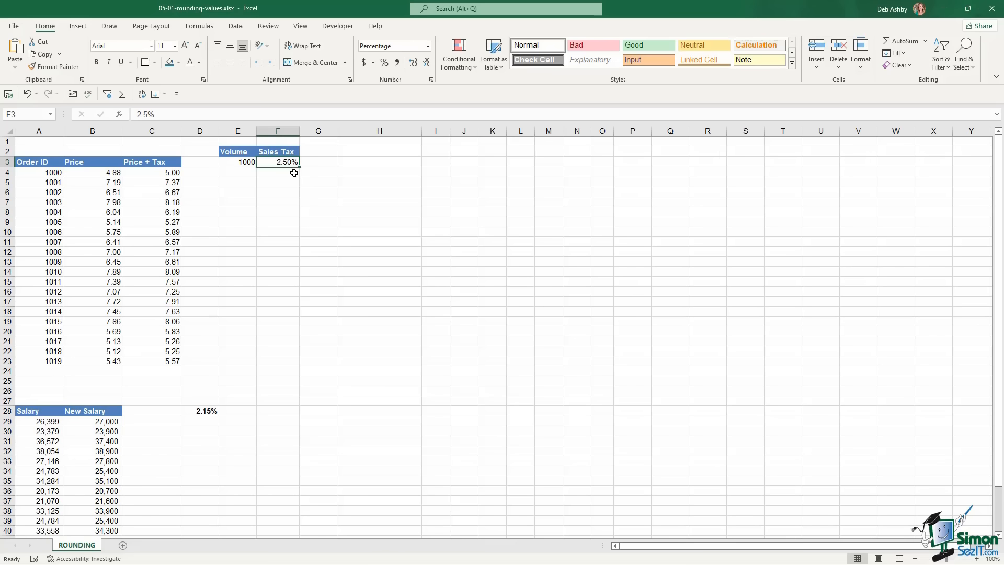
{"action": "left_click", "coordinate": [148, 173]}
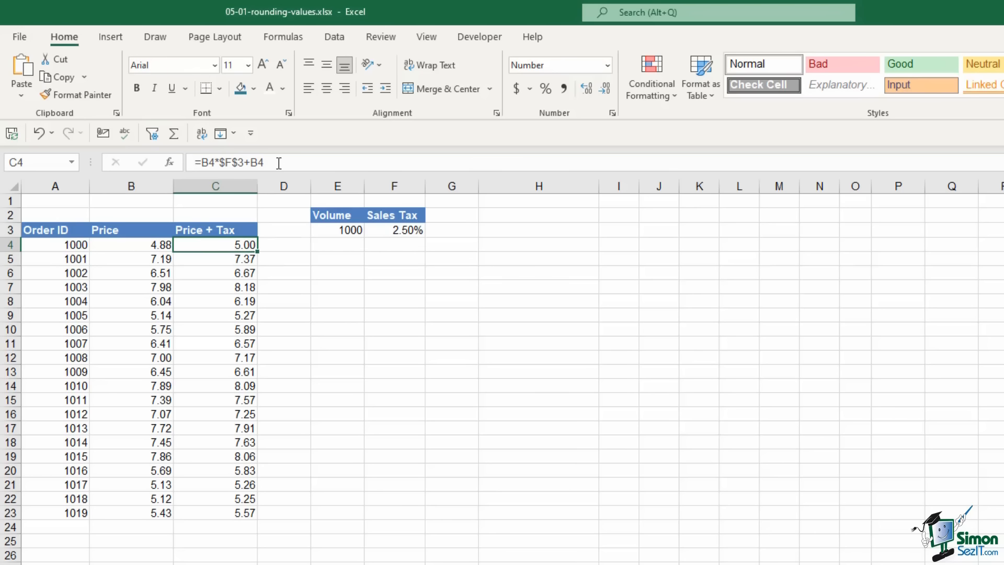
{"action": "left_click_drag", "start_coordinate": [265, 163], "coordinate": [249, 163]}
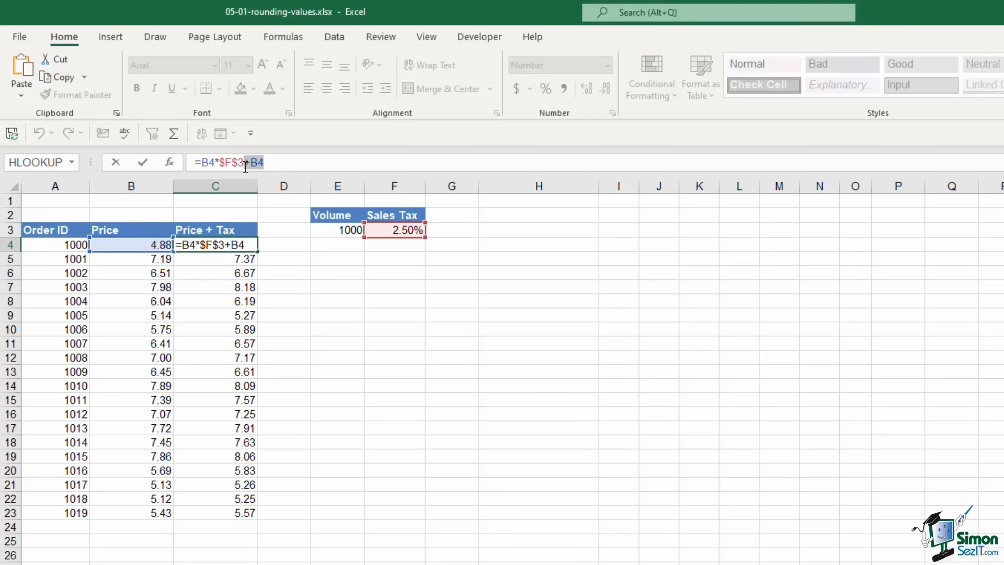
{"action": "key", "text": "BackSpace"}
{"action": "key", "text": "BackSpace"}
{"action": "key", "text": "Return"}
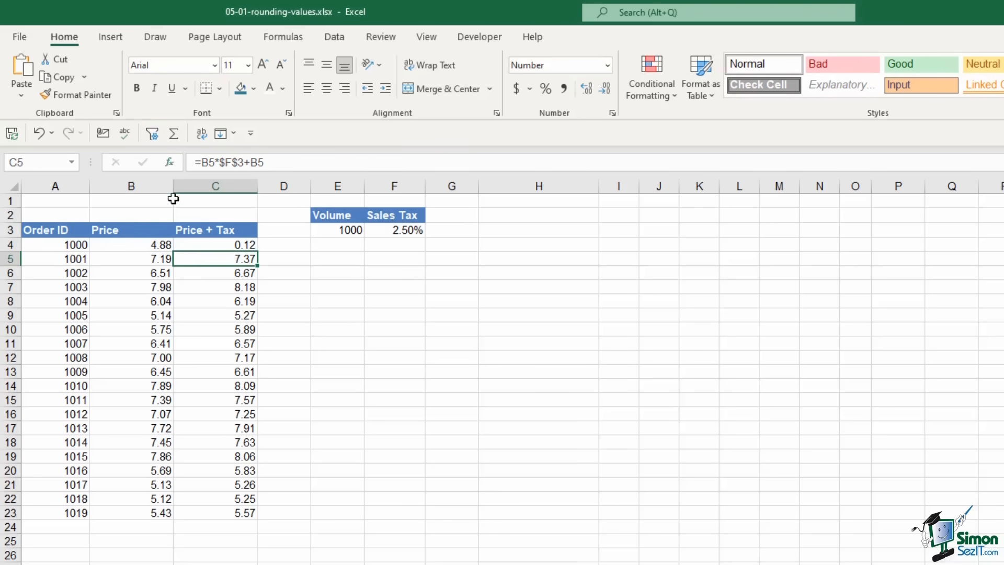
{"action": "left_click", "coordinate": [228, 245]}
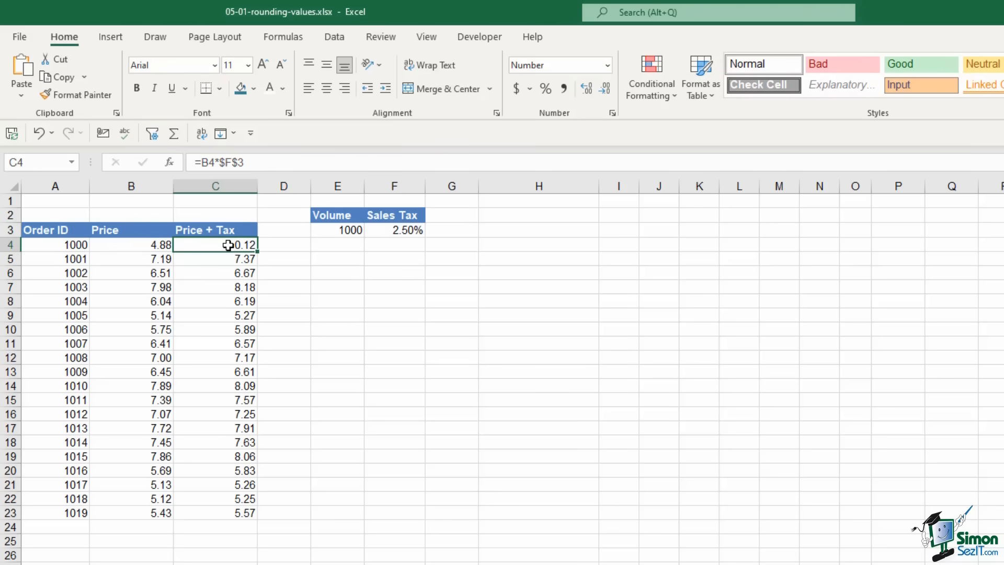
{"action": "left_click", "coordinate": [260, 162]}
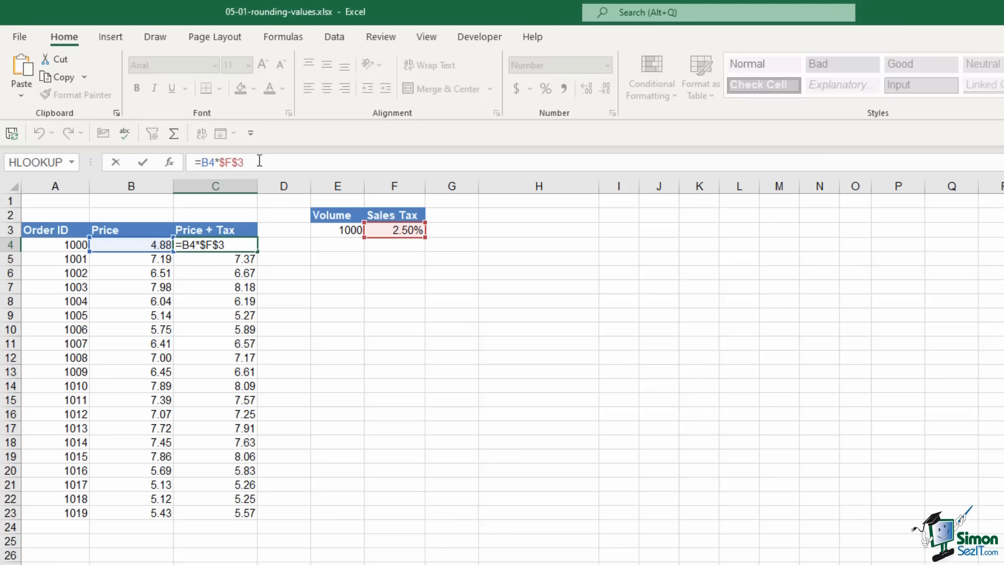
{"action": "type", "text": "+"}
{"action": "left_click", "coordinate": [157, 244]}
{"action": "key", "text": "Return"}
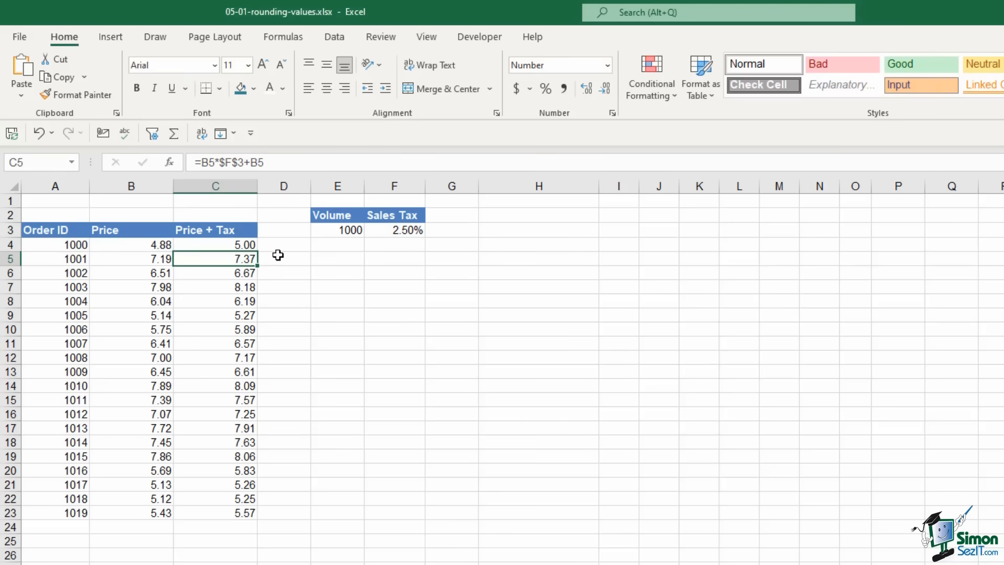
{"action": "left_click", "coordinate": [240, 246]}
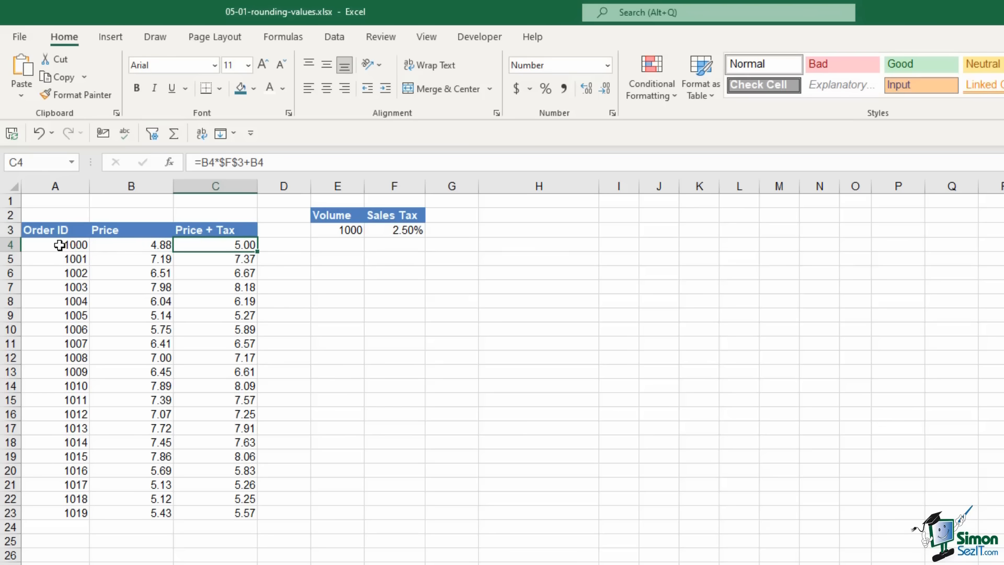
Compare the Price in B4, the Price + Tax result in C4 and the Volume in E3
{"action": "left_click", "coordinate": [134, 246]}
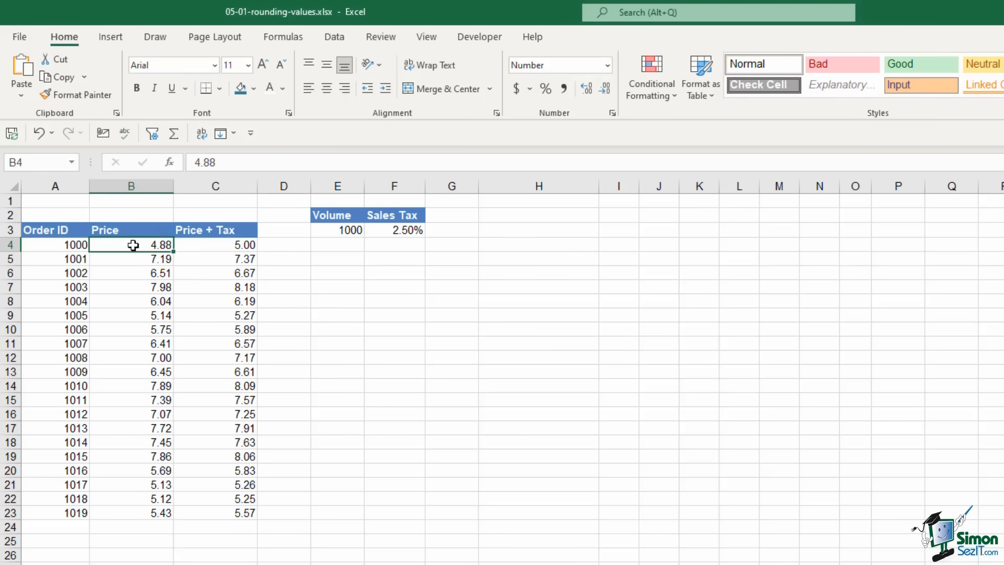
{"action": "left_click", "coordinate": [215, 246]}
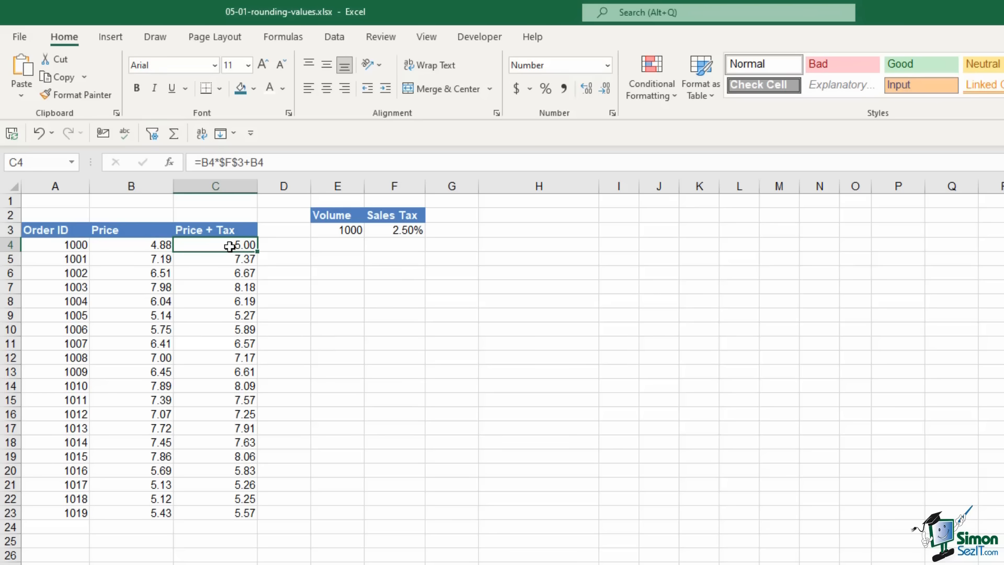
{"action": "left_click_drag", "start_coordinate": [49, 244], "coordinate": [217, 245]}
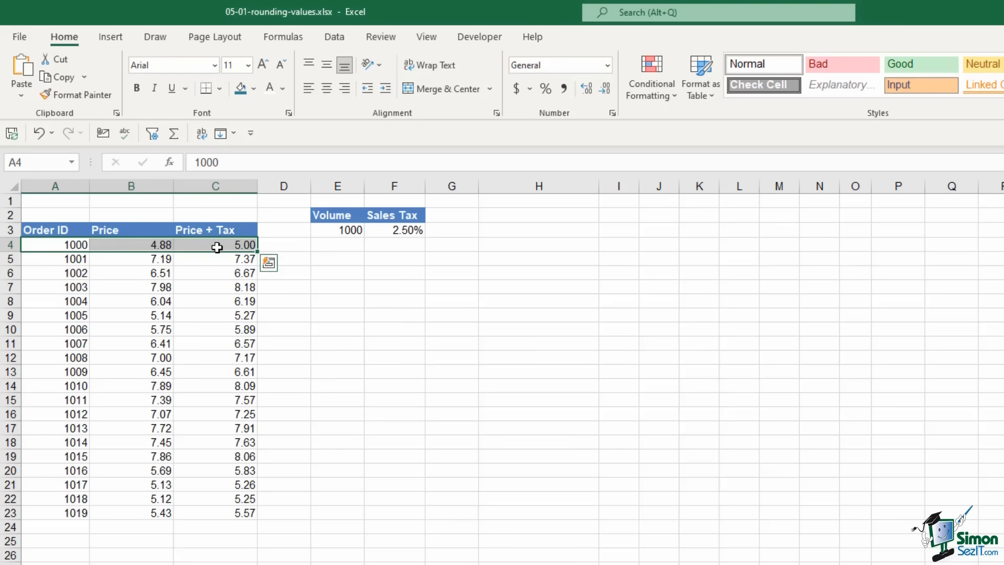
{"action": "left_click", "coordinate": [340, 228]}
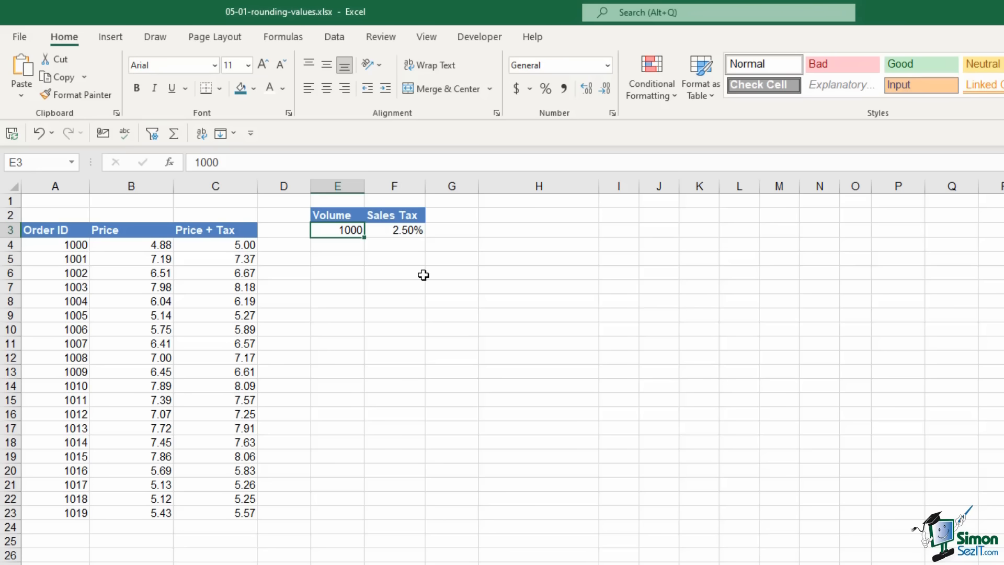
{"action": "left_click", "coordinate": [225, 246]}
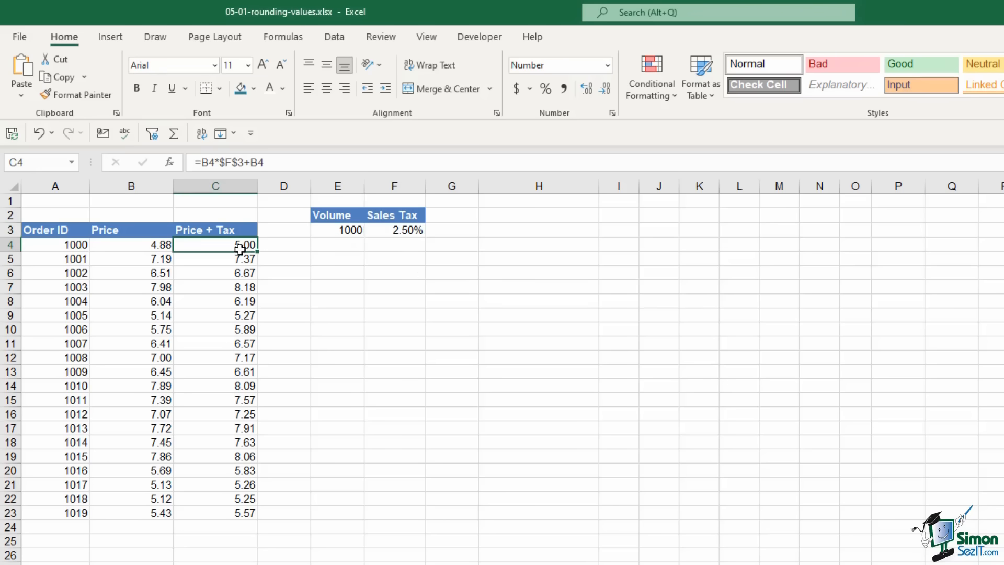
{"action": "left_click", "coordinate": [342, 233]}
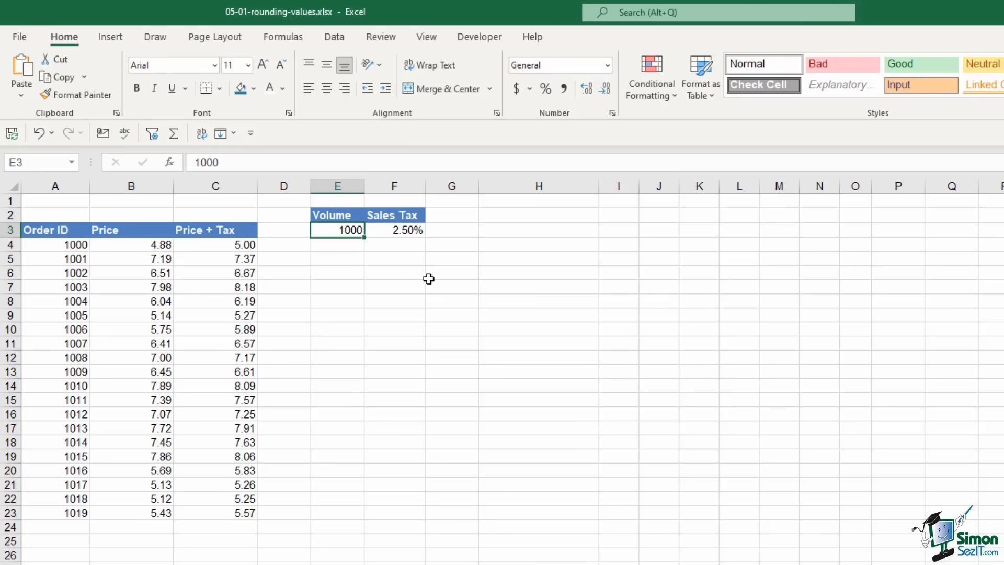
{"action": "left_click", "coordinate": [224, 245]}
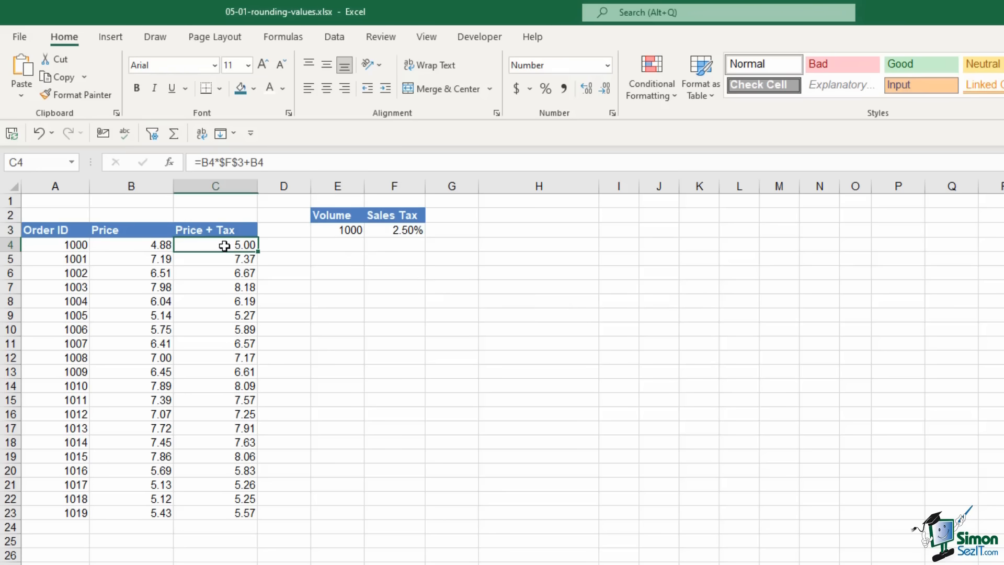
{"action": "left_click", "coordinate": [357, 232]}
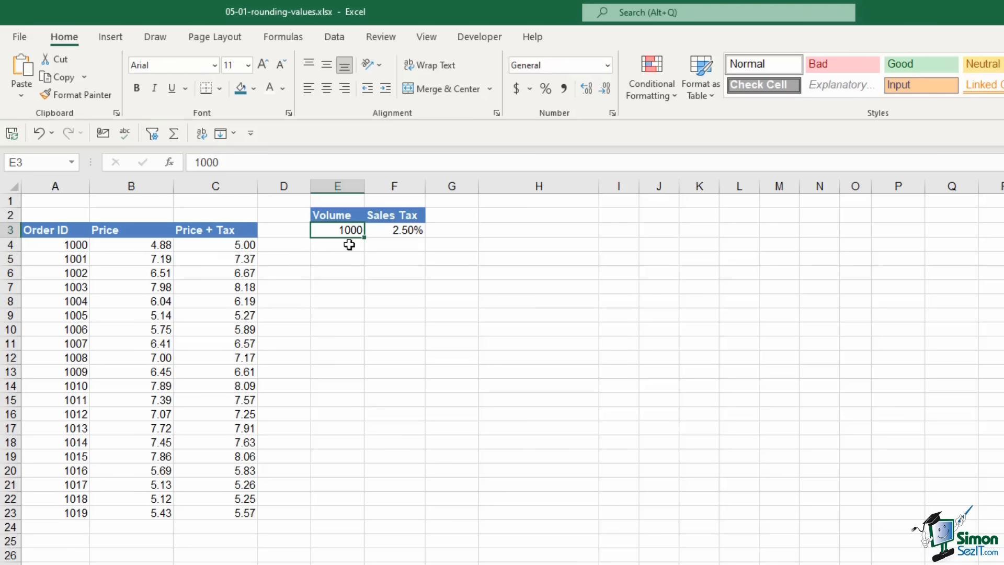
Enter =C4*E3 in E4 to get the volume total of 5002
{"action": "left_click", "coordinate": [347, 244]}
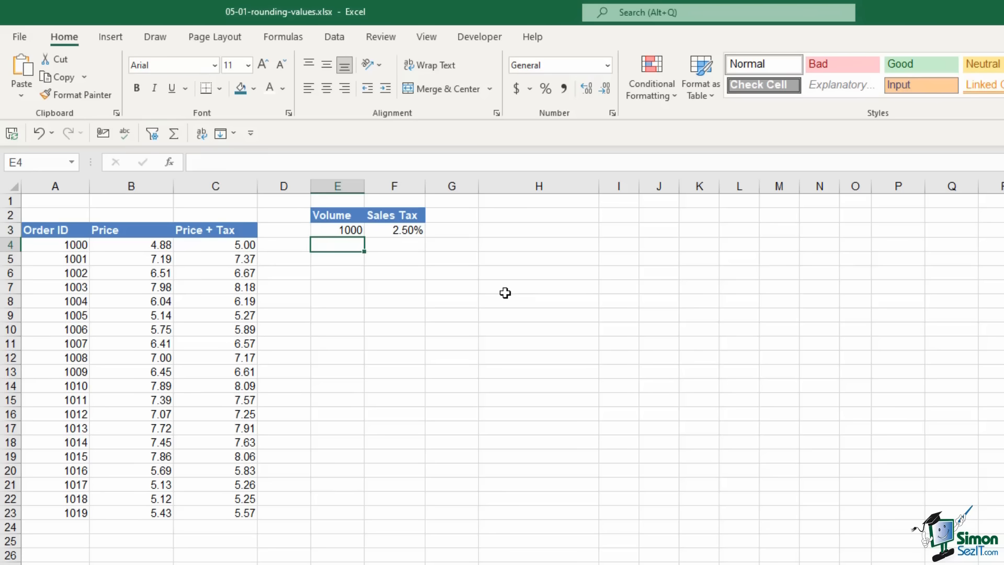
{"action": "type", "text": "="}
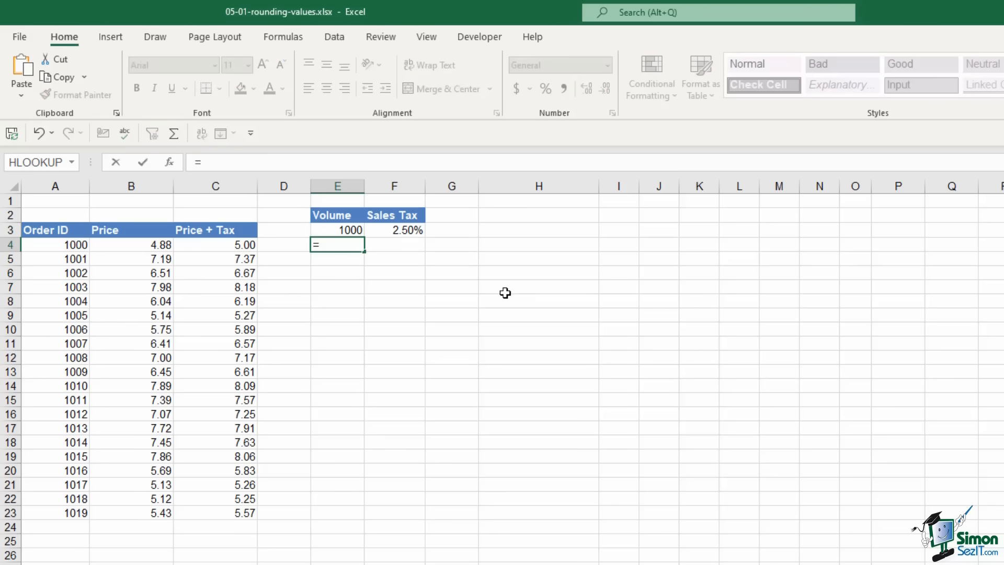
{"action": "left_click", "coordinate": [234, 249]}
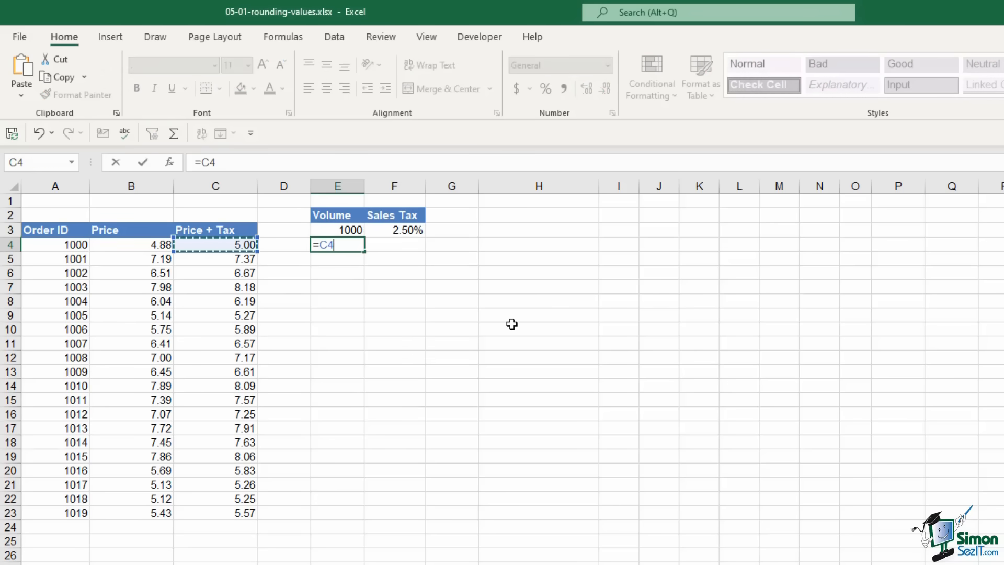
{"action": "type", "text": "*"}
{"action": "left_click", "coordinate": [356, 226]}
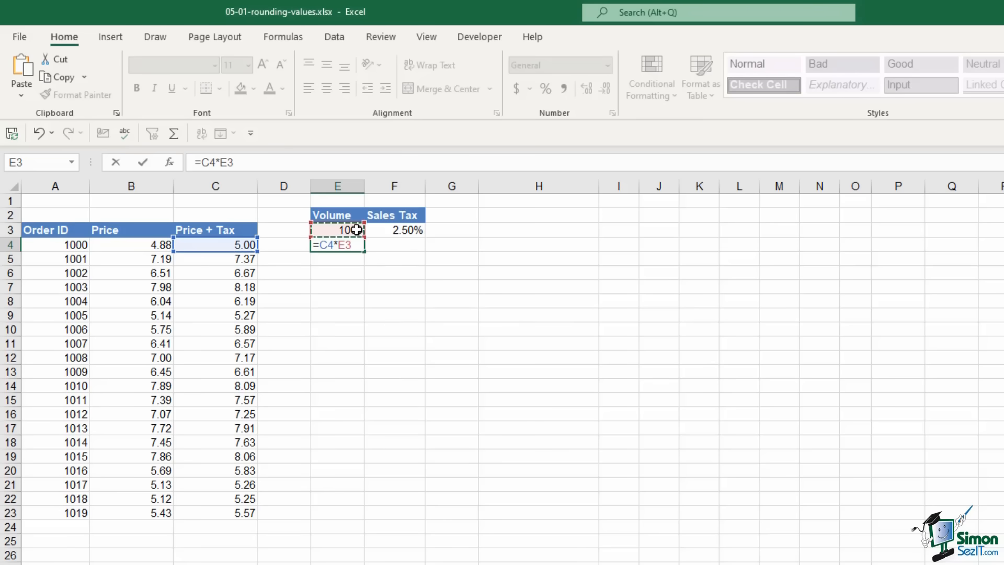
{"action": "key", "text": "Return"}
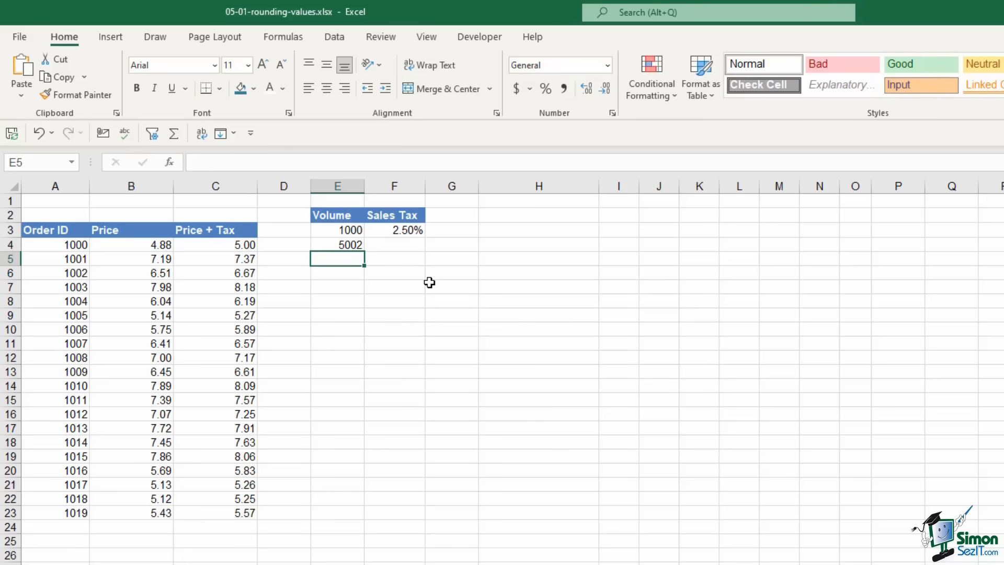
{"action": "left_click", "coordinate": [351, 244]}
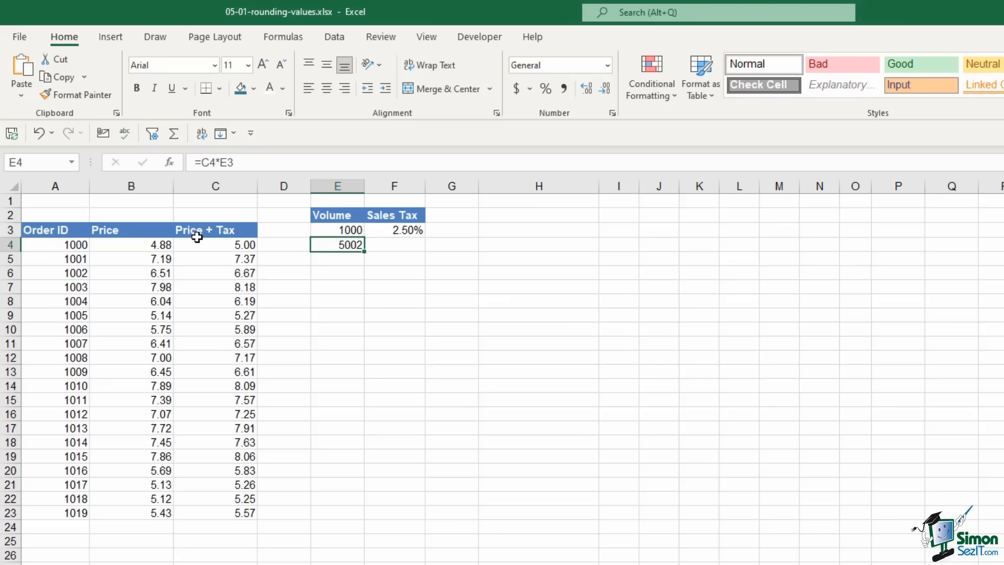
{"action": "left_click", "coordinate": [211, 244]}
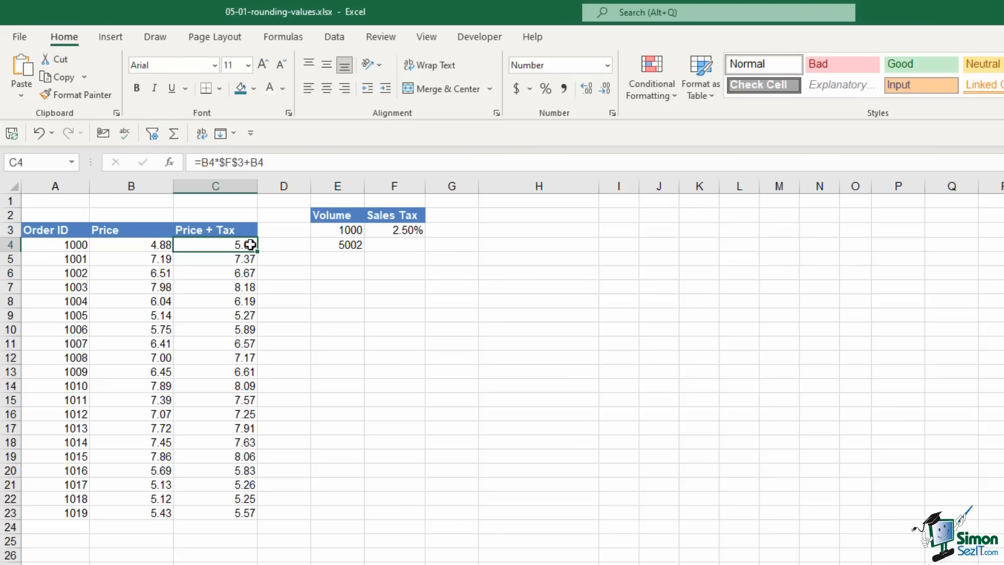
Reveal C4's extra decimal places, then return its display to two decimals
{"action": "left_click", "coordinate": [587, 89]}
{"action": "left_click", "coordinate": [588, 90]}
{"action": "left_click", "coordinate": [611, 91]}
{"action": "left_click", "coordinate": [606, 89]}
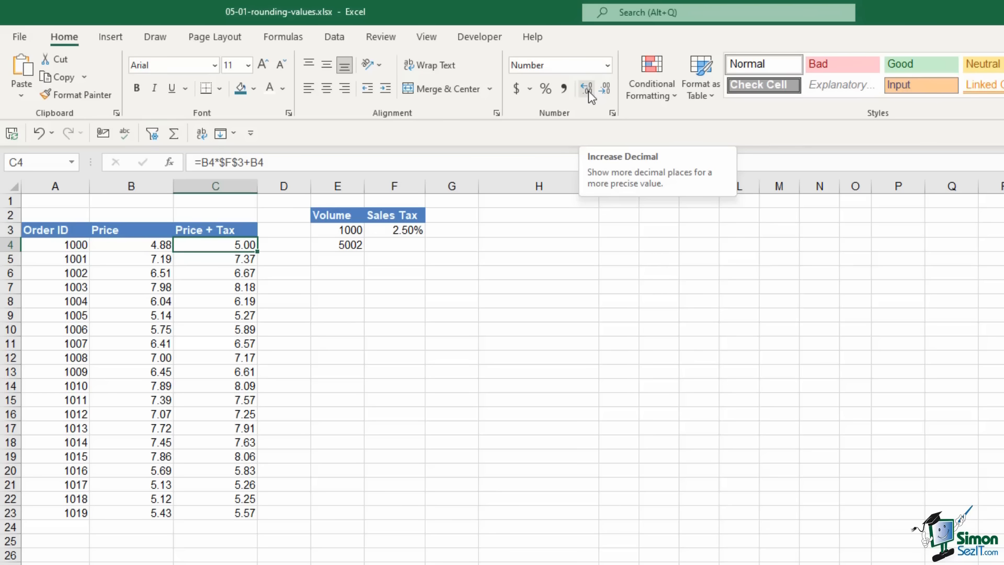
Review E4's volume formula, then put the cursor at the start of C4's formula
{"action": "left_click", "coordinate": [346, 244]}
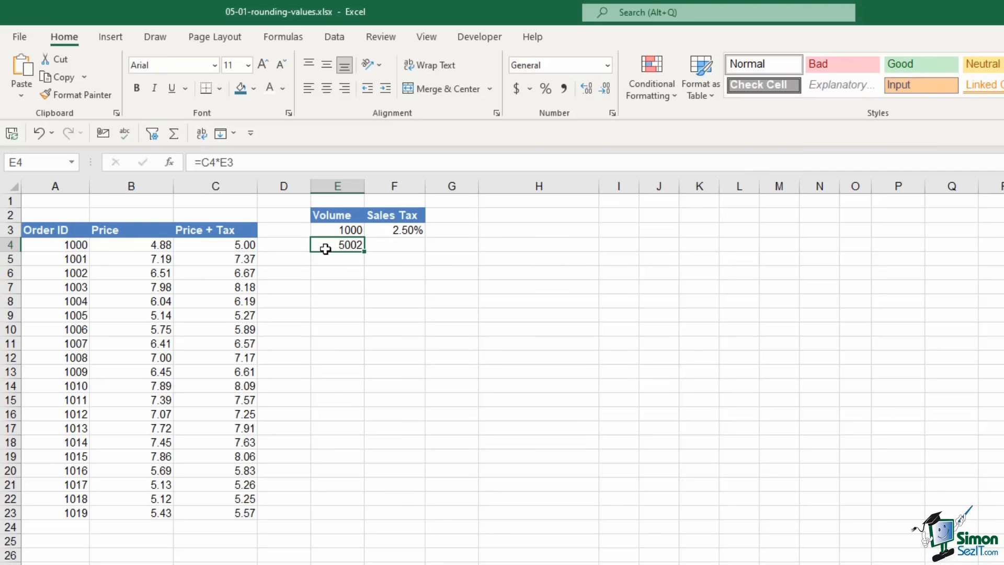
{"action": "left_click", "coordinate": [231, 245]}
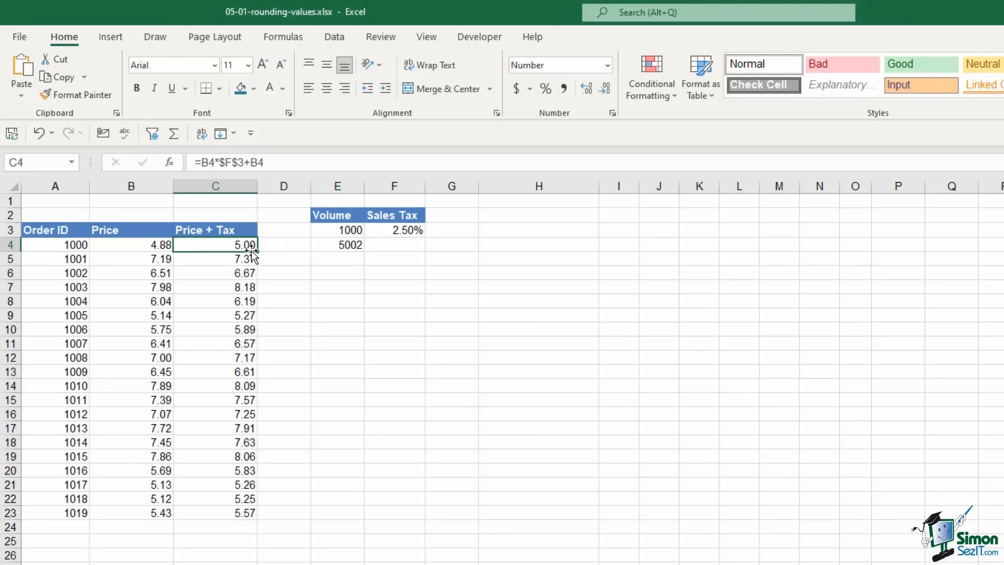
{"action": "left_click", "coordinate": [202, 162]}
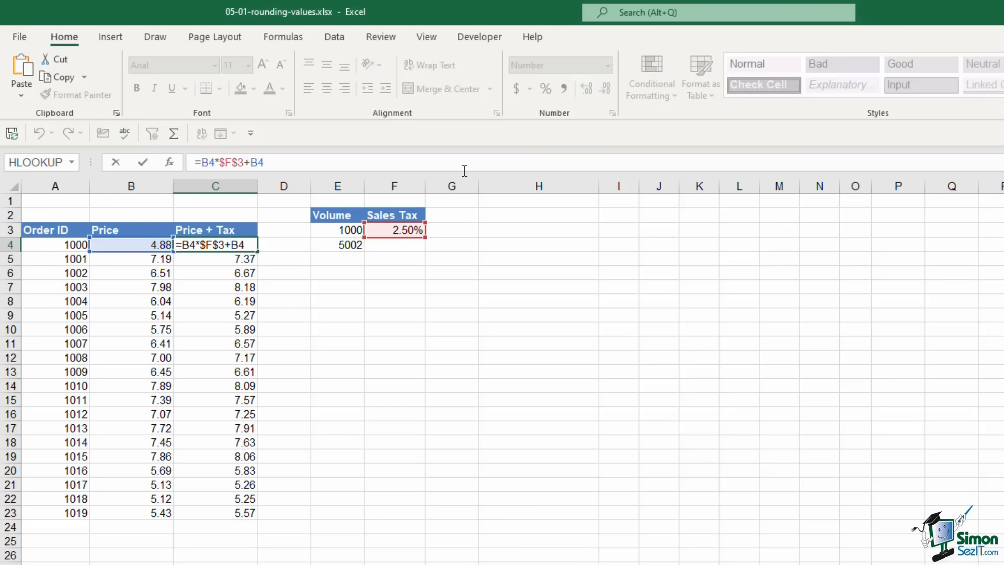
Wrap C4's formula as =ROUND(B4*$F$3+B4,2), bringing E4 to 5000
{"action": "type", "text": "R"}
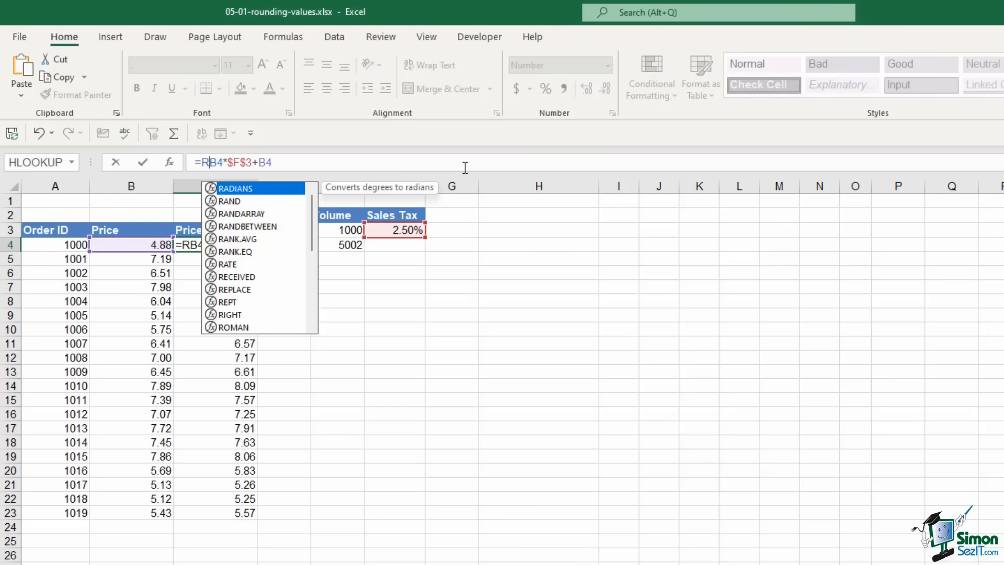
{"action": "type", "text": "OUND"}
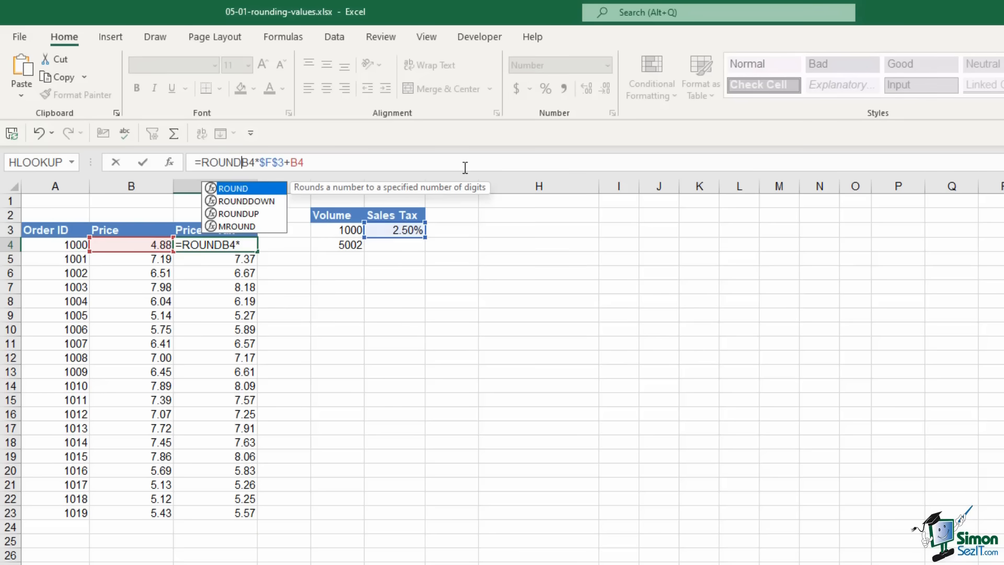
{"action": "type", "text": "("}
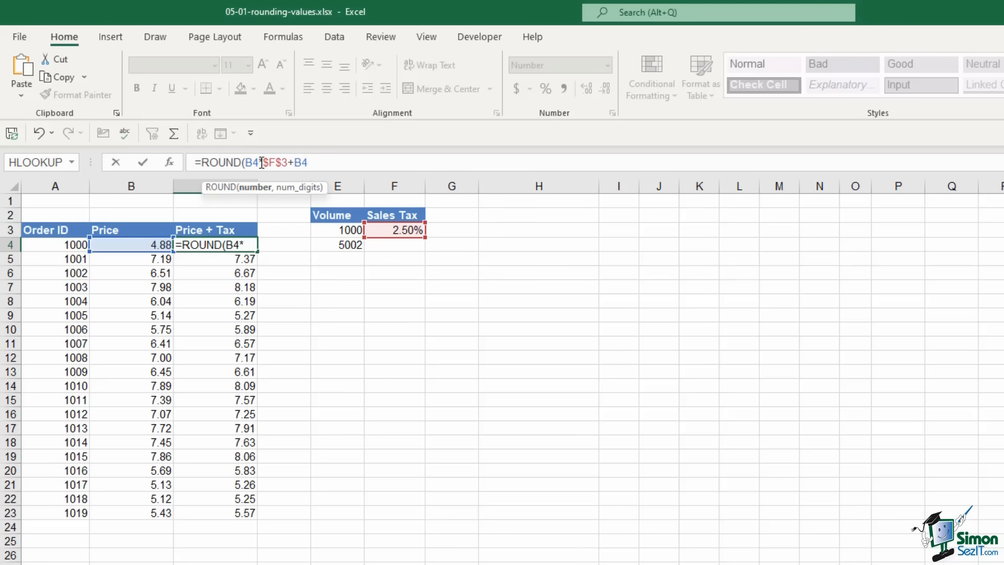
{"action": "left_click", "coordinate": [320, 161]}
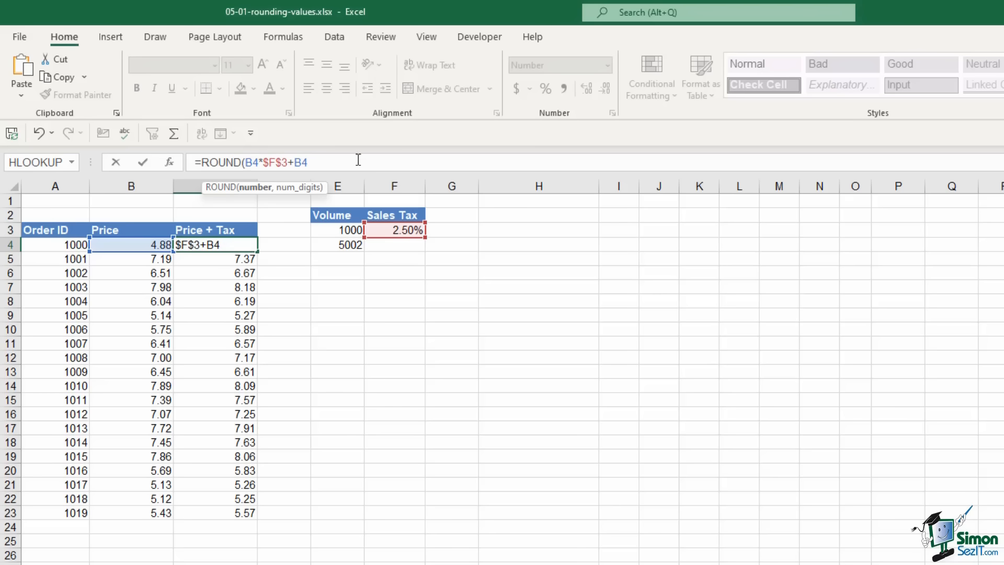
{"action": "type", "text": ","}
{"action": "type", "text": "2"}
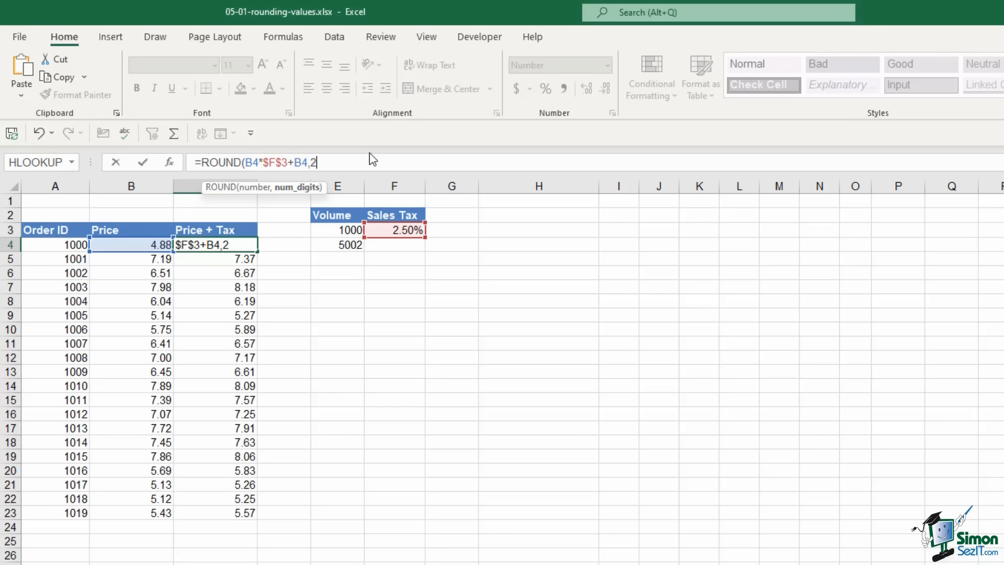
{"action": "key", "text": "BackSpace"}
{"action": "type", "text": "0"}
{"action": "key", "text": "BackSpace"}
{"action": "type", "text": "2)"}
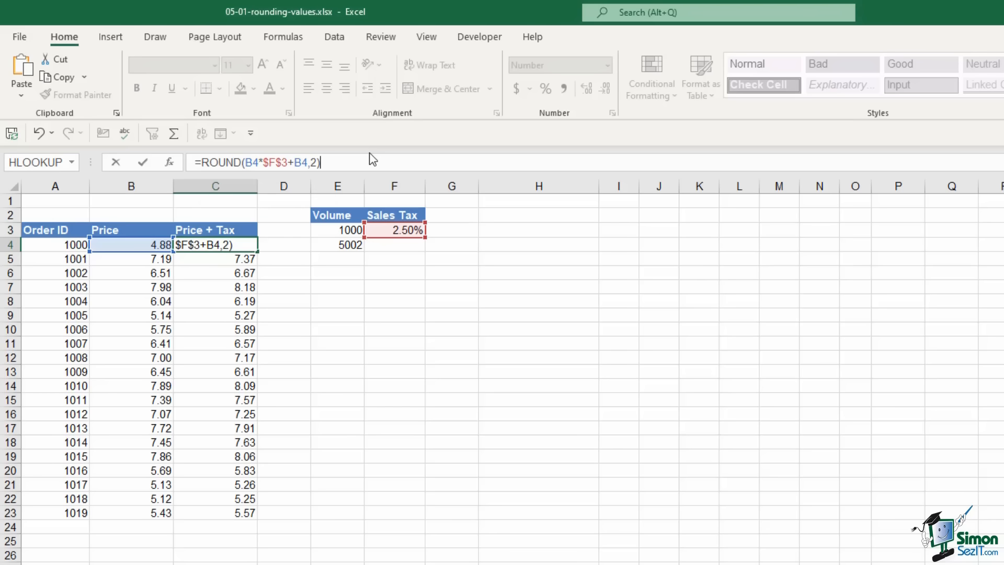
{"action": "key", "text": "Return"}
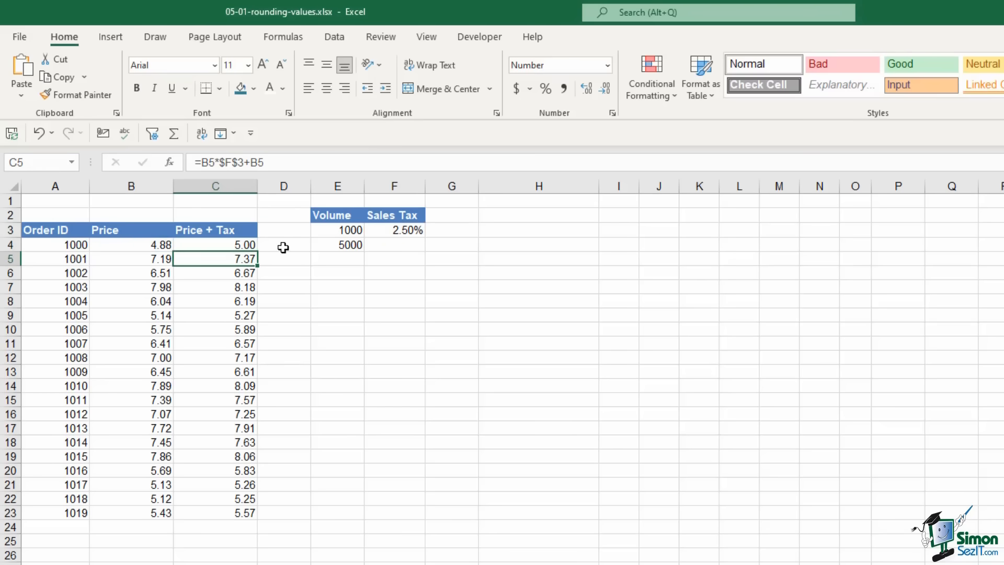
{"action": "left_click", "coordinate": [248, 245]}
Copy C4's ROUND formula down the Price + Tax column to C23
{"action": "left_click", "coordinate": [351, 243]}
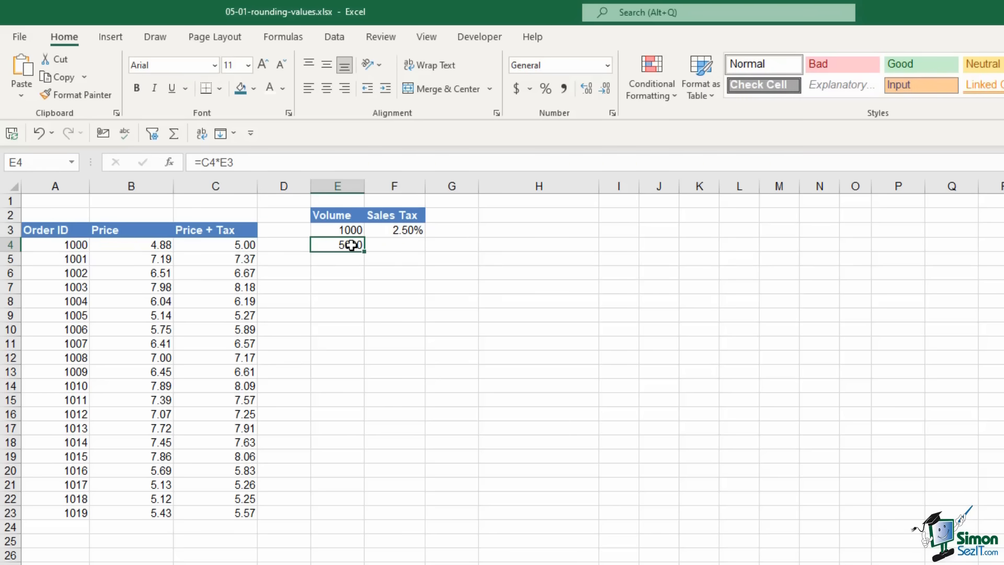
{"action": "left_click", "coordinate": [254, 246]}
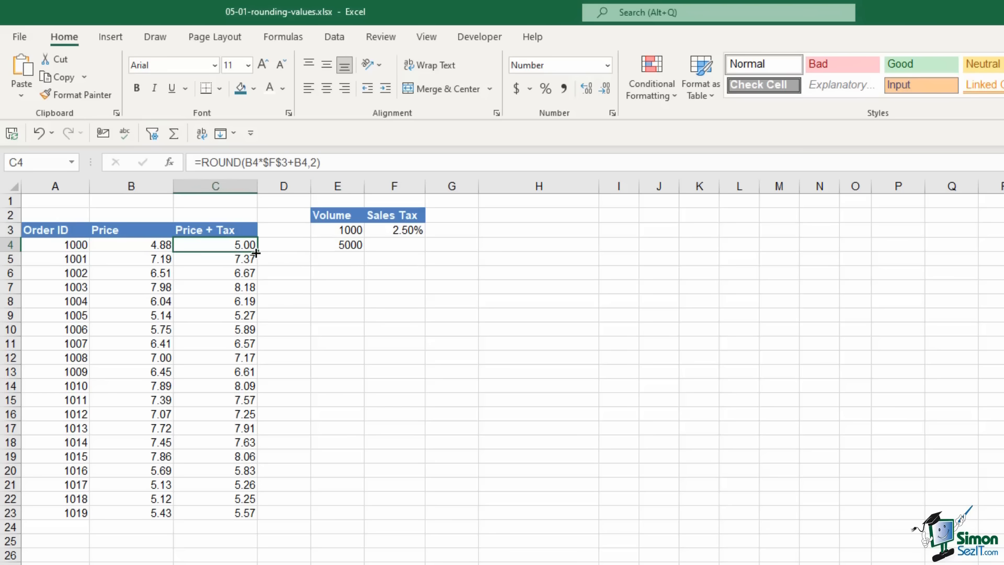
{"action": "left_click_drag", "start_coordinate": [256, 252], "coordinate": [256, 283]}
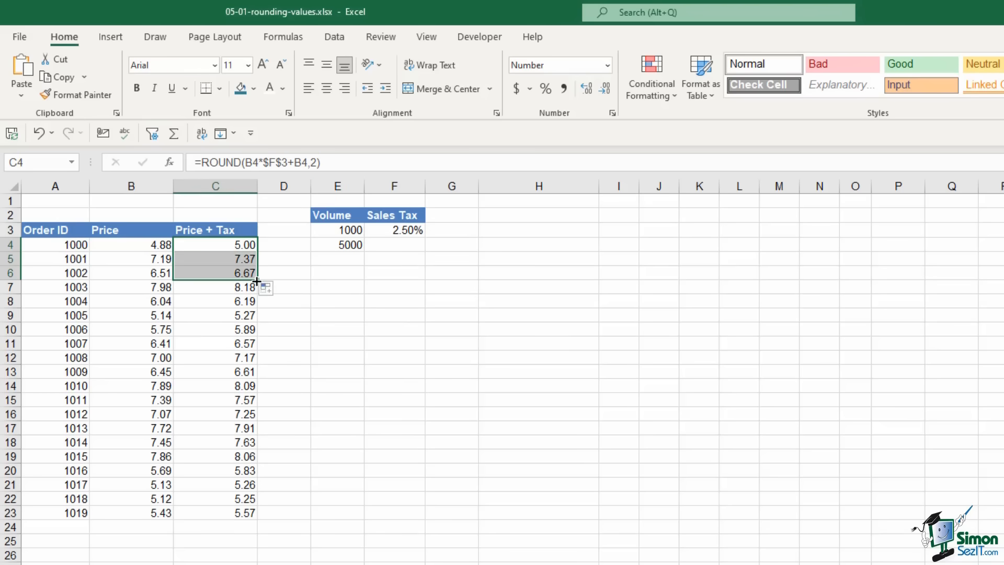
{"action": "key", "text": "ctrl+z"}
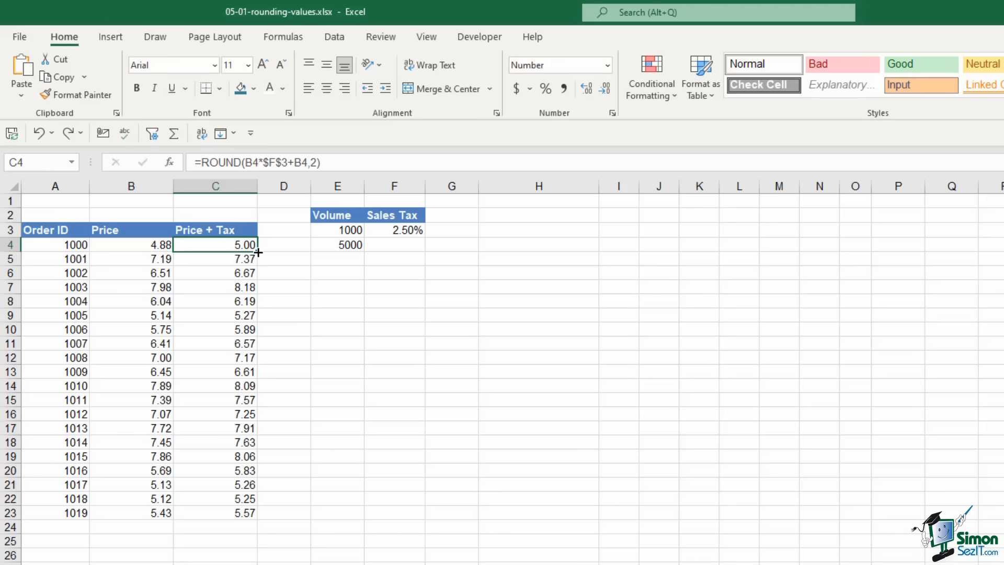
{"action": "double_click", "coordinate": [257, 253]}
Change C4's function to ROUNDUP with 2 decimals, showing 5.01
{"action": "left_click", "coordinate": [243, 162]}
{"action": "left_click", "coordinate": [315, 163]}
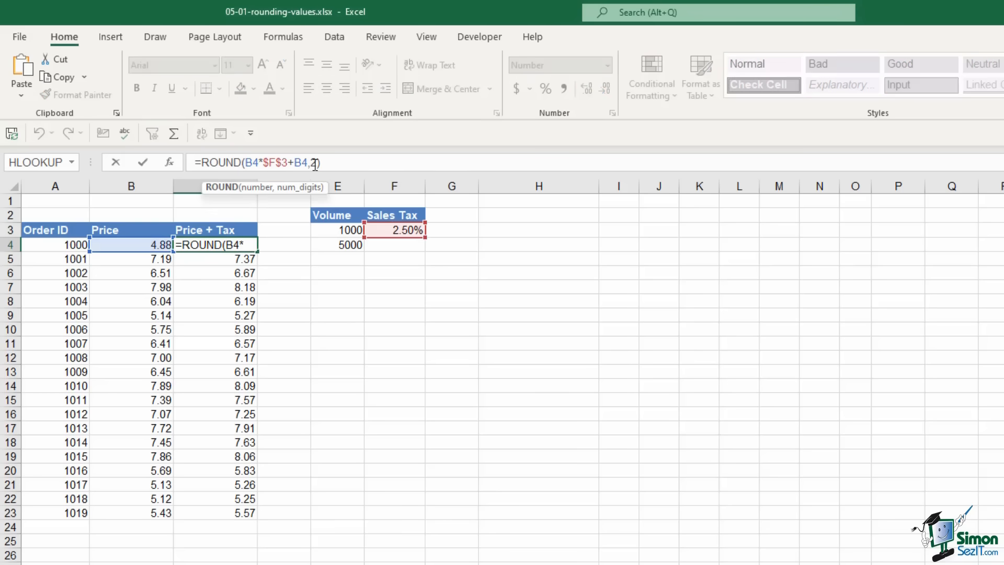
{"action": "type", "text": "UP"}
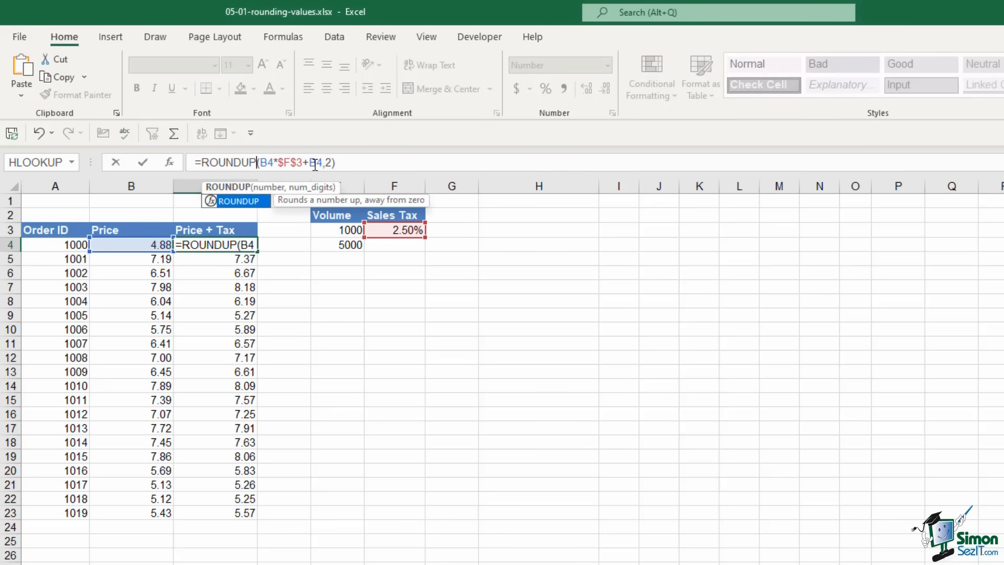
{"action": "key", "text": "Return"}
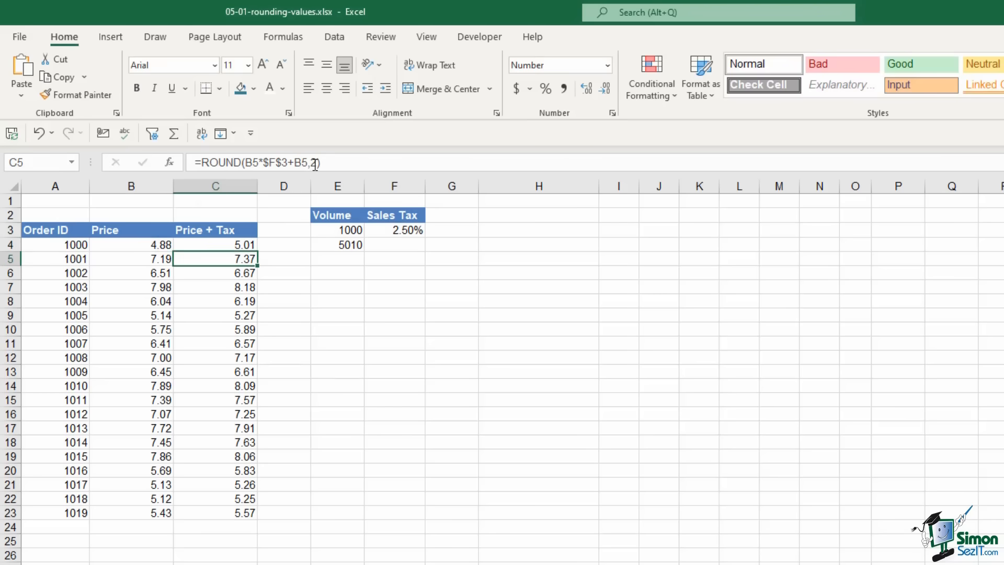
{"action": "left_click", "coordinate": [242, 246]}
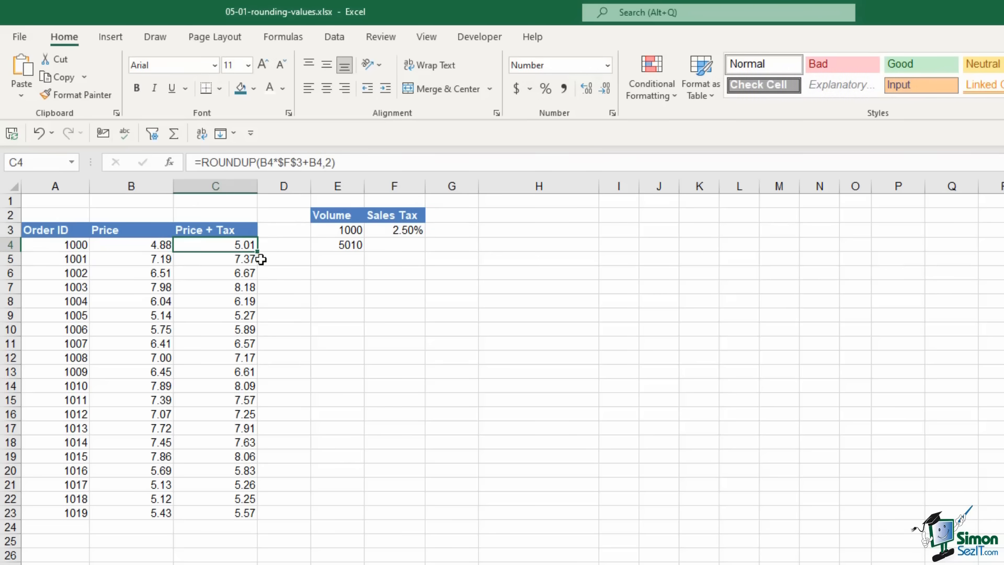
Try ROUNDUP with 0 digits, revert to 2, and fill the formula down to C23
{"action": "left_click", "coordinate": [335, 162]}
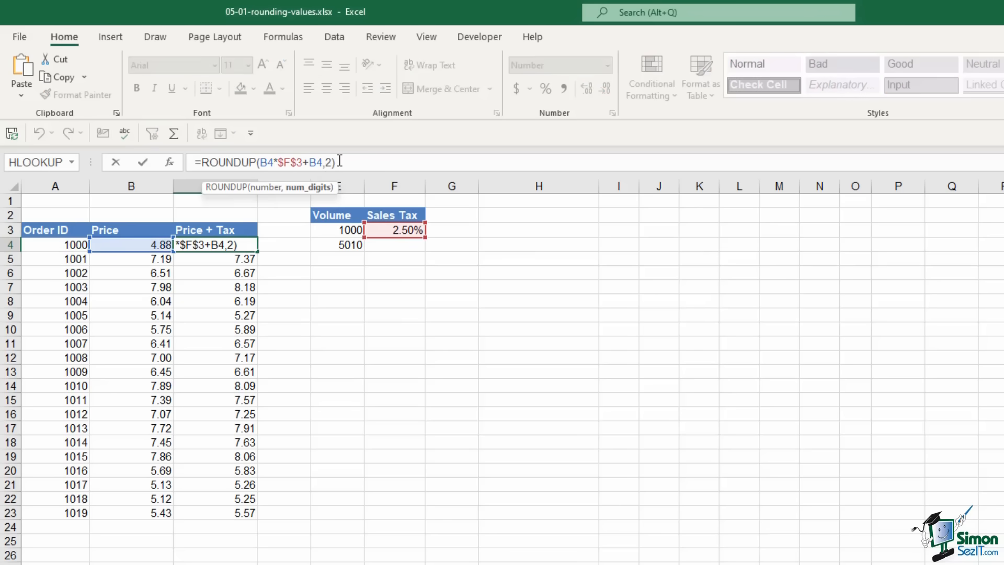
{"action": "key", "text": "Left"}
{"action": "key", "text": "BackSpace"}
{"action": "type", "text": "0"}
{"action": "key", "text": "Return"}
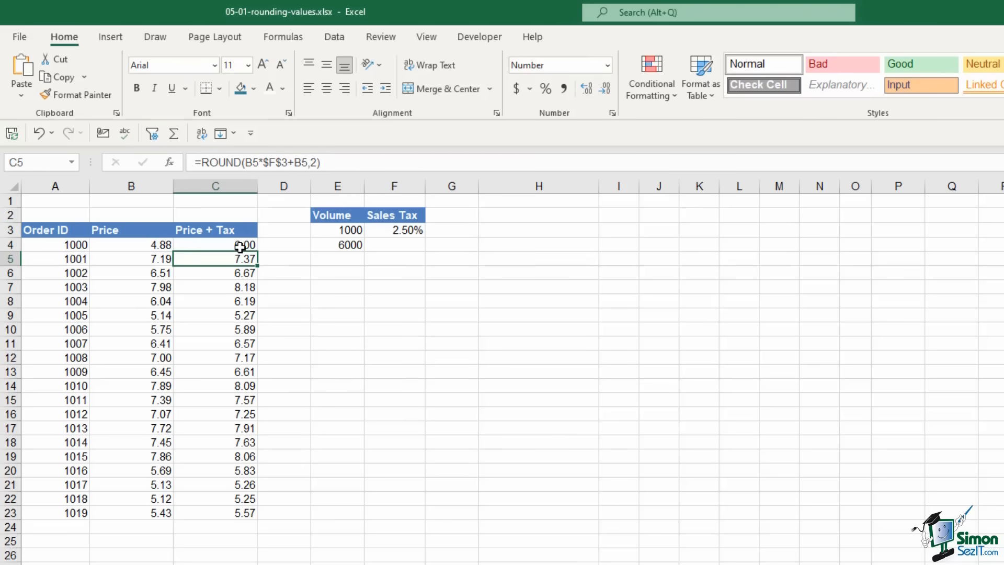
{"action": "key", "text": "Up"}
{"action": "left_click", "coordinate": [330, 162]}
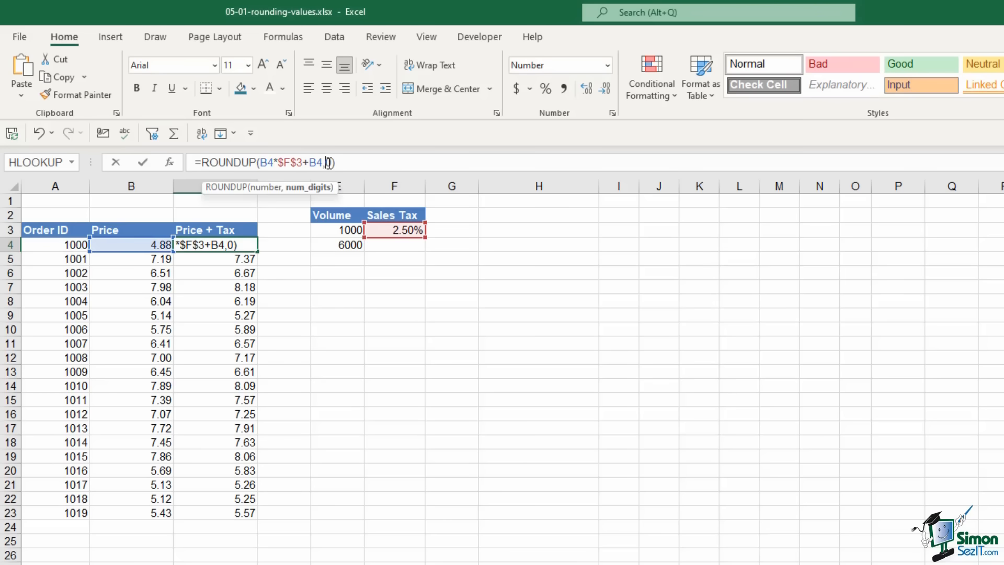
{"action": "key", "text": "Delete"}
{"action": "type", "text": "2"}
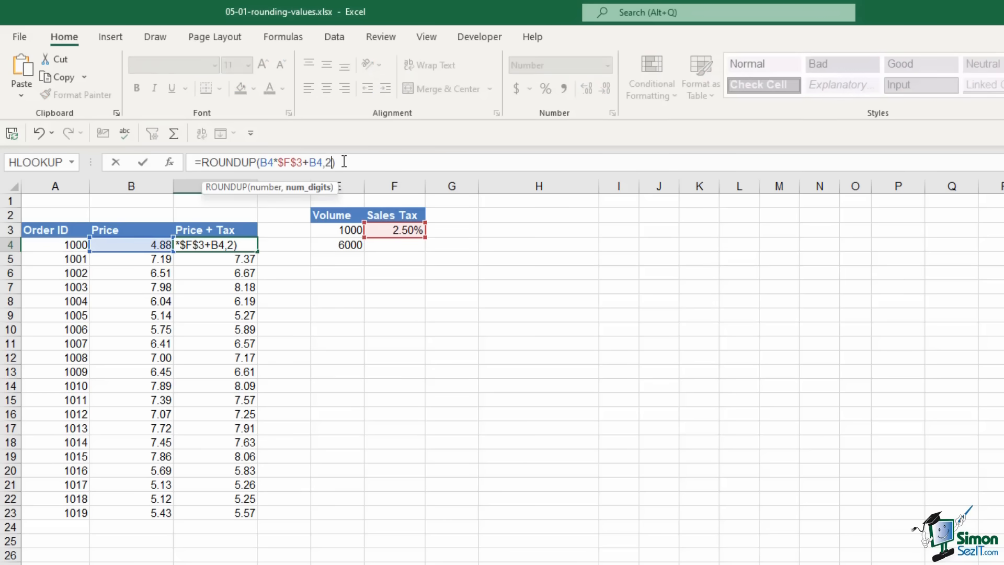
{"action": "key", "text": "Return"}
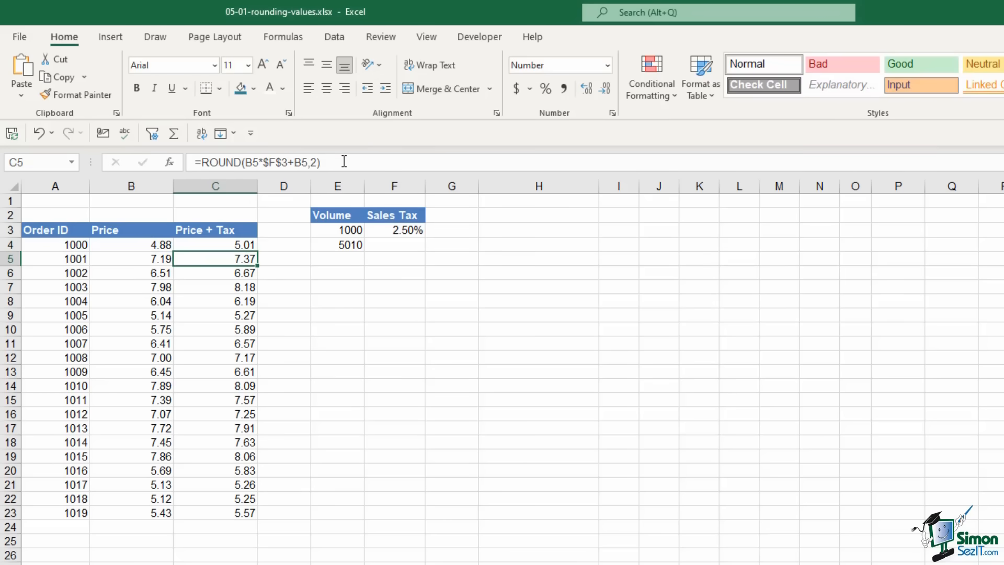
{"action": "left_click", "coordinate": [253, 246]}
{"action": "double_click", "coordinate": [258, 255]}
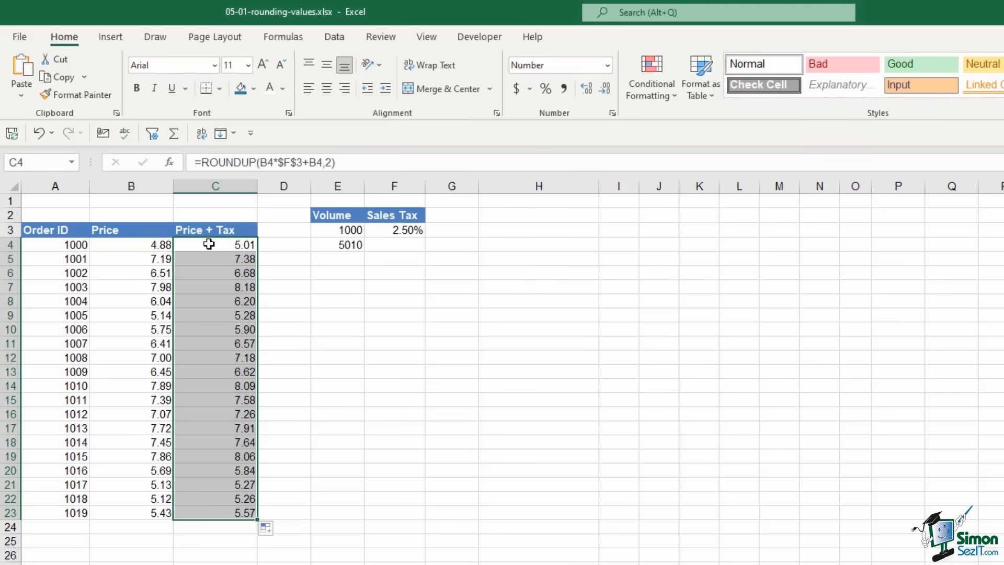
Switch C4 to =ROUNDDOWN(B4*$F$3+B4,2) and fill it down, giving 5.56 in C23
{"action": "left_click_drag", "start_coordinate": [243, 163], "coordinate": [257, 165]}
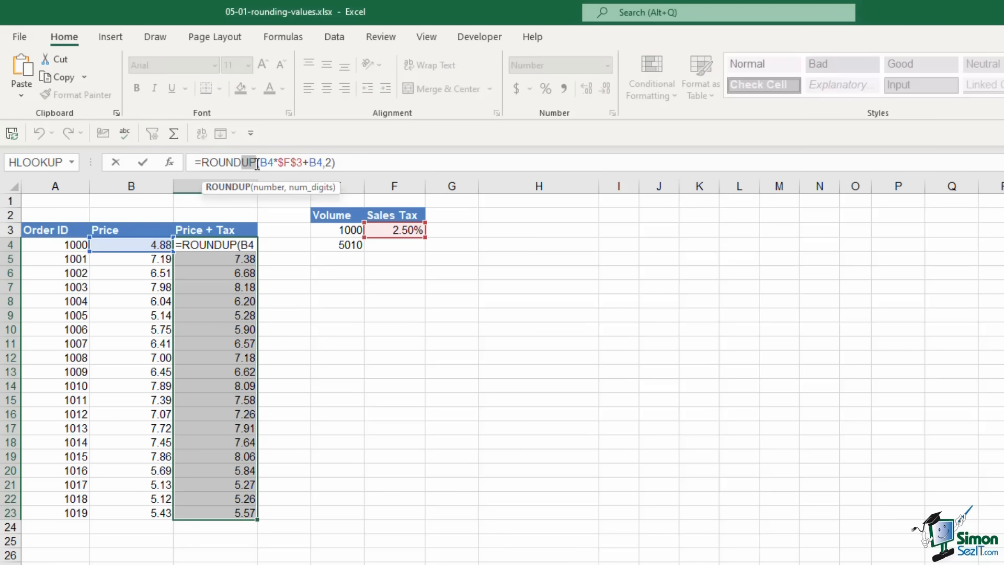
{"action": "type", "text": "DOWN"}
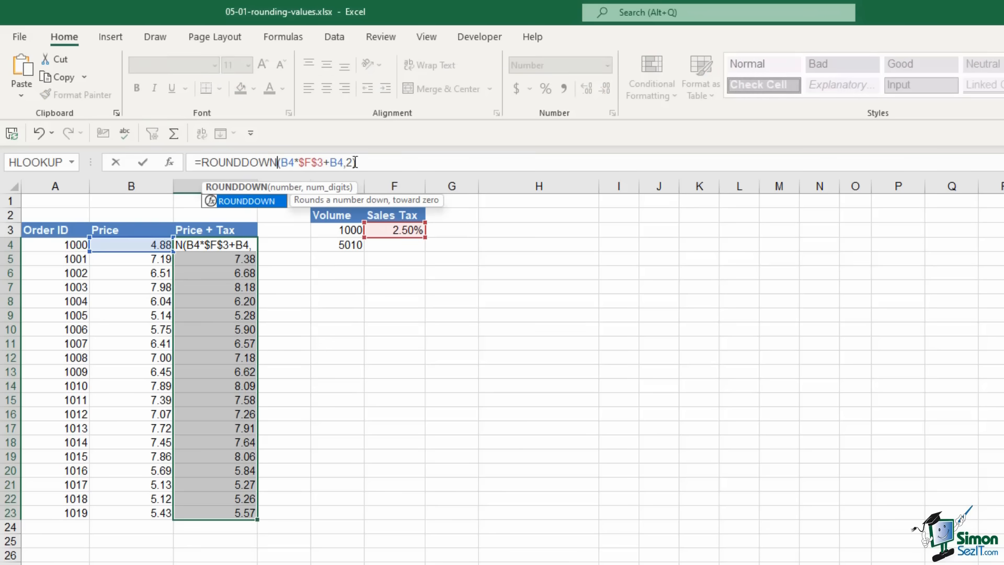
{"action": "key", "text": "Return"}
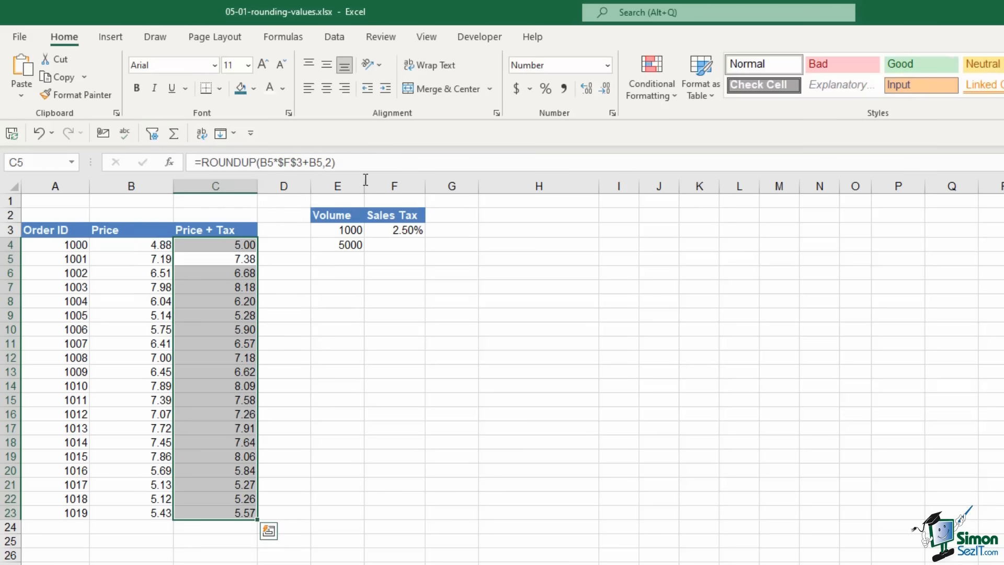
{"action": "left_click", "coordinate": [250, 243]}
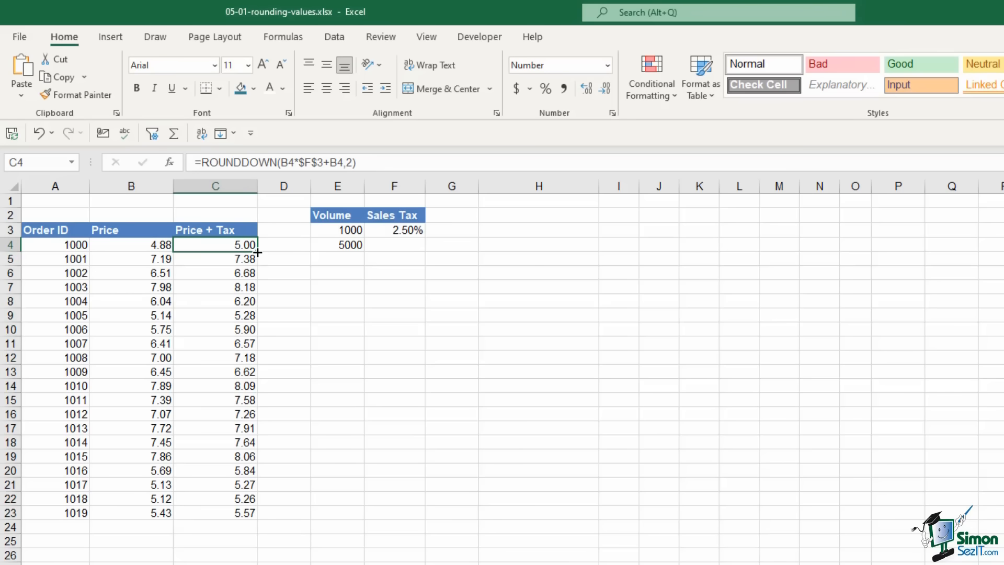
{"action": "double_click", "coordinate": [258, 253]}
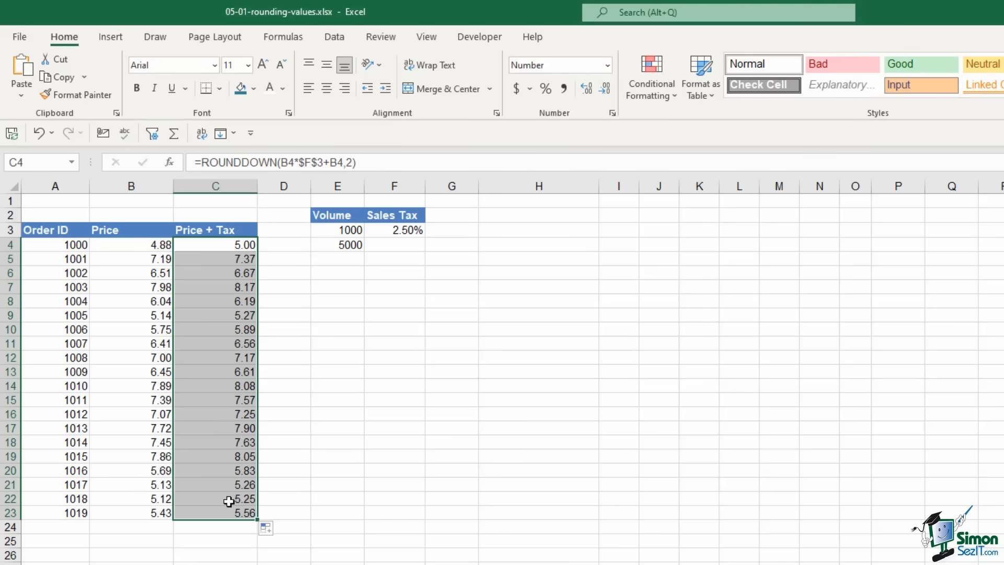
{"action": "left_click", "coordinate": [385, 333]}
Scroll to the Salary table and inspect B29's ROUNDUP formula with -2 digits and the 2.15% raise
{"action": "scroll", "coordinate": [401, 327], "scroll_direction": "down", "scroll_amount": 3}
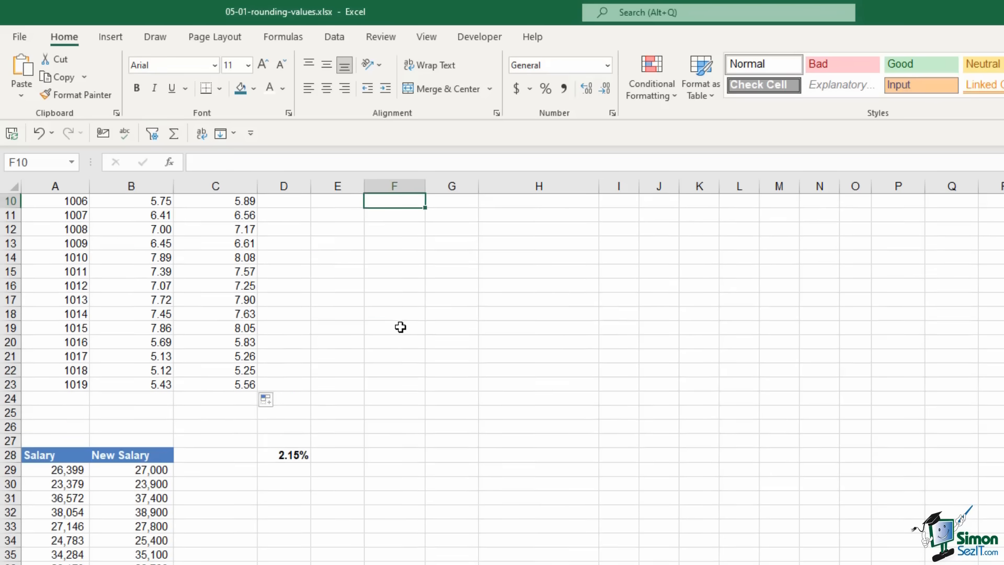
{"action": "scroll", "coordinate": [401, 327], "scroll_direction": "down", "scroll_amount": 5}
{"action": "left_click", "coordinate": [57, 258]}
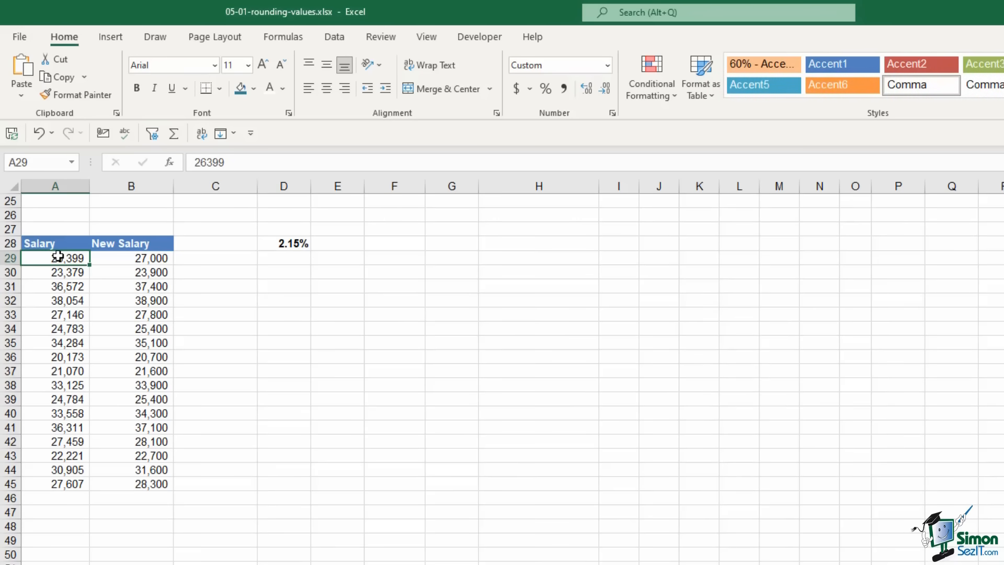
{"action": "left_click", "coordinate": [289, 244]}
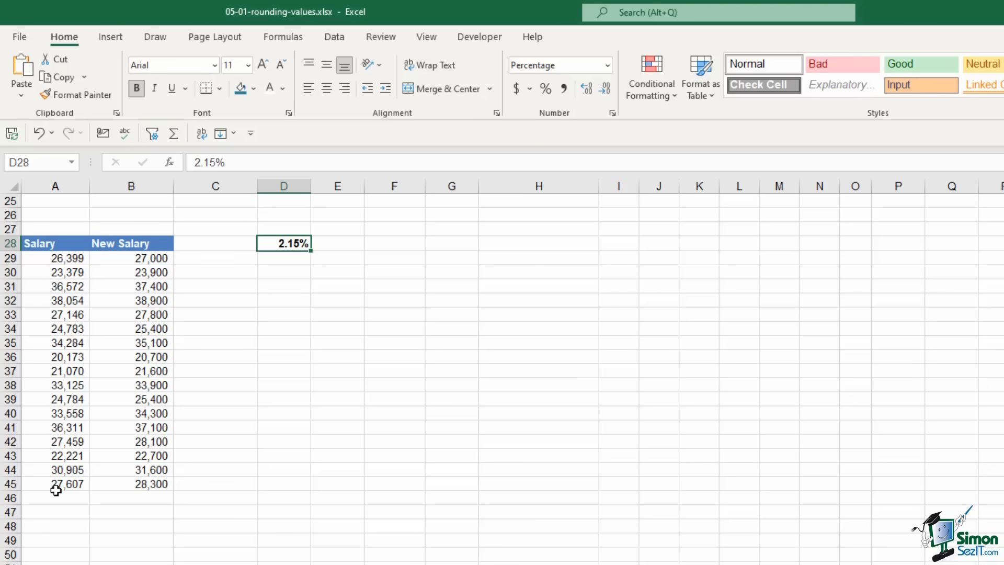
{"action": "left_click", "coordinate": [116, 258]}
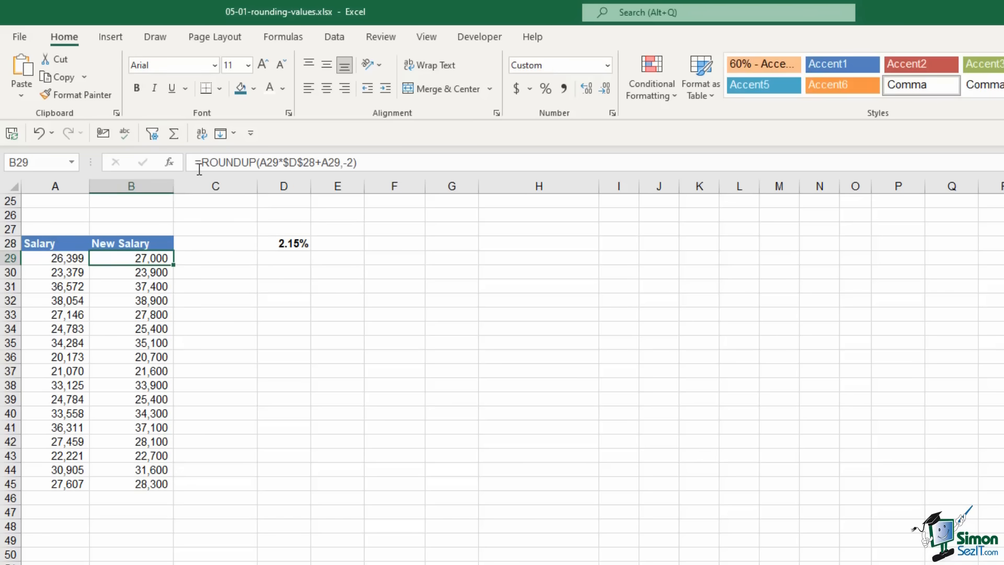
{"action": "left_click_drag", "start_coordinate": [201, 164], "coordinate": [257, 164]}
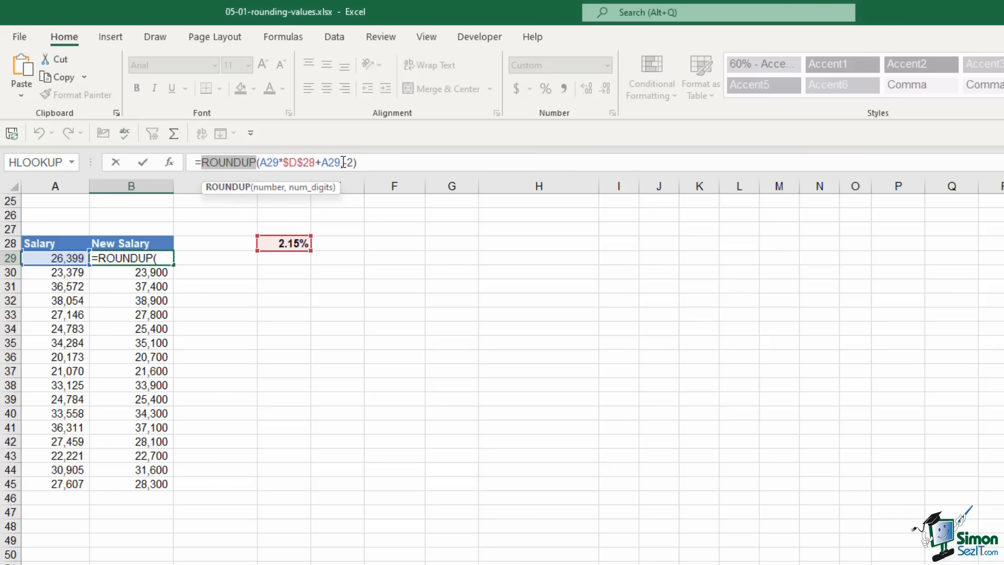
Change B29's ROUNDUP digits from -2 to -1 and fill it down the New Salary column
{"action": "left_click_drag", "start_coordinate": [343, 162], "coordinate": [357, 163]}
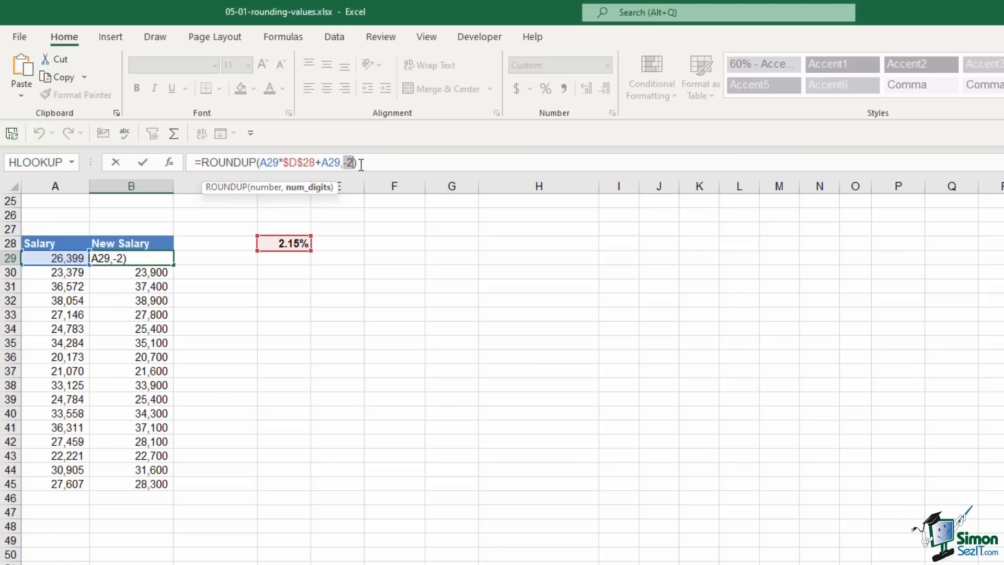
{"action": "left_click", "coordinate": [352, 163]}
{"action": "key", "text": "BackSpace"}
{"action": "type", "text": "1"}
{"action": "key", "text": "Return"}
{"action": "left_click", "coordinate": [157, 258]}
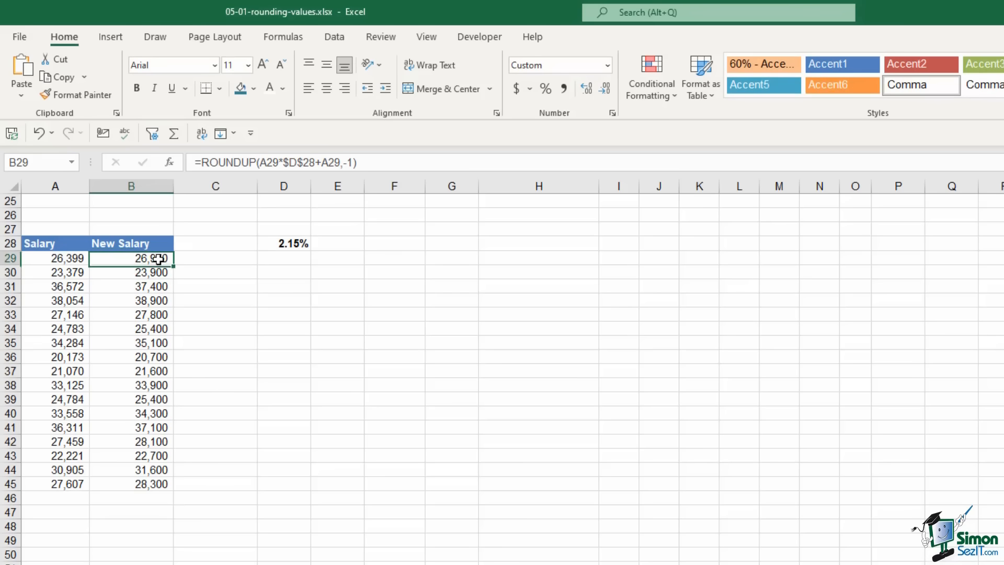
{"action": "double_click", "coordinate": [174, 266]}
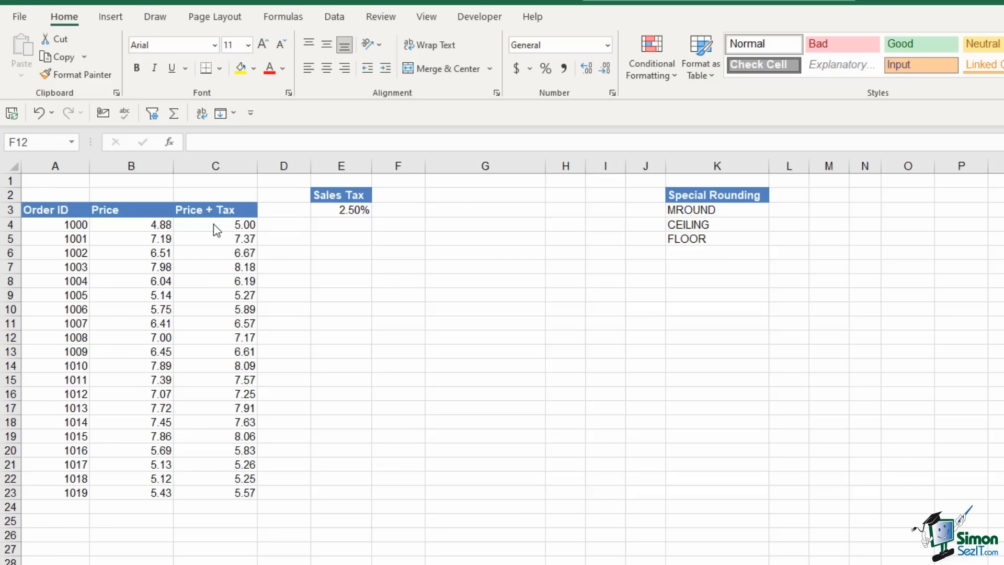
{"action": "left_click", "coordinate": [339, 210]}
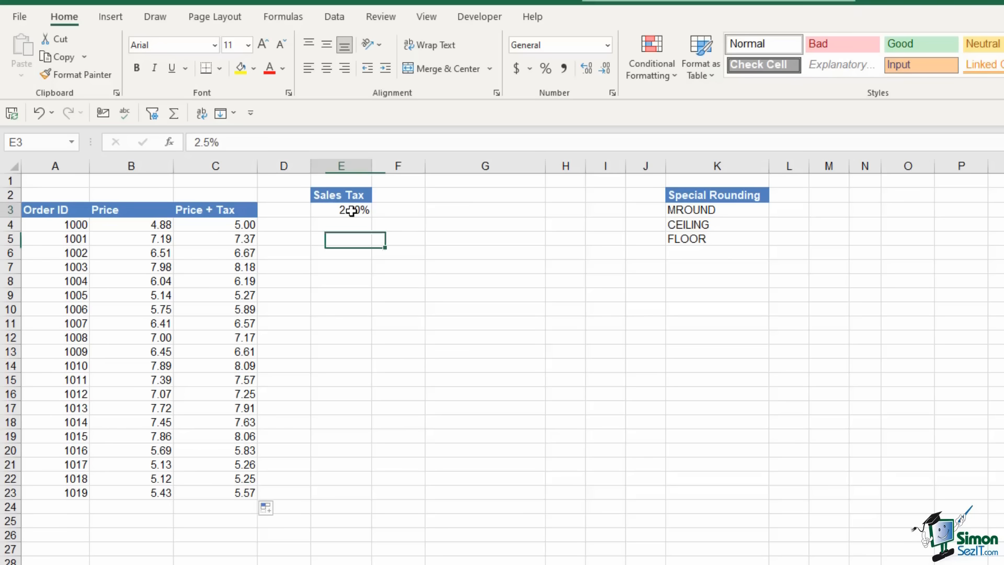
{"action": "left_click", "coordinate": [228, 226]}
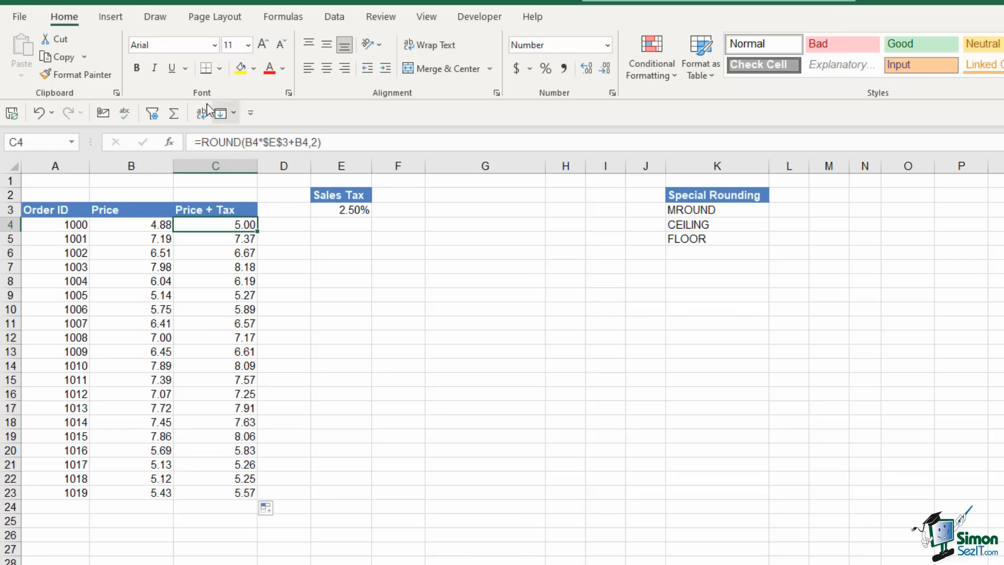
Change C4 to =MROUND(B4*$E$3+B4,0.50) and fill it down to C23
{"action": "left_click", "coordinate": [205, 141]}
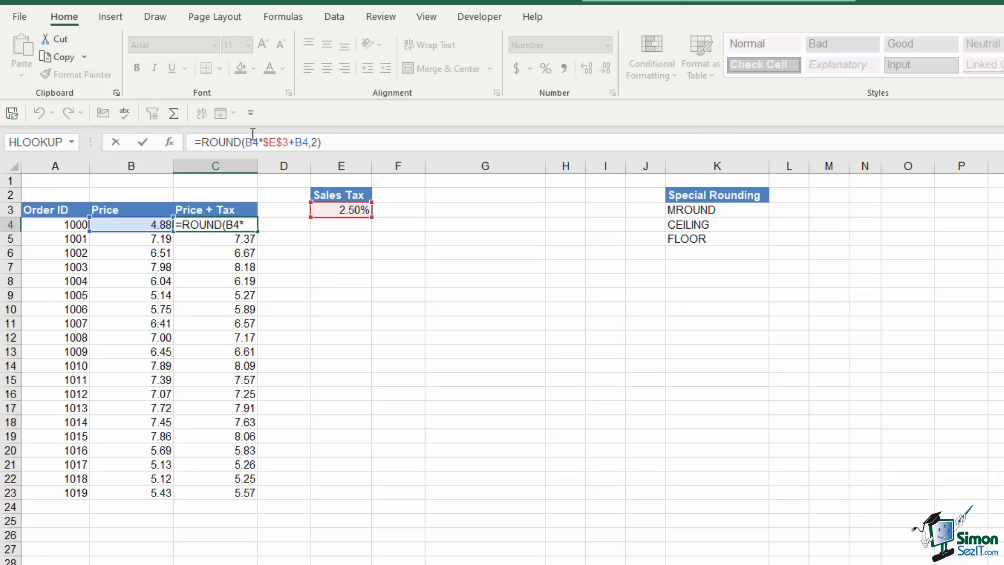
{"action": "type", "text": "M"}
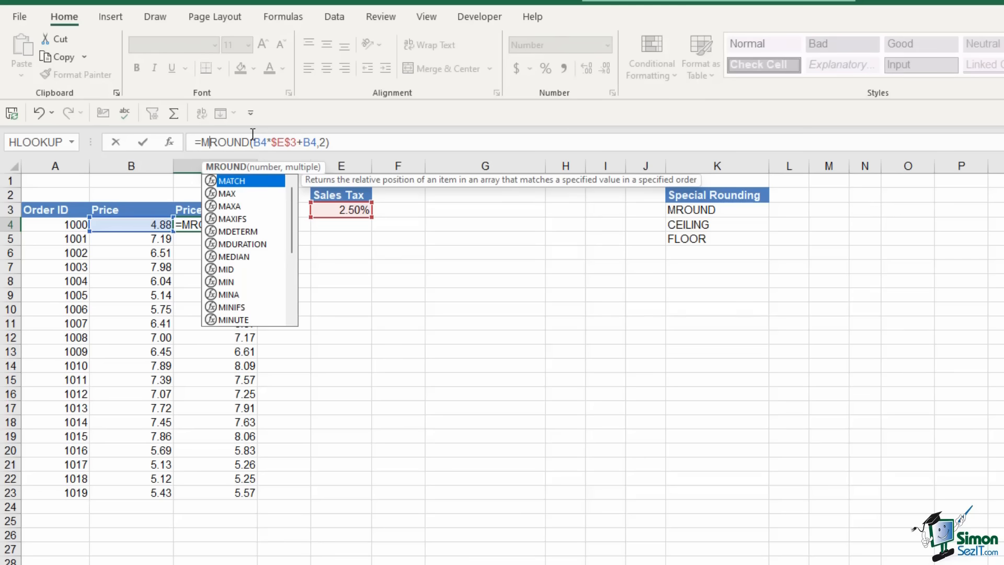
{"action": "left_click", "coordinate": [251, 140]}
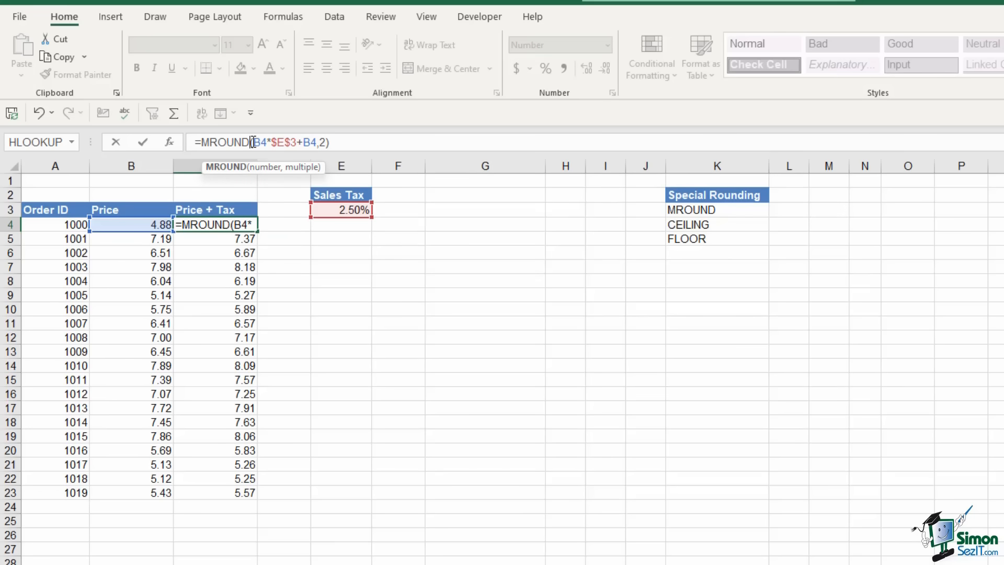
{"action": "left_click", "coordinate": [324, 142]}
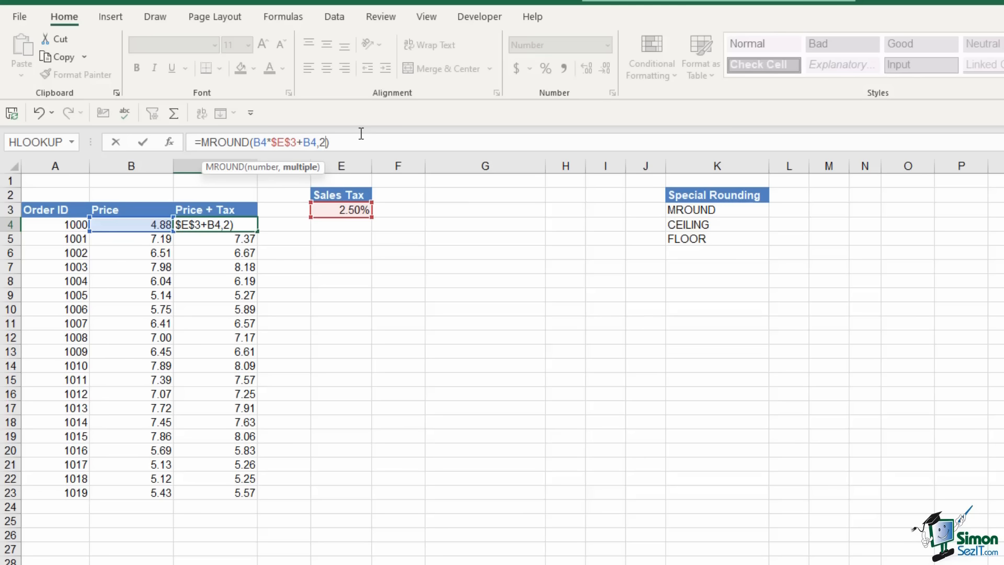
{"action": "key", "text": "BackSpace"}
{"action": "type", "text": ".50"}
{"action": "key", "text": "ctrl+Return"}
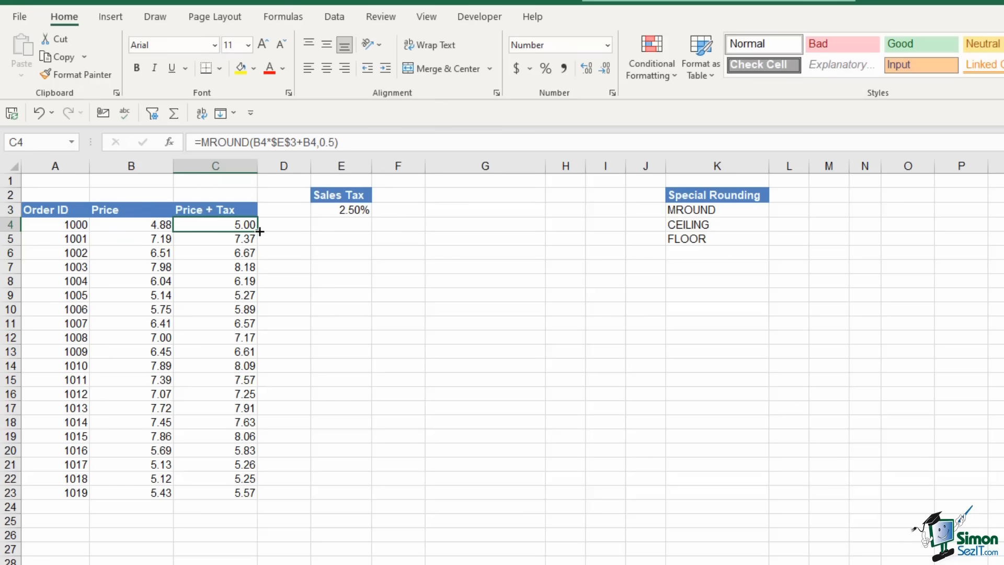
{"action": "double_click", "coordinate": [257, 230]}
Check a filled-down cell, then edit the MROUND multiple in C4 again
{"action": "left_click", "coordinate": [243, 295]}
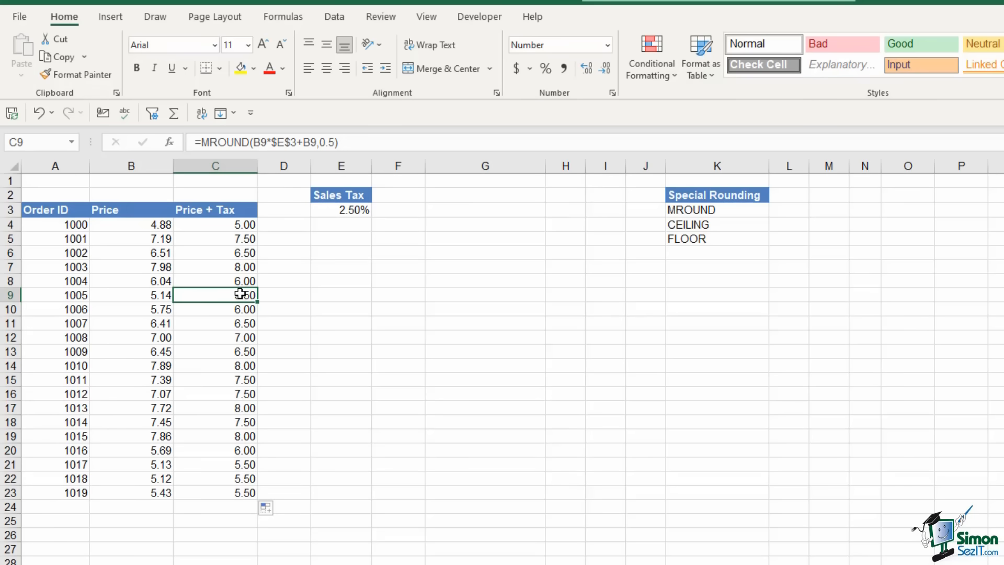
{"action": "left_click", "coordinate": [232, 224]}
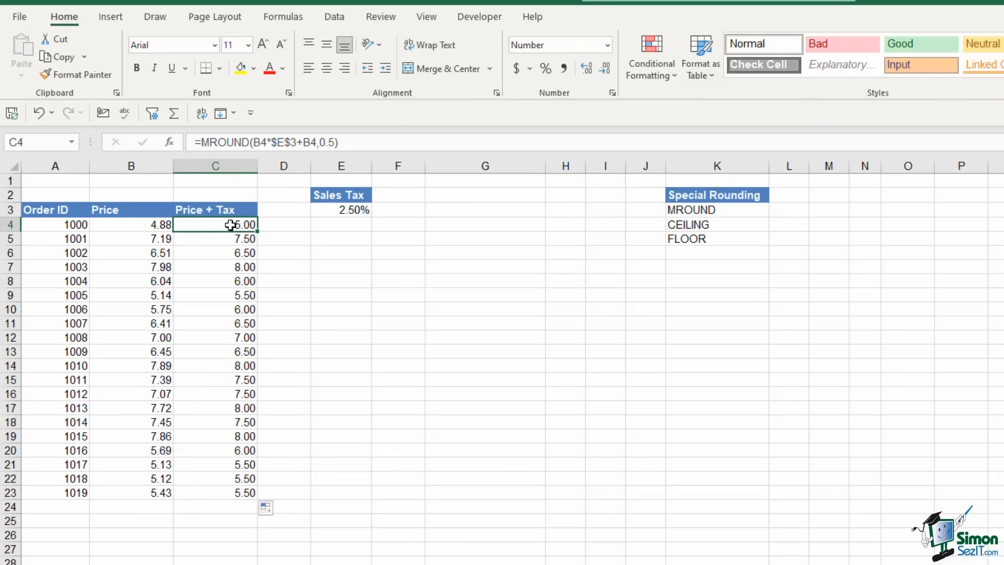
{"action": "left_click", "coordinate": [341, 142]}
{"action": "key", "text": "Left"}
{"action": "key", "text": "BackSpace"}
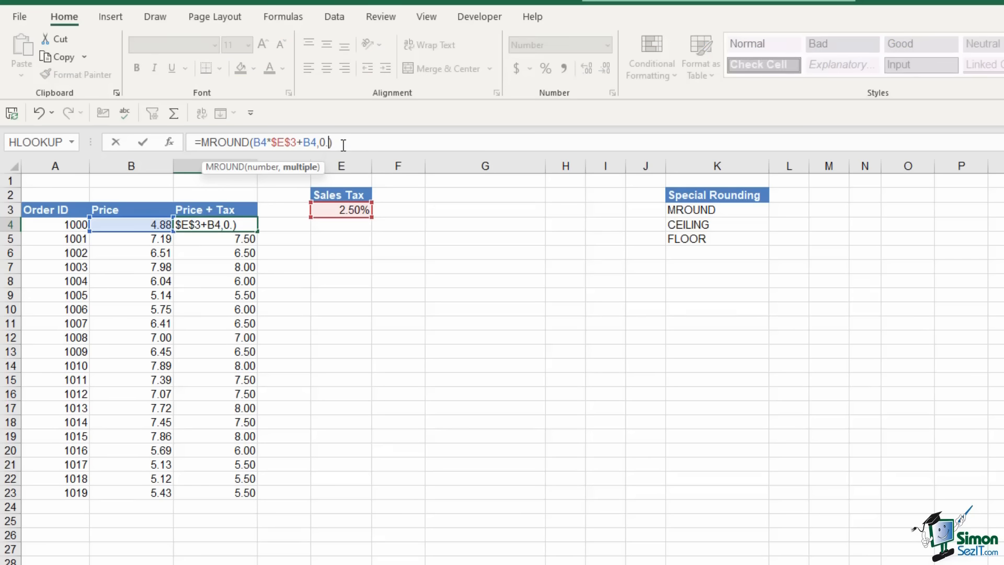
{"action": "type", "text": "5"}
{"action": "key", "text": "Return"}
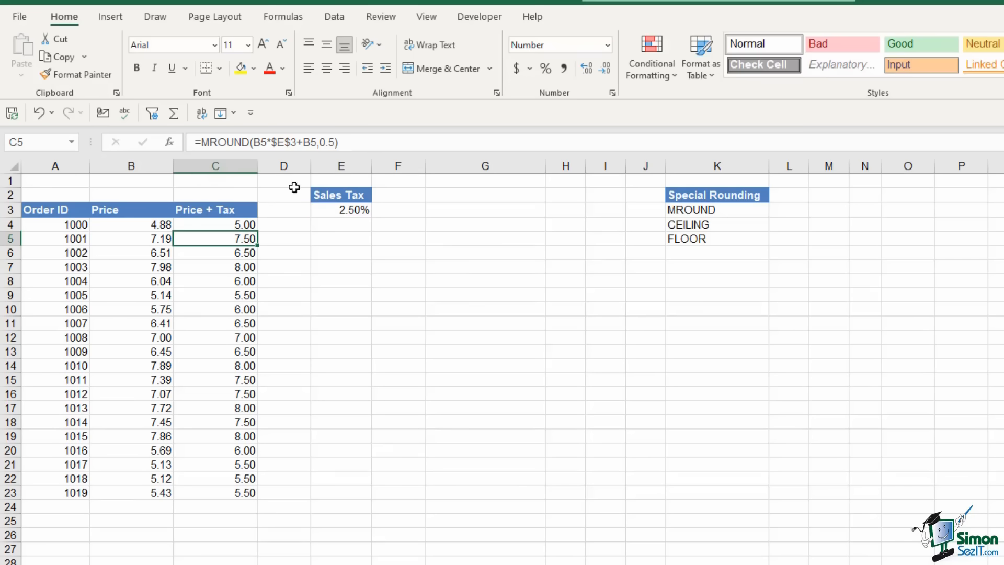
Fill the 0.2 MROUND multiple down to C23, then change it to 0.1 and fill again
{"action": "left_click", "coordinate": [245, 224]}
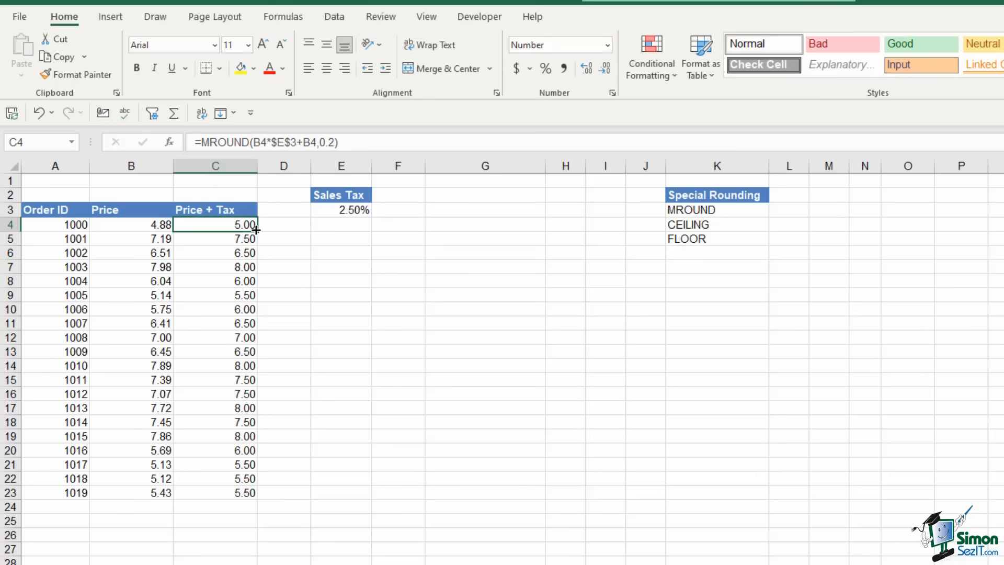
{"action": "double_click", "coordinate": [256, 231]}
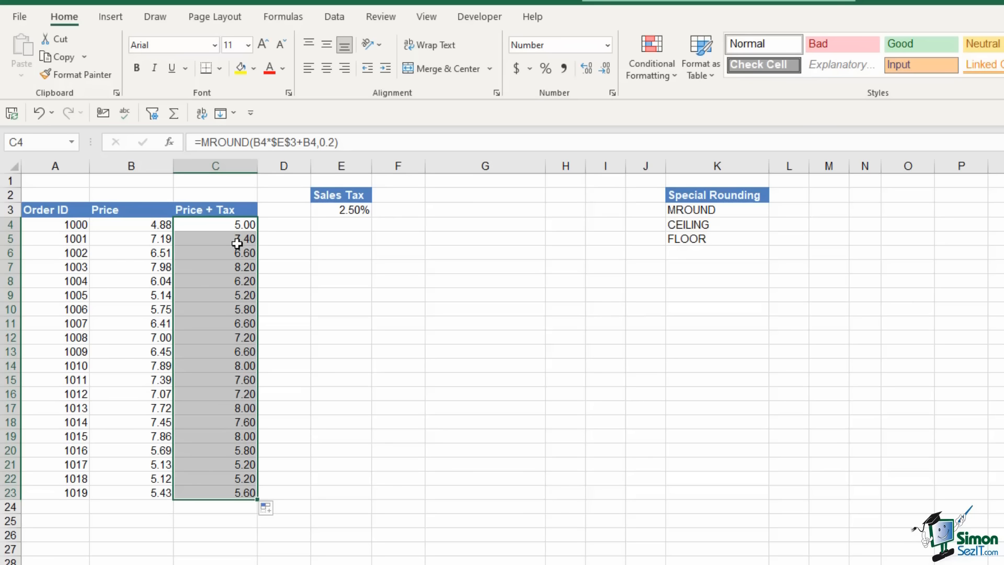
{"action": "left_click", "coordinate": [249, 225]}
{"action": "left_click", "coordinate": [335, 142]}
{"action": "key", "text": "BackSpace"}
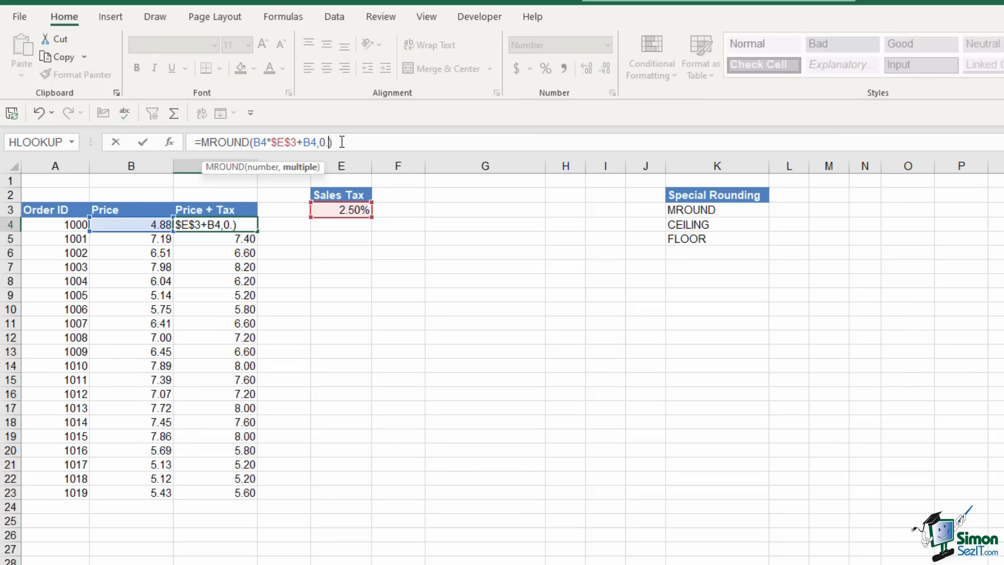
{"action": "type", "text": "1"}
{"action": "key", "text": "Return"}
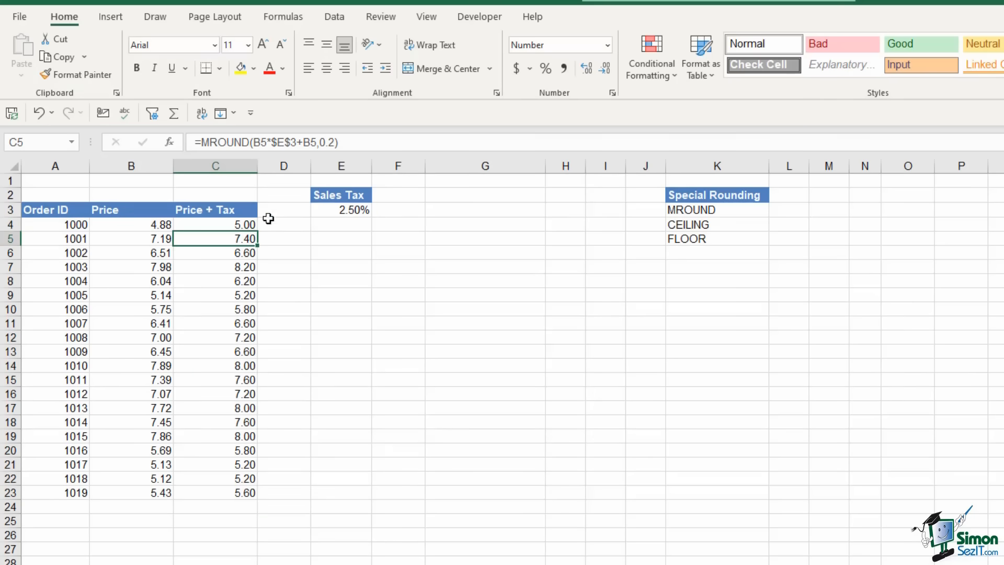
{"action": "left_click", "coordinate": [251, 225]}
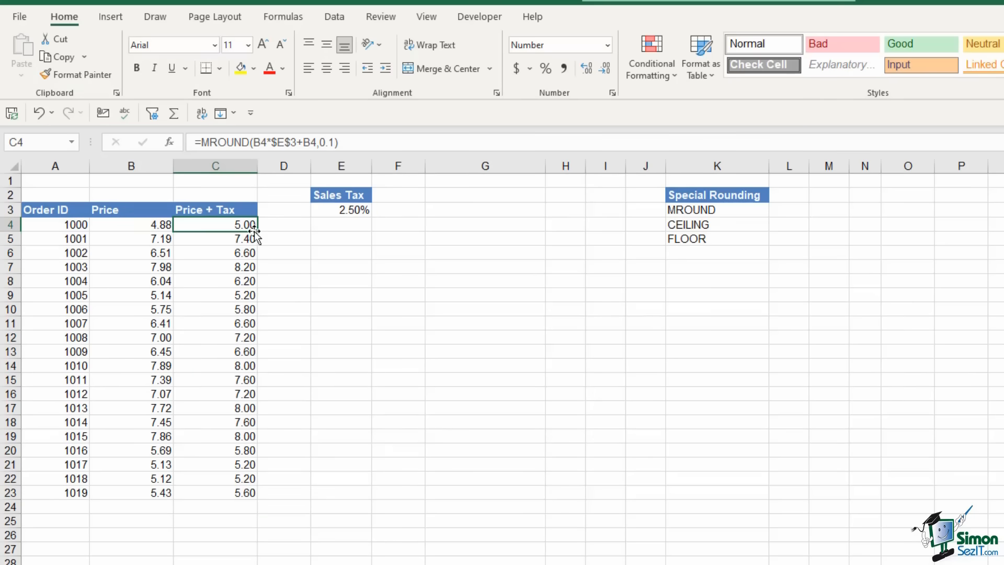
{"action": "double_click", "coordinate": [258, 230]}
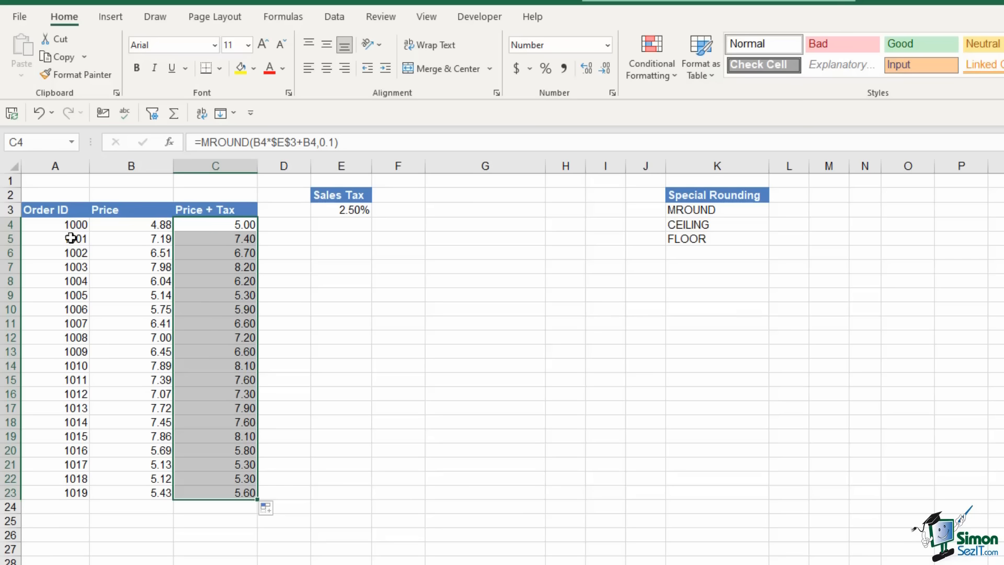
Change C4's MROUND to CEILING.MATH with significance 0.5 and fill it down to C23
{"action": "left_click", "coordinate": [236, 141]}
{"action": "left_click_drag", "start_coordinate": [237, 142], "coordinate": [202, 142]}
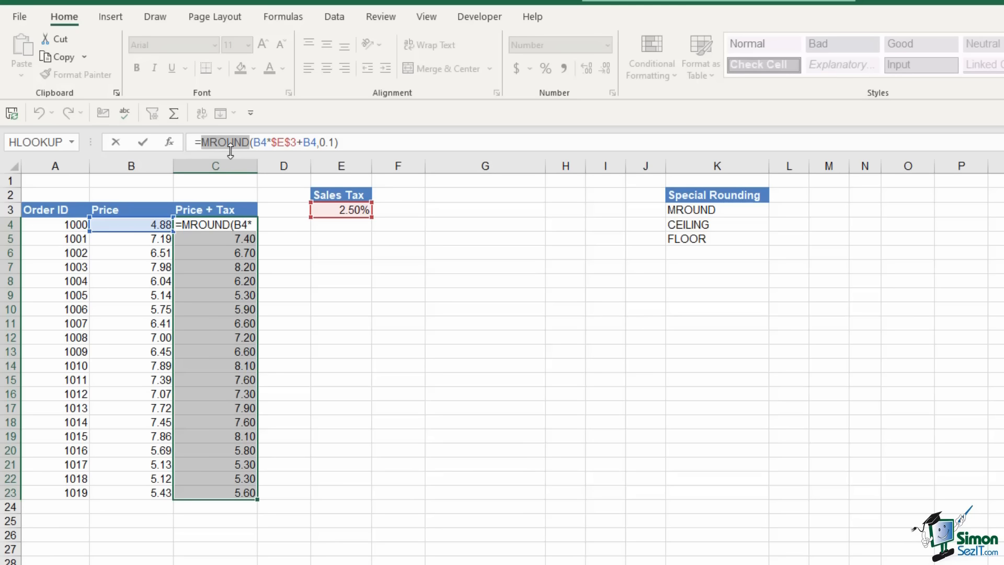
{"action": "type", "text": "CEIL"}
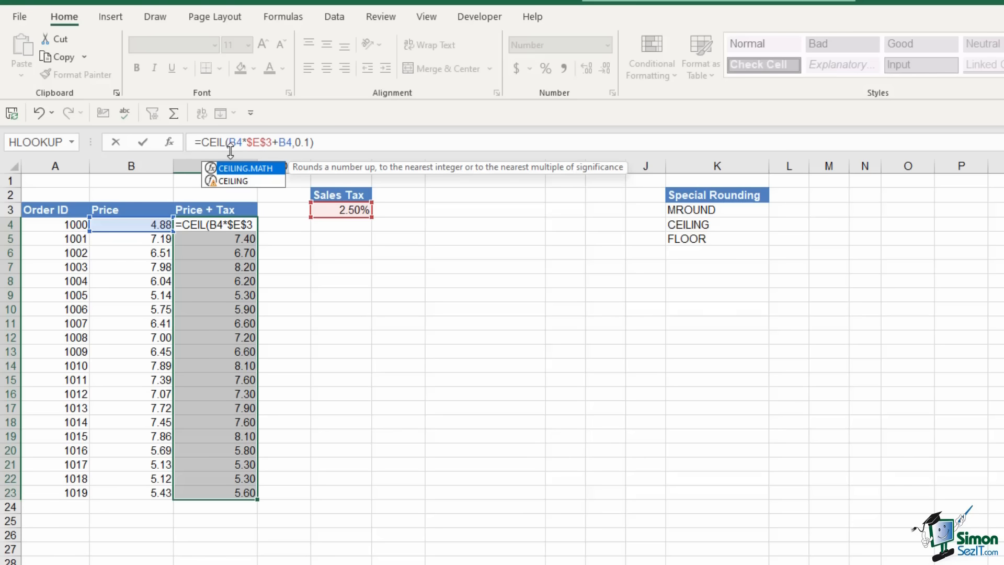
{"action": "type", "text": "ING.MATH"}
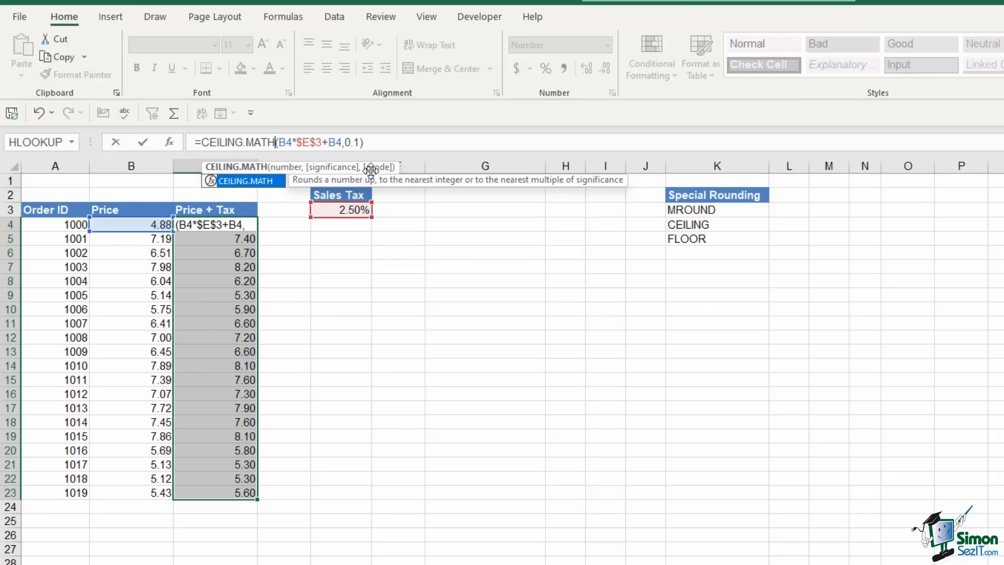
{"action": "left_click", "coordinate": [360, 142]}
{"action": "key", "text": "BackSpace"}
{"action": "key", "text": "BackSpace"}
{"action": "key", "text": "BackSpace"}
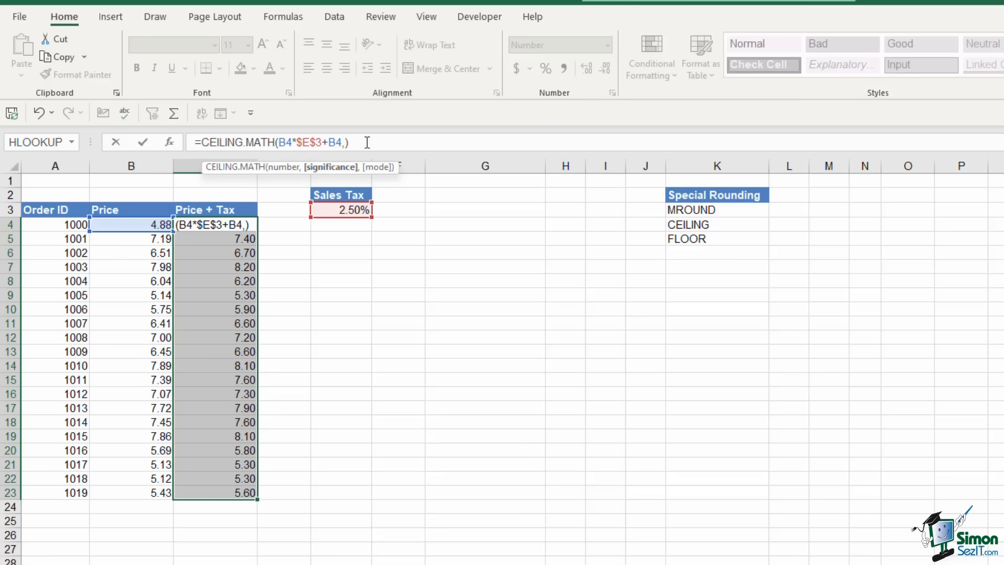
{"action": "type", "text": ".50"}
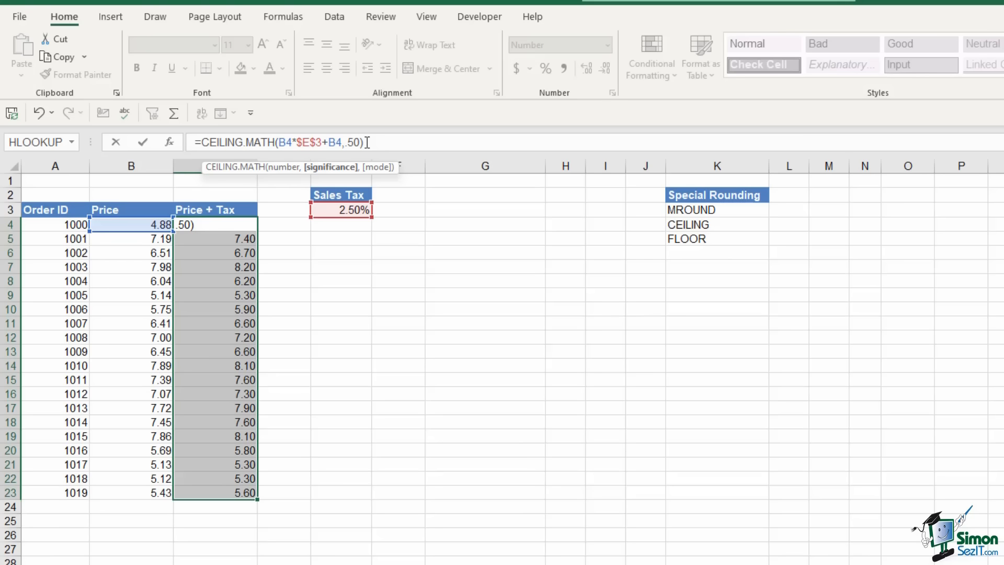
{"action": "type", "text": ","}
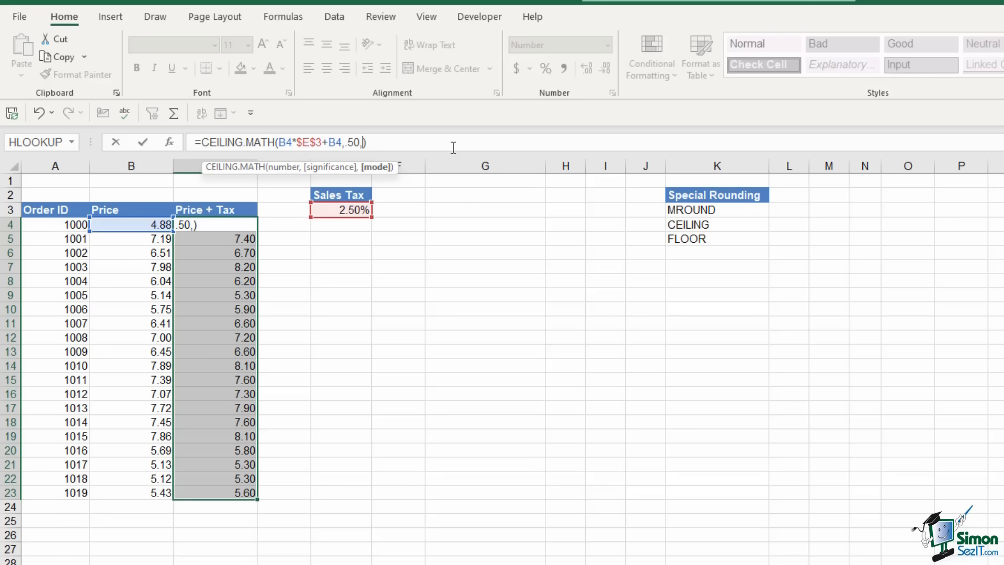
{"action": "key", "text": "BackSpace"}
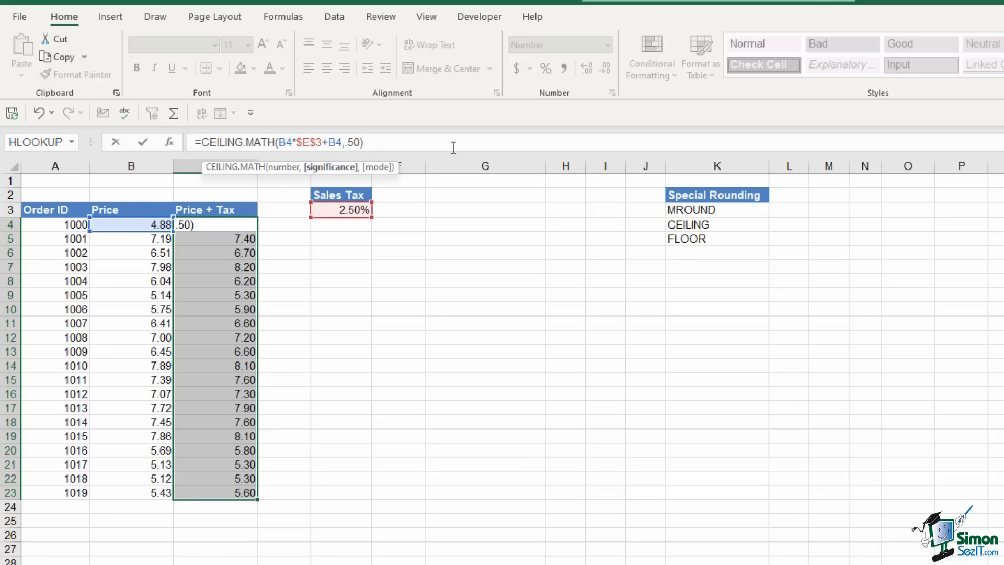
{"action": "key", "text": "Return"}
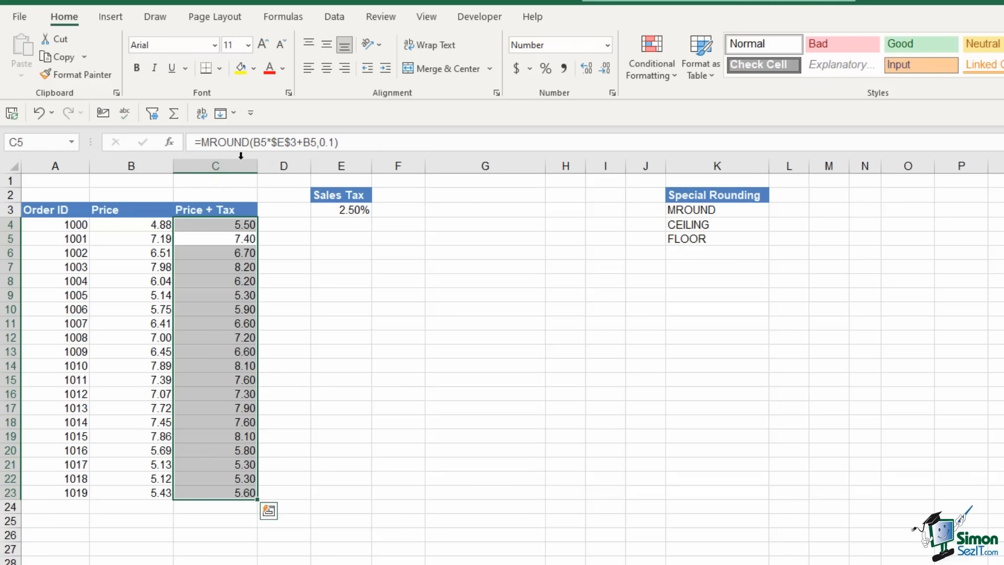
{"action": "left_click", "coordinate": [238, 223]}
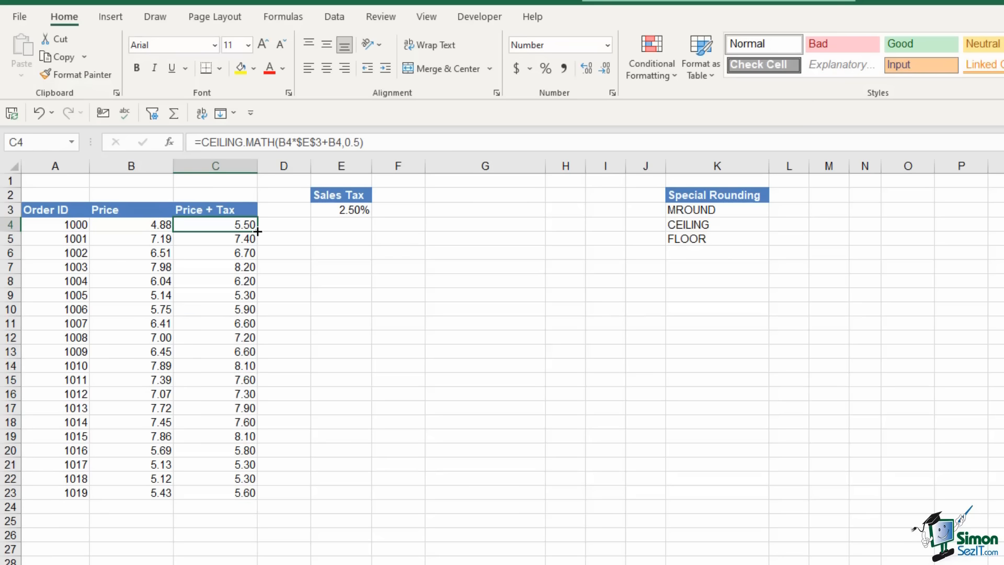
{"action": "double_click", "coordinate": [258, 231]}
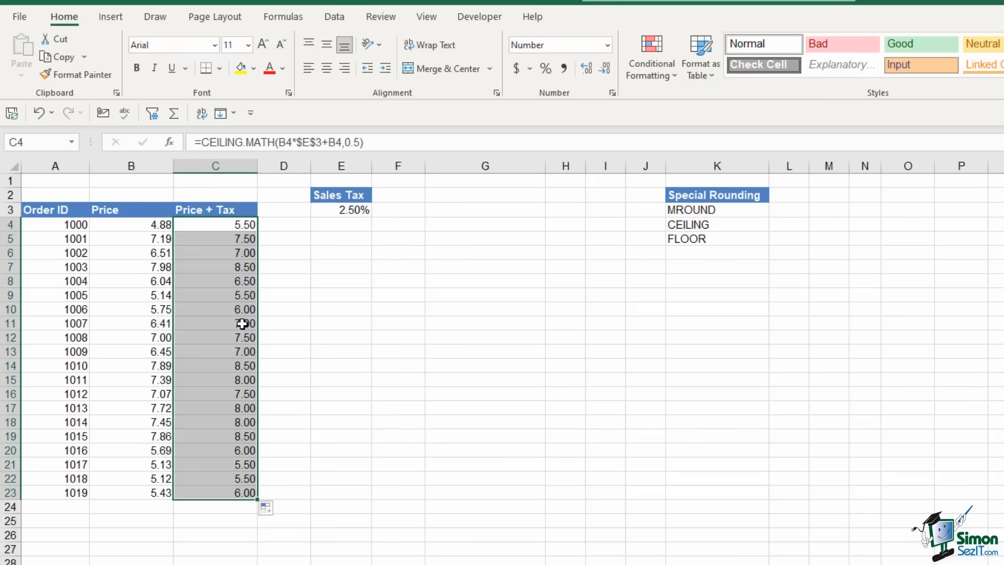
Rewrite C4 as FLOOR.MATH(B4*$E$3+B4,0.10) and copy it down through C23
{"action": "left_click", "coordinate": [235, 222]}
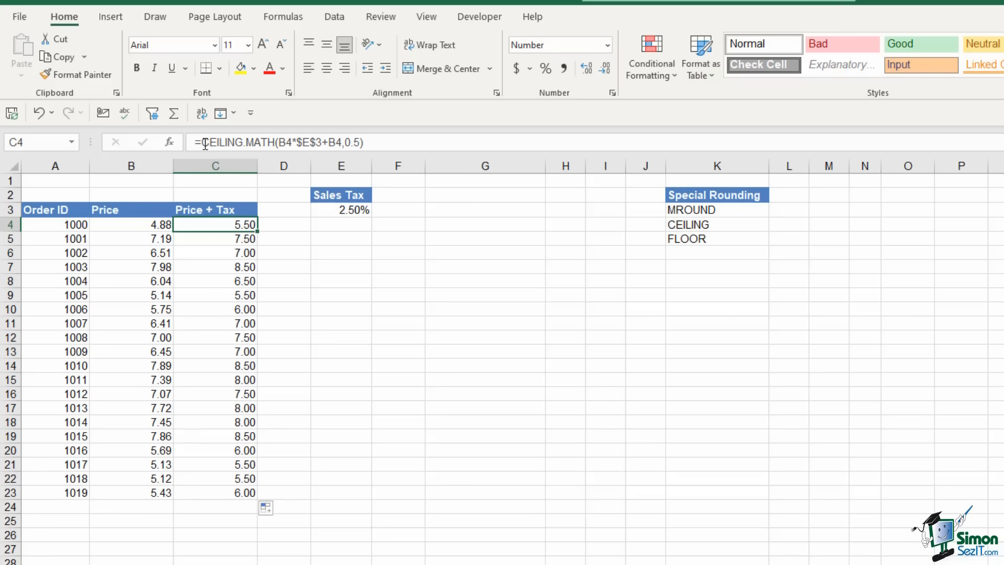
{"action": "left_click_drag", "start_coordinate": [205, 141], "coordinate": [274, 141]}
{"action": "type", "text": "FLOO"}
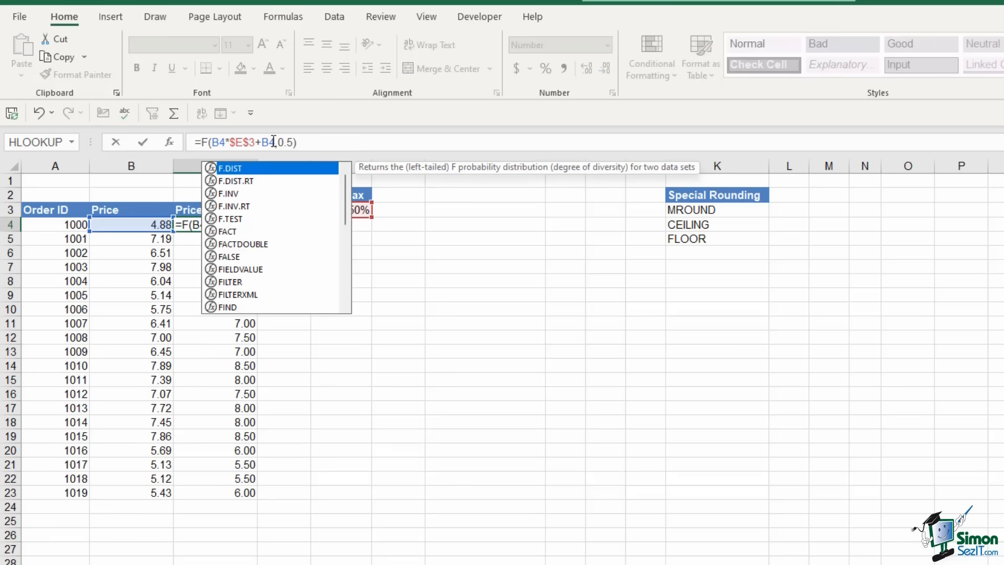
{"action": "type", "text": "R"}
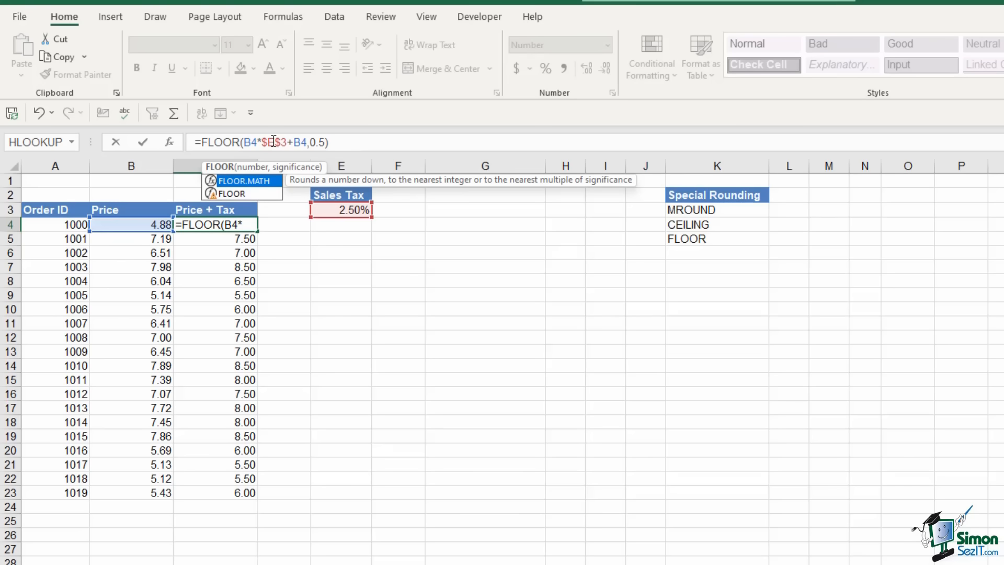
{"action": "double_click", "coordinate": [253, 183]}
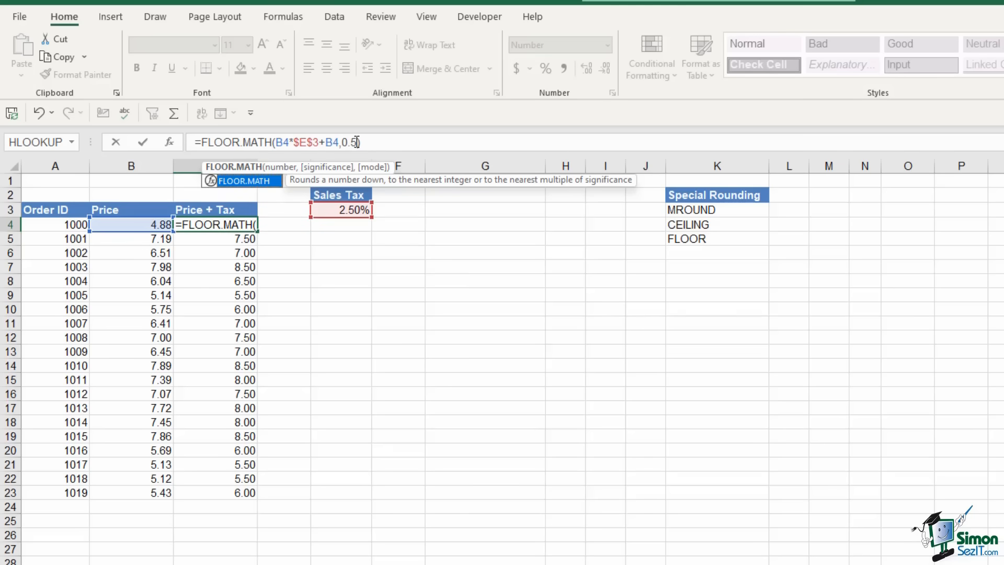
{"action": "type", "text": "B4*$E$3+B4,0.5)"}
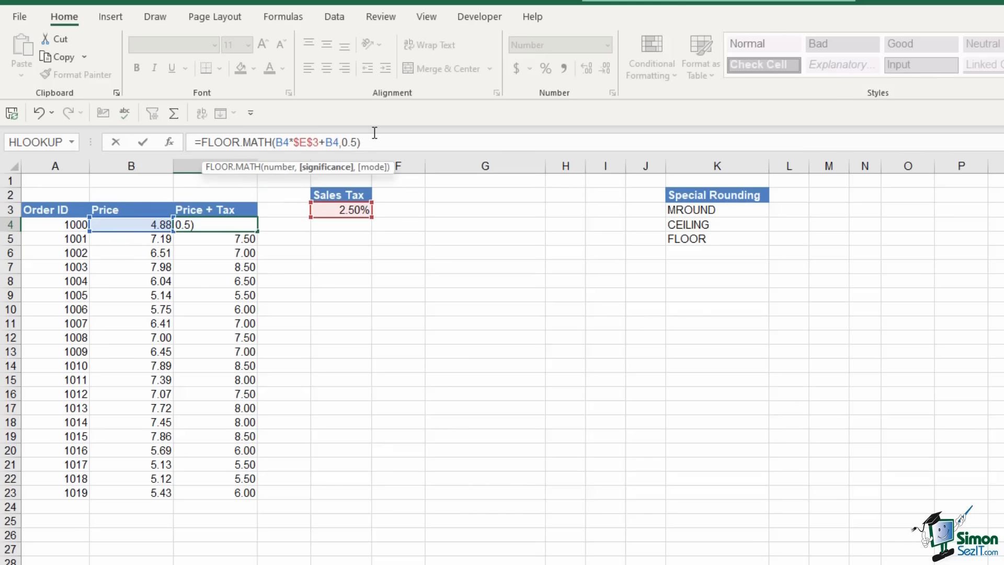
{"action": "key", "text": "Left"}
{"action": "key", "text": "BackSpace"}
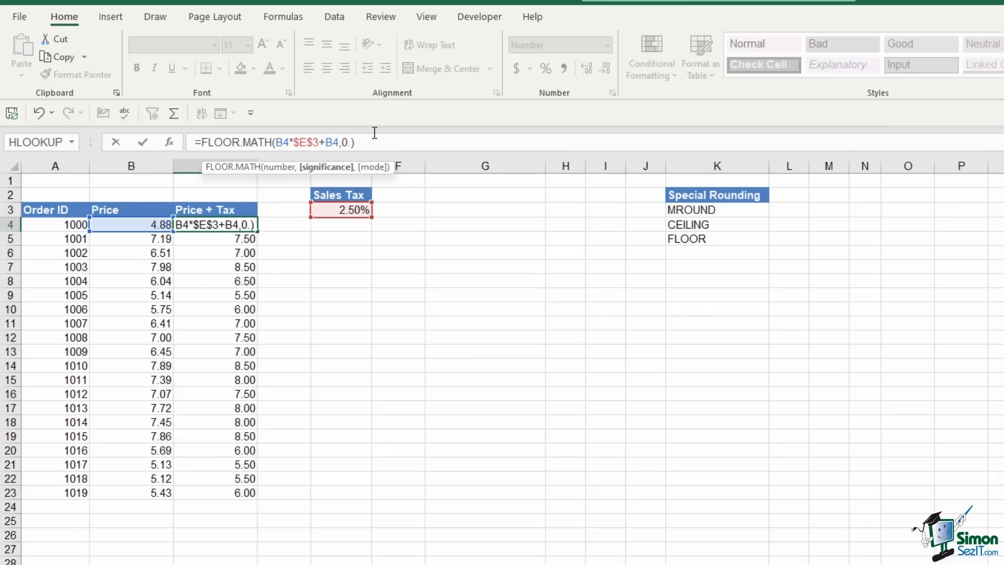
{"action": "type", "text": "10"}
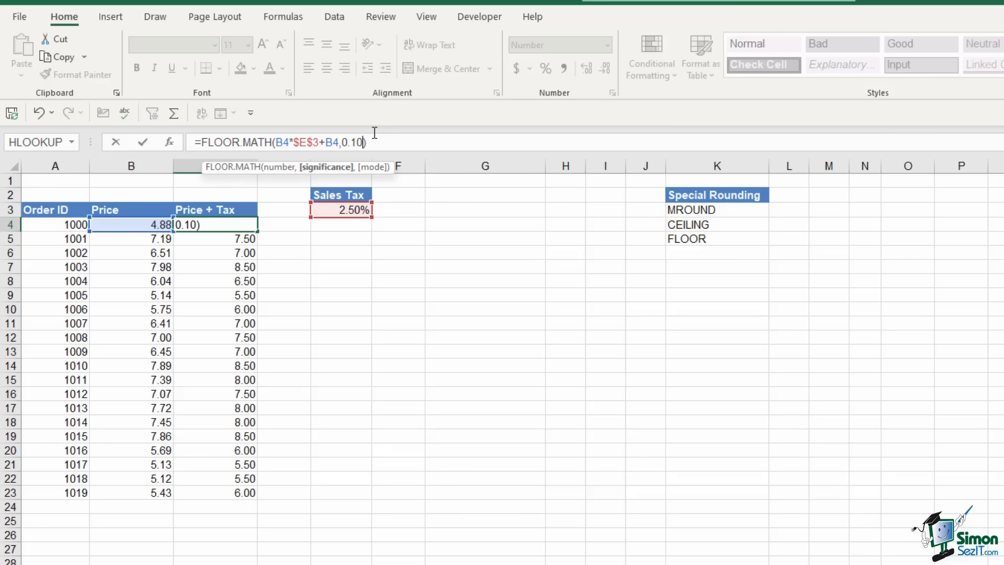
{"action": "key", "text": "Return"}
{"action": "left_click", "coordinate": [242, 225]}
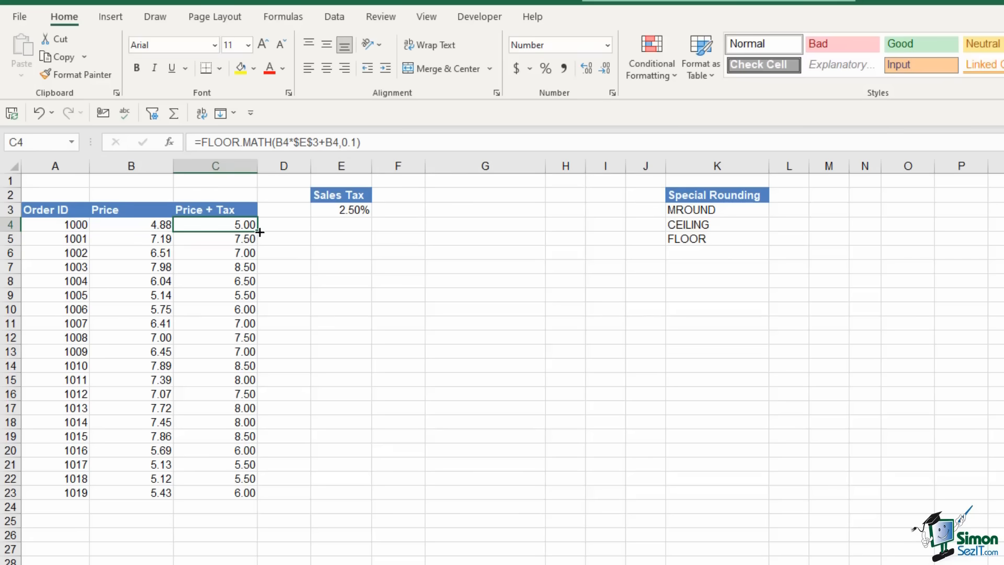
{"action": "double_click", "coordinate": [258, 231]}
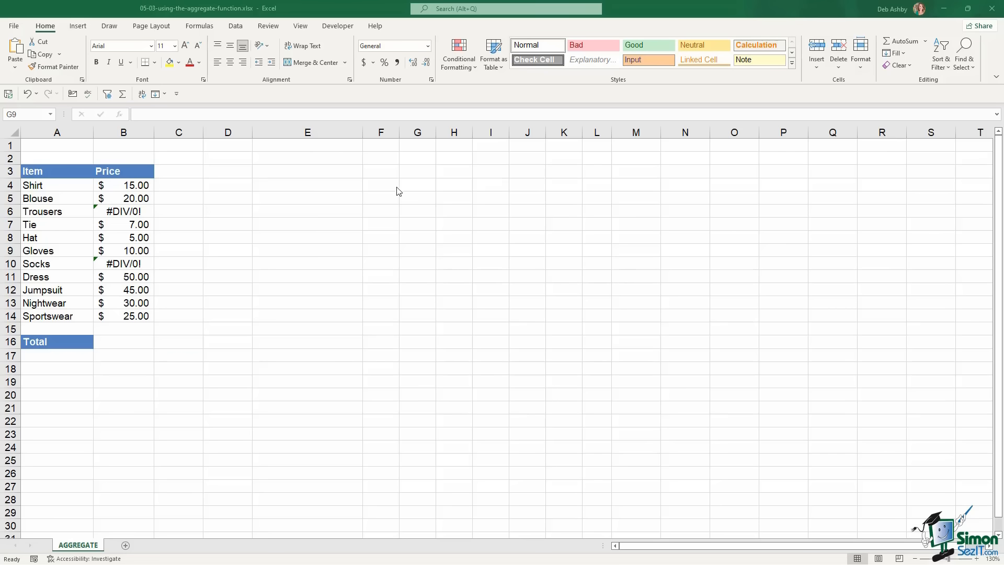
Browse the Formulas tab's Math & Trig list for AGGREGATE, then select items A4:A14 and cell B16
{"action": "left_click", "coordinate": [198, 29]}
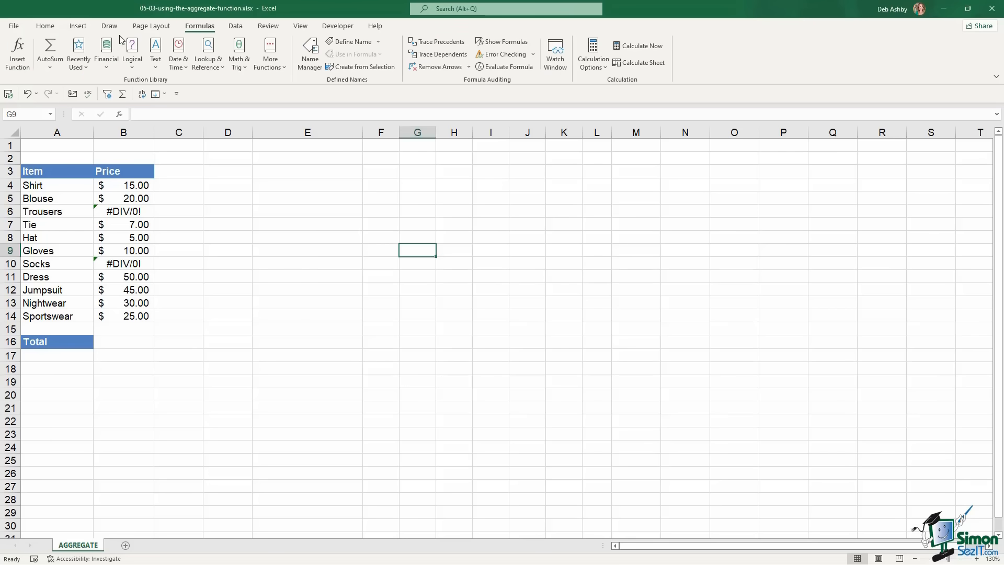
{"action": "left_click", "coordinate": [247, 67]}
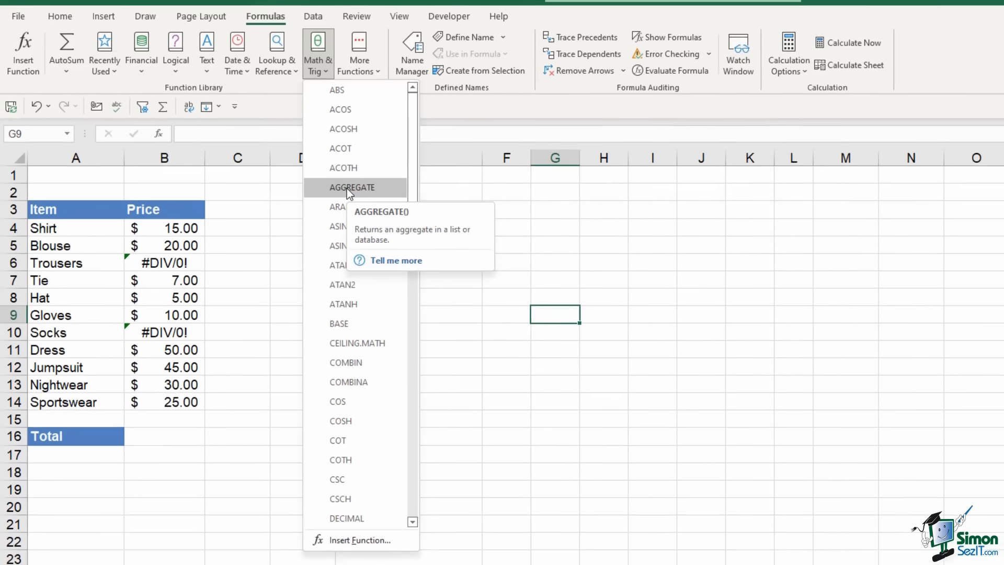
{"action": "left_click", "coordinate": [130, 340]}
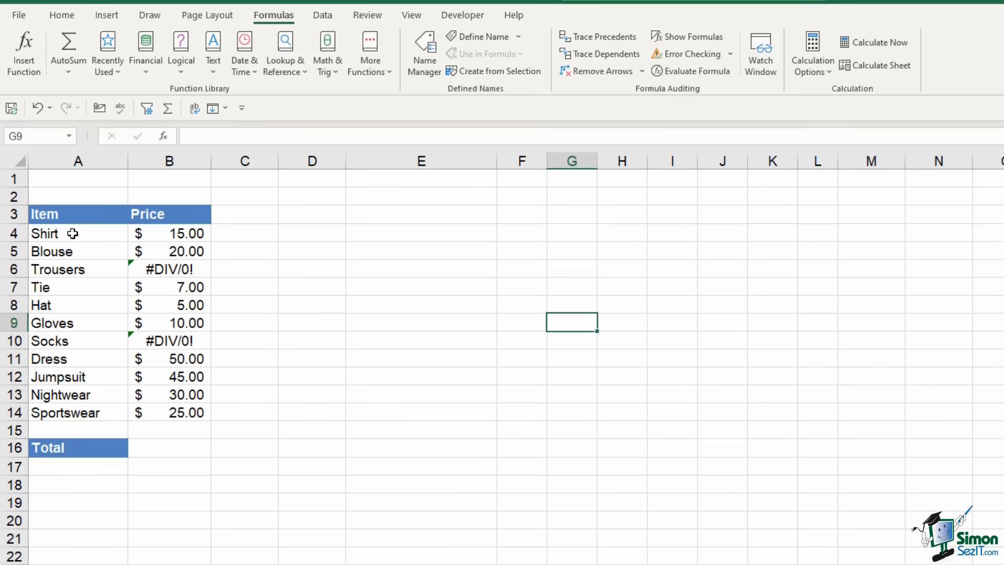
{"action": "left_click_drag", "start_coordinate": [73, 230], "coordinate": [89, 412]}
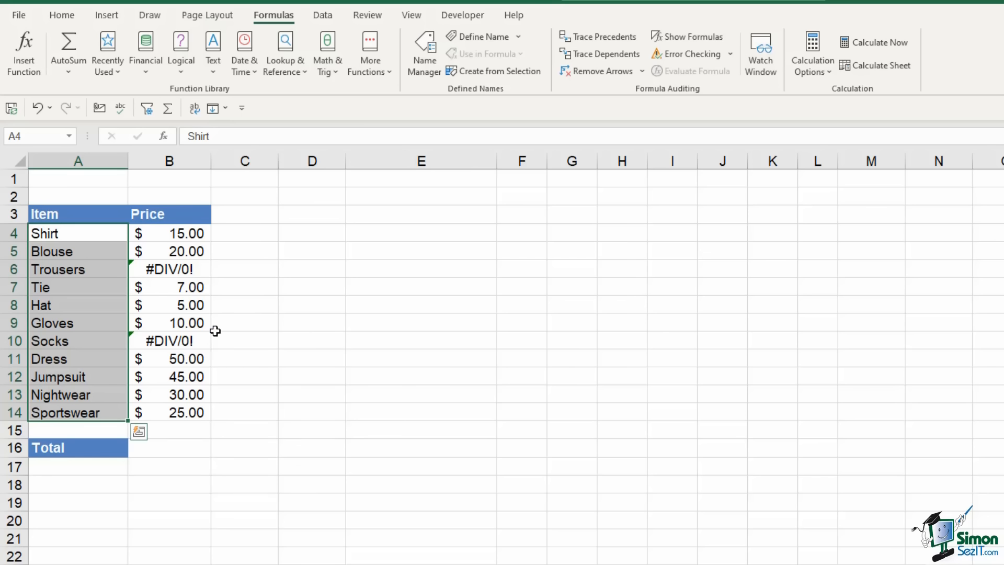
{"action": "left_click", "coordinate": [189, 451]}
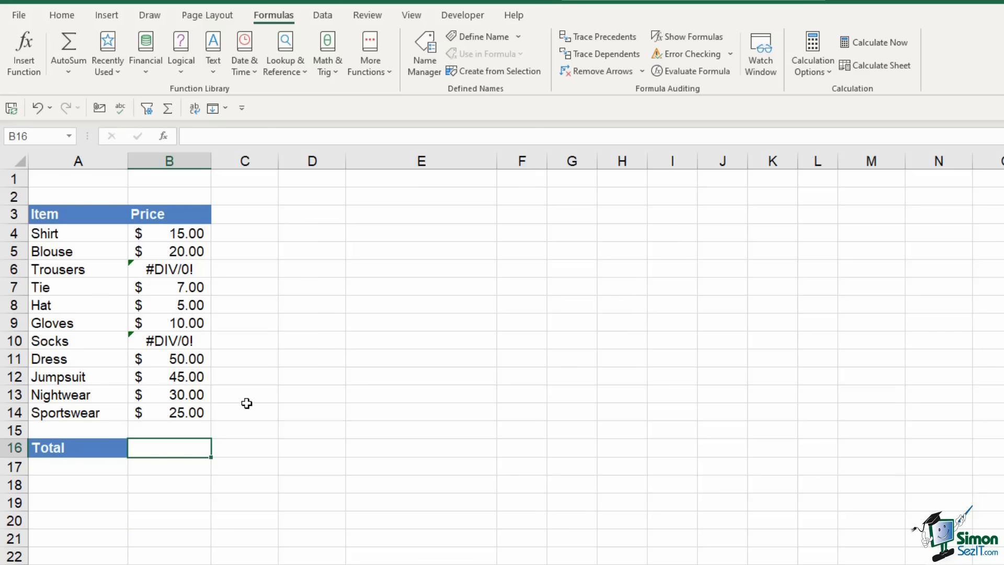
Start =AGGREGATE in B16 with function 9 (SUM) and option 6 (ignore error values)
{"action": "type", "text": "=agg"}
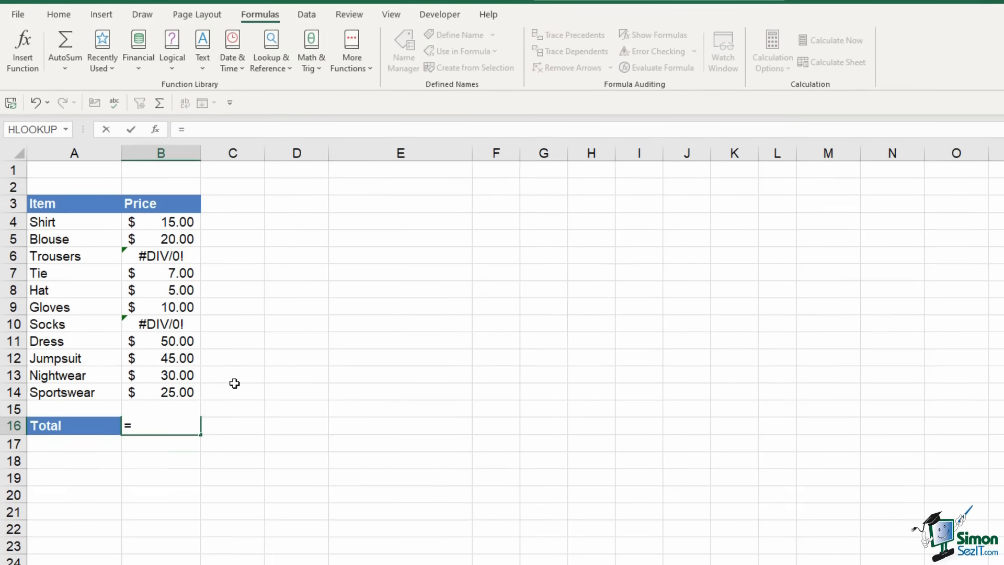
{"action": "key", "text": "Tab"}
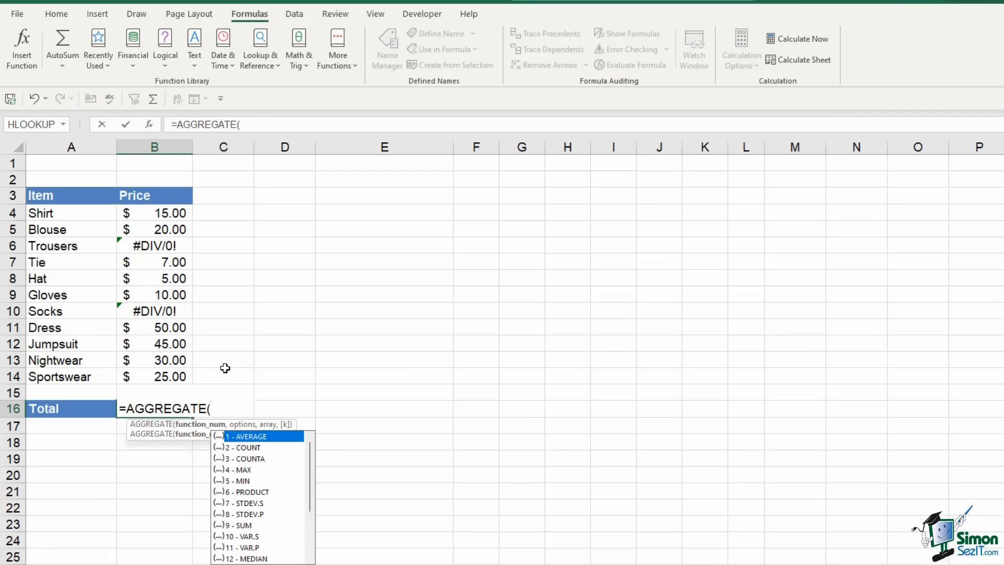
{"action": "key", "text": "Down"}
{"action": "key", "text": "Down"}
{"action": "key", "text": "Down"}
{"action": "key", "text": "Down"}
{"action": "key", "text": "Down"}
{"action": "key", "text": "Down"}
{"action": "key", "text": "Down"}
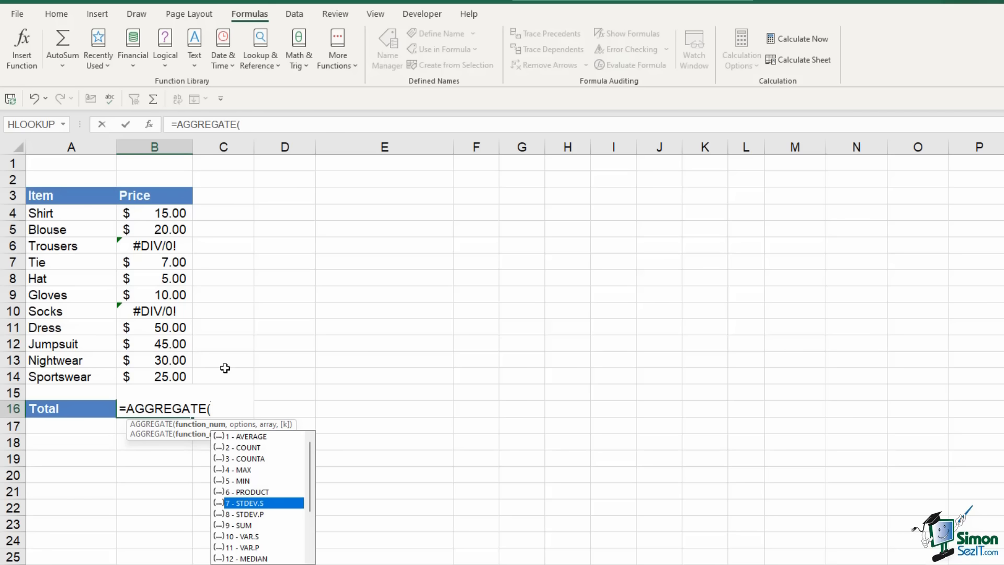
{"action": "key", "text": "Down"}
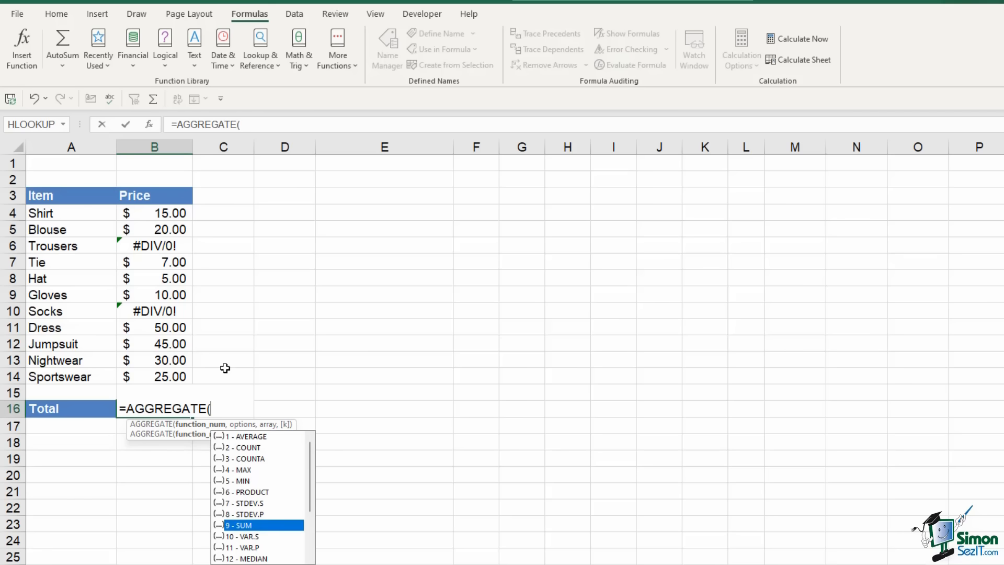
{"action": "key", "text": "Tab"}
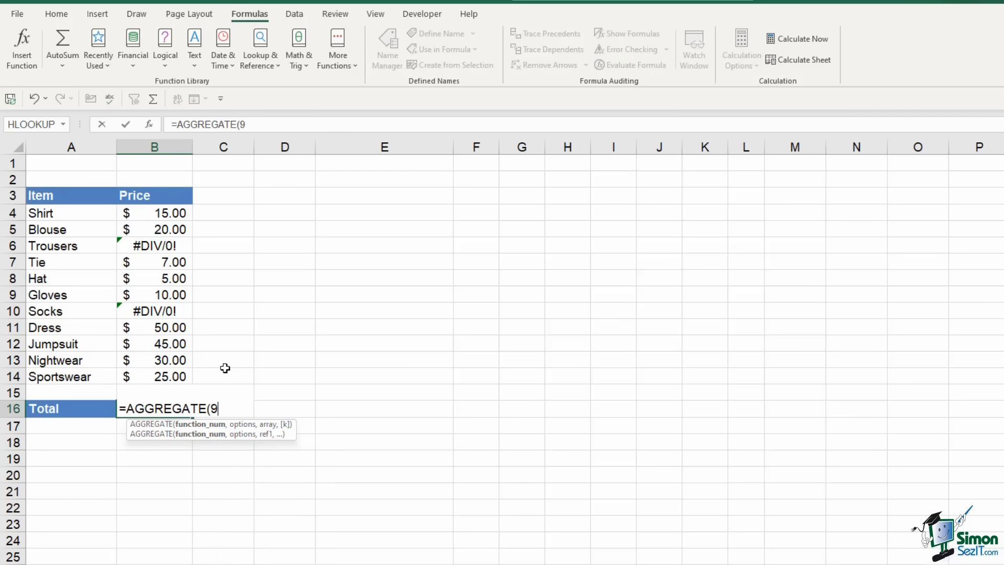
{"action": "type", "text": ","}
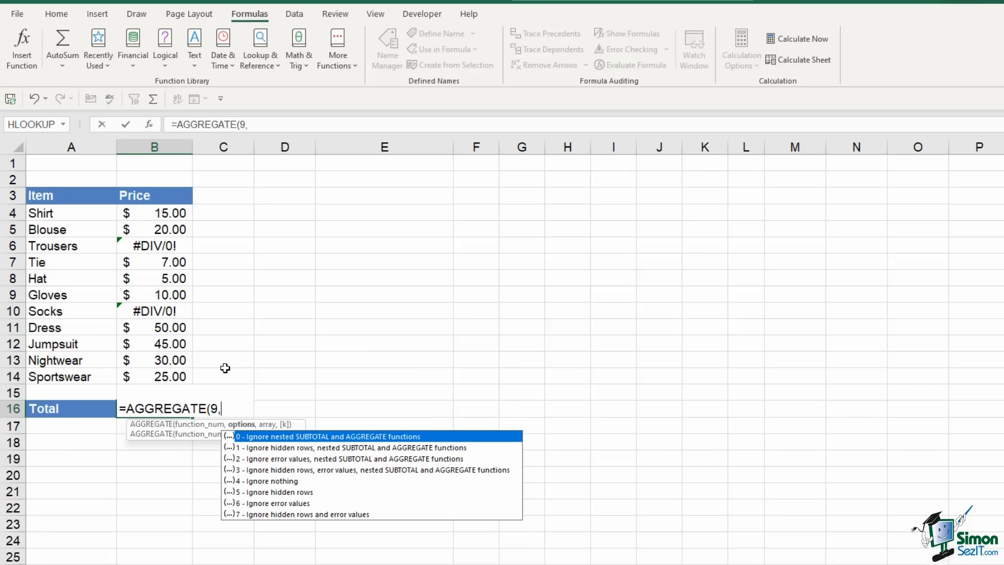
{"action": "key", "text": "Down"}
{"action": "key", "text": "Down"}
{"action": "key", "text": "Down"}
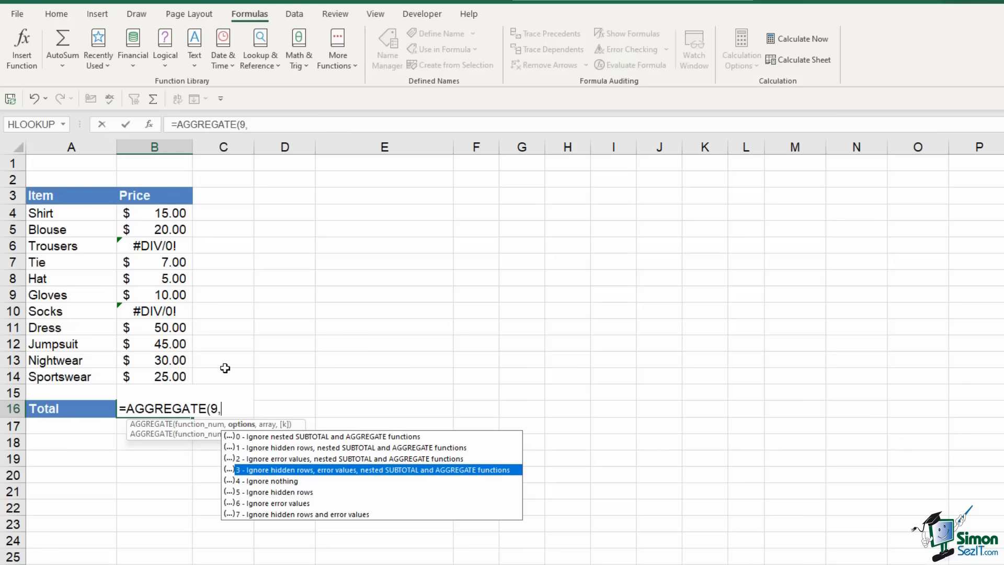
{"action": "key", "text": "Down"}
{"action": "key", "text": "Down"}
{"action": "key", "text": "Down"}
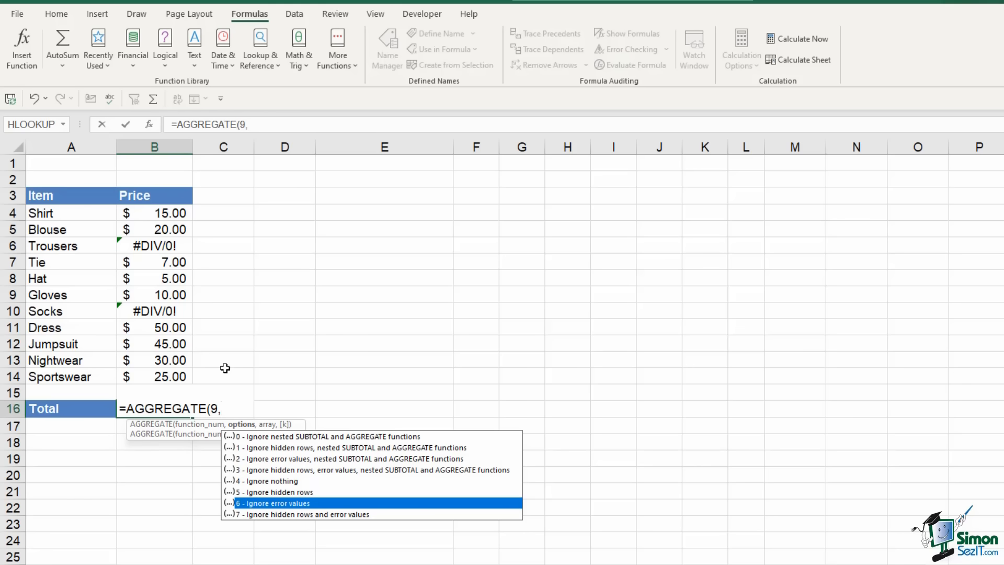
{"action": "type", "text": "6"}
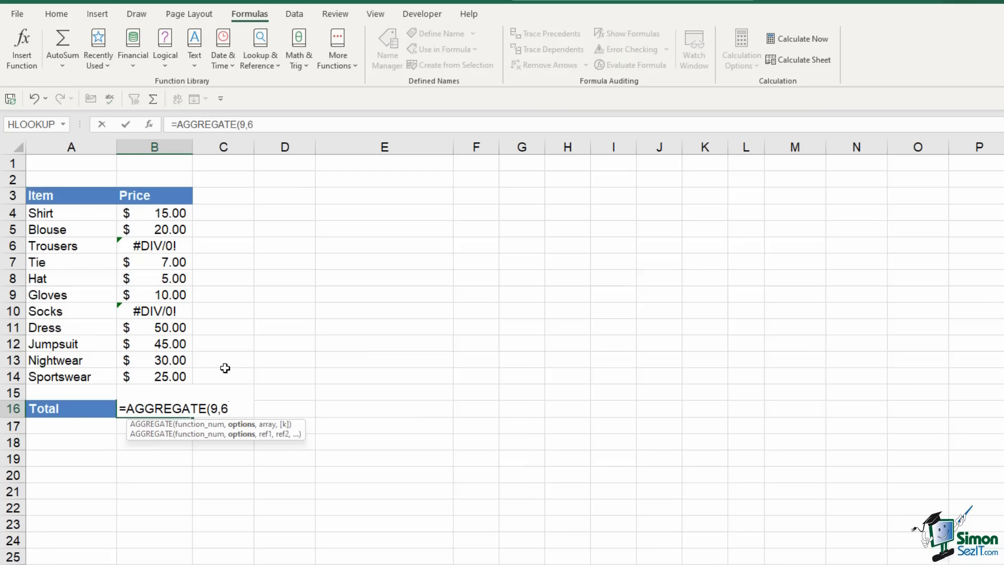
{"action": "type", "text": ","}
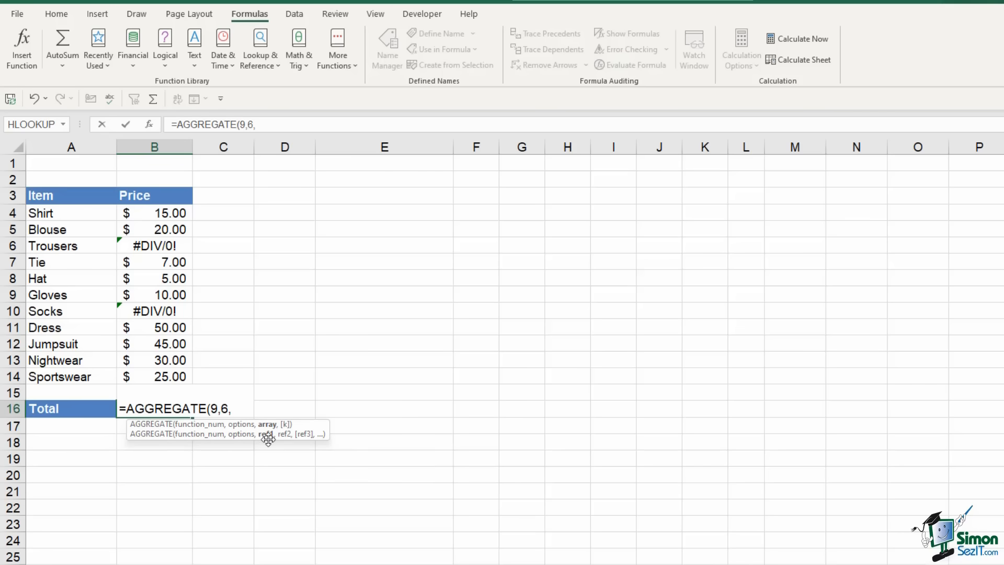
Finish the total with range B4:B14 so B16 shows 207.00
{"action": "left_click", "coordinate": [173, 219]}
{"action": "left_click_drag", "start_coordinate": [173, 219], "coordinate": [178, 376]}
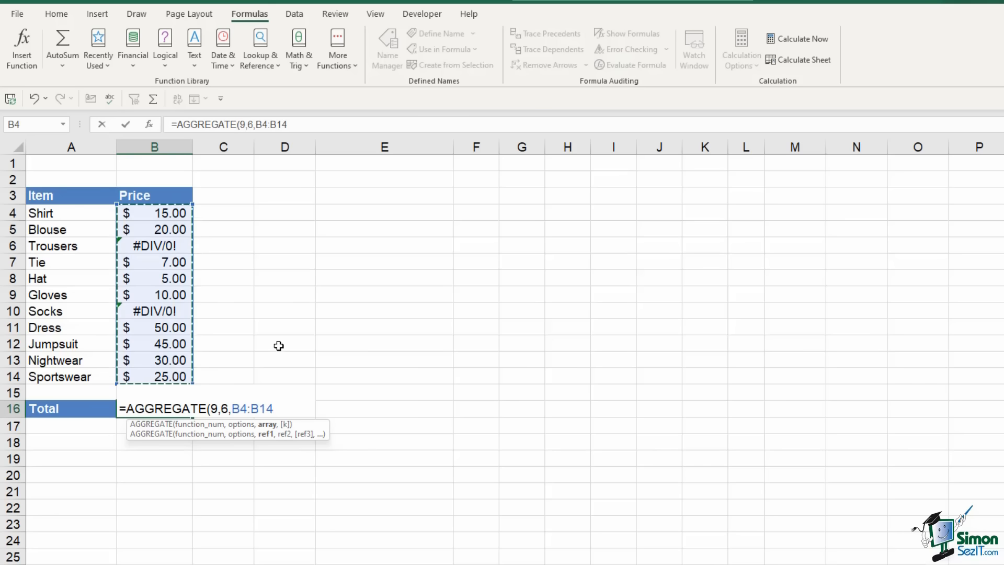
{"action": "type", "text": ")"}
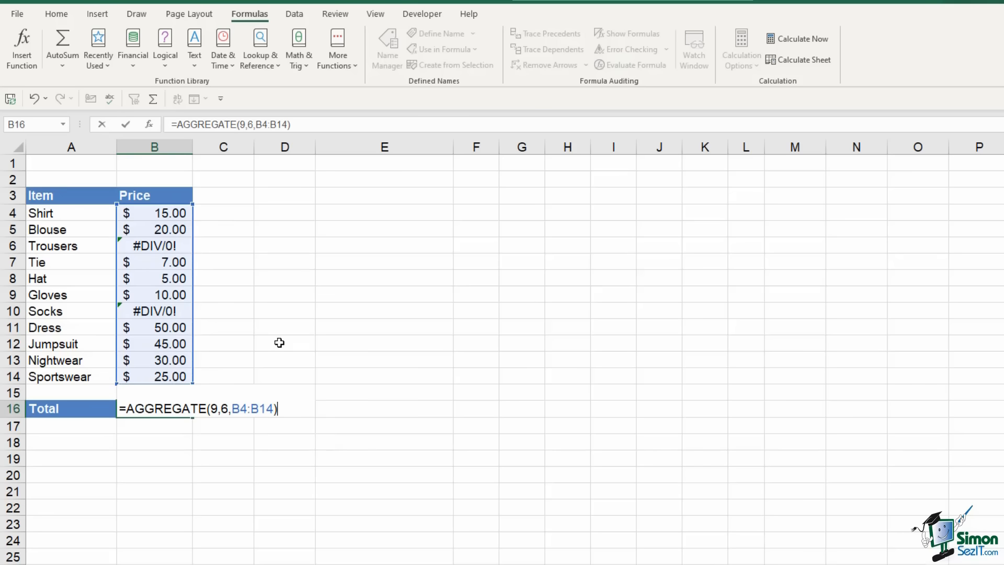
{"action": "key", "text": "Return"}
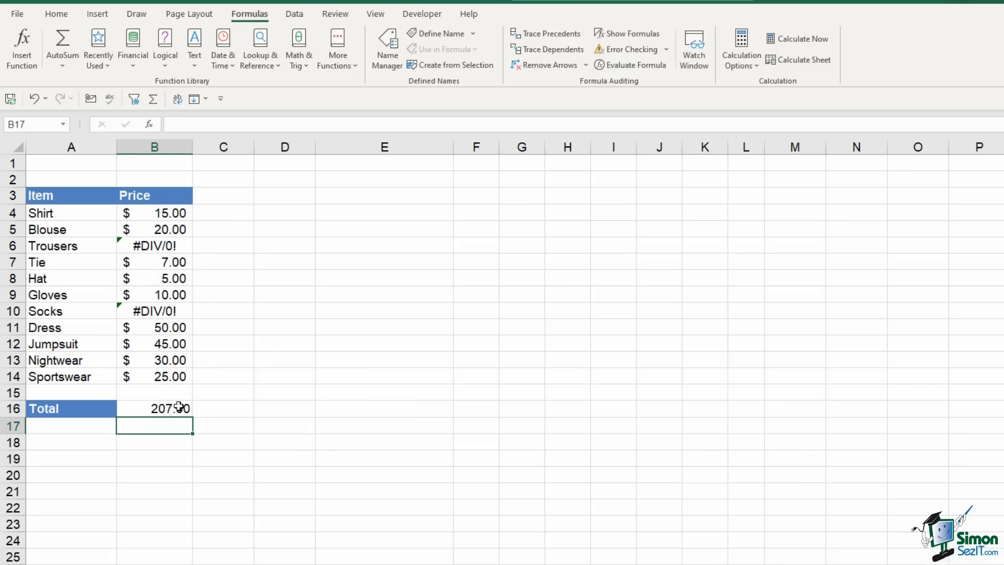
{"action": "left_click", "coordinate": [179, 407]}
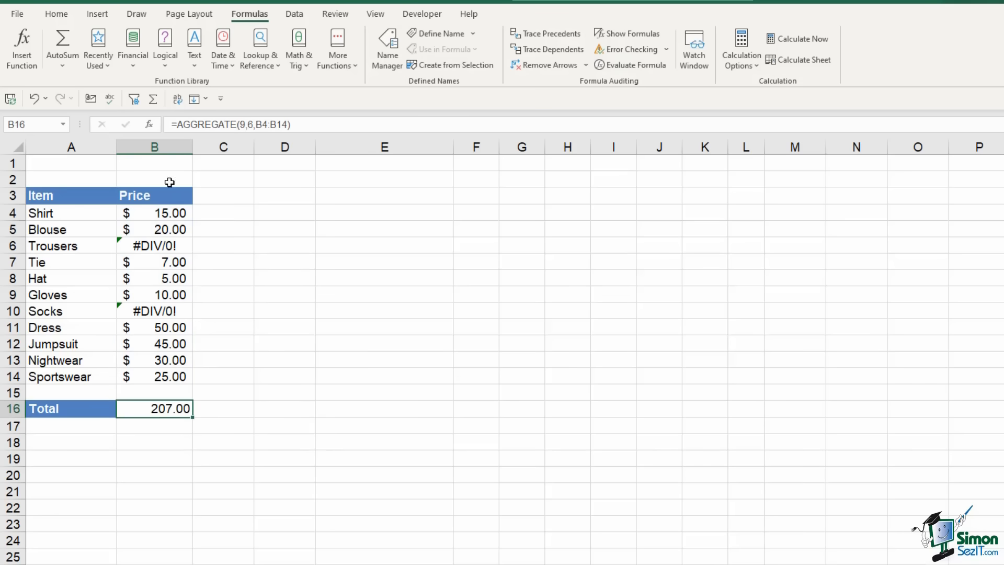
Check the error cells B6 and B10, then turn on filtering for the Item and Price headers
{"action": "left_click", "coordinate": [145, 247]}
{"action": "left_click", "coordinate": [160, 312]}
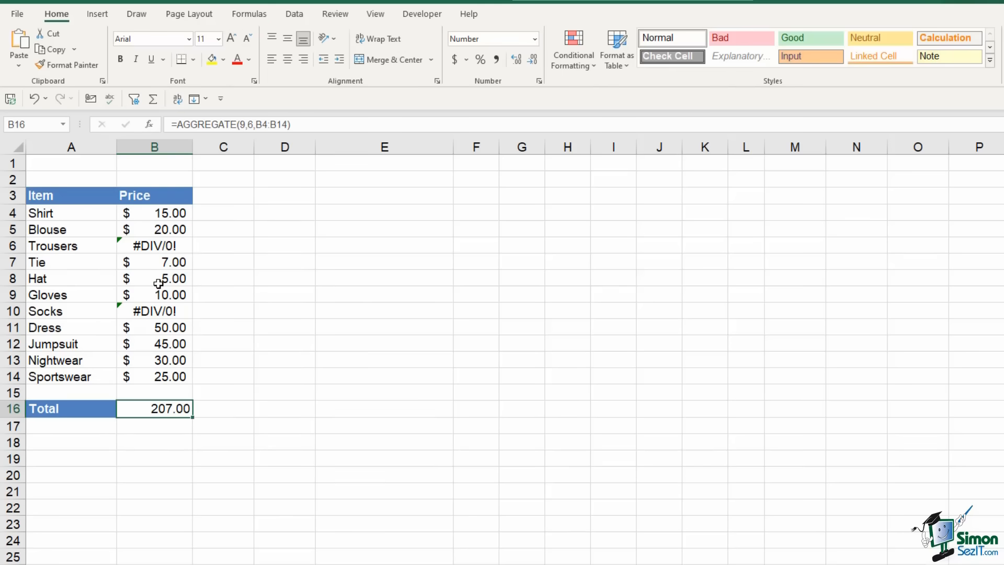
{"action": "left_click", "coordinate": [85, 197]}
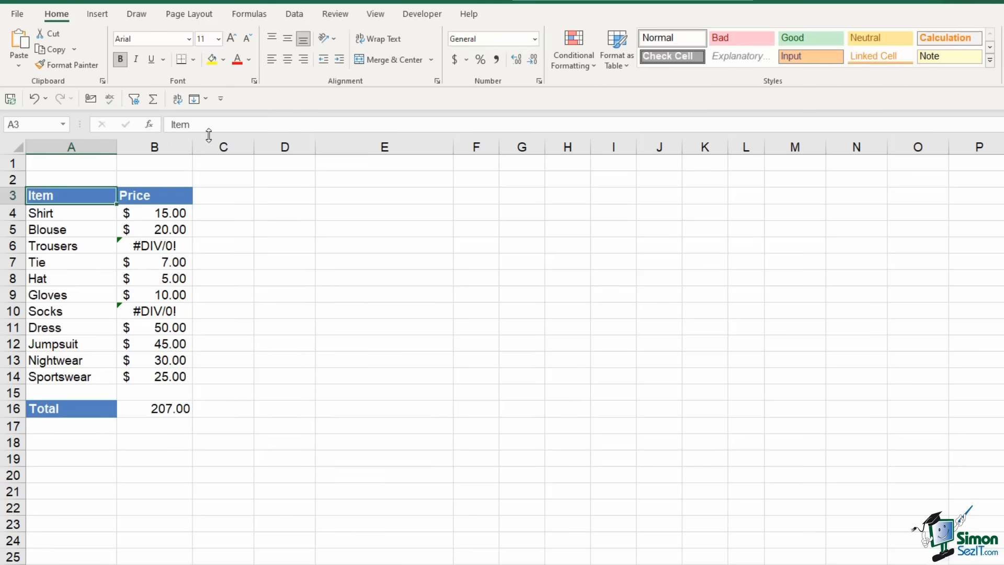
{"action": "left_click", "coordinate": [294, 14]}
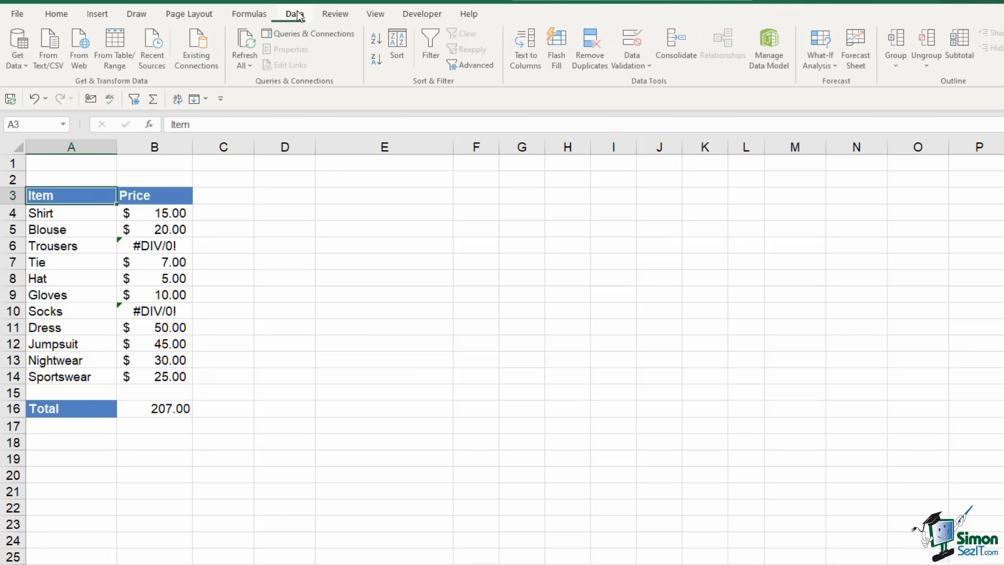
{"action": "left_click", "coordinate": [430, 46]}
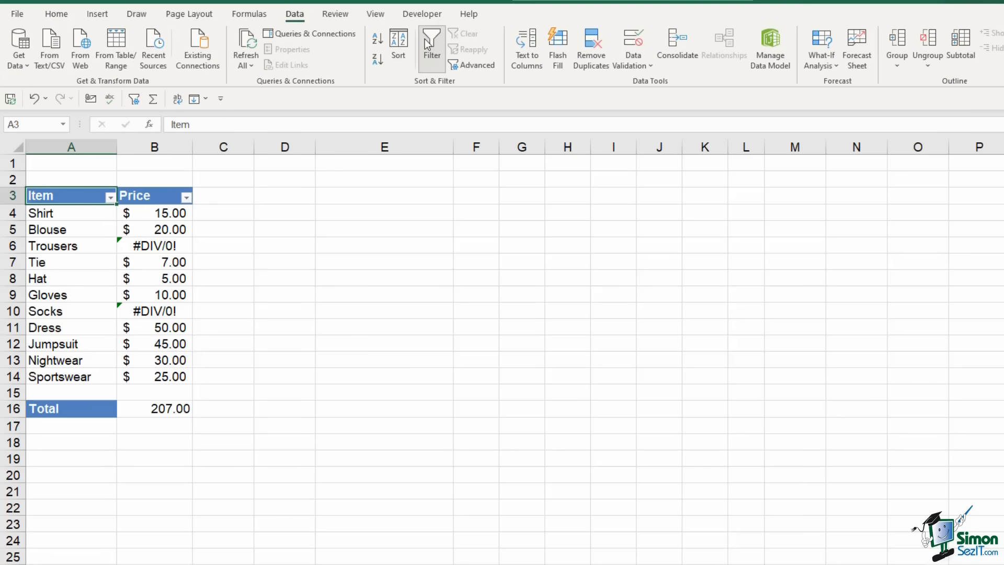
Filter the Item column to Blouse, Dress, Hat, Trousers and Sportswear only
{"action": "left_click", "coordinate": [110, 198]}
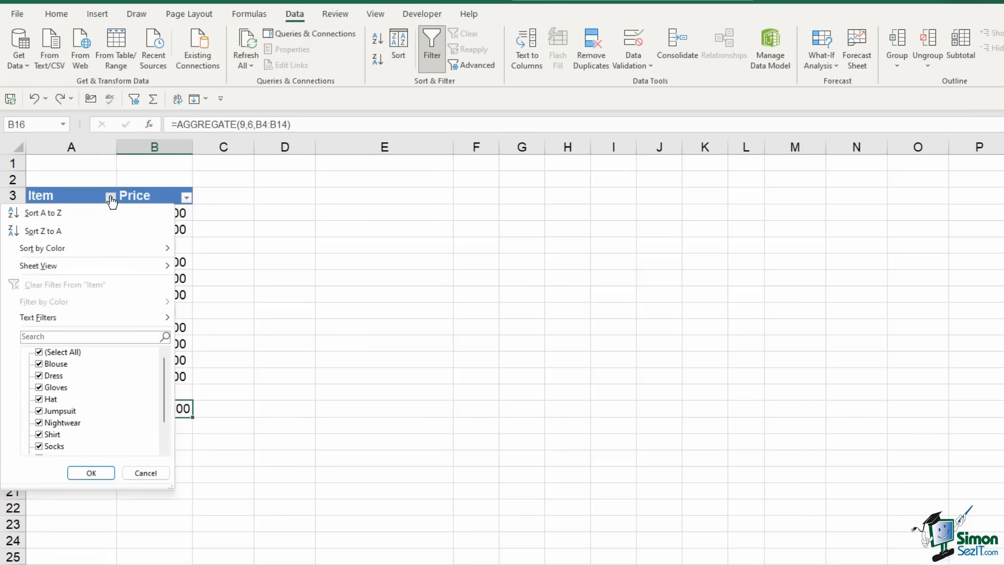
{"action": "left_click", "coordinate": [39, 353]}
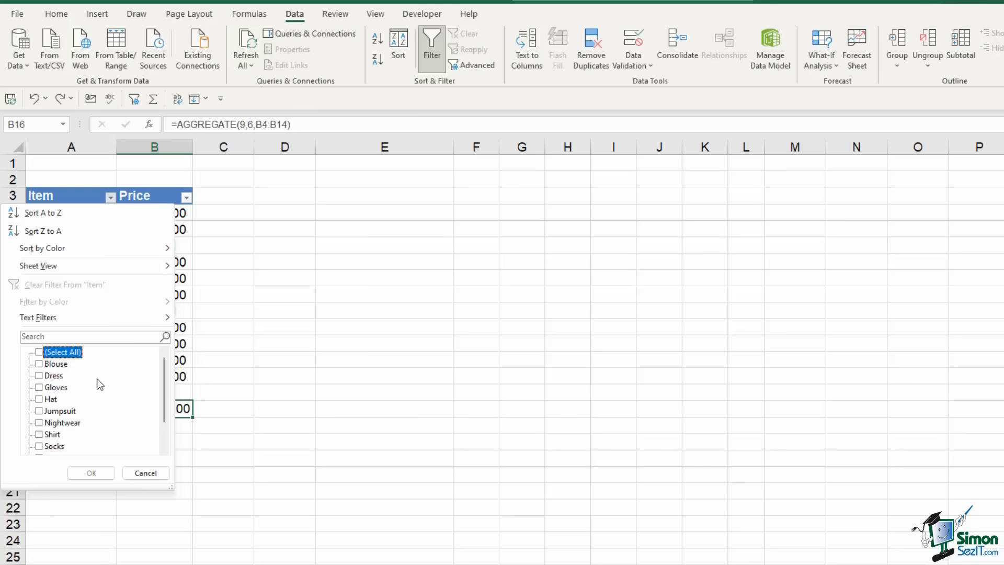
{"action": "left_click", "coordinate": [39, 364]}
{"action": "left_click", "coordinate": [40, 376]}
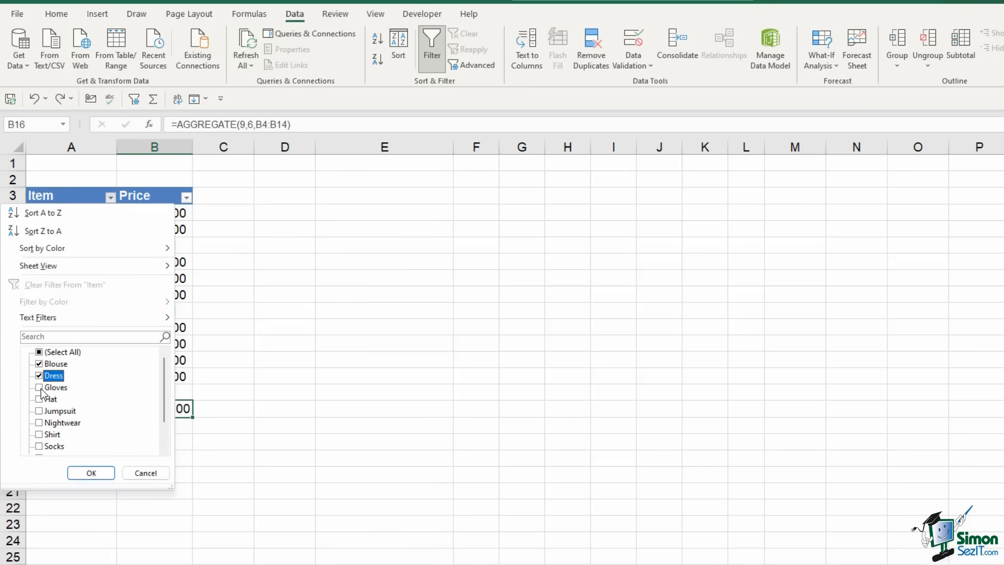
{"action": "left_click", "coordinate": [39, 398]}
{"action": "scroll", "coordinate": [63, 408], "scroll_direction": "down", "scroll_amount": 1}
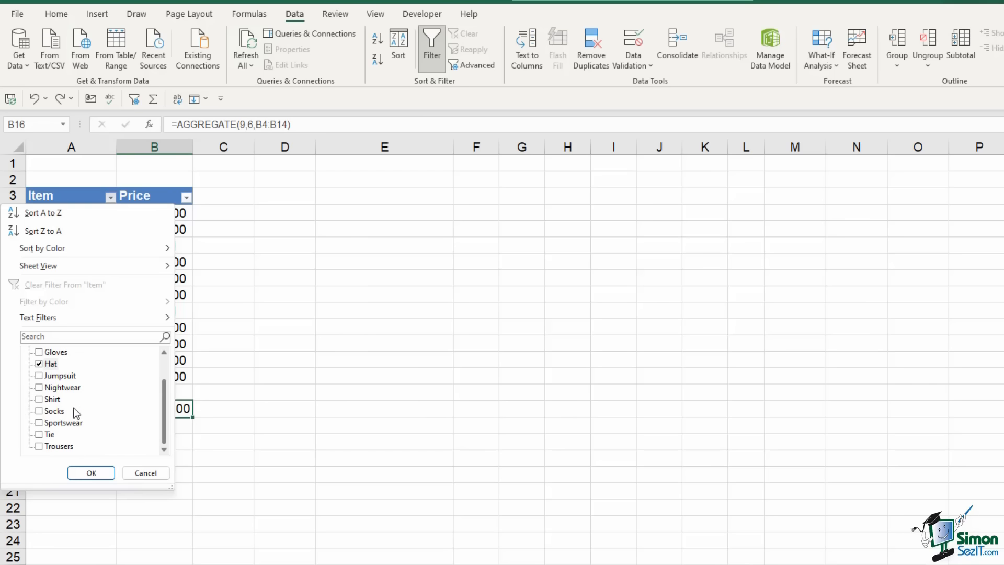
{"action": "left_click", "coordinate": [40, 445]}
{"action": "left_click", "coordinate": [39, 422]}
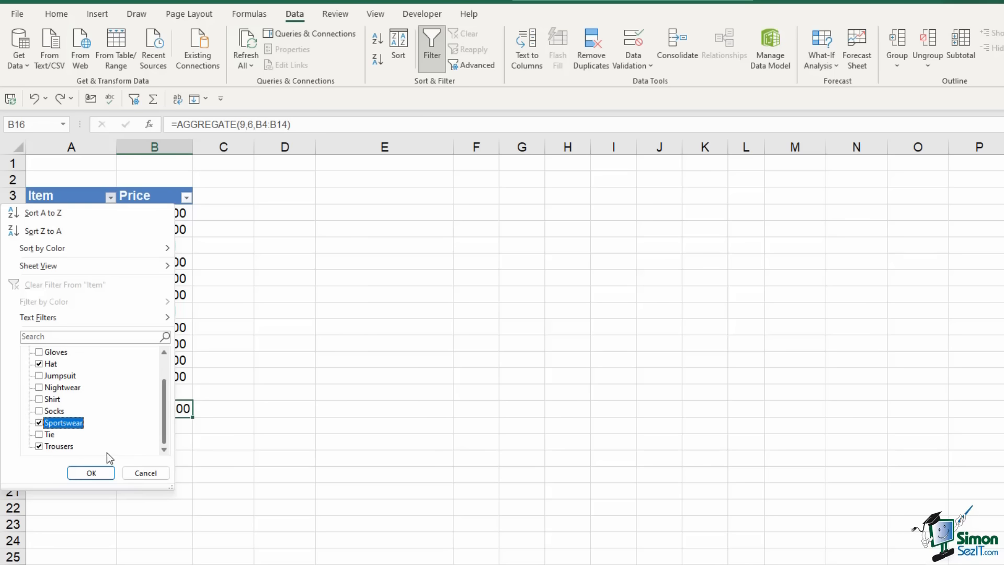
{"action": "left_click", "coordinate": [87, 473]}
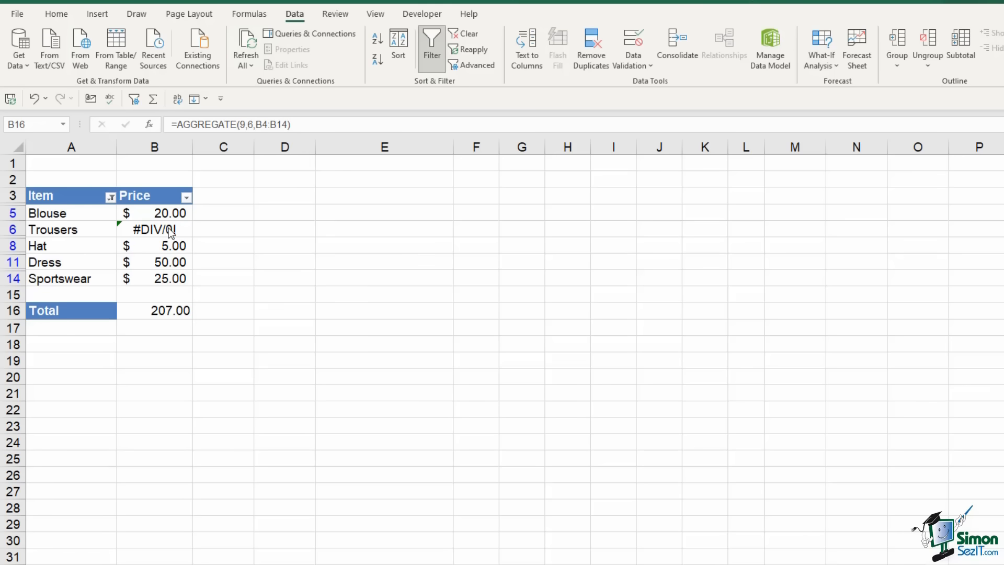
{"action": "left_click", "coordinate": [157, 312]}
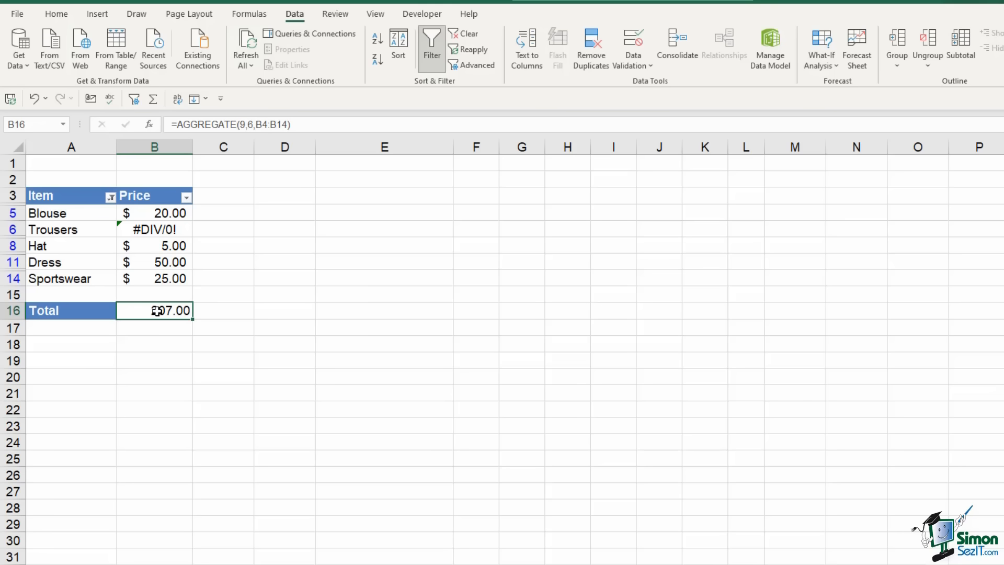
Enter =AGGREGATE(2,7,B5:B14) in B16 to count the visible non-error prices as 4.00
{"action": "type", "text": "=Ag"}
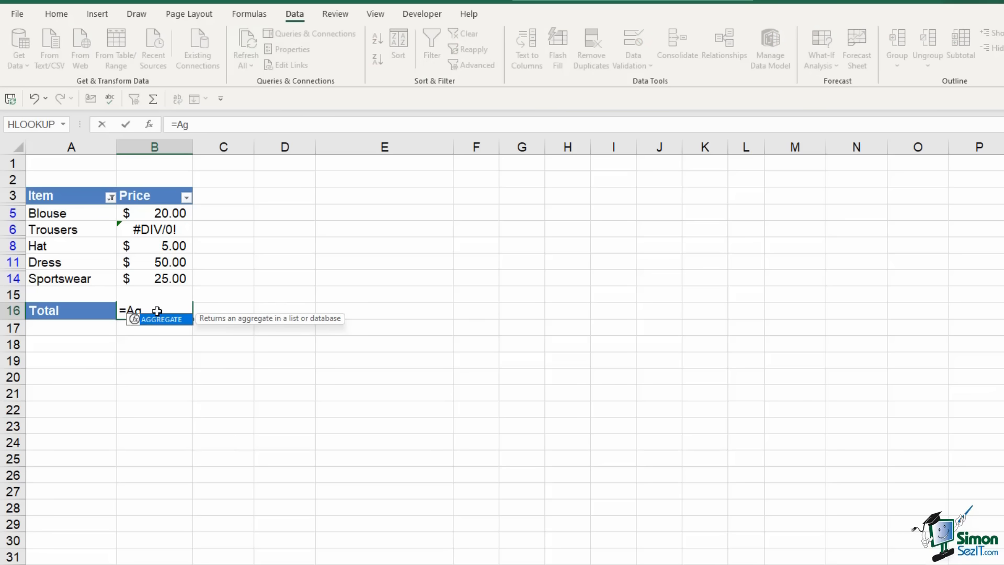
{"action": "key", "text": "Tab"}
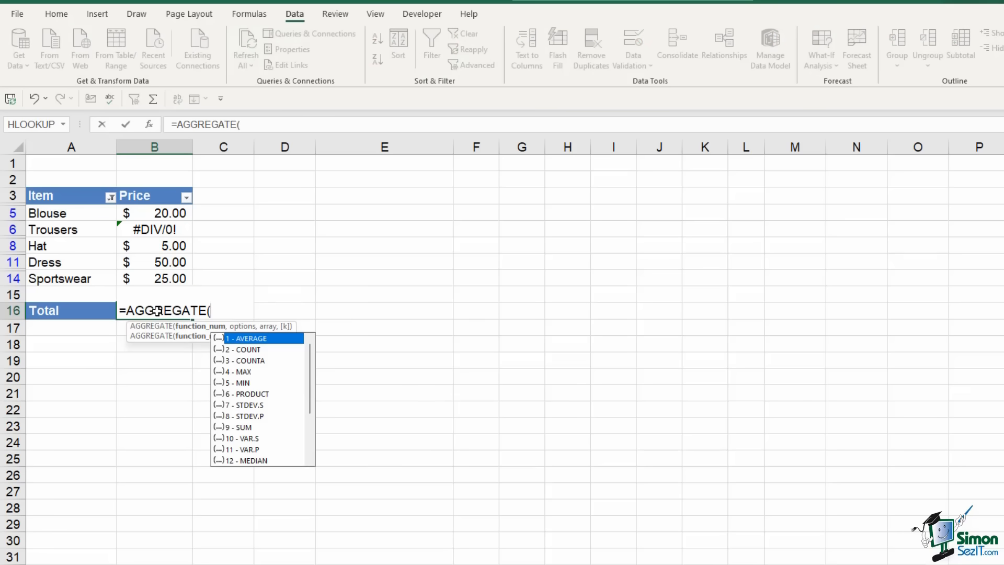
{"action": "key", "text": "Down"}
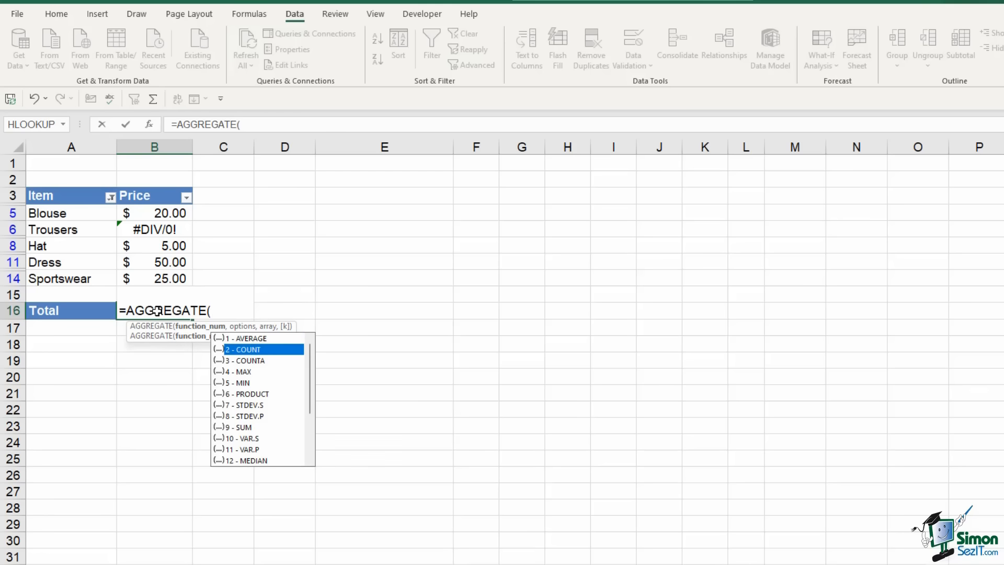
{"action": "key", "text": "Tab"}
{"action": "type", "text": ","}
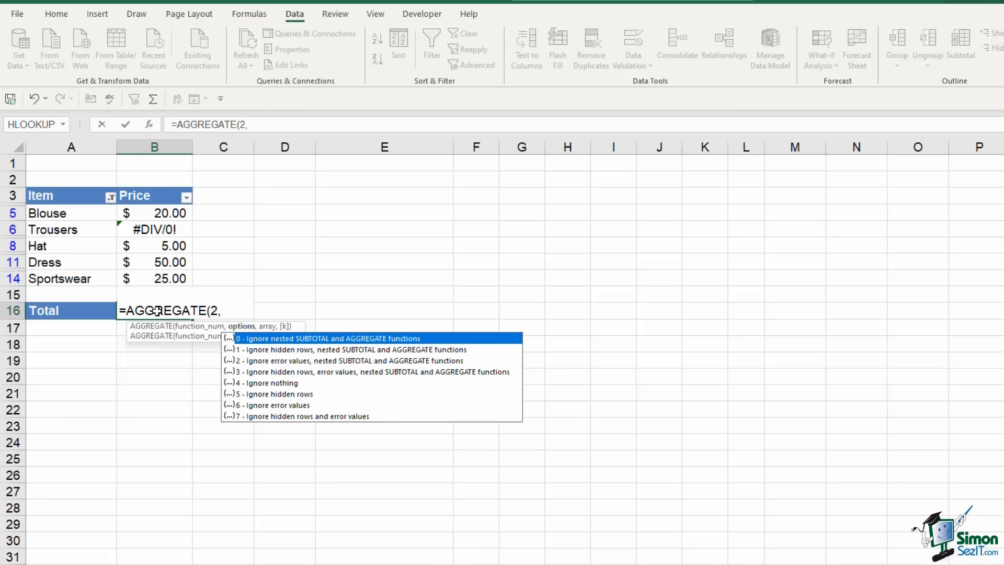
{"action": "key", "text": "Down"}
{"action": "key", "text": "Down"}
{"action": "key", "text": "Down"}
{"action": "key", "text": "Down"}
{"action": "key", "text": "Down"}
{"action": "key", "text": "Down"}
{"action": "key", "text": "Down"}
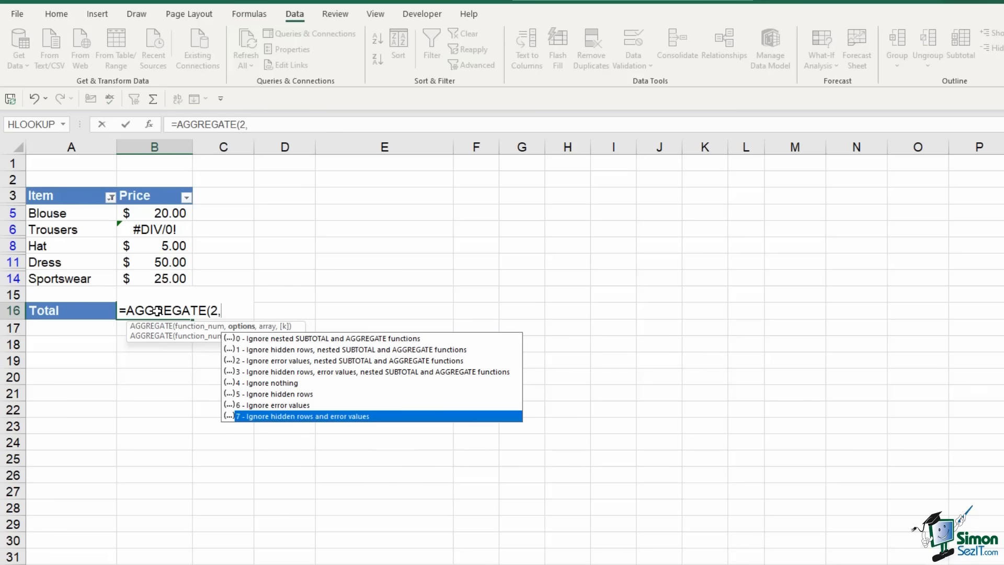
{"action": "key", "text": "Tab"}
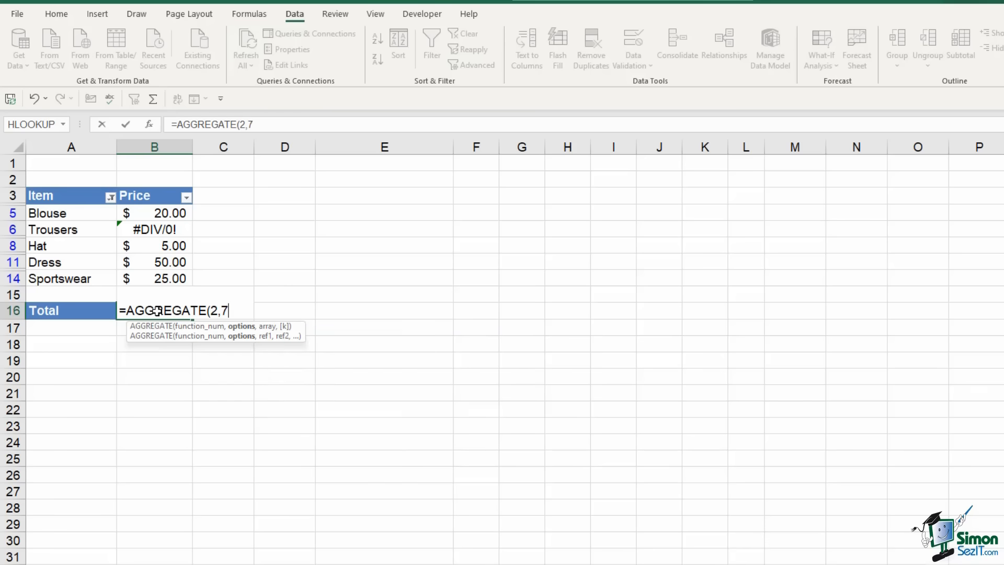
{"action": "type", "text": ","}
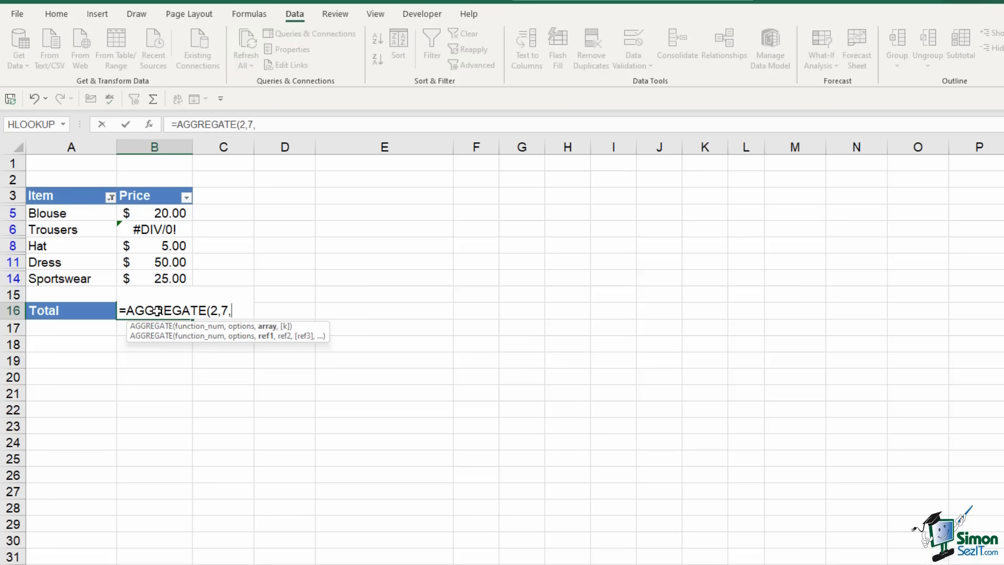
{"action": "left_click_drag", "start_coordinate": [166, 212], "coordinate": [168, 280]}
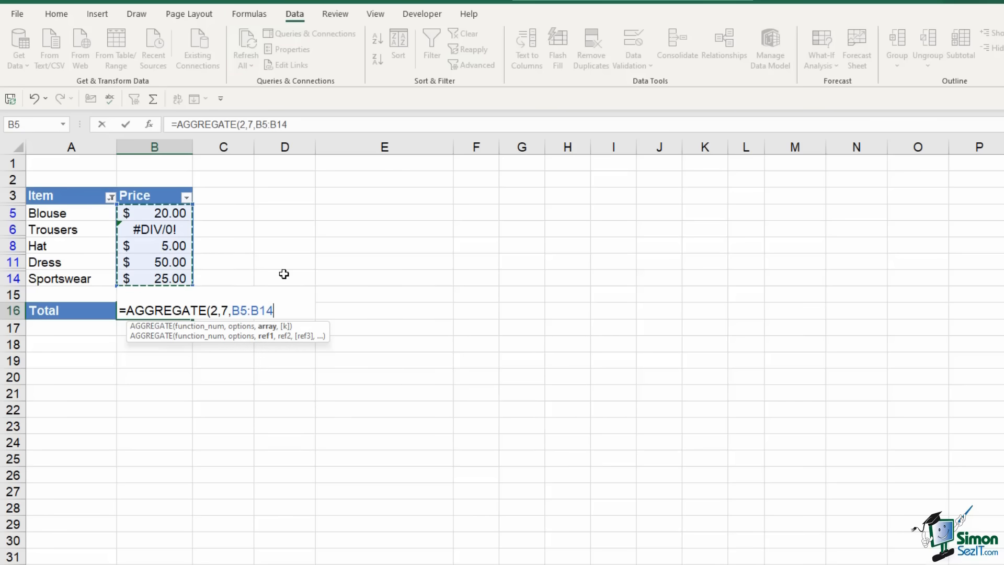
{"action": "type", "text": ")"}
{"action": "key", "text": "Return"}
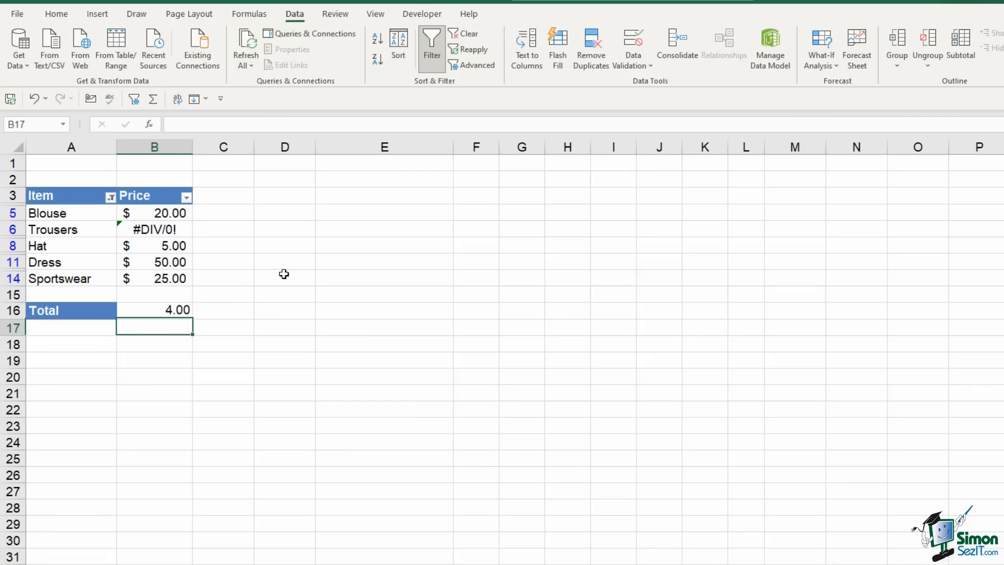
Remove both decimal places from the Total in B16 so it shows 4
{"action": "left_click", "coordinate": [173, 310]}
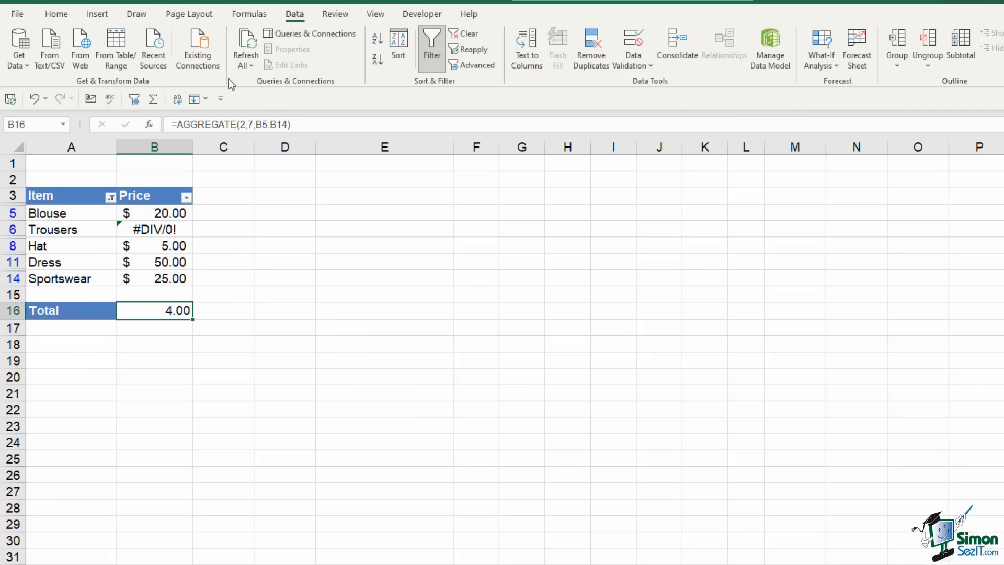
{"action": "left_click", "coordinate": [54, 14]}
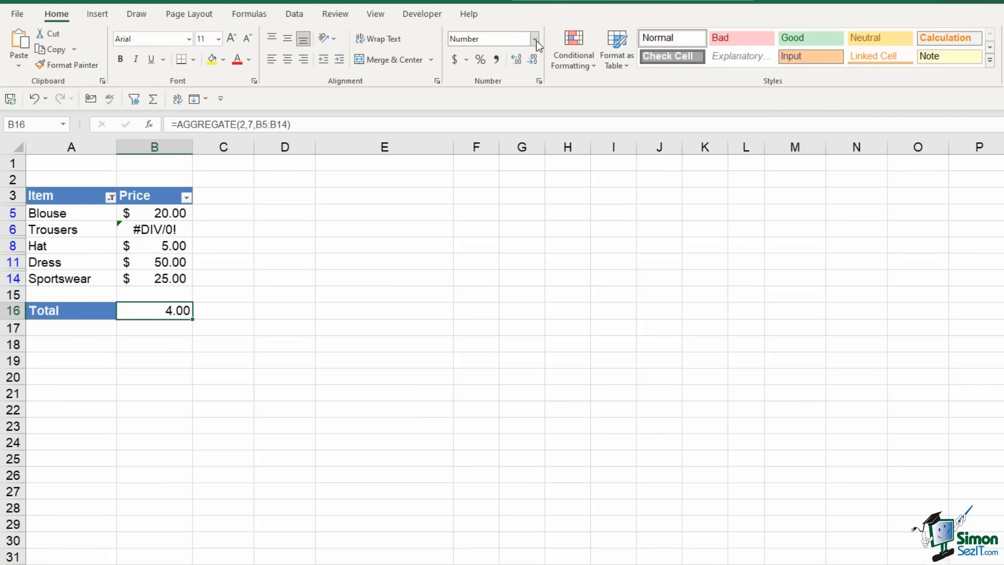
{"action": "left_click", "coordinate": [532, 58]}
{"action": "left_click", "coordinate": [532, 59]}
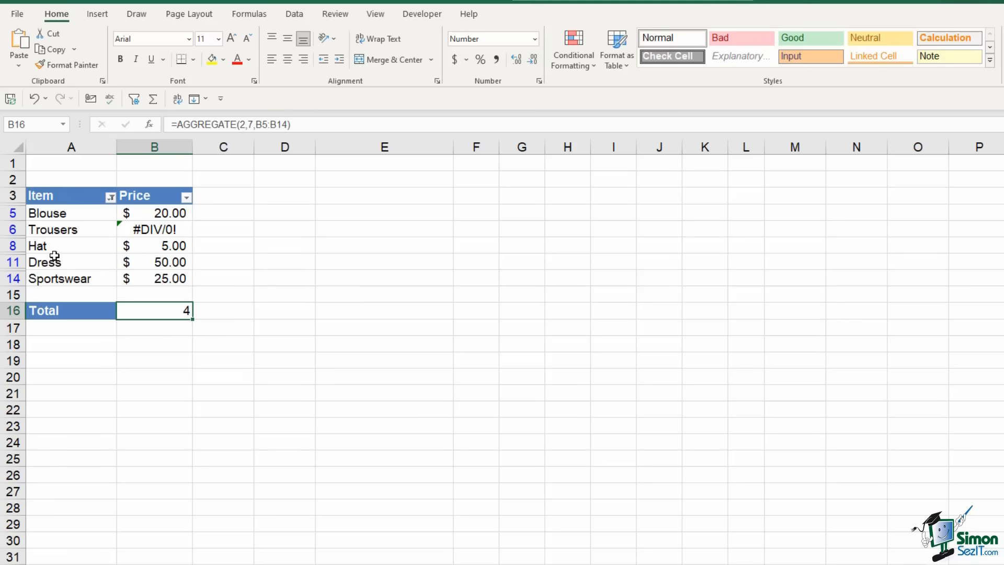
Check the visible prices in B5, B6, B8, B11 and B14, then return to B16
{"action": "left_click", "coordinate": [166, 212]}
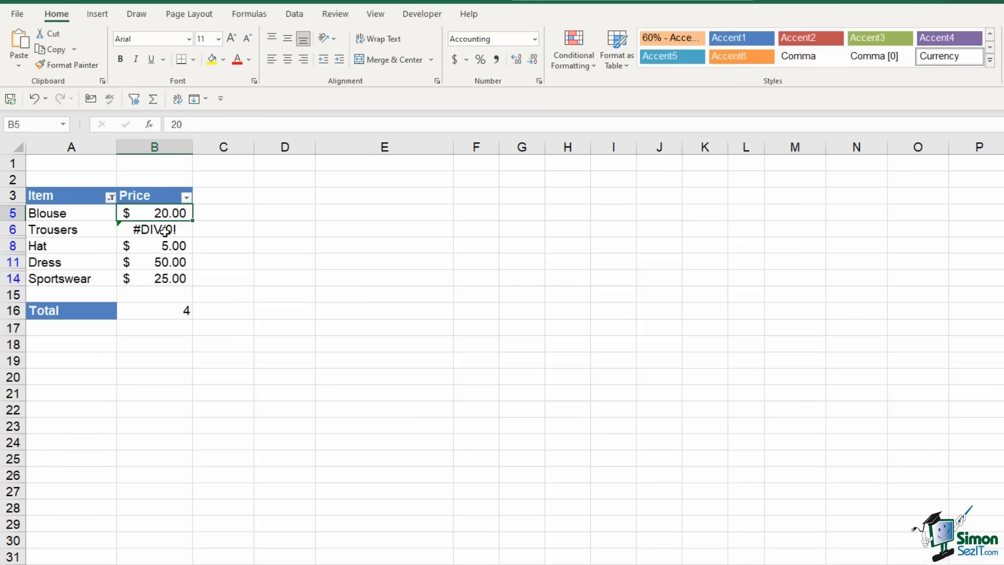
{"action": "left_click", "coordinate": [165, 232]}
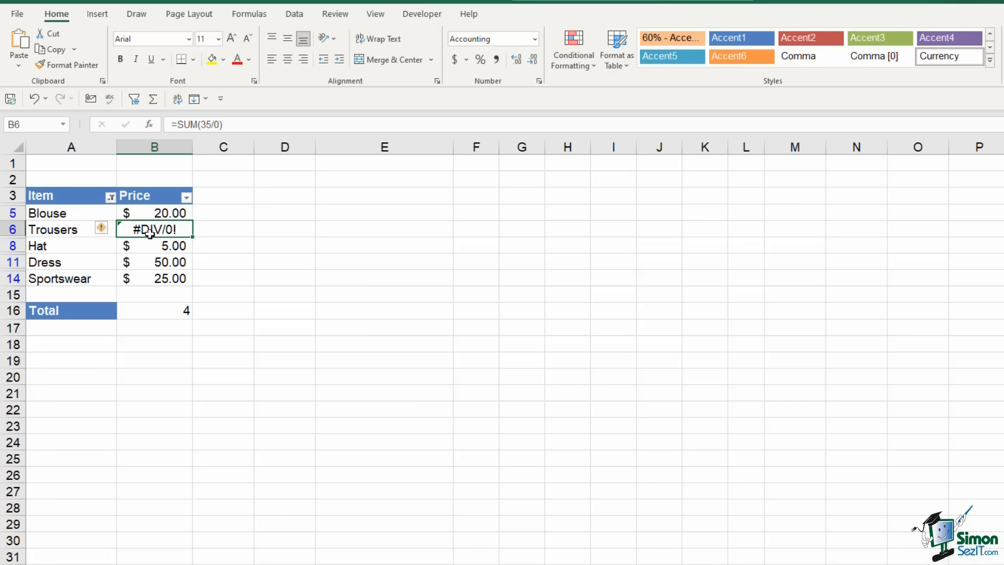
{"action": "left_click", "coordinate": [166, 213]}
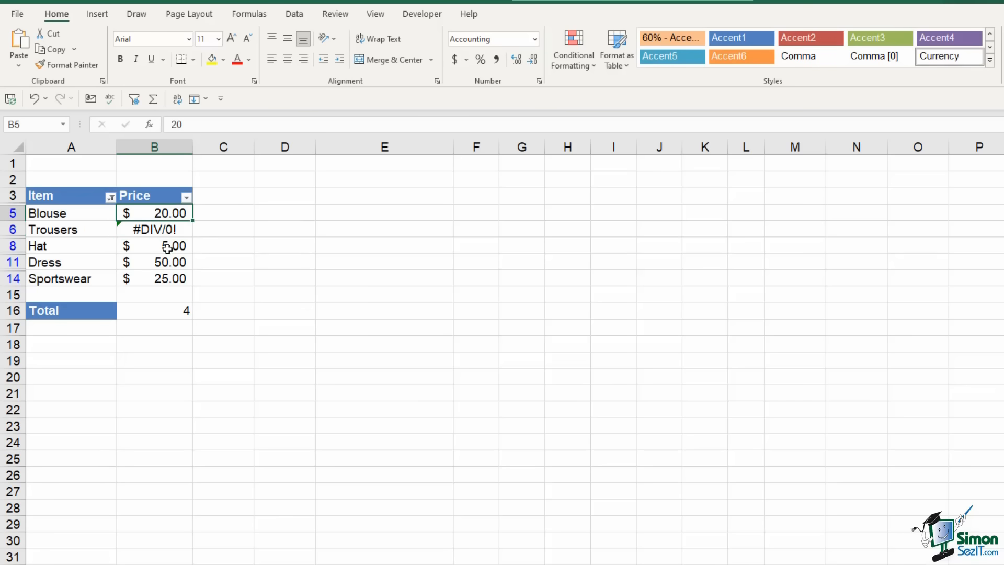
{"action": "left_click", "coordinate": [165, 246]}
{"action": "left_click", "coordinate": [165, 262]}
{"action": "left_click", "coordinate": [166, 278]}
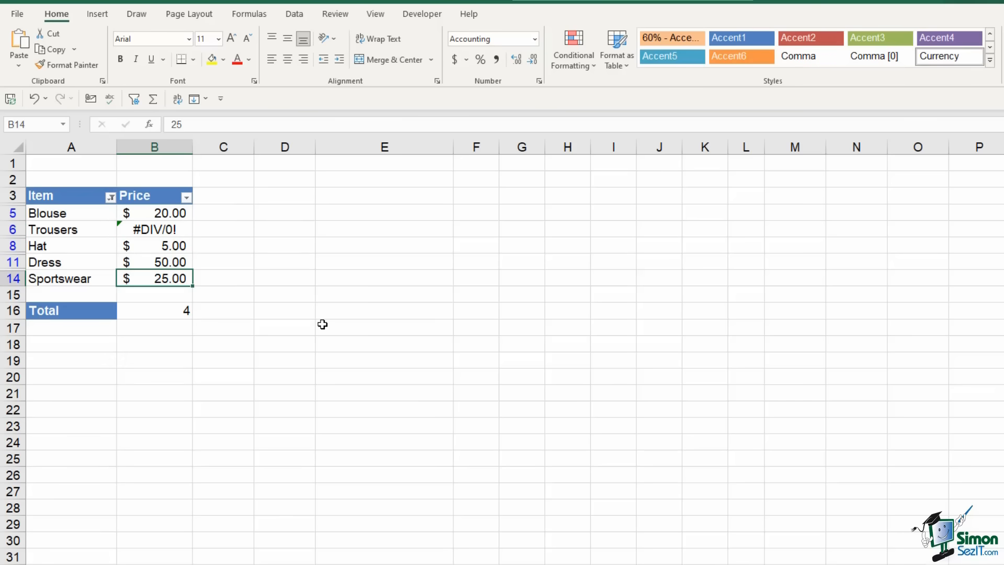
{"action": "key", "text": "Down"}
{"action": "key", "text": "Down"}
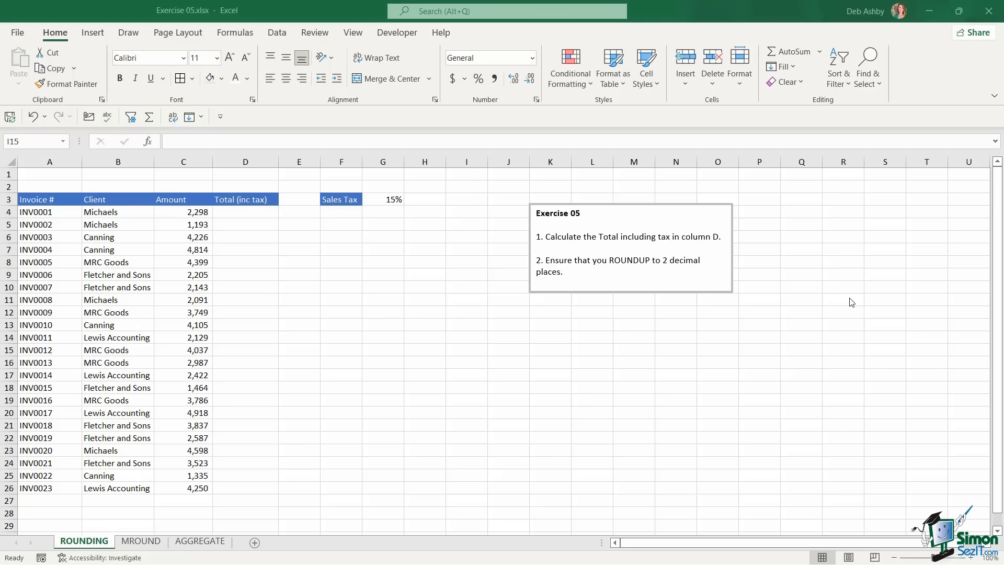
{"action": "left_click", "coordinate": [147, 542]}
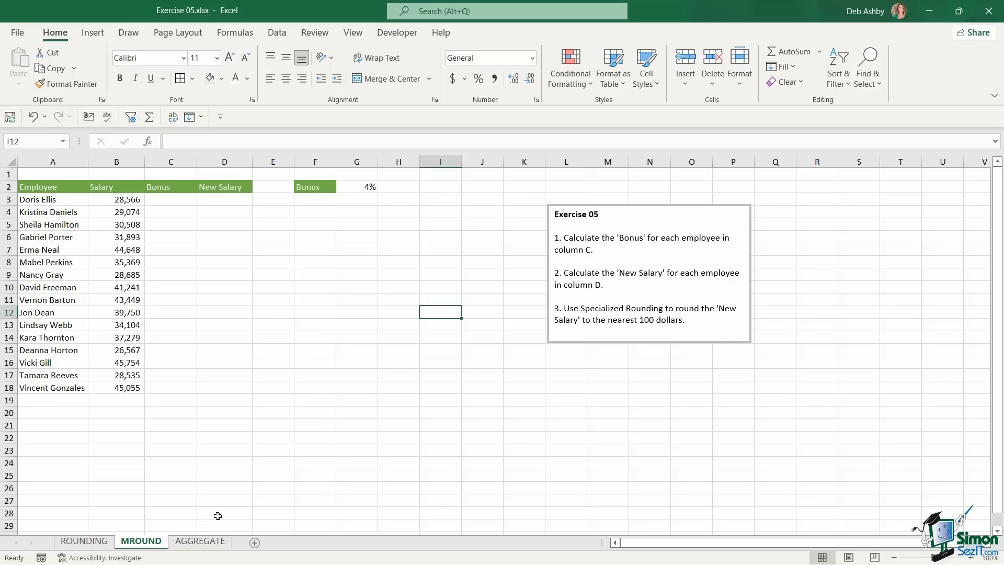
{"action": "left_click", "coordinate": [209, 544]}
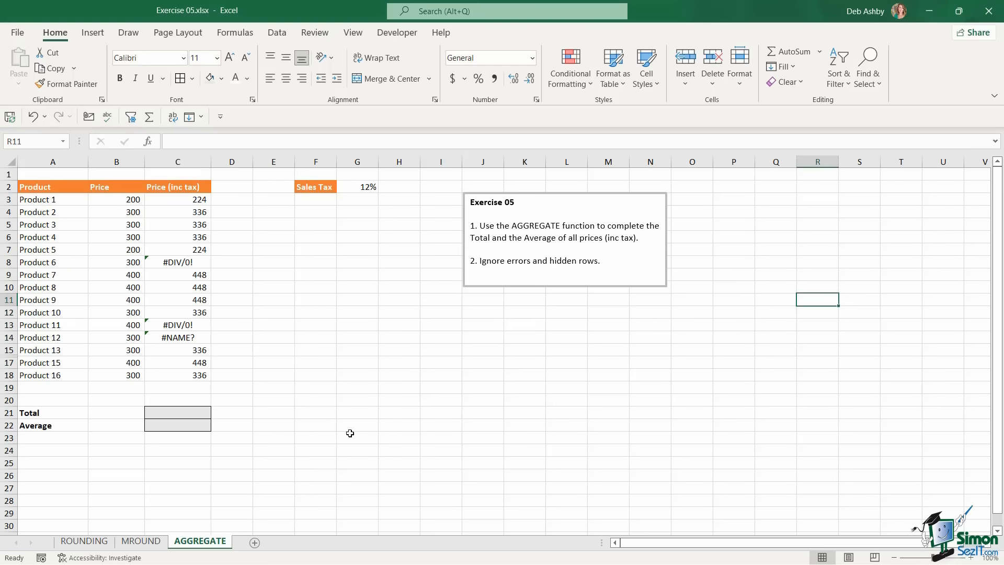
{"action": "left_click", "coordinate": [425, 411]}
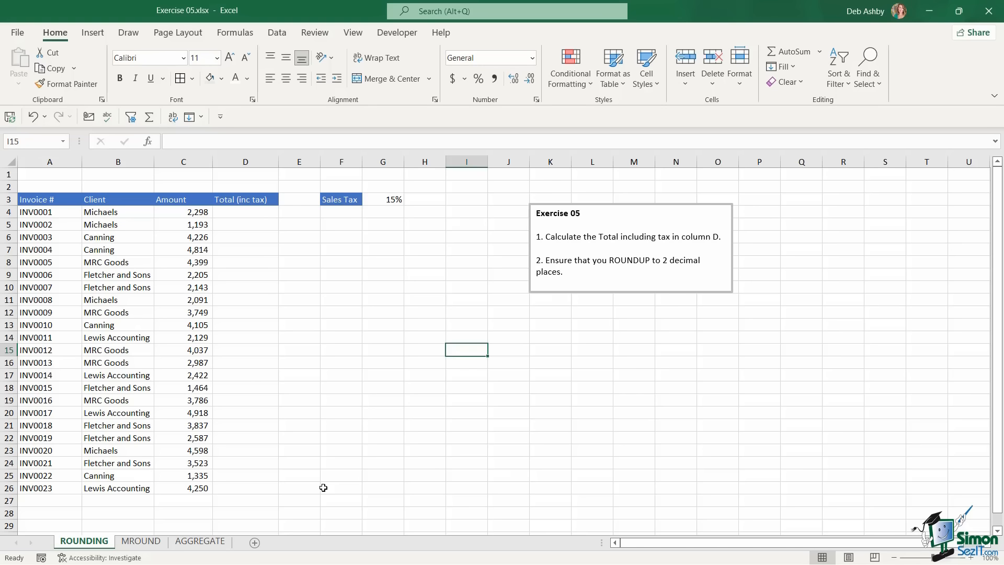
Build =SUM(C4*$G$3)+C4 in D4, adding the 15% tax to the amount
{"action": "left_click", "coordinate": [237, 213]}
{"action": "type", "text": "=SUM("}
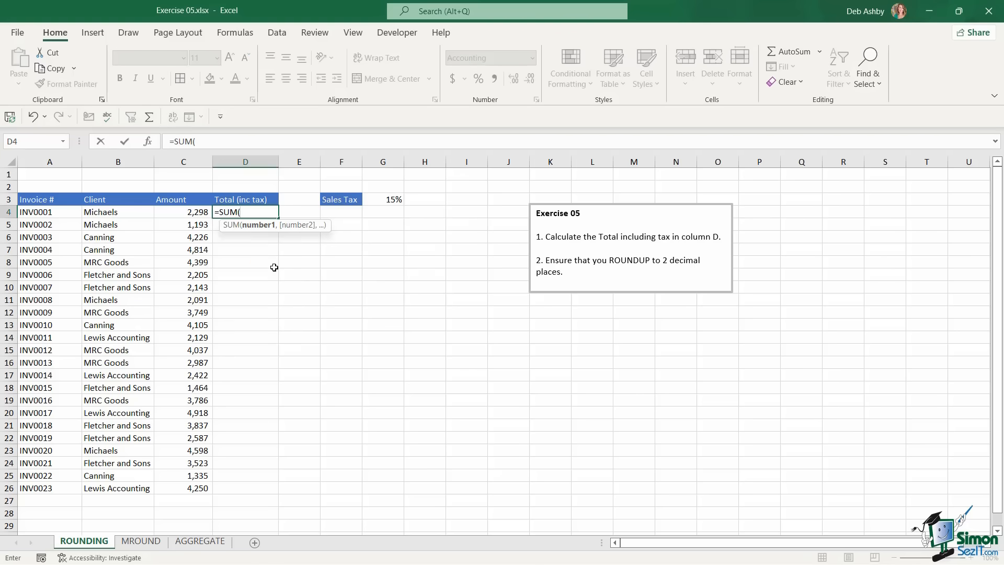
{"action": "left_click", "coordinate": [193, 213]}
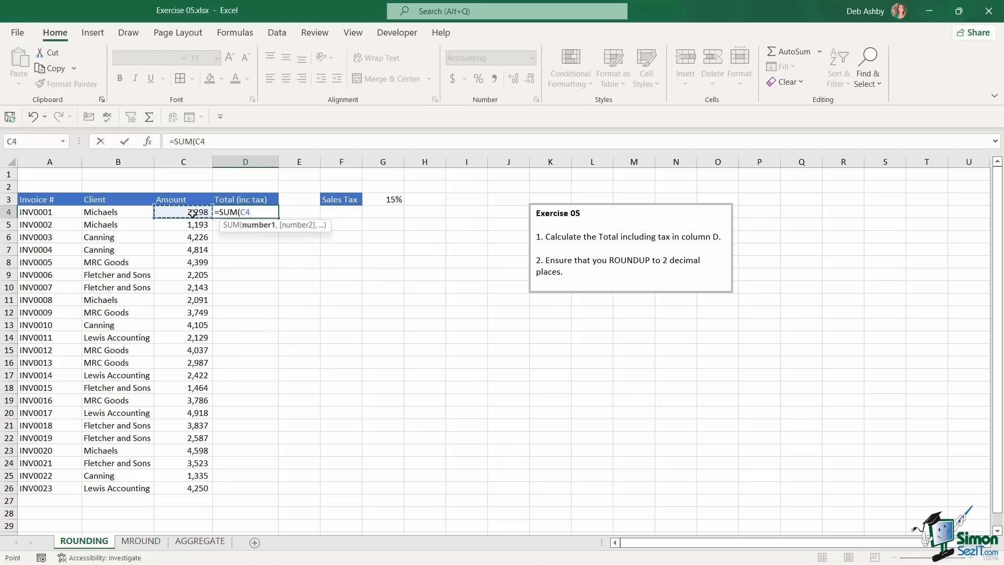
{"action": "type", "text": "*"}
{"action": "left_click", "coordinate": [390, 200]}
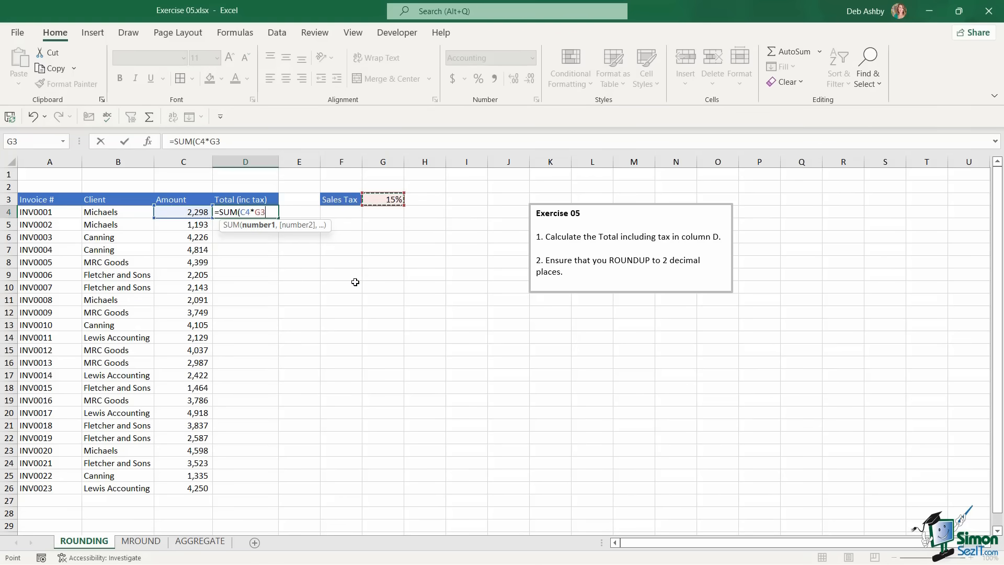
{"action": "key", "text": "F4"}
{"action": "type", "text": ")"}
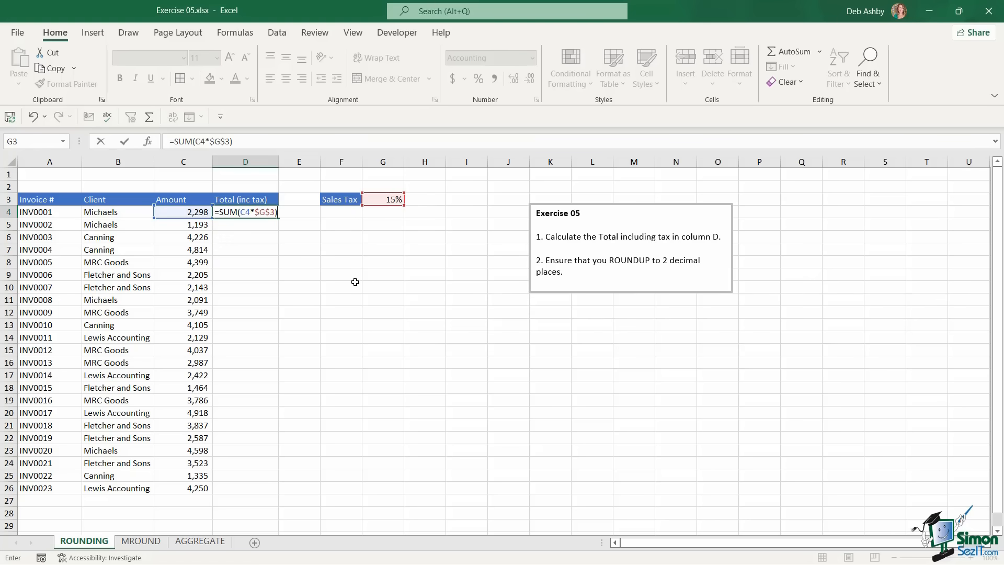
{"action": "type", "text": "+"}
{"action": "left_click", "coordinate": [201, 212]}
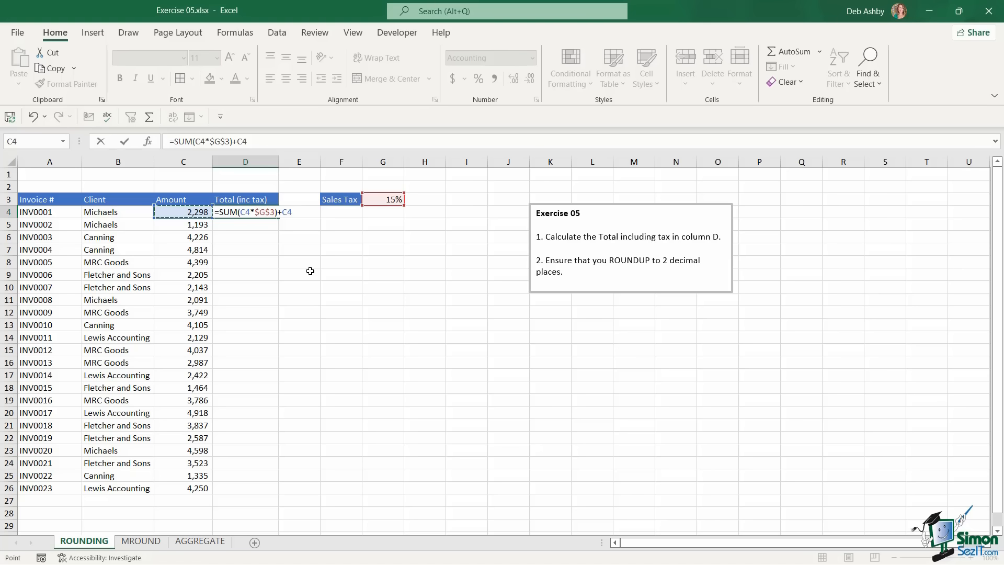
Wrap D4's formula in ROUNDUP to 2 decimals and fill it down to D26
{"action": "left_click", "coordinate": [222, 213]}
{"action": "type", "text": "ROU"}
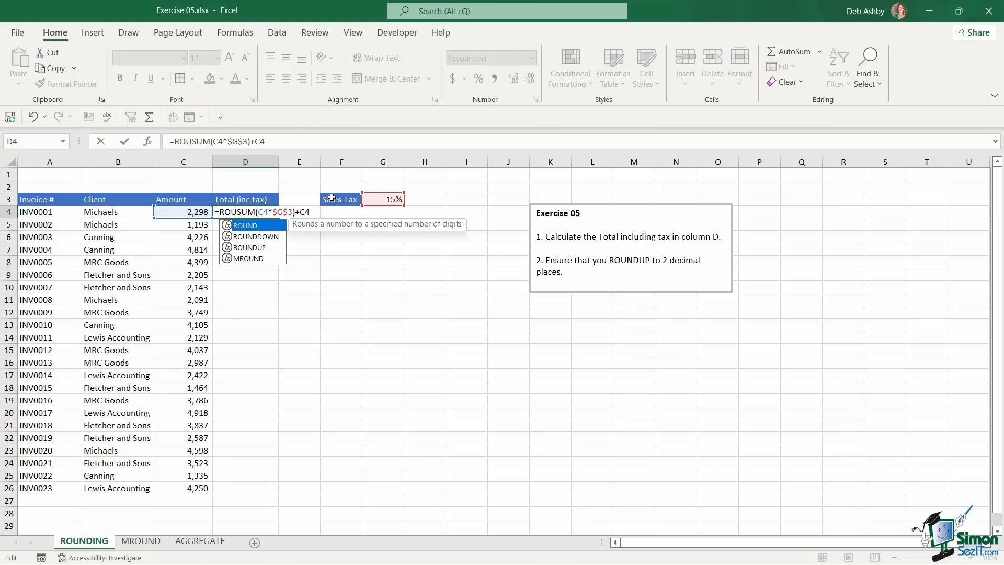
{"action": "type", "text": "NDUP("}
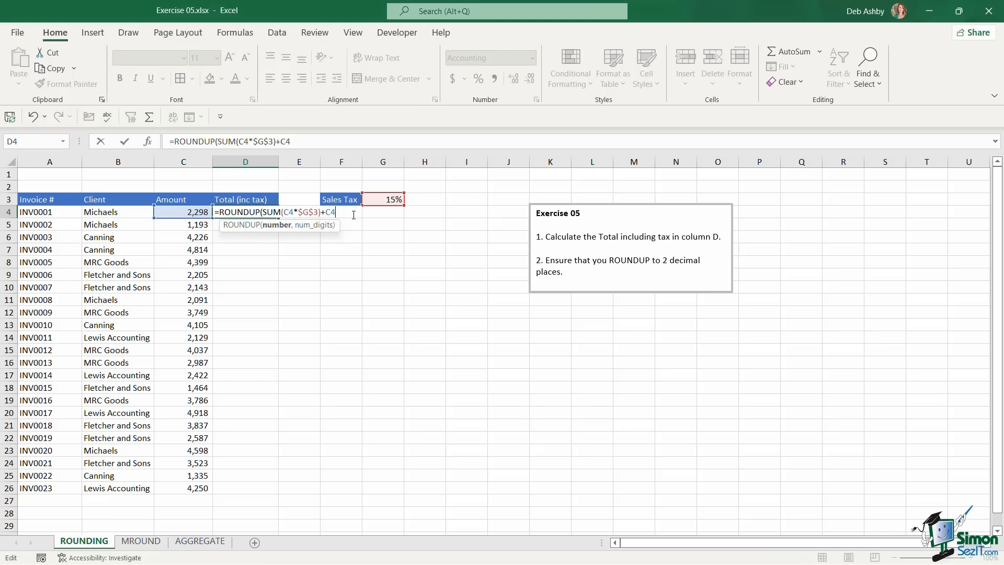
{"action": "type", "text": ","}
{"action": "type", "text": "2)"}
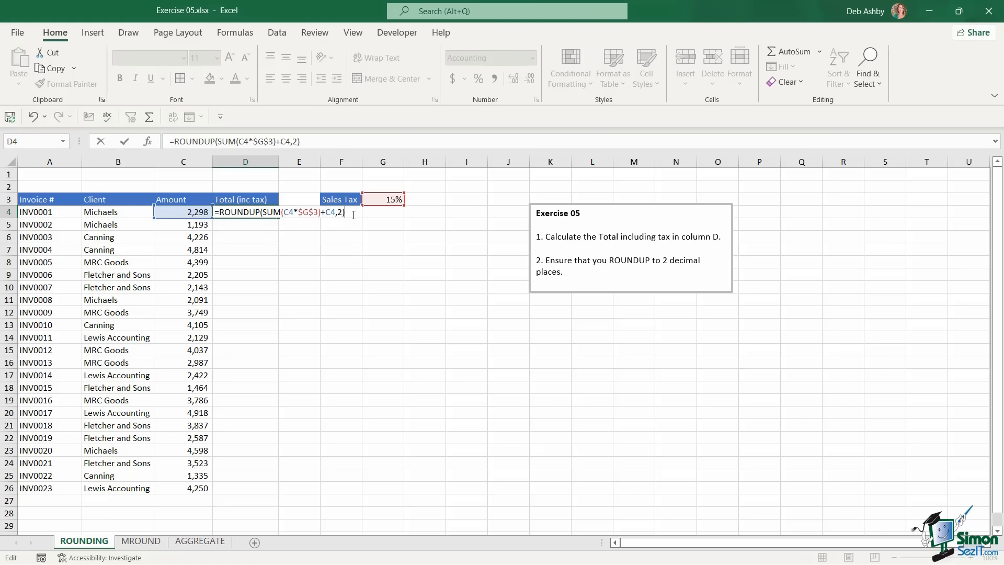
{"action": "key", "text": "ctrl+Return"}
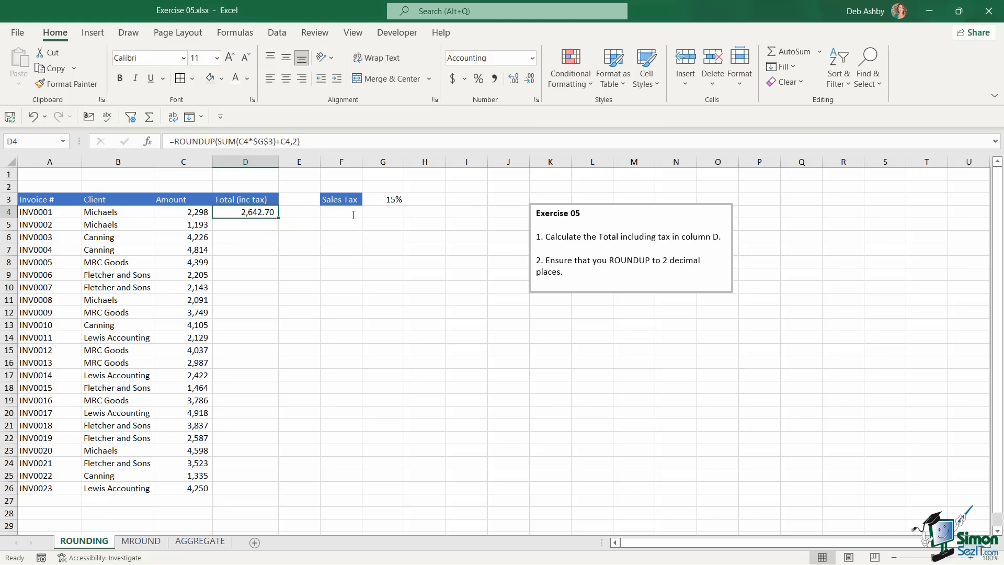
{"action": "double_click", "coordinate": [276, 216]}
{"action": "left_click", "coordinate": [366, 297]}
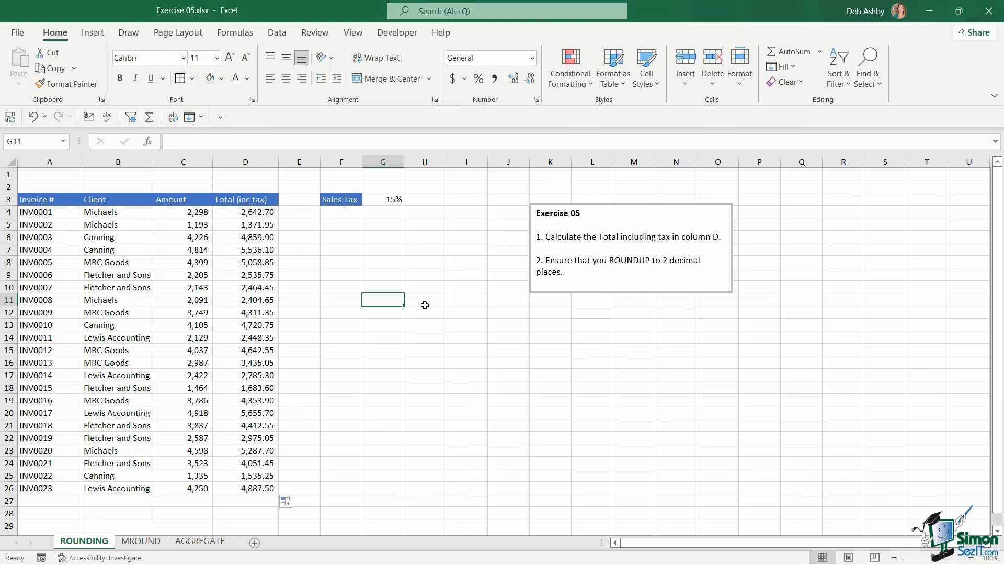
On the MROUND sheet, enter =B3*$G$2 in C3 and fill the bonus down to C18
{"action": "left_click", "coordinate": [141, 542]}
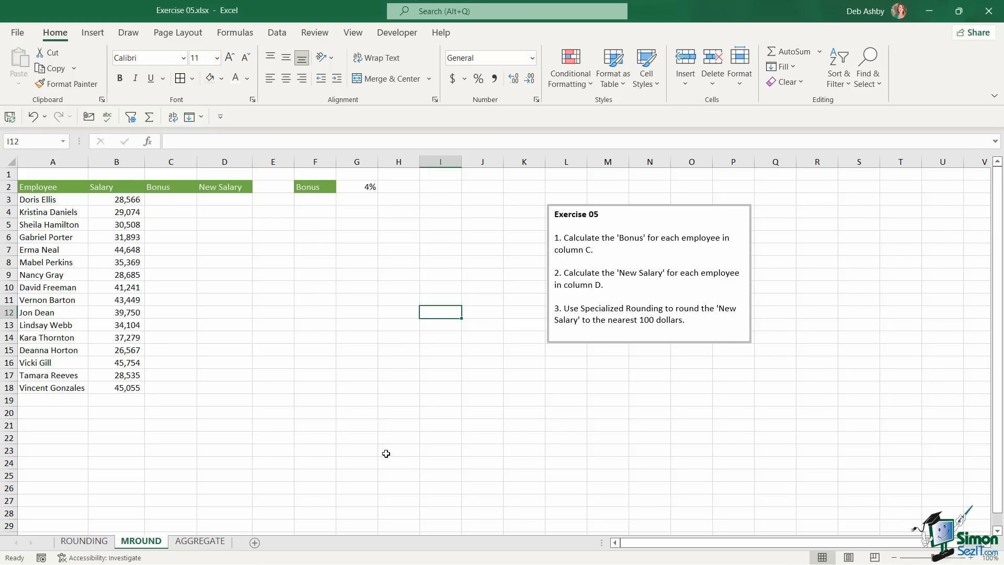
{"action": "left_click", "coordinate": [167, 202]}
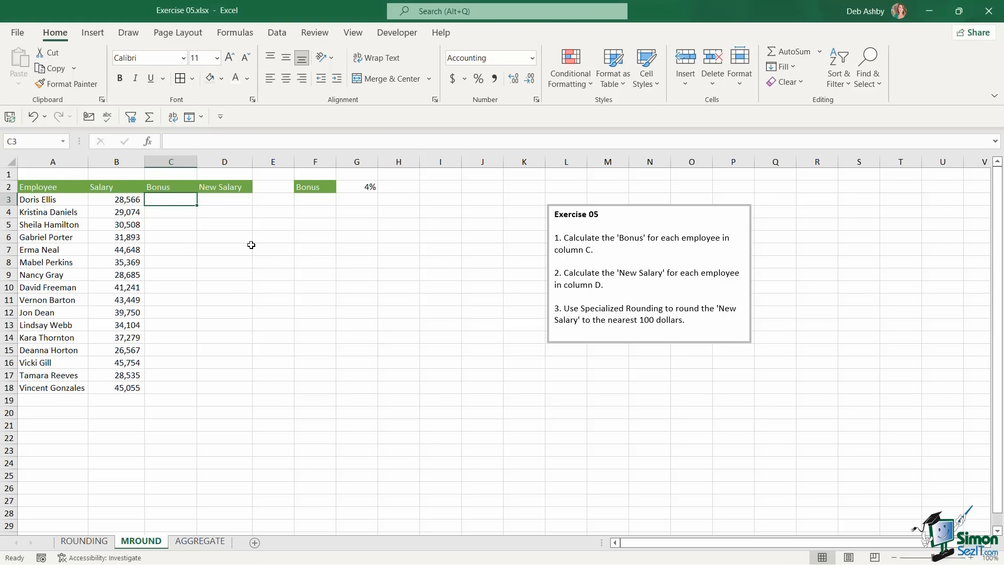
{"action": "type", "text": "="}
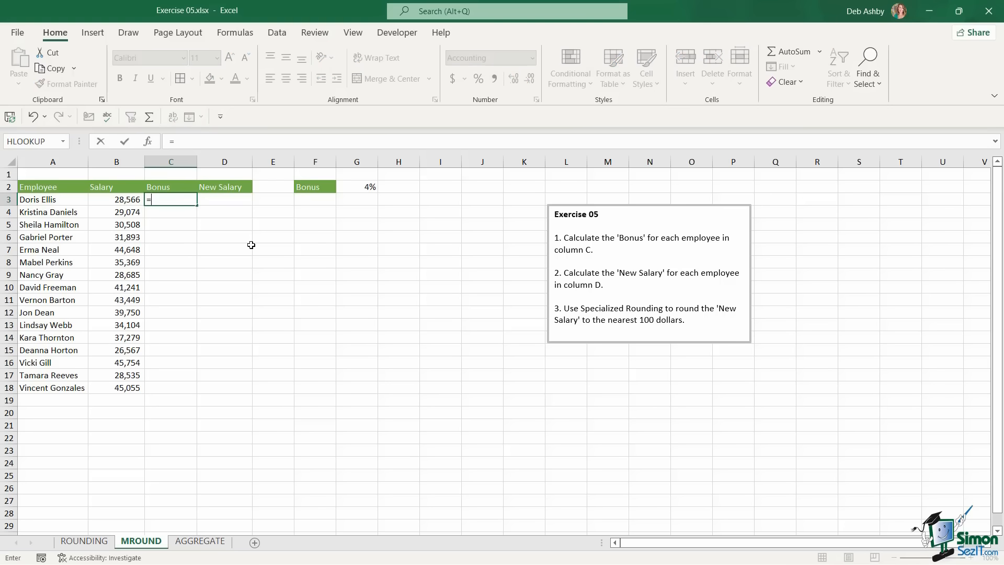
{"action": "left_click", "coordinate": [119, 199]}
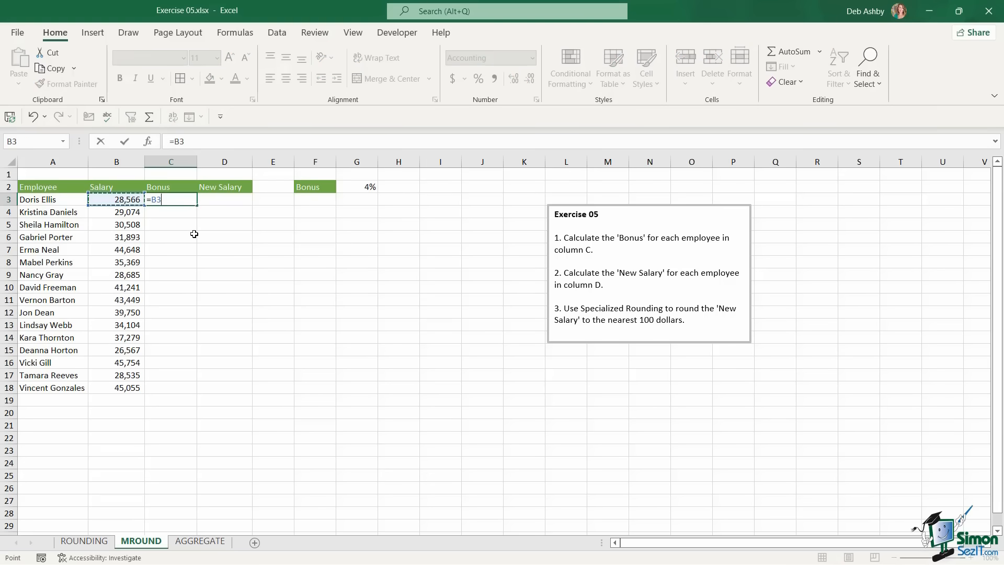
{"action": "type", "text": "*"}
{"action": "left_click", "coordinate": [369, 185]}
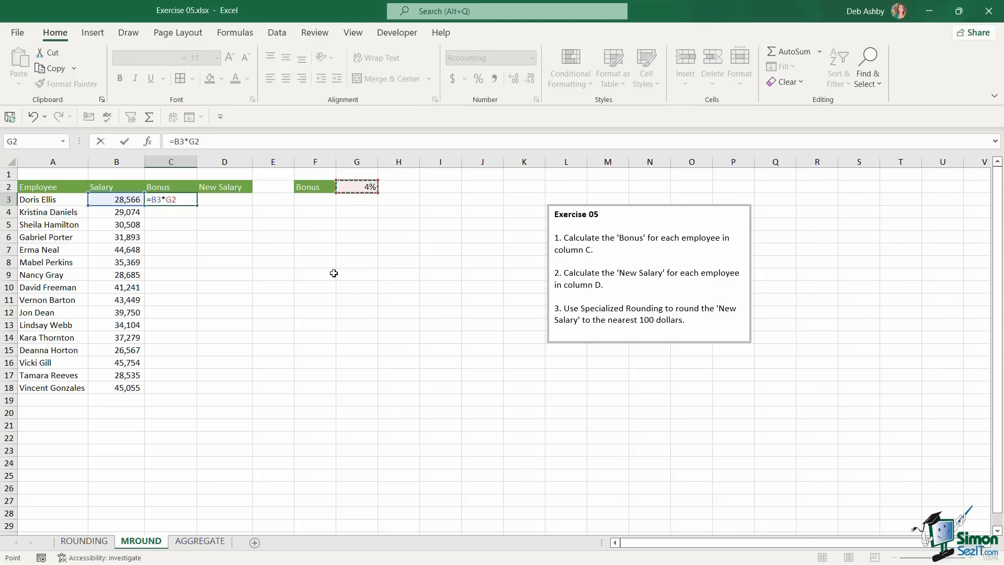
{"action": "key", "text": "F4"}
{"action": "key", "text": "ctrl+Return"}
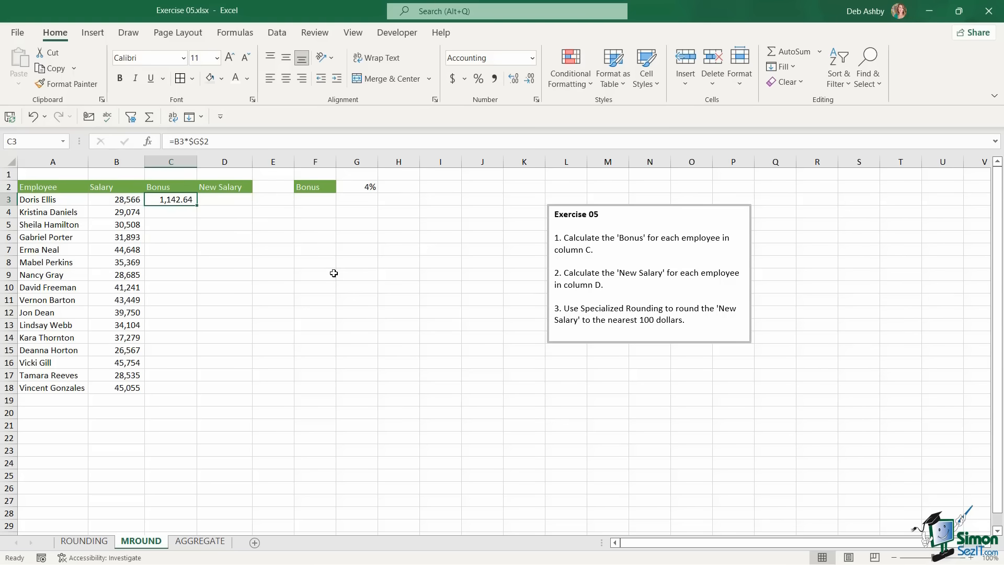
{"action": "double_click", "coordinate": [196, 206]}
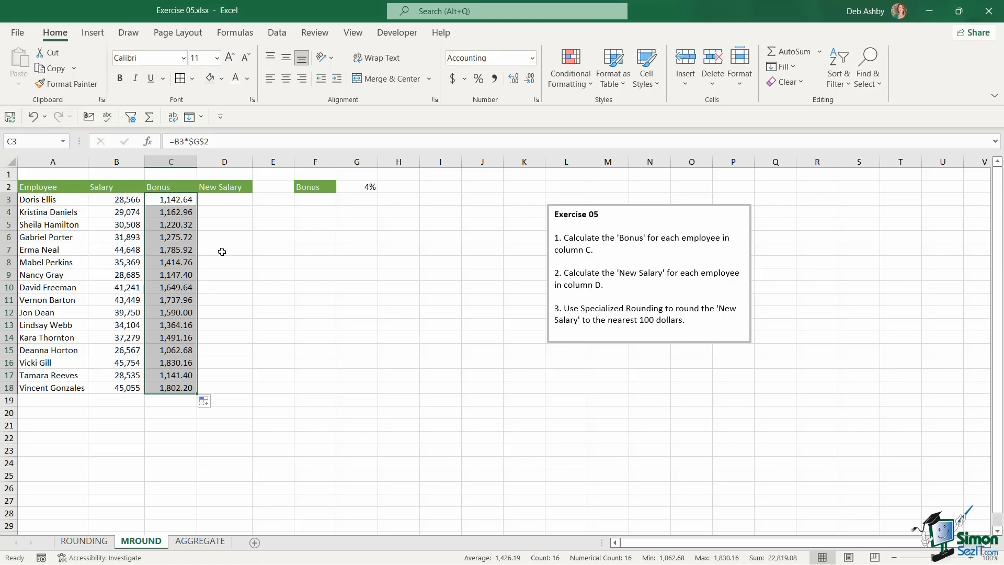
Enter =SUM(B3+C3) in D3 and fill the new salary down to D18
{"action": "left_click", "coordinate": [219, 201]}
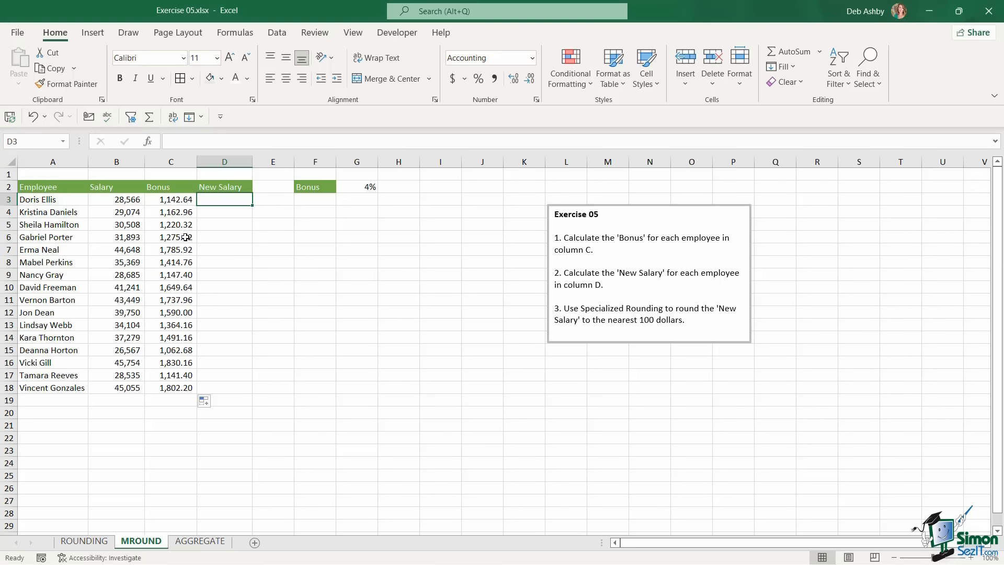
{"action": "left_click", "coordinate": [109, 201]}
{"action": "left_click", "coordinate": [164, 200]}
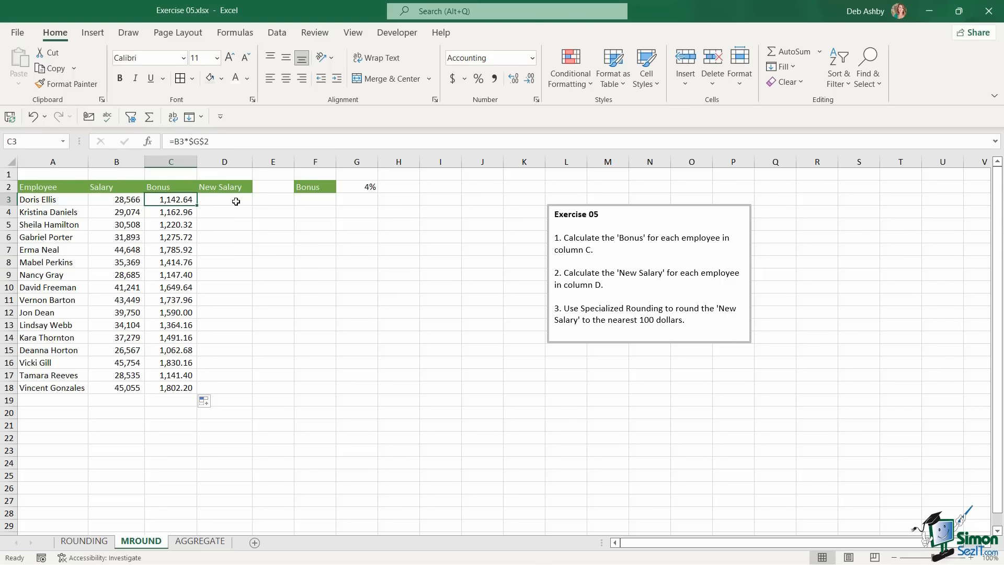
{"action": "left_click", "coordinate": [236, 201]}
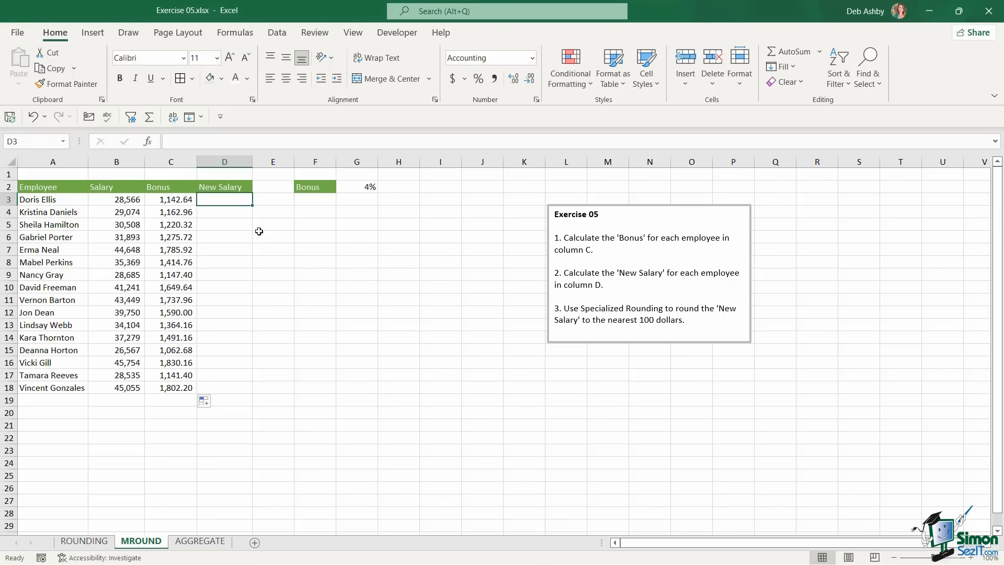
{"action": "type", "text": "=SUM("}
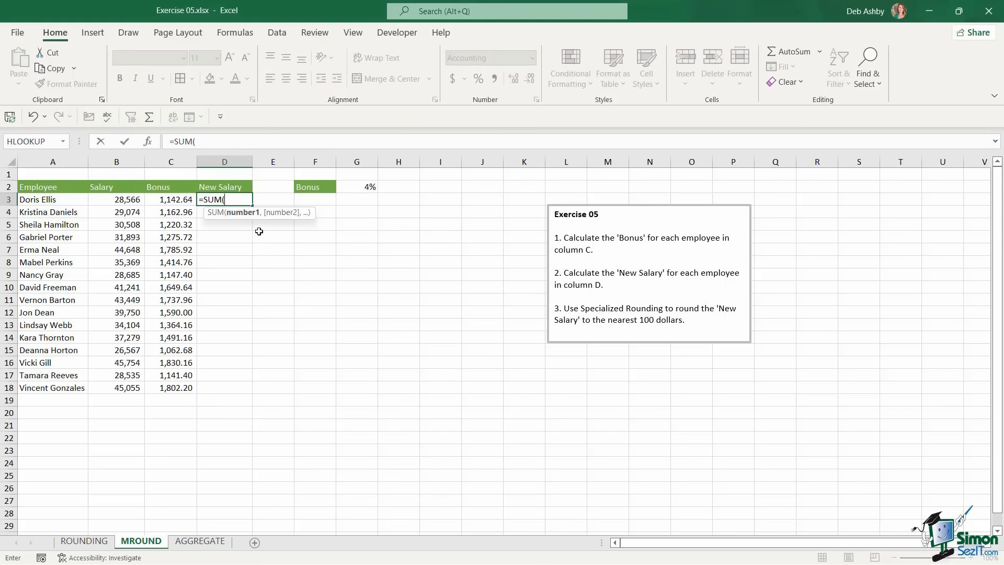
{"action": "left_click", "coordinate": [125, 200]}
{"action": "type", "text": "+"}
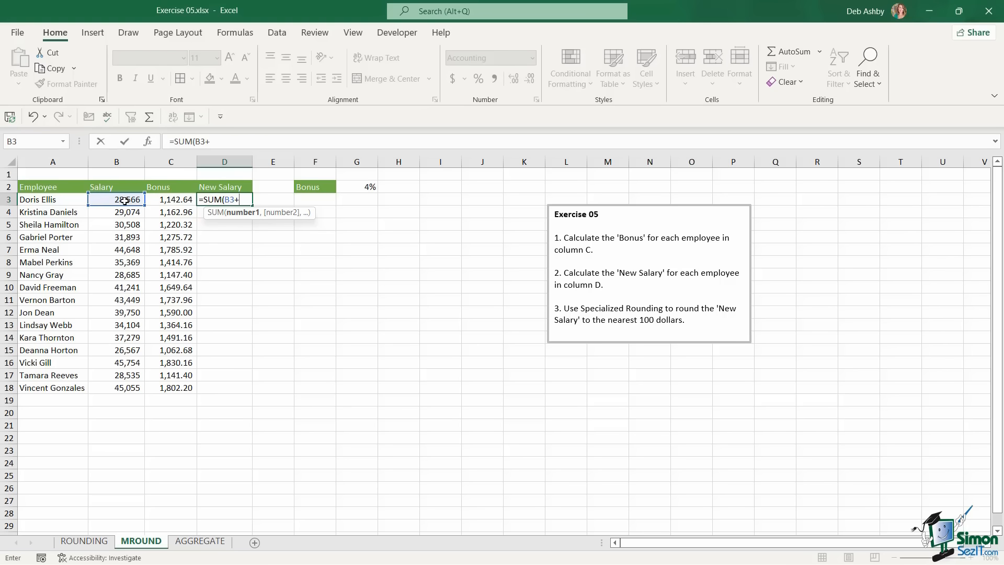
{"action": "left_click", "coordinate": [167, 198]}
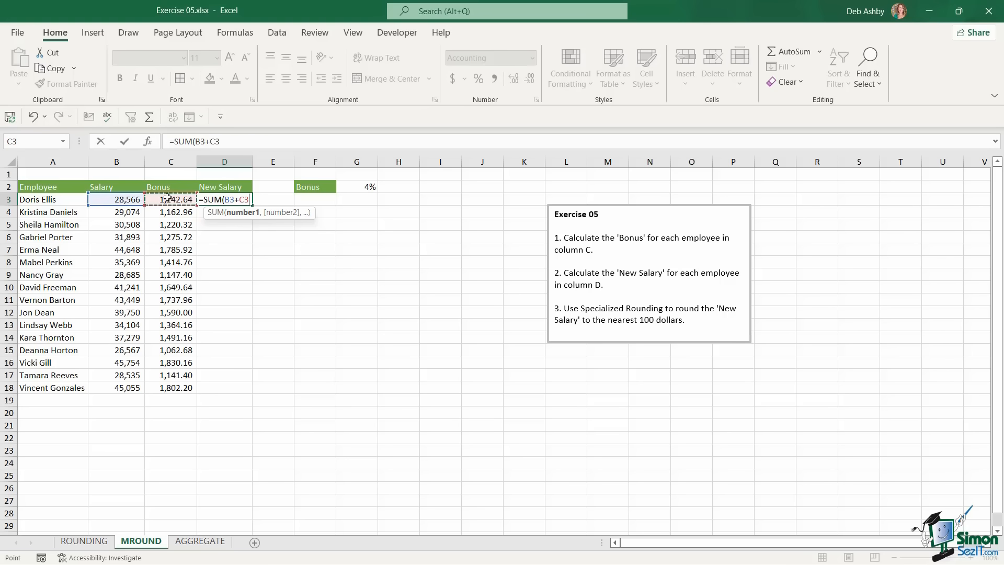
{"action": "type", "text": ")"}
{"action": "key", "text": "ctrl+Return"}
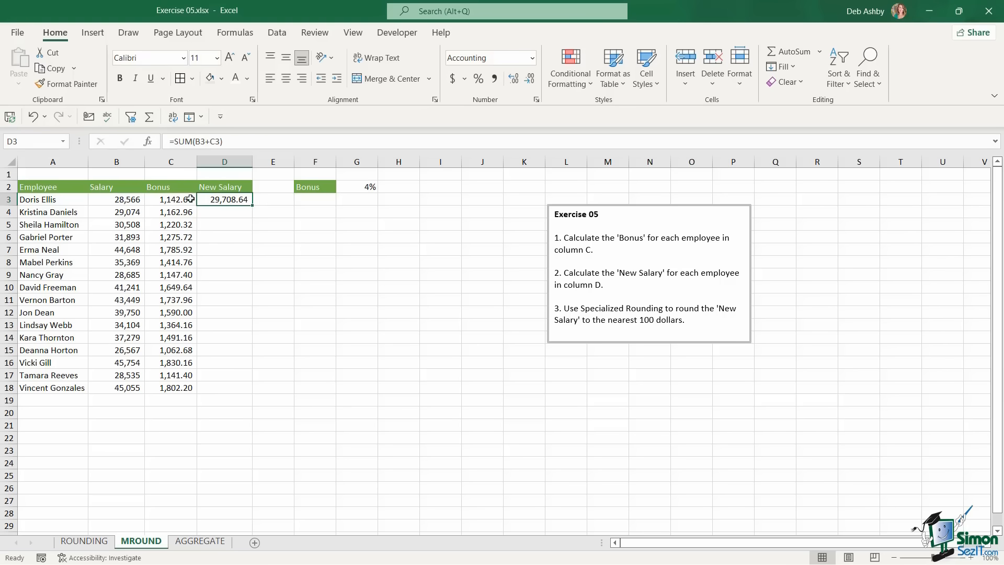
{"action": "double_click", "coordinate": [252, 207]}
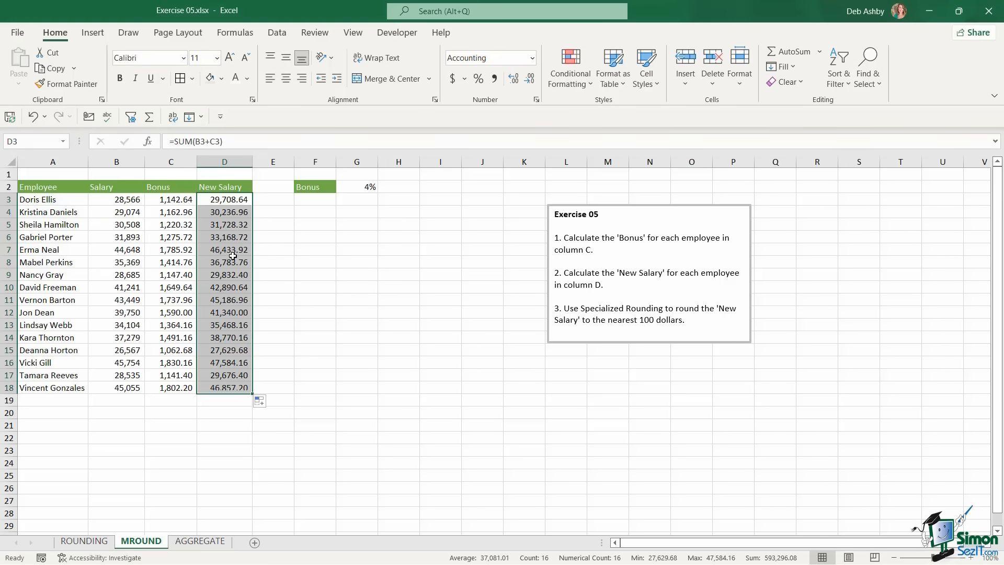
{"action": "left_click", "coordinate": [225, 201]}
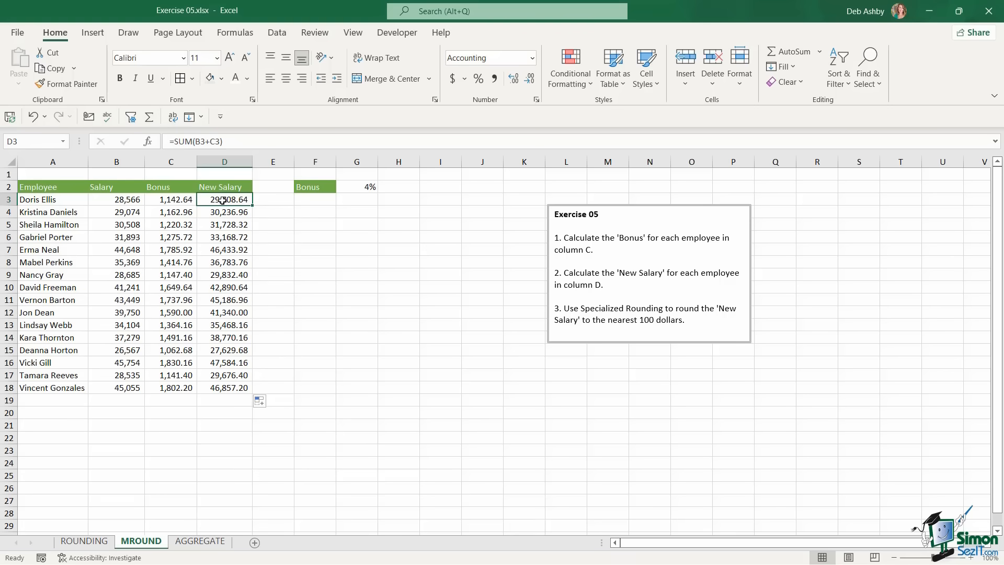
Change D3's formula to =MROUND(SUM(B3+C3),100) so the new salary rounds to the nearest 100
{"action": "left_click", "coordinate": [176, 140]}
{"action": "type", "text": "MROUND("}
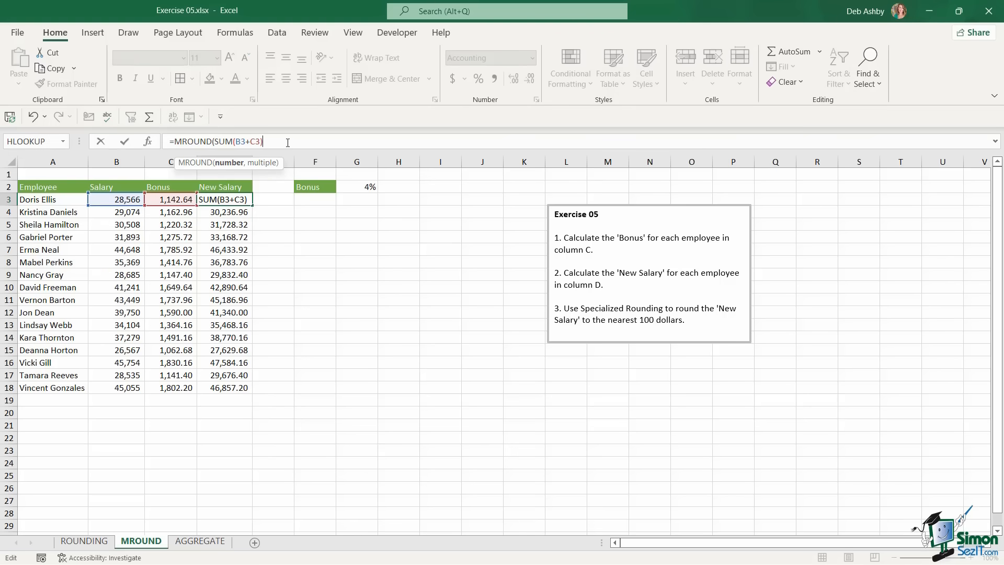
{"action": "type", "text": ","}
{"action": "type", "text": "100"}
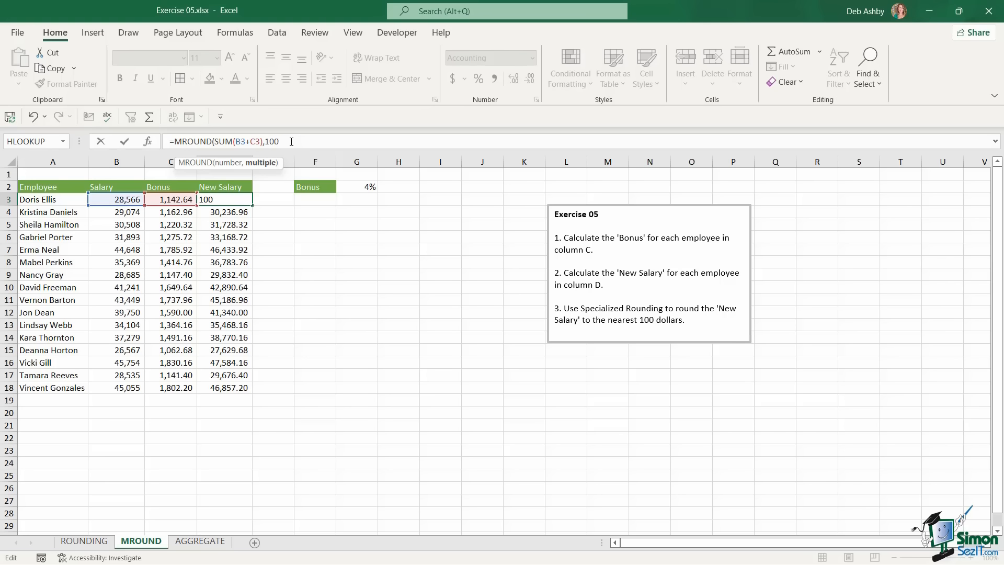
{"action": "type", "text": ")"}
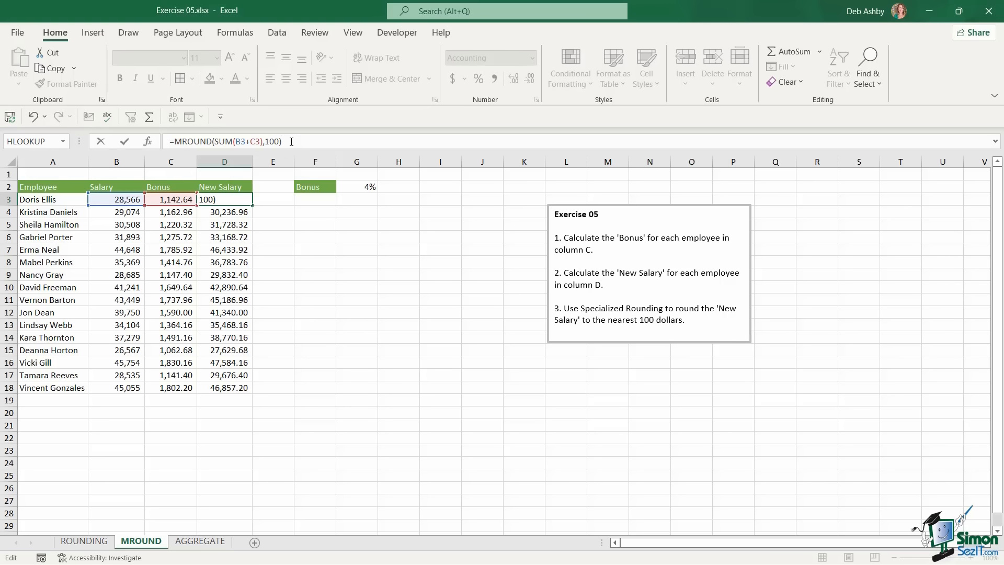
{"action": "key", "text": "ctrl+Return"}
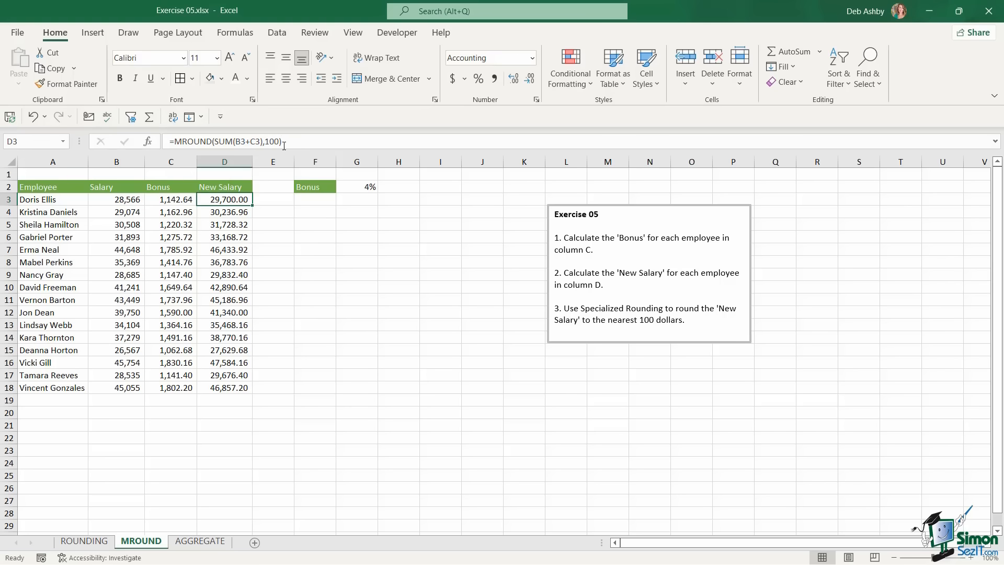
Copy the rounded salary formula down to D18 and switch to the AGGREGATE sheet
{"action": "double_click", "coordinate": [252, 205]}
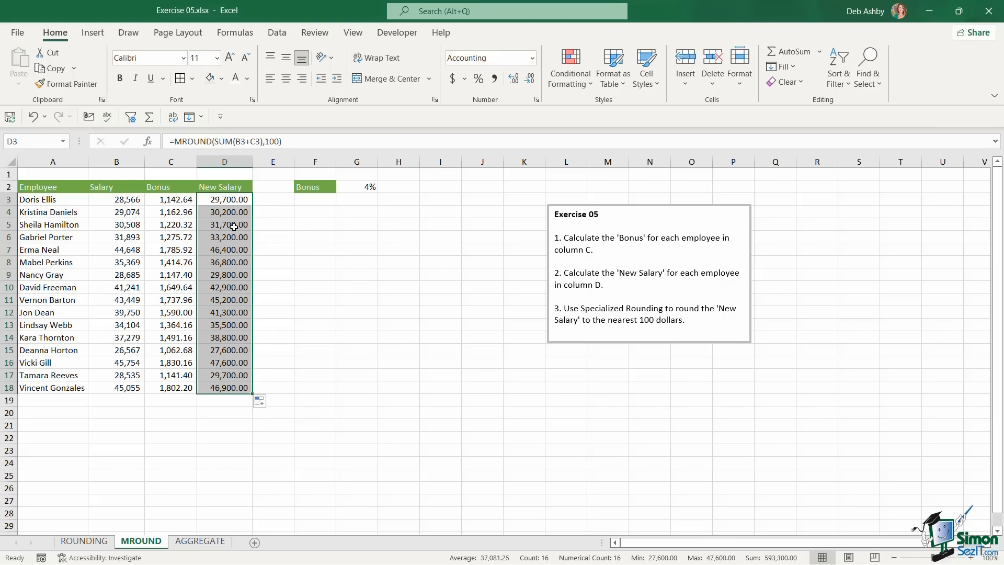
{"action": "left_click", "coordinate": [233, 227]}
{"action": "left_click", "coordinate": [199, 541]}
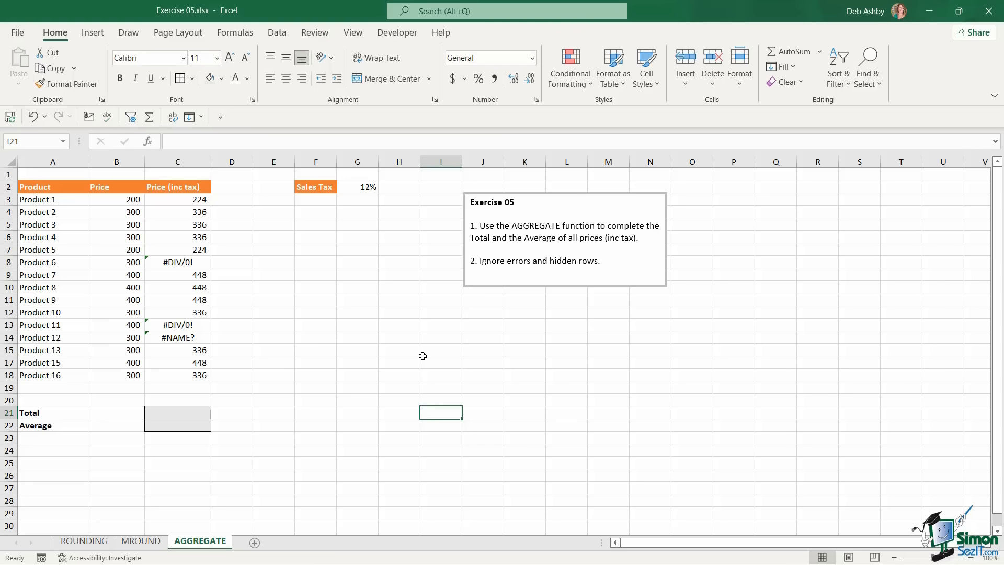
Review the C3 price formula and hidden row 16, then start =AGGREGATE(9 (SUM) in C21
{"action": "left_click", "coordinate": [183, 199]}
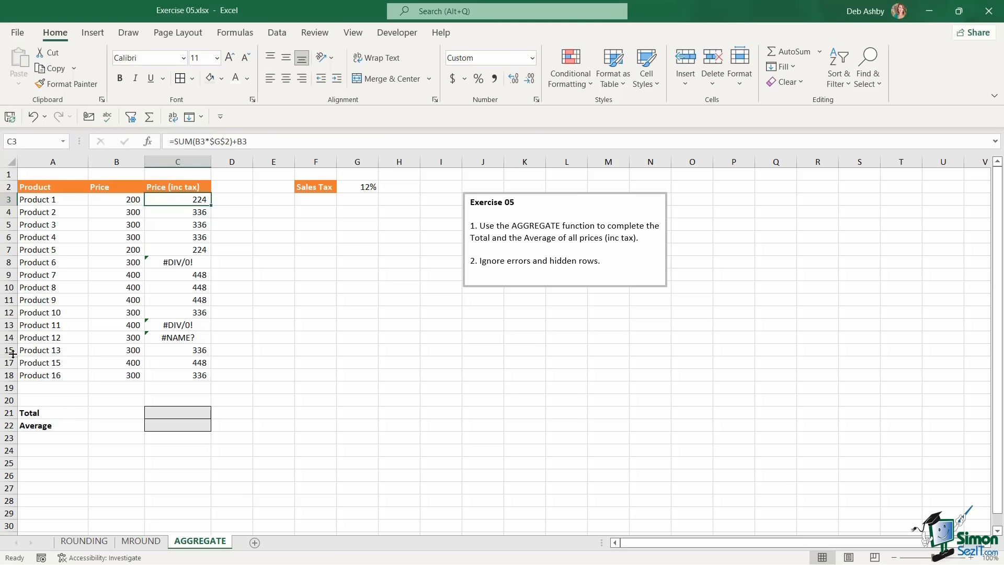
{"action": "left_click_drag", "start_coordinate": [6, 350], "coordinate": [4, 363]}
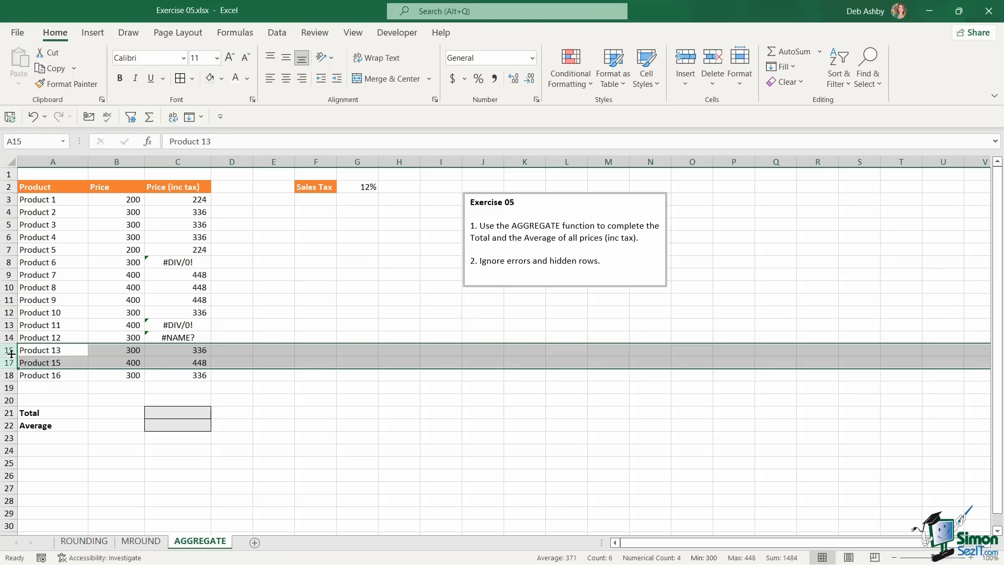
{"action": "left_click", "coordinate": [191, 408]}
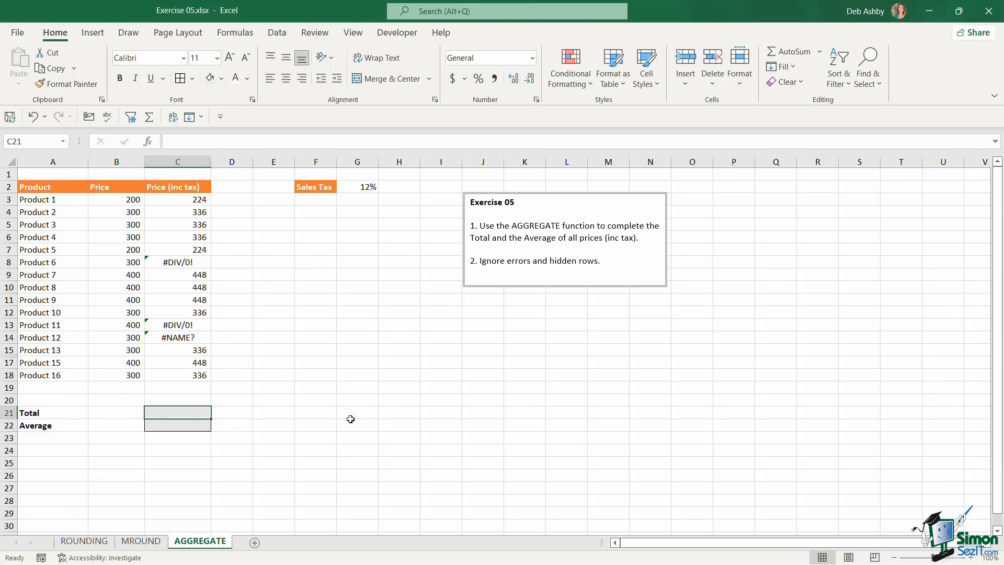
{"action": "type", "text": "=ag"}
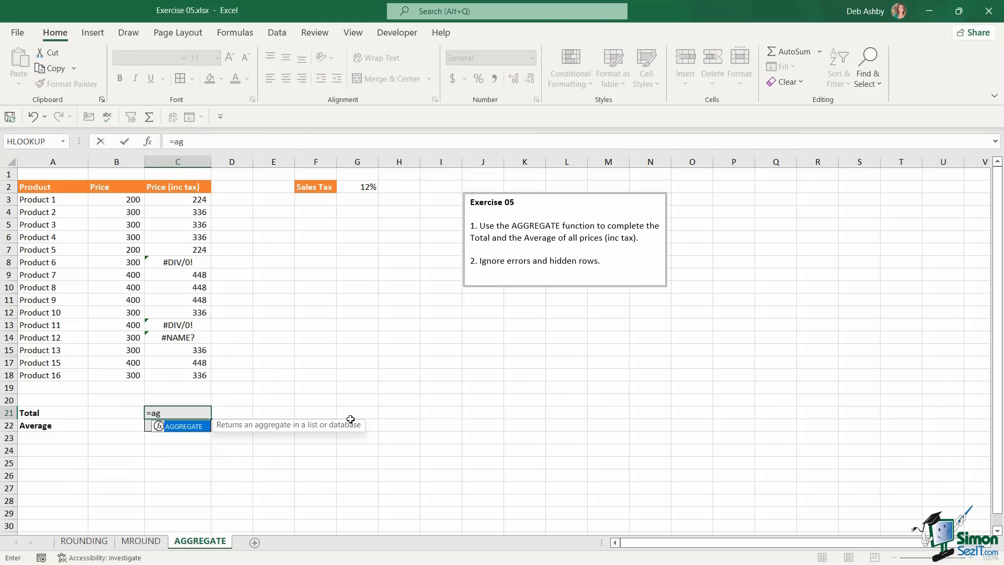
{"action": "key", "text": "Tab"}
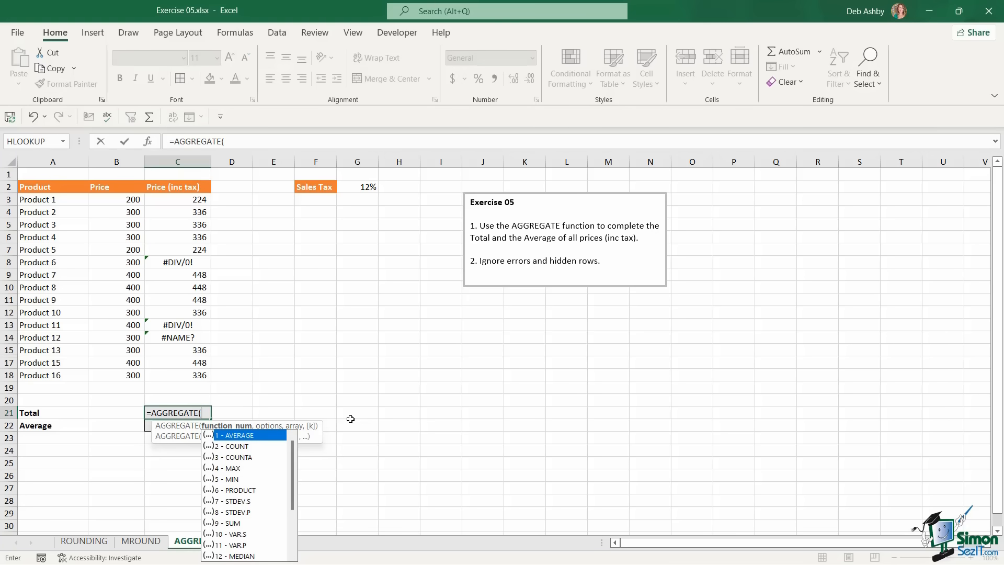
{"action": "key", "text": "Down"}
{"action": "key", "text": "Down"}
{"action": "key", "text": "Down"}
{"action": "key", "text": "Down"}
{"action": "key", "text": "Down"}
{"action": "key", "text": "Down"}
{"action": "key", "text": "Down"}
{"action": "key", "text": "Down"}
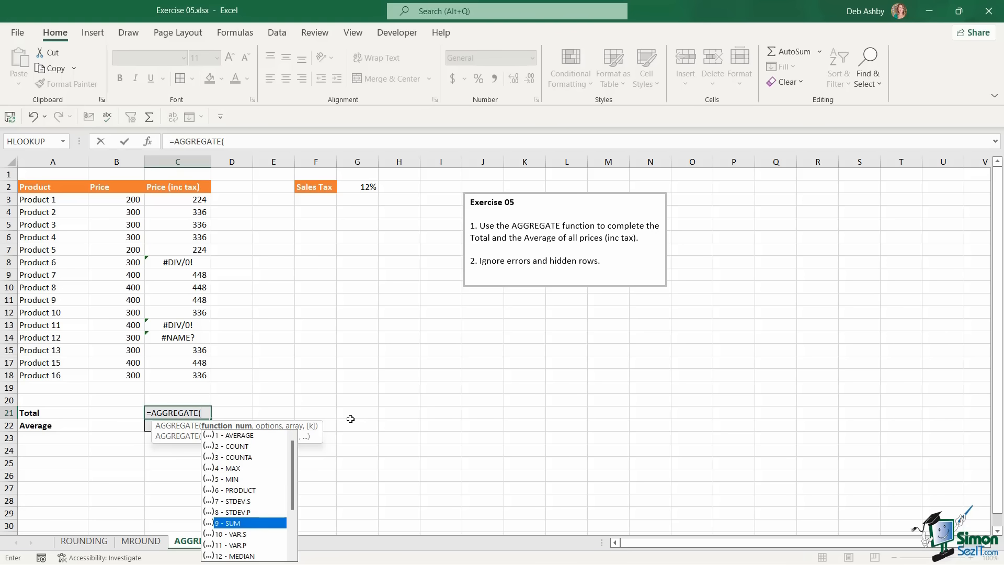
{"action": "key", "text": "Tab"}
Complete the Total as =AGGREGATE(9,7,C3:C18), ignoring hidden rows and errors to show 4256
{"action": "type", "text": ","}
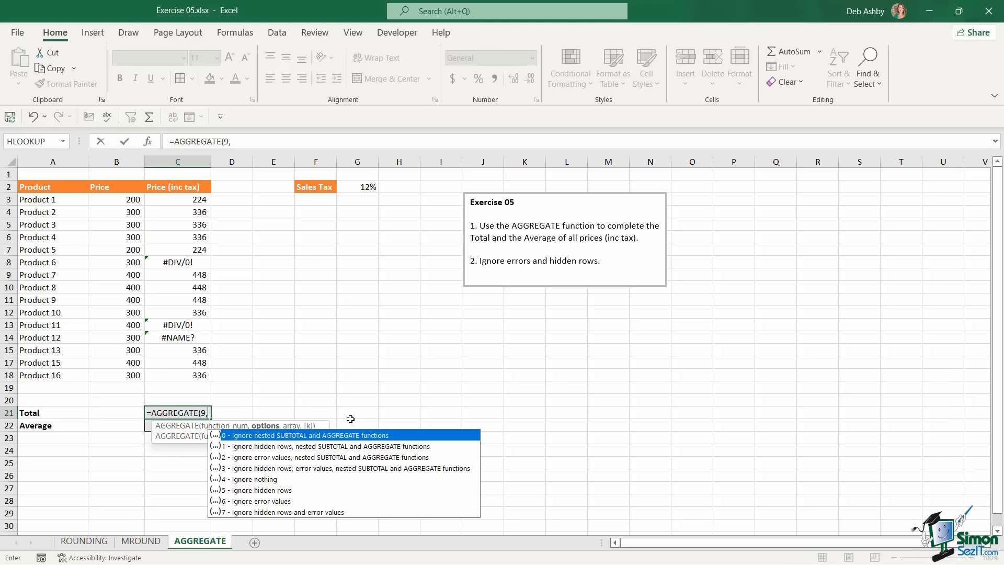
{"action": "key", "text": "Down"}
{"action": "key", "text": "Down"}
{"action": "key", "text": "Down"}
{"action": "key", "text": "Down"}
{"action": "key", "text": "Down"}
{"action": "key", "text": "Down"}
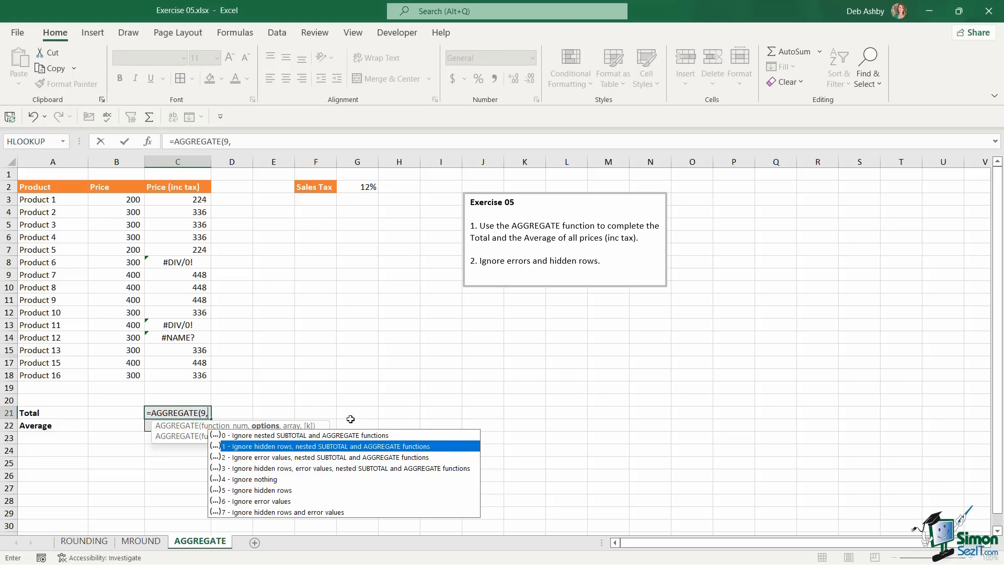
{"action": "key", "text": "Down"}
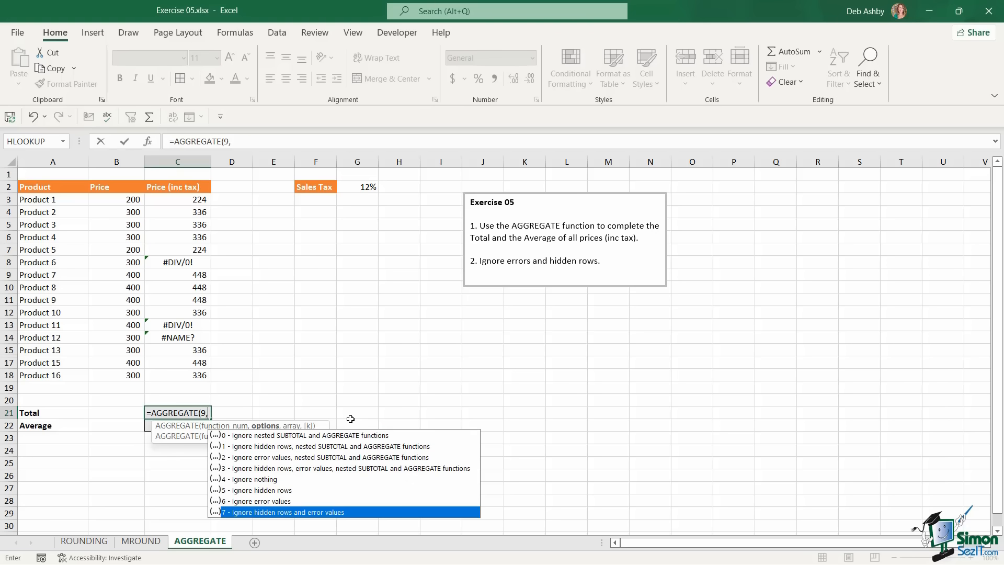
{"action": "key", "text": "Tab"}
{"action": "type", "text": ","}
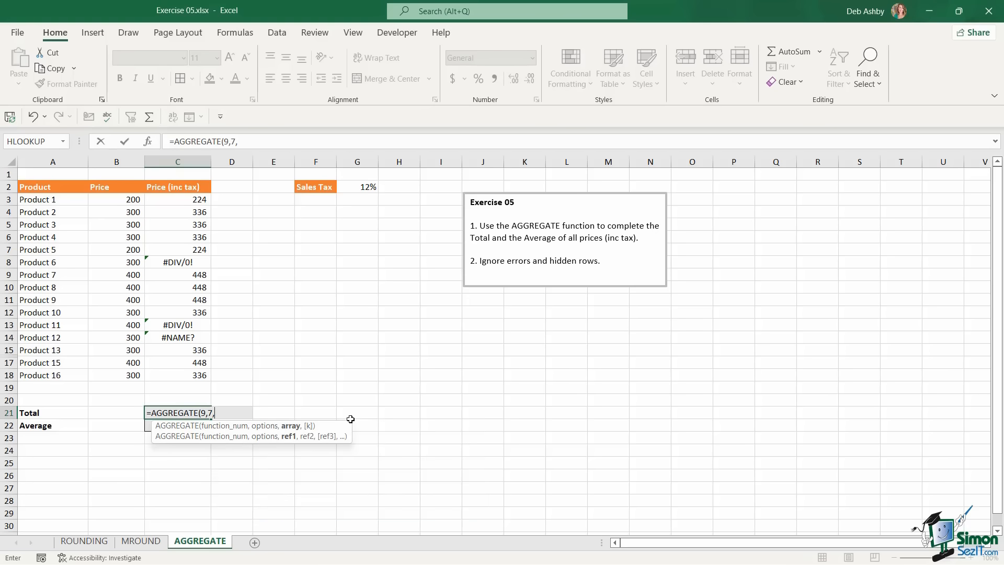
{"action": "left_click_drag", "start_coordinate": [186, 201], "coordinate": [180, 377]}
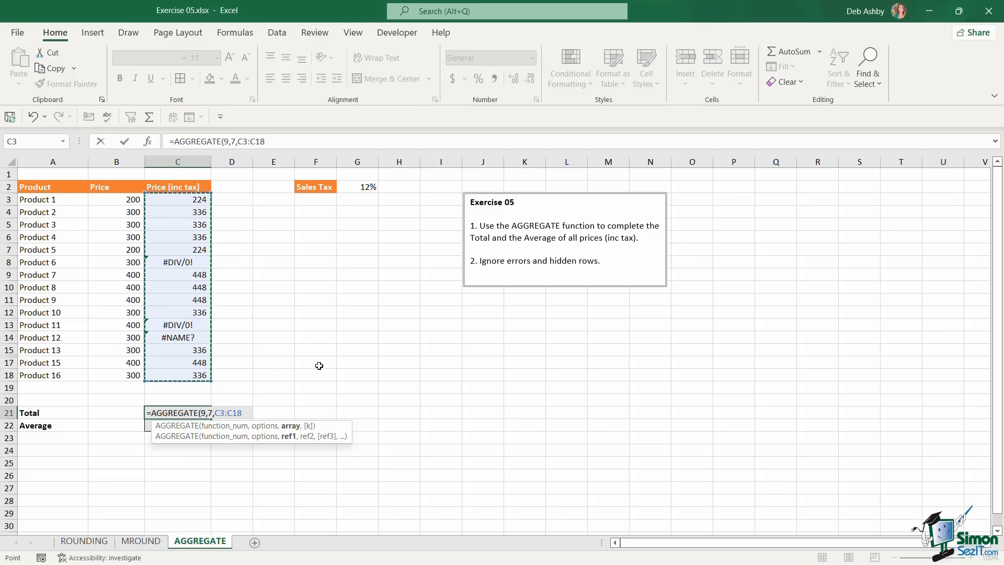
{"action": "type", "text": ")"}
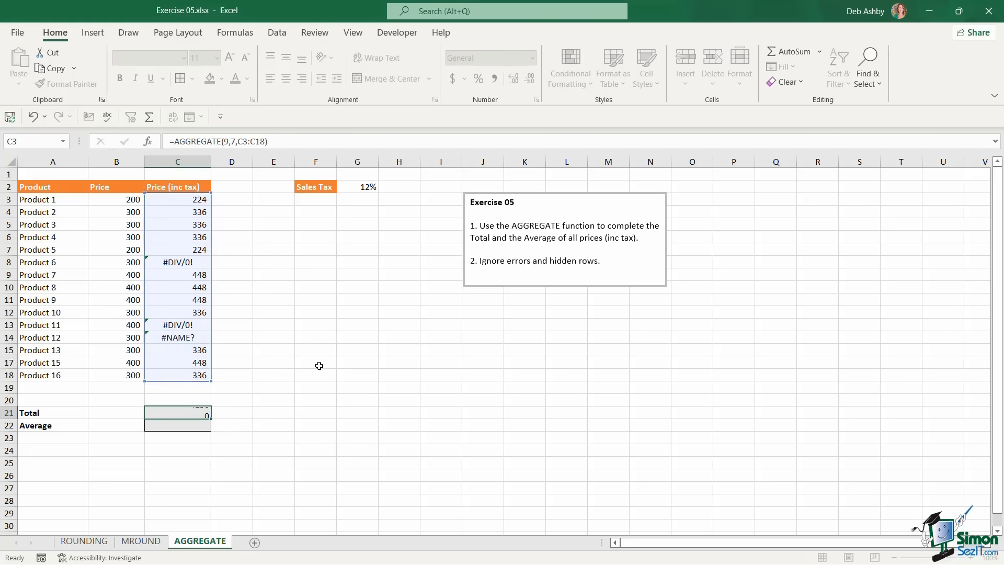
{"action": "key", "text": "Return"}
{"action": "left_click", "coordinate": [197, 412]}
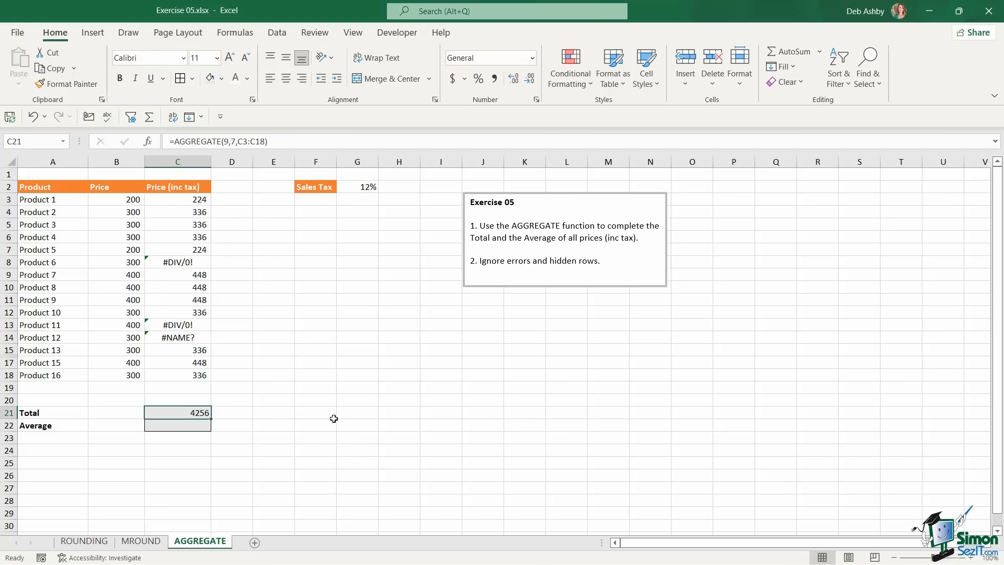
Enter =AGGREGATE(1,7,C3:C18) in Average cell C22 to average prices ignoring hidden rows and errors
{"action": "left_click", "coordinate": [185, 425]}
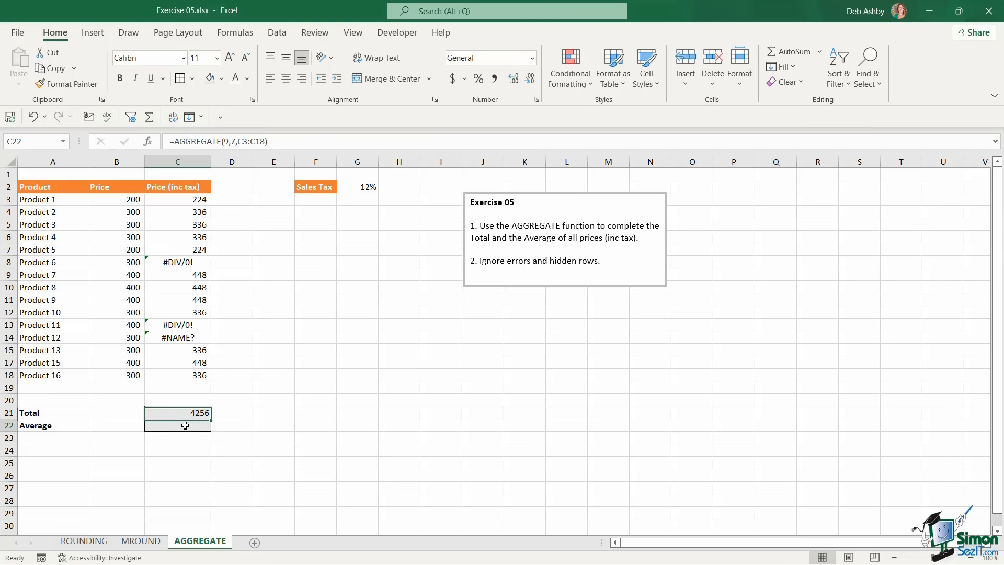
{"action": "type", "text": "="}
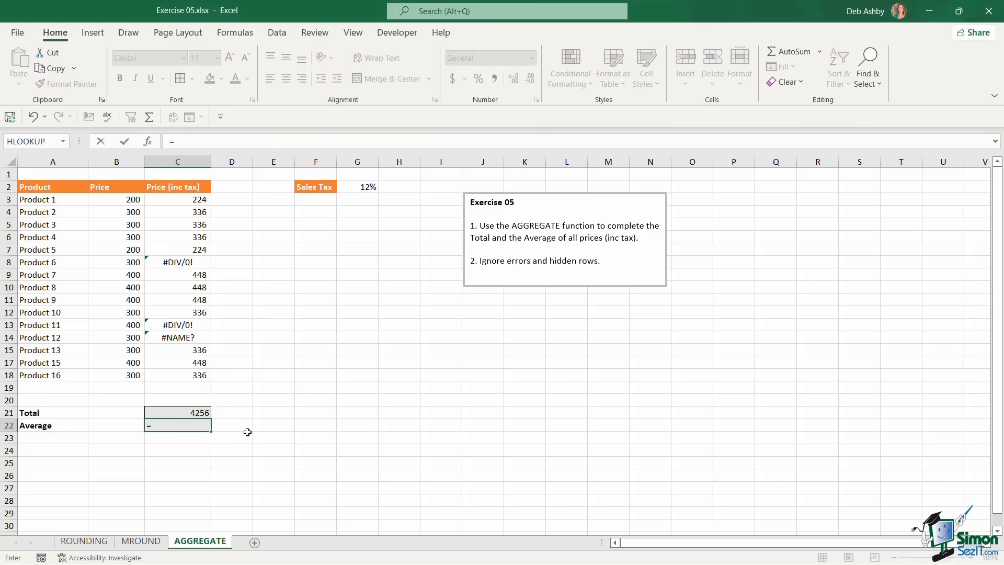
{"action": "type", "text": "agg"}
{"action": "key", "text": "Tab"}
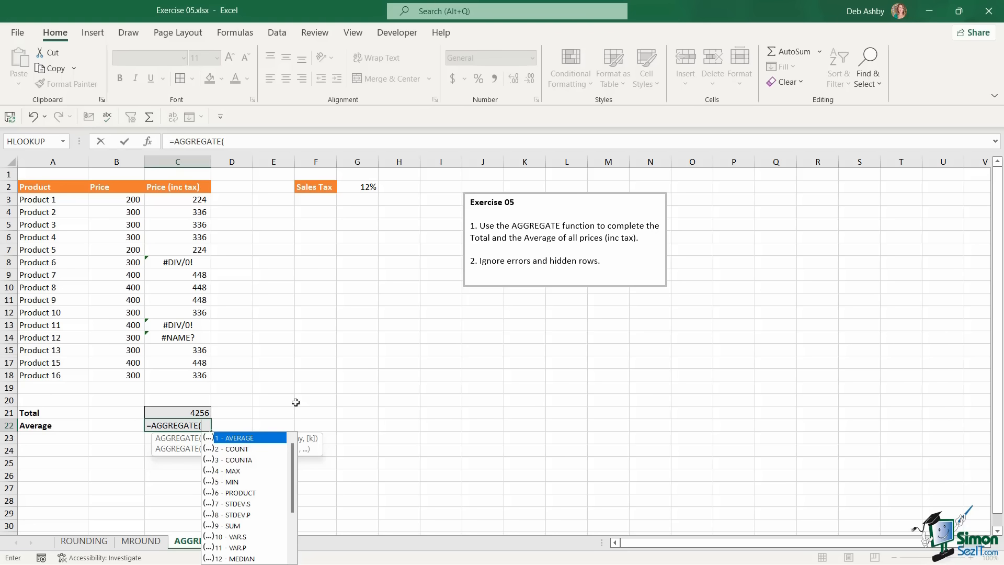
{"action": "type", "text": "1,"}
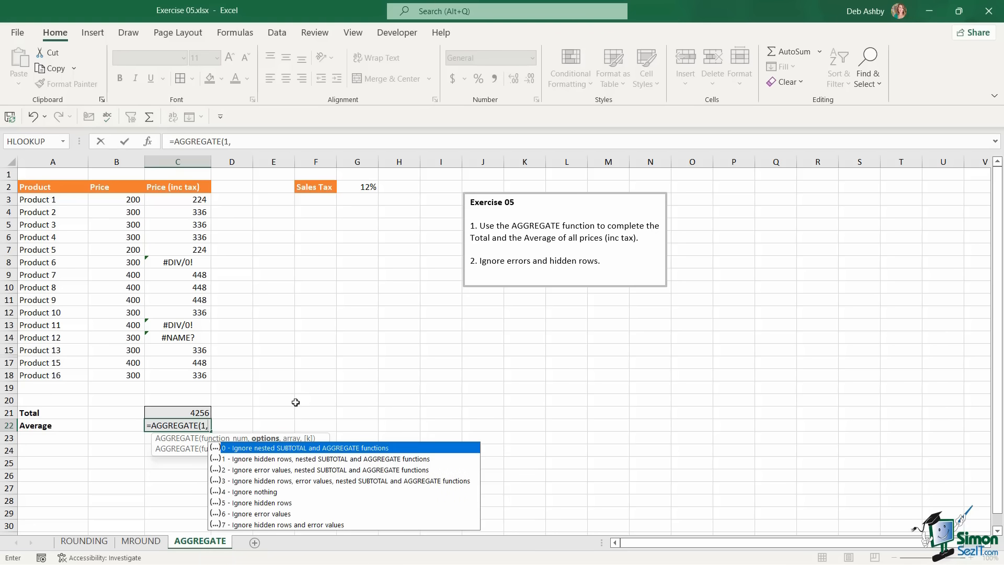
{"action": "type", "text": "7,"}
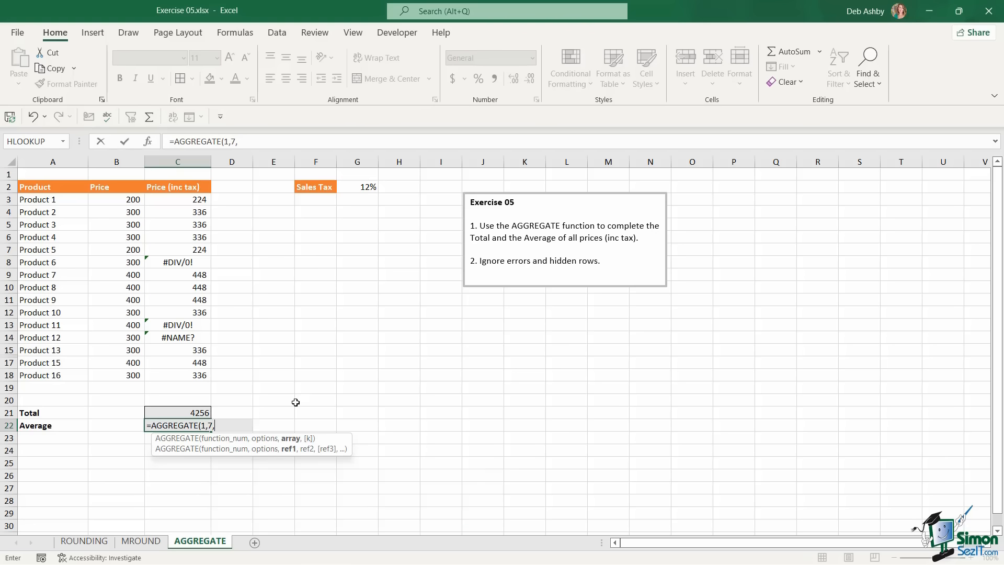
{"action": "left_click", "coordinate": [179, 200]}
{"action": "left_click_drag", "start_coordinate": [178, 248], "coordinate": [173, 370]}
{"action": "type", "text": ")"}
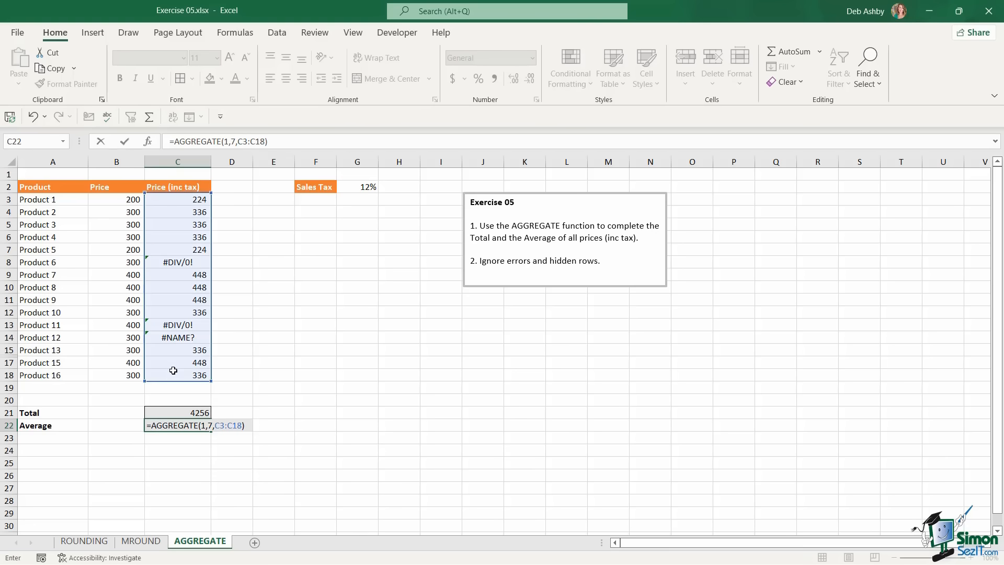
{"action": "key", "text": "Return"}
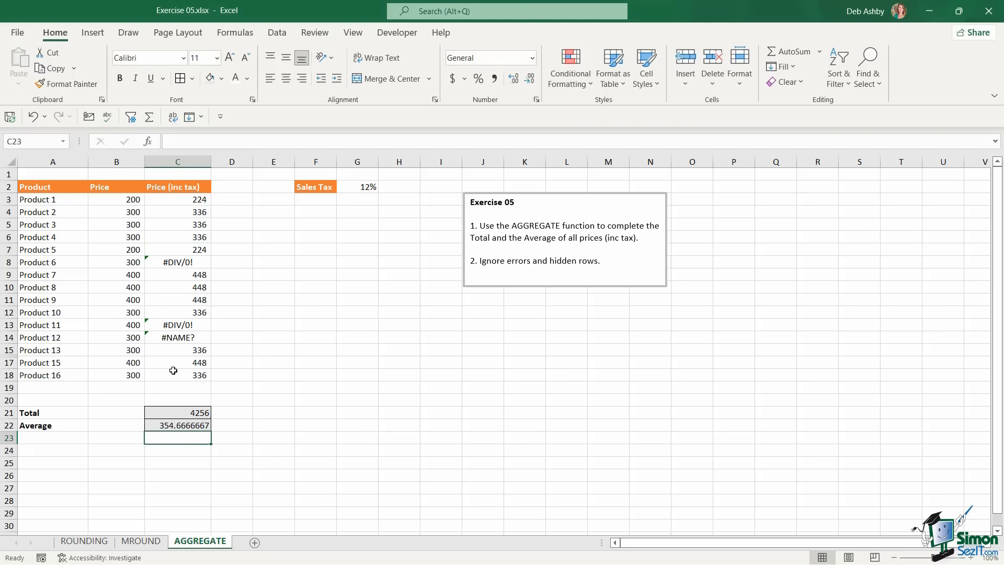
Show the average at two decimals and give C21:C22 the Accounting (Comma Style) format
{"action": "left_click", "coordinate": [185, 423]}
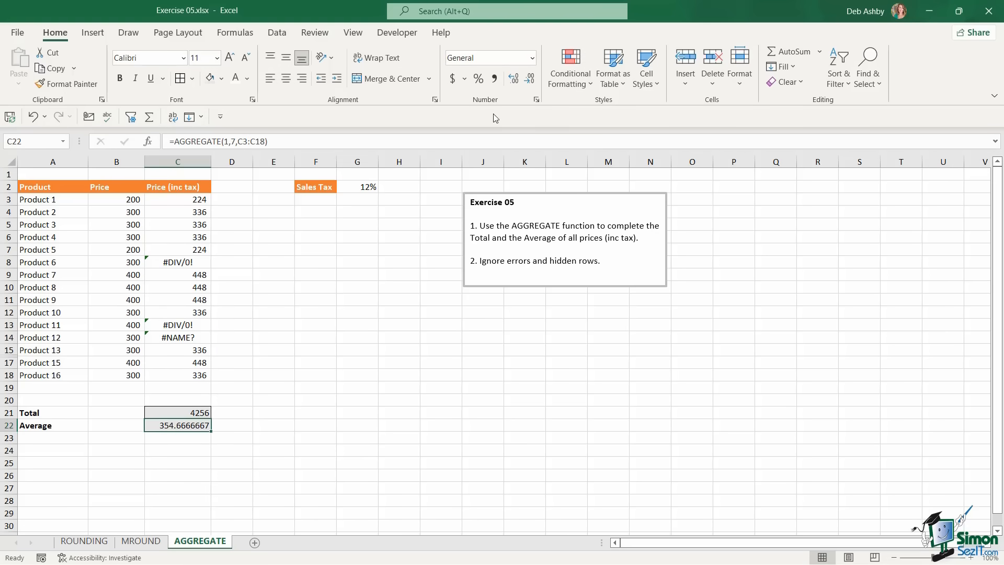
{"action": "left_click", "coordinate": [529, 79]}
{"action": "left_click", "coordinate": [530, 79]}
{"action": "left_click", "coordinate": [530, 78]}
{"action": "left_click", "coordinate": [531, 79]}
{"action": "left_click", "coordinate": [530, 78]}
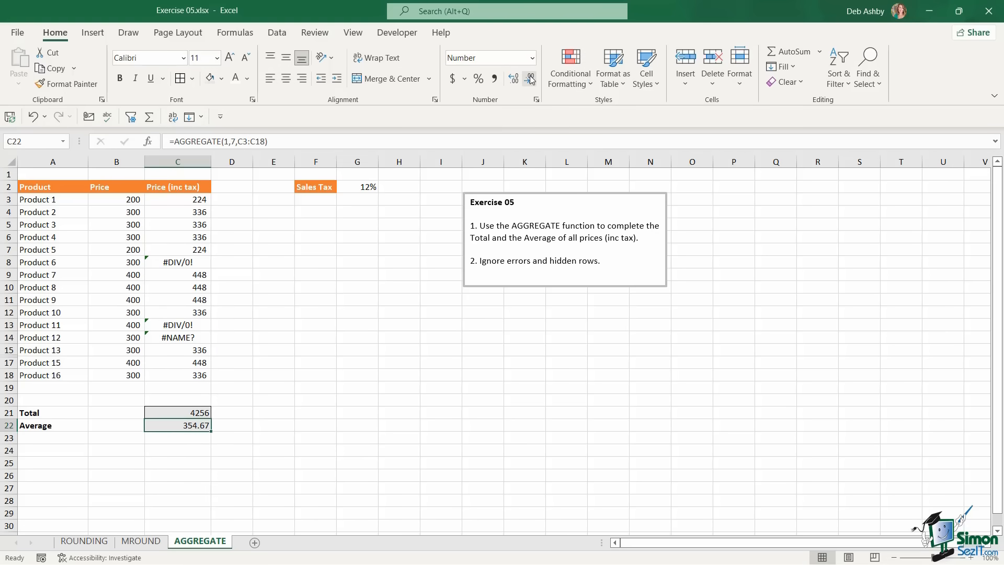
{"action": "left_click_drag", "start_coordinate": [196, 413], "coordinate": [198, 425]}
{"action": "left_click", "coordinate": [494, 79]}
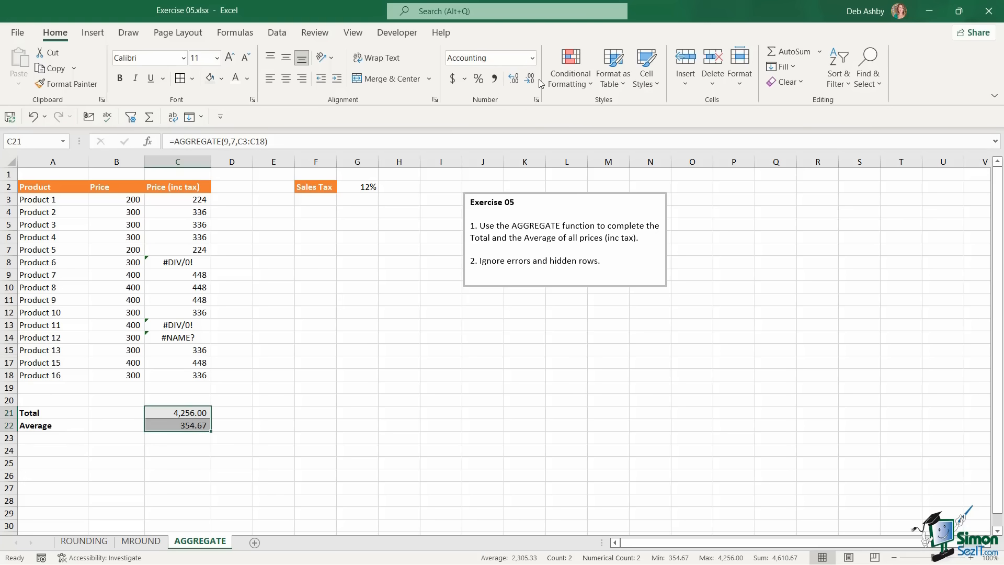
{"action": "left_click", "coordinate": [315, 363]}
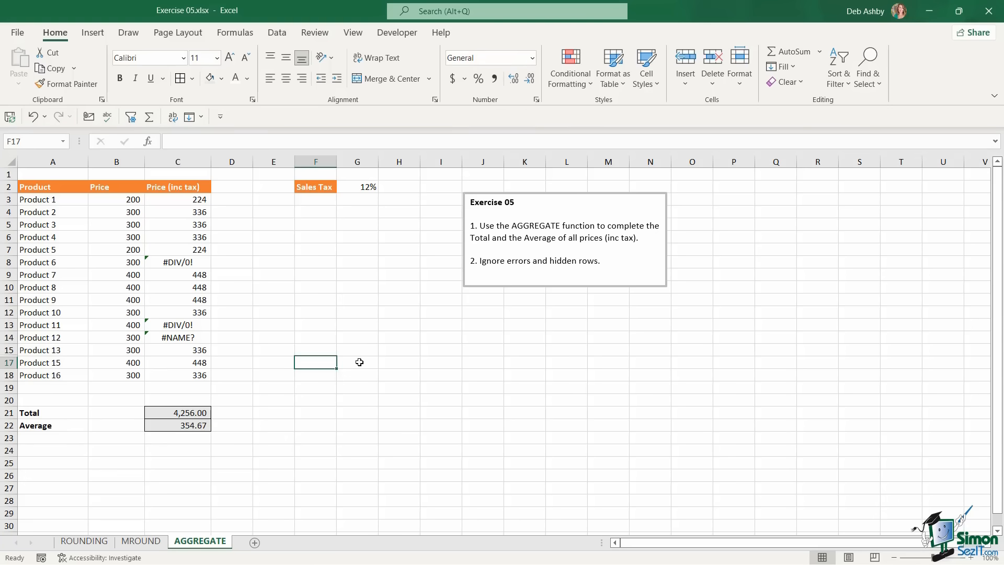